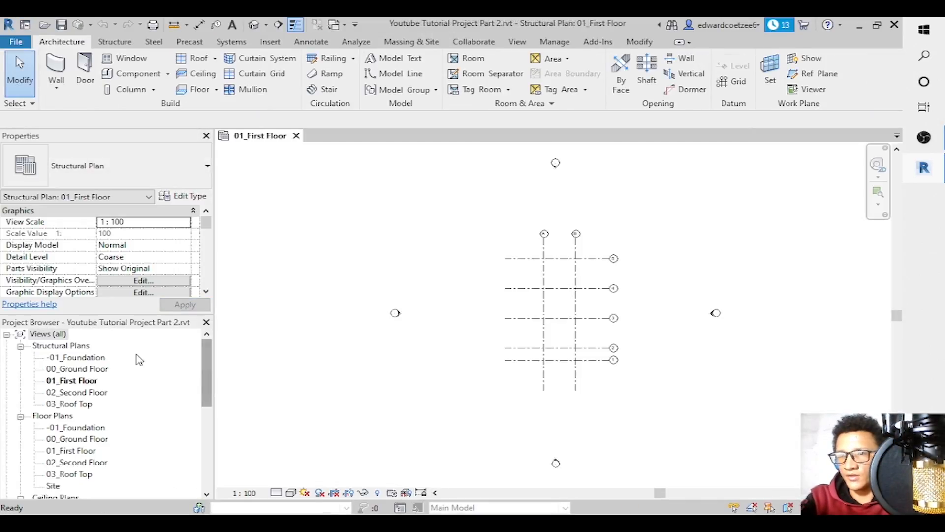
Open the -01_Foundation structural plan and close the 01_First Floor view.
double_click(88, 358)
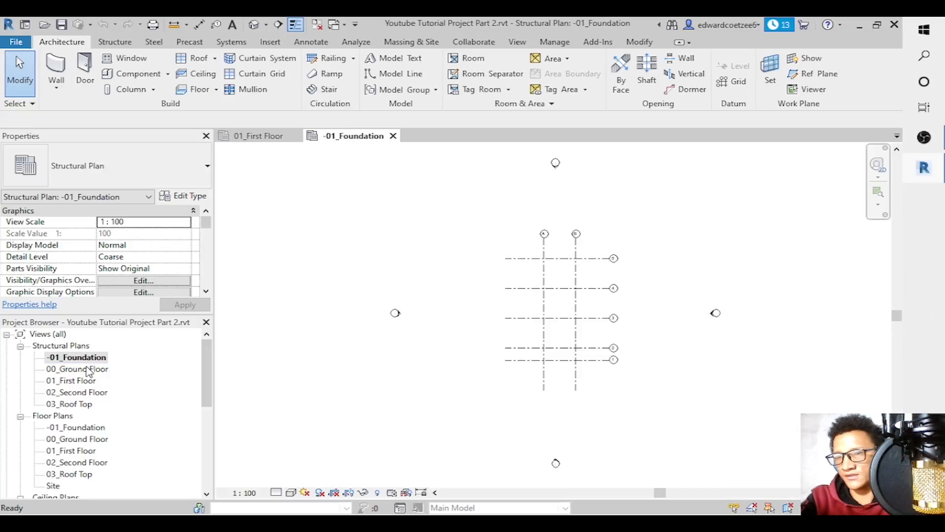
left_click_drag(212, 384, 211, 433)
left_click(295, 136)
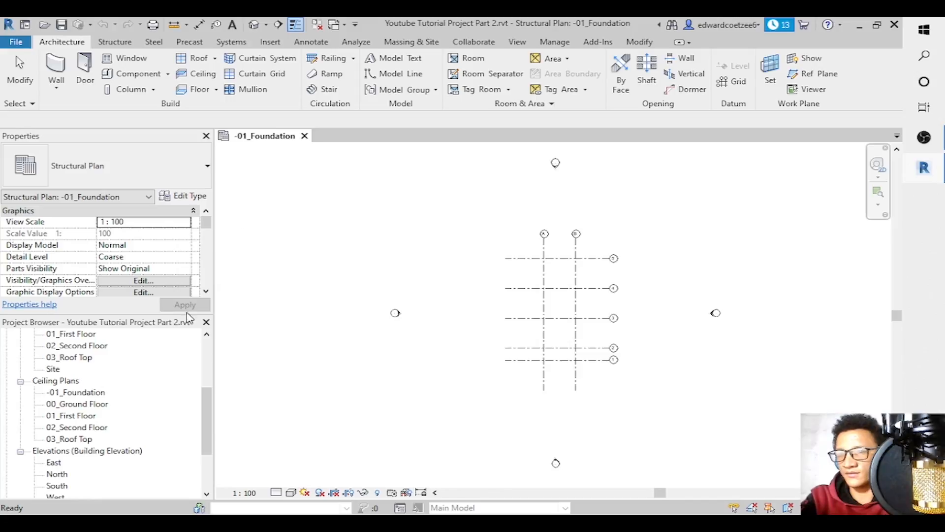
Open the West building elevation and tile it side by side with the -01_Foundation plan, fitting both views.
left_click_drag(214, 416, 205, 466)
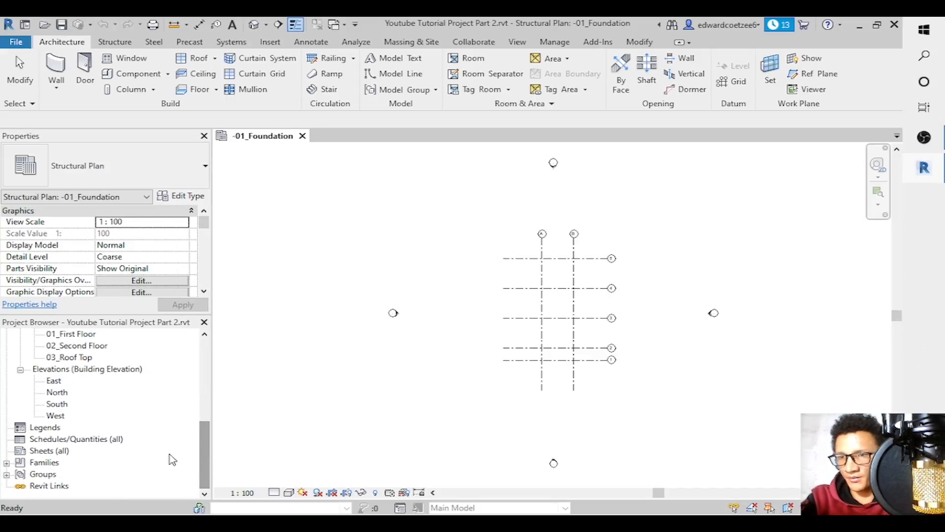
double_click(57, 416)
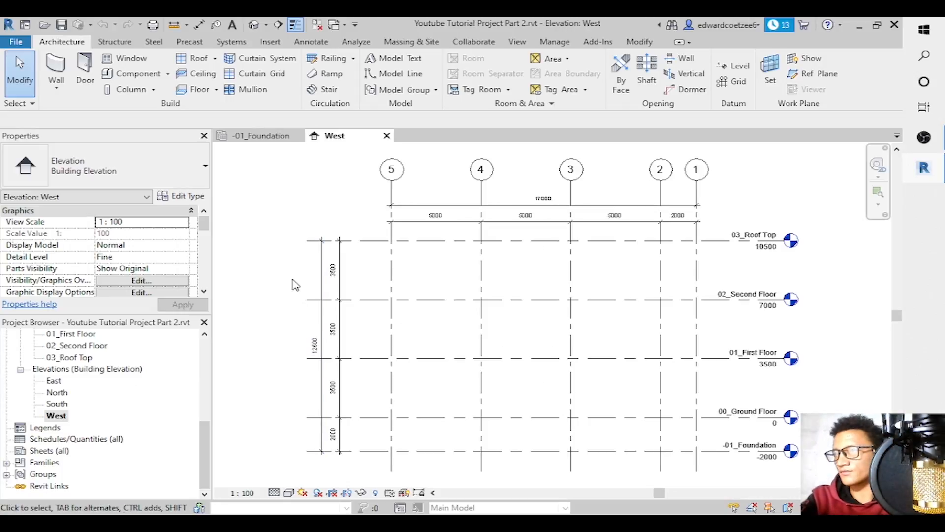
key("w")
key("t")
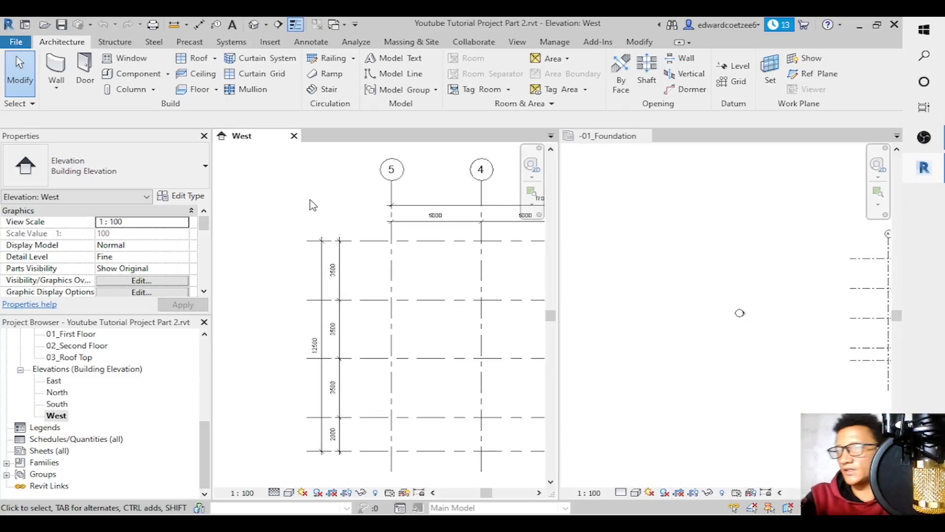
key("z")
key("a")
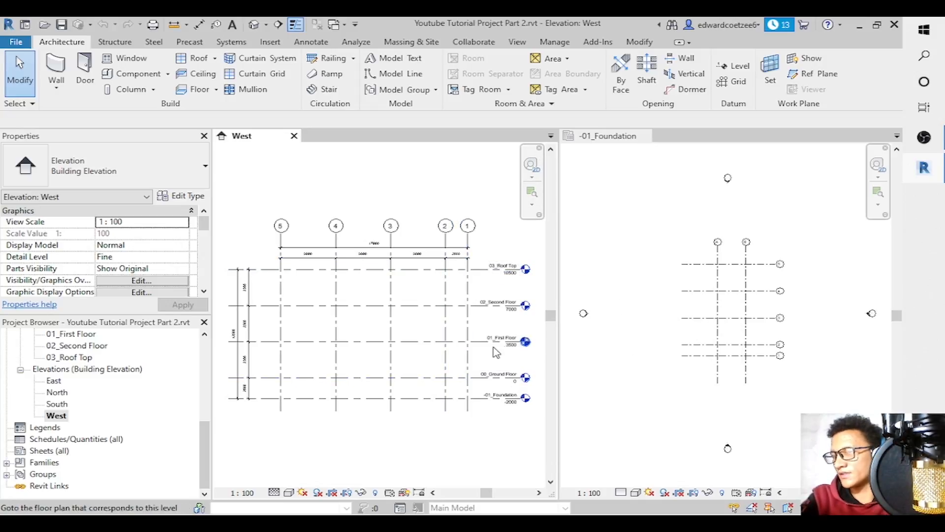
Start an isolated foundation in the -01_Foundation plan and load the Square Footing structural foundation family.
left_click(868, 202)
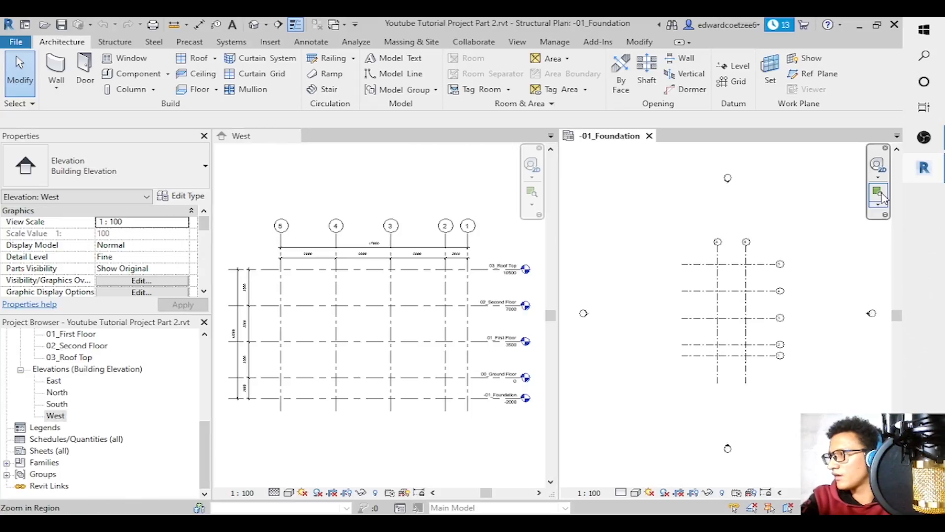
left_click(879, 199)
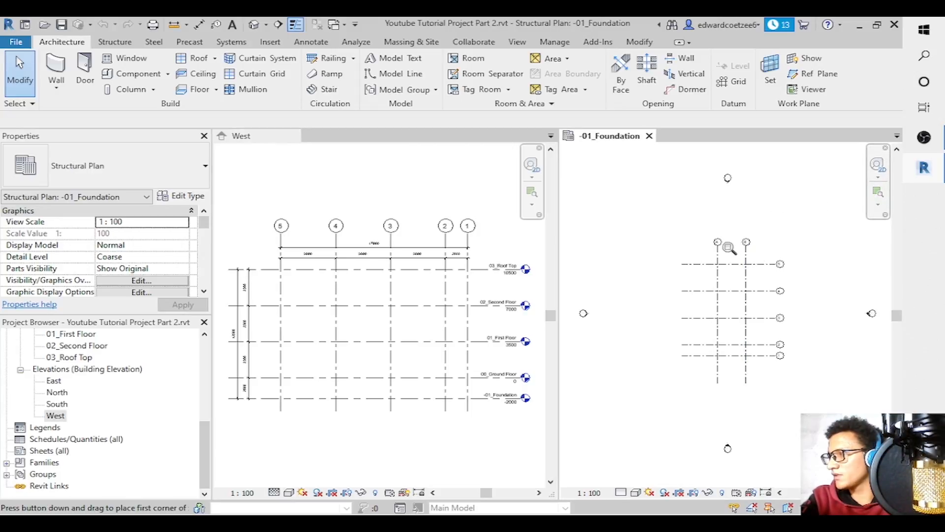
left_click_drag(703, 255, 762, 367)
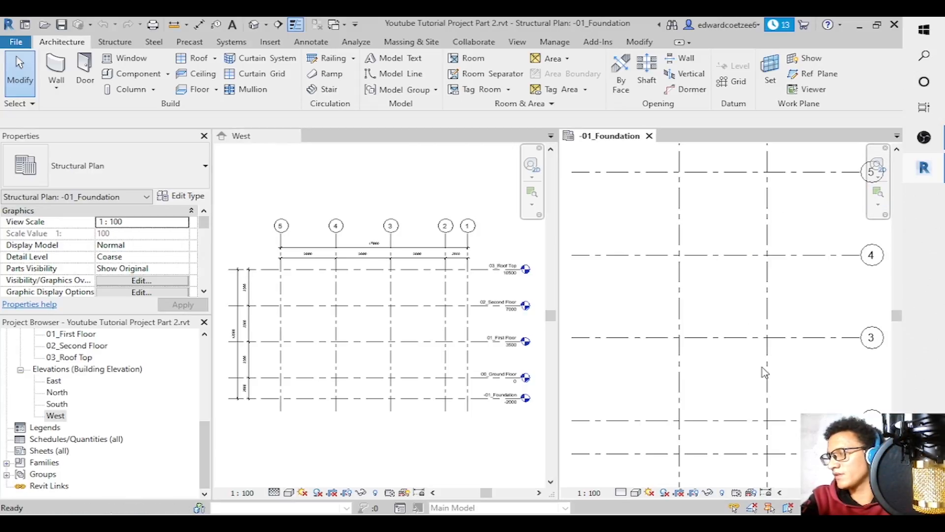
left_click(878, 204)
left_click(853, 229)
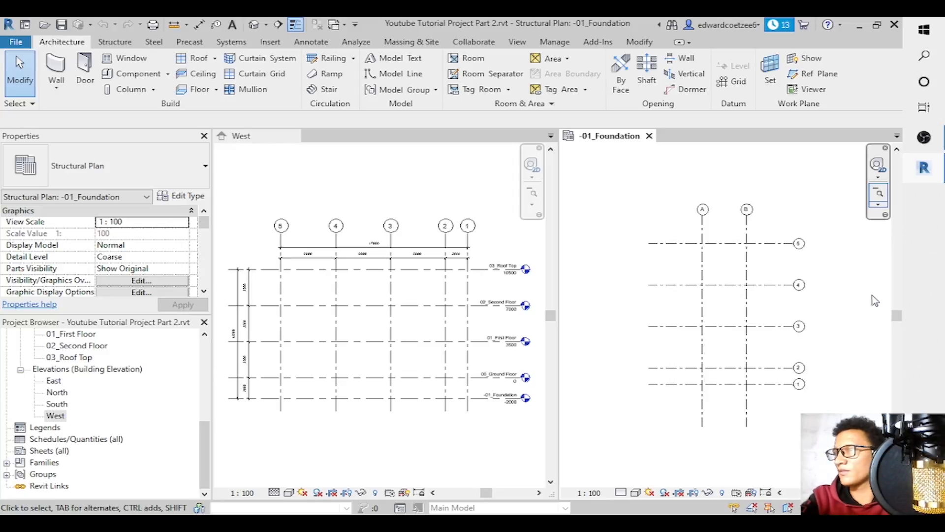
left_click(116, 42)
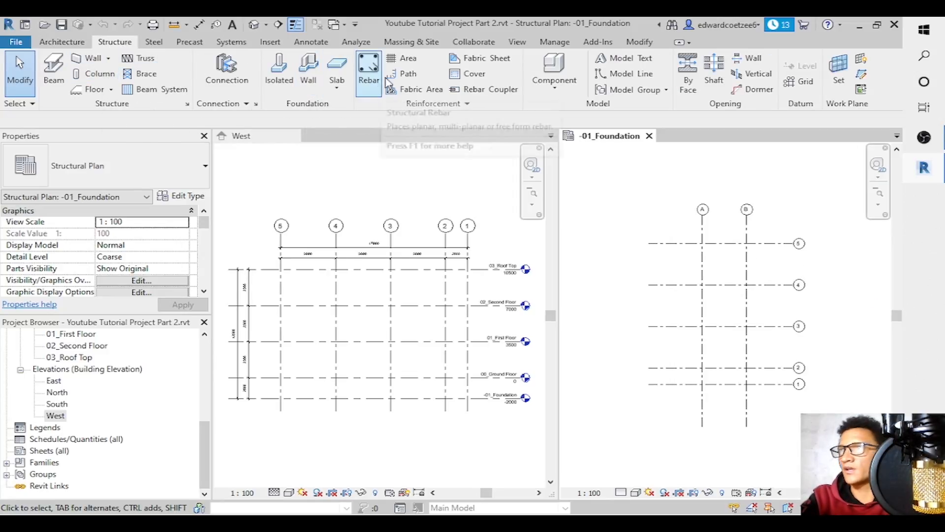
left_click(279, 69)
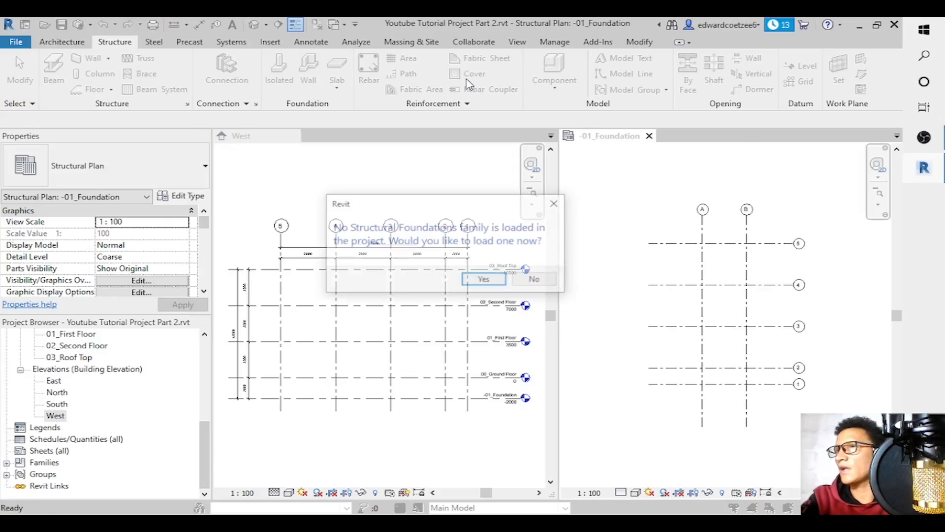
left_click(485, 280)
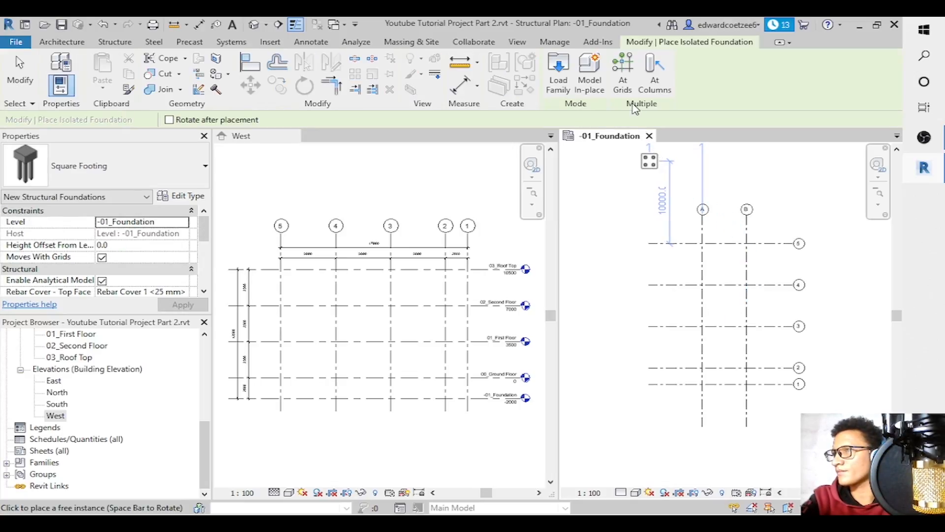
Place Square Footing foundations at all intersections of grids A and B with grids 2 to 5.
left_click(623, 71)
left_click_drag(762, 230, 696, 374)
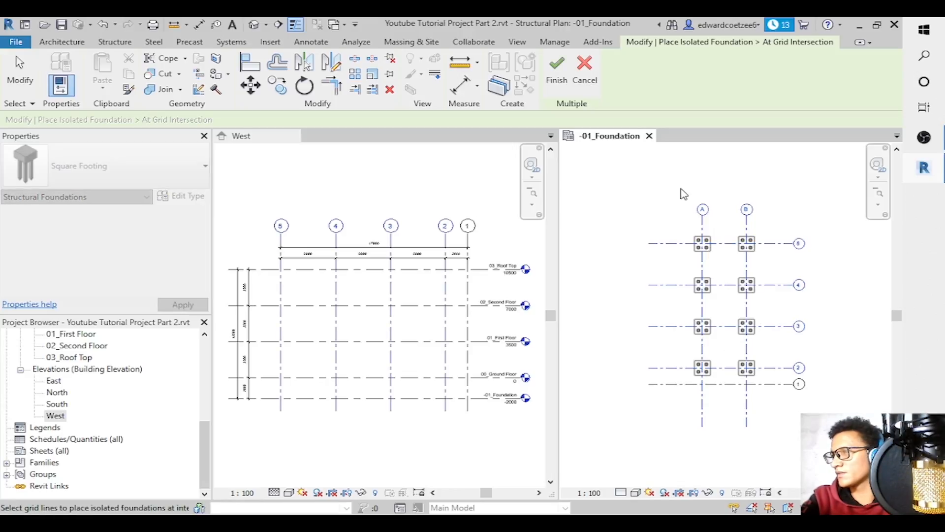
left_click(557, 69)
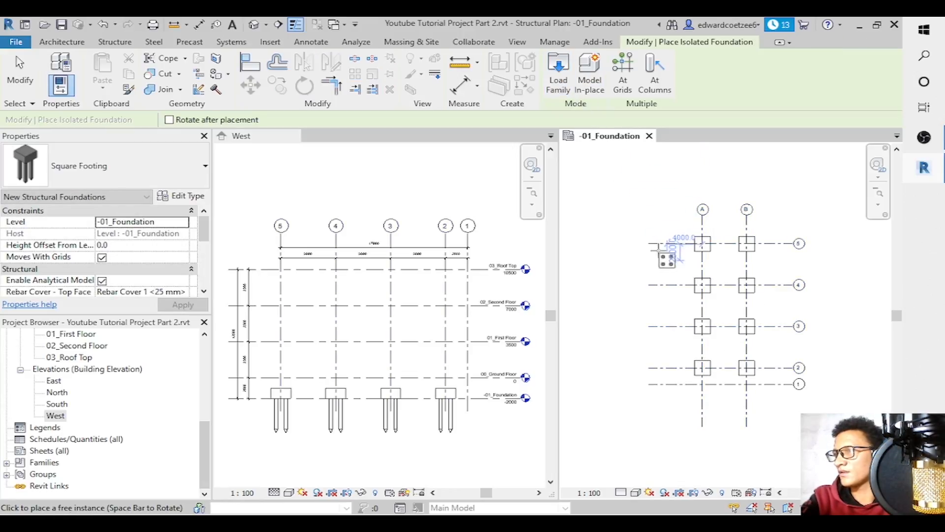
key("Escape")
key("Escape")
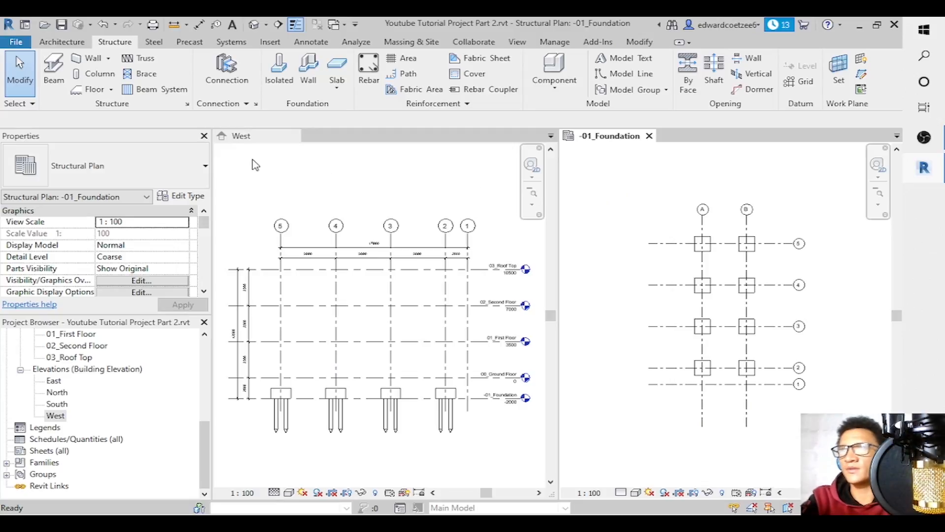
Load the Rectangle Footing family and place a footing at the intersection of grids A and 1.
left_click(295, 83)
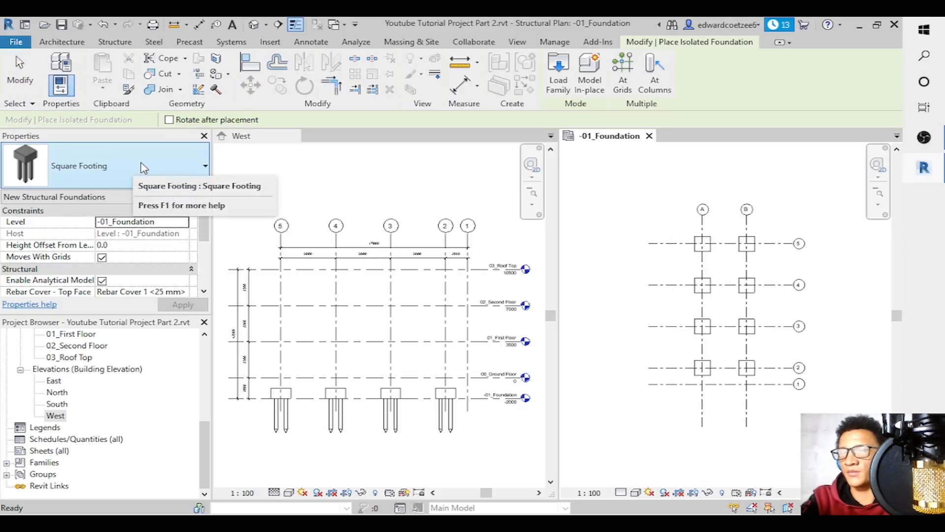
left_click(546, 88)
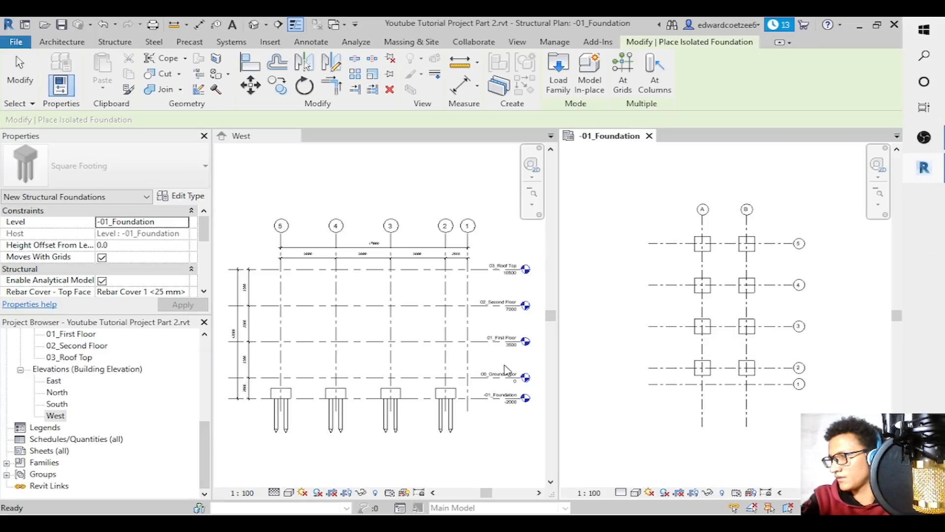
left_click(706, 384)
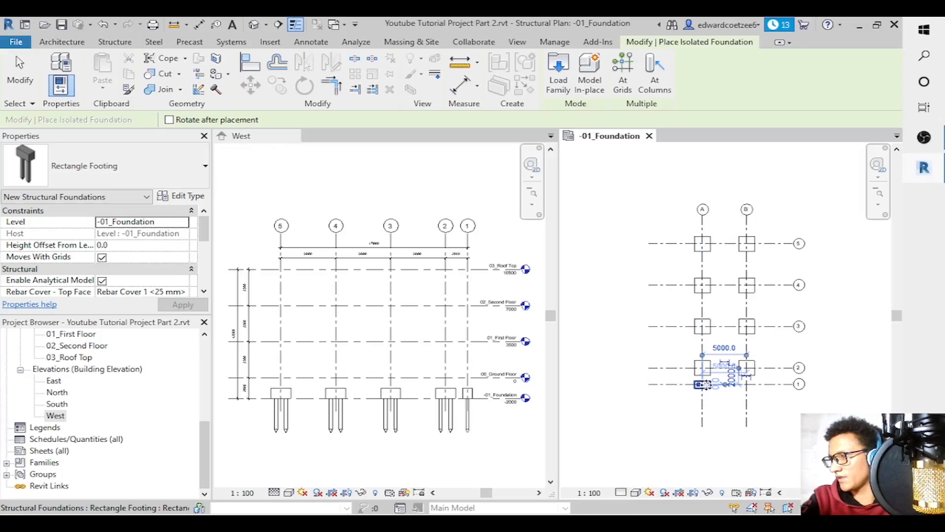
key("Escape")
key("Escape")
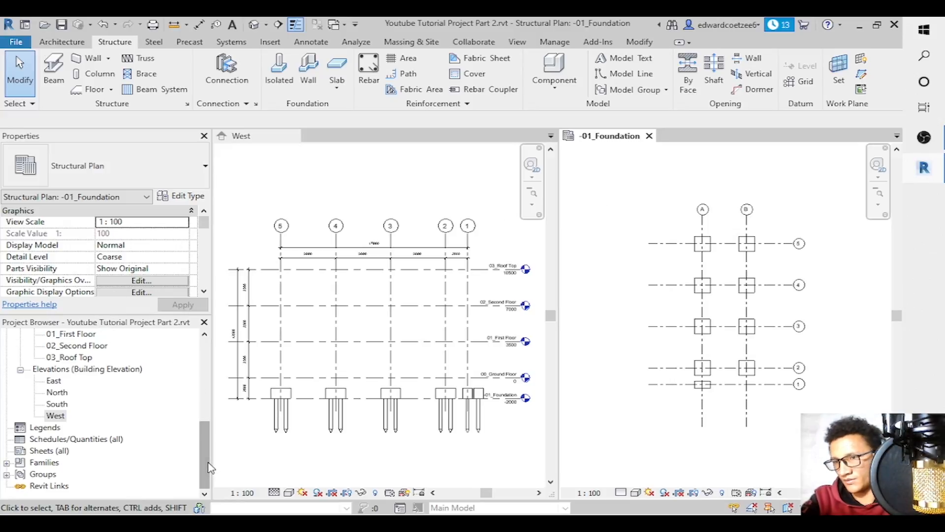
Open the 00_Ground Floor structural plan.
left_click_drag(204, 444, 207, 375)
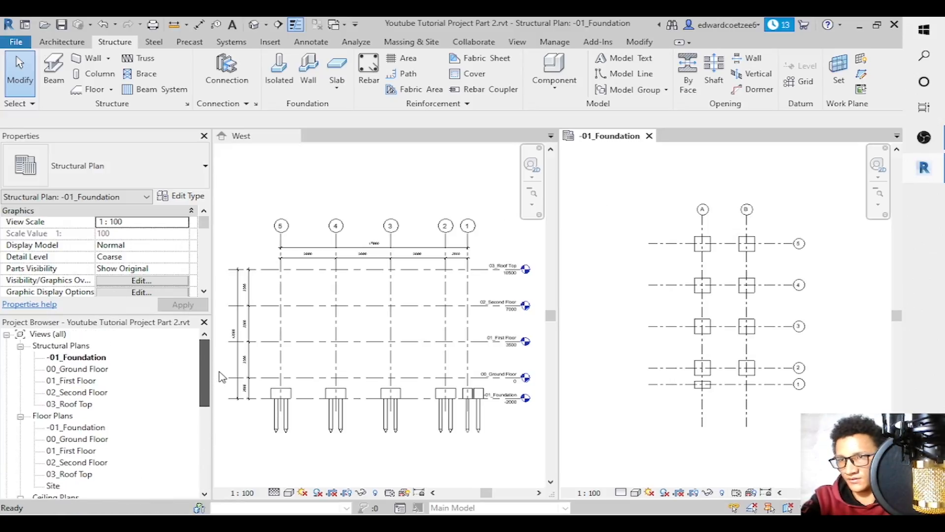
double_click(88, 370)
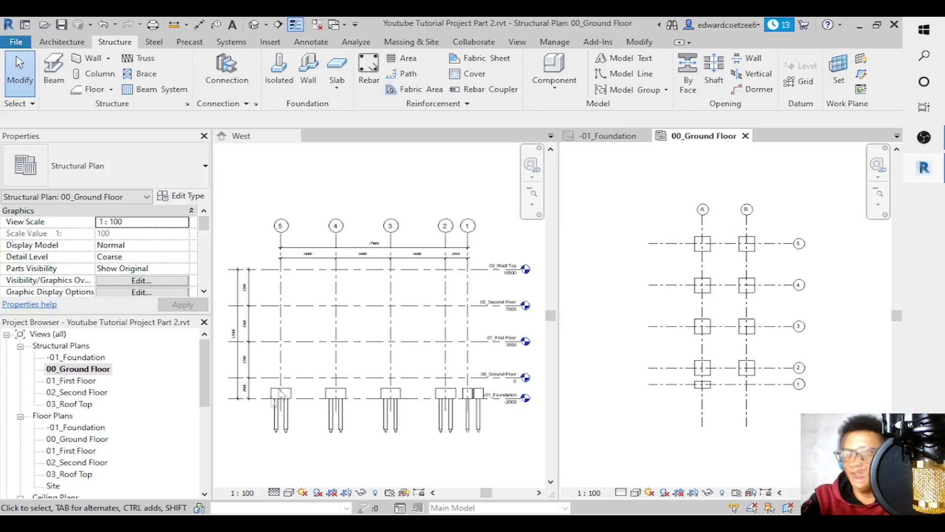
Dimension the height of the grid 3 footing in the West elevation, from the foundation level to its top face.
key("d")
key("i")
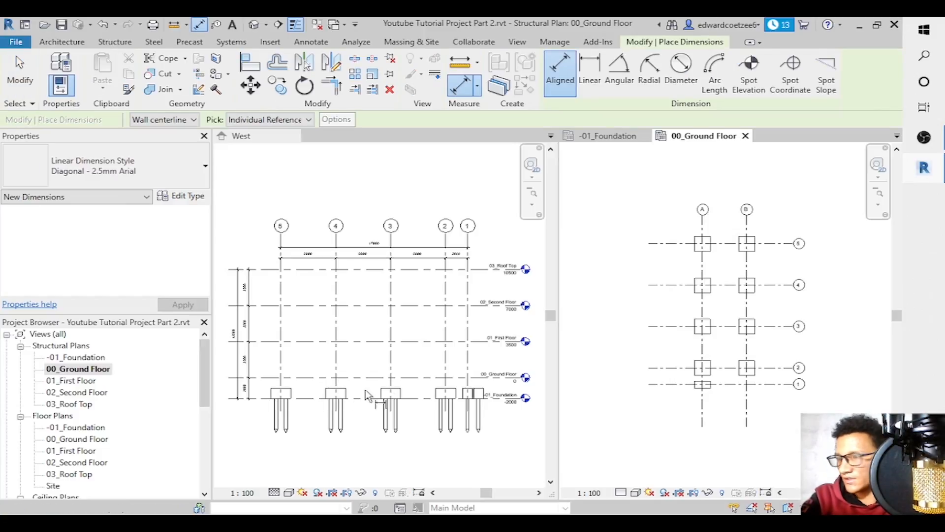
left_click(387, 399)
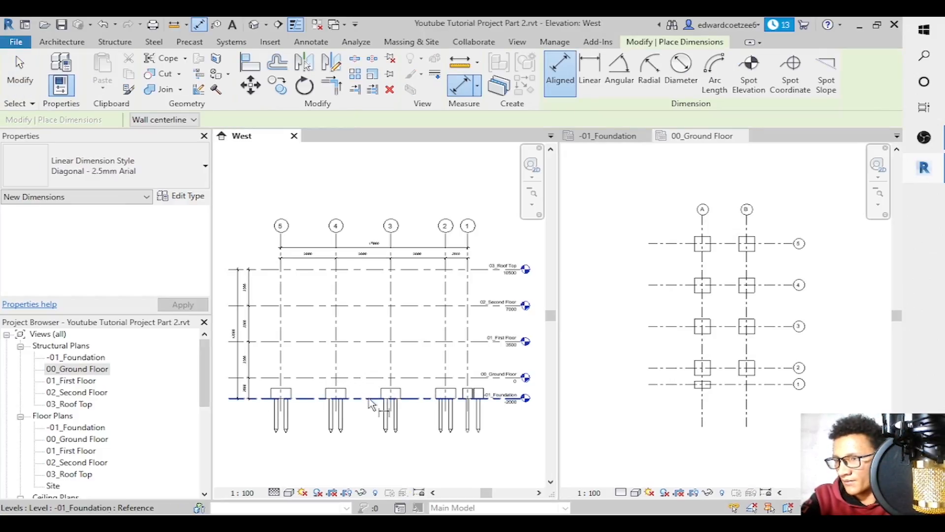
left_click(390, 390)
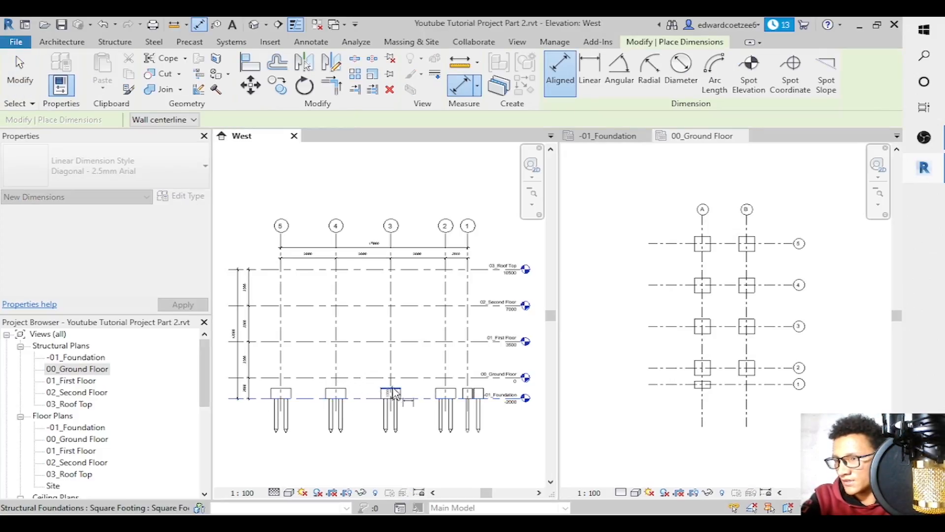
left_click(420, 388)
key("Escape")
key("Escape")
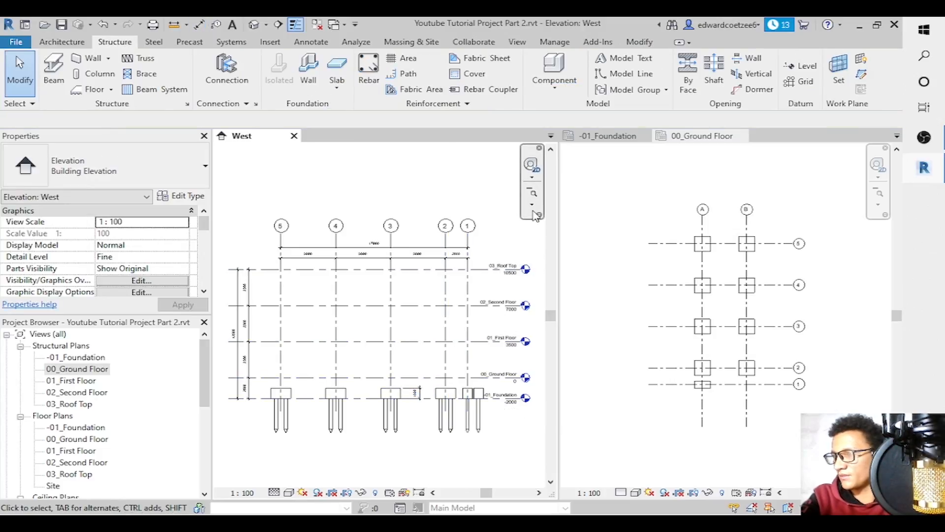
left_click(532, 206)
left_click(598, 209)
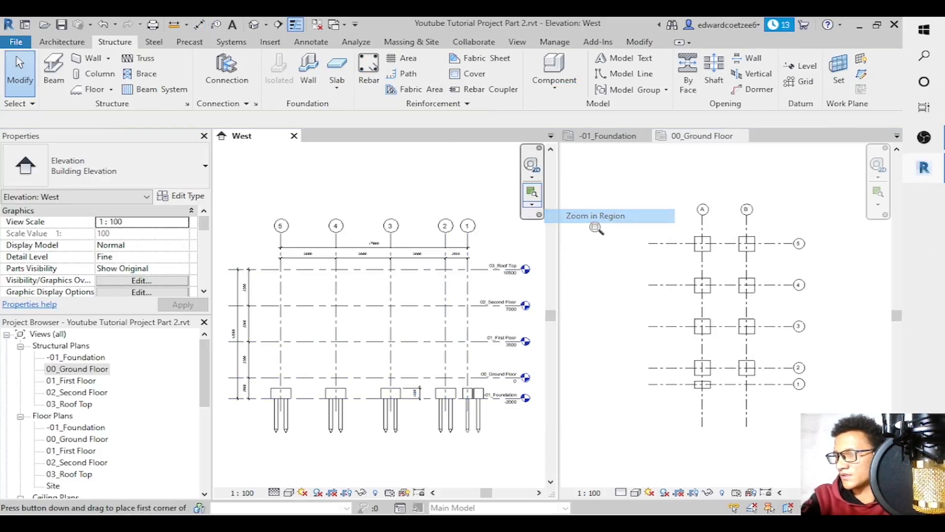
left_click_drag(327, 367, 449, 424)
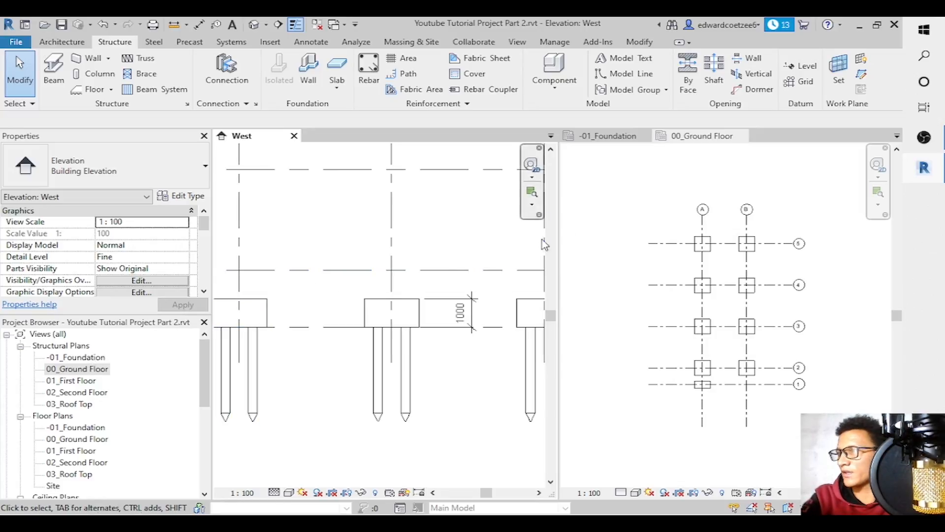
Place vertical Square Columns with an unconnected height of 700 mm at all intersections of grids A and B with grids 1 to 5.
left_click(669, 192)
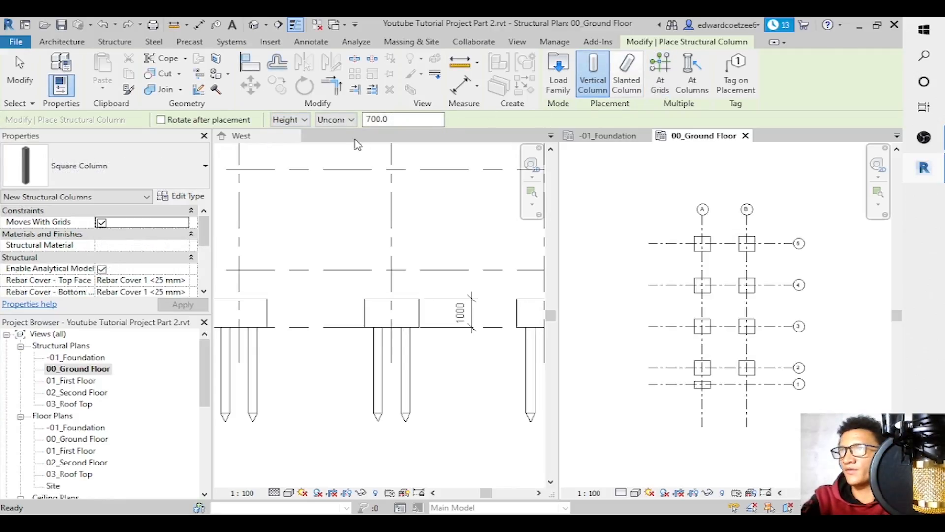
left_click(291, 122)
left_click(290, 142)
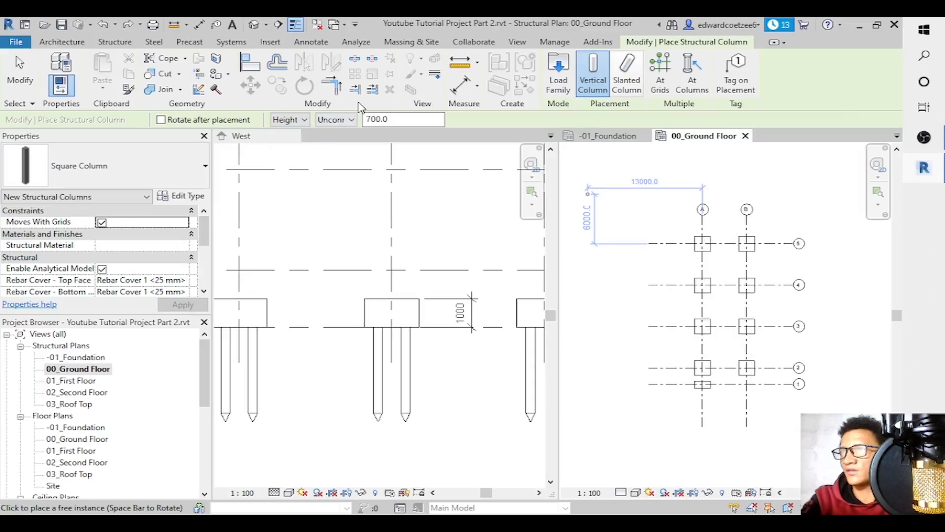
left_click(352, 119)
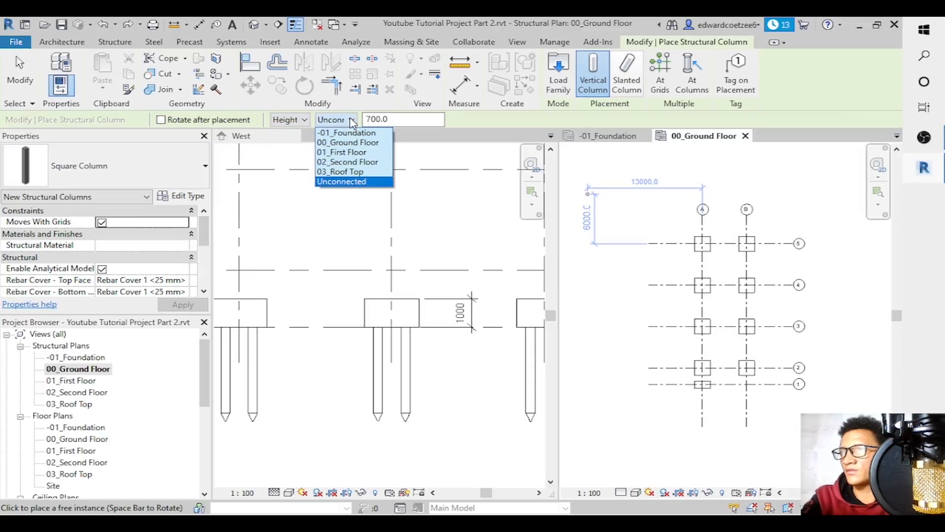
left_click(342, 182)
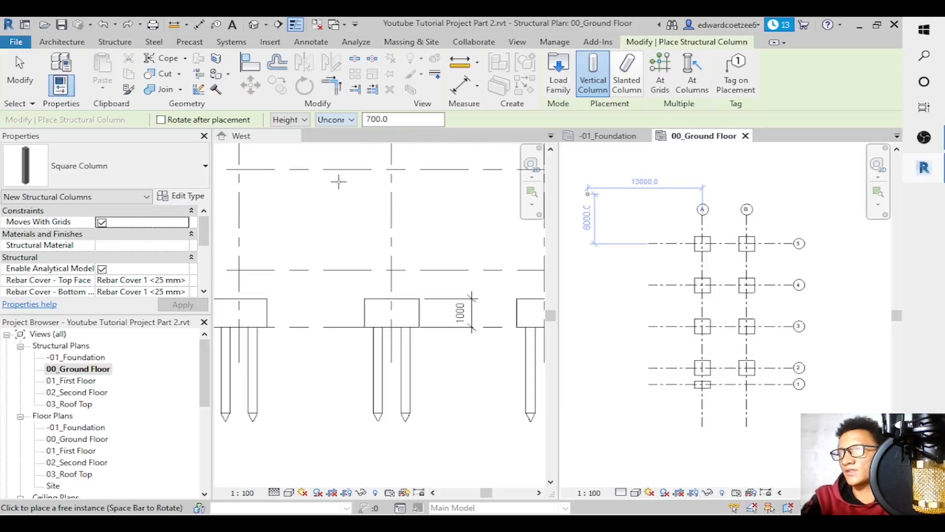
left_click(400, 120)
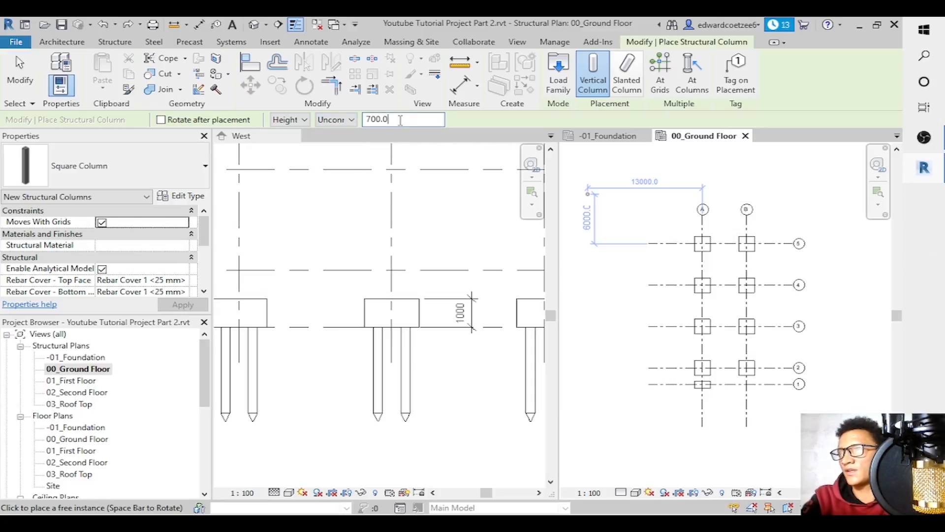
left_click_drag(401, 120, 336, 122)
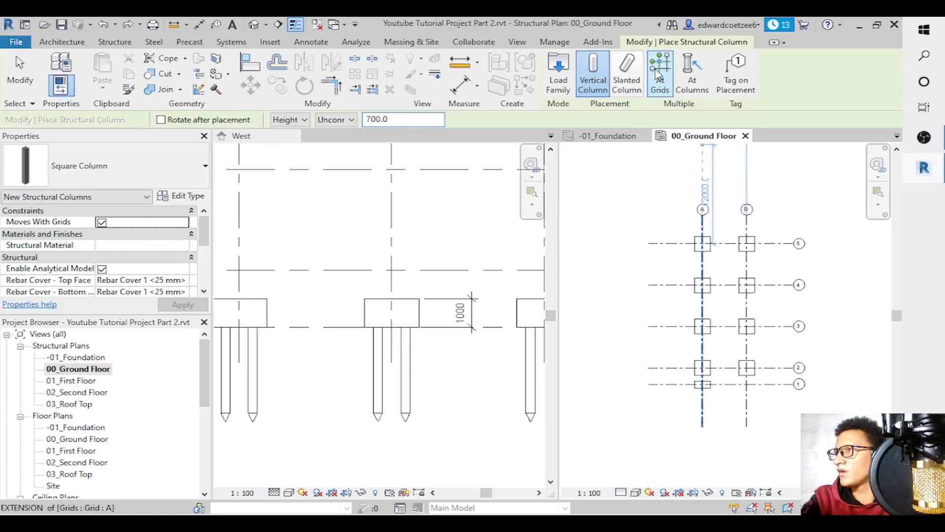
left_click(674, 93)
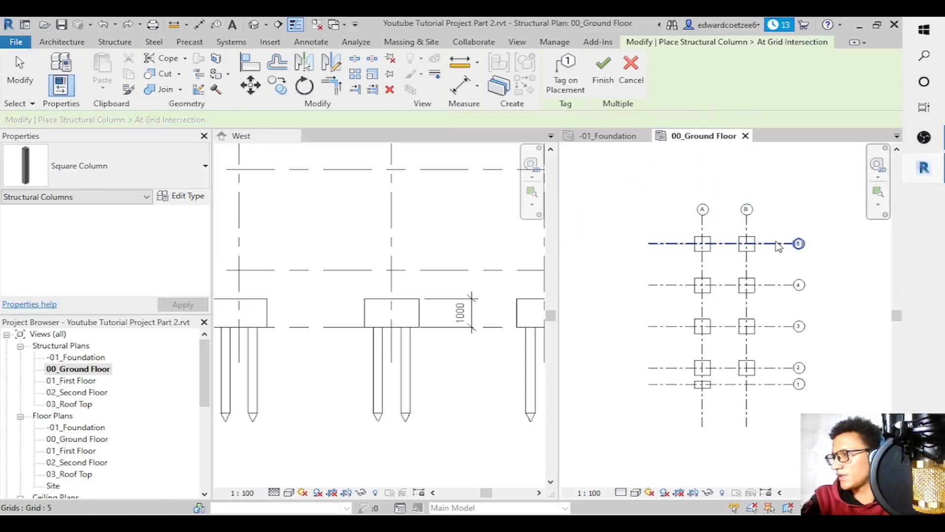
left_click_drag(768, 230, 695, 404)
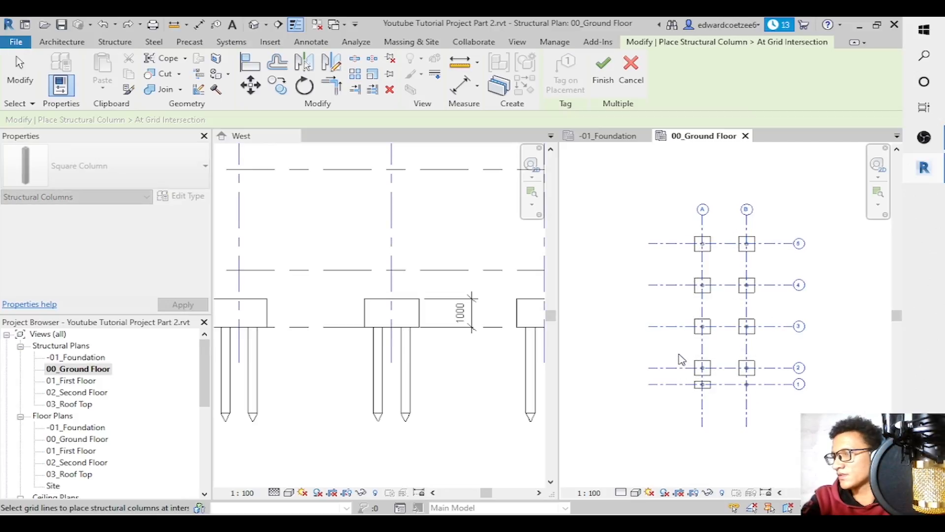
left_click(603, 72)
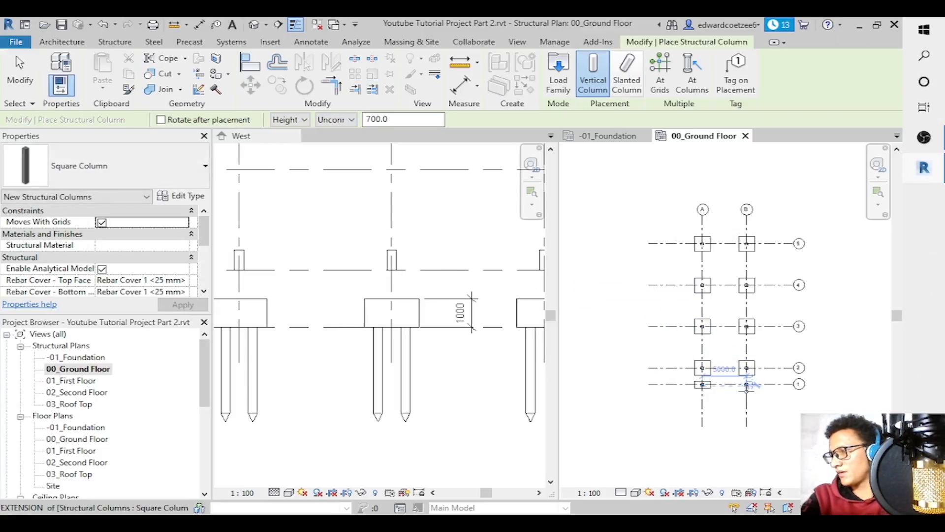
Delete the column at the intersection of grids B and 1, where there is no footing.
key("Escape")
left_click(747, 384)
key("Escape")
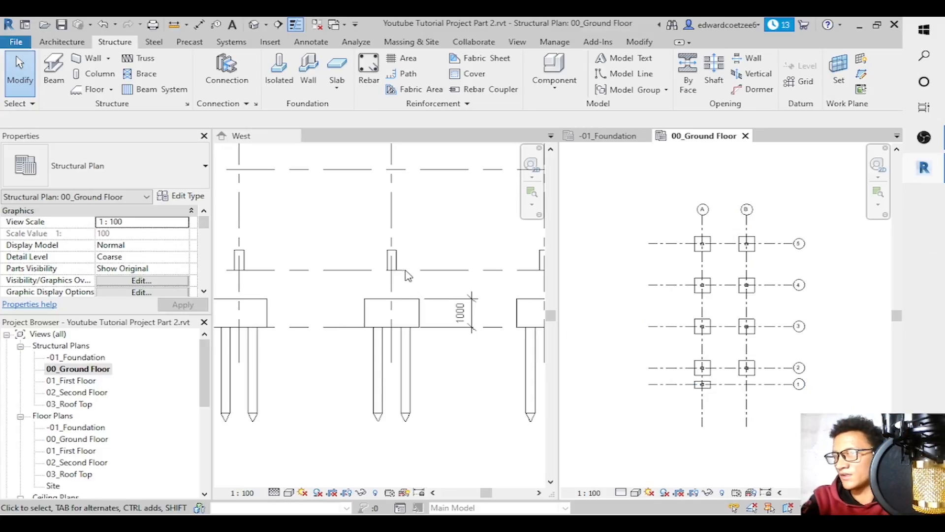
Filter the selection to all structural columns and set their base level to -01_Foundation with a base offset of 1000 mm.
left_click(394, 260)
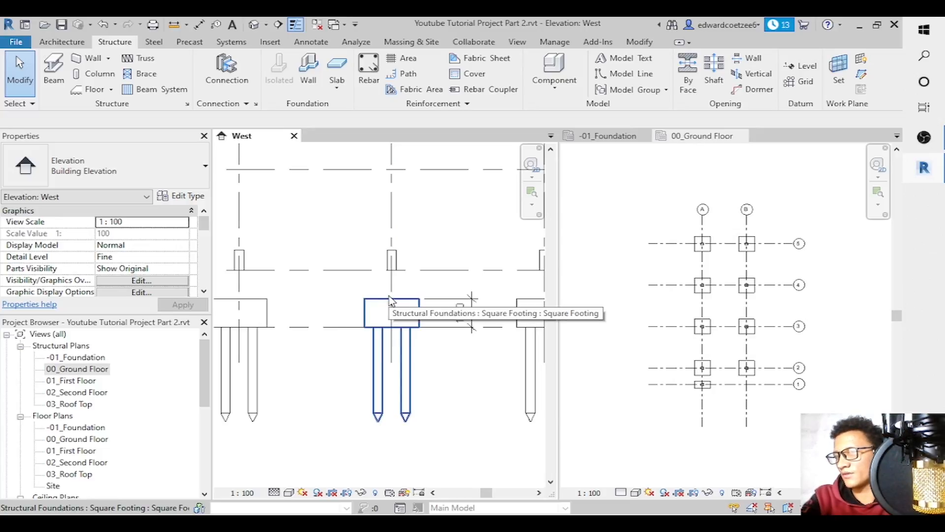
left_click(664, 243)
left_click_drag(672, 220, 760, 421)
left_click(556, 74)
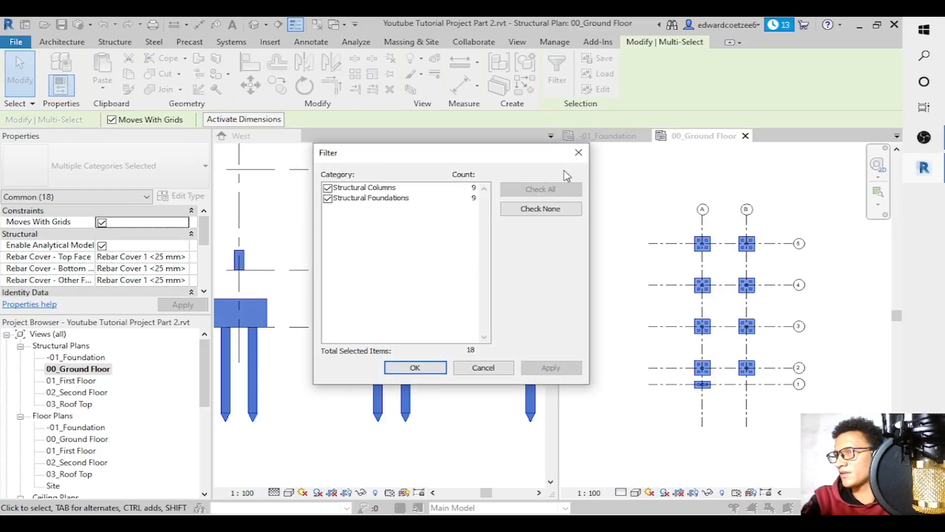
left_click(552, 209)
left_click(339, 190)
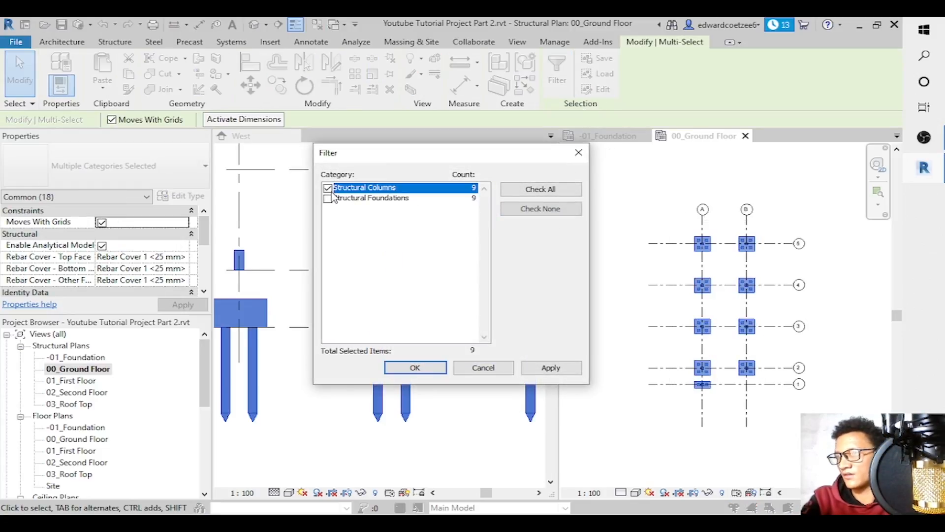
left_click(424, 373)
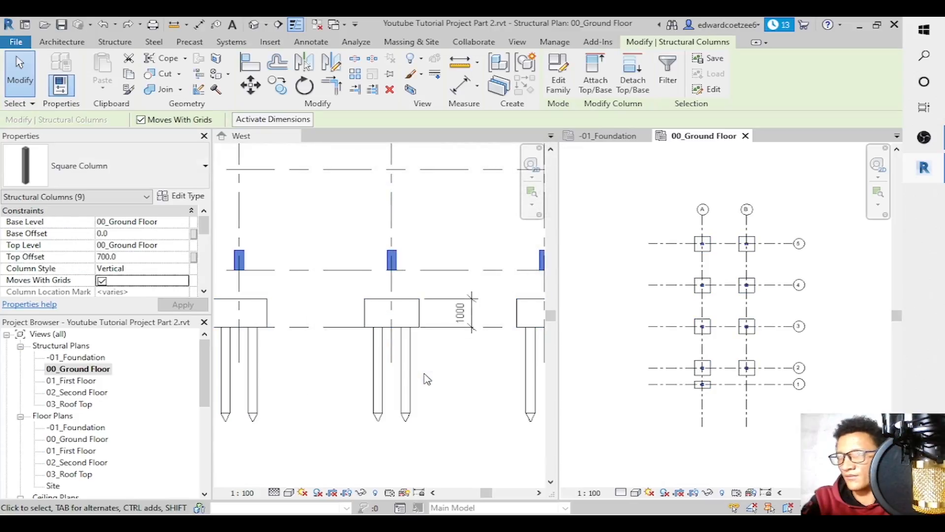
left_click(181, 222)
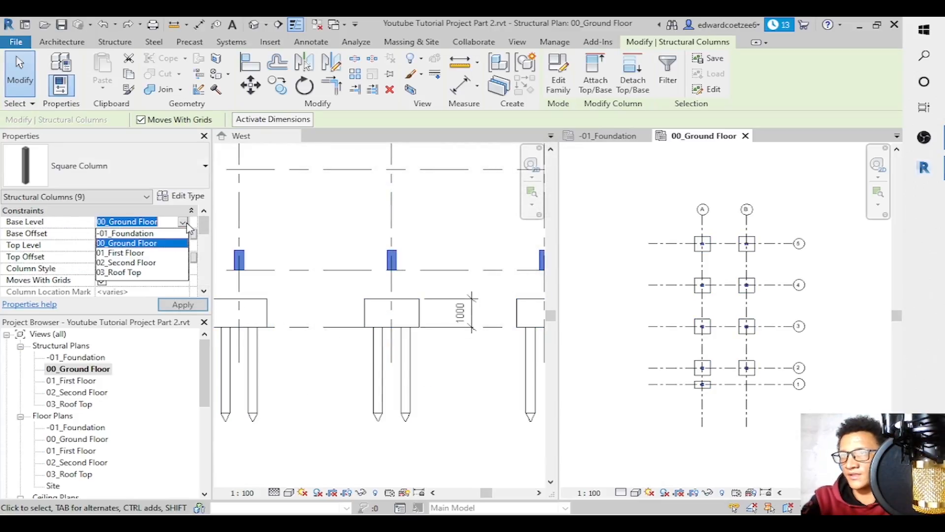
left_click(170, 233)
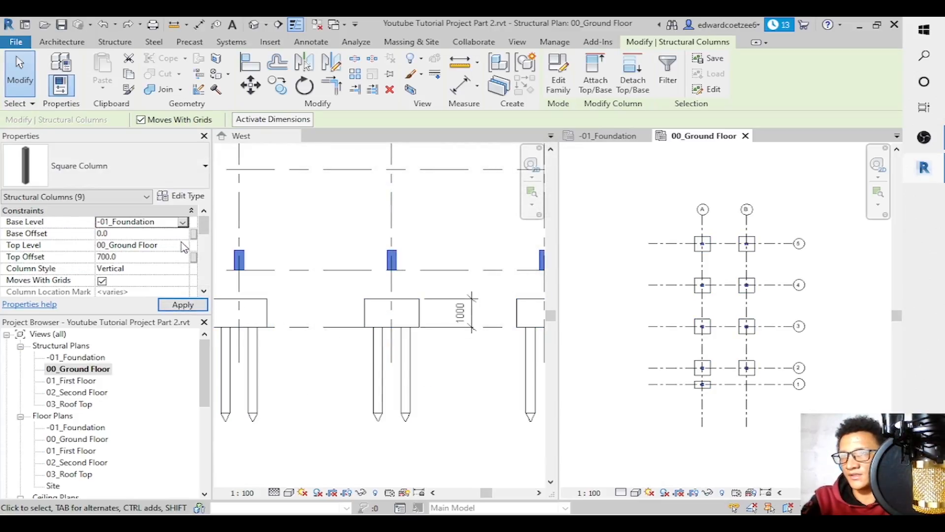
left_click(186, 235)
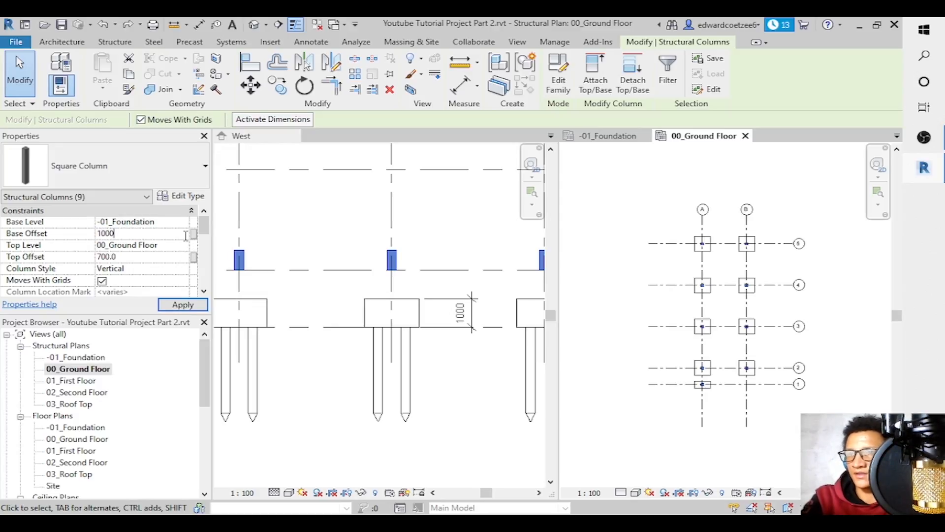
left_click(154, 258)
key("Return")
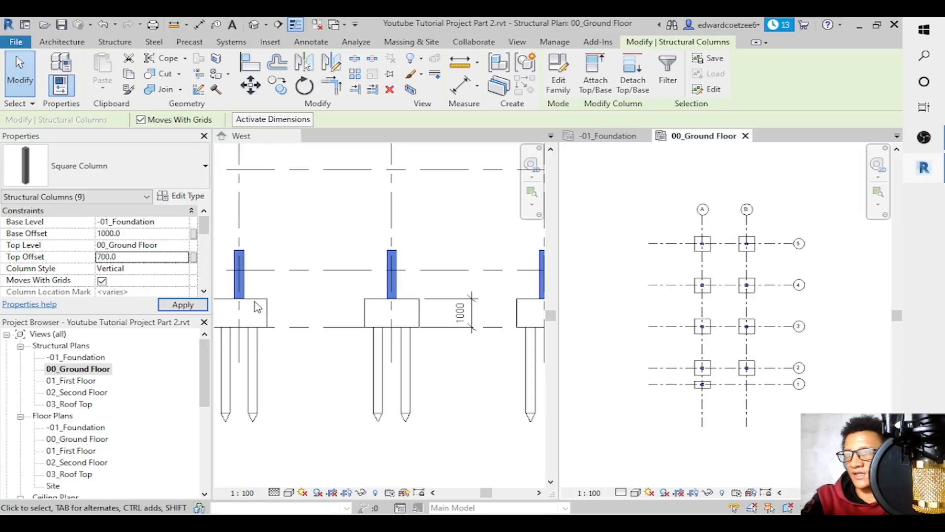
Set the selected columns' top offset from 00_Ground Floor to -300 mm.
left_click(170, 257)
type("-300")
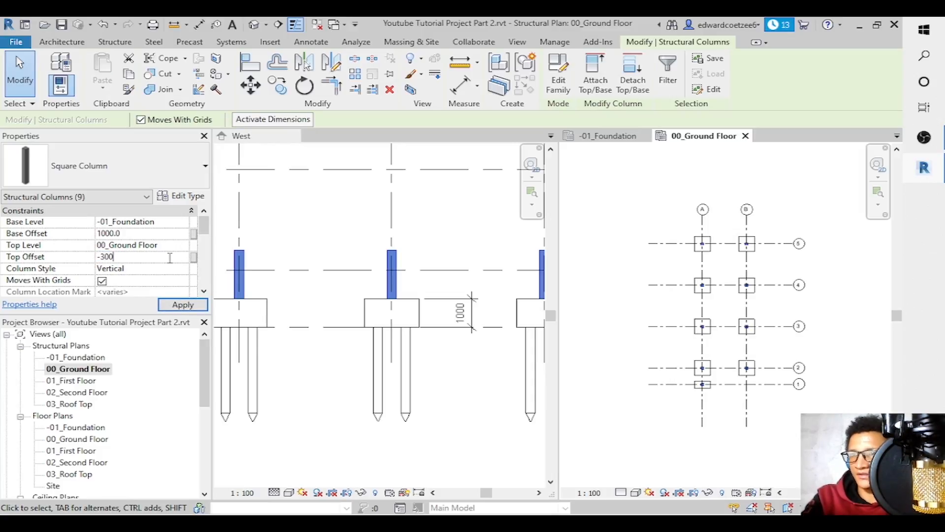
left_click(184, 305)
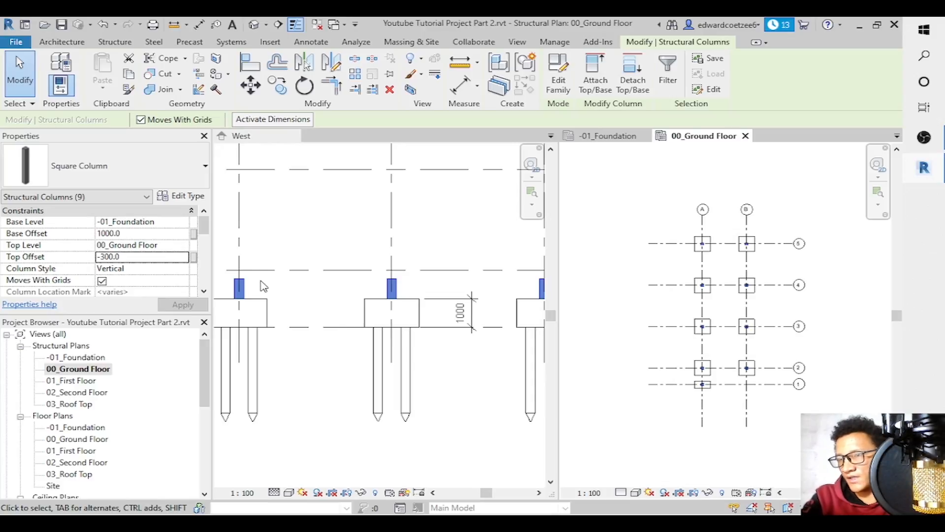
key("d")
key("i")
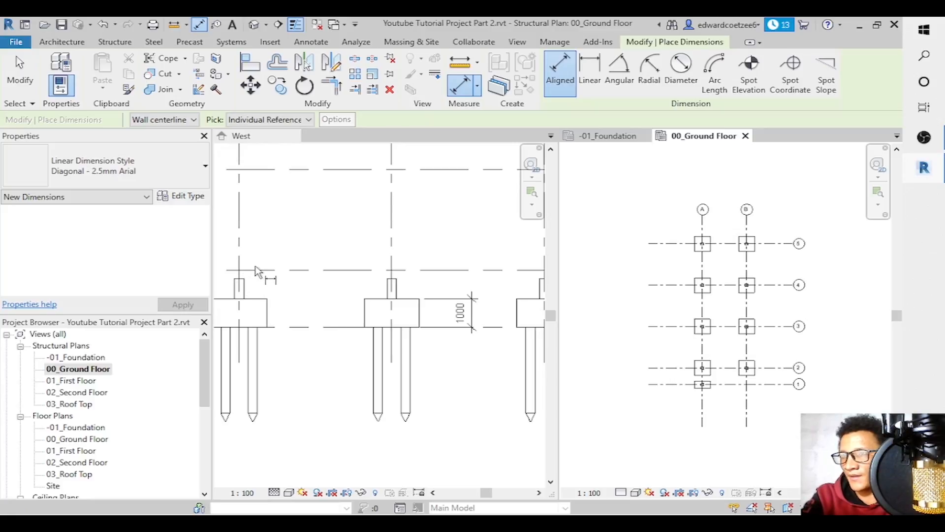
left_click(254, 274)
left_click(246, 270)
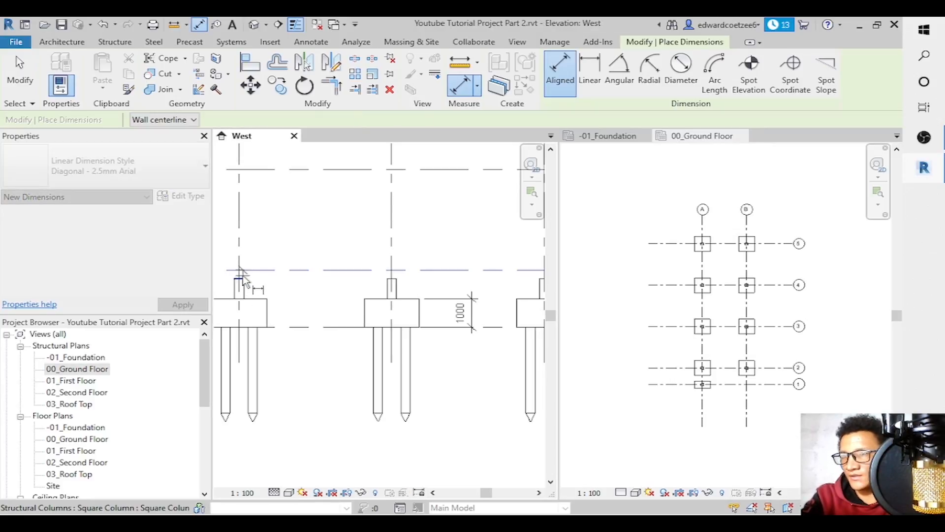
key("Escape")
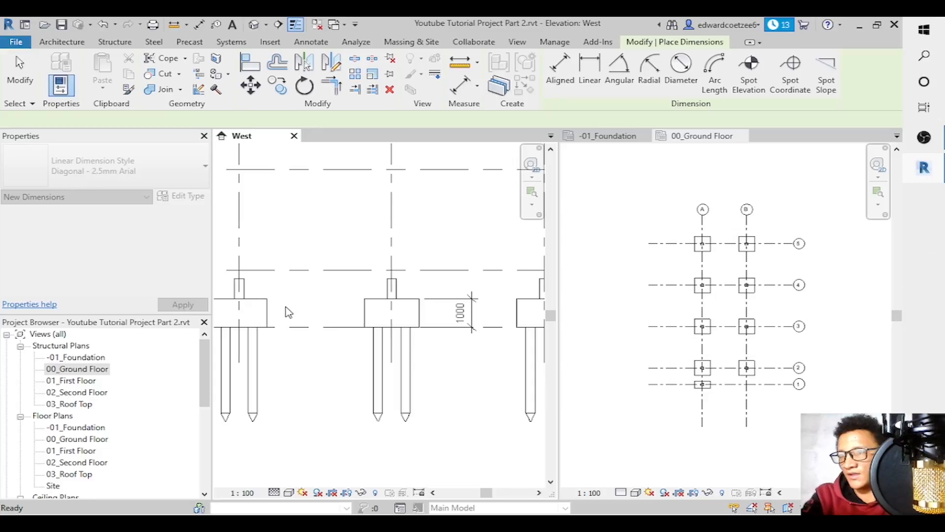
left_click(285, 332)
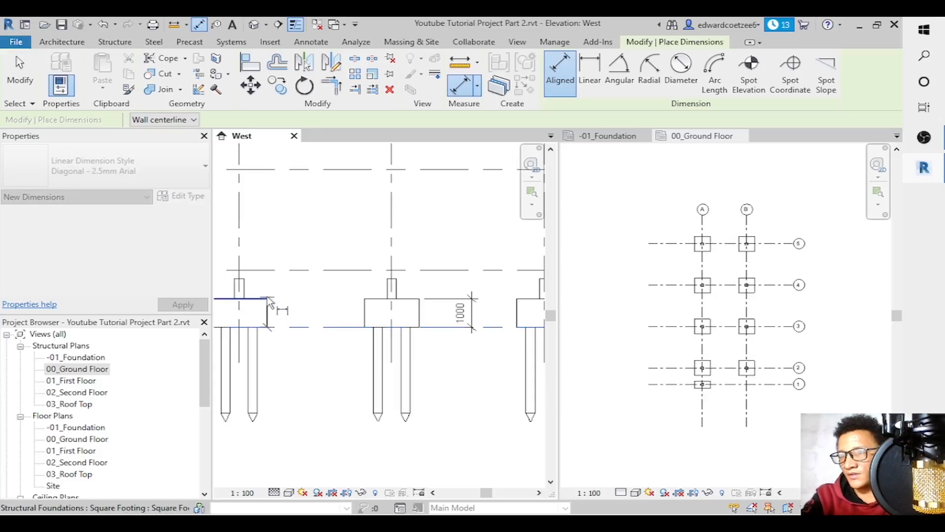
key("Escape")
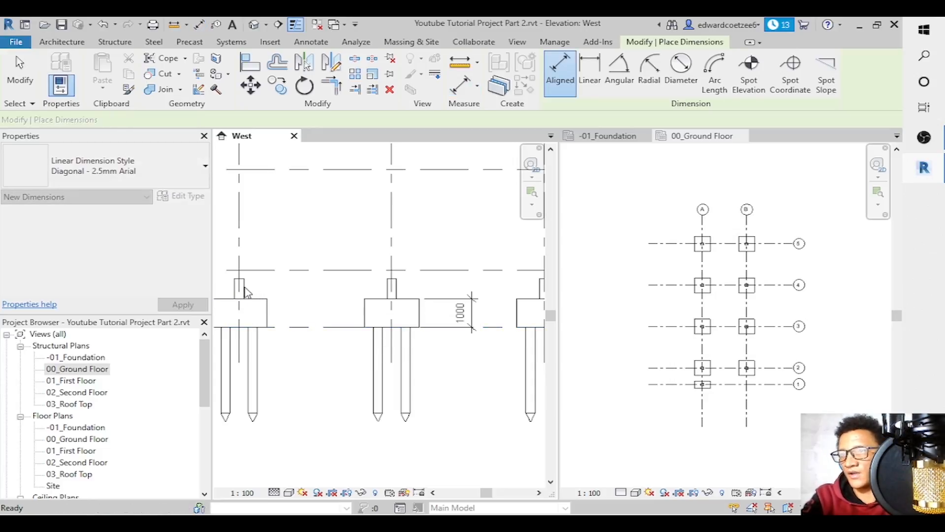
key("Escape")
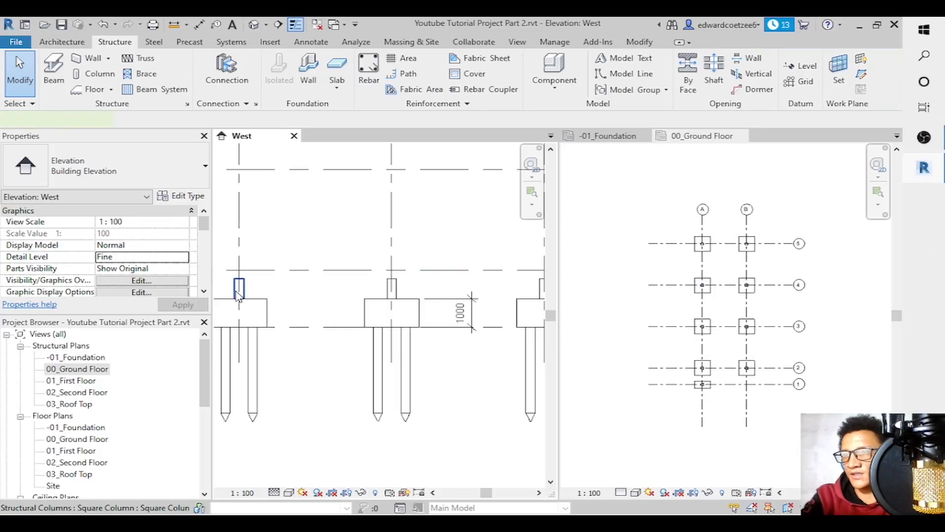
left_click(238, 291)
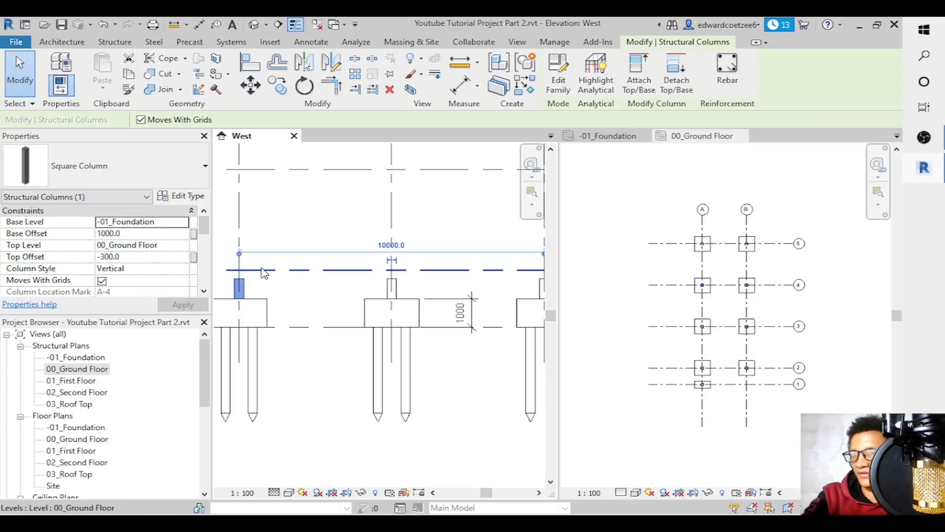
left_click(327, 250)
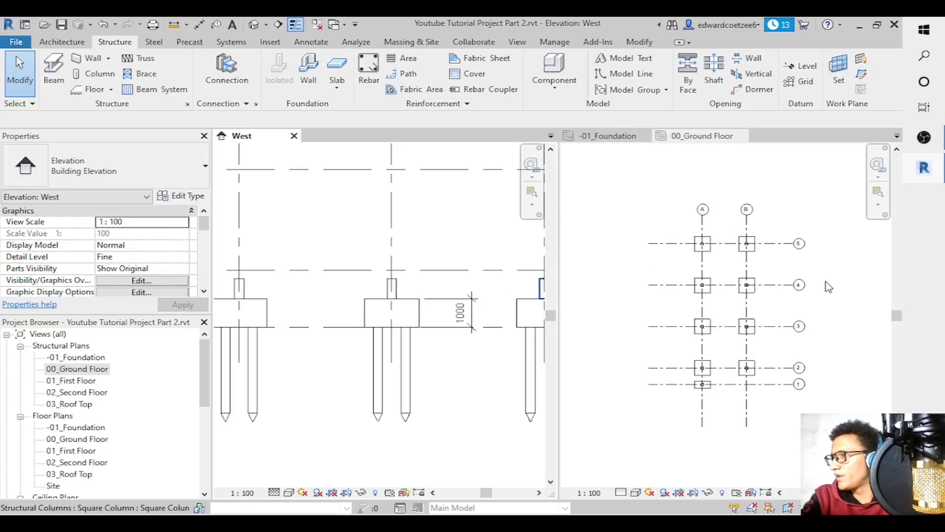
left_click(879, 196)
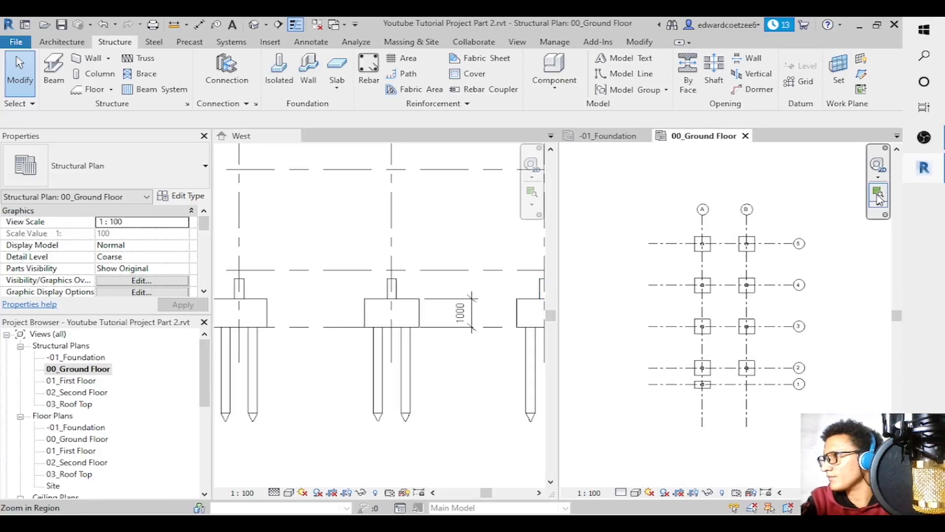
left_click_drag(689, 231, 764, 389)
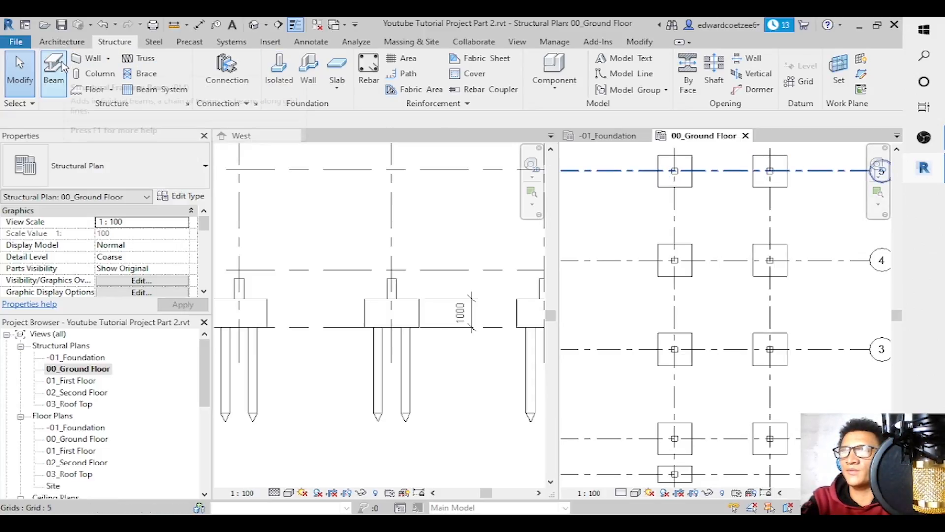
left_click(45, 68)
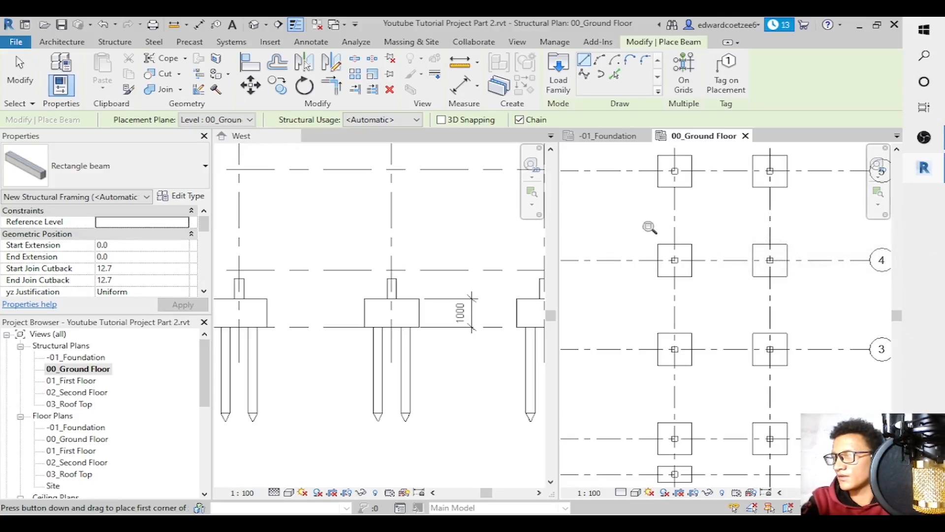
key("Escape")
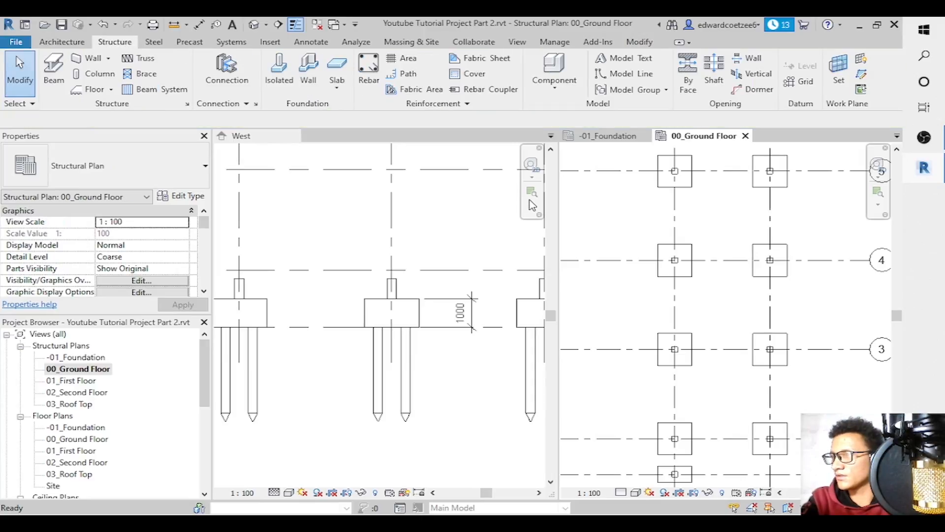
Open the default 3D view to examine the footings and columns.
left_click(531, 204)
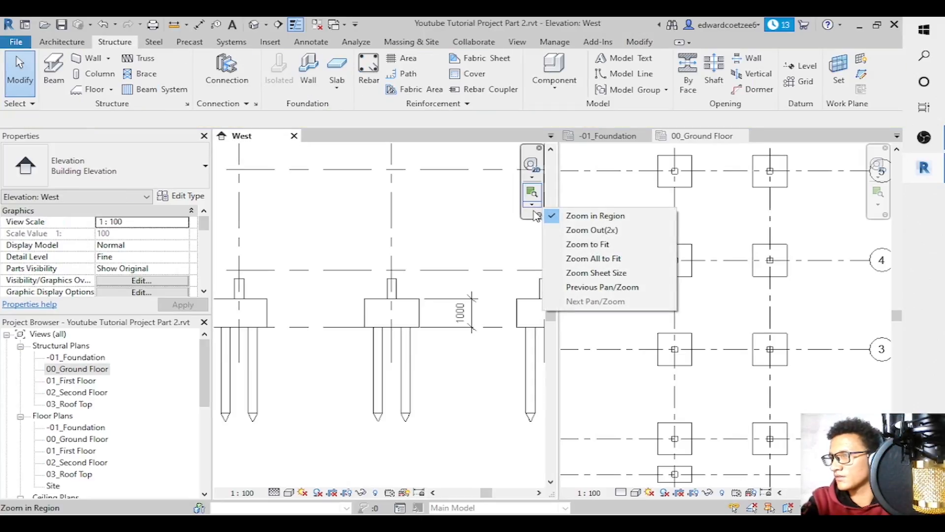
left_click(570, 230)
left_click(540, 197)
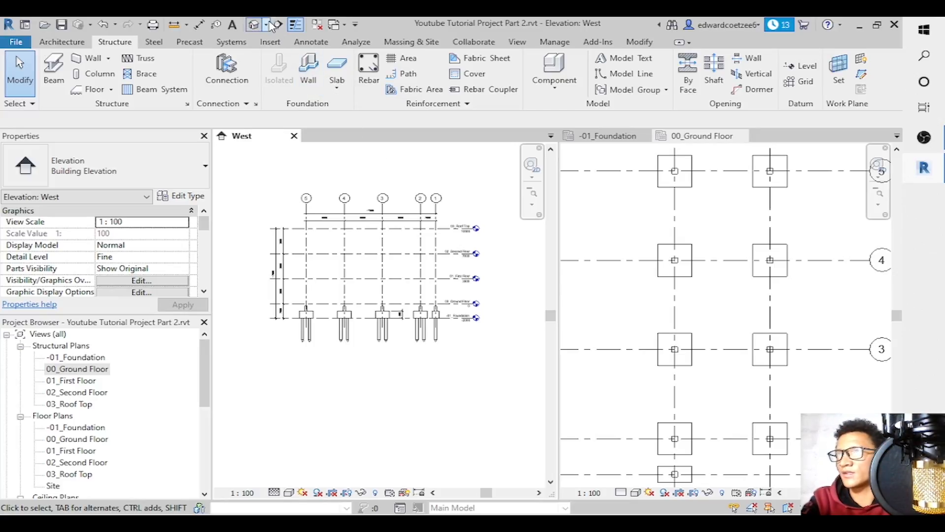
left_click(254, 25)
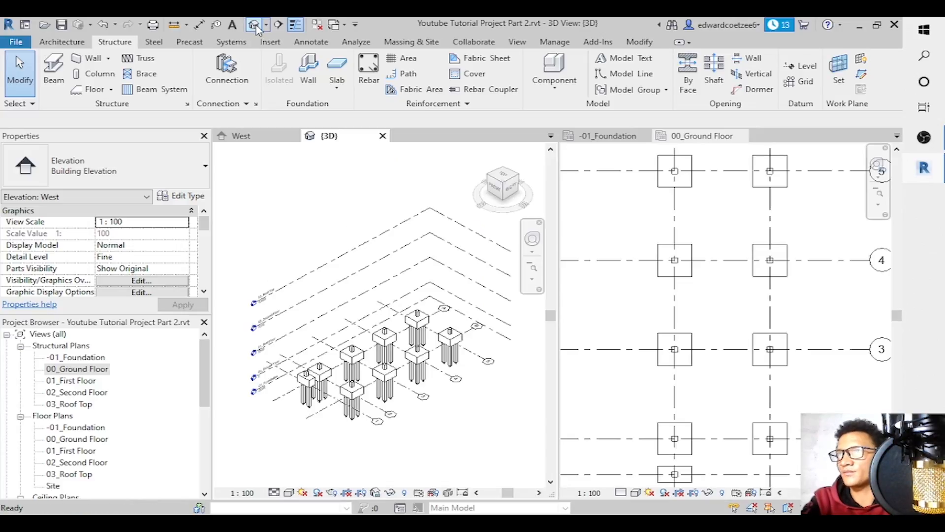
Place a Rectangle beam on the 00_Ground Floor plan along grid B, between the columns at grids 5 and 4.
left_click(517, 190)
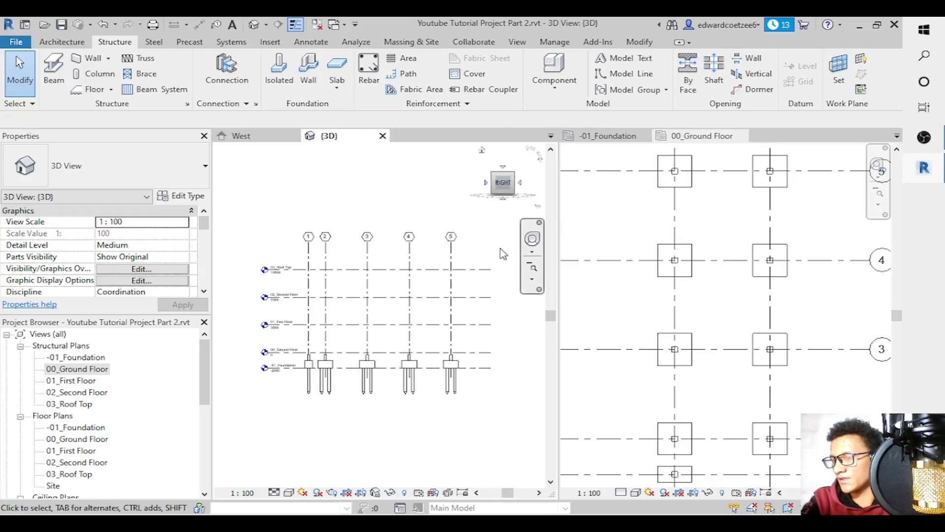
left_click(533, 279)
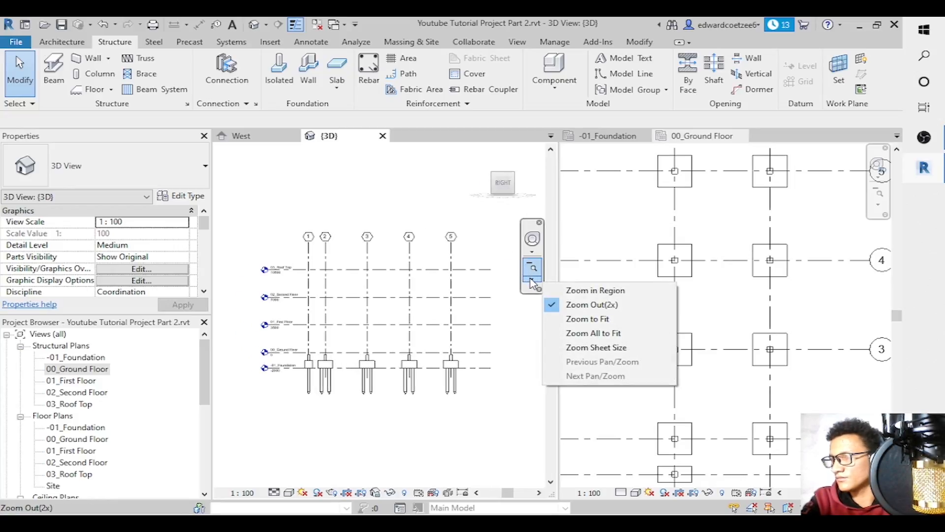
left_click(594, 291)
left_click_drag(289, 344, 531, 353)
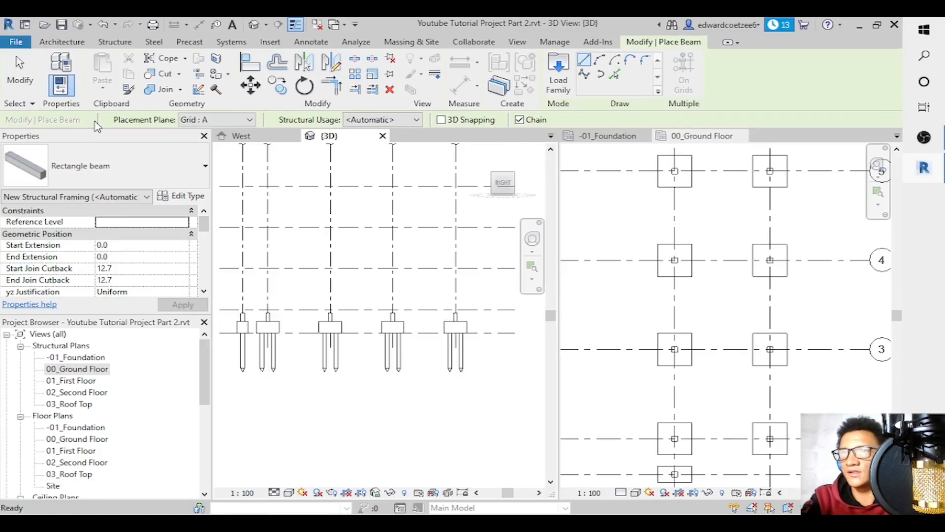
left_click(817, 189)
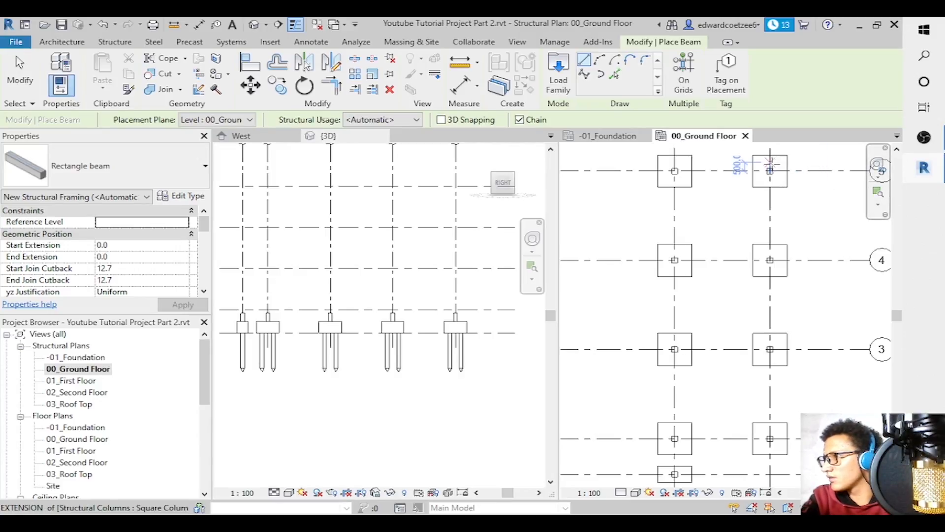
left_click(771, 171)
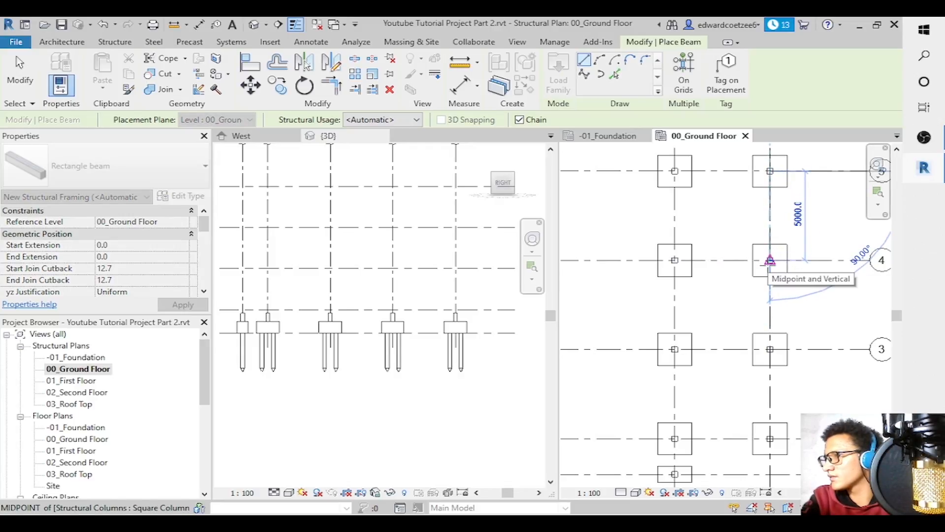
left_click(770, 260)
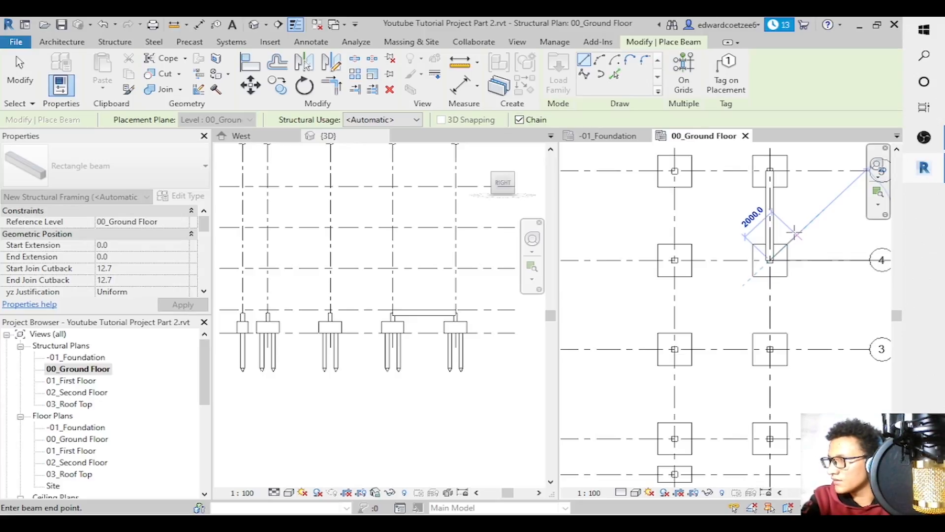
key("Escape")
key("Escape")
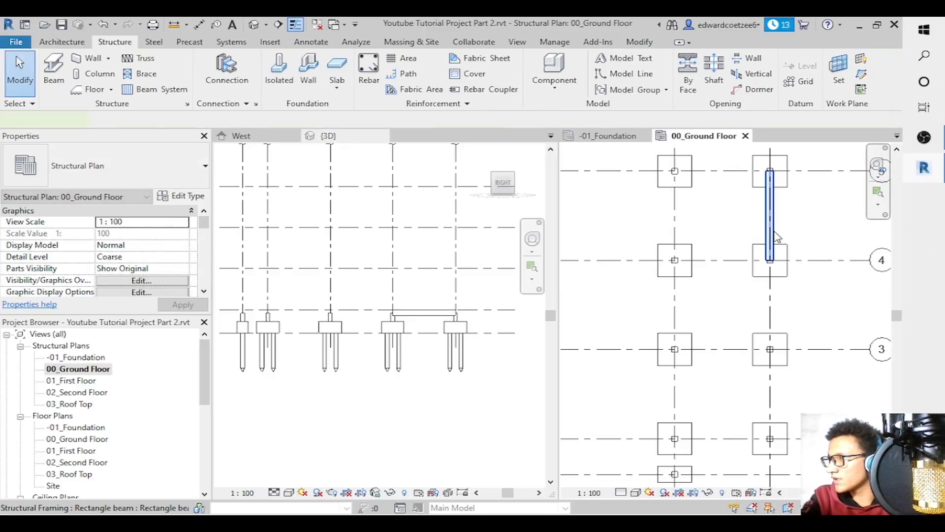
Set the depth of the placed beam's type to 300 mm and try a width of 300 mm.
left_click(777, 238)
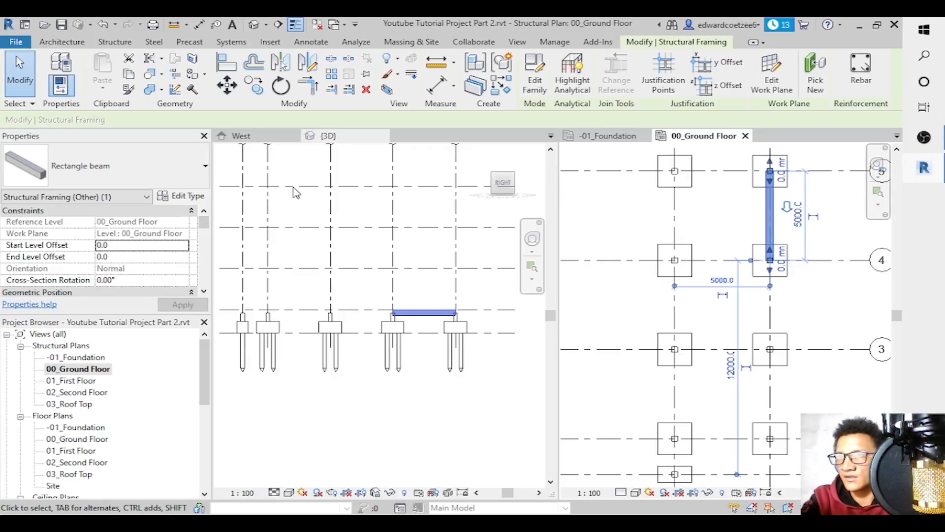
left_click(187, 196)
left_click(449, 209)
type("300")
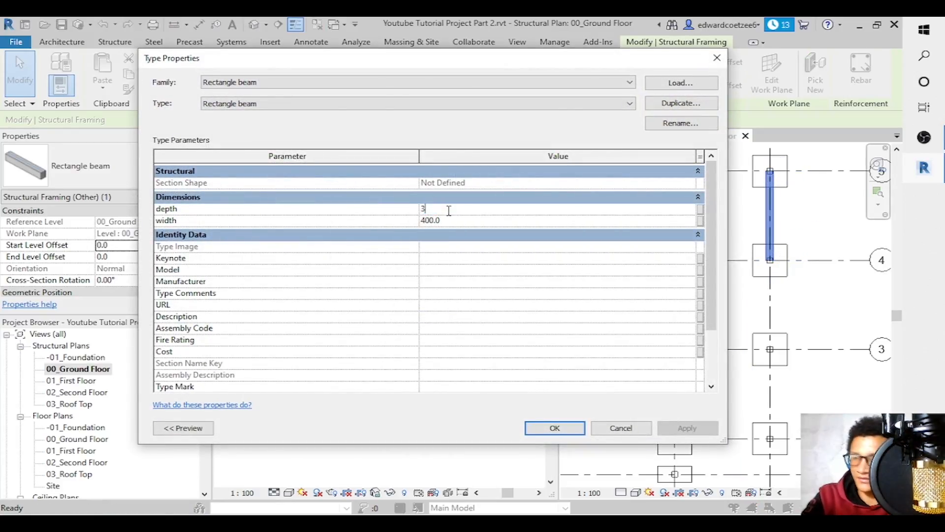
left_click(458, 224)
type("300")
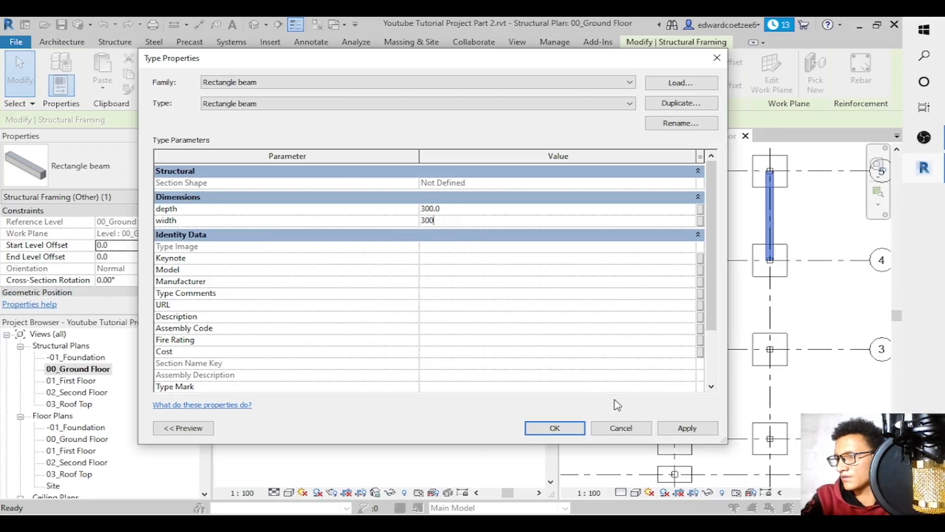
key("Escape")
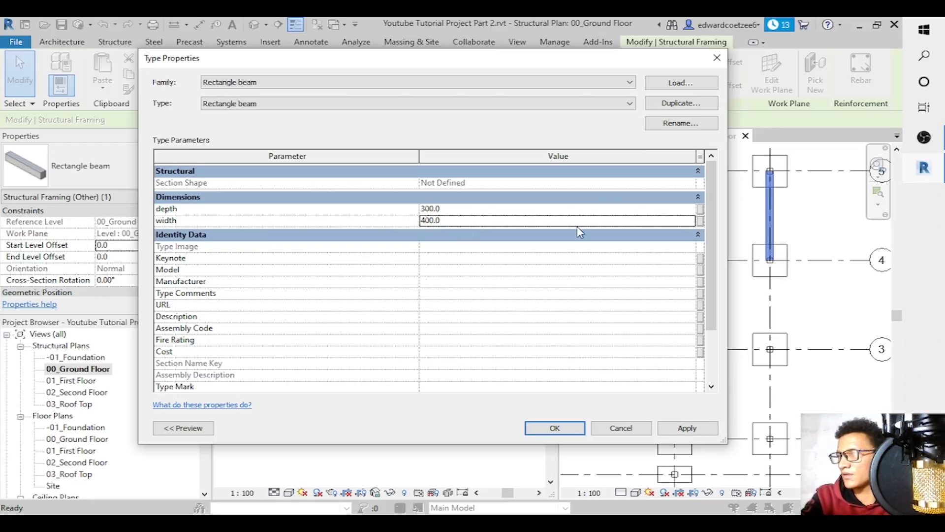
Duplicate the beam type as 300X300 BM and set its width to 300 mm.
left_click(681, 103)
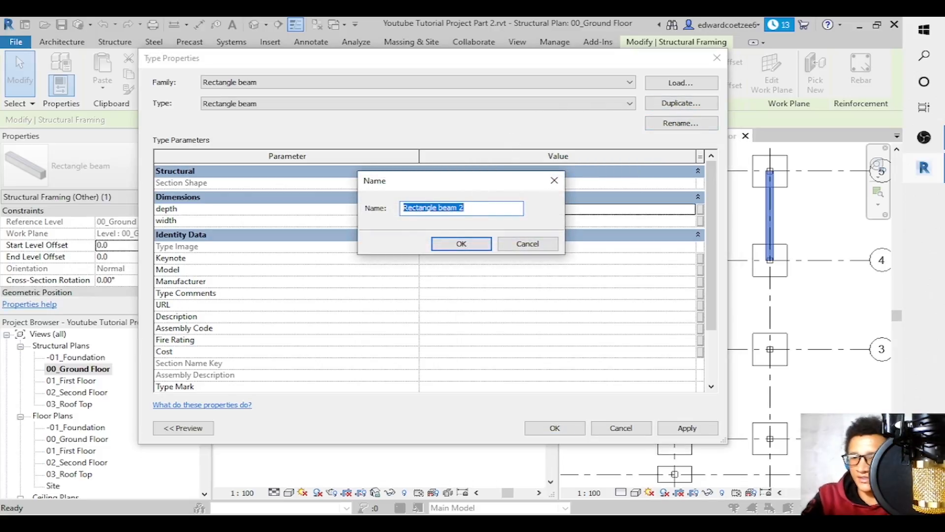
type("300X300 BM")
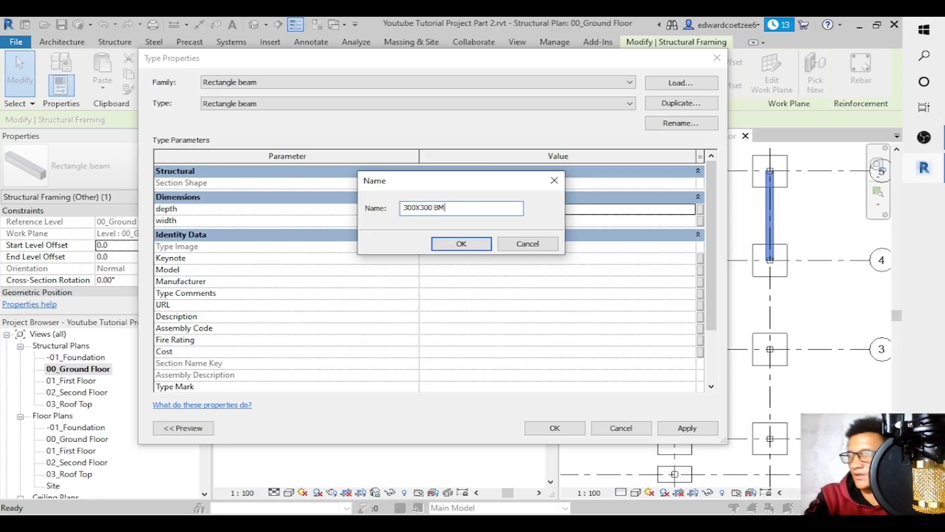
left_click(468, 244)
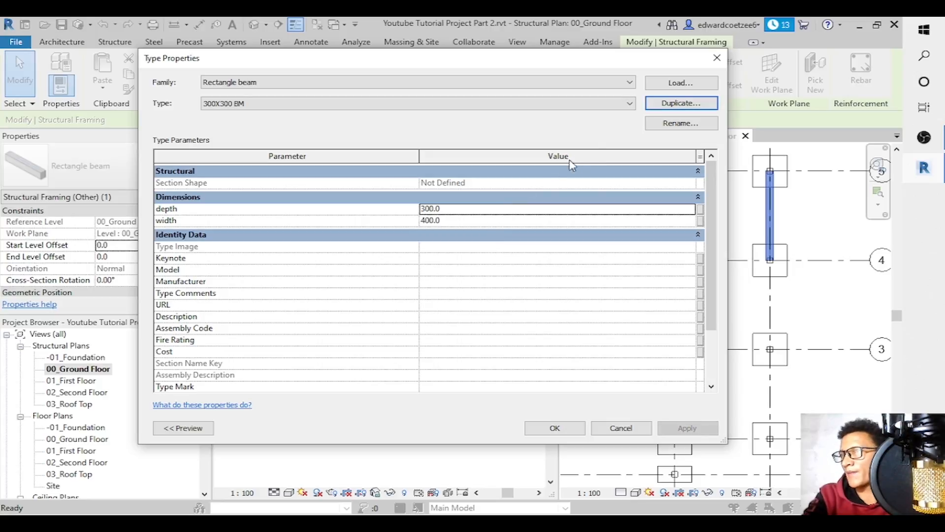
left_click(449, 220)
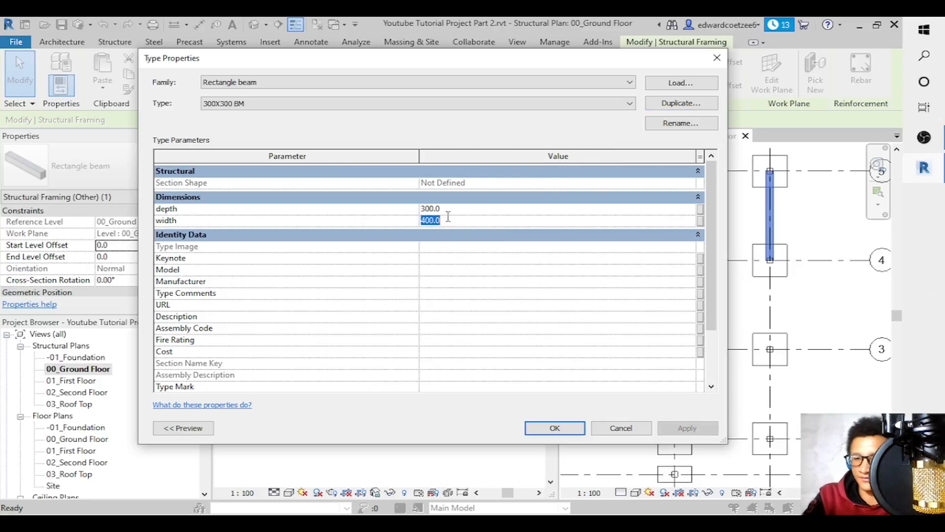
type("300")
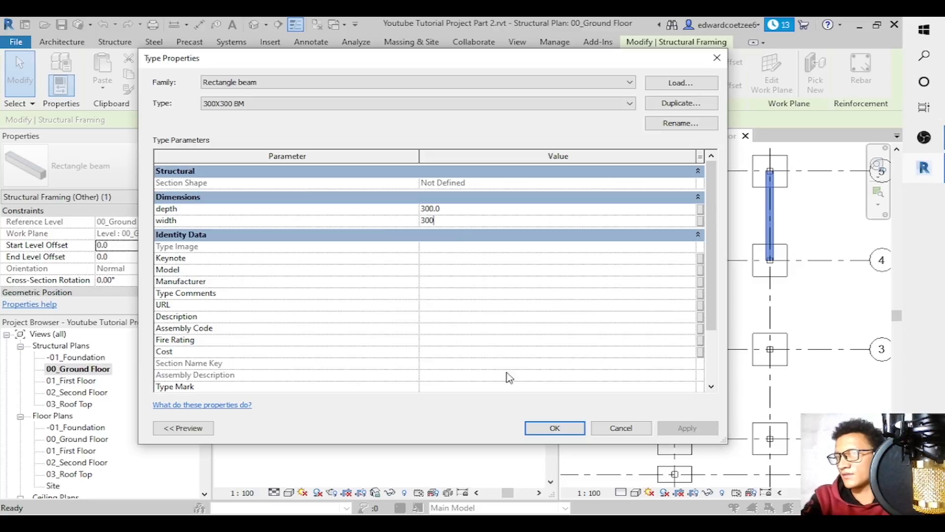
left_click(554, 428)
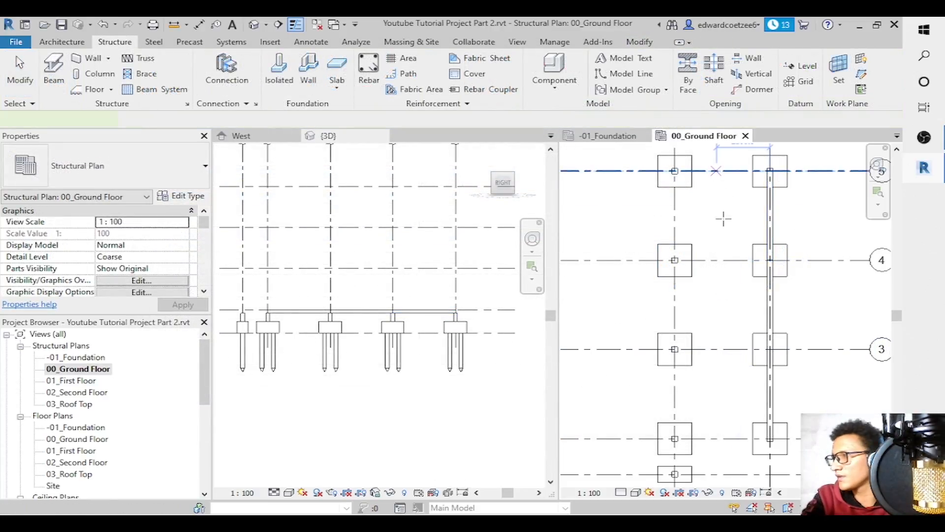
Draw a detail line 300 mm along grid 4, continuing vertically down midway between grids A and B.
key("d")
key("l")
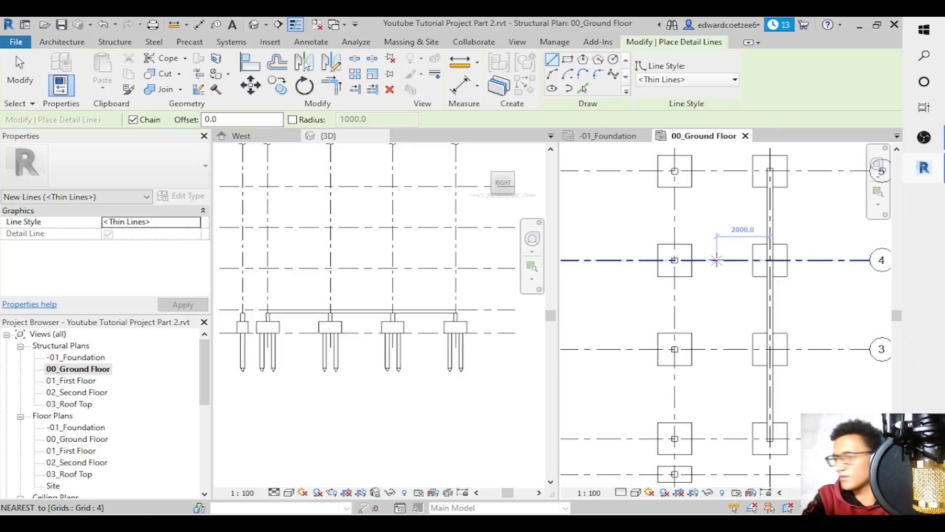
type("300")
key("Return")
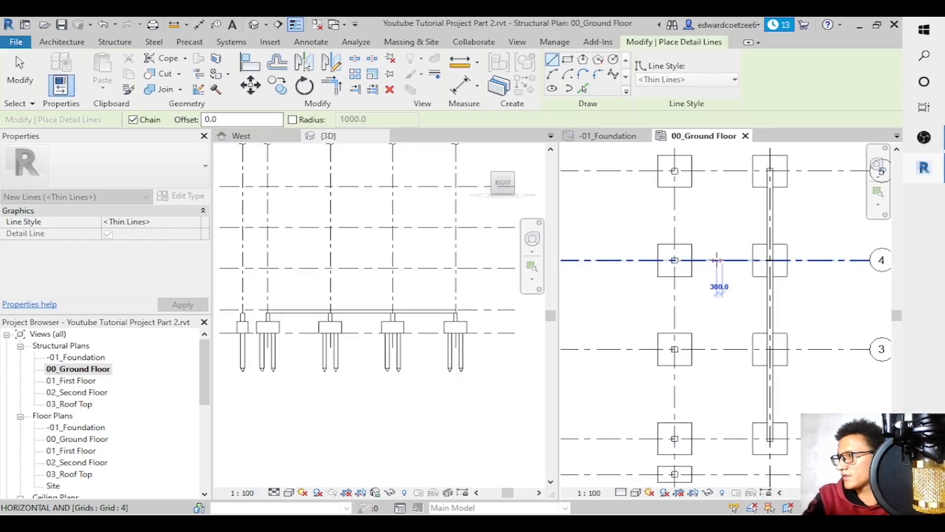
left_click(722, 302)
key("Escape")
key("Escape")
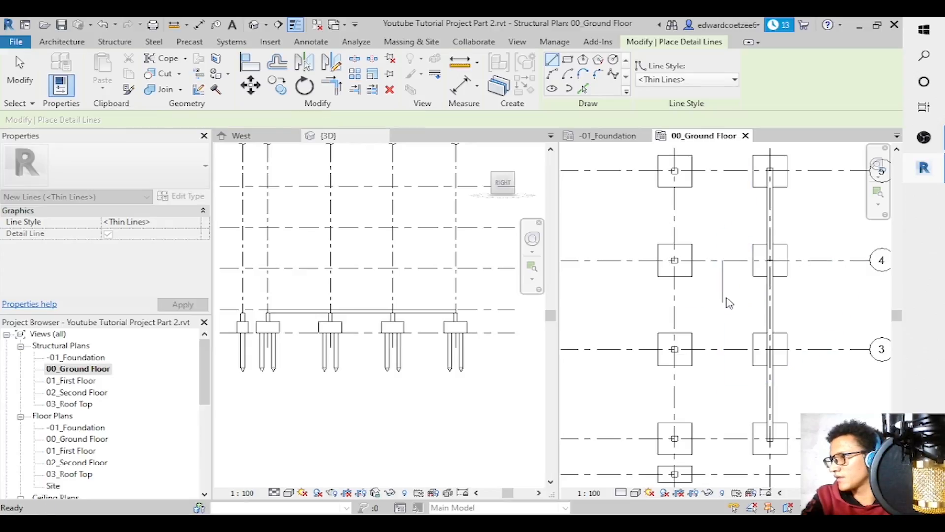
Check the vertical detail line's spacing to grids A and B with aligned dimensions, without keeping them.
key("d")
key("i")
left_click(725, 297)
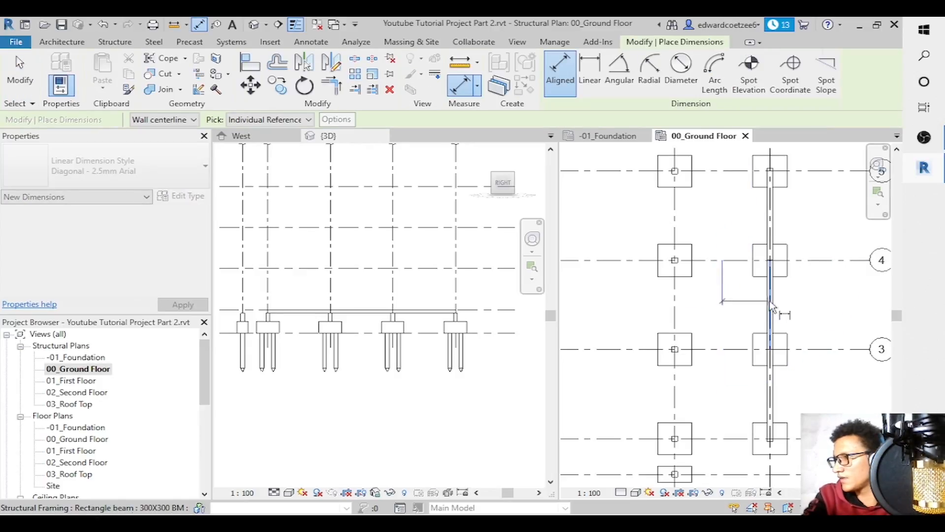
left_click(678, 310)
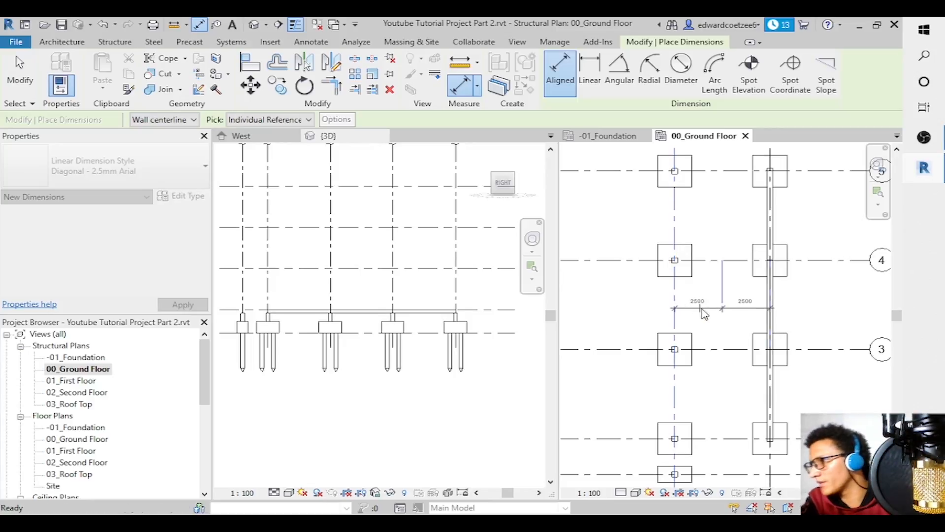
key("Escape")
key("Escape")
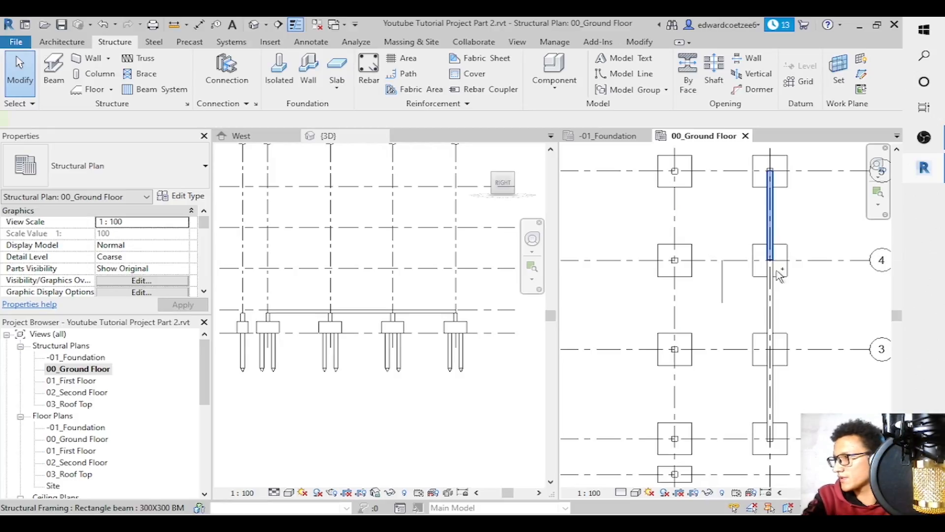
Mirror the three grid B beams onto grid A about the vertical detail line, and delete that line.
left_click(778, 270)
left_click(780, 389, "ctrl")
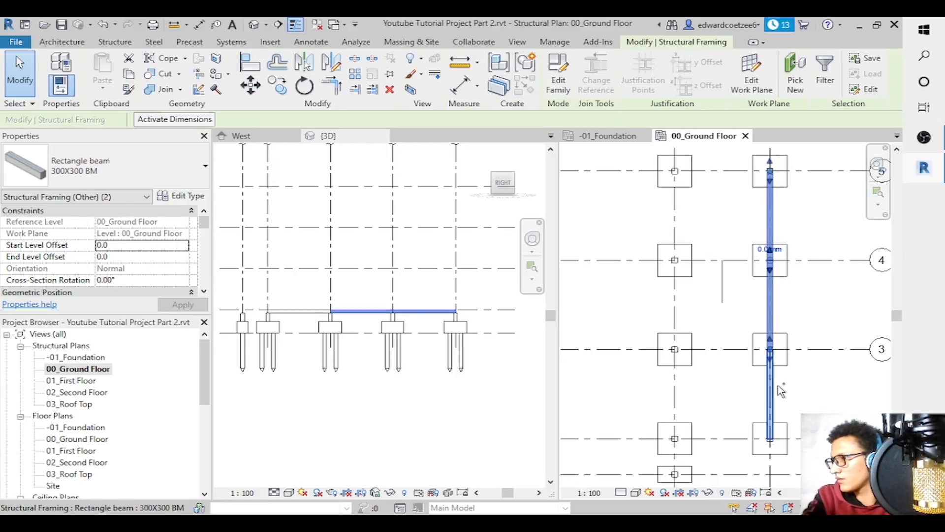
left_click(781, 391, "ctrl")
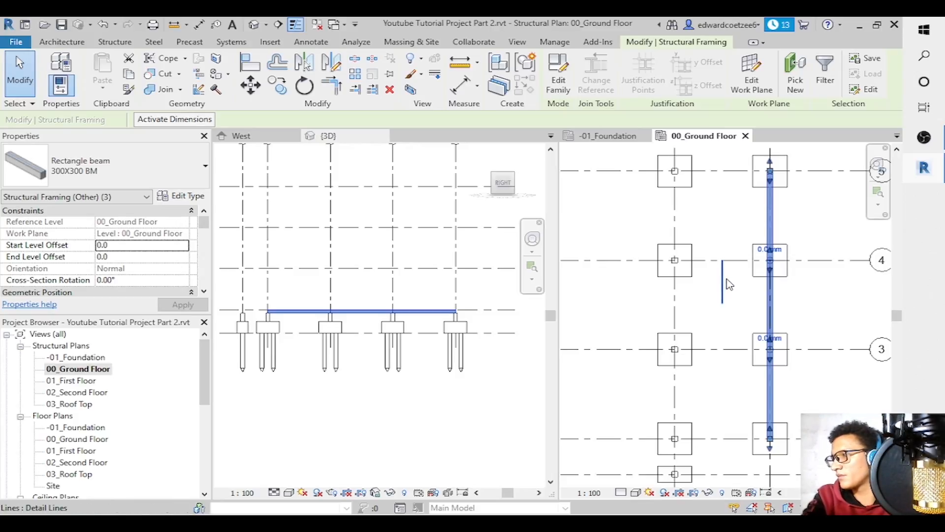
key("m")
key("m")
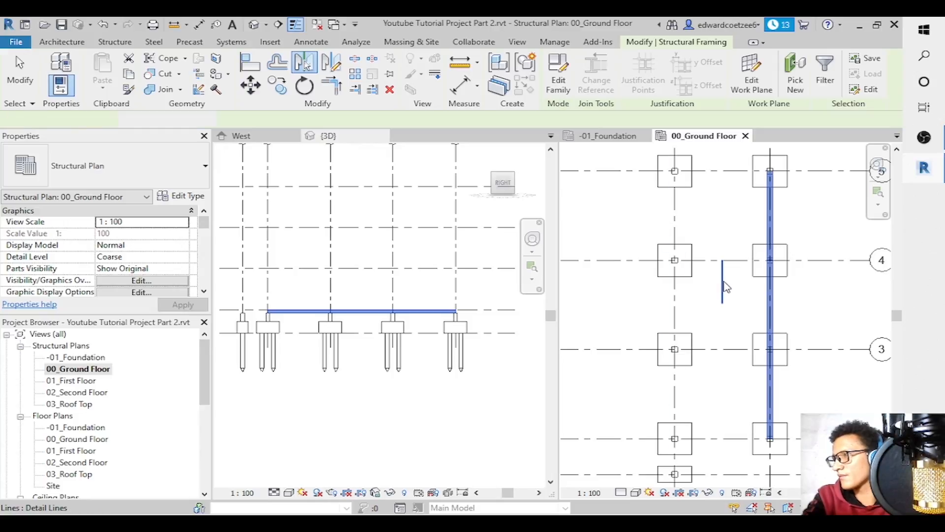
left_click(722, 280)
key("Escape")
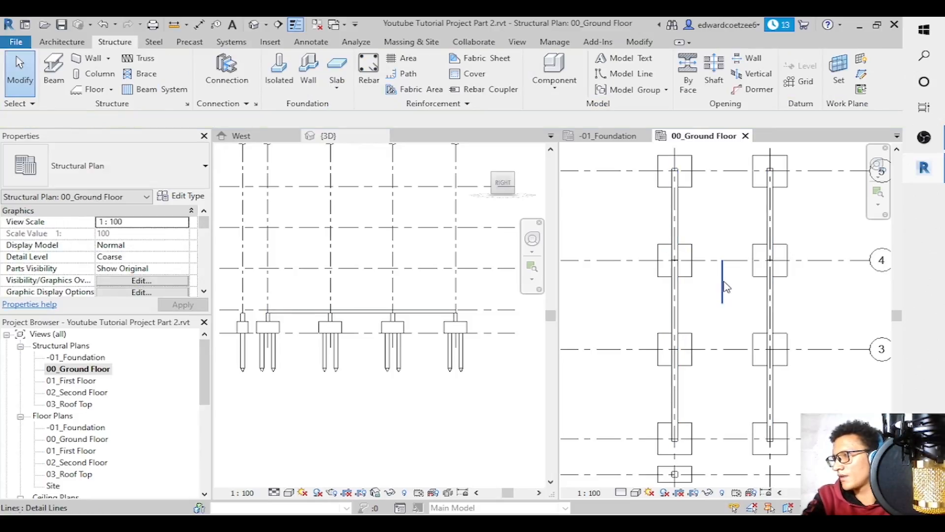
left_click(722, 285)
key("Delete")
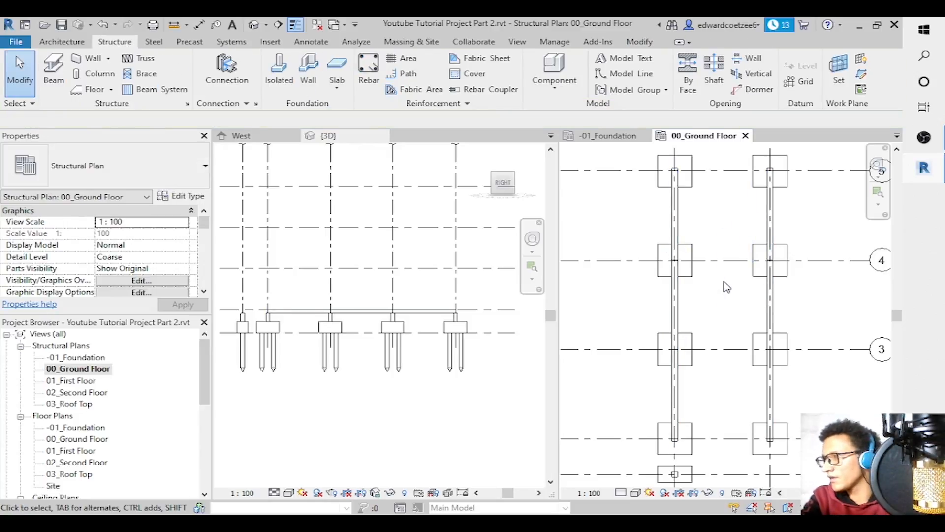
Set the end join cutback of the grid B beam between grids 5 and 4 to 0.
left_click(878, 192)
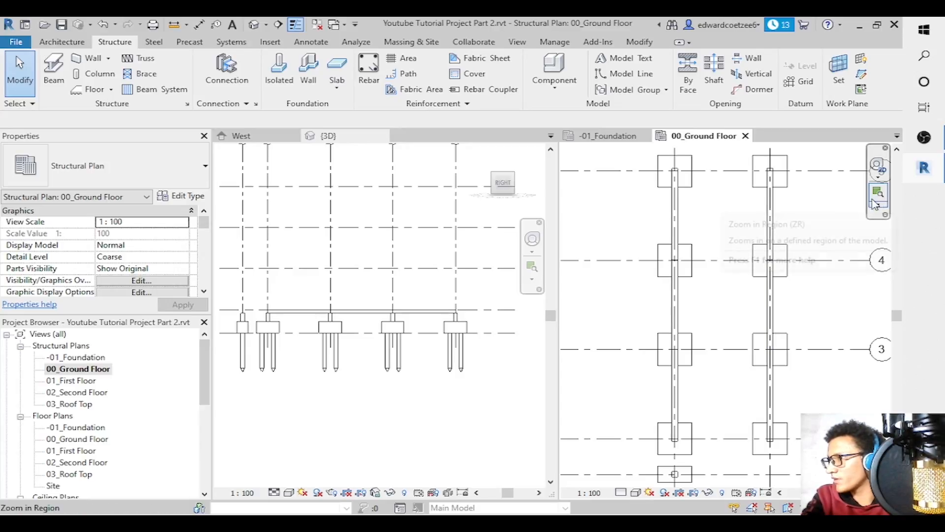
left_click_drag(777, 264, 790, 276)
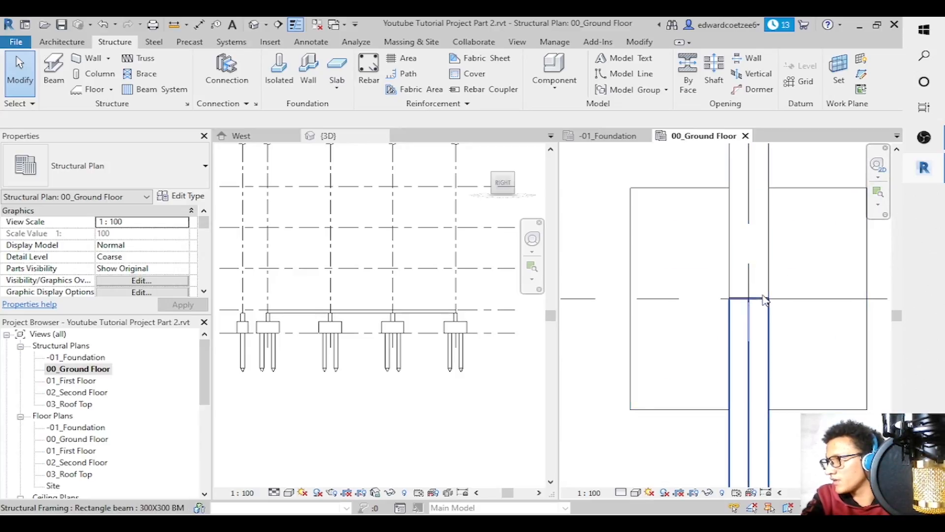
left_click(770, 283)
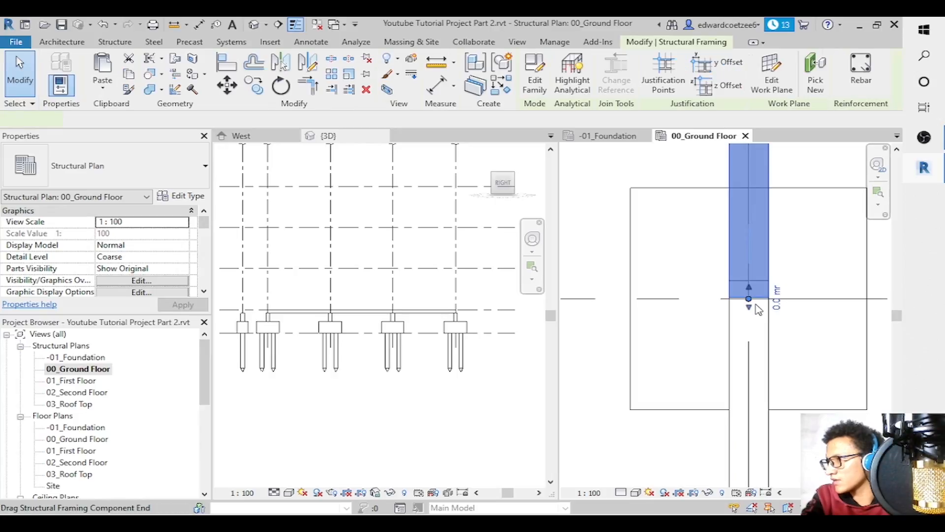
left_click_drag(203, 224, 206, 240)
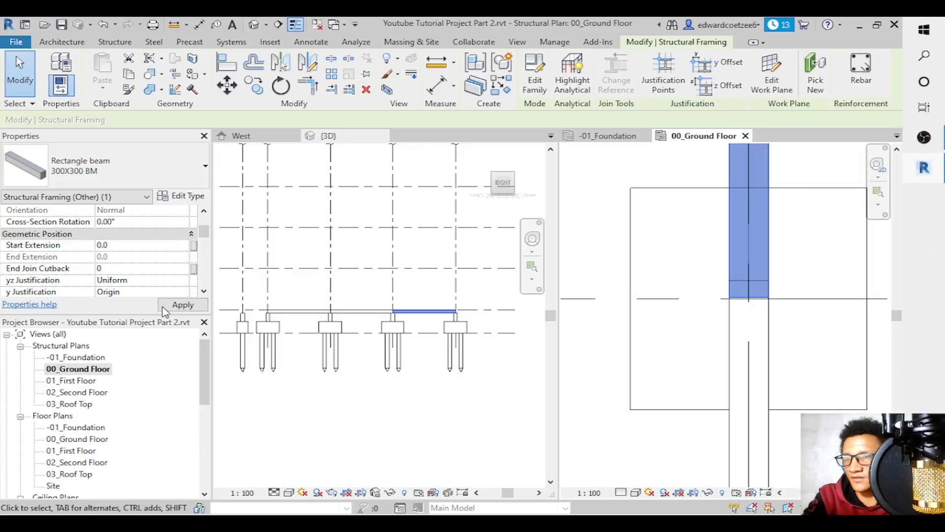
left_click(183, 305)
left_click(657, 369)
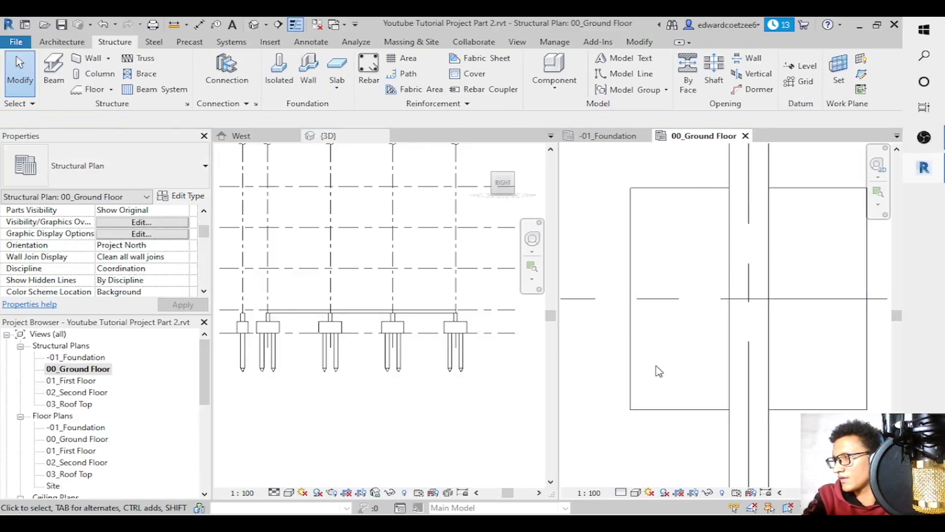
left_click(878, 203)
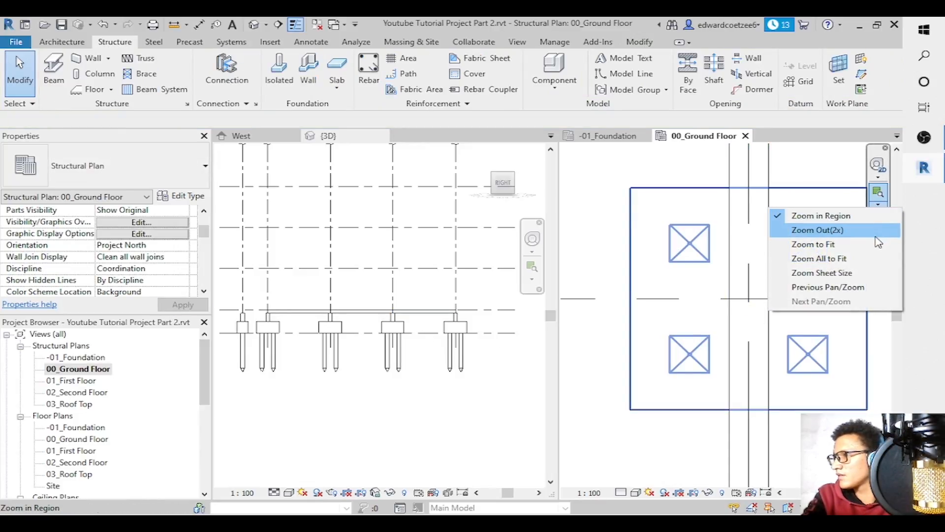
left_click(812, 230)
left_click(882, 193)
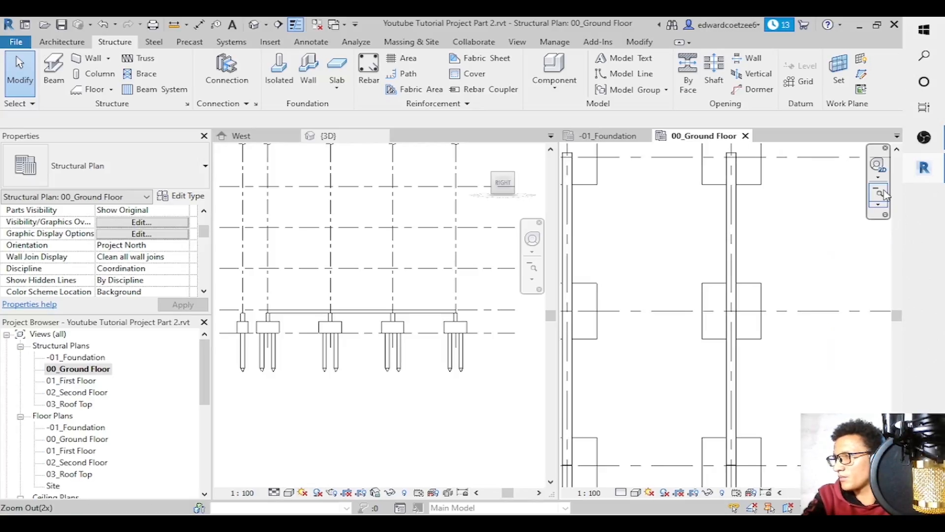
Set the end join cutback of the grid A beam between grids 4 and 3 to 0.
left_click(882, 193)
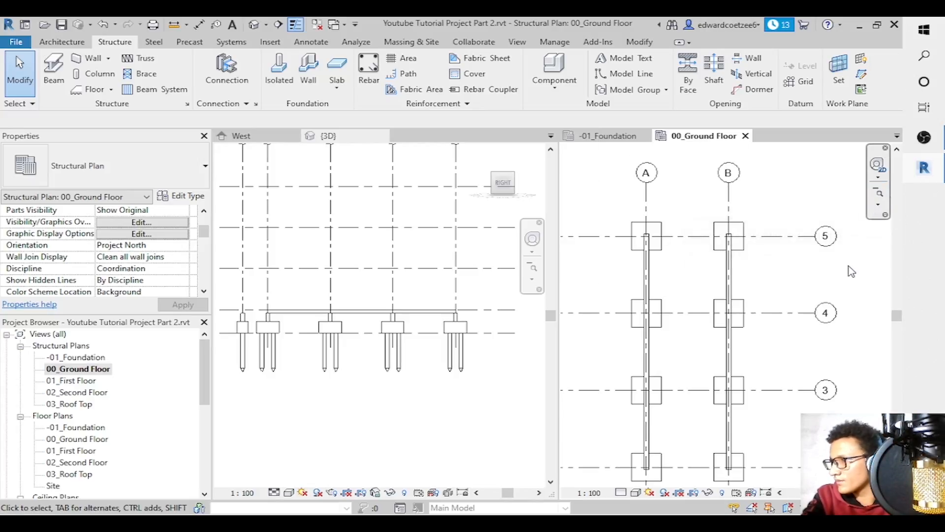
left_click_drag(899, 317, 898, 326)
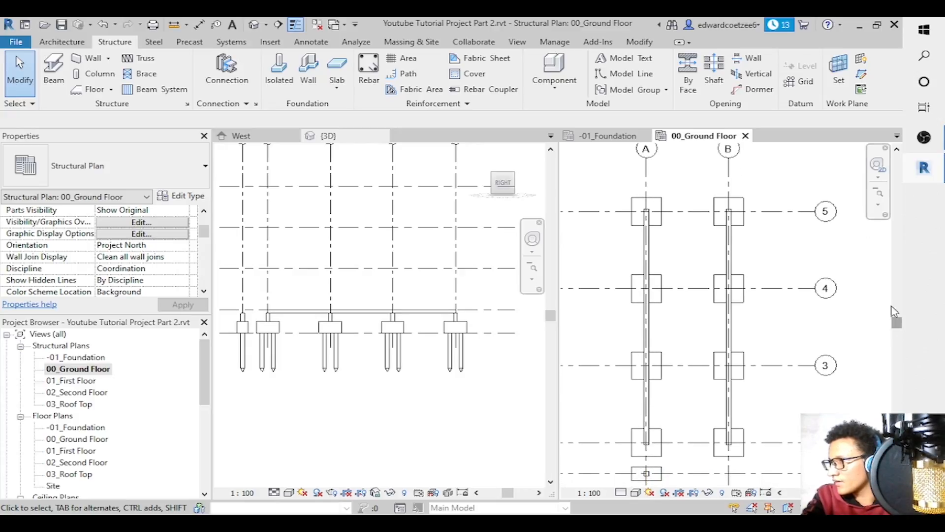
left_click(878, 206)
left_click(829, 211)
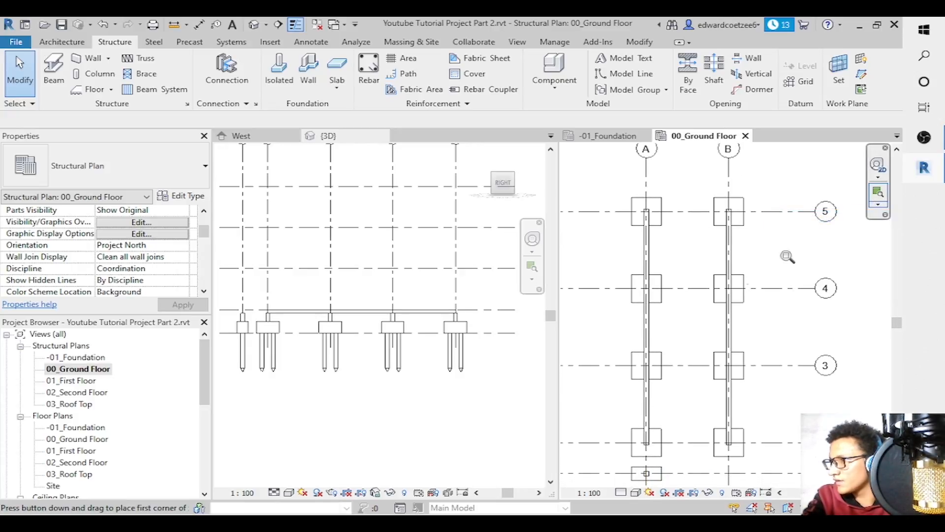
left_click_drag(625, 269, 678, 420)
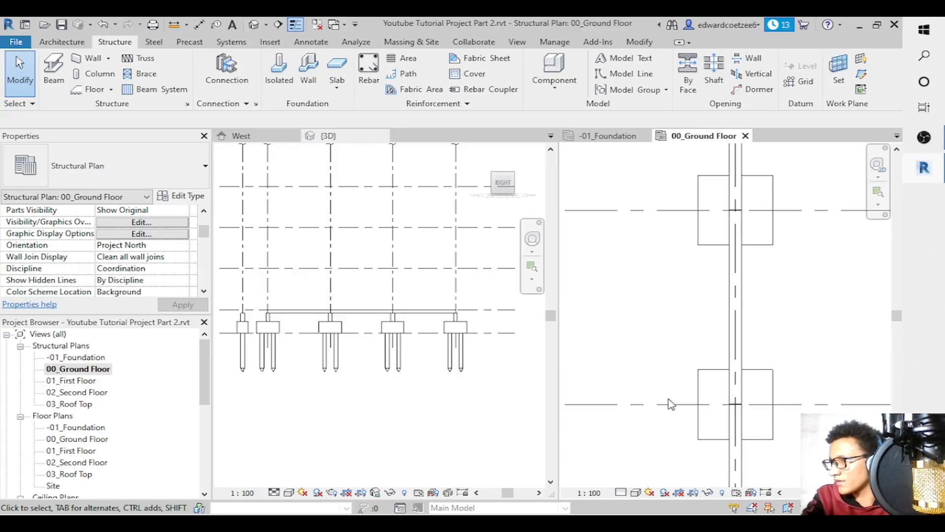
left_click(739, 226)
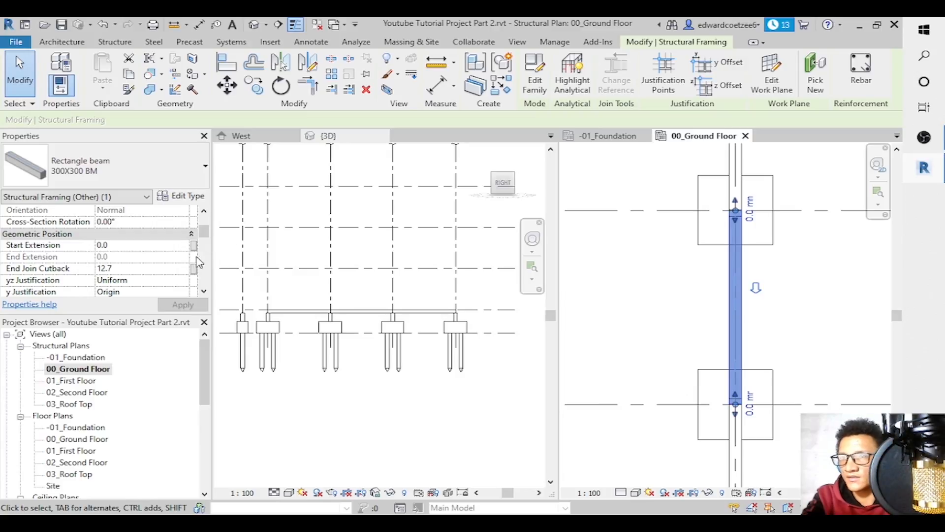
left_click(175, 268)
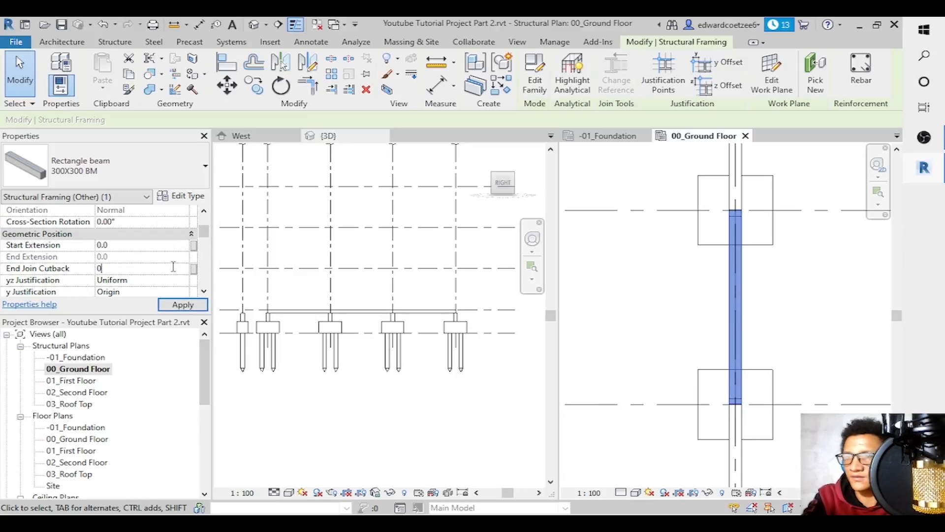
left_click(200, 309)
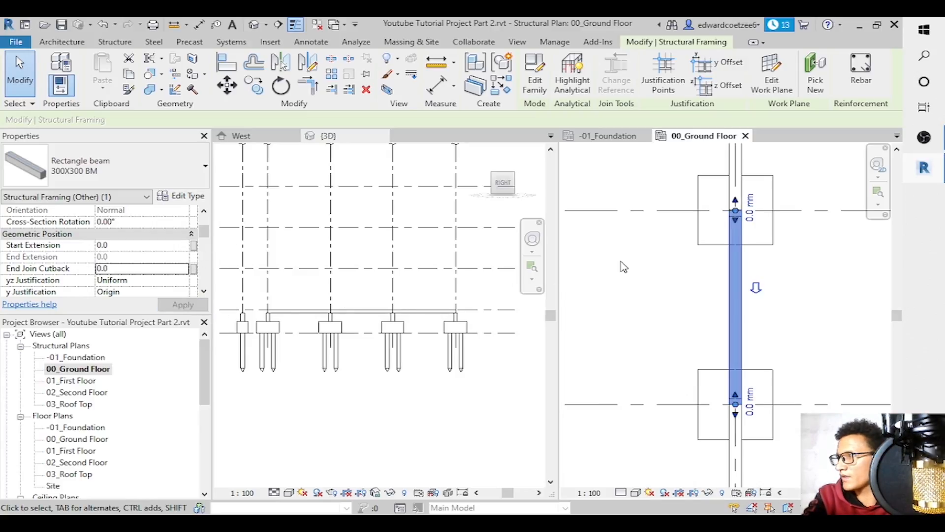
left_click(736, 167)
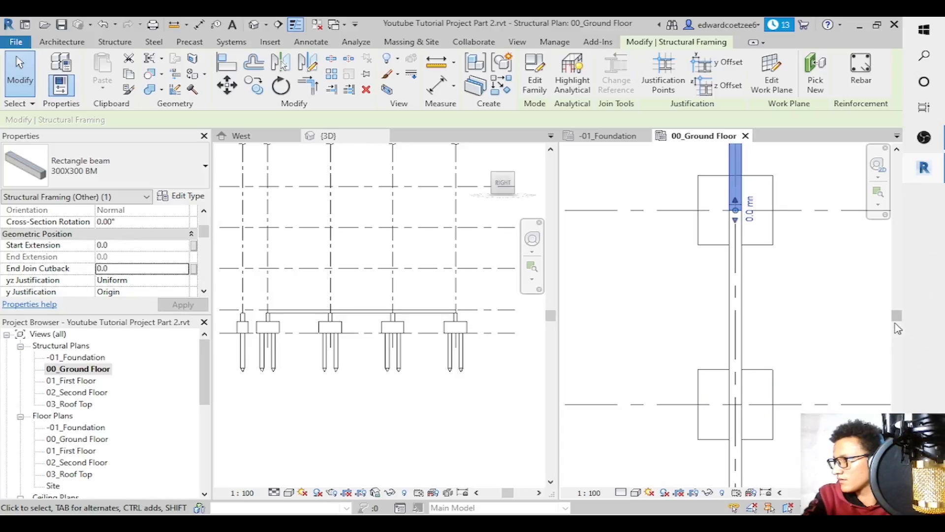
Set the end join cutback of the grid B beam between grids 4 and 3 to 0.
left_click_drag(898, 324, 903, 372)
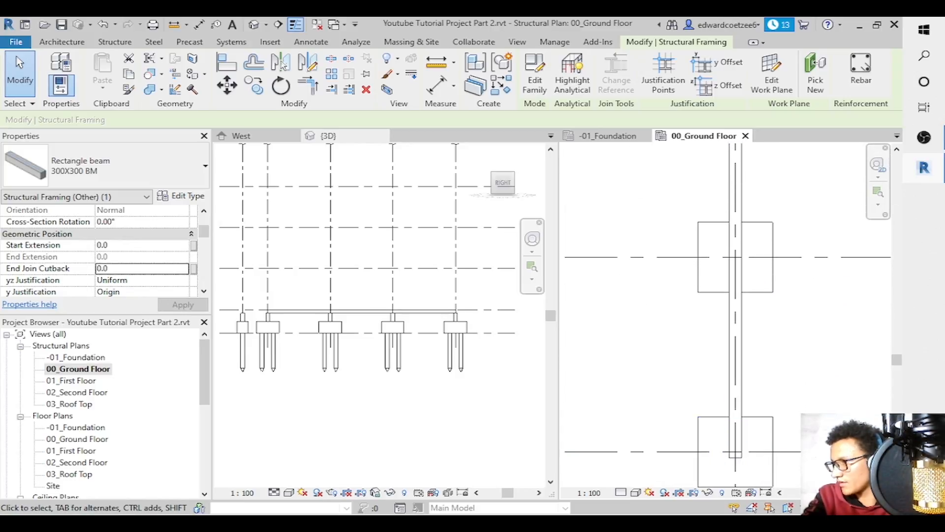
left_click_drag(827, 492, 848, 493)
key("Escape")
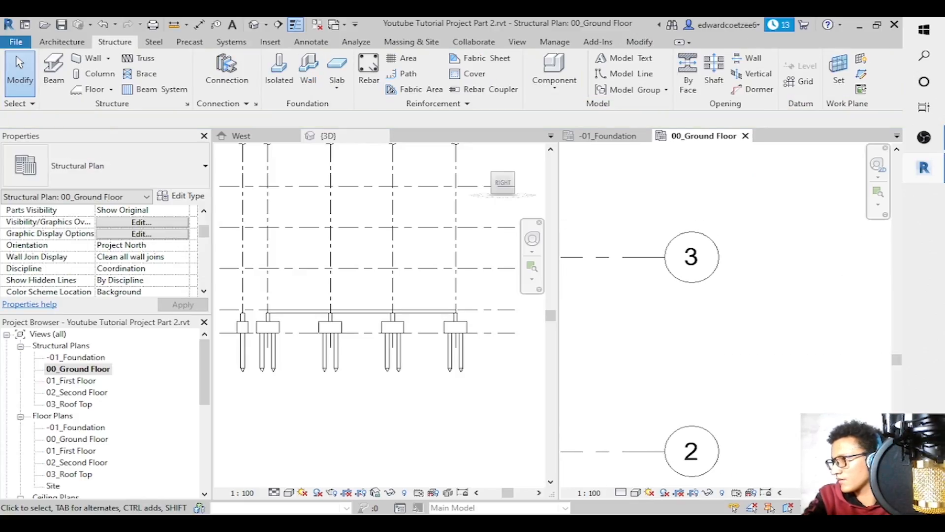
left_click(878, 204)
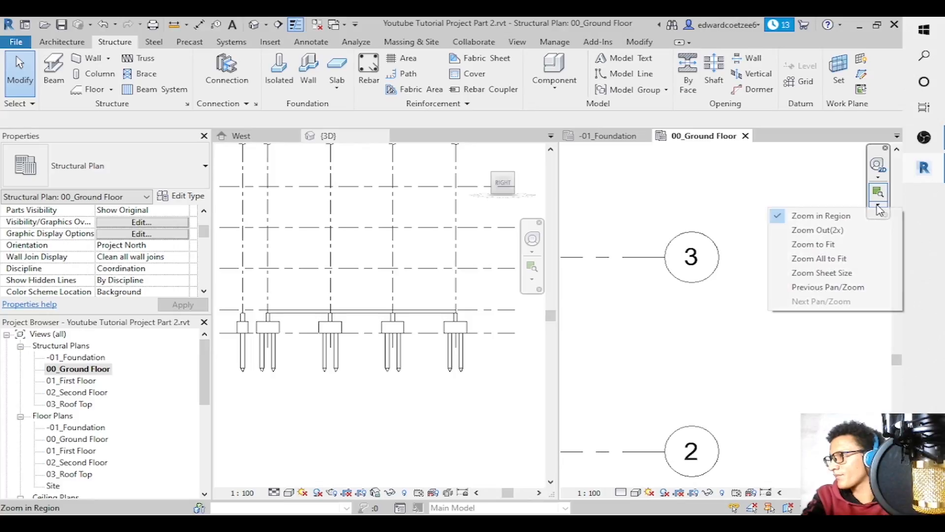
left_click(839, 229)
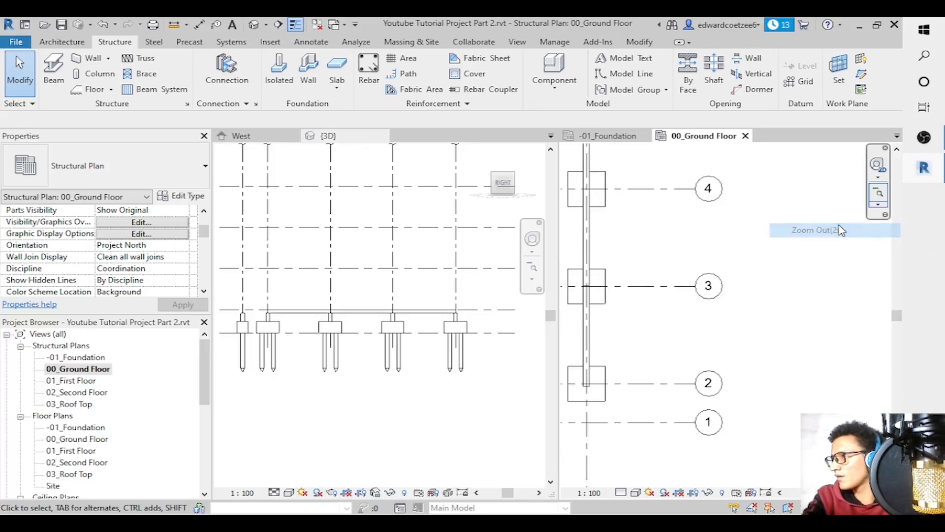
left_click(593, 254)
left_click(594, 318, "ctrl")
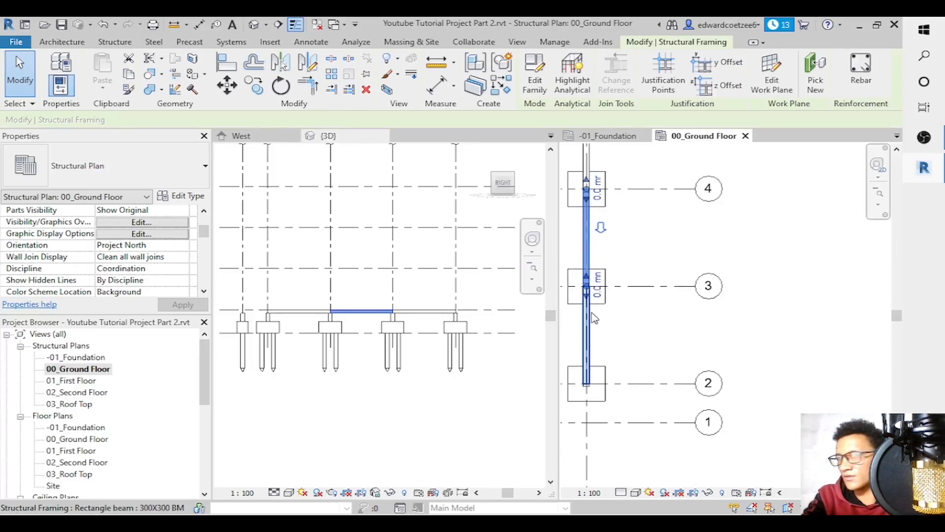
left_click(595, 318)
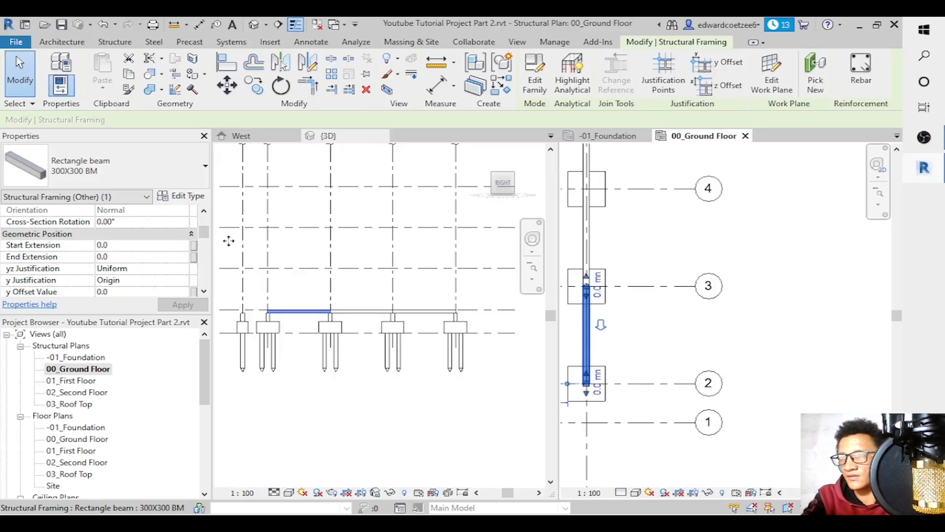
left_click_drag(204, 234, 208, 245)
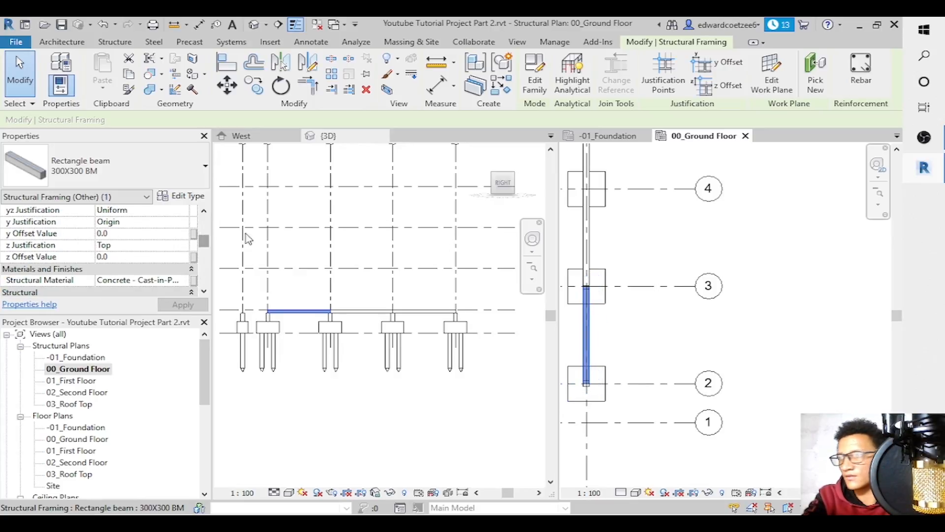
left_click(593, 238)
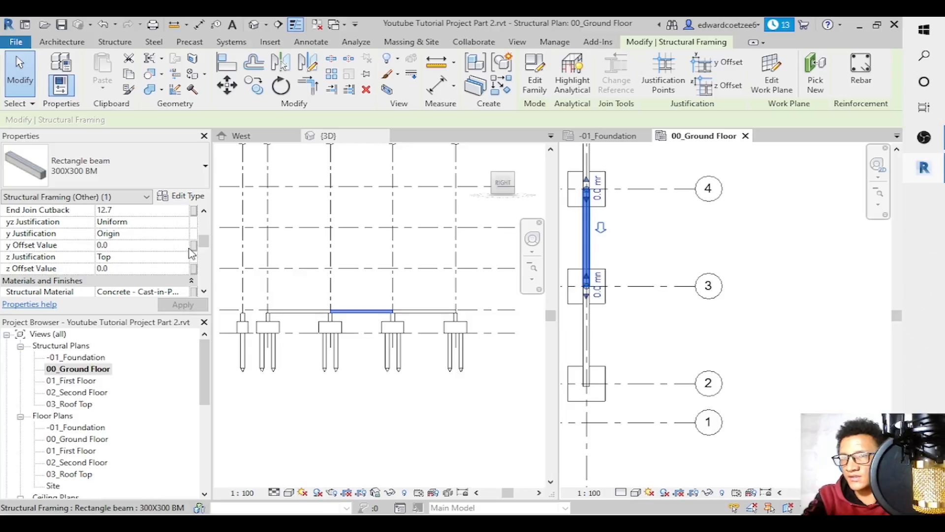
left_click(153, 211)
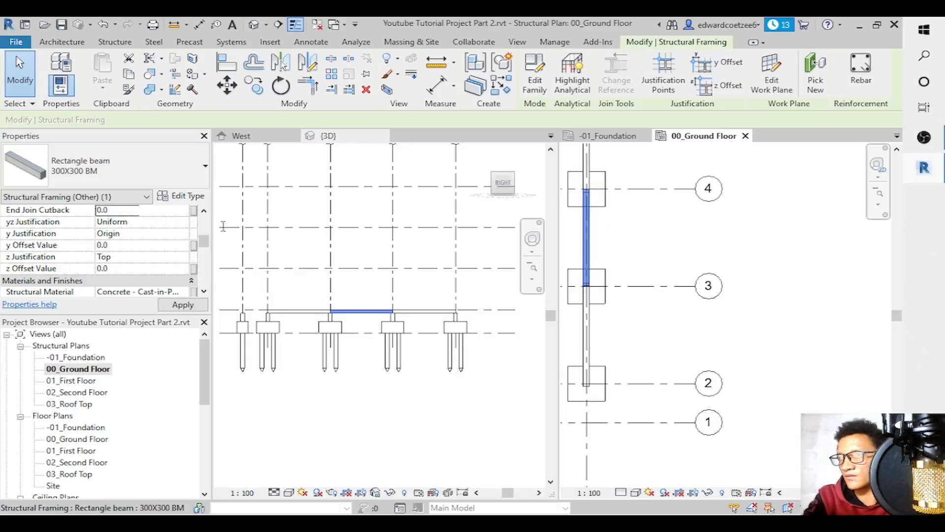
left_click(184, 305)
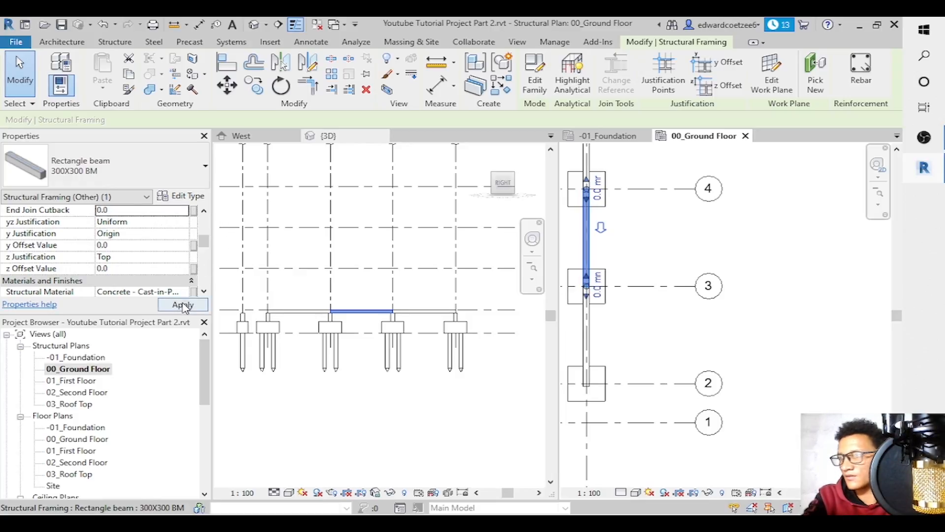
Create a beam similar to the 300X300 BM grid A beam along grid 5, from the grid A column to the grid B column.
left_click(760, 273)
left_click_drag(898, 319, 897, 279)
left_click_drag(847, 492, 830, 492)
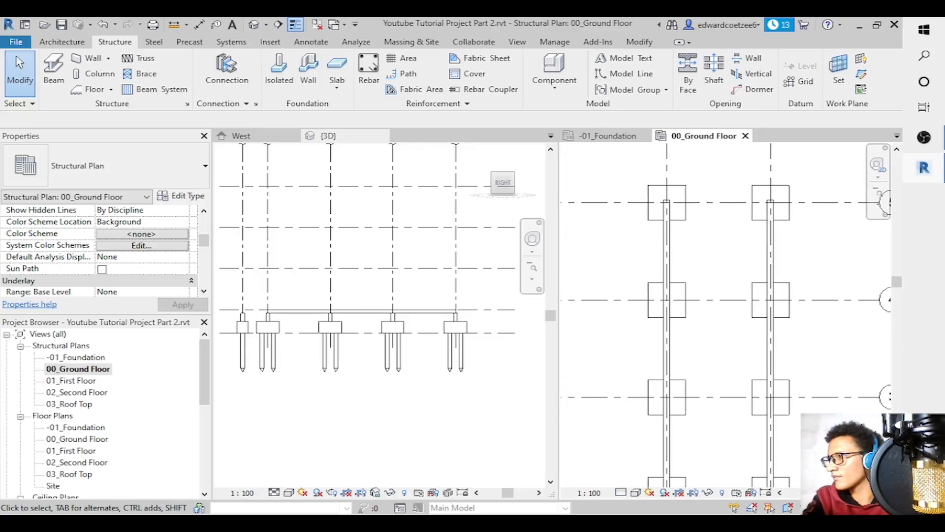
left_click(884, 206)
left_click(837, 216)
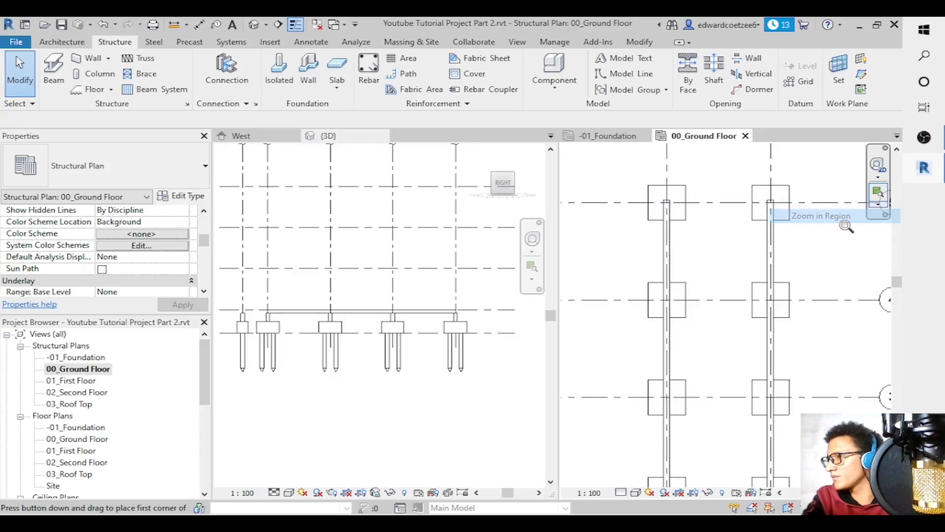
left_click_drag(669, 207, 831, 239)
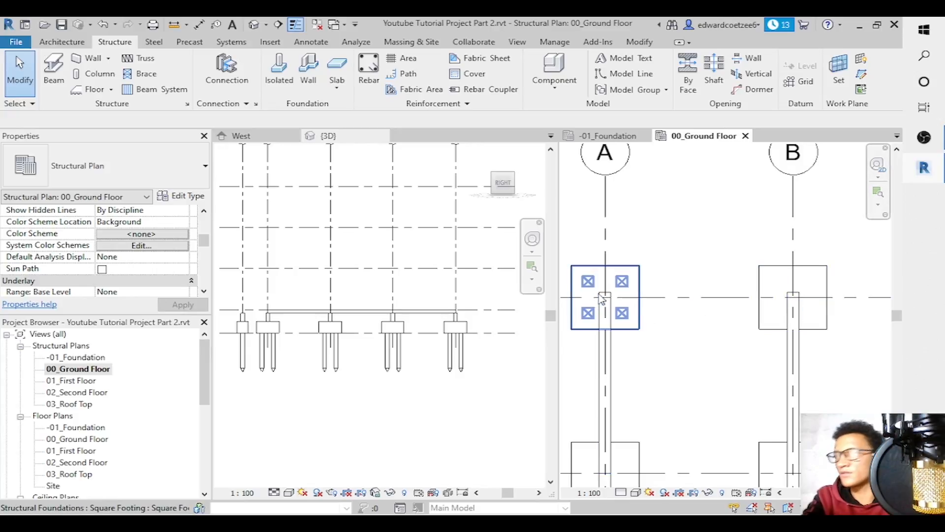
left_click(611, 370)
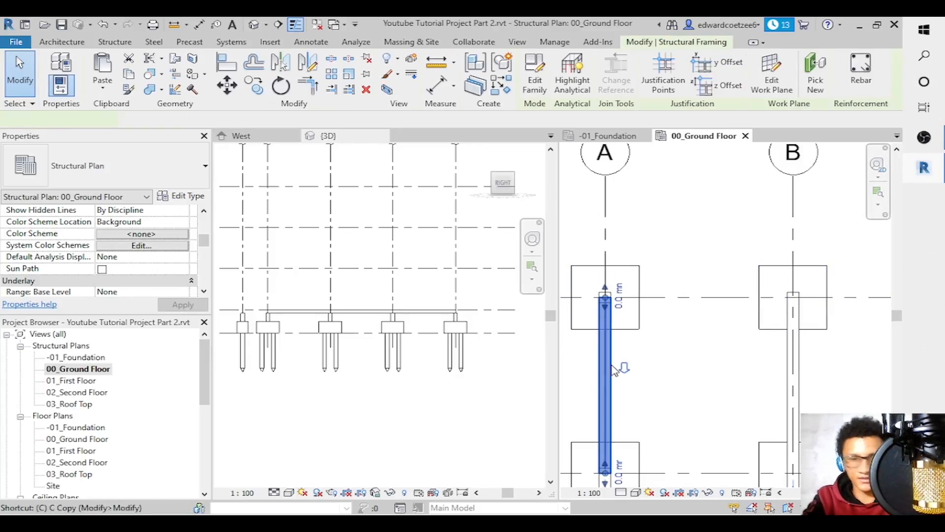
key("c")
key("s")
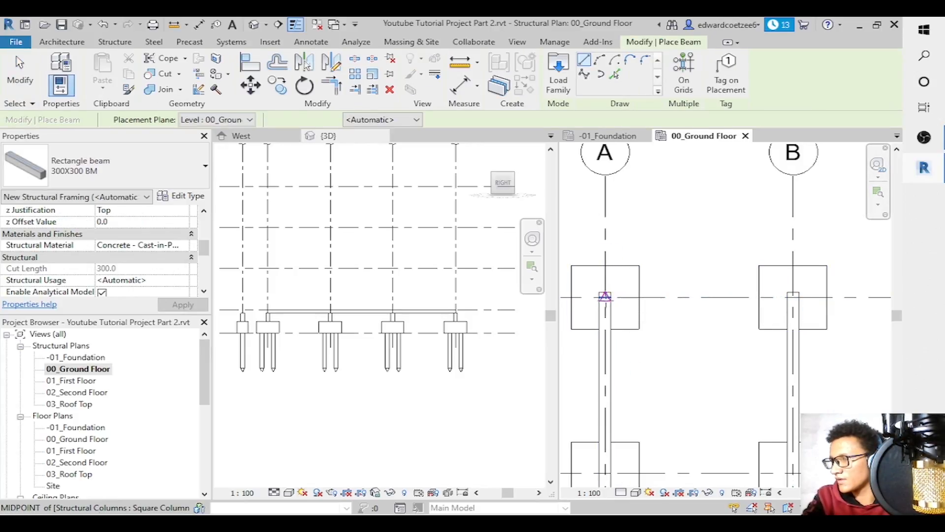
left_click(605, 297)
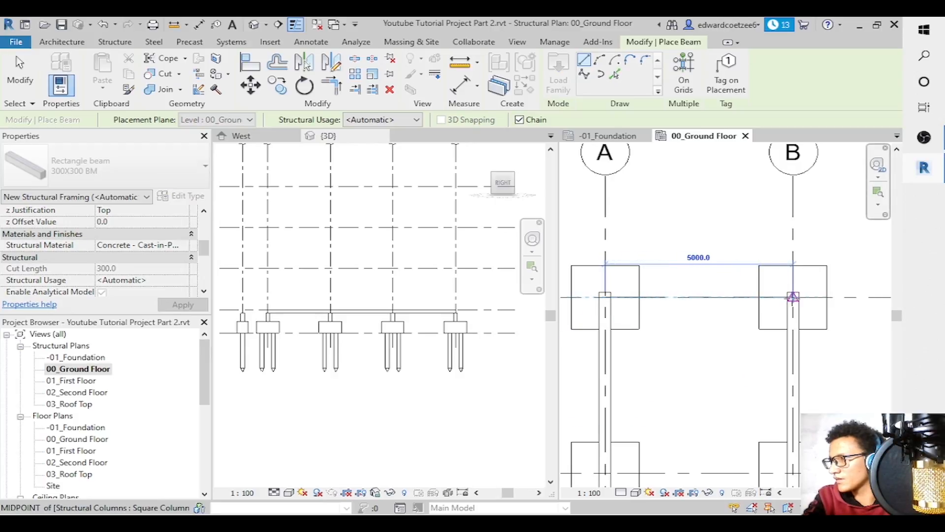
left_click(793, 297)
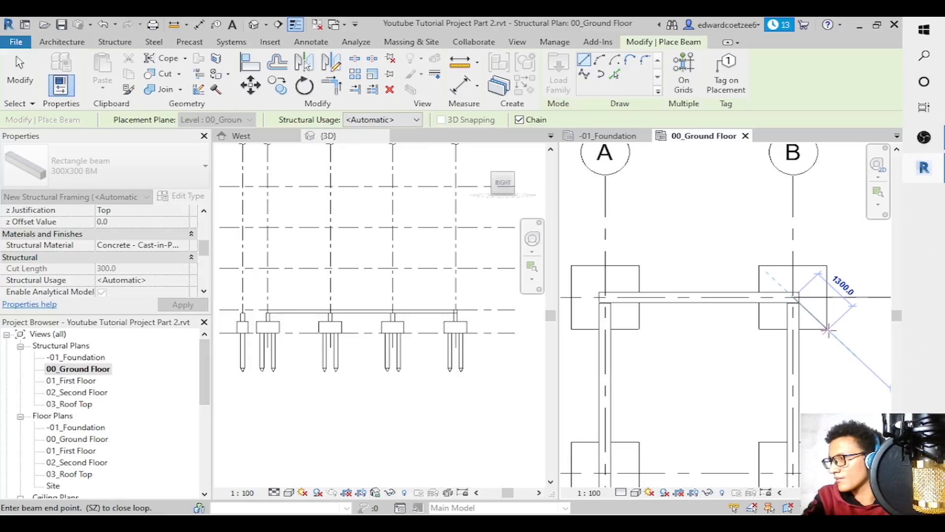
key("Escape")
Place a 300X300 BM beam along grid 4 between the grid A and grid B columns.
left_click_drag(897, 316, 902, 343)
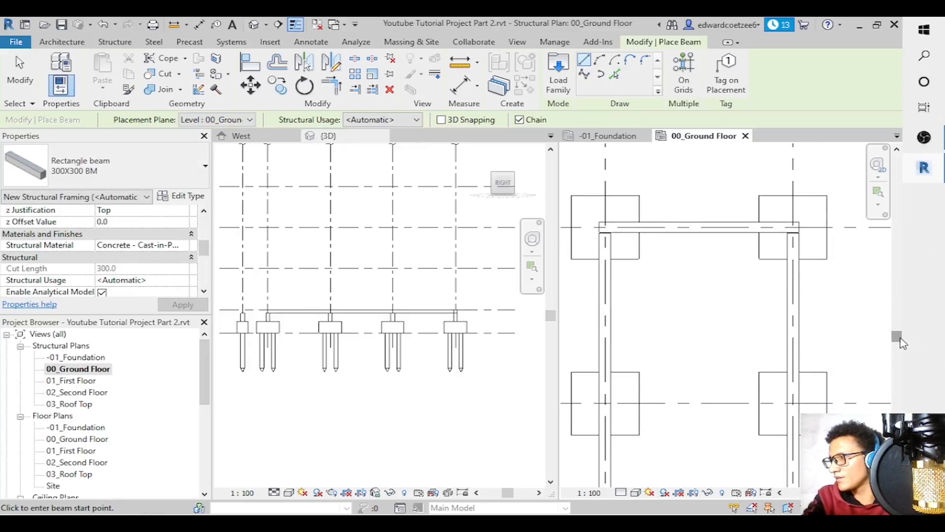
left_click(606, 403)
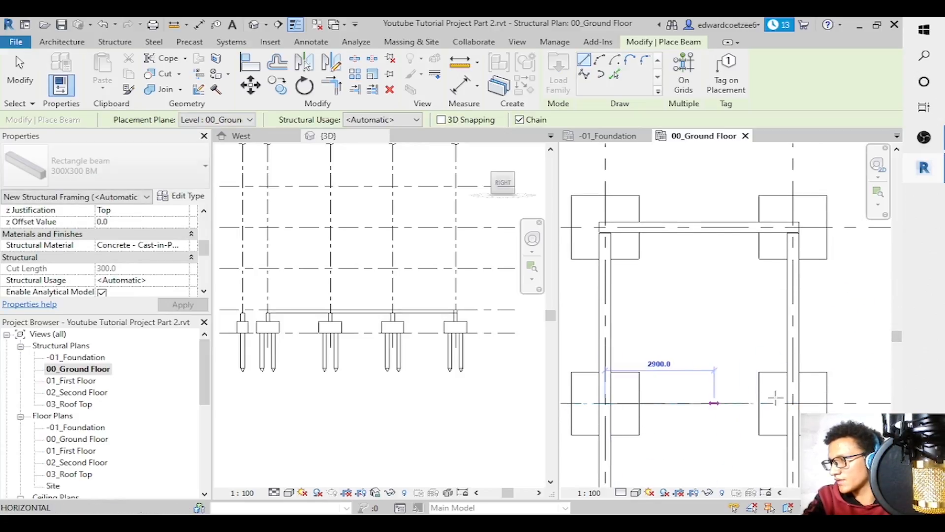
left_click(793, 402)
left_click_drag(897, 339, 897, 381)
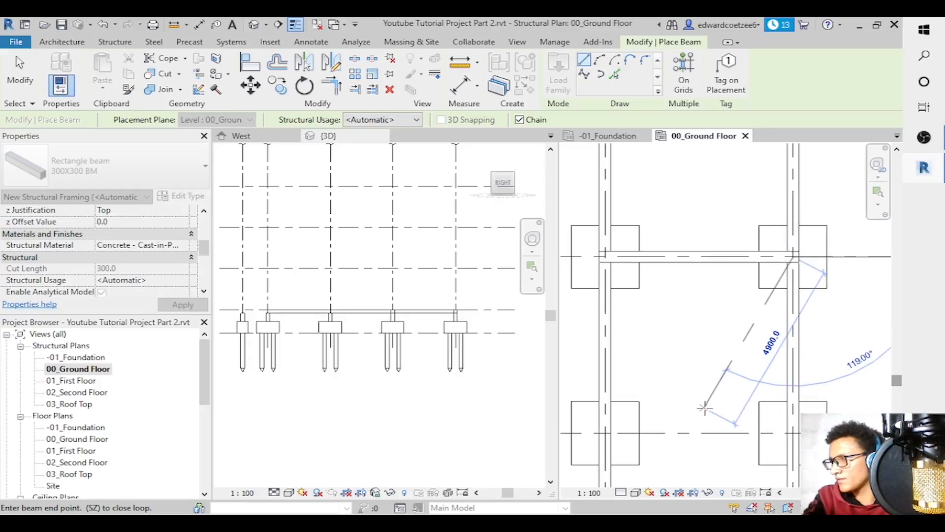
key("Escape")
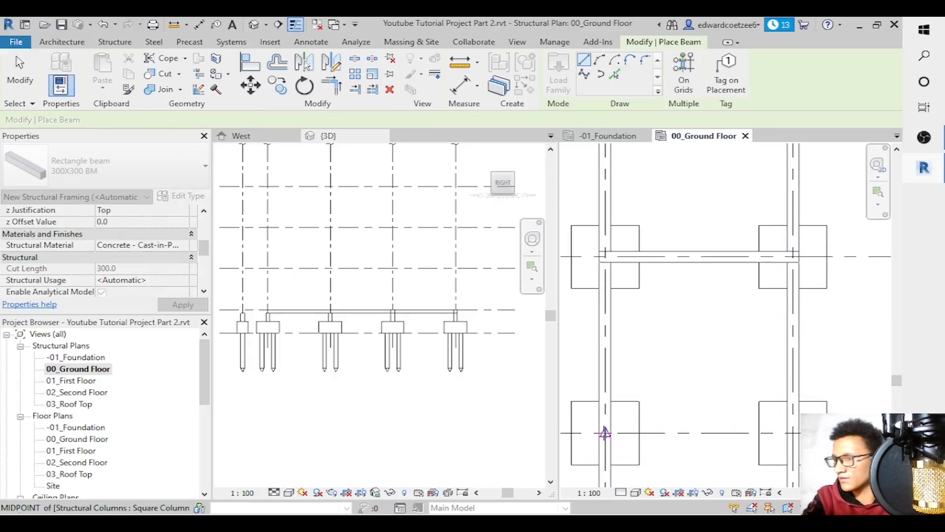
Add a 300X300 BM beam along grid 3, joining the columns on grids A and B.
left_click(605, 432)
left_click(800, 433)
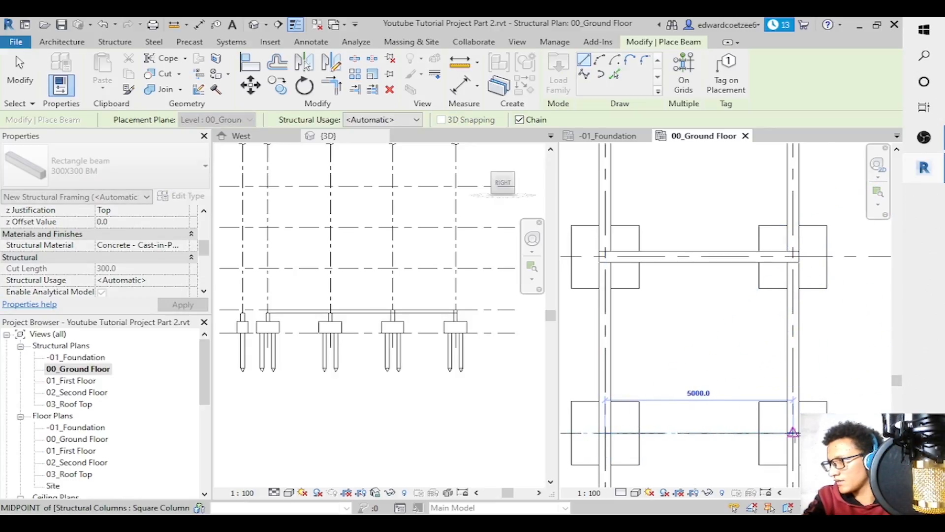
key("Escape")
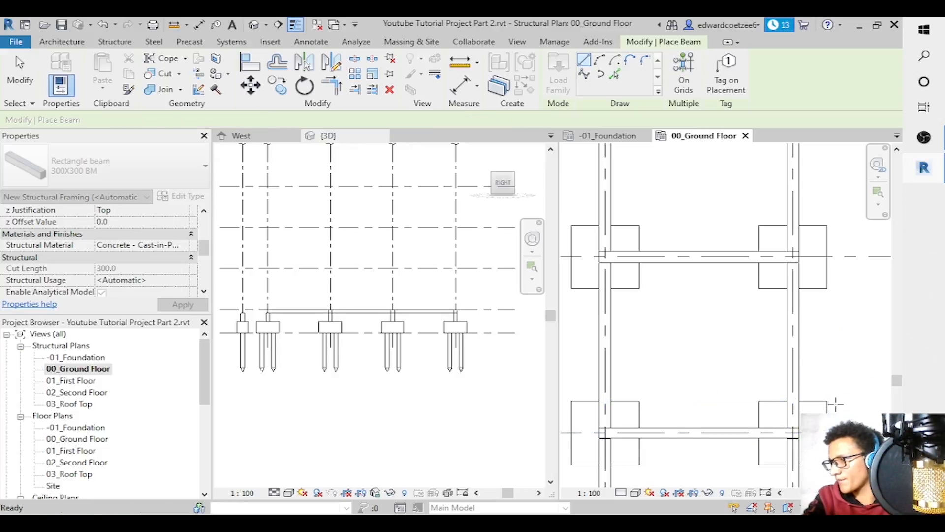
Add a 300X300 BM beam along grid 2 from the grid A column to the grid B column, and end beam placement.
left_click_drag(900, 385, 901, 444)
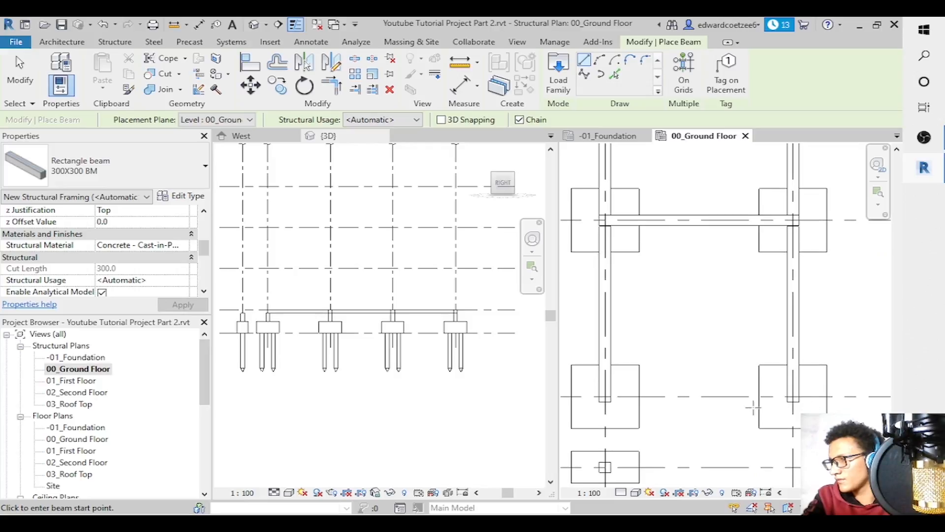
left_click(606, 364)
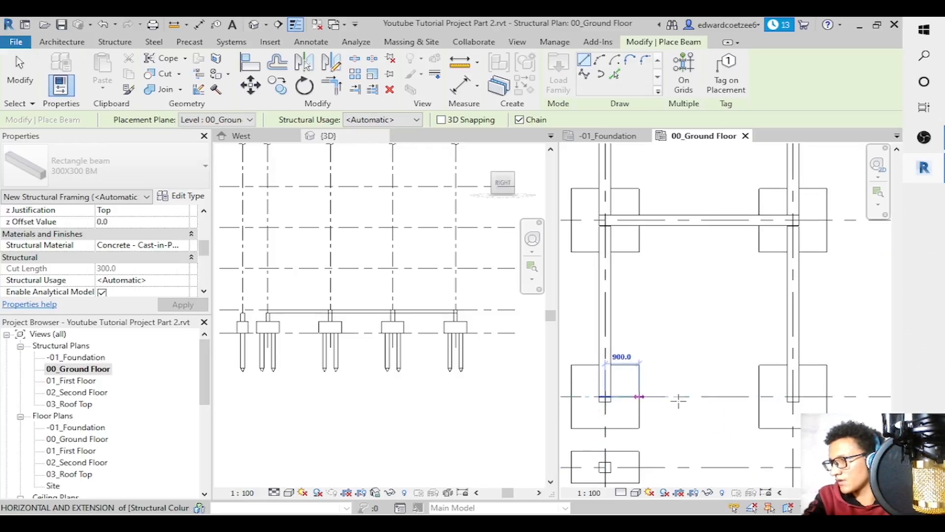
left_click(792, 364)
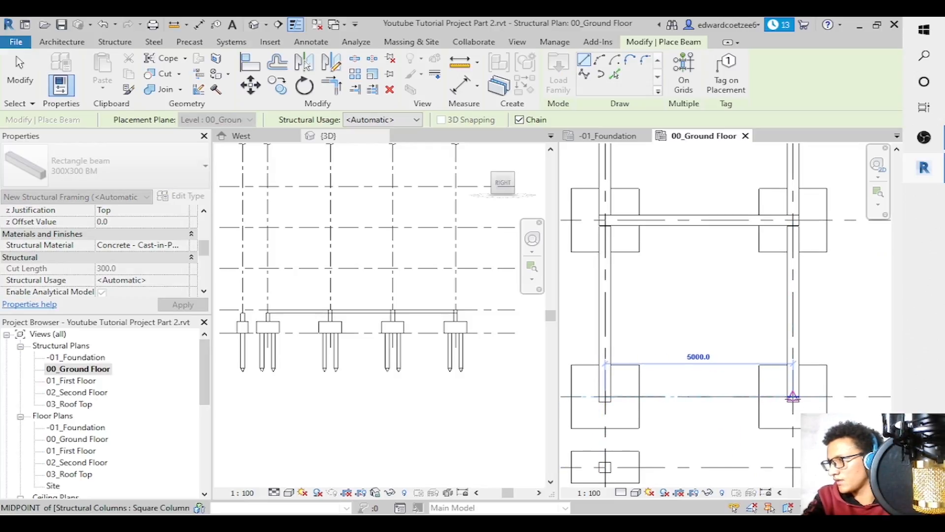
key("Escape")
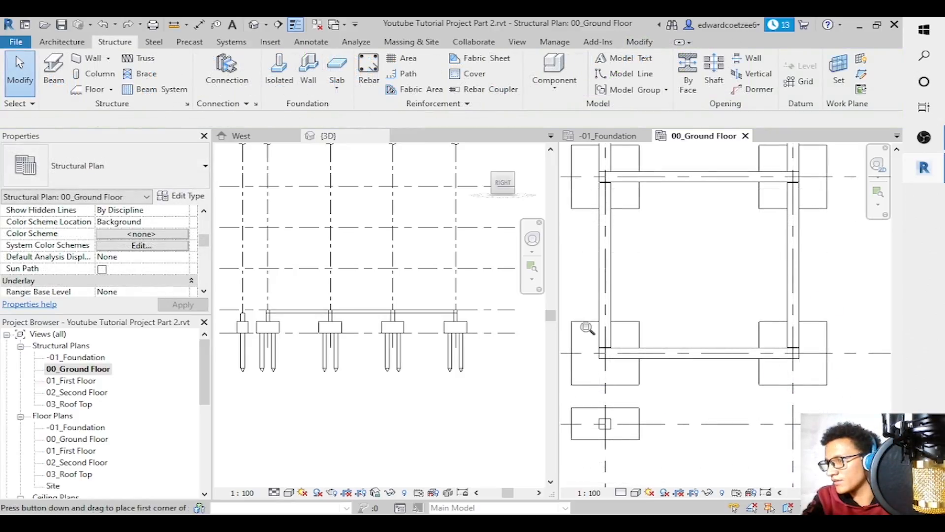
Measure the distance between the lower faces of the grid 2 column and the isolated column below it, without placing a dimension.
left_click_drag(581, 323, 650, 480)
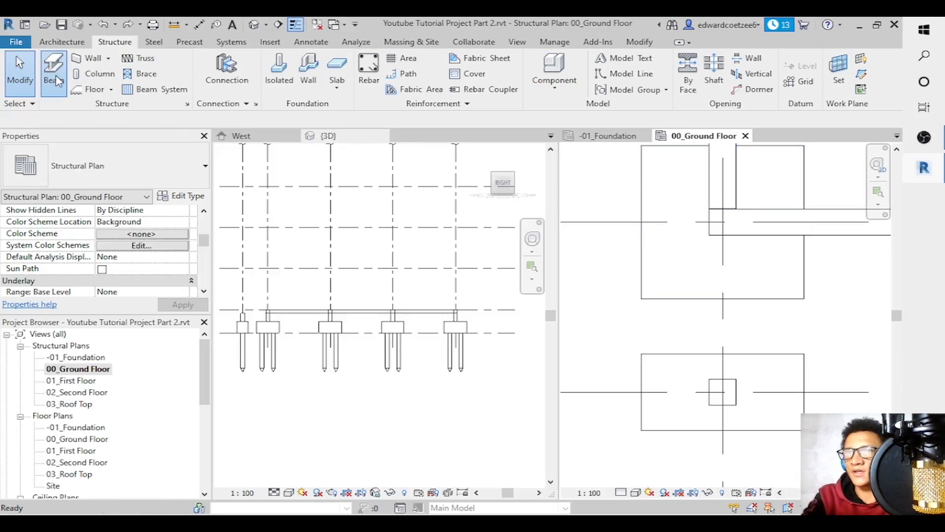
left_click(599, 260)
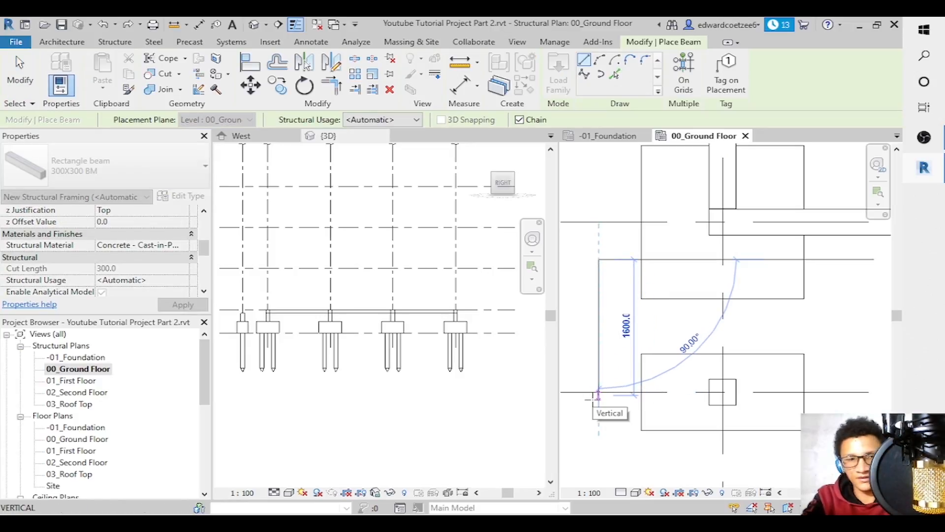
key("Escape")
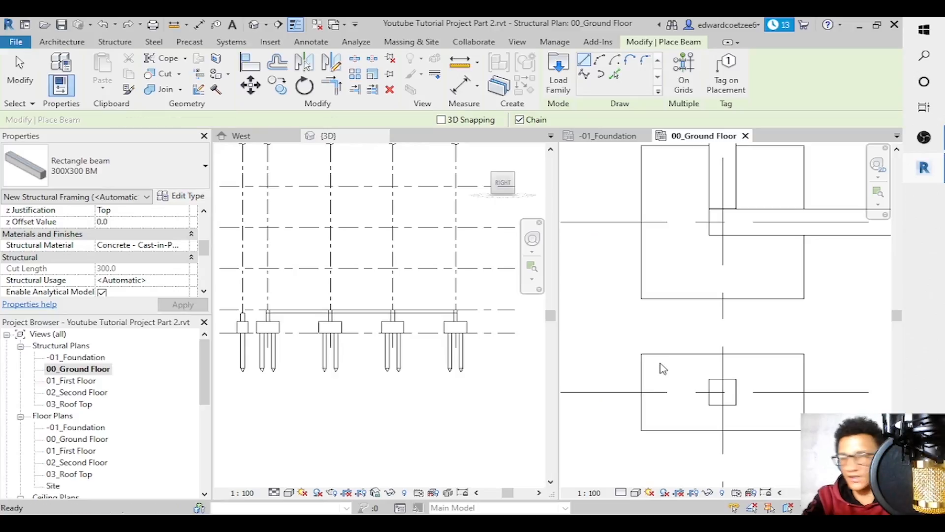
key("d")
key("i")
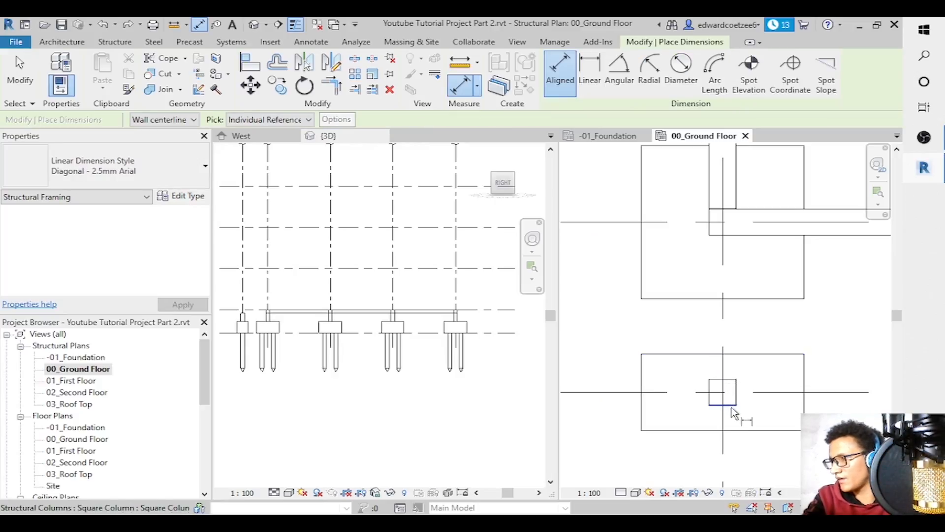
left_click(734, 410)
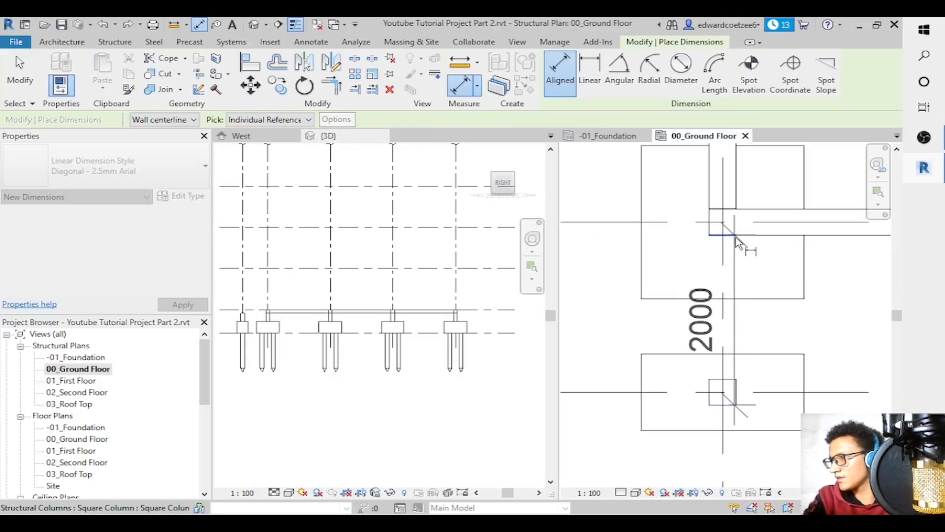
key("Escape")
key("Escape")
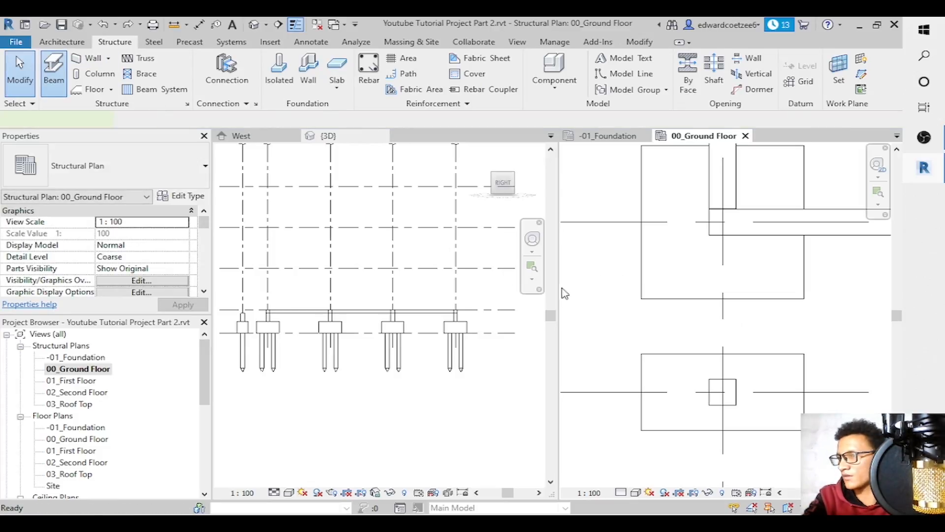
Draw a vertical 300X300 BM beam 2000 mm long in the free space beside the two footings.
left_click(602, 264)
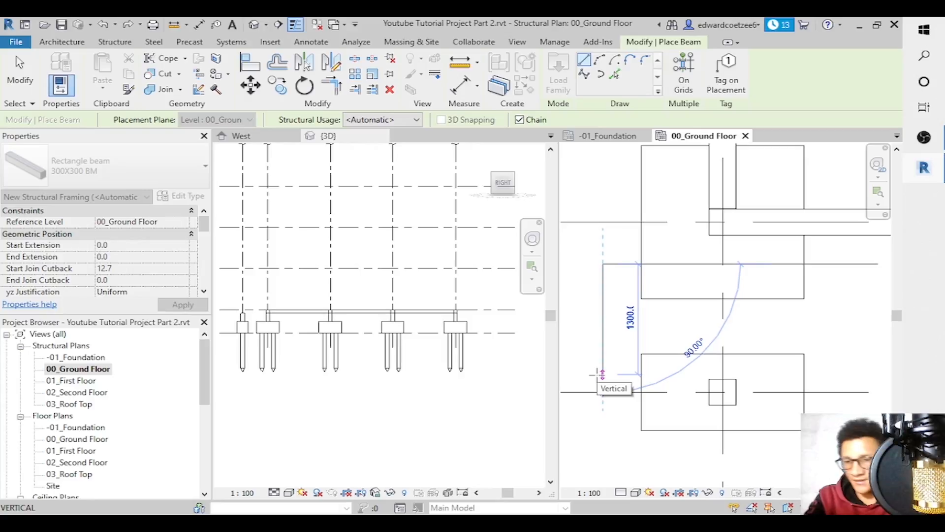
type("2000")
key("Return")
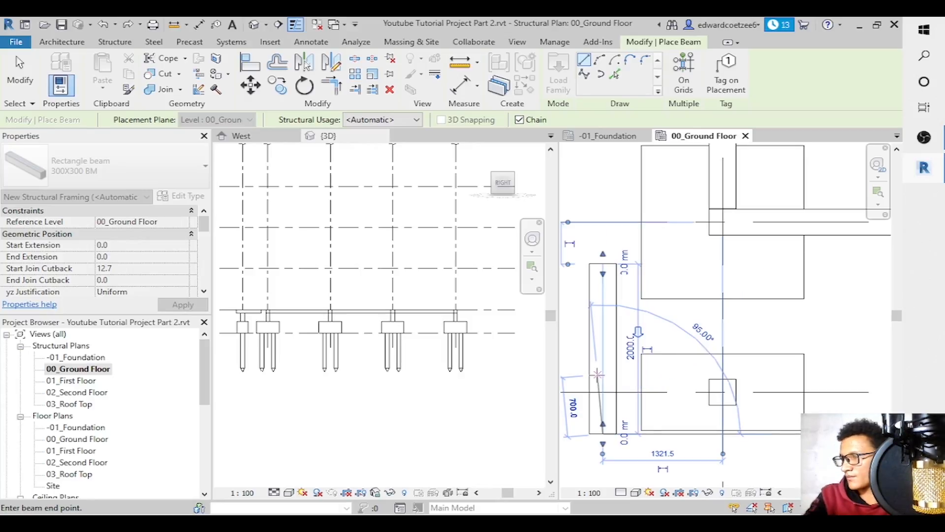
key("Escape")
key("Escape")
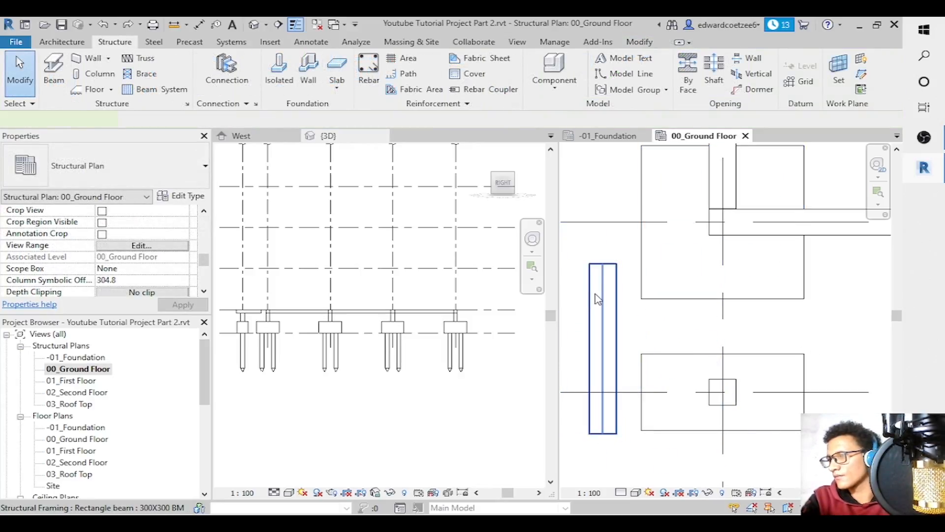
Adjust the loose vertical beam's physical ends, pulling the upper end in and extending the lower end slightly.
left_click(596, 297)
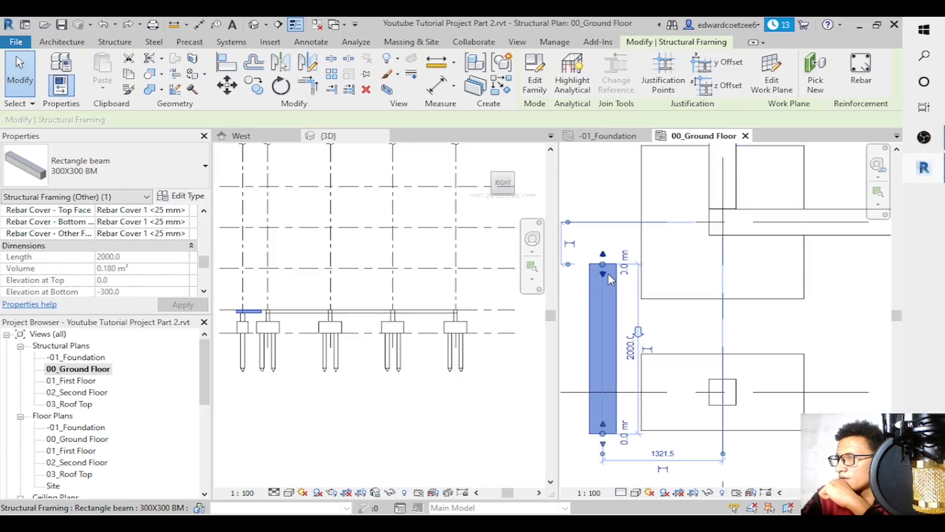
left_click_drag(604, 278, 604, 285)
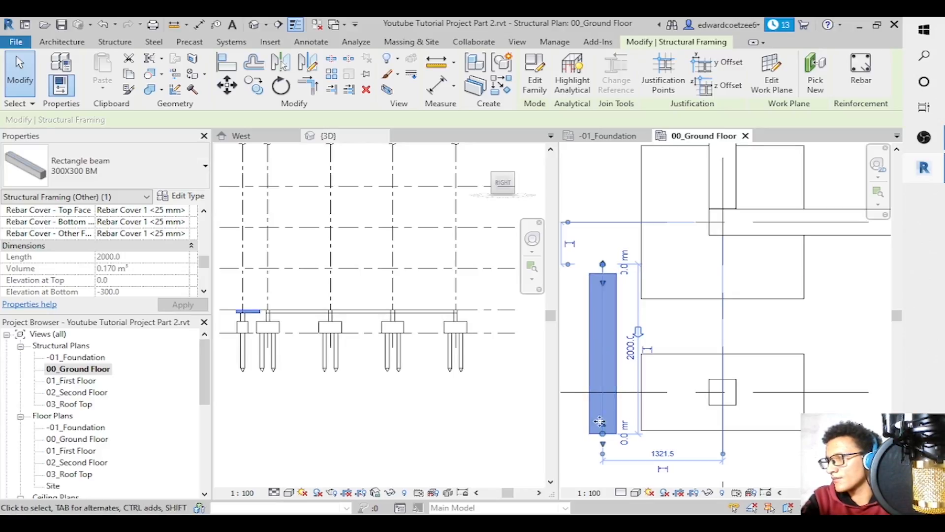
left_click_drag(603, 450, 602, 461)
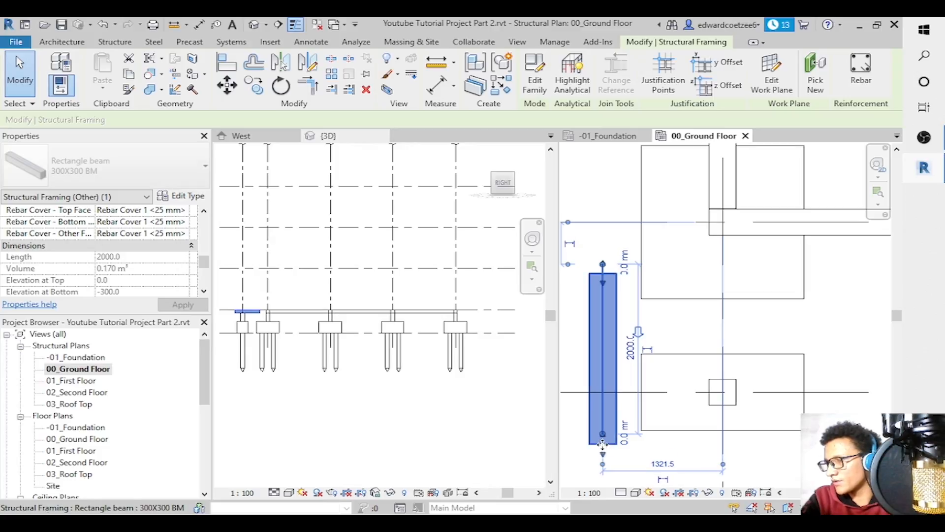
key("Escape")
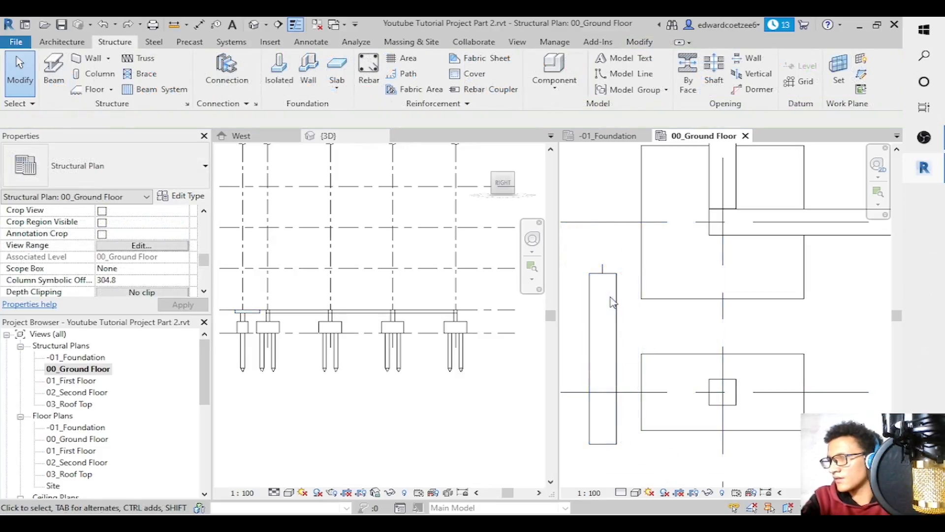
Move the loose vertical beam onto the vertical gridline so it spans from the grid 2 column to the isolated column below.
left_click(603, 354)
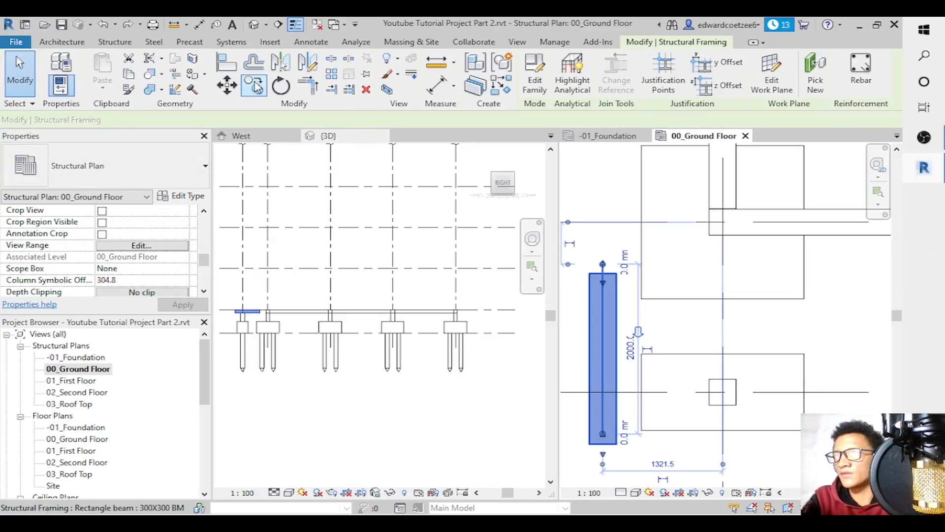
left_click(226, 85)
left_click(603, 273)
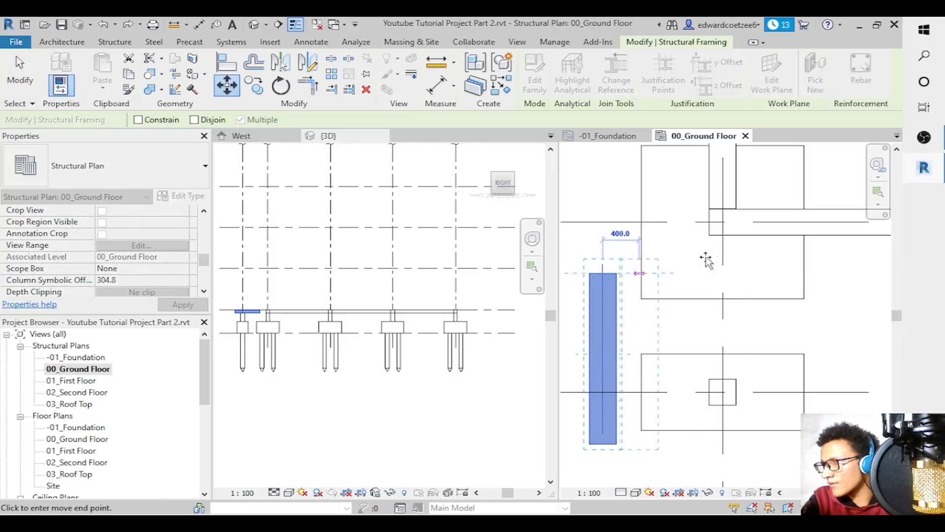
left_click(750, 240)
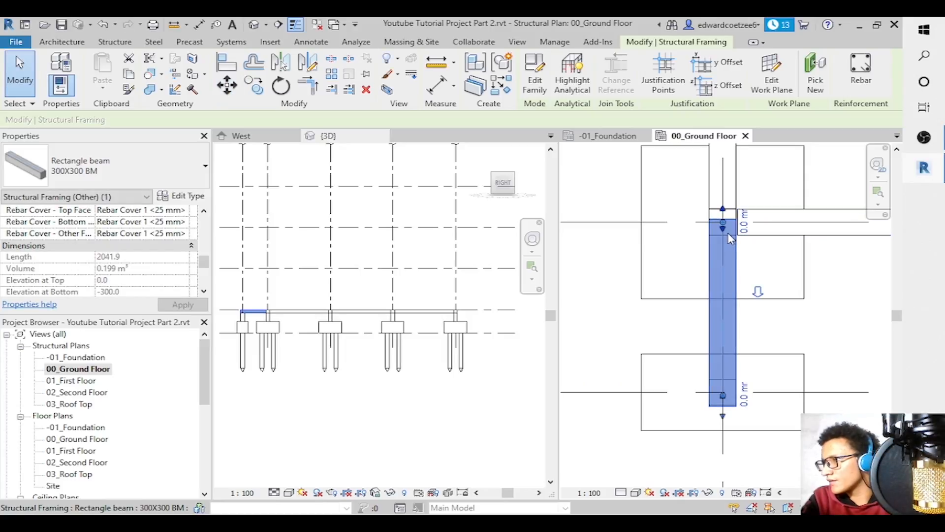
Fit the short beam's upper end to the grid 2 column's lower face and its lower end to the isolated column's outer face.
left_click_drag(726, 234, 726, 247)
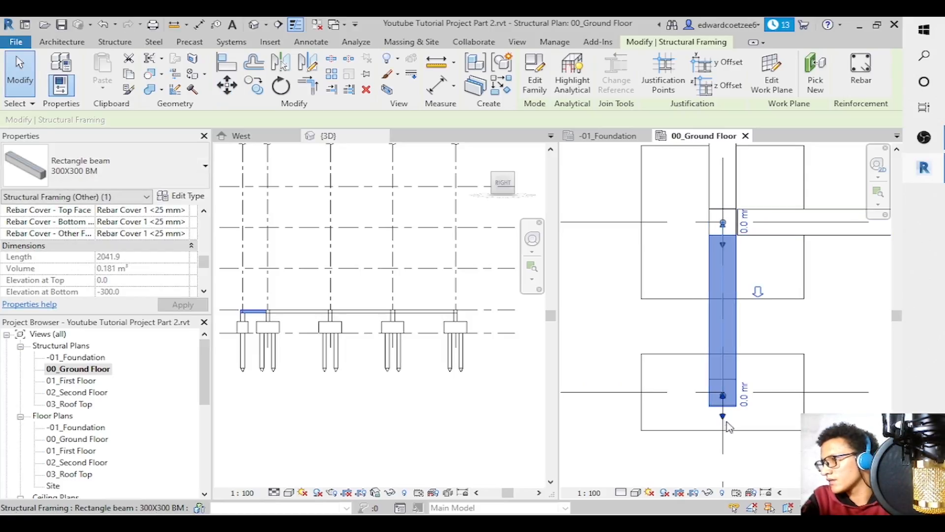
mouse_move(723, 404)
left_mouse_down()
mouse_move(723, 415)
mouse_move(723, 404)
left_mouse_up()
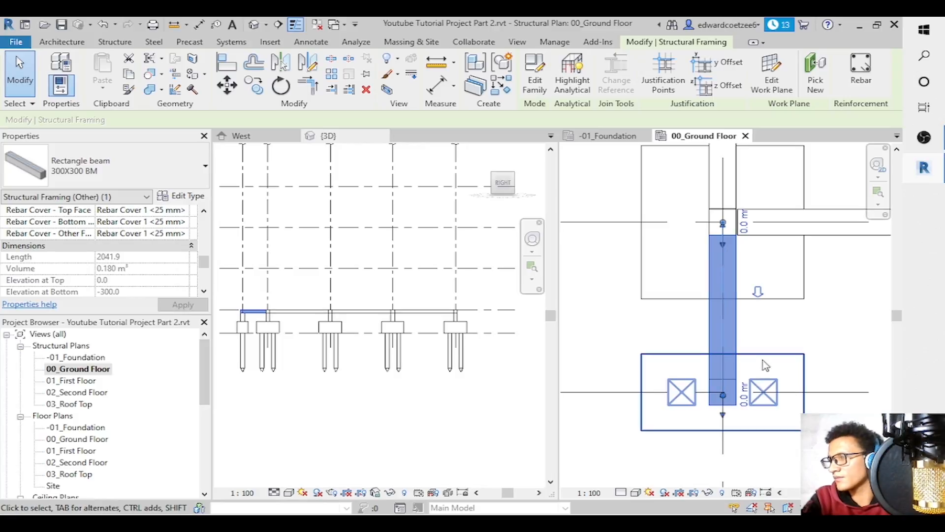
key("Escape")
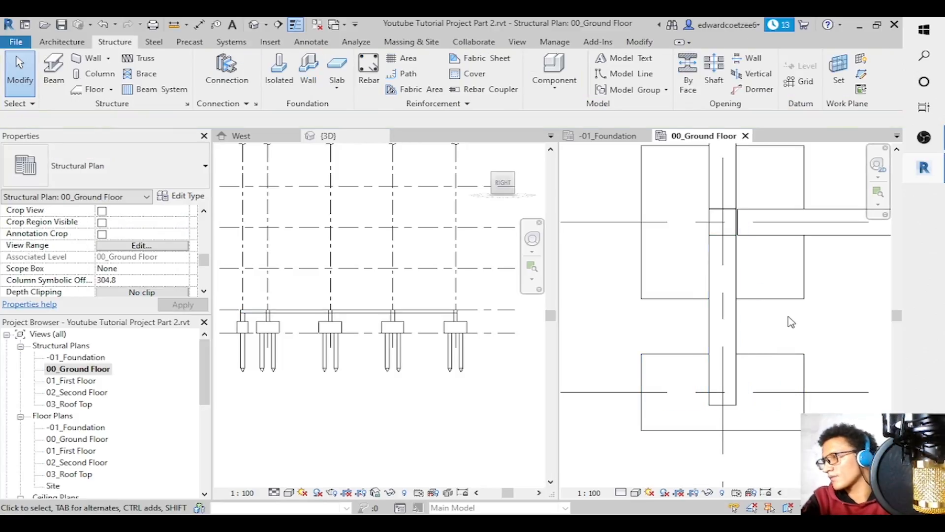
Adjust the ends of the horizontal grid 2 beam and the upper vertical beam where they meet the column.
left_click(748, 231)
left_click_drag(728, 224, 732, 229)
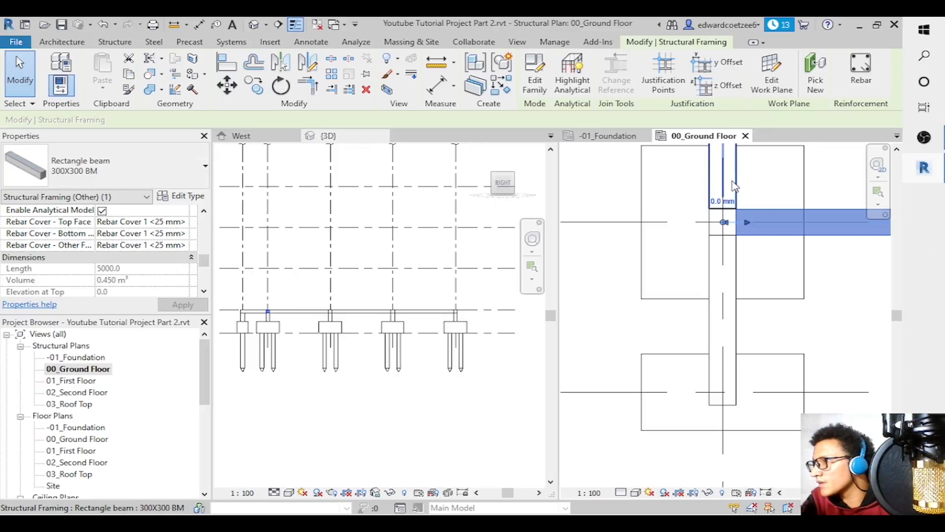
left_click(724, 200)
left_click_drag(723, 219, 728, 214)
left_click(848, 328)
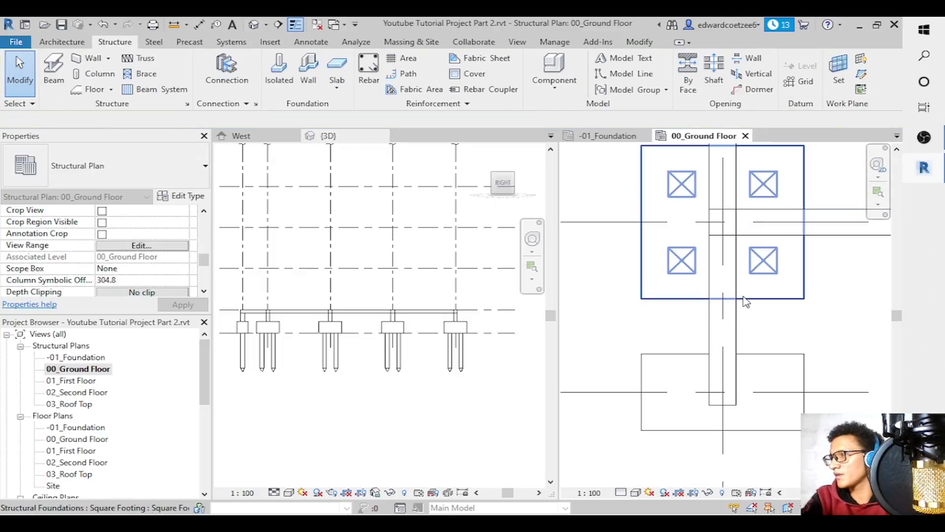
Inspect the short vertical beam's dimension properties, and multiply 0.3 by 0.3 in Calculator to get its cross-section area.
left_click(747, 325)
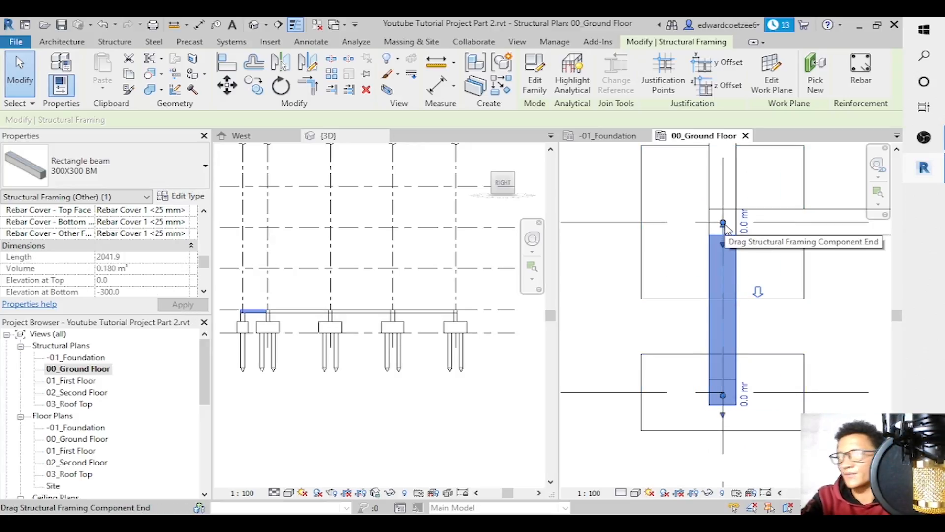
left_click_drag(205, 269, 204, 264)
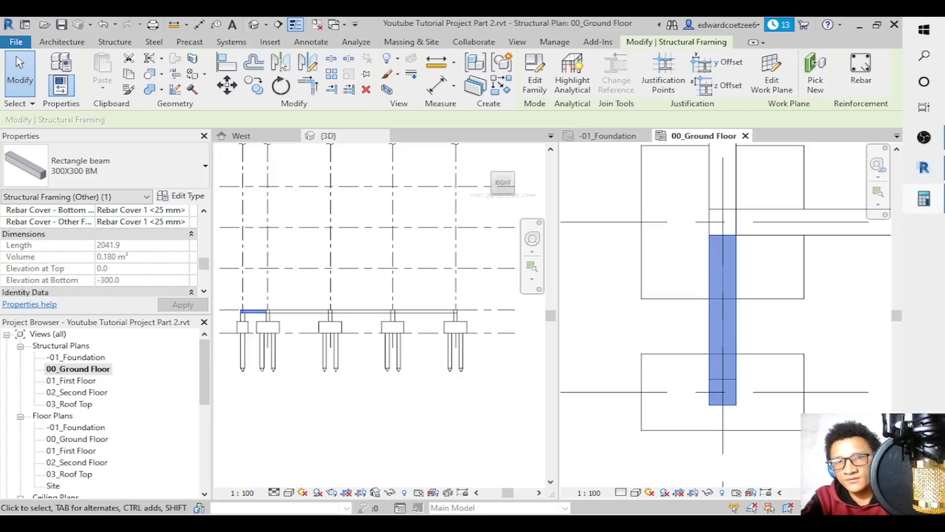
left_click_drag(238, 201, 680, 125)
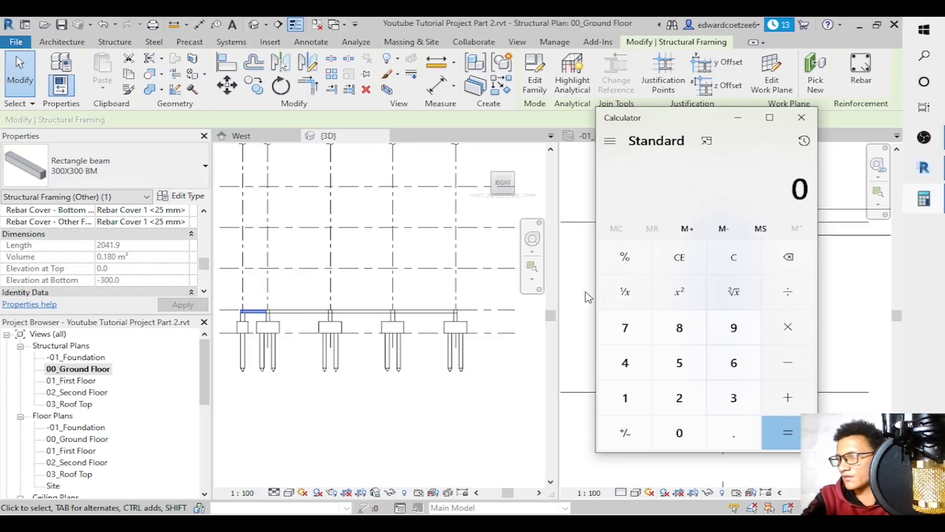
key("period")
type("3")
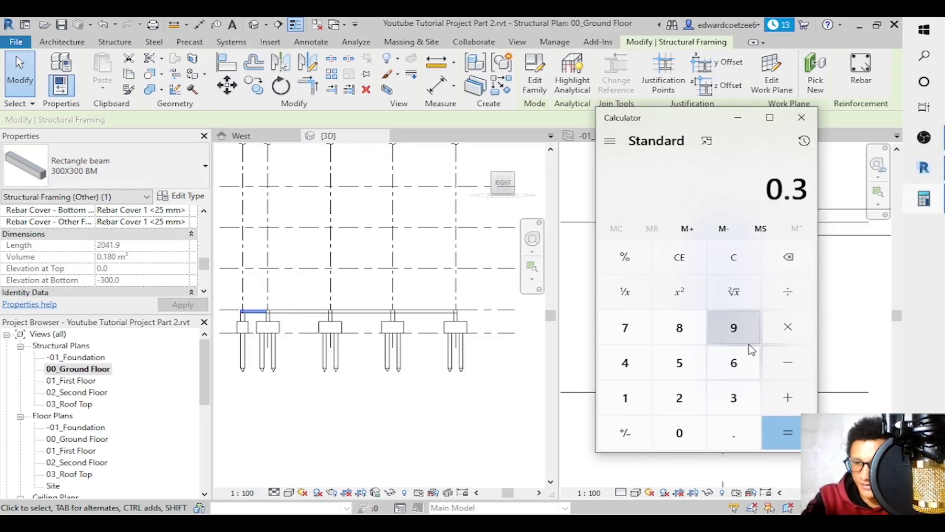
type("*0.3")
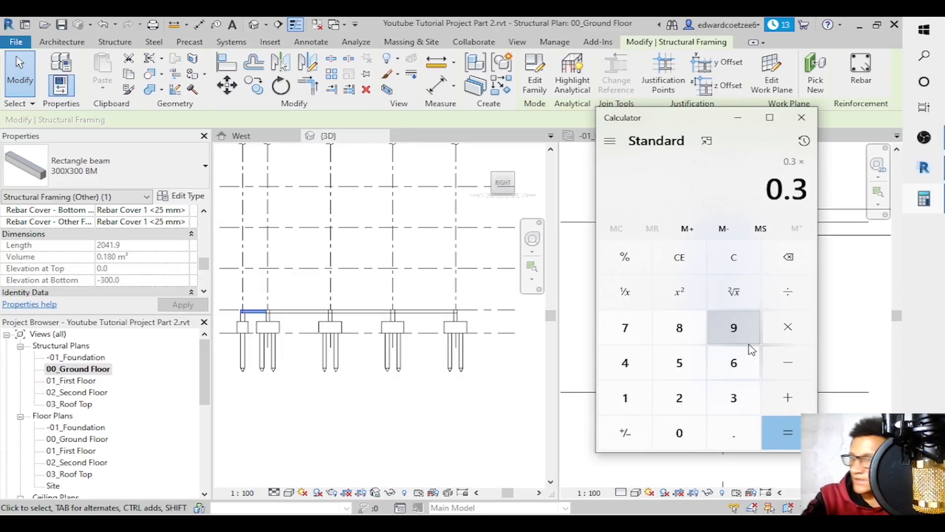
key("asterisk")
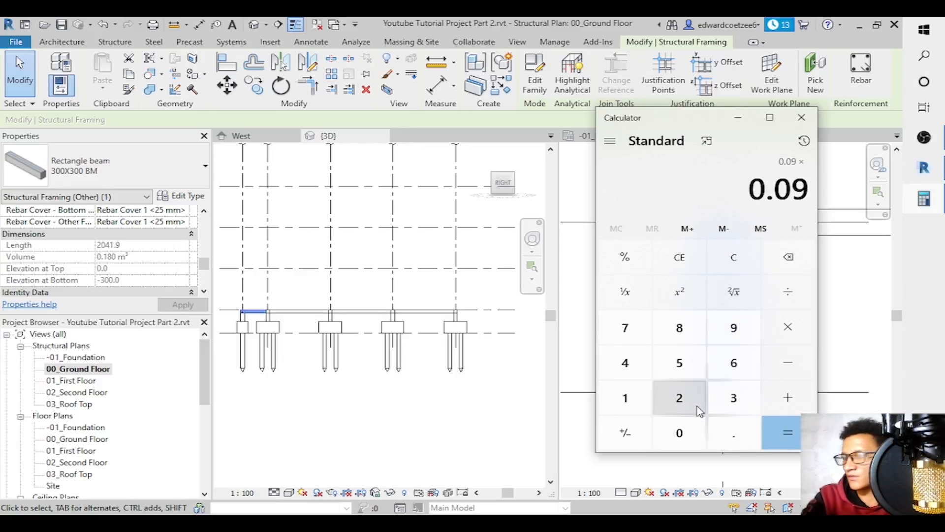
Check the short beam's cut length, multiply the calculated area by 2 in Calculator, and compare the result with the beam's listed volume.
left_click_drag(202, 266, 206, 260)
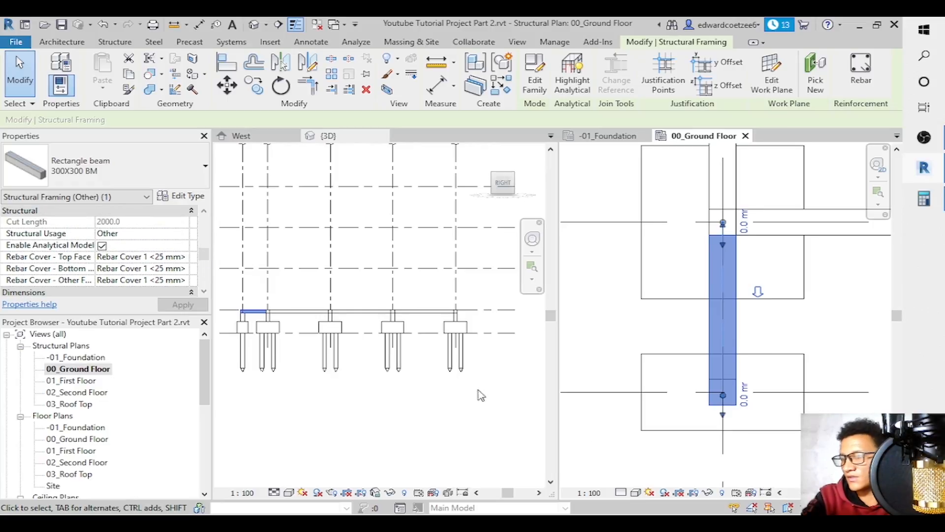
key("alt+Tab")
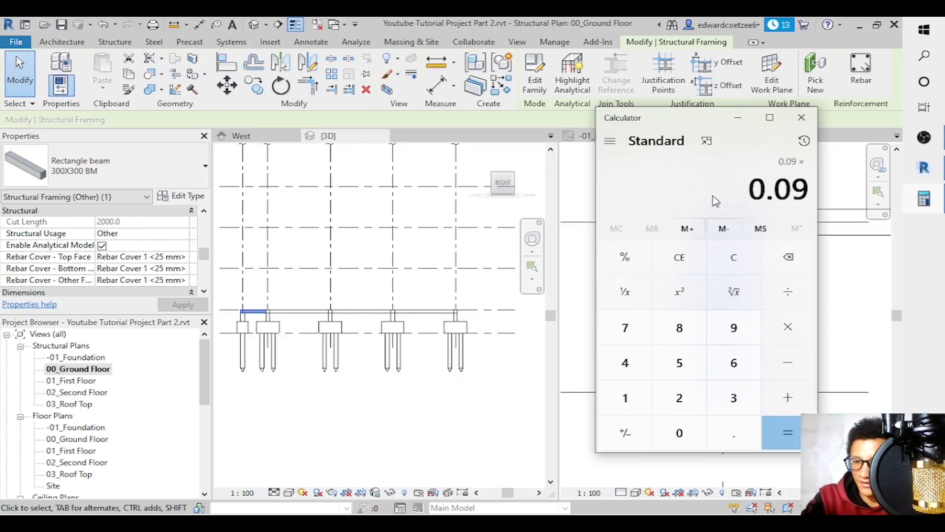
type("2")
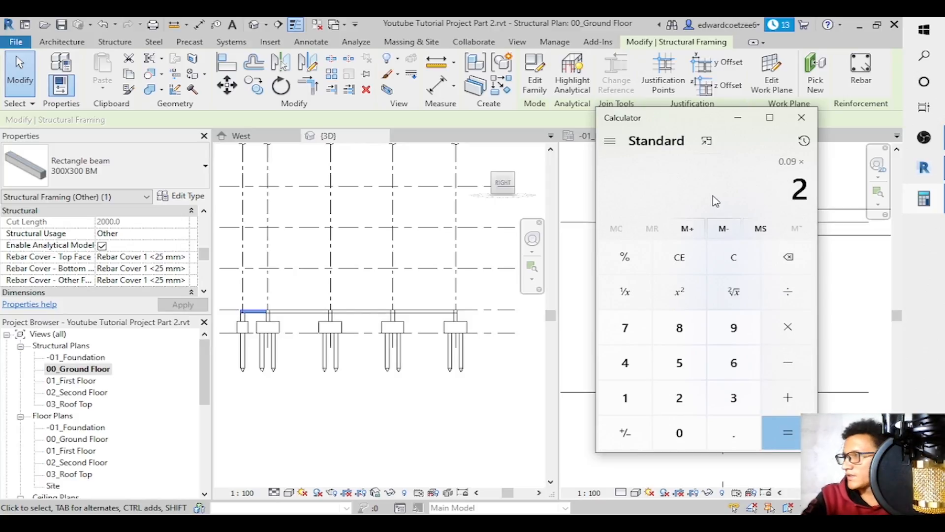
key("Return")
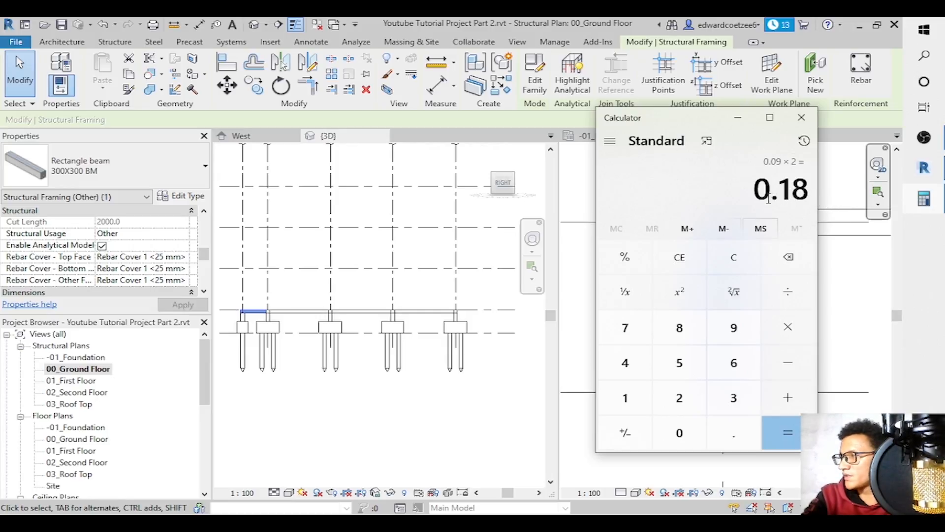
left_click_drag(203, 254, 204, 266)
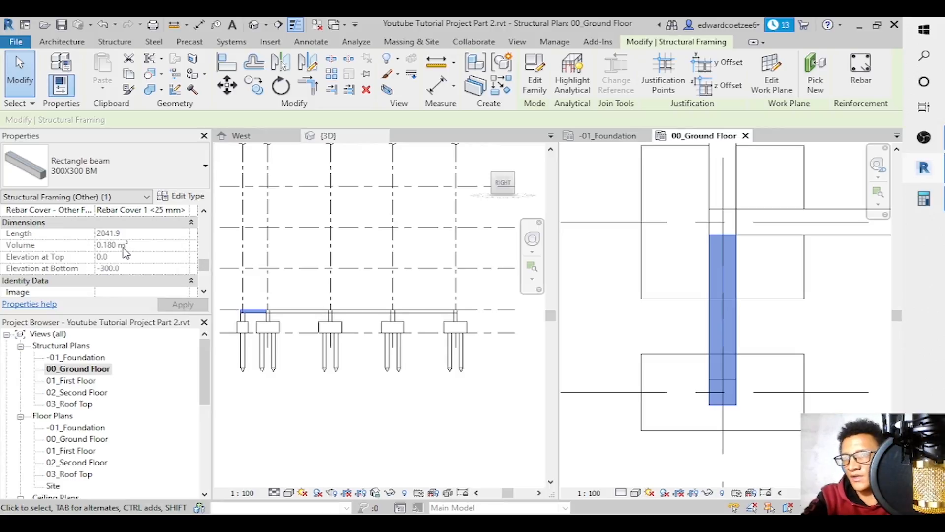
left_click(610, 314)
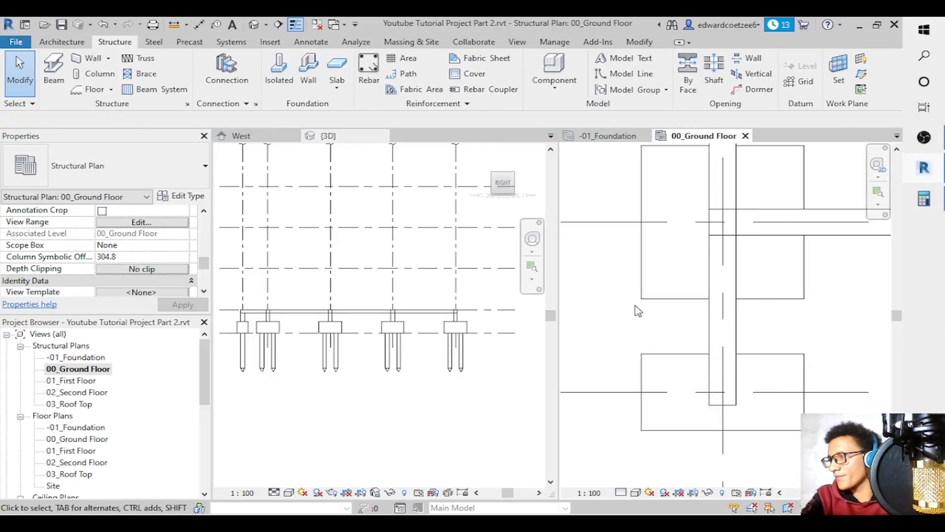
left_click(878, 204)
left_click(851, 230)
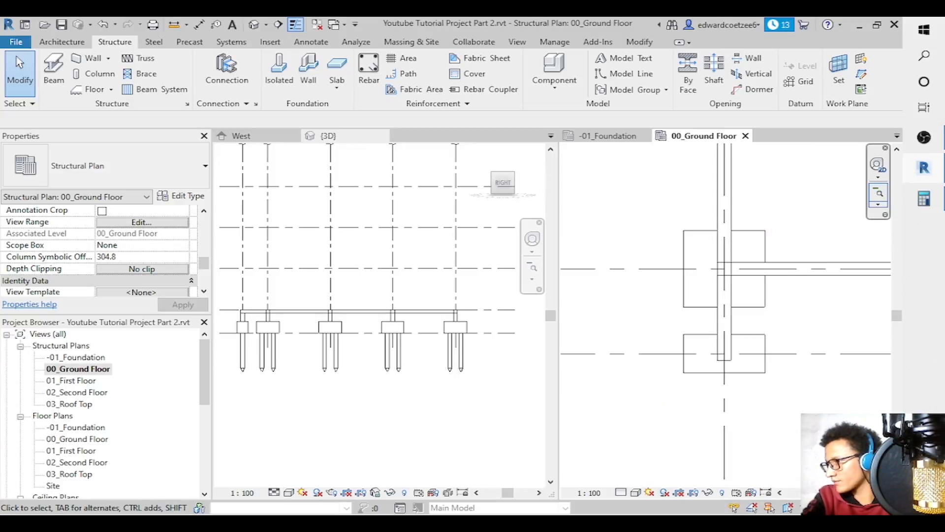
left_click_drag(827, 492, 837, 492)
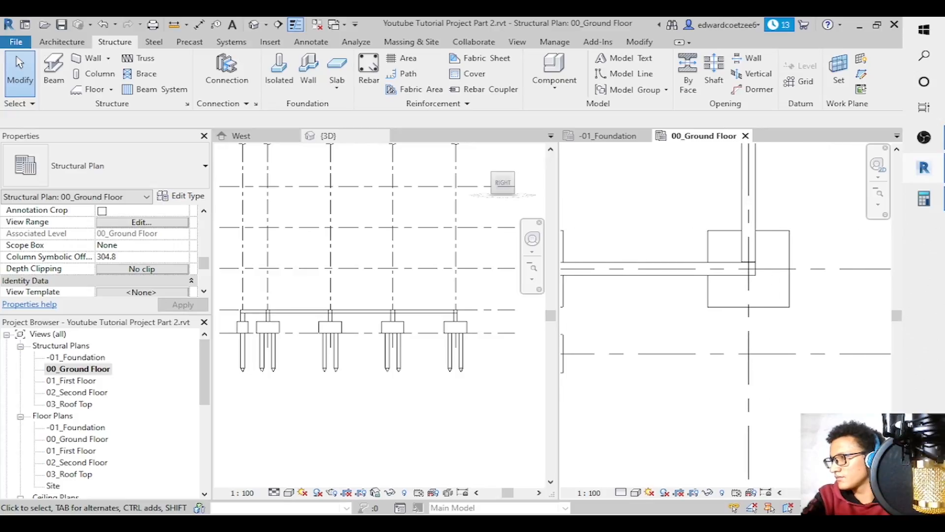
Set the End Join Cutback and Start Join Cutback of the rightmost vertical beam above the corner footing to 0.
left_click(758, 253)
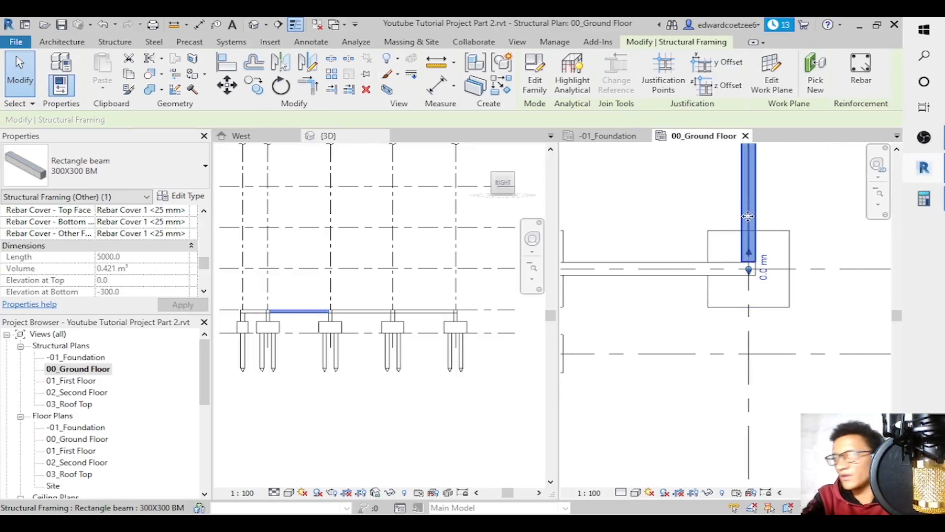
left_click(763, 261)
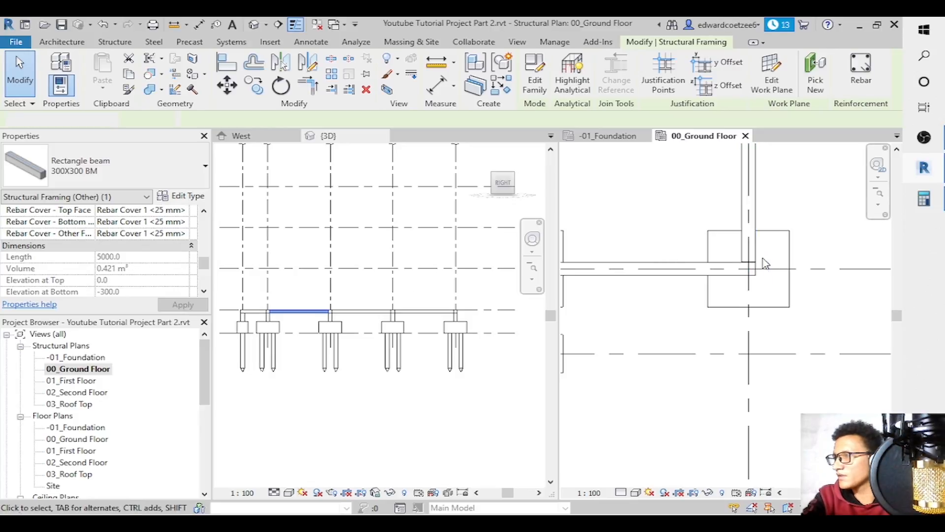
left_click(748, 212)
scroll(204, 266, "down", 5)
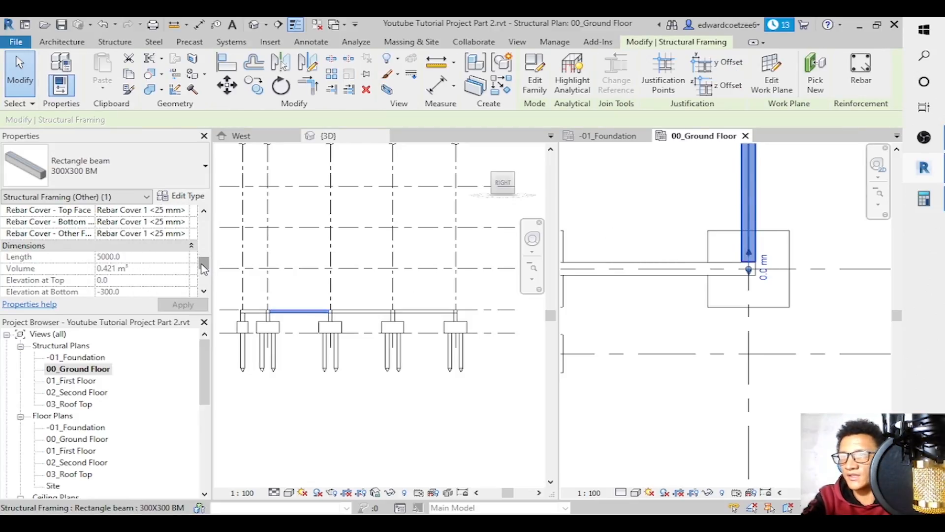
scroll(204, 268, "down", 5)
scroll(204, 256, "up", 1)
left_click(159, 222)
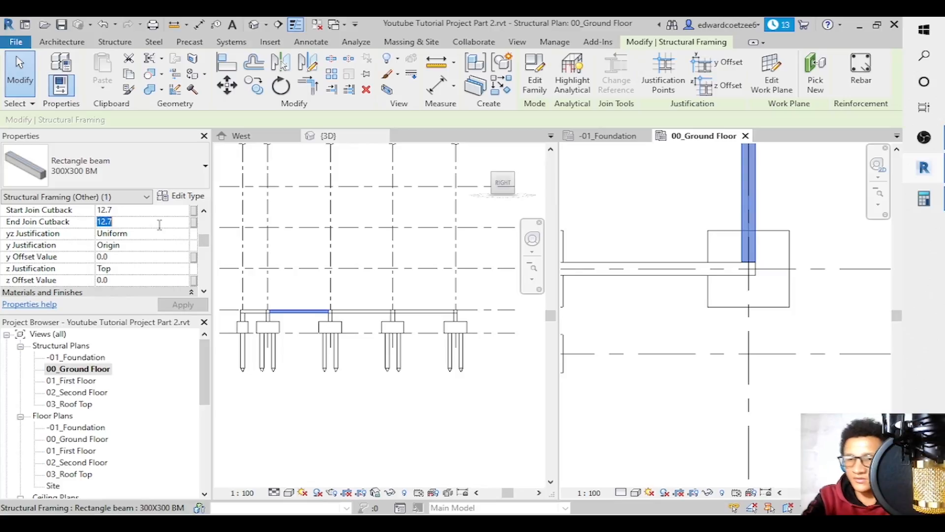
type("0")
left_click(152, 211)
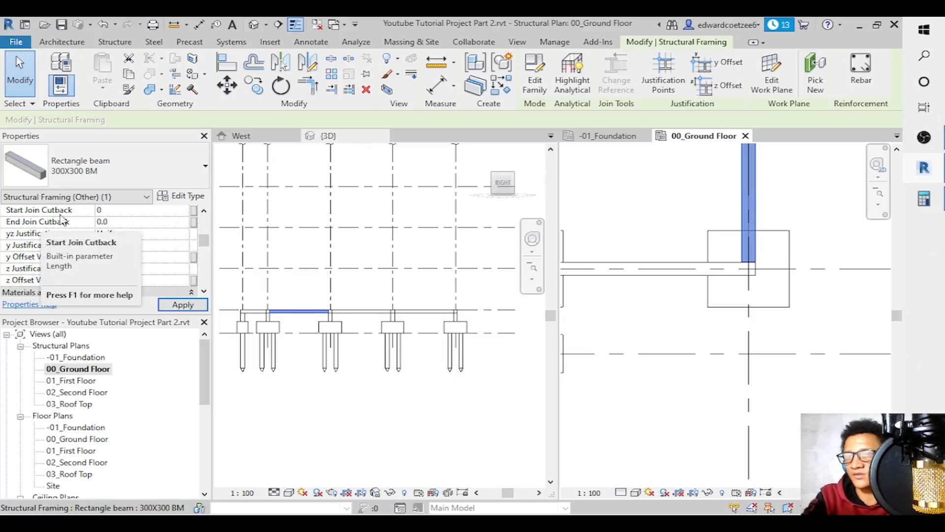
left_click(170, 305)
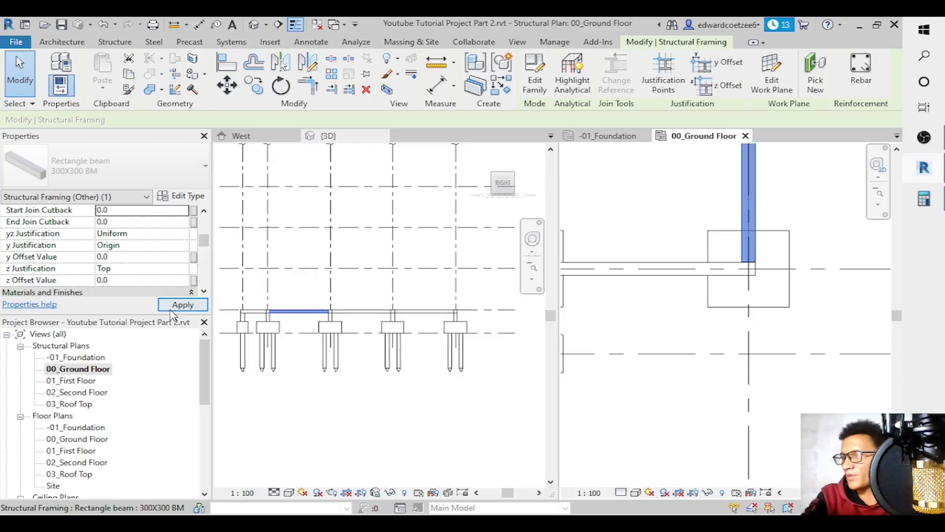
left_click_drag(898, 316, 899, 272)
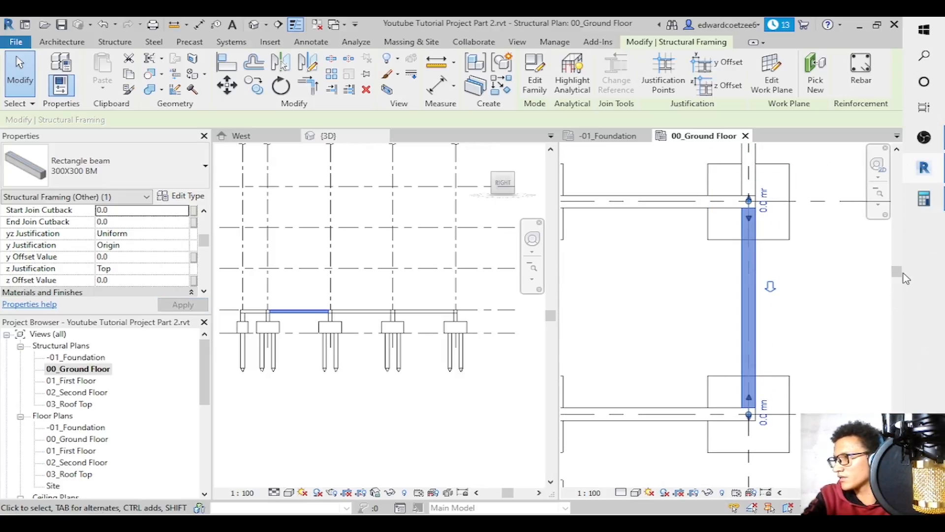
left_click(852, 339)
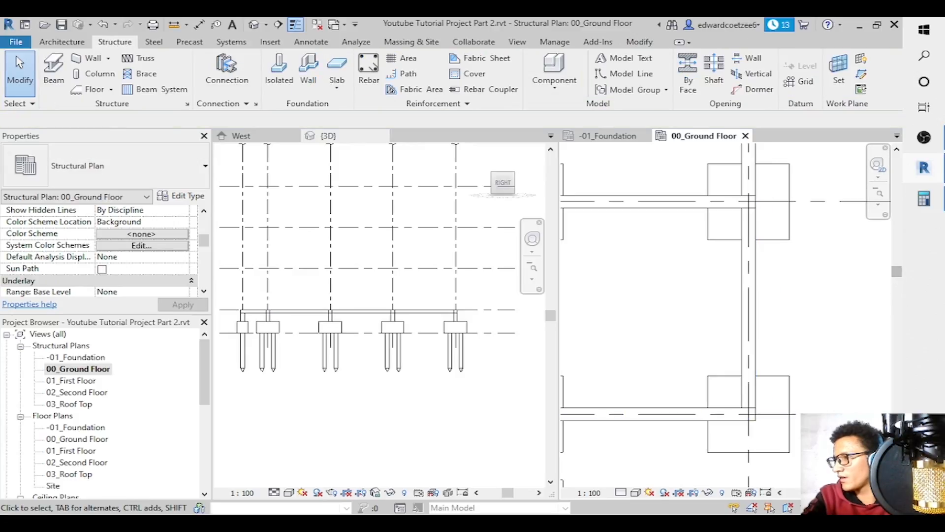
Set the Start Join Cutback to 0 for the parallel vertical beam on the adjacent grid line in the same bay.
middle_click_drag(832, 344, 699, 345)
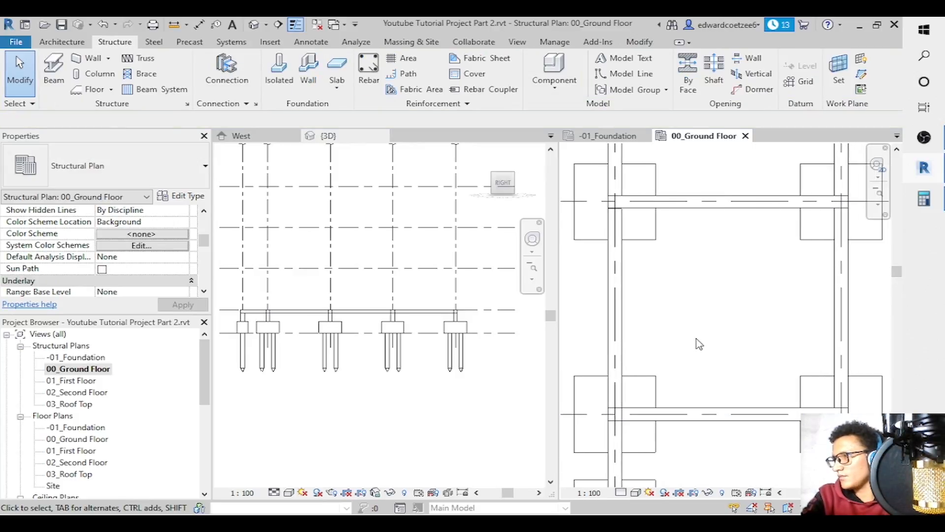
left_click(621, 308)
left_click(131, 211)
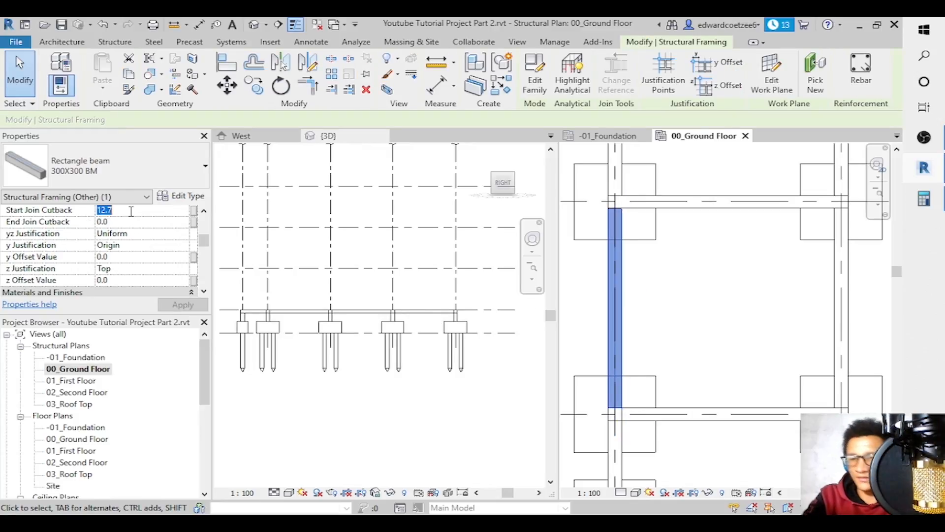
type("0")
left_click(183, 305)
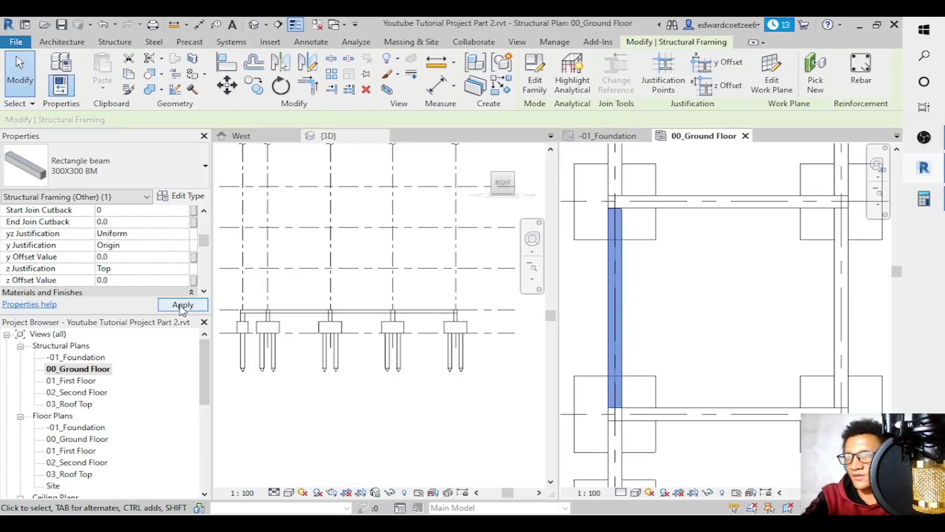
left_click(717, 300)
Set the Start Join Cutback of the rightmost vertical beam in the next bay up to 0.
left_click_drag(896, 272, 898, 207)
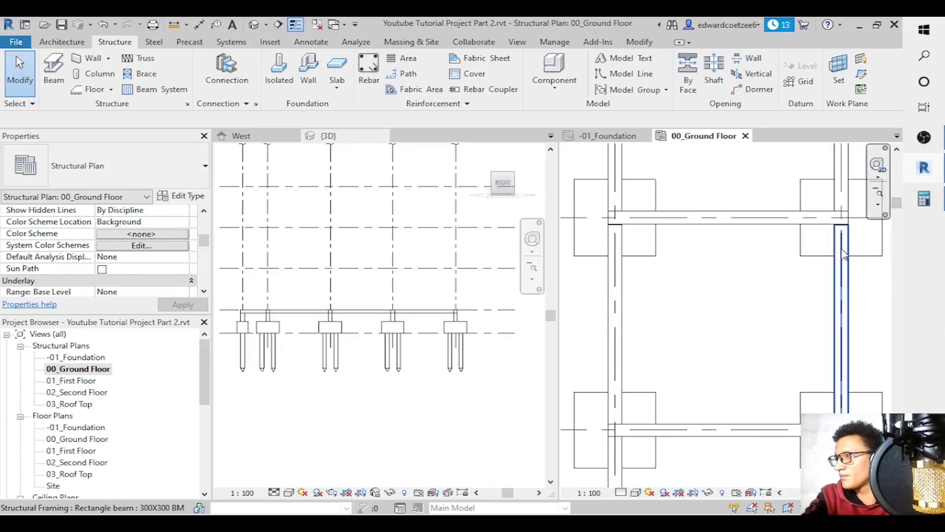
left_click(868, 254)
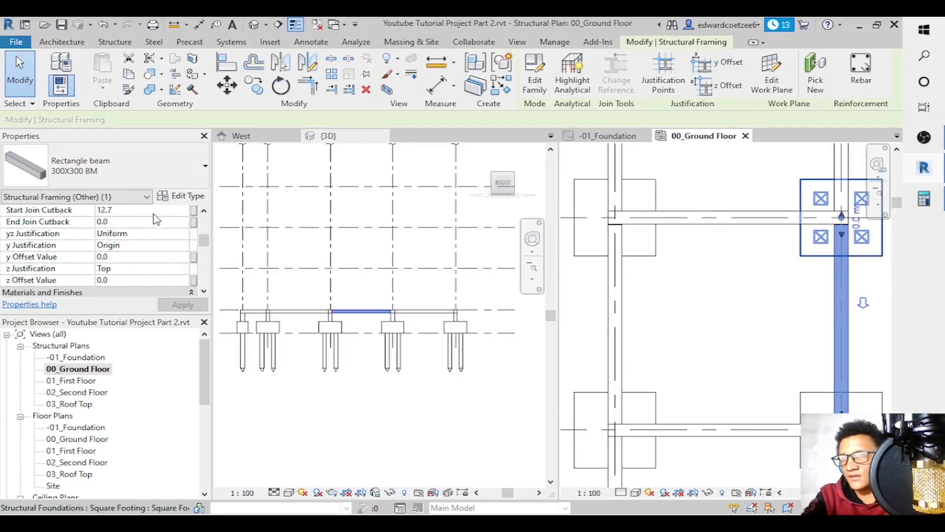
left_click(152, 211)
type("0.0")
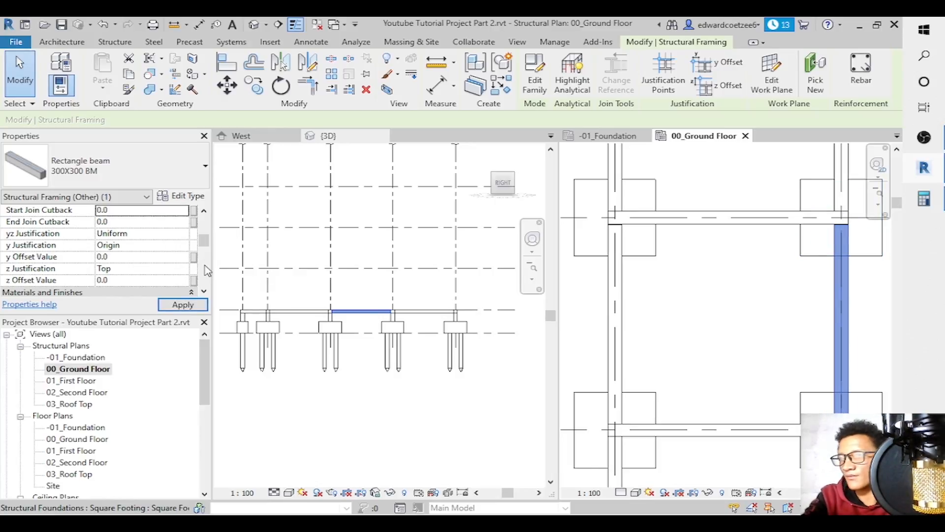
left_click(183, 306)
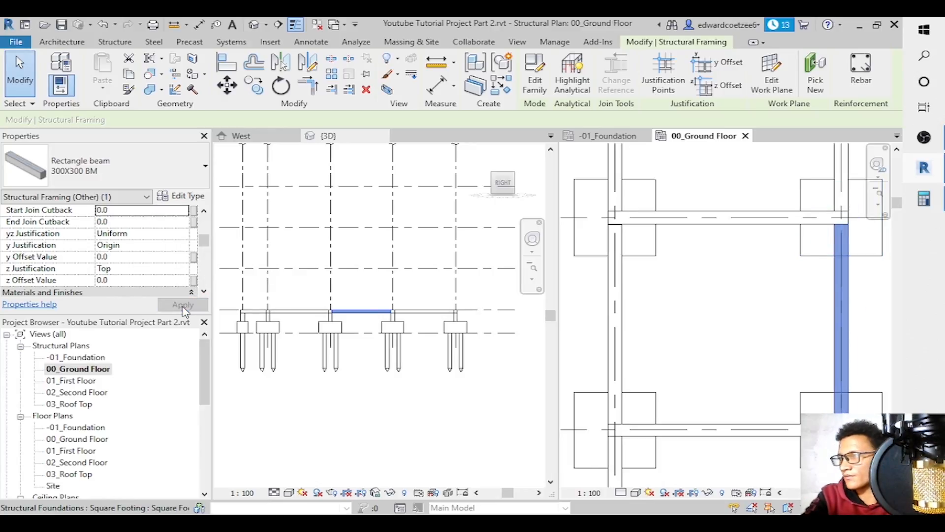
Try to adjust the upper join of this bay's left vertical beam, shifting the beam outward and back onto its grid line.
left_click(611, 331)
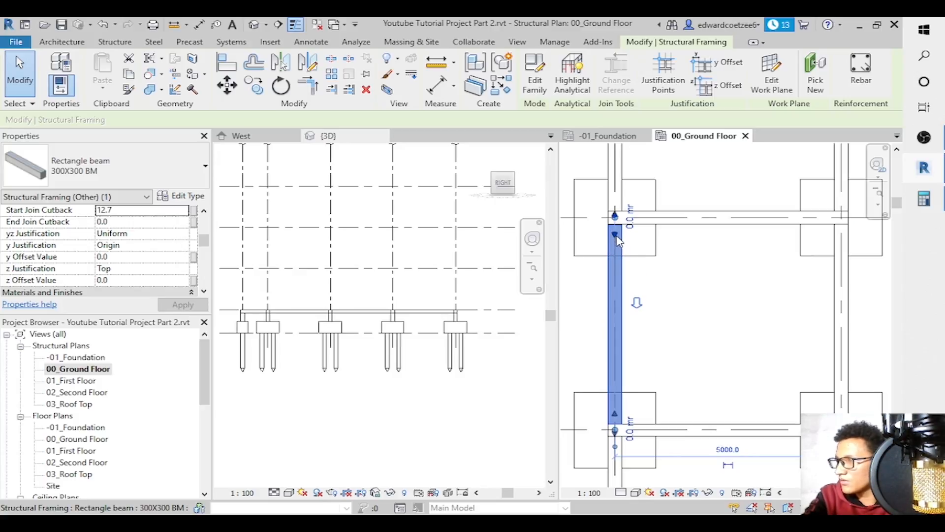
mouse_move(587, 277)
left_mouse_down()
mouse_move(577, 277)
mouse_move(588, 276)
left_mouse_up()
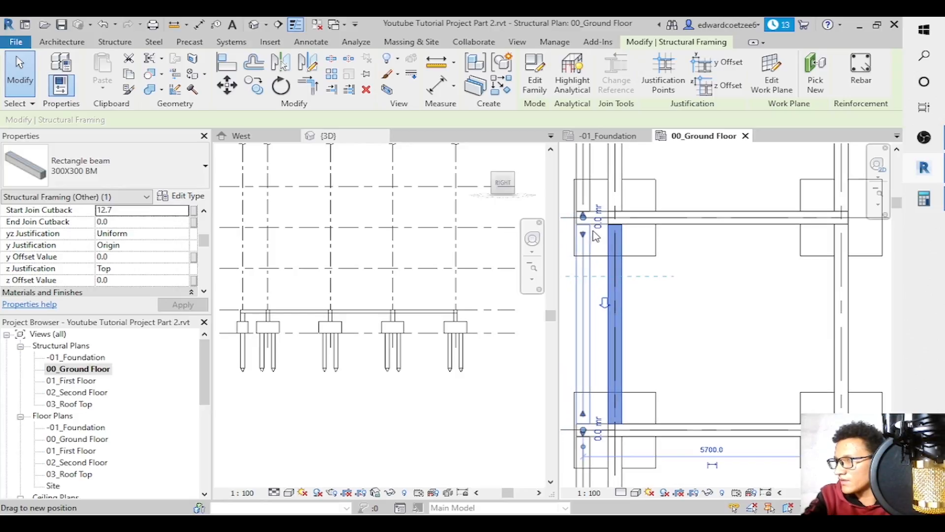
left_click_drag(584, 213, 584, 226)
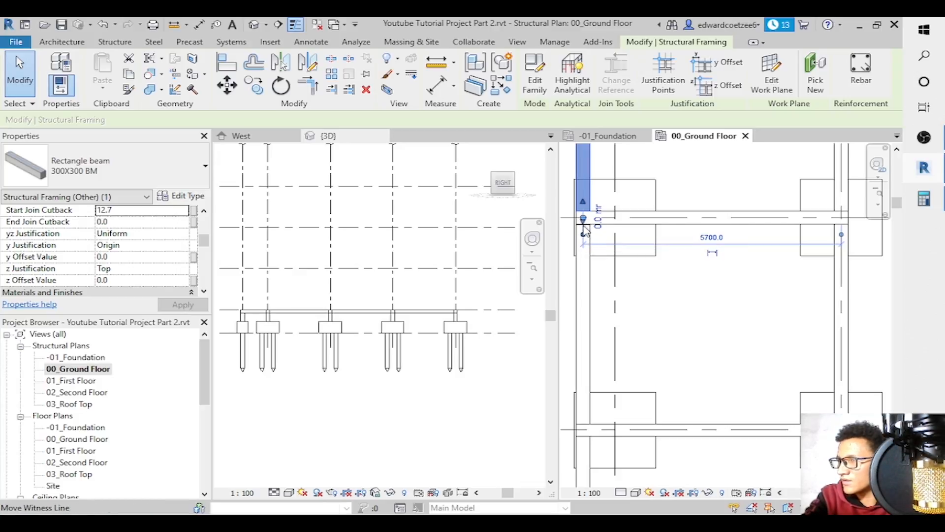
left_click_drag(587, 225, 584, 214)
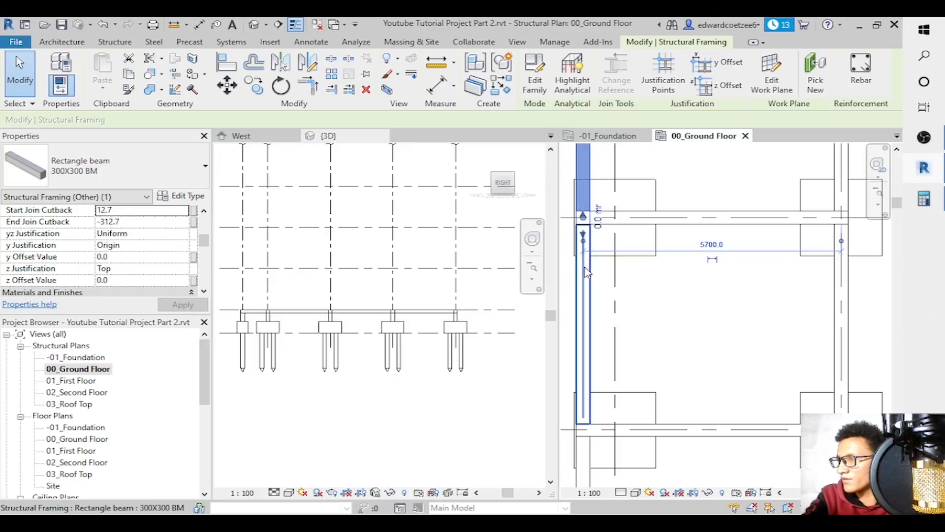
left_click(590, 296)
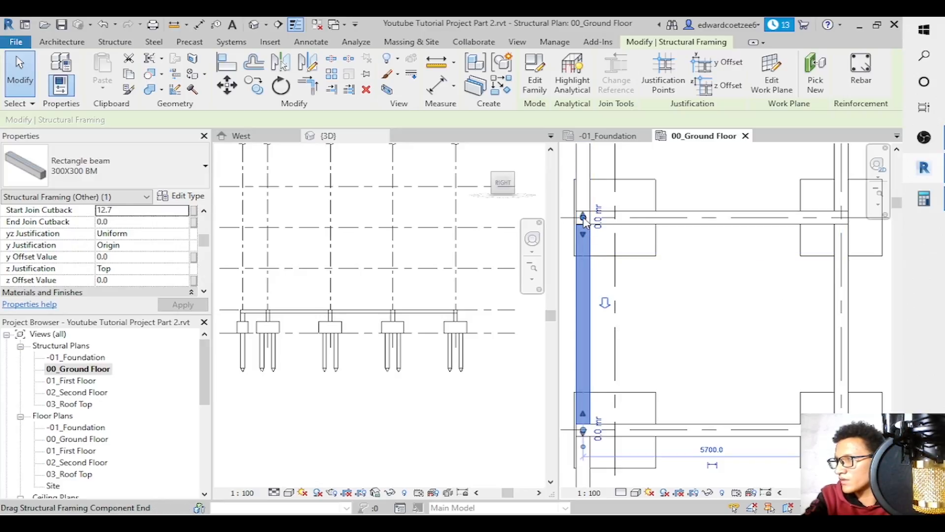
left_click_drag(604, 275, 655, 256)
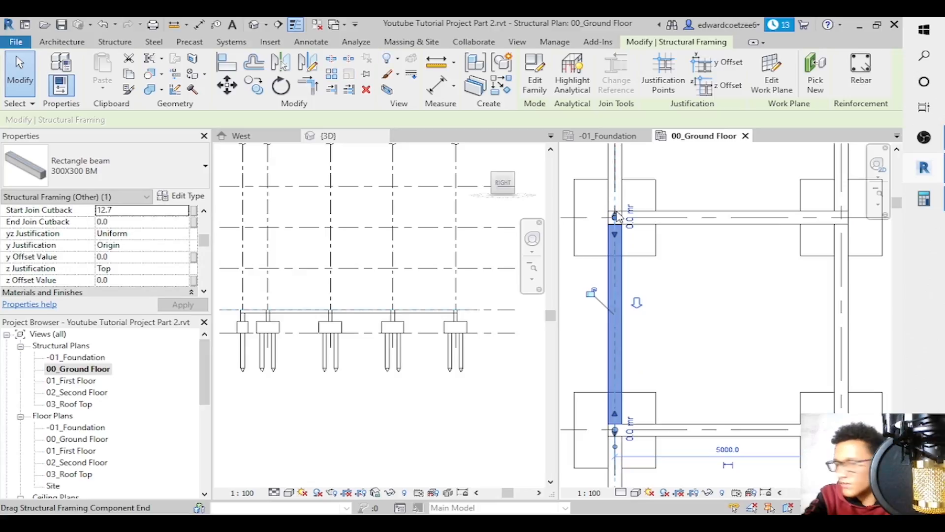
left_click_drag(616, 216, 615, 218)
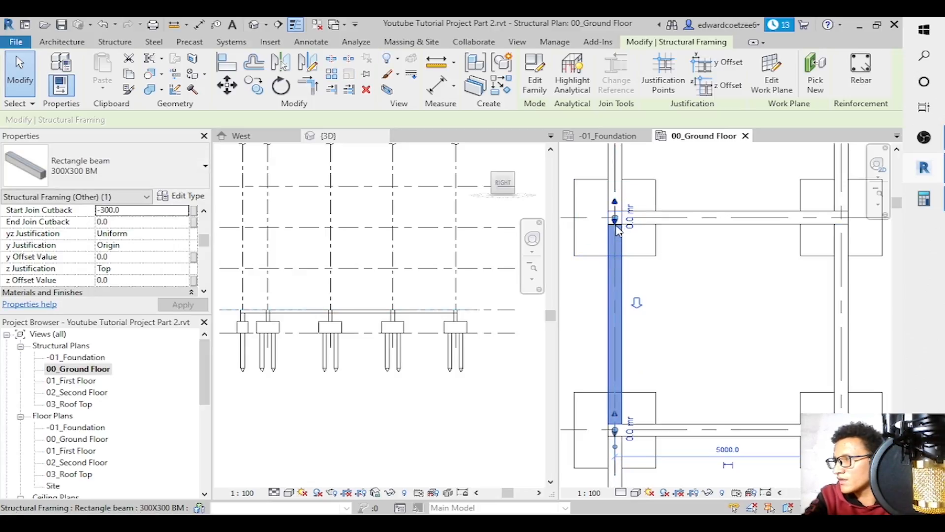
left_click(687, 312)
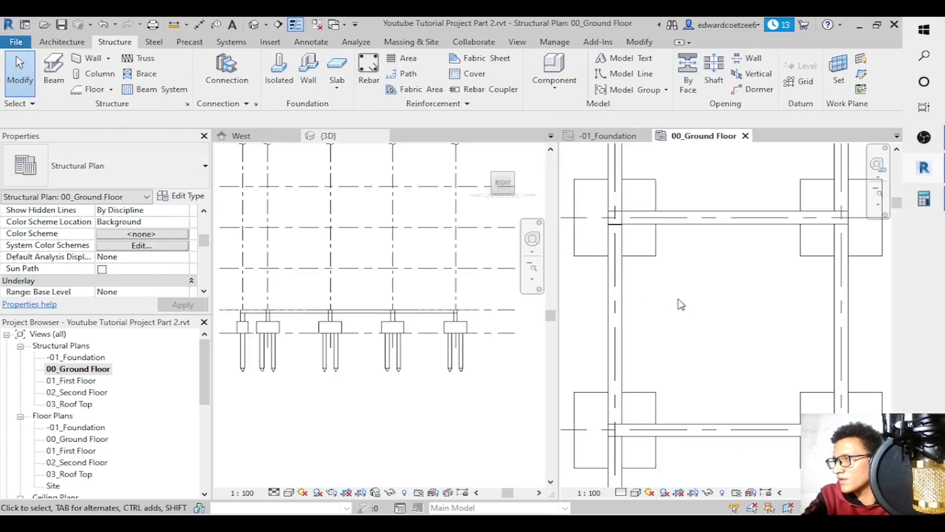
Set the Start Join Cutback of the bay's left vertical beam to 0 where it meets the horizontal beam.
left_click(879, 203)
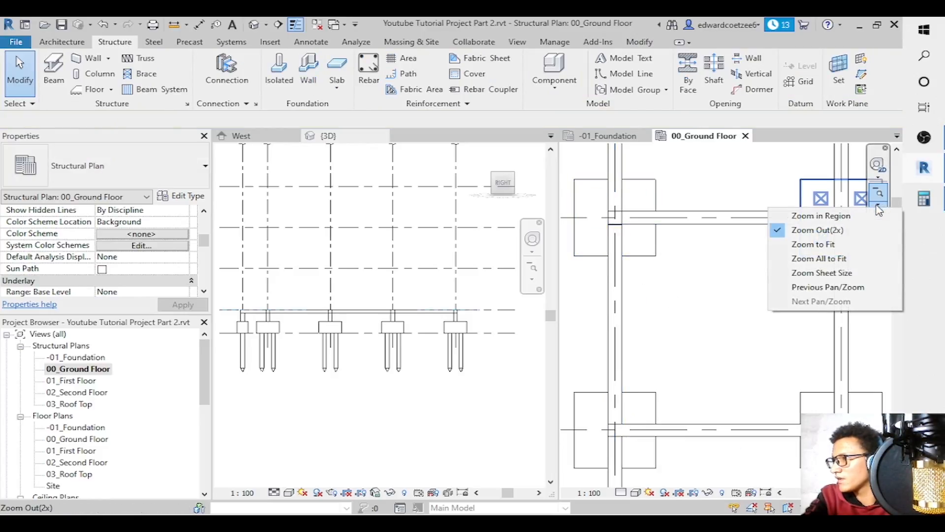
left_click(846, 221)
left_click_drag(595, 199, 667, 258)
left_click(681, 322)
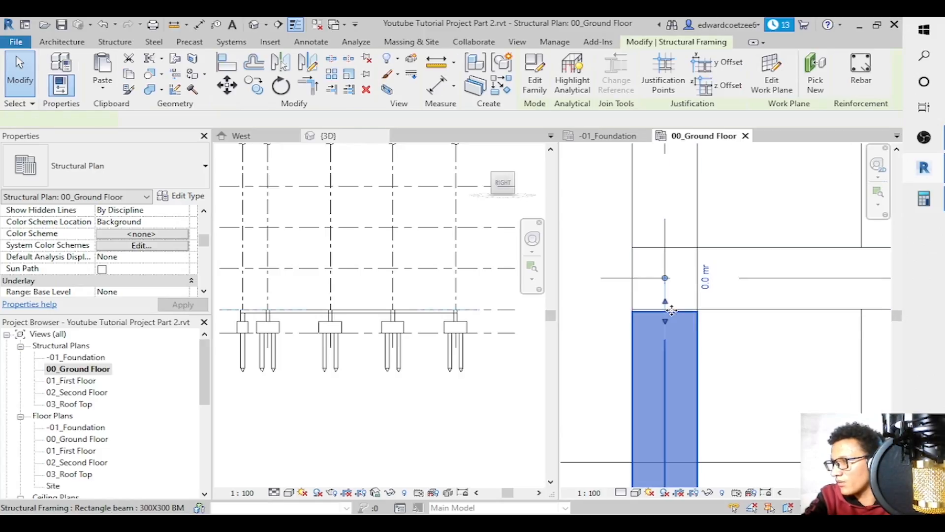
mouse_move(666, 304)
left_mouse_down()
mouse_move(675, 313)
mouse_move(666, 298)
mouse_move(666, 316)
left_mouse_up()
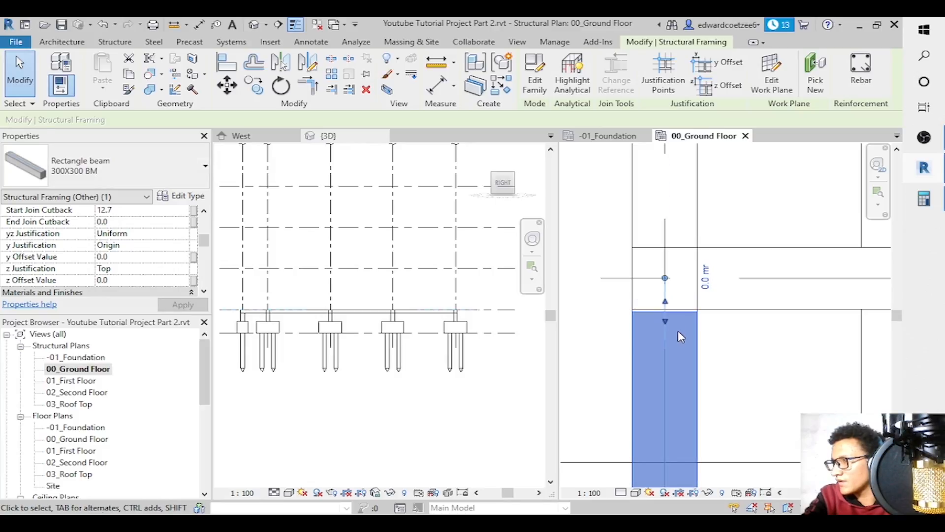
left_click_drag(665, 315, 665, 281)
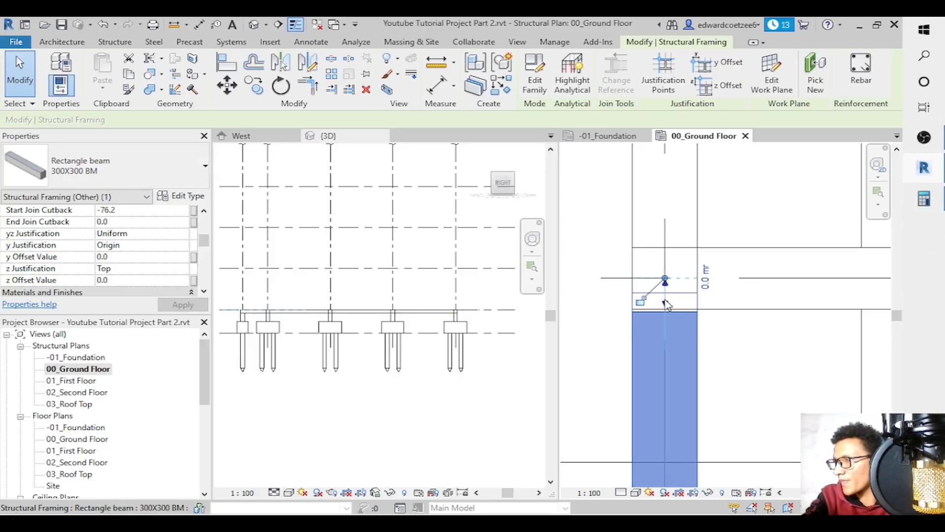
left_click_drag(666, 303, 675, 323)
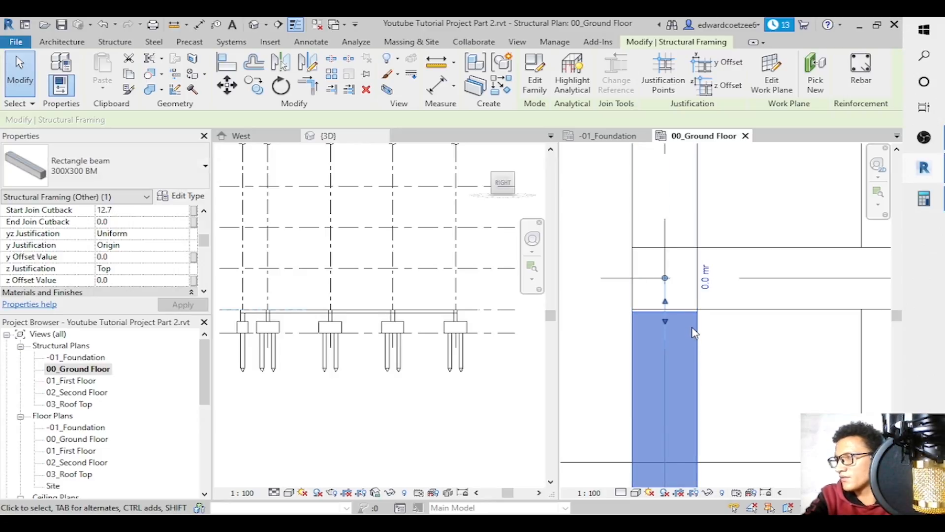
left_click(117, 211)
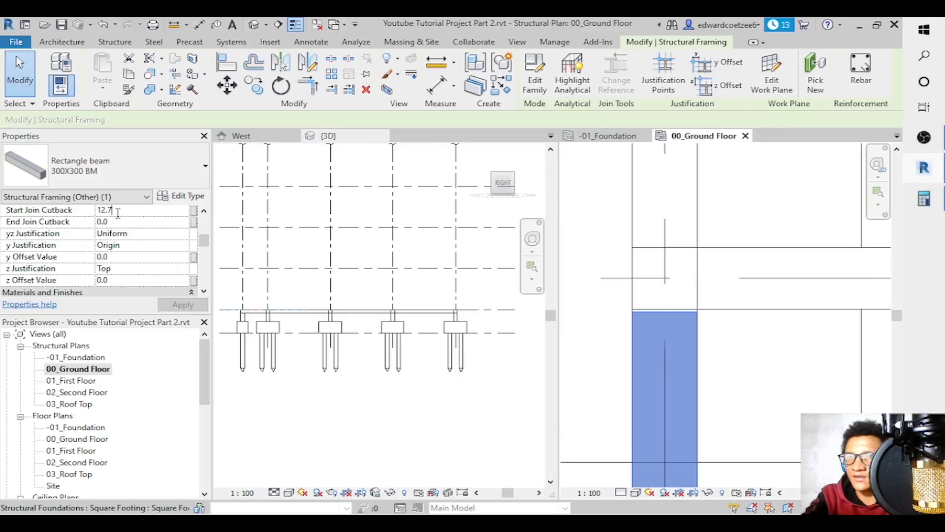
left_click_drag(118, 210, 62, 211)
type("0")
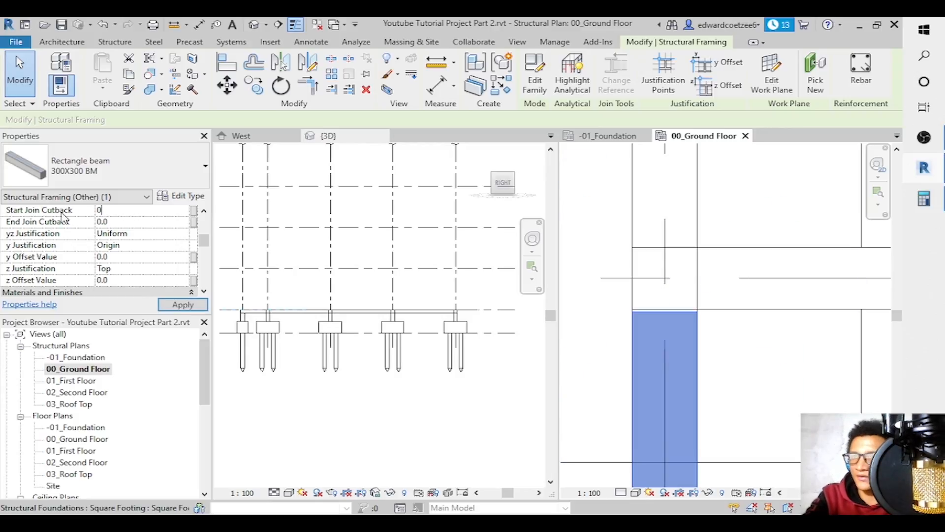
left_click(183, 305)
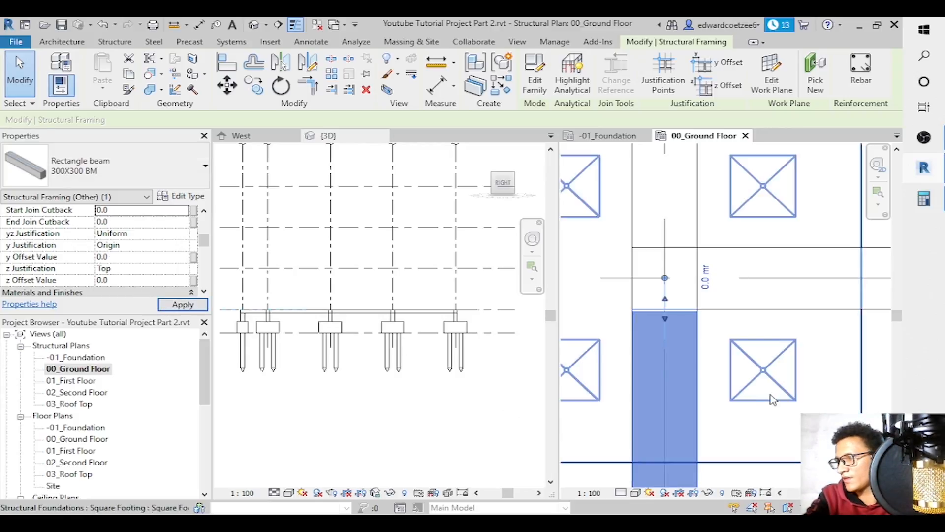
left_click(772, 391)
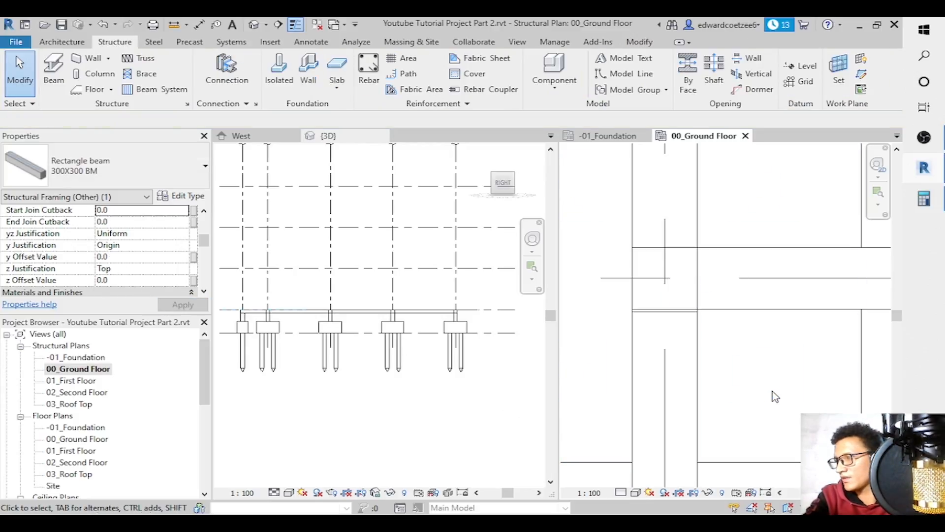
Trim the lower end of the vertical beam above to the horizontal beam's upper face, giving an End Join Cutback of 0.
left_click(698, 235)
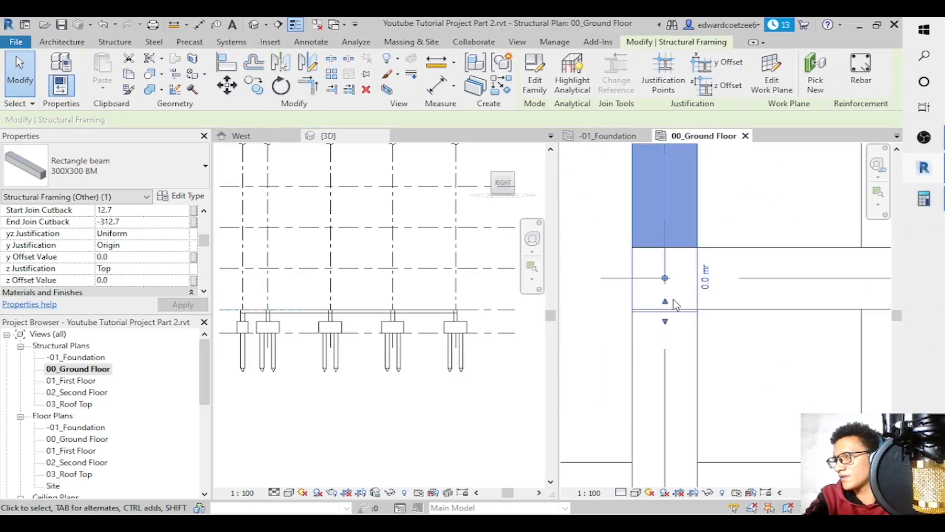
left_click_drag(665, 290, 666, 250)
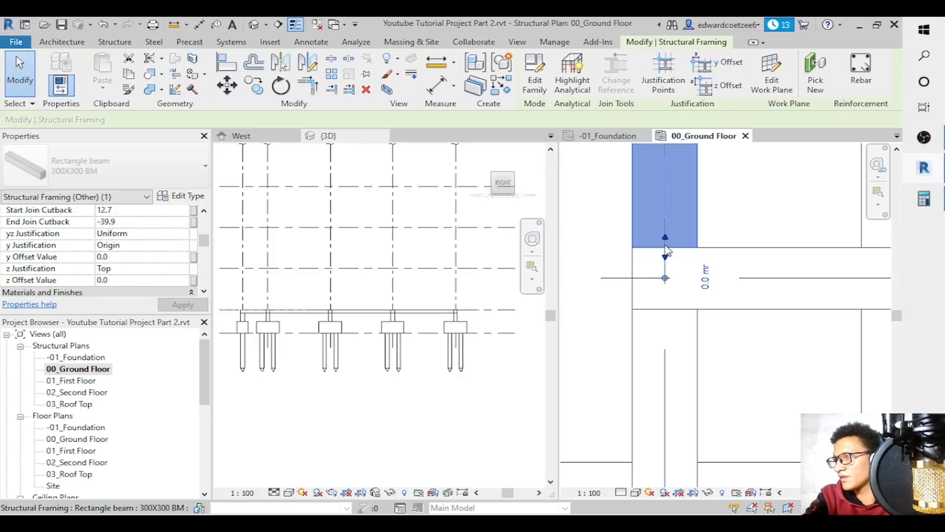
left_click(733, 224)
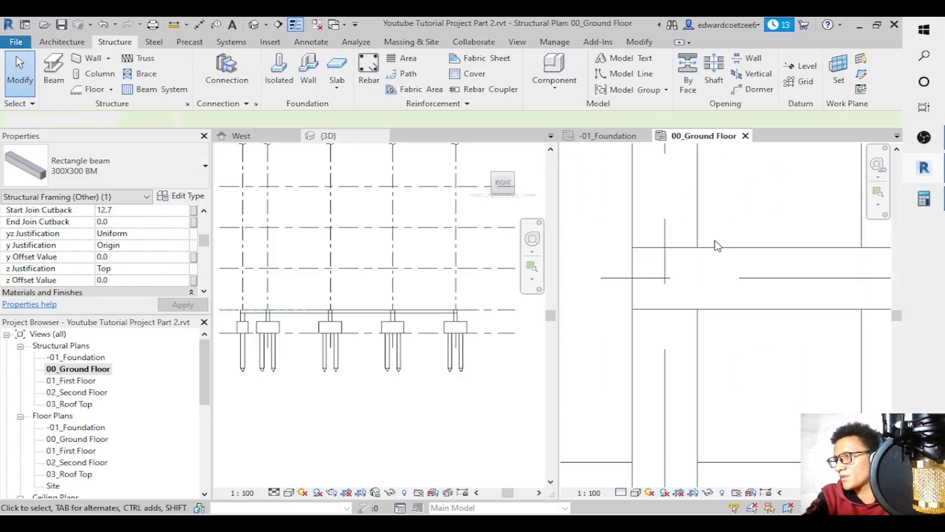
Examine the horizontal beam's junction with the vertical beams and the joins along the surrounding bays for remaining gaps.
left_click(689, 290)
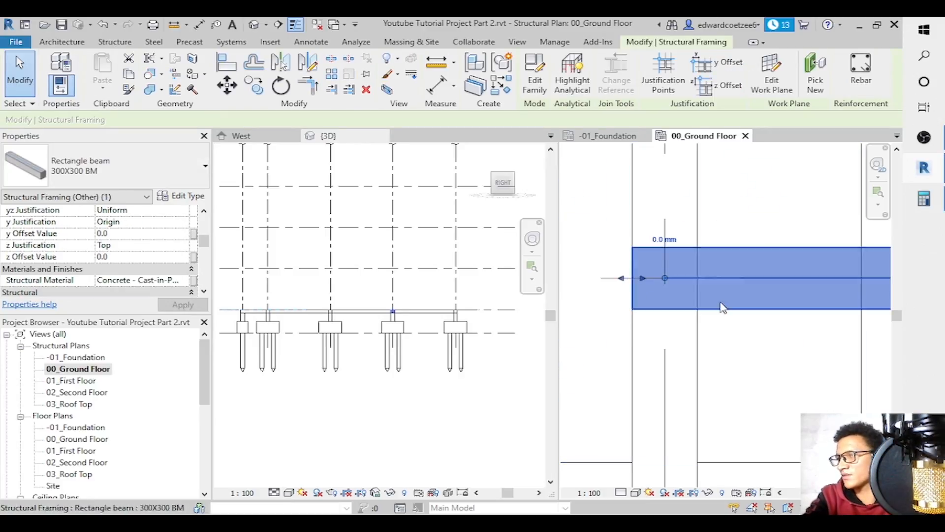
left_click(598, 305)
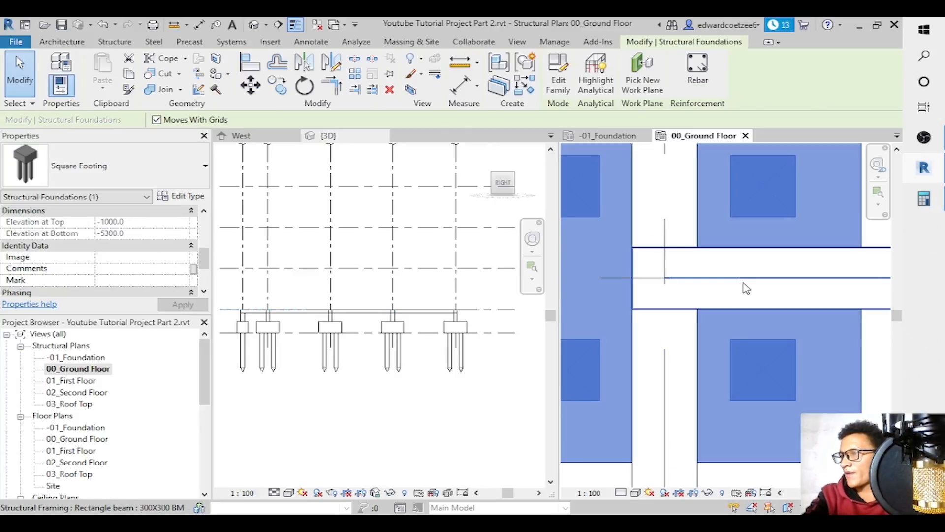
key("Escape")
left_click(878, 204)
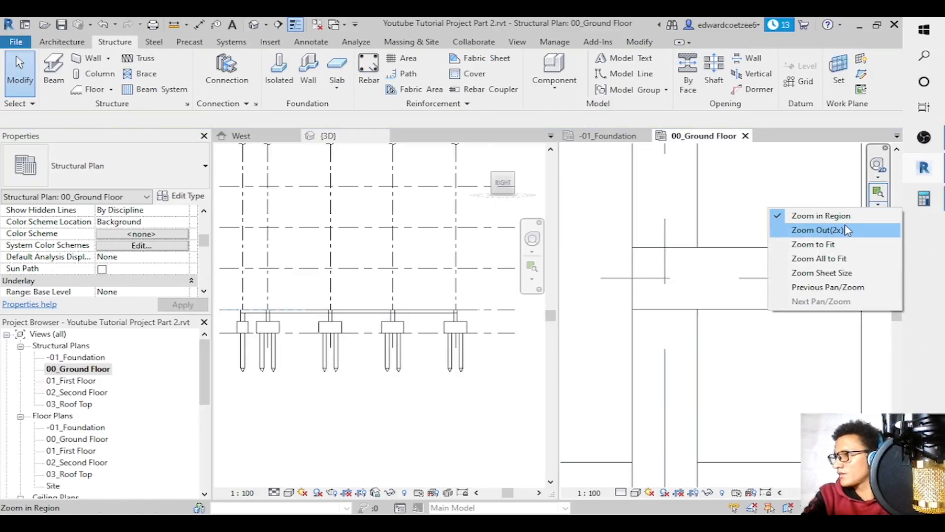
left_click(846, 230)
left_click(879, 193)
left_click(880, 194)
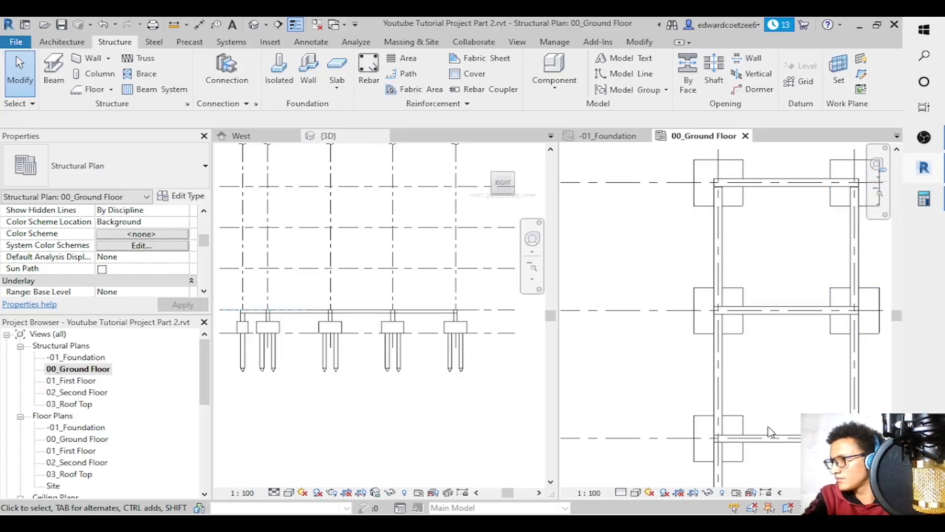
left_click(798, 441)
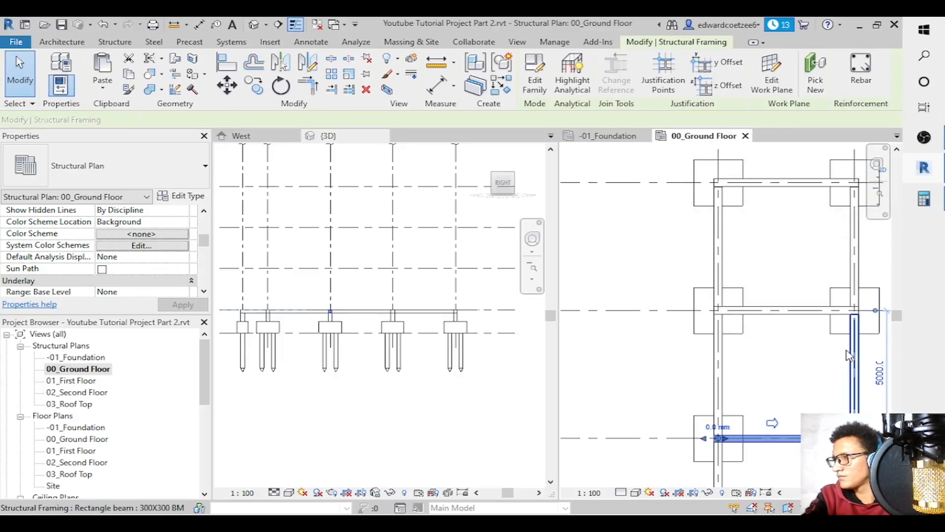
left_click(879, 203)
left_click(836, 234)
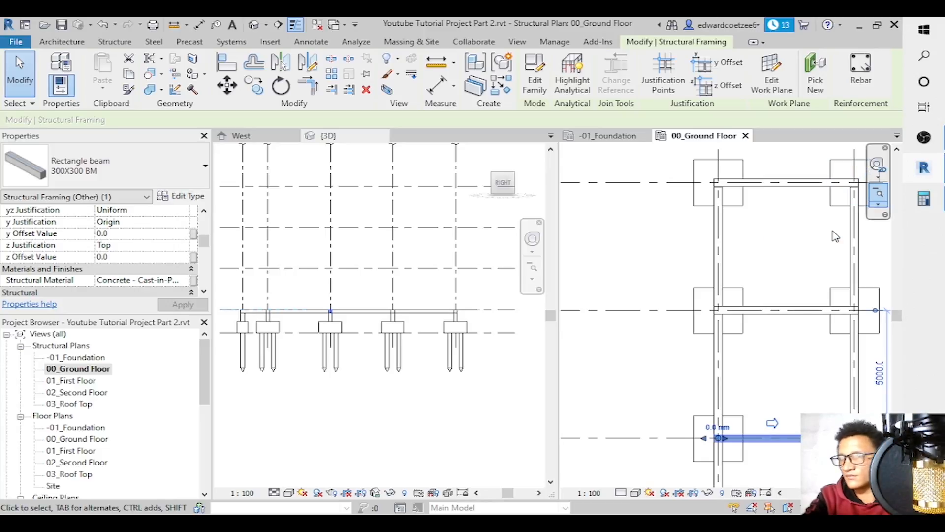
left_click(879, 204)
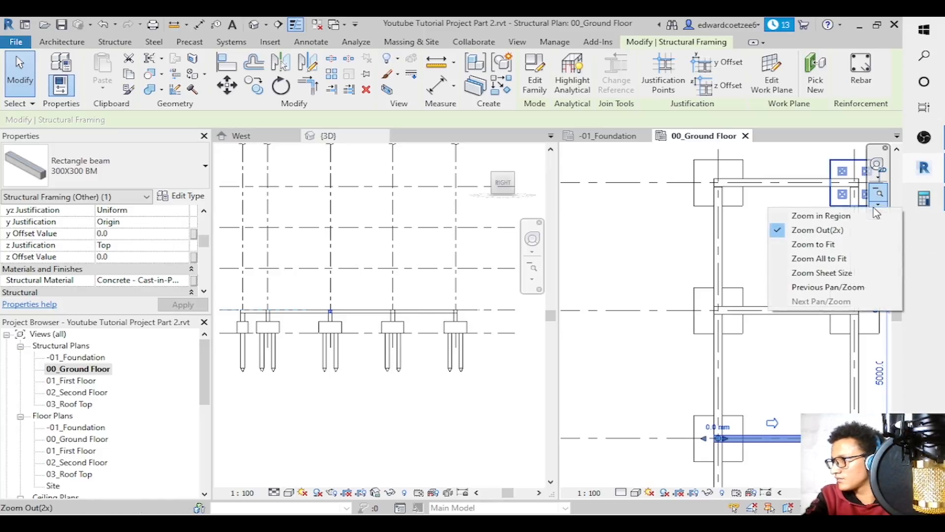
left_click(846, 217)
left_click_drag(676, 403, 875, 472)
left_click(745, 407)
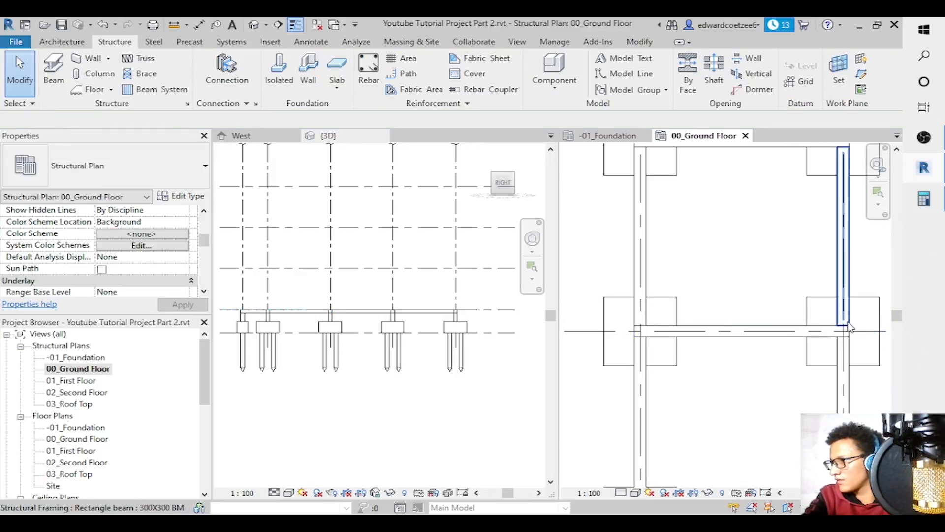
Trim the upper end of the uppermost bay's right vertical beam to the lower face of the top horizontal beam.
left_click_drag(897, 320, 897, 252)
left_click_drag(899, 284, 889, 229)
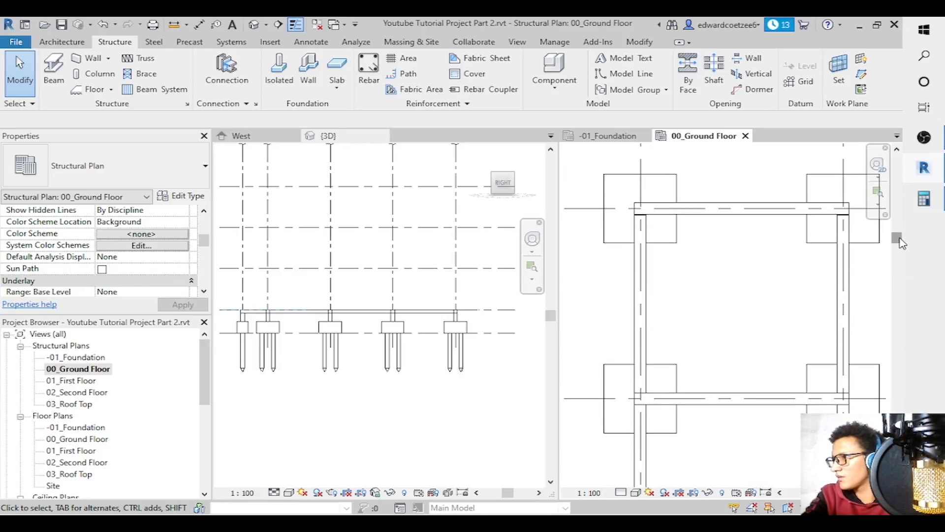
left_click(842, 270)
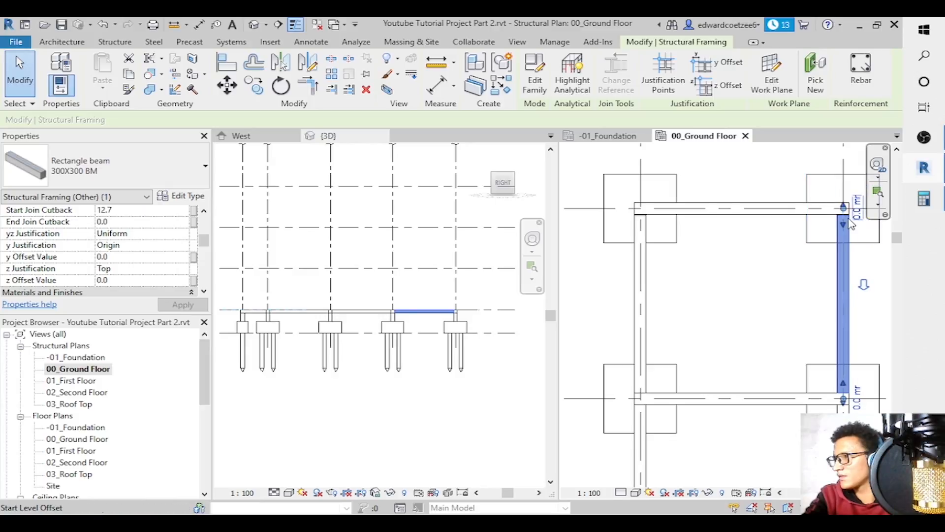
left_click_drag(844, 207, 843, 200)
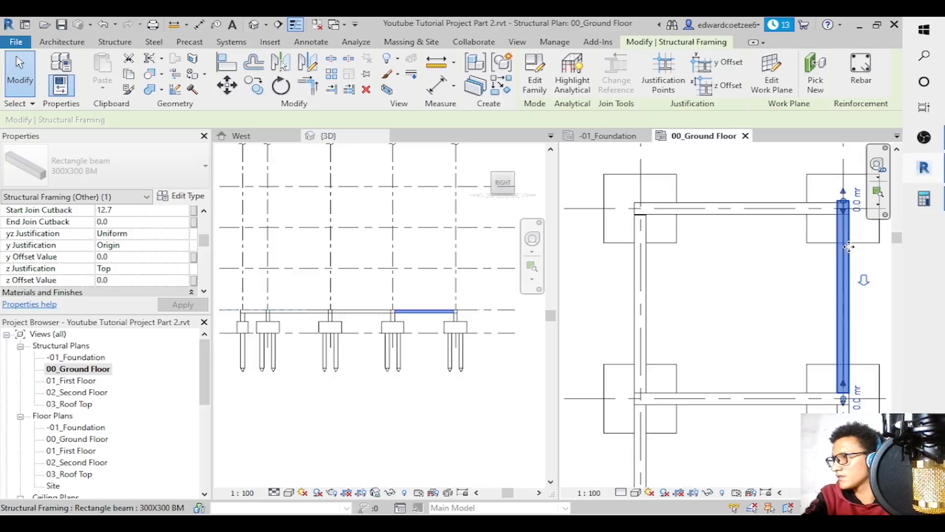
key("Escape")
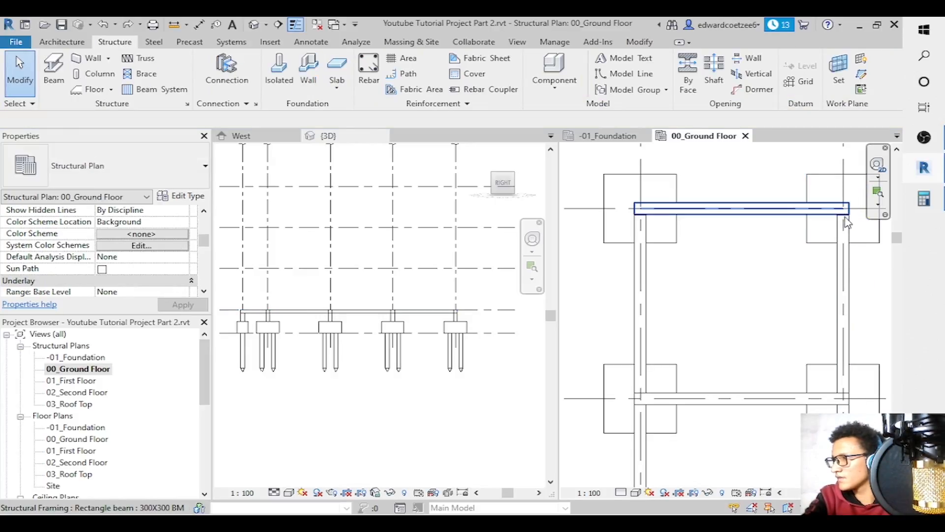
left_click(848, 212)
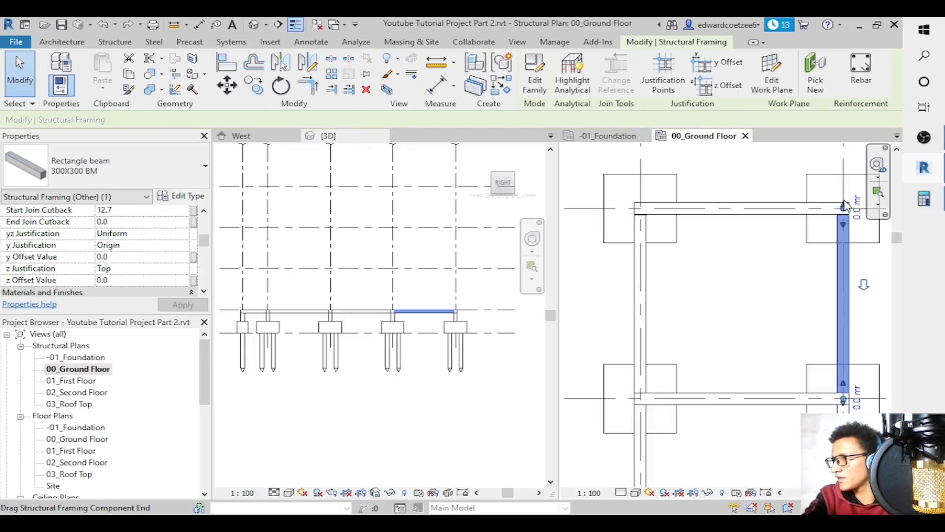
left_click_drag(844, 201, 847, 221)
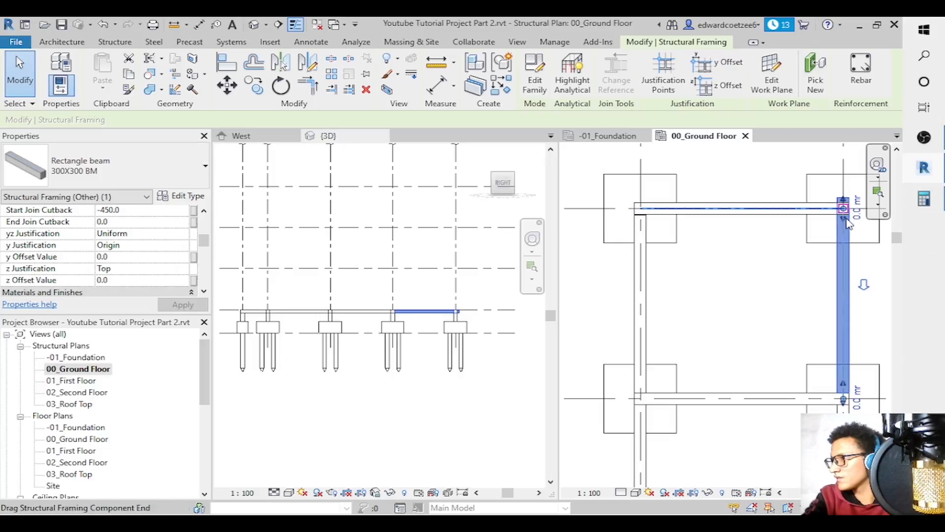
left_click(878, 193)
left_click_drag(781, 193, 873, 234)
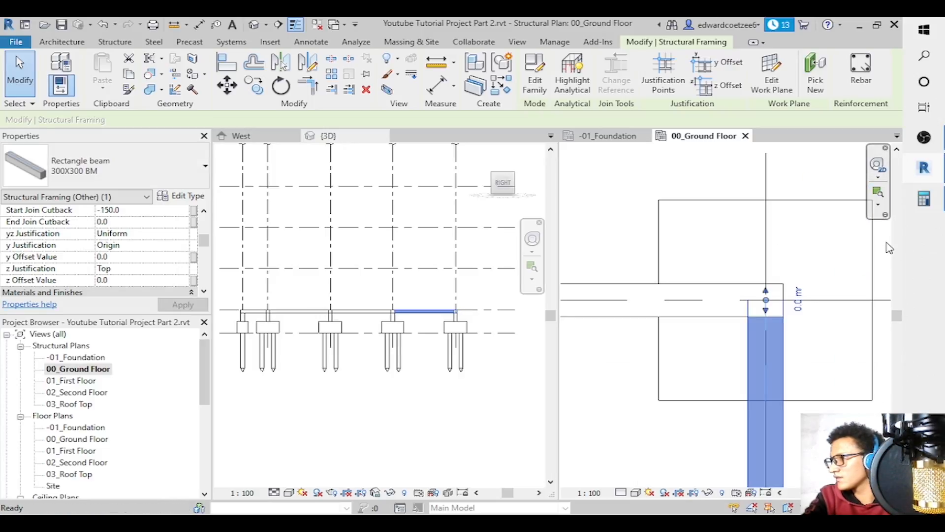
left_click_drag(770, 313, 775, 327)
left_click(628, 422)
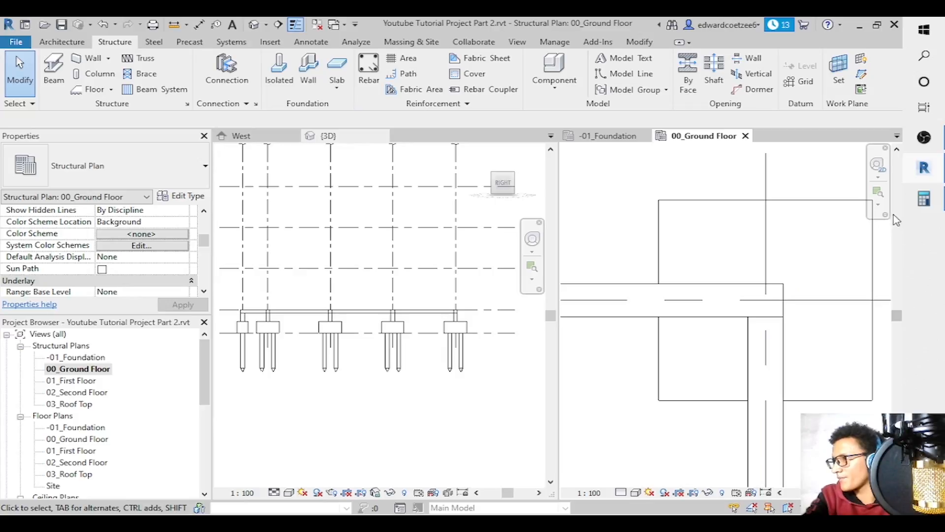
Set the Start Join Cutback of the uppermost bay's left vertical beam to 0 where it meets the top horizontal beam.
left_click(880, 206)
left_click(819, 230)
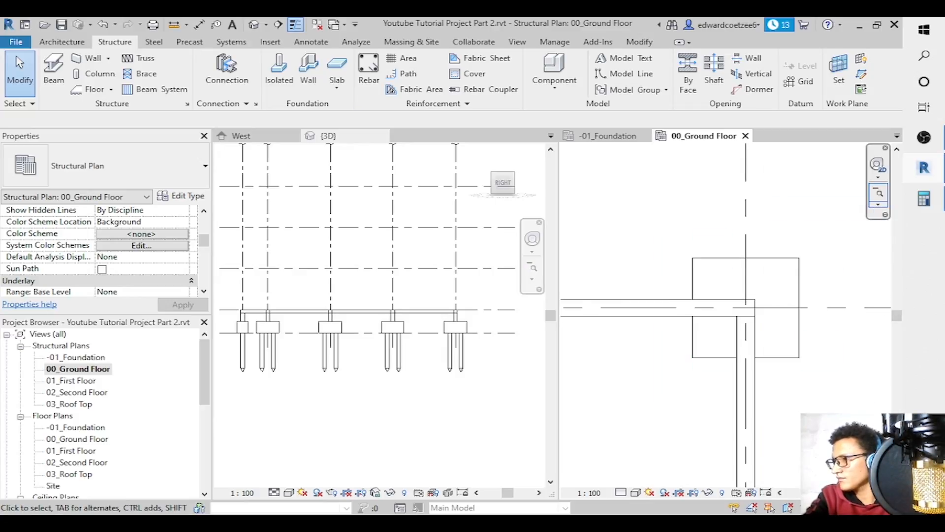
left_click_drag(842, 493, 793, 492)
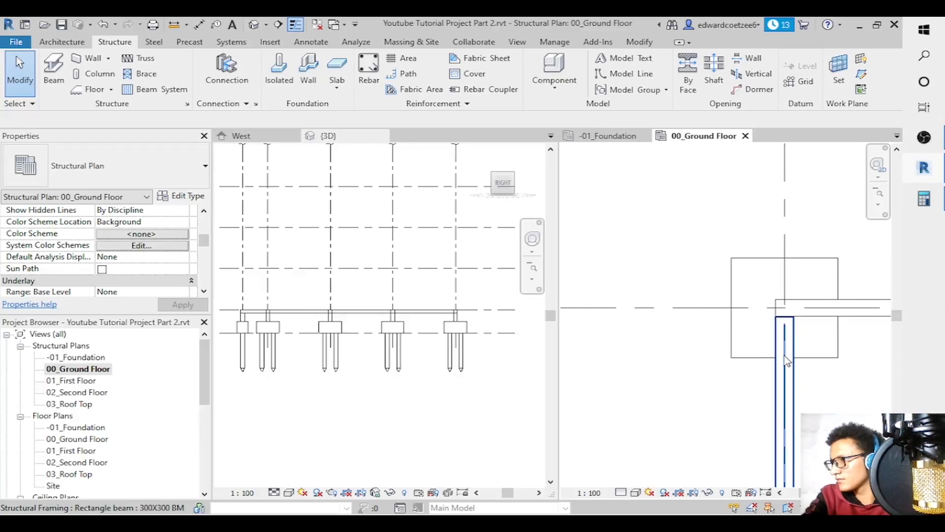
left_click(790, 312)
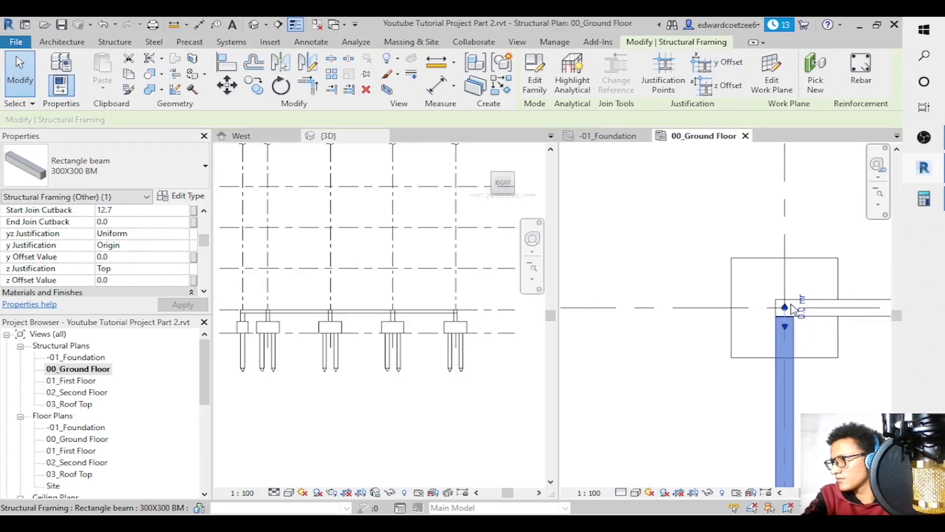
left_click_drag(792, 308, 786, 308)
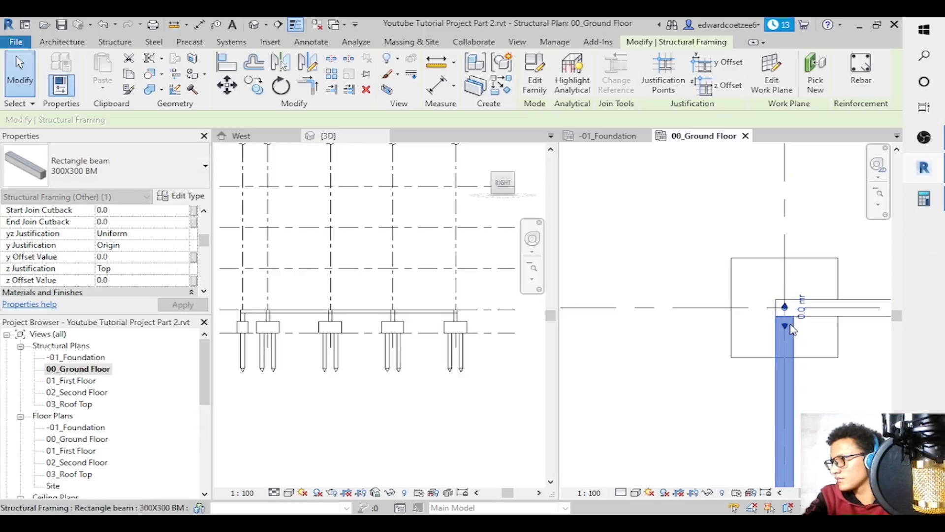
left_click(846, 392)
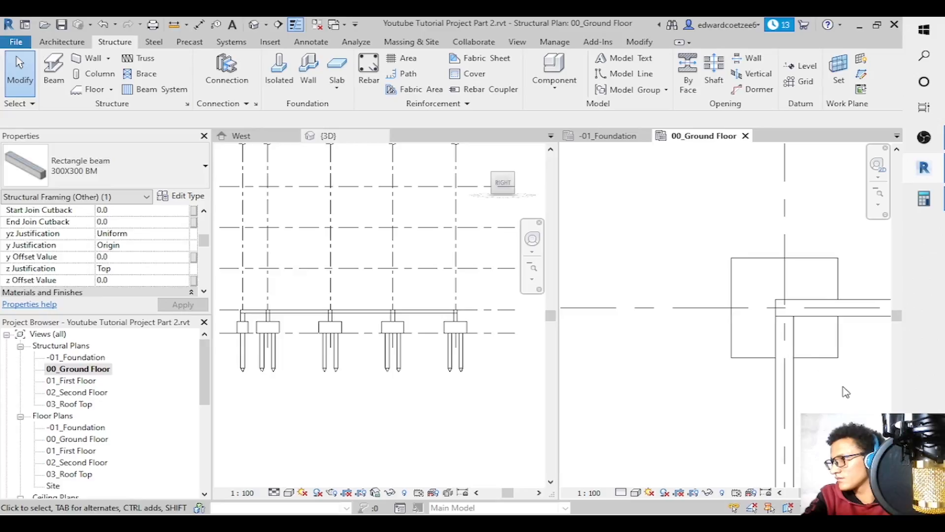
Measure the clear distance between the two horizontal beams along the left vertical beam with a temporary aligned dimension.
left_click(790, 336)
left_click_drag(897, 316, 902, 358)
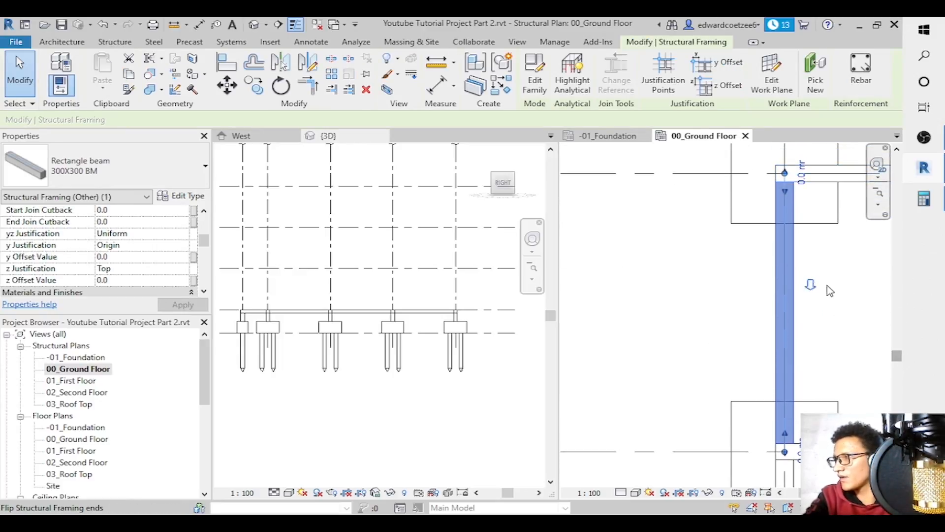
key("d")
key("i")
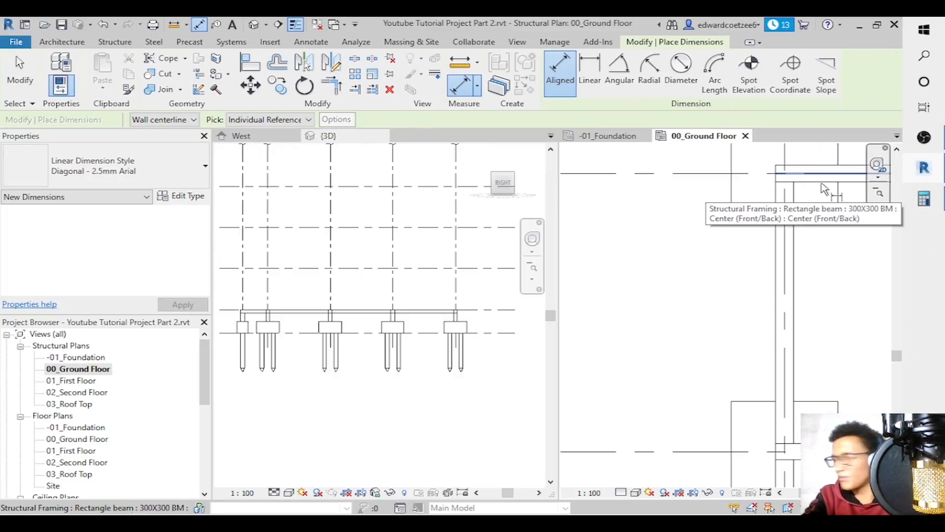
left_click(825, 187)
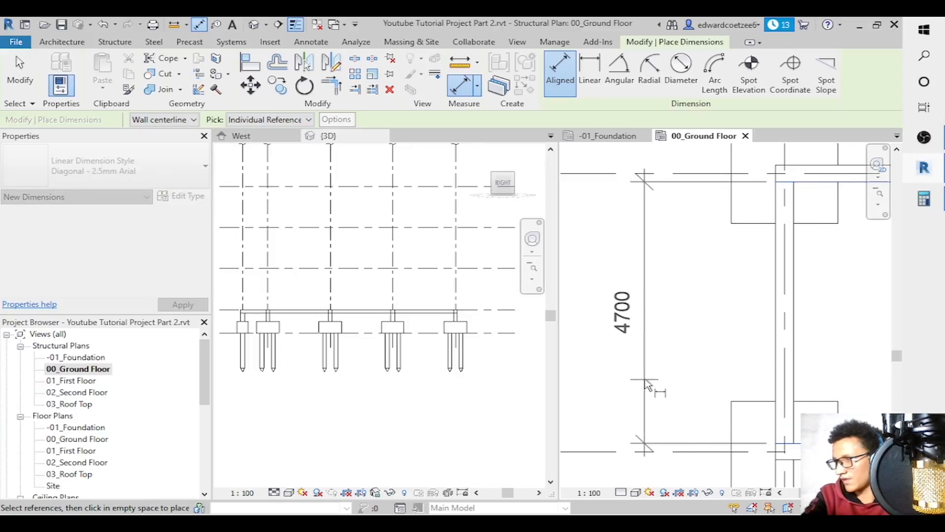
key("Escape")
key("Escape")
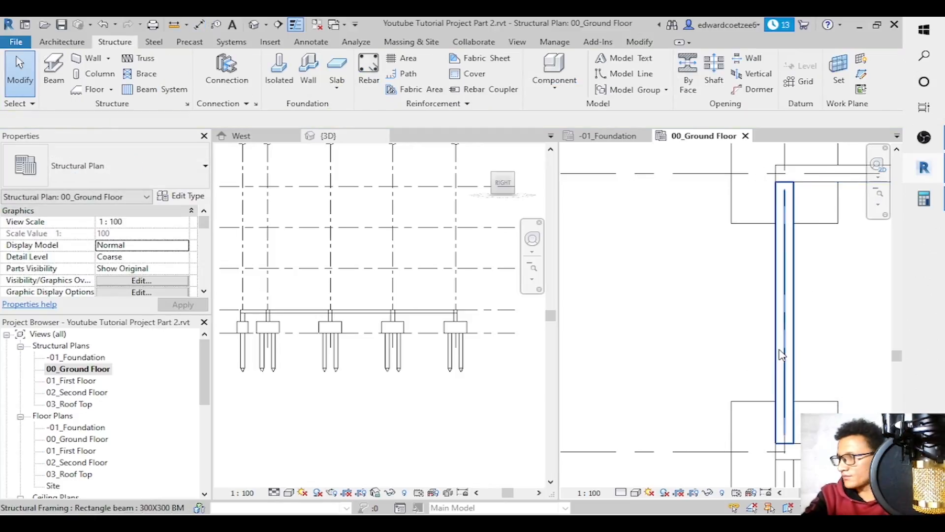
Check the length and volume in the left vertical beam's properties.
left_click(347, 255)
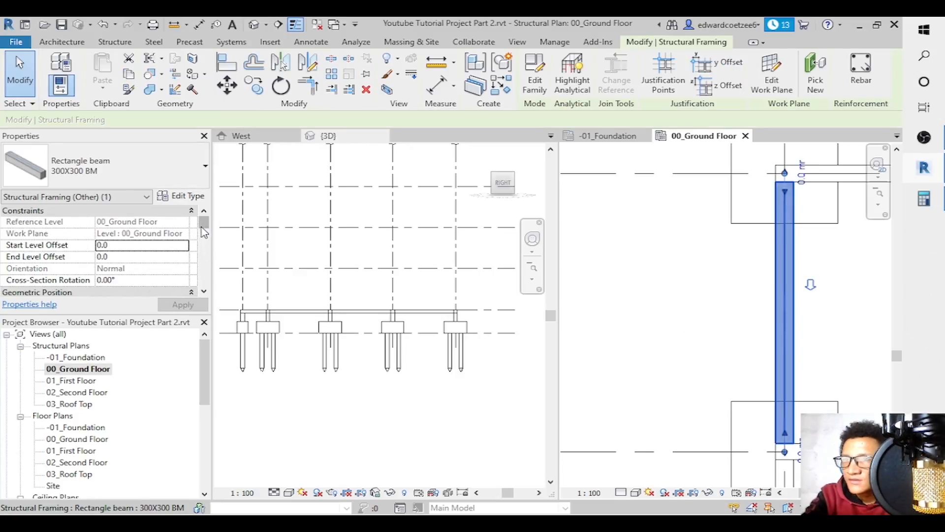
left_click_drag(203, 228, 204, 267)
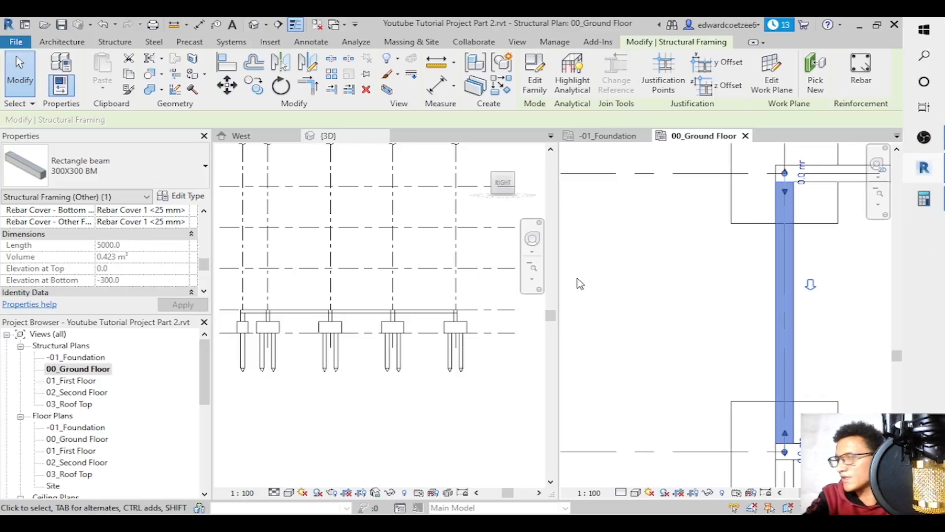
left_click(674, 211)
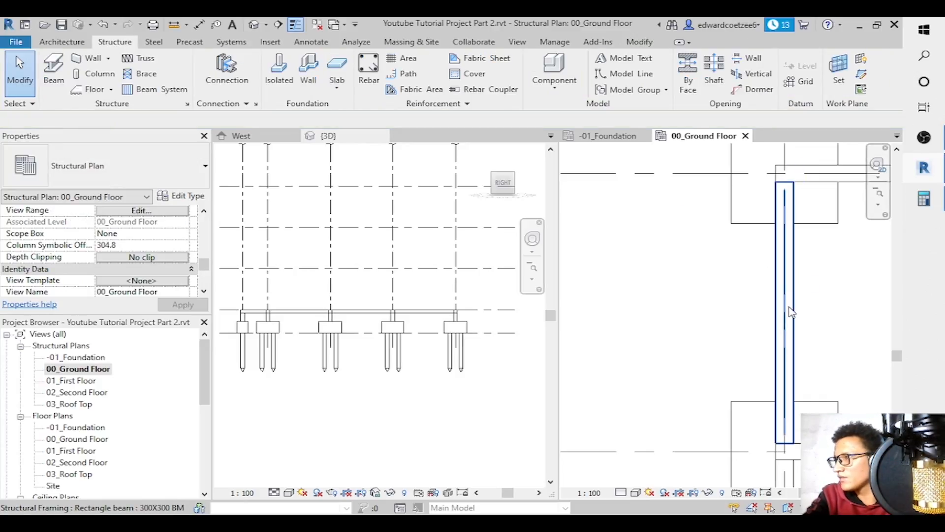
Measure the spacing between grids 4 and 5 with an aligned dimension, without placing it.
left_click(786, 169)
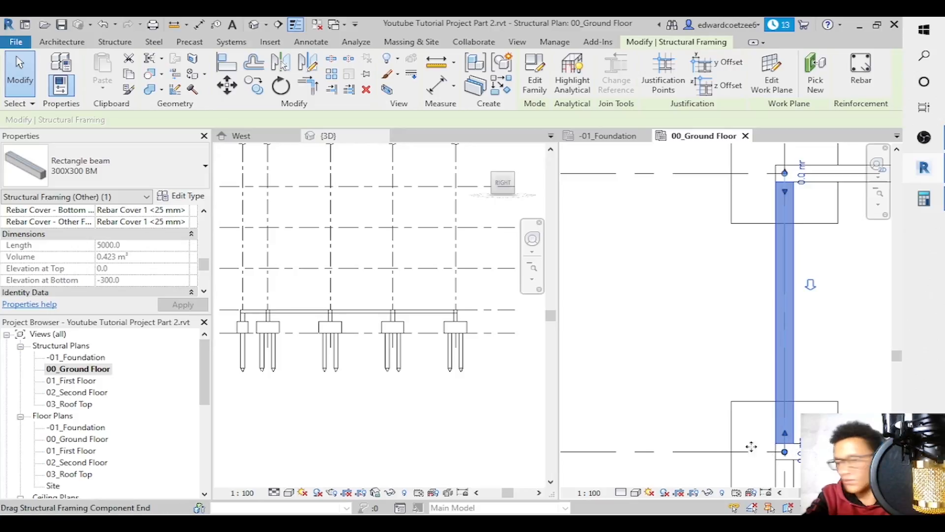
key("d")
key("i")
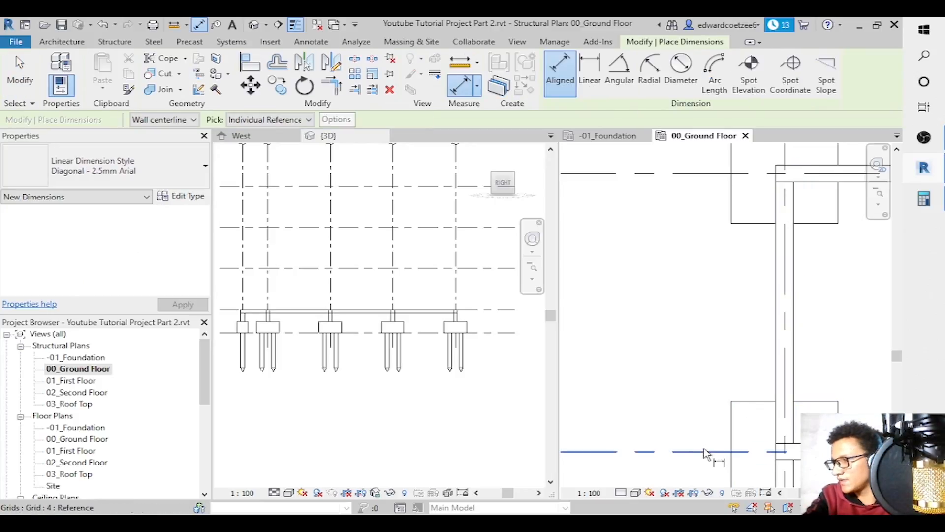
left_click(710, 451)
left_click(700, 175)
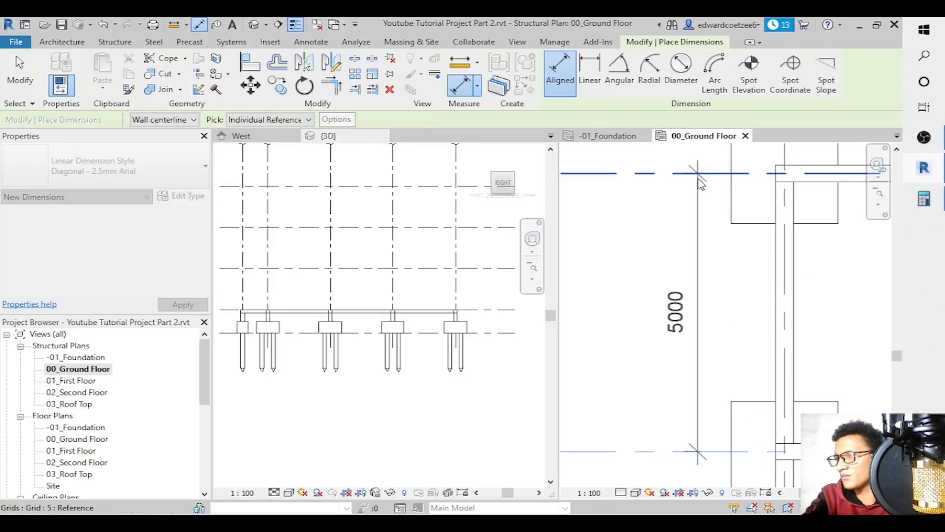
key("Escape")
key("Escape")
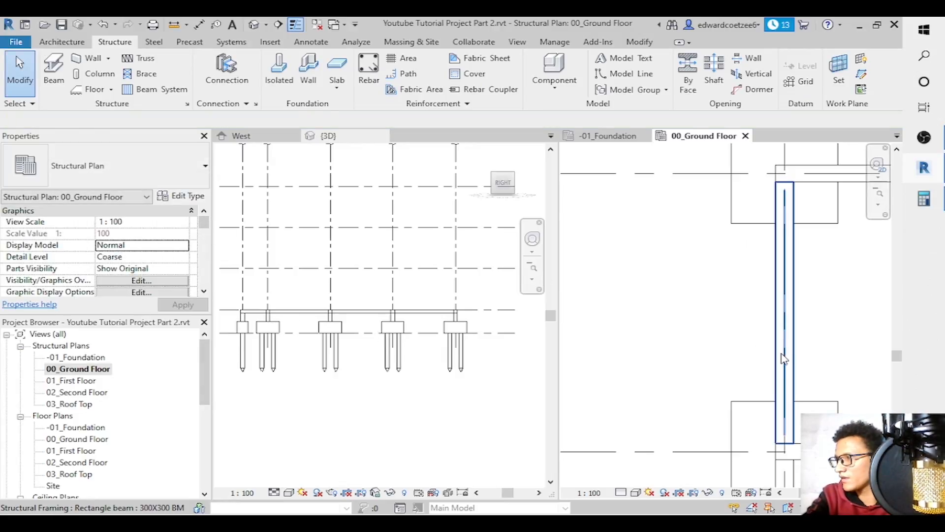
Look up the length and volume of the left vertical beam between grids 4 and 5 in its properties.
left_click(260, 316)
scroll(204, 244, "down", 5)
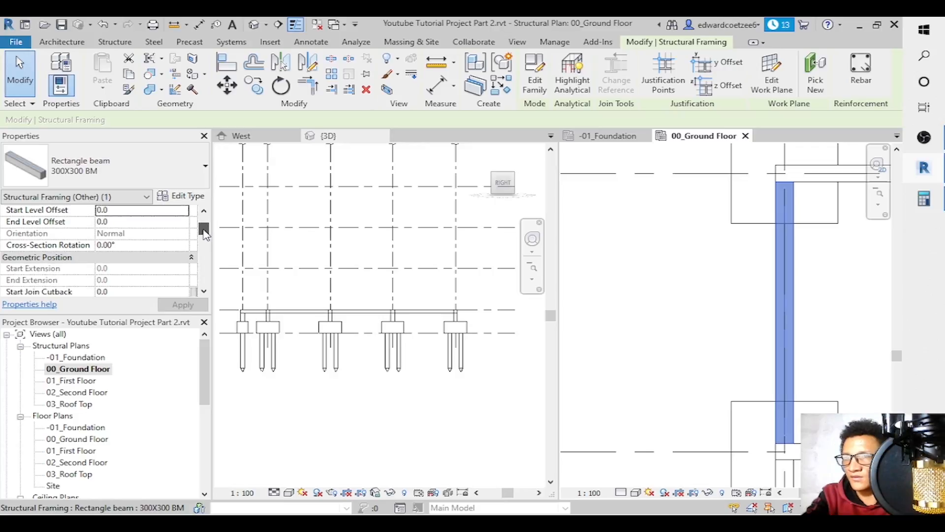
mouse_move(205, 244)
left_mouse_down()
mouse_move(205, 266)
mouse_move(203, 257)
left_mouse_up()
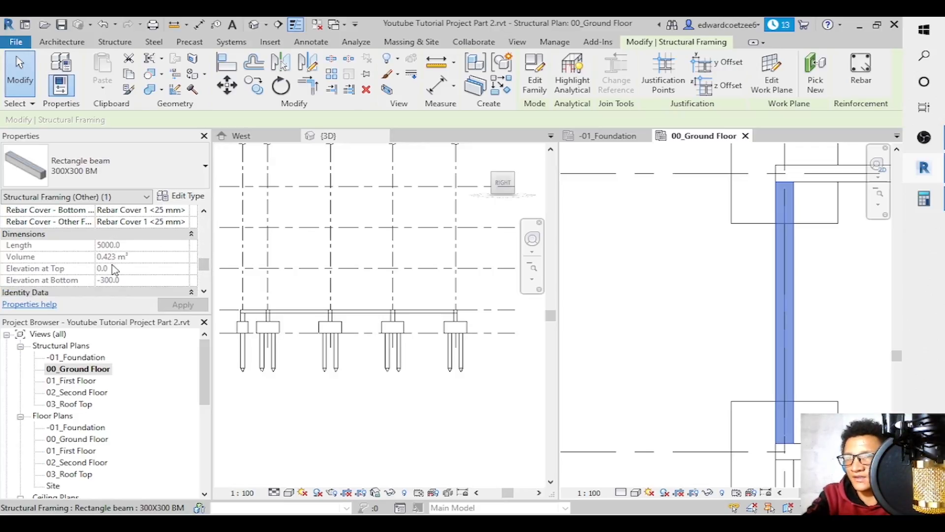
Switch to Calculator and compute the beam's full volume as 5 × 0.3 × 0.3.
key("alt+Tab")
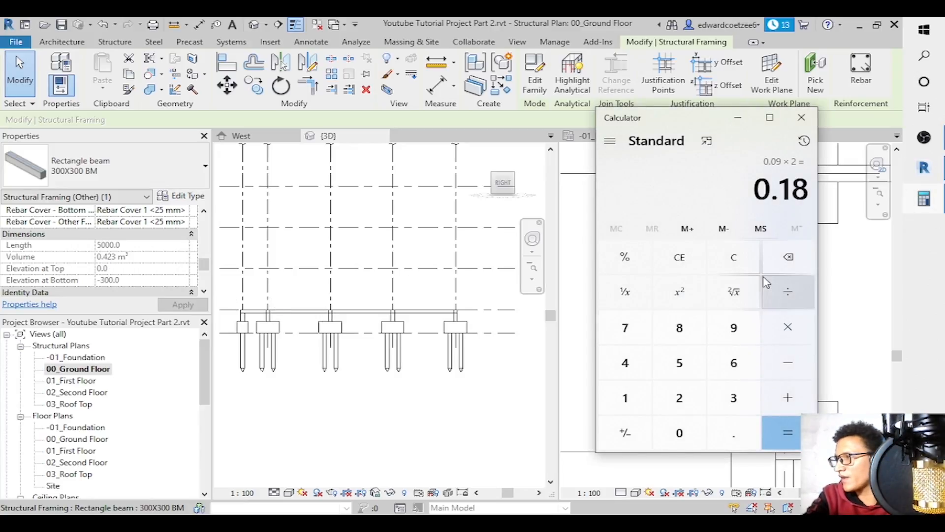
left_click(746, 262)
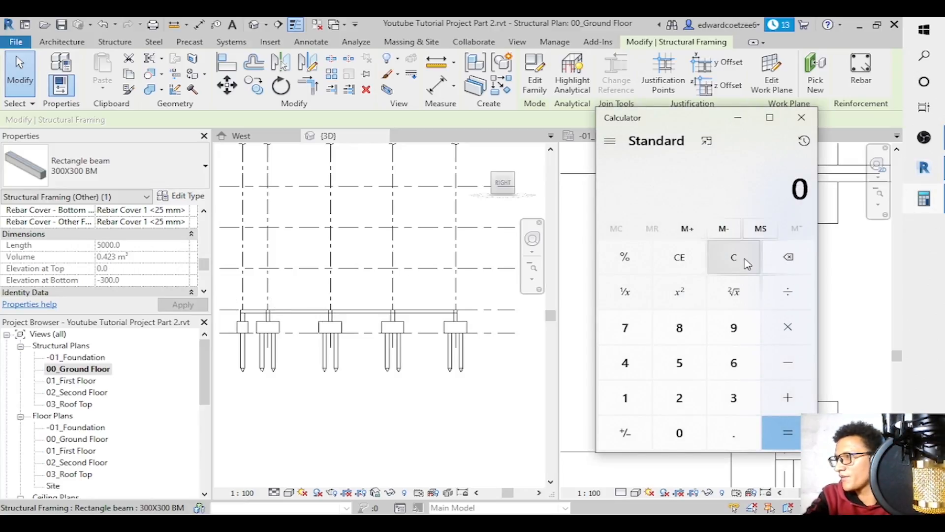
left_click(688, 356)
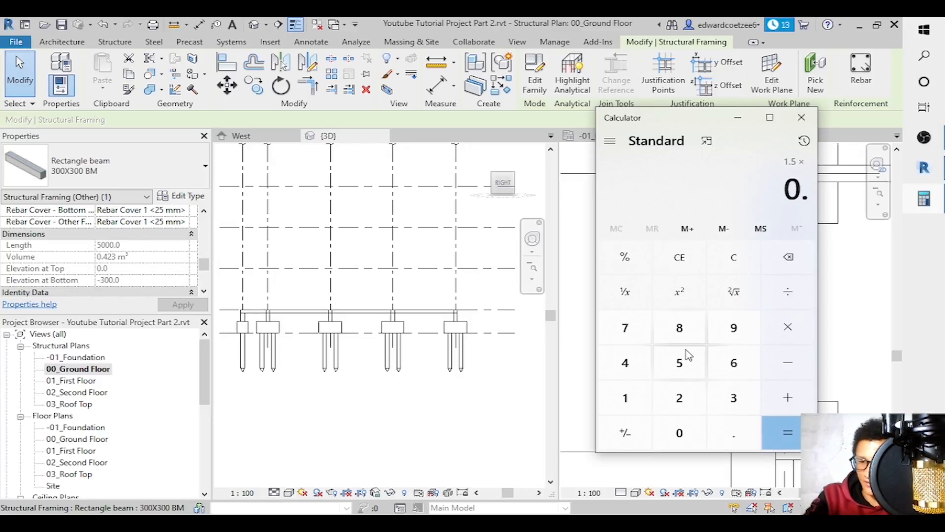
key("Return")
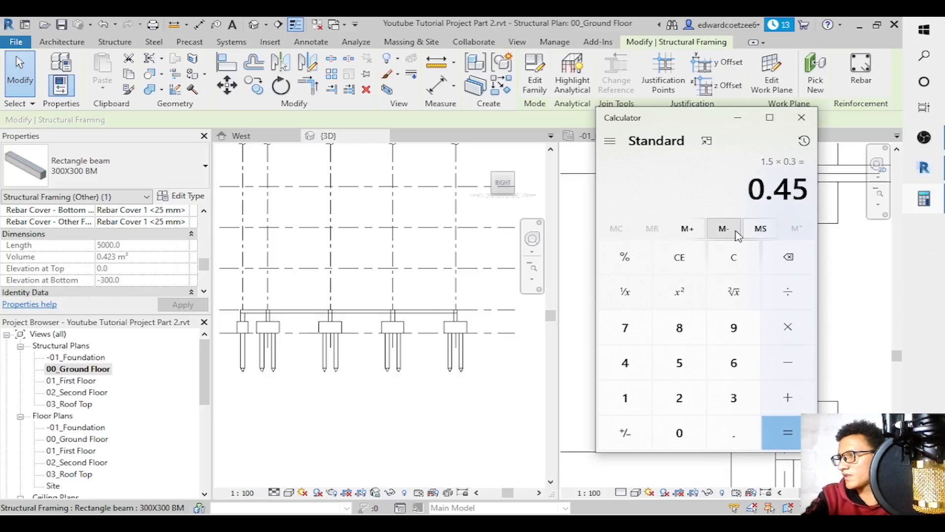
Compute the beam's net volume as 4.7 × 0.3 × 0.3, close Calculator and deselect the beam.
key("Escape")
type("4")
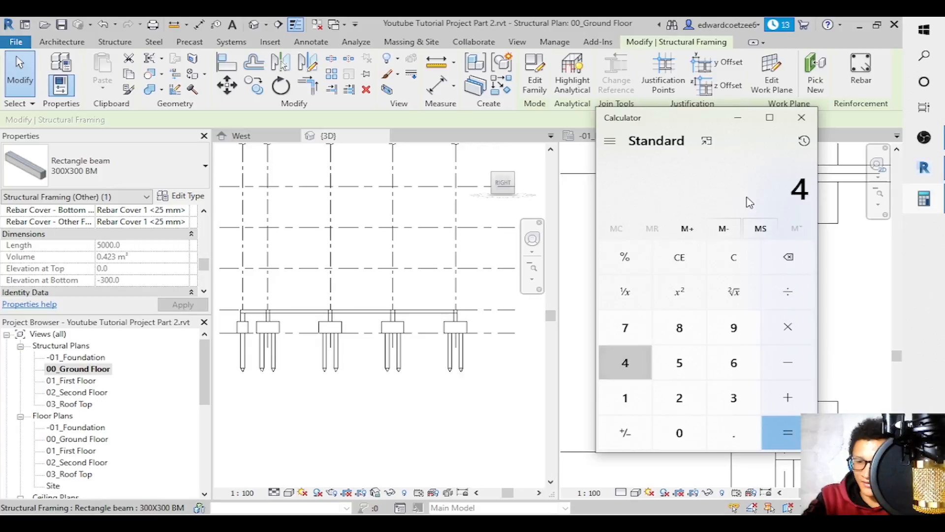
type(".0.3*0.3")
key("Return")
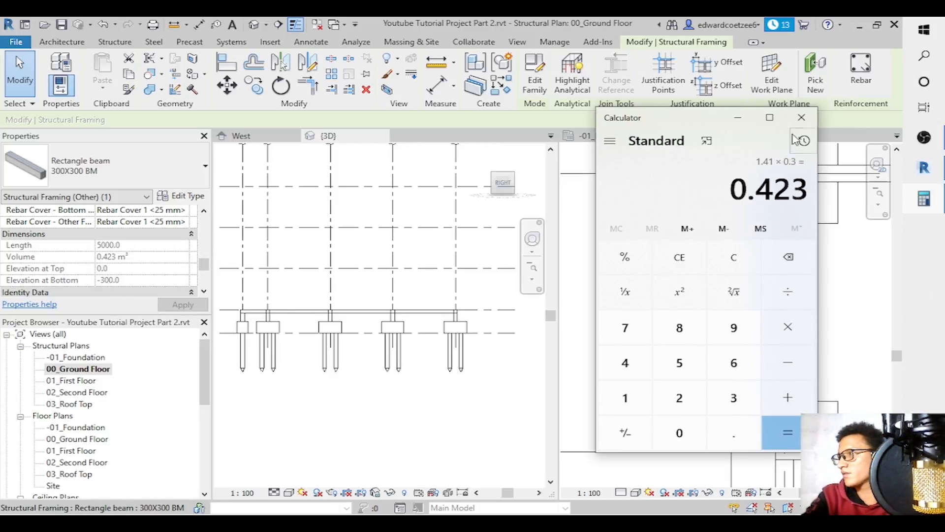
left_click(802, 117)
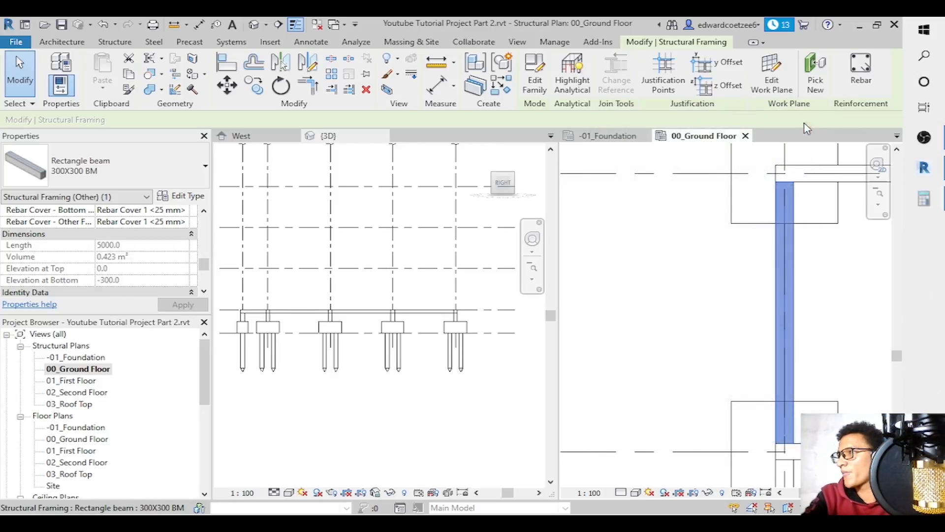
left_click(738, 287)
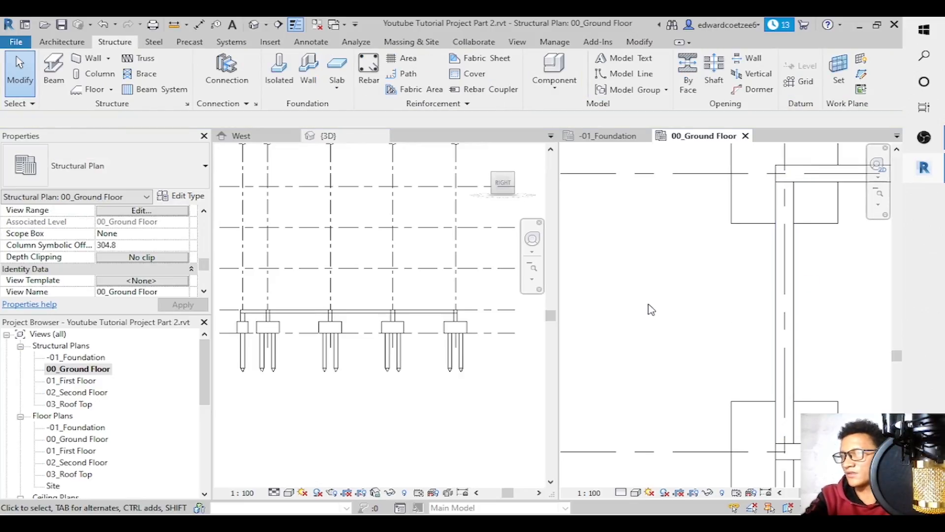
Turn the 3D view to an isometric angle, enlarge the foundations and beams, and orbit to inspect the frame from the side.
left_click(512, 183)
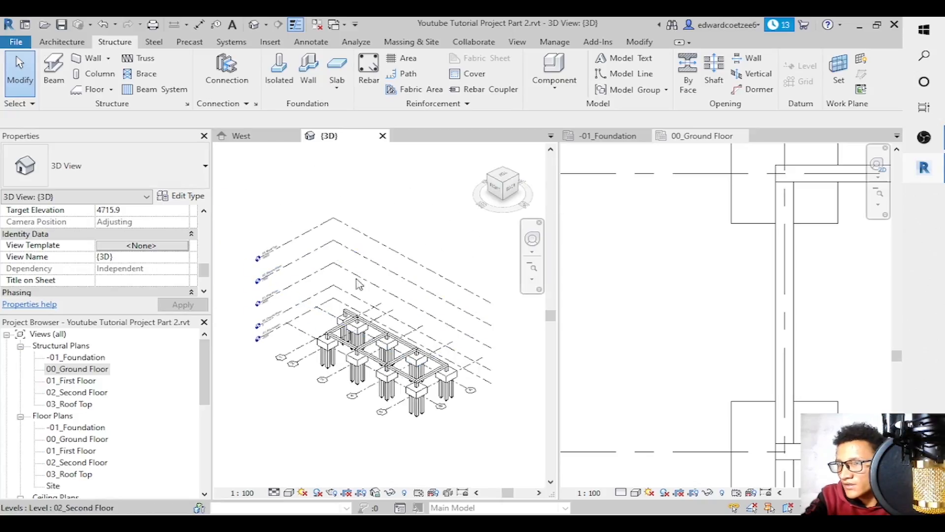
left_click(532, 279)
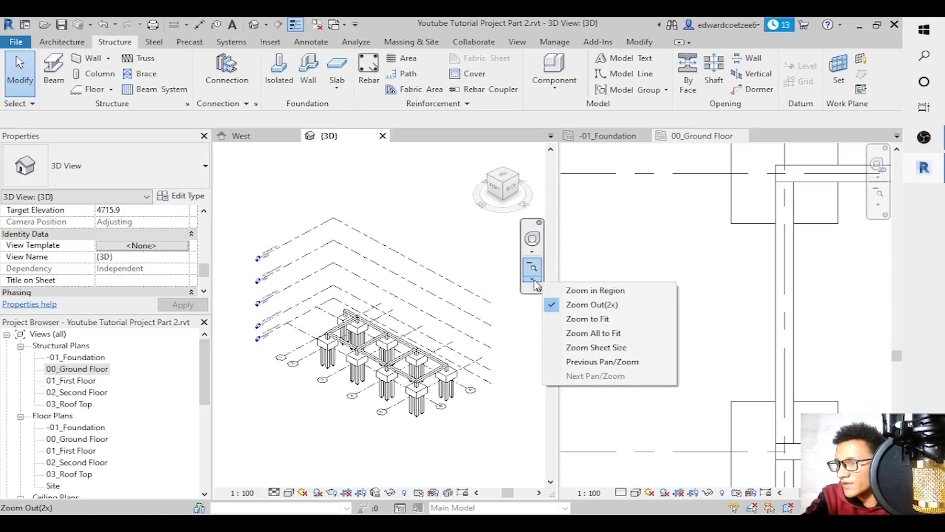
left_click(594, 291)
left_click_drag(313, 289, 470, 433)
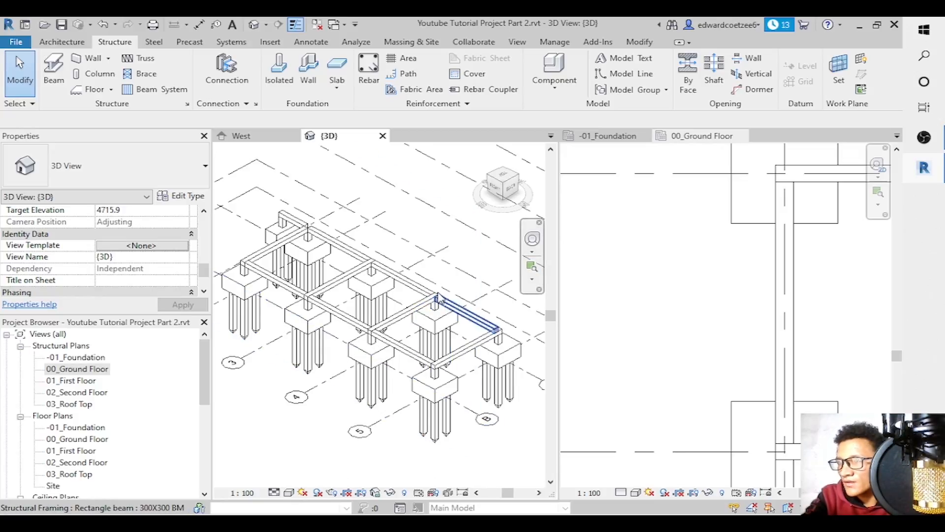
left_click_drag(516, 175, 388, 157)
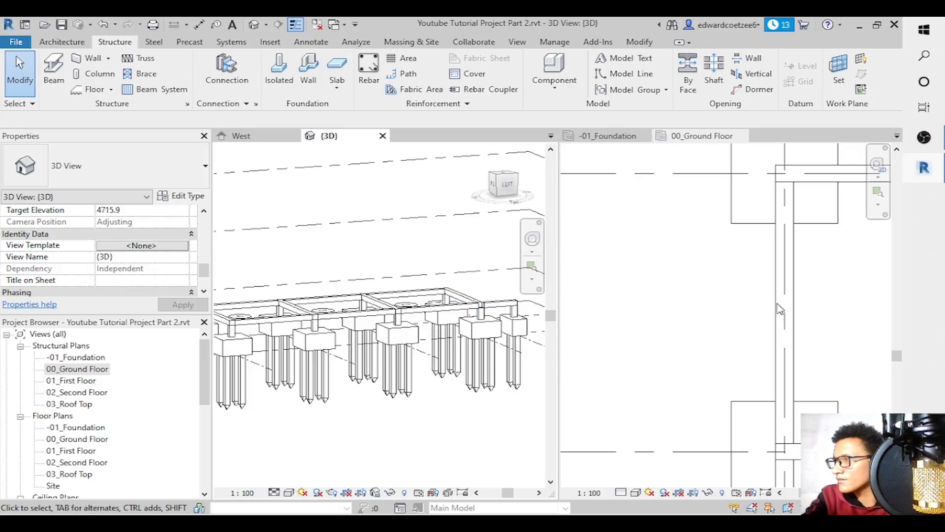
Change the 3D view's visual style from hidden lines to one that displays the structure's material surfaces.
left_click(897, 356)
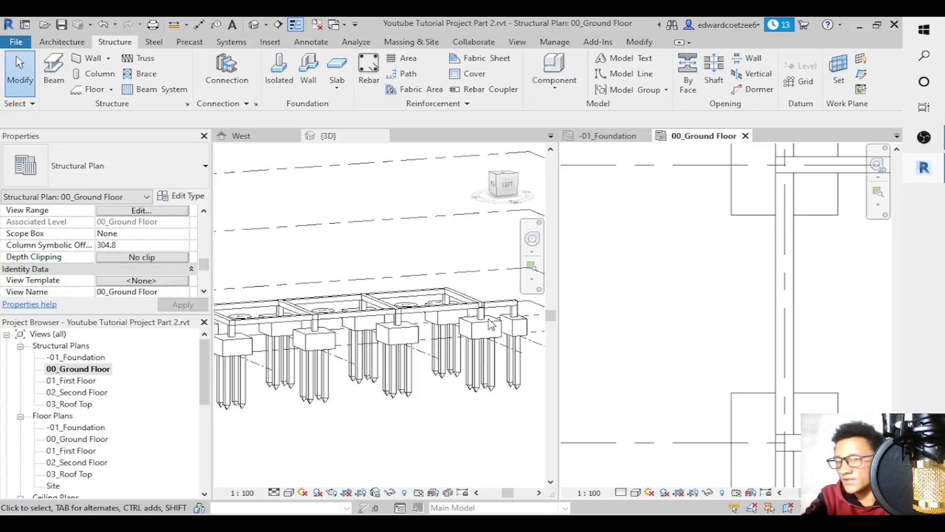
left_click(290, 493)
left_click(317, 479)
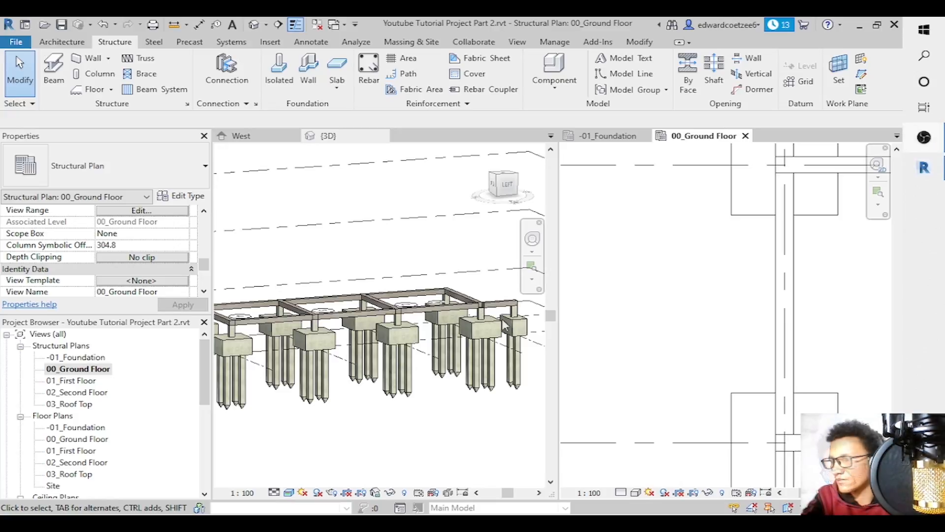
Select the horizontal beam on grid 2 in the ground floor plan to check its properties and column joint, then deselect it.
middle_click_drag(725, 363, 725, 268)
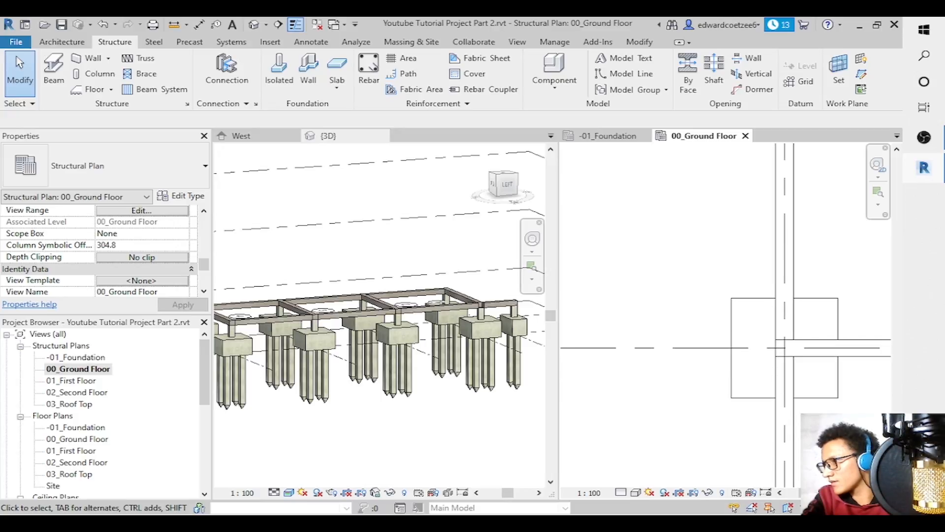
left_click(879, 210)
left_click(832, 229)
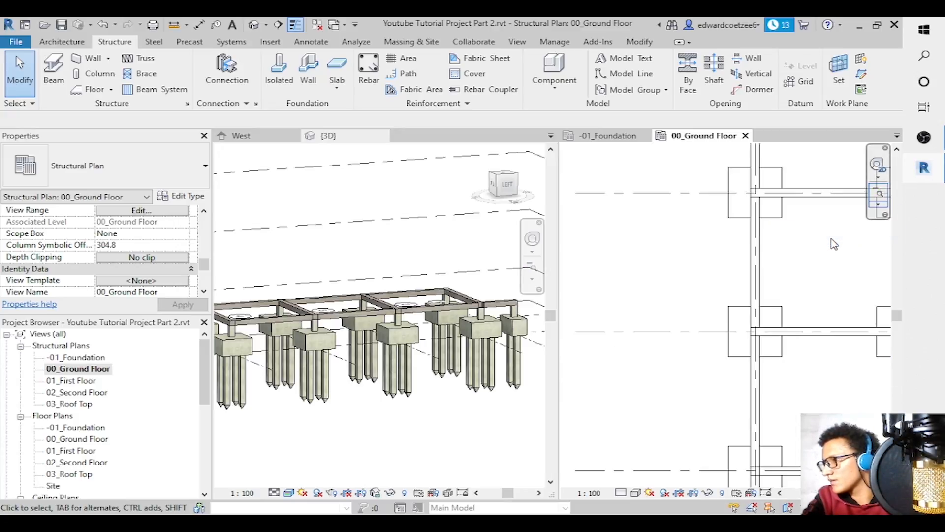
left_click(897, 319)
left_click_drag(896, 231, 922, 374)
left_click(838, 306)
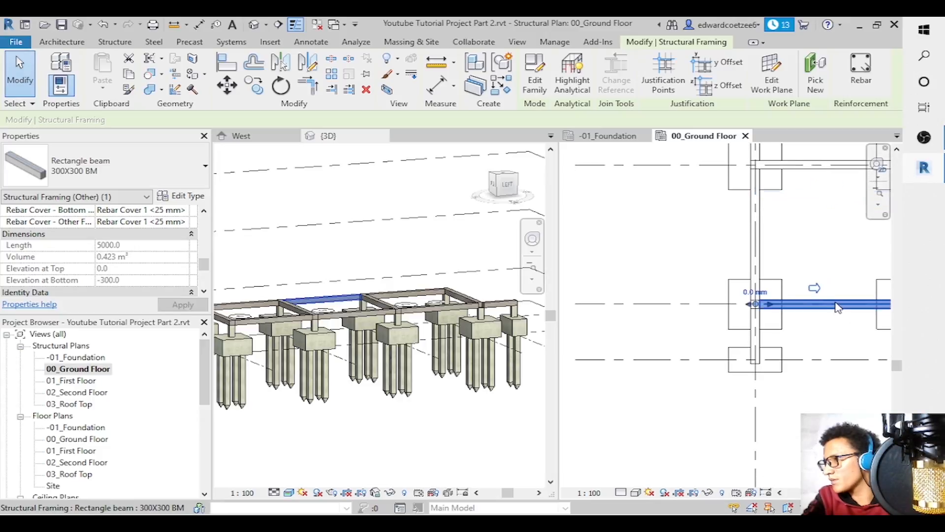
left_click(827, 242)
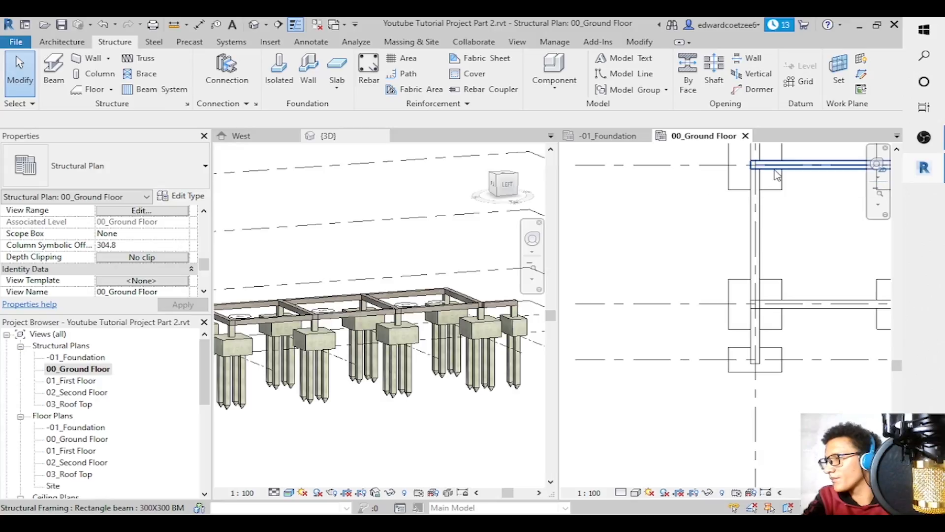
Extend the left end of the grid 2 horizontal beam to the outer face of the column at its joint.
left_click_drag(837, 492, 840, 492)
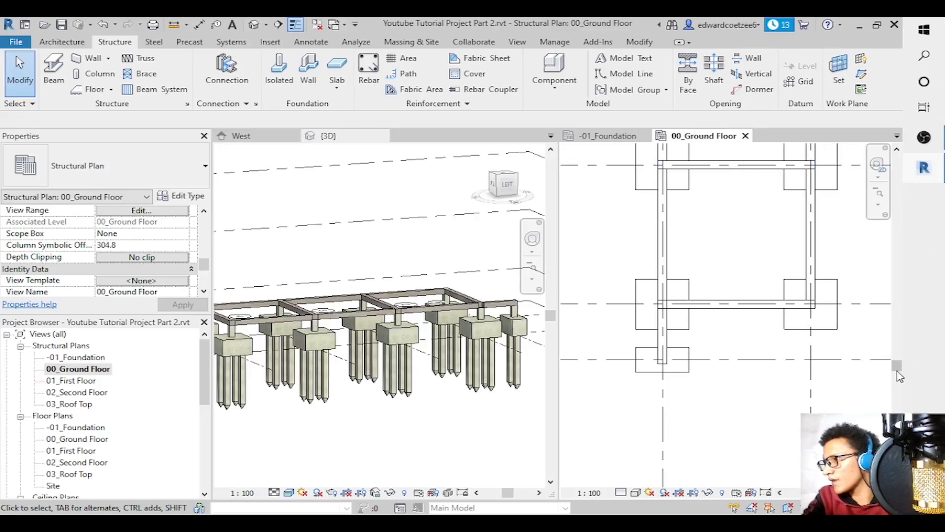
mouse_move(897, 367)
left_mouse_down()
mouse_move(897, 281)
mouse_move(897, 378)
left_mouse_up()
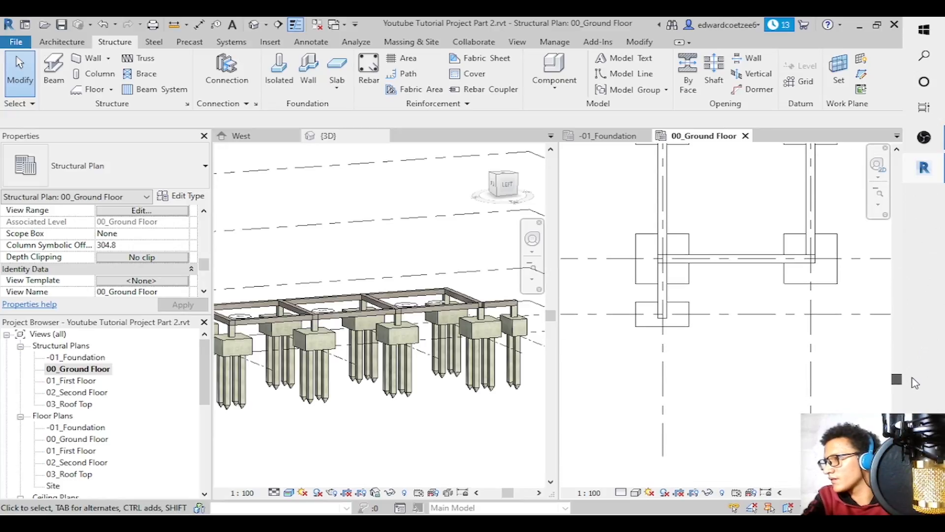
left_click(879, 204)
left_click(830, 216)
left_click_drag(629, 232, 739, 305)
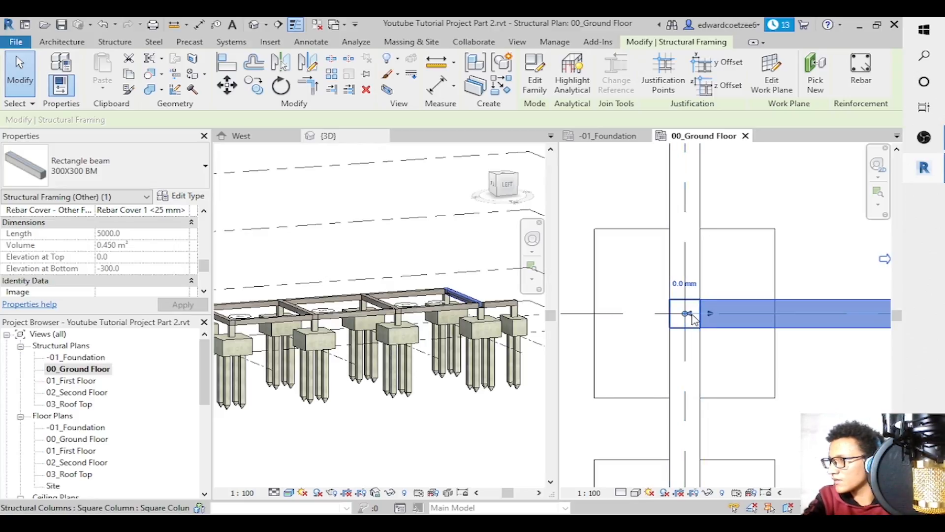
key("Tab")
key("Tab")
key("Tab")
key("Tab")
key("Tab")
key("Tab")
key("Tab")
key("Tab")
key("Tab")
key("Tab")
key("Tab")
left_click_drag(691, 314, 672, 313)
left_click(826, 387)
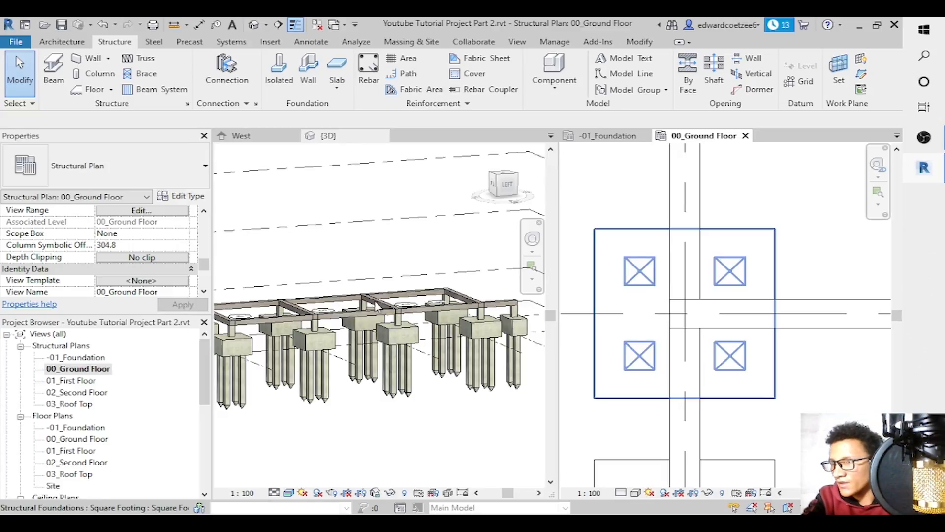
Examine the beam and foundation frame in 3D from above and from the left side, and the whole grid 1 to 5 layout in plan.
left_click(499, 180)
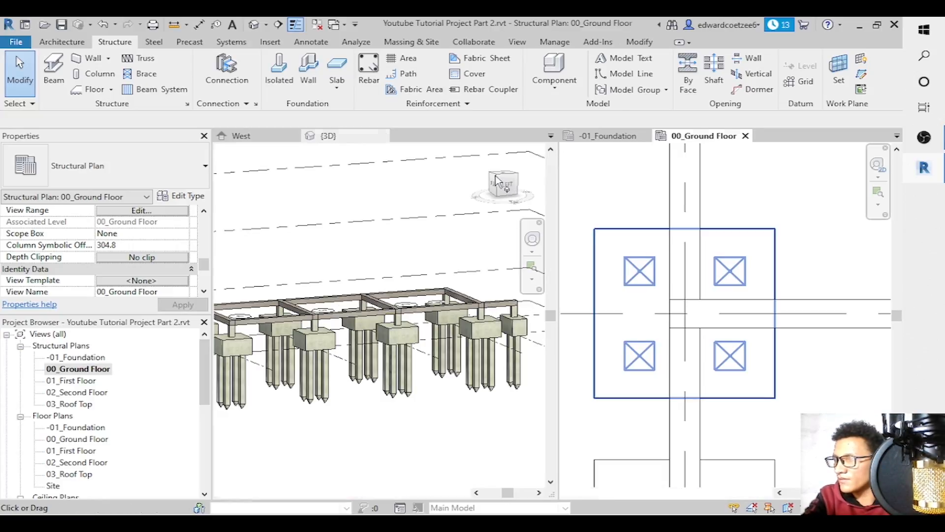
left_click_drag(496, 188, 493, 198)
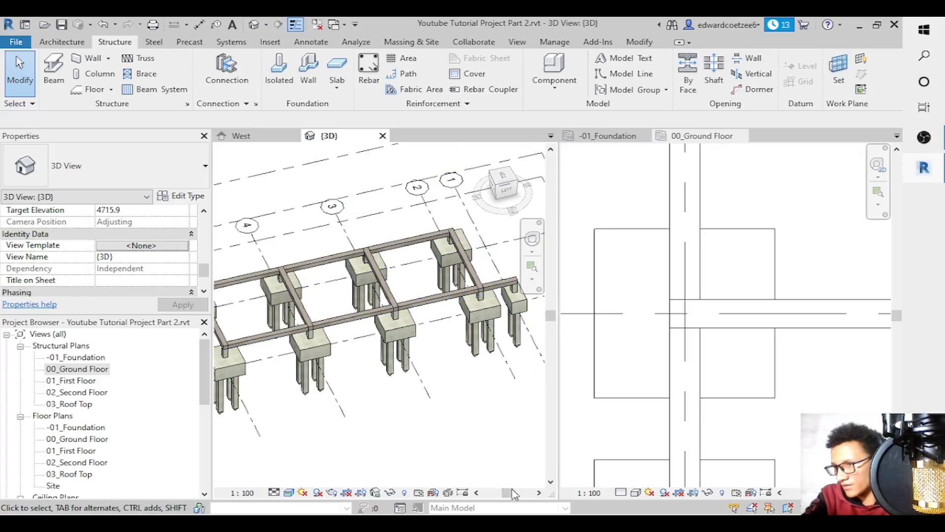
left_click_drag(510, 496, 509, 497)
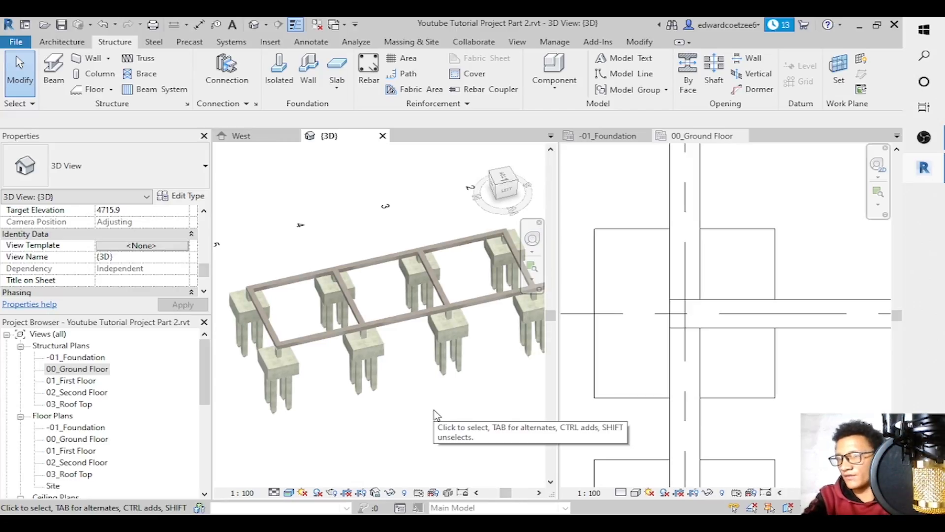
left_click(824, 392)
left_click(878, 203)
left_click(833, 231)
left_click(879, 193)
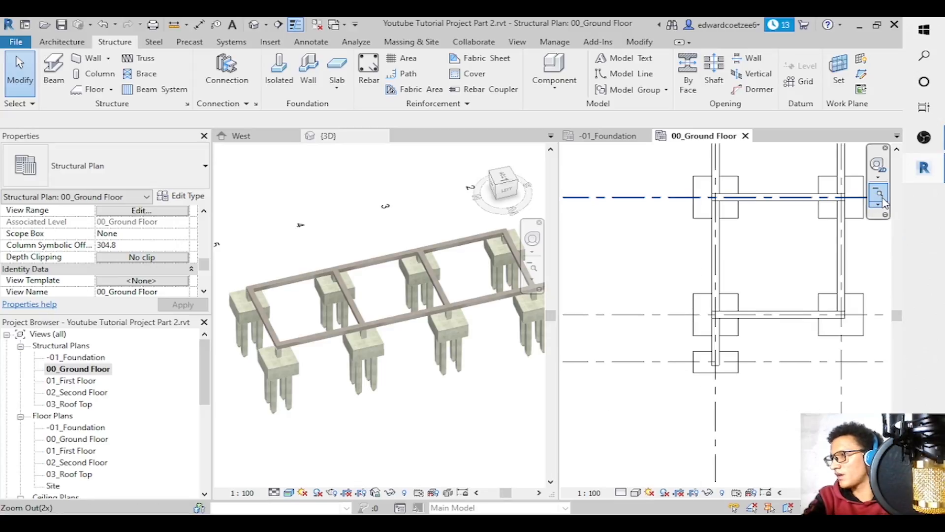
left_click(880, 193)
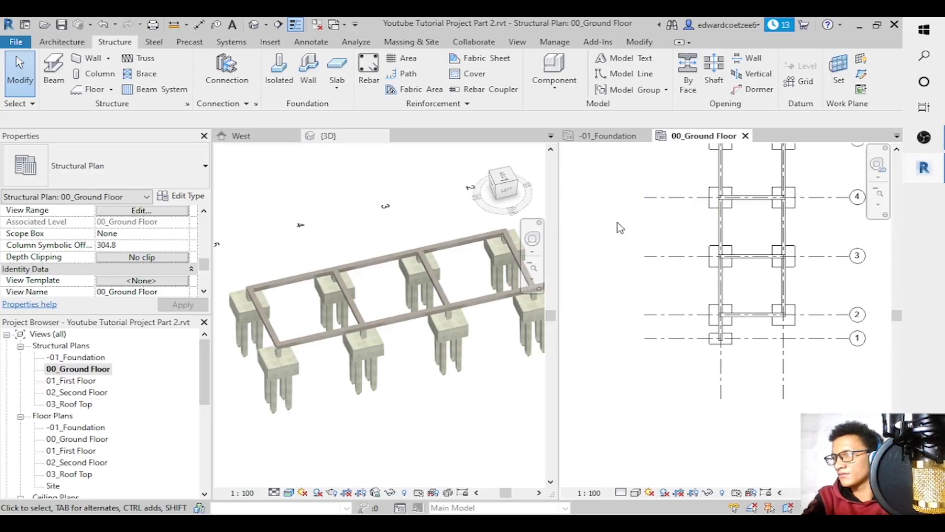
left_click(512, 190)
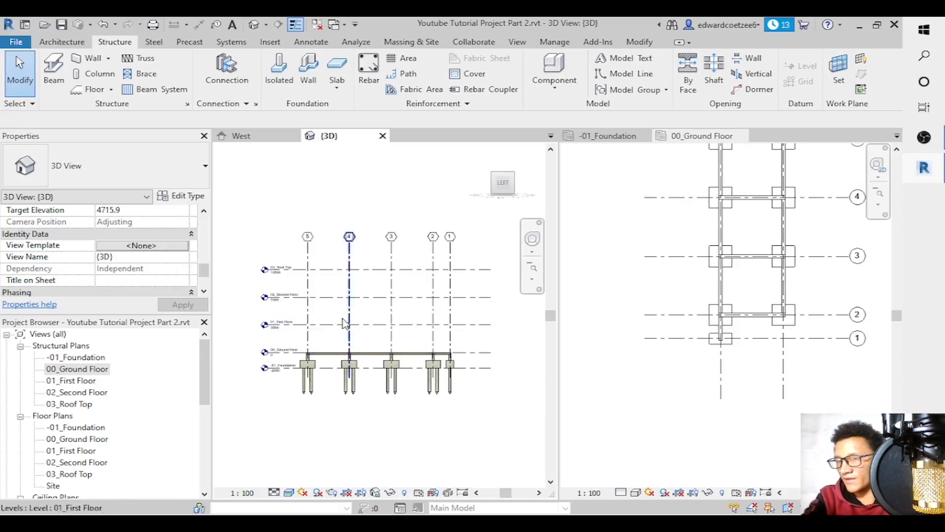
left_click_drag(900, 322, 899, 308)
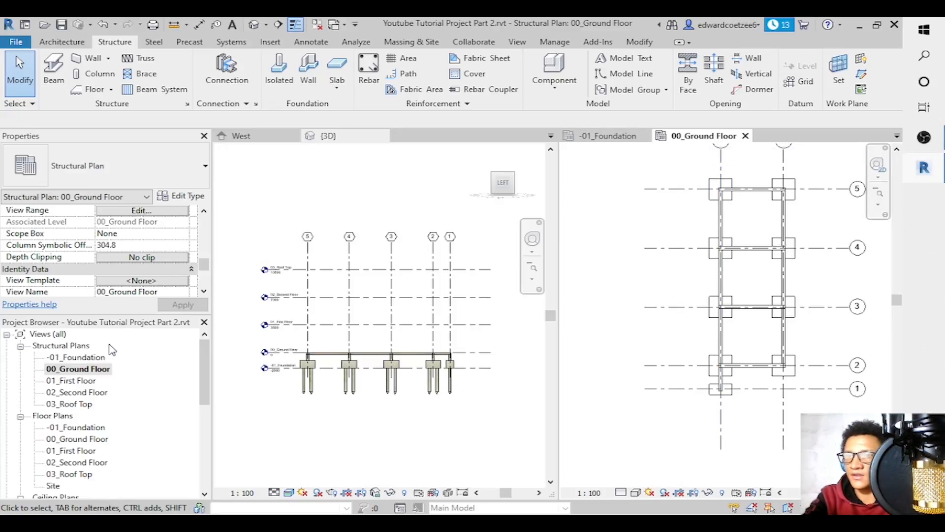
Place vertical Square Columns with an unconnected height of 3200 at all ground-floor grid intersections and delete the grid 1 column that has no foundation.
left_click(94, 73)
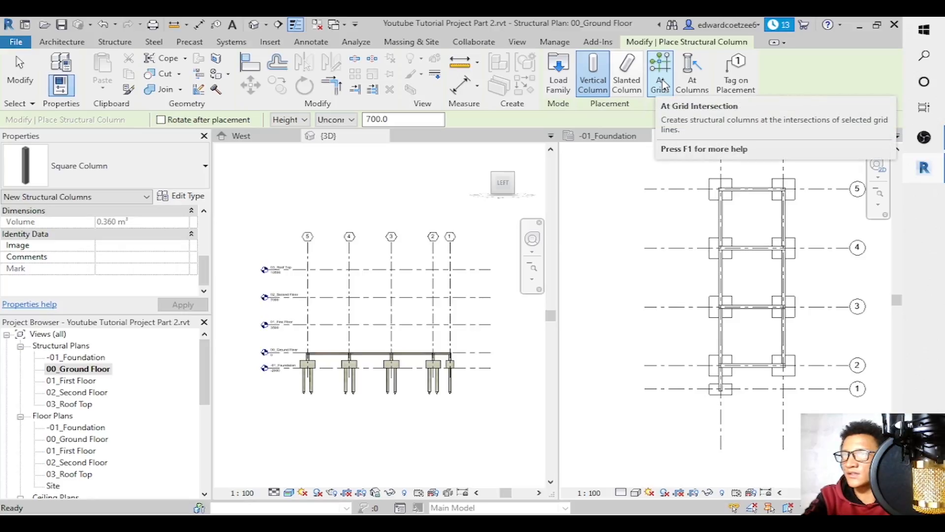
left_click(335, 121)
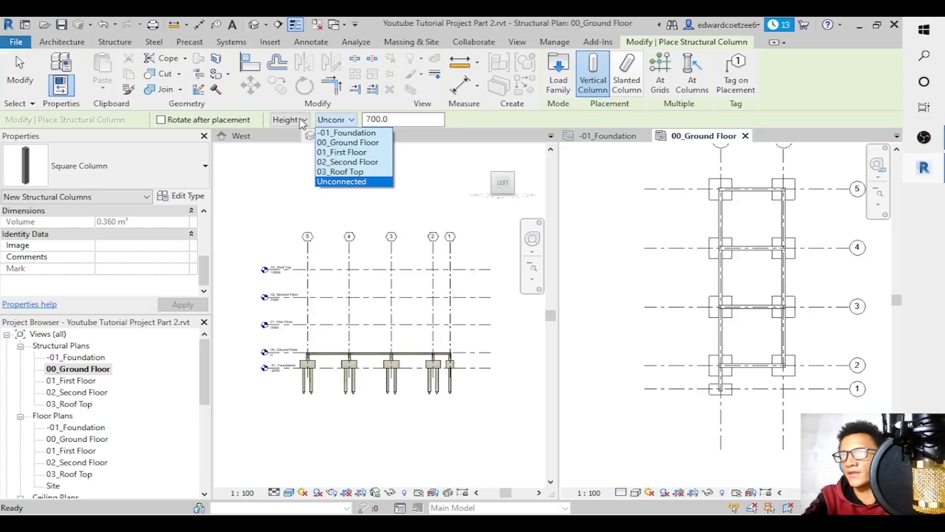
left_click(354, 154)
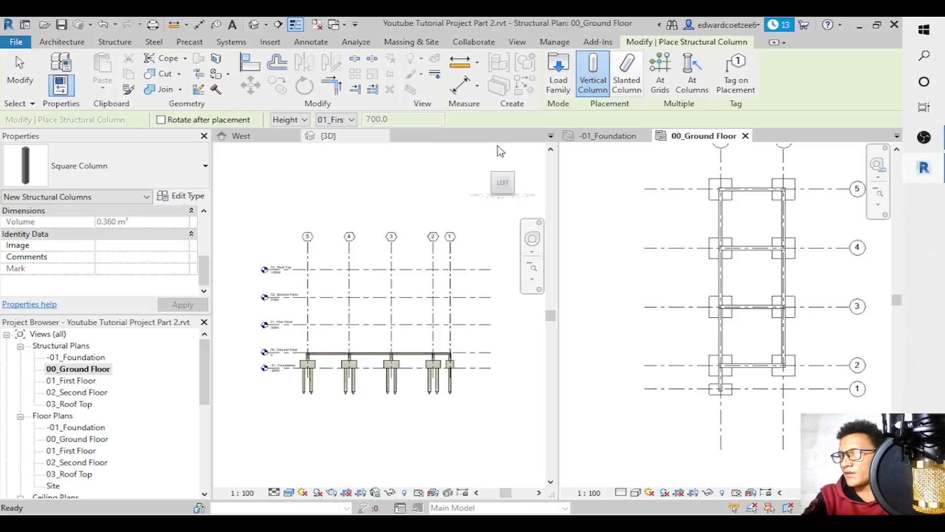
left_click(336, 119)
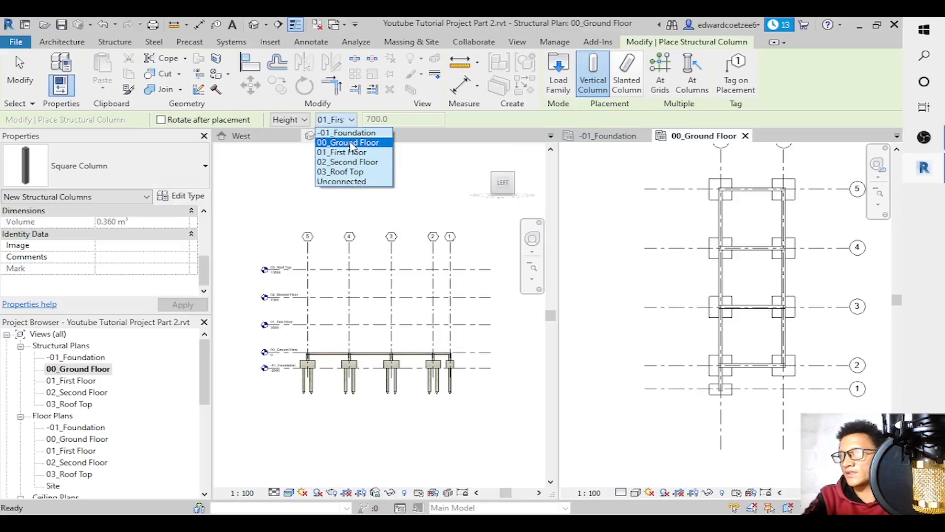
left_click(349, 182)
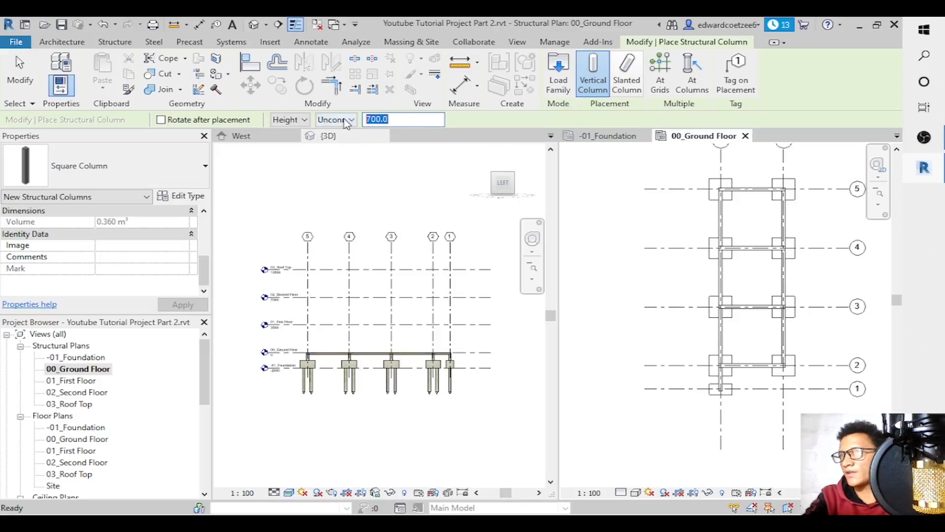
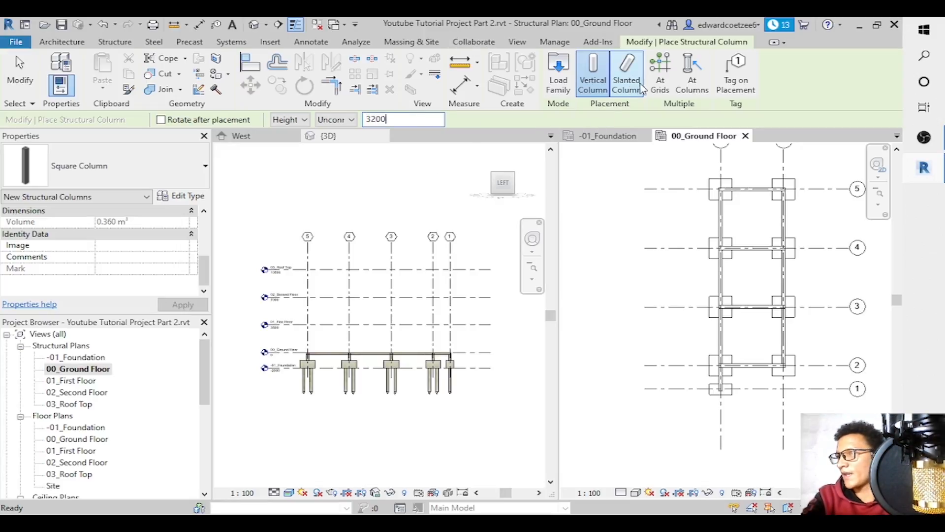
left_click(660, 74)
left_click_drag(819, 170, 697, 417)
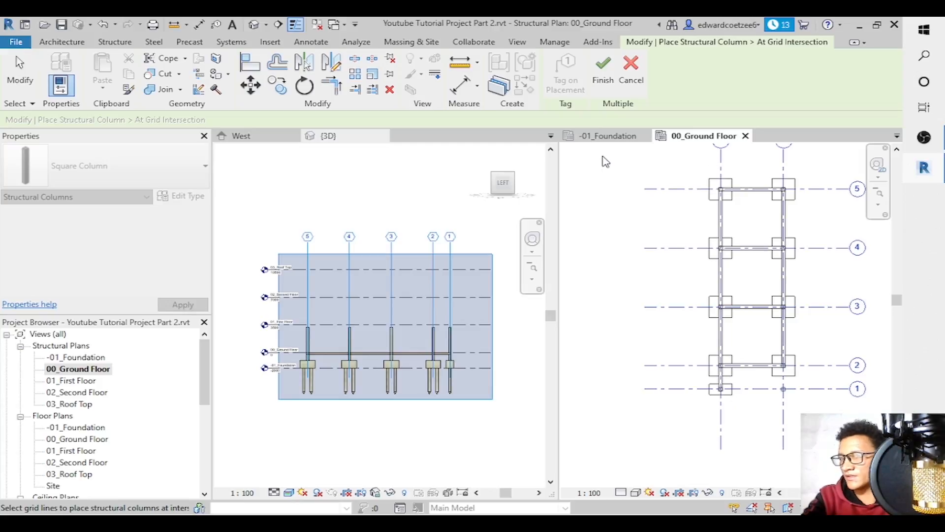
left_click(603, 71)
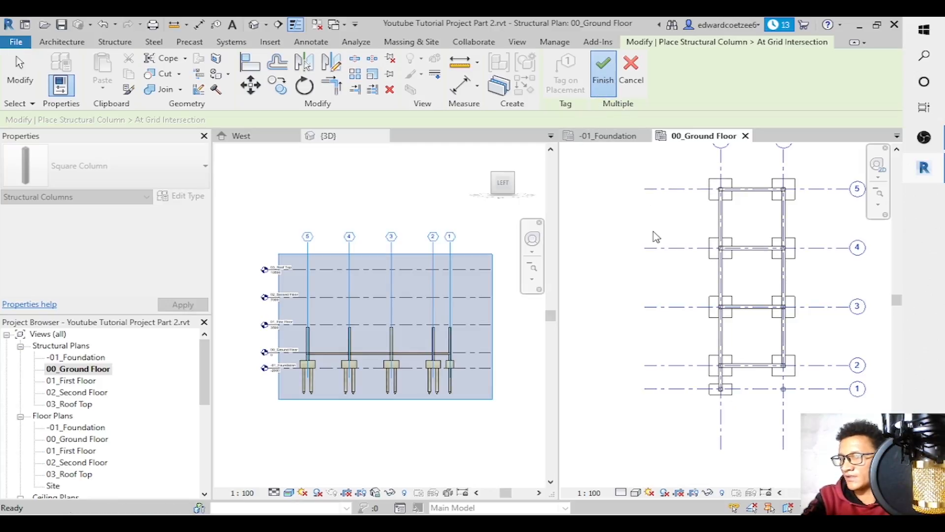
key("Escape")
left_click(784, 390)
key("Delete")
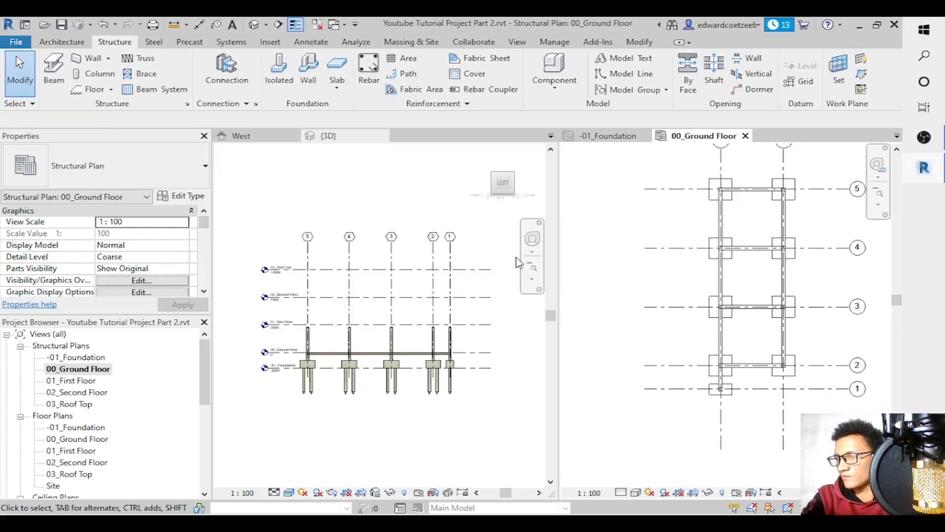
Examine the new ground-floor columns in 3D and their tops near the 01_First Floor level up close in the West elevation.
left_click(490, 178)
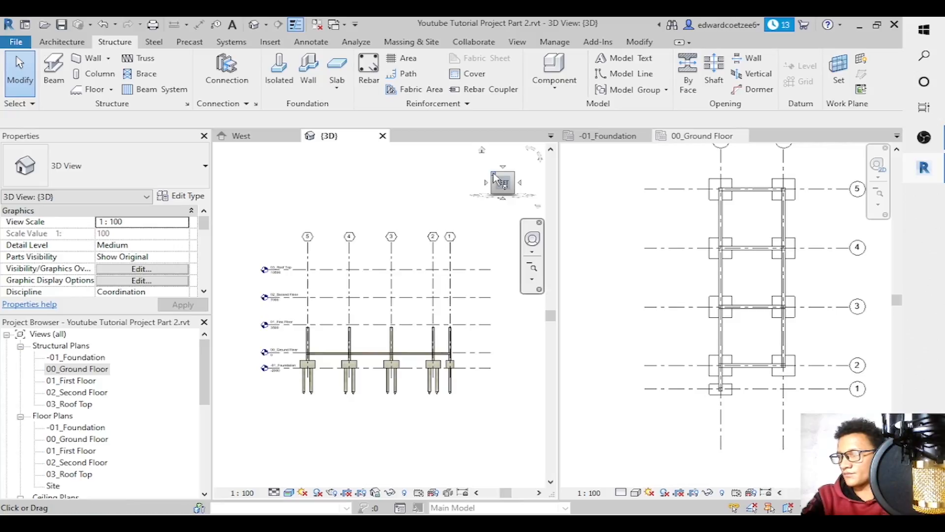
left_click_drag(497, 181, 504, 196)
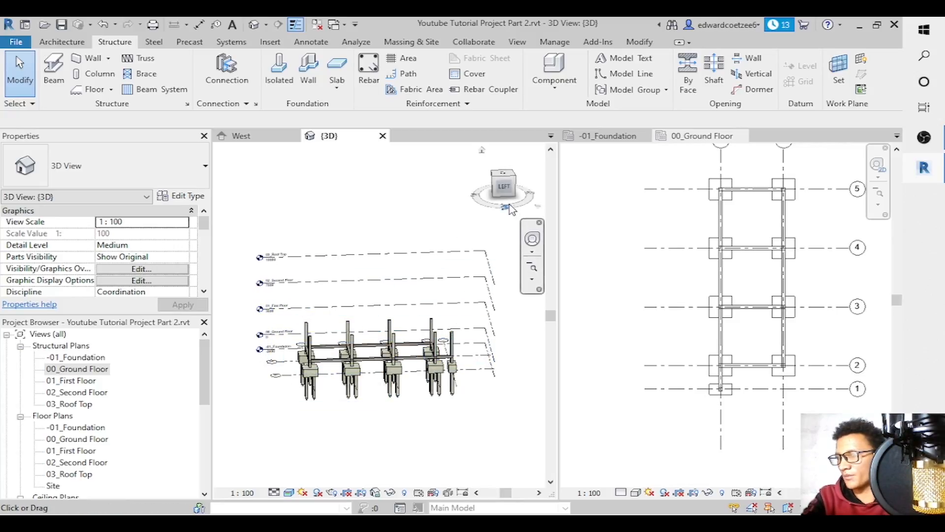
left_click(505, 190)
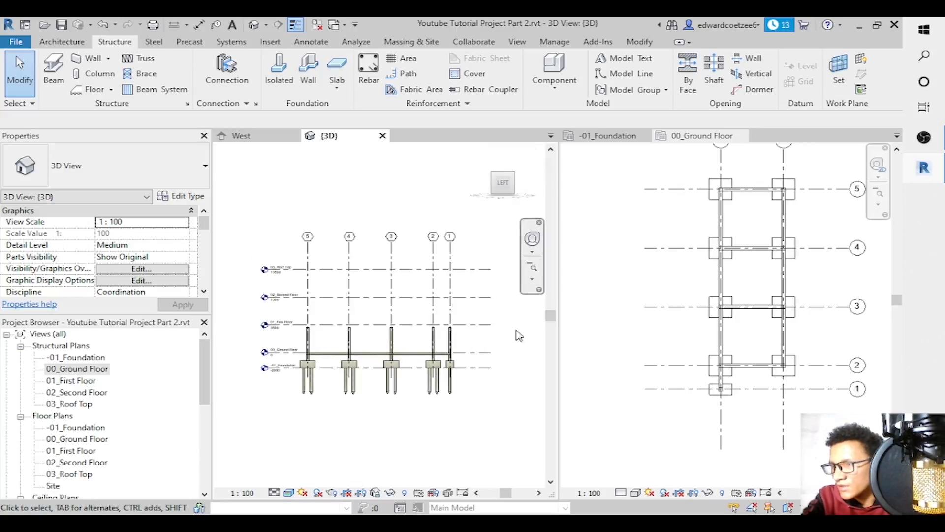
left_click(239, 135)
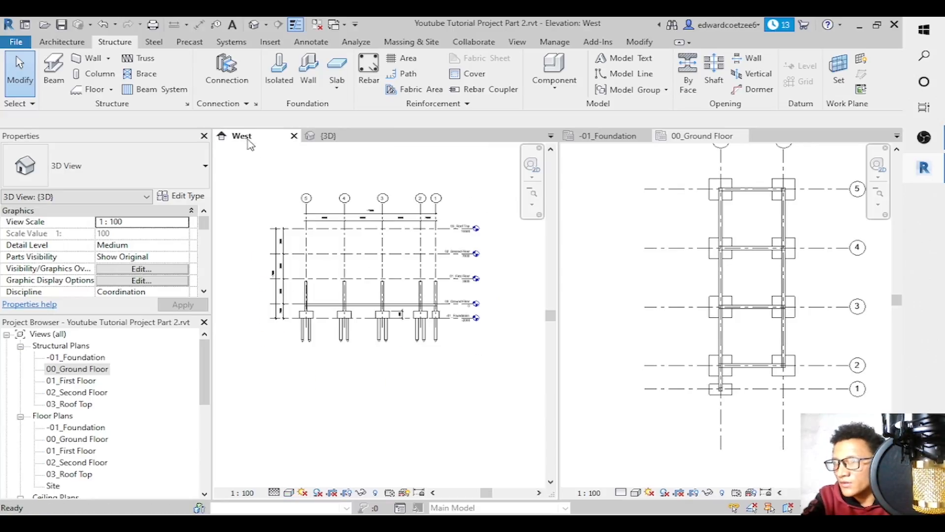
left_click(532, 204)
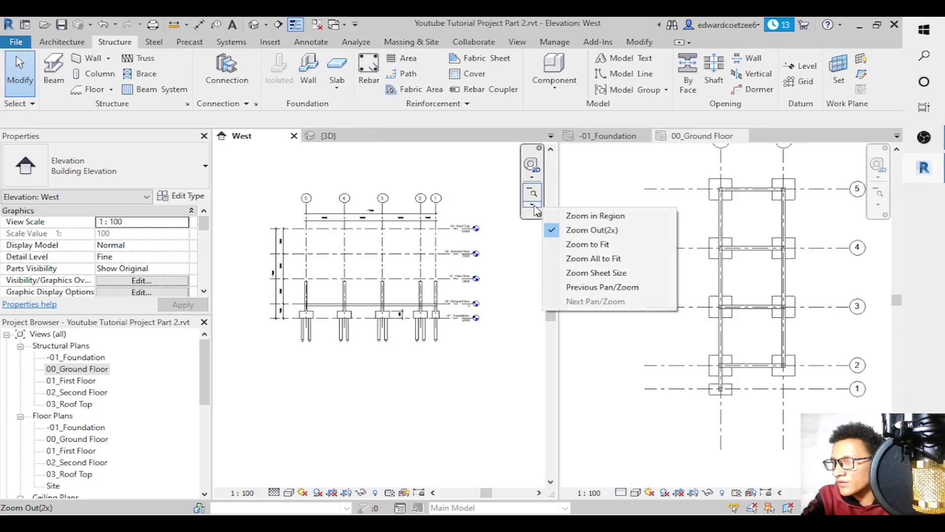
left_click(576, 216)
left_click_drag(302, 272, 517, 328)
left_click(540, 191)
left_click_drag(340, 285, 514, 347)
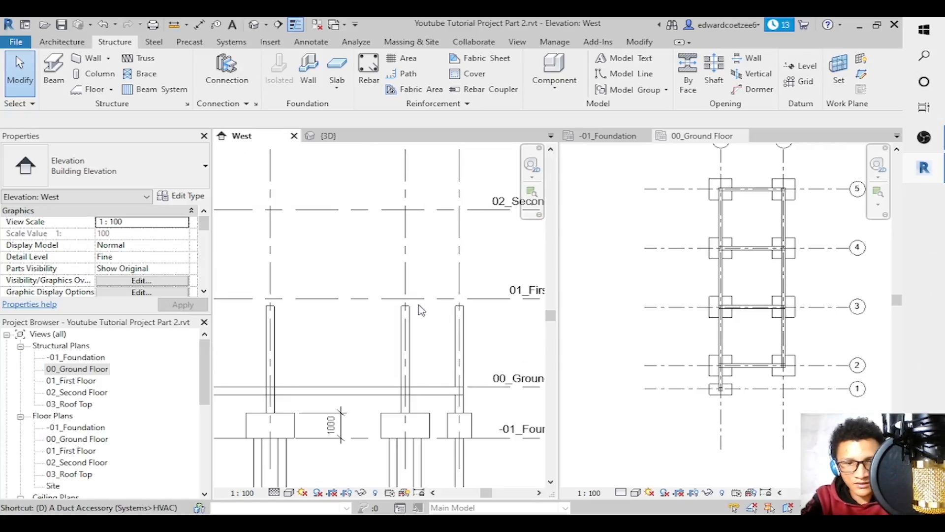
key("d")
key("i")
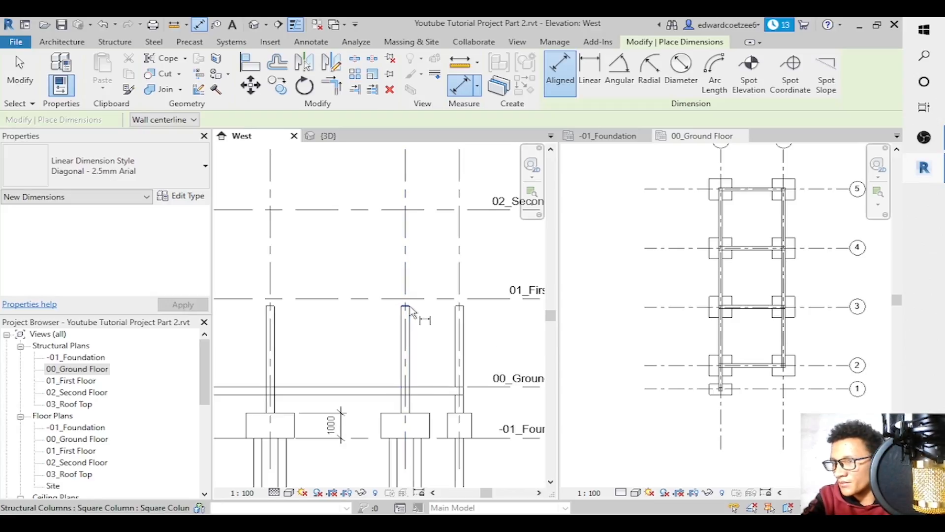
left_click(410, 305)
key("Escape")
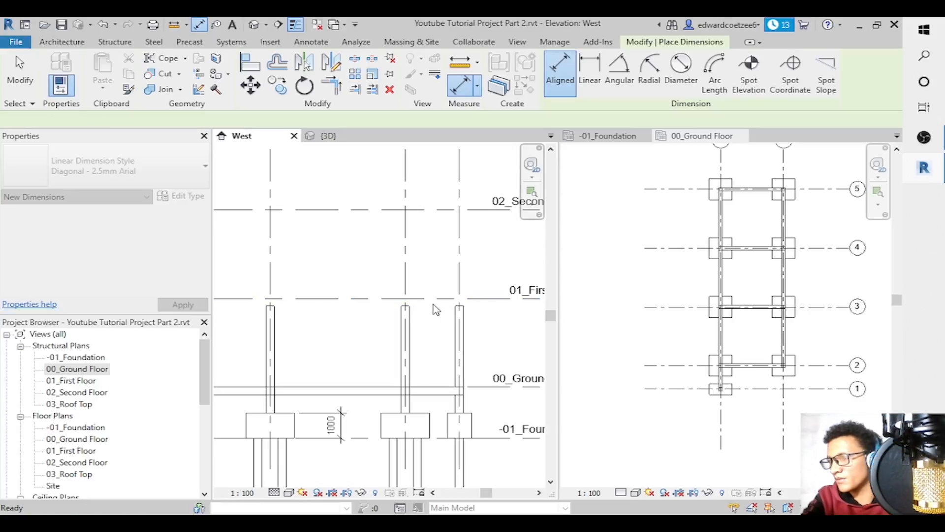
key("Escape")
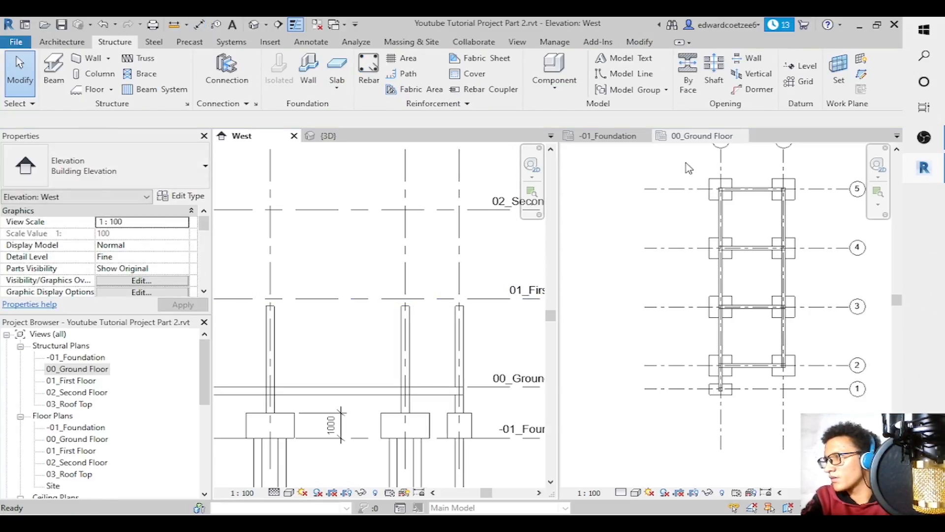
Copy all the ground-floor structural framing beams and paste them aligned to levels 01_First Floor, 02_Second Floor and 03_Roof Top.
left_click(688, 168)
left_click_drag(684, 173, 810, 415)
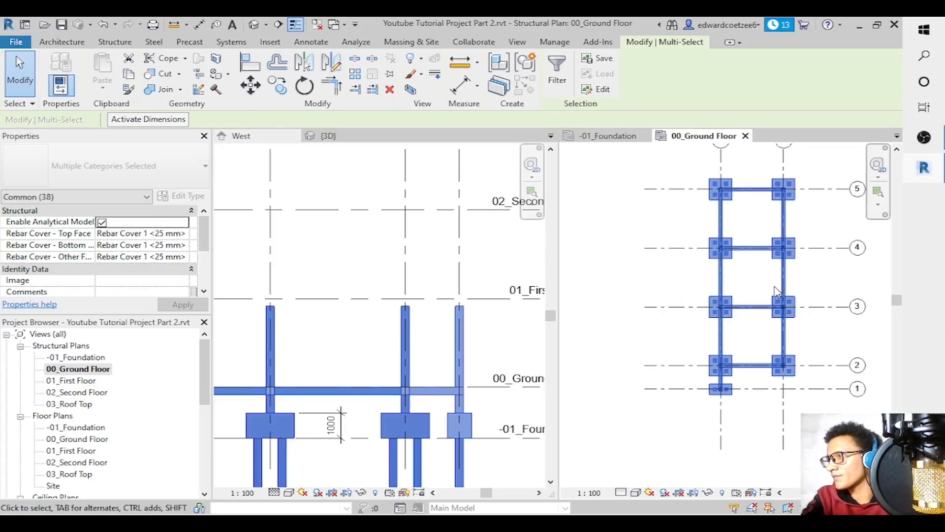
left_click(558, 81)
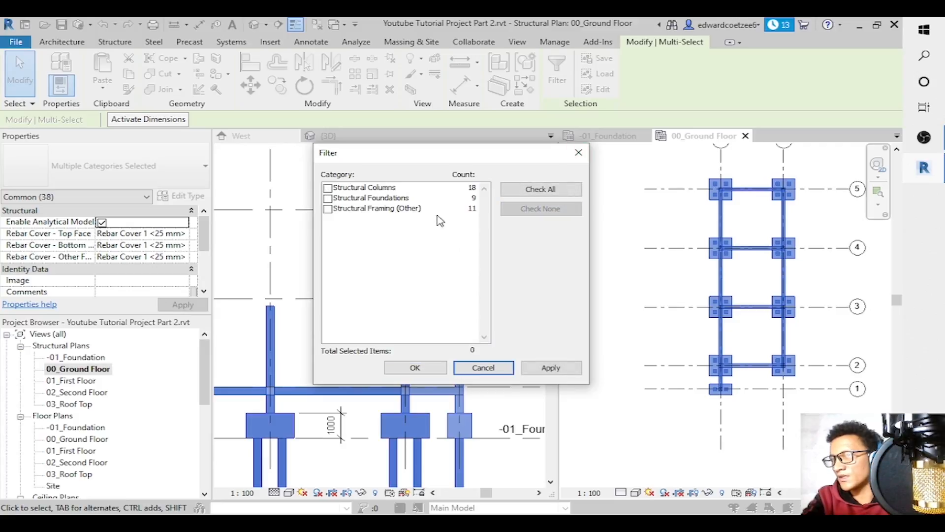
left_click(328, 209)
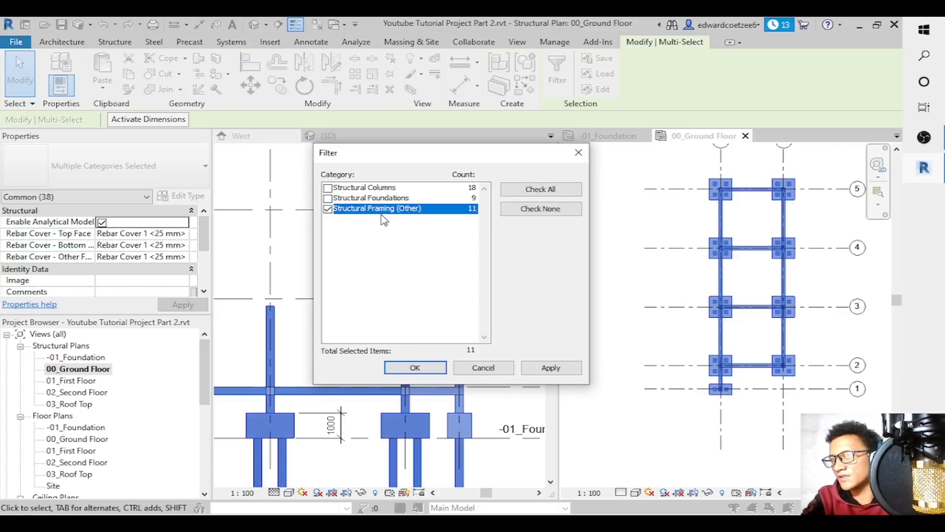
left_click(422, 370)
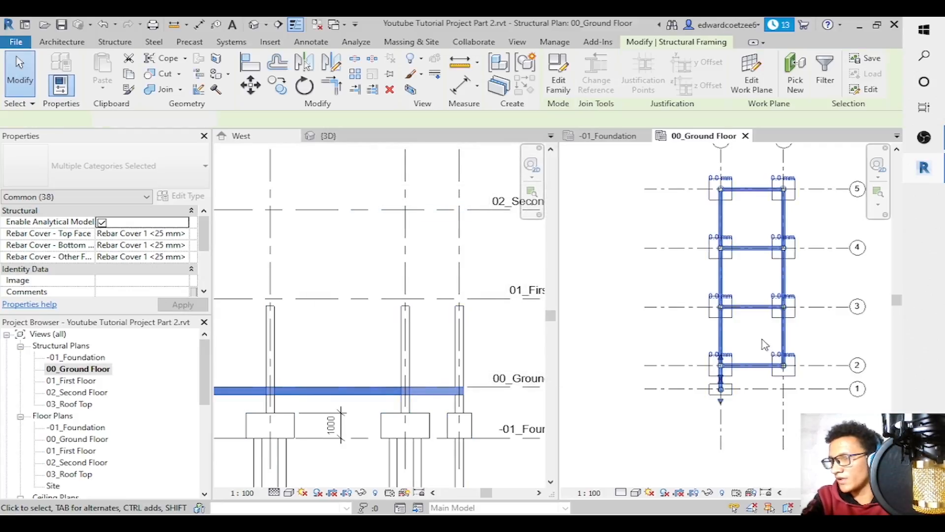
left_click(102, 87)
left_click(158, 135)
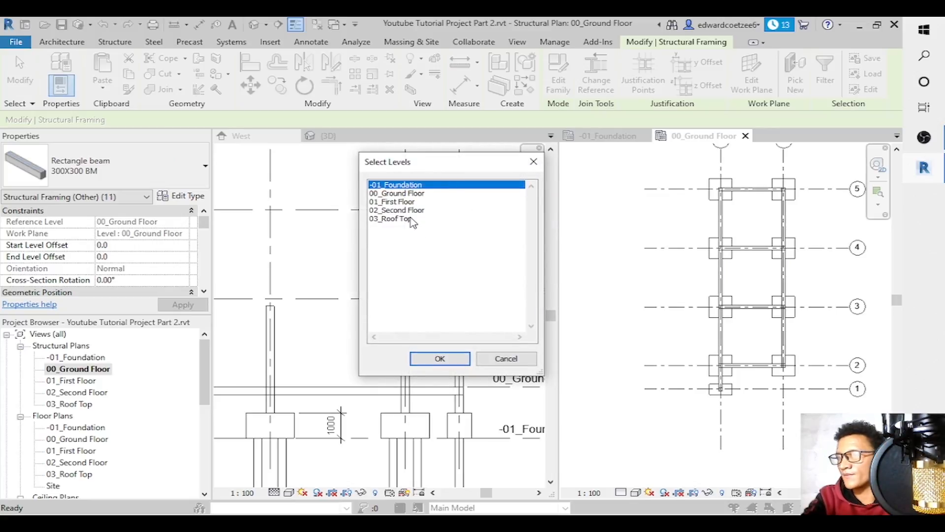
left_click(403, 205)
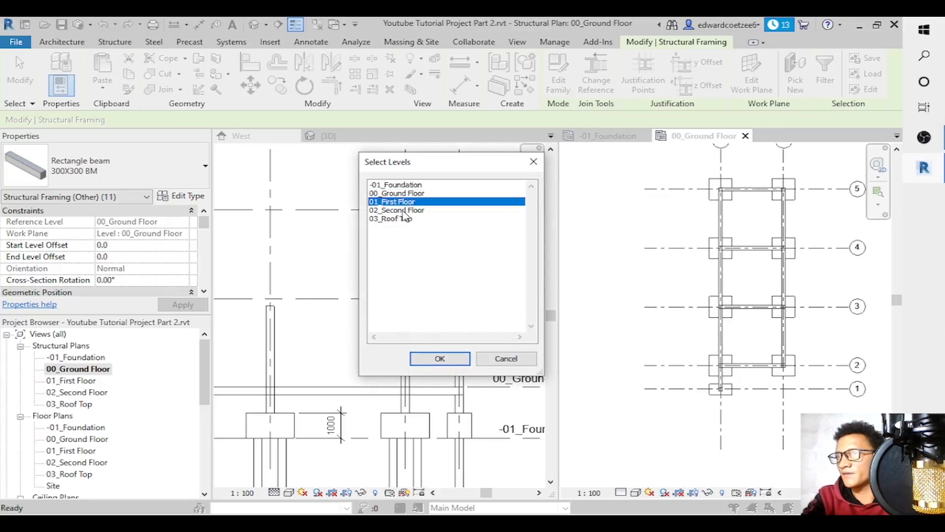
left_click(403, 210, "ctrl")
left_click(402, 219, "ctrl")
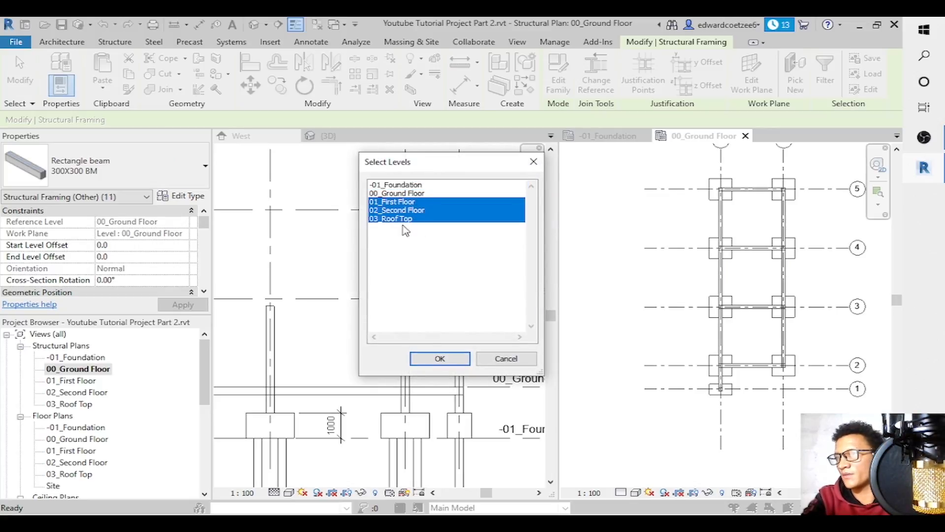
left_click(440, 358)
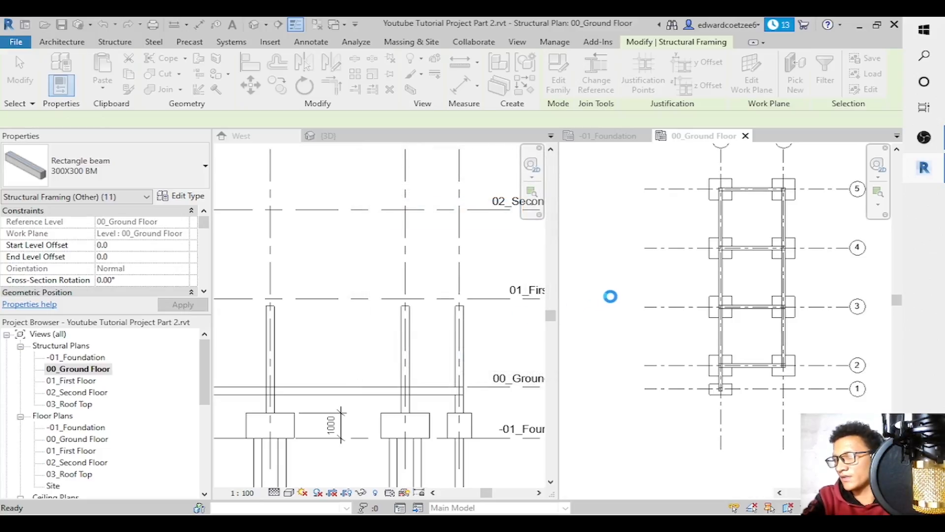
left_click_drag(551, 322, 558, 304)
key("Escape")
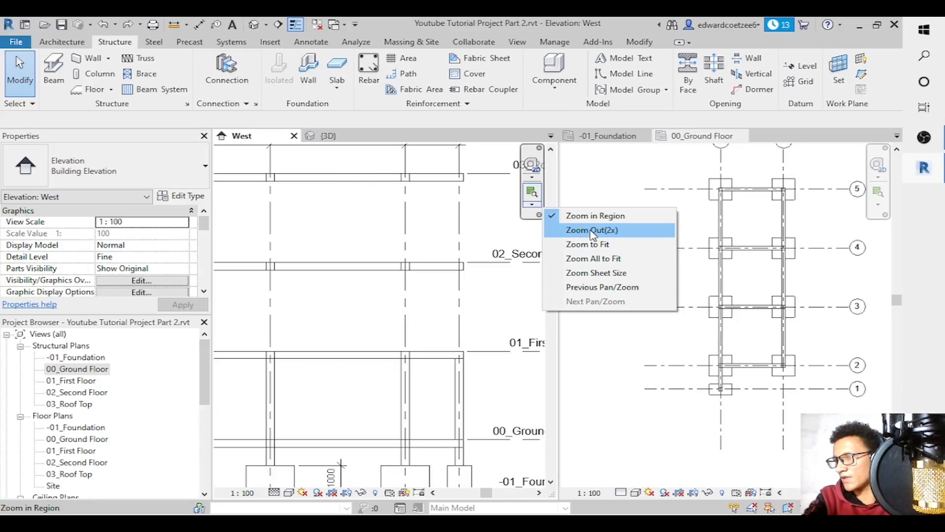
Copy only the ground-floor structural columns, excluding the grids, and paste them aligned to levels 01_First Floor and 02_Second Floor.
left_click(593, 232)
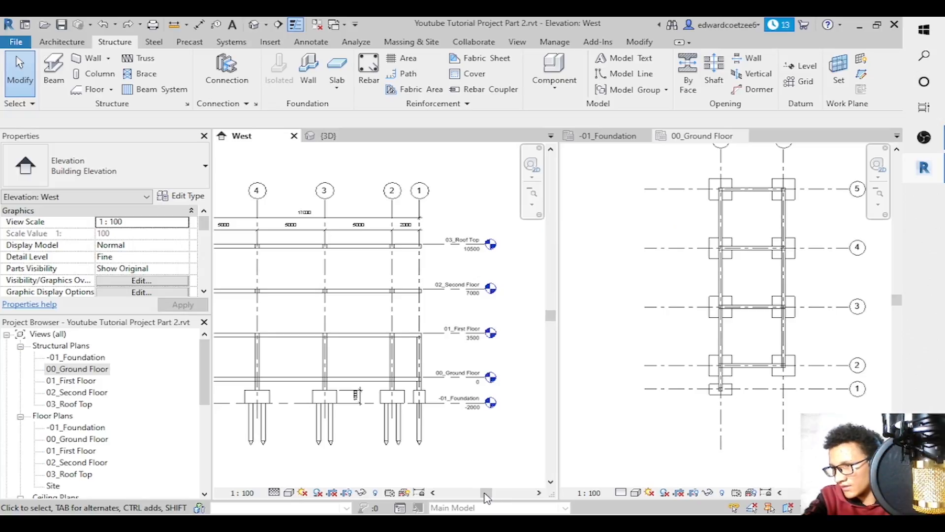
left_click_drag(488, 496, 483, 496)
left_click_drag(514, 362, 251, 349)
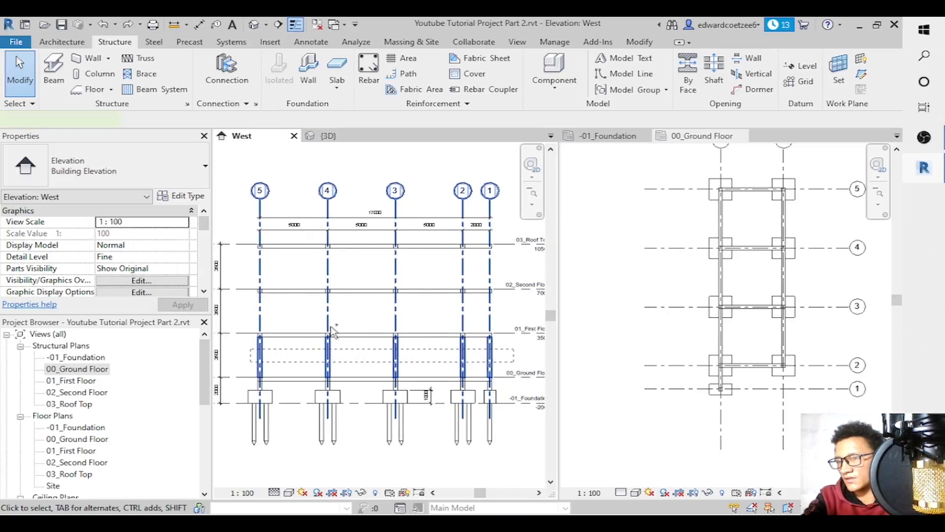
left_click(557, 74)
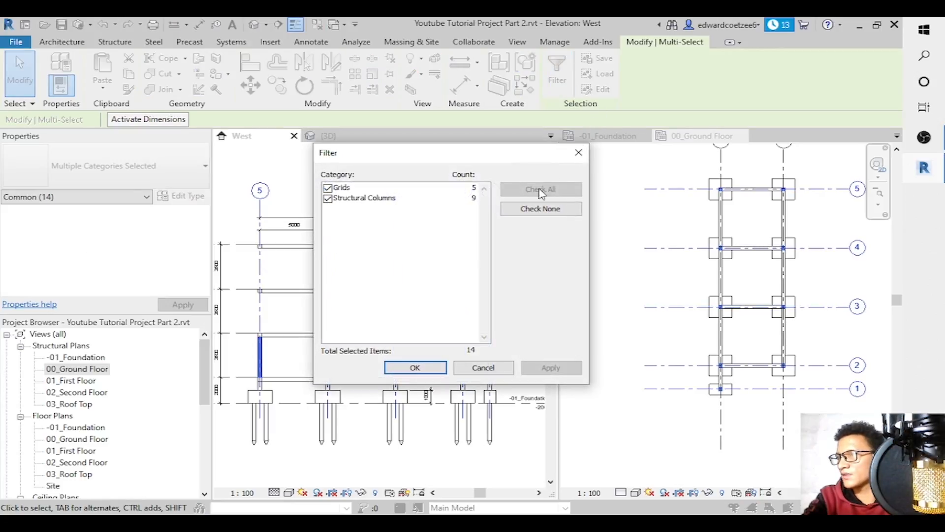
left_click(540, 209)
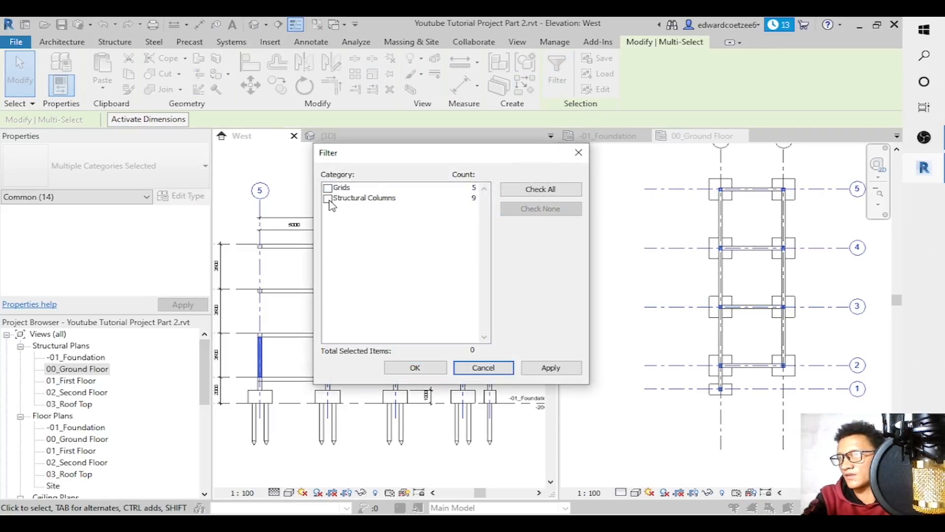
left_click(328, 198)
left_click(415, 368)
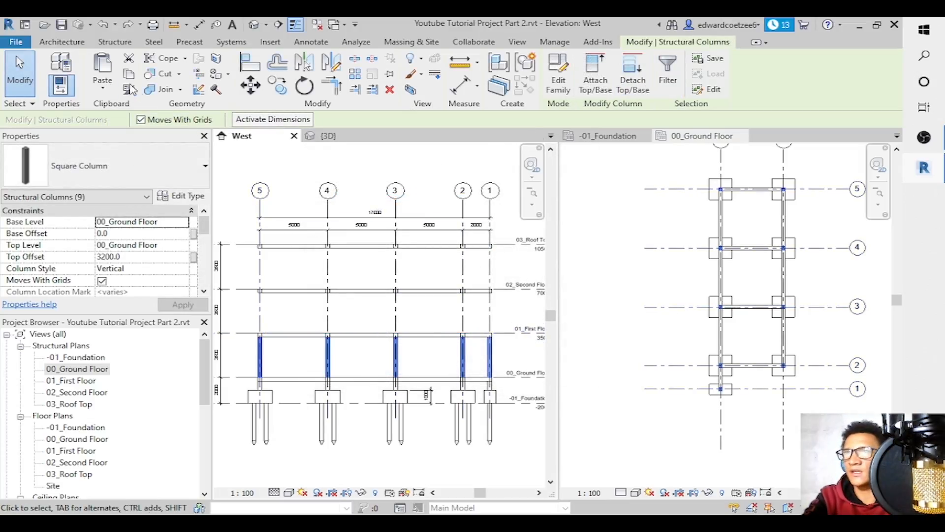
left_click(102, 87)
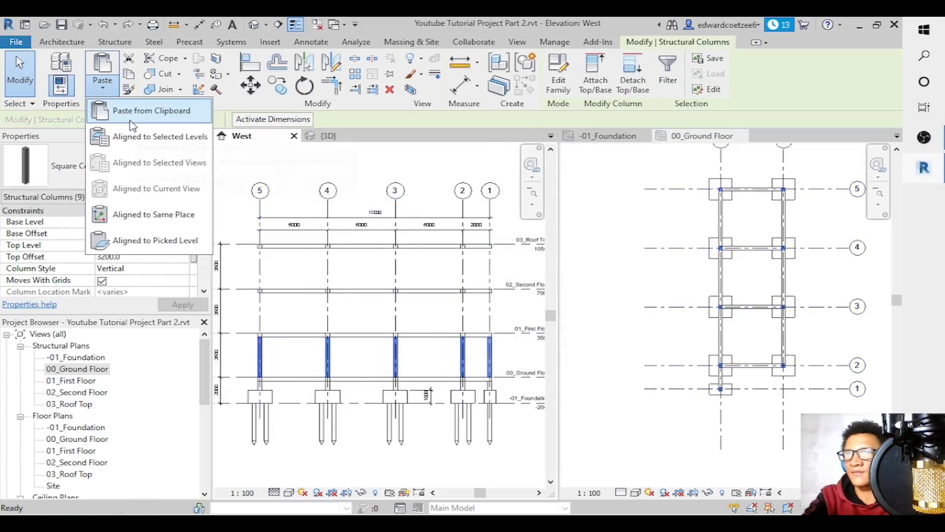
left_click(138, 138)
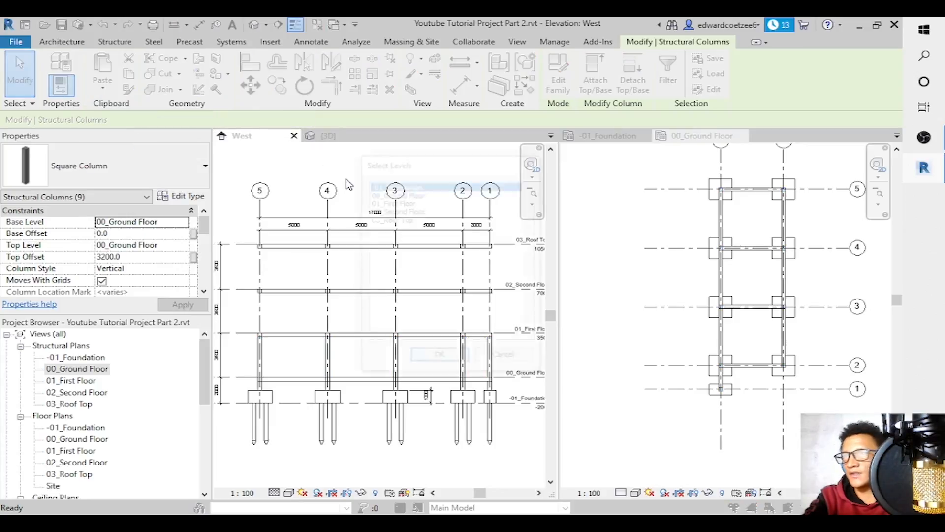
left_click(395, 202)
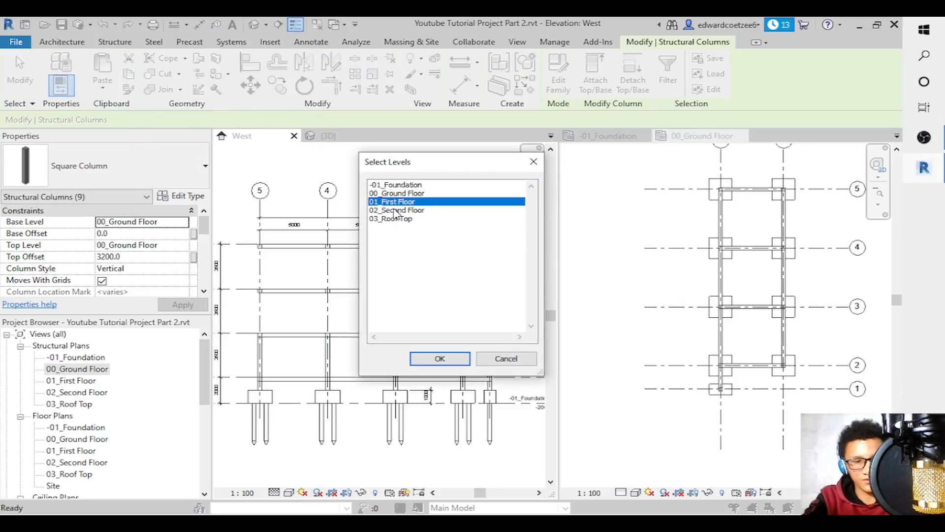
left_click(396, 211, "shift")
left_click(446, 358)
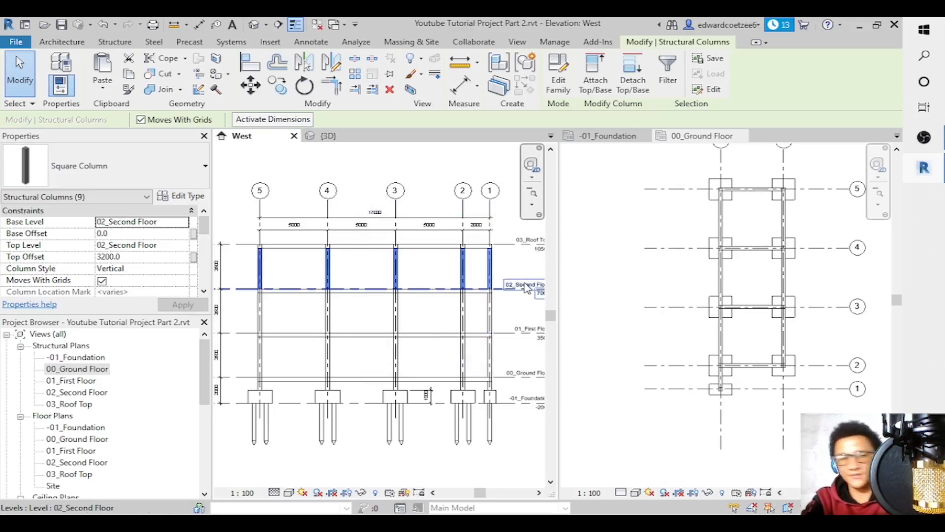
left_click(626, 235)
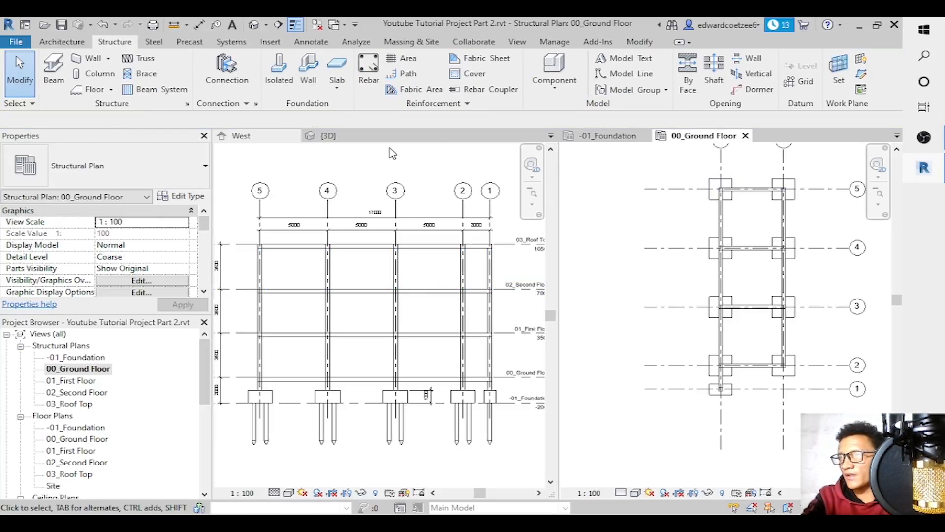
Delete the topmost grid 1 column, between 02_Second Floor and 03_Roof Top, in the 3D view.
left_click(329, 137)
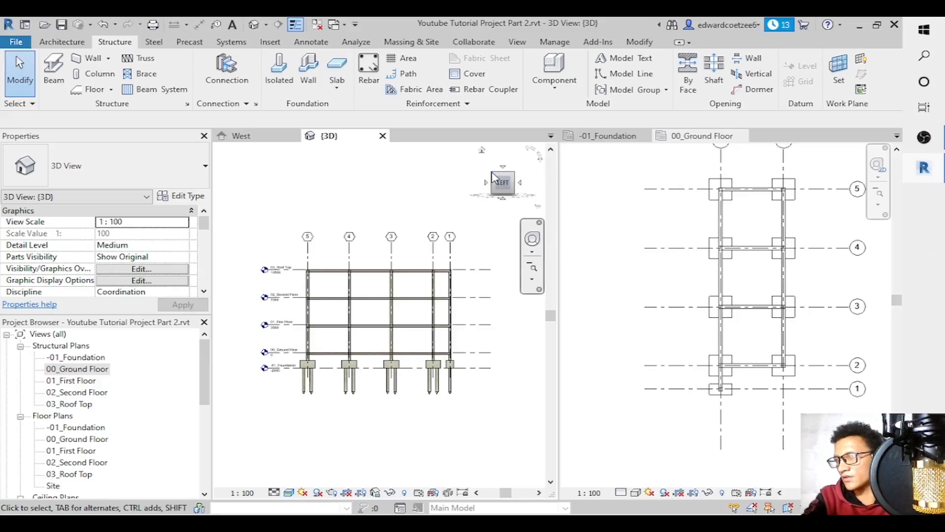
left_click(494, 177)
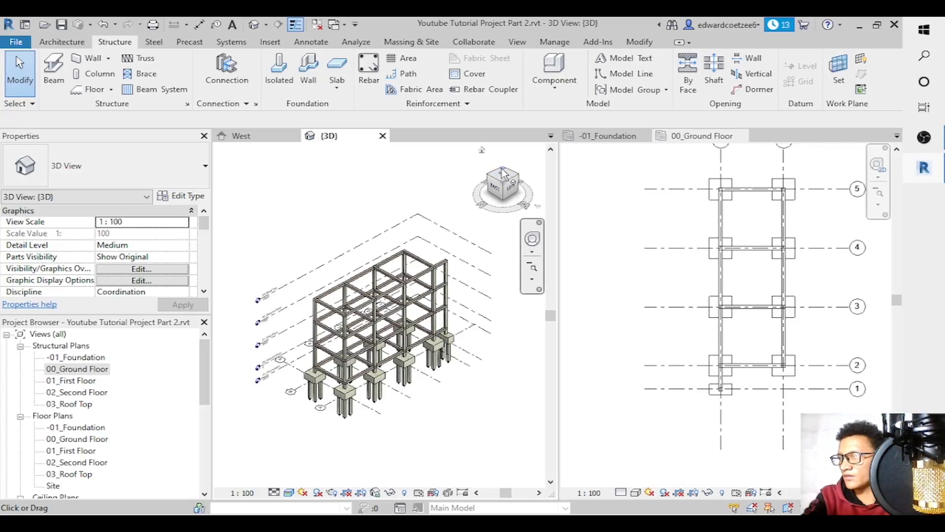
left_click(505, 173)
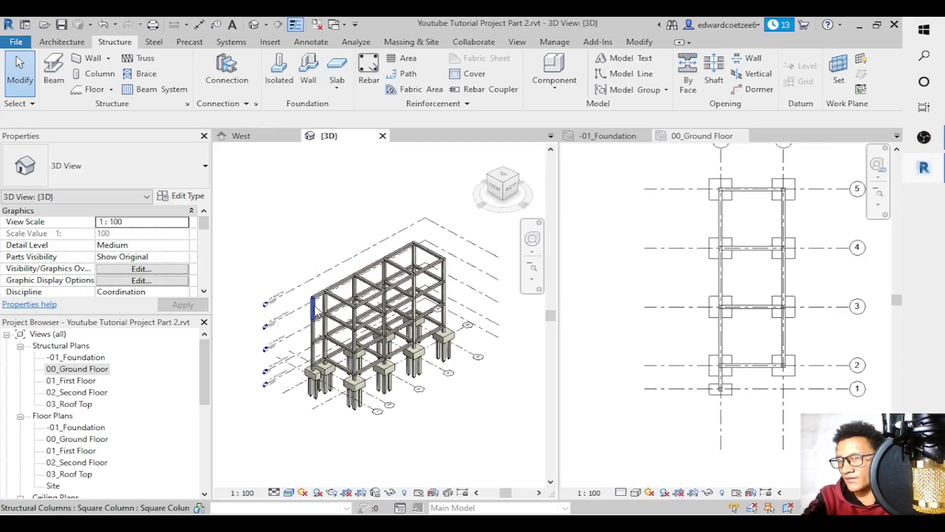
left_click(314, 306)
key("Delete")
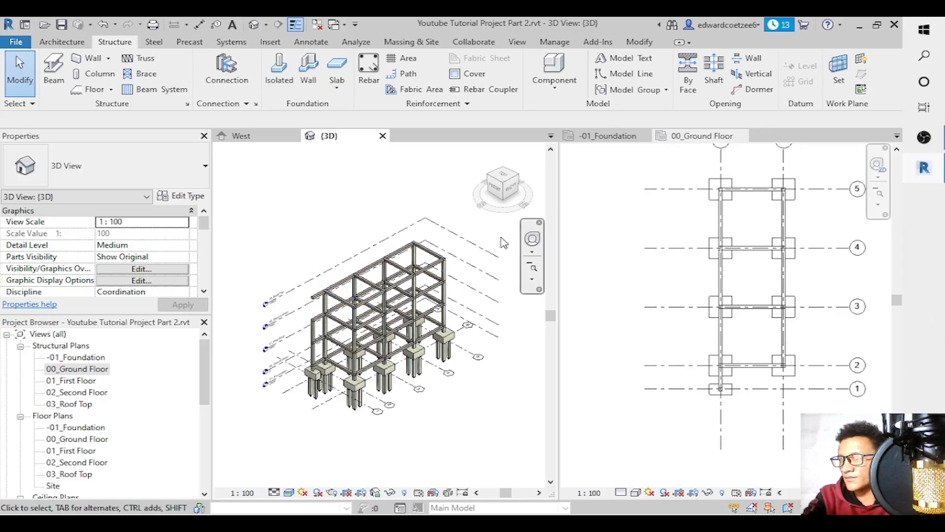
In the 03_Roof Top structural plan, copy the short beam between grids 1 and 2 across to the opposite longitudinal grid line.
double_click(72, 403)
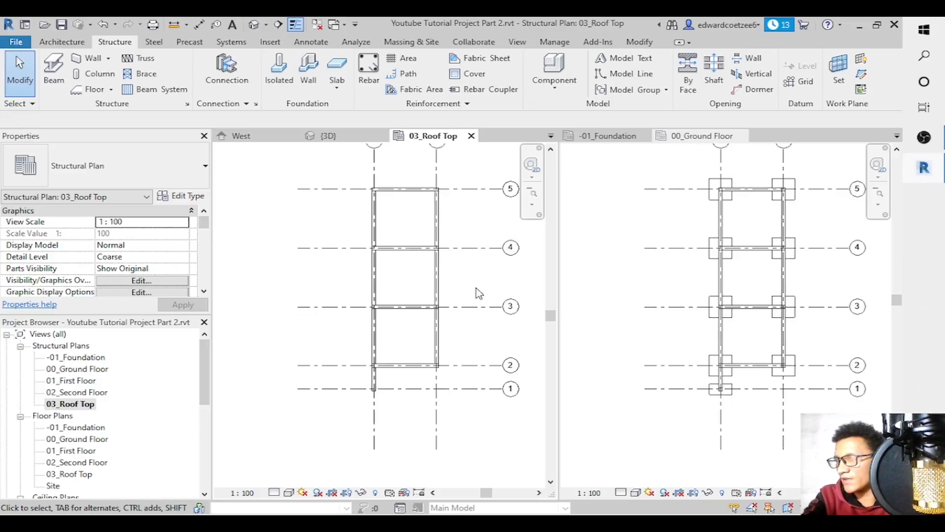
left_click(532, 206)
left_click(594, 214)
left_click_drag(357, 353, 458, 410)
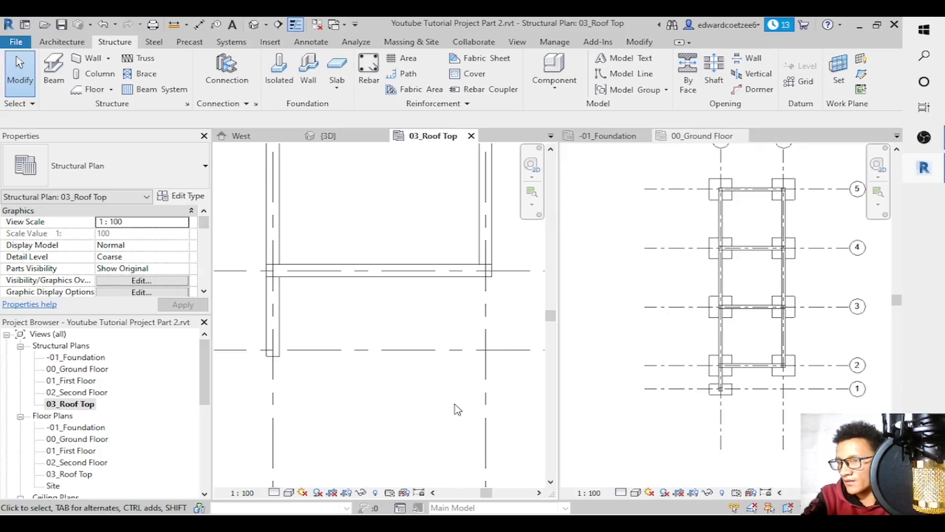
left_click(288, 321)
left_click(253, 84)
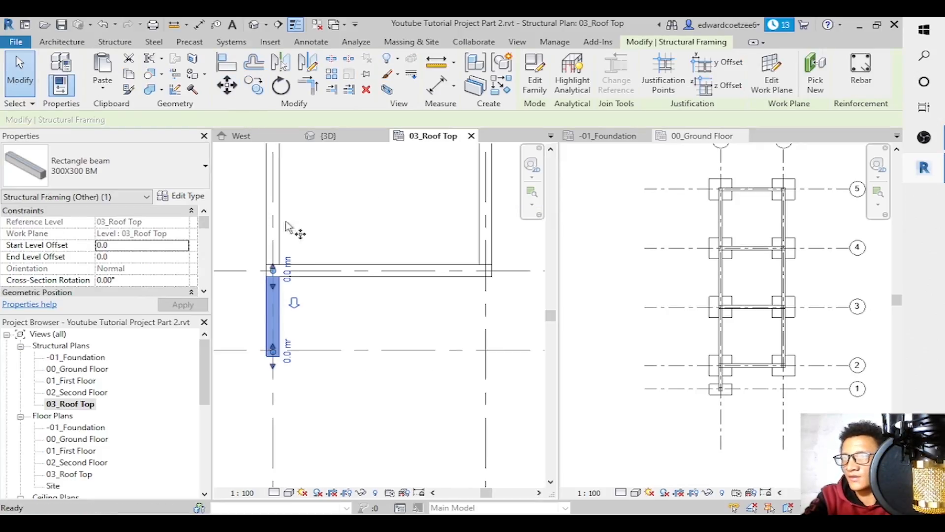
left_click(272, 351)
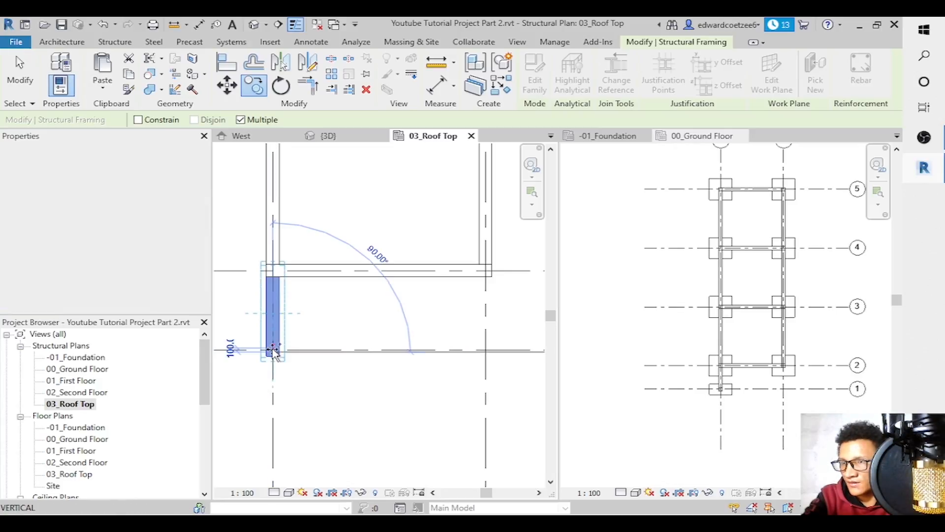
left_click(486, 351)
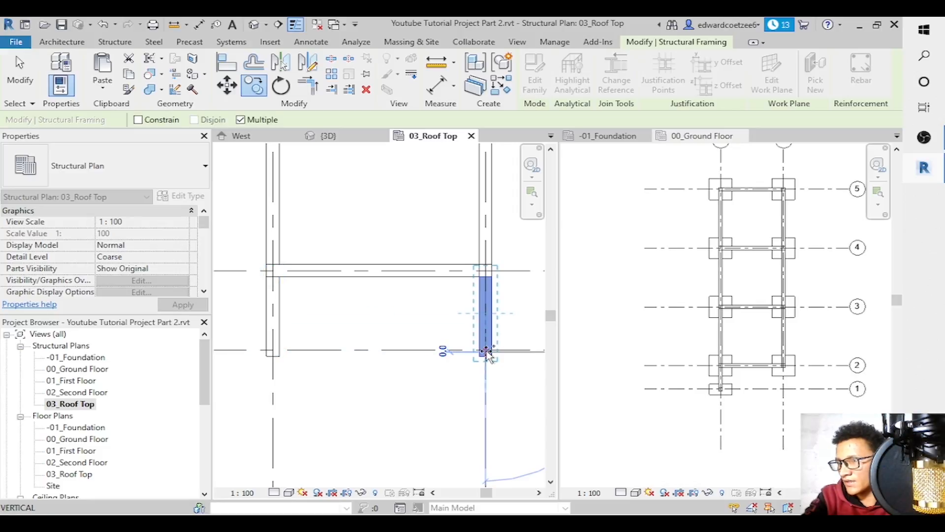
key("Escape")
key("Escape")
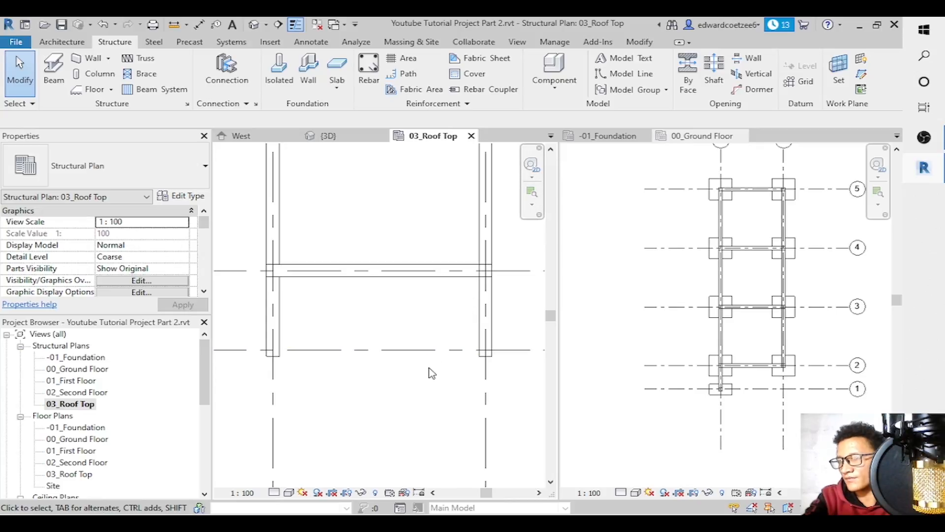
Copy the 03_Roof Top cross beam on grid 2 down to grid 1.
left_click(449, 266)
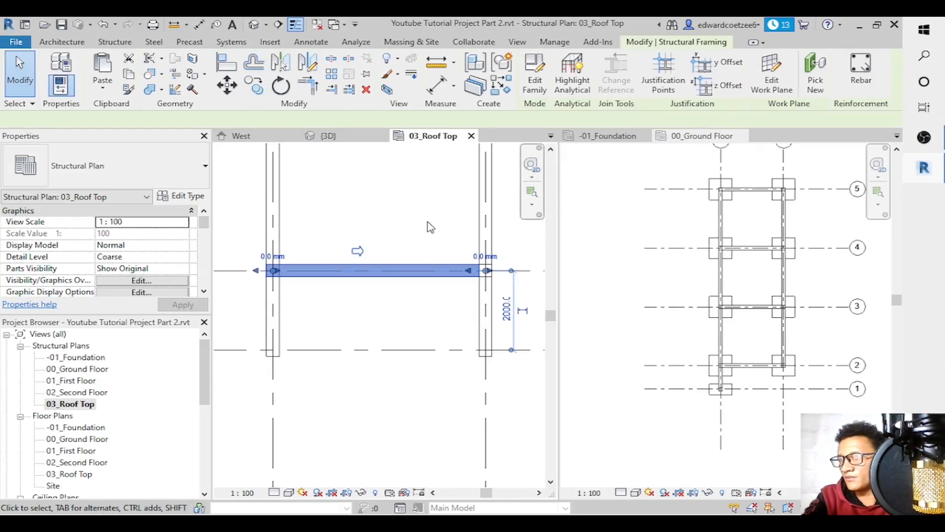
left_click(254, 86)
left_click(507, 271)
left_click(509, 348)
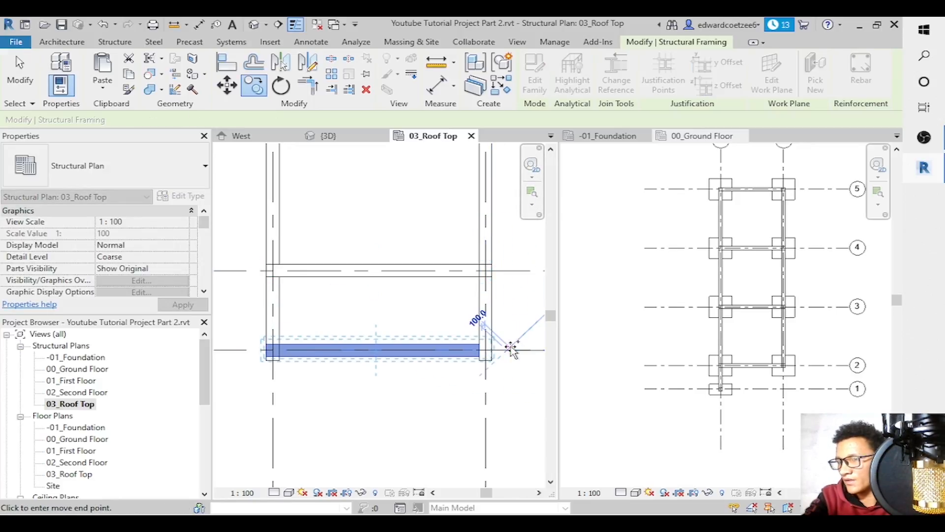
key("Escape")
key("Escape")
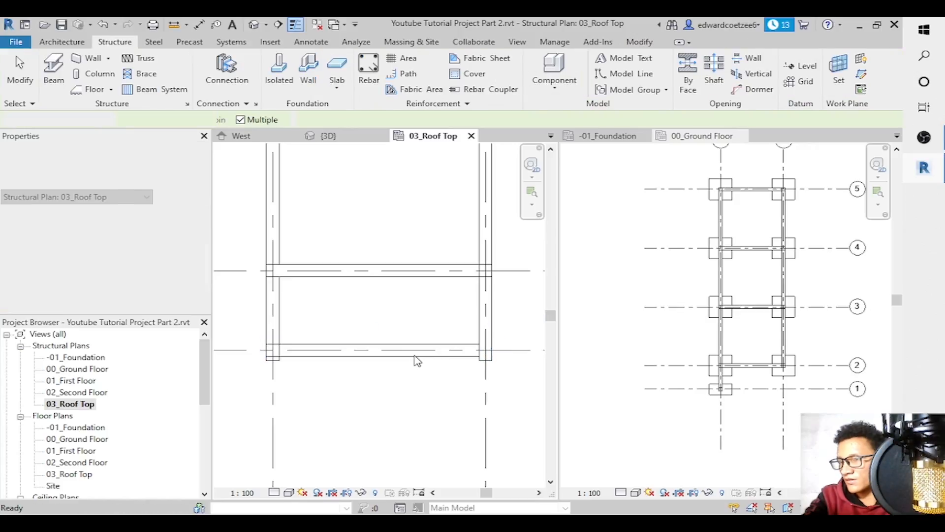
Shorten the left-hand beam between grids 1 and 2 so its end stops at the inner face of the grid 1 beam.
left_click(278, 356)
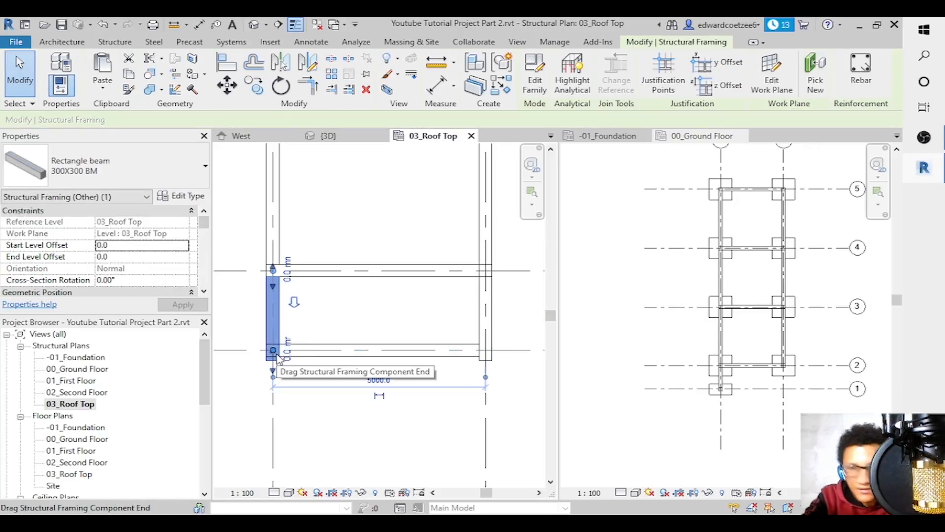
left_click_drag(276, 353, 274, 327)
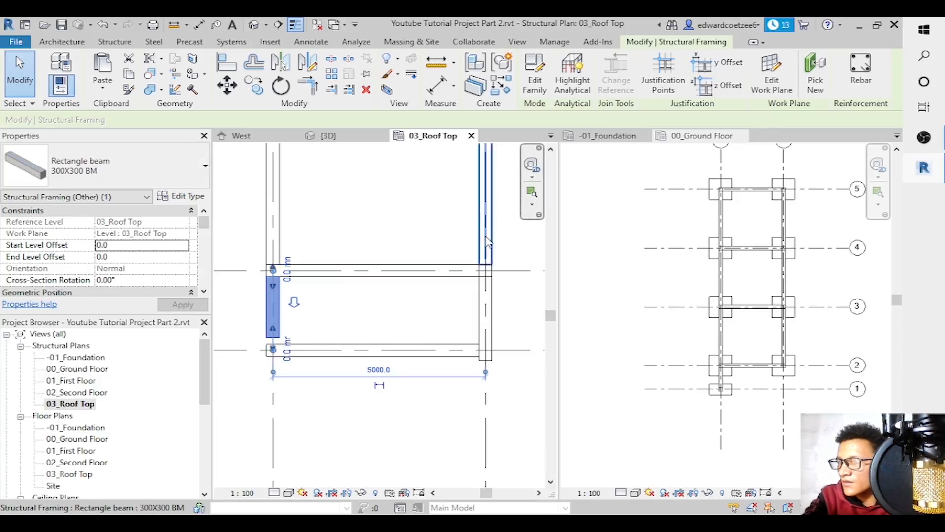
left_click(531, 192)
left_click_drag(240, 338, 320, 380)
left_click_drag(373, 268, 373, 283)
left_click(410, 322)
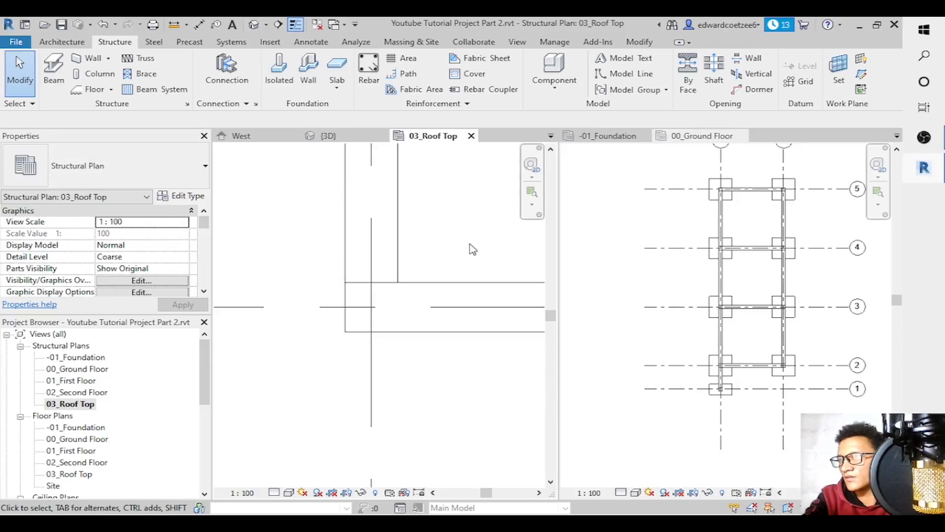
left_click(537, 209)
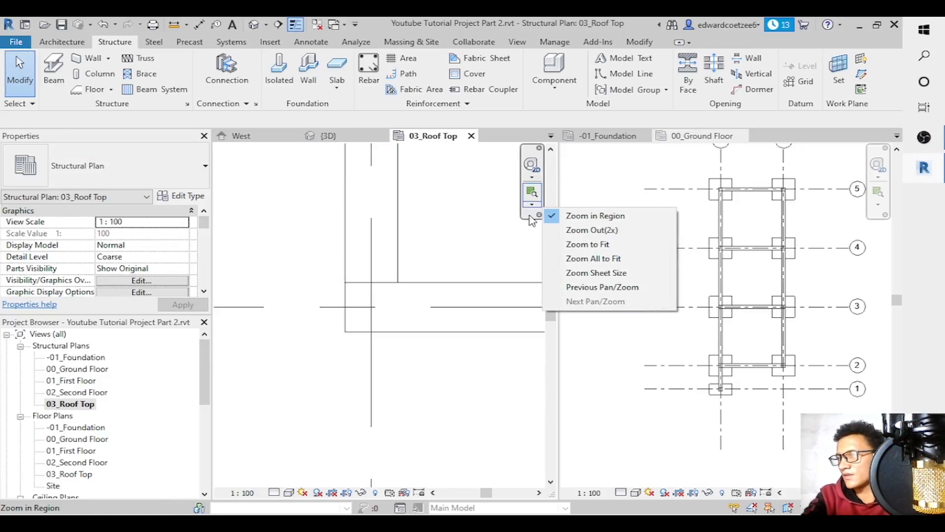
left_click(583, 229)
left_click(535, 195)
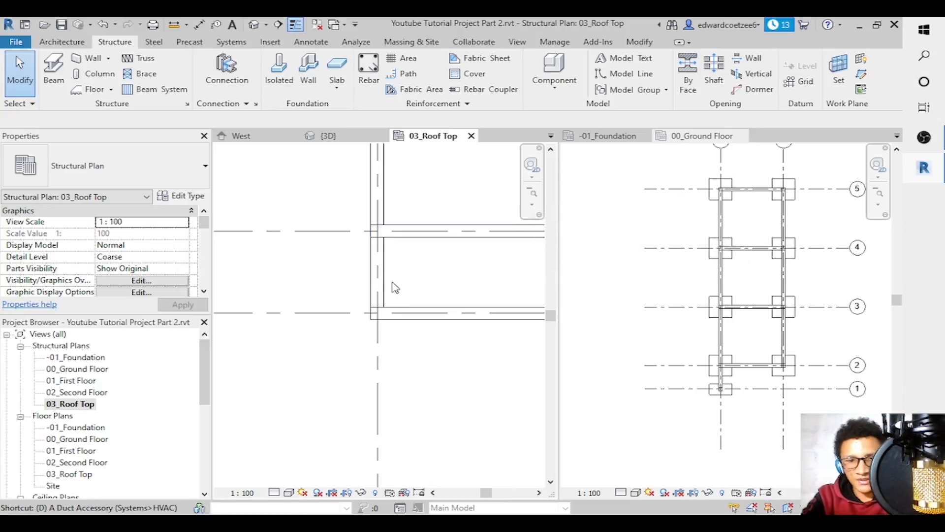
key("d")
key("i")
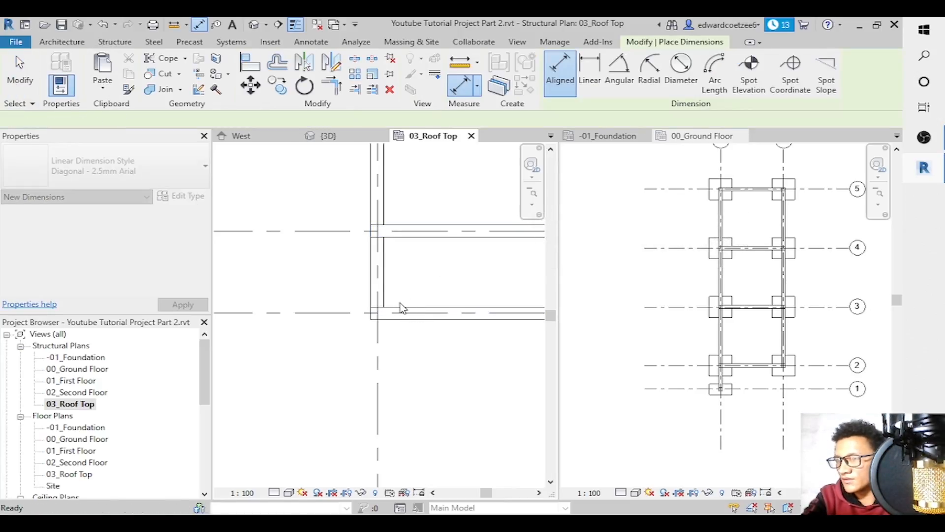
left_click(404, 309)
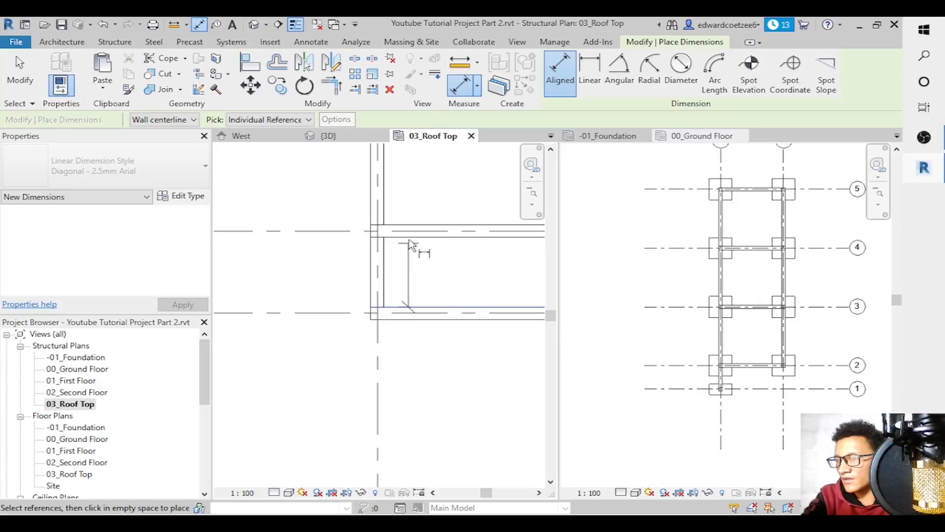
key("Escape")
key("Escape")
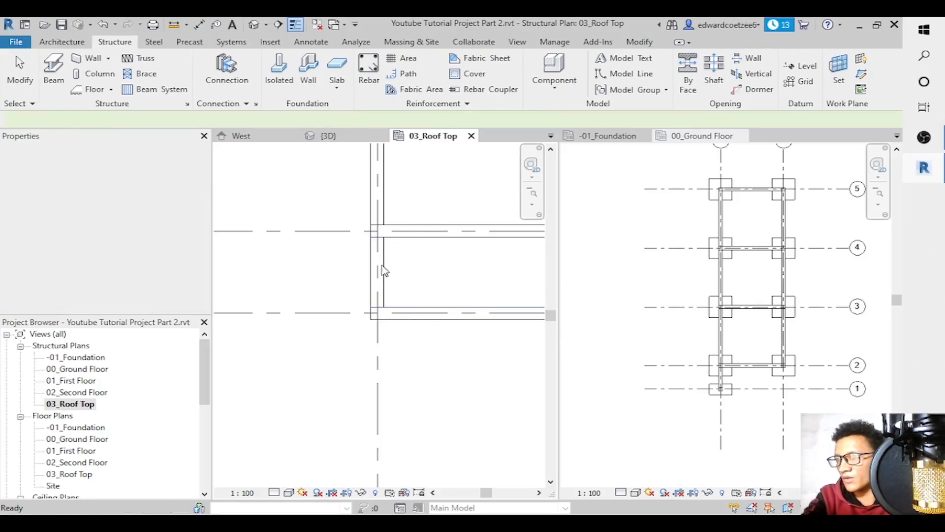
Check the cut length of the left-hand beam between grids 1 and 2 in its properties.
left_click_drag(206, 225, 208, 252)
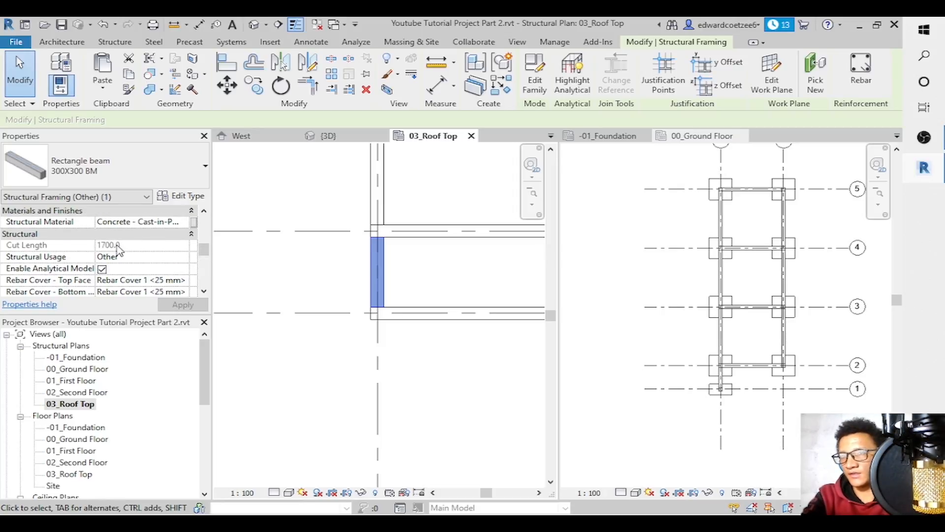
key("Escape")
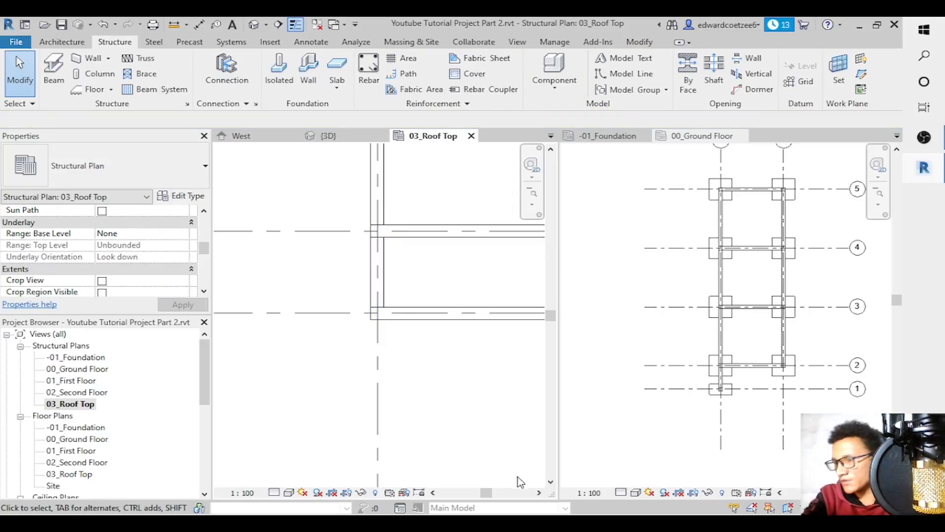
Delete the overlong beam on grid B between grids 1 and 2 in the 03_Roof Top structural plan.
left_click_drag(487, 495, 500, 495)
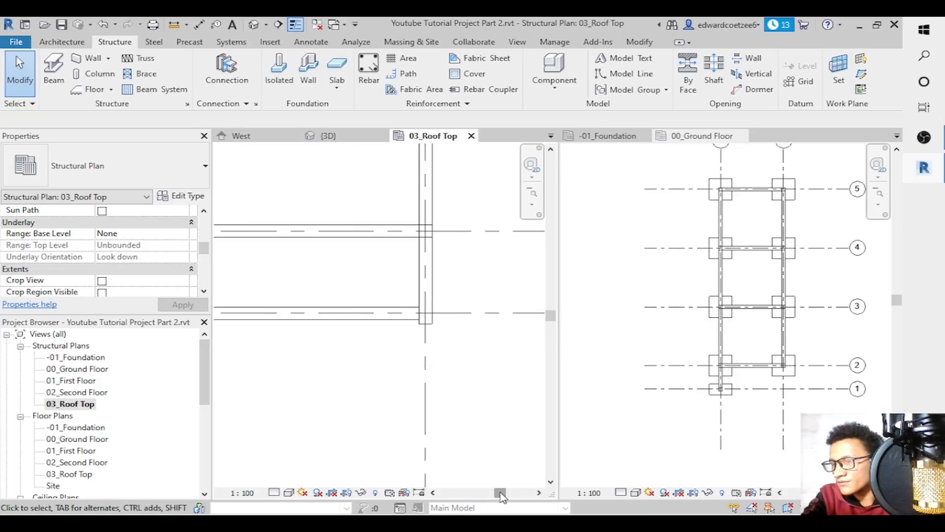
left_click(436, 292)
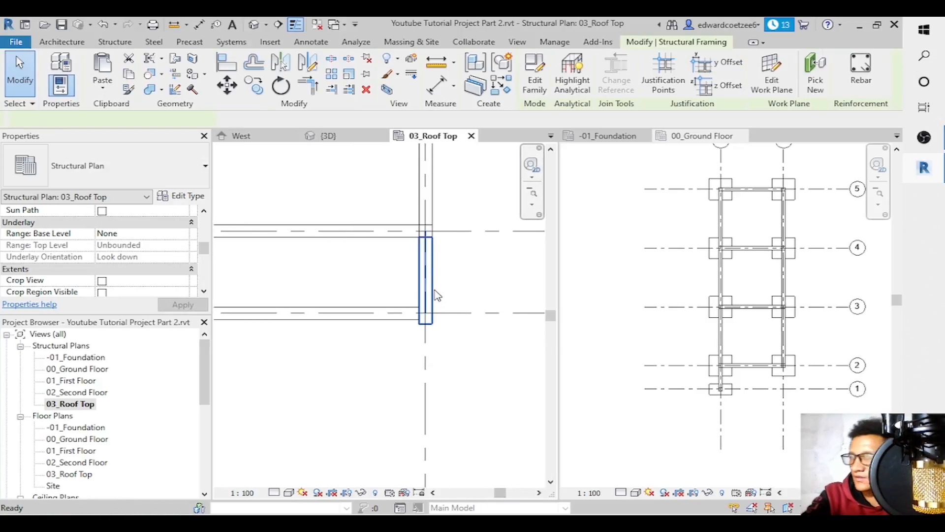
key("Delete")
left_click_drag(507, 496, 499, 495)
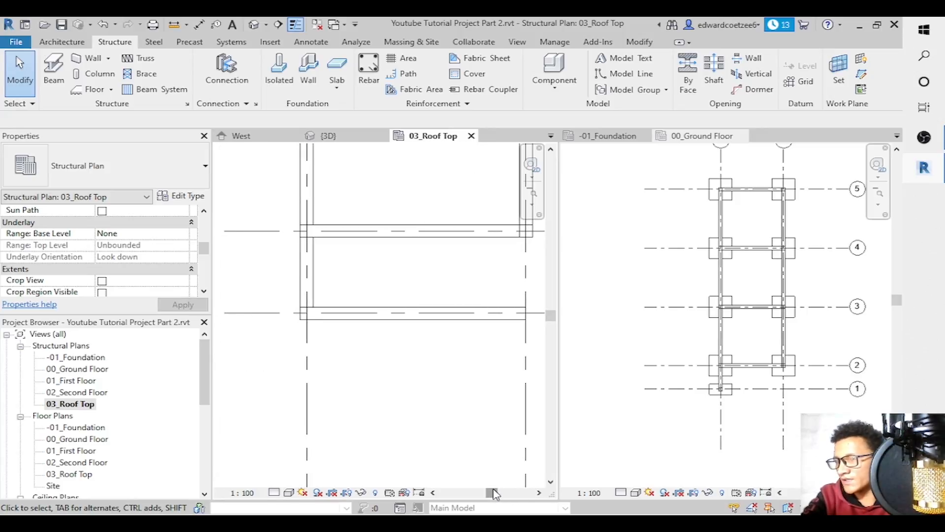
left_click(321, 272)
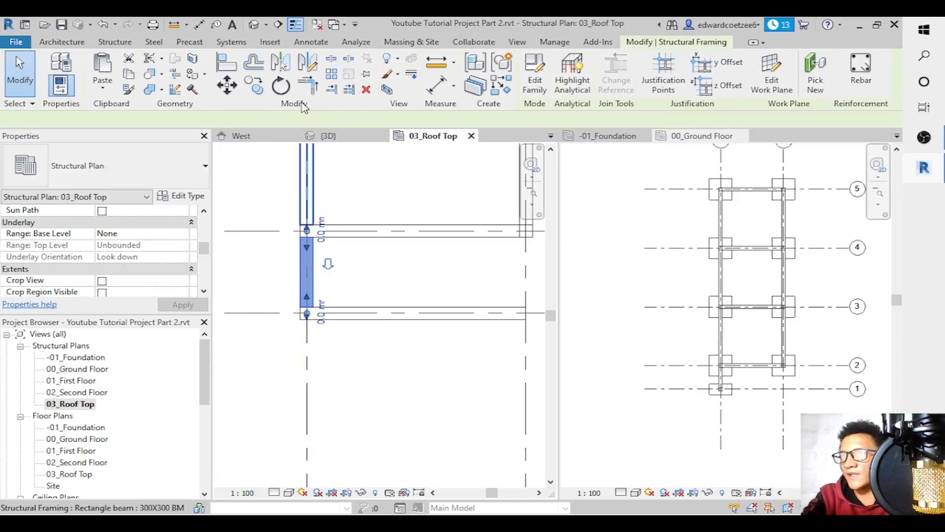
left_click(254, 85)
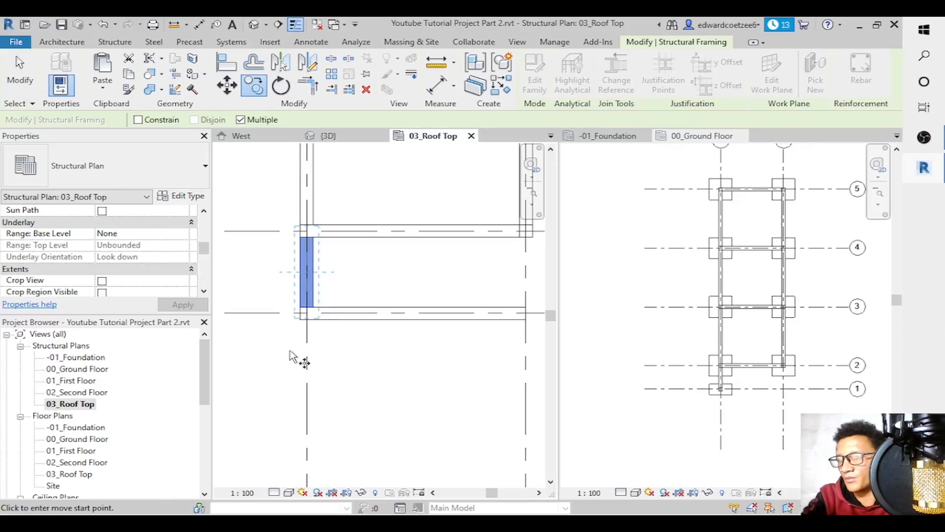
left_click(307, 351)
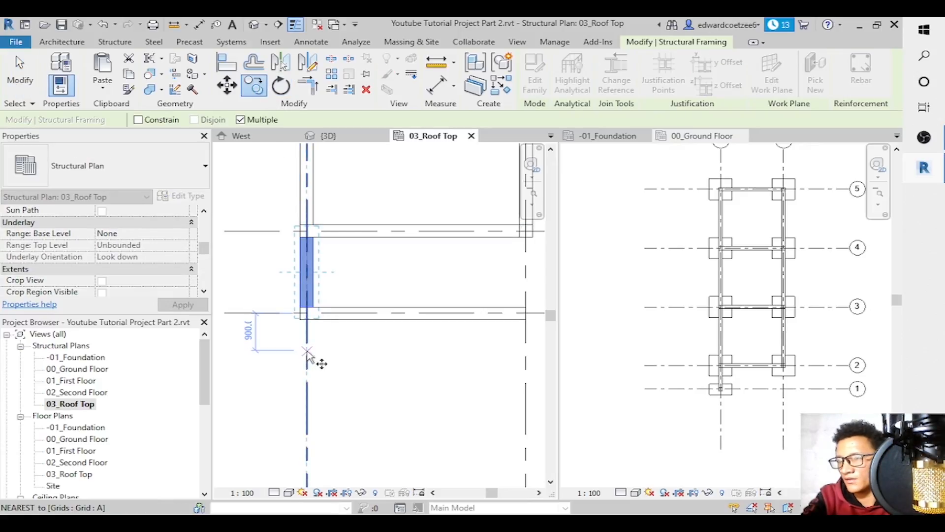
left_click(524, 358)
key("Escape")
key("Escape")
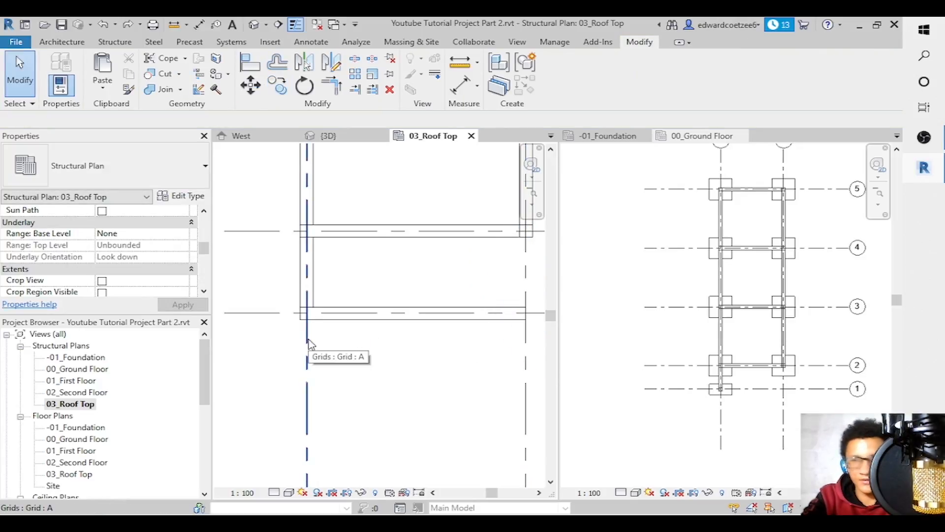
Copy the shortened beam between grids 1 and 2 from grid A across to grid B, 5000 mm away.
left_click(318, 287)
key("c")
key("c")
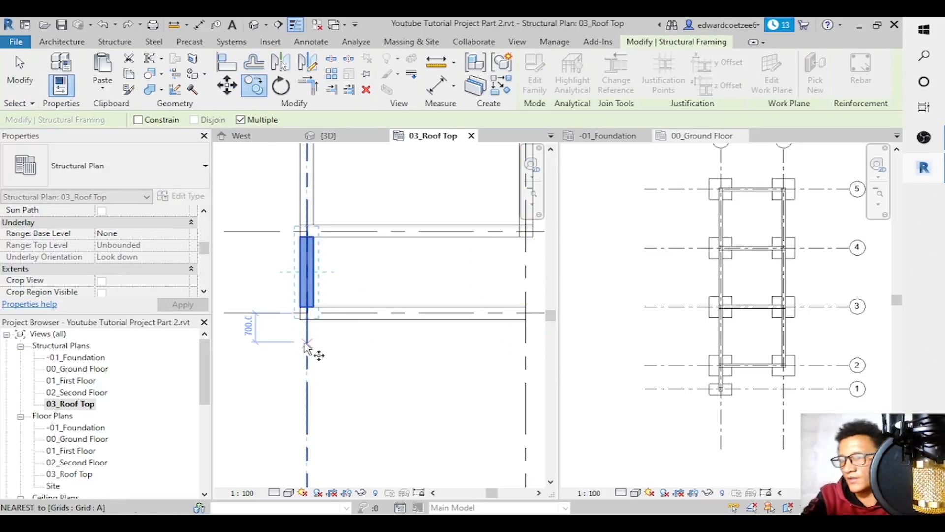
left_click(308, 342)
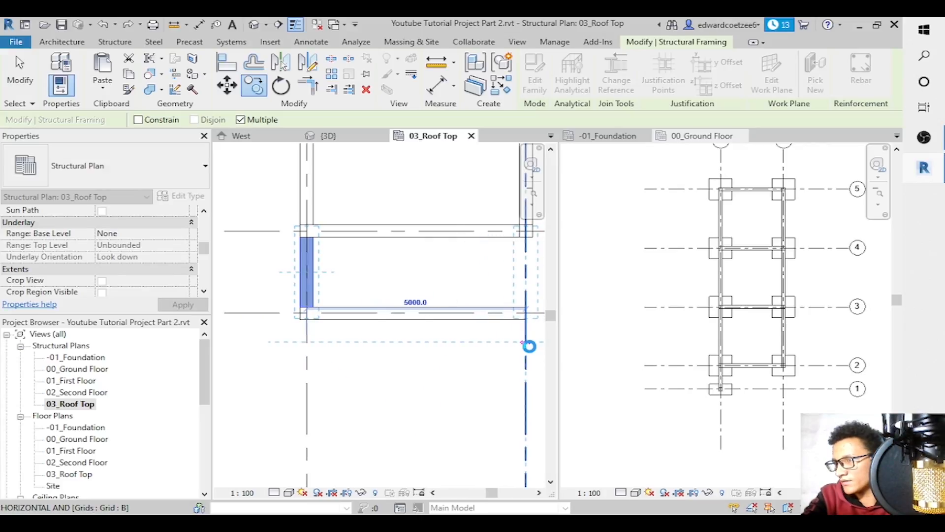
left_click(529, 346)
key("Escape")
key("Escape")
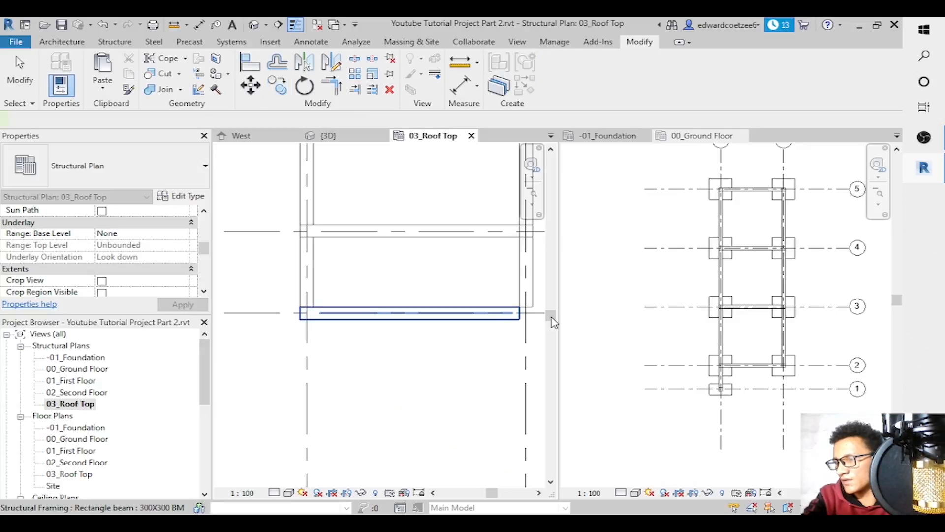
Extend the grid 1 beam's end at grid B to the outer face of the grid B beam and check its cut length.
left_click(515, 315)
left_click_drag(535, 316, 533, 313)
left_click(481, 403)
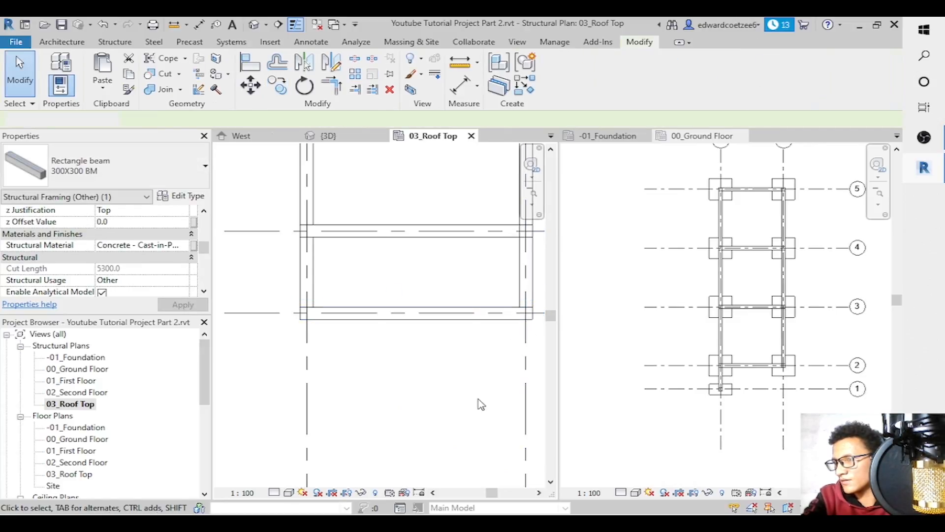
left_click(476, 320)
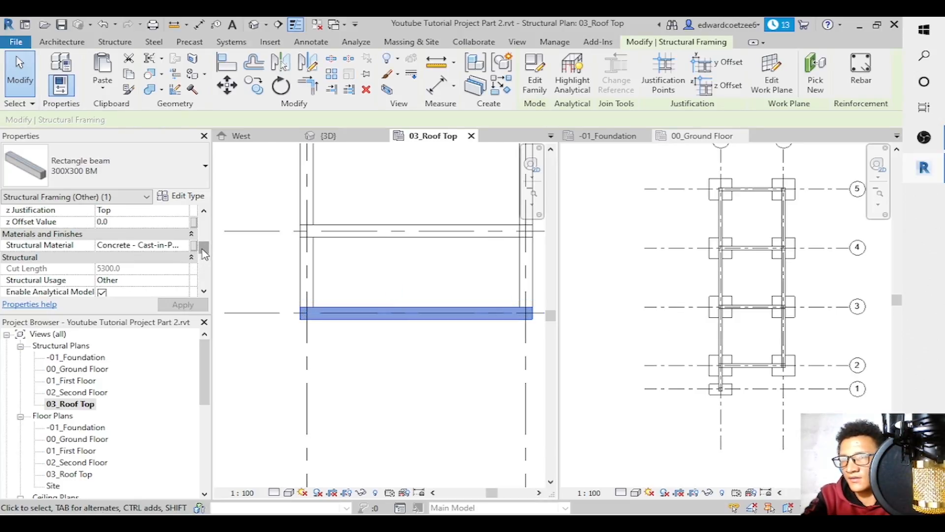
left_click_drag(204, 253, 204, 256)
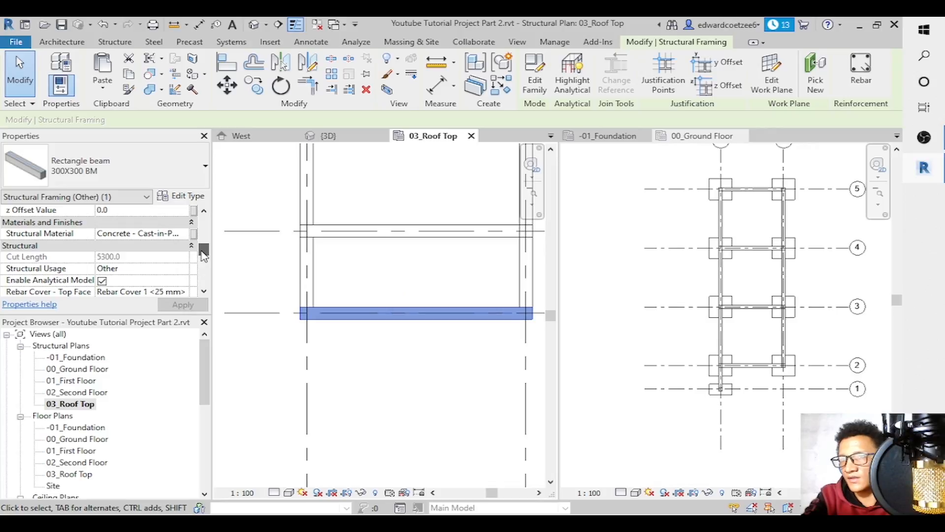
left_click(264, 279)
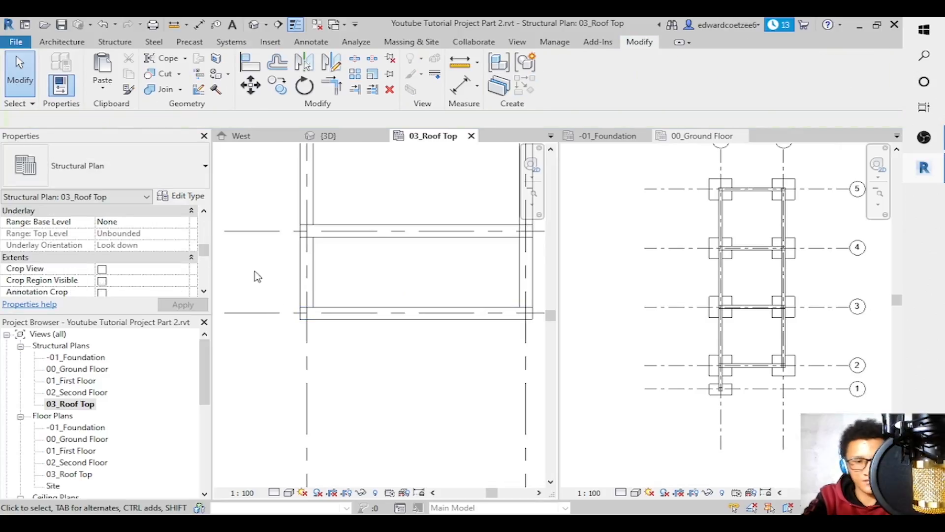
key("d")
key("i")
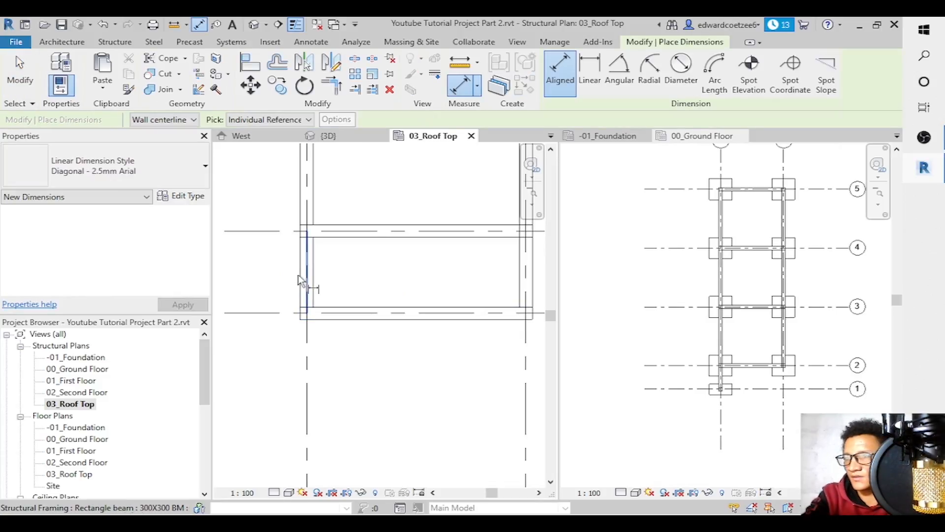
left_click(300, 279)
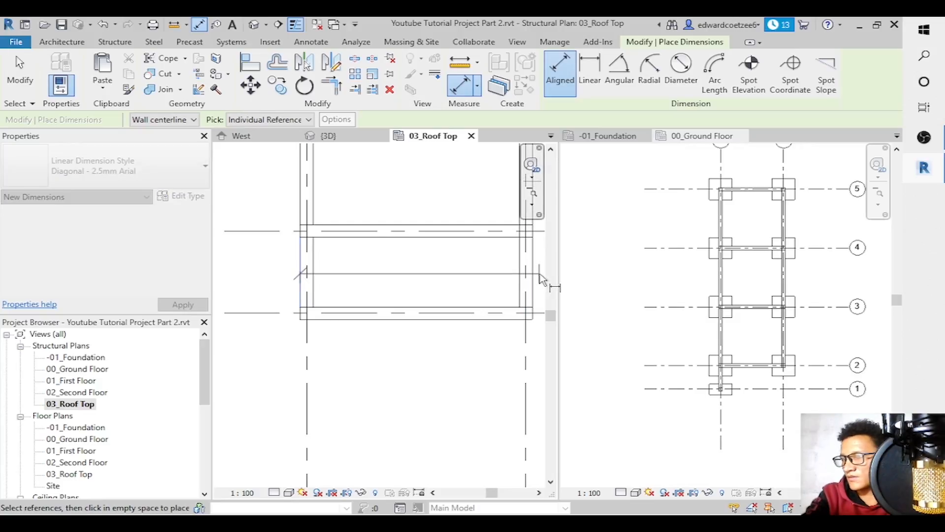
key("Escape")
key("Escape")
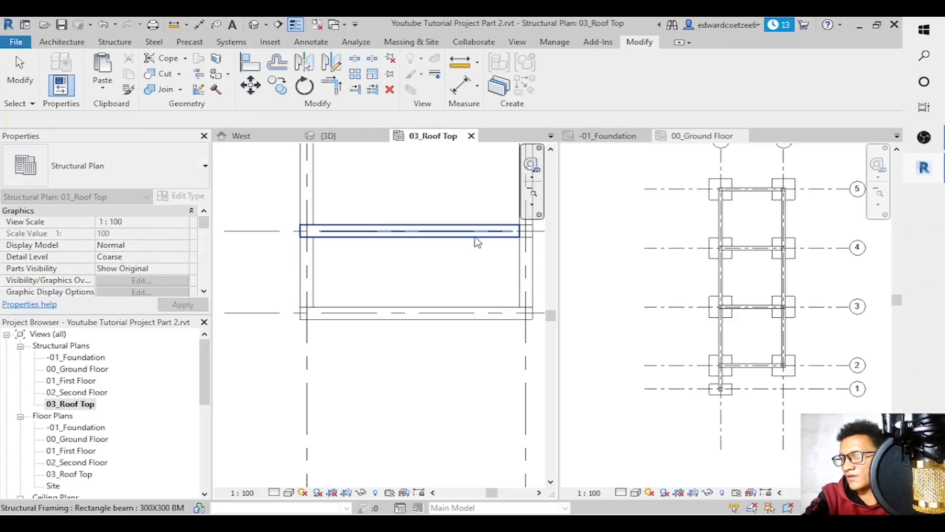
Check the grid 2 beam's cut length and extend its grid B end to the outer face of the grid B beam.
left_click(475, 240)
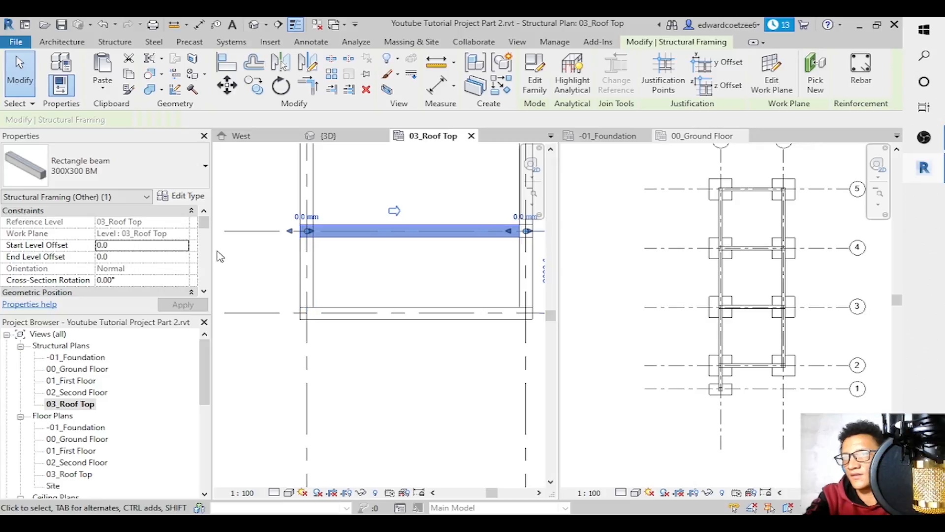
left_click_drag(205, 225, 210, 254)
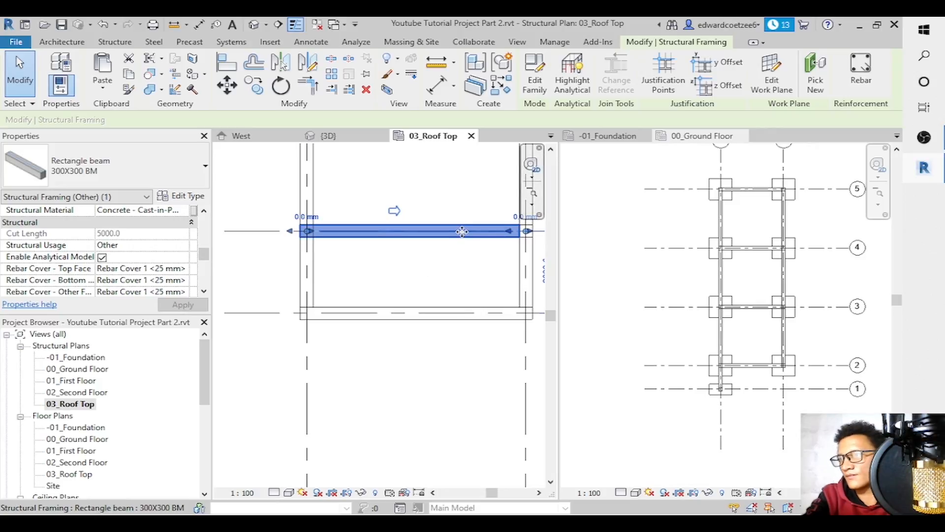
key("Escape")
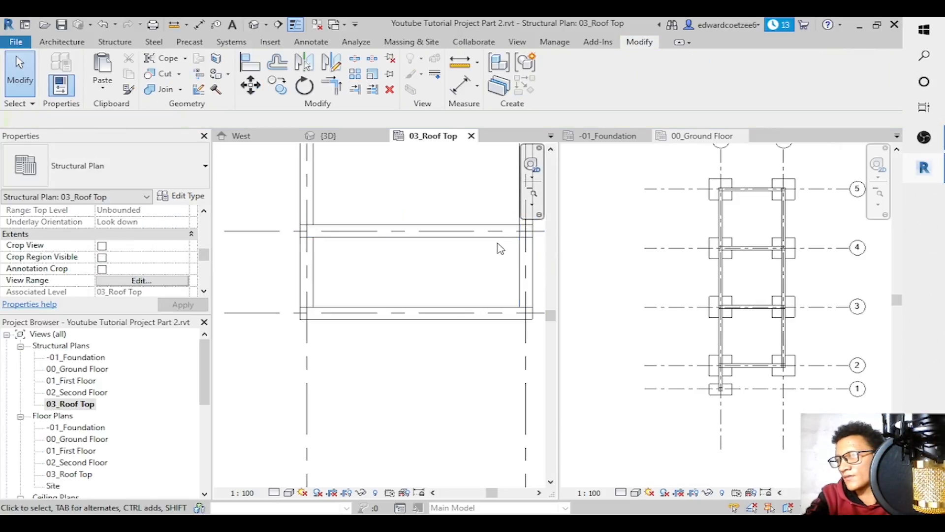
left_click(542, 239)
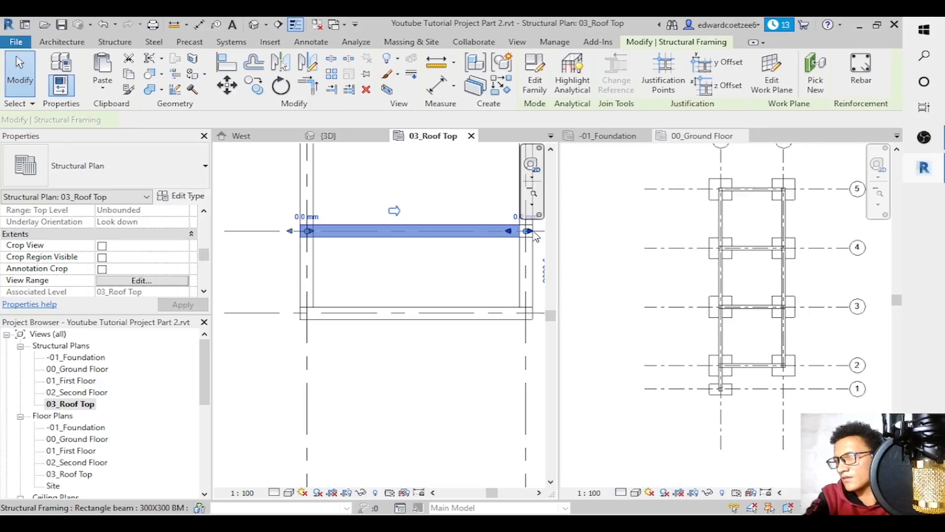
key("Escape")
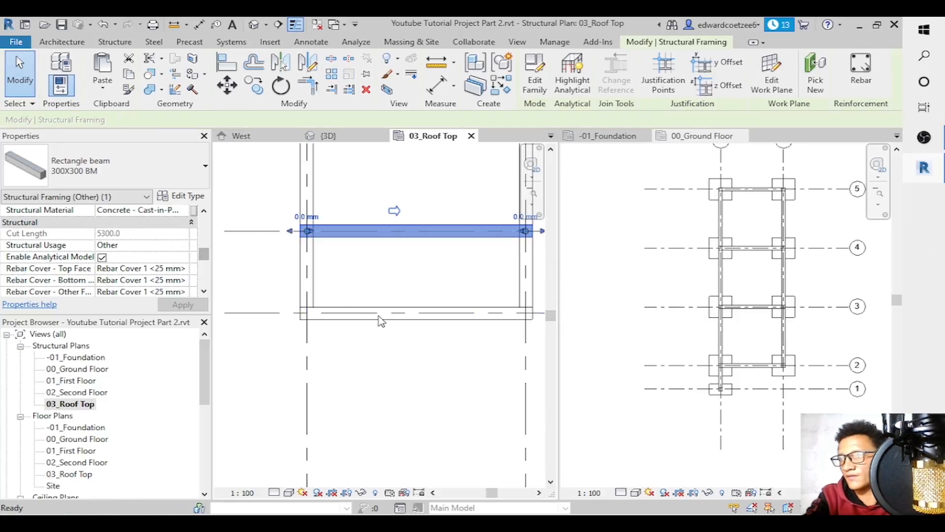
key("Escape")
Examine the remaining roof-top cross beams in plan and the roof overhang between grids 1 and 2 close up in the 3D view.
left_click_drag(551, 316, 551, 245)
left_click_drag(550, 244, 553, 160)
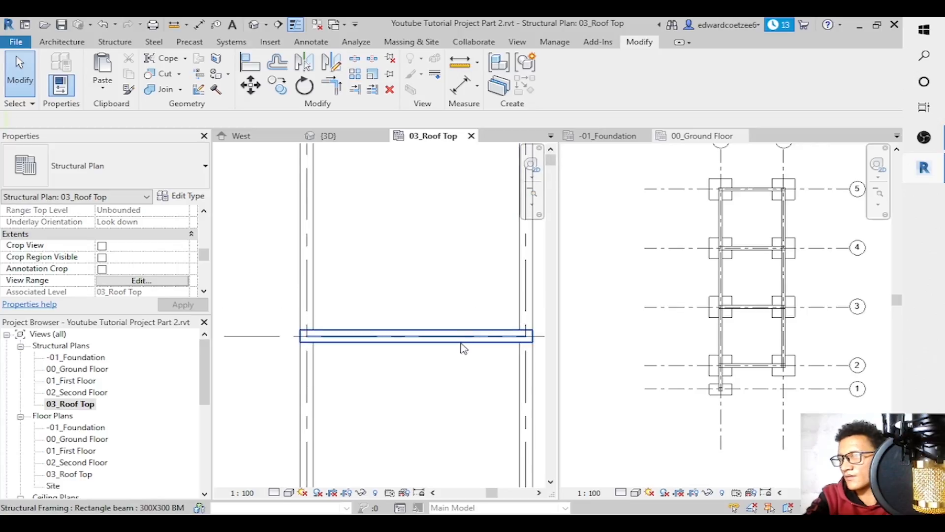
left_click(537, 197)
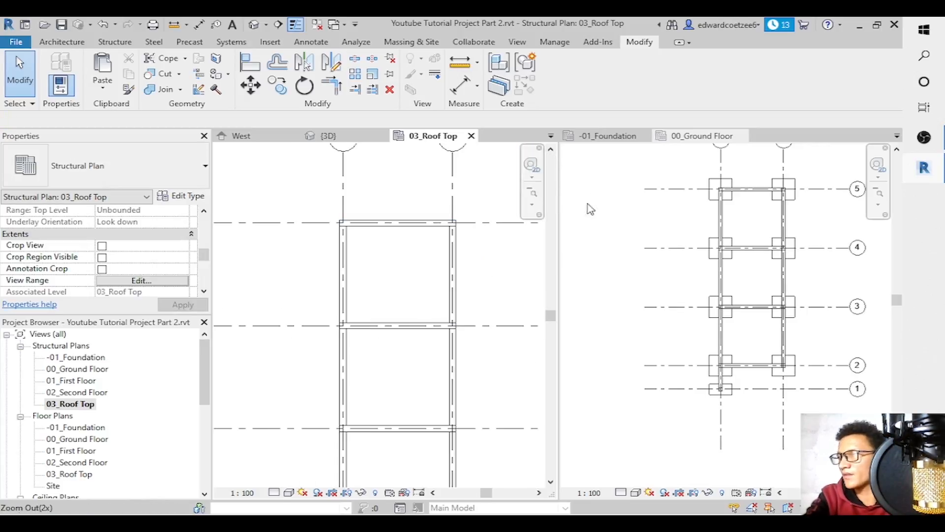
left_click(329, 136)
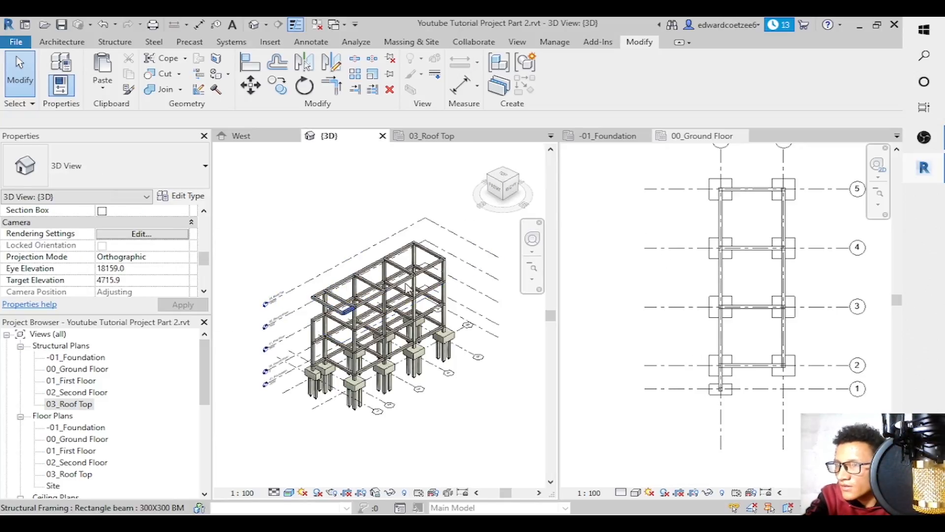
left_click(532, 279)
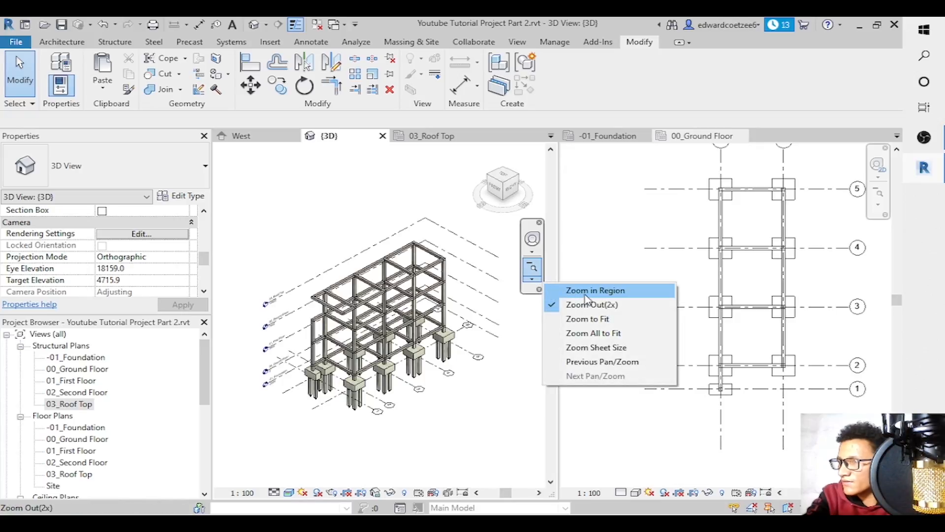
left_click(586, 291)
left_click_drag(283, 283, 381, 372)
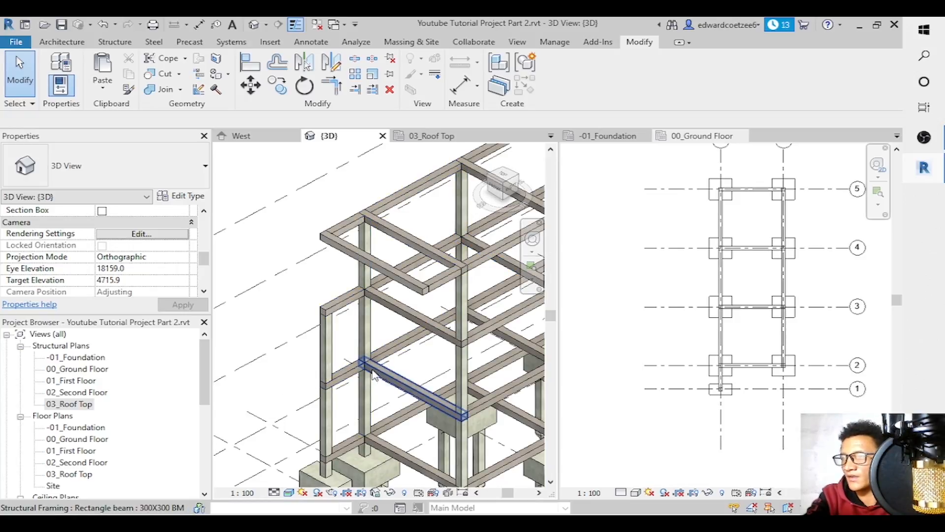
double_click(71, 380)
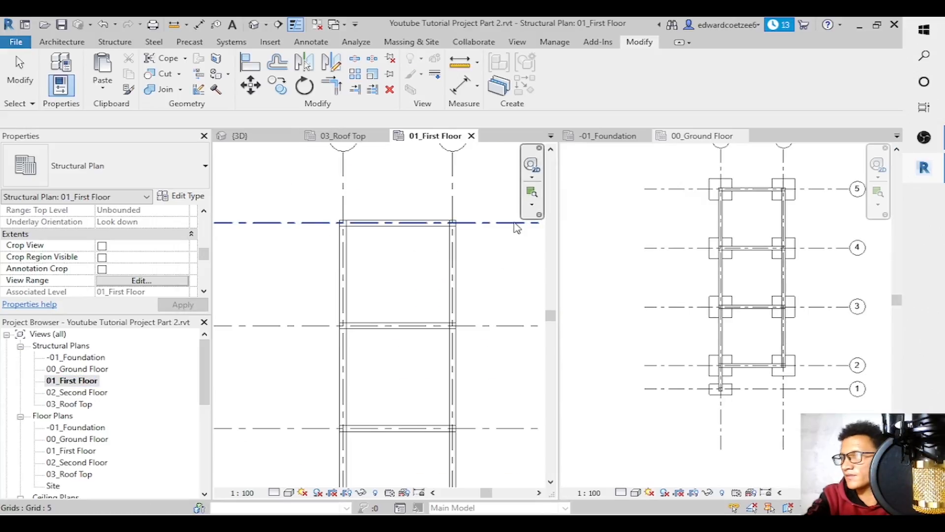
left_click_drag(550, 316, 551, 383)
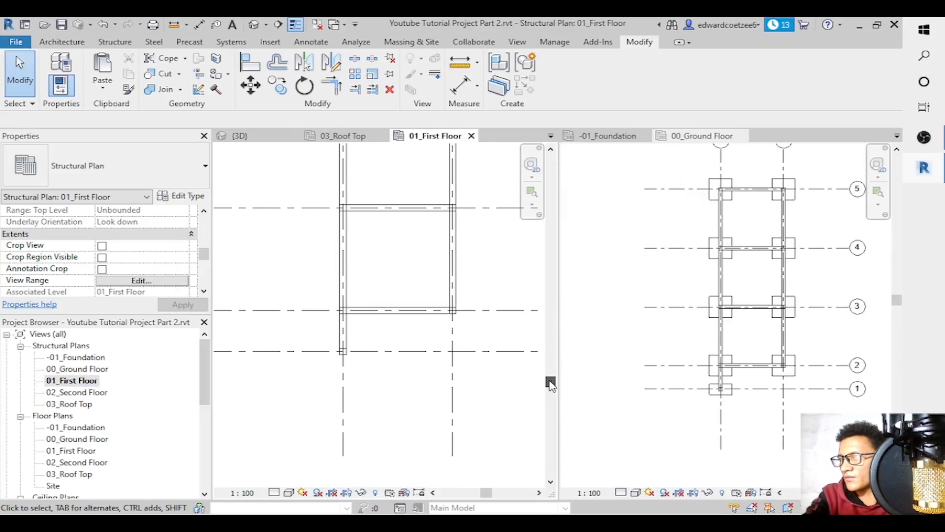
left_click(343, 352)
key("Escape")
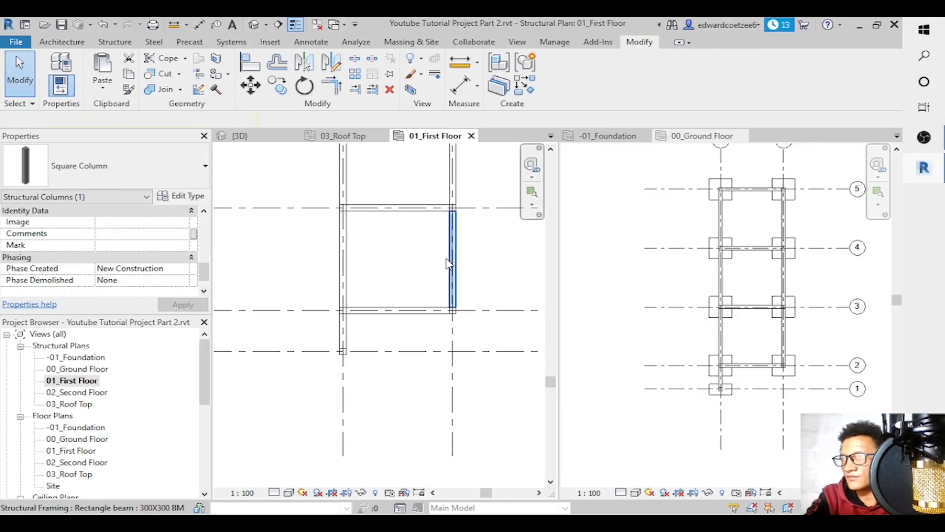
left_click(472, 136)
Close the -01_Foundation plan and open the 01_First Floor structural plan beside the 3D view.
left_click(610, 136)
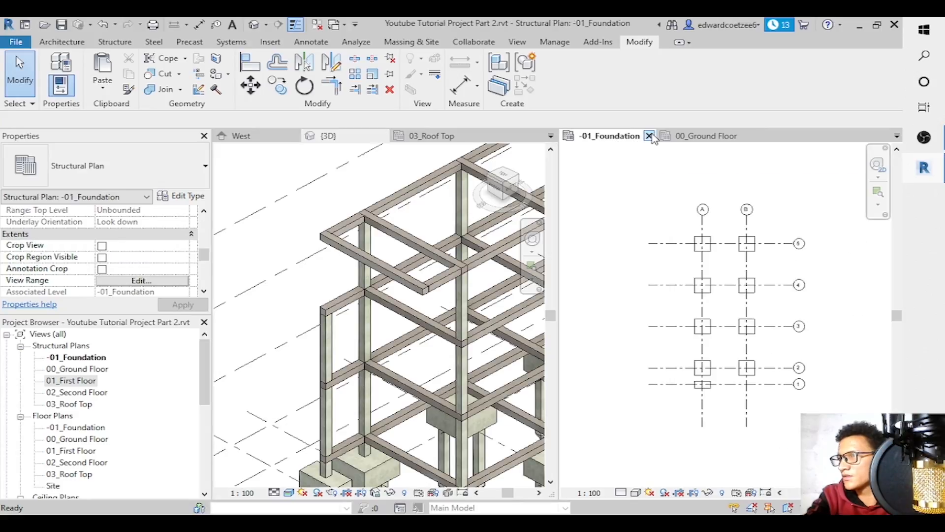
left_click(650, 137)
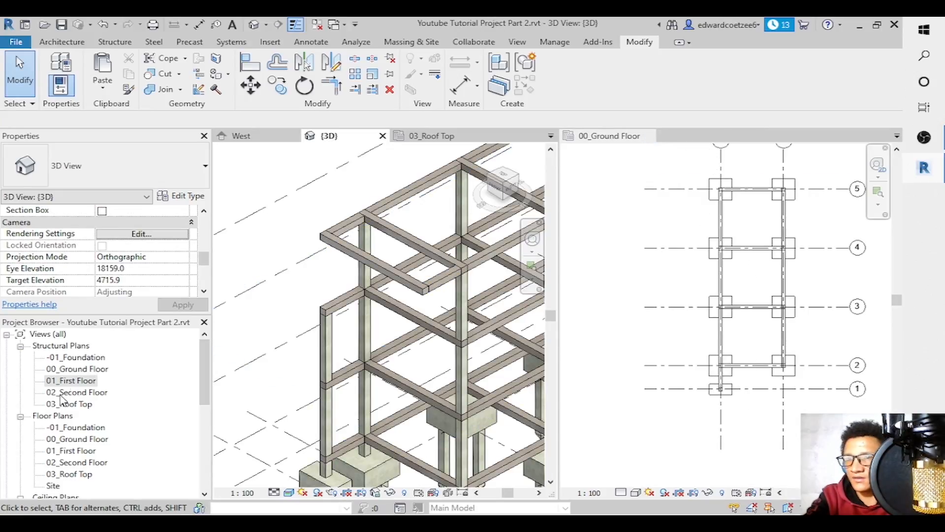
left_click(70, 381)
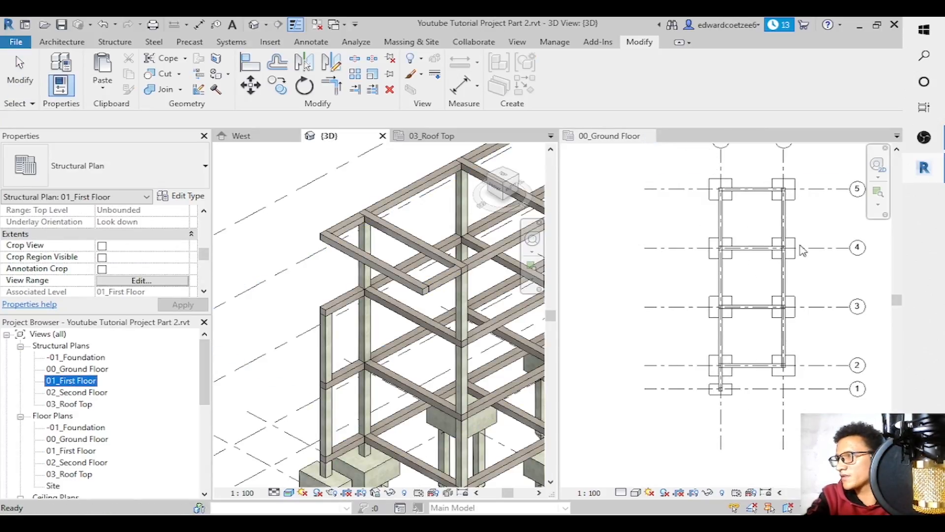
left_click(650, 210)
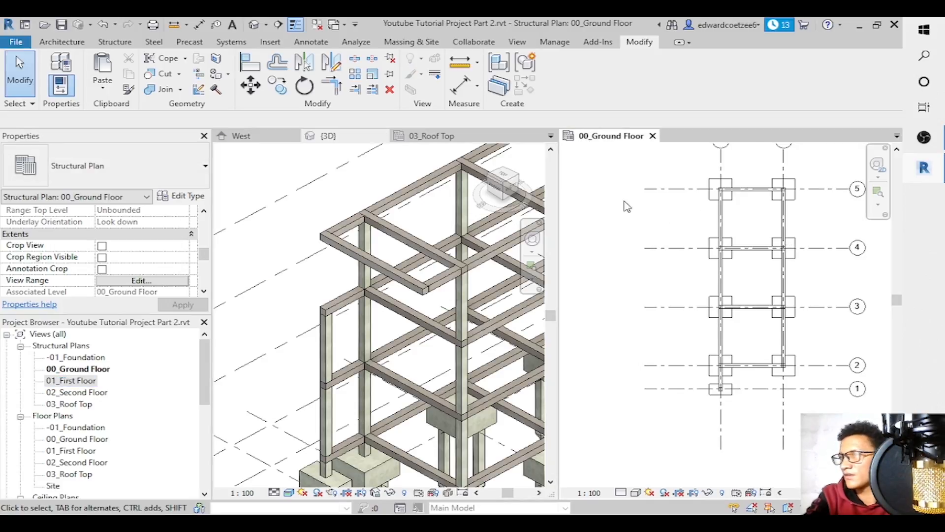
double_click(70, 381)
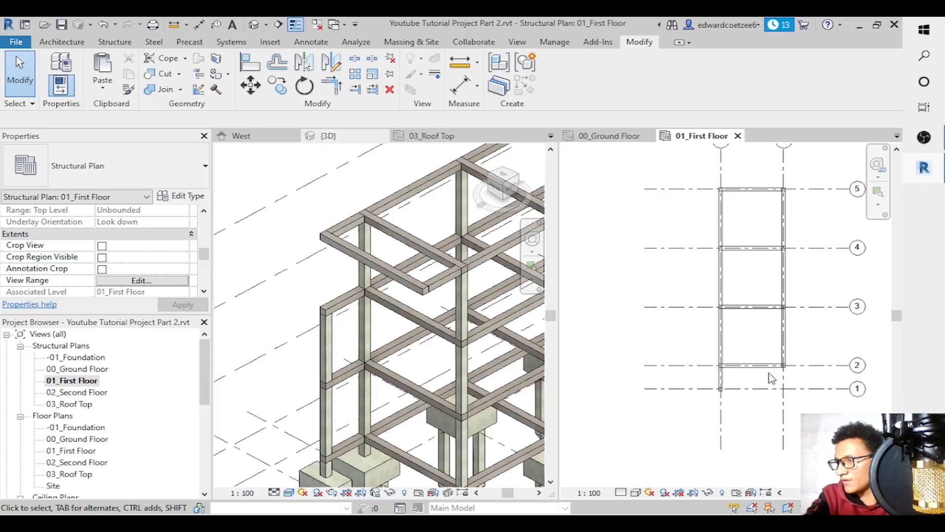
Place a 300X300 BM beam on the first floor from the grid 2 beam's open corner to the freestanding grid 1 column.
left_click(879, 192)
left_click_drag(709, 351, 806, 408)
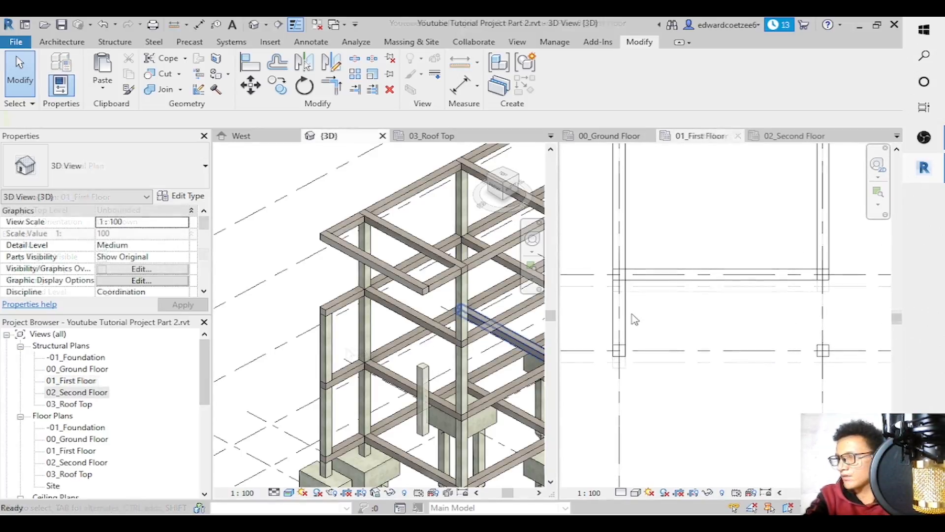
left_click(625, 315)
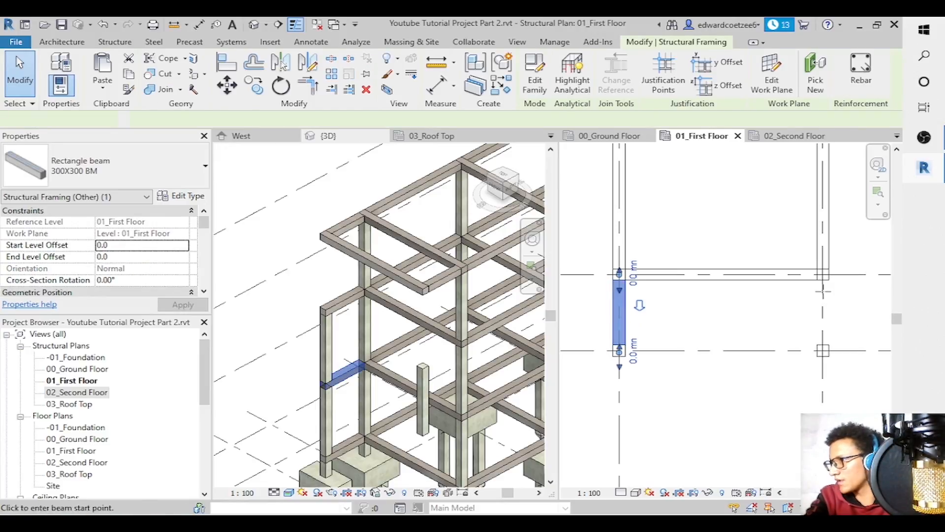
key("c")
key("s")
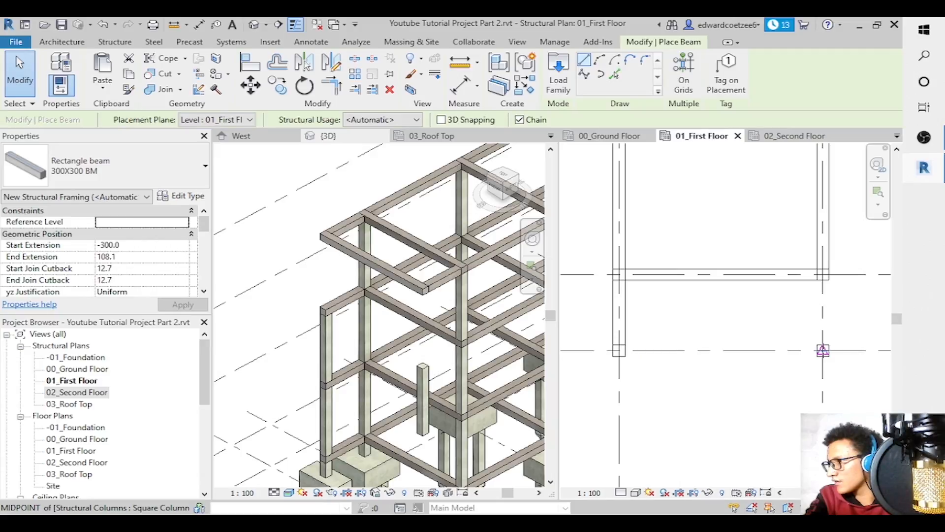
left_click(823, 275)
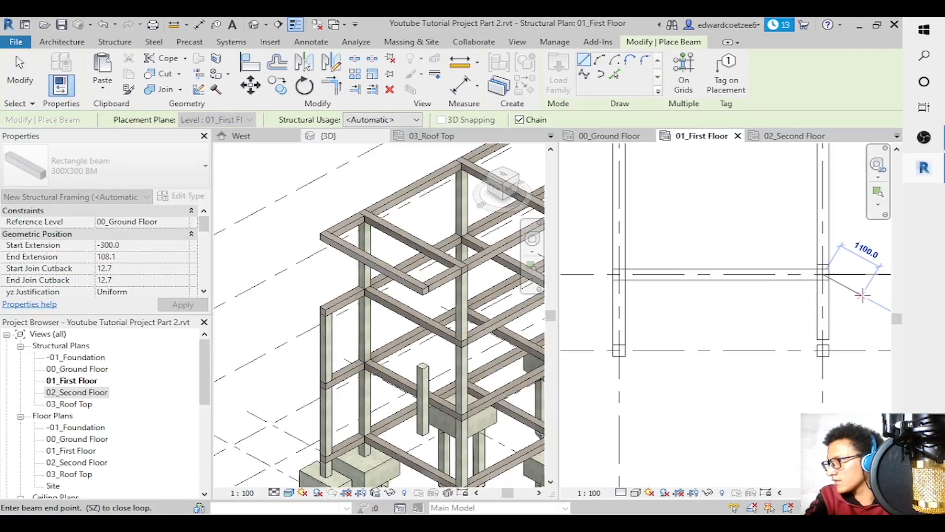
left_click(823, 351)
key("Escape")
key("Escape")
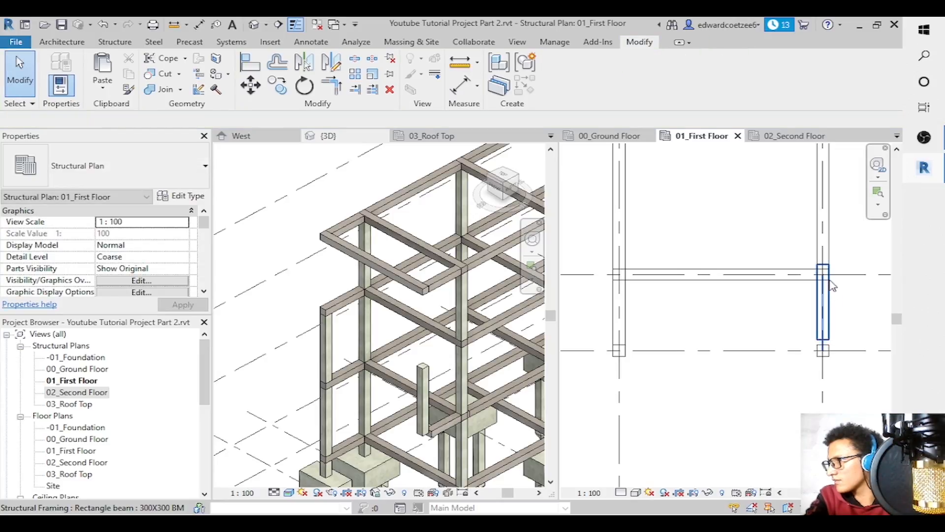
Trim the new beam's grid 2 end to the near face of the grid 2 beam and extend its grid 1 end to the column's outer face.
left_click(830, 278)
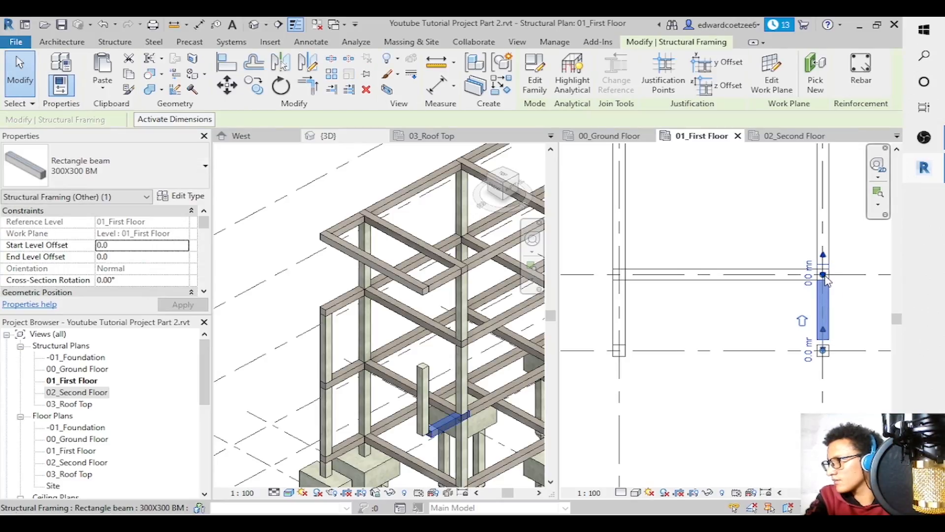
left_click(825, 284)
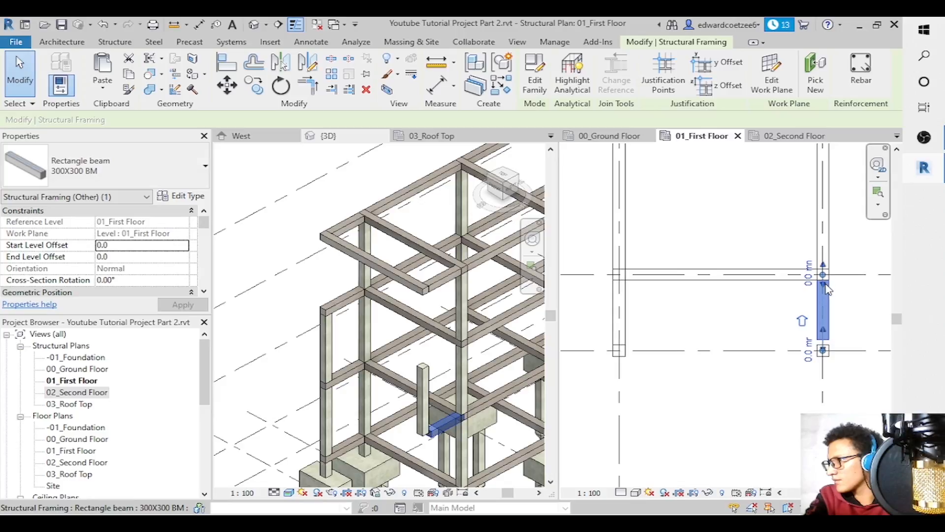
left_click(861, 303)
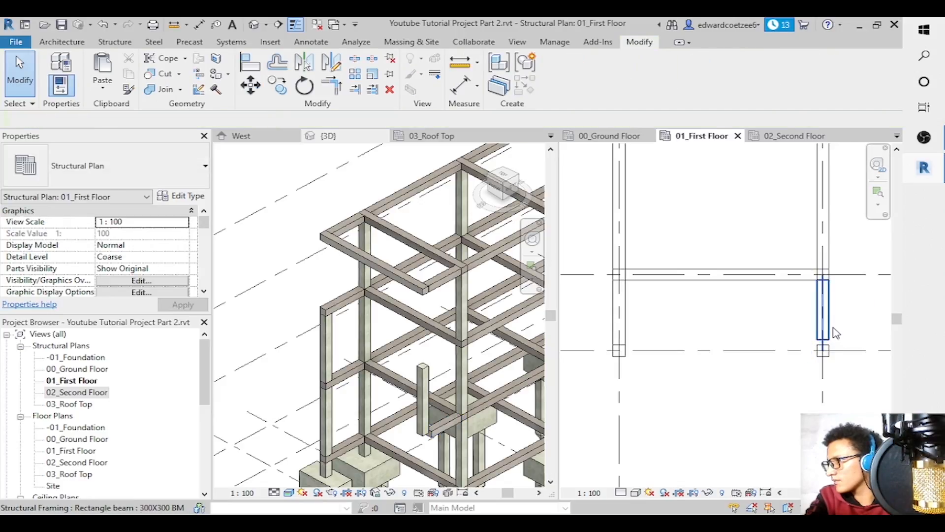
left_click(826, 357)
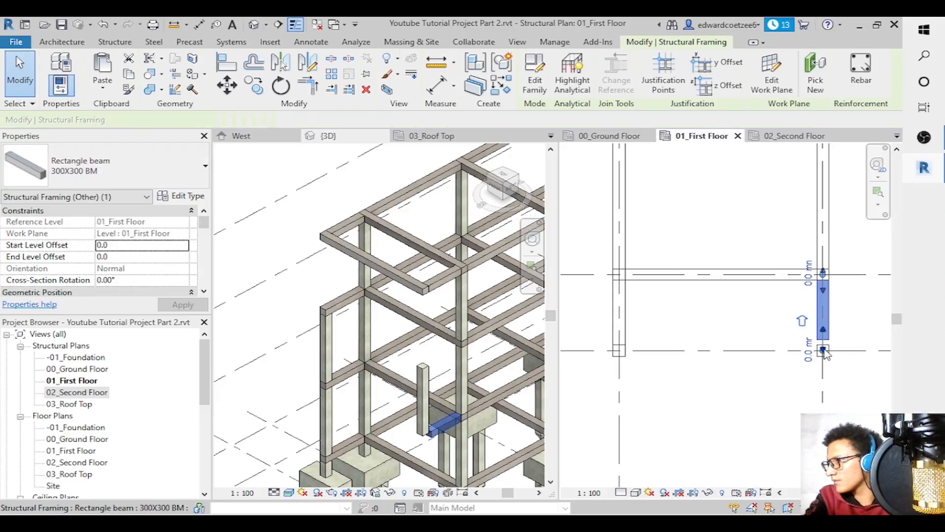
left_click(846, 381)
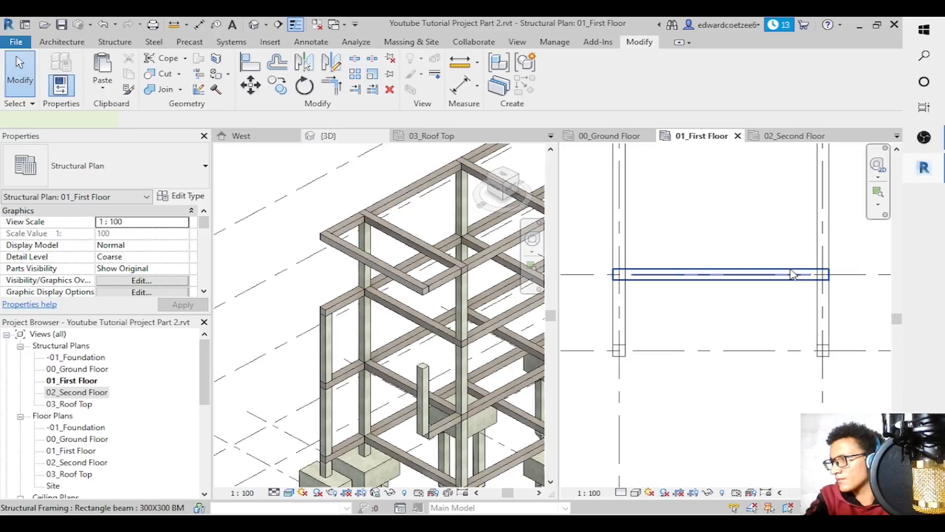
Examine the short beam on grid B between grids 1 and 2 and its column connection in the 01_First Floor plan.
left_click(791, 274)
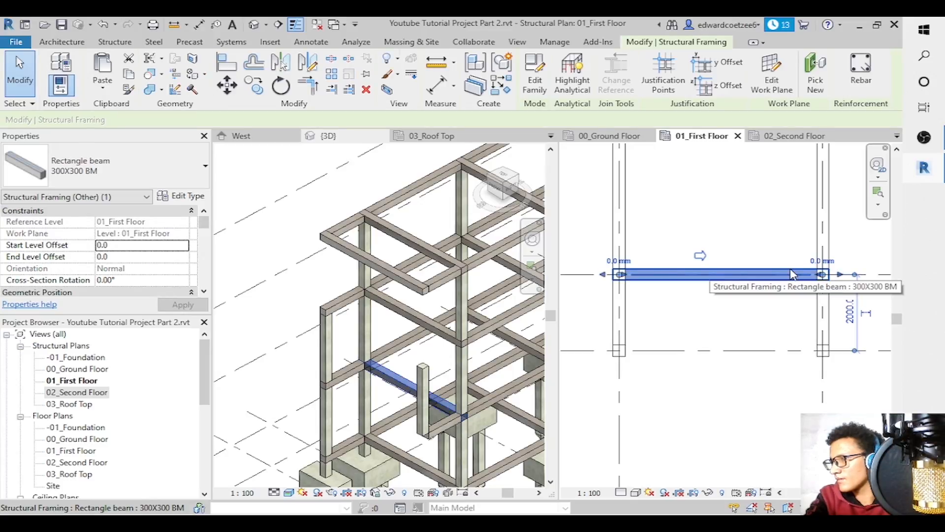
left_click(807, 343)
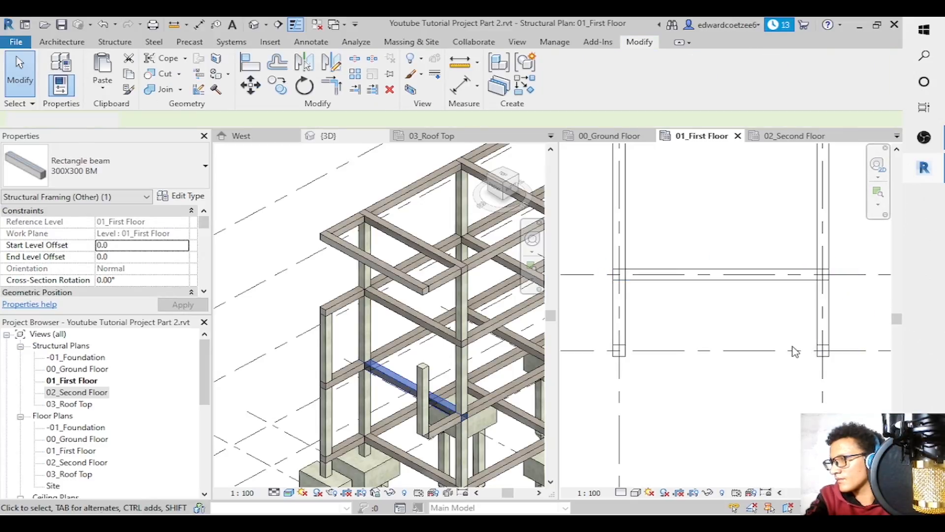
left_click(831, 349)
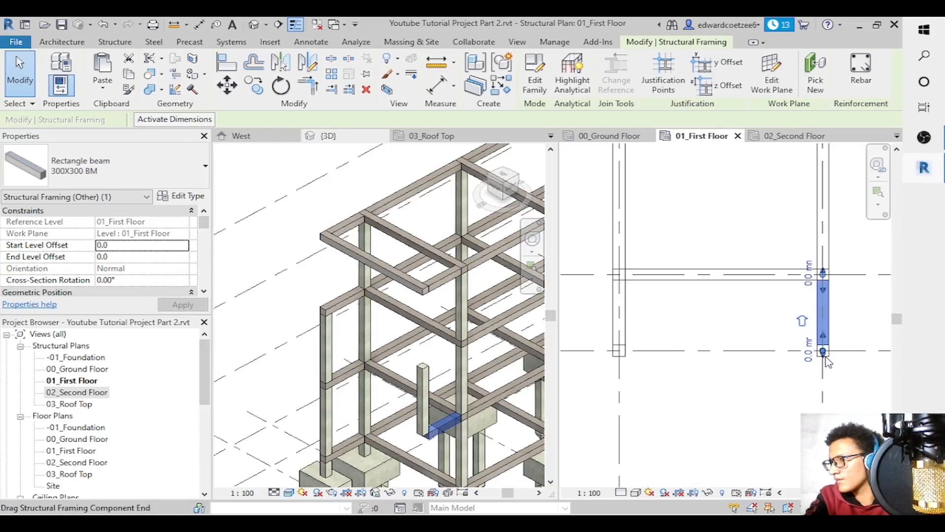
left_click_drag(827, 359, 832, 369)
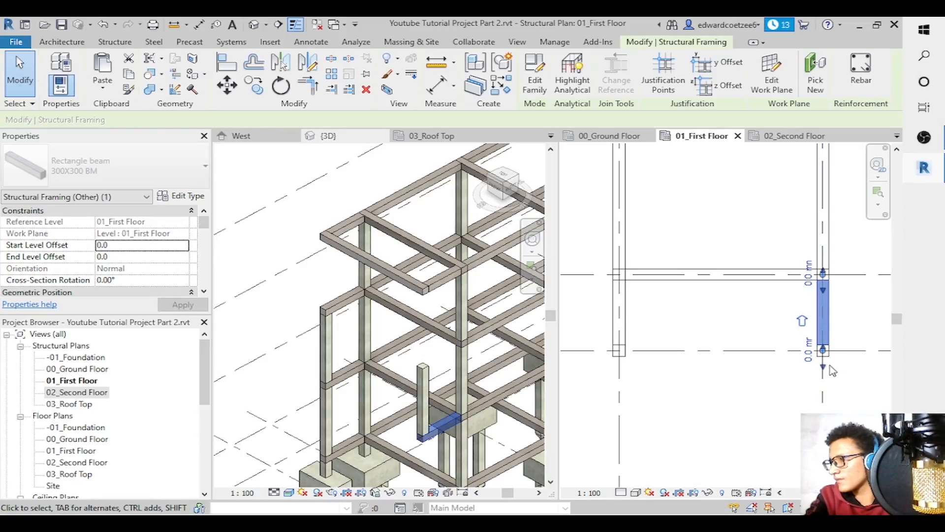
key("Escape")
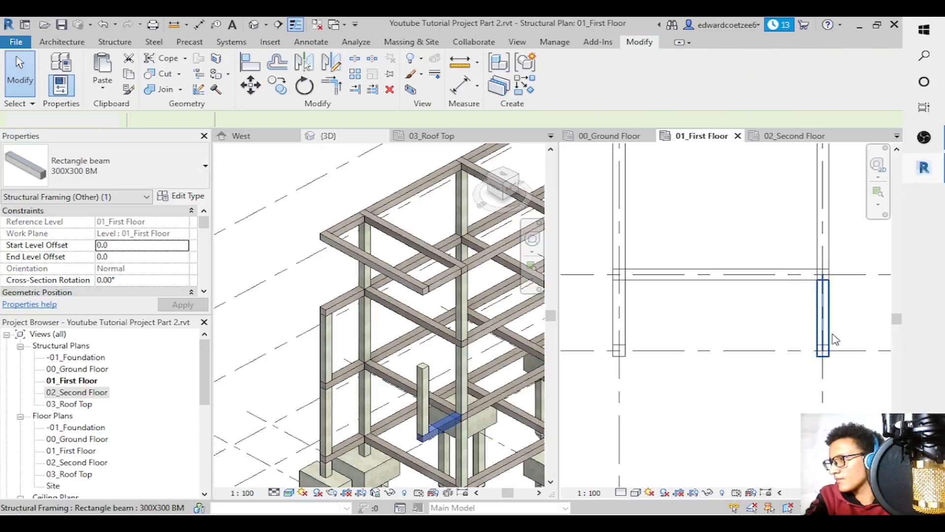
left_click(878, 195)
left_click_drag(795, 340, 859, 371)
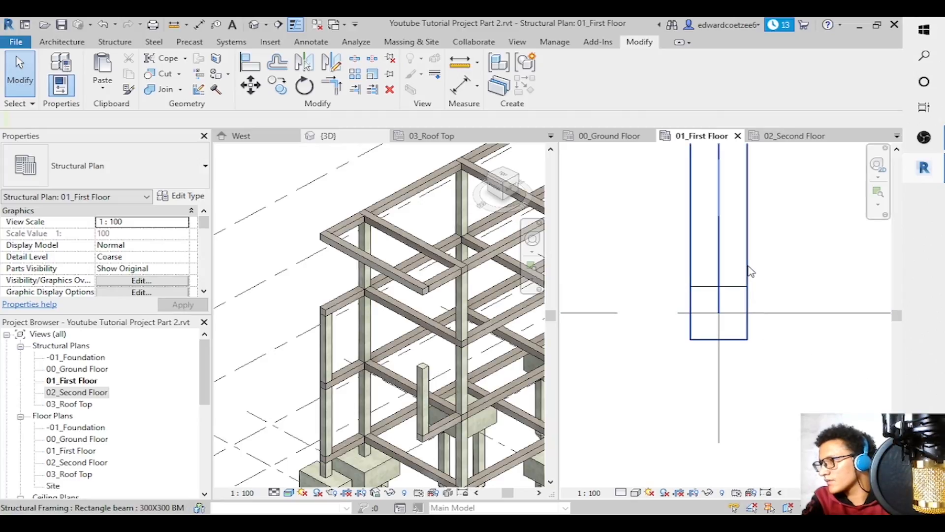
key("Escape")
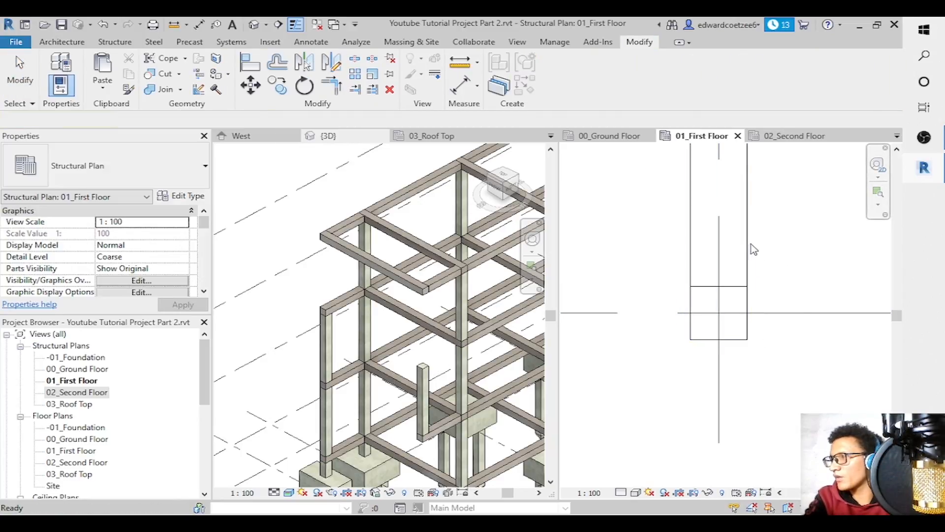
left_click(741, 337)
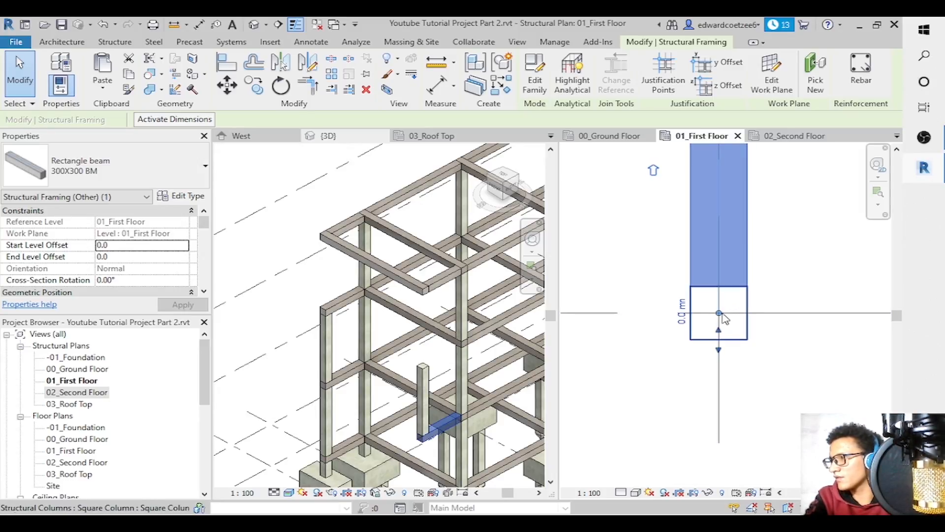
key("Escape")
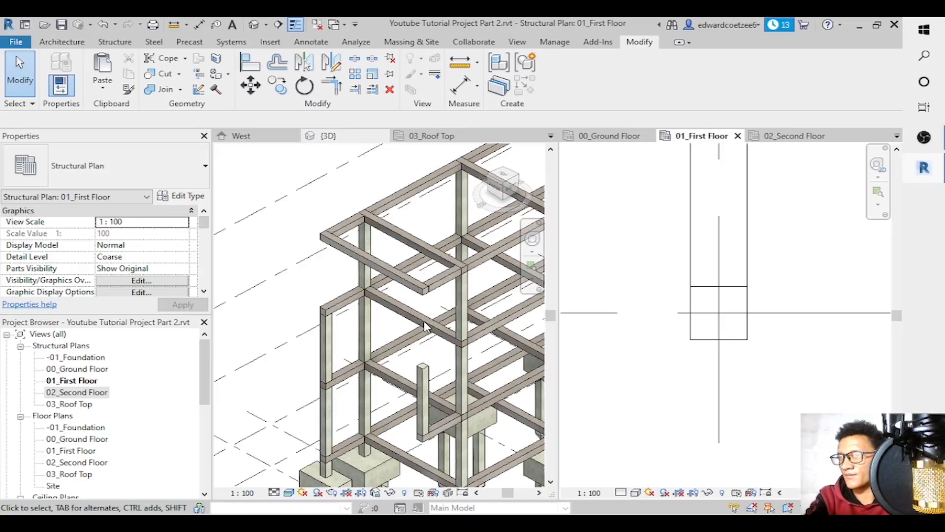
left_click(877, 204)
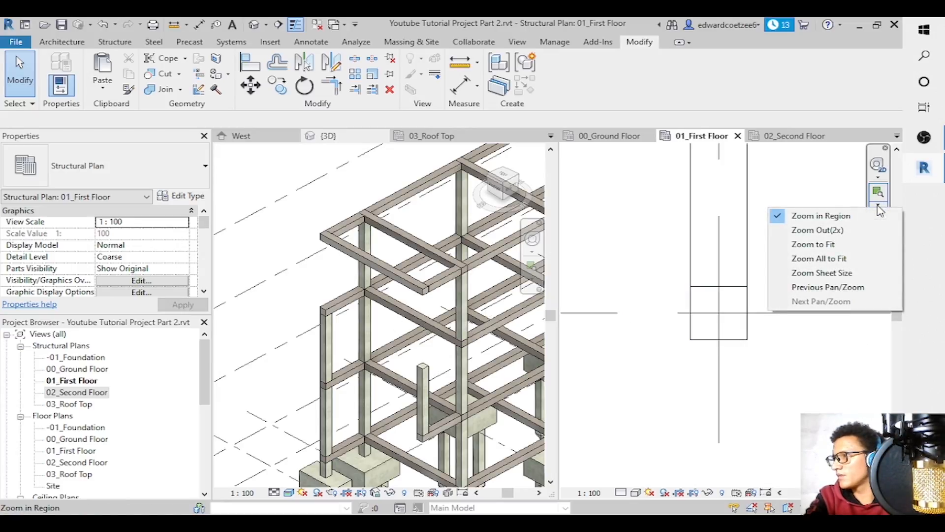
left_click(833, 230)
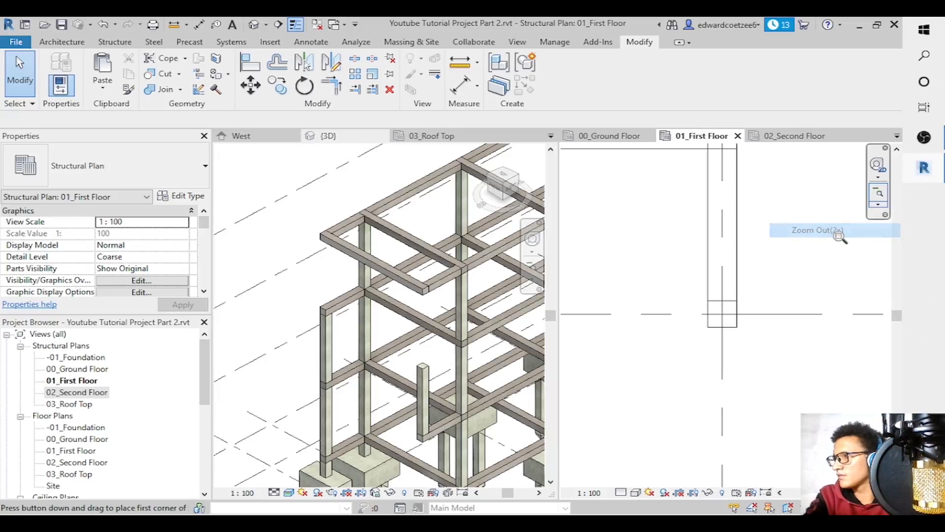
left_click(878, 193)
left_click(877, 193)
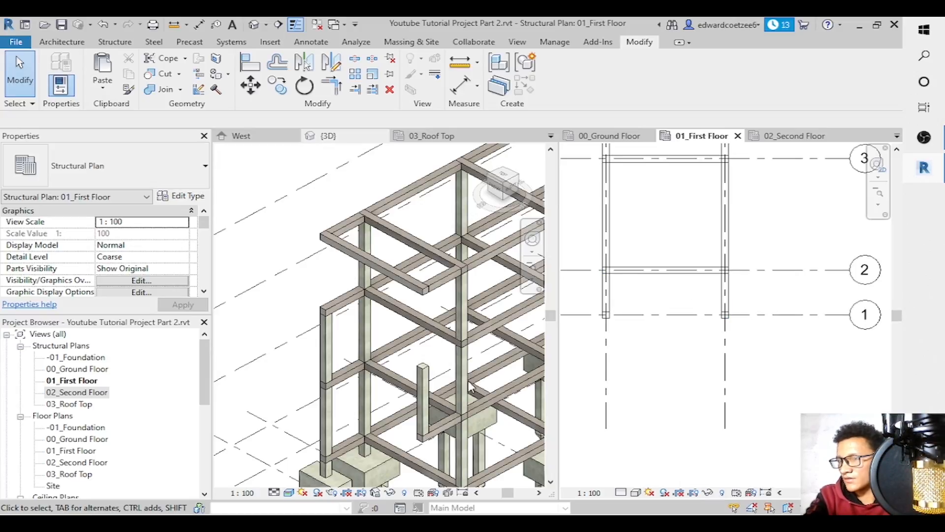
In the 02_Second Floor plan, copy the short beam between grids 1 and 2 across to the opposite column on grid B.
left_click(325, 298)
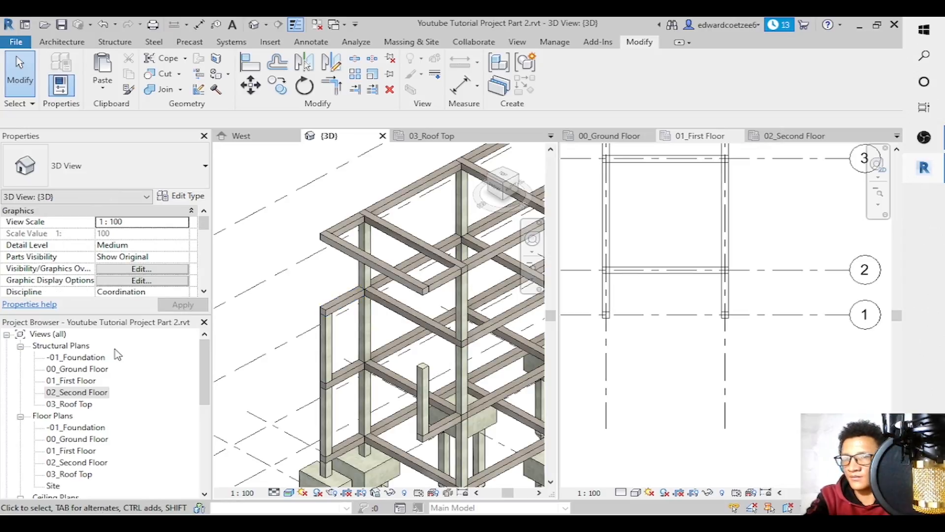
left_click(349, 309)
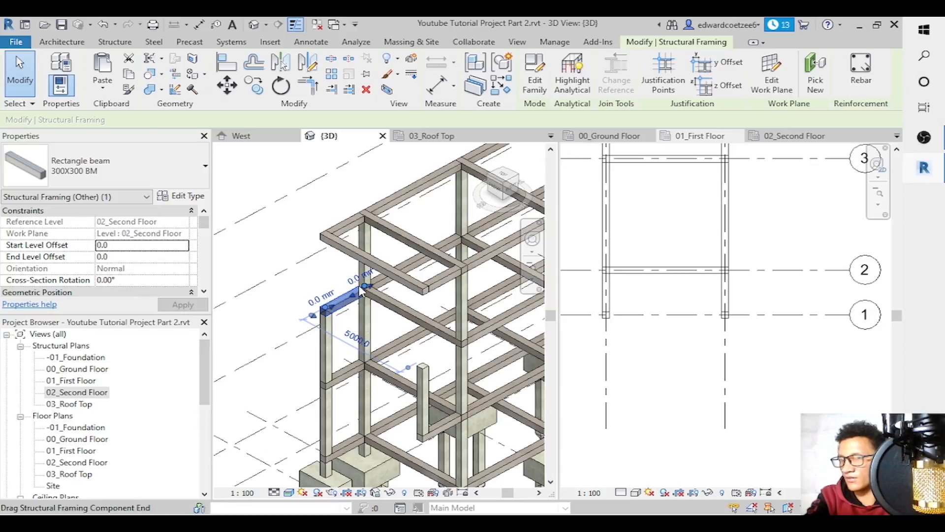
key("Escape")
left_click(774, 137)
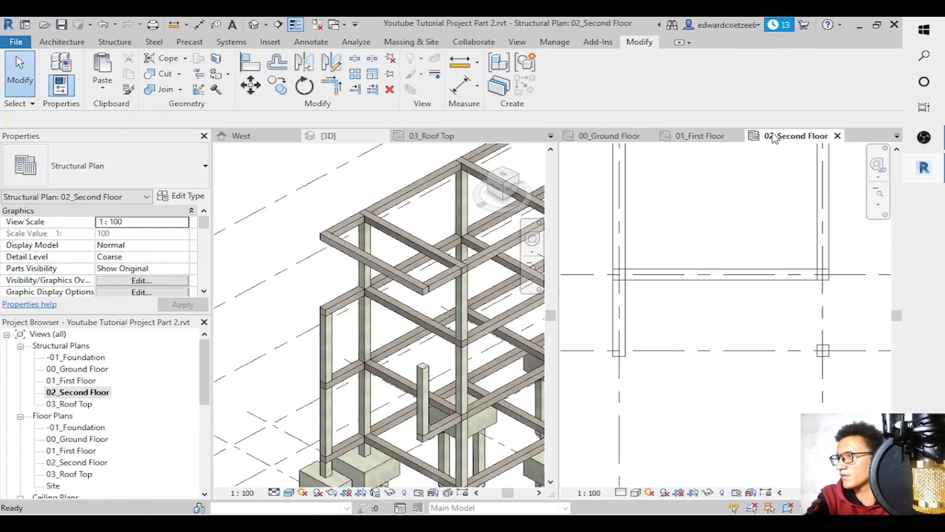
left_click(668, 322)
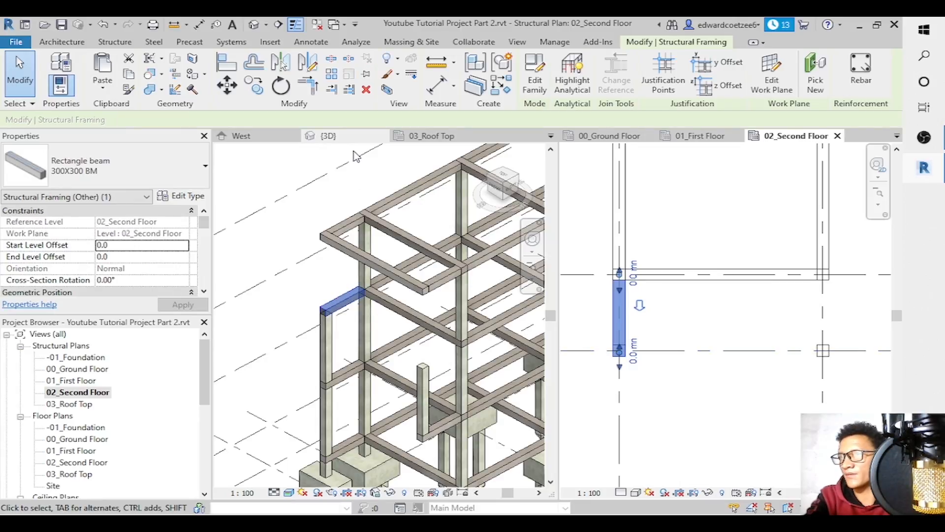
left_click(261, 90)
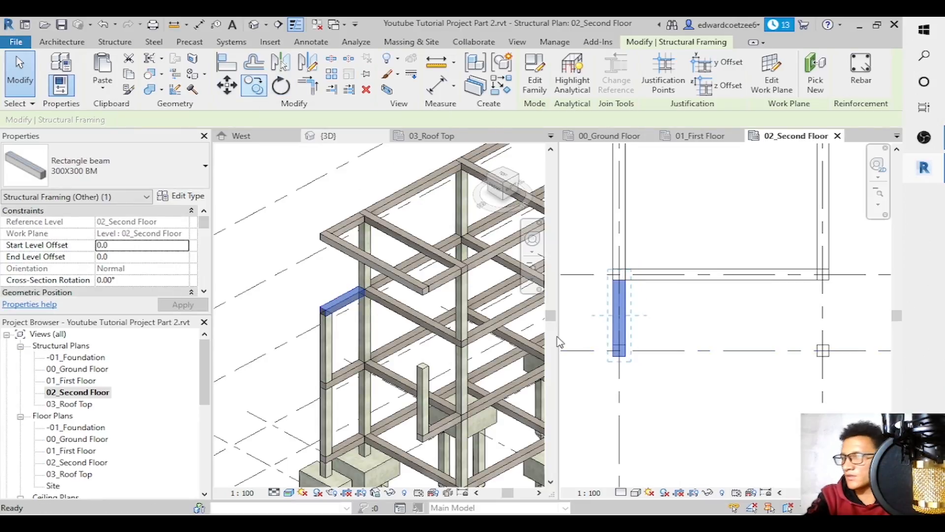
left_click(619, 387)
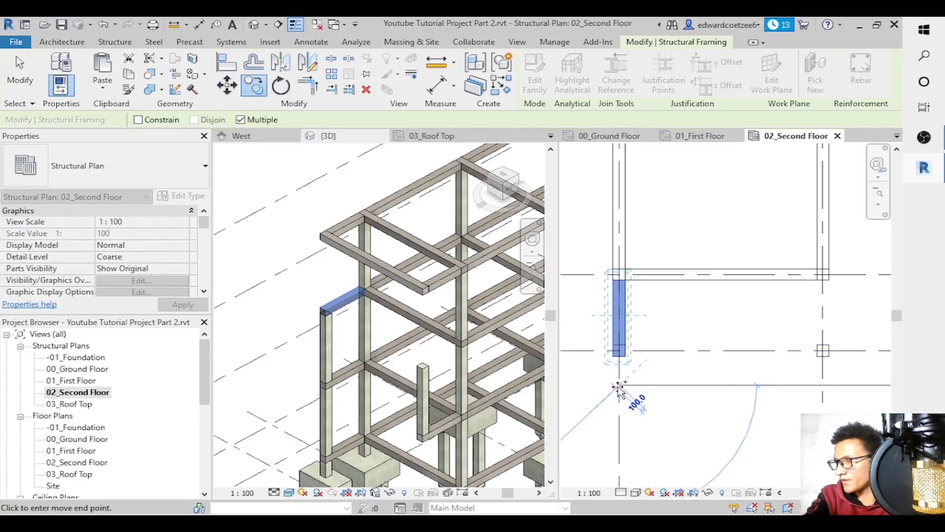
left_click(823, 386)
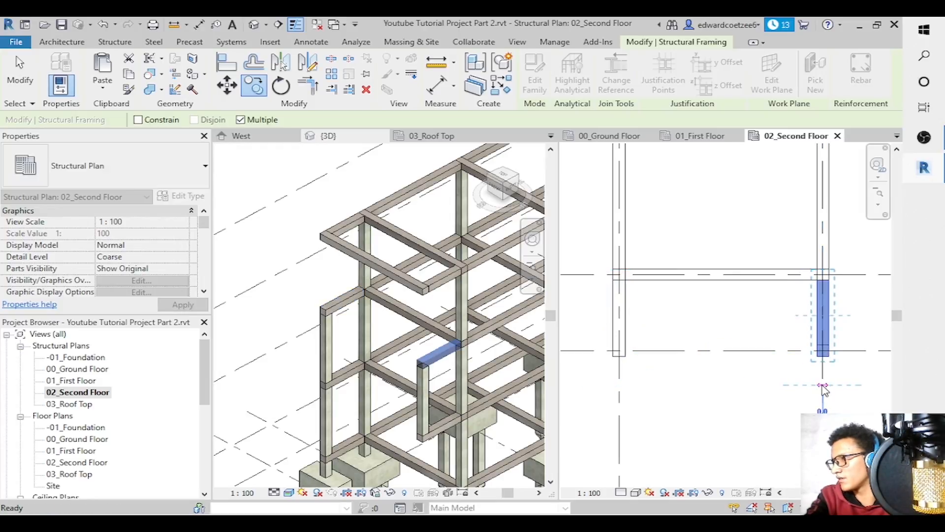
key("Escape")
key("Escape")
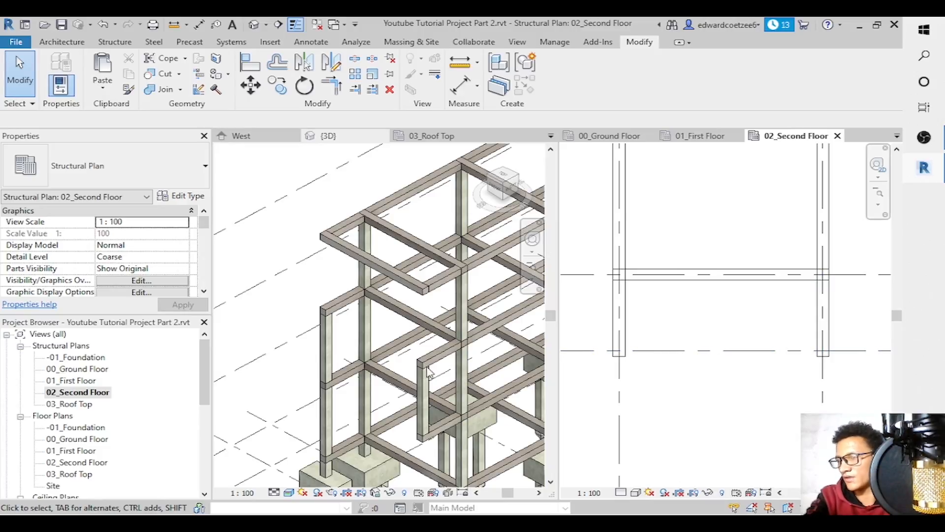
In the 01_First Floor plan, draw a vertical detail line from the midpoint of the grid 2 beam to just past grid 1.
left_click(715, 135)
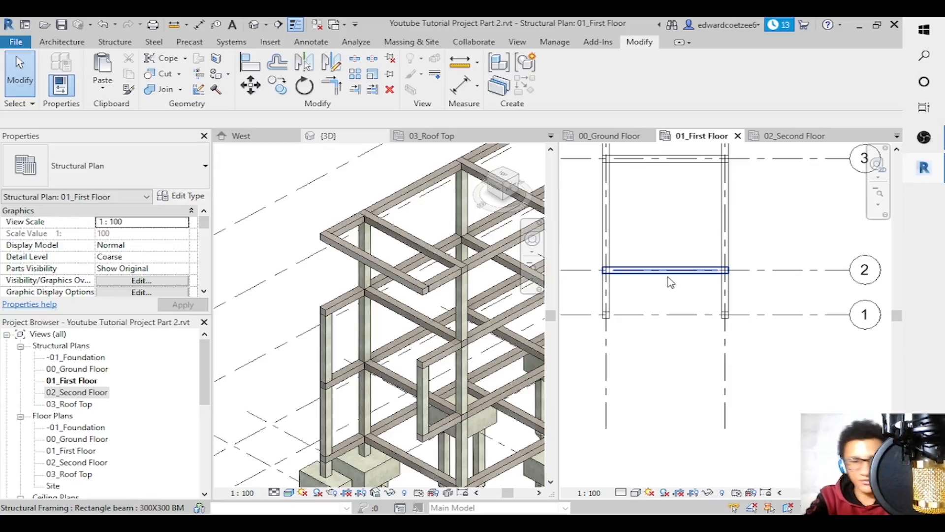
key("d")
key("l")
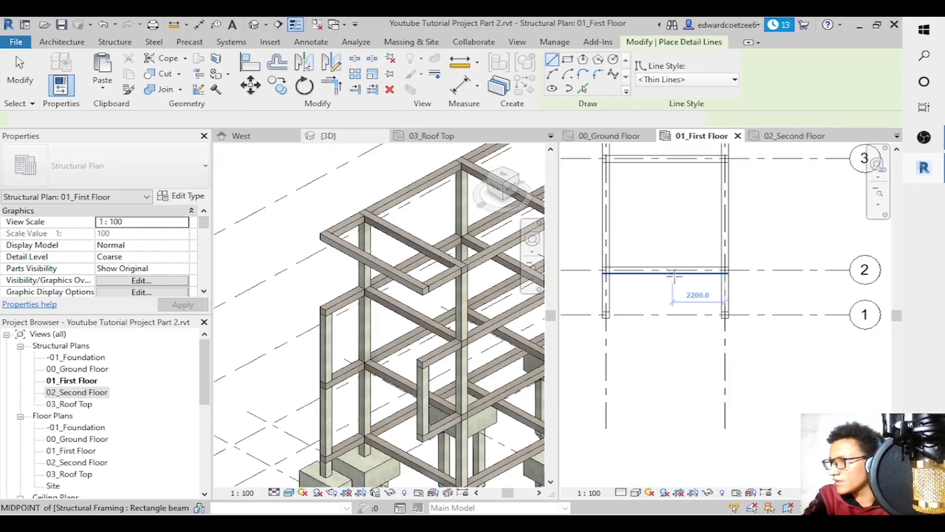
left_click(663, 276)
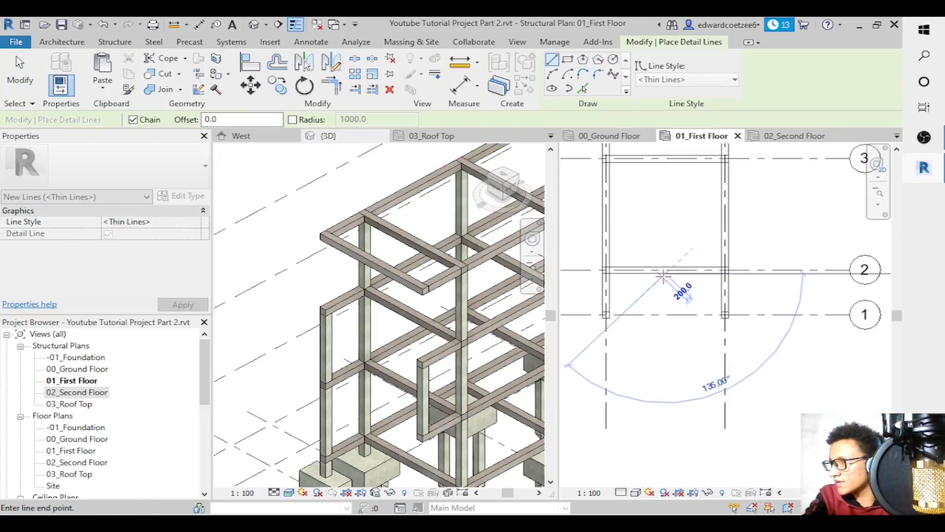
left_click(666, 323)
key("Escape")
key("Escape")
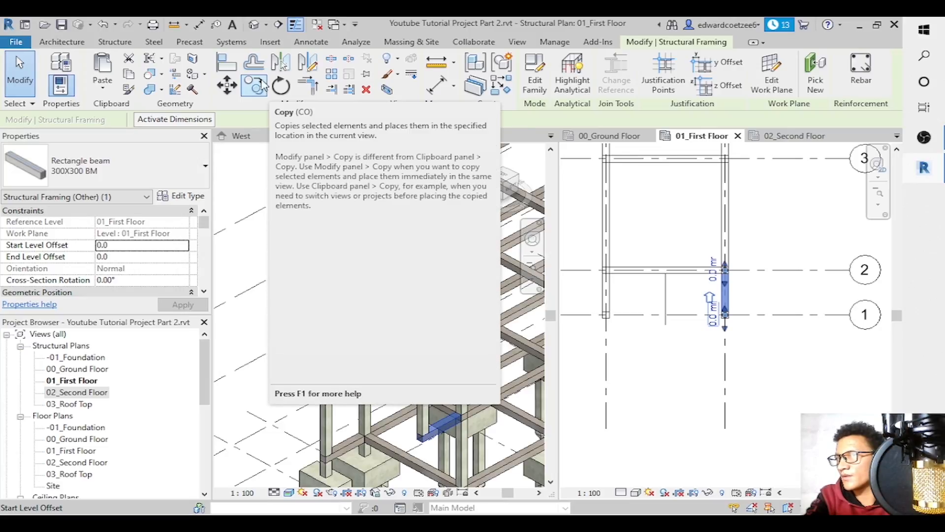
Copy the short 300X300 beam on grid B 2500 mm across onto the detail line at mid-span.
left_click(262, 87)
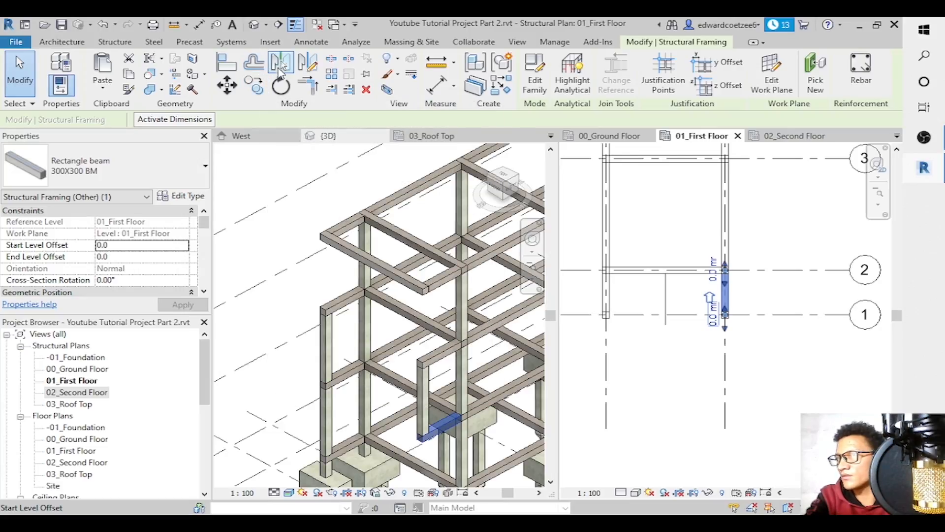
left_click(725, 325)
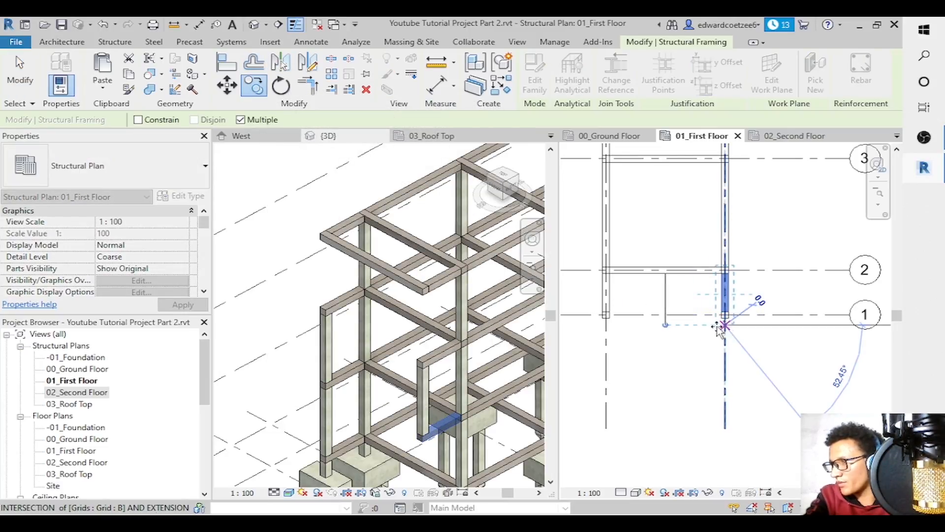
left_click(666, 325)
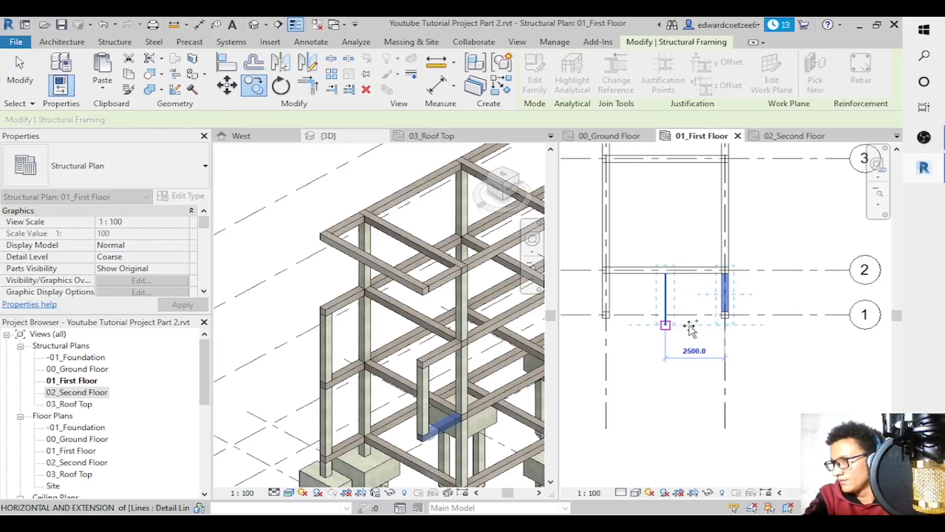
left_click(758, 348)
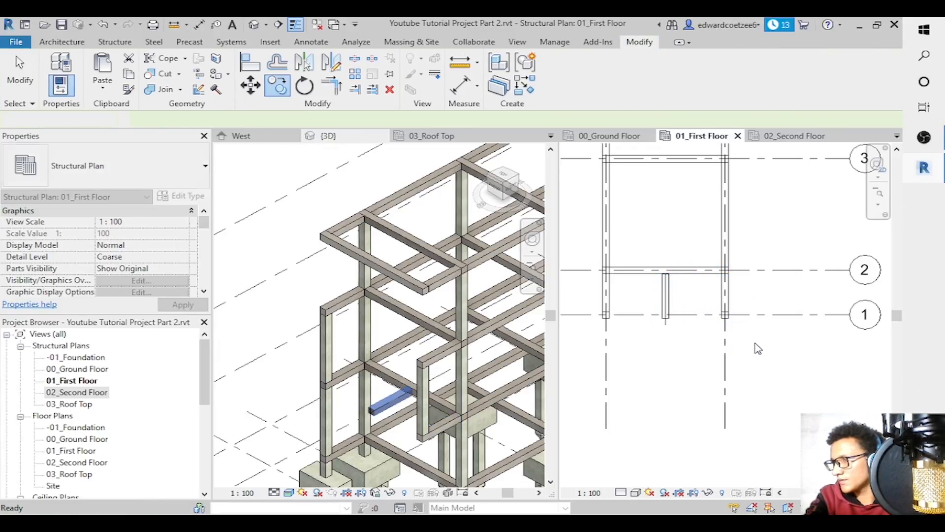
left_click(669, 282)
left_click(763, 255)
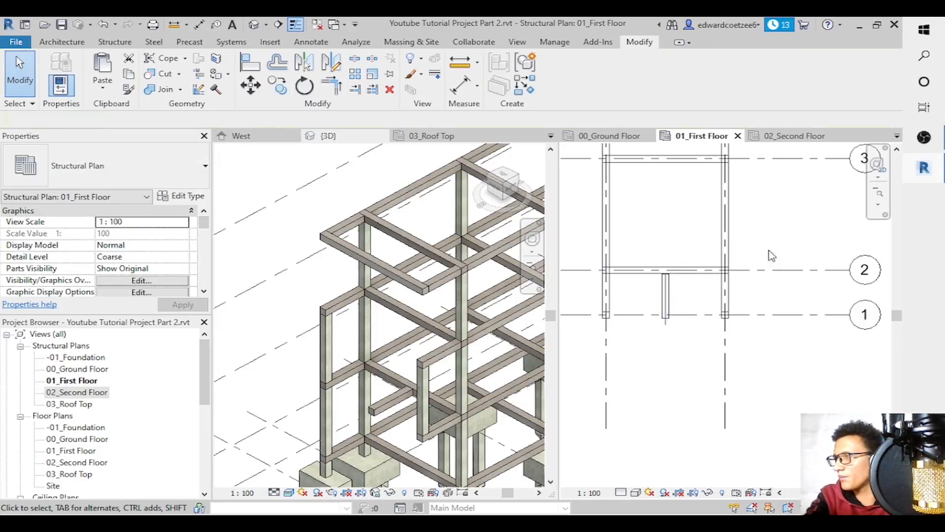
Extend the upper end of the copied mid-span beam to meet the face of the grid 2 beam.
left_click(878, 204)
left_click(819, 221)
left_click_drag(682, 260, 652, 320)
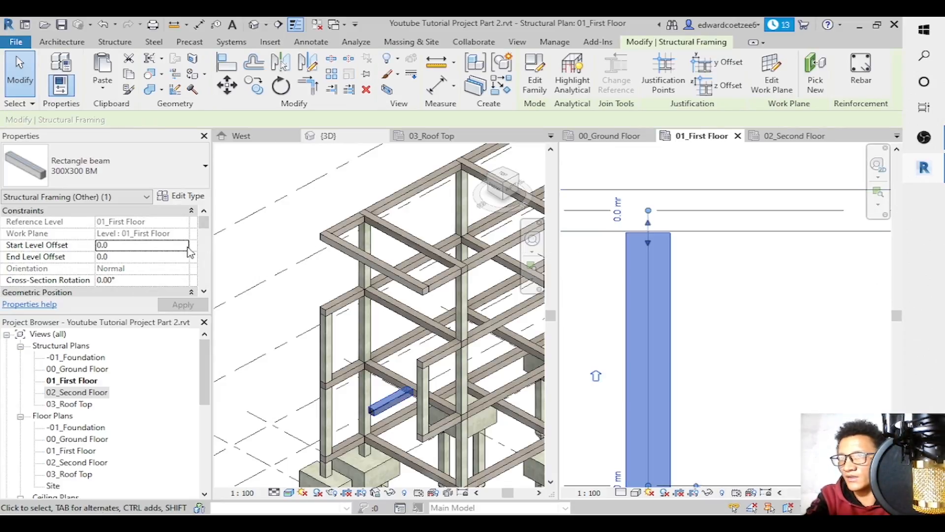
left_click_drag(648, 242, 648, 231)
left_click(703, 264)
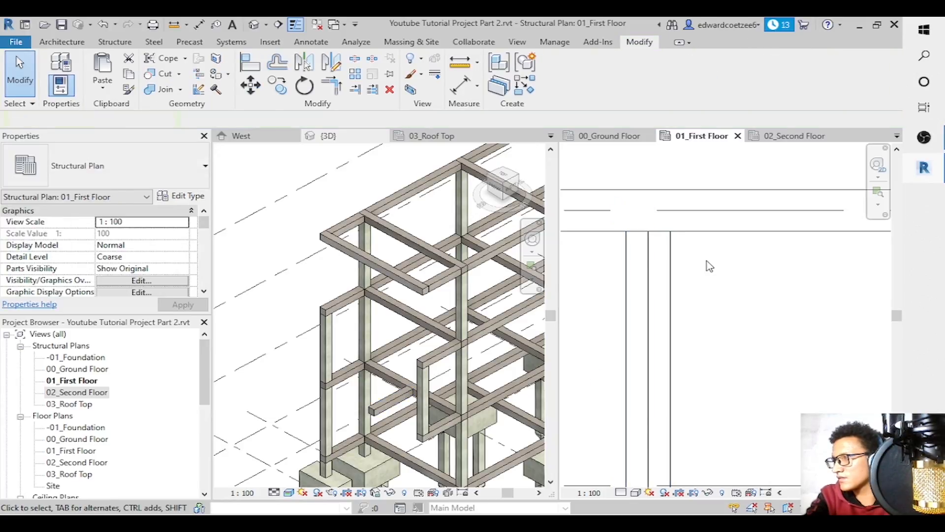
Delete the detail line that marks the midpoint under the mid-span beam.
left_click(878, 204)
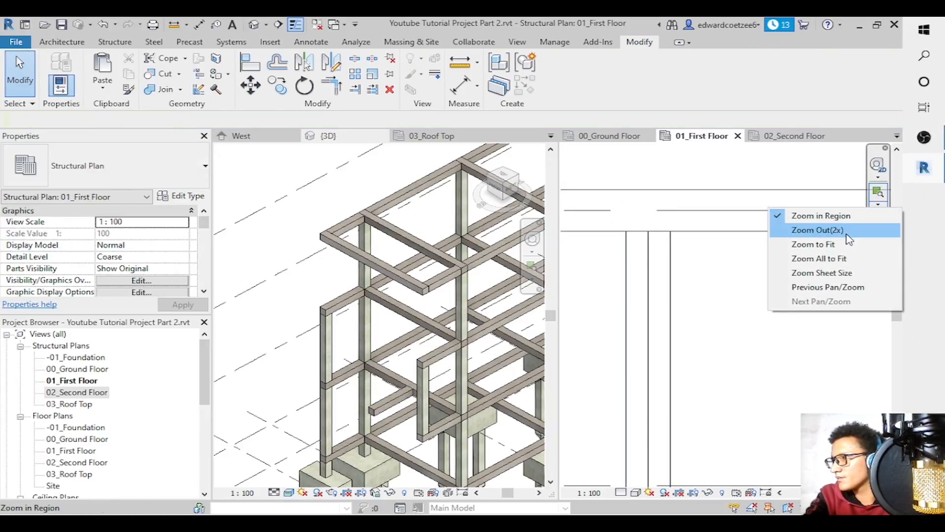
left_click(846, 231)
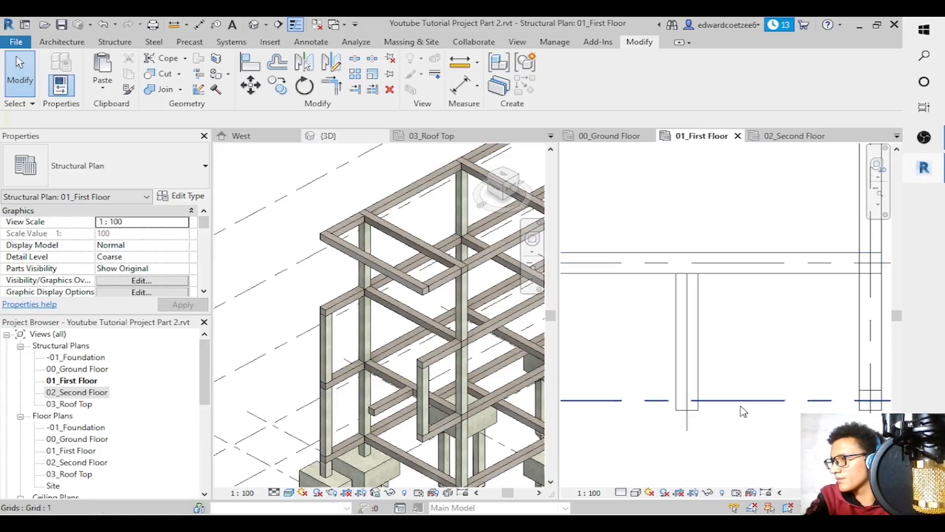
left_click(690, 430)
key("Delete")
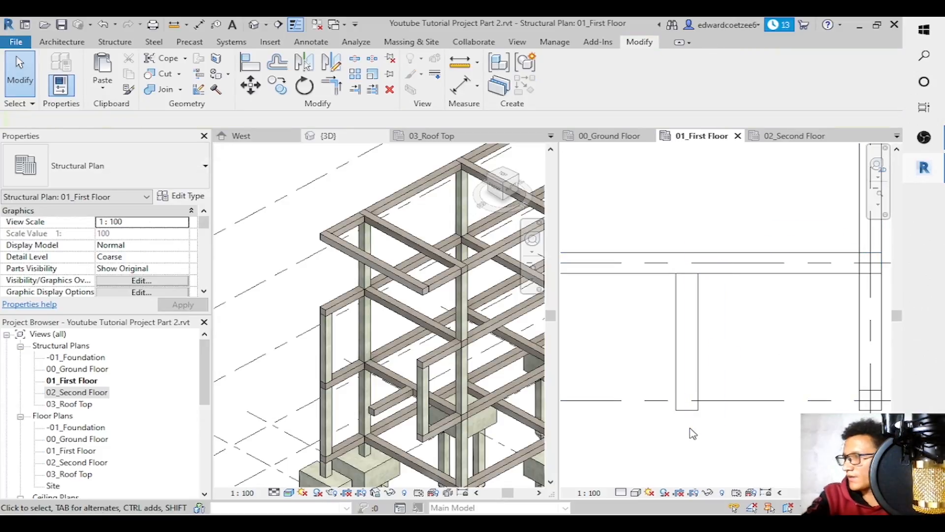
Copy the mid-span 300X300 beam from the first floor and paste it aligned to level 02_Second Floor.
left_click(716, 328)
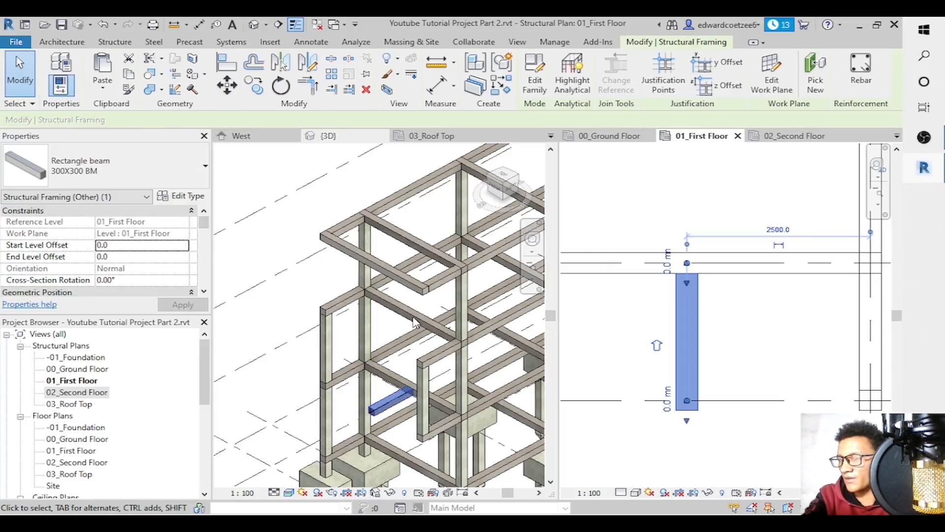
left_click(129, 74)
left_click(109, 84)
left_click(132, 139)
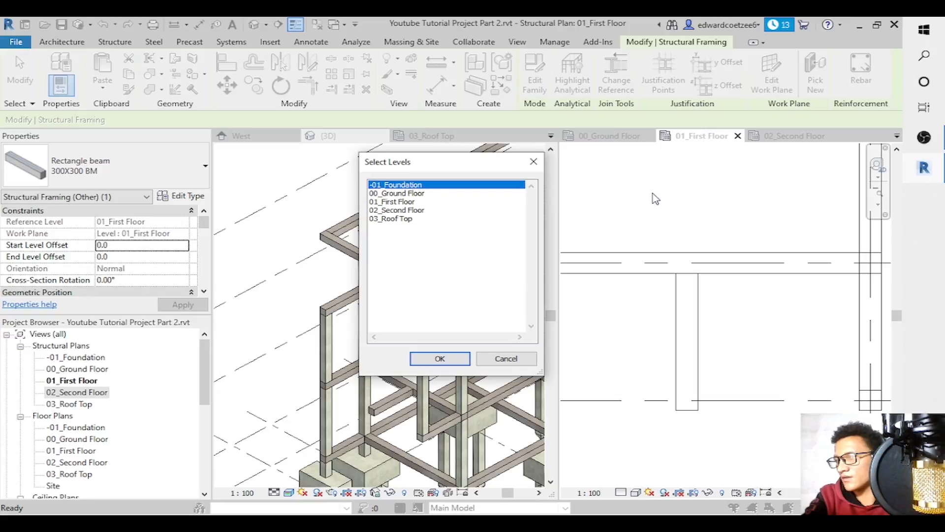
left_click(395, 202)
left_click(394, 211)
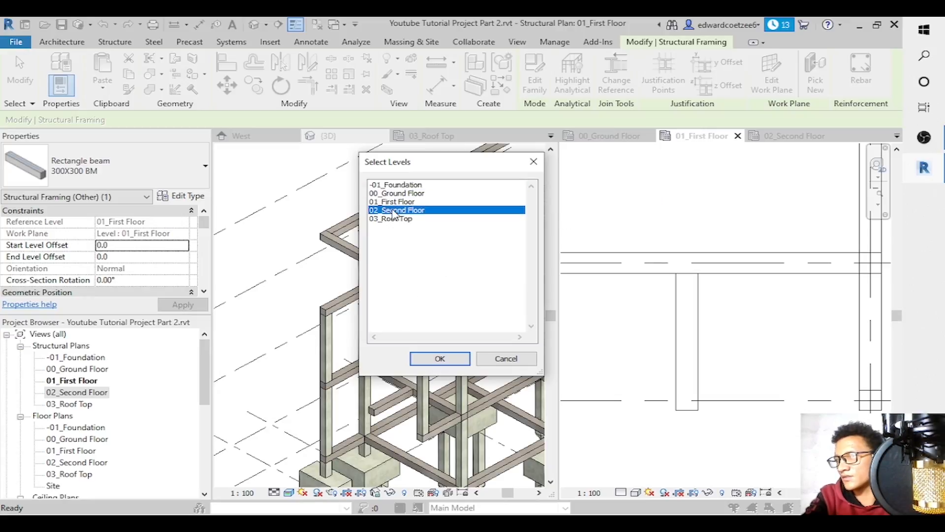
left_click(458, 363)
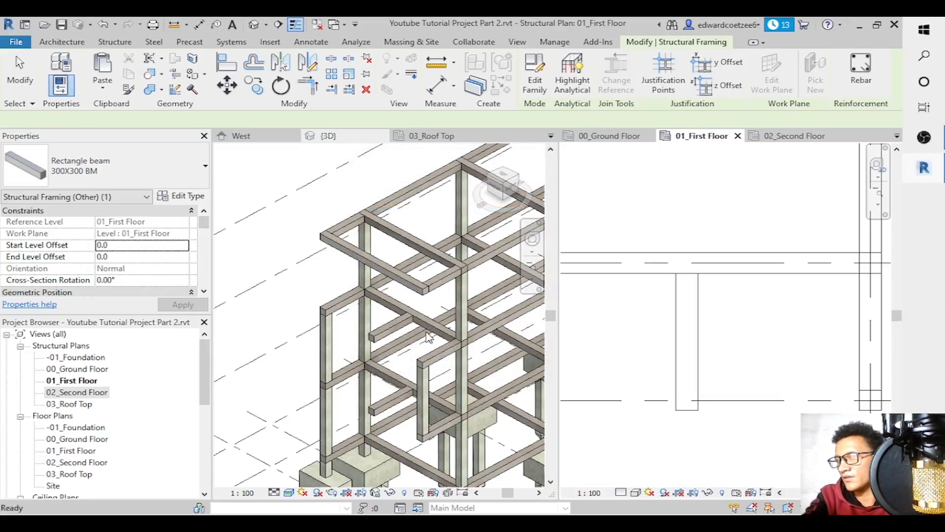
key("Escape")
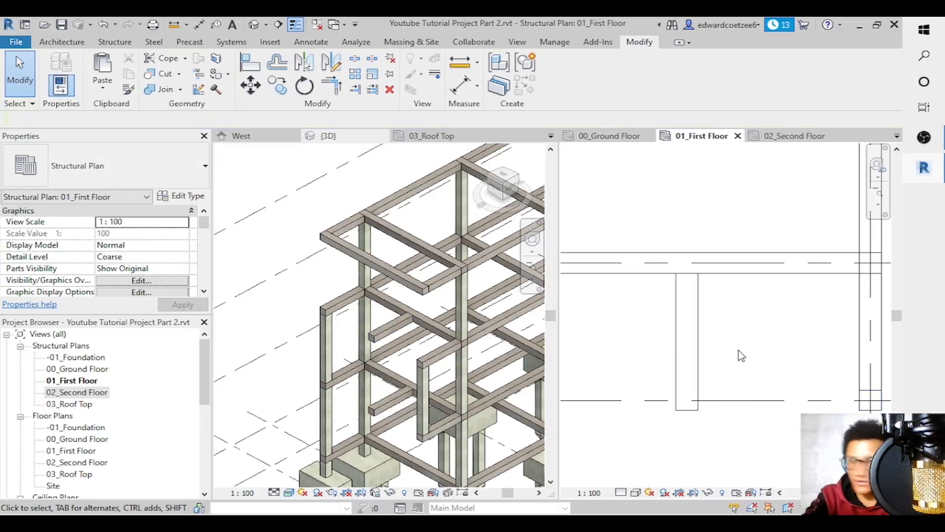
Create a similar 300X300 beam along grid 1, spanning 2500 mm from the mid-span beam's lower end to the grid B column.
left_click(703, 352)
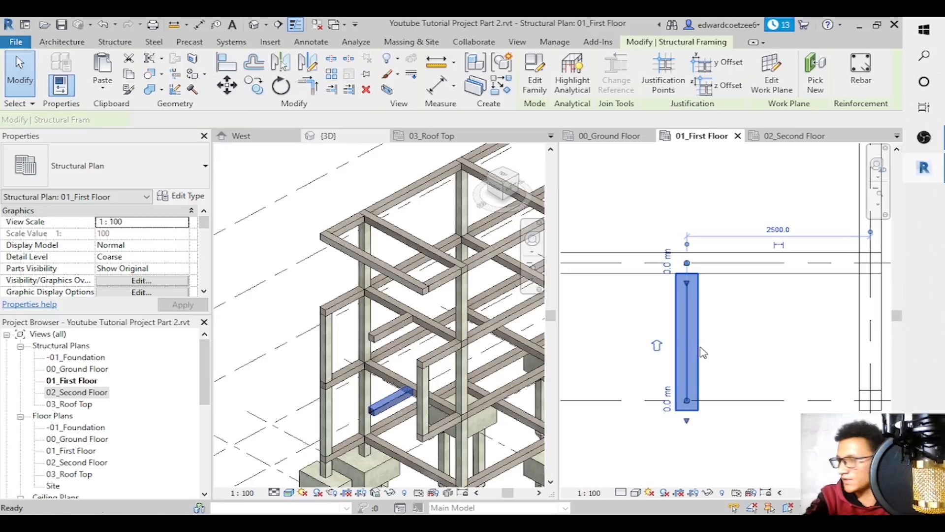
key("c")
key("s")
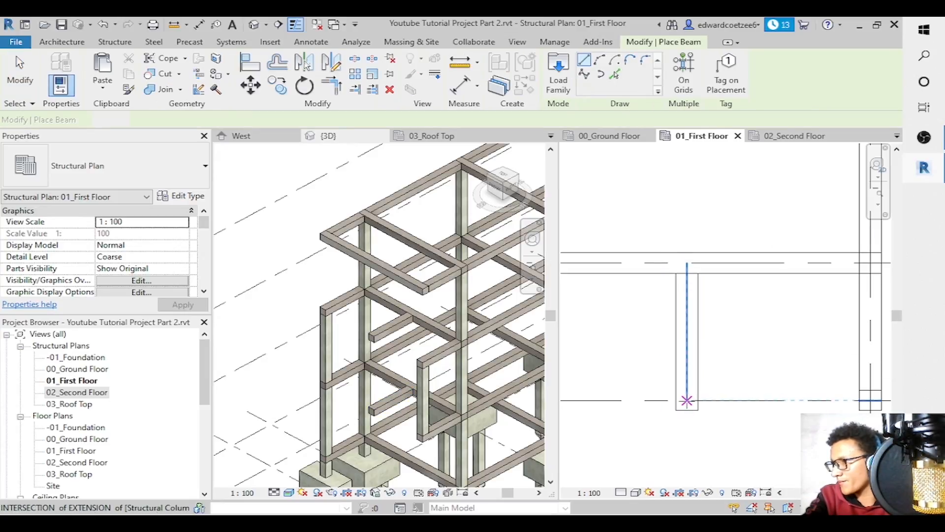
left_click(686, 400)
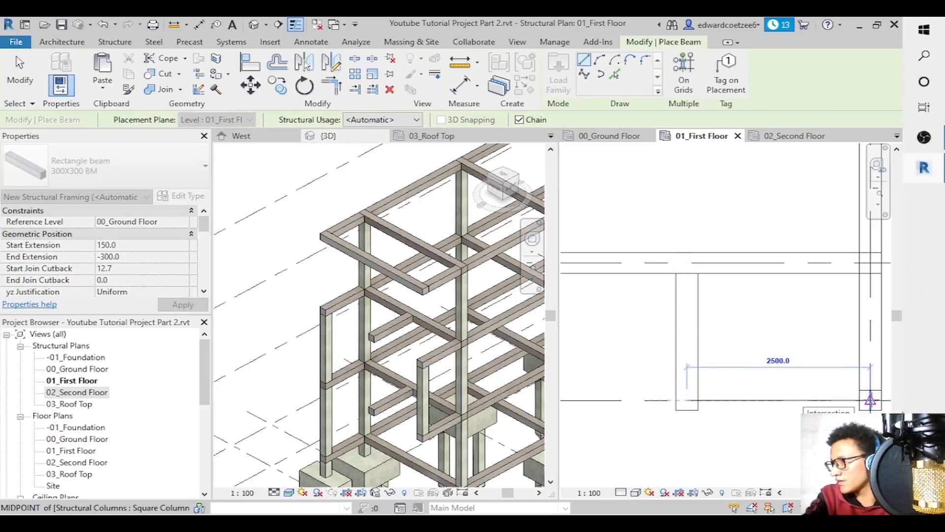
left_click(870, 400)
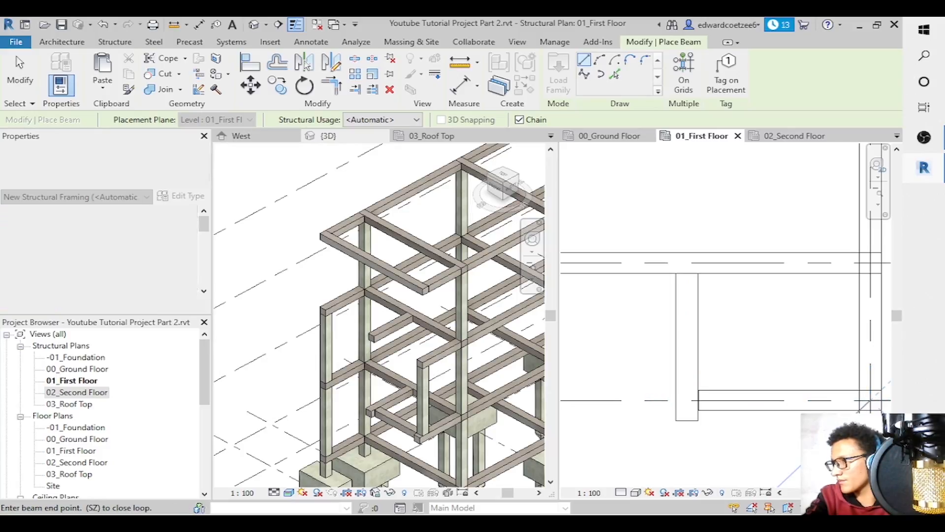
key("Escape")
key("Escape")
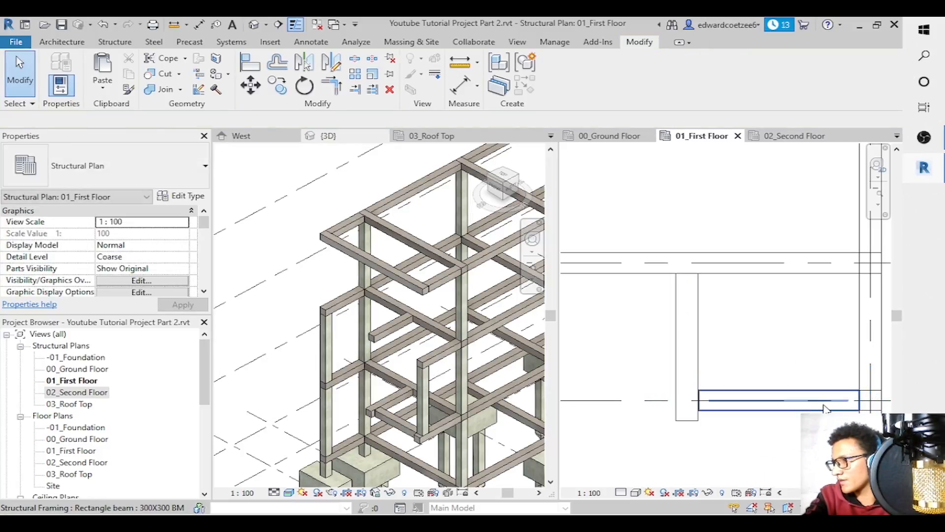
Pull the mid-span beam's lower end back flush with the outer face of the new grid 1 beam.
left_click(825, 409)
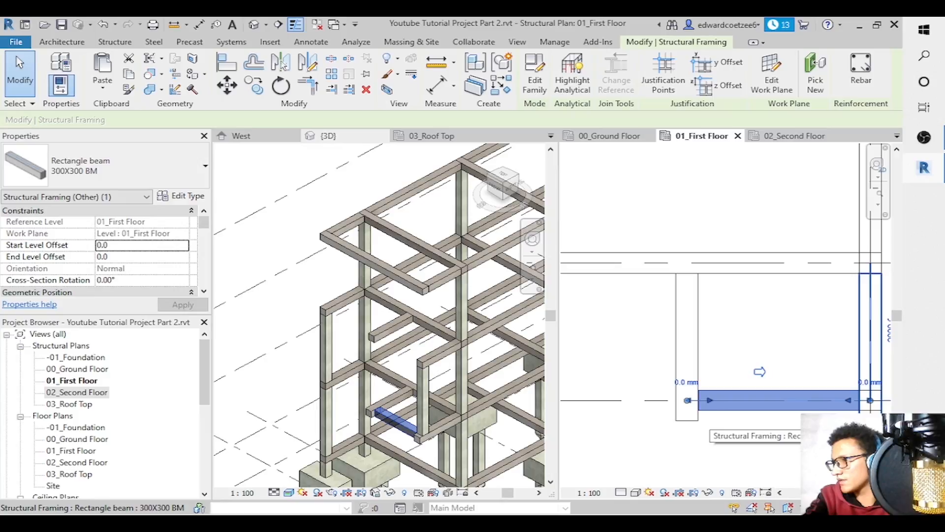
key("Escape")
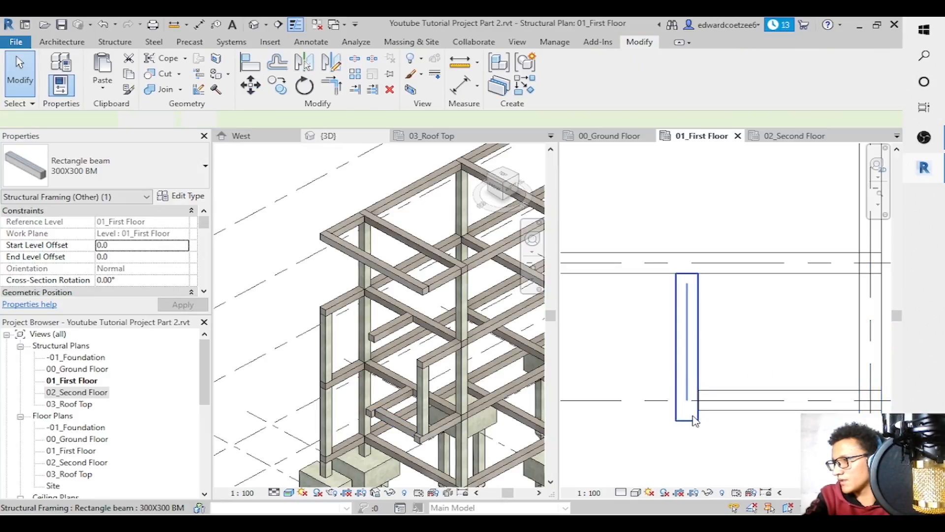
left_click(694, 421)
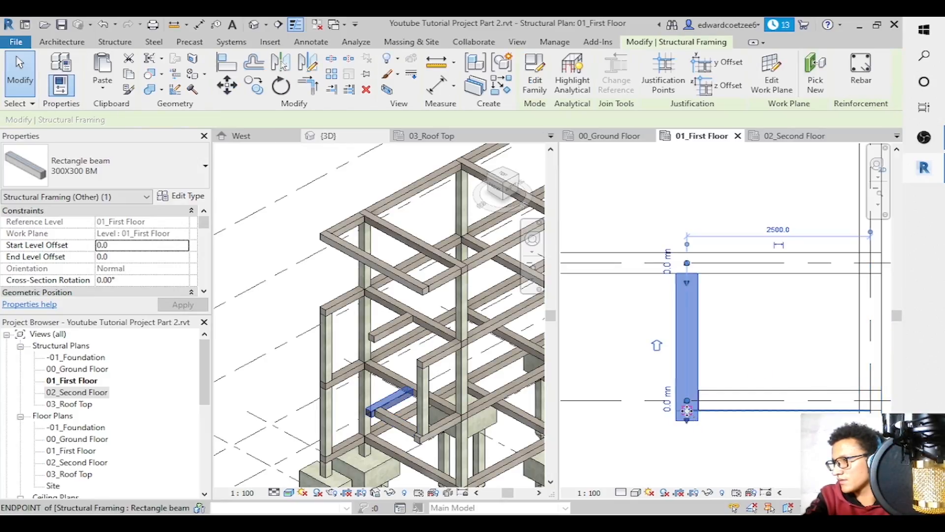
key("Escape")
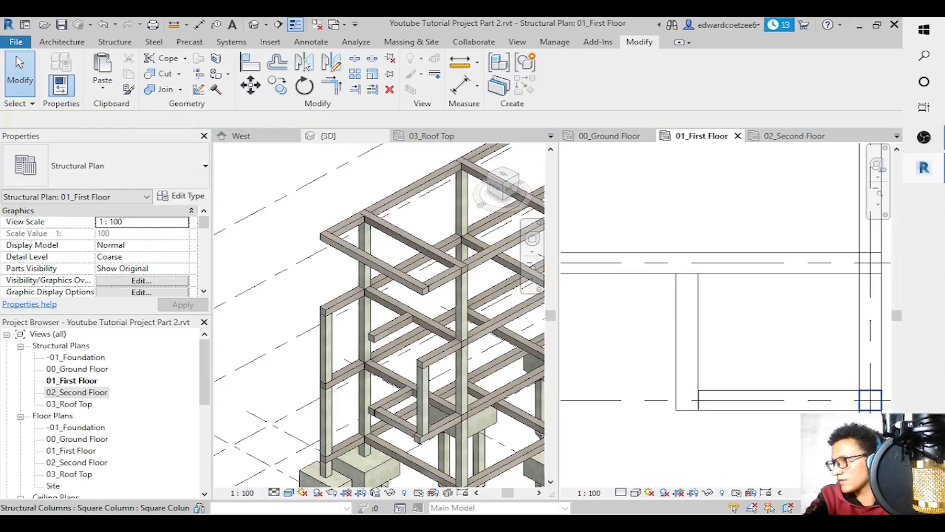
Trim the grid B beam's lower end flush at the corner and adjust the grid 1 beam's end at the mid-span beam.
left_click(870, 335)
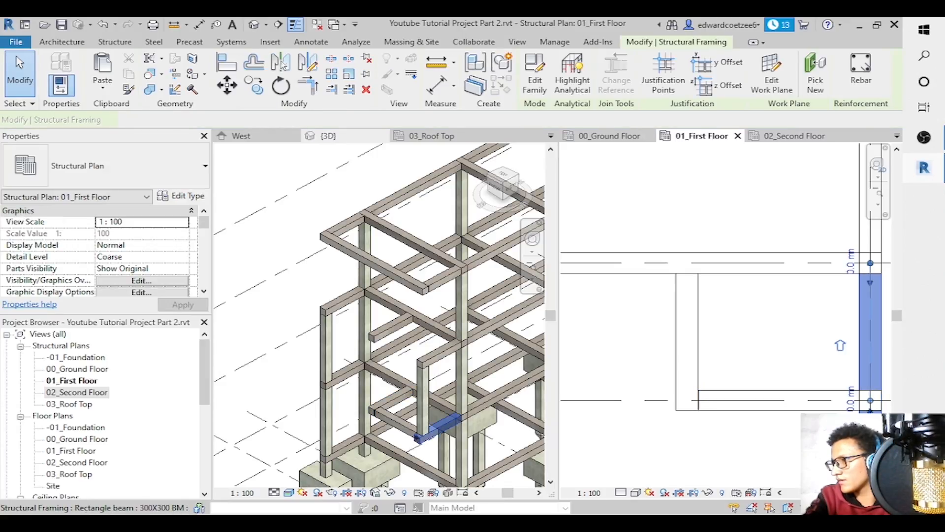
key("Escape")
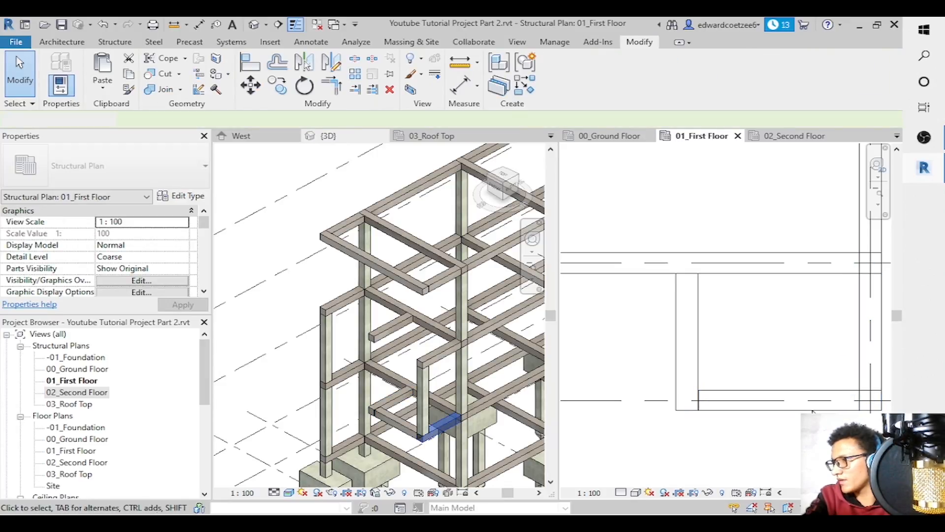
left_click(715, 403)
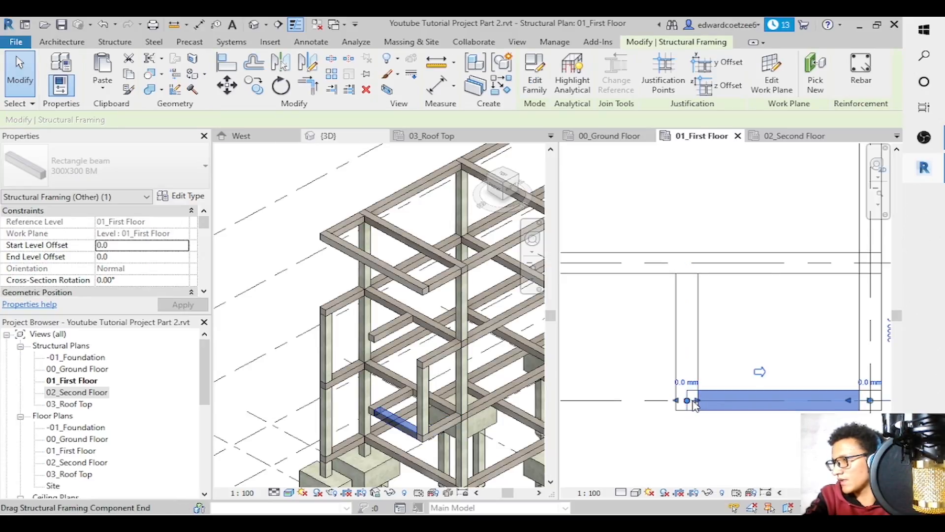
left_click(711, 424)
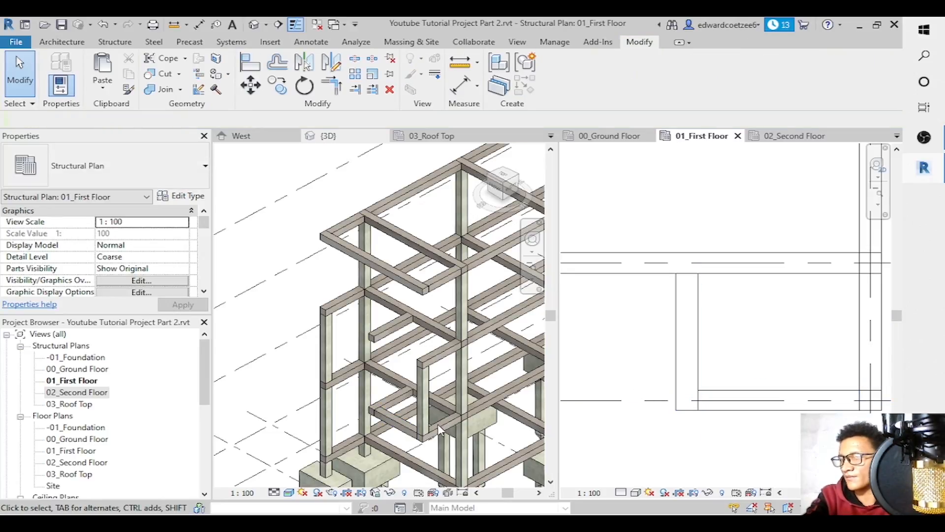
Open the 02_Second Floor structural plan.
left_click(398, 419)
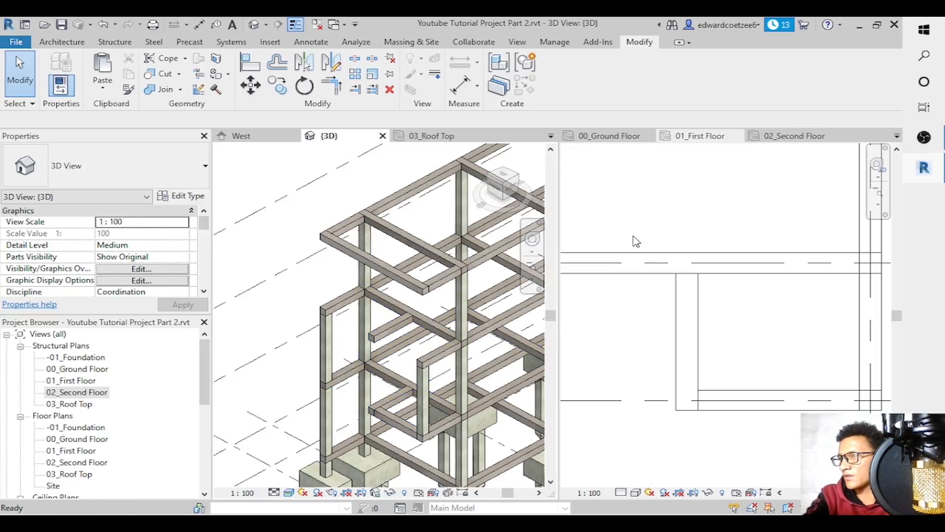
left_click(798, 137)
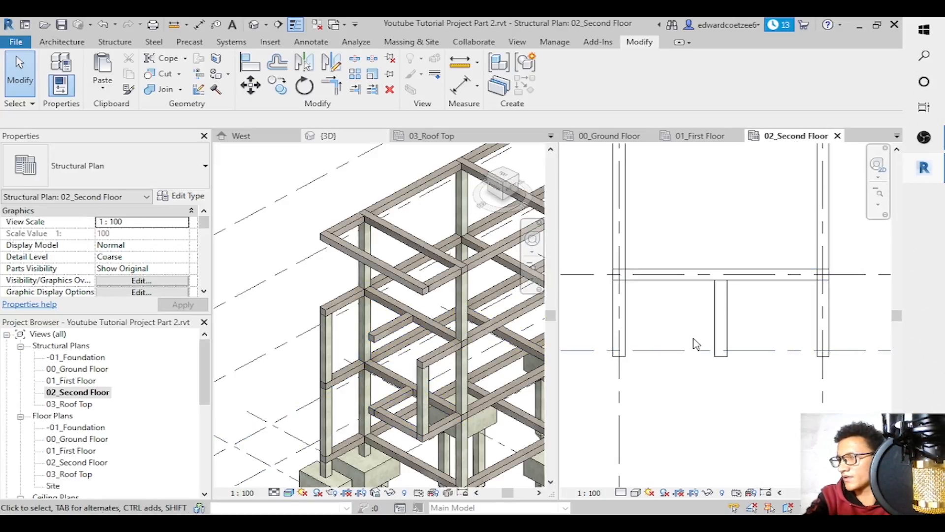
left_click(719, 326)
key("c")
key("s")
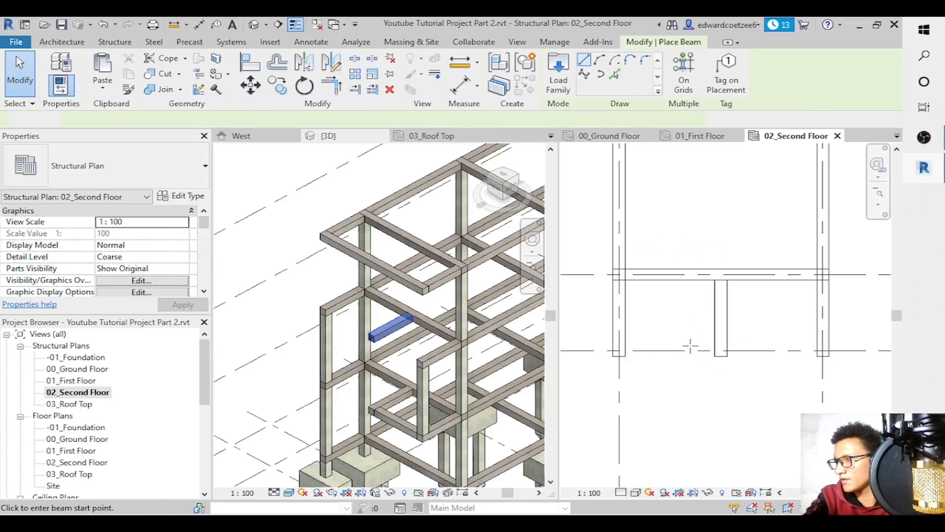
key("Escape")
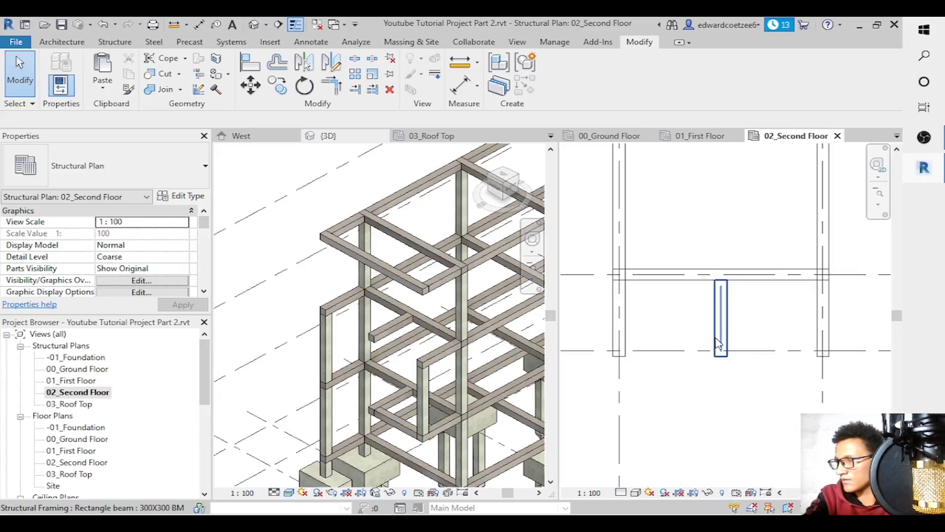
left_click(719, 336)
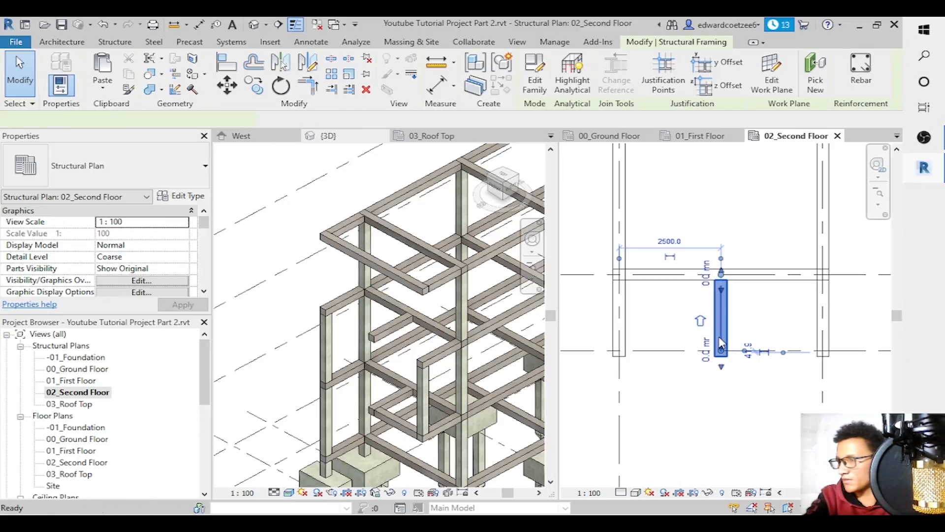
key("Escape")
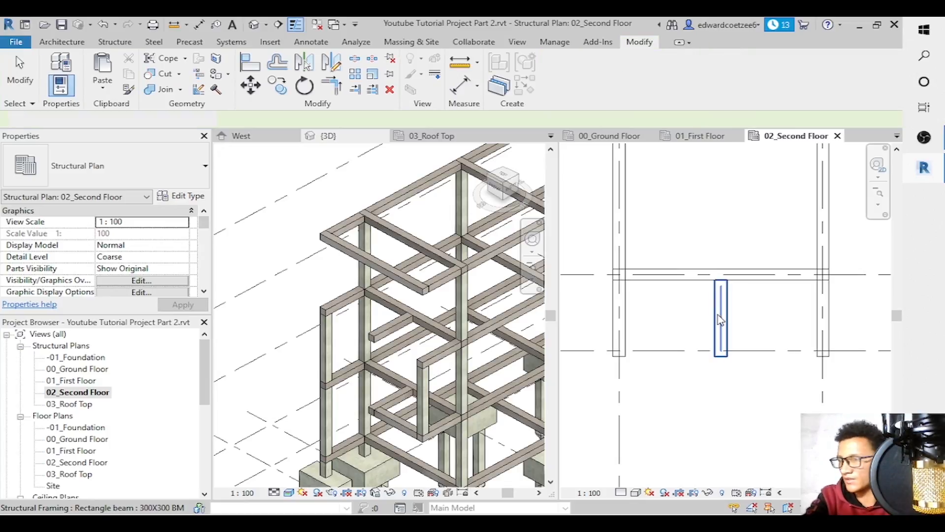
left_click(717, 316)
key("c")
key("s")
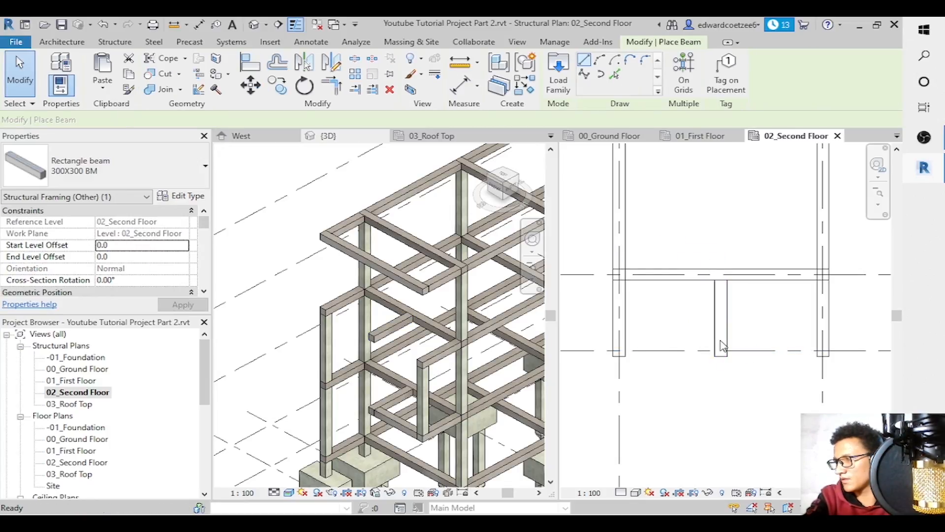
key("Escape")
In the 02_Second Floor plan, create a similar 300X300 beam along grid 1, spanning 2500 mm from the left column to the mid-span beam's lower end.
left_click(721, 344)
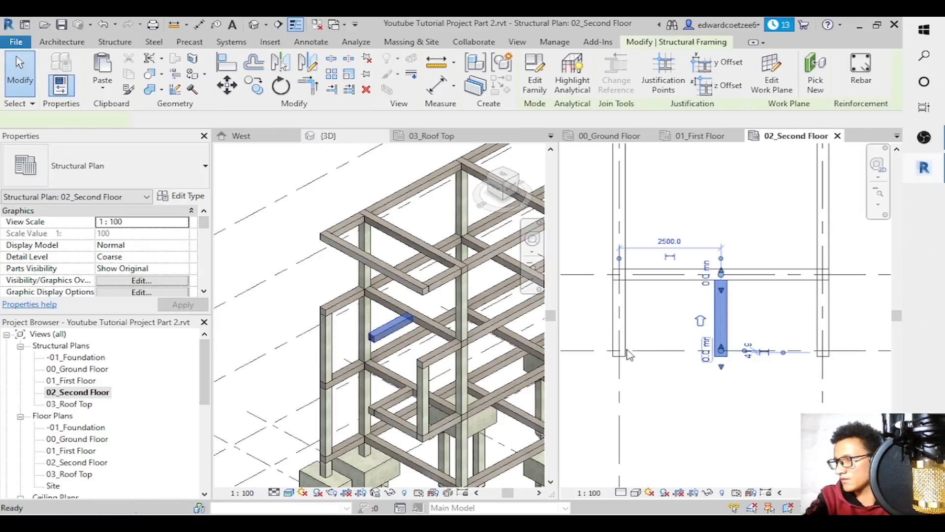
key("c")
key("s")
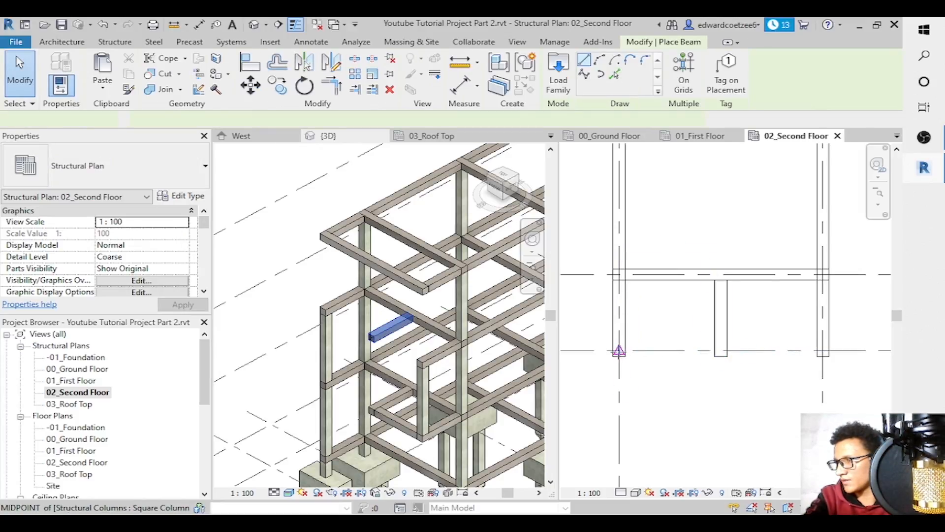
left_click(619, 351)
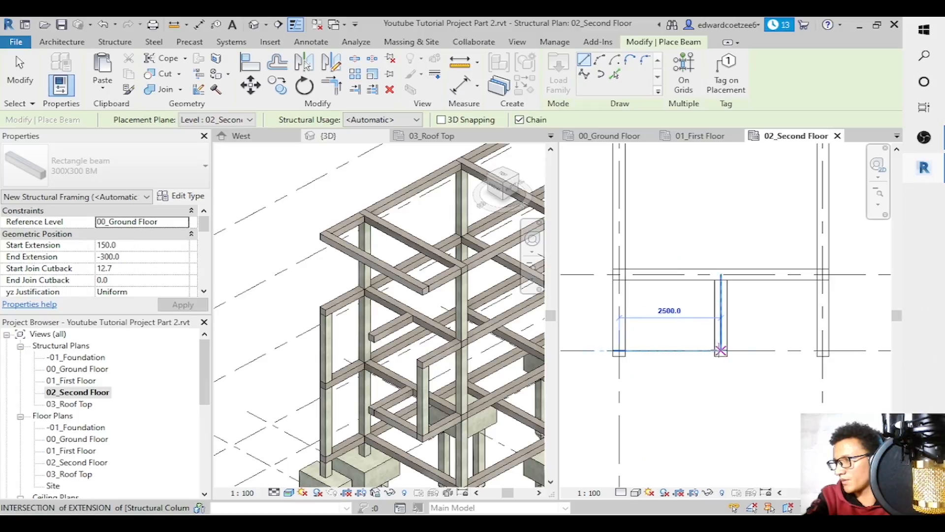
left_click(721, 351)
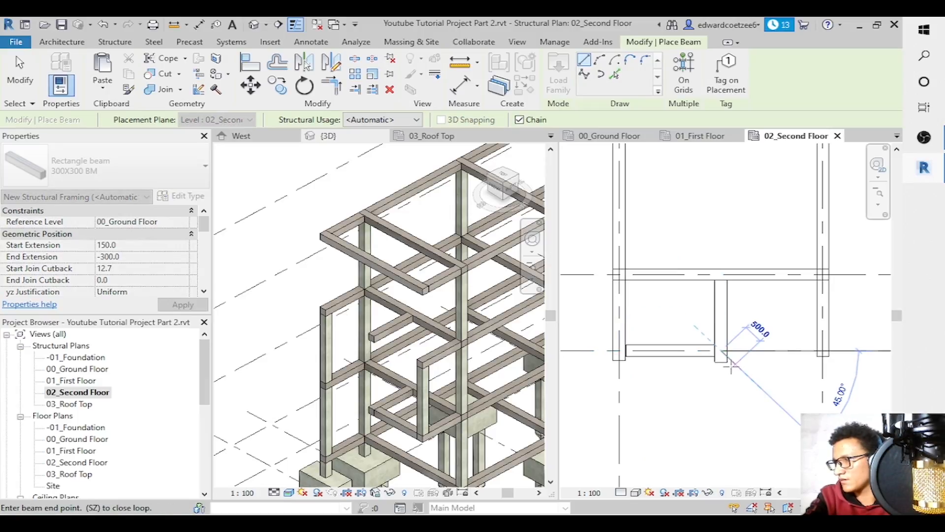
key("Escape")
key("Escape")
Pull the second-floor mid-span beam's lower end back flush with the outer face of the new grid 1 beam.
left_click(724, 361)
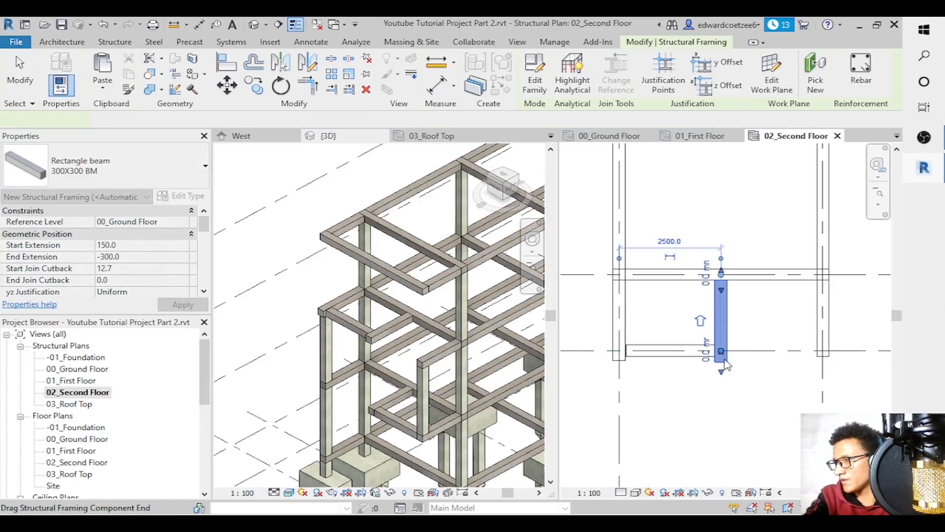
left_click_drag(722, 352, 720, 362)
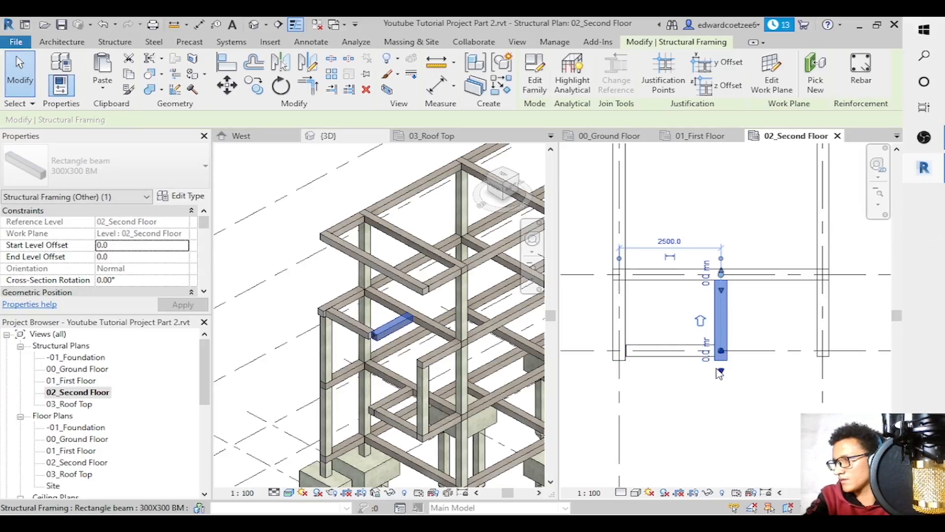
left_click(878, 204)
left_click(817, 213)
left_click_drag(593, 335, 823, 377)
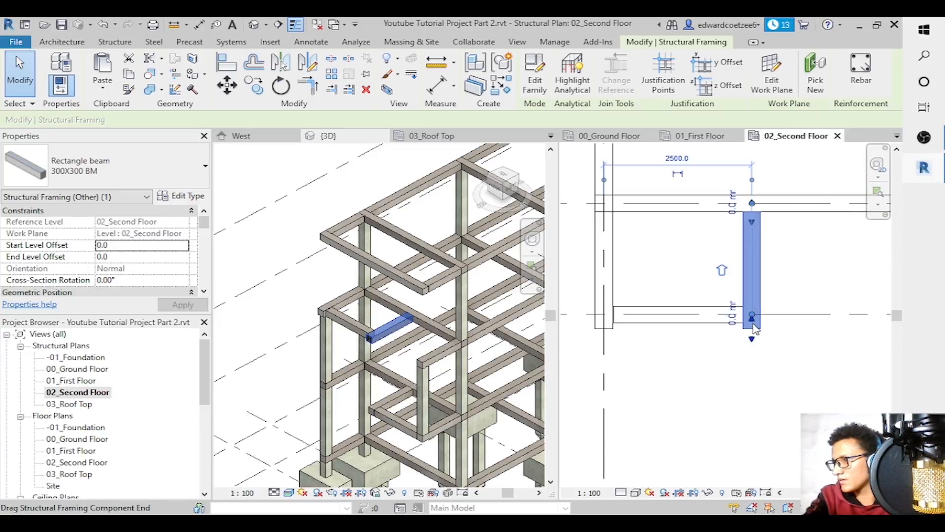
left_click_drag(753, 325, 753, 321)
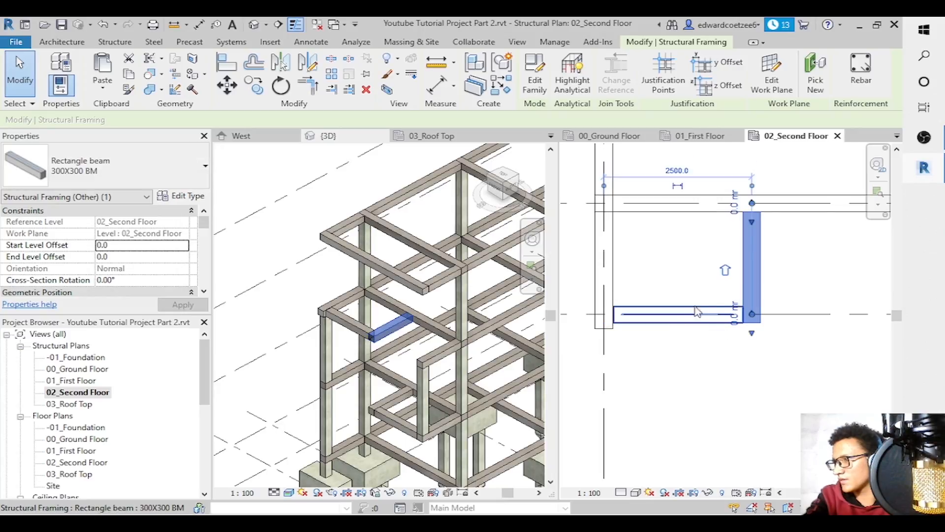
left_click(645, 292)
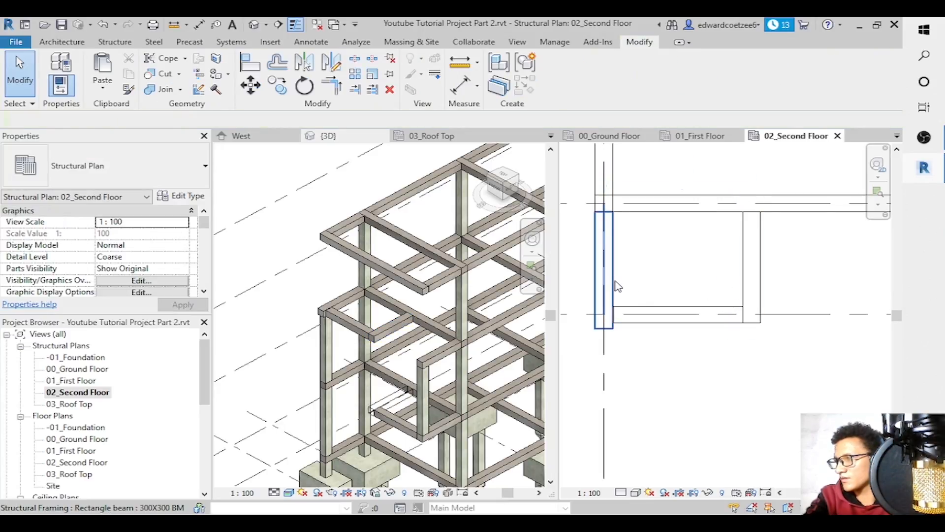
Trim the left vertical beam's lower end flush with the grid 1 beam's outer face and adjust the grid 1 beam's end at that corner.
left_click(619, 333)
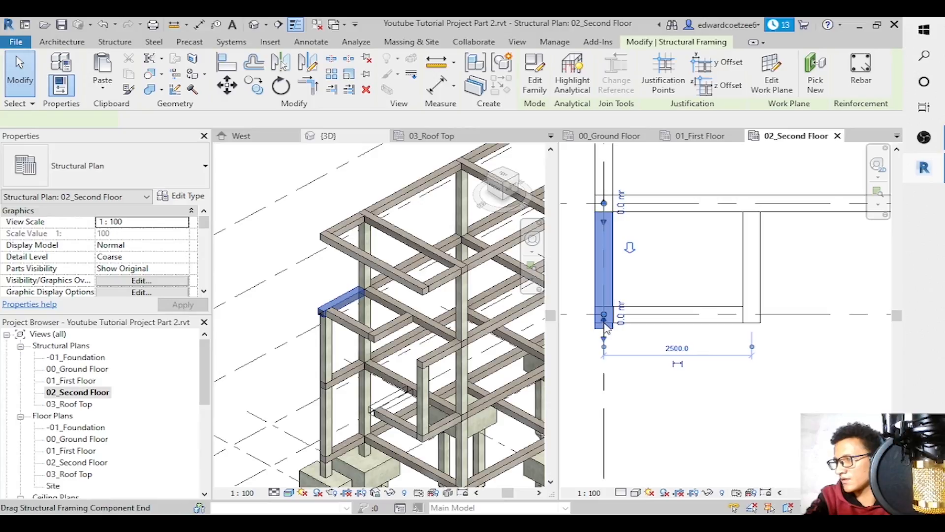
left_click_drag(604, 322, 604, 322)
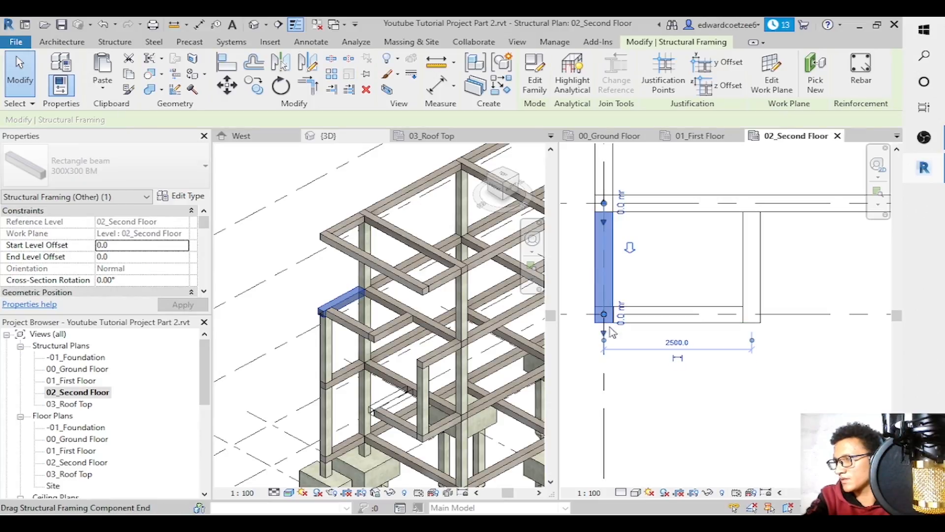
left_click(633, 332)
left_click(667, 306)
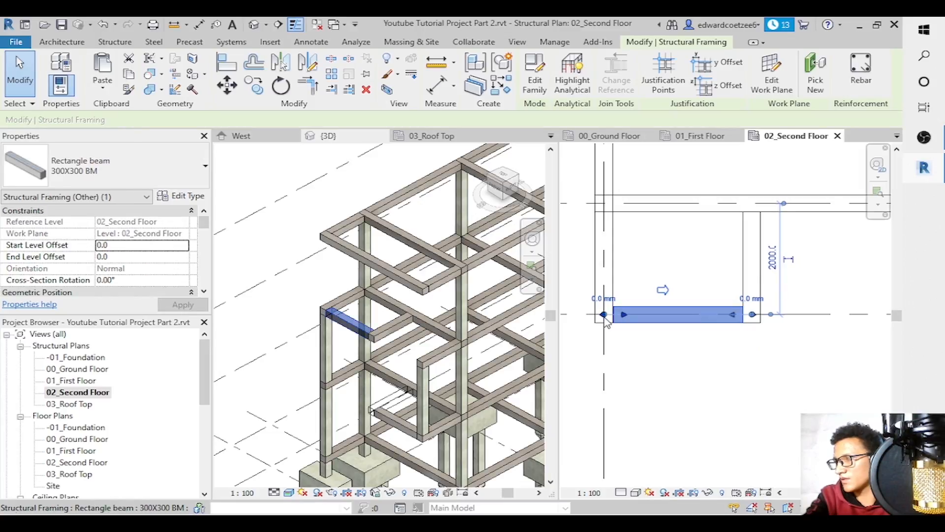
left_click_drag(604, 316, 619, 319)
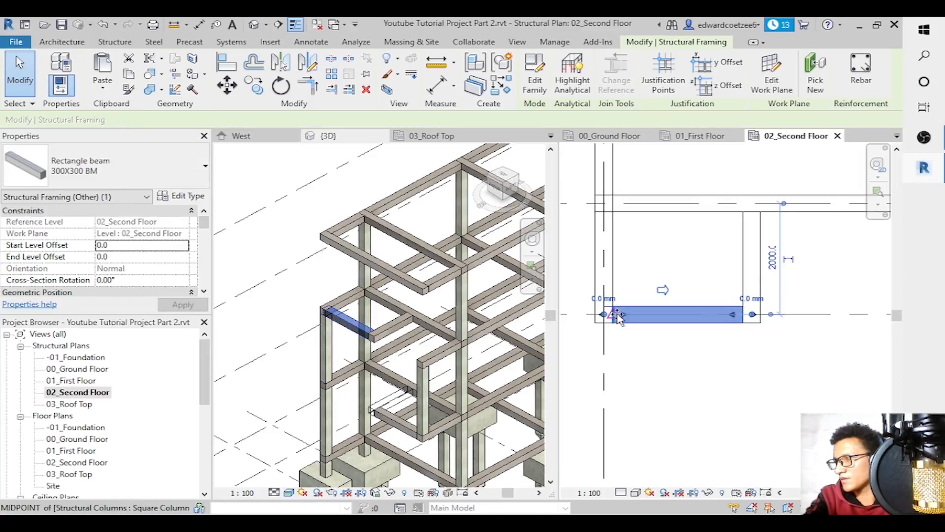
left_click(740, 358)
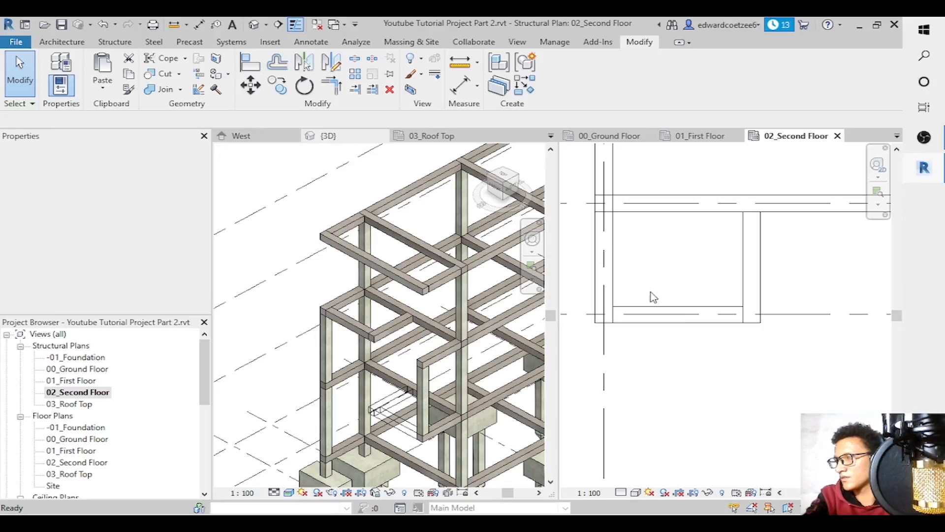
Inspect the offset, material and structural properties of the left vertical beam between grids 1 and 2.
left_click(619, 273)
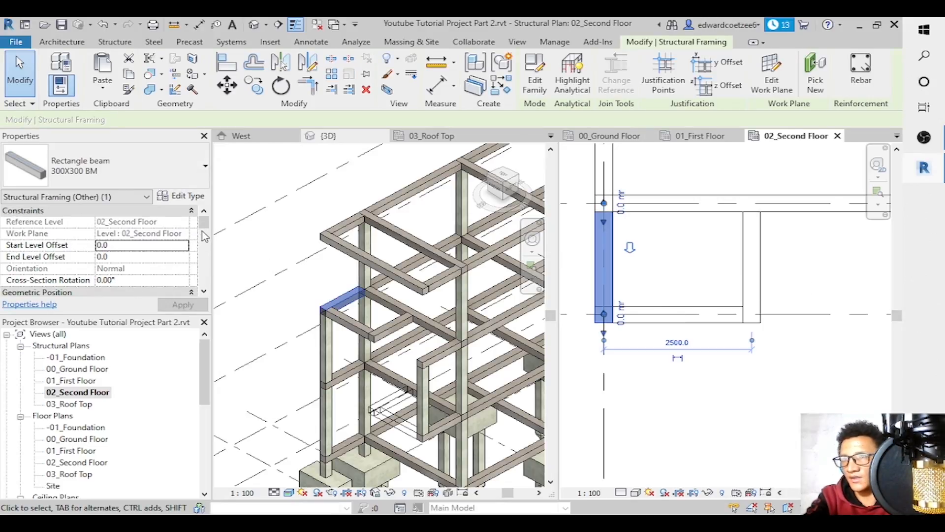
scroll(205, 241, "down", 5)
left_click_drag(204, 239, 202, 250)
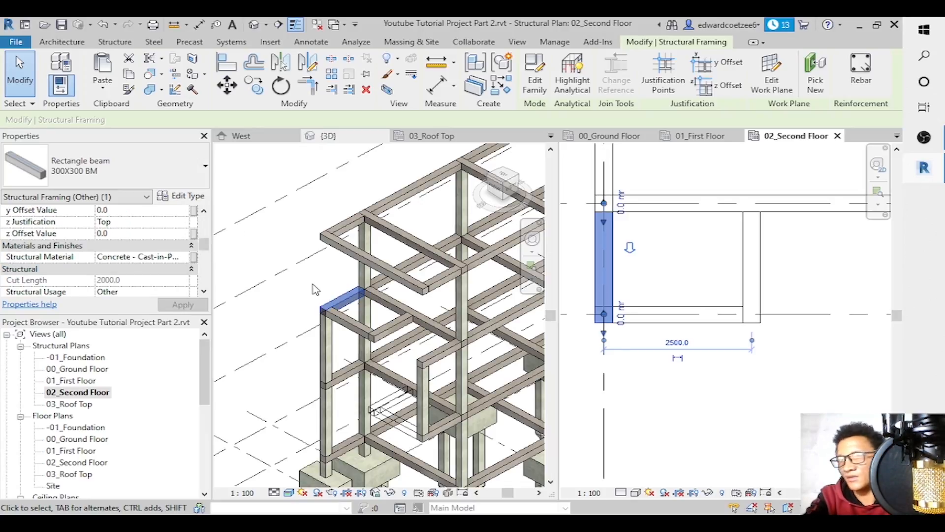
key("Escape")
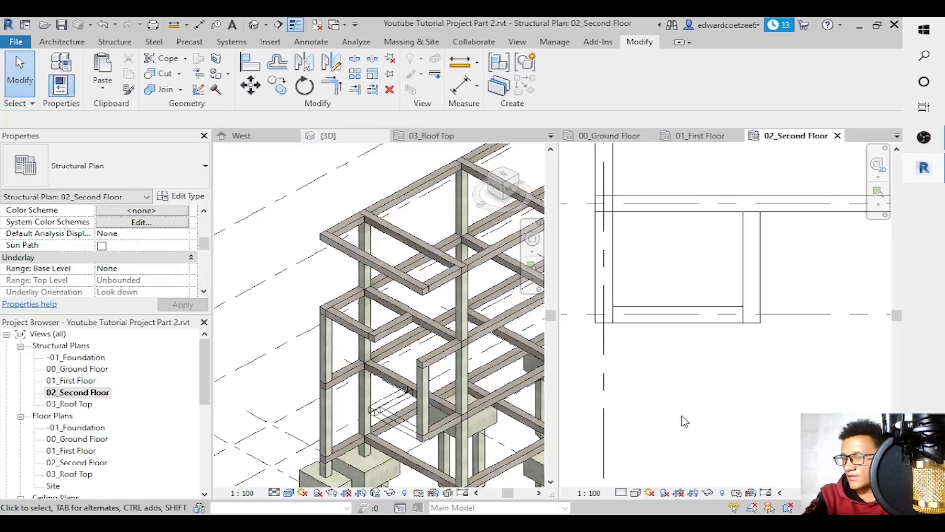
Open the 00_Ground Floor structural plan.
left_click(705, 139)
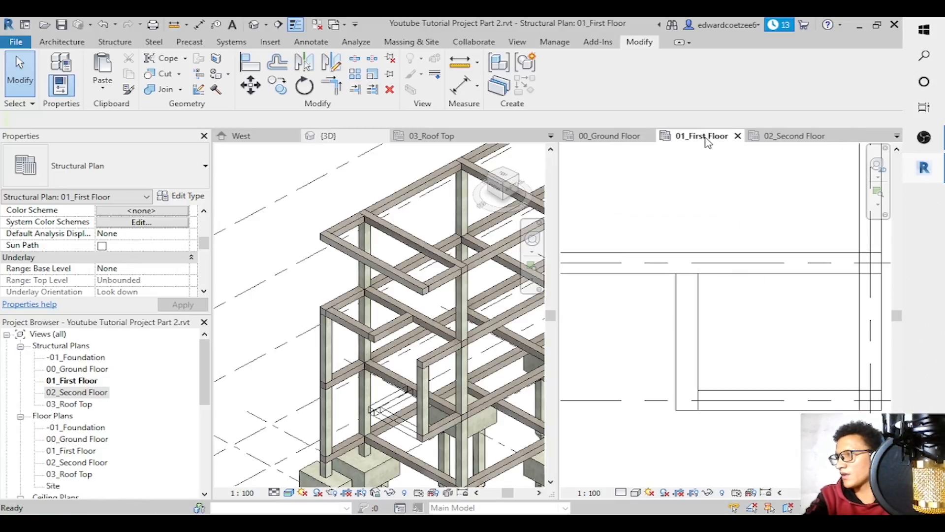
left_click(778, 142)
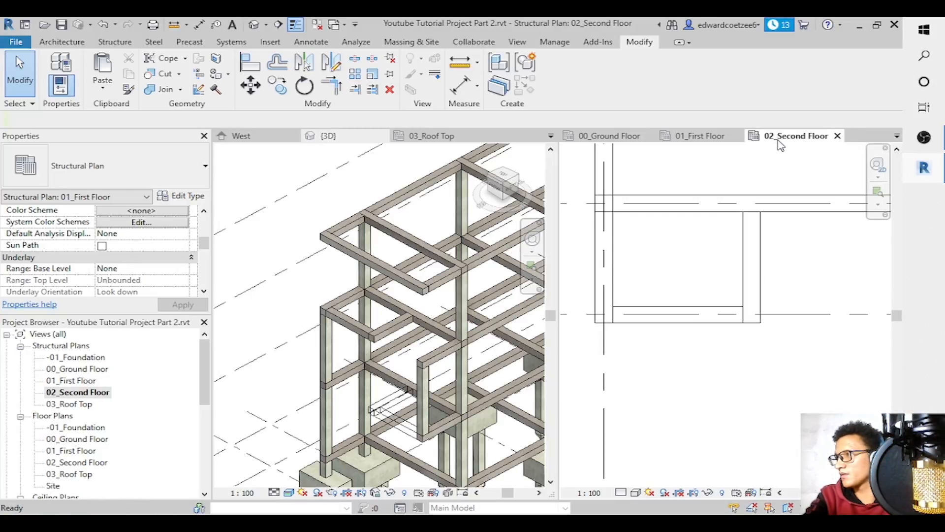
left_click(880, 209)
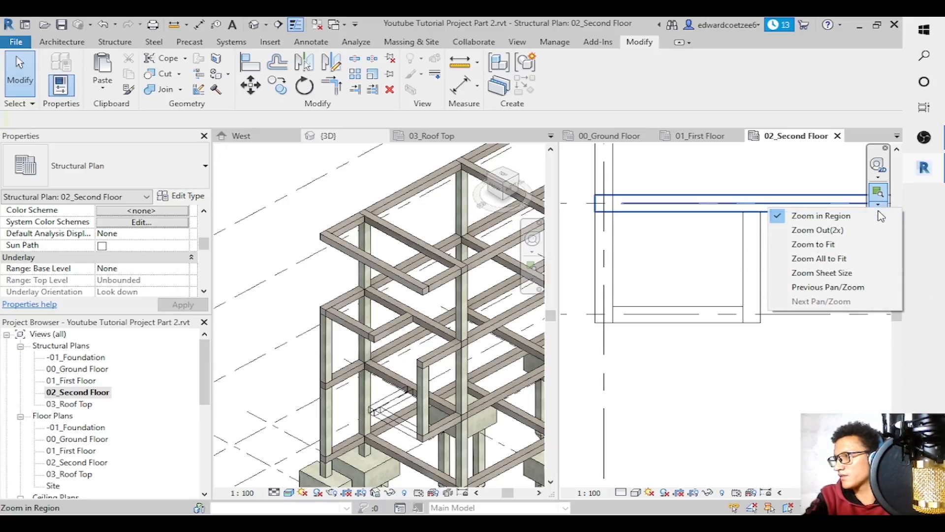
left_click(827, 230)
left_click(884, 200)
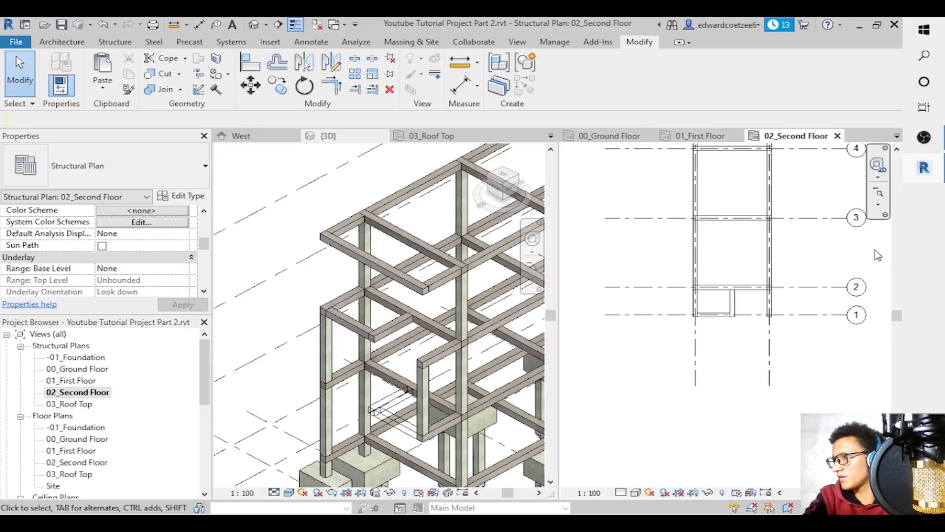
left_click(532, 293)
left_click(533, 269)
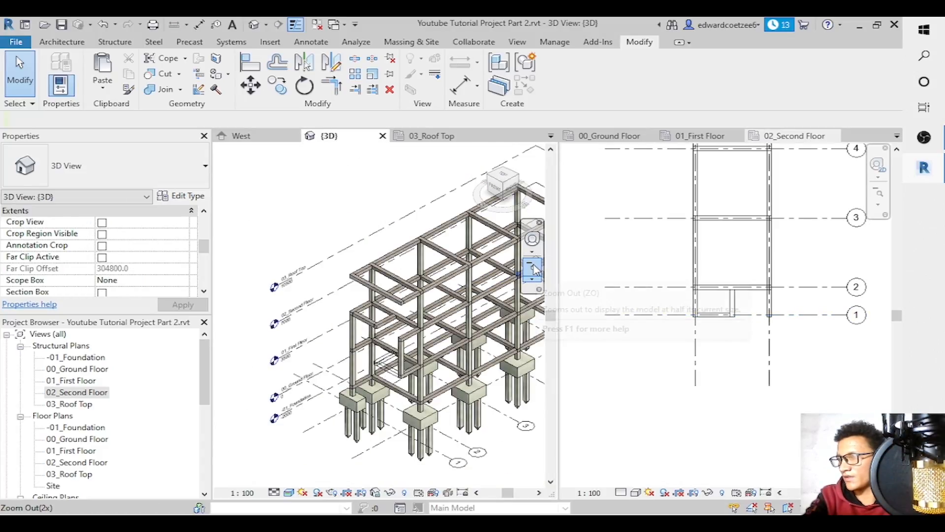
left_click(533, 269)
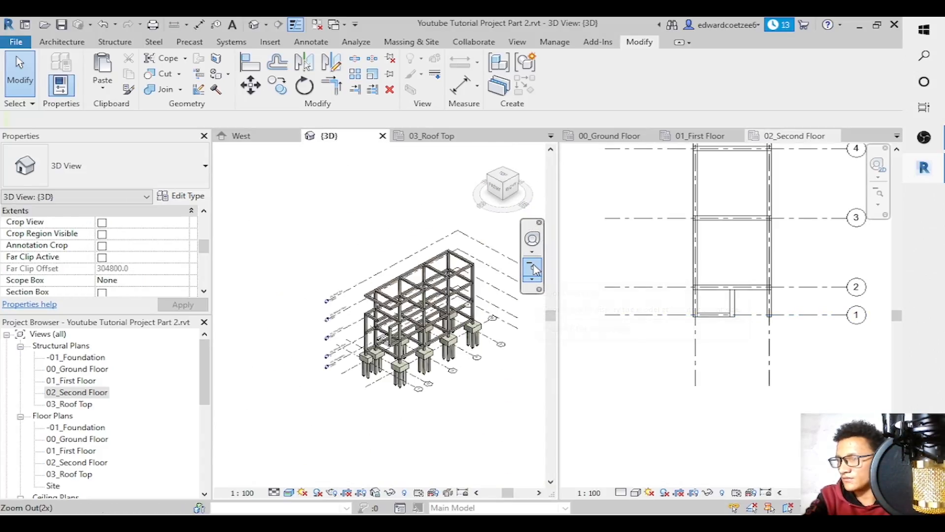
left_click(602, 369)
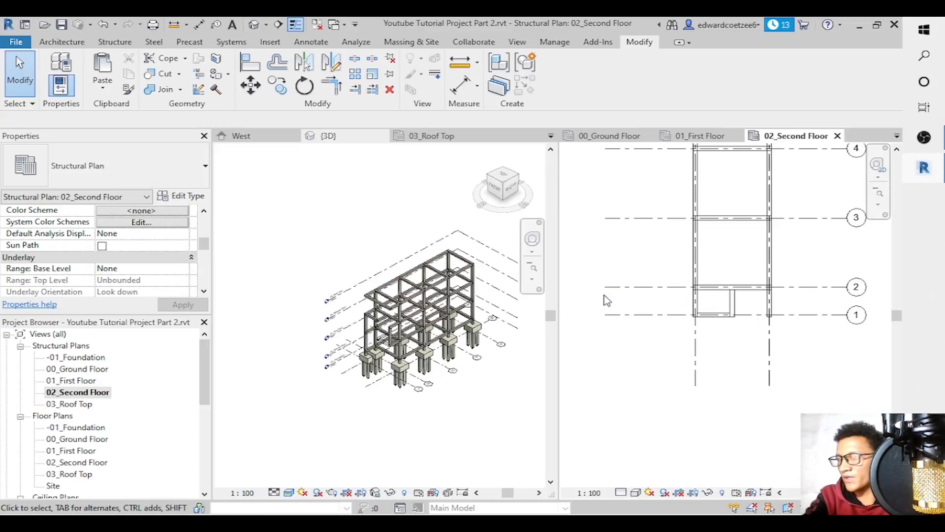
left_click(609, 136)
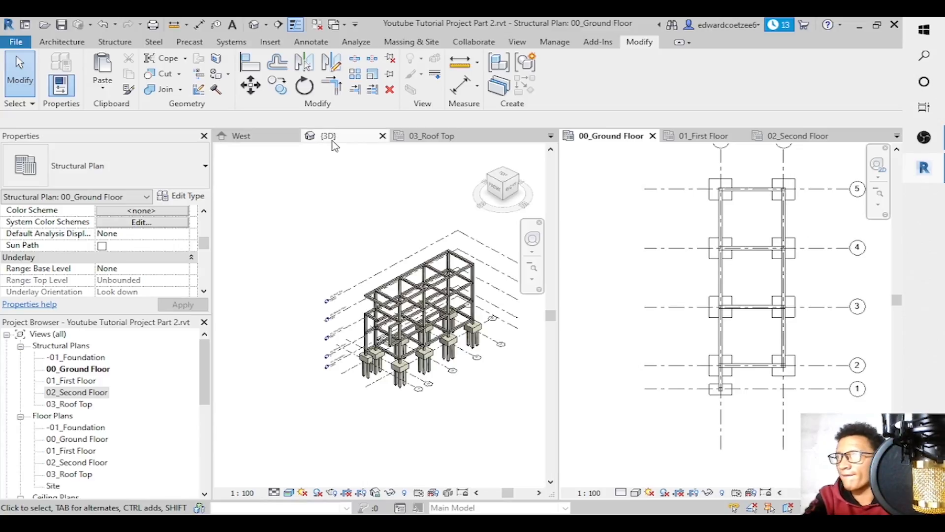
left_click(111, 47)
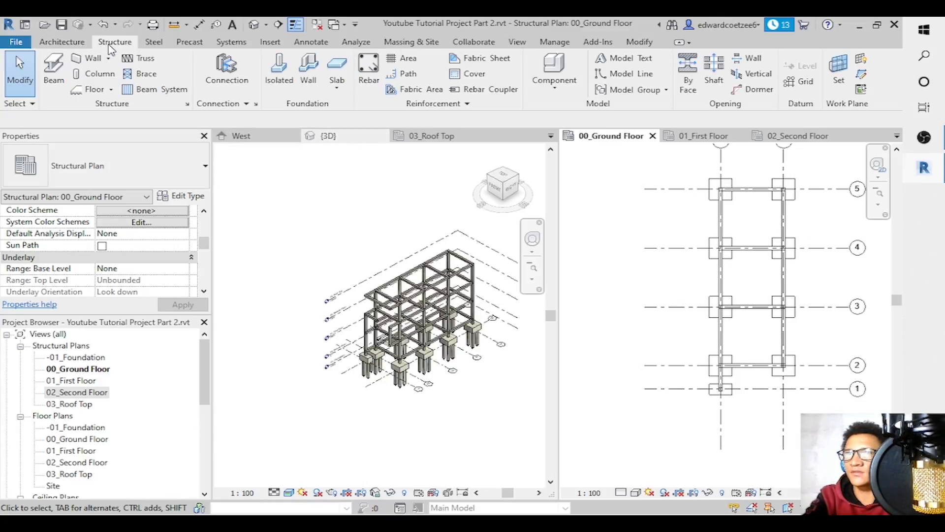
left_click(347, 89)
left_click(387, 111)
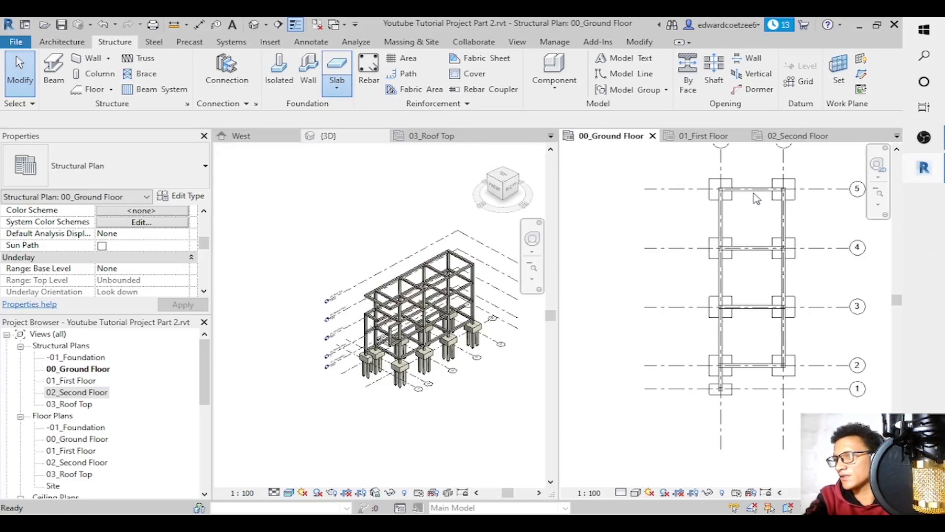
left_click(878, 204)
left_click(837, 215)
left_click_drag(691, 176, 803, 265)
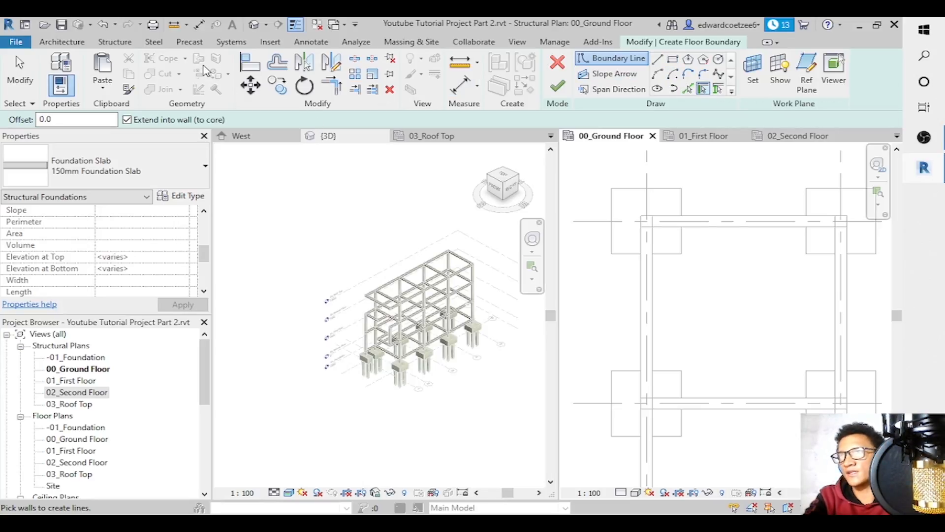
key("Escape")
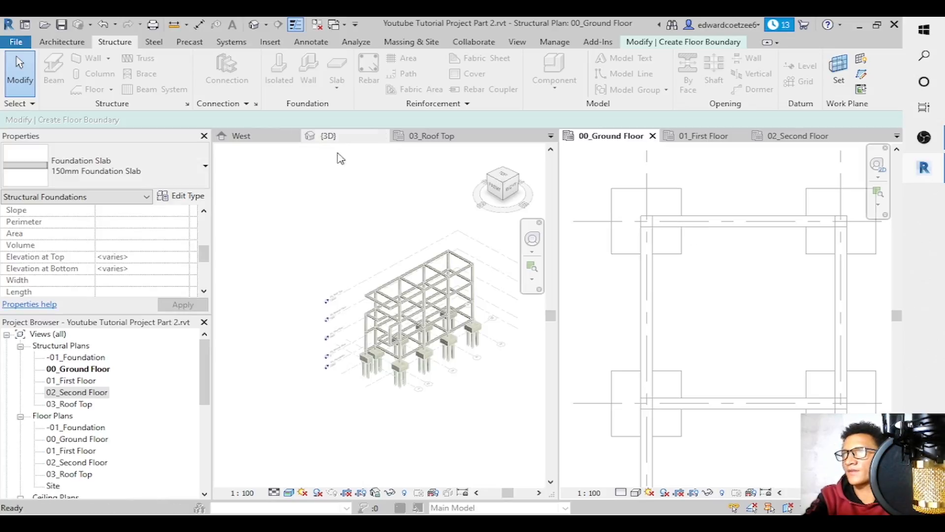
left_click(689, 41)
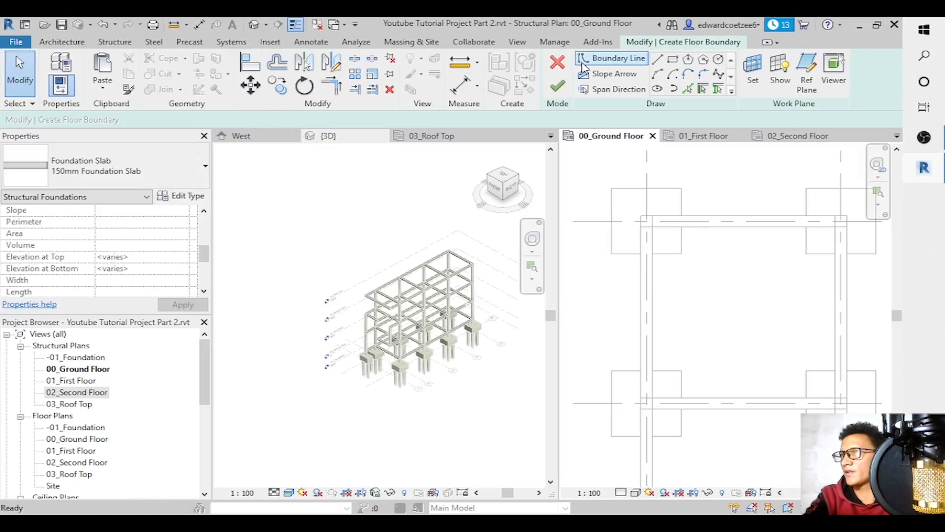
left_click(560, 64)
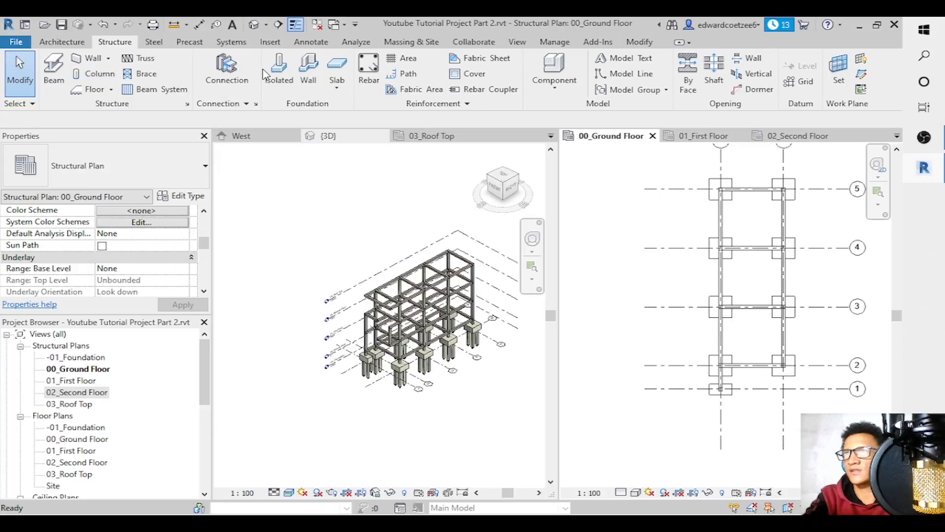
Start a 150mm Foundation Slab and sketch a 4700 by 4700 mm rectangle inside the beams between grids 4 and 5, locking its edges.
left_click(344, 72)
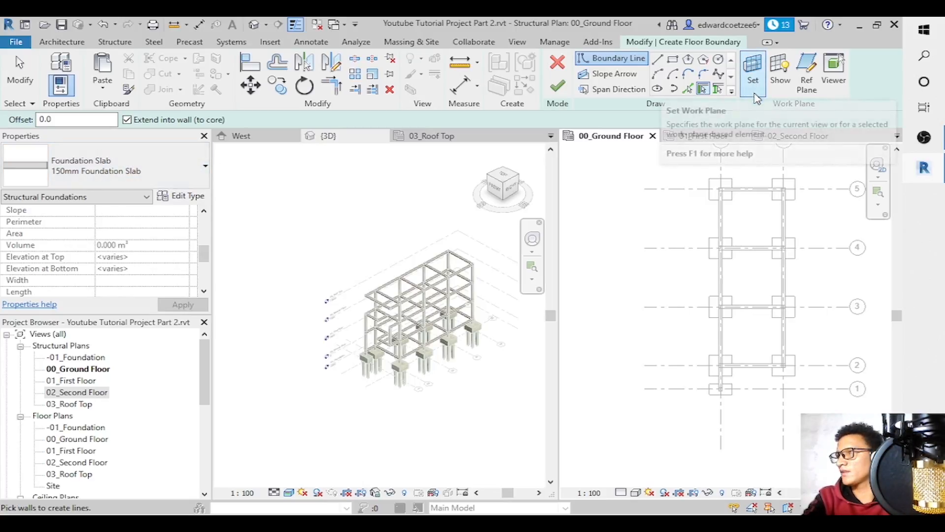
left_click(673, 61)
left_click(879, 196)
left_click_drag(714, 183, 830, 283)
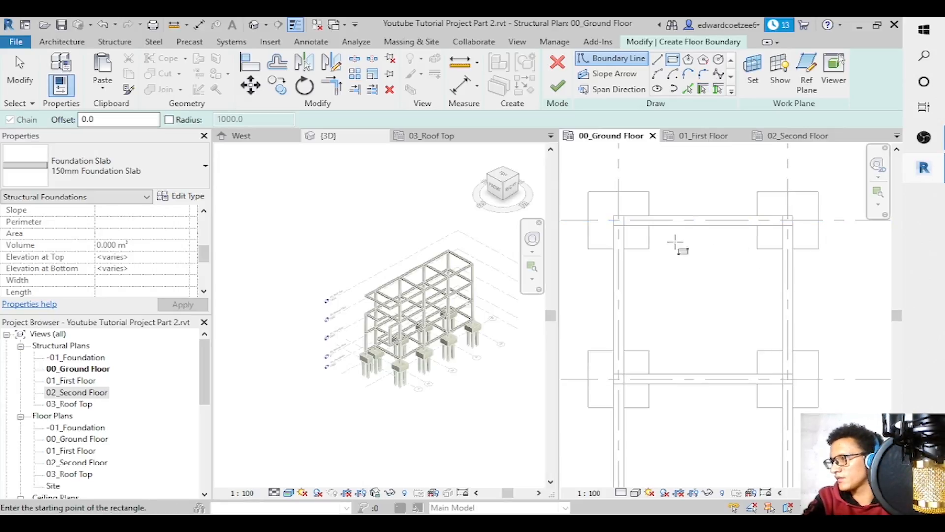
left_click(624, 226)
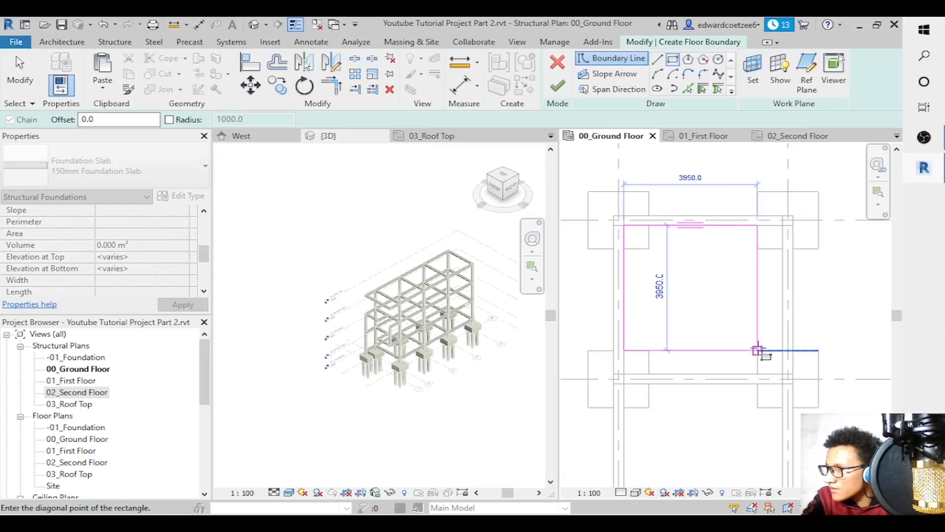
left_click(783, 373)
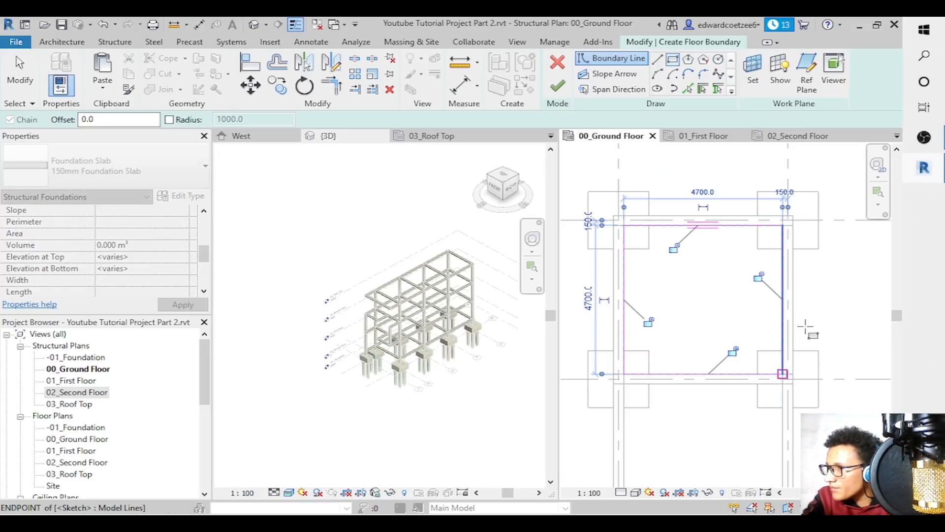
left_click(673, 249)
left_click(648, 322)
left_click(733, 351)
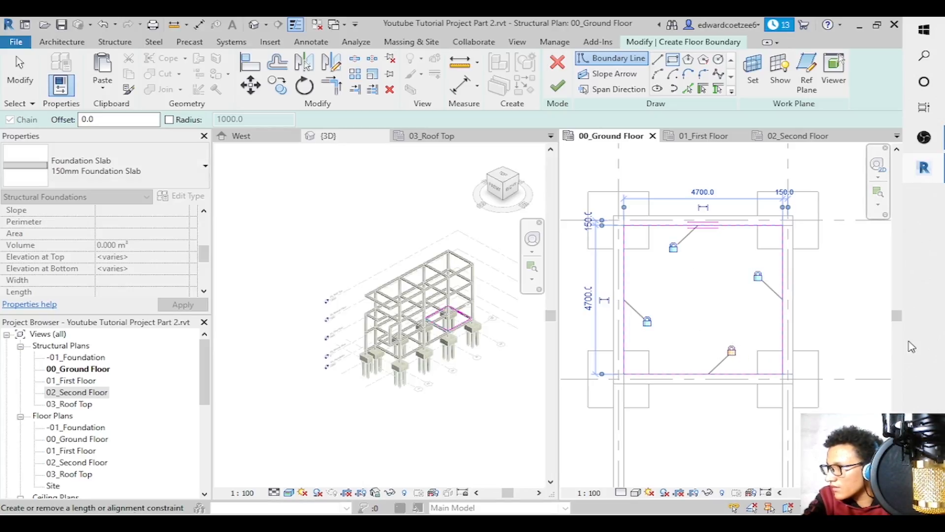
Sketch a 4700 by 4700 mm slab boundary inside the beams between grids 3 and 4 and lock its edges to them.
left_click_drag(900, 320, 900, 374)
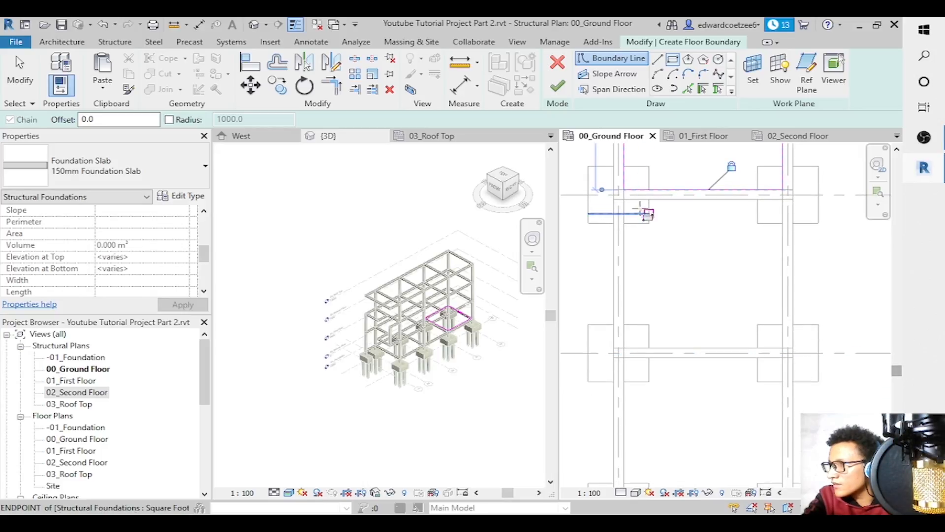
left_click(624, 199)
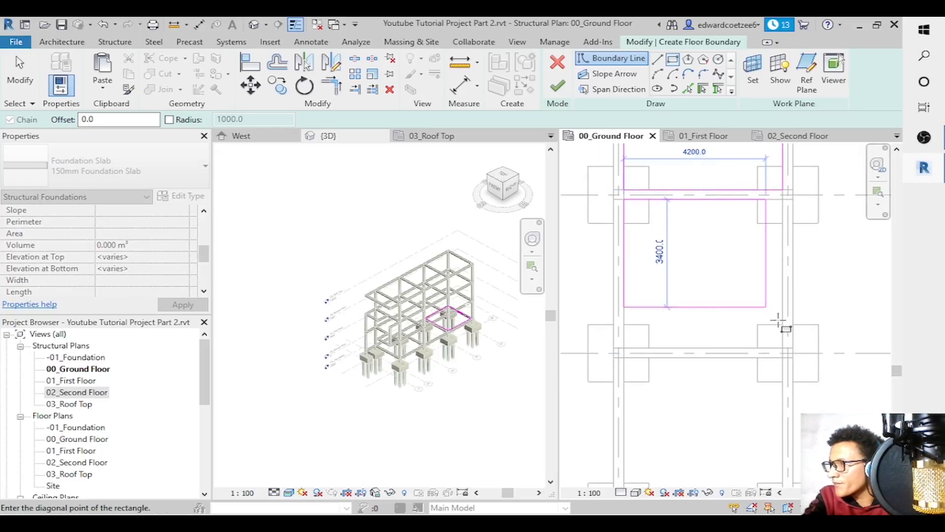
left_click(782, 347)
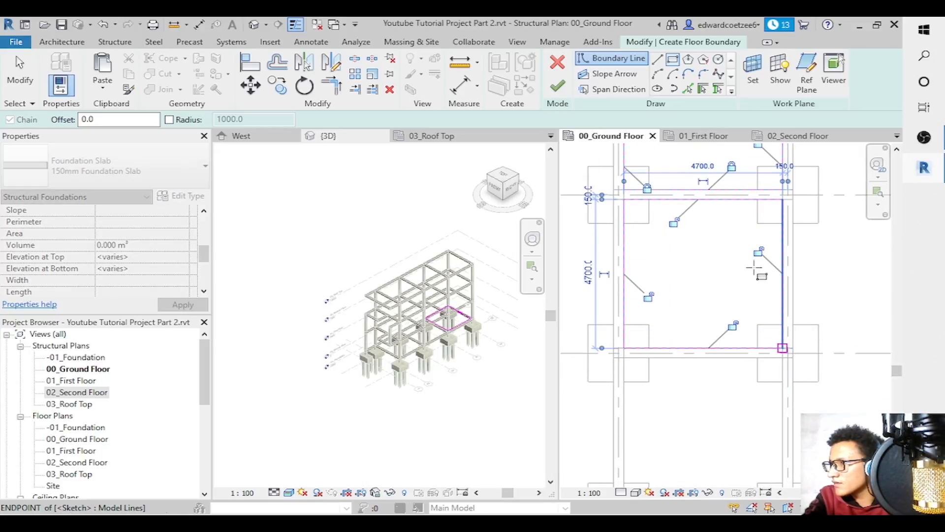
left_click(676, 227)
left_click(649, 297)
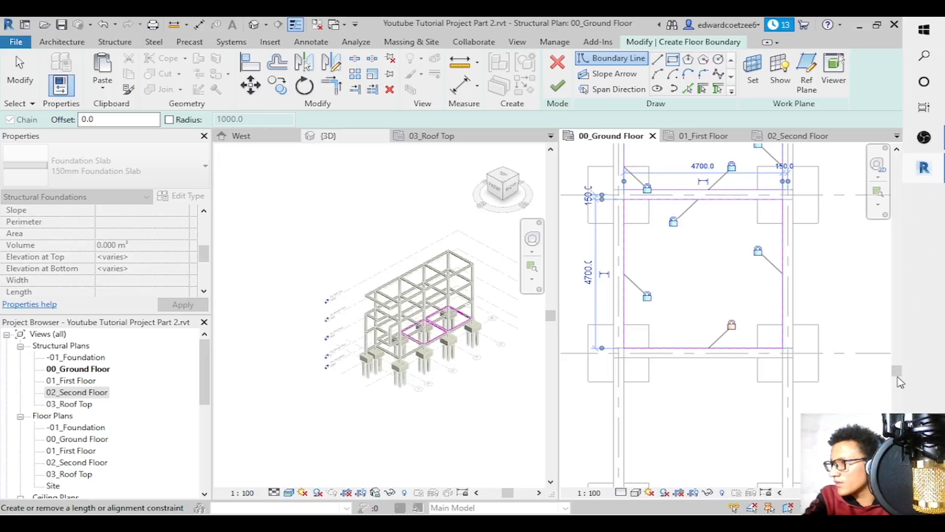
Add a locked 4700 by 4700 mm slab boundary inside the beams between grids 2 and 3 and finish the foundation slab.
left_click_drag(897, 377, 907, 402)
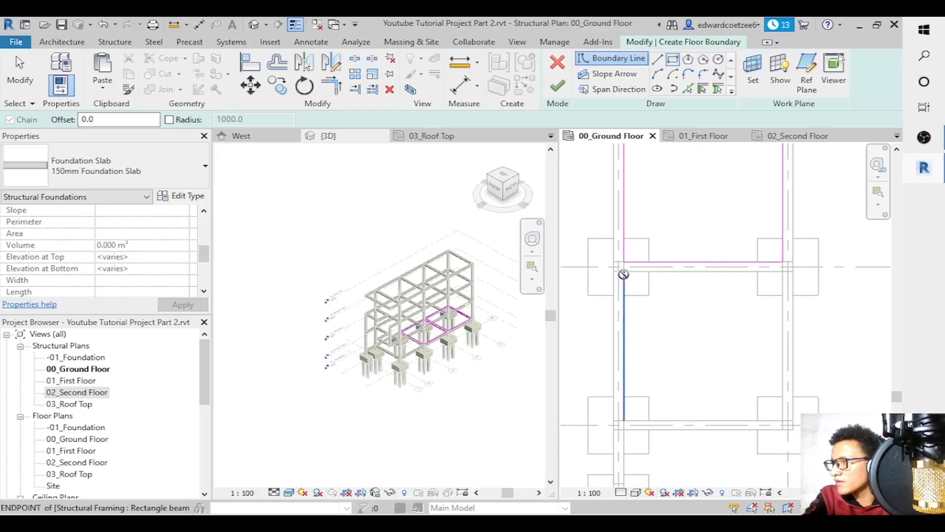
left_click(624, 271)
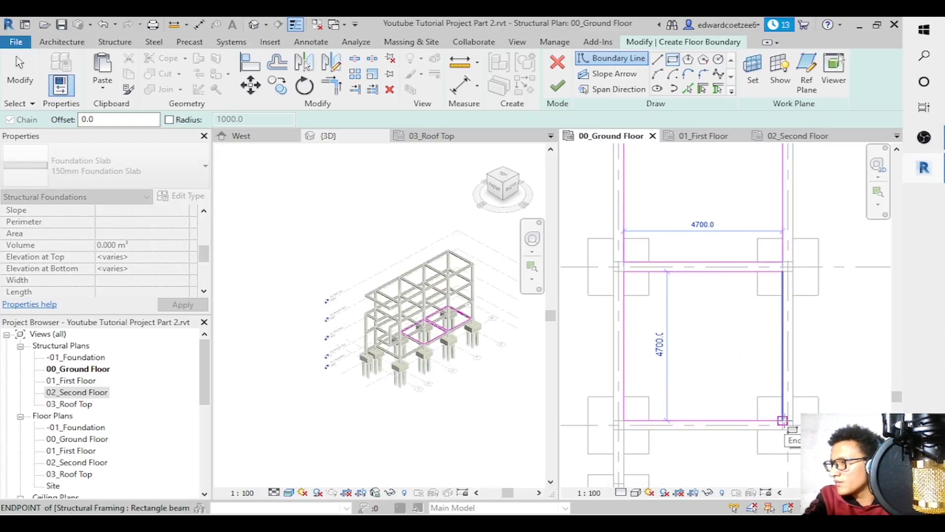
left_click(783, 421)
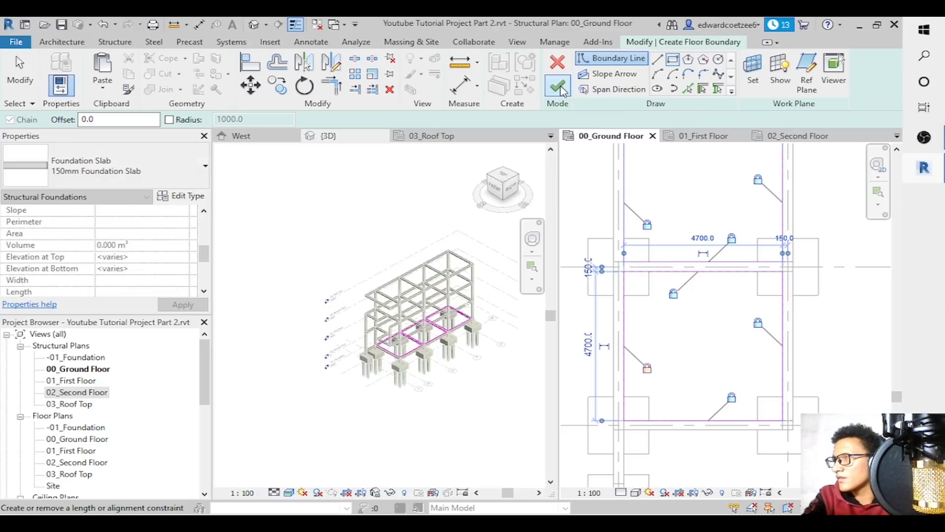
left_click(562, 90)
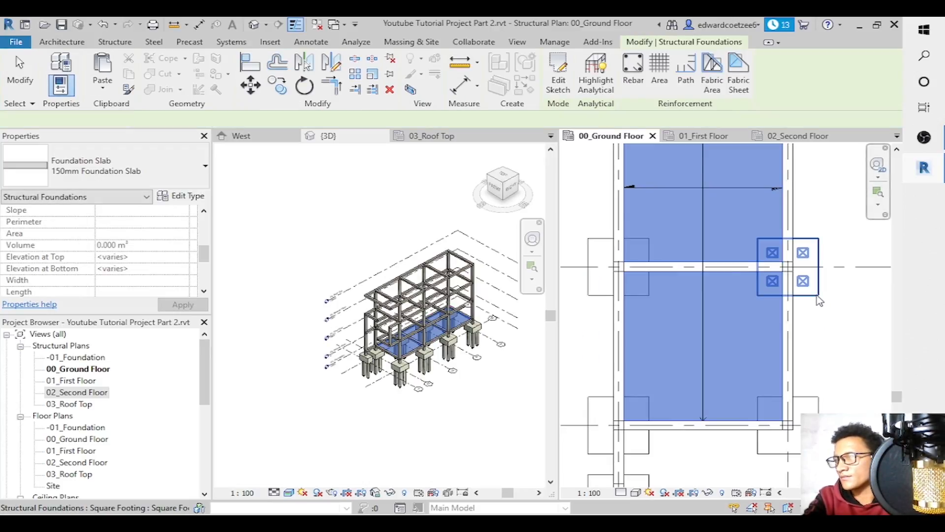
Delete the span direction symbol from the ground-floor foundation slab.
left_click(703, 239)
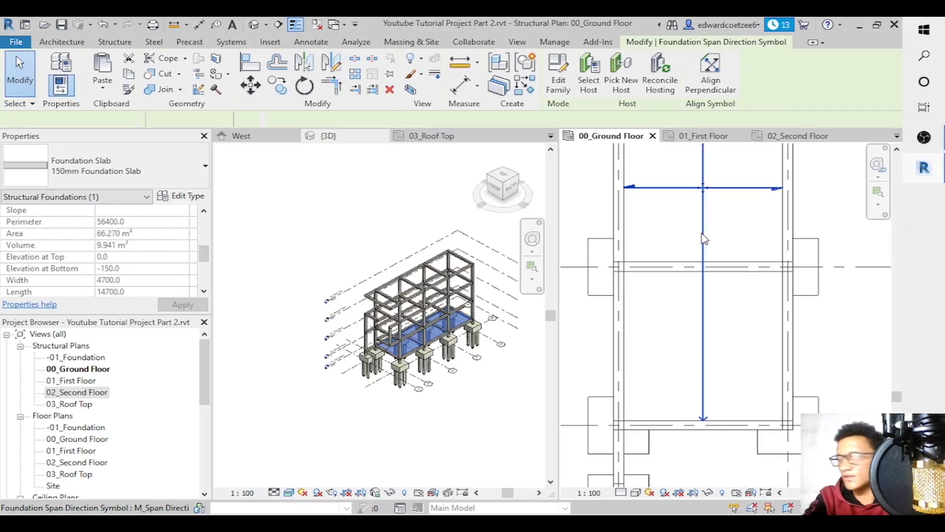
key("Escape")
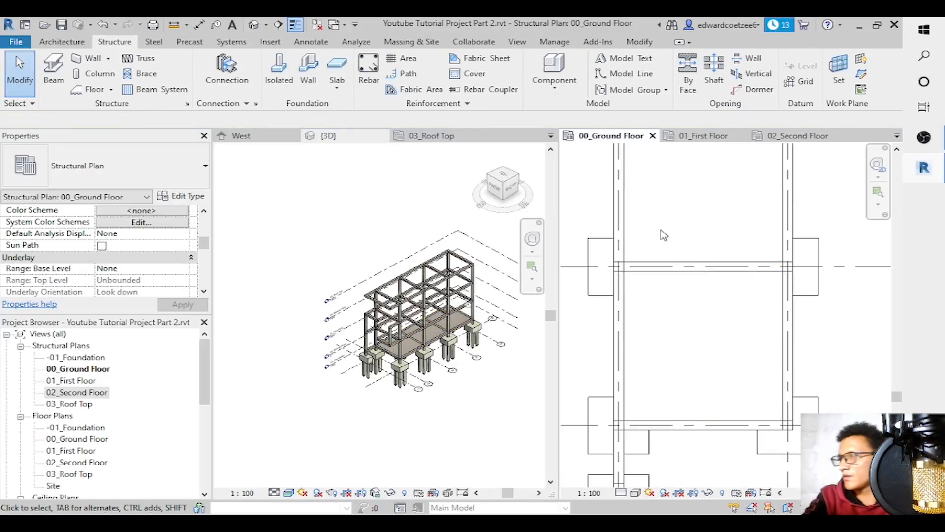
Copy the ground-floor foundation slab and paste it aligned to the 01_First Floor, 02_Second Floor and 03_Roof Top levels.
left_click(626, 214)
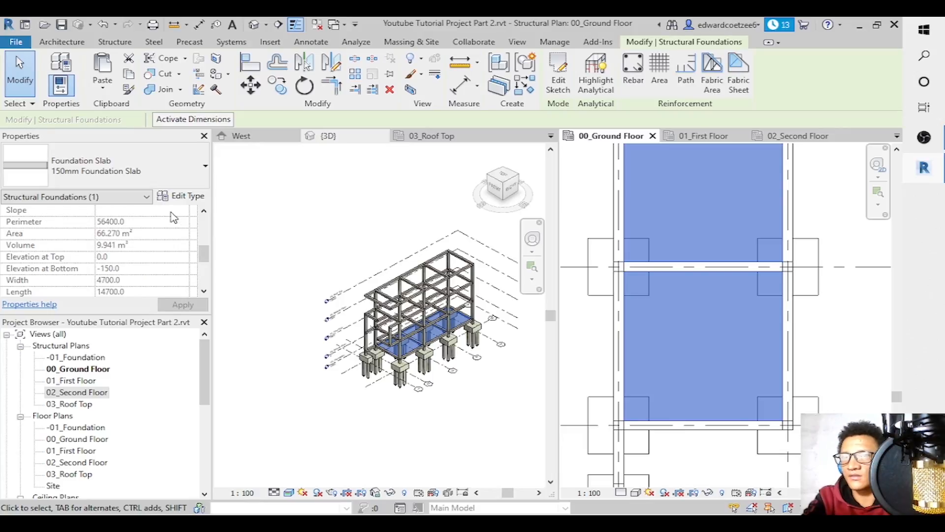
left_click_drag(204, 256, 204, 225)
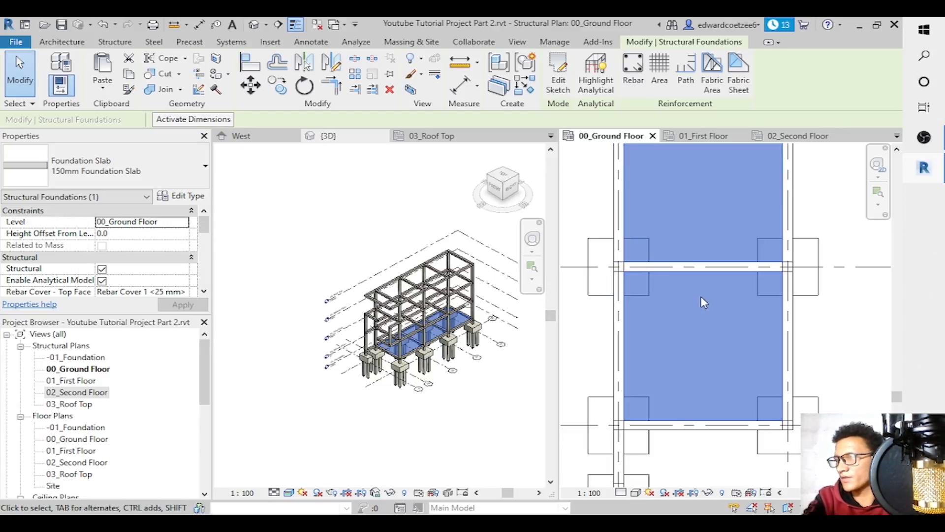
left_click(102, 87)
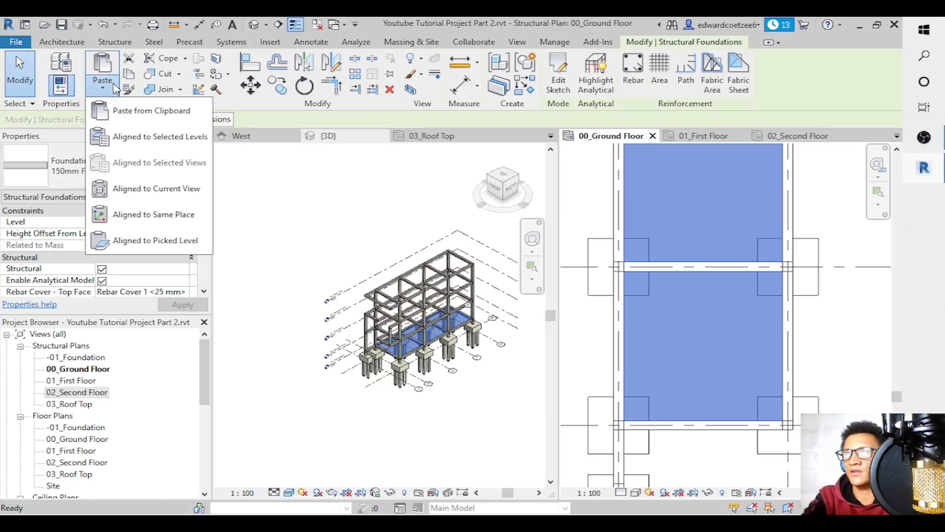
left_click(140, 134)
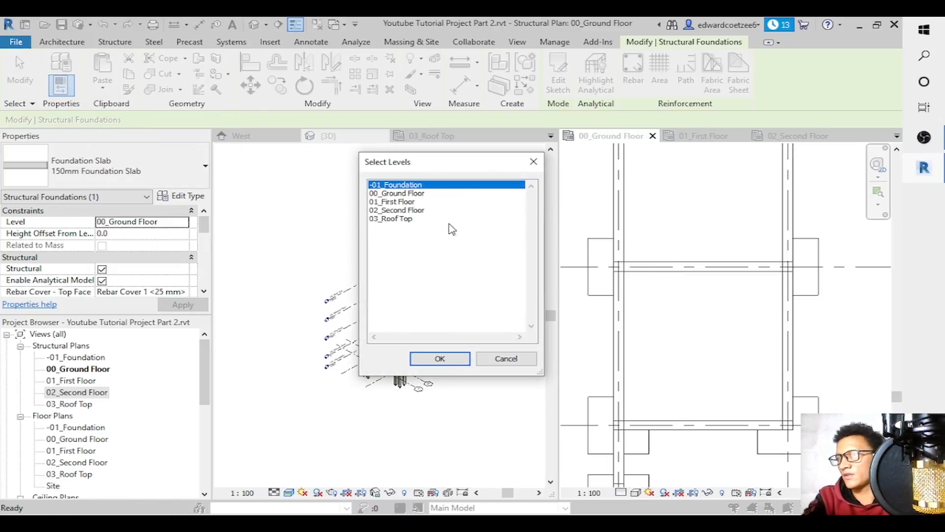
left_click(410, 201)
left_click(405, 211)
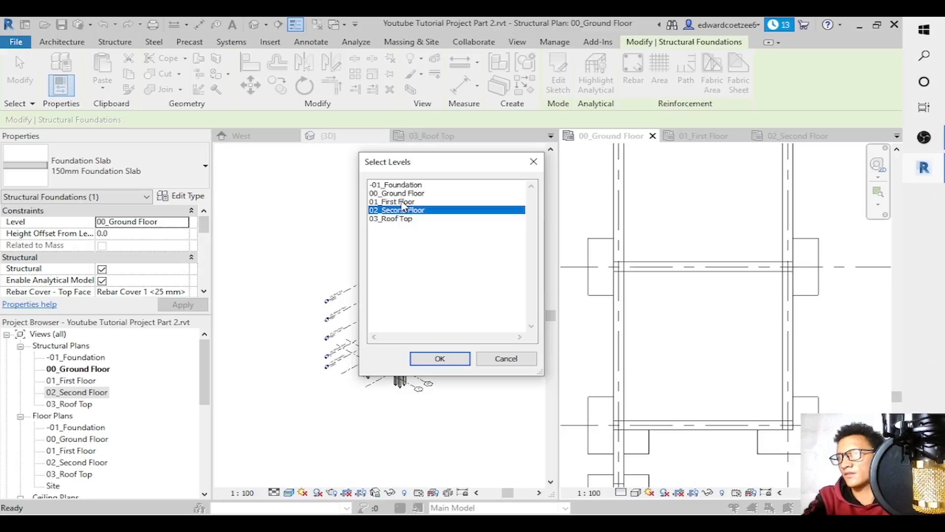
left_click(403, 219, "shift")
left_click(402, 202)
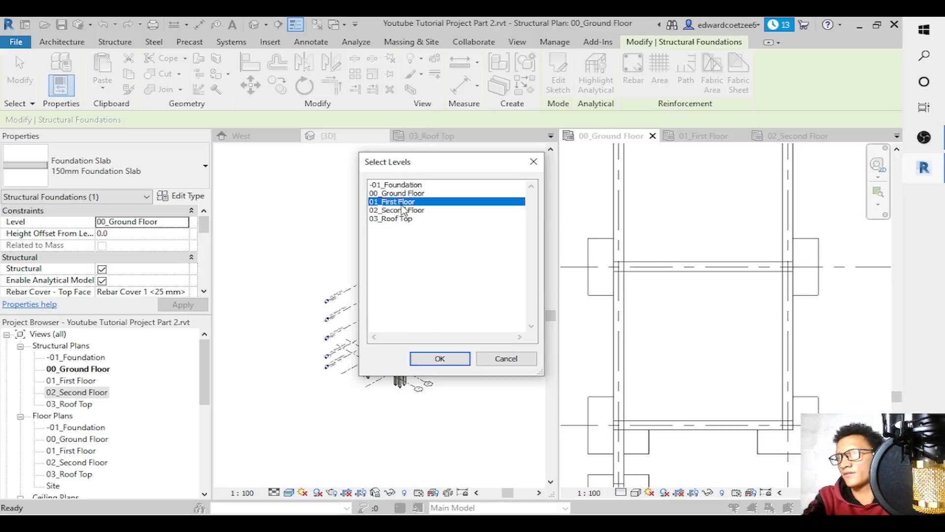
left_click(403, 220)
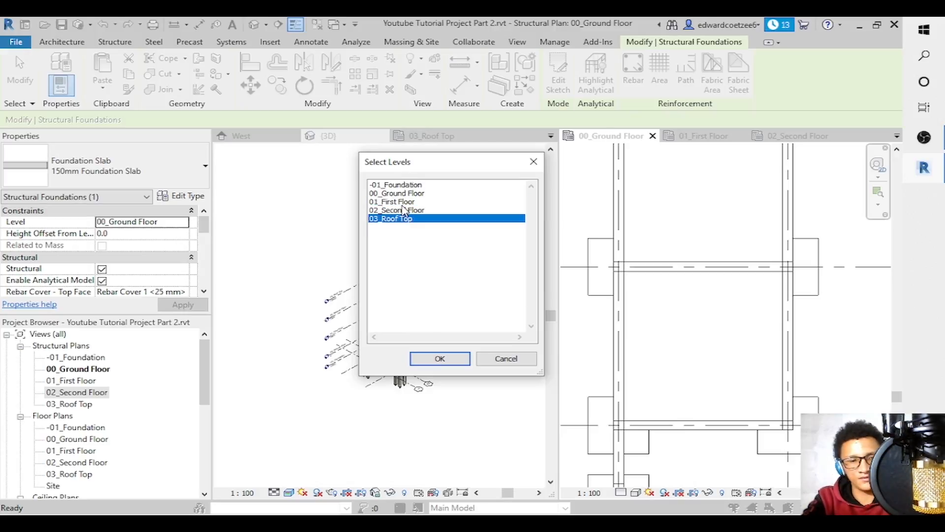
left_click(403, 202, "ctrl")
left_click(403, 210, "ctrl")
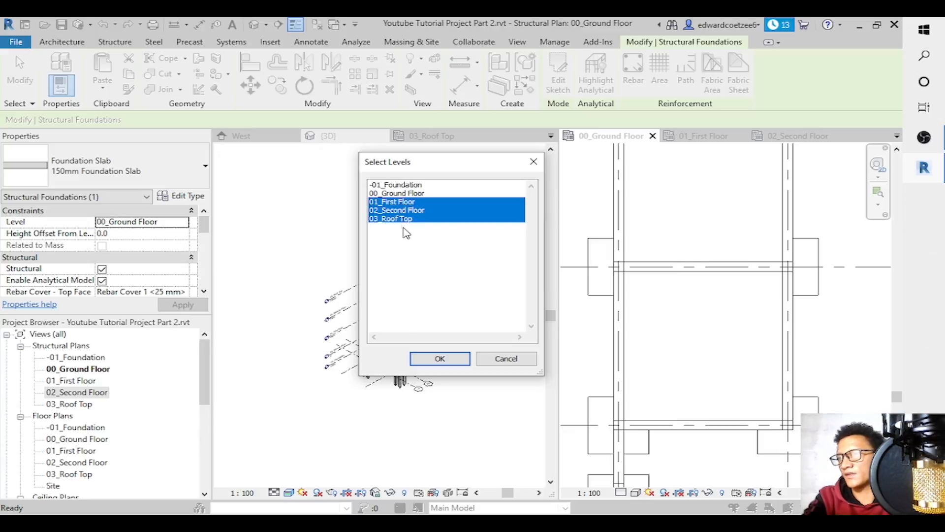
left_click(440, 359)
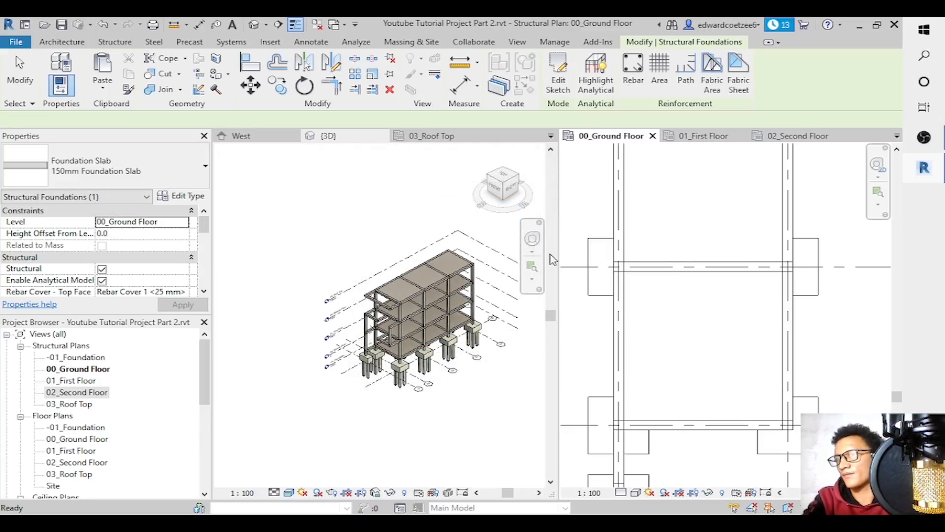
key("Escape")
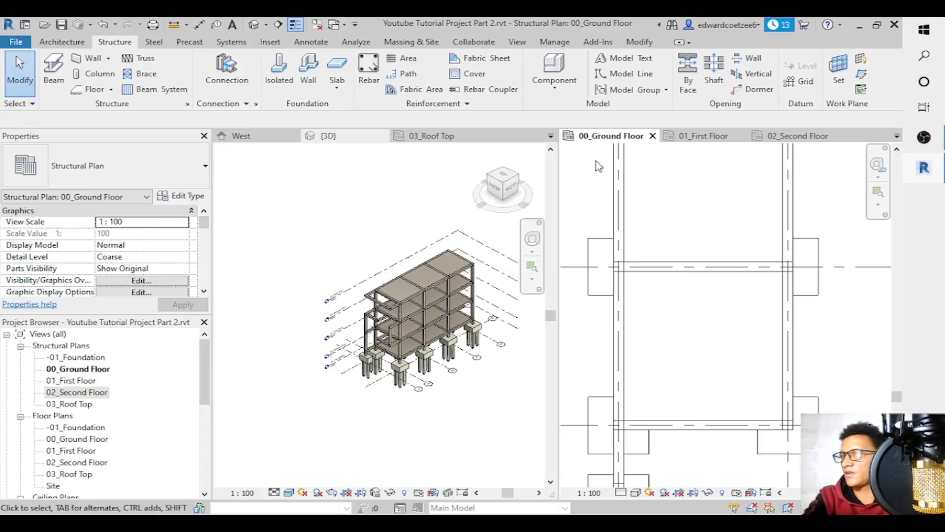
On the 01_First Floor plan, create a 2200 by 1700 mm 150mm Foundation Slab inside the small beam bay with its edges locked.
left_click(715, 135)
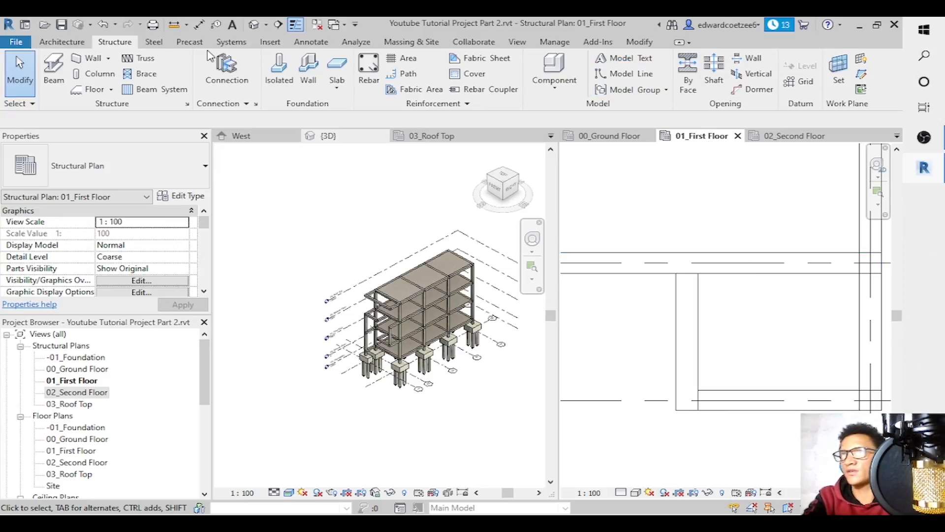
left_click(336, 84)
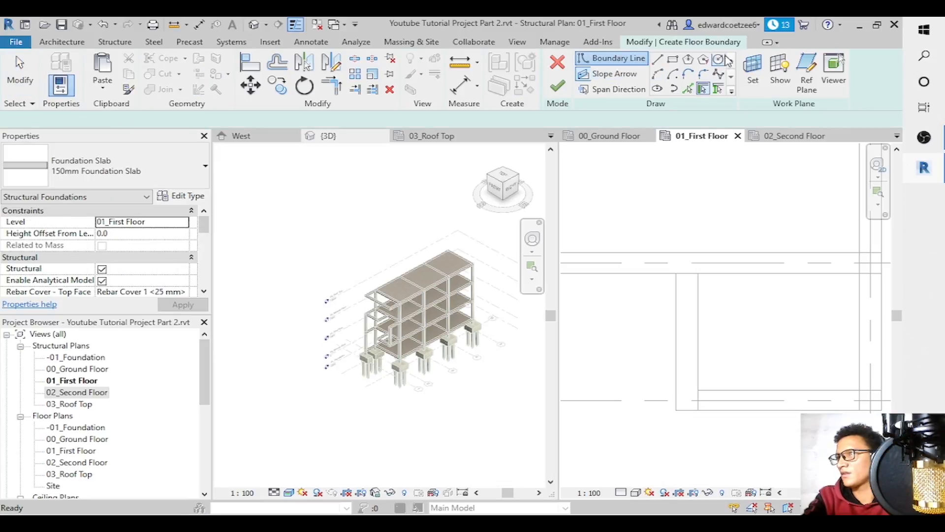
left_click(698, 273)
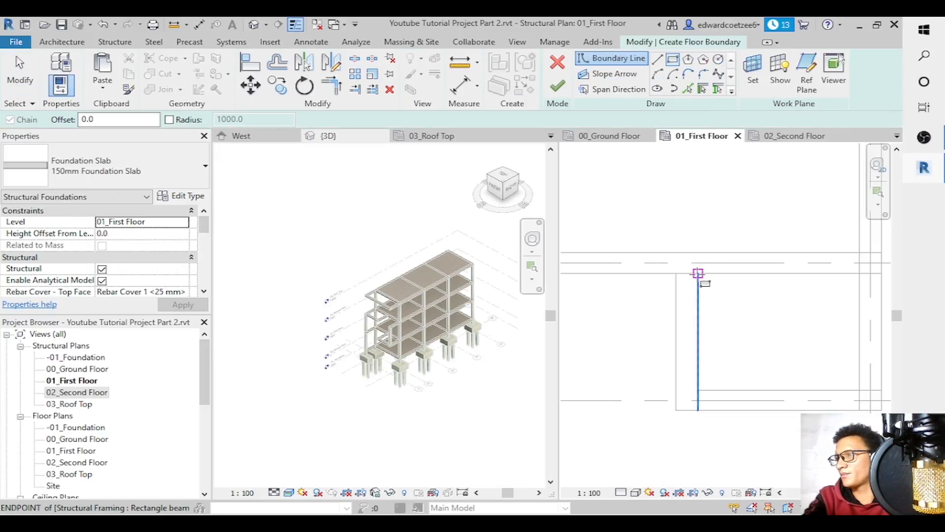
left_click(859, 390)
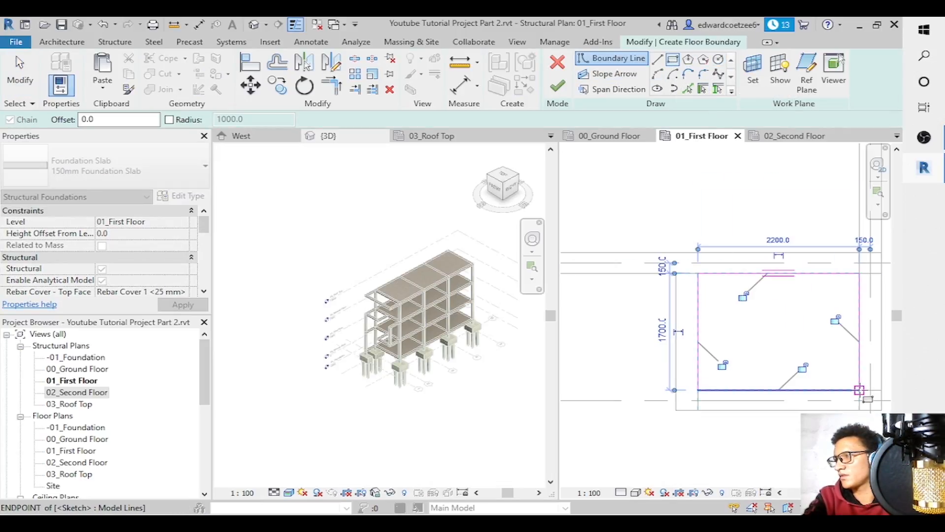
left_click(743, 296)
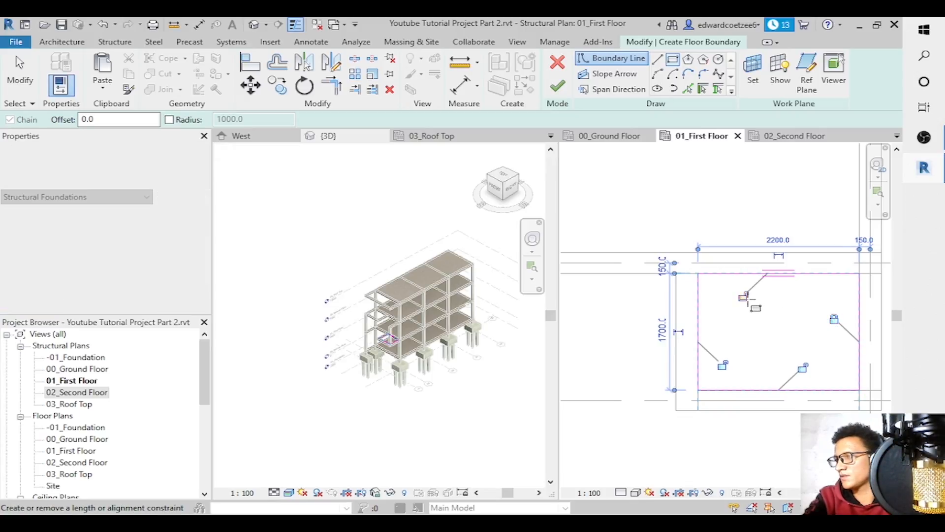
left_click(722, 365)
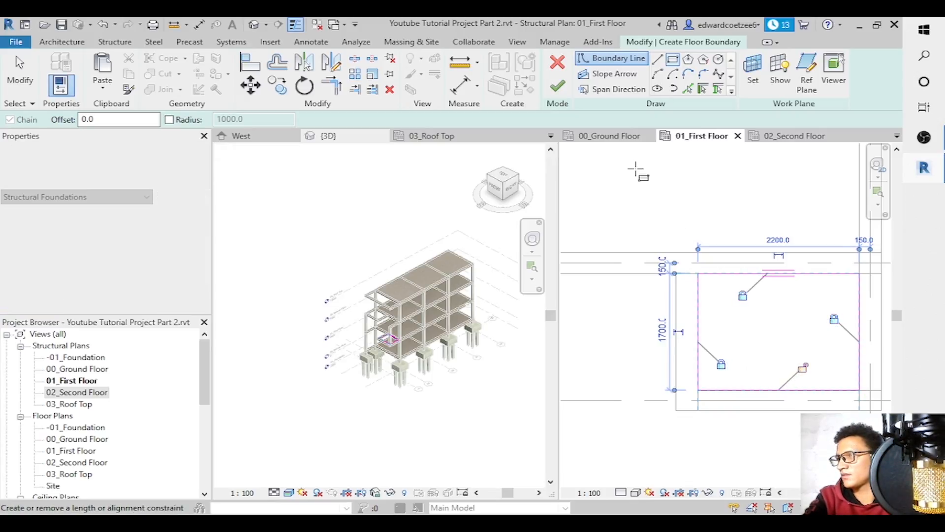
left_click(558, 87)
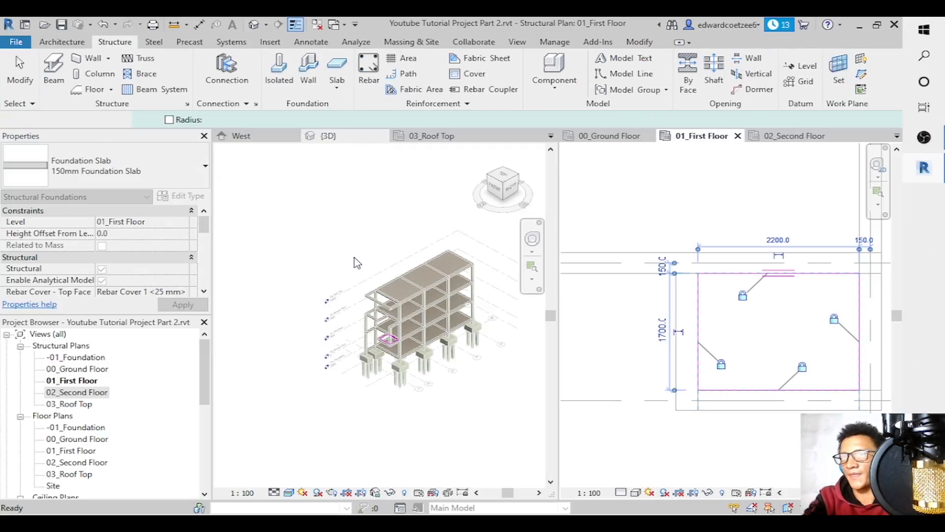
Delete the span direction symbol of the small first-floor slab.
left_click(613, 365)
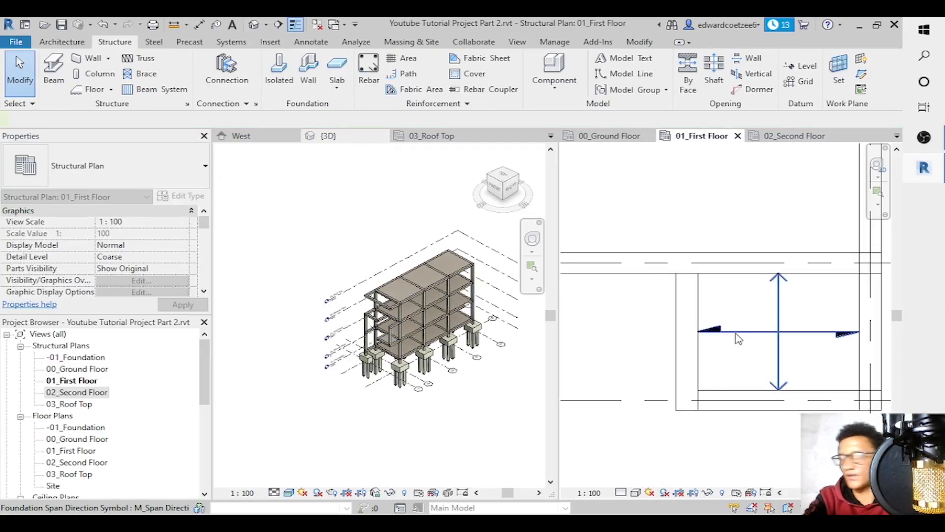
left_click(739, 339)
key("Delete")
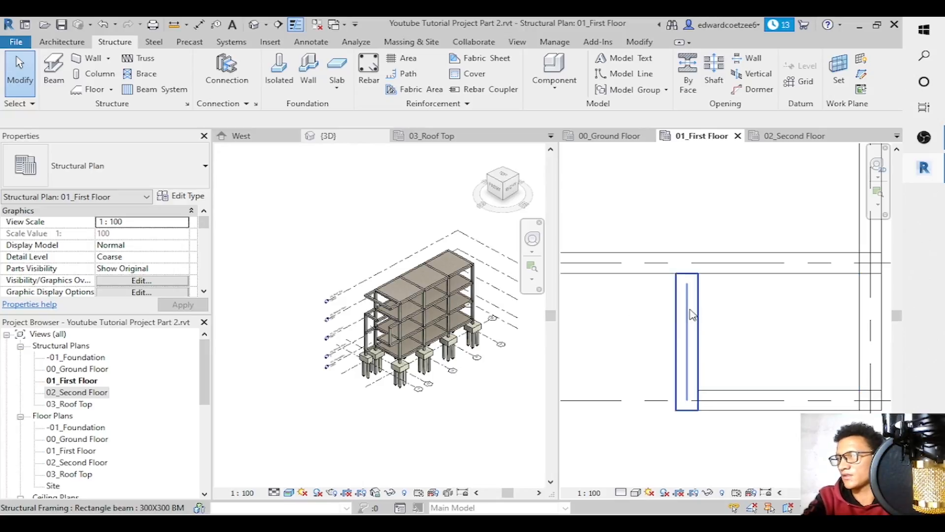
Open the 02_Second Floor structural plan at the small beam bay.
left_click(788, 135)
left_click(878, 192)
left_click_drag(704, 290, 766, 340)
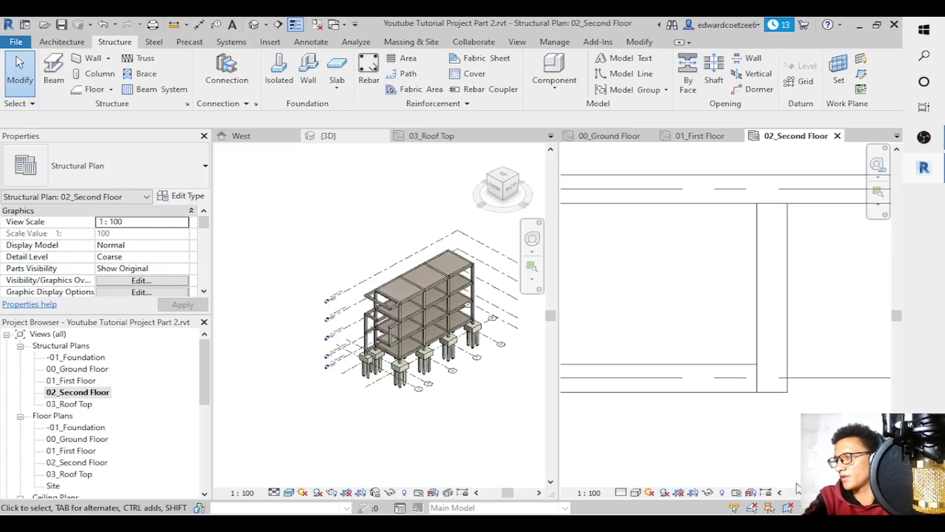
scroll(725, 315, "left", 1)
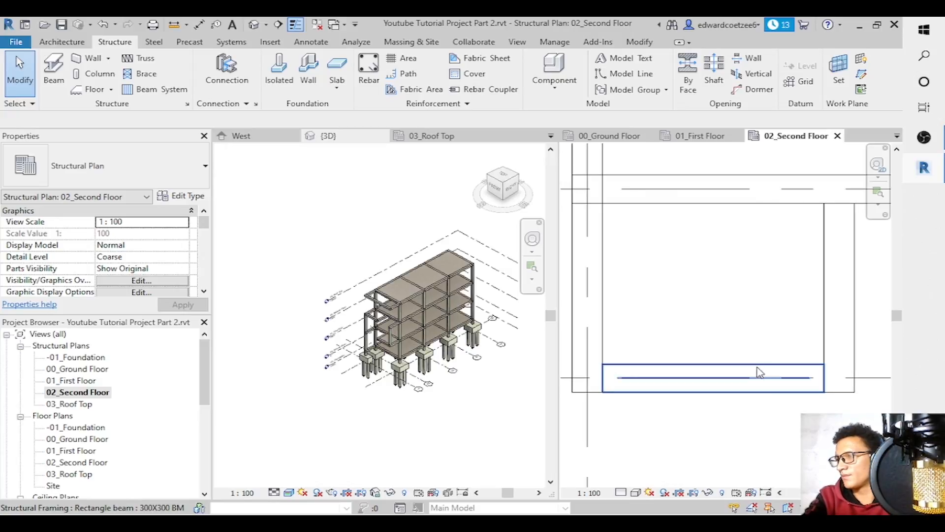
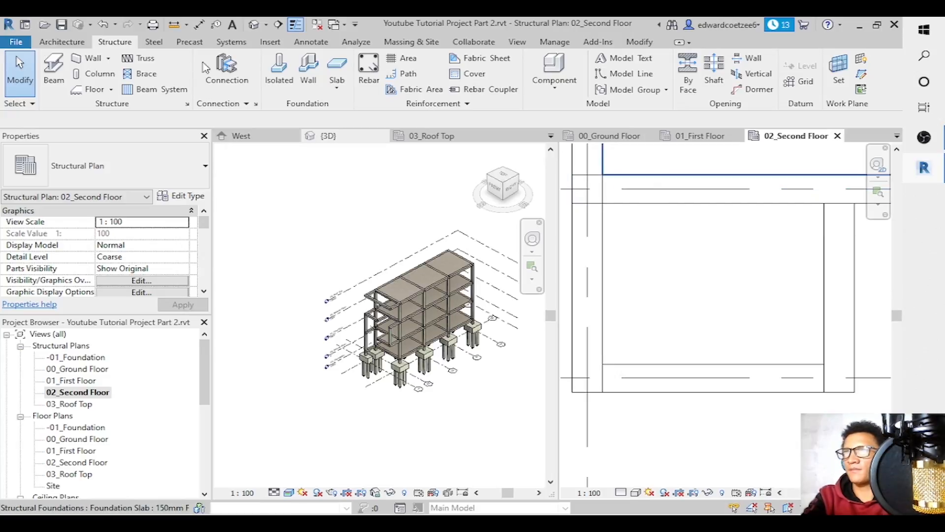
Create a locked 2200 by 1700 mm foundation slab inside the small second-floor beam bay and delete its span direction symbol.
left_click(330, 70)
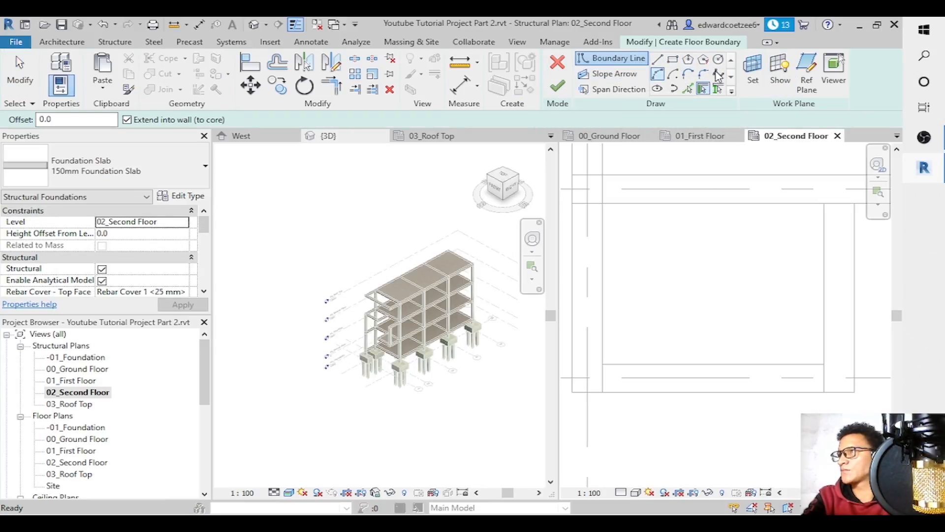
left_click(672, 59)
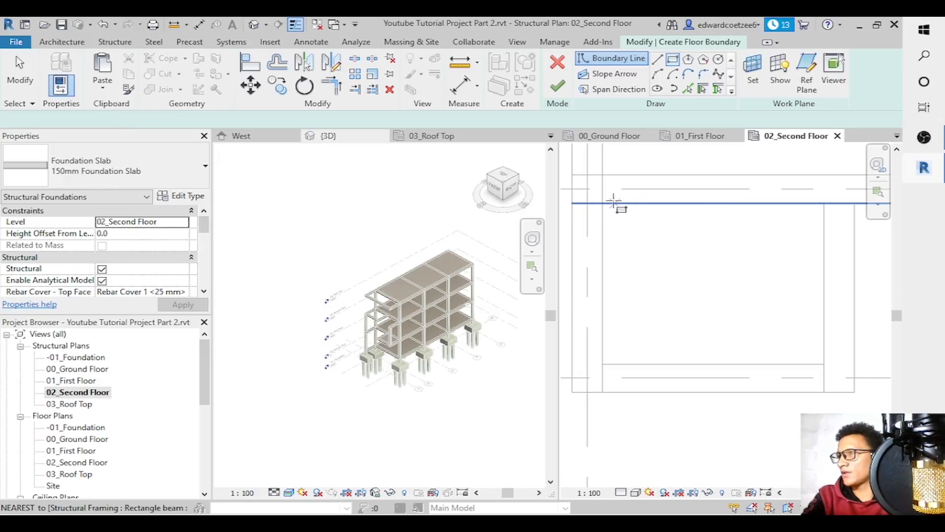
left_click(823, 364)
left_click(799, 275)
left_click(673, 226)
left_click(626, 320)
left_click(735, 342)
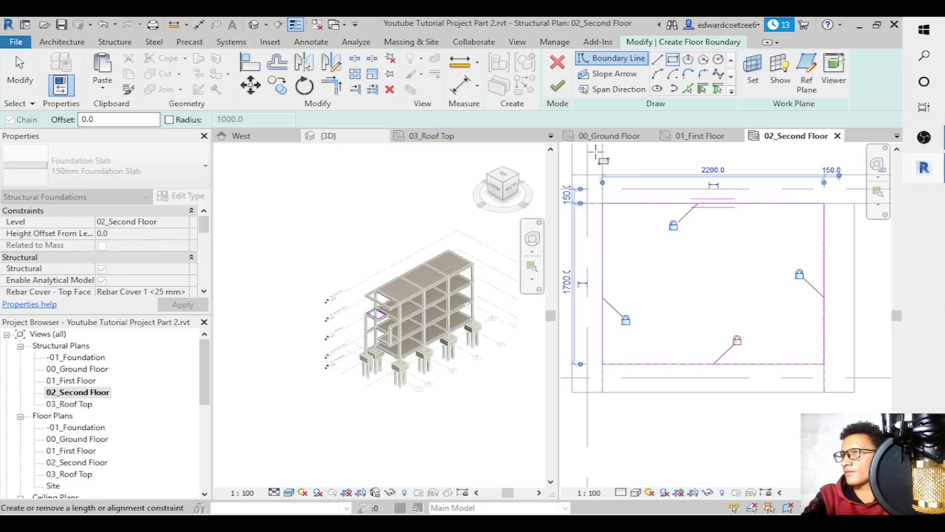
left_click(564, 98)
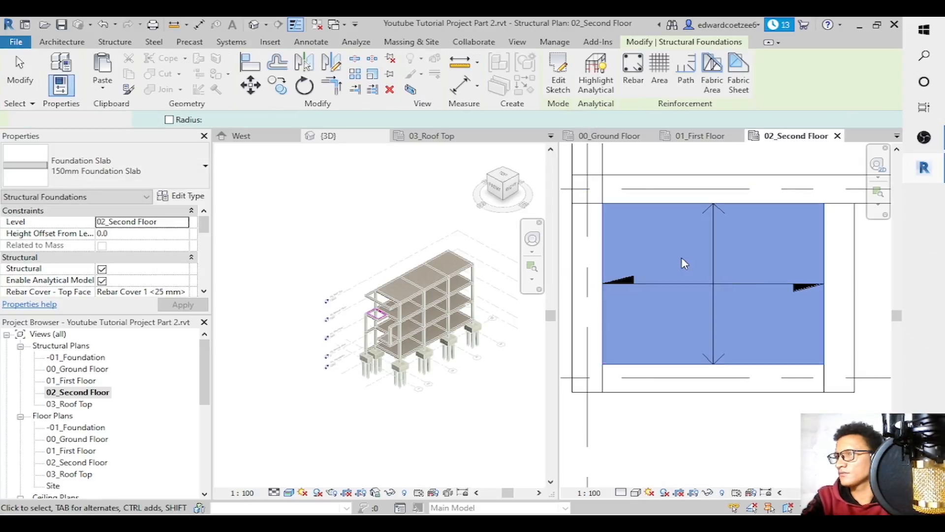
left_click(715, 273)
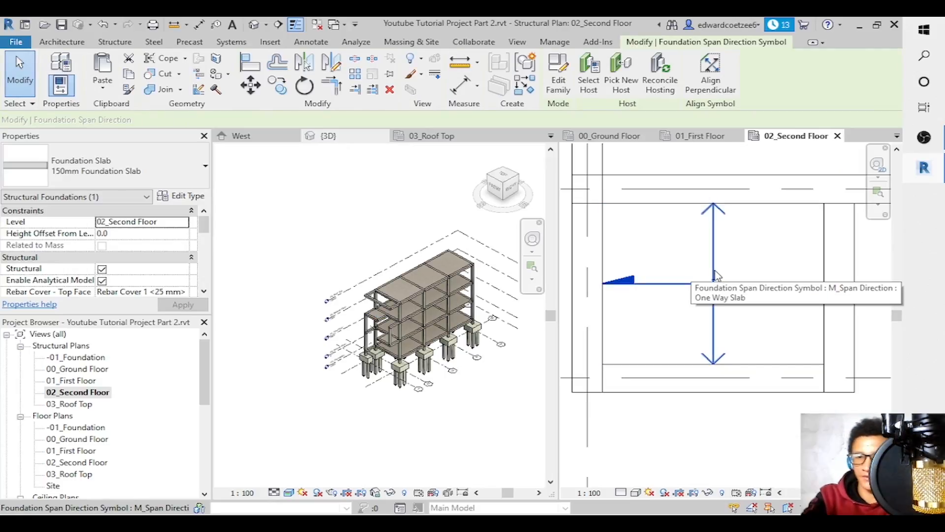
key("Delete")
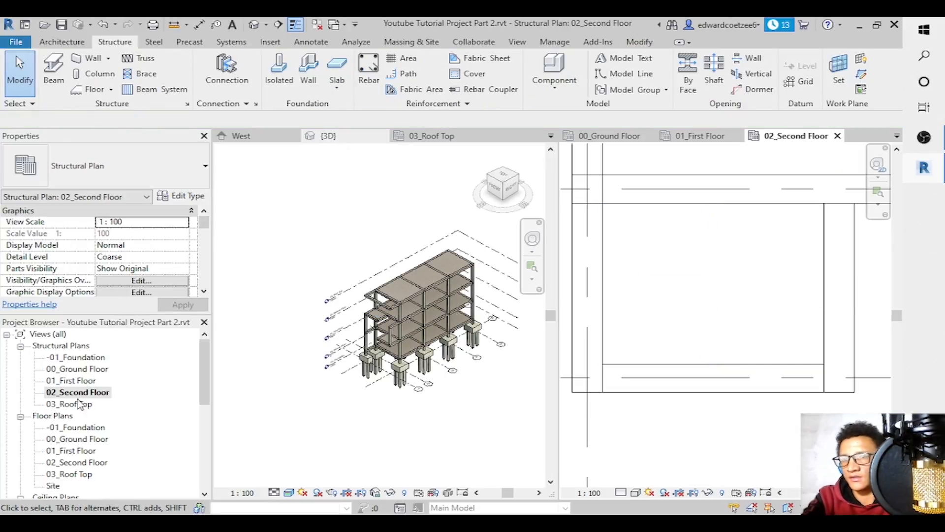
double_click(69, 404)
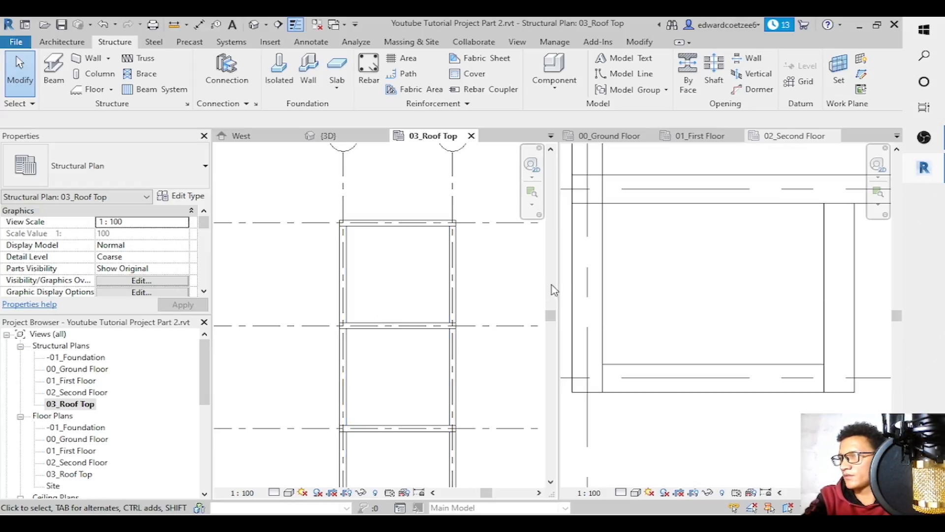
left_click_drag(552, 316, 555, 378)
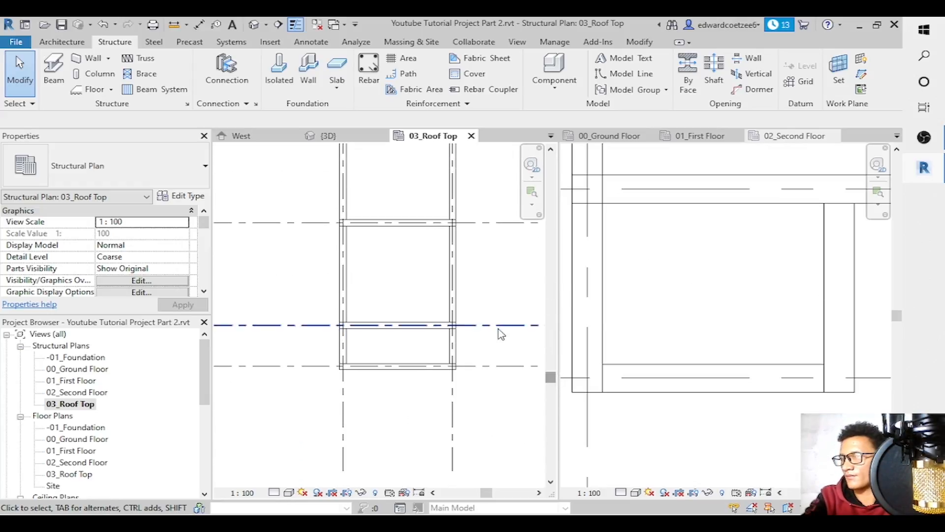
left_click(471, 136)
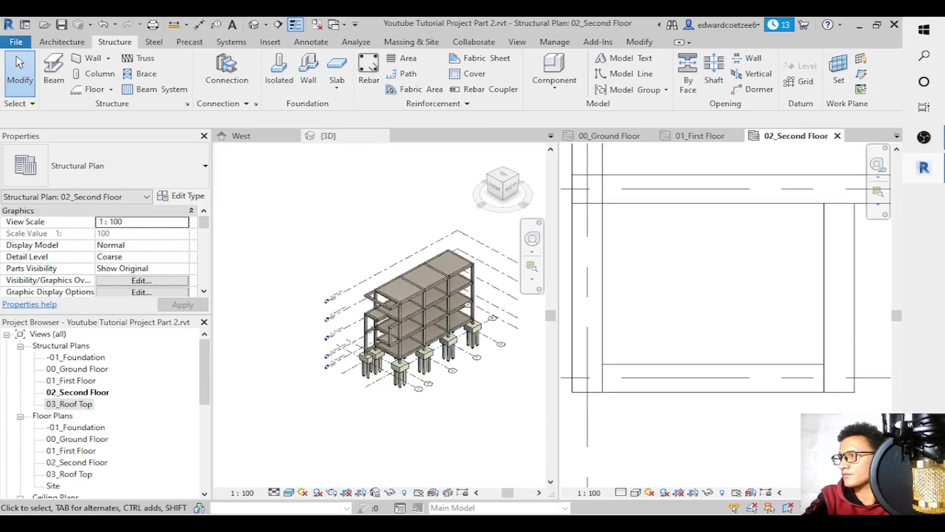
Open the 03_Roof Top structural plan beside the 3D view at the shallow end beam bay.
left_click(79, 404)
double_click(78, 406)
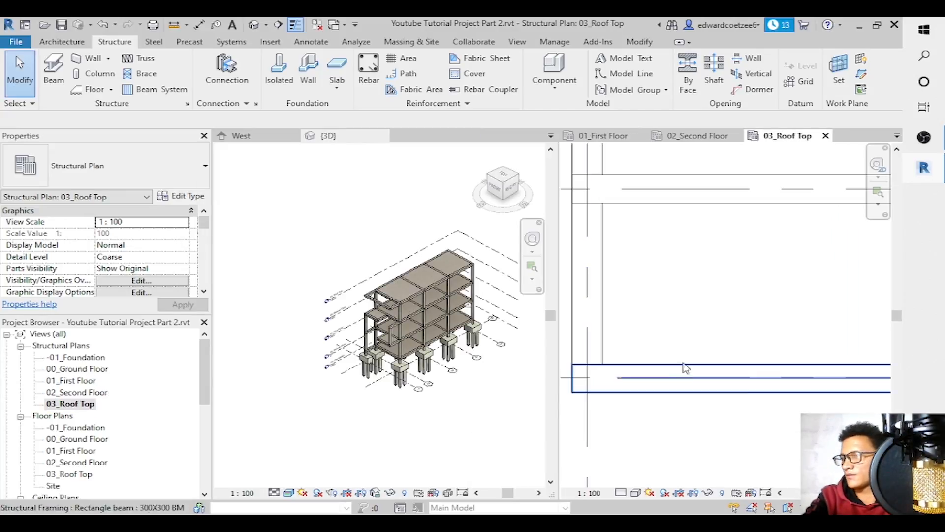
left_click(879, 205)
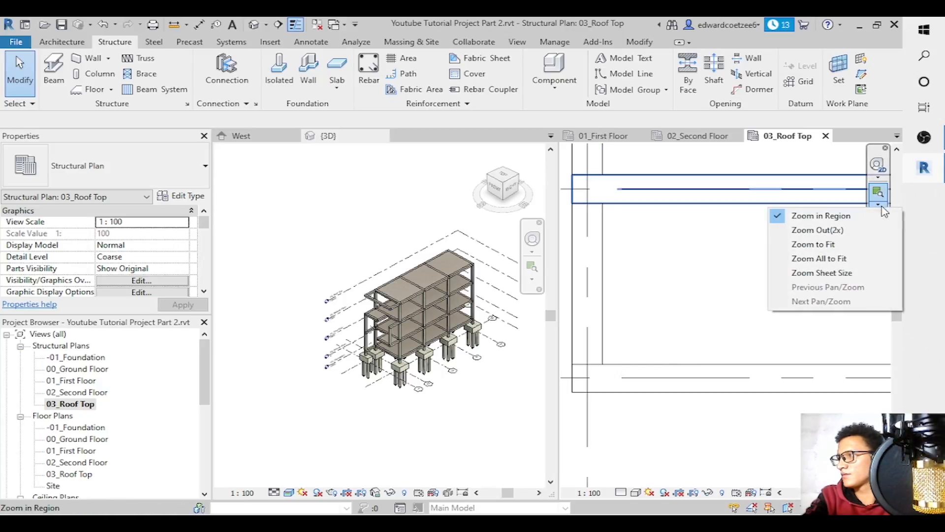
left_click(831, 229)
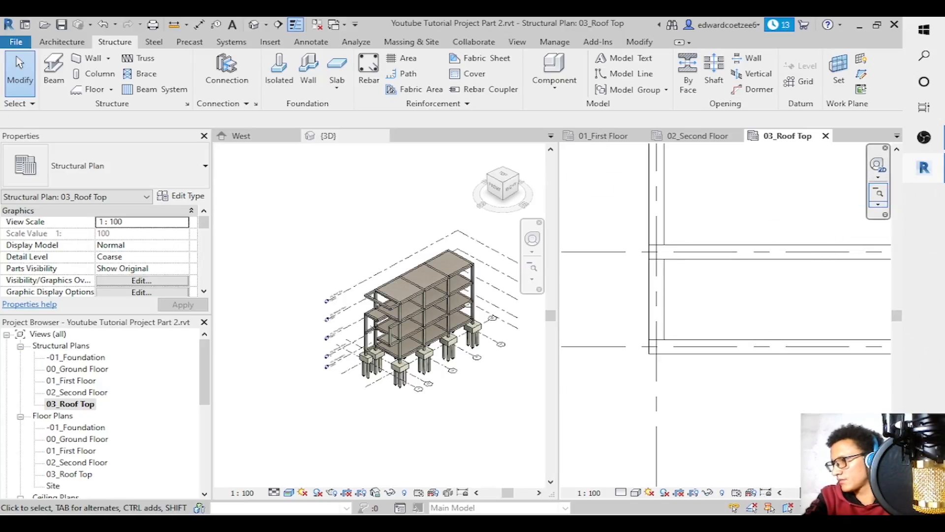
left_click_drag(835, 492, 839, 492)
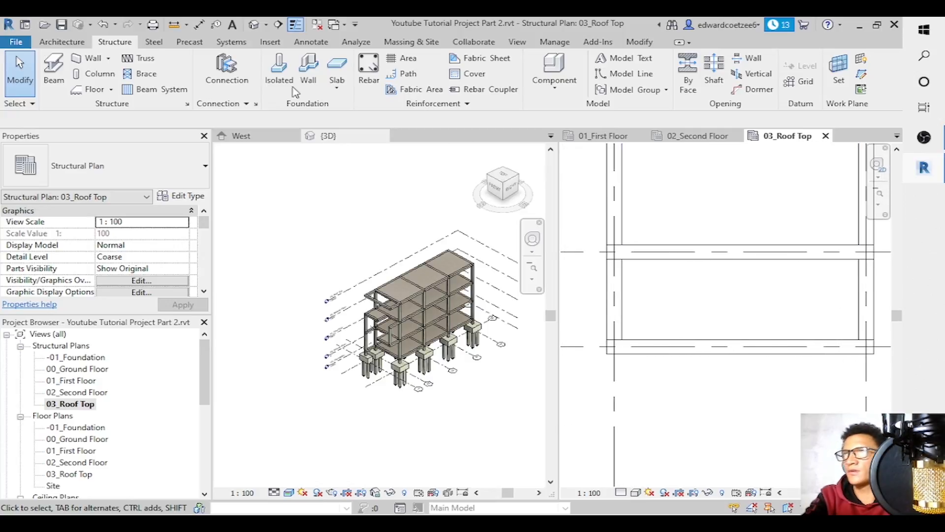
Create a 4700 by 1700 mm 150mm Foundation Slab inside the roof-top end beam bay with all four edges locked.
left_click(337, 64)
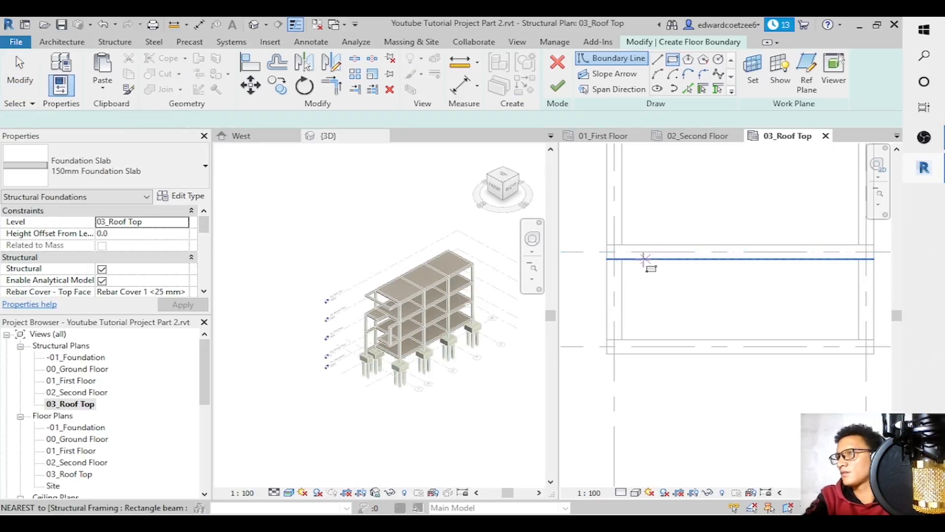
left_click(622, 260)
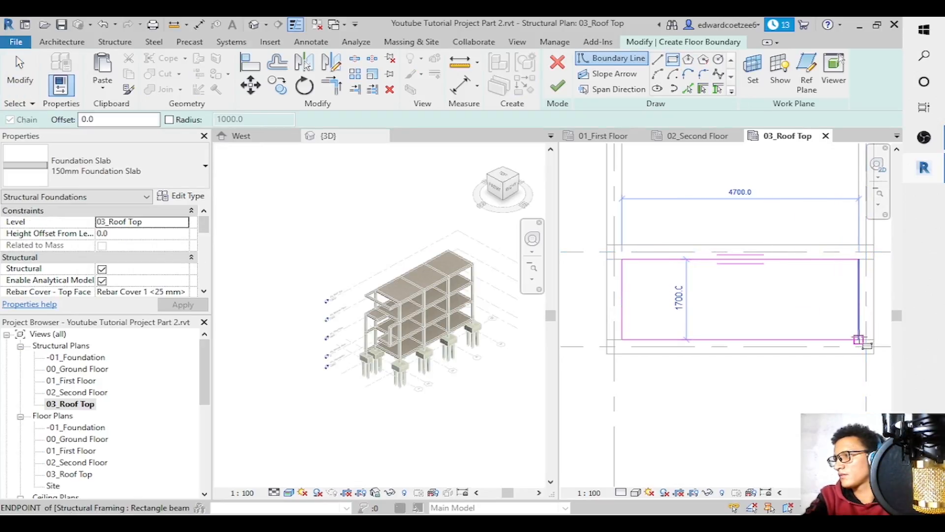
left_click(859, 339)
left_click(834, 276)
left_click(772, 317)
left_click(708, 282)
left_click(645, 322)
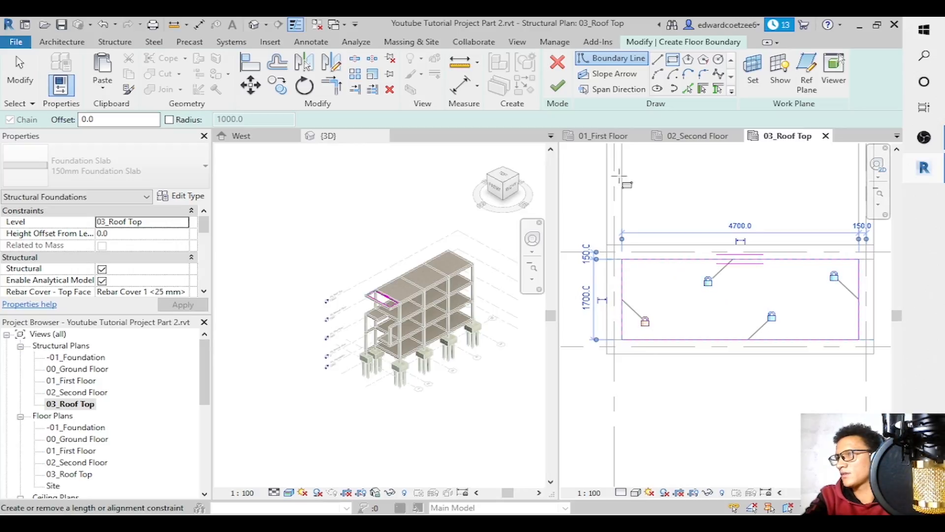
left_click(565, 87)
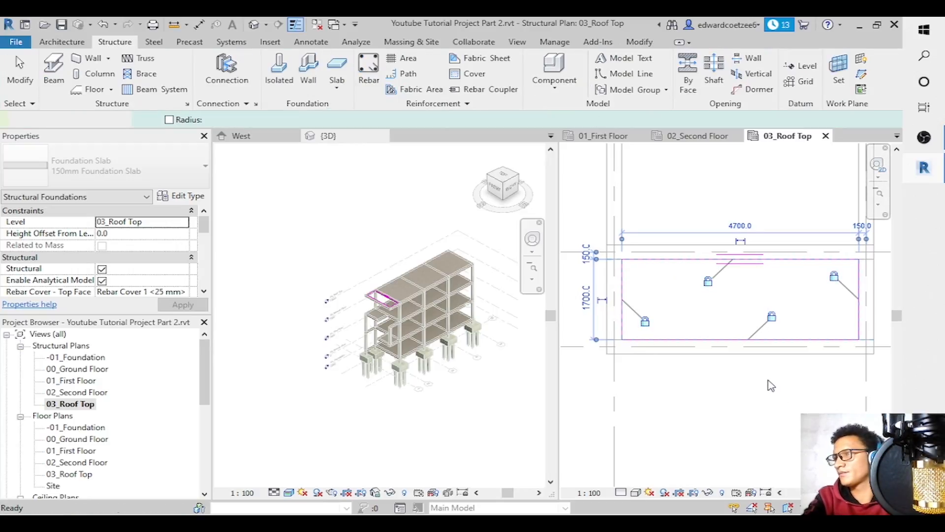
Delete the span direction symbol of the roof-top end bay slab and save the project.
left_click(767, 379)
left_click(746, 325)
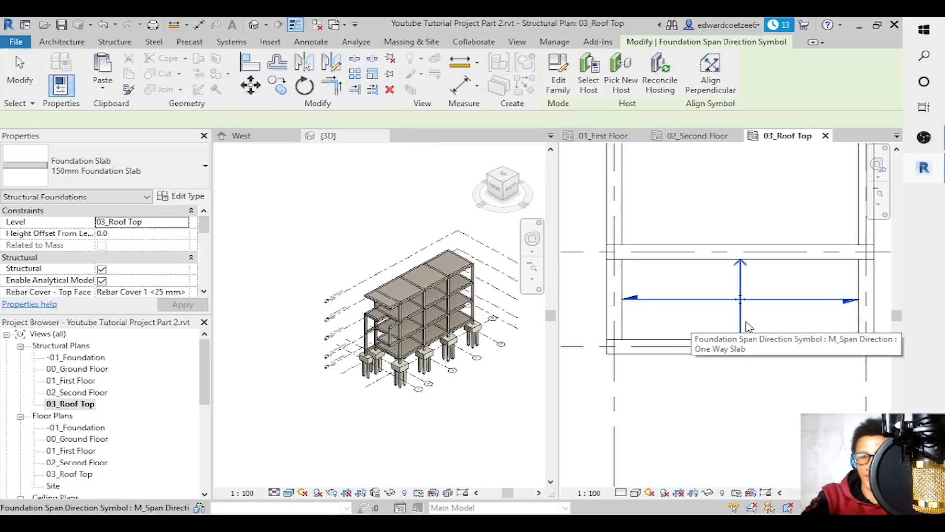
key("Delete")
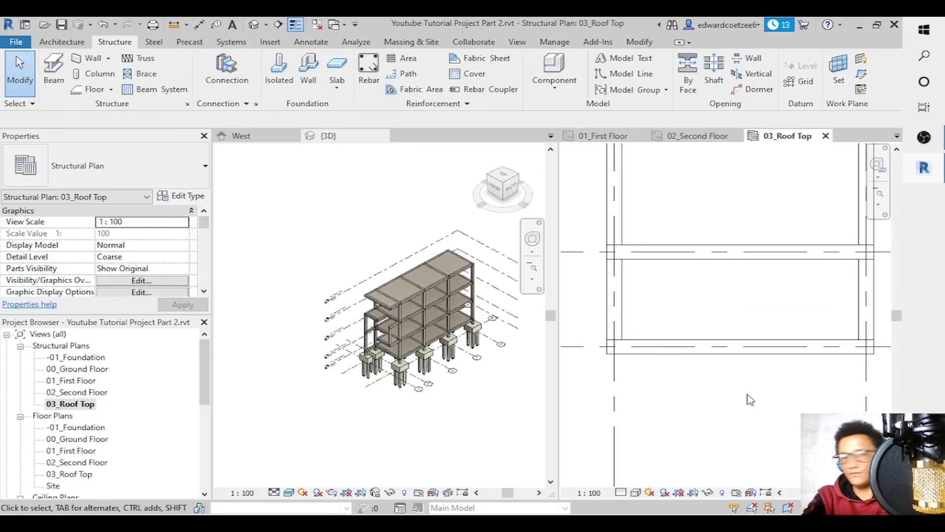
key("ctrl+s")
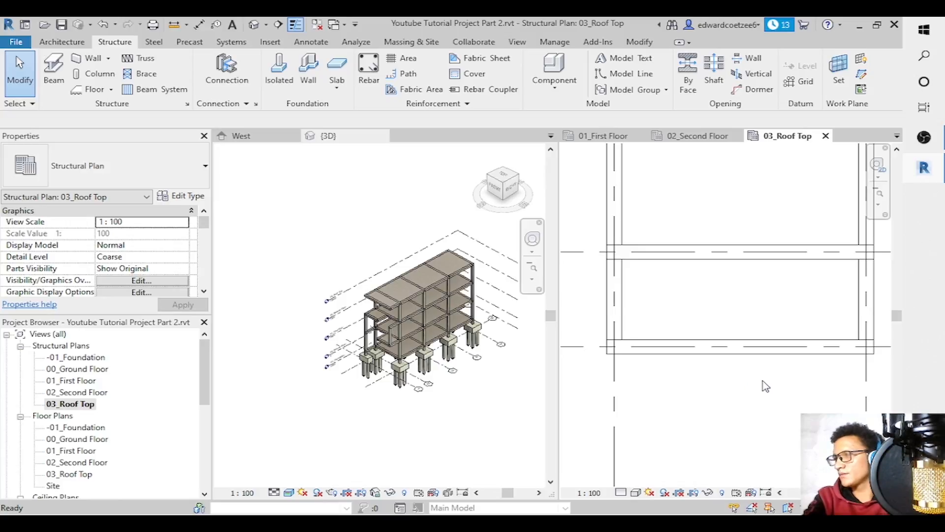
Open the 00_Ground Floor structural plan at the upper beam bays.
middle_click_drag(738, 182, 705, 454)
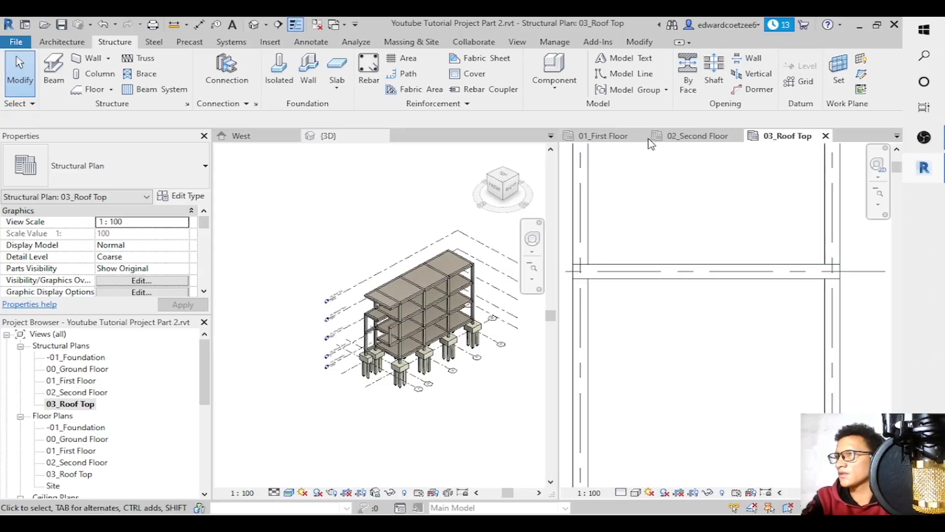
double_click(74, 371)
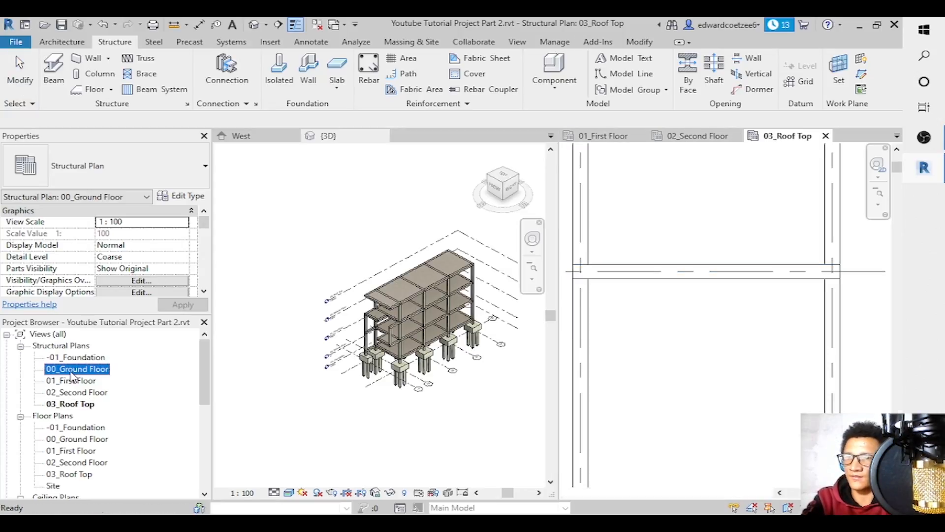
left_click_drag(898, 400, 897, 312)
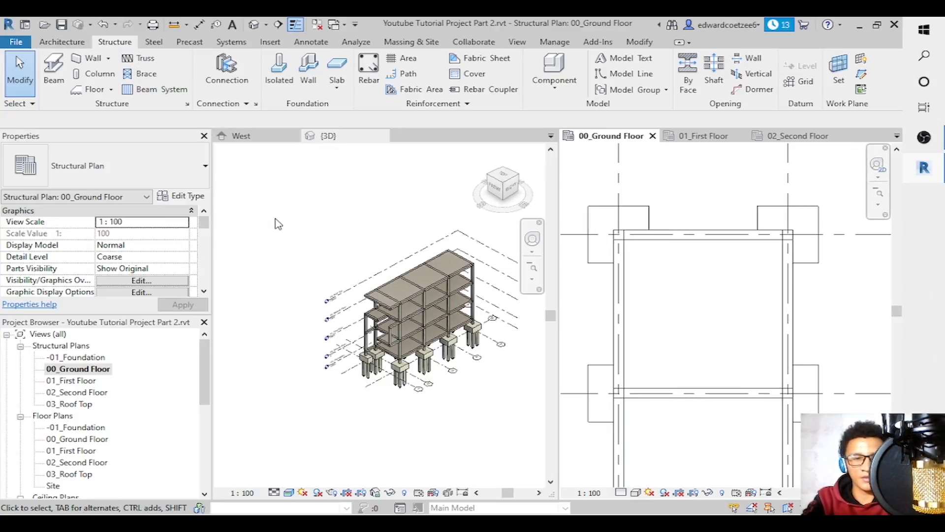
key("w")
key("a")
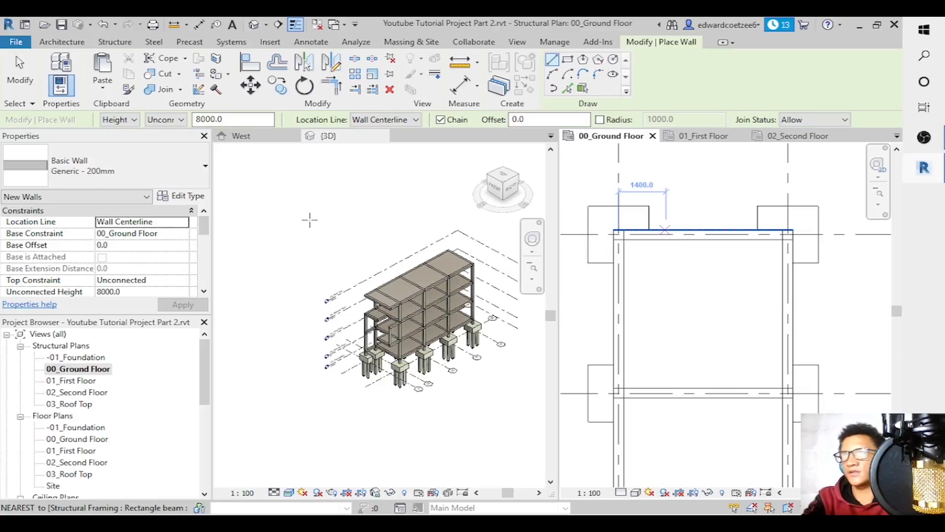
left_click(104, 171)
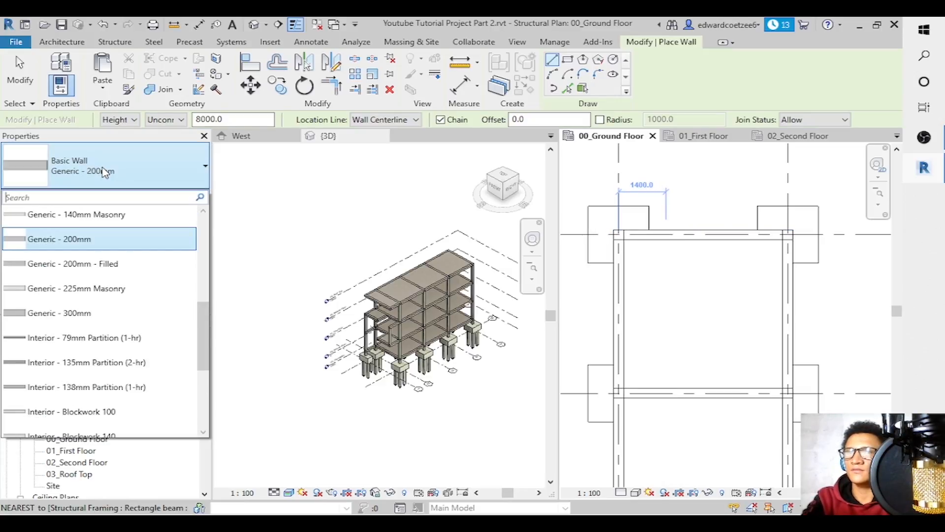
left_click(104, 172)
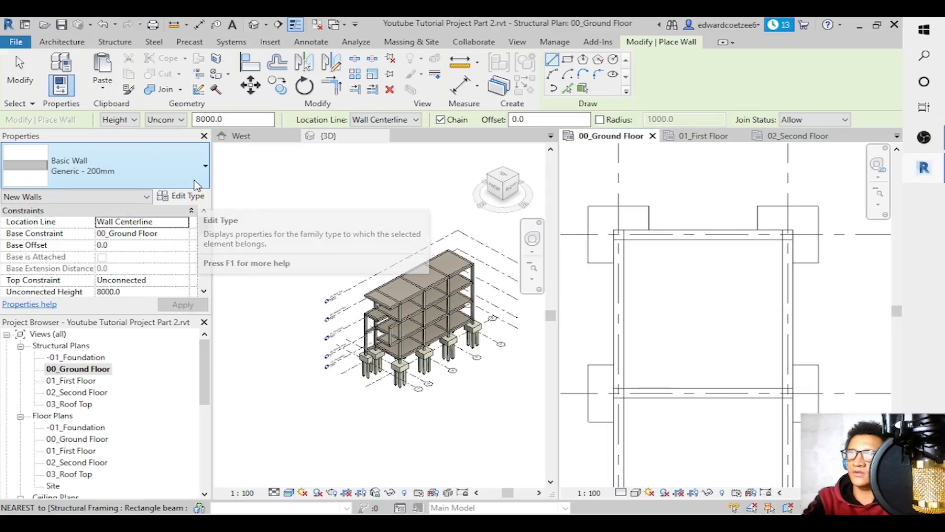
key("Escape")
key("Escape")
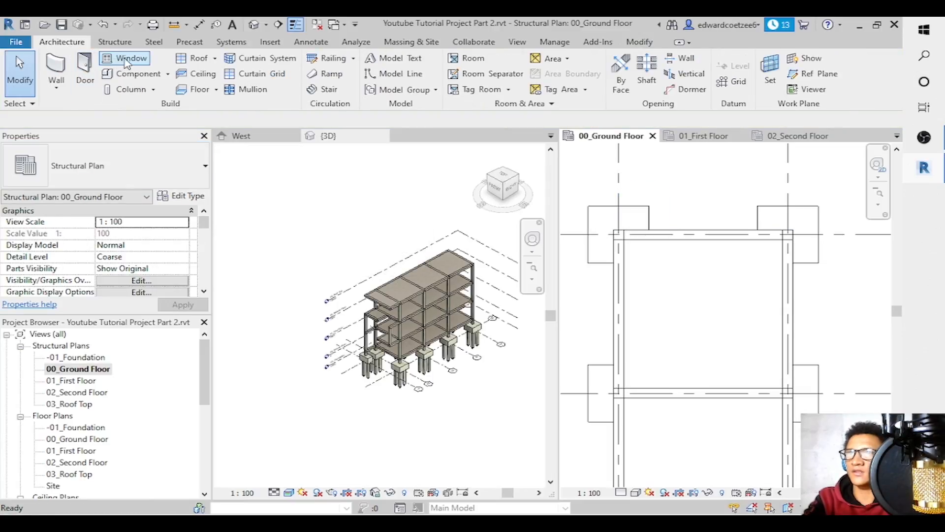
Start a wall, open the Generic - 200mm type's layer structure with its preview shown, and insert two new layers.
key("w")
key("a")
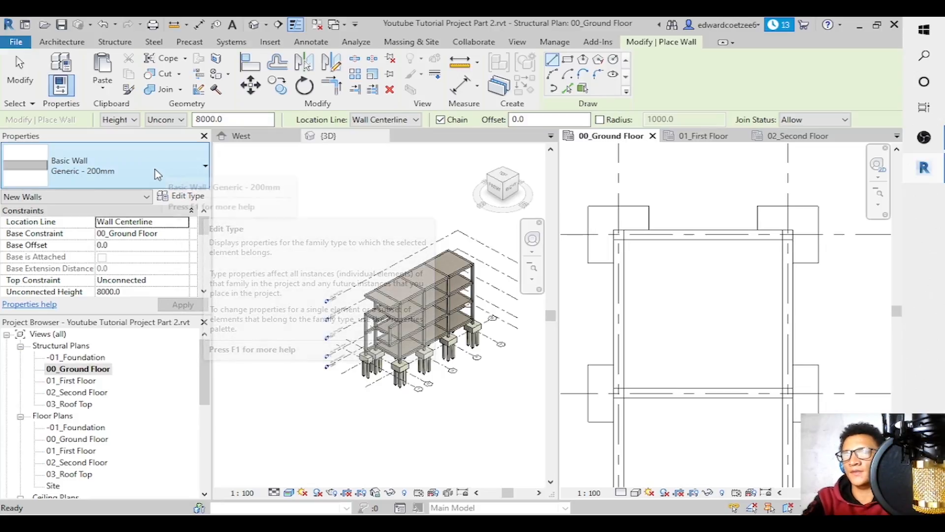
left_click(170, 197)
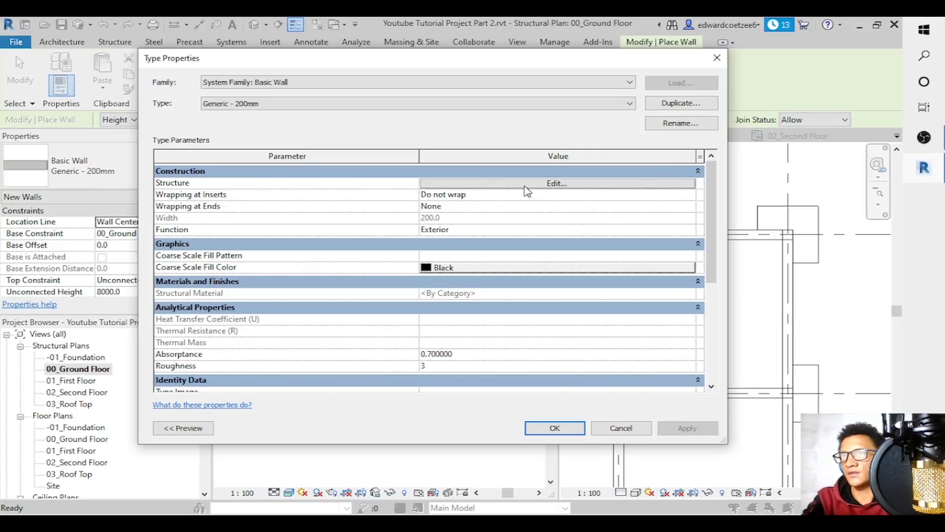
left_click(531, 185)
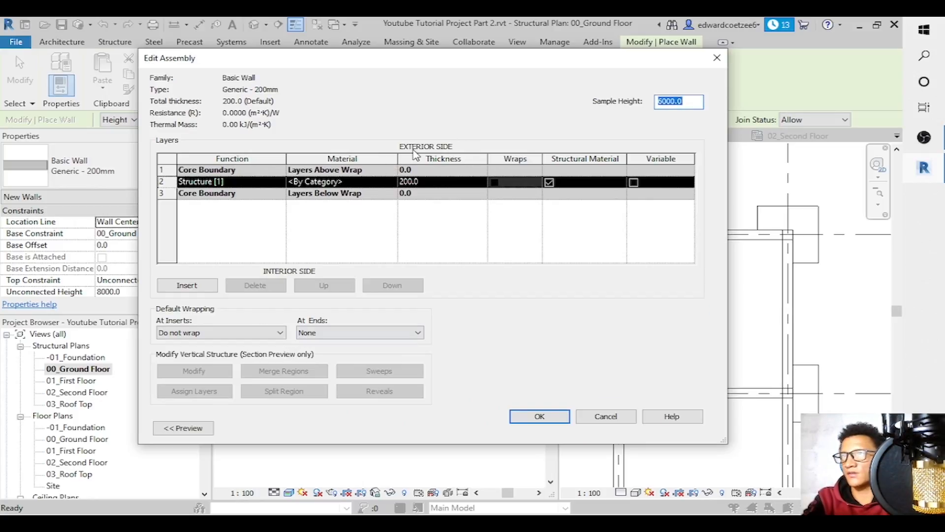
left_click_drag(408, 59, 619, 28)
left_click(396, 400)
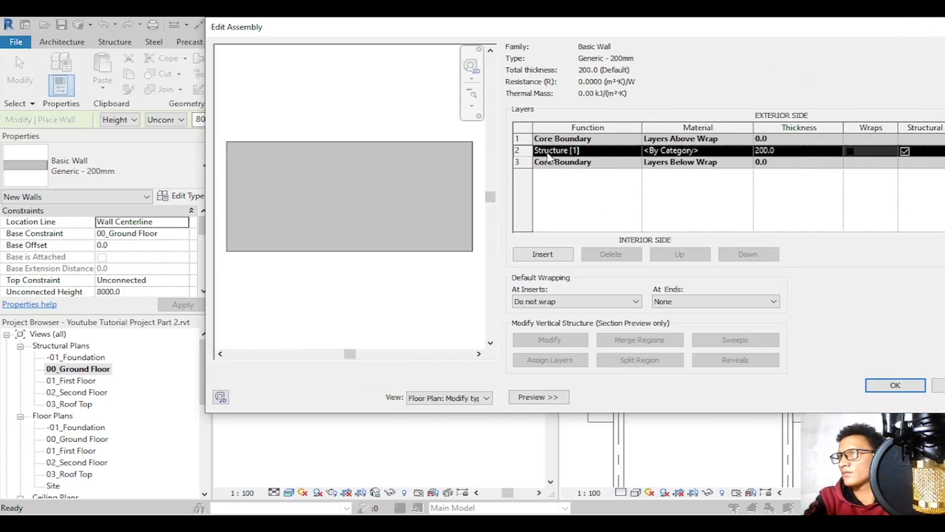
left_click(545, 256)
left_click(545, 256)
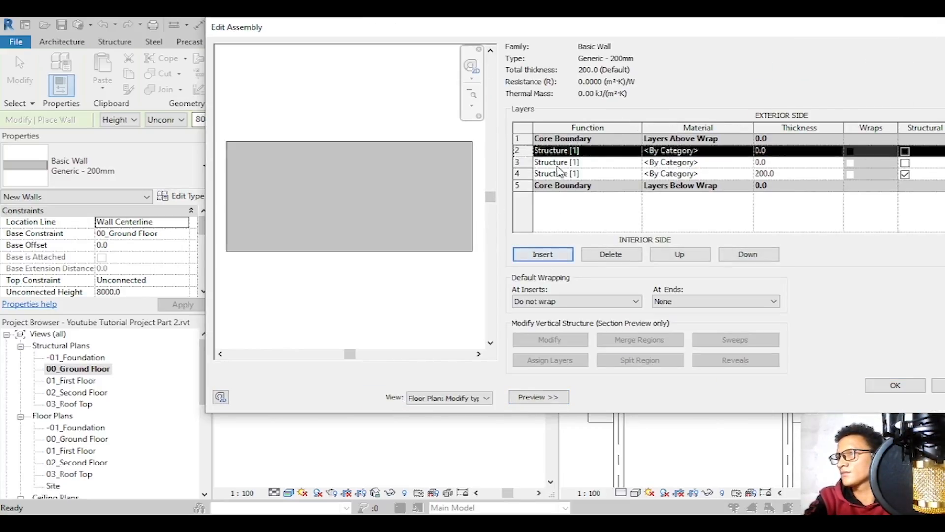
Try the Thermal/Air Layer [3] function on the second inserted layer and set it back to Structure [1].
left_click(589, 162)
left_click(635, 163)
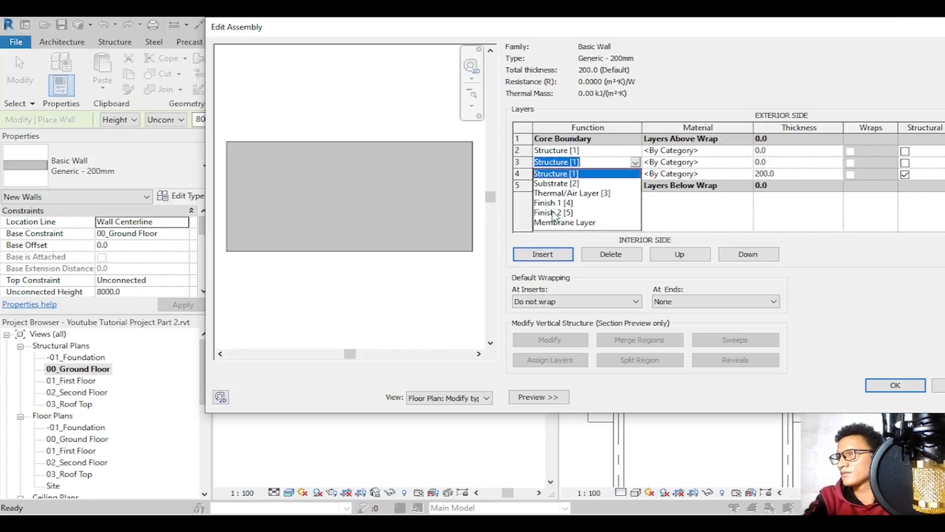
left_click(573, 193)
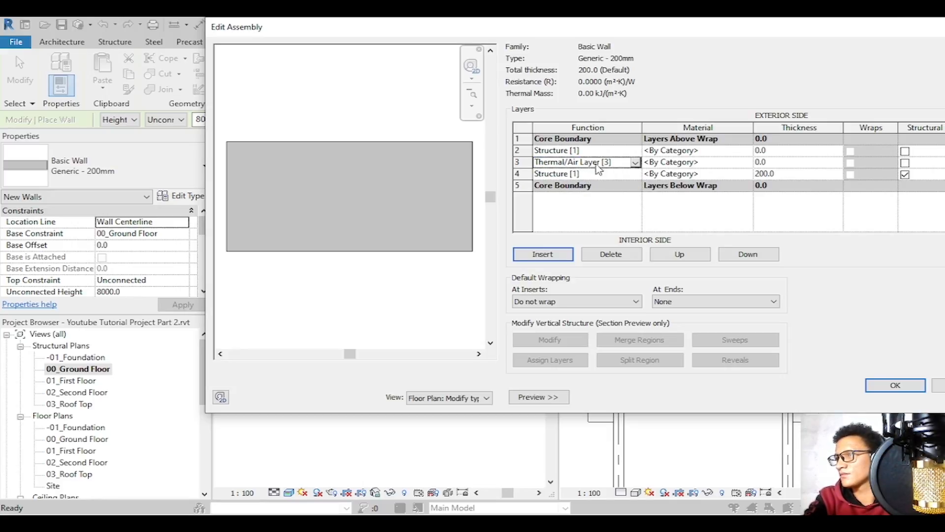
left_click(636, 162)
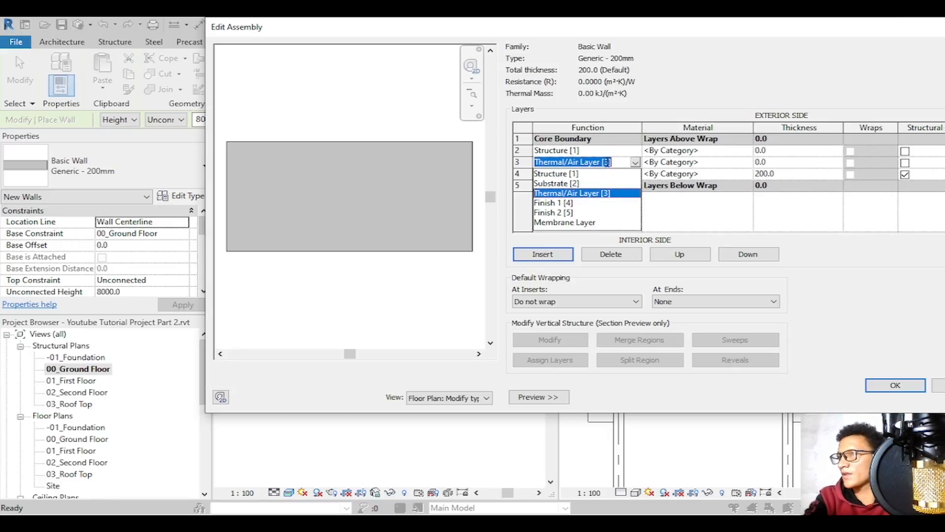
left_click(568, 174)
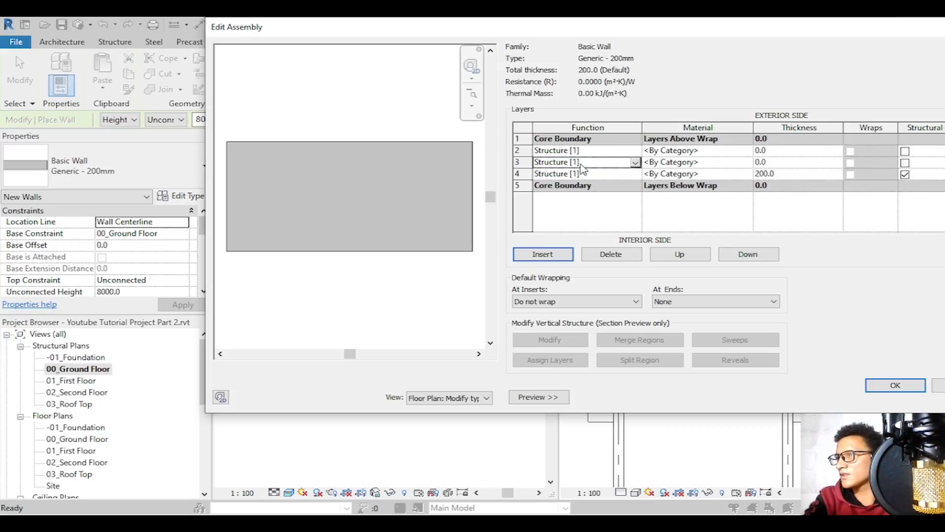
Move the 200 mm structure layer and one of the inserted layers above the exterior core boundary.
left_click(619, 177)
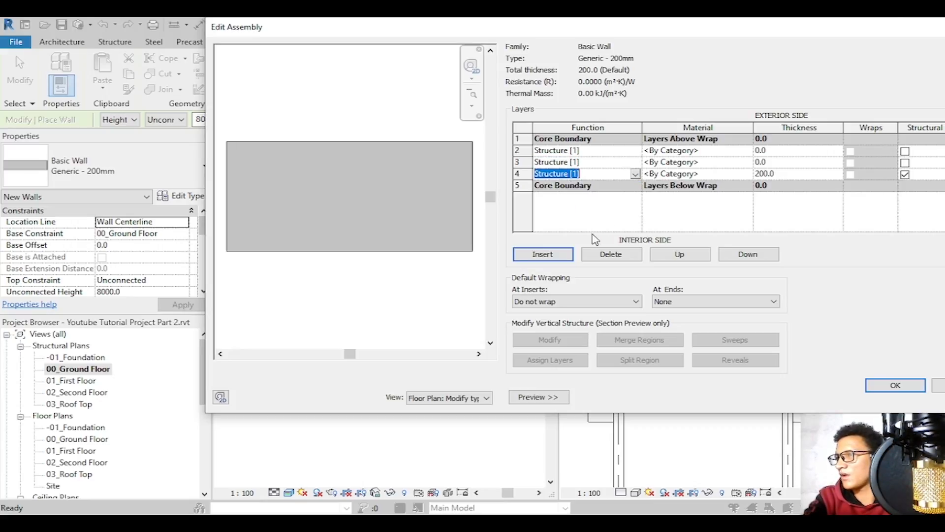
left_click(683, 255)
left_click(684, 255)
left_click(683, 255)
left_click(560, 162)
left_click(686, 253)
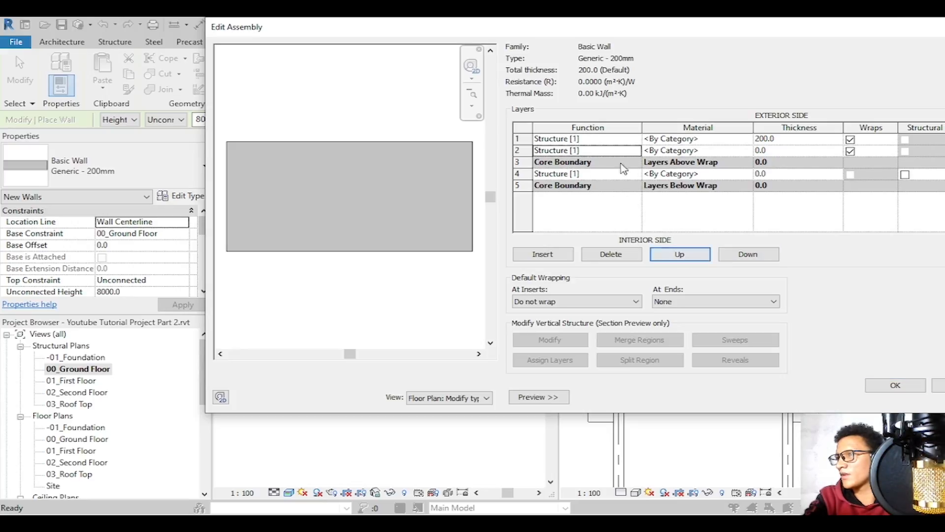
Return the 200 mm layer inside the core and move the other inserted layer above the exterior core boundary.
left_click(593, 138)
left_click(748, 254)
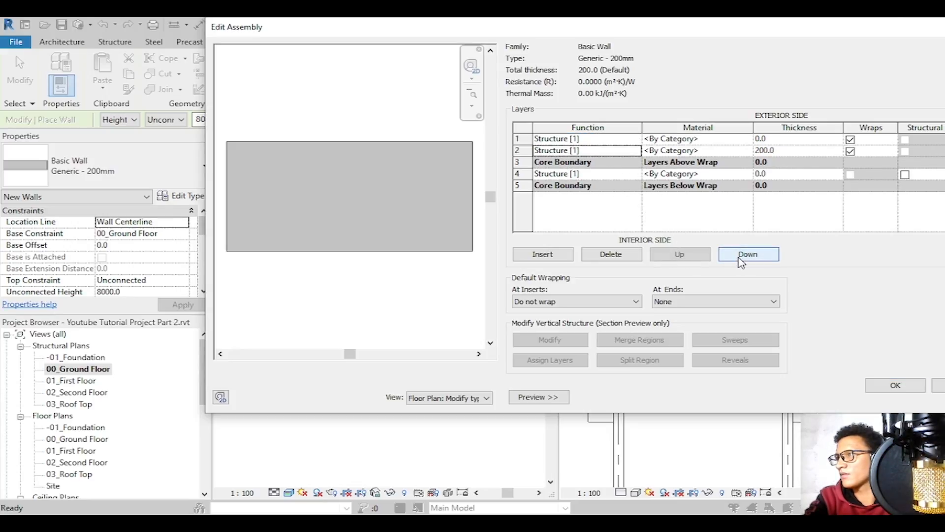
left_click(747, 253)
left_click(587, 174)
left_click(680, 254)
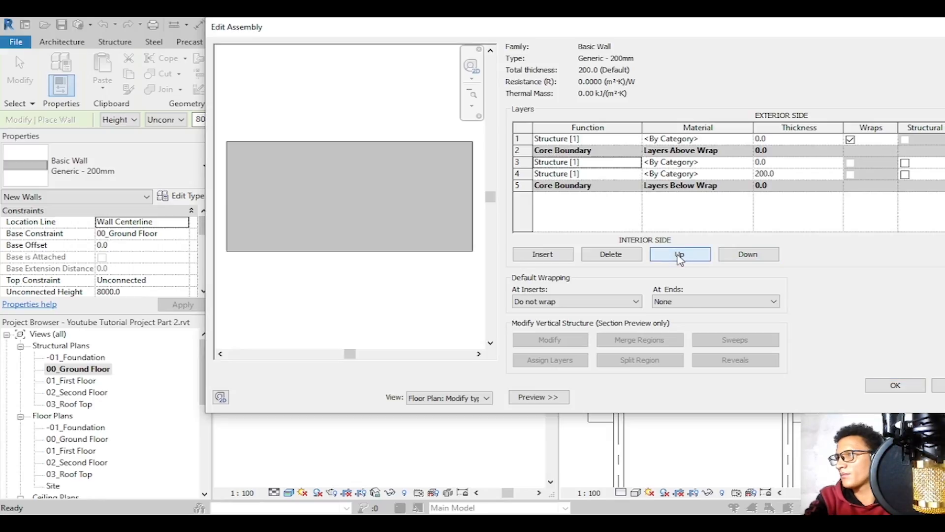
left_click(680, 254)
left_click(531, 173)
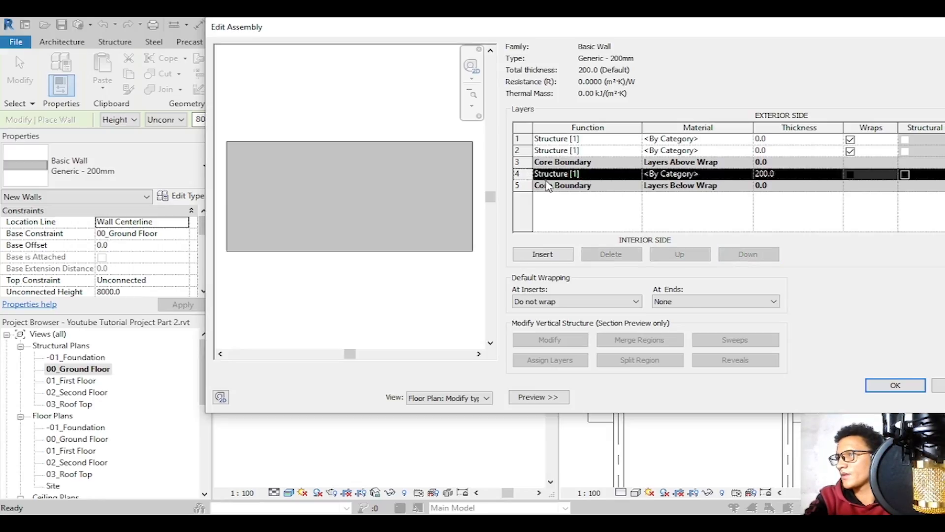
Insert two more layers inside the core and move the 200 mm structure layer to the top of the core.
left_click(547, 255)
left_click(551, 256)
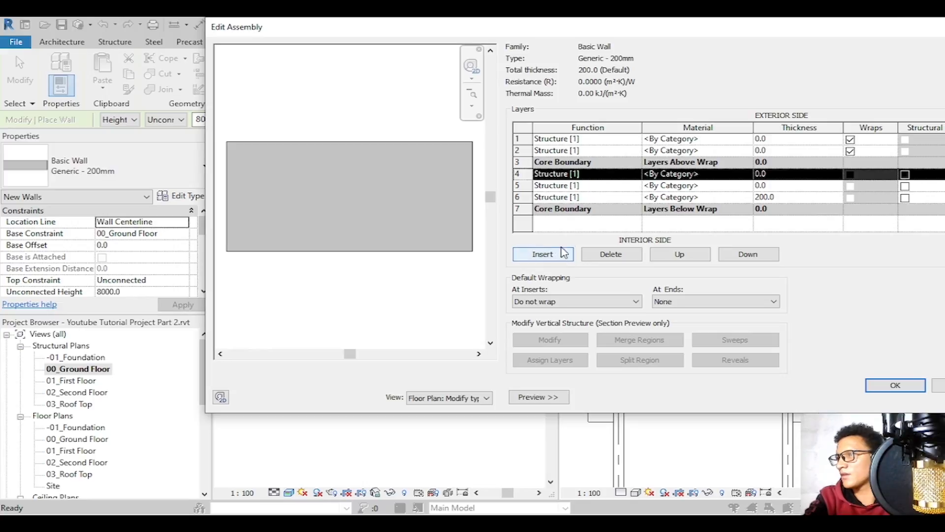
left_click(600, 200)
left_click(680, 254)
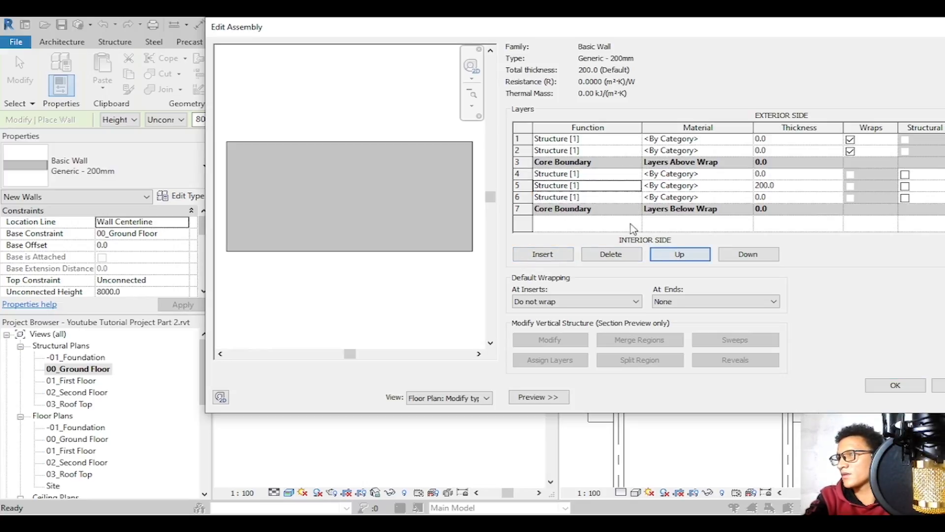
left_click(680, 254)
left_click(632, 186)
Set the thickness of the first and third core layers to 75 mm each.
left_click(795, 175)
type("75")
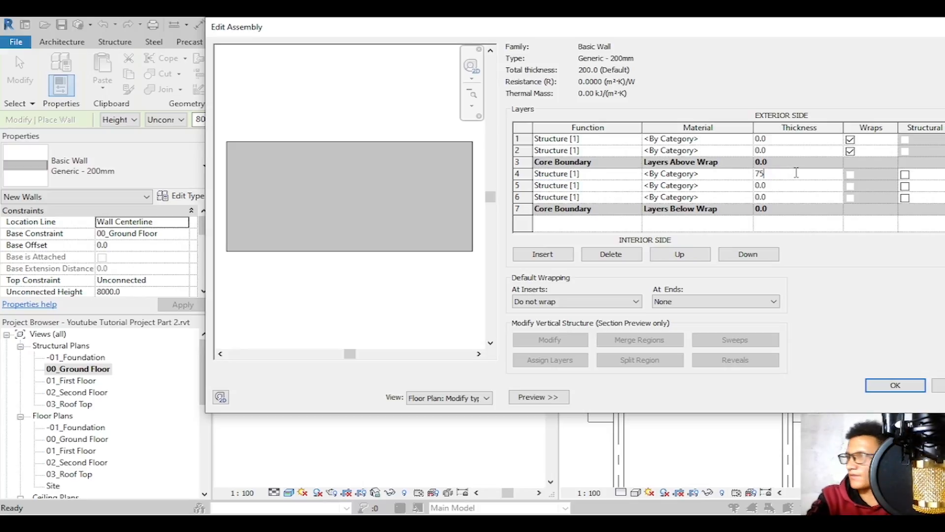
left_click(801, 197)
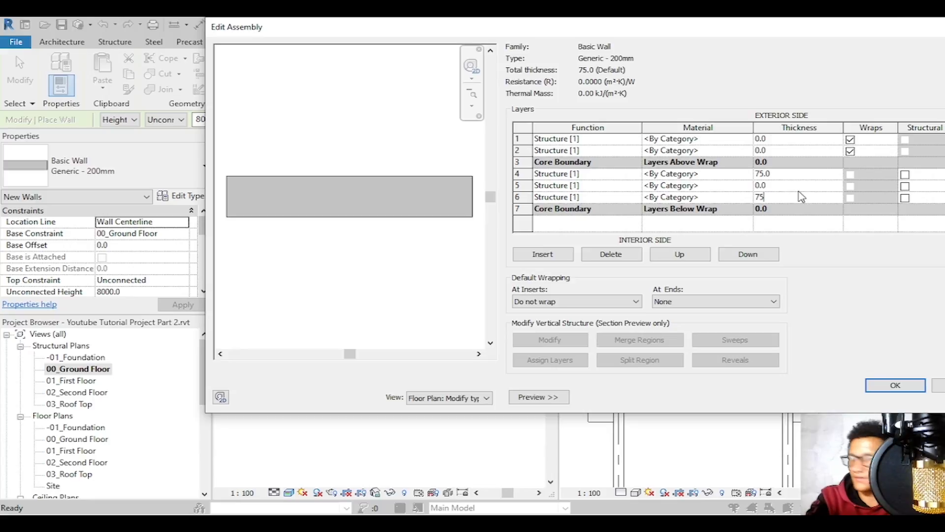
key("Return")
Assign the Brick, Common material to the first 75 mm core layer.
left_click(749, 175)
left_click(748, 174)
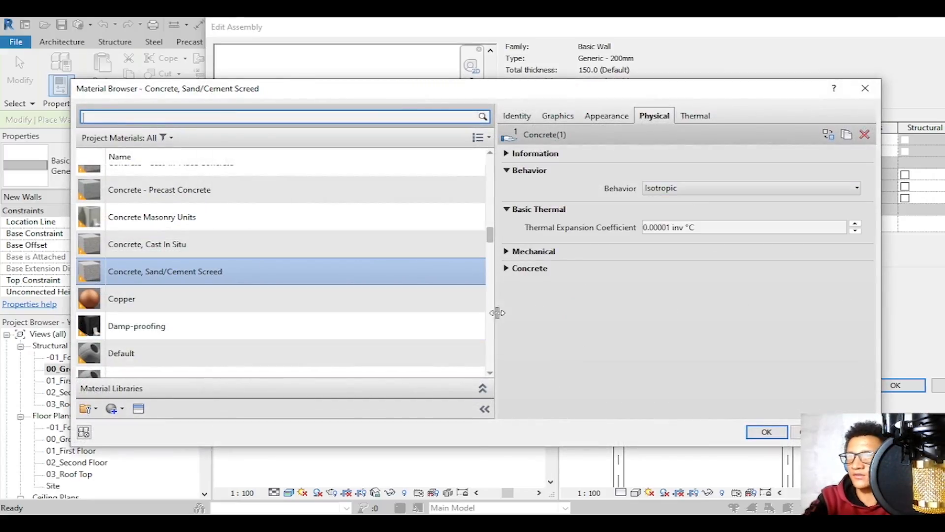
left_click_drag(491, 241, 487, 171)
left_click(480, 178)
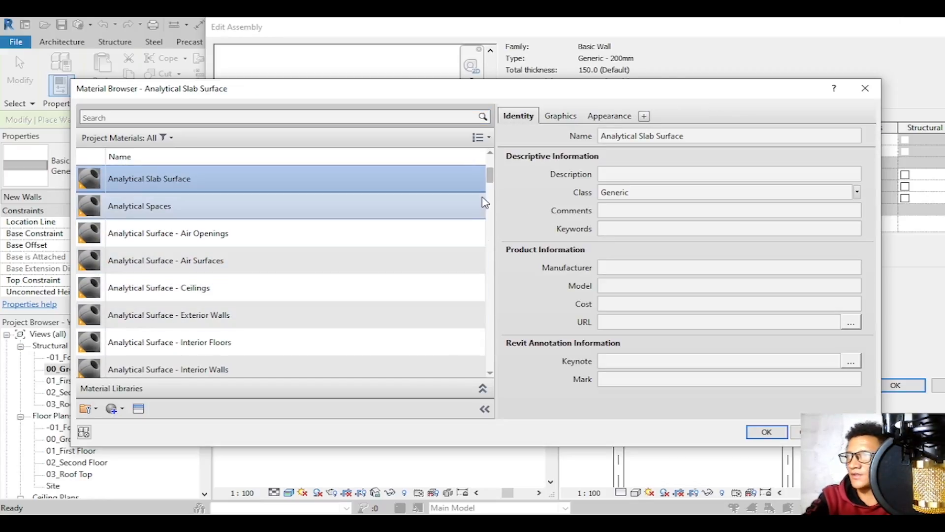
left_click_drag(490, 180, 470, 284)
scroll(470, 290, "up", 12)
scroll(466, 191, "down", 3)
left_click(175, 287)
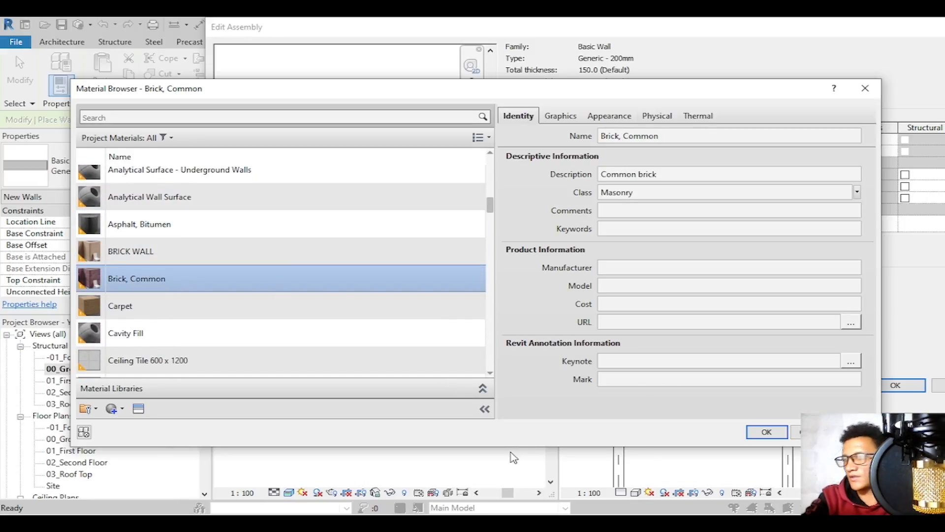
left_click(780, 435)
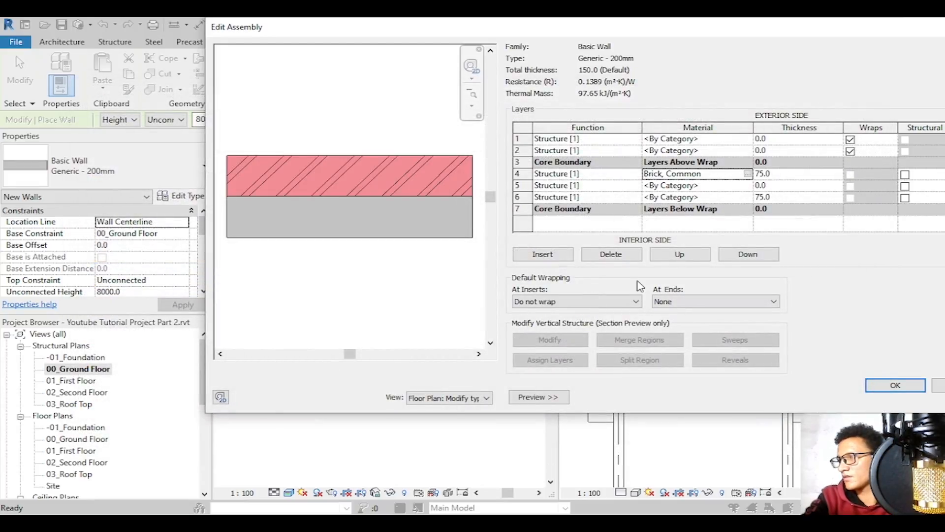
Copy the Brick, Common material from the first core layer to the third core layer.
left_click(729, 175)
key("ctrl+c")
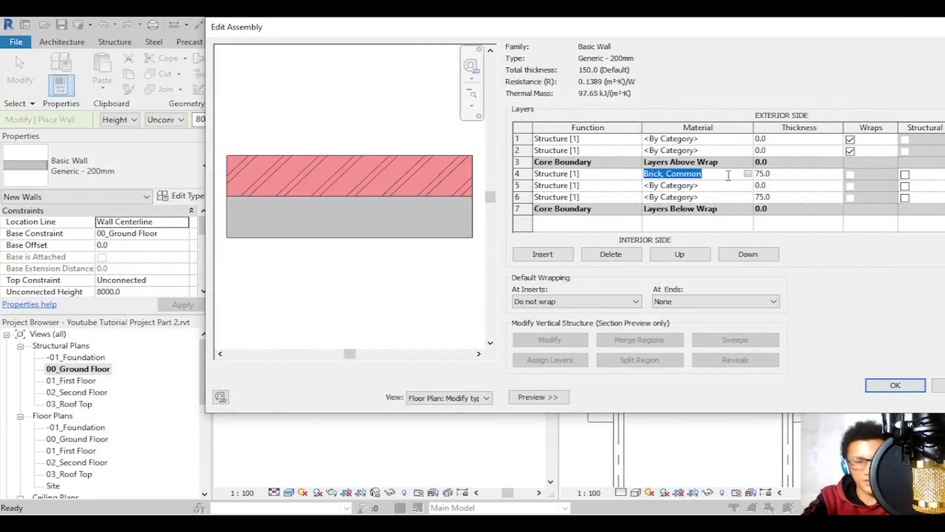
left_click(729, 197)
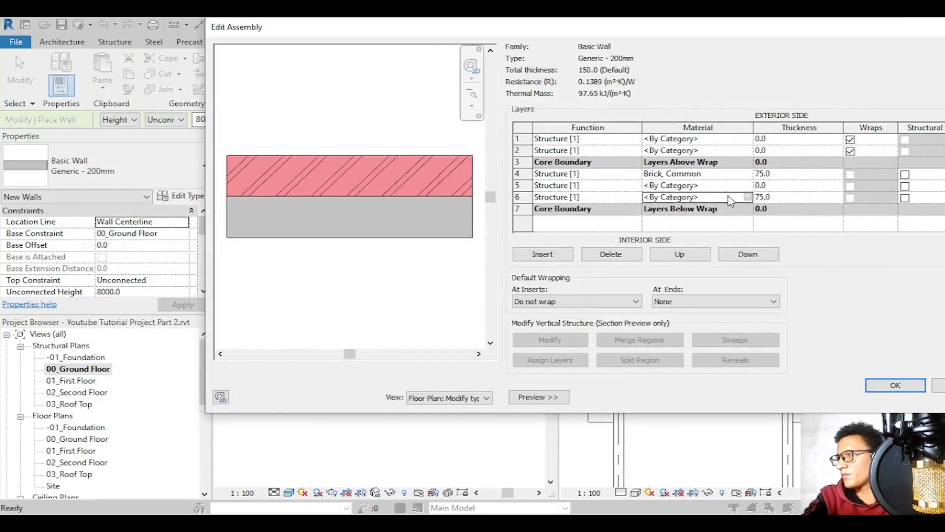
key("ctrl+v")
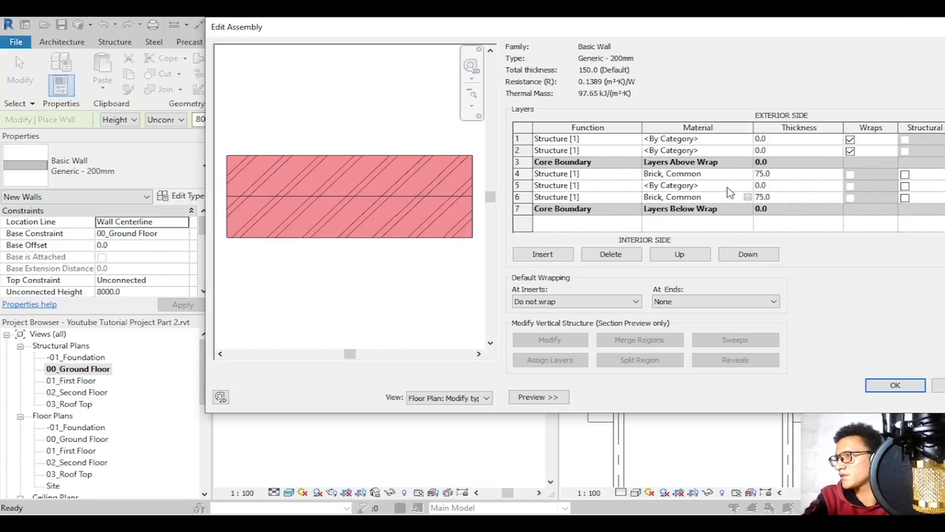
Make the middle core layer 10 mm thick and assign it the Air material.
left_click(728, 186)
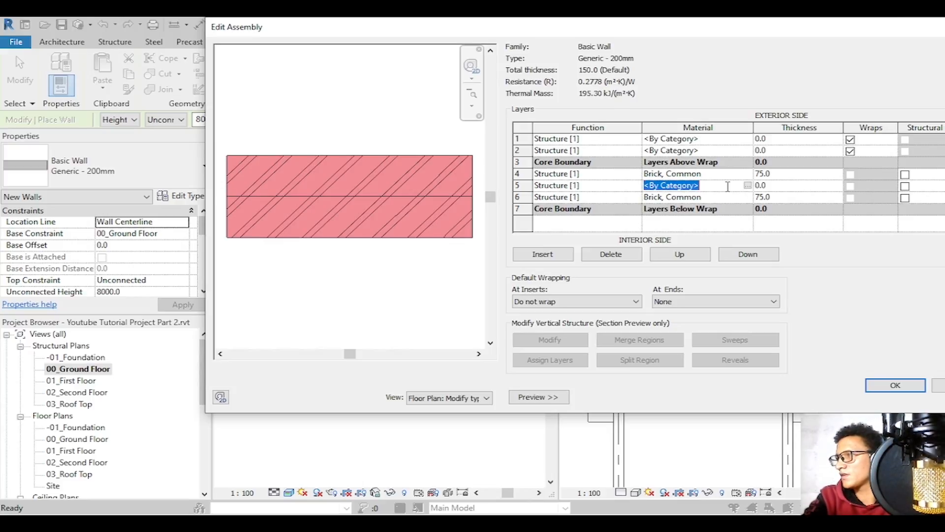
left_click(763, 186)
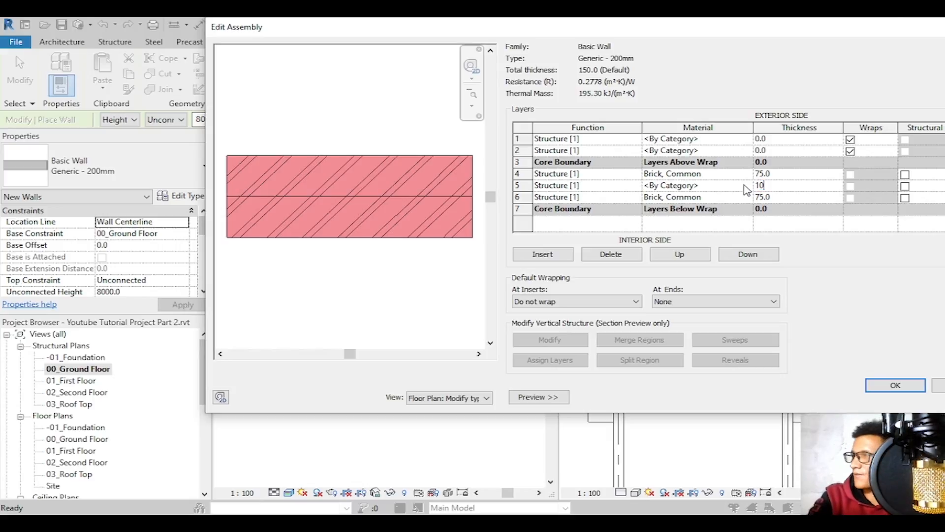
left_click(737, 186)
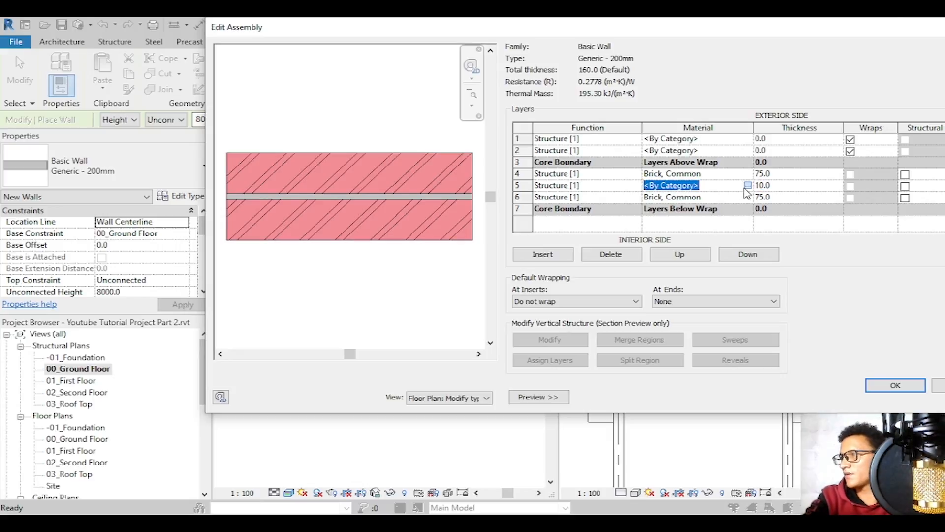
left_click(748, 185)
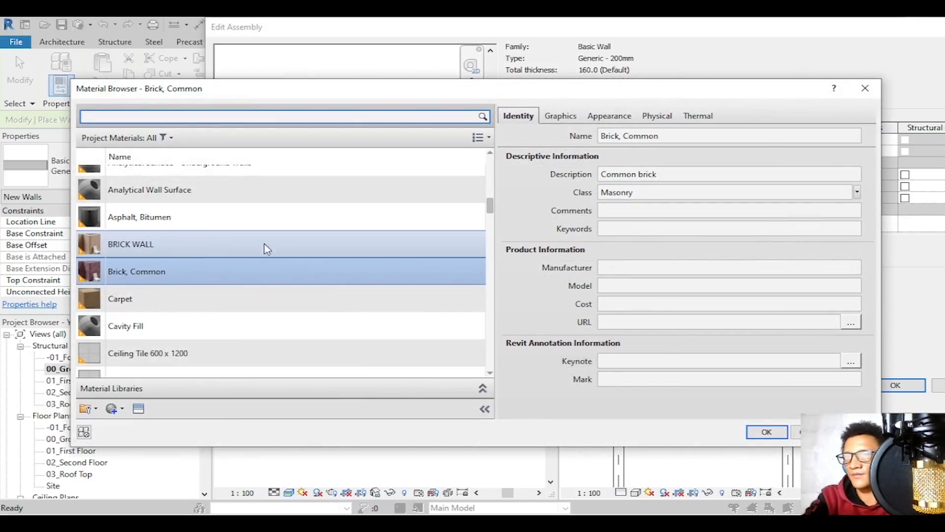
type("AIR")
left_click(155, 196)
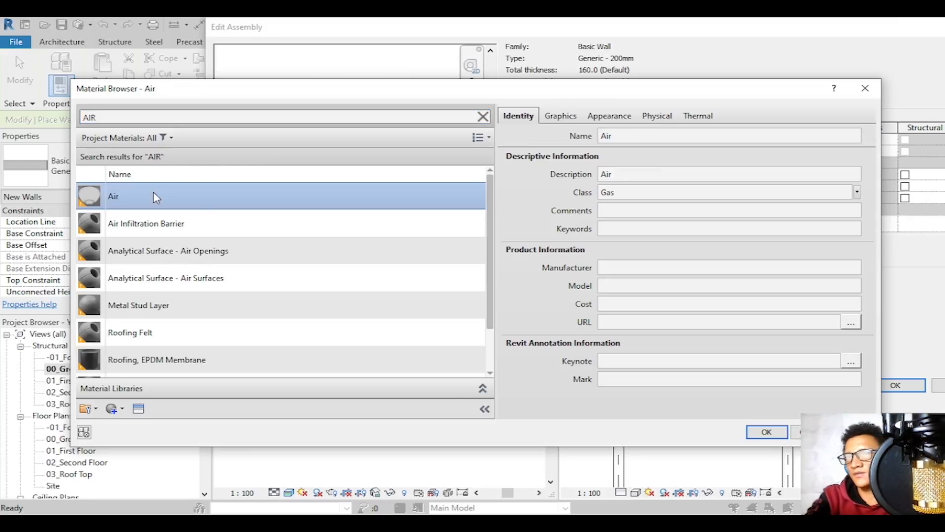
left_click(765, 431)
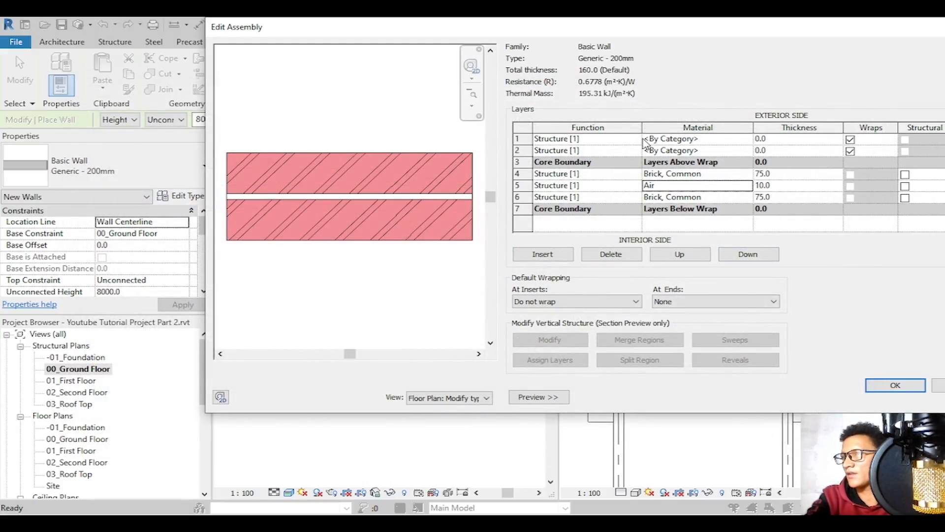
Set the outermost exterior layer's thickness to 5 mm and the second exterior layer's to 10 mm.
left_click(781, 140)
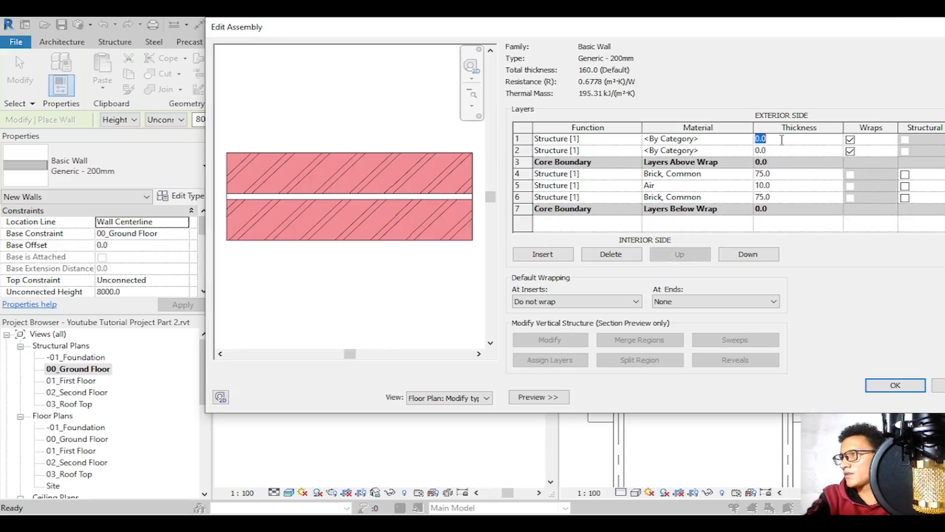
type("5")
left_click(781, 152)
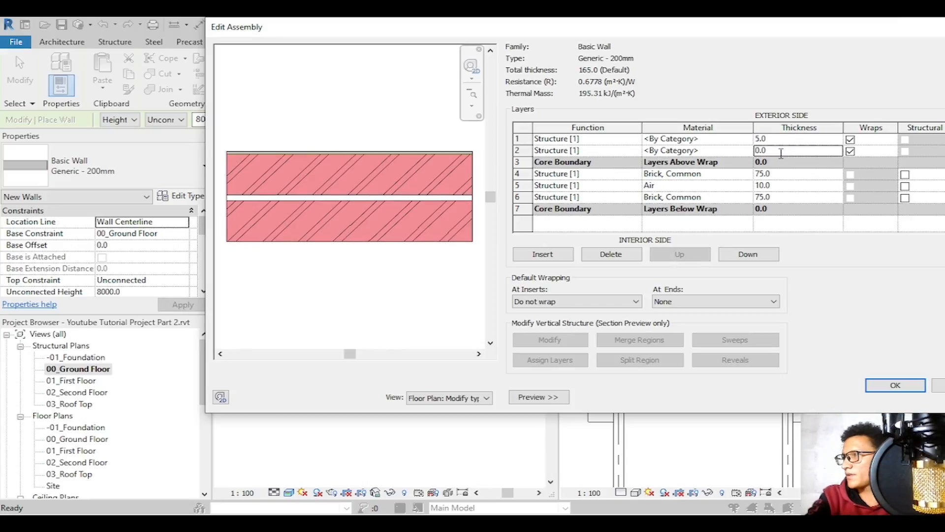
type("10")
Search the materials for "CEME" and assign Concrete, Sand/Cement Screed to the 10 mm exterior layer.
left_click(702, 150)
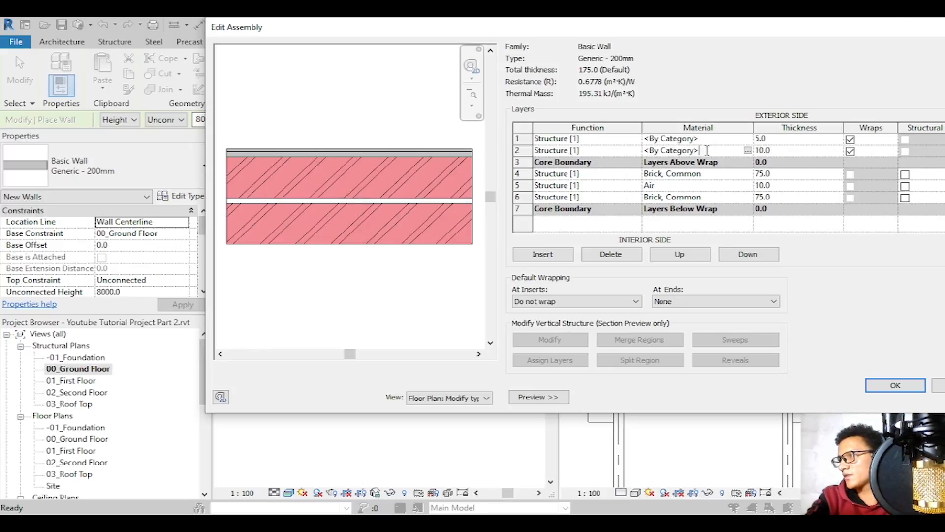
left_click(748, 150)
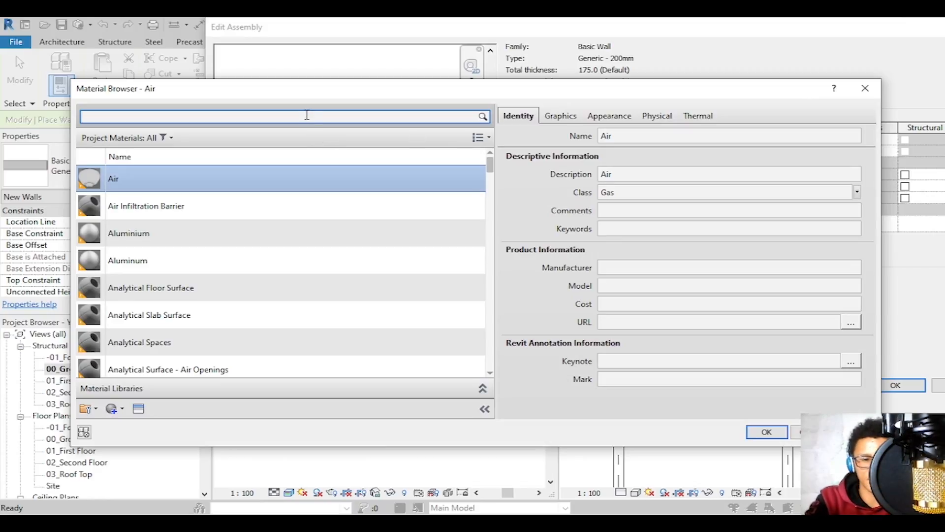
type("ME")
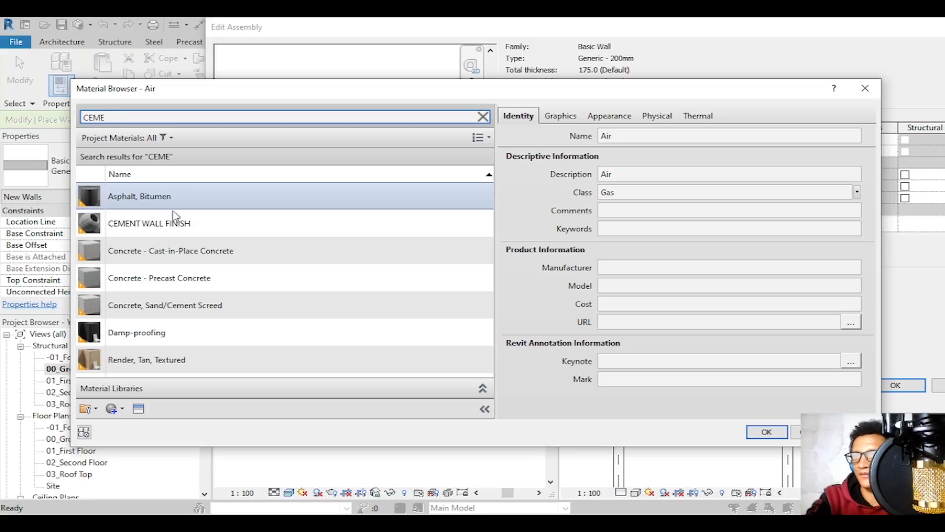
left_click(182, 313)
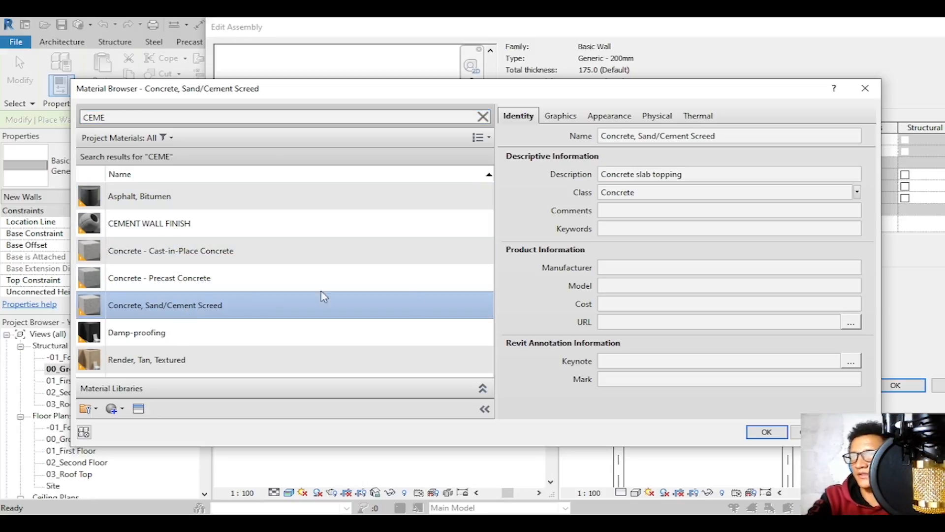
left_click(771, 431)
left_click(747, 142)
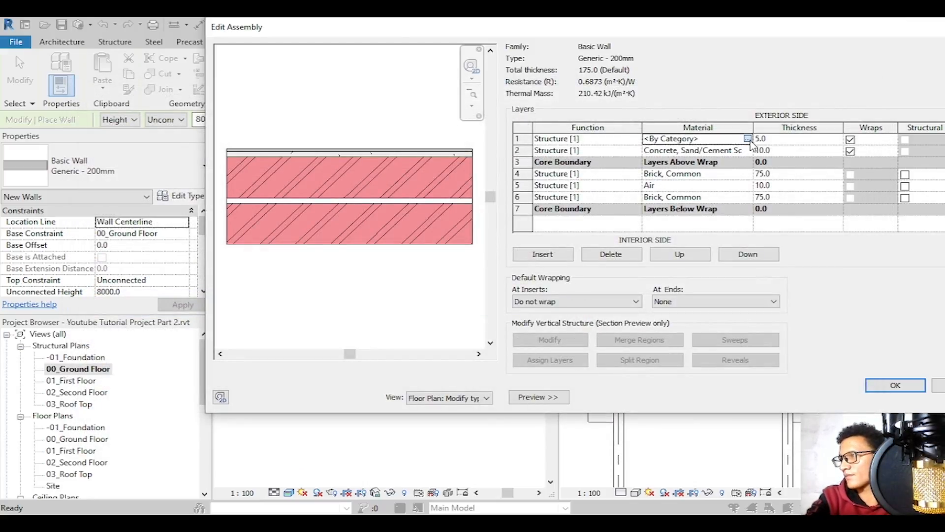
left_click(749, 141)
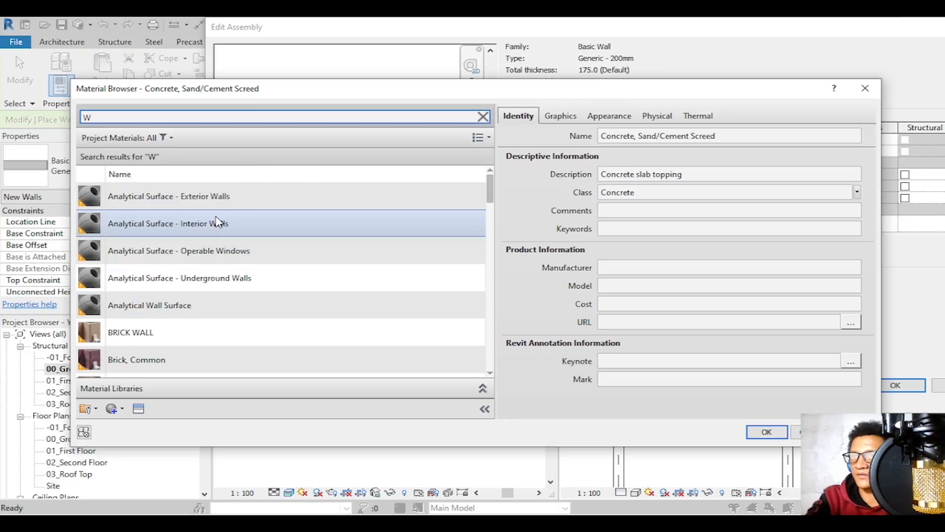
key("Escape")
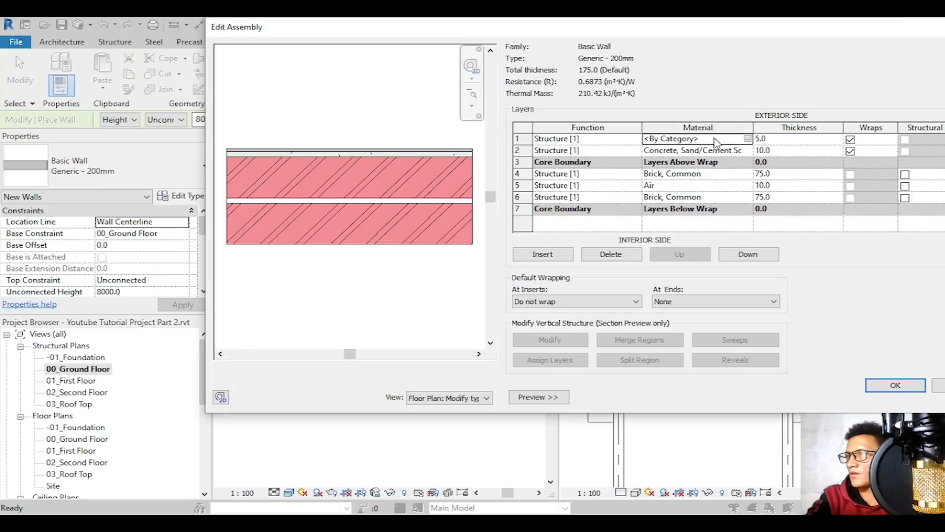
Create a new material for the 5 mm outermost layer and rename it WALL PAINT (WHITE).
left_click(749, 139)
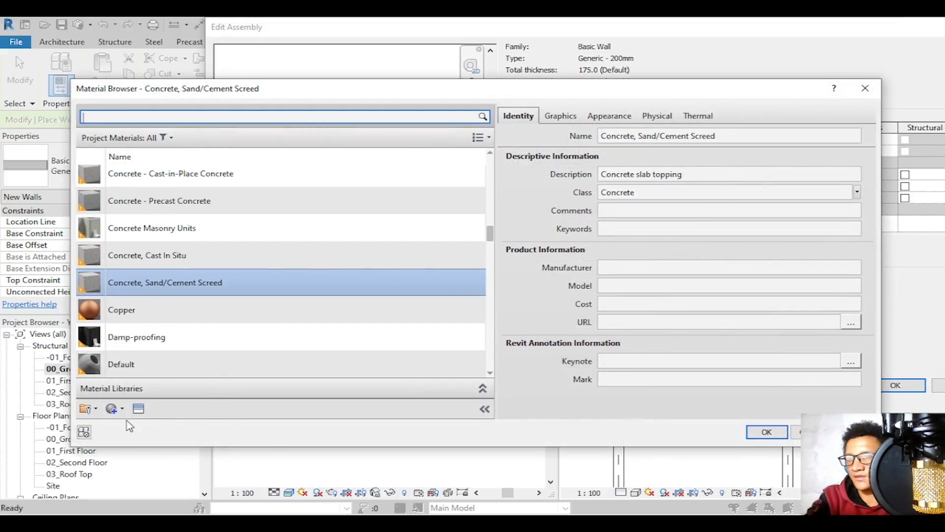
left_click(122, 409)
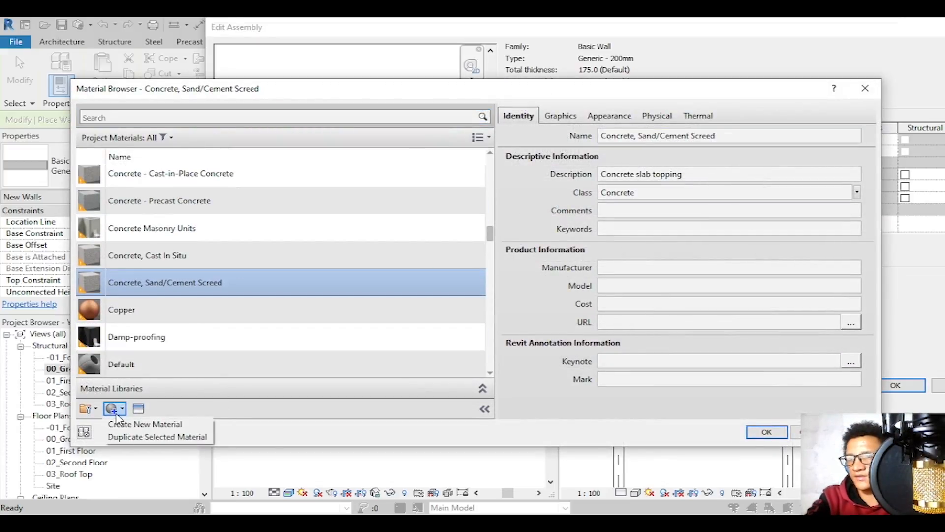
left_click(123, 422)
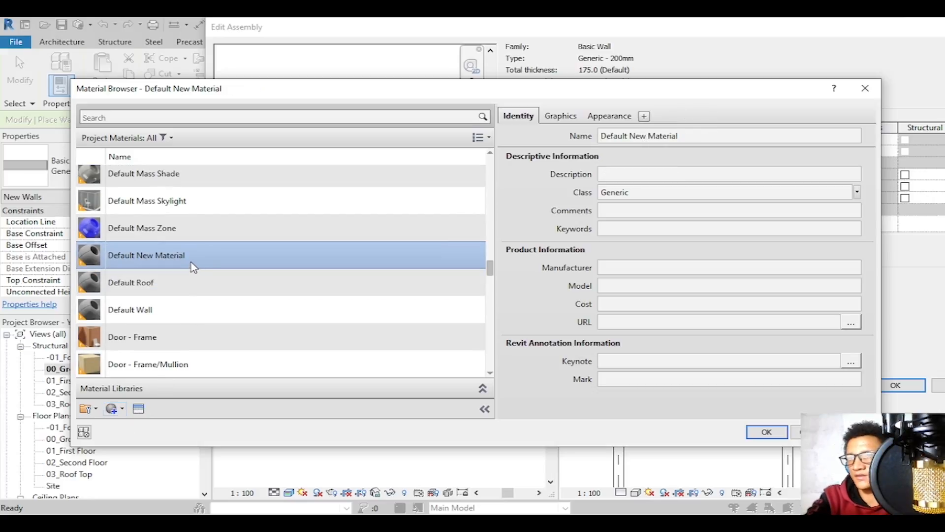
right_click(191, 263)
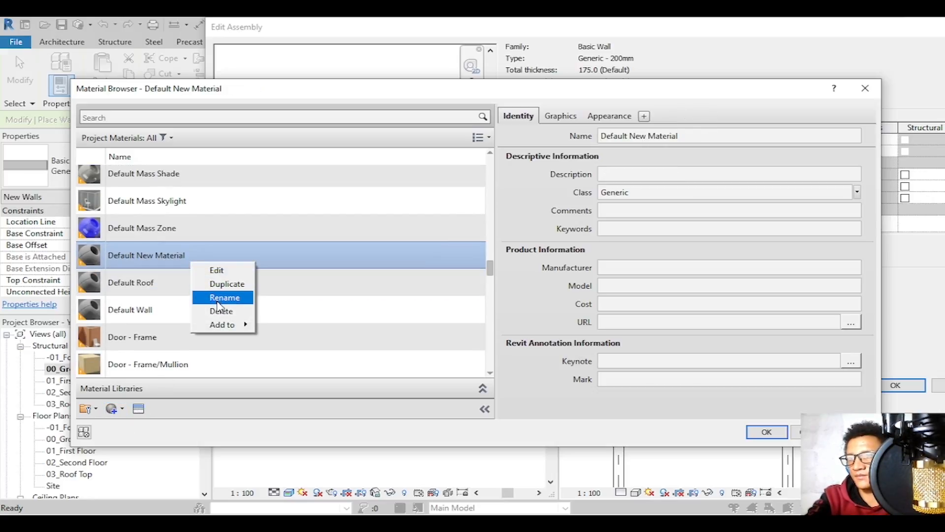
left_click(217, 299)
type("WALL PAINT (WHITE")
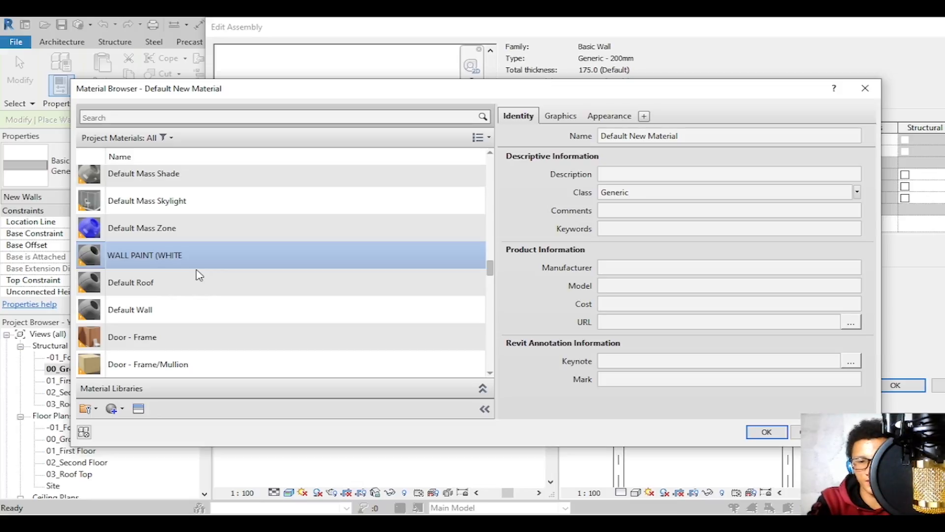
key("Return")
left_click(203, 365)
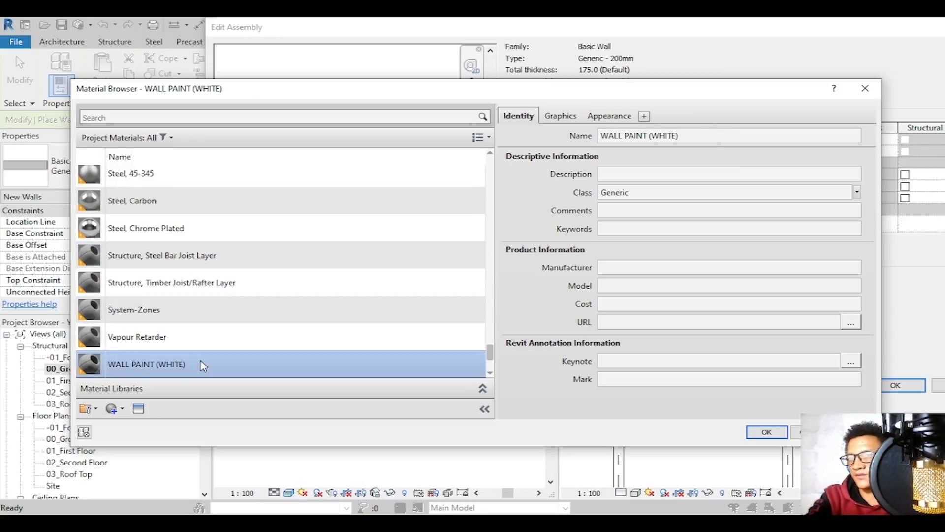
Replace the WALL PAINT (WHITE) material's appearance with the Paint asset from the Appearance Library's Paint category and accept the wall's layer assembly.
left_click(138, 408)
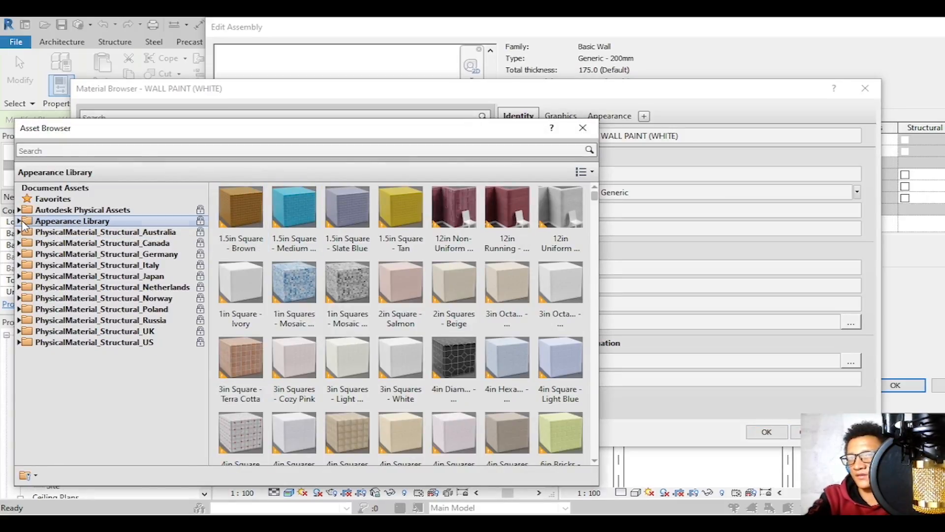
left_click(24, 224)
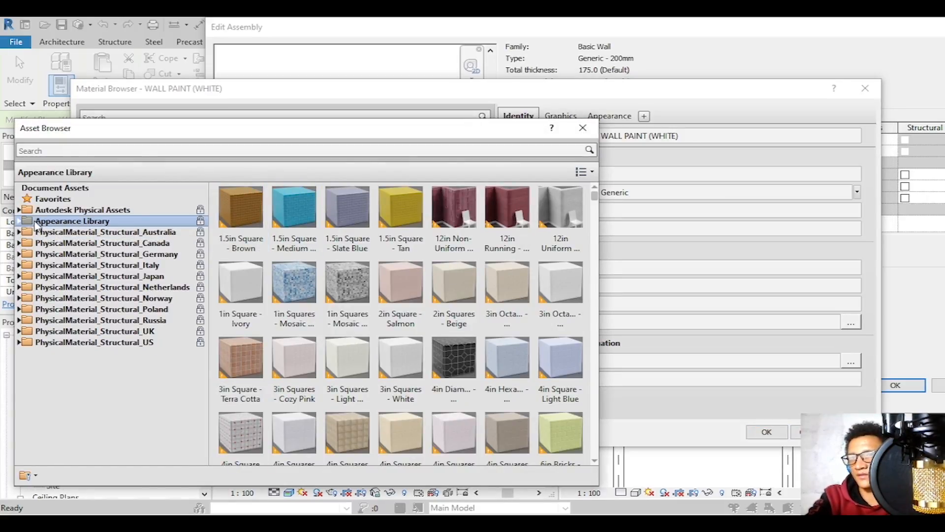
double_click(62, 224)
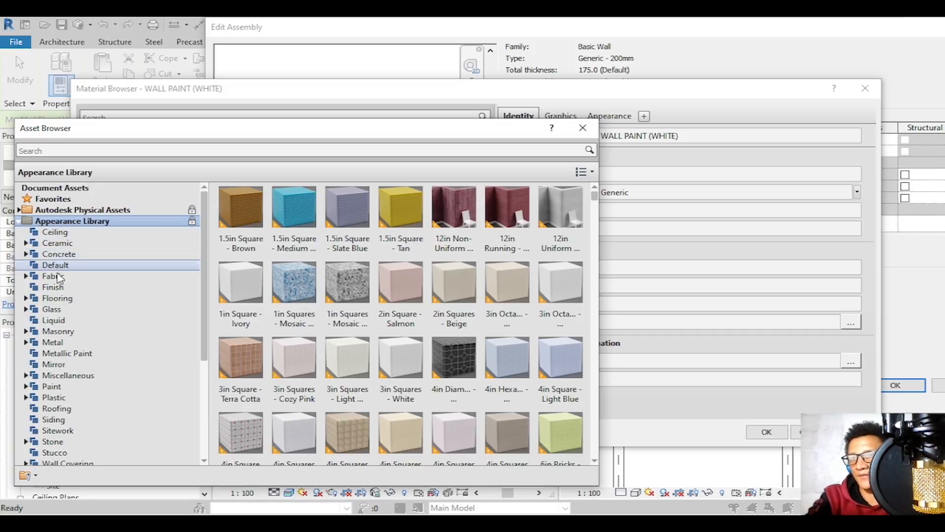
left_click(51, 387)
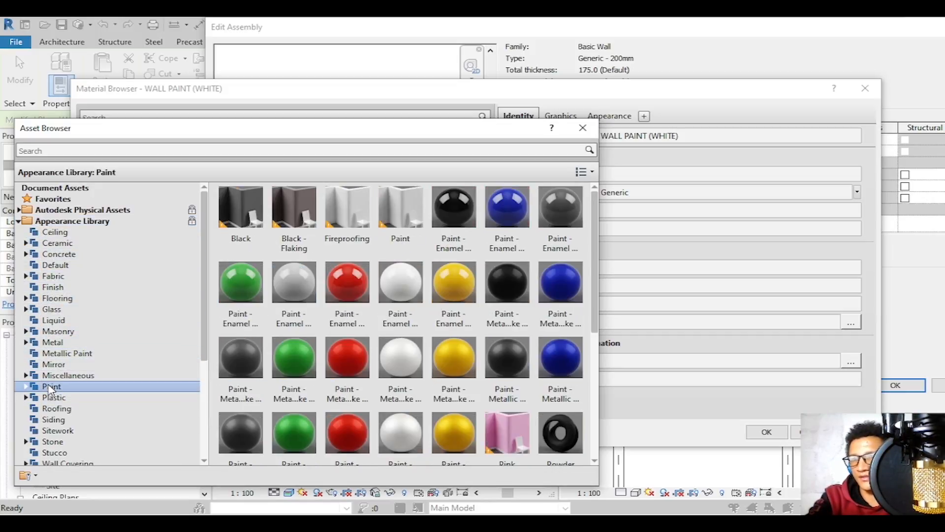
double_click(51, 387)
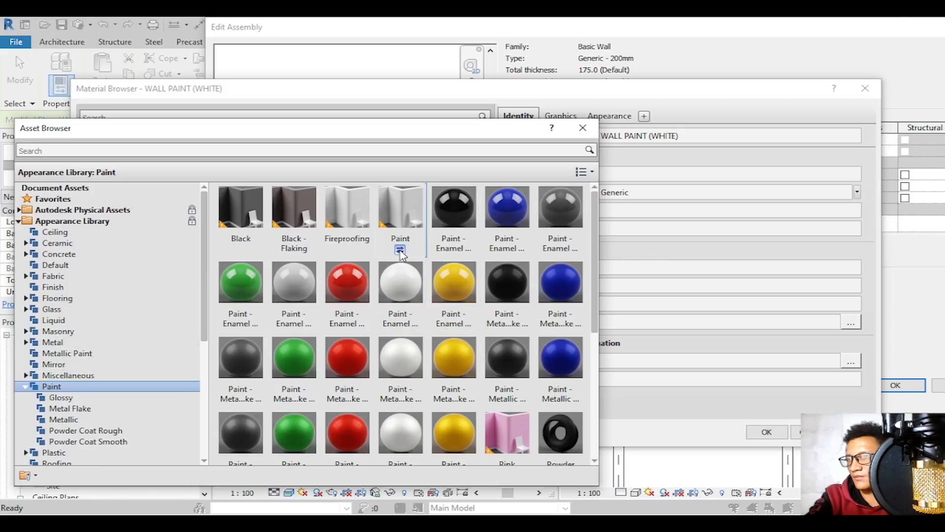
left_click(400, 250)
left_click(583, 127)
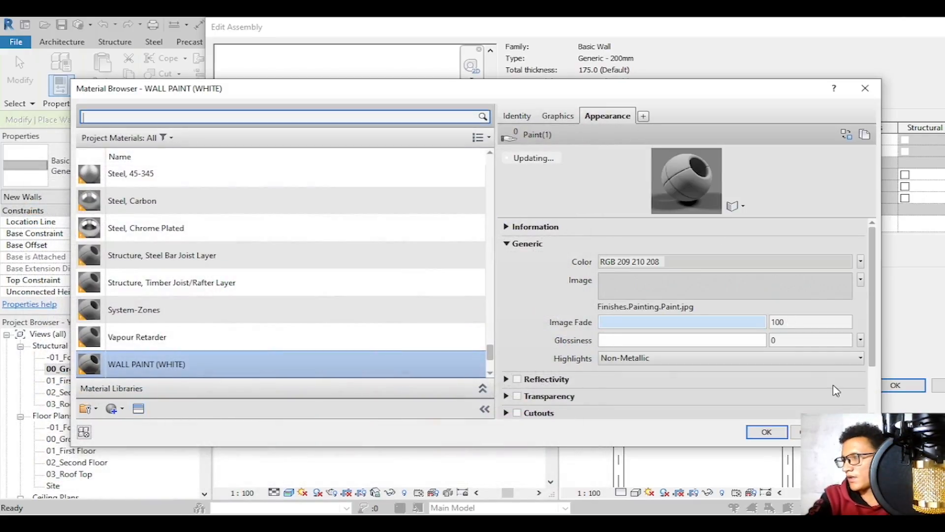
left_click(766, 431)
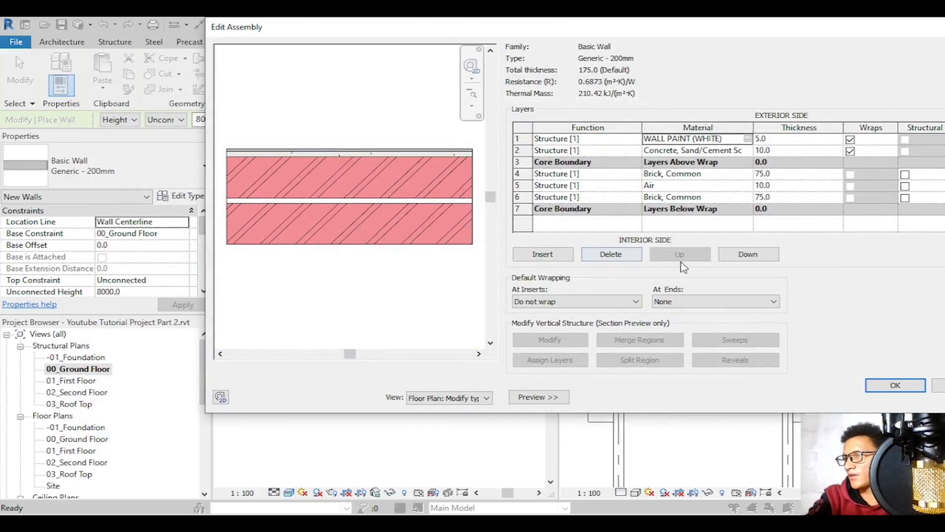
left_click_drag(797, 33, 616, 46)
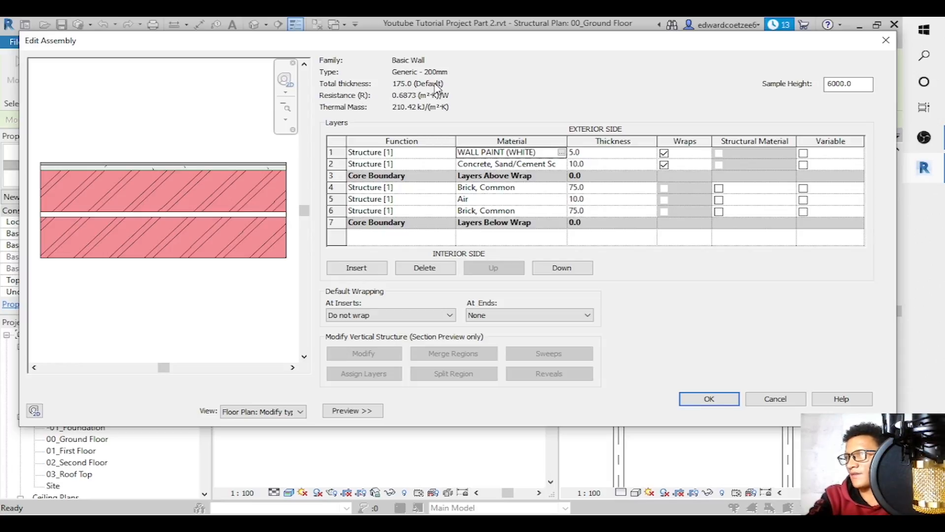
left_click(713, 399)
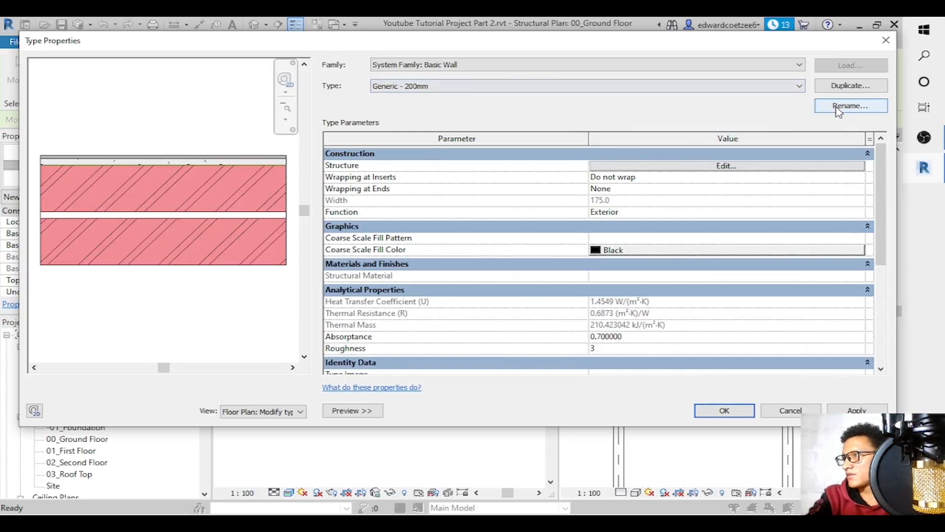
Rename the wall type as Generic - 175mm.
left_click(845, 102)
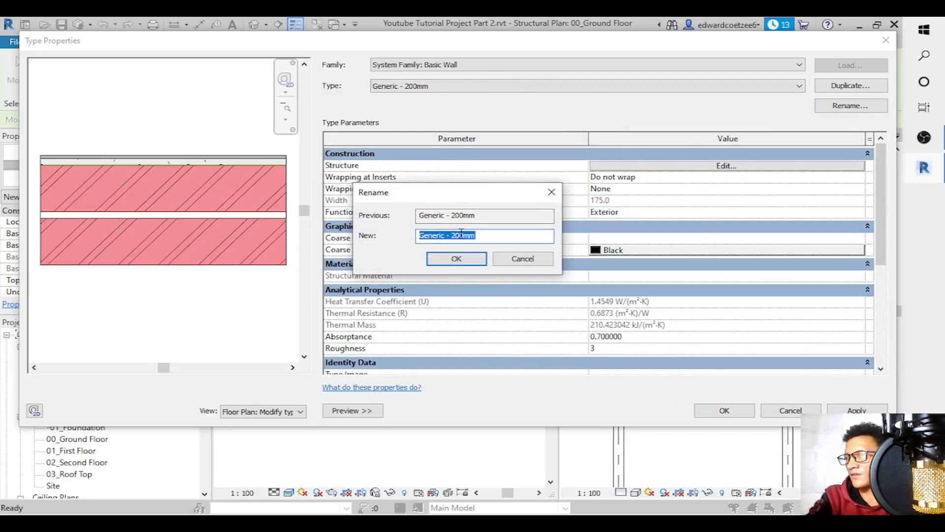
left_click(464, 235)
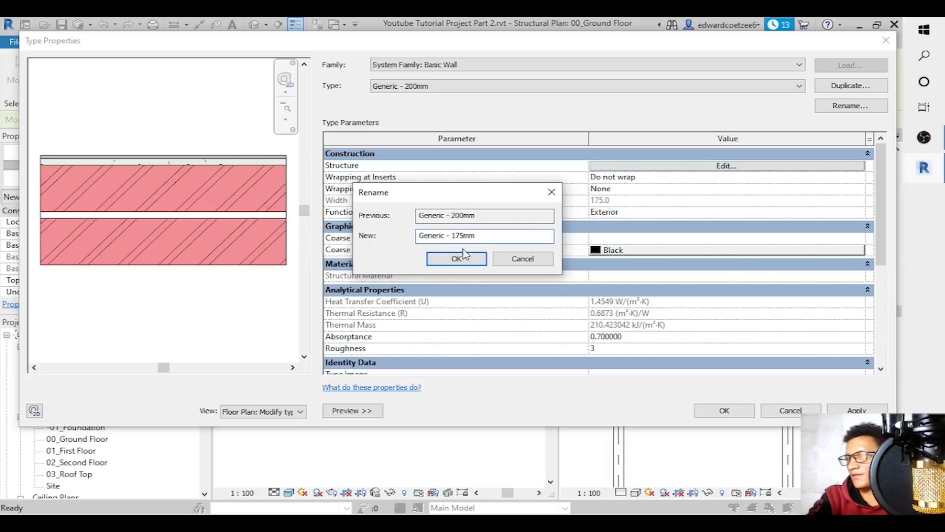
left_click(465, 259)
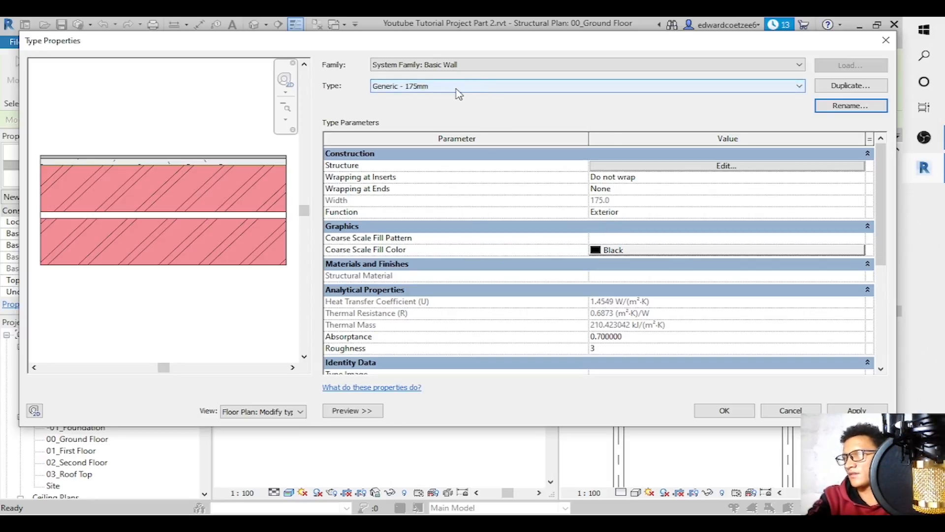
Rename the wall type as 175mm Cavity brick wall and accept the type properties.
left_click(842, 105)
left_click(457, 236)
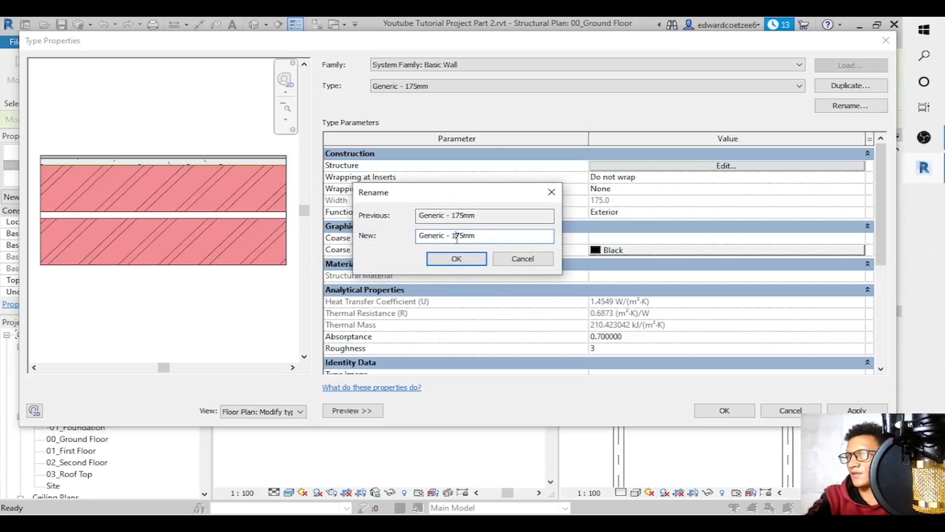
left_click_drag(453, 236, 348, 252)
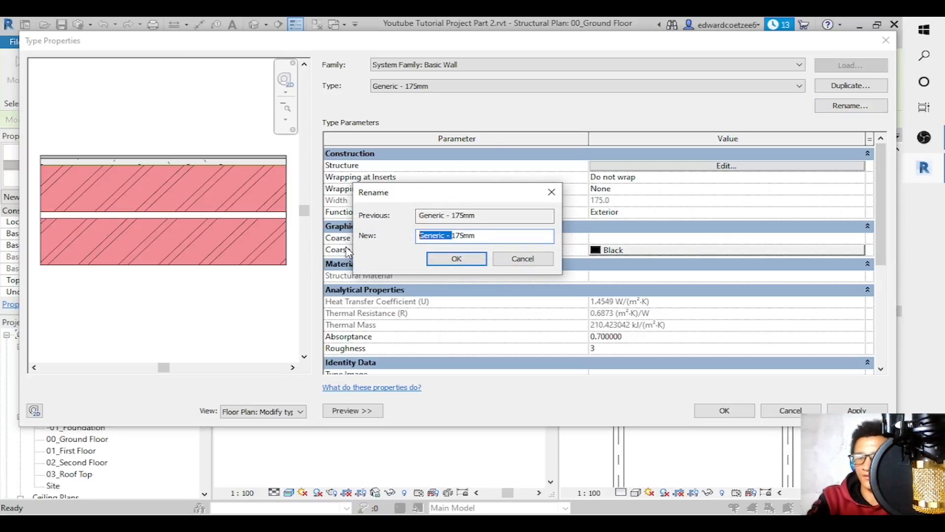
key("BackSpace")
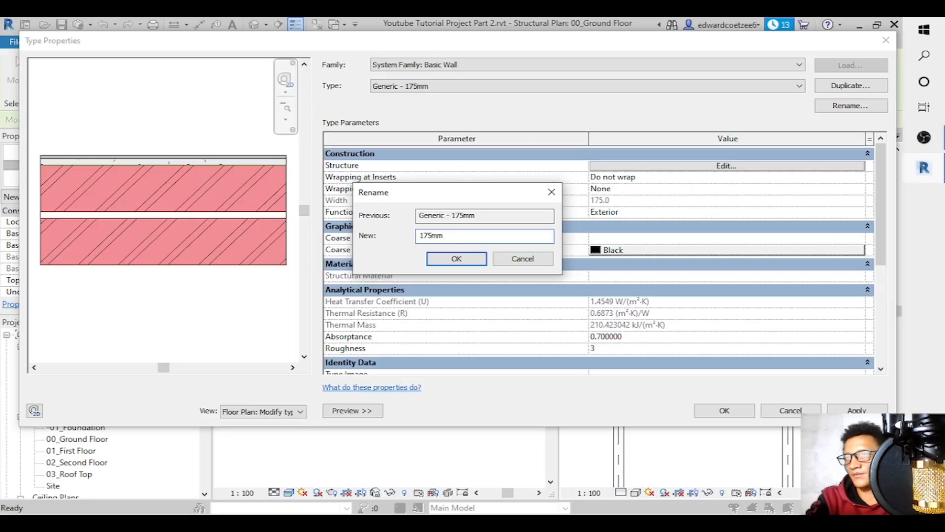
key("ctrl+a")
type("c")
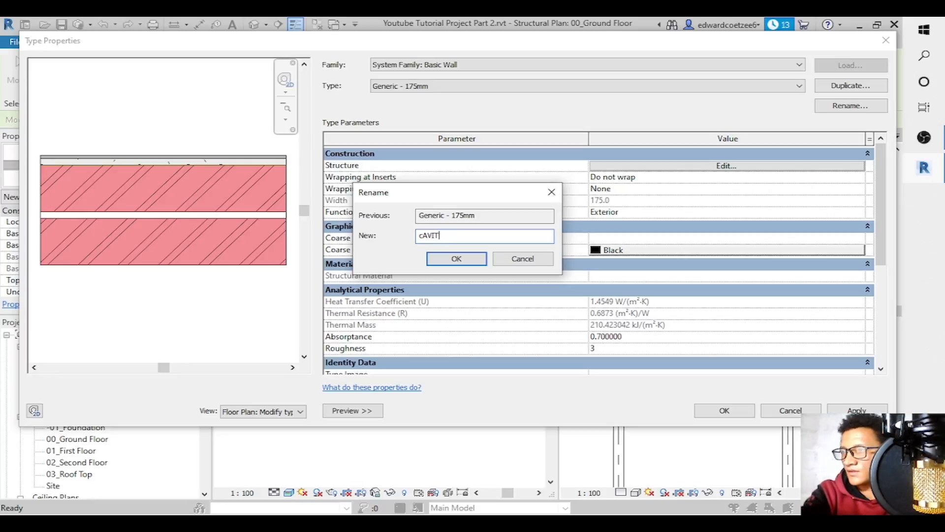
type("Cavity brick")
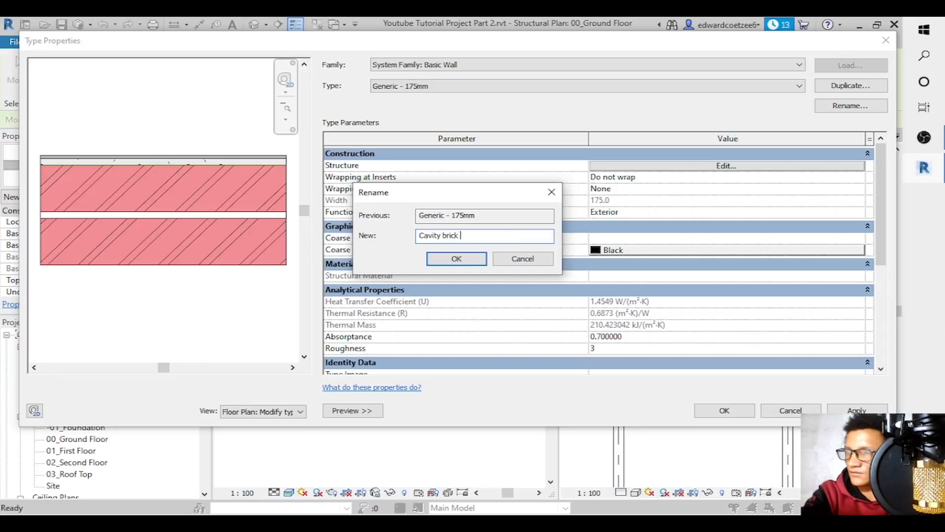
key("BackSpace")
key("BackSpace")
key("BackSpace")
key("BackSpace")
key("BackSpace")
key("BackSpace")
key("BackSpace")
key("BackSpace")
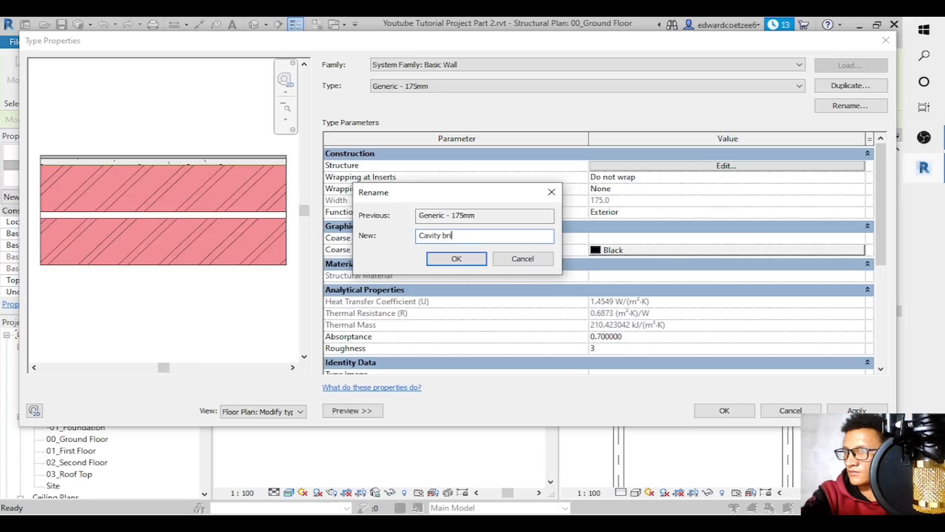
key("BackSpace")
key("BackSpace")
key("BackSpace")
key("BackSpace")
key("BackSpace")
key("BackSpace")
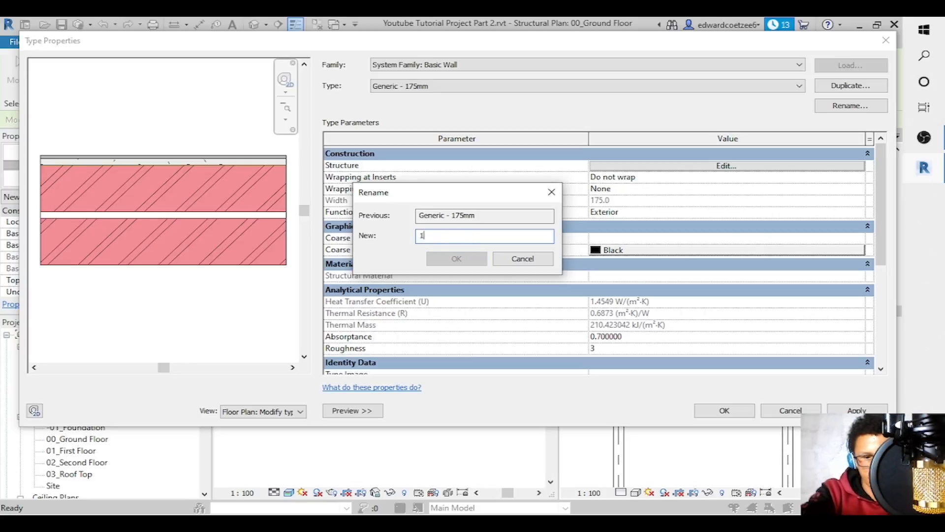
type("175mm Cavity brick wall")
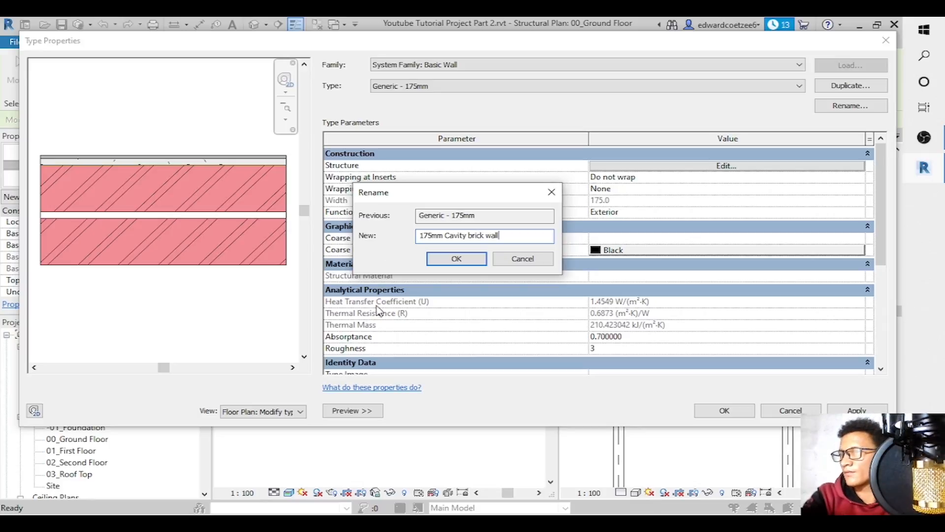
left_click(456, 258)
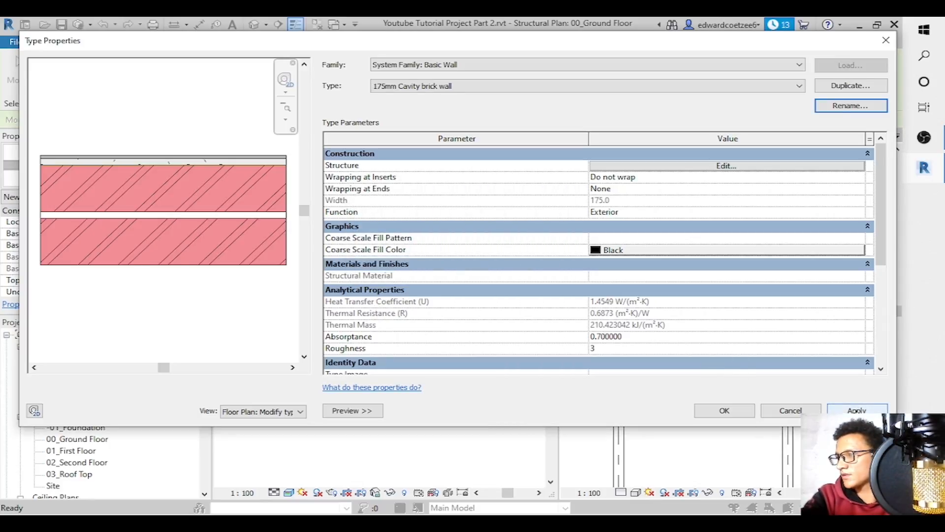
left_click(724, 410)
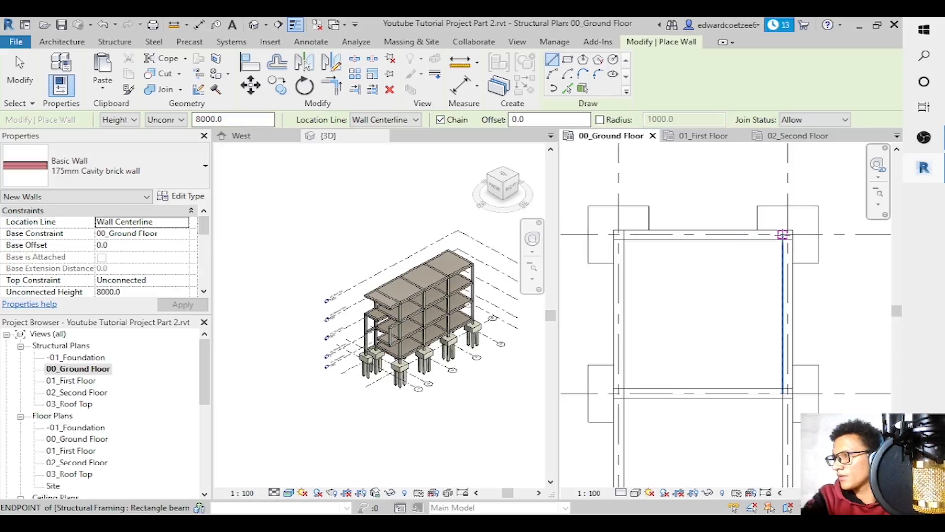
Set the unconnected height for new walls to 3200 mm, with Wall Centerline as the location line.
left_click(783, 235)
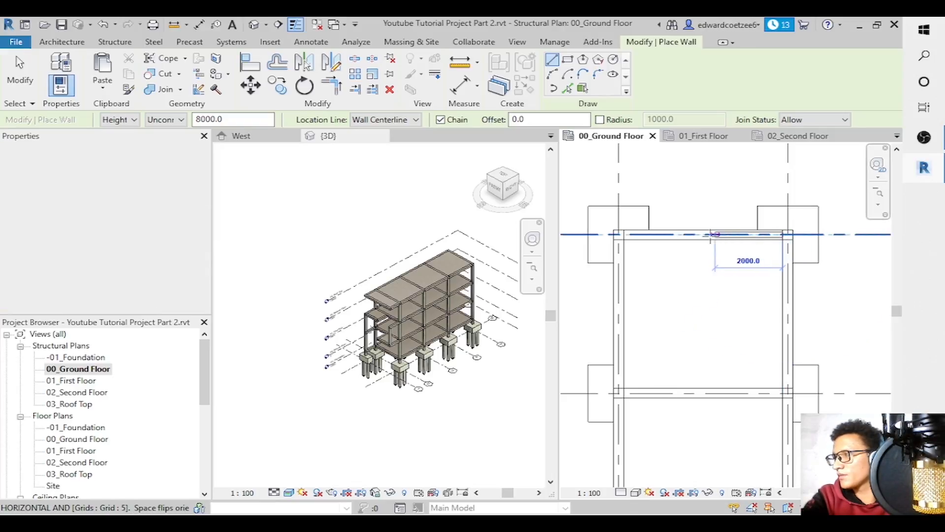
key("Escape")
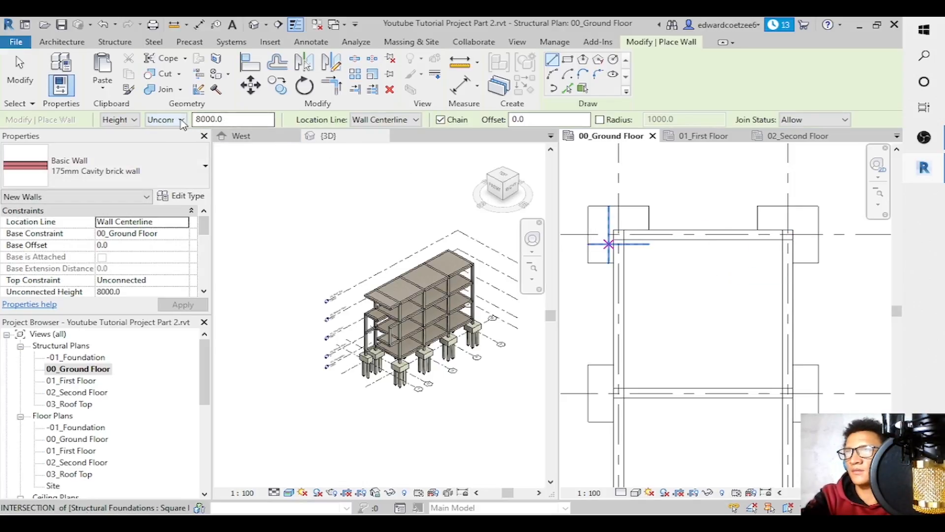
double_click(242, 119)
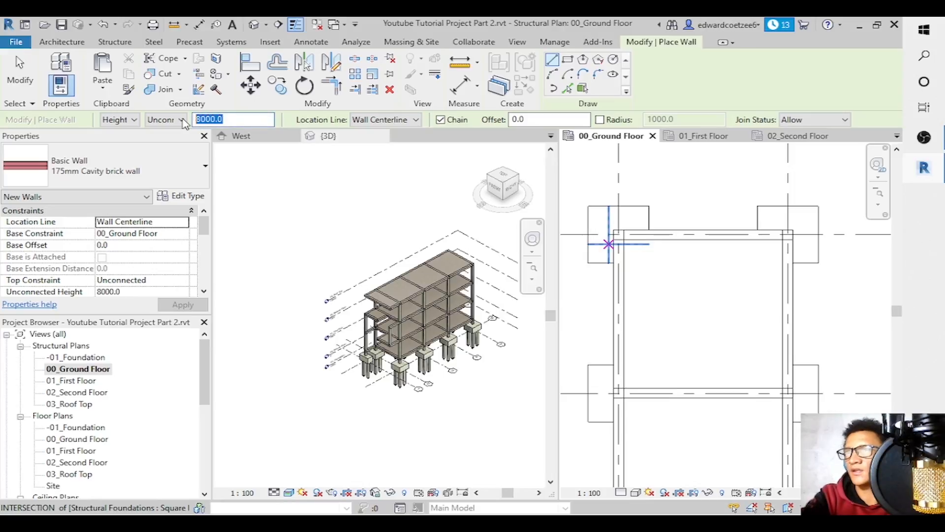
type("3200")
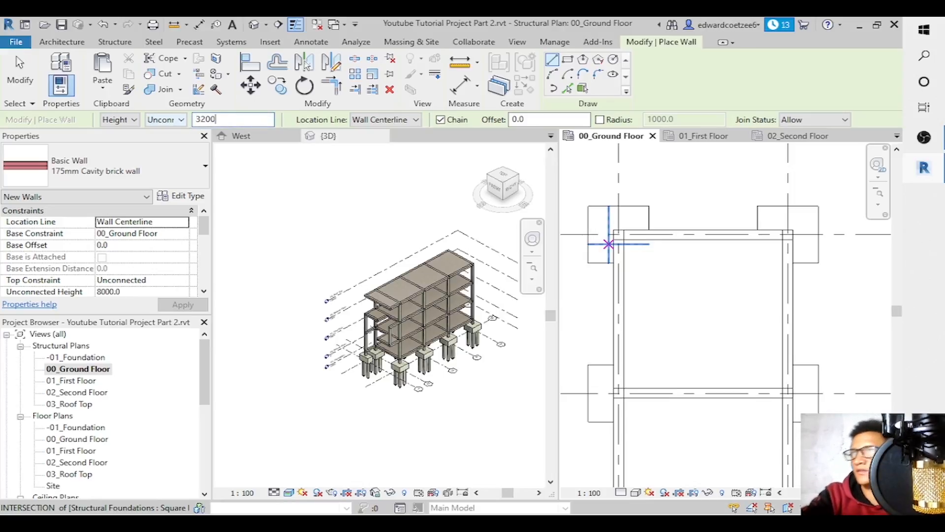
left_click(412, 122)
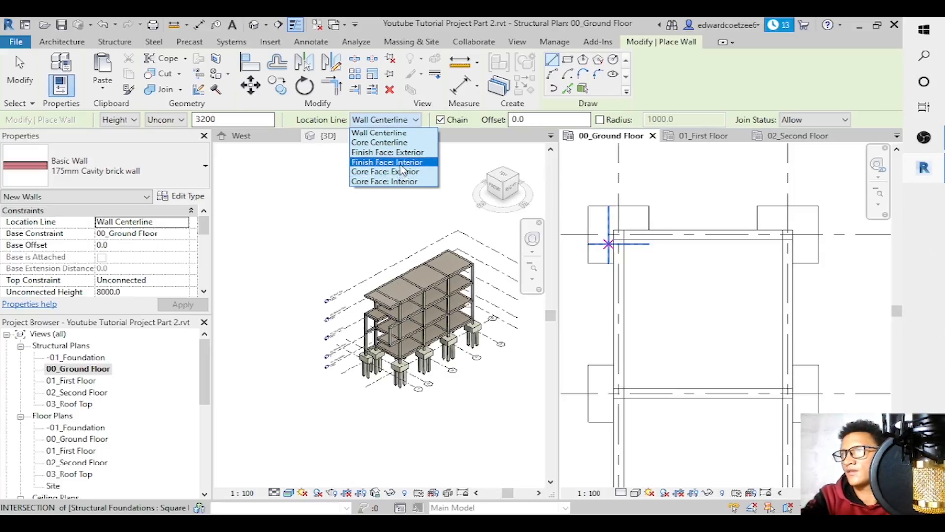
left_click(403, 133)
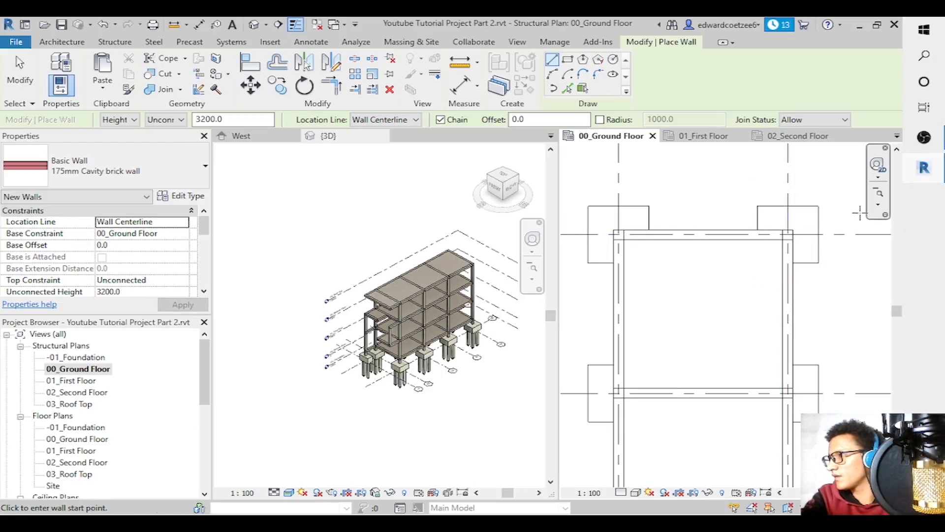
Draw a 4700 mm long cavity brick wall along grid 5 between the inner faces of the two corner columns.
left_click(878, 205)
left_click(856, 213)
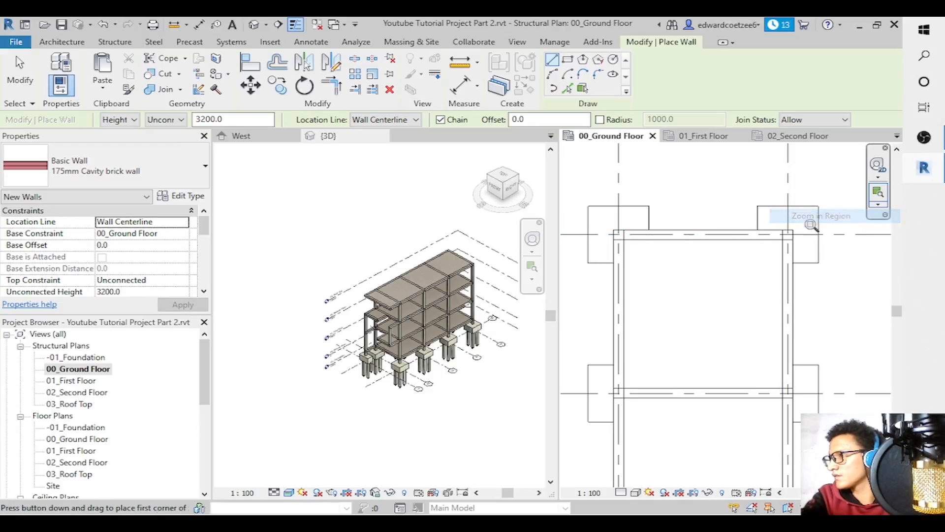
left_click_drag(596, 222, 815, 278)
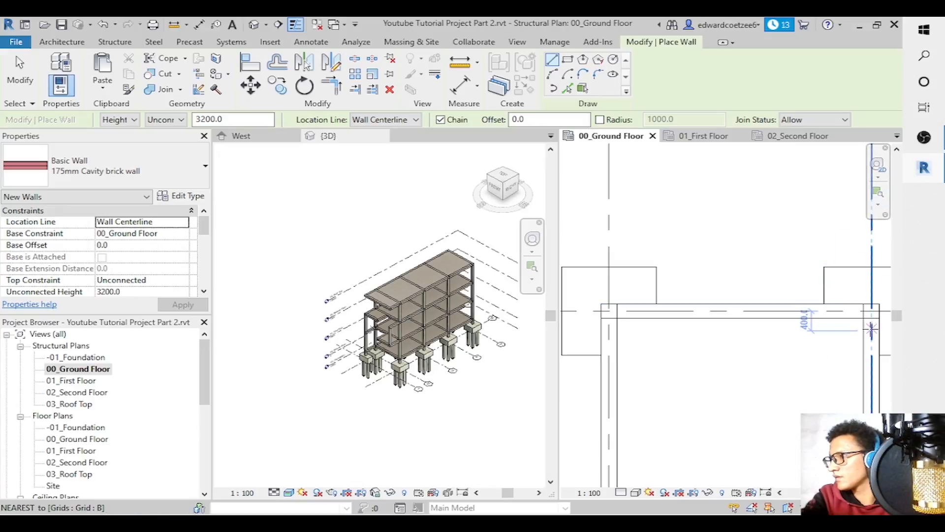
left_click(863, 311)
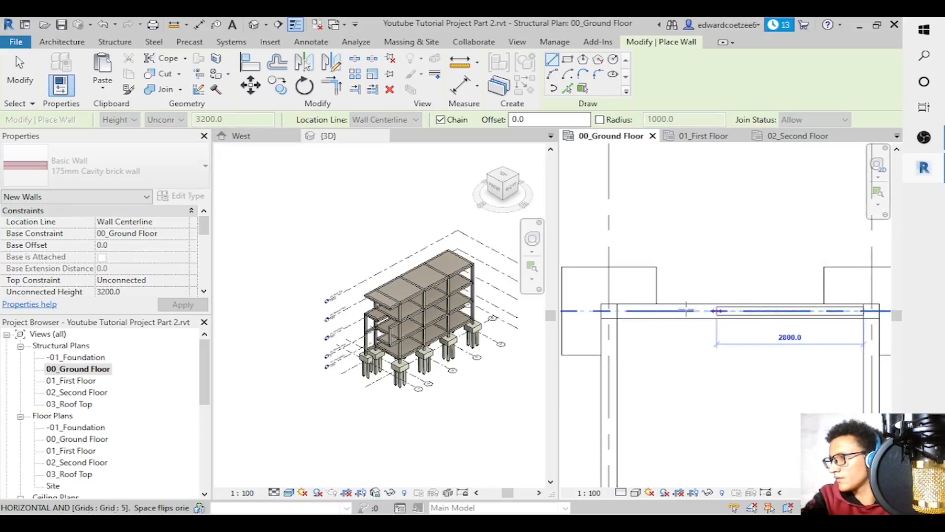
left_click(617, 310)
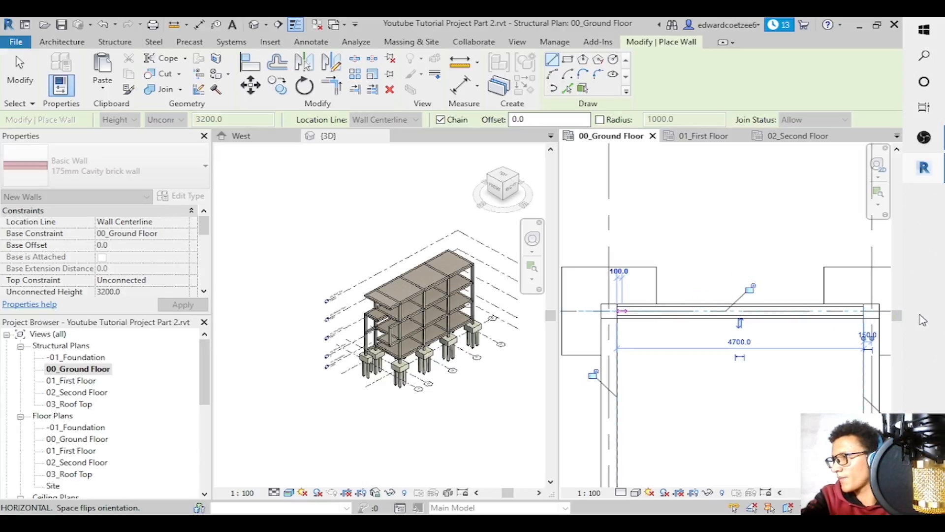
key("Escape")
key("Escape")
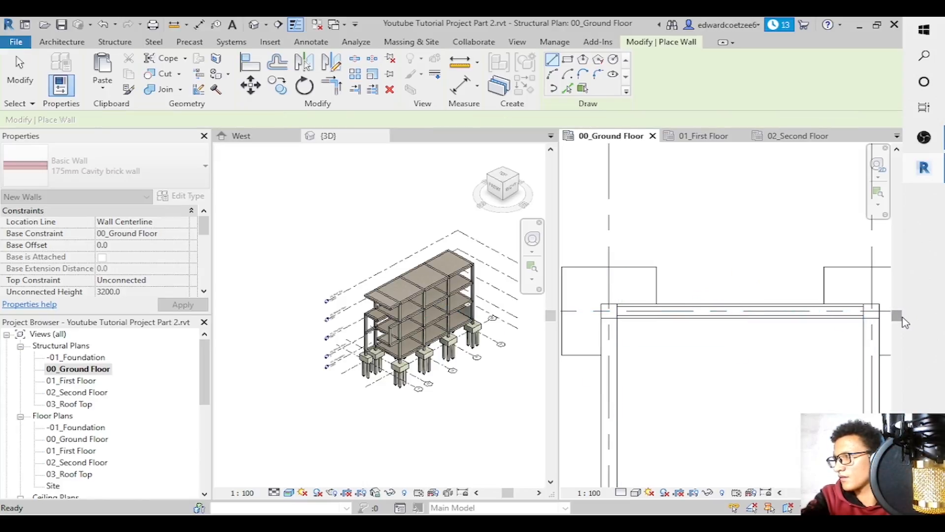
Leave the wall command and orbit the 3D view to a side-on angle to examine the new ground-floor wall.
left_click_drag(899, 316, 900, 349)
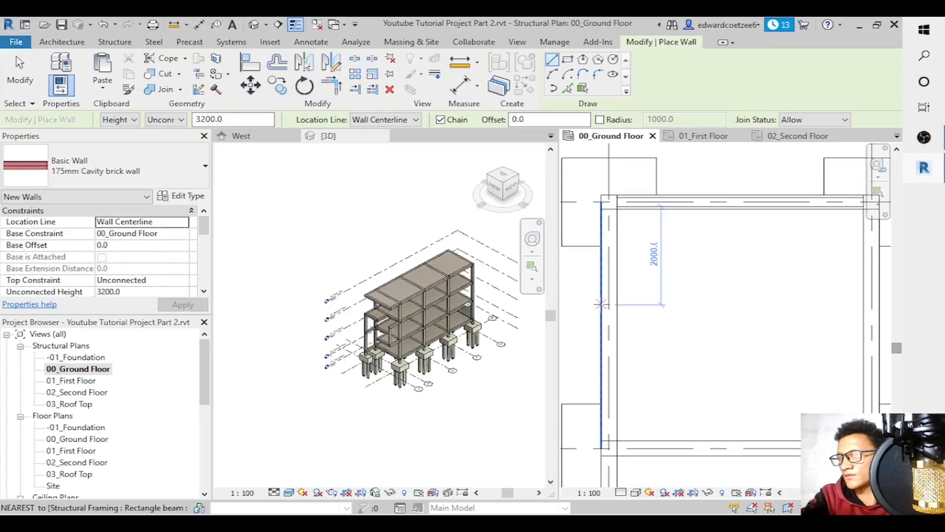
key("Escape")
left_click(521, 178)
mouse_move(522, 182)
middle_mouse_down("shift")
mouse_move(433, 194)
mouse_move(333, 180)
mouse_move(335, 154)
mouse_move(440, 177)
mouse_move(235, 185)
mouse_move(257, 185)
middle_mouse_up("shift")
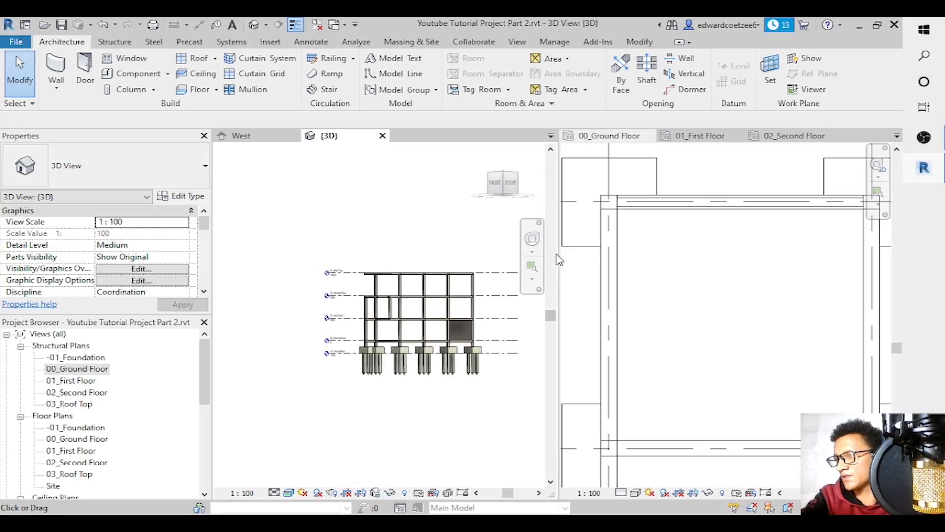
Draw a 4700 mm long cavity brick wall between the column faces of the first bay along the plan's left edge, starting at the grid 5 corner column.
left_click(532, 267)
left_click_drag(438, 310, 495, 349)
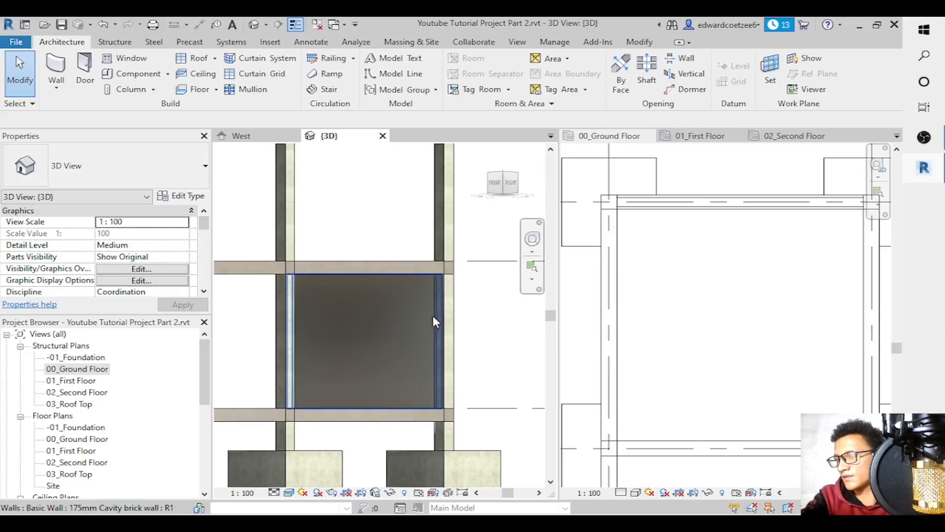
left_click(733, 210)
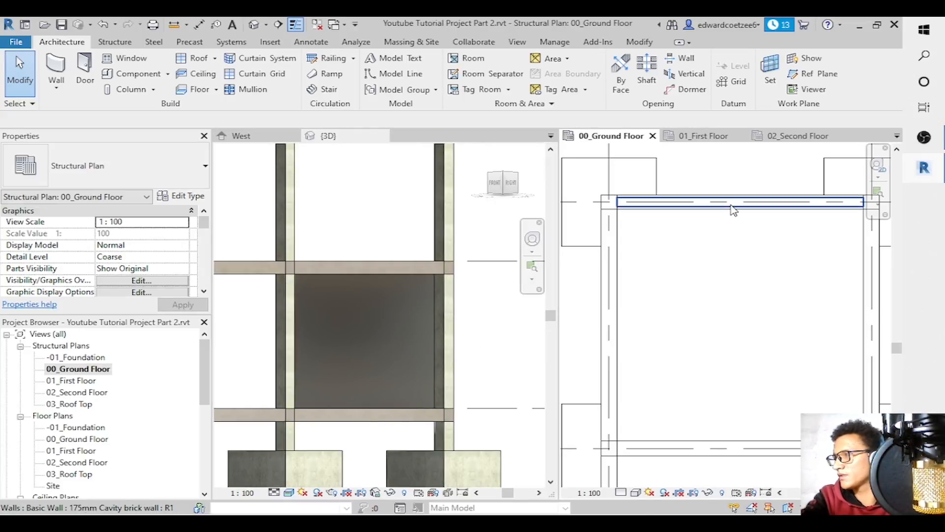
left_click(734, 210)
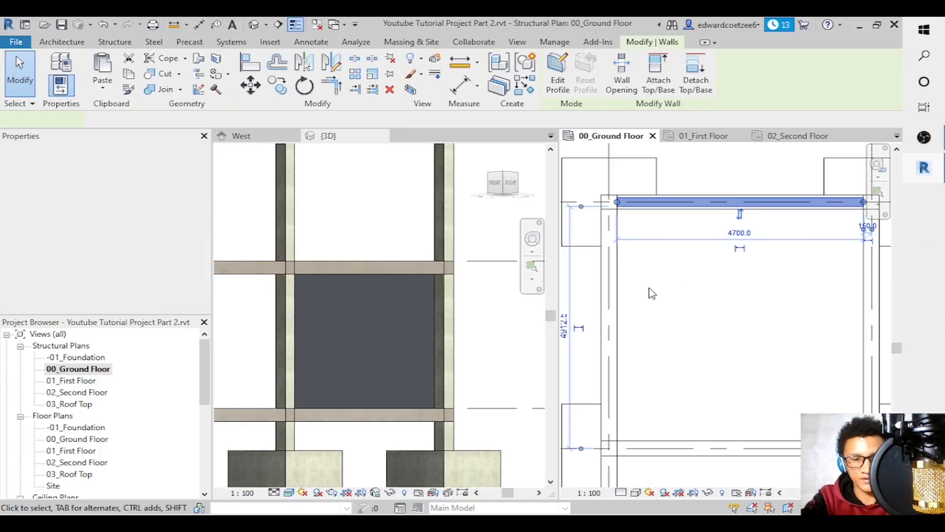
key("w")
key("a")
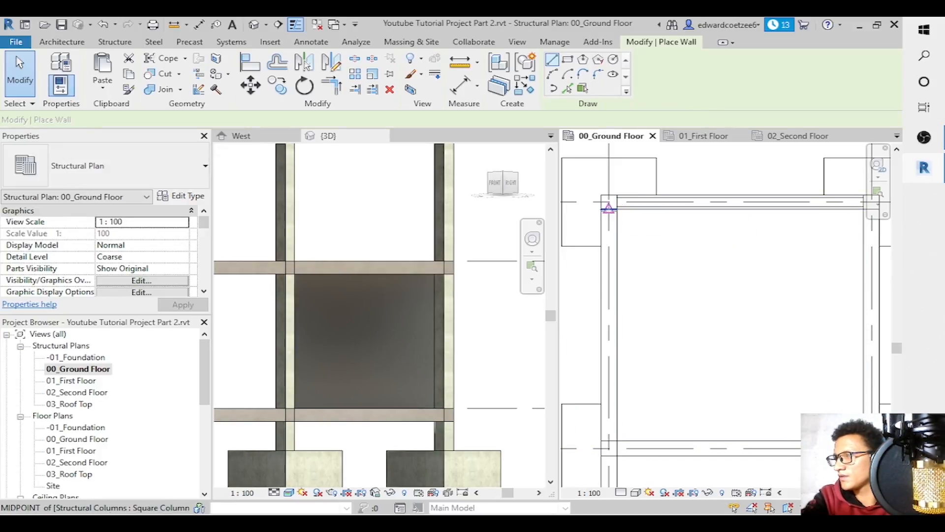
left_click(608, 208)
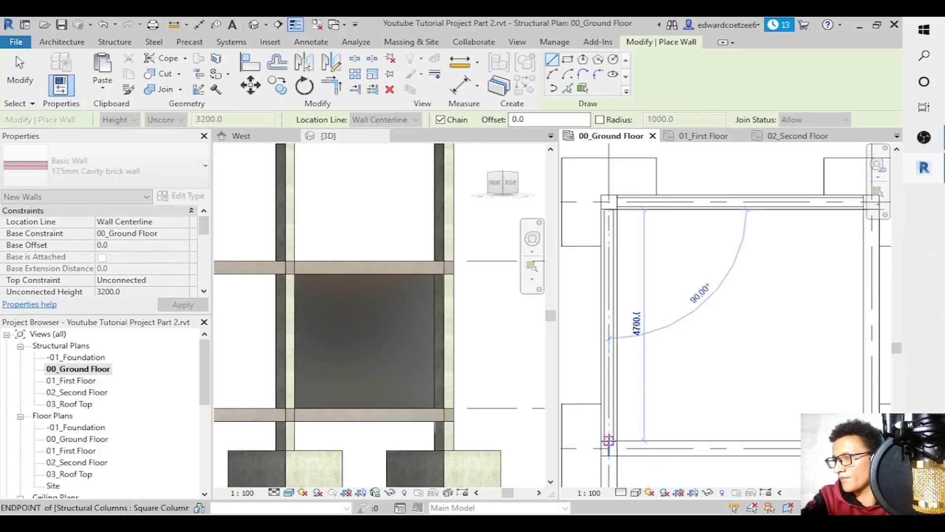
left_click(608, 441)
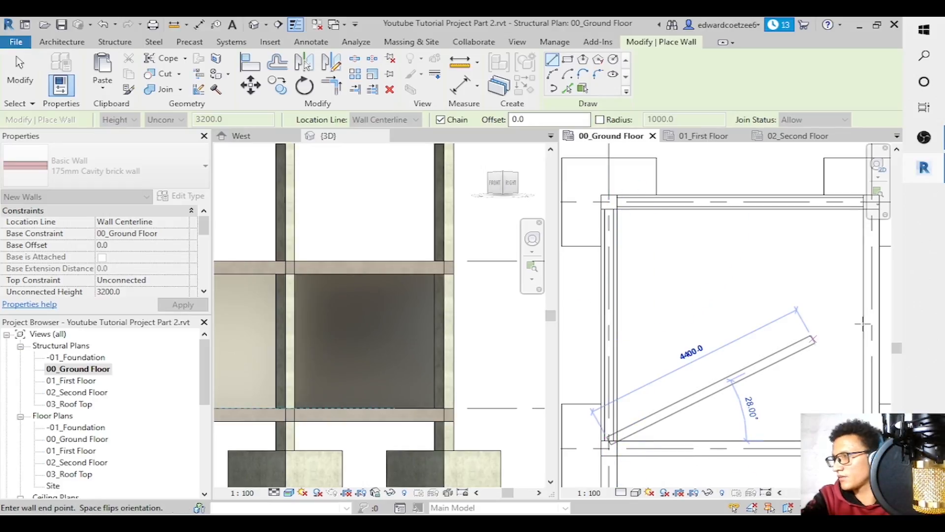
key("Escape")
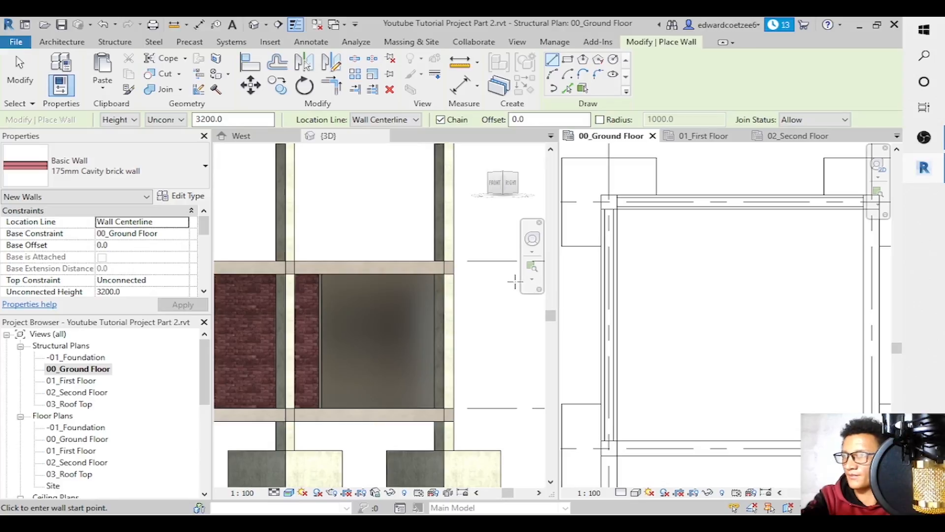
key("Escape")
Orbit the 3D view to the building's long side to examine the brick face of the new ground-floor wall.
left_click(507, 176)
left_click_drag(505, 173, 487, 228)
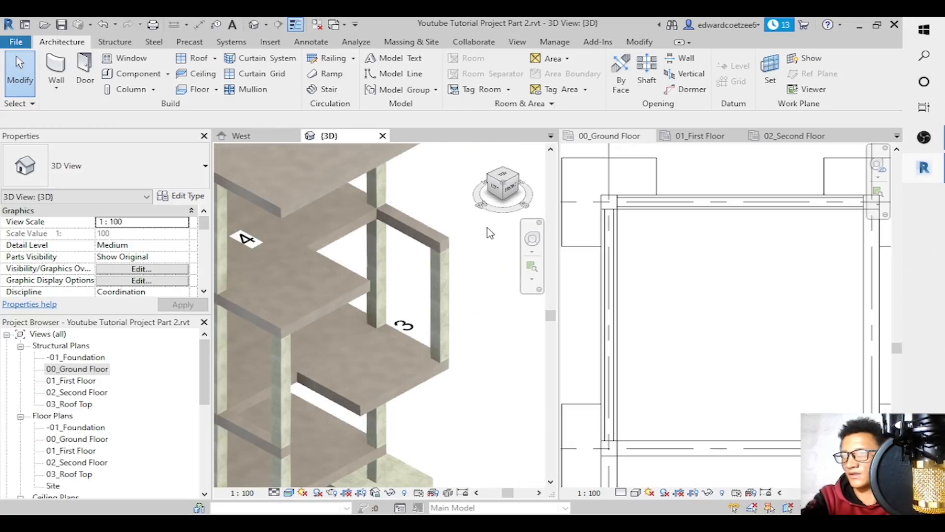
left_click(532, 279)
left_click(586, 305)
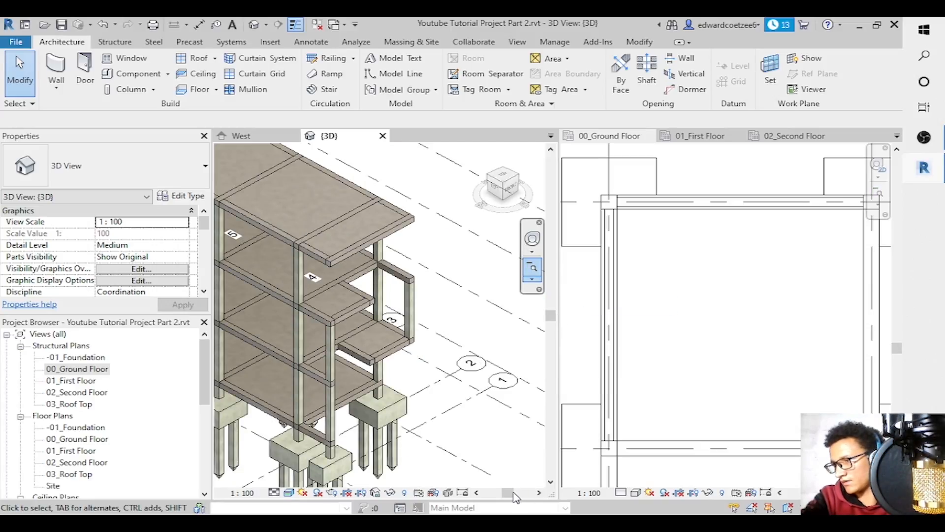
left_click_drag(513, 493, 500, 493)
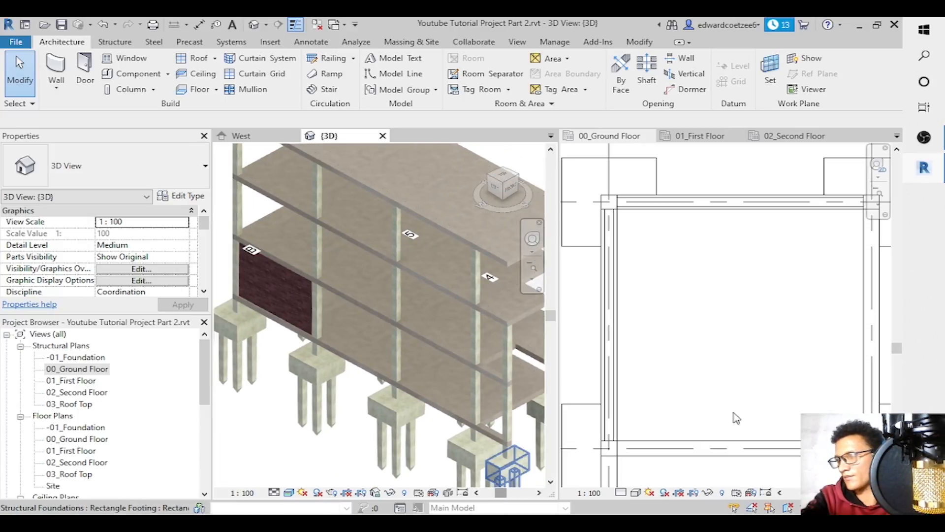
Draw a matching 4700 mm long cavity brick wall between the columns of the second bay along the same long side.
left_click_drag(897, 349, 904, 397)
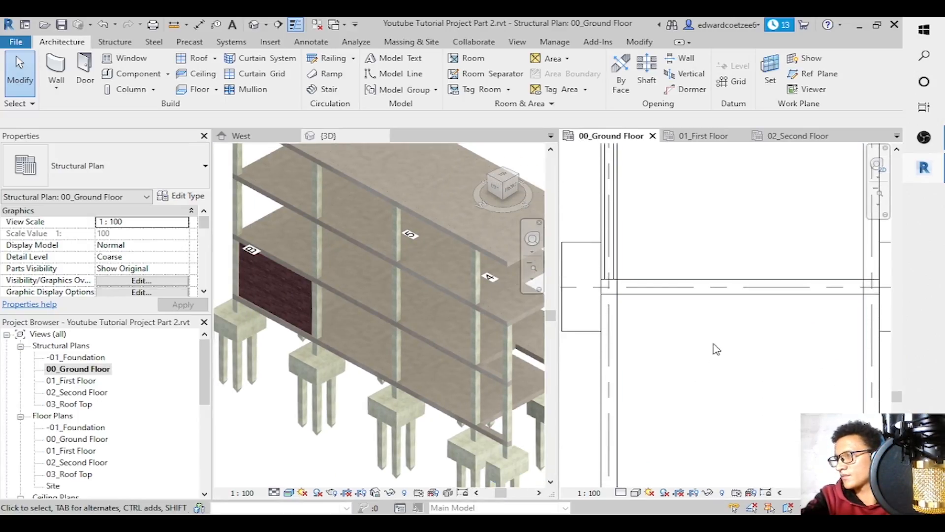
left_click(879, 193)
left_click_drag(897, 315, 902, 354)
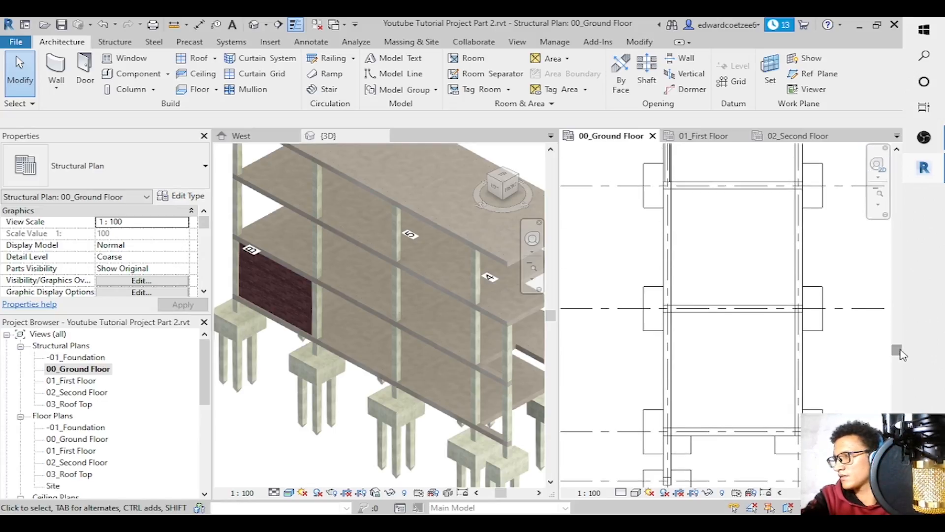
left_click(681, 175)
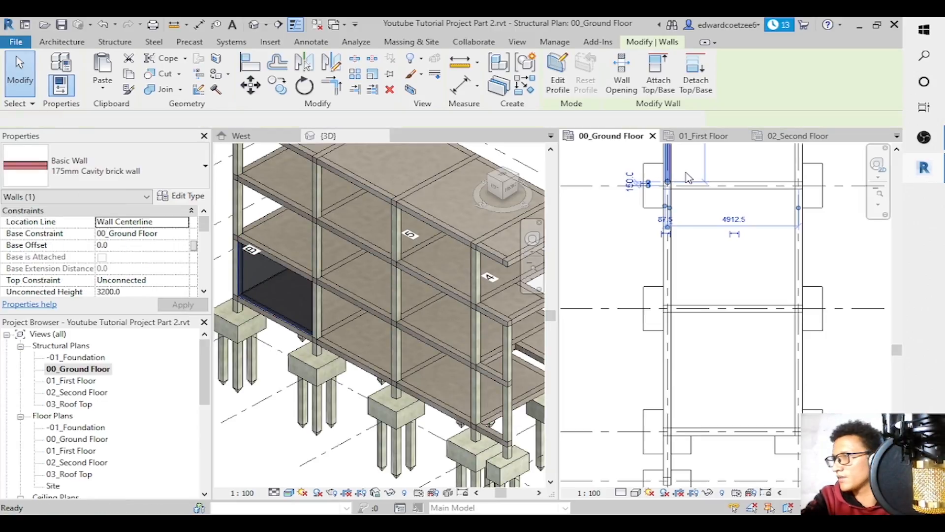
key("c")
key("s")
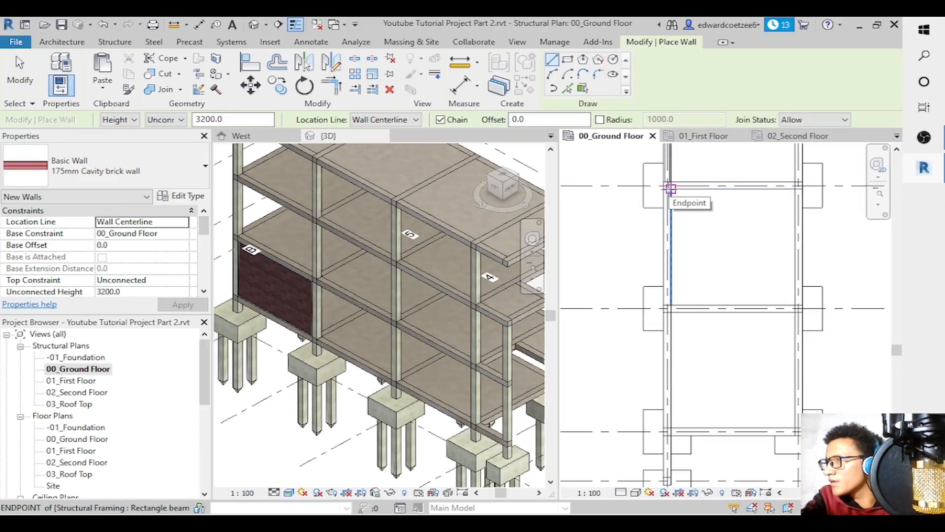
left_click(879, 203)
left_click(844, 213)
left_click_drag(646, 178, 707, 329)
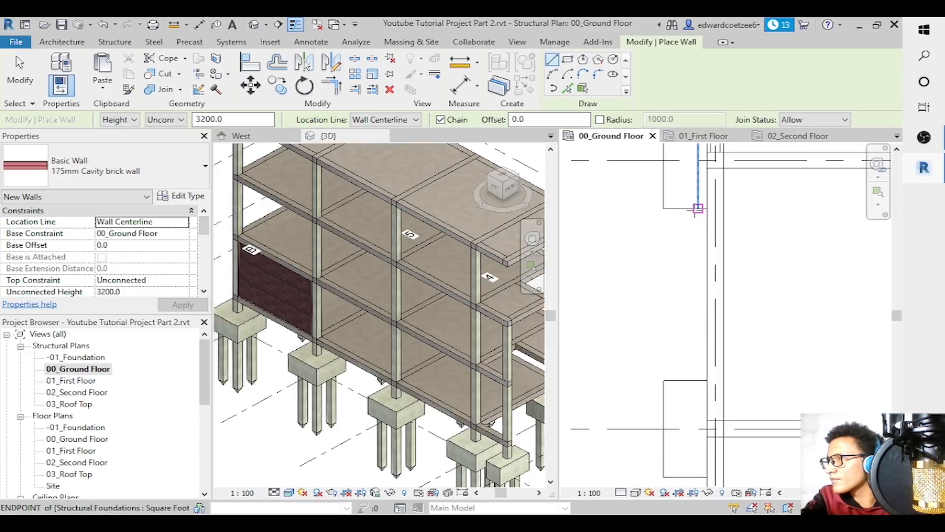
left_click(715, 170)
left_click(715, 420)
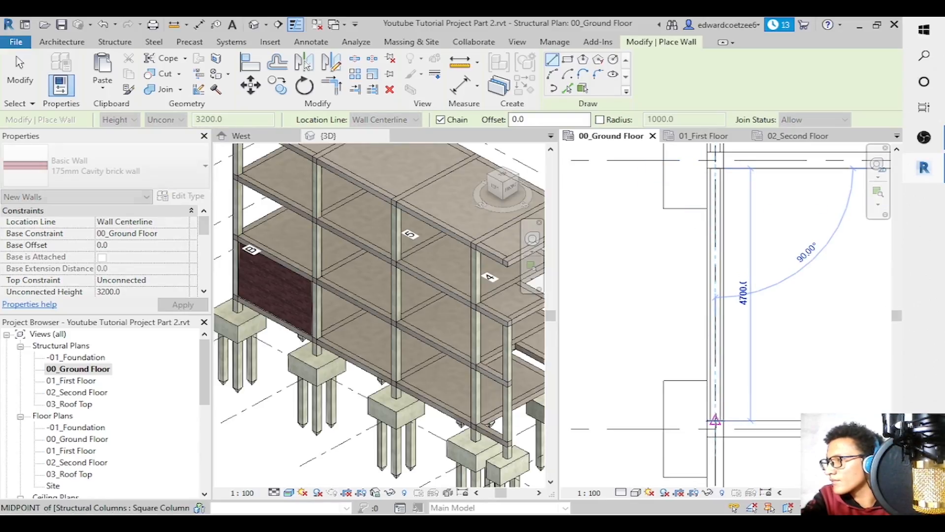
key("Escape")
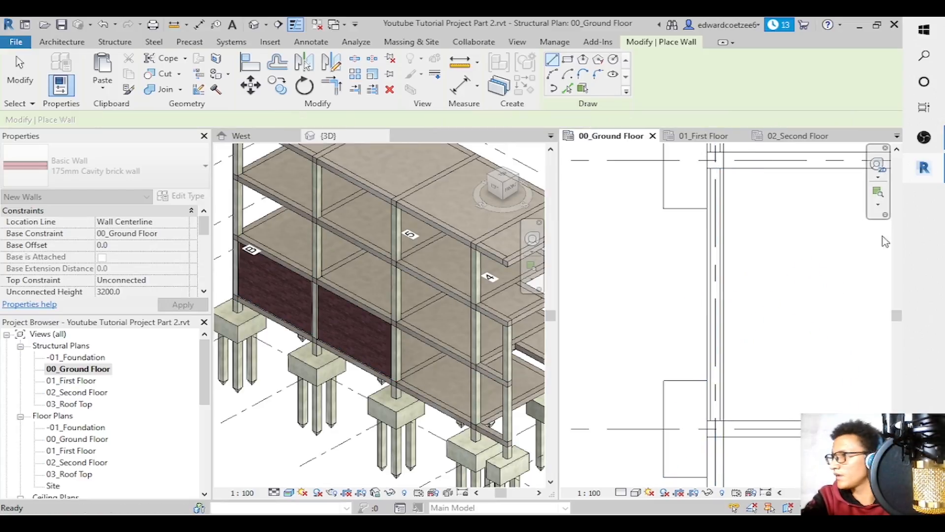
Draw another 4700 mm long cavity brick wall between the columns of the third bay on that side.
left_click_drag(895, 314, 897, 385)
left_click(716, 198)
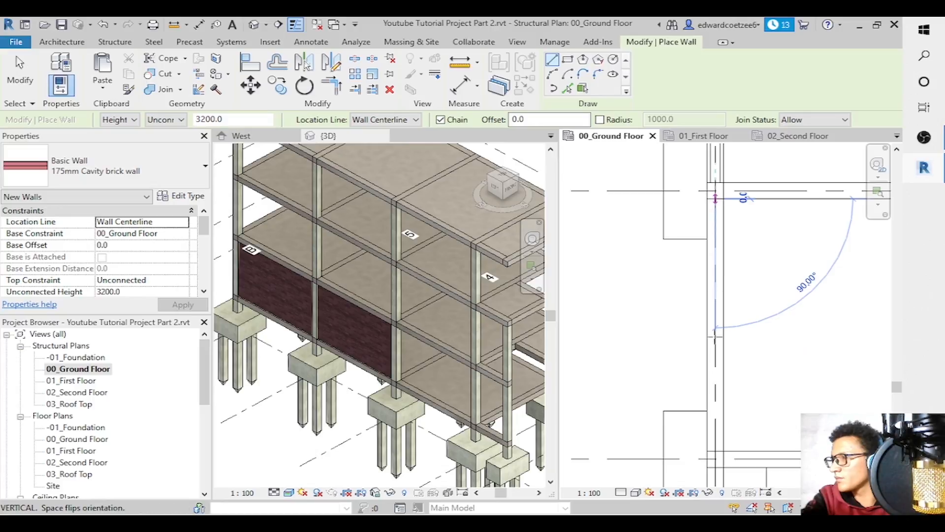
left_click(716, 446)
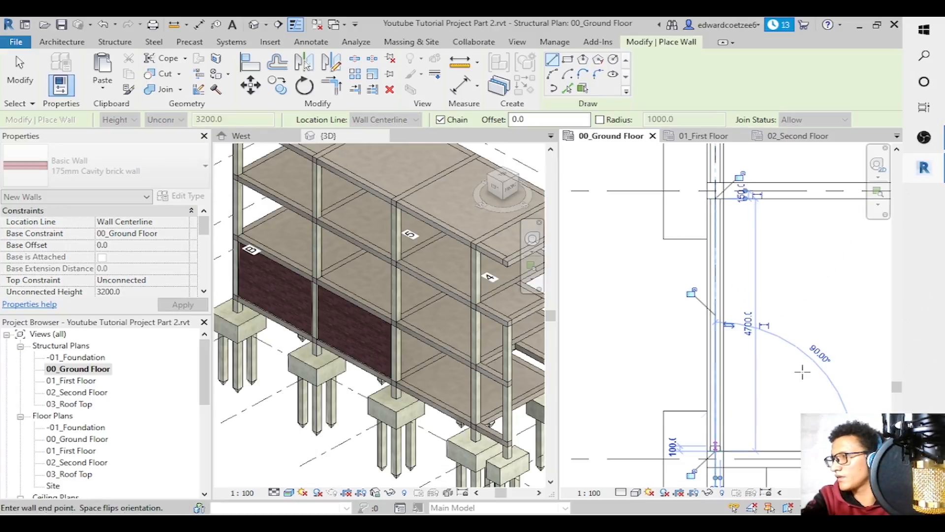
key("Escape")
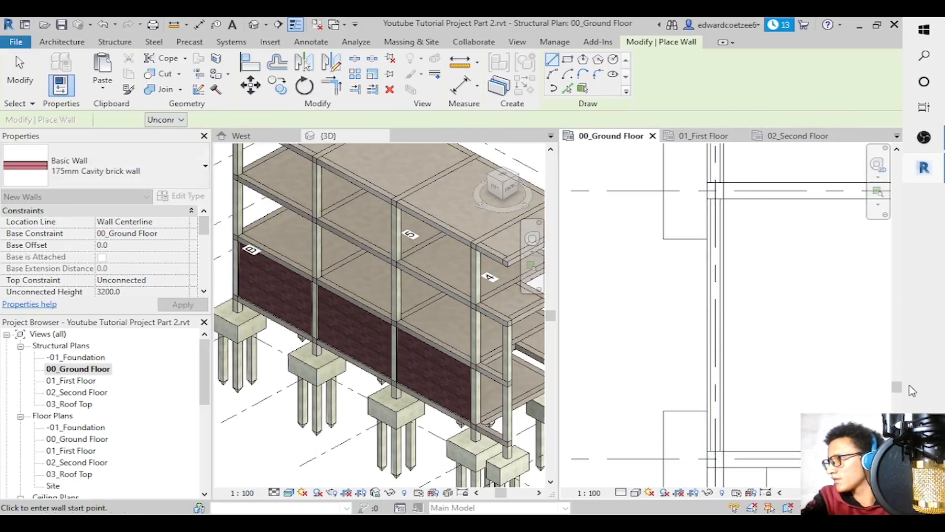
Close the short end bay beyond grid 2 with a 1700 mm long cavity brick wall and leave the wall command.
scroll(715, 408, "down", 3)
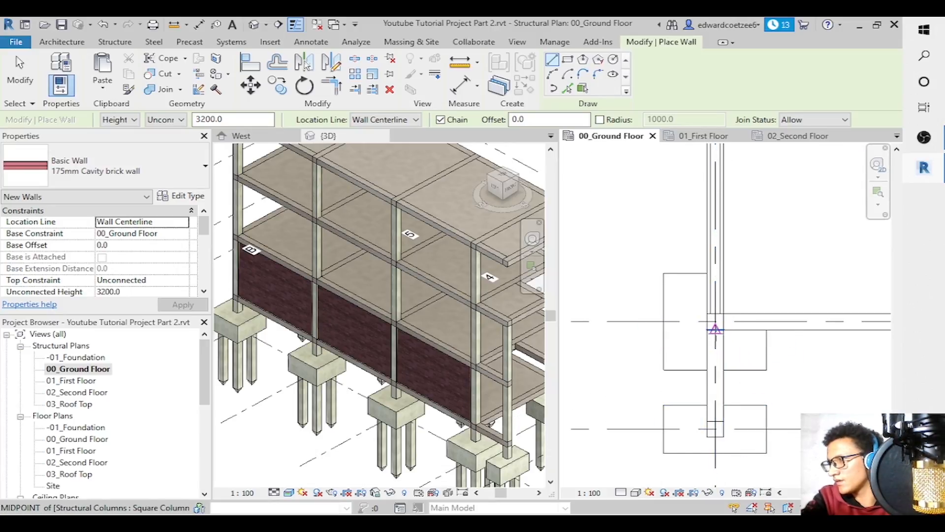
left_click(716, 329)
left_click(715, 421)
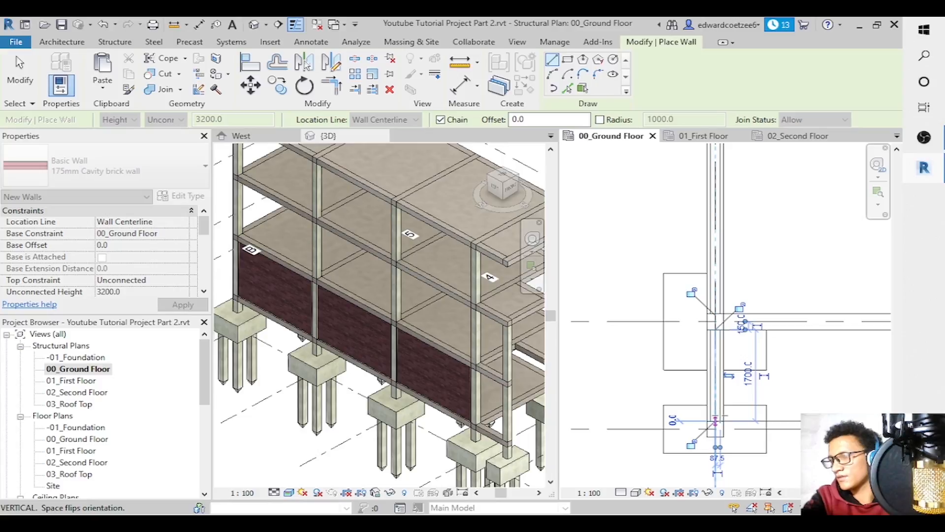
key("Escape")
key("Escape")
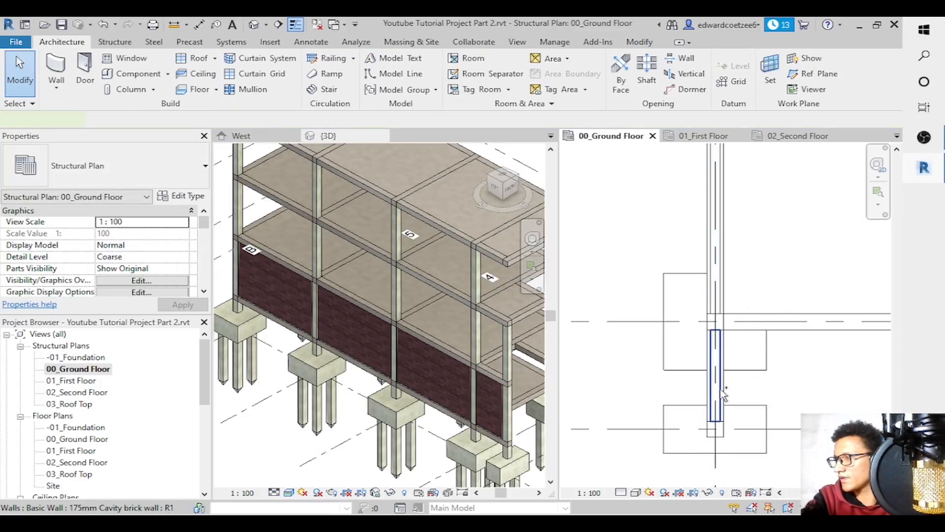
Select the five ground-floor brick walls and paste copies aligned to the 01_First Floor and 02_Second Floor levels.
left_click(724, 393)
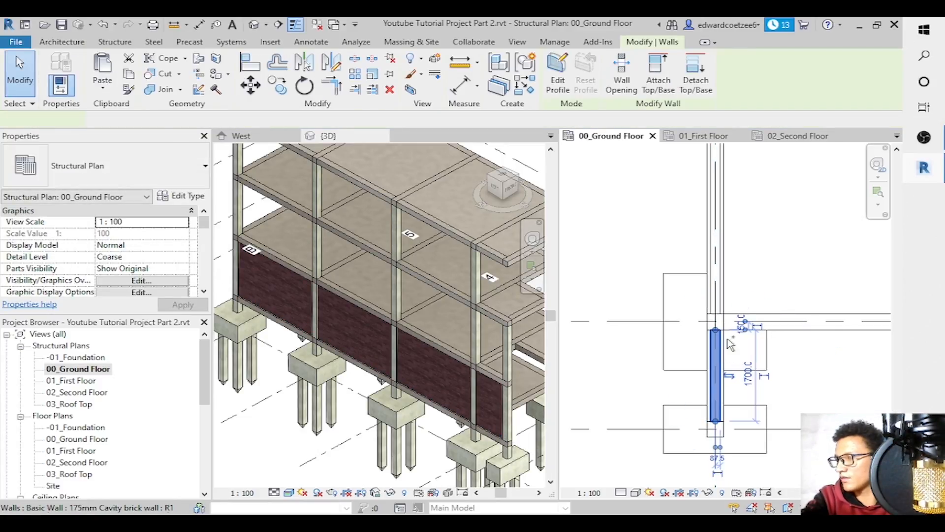
left_click(723, 283, "ctrl")
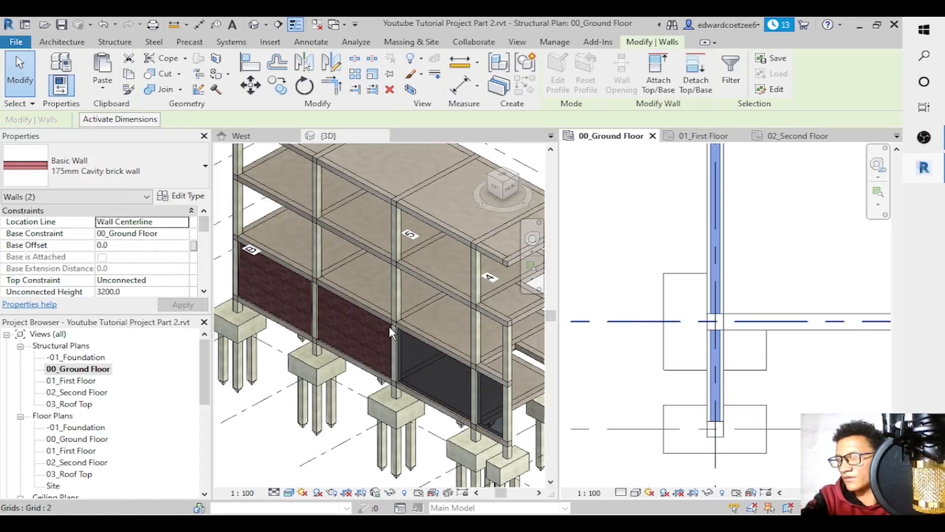
left_click_drag(897, 438, 903, 267)
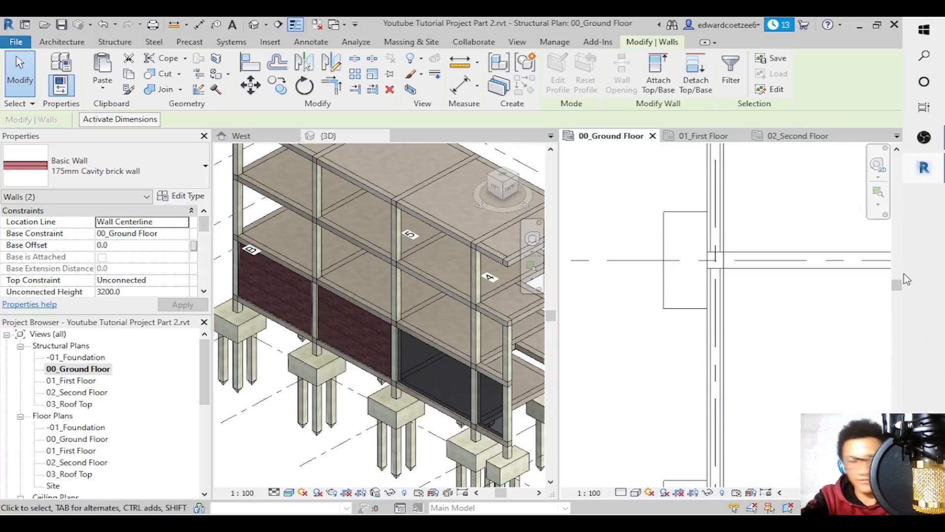
left_click(718, 228, "ctrl")
left_click_drag(897, 285, 897, 222)
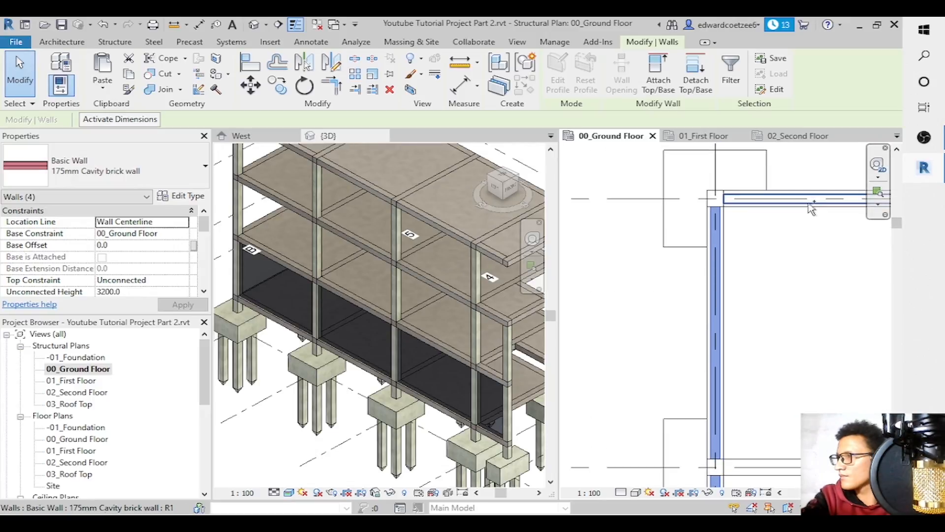
left_click(813, 210, "ctrl")
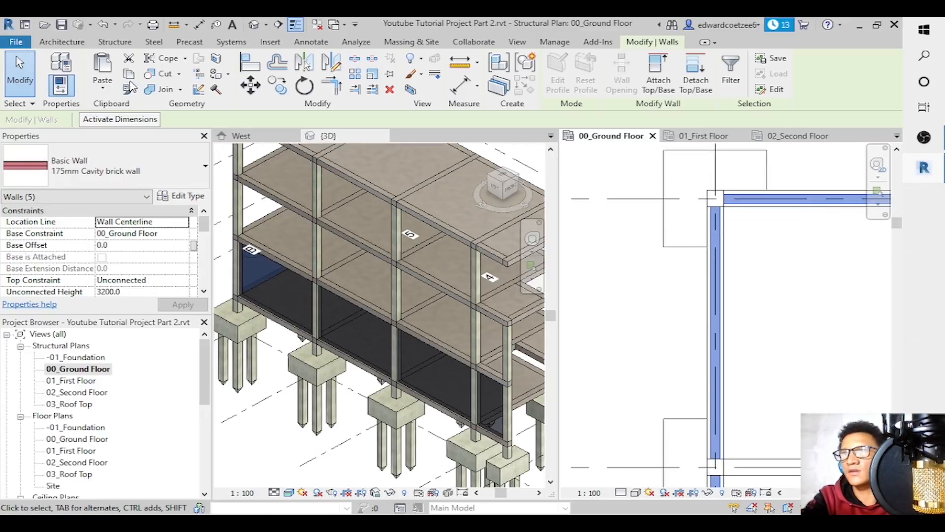
left_click(104, 85)
left_click(143, 131)
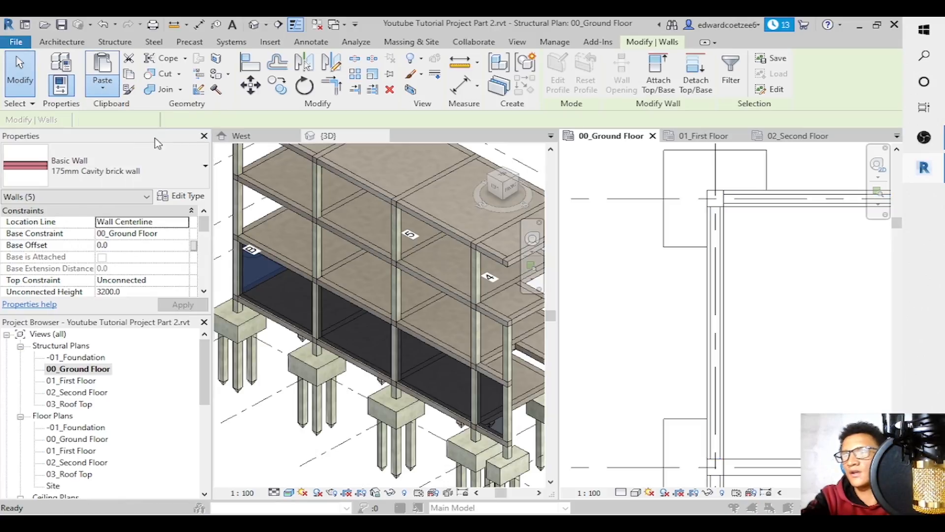
left_click(386, 203)
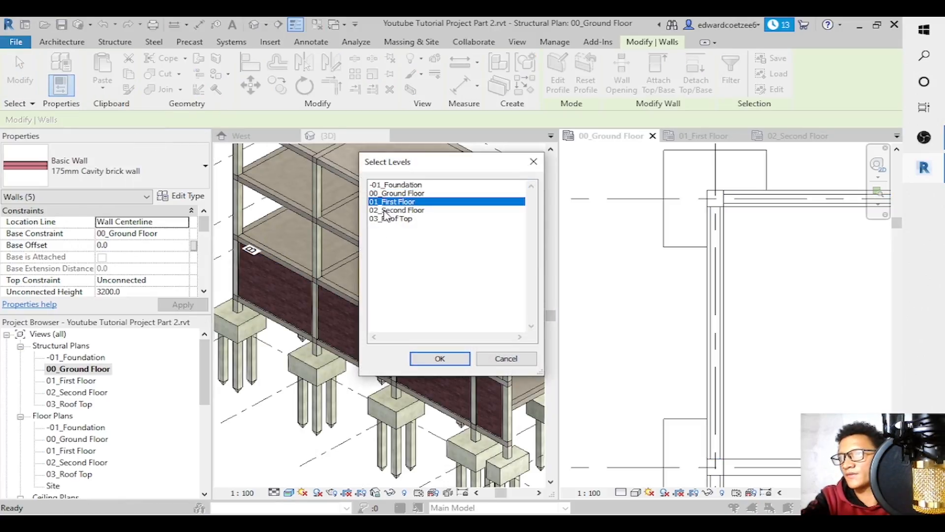
left_click(384, 210, "shift")
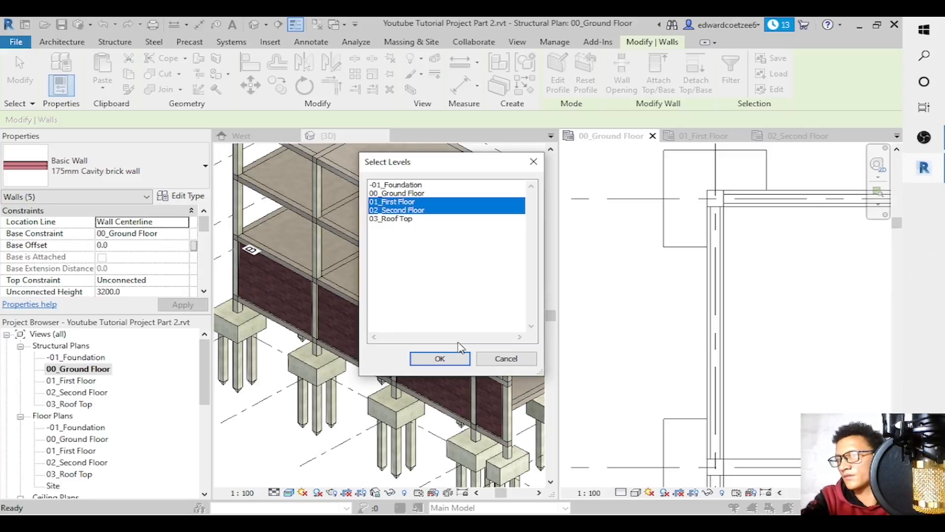
left_click(456, 361)
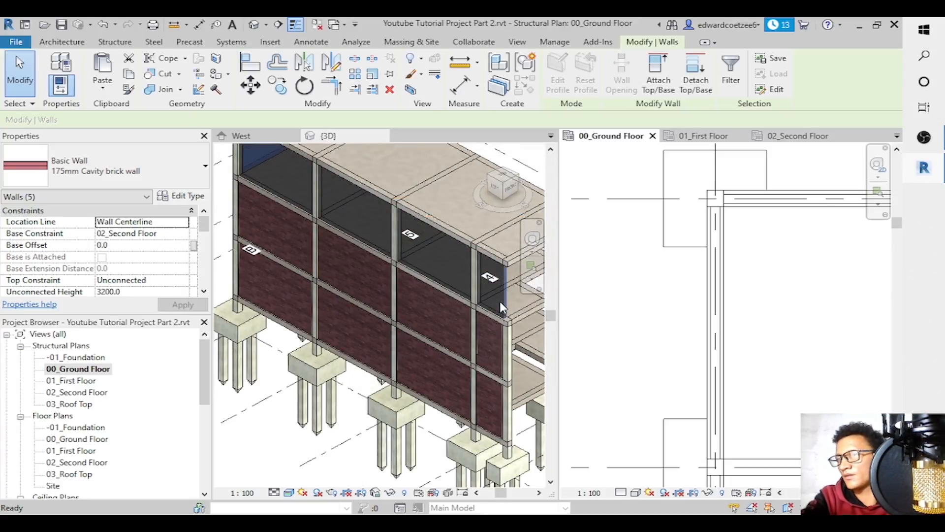
Delete the short wall copy on the second floor in the narrow end bay.
left_click(500, 302)
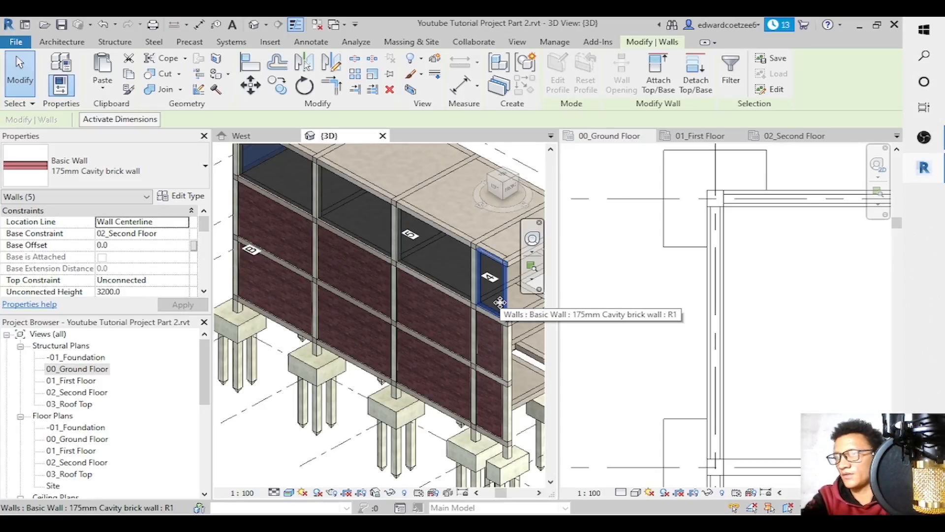
key("Escape")
left_click(501, 297)
key("Delete")
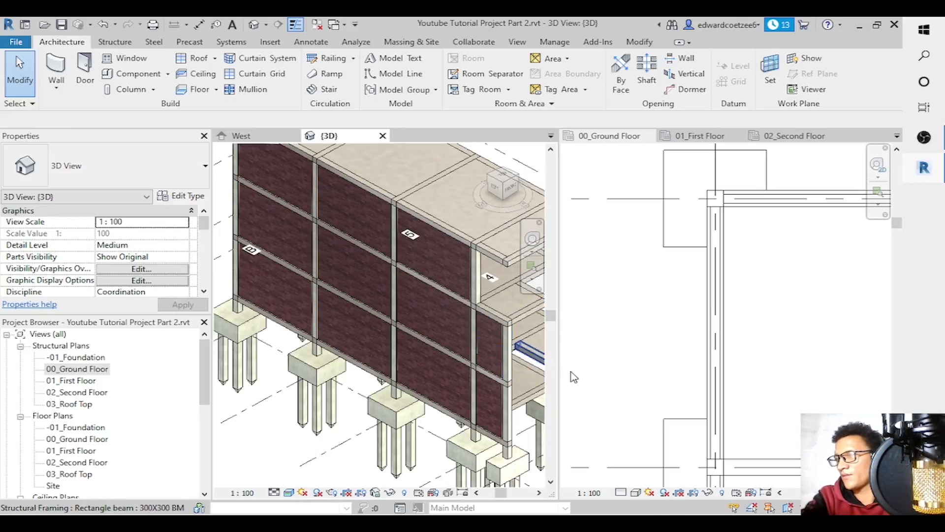
left_click(502, 349)
key("Delete")
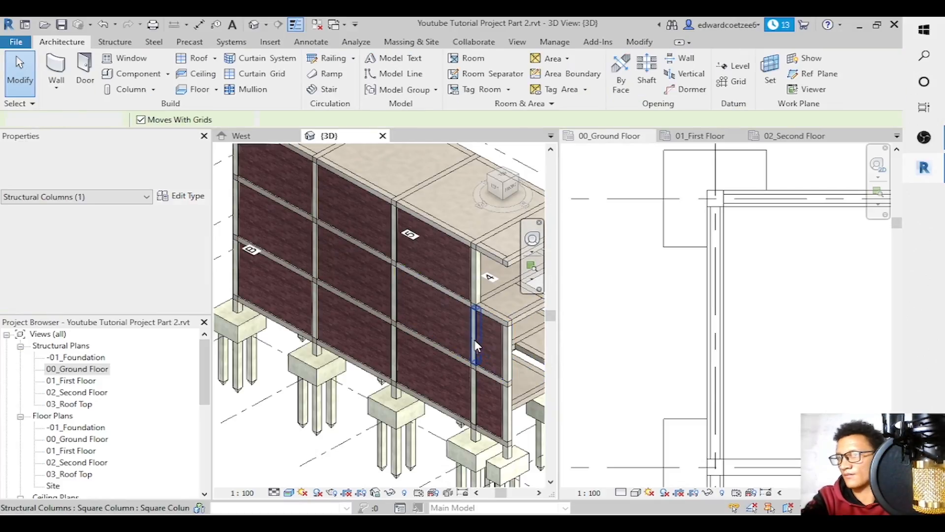
left_click(453, 290)
left_click(453, 289)
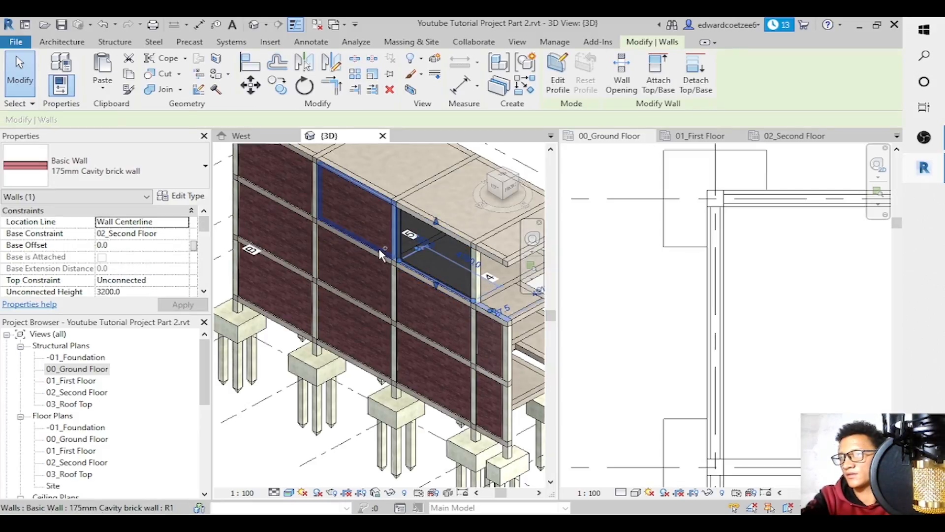
left_click(311, 217, "ctrl")
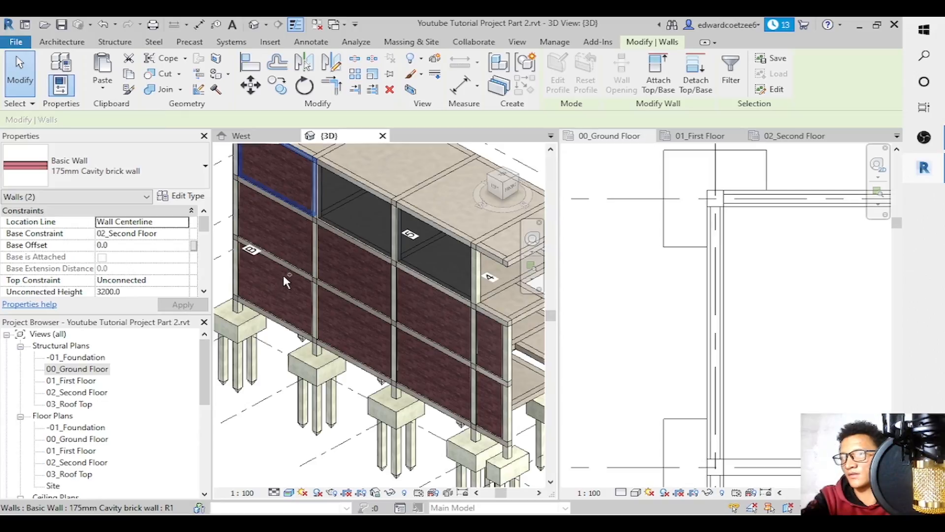
left_click(296, 265, "ctrl")
left_click(327, 273, "ctrl")
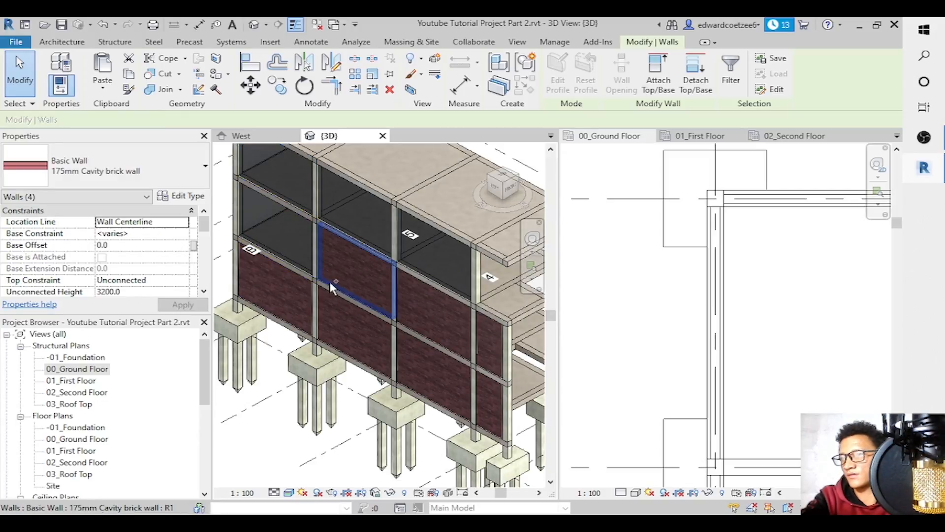
left_click(424, 331, "ctrl")
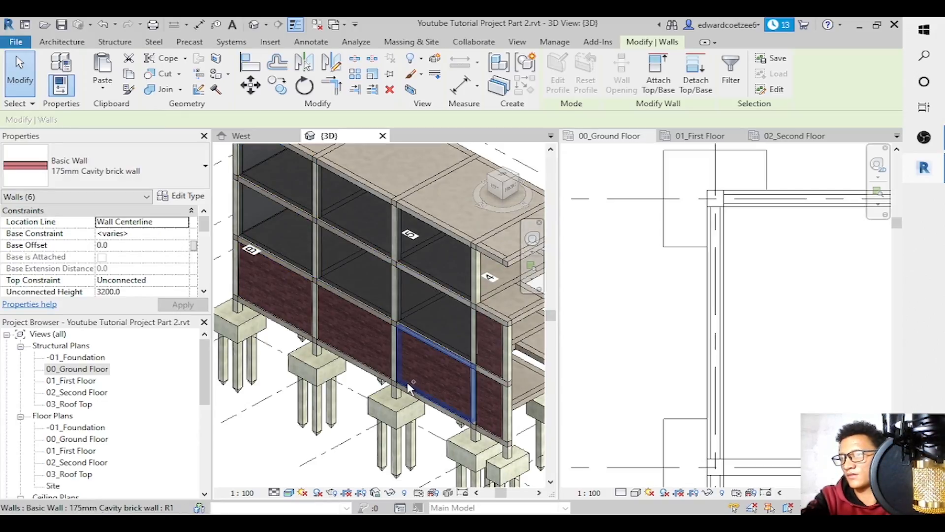
left_click(360, 359, "ctrl")
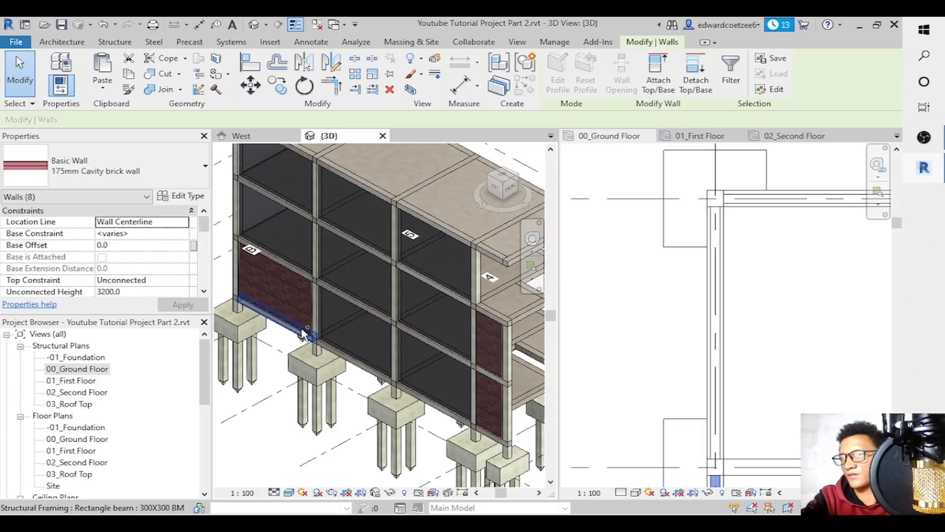
left_click(302, 323, "ctrl")
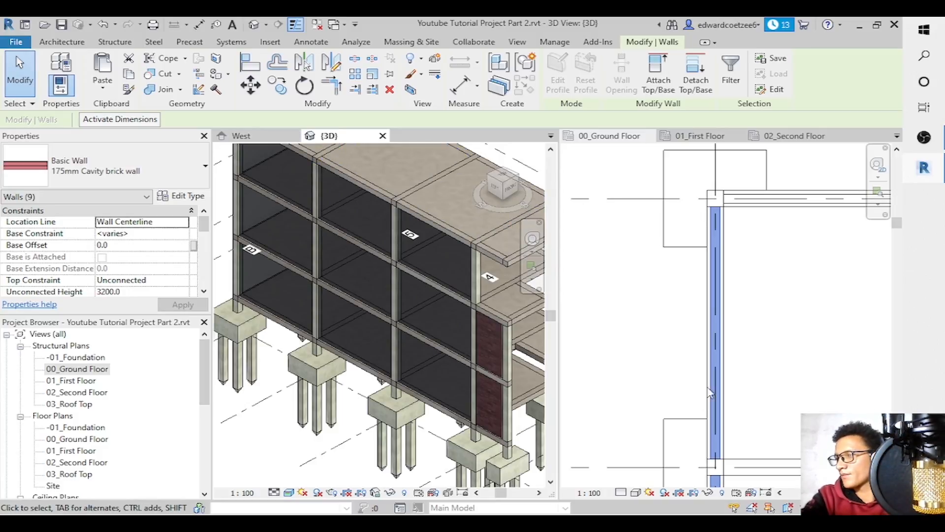
Draw a detail line perpendicular to the end beam from its midpoint on the 00_Ground Floor plan and leave the line command.
left_click_drag(832, 493, 856, 493)
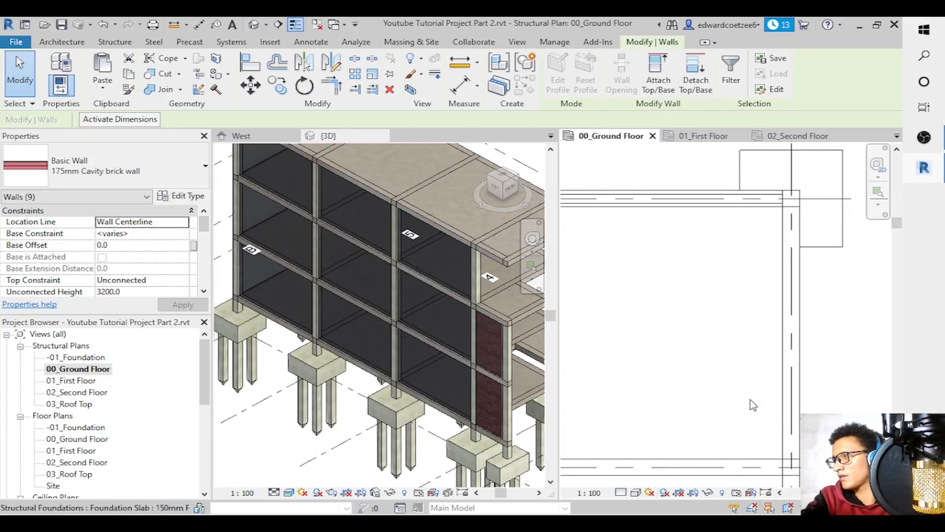
key("l")
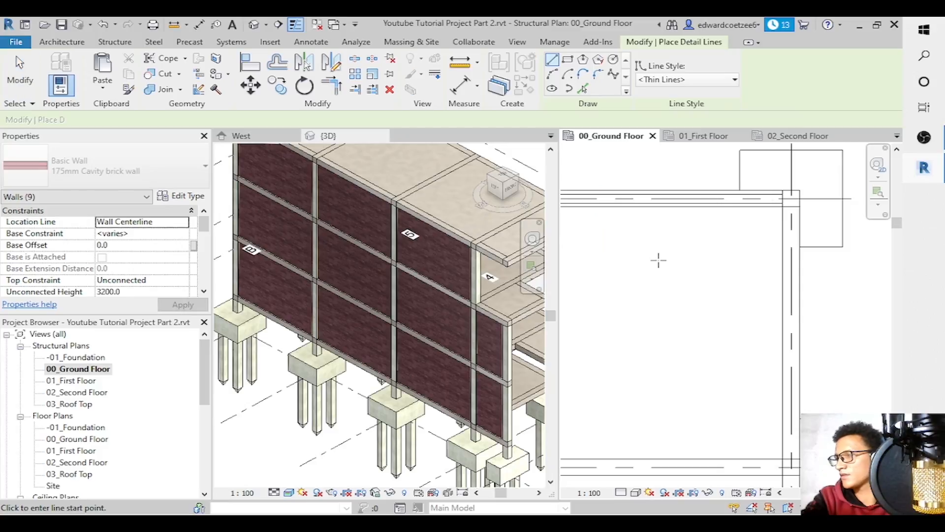
left_click_drag(856, 492, 848, 493)
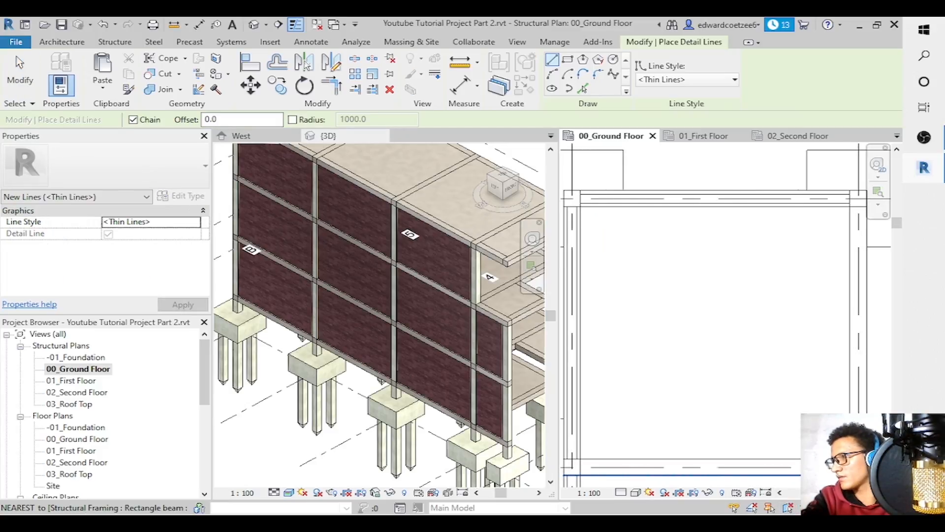
left_click(715, 195)
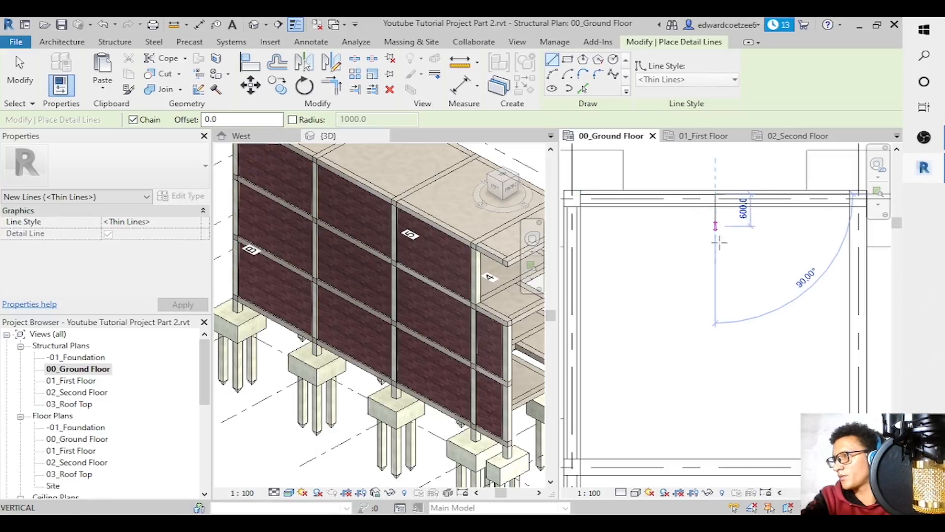
left_click(715, 263)
key("Escape")
key("Escape")
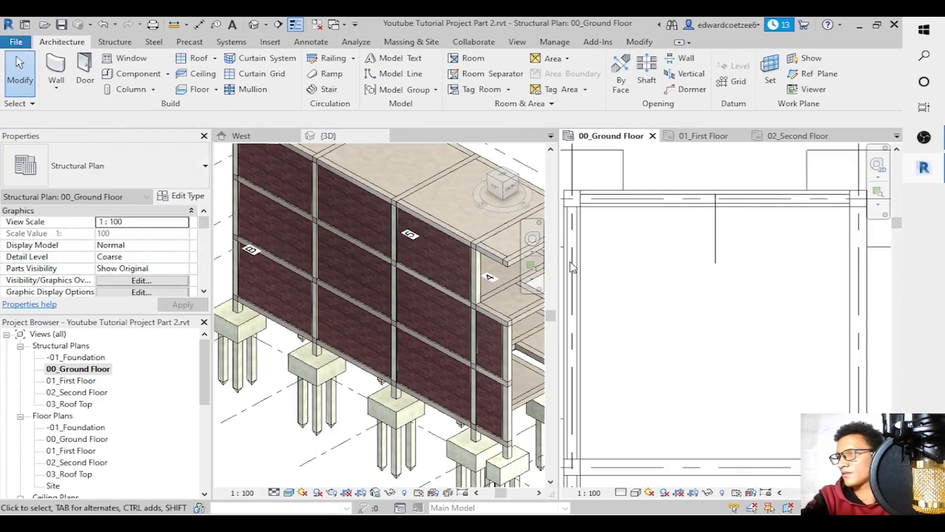
Select the nine main-bay brick walls on all three floors plus the first-floor short end-bay wall in the 3D view.
left_click(426, 274)
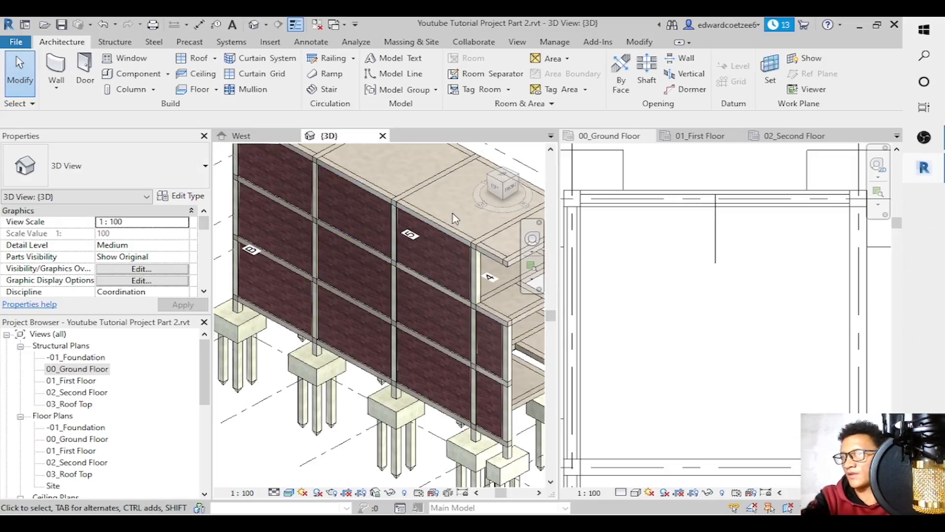
left_click(399, 257)
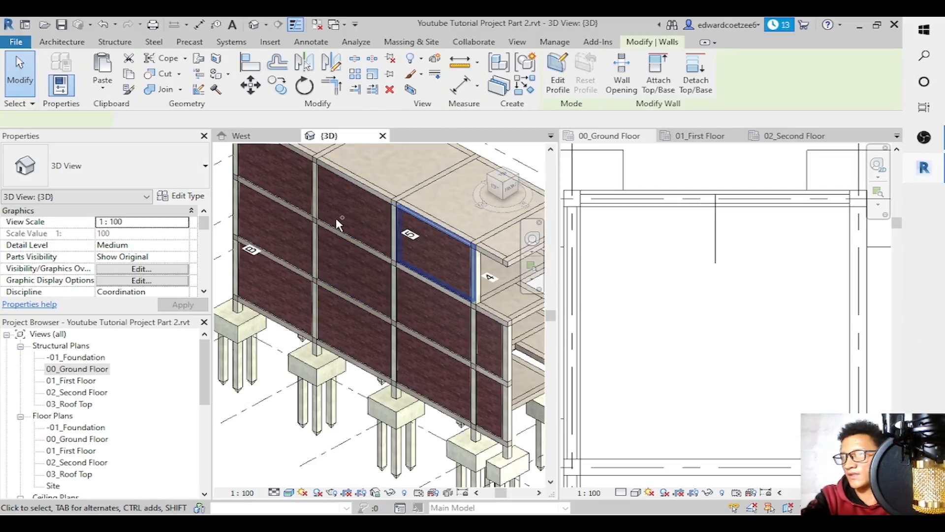
left_click(324, 215, "ctrl")
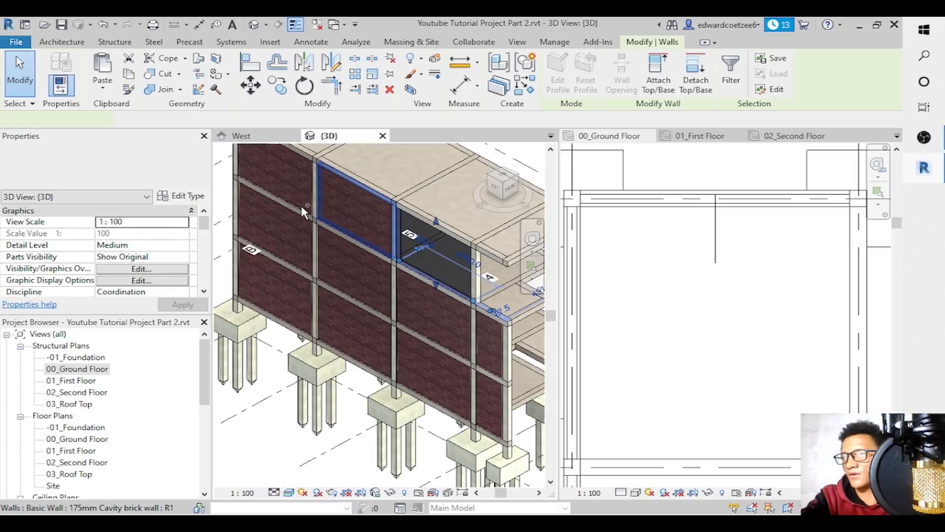
left_click(303, 226, "ctrl")
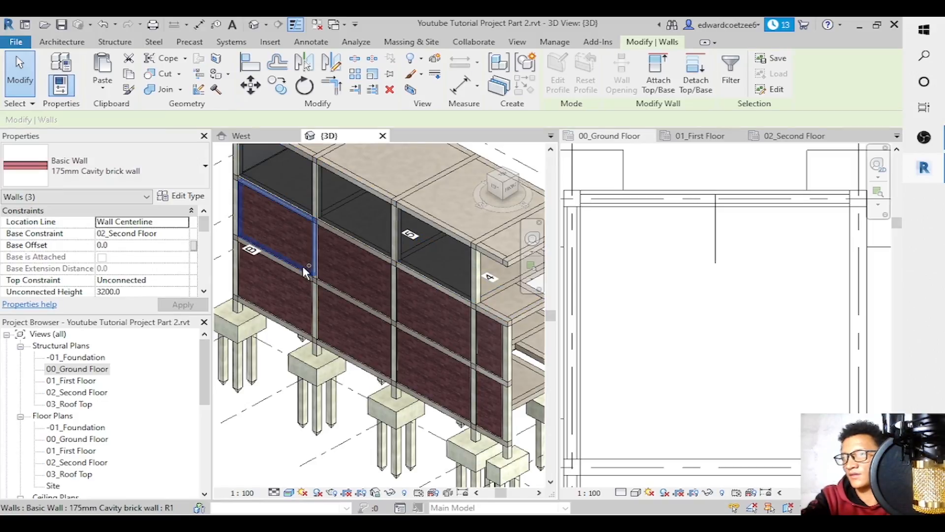
left_click(303, 264, "ctrl")
left_click(295, 317)
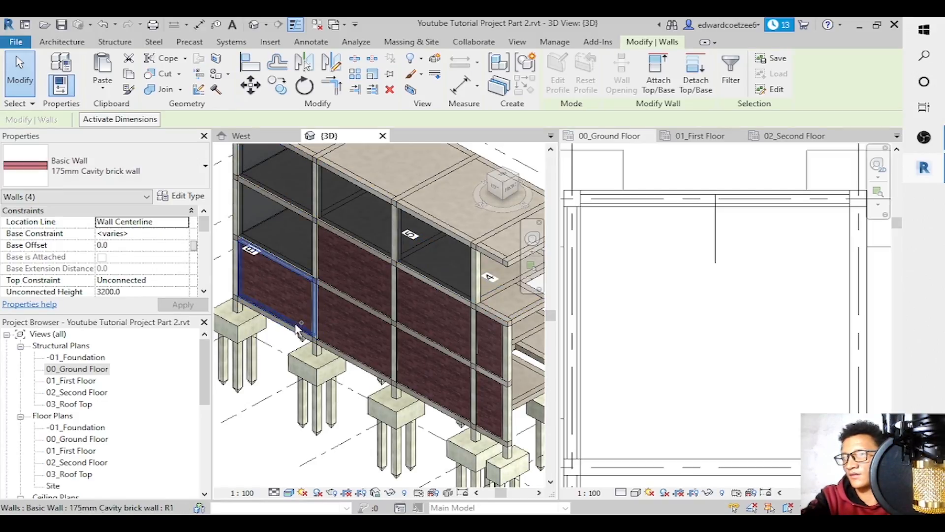
left_click(334, 279, "ctrl")
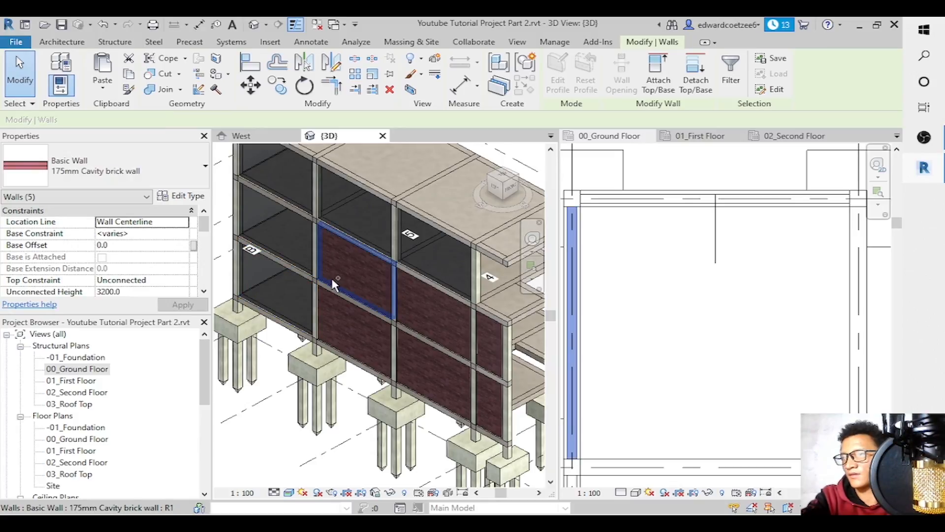
left_click(414, 325, "ctrl")
left_click(415, 393, "ctrl")
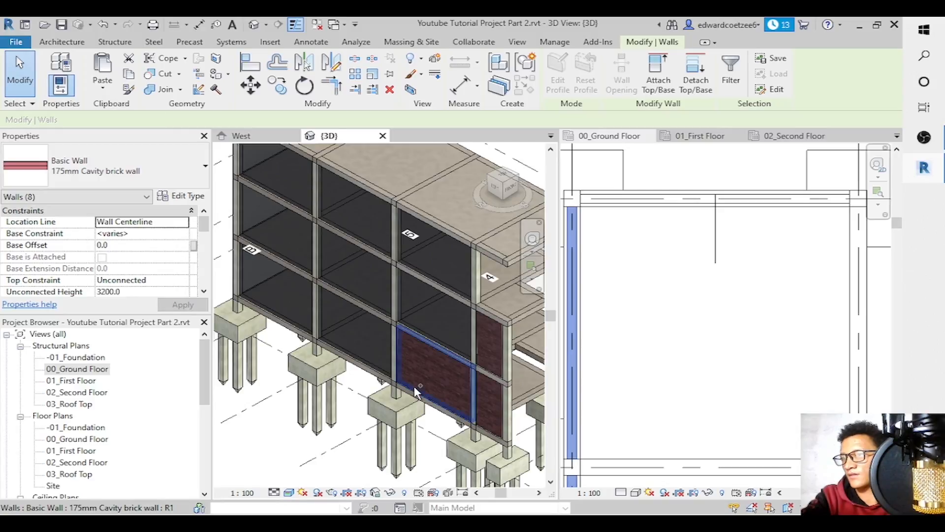
left_click(489, 371, "ctrl")
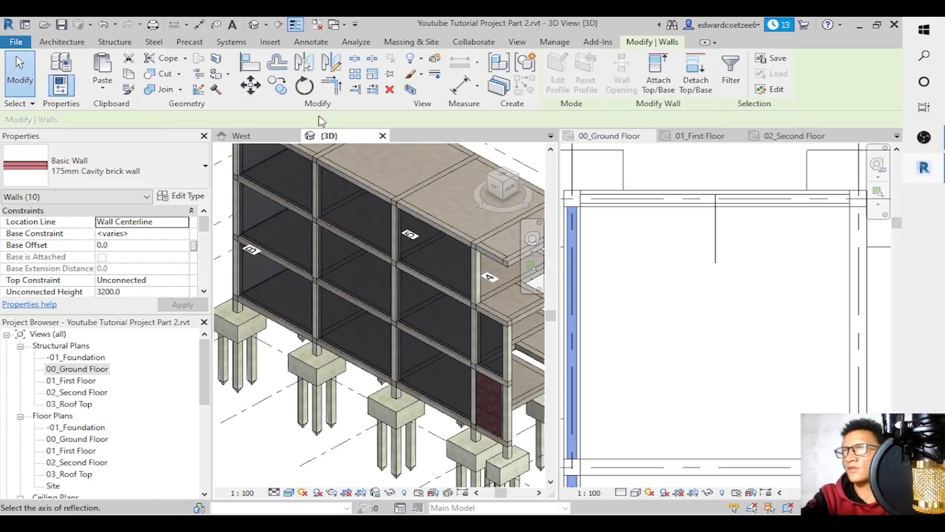
left_click(304, 63)
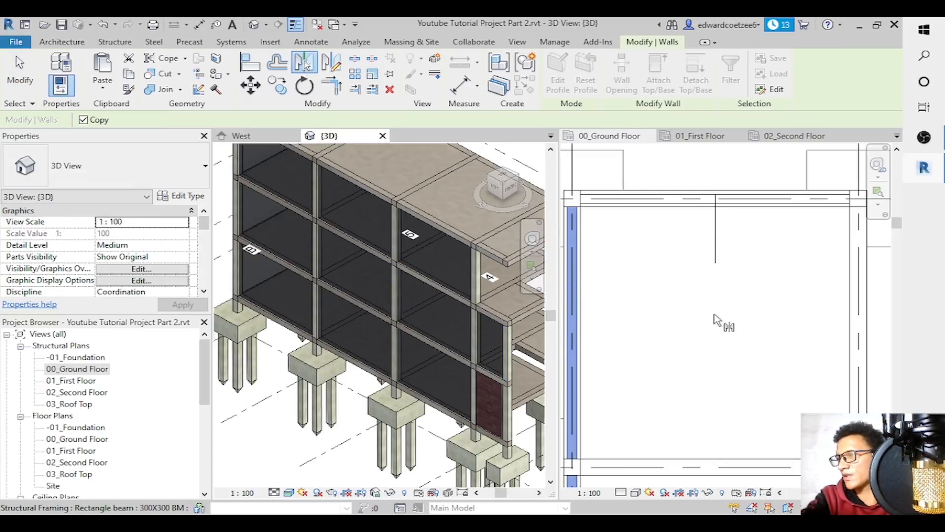
key("Escape")
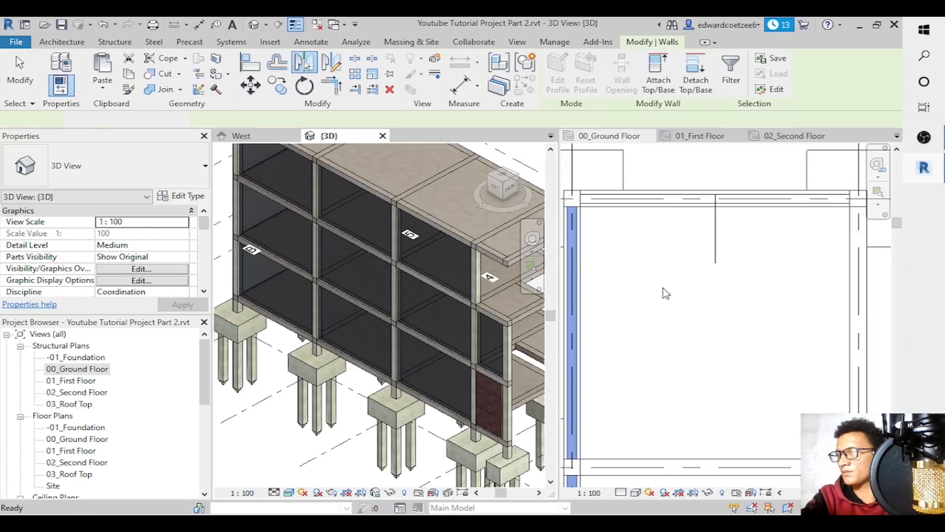
key("Escape")
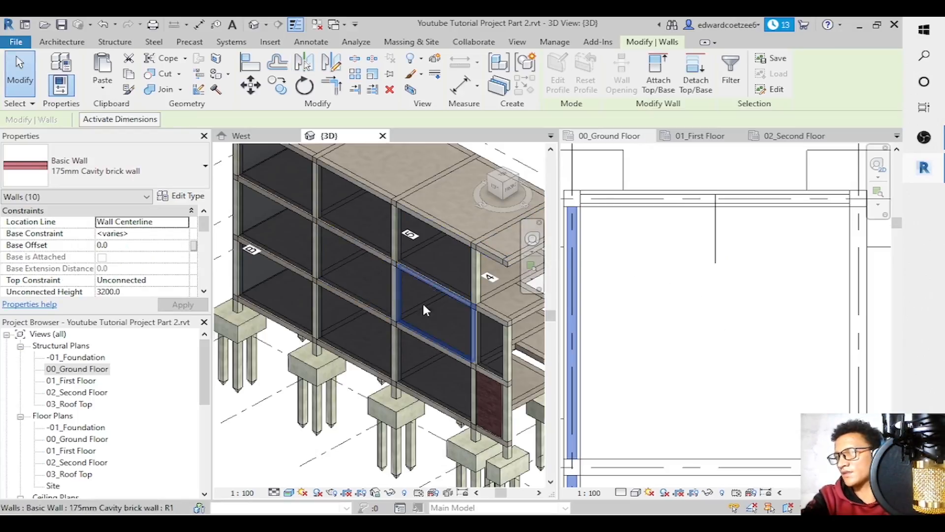
Mirror copies of the ten selected brick walls to the opposite side using the detail line on the ground floor plan as axis.
left_click(670, 266)
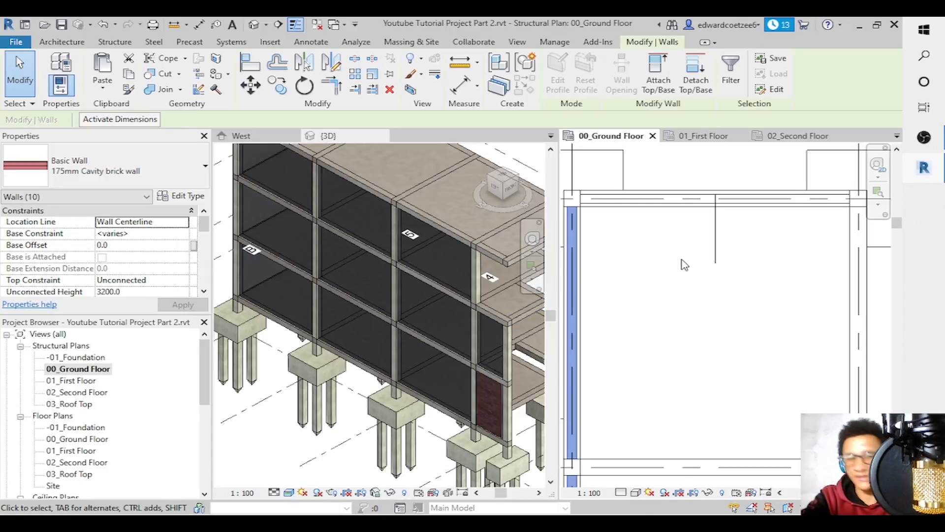
key("m")
key("m")
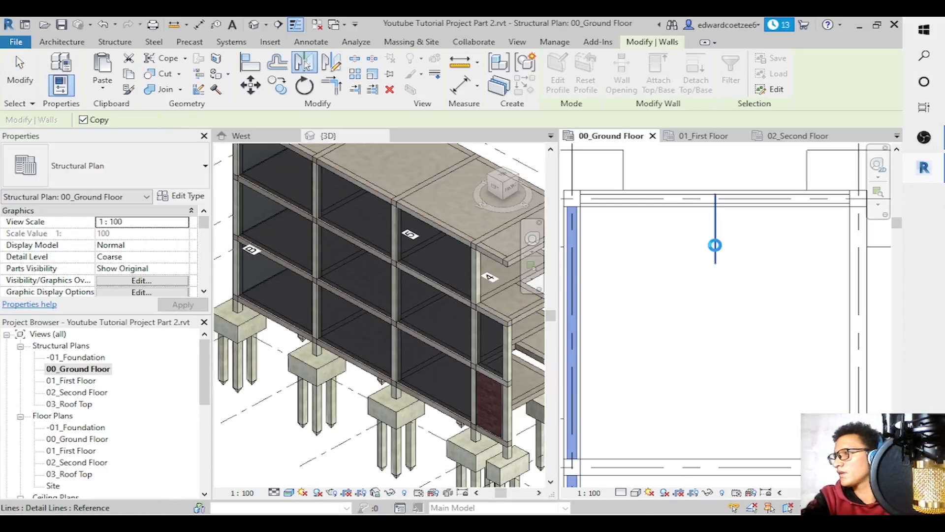
left_click(716, 250)
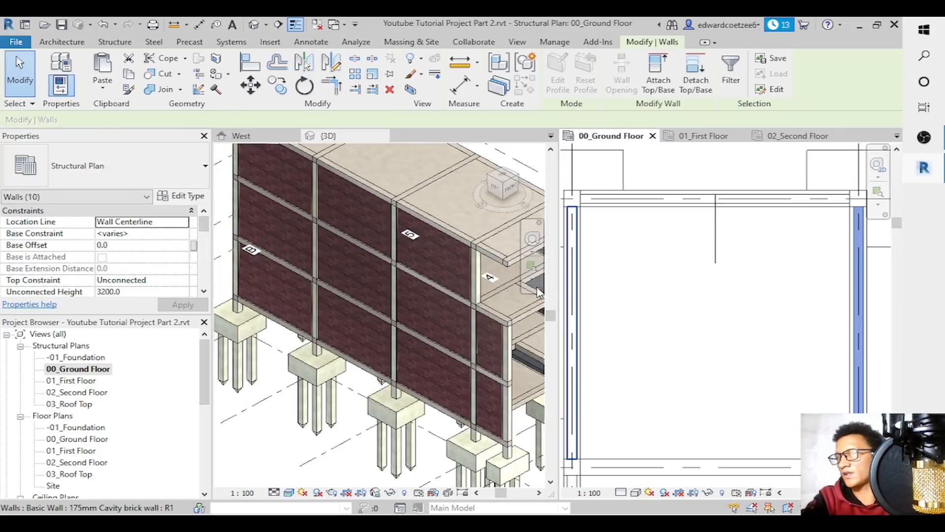
key("Escape")
Delete the three mirrored ground-floor brick walls on the opposite side of the building.
left_click(519, 186)
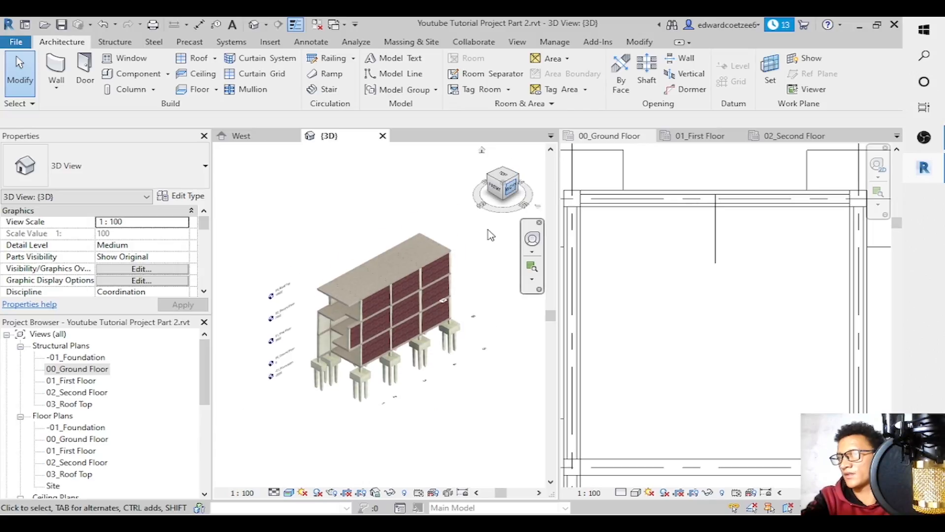
left_click(426, 337)
key("Escape")
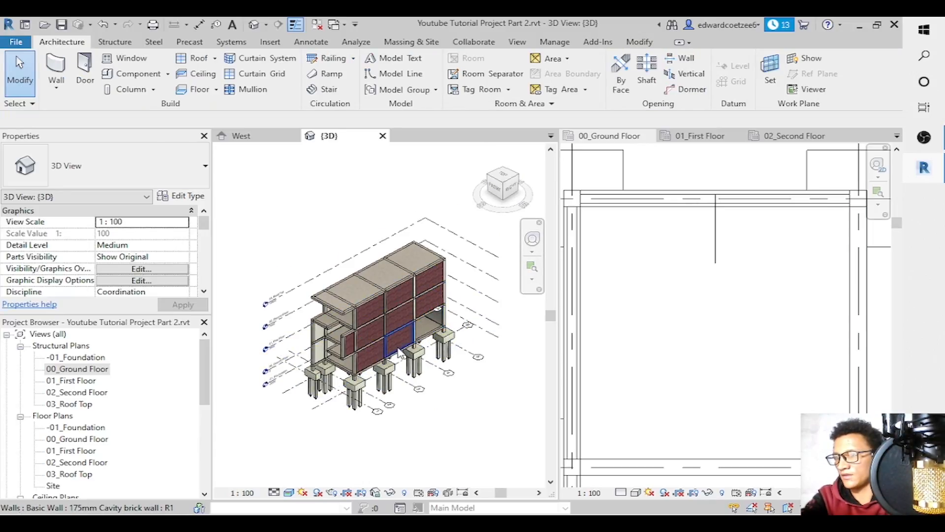
left_click(399, 353)
key("Escape")
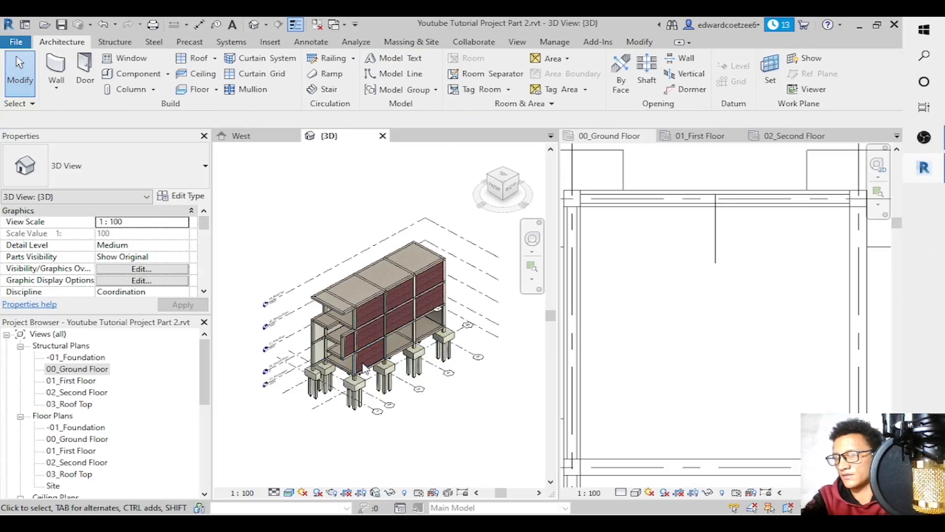
left_click(367, 369)
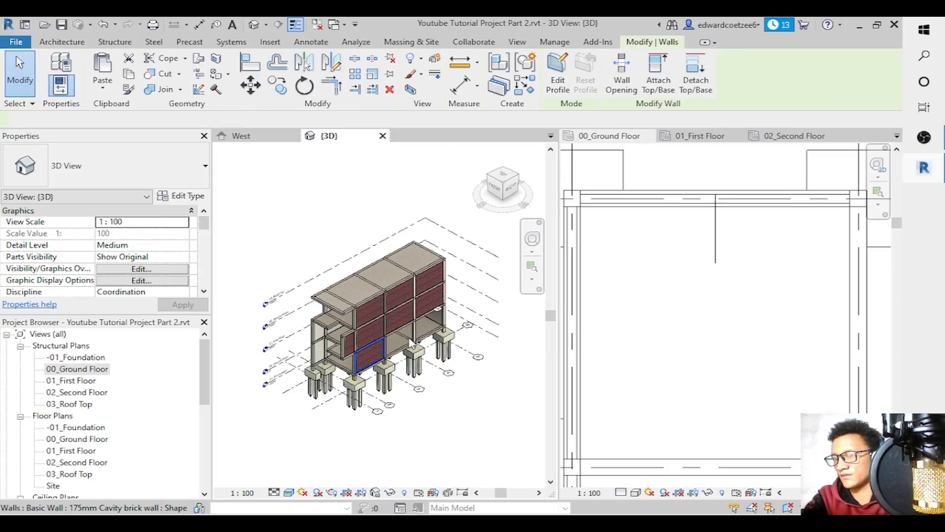
key("Escape")
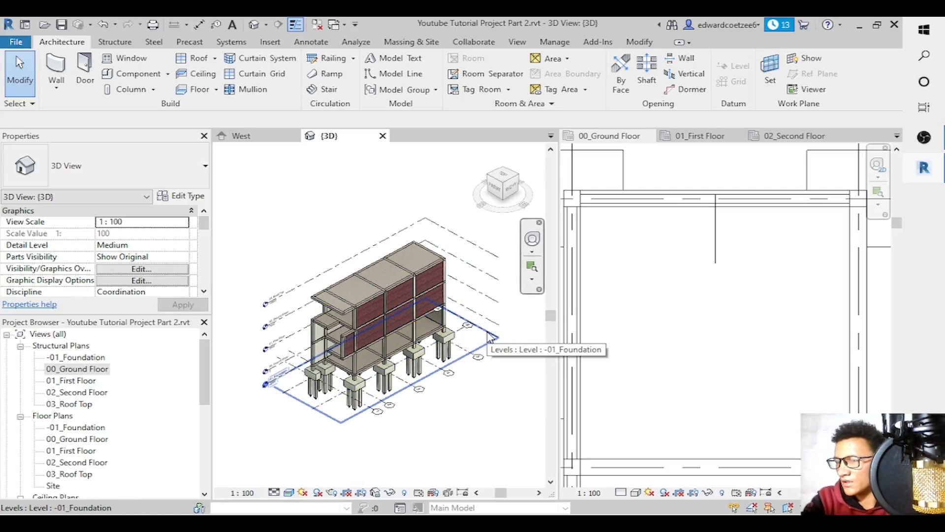
Delete the detail line used as mirror axis from the 00_Ground Floor plan and save the project.
left_click(718, 256)
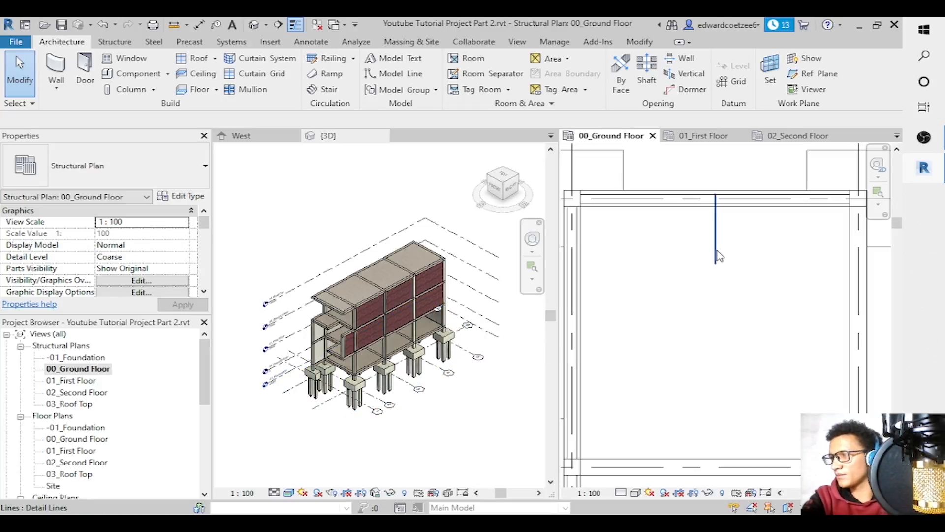
left_click(716, 251)
key("Delete")
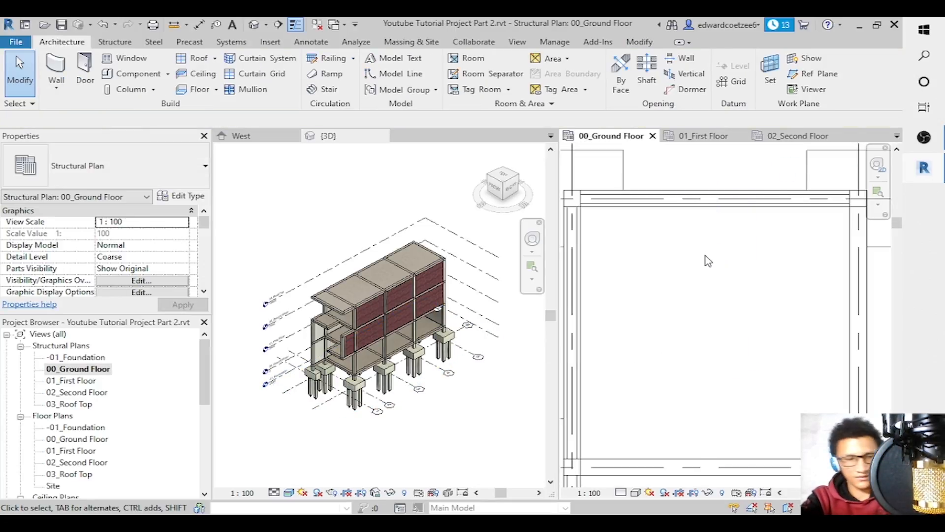
key("ctrl+s")
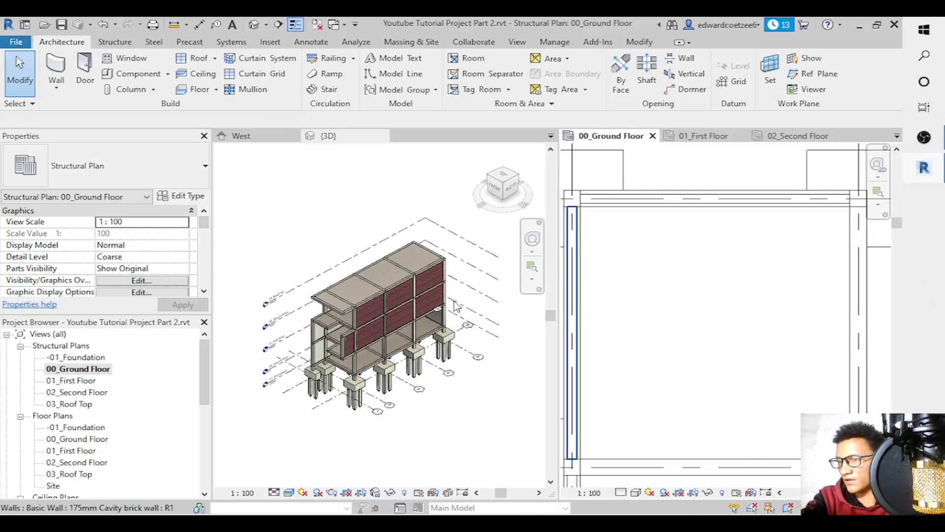
Open the 01_First Floor structural plan and frame the end-bay cross beam with its two adjoining columns.
left_click_drag(897, 223, 898, 433)
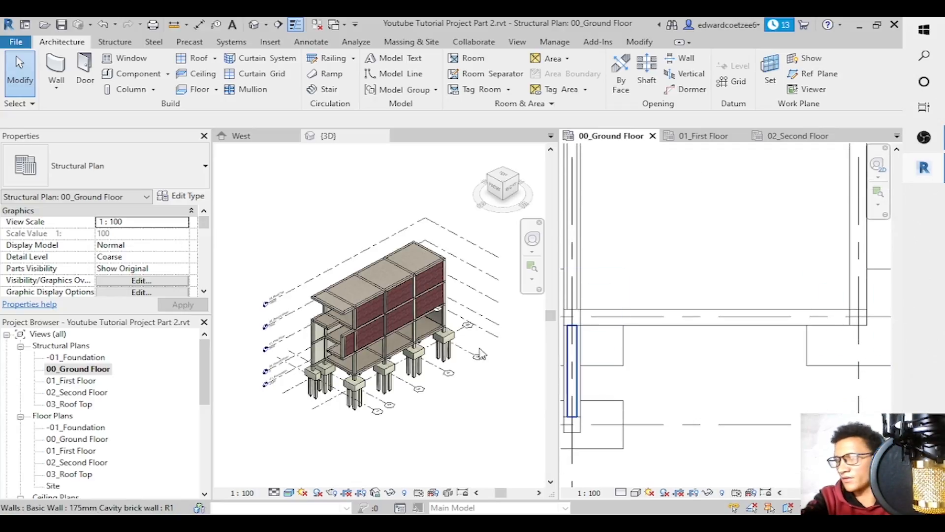
left_click(704, 136)
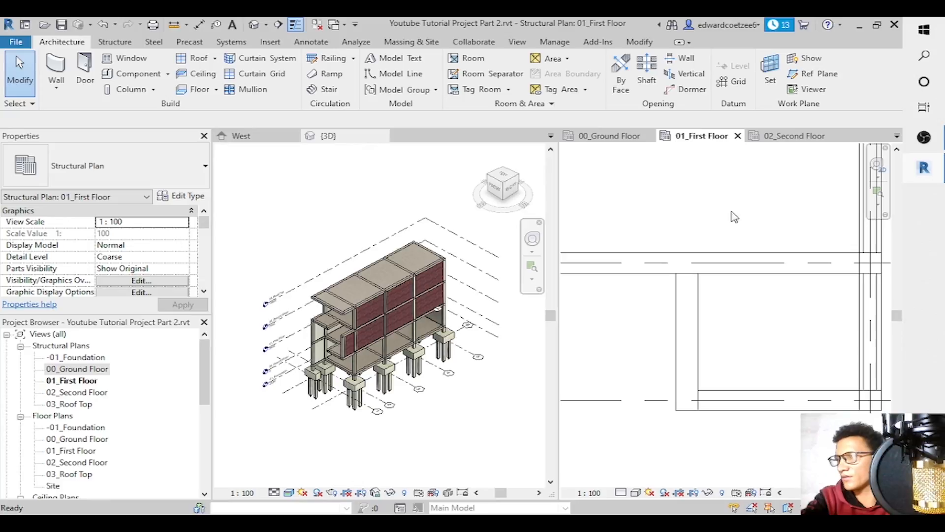
mouse_move(837, 493)
left_mouse_down()
mouse_move(807, 492)
mouse_move(843, 492)
left_mouse_up()
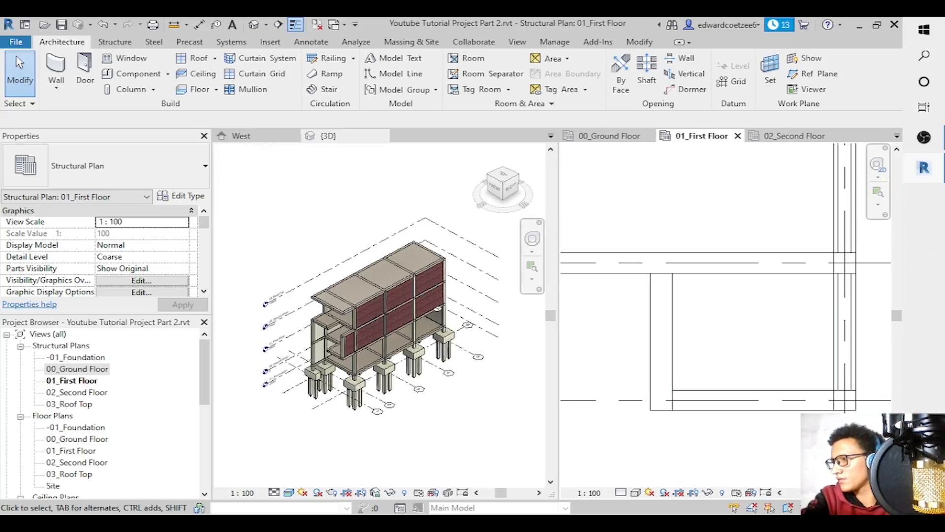
left_click_drag(843, 492, 813, 493)
left_click(878, 204)
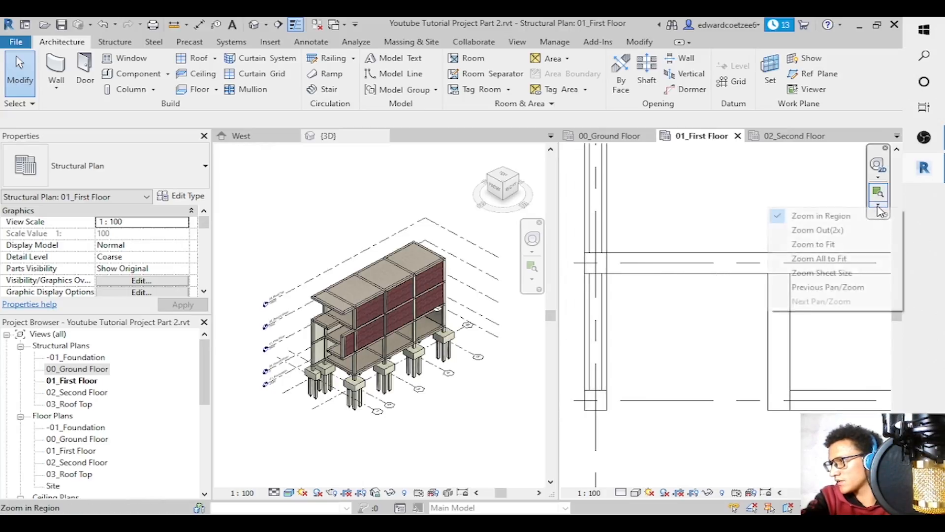
left_click(854, 229)
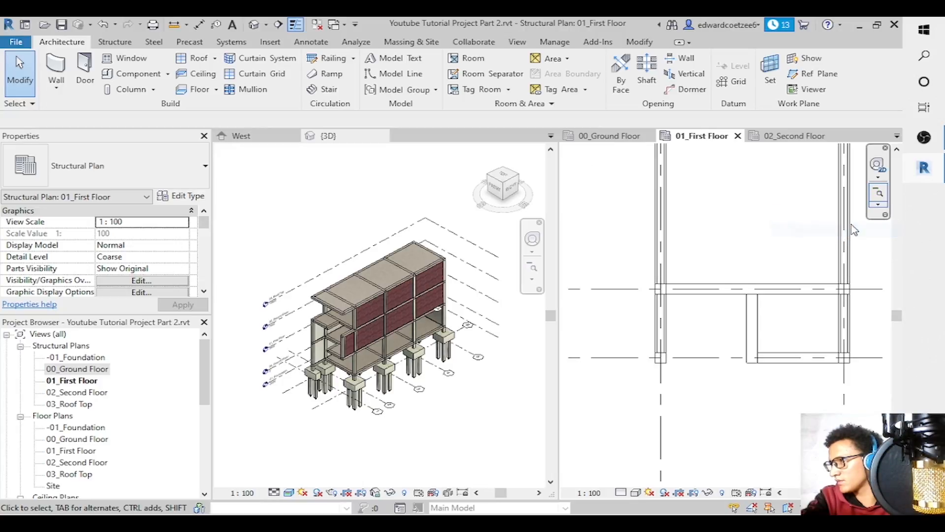
left_click(879, 208)
left_click(829, 213)
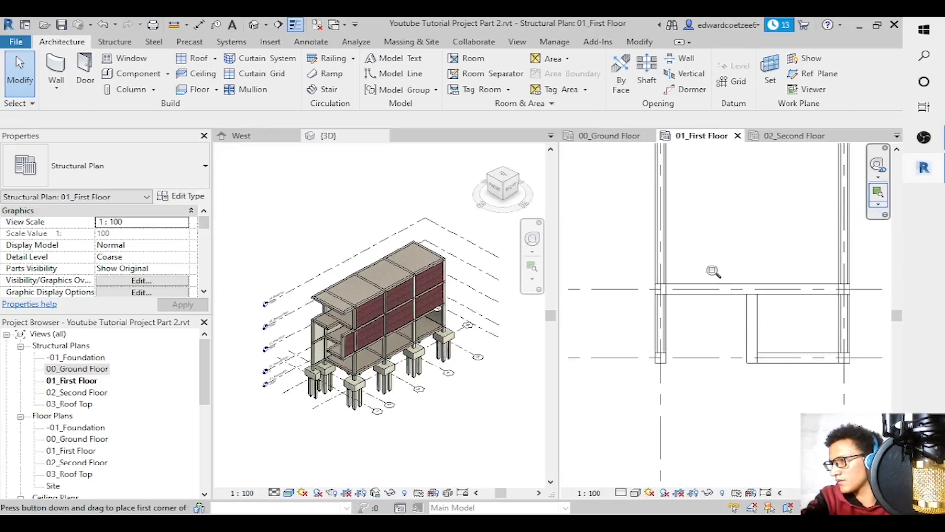
left_click_drag(654, 276, 872, 313)
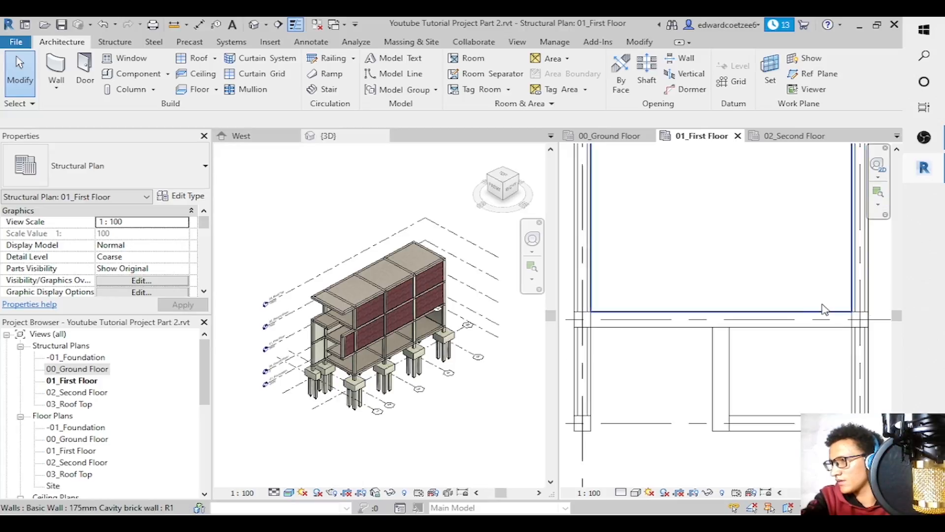
Set the wall type for new walls to Curtain Wall.
key("w")
key("a")
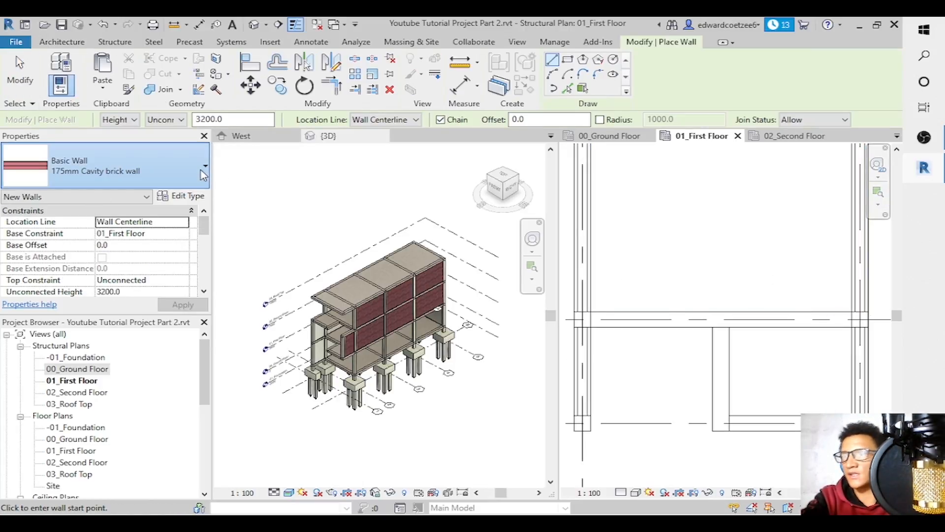
left_click(128, 167)
left_click_drag(199, 250, 219, 386)
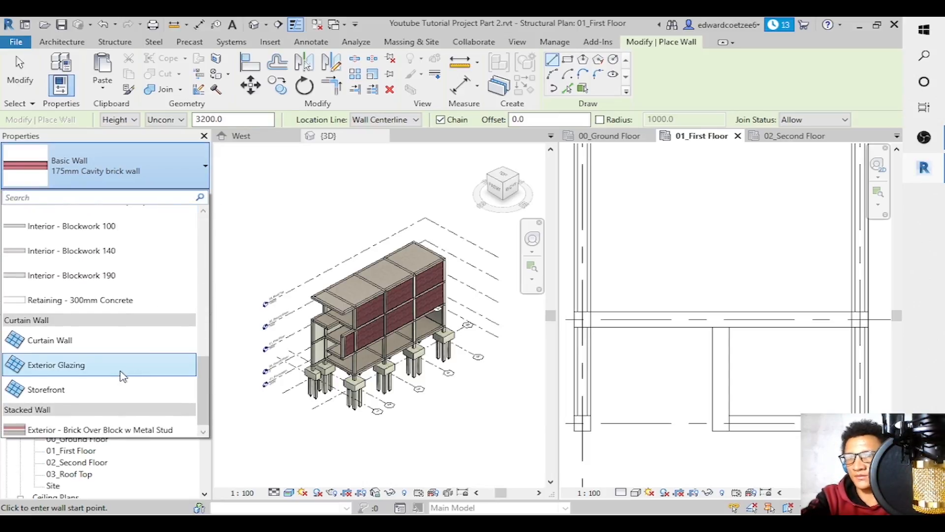
left_click(85, 352)
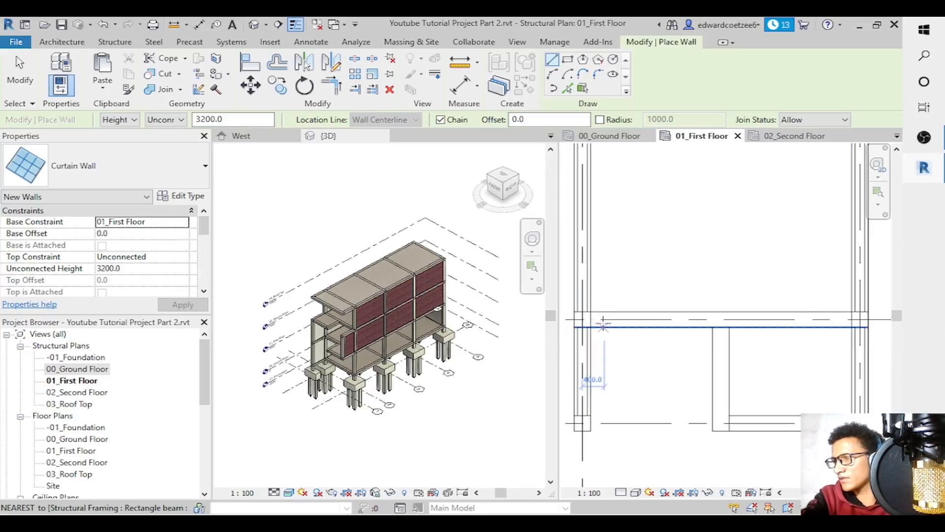
key("Escape")
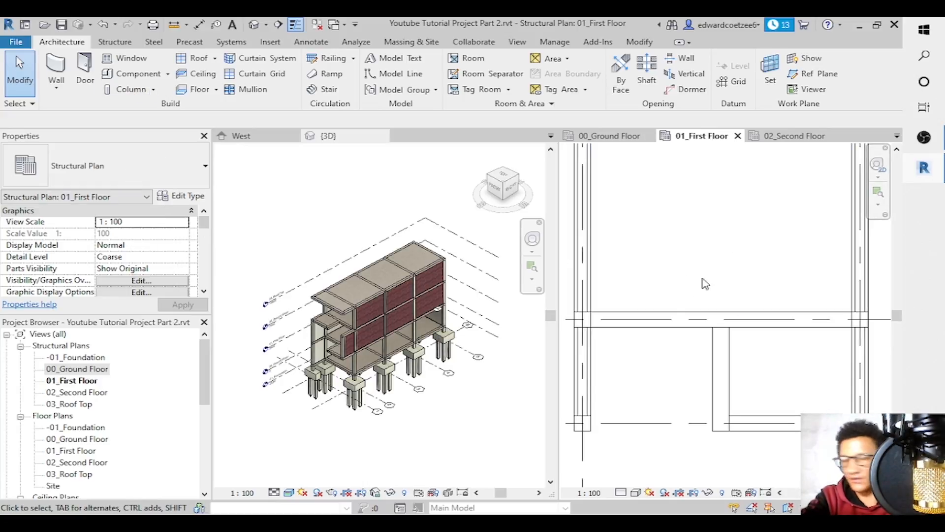
Place a 4700 mm long, 3200 mm high curtain wall along the first-floor cross beam between the columns and flip its orientation.
key("w")
key("a")
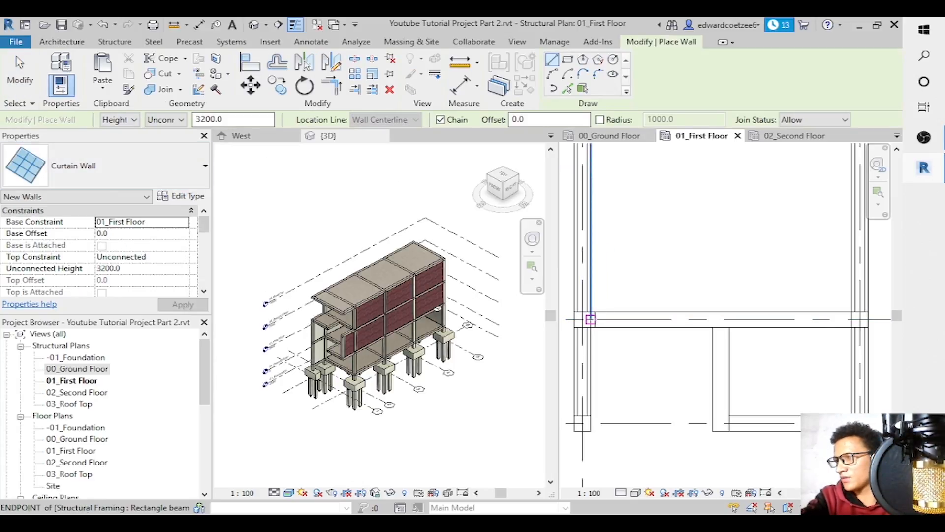
left_click(590, 319)
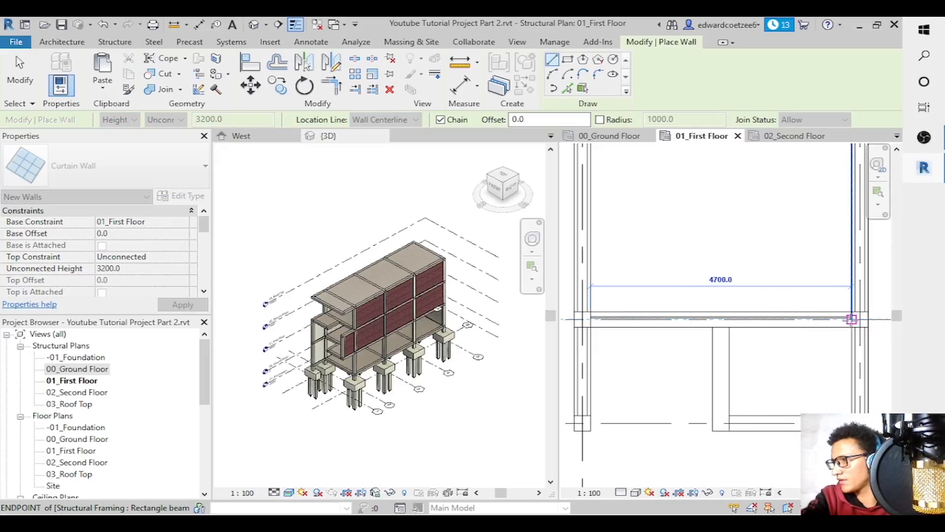
left_click(851, 319)
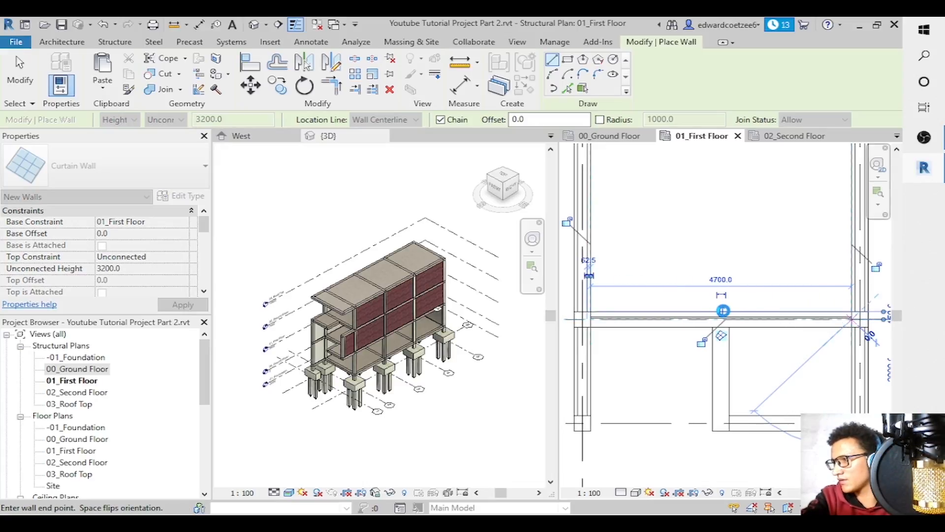
key("Escape")
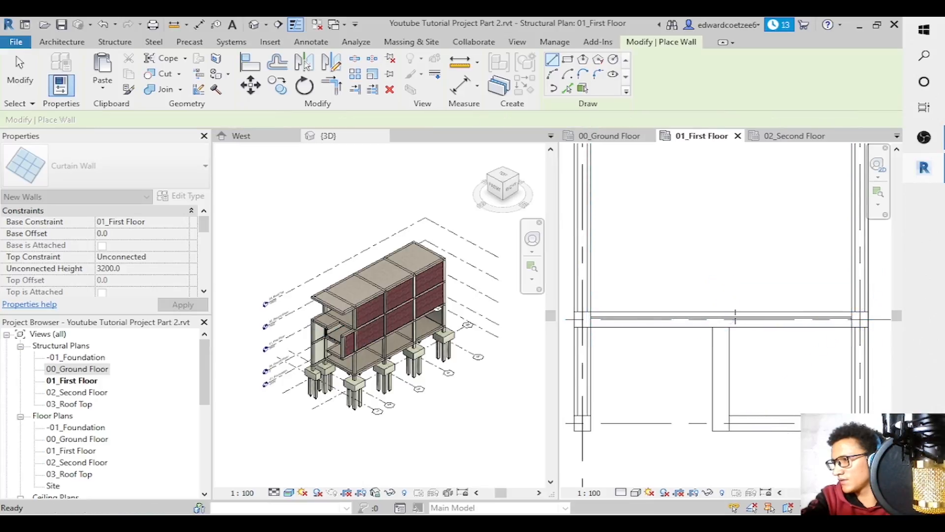
key("Escape")
key("Escape")
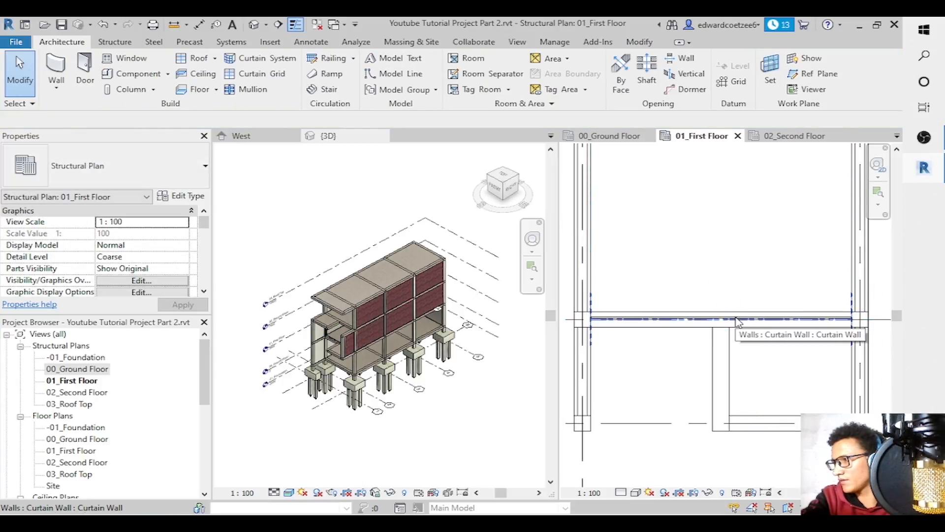
left_click(737, 320)
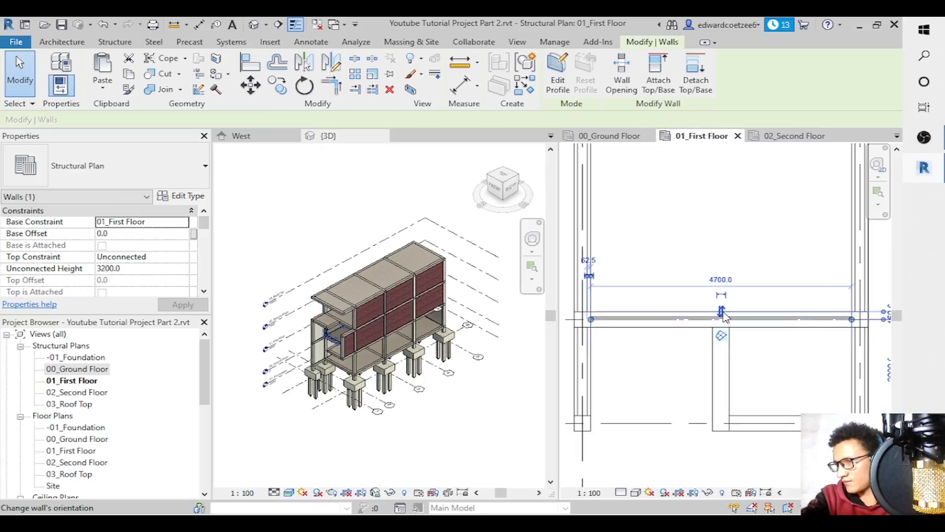
left_click(740, 250)
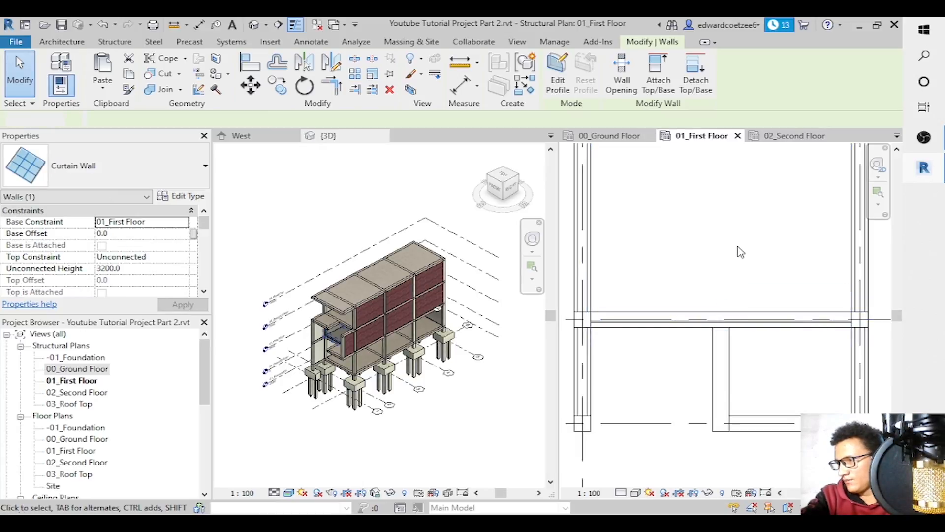
Copy the first-floor curtain wall, paste it aligned to the 02_Second Floor level and open that floor's plan.
left_click(735, 329)
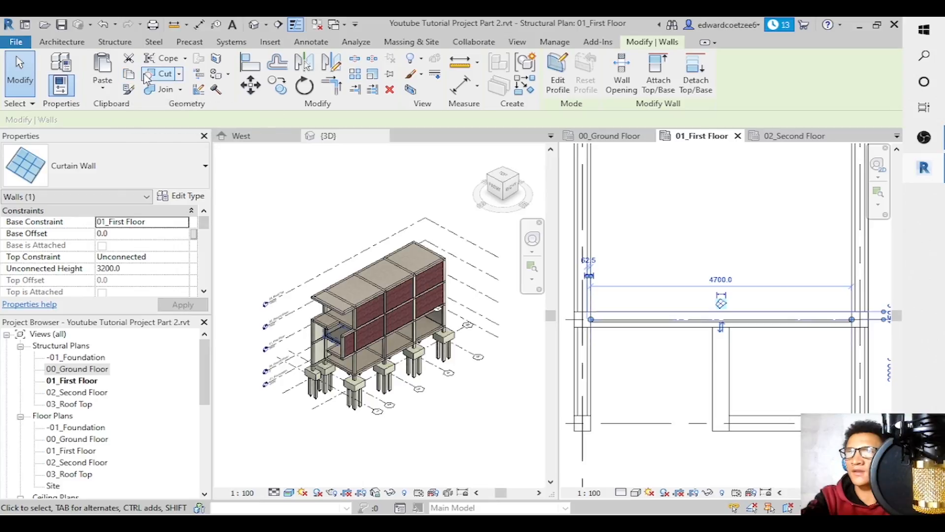
left_click(103, 85)
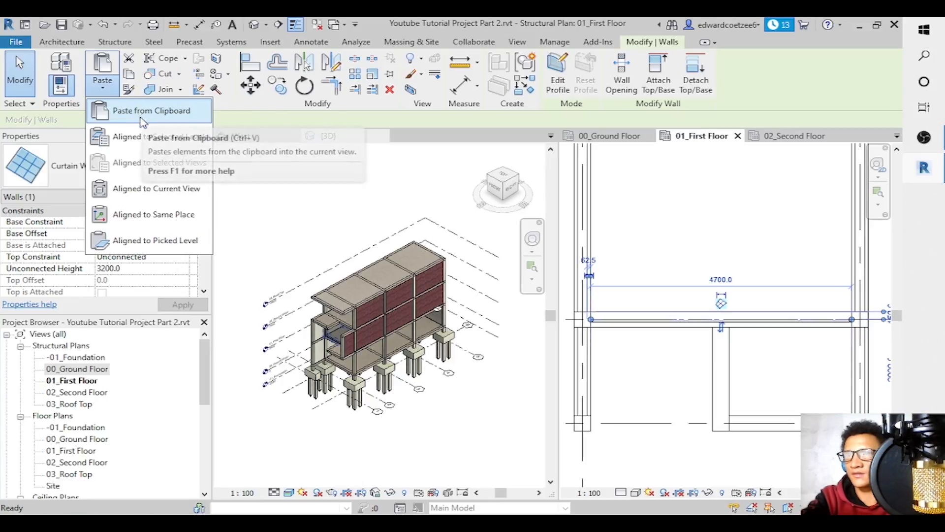
left_click(129, 136)
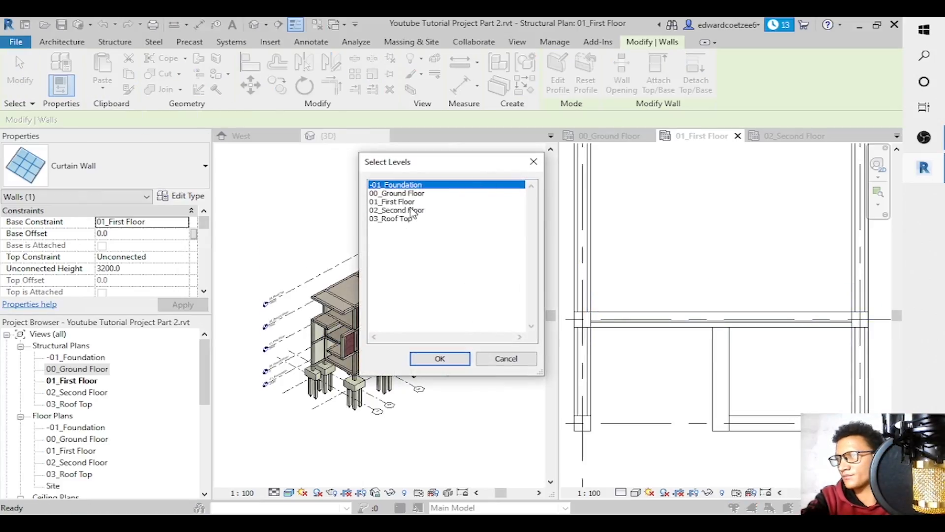
left_click(414, 211)
left_click(440, 358)
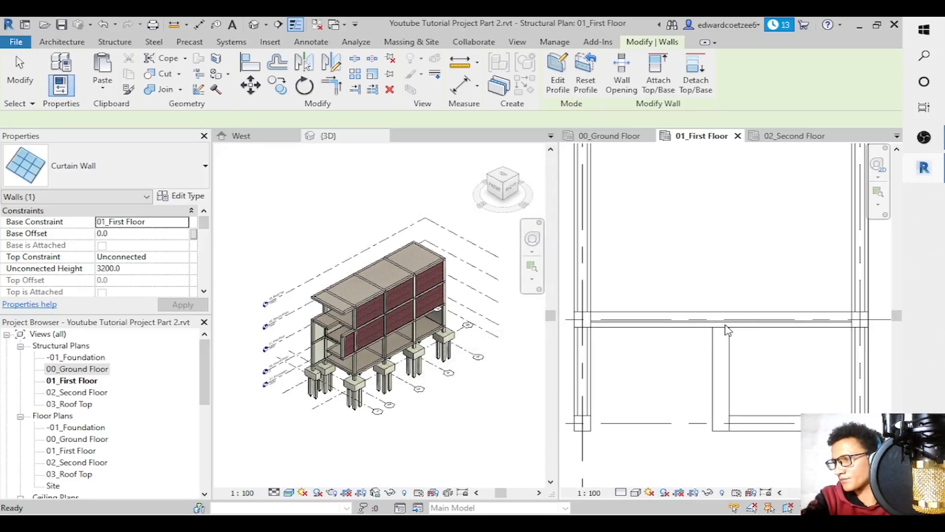
left_click(784, 140)
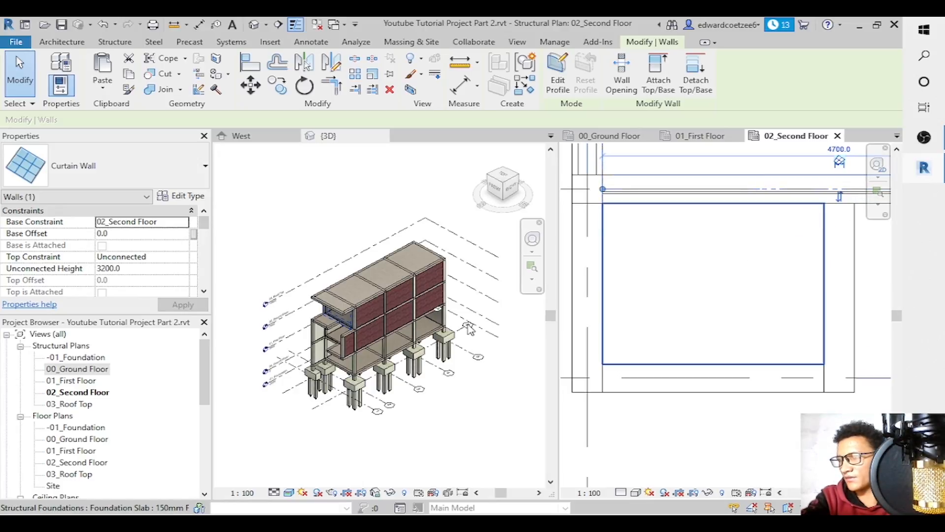
Shorten the second-floor curtain wall from its left end to 2750 mm in the front-oriented 3D view.
left_click(496, 195)
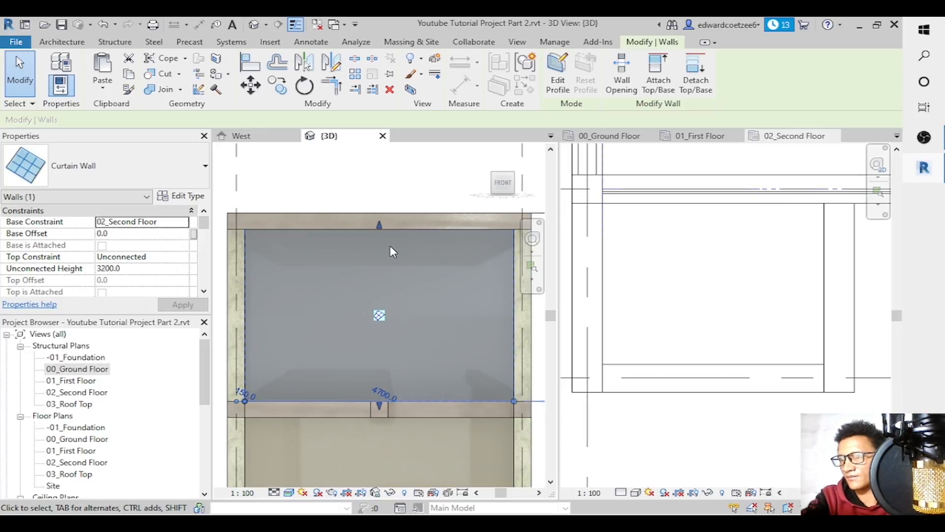
key("Escape")
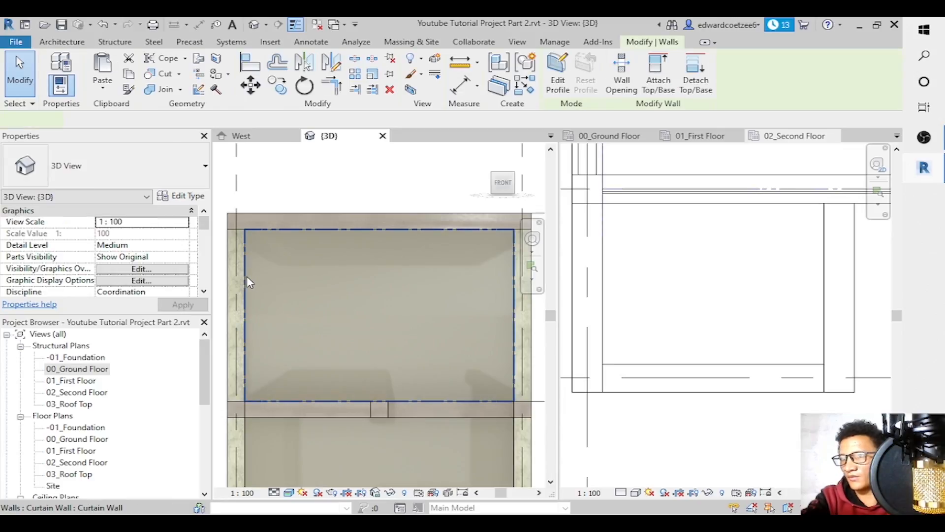
left_click(246, 277)
left_click_drag(240, 315, 371, 316)
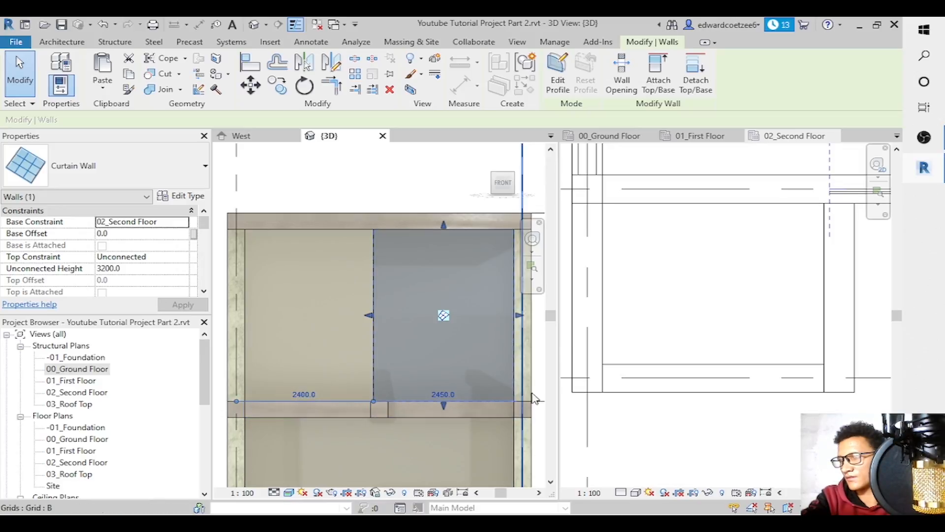
mouse_move(552, 313)
left_mouse_down()
mouse_move(551, 379)
mouse_move(551, 331)
left_mouse_up()
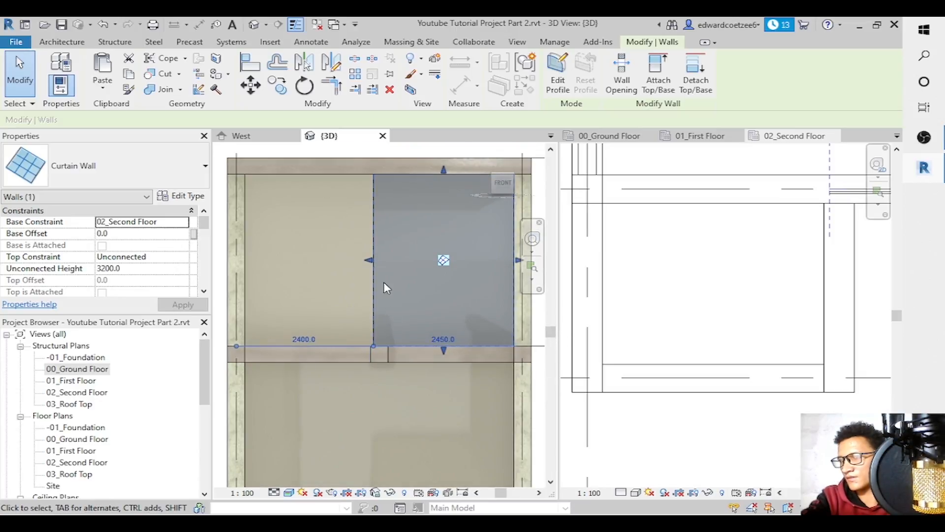
mouse_move(370, 261)
left_mouse_down()
mouse_move(383, 262)
mouse_move(357, 260)
left_mouse_up()
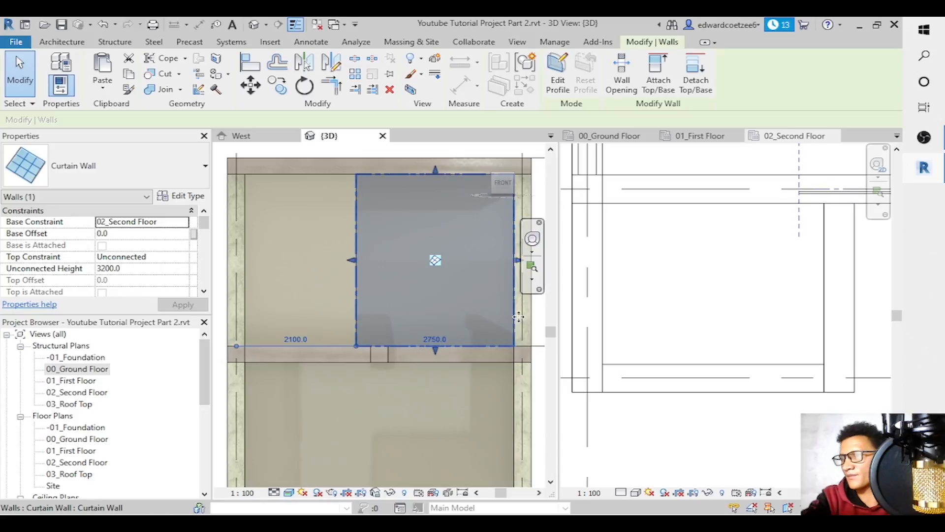
Divide the full-width first-floor curtain wall with a vertical curtain grid line at its midpoint, 2350 mm from each end.
left_click_drag(550, 336, 552, 368)
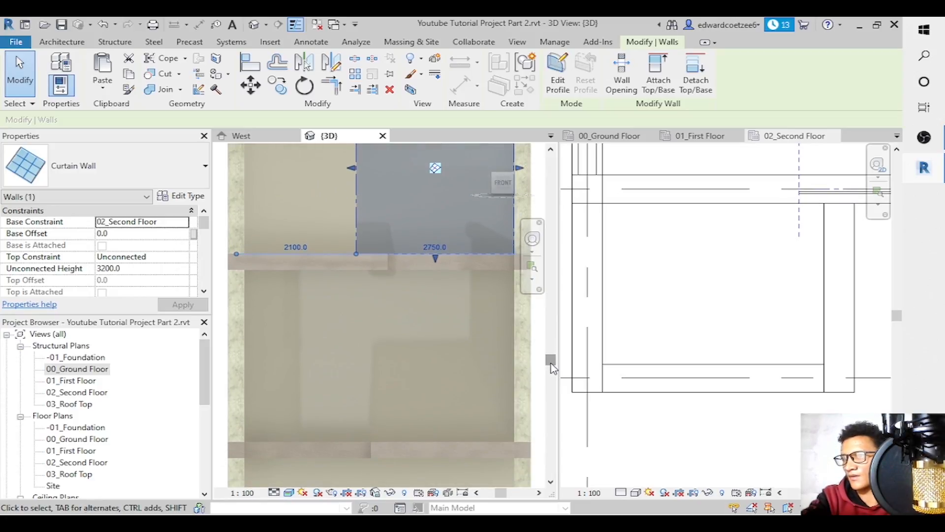
left_click(514, 345)
key("Escape")
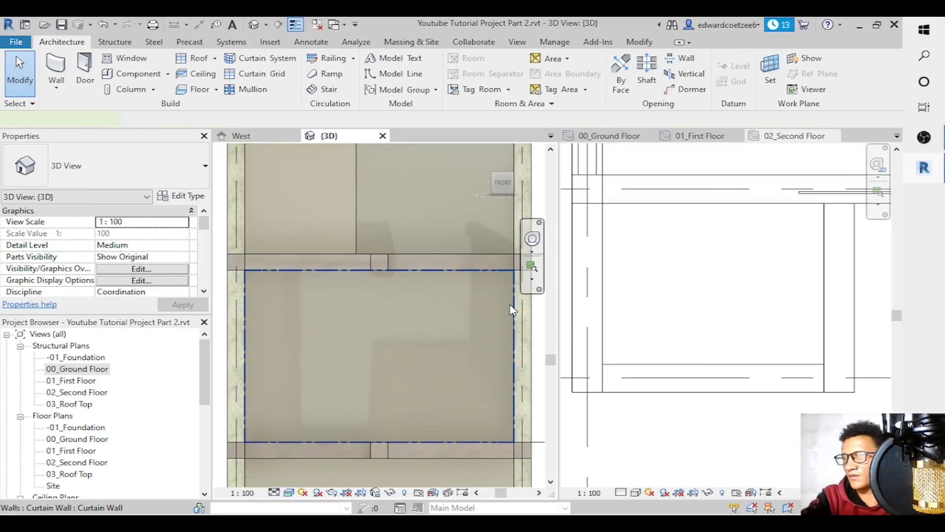
left_click(512, 310)
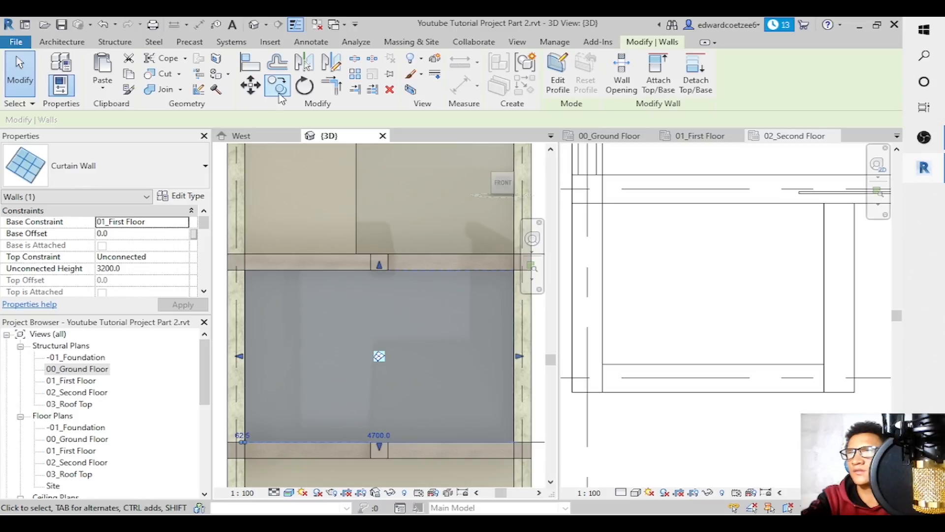
key("Escape")
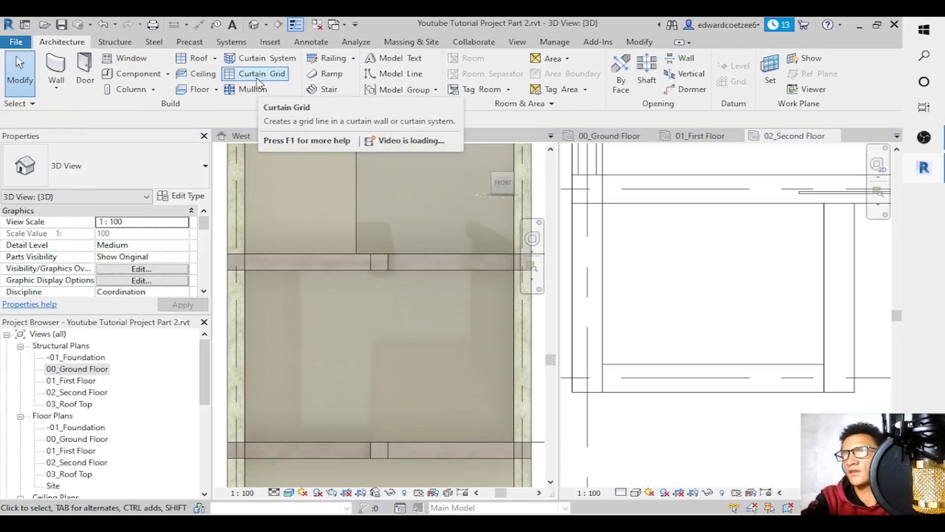
left_click(258, 79)
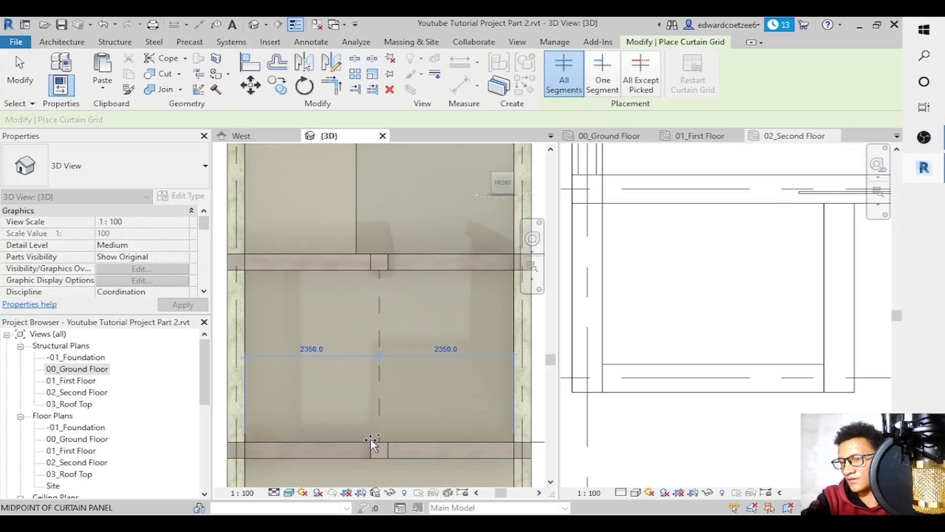
left_click(376, 441)
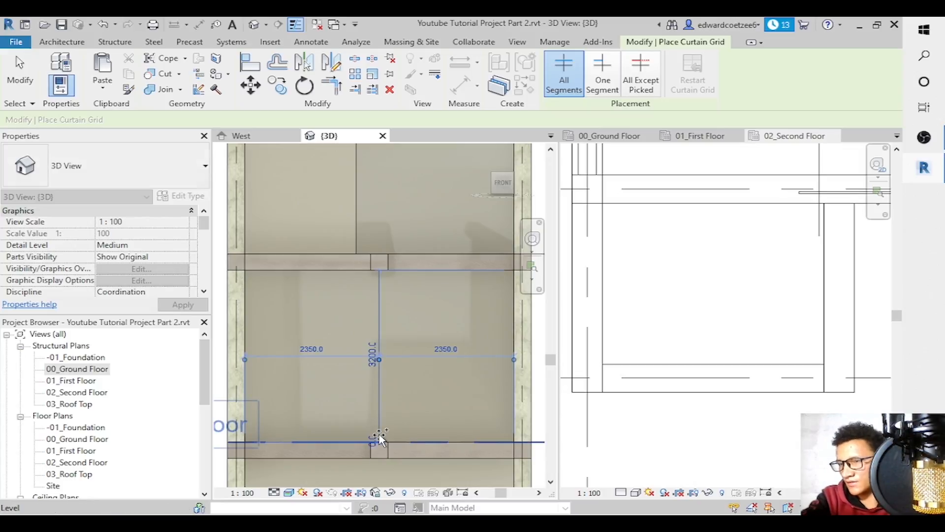
key("Escape")
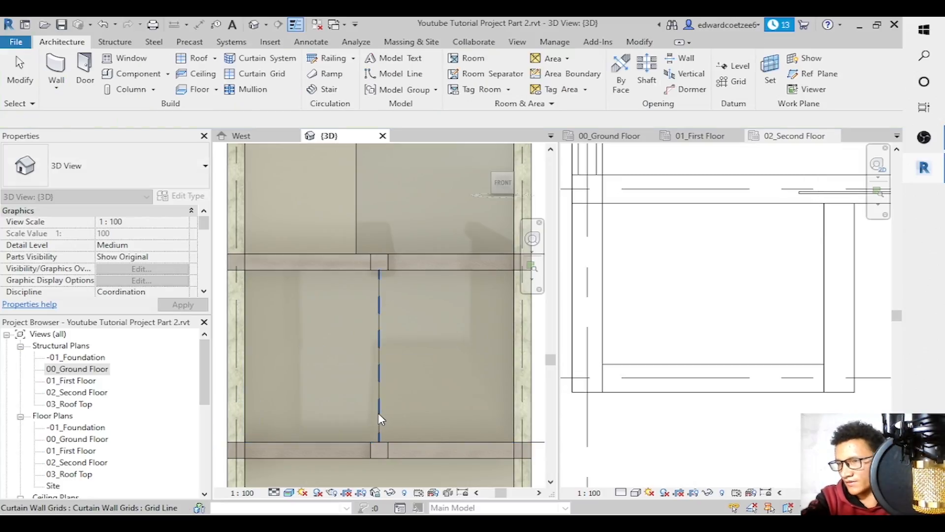
Move the first-floor curtain wall's vertical grid line 150 mm to the left, onto the near edge of the middle beam end.
left_click(379, 413)
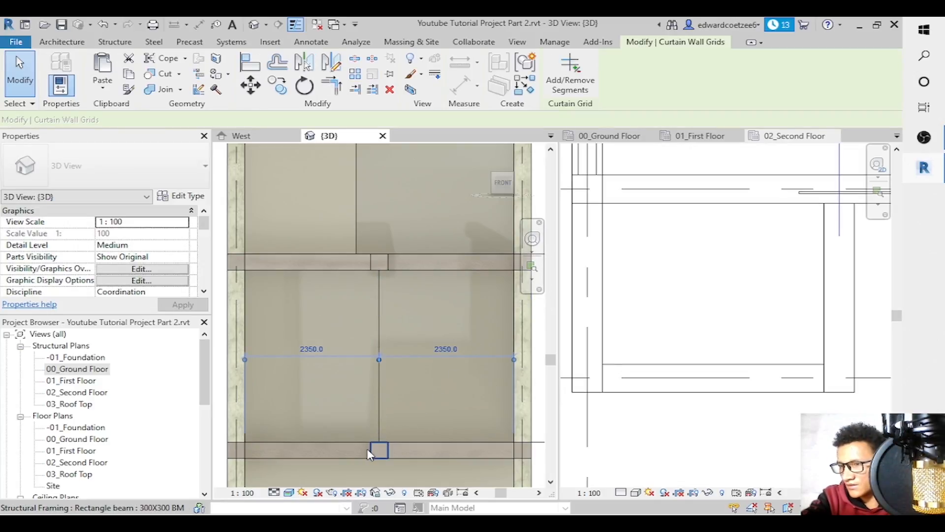
left_click(250, 85)
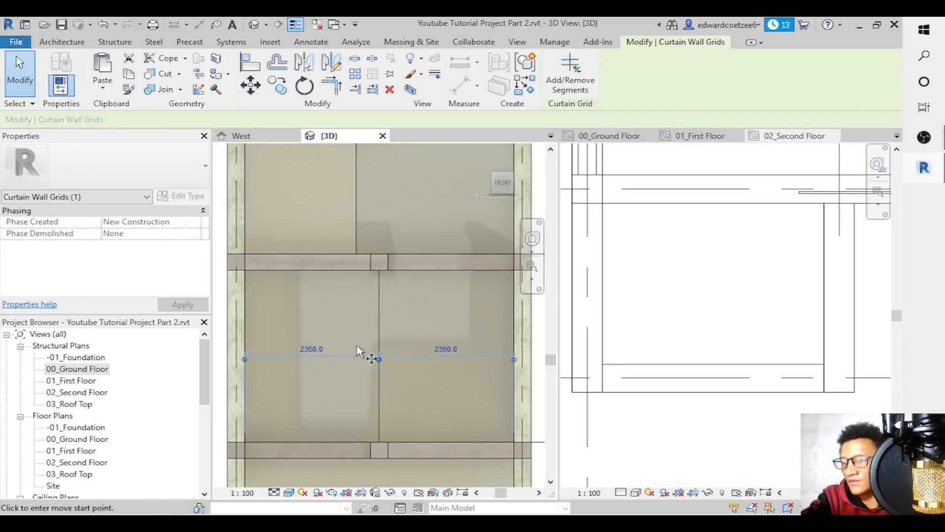
left_click(379, 439)
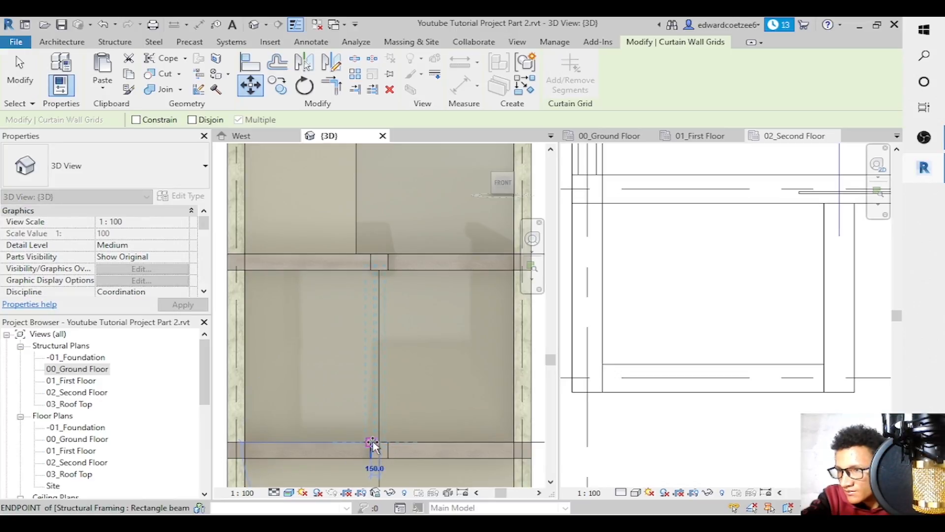
left_click(373, 442)
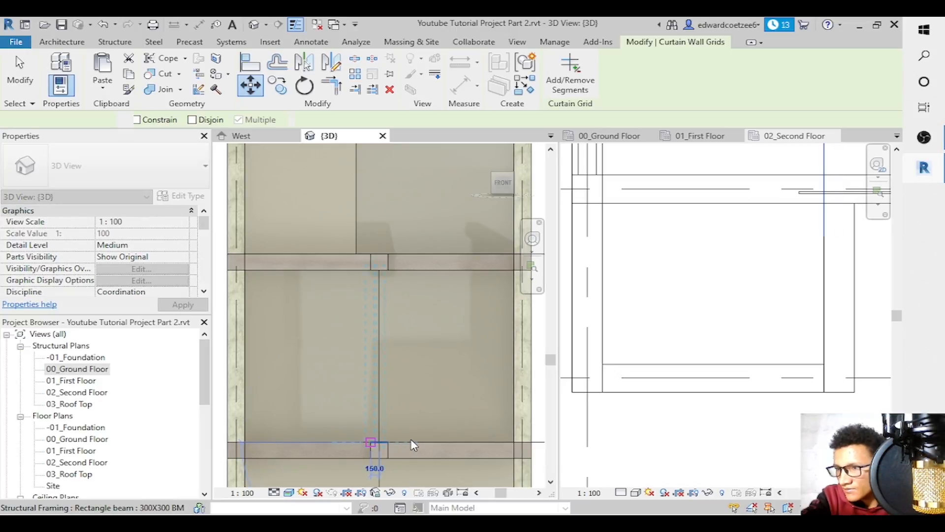
key("Escape")
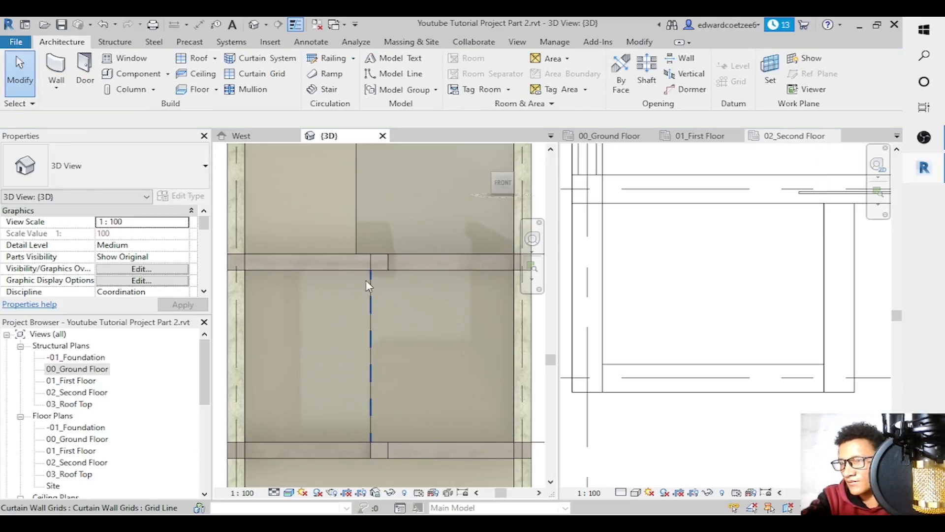
Add a vertical curtain grid line to the second-floor curtain wall, 600 mm from its left end.
left_click(357, 231)
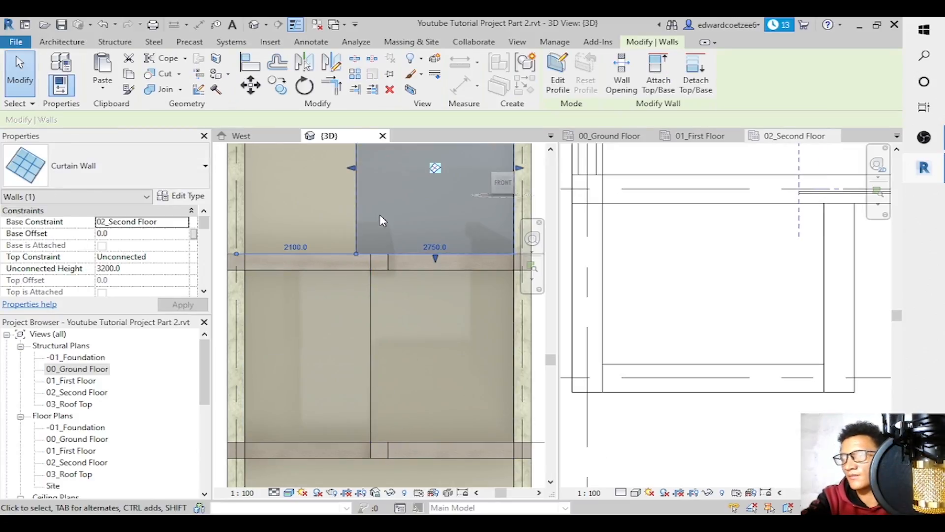
left_click(261, 93)
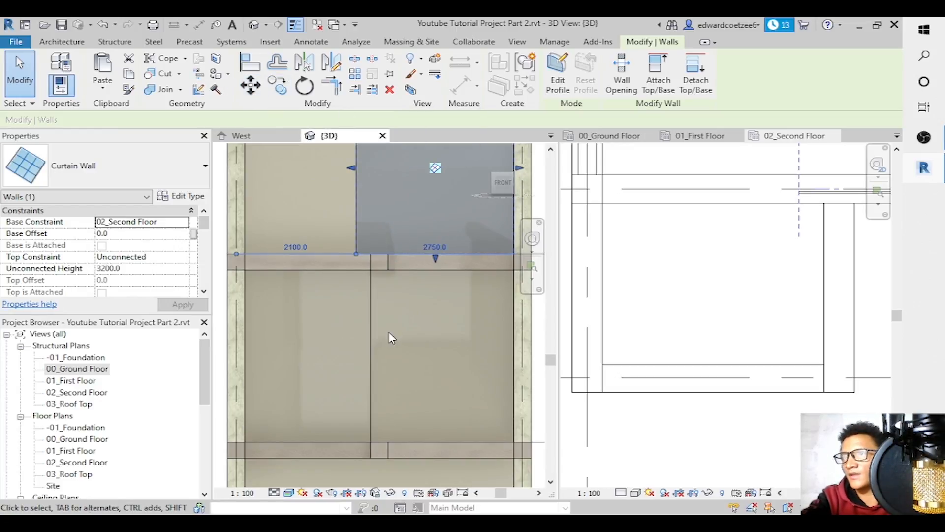
left_click(370, 330)
key("c")
key("g")
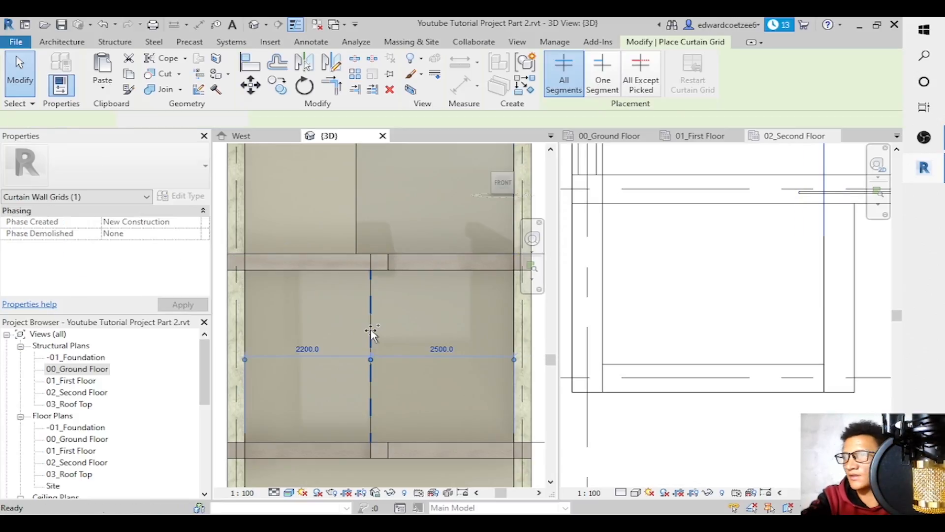
left_click(390, 252)
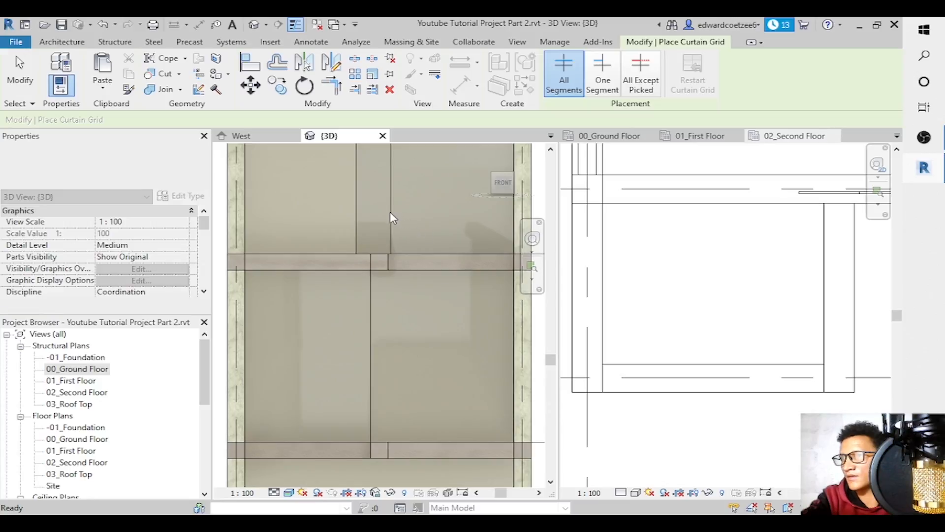
key("Escape")
Move the second-floor vertical grid line onto the right edge of the middle beam end below it.
left_click(250, 89)
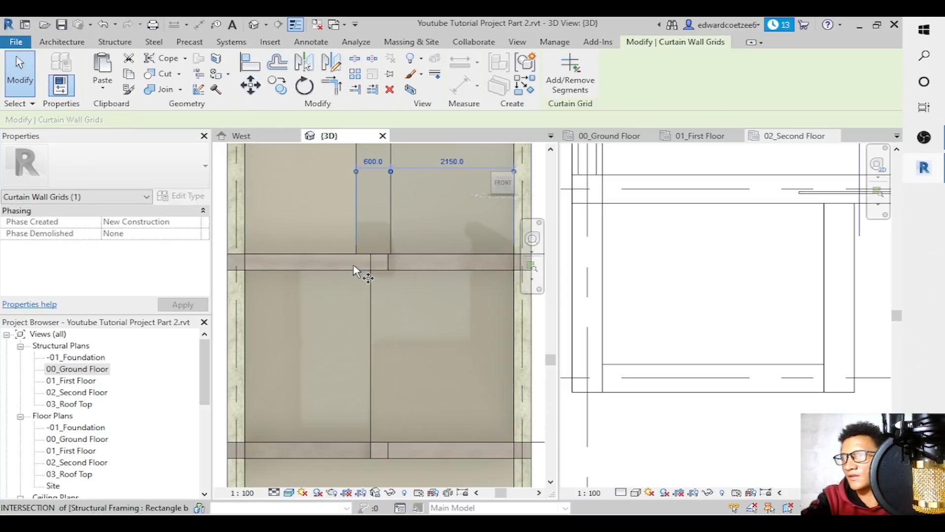
left_click(390, 254)
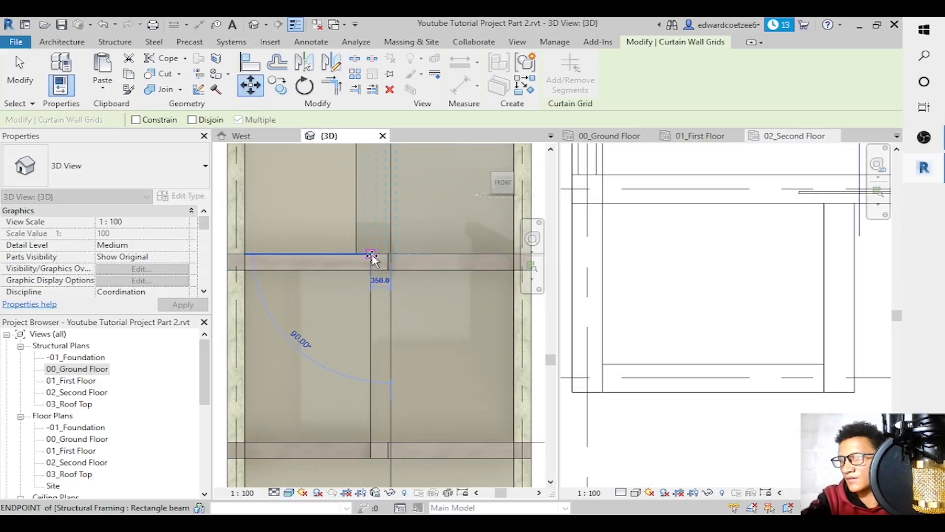
left_click(413, 263)
key("Escape")
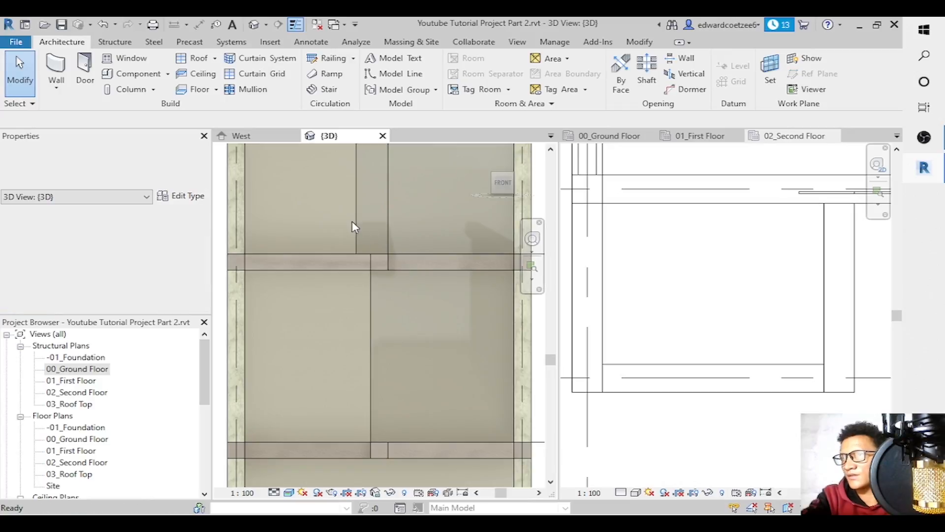
Place 50 x 150mm rectangular mullions on the vertical grid lines of the first- and second-floor curtain walls.
left_click(356, 220)
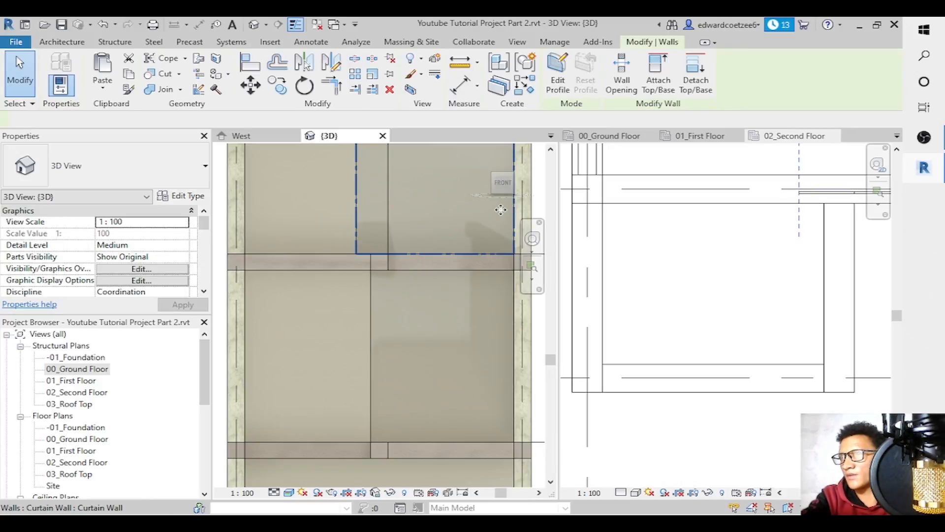
key("Escape")
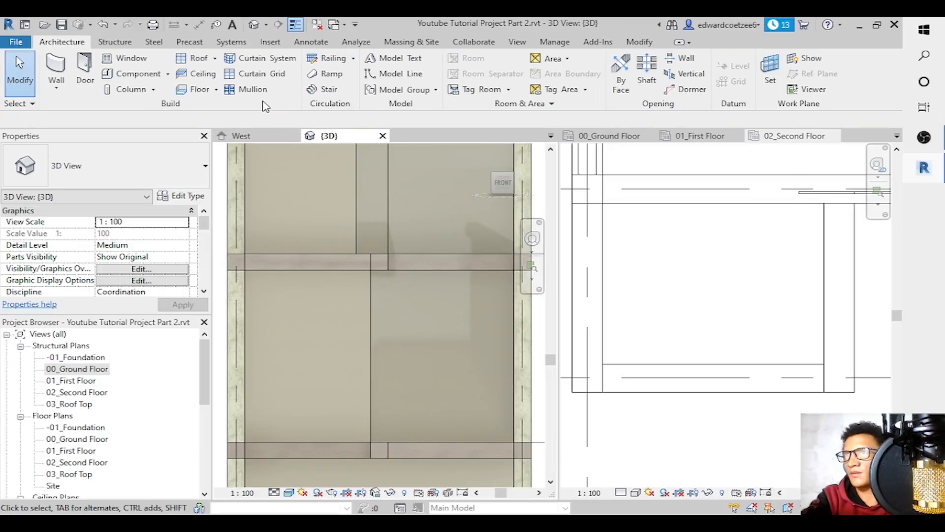
left_click(259, 90)
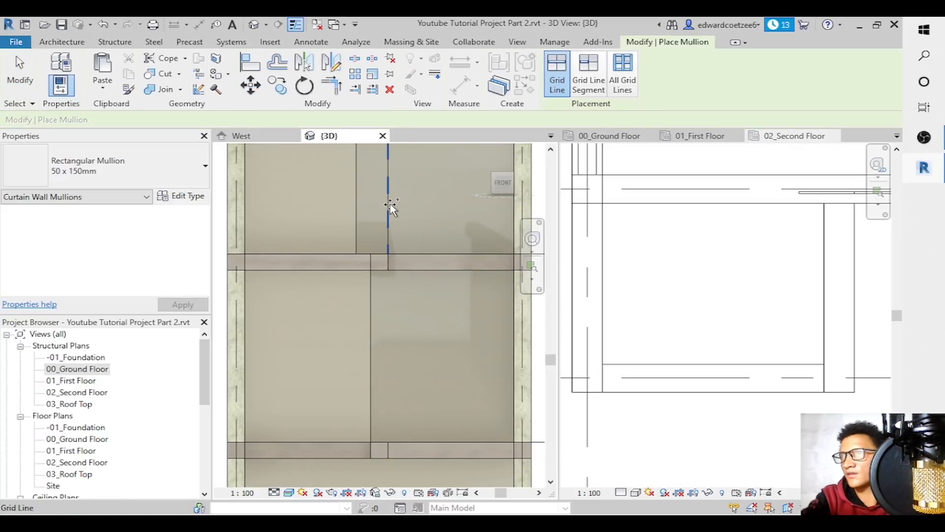
left_click(370, 313)
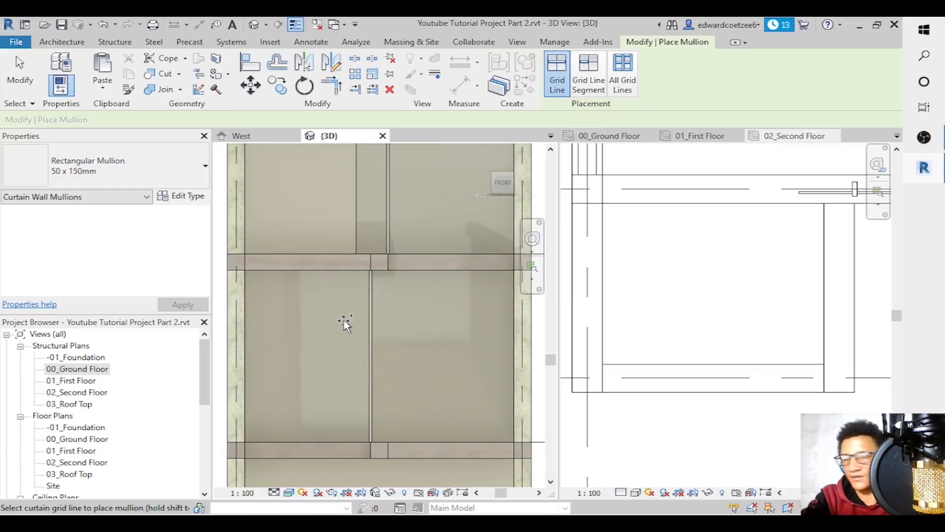
key("Escape")
key("Escape")
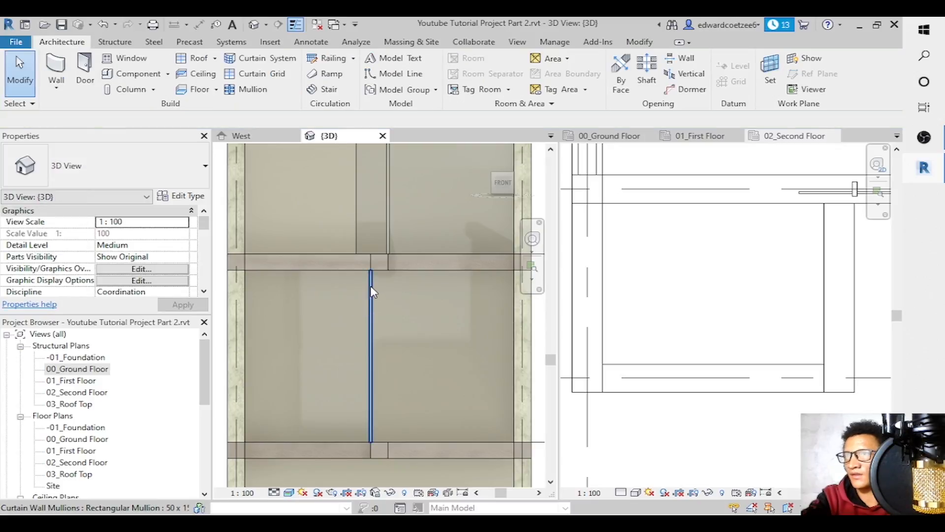
Add a horizontal curtain grid line 600 mm below the top of both the first-floor and second-floor curtain walls.
left_click(257, 73)
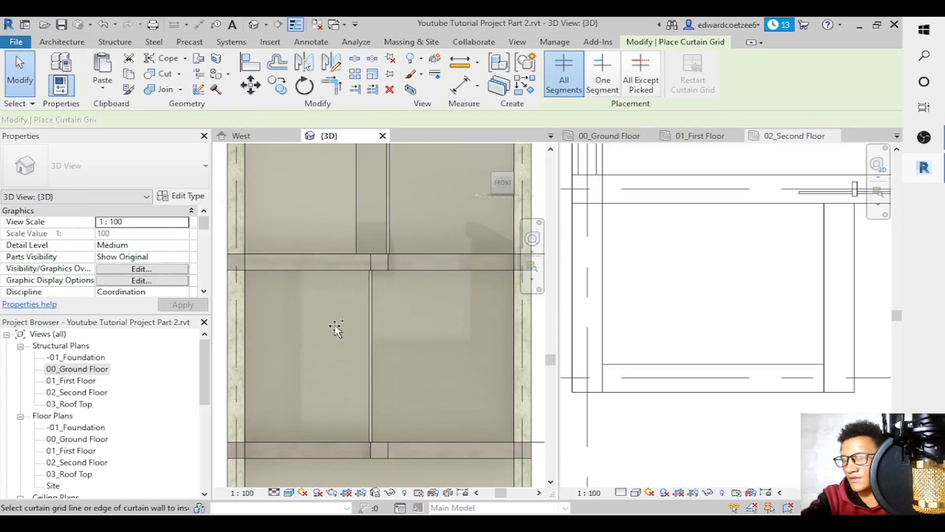
left_click(252, 304)
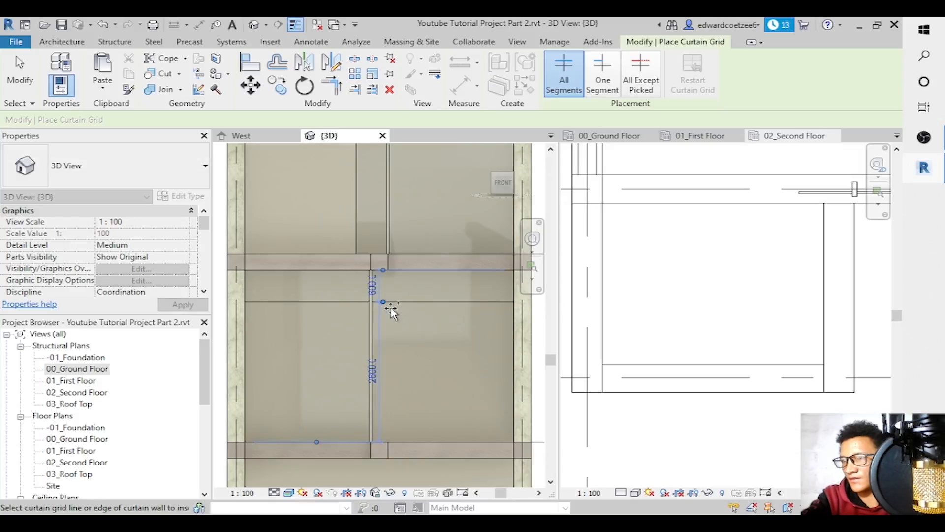
left_click_drag(551, 364, 551, 329)
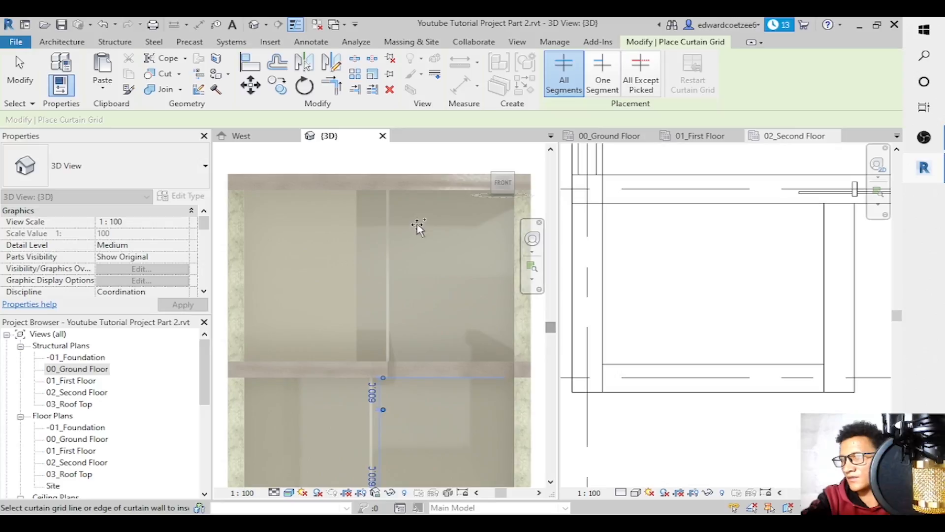
left_click(392, 223)
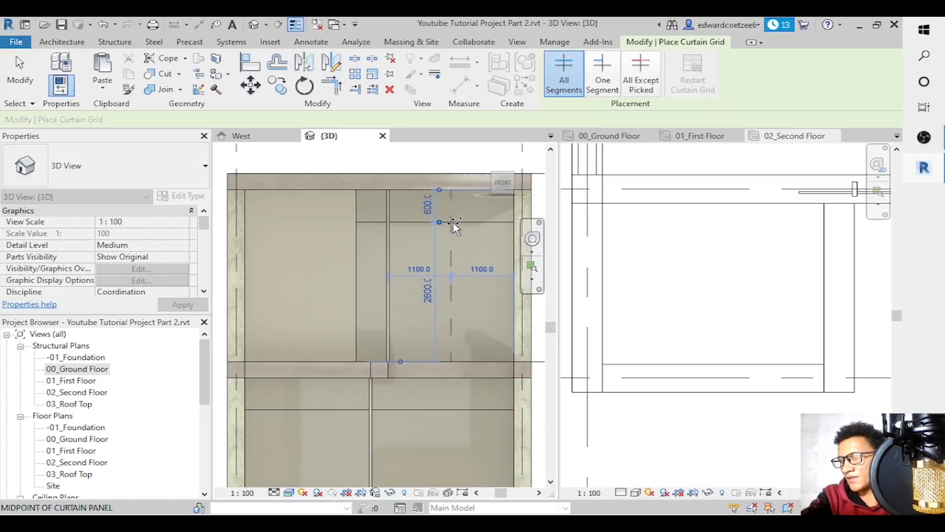
Add vertical curtain grid lines at the midpoints of the second-floor bay right of the mullion and both first-floor bays.
left_click(453, 224)
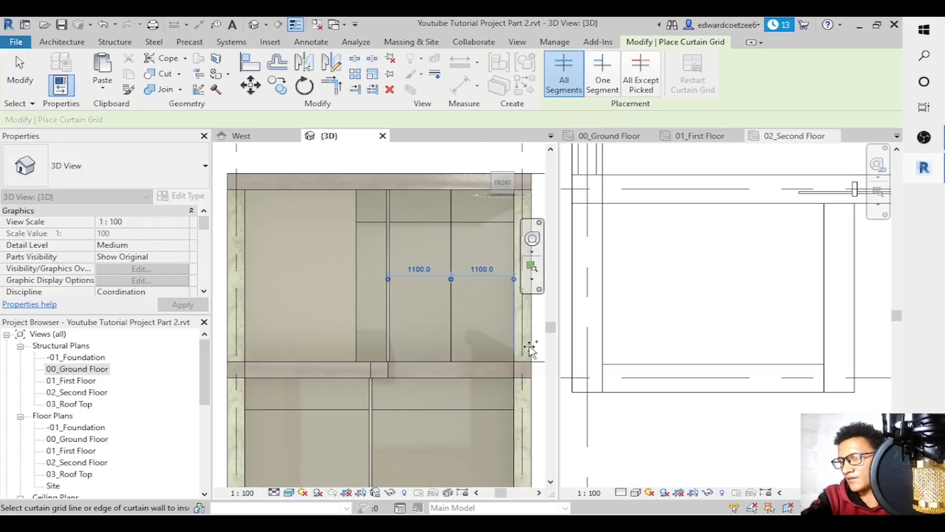
left_click_drag(551, 334, 551, 357)
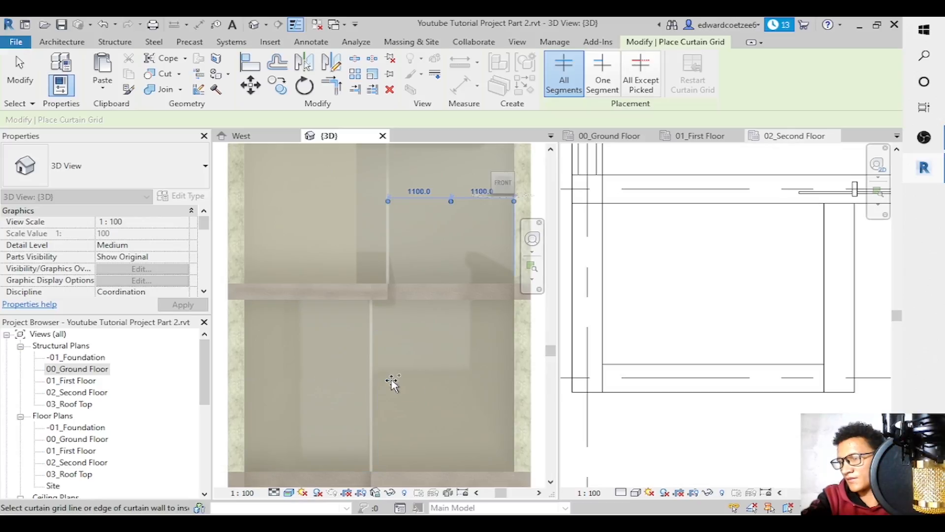
left_click(437, 470)
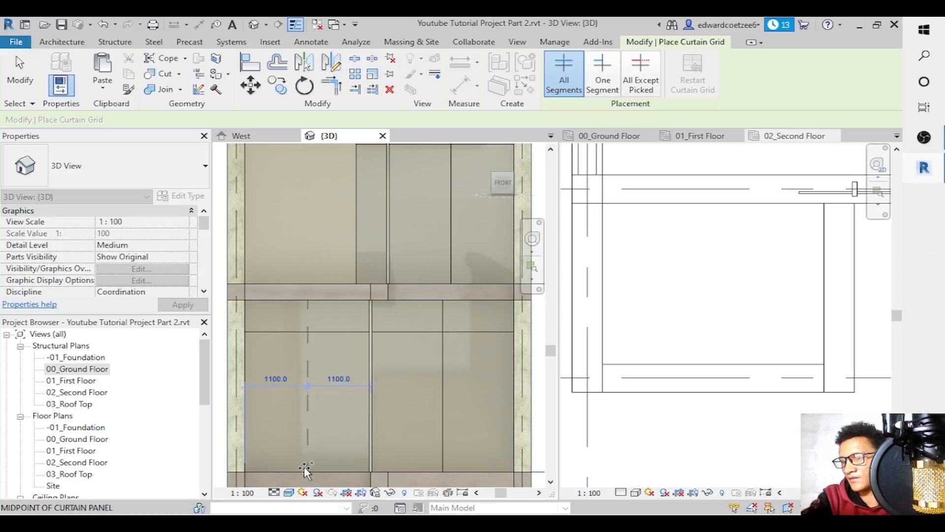
left_click(303, 470)
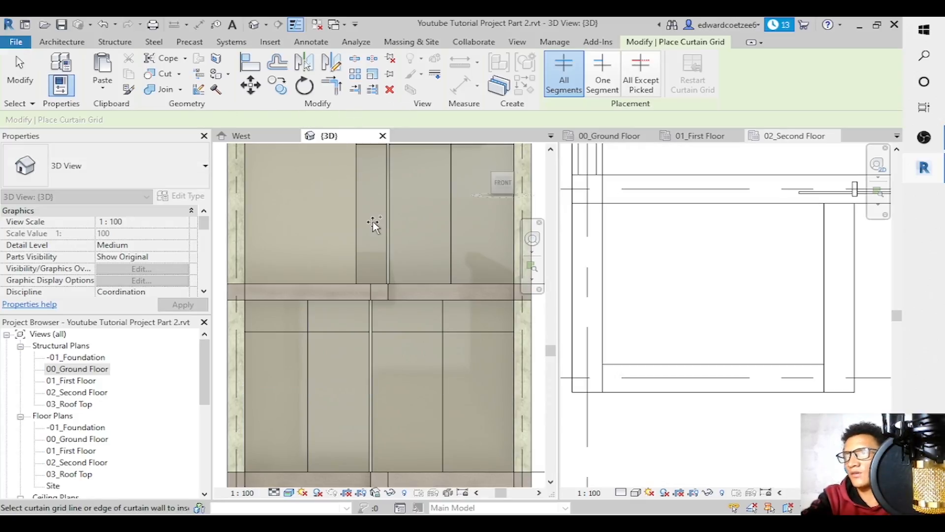
key("Escape")
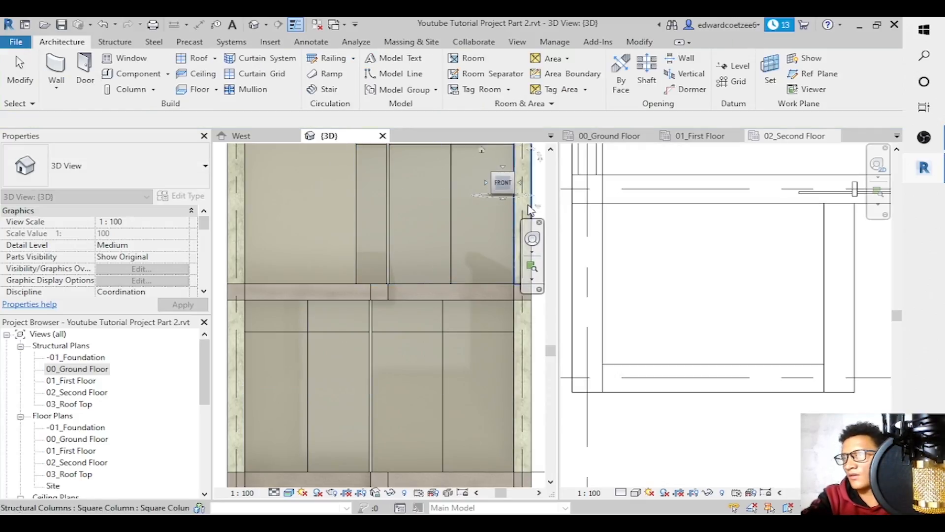
Shorten the second-floor curtain wall by pulling its left end to the outer face of its vertical mullion.
left_click(531, 266)
left_click_drag(308, 159, 420, 214)
left_click(377, 274)
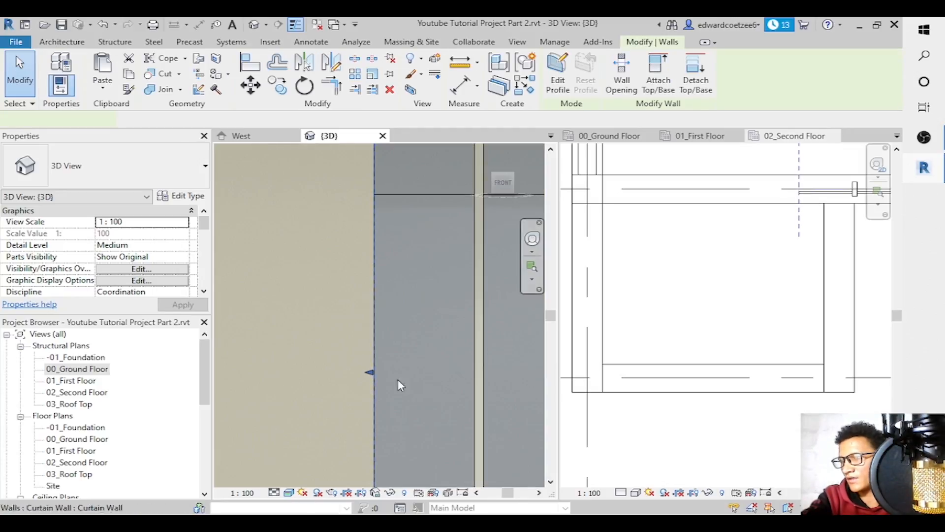
left_click_drag(369, 376, 477, 379)
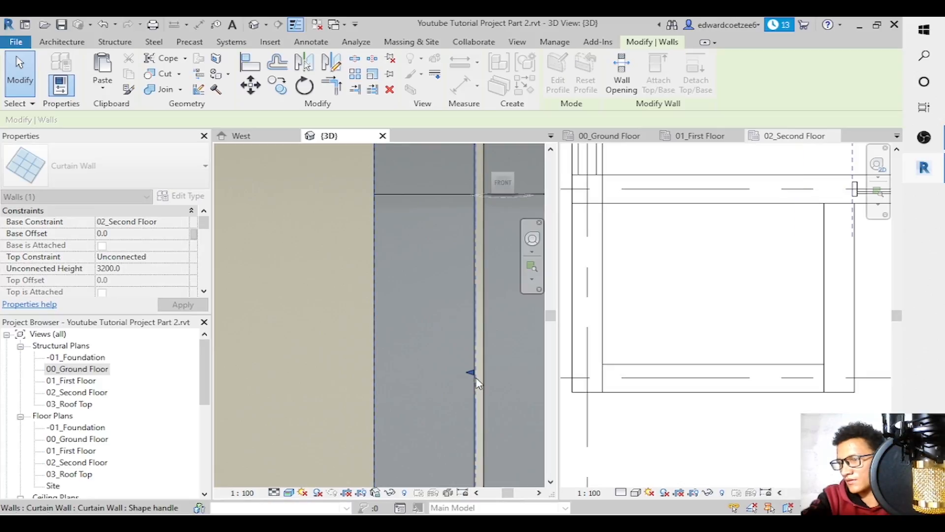
key("Escape")
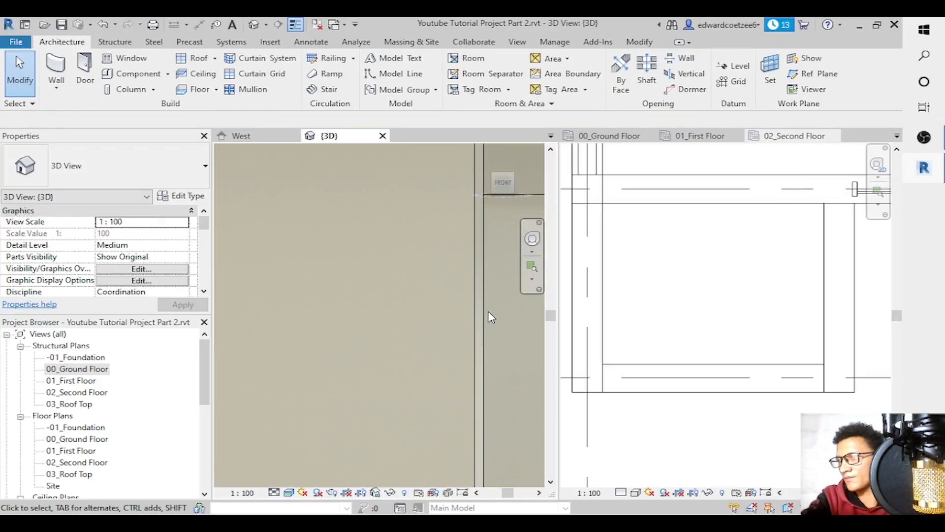
Place a 50 x 150mm rectangular mullion on the midpoint vertical grid line of the second-floor curtain wall.
left_click(533, 279)
left_click(571, 305)
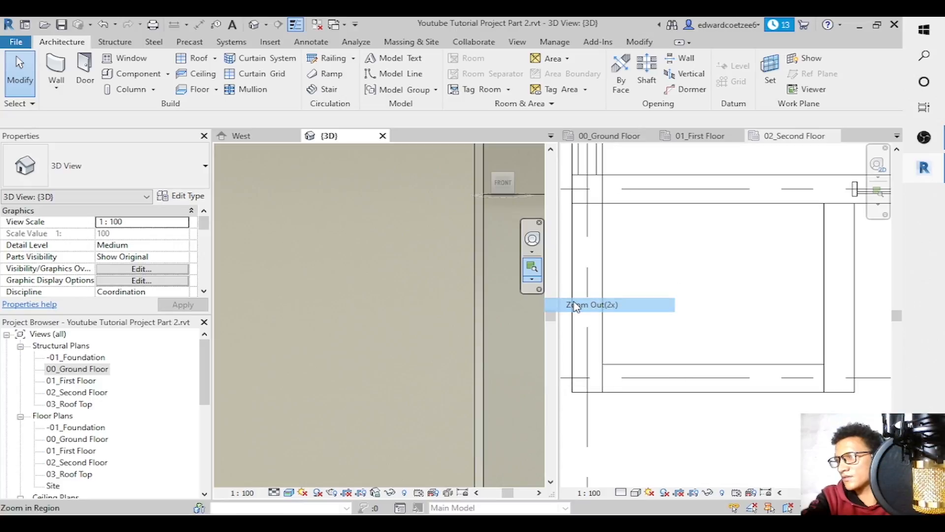
left_click(534, 271)
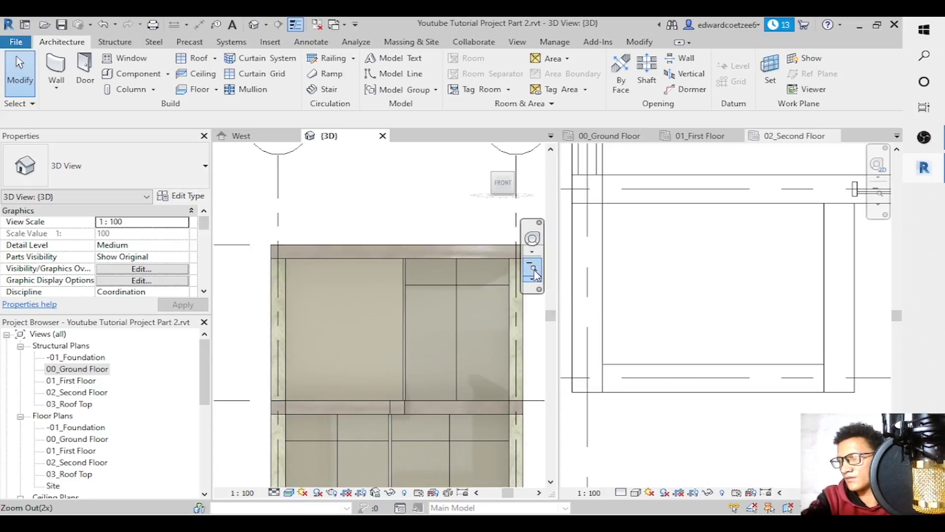
left_click_drag(550, 319, 552, 339)
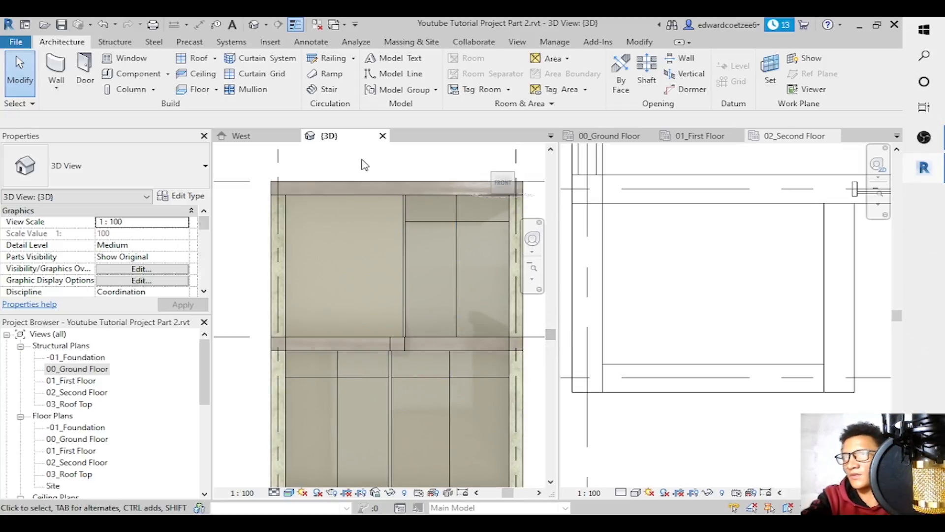
left_click(252, 89)
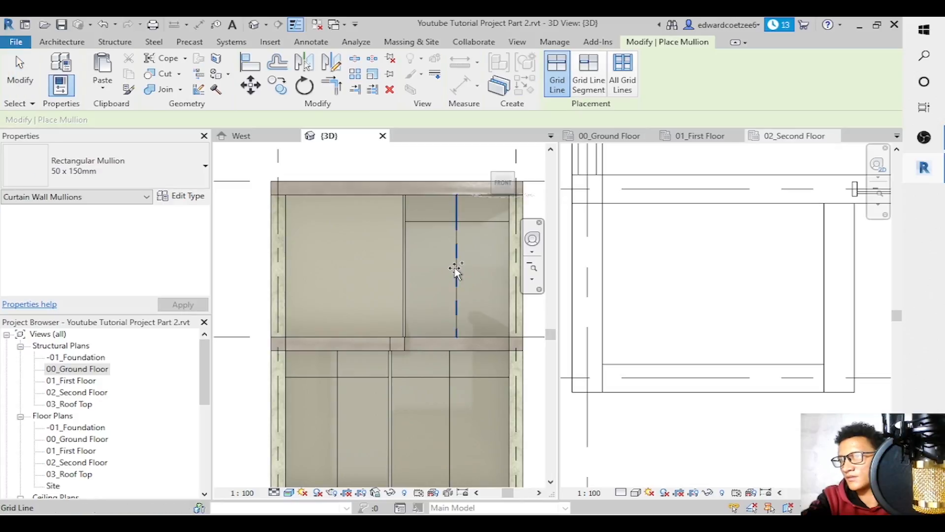
Place 50 x 150mm rectangular mullions on the remaining interior and border grid lines of the second-floor curtain wall.
left_click(444, 222)
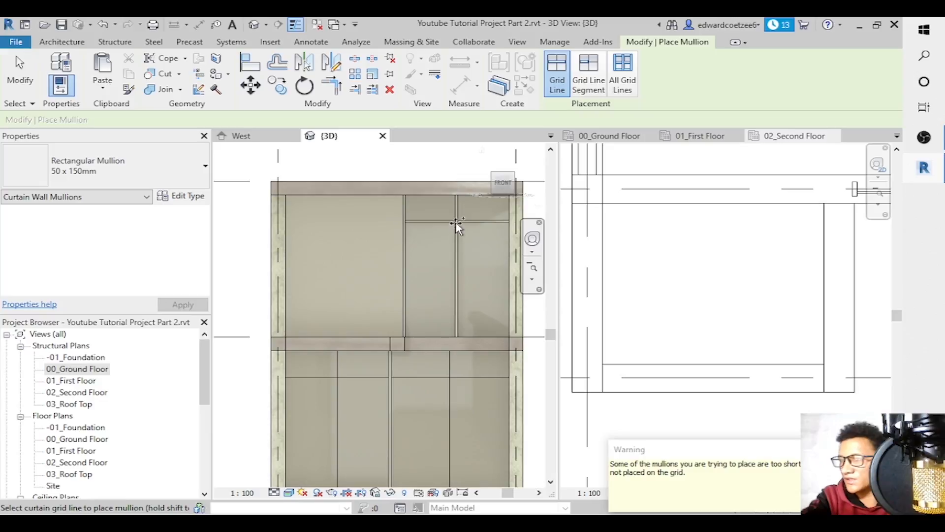
left_click(415, 194)
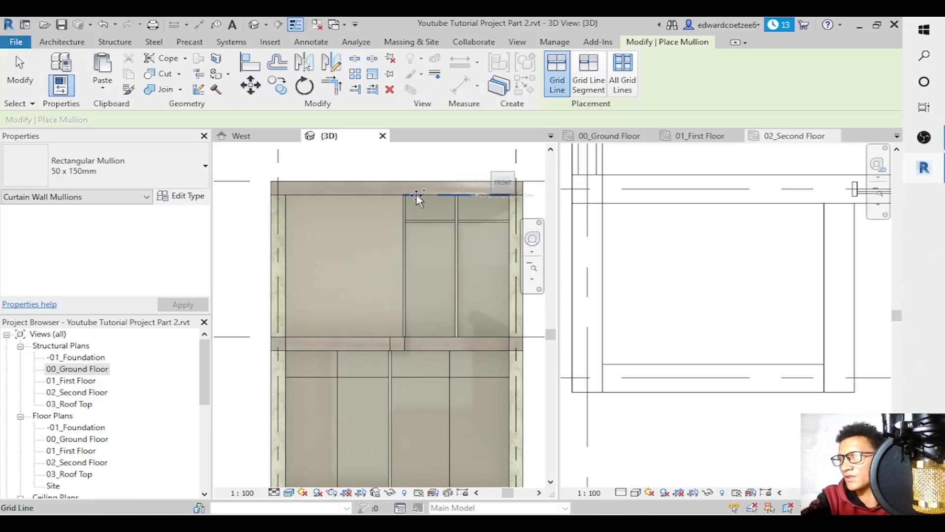
left_click(509, 217)
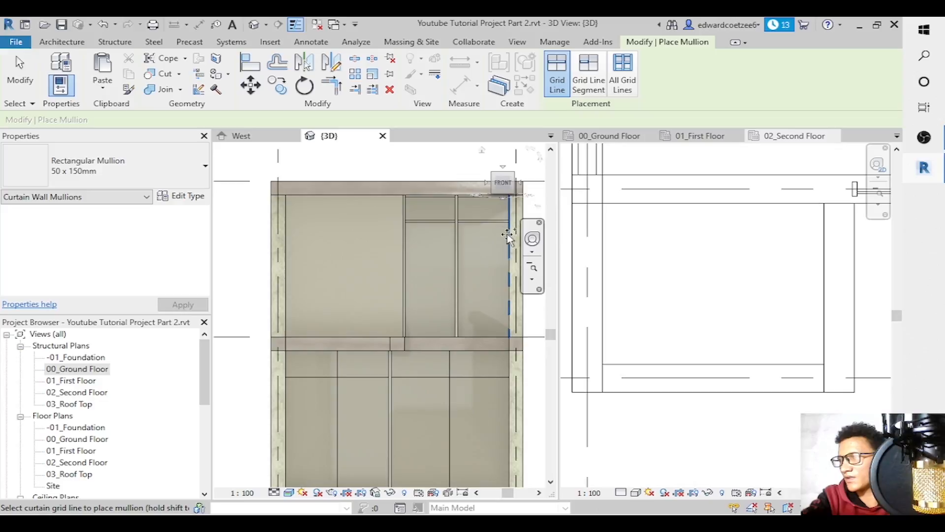
left_click(490, 339)
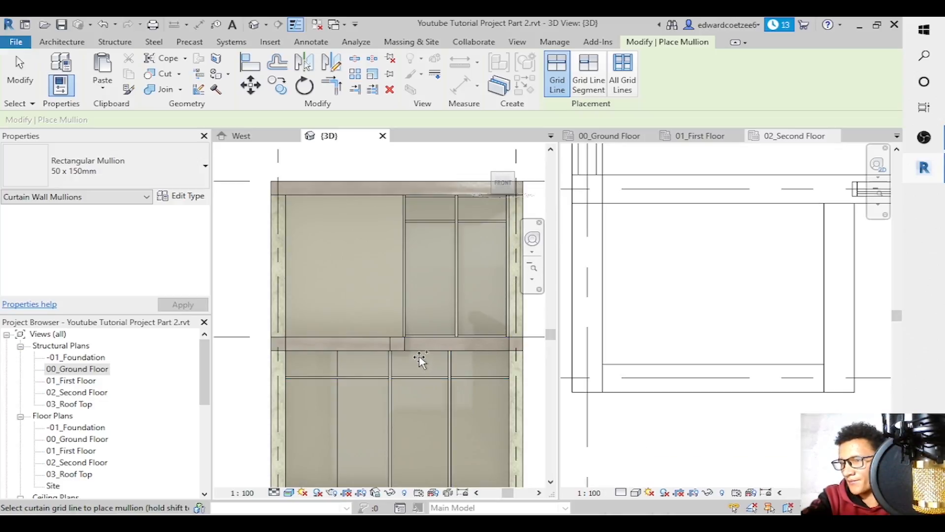
Place 50 x 150mm rectangular mullions on the remaining grid lines and borders of the first-floor curtain wall.
left_click(377, 377)
left_click(339, 368)
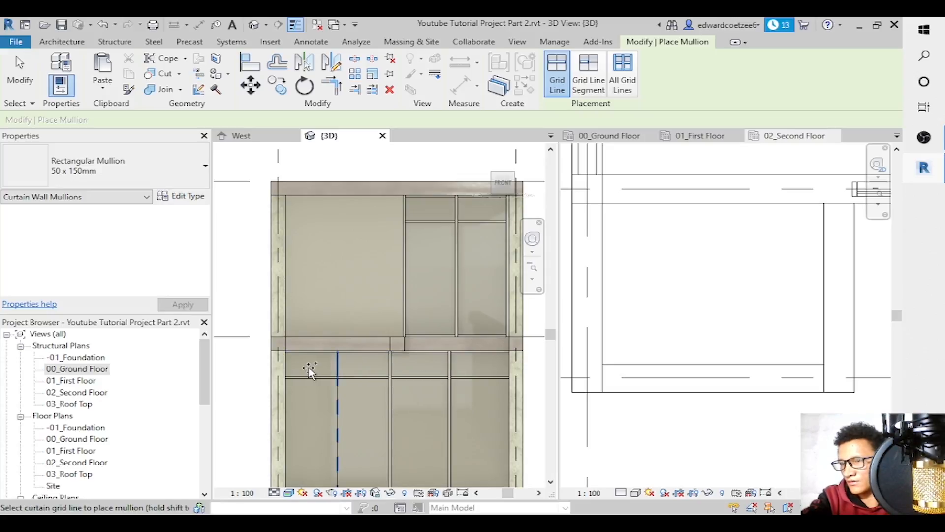
left_click(287, 364)
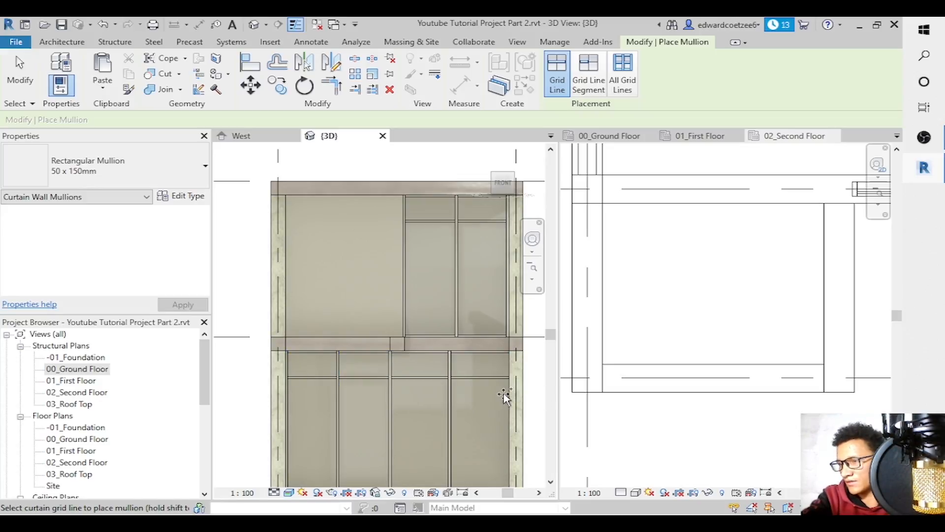
left_click_drag(551, 340, 551, 369)
left_click(440, 392)
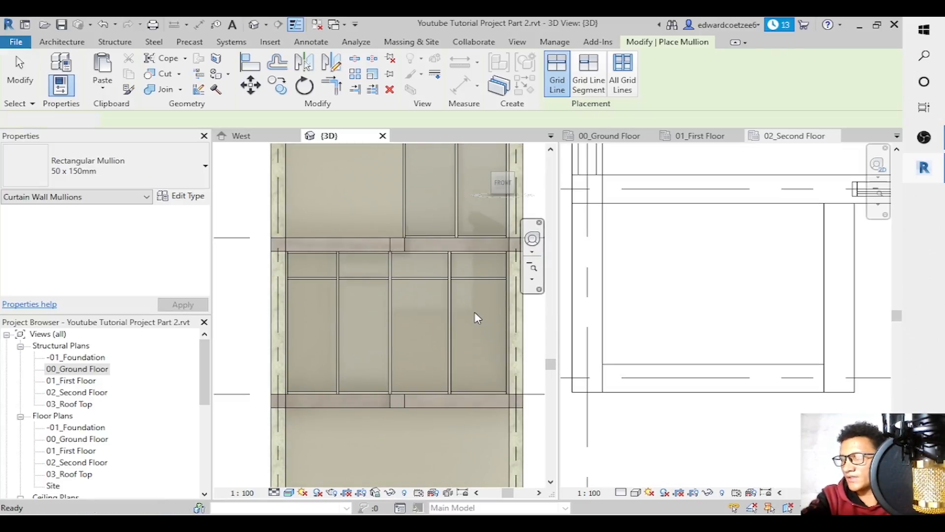
key("Escape")
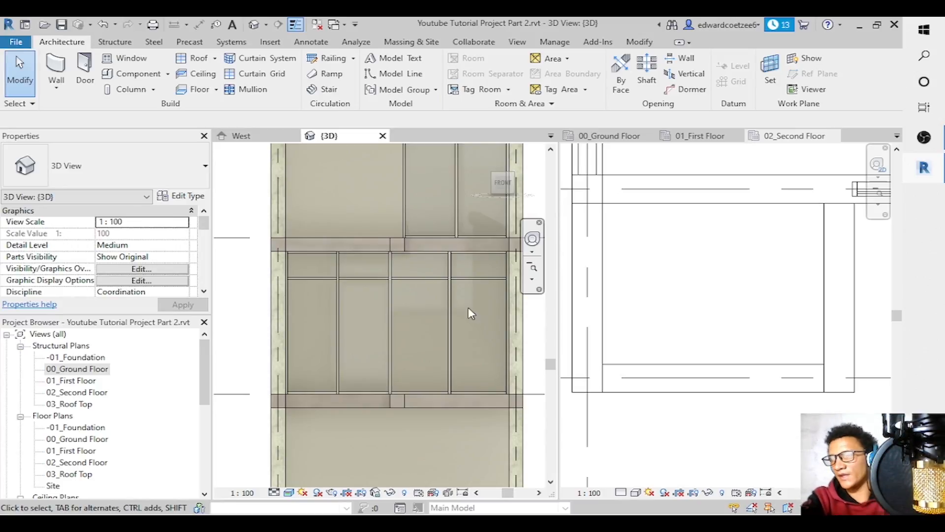
Create a new material named Aluminium Black Frame from the material setting of the 50 x 150mm rectangular mullion type.
left_click(451, 261)
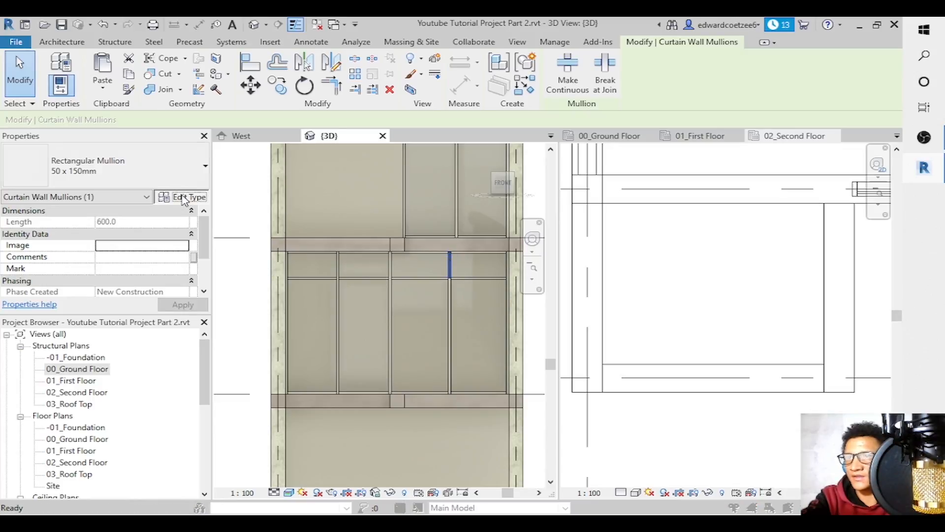
left_click(183, 196)
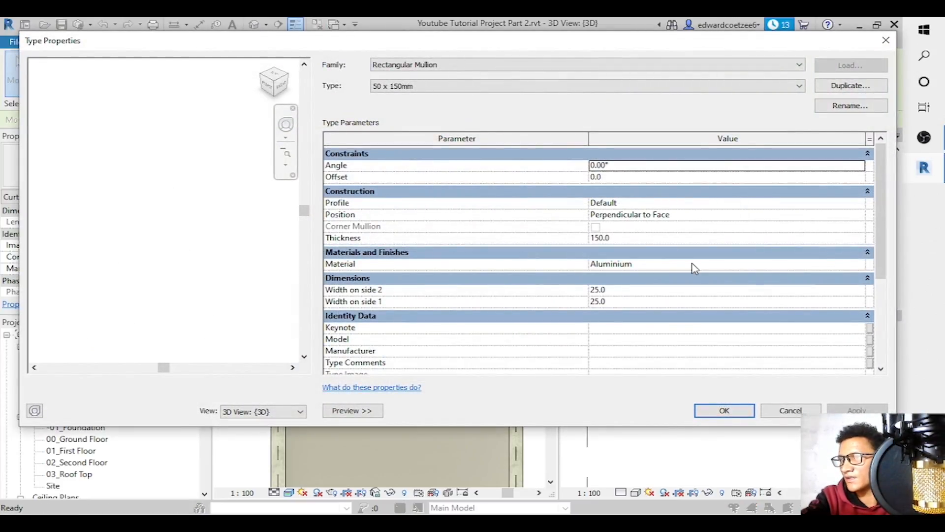
left_click(864, 271)
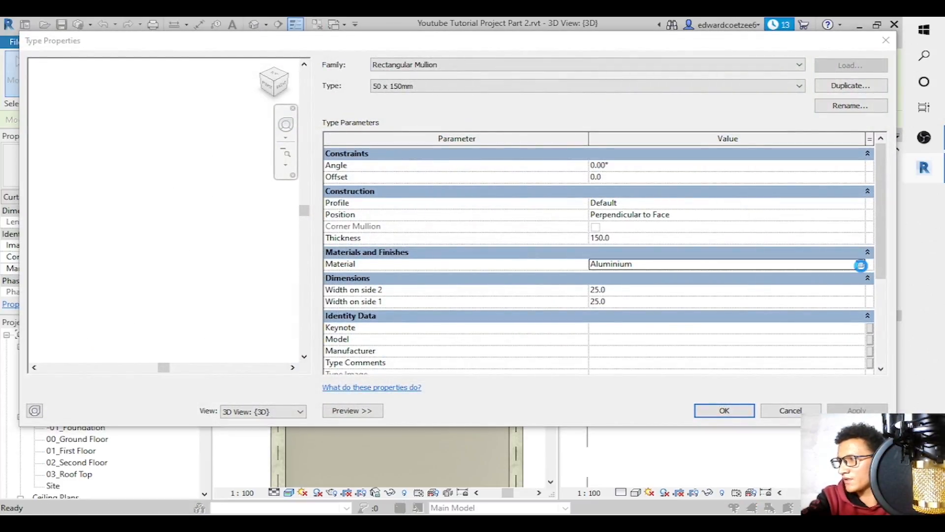
left_click(861, 268)
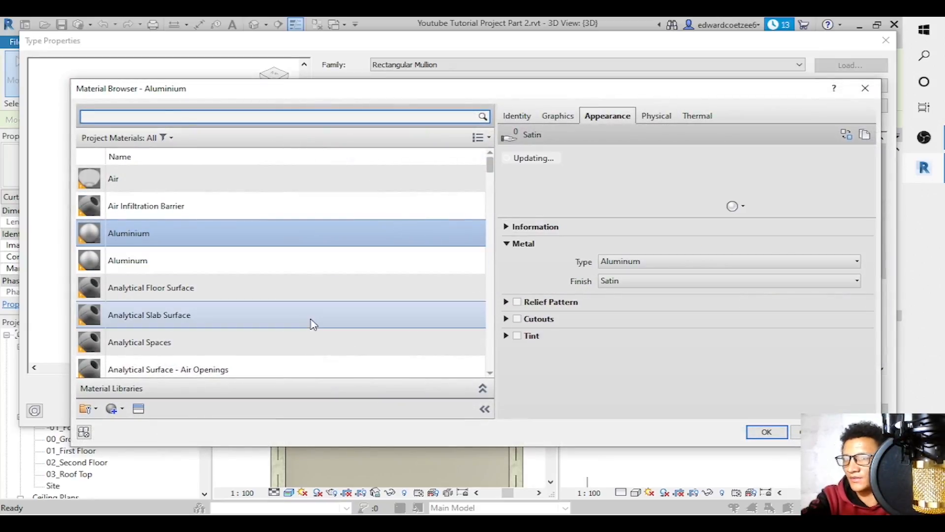
left_click(119, 415)
left_click(140, 424)
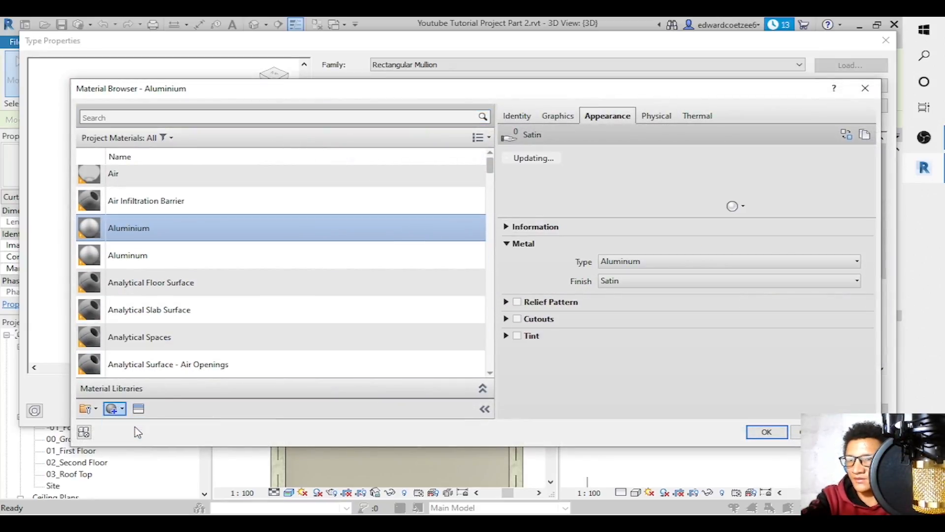
right_click(214, 259)
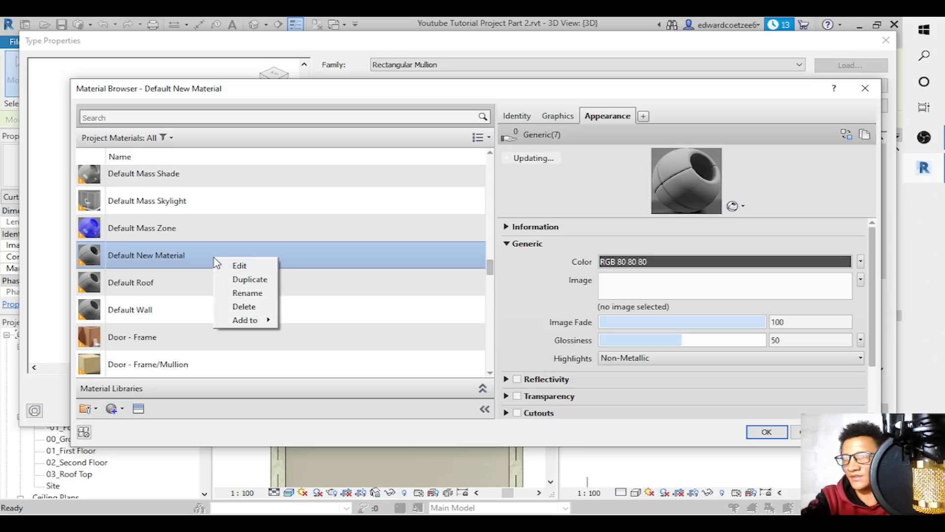
left_click(247, 294)
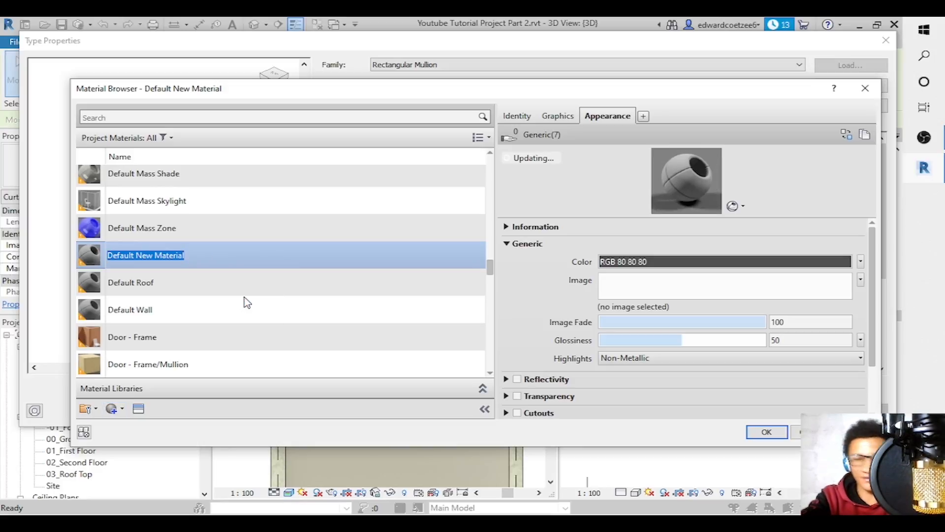
type("Aluminium Black Frame")
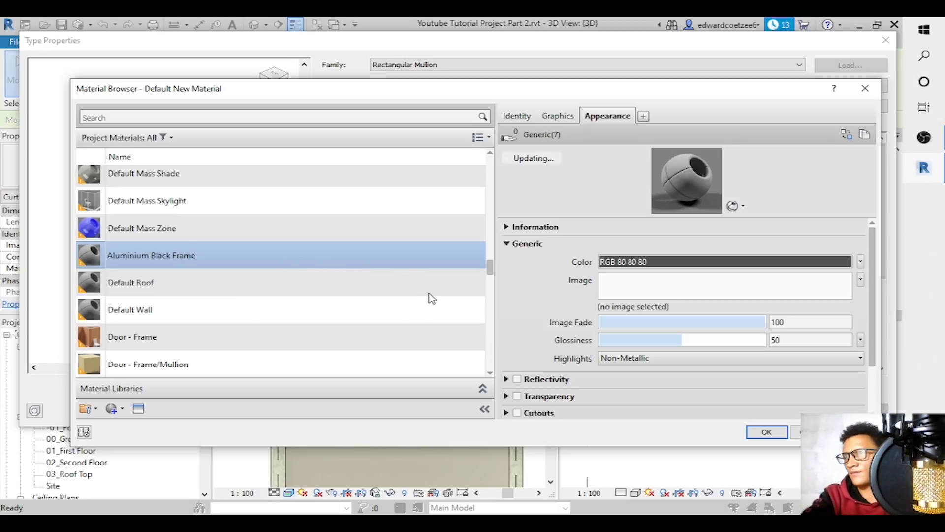
left_click(429, 293)
Give the Aluminium Black Frame material the Aluminum Frame - Anodized Dark Bronze Satin appearance from the Metal category of the Appearance Library.
left_click(314, 176)
left_click(142, 408)
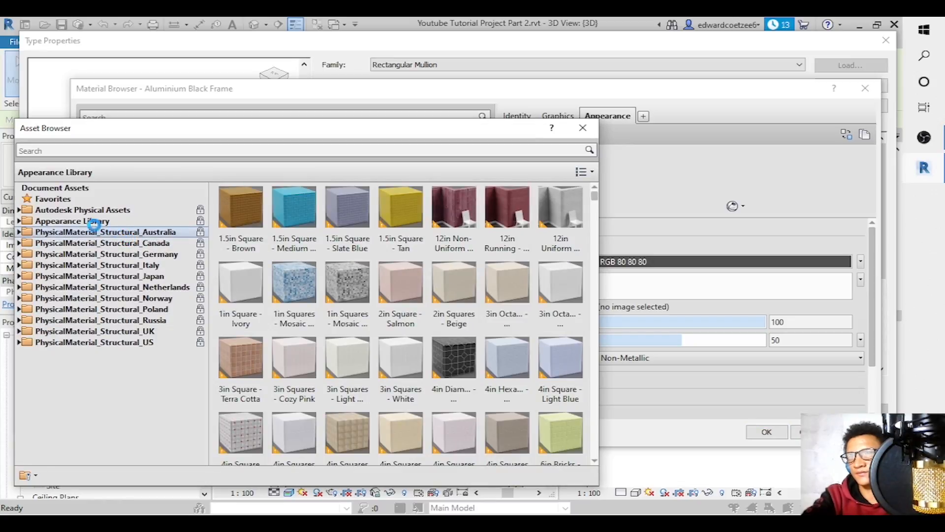
left_click(30, 221)
left_click(26, 222)
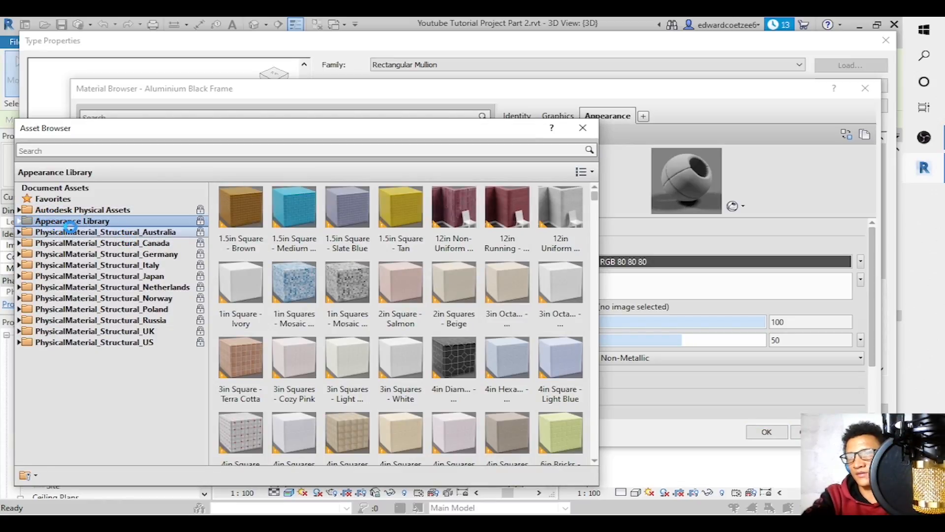
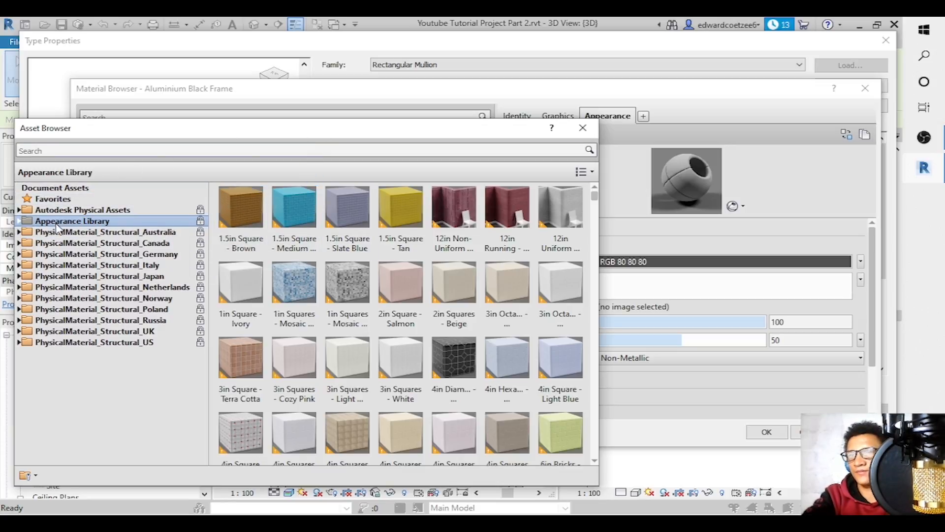
left_click(19, 221)
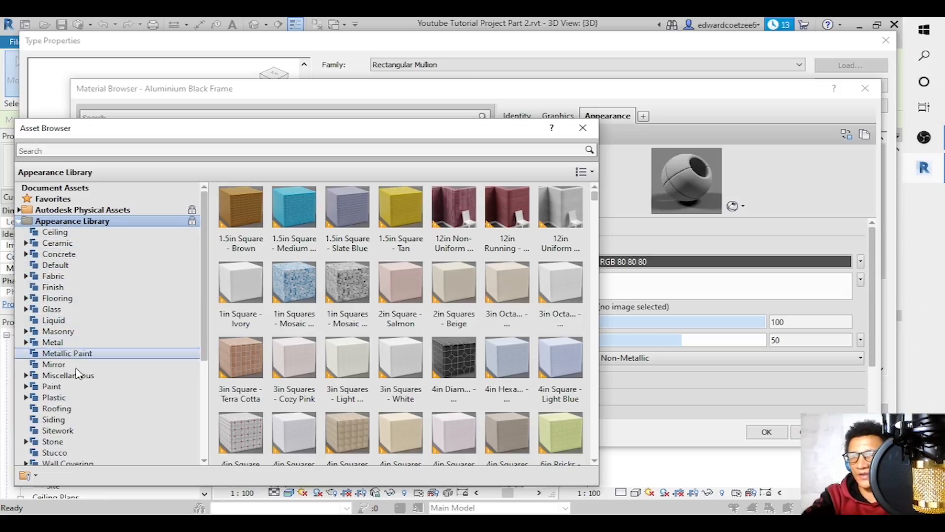
scroll(206, 280, "down", 1)
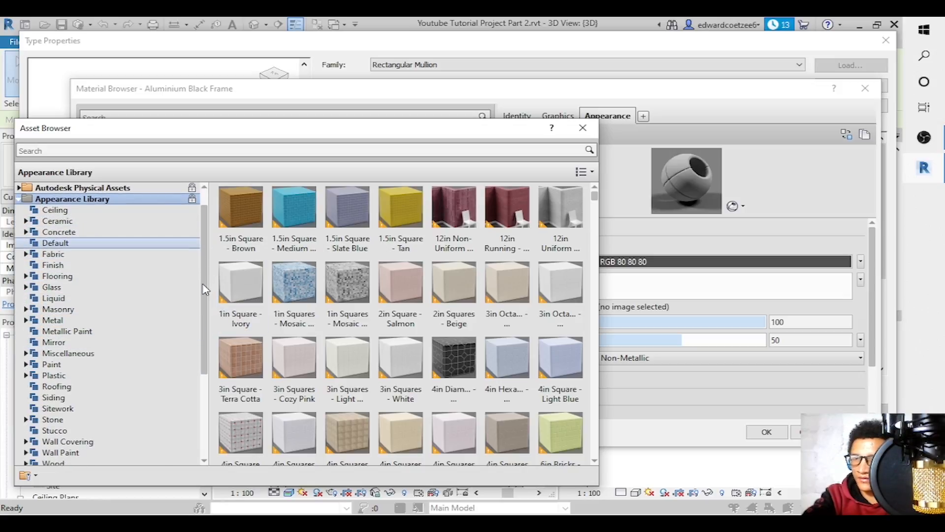
left_click(53, 322)
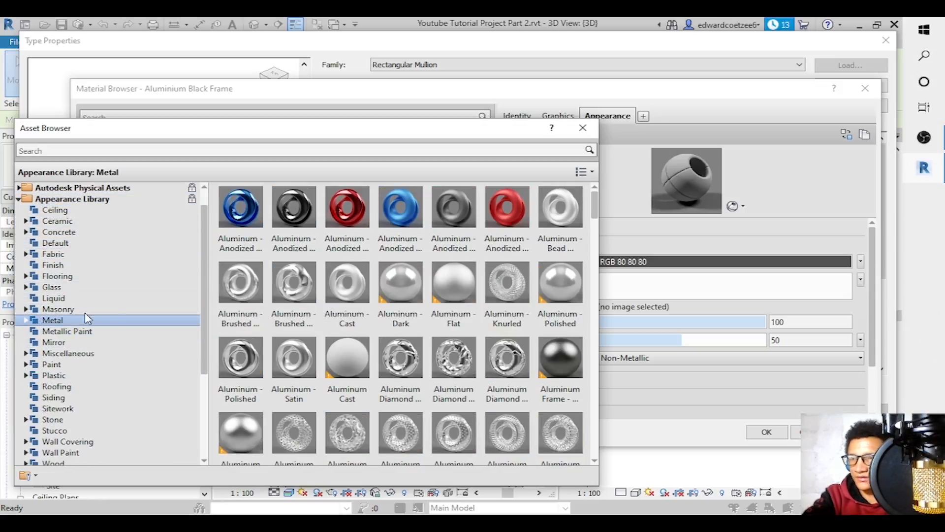
left_click(561, 400)
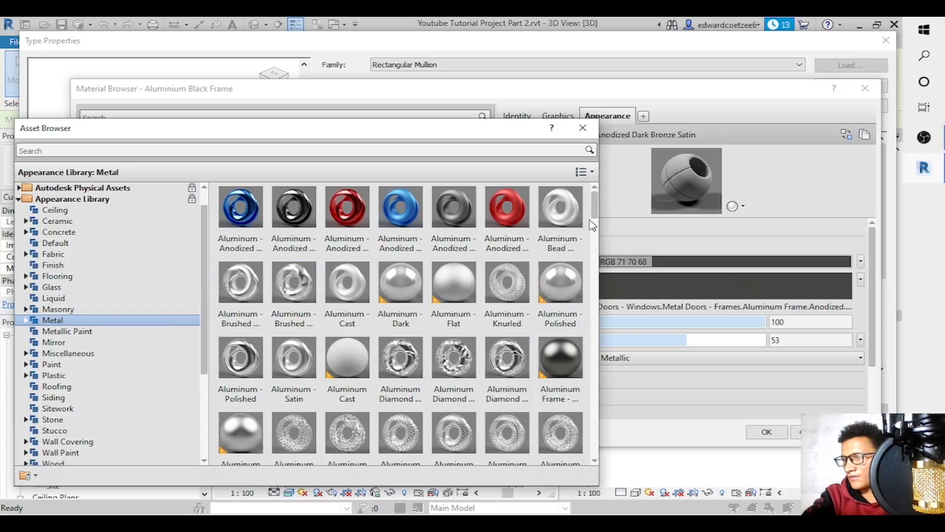
left_click(583, 128)
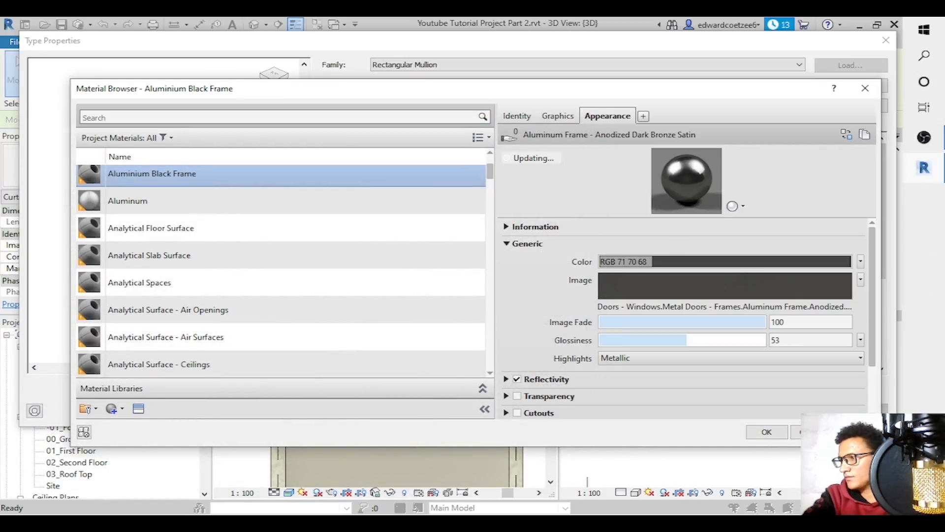
Assign the Aluminium Black Frame material to the 50 x 150mm mullion type and deselect the mullion.
left_click(811, 366)
left_click(808, 363)
left_click(767, 433)
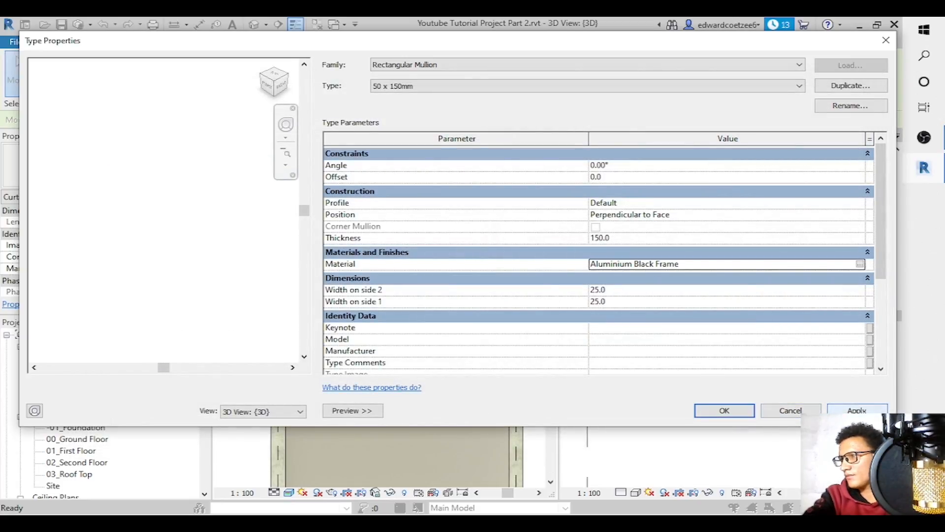
left_click(716, 409)
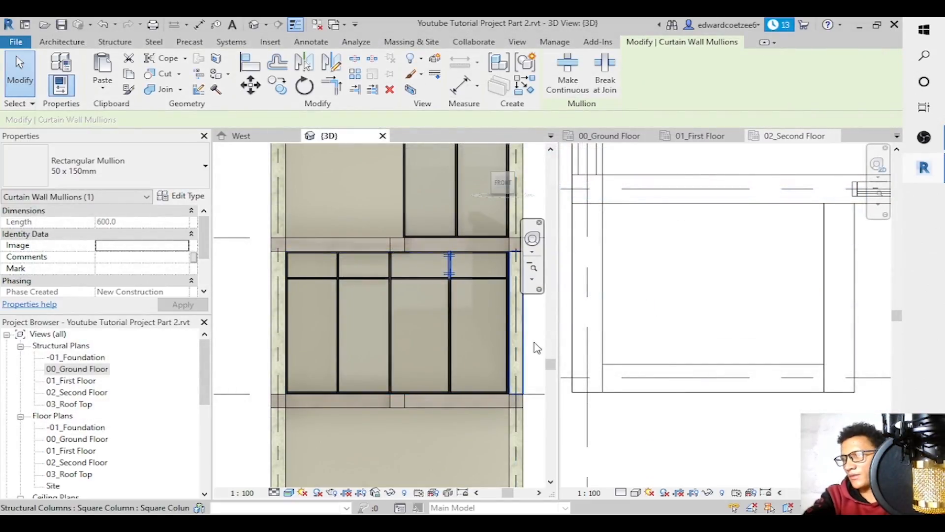
left_click(547, 344)
key("Escape")
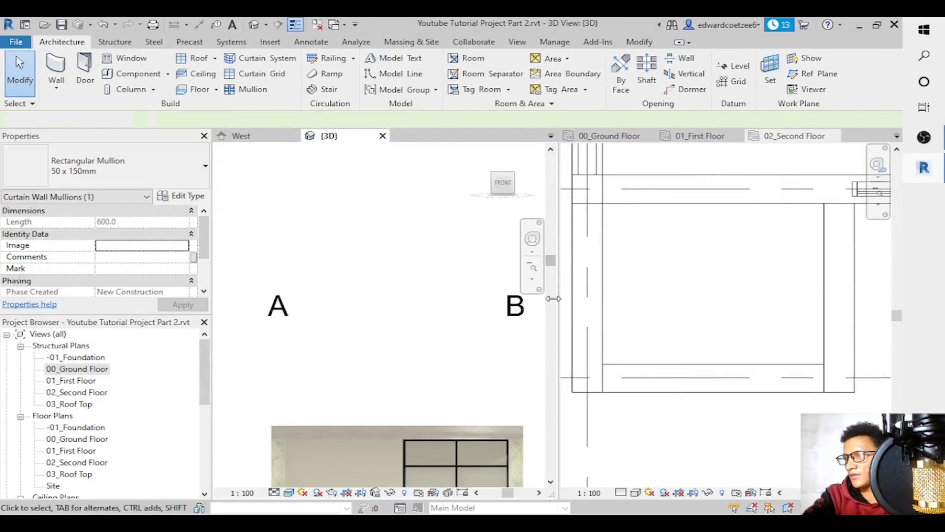
Examine the mullions of both front curtain walls from an angled 3D view of the building.
left_click(534, 267)
left_click_drag(551, 324, 552, 355)
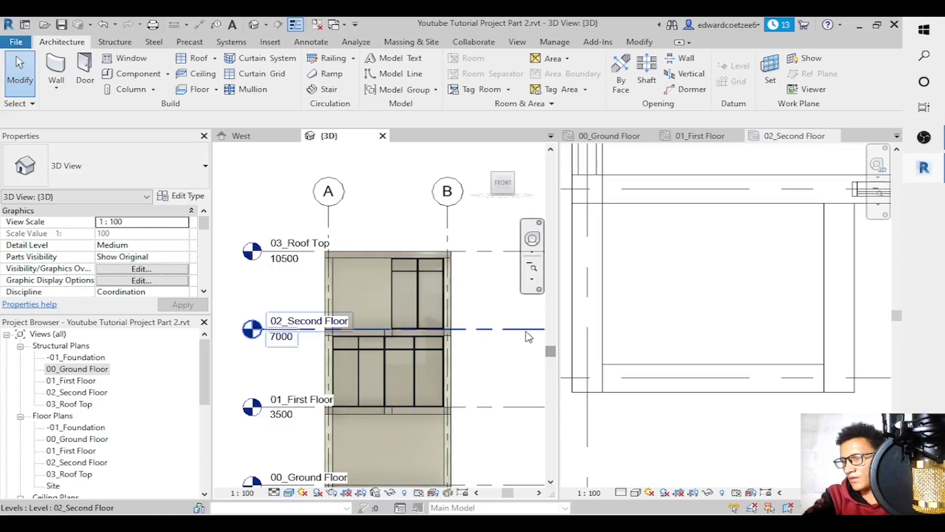
left_click_drag(510, 186, 509, 273)
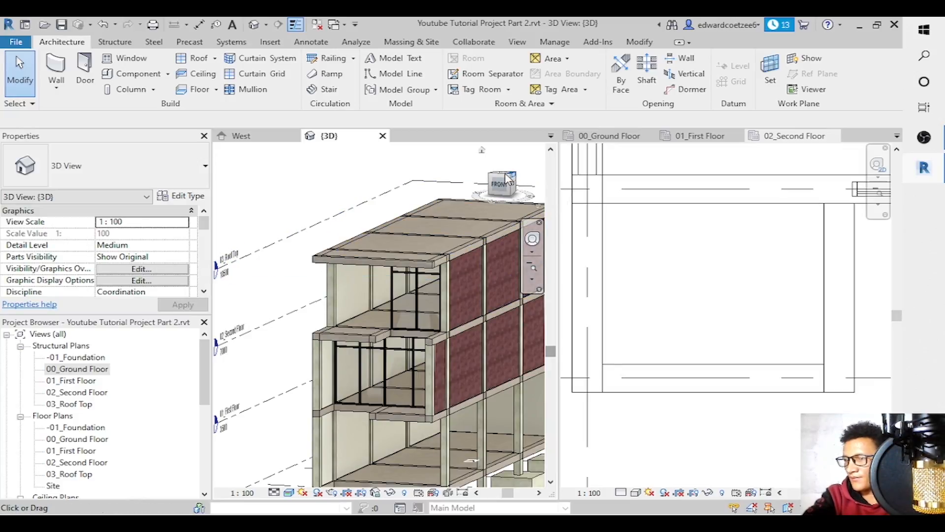
left_click_drag(512, 181, 504, 180)
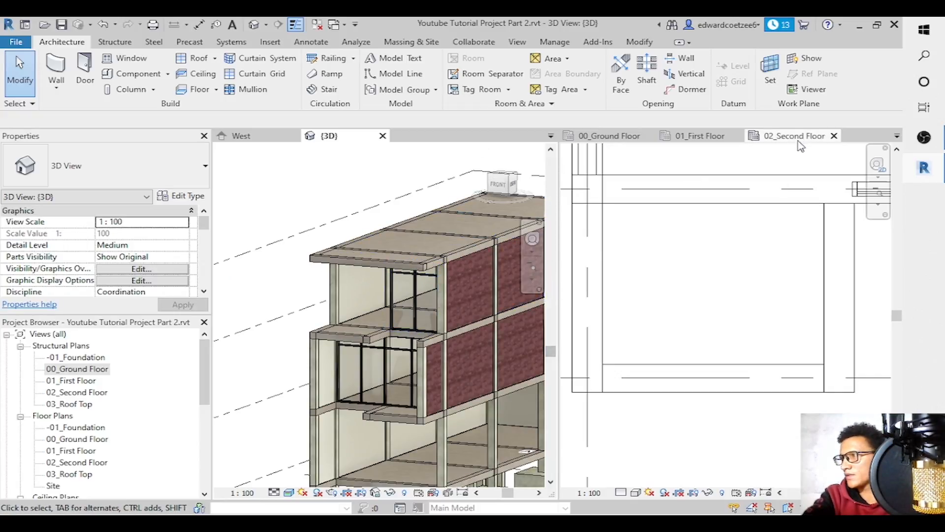
In the 02_Second Floor structural plan, start a wall near the curtain wall's end mullion using the 175mm Cavity brick wall type.
left_click_drag(897, 316, 897, 268)
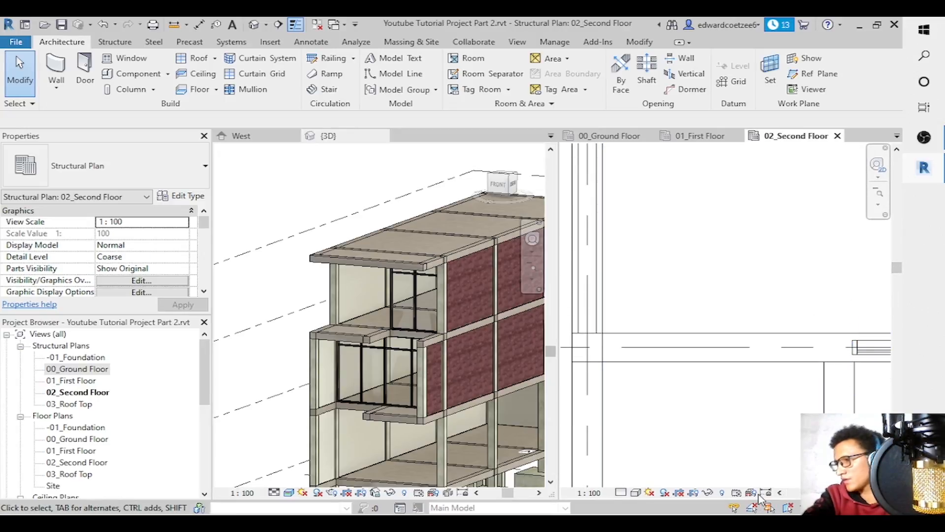
left_click_drag(832, 492, 845, 493)
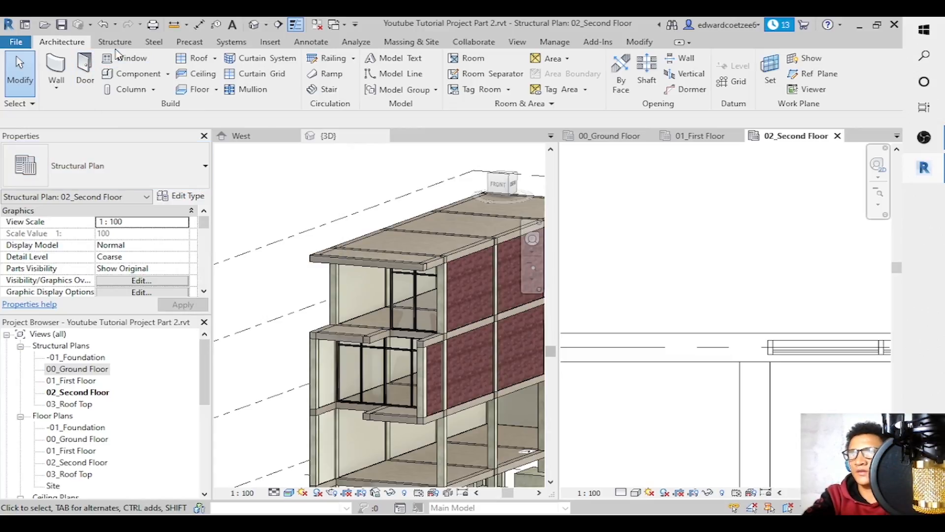
key("w")
key("a")
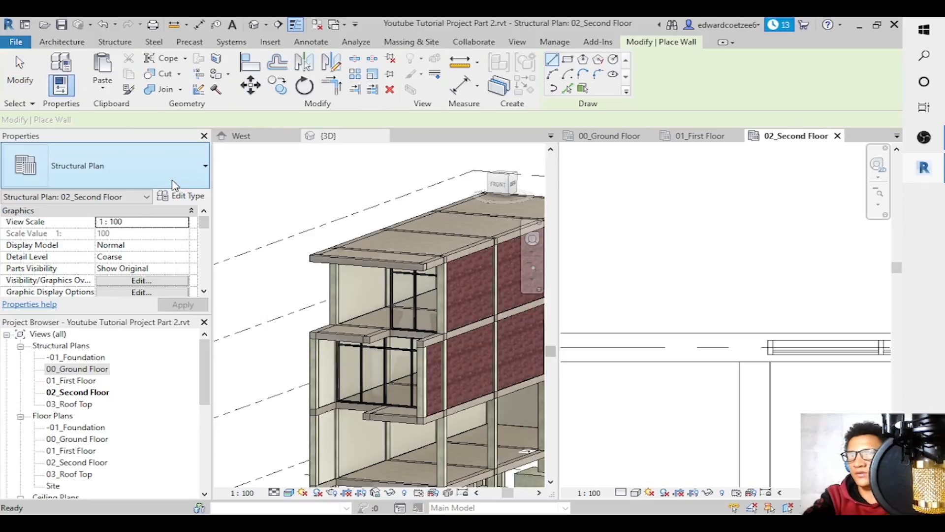
left_click(147, 166)
left_click_drag(204, 358, 203, 229)
left_click(98, 234)
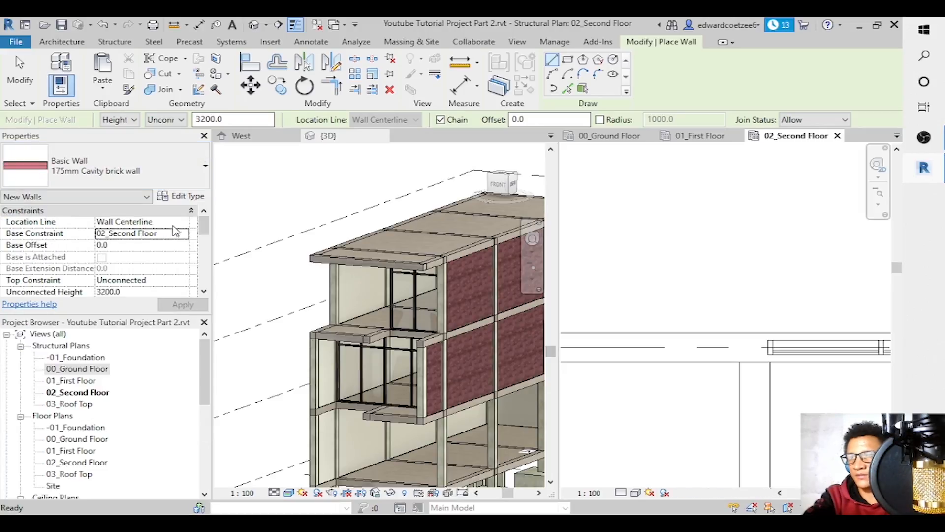
Duplicate the 175mm Cavity brick wall type under the name 75mm brick wall.
left_click(193, 196)
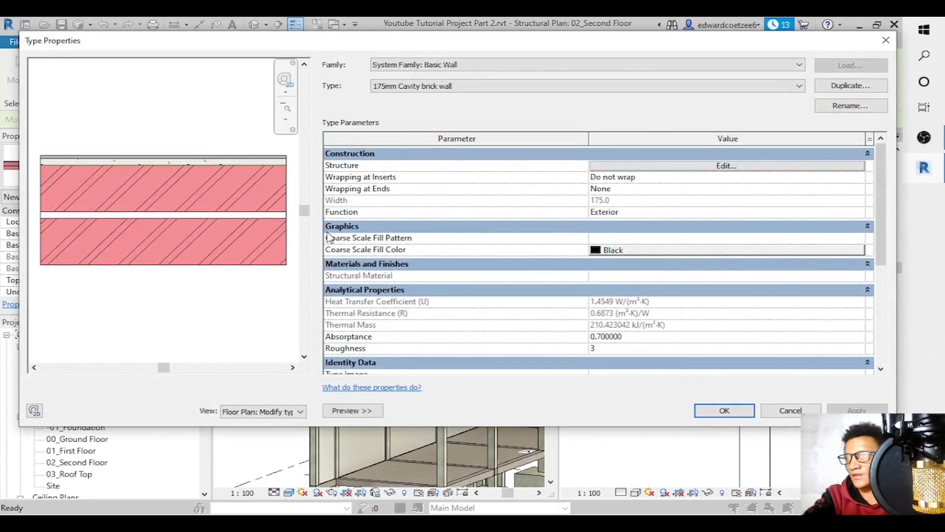
left_click(849, 86)
left_click(495, 206)
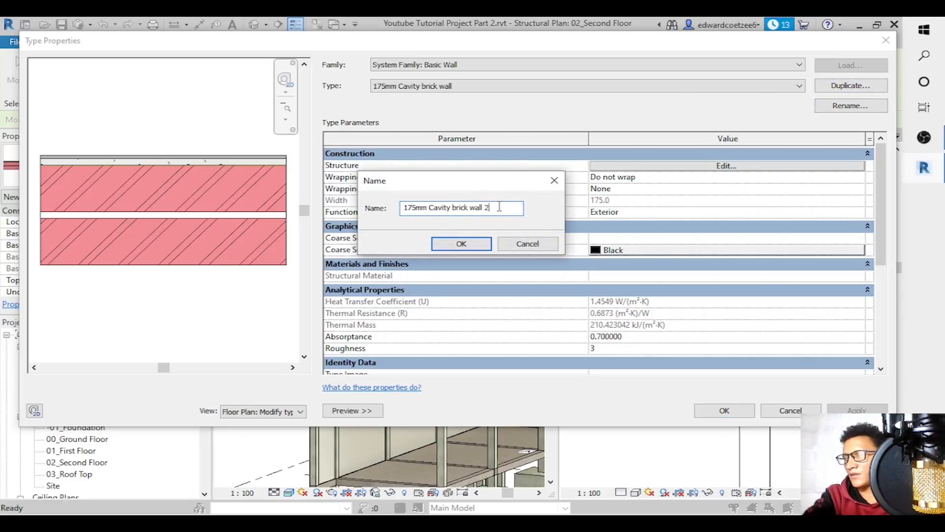
left_click_drag(499, 207, 354, 206)
type("7")
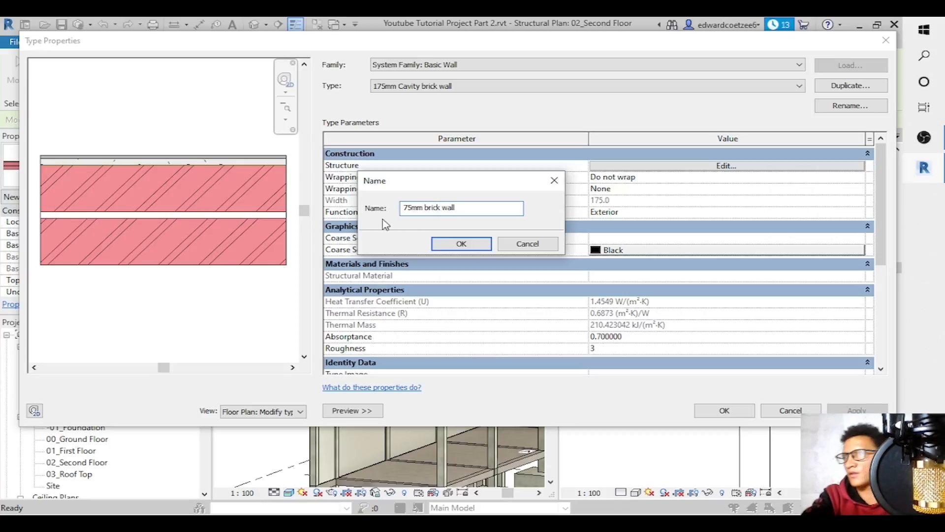
left_click(482, 245)
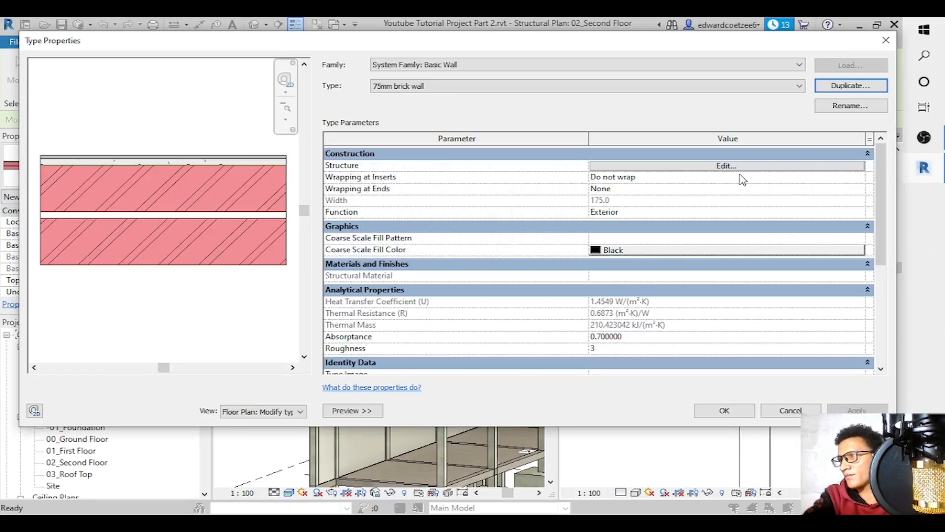
Delete the Air layer and one Brick, Common layer from the 75mm brick wall structure, apply the type and leave the wall command.
left_click(734, 169)
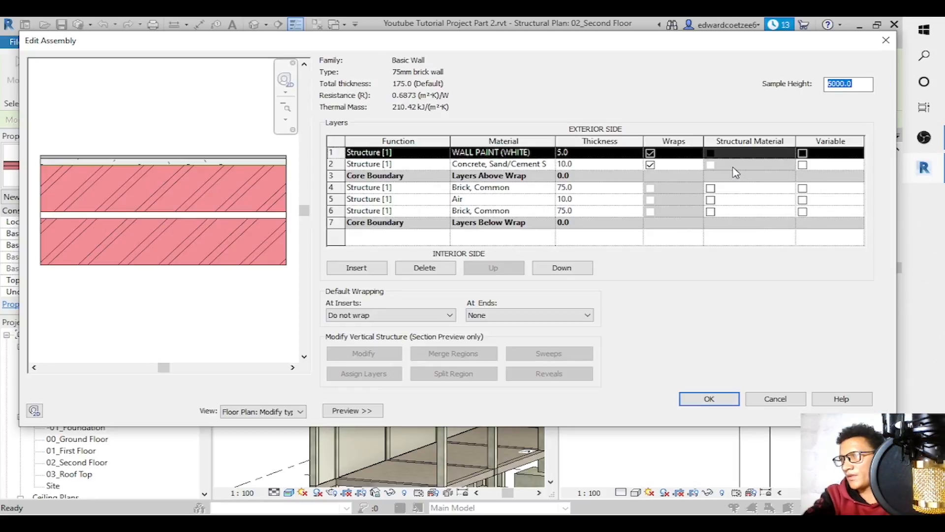
left_click(468, 189)
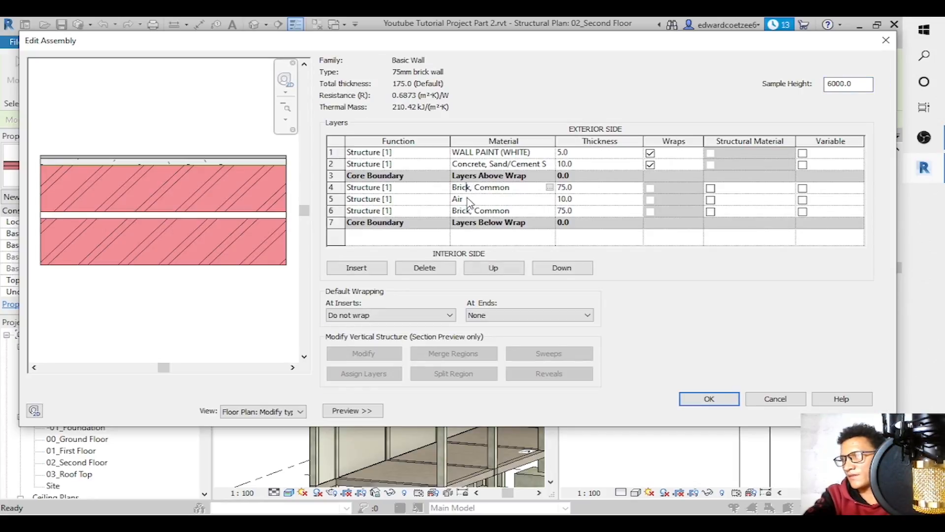
left_click(338, 195)
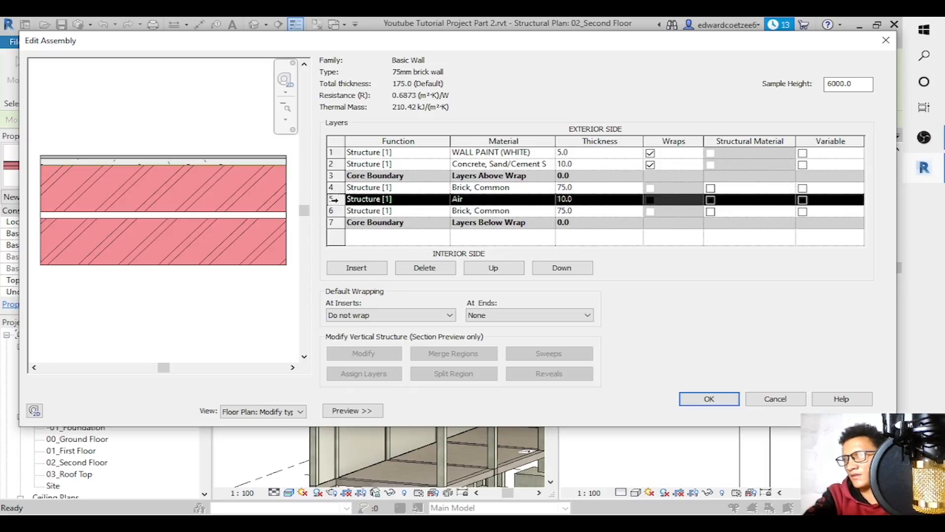
left_click(424, 267)
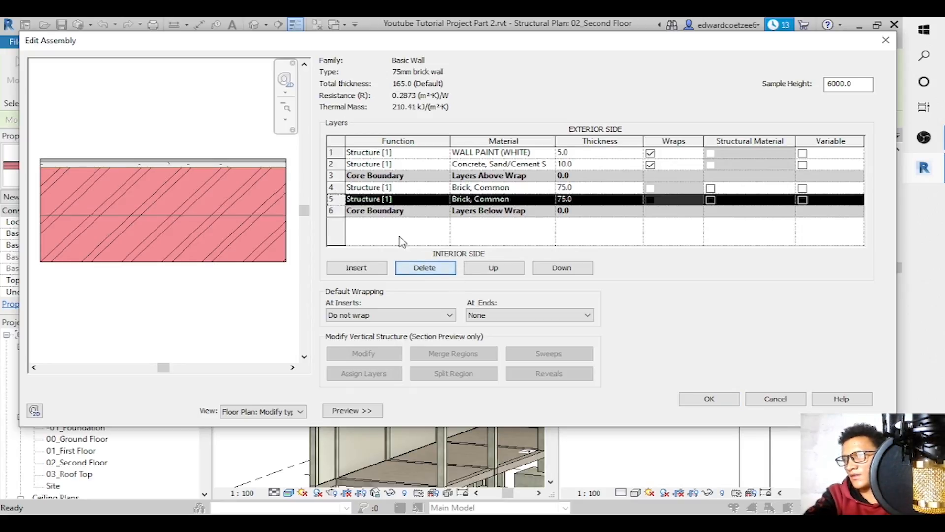
left_click(336, 188)
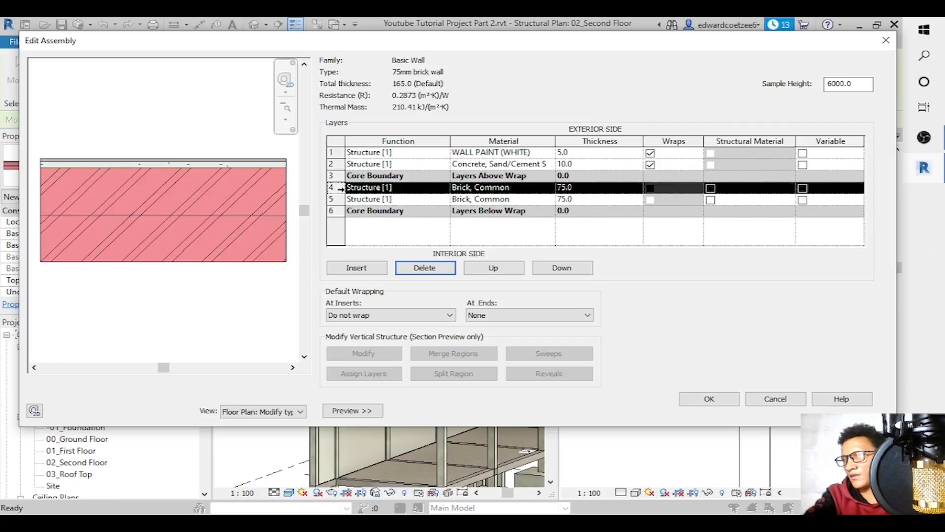
left_click(424, 270)
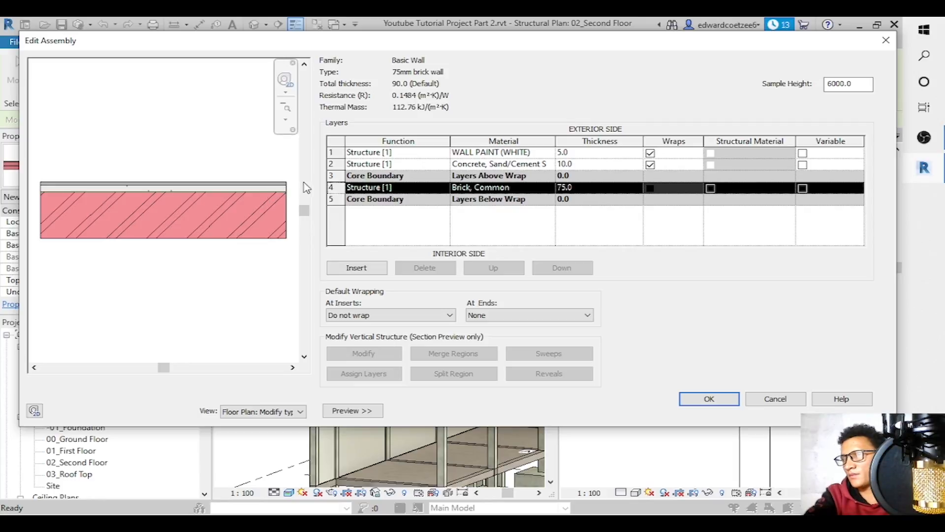
left_click(728, 404)
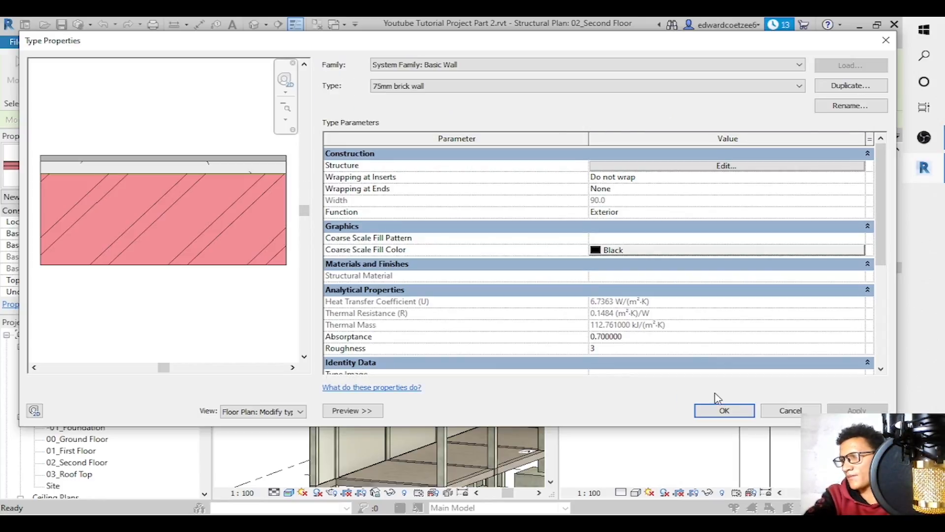
left_click(737, 415)
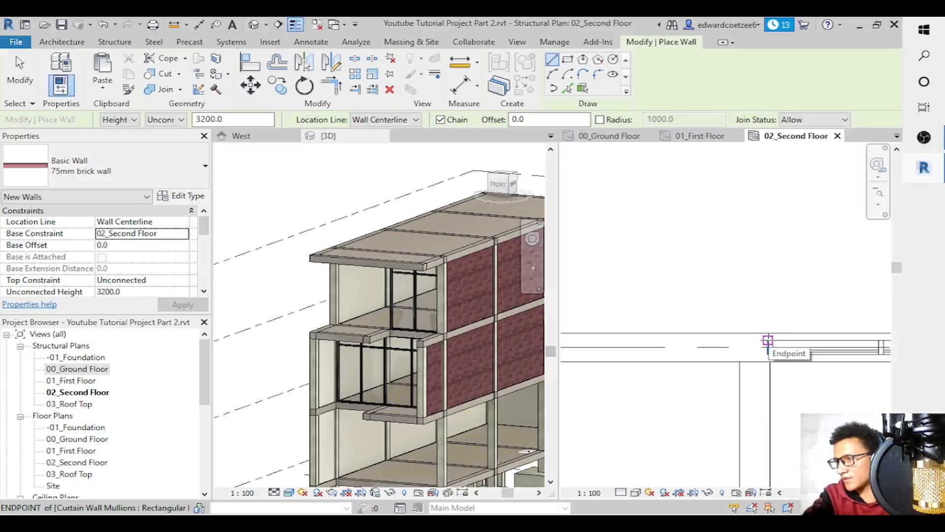
key("Escape")
key("Escape")
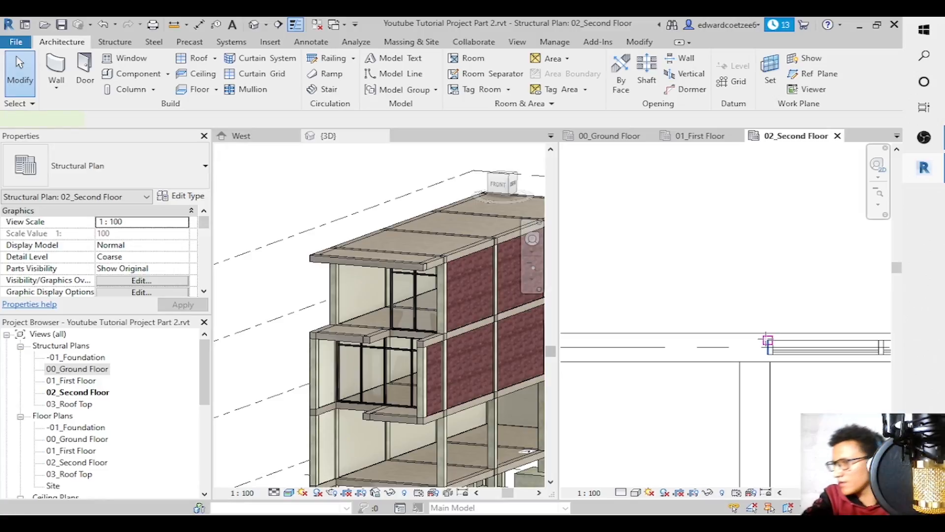
Draw a vertical Thin Lines detail line along the outer edge of the curtain wall's end mullion, extending its lower end past the beam edge.
key("d")
key("l")
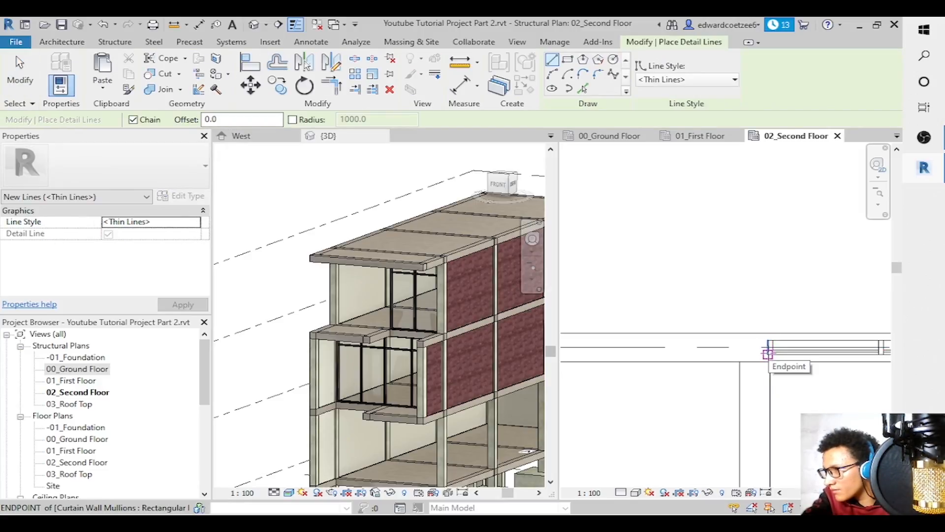
left_click(769, 362)
left_click(768, 298)
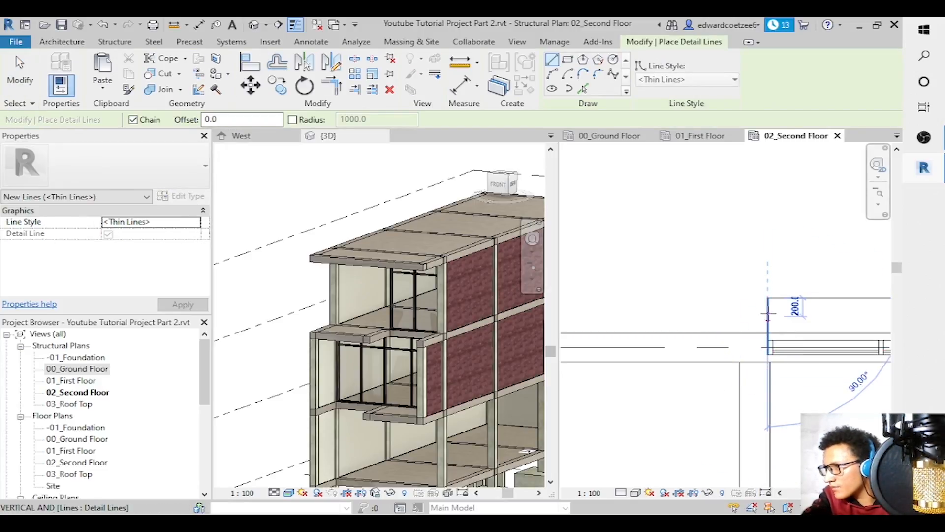
key("Escape")
key("Escape")
left_click(768, 318)
left_click_drag(768, 354, 768, 373)
key("Escape")
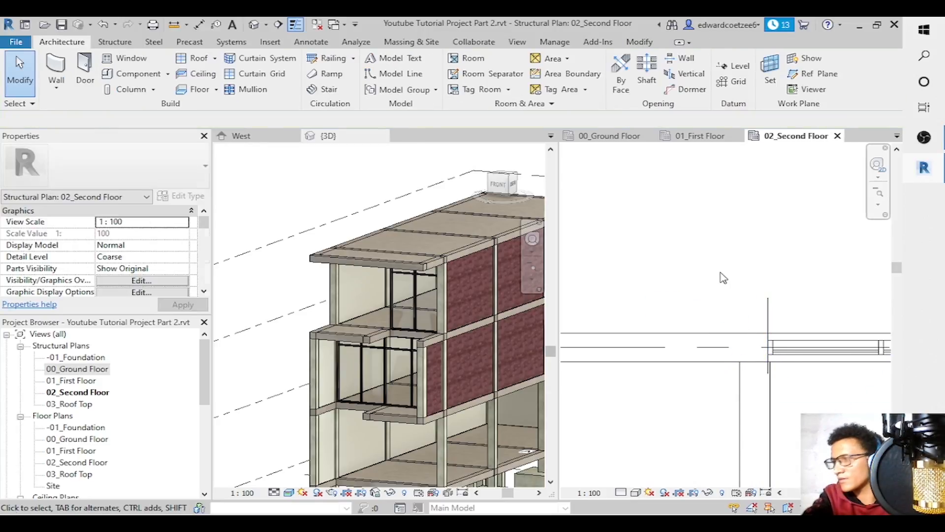
Restart the wall command at the detail line with the 75mm brick wall type and the Finish Face: Interior location line.
key("w")
key("a")
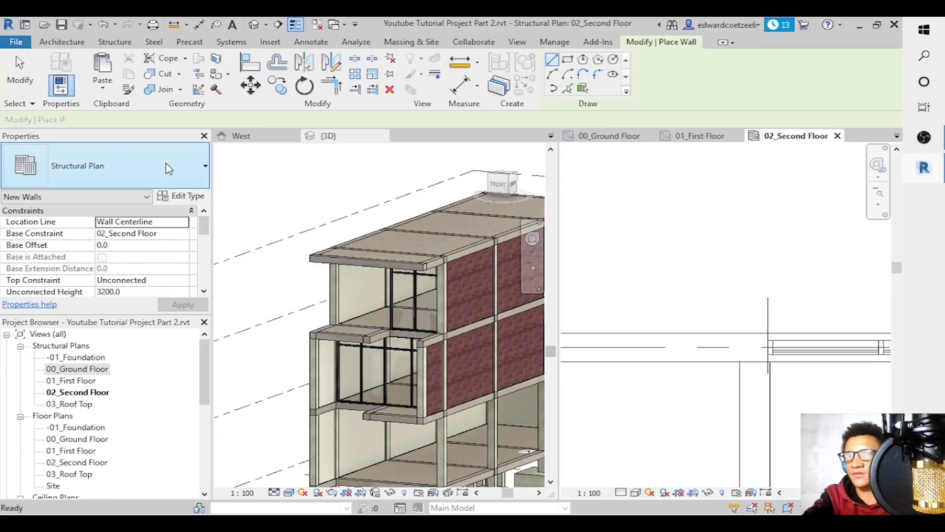
left_click(169, 167)
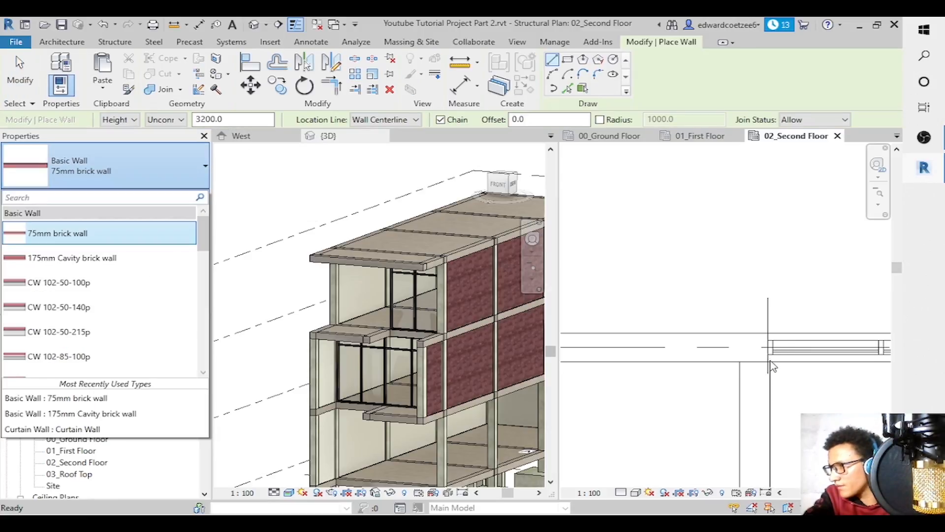
left_click(148, 159)
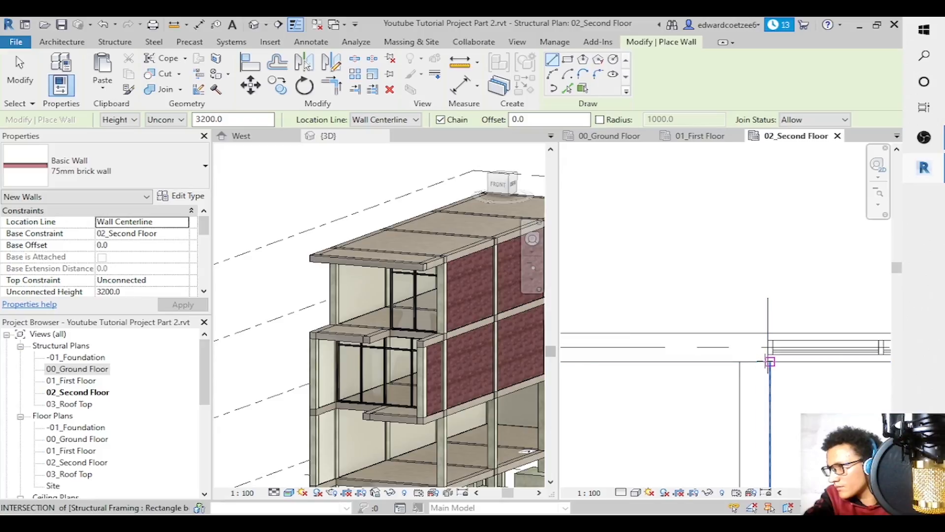
left_click(878, 205)
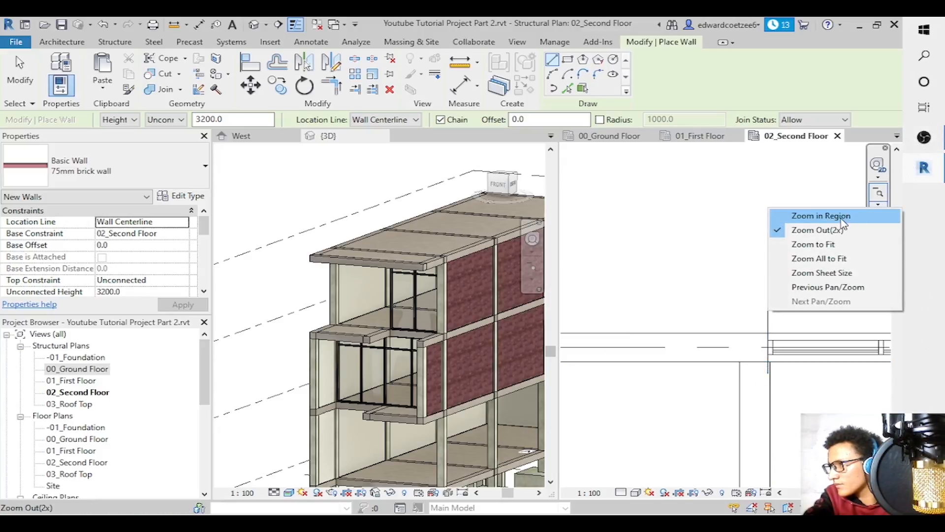
left_click(820, 216)
left_click_drag(718, 309, 781, 374)
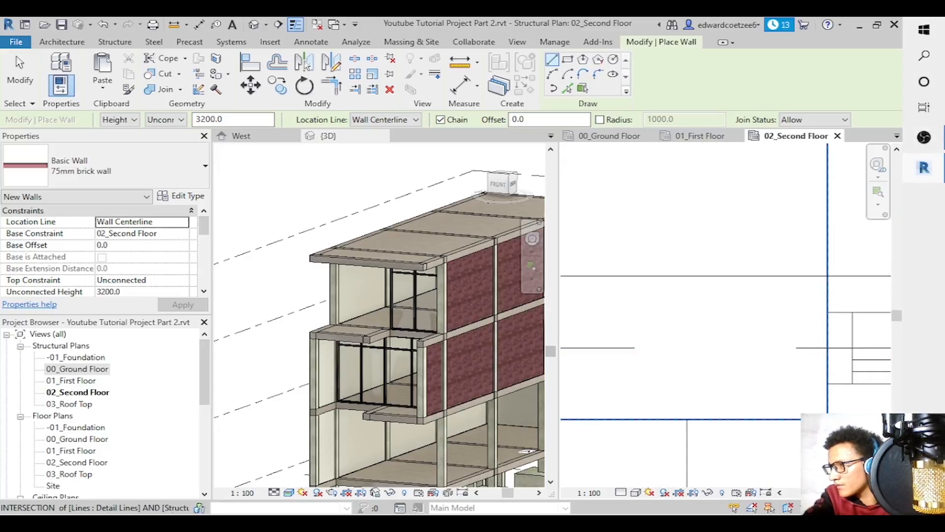
left_click(819, 210)
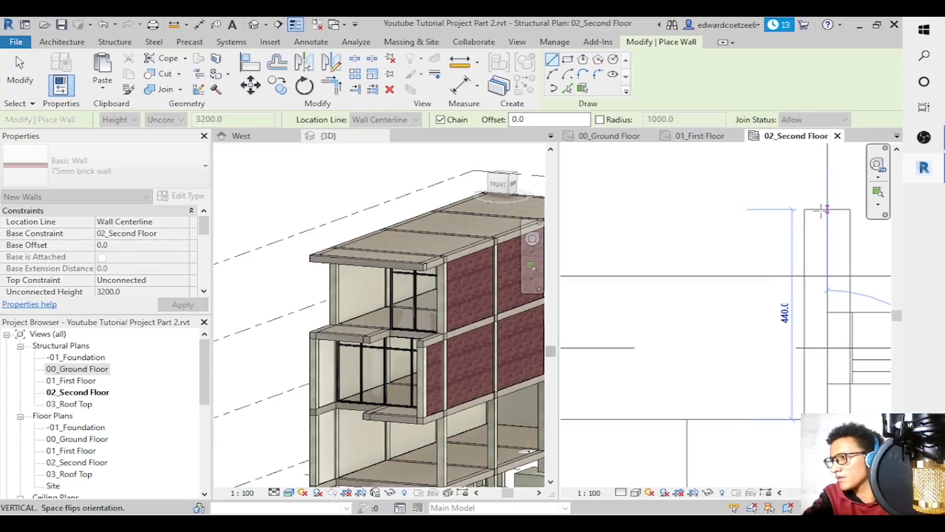
key("Escape")
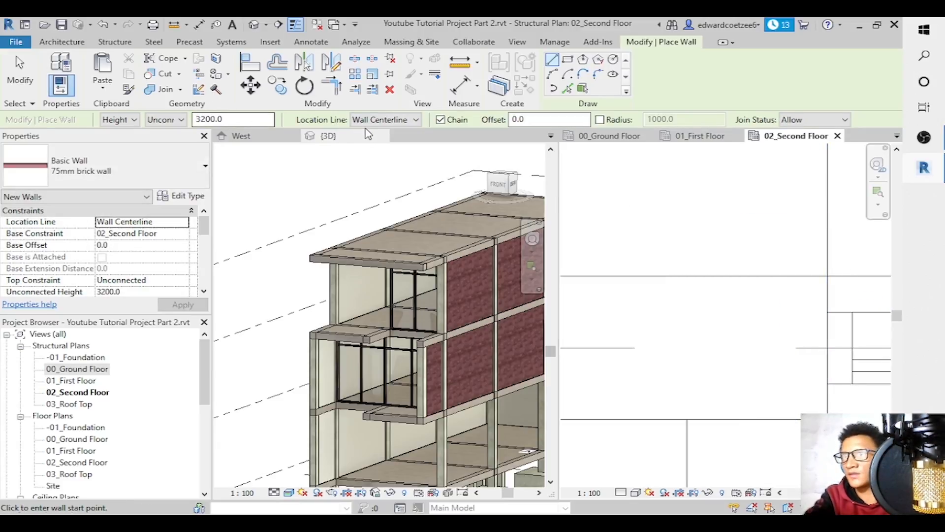
left_click(399, 120)
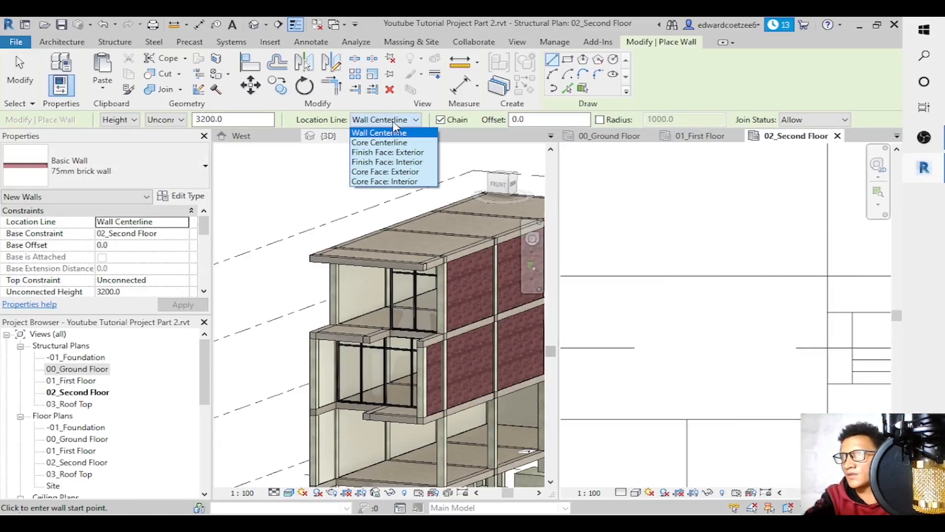
left_click(403, 163)
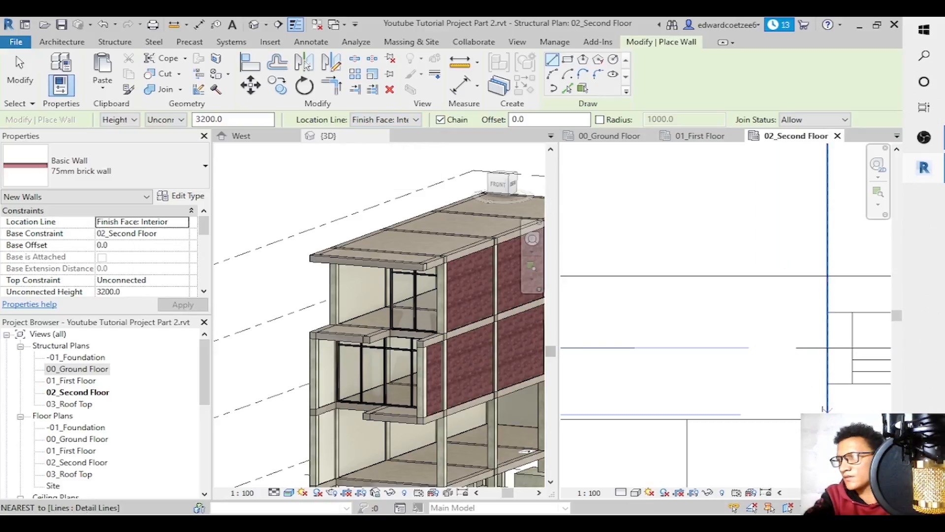
Draw a 2150 mm long wall segment upward along the detail line, starting where it crosses the beam's lower edge.
left_click(823, 394)
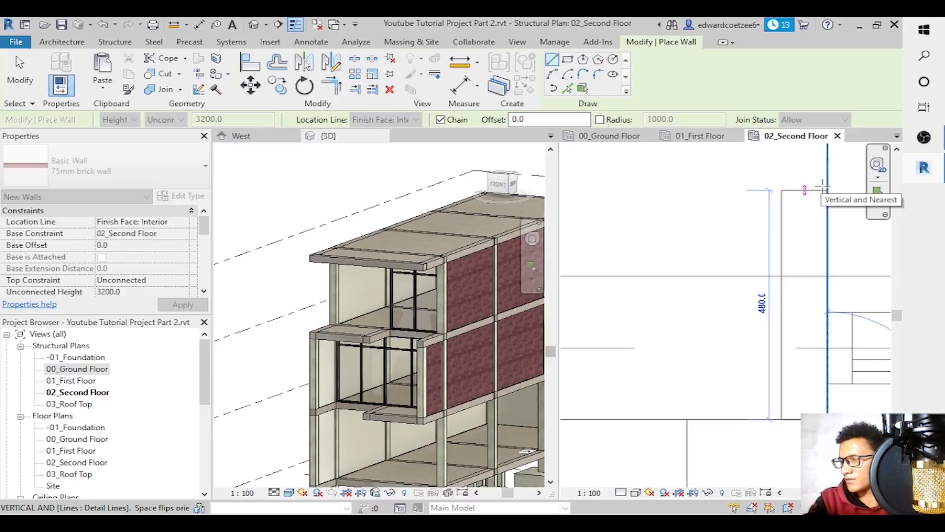
type("20")
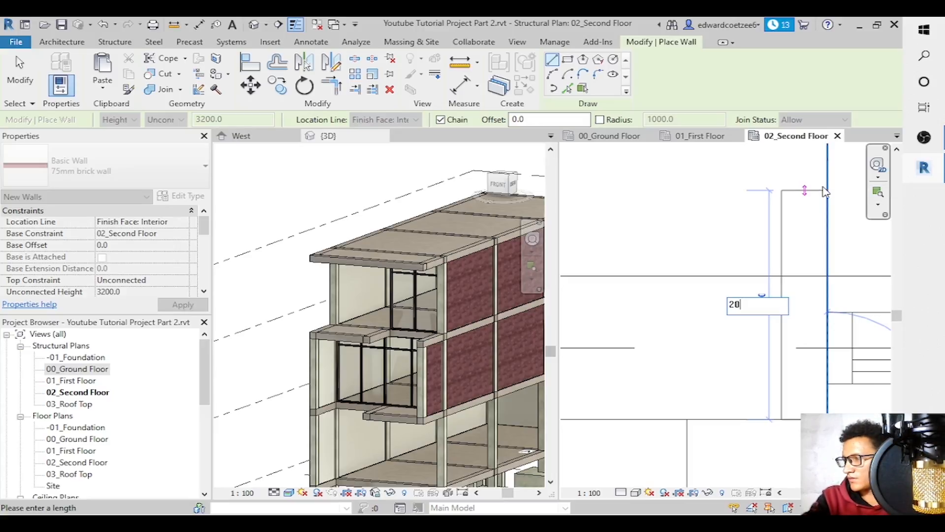
type("150")
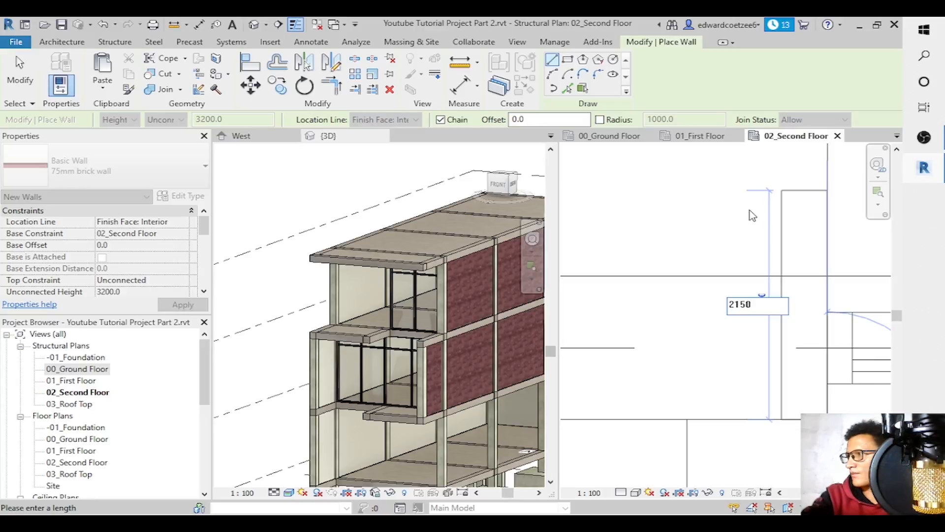
key("Return")
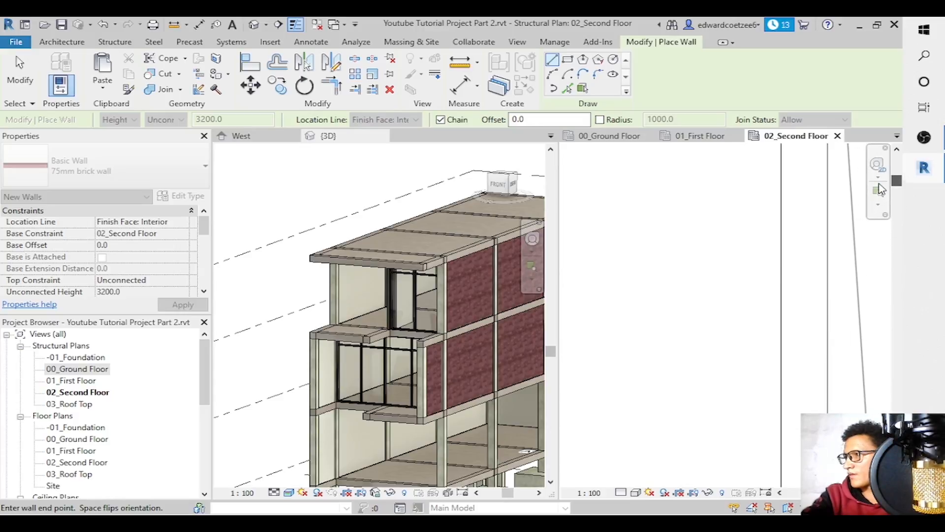
left_click(878, 206)
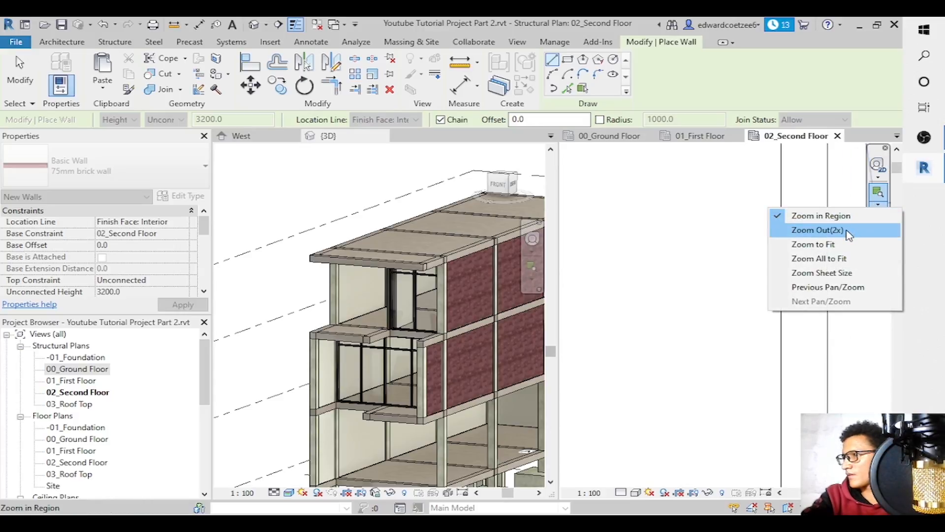
left_click(847, 228)
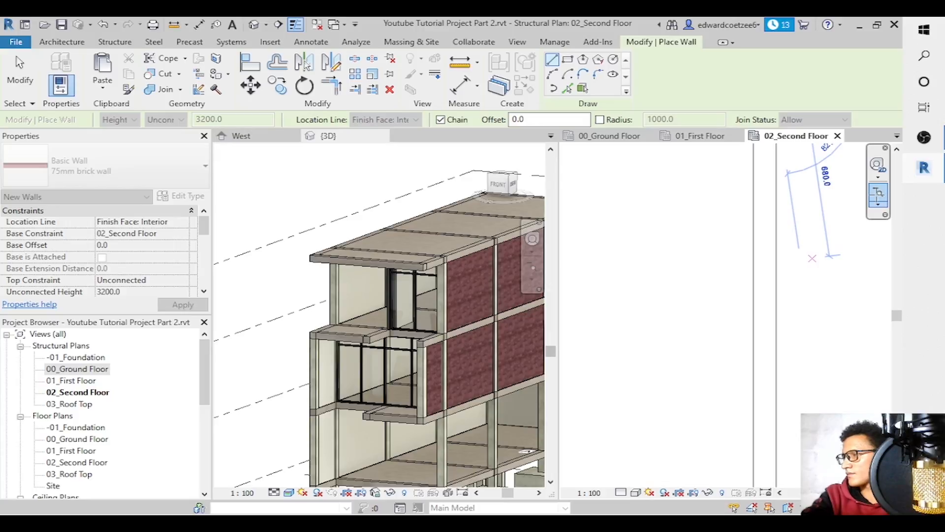
Draw a horizontal 75mm brick wall segment from the vertical segment's upper end to the cavity wall's face, about 2537.5 mm long, and leave the wall command.
left_click(877, 200)
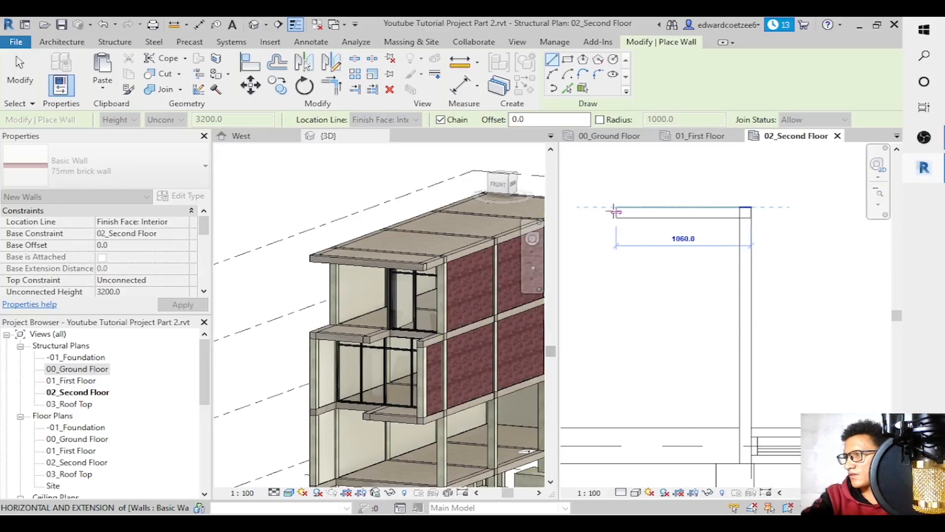
left_click_drag(821, 493, 808, 492)
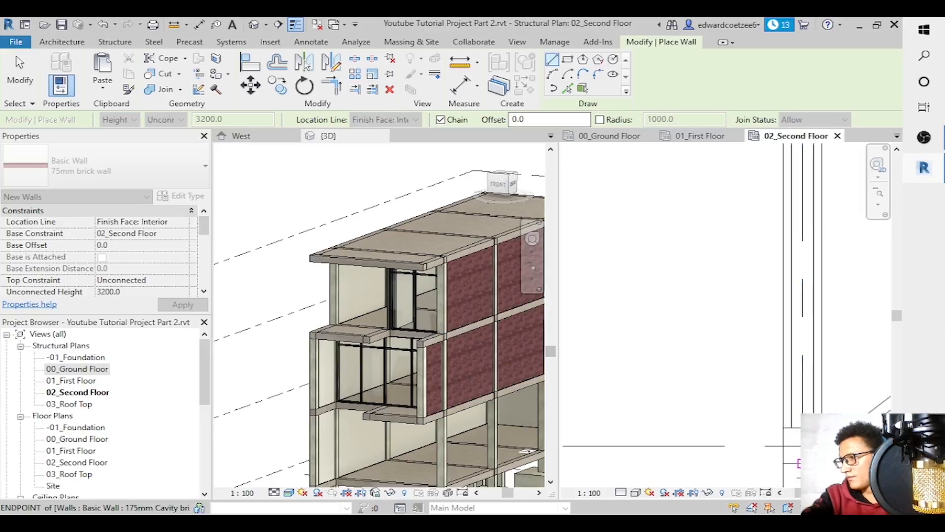
mouse_move(808, 493)
left_mouse_down()
mouse_move(832, 492)
mouse_move(823, 492)
left_mouse_up()
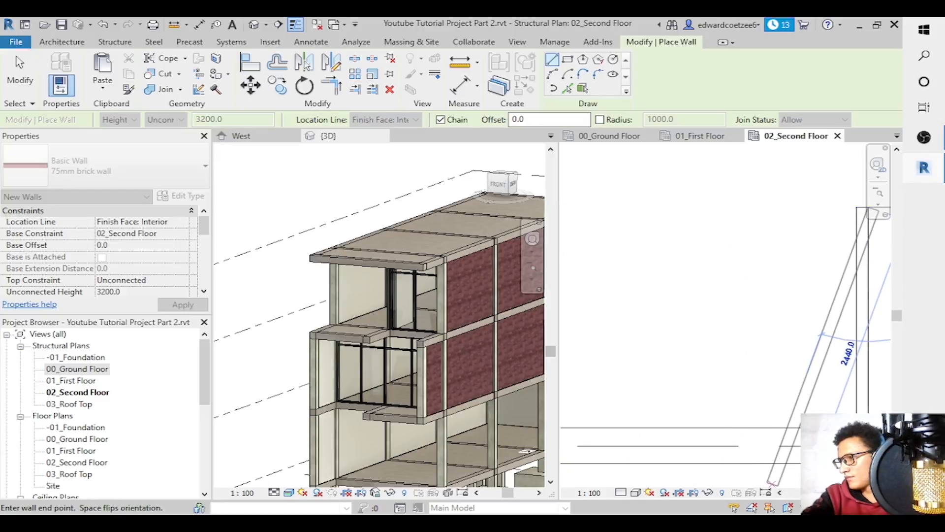
left_click(779, 492)
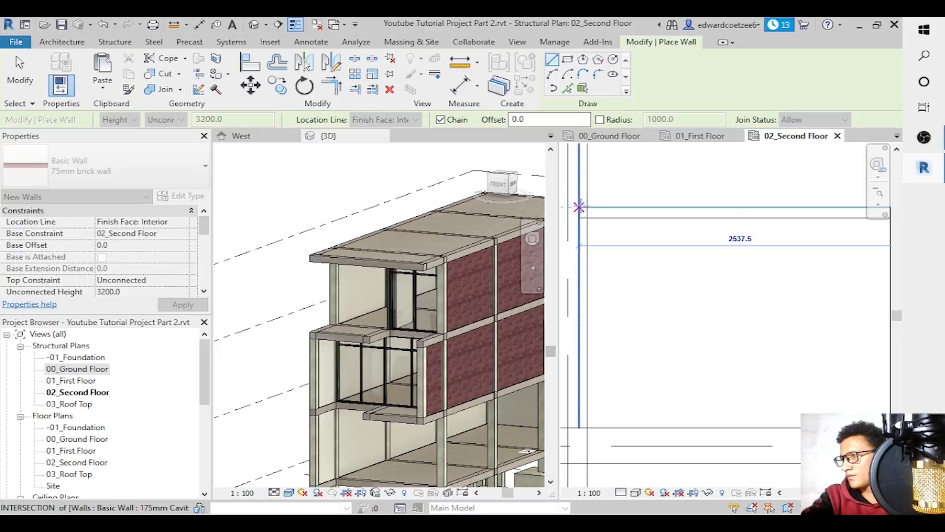
left_click(579, 207)
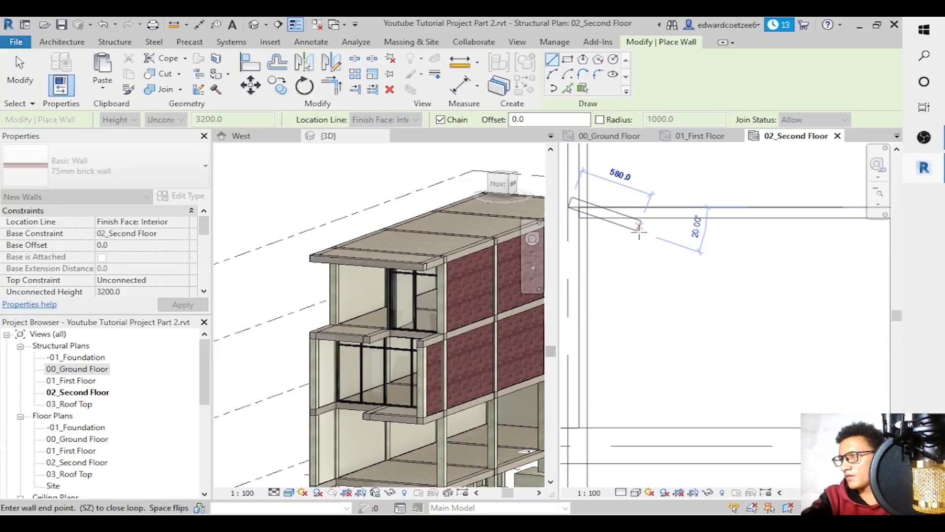
key("Escape")
key("Escape")
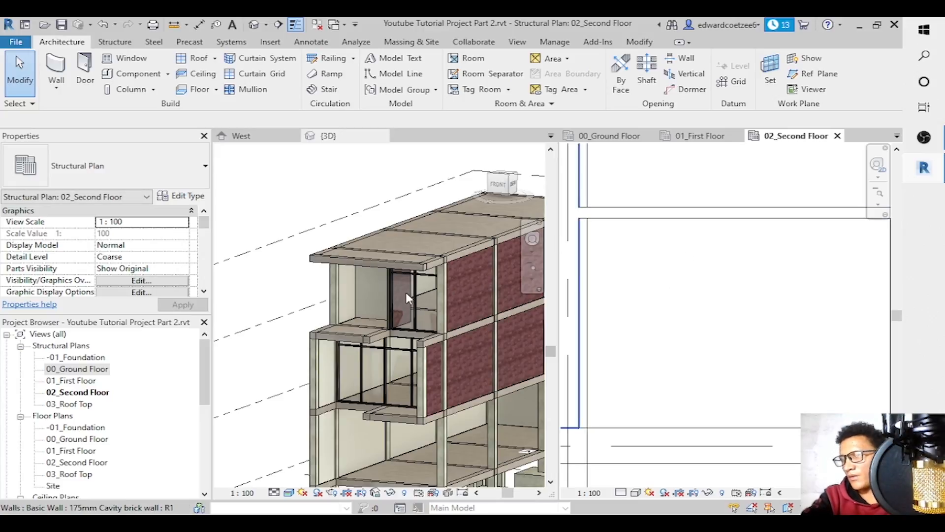
Flip the orientation of both the horizontal and the vertical 75mm brick walls so their exterior sides face outward.
left_click(697, 213)
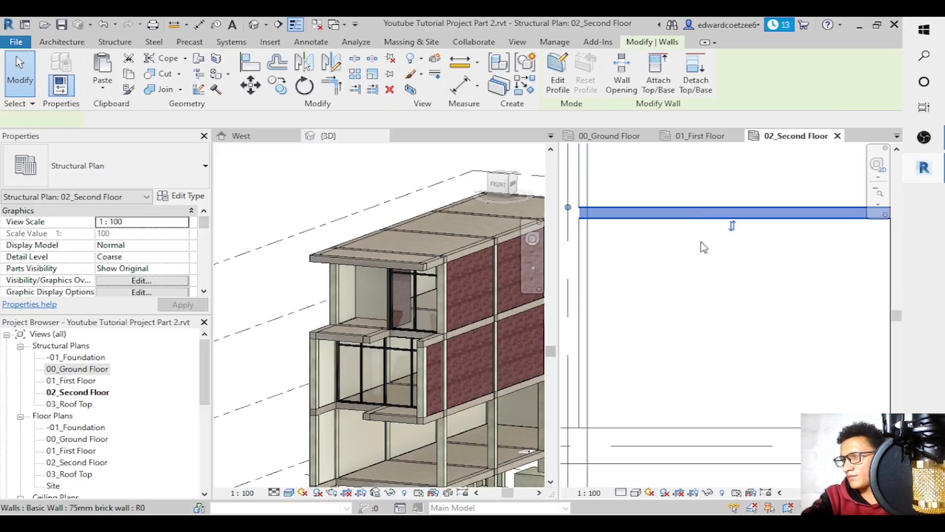
left_click(732, 225)
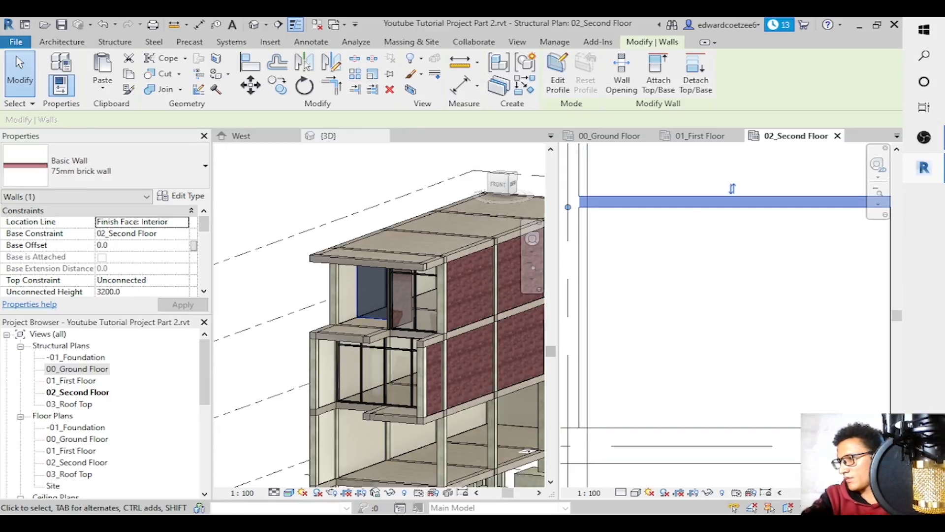
middle_click_drag(891, 425, 808, 424)
left_click(810, 364)
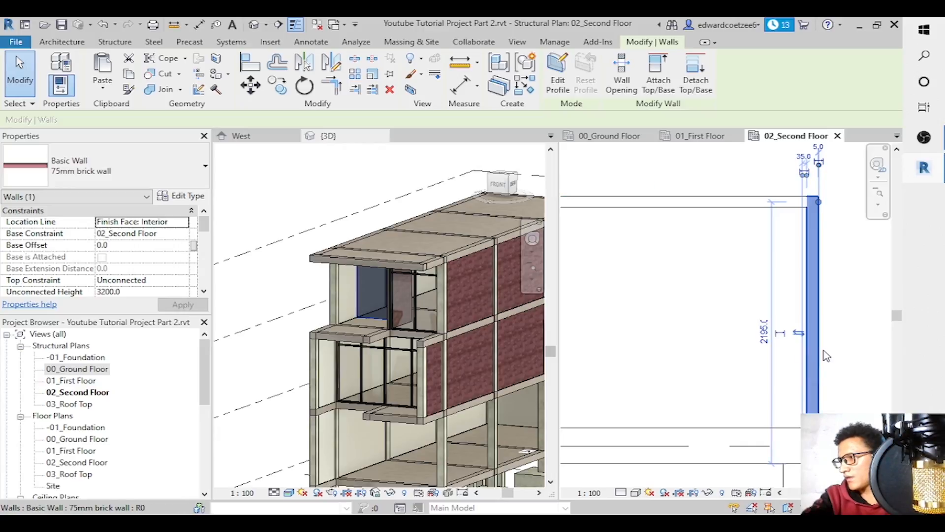
left_click(798, 334)
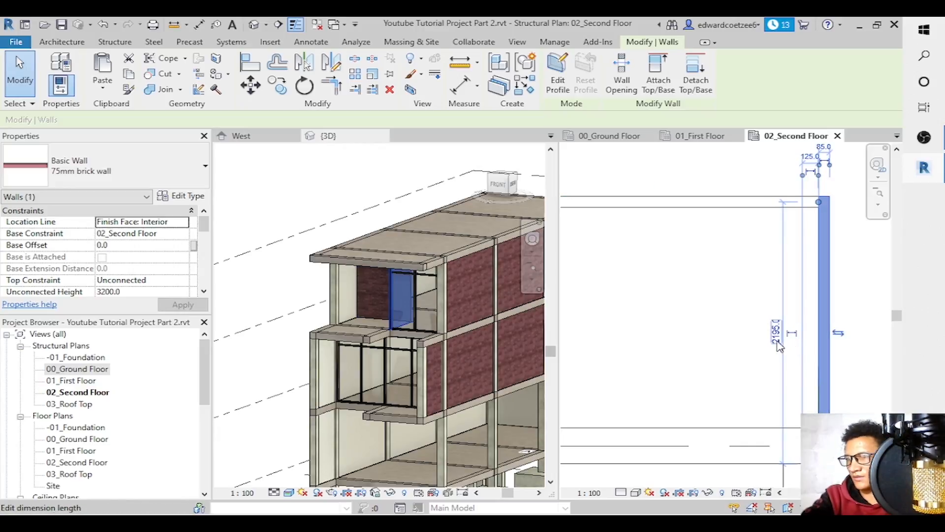
key("Escape")
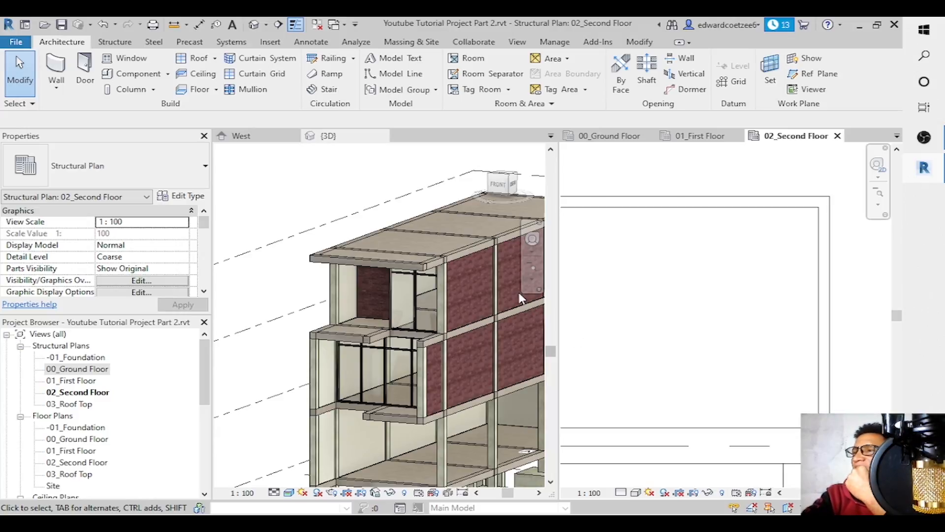
Edit the horizontal 75mm brick wall's type structure and insert two new layers above the Brick, Common layer.
left_click(643, 204)
left_click(180, 195)
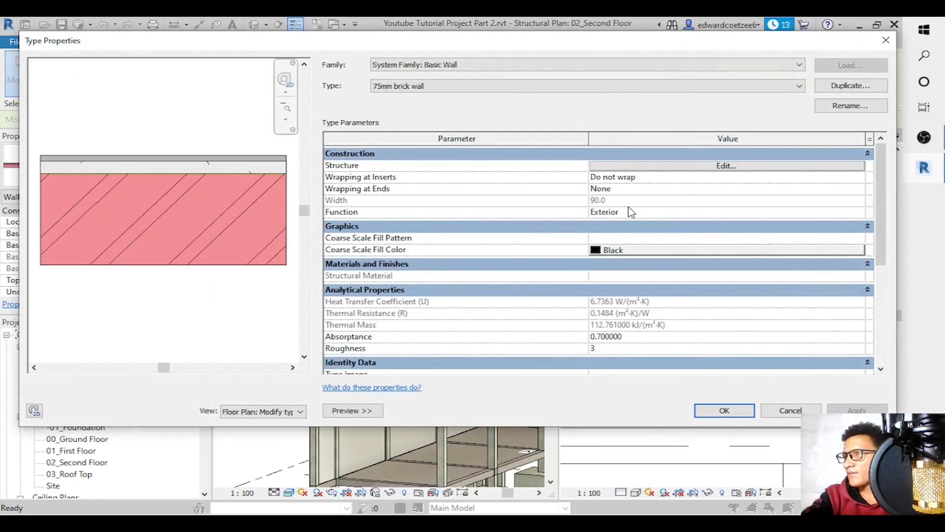
left_click(704, 170)
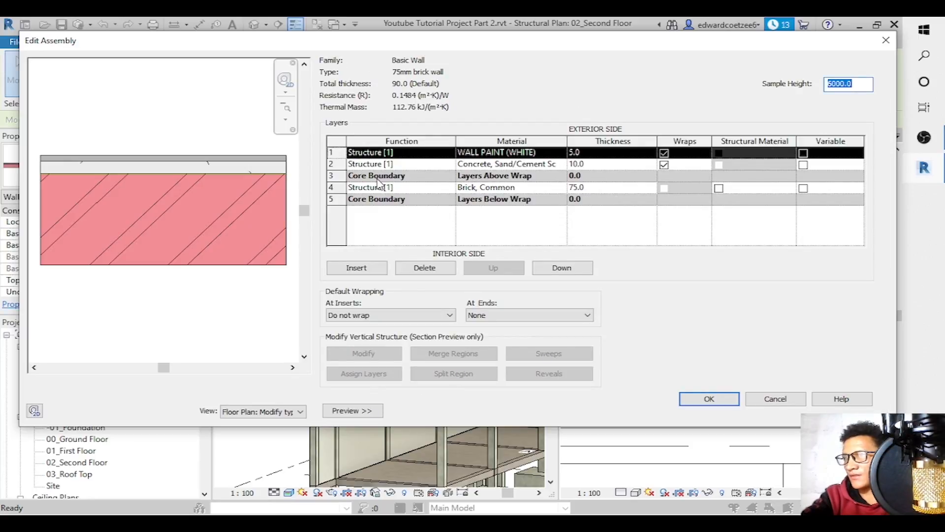
left_click(352, 189)
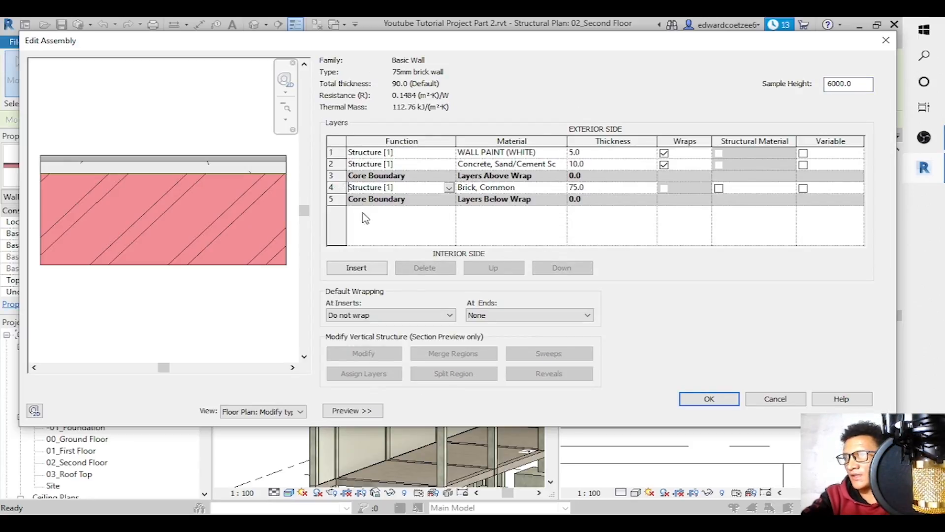
left_click(366, 266)
left_click(366, 267)
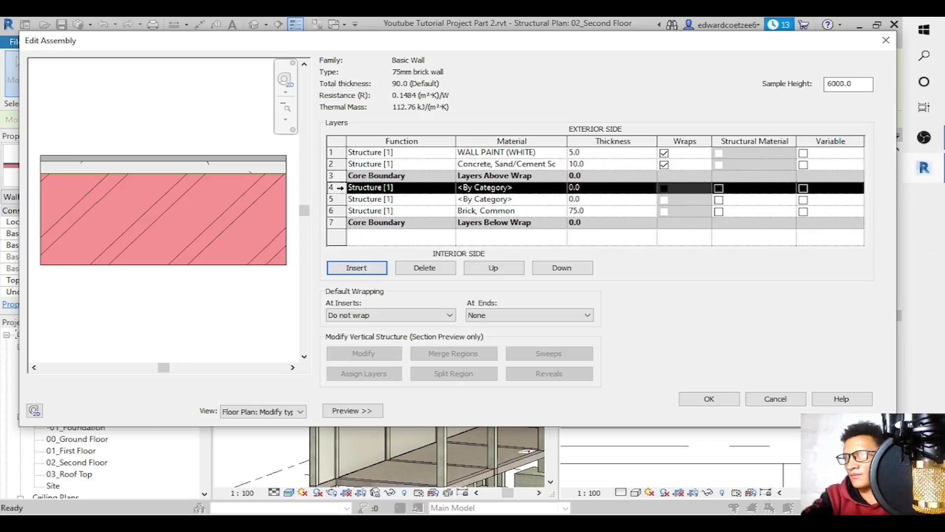
Move both new layers below the lower core boundary, onto the interior side of the wall structure.
left_click(544, 272)
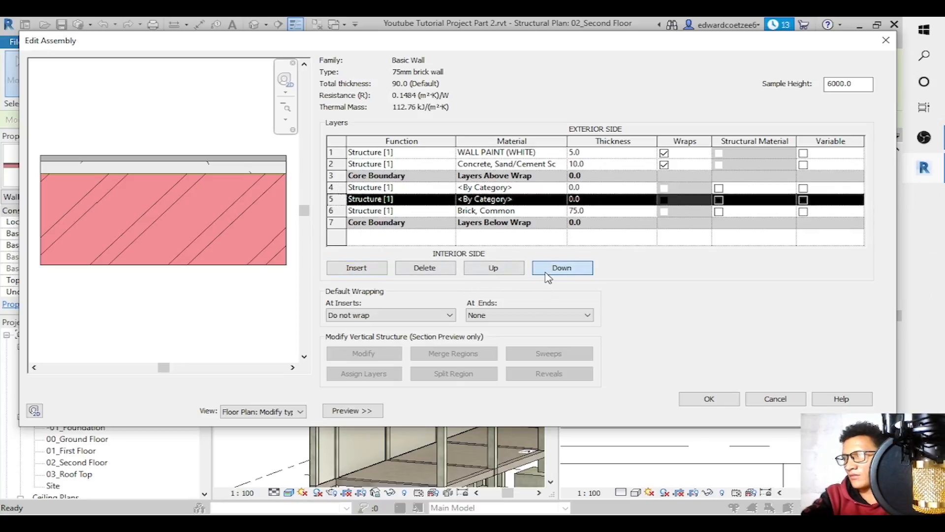
left_click(544, 272)
left_click(544, 272)
left_click(329, 190)
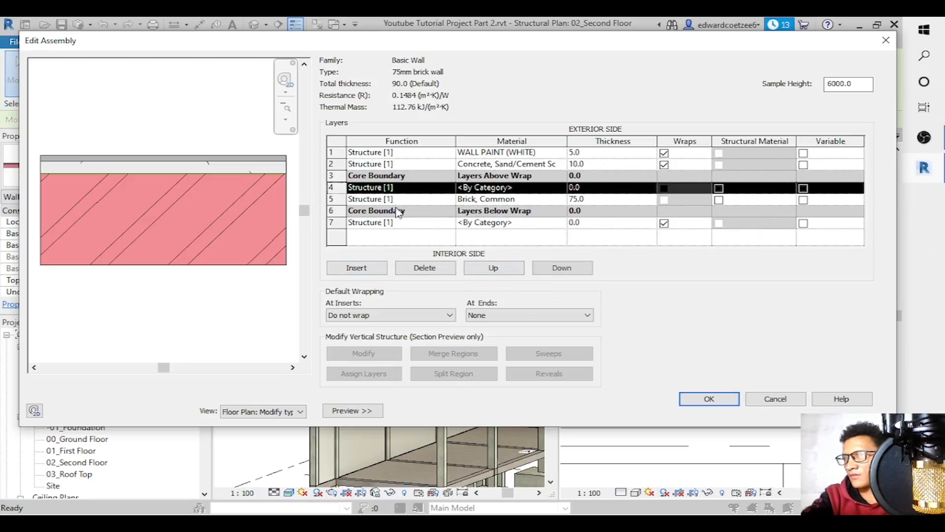
left_click(544, 271)
left_click(544, 272)
left_click(544, 272)
Give the innermost new layer the WALL PAINT (WHITE) material, copied from layer 1, and a thickness of 5.
left_click(552, 152)
key("ctrl+c")
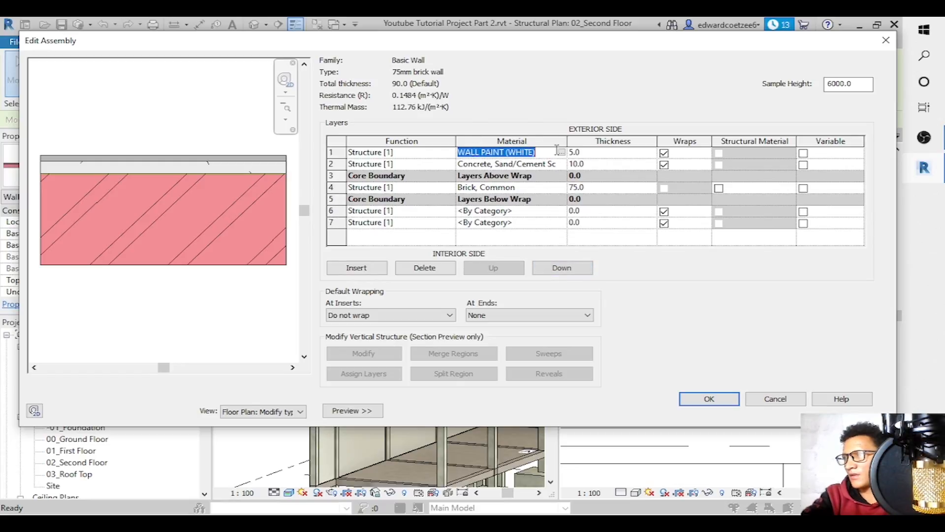
left_click(561, 152)
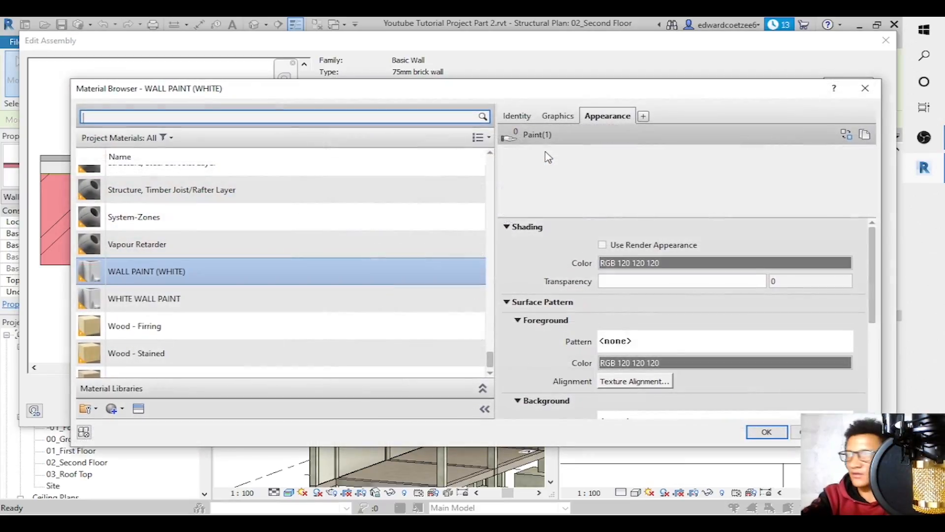
key("Return")
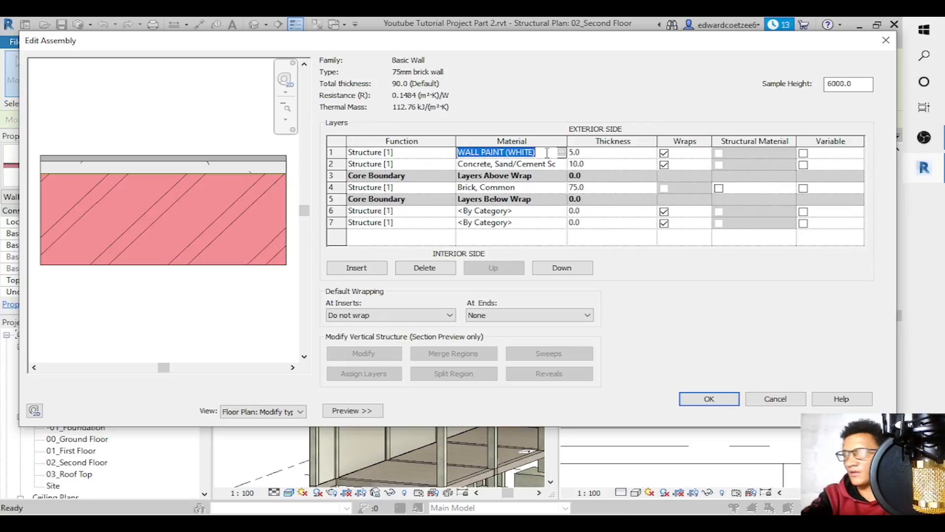
left_click(548, 222)
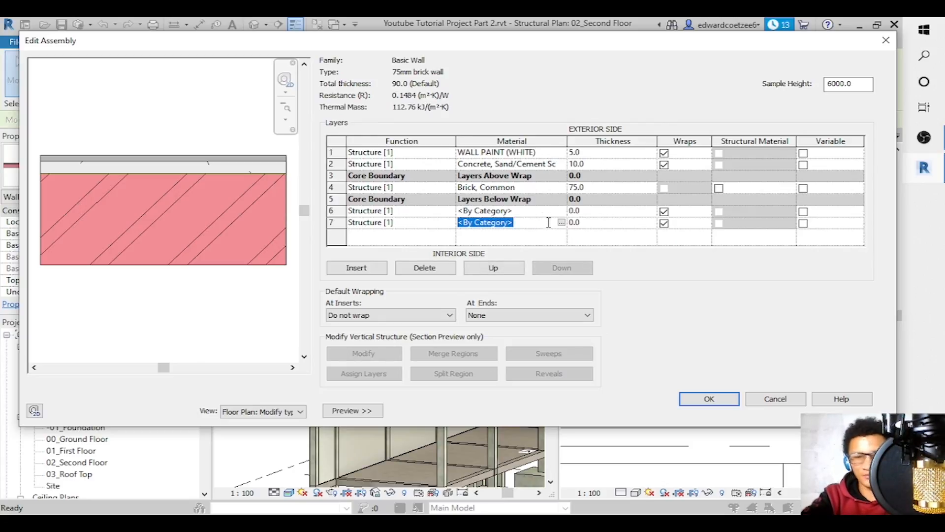
key("ctrl+v")
left_click(592, 228)
type("5")
Set layer 6 to a thickness of 10 with the Concrete, Sand/Cement Screed material, accept the structure and type changes, and deselect the wall.
left_click(590, 213)
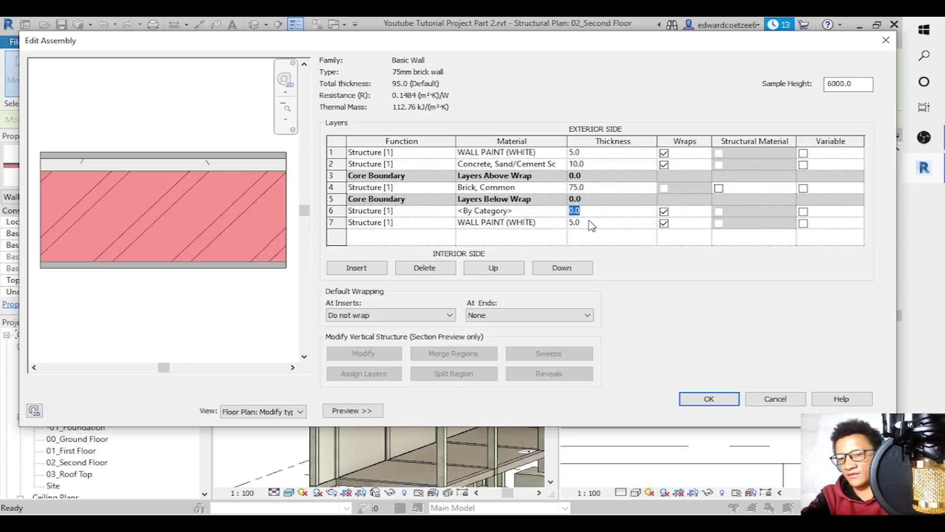
type("10")
left_click(555, 209)
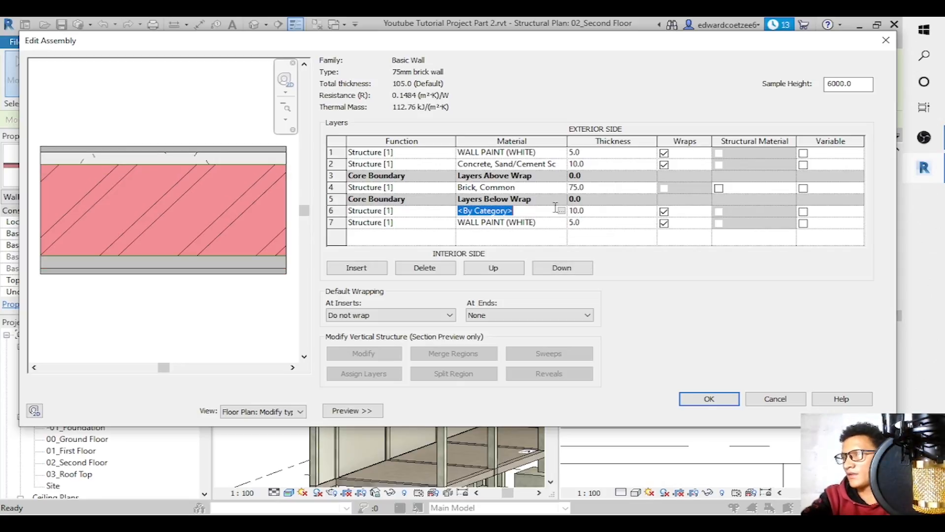
left_click(556, 164)
double_click(556, 166)
left_click(555, 167)
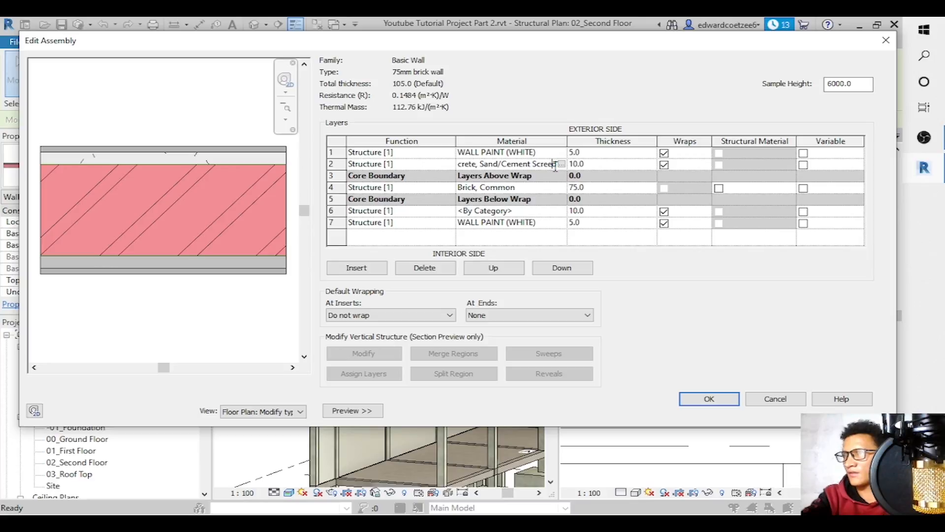
triple_click(556, 166)
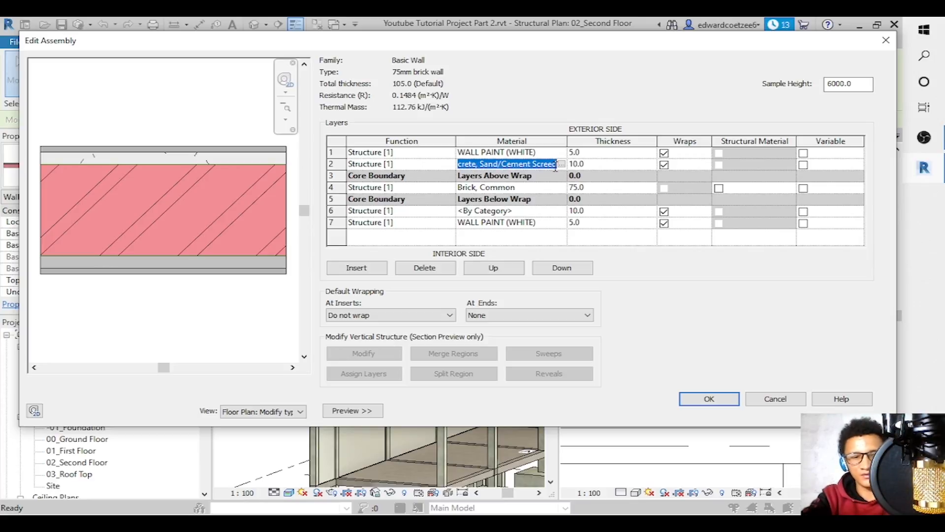
left_click(534, 211)
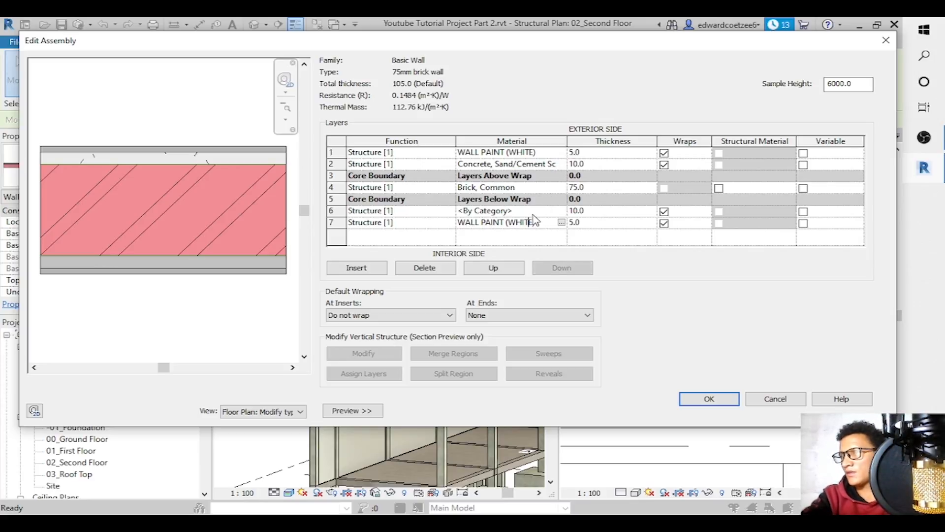
left_click(533, 212)
type("Concrete, Sand/Cement Screed")
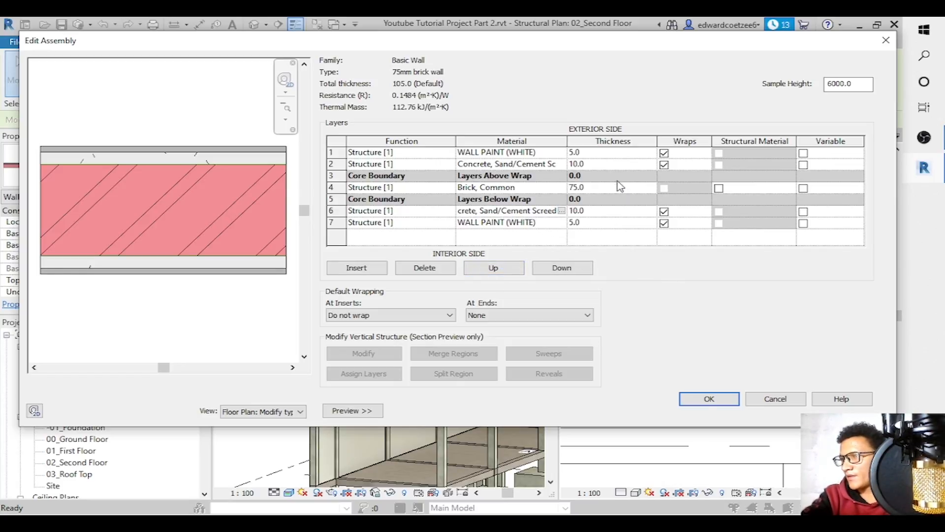
left_click(708, 399)
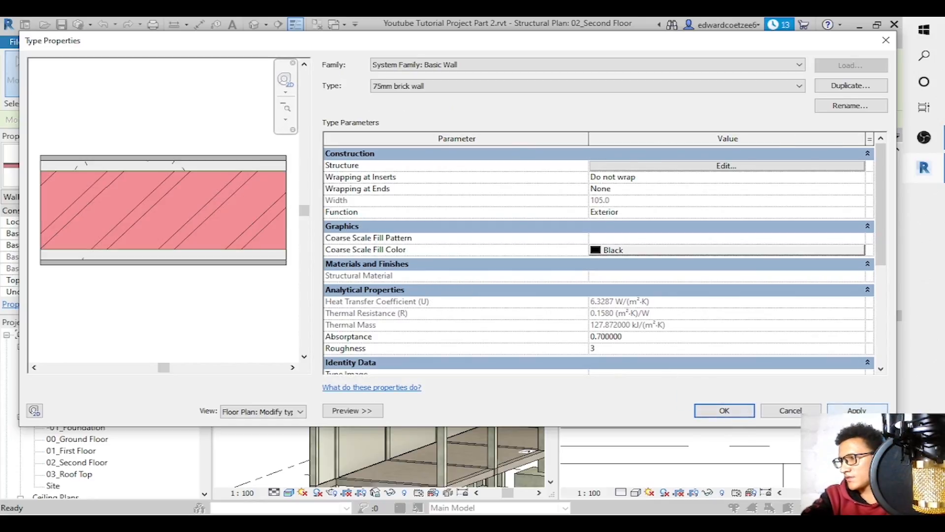
left_click(738, 413)
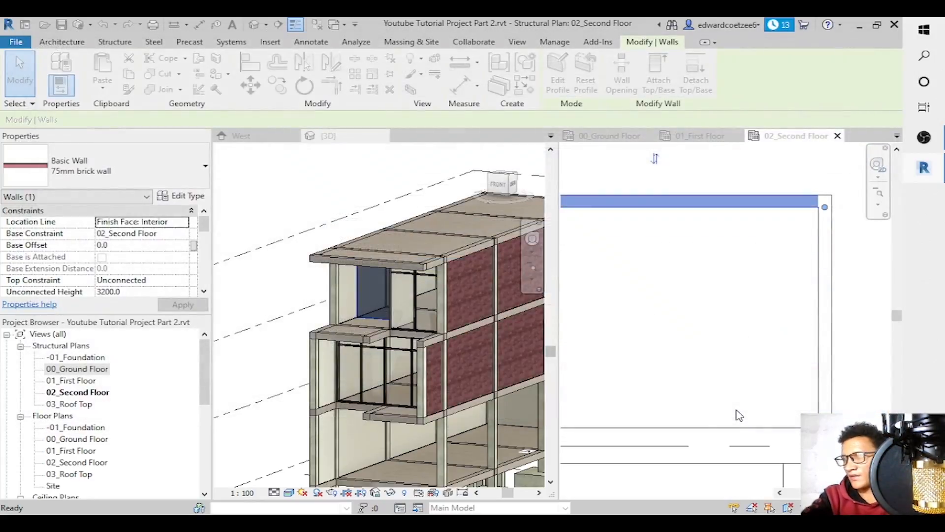
key("Escape")
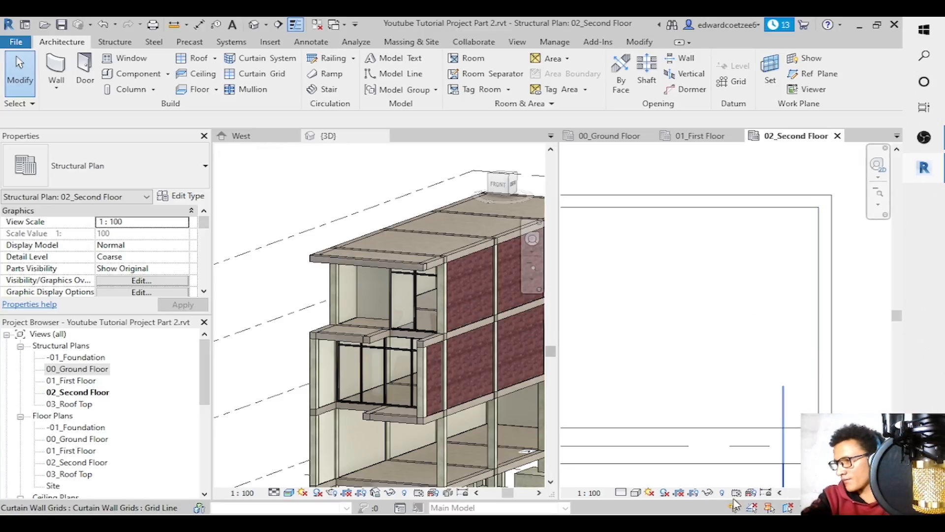
Locate the second-floor curtain wall's bottom 50 x 150mm mullion beside the cavity wall and examine that area up close in the 3D view.
left_click_drag(837, 492, 861, 492)
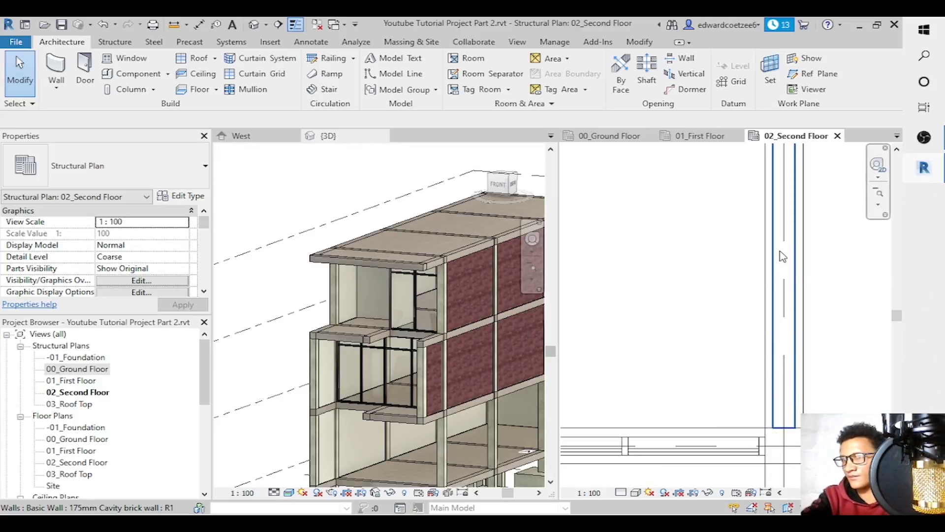
left_click(718, 443)
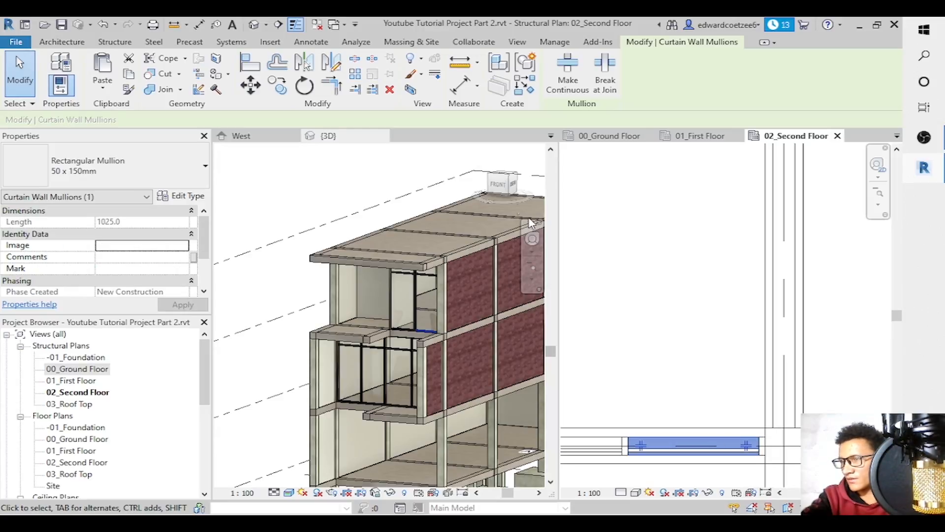
left_click(510, 202)
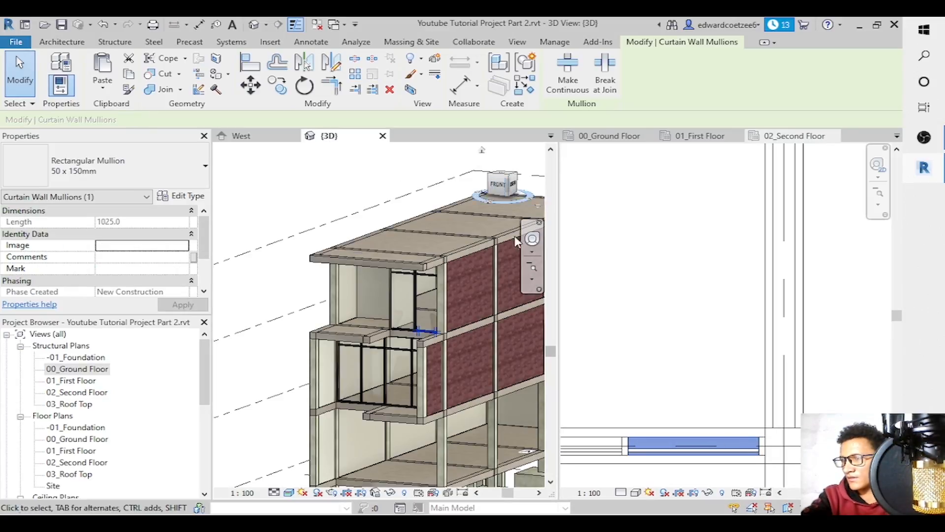
left_click(533, 274)
left_click(581, 291)
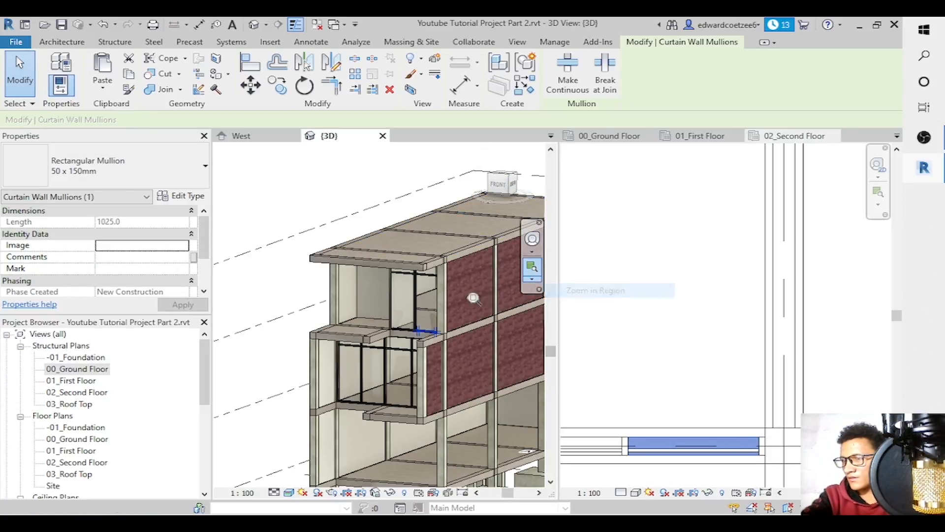
left_click_drag(360, 265, 474, 350)
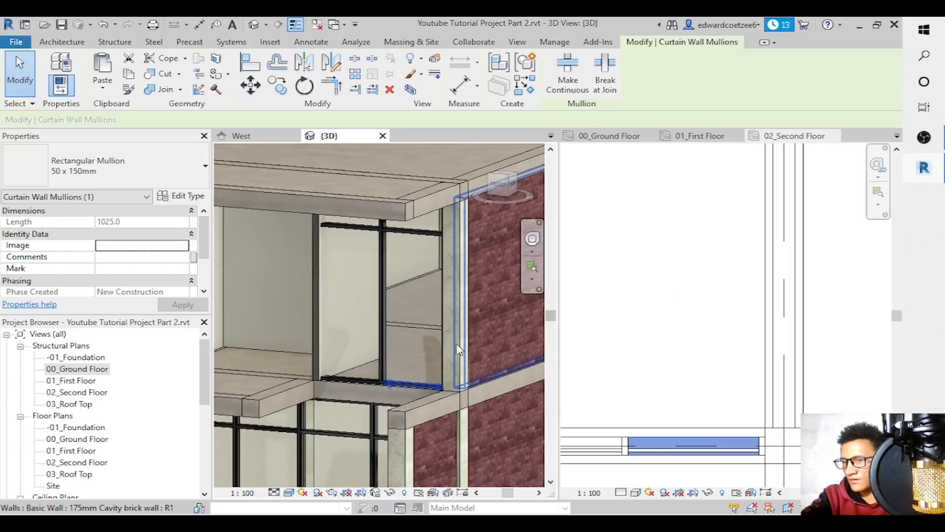
Try flipping the second-floor front curtain wall's orientation back and forth in plan, then deselect it.
key("Escape")
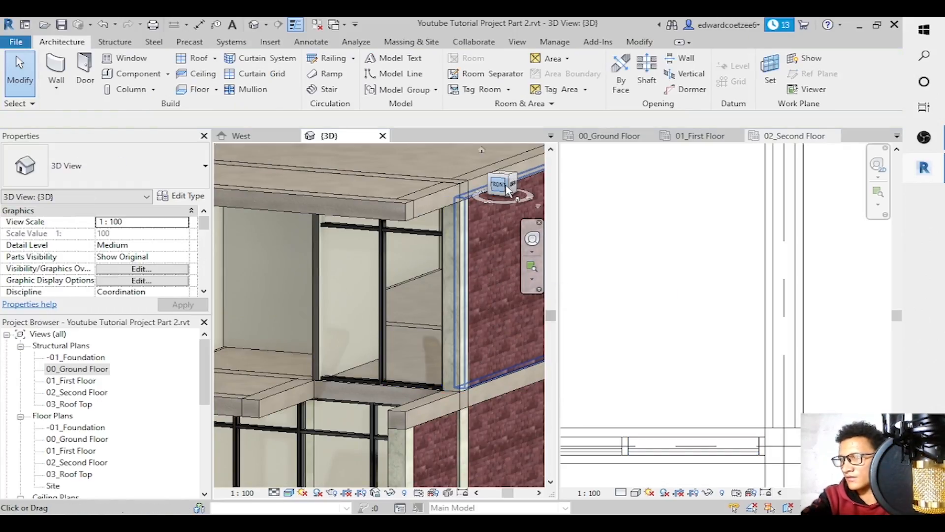
left_click_drag(511, 184, 502, 191)
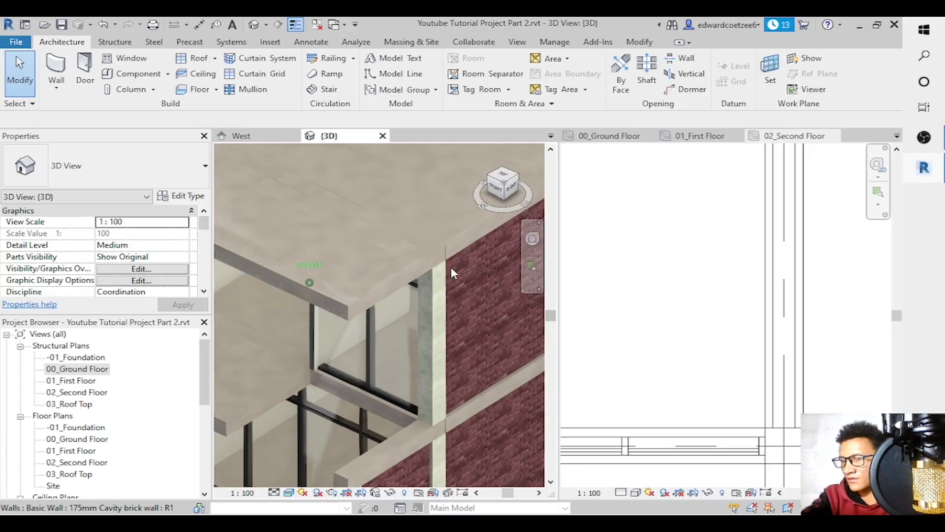
left_click(375, 365)
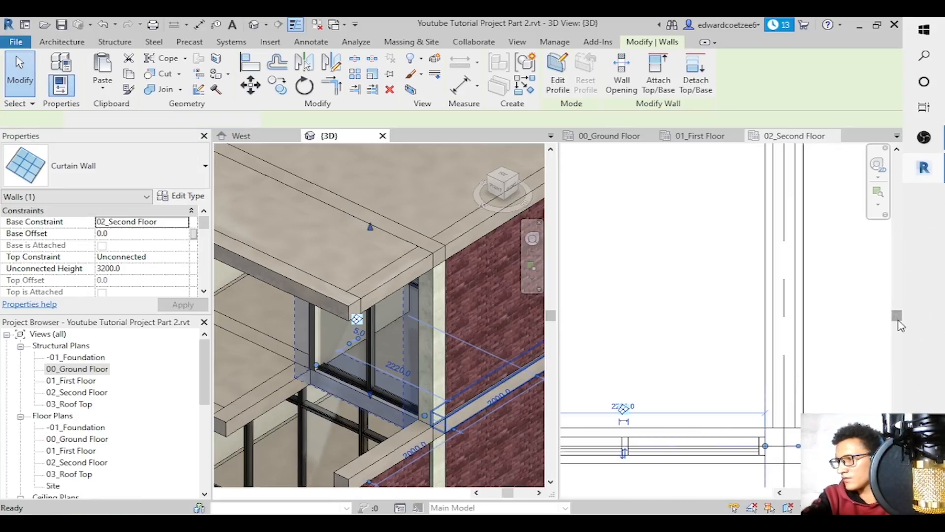
left_click_drag(897, 319, 897, 336)
left_click(626, 387)
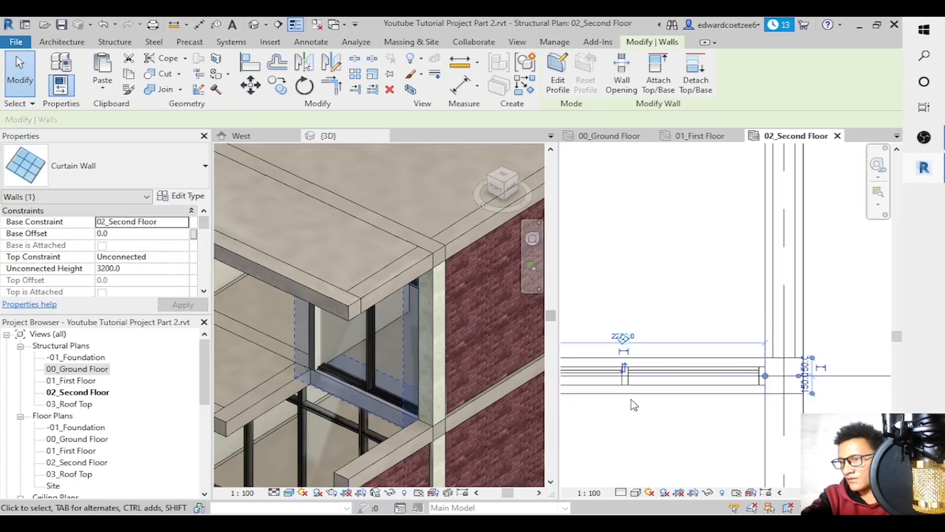
left_click(626, 368)
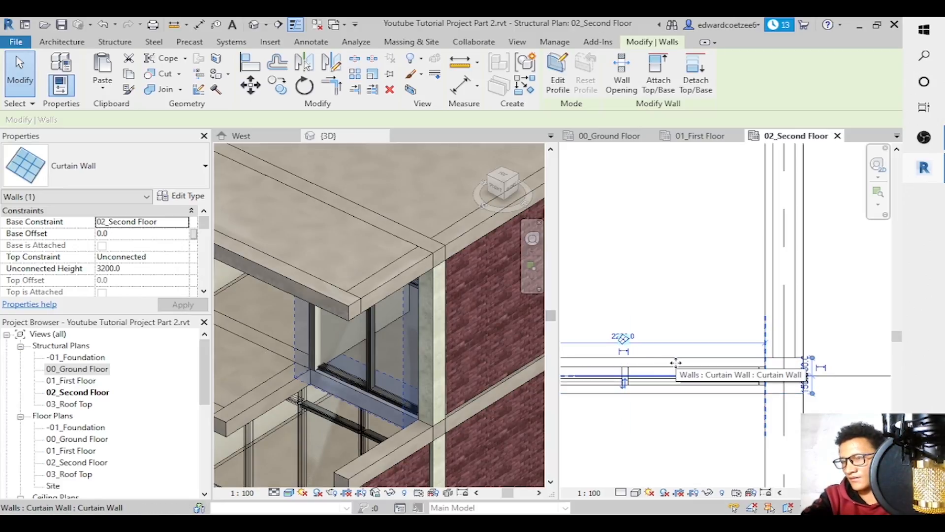
left_click(624, 384)
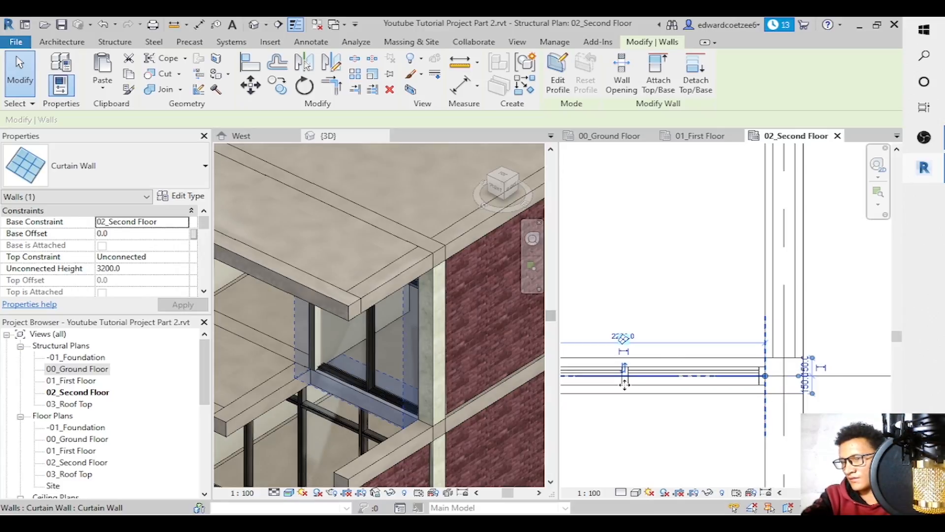
left_click(624, 382)
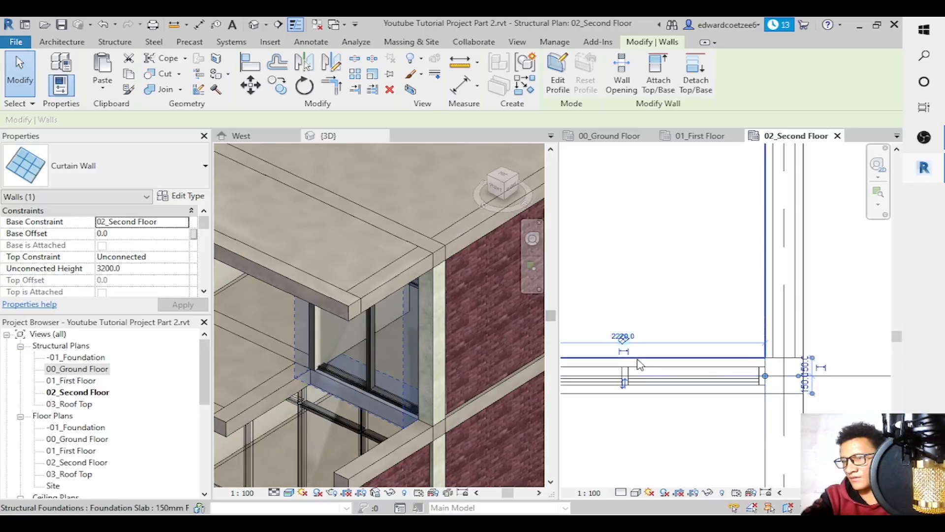
left_click(655, 346)
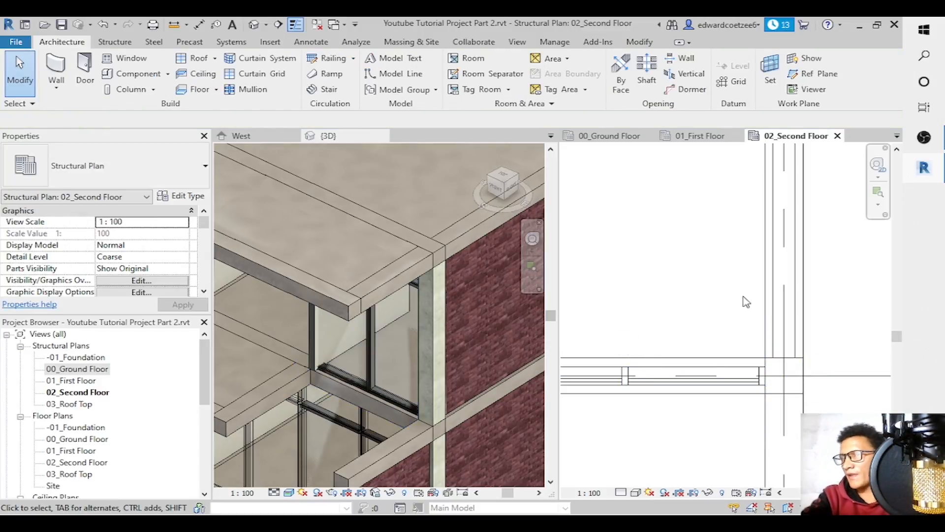
Start placing a wall on the second-floor plan with the Curtain Wall Storefront type.
left_click(532, 279)
left_click(532, 278)
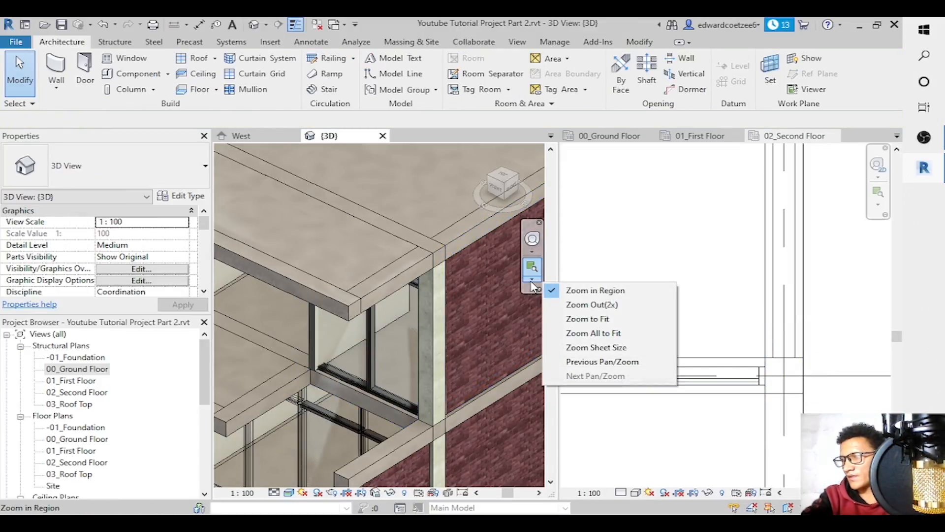
left_click(591, 305)
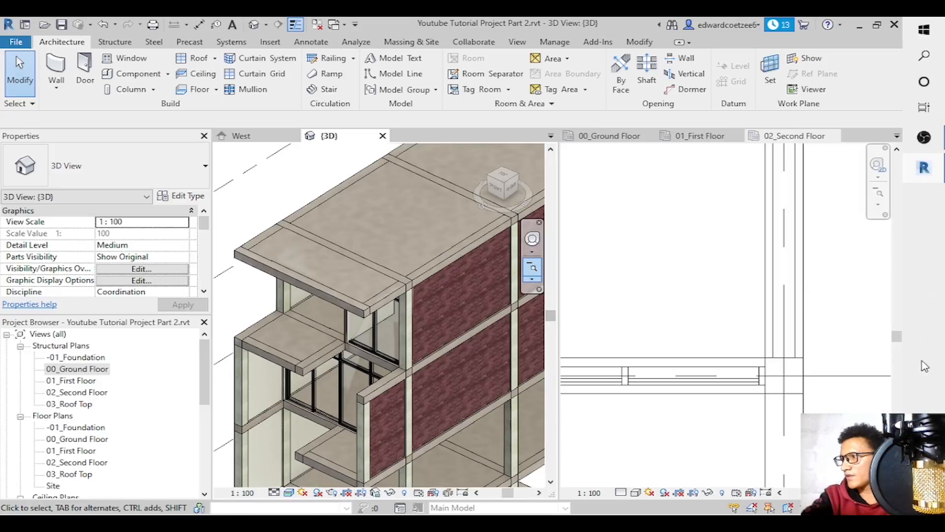
left_click(881, 198)
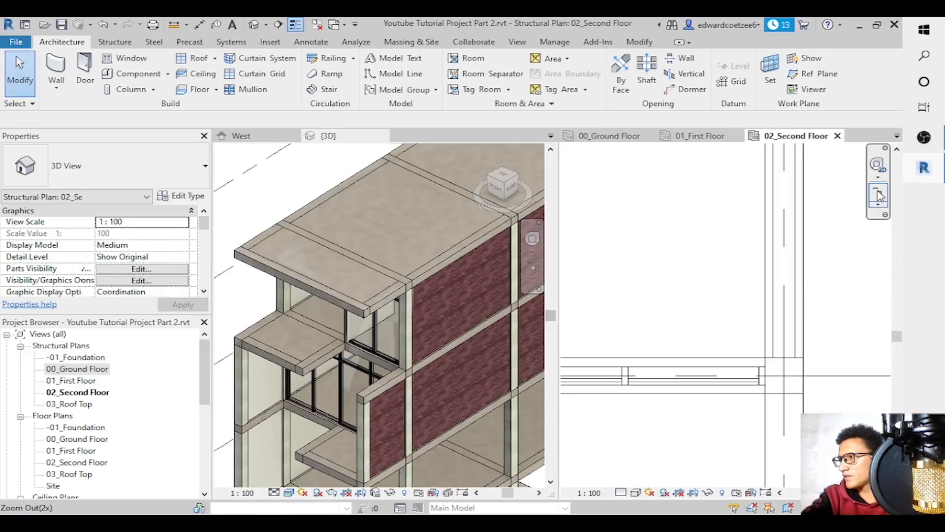
left_click(880, 196)
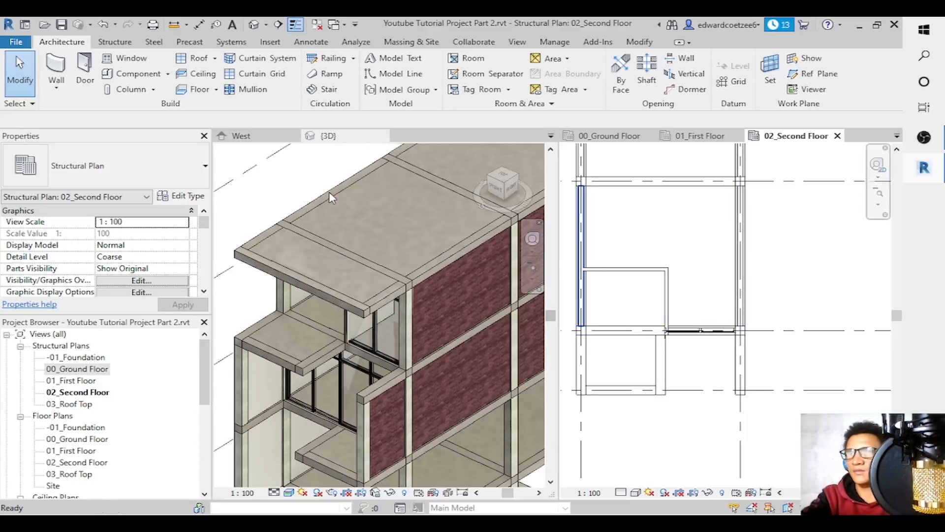
key("w")
key("a")
left_click(183, 171)
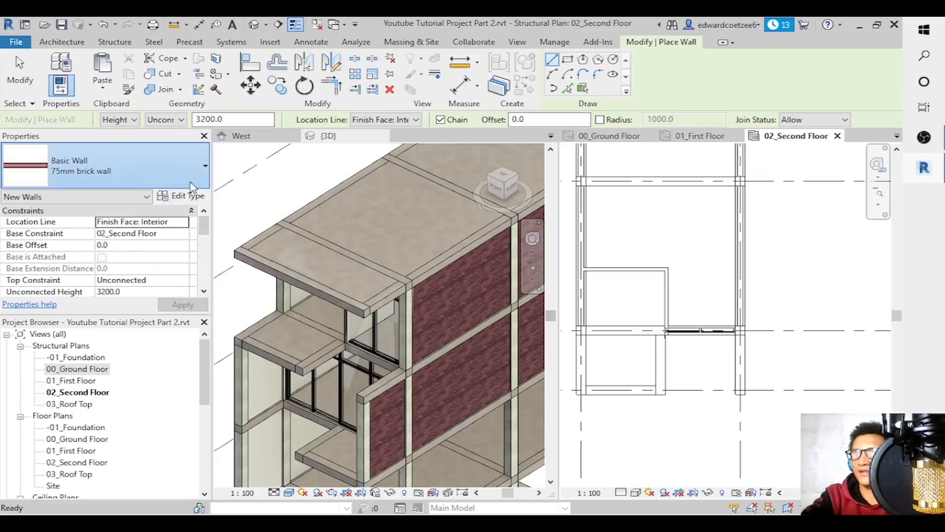
left_click_drag(205, 233, 204, 349)
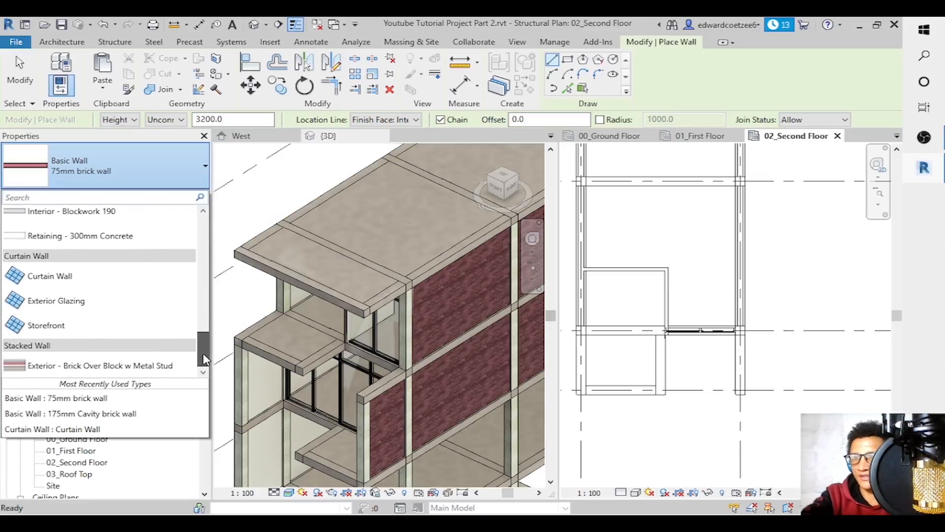
left_click(94, 326)
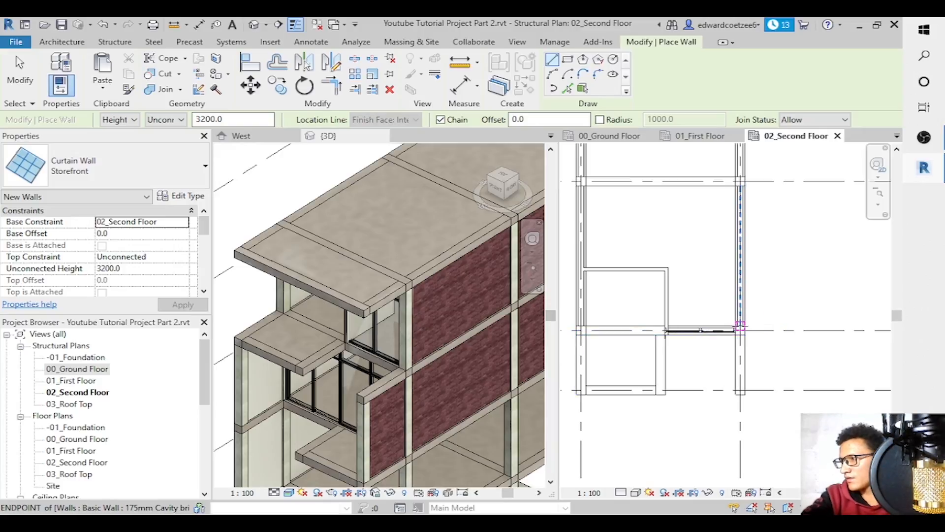
Draw a 700 mm storefront wall along the side cavity wall's centreline, starting at the inner edge of the front beam, and finish the command.
left_click(878, 204)
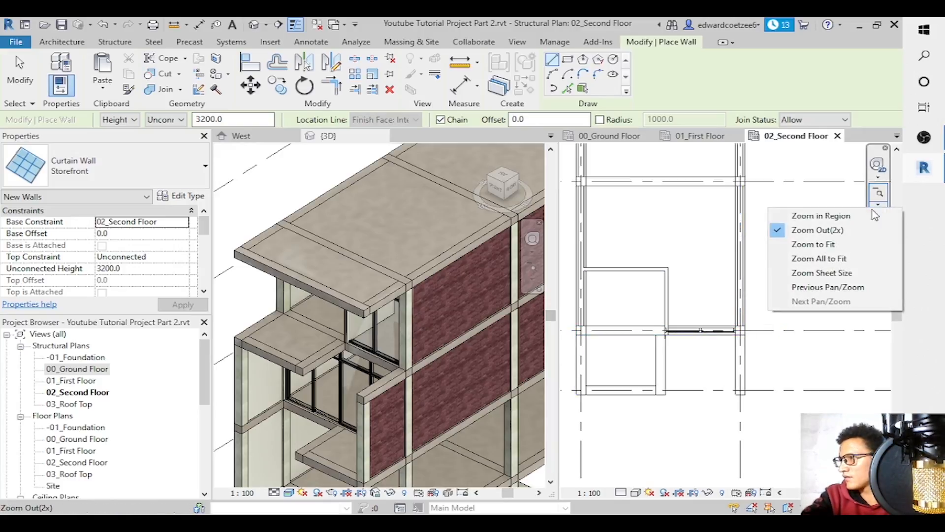
left_click(833, 212)
left_click_drag(780, 352, 697, 286)
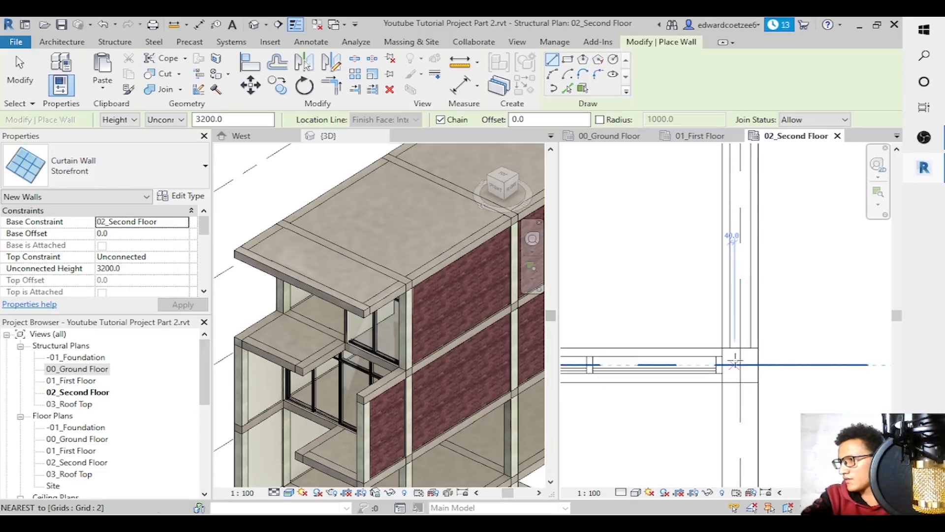
left_click(740, 347)
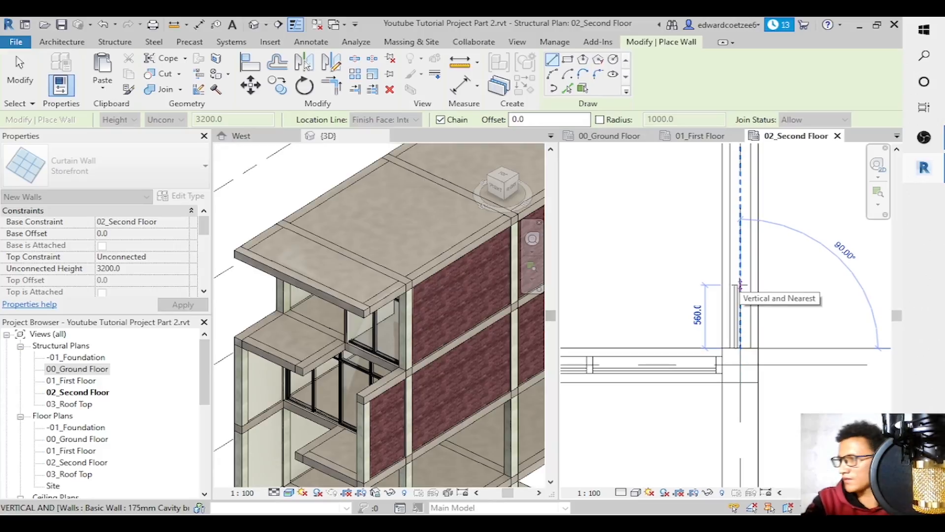
type("700")
key("Return")
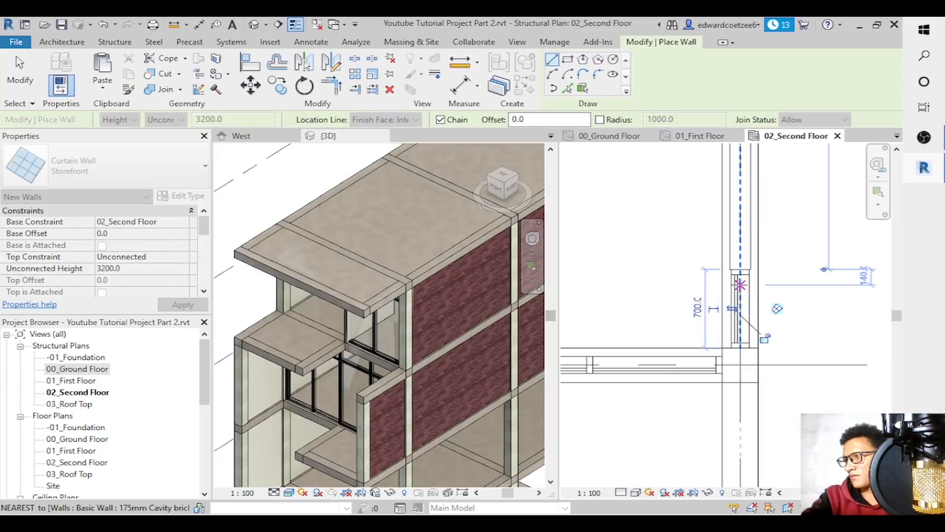
key("Escape")
key("Escape")
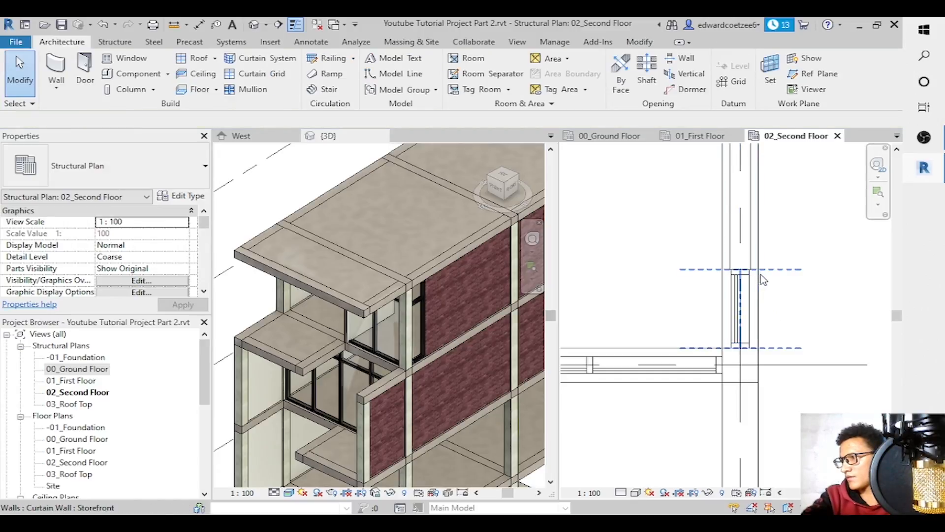
Copy the 700 mm storefront wall along the side cavity wall, from the front grid line to the next cross grid line.
left_click(773, 274)
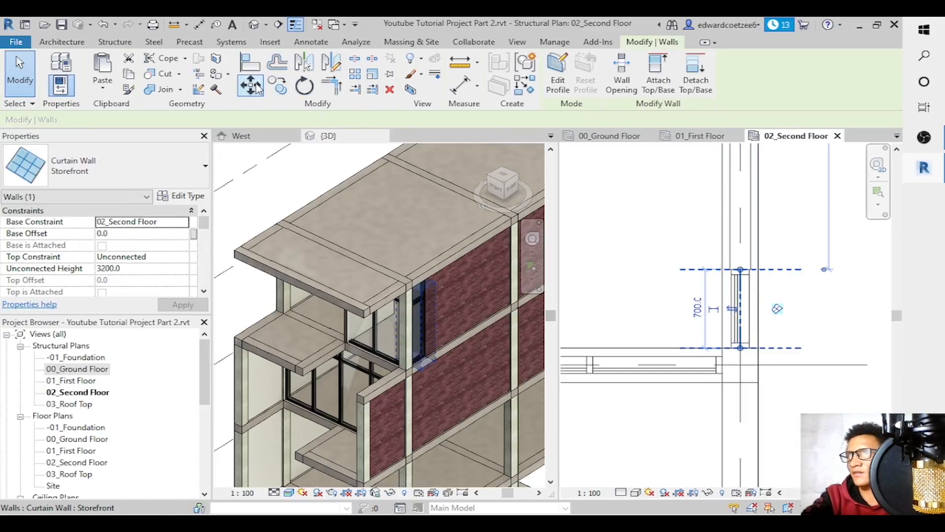
left_click(276, 86)
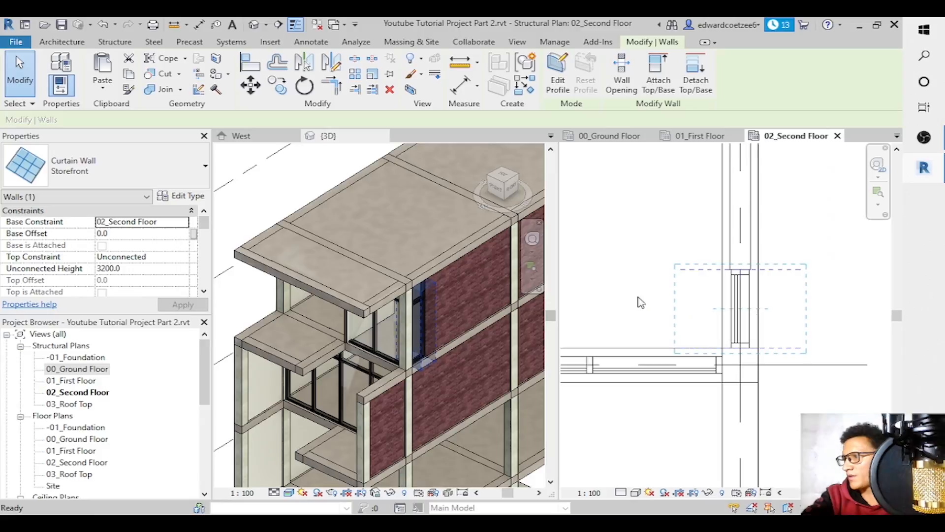
left_click(824, 363)
left_click_drag(899, 323, 897, 193)
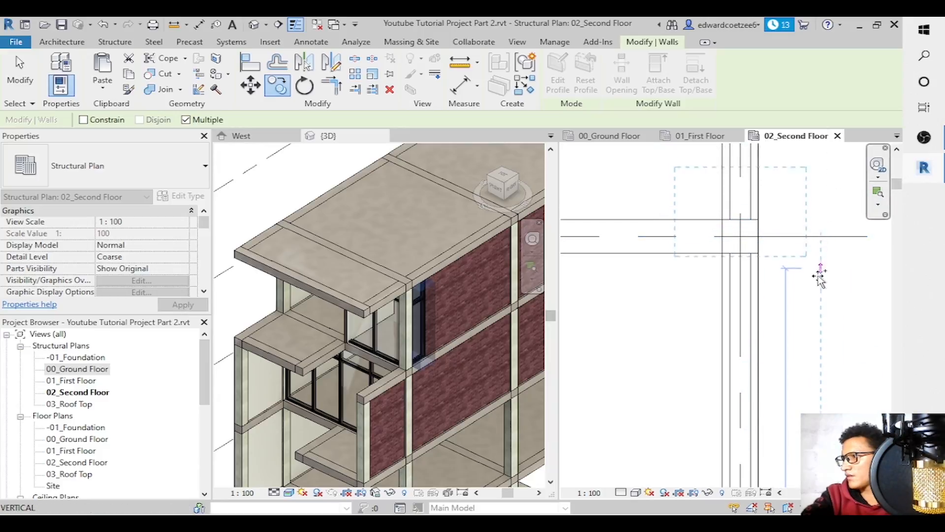
left_click(815, 238)
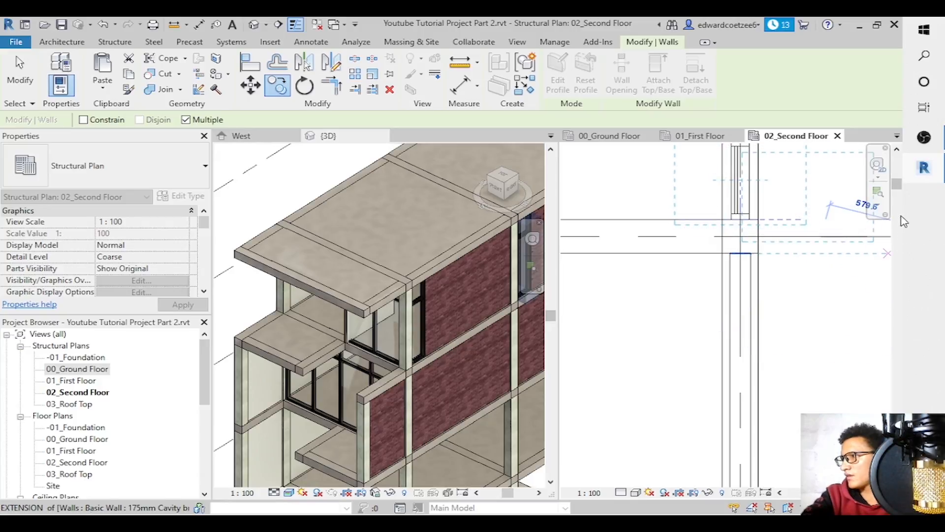
mouse_move(899, 189)
left_mouse_down()
mouse_move(903, 235)
mouse_move(903, 193)
left_mouse_up()
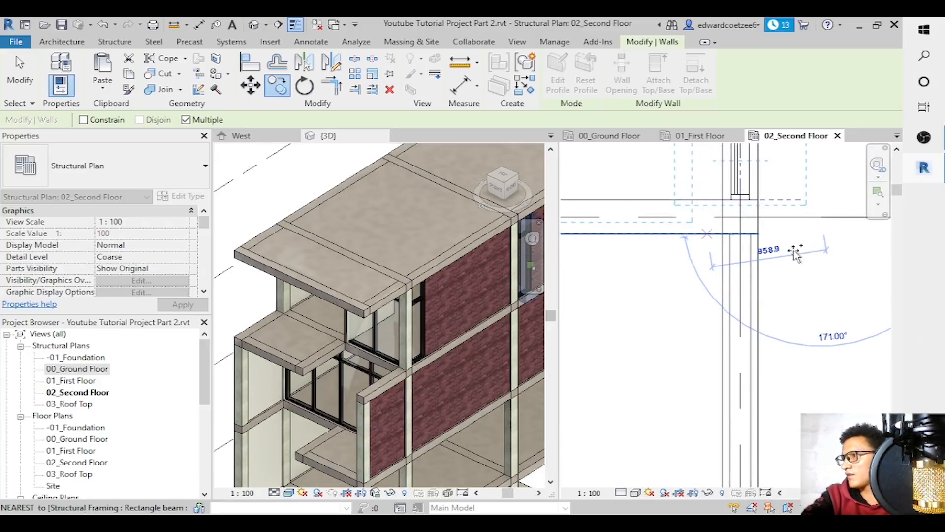
Mirror the copied storefront wall about the cross grid line so one stands on each side of the beam, and deselect it.
left_click(302, 63)
left_click(805, 217)
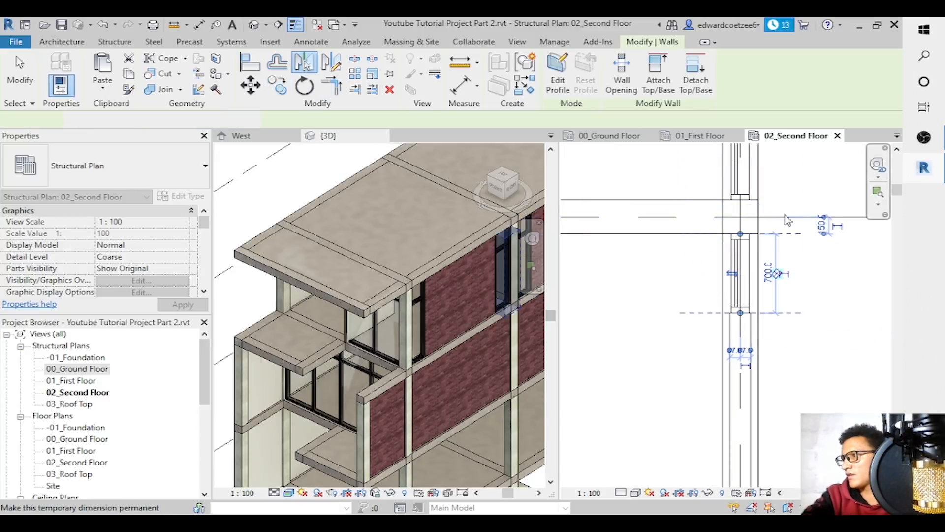
key("Escape")
left_click(752, 193)
key("Escape")
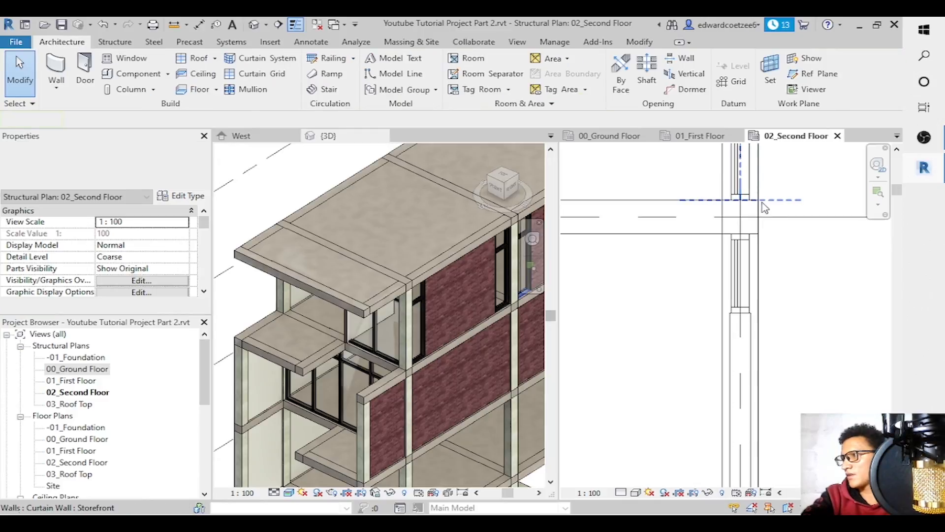
left_click(786, 200)
key("Escape")
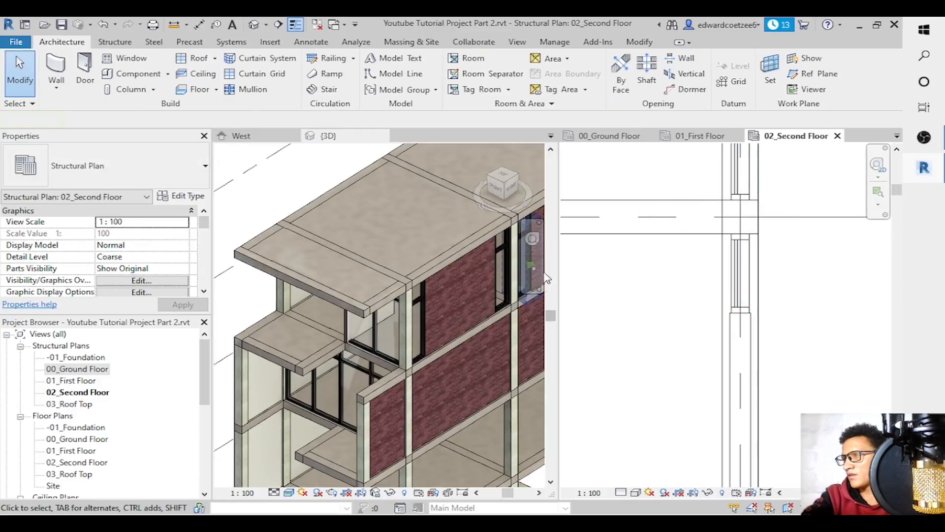
Try to copy the two 700 mm storefront walls at grid 3 to grids 4 and 5 with multiple copying.
left_click(530, 283)
left_click(531, 278)
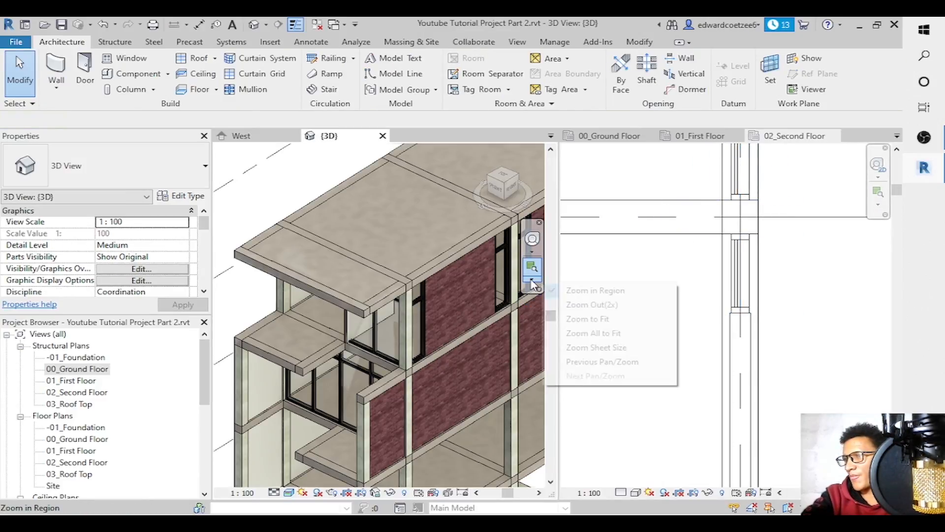
left_click(574, 305)
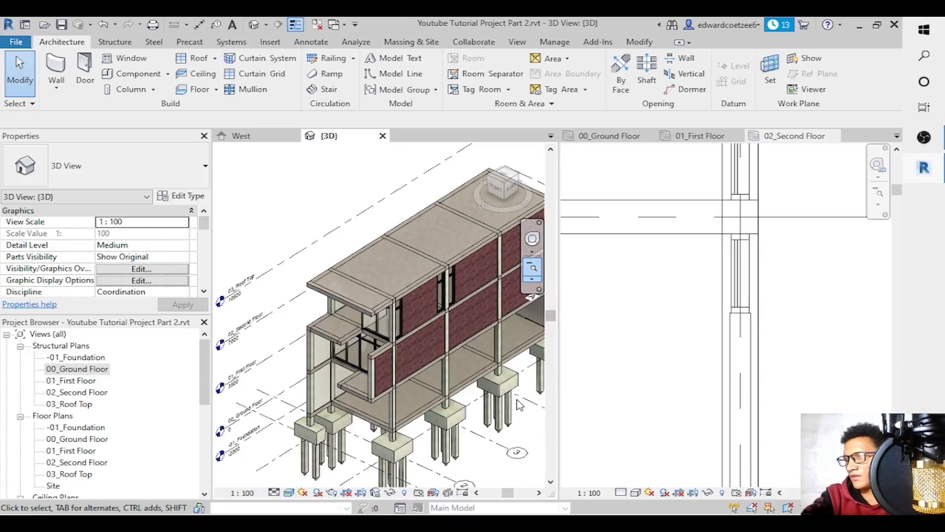
left_click_drag(508, 494, 512, 494)
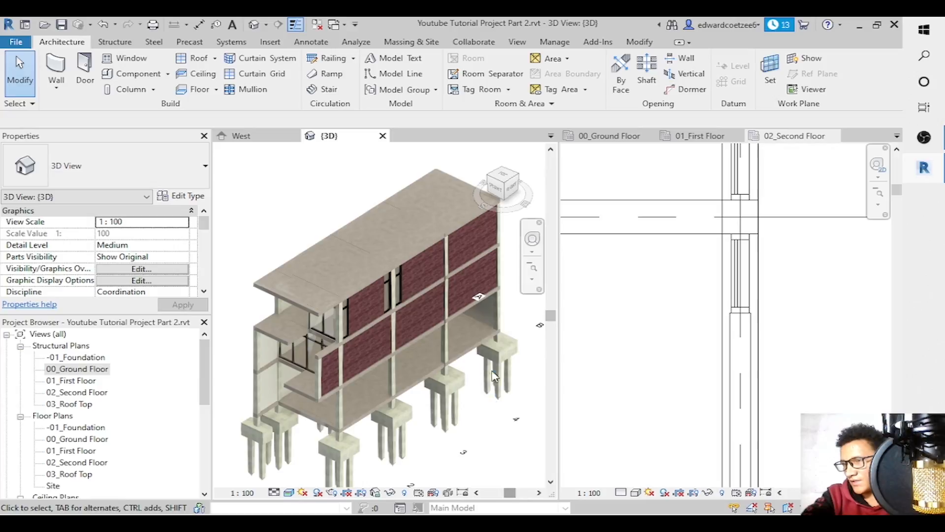
left_click(757, 266)
left_click(771, 313)
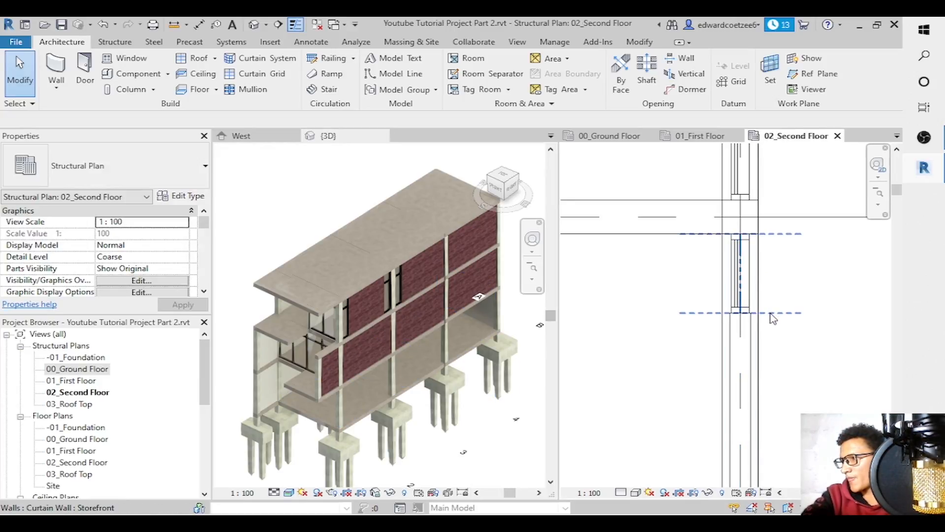
left_click(784, 201)
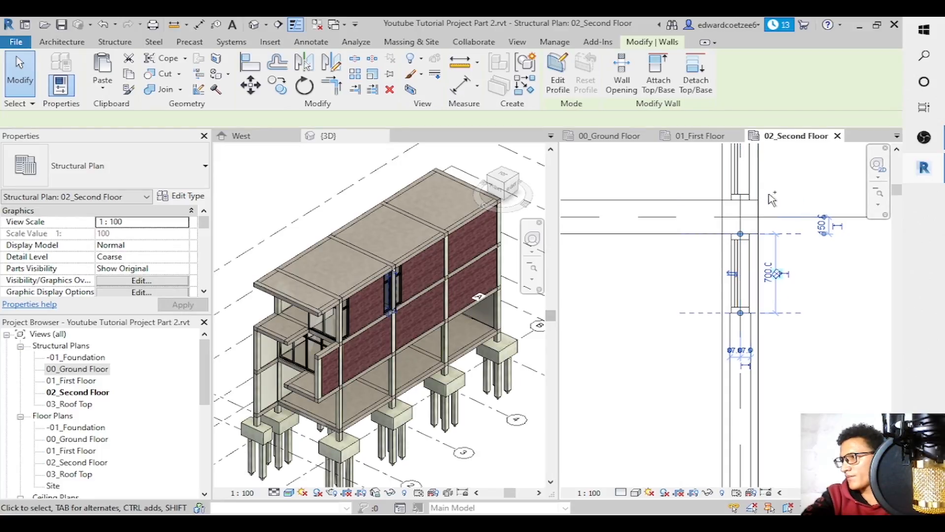
left_click(781, 199, "ctrl")
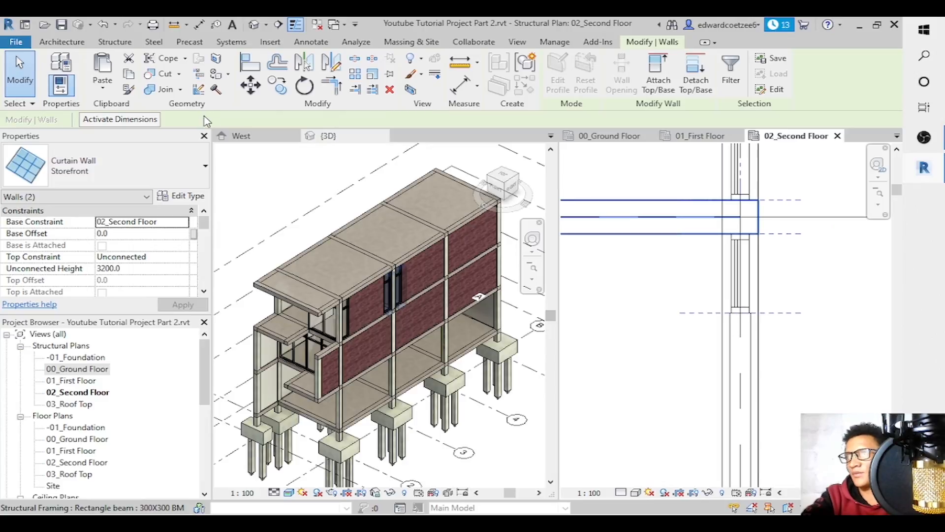
left_click(279, 86)
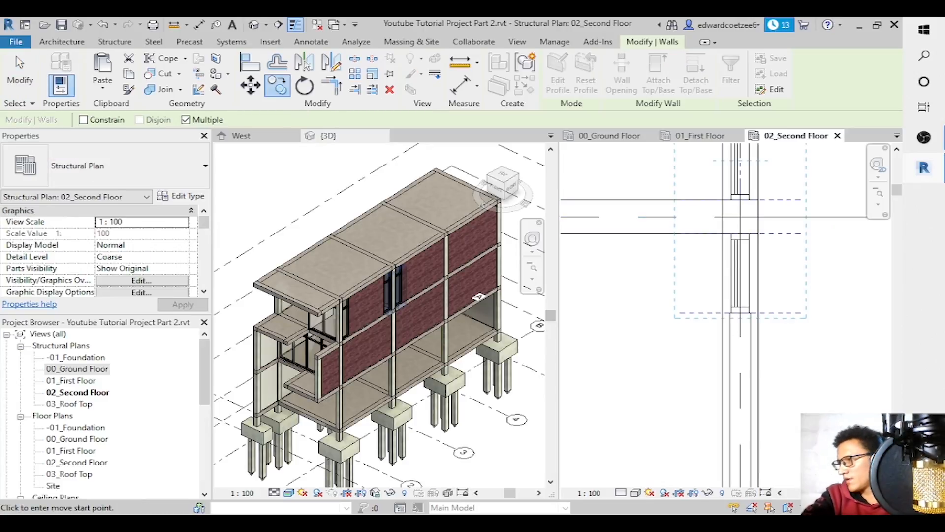
left_click(879, 194)
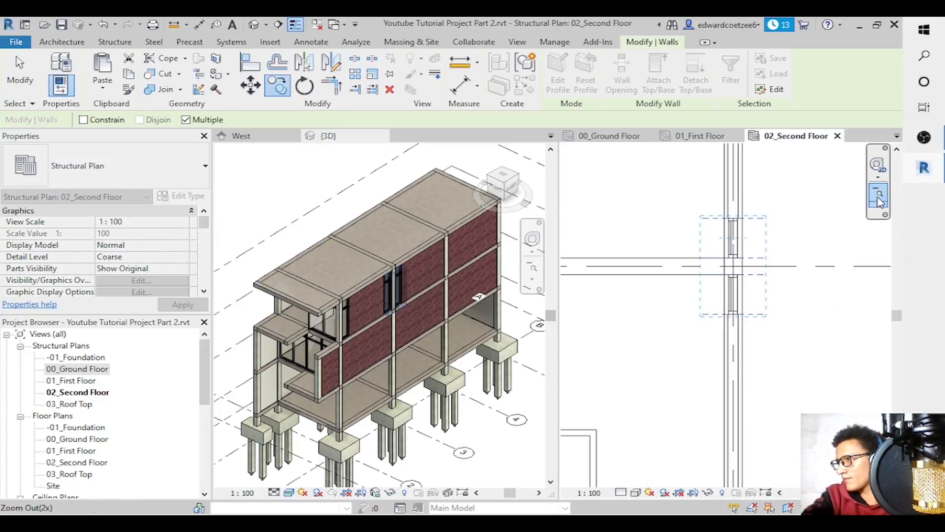
left_click(879, 202)
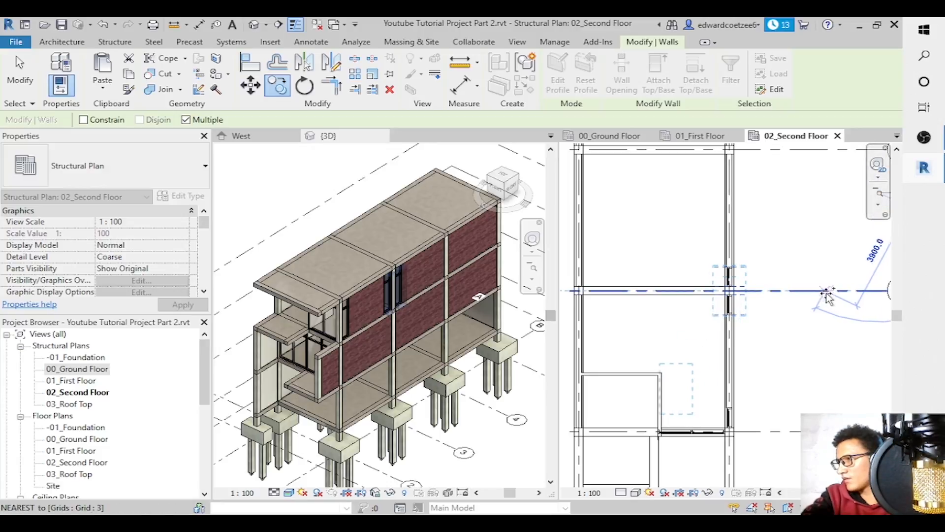
left_click(880, 195)
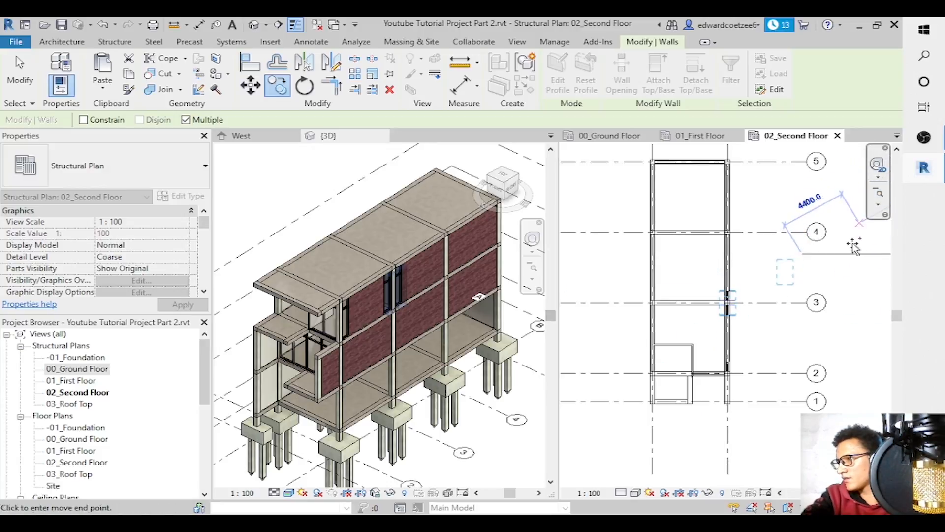
left_click(781, 303)
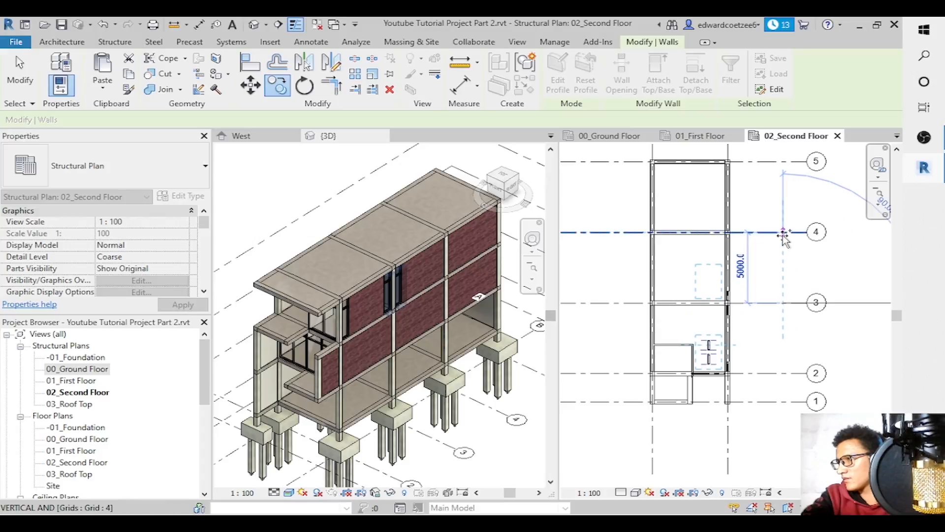
left_click(785, 191)
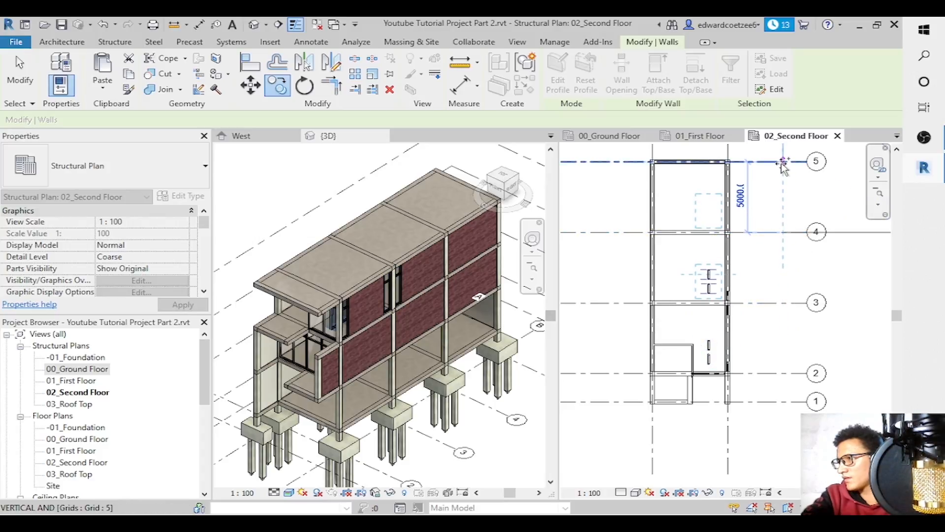
left_click(783, 163)
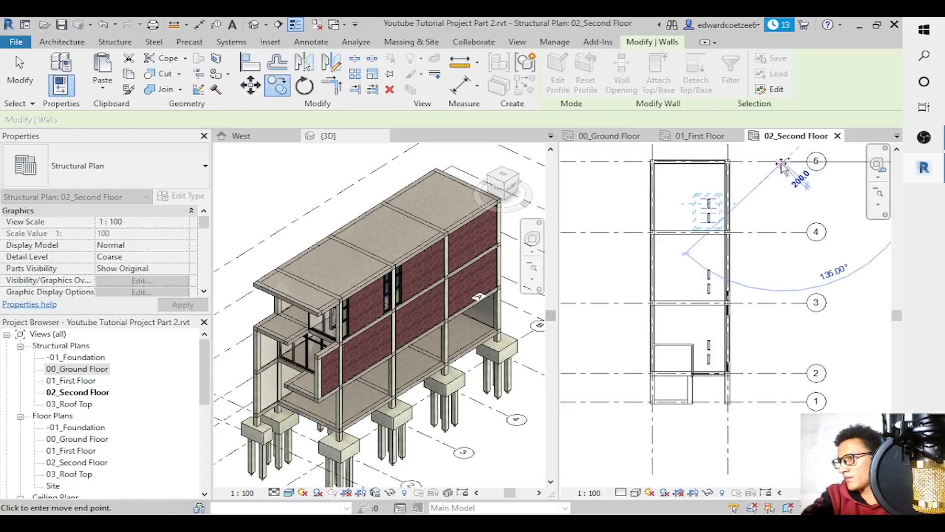
key("Escape")
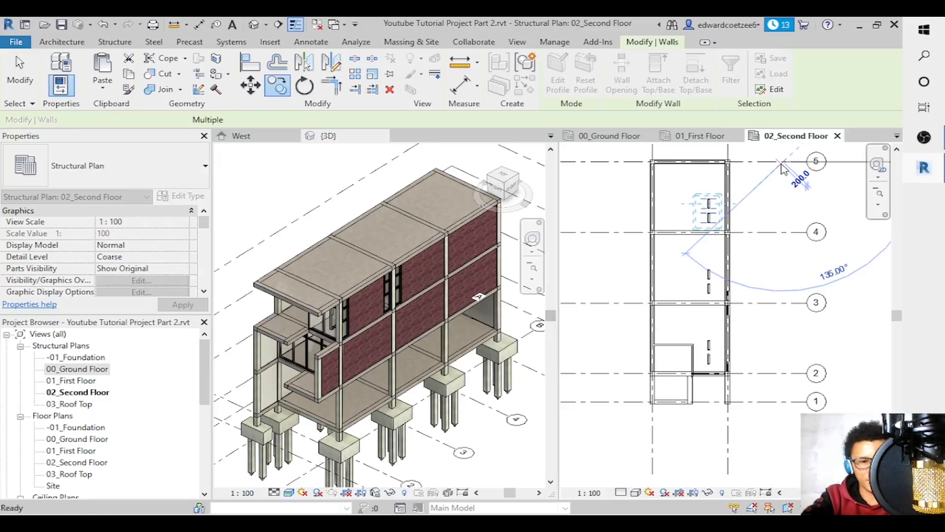
key("Escape")
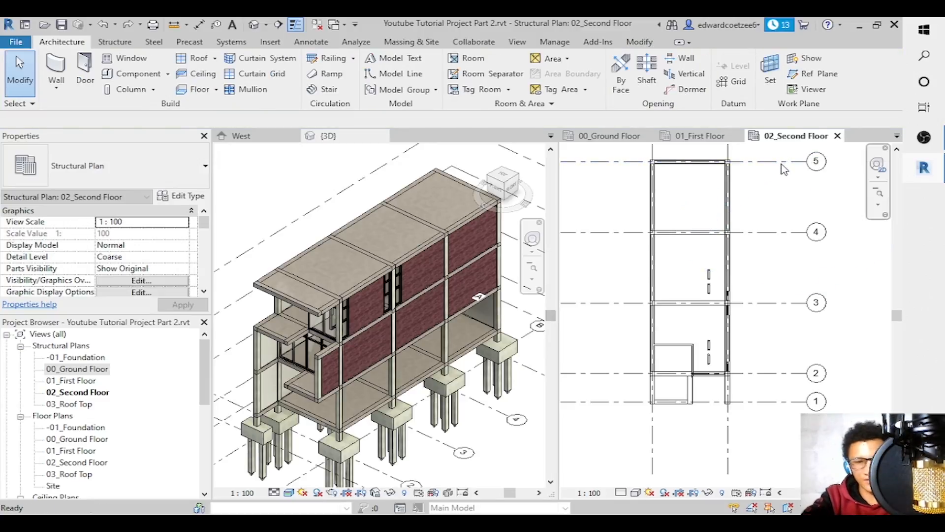
Copy the pair of storefront walls at grid 3 5000 mm along the side wall to grid 4, discarding the extra copy at grid 5.
left_click(723, 297)
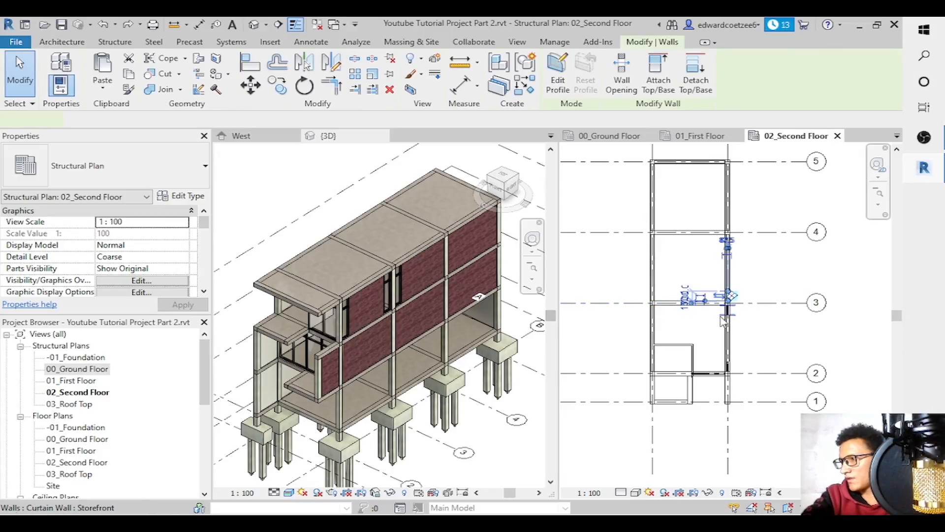
left_click(721, 316, "ctrl")
key("Escape")
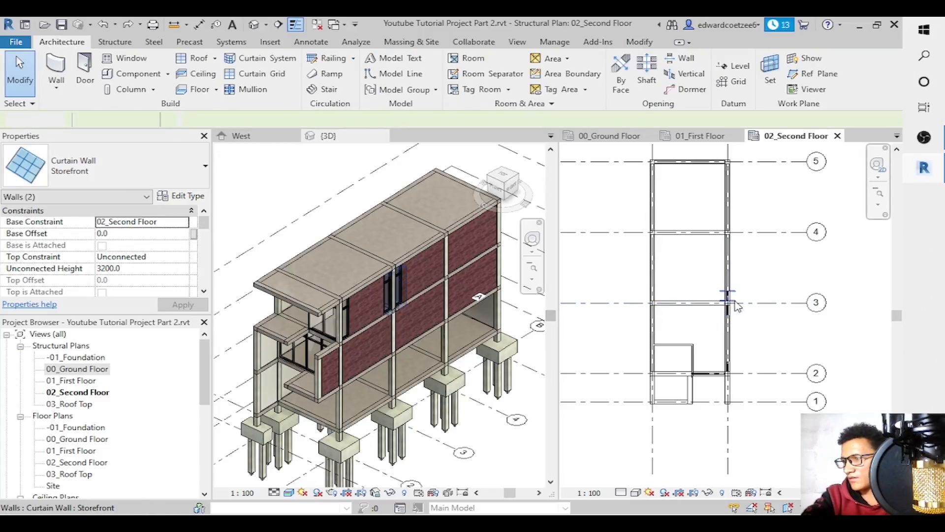
left_click(724, 296)
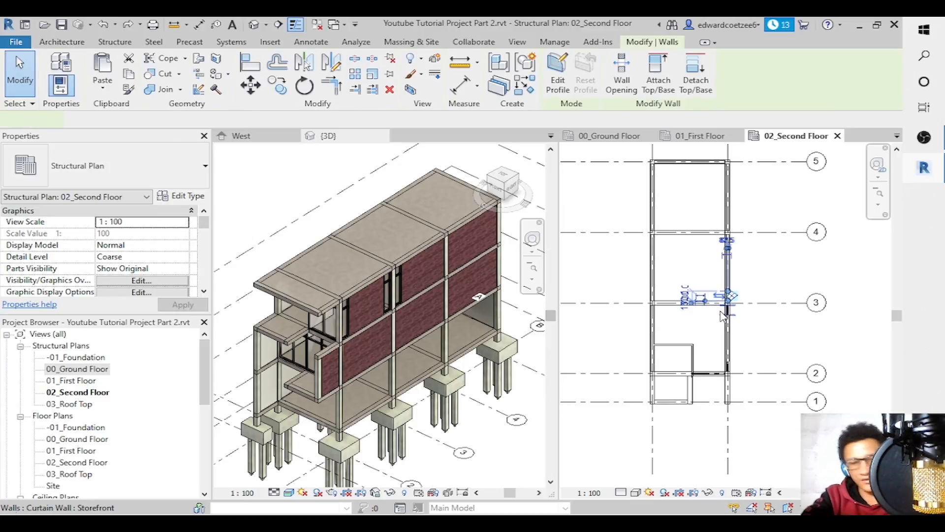
left_click(724, 315, "ctrl")
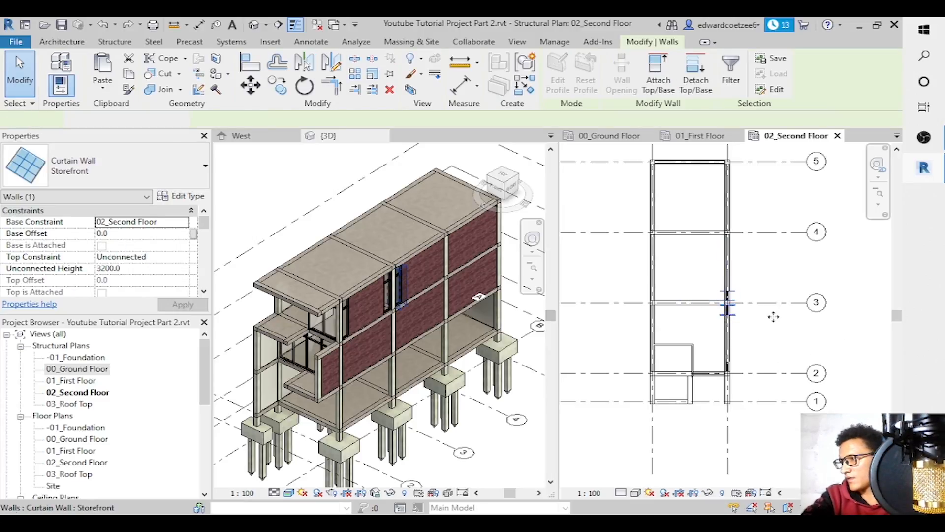
left_click(279, 87)
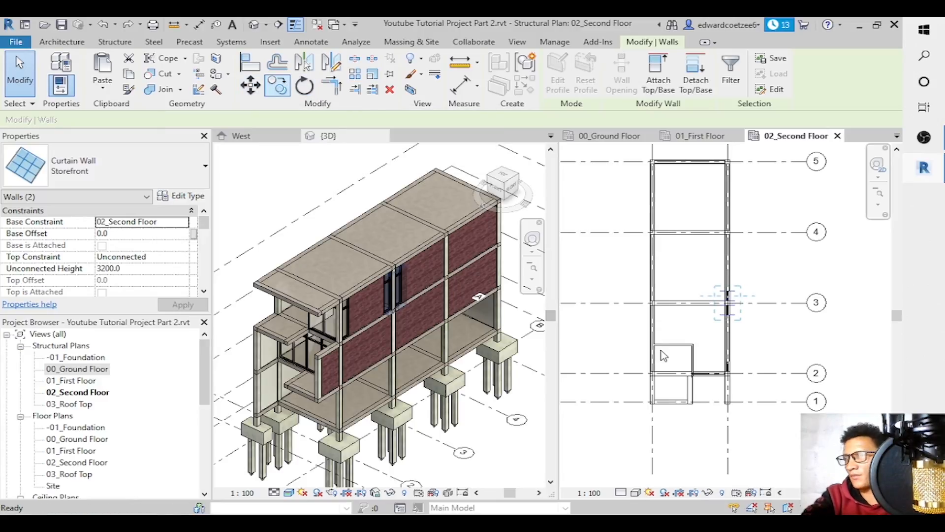
left_click(776, 303)
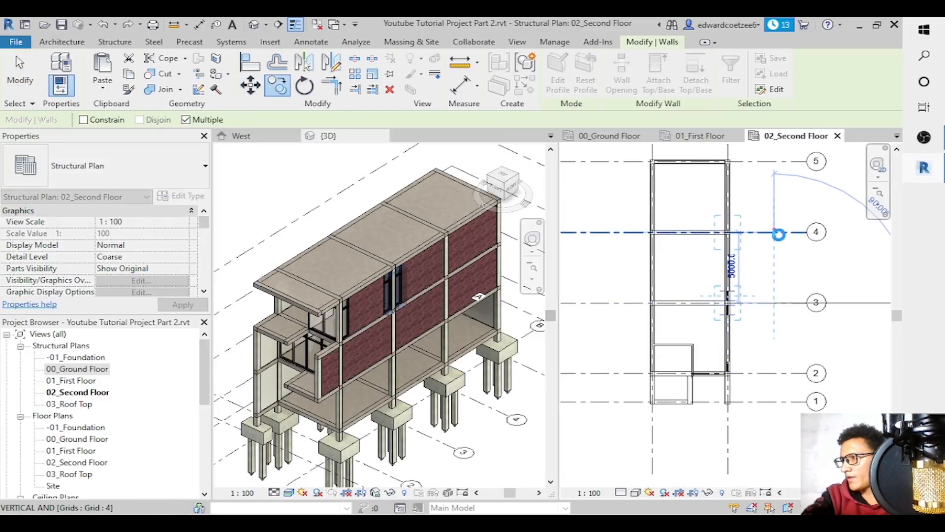
left_click(776, 231)
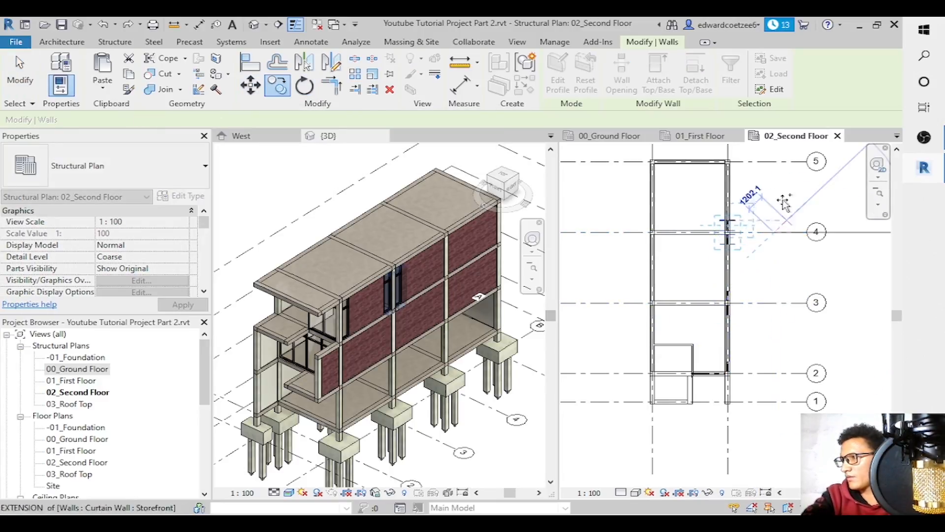
left_click(776, 172)
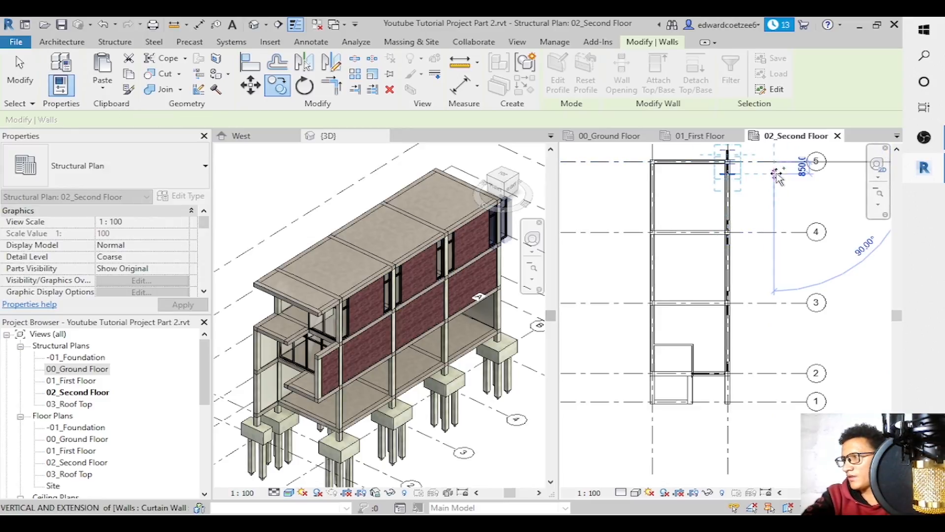
key("Escape")
key("Escape")
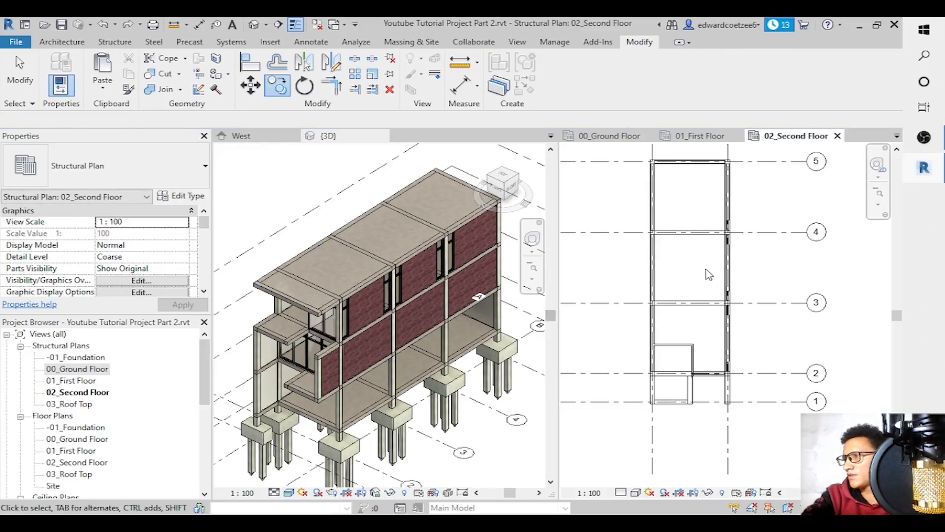
key("Escape")
Copy the five second-floor storefront walls along the side wall and paste them aligned to the 01_First Floor level, and deselect them.
left_click(740, 234)
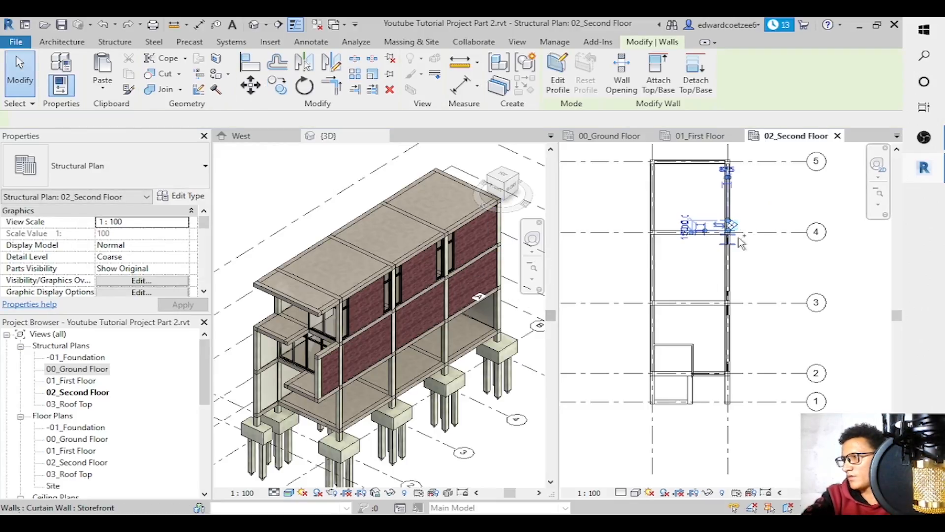
left_click(738, 294, "ctrl")
left_click(731, 366, "ctrl")
left_click(735, 368, "ctrl")
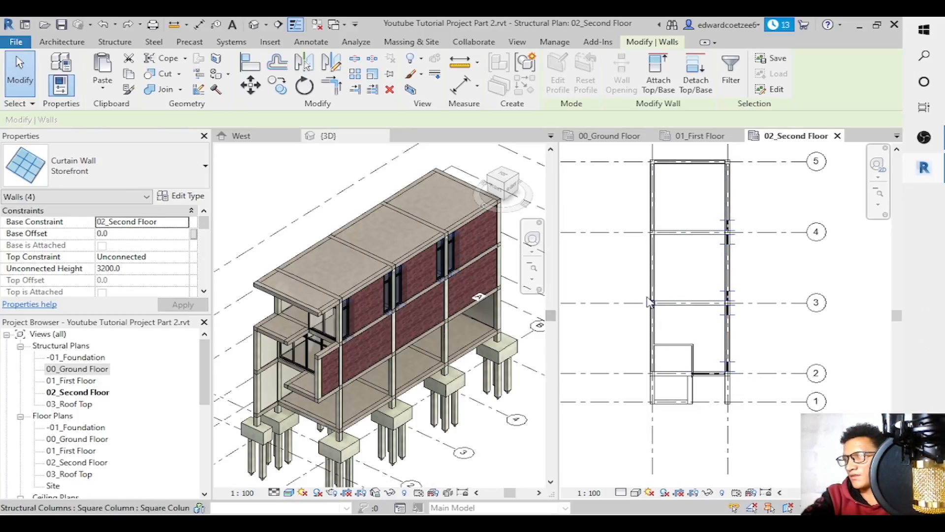
left_click(129, 73)
left_click(103, 88)
left_click(150, 140)
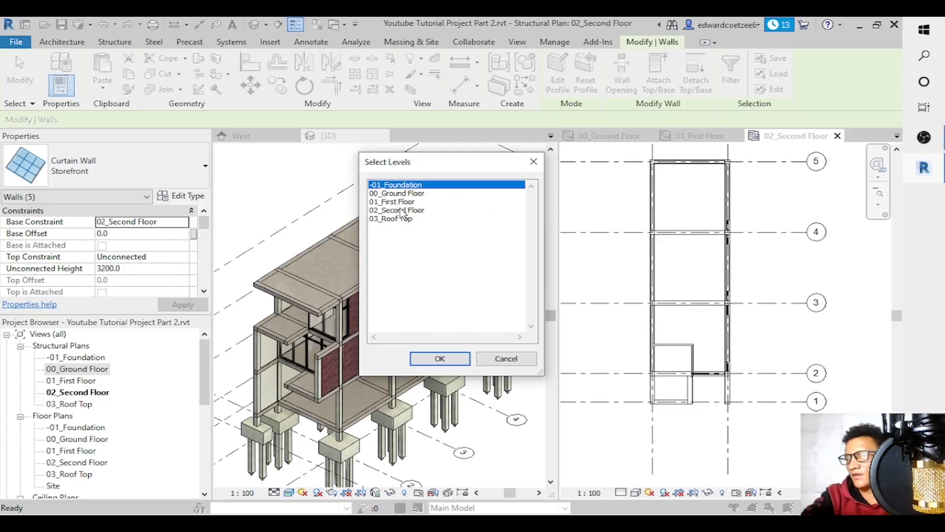
left_click(400, 203)
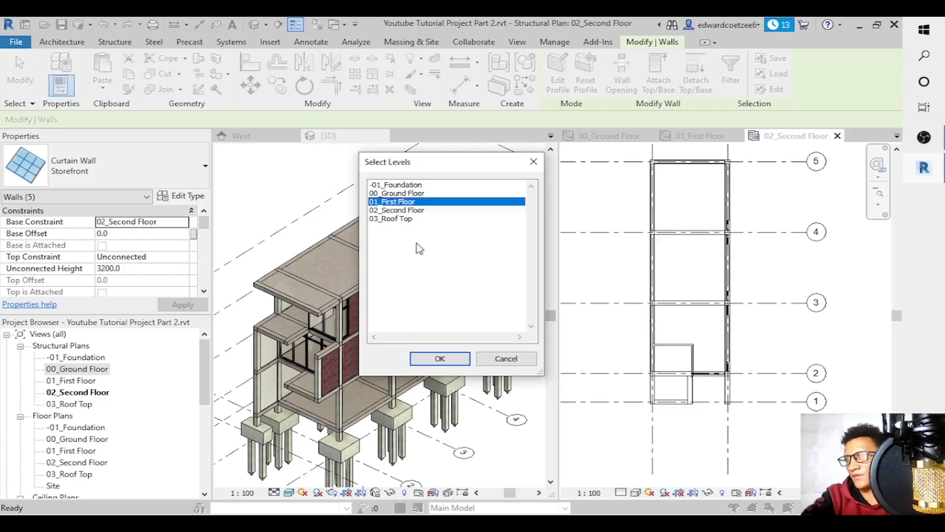
left_click(433, 359)
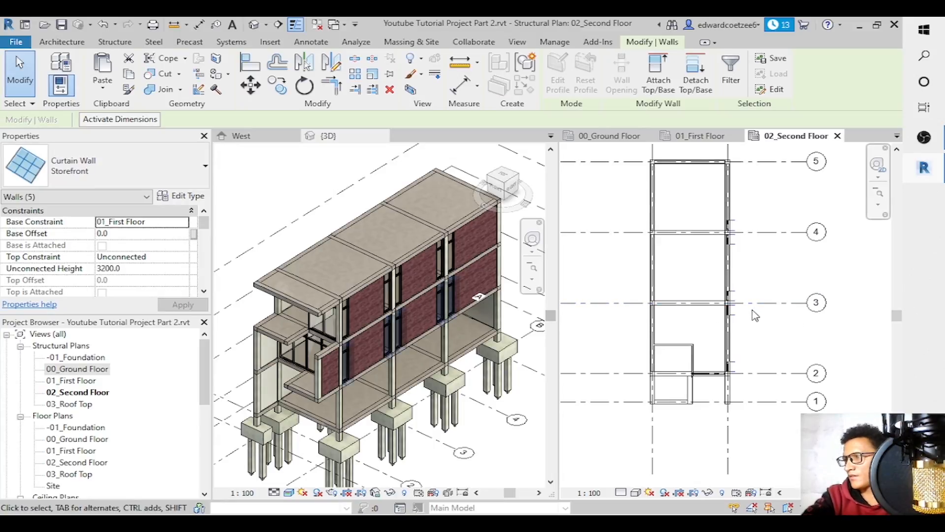
left_click(606, 274)
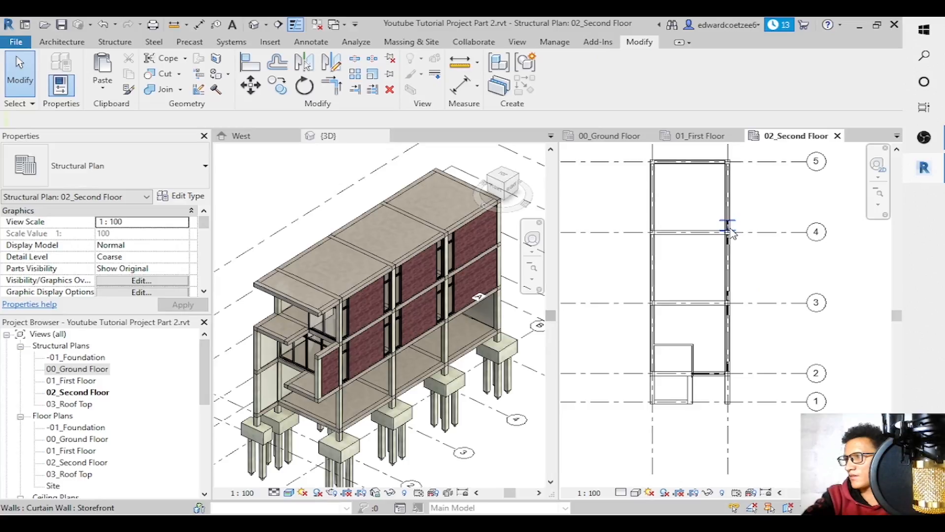
left_click(370, 312)
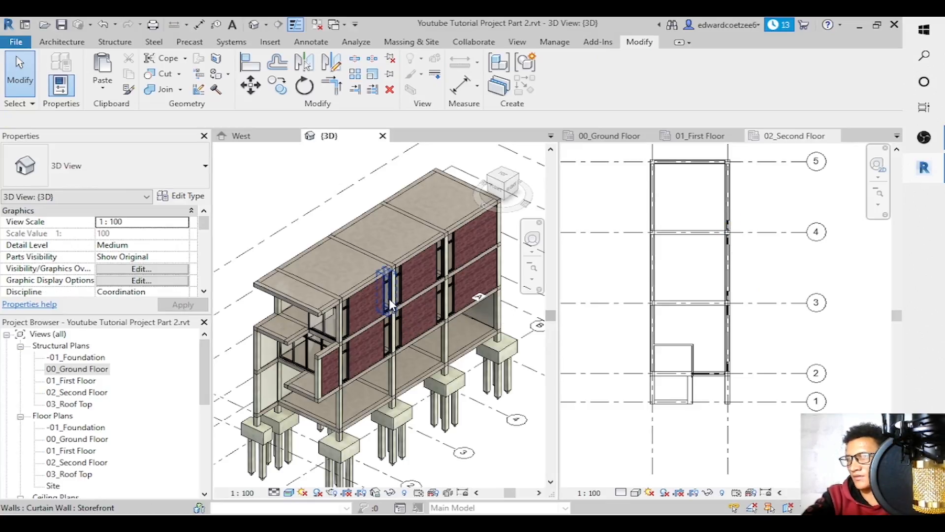
left_click(389, 298)
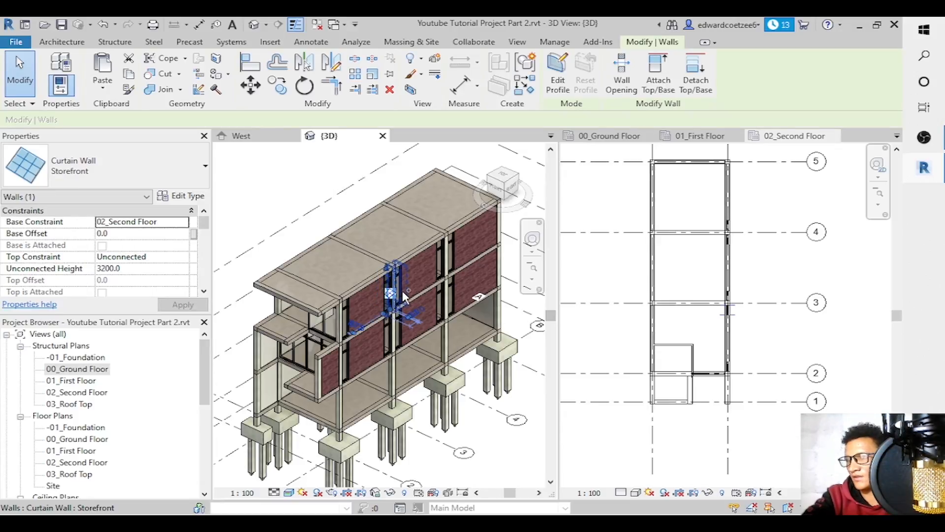
left_click(439, 272, "ctrl")
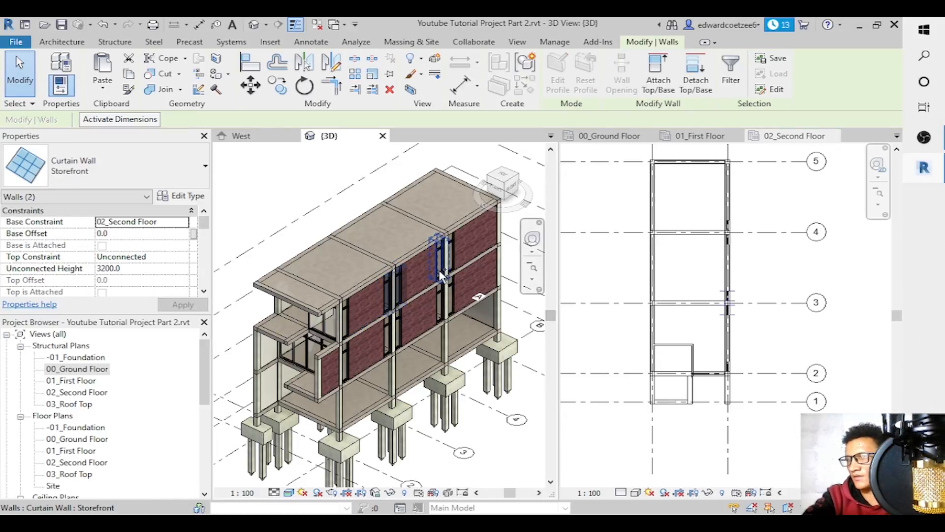
left_click(451, 261, "ctrl")
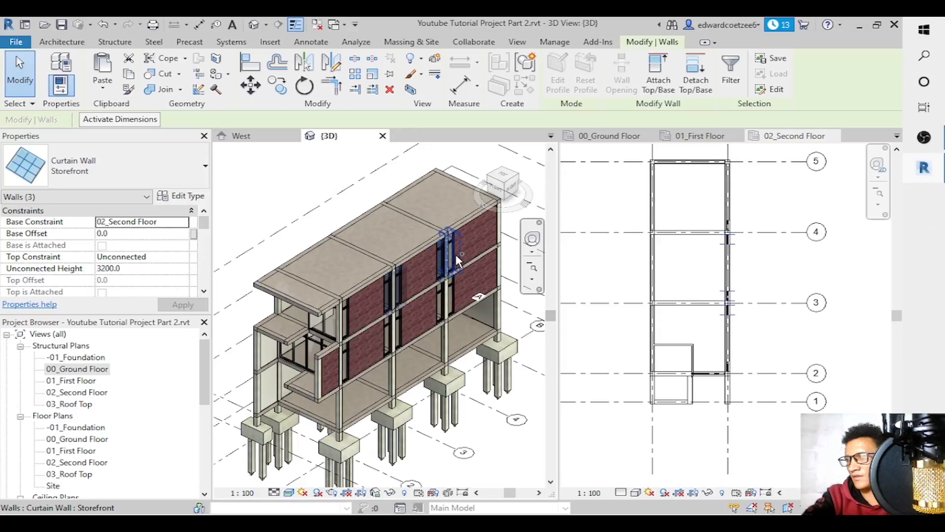
left_click(456, 281, "ctrl")
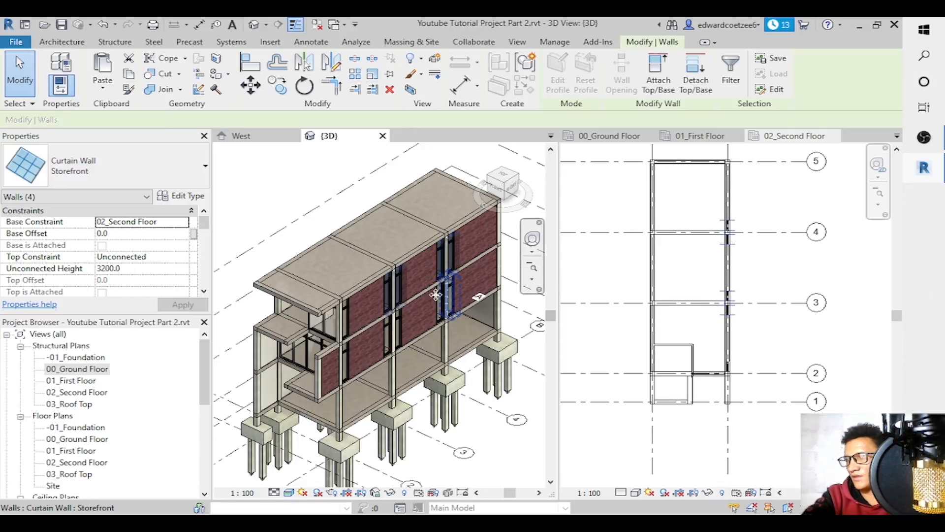
left_click(438, 314, "ctrl")
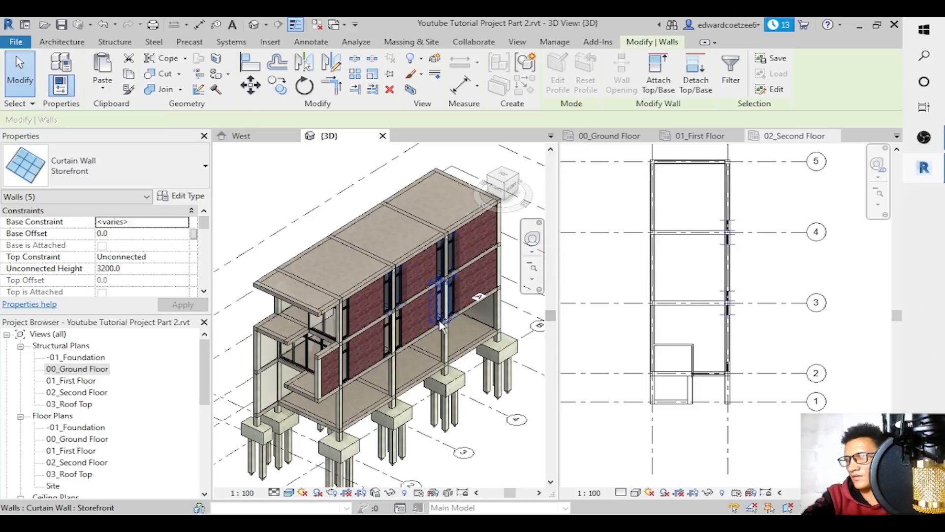
left_click(391, 352, "ctrl")
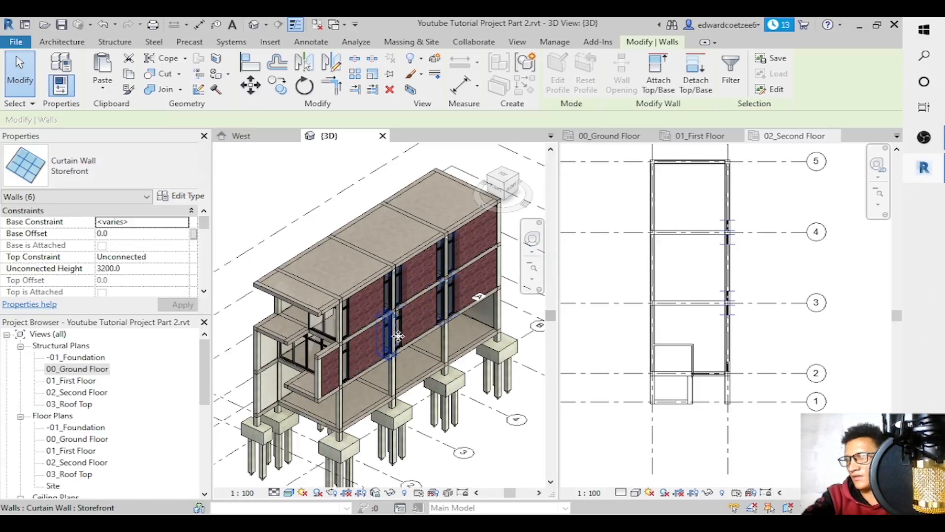
left_click(402, 330, "ctrl")
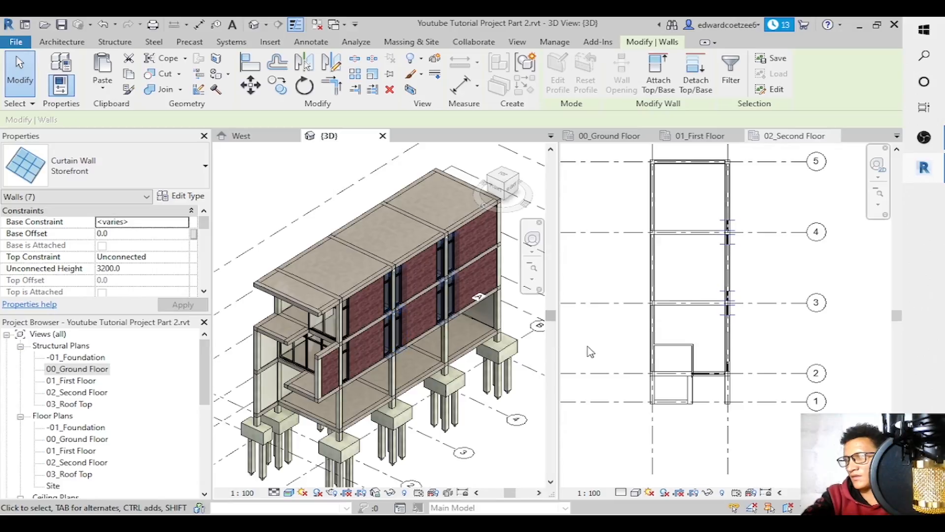
key("Escape")
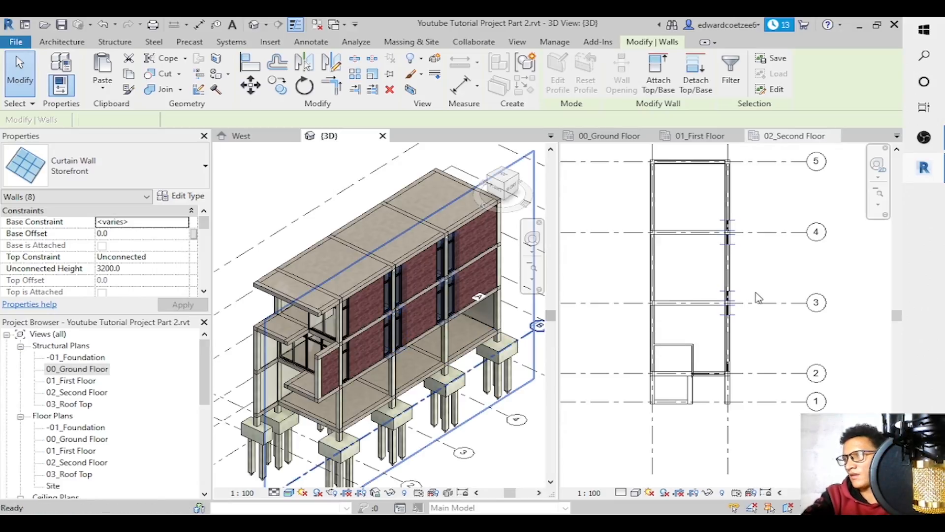
left_click(879, 204)
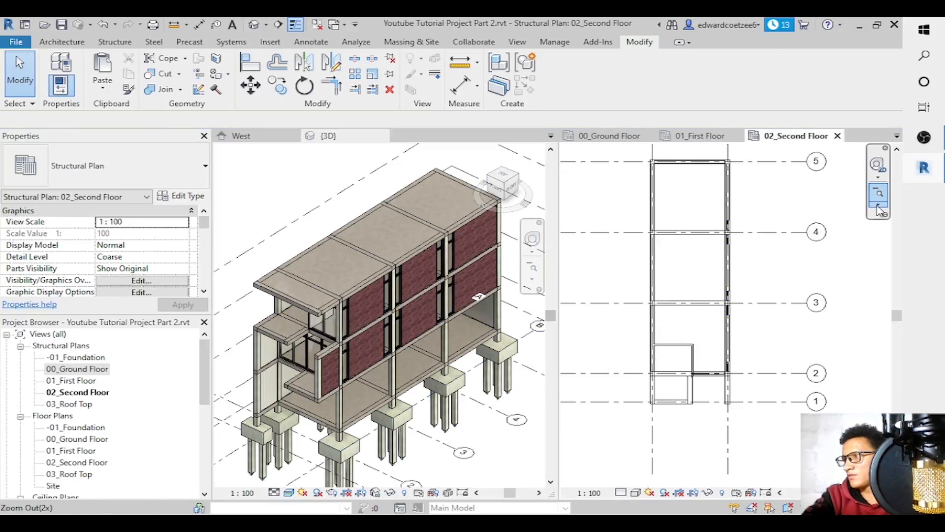
left_click(820, 215)
left_click_drag(671, 247, 723, 253)
left_click(878, 203)
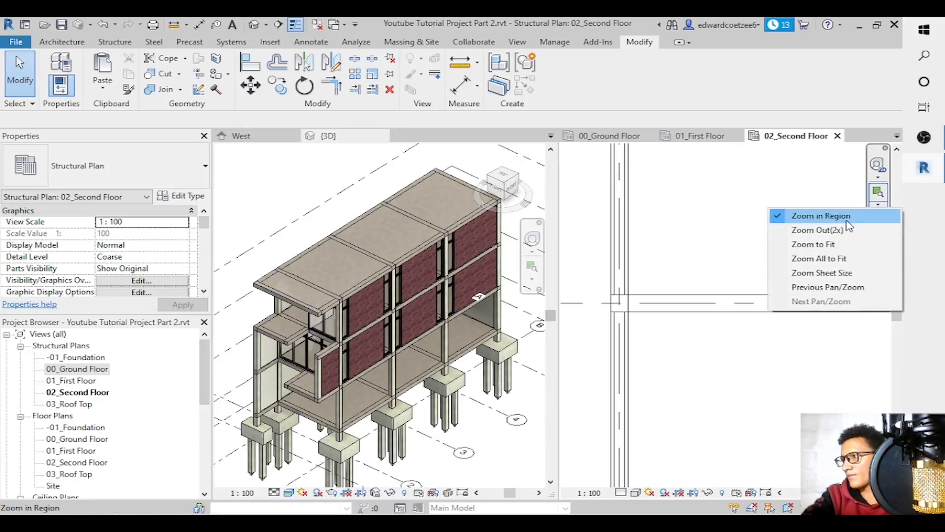
left_click(821, 228)
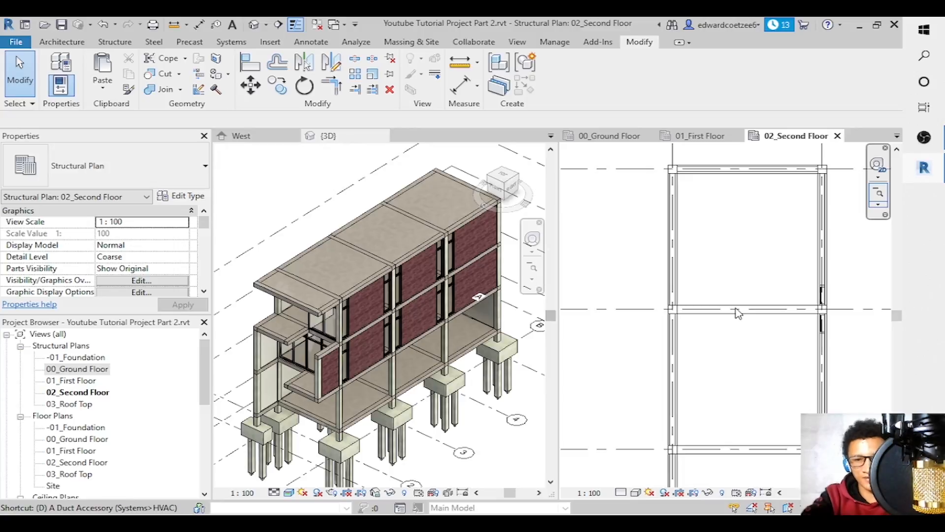
key("d")
key("l")
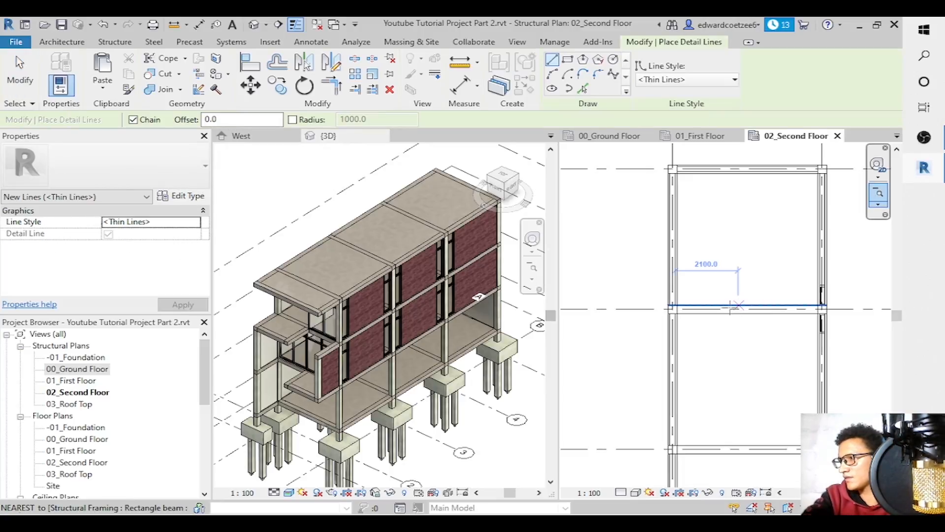
key("Escape")
key("Escape")
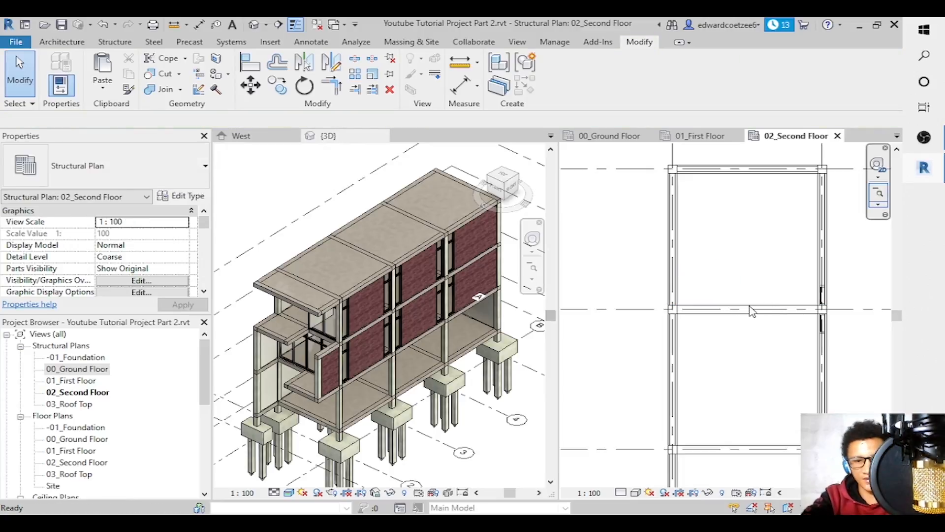
Draw a straight detail line from the midpoint of the beam at grid 4 into the bay towards grid 3, as a mirror axis.
key("d")
key("l")
key("Escape")
key("d")
key("l")
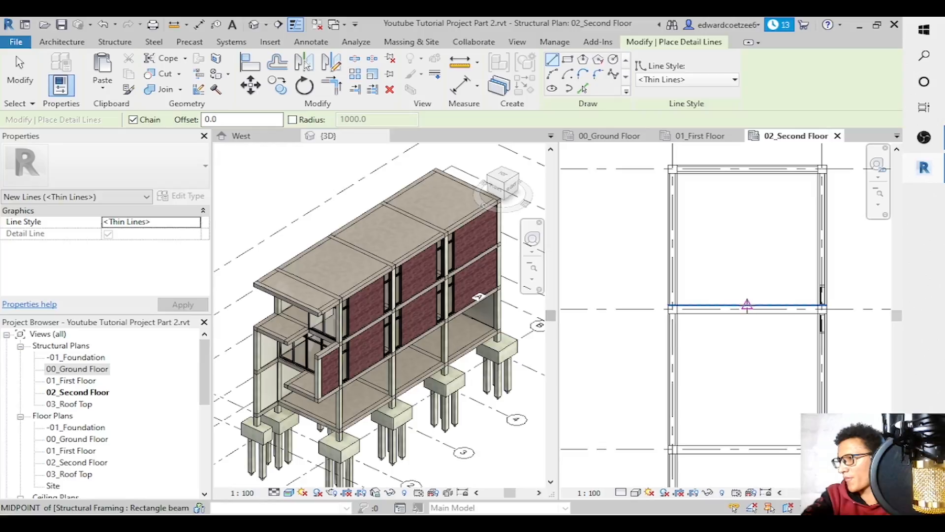
left_click(747, 305)
left_click(747, 347)
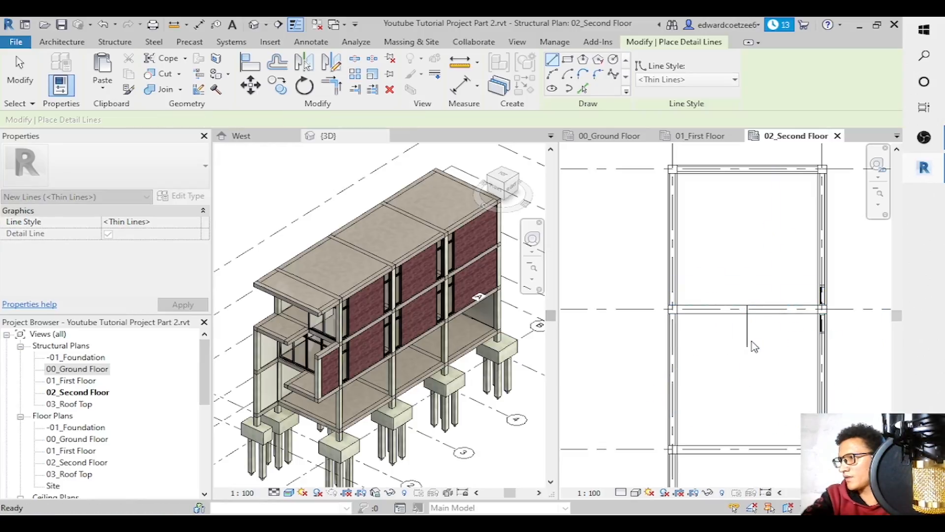
key("Escape")
key("Escape")
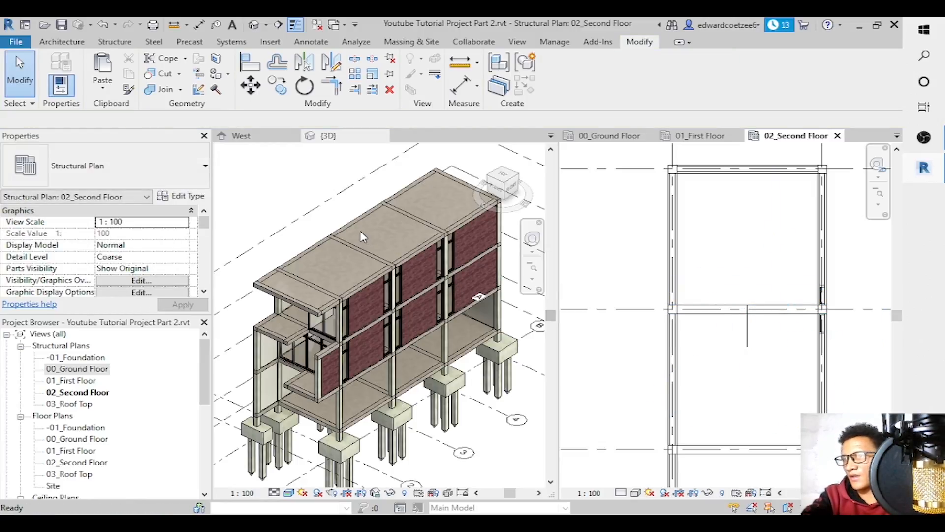
Undo the detail line at the beam's midpoint and restore it.
left_click(303, 257)
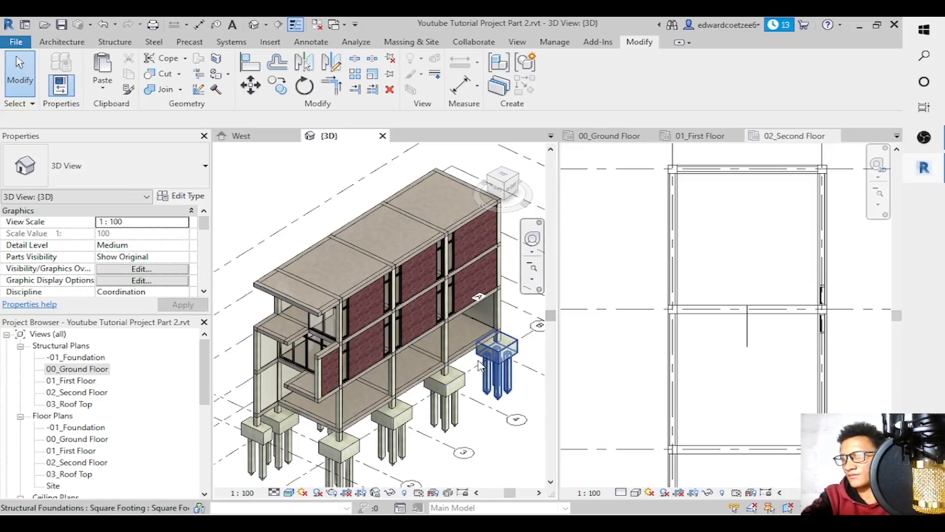
key("ctrl+z")
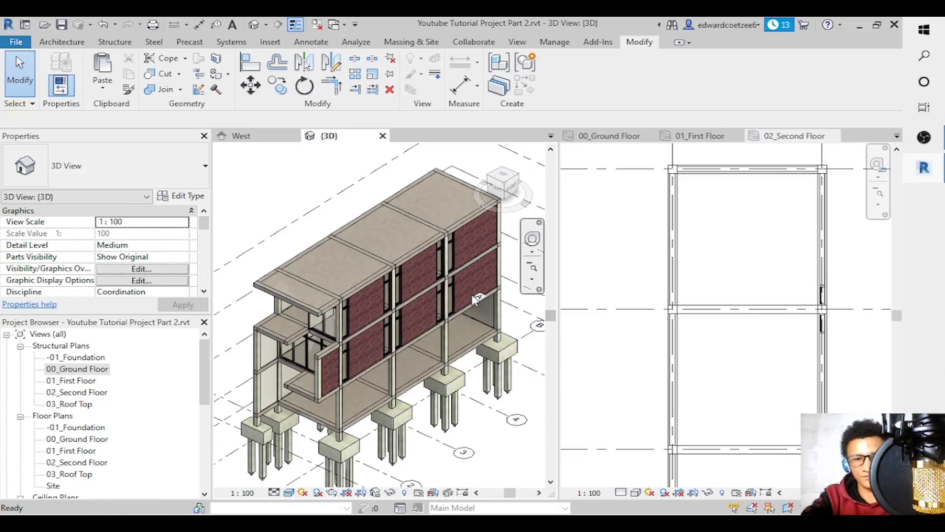
key("ctrl+y")
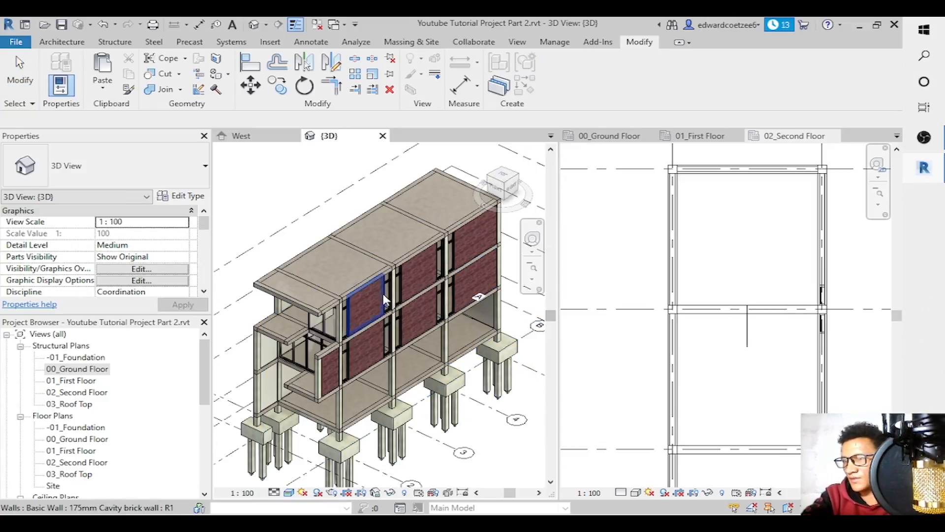
Mirror the ten storefront walls on the first and second floors across the detail line onto the opposite side wall, keeping the originals, and deselect them.
left_click(353, 313)
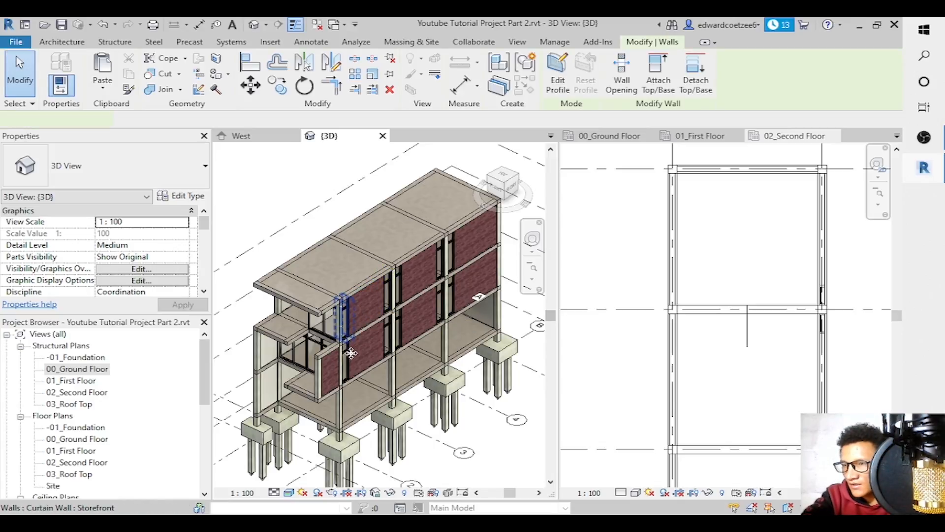
left_click(394, 334, "ctrl")
left_click(388, 290, "ctrl")
left_click(400, 276, "ctrl")
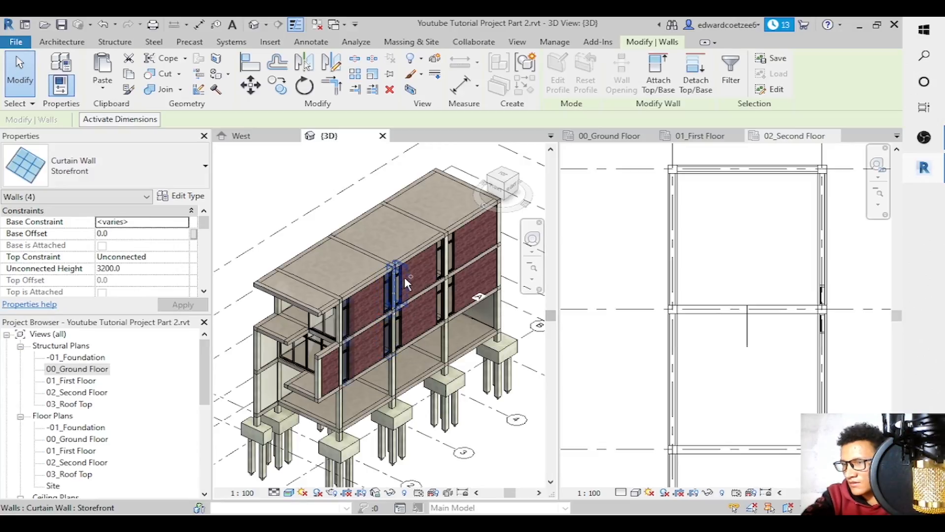
left_click(405, 322, "ctrl")
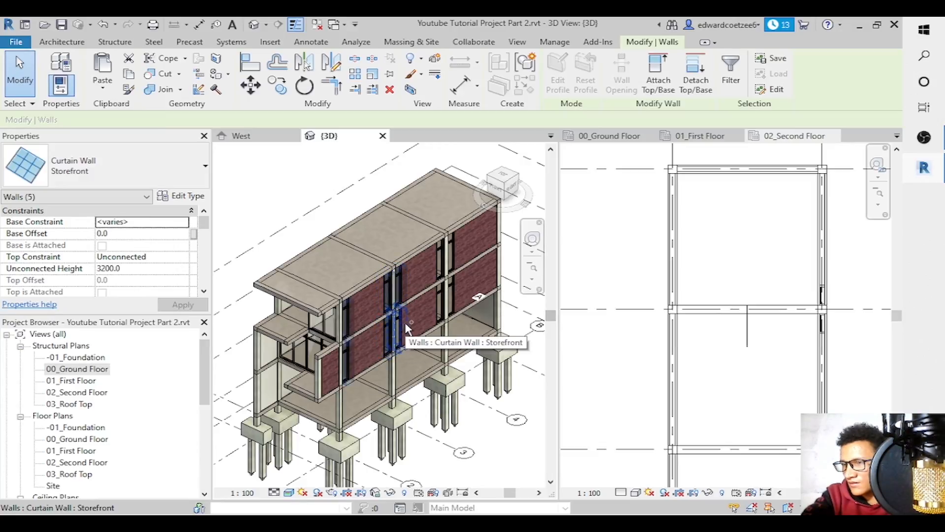
left_click(436, 303, "ctrl")
left_click(438, 262, "ctrl")
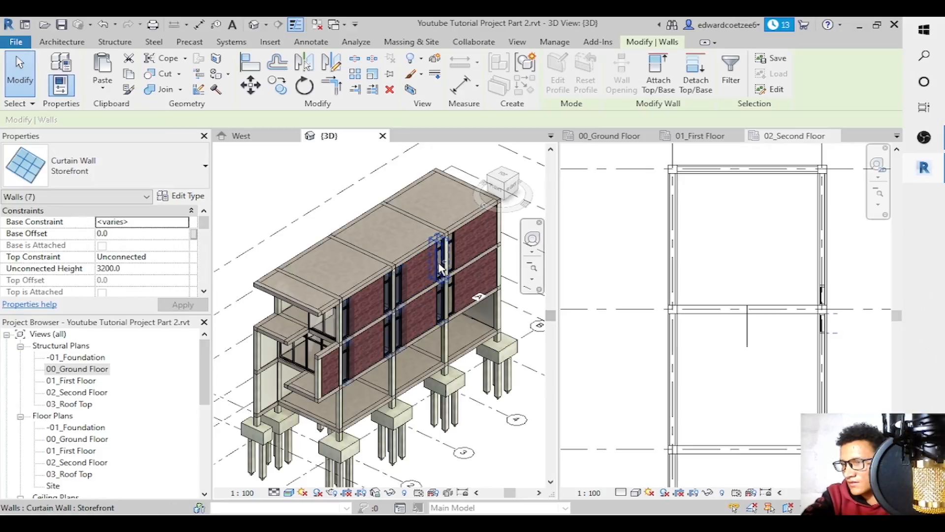
left_click(457, 279, "ctrl")
left_click(457, 285, "ctrl")
left_click(454, 274, "ctrl")
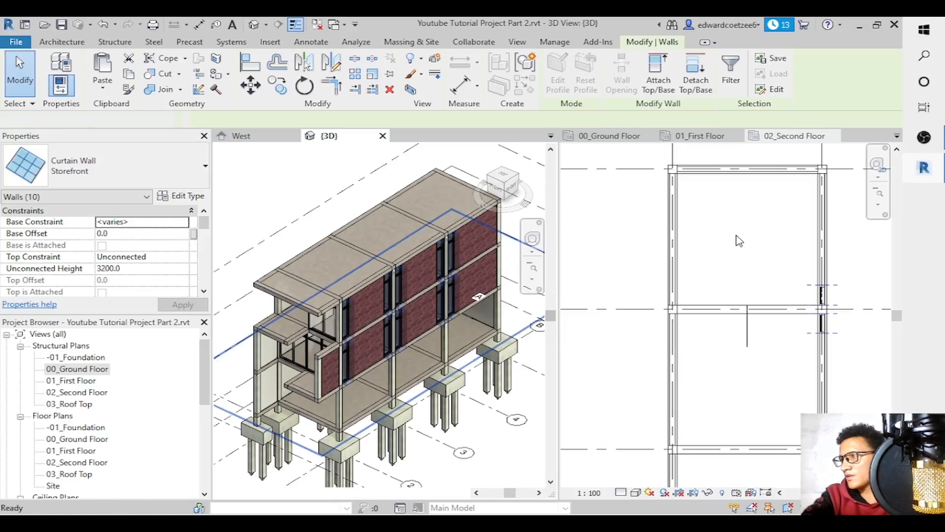
left_click(739, 256)
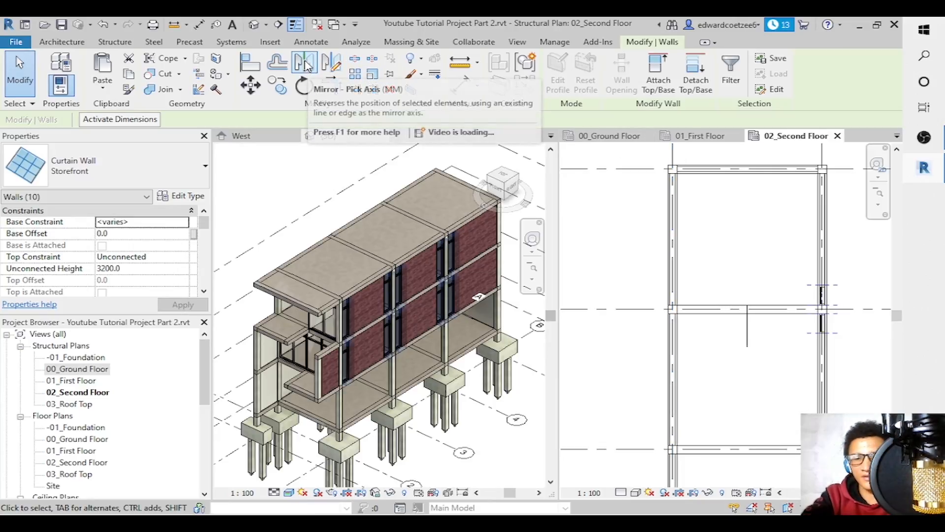
key("m")
key("m")
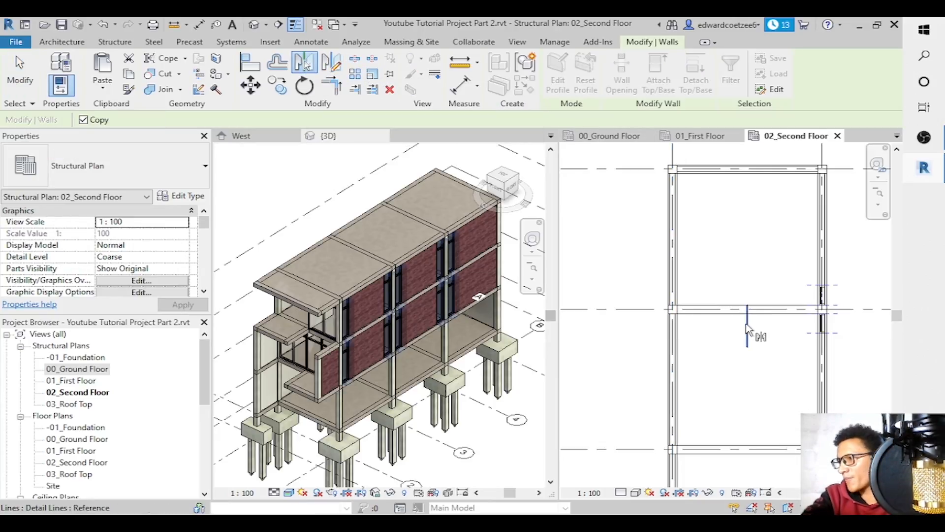
left_click(744, 312)
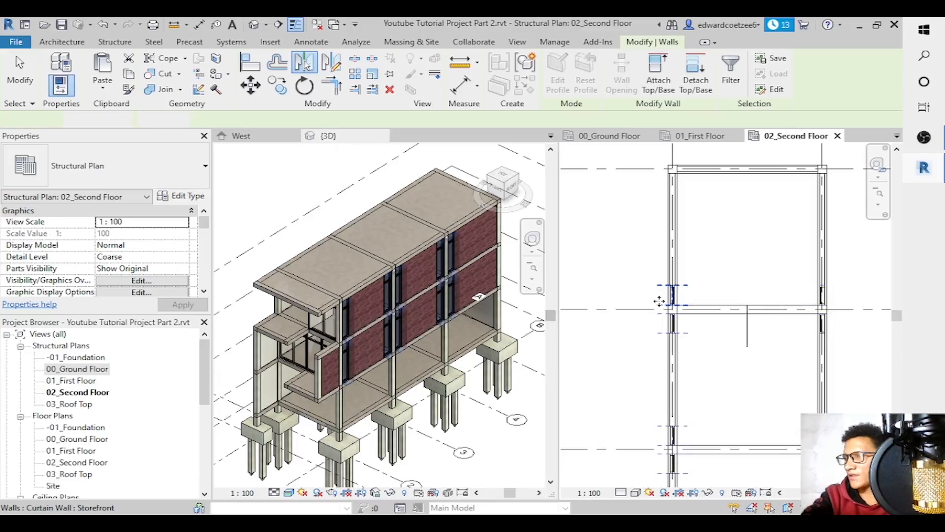
left_click(491, 178)
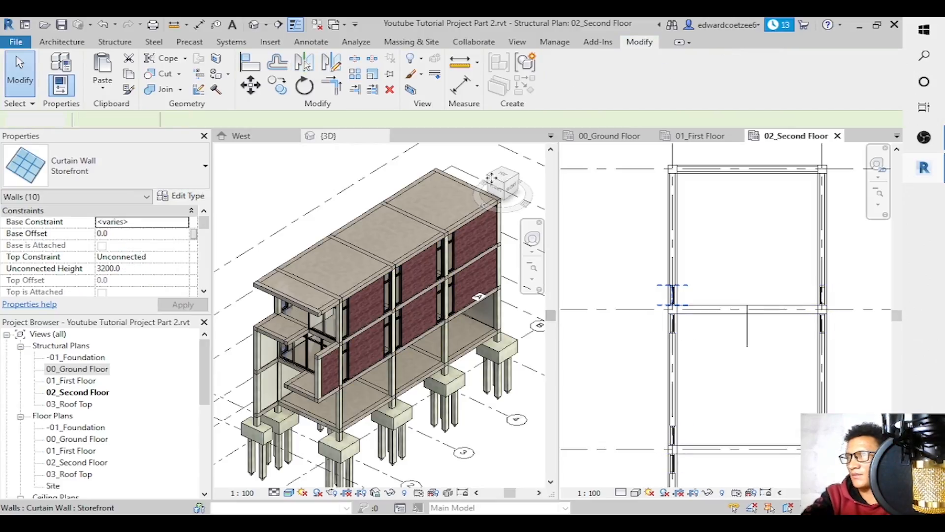
Check the mirrored storefront walls on the opposite side in 3D and delete the detail line used as mirror axis.
left_click(489, 178)
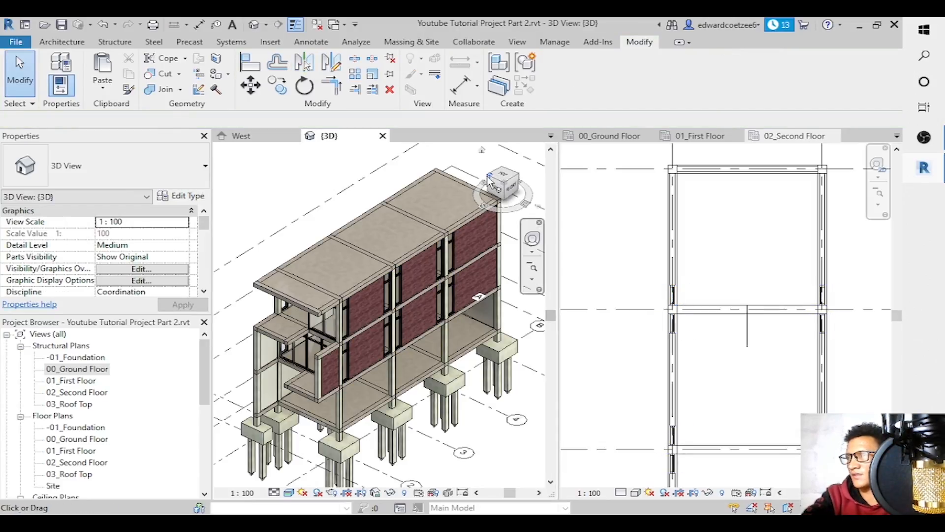
left_click(490, 181)
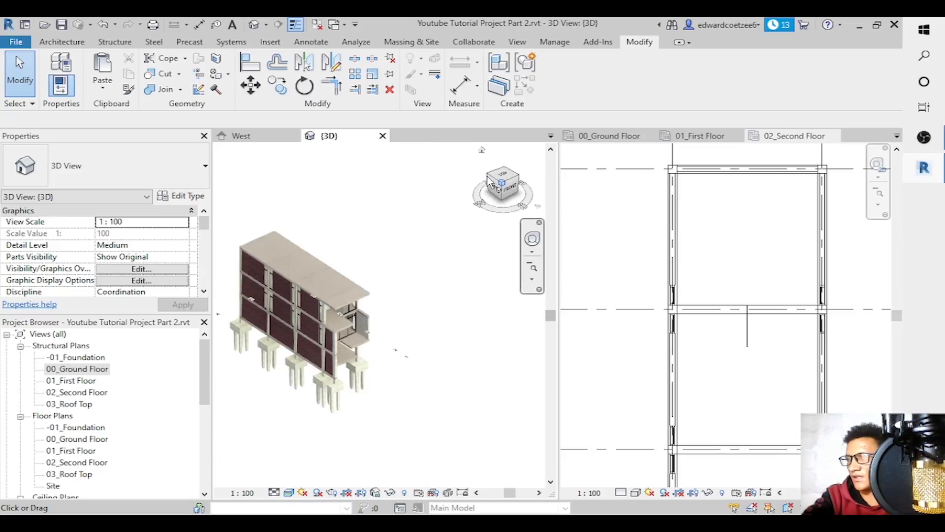
left_click(534, 280)
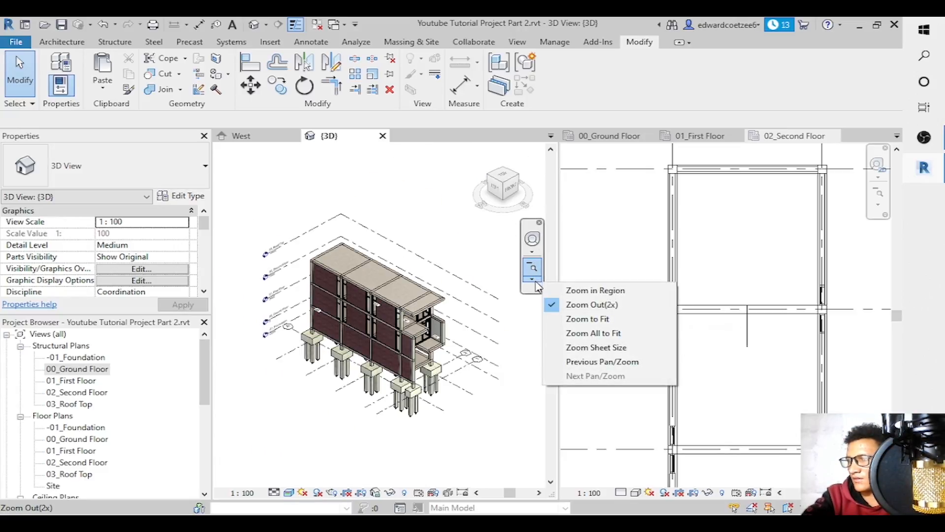
left_click(577, 300)
left_click_drag(310, 255, 445, 383)
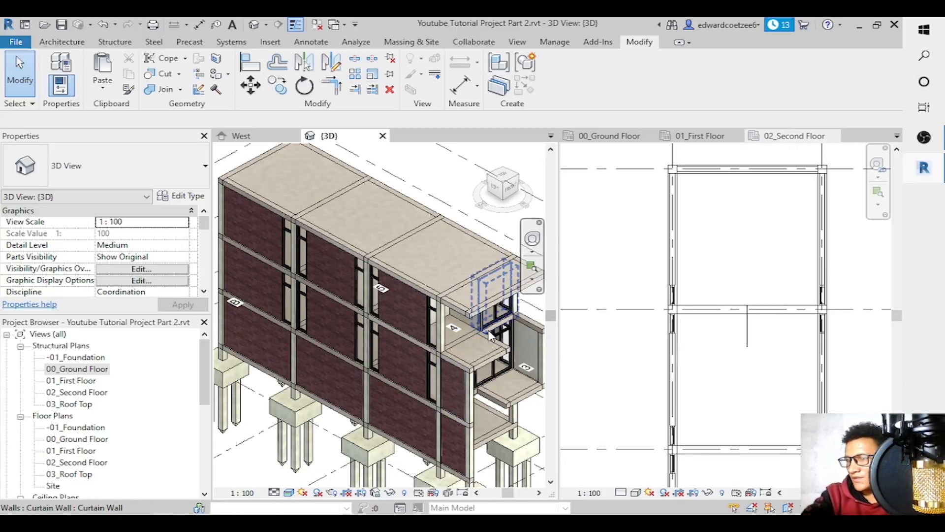
left_click(750, 339)
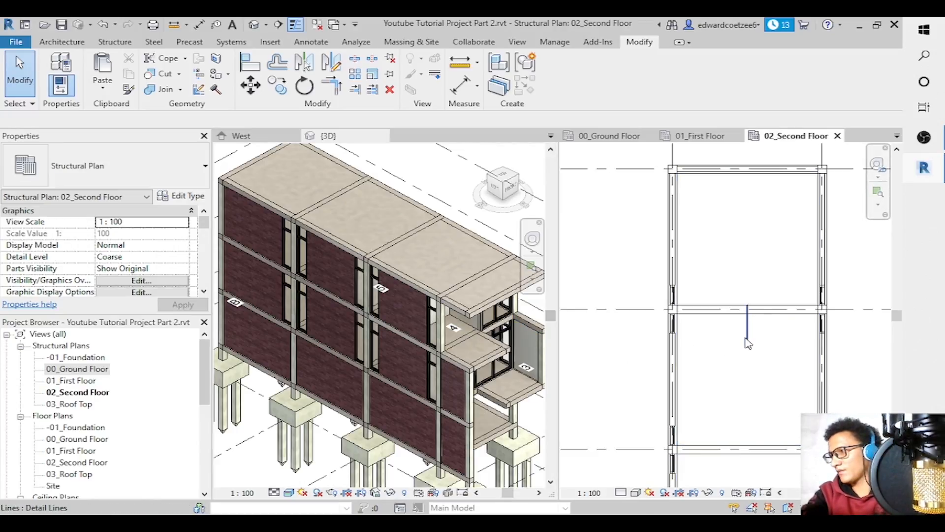
left_click(748, 340)
key("Delete")
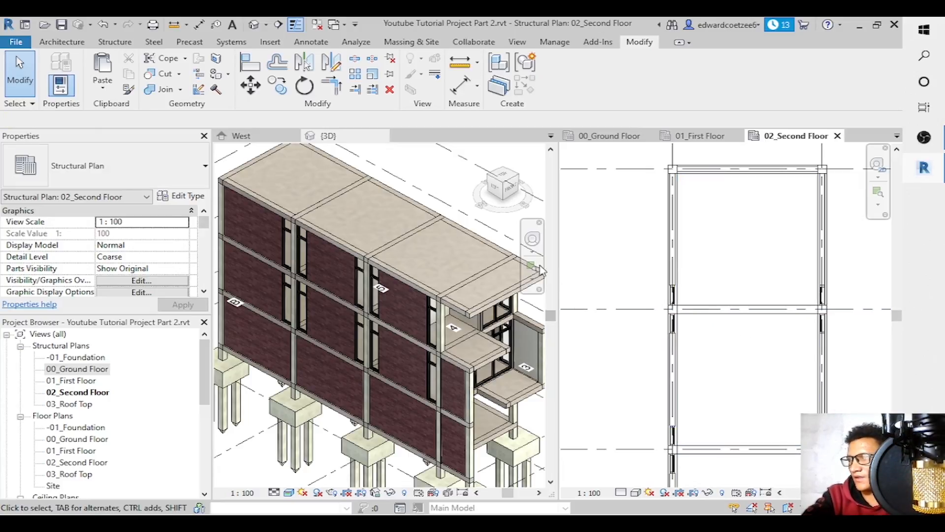
Orient the 3D view to the building's back face and frame its upper brick walls.
left_click(494, 176)
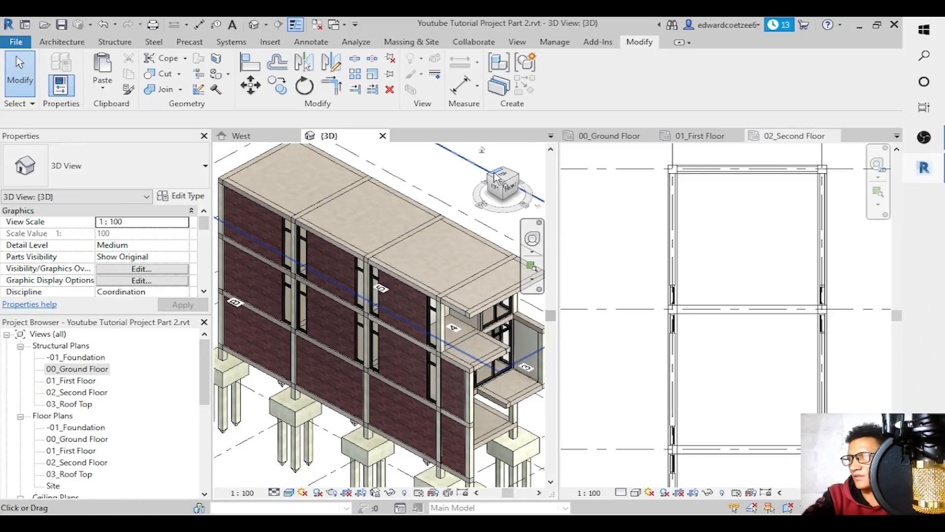
left_click(507, 191)
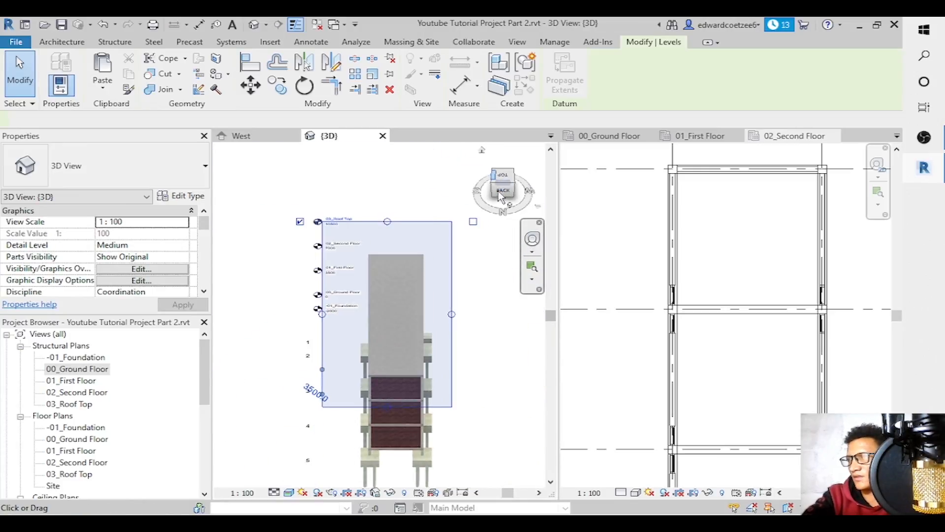
left_click(505, 192)
left_click(517, 257)
left_click(531, 272)
left_click_drag(328, 307, 464, 402)
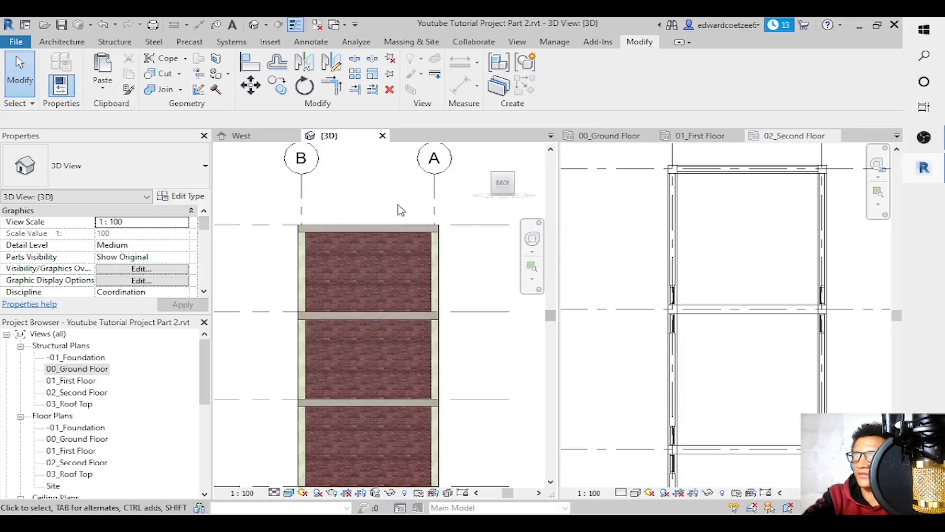
left_click(770, 271)
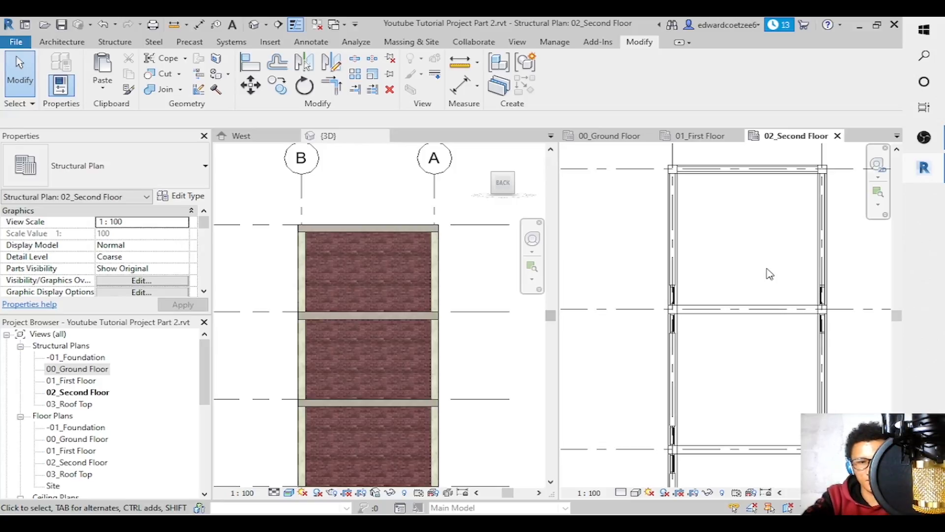
key("w")
key("a")
key("Escape")
key("Escape")
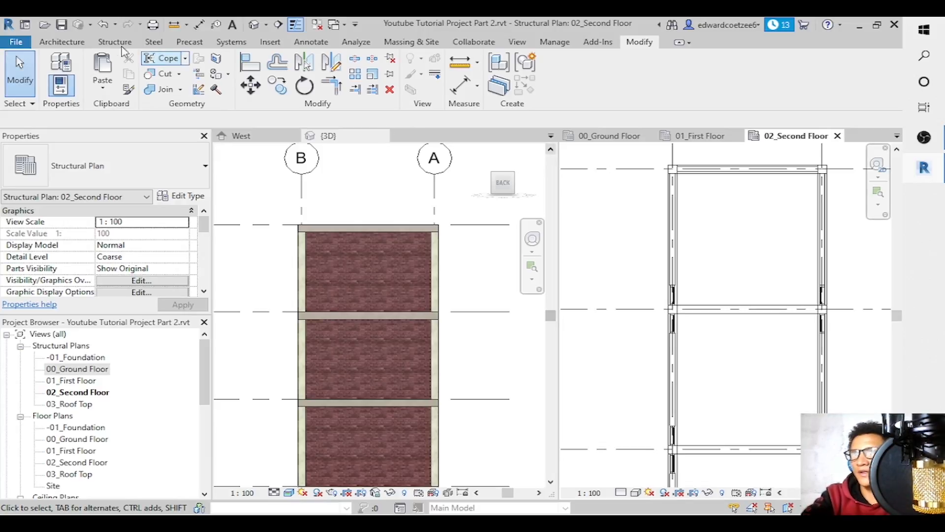
Start the Window tool with the M_Window-Casement-Double type 1400 x 1800mm.
left_click(65, 42)
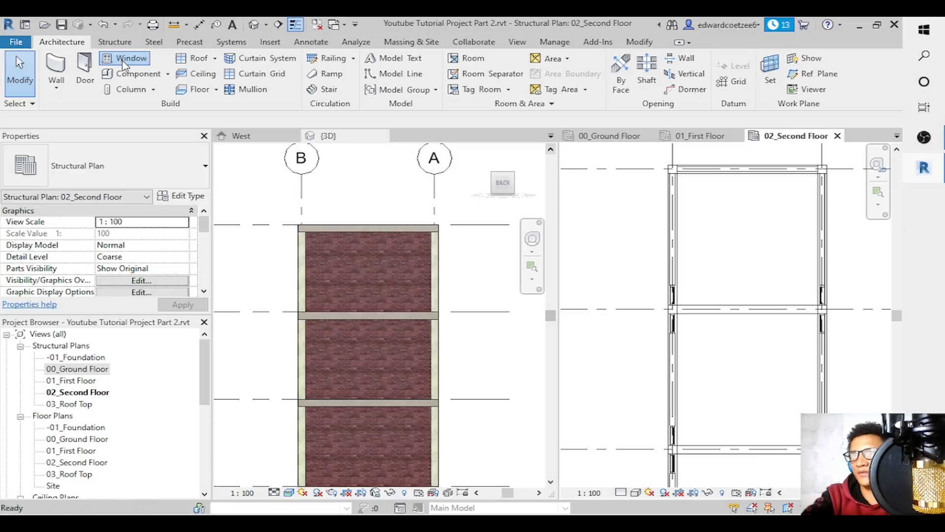
key("w")
key("n")
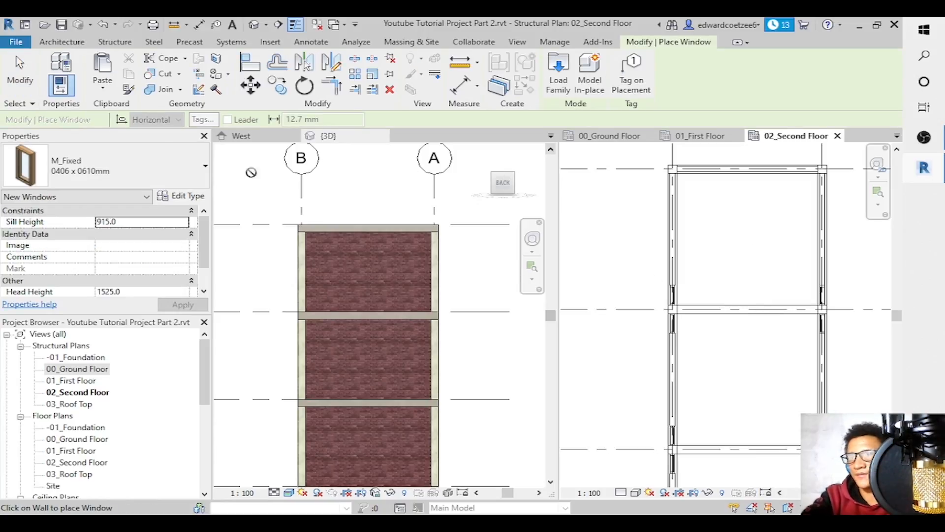
left_click(163, 169)
left_click_drag(206, 270, 205, 340)
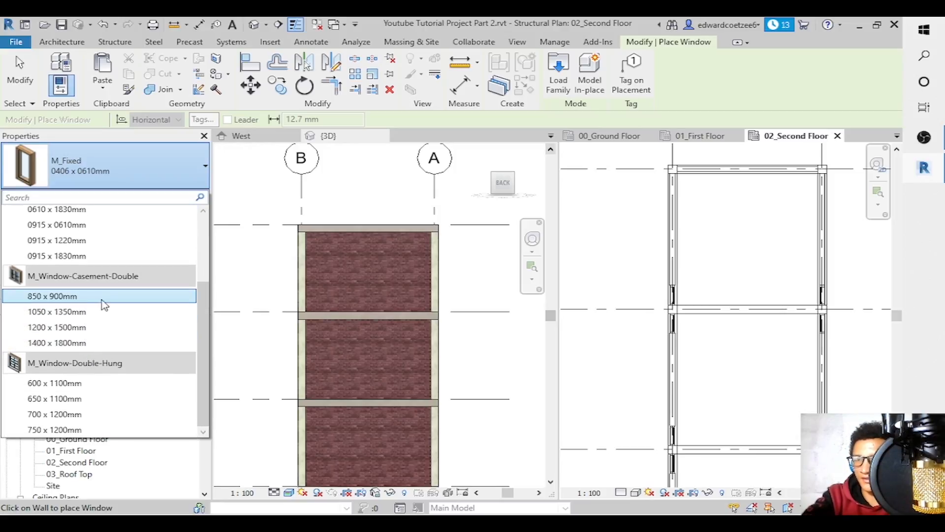
left_click(118, 343)
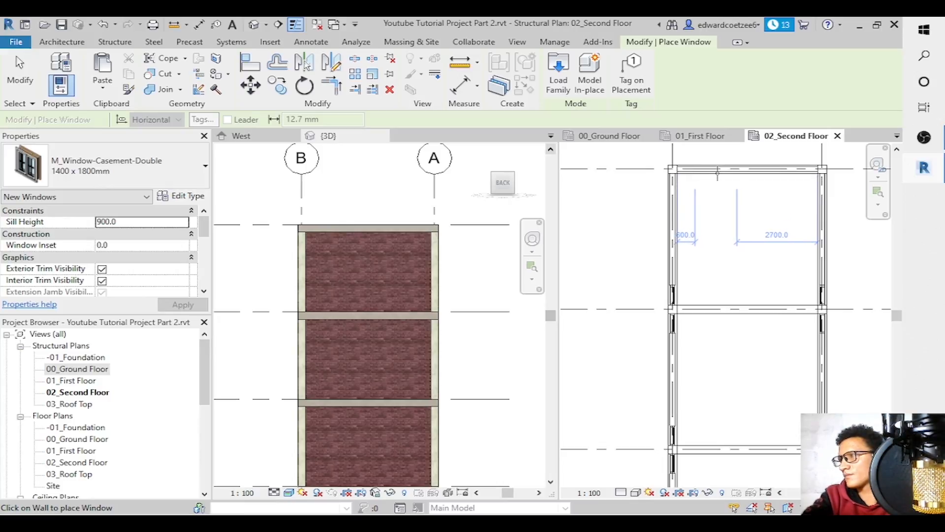
Try placing the casement window in the back wall on the second floor plan, then undo it and leave the command.
left_click(717, 173)
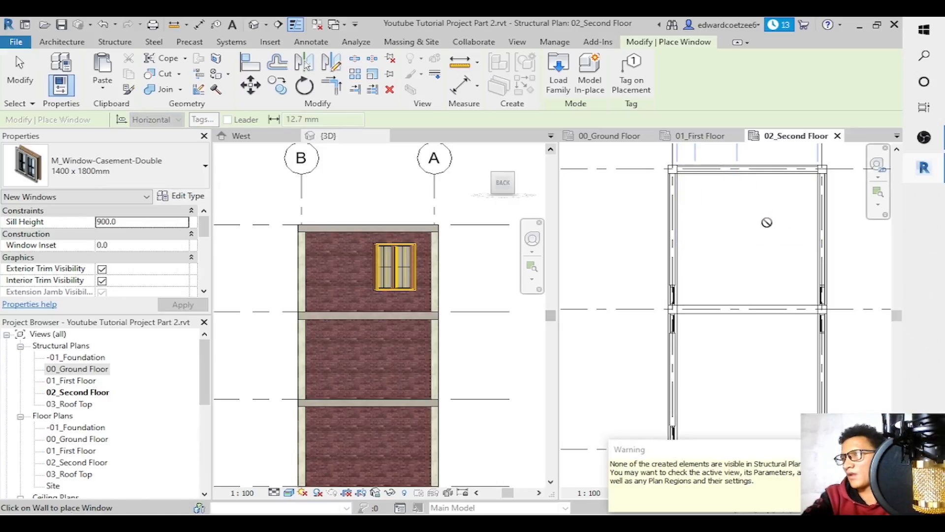
key("ctrl+z")
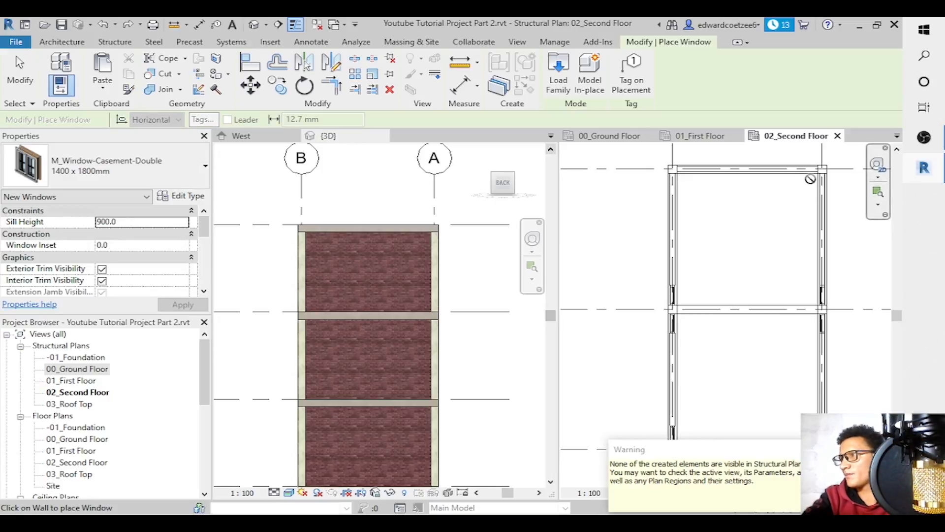
key("Escape")
key("Escape")
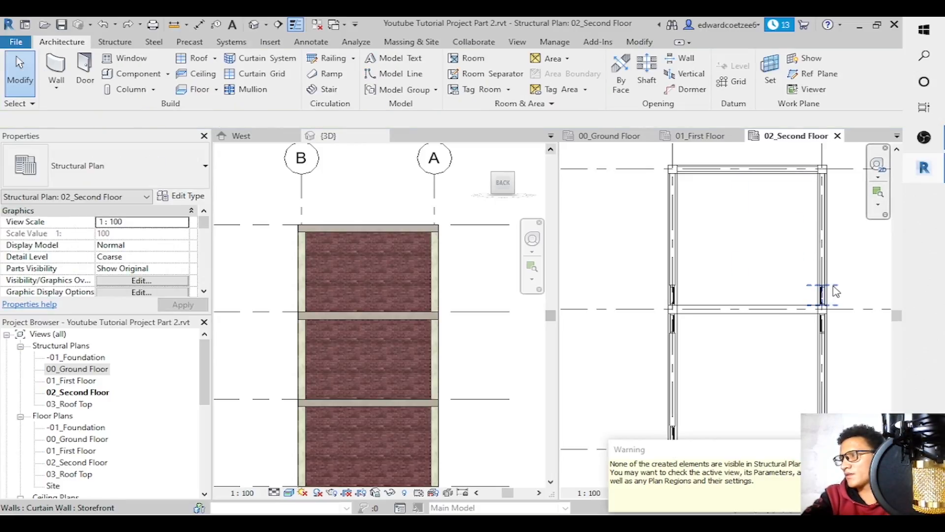
Create a 1000 mm long storefront curtain wall in the second floor's back wall near the grid B column, matching the existing side storefronts.
left_click(836, 291)
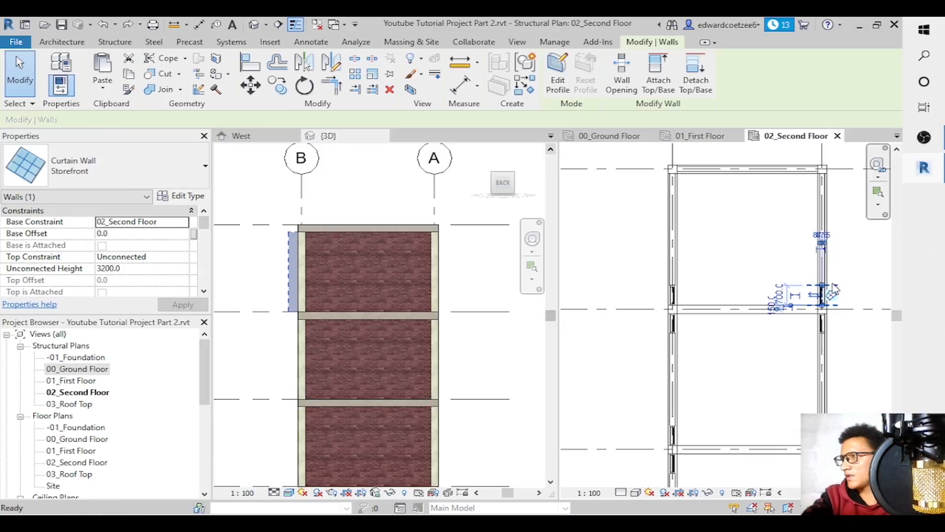
key("c")
key("s")
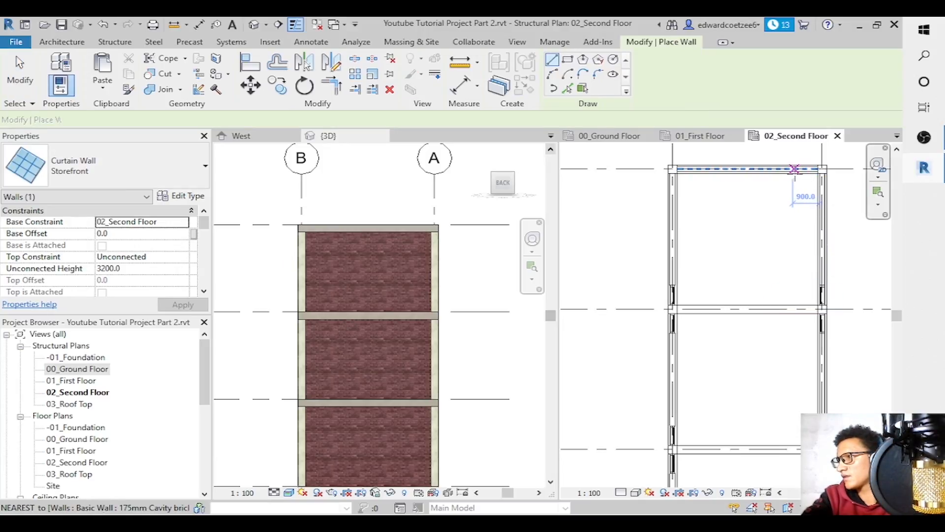
left_click(797, 169)
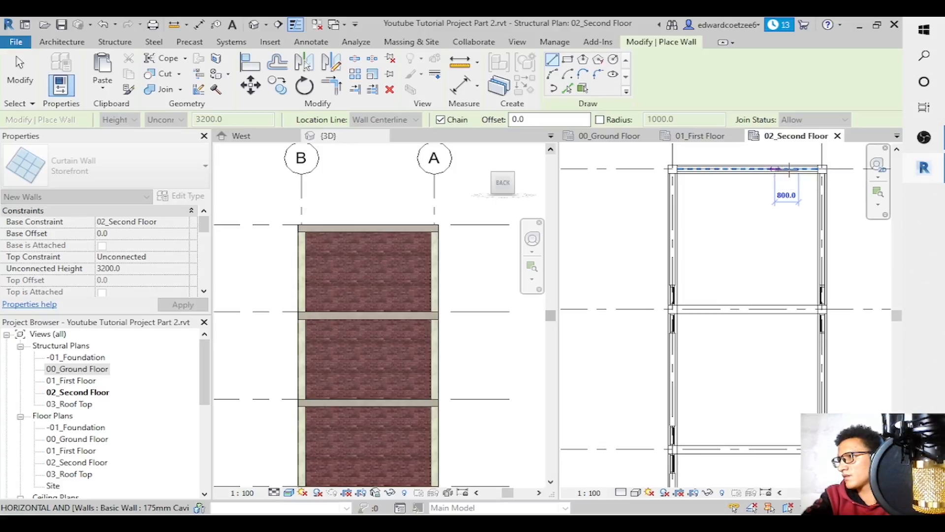
key("Escape")
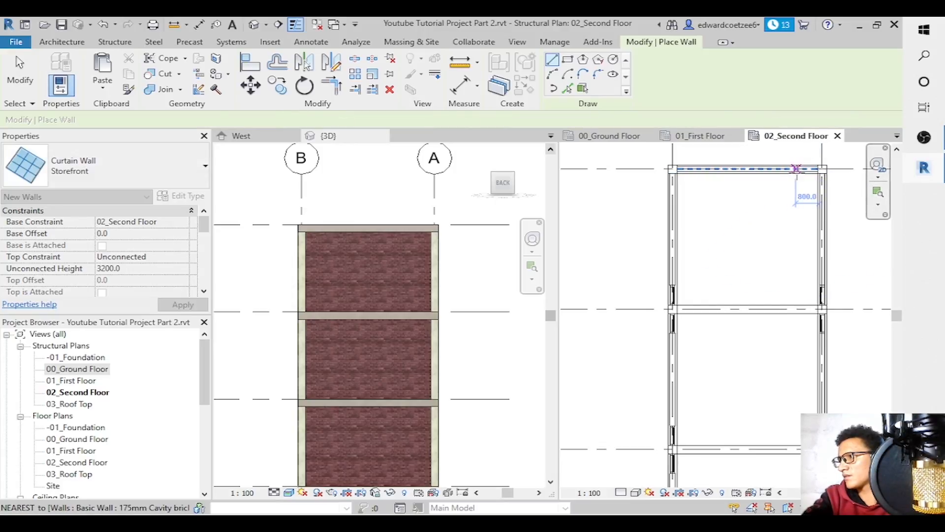
left_click(795, 168)
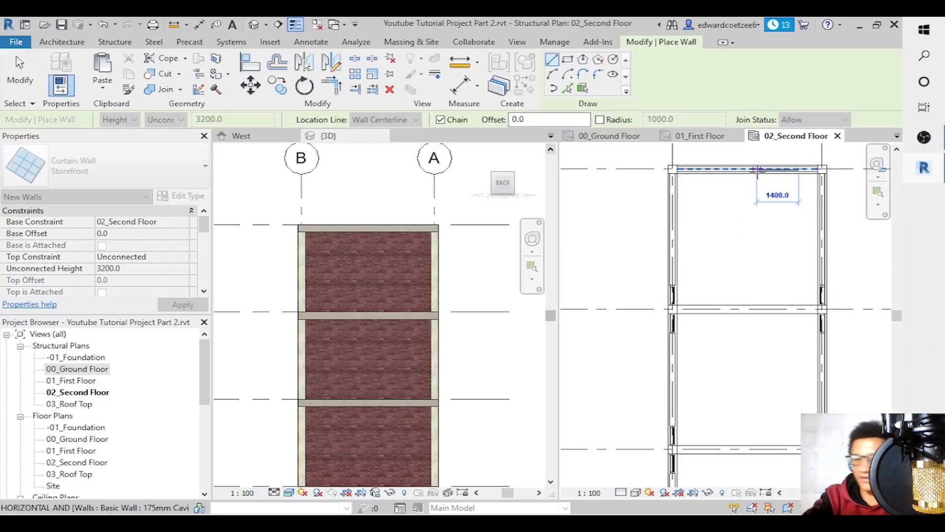
type("100")
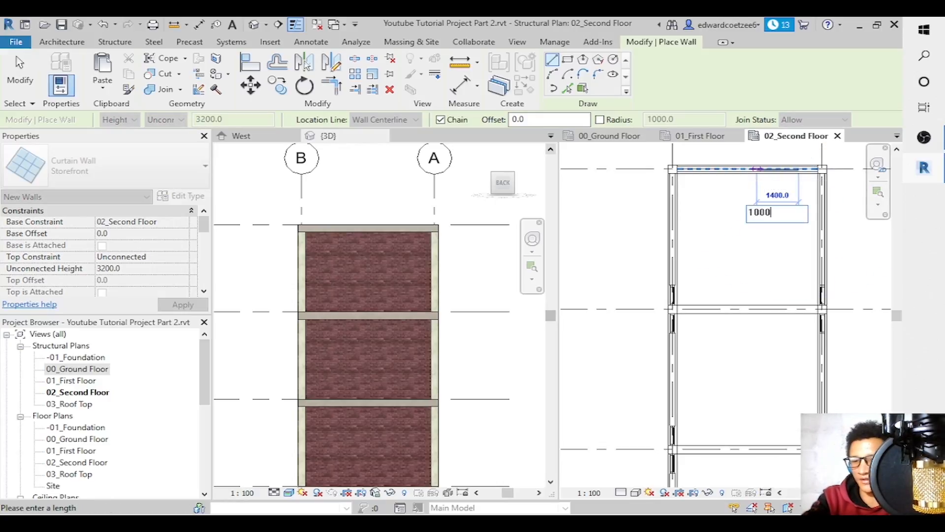
type("0")
key("Return")
key("Escape")
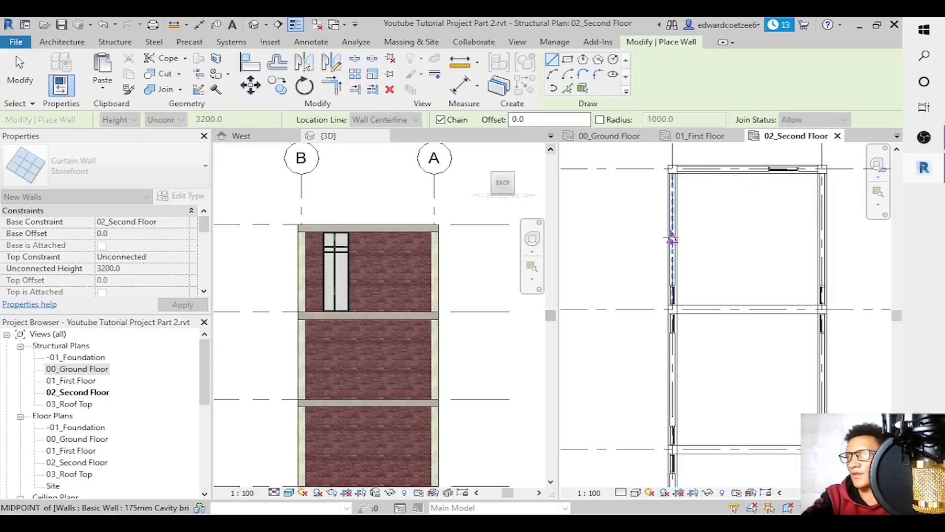
Inspect the new back-wall storefront from an angle in 3D and return to the straight back view.
left_click(347, 271)
key("Escape")
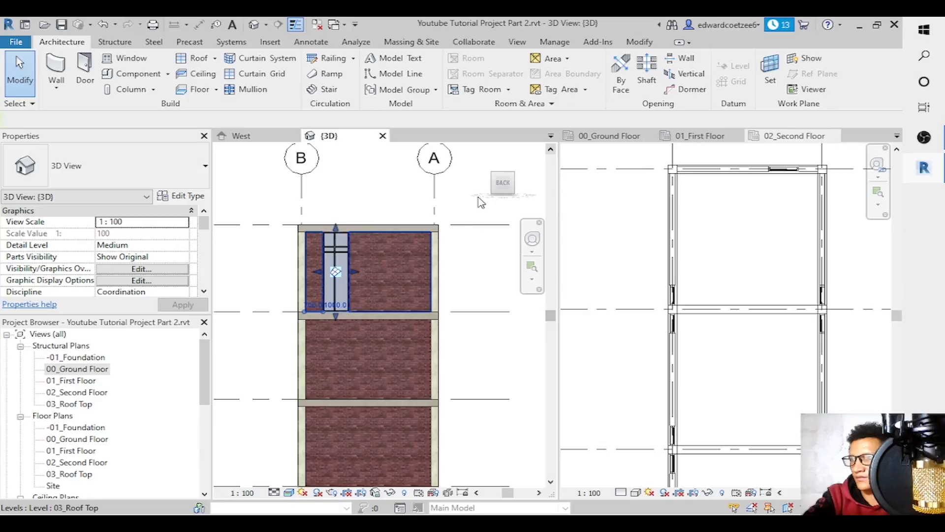
mouse_move(515, 182)
left_mouse_down()
mouse_move(498, 181)
mouse_move(512, 189)
mouse_move(506, 206)
mouse_move(461, 201)
mouse_move(514, 180)
left_mouse_up()
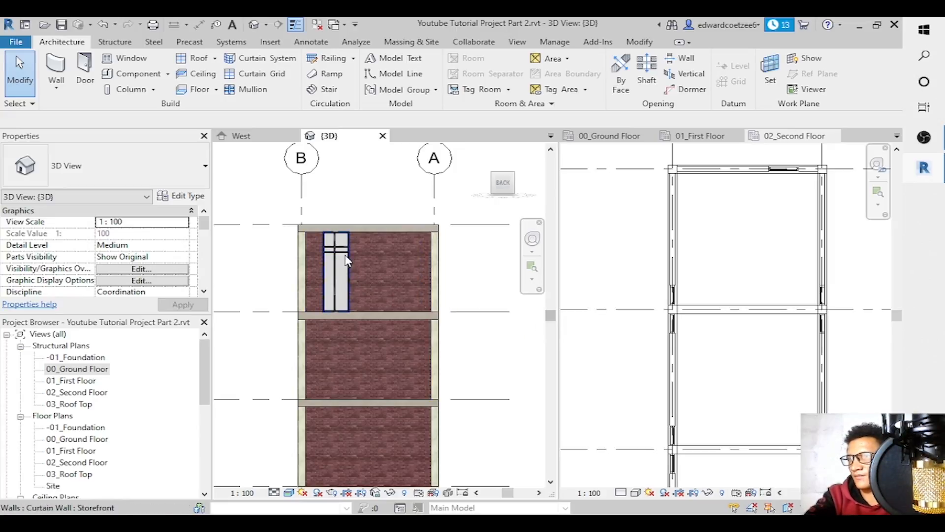
left_click_drag(517, 180, 503, 185)
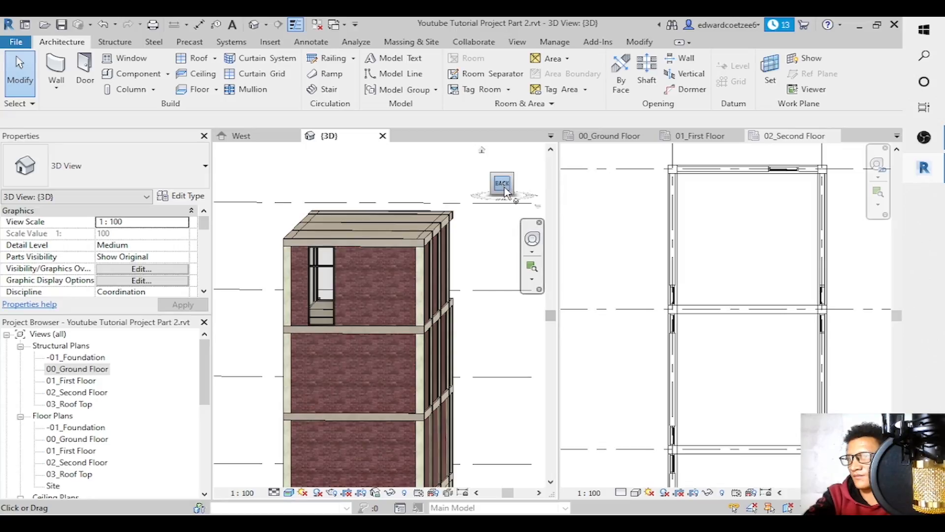
left_click(503, 186)
left_click(530, 271)
left_click_drag(396, 298, 446, 327)
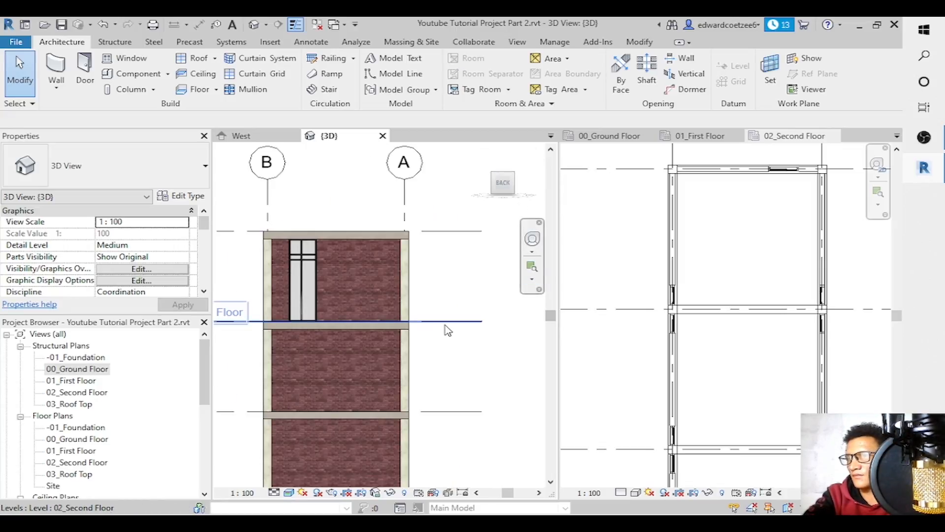
Copy the back-wall storefront and paste it aligned to level 01_First Floor, then deselect it.
left_click(314, 276)
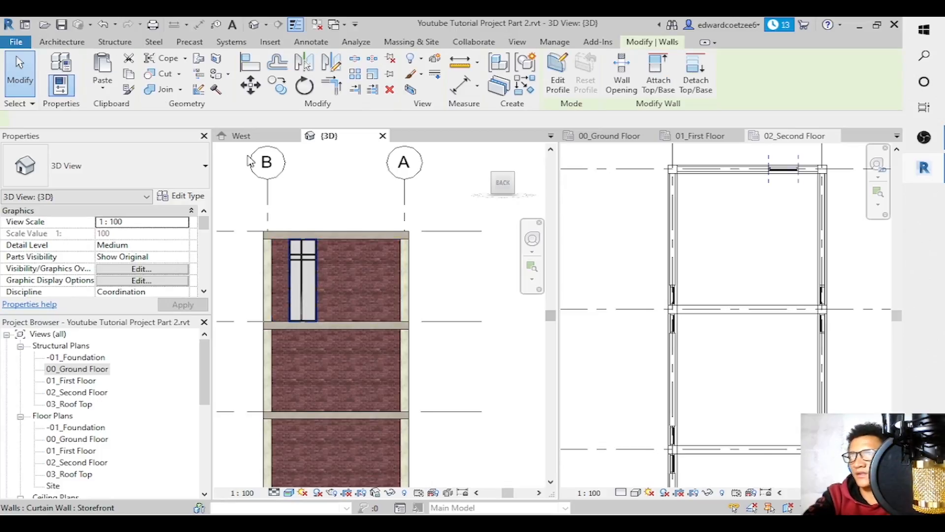
left_click(129, 74)
left_click(103, 88)
left_click(148, 136)
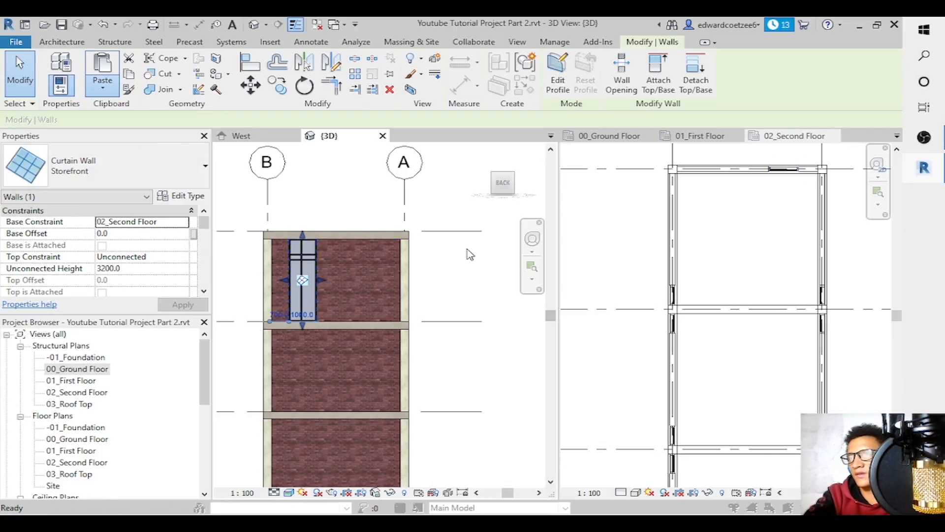
left_click(401, 203)
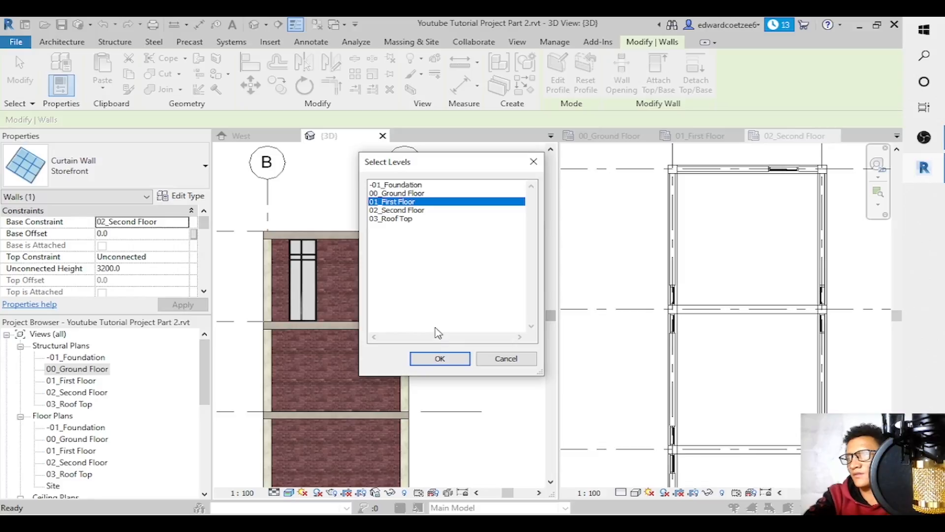
left_click(439, 358)
left_click(654, 326)
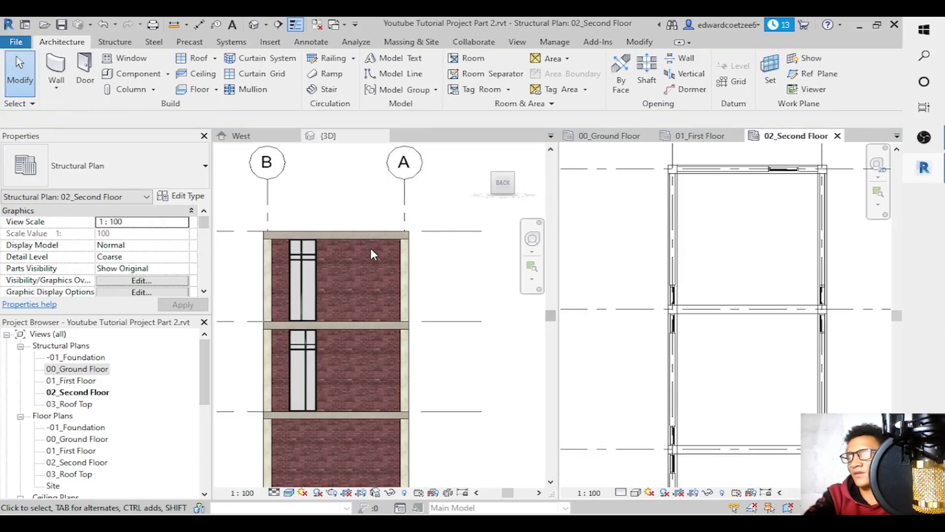
left_click(465, 282)
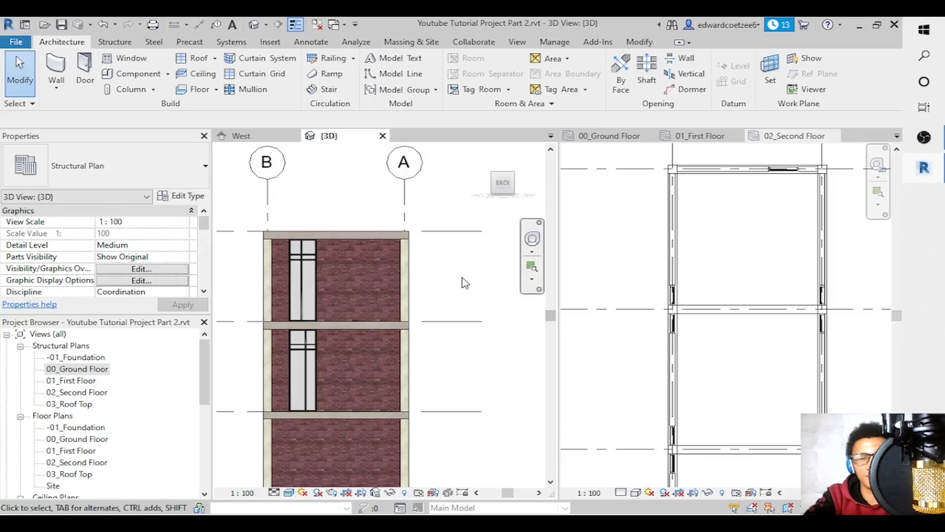
left_click(127, 58)
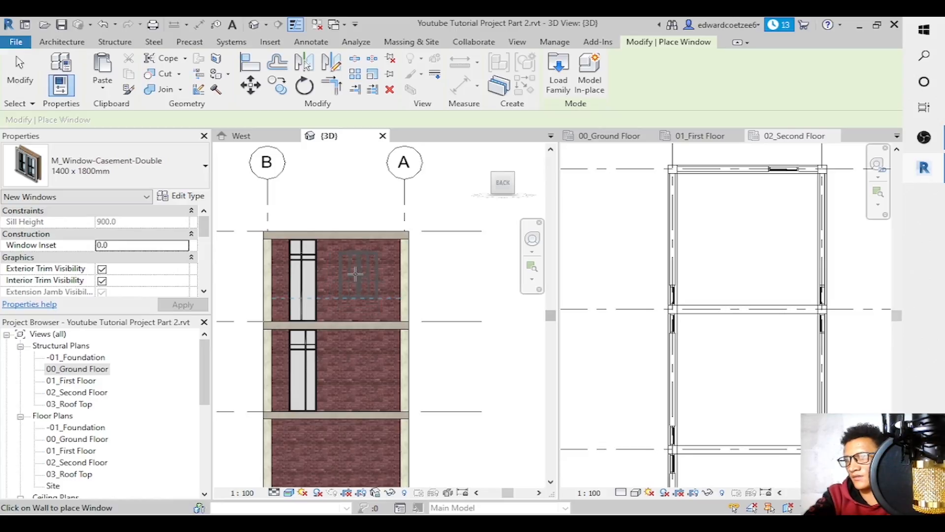
key("Escape")
key("Escape")
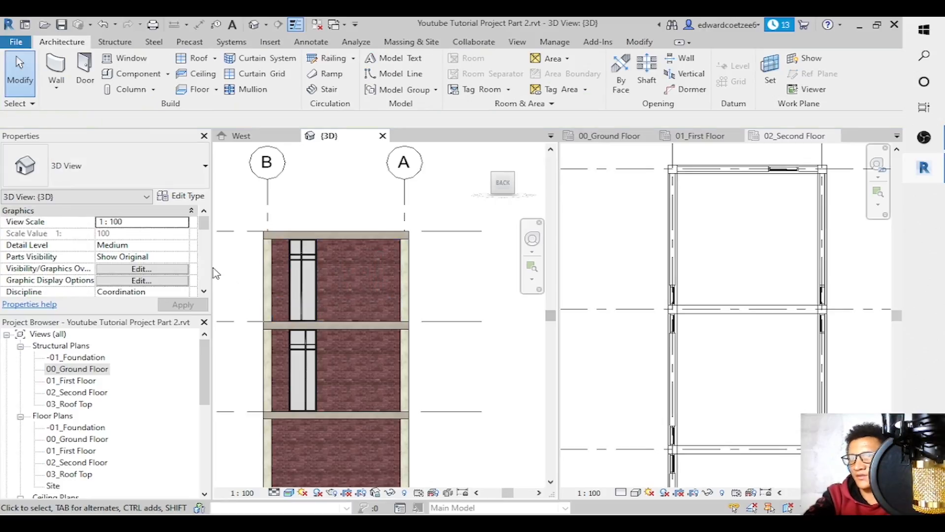
Open the North elevation and zoom in on the second floor's back wall.
left_click_drag(205, 369, 201, 433)
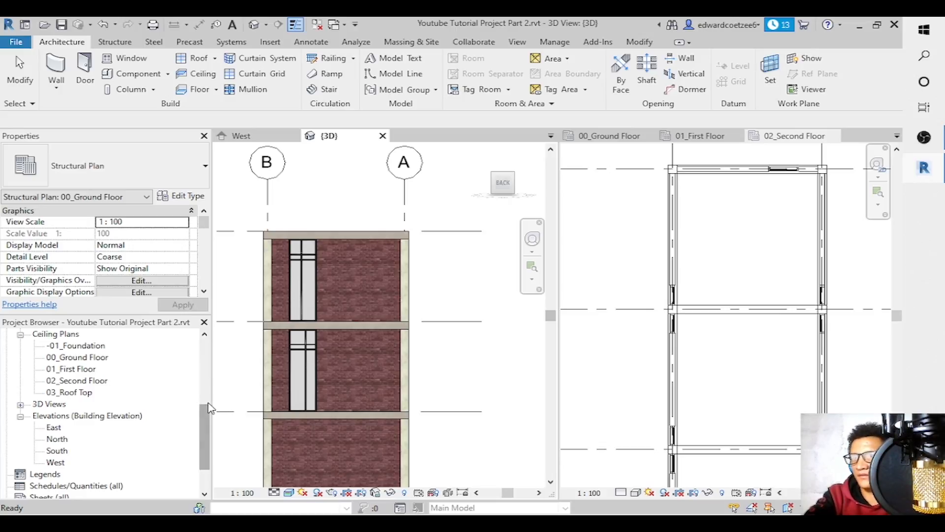
double_click(55, 440)
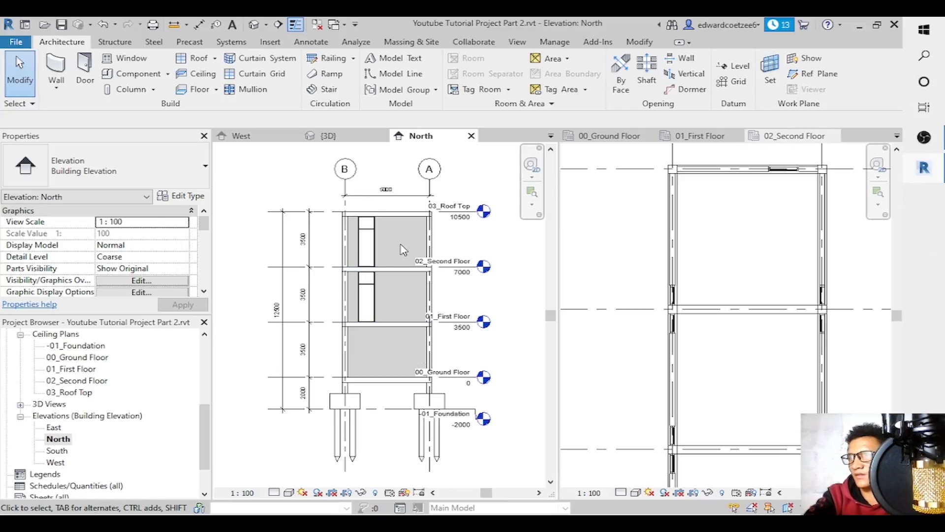
left_click(533, 197)
left_click_drag(323, 198, 477, 287)
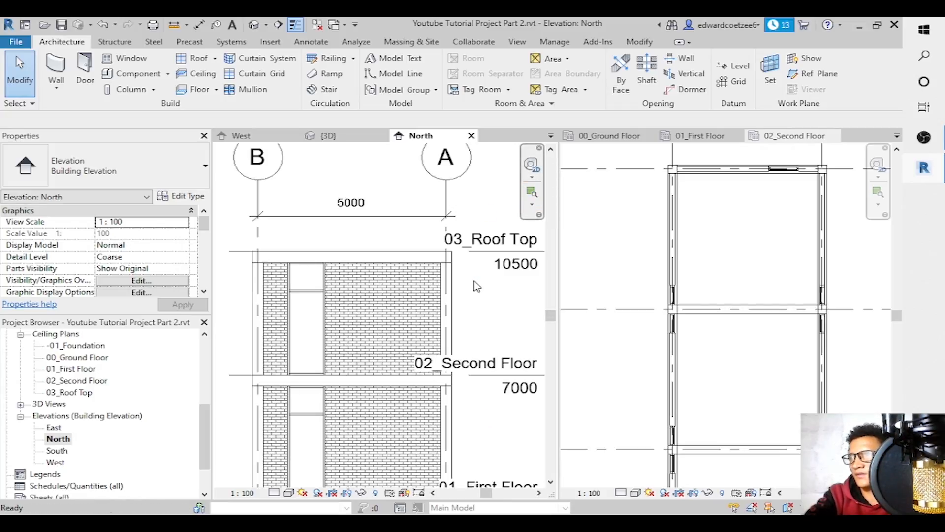
left_click(531, 193)
left_click_drag(251, 250, 466, 395)
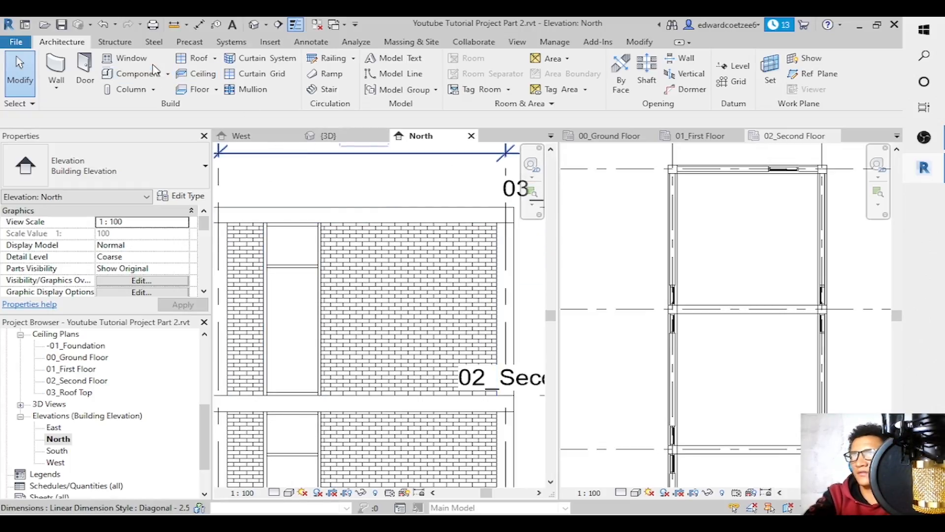
left_click(129, 58)
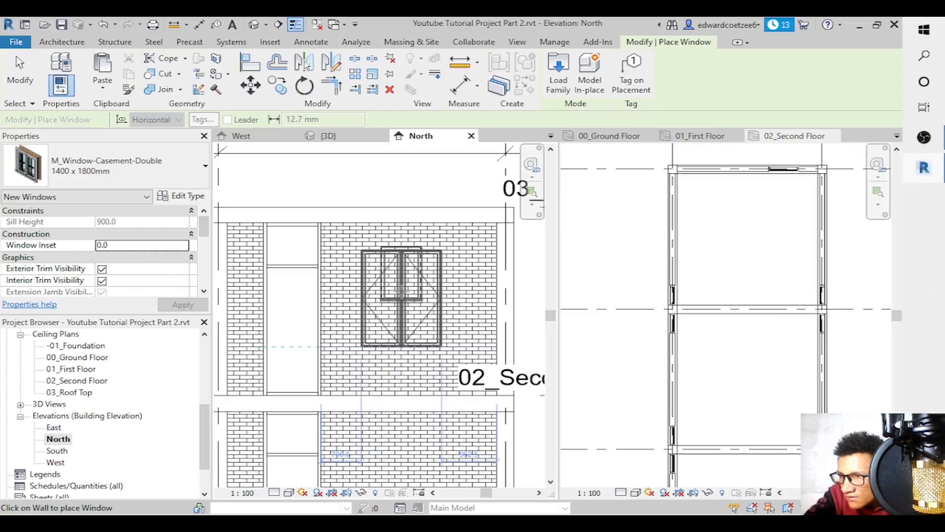
key("Escape")
key("Escape")
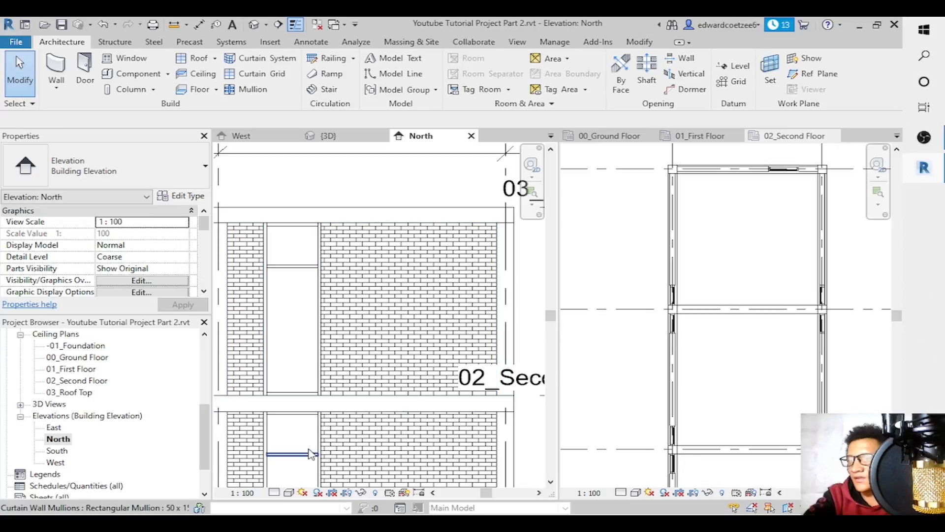
Switch the North elevation to the Realistic visual style and place a 1400 x 1800mm double casement window in the second floor's brick wall beside the storefront.
left_click(288, 492)
left_click(316, 480)
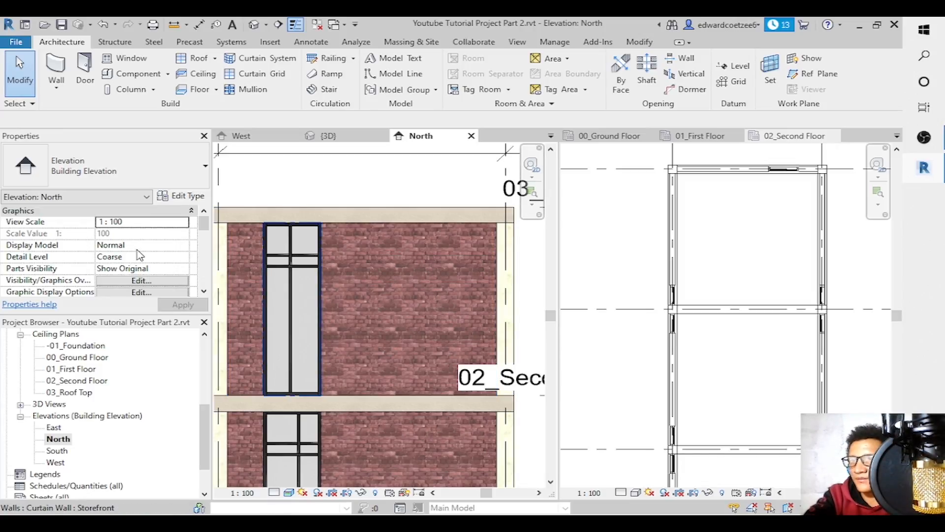
left_click(133, 59)
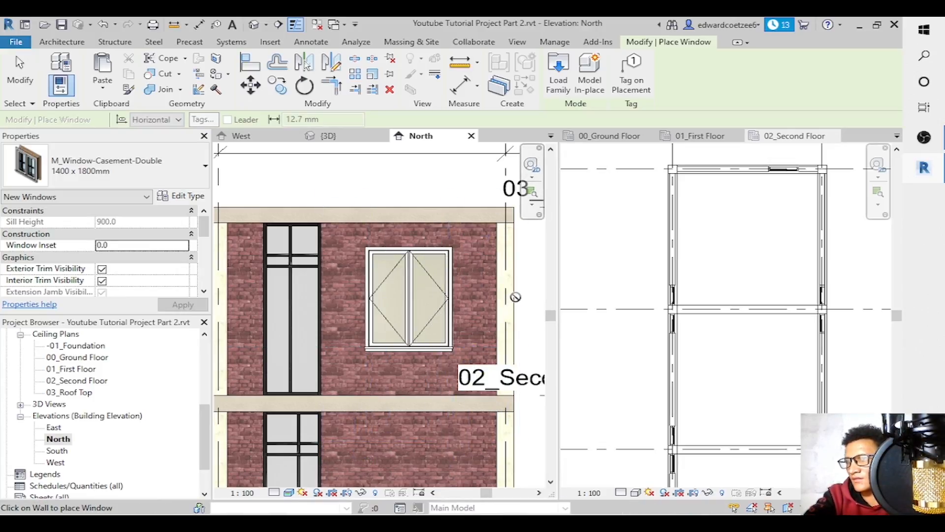
key("Escape")
Set the exterior frame material of the placed window's 1400 x 1800mm casement type to Aluminium Black Frame.
left_click(453, 290)
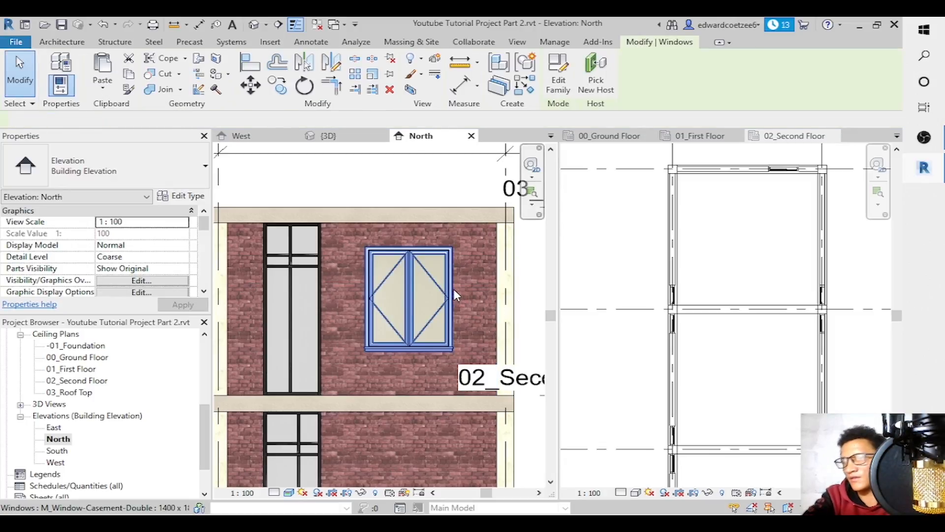
key("ctrl+c")
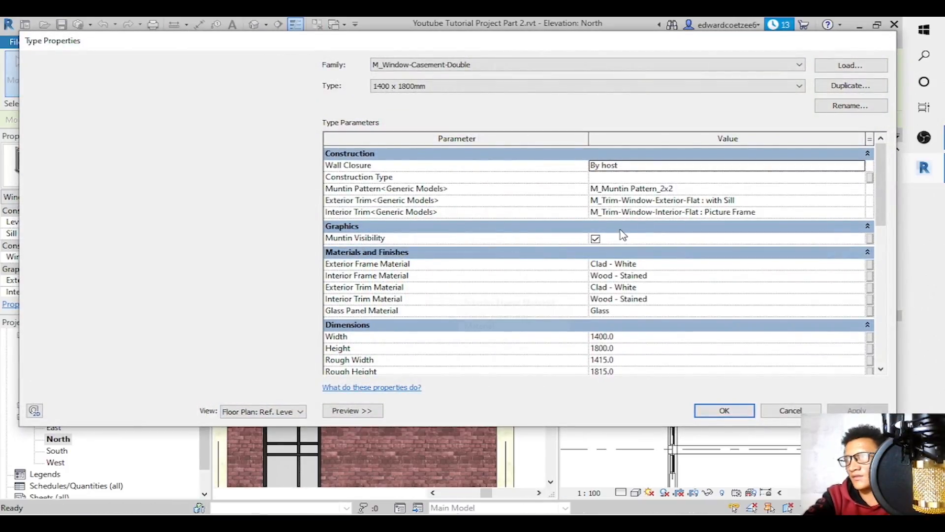
key("Escape")
key("ctrl+v")
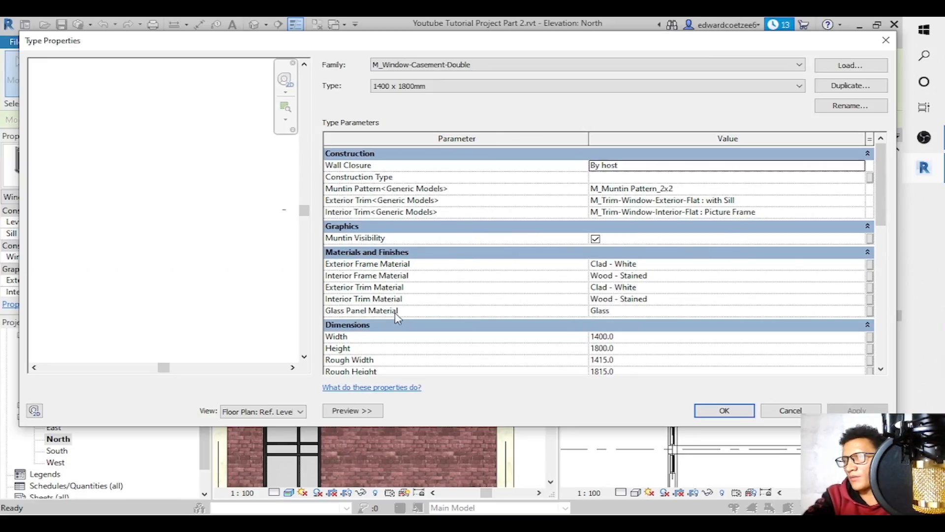
left_click(859, 270)
left_click(862, 268)
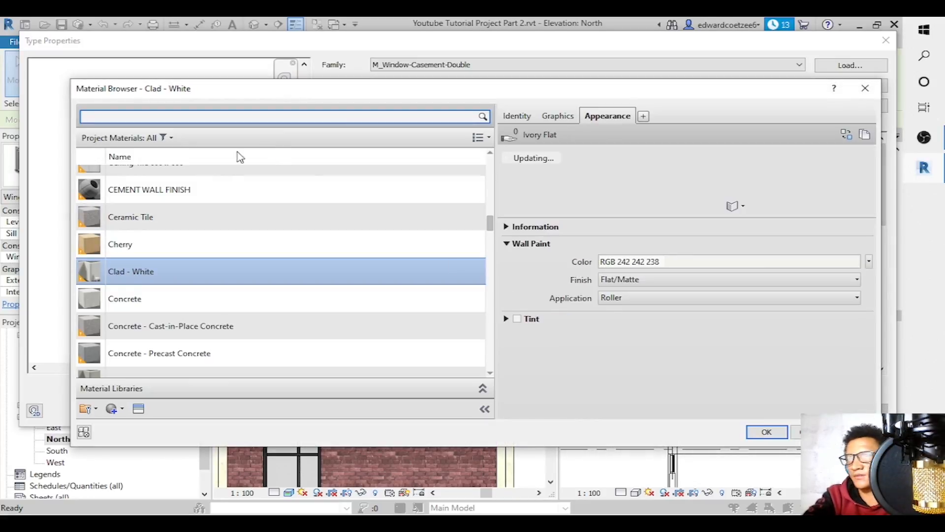
left_click_drag(490, 220, 490, 161)
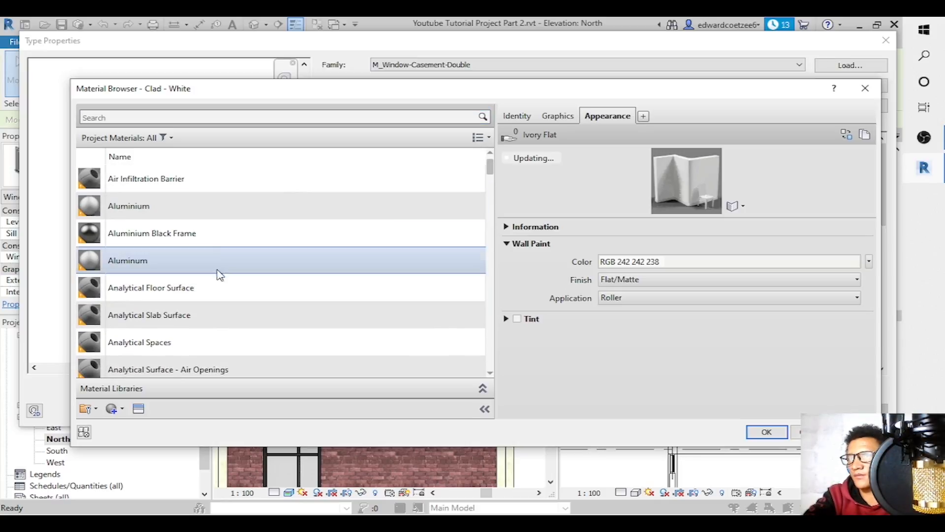
left_click(217, 242)
left_click(771, 431)
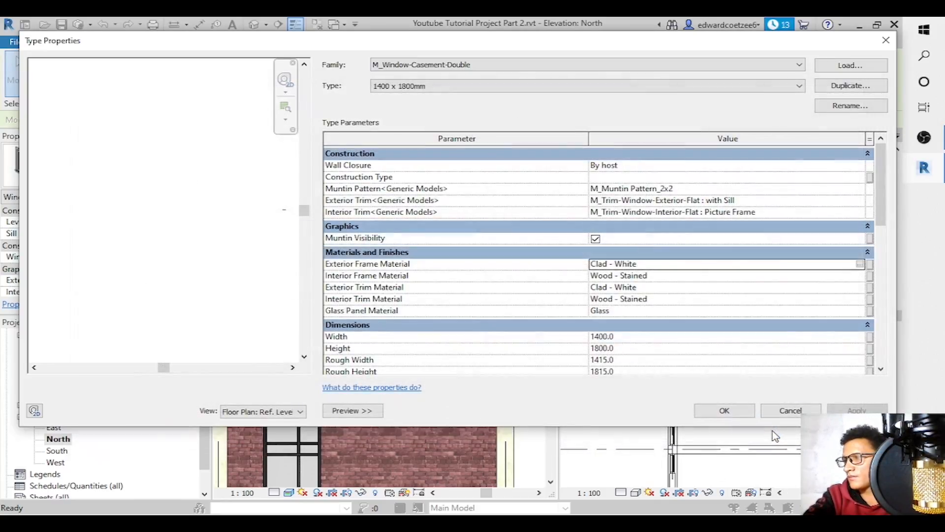
Apply Aluminium Black Frame to the window type's interior frame, exterior trim and interior trim materials, then deselect the window.
left_click(770, 265)
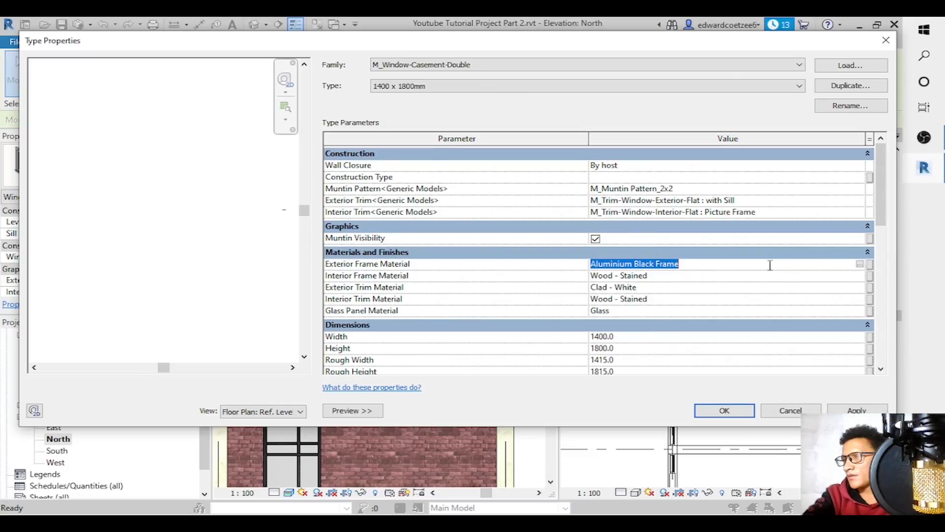
left_click(772, 276)
left_click(772, 266)
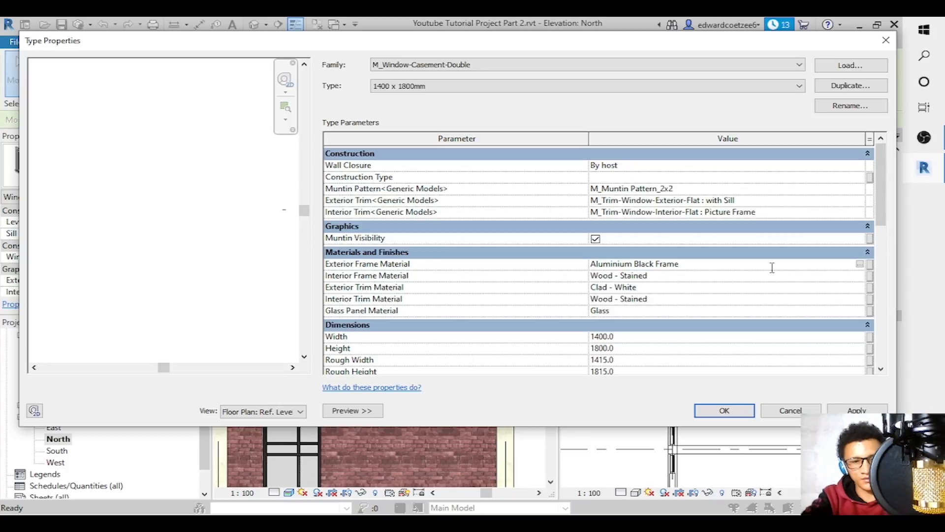
left_click(772, 268)
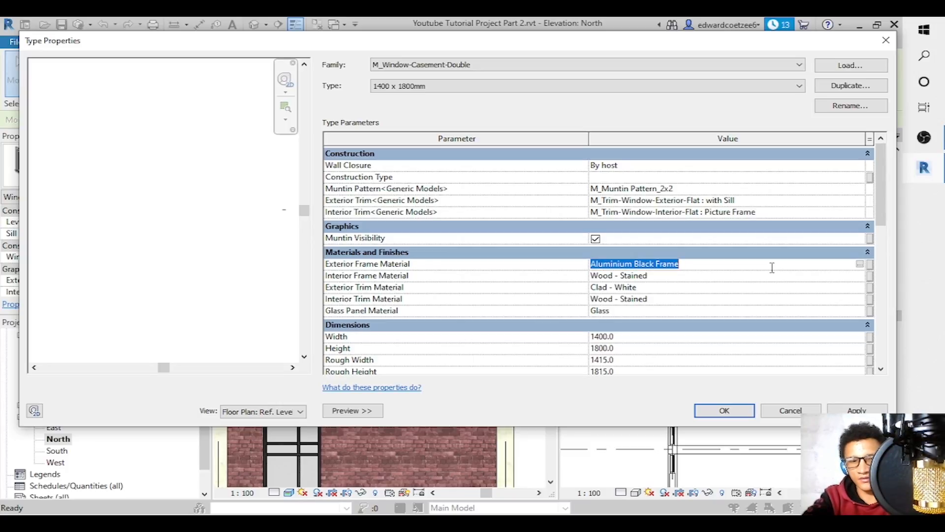
left_click(763, 276)
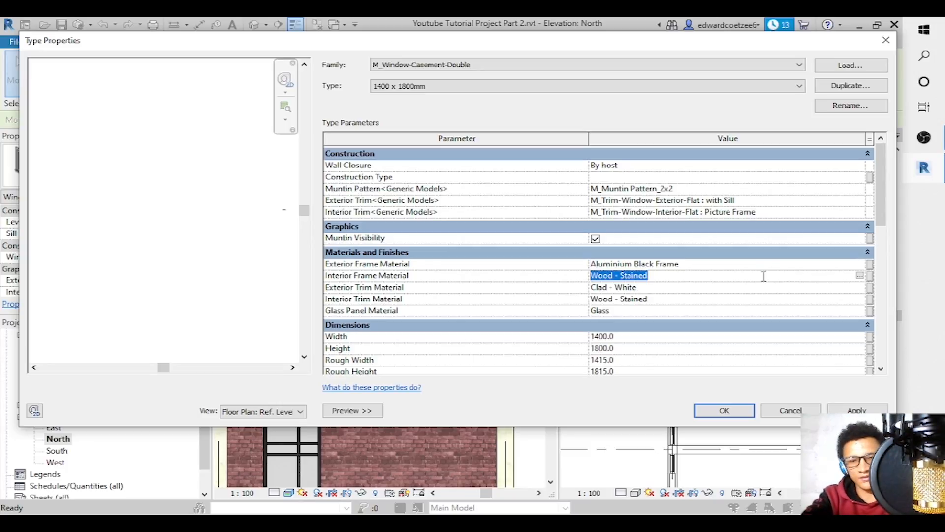
key("ctrl+v")
left_click(756, 289)
key("ctrl+v")
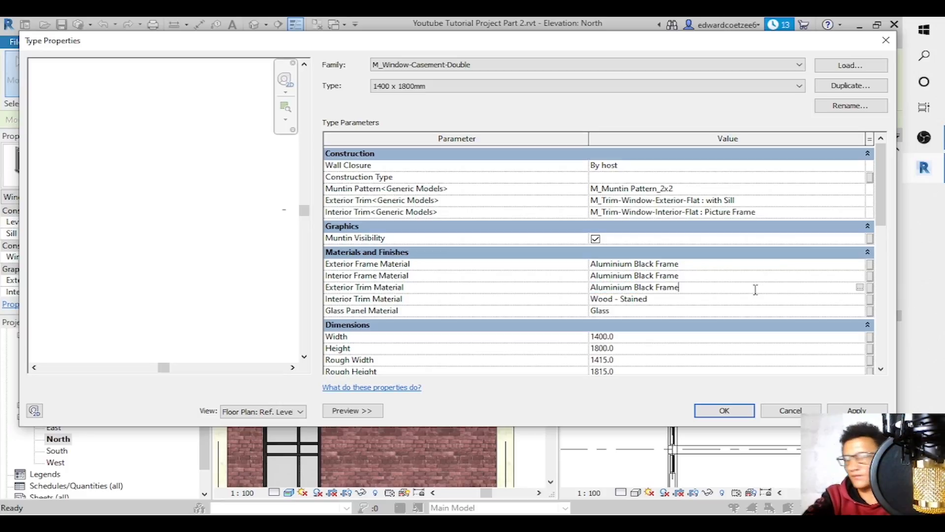
left_click(739, 299)
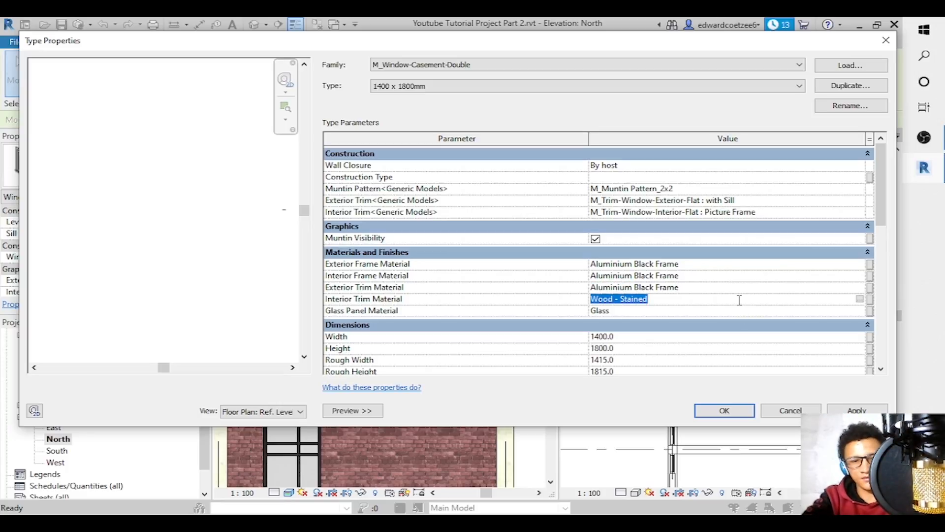
key("ctrl+v")
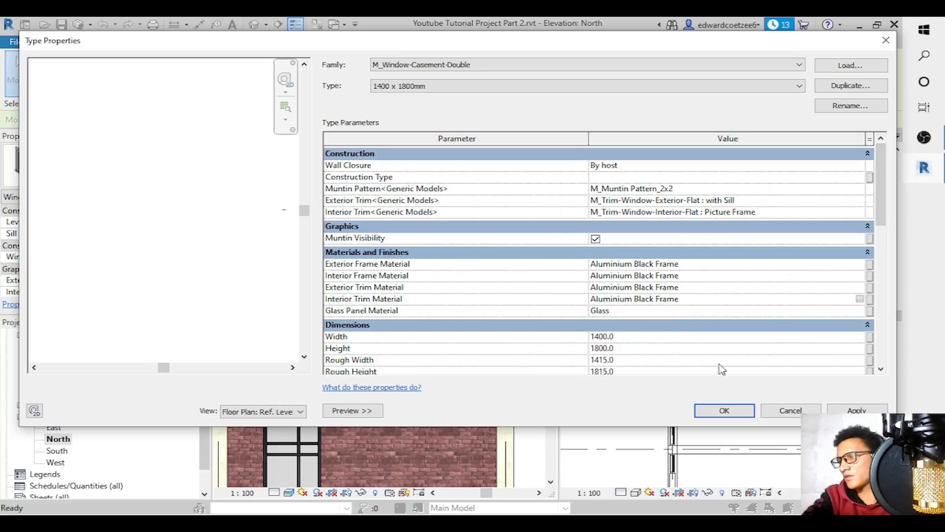
left_click(857, 410)
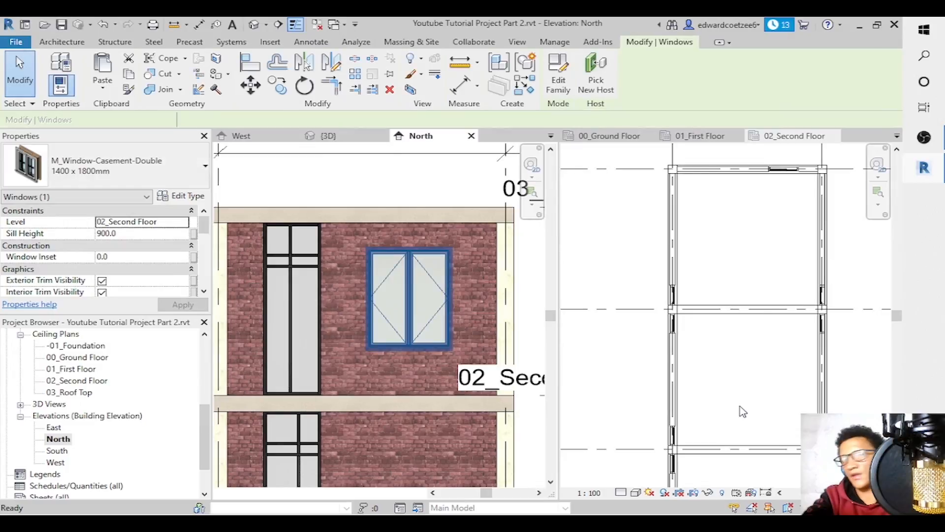
key("Escape")
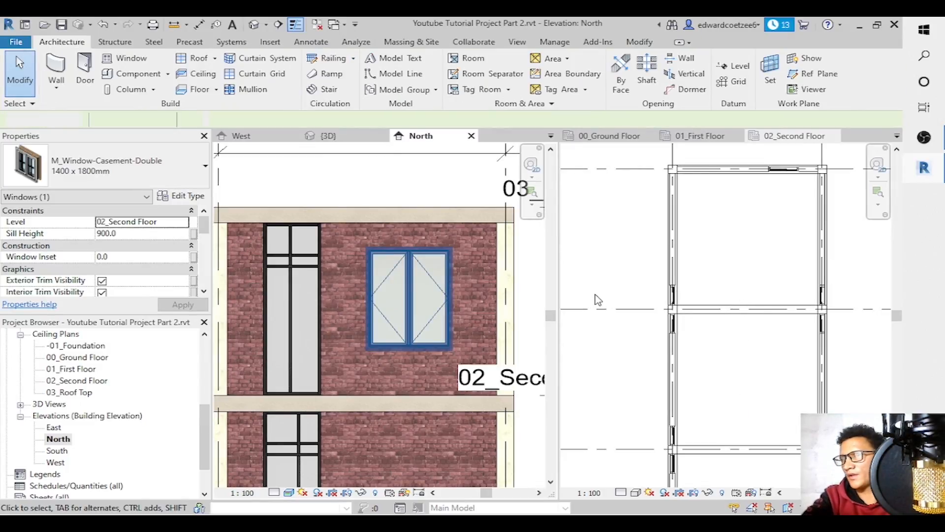
Copy the second floor casement window and paste it aligned to level 01_First Floor.
left_click(448, 291)
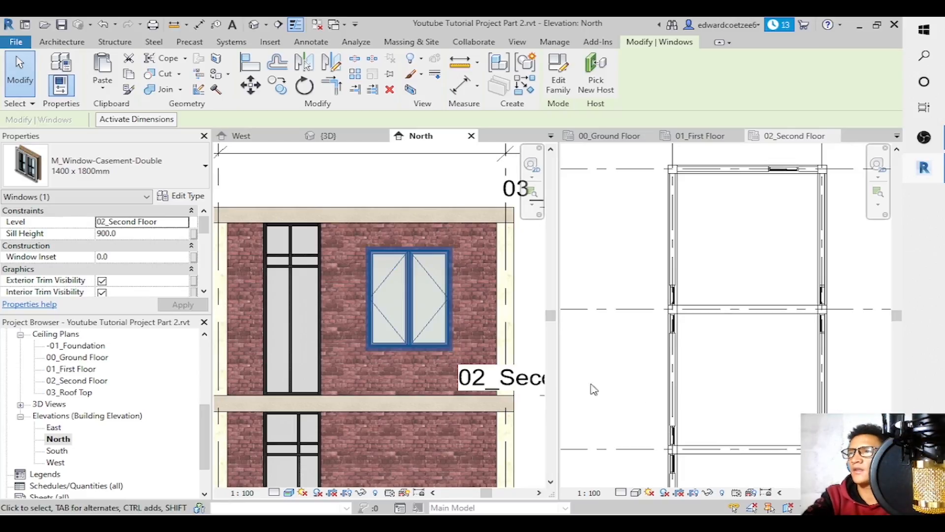
left_click(133, 79)
left_click(105, 87)
left_click(180, 137)
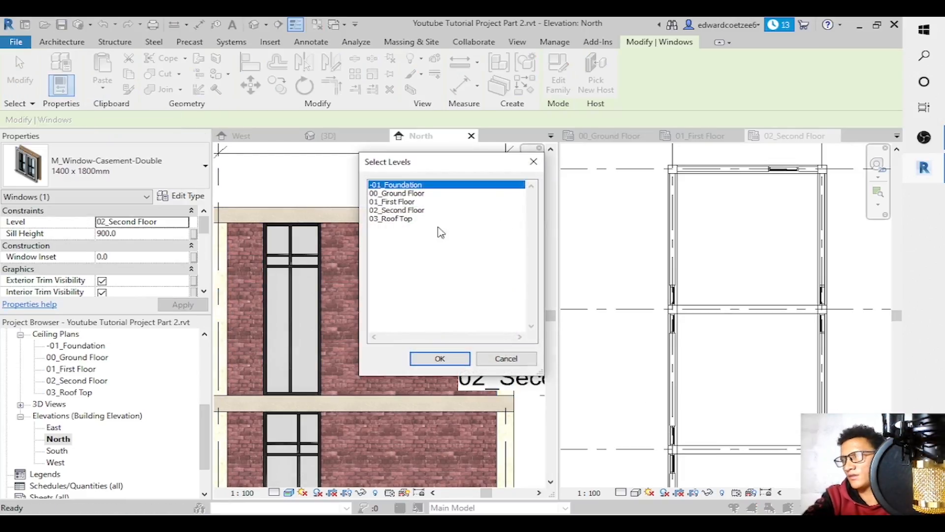
left_click(408, 202)
left_click(440, 358)
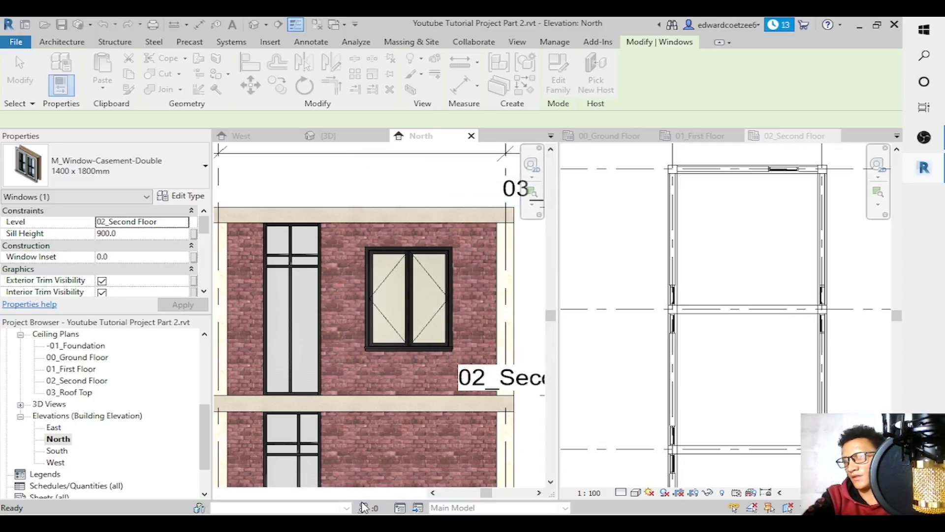
Examine the back wall on the 01_First Floor plan for the pasted casement window, then select that window in the North elevation.
left_click_drag(551, 318, 558, 351)
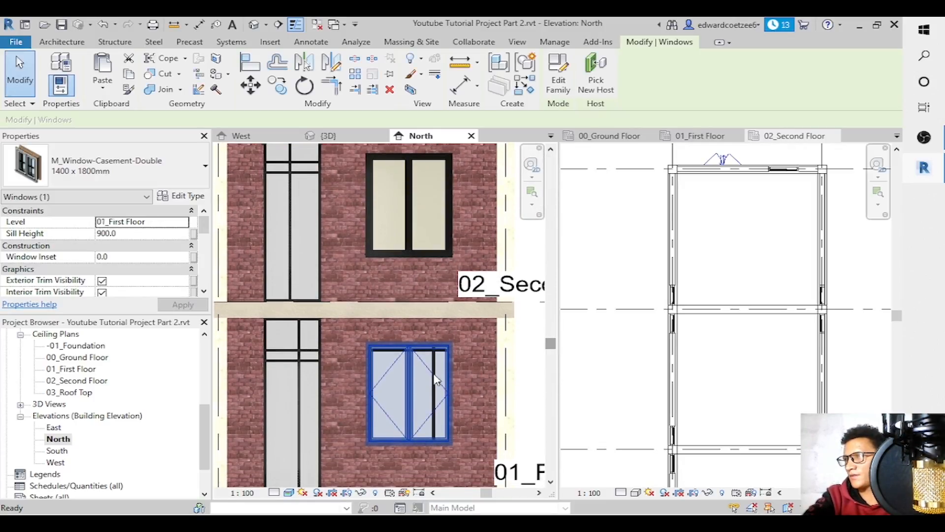
left_click(705, 140)
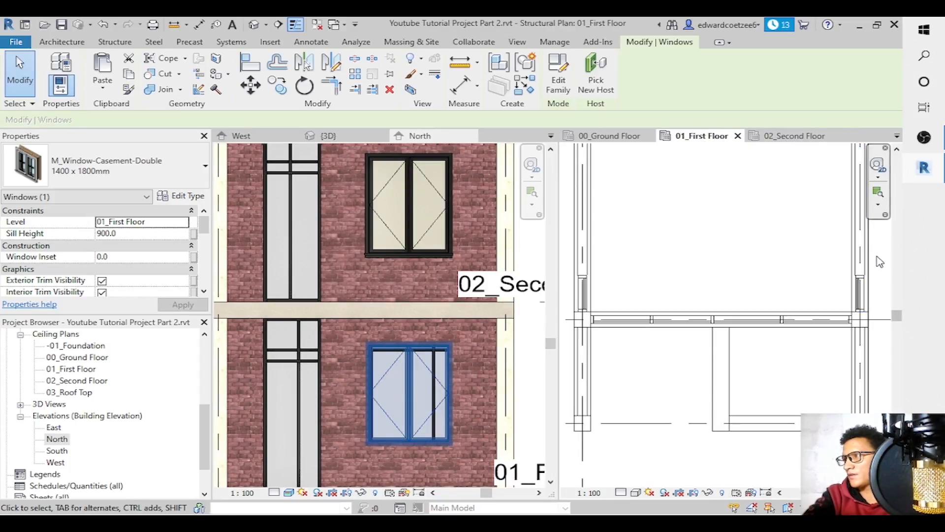
left_click(878, 204)
left_click(797, 227)
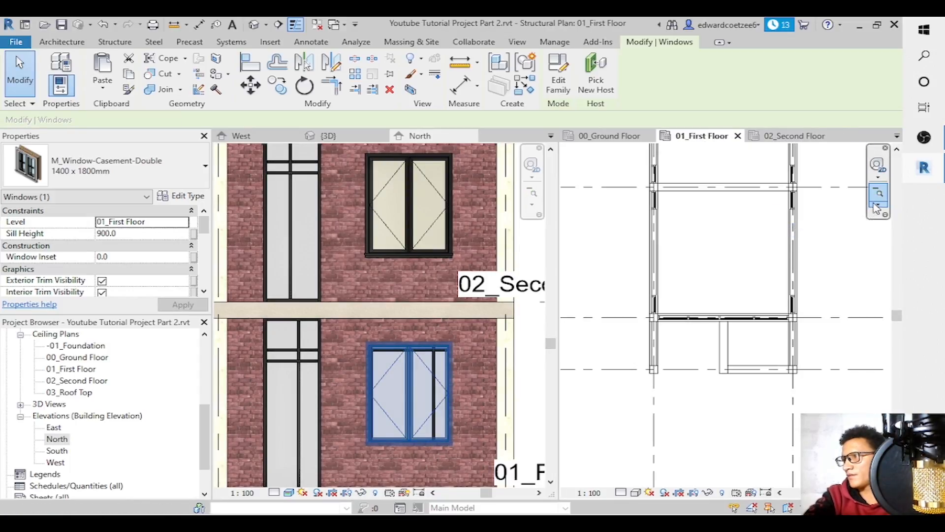
left_click_drag(897, 317, 897, 276)
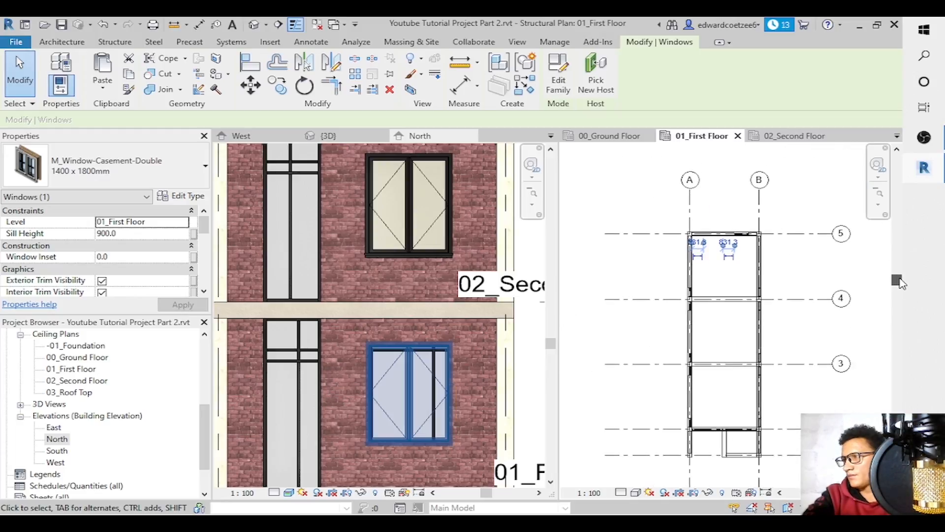
left_click(798, 266)
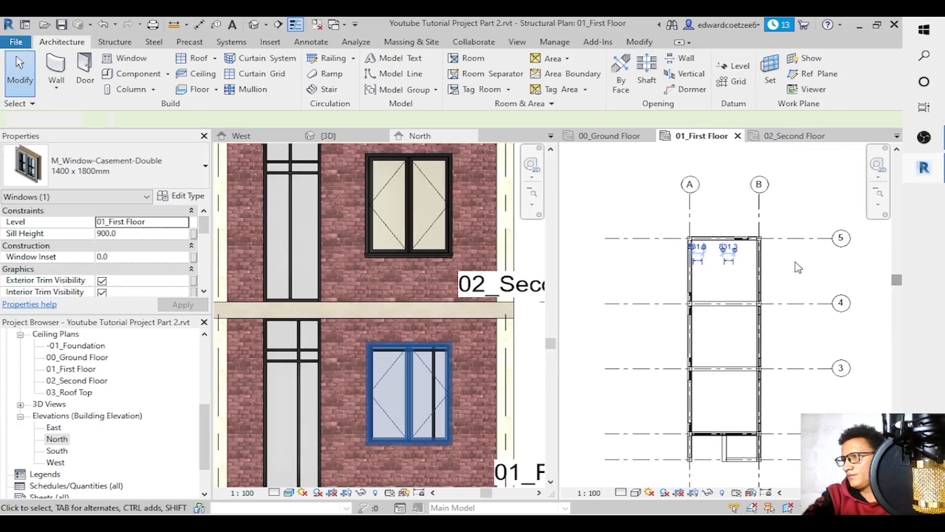
left_click(878, 204)
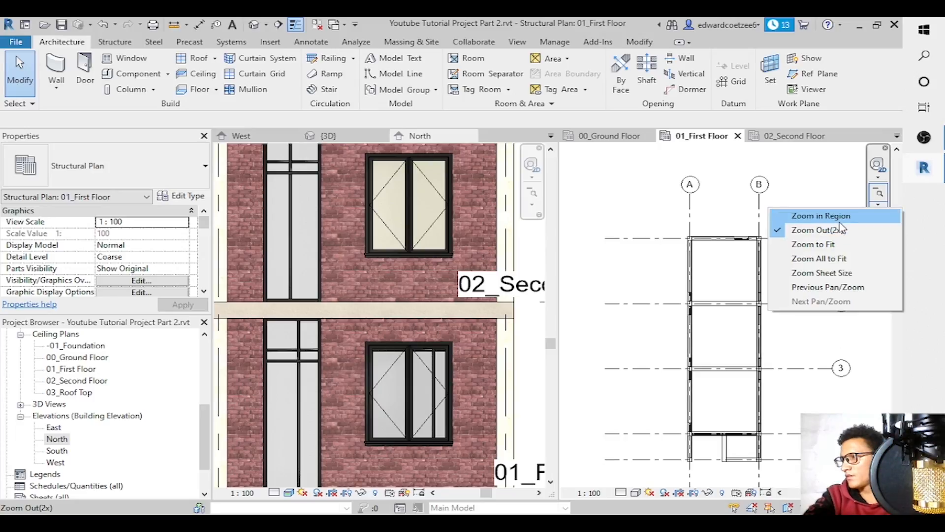
left_click(820, 216)
left_click_drag(668, 239, 792, 257)
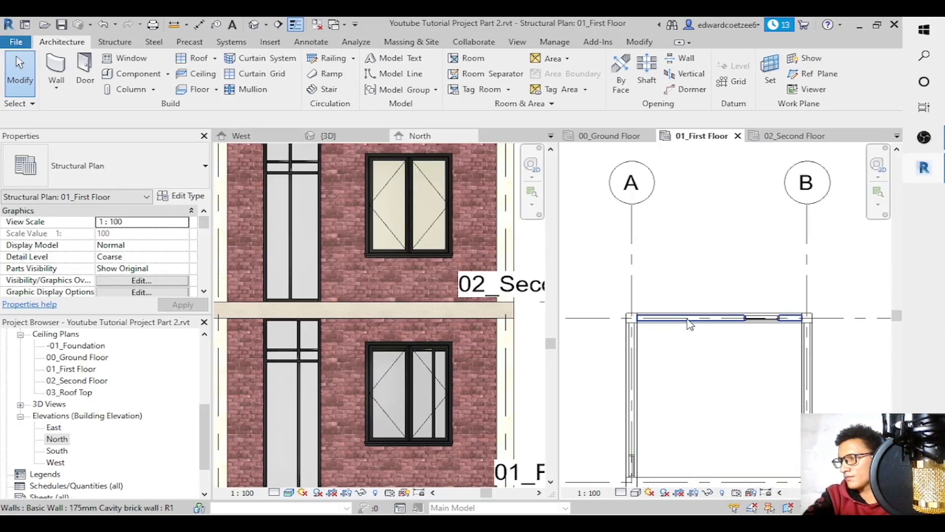
left_click(441, 388)
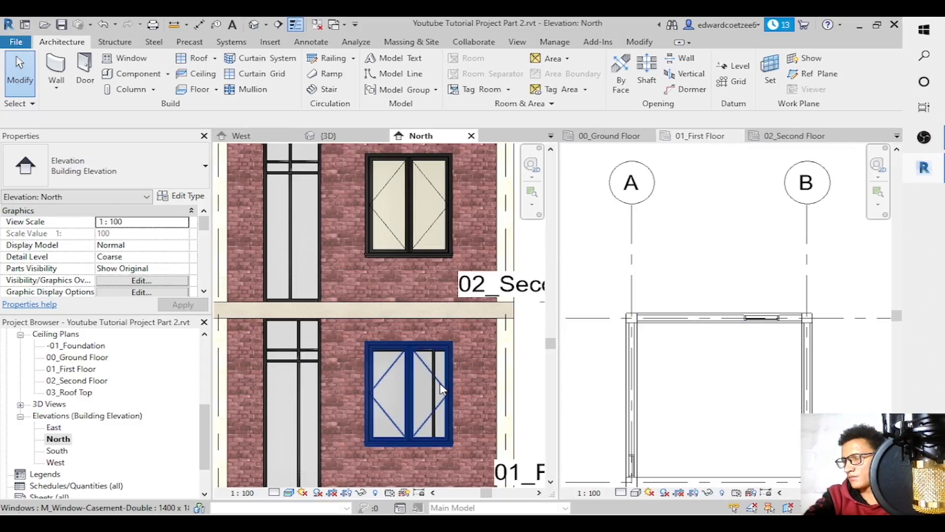
left_click(441, 388)
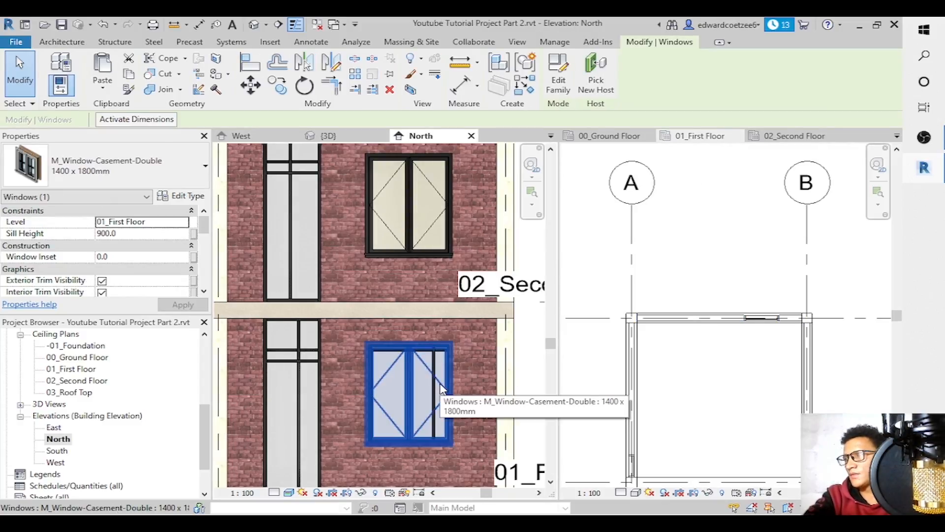
Deselect the window and move the level heads farther from the building in the North elevation.
key("Escape")
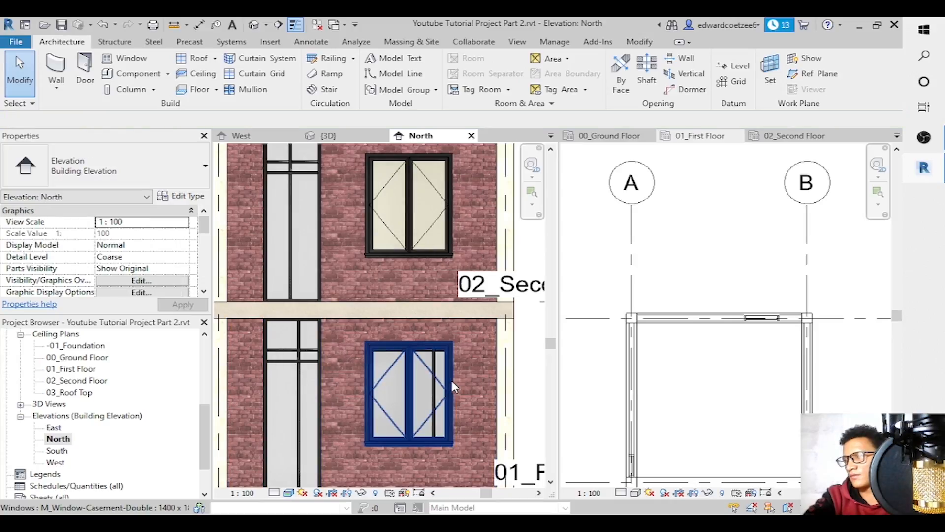
left_click(451, 380)
left_click(715, 356)
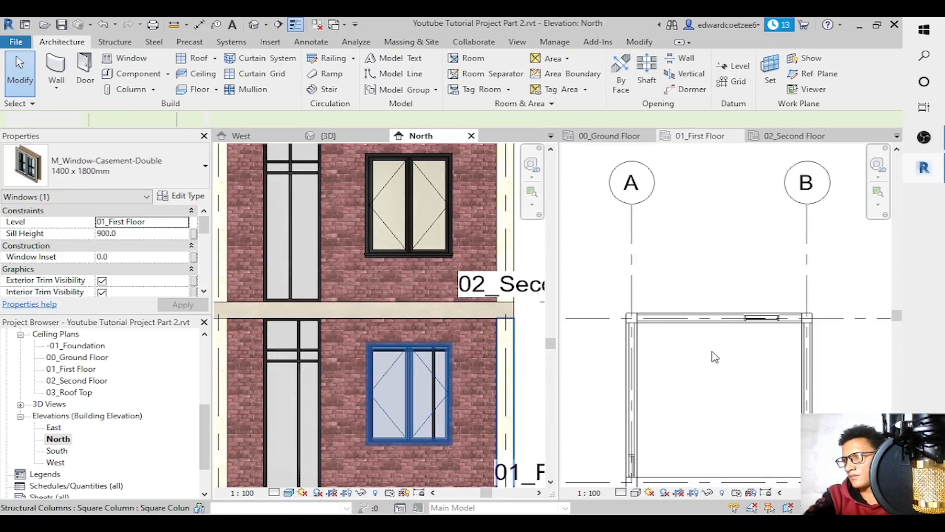
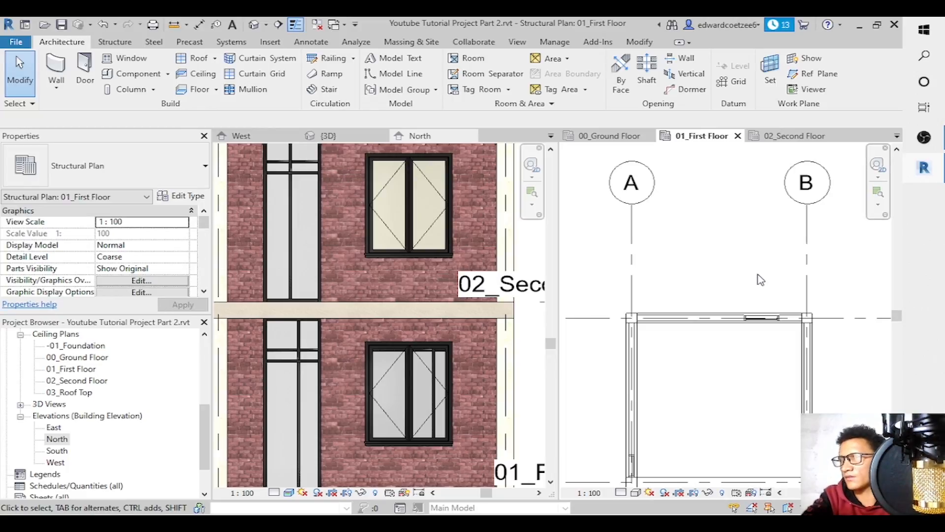
left_click(533, 190)
left_click(531, 203)
left_click(571, 230)
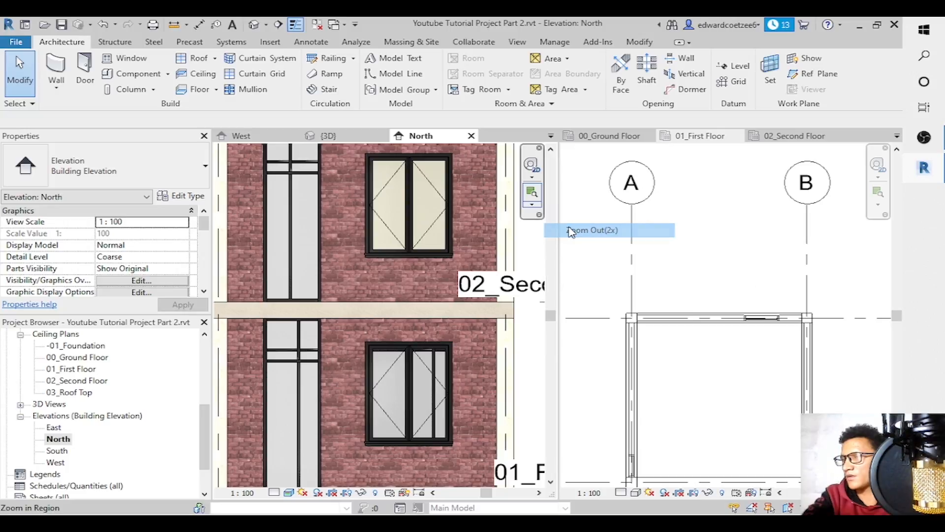
left_click(451, 360)
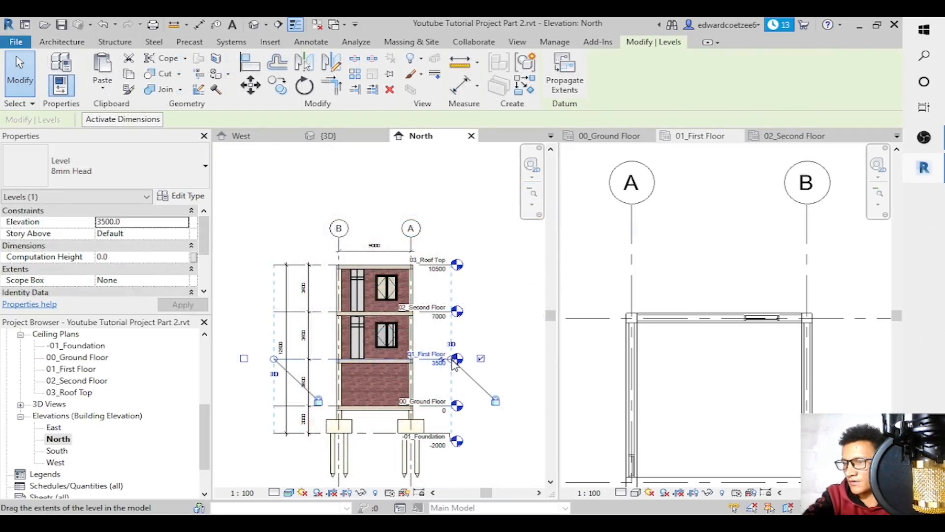
left_click_drag(459, 364, 473, 367)
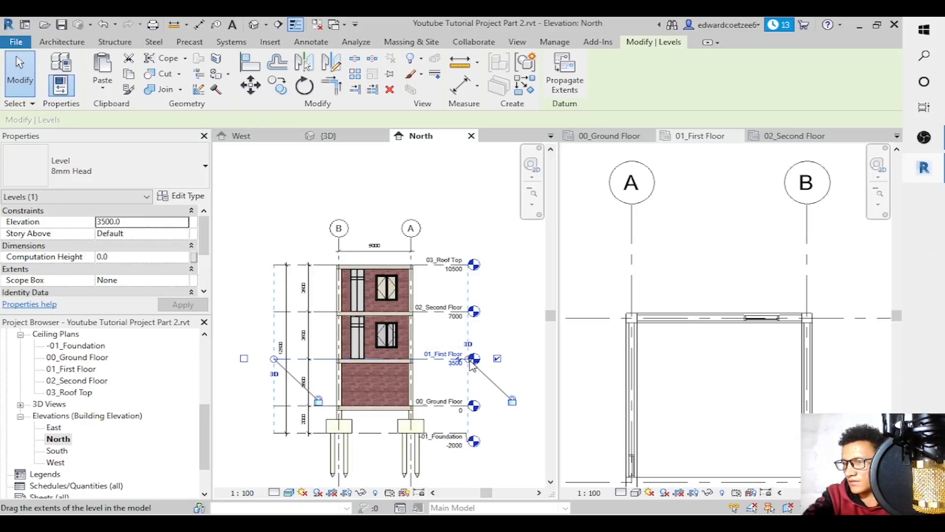
left_click_drag(469, 359, 494, 359)
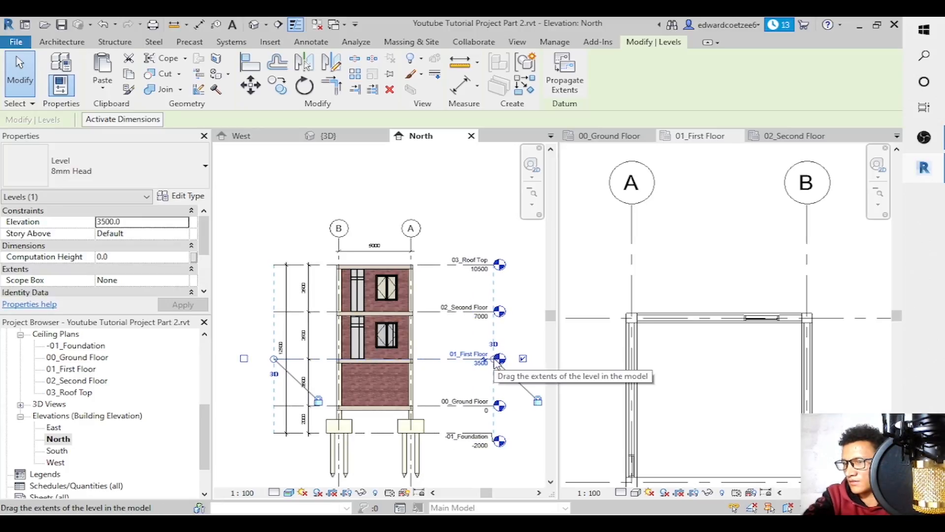
left_click(455, 241)
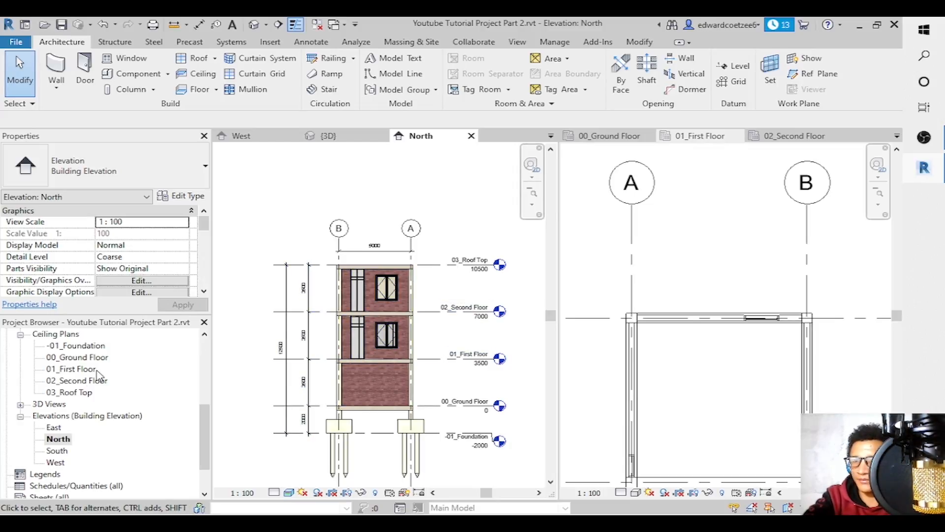
View the East elevation, then open the South elevation.
double_click(54, 427)
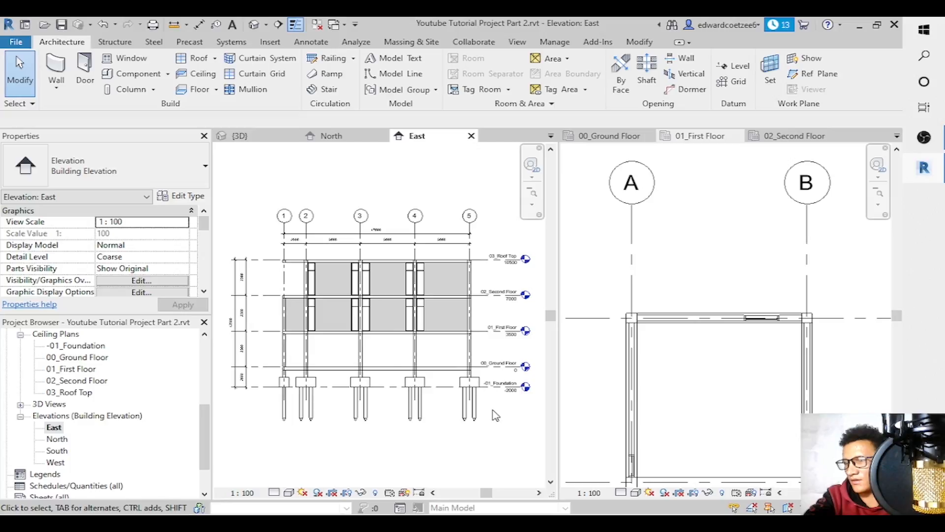
double_click(55, 450)
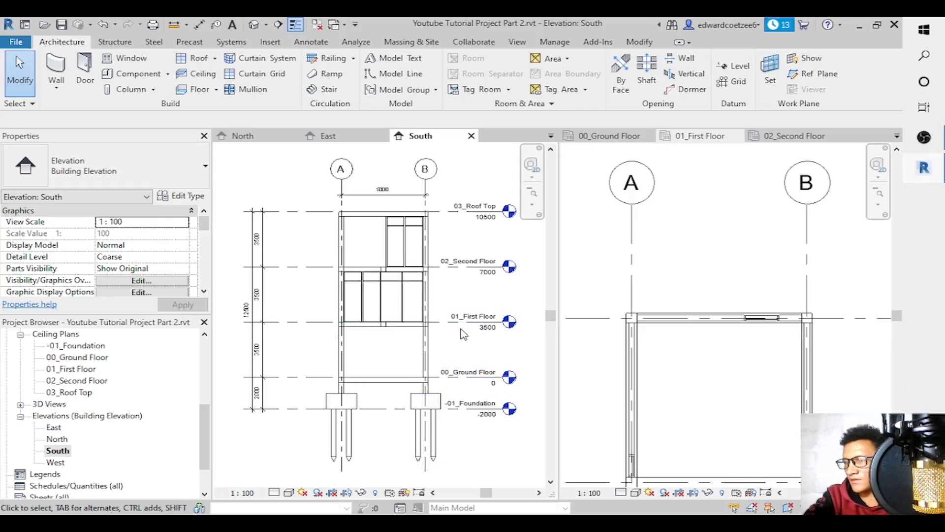
left_click(490, 322)
left_click_drag(512, 324, 530, 323)
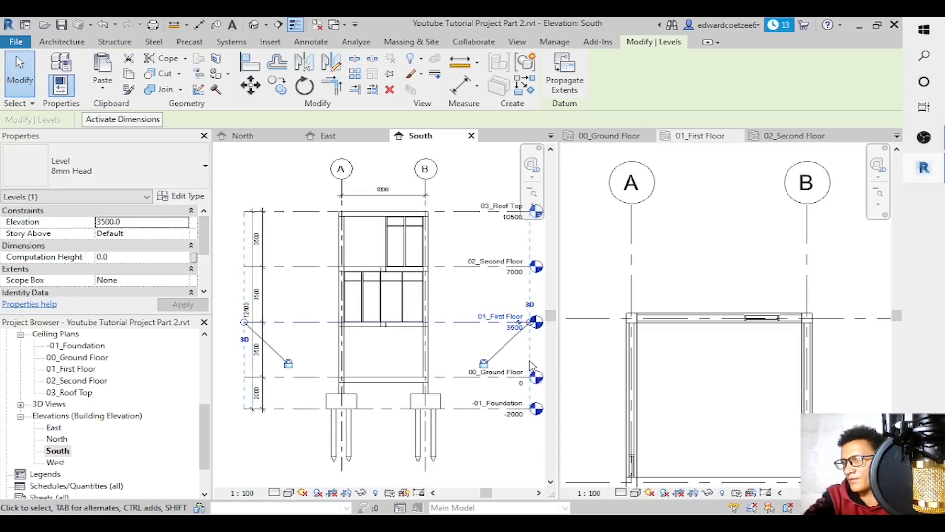
key("Escape")
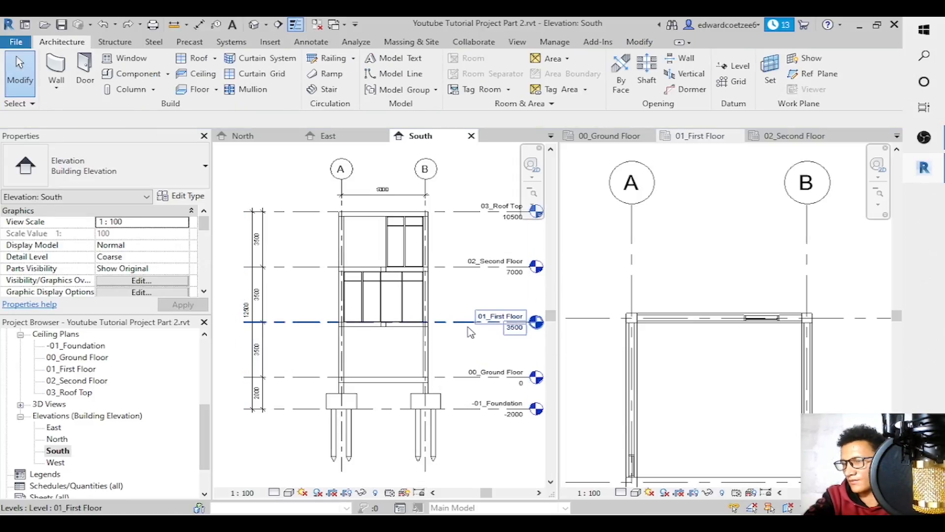
key("ctrl+z")
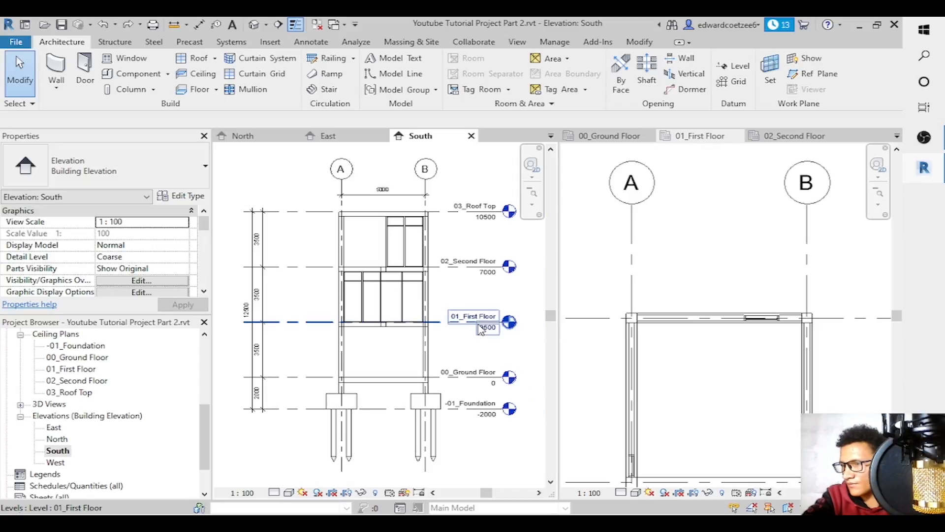
Extend the level lines farther beyond grid B in the South elevation, then deselect them.
left_click(482, 327)
left_click_drag(508, 329, 531, 323)
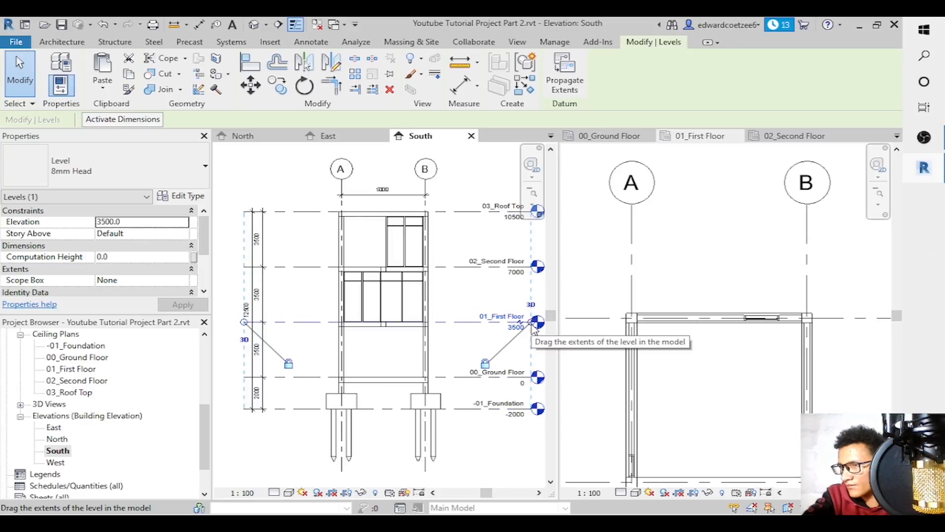
left_click(472, 196)
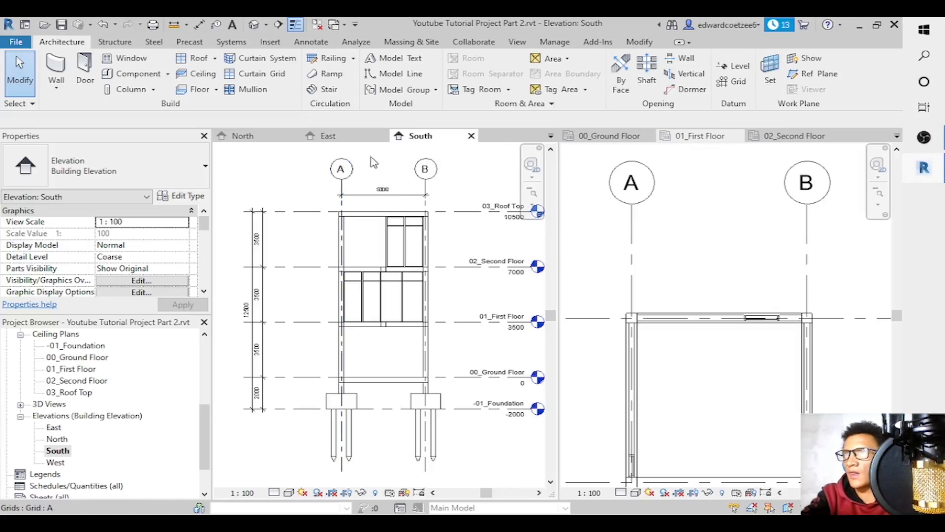
Close the East and South elevation views.
left_click(337, 136)
left_click(261, 139)
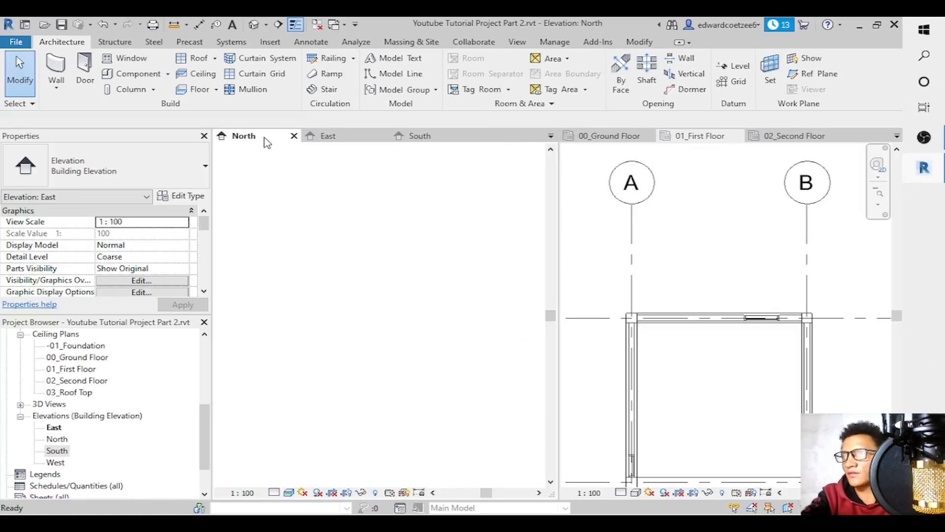
left_click(329, 139)
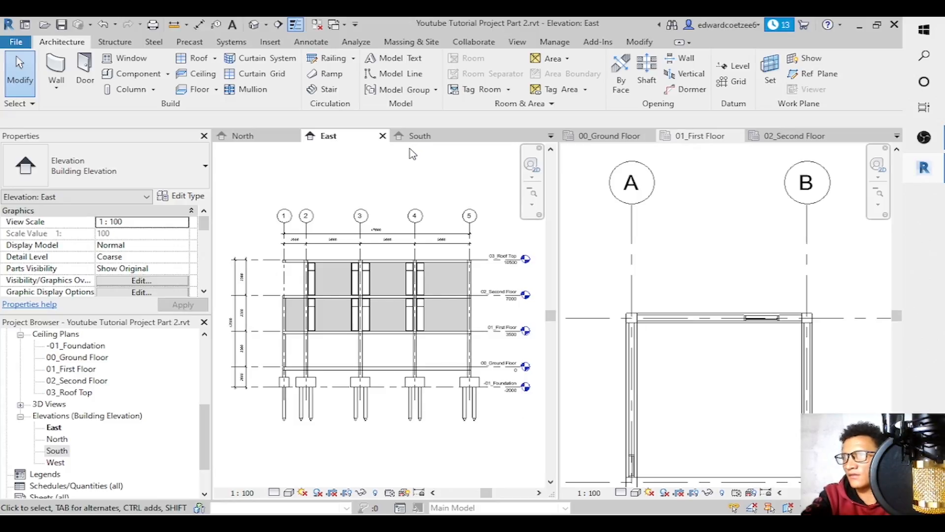
left_click(383, 136)
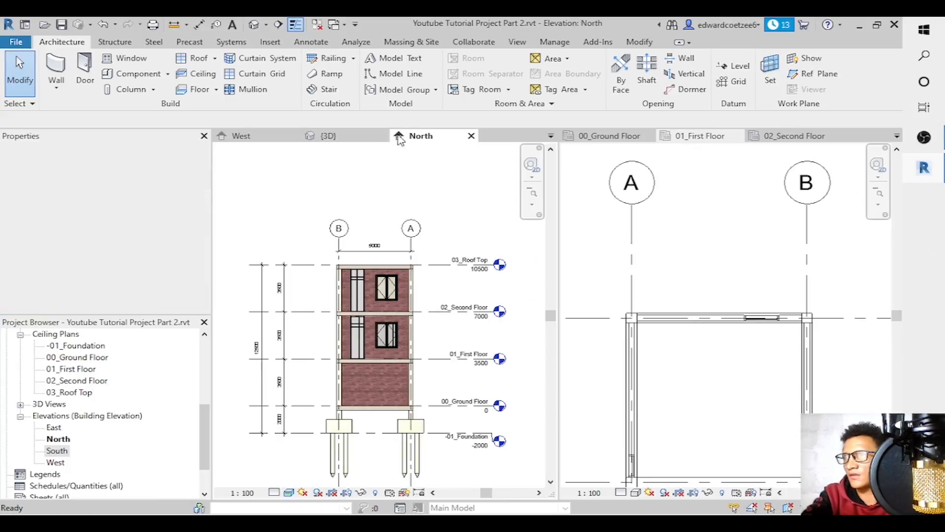
Examine the building from several isometric corners in the 3D view, finishing on the front-right corner.
left_click(288, 138)
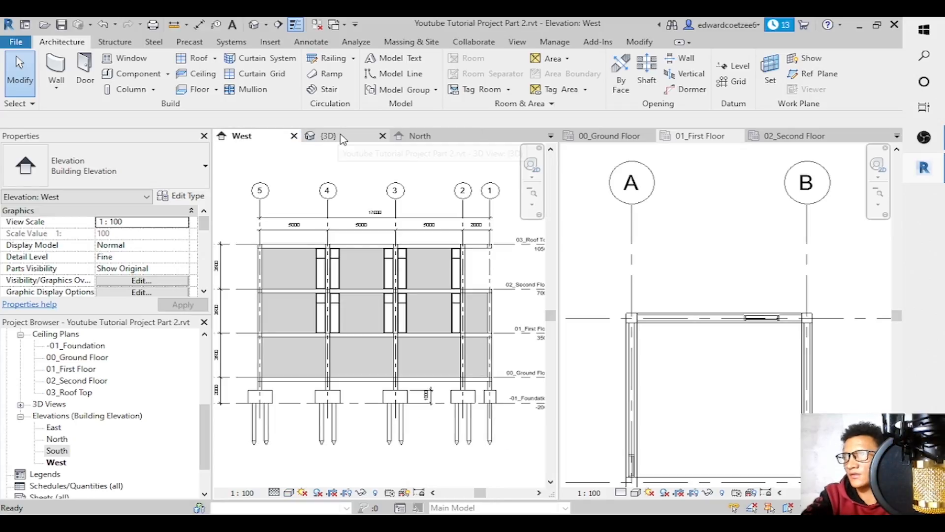
left_click(342, 135)
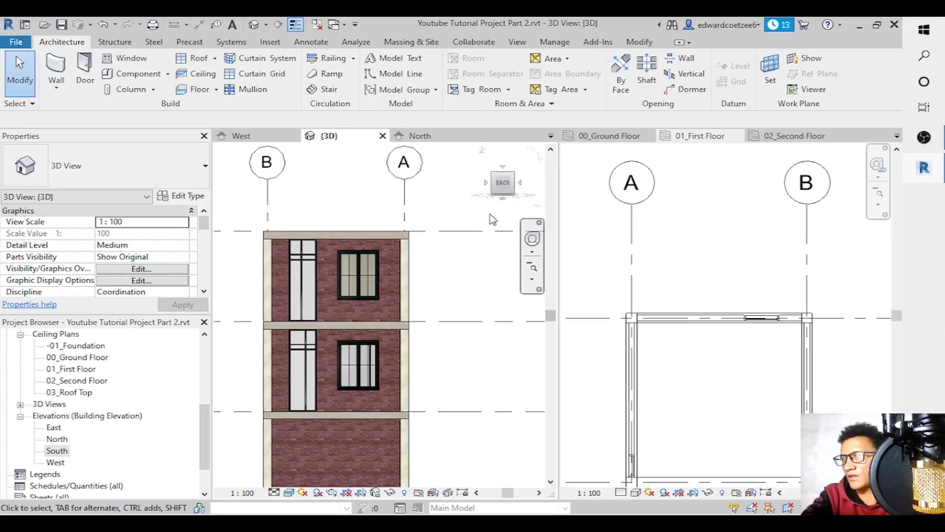
left_click(497, 180)
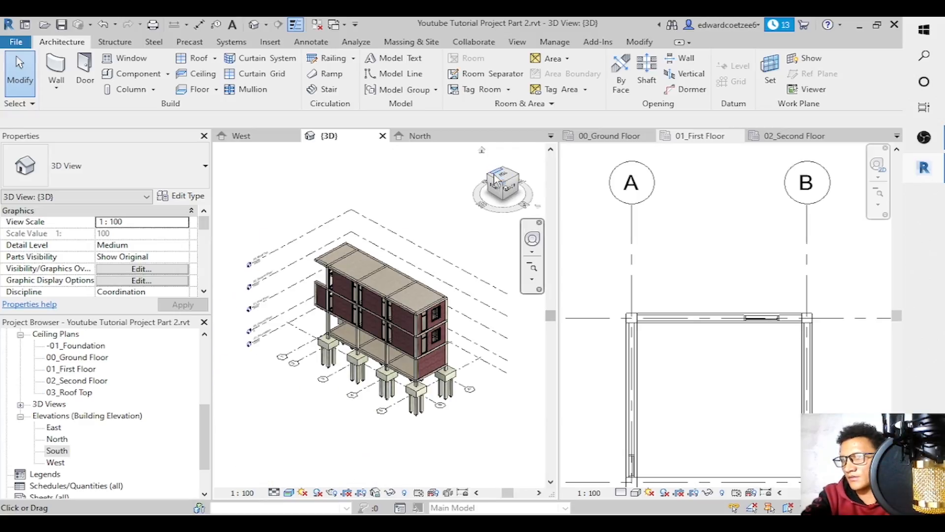
left_click(491, 181)
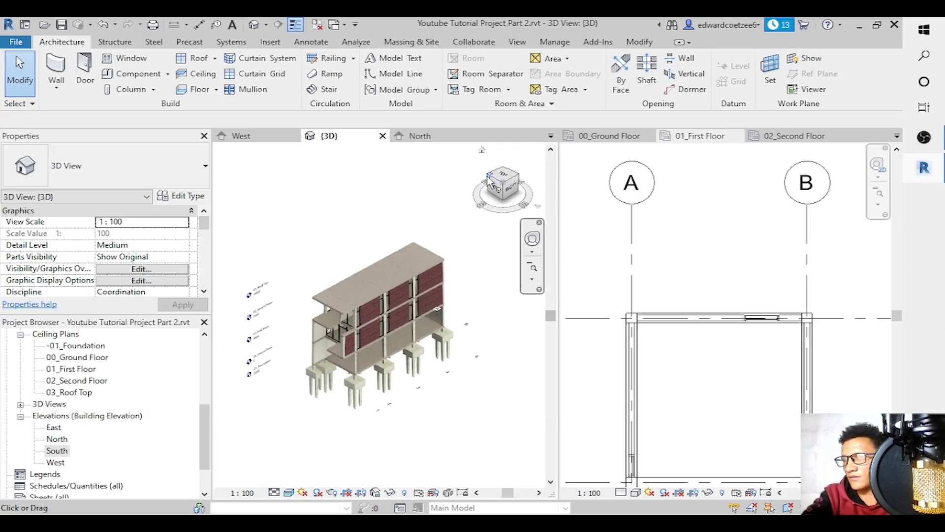
left_click(520, 186)
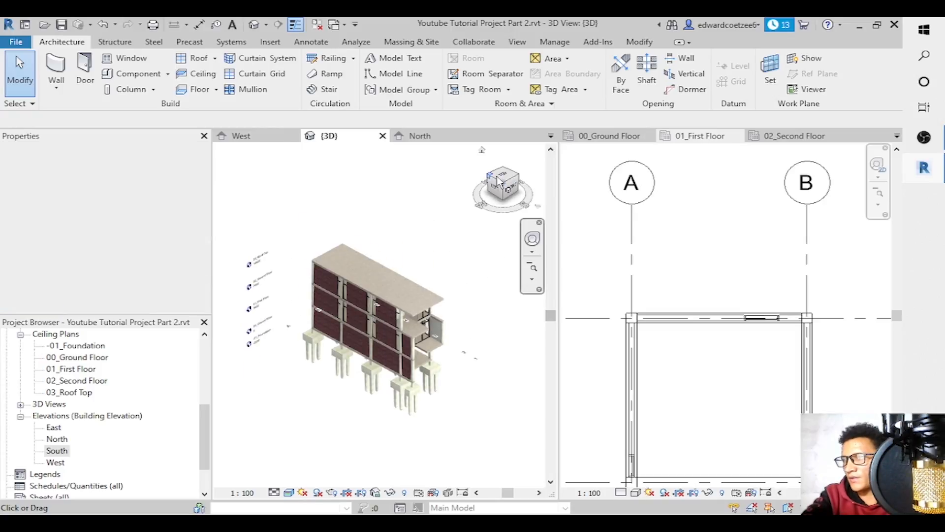
left_click(517, 180)
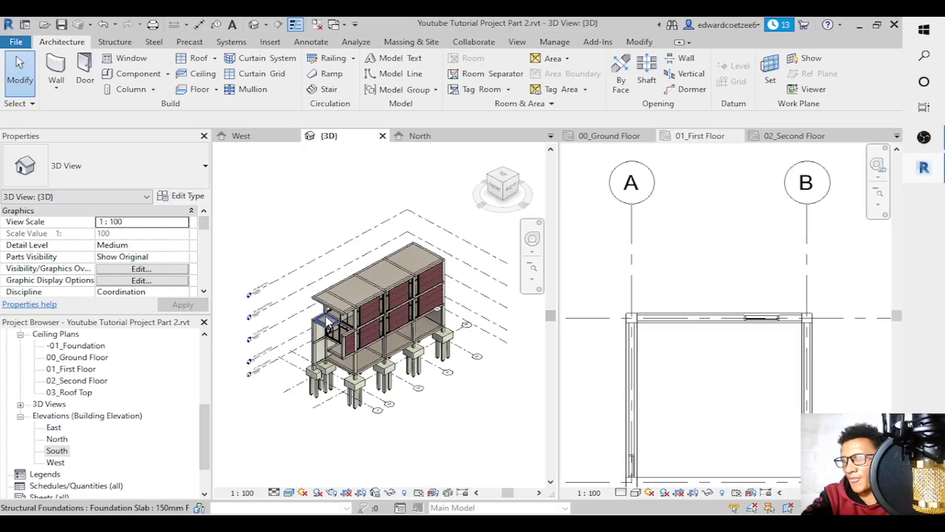
Open the 02_Second Floor plan and frame the small enclosed room beside the storefront near the building's front.
left_click_drag(895, 316, 897, 473)
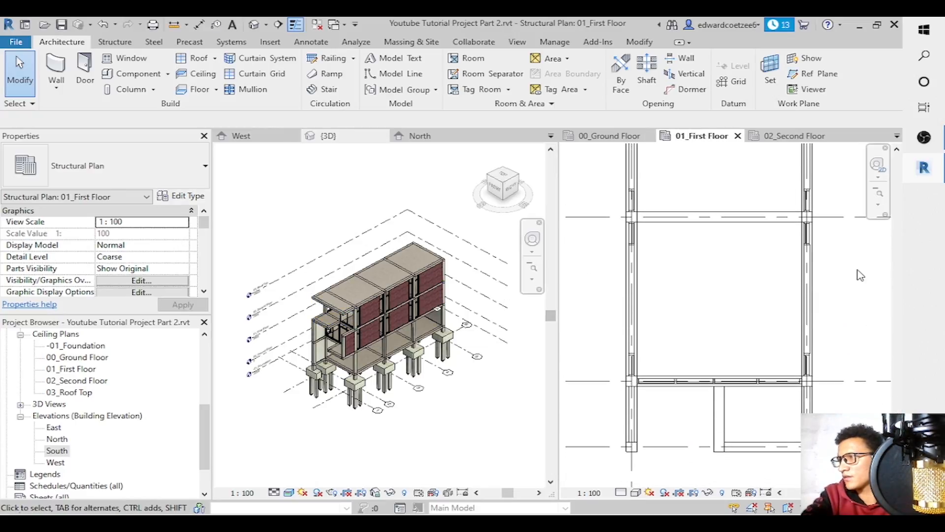
left_click(793, 136)
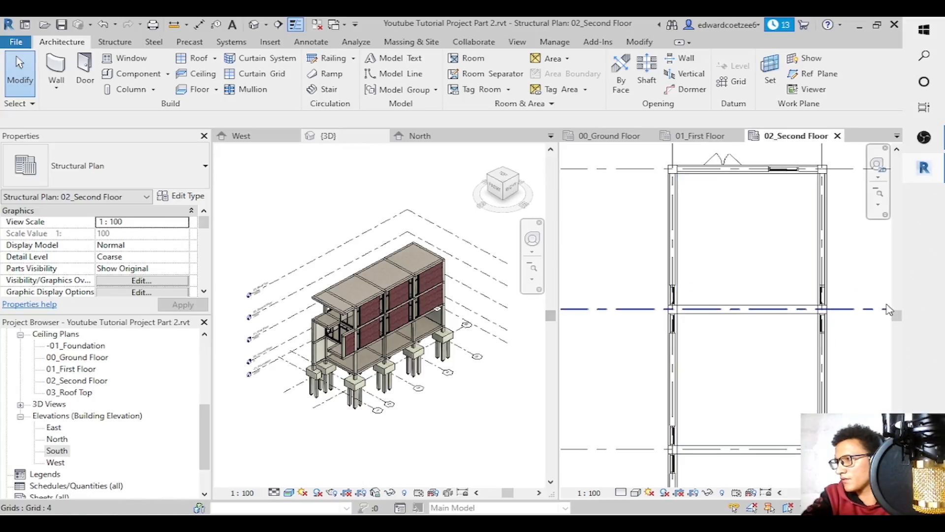
left_click_drag(902, 321, 904, 398)
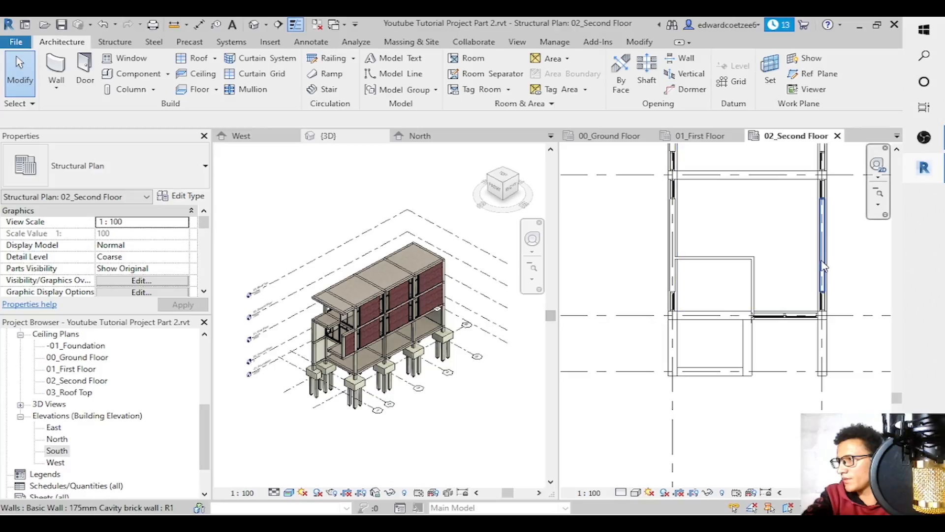
left_click(881, 204)
left_click(822, 212)
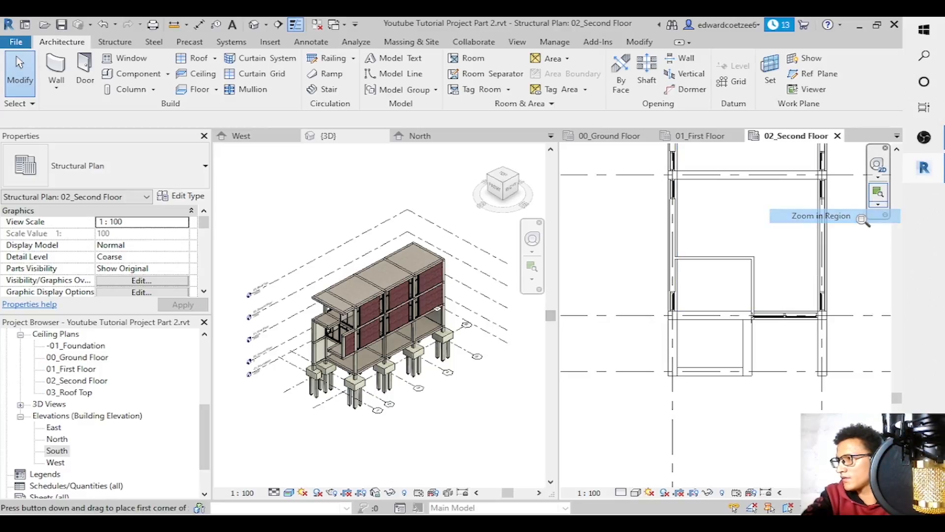
left_click_drag(668, 246, 779, 331)
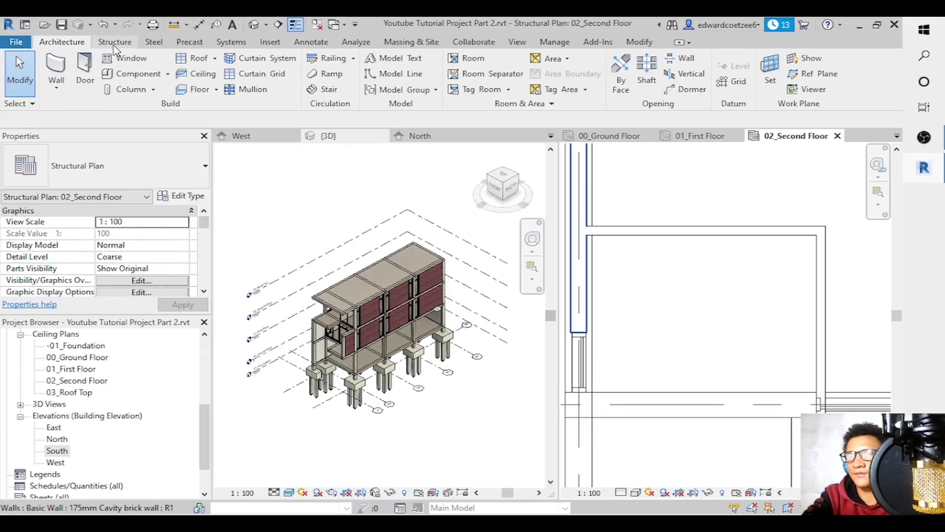
Draw a 1500 mm Storefront curtain wall in the small room's 75mm brick side wall, starting at the face of the front beam.
key("w")
key("a")
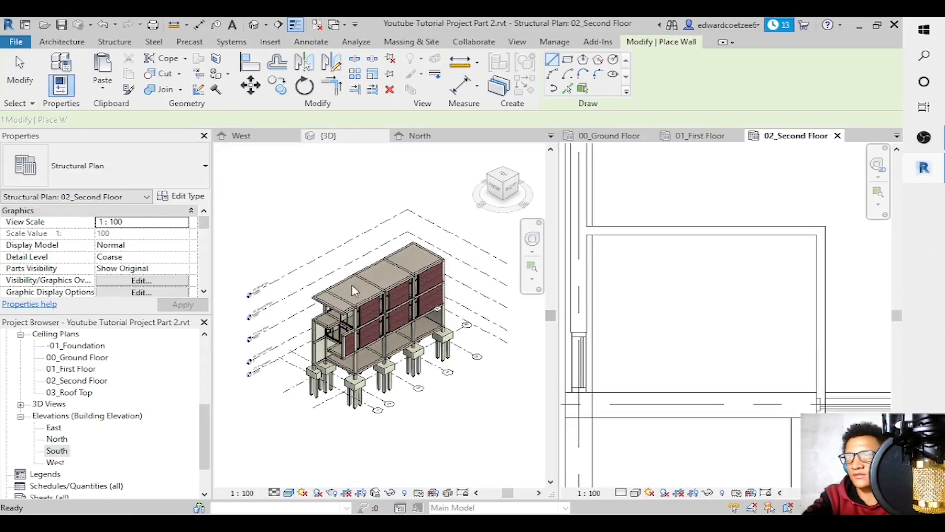
key("Escape")
key("w")
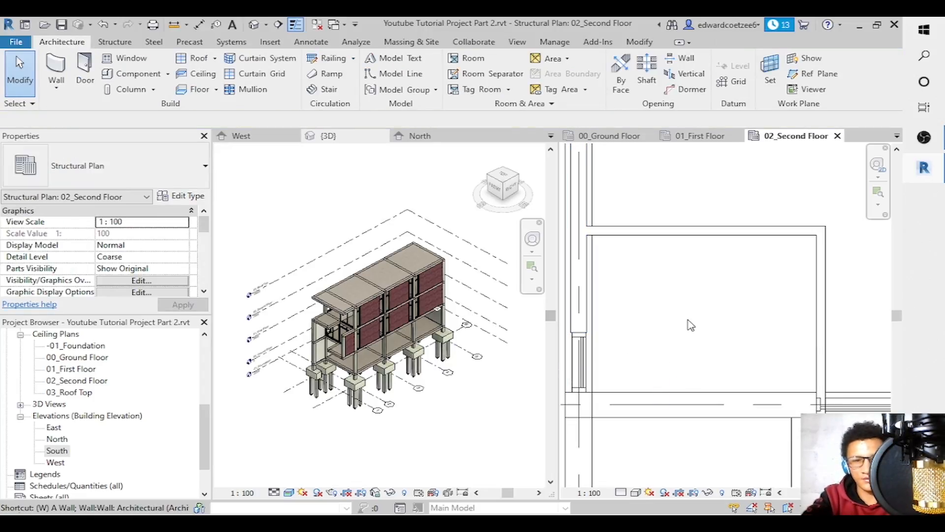
key("a")
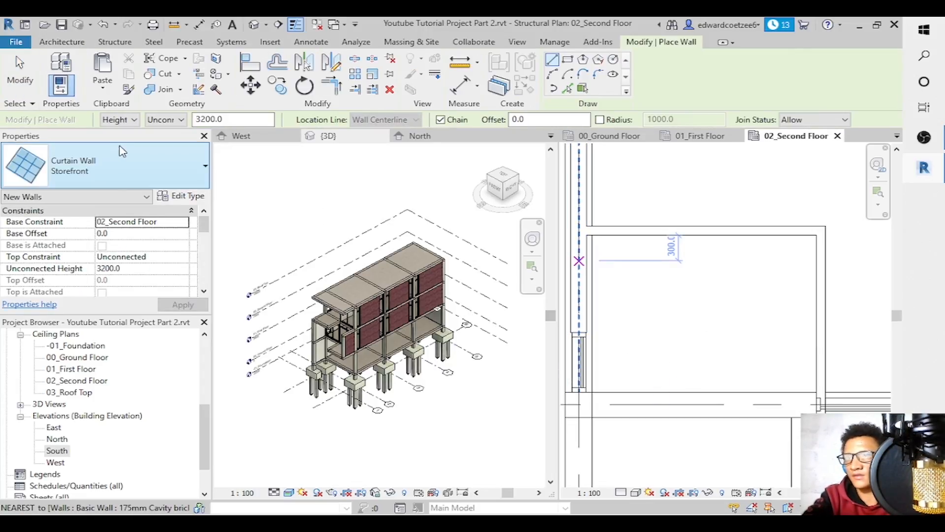
left_click(823, 392)
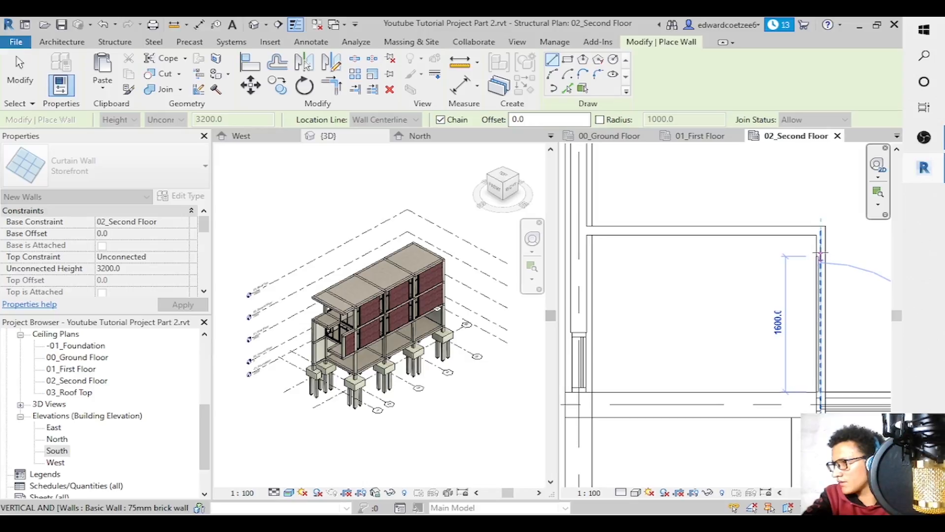
type("150")
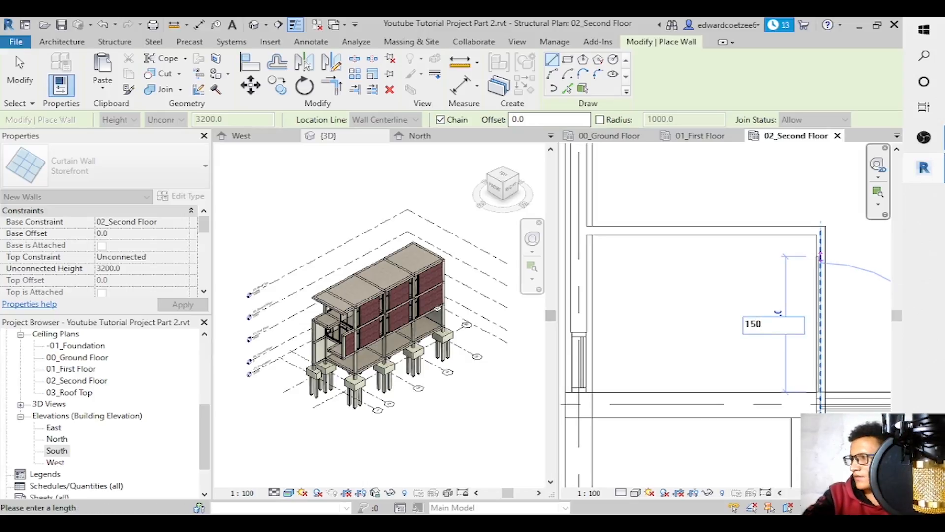
type("0")
key("Return")
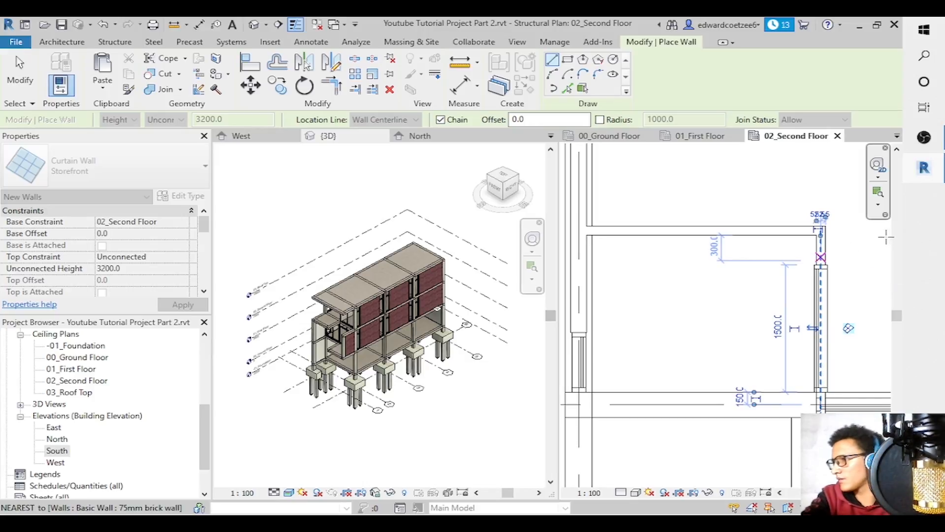
Set the 1500 mm side-wall storefront's distance from the front beam's centreline to 200 mm.
key("Escape")
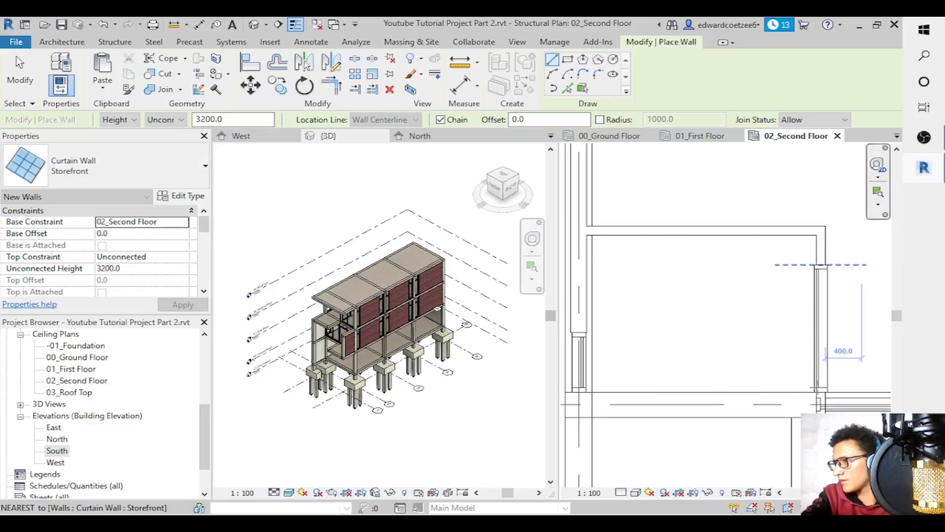
key("Escape")
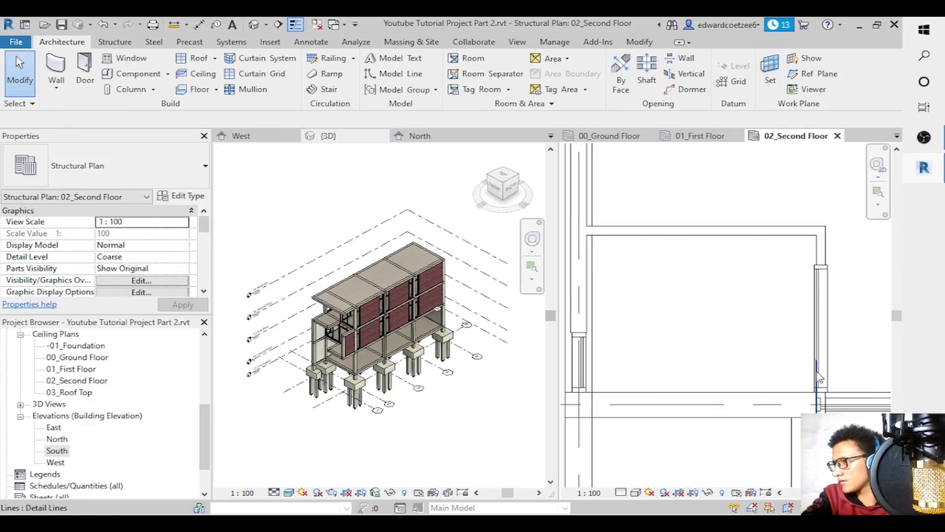
left_click(839, 269)
left_click(740, 398)
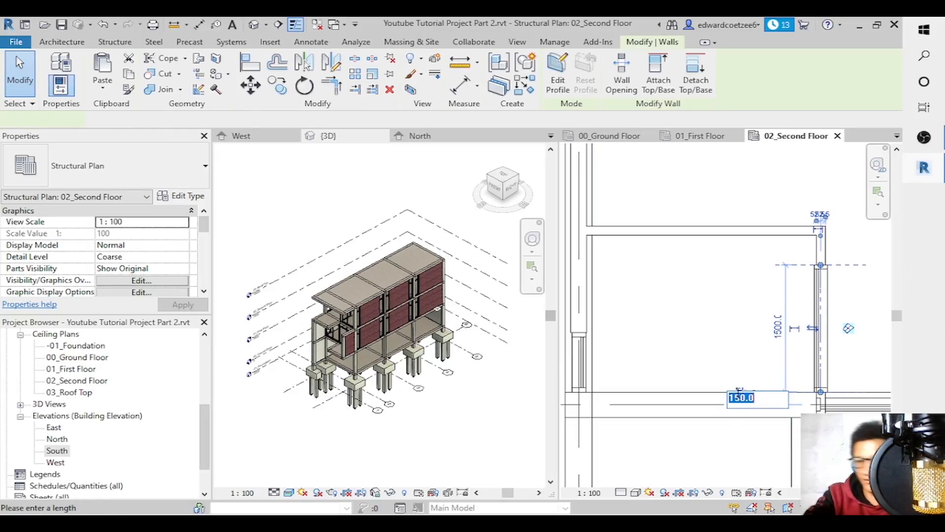
type("200")
key("Return")
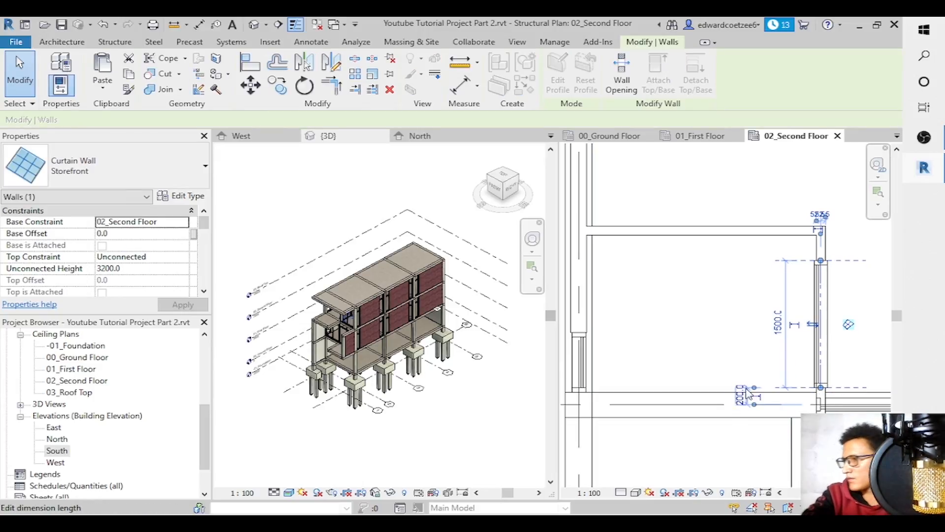
left_click(841, 299)
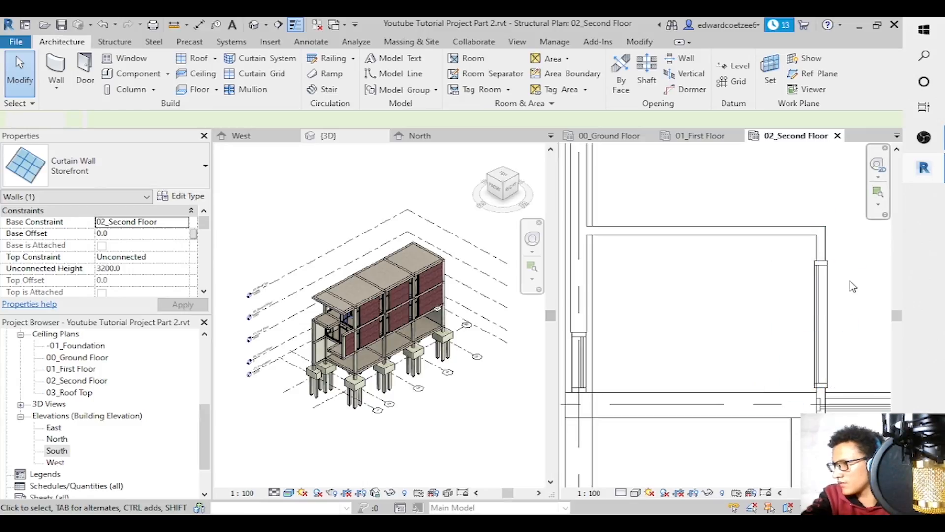
left_click(821, 392)
key("Escape")
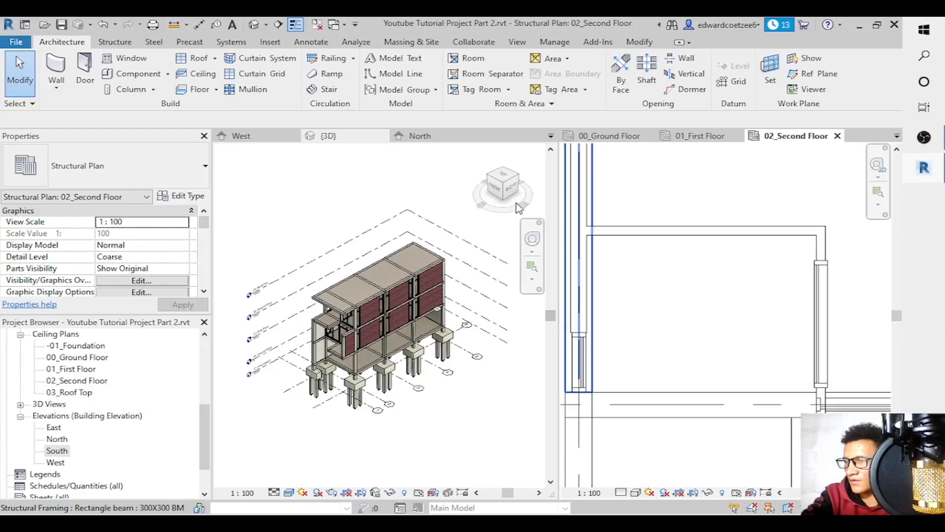
Inspect the new side-wall storefront from the building's front-left corner in 3D, undoing and redoing its placement to compare.
left_click(503, 189)
left_click_drag(520, 173, 279, 168)
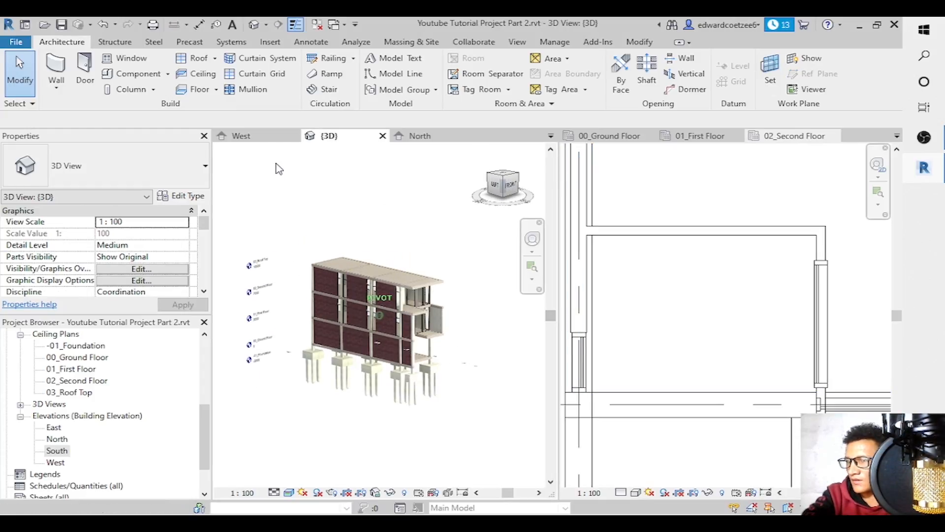
left_click(531, 267)
left_click_drag(389, 257, 447, 328)
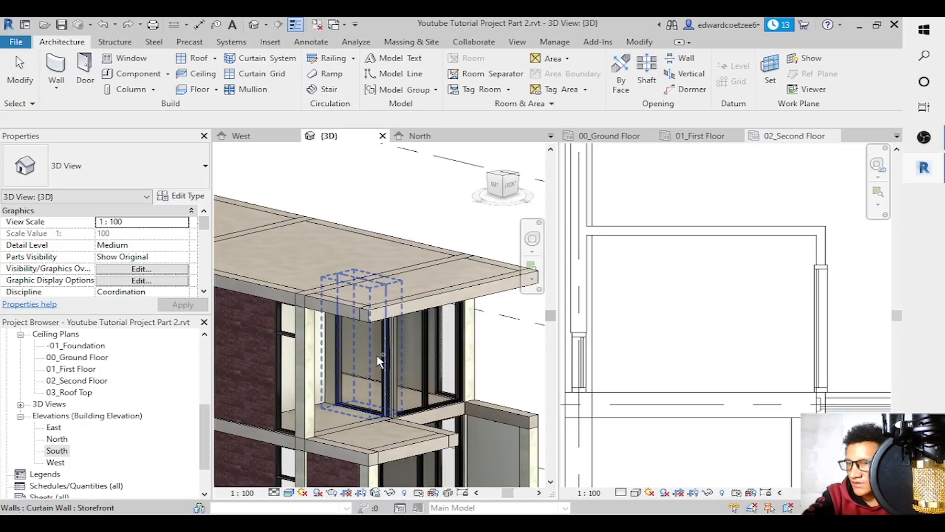
key("ctrl+z")
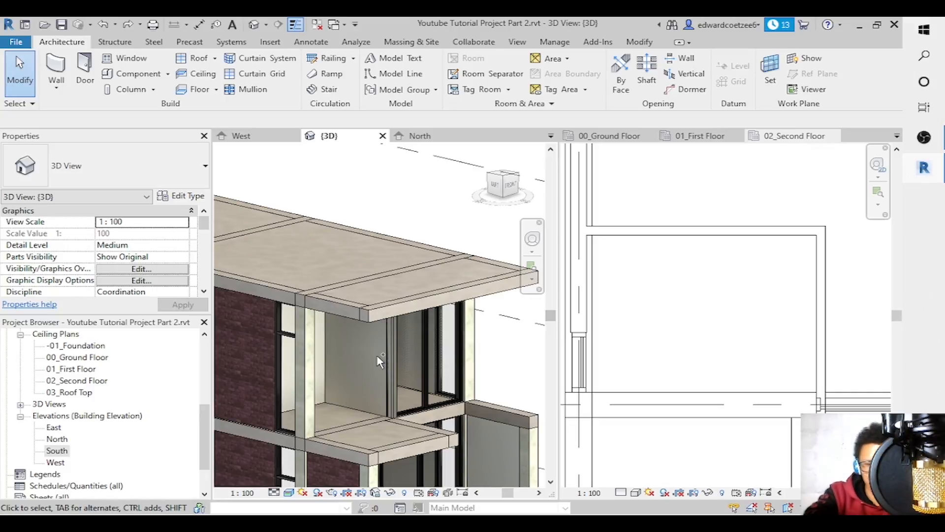
key("ctrl+y")
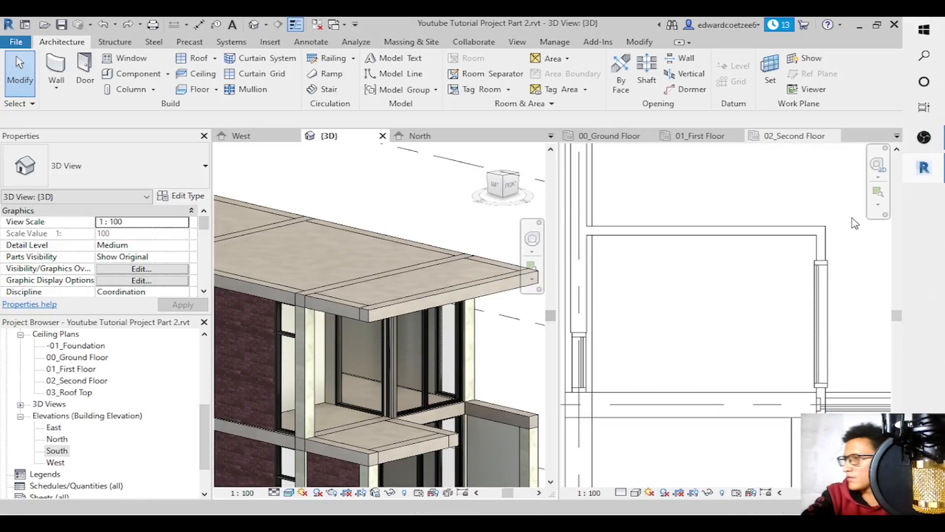
Draw an 800 mm Storefront curtain wall in the small room's rear 75mm brick wall, starting at the side beam's inner face.
left_click(738, 231)
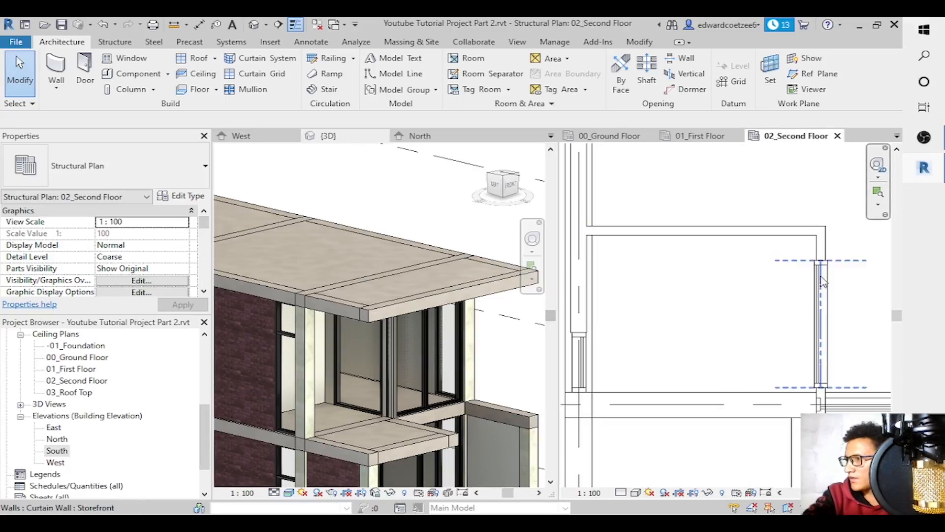
left_click(848, 264)
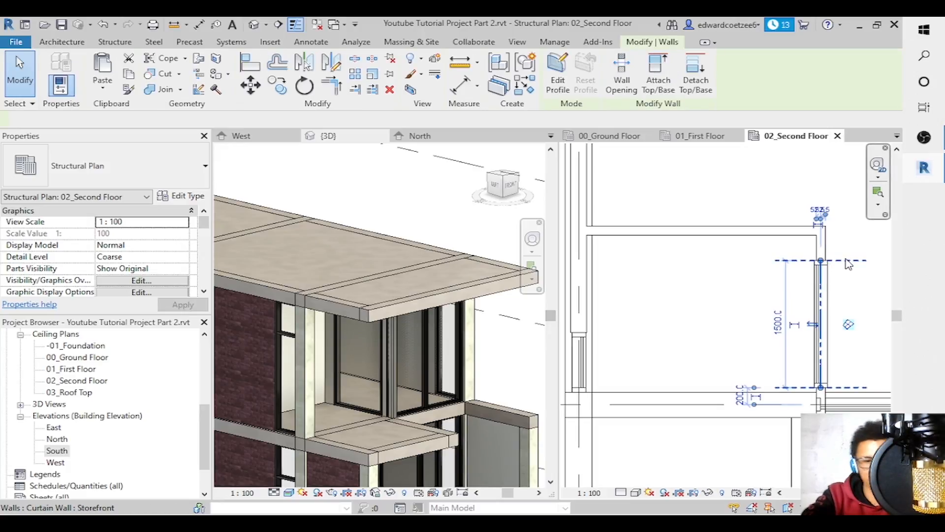
key("w")
key("a")
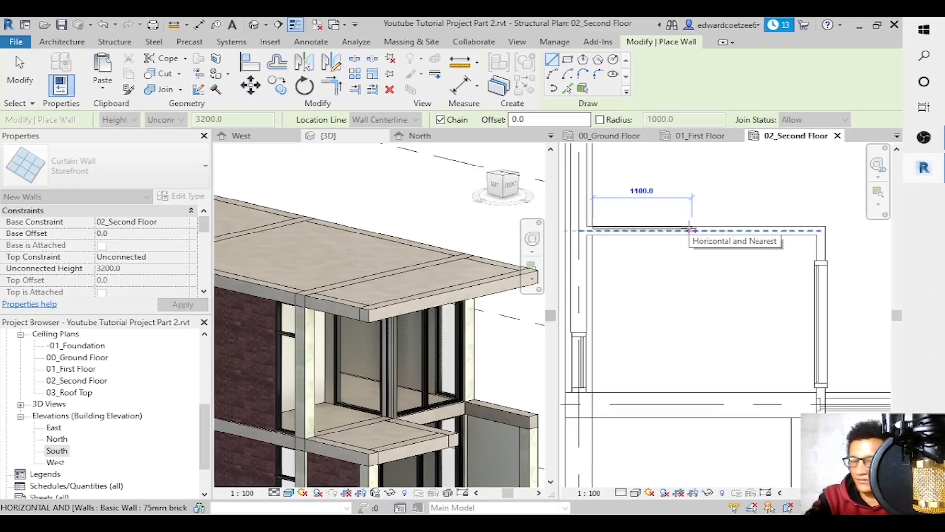
type("700")
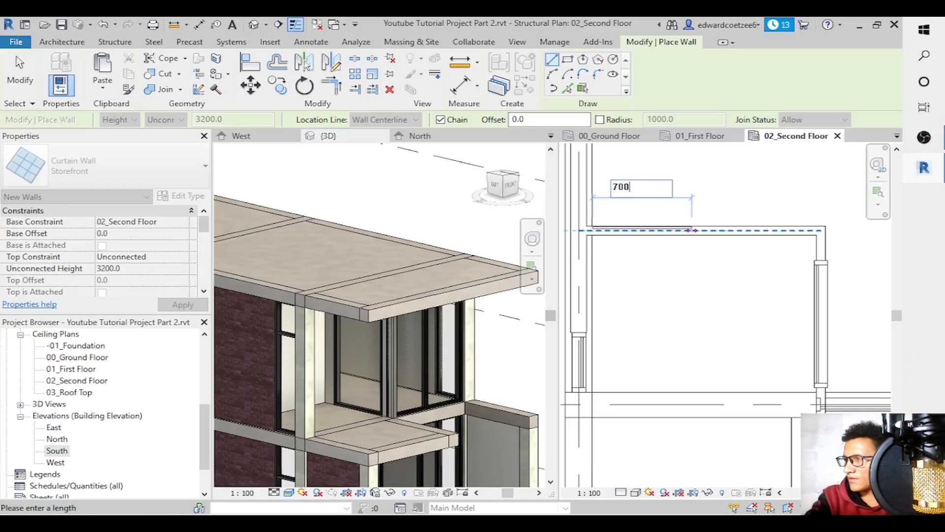
key("BackSpace")
key("BackSpace")
key("BackSpace")
type("90")
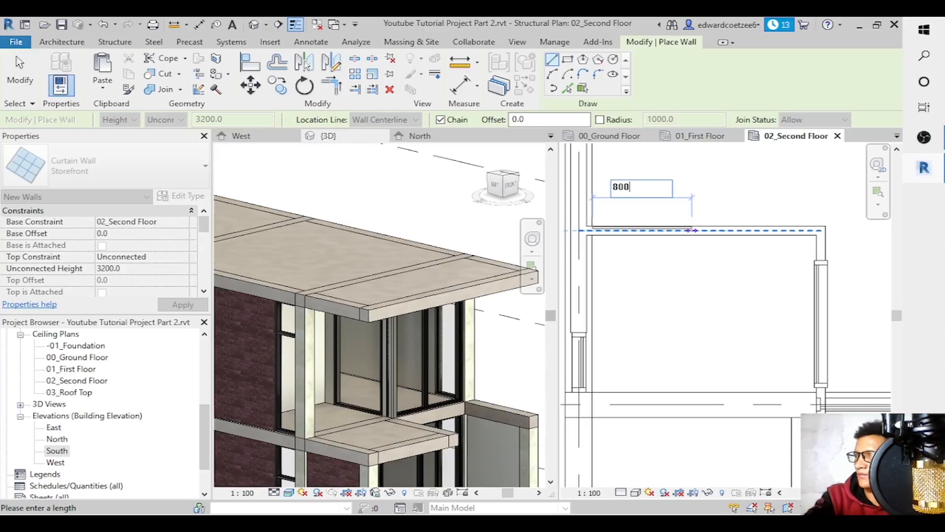
key("Return")
key("Escape")
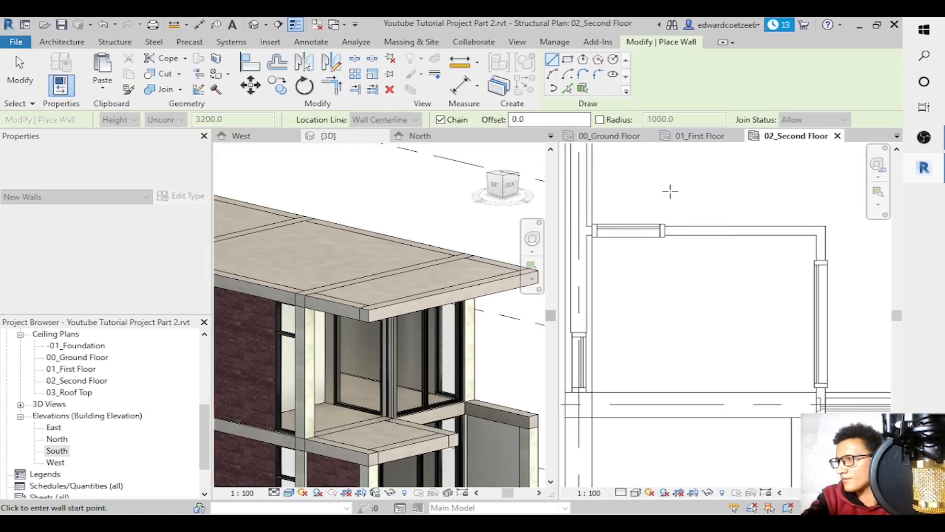
key("Escape")
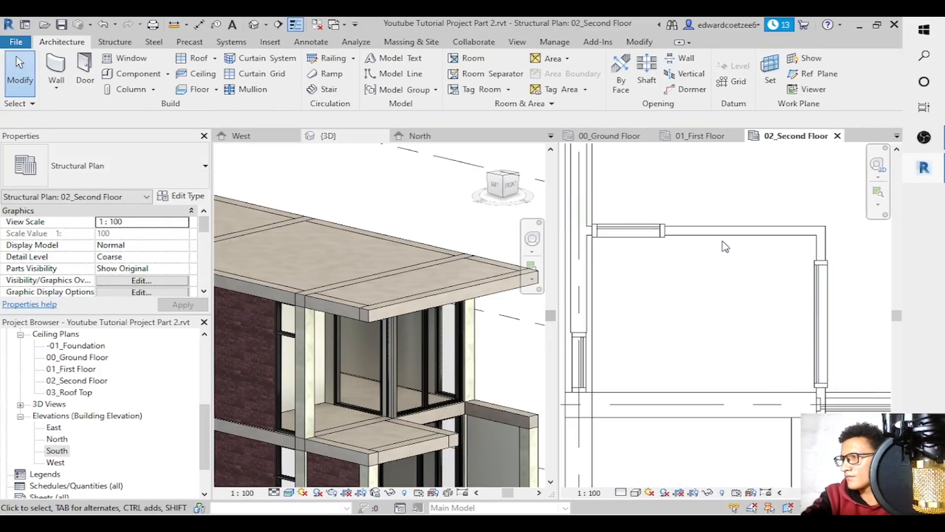
Offset the 800 mm rear-wall storefront 200 mm from the side beam.
left_click(668, 235)
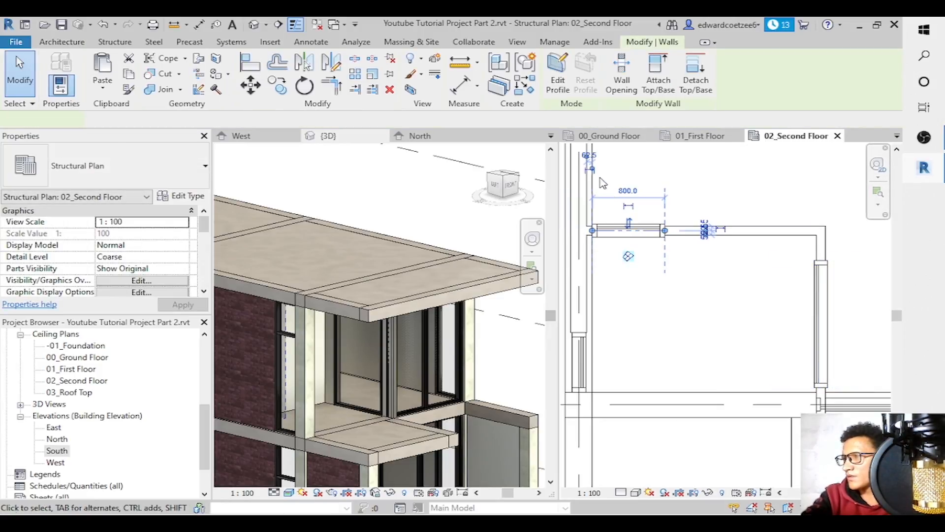
left_click(590, 156)
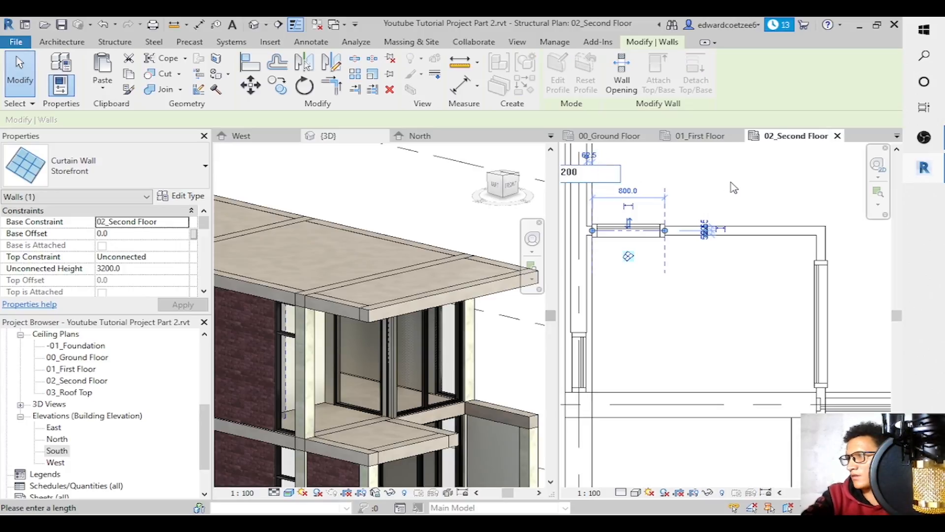
key("Return")
key("Escape")
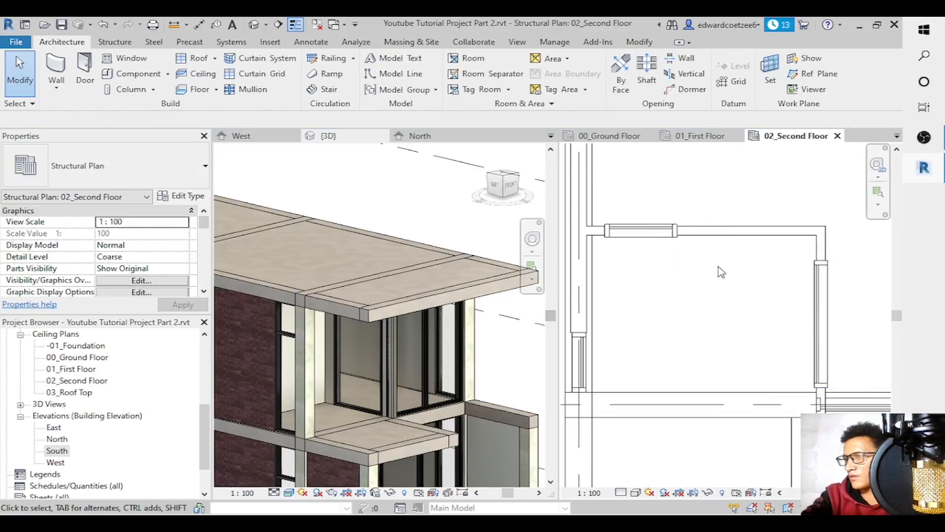
Check the rear-wall storefront from the front in 3D and set its width to 900 mm.
left_click(511, 185)
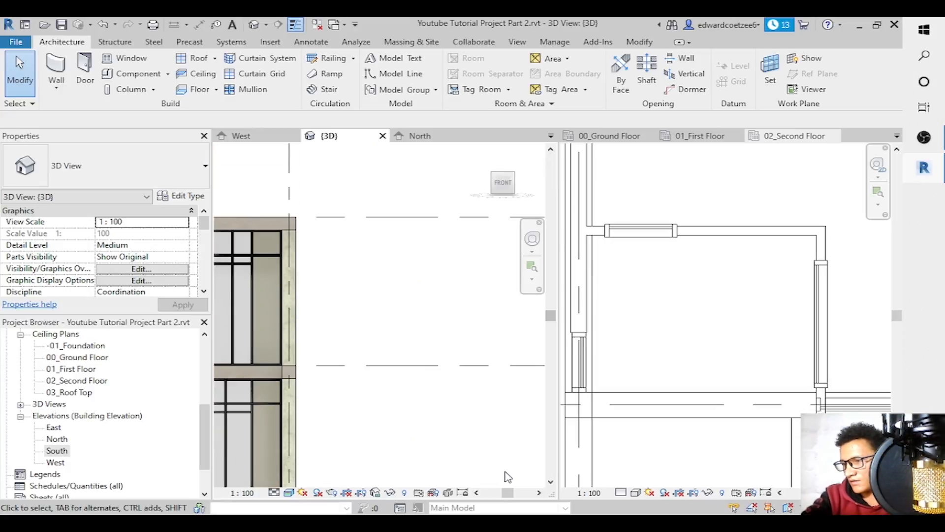
left_click_drag(508, 492, 498, 493)
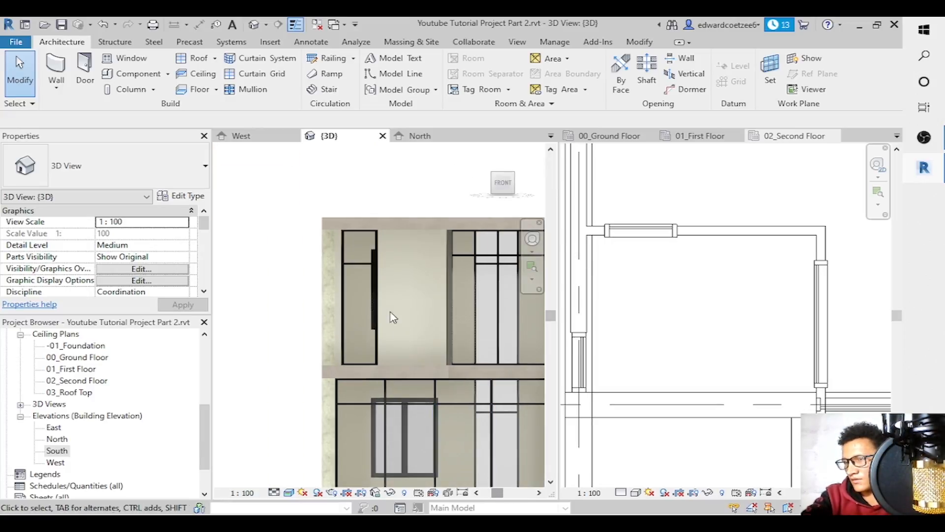
left_click(400, 312)
key("Delete")
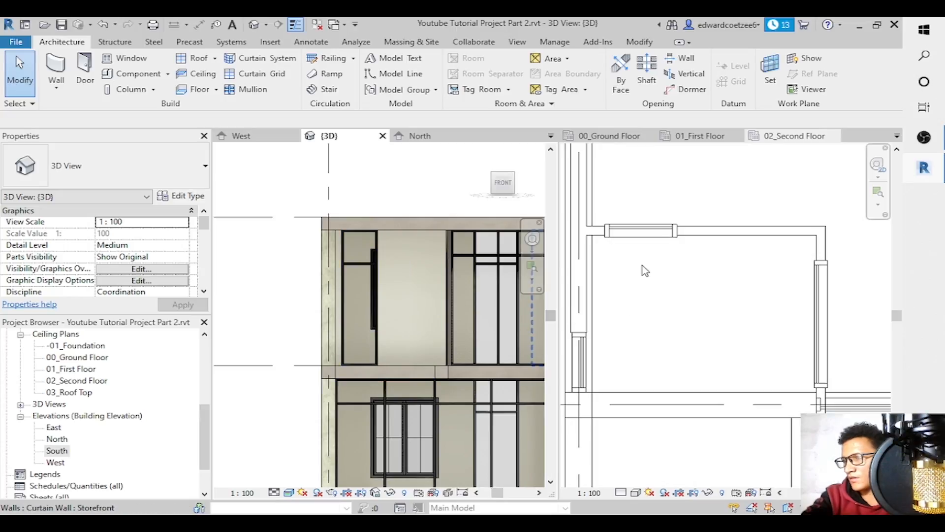
left_click(660, 240)
left_click(660, 238)
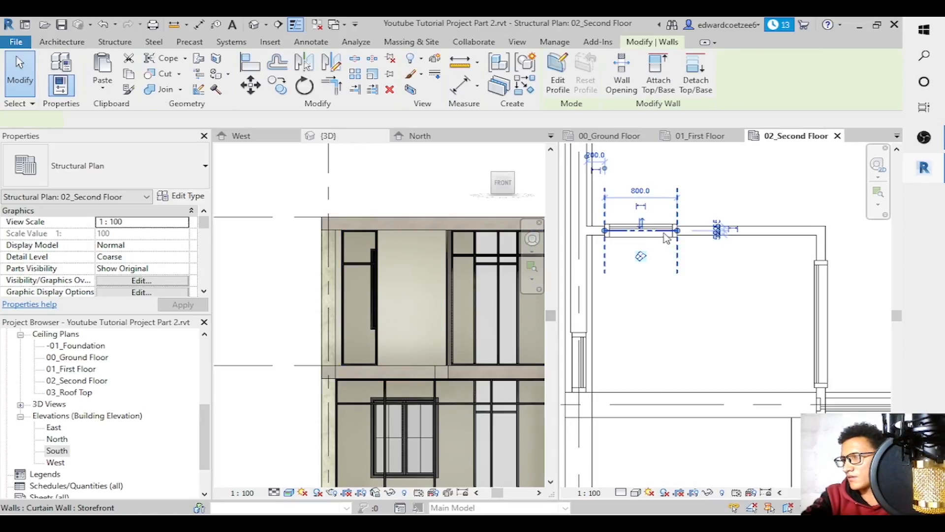
left_click(640, 190)
type("9")
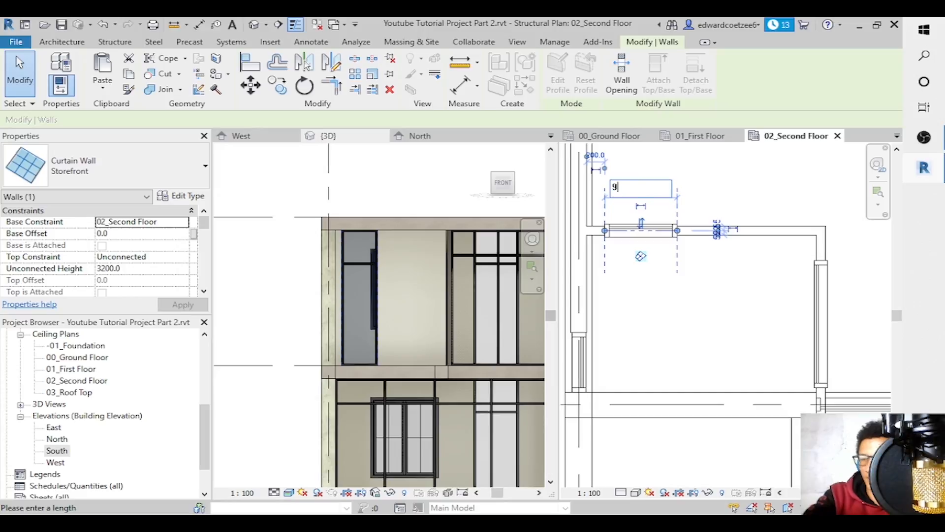
type("00")
key("Return")
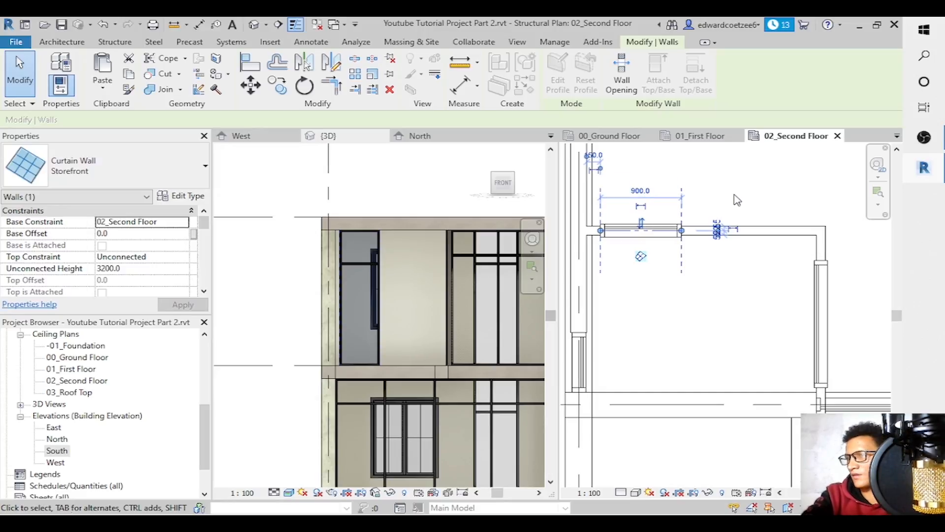
left_click(622, 207)
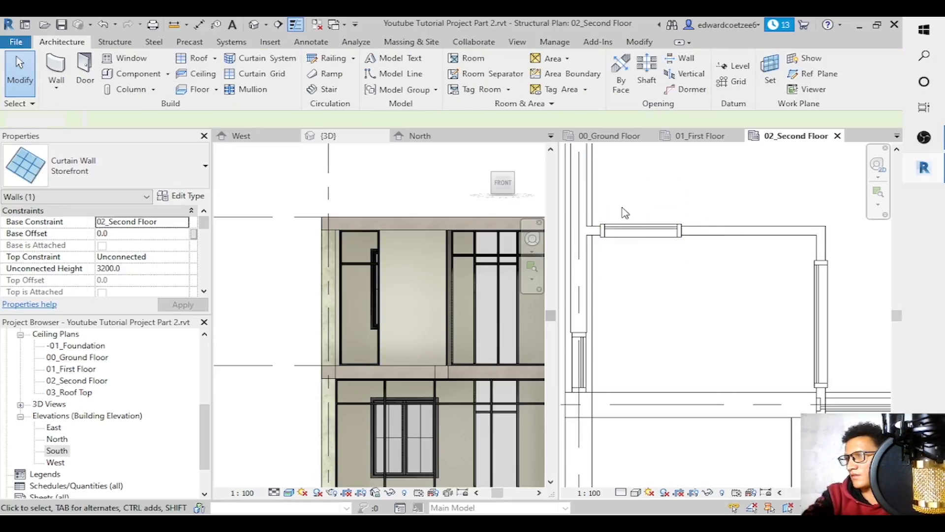
Set the 900 mm rear-wall storefront's distance from the side beam to 200 mm.
left_click(628, 225)
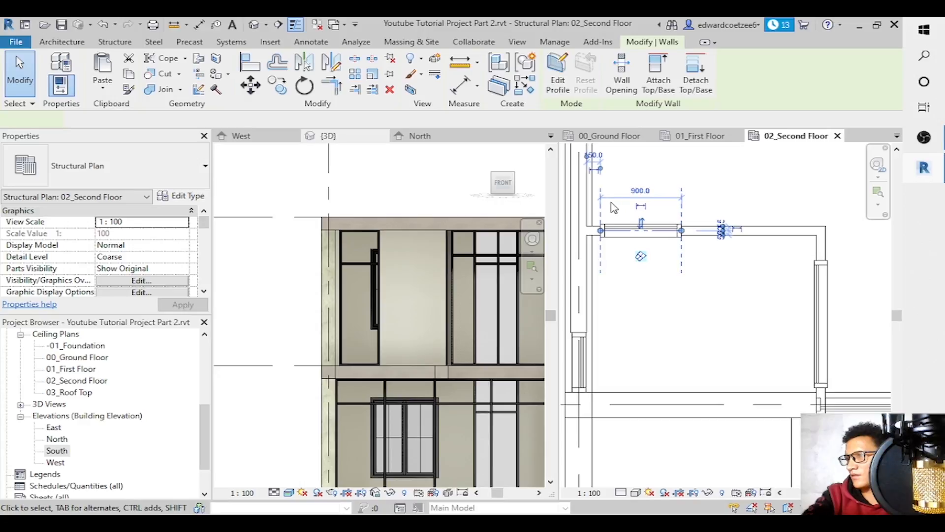
left_click(601, 156)
type("200")
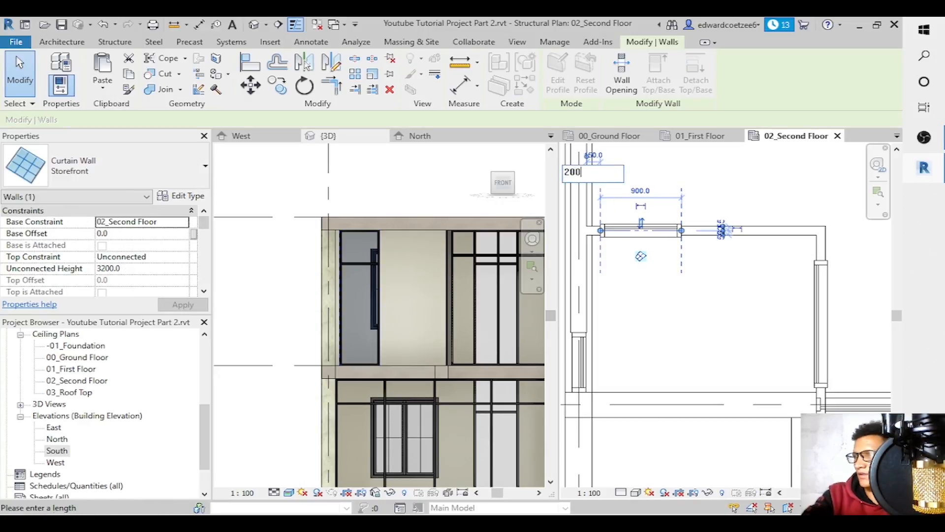
key("Return")
left_click(751, 188)
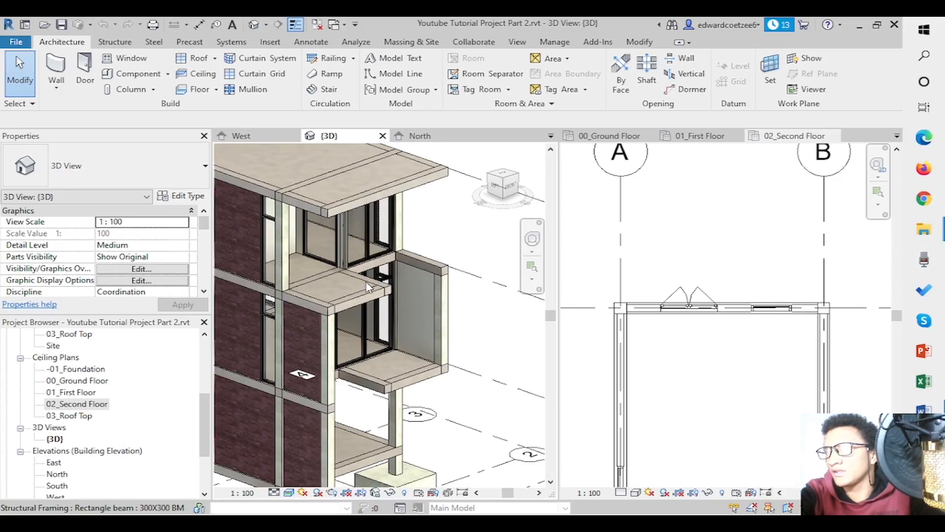
Isolate the small room's side-wall and rear-wall storefronts temporarily in the front-facing 3D view.
left_click(337, 231)
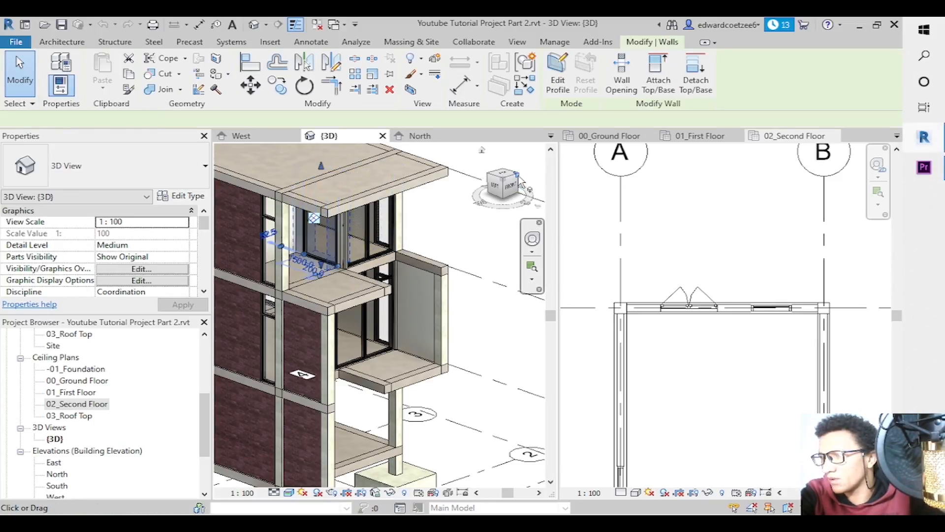
left_click_drag(518, 184, 502, 186)
left_click(502, 186)
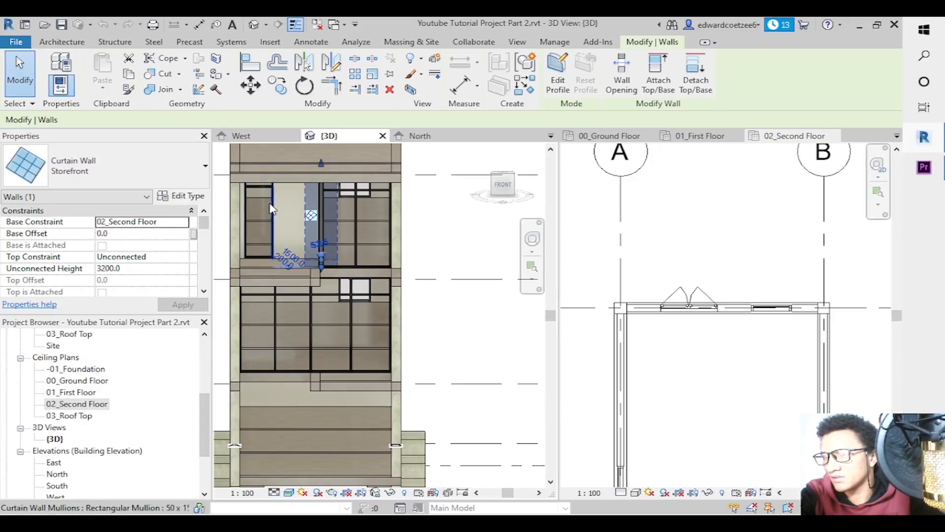
left_click(272, 207, "ctrl")
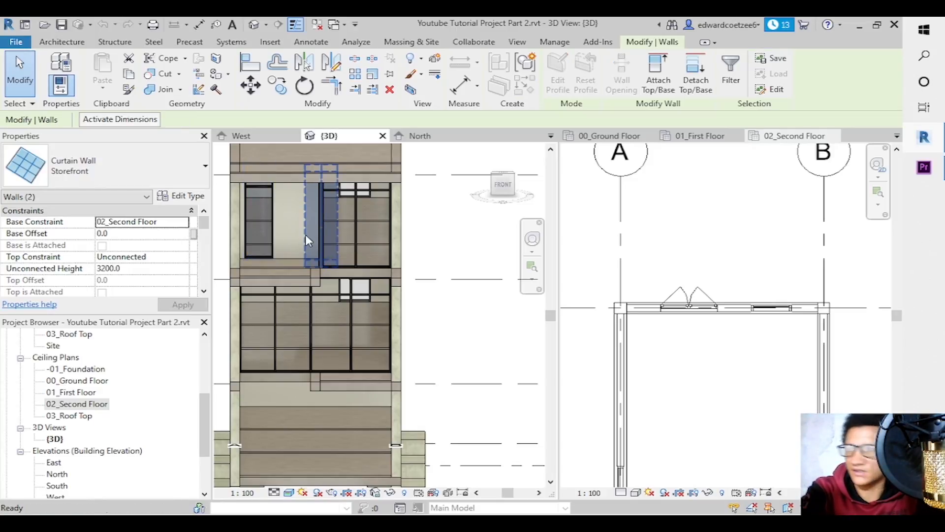
key("h")
key("i")
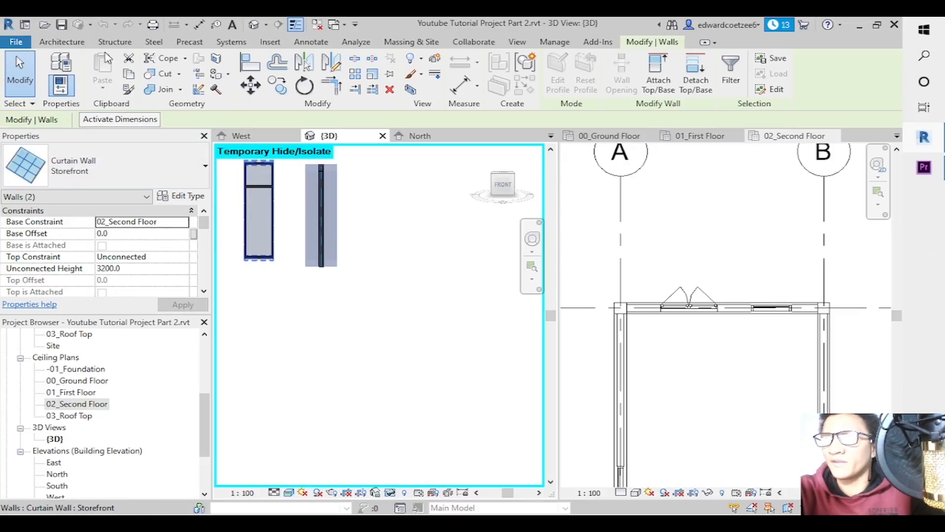
Divide the isolated side-wall storefront into two equal halves with a vertical curtain grid line through its full height.
left_click(76, 44)
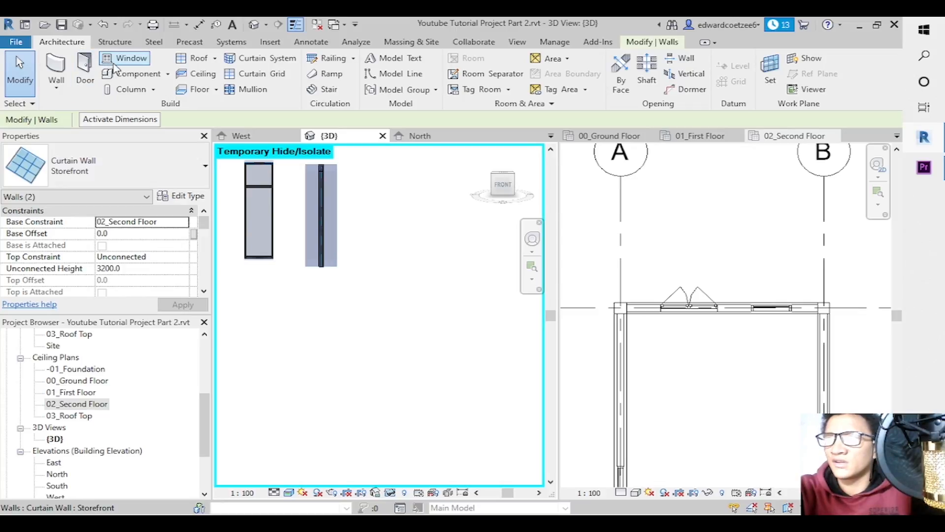
left_click(88, 79)
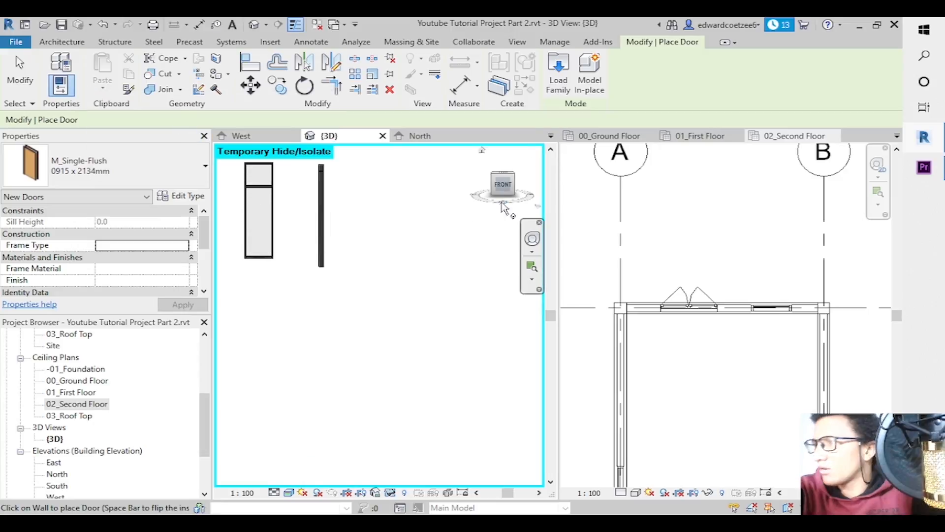
left_click(493, 175)
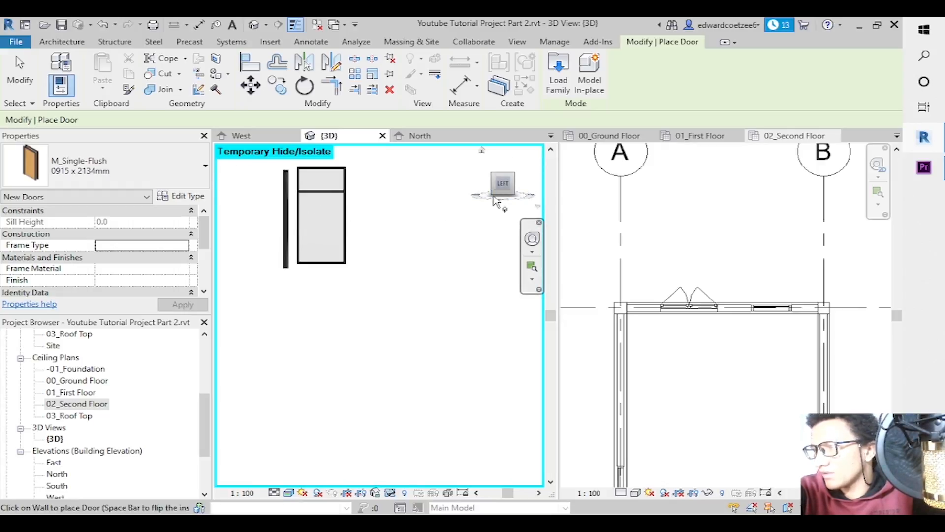
scroll(335, 201, "up", 2)
middle_click_drag(290, 270, 397, 291)
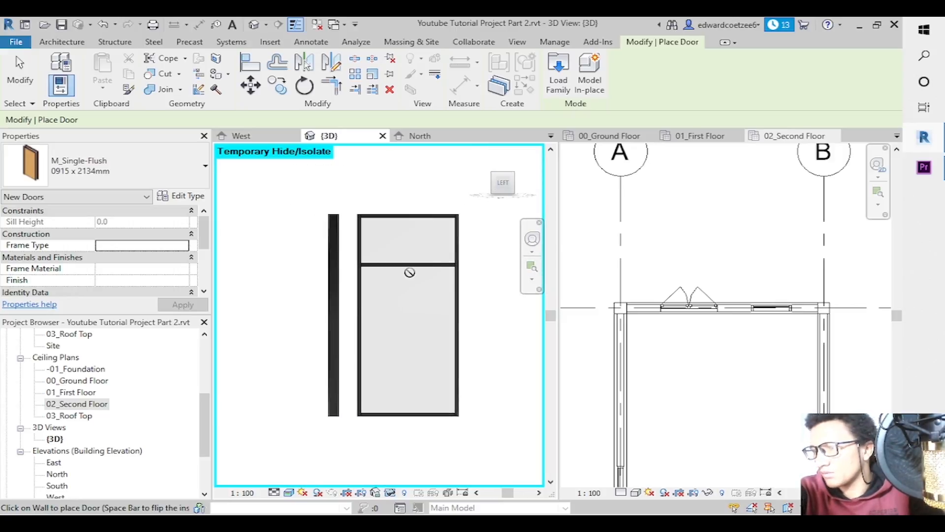
key("Escape")
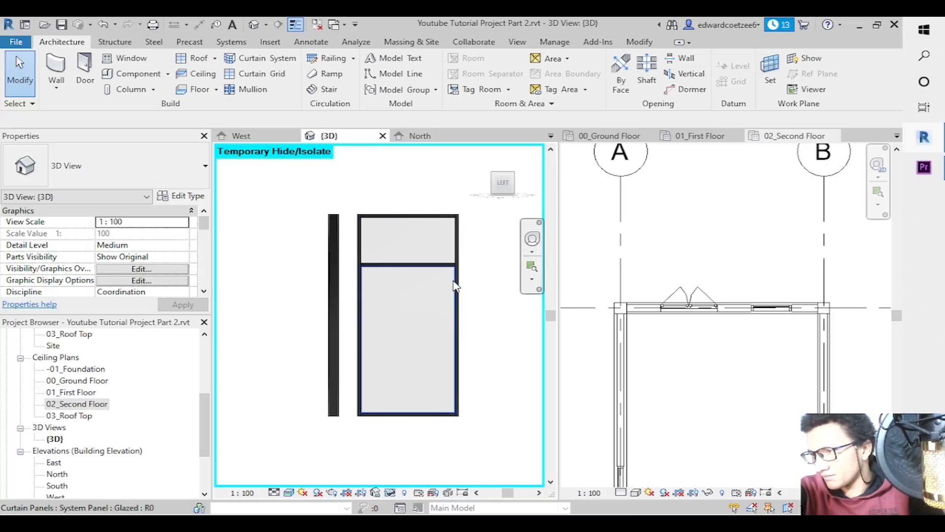
left_click(455, 286)
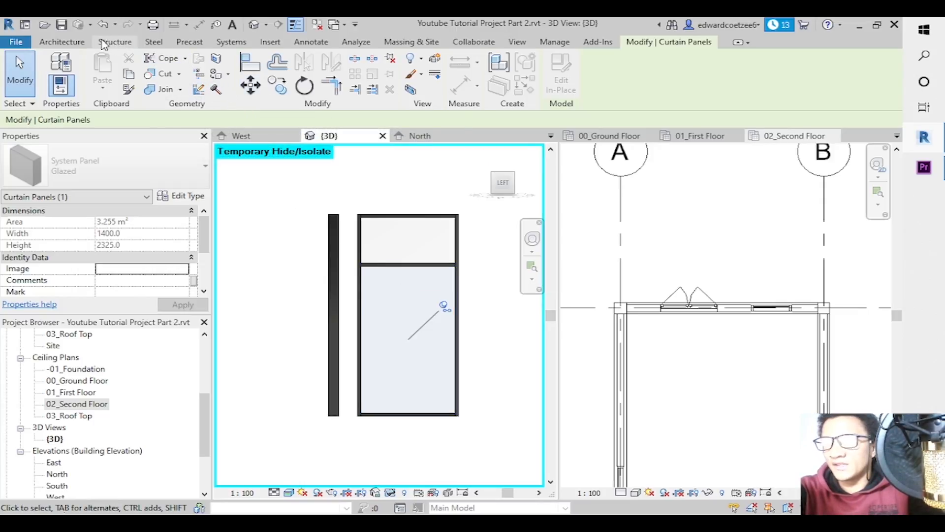
left_click(63, 42)
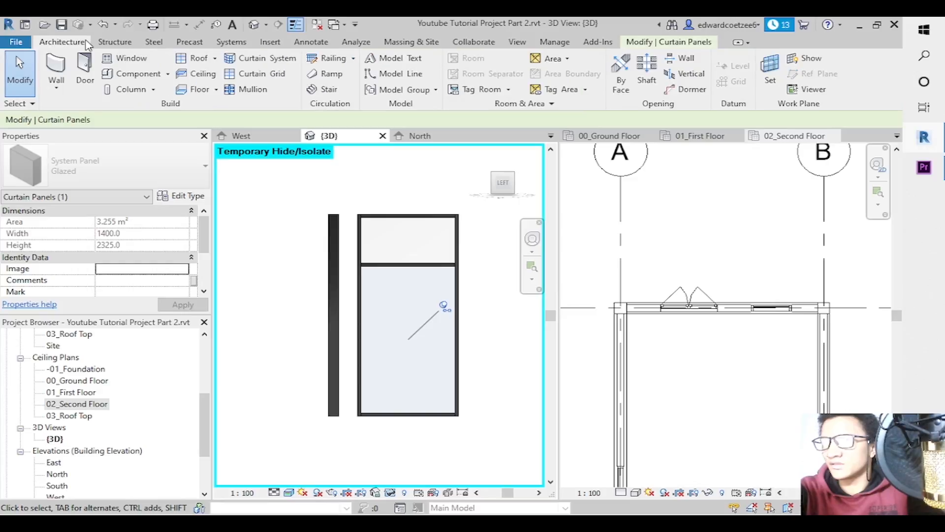
left_click(251, 90)
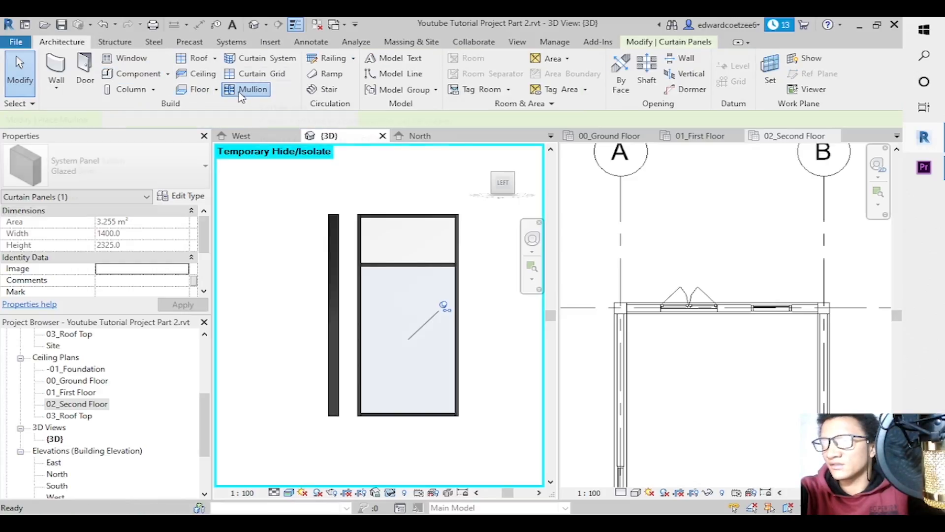
left_click(255, 79)
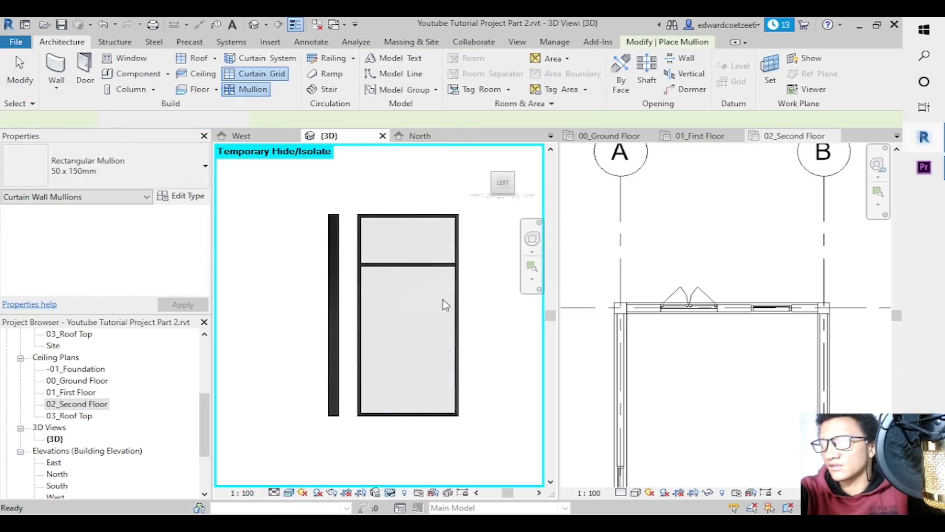
left_click(402, 411)
key("Escape")
key("Escape")
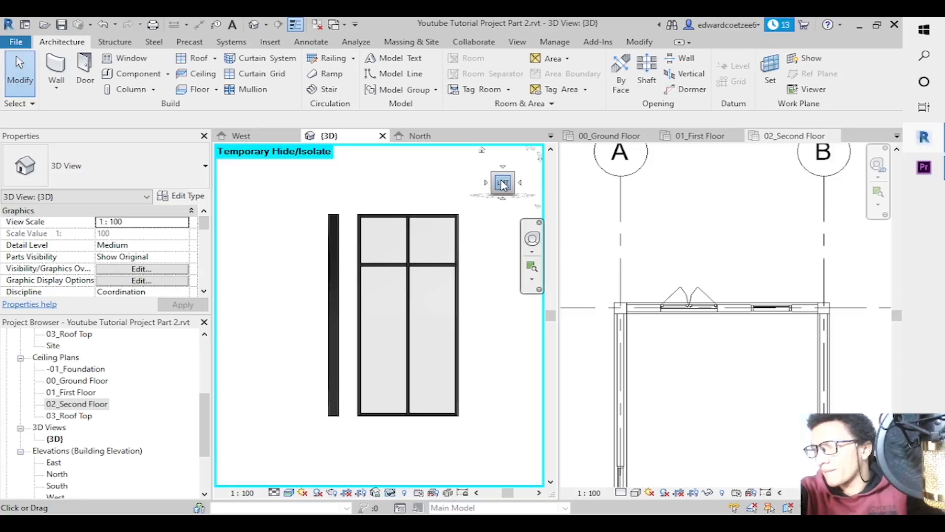
End the temporary isolation and bring the whole building back into the 3D view.
right_click(494, 190)
key("Escape")
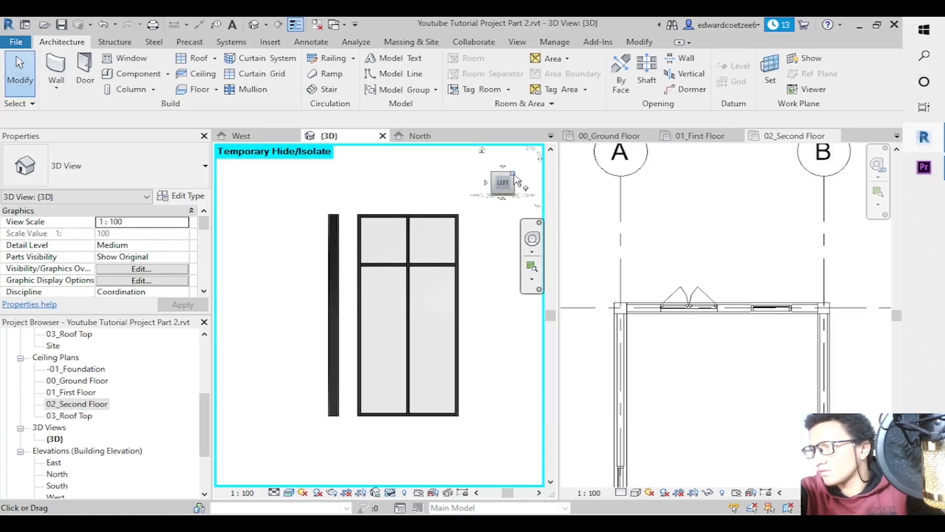
left_click(513, 175)
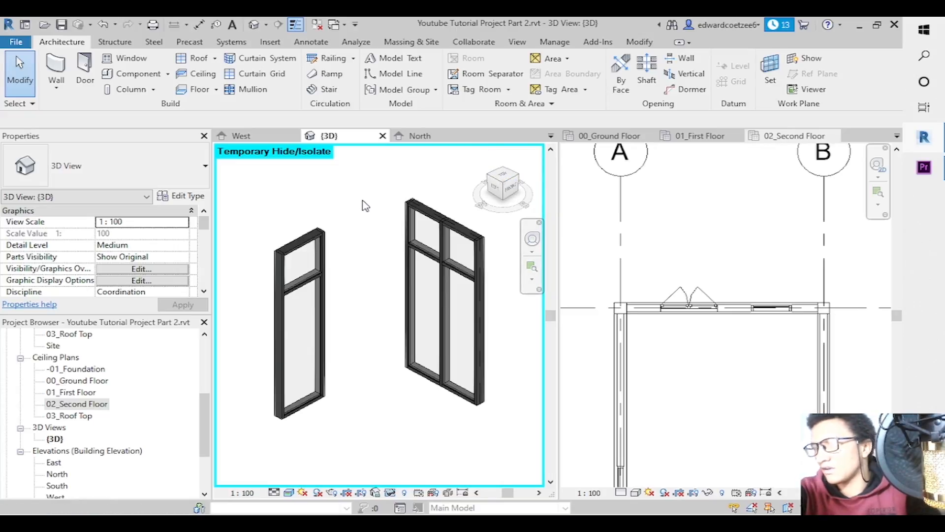
key("h")
key("r")
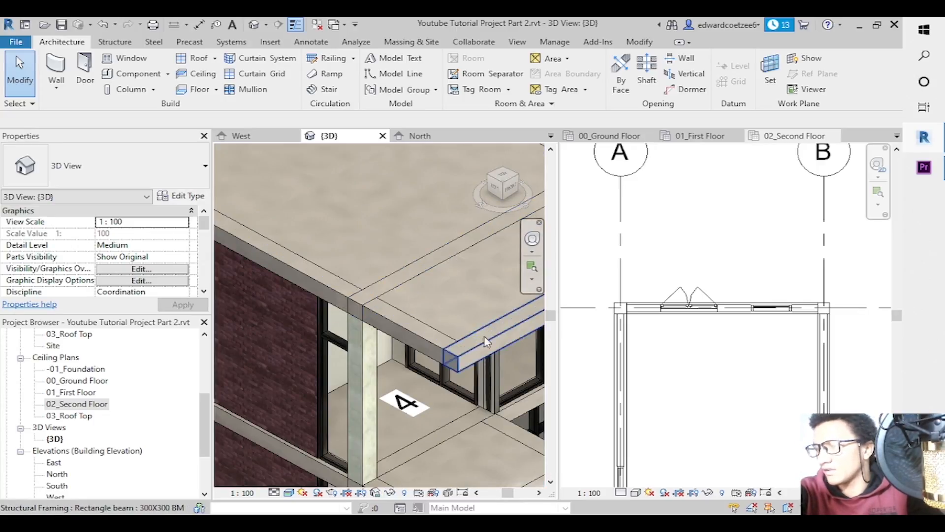
mouse_move(503, 183)
left_mouse_down()
mouse_move(504, 169)
mouse_move(489, 208)
left_mouse_up()
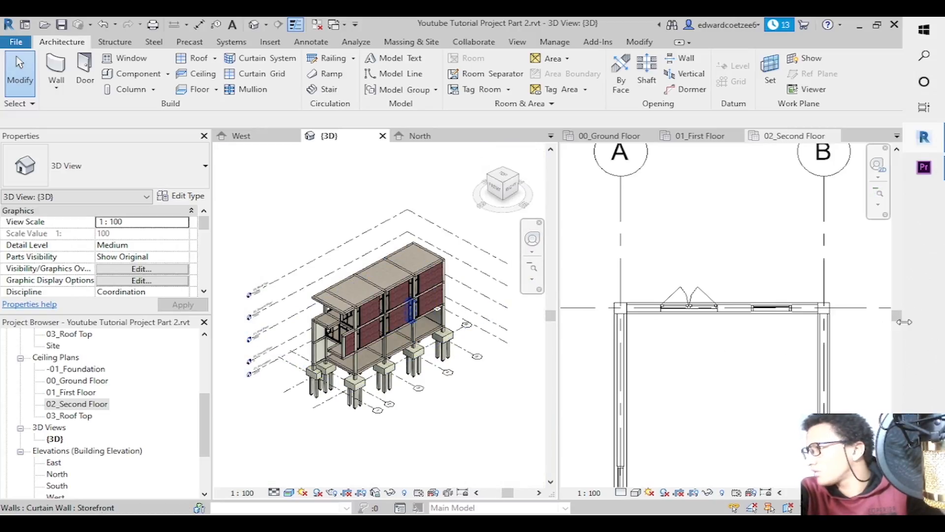
Flip the orientation of the second-floor storefront on grid B that adjoins the cross beam behind the small room.
left_click_drag(898, 316, 902, 450)
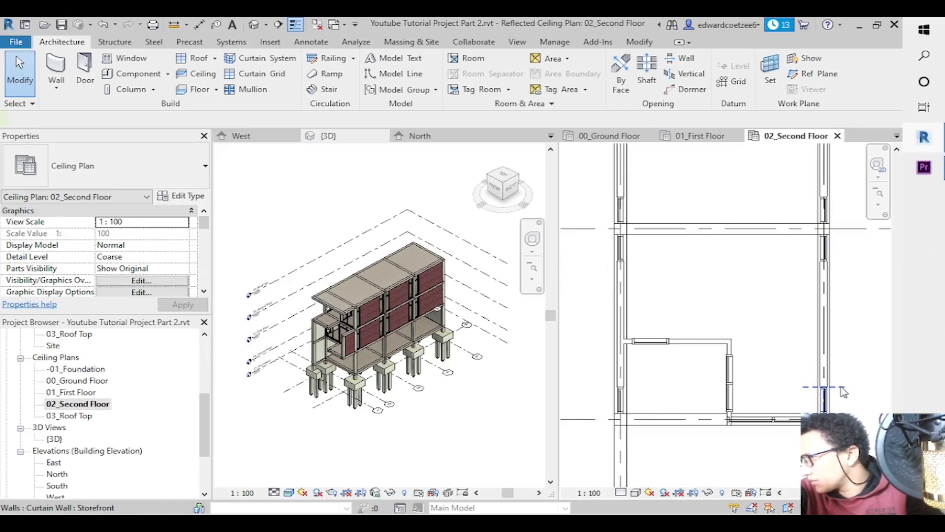
left_click(842, 389)
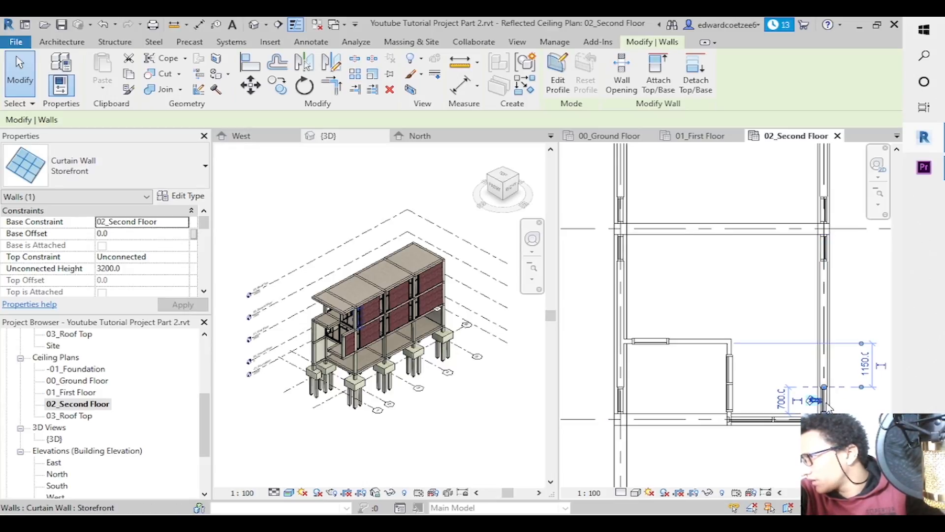
left_click(839, 244)
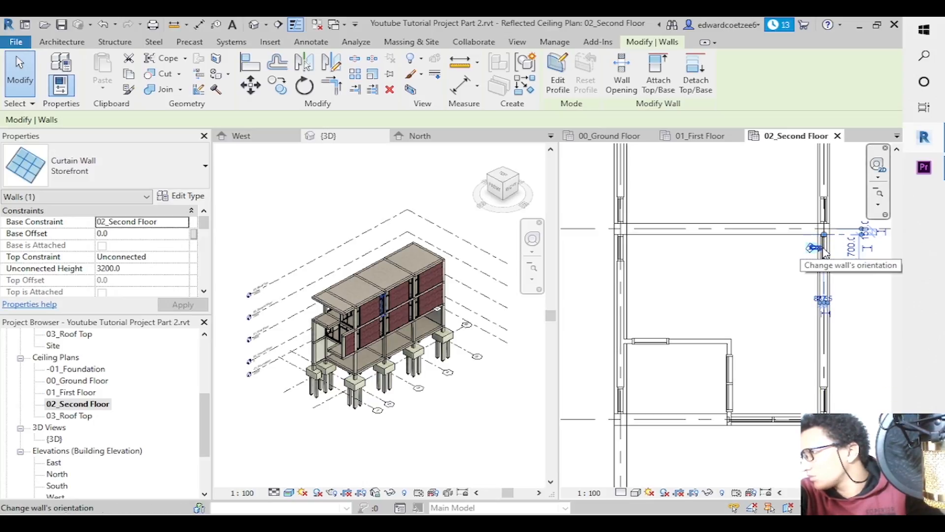
left_click(815, 248)
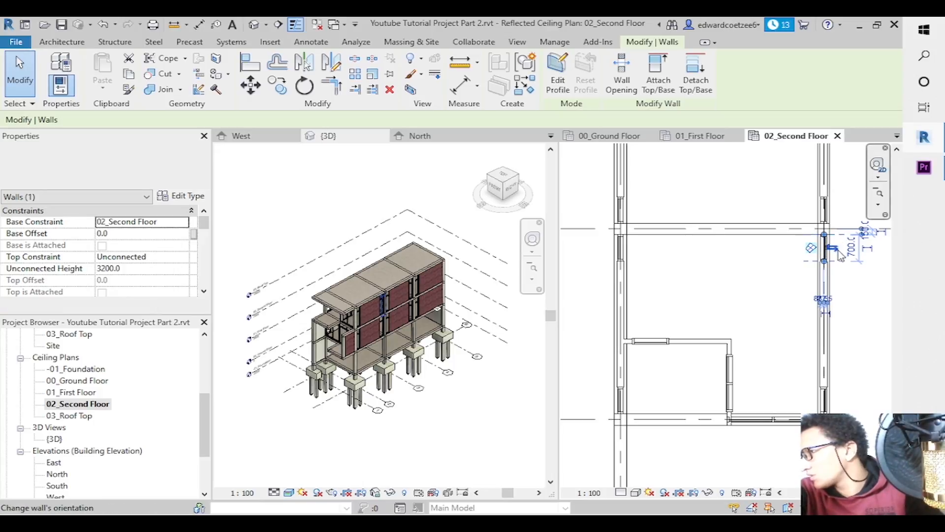
key("Escape")
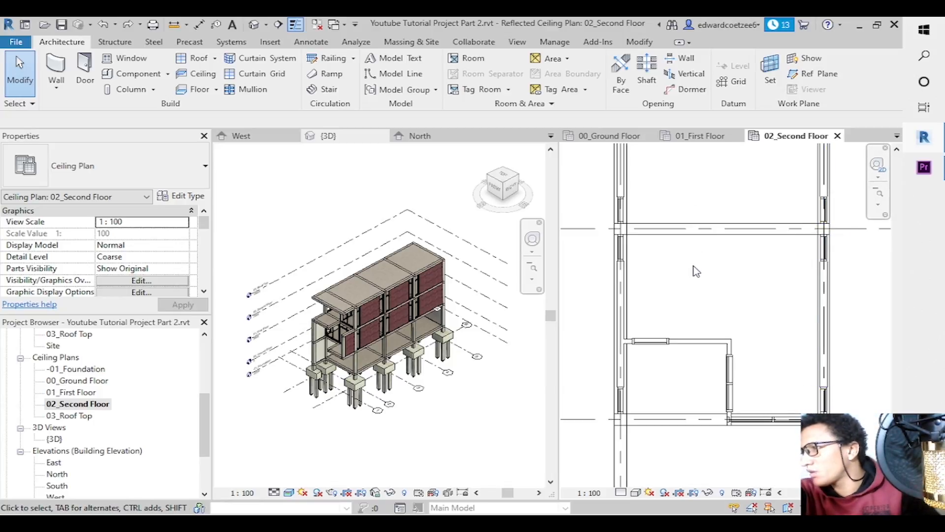
Check the orientation of the matching first-floor storefronts on either side of the cross beam along grid B.
left_click(705, 142)
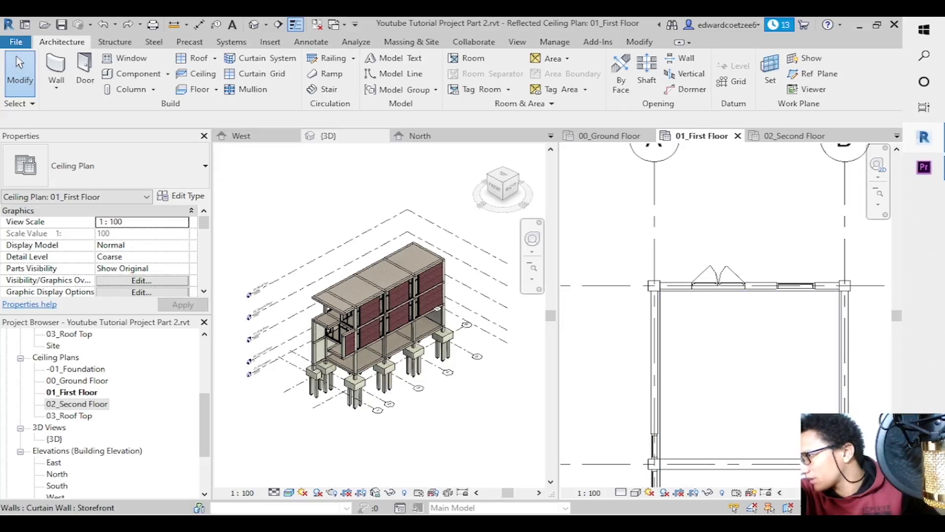
left_click(844, 456)
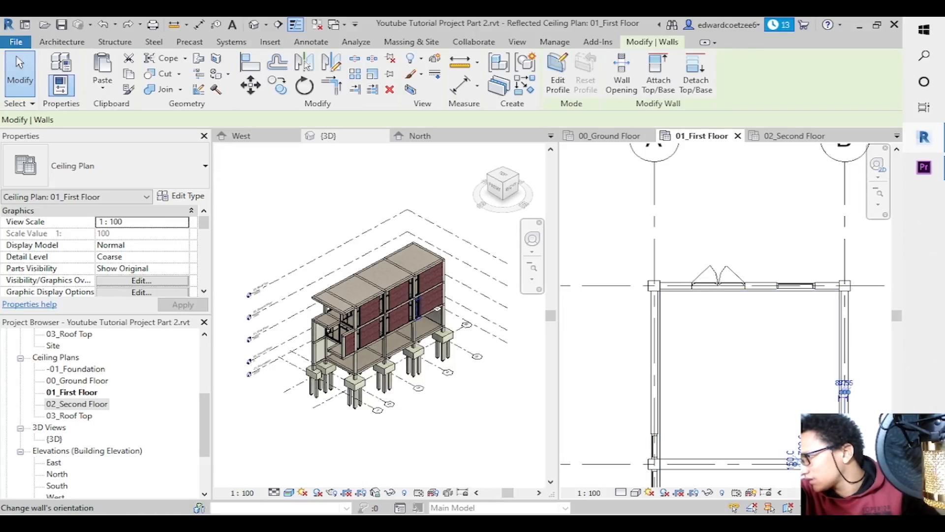
left_click_drag(899, 317, 911, 368)
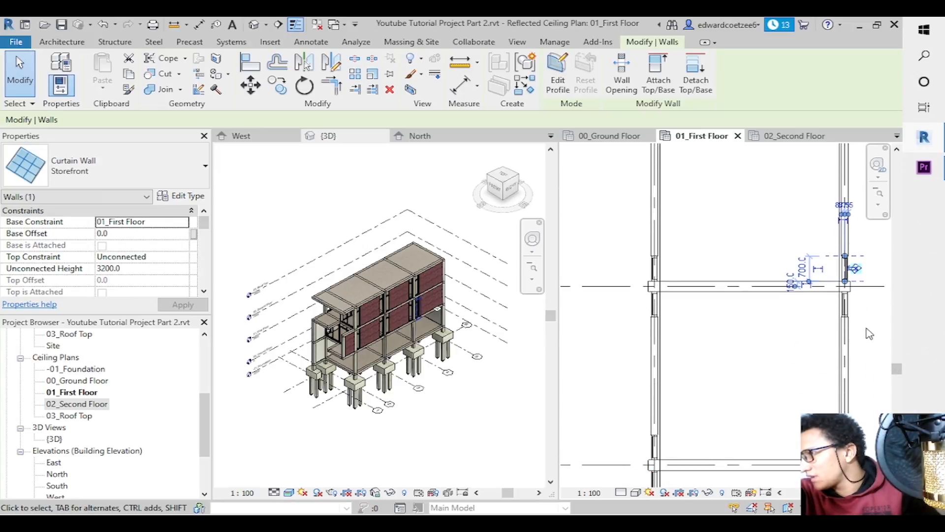
left_click_drag(846, 315, 845, 317)
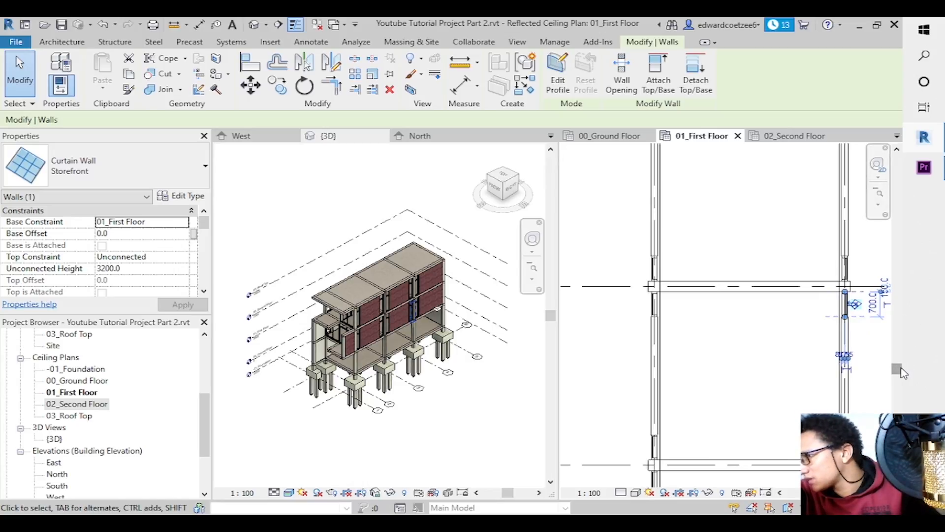
left_click_drag(901, 368, 923, 321)
Return to the 02_Second Floor ceiling plan, clear the selection and save the project.
left_click(773, 136)
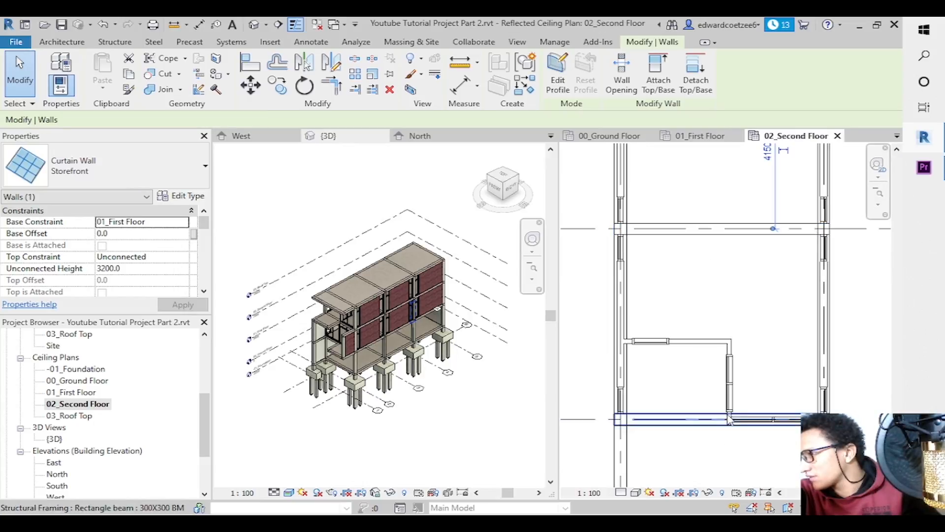
left_click_drag(903, 455, 901, 336)
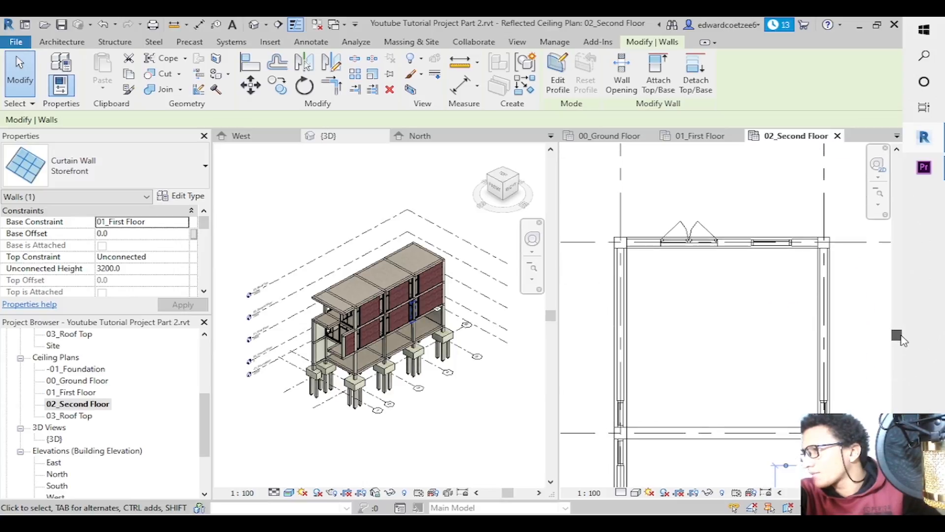
left_click(886, 325)
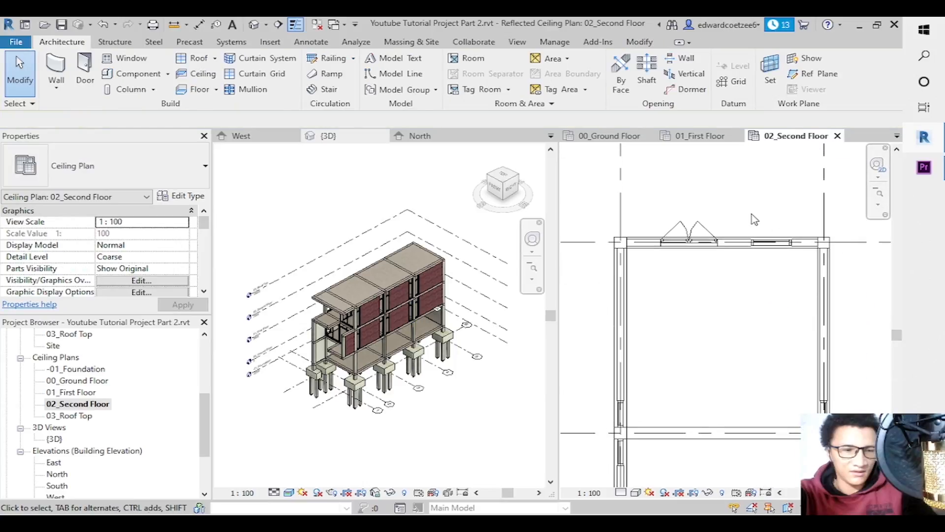
key("ctrl+s")
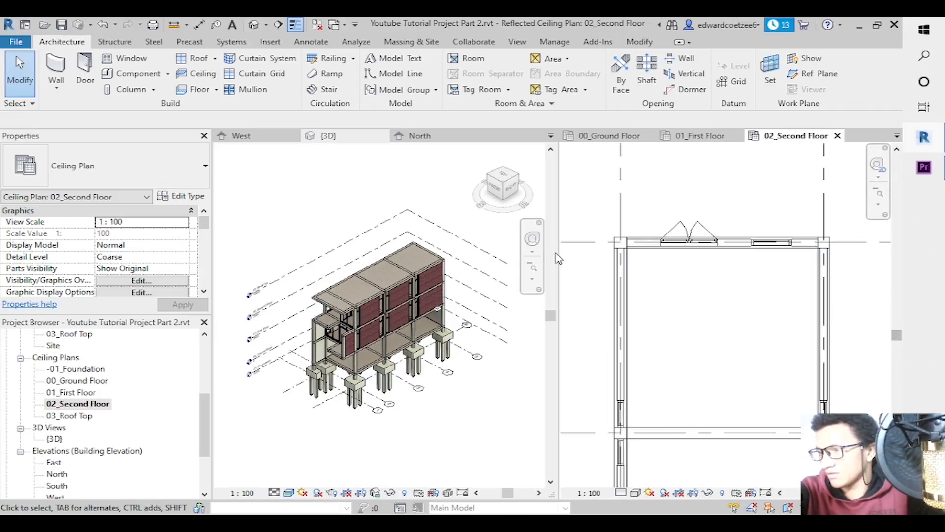
Examine the second-floor front terrace close up in the 3D view and the 02_Second Floor structural plan, comparing it with the 01_First Floor plan.
left_click(534, 288)
left_click(532, 279)
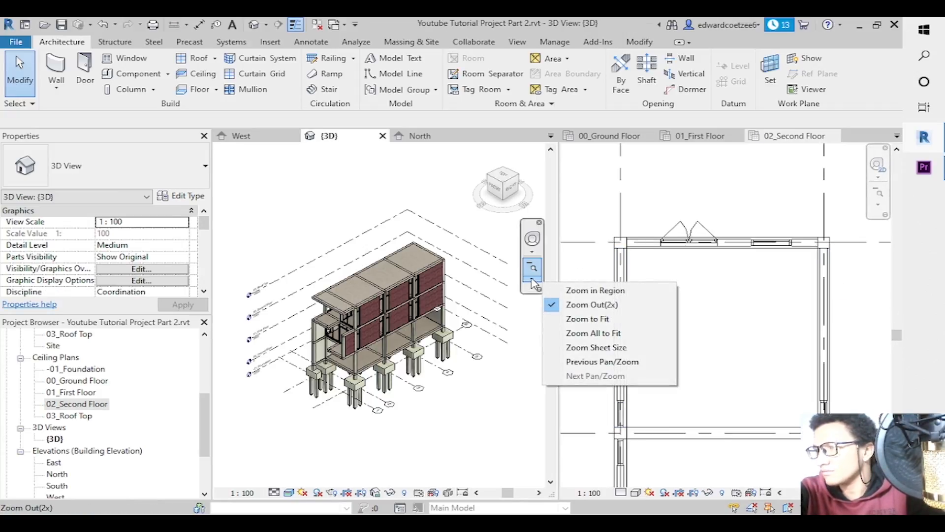
left_click(584, 291)
left_click_drag(305, 291, 351, 336)
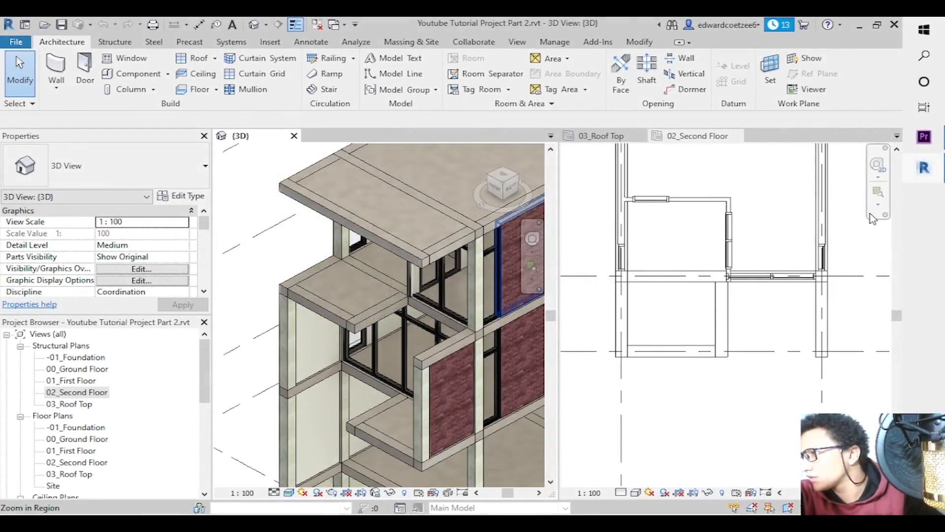
left_click(881, 207)
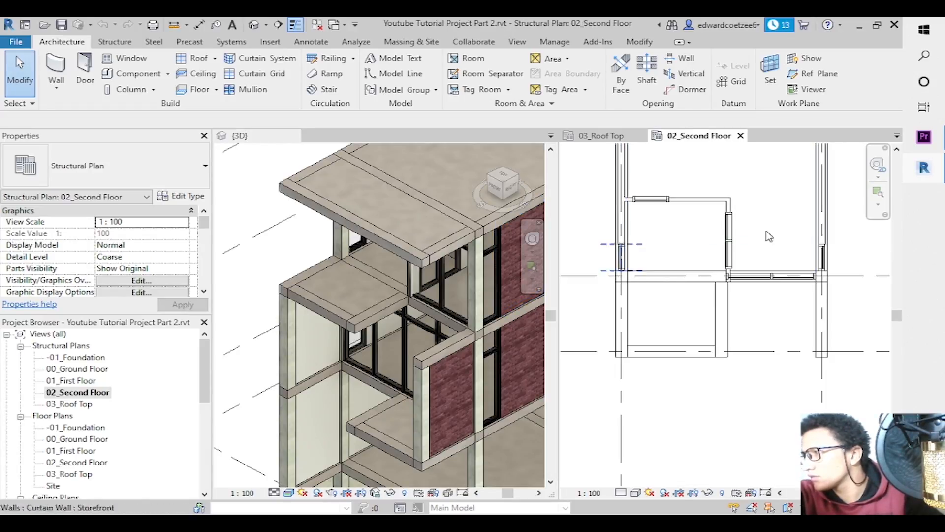
left_click(879, 192)
left_click_drag(596, 263, 782, 379)
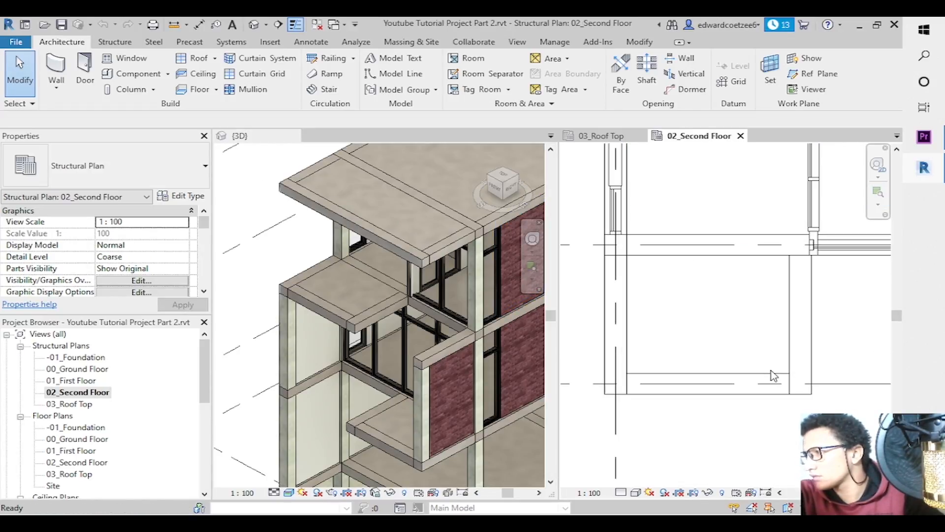
double_click(73, 381)
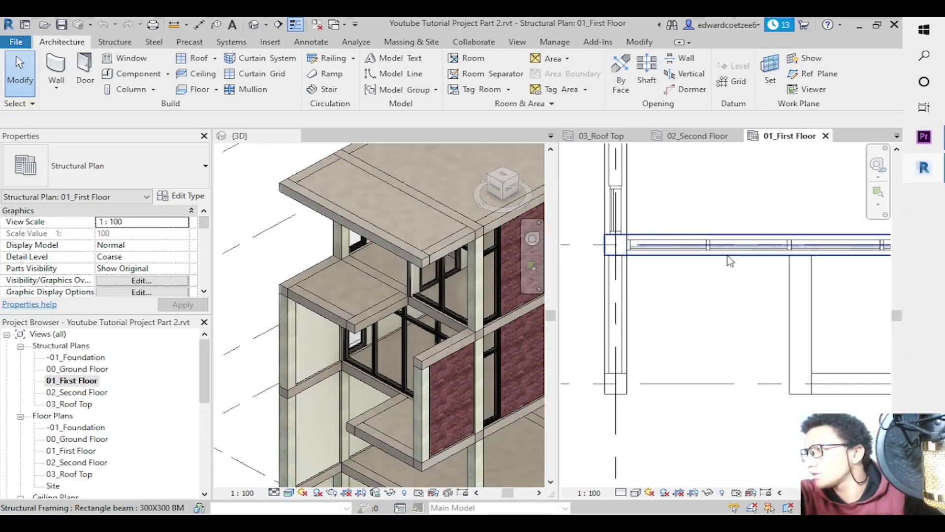
left_click(696, 136)
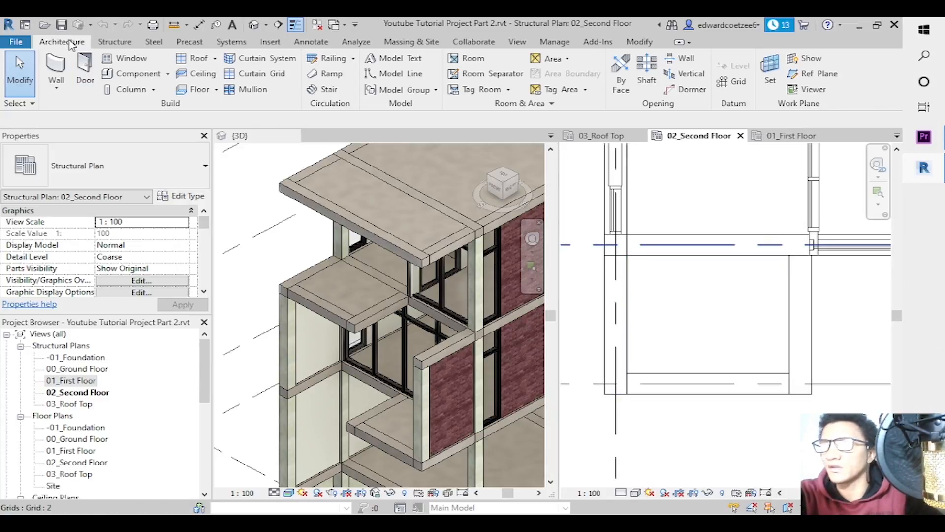
left_click(339, 58)
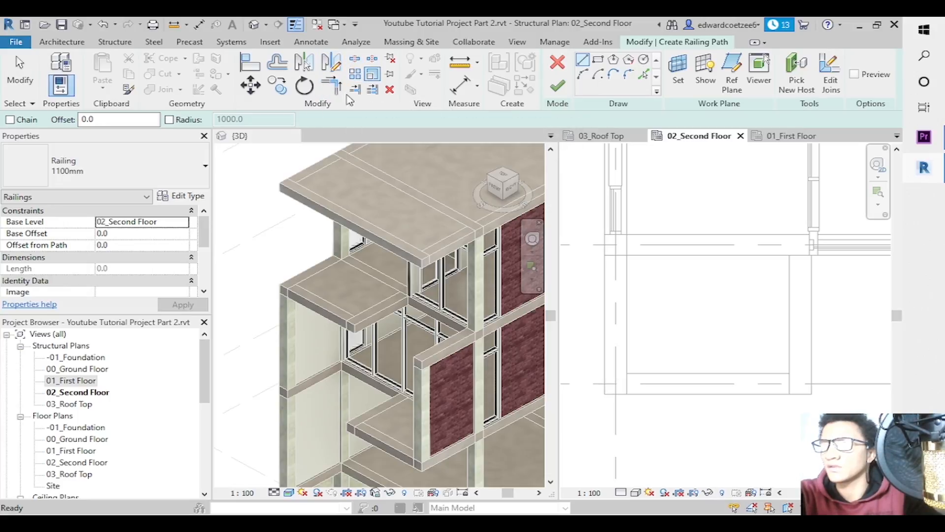
left_click(62, 41)
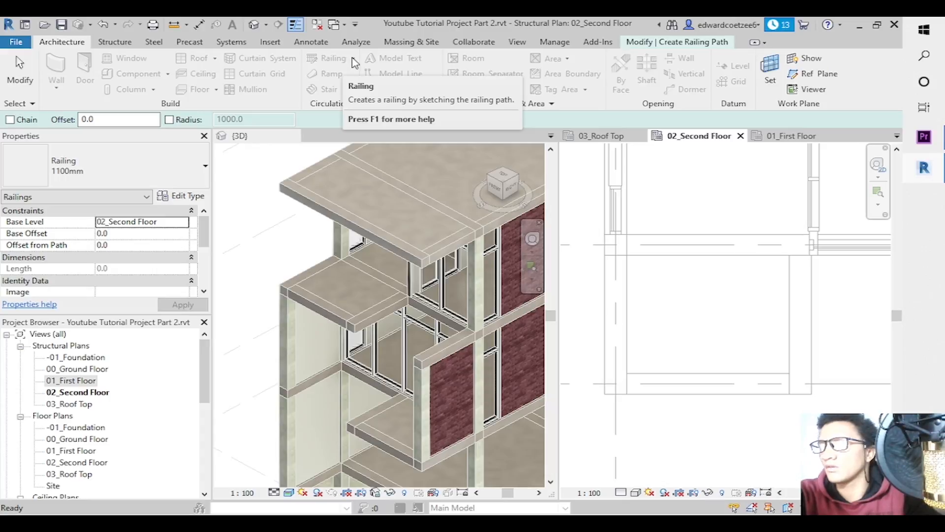
key("Escape")
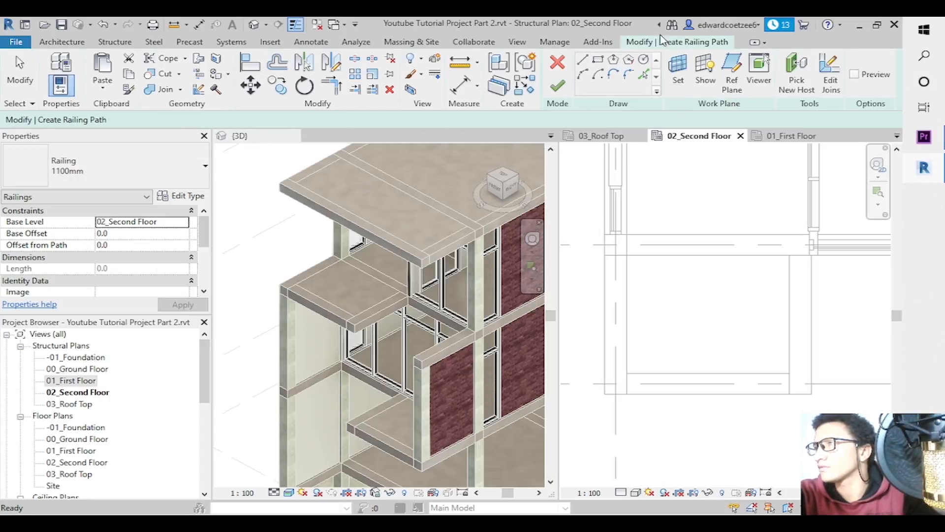
left_click(555, 70)
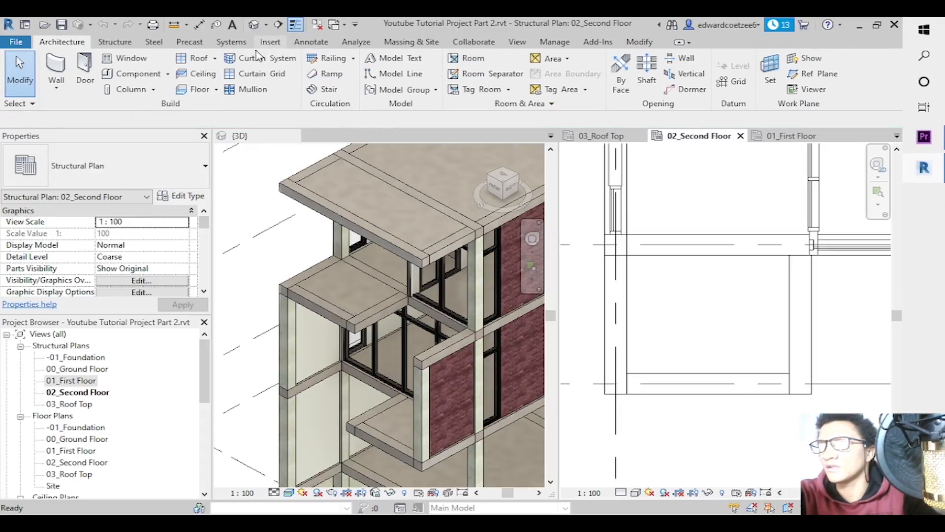
Sketch a Glass Panel - Bottom Fill railing path along the second-floor terrace beam centrelines, 1850 mm down the outer side and 2500 mm across the front.
left_click(353, 58)
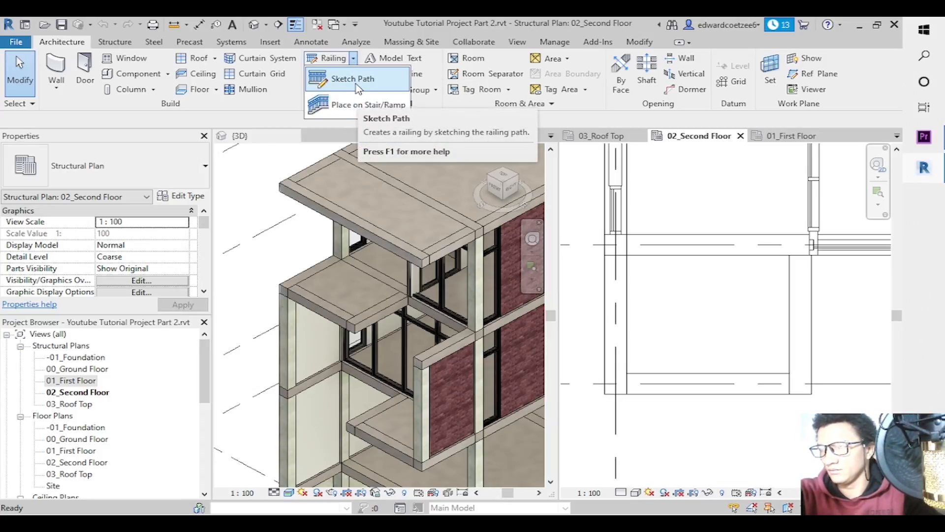
left_click(357, 83)
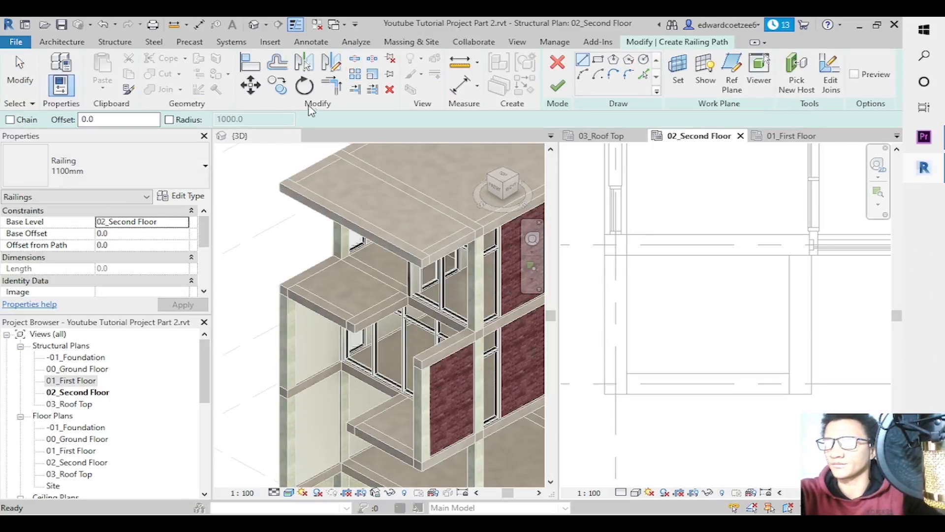
left_click(192, 173)
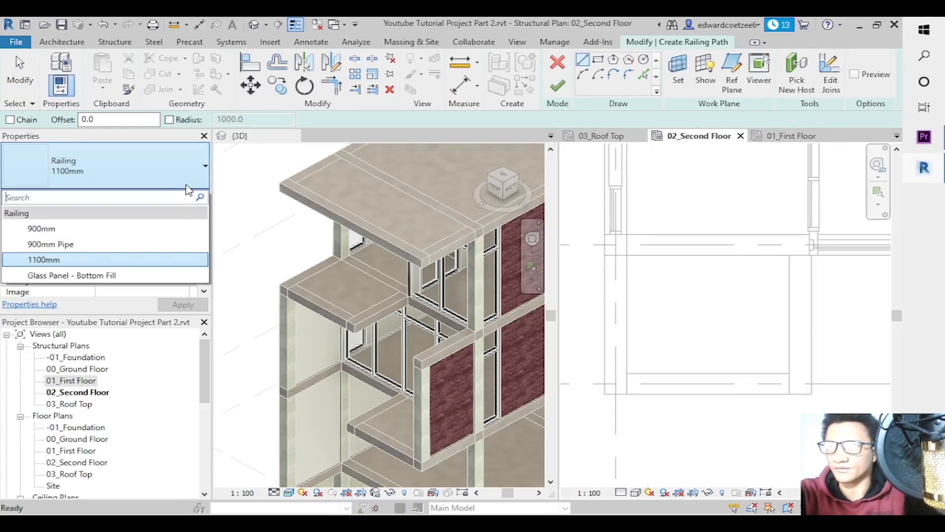
left_click(109, 275)
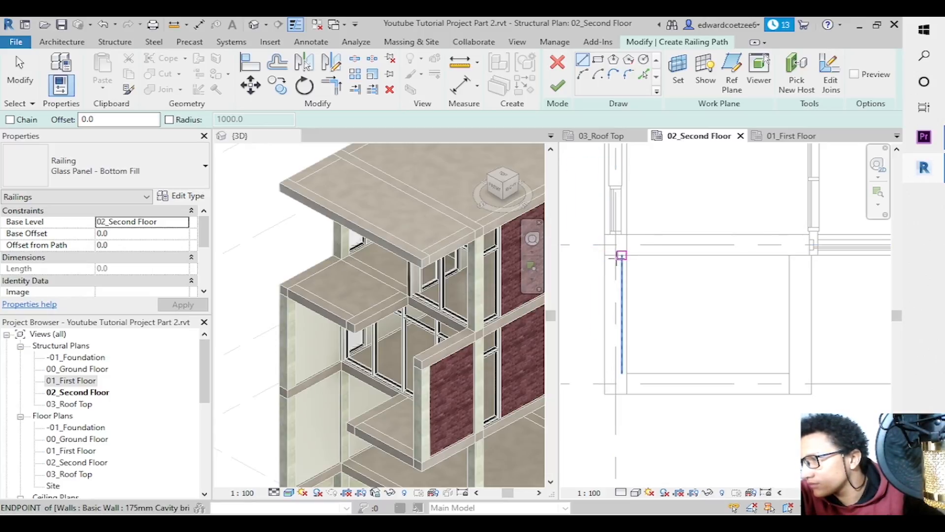
left_click(616, 254)
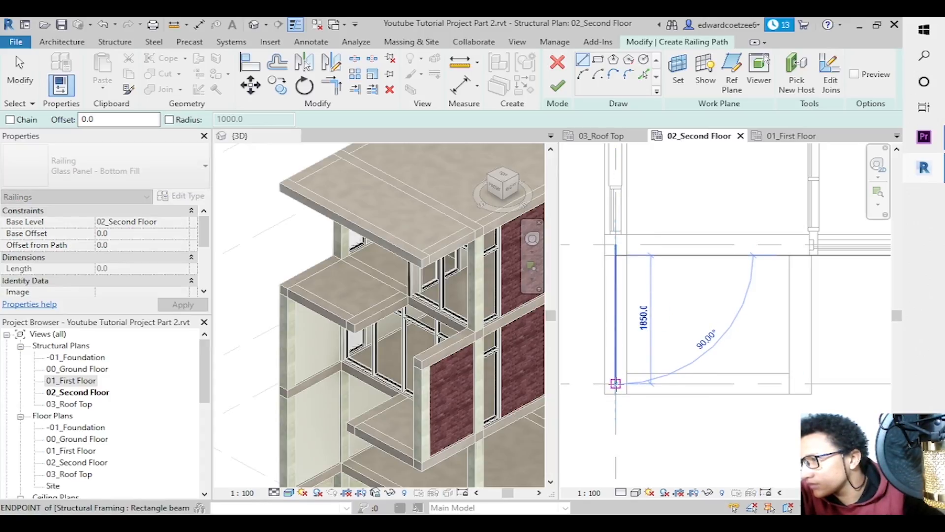
left_click(616, 384)
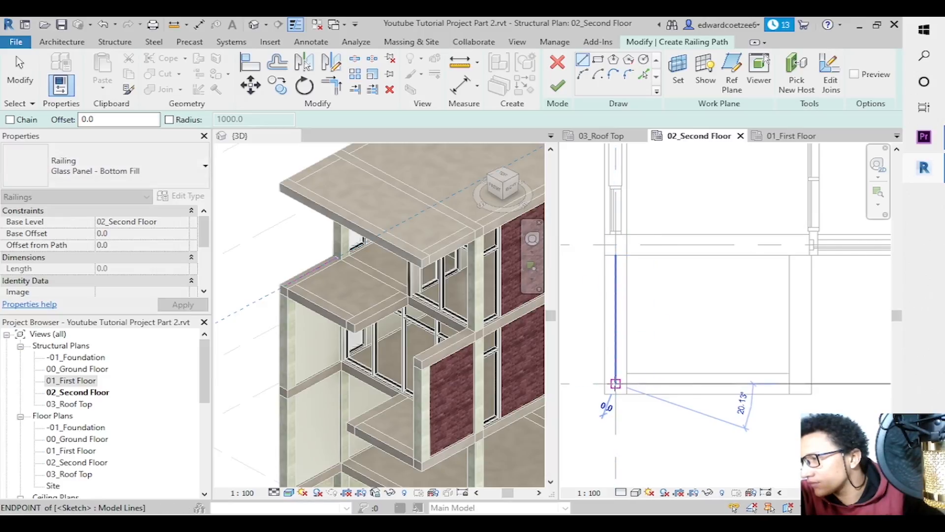
left_click(801, 384)
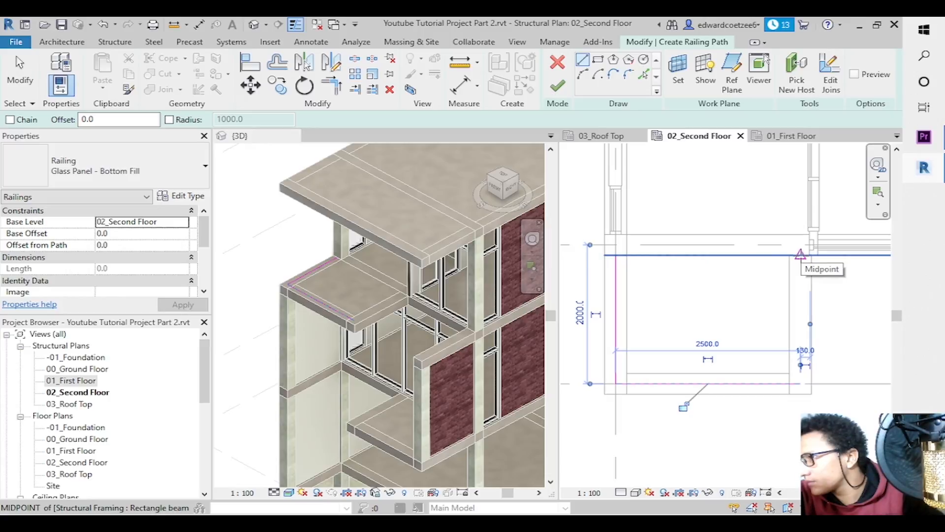
Sketch the remaining side of the second-floor balcony's railing path, about 1850 mm long up to the building's edge beam, and finish the railing.
left_click(801, 254)
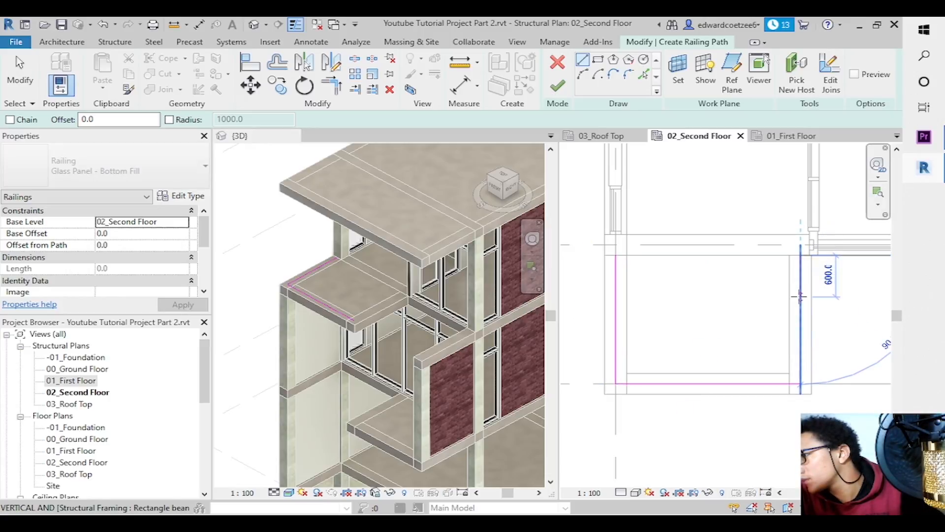
left_click(801, 384)
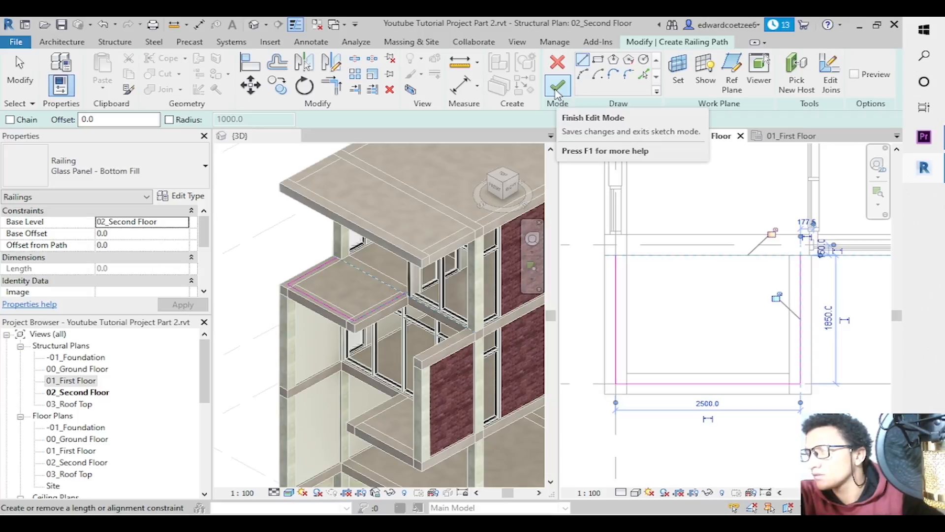
left_click(558, 93)
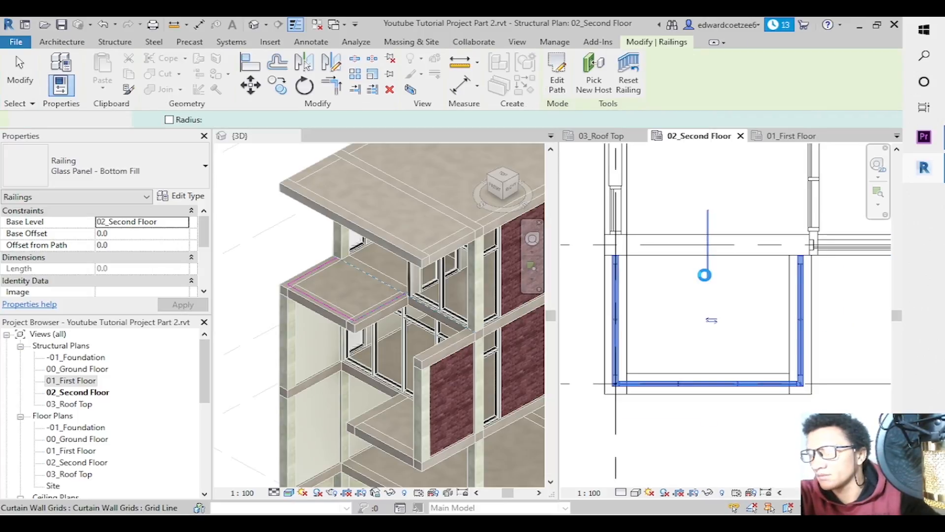
key("Escape")
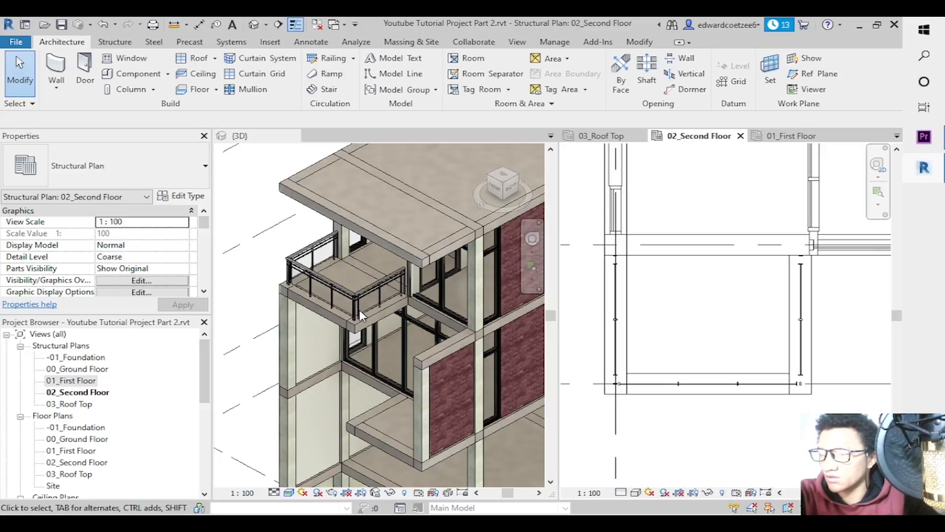
Open the non-continuous rail structure of the balcony railing's Glass Panel - Bottom Fill type for editing.
left_click(346, 303)
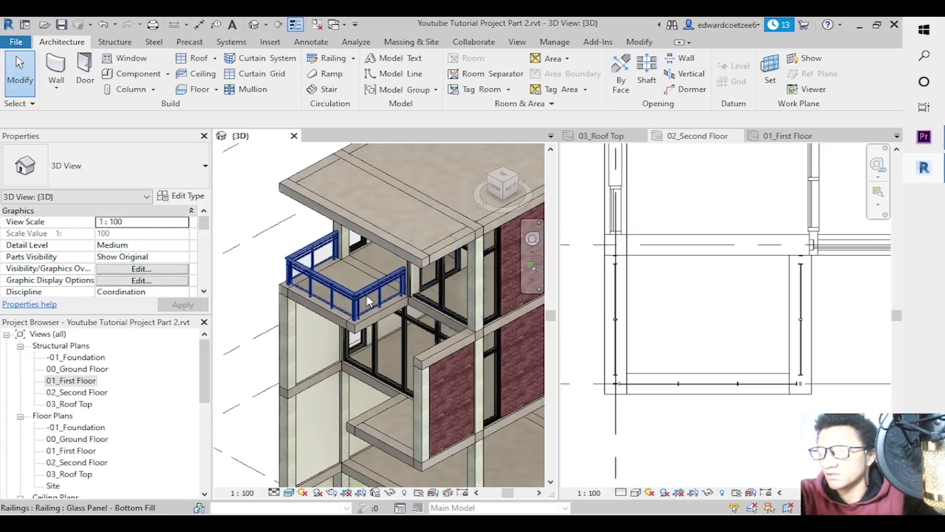
left_click(358, 291)
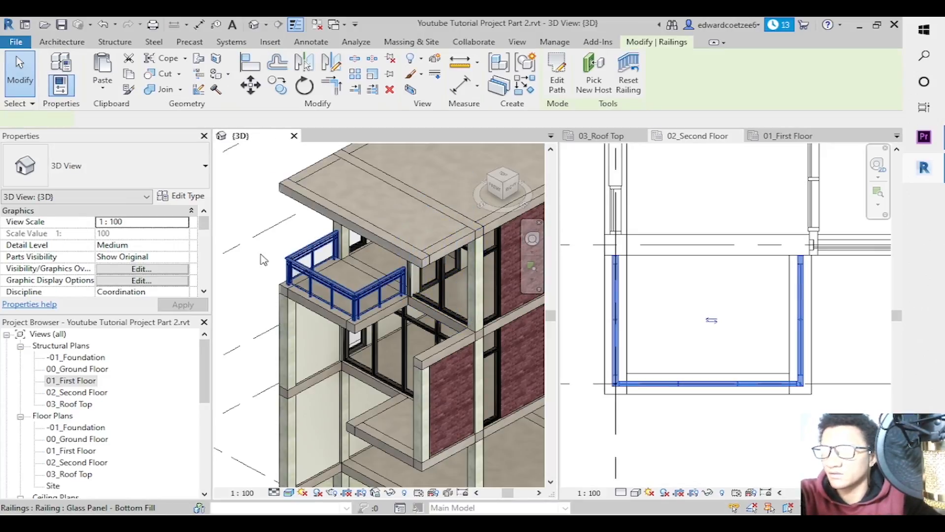
left_click(191, 197)
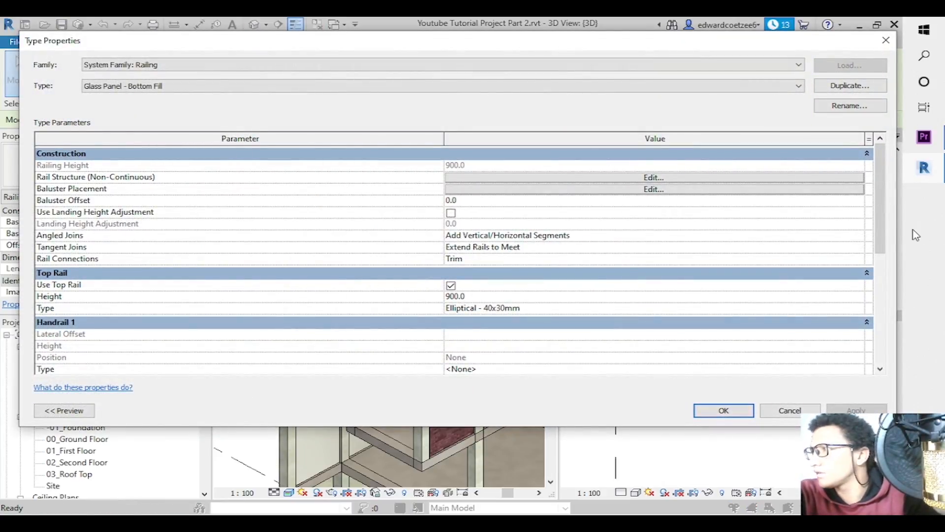
mouse_move(888, 213)
left_mouse_down()
mouse_move(909, 338)
mouse_move(893, 197)
left_mouse_up()
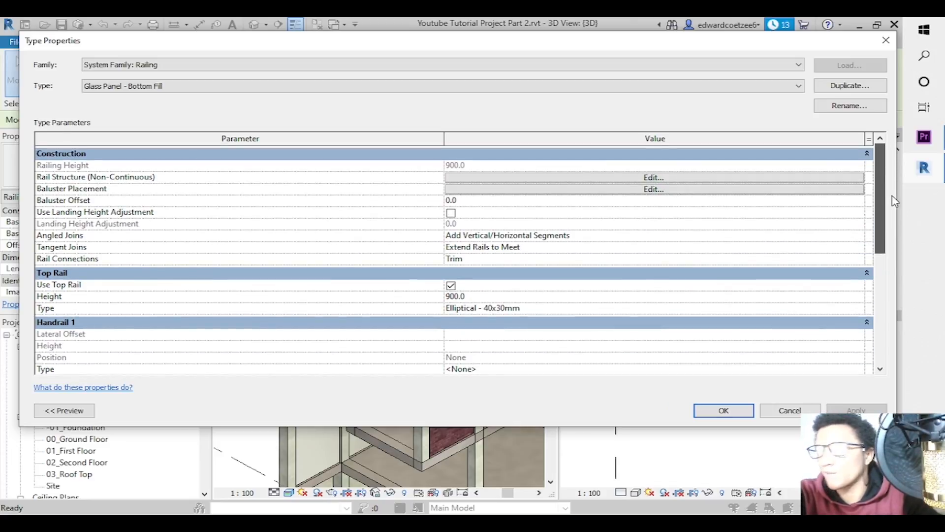
left_click_drag(883, 200, 875, 182)
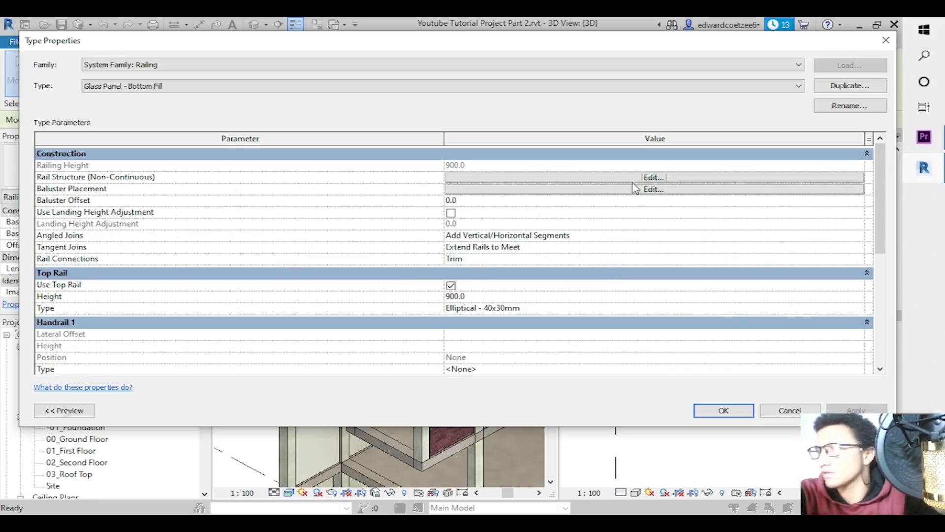
left_click(654, 179)
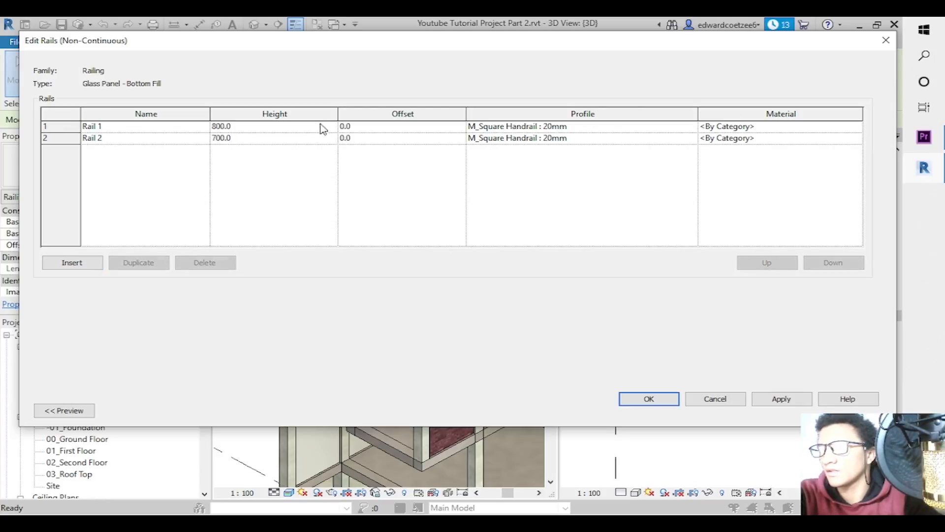
Set the material of Rail 1 to Aluminium Black Frame.
left_click(856, 128)
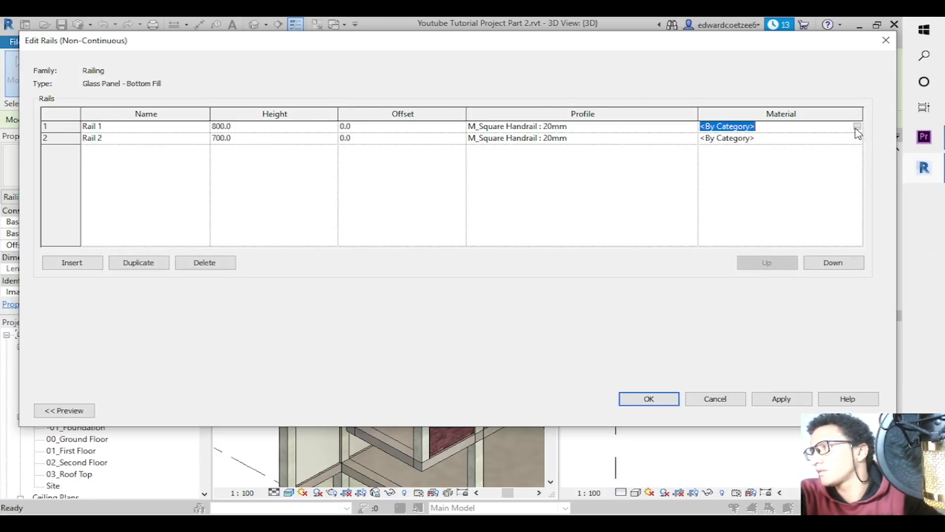
left_click(857, 126)
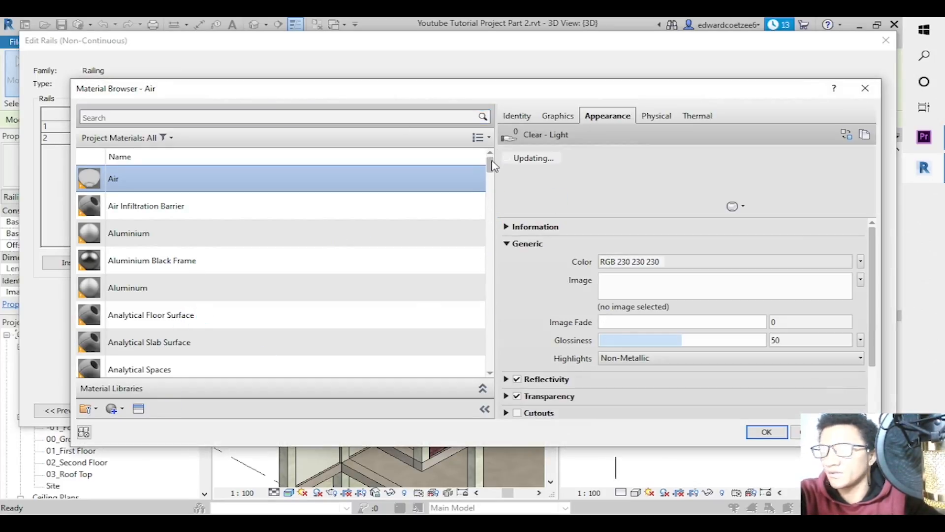
scroll(342, 187, "down", 2)
scroll(343, 207, "up", 2)
scroll(342, 228, "down", 1)
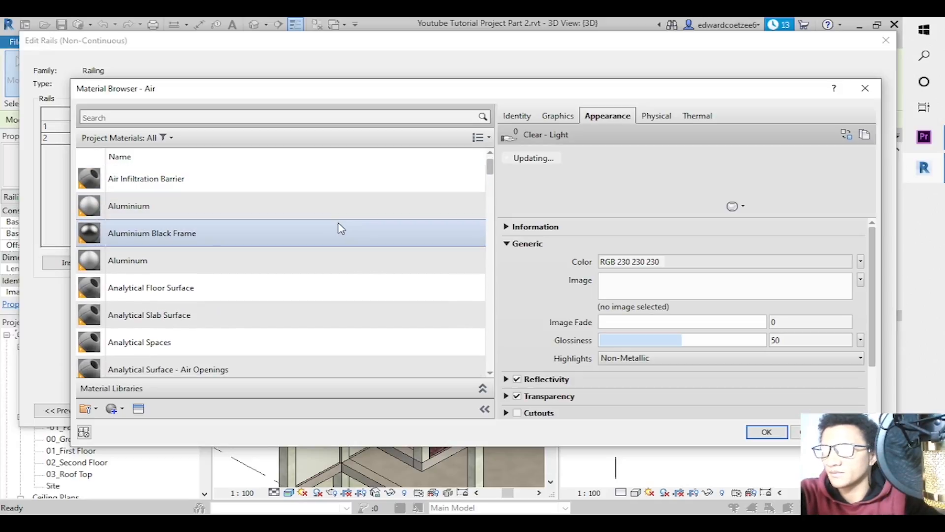
left_click(342, 229)
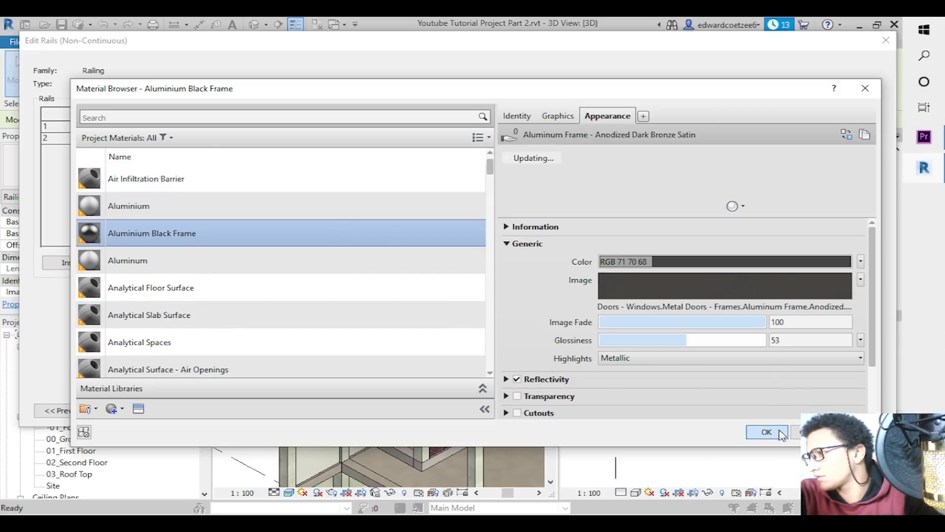
left_click(782, 435)
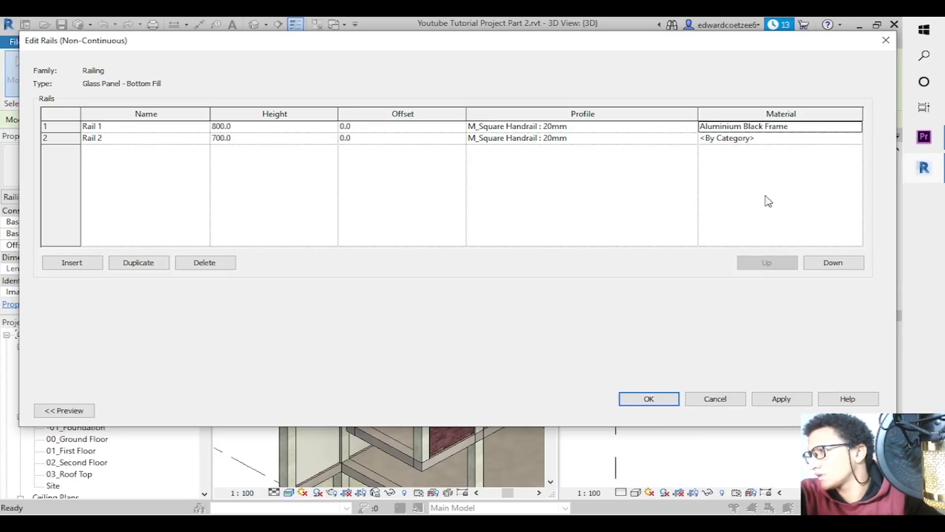
Copy the Aluminium Black Frame material from Rail 1 to Rail 2, then apply and accept the rail structure.
left_click(801, 125)
key("ctrl+c")
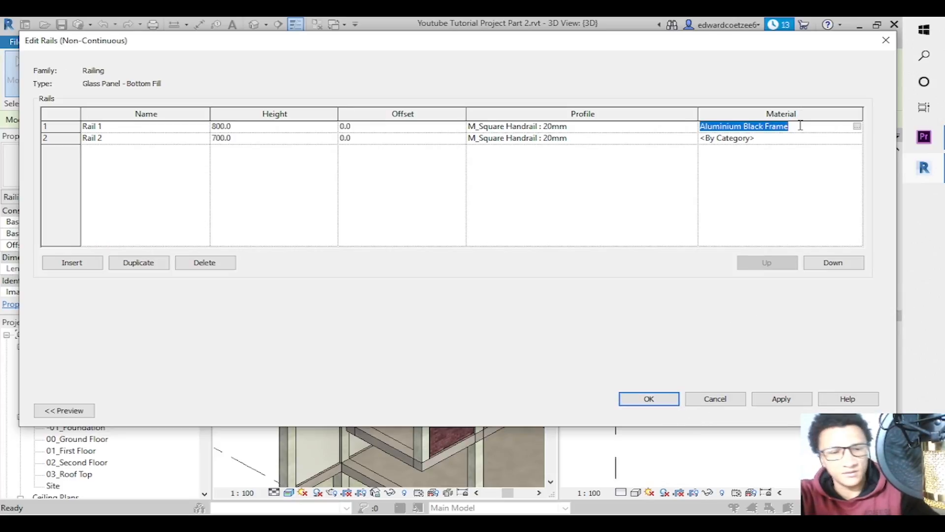
left_click(799, 135)
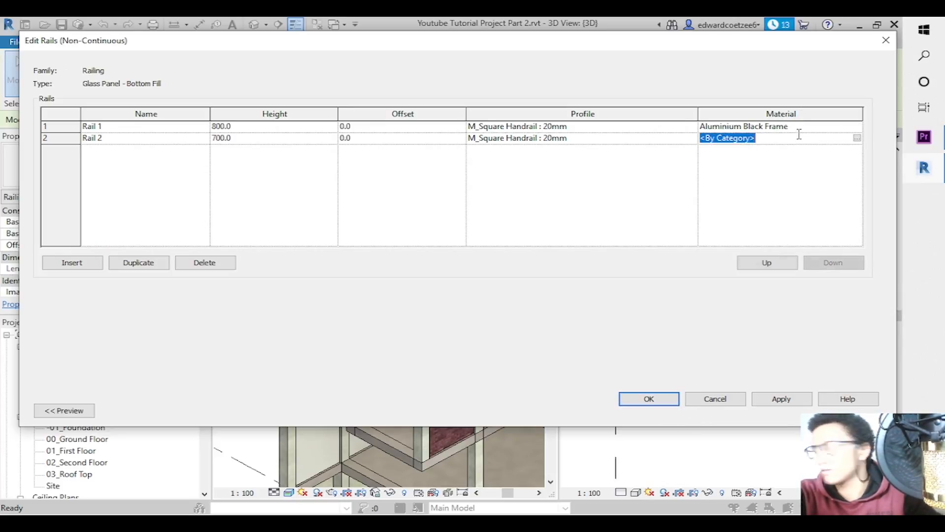
key("ctrl+v")
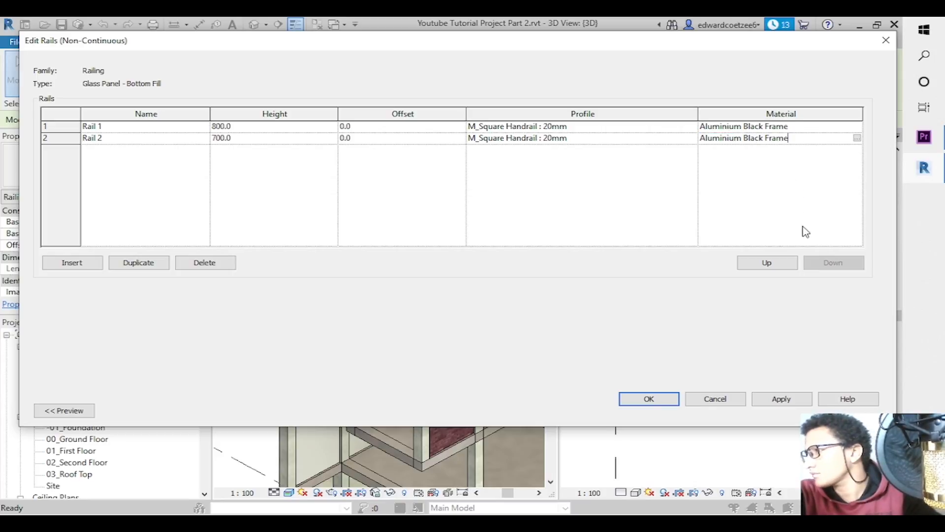
left_click(780, 397)
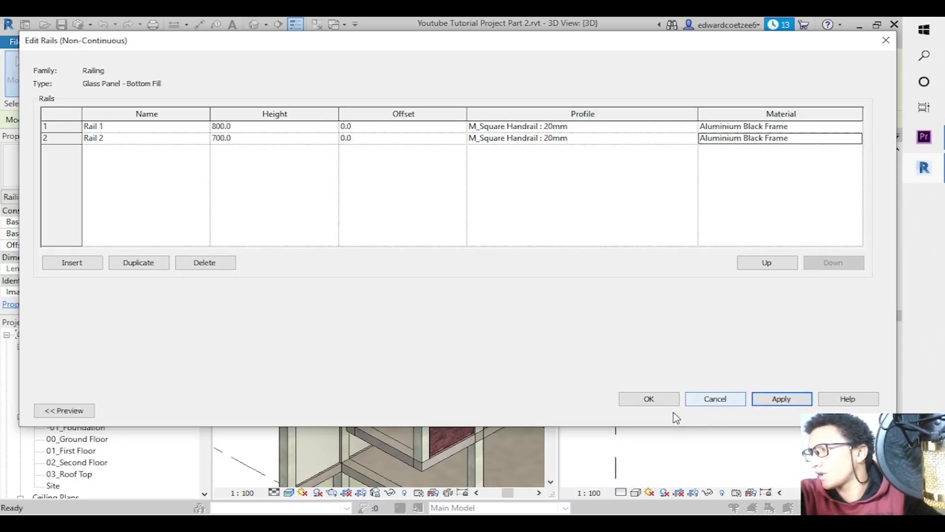
left_click(658, 400)
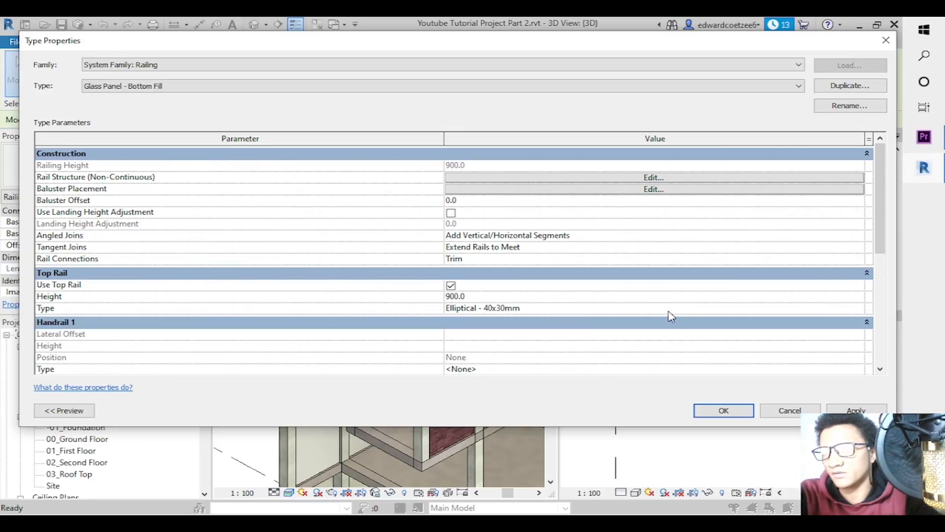
Set the material of the Elliptical - 40x30mm top rail type to Aluminium Black Frame and accept the change.
left_click(847, 307)
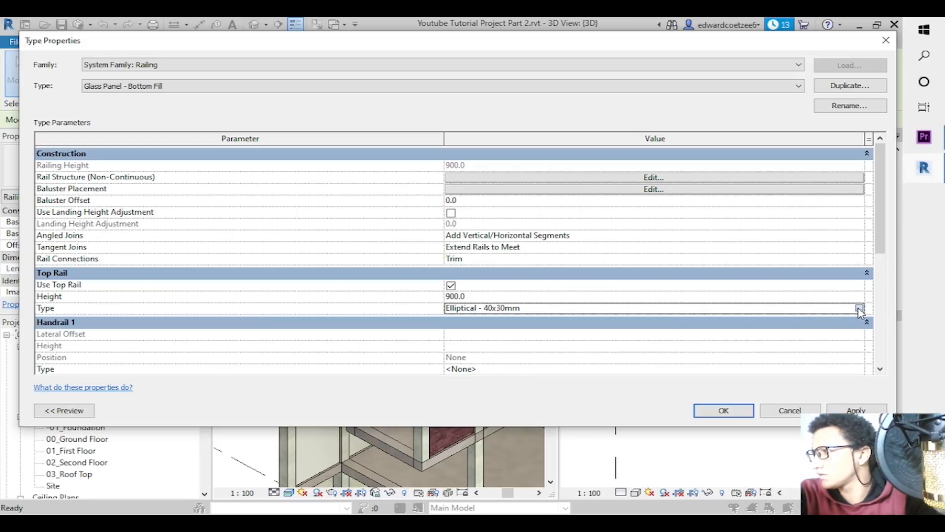
left_click(860, 307)
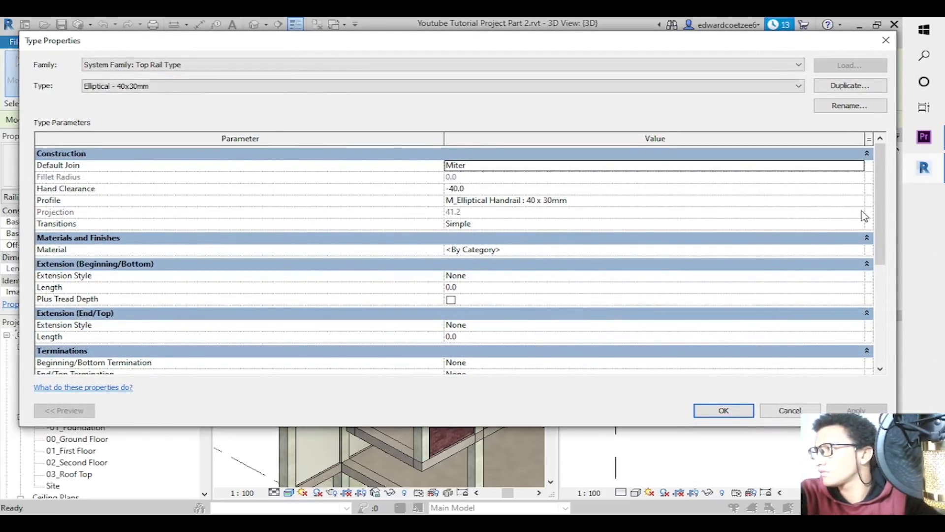
mouse_move(879, 223)
left_mouse_down()
mouse_move(879, 335)
mouse_move(874, 226)
left_mouse_up()
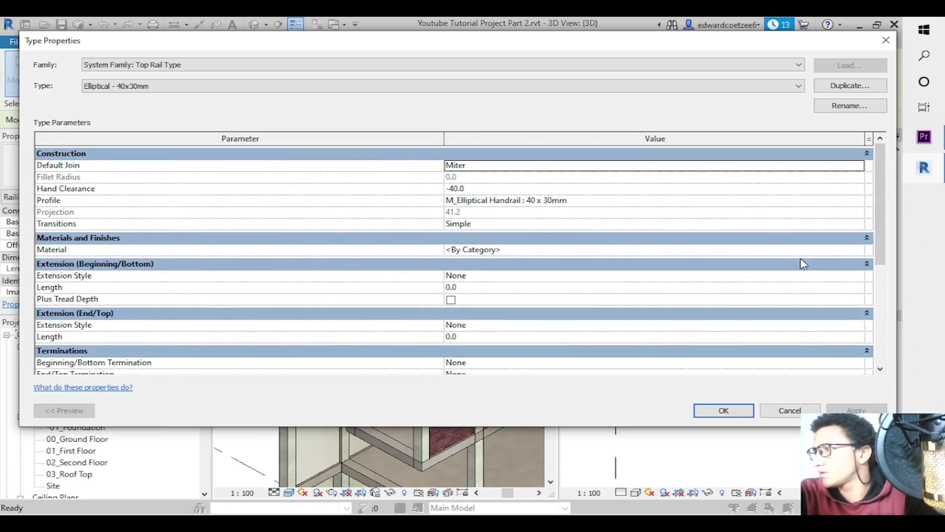
left_click(858, 251)
left_click(858, 250)
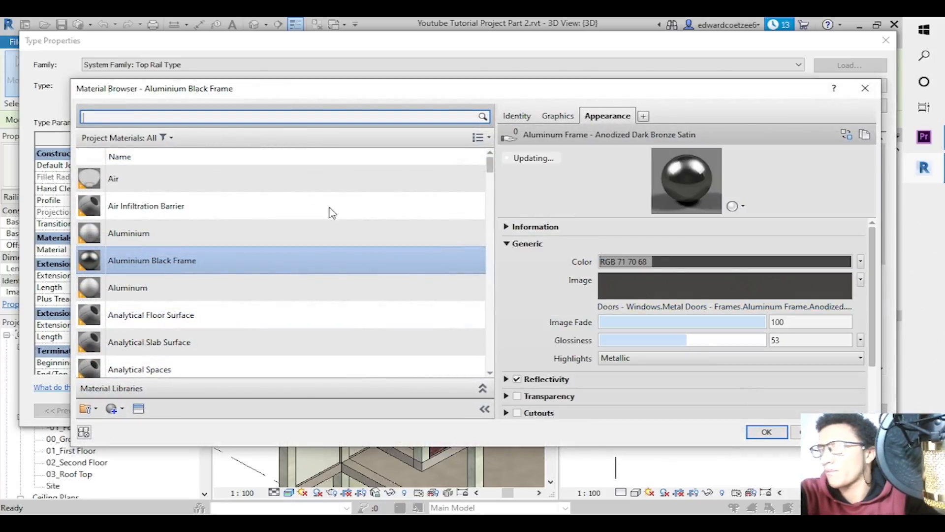
left_click(239, 252)
left_click(763, 438)
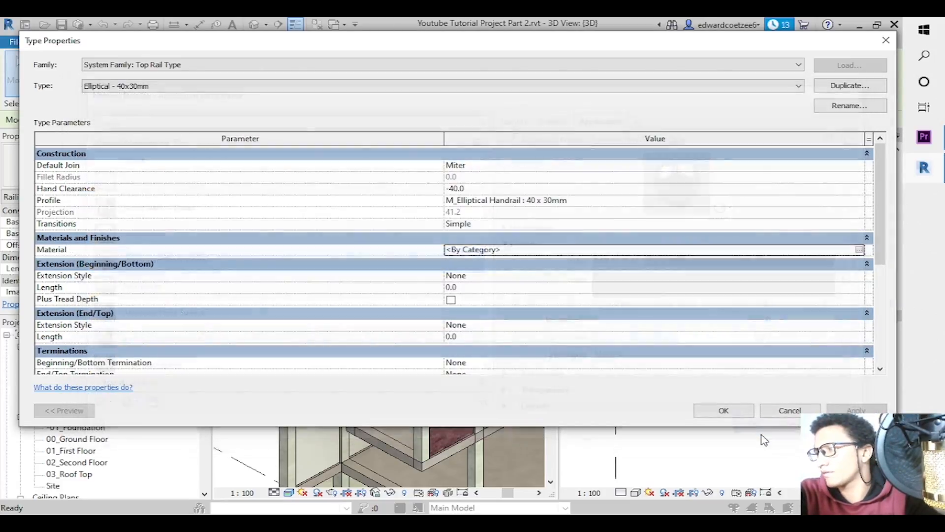
left_click(722, 408)
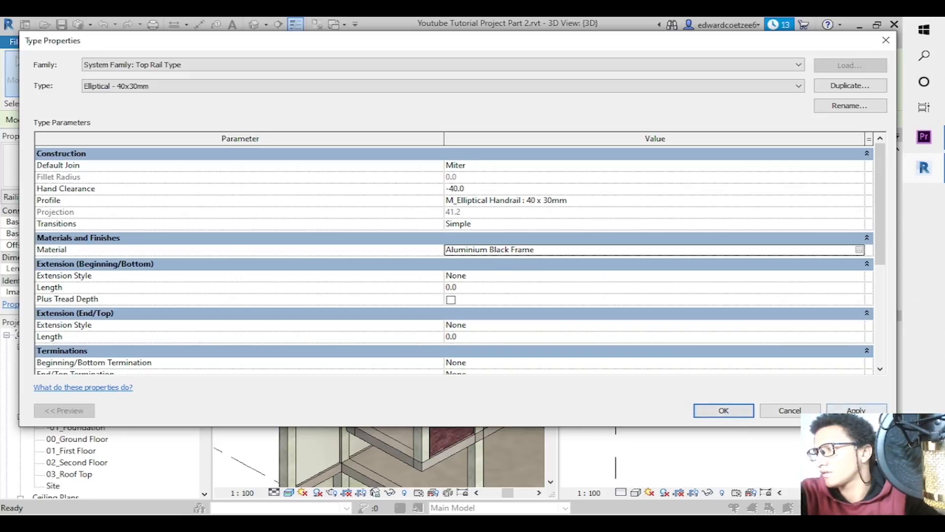
left_click(730, 409)
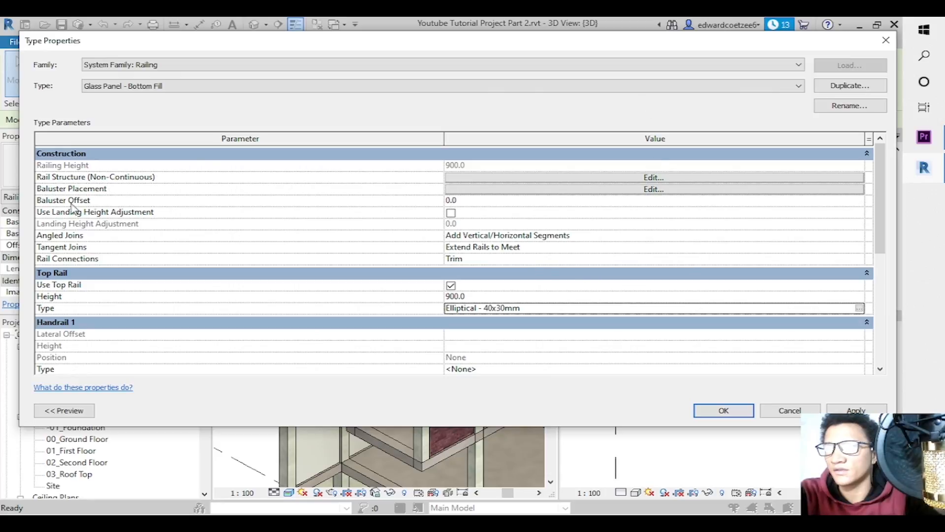
Examine the railing type's baluster placement and the baluster families available for the regular baluster, compare them with the 3D model, and close without changes.
left_click_drag(880, 226, 856, 220)
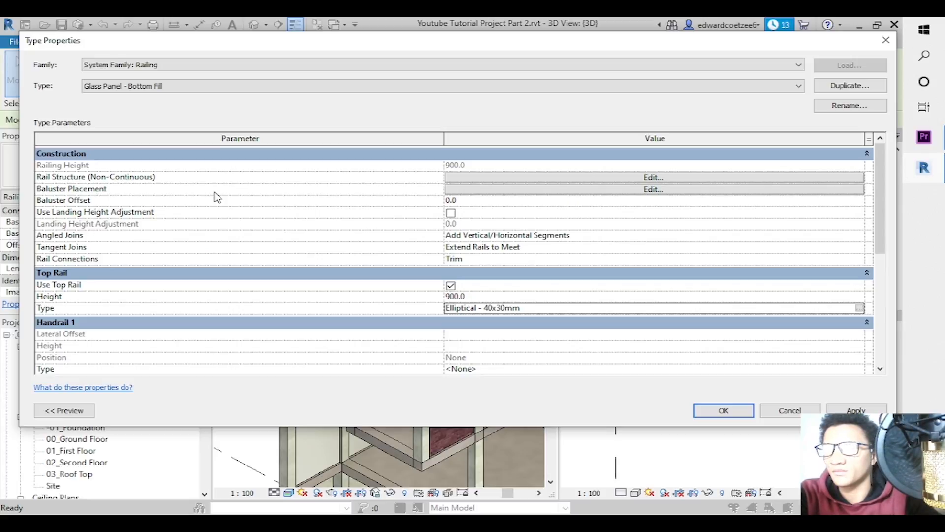
left_click(646, 190)
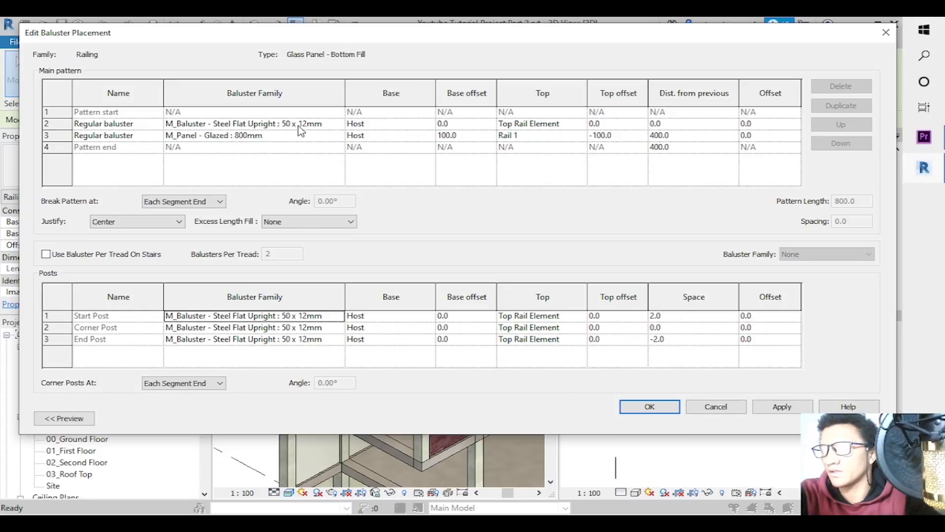
left_click(336, 124)
left_click(339, 124)
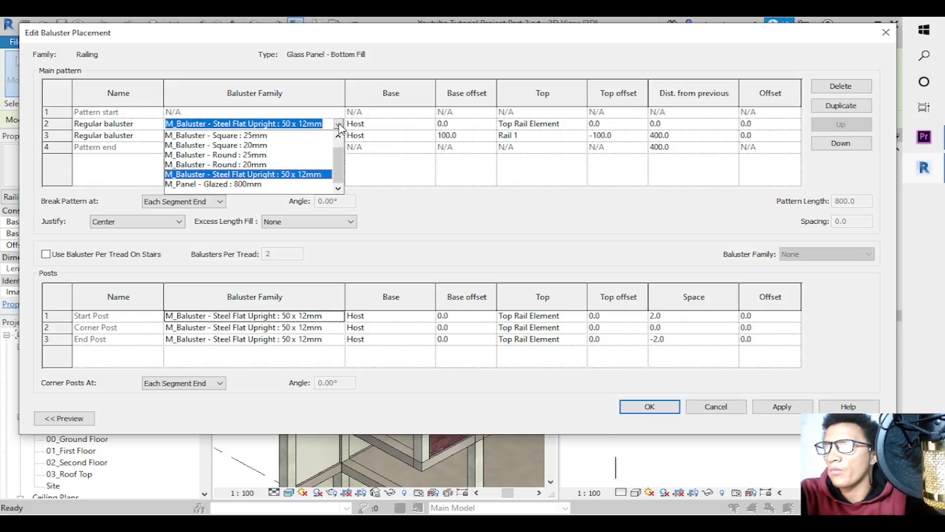
left_click(338, 124)
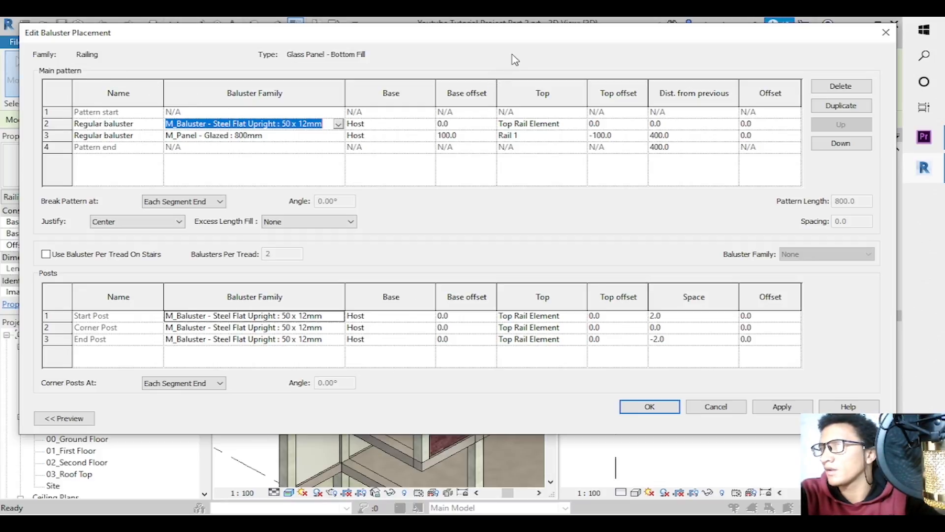
left_click_drag(526, 35, 513, 361)
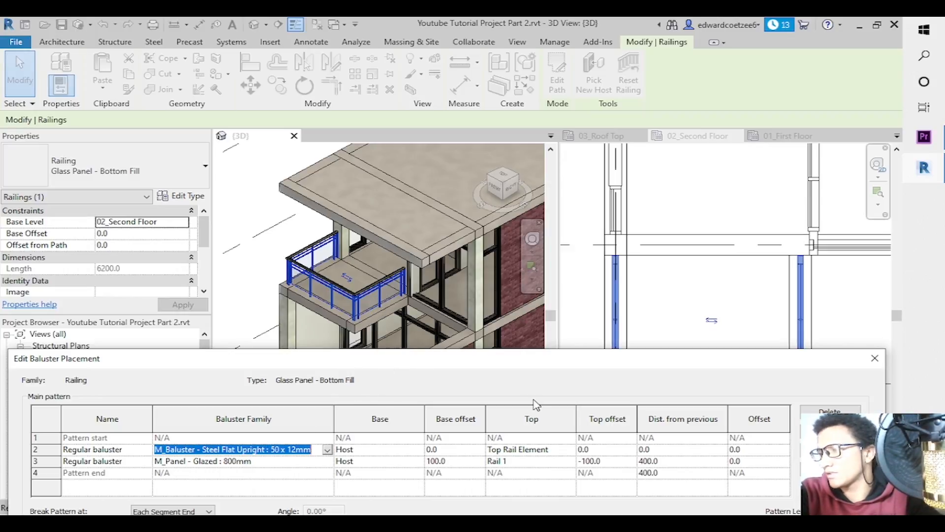
left_click_drag(555, 366, 573, 137)
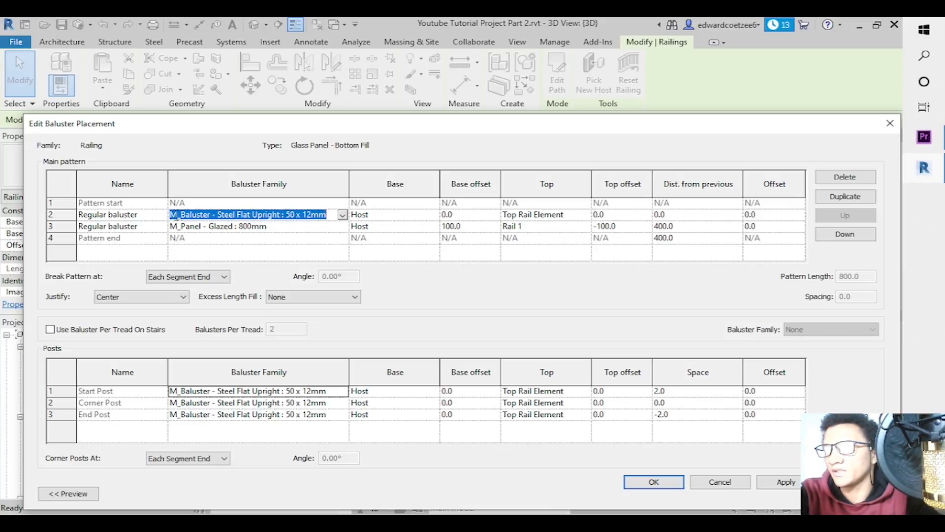
left_click(222, 215)
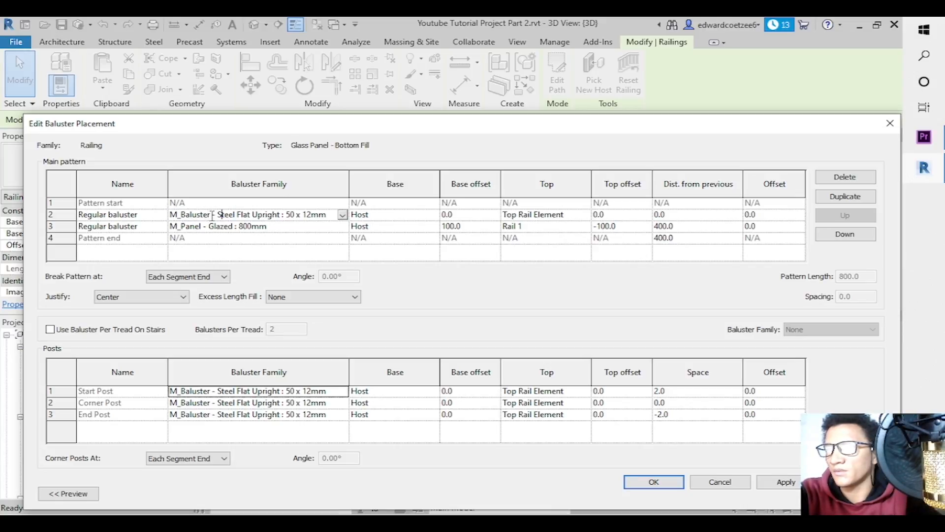
left_click(889, 124)
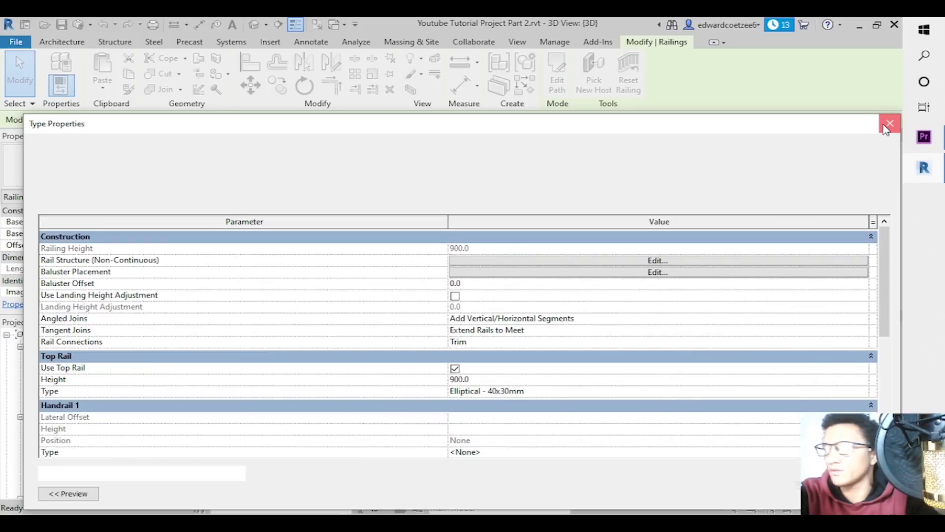
Close the railing's type properties without changes and list the railing families loaded in the project.
left_click(889, 124)
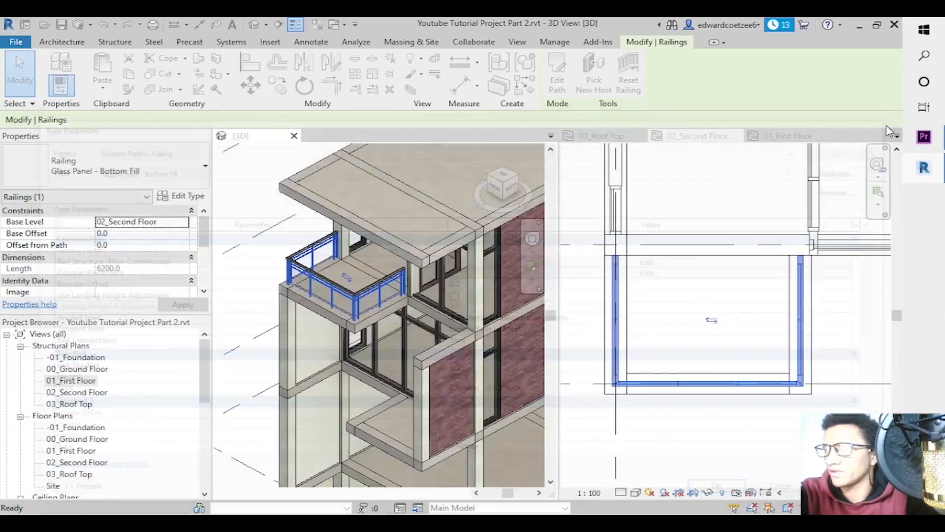
left_click_drag(205, 355, 209, 416)
scroll(207, 387, "up", 5)
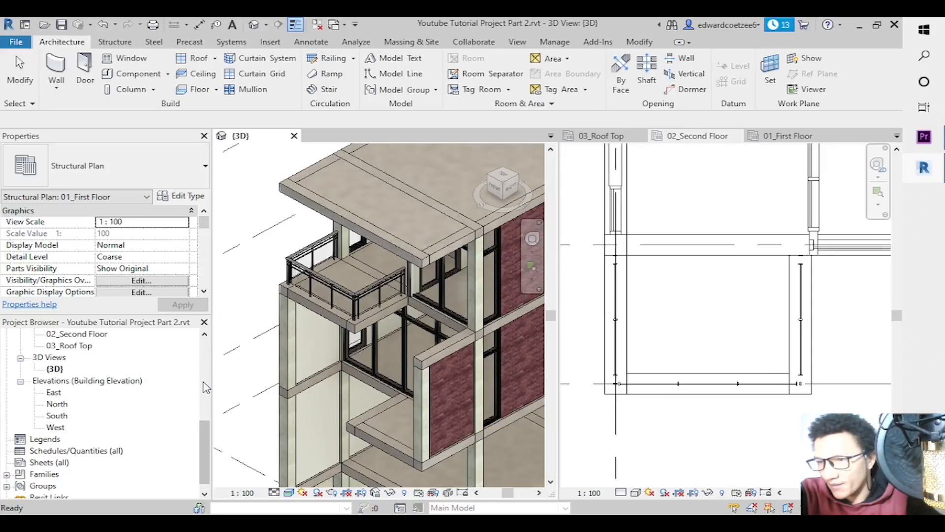
left_click(7, 473)
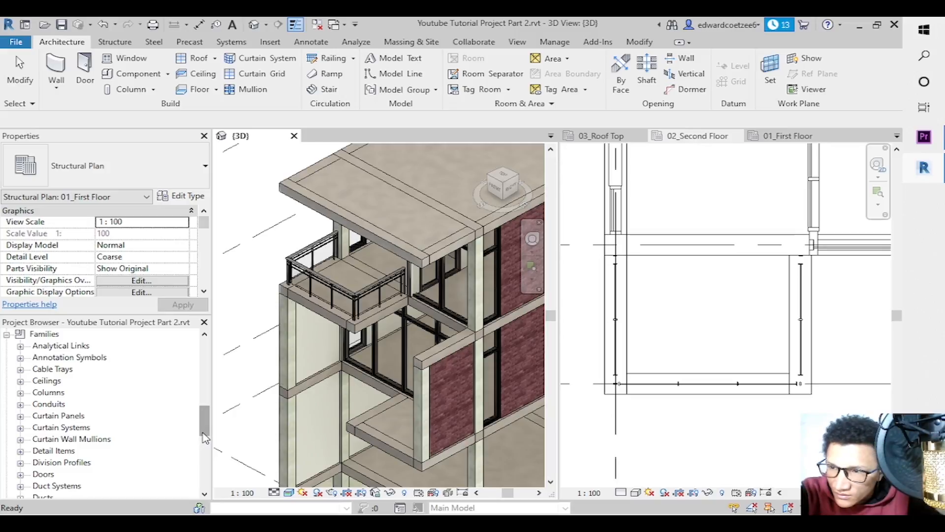
scroll(196, 474, "down", 5)
scroll(197, 476, "up", 1)
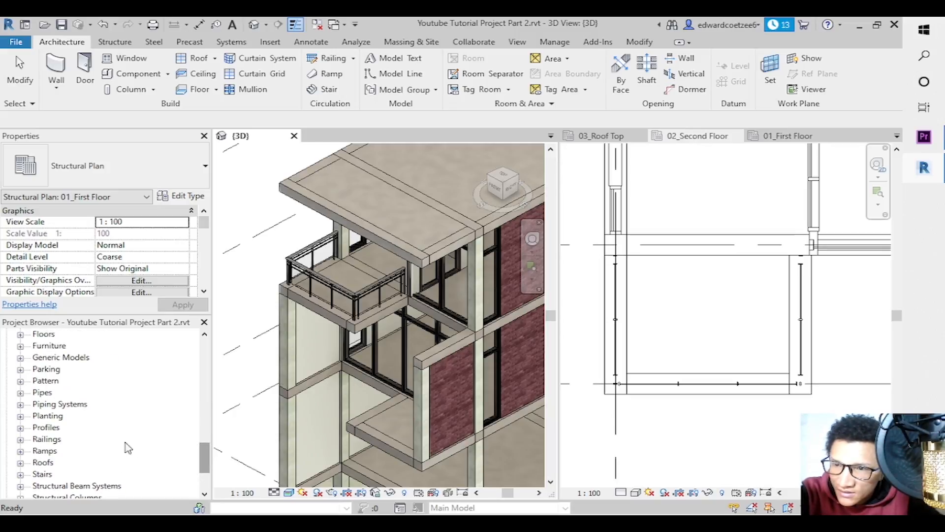
left_click(20, 439)
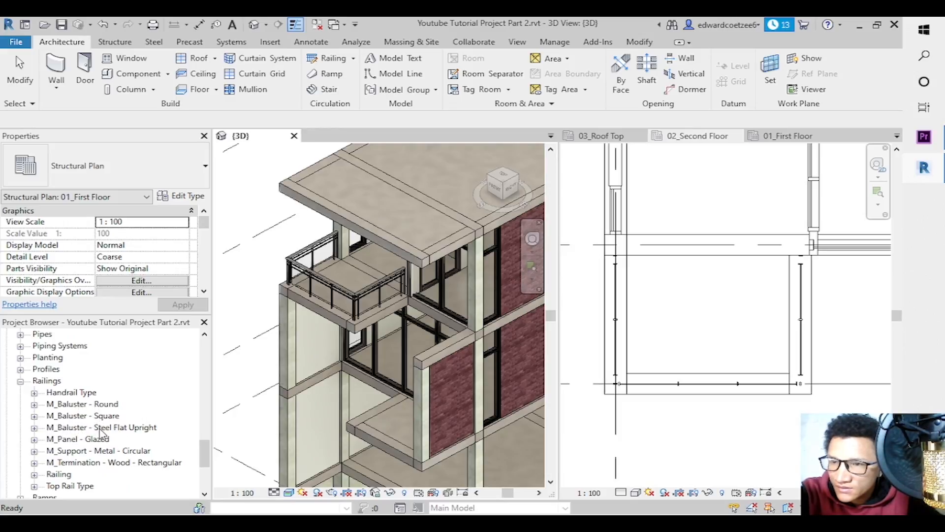
Open the type properties of the 50 x 12mm type in the M_Baluster - Steel Flat Upright family.
left_click(34, 428)
left_click(67, 440)
right_click(67, 439)
left_click(108, 413)
right_click(65, 438)
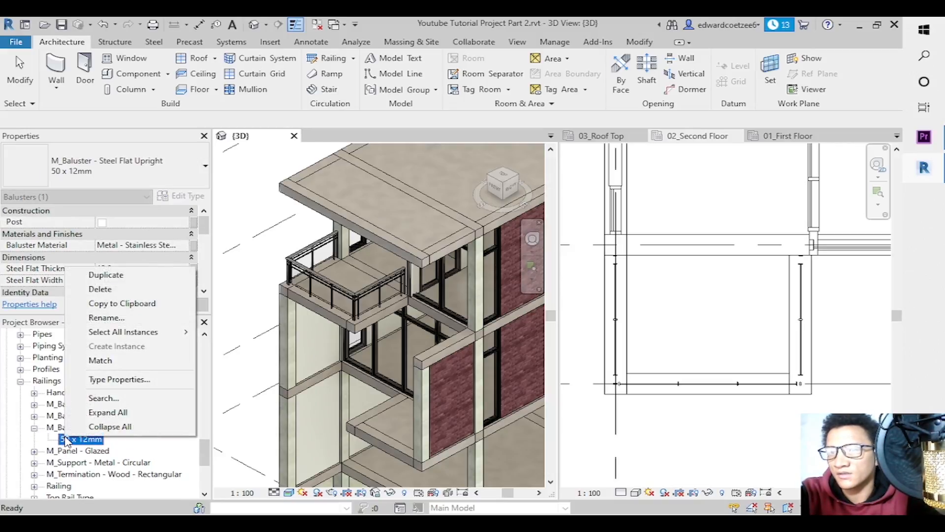
double_click(65, 441)
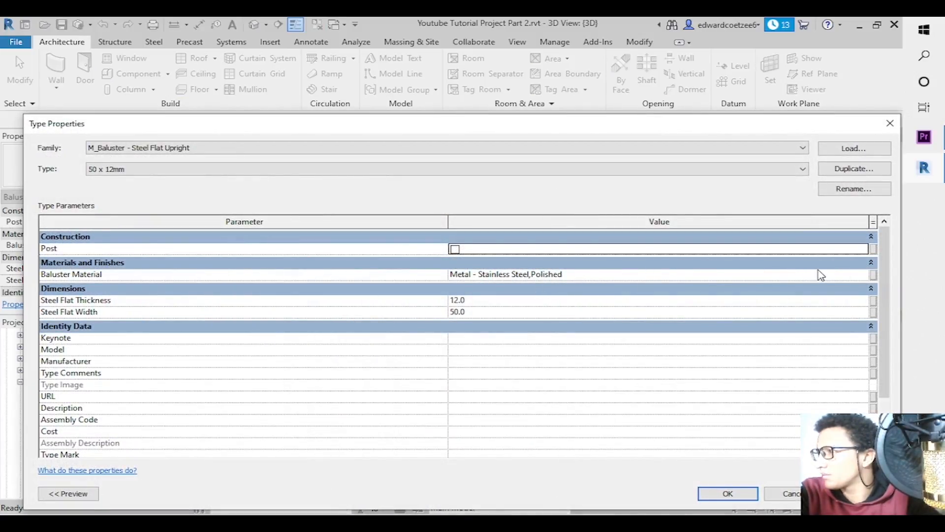
Set the Baluster Material of the 50 x 12mm baluster type to Aluminium Black Frame and accept the change.
left_click(869, 276)
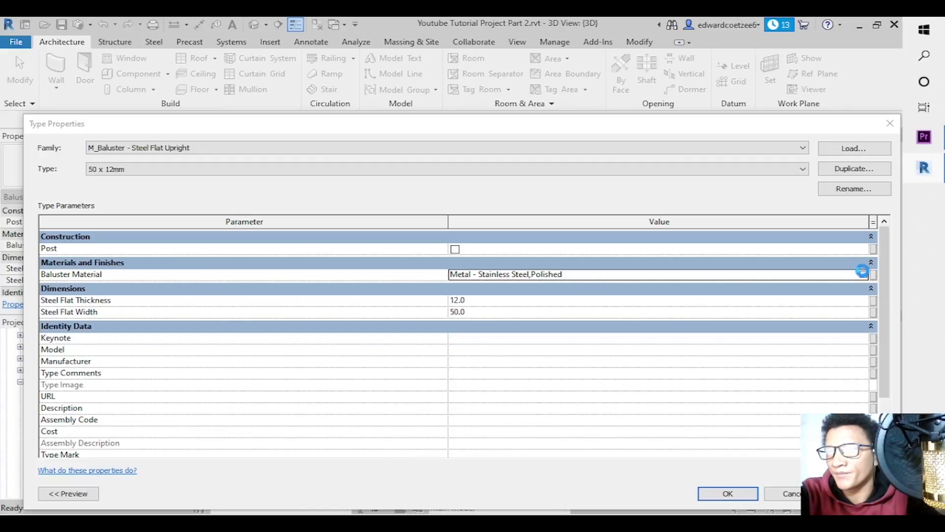
left_click(859, 275)
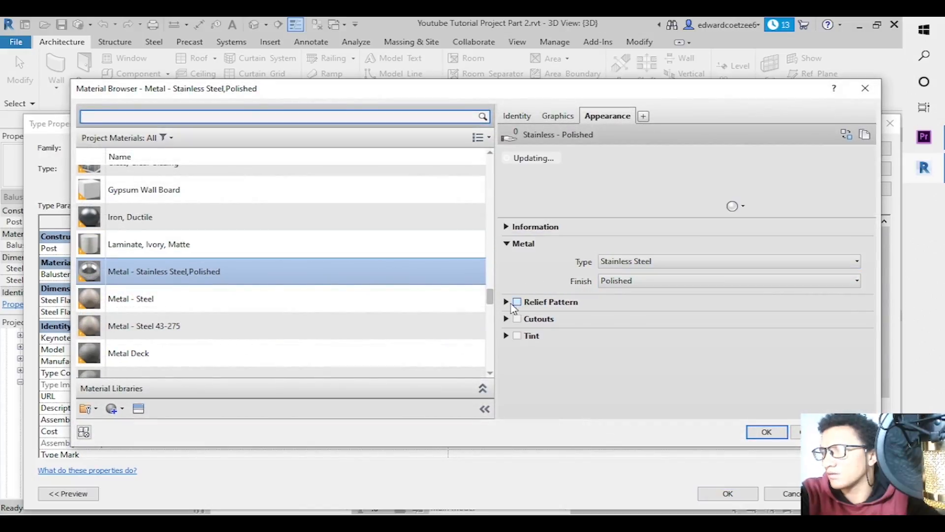
left_click_drag(491, 302, 489, 168)
left_click(213, 261)
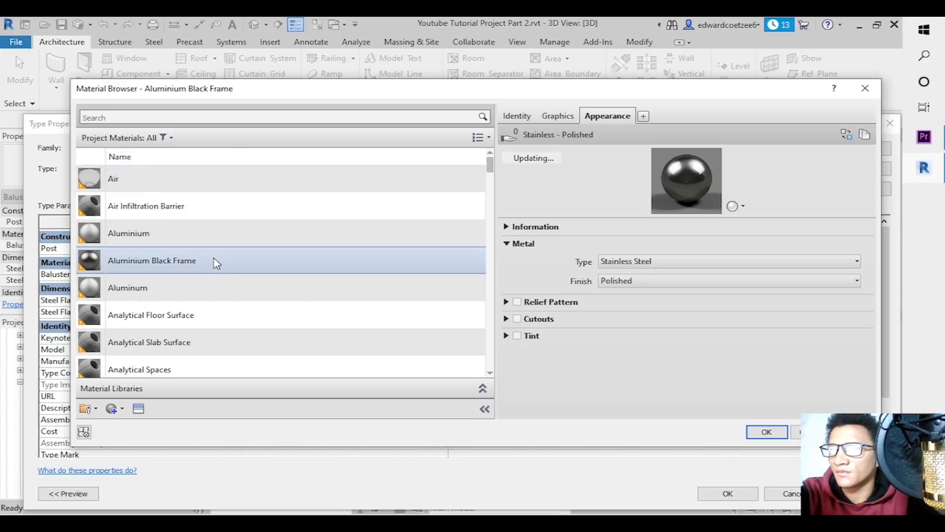
left_click(772, 431)
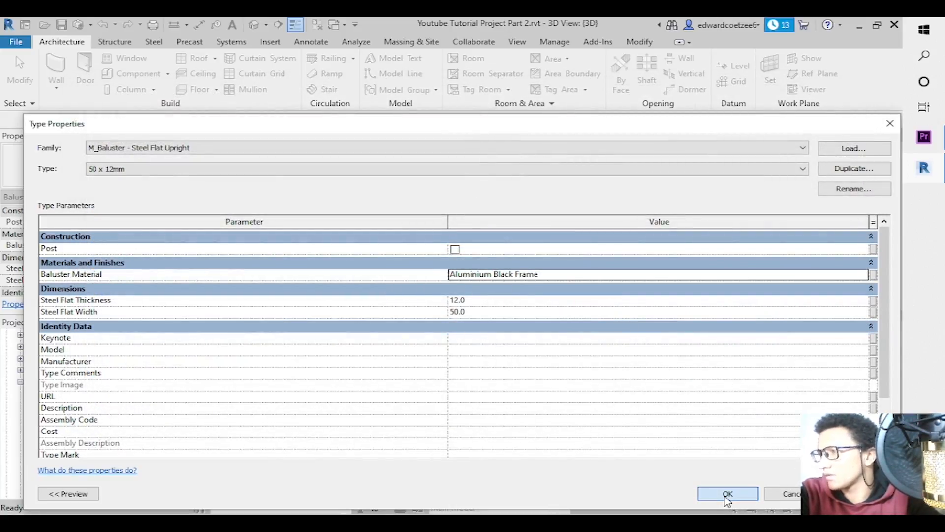
left_click(728, 494)
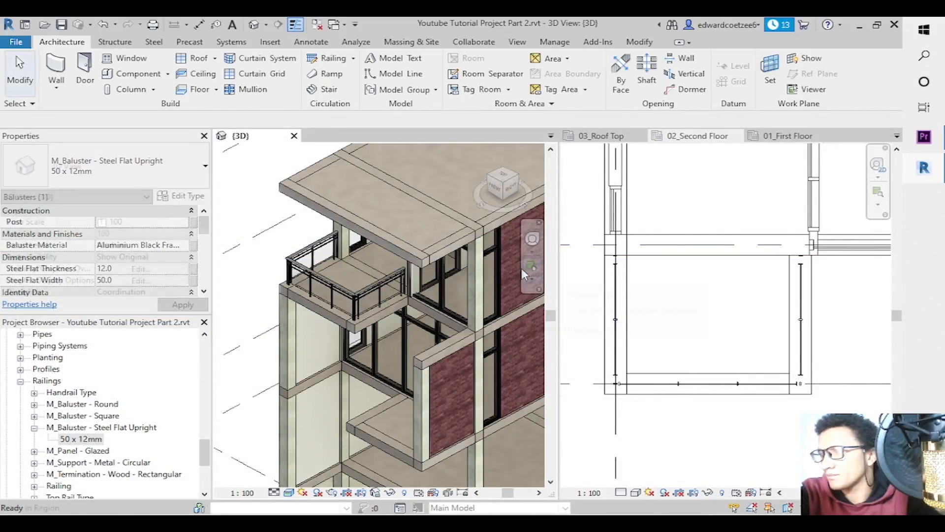
key("Escape")
Open the properties of the Elliptical - 40x30mm top rail type used by the second-floor balcony's Glass Panel - Bottom Fill railing.
left_click(534, 268)
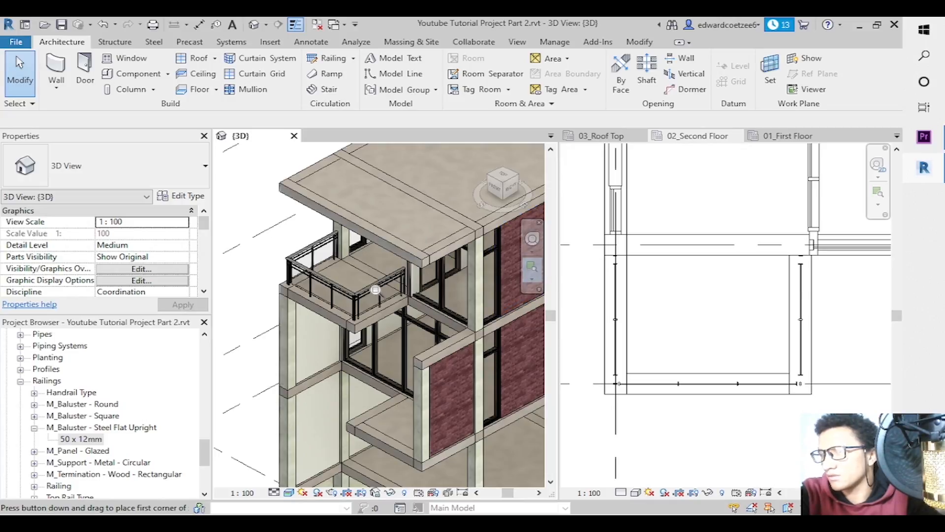
left_click_drag(347, 290, 375, 333)
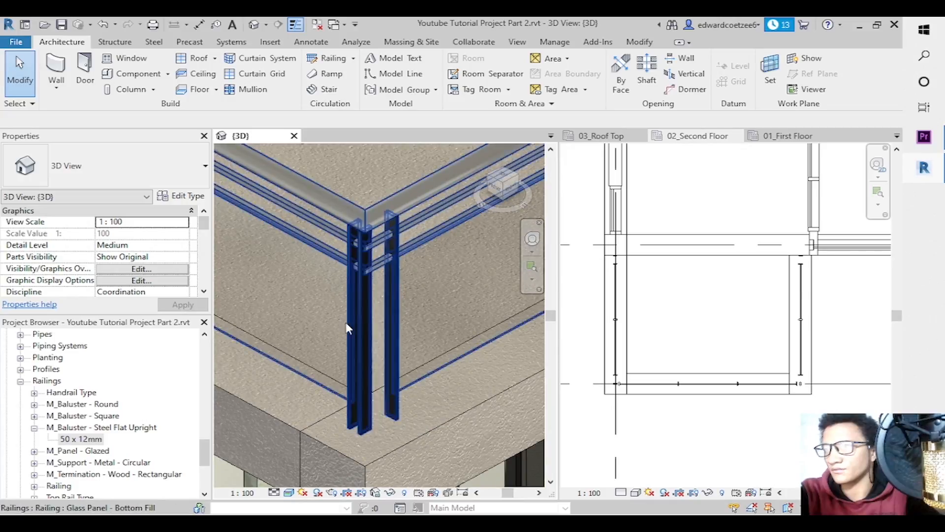
left_click(532, 279)
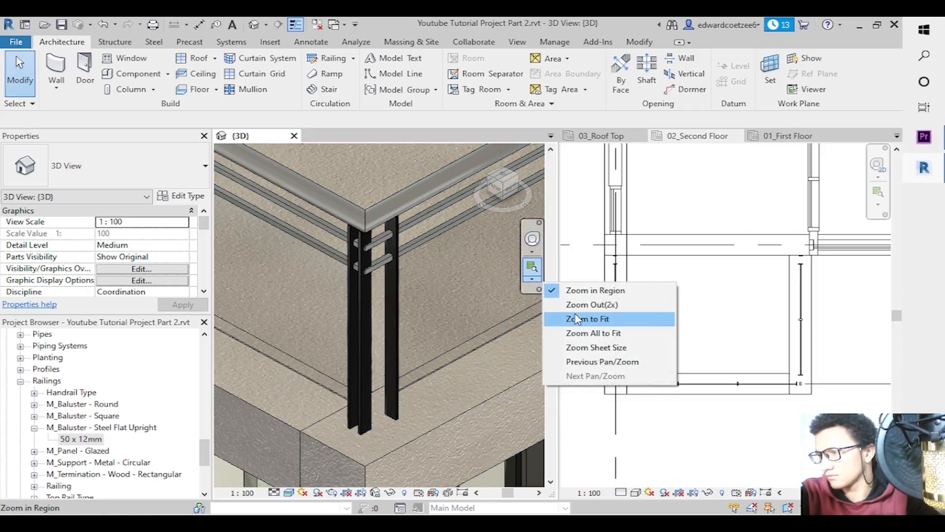
left_click(584, 292)
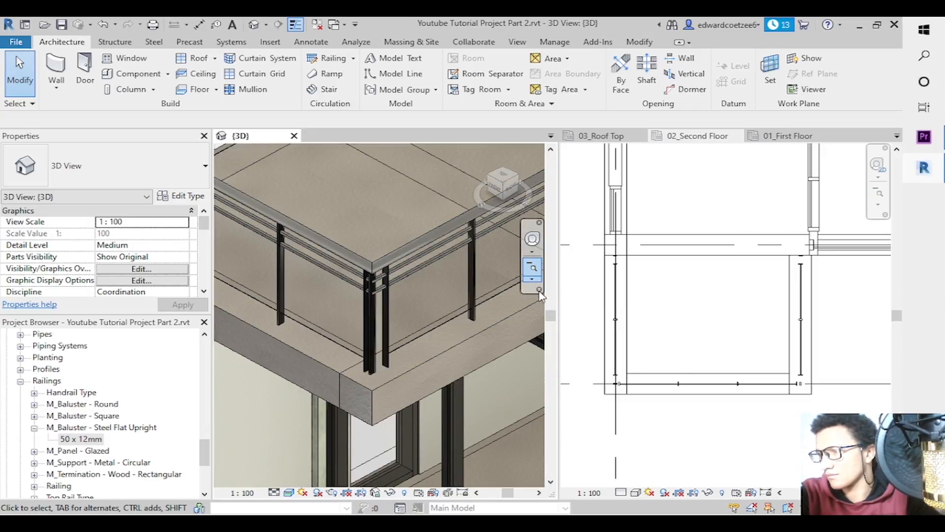
left_click(532, 268)
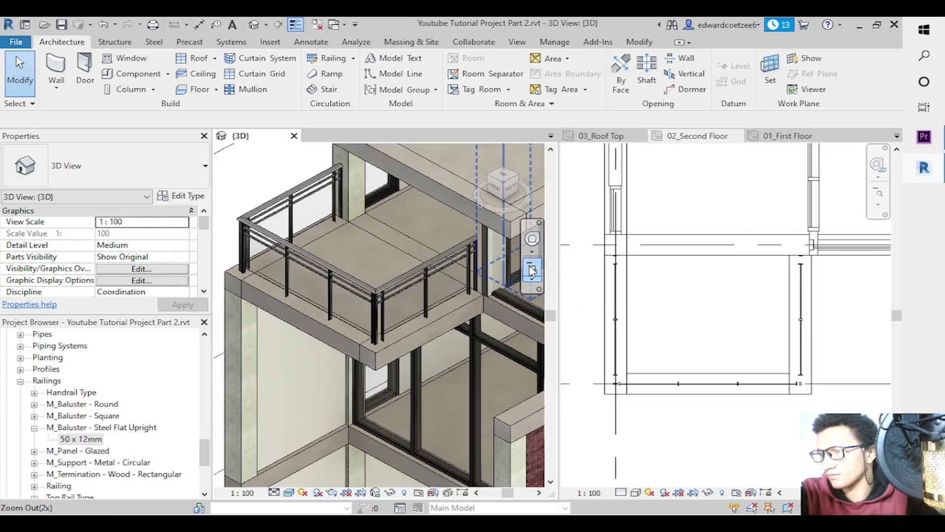
left_click(415, 268)
left_click(201, 201)
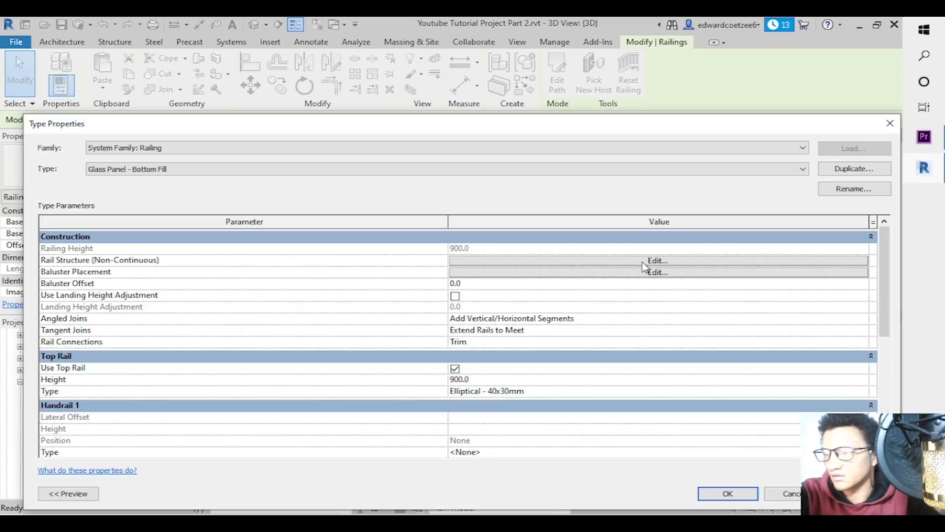
left_click_drag(877, 297, 880, 324)
left_click(866, 342)
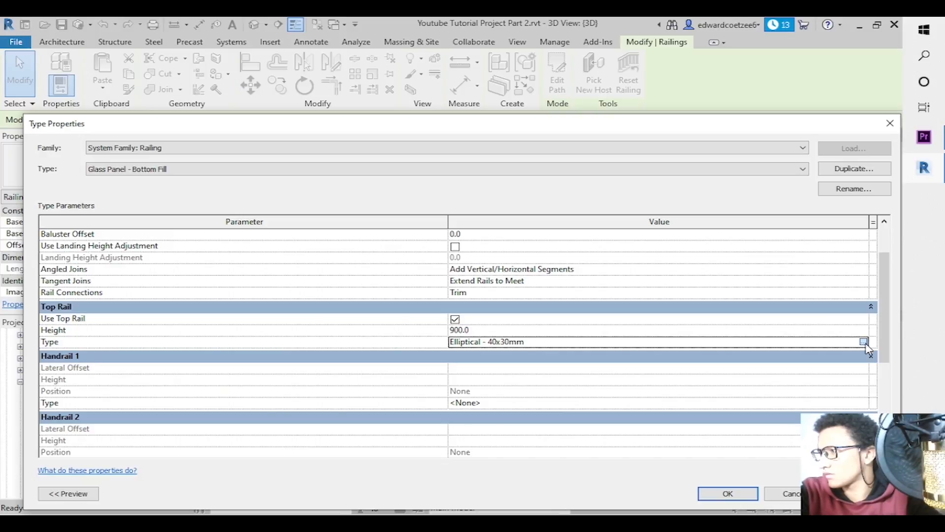
left_click(866, 342)
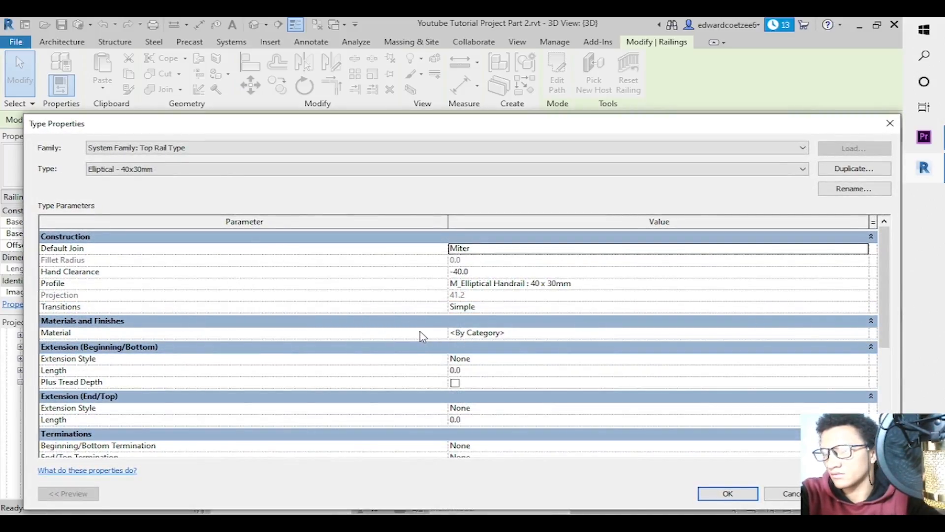
Set the top rail type's material to Aluminium Black Frame, accept the top rail and railing type properties, and deselect the railing.
left_click(865, 336)
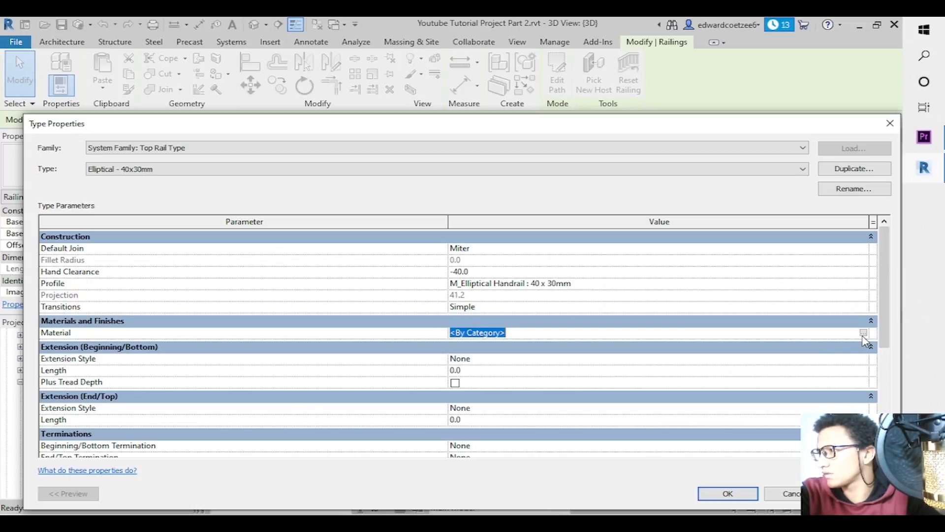
left_click(864, 334)
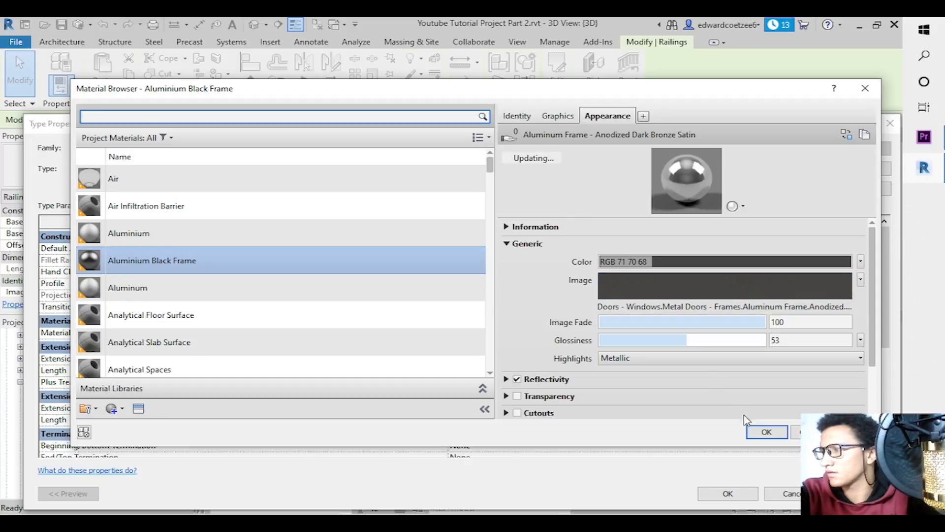
left_click(776, 433)
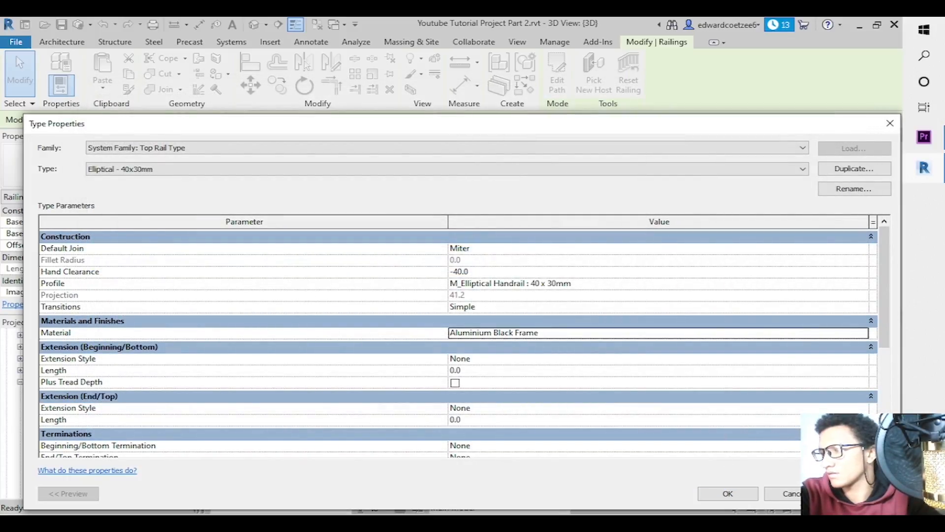
left_click(729, 494)
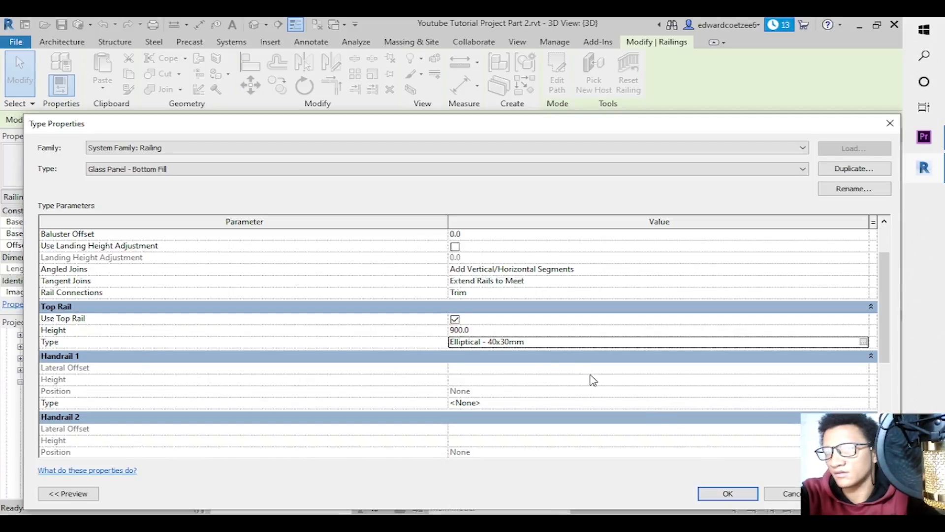
left_click(729, 494)
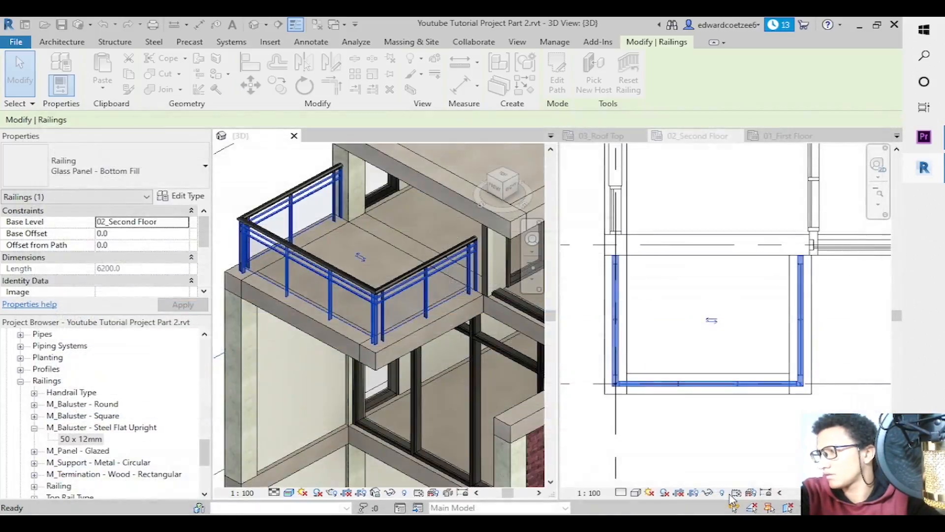
key("Escape")
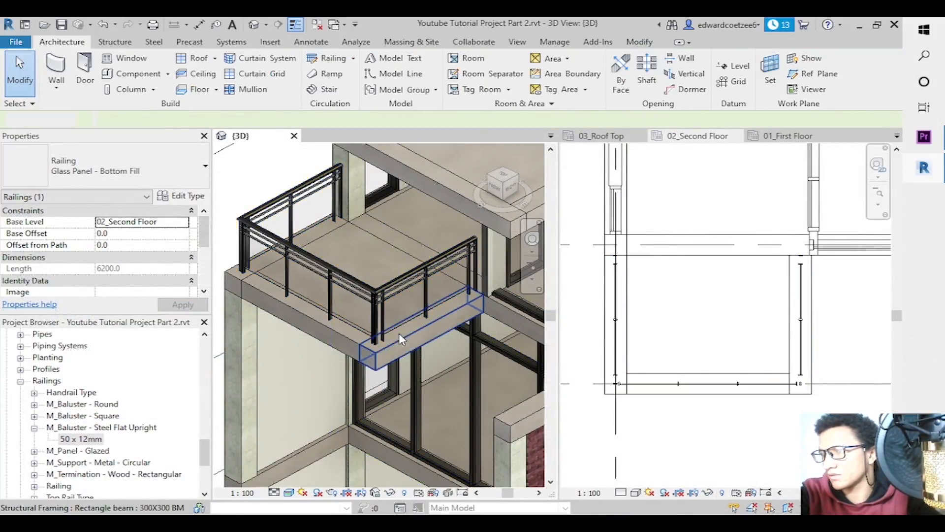
key("Escape")
Examine the material of the rails, top rail and balusters at the balcony railing's outer corner in 3D, and select the railing.
left_click(534, 280)
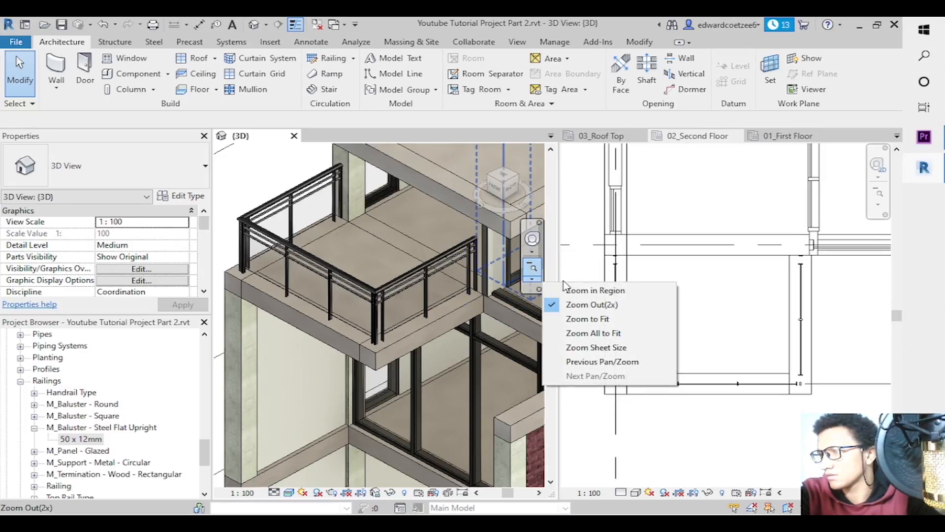
left_click(579, 292)
left_click_drag(372, 285, 401, 359)
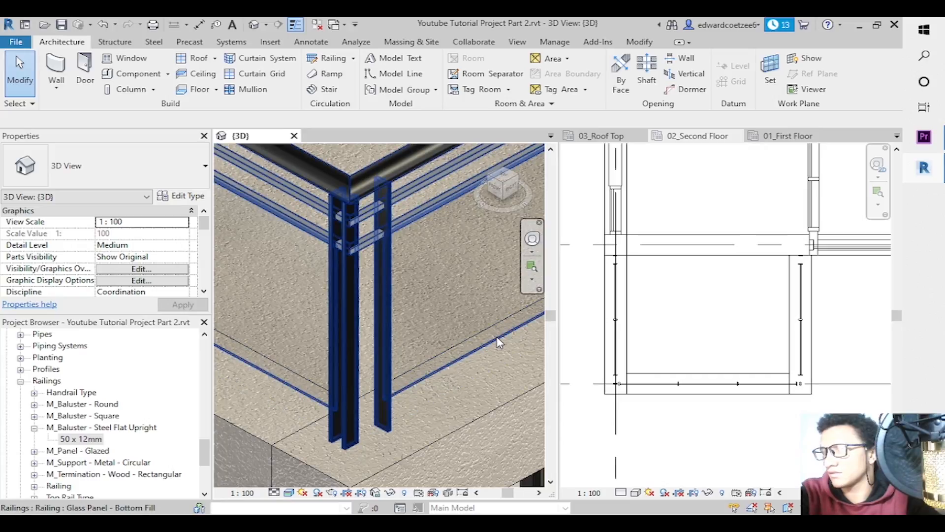
left_click(556, 358)
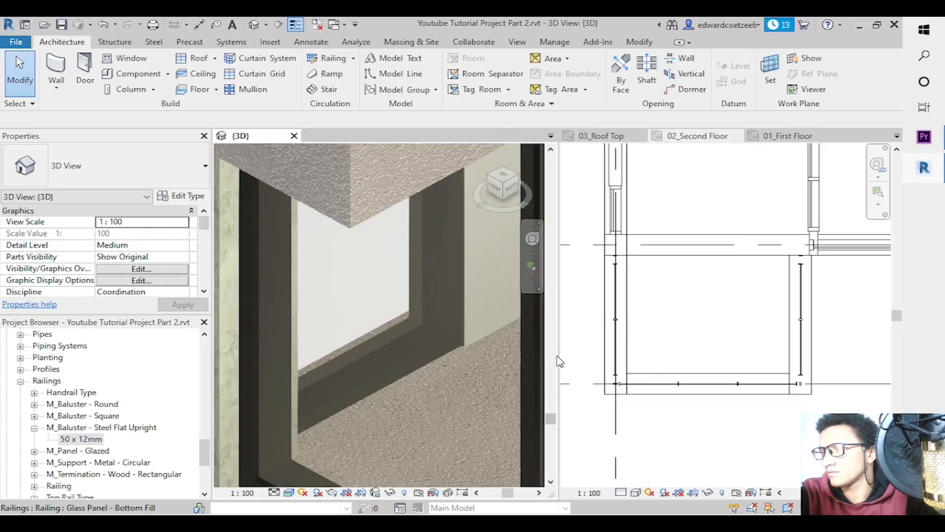
left_click(532, 278)
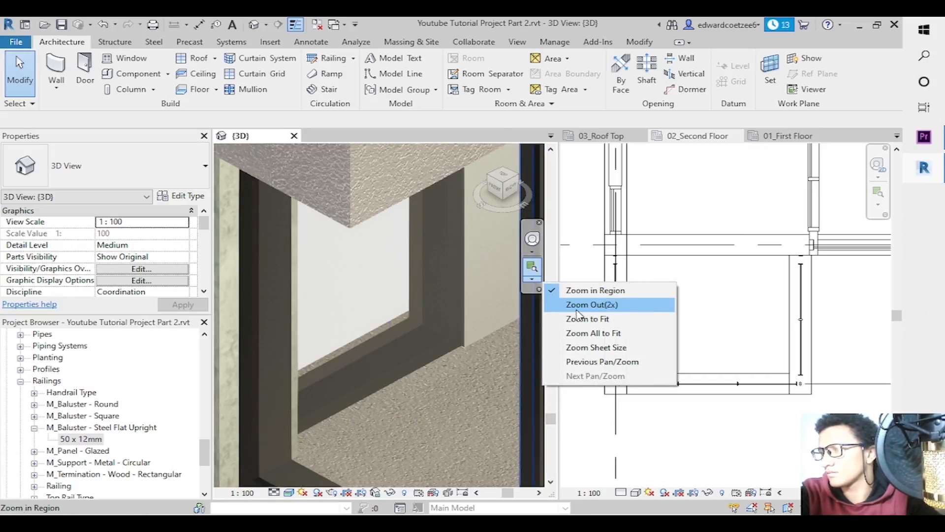
left_click(577, 308)
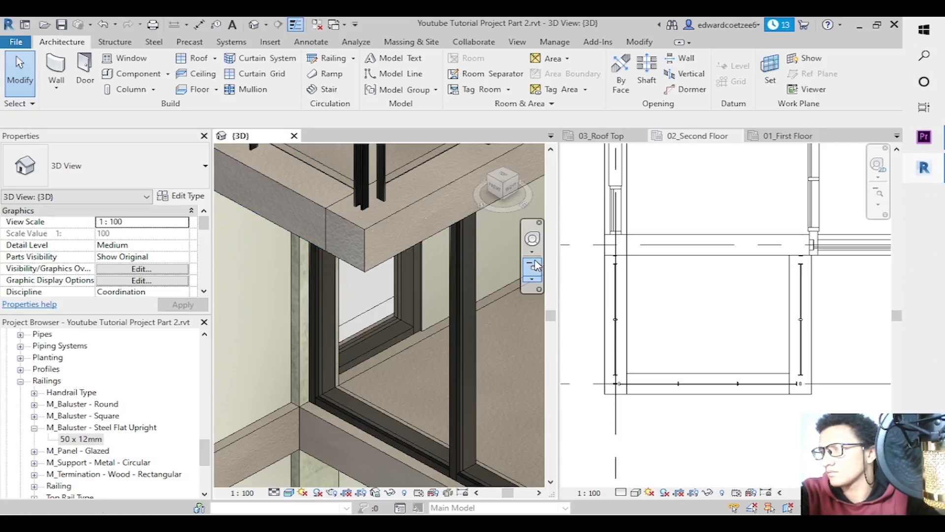
left_click(536, 266)
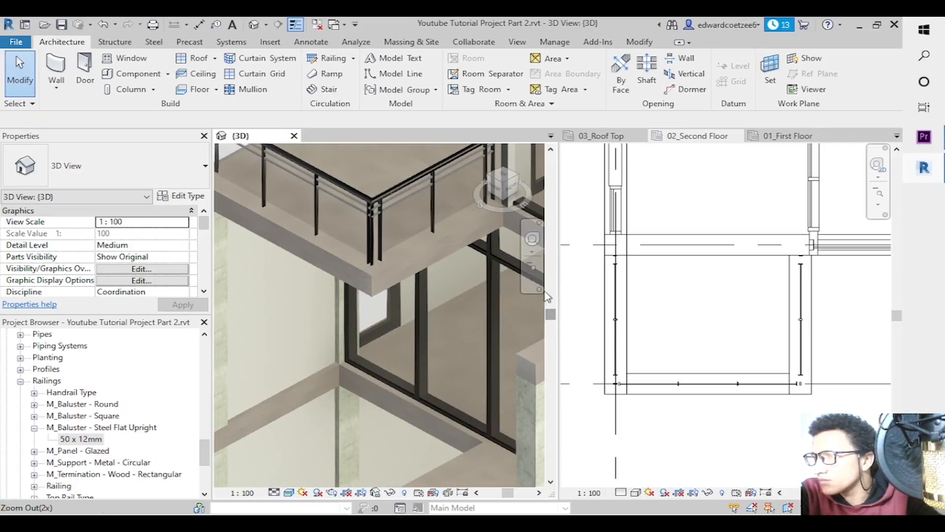
left_click(532, 279)
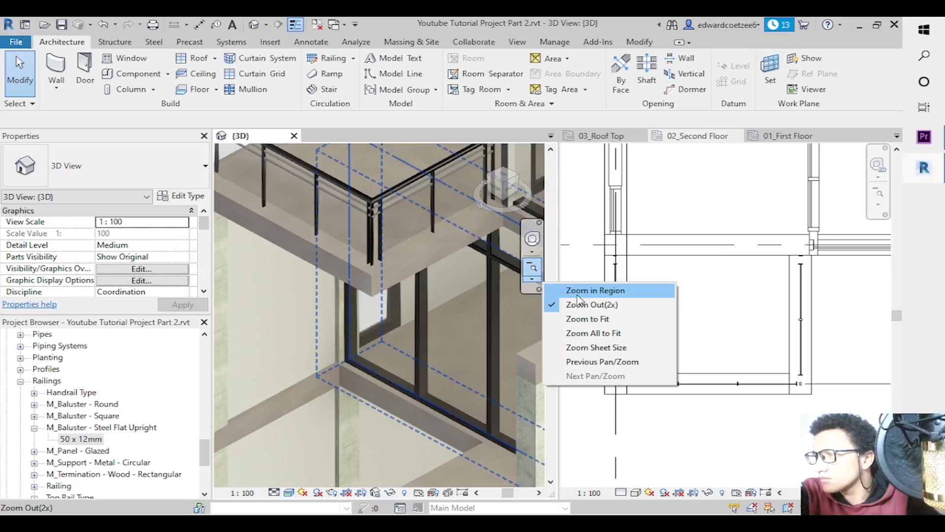
left_click(594, 291)
left_click_drag(339, 162, 406, 294)
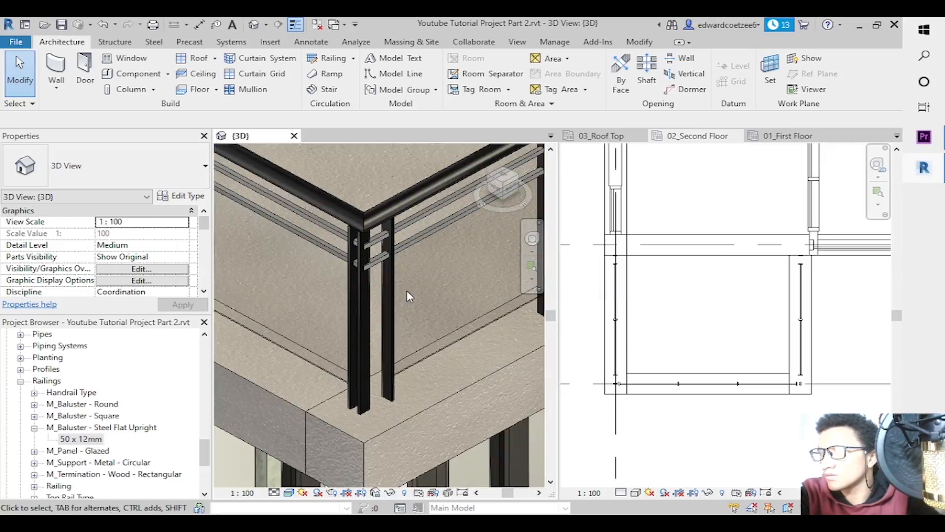
left_click(419, 239)
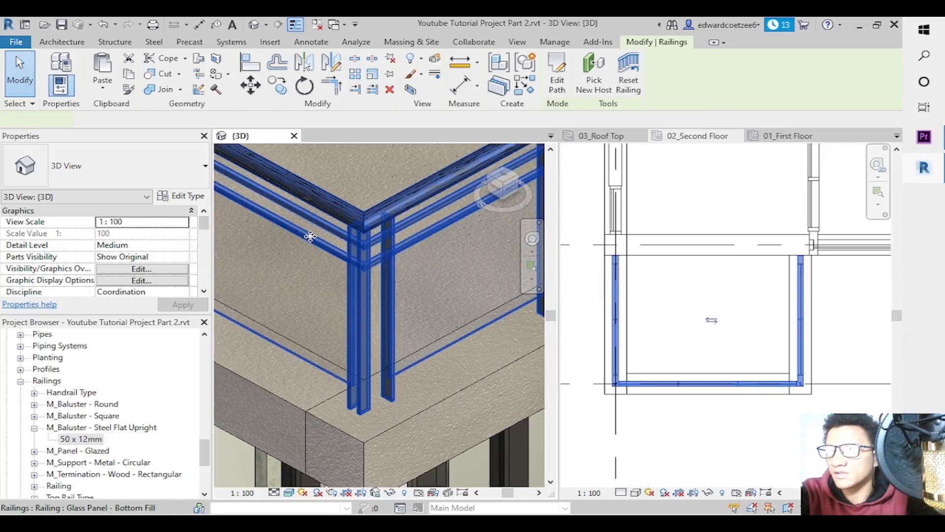
In the rail structure of the Glass Panel - Bottom Fill railing, set Rail 1's material to Aluminium Black Frame.
left_click(310, 236)
left_click(182, 196)
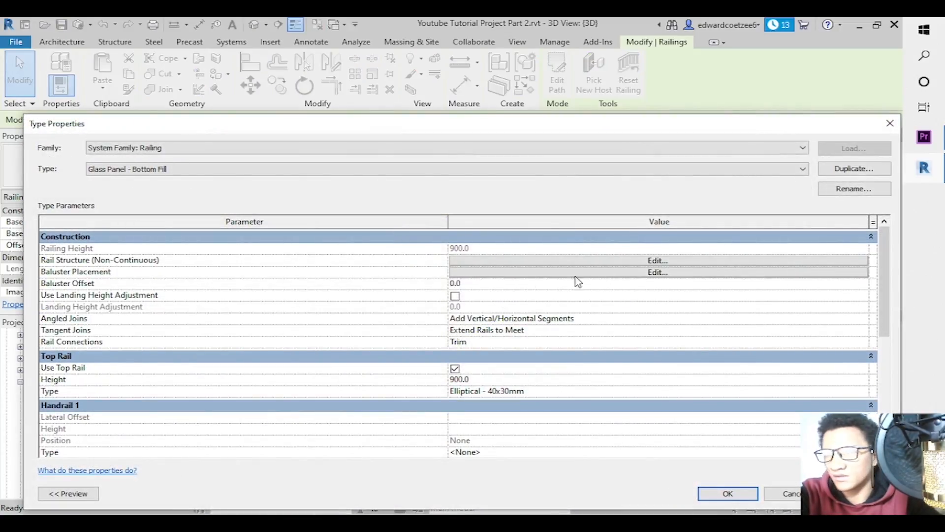
left_click(599, 270)
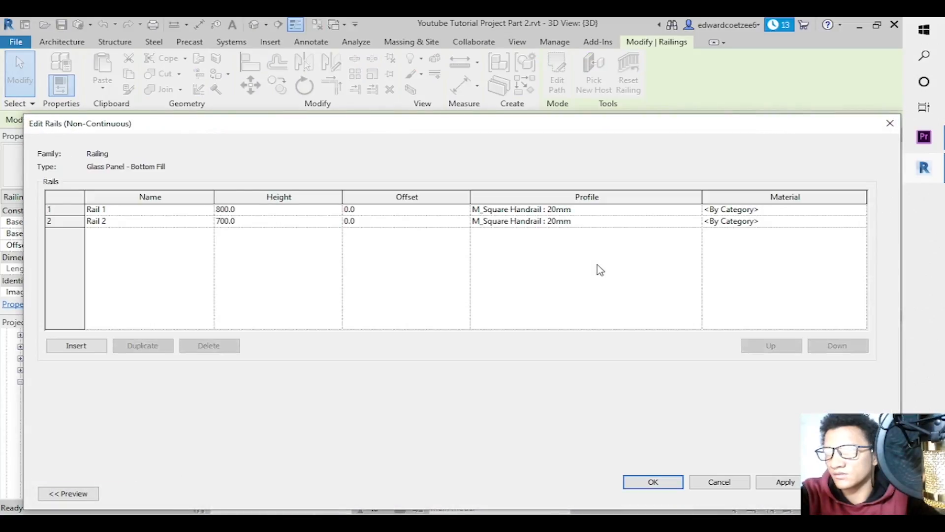
left_click(860, 212)
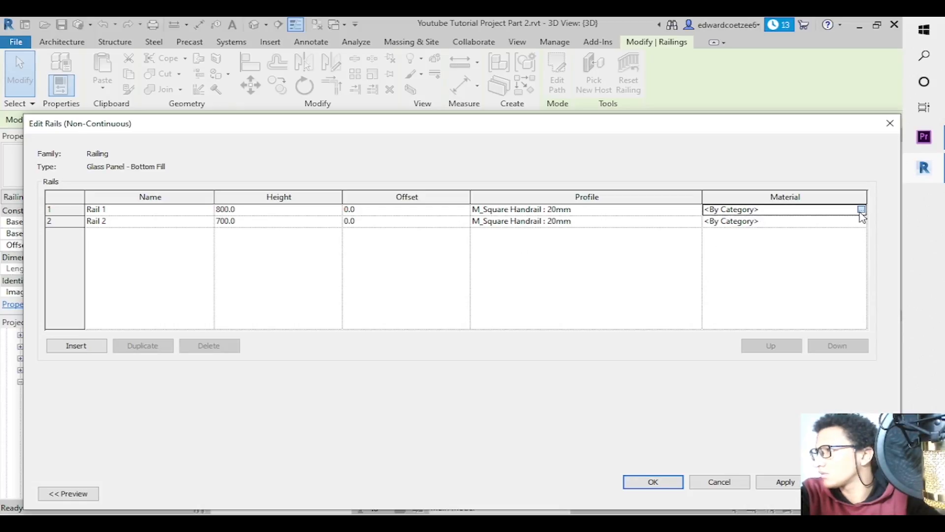
left_click(861, 209)
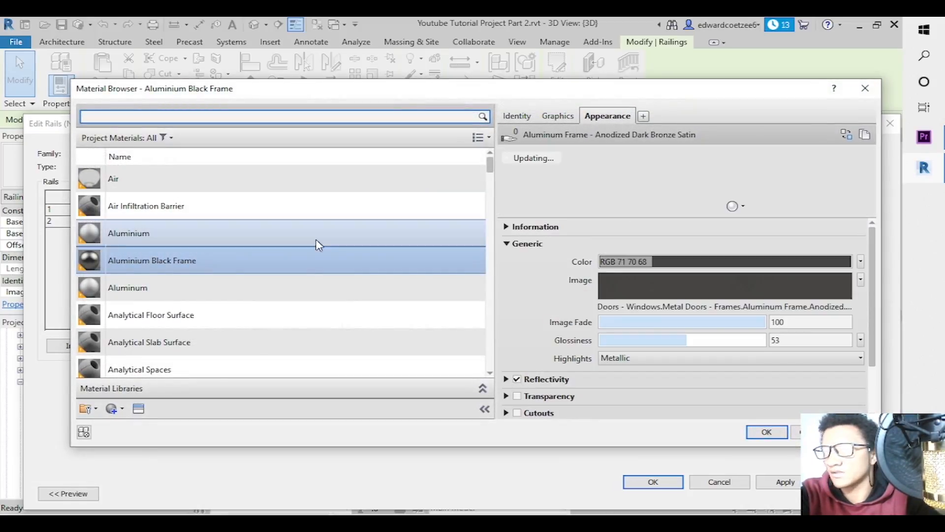
left_click(768, 432)
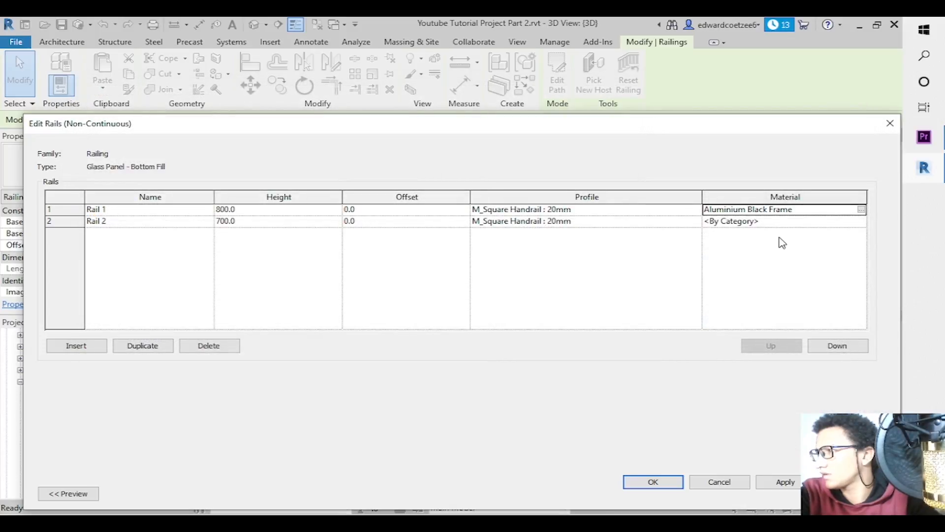
Copy Rail 1's Aluminium Black Frame material to Rail 2, accept the rail structure and railing type properties, and deselect the railing.
left_click(842, 212)
key("ctrl+c")
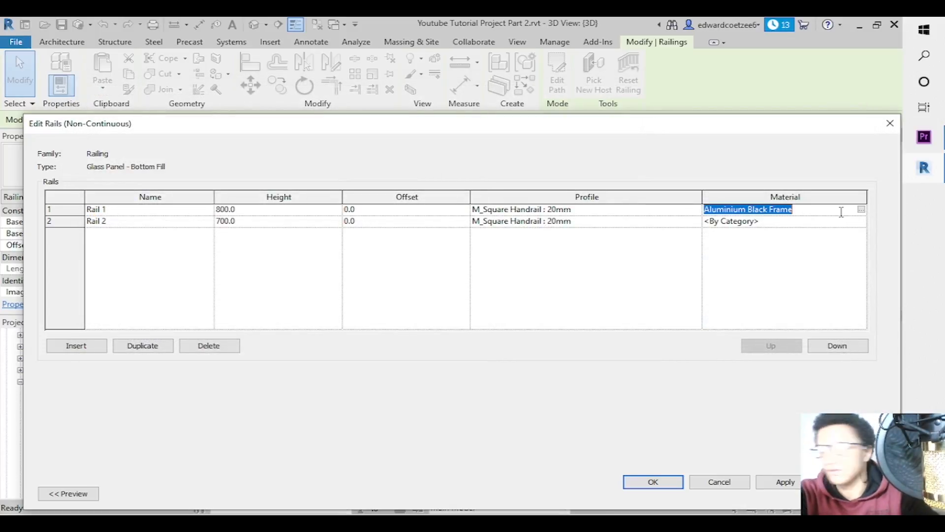
left_click(839, 223)
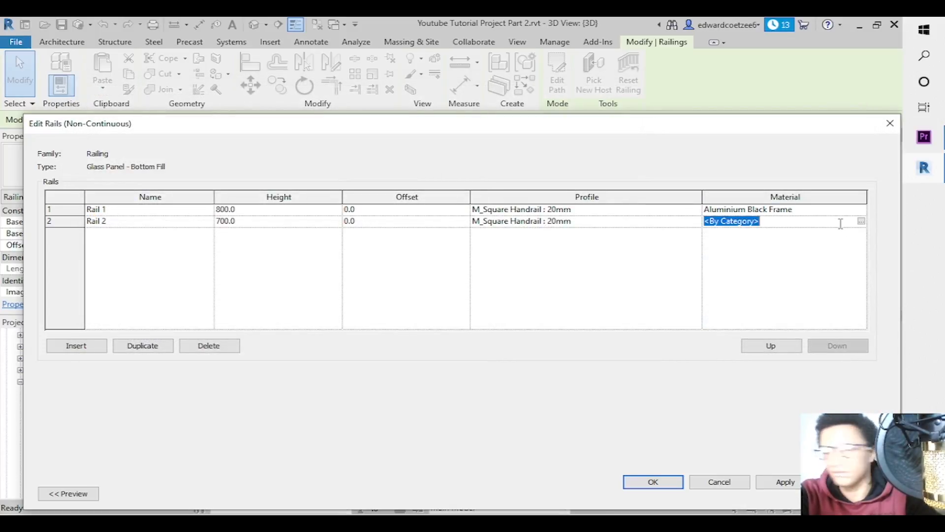
key("ctrl+v")
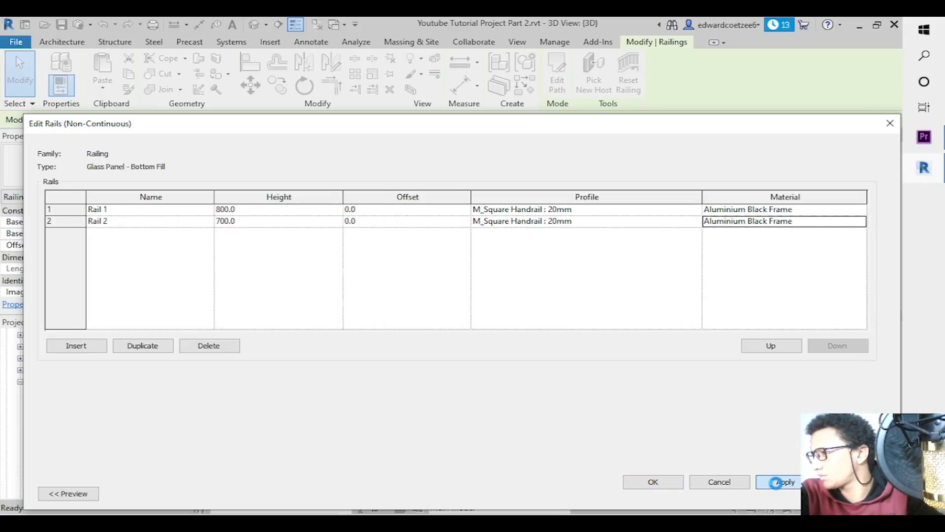
left_click(669, 486)
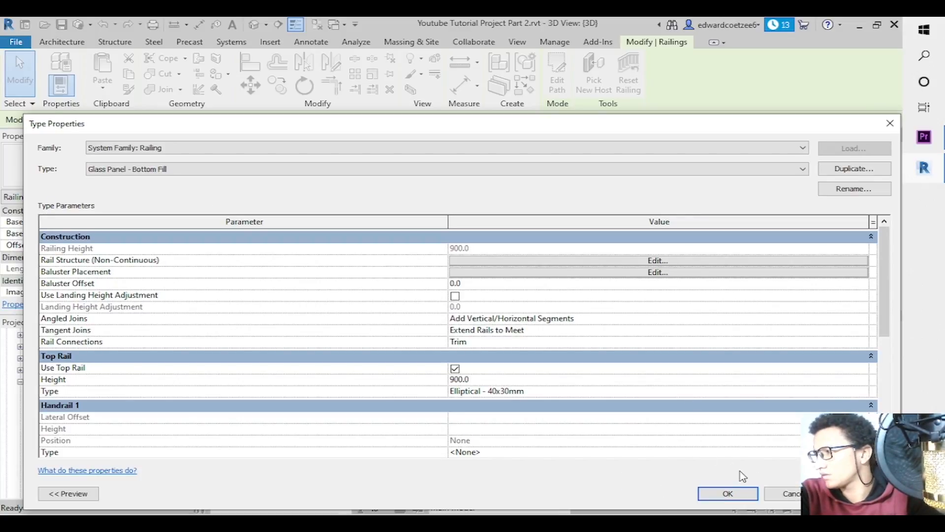
left_click(729, 494)
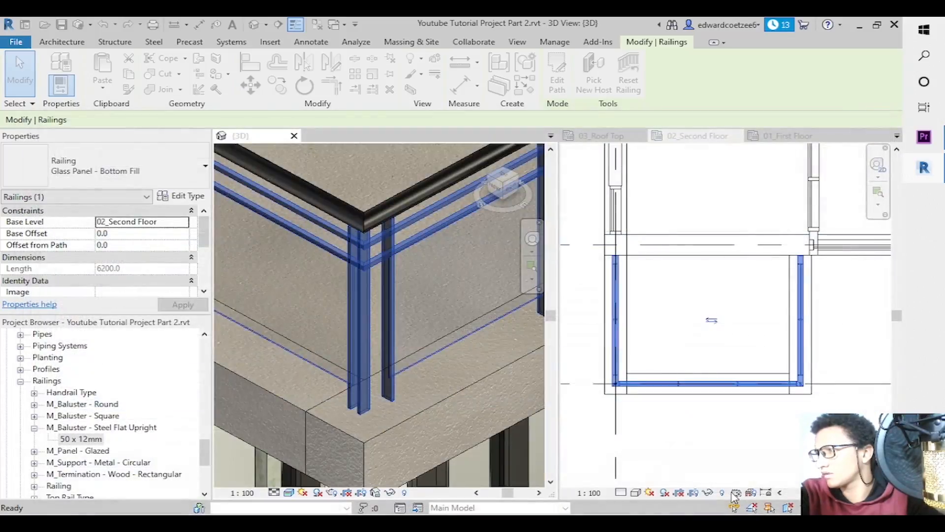
left_click(742, 407)
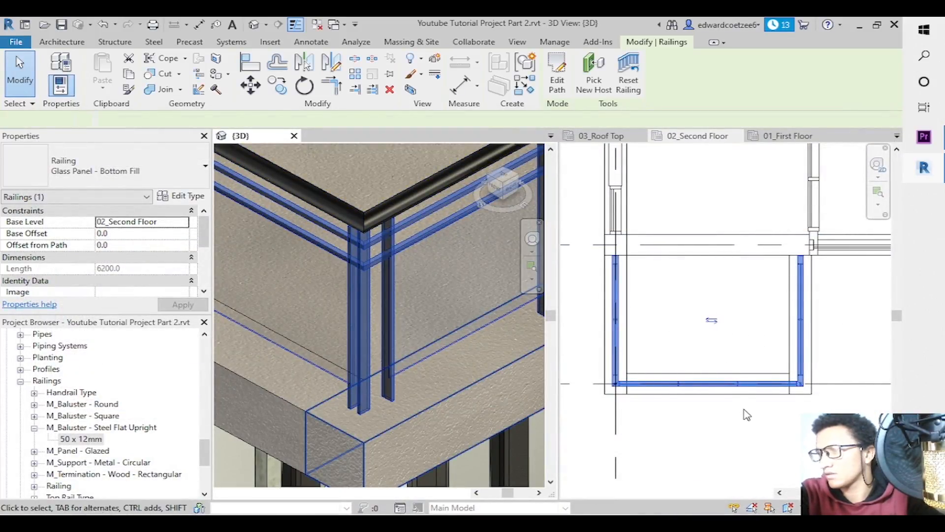
left_click(595, 330)
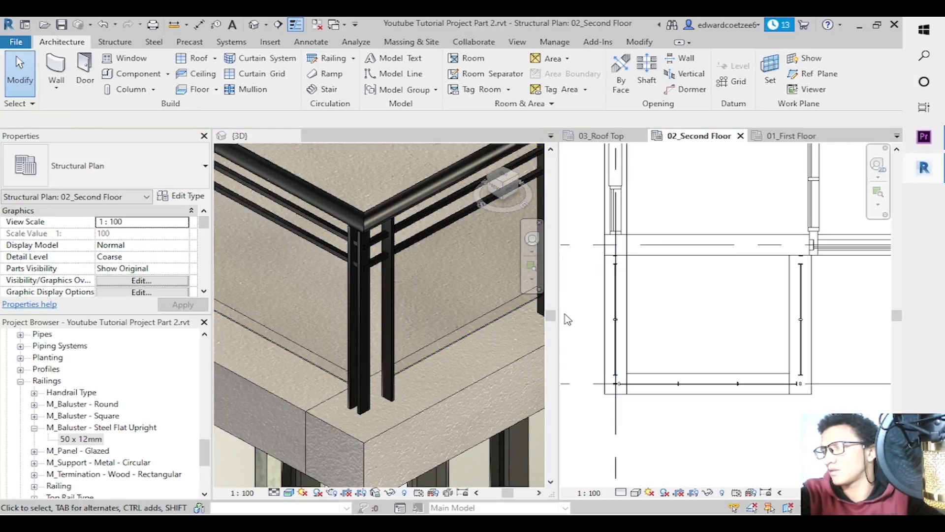
Bring both balconies into view in 3D and open the 01_First Floor structural plan at its balcony.
left_click(532, 282)
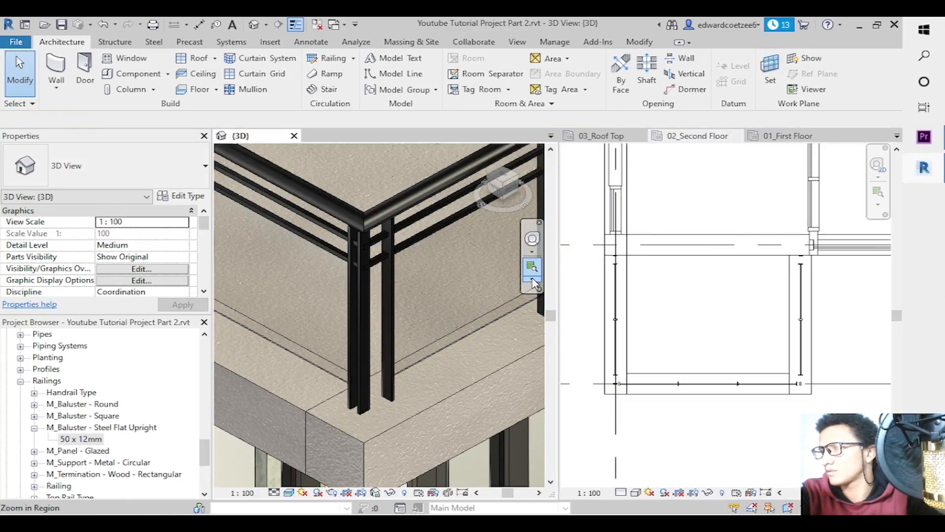
left_click(533, 280)
left_click(581, 303)
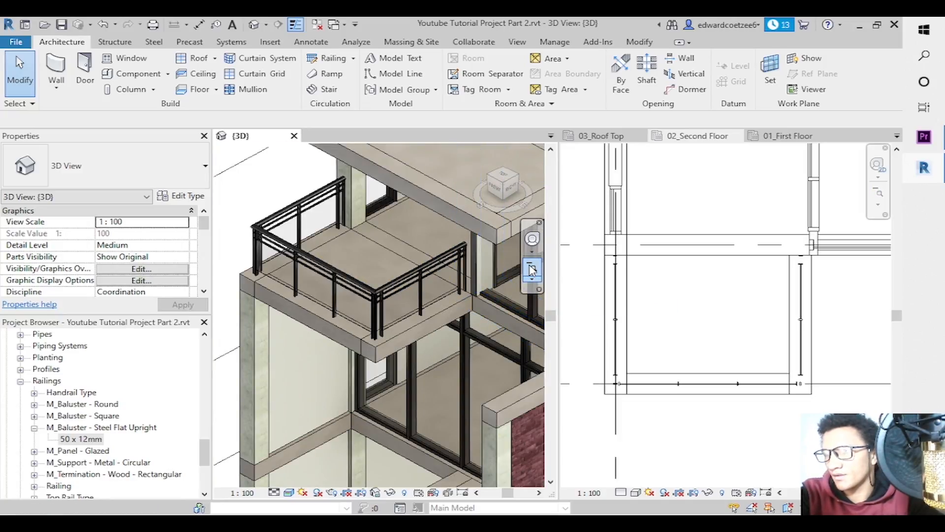
left_click(532, 270)
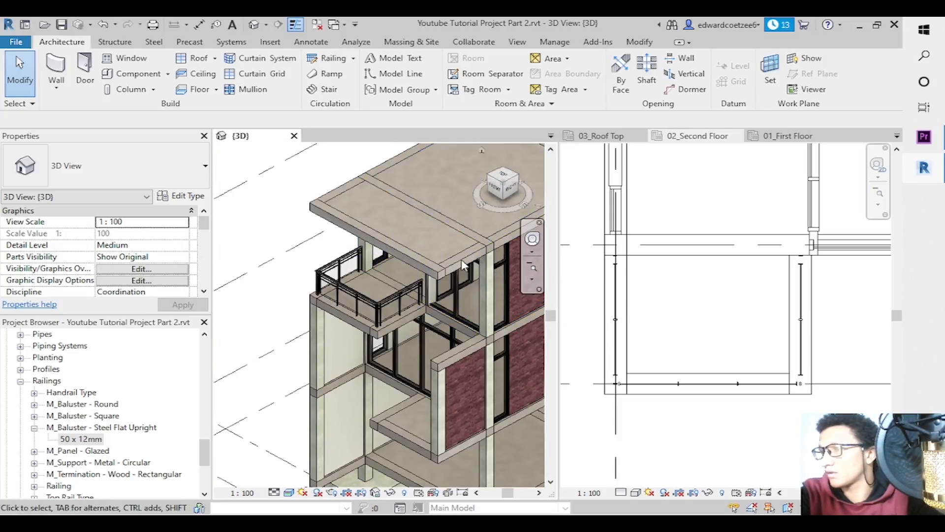
left_click(787, 144)
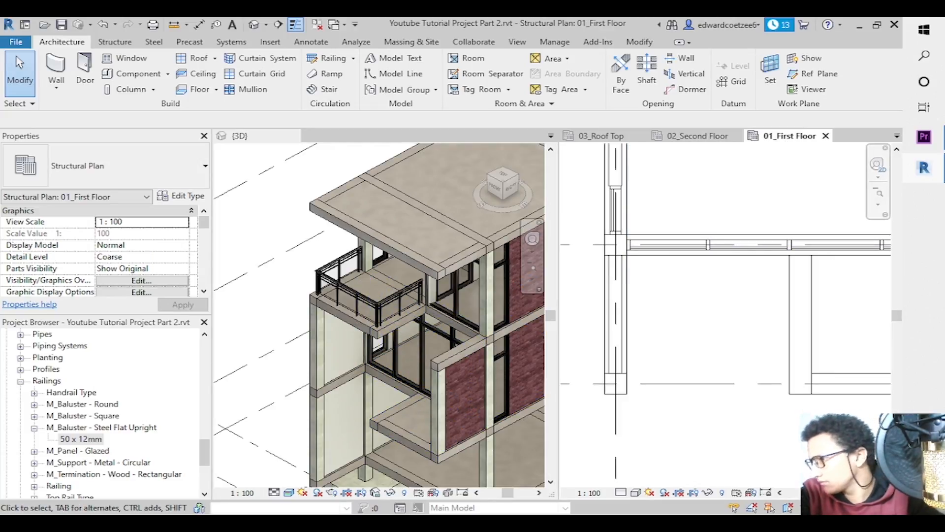
left_click_drag(833, 492, 852, 492)
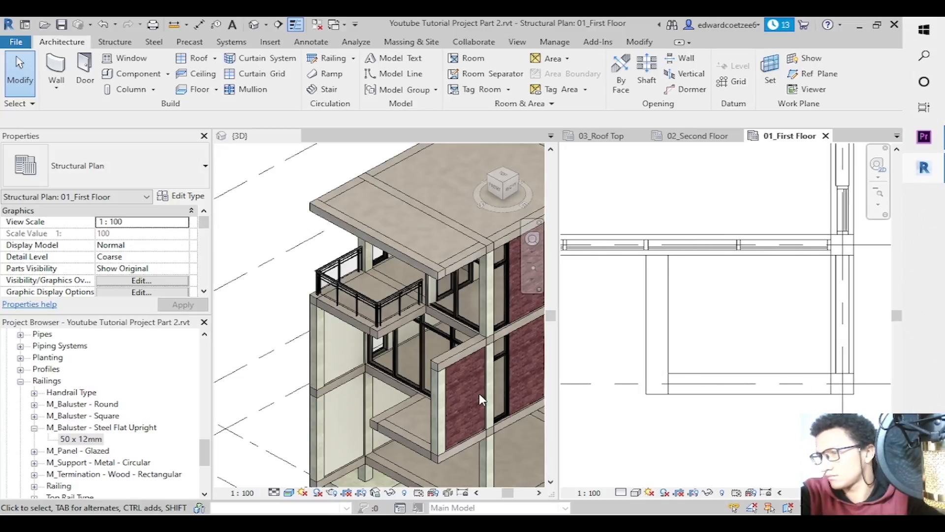
Create a railing similar to the second-floor one on the first-floor balcony, with path segments of 1850 and 2350 mm along its outer beams.
left_click(396, 294)
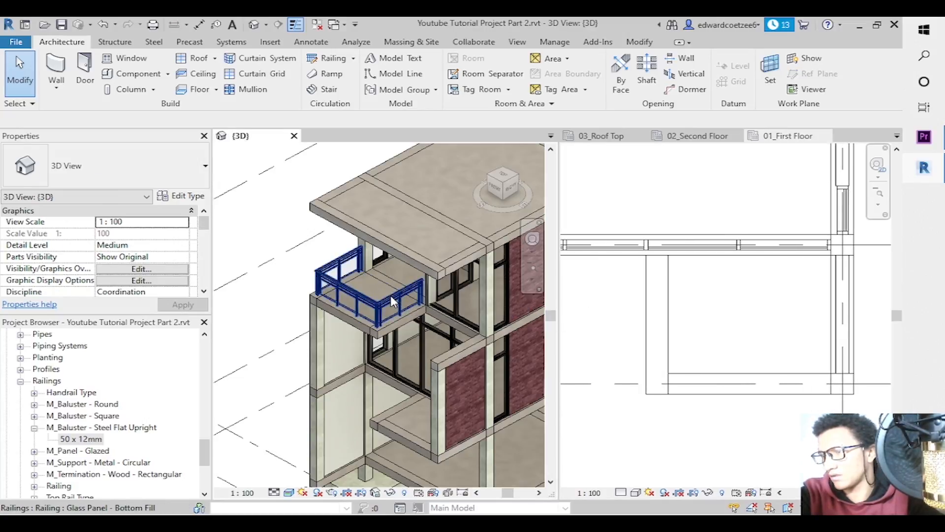
left_click(391, 302)
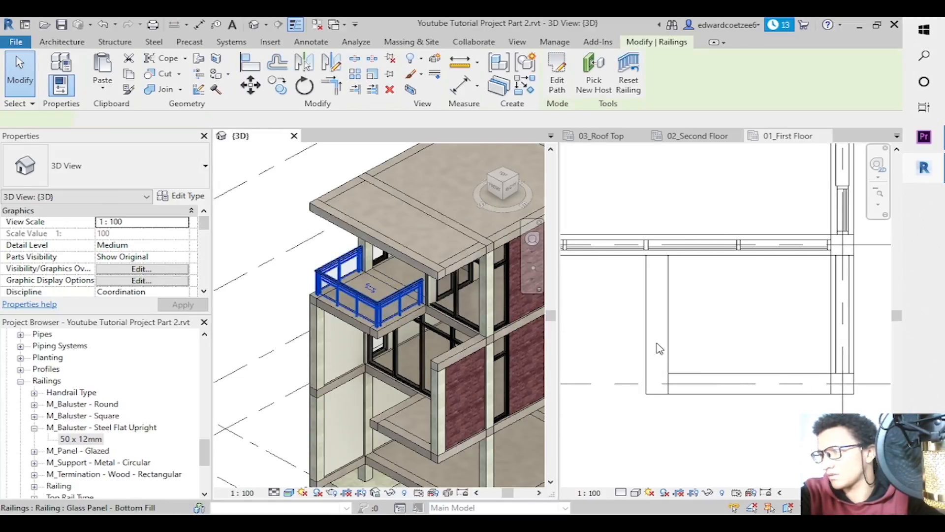
left_click(730, 319)
key("c")
key("s")
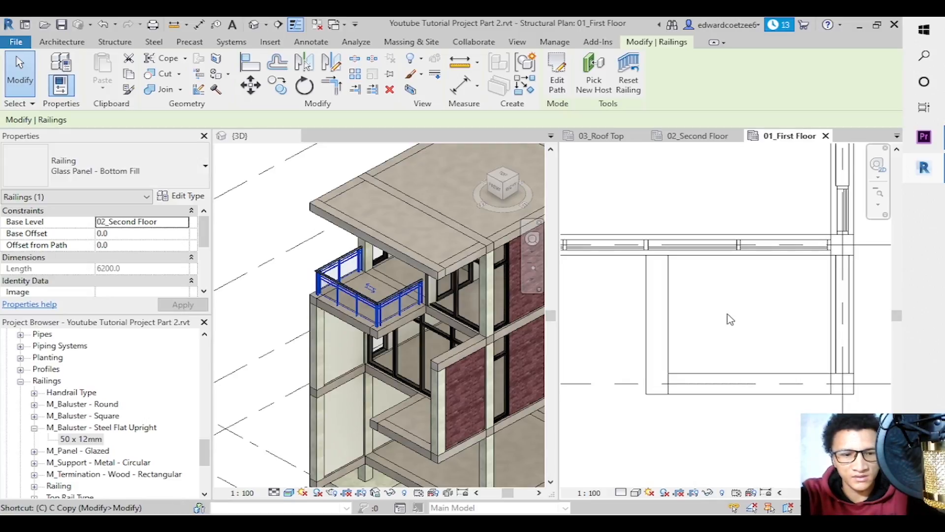
left_click(656, 255)
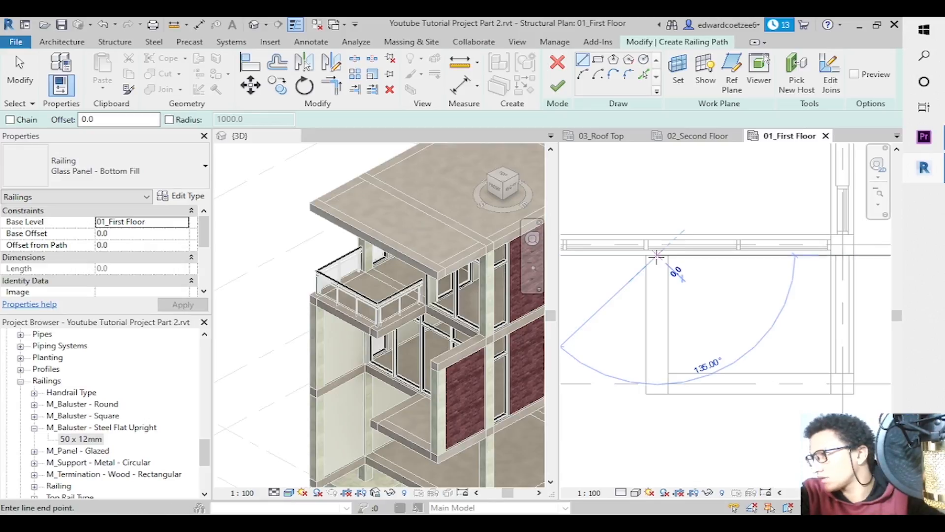
left_click(656, 383)
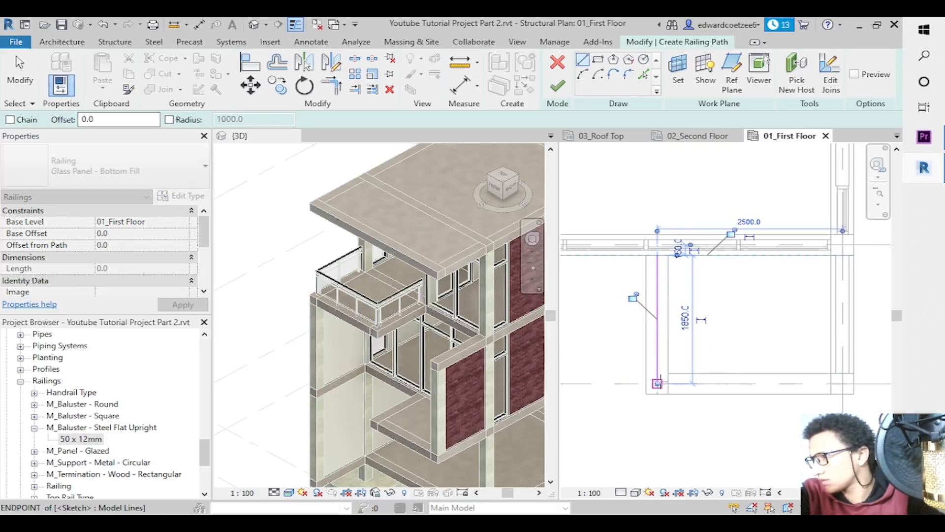
left_click(832, 383)
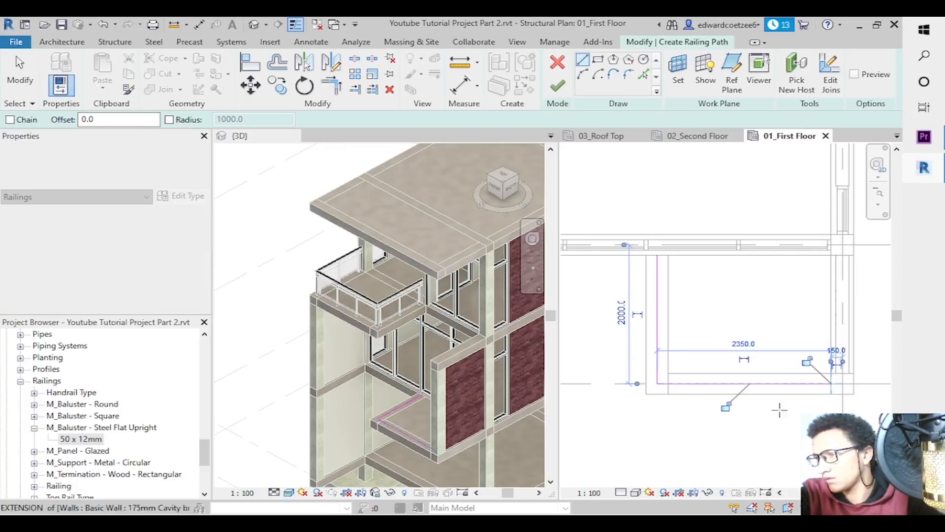
left_click(558, 87)
left_click(721, 305)
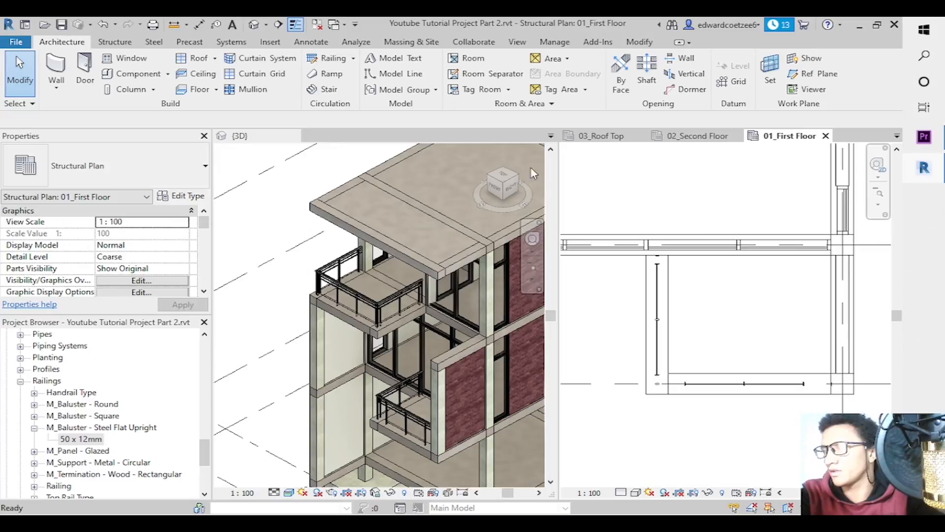
On the 03_Roof Top plan, start a Glass Panel - Bottom Fill railing with a 5000 mm path segment along the upper edge beam's centreline.
left_click(598, 135)
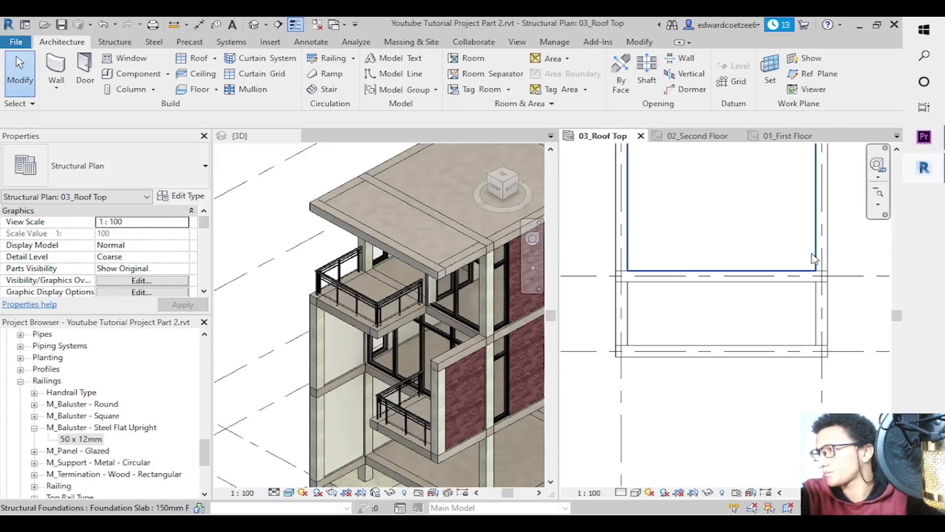
left_click_drag(900, 322, 914, 175)
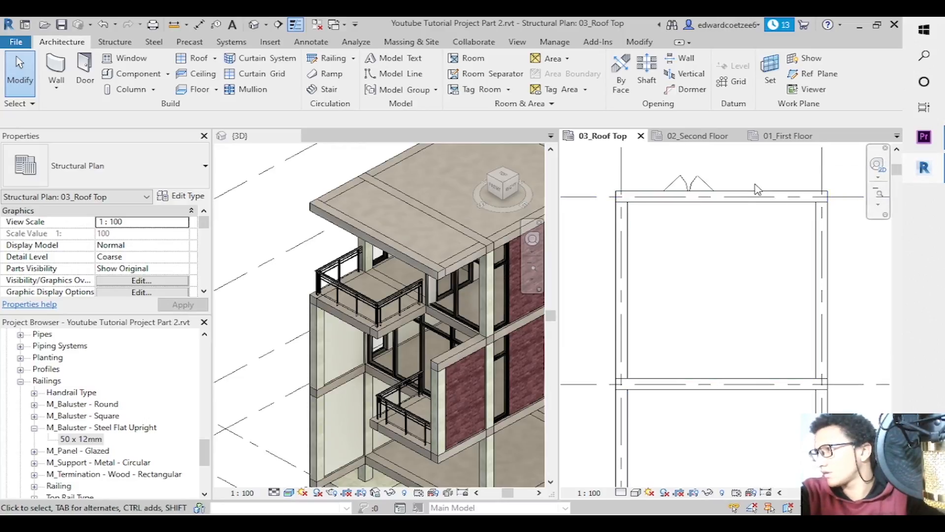
right_click(338, 64)
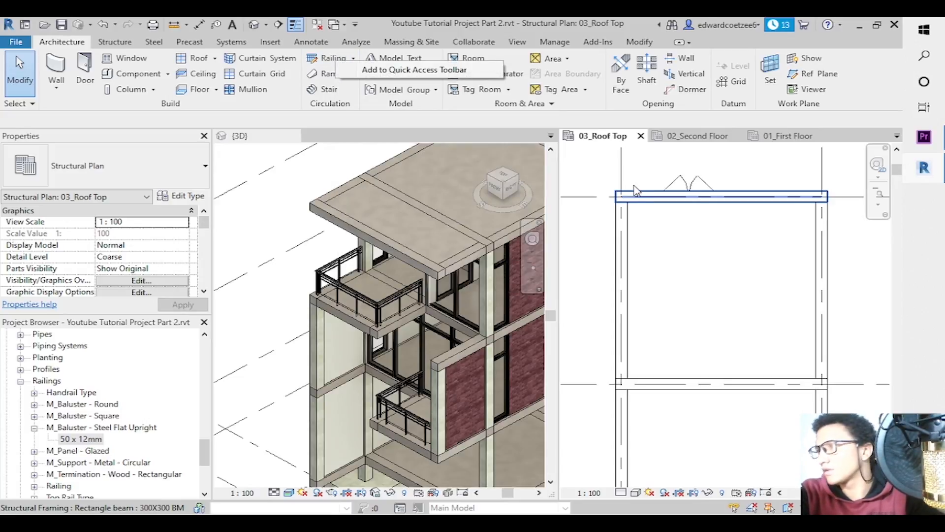
left_click(319, 59)
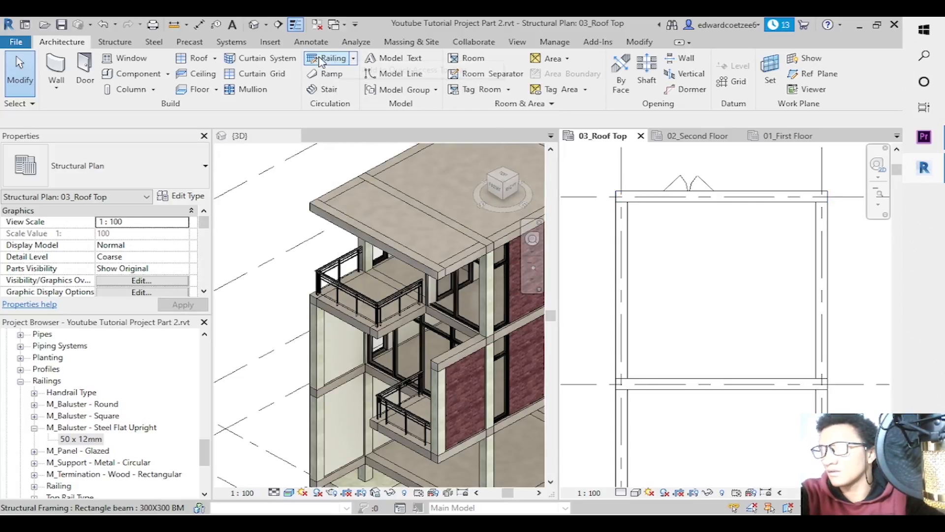
right_click(621, 198)
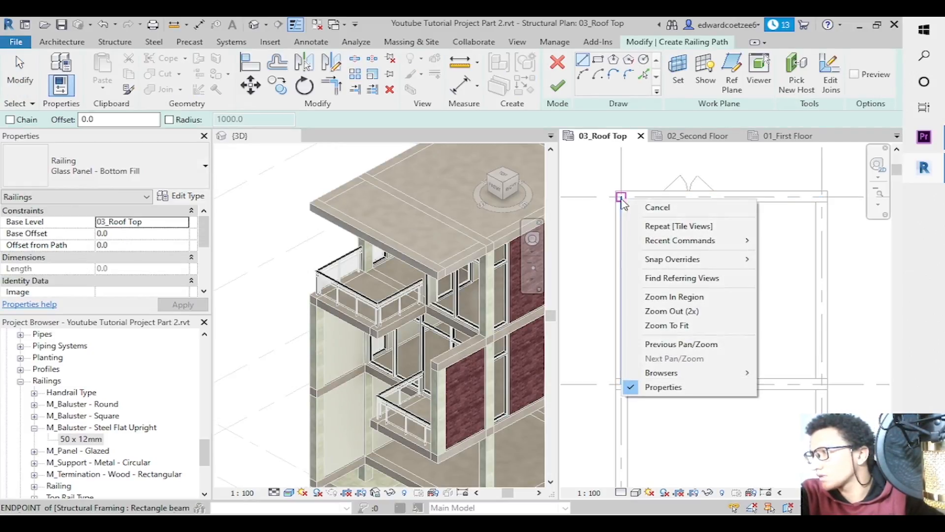
left_click(822, 201)
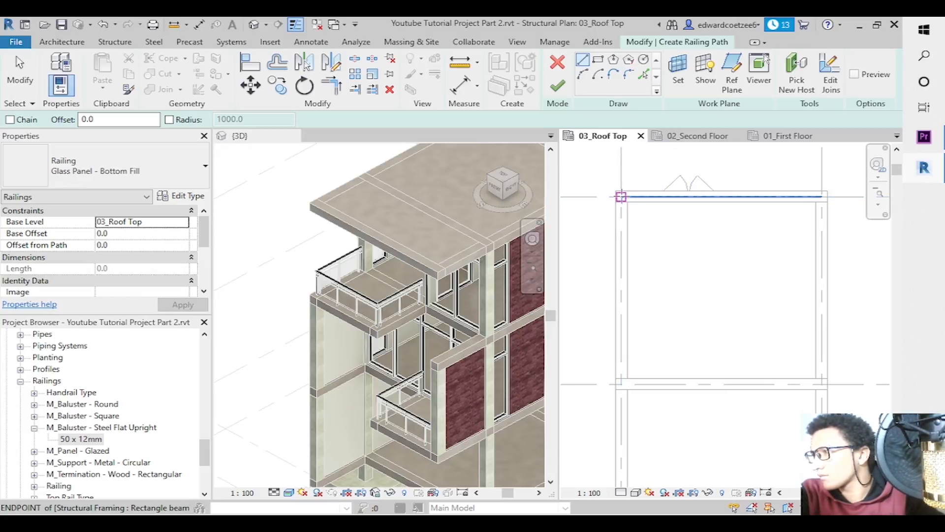
left_click(622, 197)
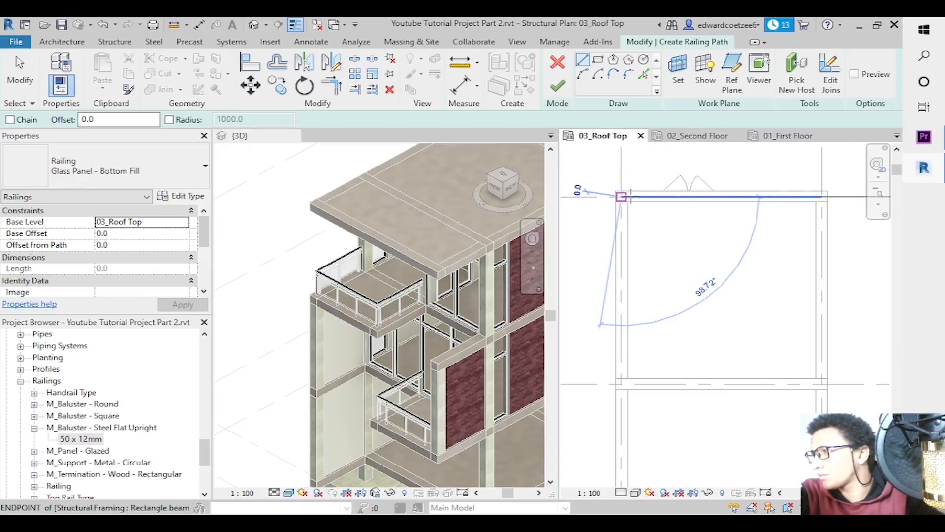
left_click(822, 196)
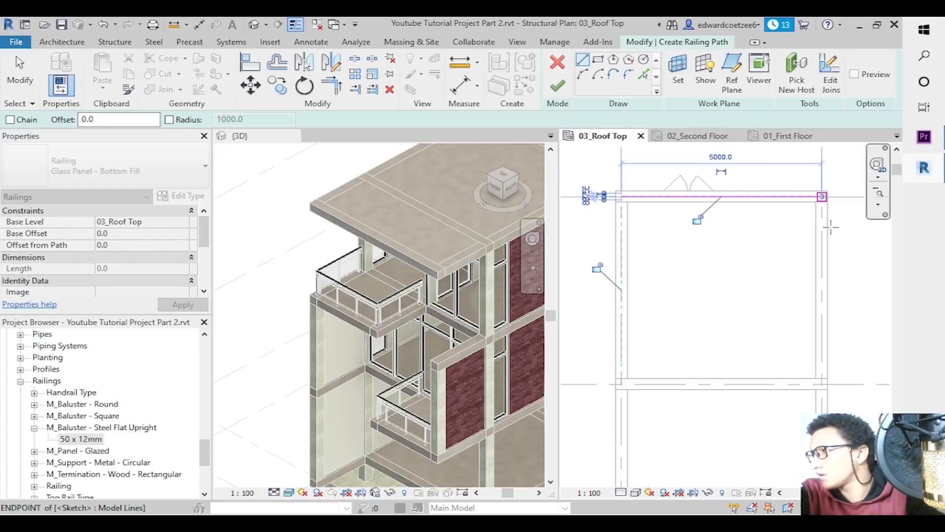
Continue the rooftop railing path from the upper-right corner along the right edge beam's centreline to the lower-right corner.
left_click(821, 197)
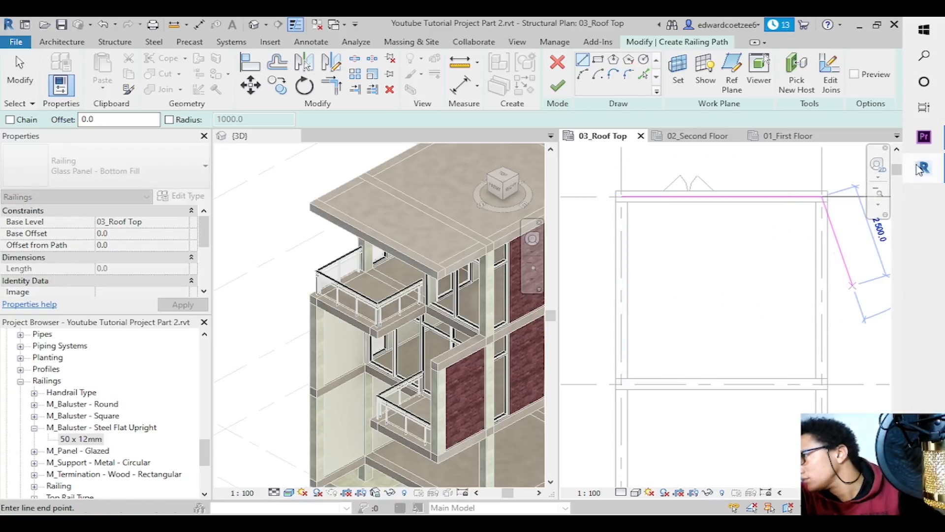
left_click_drag(901, 176, 916, 329)
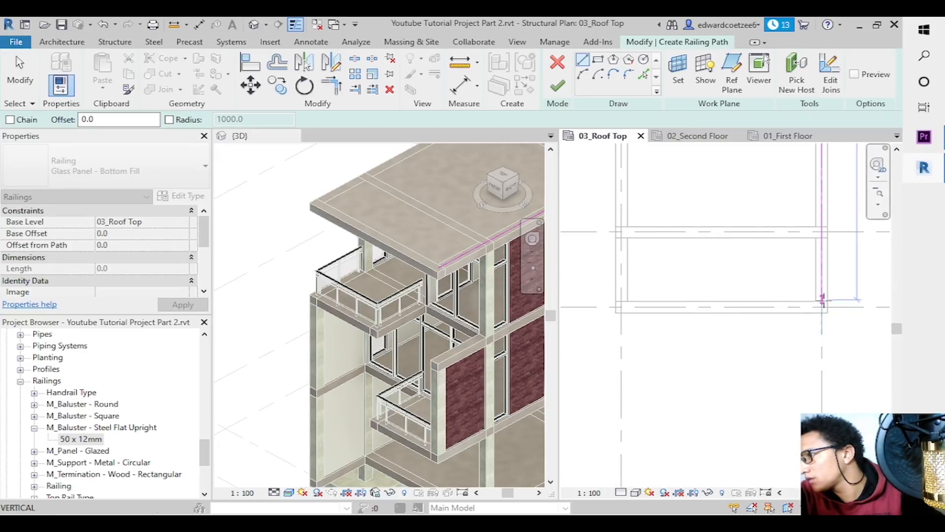
left_click(822, 307)
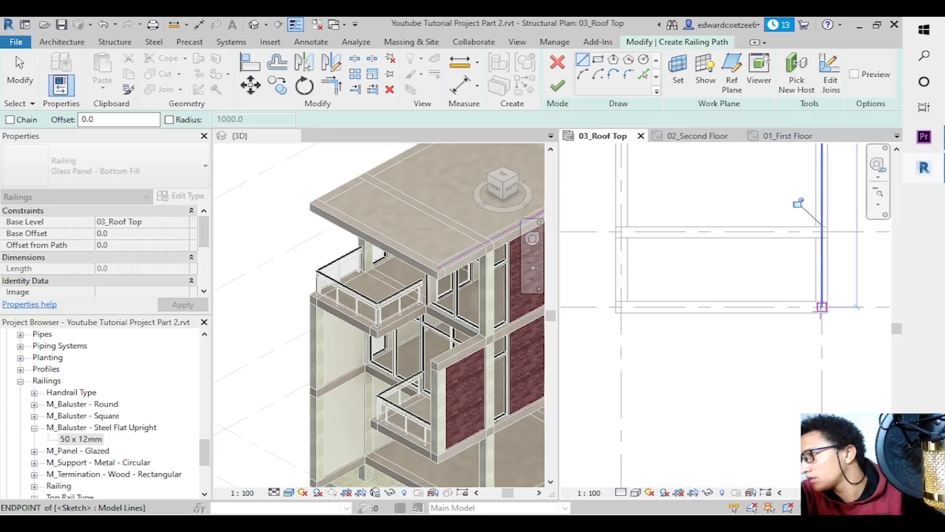
Close the rooftop railing path along the lower and left edge beams' centrelines back to the upper-left corner and finish the railing.
left_click(626, 306)
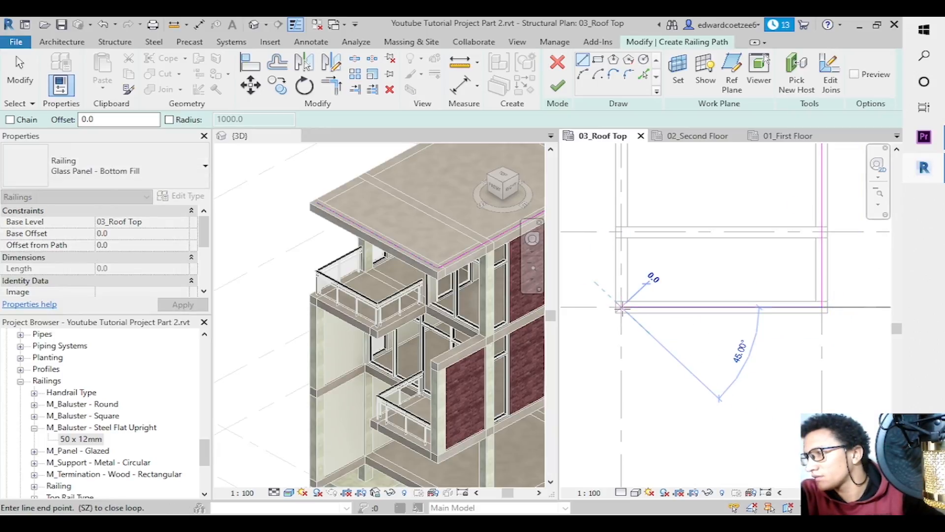
left_click_drag(898, 329, 892, 176)
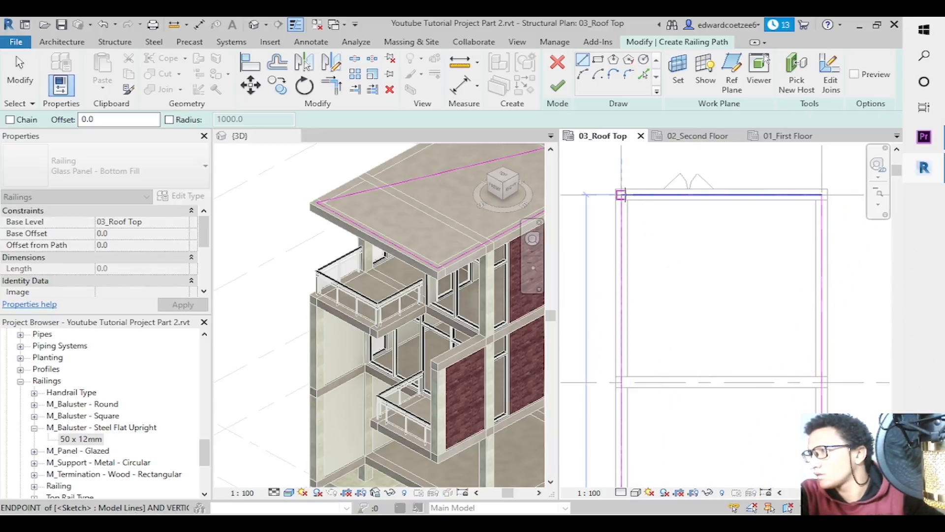
left_click(621, 195)
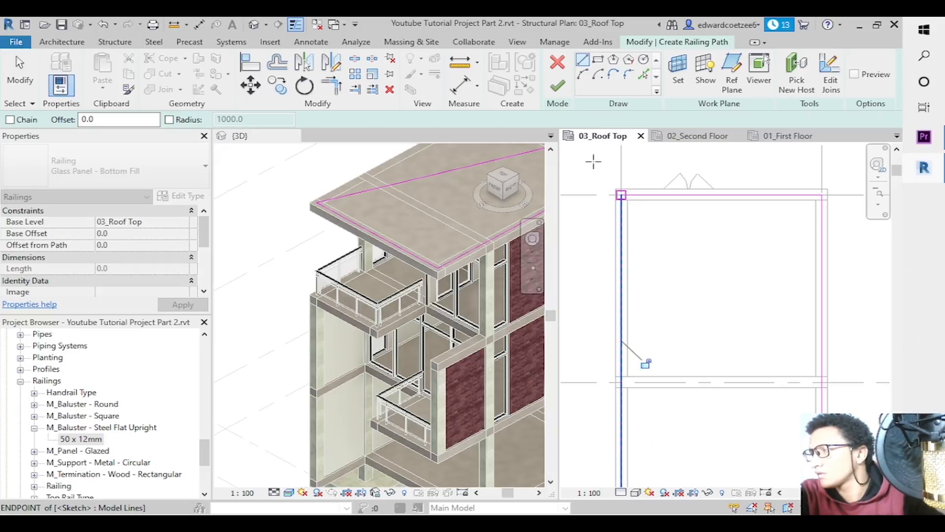
key("Escape")
left_click(557, 88)
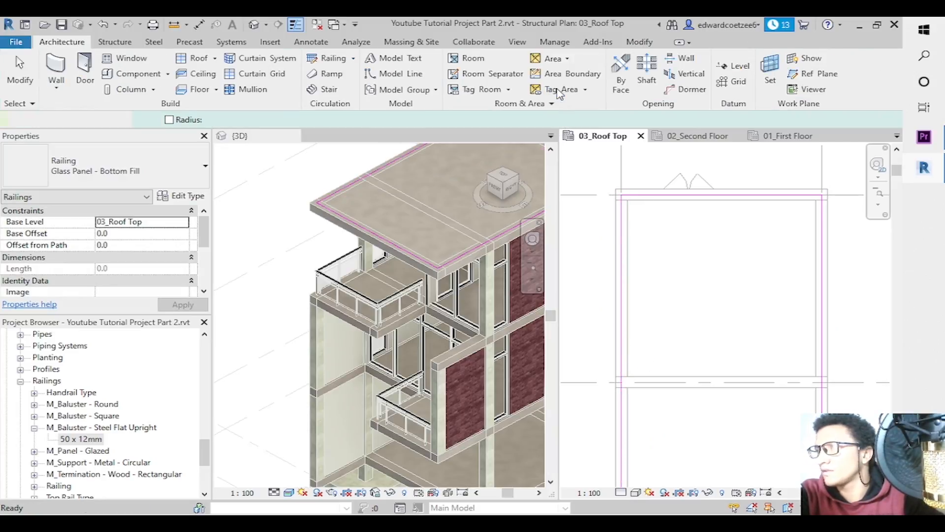
Examine the rooftop railing around the whole building in 3D.
left_click(536, 270)
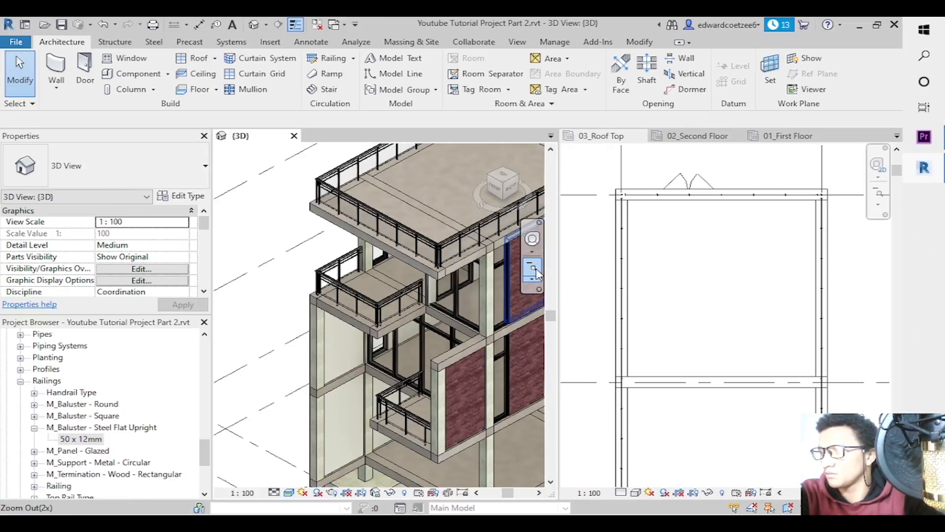
left_click(536, 272)
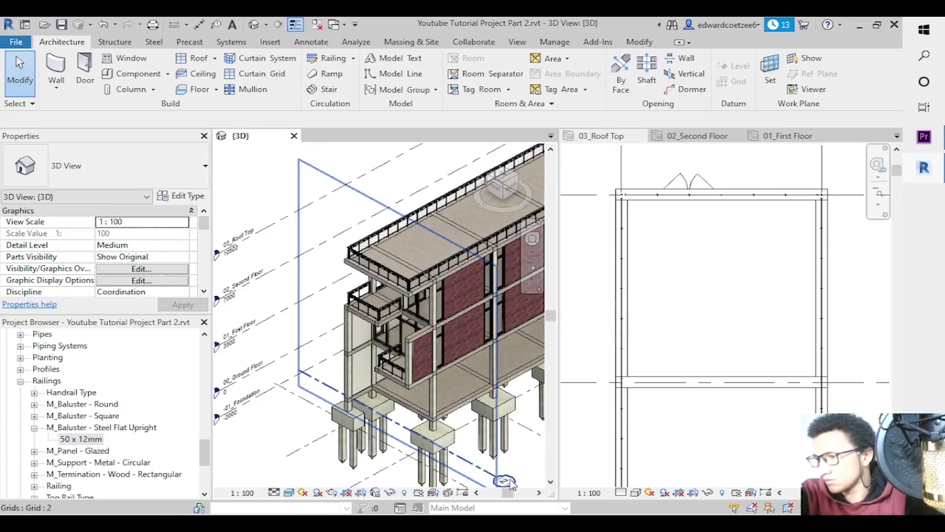
left_click(540, 493)
left_click(542, 494)
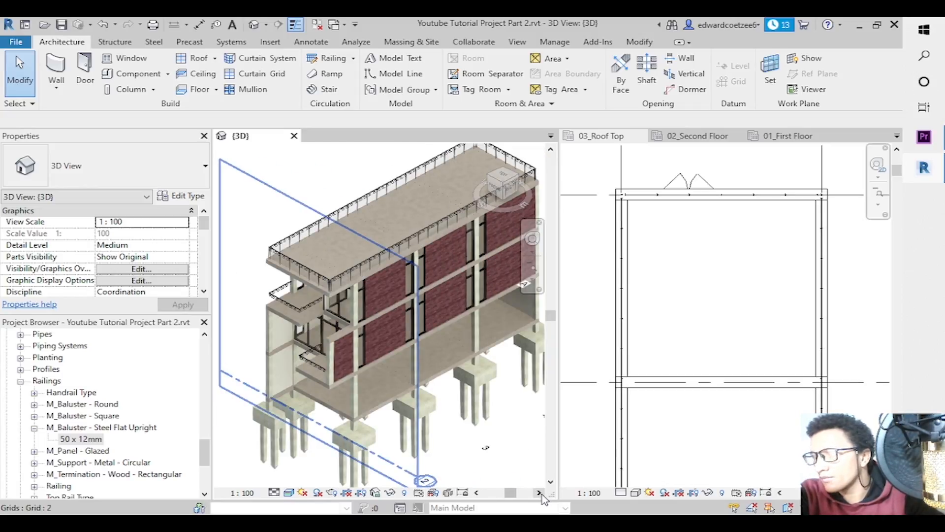
left_click_drag(551, 317, 551, 312)
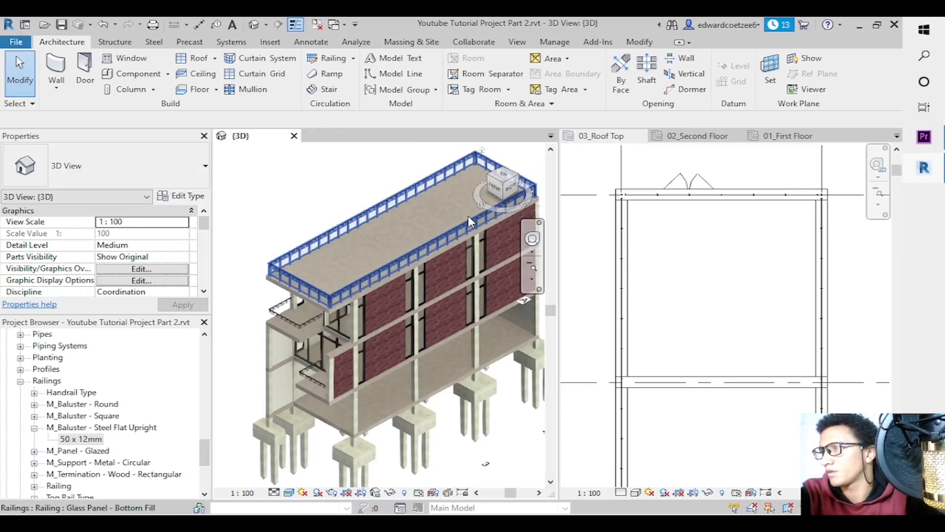
Open the 00_Ground Floor structural plan at the building's upper end by grids A and B.
left_click(888, 254)
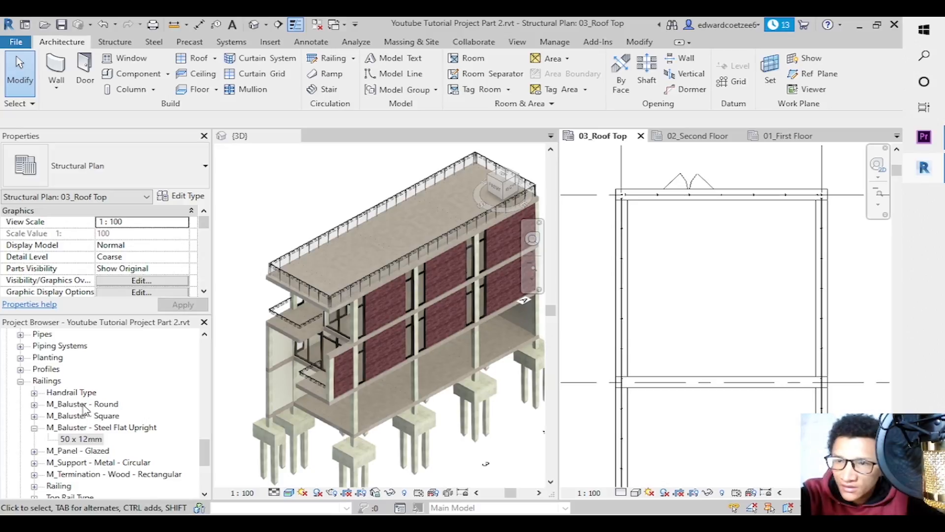
left_click(20, 381)
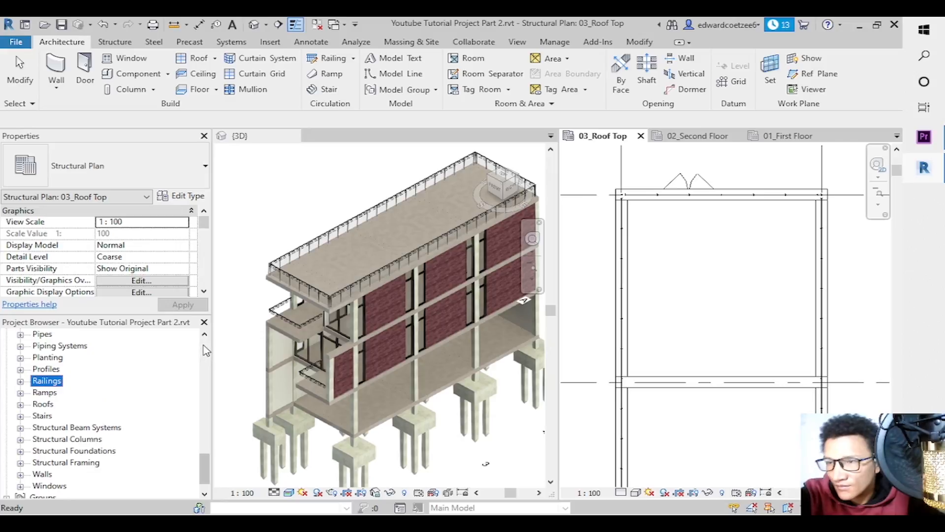
scroll(207, 343, "up", 5)
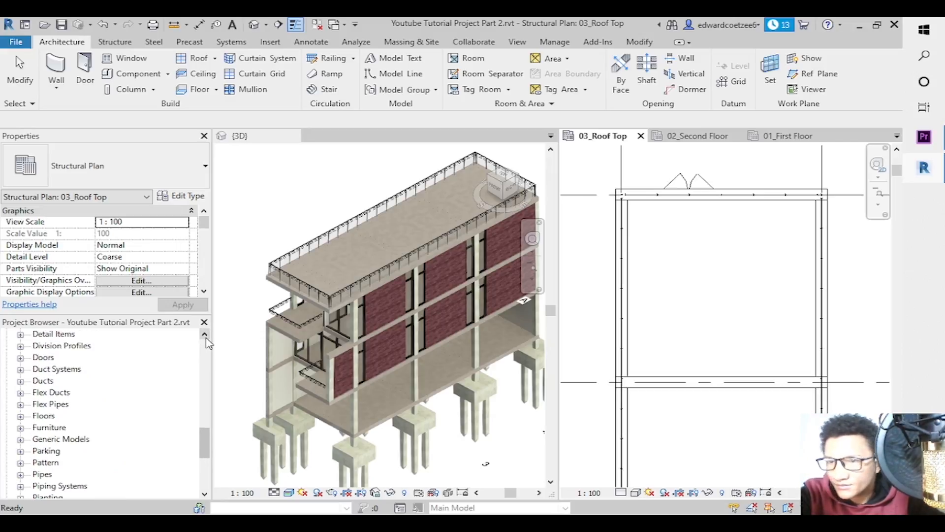
scroll(207, 343, "up", 8)
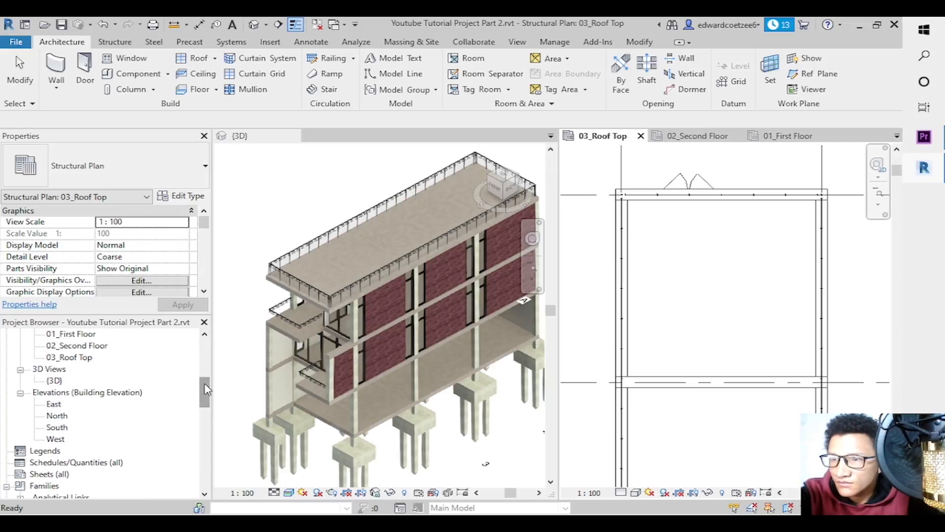
double_click(77, 369)
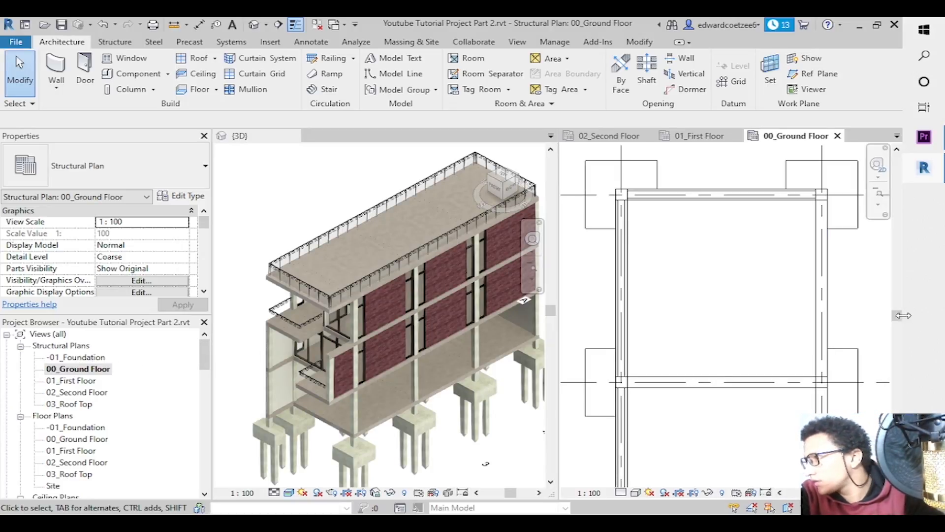
left_click_drag(903, 325, 932, 294)
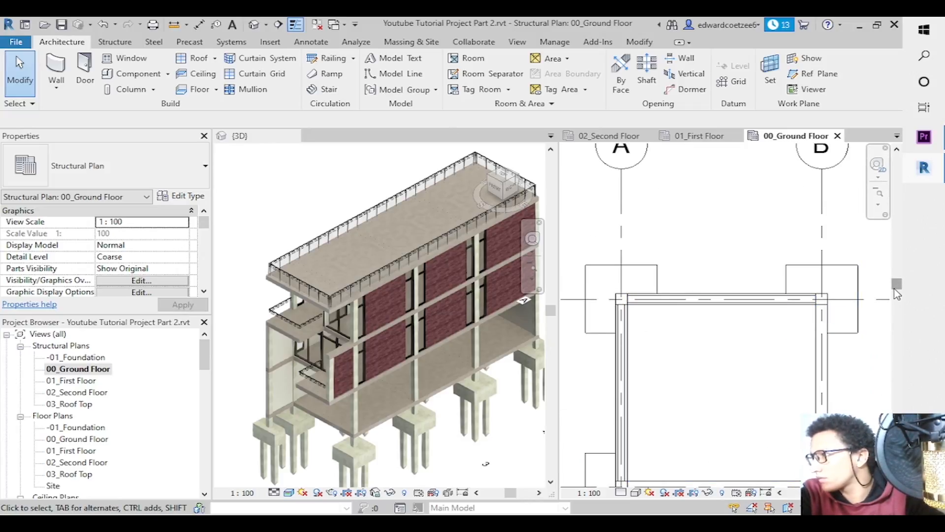
mouse_move(897, 290)
left_mouse_down()
mouse_move(895, 366)
mouse_move(896, 285)
left_mouse_up()
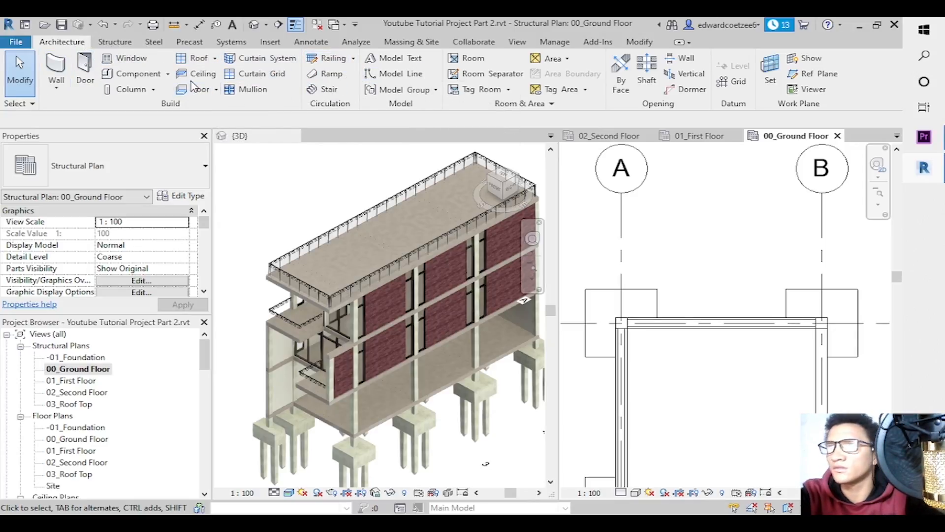
Start a structural floor and duplicate the Generic 150mm type as 12mm THK Tile.
left_click(216, 90)
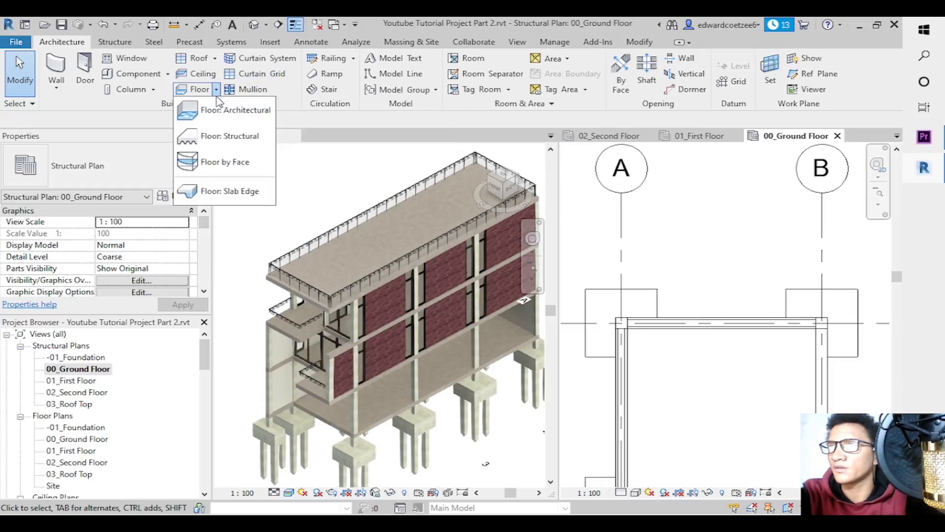
left_click(226, 136)
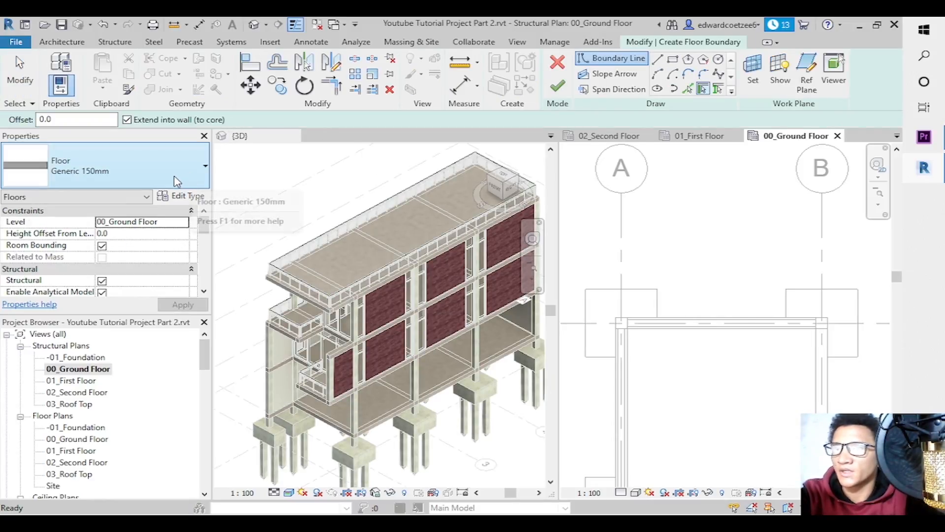
left_click(183, 198)
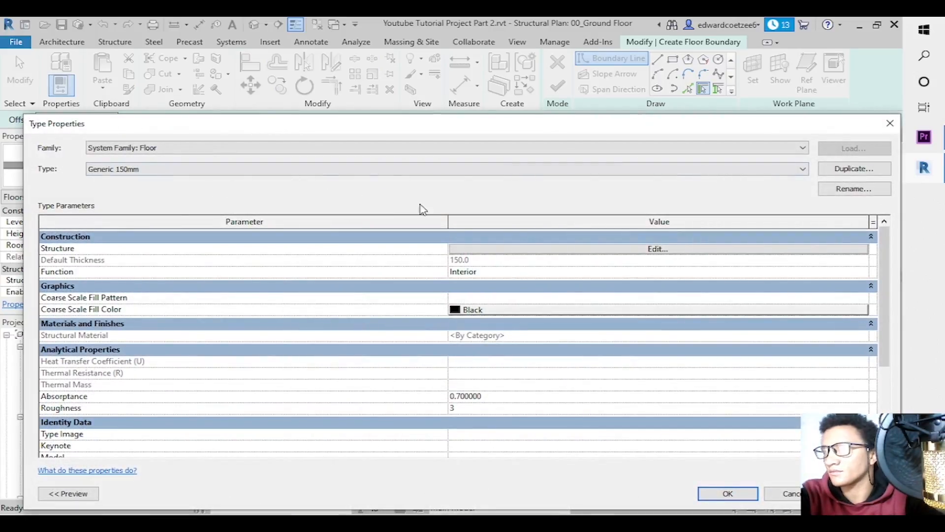
left_click(839, 169)
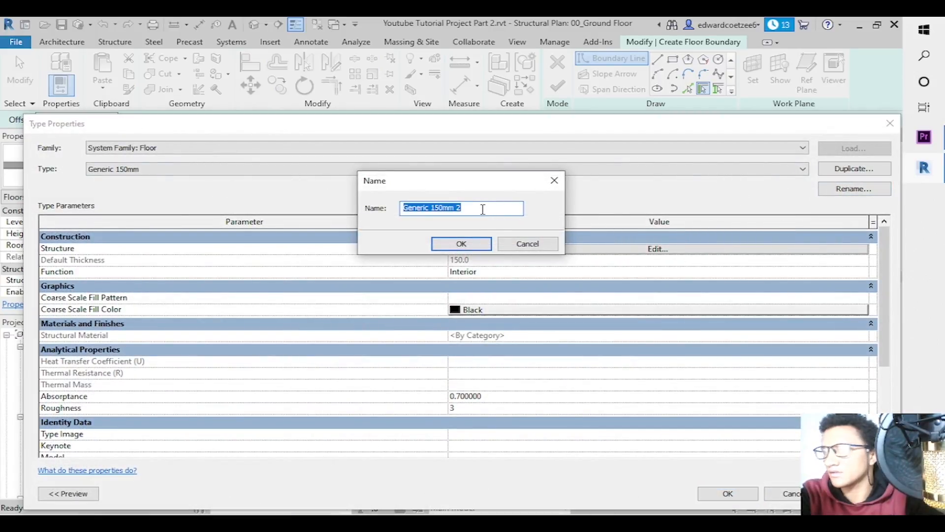
type("12")
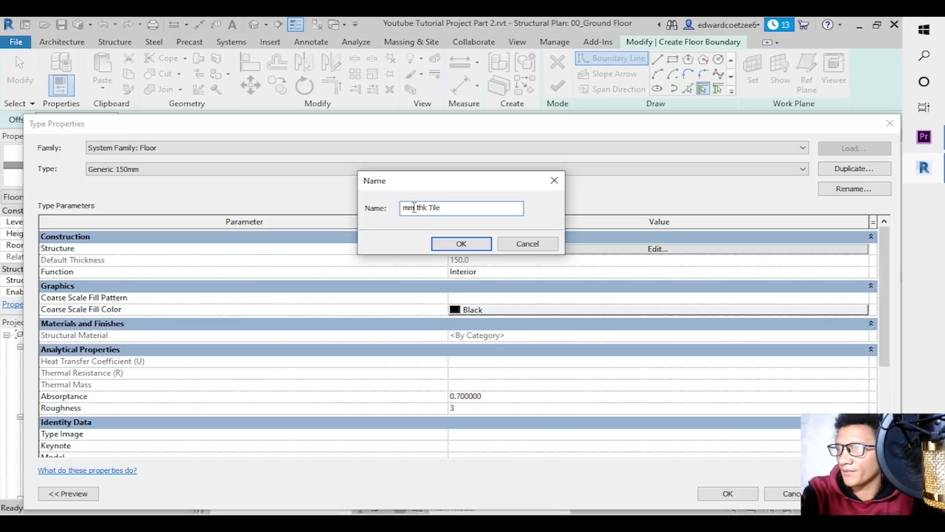
type("12")
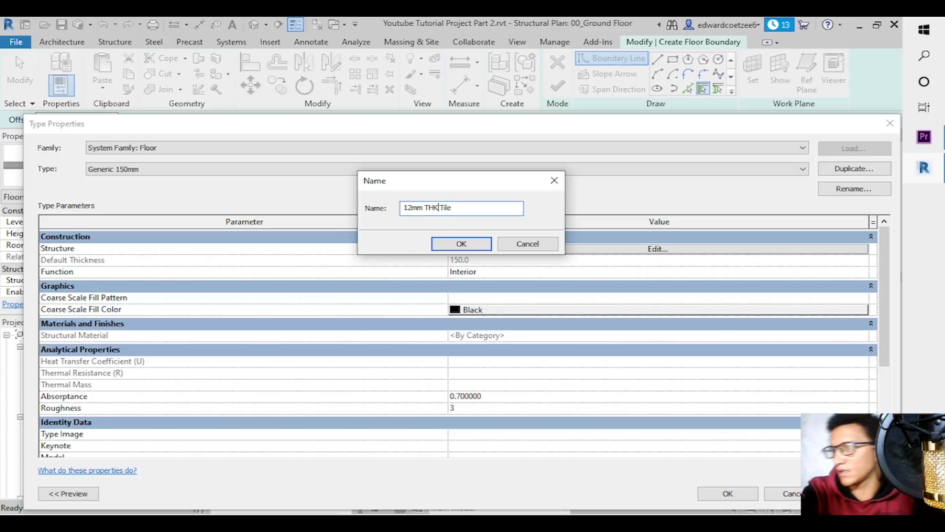
left_click(459, 244)
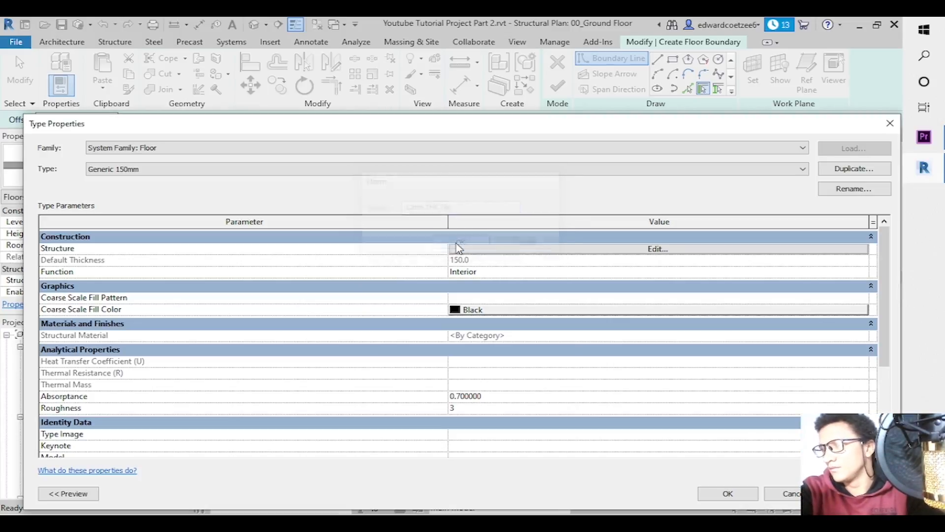
Set the structure layer thickness of the 12mm THK Tile floor type to 12 mm.
left_click(560, 254)
left_click(569, 251)
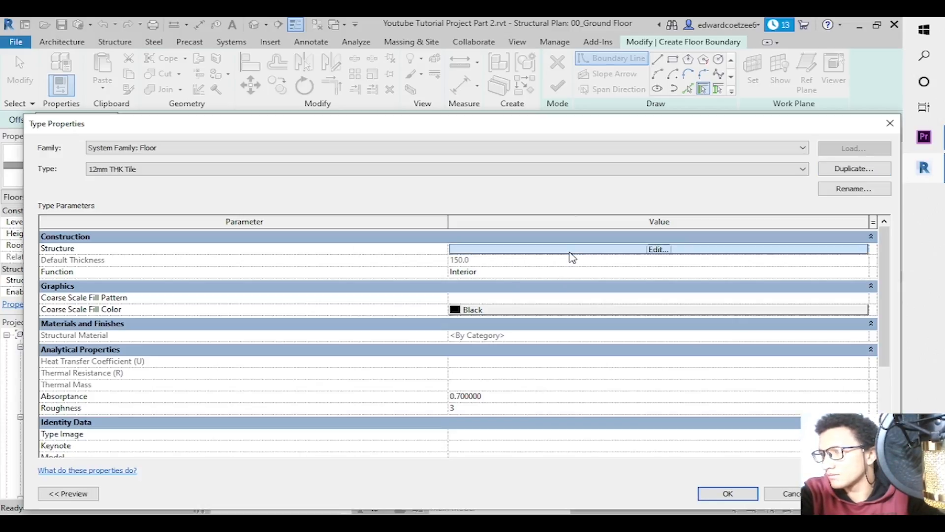
left_click(446, 246)
type("12")
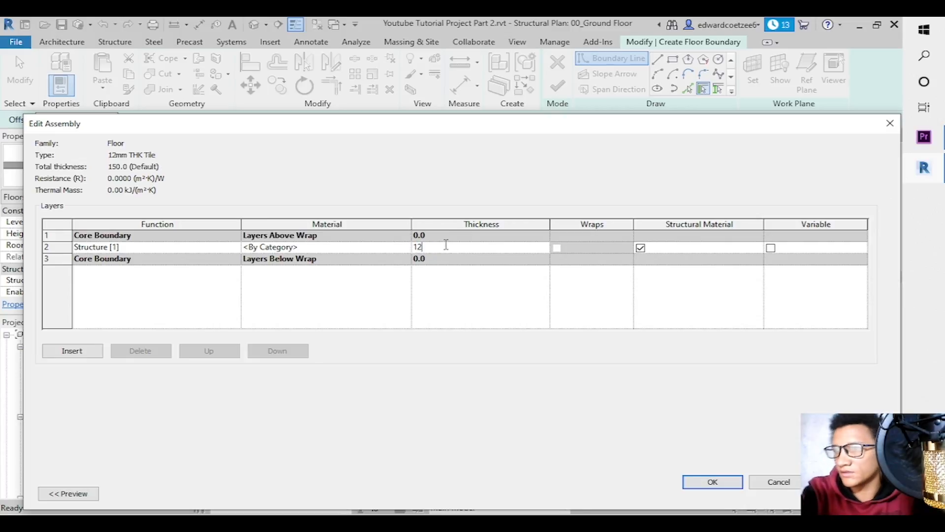
Open the material choice for the tile floor's structure layer and create a new material.
left_click(408, 247)
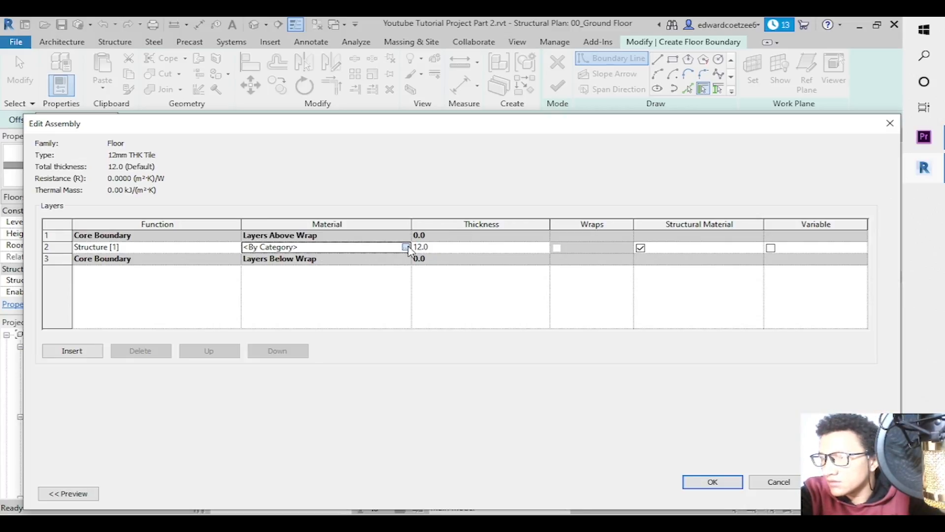
left_click(407, 248)
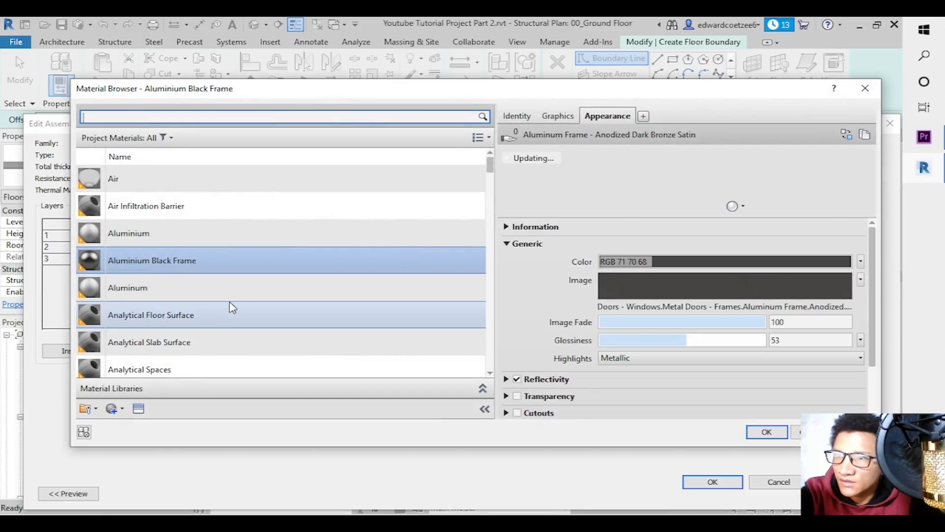
left_click(122, 409)
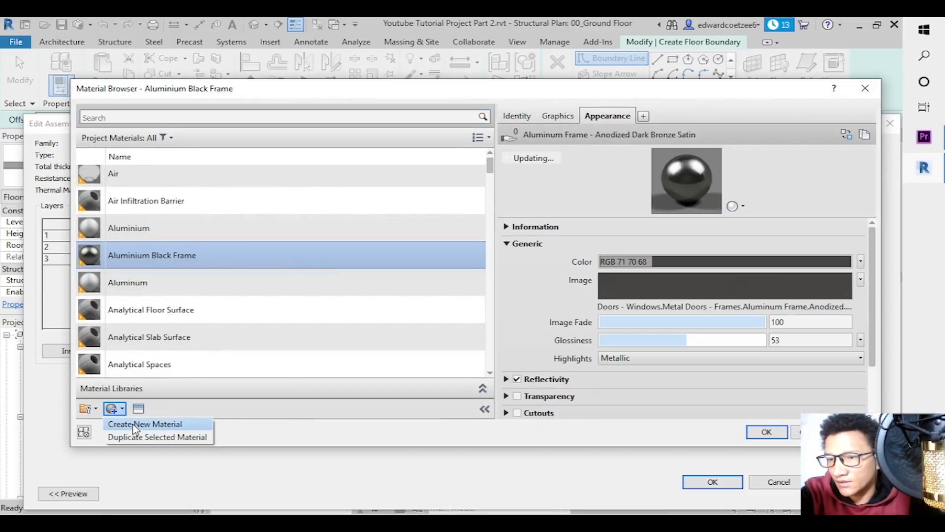
left_click(136, 424)
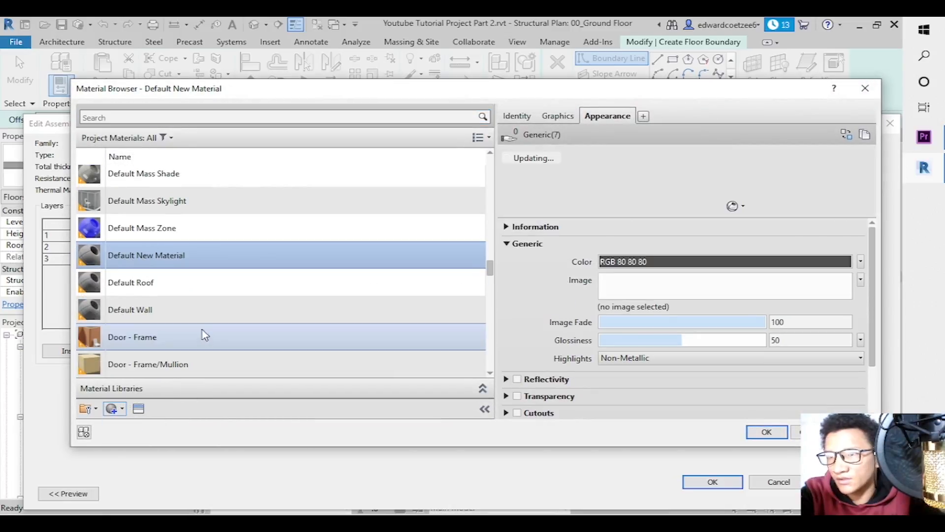
Rename the new material Floor Tile Type 1 and select it in the project materials.
right_click(185, 261)
left_click(222, 298)
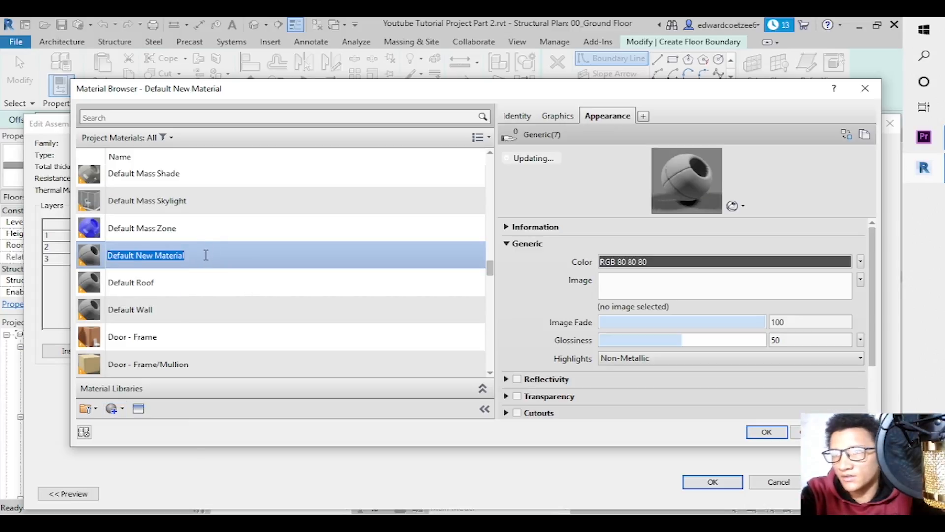
type("Tile")
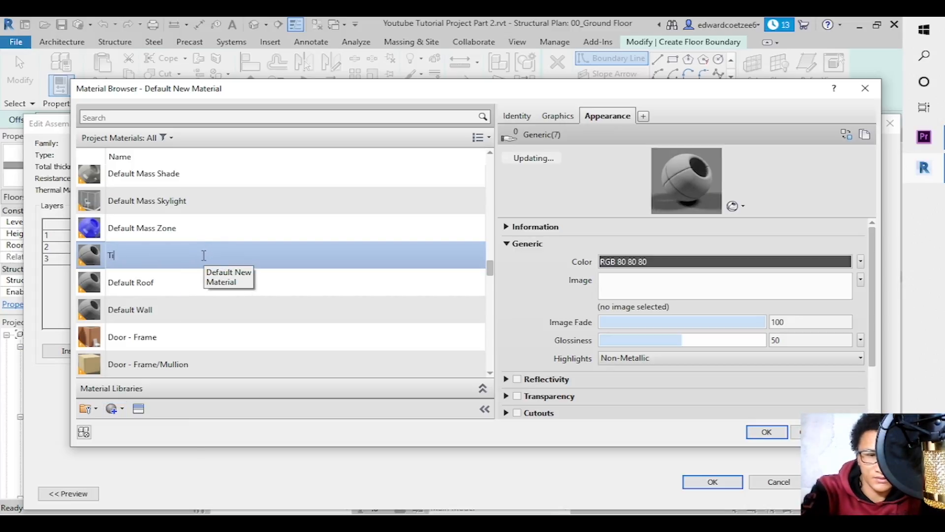
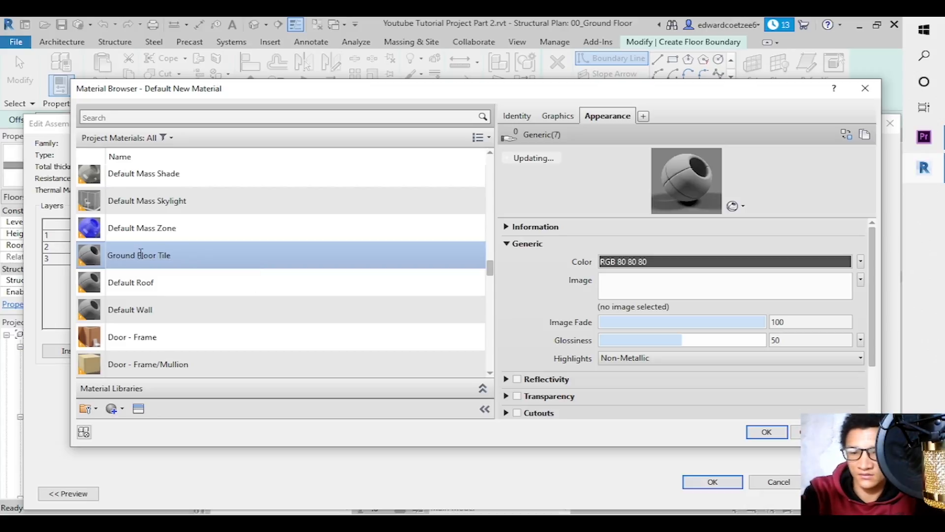
key("BackSpace")
key("BackSpace")
key("BackSpace")
key("BackSpace")
key("BackSpace")
key("BackSpace")
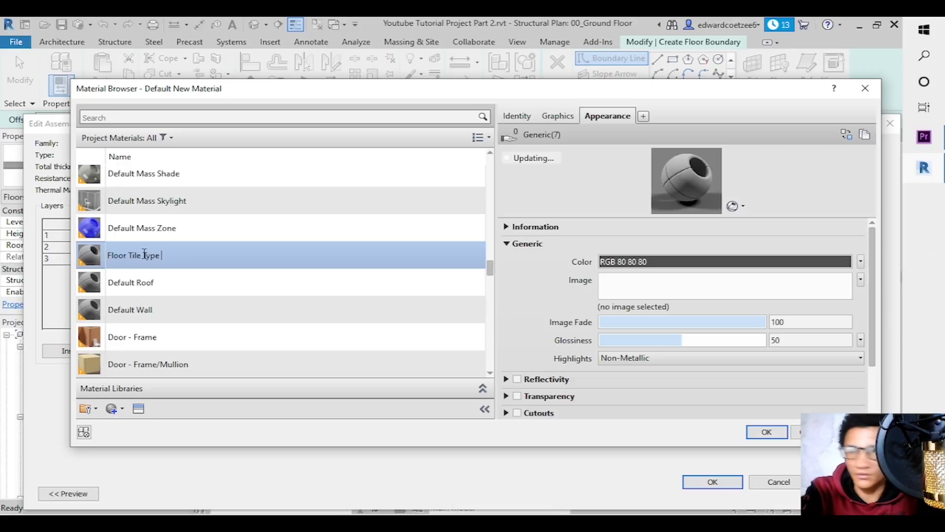
scroll(195, 293, "down", 2)
left_click(199, 281)
left_click(180, 364)
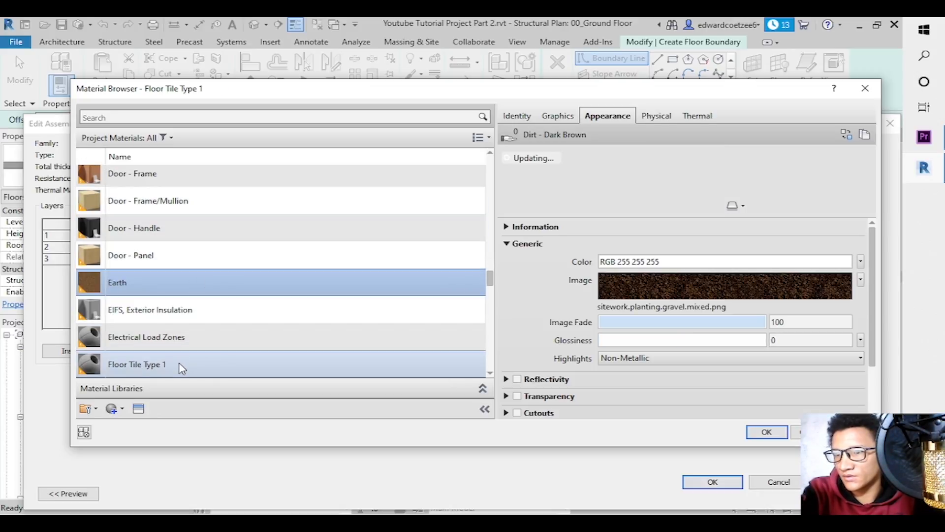
Create another new material in the project materials and rename it Floor Tile Type 2.
left_click(120, 412)
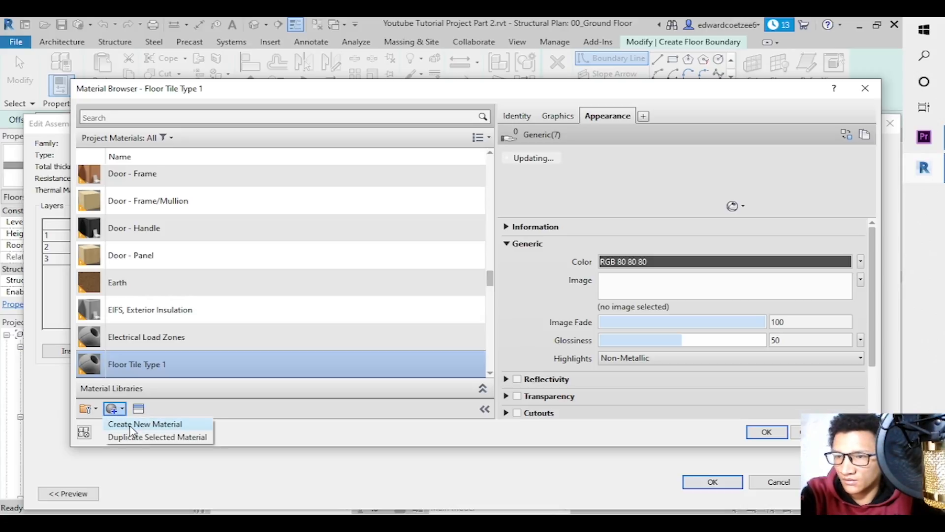
left_click(131, 426)
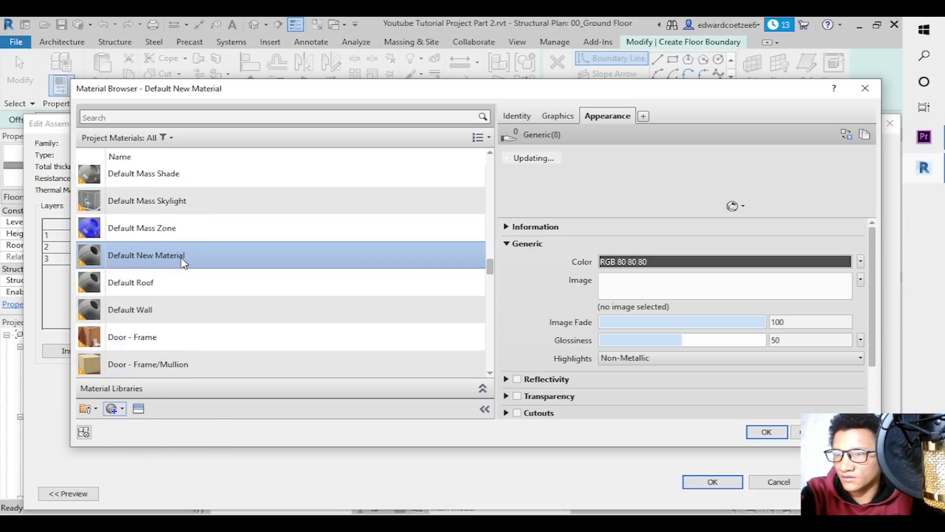
right_click(182, 261)
left_click(217, 293)
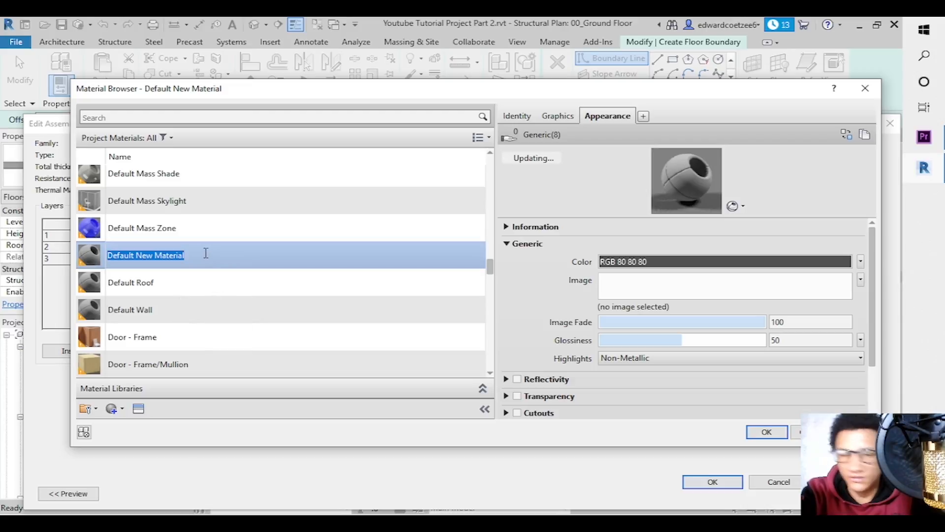
type("Floor Tile Type 2")
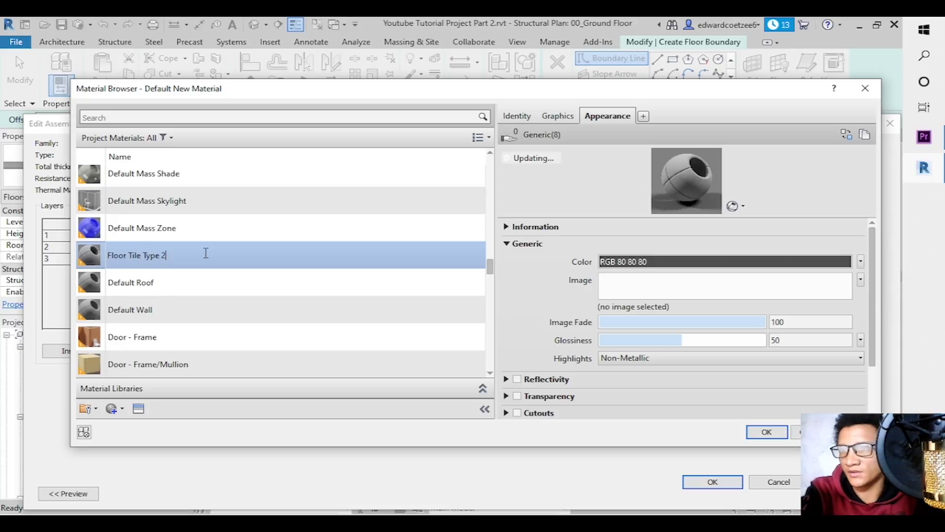
left_click(209, 282)
Assign FF tile.jpg from the Pictures folder as the generic appearance image of the Floor Tile Type 1 material.
left_click(201, 339)
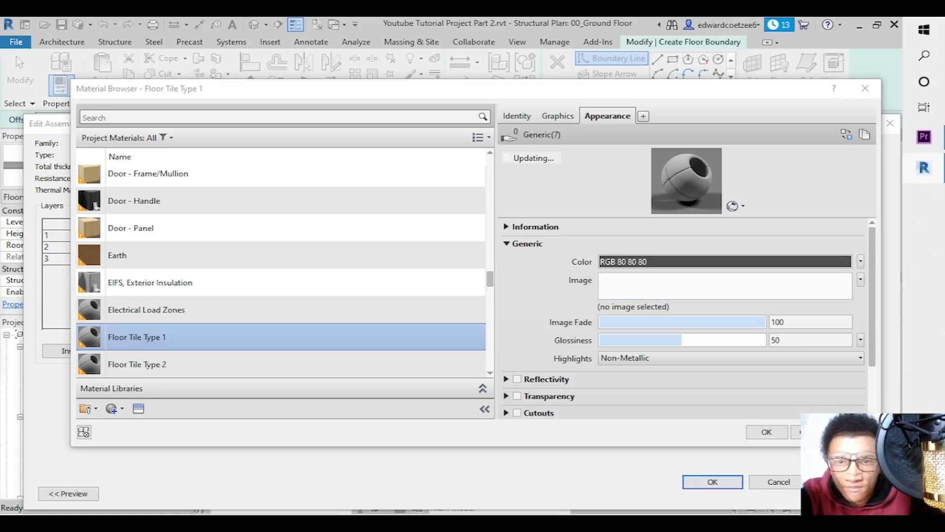
left_click_drag(112, 58, 447, 92)
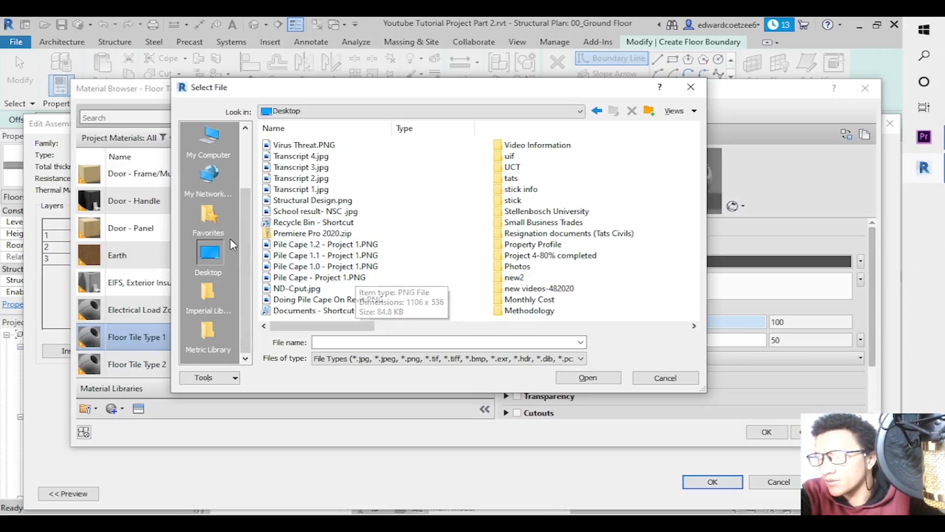
left_click_drag(241, 233, 237, 184)
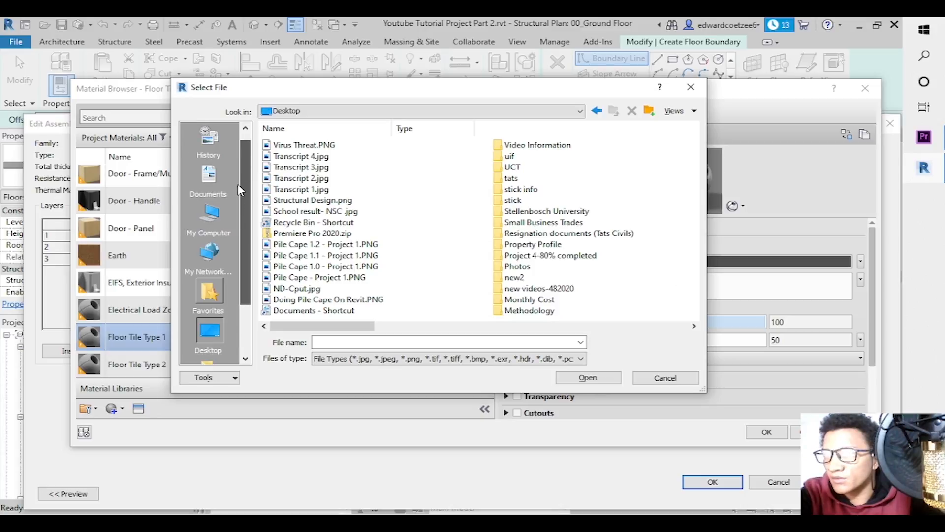
left_click(214, 230)
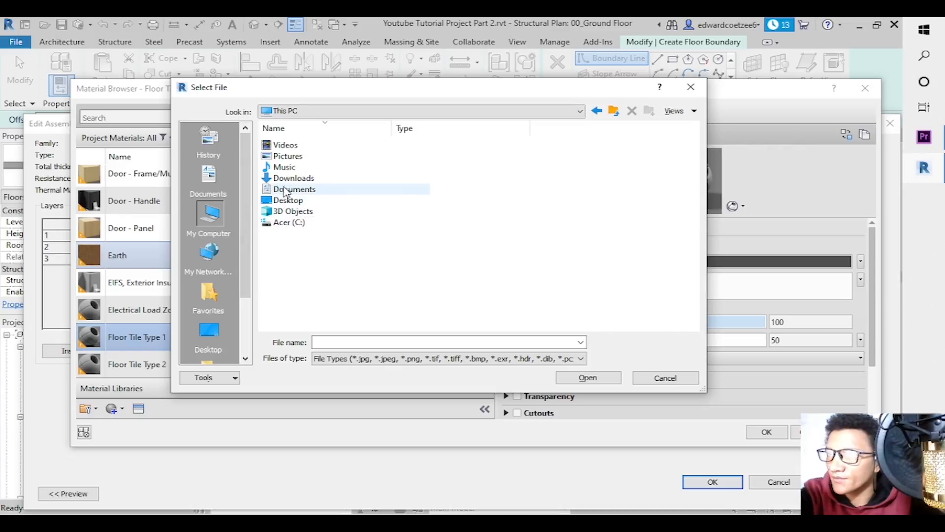
double_click(287, 156)
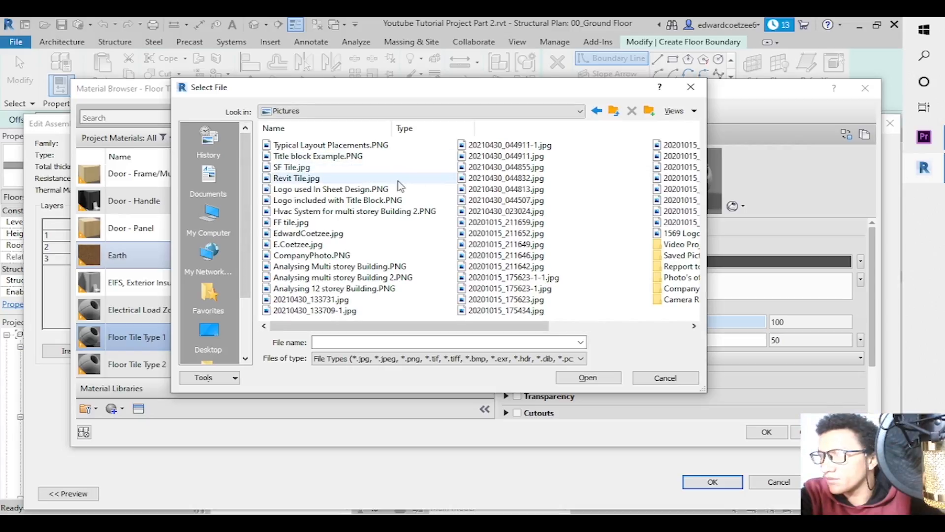
left_click(286, 222)
left_click(289, 224)
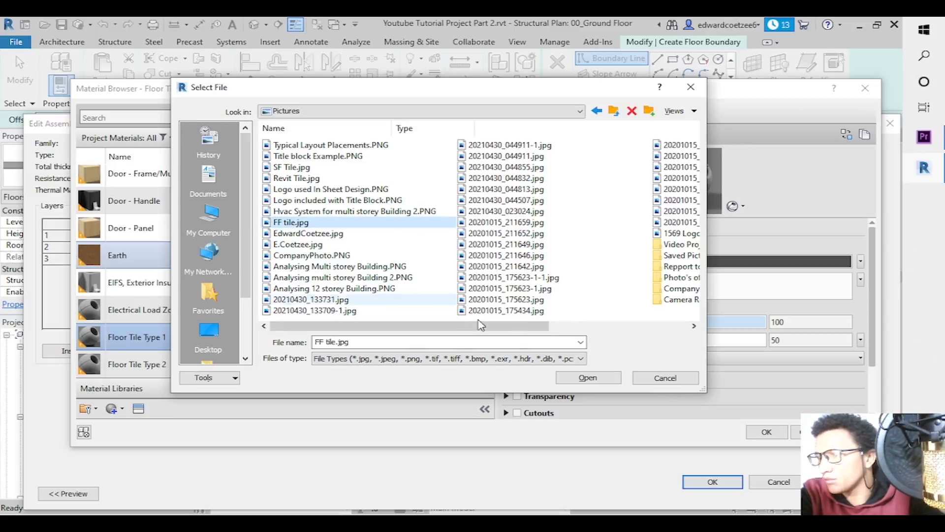
left_click(589, 377)
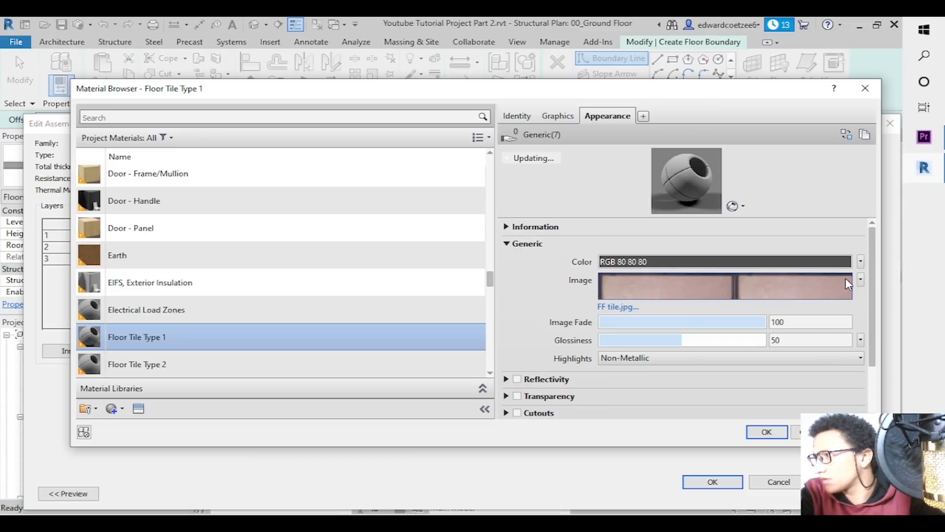
scroll(875, 285, "down", 2)
scroll(870, 276, "up", 2)
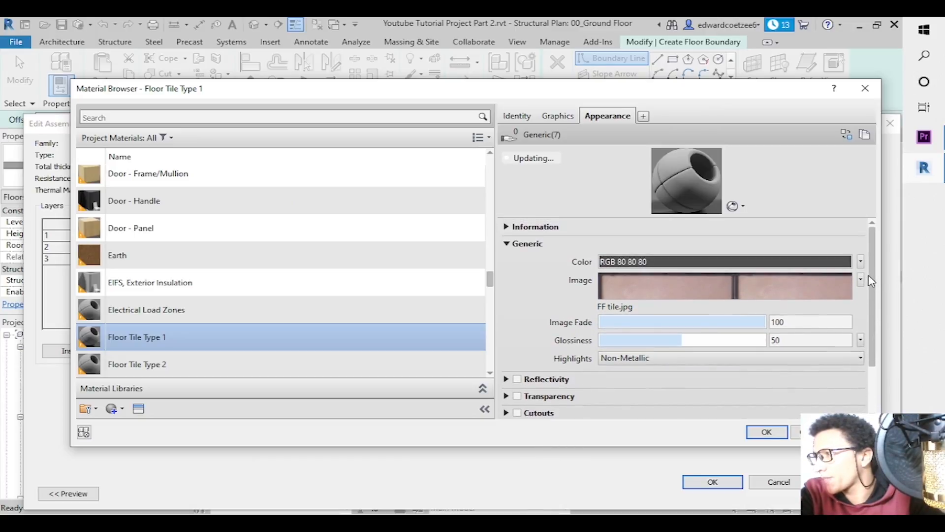
Edit the FF tile.jpg texture of Floor Tile Type 1 and set its X position offset to 300 mm.
right_click(719, 292)
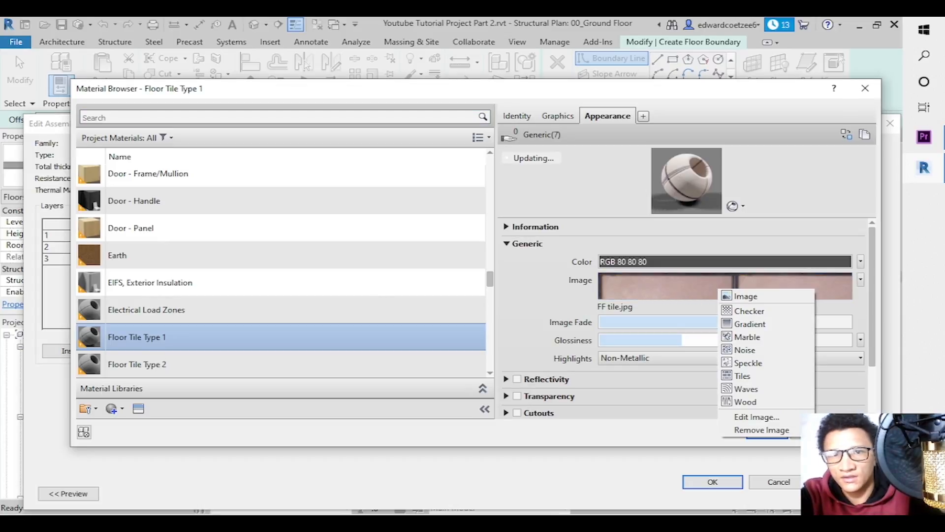
key("Escape")
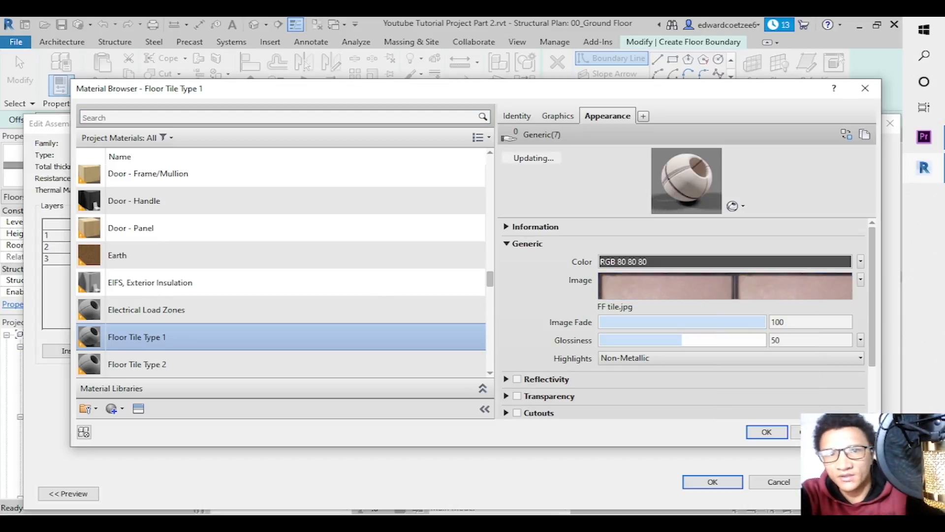
left_click_drag(0, 146, 365, 98)
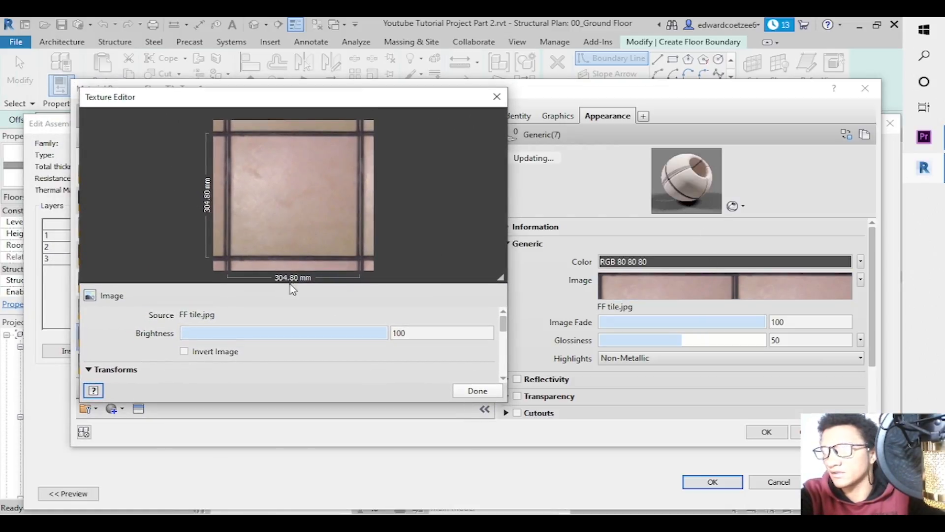
scroll(504, 328, "down", 3)
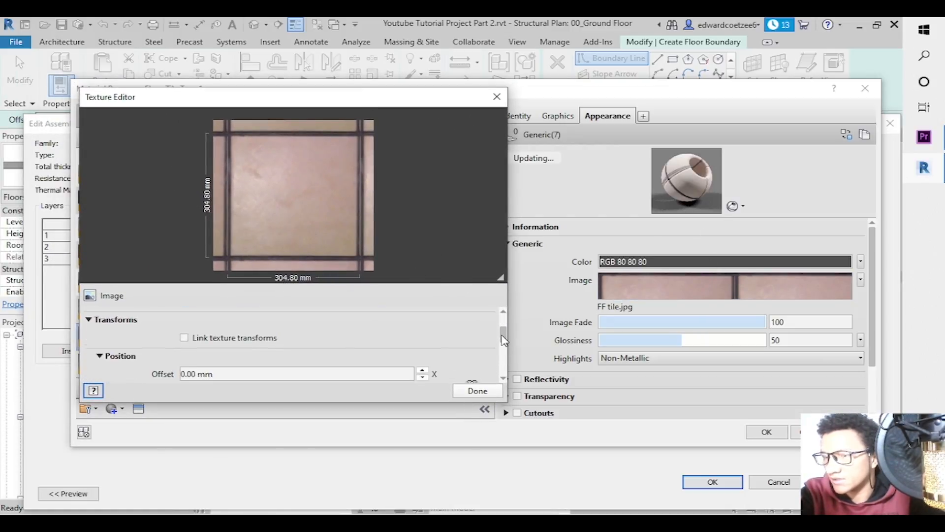
left_click(196, 353)
left_click(195, 353)
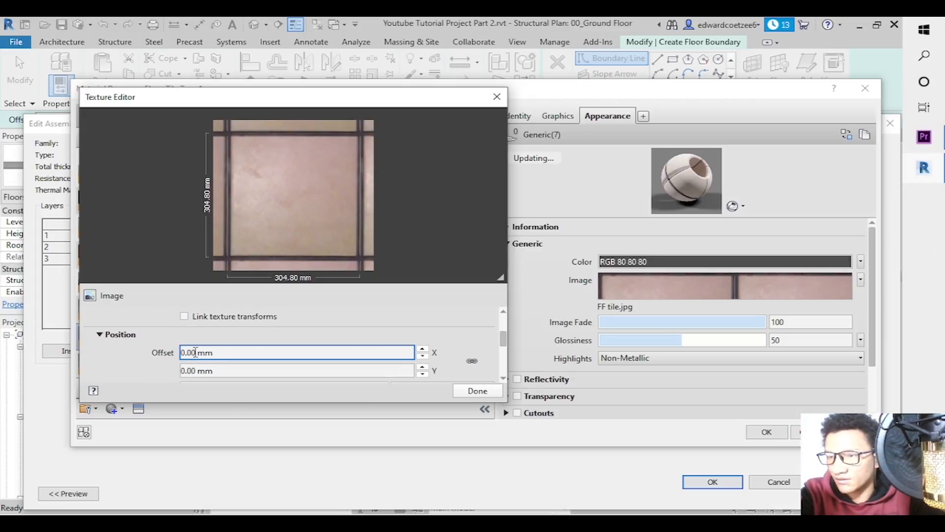
left_click_drag(172, 350, 168, 351)
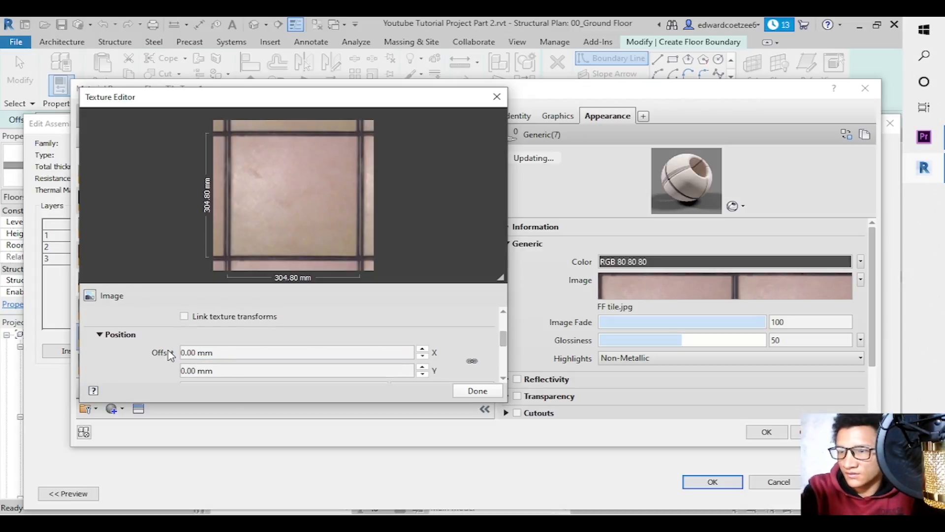
left_click(193, 353)
left_click(184, 351)
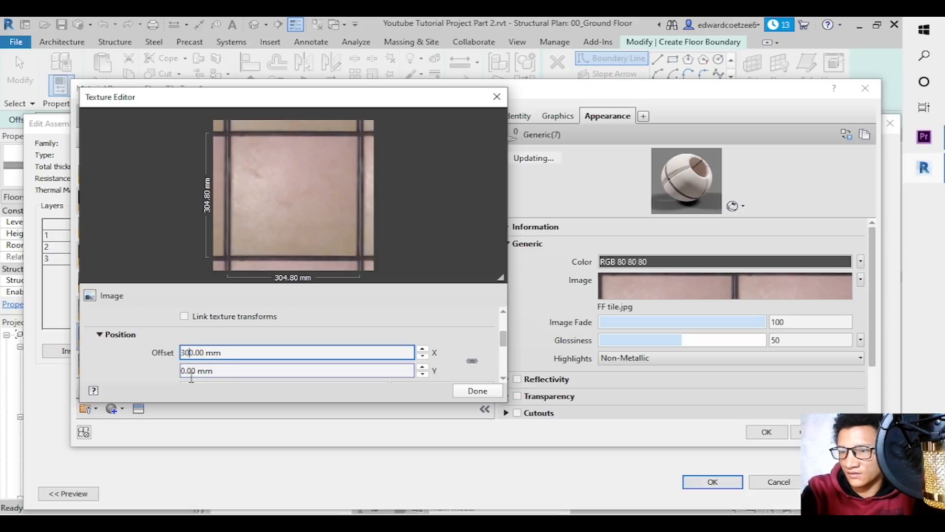
key("Return")
left_click(222, 352)
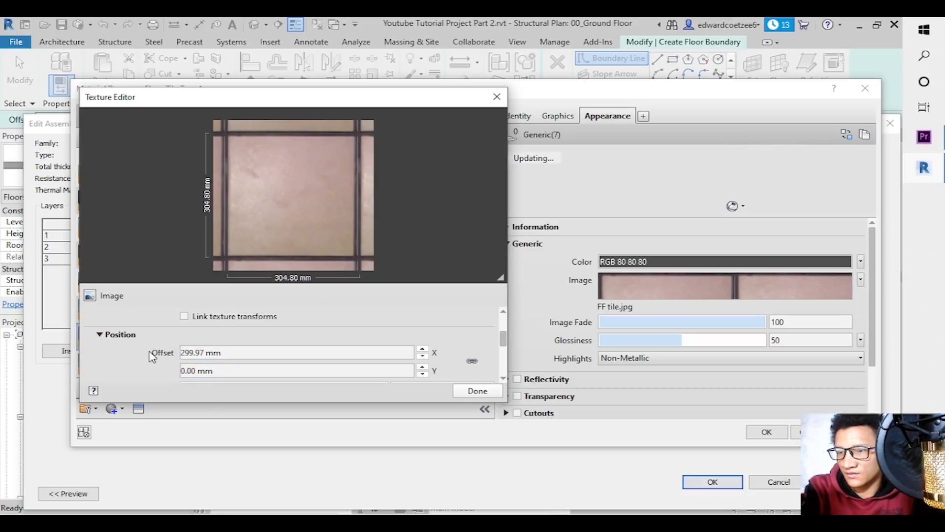
triple_click(230, 353)
type("300")
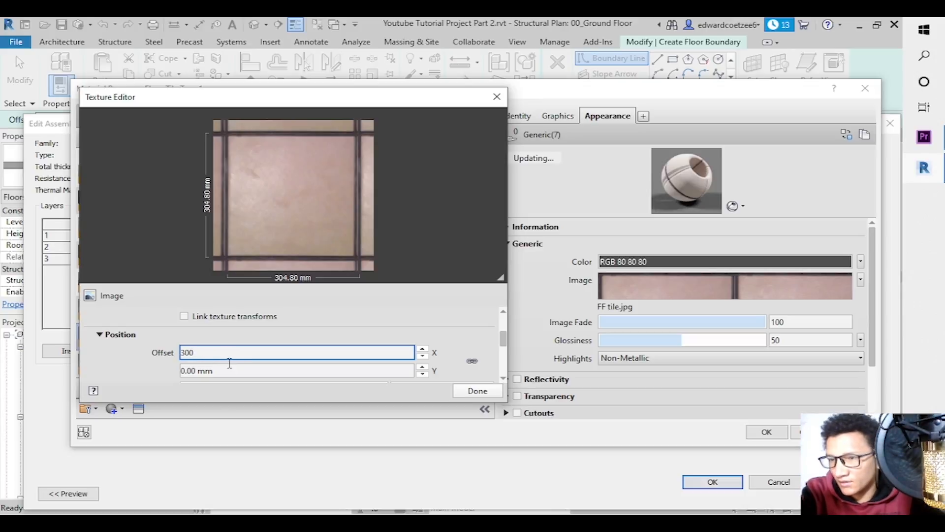
key("Tab")
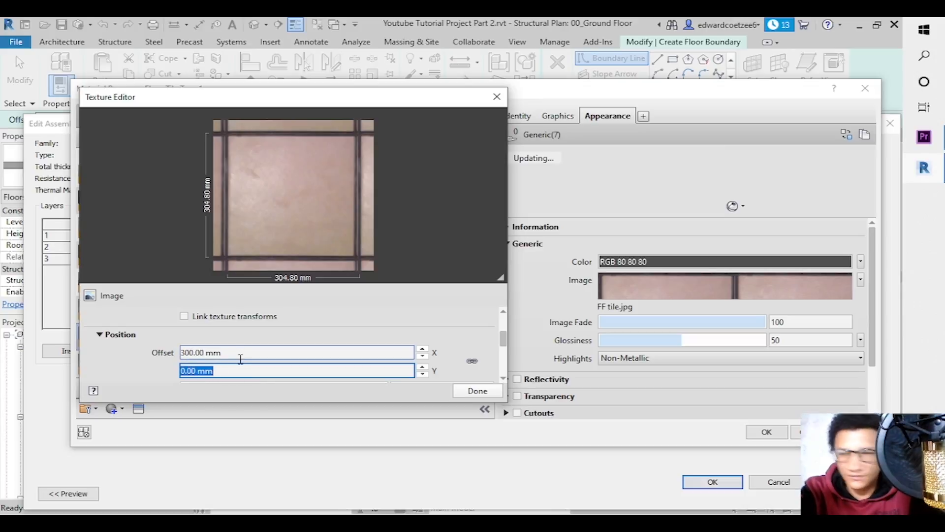
type("Aluminium Black Frame")
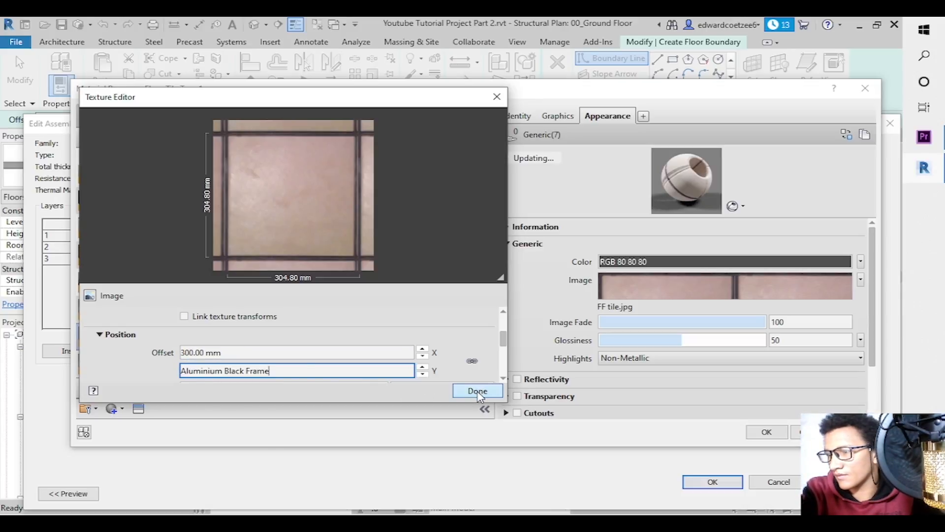
left_click(478, 392)
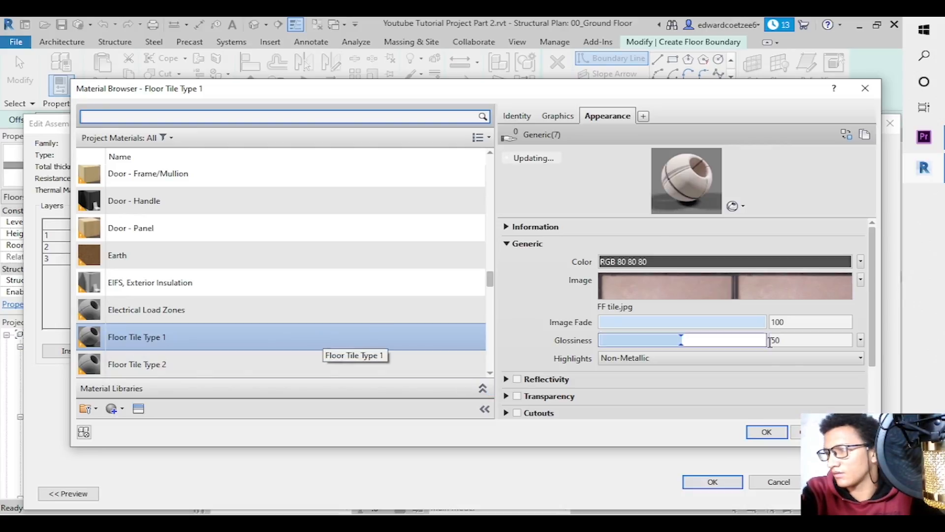
left_click(733, 296)
left_click(273, 372)
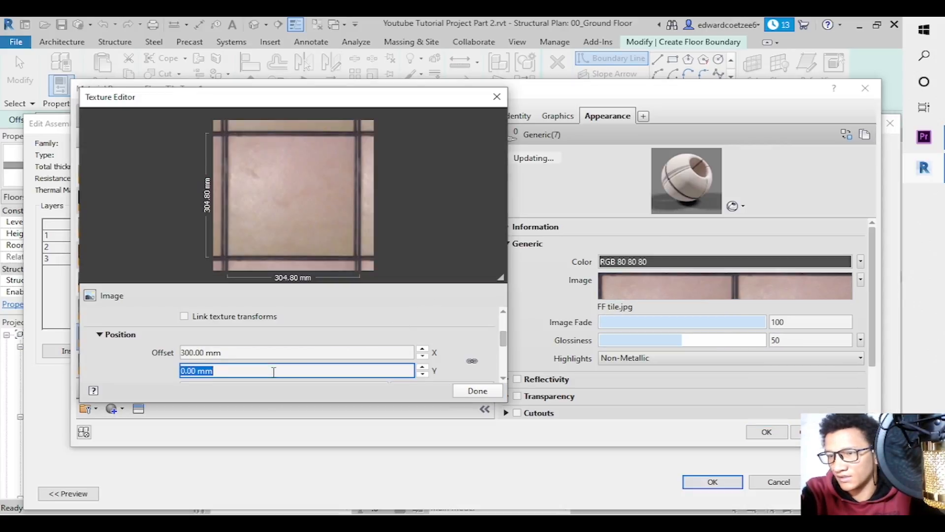
type("Aluminium Black Frame")
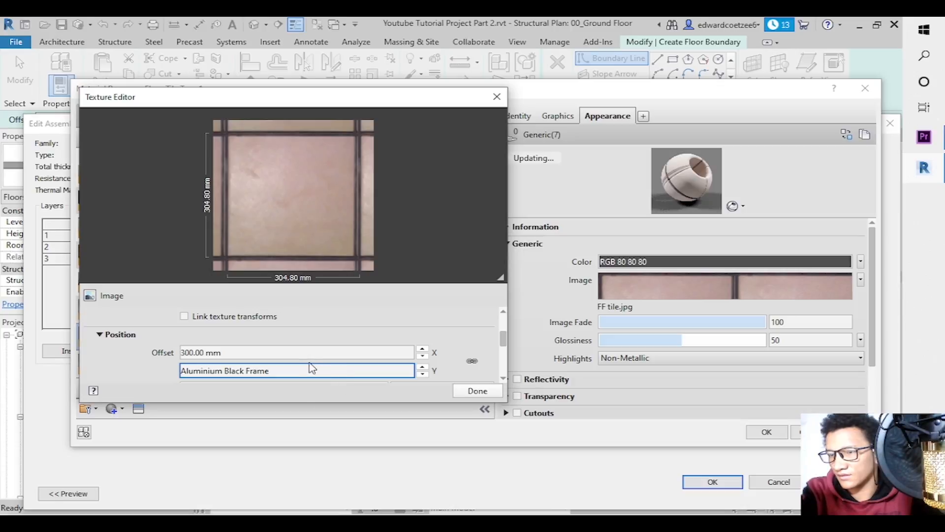
Copy the X offset value to the Y offset, set both position offsets to 300 mm, and finish the texture edit.
left_click(283, 352)
key("ctrl+c")
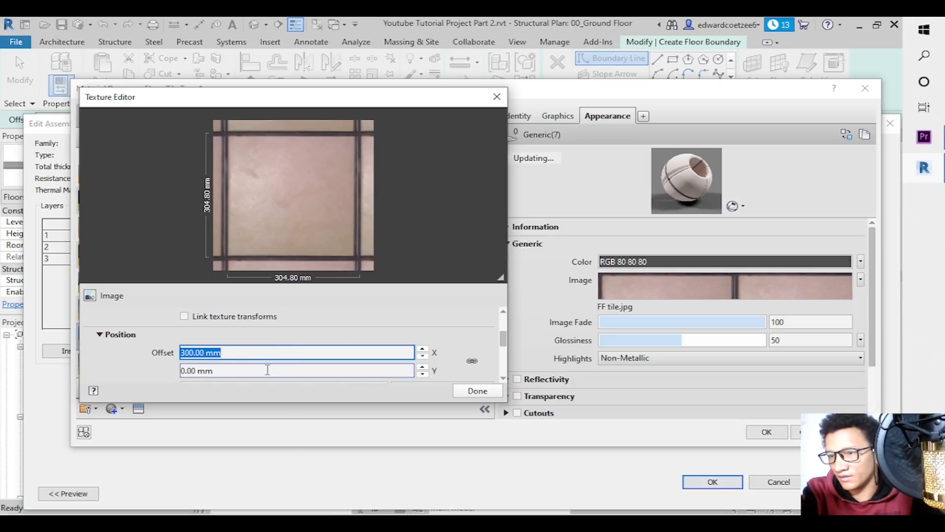
left_click(267, 370)
key("ctrl+v")
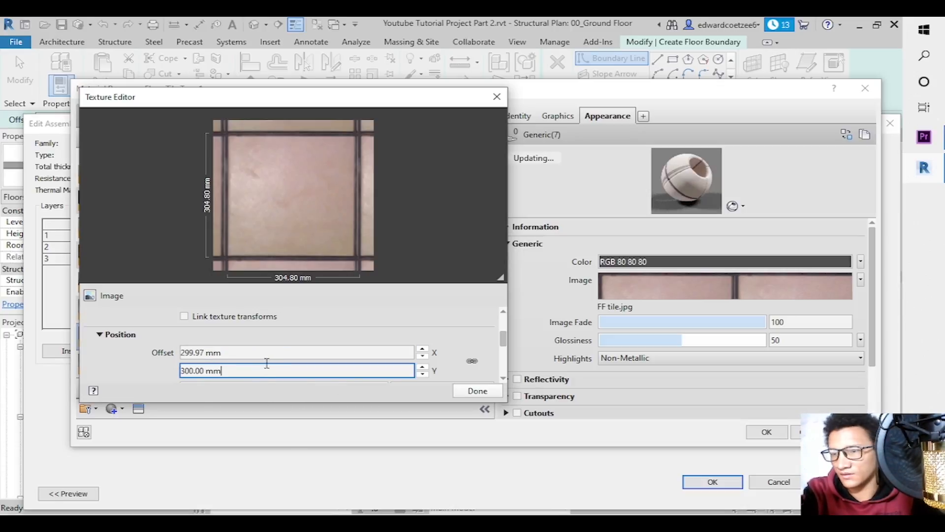
left_click(265, 356)
key("ctrl+v")
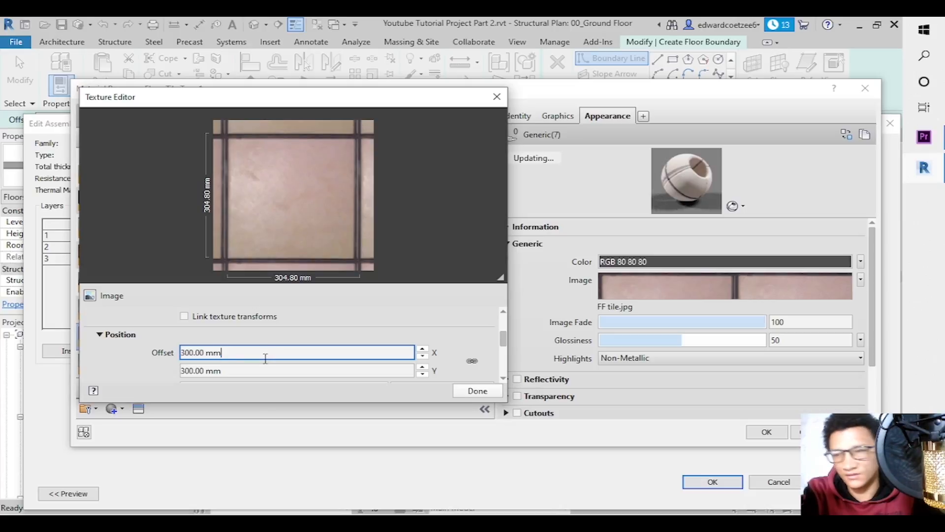
left_click(470, 391)
left_click(674, 297)
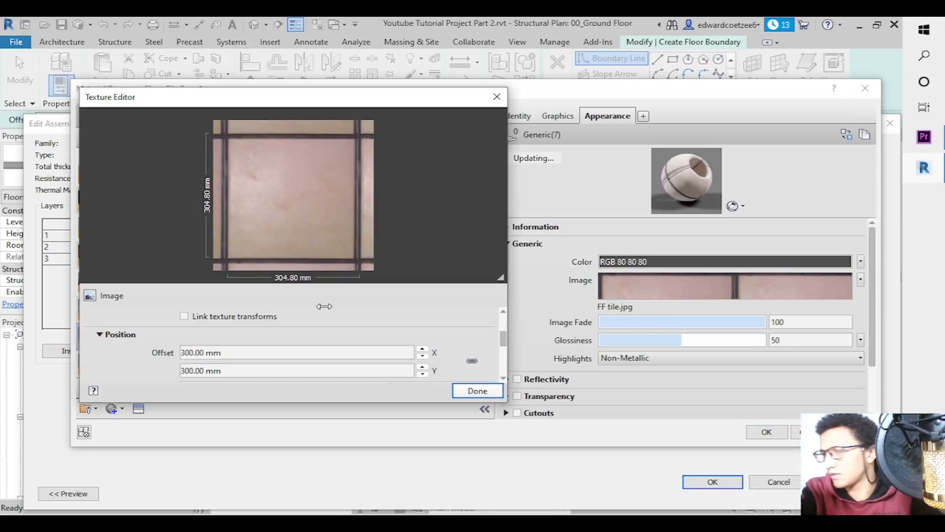
left_click(473, 389)
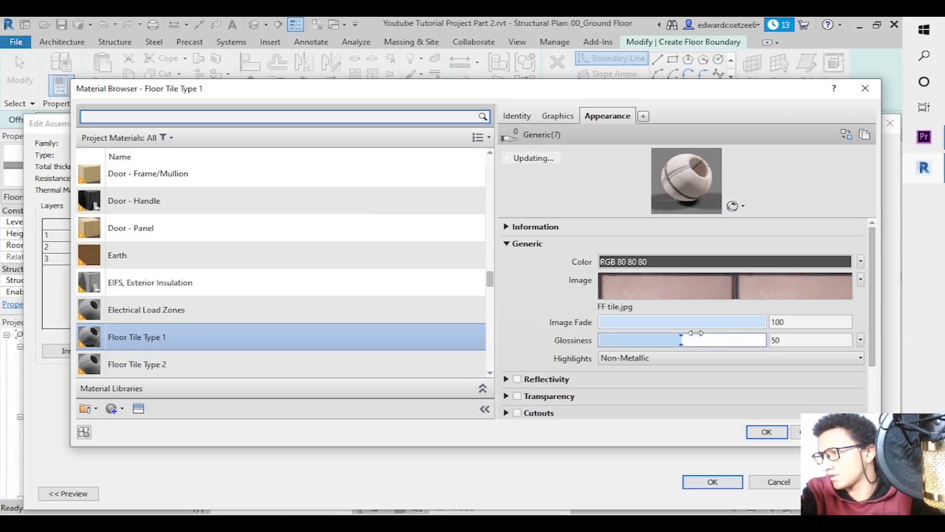
Assign SF Tile.jpg from the Pictures folder as the generic appearance image of the Floor Tile Type 2 material.
left_click(205, 365)
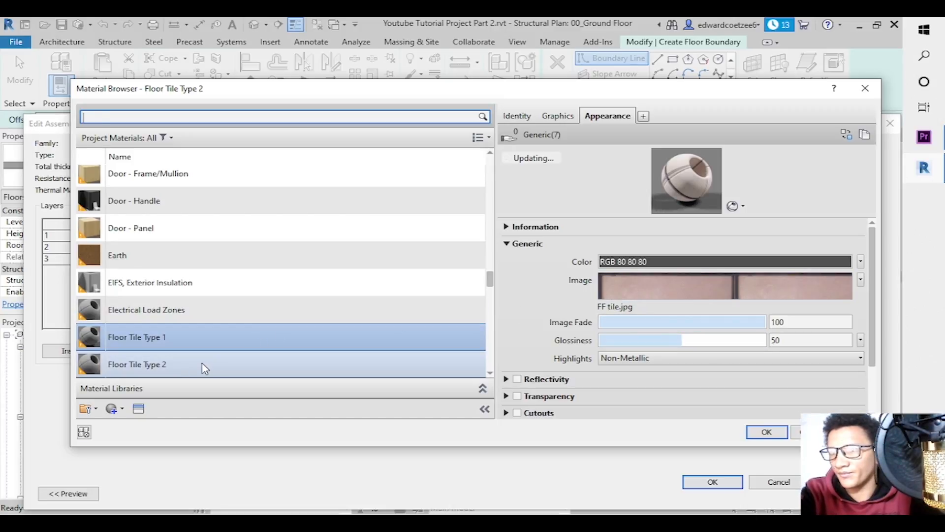
left_click(627, 290)
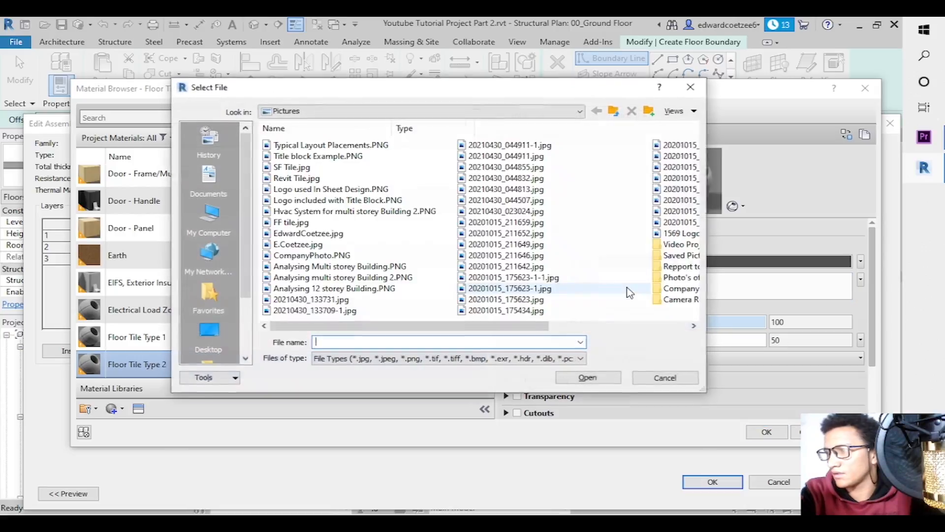
left_click(298, 168)
left_click(315, 170)
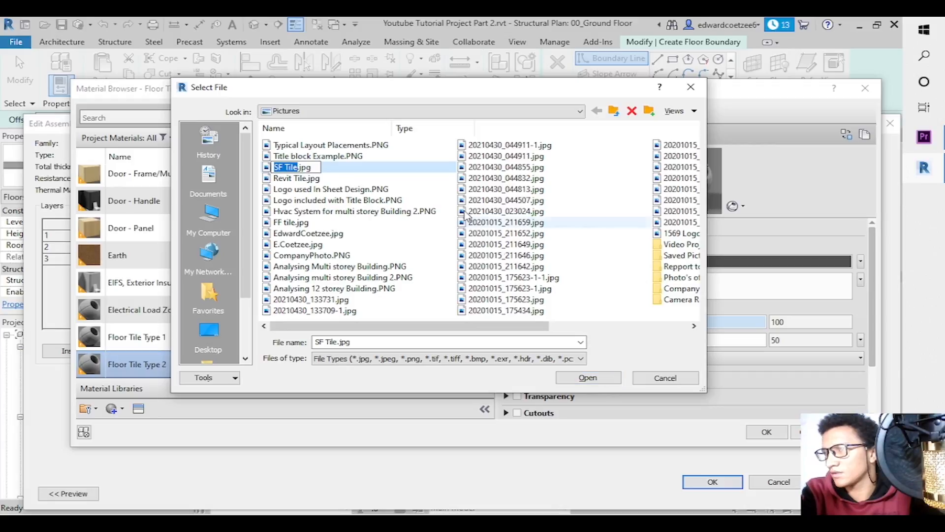
left_click(404, 168)
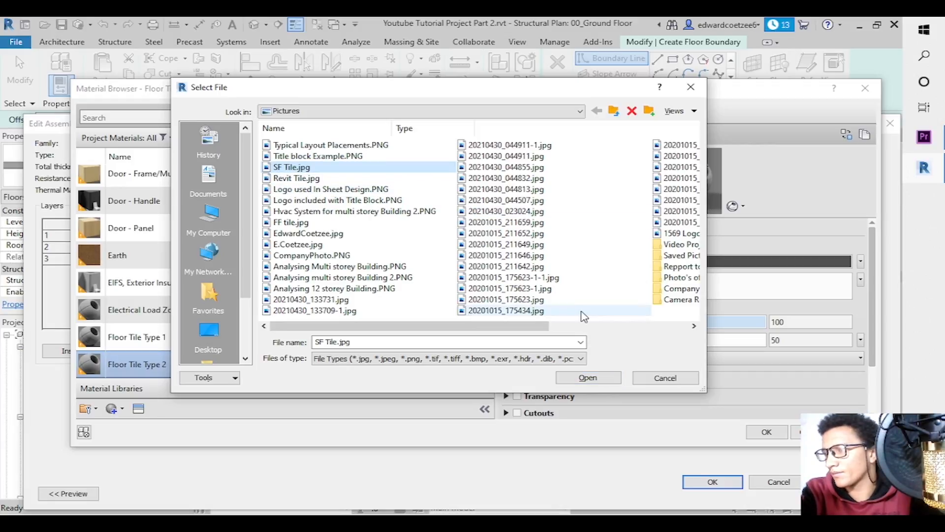
left_click(586, 377)
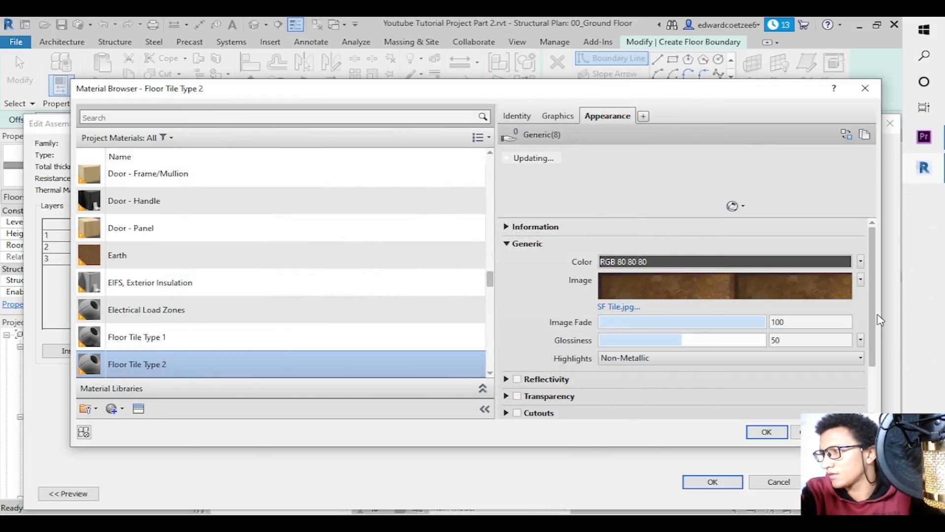
Set the sample size of the SF Tile.jpg texture to 300 mm in width and height and finish the texture edit.
left_click(716, 294)
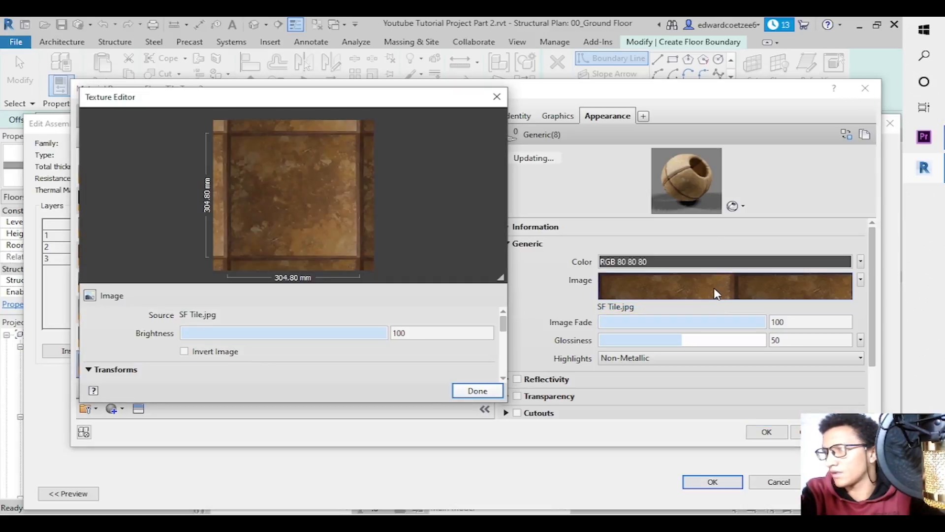
scroll(489, 338, "down", 5)
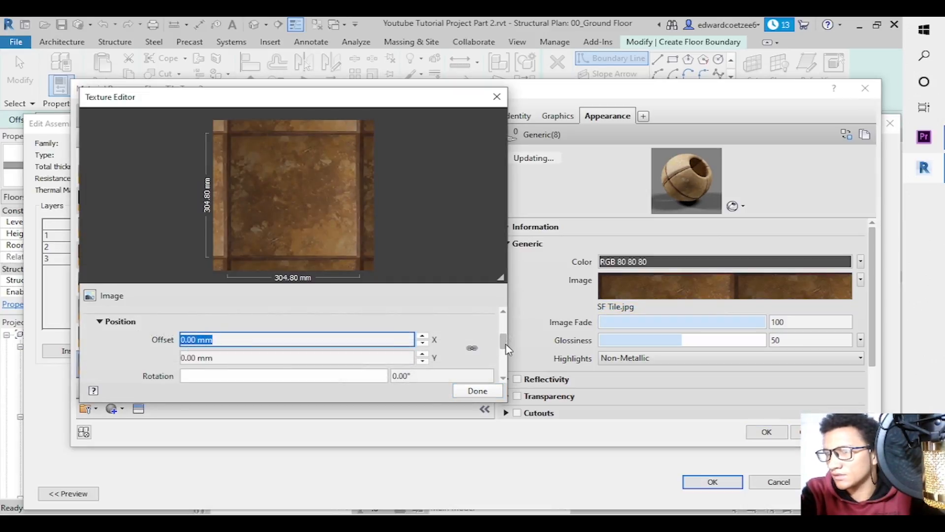
double_click(232, 329)
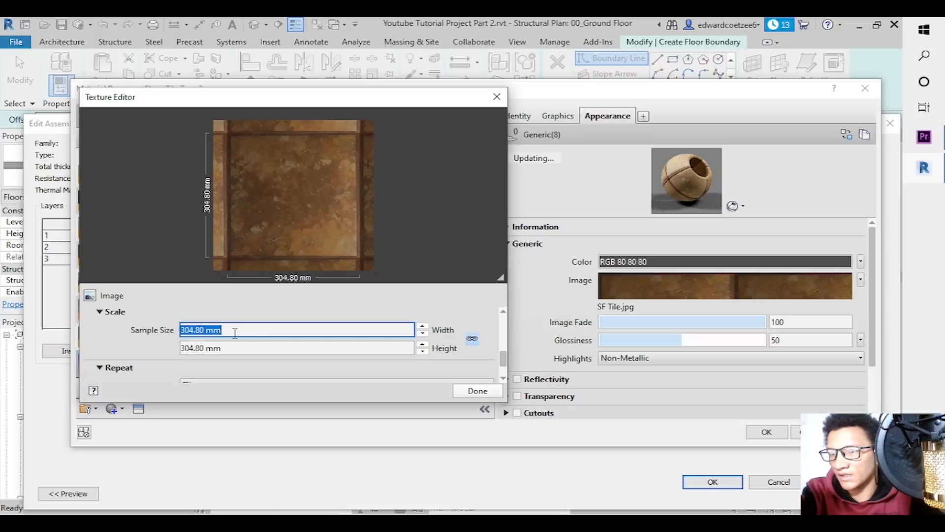
type("300")
key("Return")
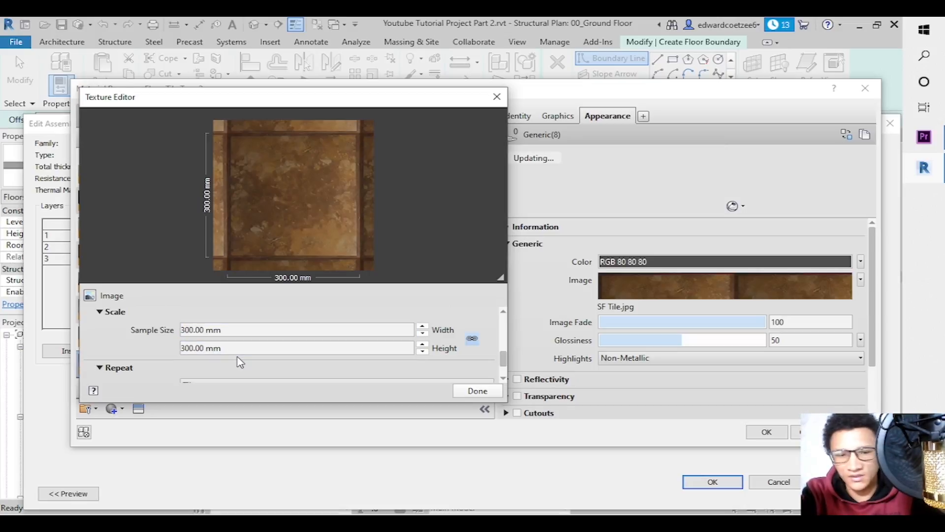
left_click(477, 389)
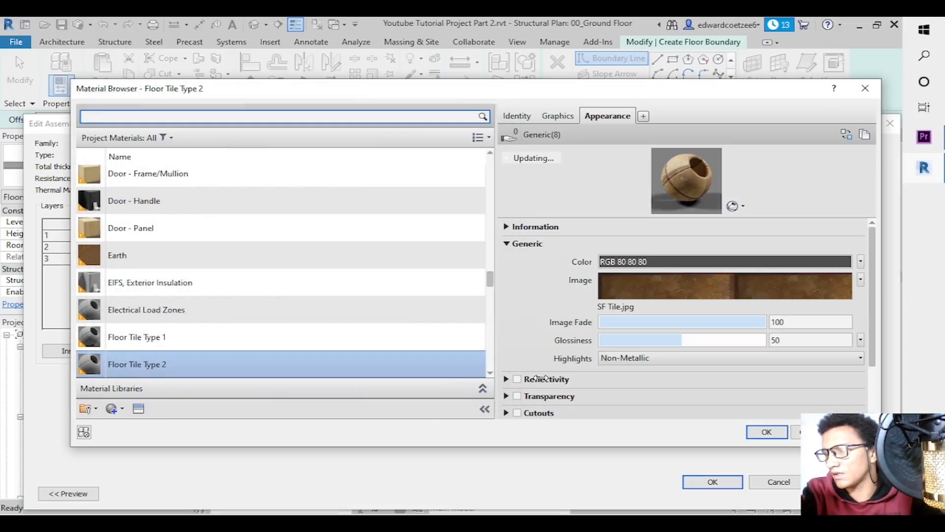
left_click(673, 294)
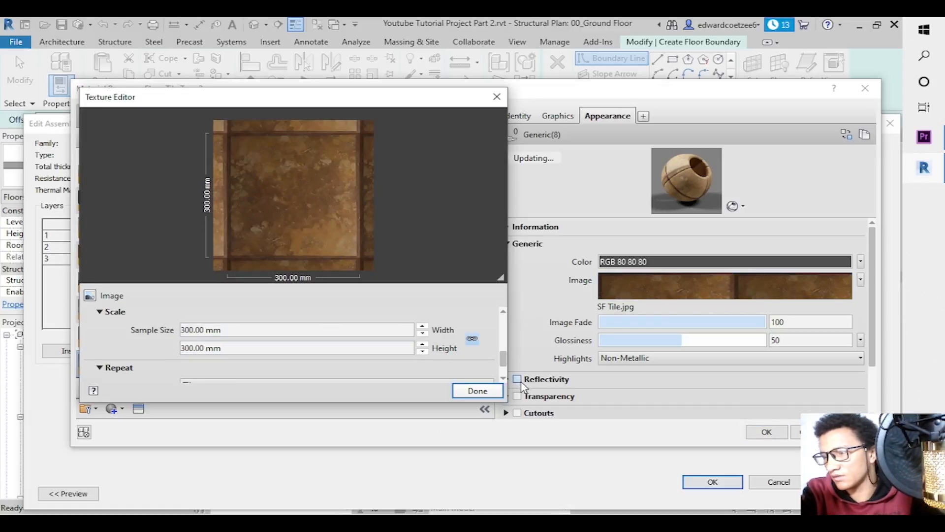
left_click(477, 390)
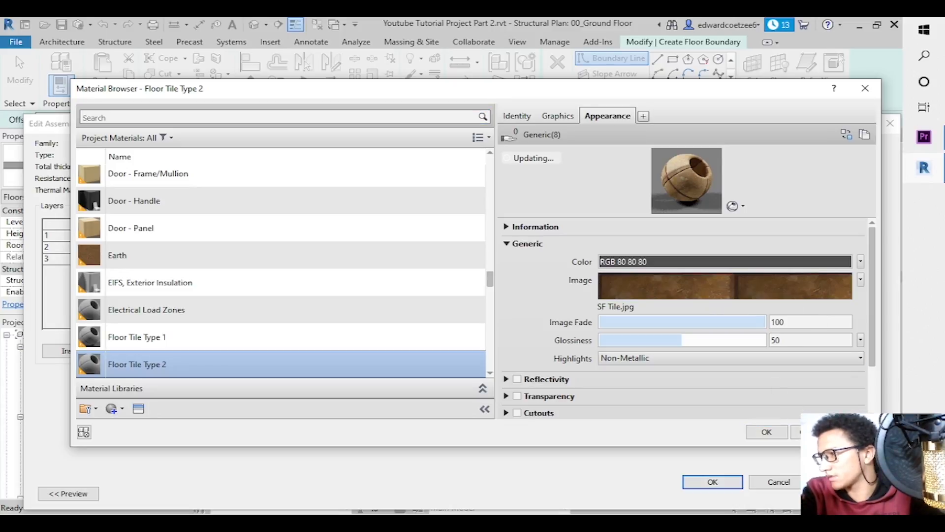
Apply Floor Tile Type 2 to the structure layer and accept the assembly and type properties of the 12mm THK Tile floor.
left_click(768, 431)
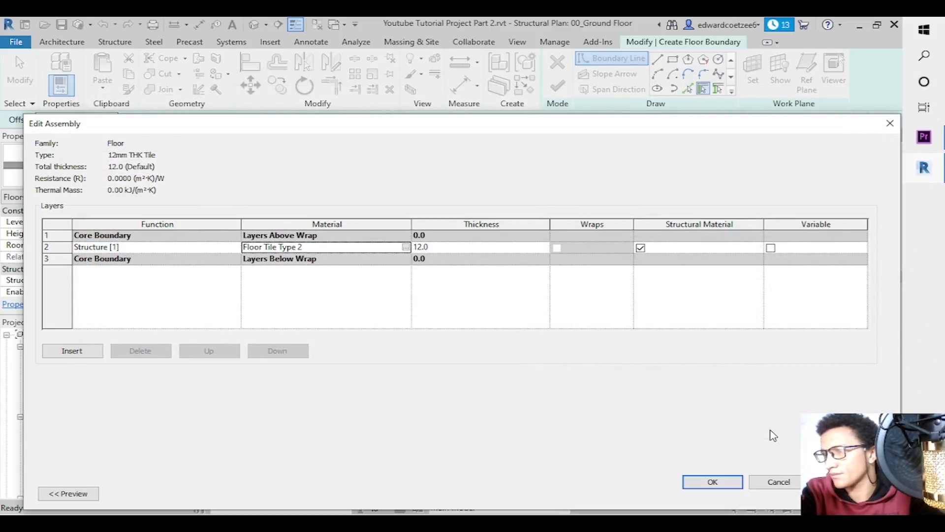
left_click(404, 248)
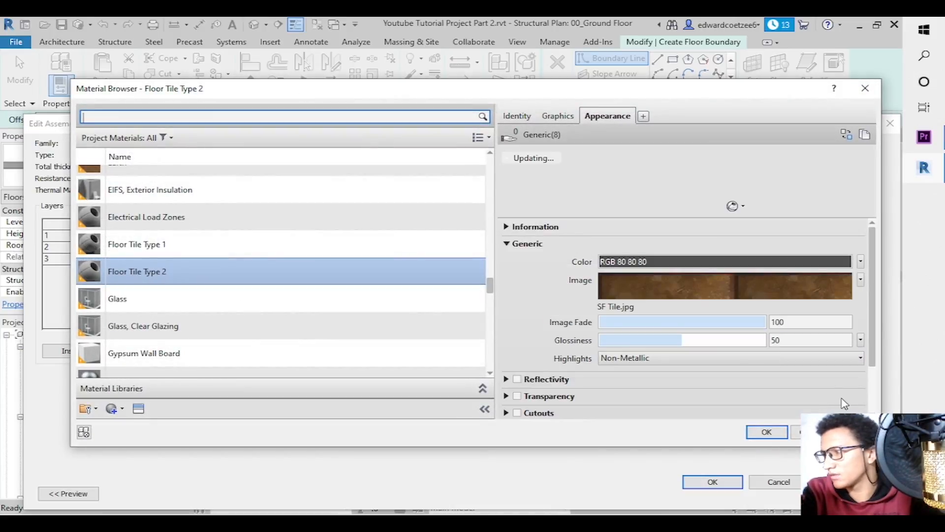
left_click(769, 433)
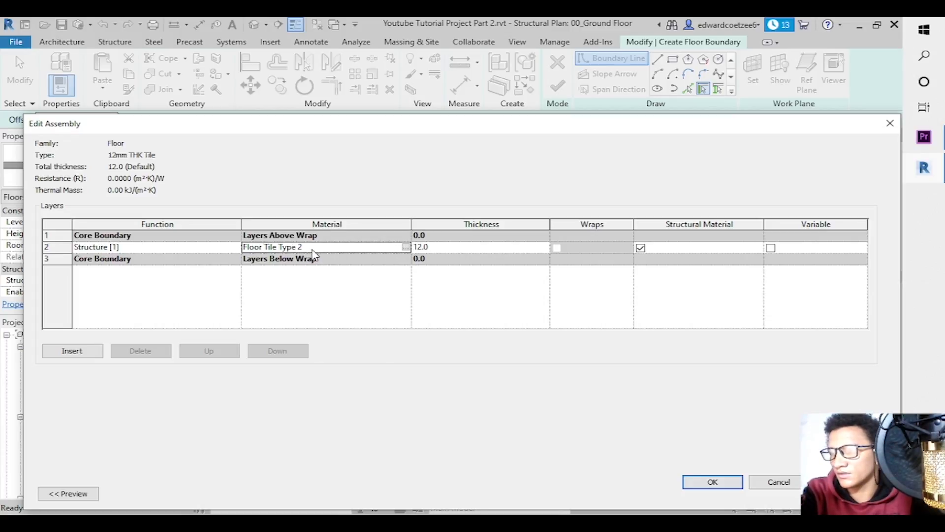
left_click(717, 481)
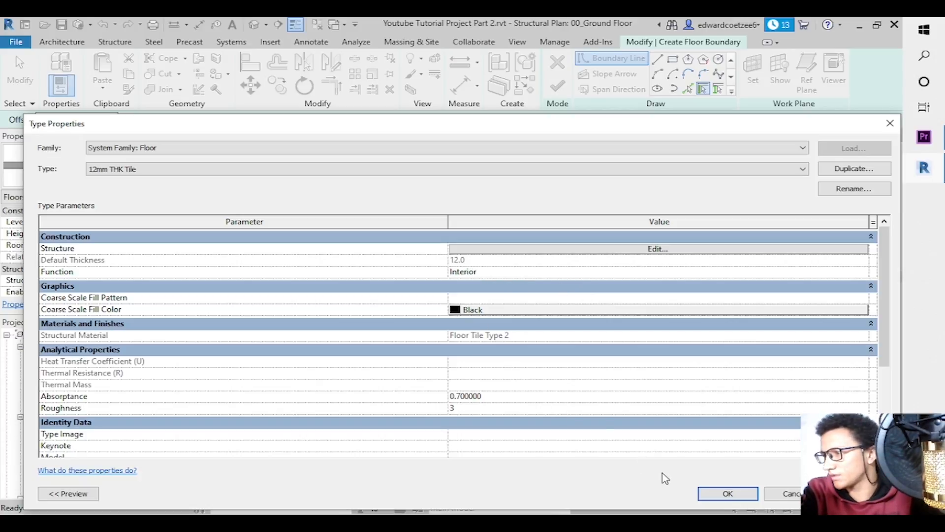
left_click(722, 494)
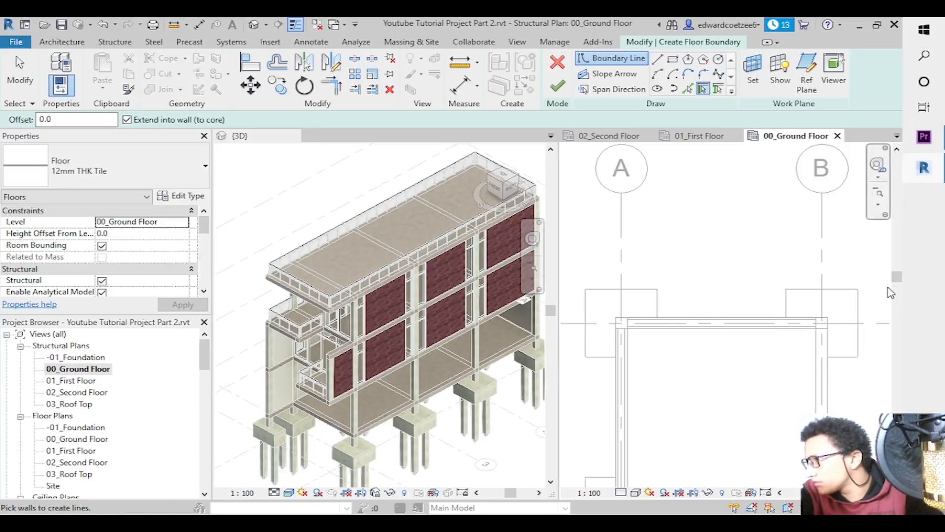
left_click_drag(895, 277, 897, 321)
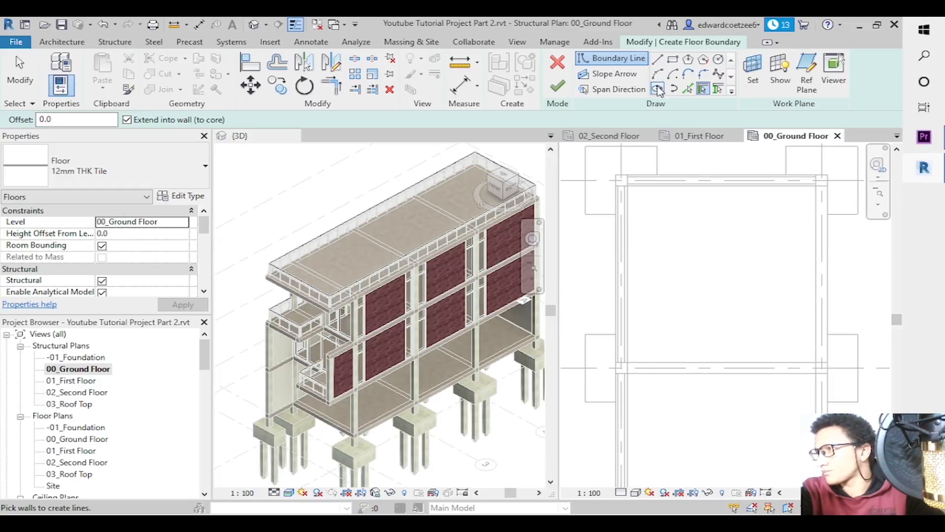
left_click(673, 60)
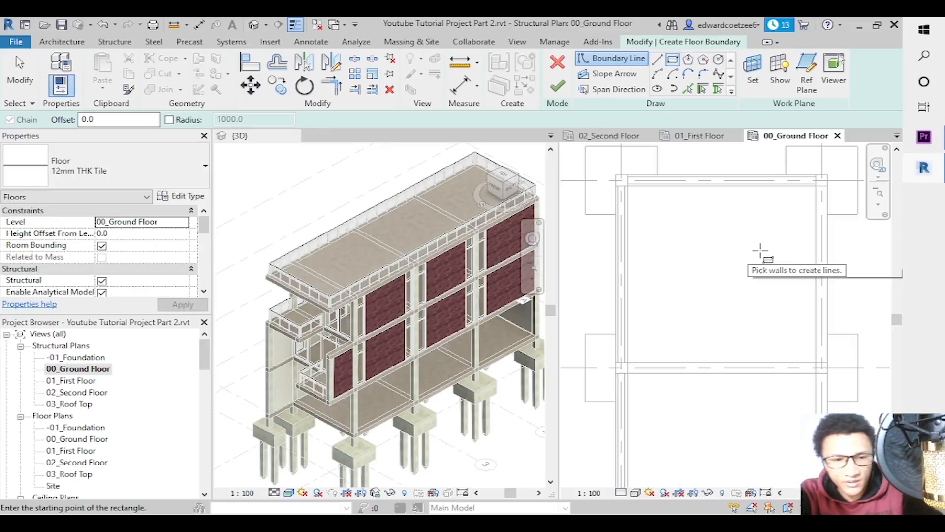
left_click(657, 60)
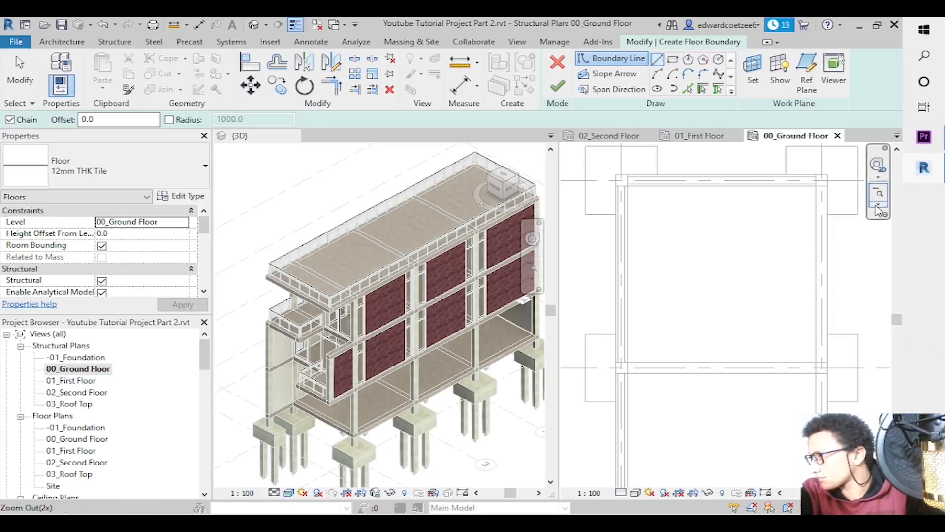
left_click(879, 208)
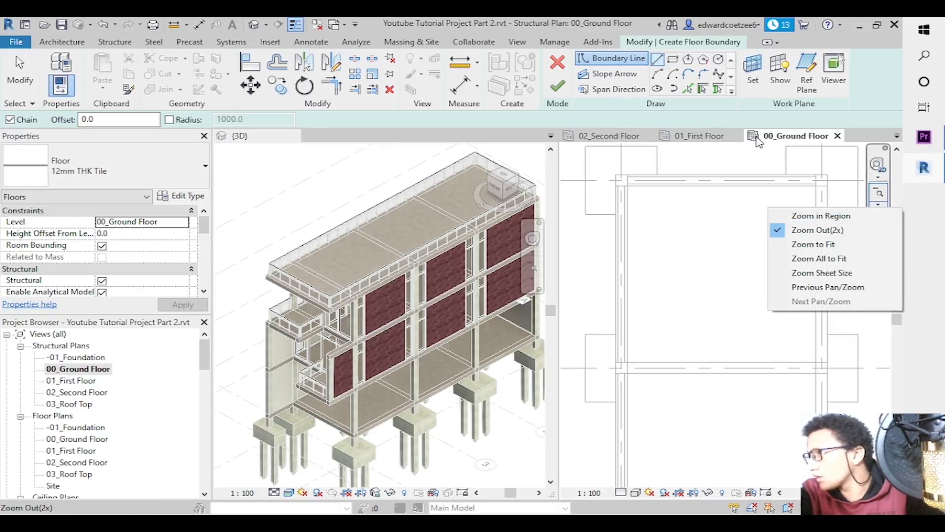
left_click(824, 216)
left_click_drag(611, 175, 828, 197)
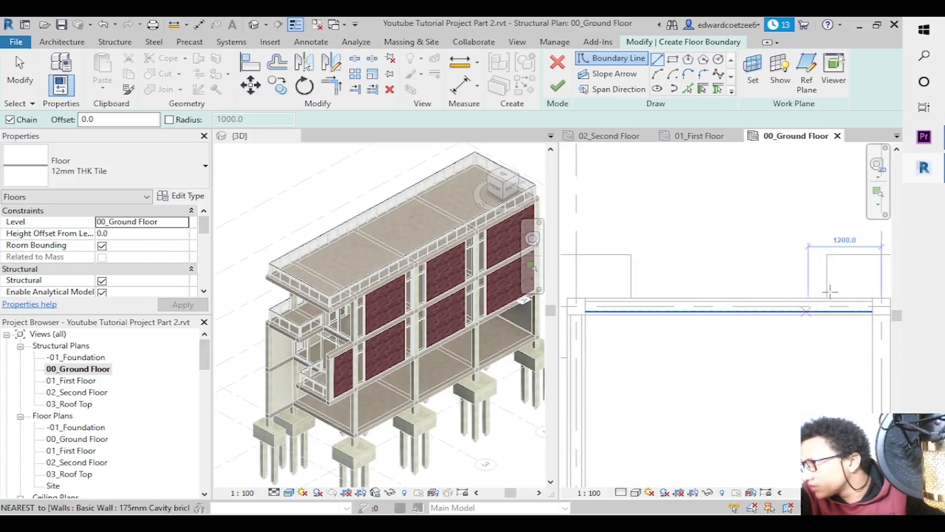
left_click(885, 193)
left_click_drag(585, 295, 802, 330)
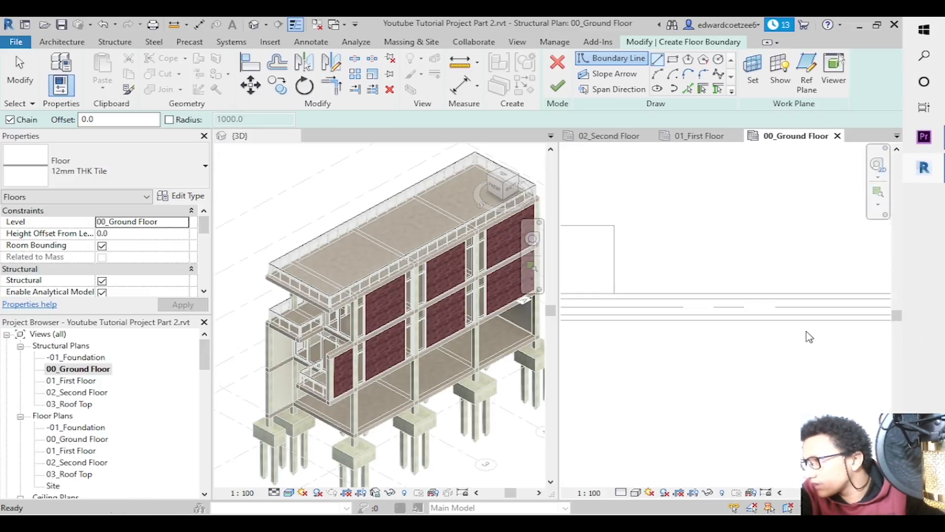
left_click(782, 314)
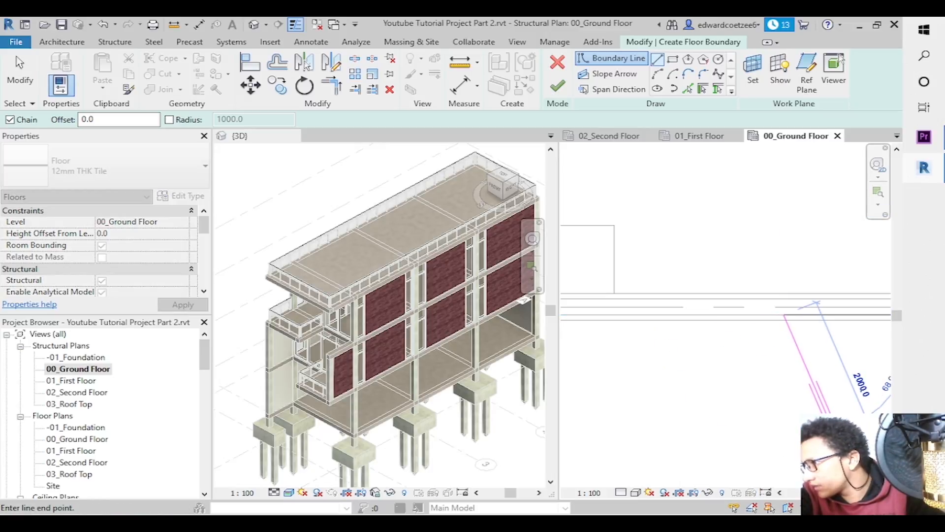
left_click_drag(846, 493, 762, 492)
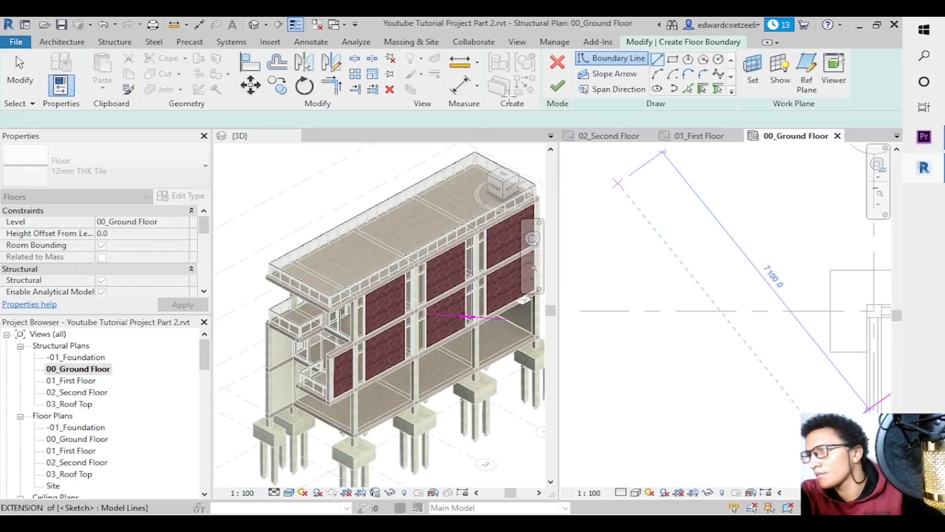
Close the 3D view and discard the stray boundary line in the 00_Ground Floor structural plan.
left_click(294, 136)
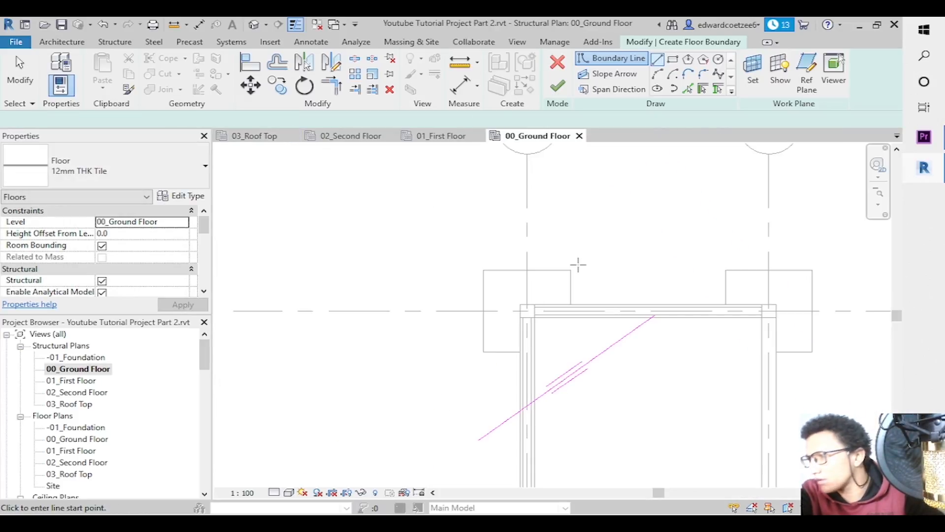
key("Escape")
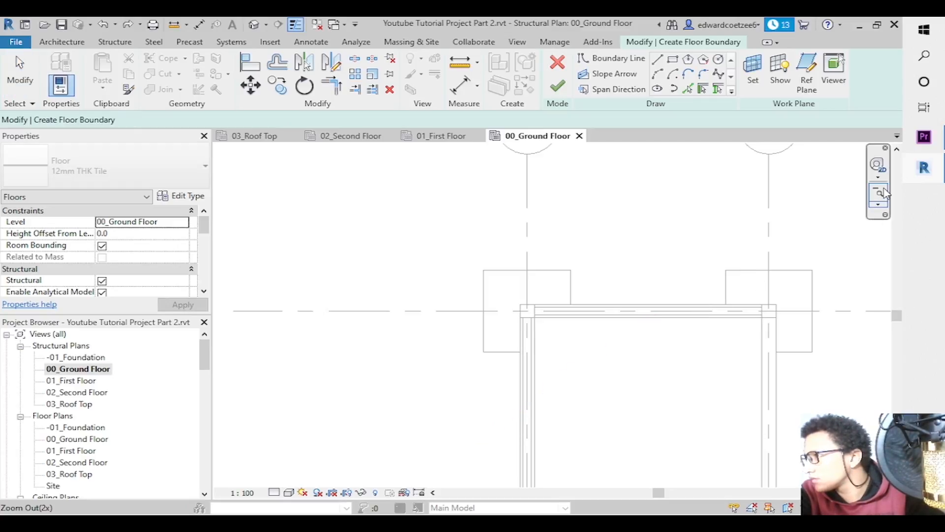
left_click(879, 204)
left_click(828, 222)
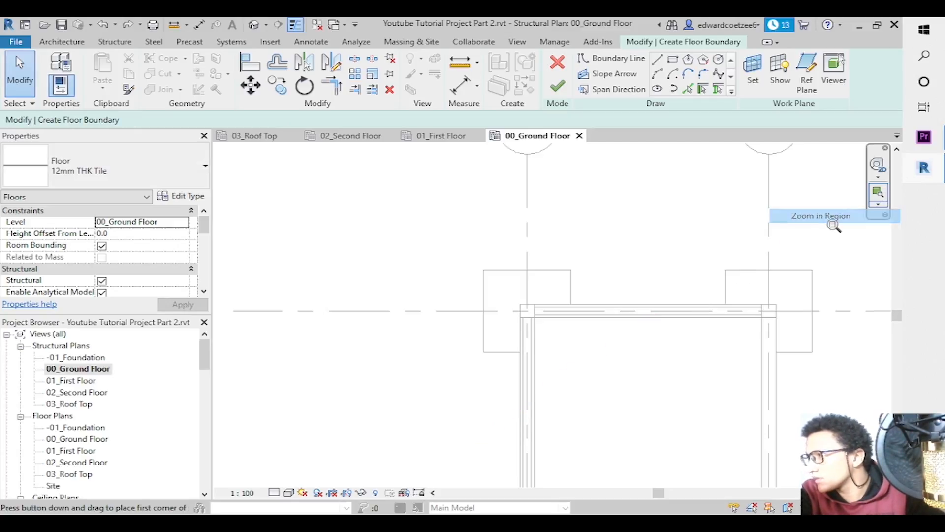
left_click_drag(506, 301, 821, 393)
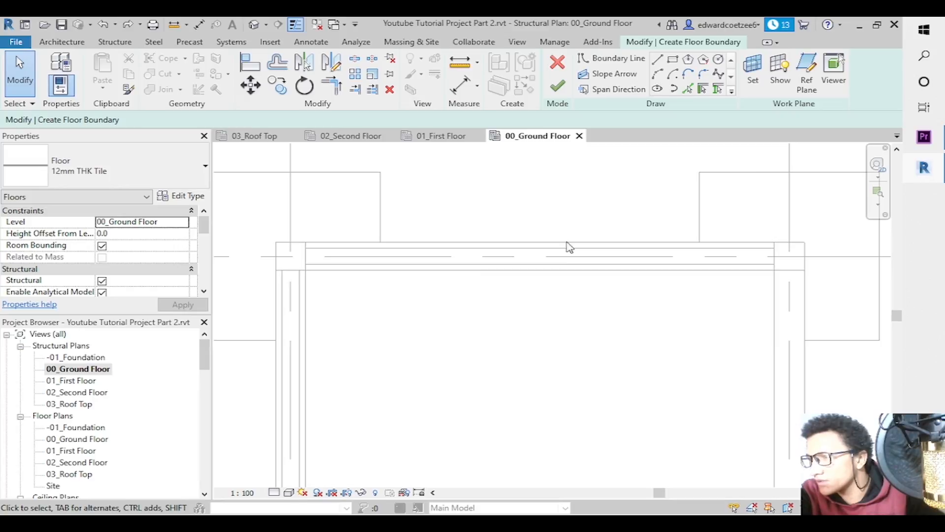
left_click(659, 61)
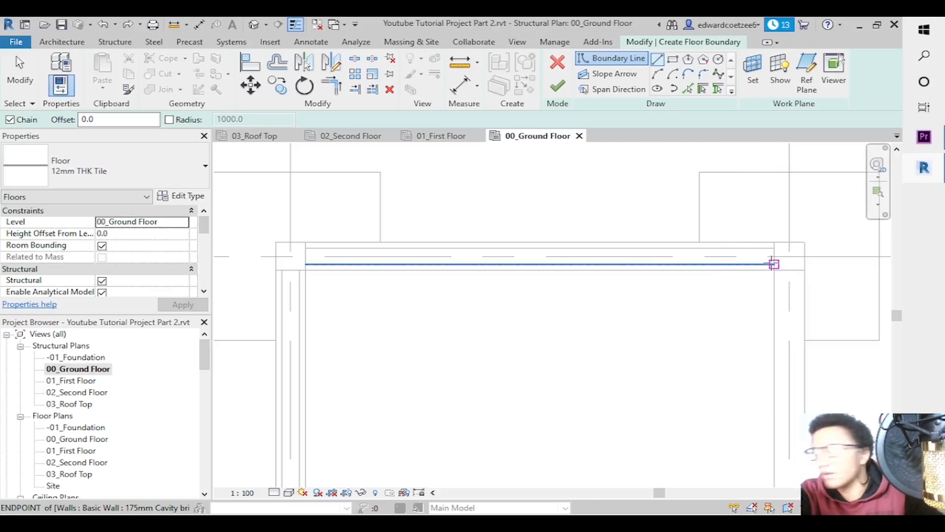
key("Escape")
key("Escape")
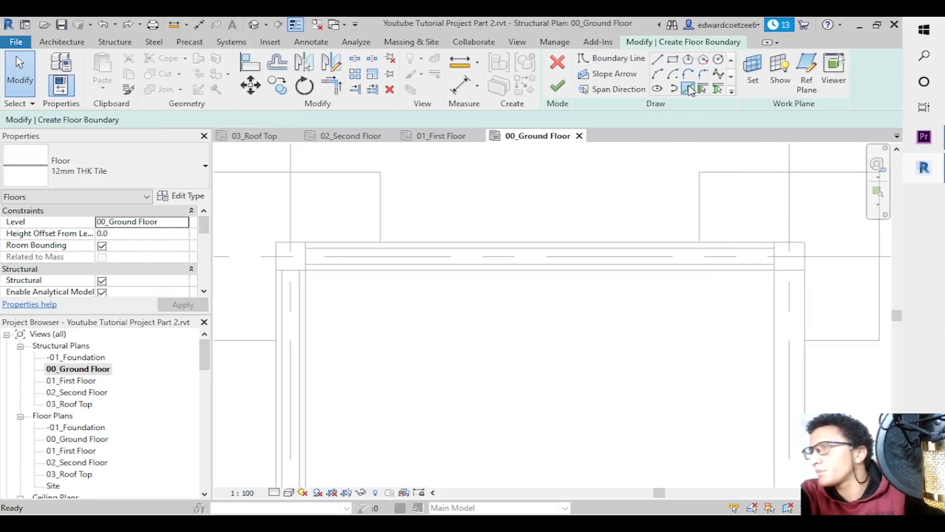
Pick the top wall's inner face, the adjoining column edges and the right-hand beam's outer edge as floor boundary lines.
left_click(689, 89)
left_click(448, 268)
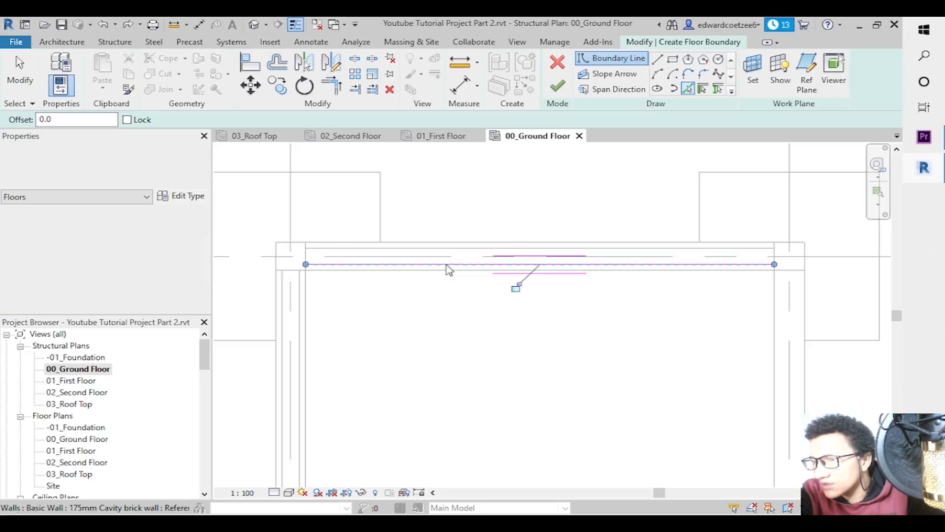
left_click(306, 266)
left_click(777, 267)
left_click(783, 297)
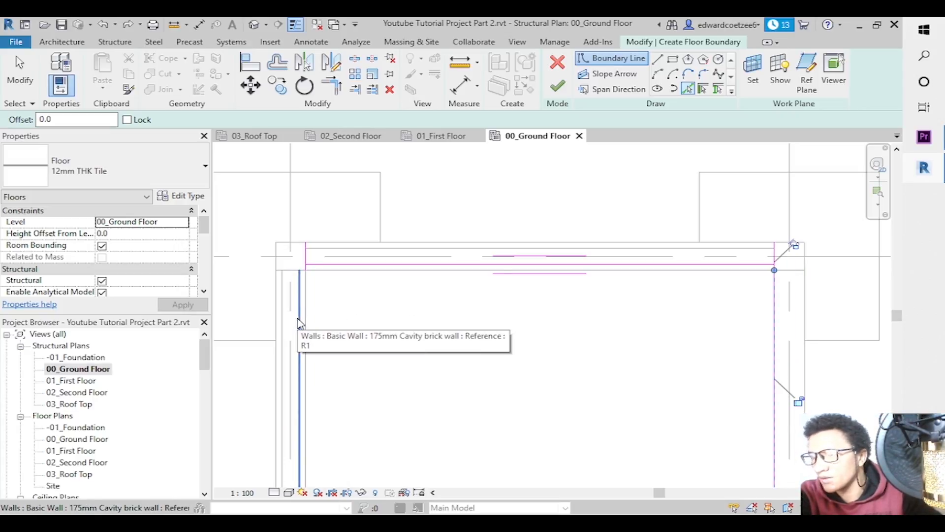
key("Escape")
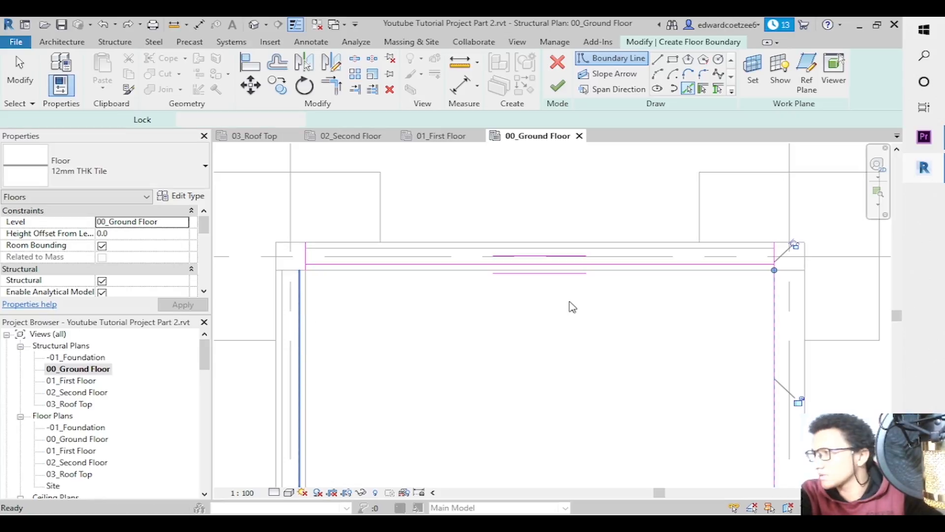
left_click(804, 351)
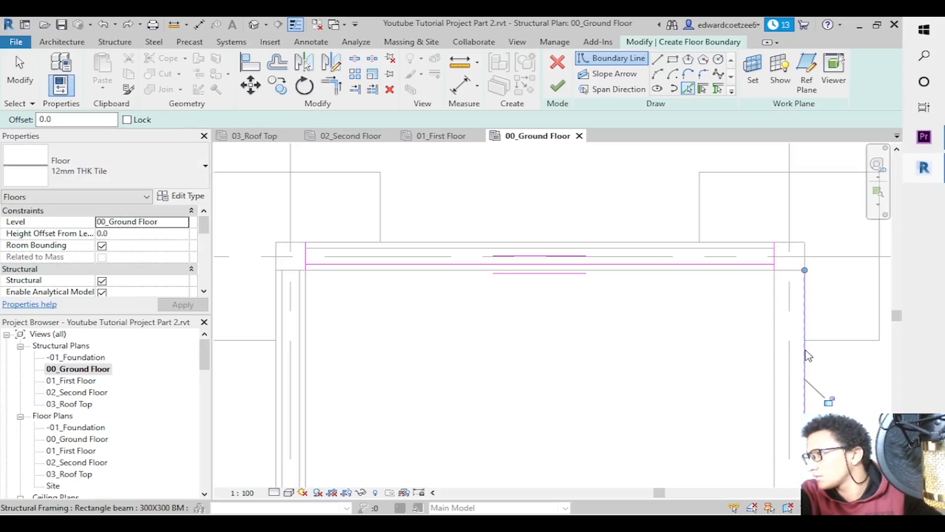
Pick the left wall's inner face and the lower edge of the top-left column as boundary lines.
left_click(306, 371)
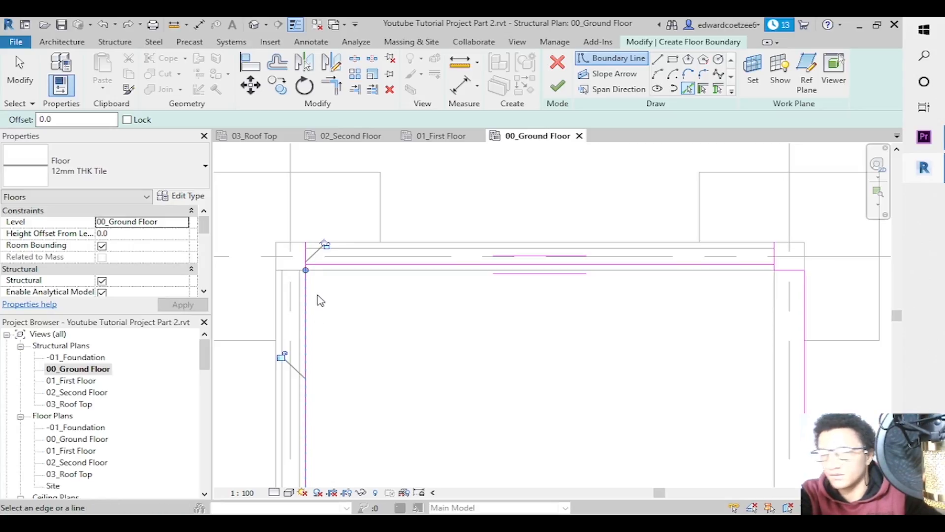
left_click(688, 88)
left_click(300, 315)
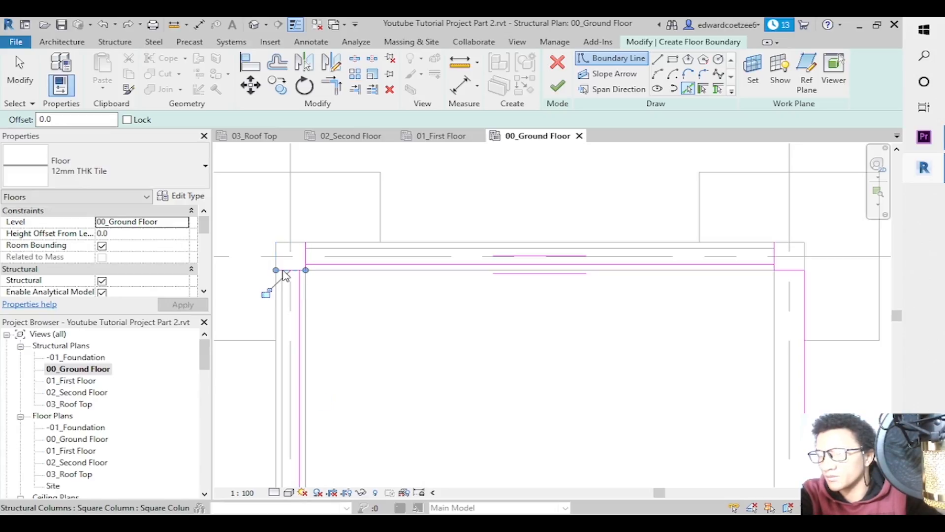
Trim the boundary lines into corners at the top-left and top-right columns.
left_click(331, 85)
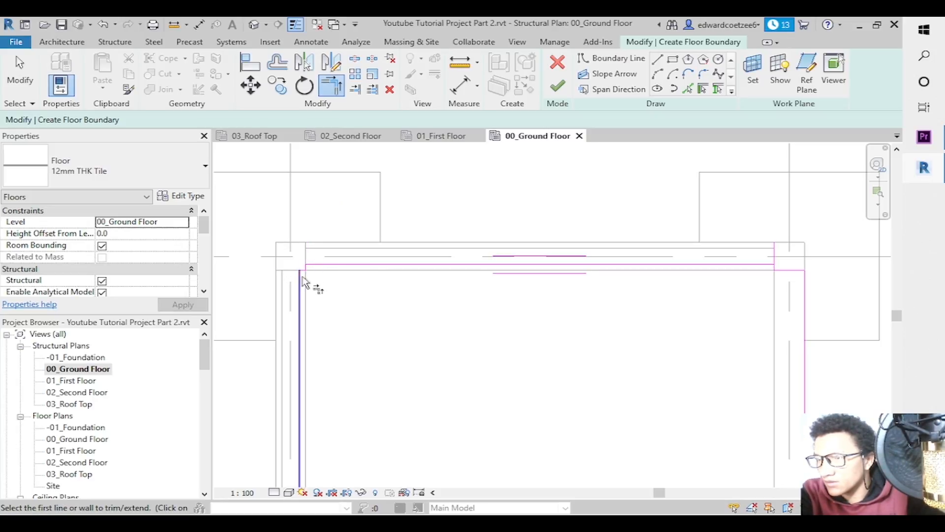
left_click(302, 271)
left_click(306, 267)
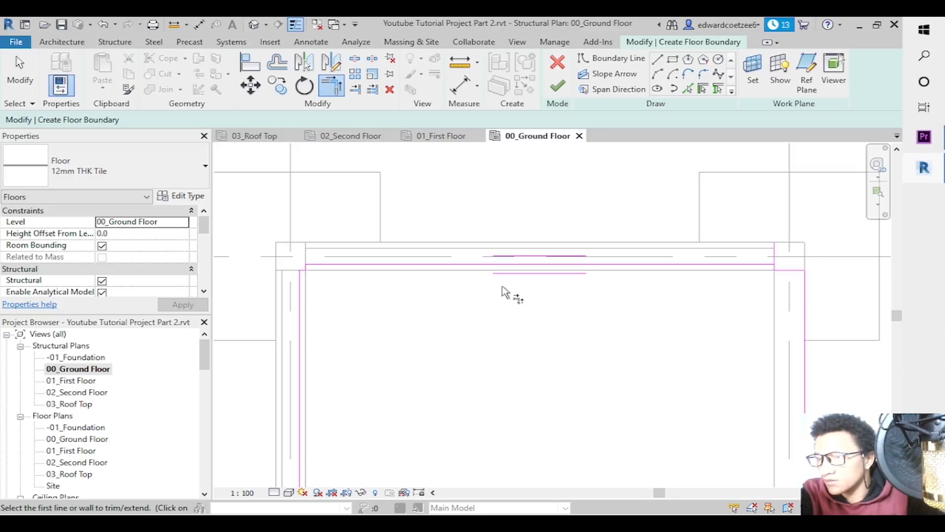
left_click(771, 266)
left_click(777, 272)
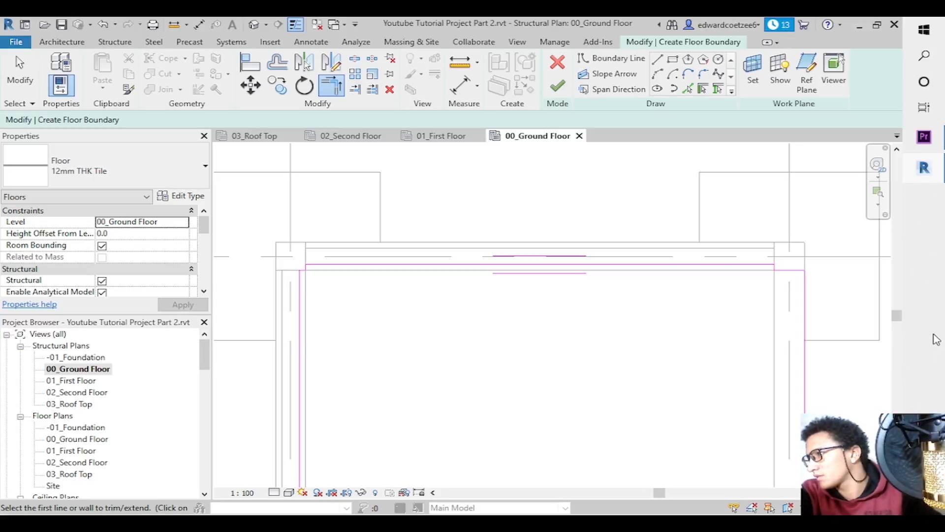
Pick the edges of the second-row right column and the outer edge of the beam below it as boundary lines.
left_click_drag(897, 320, 914, 414)
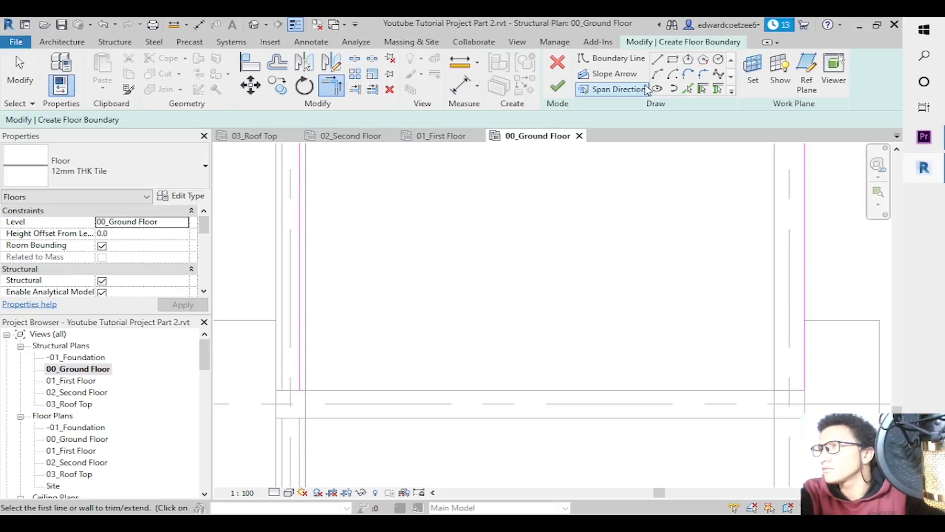
left_click(689, 89)
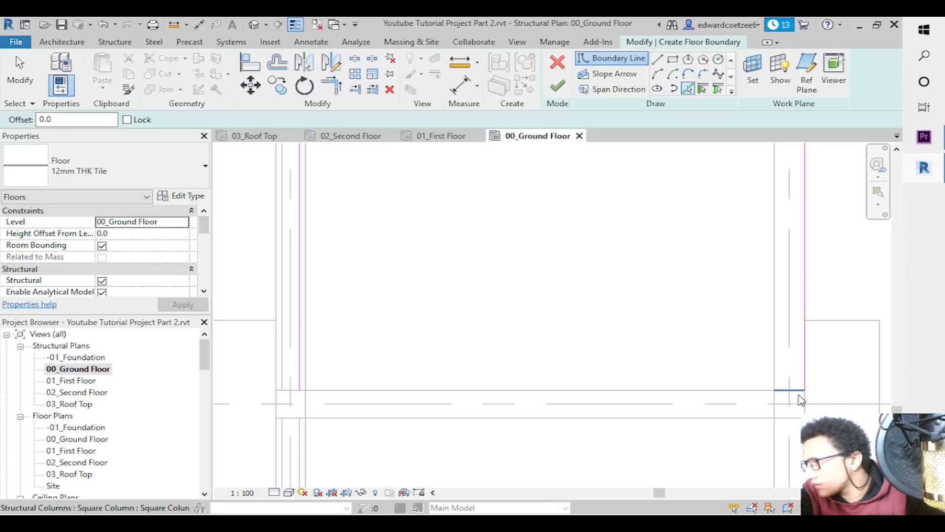
left_click(798, 390)
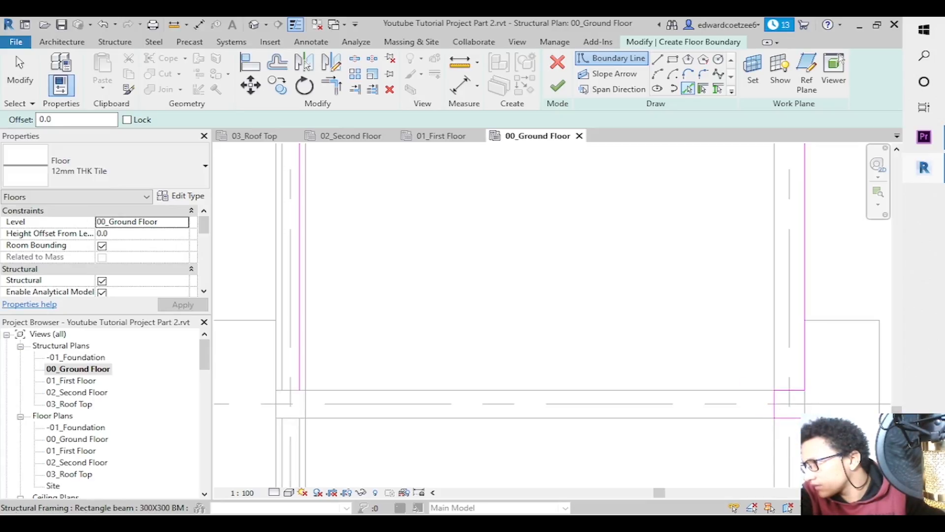
middle_click_drag(827, 472, 828, 276)
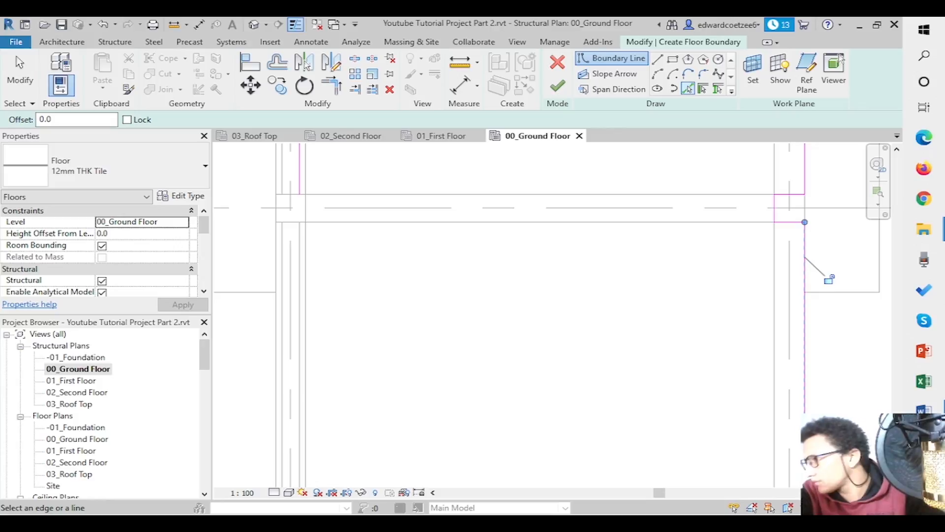
Trace the second-row left column and the wall's inner face below it, and trim the boundary corners around that column.
left_click_drag(897, 457, 897, 456)
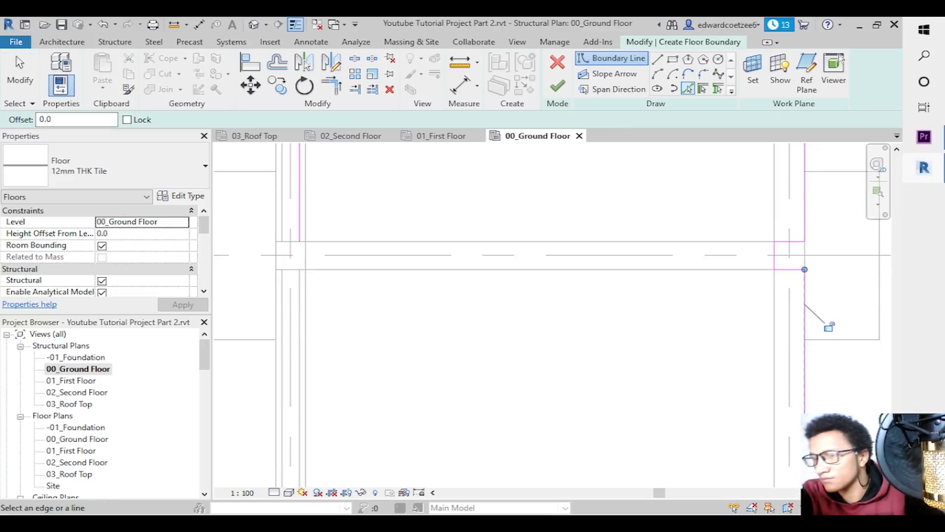
left_click(304, 248)
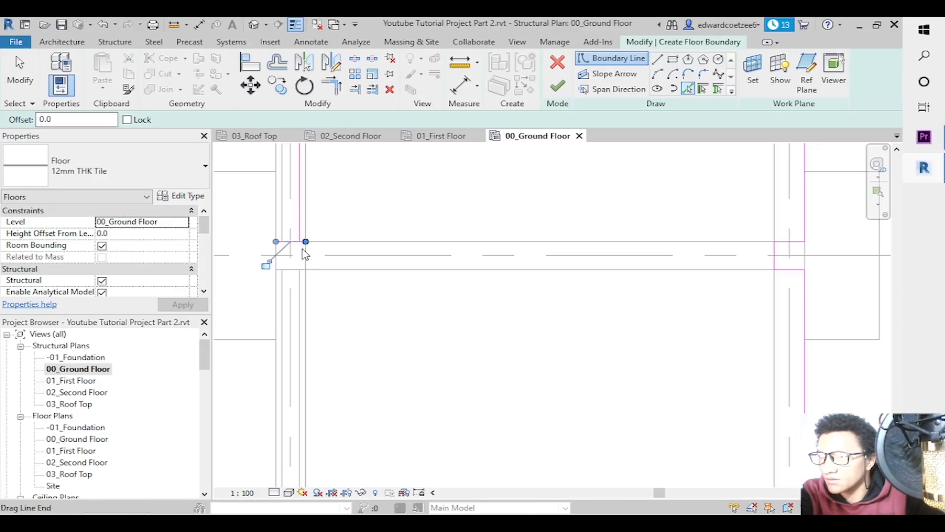
left_click(284, 271)
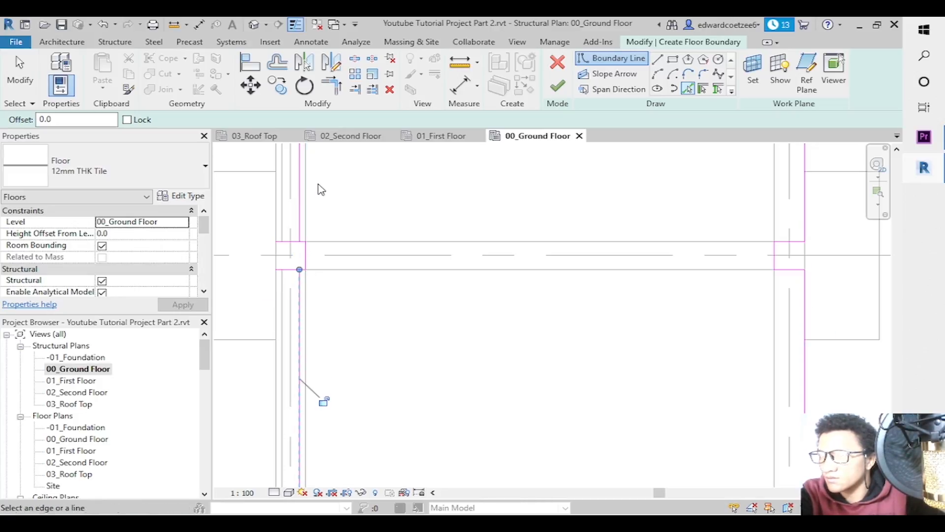
key("t")
key("r")
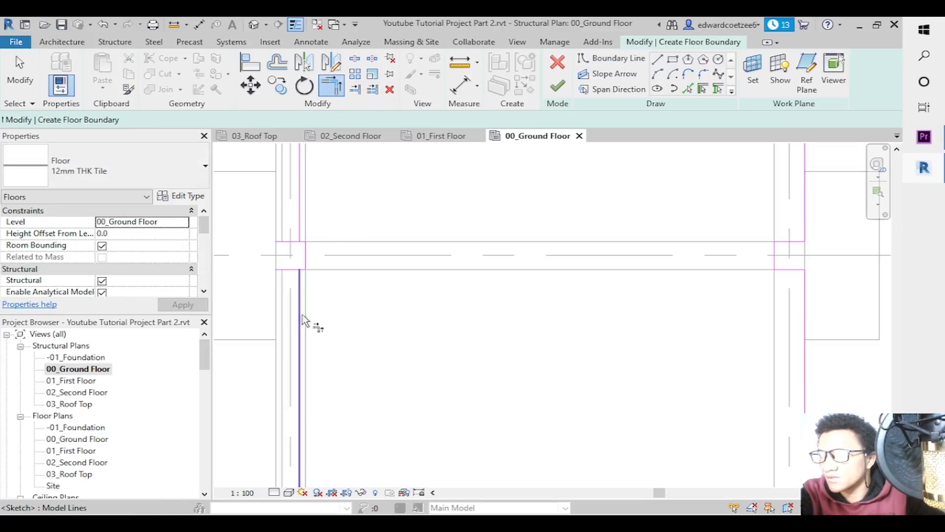
left_click(305, 272)
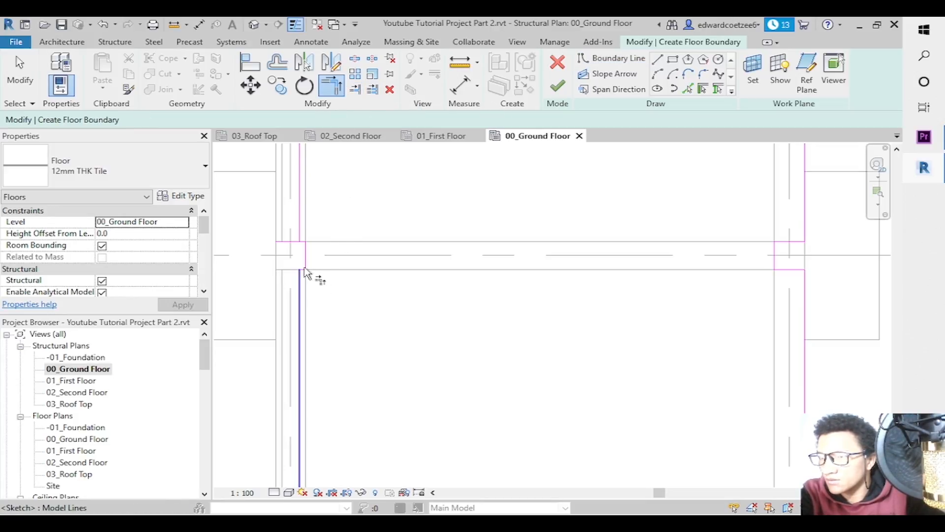
left_click(301, 240)
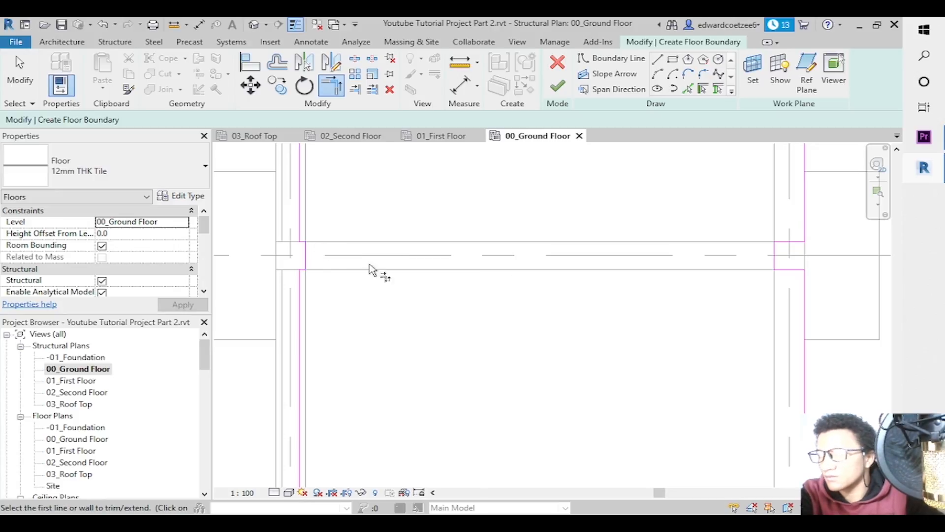
key("Escape")
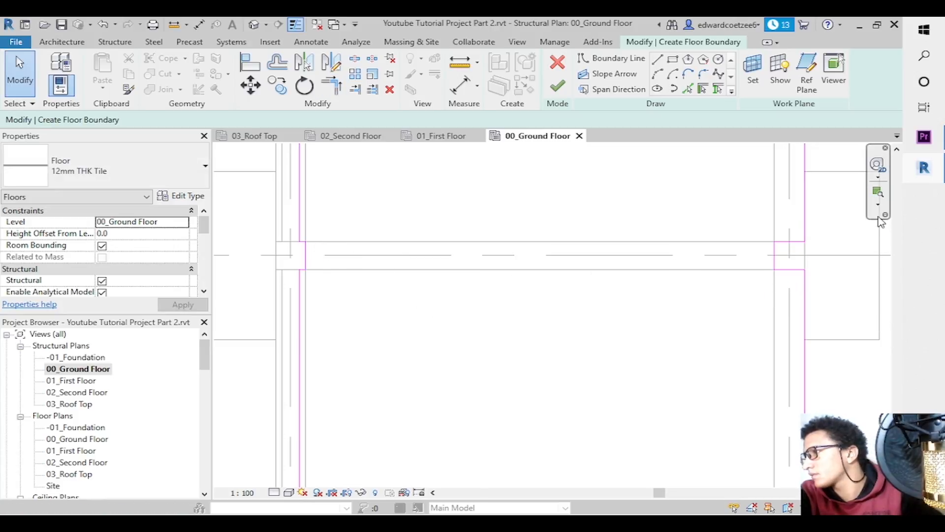
Pick the edges of the third-row left column and the inner face of the wall below it as boundary lines.
left_click(878, 204)
left_click(855, 243)
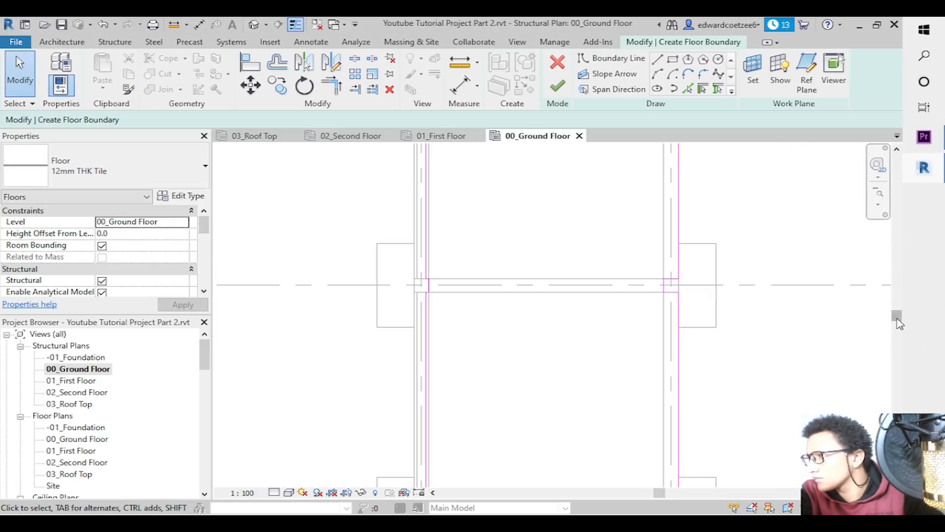
left_click_drag(897, 319, 902, 393)
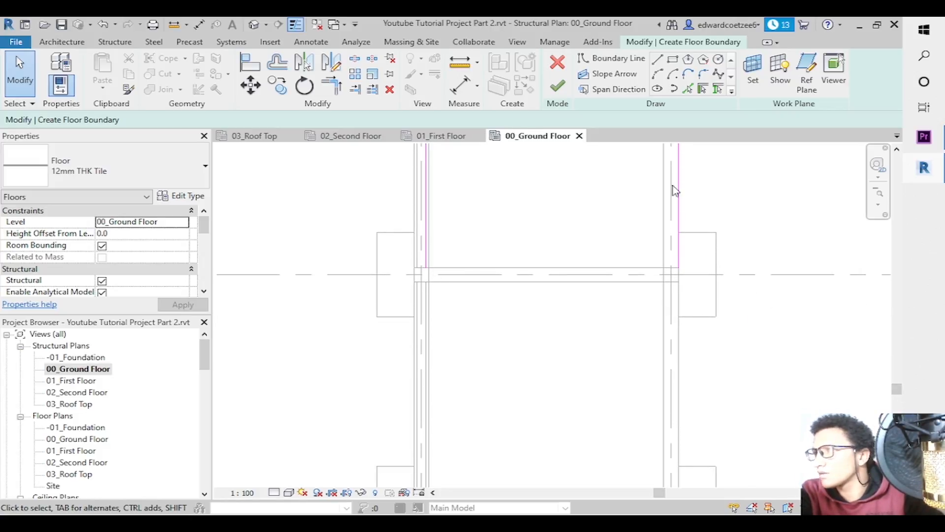
mouse_move(895, 391)
left_mouse_down()
mouse_move(897, 413)
mouse_move(898, 399)
left_mouse_up()
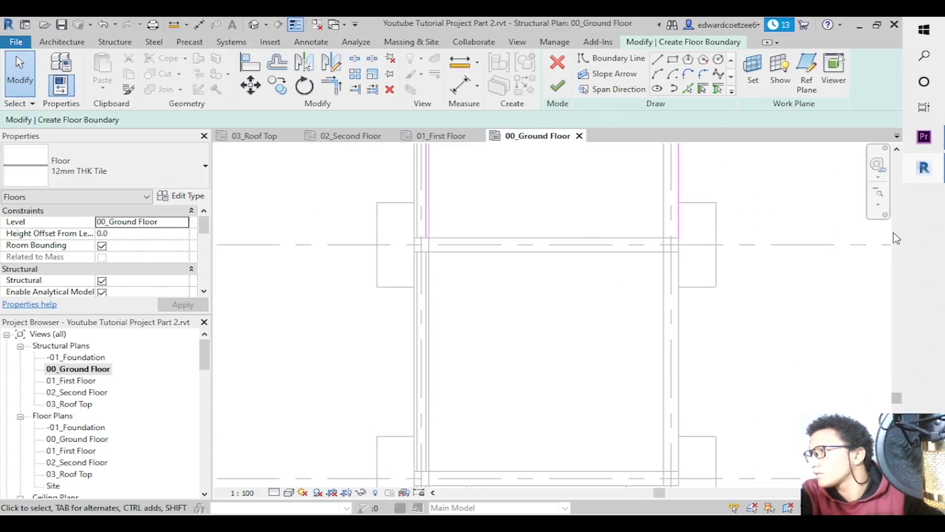
left_click(878, 204)
left_click(821, 216)
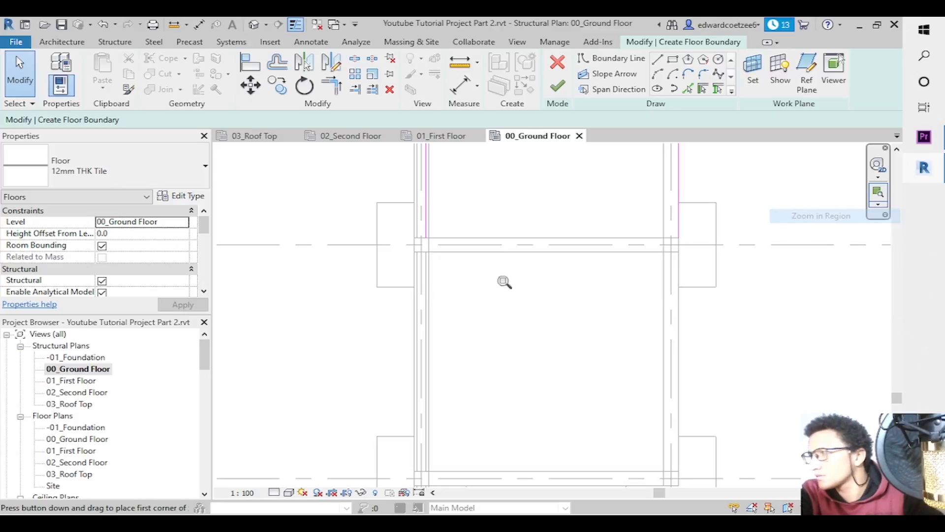
left_click_drag(350, 218, 747, 464)
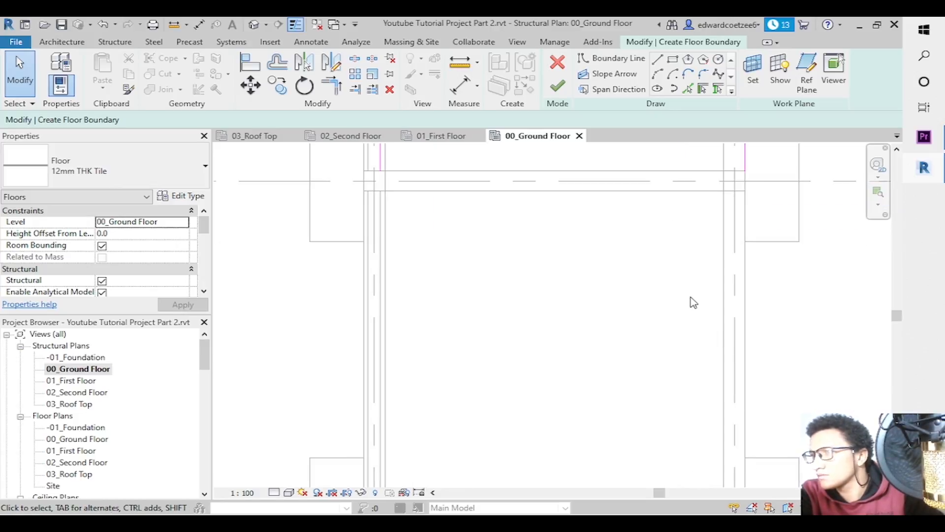
left_click(689, 89)
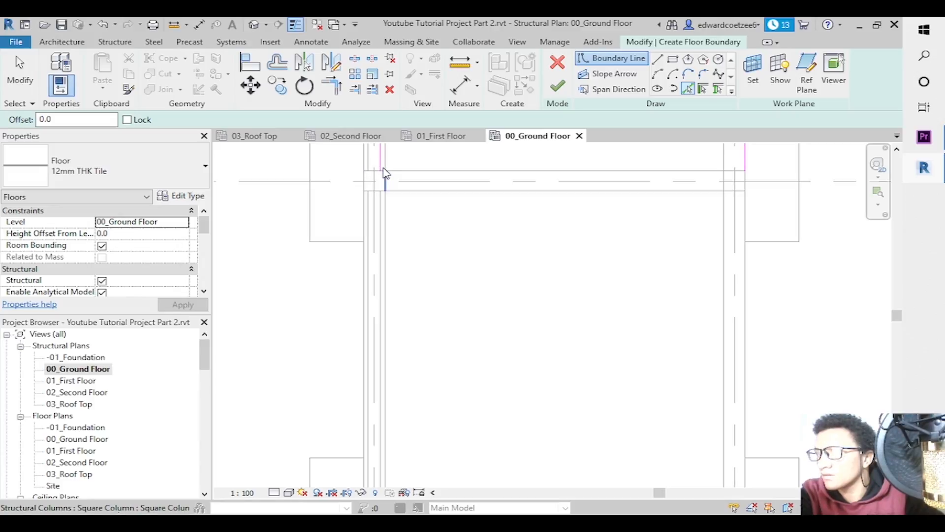
left_click(385, 171)
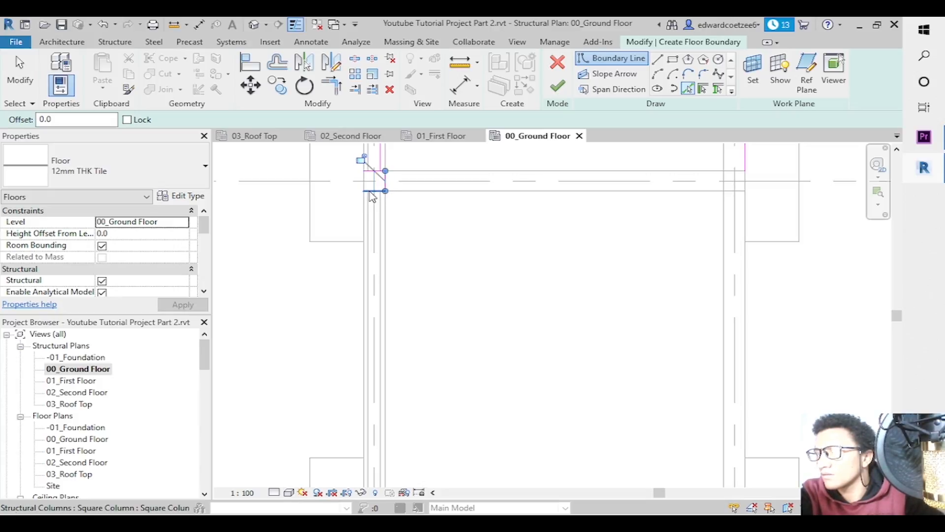
left_click(384, 240)
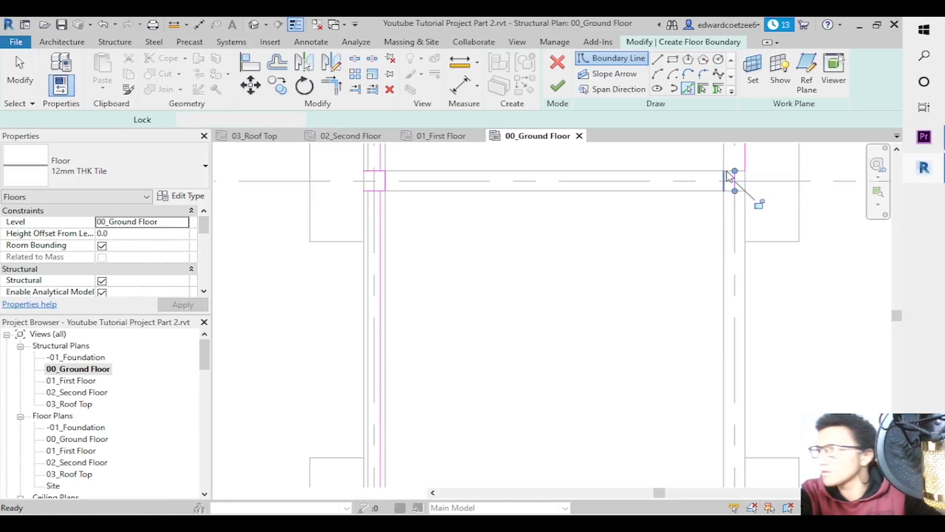
Discard the stray line and pick the third-row right column's edges and the outer edge of the beam below as boundary lines.
key("Escape")
key("Return")
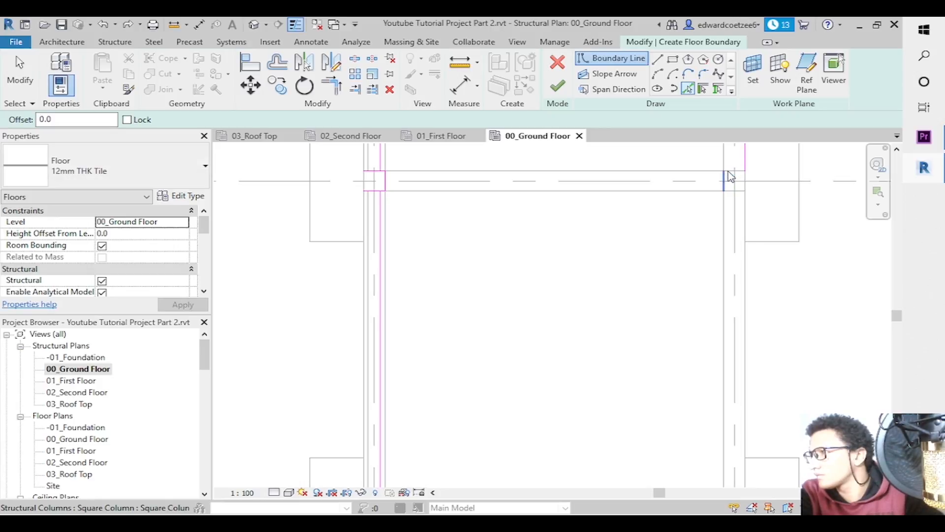
left_click(732, 177)
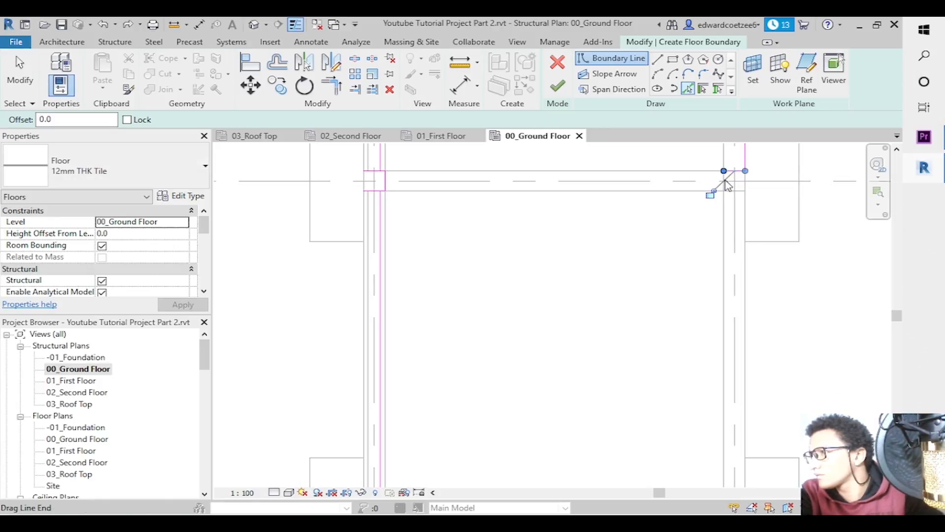
left_click(726, 186)
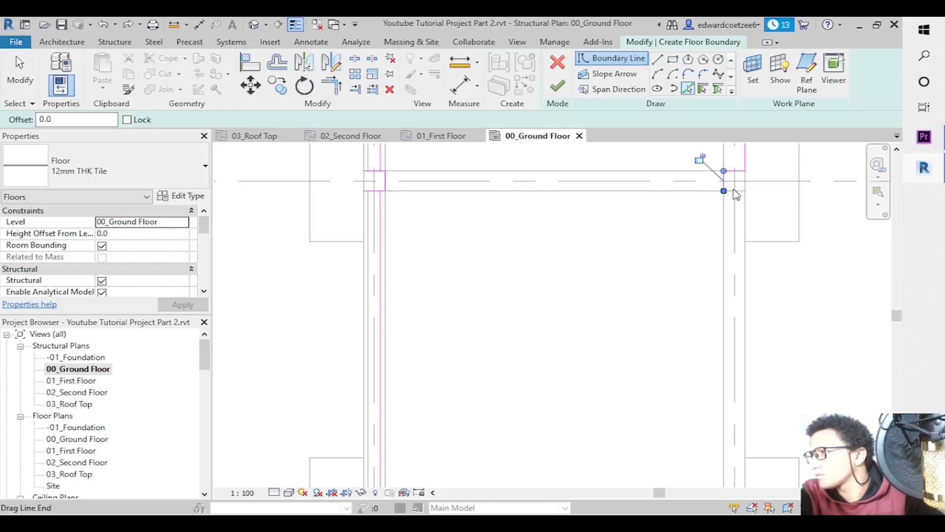
left_click(741, 193)
left_click(746, 221)
Pick the fourth-row column edges on both sides and the outer edge of the beam between them as boundary lines.
left_click_drag(895, 318, 915, 389)
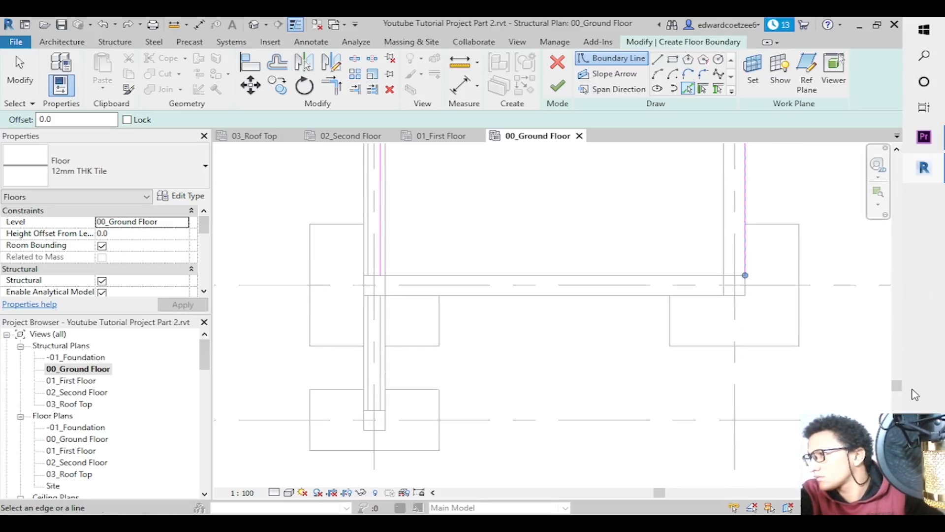
left_click(732, 280)
left_click(723, 291)
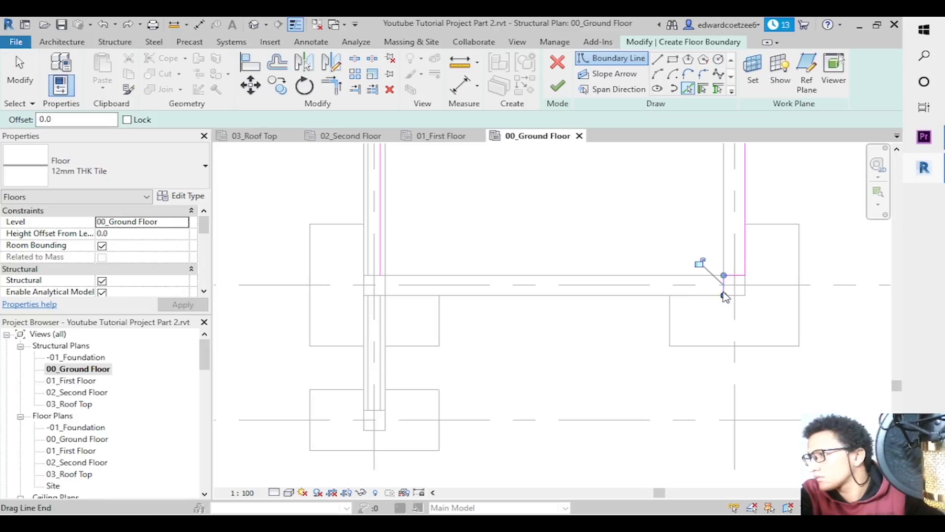
left_click(545, 299)
left_click(387, 284)
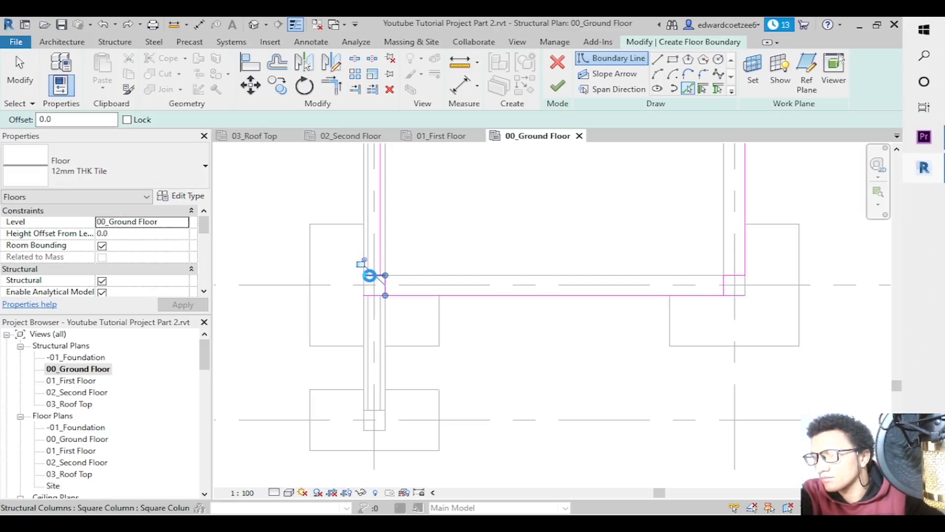
left_click_drag(370, 275, 364, 275)
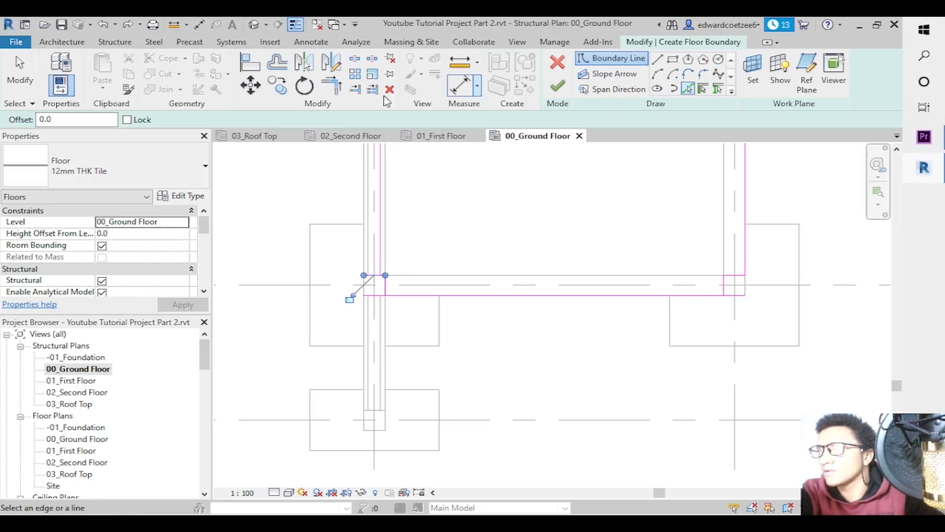
Trim the floor boundary lines into clean corners around the fourth-row columns on both sides.
left_click(340, 96)
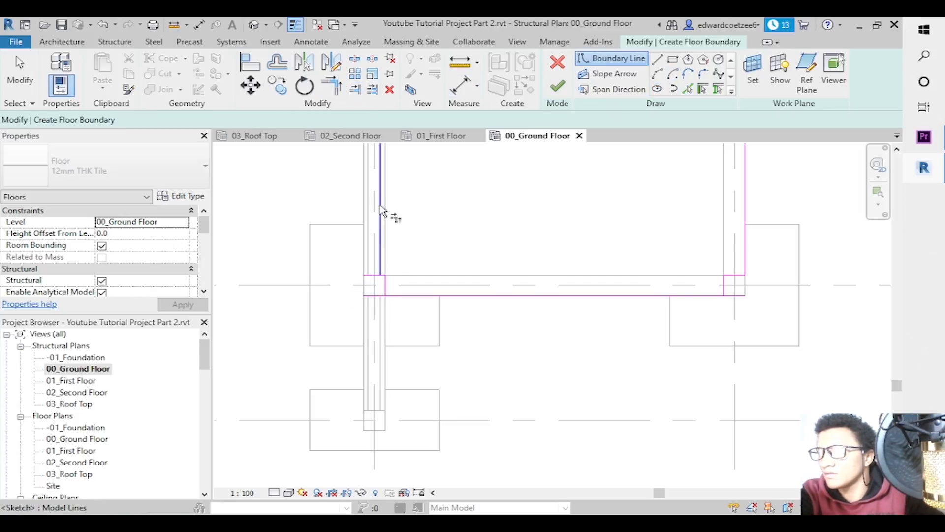
left_click(382, 279)
left_click(385, 286)
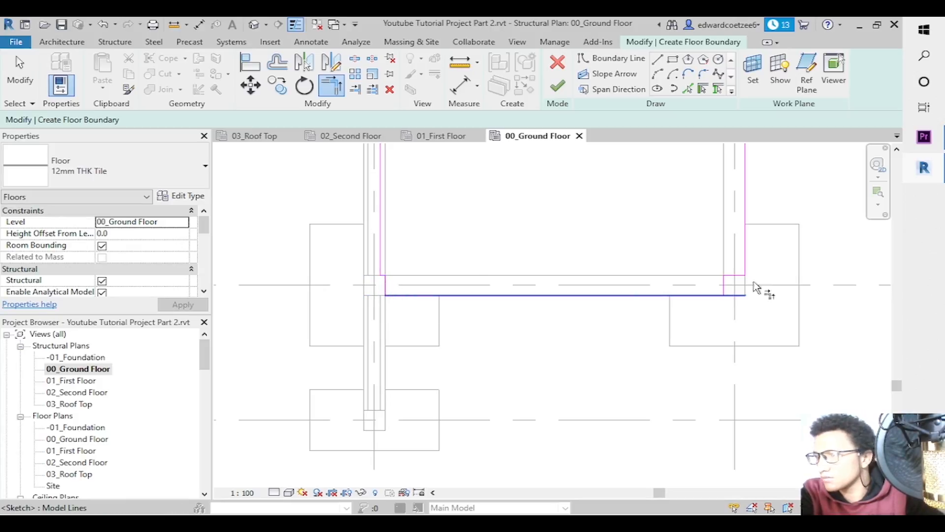
left_click(712, 296)
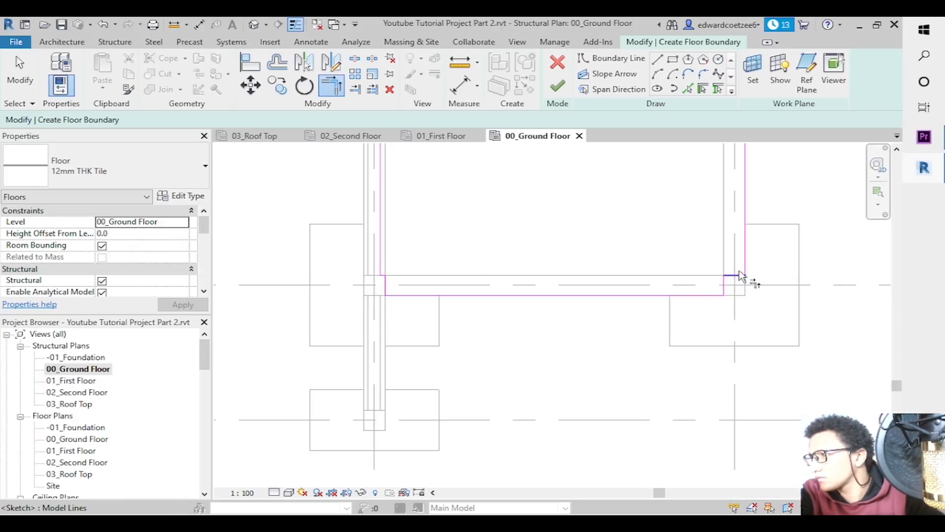
left_click(741, 276)
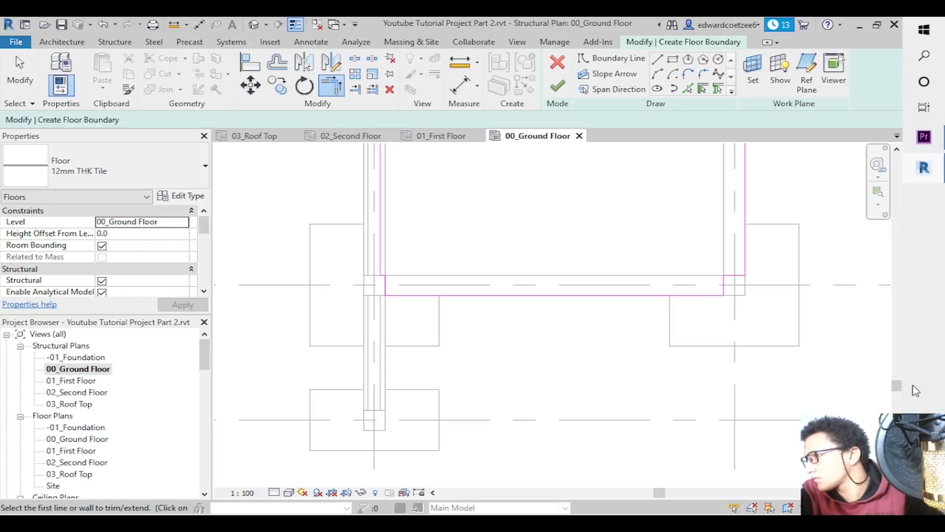
Trim the boundary corners around the third-row left column so the wall lines meet its edges.
left_click_drag(897, 386, 897, 277)
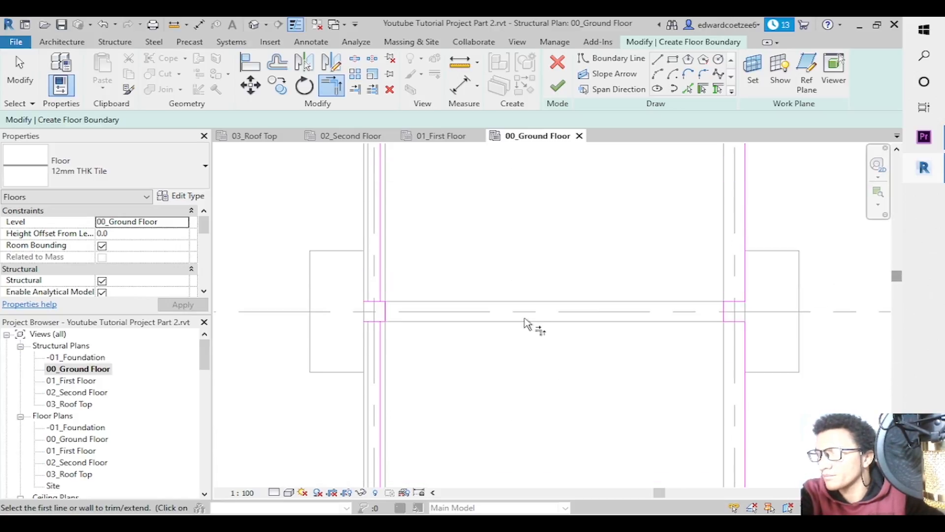
left_click(380, 294)
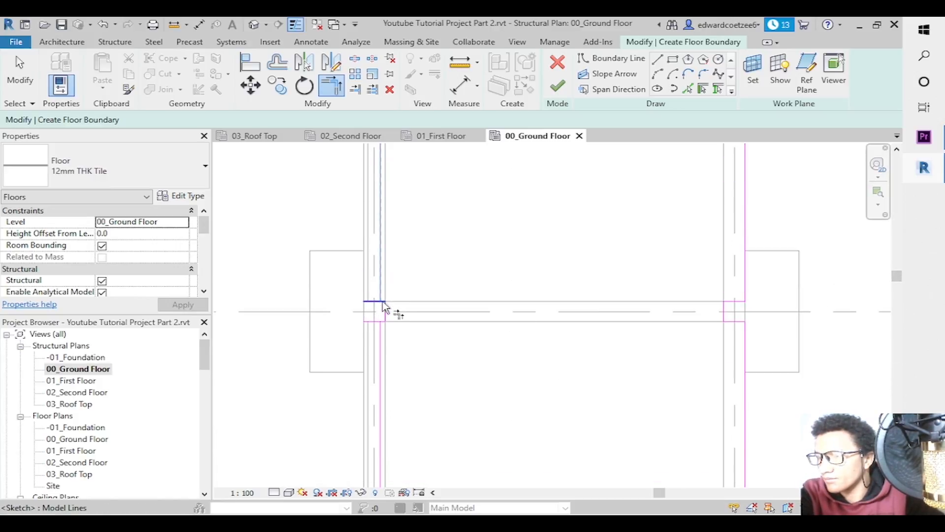
left_click(384, 324)
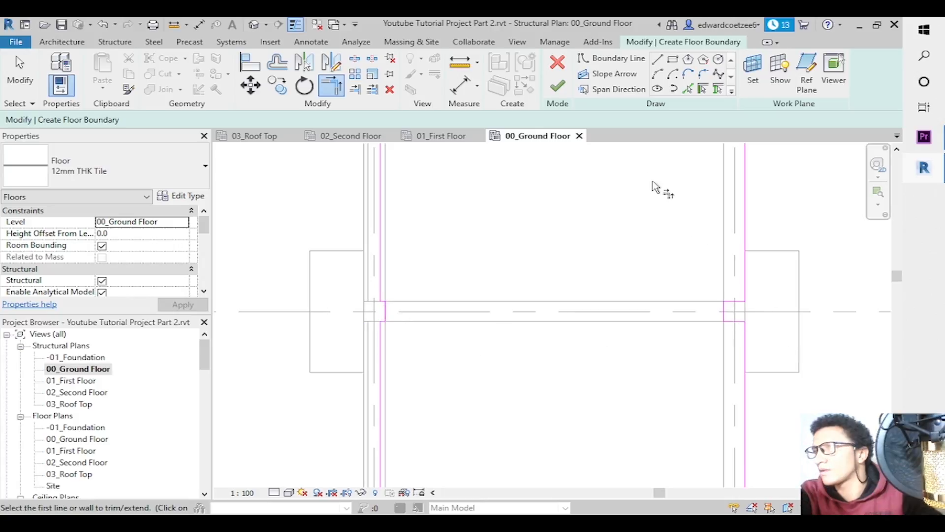
Finish the tile floor sketch and delete the span direction symbol placed on the new floor.
left_click(566, 91)
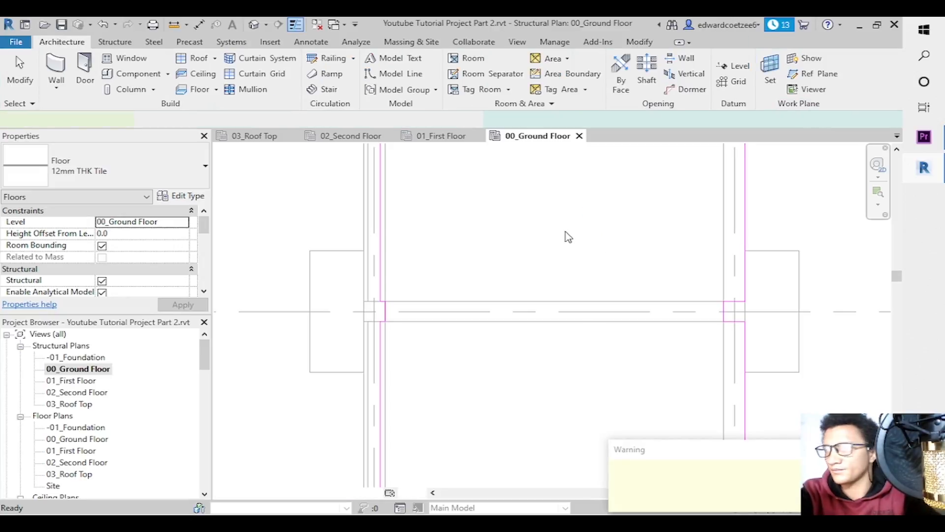
key("Escape")
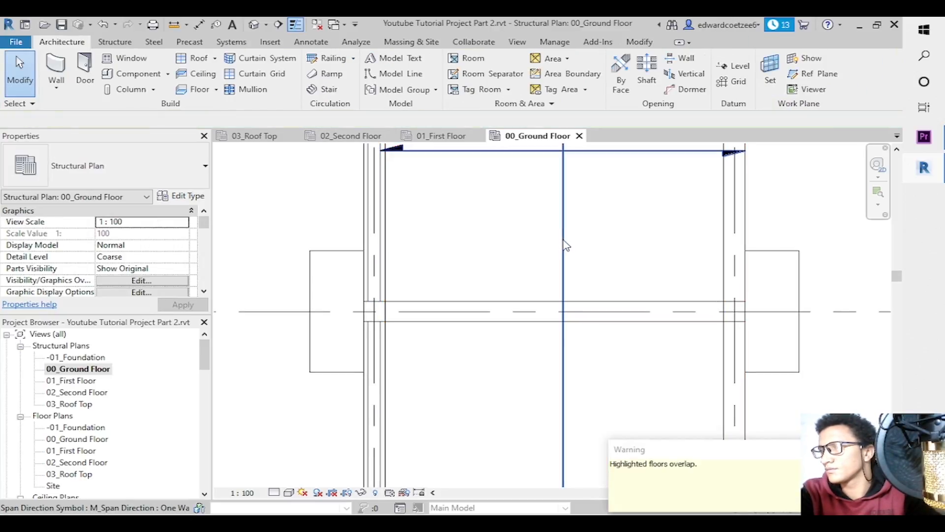
left_click(564, 244)
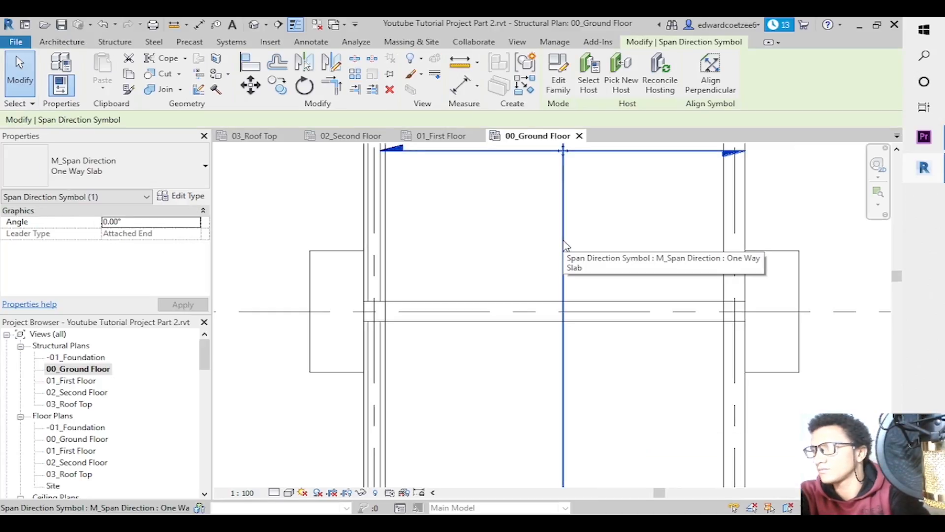
key("Escape")
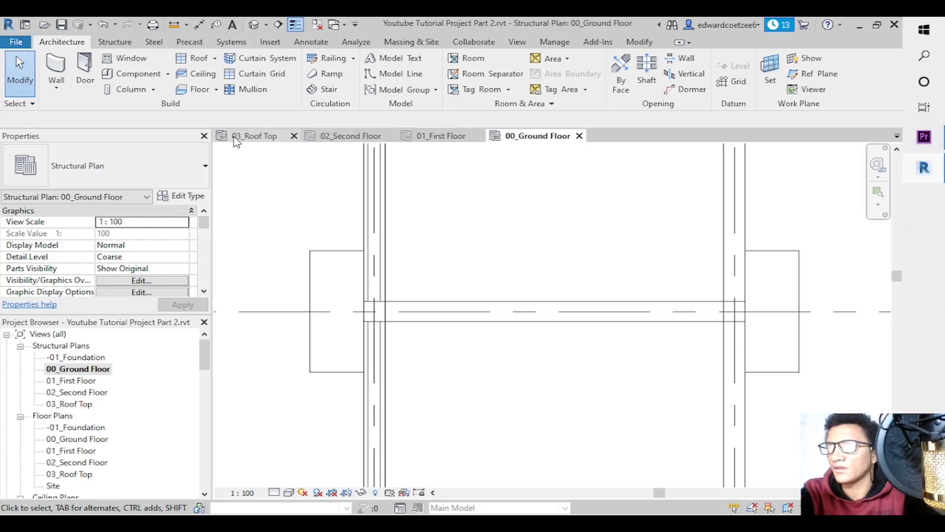
In the default 3D view, set the ground floor tile's height offset from level to 12.
left_click(253, 25)
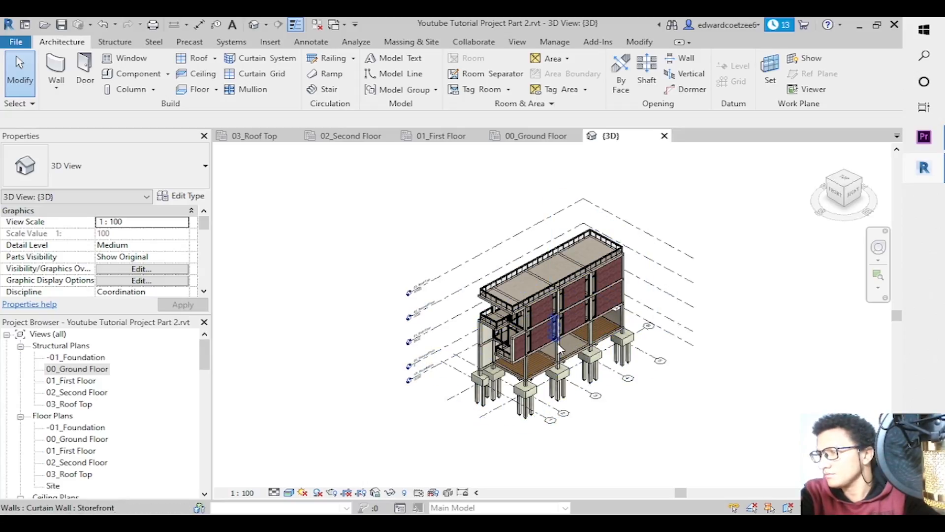
left_click(548, 374)
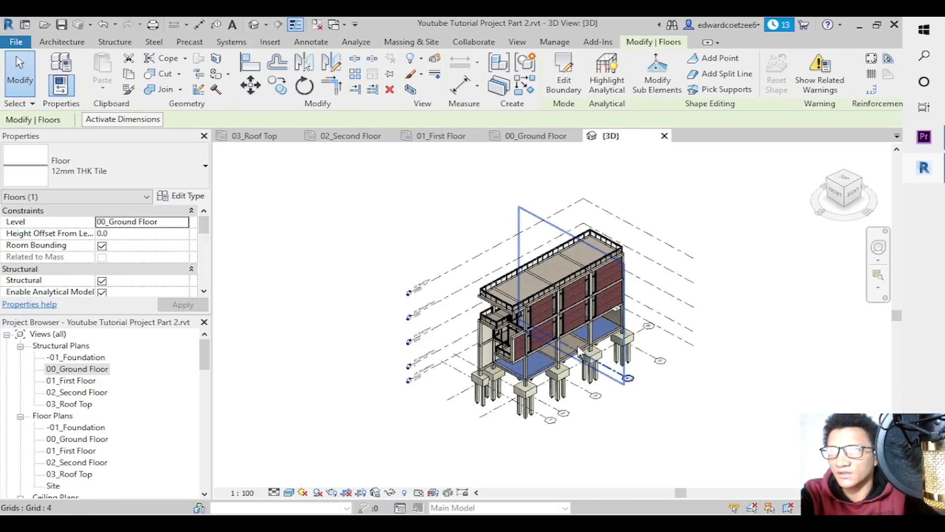
left_click(143, 234)
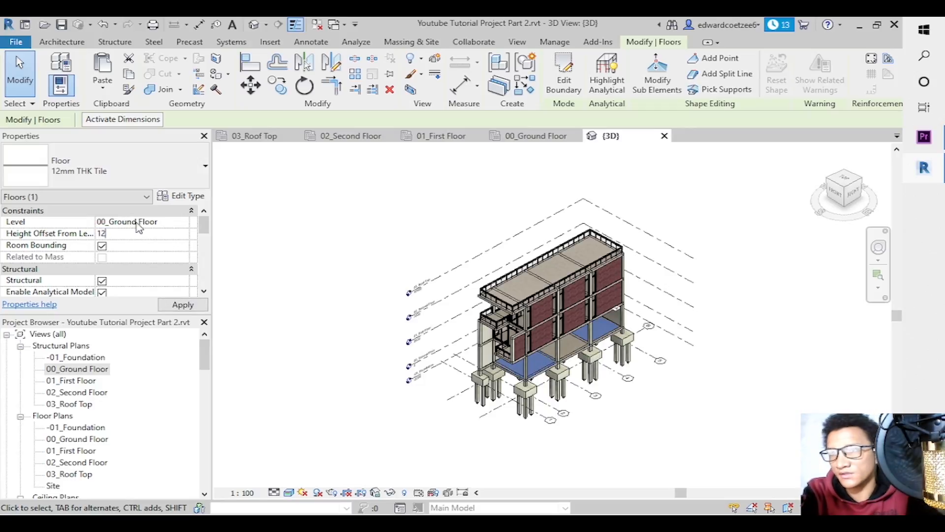
left_click(178, 306)
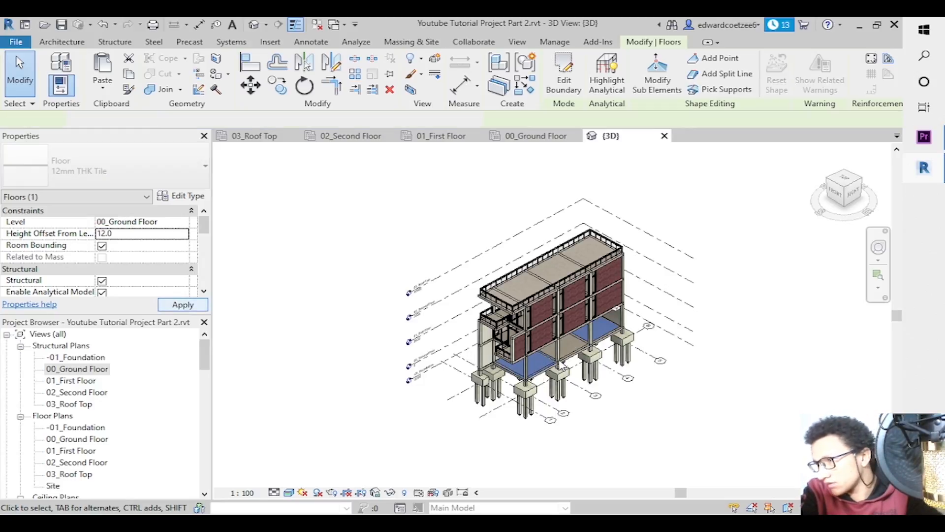
Examine from the right side how the raised tile floor sits on the ground floor slab and beam.
left_click(878, 275)
left_click_drag(493, 329, 604, 412)
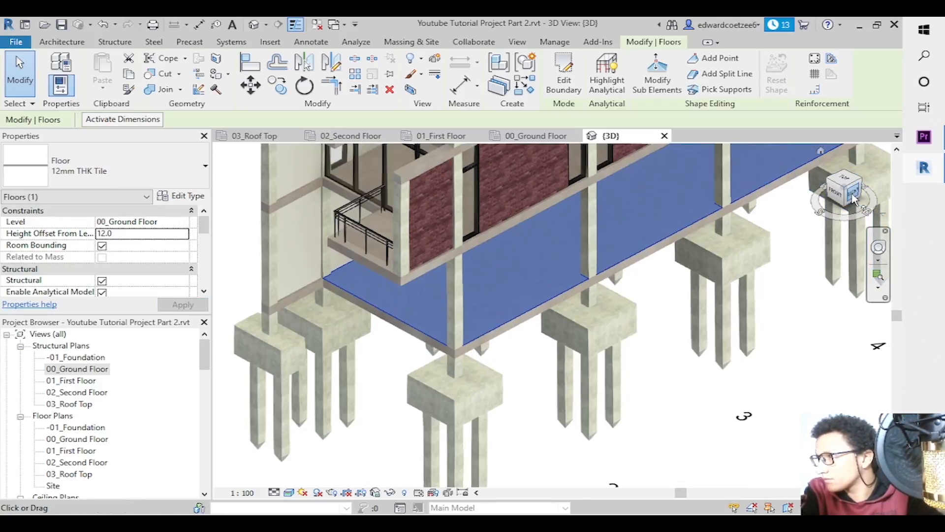
left_click(853, 197)
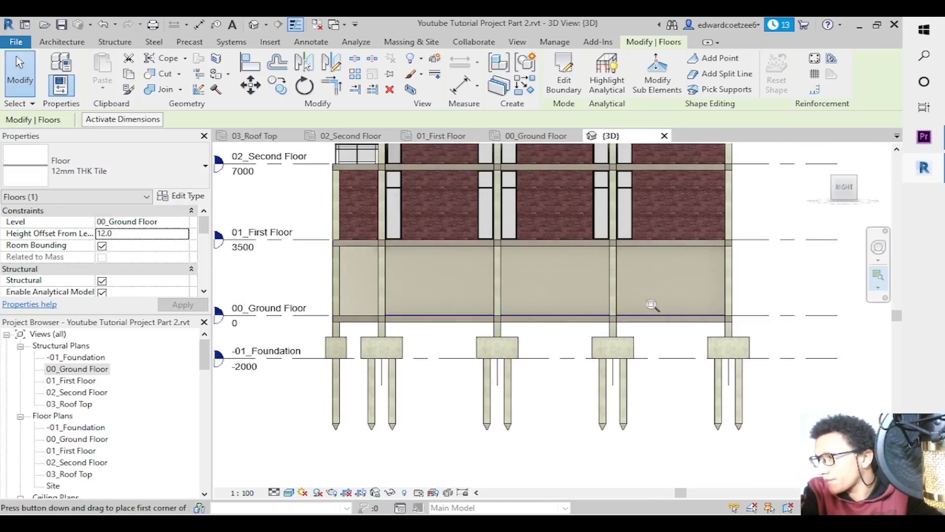
left_click_drag(632, 302, 706, 341)
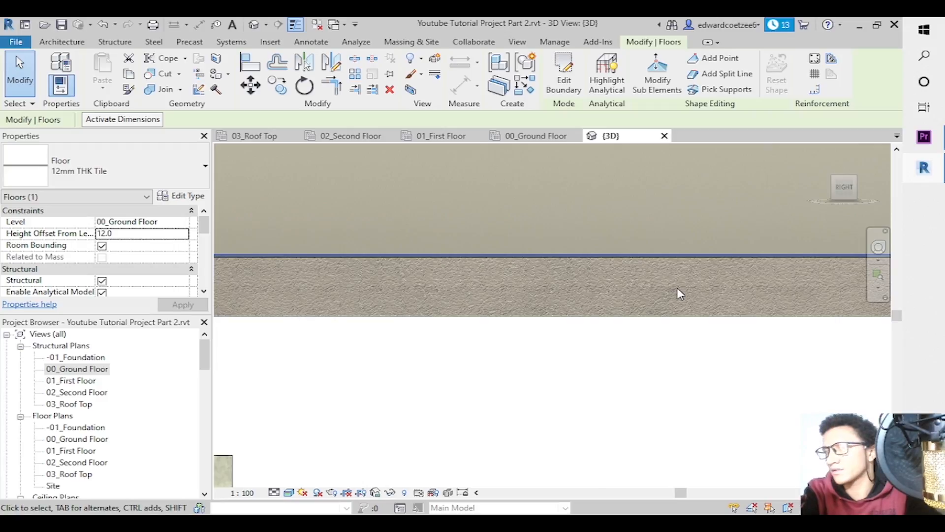
key("Escape")
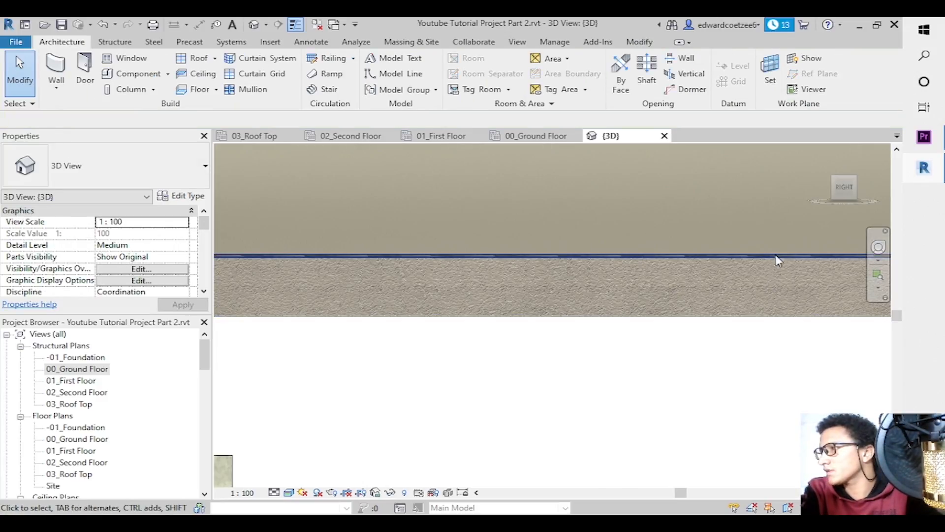
Inspect the tiled ground floor surface in 3D from the rear corner and around to the front.
left_click(856, 177)
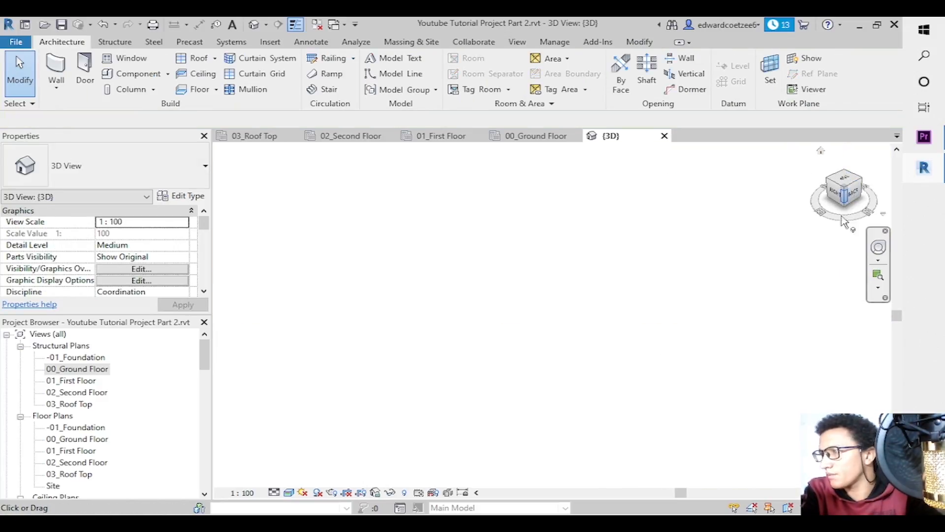
left_click(877, 275)
left_click_drag(487, 316, 627, 421)
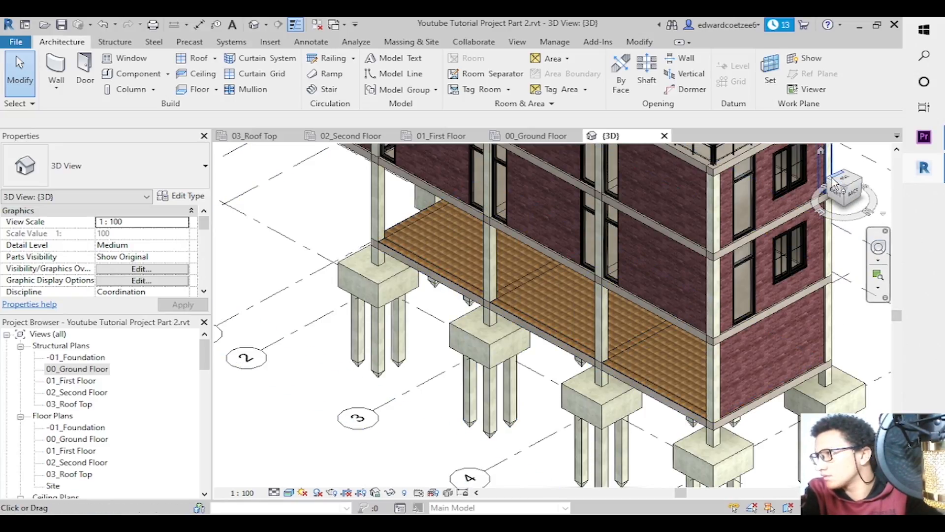
left_click_drag(867, 181, 860, 183)
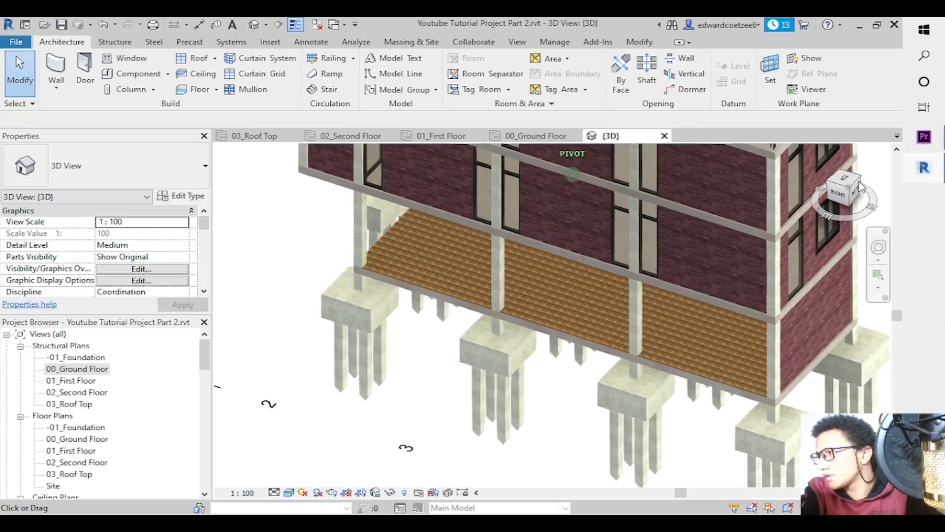
left_click(831, 187)
middle_click_drag(255, 186, 362, 193, "shift")
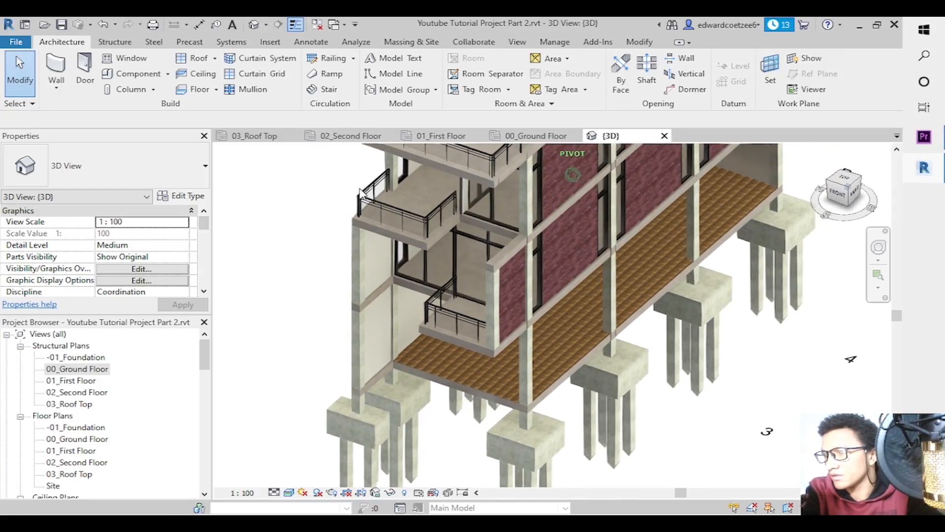
Examine up close how the tile floor fits around the left columns and wall beneath the first floor balcony.
left_click(878, 275)
left_click_drag(377, 328, 433, 410)
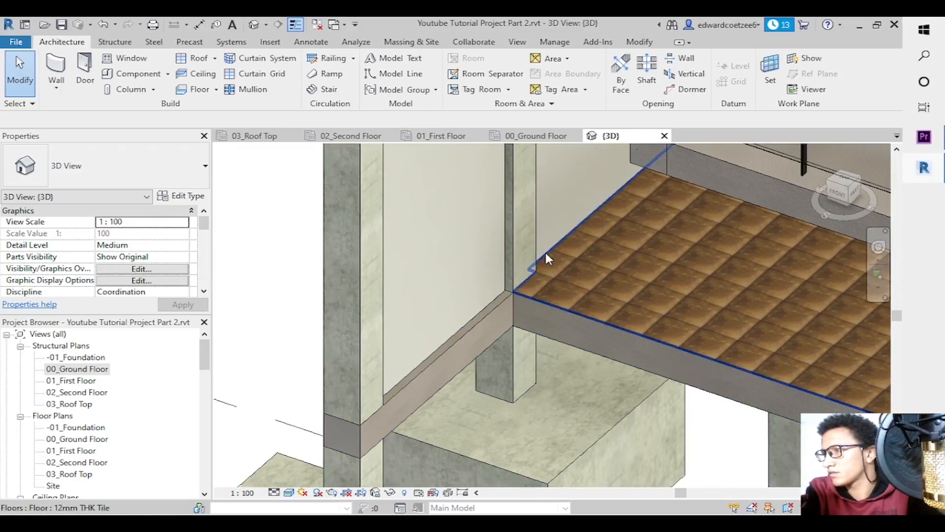
left_click(879, 287)
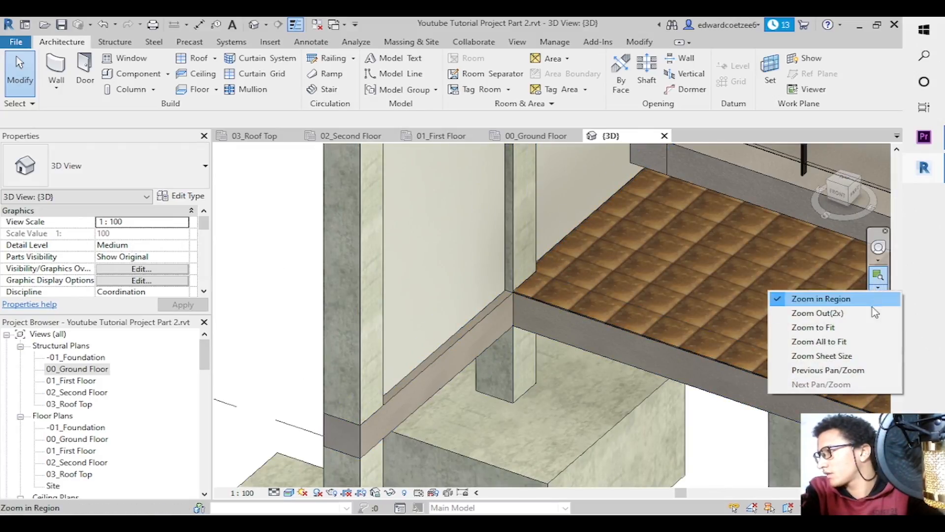
left_click(843, 191)
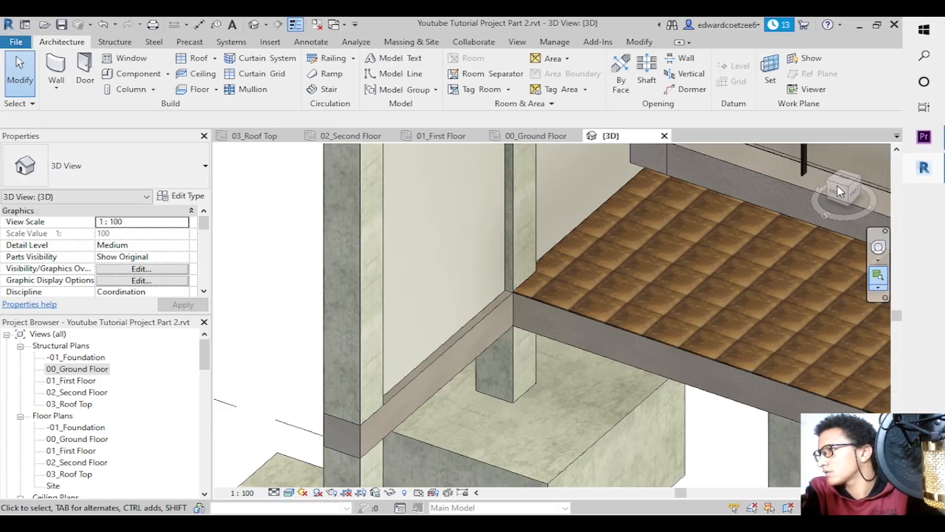
left_click(830, 183)
left_click(831, 183)
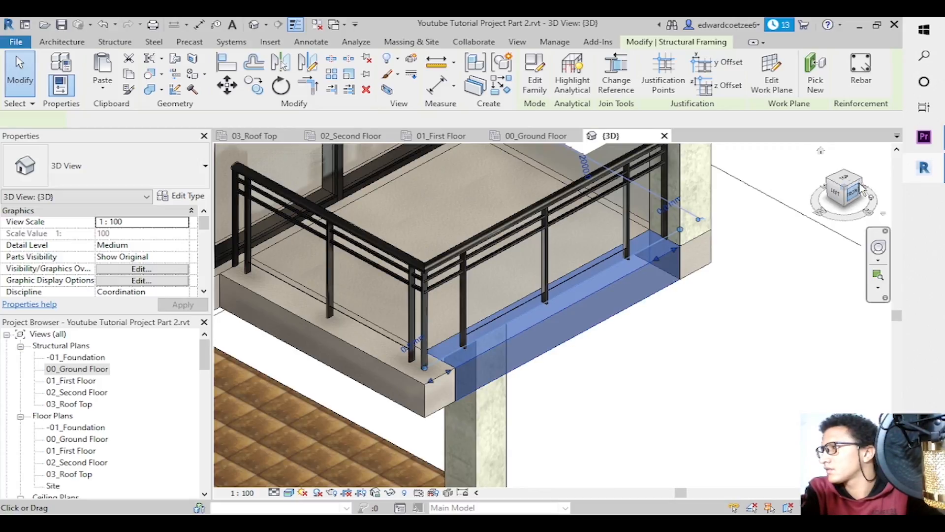
left_click_drag(861, 183, 671, 196)
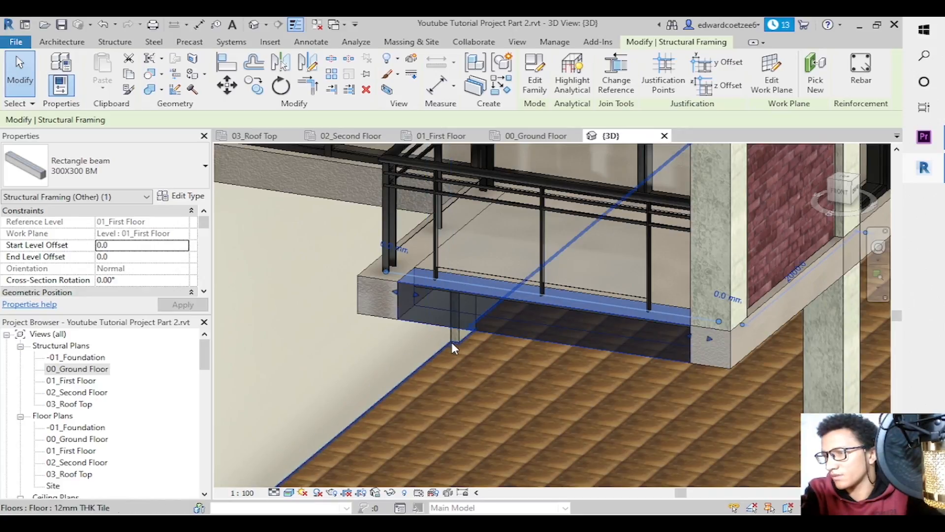
left_click(879, 287)
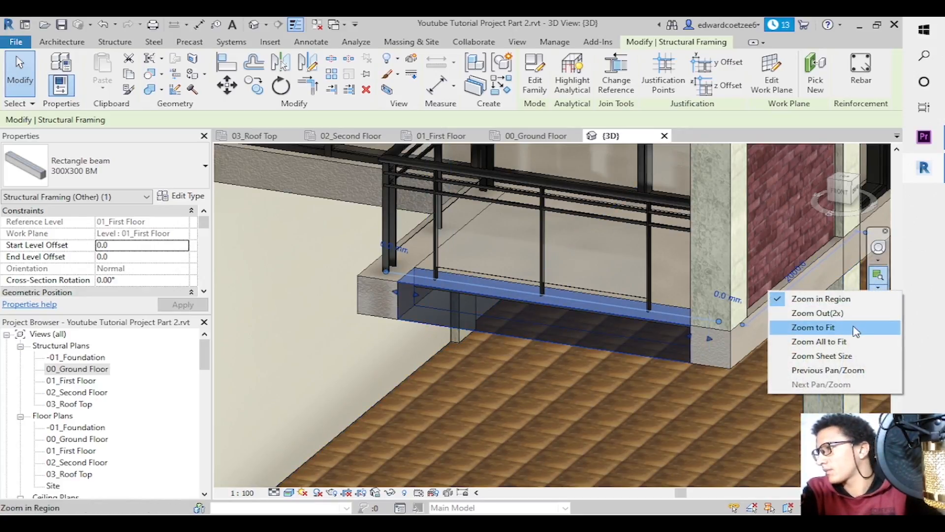
left_click(851, 315)
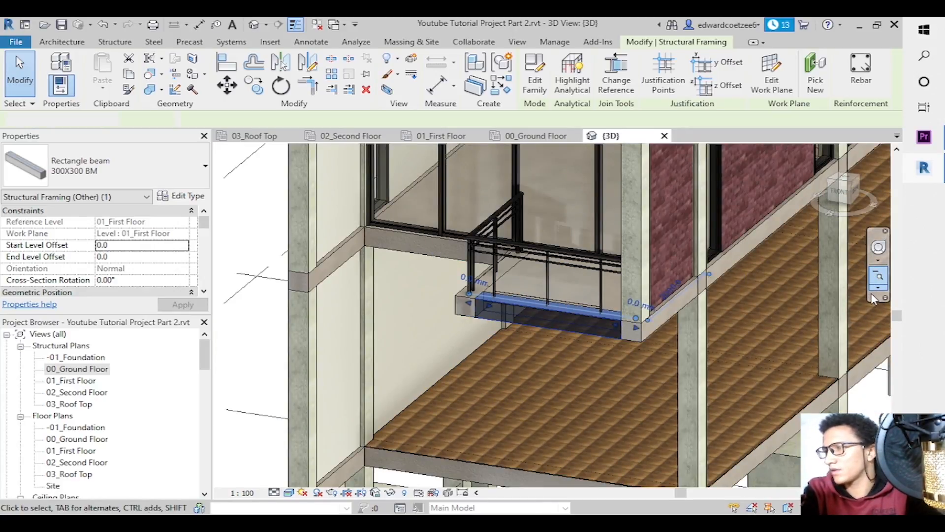
key("Escape")
left_click(879, 279)
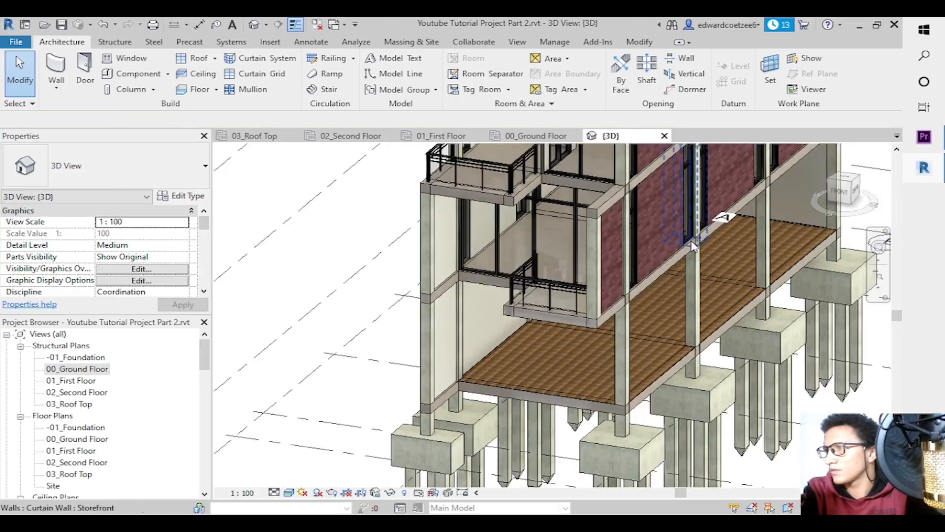
Switch to the 01_First Floor structural plan and frame the bay between grids 5 and 4.
left_click(441, 135)
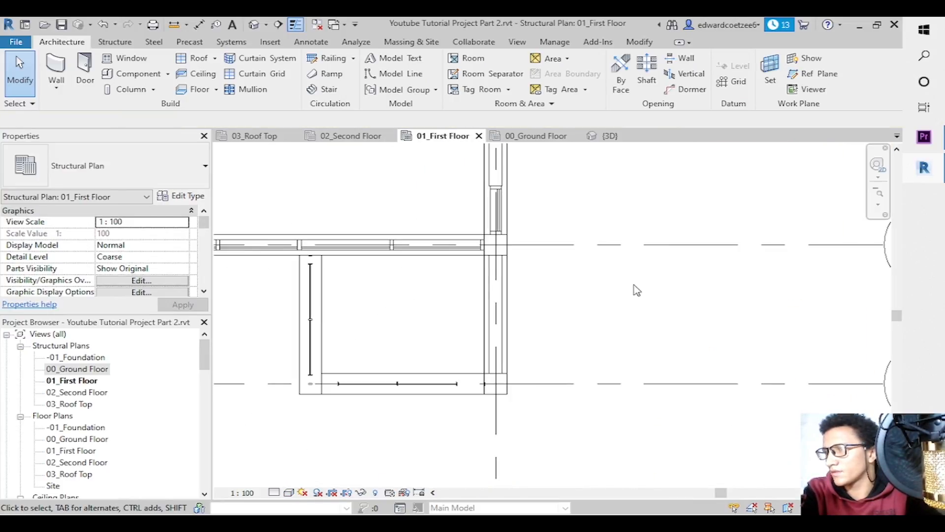
left_click_drag(901, 315, 899, 157)
double_click(878, 193)
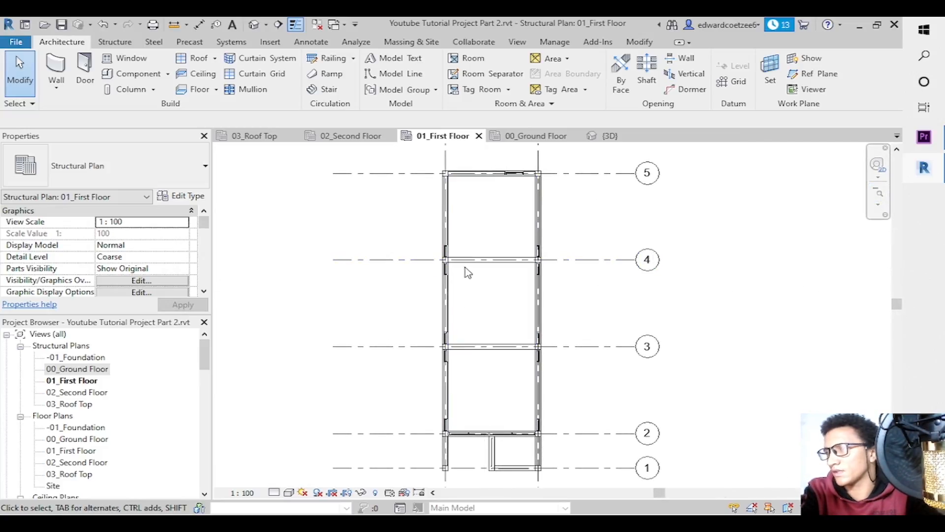
left_click(878, 204)
left_click(817, 214)
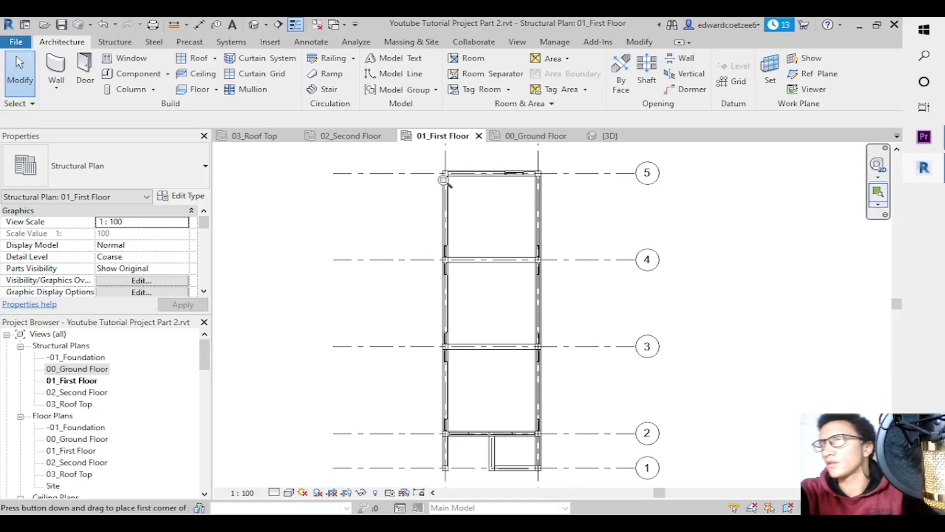
left_click_drag(435, 173, 585, 315)
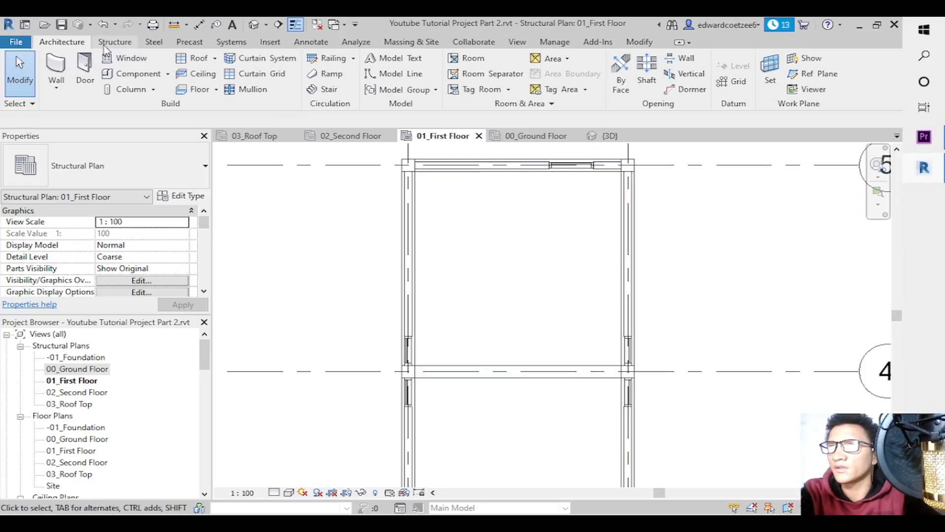
Start a floor boundary on 01_First Floor and open the type properties of 12mm THK Tile.
left_click(213, 90)
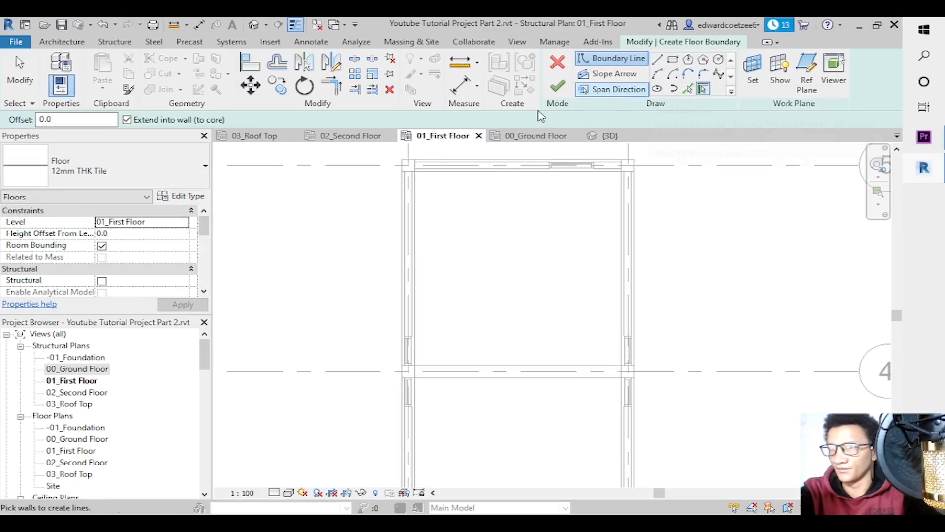
left_click(193, 198)
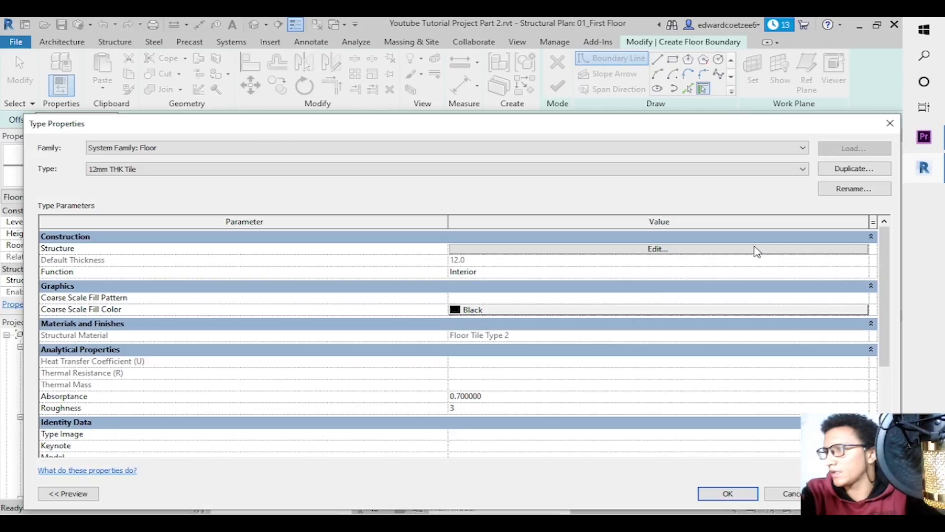
left_click(853, 170)
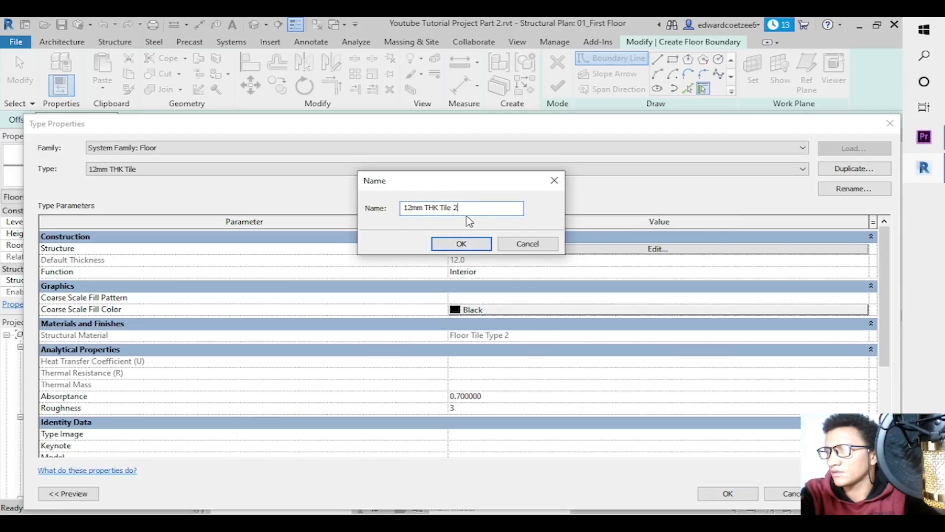
key("Return")
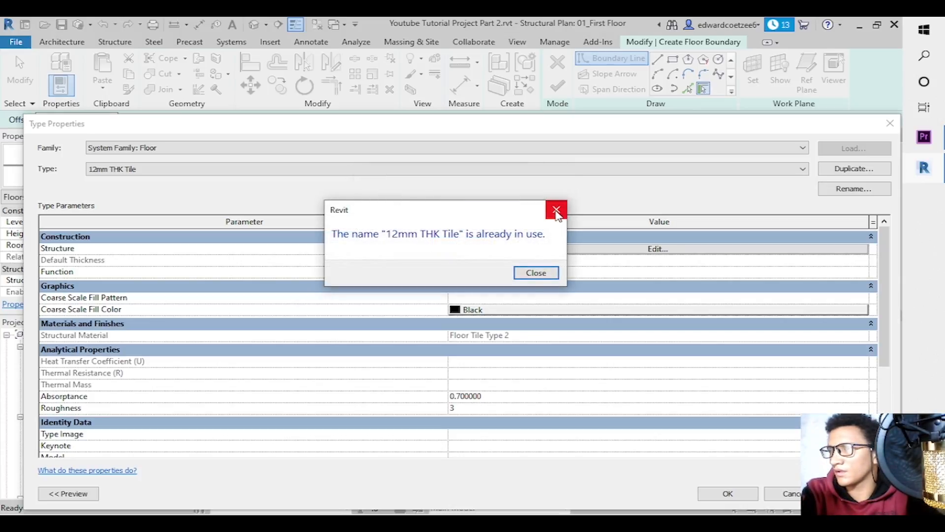
left_click(555, 211)
Rename the 12mm THK Tile floor type to 12mm THK Tile 1.
left_click(855, 188)
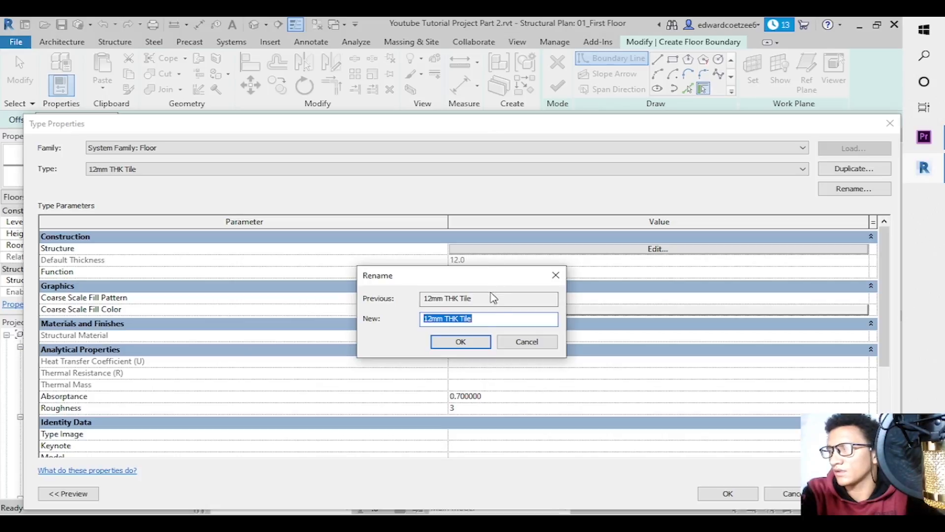
left_click(491, 318)
type("1")
left_click(470, 341)
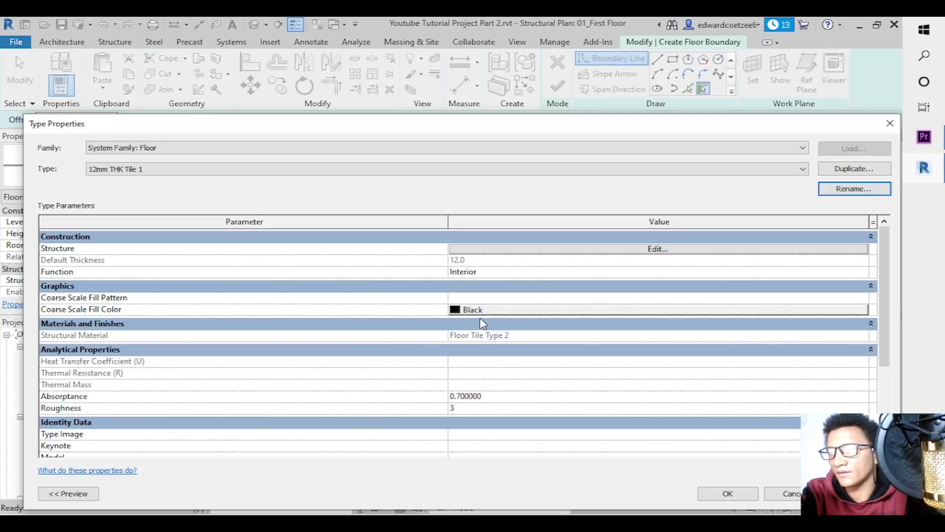
Assign the material Floor Tile Type 1 to the structure layer of the 12mm THK Tile 1 floor type.
left_click(607, 249)
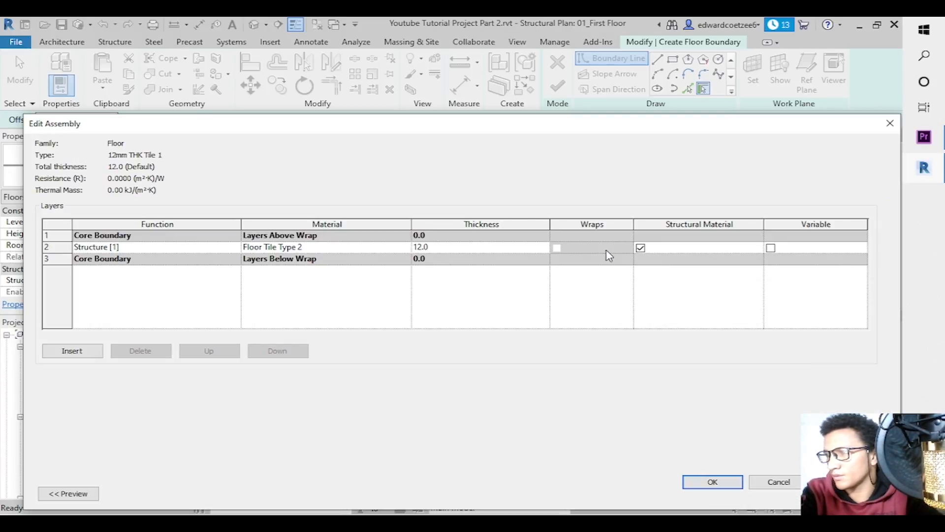
left_click(405, 248)
left_click(406, 247)
left_click(240, 253)
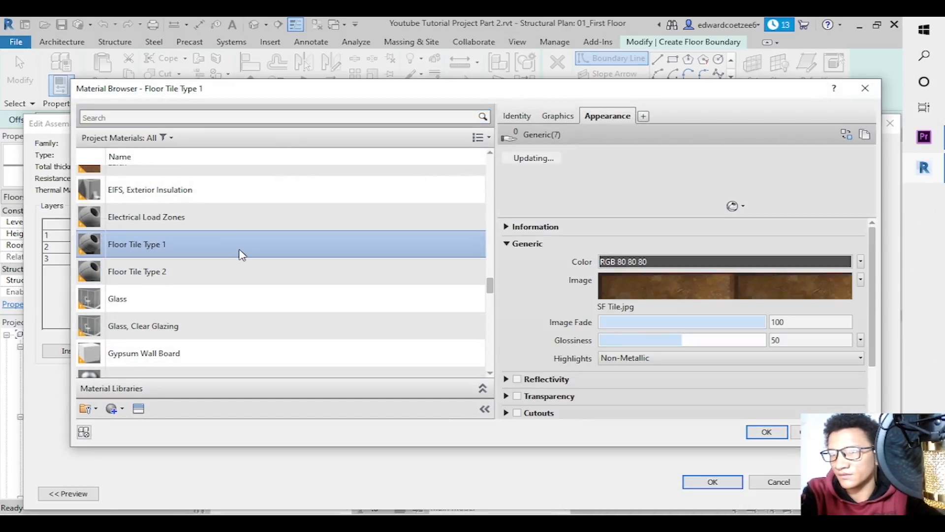
left_click(769, 433)
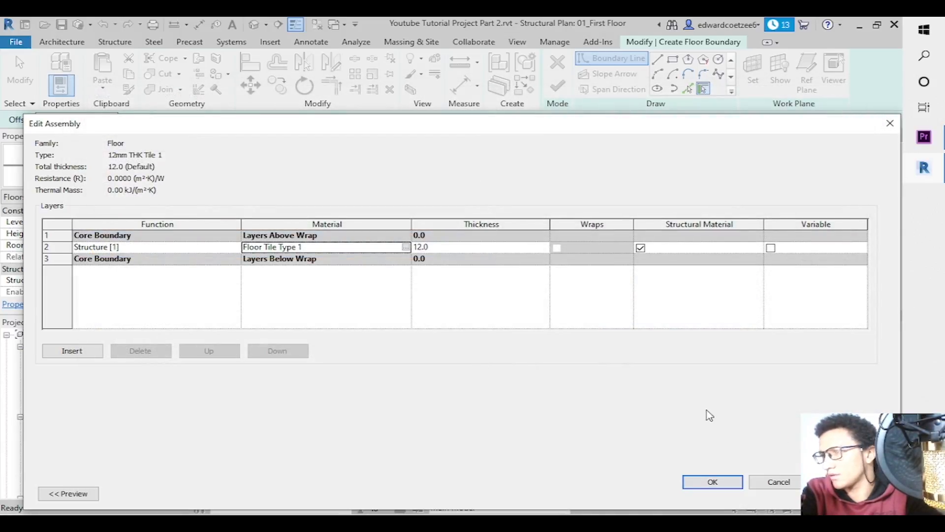
left_click(714, 482)
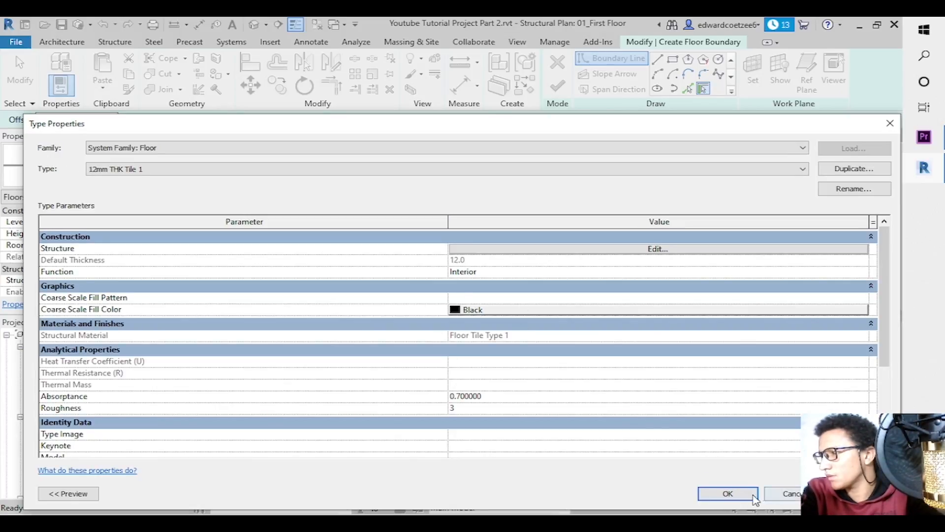
left_click(755, 496)
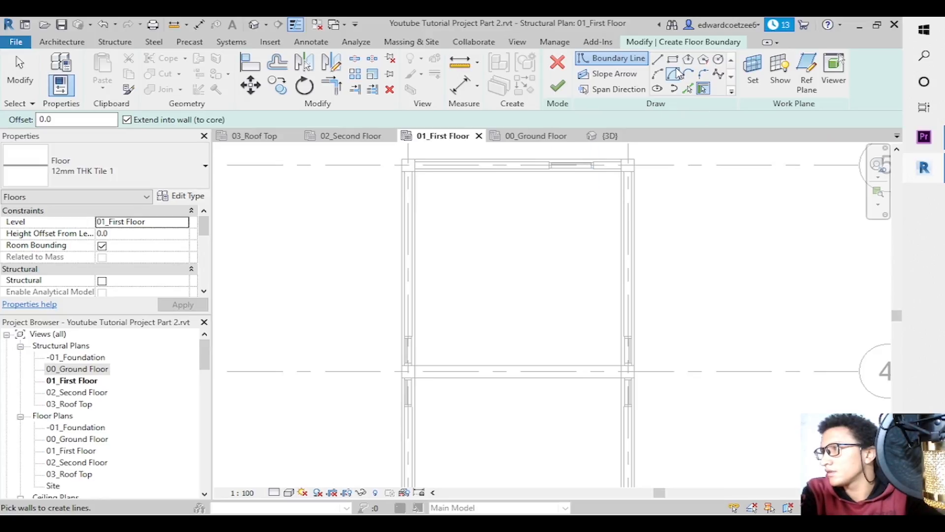
Pick floor boundary lines along the inner wall faces of the bay below grid 5 and around its two corner columns.
left_click(689, 89)
left_click(879, 193)
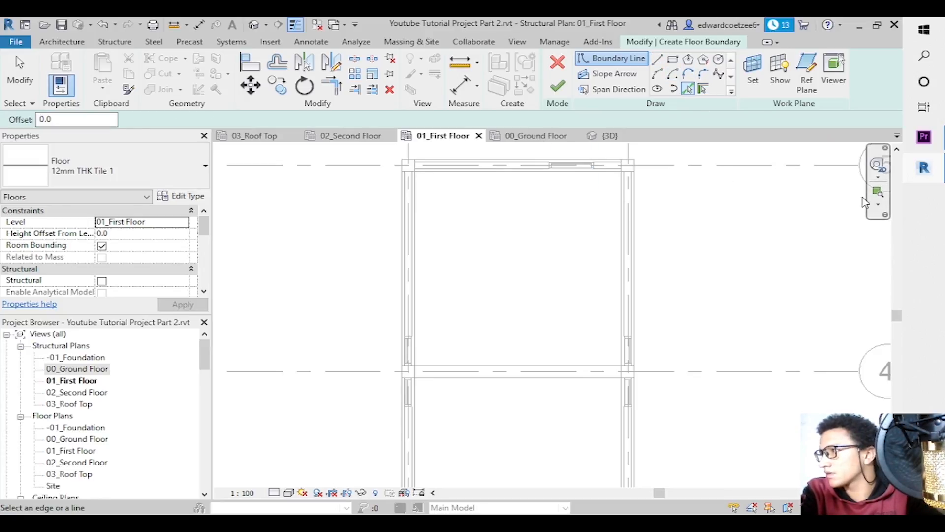
left_click_drag(375, 148, 675, 386)
left_click(469, 182)
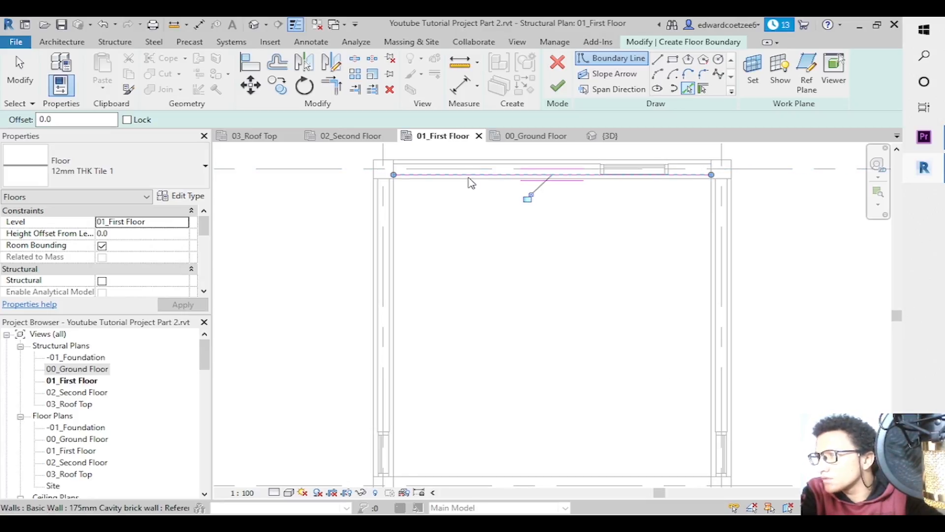
left_click(392, 234)
left_click(716, 250)
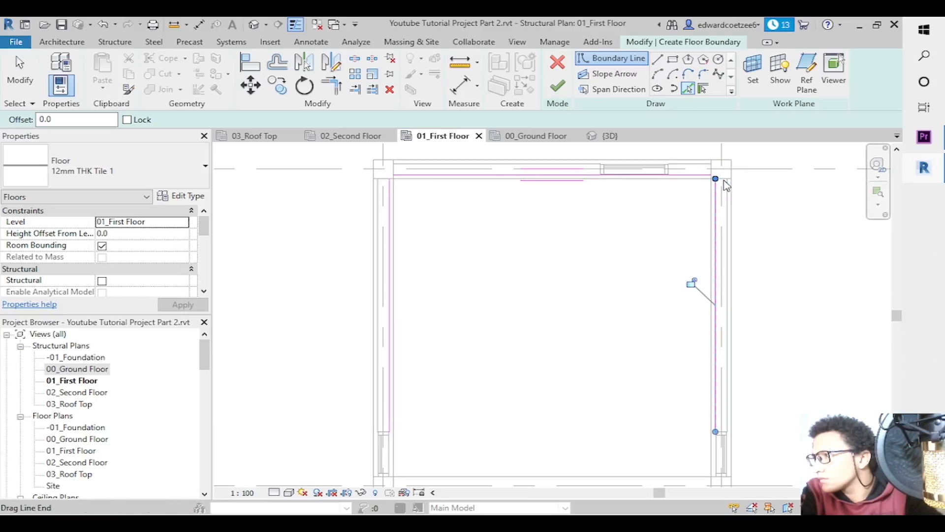
left_click(714, 168)
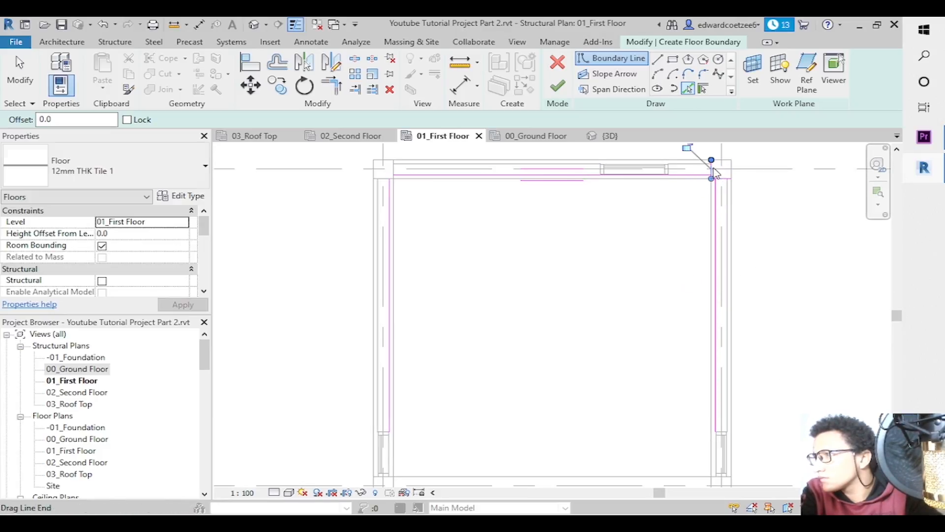
left_click(391, 167)
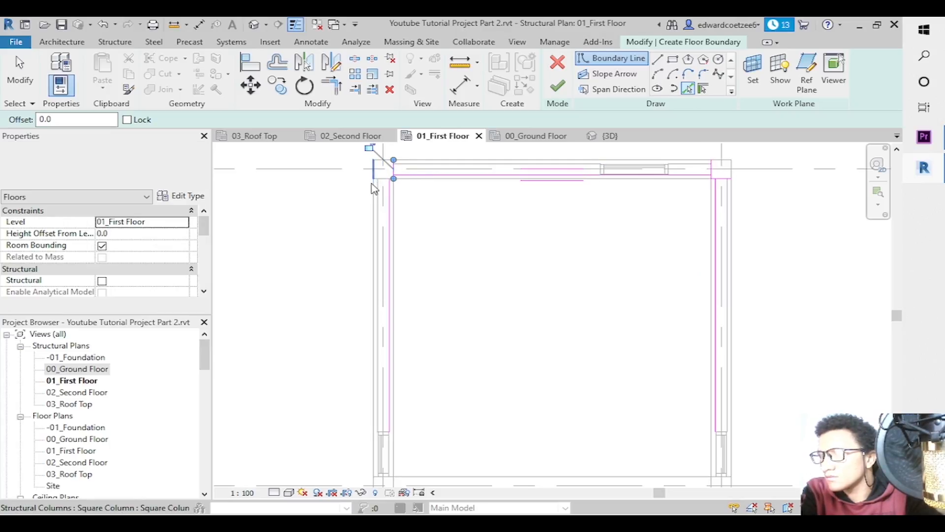
left_click(380, 181)
Pick boundary lines at the right wall's end, along the glazed panel above grid 4 and around the adjoining column.
left_click_drag(899, 323, 897, 379)
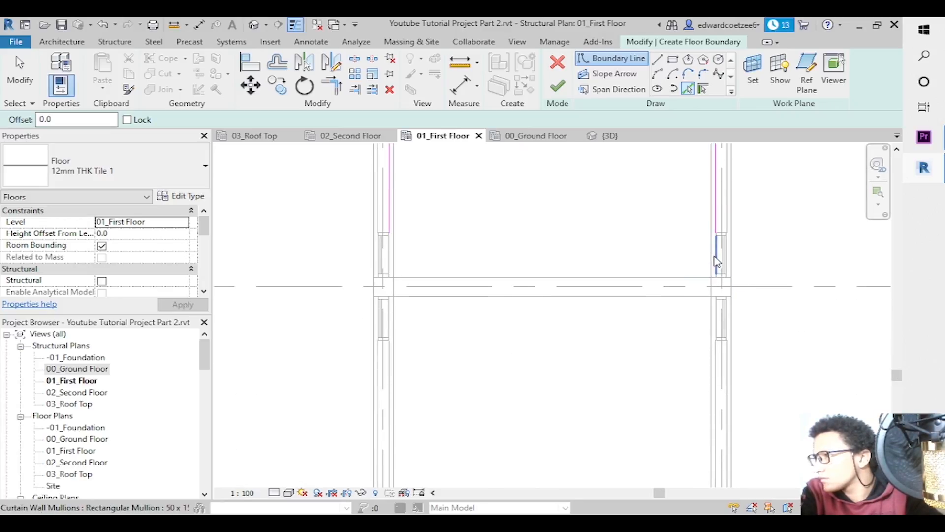
left_click(878, 197)
left_click_drag(676, 202, 786, 331)
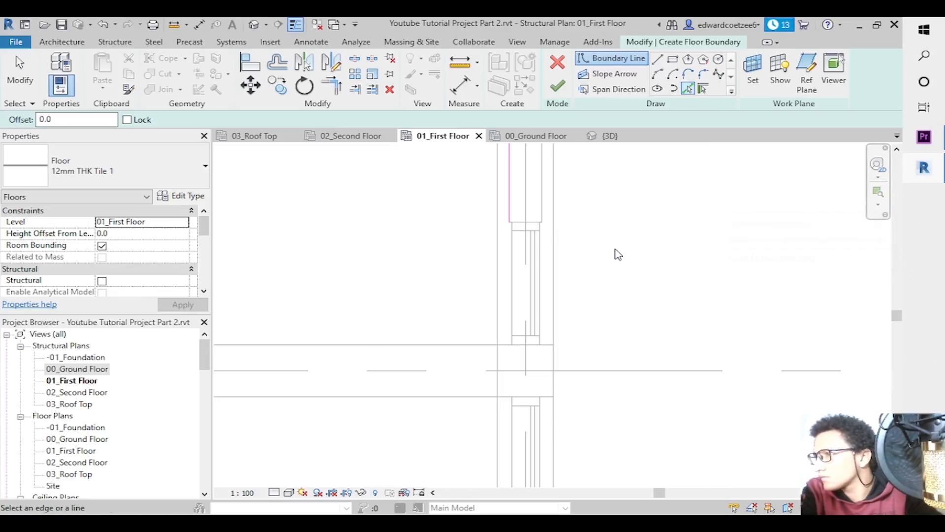
left_click(512, 223)
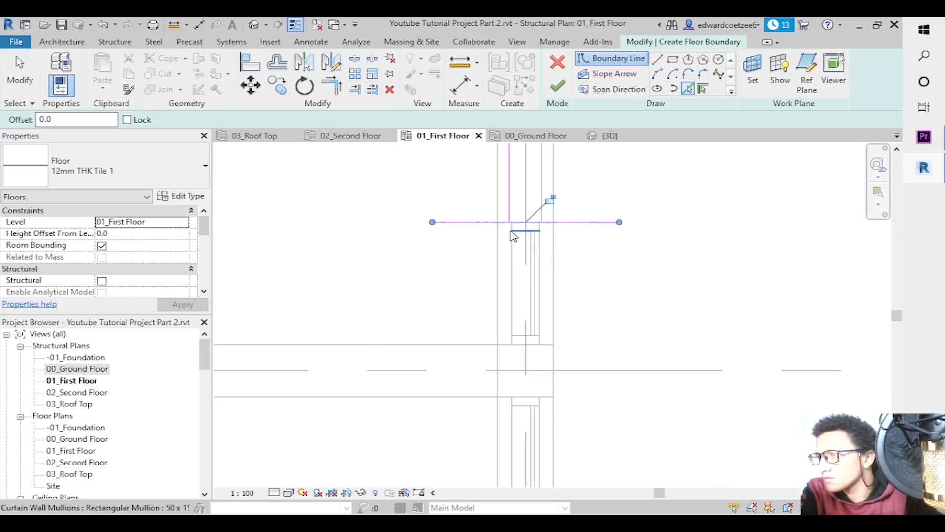
left_click(515, 226)
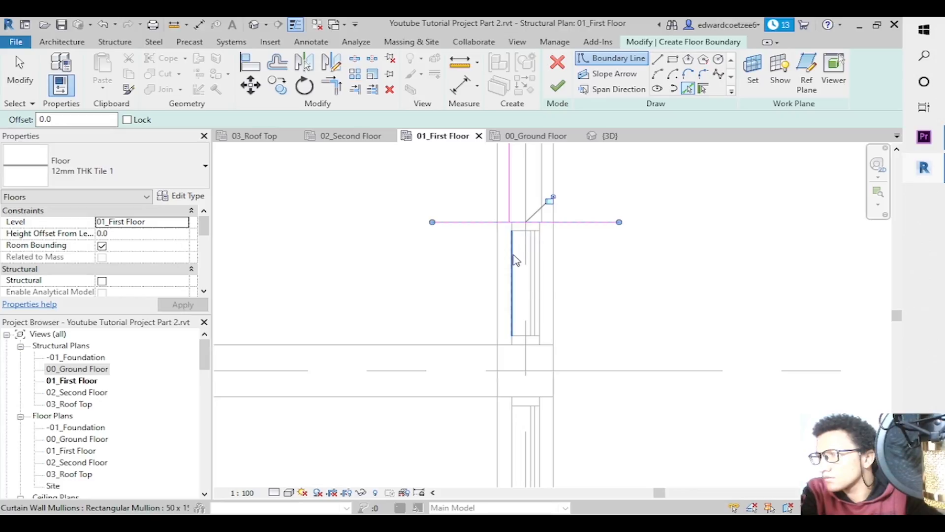
left_click(506, 353)
left_click(509, 346)
left_click(513, 397)
Trim the boundary lines into corners at the glazed panel's wall end and at the upper edge of the grid 4 column.
mouse_move(897, 321)
left_mouse_down()
mouse_move(897, 329)
mouse_move(900, 309)
left_mouse_up()
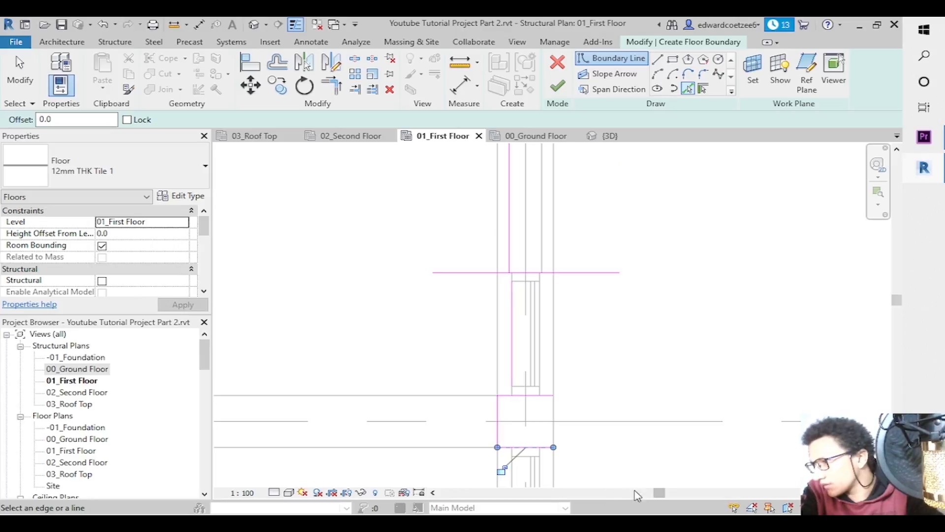
left_click_drag(660, 494, 658, 494)
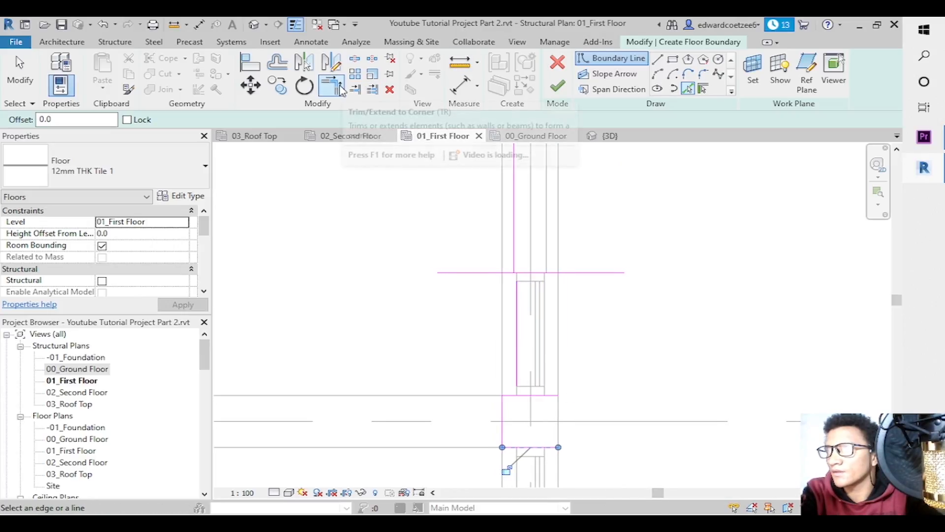
key("Escape")
key("Escape")
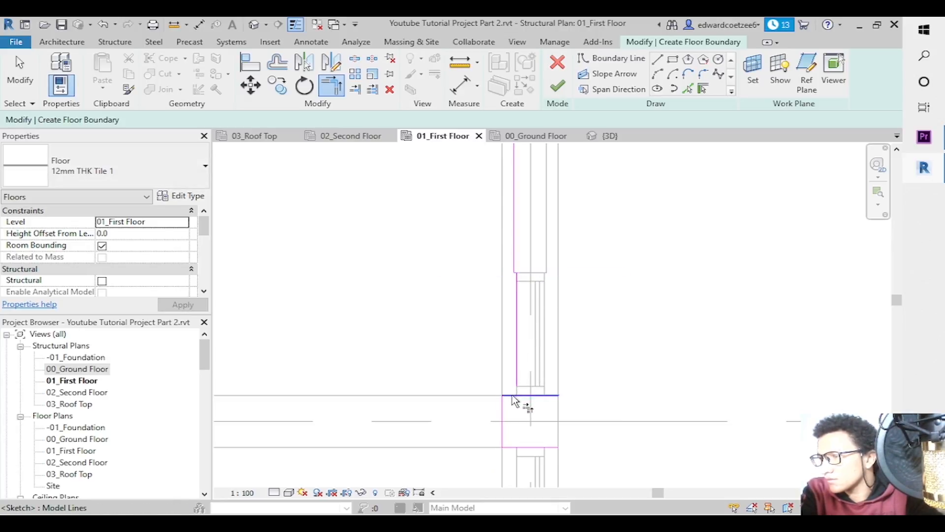
left_click(517, 380)
left_click(511, 395)
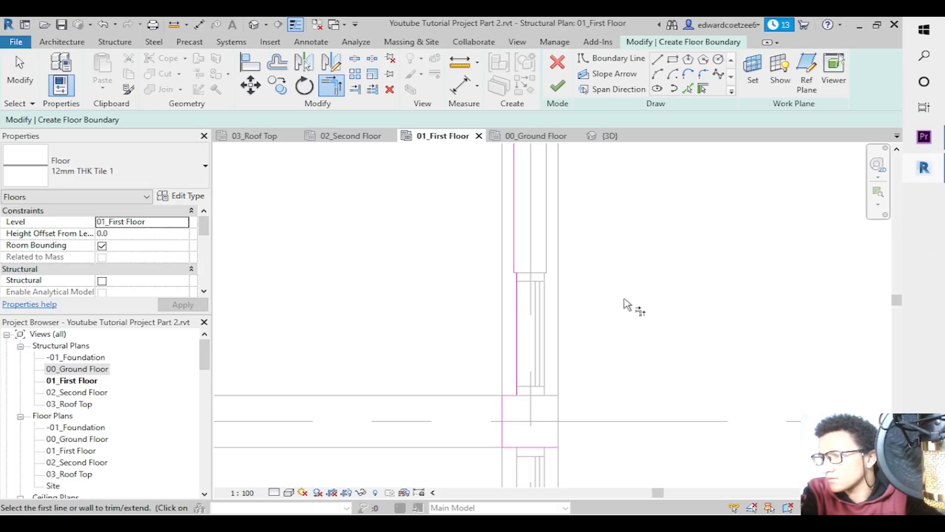
key("Escape")
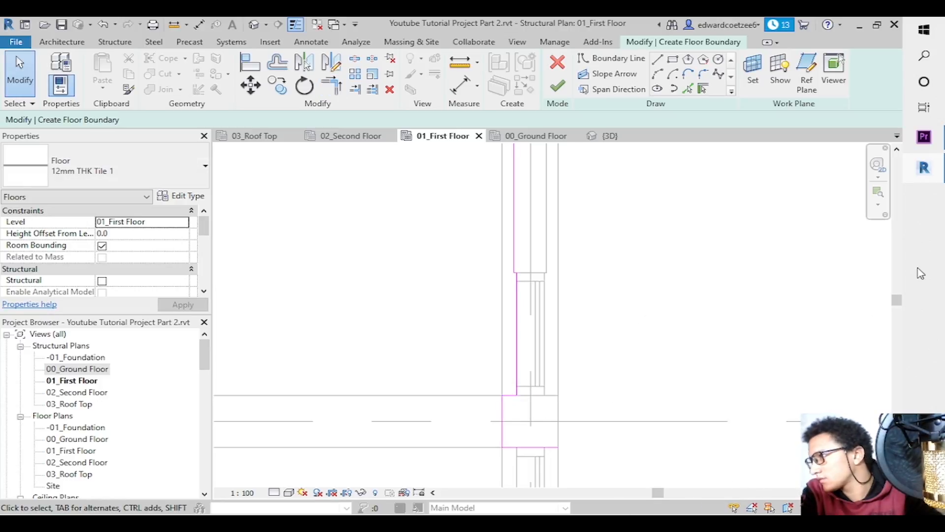
Mirror a copy of the glazed panel's boundary line about grid 4 onto the panel below it.
left_click(878, 205)
left_click(825, 231)
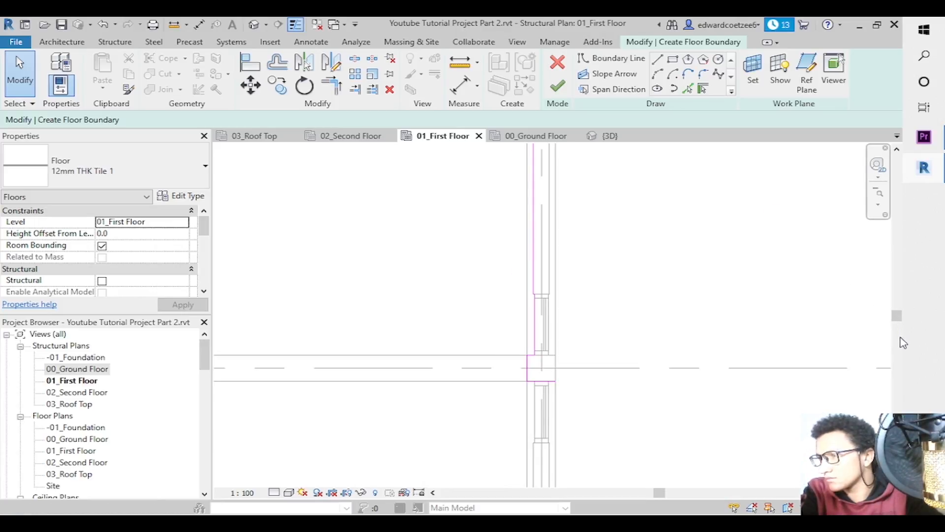
left_click_drag(898, 317, 903, 337)
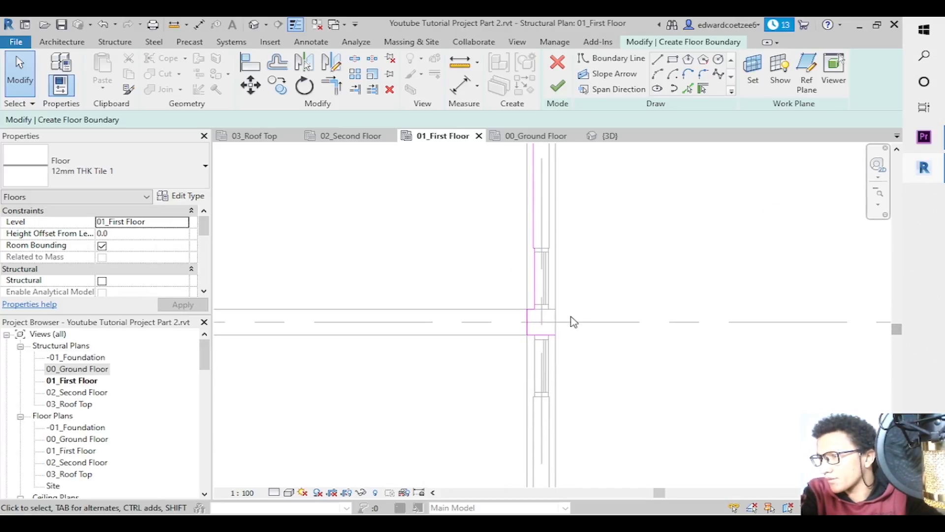
left_click(536, 296)
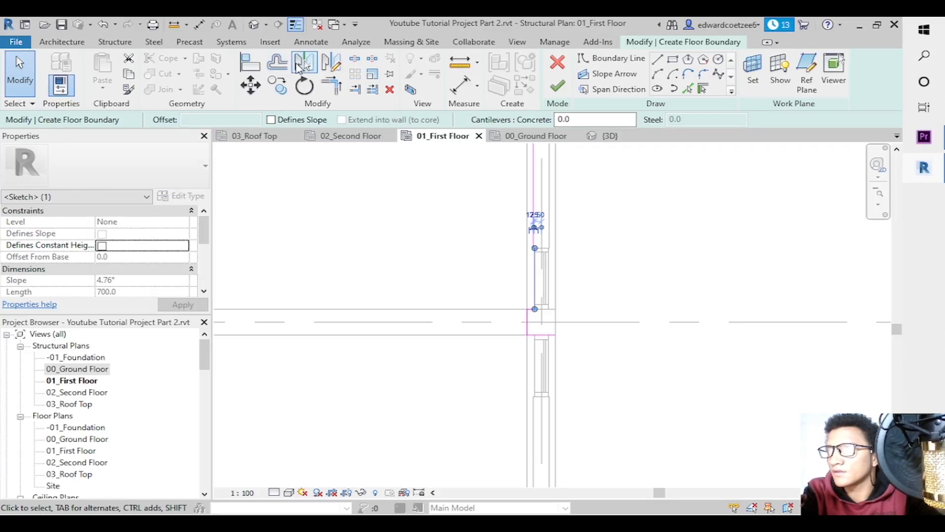
left_click(298, 63)
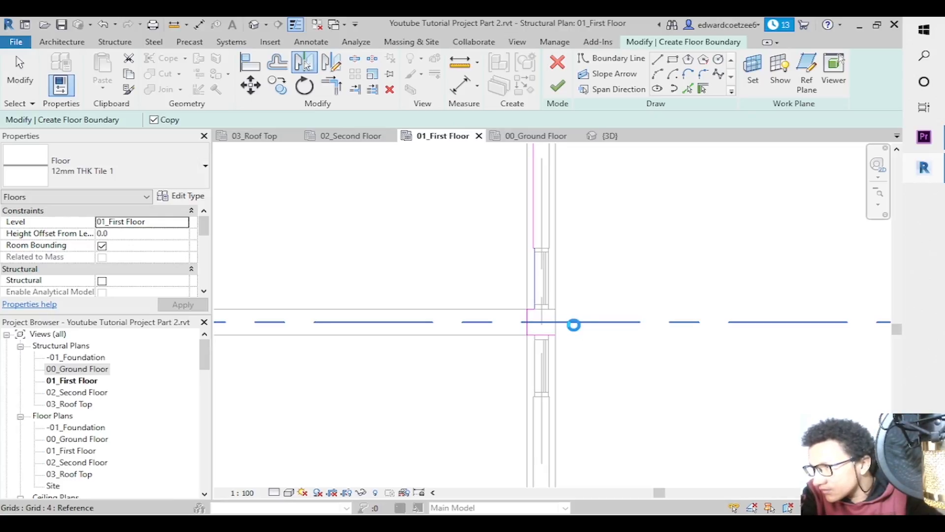
left_click(574, 325)
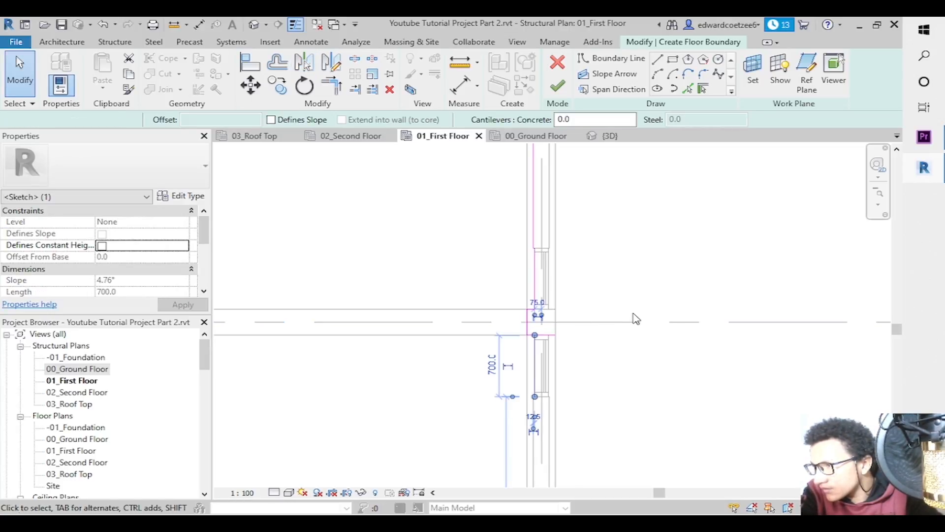
key("Escape")
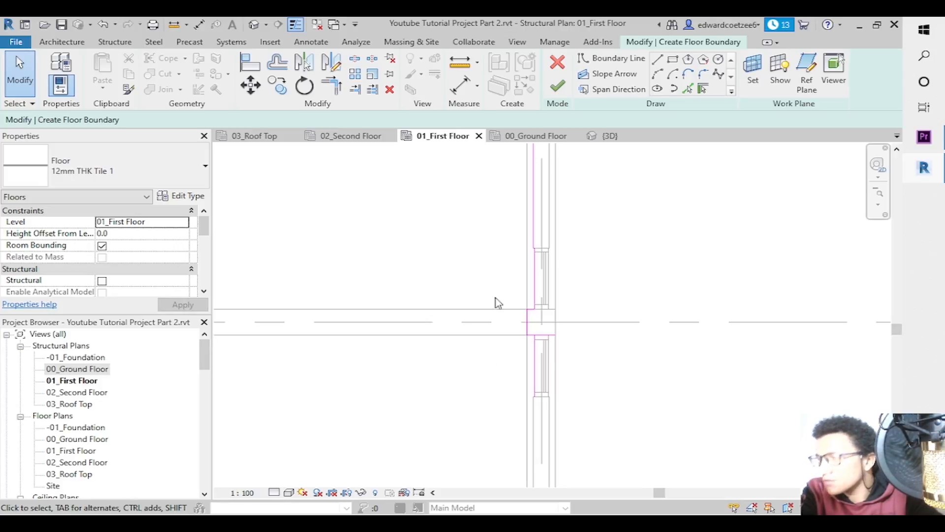
Trim the mirrored boundary line to a corner with the lower edge of the grid 4 column.
left_click(339, 93)
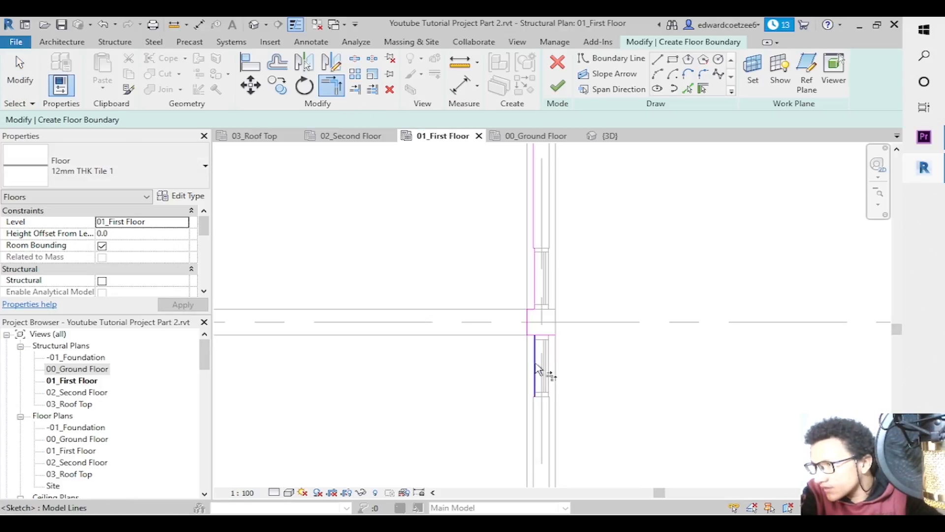
left_click(531, 334)
key("Escape")
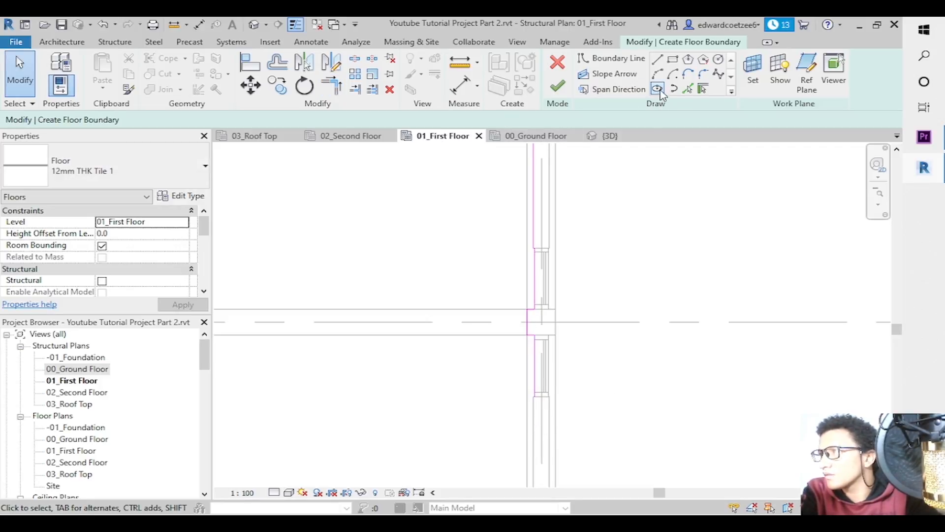
Pick boundary lines at the wall end, along the glazed panel above grid 3 and around the adjoining column.
left_click(685, 94)
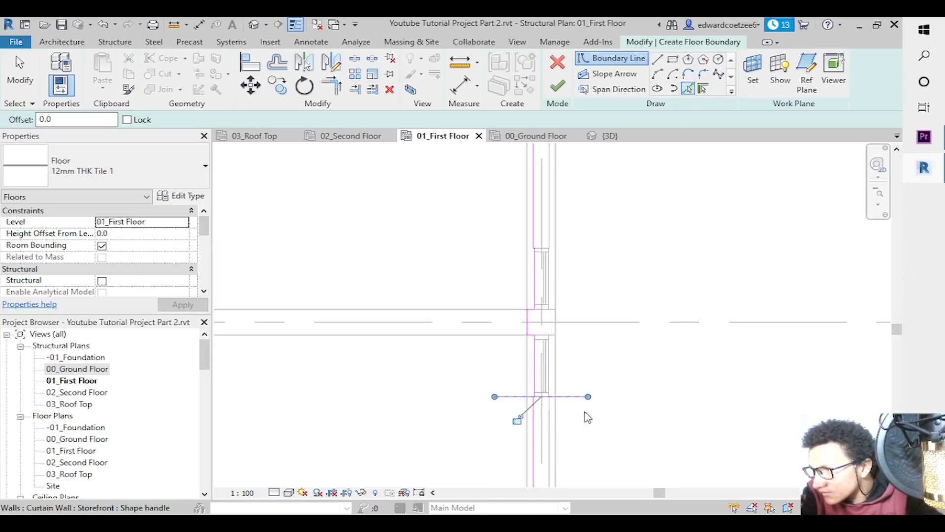
left_click_drag(894, 333, 899, 427)
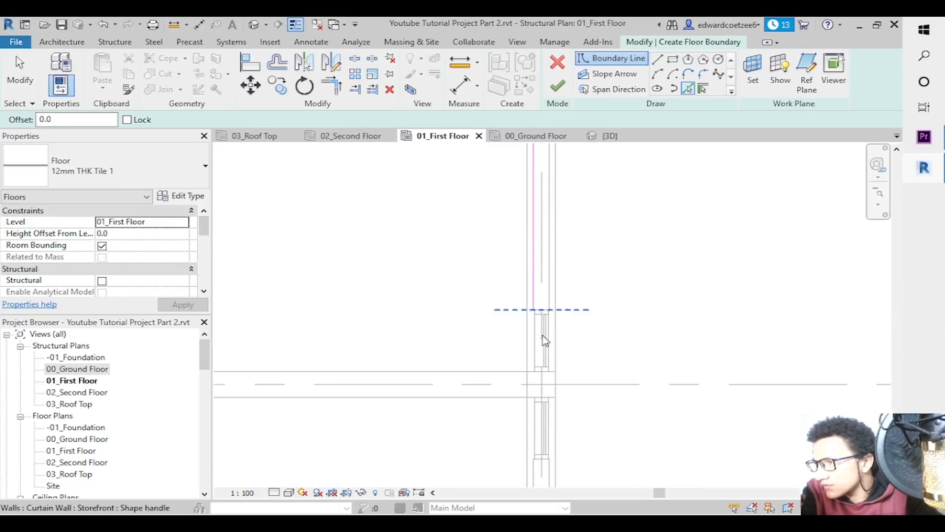
left_click(549, 314)
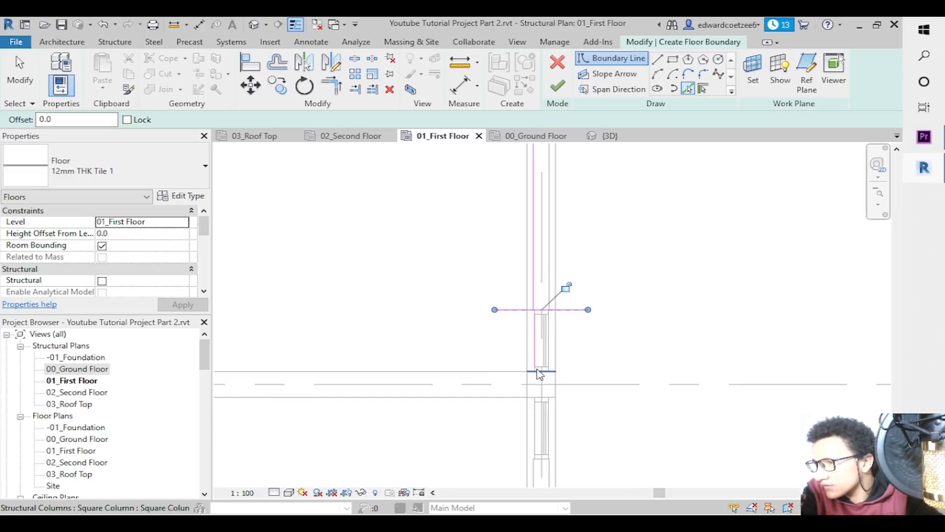
key("Escape")
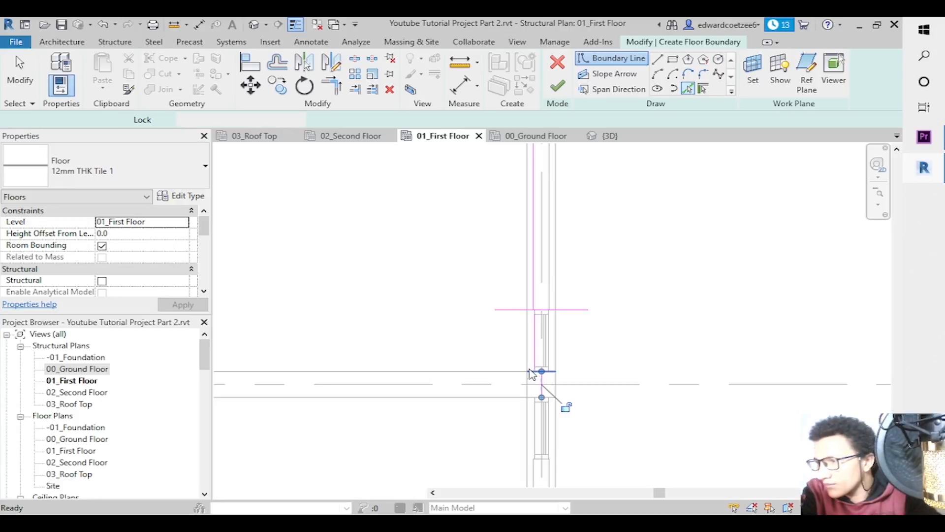
key("Return")
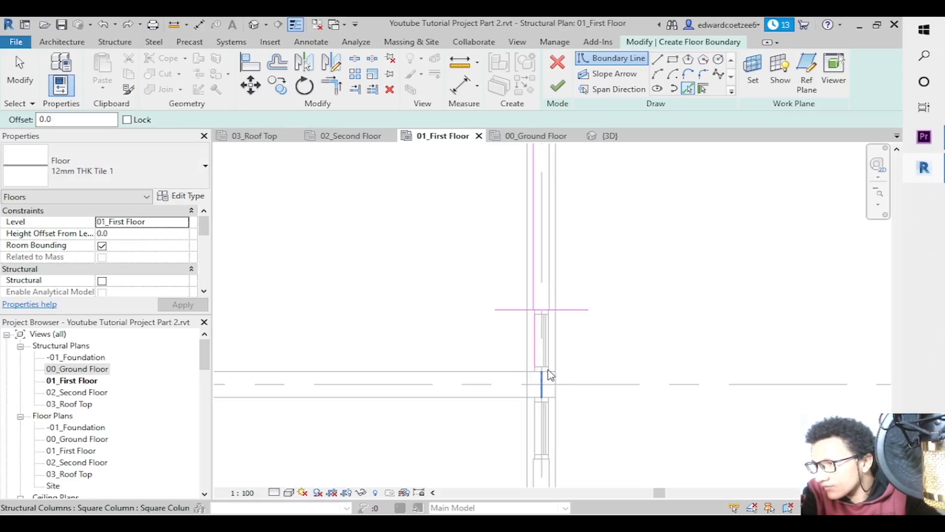
left_click(551, 375)
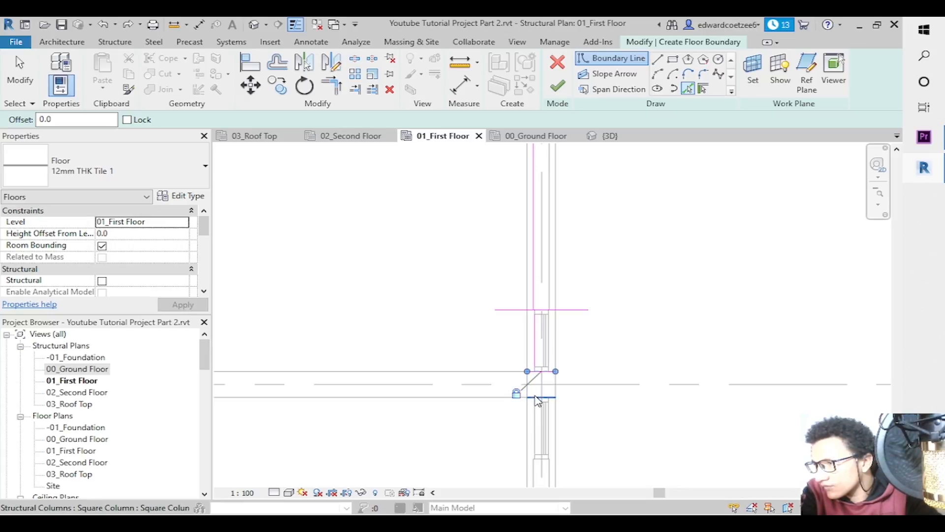
left_click(532, 391)
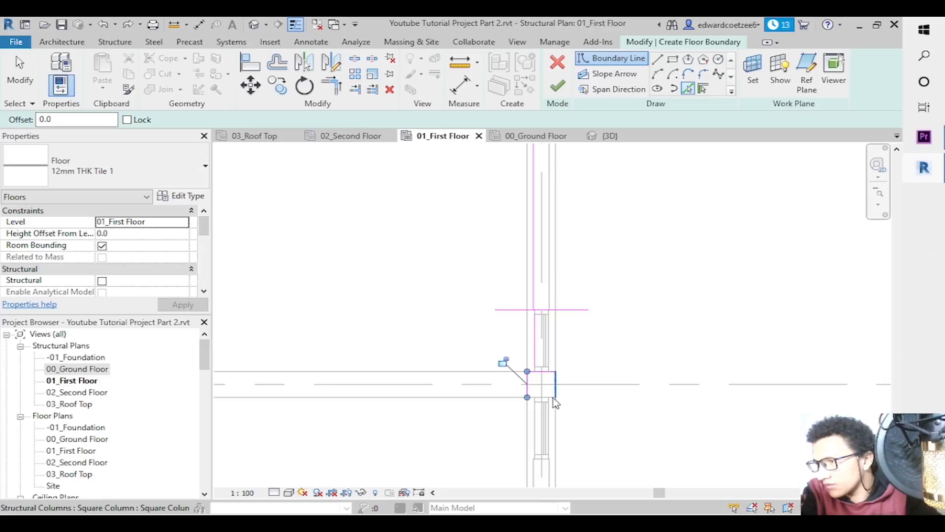
Pick boundary lines along the glazed panel below grid 3, the inner face of the wall below it and that wall's end.
left_click(541, 446)
middle_click_drag(582, 384, 582, 290)
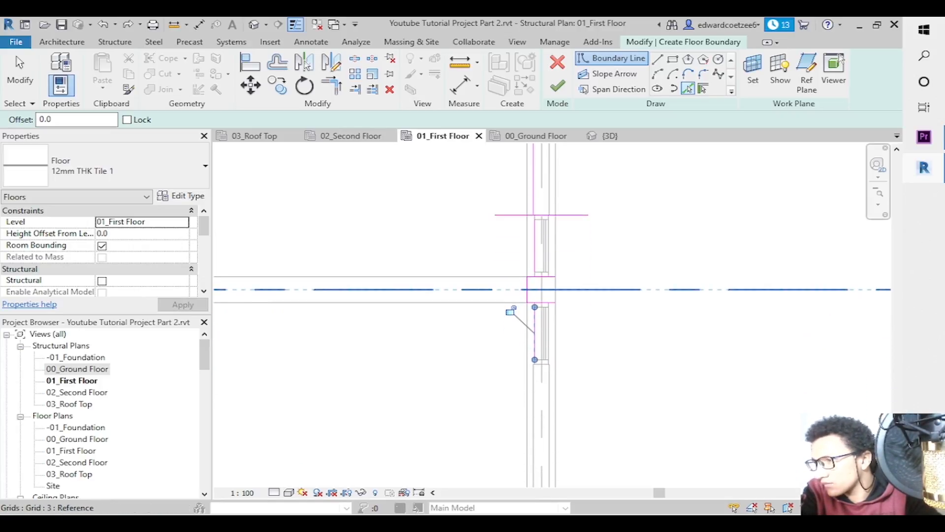
left_click(532, 423)
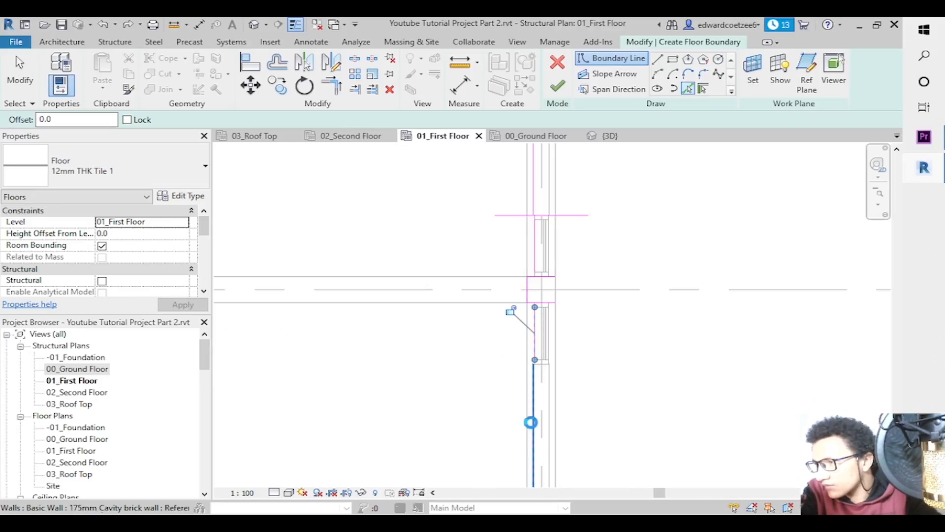
left_click(554, 366)
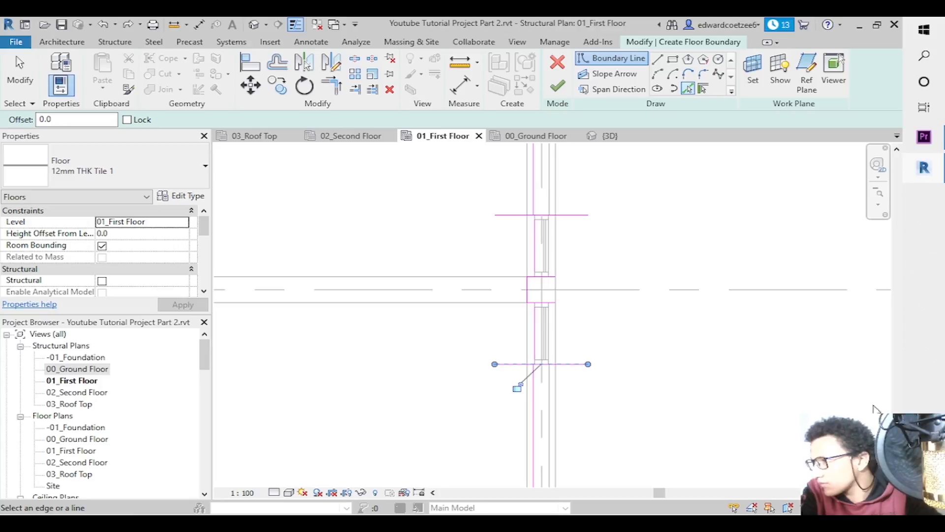
middle_click_drag(551, 315, 551, 328)
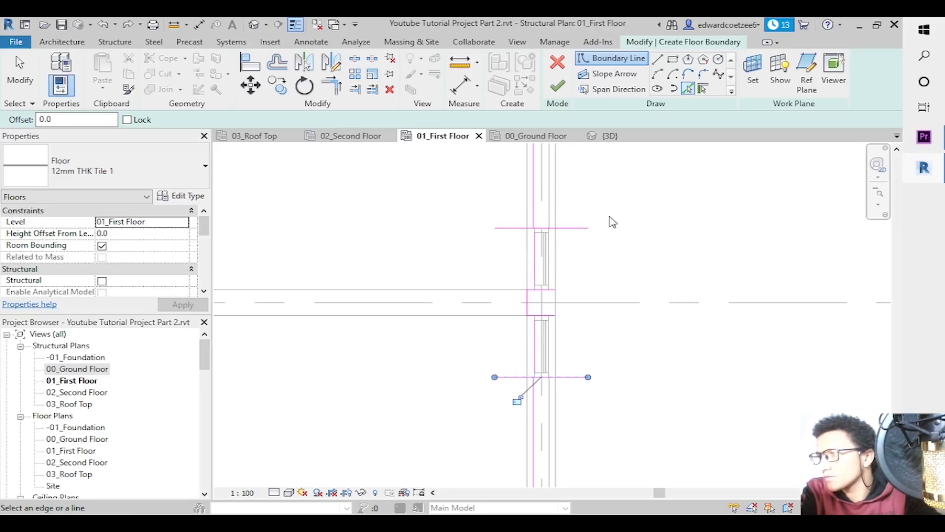
Trim the boundary lines into corners at the upper glazed panel's wall end and around the upper edge of the grid 3 column.
left_click(331, 85)
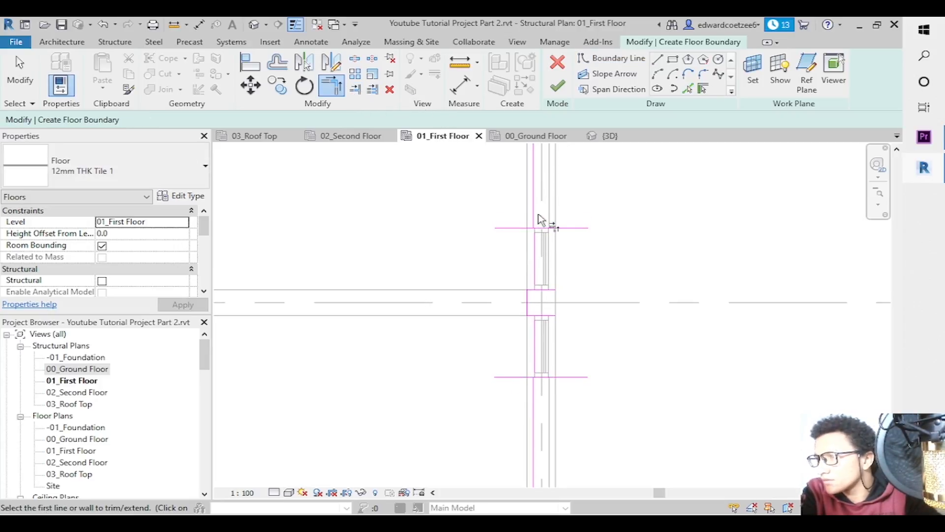
left_click(534, 211)
left_click(549, 229)
left_click(537, 266)
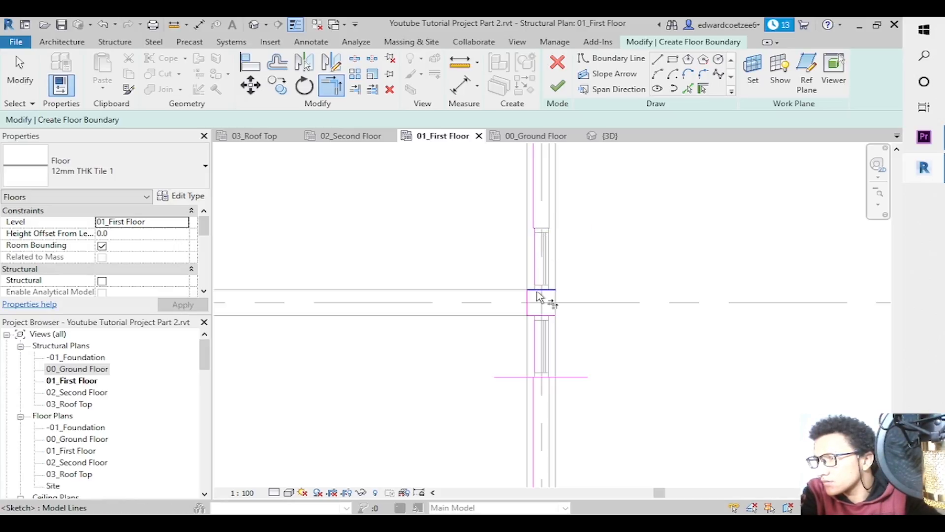
left_click(540, 296)
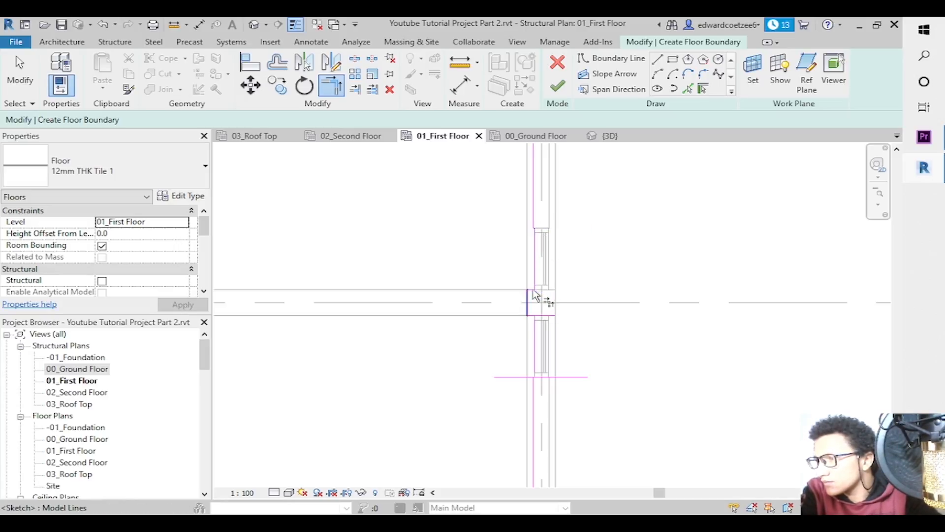
Trim the boundary lines into corners at the lower edge of the grid 3 column and the lower glazed panel's wall end.
left_click(537, 315)
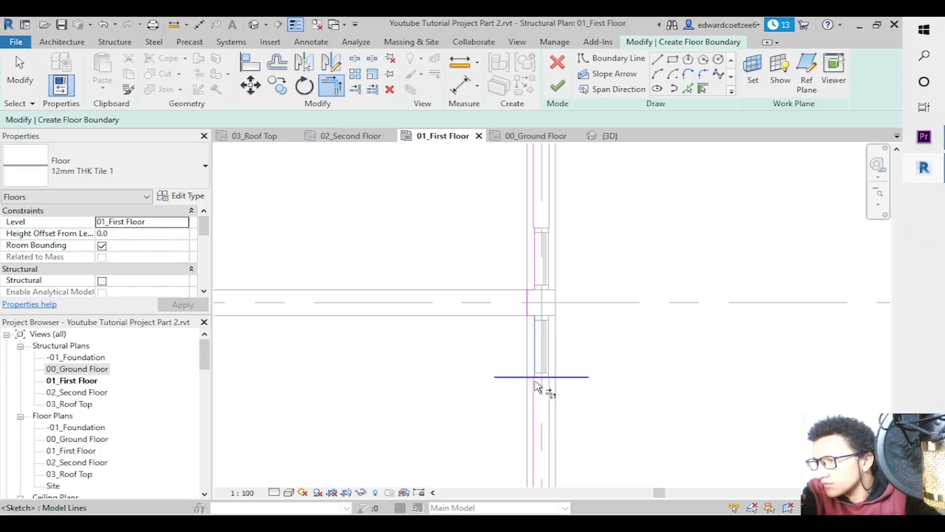
left_click(536, 379)
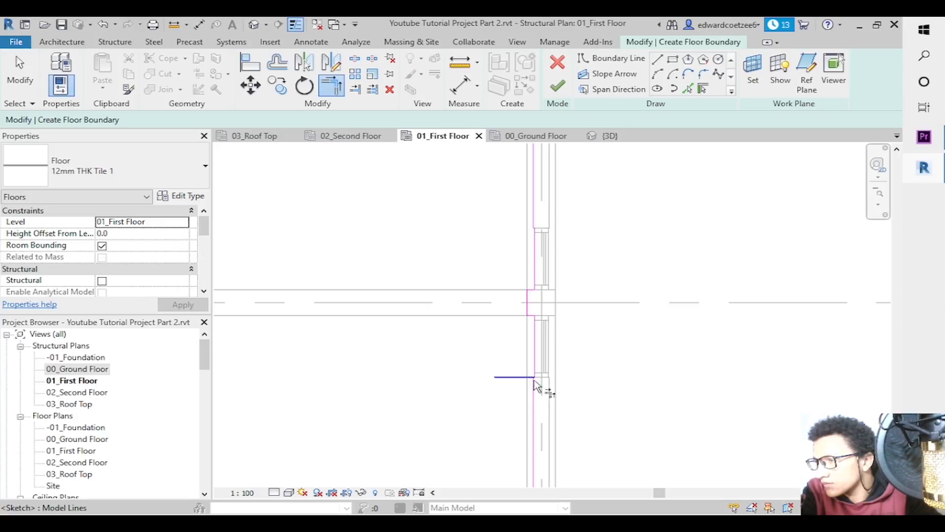
left_click(533, 387)
left_click(534, 377)
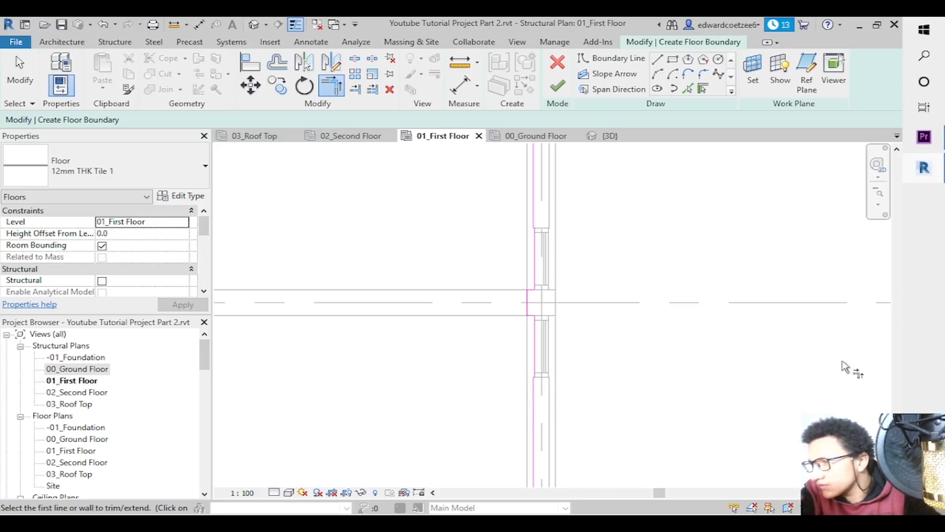
Pick boundary lines along the glazed panel above grid 2, around the right-hand column and along the curtain wall's rightmost mullion.
left_click(880, 197)
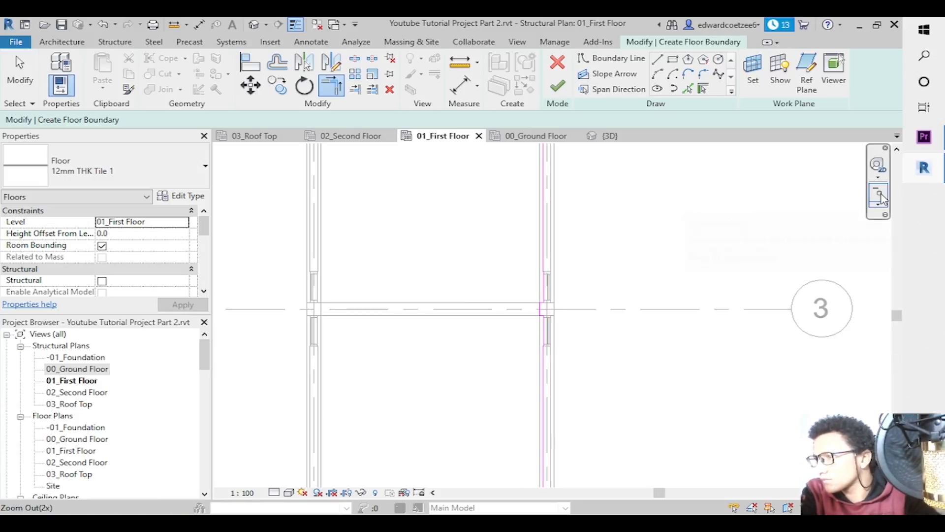
left_click_drag(897, 316, 911, 372)
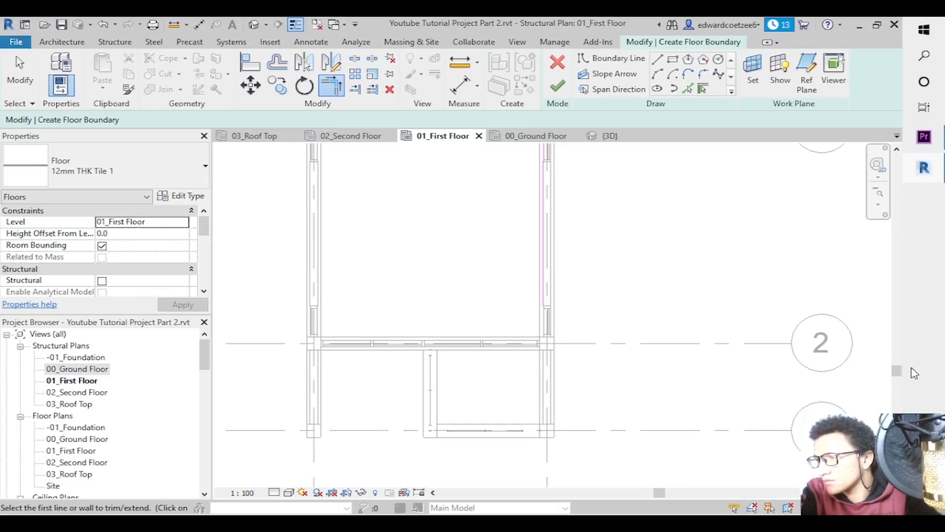
left_click(879, 204)
left_click(827, 213)
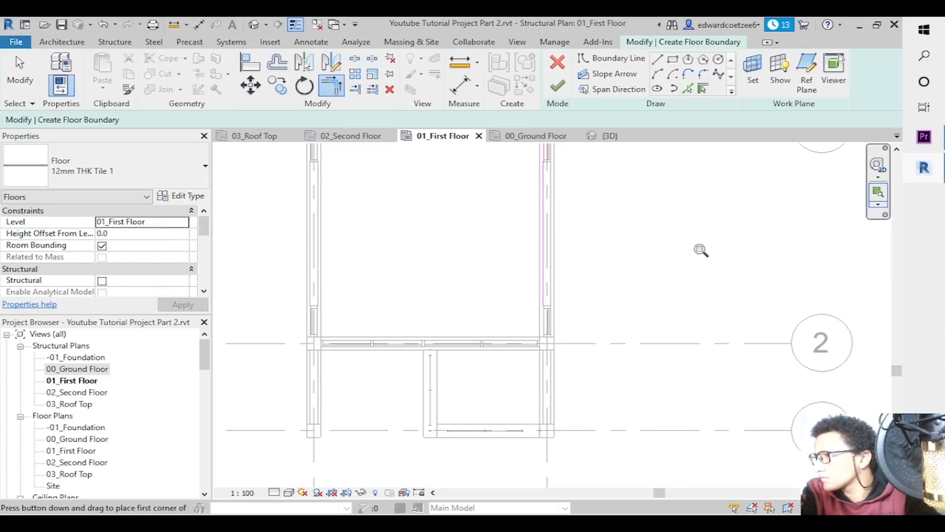
left_click_drag(289, 308, 628, 415)
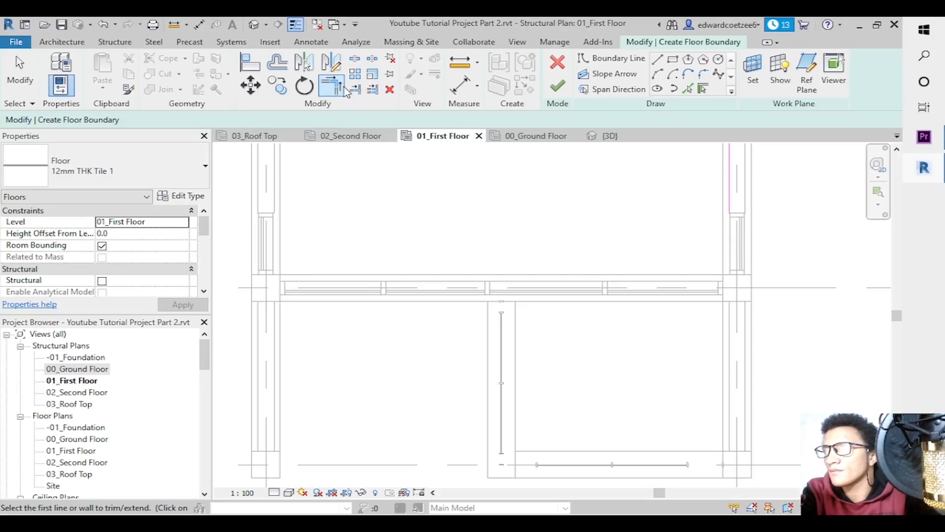
left_click(689, 89)
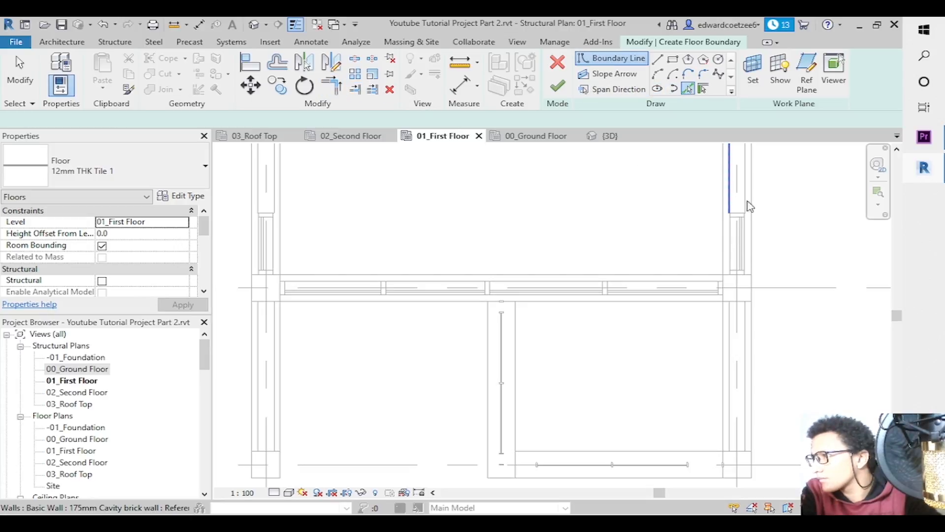
left_click(765, 216)
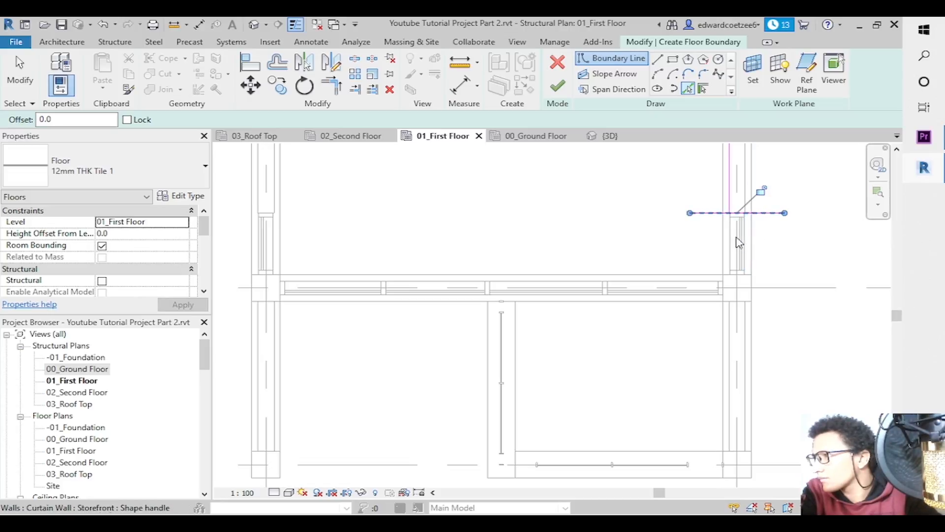
left_click(735, 245)
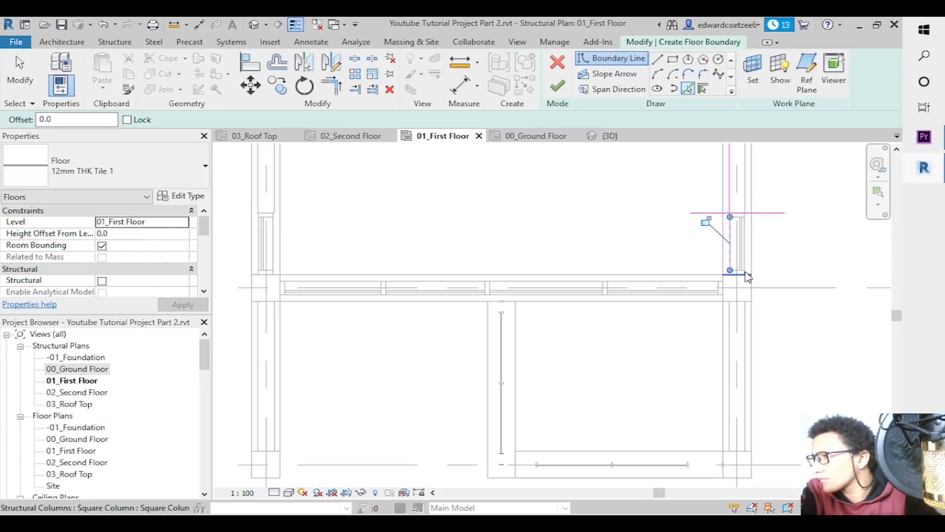
left_click(750, 279)
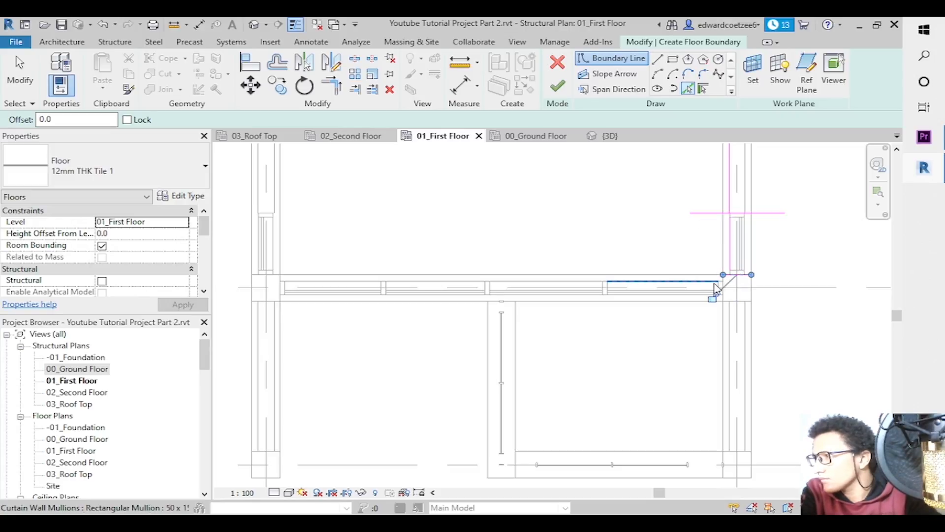
left_click(682, 282)
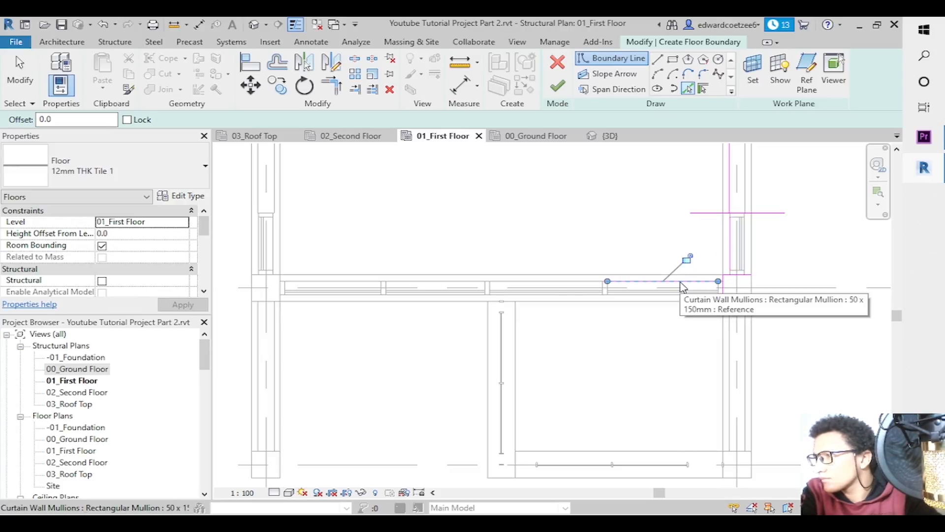
Try to pick a boundary line along the leftmost mullion of the grid 2 curtain wall.
left_click(368, 280)
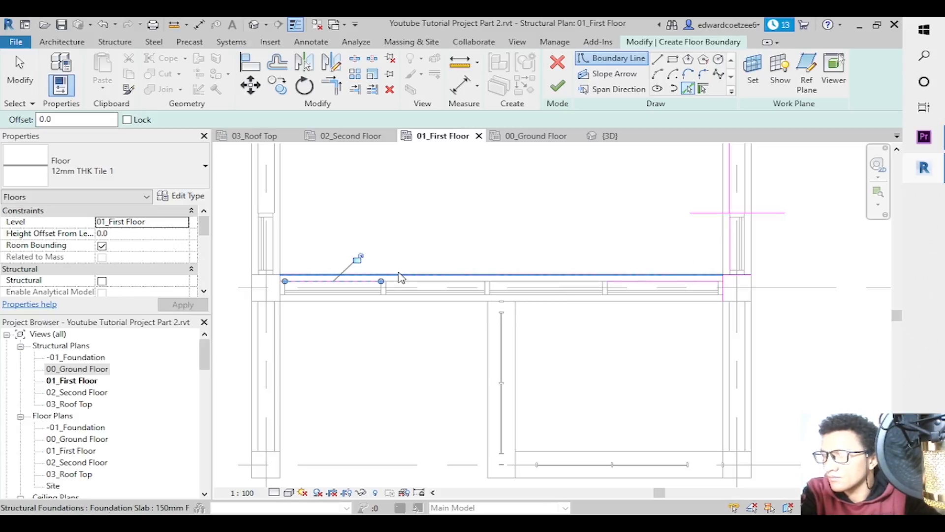
key("Escape")
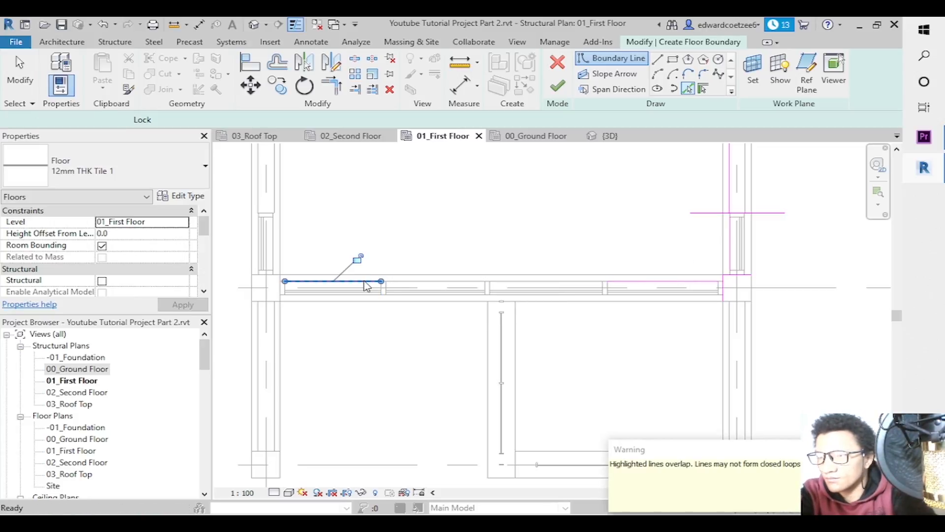
left_click(290, 280)
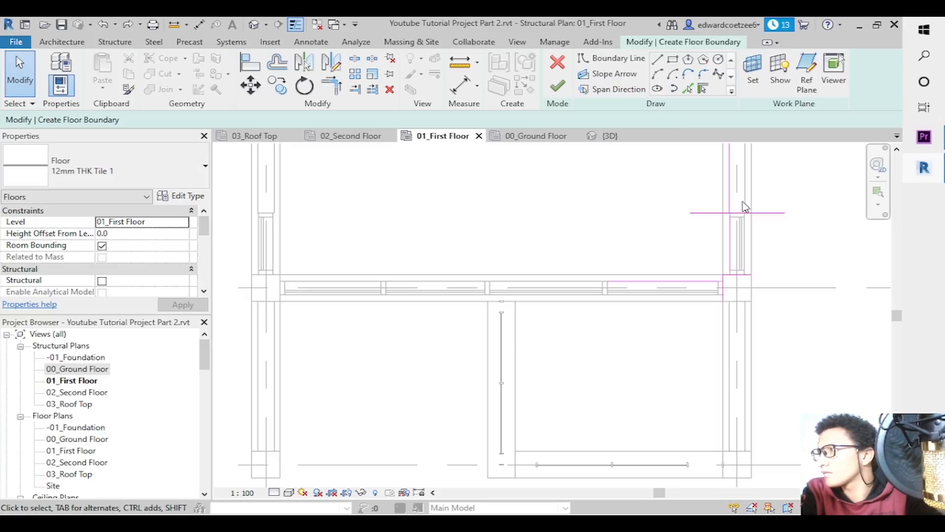
Trim the boundary lines into corners from the glazed panel's wall end, around the grid 2 column, to the curtain wall line.
left_click(331, 85)
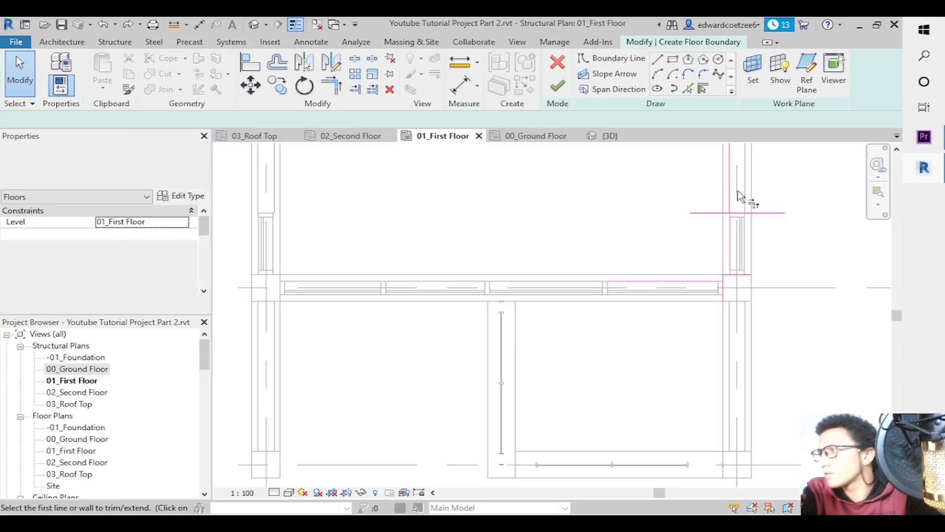
left_click(730, 220)
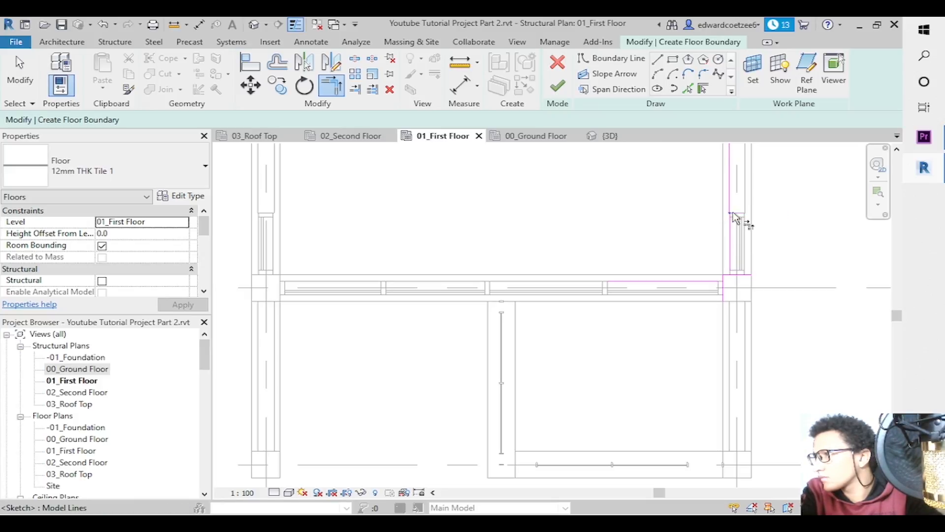
left_click(714, 282)
key("Escape")
key("Escape")
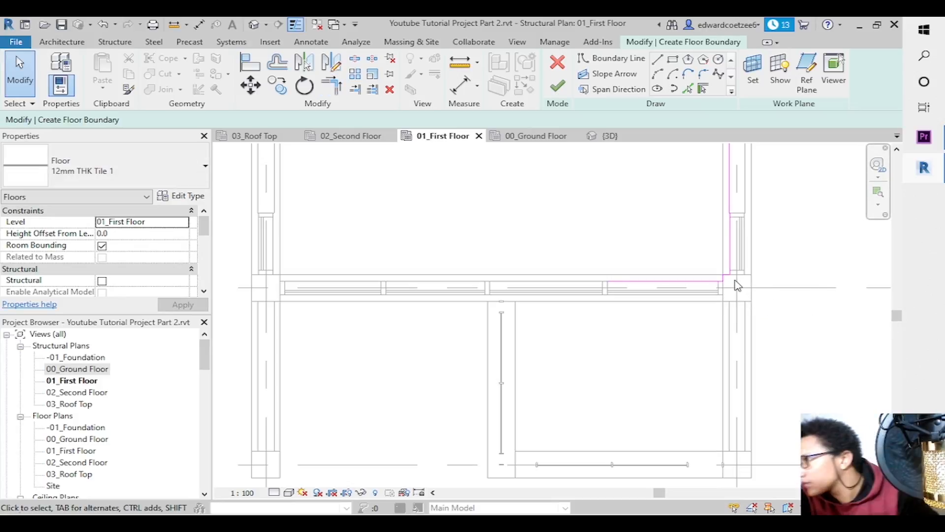
Trim the glazed panel line and the upper edge line of the right-hand grid 2 column into a corner.
key("t")
key("r")
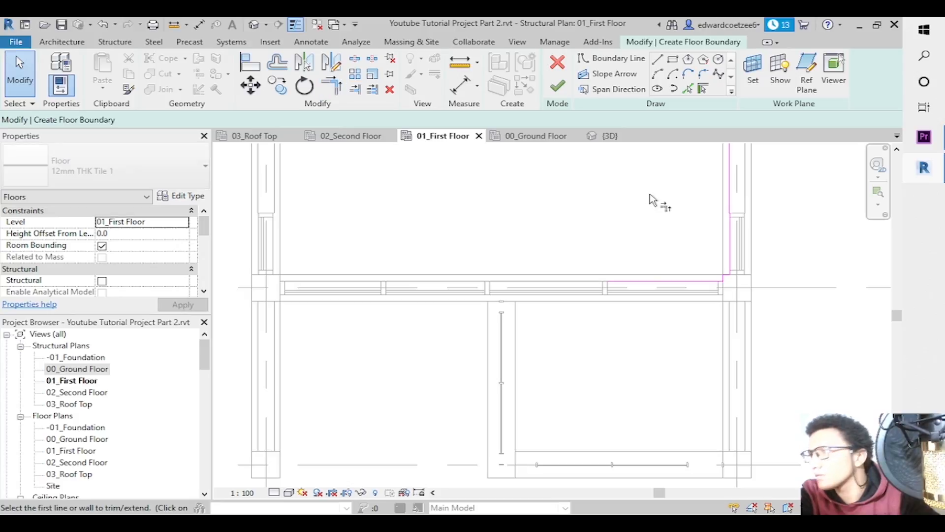
key("Escape")
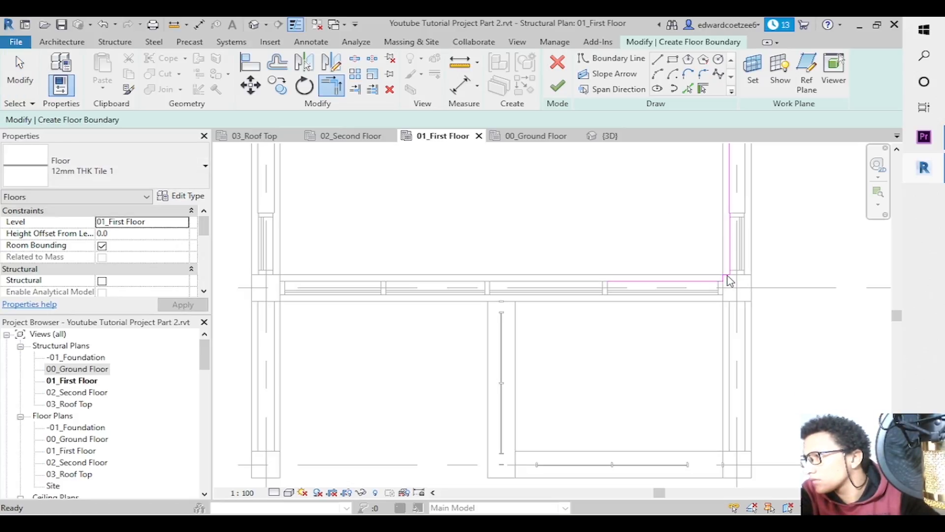
left_click(731, 268)
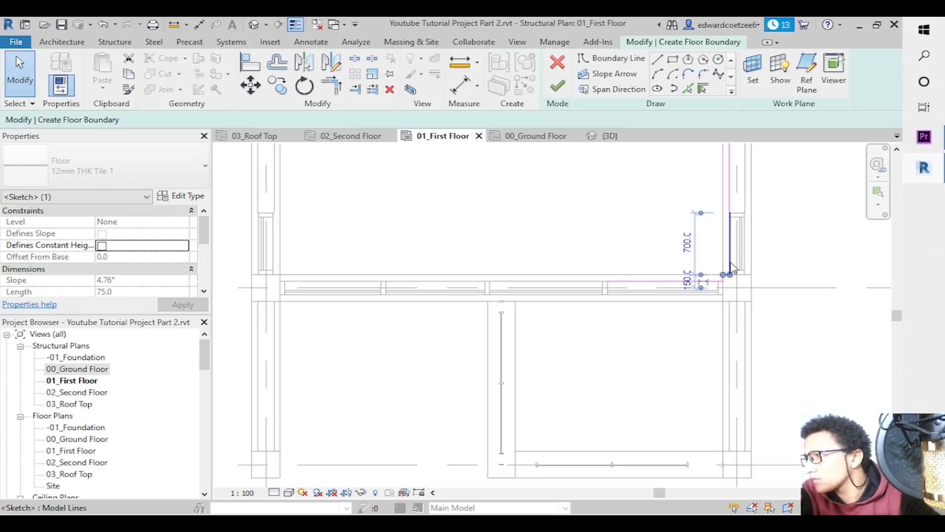
left_click(331, 86)
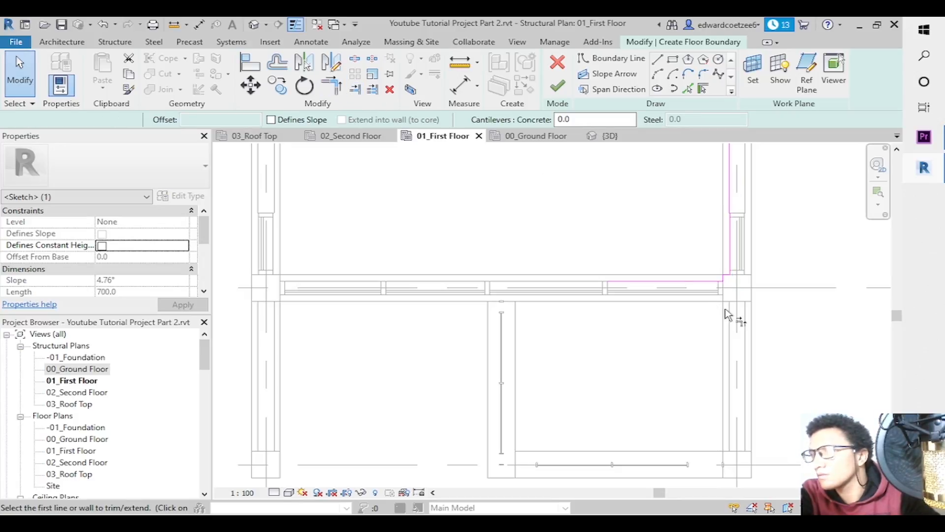
left_click(728, 277)
left_click(731, 280)
left_click(731, 265)
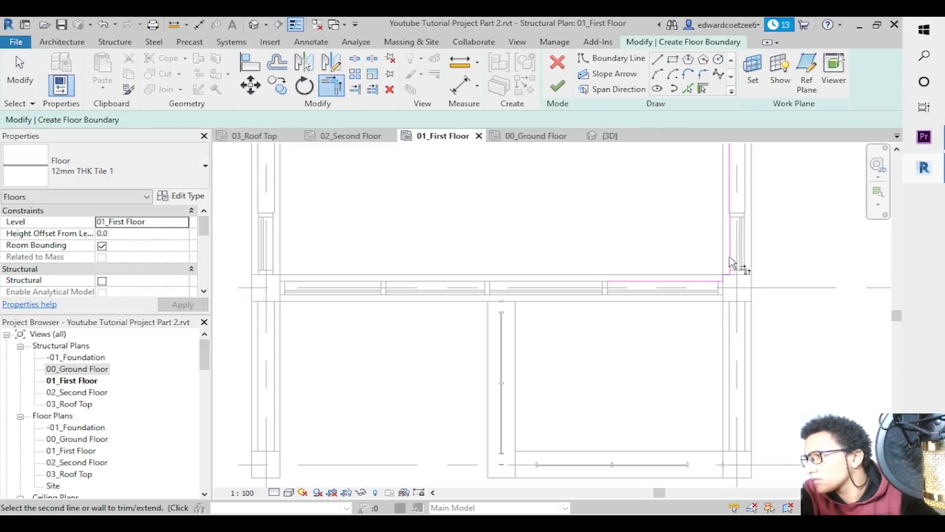
left_click(730, 259)
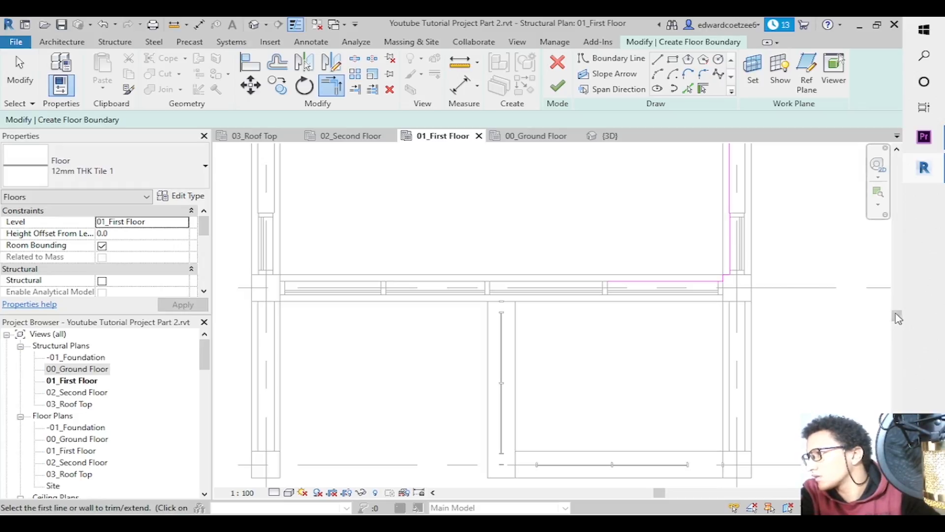
Trim the overhanging wall-end line into a corner with the glazed panel line below the right-hand grid 4 column.
left_click_drag(897, 320, 903, 153)
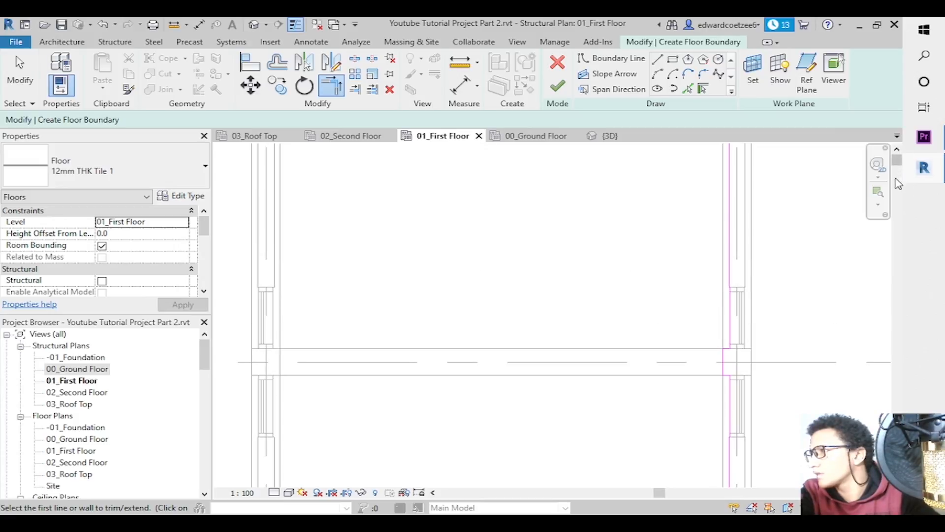
left_click(878, 203)
left_click(832, 228)
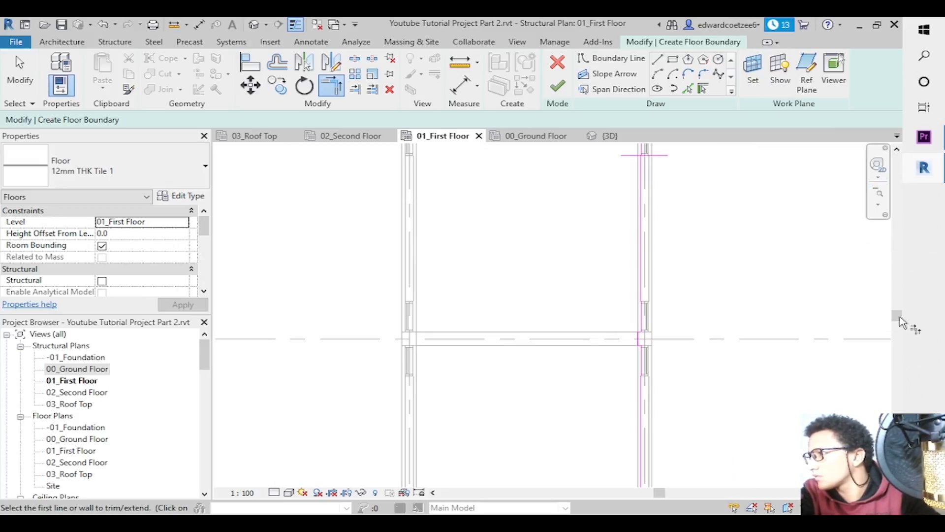
left_click_drag(904, 284, 905, 261)
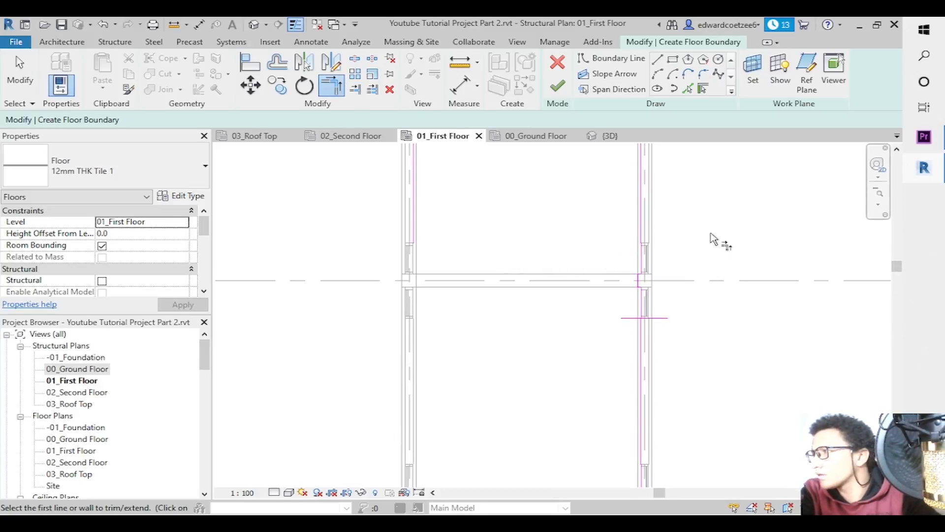
left_click(879, 204)
left_click(849, 216)
left_click_drag(597, 294, 729, 342)
left_click(445, 338)
left_click(450, 318)
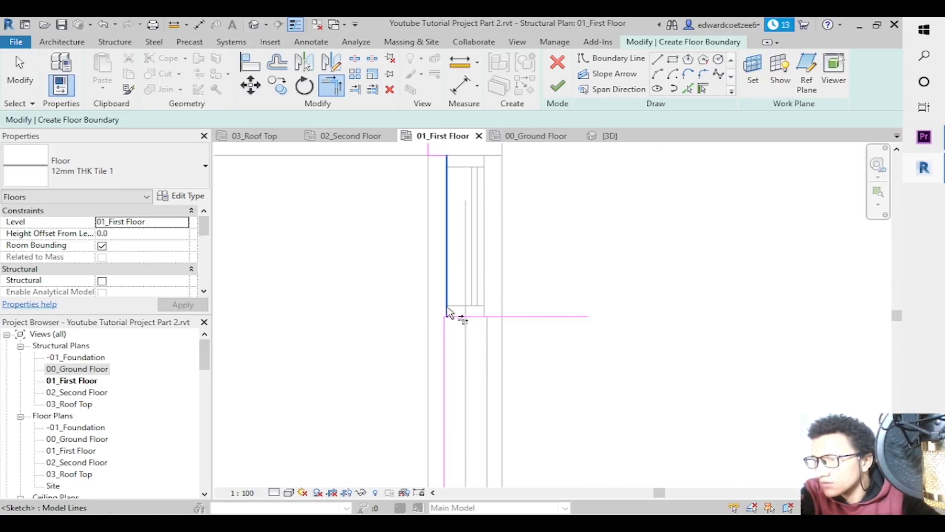
key("Escape")
key("Escape")
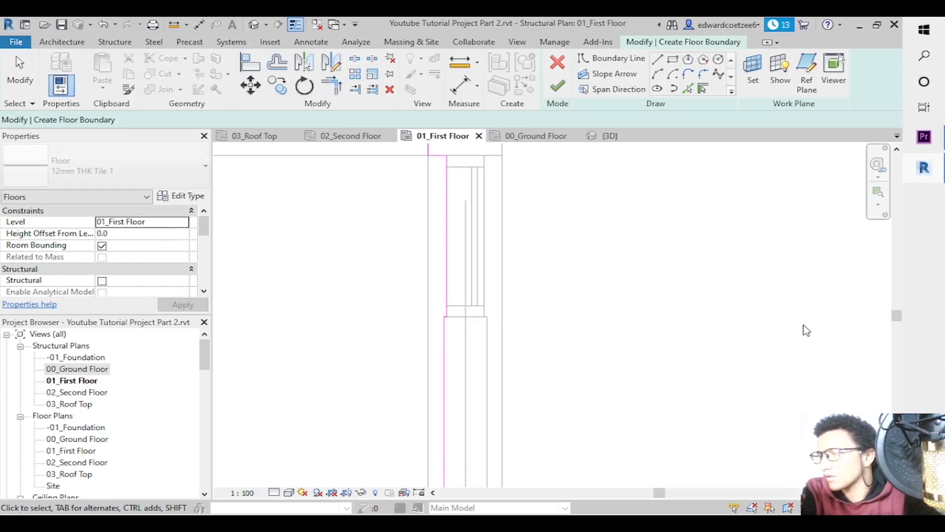
Trim the boundary lines into corners around the right-hand grid 5 column, from the grid 5 wall to the side wall.
left_click(879, 204)
left_click(807, 228)
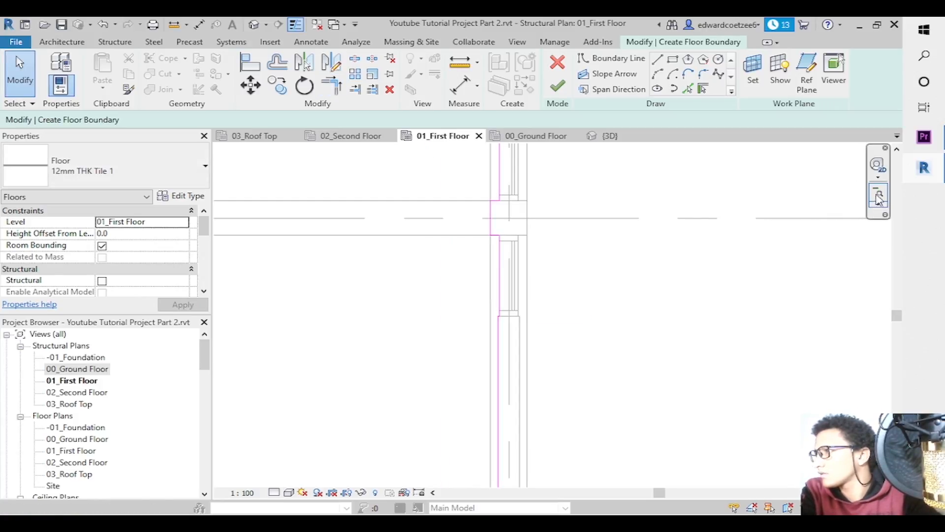
left_click(880, 198)
left_click(879, 199)
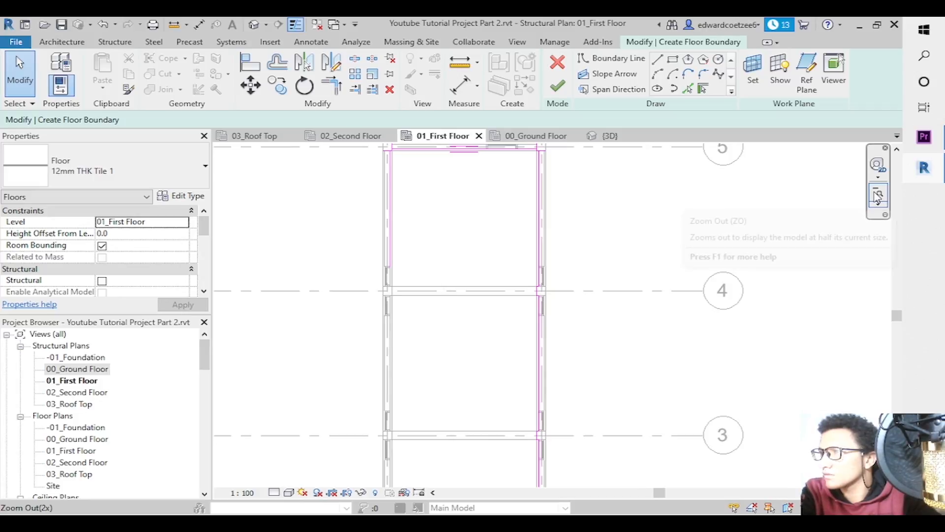
left_click_drag(897, 315, 899, 300)
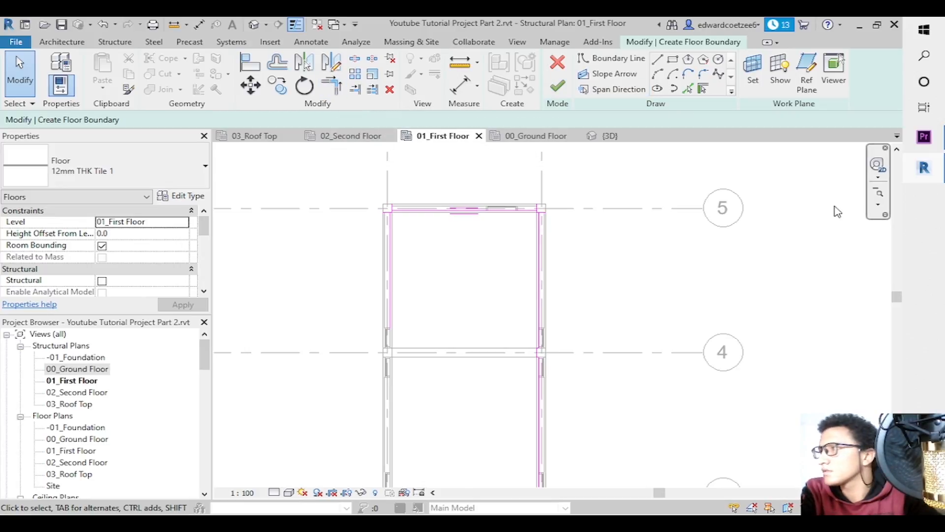
left_click(878, 206)
left_click(820, 215)
left_click_drag(349, 182, 582, 246)
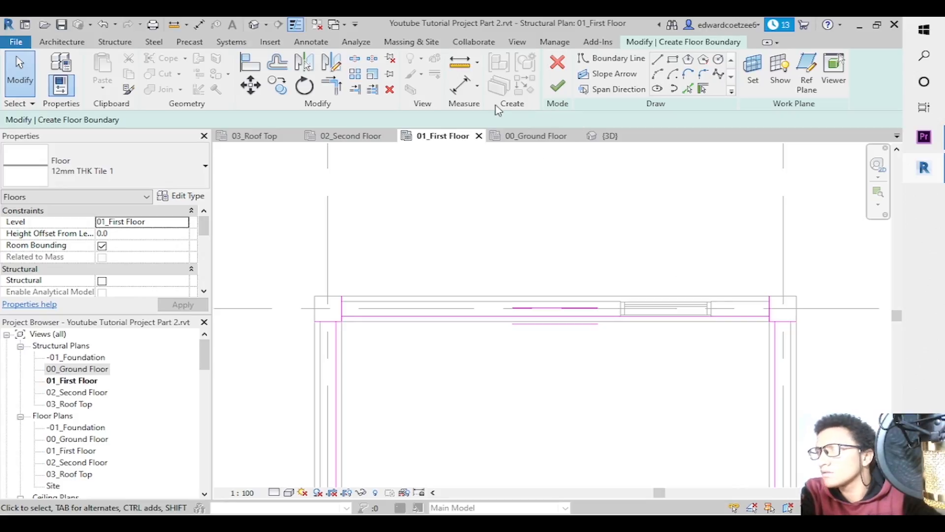
left_click(331, 86)
left_click(764, 315)
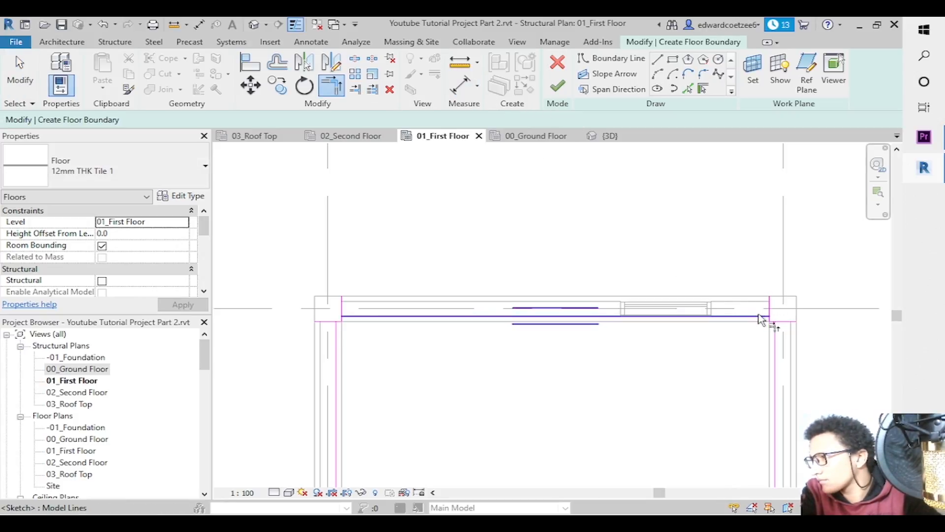
left_click(782, 329)
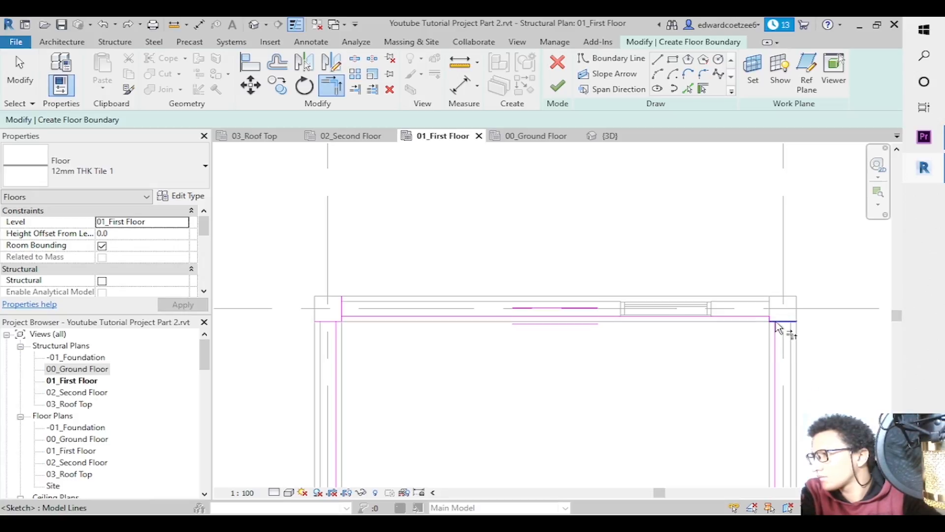
left_click(777, 330)
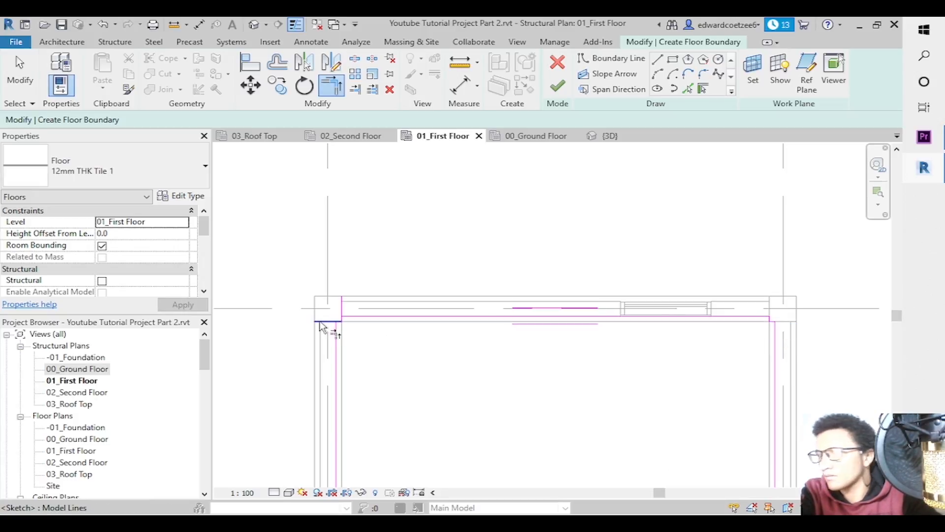
Trim the boundary lines into corners around the left-hand grid 5 column.
left_click(338, 321)
left_click(337, 327)
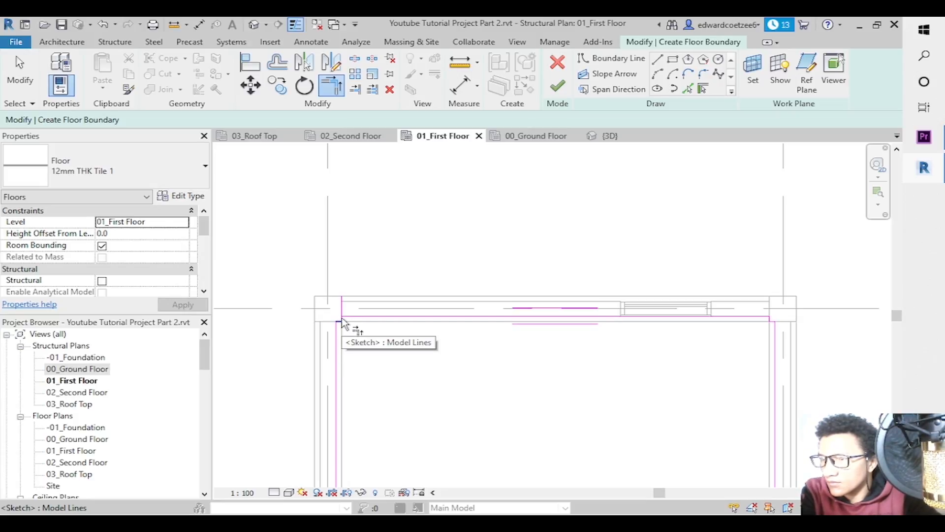
key("Escape")
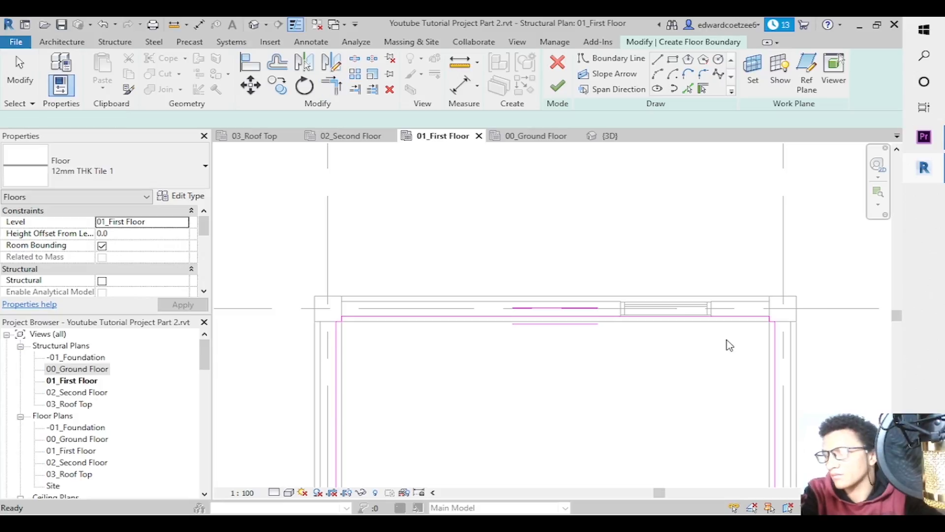
Pick boundary lines along the wall end and glazed panel above grid 4 and around the edges of the left-hand grid 4 column.
left_click_drag(898, 317, 901, 443)
middle_click_drag(575, 307, 575, 308)
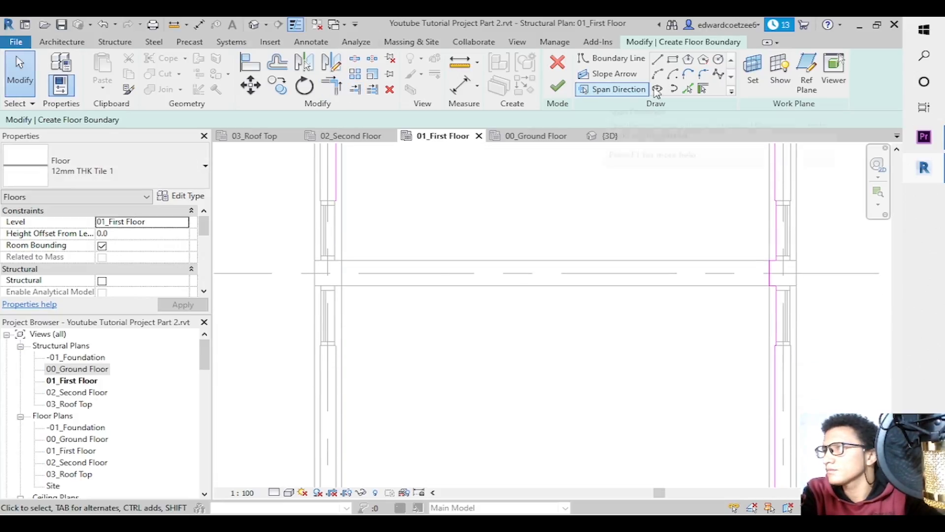
left_click(688, 89)
left_click(340, 231)
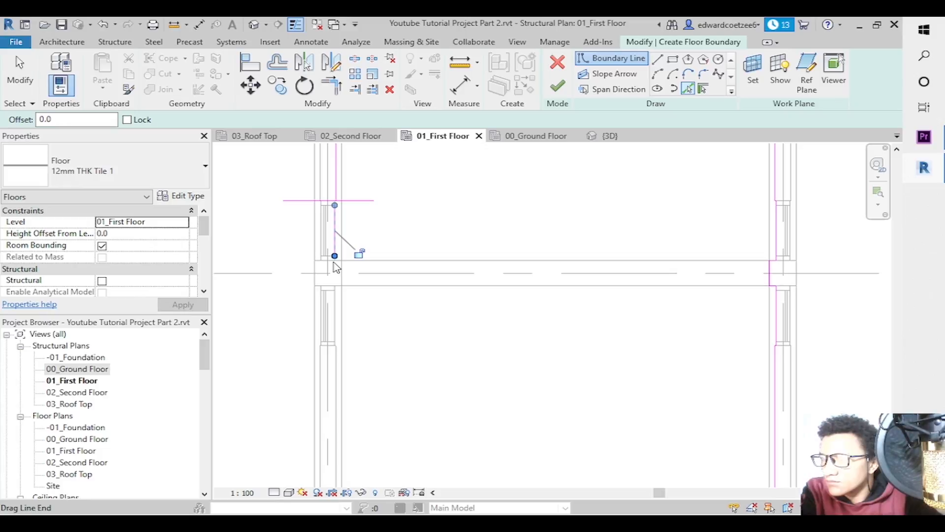
left_click(322, 260)
left_click(341, 274)
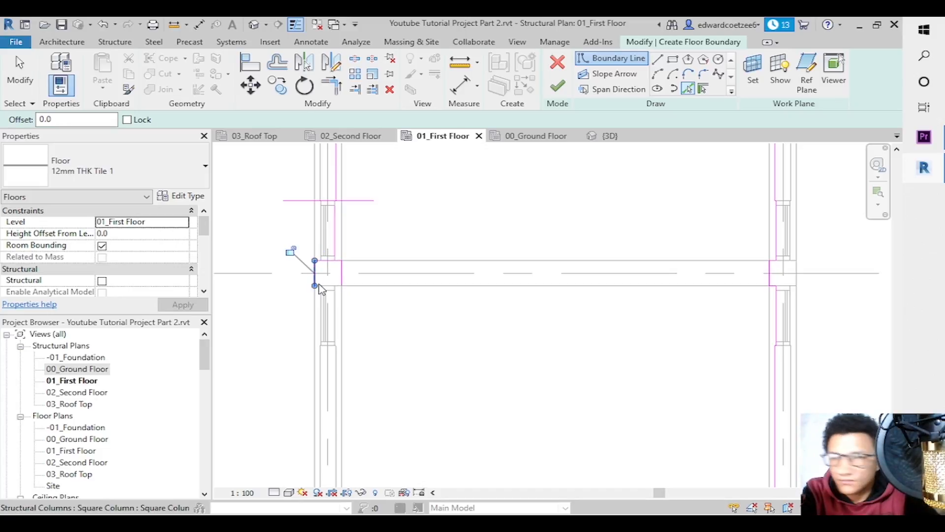
key("Escape")
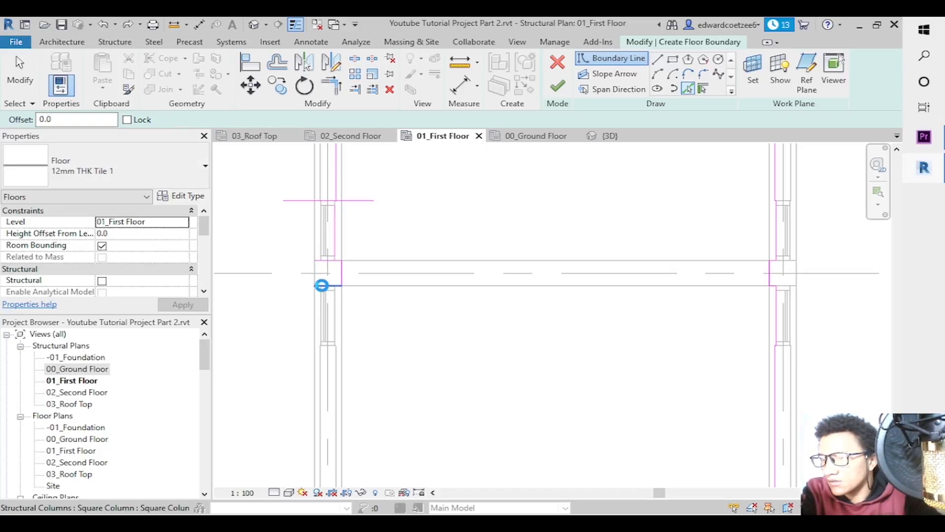
Pick boundary lines along the glazed panel below the left-hand grid 4 column, the adjoining wall end and the wall's inner face.
left_click(335, 316)
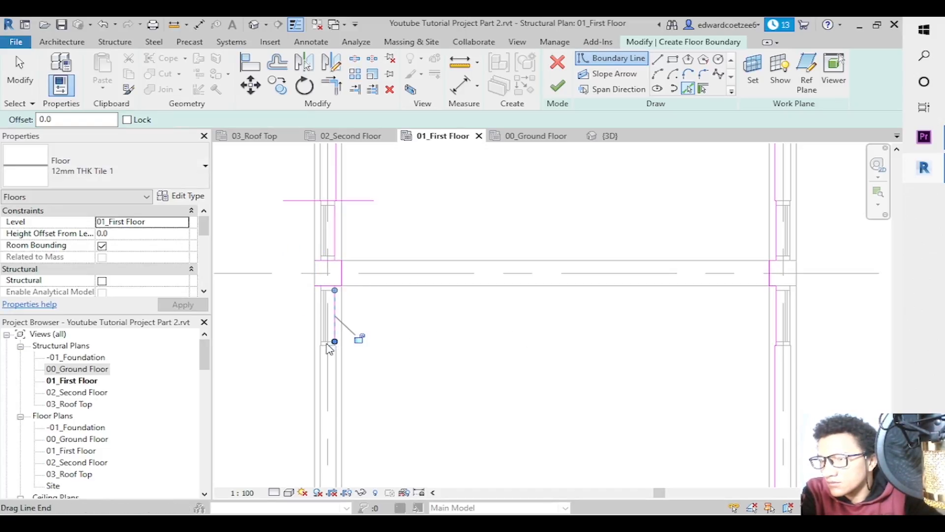
left_click(337, 346)
left_click(338, 370)
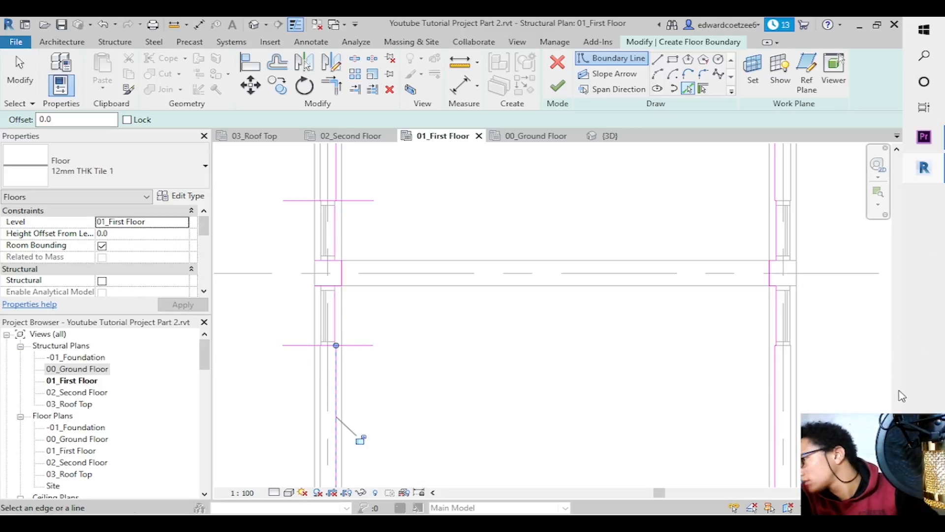
mouse_move(896, 434)
left_mouse_down()
mouse_move(896, 446)
mouse_move(880, 311)
mouse_move(886, 435)
left_mouse_up()
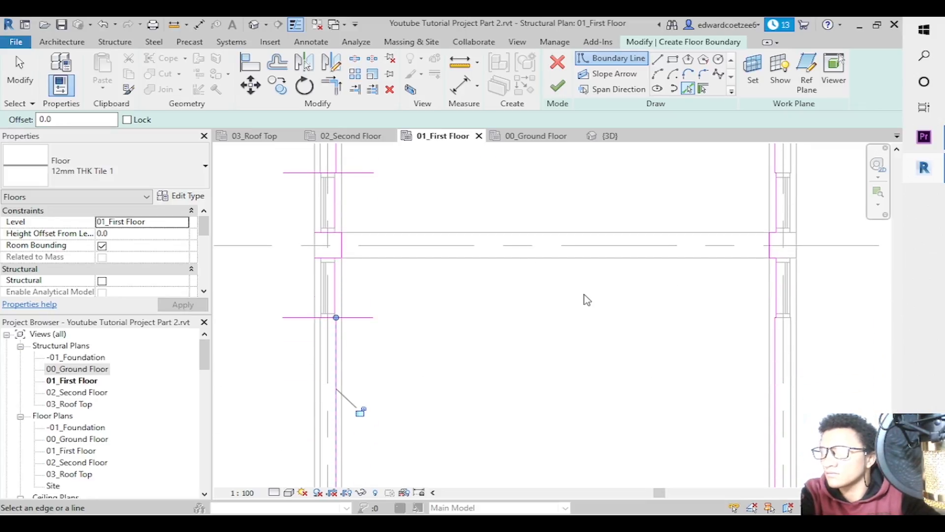
key("Escape")
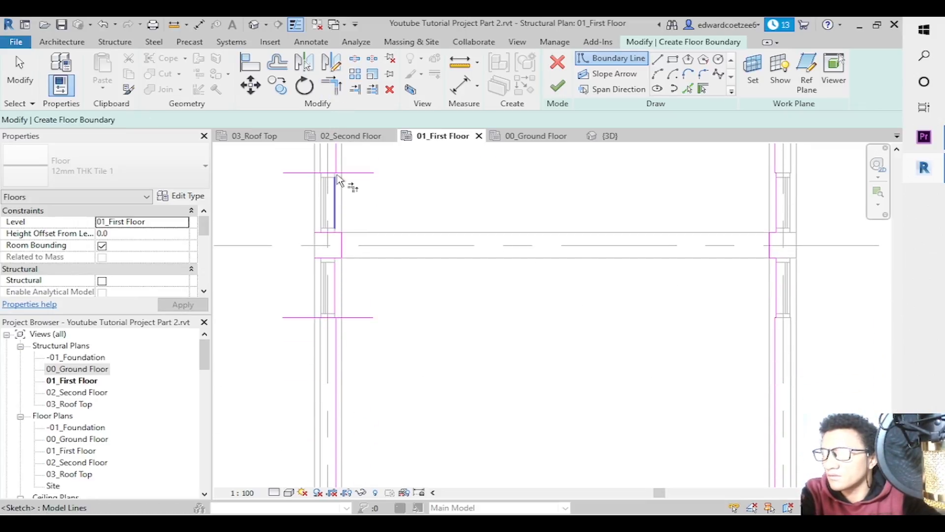
Trim the wall, wall-end and glazed panel lines into corners above the left-hand grid 4 column.
left_click(335, 163)
left_click(323, 172)
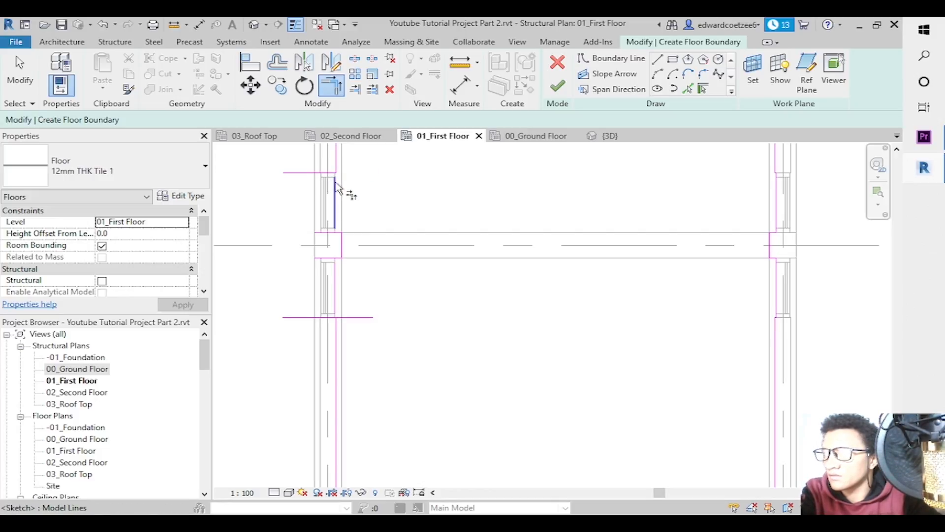
left_click(333, 173)
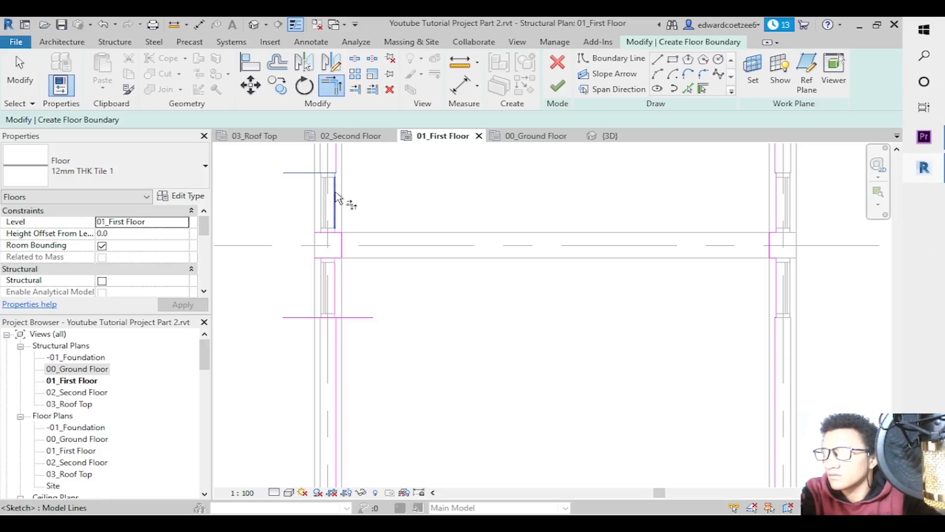
key("Escape")
key("Escape")
left_click(336, 228)
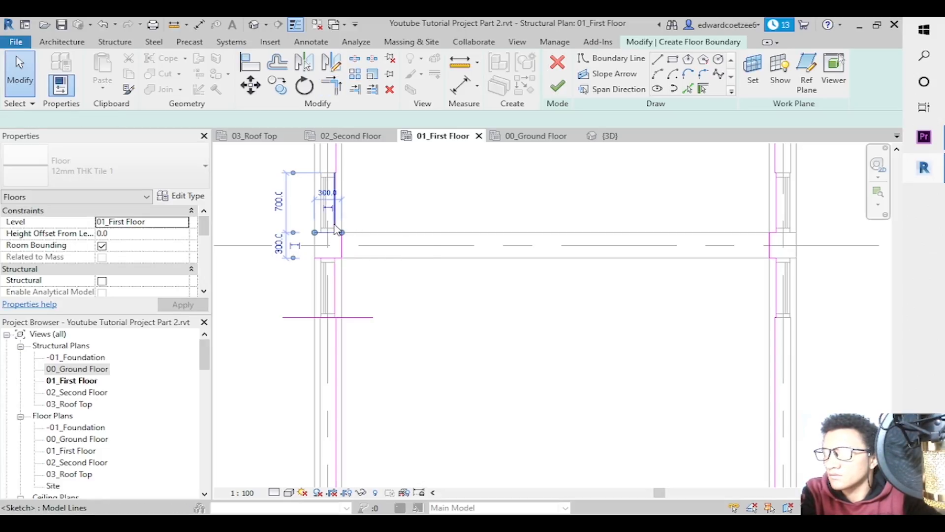
key("Escape")
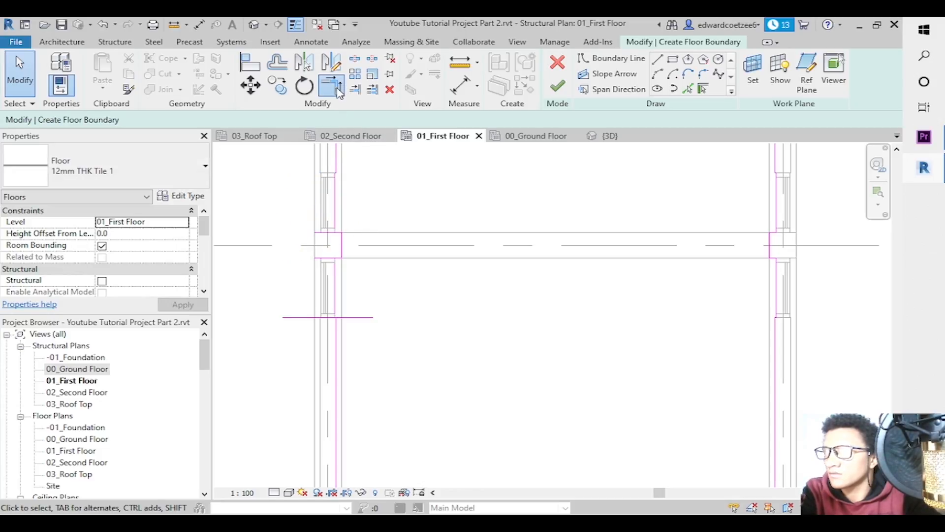
Trim the left-hand grid 4 column's upper and lower edge lines into corners with the adjoining glazed panel lines.
left_click(339, 93)
left_click(336, 231)
left_click(335, 219)
left_click(333, 258)
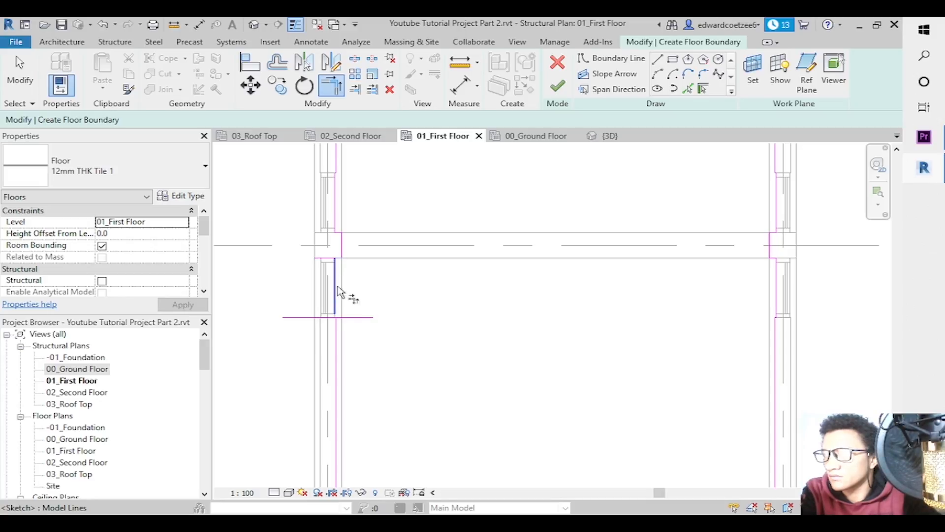
Trim the wall-end line below the left-hand grid 4 column into corners with the glazed panel line and the wall line.
left_click(337, 320)
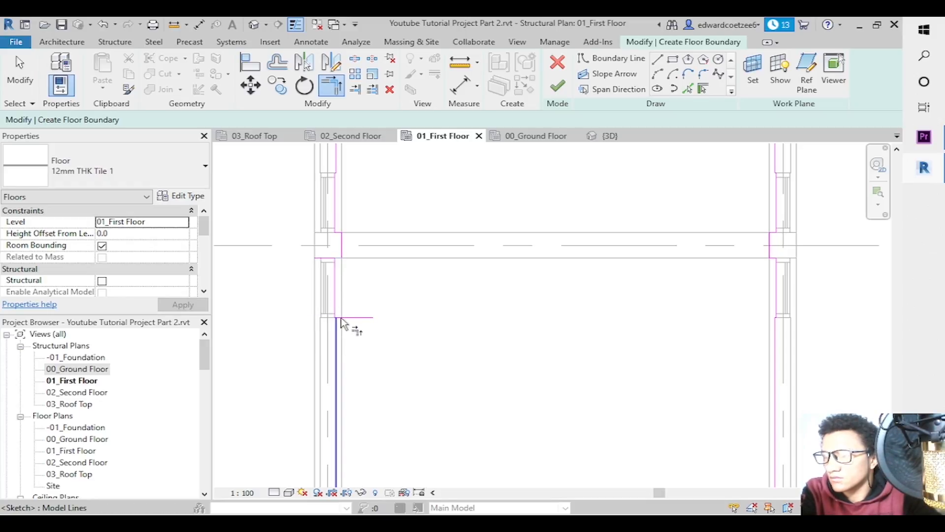
key("Escape")
key("Escape")
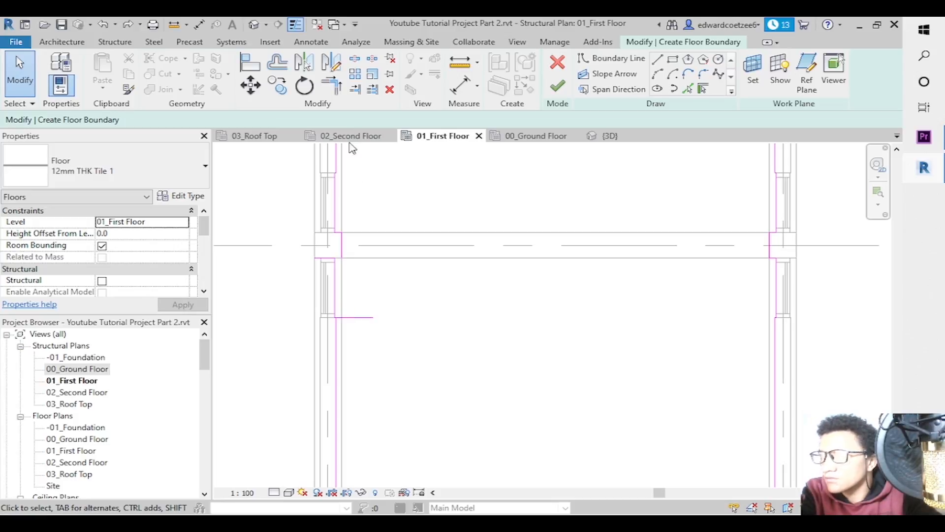
left_click(340, 94)
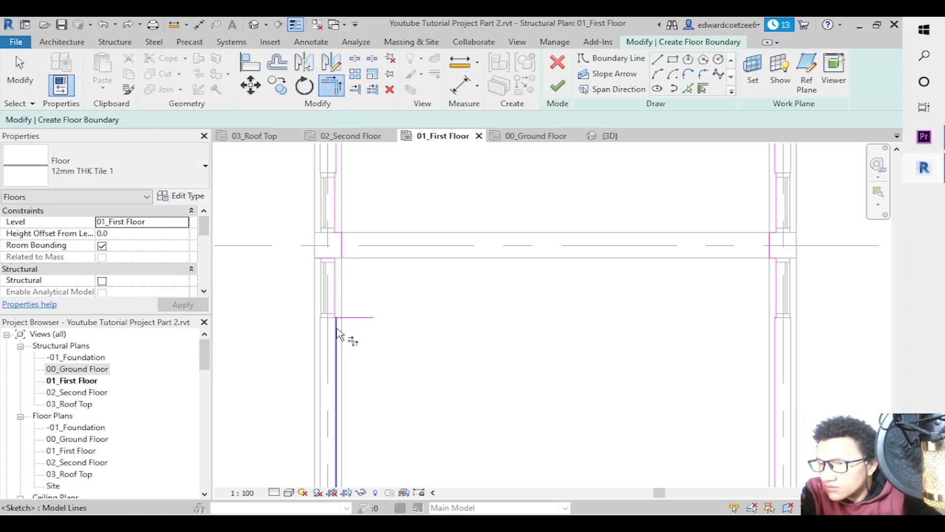
Trim the short horizontal floor boundary line below the left wall's window to meet the wall's inner face line.
left_click(338, 318)
left_click(337, 329)
key("Escape")
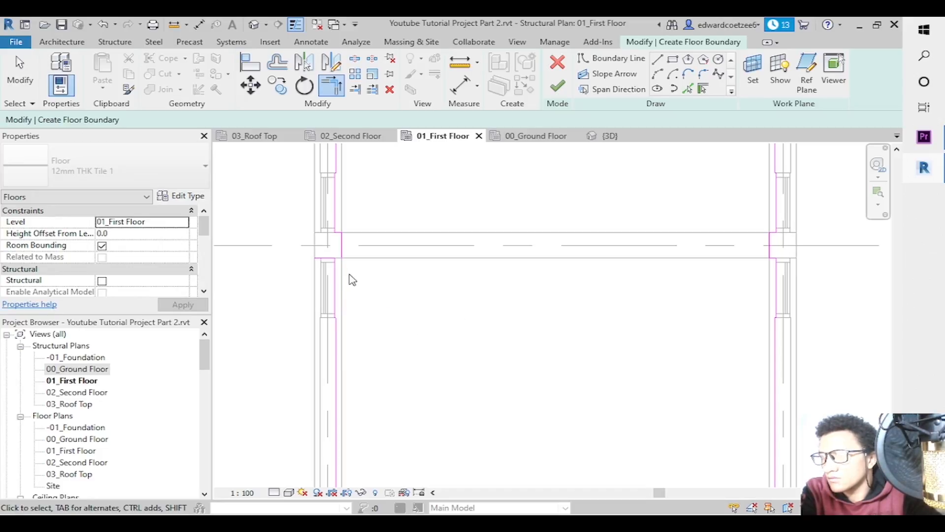
Trim the boundary line on the left column's lower edge to meet the column's inner side line and the window's inner edge line.
left_click(332, 81)
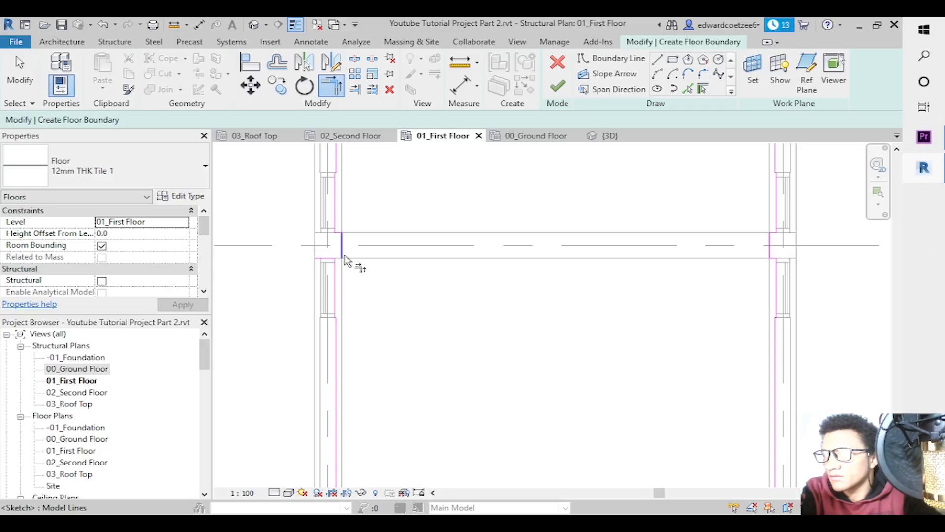
left_click(323, 257)
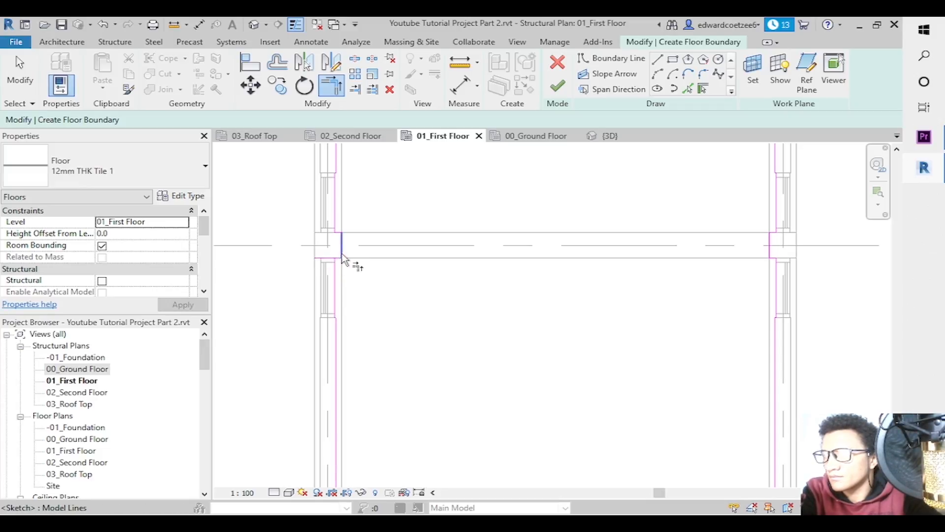
left_click(342, 254)
left_click(335, 268)
left_click(339, 259)
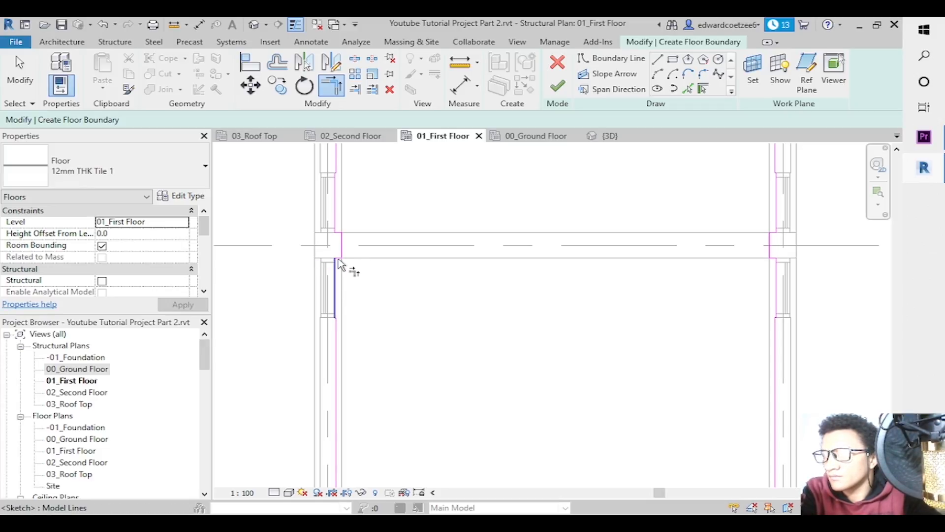
key("Escape")
key("Escape")
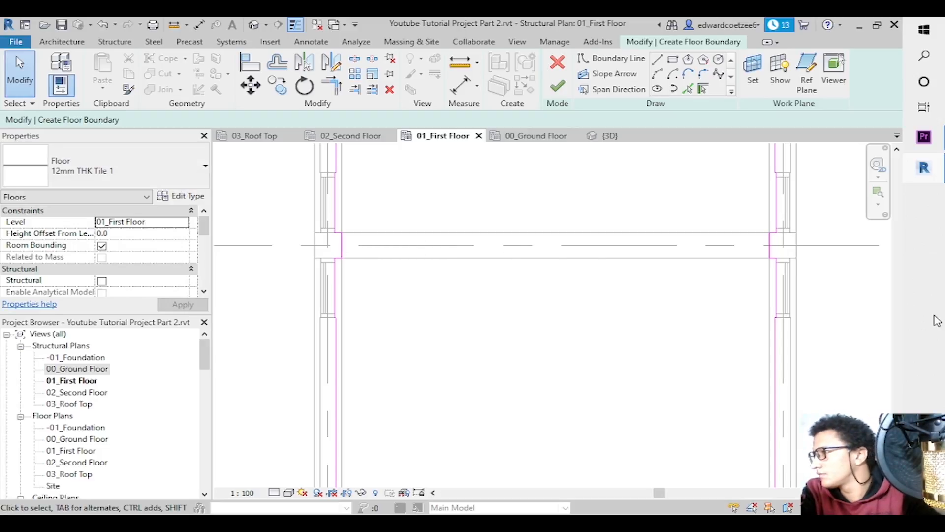
Pick boundary lines for the next left-wall column: the wall end and window edge above it, plus its upper, inner and lower edges.
left_click(878, 203)
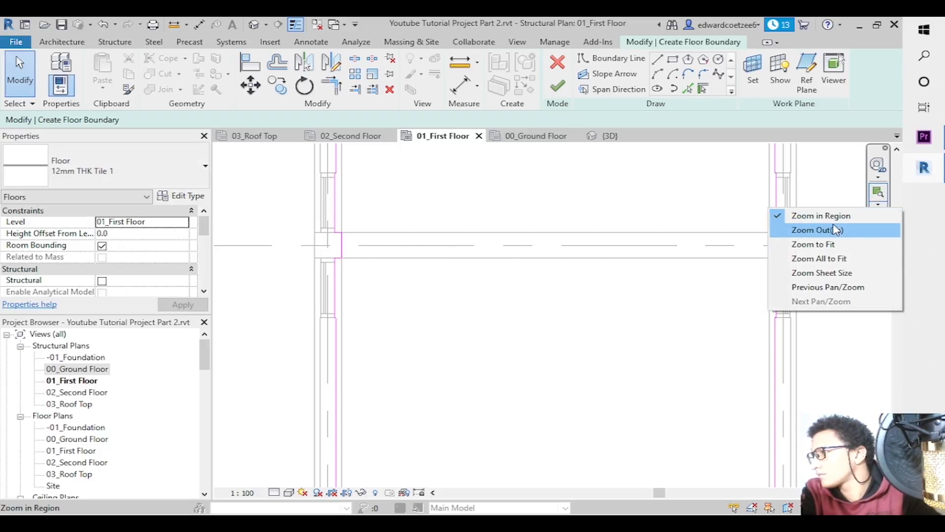
left_click(836, 230)
left_click_drag(903, 323, 906, 402)
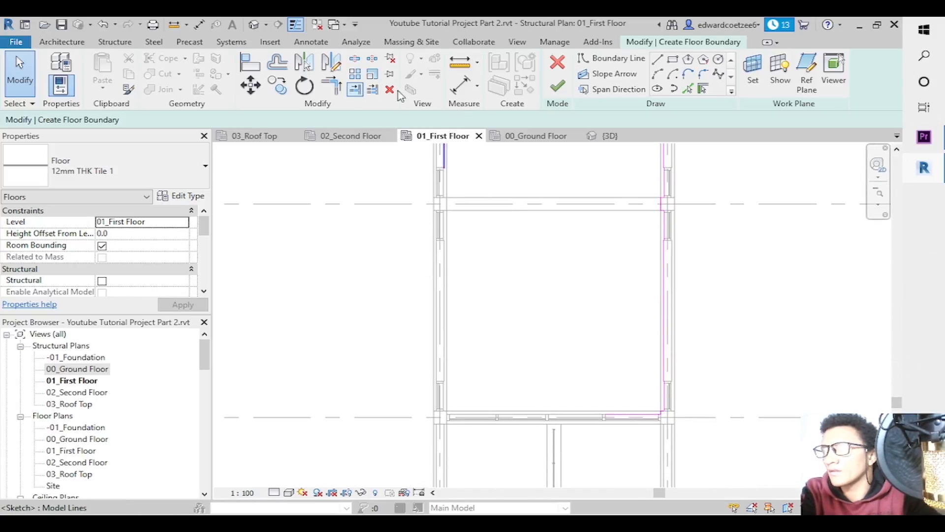
left_click(689, 91)
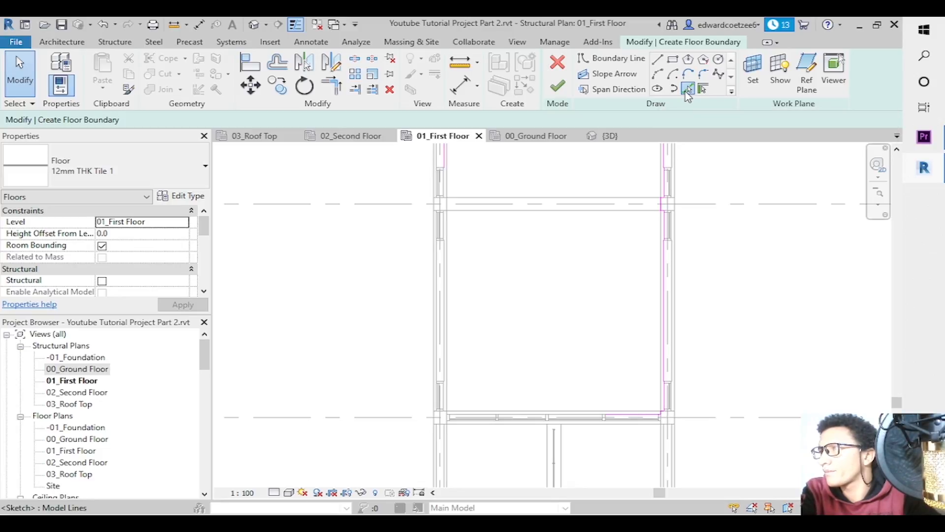
left_click(451, 174)
left_click(444, 191)
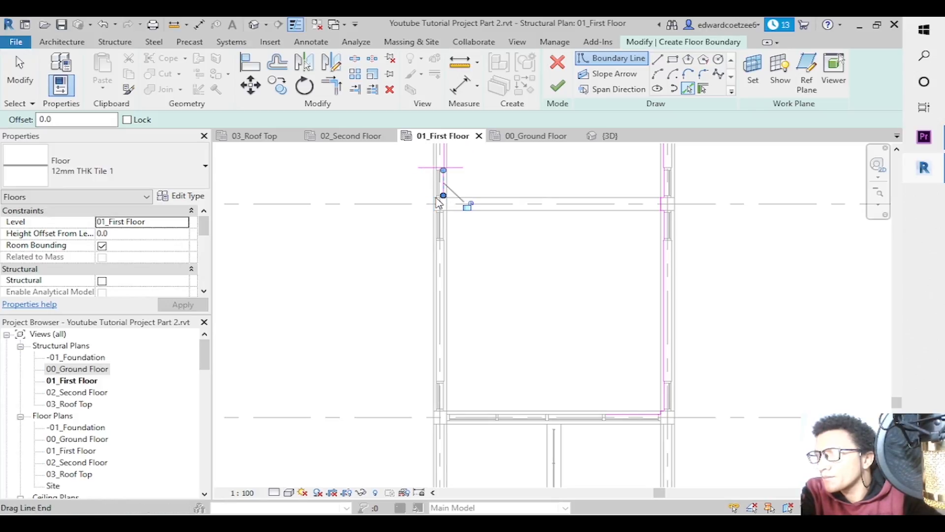
left_click(439, 199)
left_click(450, 212)
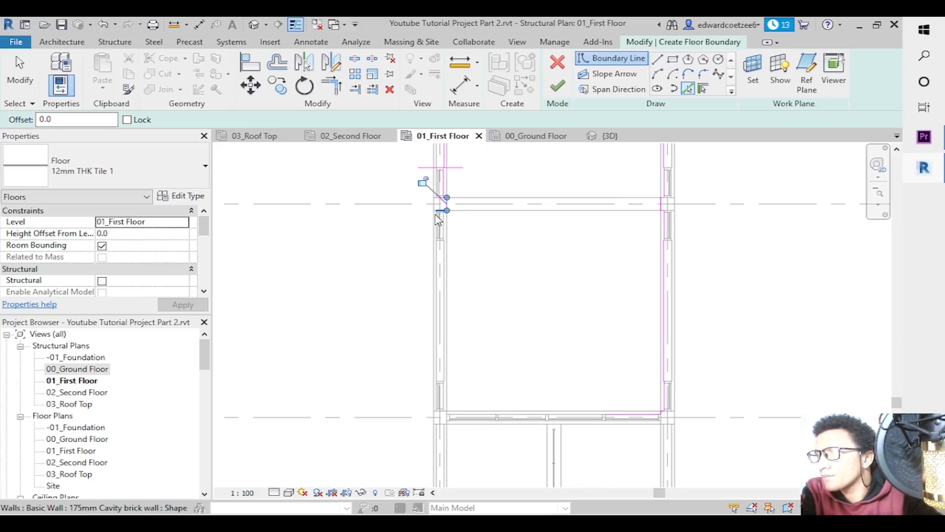
left_click(434, 211)
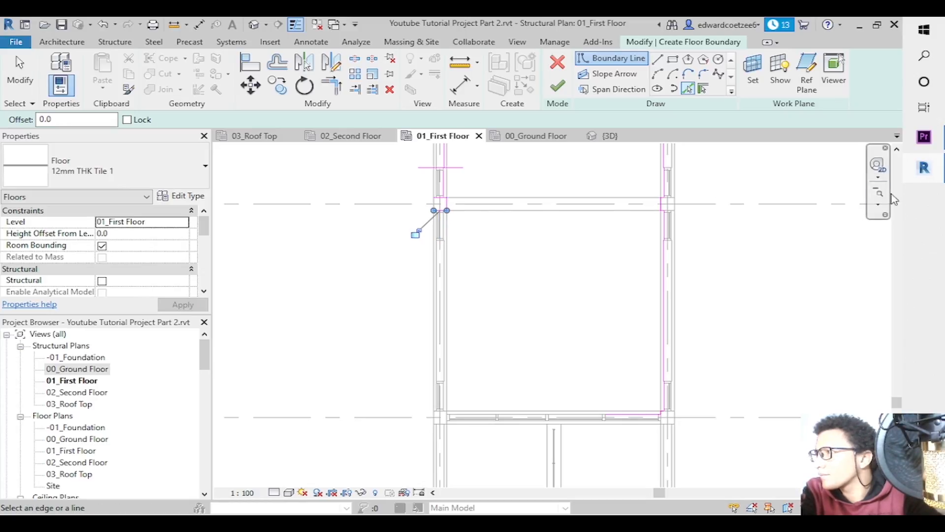
Pick boundary lines below that column along the window's inner edge, the left wall's inner face and the wall end beneath the window.
left_click(878, 204)
left_click(869, 217)
mouse_move(415, 193)
left_mouse_down()
mouse_move(485, 295)
mouse_move(485, 284)
left_mouse_up()
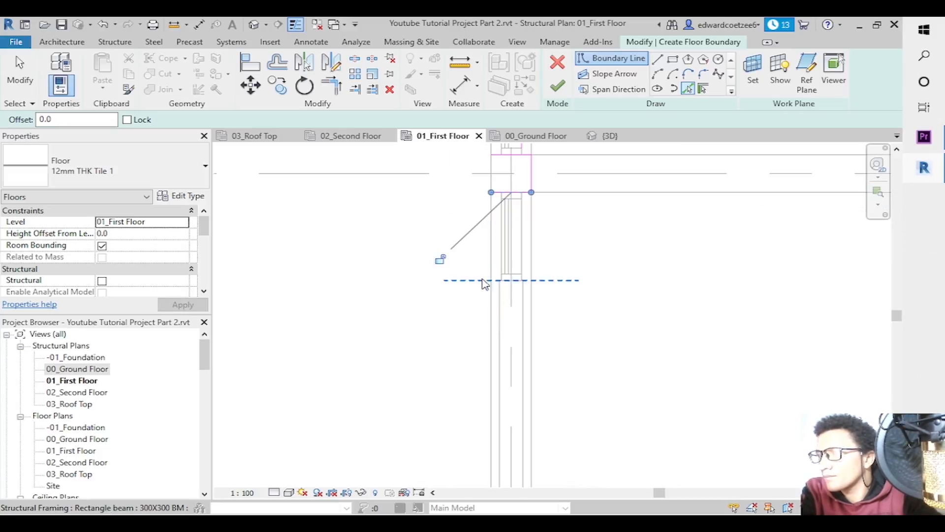
left_click(522, 247)
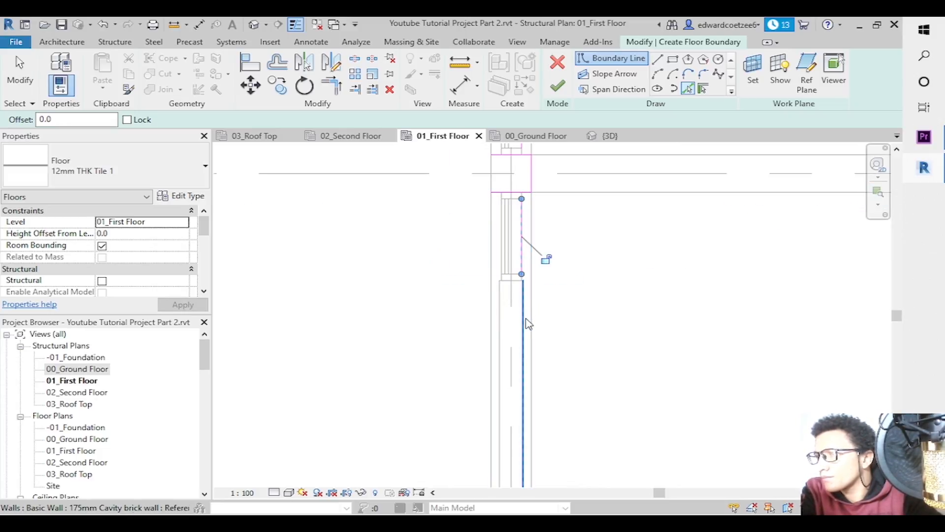
left_click(524, 318)
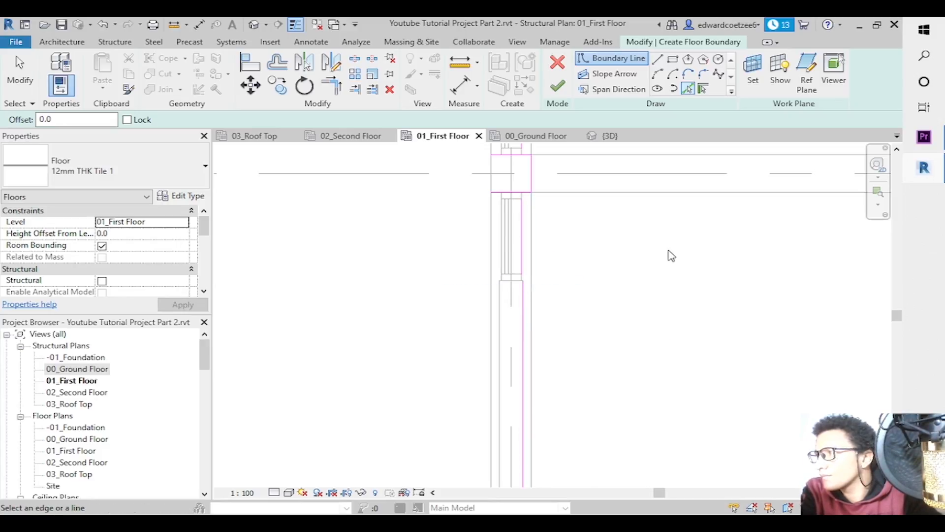
left_click(550, 281)
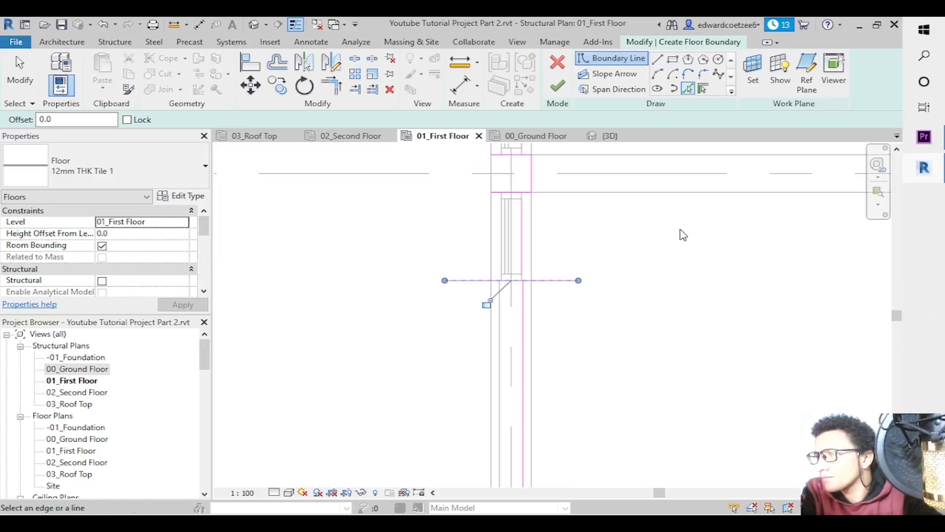
Pick boundary lines at the bay's lower end along the wall end, the window's inner edge and the column's upper and inner edges.
left_click_drag(900, 328, 904, 433)
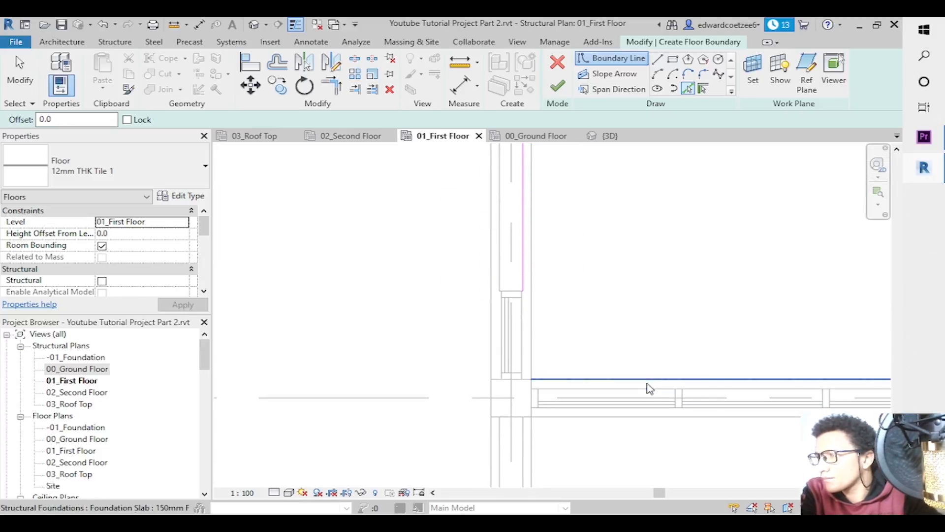
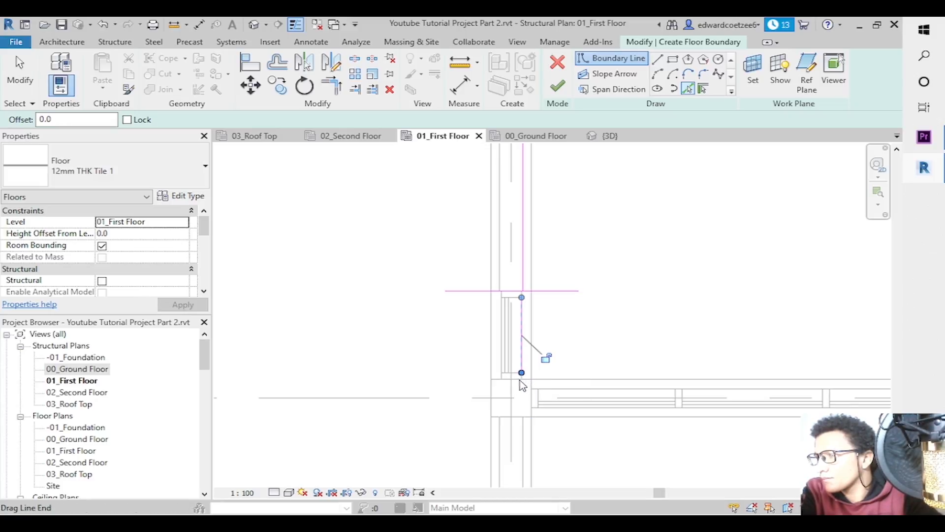
left_click(501, 385)
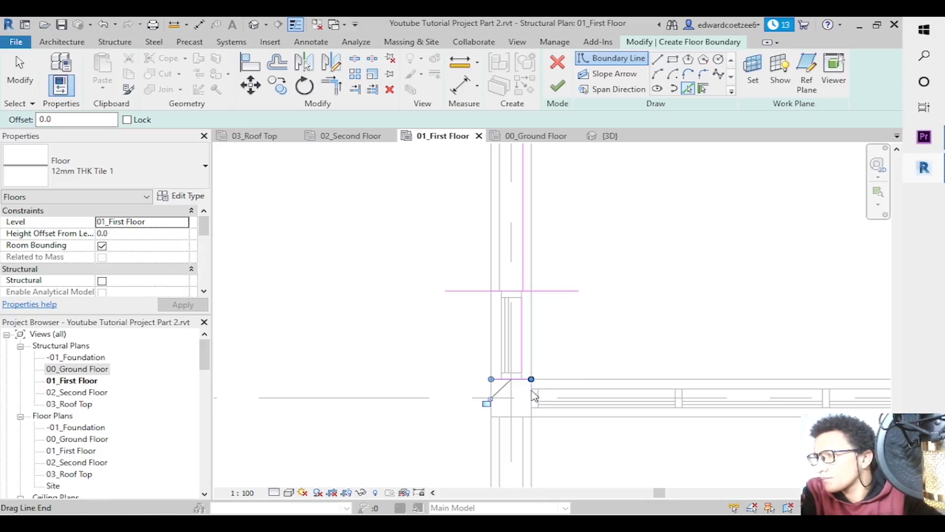
key("Escape")
key("Escape")
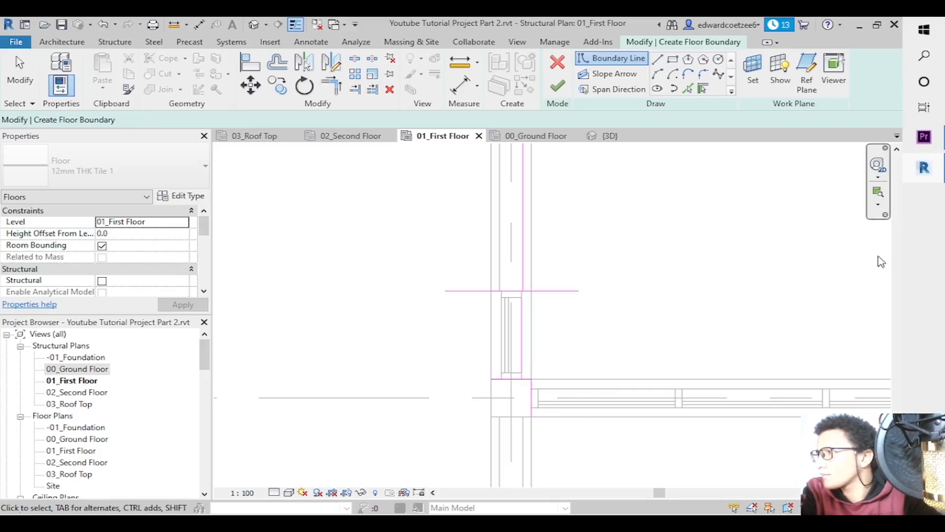
left_click_drag(897, 443, 897, 250)
left_click(331, 85)
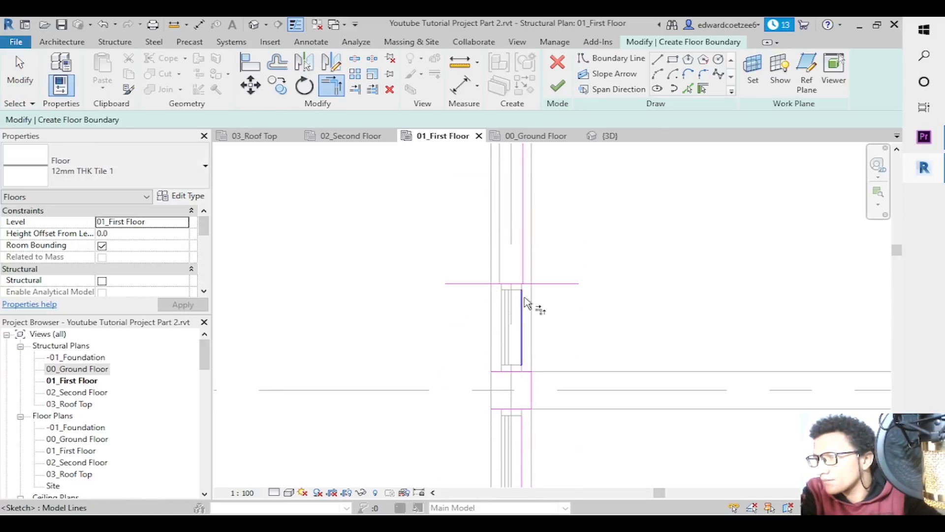
left_click(517, 284)
left_click(525, 273)
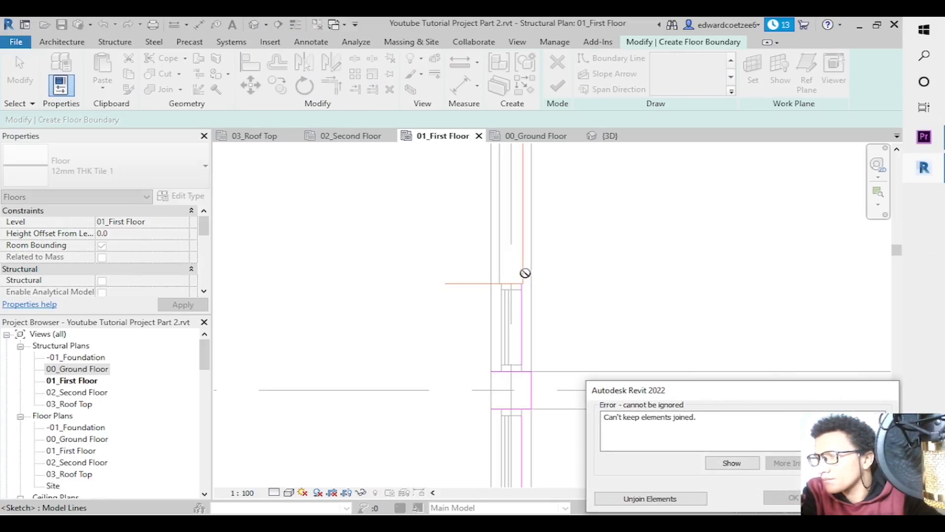
key("Escape")
key("Escape")
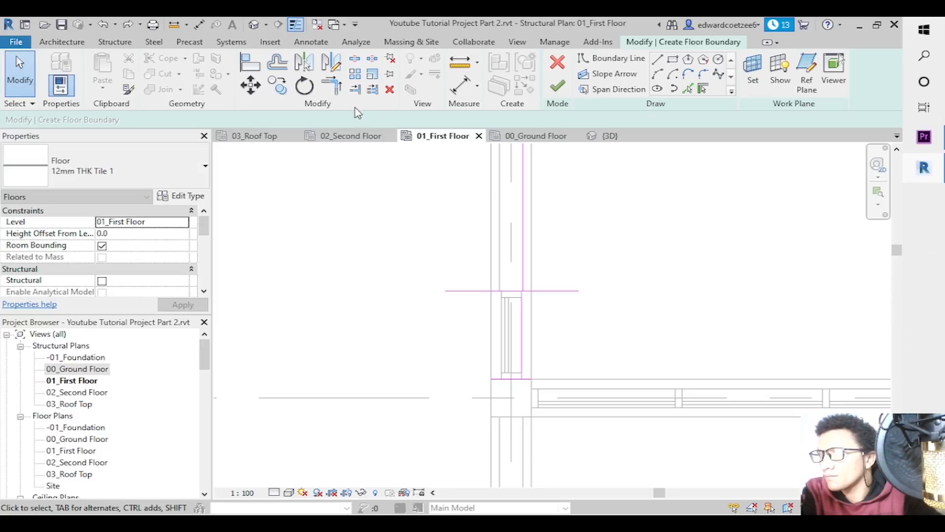
Trim the wall-end line above the bay's lower window to join the window's inner edge line and the wall's inner face line.
left_click(332, 85)
left_click(548, 291)
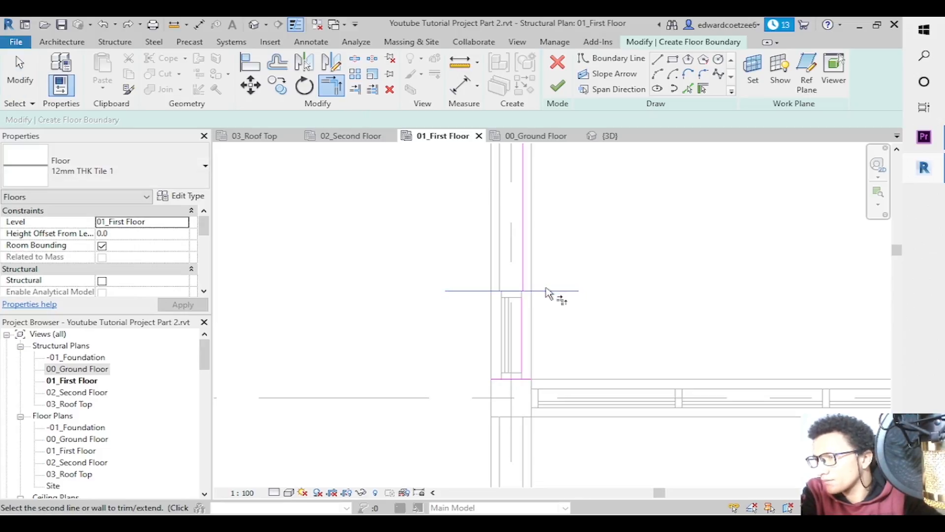
left_click(523, 315)
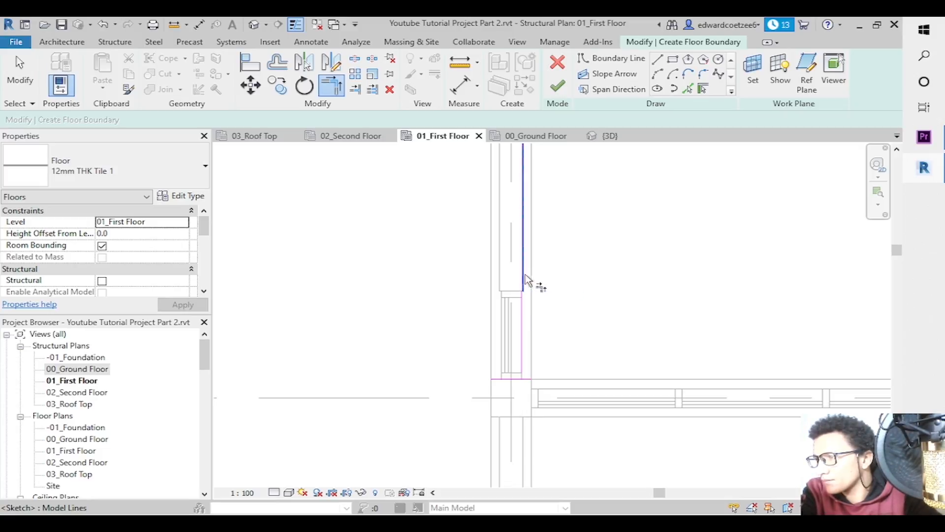
key("Escape")
Trim the wall-end line above the upper column's window to a corner with the left wall's inner face line.
left_click_drag(899, 256, 897, 215)
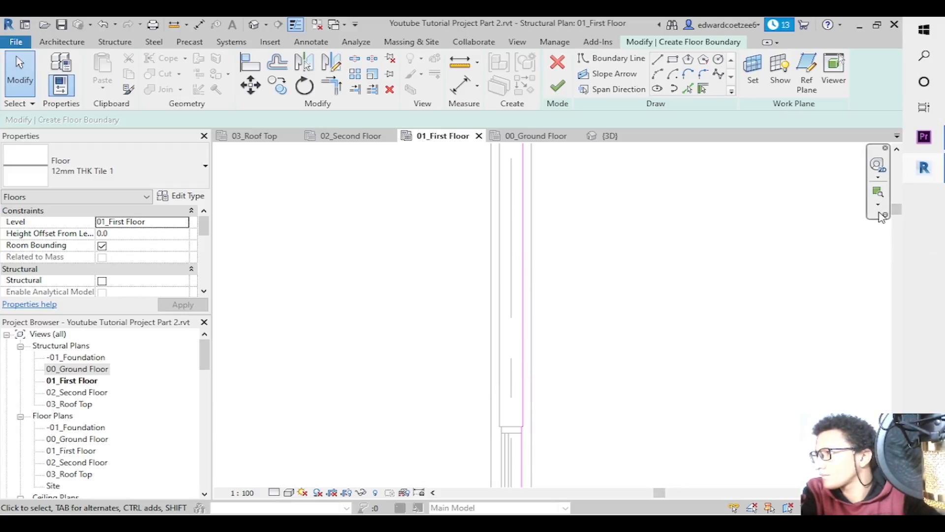
left_click(878, 204)
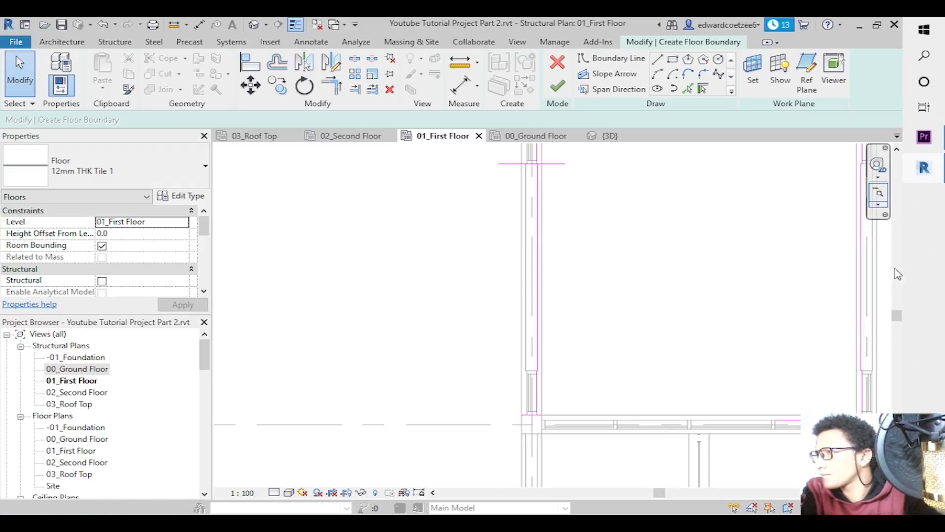
left_click_drag(898, 321, 897, 275)
left_click(878, 208)
left_click(876, 215)
left_click_drag(472, 161, 620, 341)
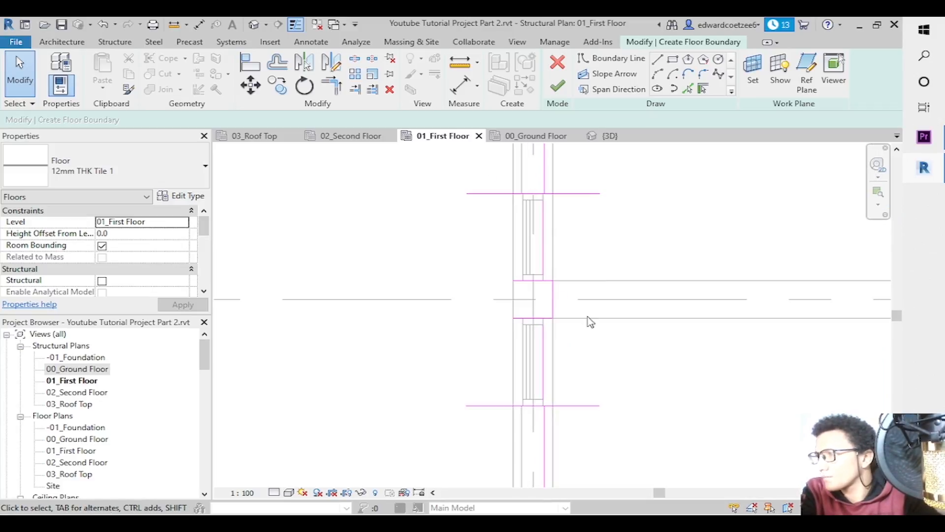
left_click(338, 90)
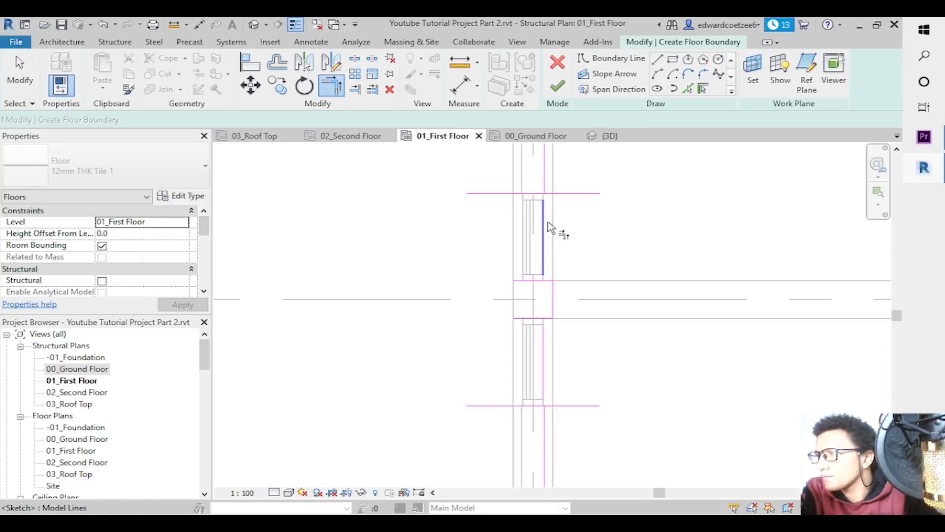
left_click(545, 187)
key("Escape")
key("Escape")
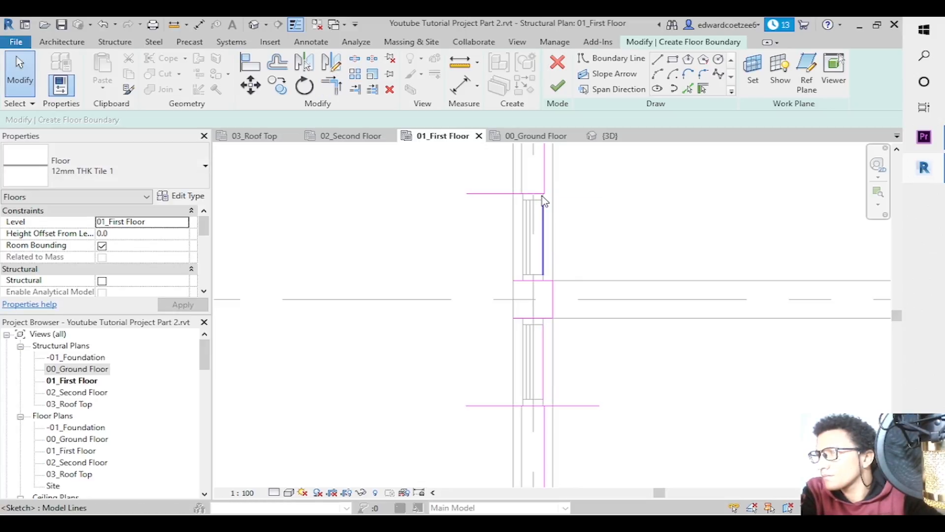
Trim the remaining wall-end line above the upper column's window to meet the window's inner edge line.
left_click(331, 87)
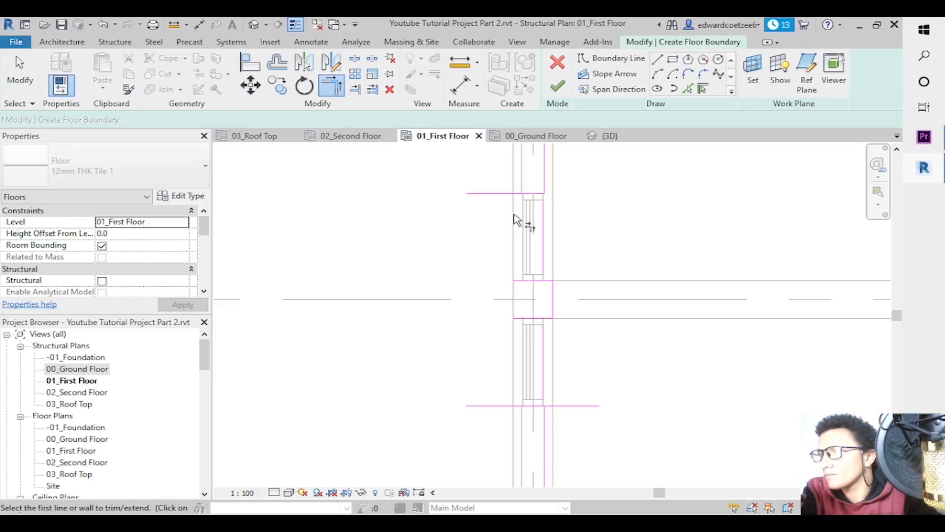
left_click(536, 194)
key("Escape")
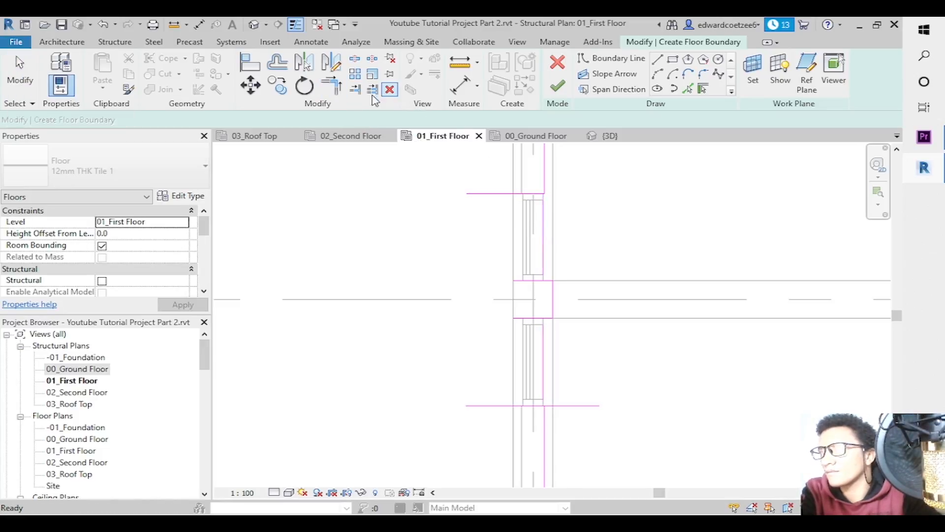
left_click(333, 88)
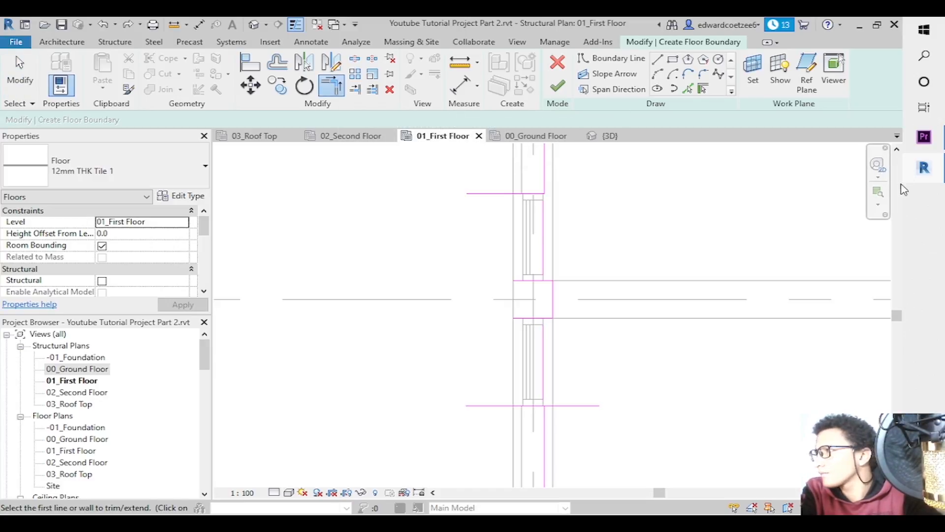
left_click(879, 193)
left_click_drag(433, 168, 616, 224)
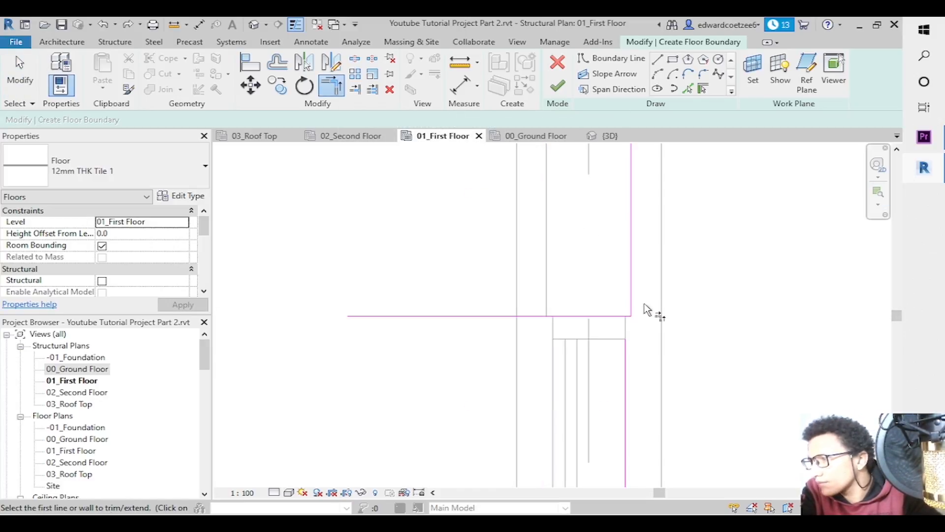
left_click(630, 317)
left_click(627, 344)
left_click(878, 203)
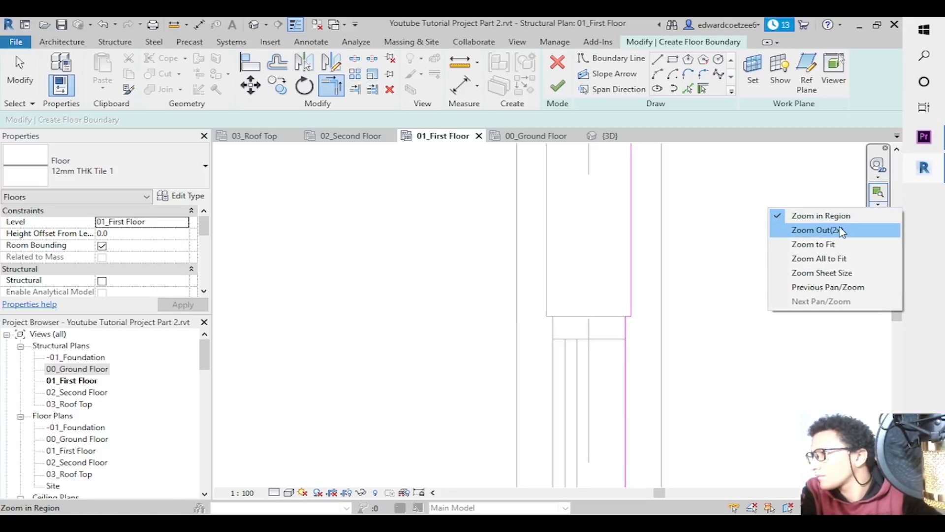
left_click(842, 233)
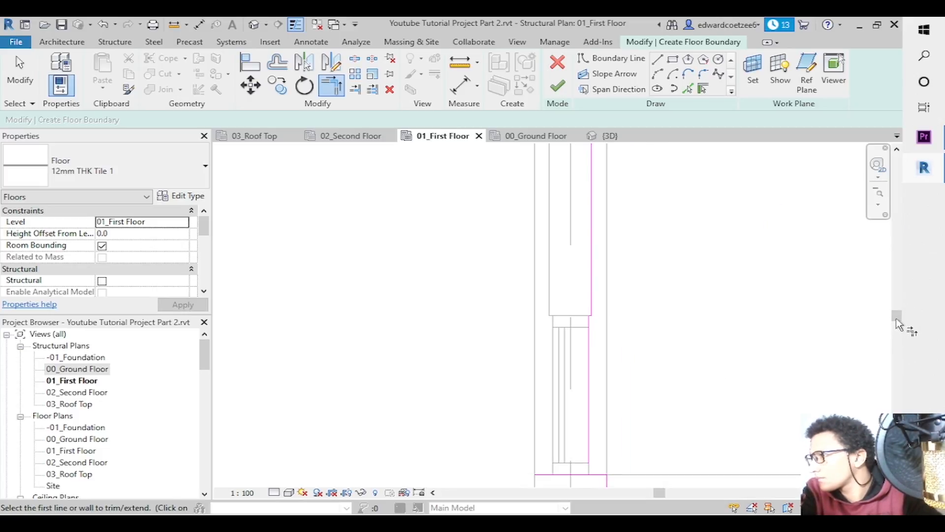
Trim the column's upper and lower edge lines to its inner edge line and the adjoining windows' inner edge lines.
left_click_drag(897, 324, 898, 383)
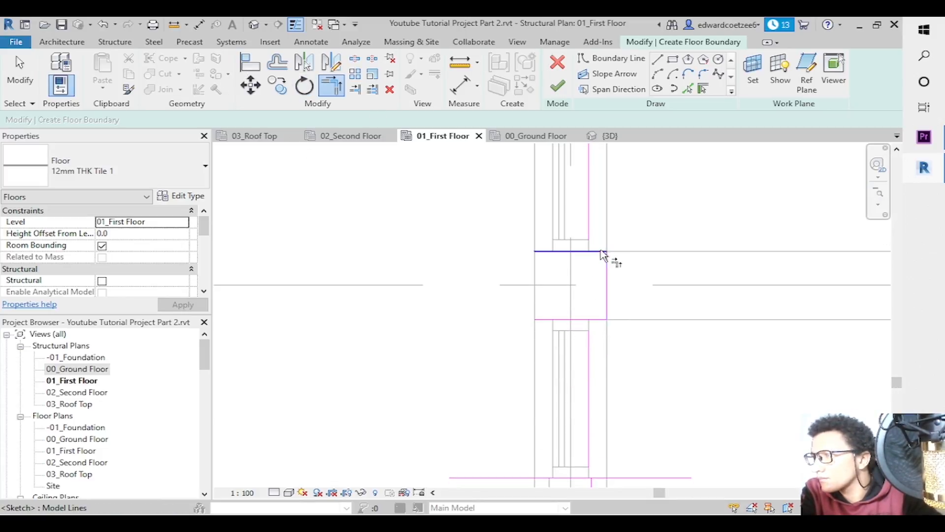
left_click(605, 325)
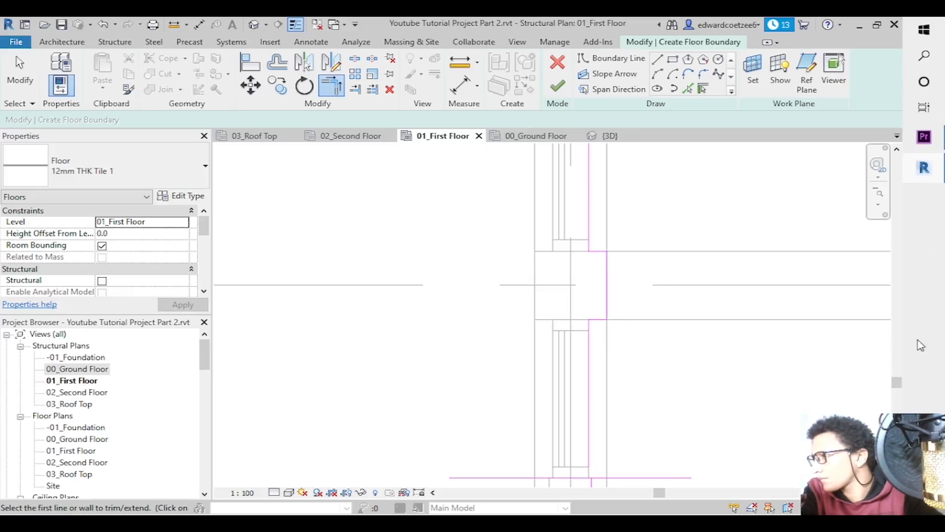
Trim the wall-end line below the lower window to join the wall's inner face line and the window's inner edge line.
left_click_drag(894, 385, 894, 422)
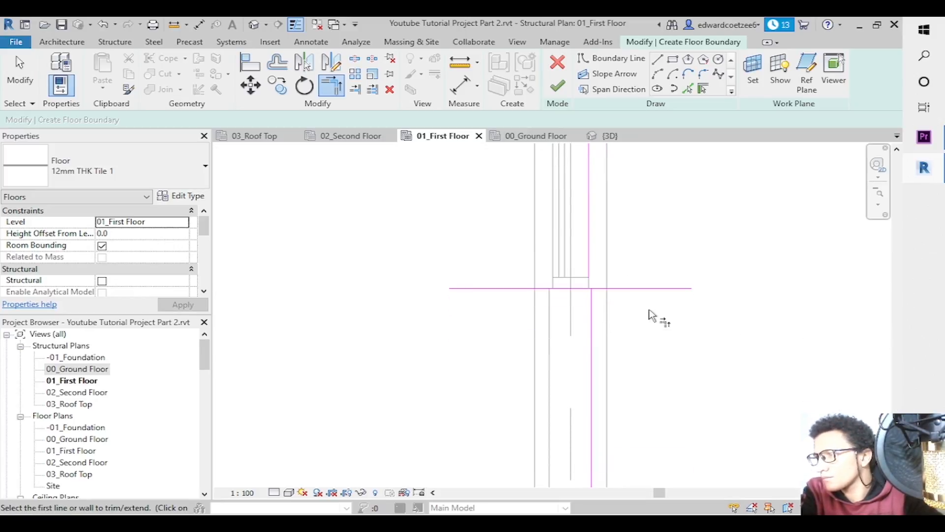
left_click(593, 302)
left_click(590, 290)
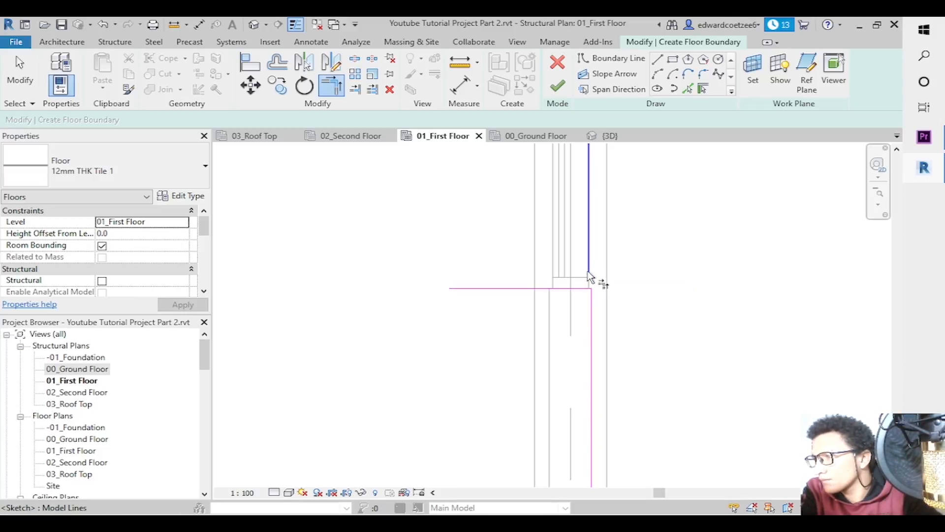
left_click(589, 288)
left_click(589, 274)
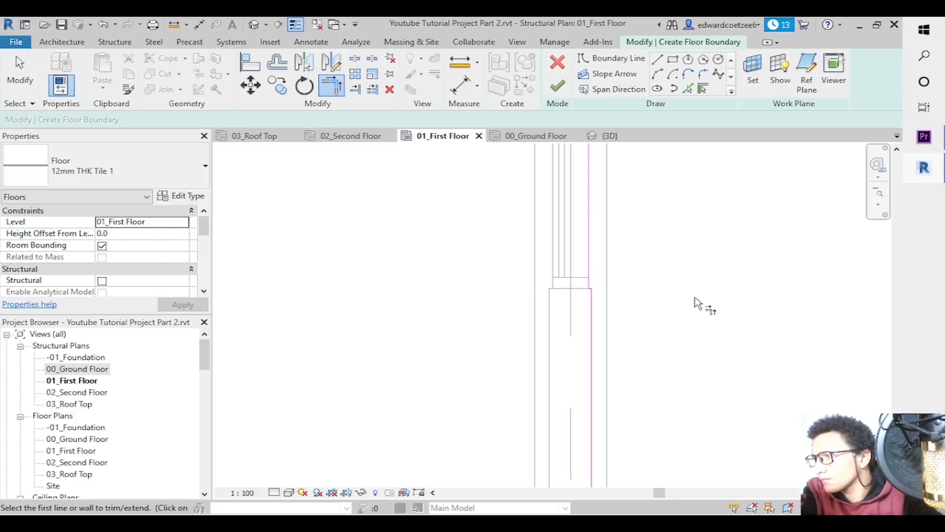
Pick the lower-left corner column's inner edge as a boundary line and trim it to a corner with the curtain wall line.
scroll(757, 322, "down", 2)
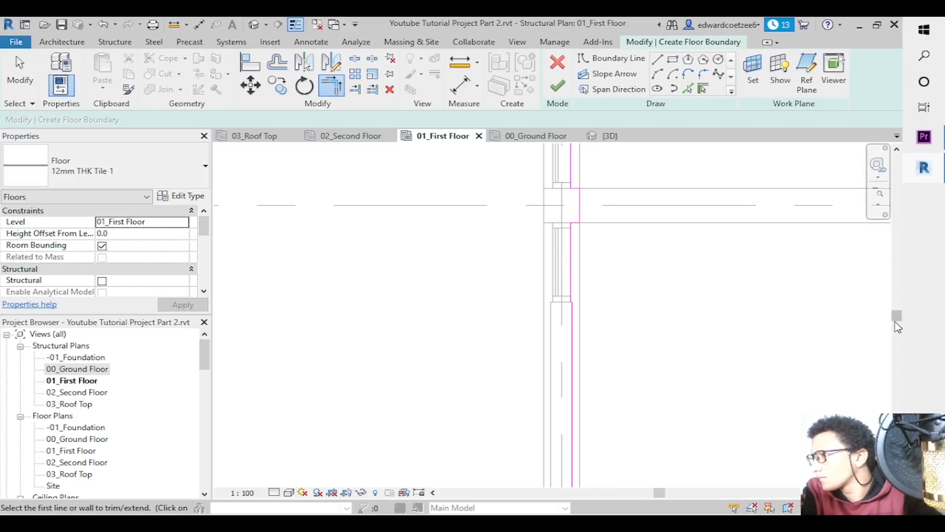
left_click_drag(895, 320, 897, 425)
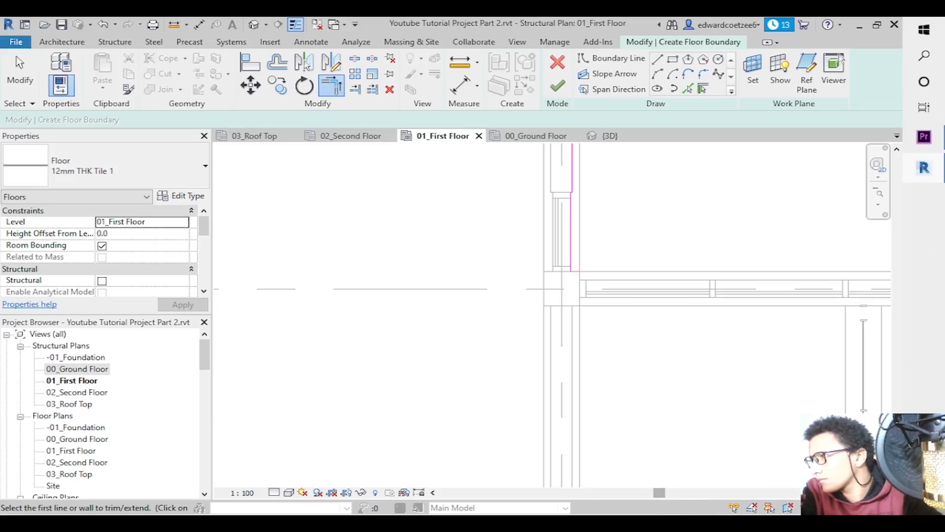
left_click_drag(666, 498, 712, 498)
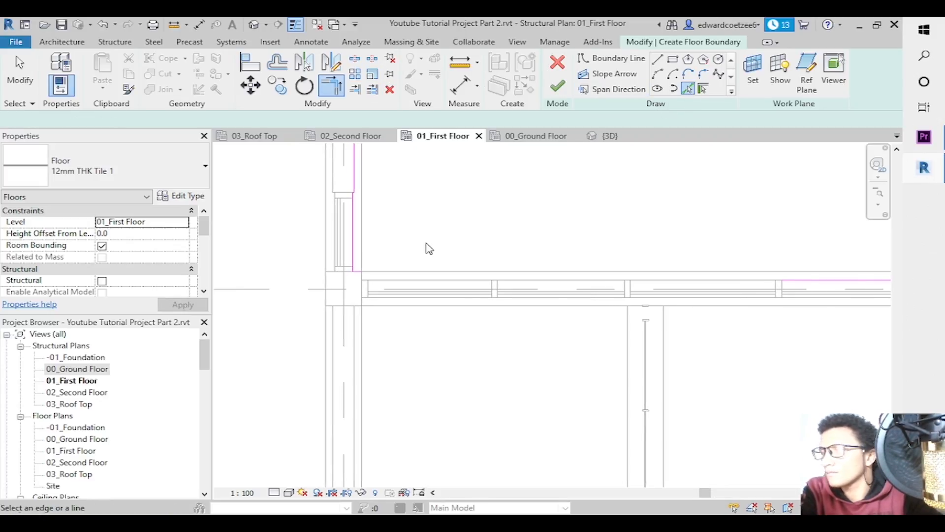
key("Escape")
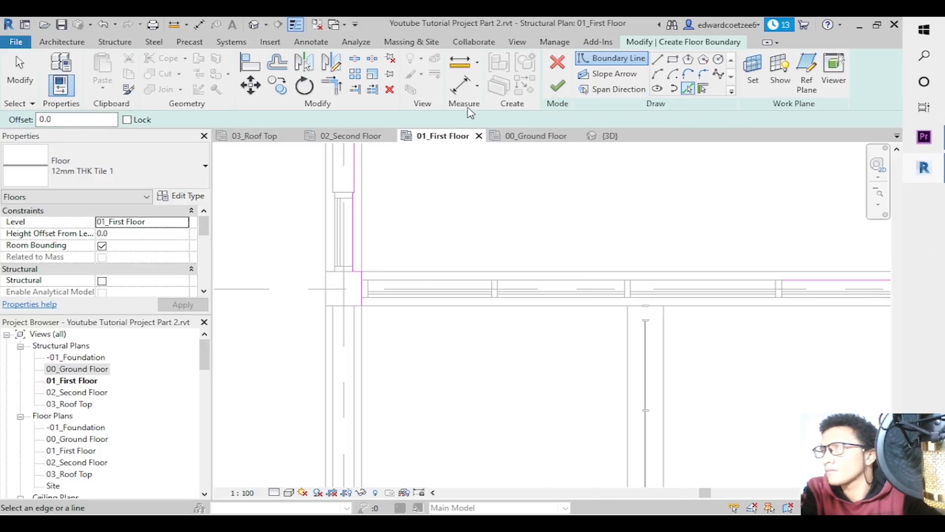
left_click(343, 92)
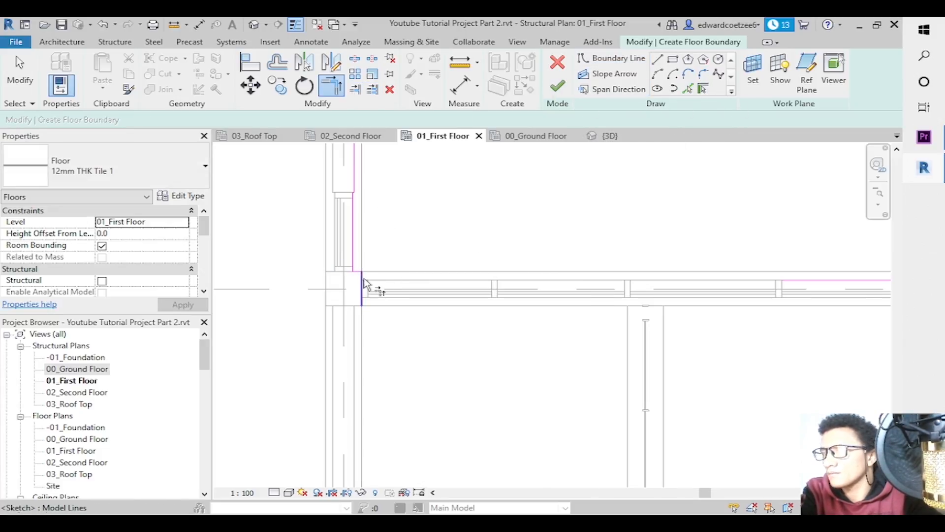
left_click(785, 283)
key("Escape")
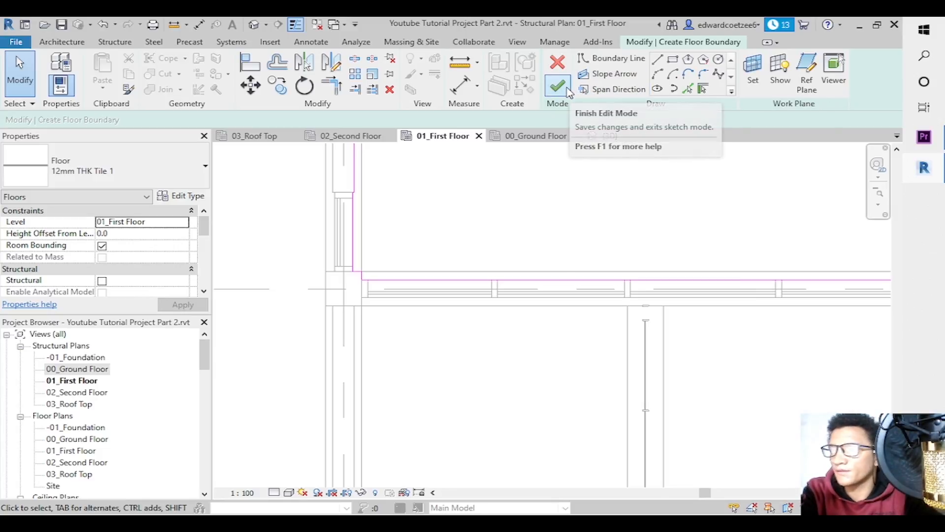
Set the floor's height offset from level to 12 and finish the floor sketch.
left_click(129, 231)
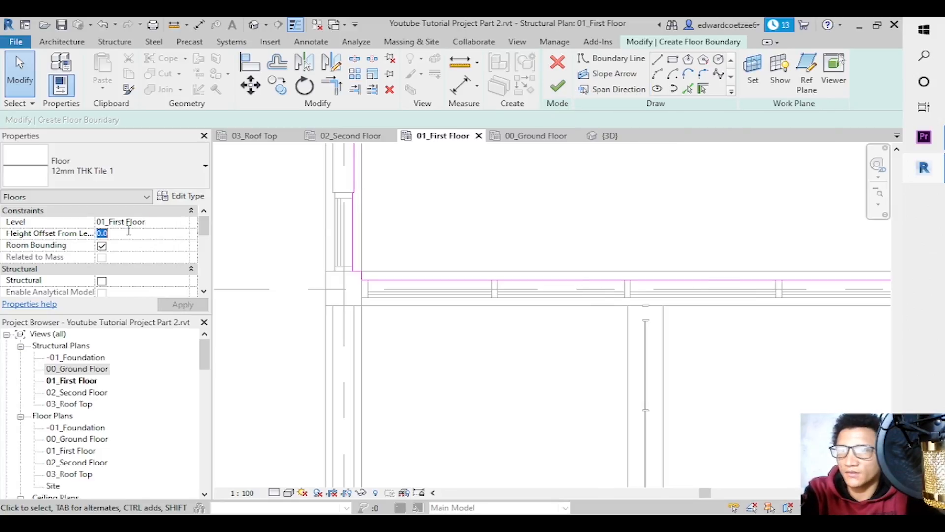
left_click(181, 304)
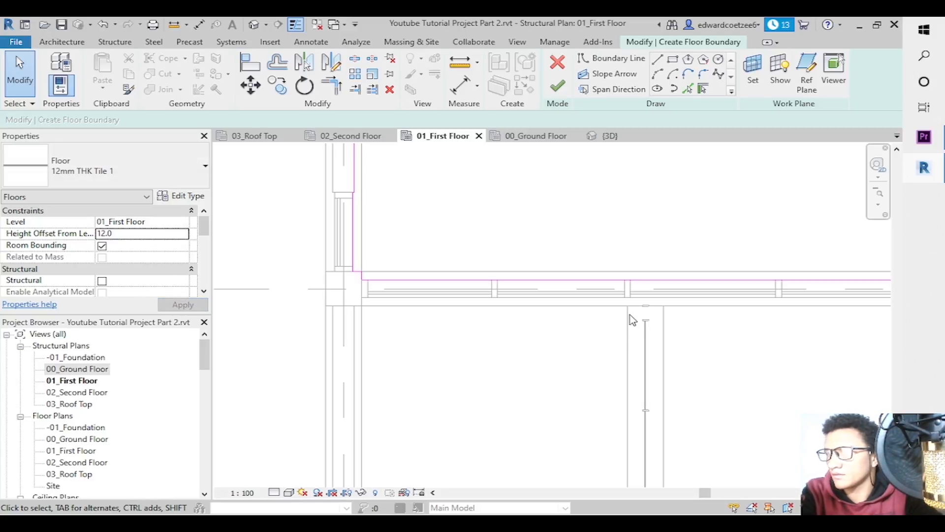
left_click(558, 88)
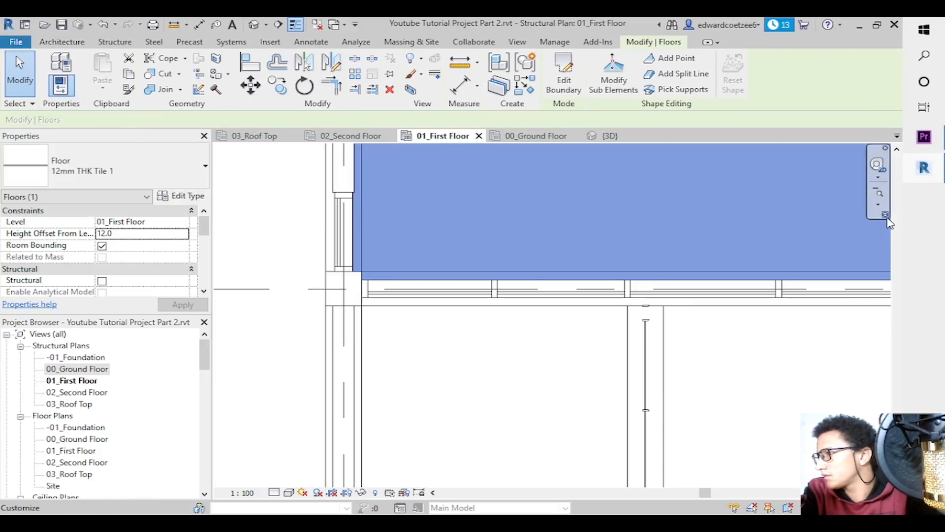
Start a new 12mm THK Tile 1 floor at the balcony and pick boundary lines along its left and lower outer edges.
double_click(739, 281)
left_click(881, 202)
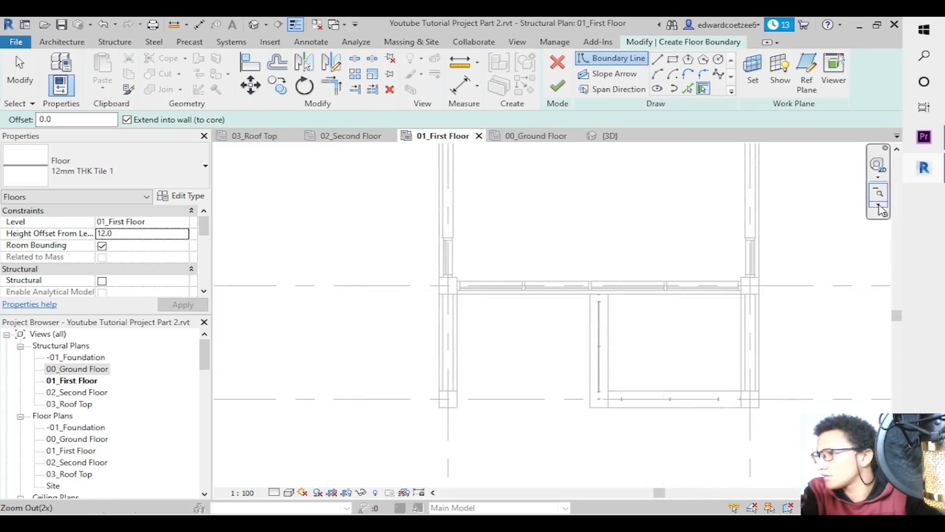
left_click(879, 209)
left_click(847, 215)
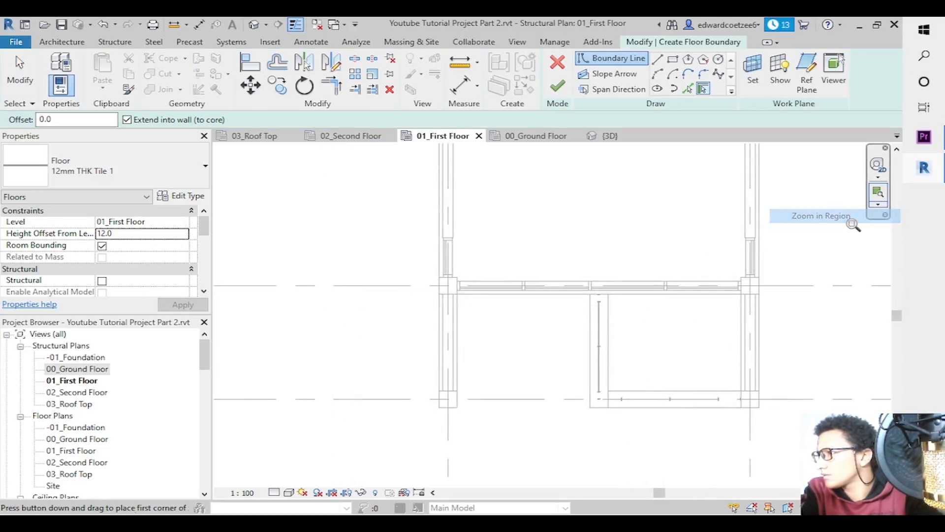
left_click_drag(545, 282, 794, 427)
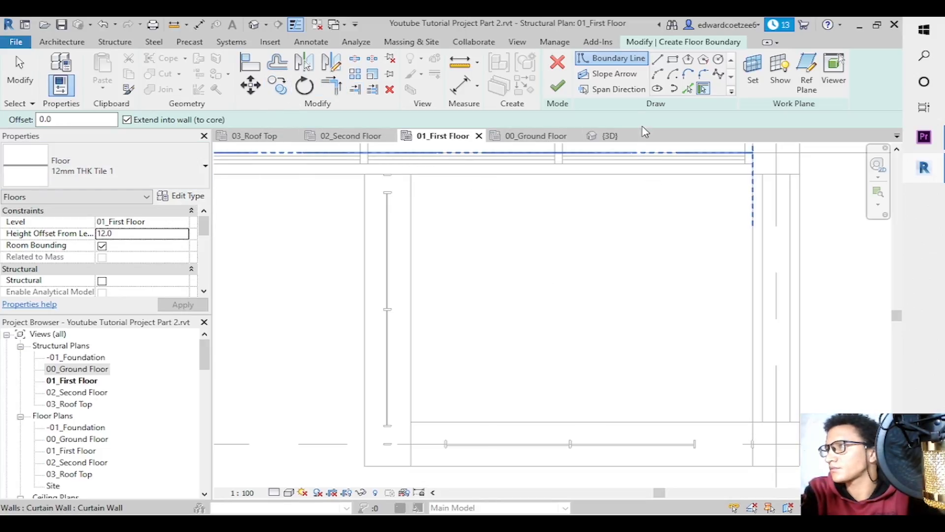
left_click(688, 90)
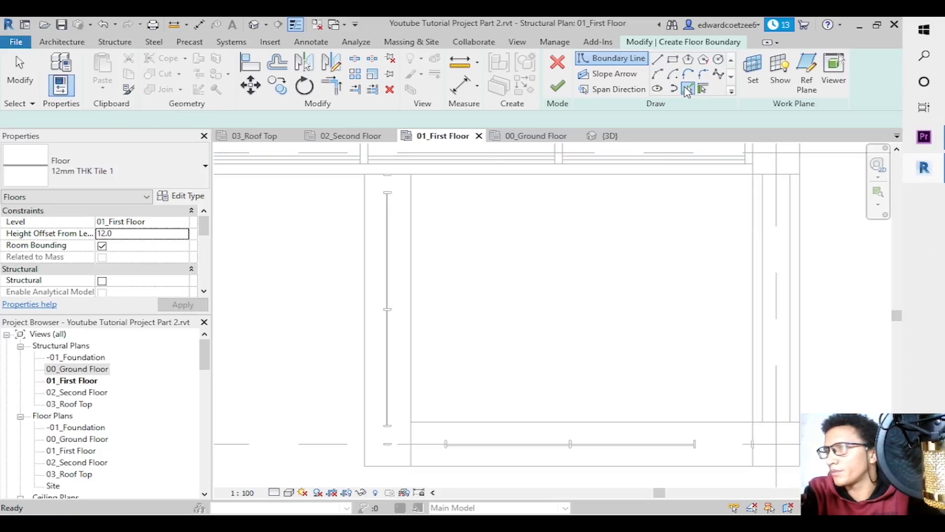
left_click(366, 202)
left_click(621, 467)
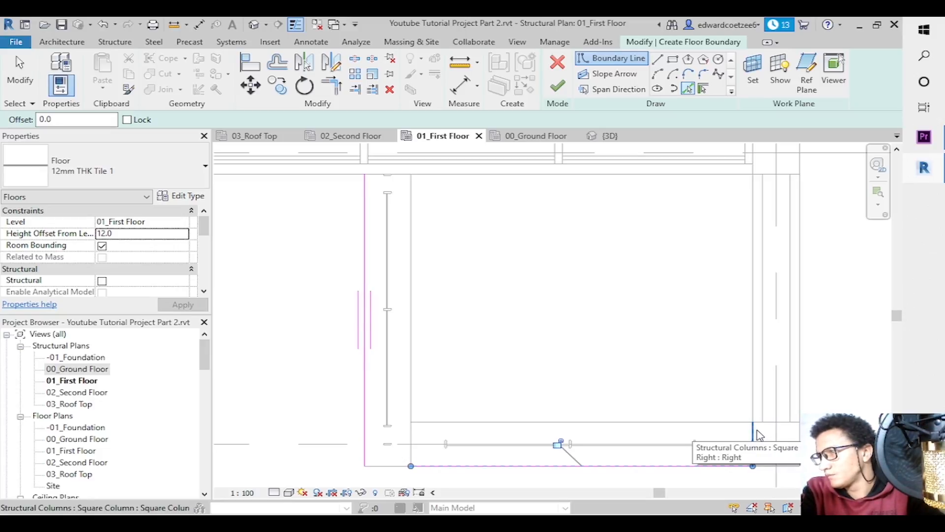
Pick boundary lines along the balcony's lower-right column edges, the right wall's inner face, the curtain wall's outer mullion edge and the upper column's edges.
left_click(759, 435)
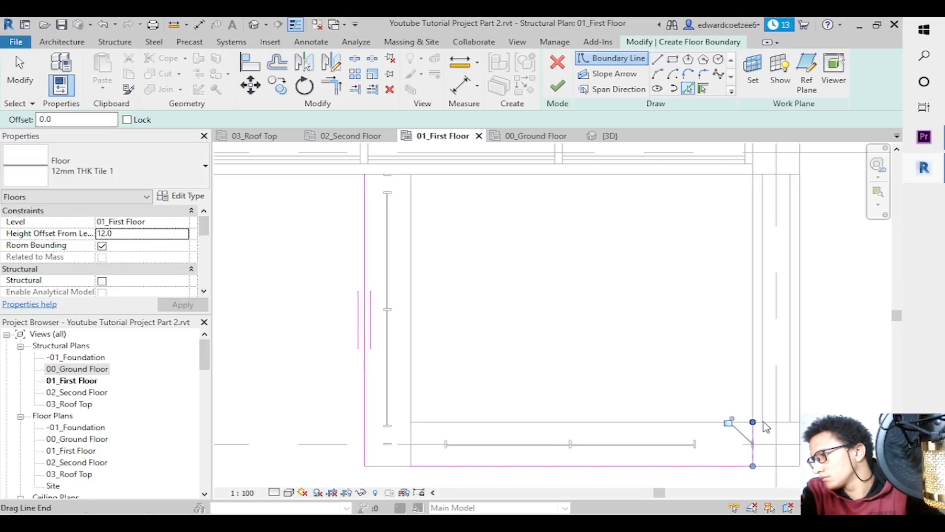
left_click(773, 421)
left_click(762, 382)
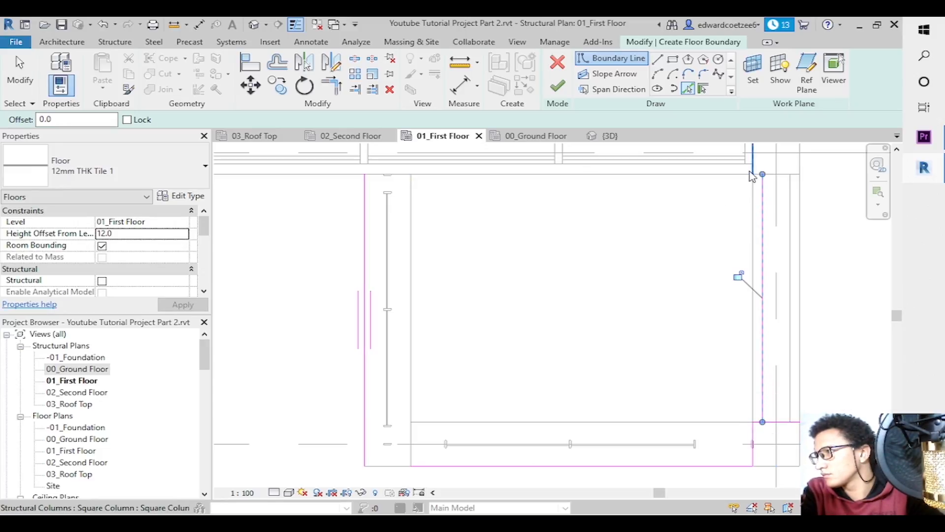
left_click(642, 172)
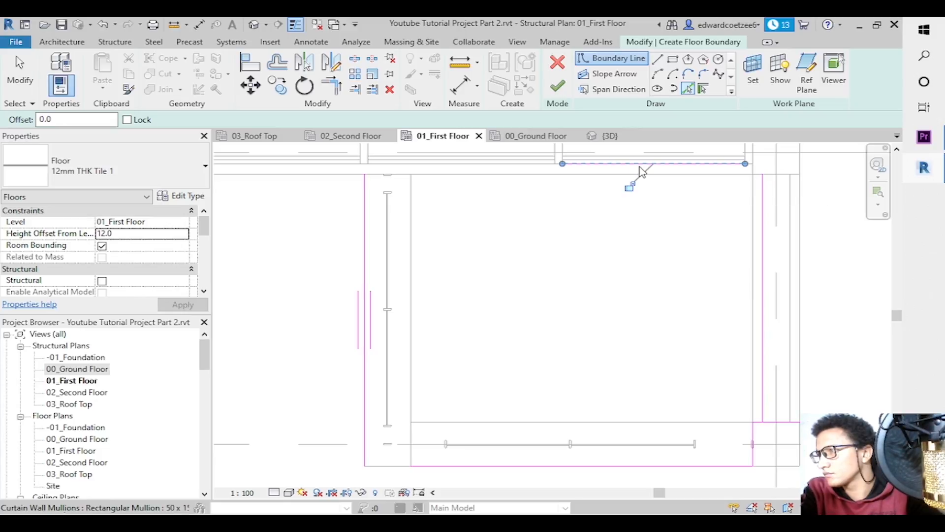
left_click(754, 172)
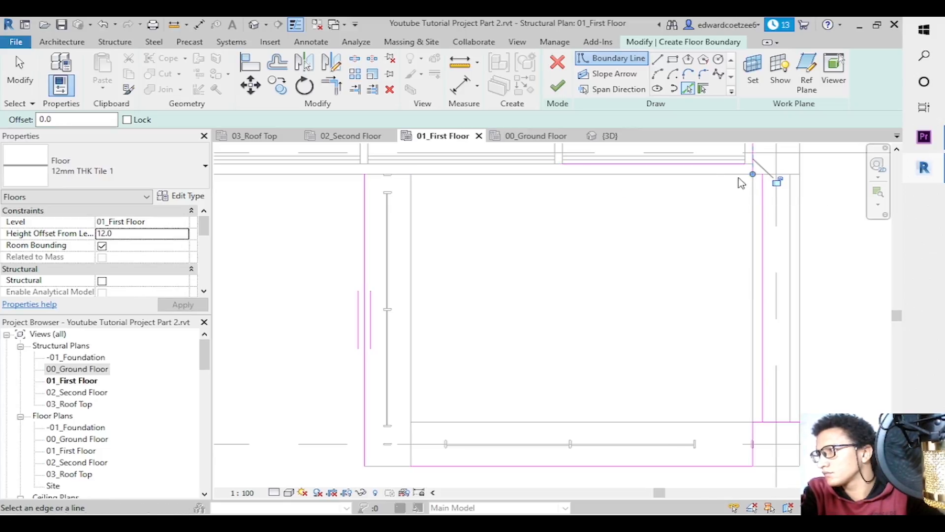
left_click(796, 180)
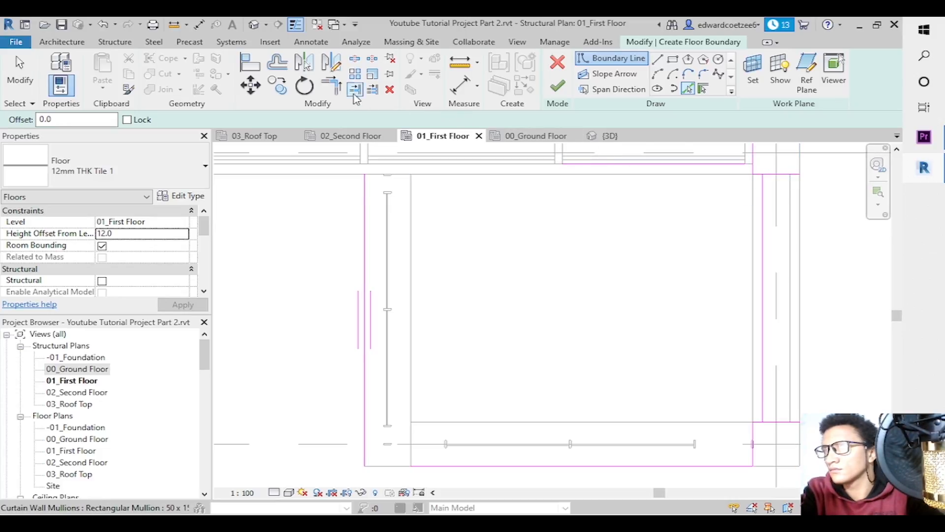
Trim the upper and lower column edge lines to corners with the right wall's inner face line and the columns' inner edge lines.
left_click(332, 85)
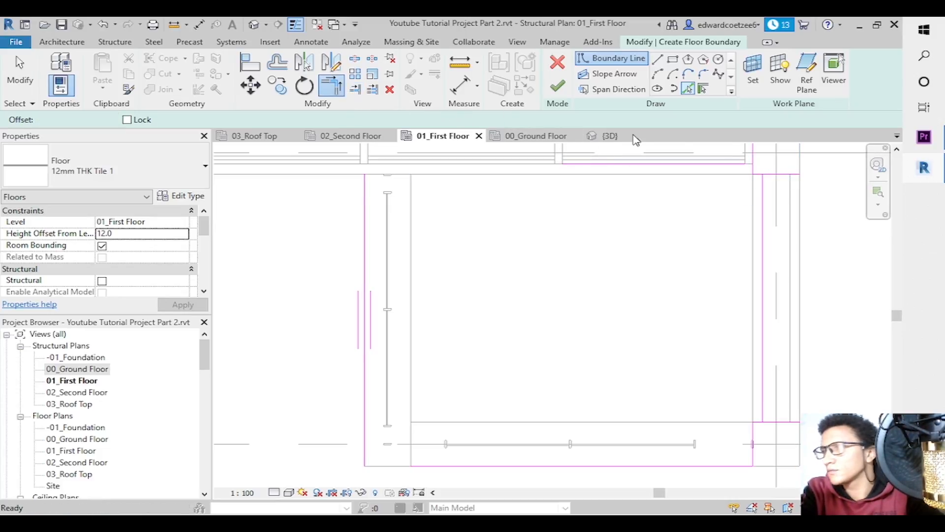
left_click(754, 174)
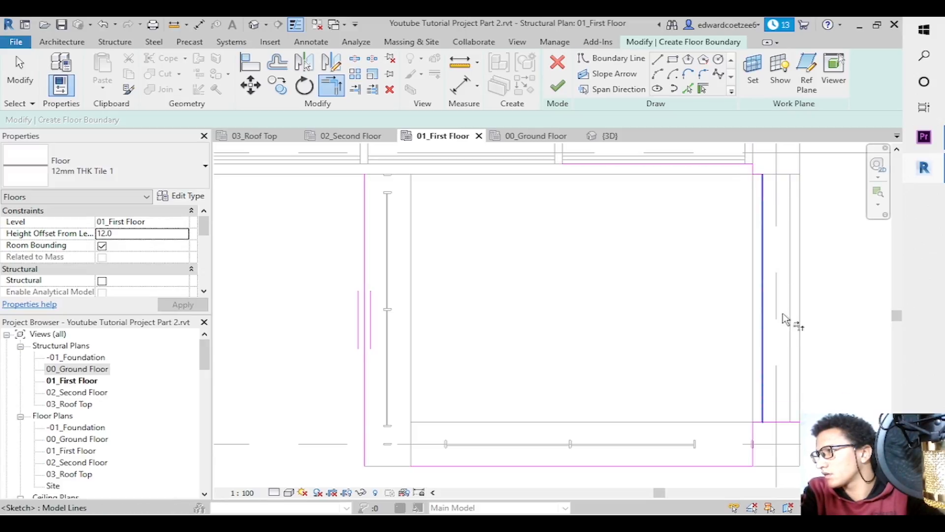
left_click(759, 423)
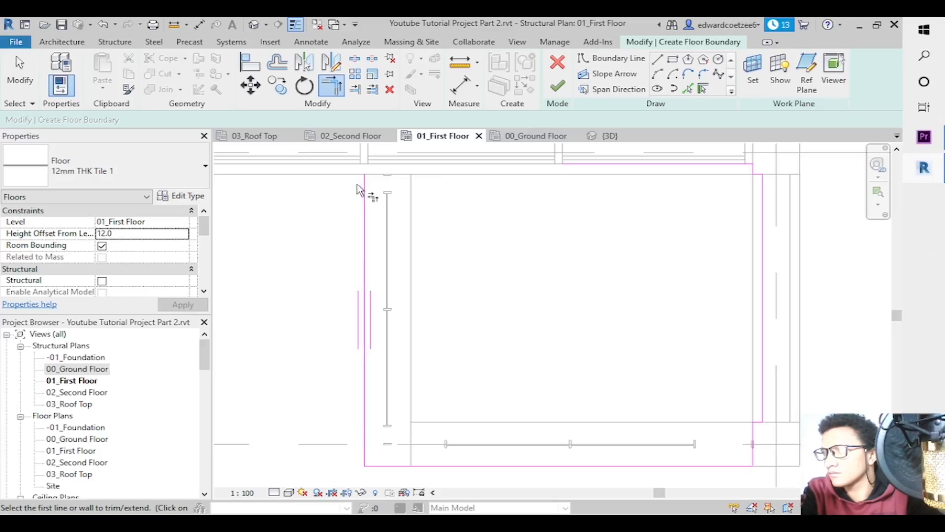
Trim the balcony's left edge line to a corner with the curtain wall mullion line and finish the floor sketch.
key("Escape")
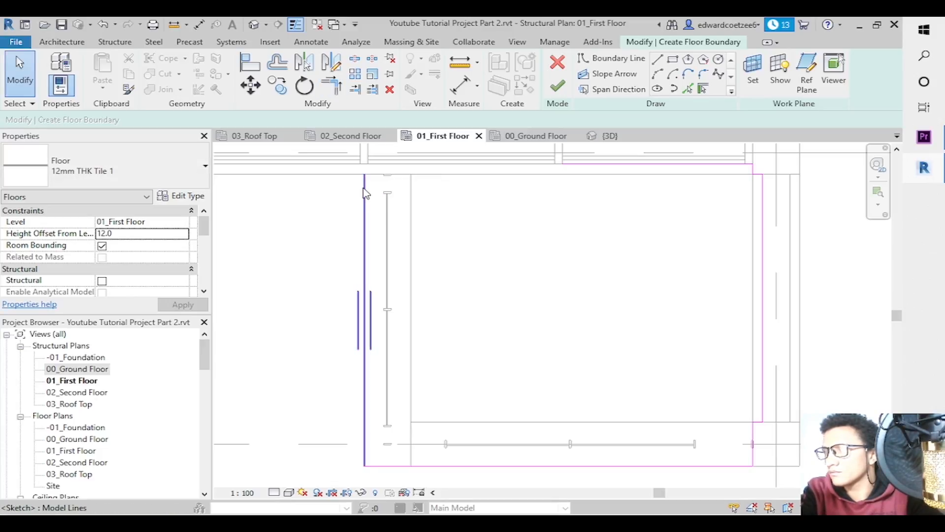
left_click(335, 93)
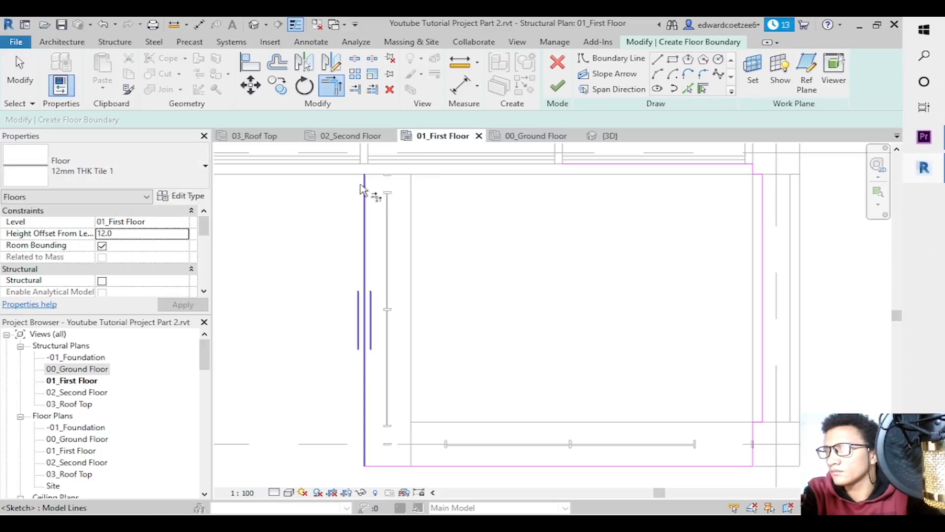
left_click(568, 167)
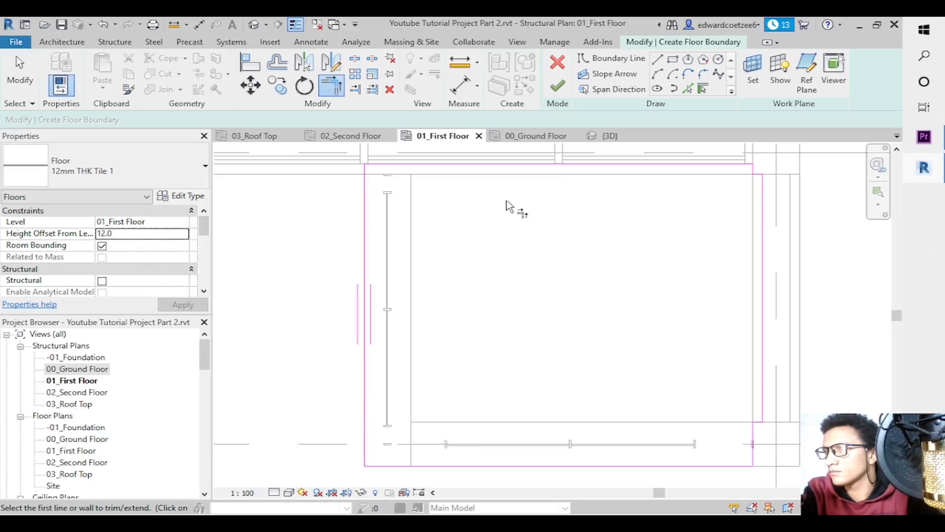
left_click(558, 88)
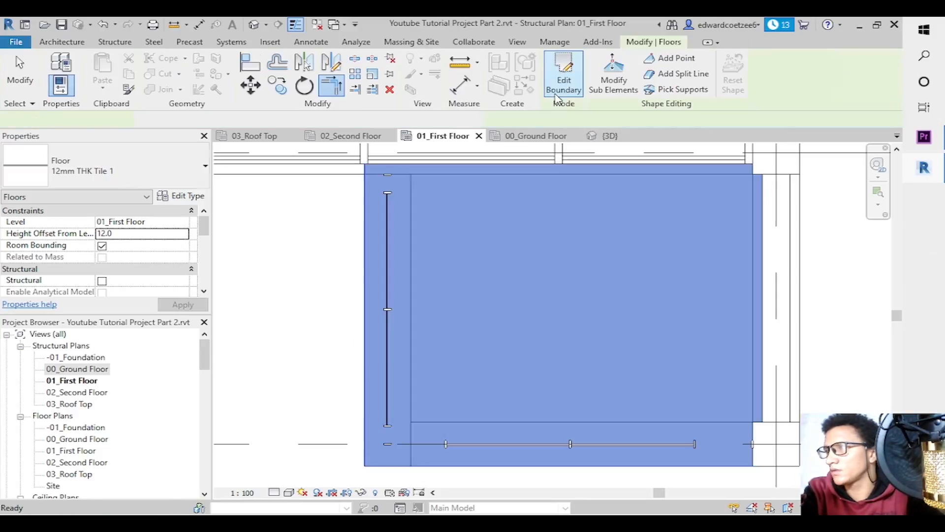
Switch to the 3D view, inspect the balcony side of the building and select the ground-floor tile floor.
left_click(510, 193)
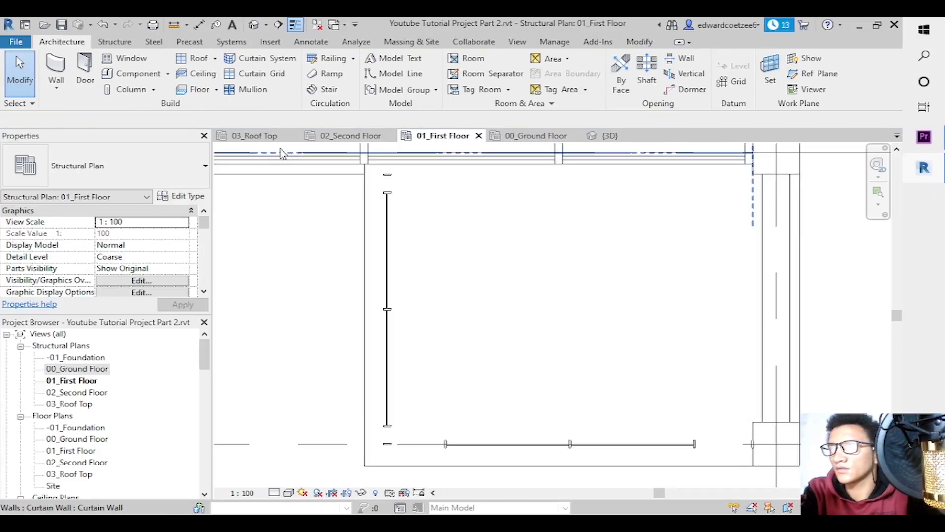
left_click(598, 140)
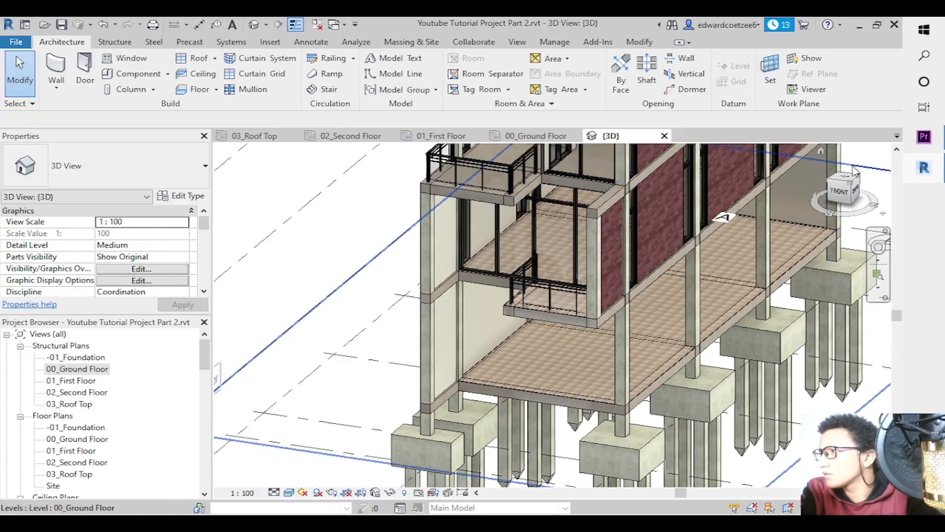
mouse_move(557, 246)
middle_mouse_down("shift")
mouse_move(554, 273)
mouse_move(559, 262)
middle_mouse_up("shift")
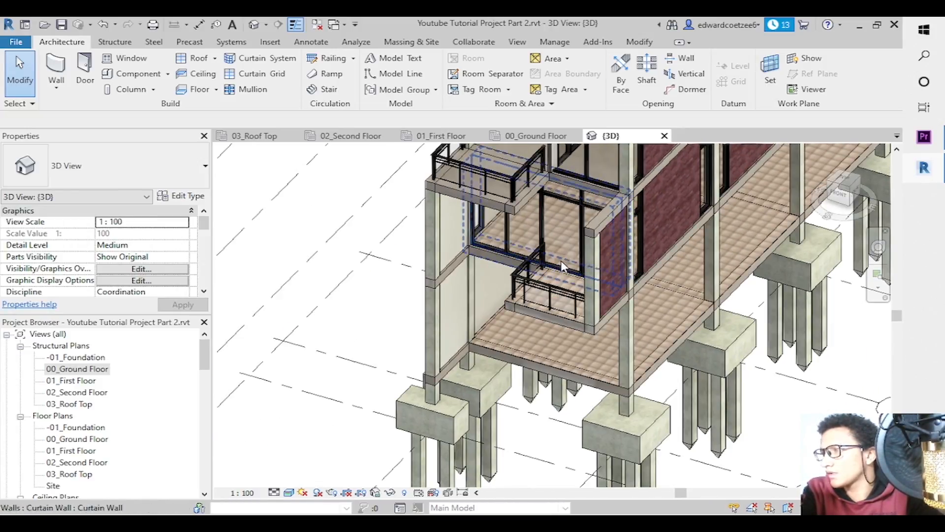
left_click(583, 367)
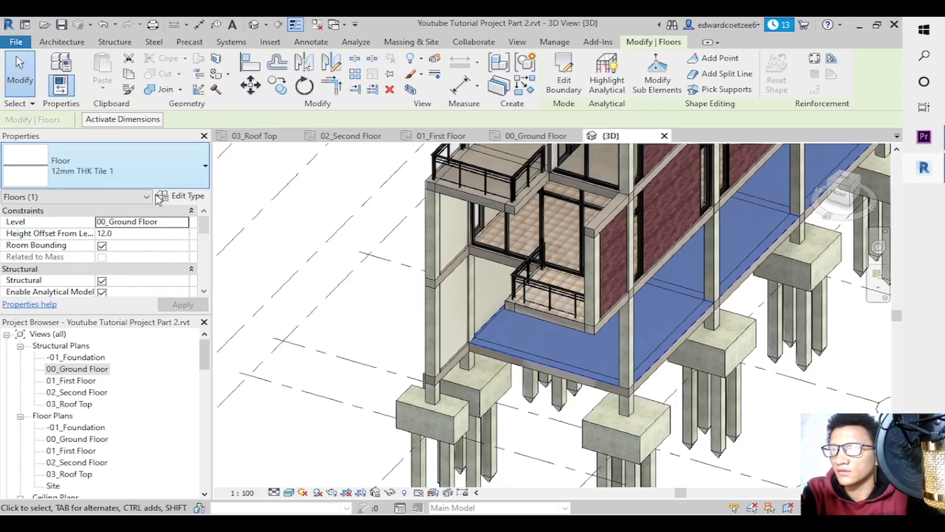
left_click(158, 174)
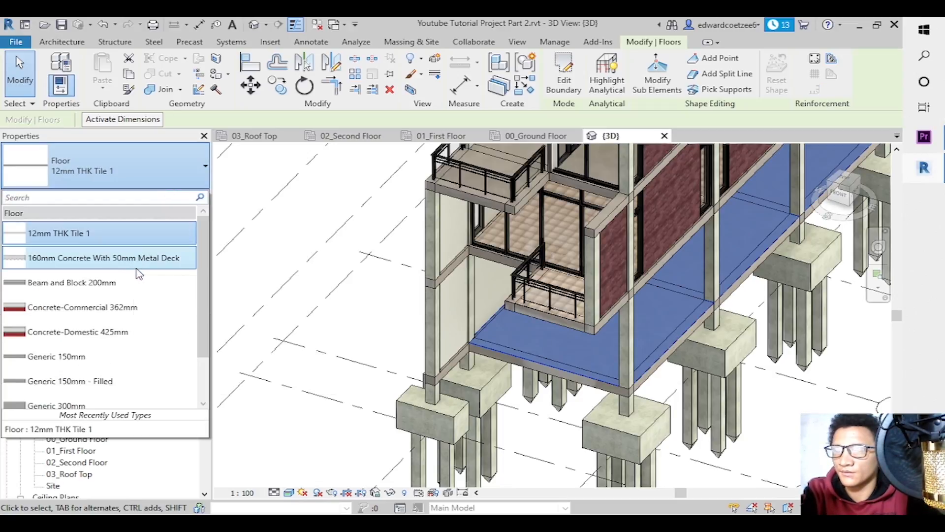
left_click_drag(200, 312, 202, 213)
key("Escape")
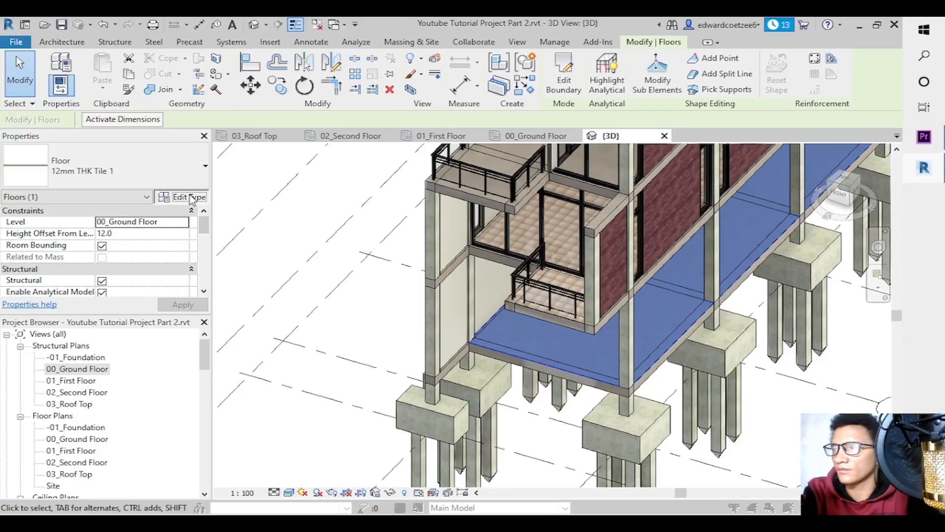
Duplicate the selected ground-floor tile floor's type as 12mm THK Tile 2.
left_click(192, 198)
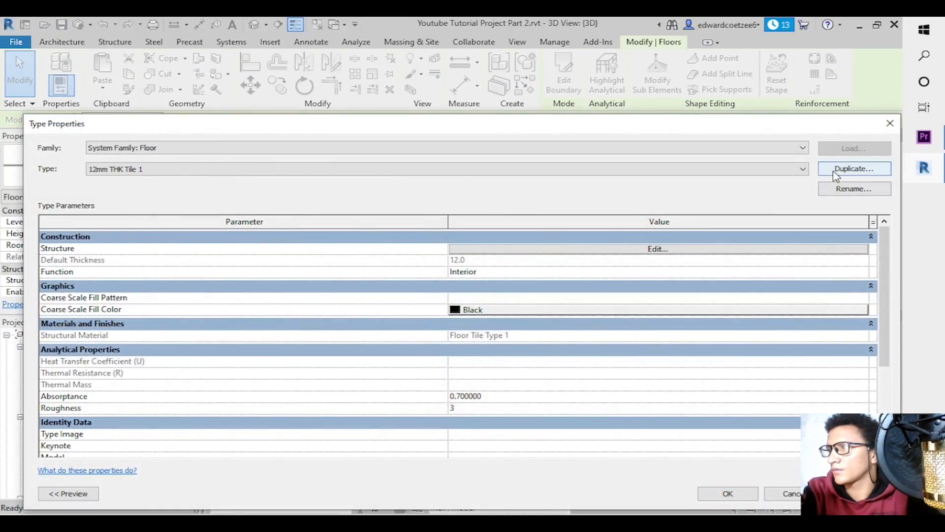
left_click(853, 169)
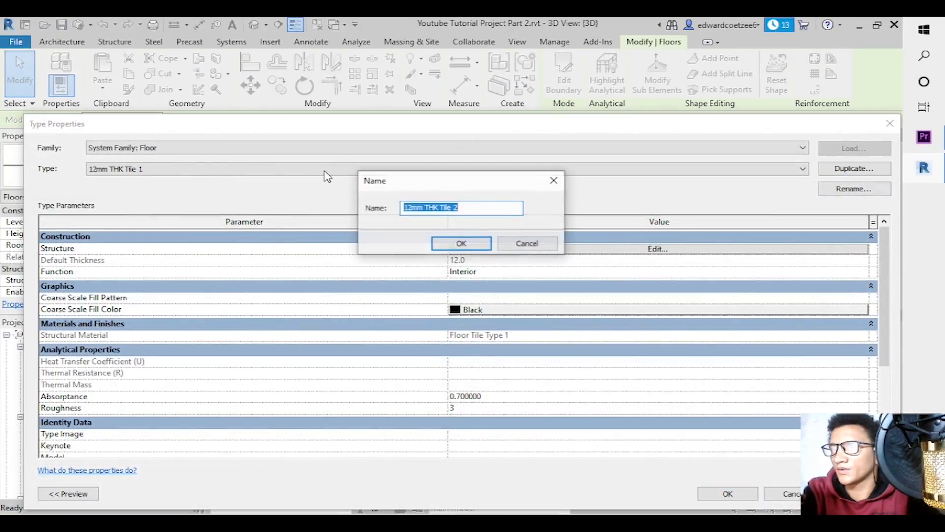
left_click(463, 244)
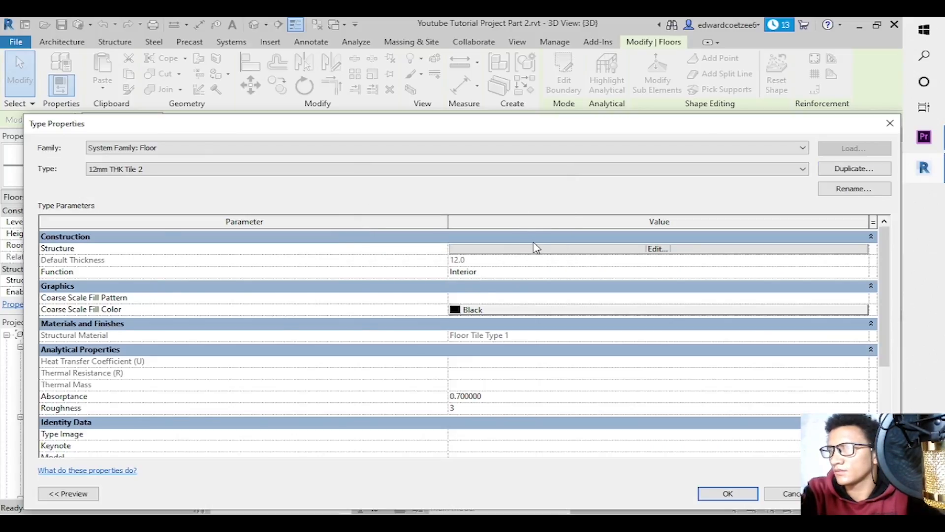
Assign the Floor Tile Type 2 material to the structure layer of 12mm THK Tile 2 and apply the type.
left_click(533, 240)
left_click(508, 244)
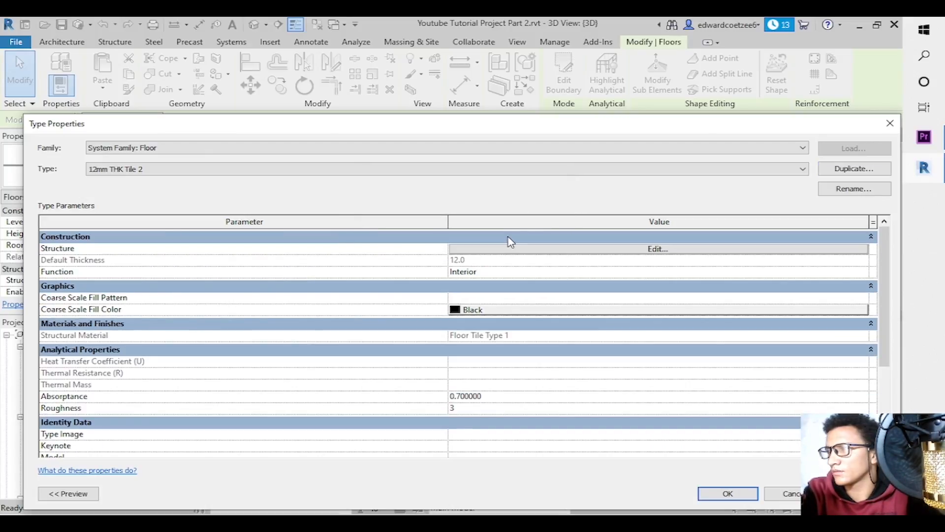
left_click(538, 250)
left_click(401, 248)
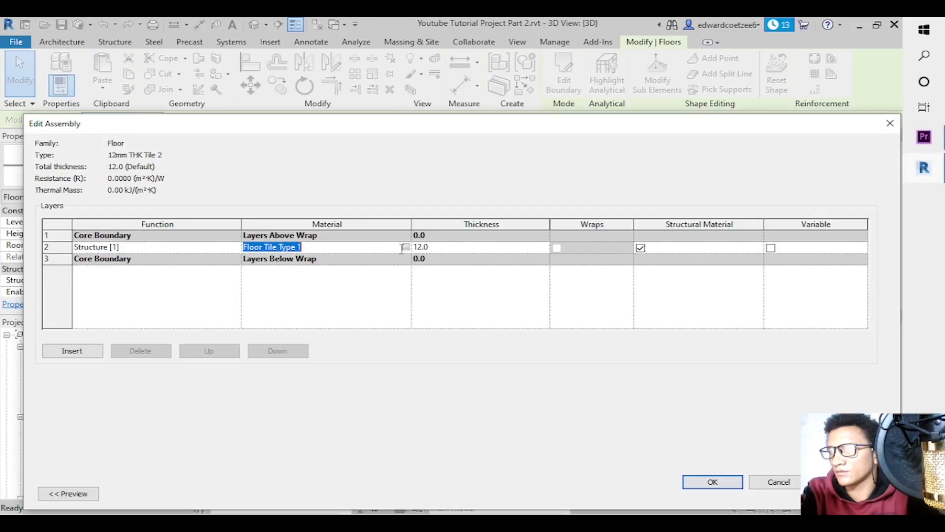
left_click(405, 248)
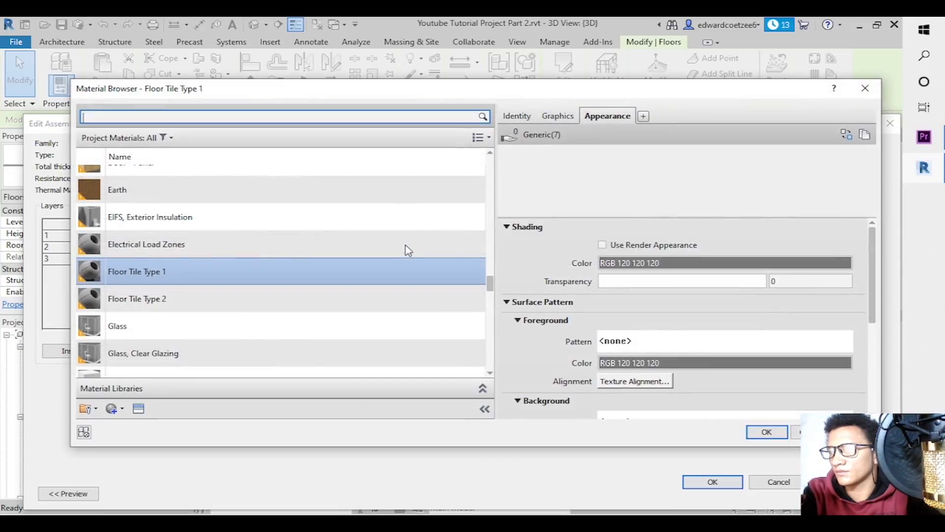
left_click(274, 308)
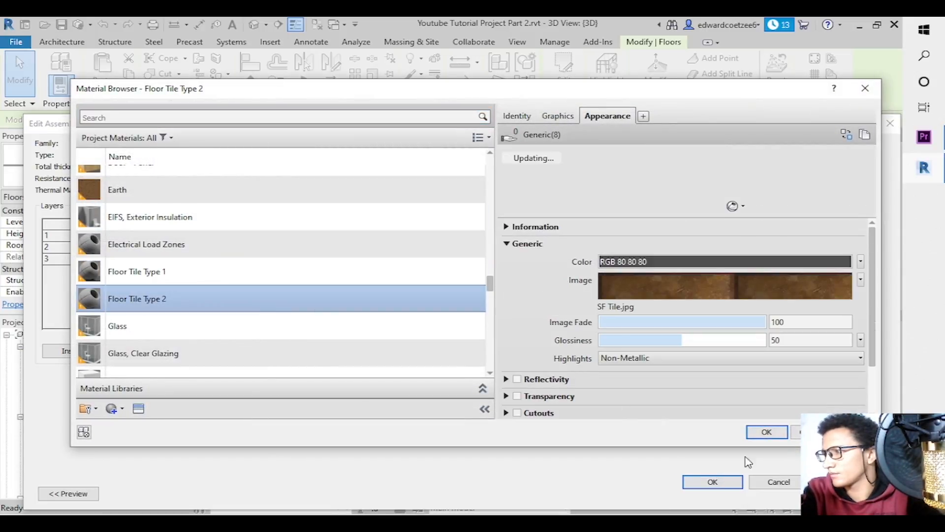
left_click(719, 482)
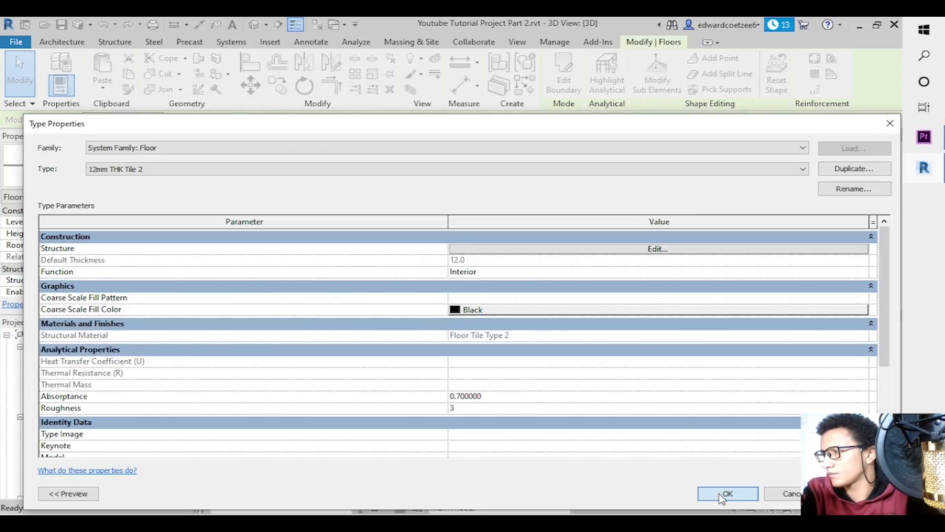
left_click(719, 493)
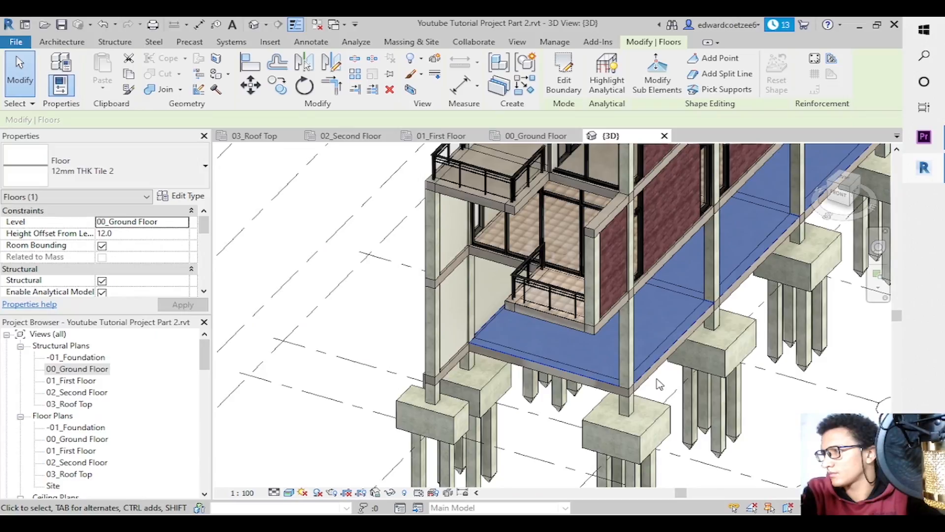
Deselect the floor and inspect the ground-floor and first-floor balcony tiles up close in the 3D view.
left_click(770, 411)
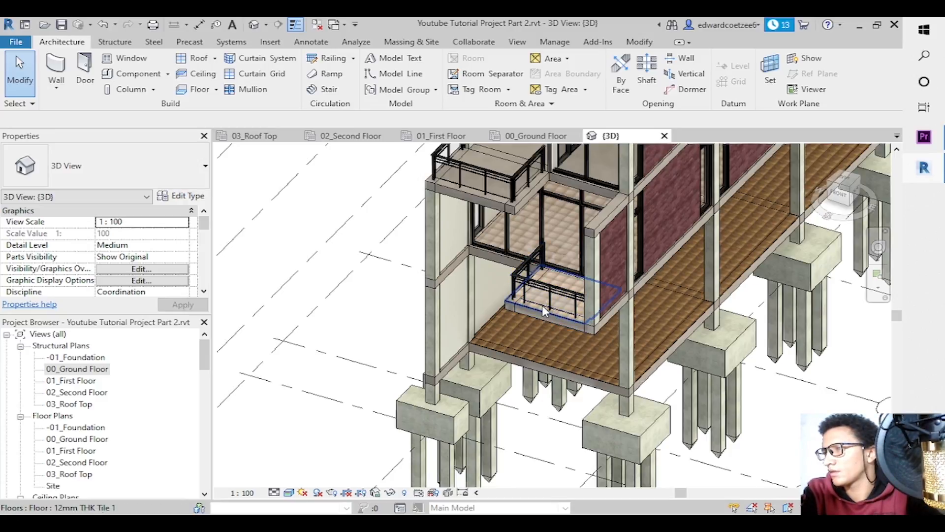
left_click(879, 282)
left_click_drag(508, 245, 632, 352)
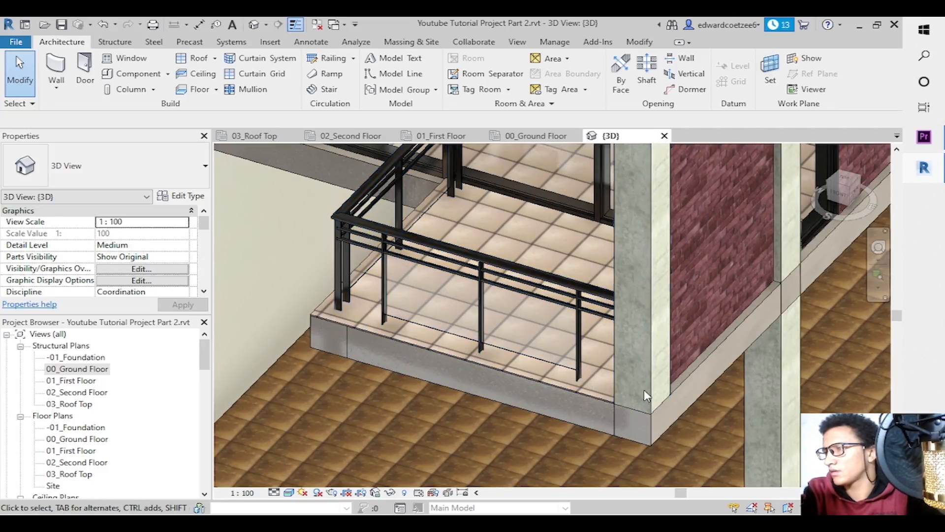
left_click(878, 287)
left_click(824, 311)
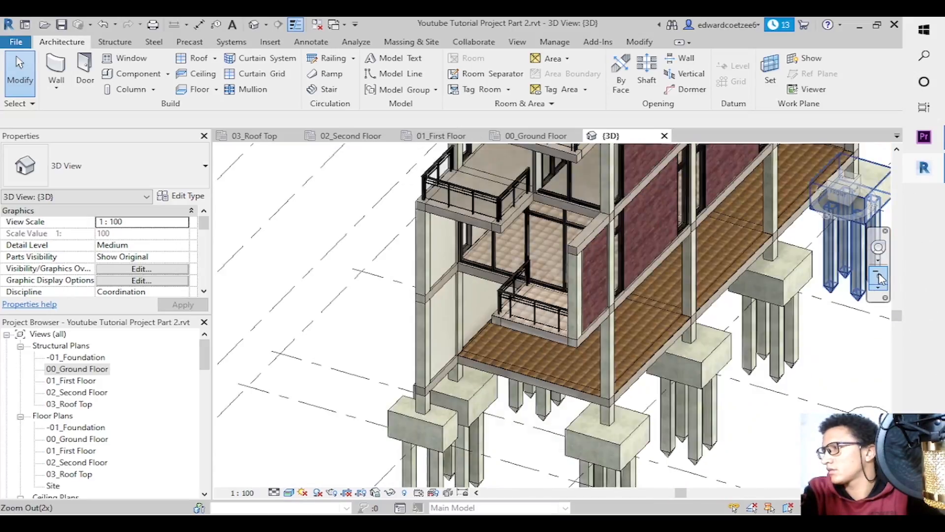
Start a new floor in the 03_Roof Top structural plan and duplicate its type as 12mm THK Tile 3.
left_click(254, 136)
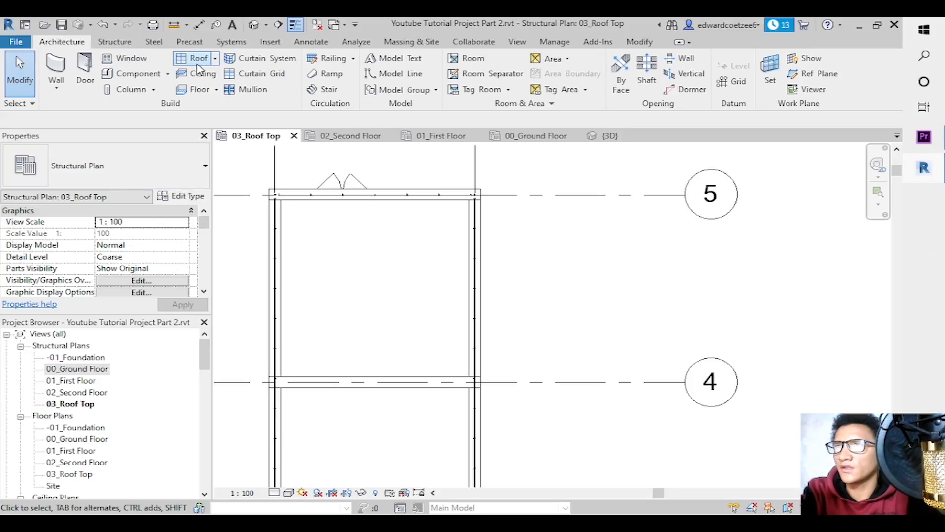
left_click(200, 92)
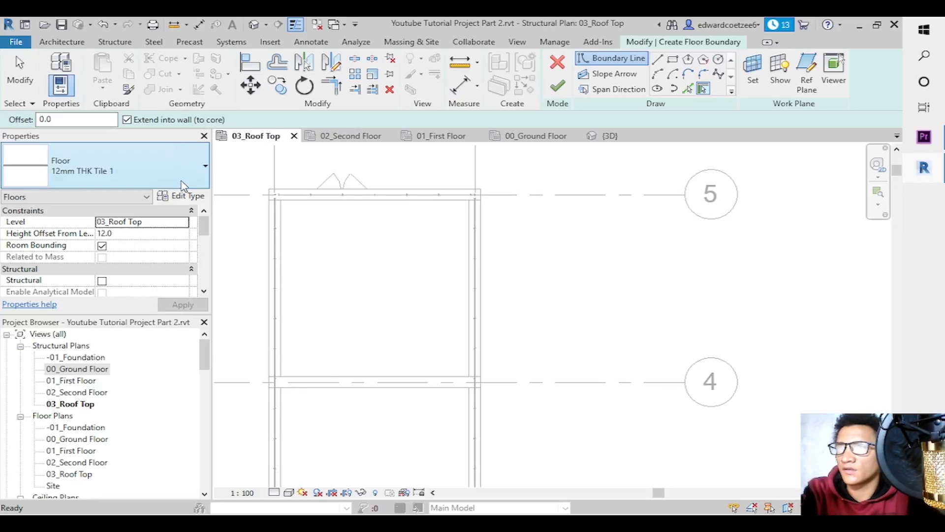
left_click(188, 196)
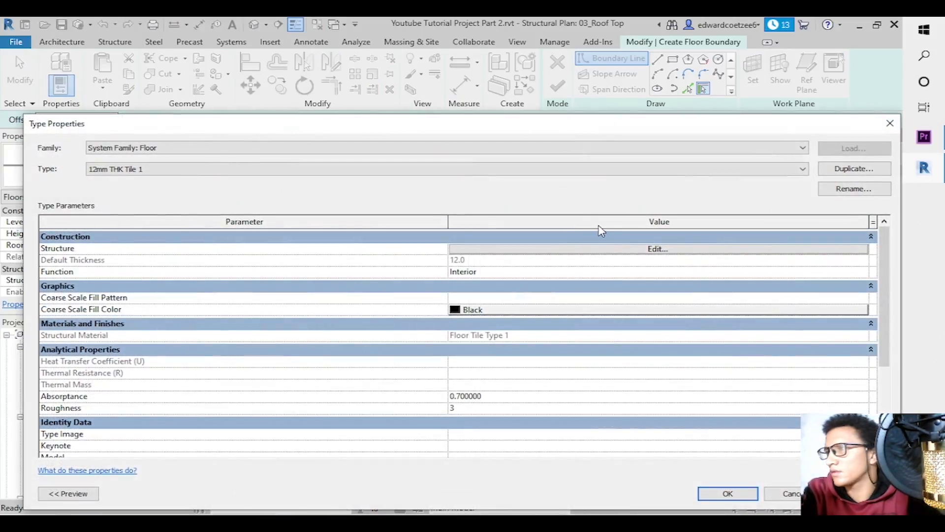
left_click(854, 168)
left_click(465, 210)
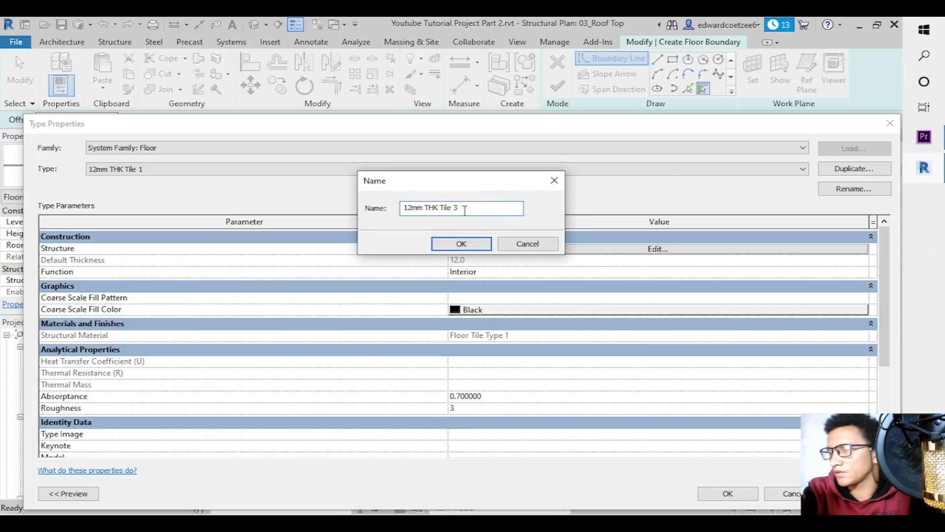
left_click(462, 243)
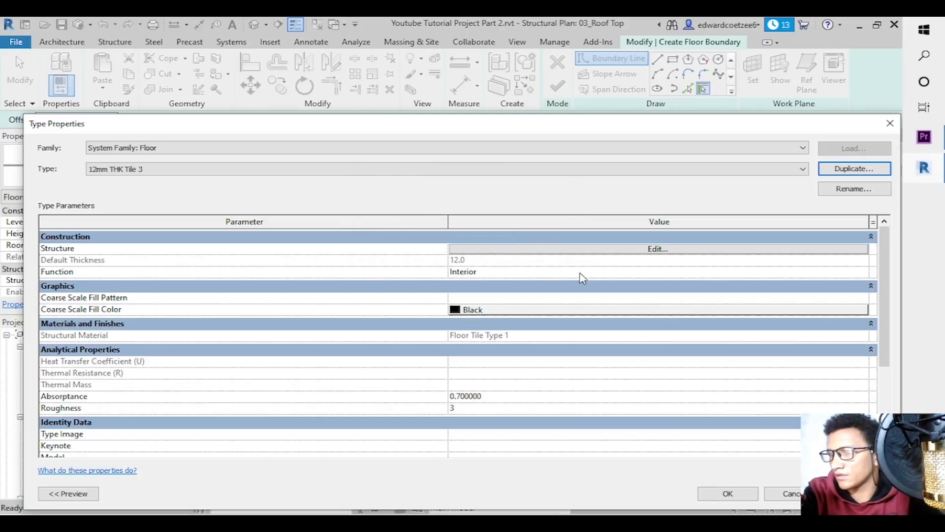
Edit the structure layer's material of 12mm THK Tile 3 and create a new project material.
left_click(561, 250)
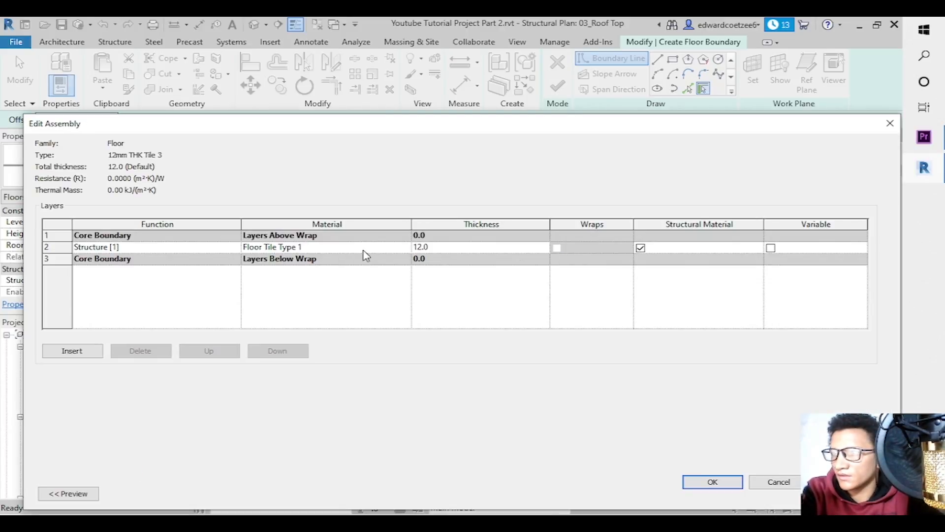
left_click(402, 248)
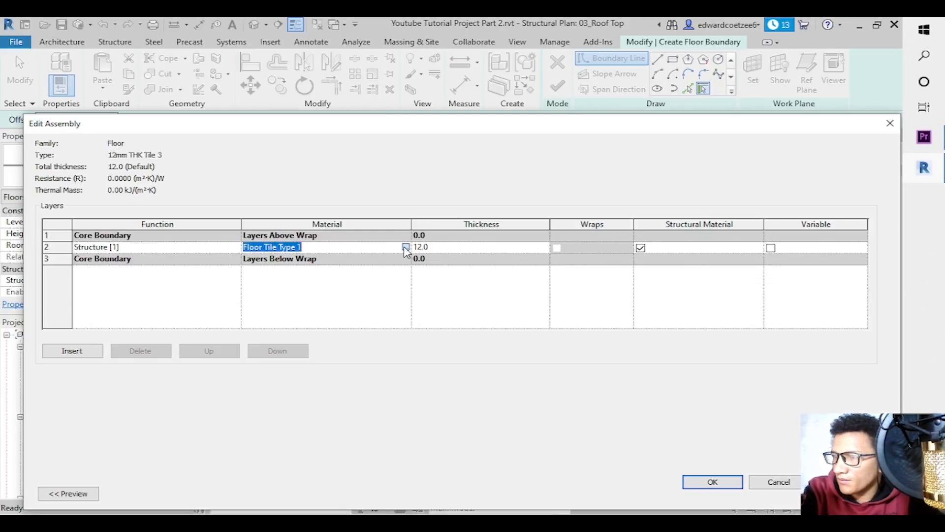
left_click(406, 247)
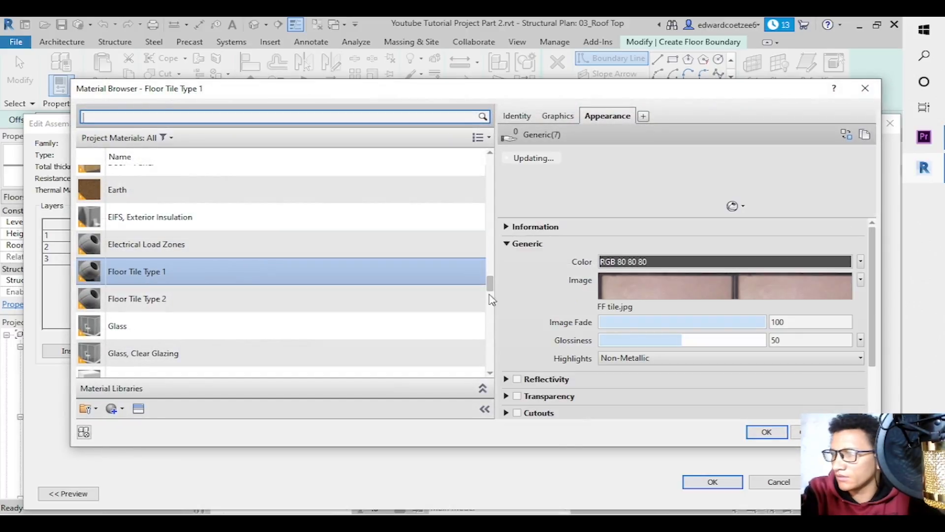
scroll(492, 293, "down", 3)
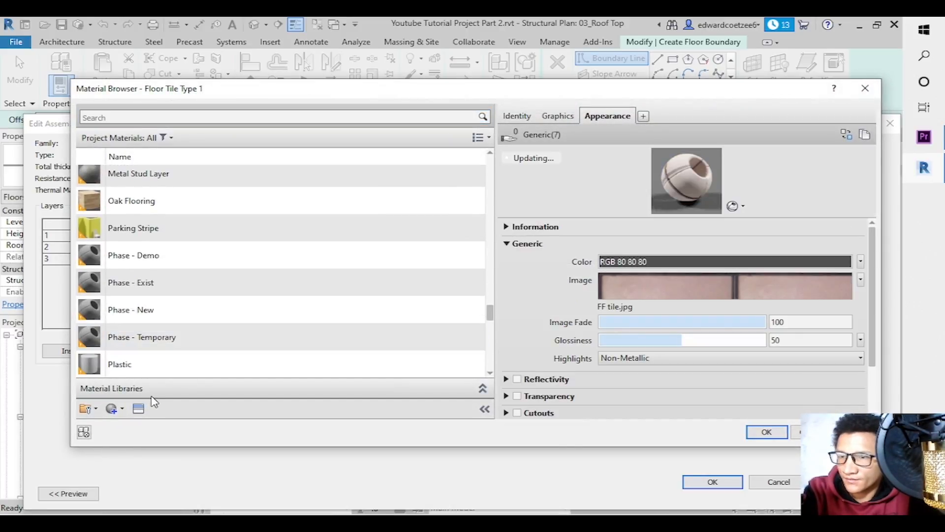
left_click(121, 409)
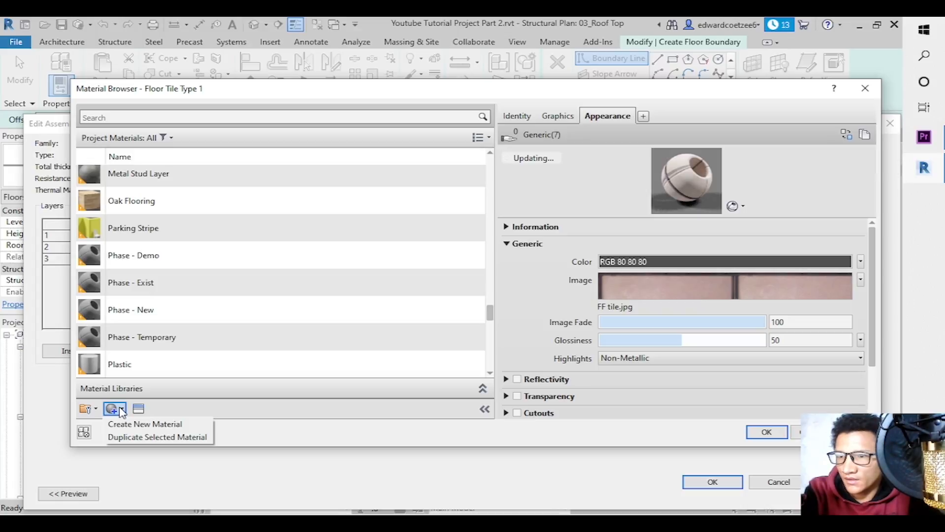
left_click(129, 424)
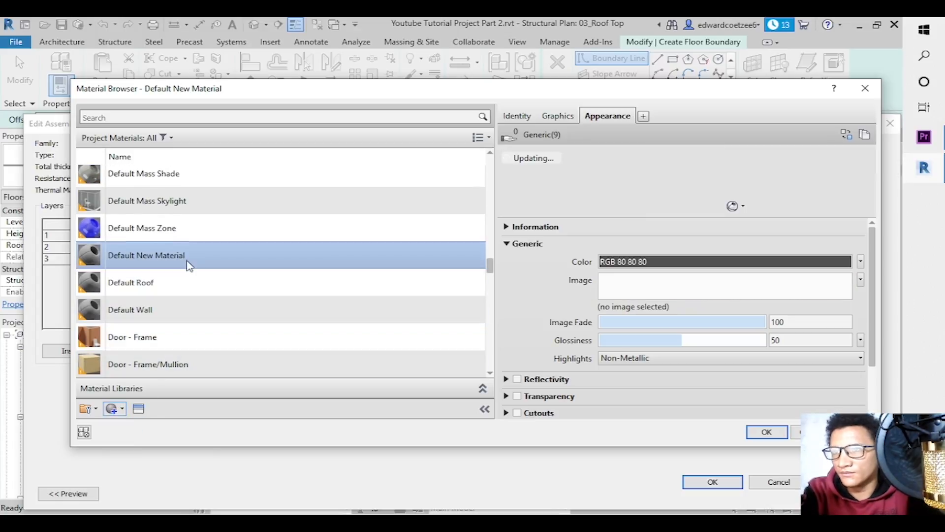
Rename the new material as Floor Tile Type 3 and select it in the project materials.
right_click(186, 262)
left_click(218, 296)
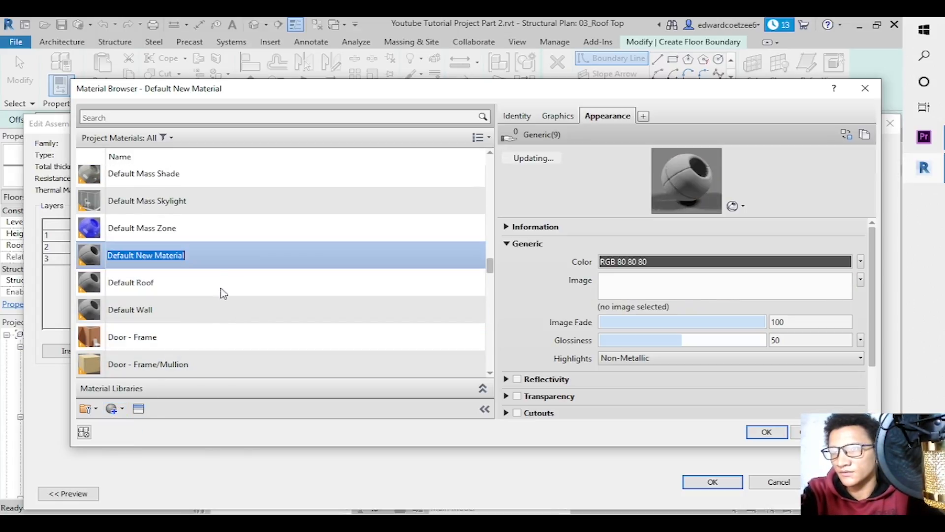
type("Floor Tile Type")
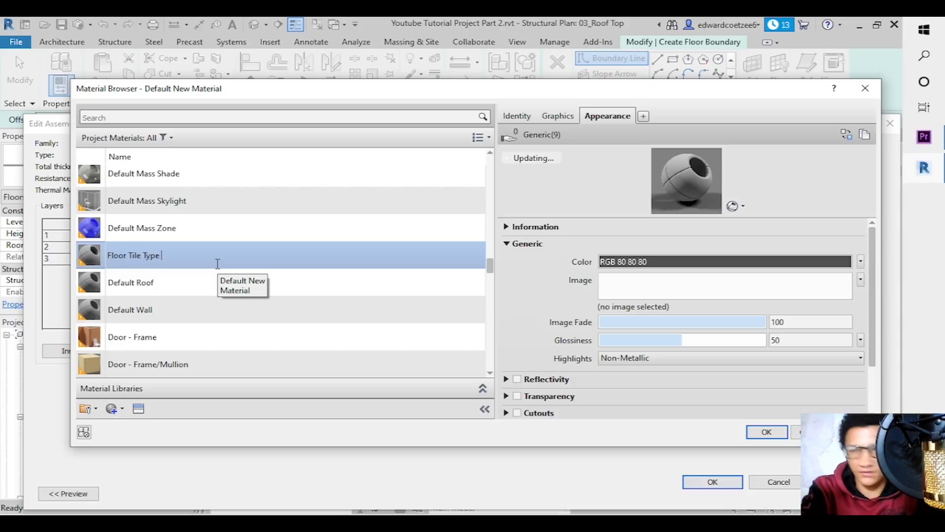
type("3")
left_click(253, 320)
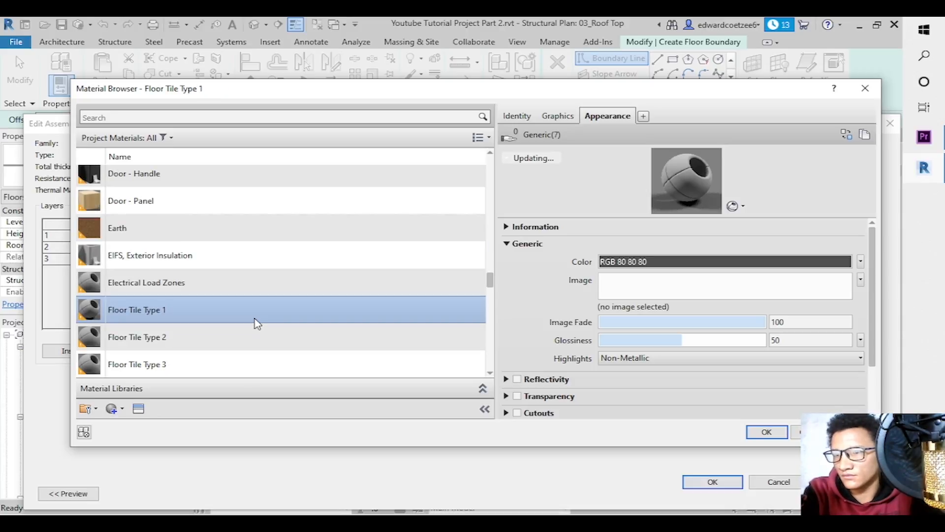
left_click(201, 375)
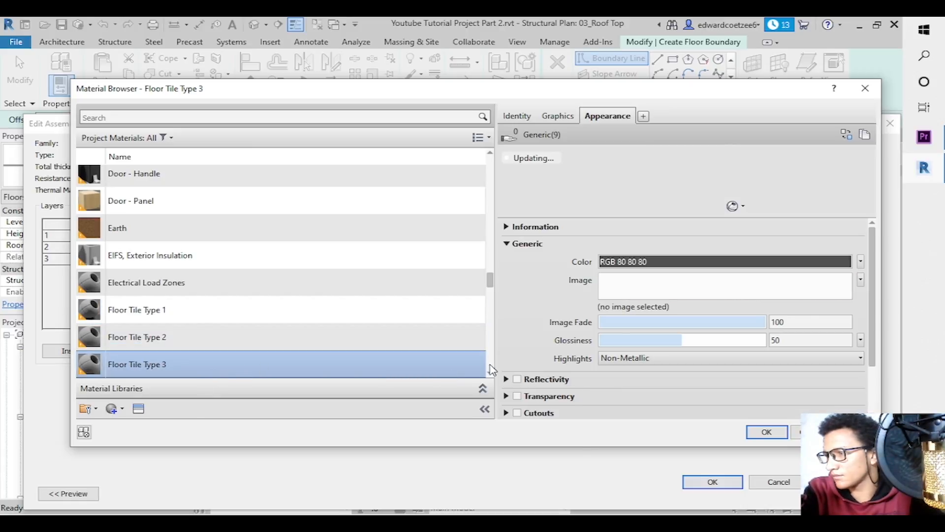
Open the appearance assets for Floor Tile Type 3 and display the Tile assets under Flooring in the Appearance Library.
left_click(138, 408)
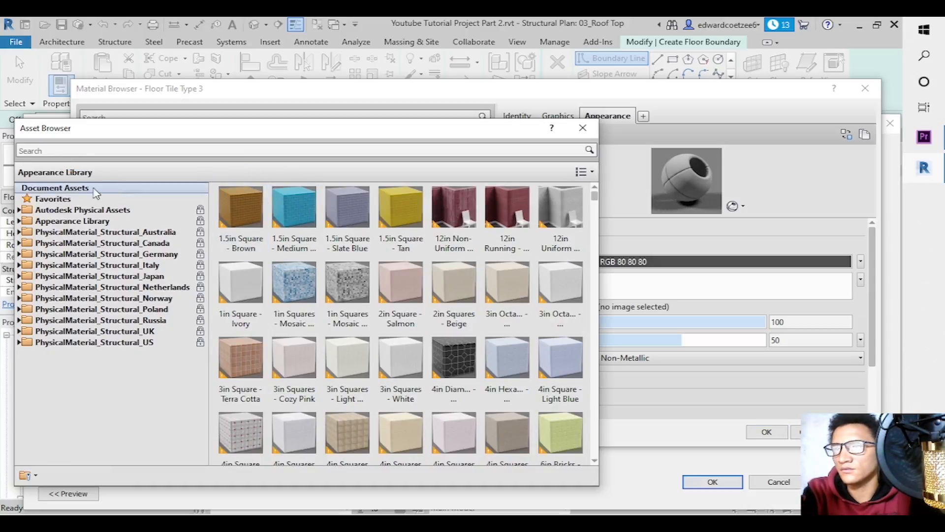
left_click(18, 222)
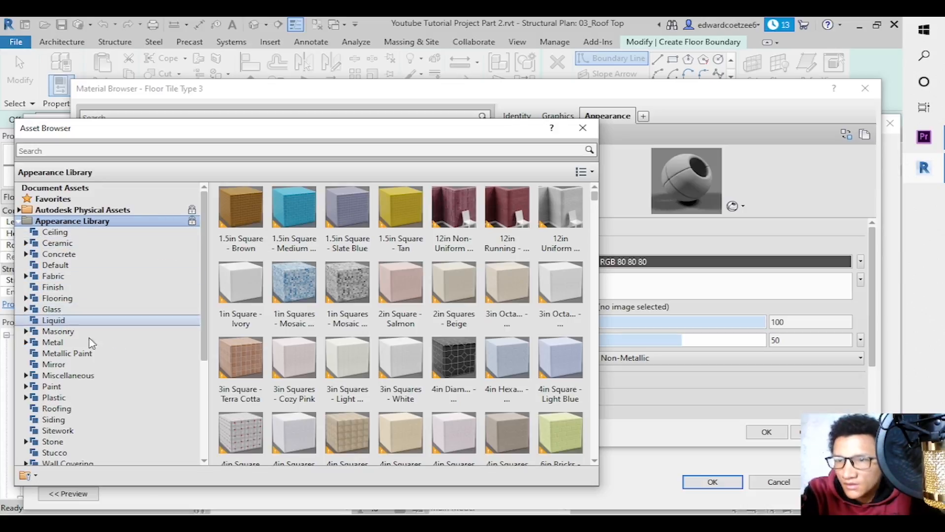
scroll(207, 325, "down", 3)
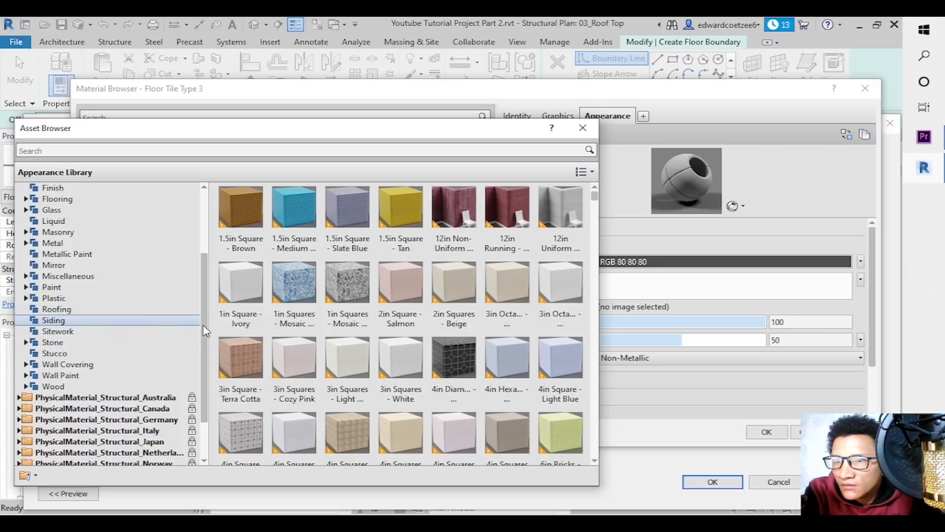
scroll(204, 323, "up", 3)
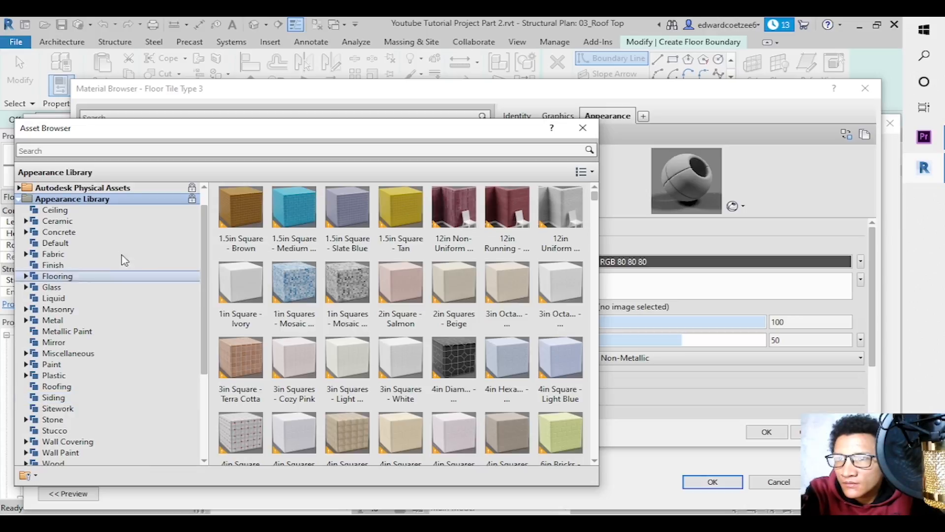
left_click(26, 277)
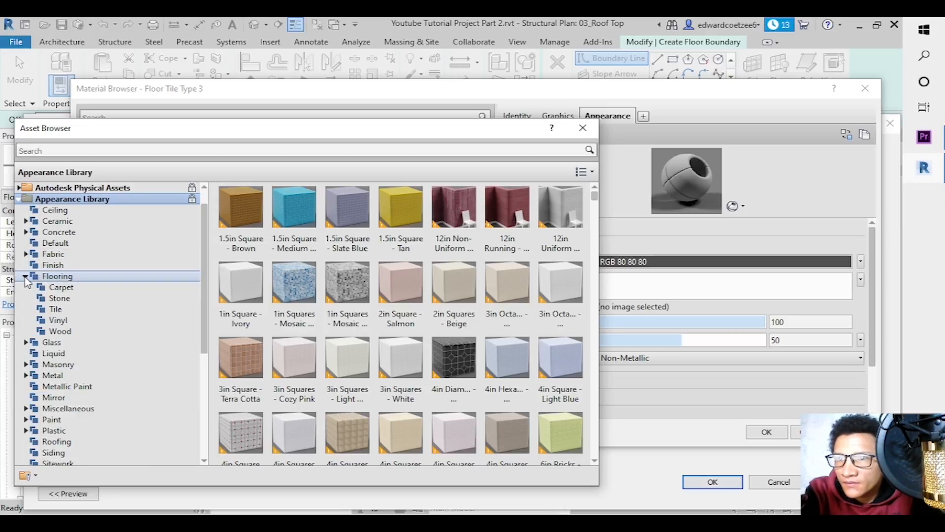
left_click(53, 310)
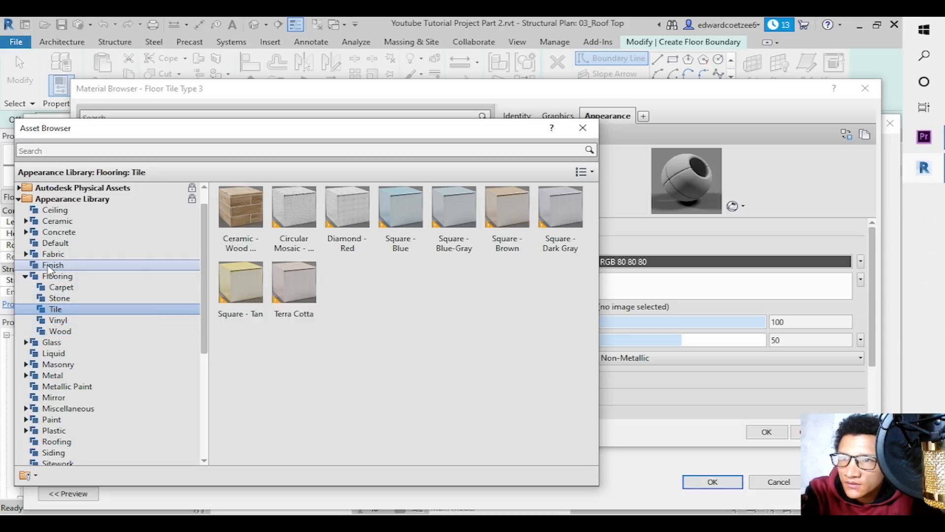
Browse the Finish and Flooring categories of the Appearance Library, comparing the stone and tile assets.
left_click(51, 266)
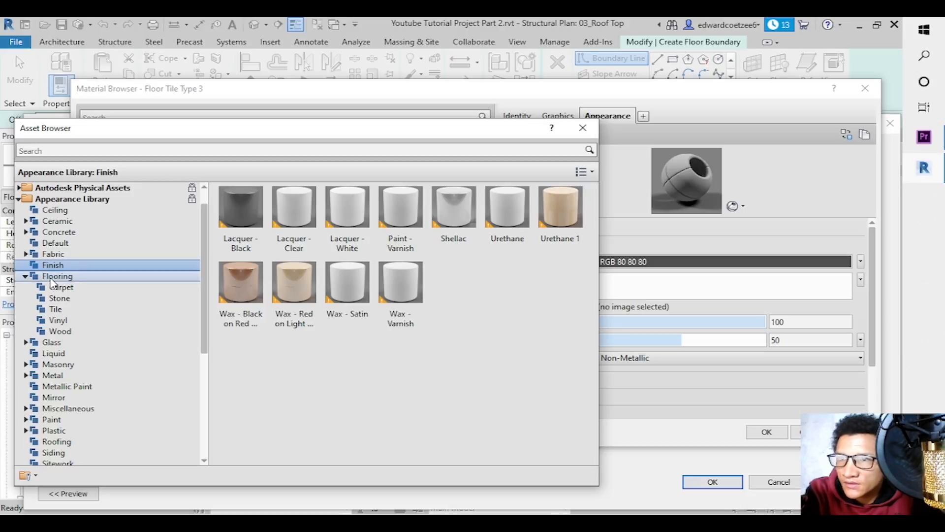
left_click(52, 277)
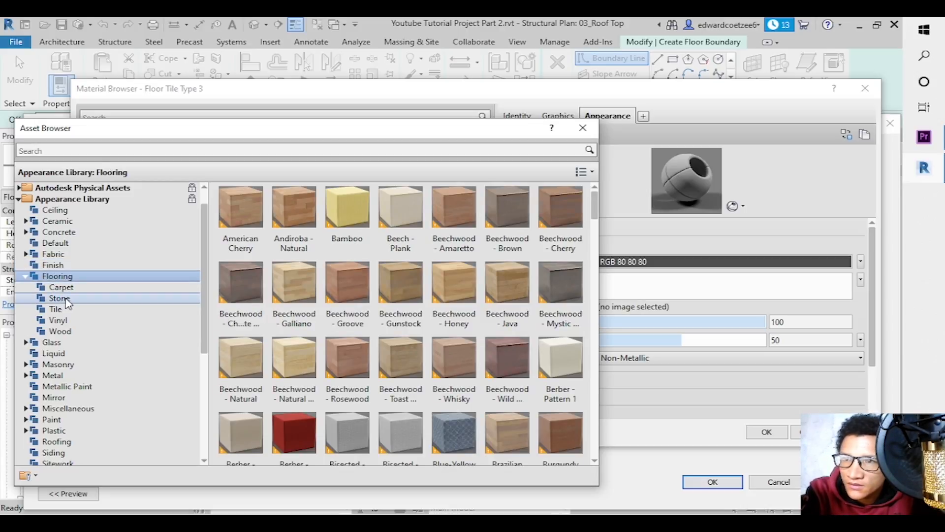
left_click(70, 298)
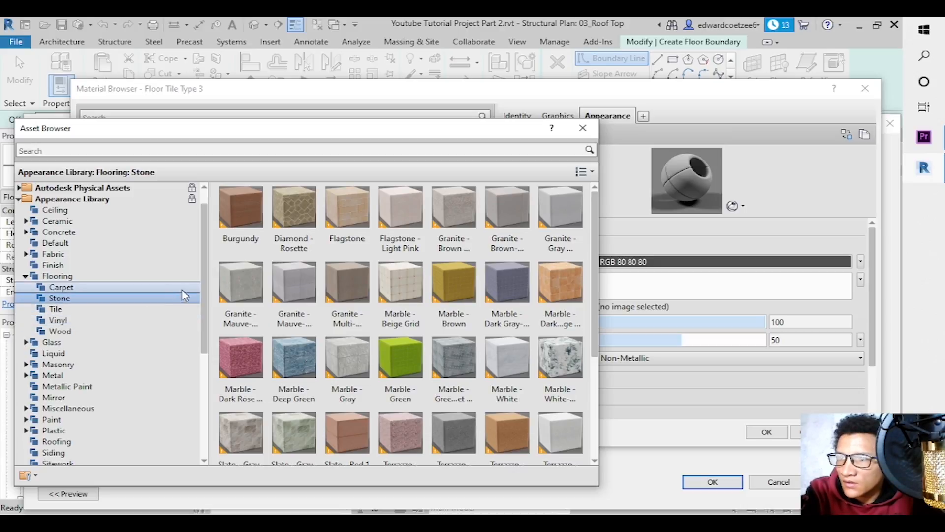
left_click_drag(205, 266, 207, 334)
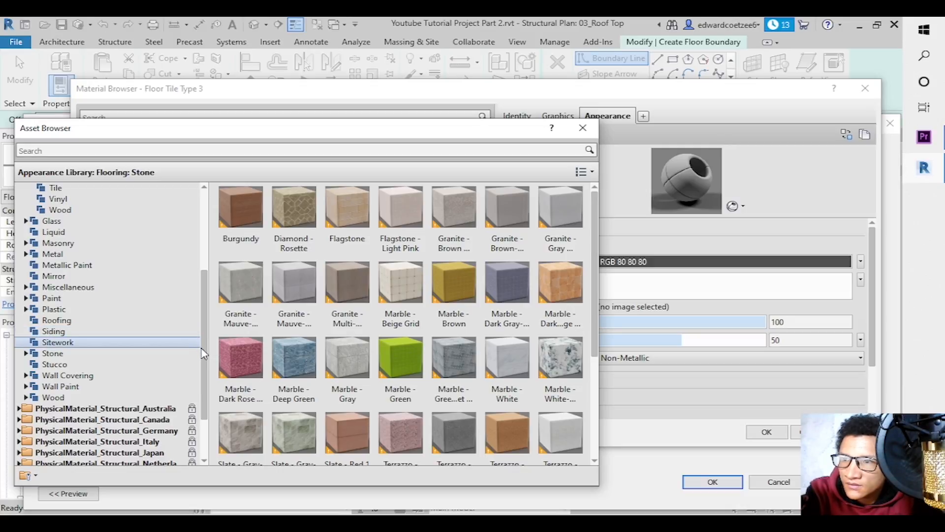
left_click_drag(203, 350, 207, 290)
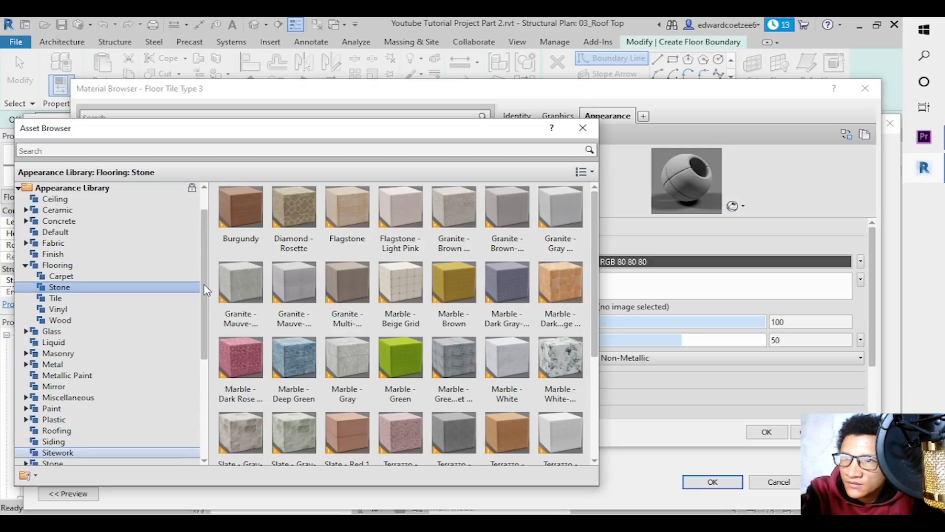
left_click(47, 298)
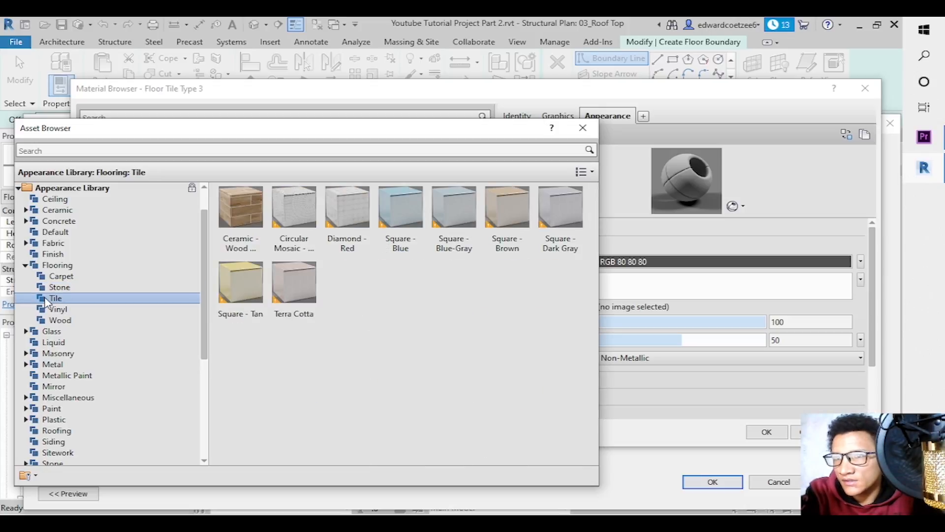
left_click(42, 264)
left_click(58, 299)
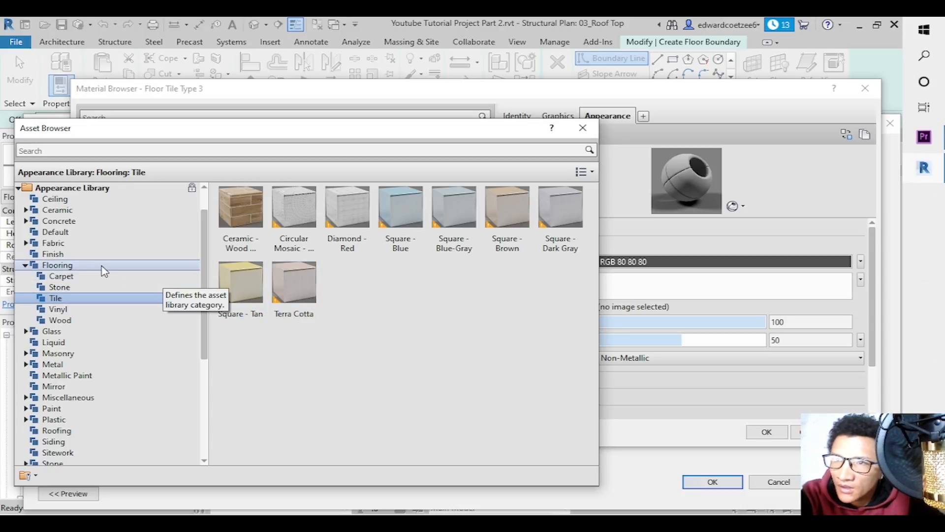
left_click(44, 255)
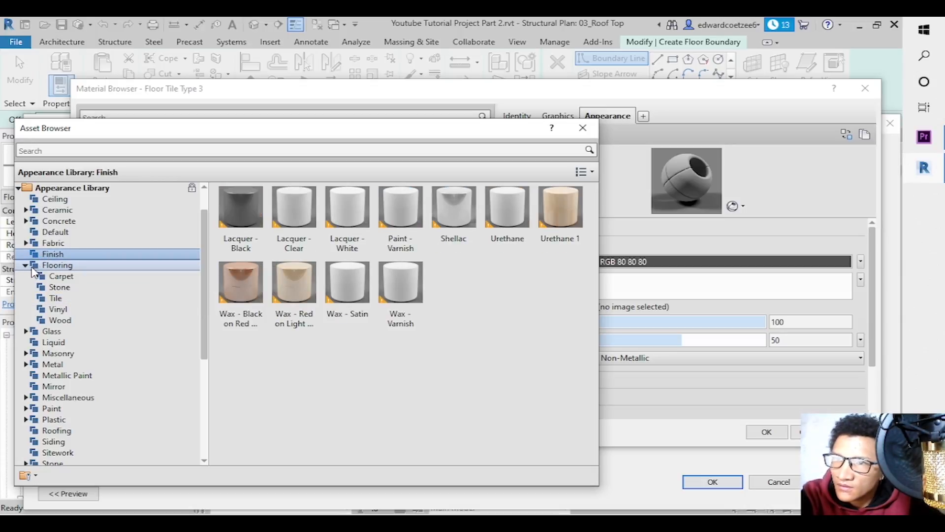
left_click(63, 267)
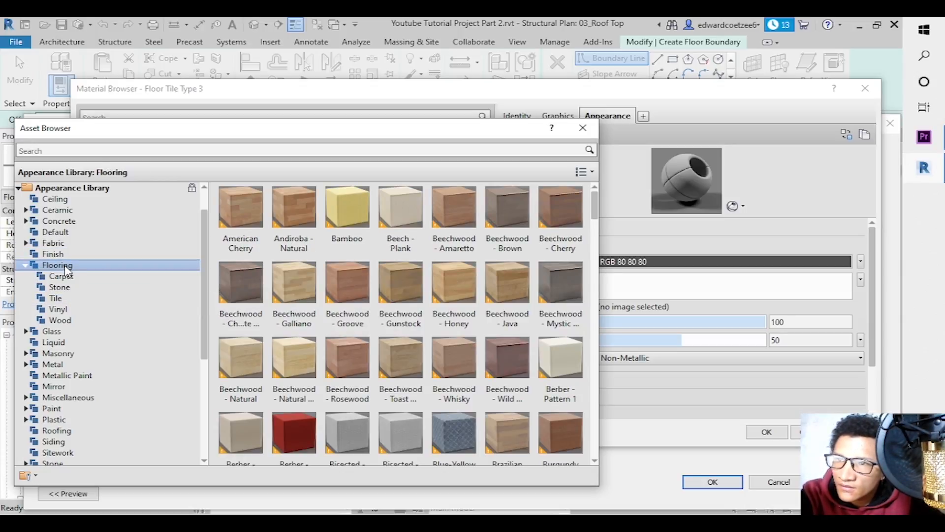
Display the Stone assets under Flooring and look over the available granite and marble appearances.
left_click(67, 290)
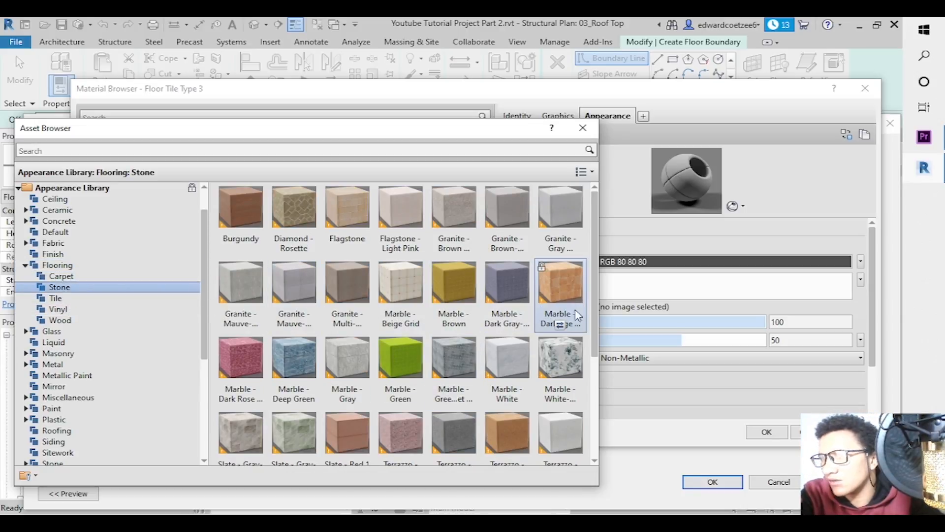
mouse_move(597, 307)
left_mouse_down()
mouse_move(603, 393)
mouse_move(596, 308)
left_mouse_up()
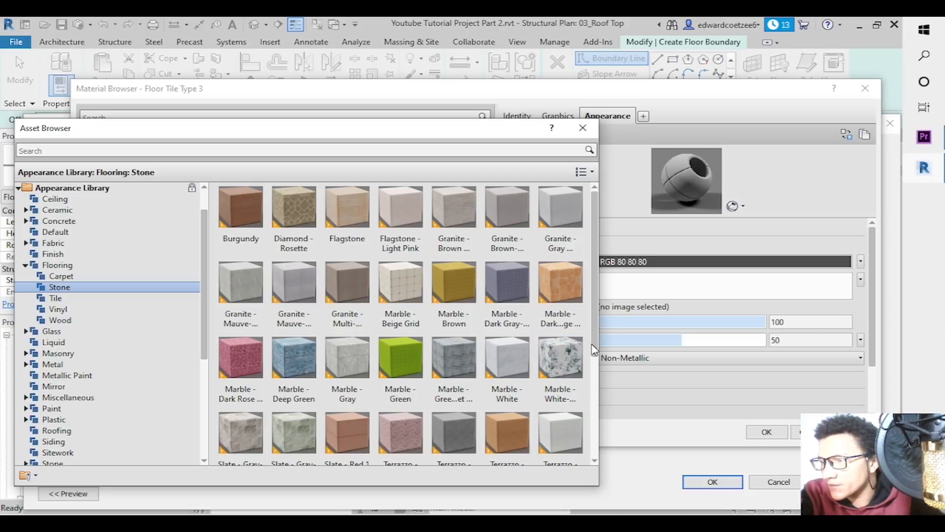
mouse_move(595, 331)
left_mouse_down()
mouse_move(596, 350)
mouse_move(582, 316)
left_mouse_up()
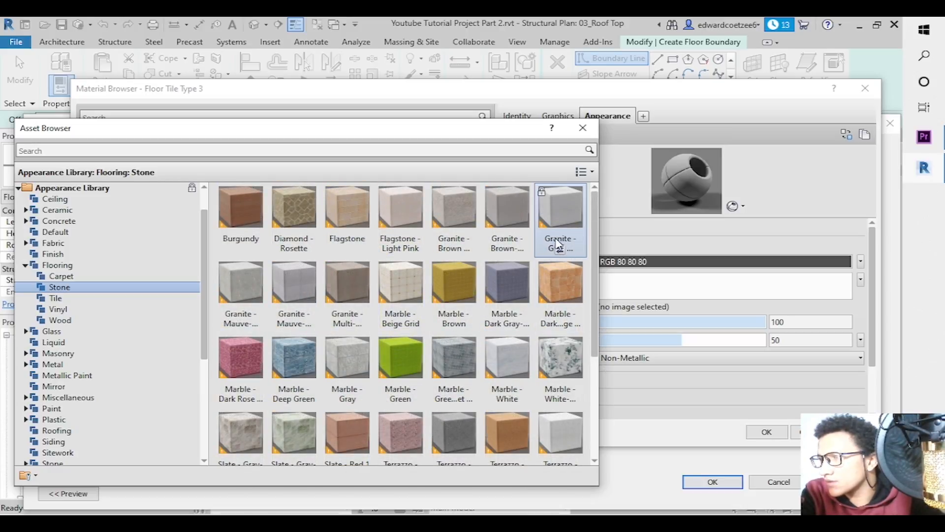
mouse_move(553, 252)
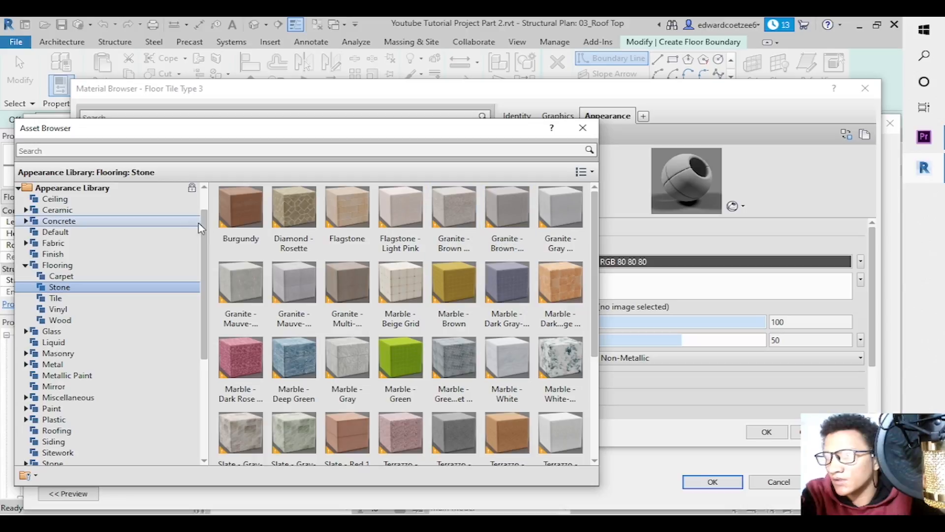
Try several brown and gray granite appearances and the Burgundy stone on Floor Tile Type 3.
left_click(453, 251)
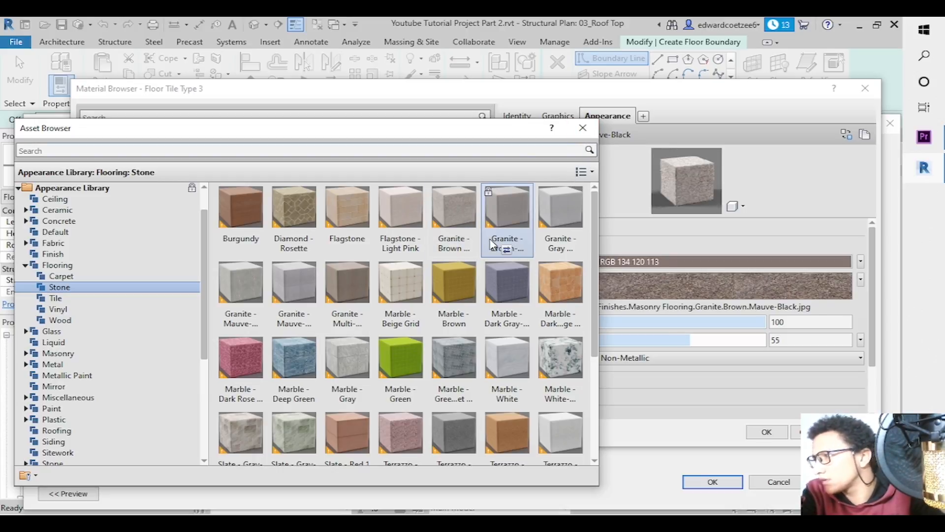
left_click(505, 250)
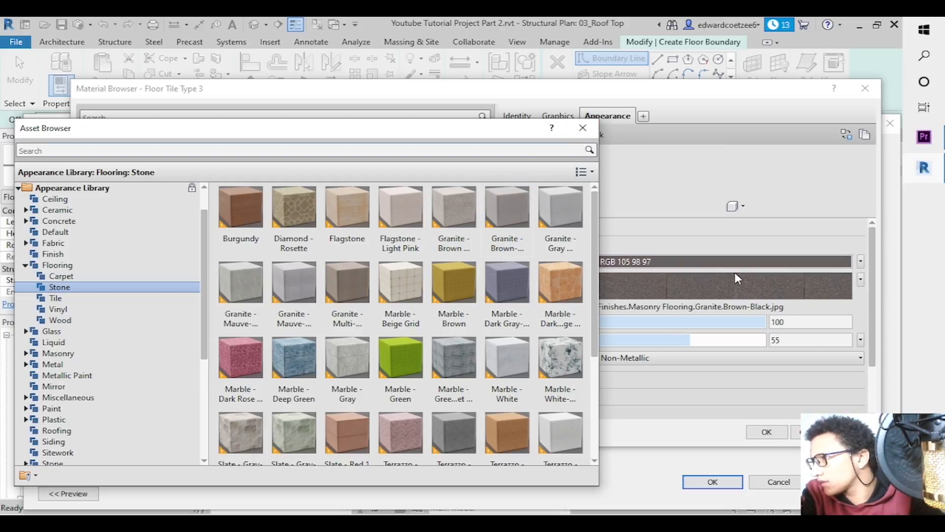
left_click(560, 250)
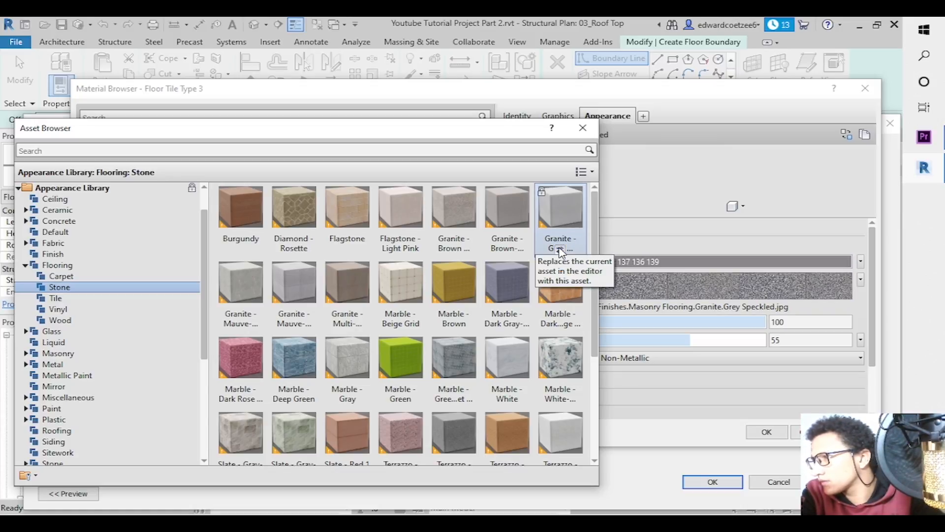
left_click(457, 249)
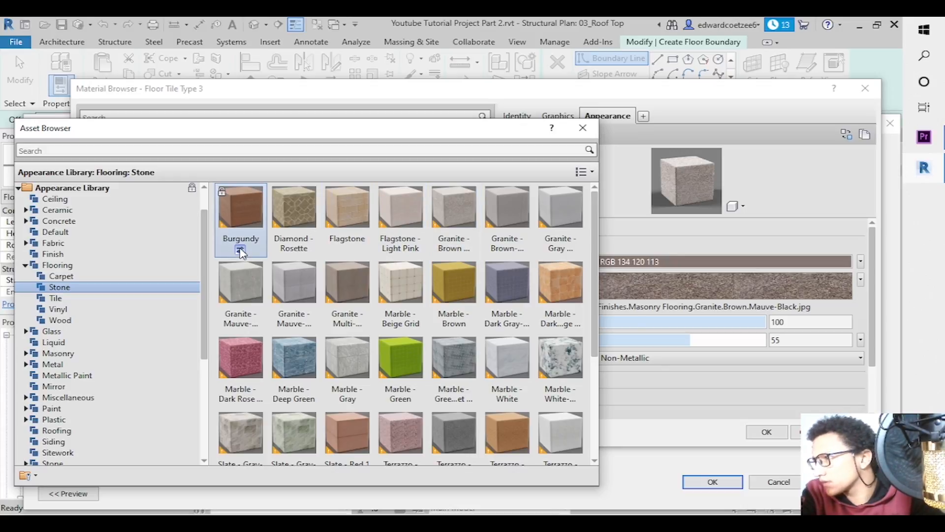
left_click(241, 253)
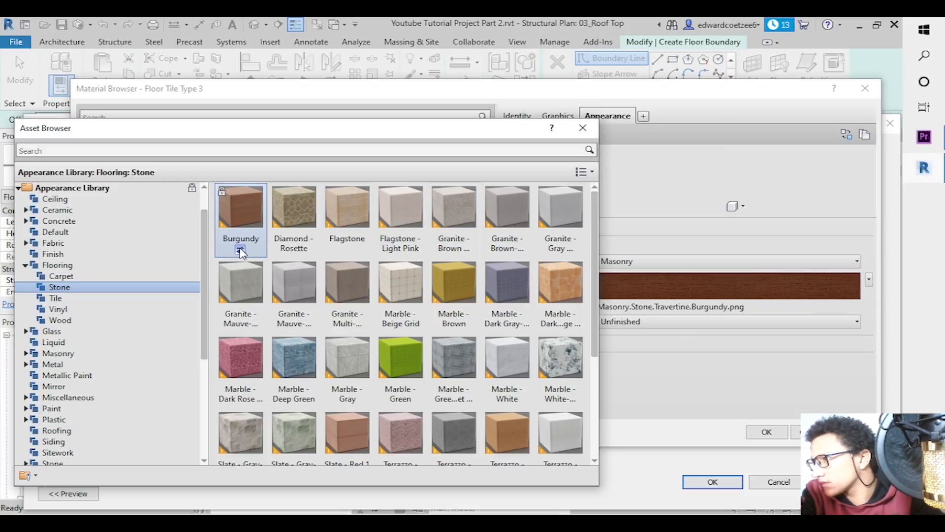
Apply the Granite - Brown Mauve-Black appearance to Floor Tile Type 3 and accept the material, layer and type settings of 12mm THK Tile 3.
left_click(454, 252)
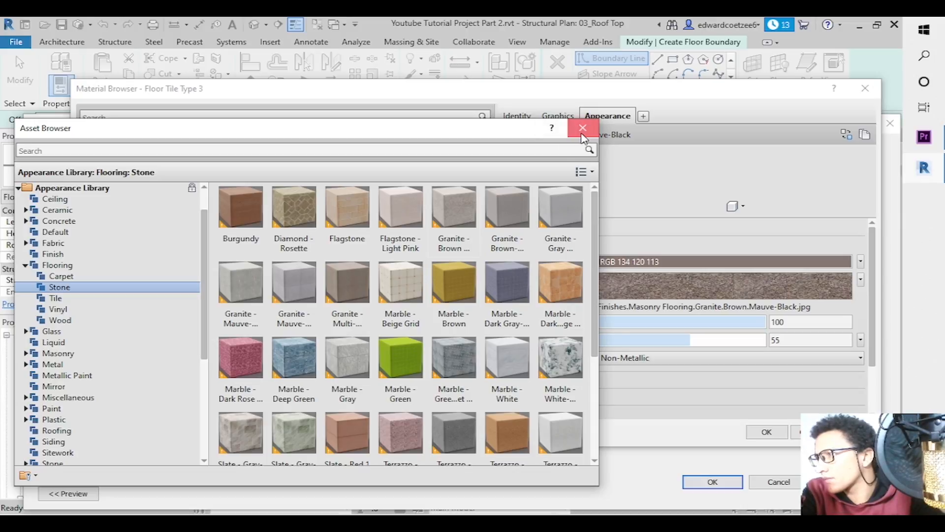
left_click(583, 129)
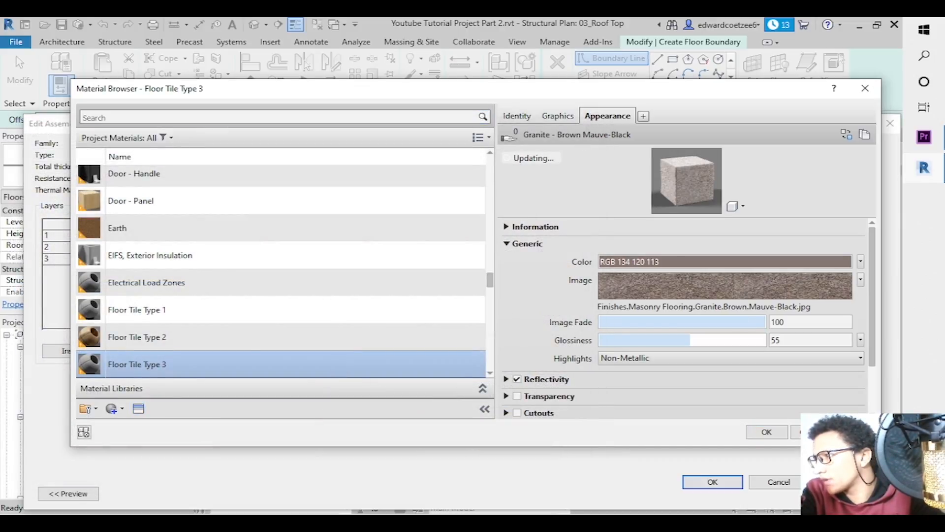
left_click(776, 435)
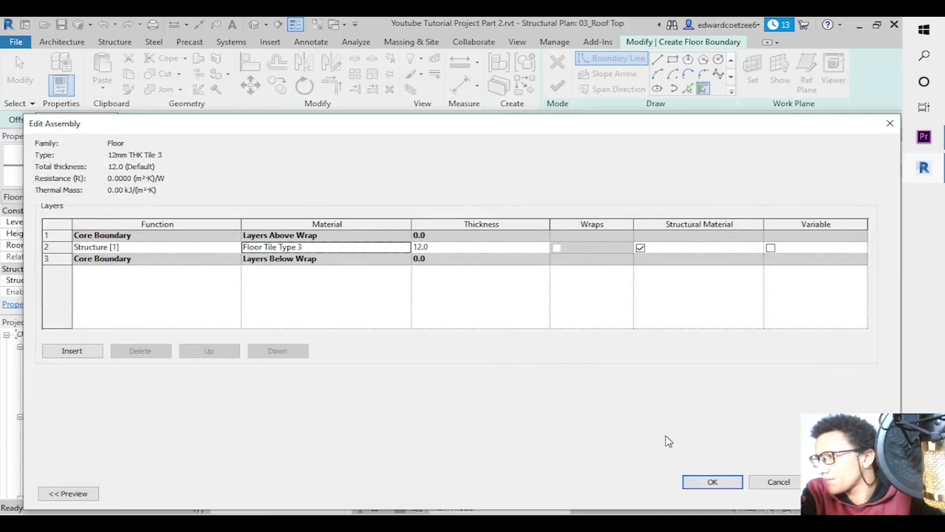
left_click(713, 482)
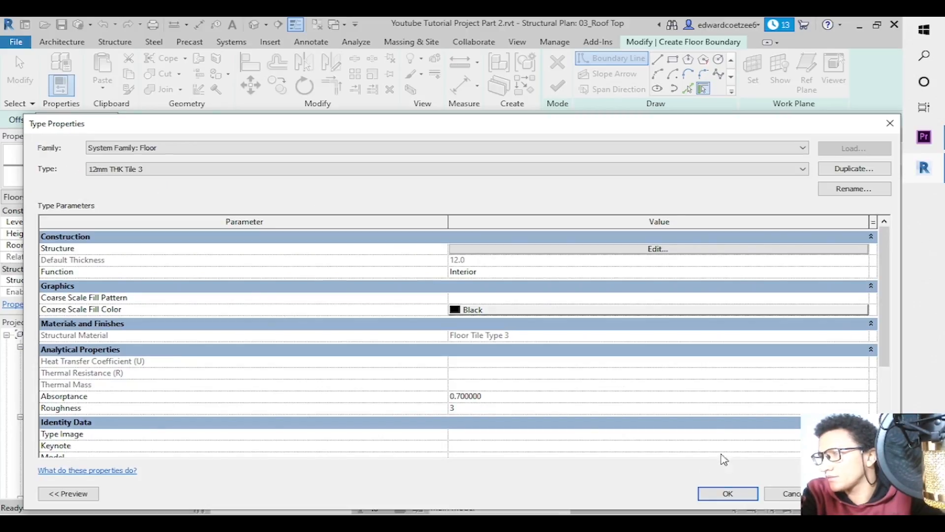
left_click(727, 494)
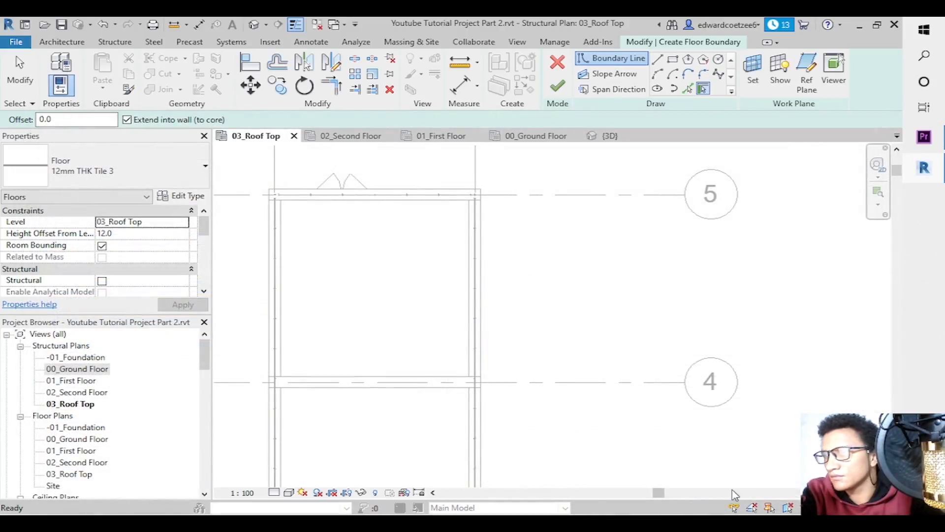
Sketch a rectangular floor boundary along the outer beam edges from grid 5 to grid 1, then finish and deselect the roof top floor.
left_click(673, 60)
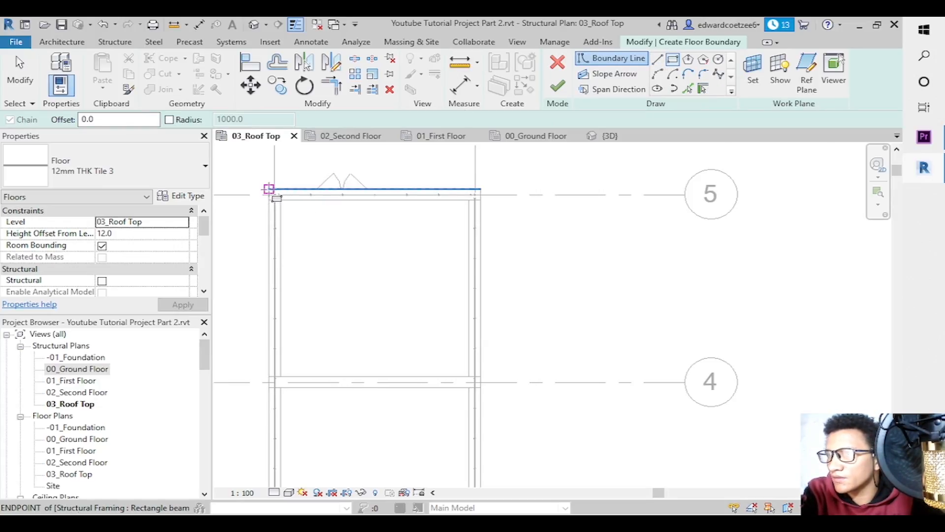
left_click(270, 188)
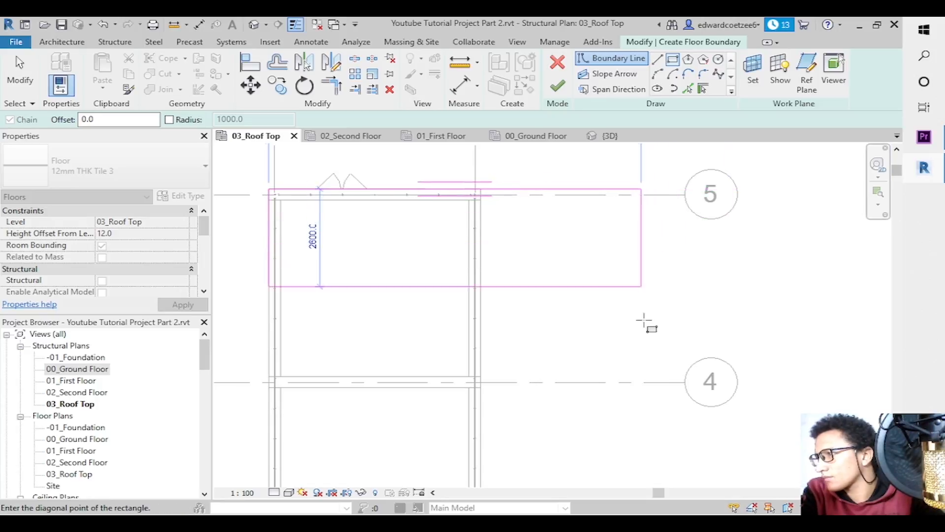
left_click_drag(899, 182, 898, 314)
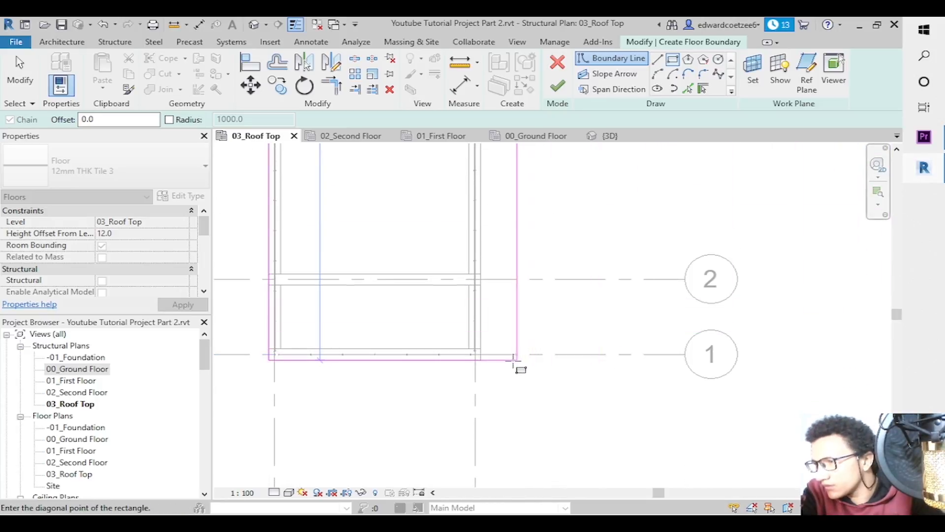
left_click(481, 360)
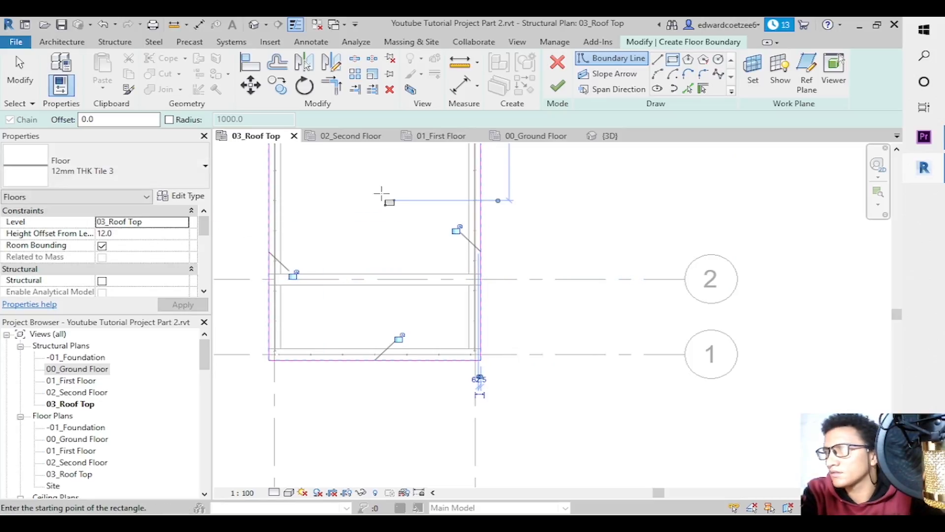
left_click(566, 88)
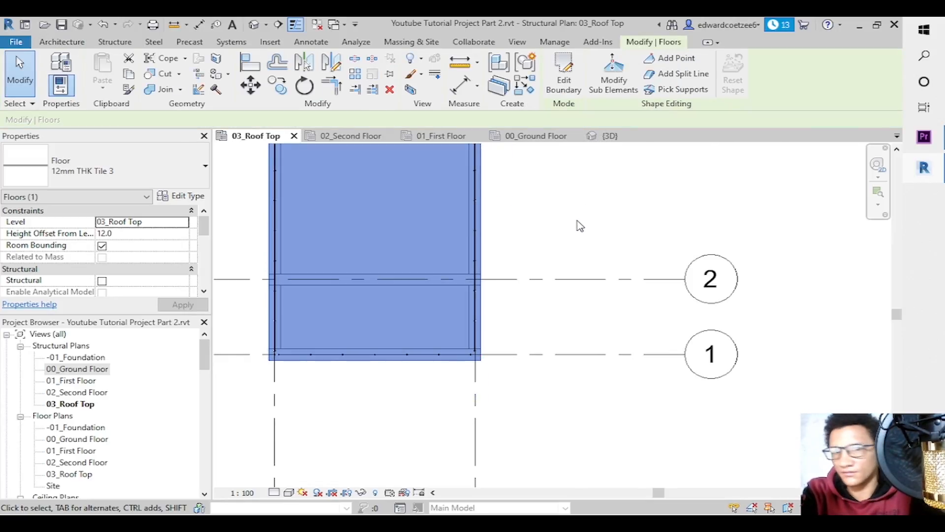
left_click(580, 225)
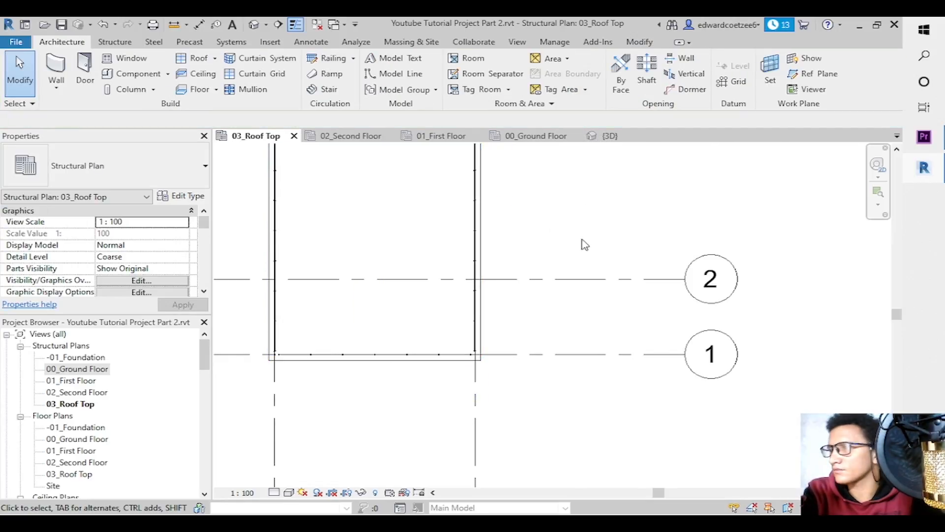
Inspect the roof top tile floor and its railing corner up close in the isometric 3D view.
left_click(604, 136)
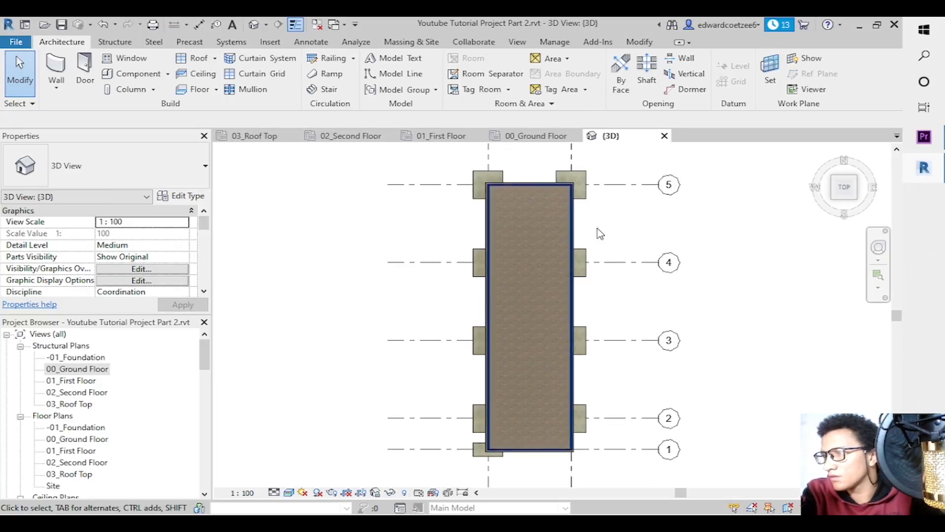
left_click(863, 206)
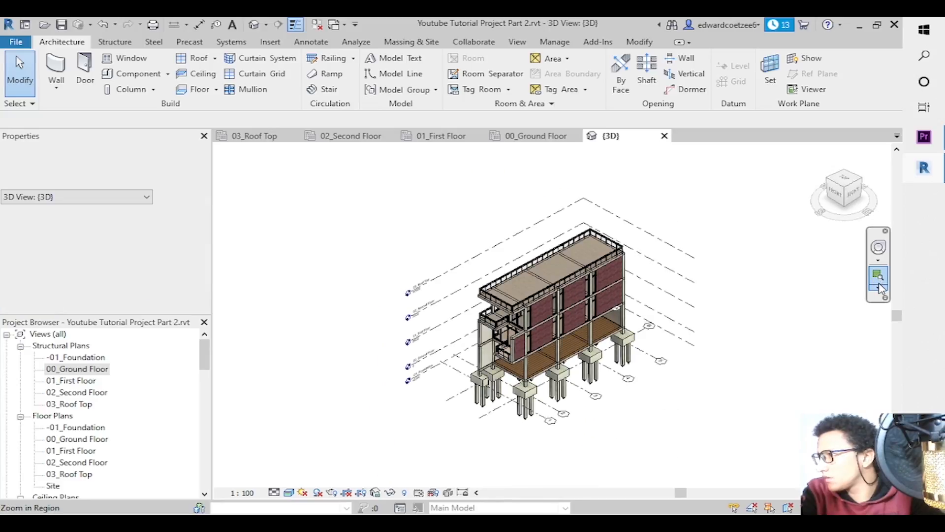
left_click(878, 275)
left_click_drag(483, 263, 536, 335)
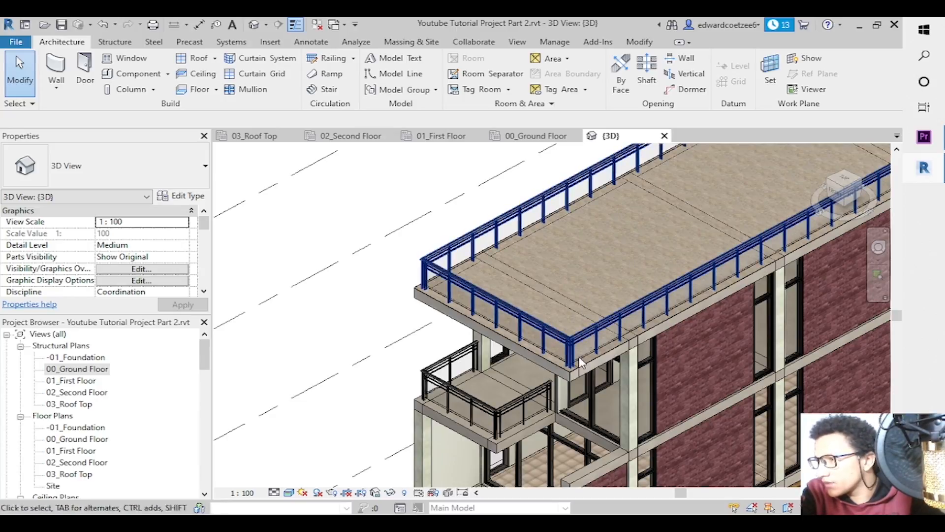
left_click(581, 368)
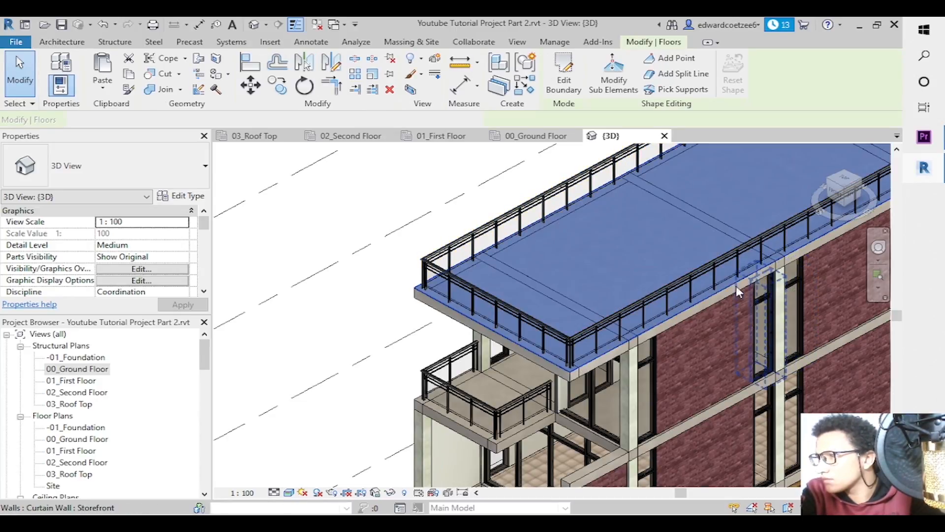
key("Escape")
key("z")
key("r")
left_click_drag(451, 219, 602, 394)
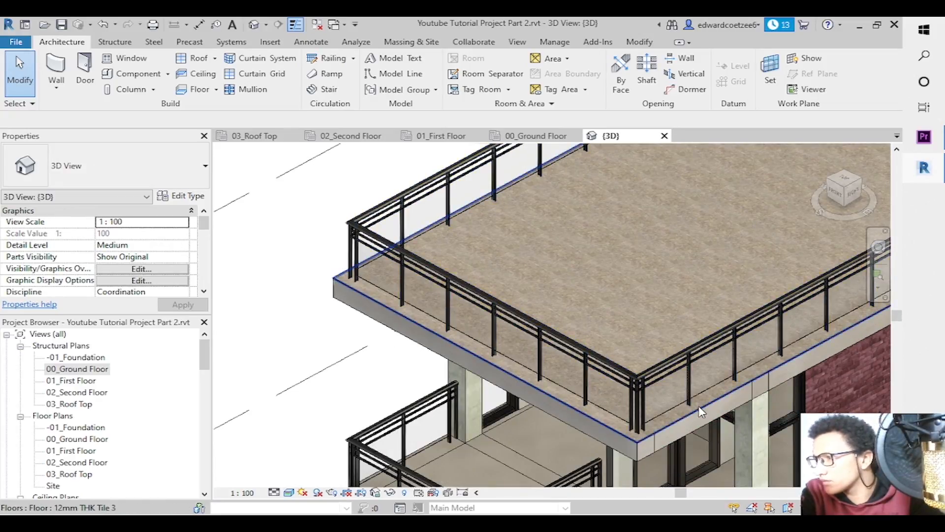
Examine the roof top floor edge above the beam from the right side, then return to the isometric view.
left_click(854, 191)
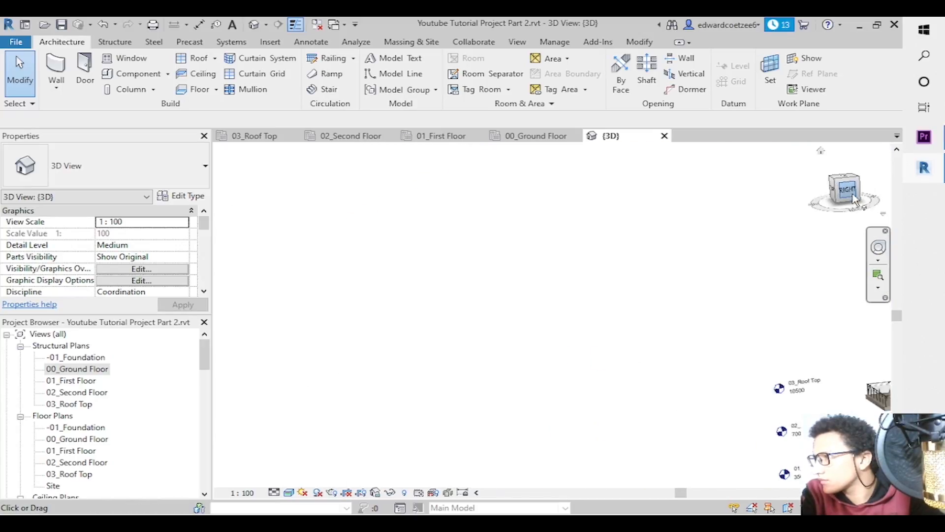
left_click(880, 275)
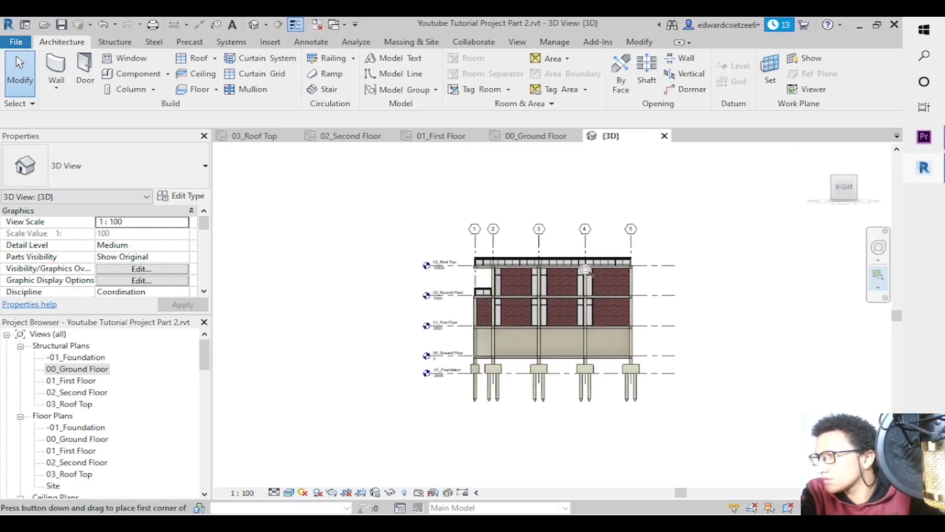
left_click_drag(460, 253, 542, 309)
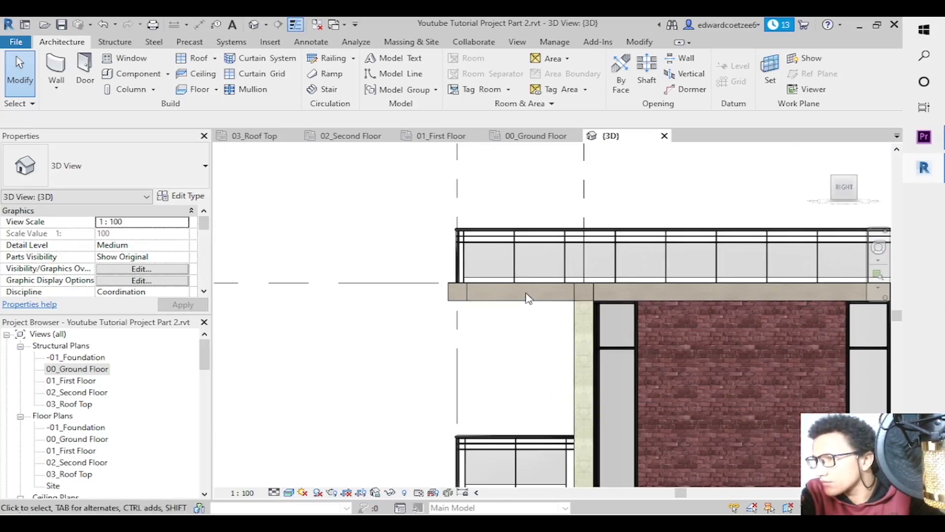
key("z")
key("r")
left_click_drag(480, 257, 628, 317)
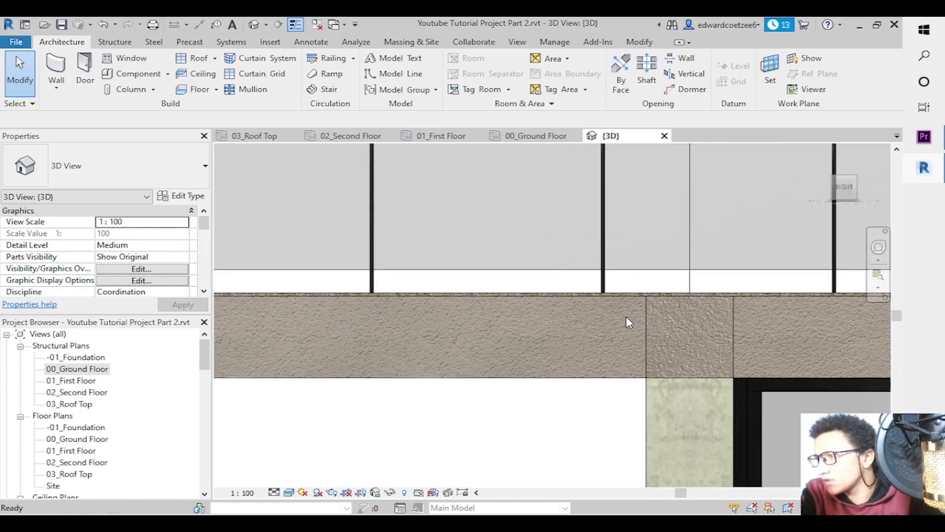
left_click(842, 186)
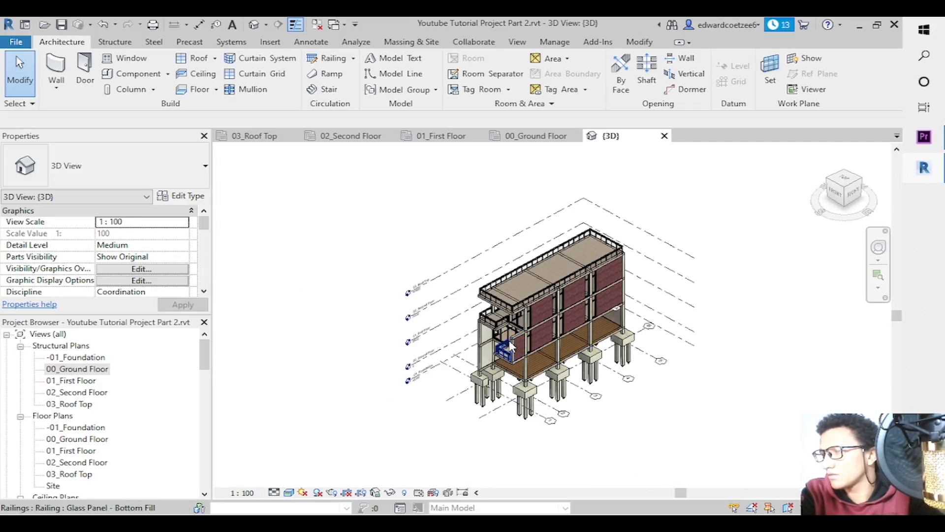
Start an architectural floor of type 12mm THK Tile 2 near grid 5 on the 02_Second Floor structural plan.
left_click(367, 136)
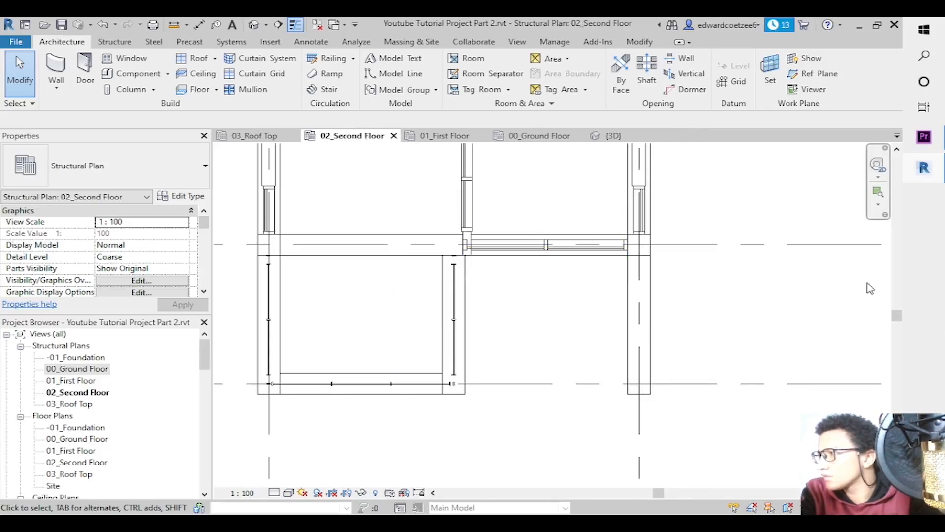
left_click_drag(899, 316, 894, 185)
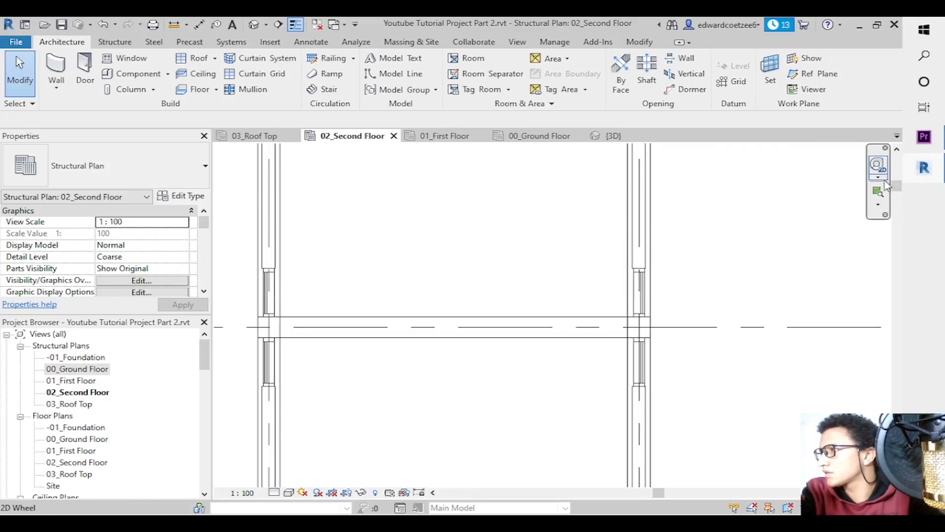
left_click(878, 204)
left_click(815, 231)
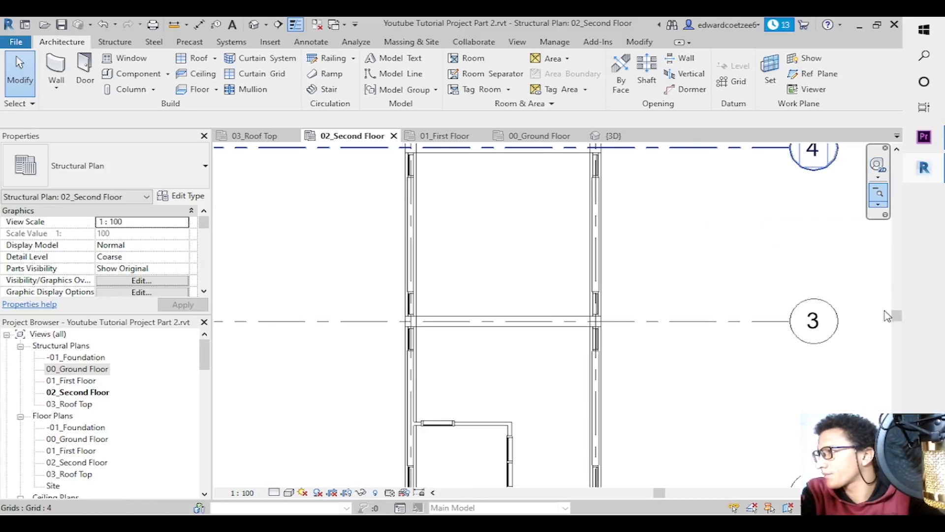
left_click_drag(896, 316, 897, 229)
left_click(728, 198)
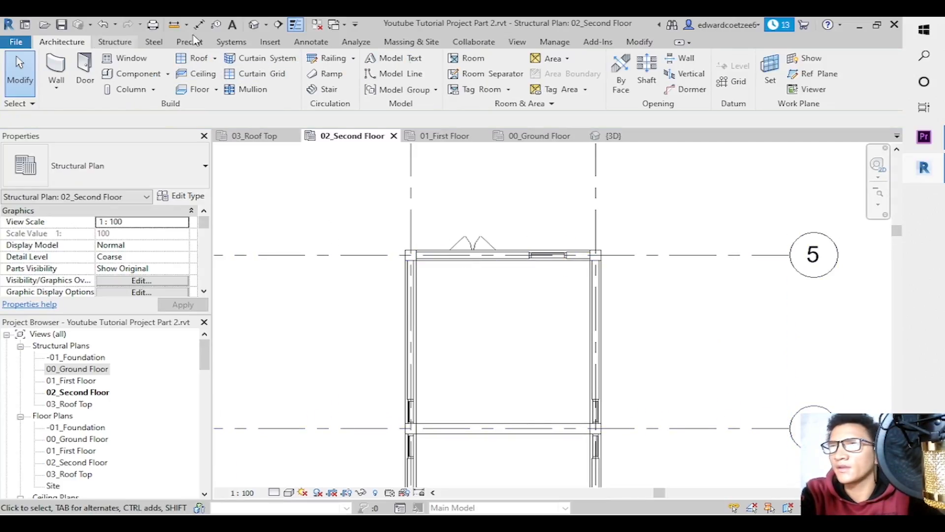
left_click(217, 90)
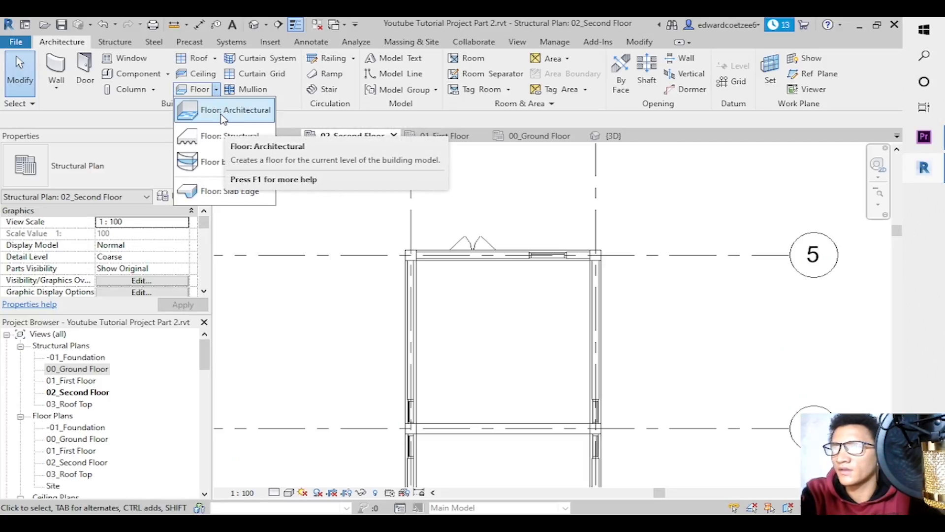
left_click(222, 116)
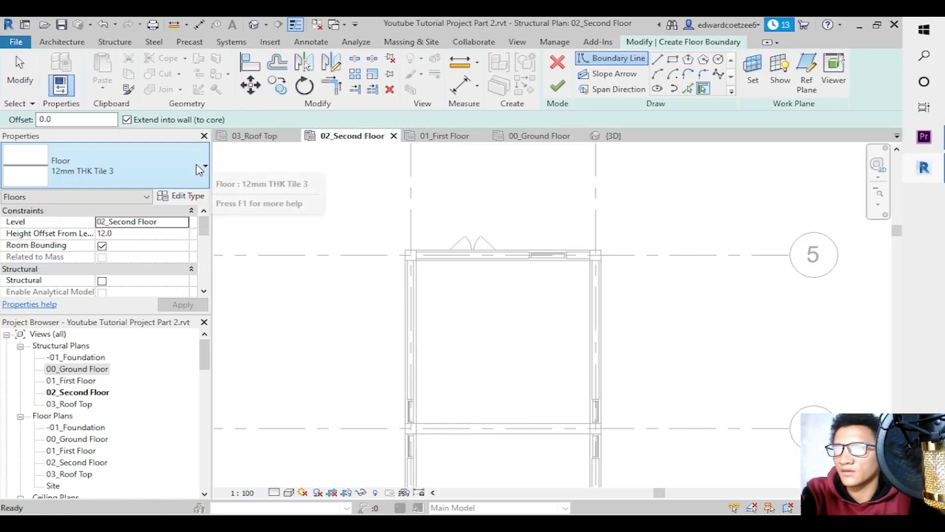
left_click(205, 166)
left_click(127, 257)
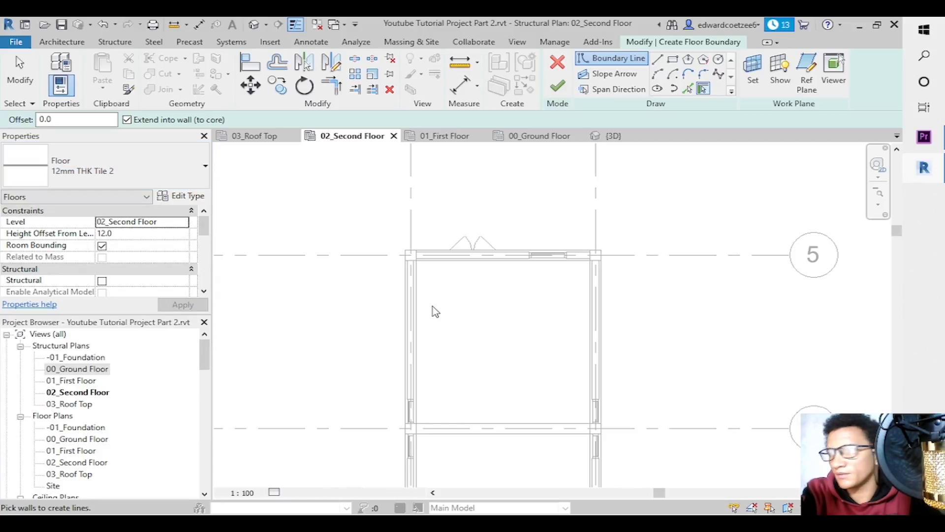
Create floor boundary lines from the wall faces along grid 5 and both side walls between grids 5 and 4.
left_click_drag(896, 230, 896, 249)
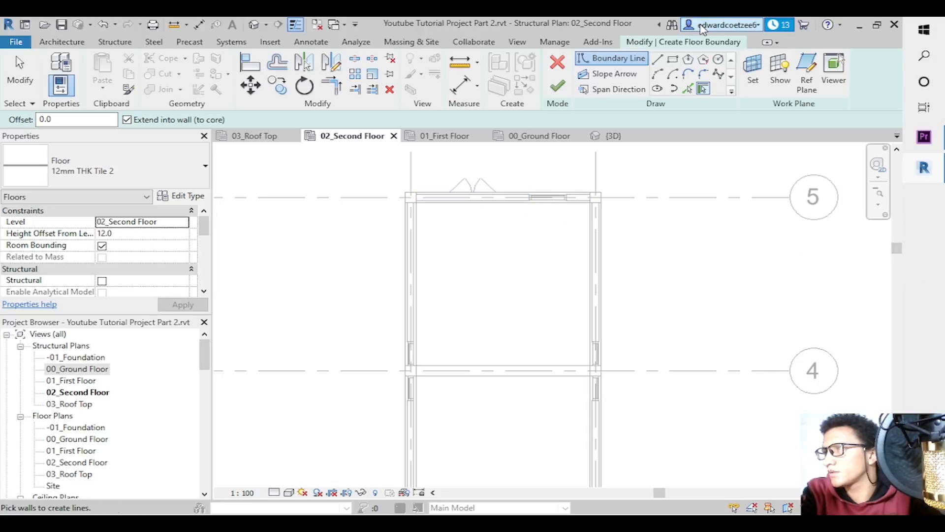
left_click(689, 89)
left_click(461, 207)
left_click(414, 249)
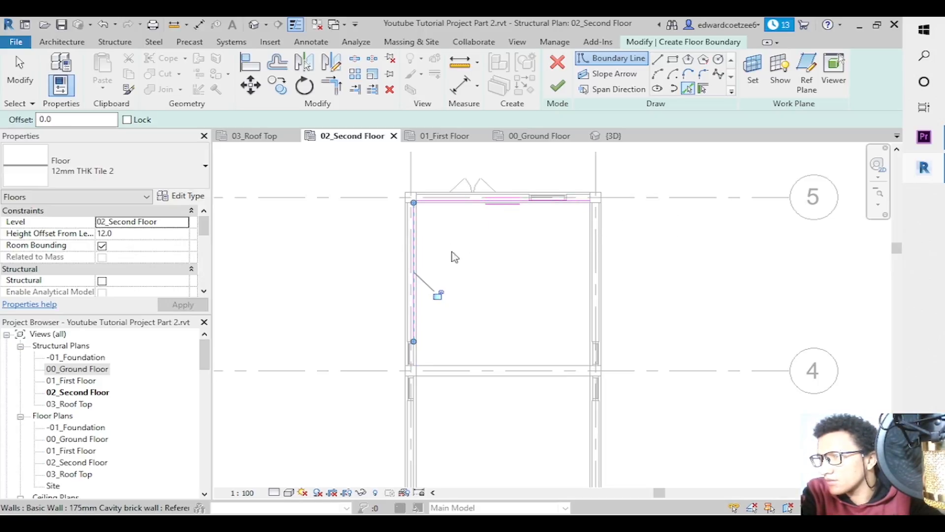
left_click(597, 267)
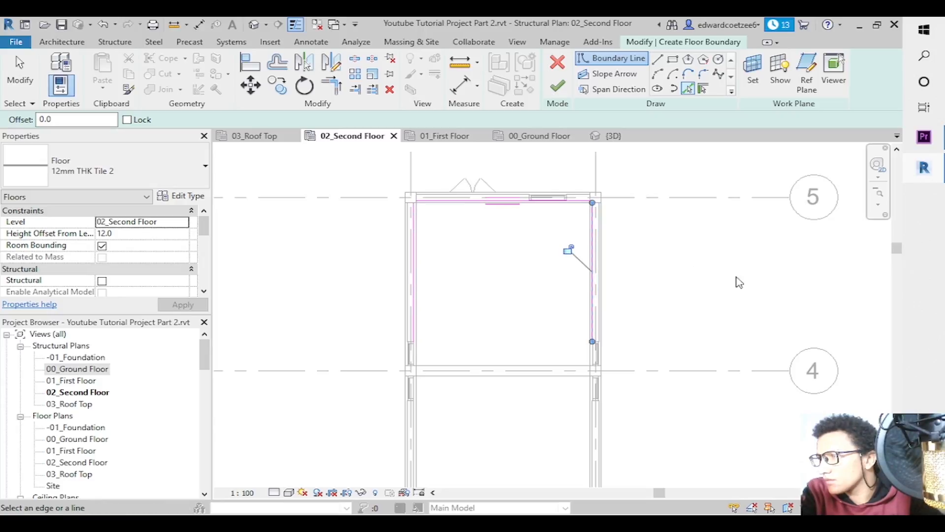
Add floor boundary lines from the inner edges of the right-hand corner column on grid 5.
left_click(879, 205)
left_click(821, 216)
left_click_drag(429, 178, 761, 247)
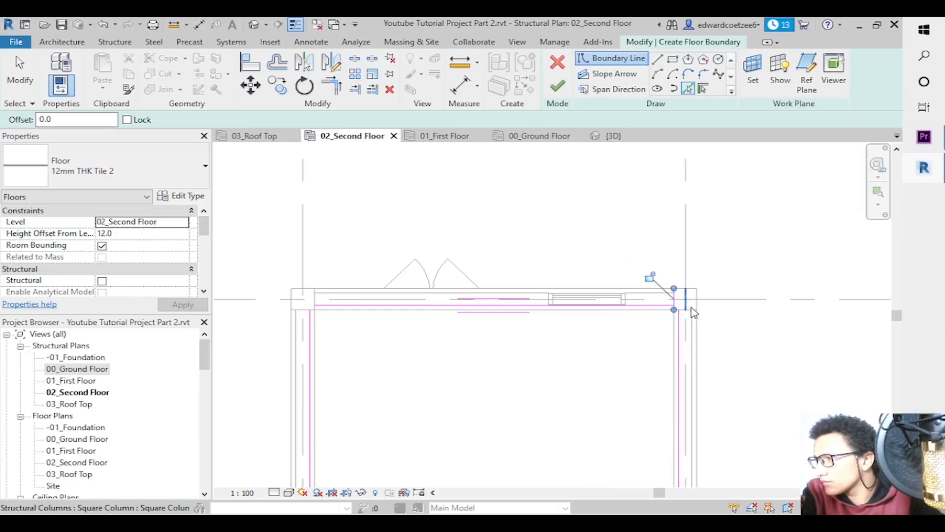
key("Escape")
key("Escape")
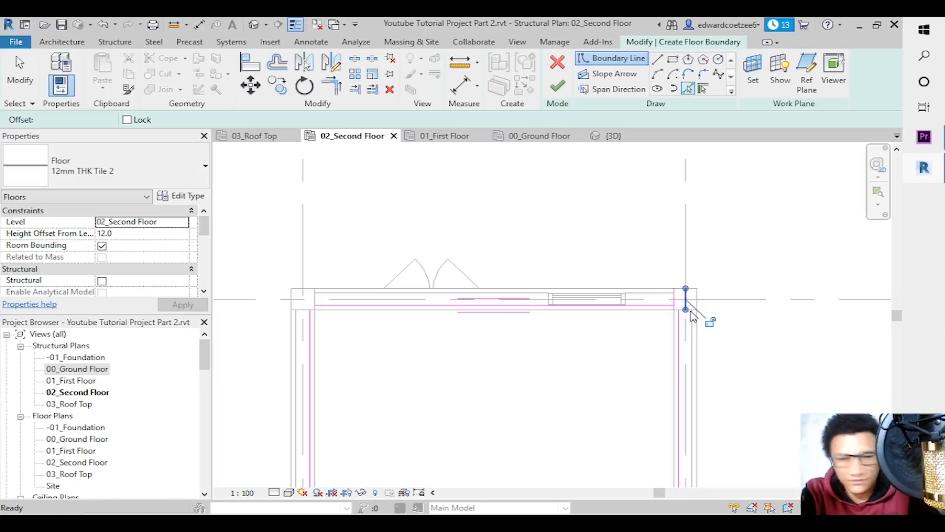
key("Return")
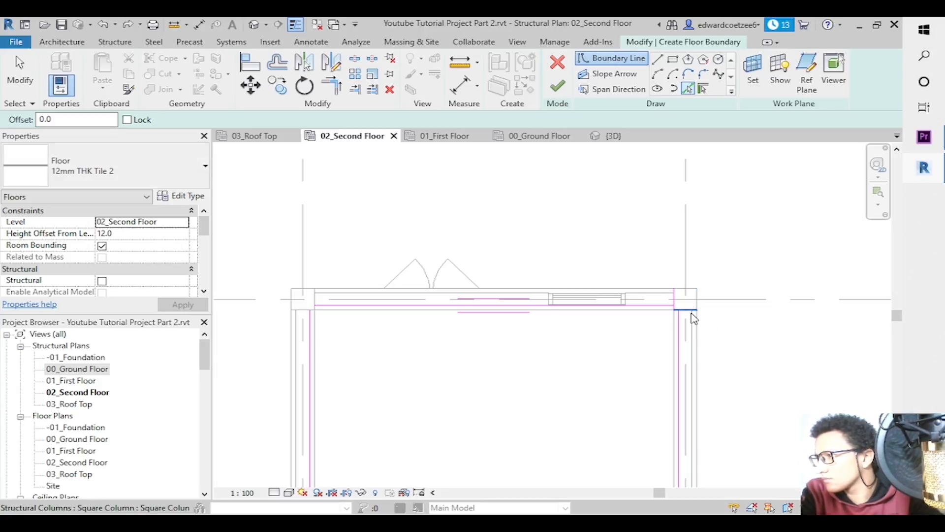
left_click(691, 312)
Pick the left-hand corner column's inner edges on grid 5 as boundary lines, undoing the overlapping pick.
left_click(316, 300)
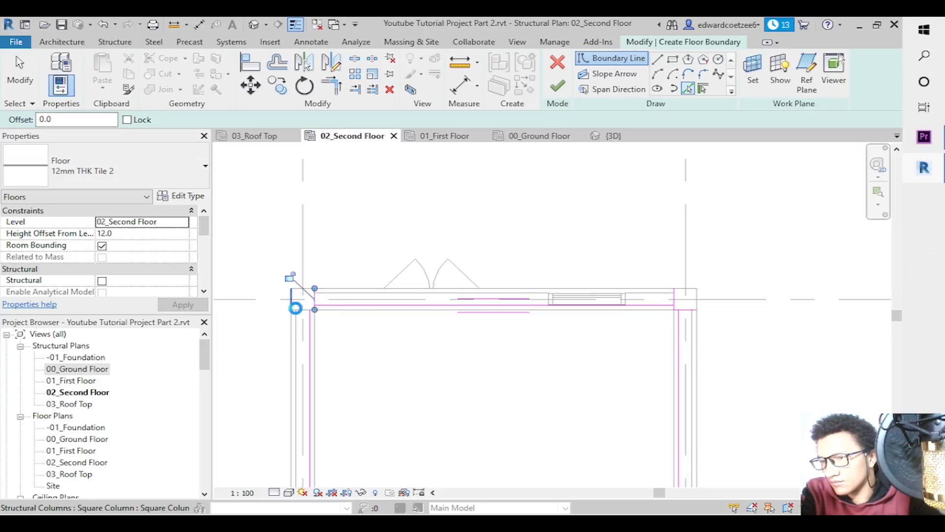
key("Escape")
key("Escape")
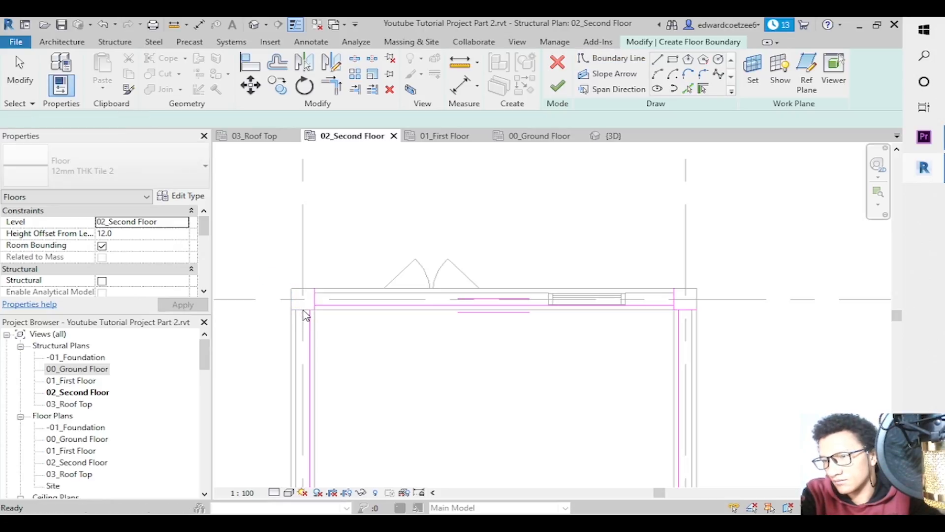
key("Return")
left_click(313, 311)
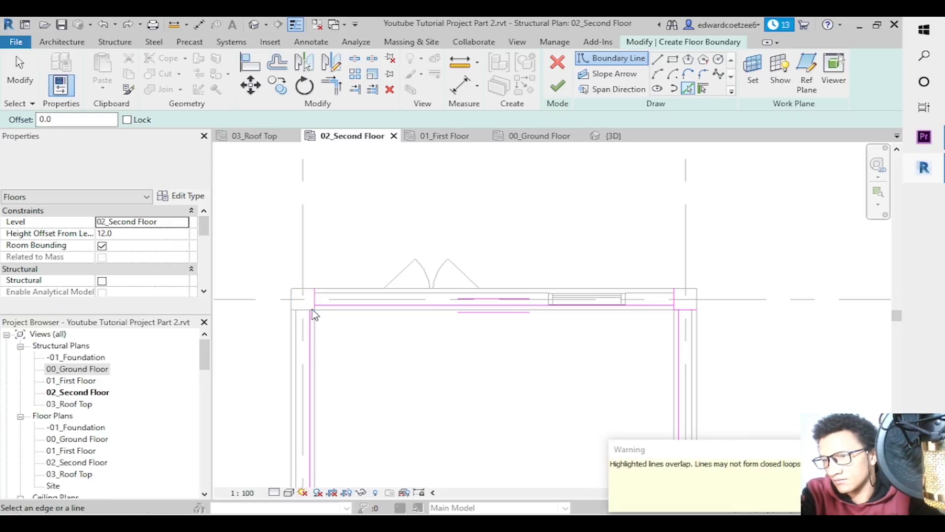
key("ctrl+z")
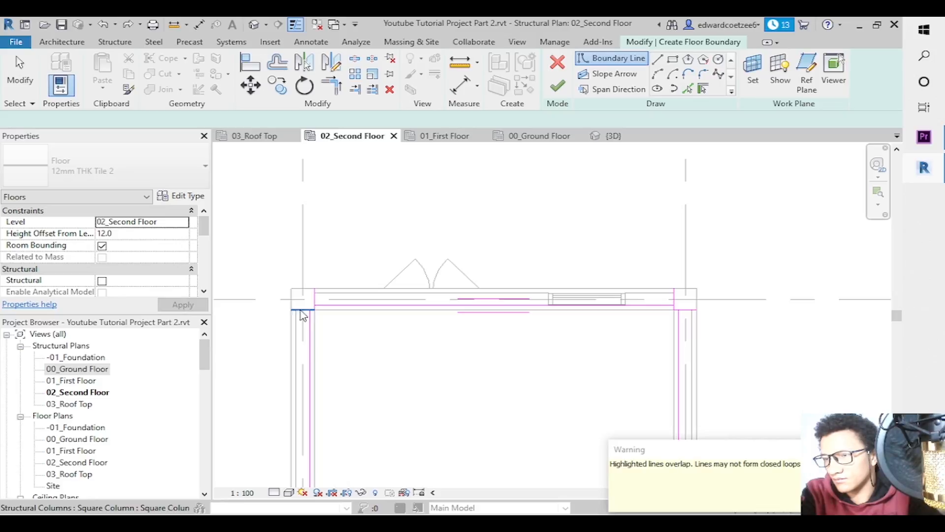
key("ctrl+z")
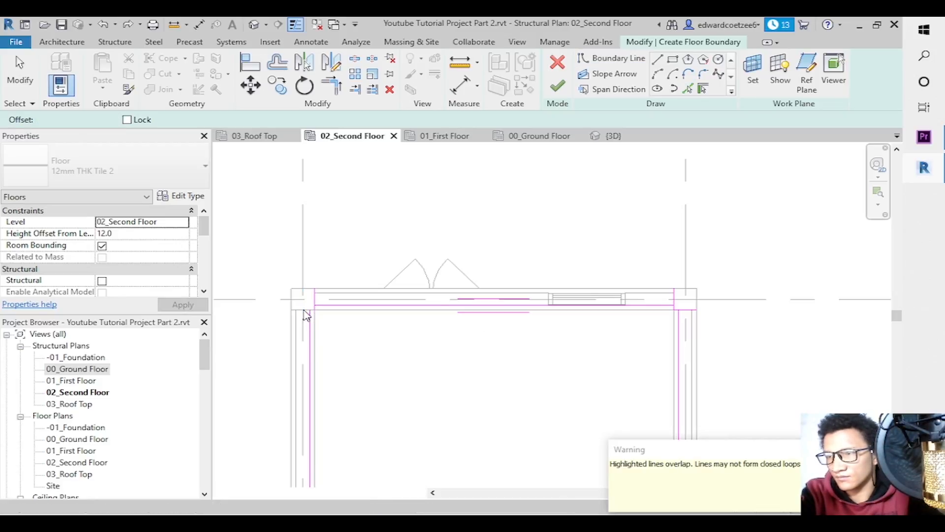
key("Escape")
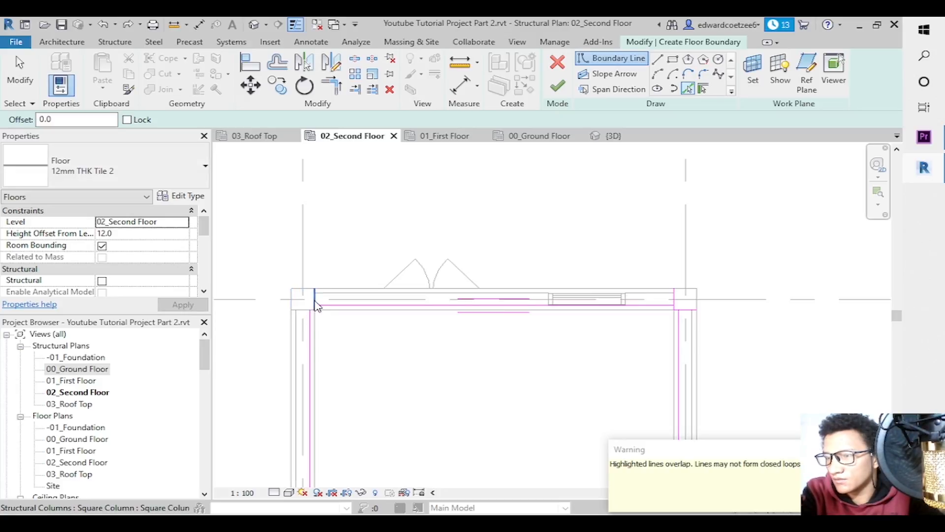
left_click(314, 305)
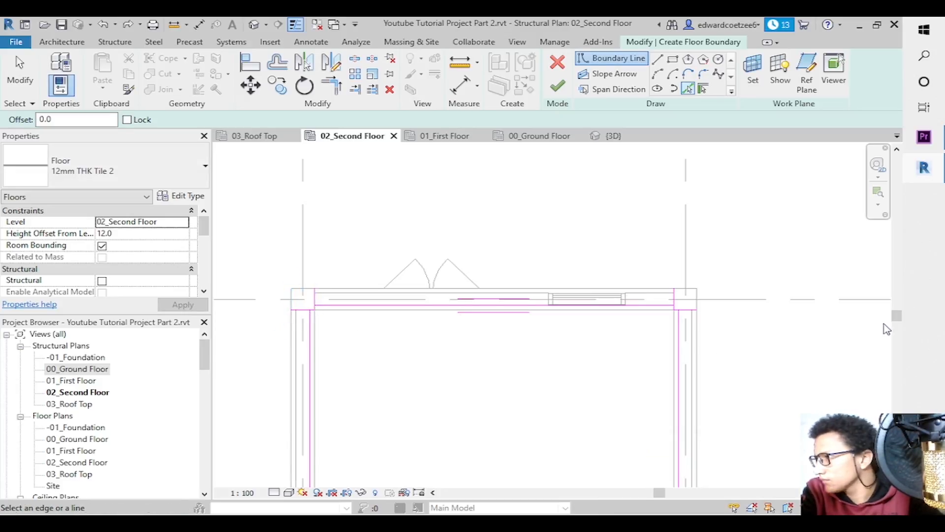
Trace the right-hand wall ends, window mullions and column edges around grid 4 as floor boundary lines.
left_click_drag(897, 315, 901, 403)
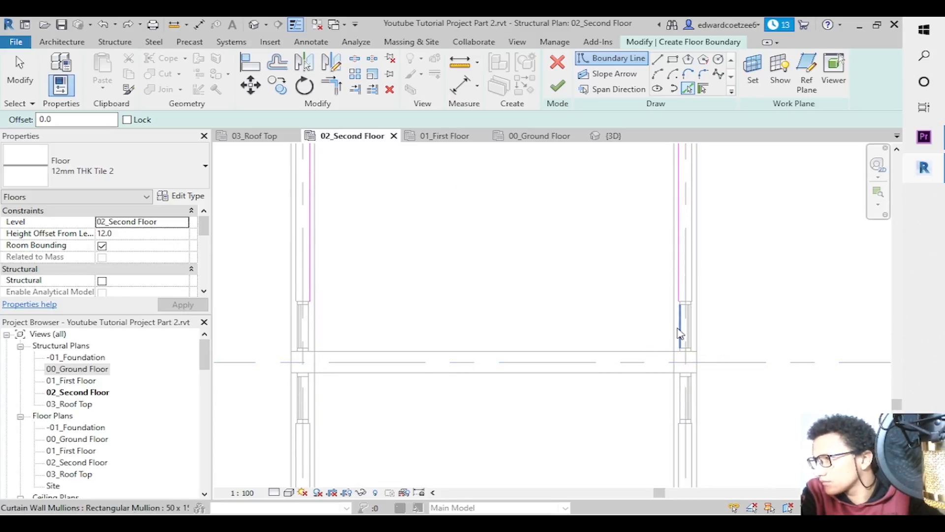
left_click(699, 301)
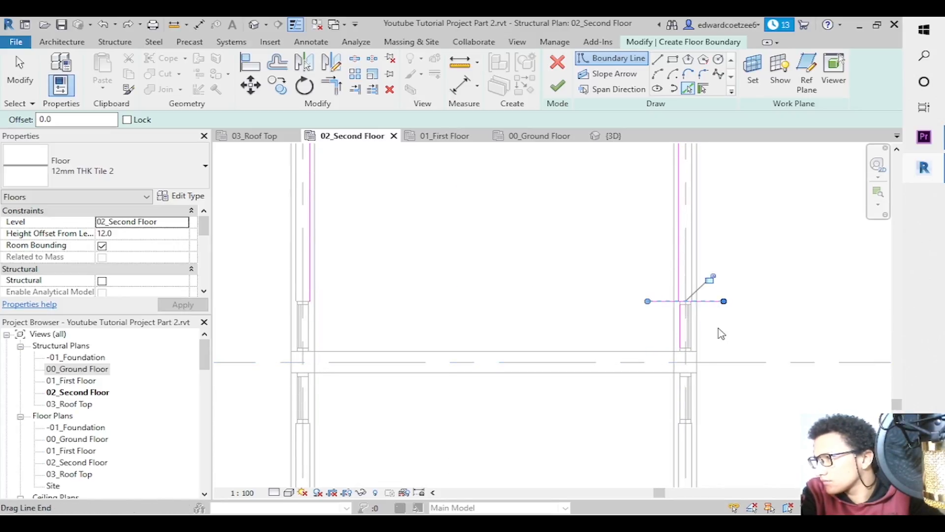
left_click(711, 352)
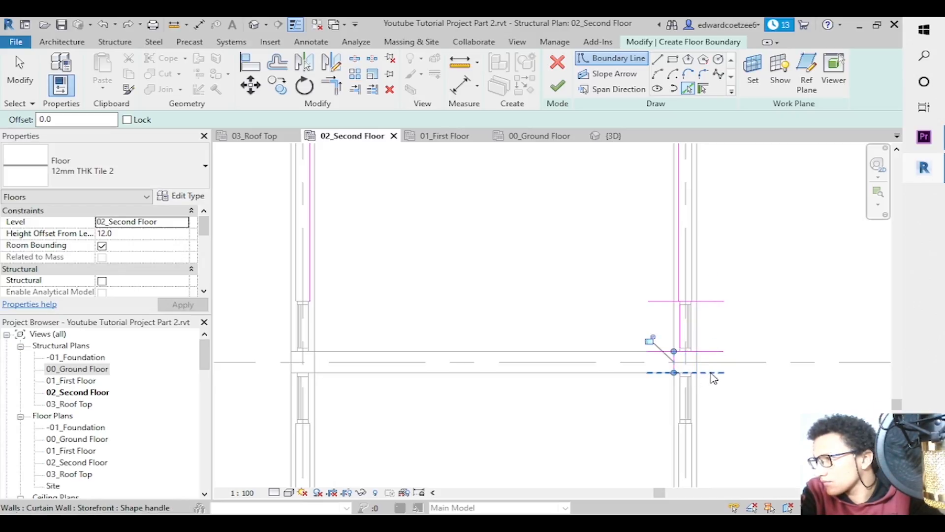
left_click(692, 409)
left_click(680, 451)
Pick the left-hand wall ends, window mullions and column edges around grid 4, plus the adjoining inner wall face towards grid 3, as boundary lines.
left_click(308, 302)
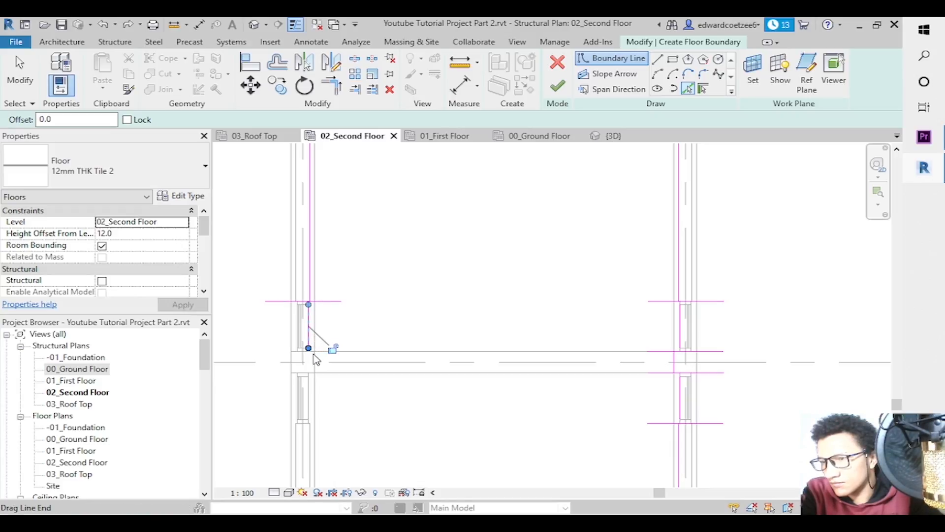
left_click(293, 352)
left_click(318, 374)
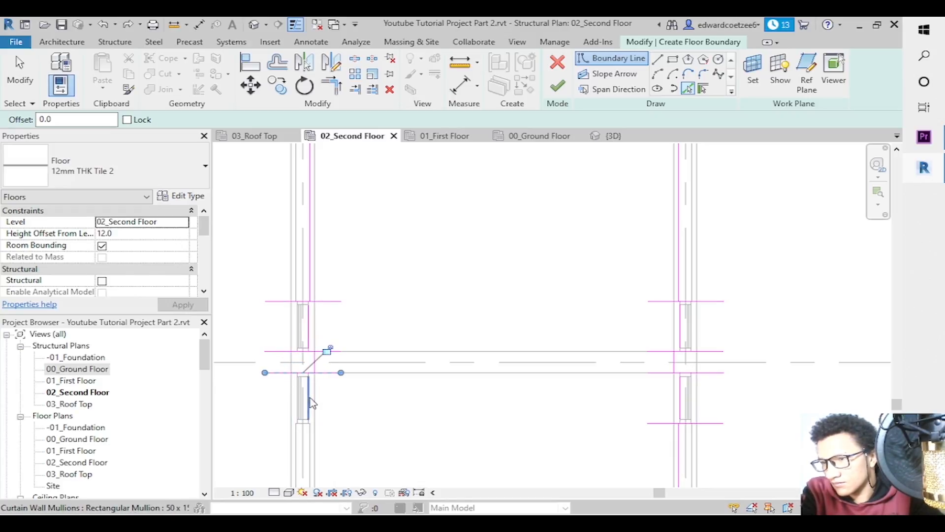
left_click(309, 422)
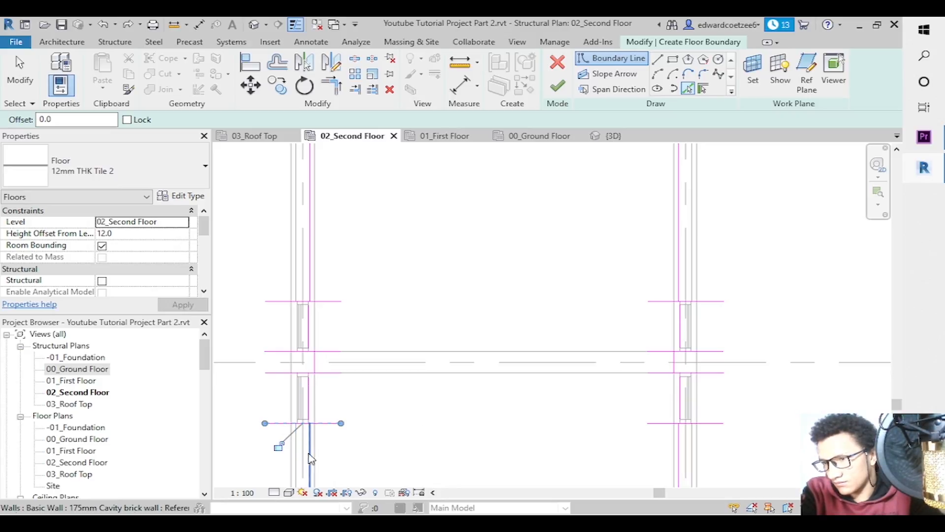
left_click(316, 463)
Add boundary lines from the wall ends, window mullions and column edges on both sides at grid 3.
left_click_drag(901, 407, 901, 424)
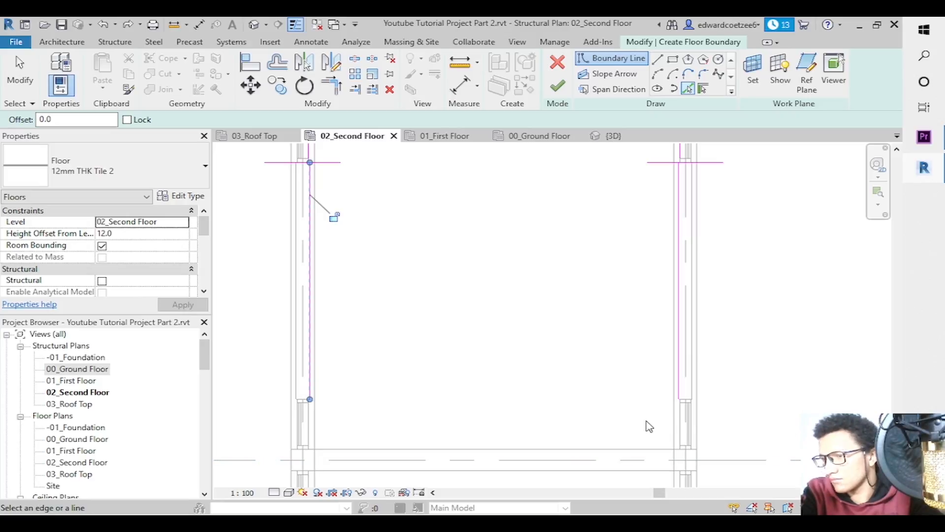
left_click(271, 398)
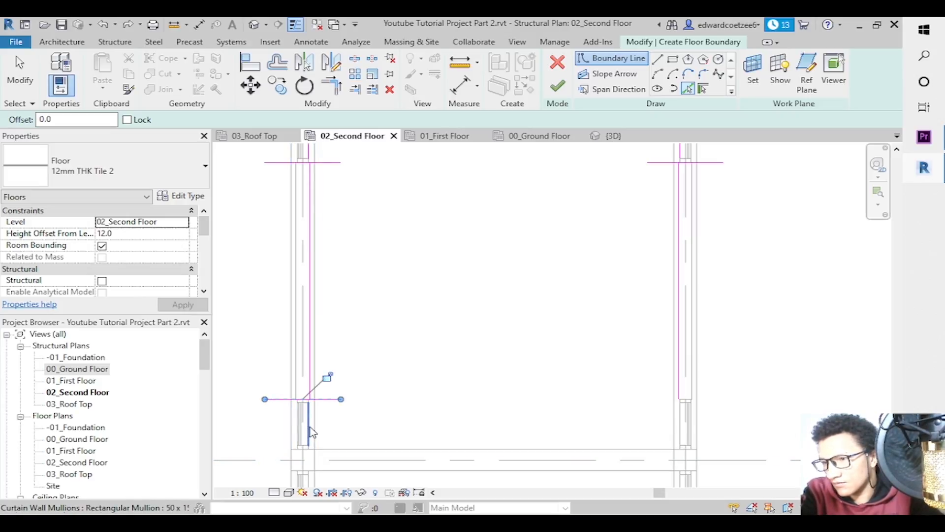
left_click(276, 449)
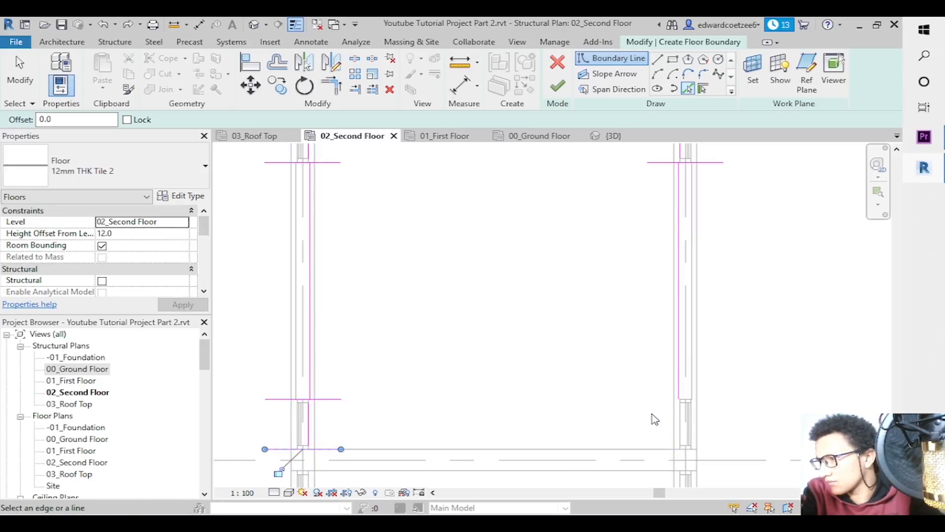
left_click(719, 403)
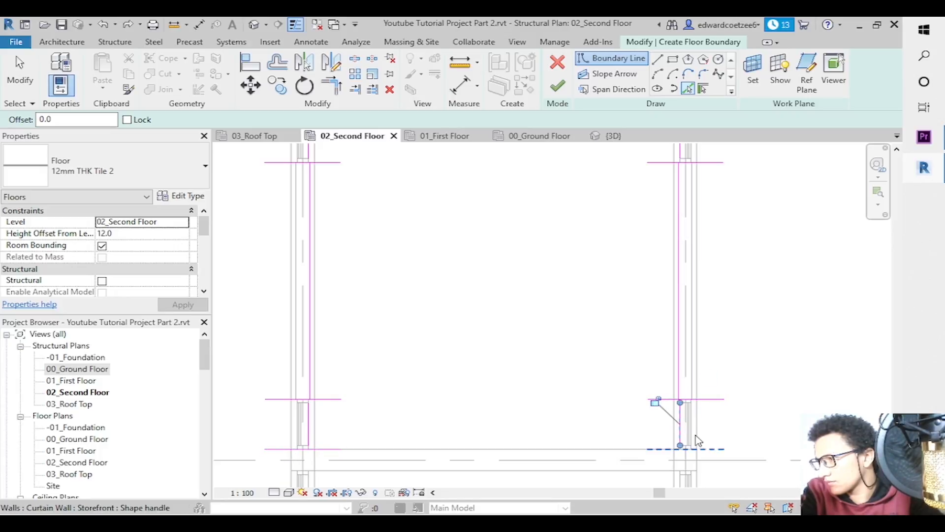
left_click(712, 453)
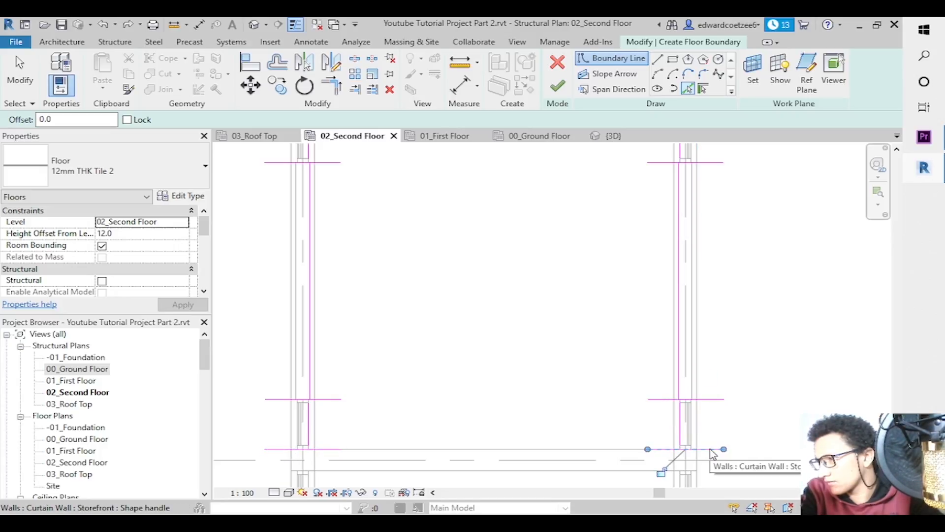
left_click(680, 470)
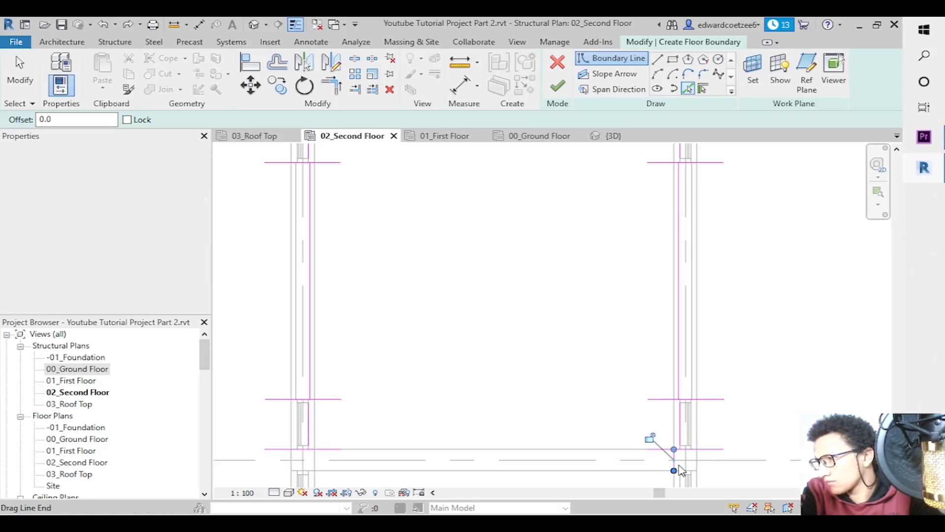
left_click(315, 465)
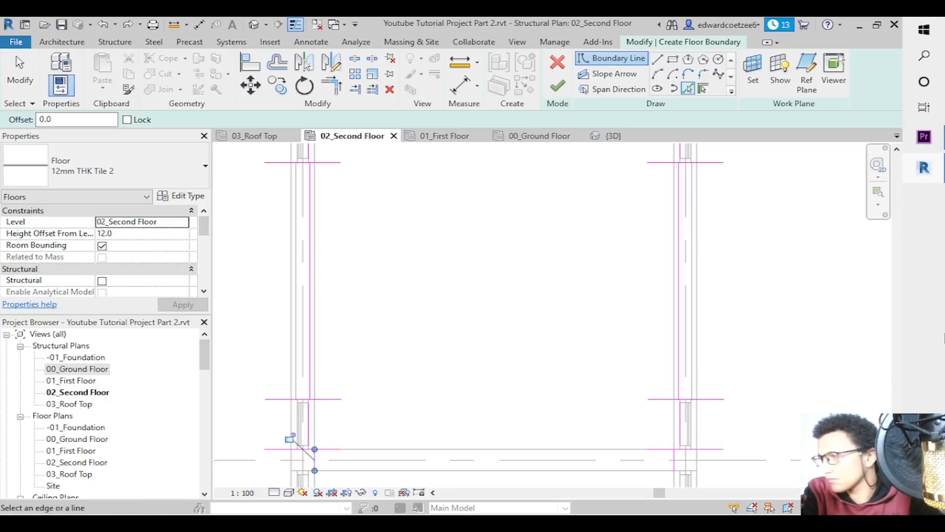
Pick the left-hand window mullion, column edge and wall end just below grid 3 as floor boundary lines.
left_click(880, 207)
left_click(839, 231)
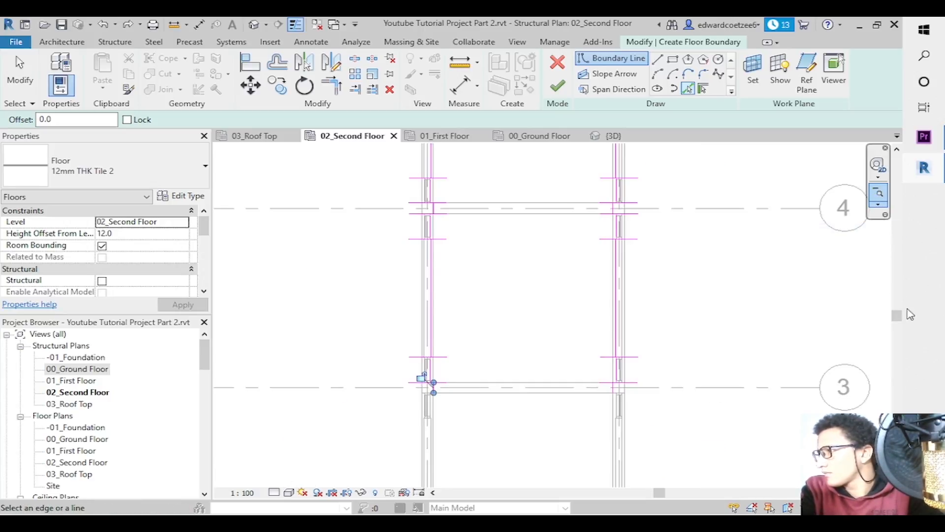
left_click_drag(900, 323, 902, 372)
left_click(878, 204)
left_click(854, 215)
left_click_drag(325, 188, 676, 420)
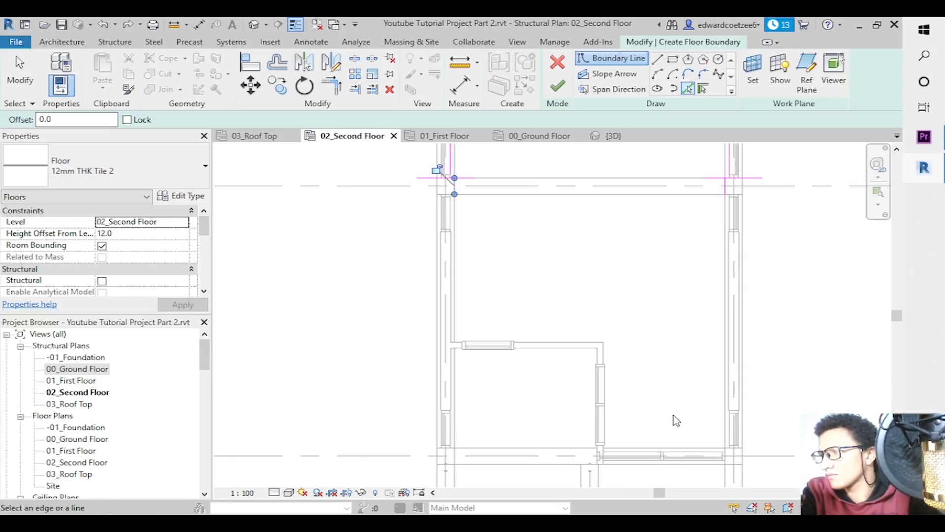
left_click(455, 207)
left_click(425, 194)
left_click(424, 232)
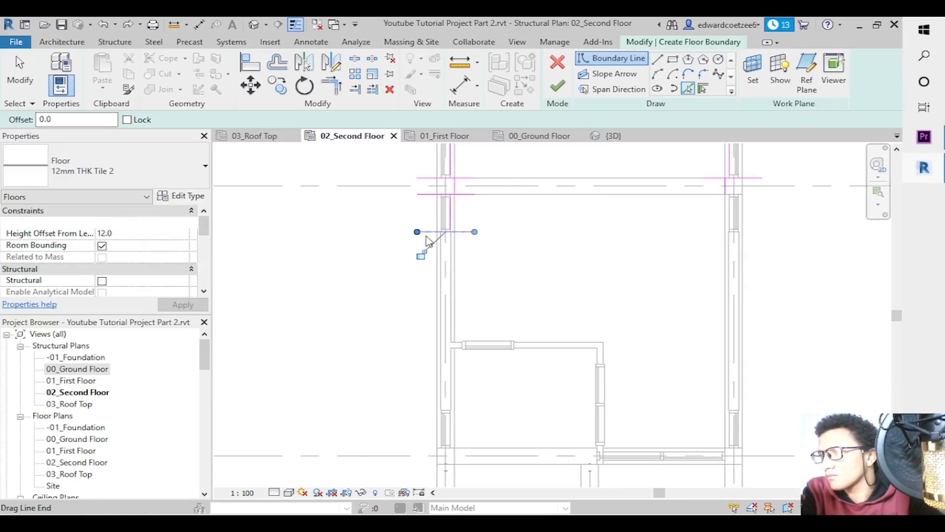
Trace the outer faces, mullions and window ends of the small inner room's two walls as floor boundary lines.
left_click(503, 343)
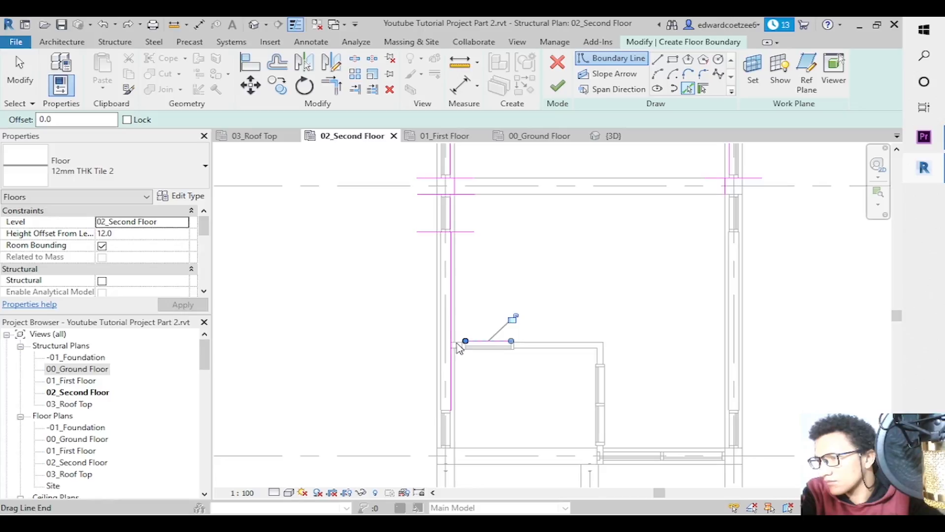
left_click(457, 346)
left_click(463, 336)
left_click(514, 328)
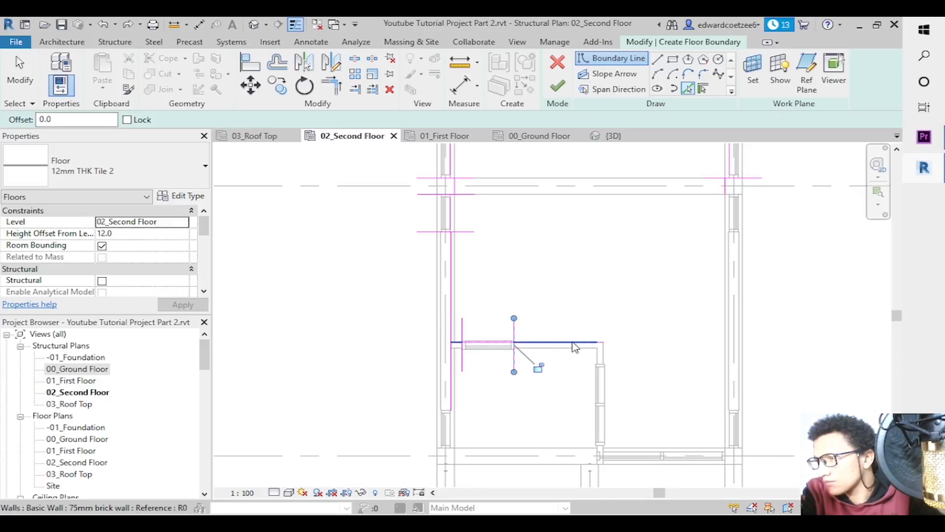
left_click(605, 360)
left_click(604, 389)
left_click(611, 446)
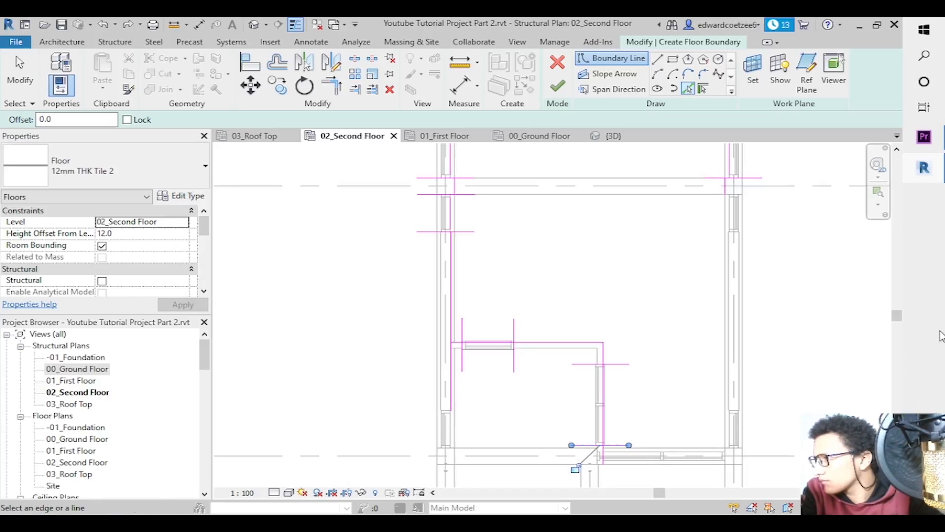
Pick the right-hand wall's inner face below grid 3 and the adjoining window and column edges as boundary lines.
left_click_drag(898, 321, 897, 335)
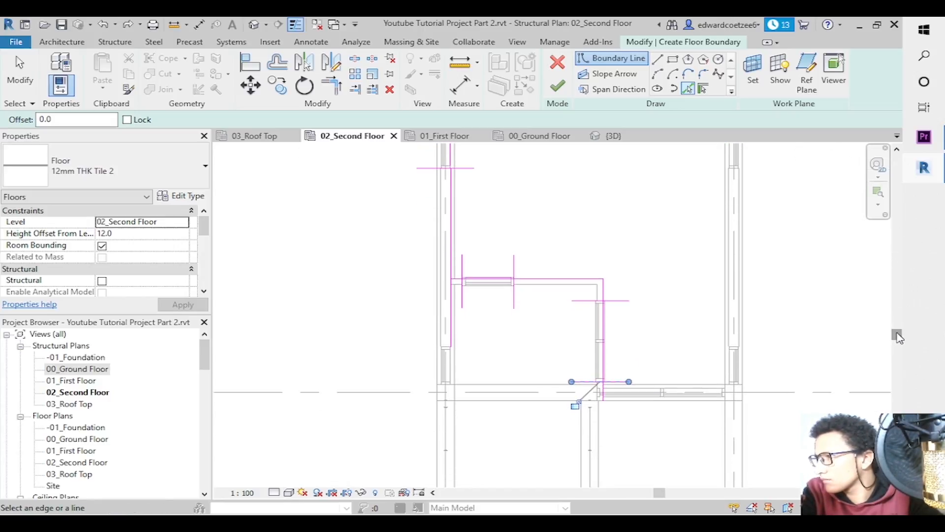
left_click(729, 228)
left_click_drag(900, 340, 894, 305)
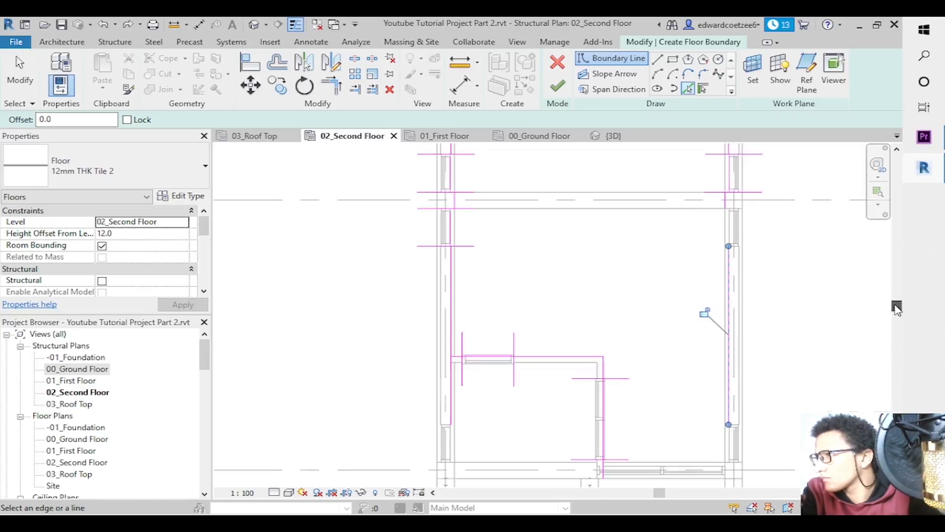
left_click(762, 282)
left_click(731, 263)
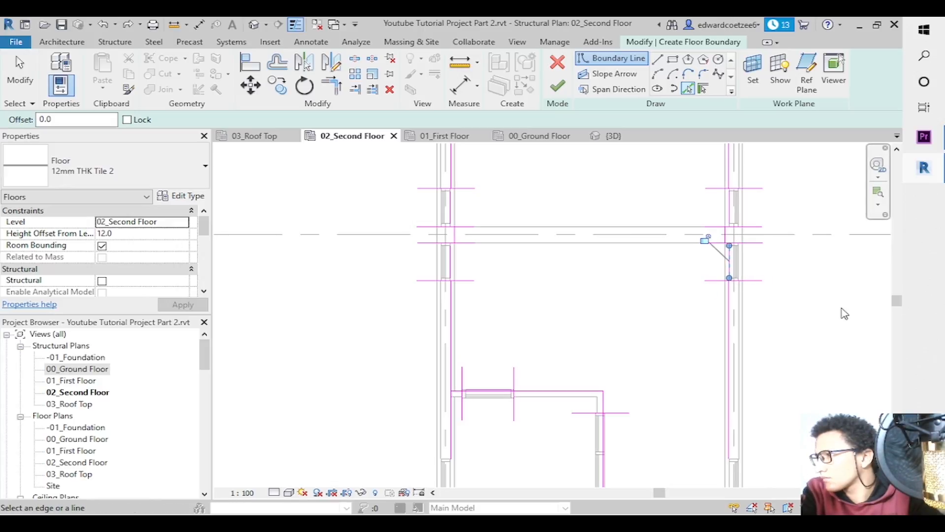
Add boundary lines from the lower right-hand window's ends and mullion and the inner face of the storefront beside the inner room.
left_click_drag(895, 315, 895, 353)
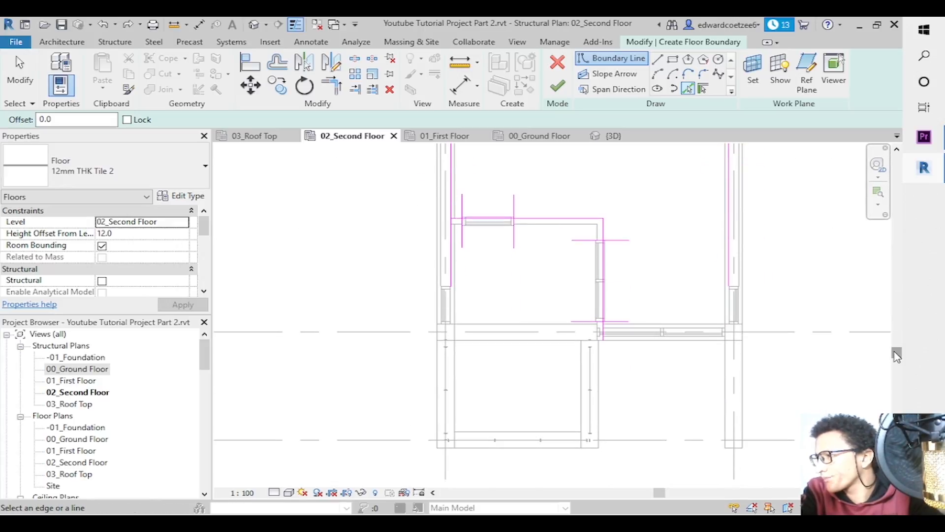
left_click(743, 287)
left_click(757, 325)
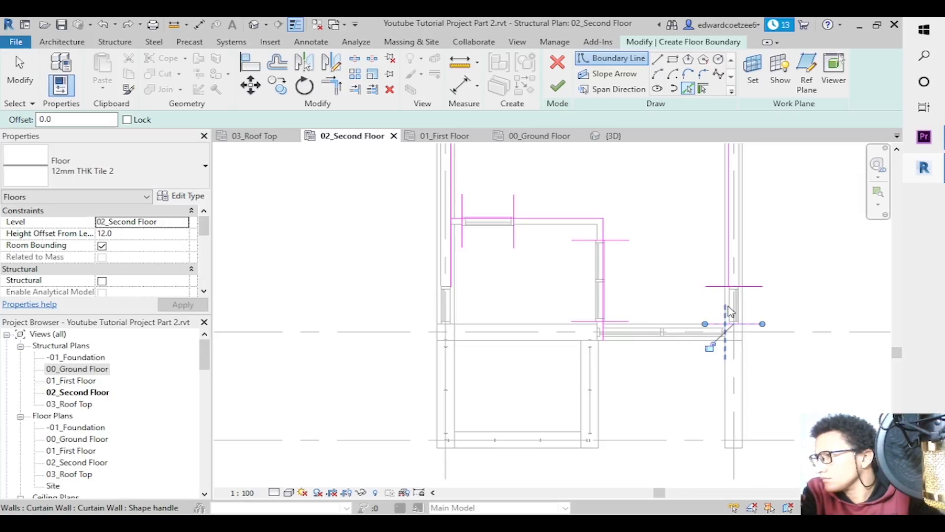
left_click(730, 305)
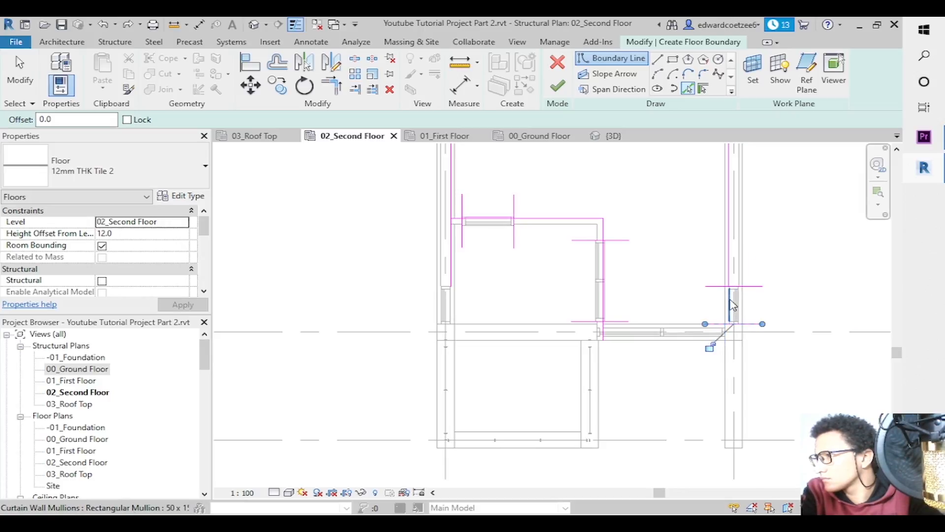
left_click(673, 333)
Trim the storefront boundary line to a corner with the inner room wall's vertical boundary line.
left_click(882, 212)
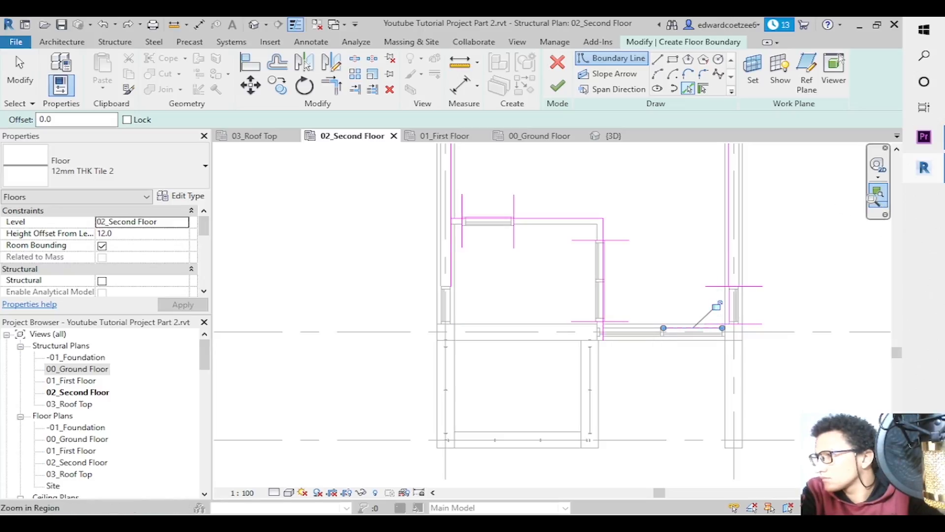
left_click_drag(575, 299, 813, 362)
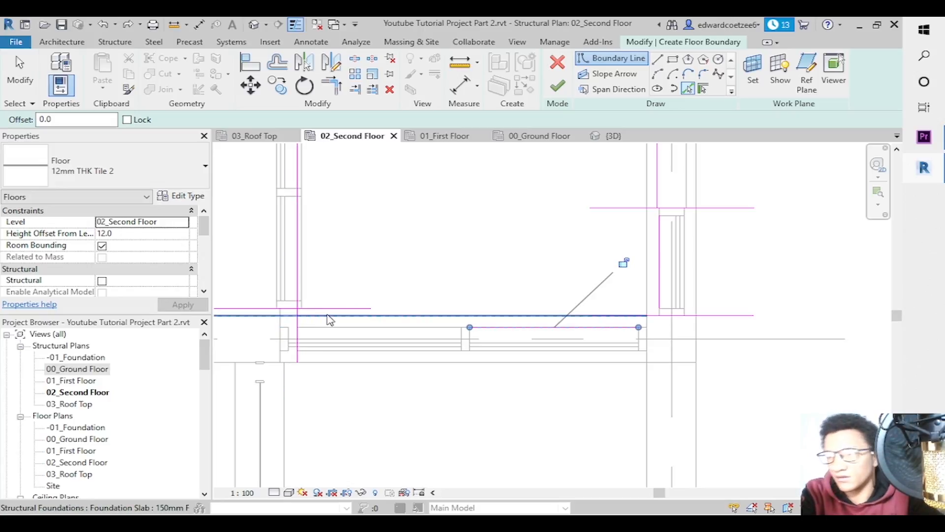
left_click(287, 317)
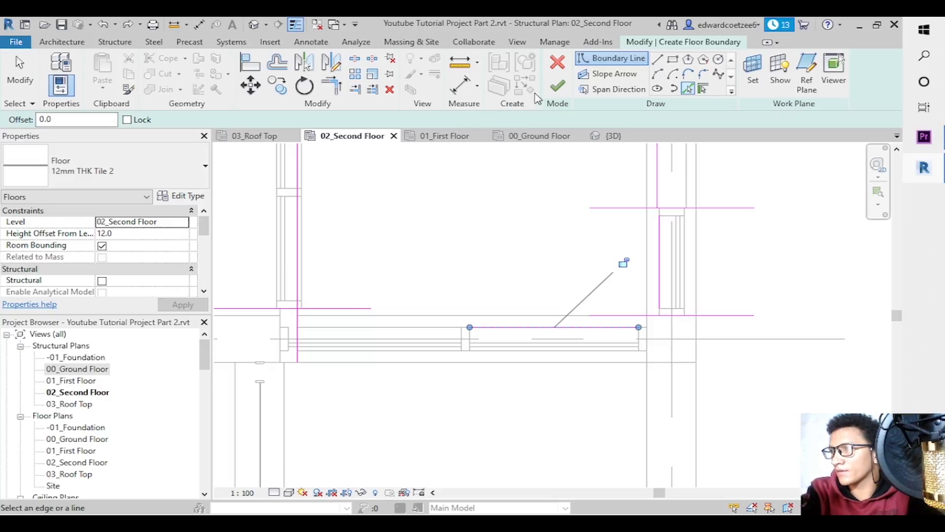
left_click(558, 87)
left_click(648, 498)
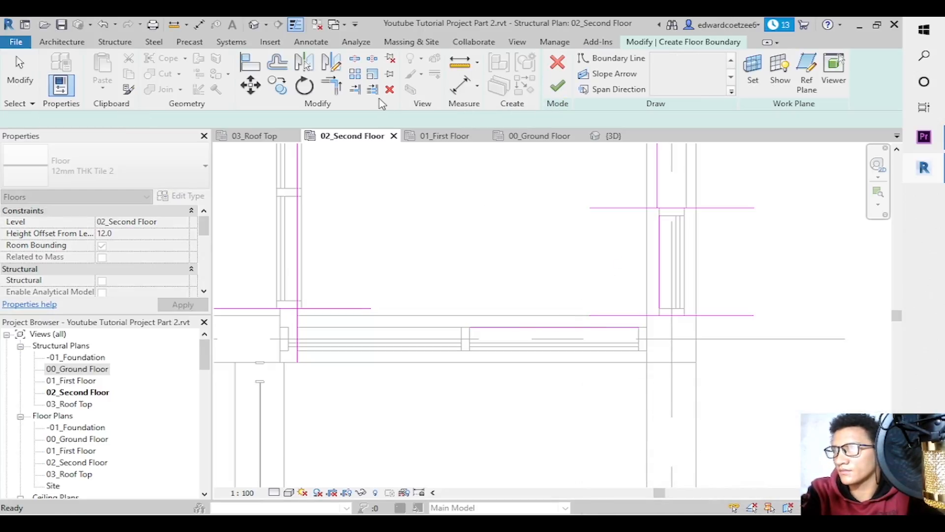
left_click(331, 85)
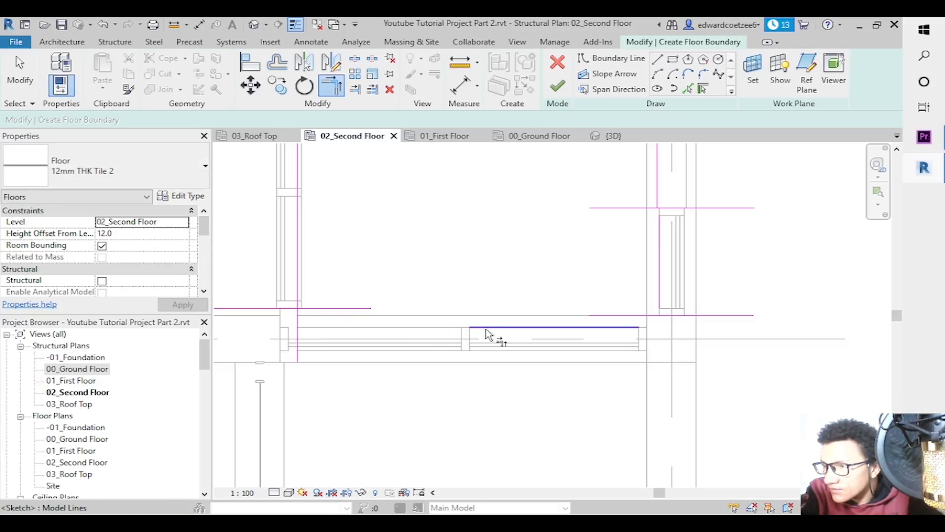
left_click(297, 327)
left_click(305, 328)
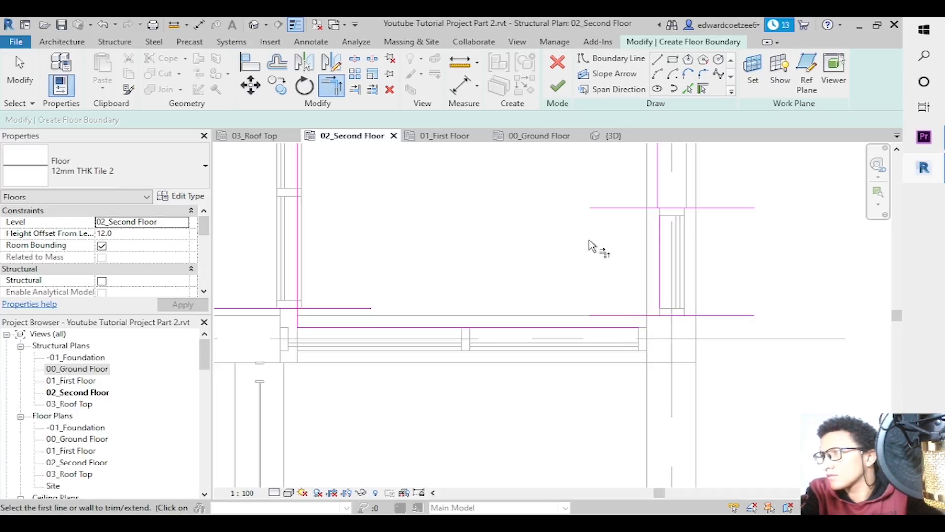
Pick the lower right-hand column's inner edge as a boundary line and trim it to the storefront line and the column's upper edge line.
left_click(689, 88)
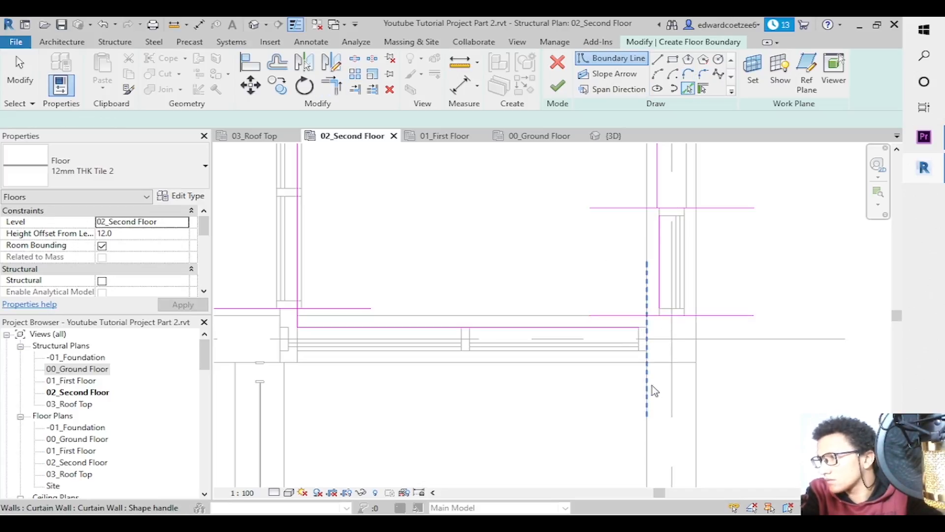
key("t")
key("r")
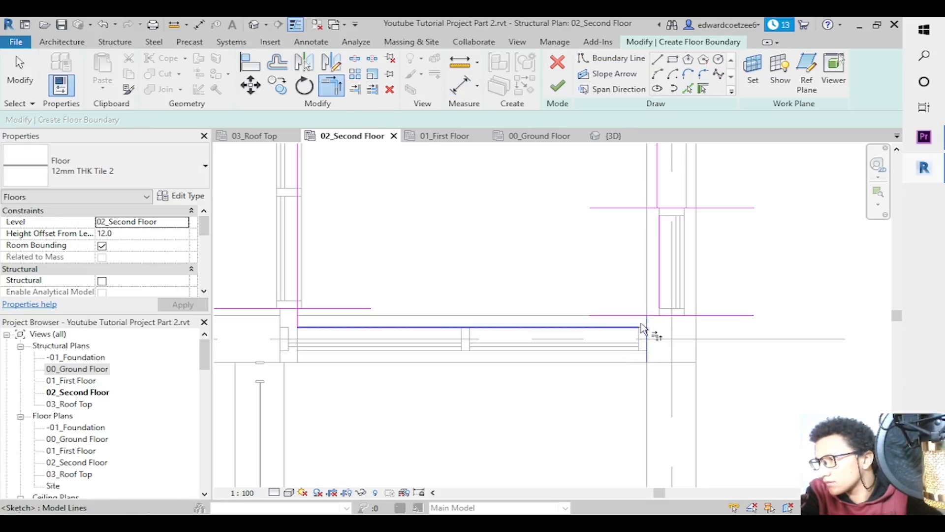
left_click(660, 319)
left_click(648, 320)
left_click(653, 317)
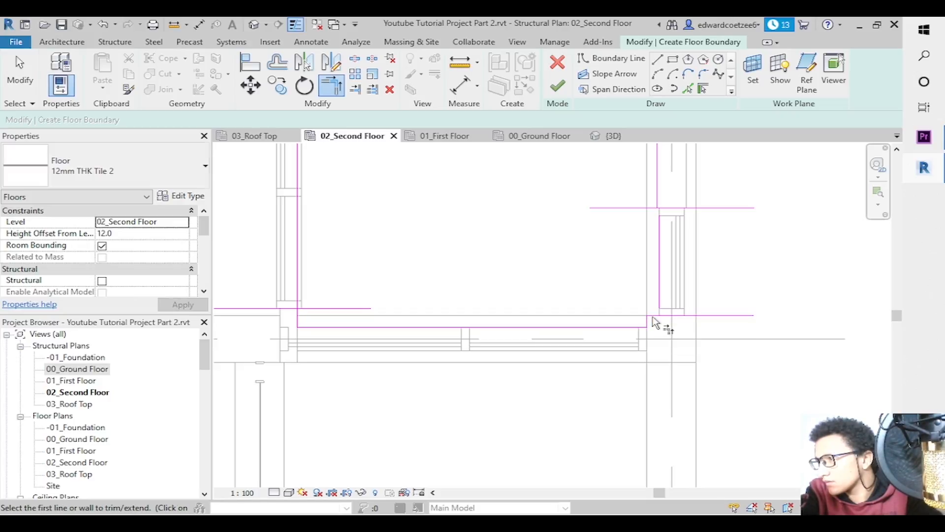
Trim the lower right-hand window's mullion line to corners with the boundary lines at both window ends, joining the wall face line above.
left_click(656, 318)
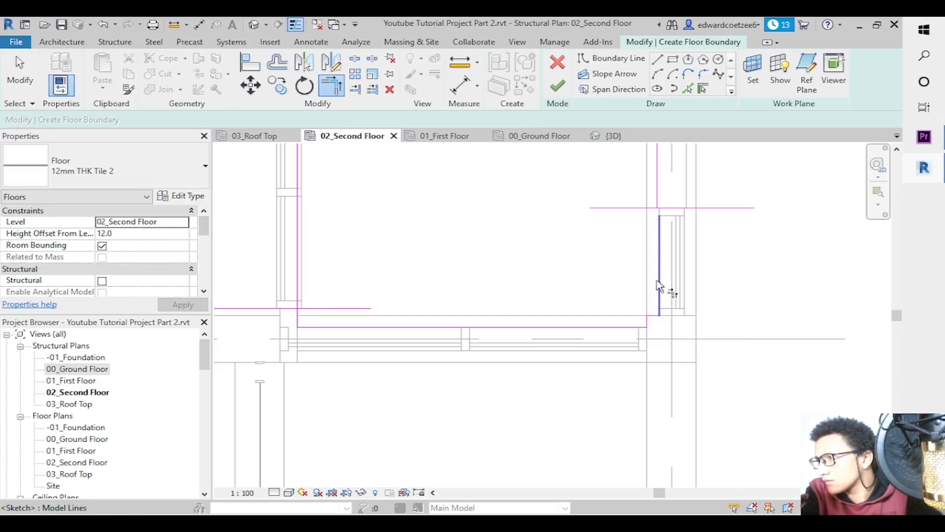
left_click(661, 265)
left_click(659, 209)
left_click(661, 211)
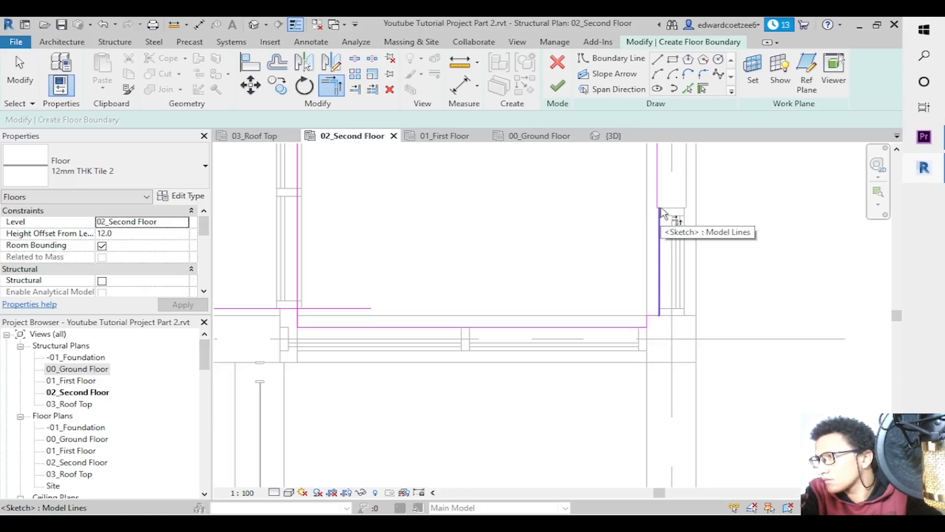
Delete the boundary line at the upper end of the inner room's side window and undo the deletion.
left_click_drag(897, 315, 897, 295)
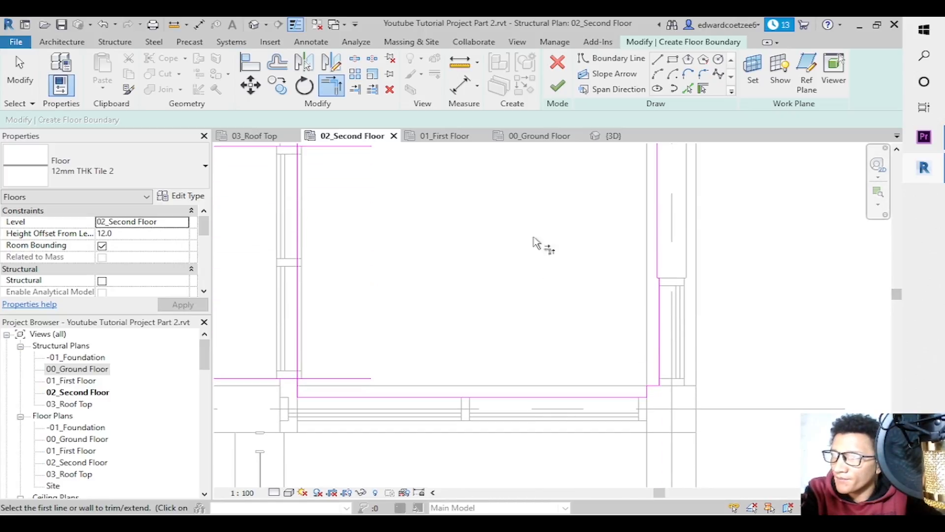
left_click_drag(900, 301, 897, 256)
left_click(298, 285)
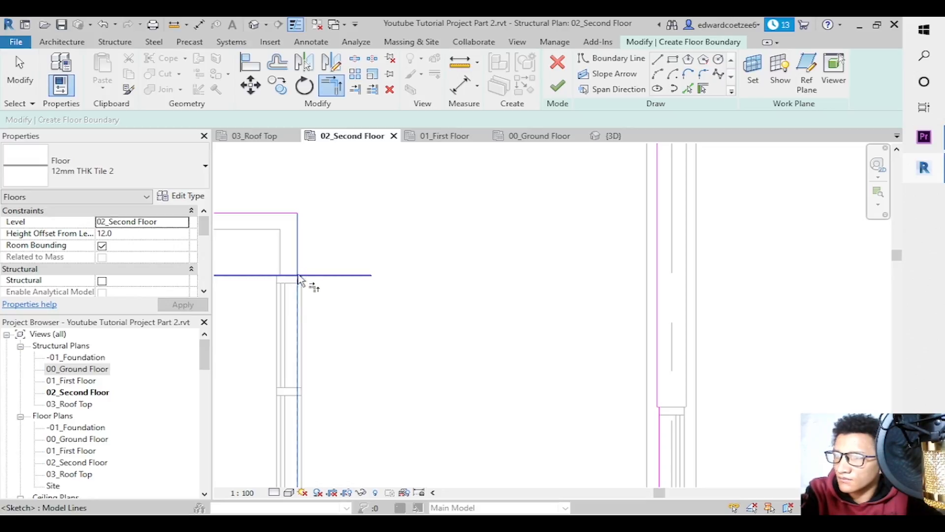
key("Escape")
key("Escape")
left_click(348, 275)
key("Delete")
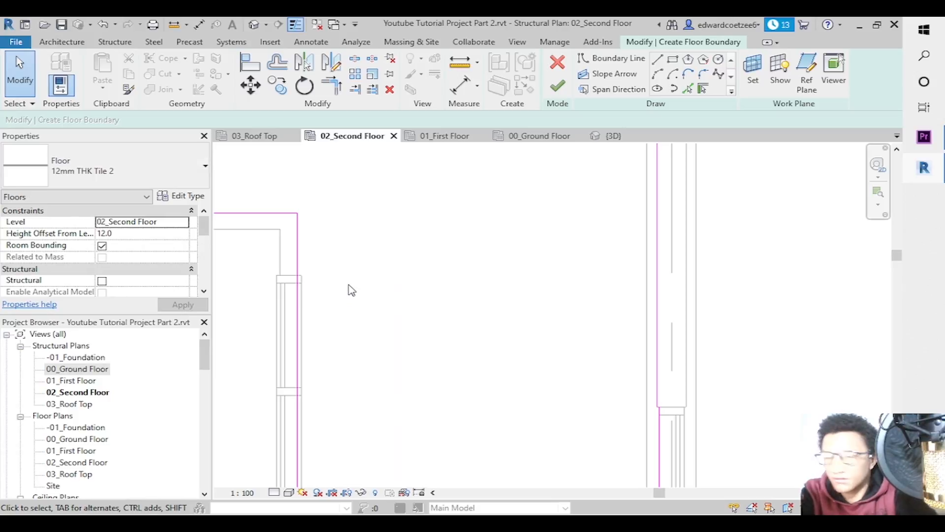
key("ctrl+z")
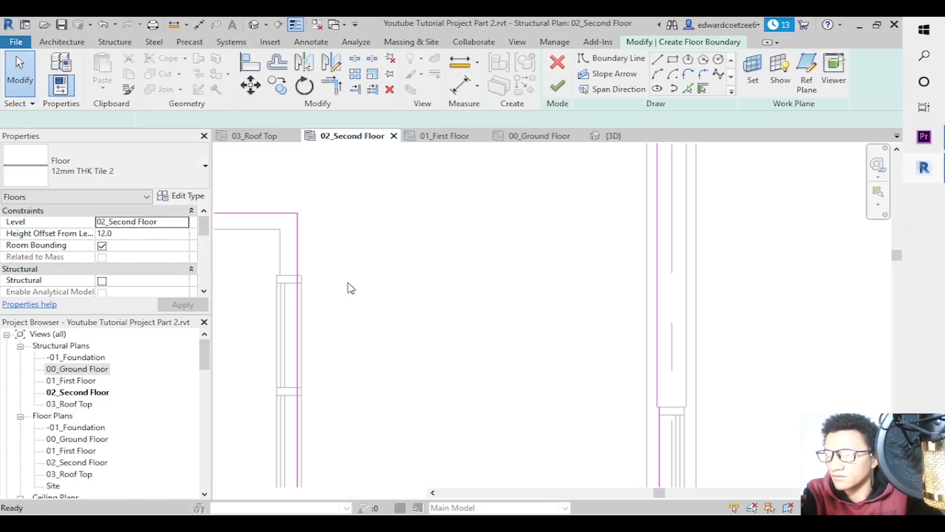
Pick the inner room side window's outer edge as a boundary line and trim it to the window's upper end line.
left_click_drag(896, 255, 897, 287)
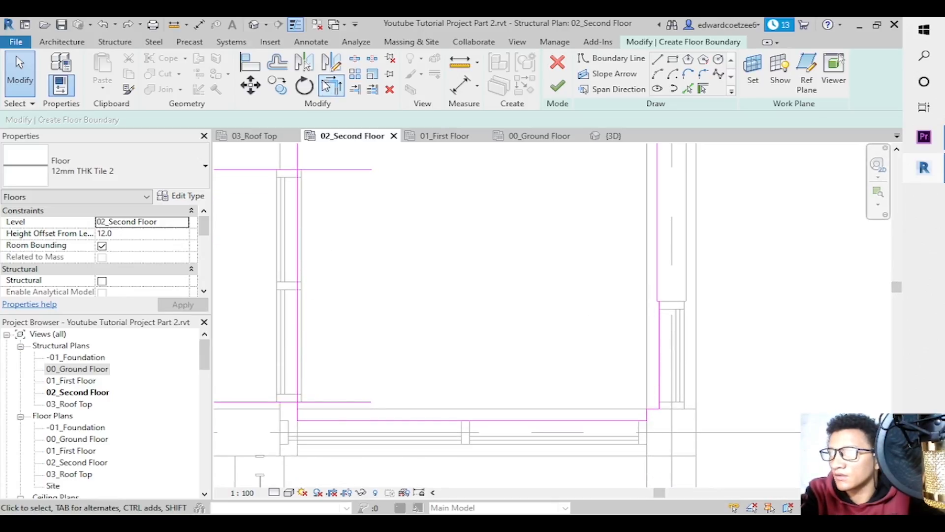
left_click(688, 90)
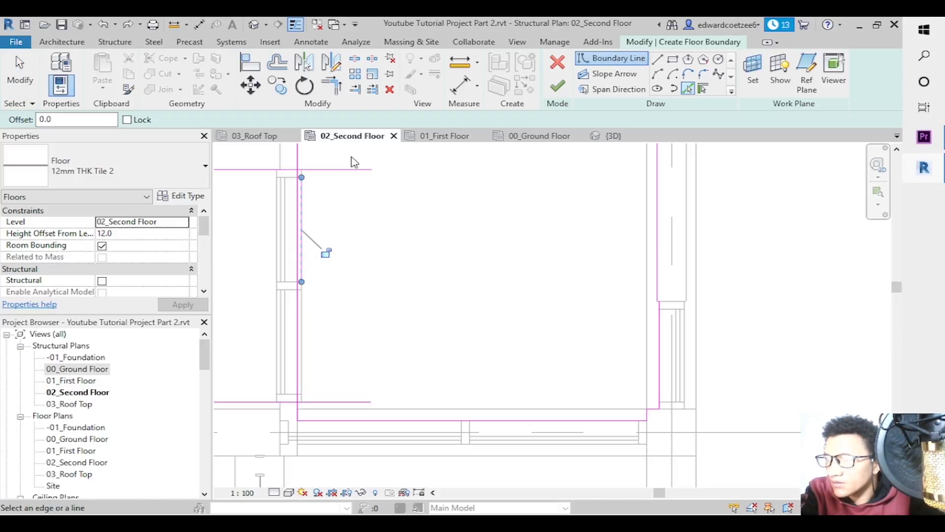
key("Escape")
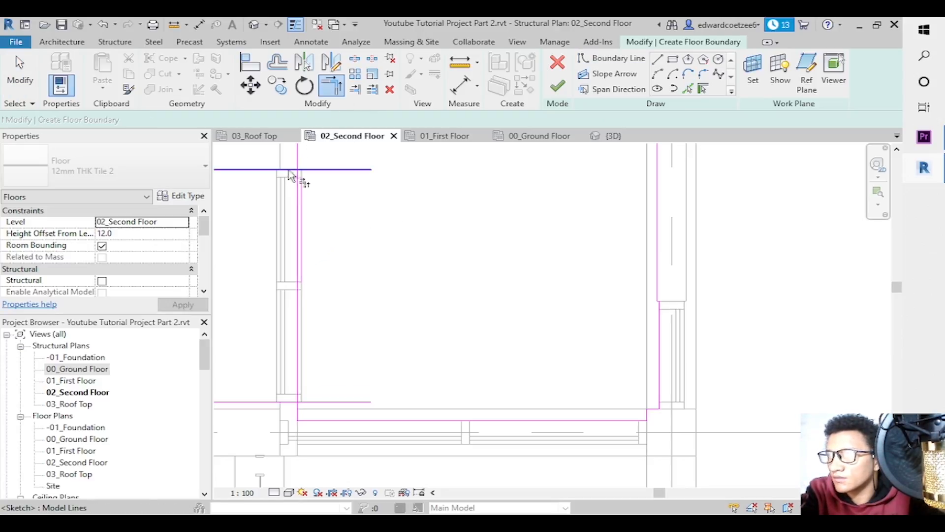
left_click(306, 189)
left_click(307, 174)
Trim the side window's edge line and the short wall face line below it to corners with the window's lower end line.
left_click(303, 276)
left_click(310, 403)
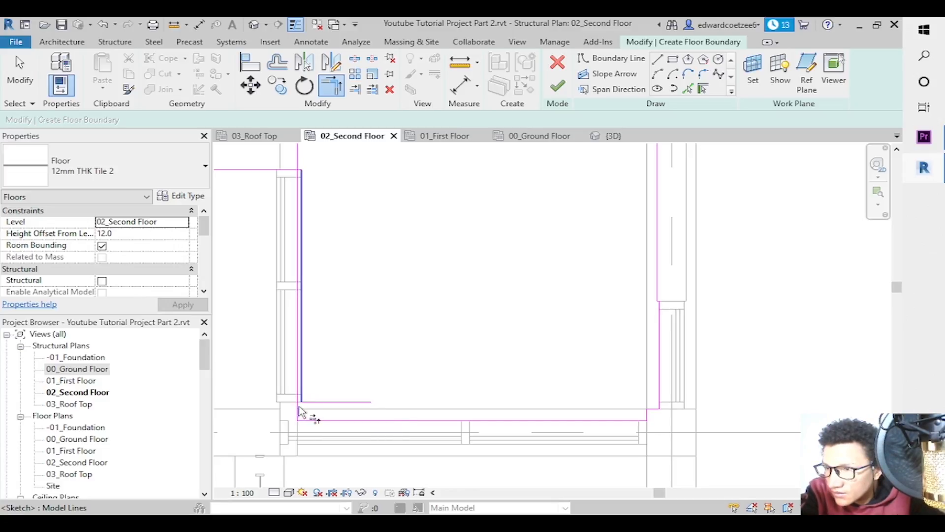
key("ctrl+z")
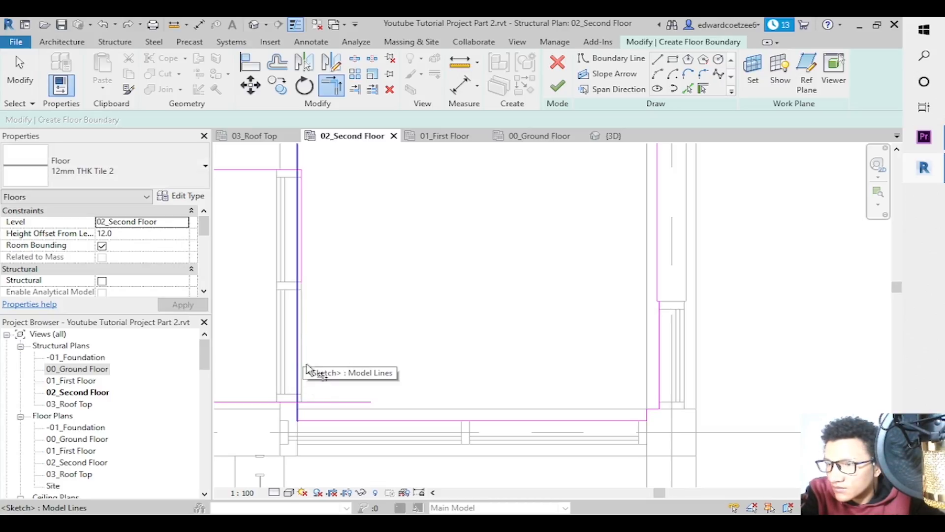
left_click(290, 402)
left_click(301, 274)
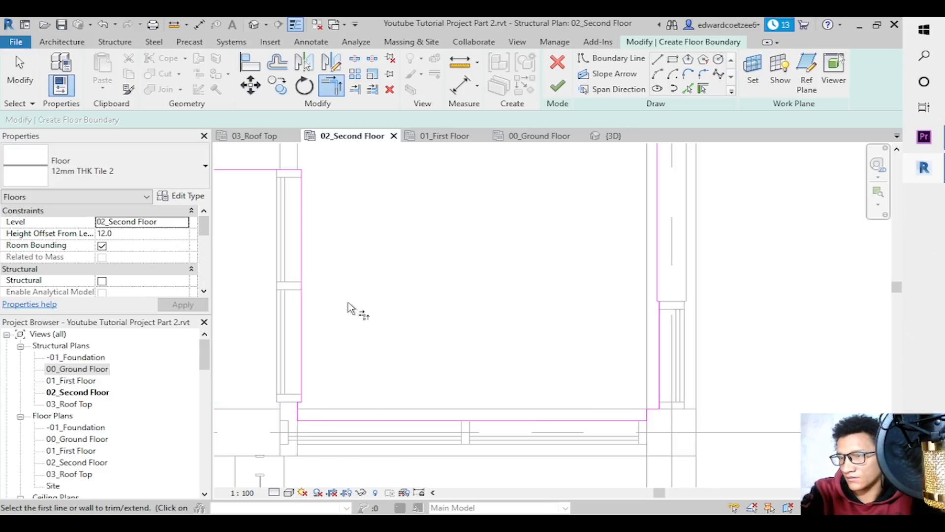
Pick the inner room wall's outer face above the side window as a boundary line and trim it to the window's upper end line.
left_click_drag(899, 292, 893, 255)
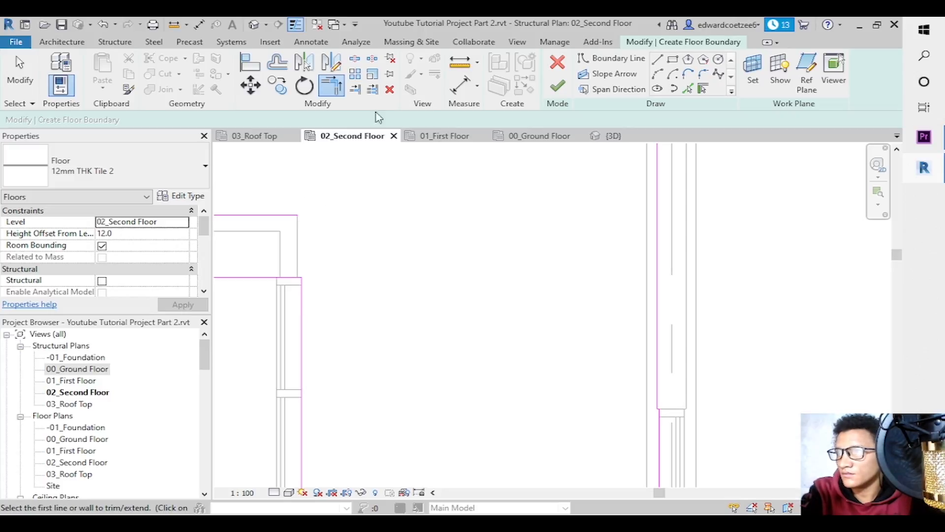
left_click(689, 91)
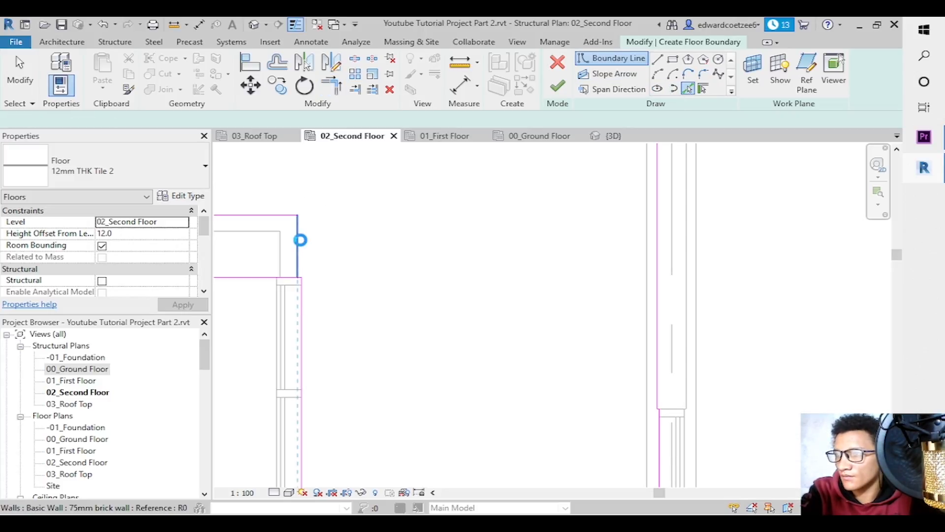
left_click(299, 238)
key("Escape")
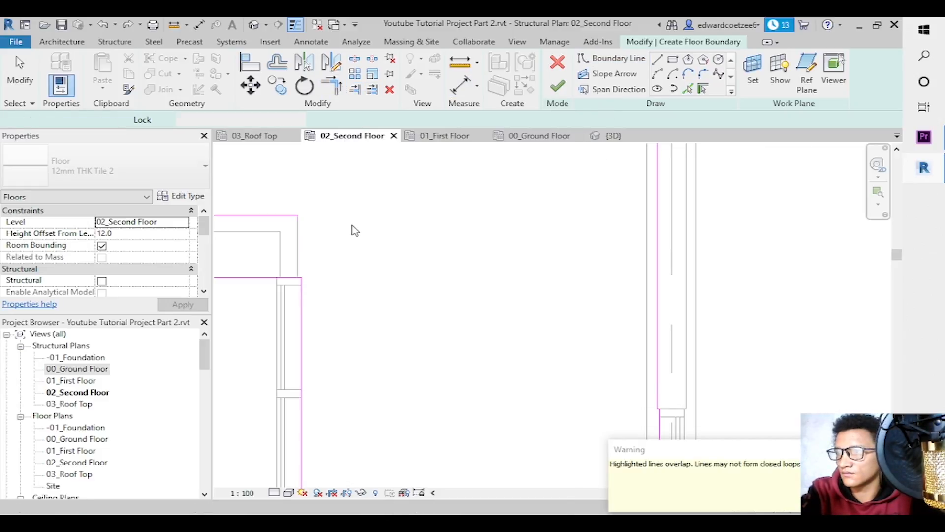
left_click_drag(899, 261, 897, 228)
left_click(290, 373)
left_click(687, 88)
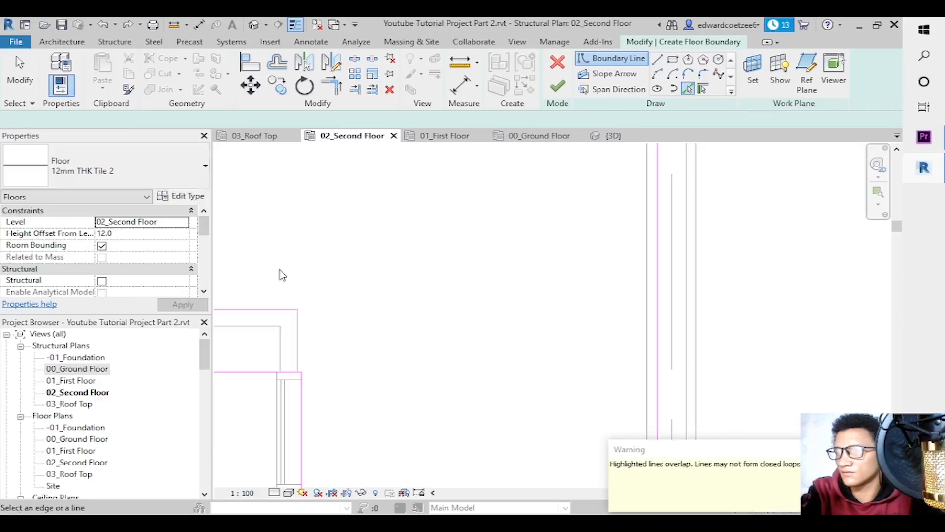
left_click(298, 338)
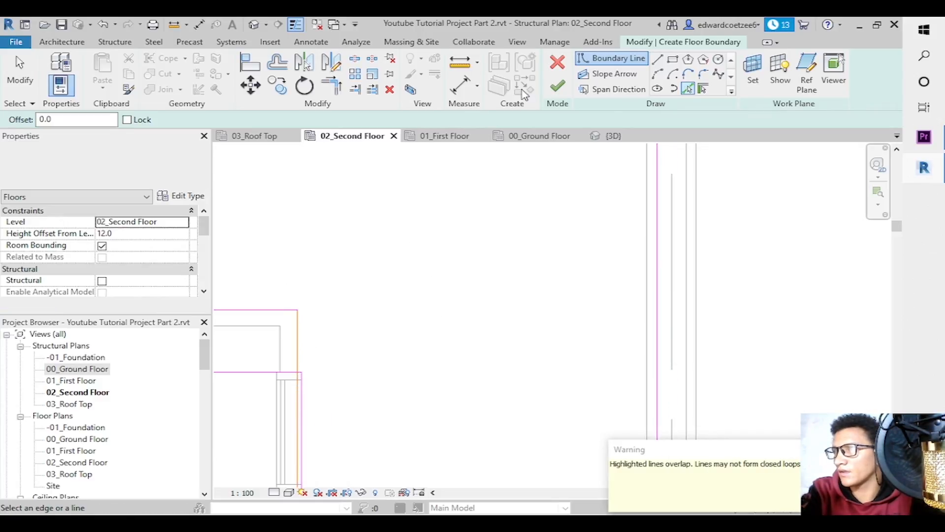
left_click(332, 86)
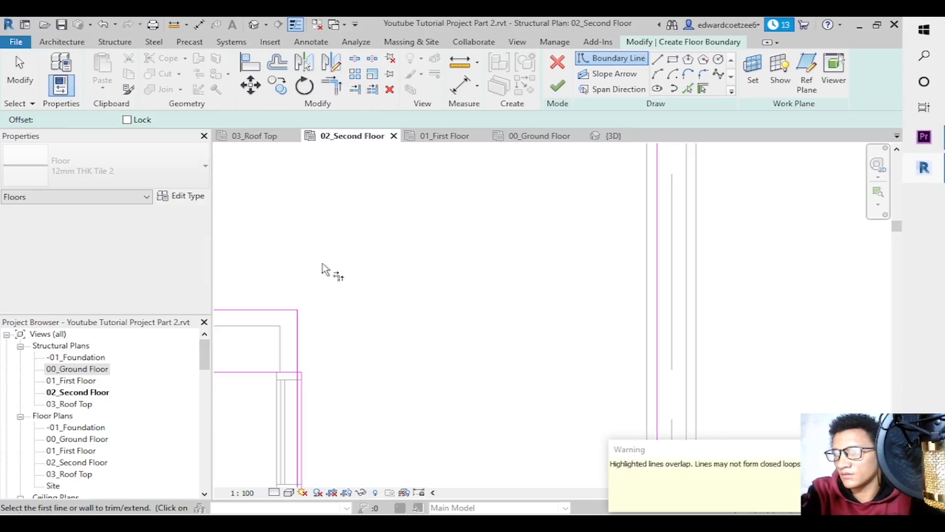
left_click(297, 355)
left_click(302, 372)
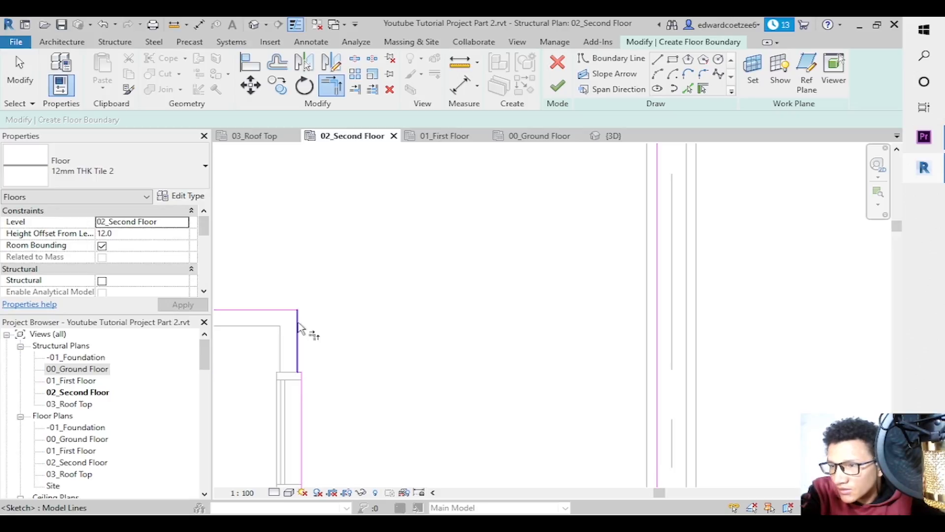
Trim the inner room's upper window edge line to corners with both window end lines, joining the wall face line beside it.
key("Escape")
left_click_drag(660, 492, 581, 494)
left_click(332, 87)
left_click(429, 311)
left_click(421, 304)
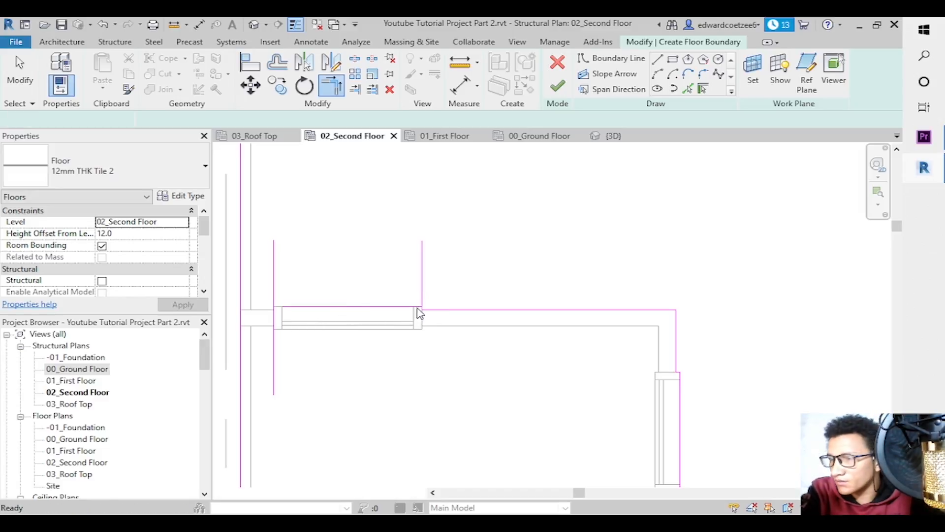
key("Escape")
key("t")
key("r")
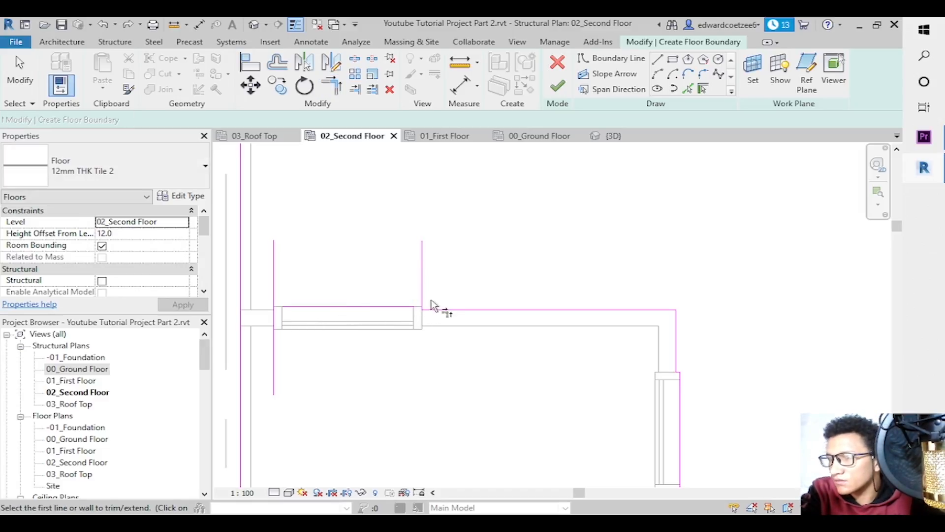
left_click(416, 309)
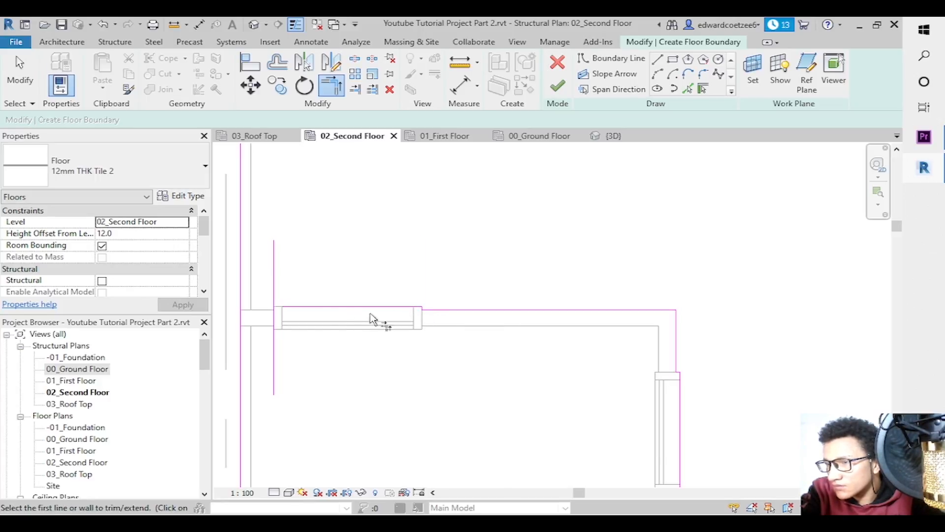
left_click(273, 317)
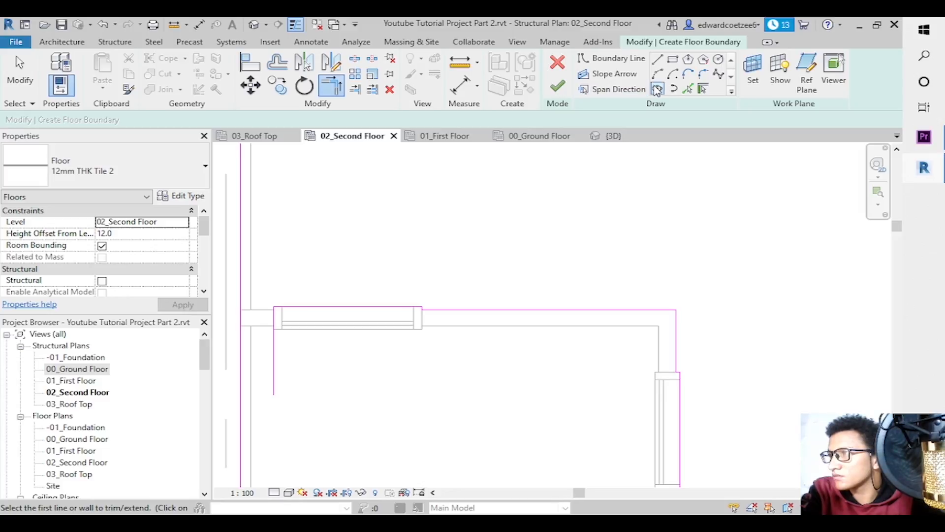
Pick the short wall face beside the inner room's upper window as a boundary line and trim it to the window end and left-hand wall lines.
left_click(688, 90)
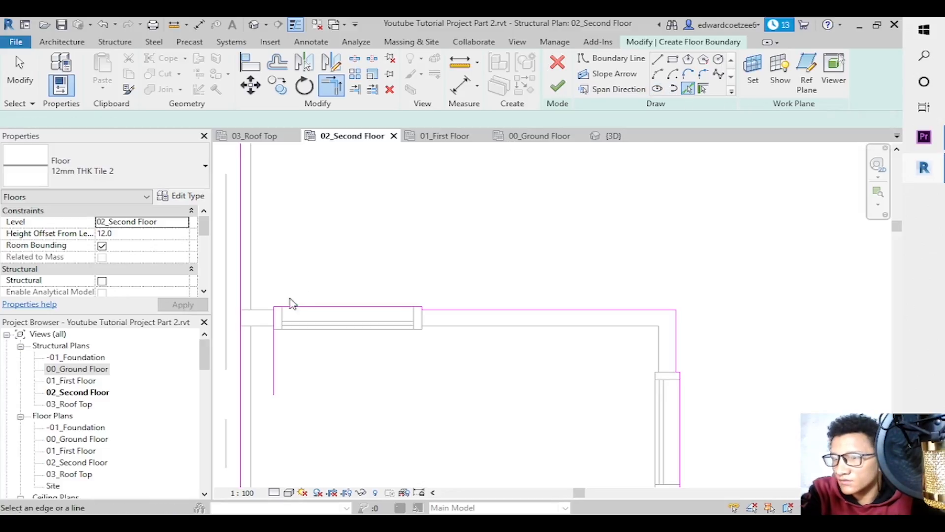
left_click(255, 309)
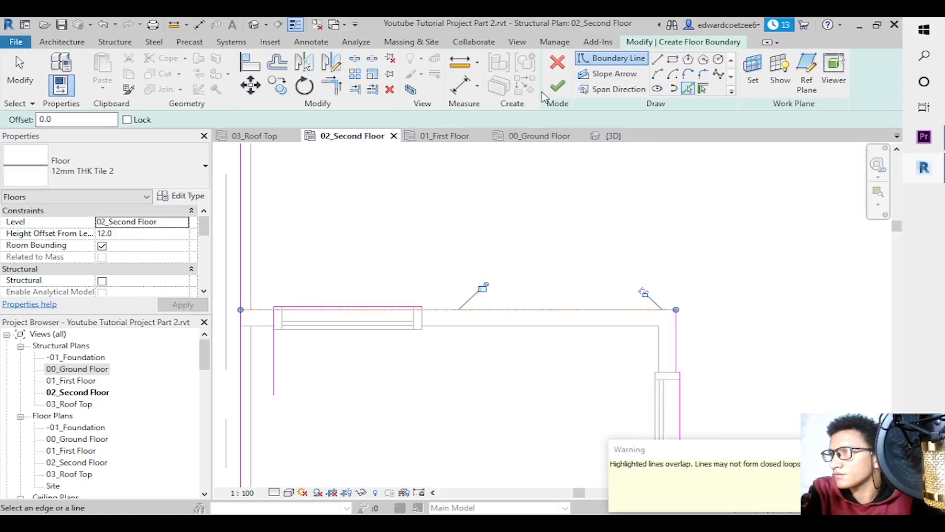
left_click(561, 87)
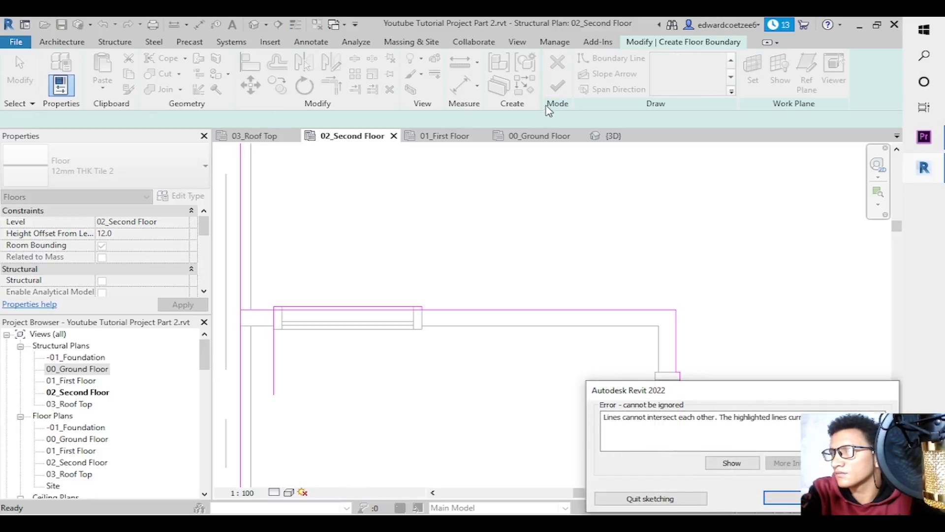
key("Escape")
left_click(332, 85)
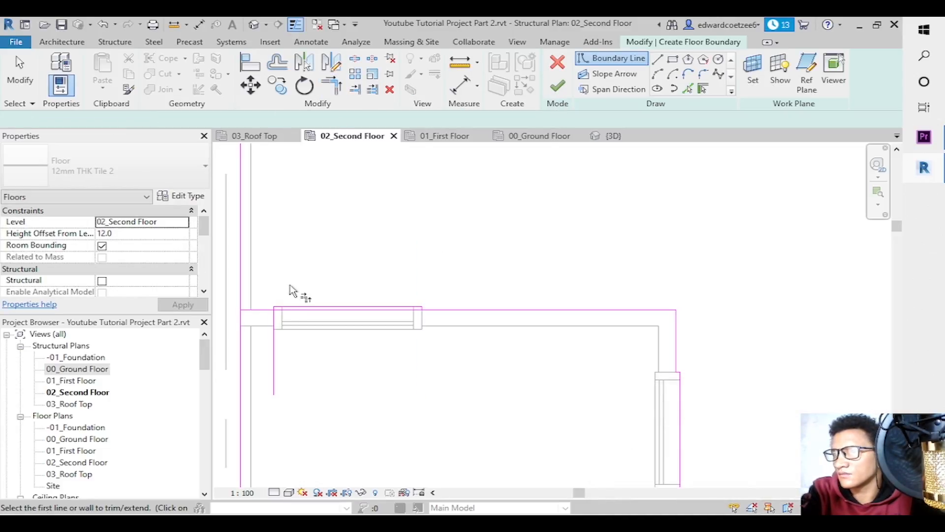
left_click(264, 310)
left_click(274, 308)
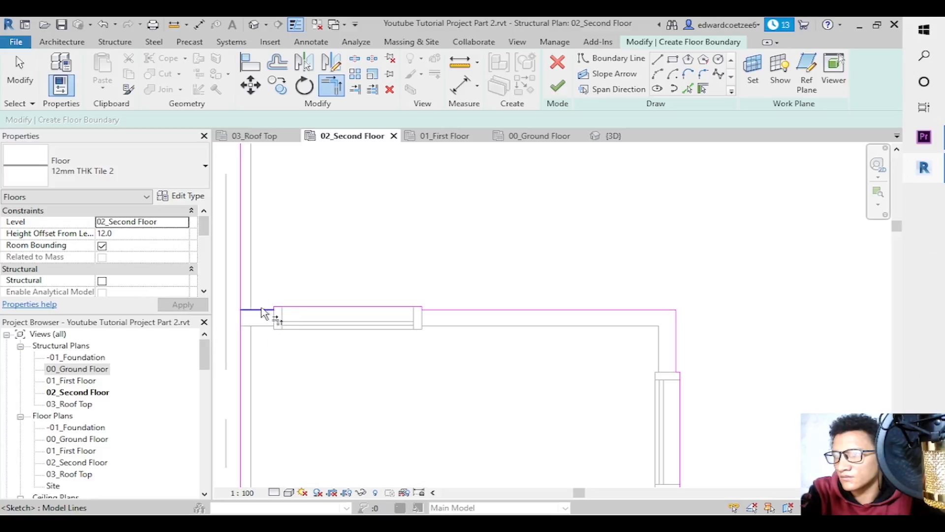
left_click(243, 300)
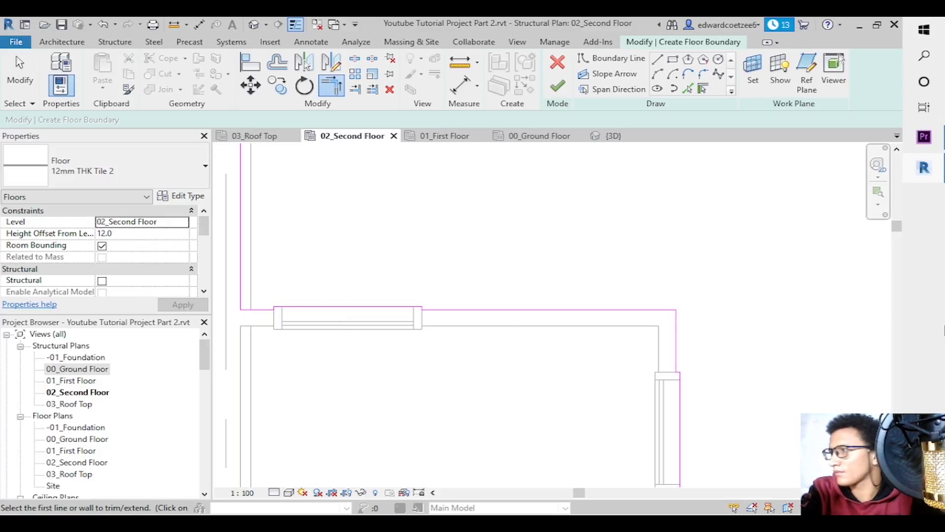
Trim the left-hand window below the cross beam so its edge line meets both end lines and the lower end joins the wall face line.
left_click(879, 206)
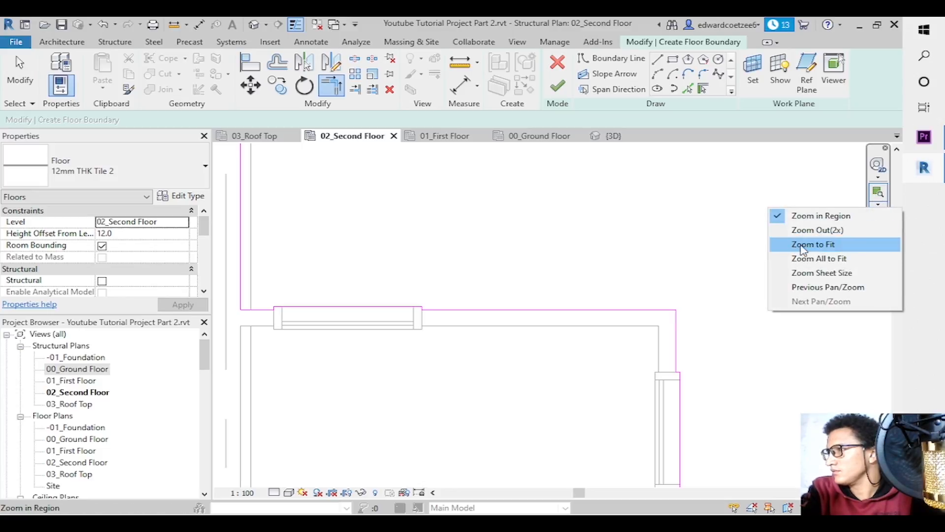
left_click(802, 229)
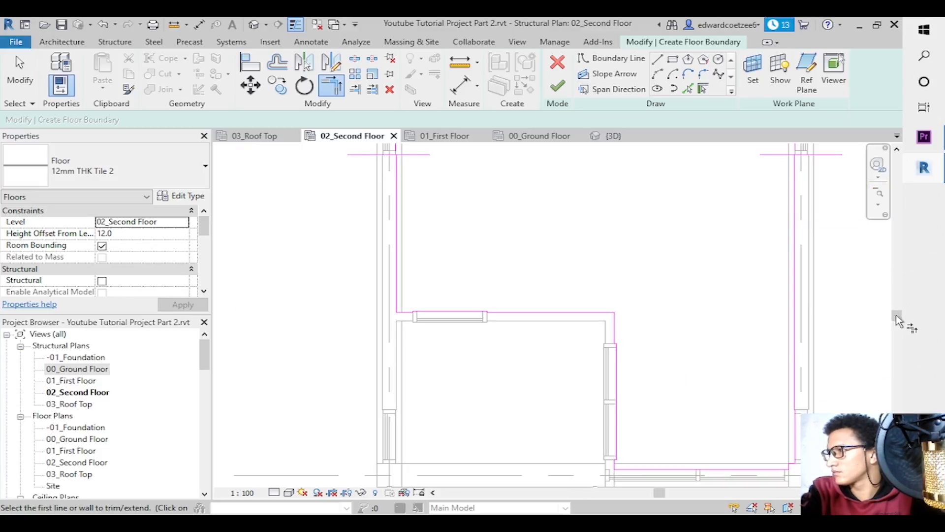
left_click_drag(900, 315, 898, 300)
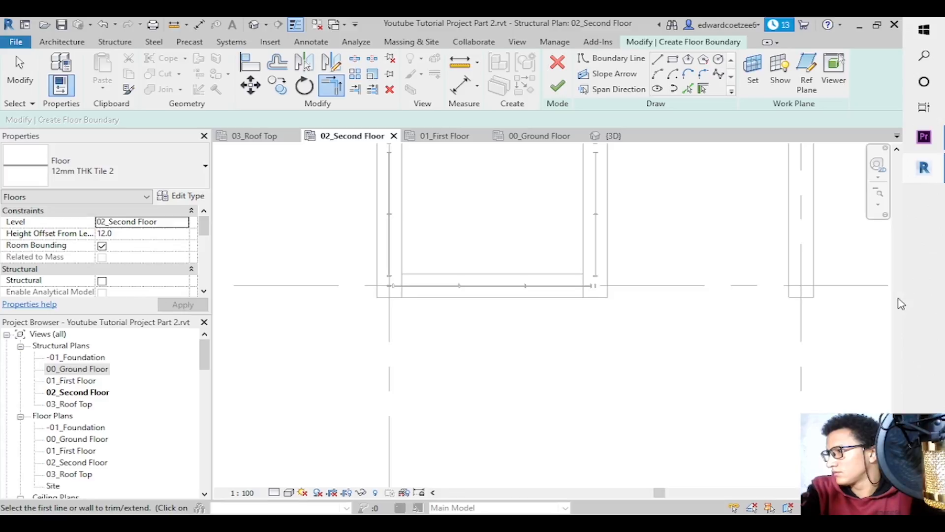
left_click_drag(897, 422, 898, 270)
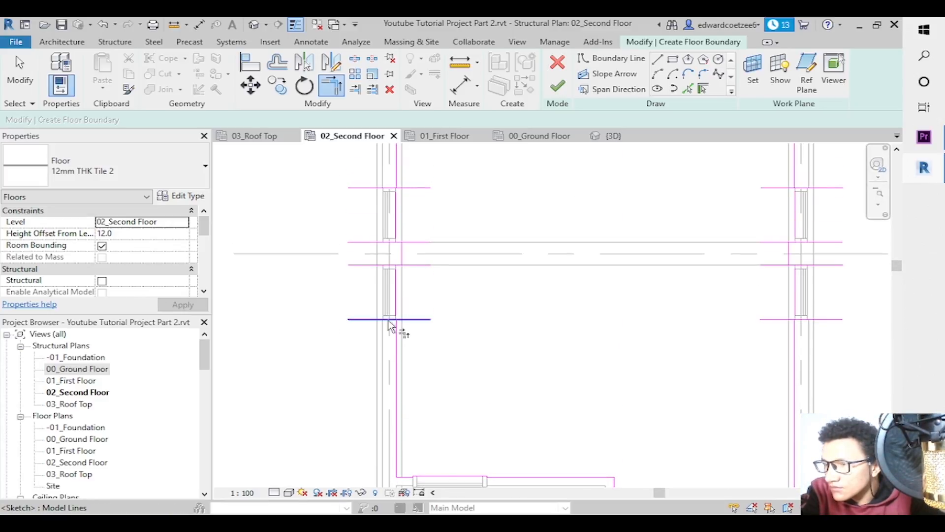
mouse_move(397, 313)
left_mouse_down()
mouse_move(388, 318)
mouse_move(398, 319)
left_mouse_up()
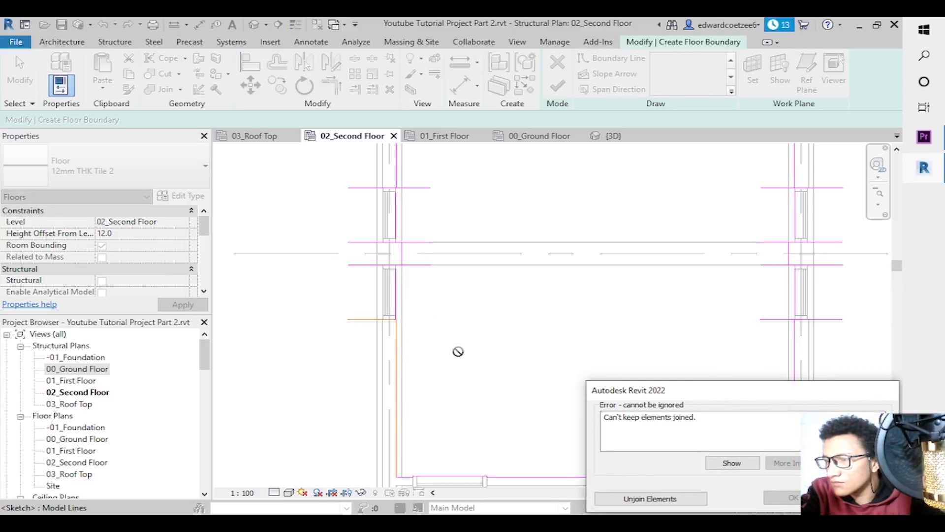
key("Escape")
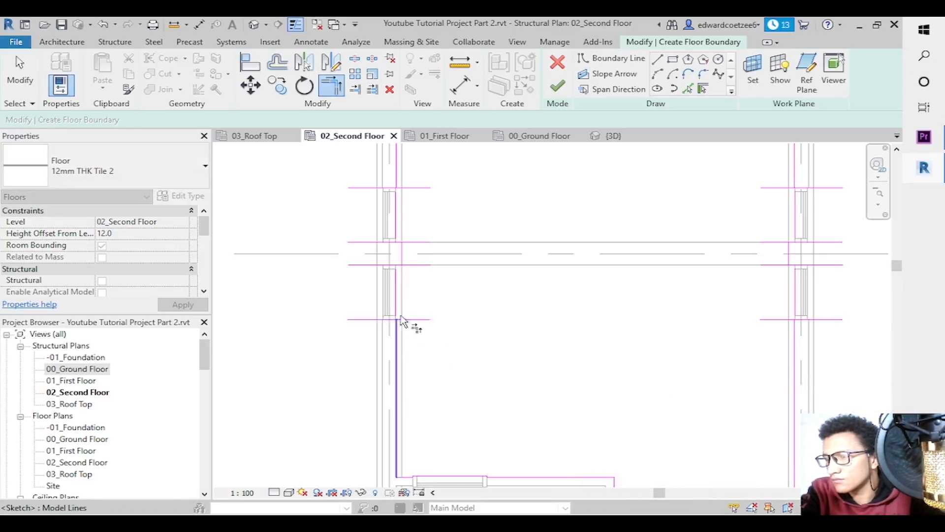
left_click(403, 321)
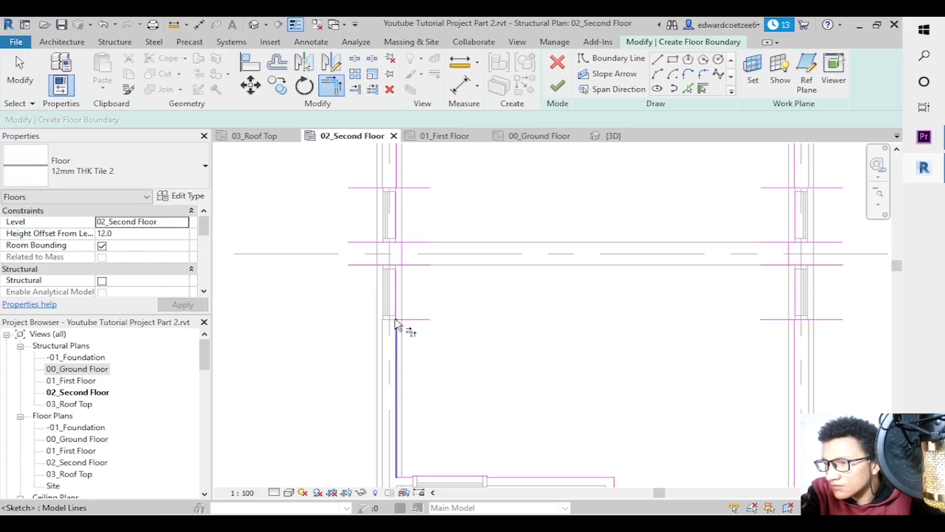
left_click(395, 326)
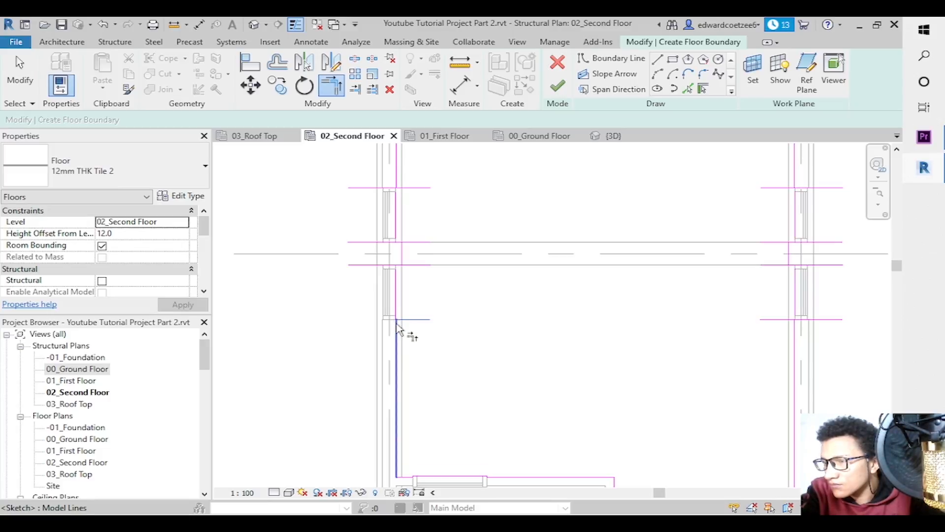
left_click(397, 277)
left_click(398, 266)
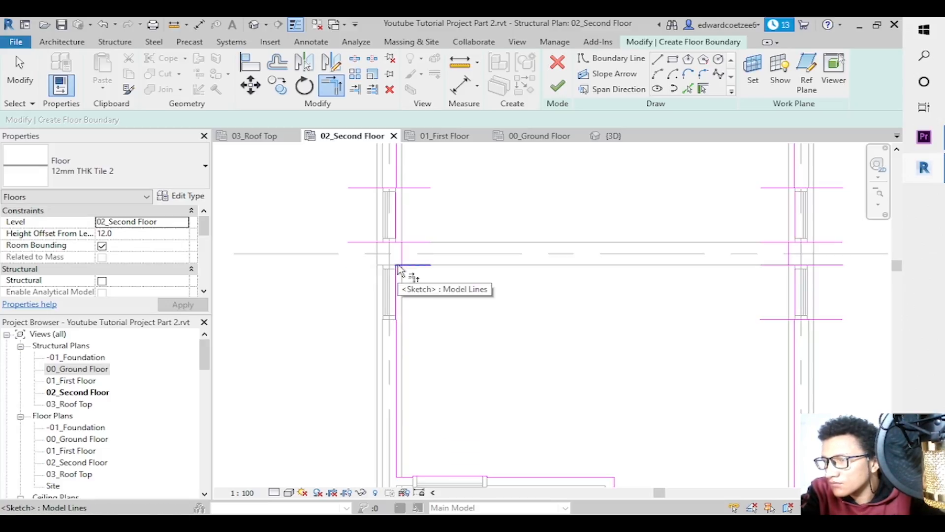
Trim the short left-hand column face line to corners with the window end lines below and above the cross beam.
left_click(402, 250)
left_click(399, 243)
left_click(402, 245)
key("Escape")
key("Escape")
left_click(397, 241)
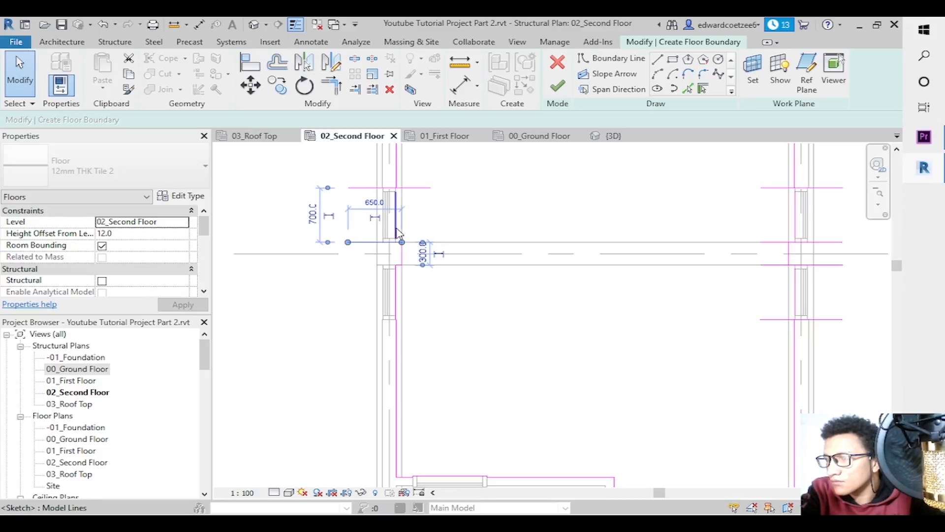
left_click(447, 196)
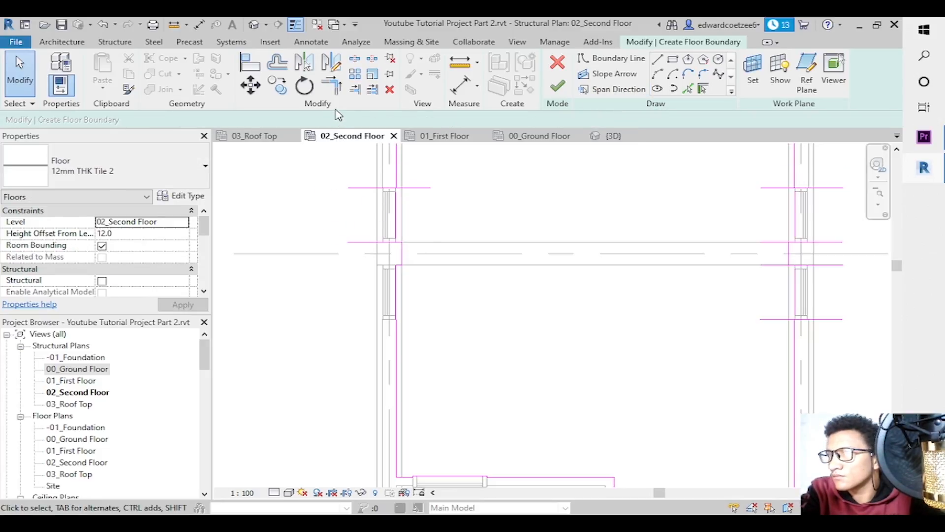
Trim the left-hand window above the cross beam so its edge line meets both end lines and the upper end joins the wall face line.
left_click(338, 87)
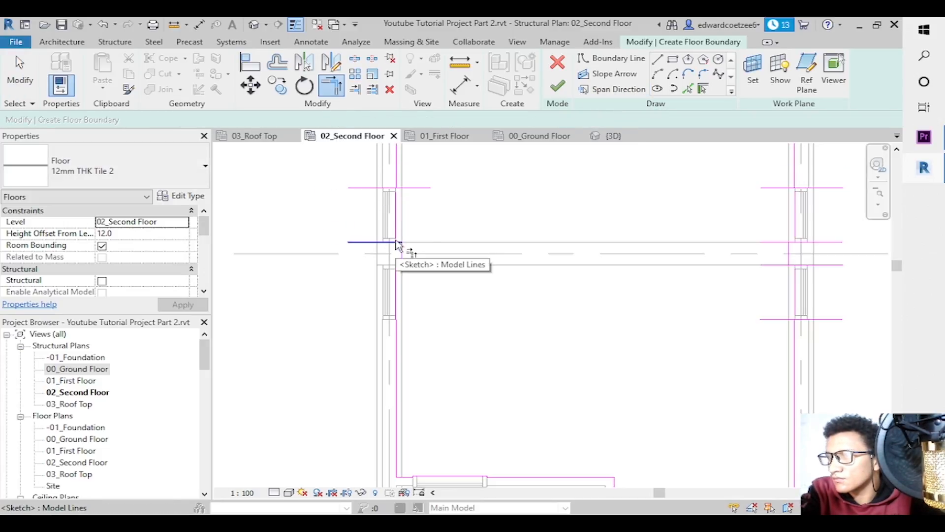
left_click(398, 187)
key("Escape")
key("Escape")
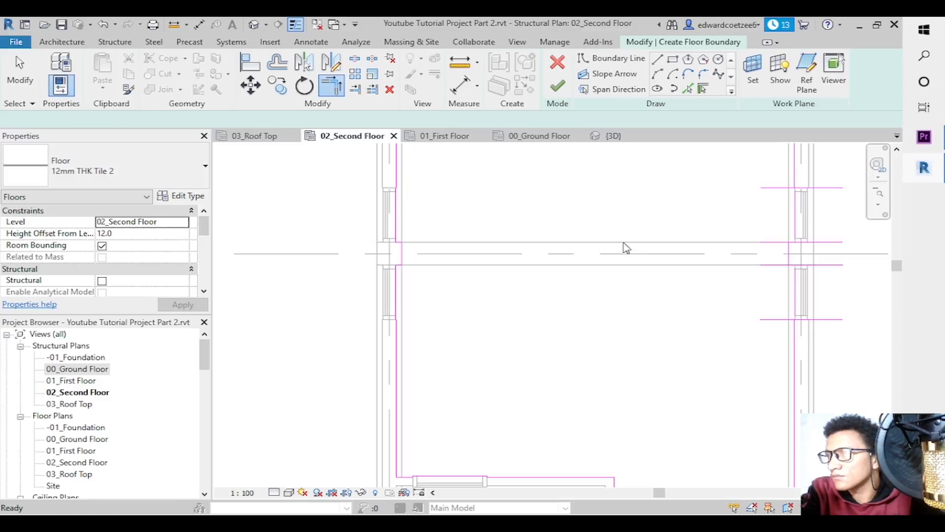
Trim the right-hand window below the cross beam so its edge line meets both end lines and the lower end joins the wall face line.
left_click(795, 326)
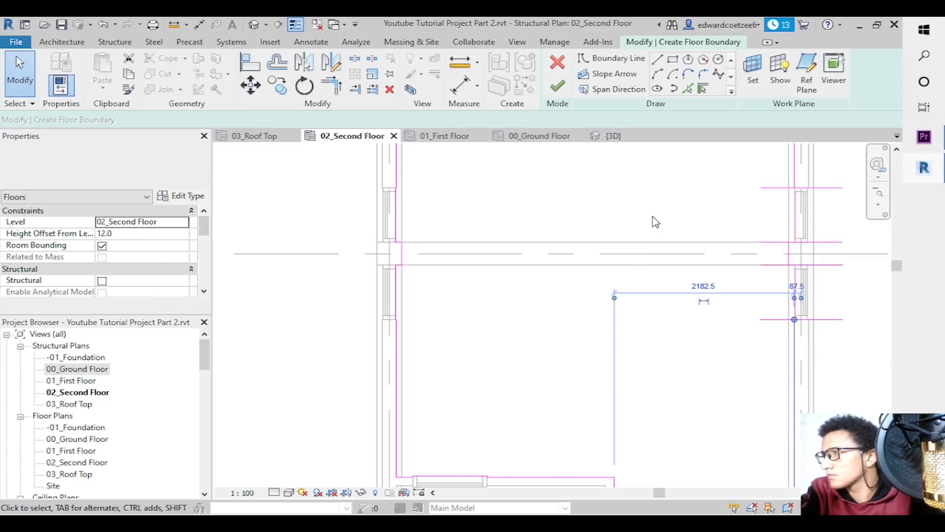
key("Escape")
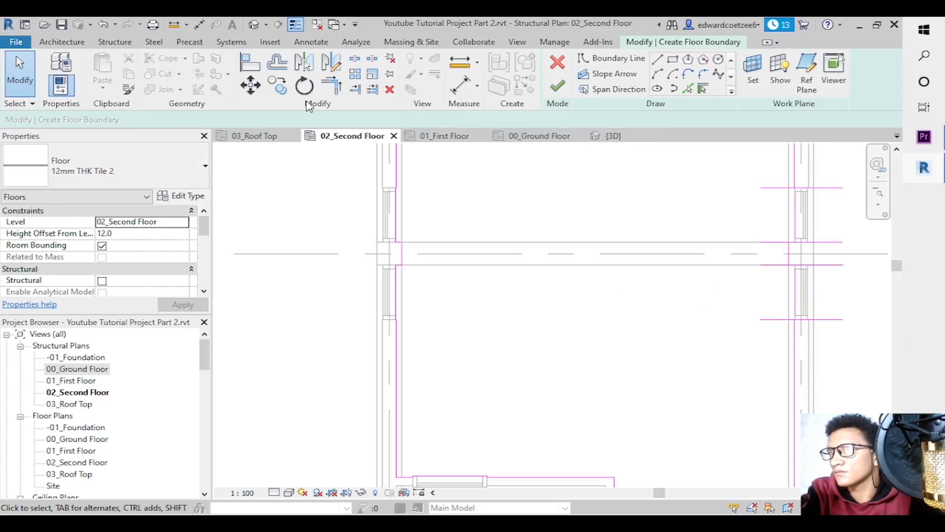
left_click(343, 91)
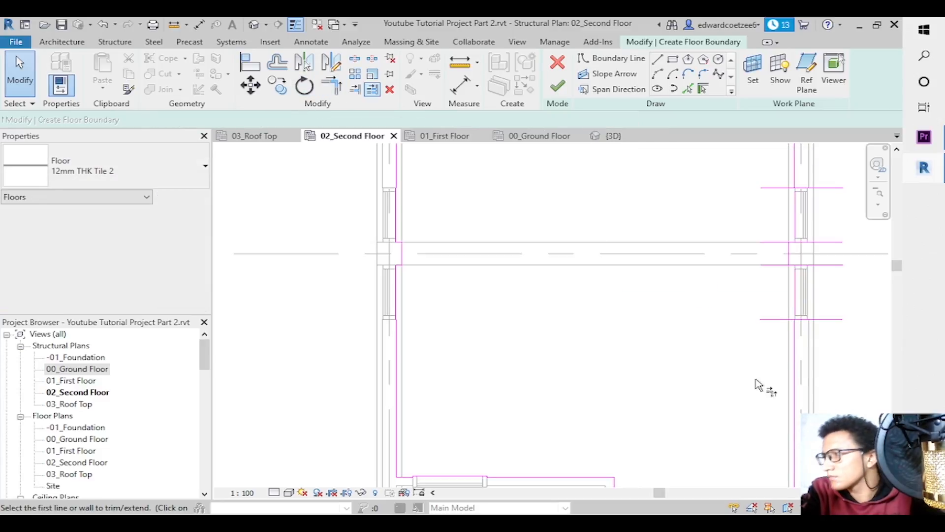
left_click(796, 320)
left_click(796, 310)
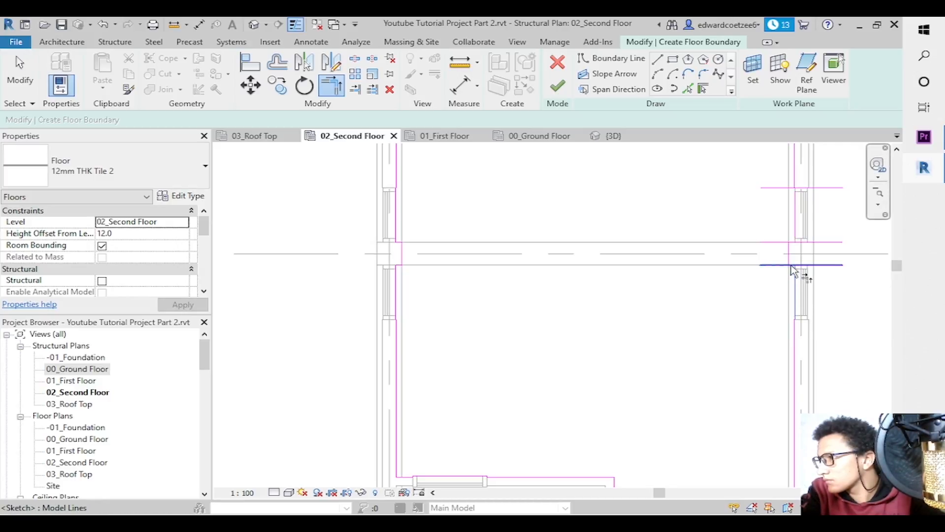
left_click(792, 265)
left_click(793, 276)
key("Escape")
Trim the short right-hand column face line to corners with the window end lines below and above the cross beam.
left_click(339, 89)
left_click(788, 264)
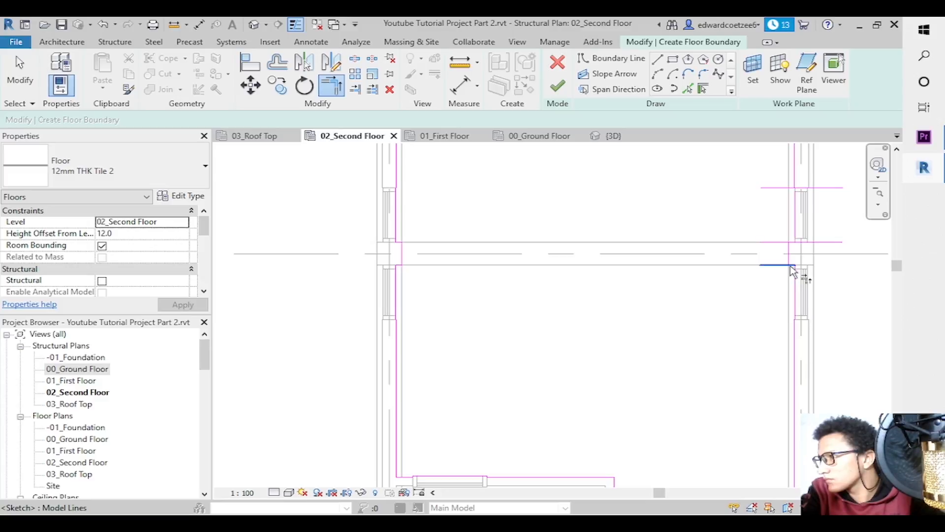
left_click(794, 228)
left_click(795, 236)
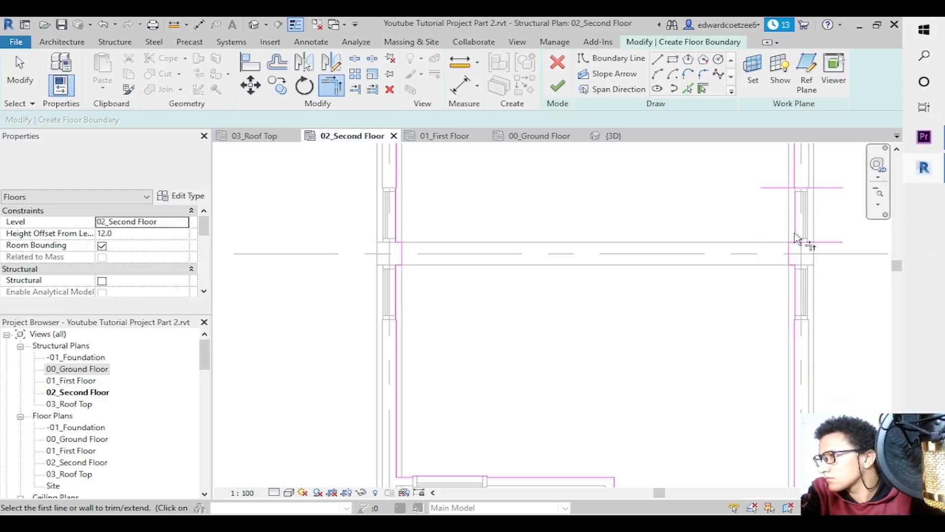
Trim the right-hand window above the cross beam so its edge line meets both end lines and the upper end joins the wall face line.
left_click(790, 244)
left_click(798, 242)
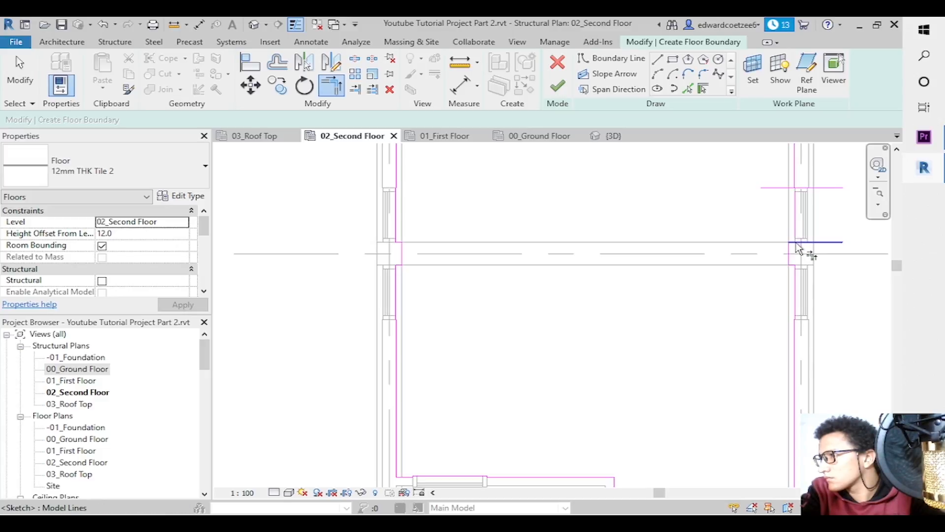
left_click(795, 204)
left_click(791, 188)
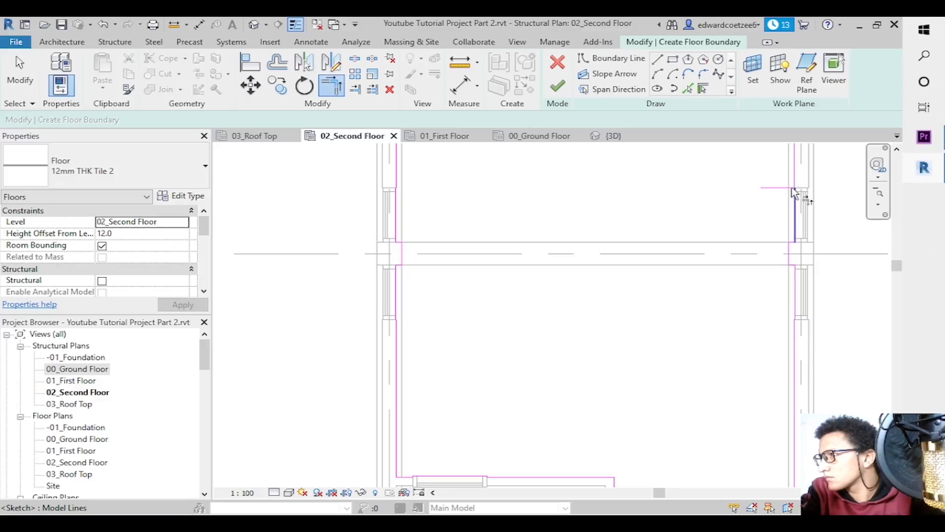
left_click(790, 188)
left_click(795, 190)
key("Escape")
key("Escape")
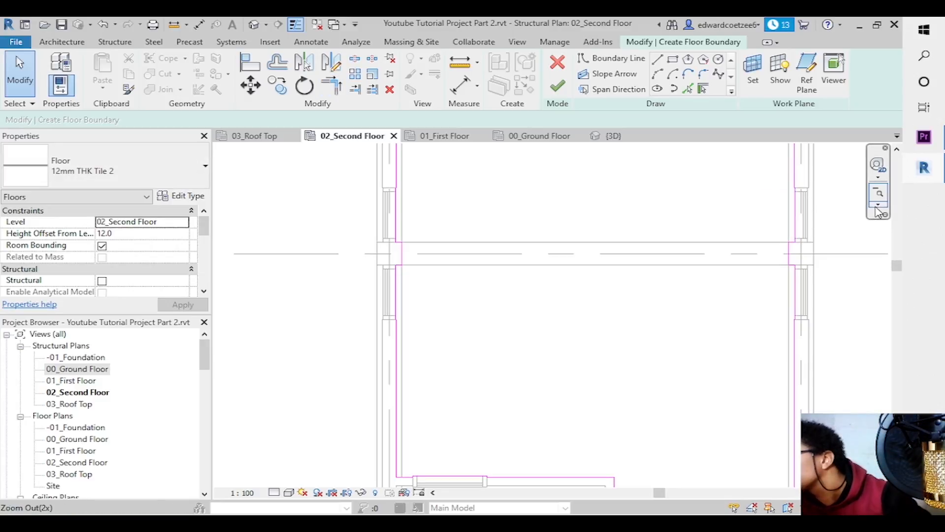
At the next cross beam up the plan, trim the lower left-hand window's bottom end line to corners with the window edge and wall face lines.
left_click(878, 203)
left_click(845, 224)
left_click_drag(804, 202, 551, 171)
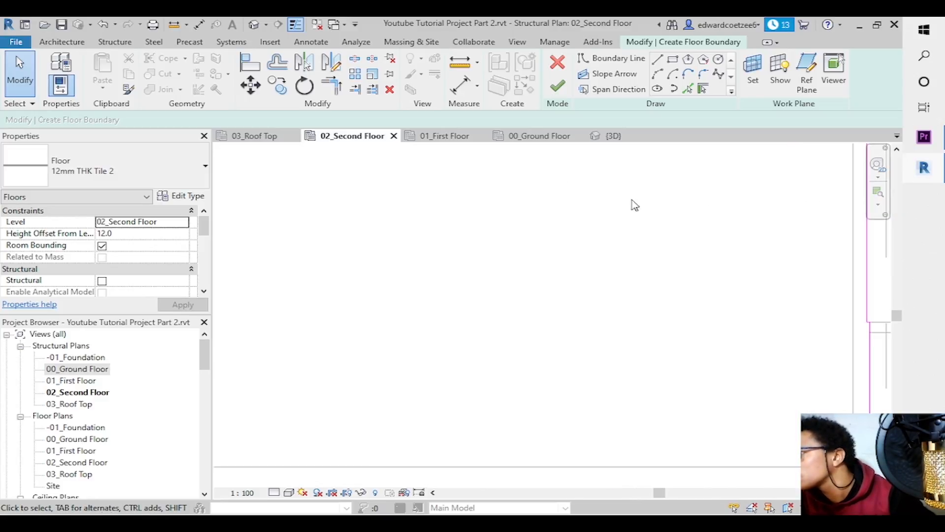
left_click(878, 203)
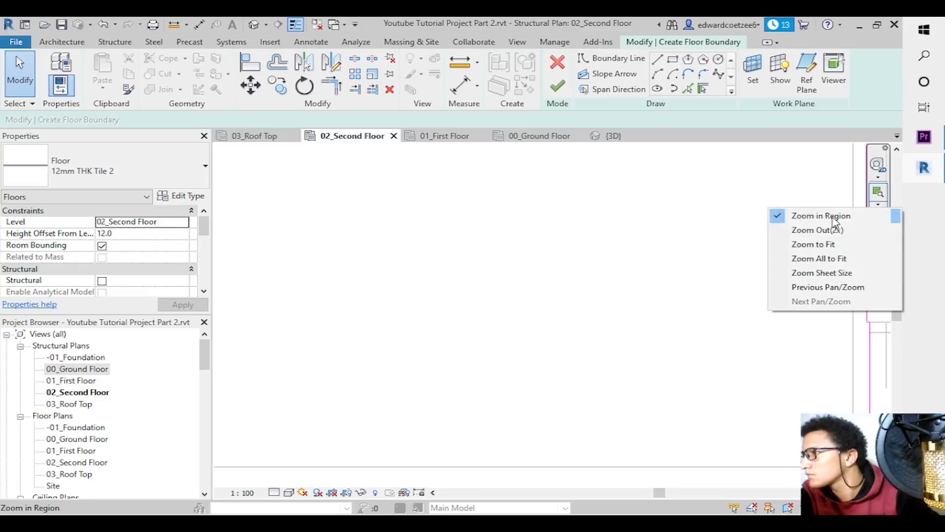
left_click(814, 228)
left_click(881, 209)
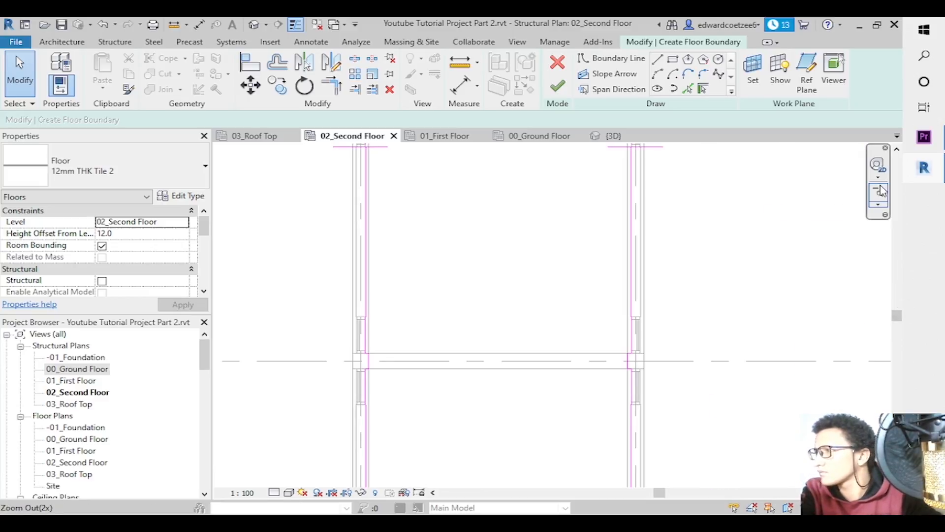
left_click_drag(901, 318, 896, 262)
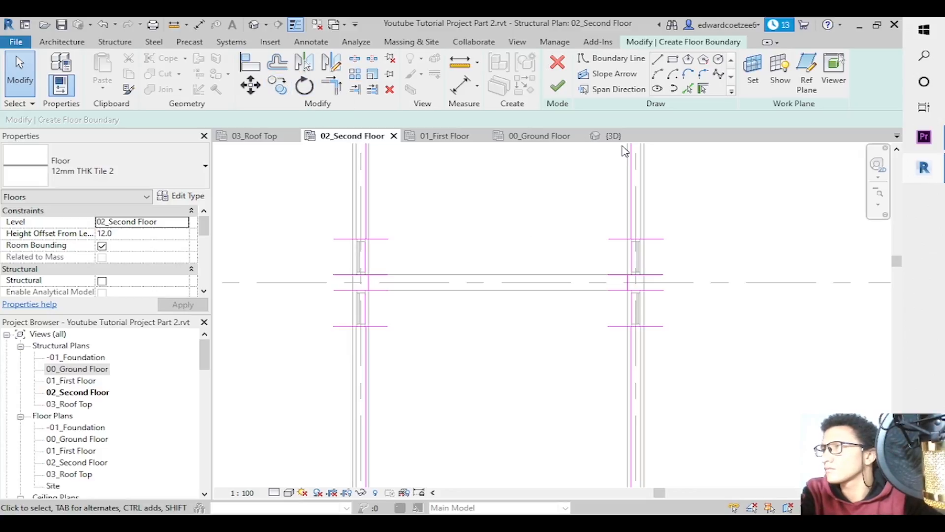
left_click(332, 86)
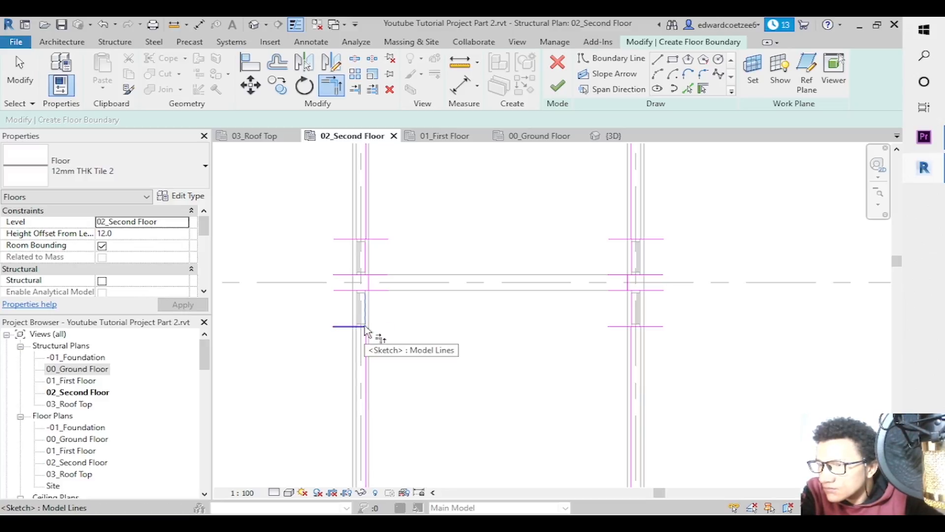
left_click(365, 327)
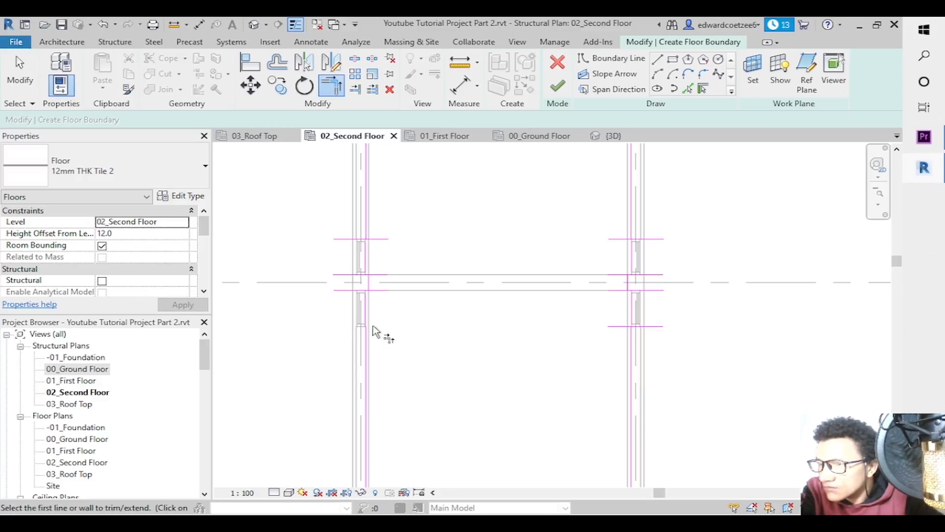
left_click(365, 298)
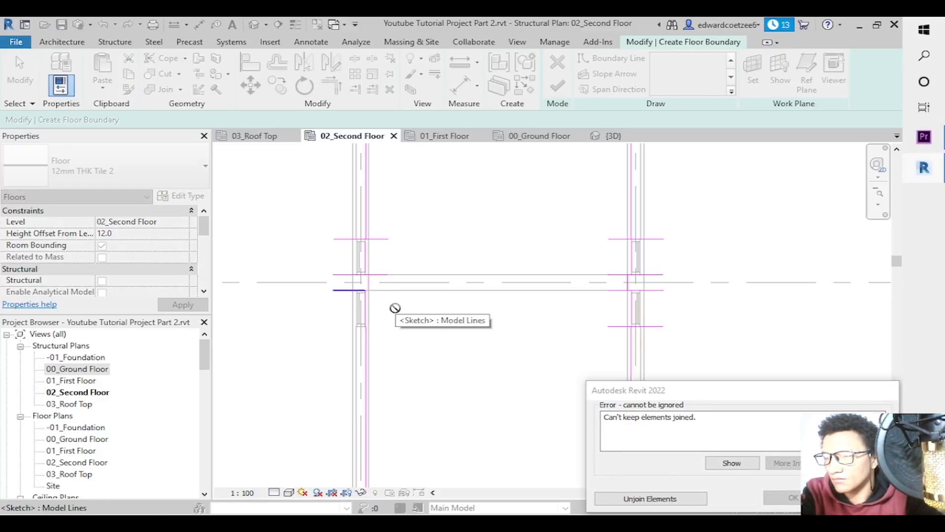
left_click(860, 497)
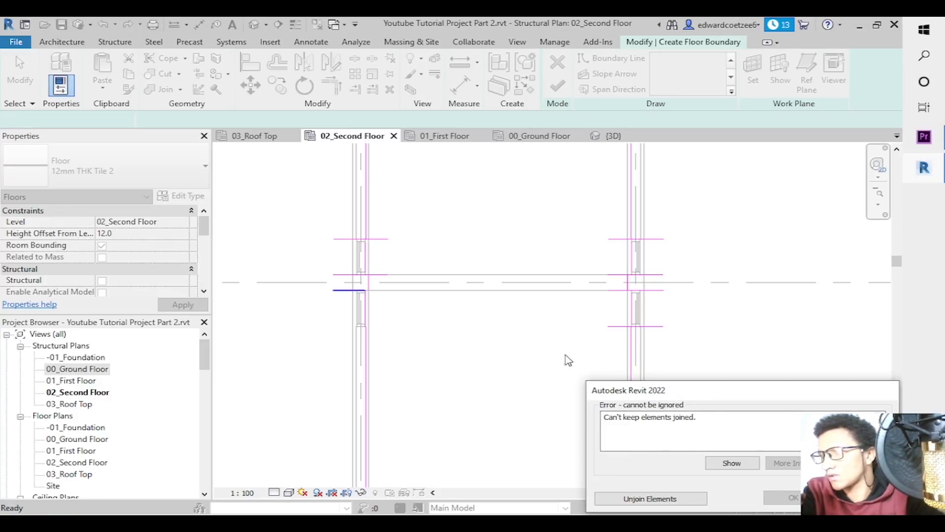
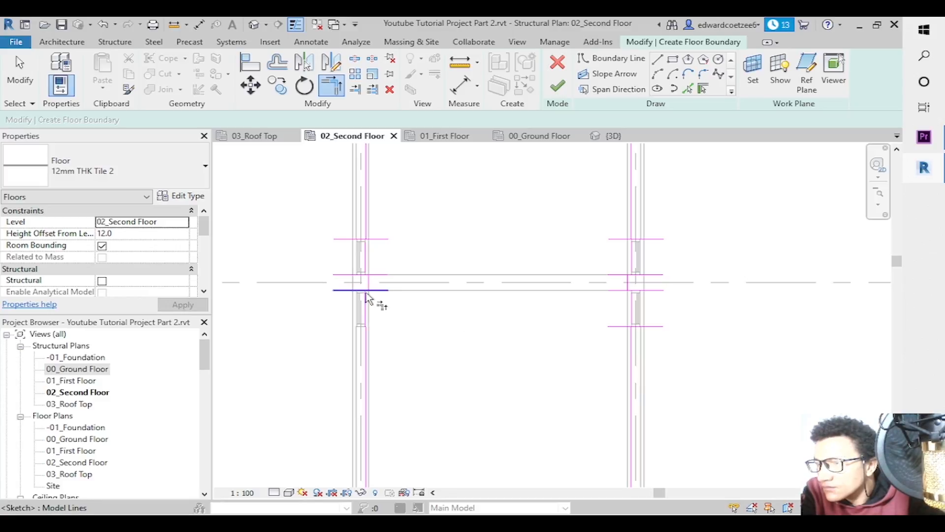
Trim the same left-hand window's upper end line to corners with the window edge line and the short column face line.
left_click(879, 204)
left_click(850, 216)
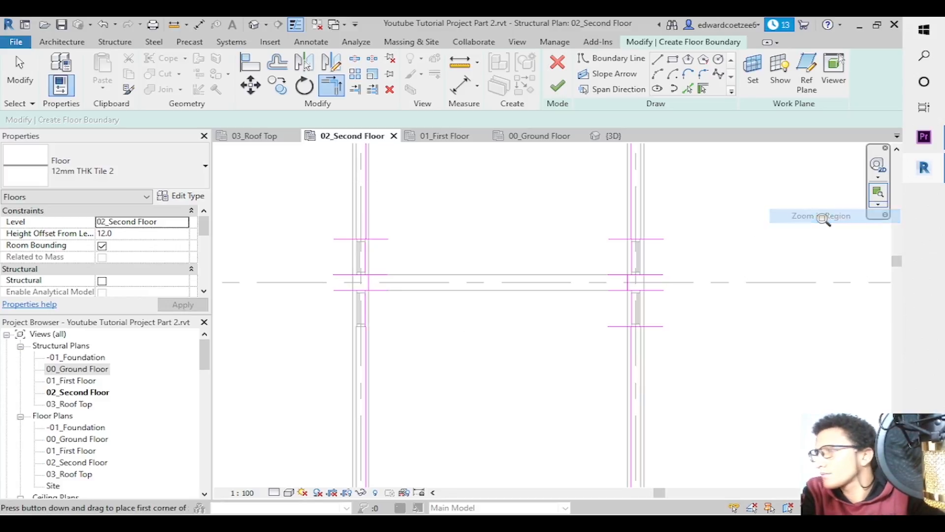
left_click_drag(289, 229, 463, 367)
left_click(591, 325)
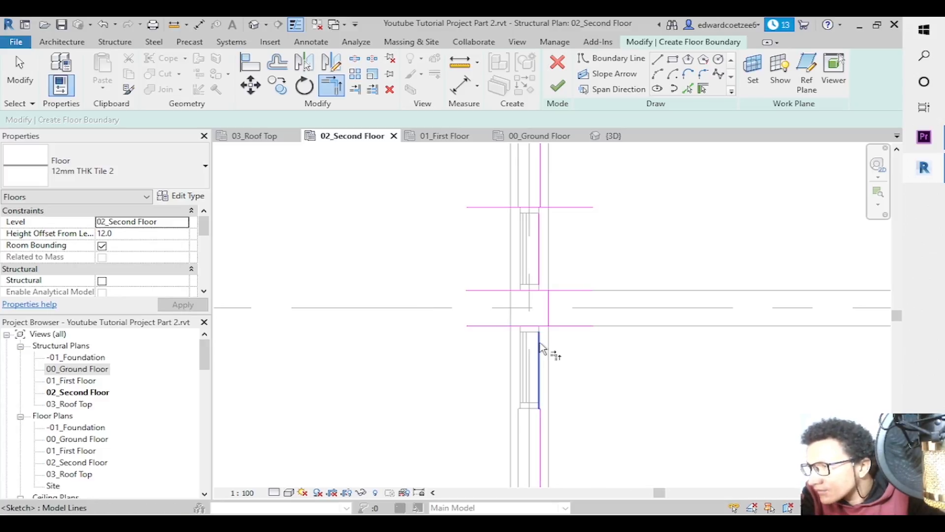
left_click(544, 331)
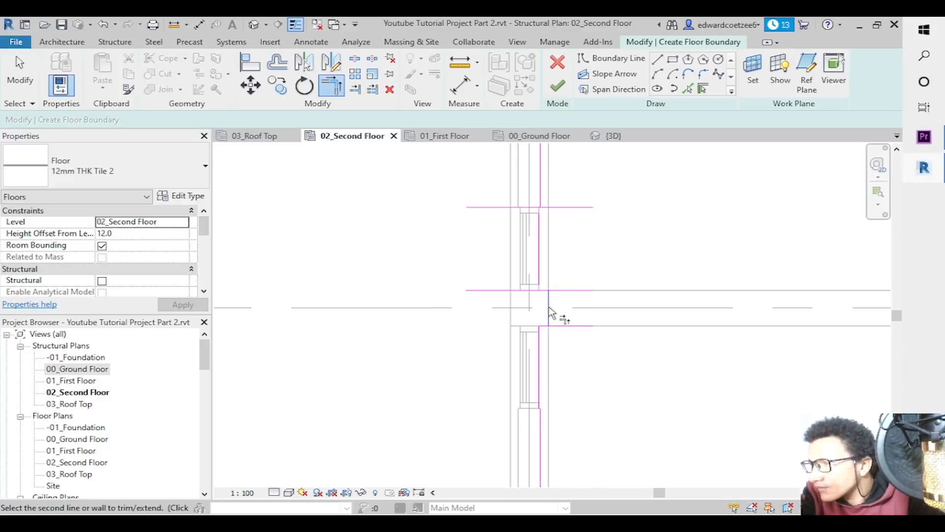
left_click(549, 322)
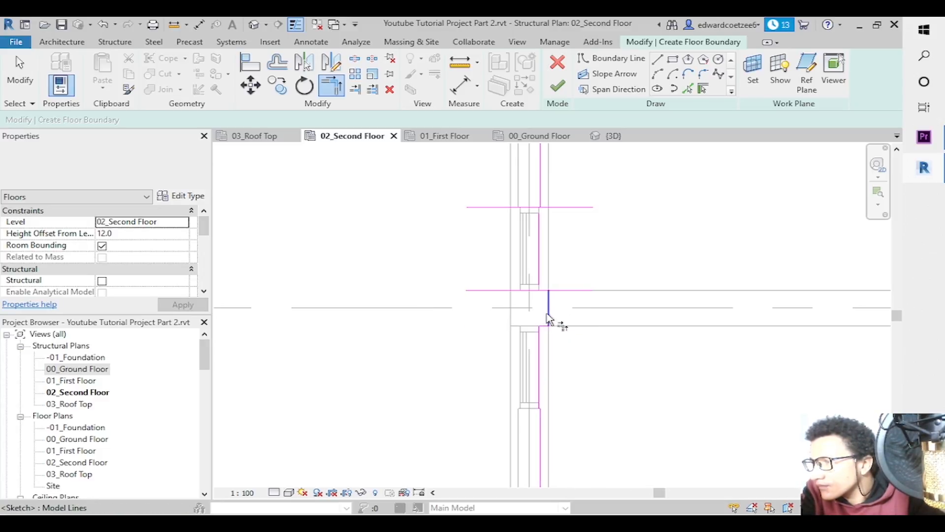
Trim the left-hand window above the cross beam so its end lines meet the column face line, window edge line and wall face line.
left_click(547, 292)
left_click(540, 277)
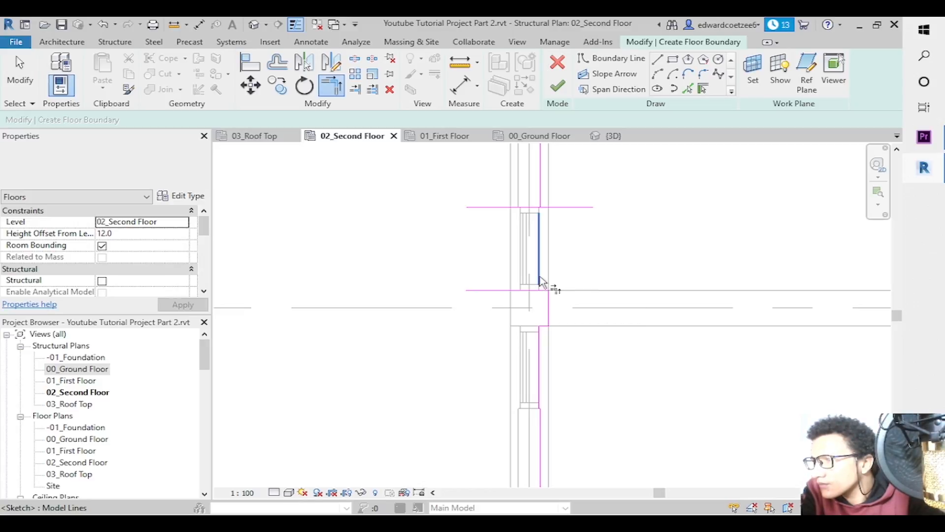
left_click(544, 290)
left_click(540, 217)
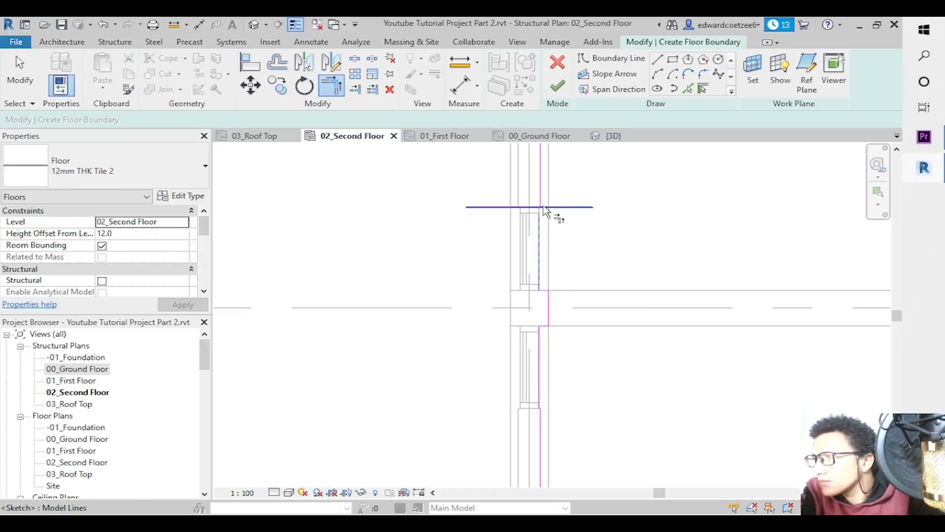
left_click(542, 208)
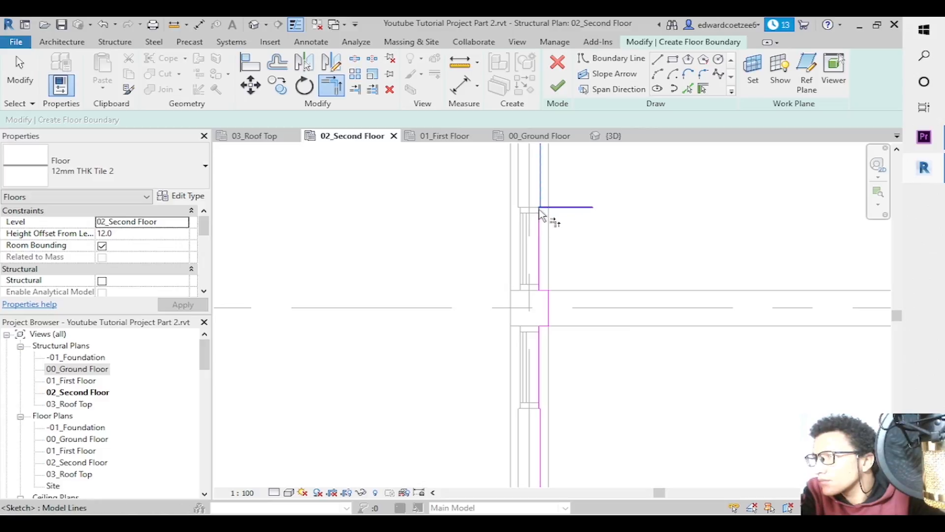
left_click(539, 208)
key("Escape")
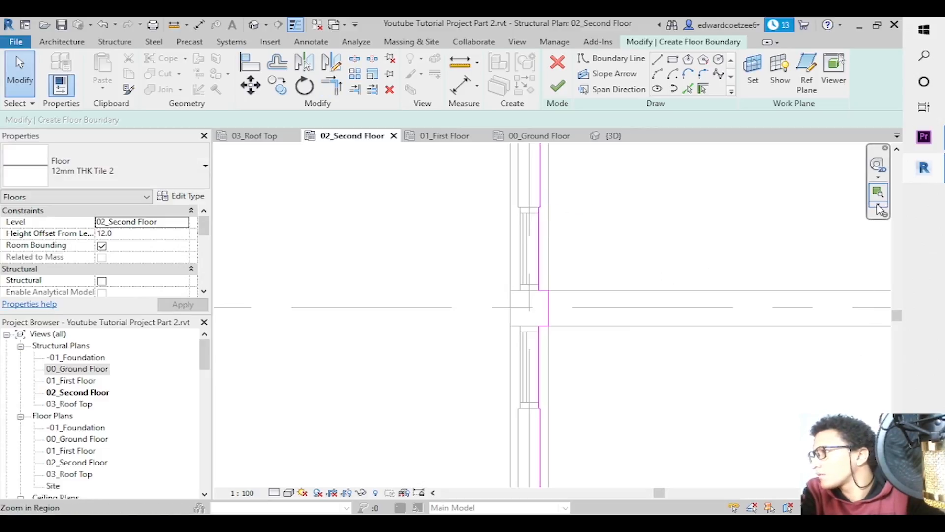
At the uppermost wall of the plan, trim the boundary's wall face line to corners with the short column face lines at both ends.
left_click(877, 211)
left_click(814, 230)
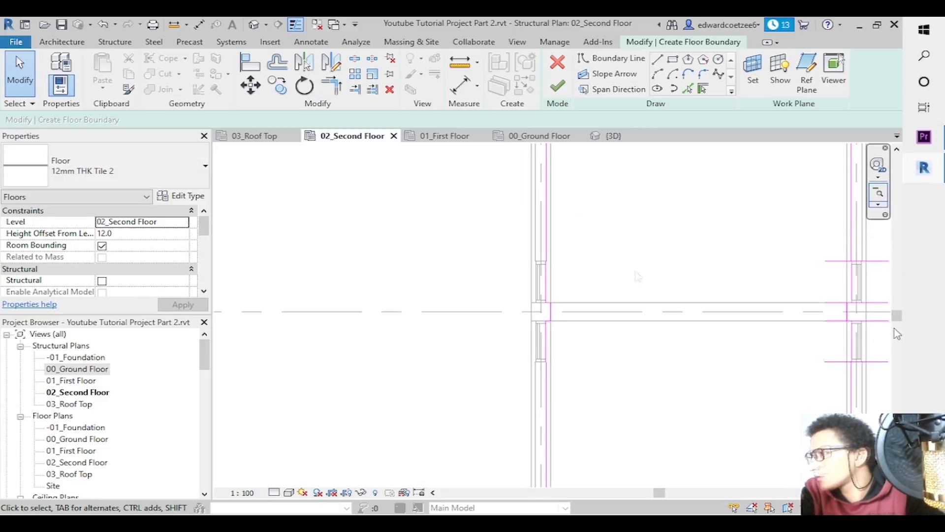
left_click_drag(897, 315, 897, 264)
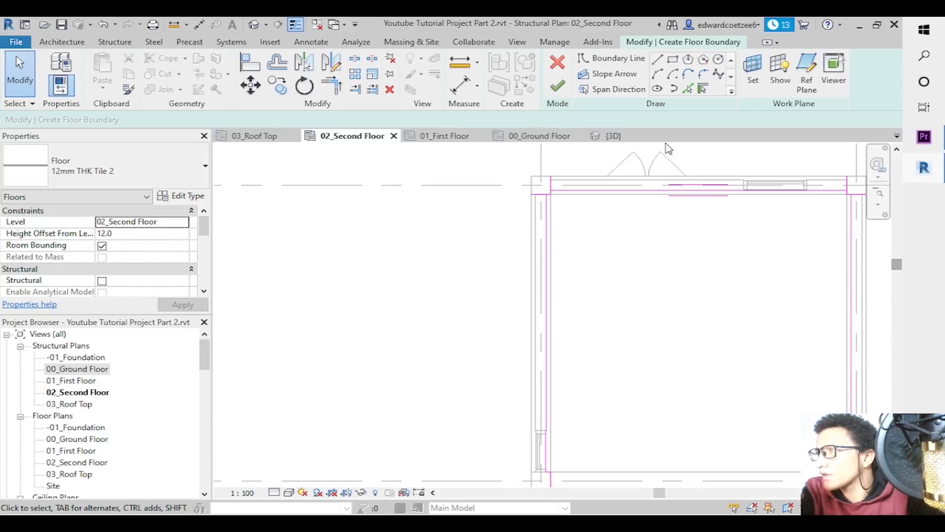
left_click(339, 87)
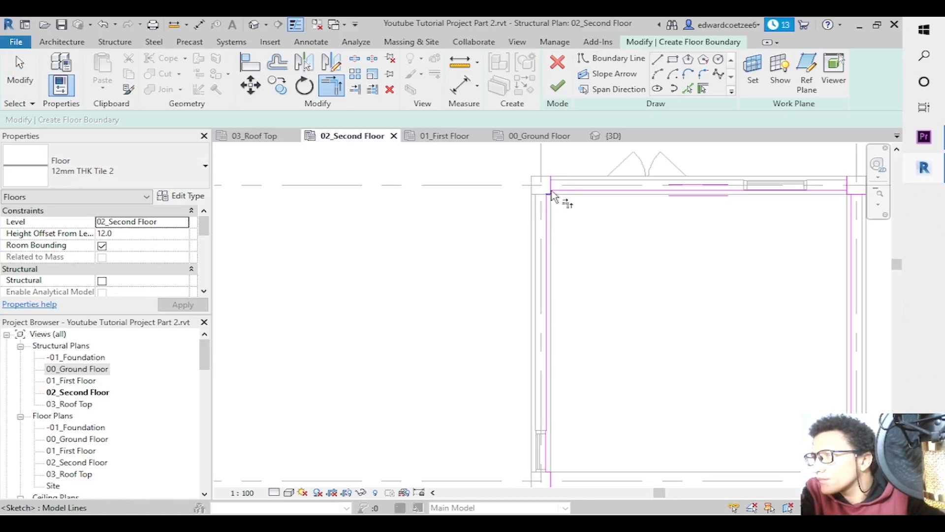
left_click(557, 192)
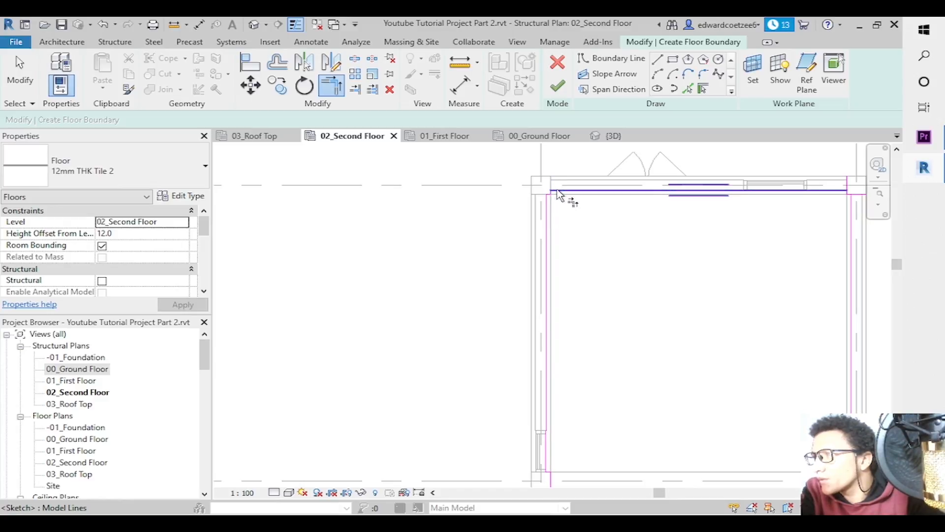
left_click(853, 200)
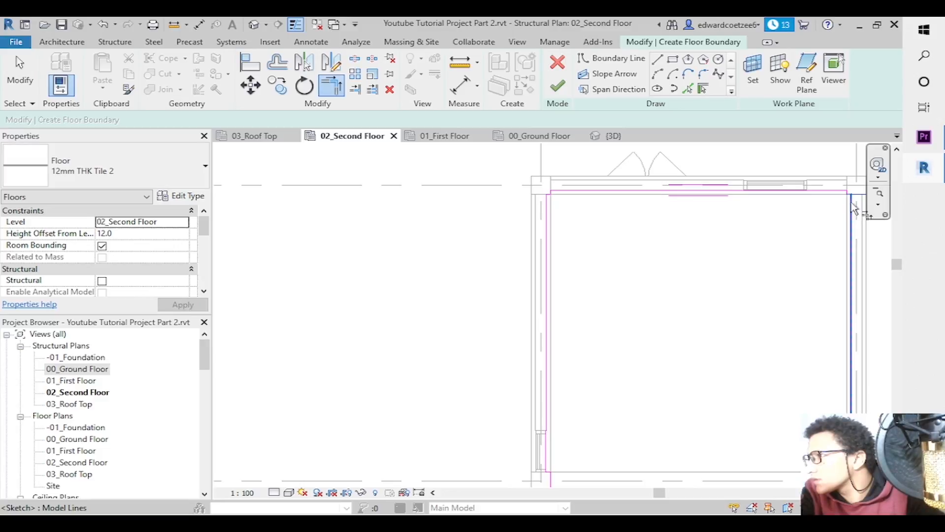
key("Escape")
key("Escape")
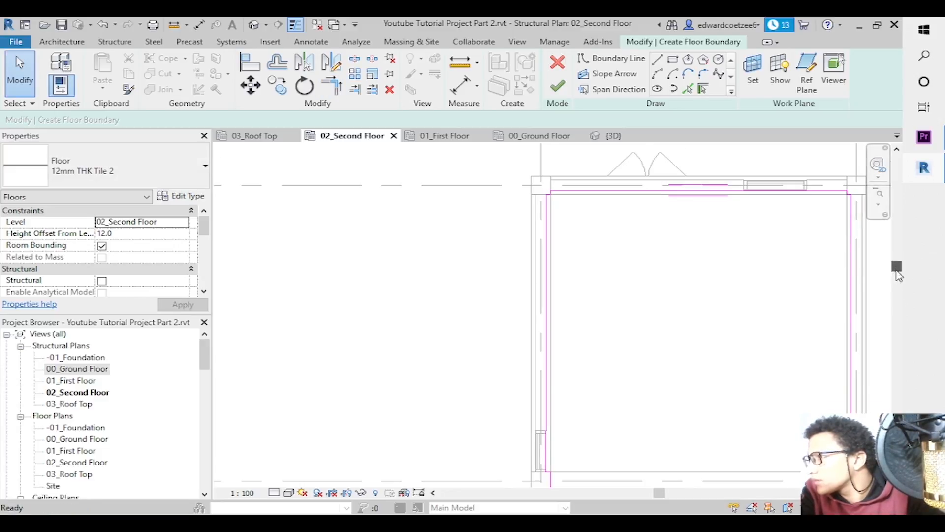
At the cross beam below, trim the upper right-hand window's edge line to both end lines and join its upper end to the wall face line.
left_click_drag(897, 272, 897, 315)
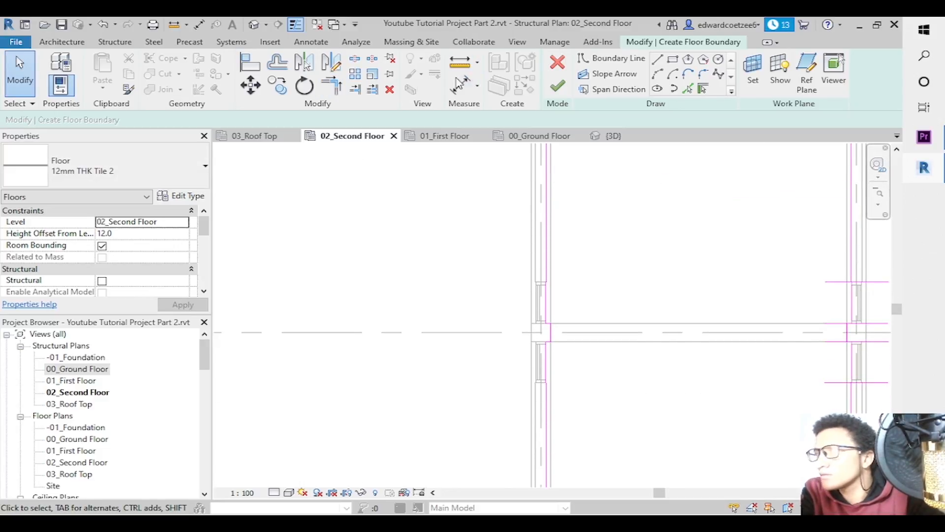
left_click(339, 87)
left_click(878, 204)
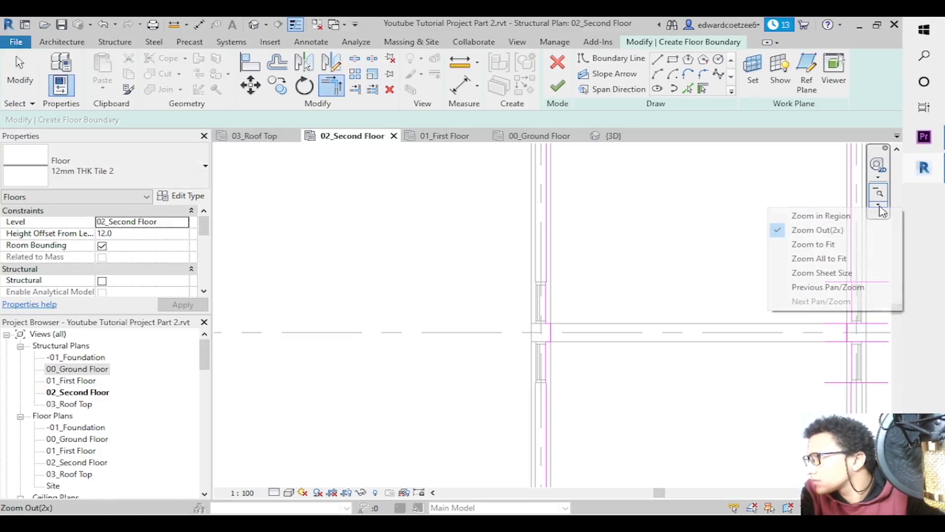
left_click(829, 217)
left_click_drag(800, 232, 891, 378)
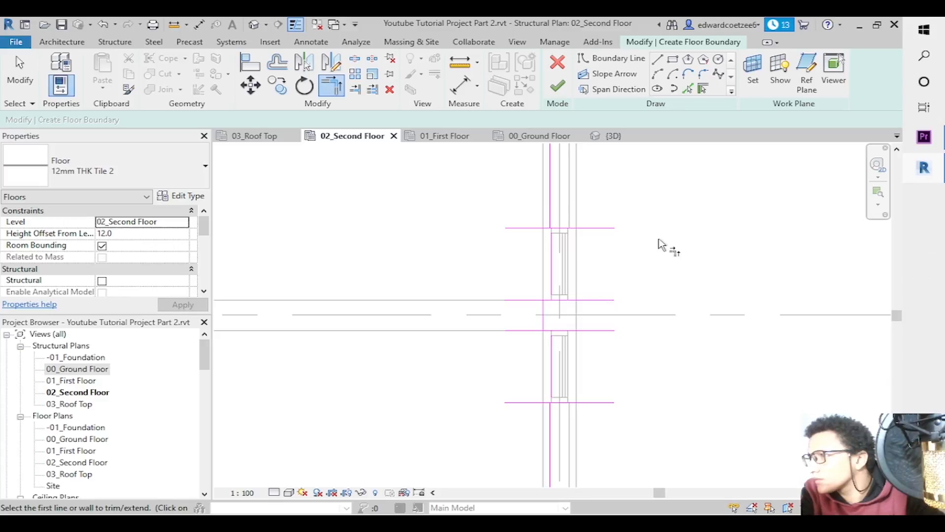
left_click(552, 228)
left_click(550, 225)
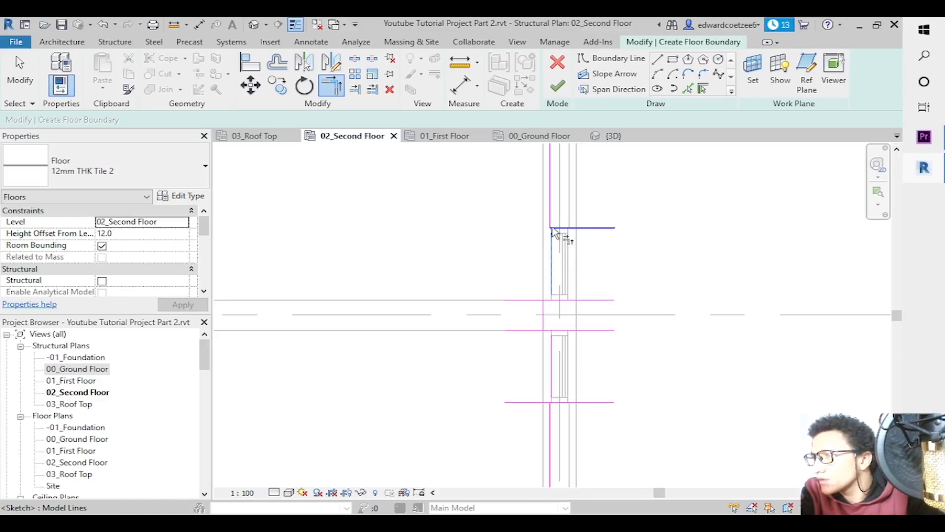
left_click(547, 299)
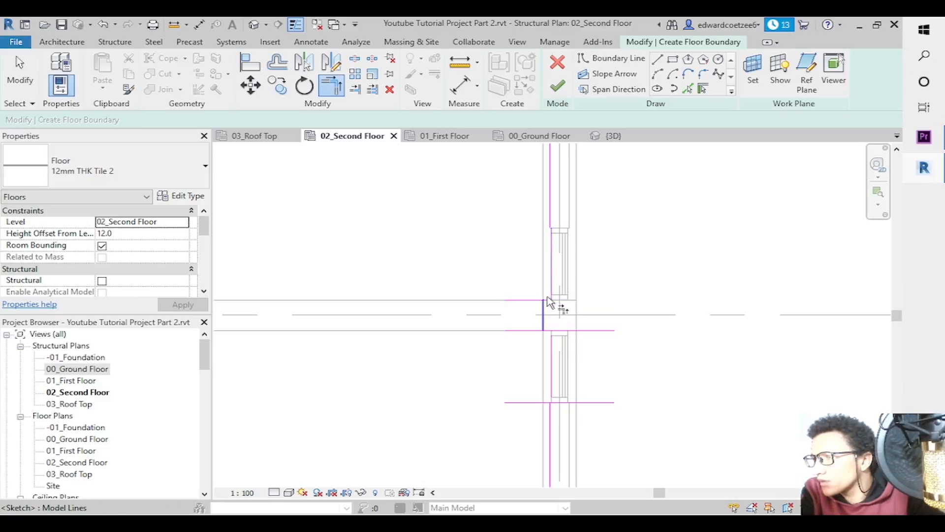
Trim the right-hand window below the cross beam to corners with the column face line, window edge line and lower wall face line.
left_click(545, 324)
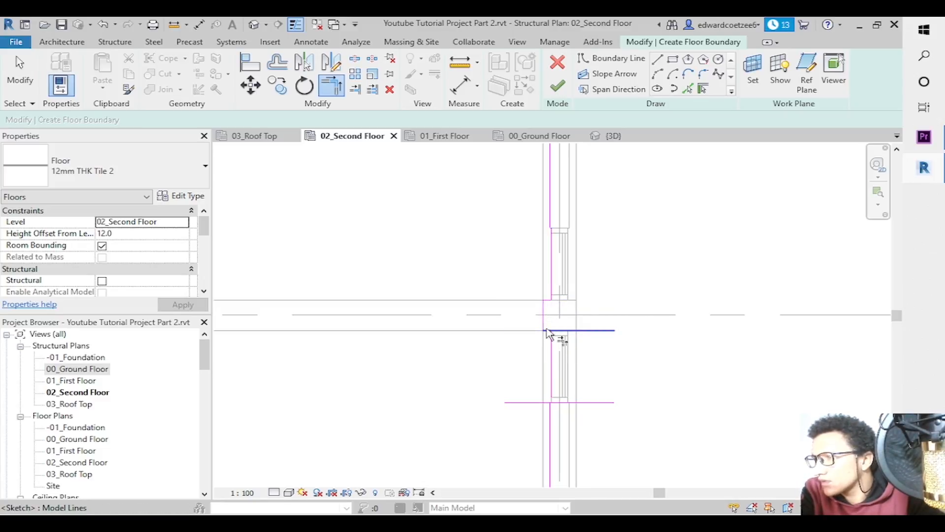
left_click(554, 338)
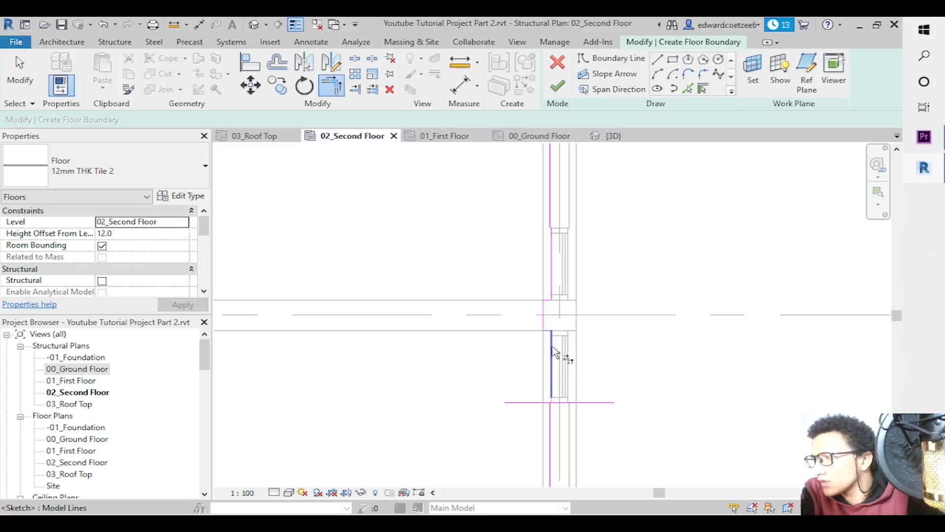
left_click(555, 379)
left_click(551, 402)
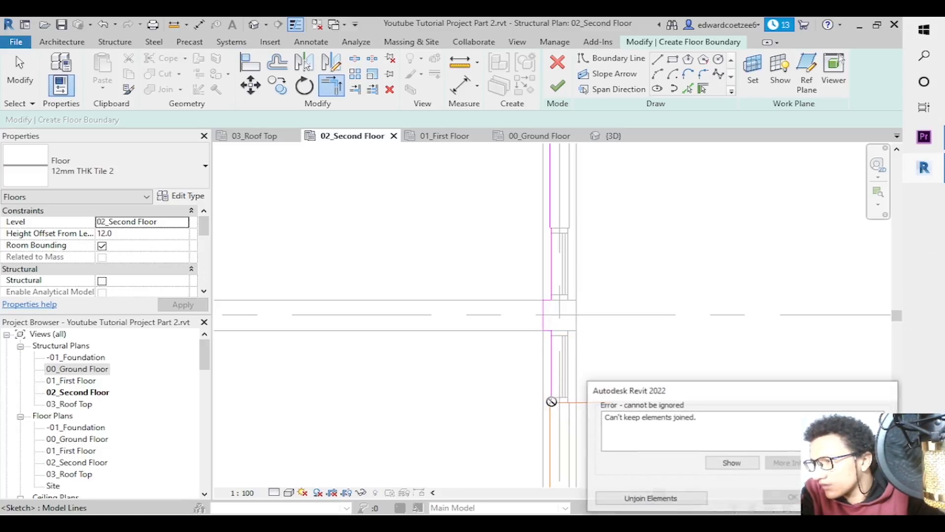
key("Escape")
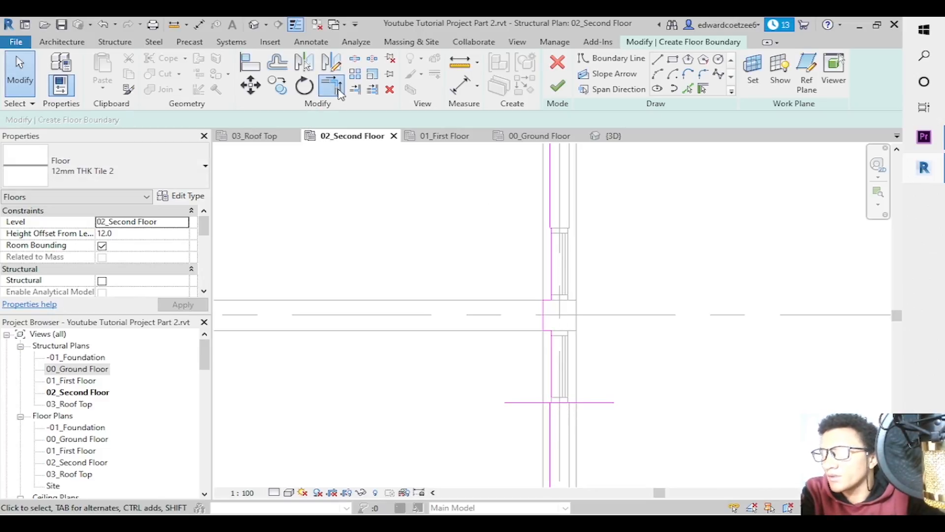
left_click(339, 93)
left_click(554, 415)
left_click(553, 404)
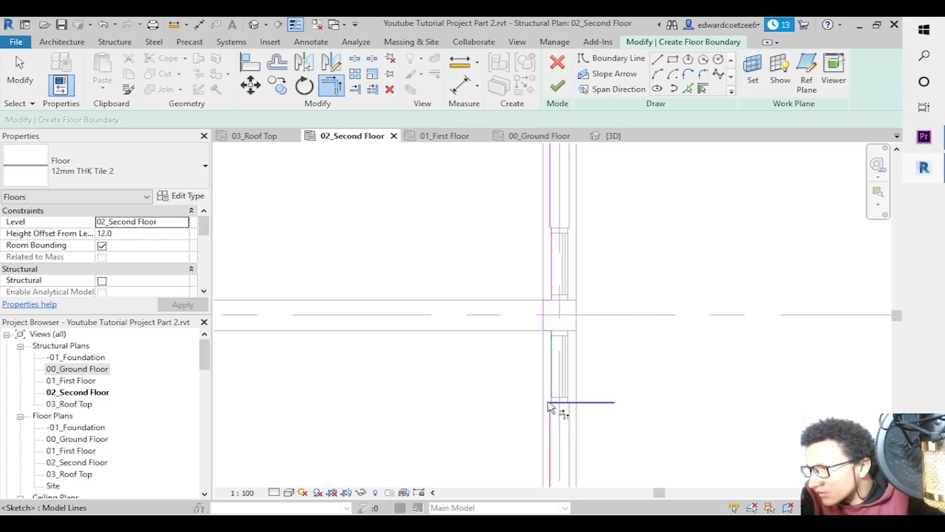
key("Escape")
Inspect the floor boundary down the plan to grid line 2, checking its corners around the curtain wall.
left_click_drag(897, 316, 897, 407)
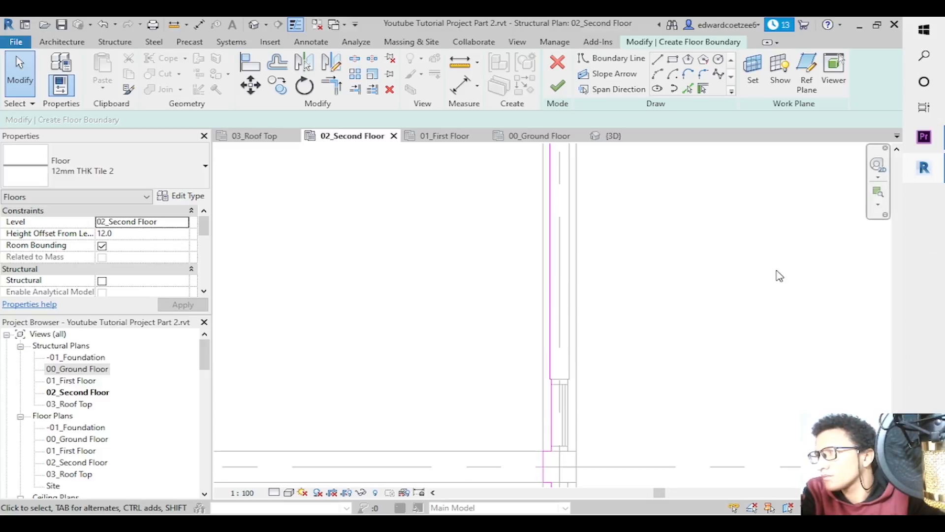
left_click(878, 204)
left_click(836, 217)
left_click(875, 210)
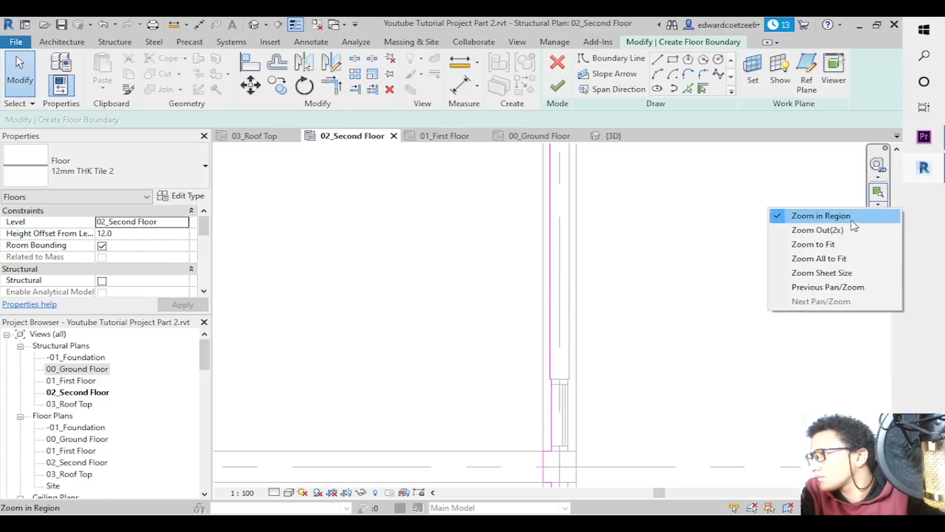
left_click(835, 227)
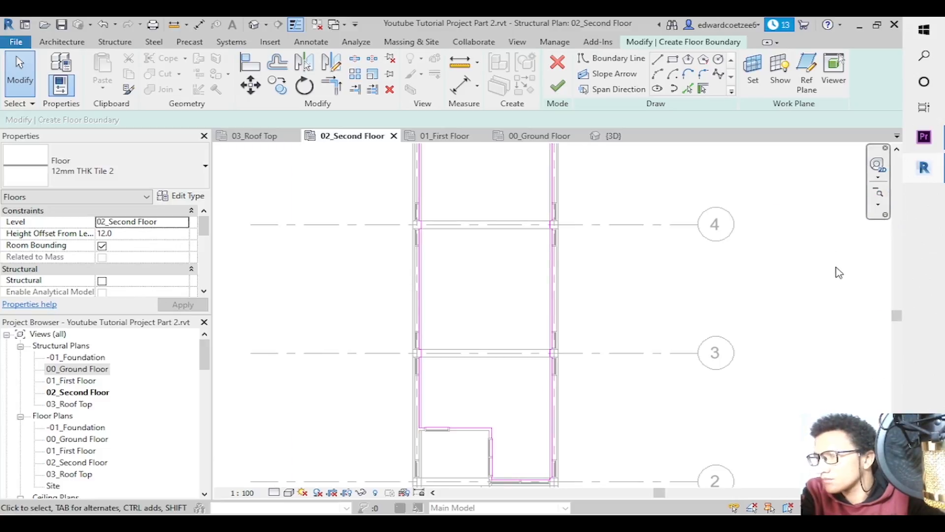
left_click(900, 323)
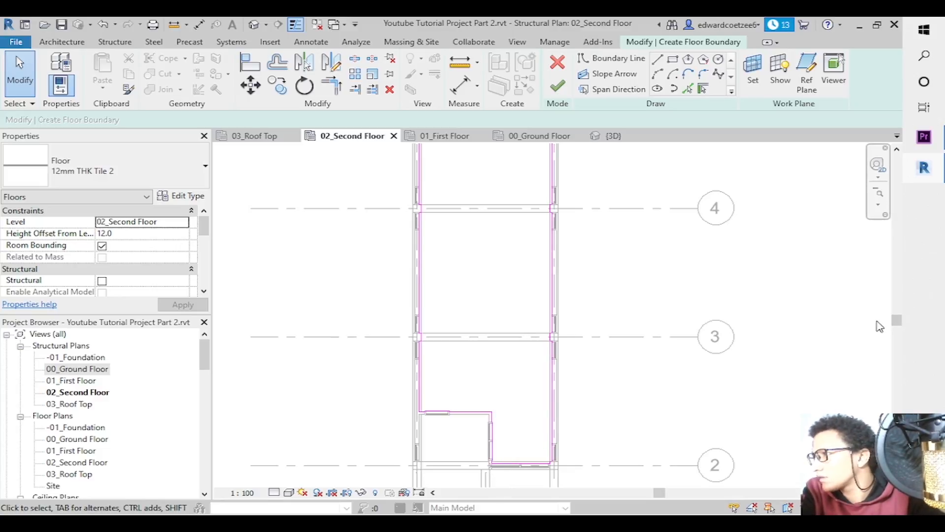
left_click_drag(897, 323, 896, 341)
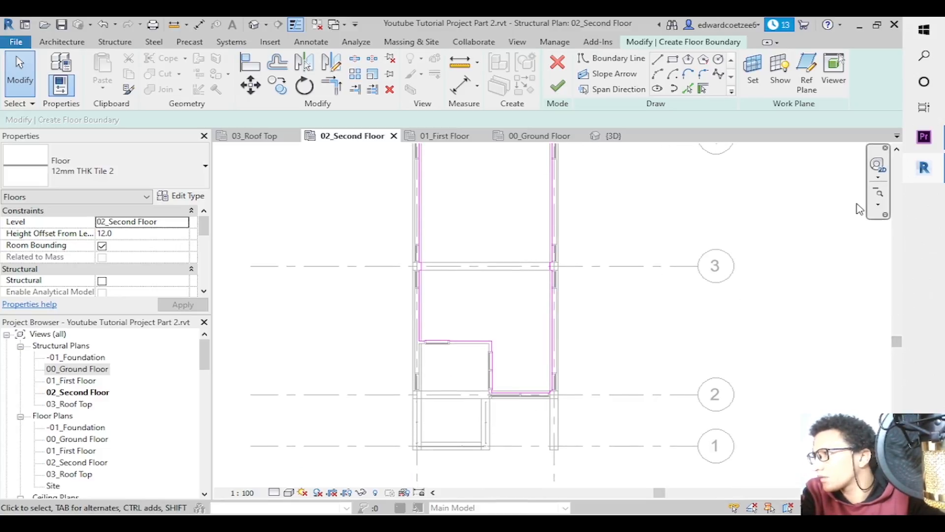
left_click(882, 202)
left_click(837, 215)
left_click_drag(455, 367, 548, 426)
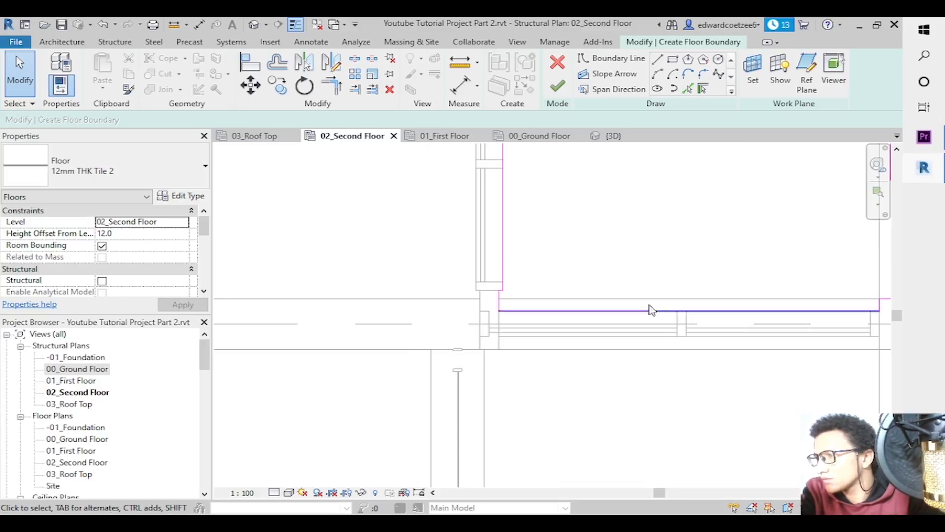
Finish the 12mm THK Tile 2 floor sketch on the second floor and clear the selection.
left_click(558, 87)
left_click(558, 248)
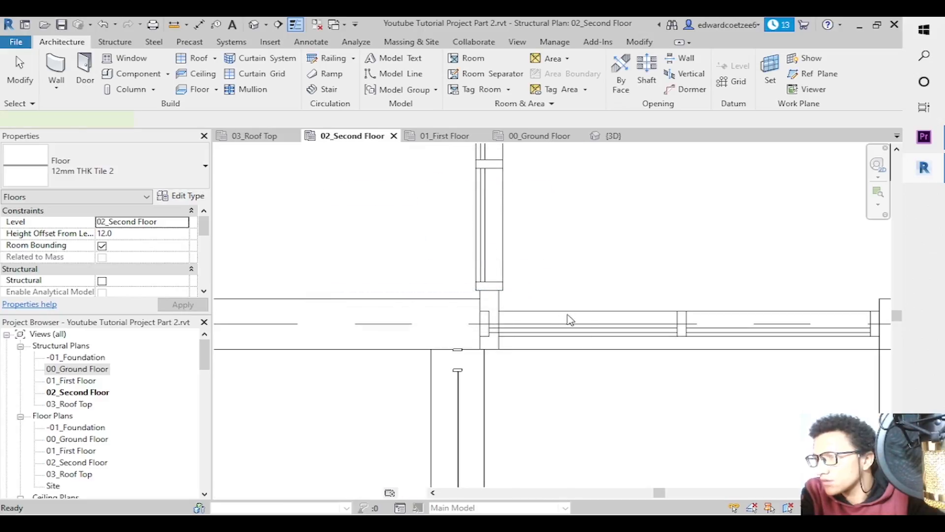
key("Escape")
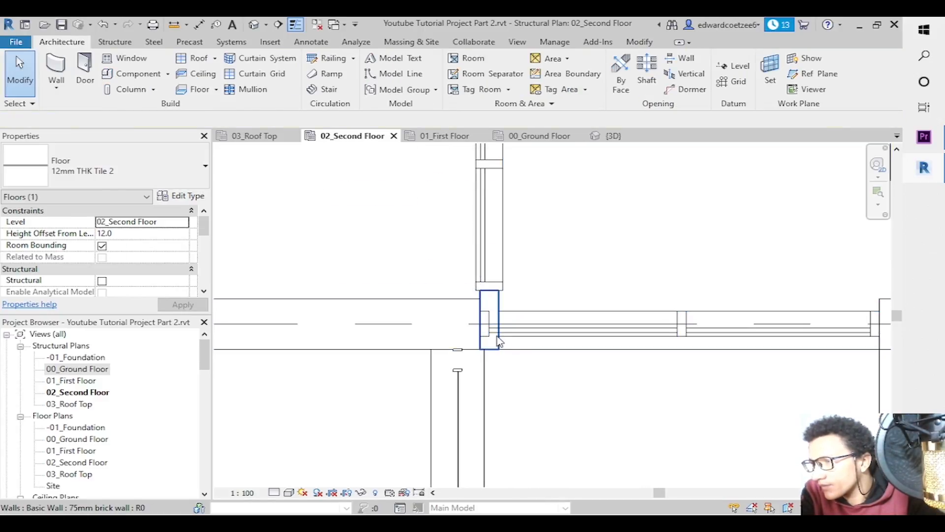
Try to shorten the curtain wall on grid line 2 so it starts at the inner face of the 75mm brick wall.
left_click(501, 320)
key("Escape")
left_click(509, 327)
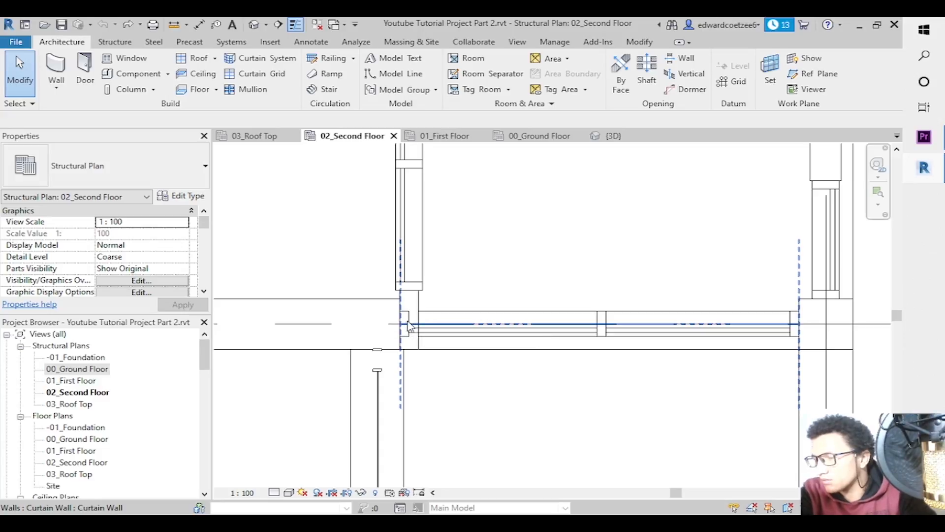
left_click(436, 328)
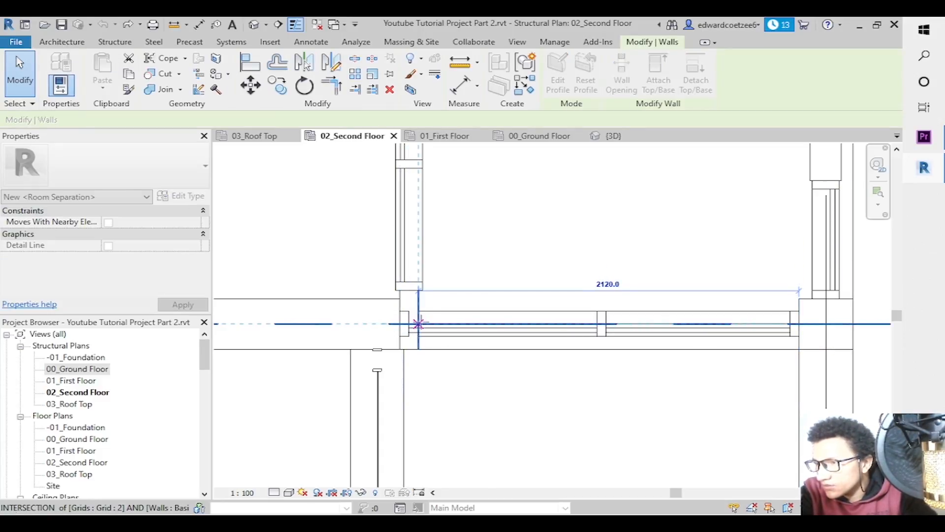
left_click(419, 323)
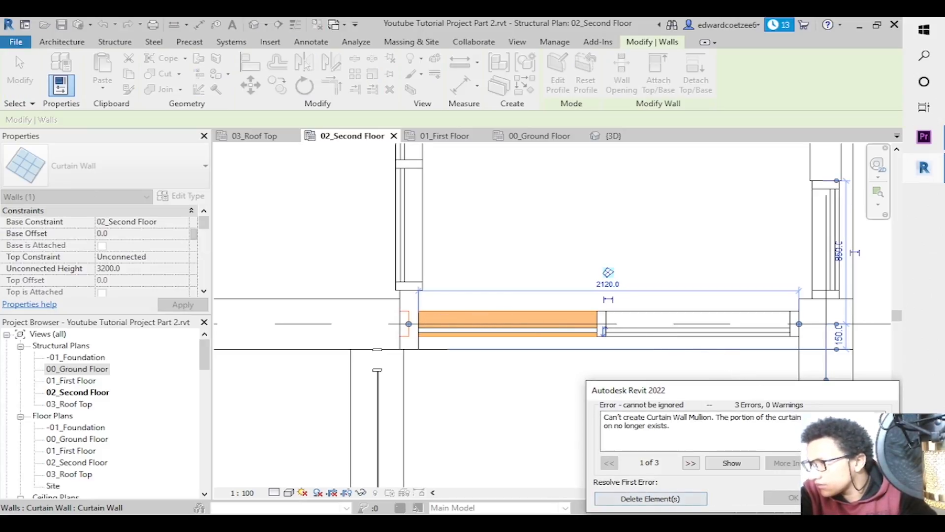
key("Escape")
left_click(623, 319)
key("Escape")
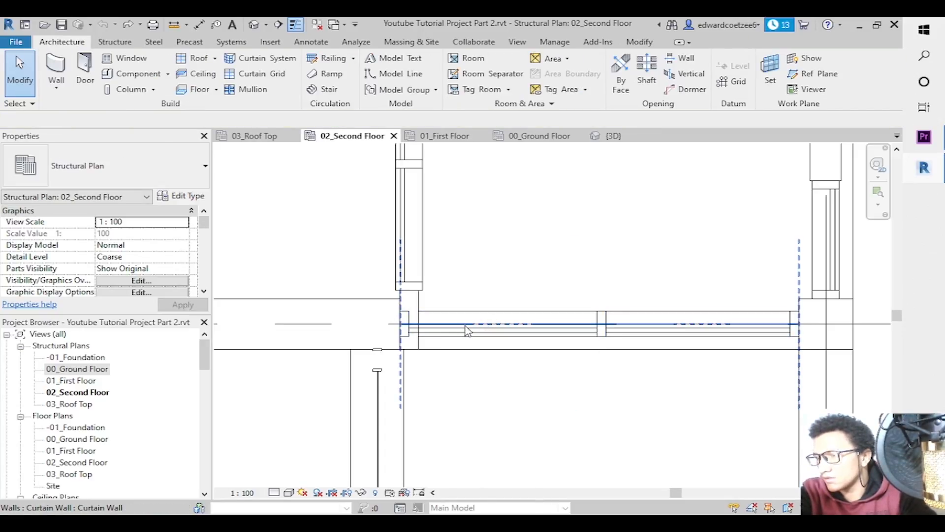
Replace the curtain wall on grid line 2 with a 2120 mm Storefront curtain wall from the 75mm brick wall's inner face to the column.
left_click(467, 331)
key("Delete")
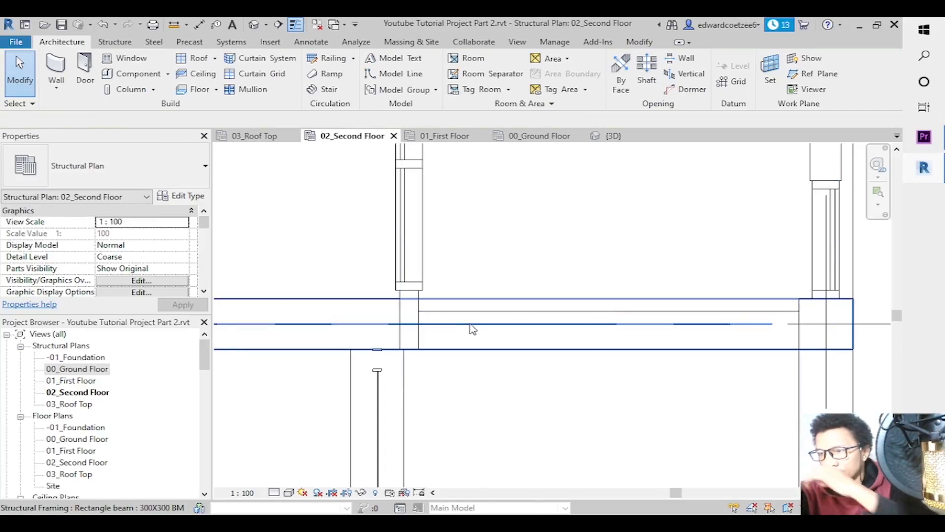
key("w")
key("a")
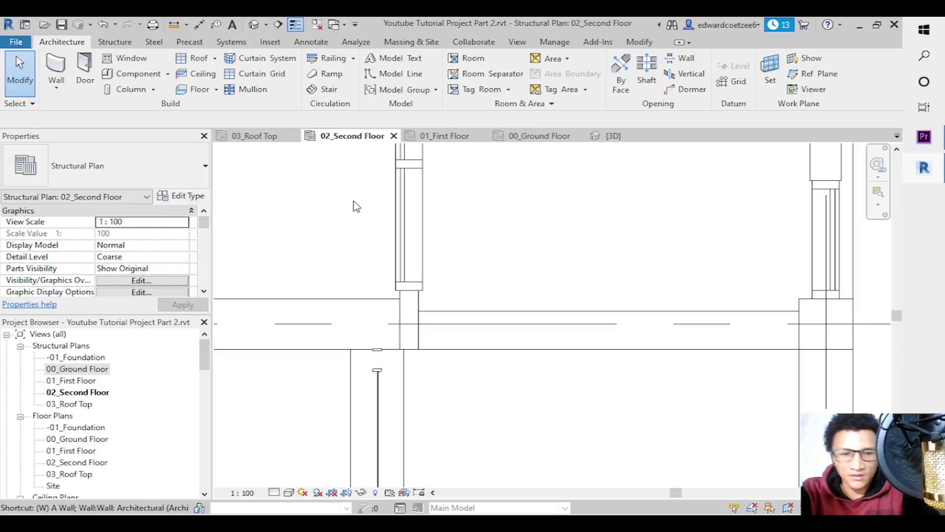
left_click(418, 320)
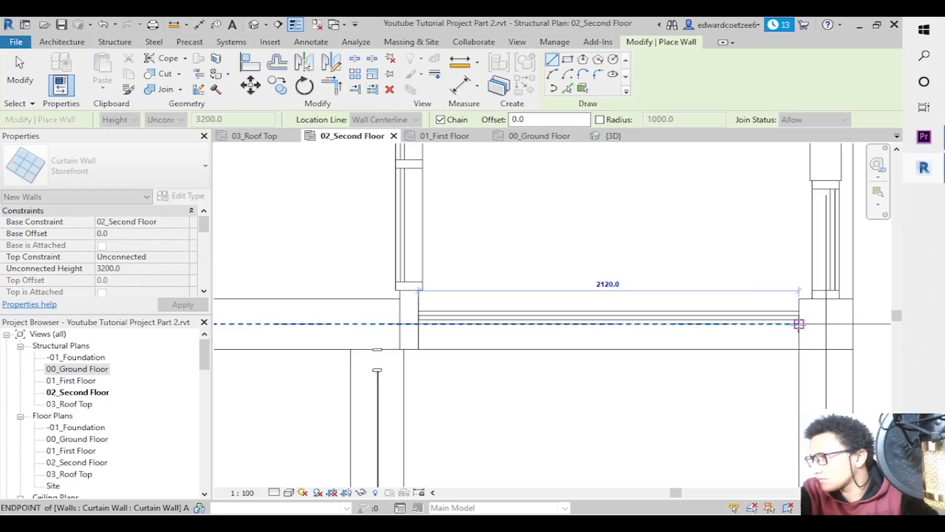
left_click(799, 323)
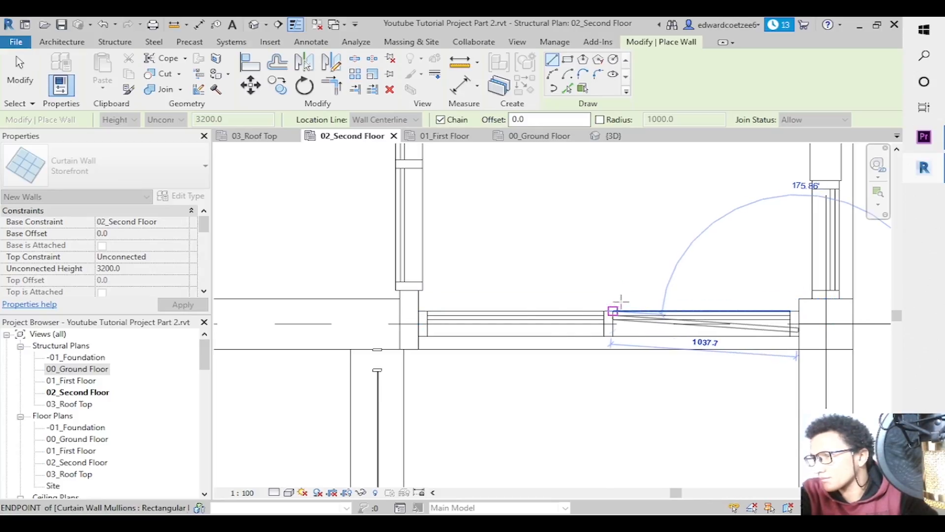
key("Escape")
key("Escape")
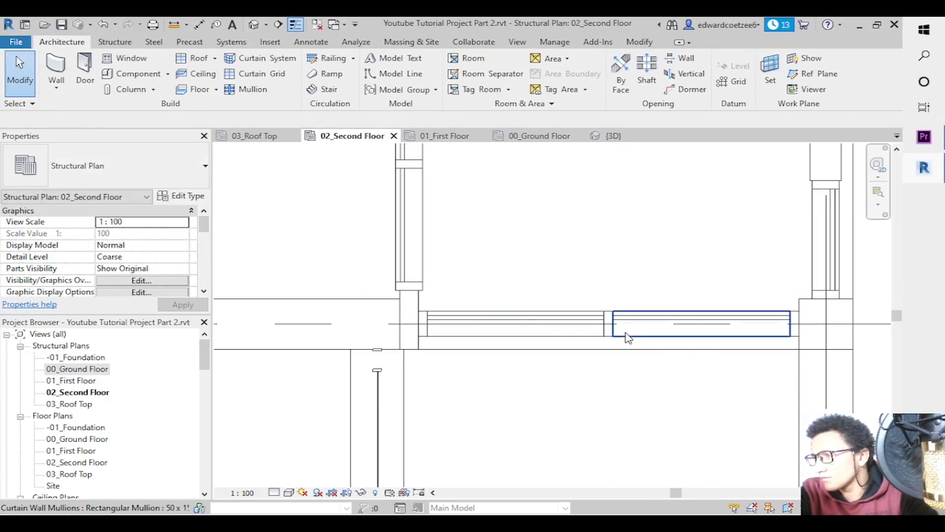
Check how the new Storefront curtain wall meets the tile floor and the short brick wall end on grid line 2.
left_click(626, 328)
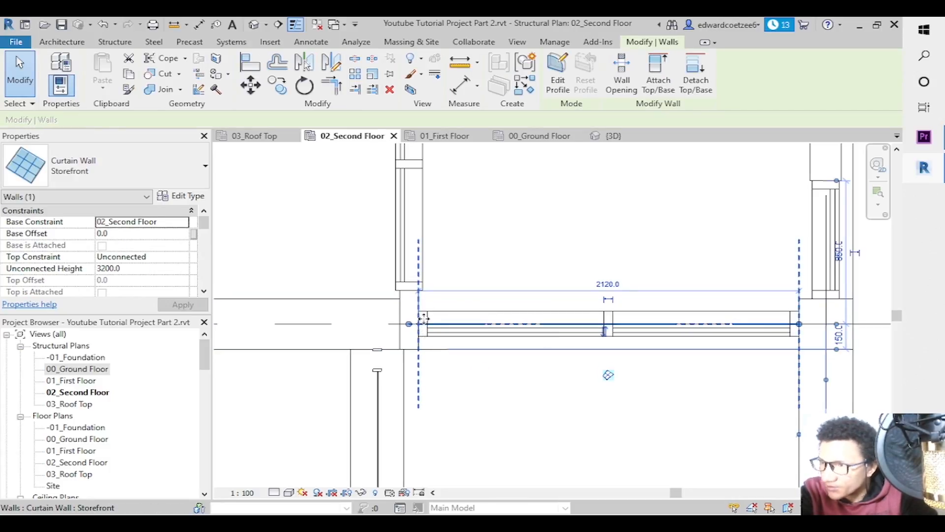
key("Escape")
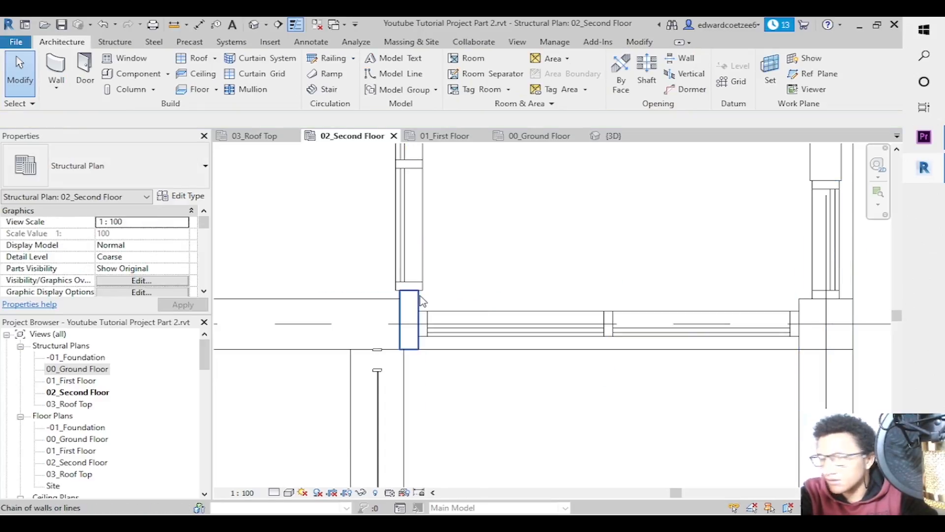
left_click(421, 296)
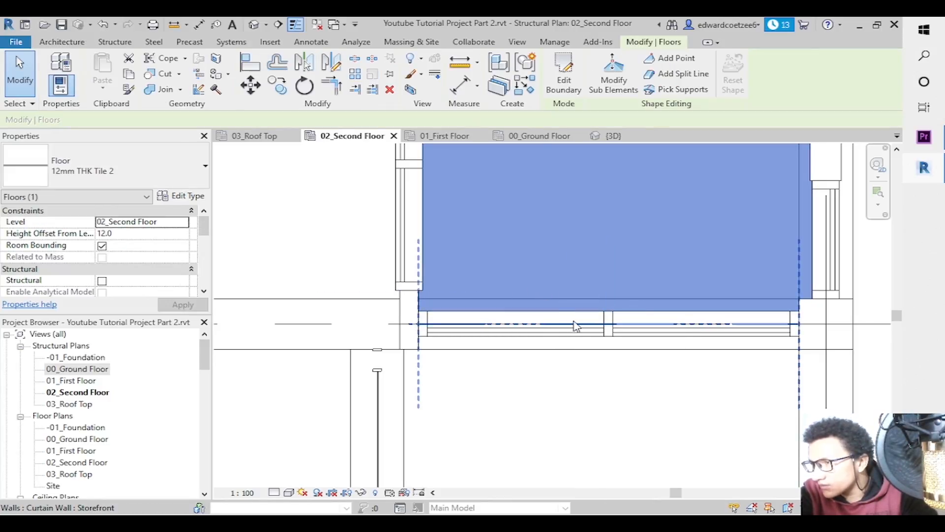
key("Escape")
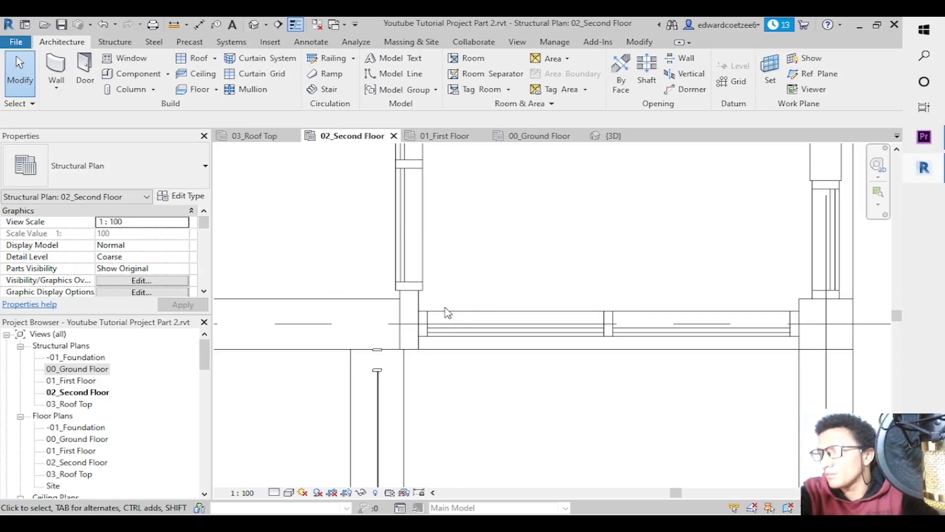
left_click(404, 320)
key("Escape")
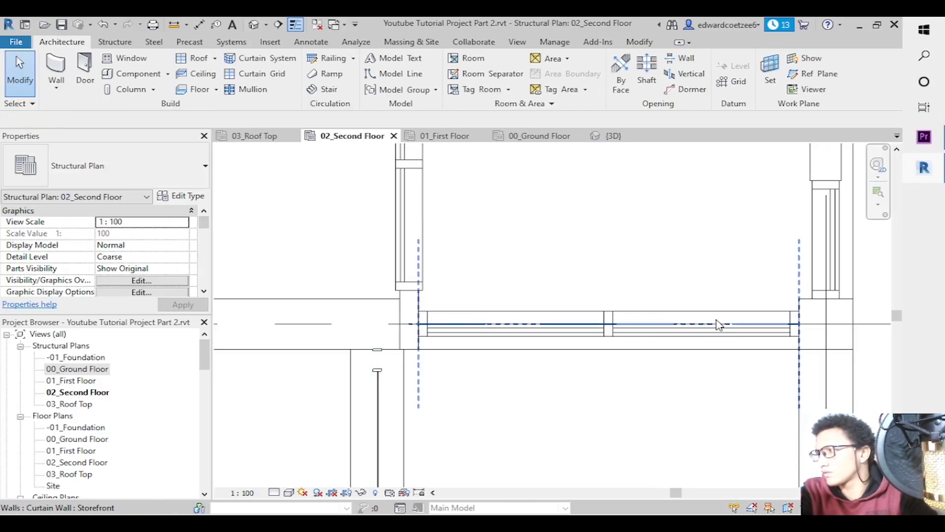
Change the second-floor tile floor to type 12mm THK Tile 1 in the 3D view.
left_click(618, 140)
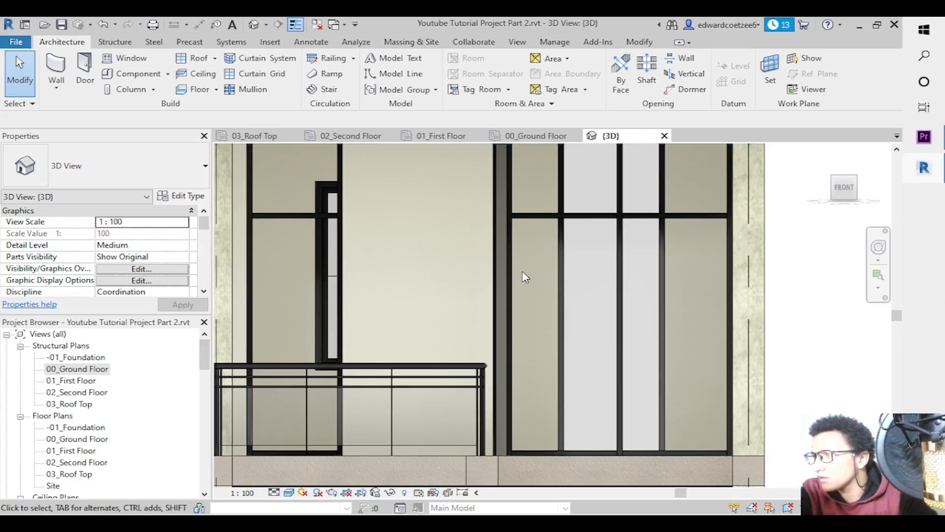
left_click(857, 181)
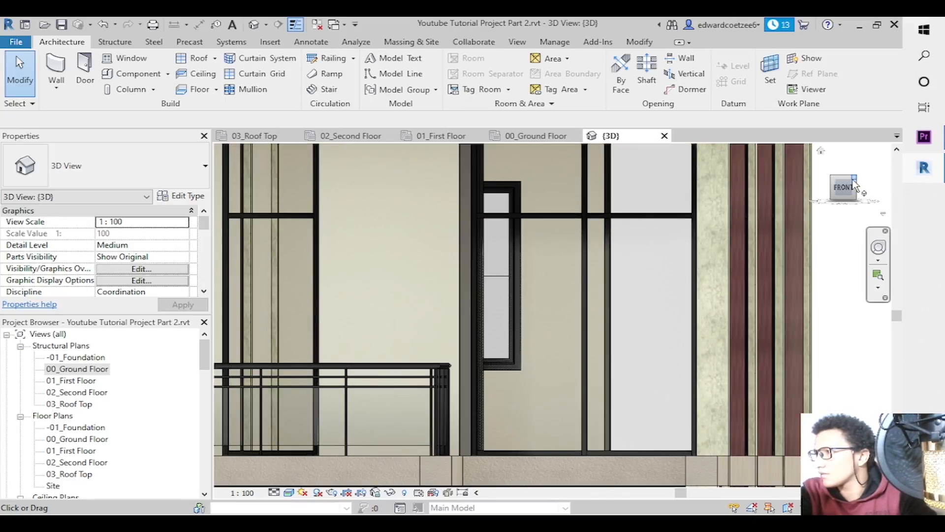
left_click(855, 182)
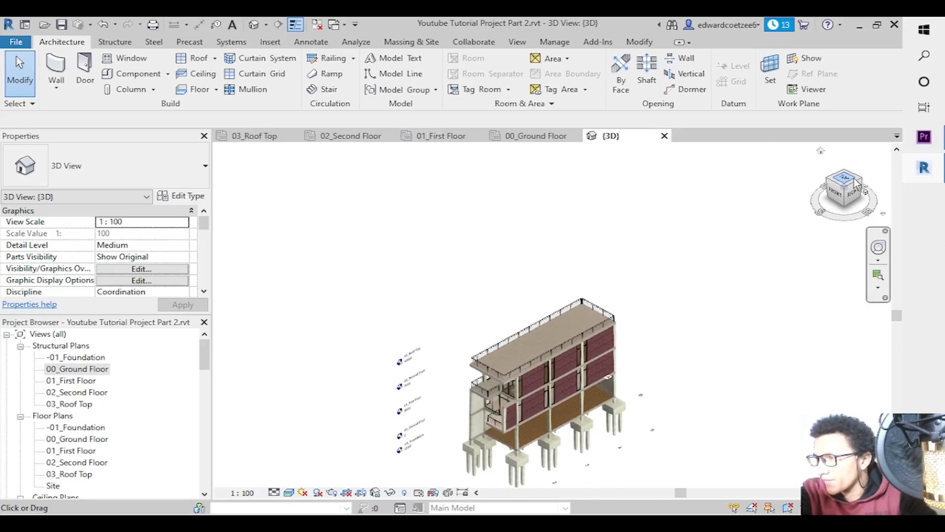
left_click(837, 196)
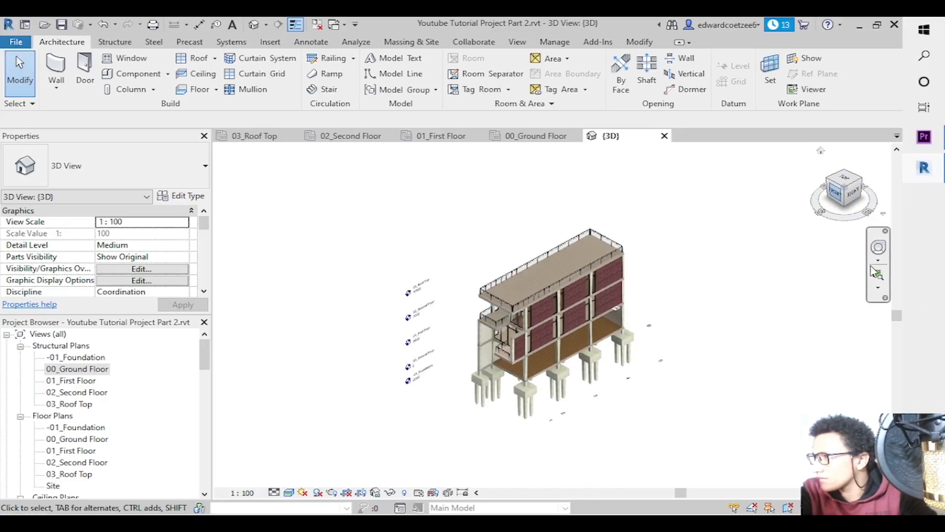
left_click(877, 275)
left_click_drag(493, 257, 616, 344)
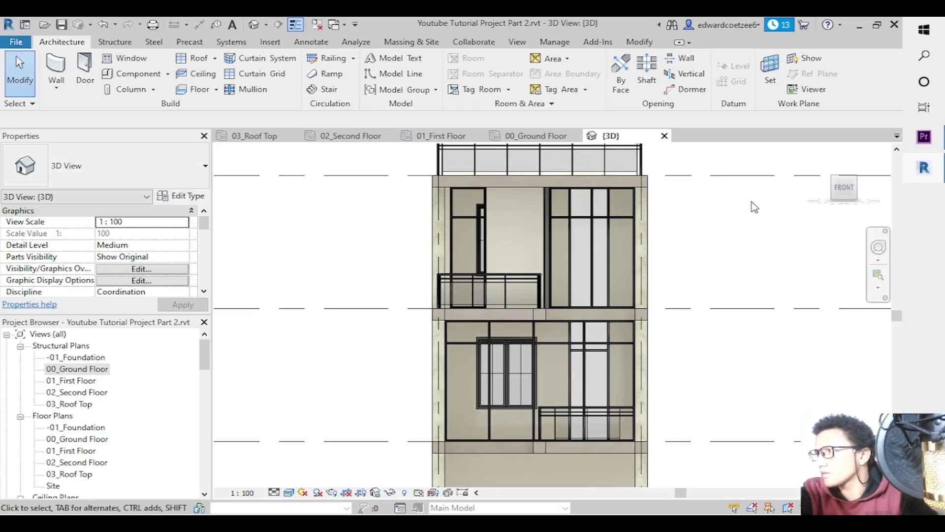
left_click_drag(859, 182, 832, 205)
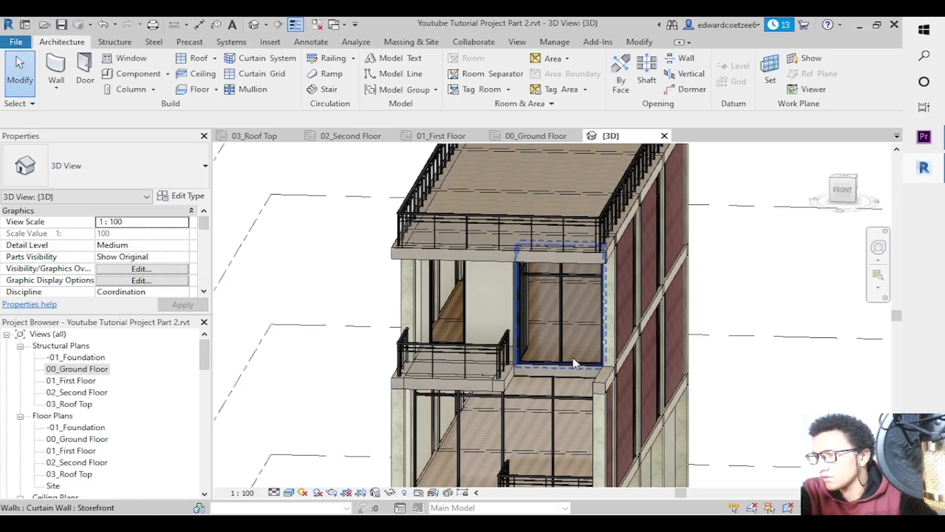
left_click(527, 353)
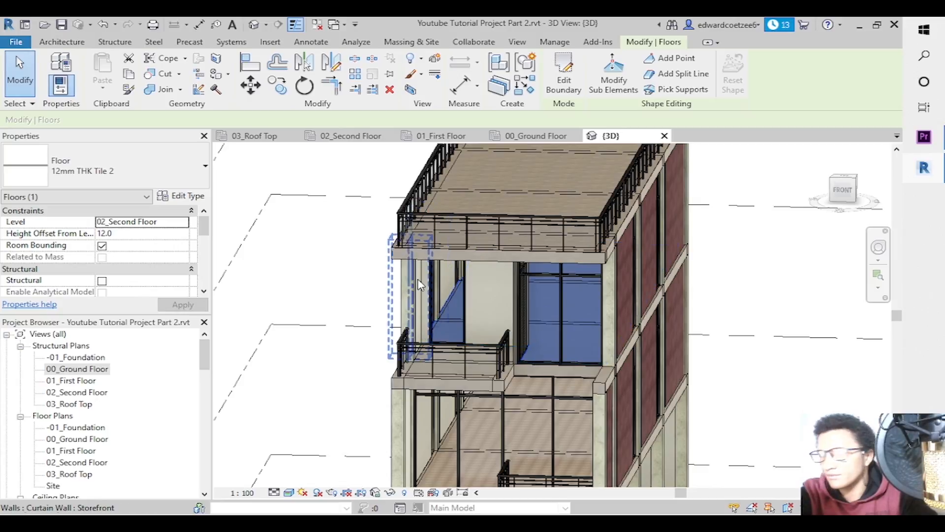
left_click(147, 178)
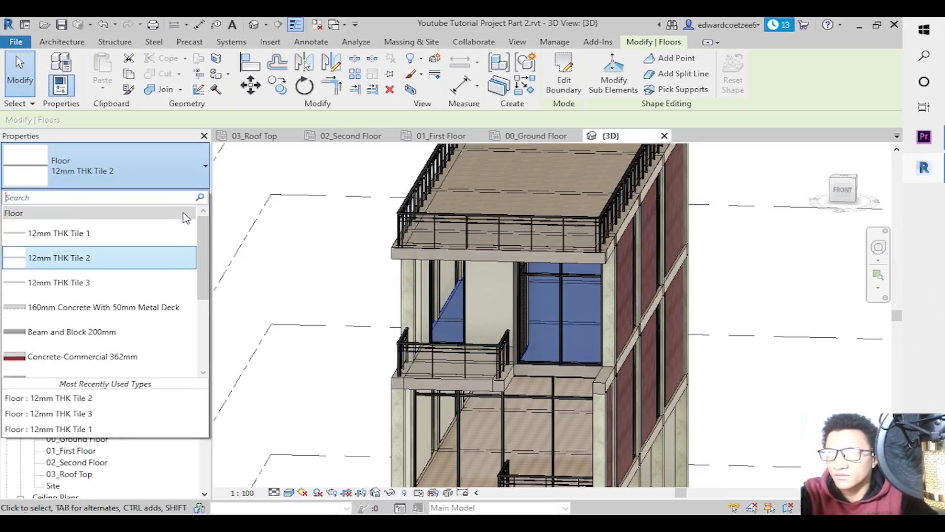
left_click(142, 236)
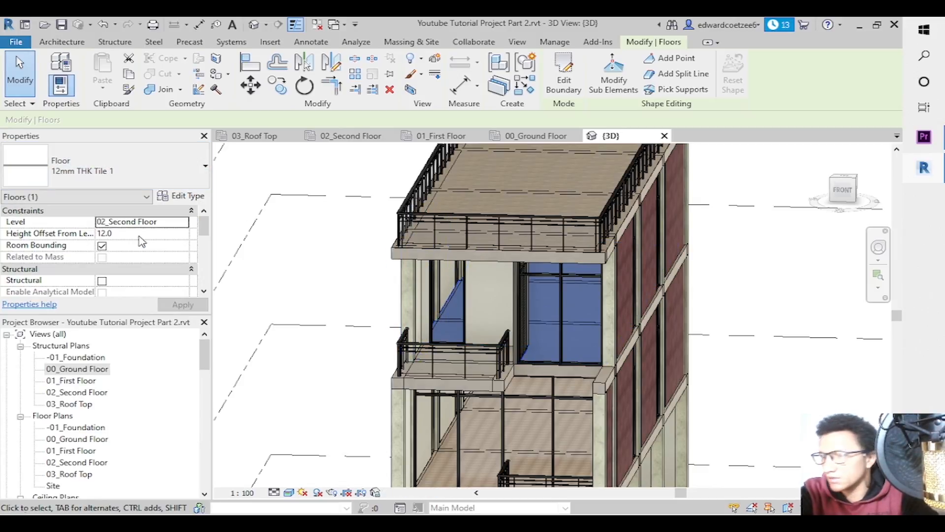
left_click(740, 287)
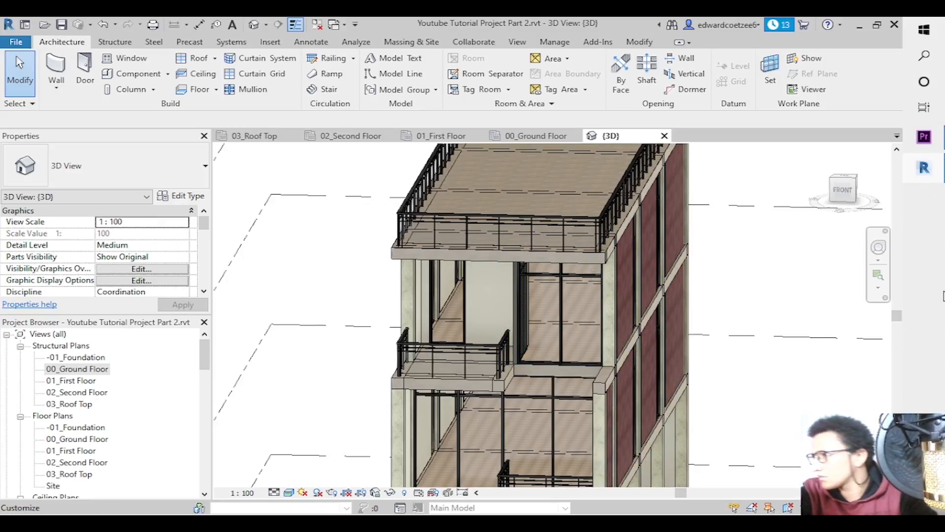
Examine the front balconies and floor finishes of the building in the 3D view.
mouse_move(855, 190)
left_mouse_down()
mouse_move(845, 207)
mouse_move(841, 196)
left_mouse_up()
left_click(842, 194)
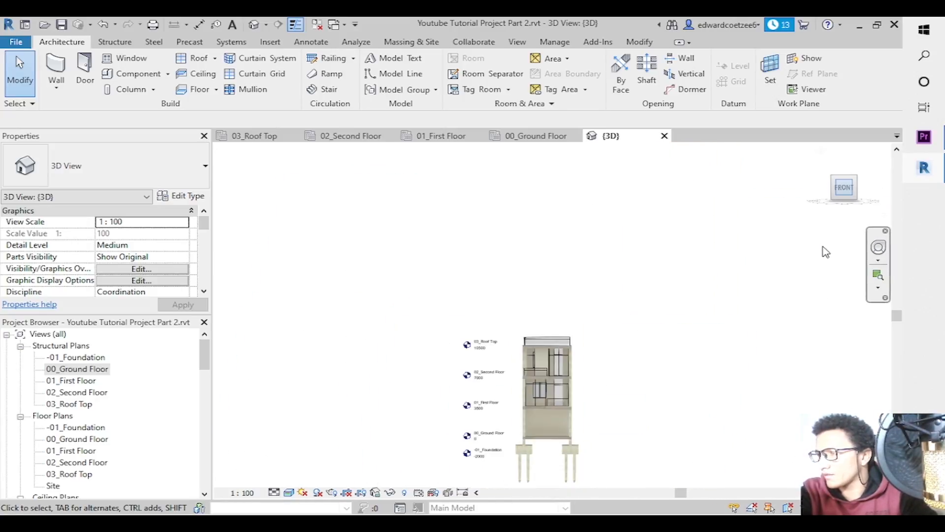
left_click(853, 178)
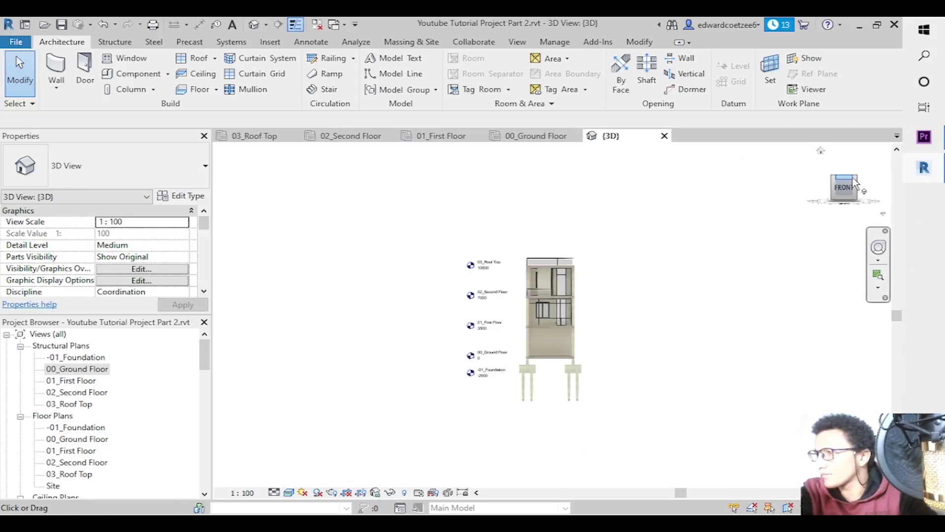
left_click(856, 186)
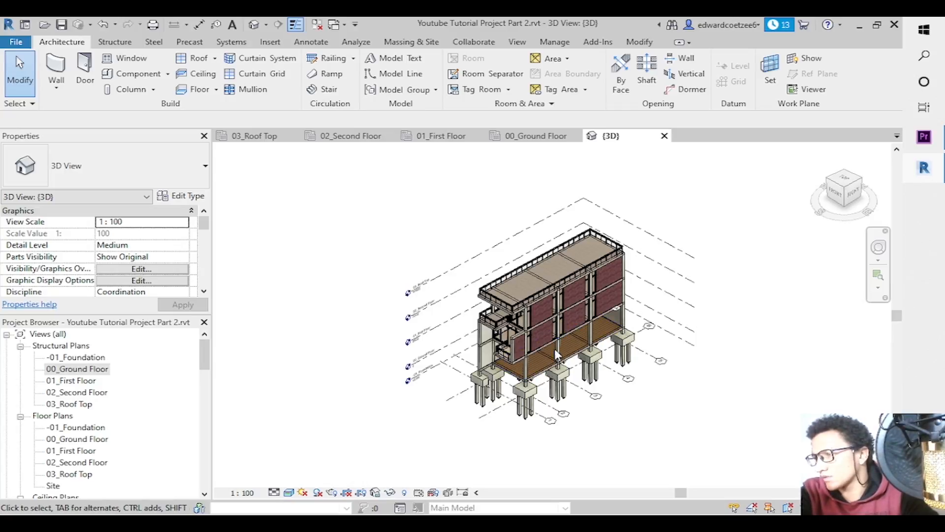
left_click(878, 275)
left_click_drag(474, 276, 549, 368)
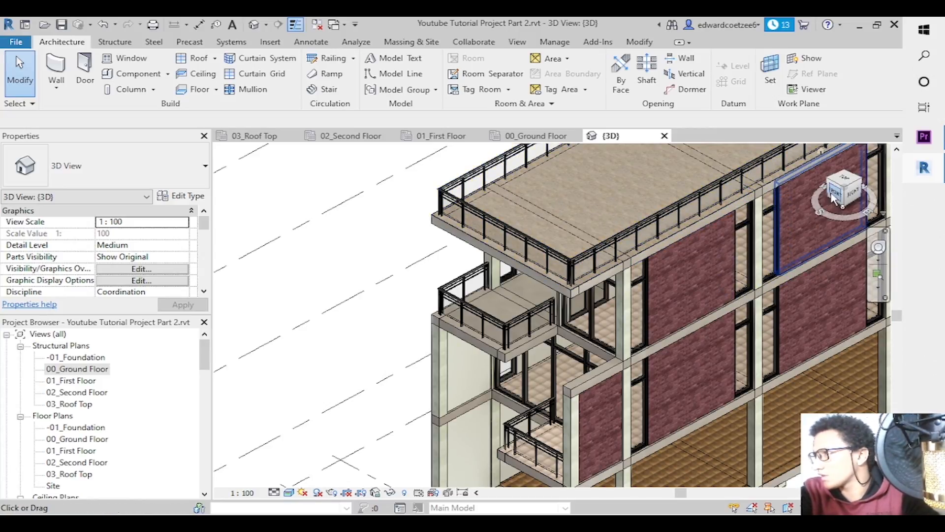
mouse_move(833, 185)
left_mouse_down()
mouse_move(844, 171)
mouse_move(866, 178)
left_mouse_up()
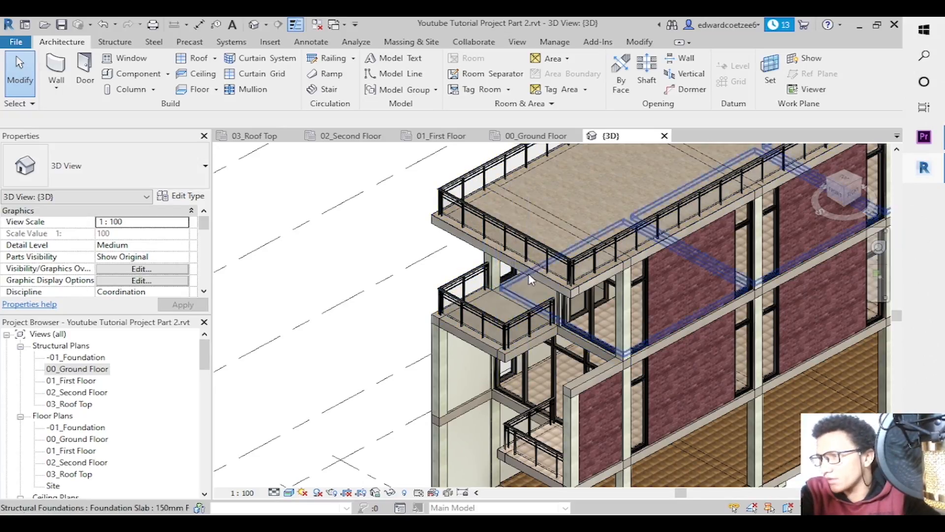
Start a new floor of type 12mm THK Tile 1 for the front balcony in the 02_Second Floor structural plan.
left_click(351, 136)
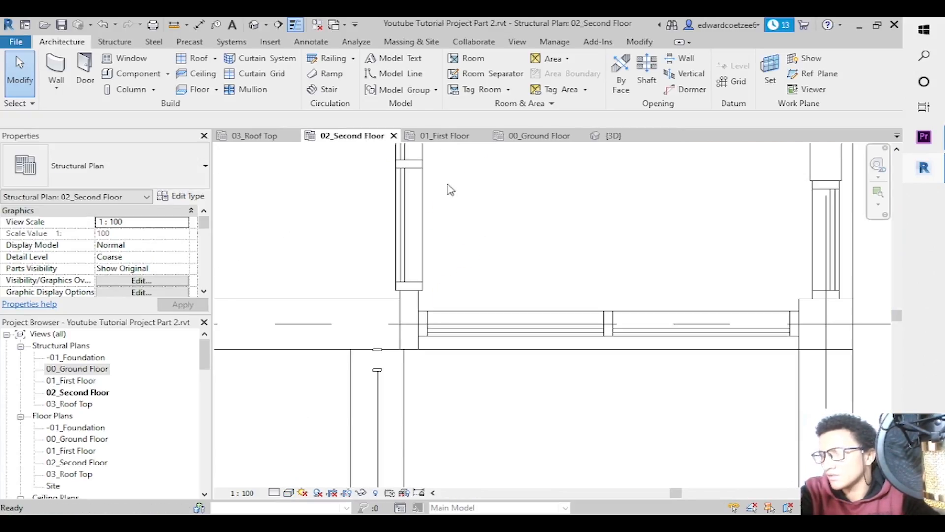
left_click_drag(897, 316, 892, 376)
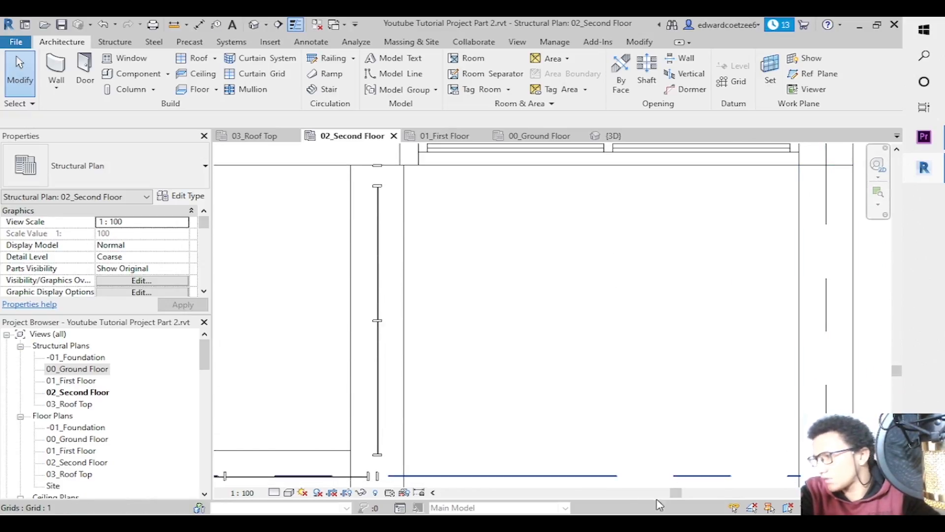
left_click_drag(676, 493, 596, 493)
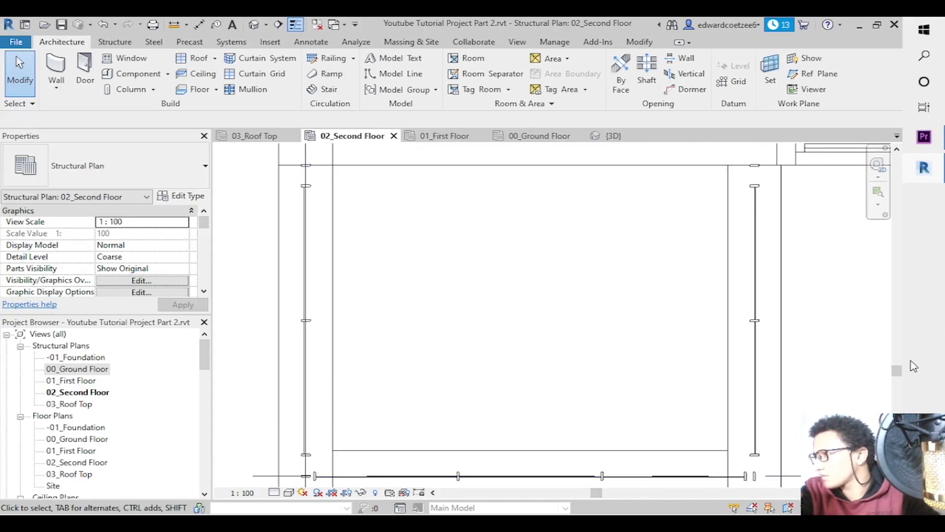
left_click_drag(901, 370, 900, 371)
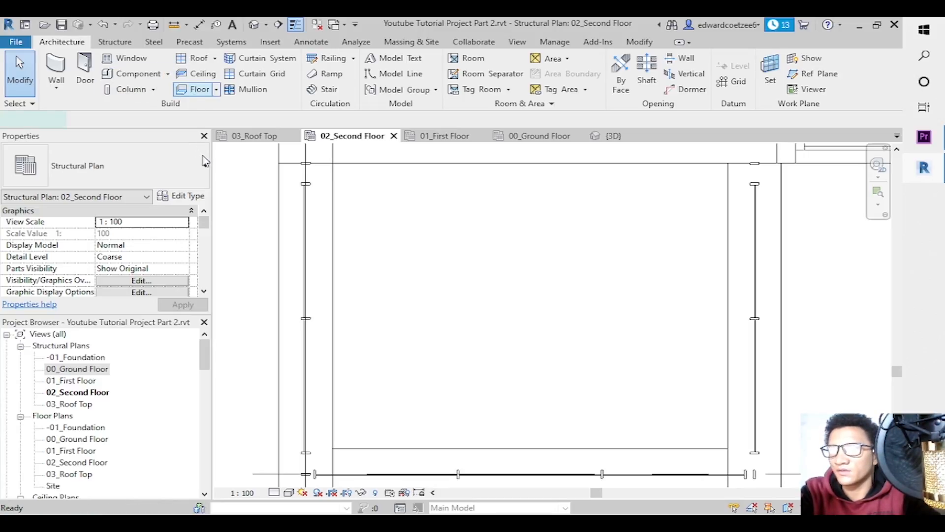
left_click(177, 170)
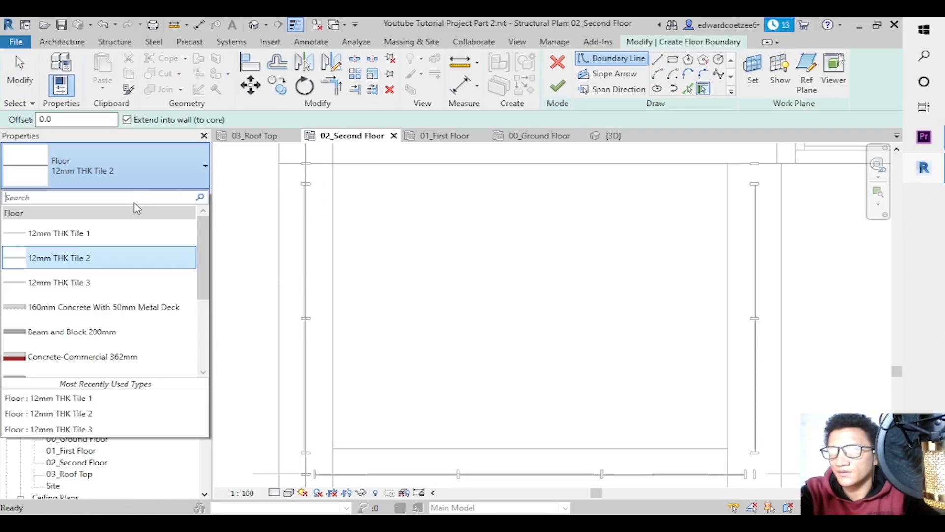
left_click(113, 235)
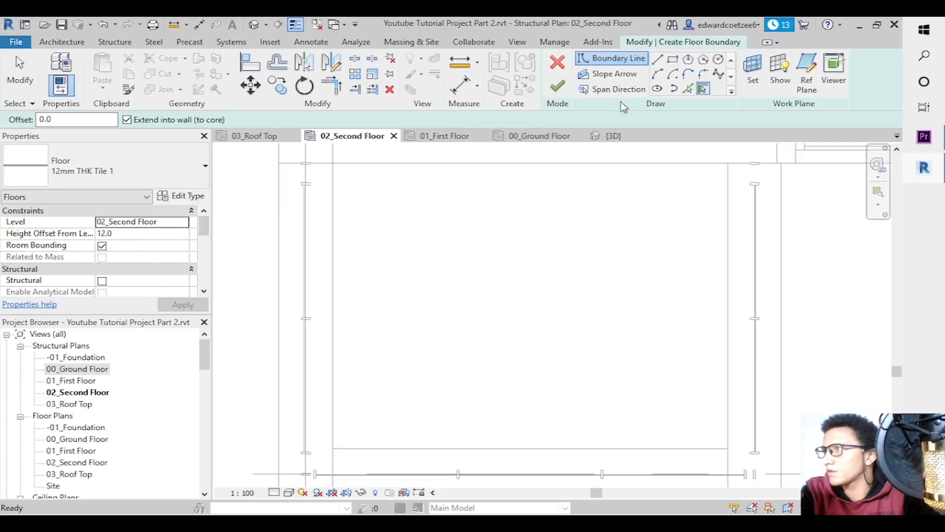
Sketch a rectangular floor boundary 2000 mm deep over the second-floor balcony, between opposite outer corners of its edge beams.
left_click(672, 61)
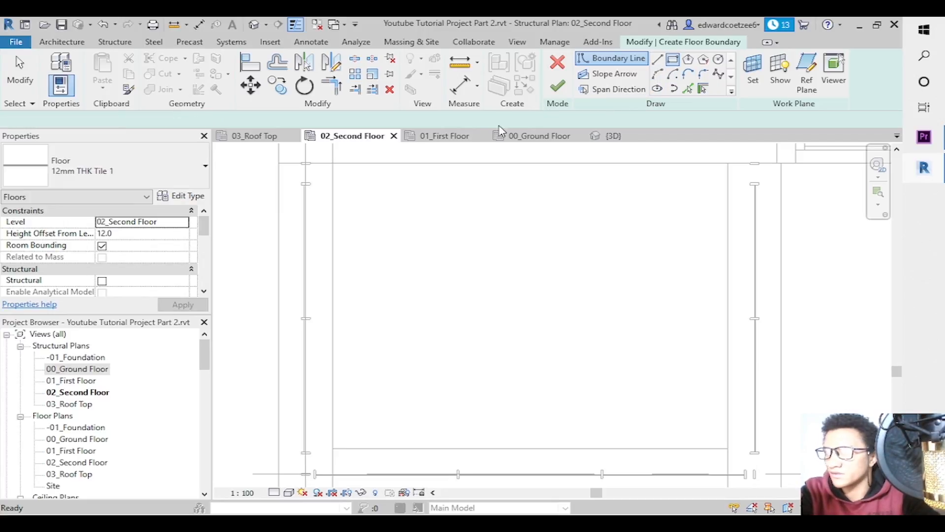
left_click(279, 162)
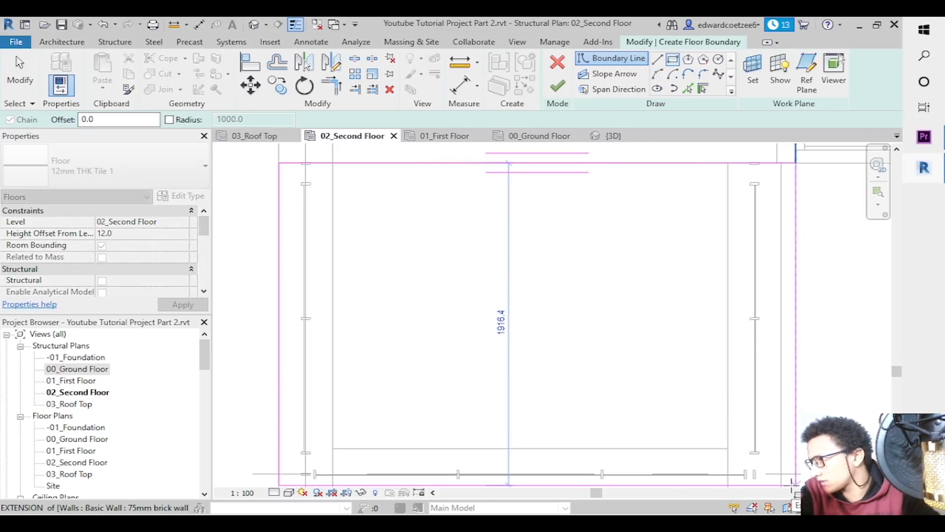
left_click_drag(903, 375, 903, 390)
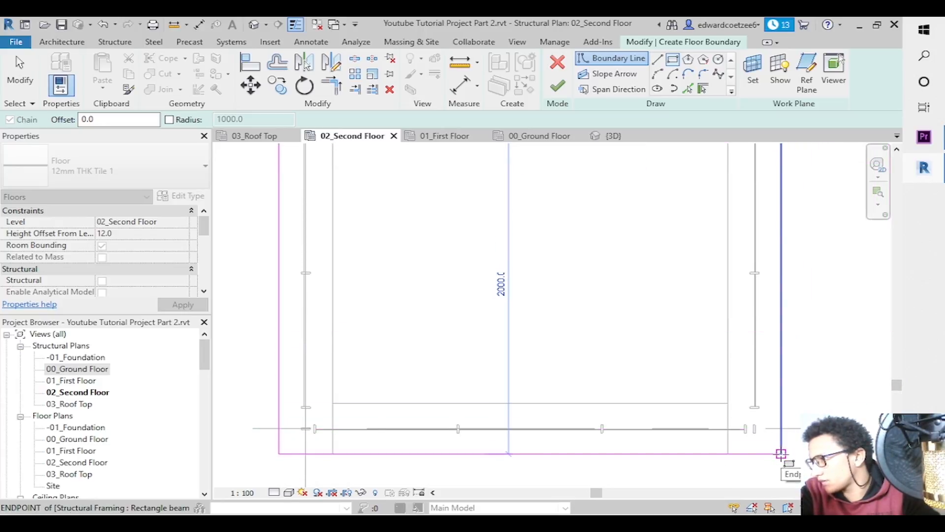
left_click(781, 453)
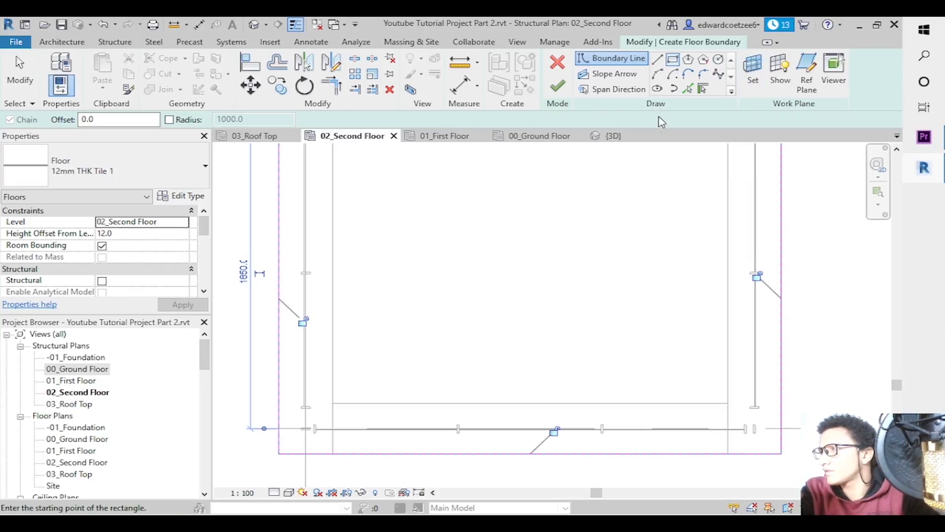
Finish the floor sketch to create the second-floor front balcony's 12mm THK Tile 1 floor.
left_click(559, 89)
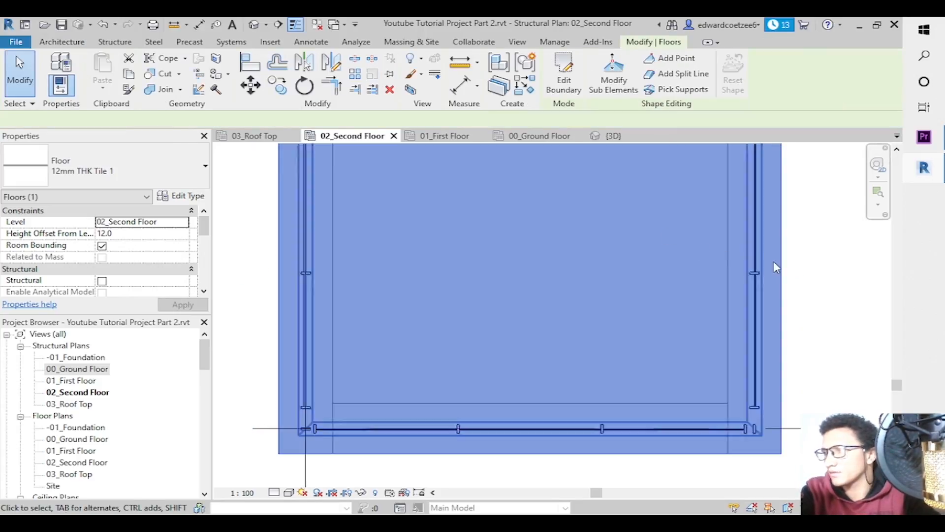
left_click(776, 267)
Start another 12mm THK Tile 1 floor for the room behind the balcony, picking boundary lines along its upper wall, upper window ends and side walls.
left_click_drag(898, 386, 883, 242)
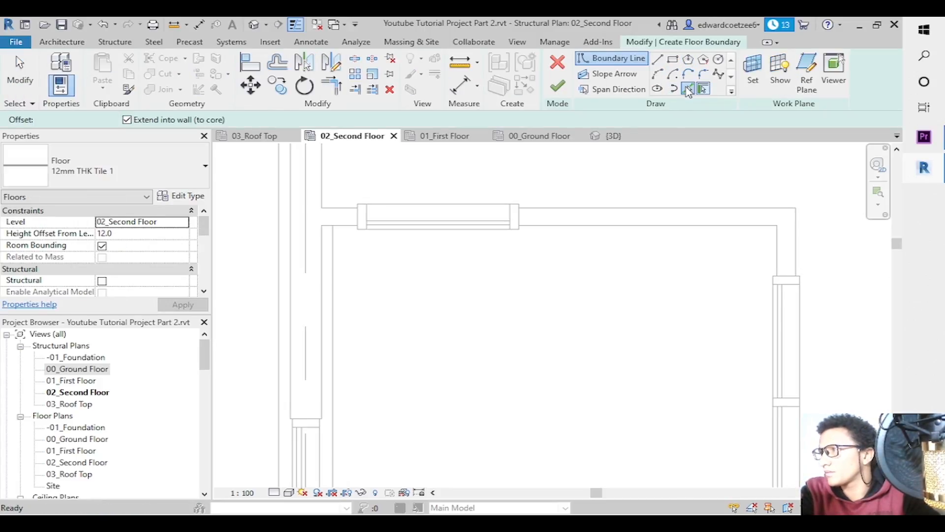
left_click(574, 233)
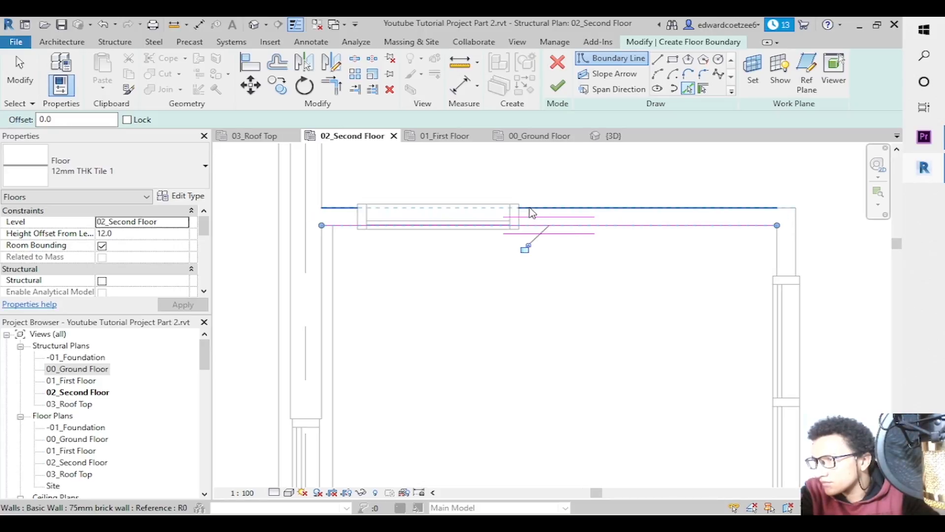
left_click(519, 232)
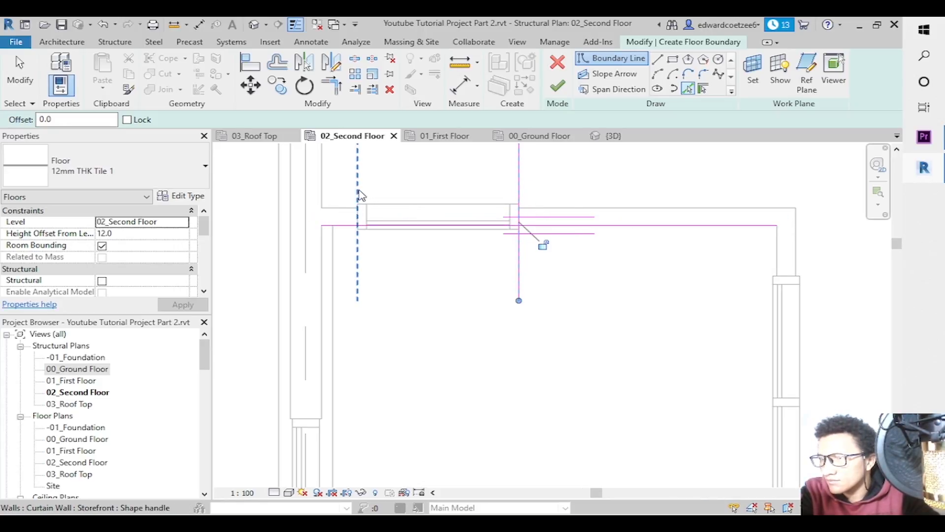
left_click(323, 264)
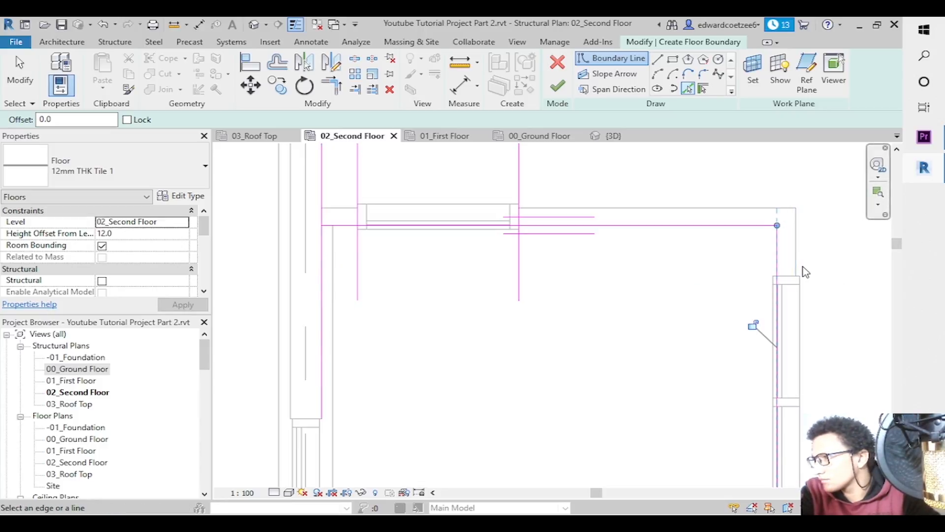
left_click(815, 278)
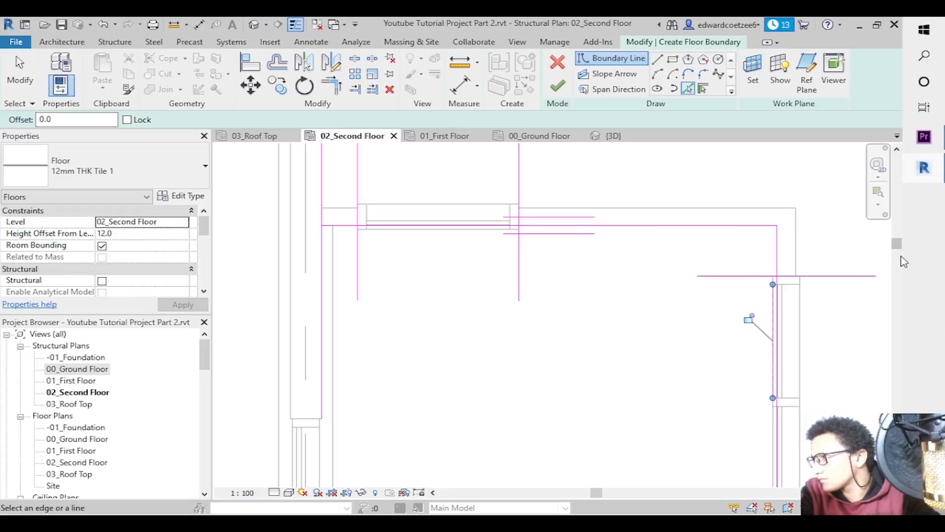
Pick boundary lines at the lower end of the right-hand window and along the room's front edge facing the balcony.
left_click_drag(899, 247, 898, 302)
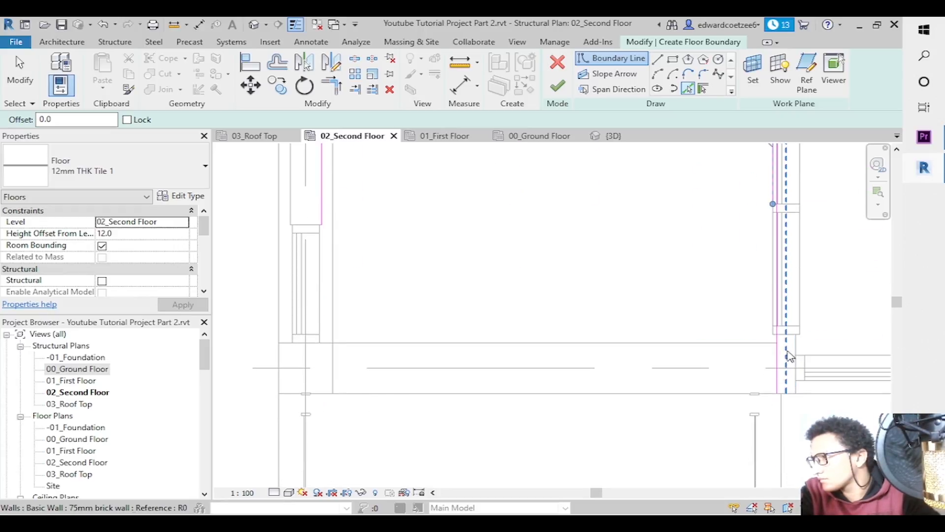
left_click(820, 336)
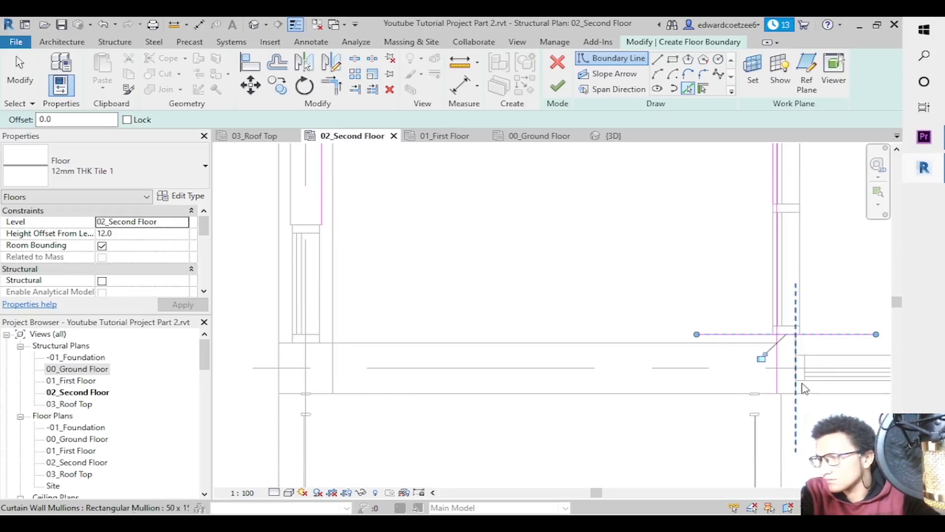
left_click(776, 396)
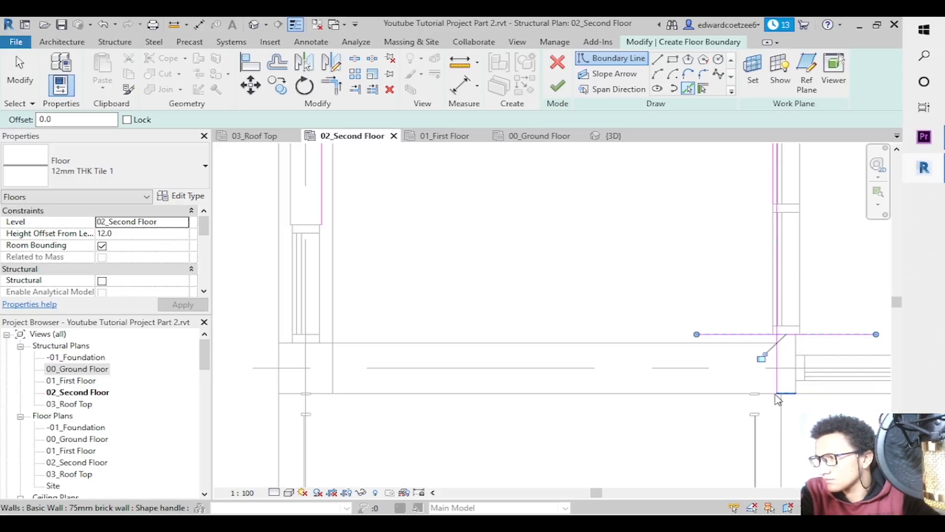
left_click(717, 393)
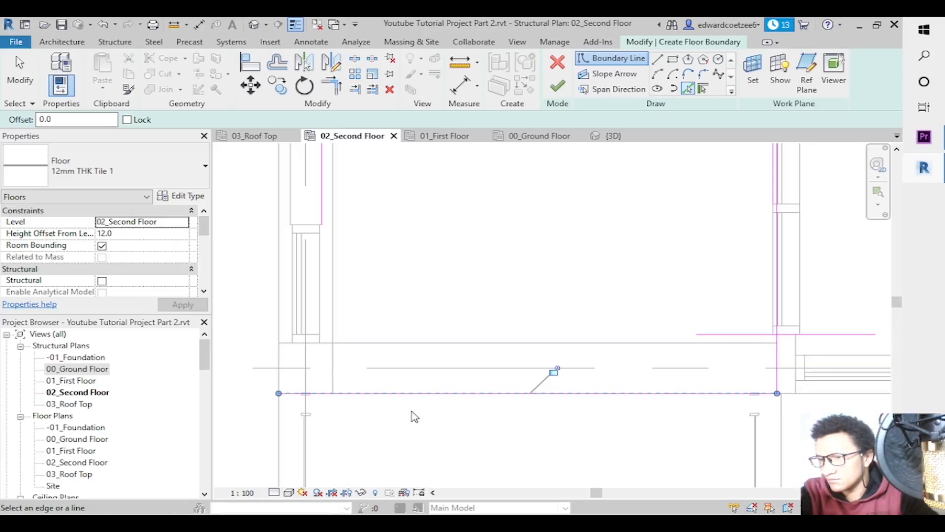
Pick boundary lines around the room's lower-left corner and along the inner face and upper end of the left-hand window.
left_click(338, 378)
left_click(300, 343)
left_click(293, 344)
left_click(320, 302)
left_click(351, 227)
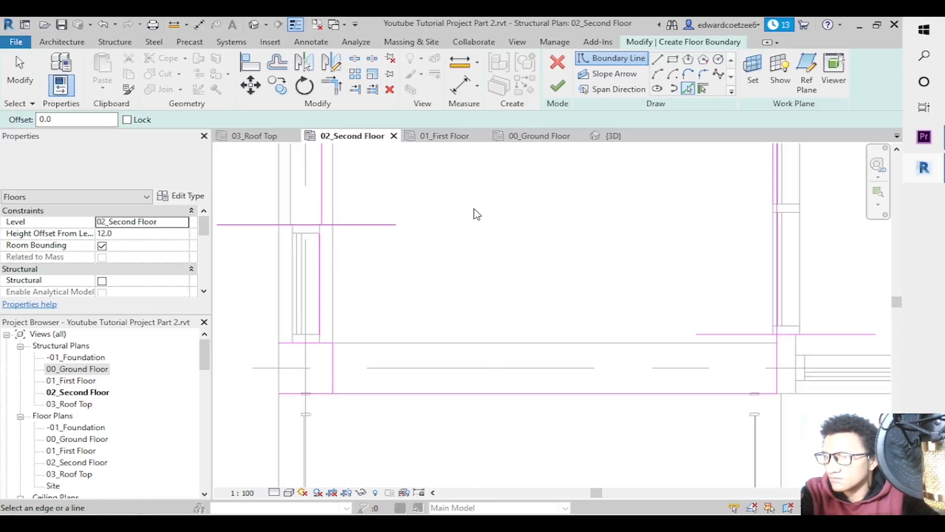
Trim the boundary lines into corners around the left-hand window and the room's lower-left corner.
left_click(333, 93)
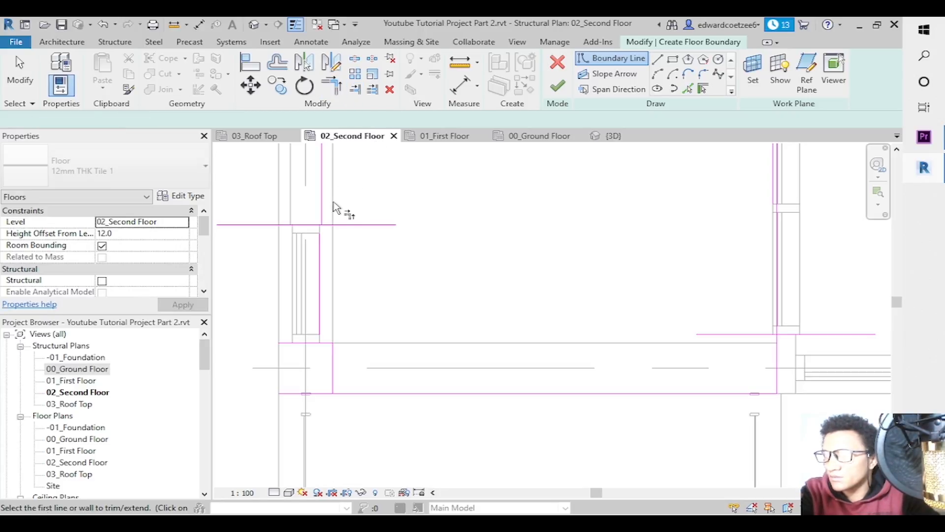
left_click(323, 217)
left_click(311, 226)
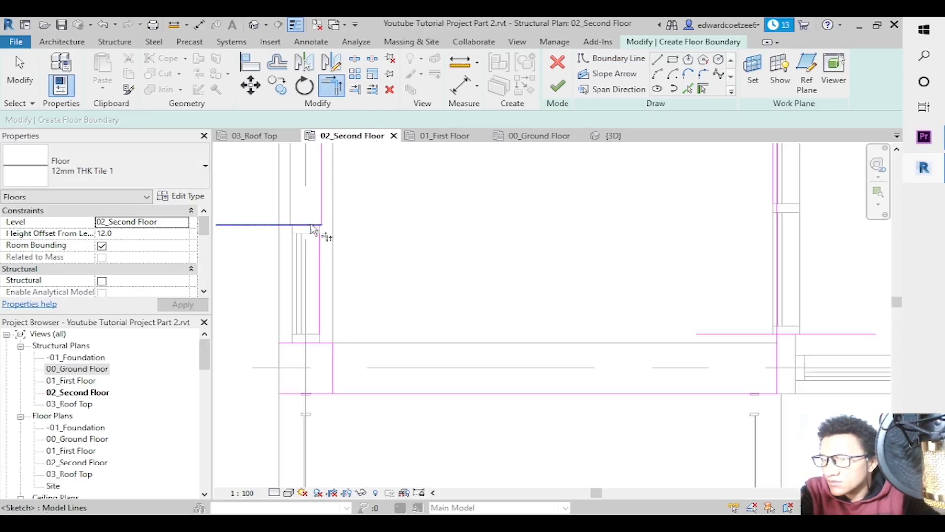
left_click(319, 225)
left_click(320, 236)
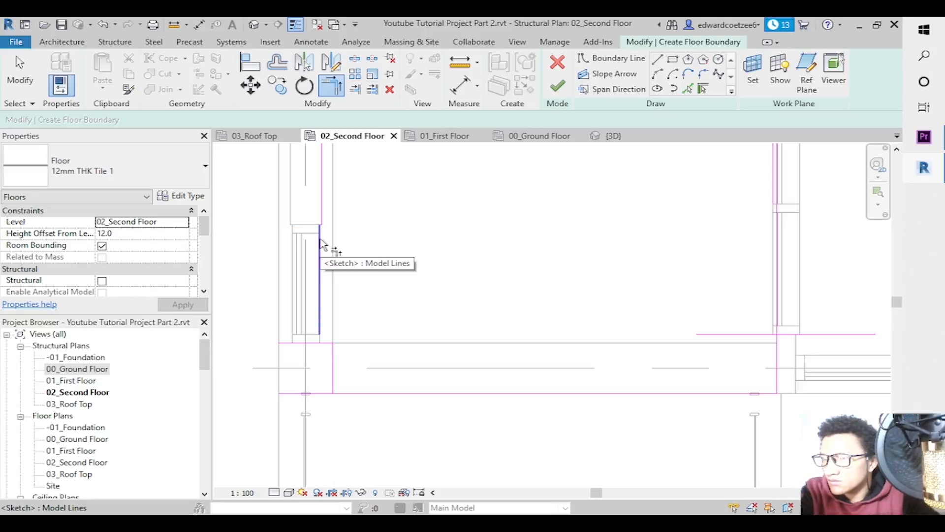
left_click(328, 344)
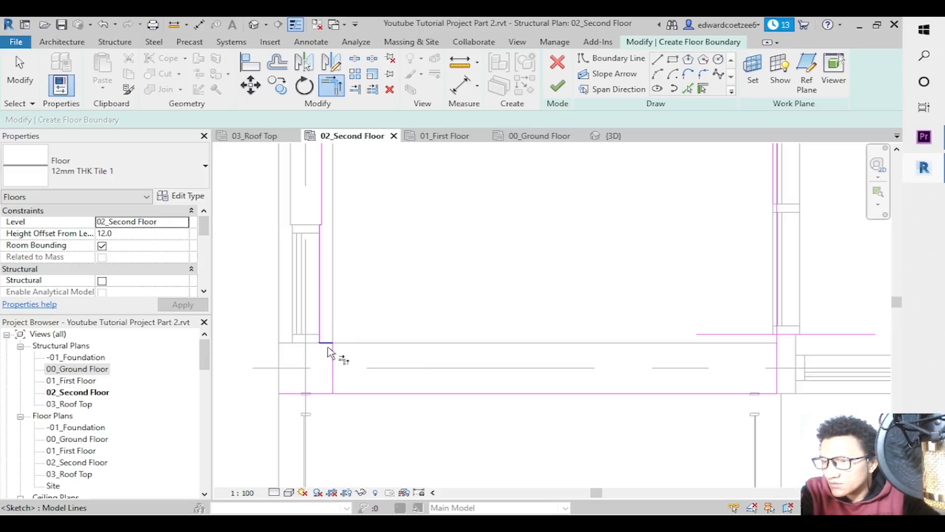
left_click(363, 394)
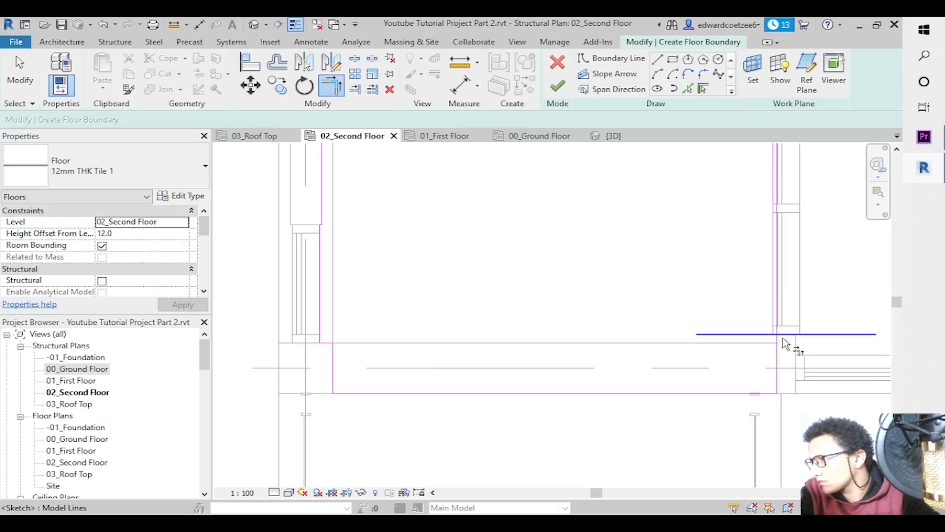
Trim the boundary line at the right-hand window's lower end to the window's inner face and the adjoining wall line.
key("Escape")
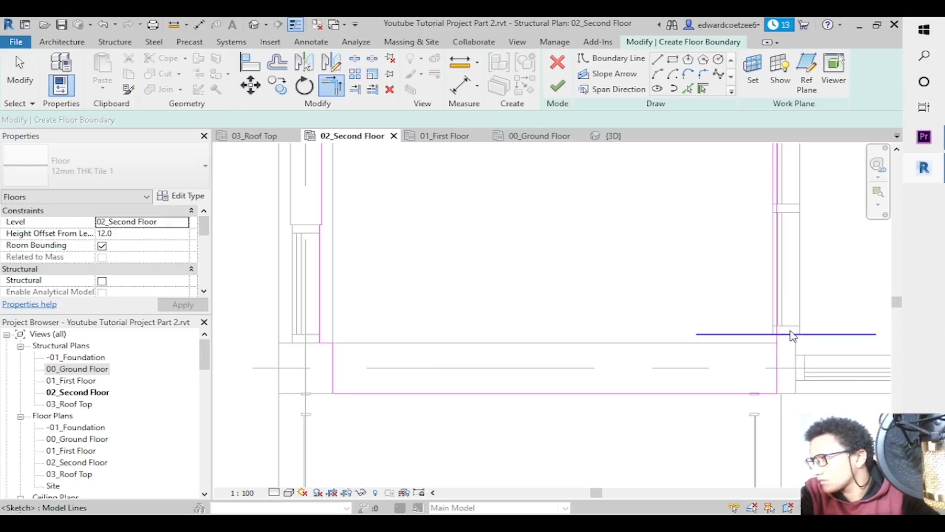
left_click(791, 335)
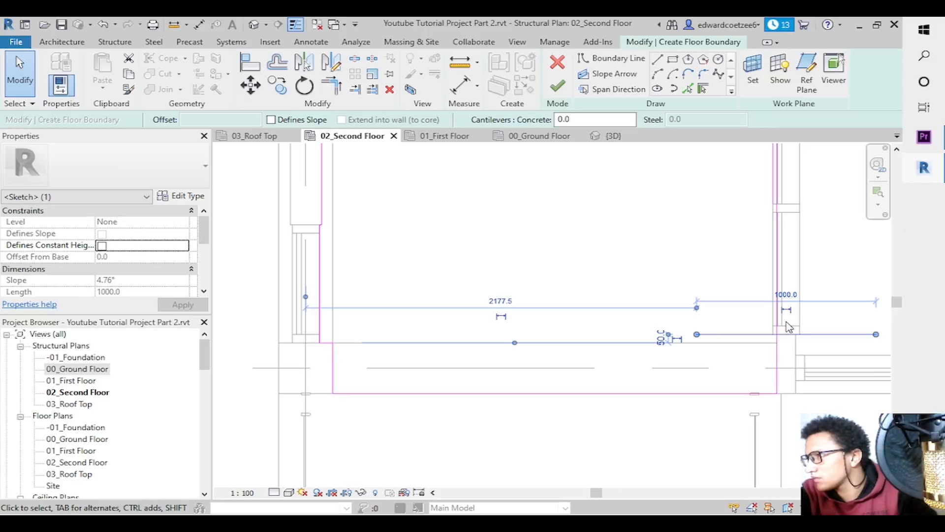
key("Escape")
left_click(333, 88)
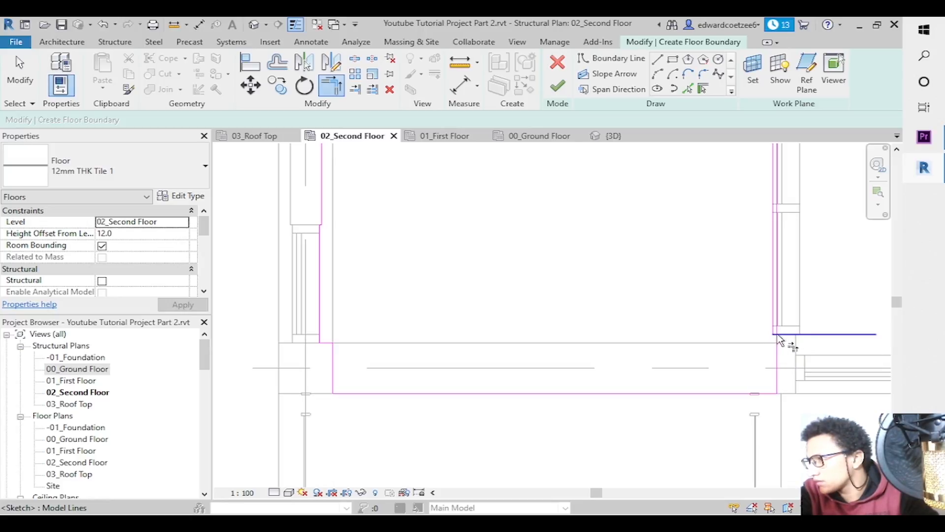
key("Escape")
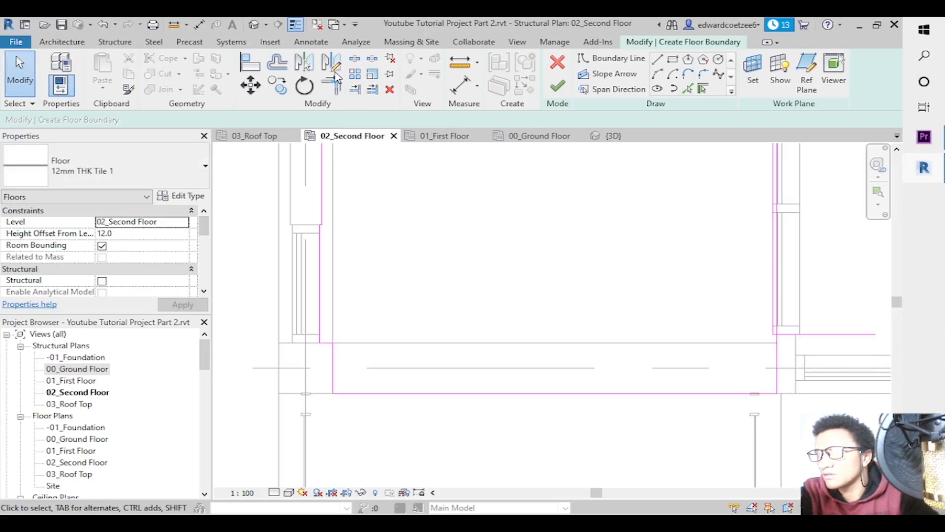
left_click(335, 83)
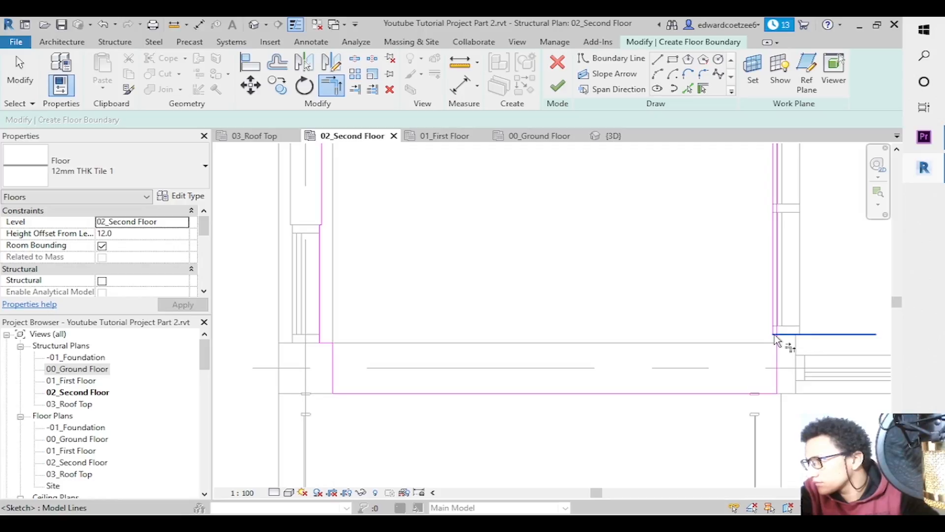
key("Escape")
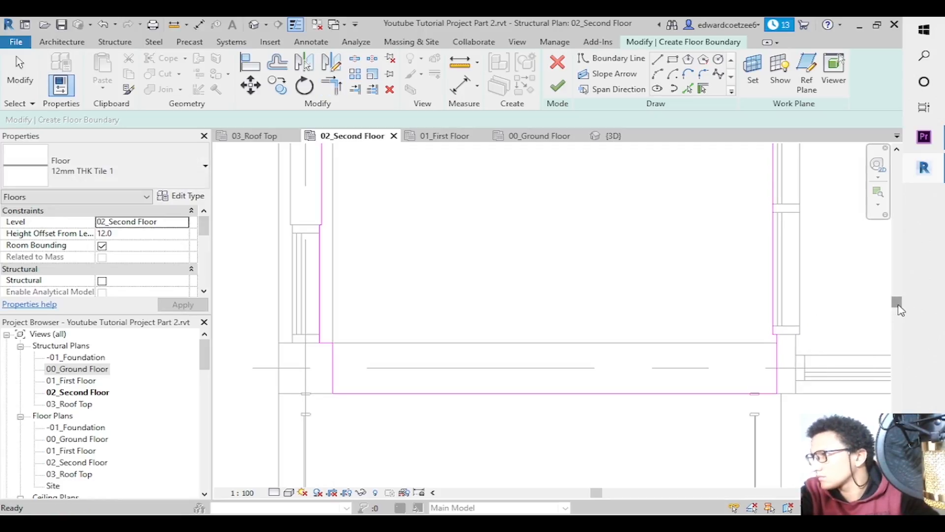
Pick the inner edge of the upper wall's window frame as a floor boundary line.
left_click_drag(898, 304, 895, 247)
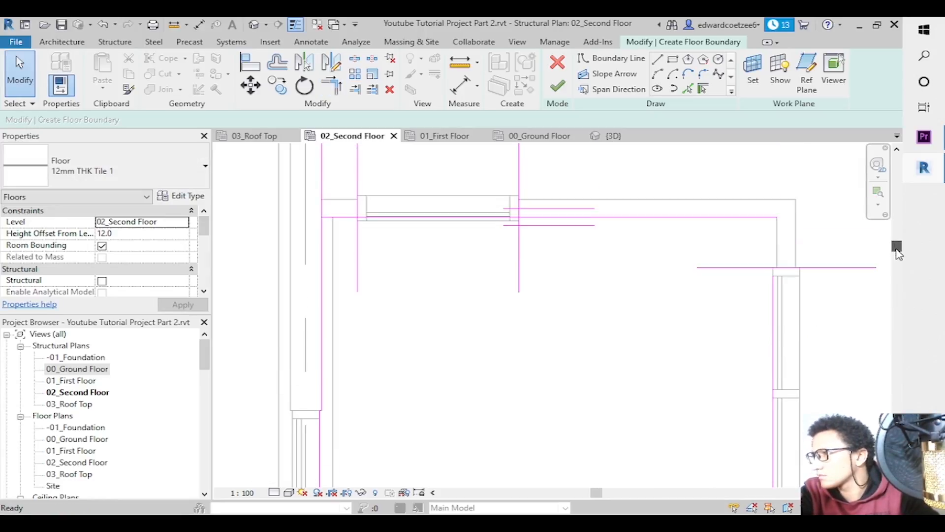
left_click(329, 87)
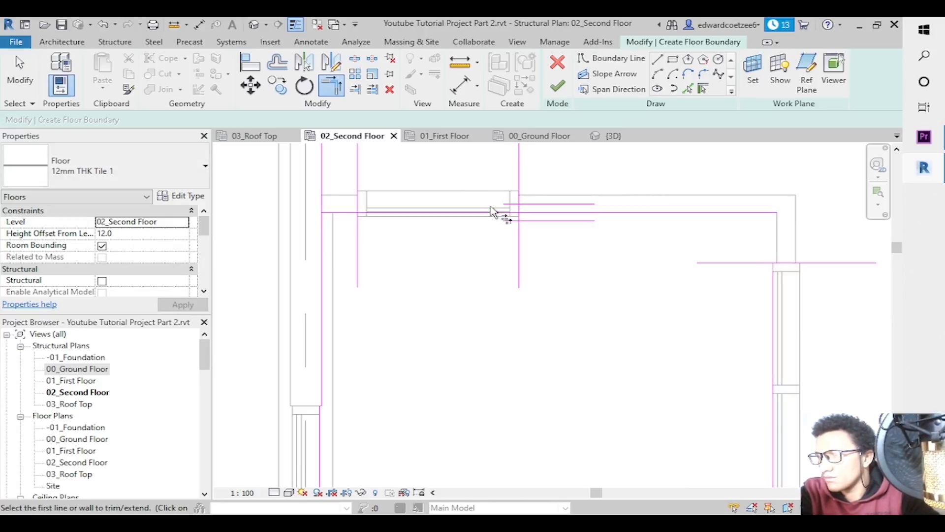
left_click(363, 210)
left_click(512, 215)
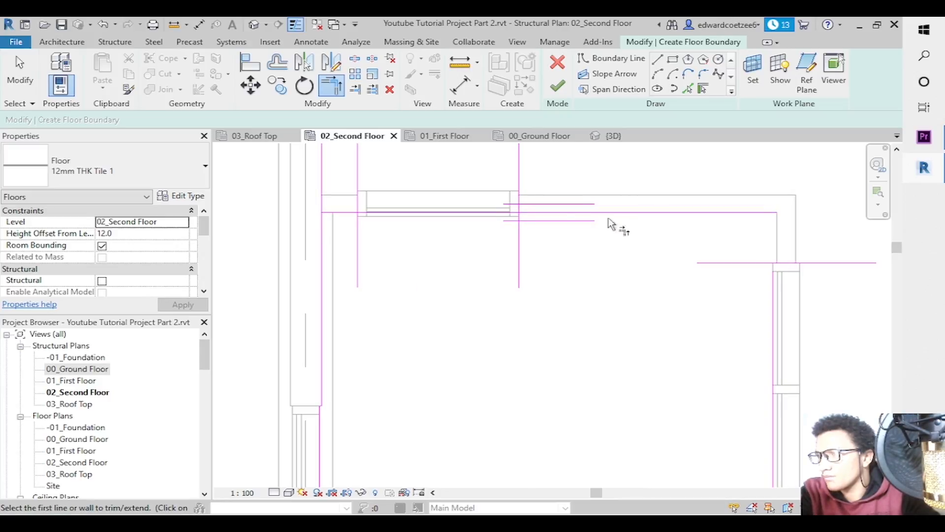
left_click(688, 88)
left_click(443, 221)
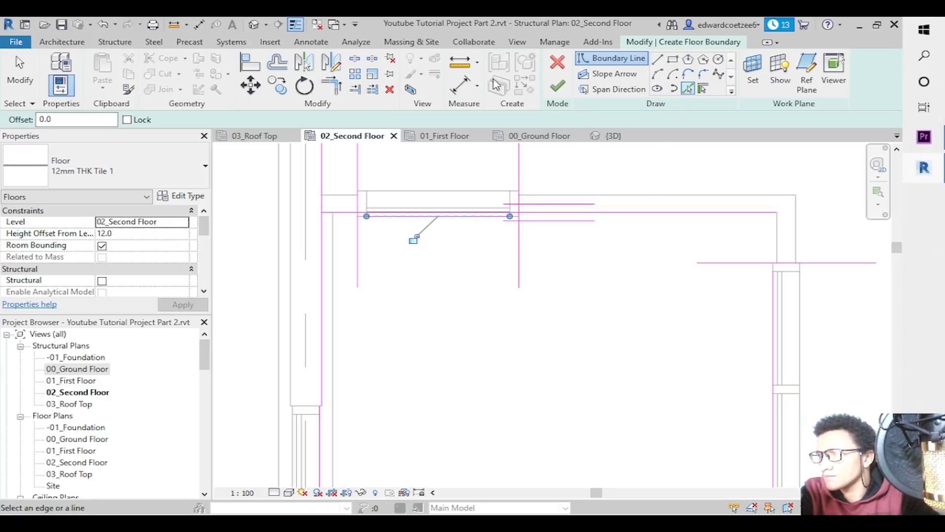
Trim the boundary lines into corners at the room's upper-left corner and at both ends of the upper window.
left_click(342, 87)
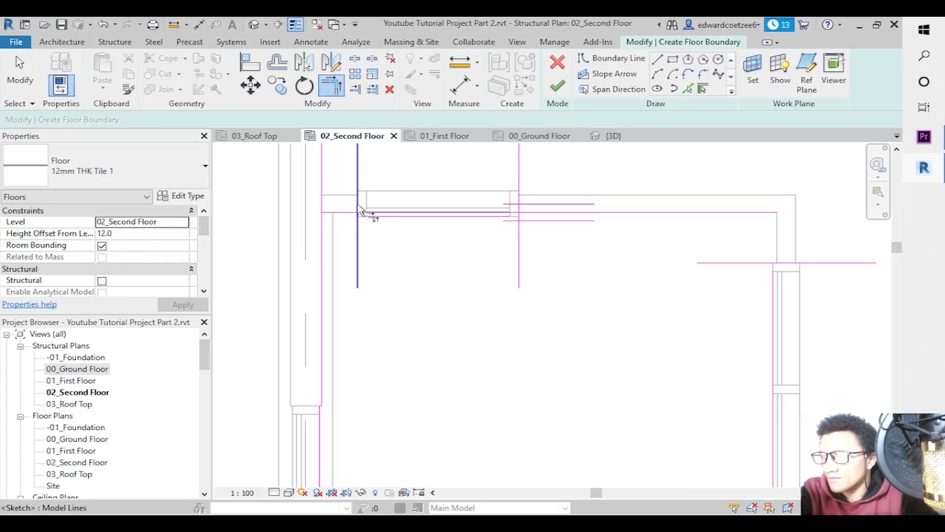
left_click(339, 218)
left_click(327, 236)
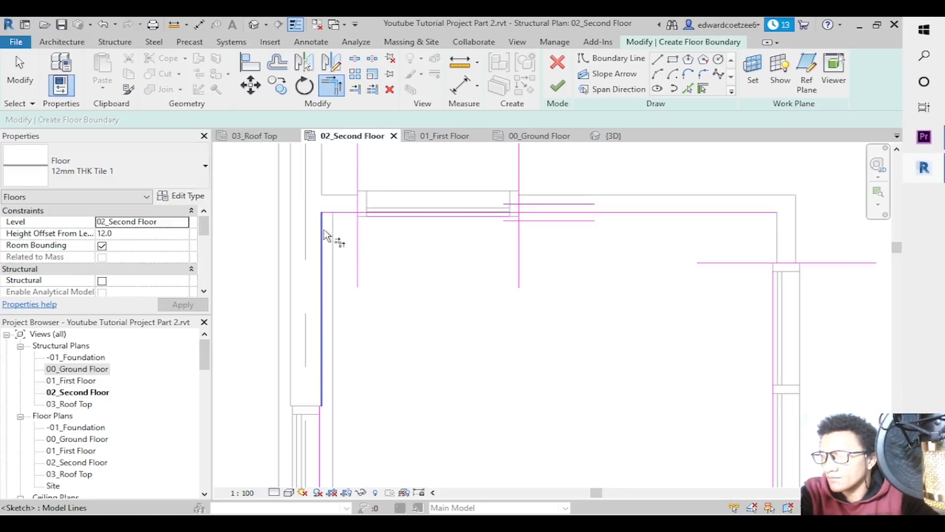
left_click(351, 213)
left_click(358, 220)
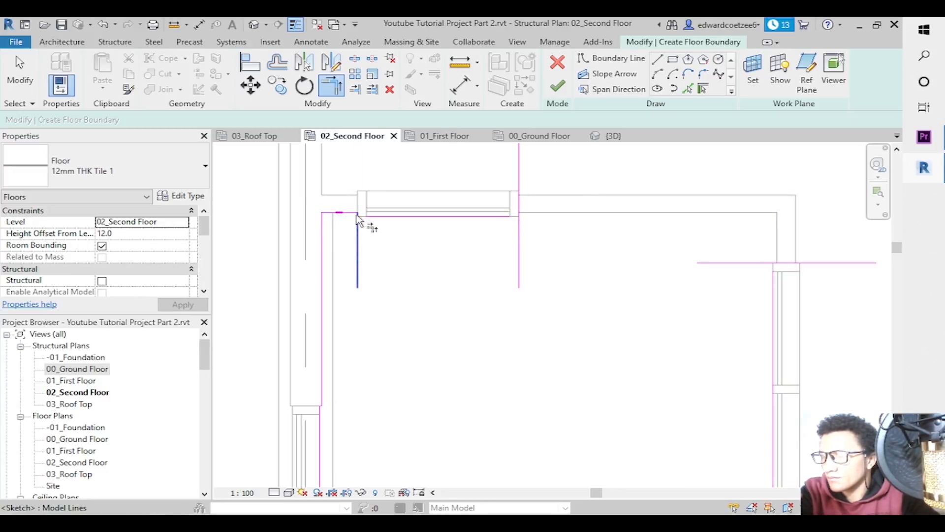
left_click(372, 217)
left_click(359, 215)
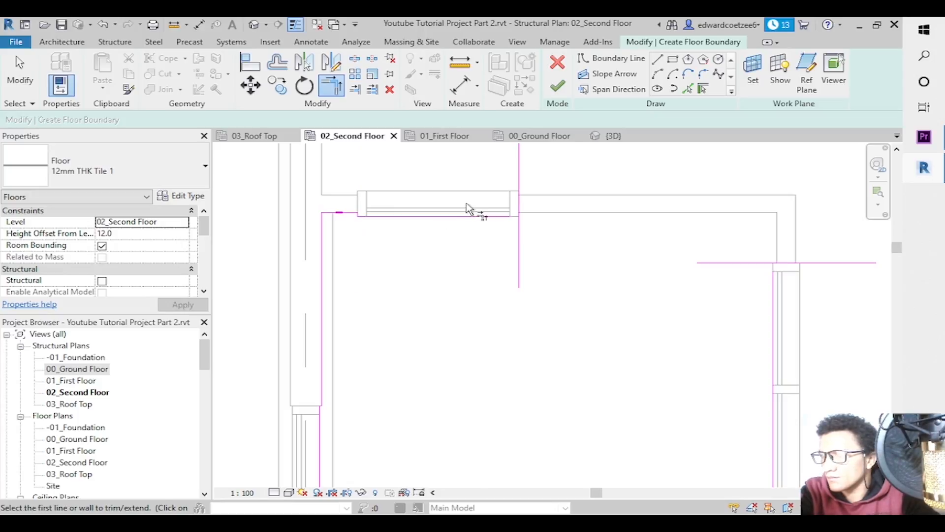
left_click(510, 215)
left_click(520, 213)
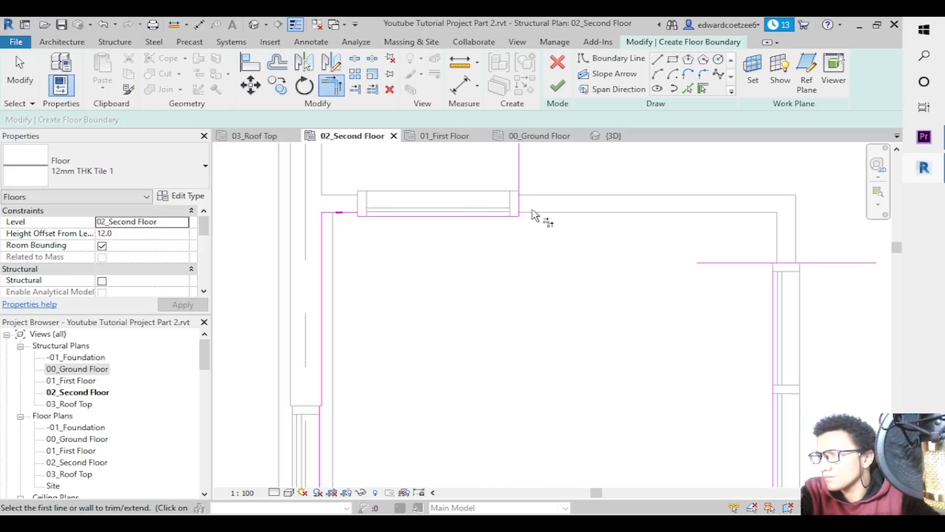
Trim the boundary corner at the right-hand window's upper end, and pick the upper and right wall faces again as boundary lines.
left_click(779, 261)
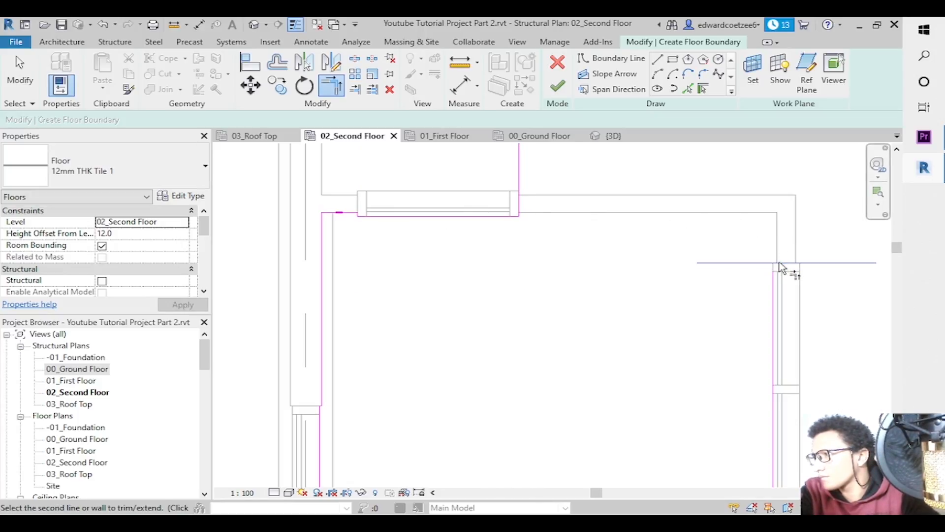
left_click(777, 274)
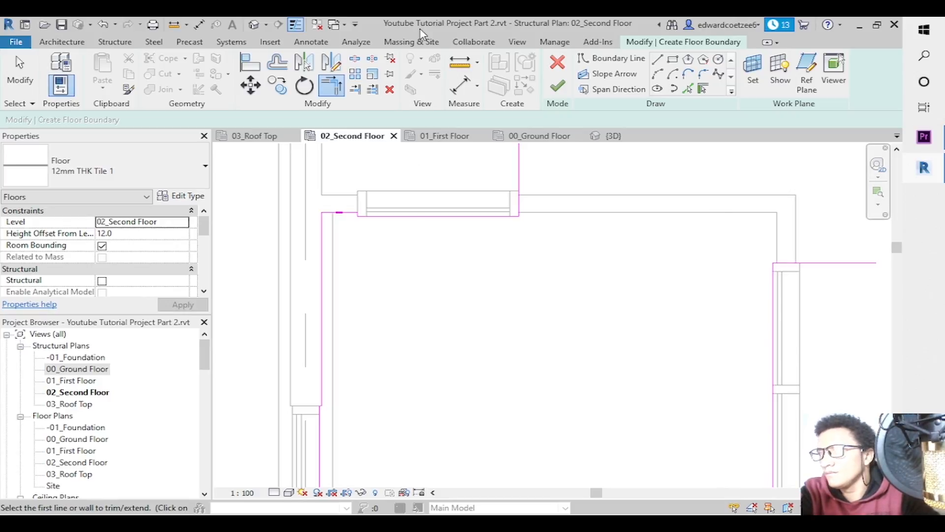
left_click(688, 89)
left_click(731, 216)
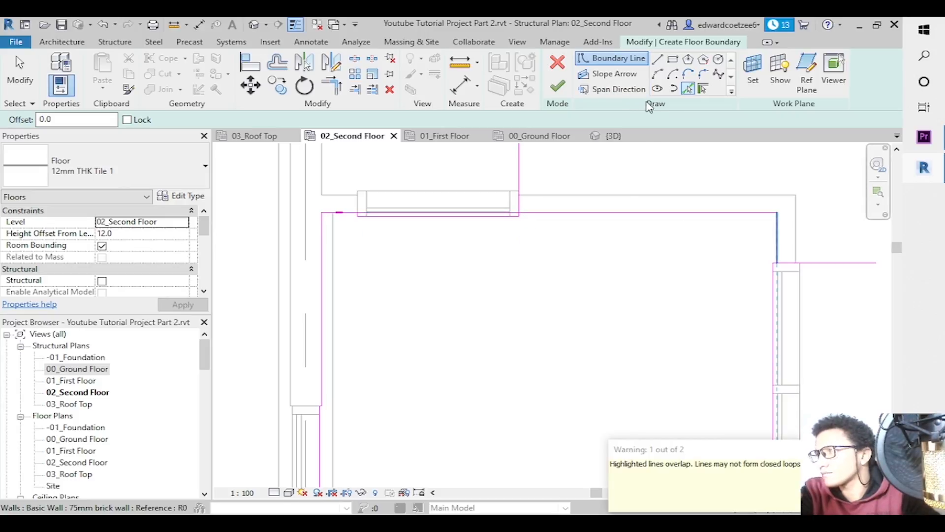
left_click(776, 243)
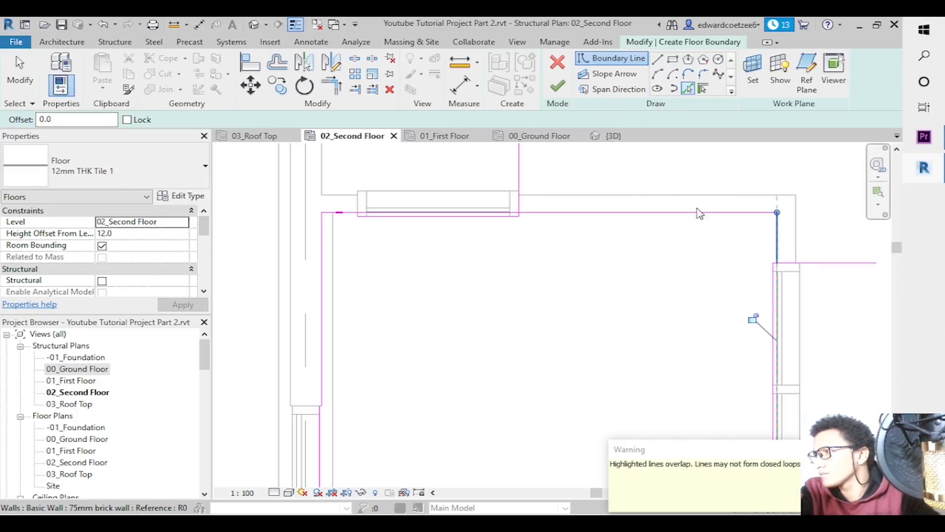
Trim the boundary lines into a corner at the right-hand end of the upper window, along the upper wall's inner face.
left_click(341, 88)
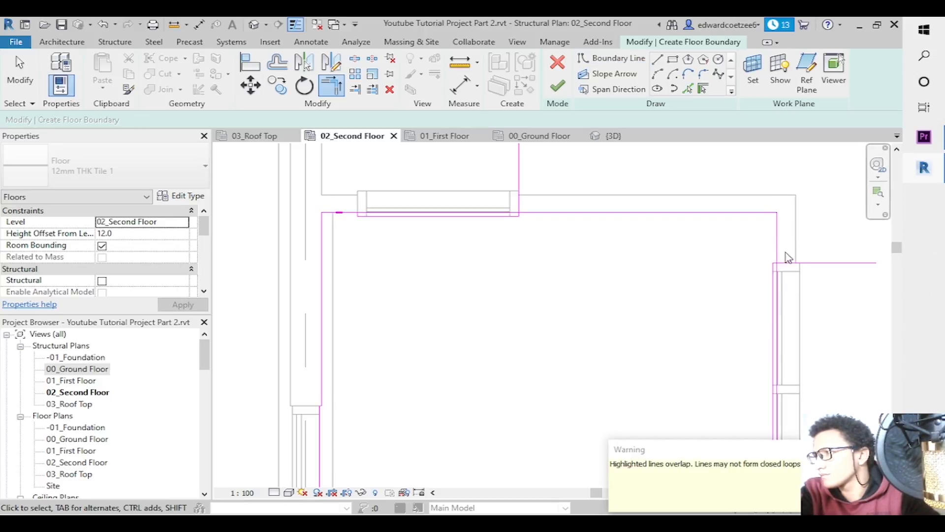
key("Escape")
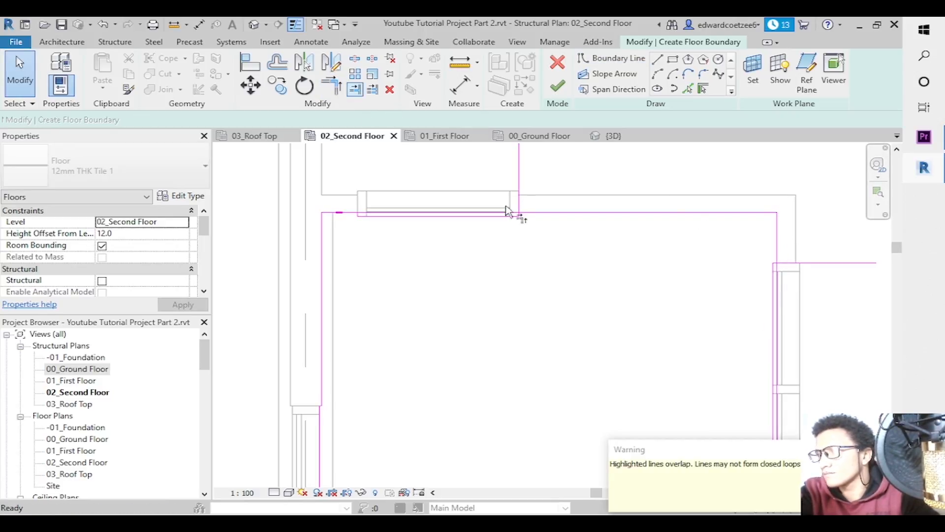
left_click(341, 92)
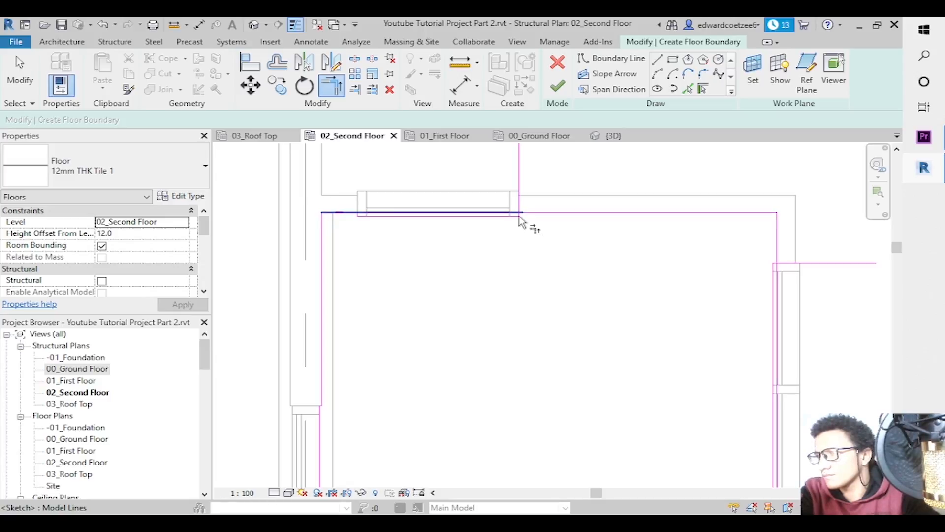
key("ctrl+z")
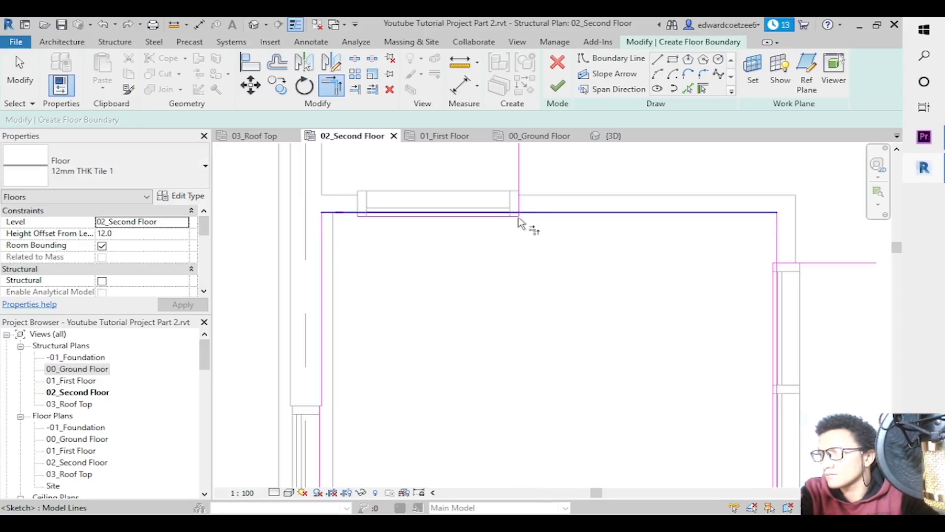
left_click(520, 216)
left_click(527, 212)
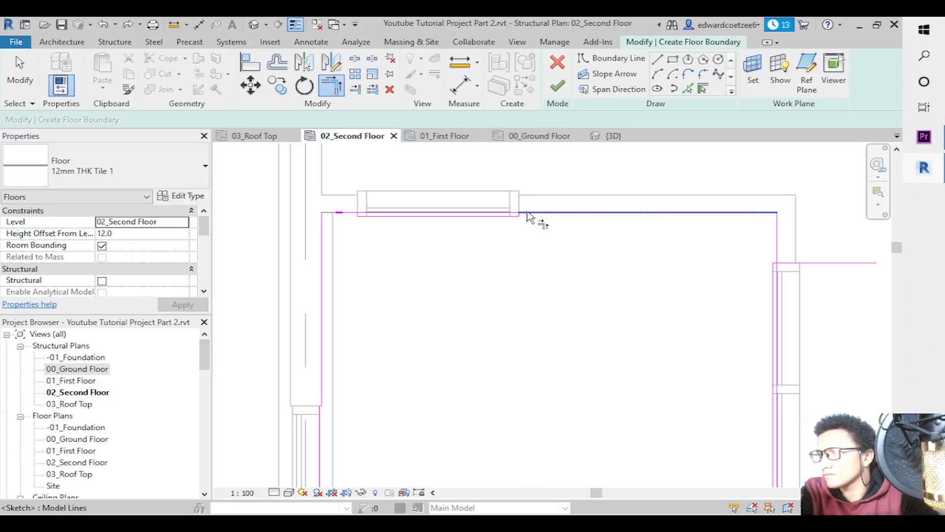
Trim the boundary lines into a corner where the right wall's inner face meets the upper end of the right-hand window.
left_click(776, 262)
left_click(778, 257)
key("Escape")
key("Escape")
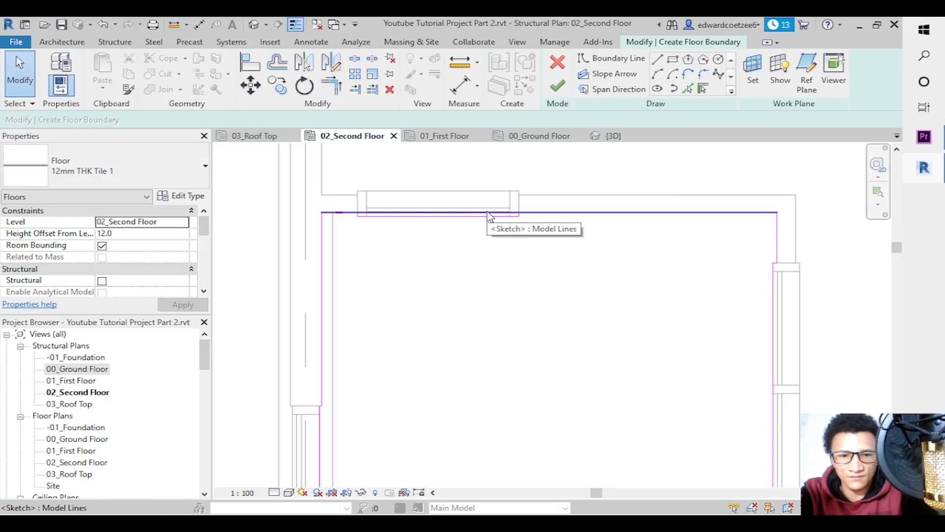
key("t")
key("r")
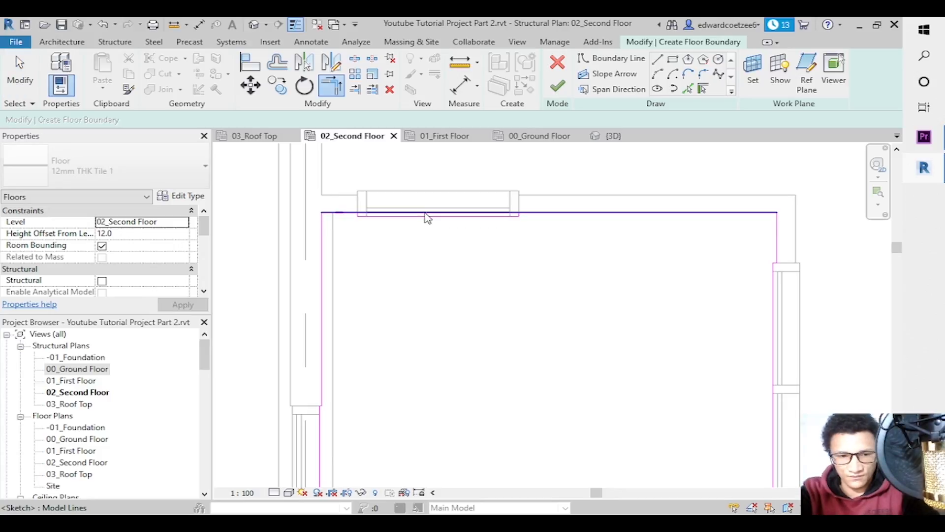
key("Escape")
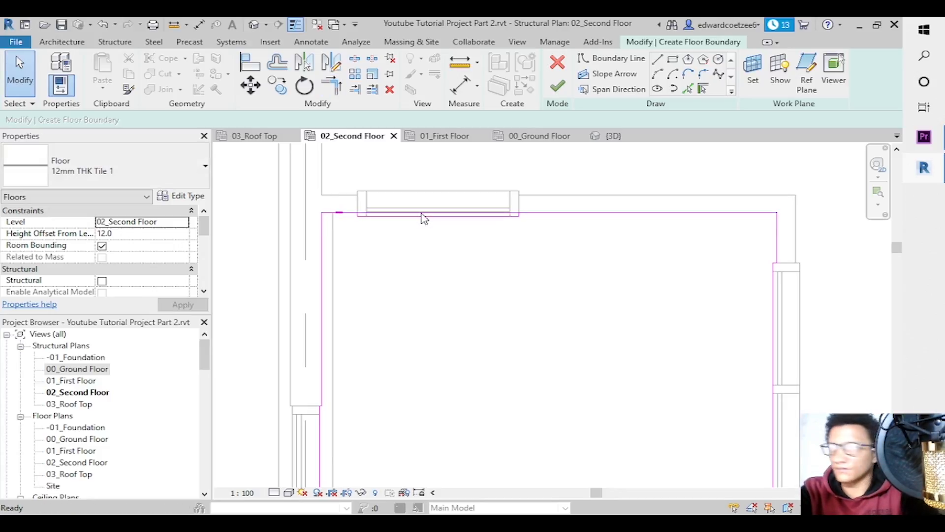
Split the upper floor boundary line at both sides of the window and delete the overlapping segment between the splits.
key("s")
key("l")
left_click(362, 213)
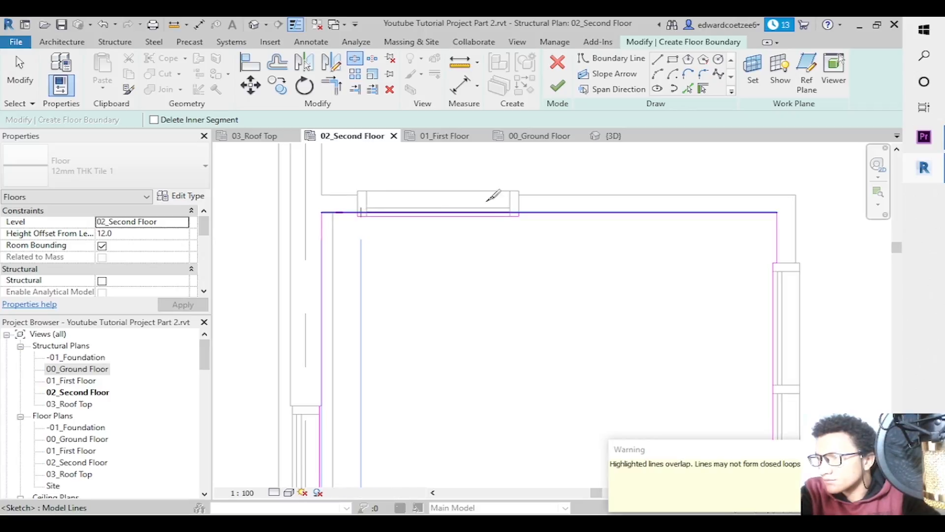
key("Escape")
left_click(492, 219)
key("Delete")
Trim the short upper boundary segment left of the window to meet the window recess outline at a corner.
left_click(340, 91)
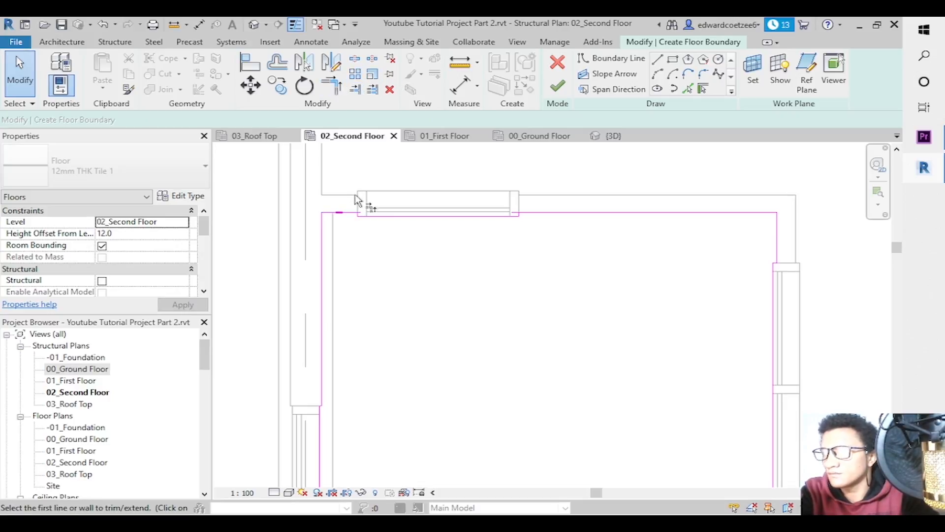
key("Escape")
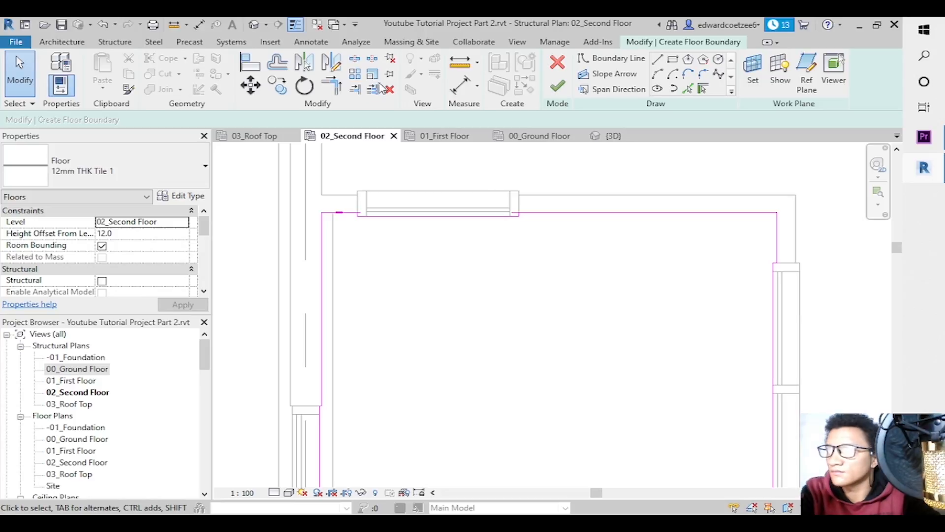
left_click(329, 85)
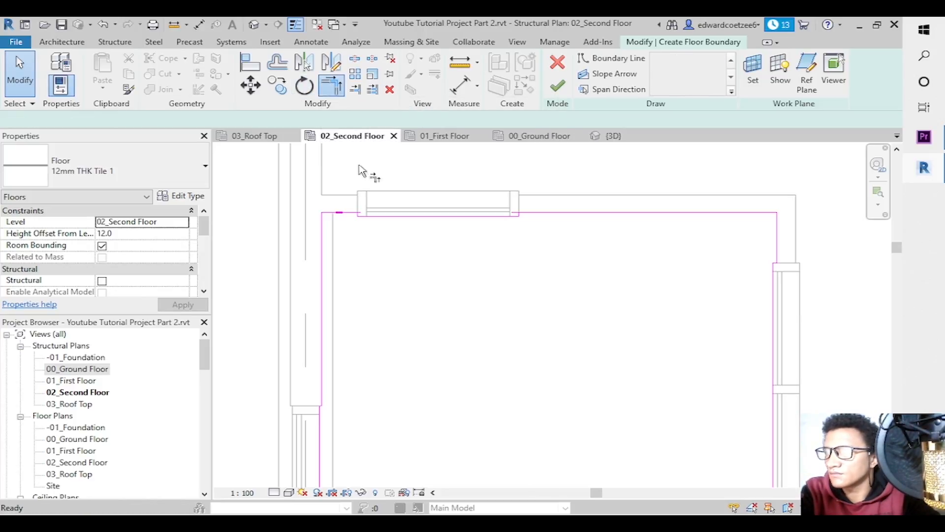
left_click(355, 215)
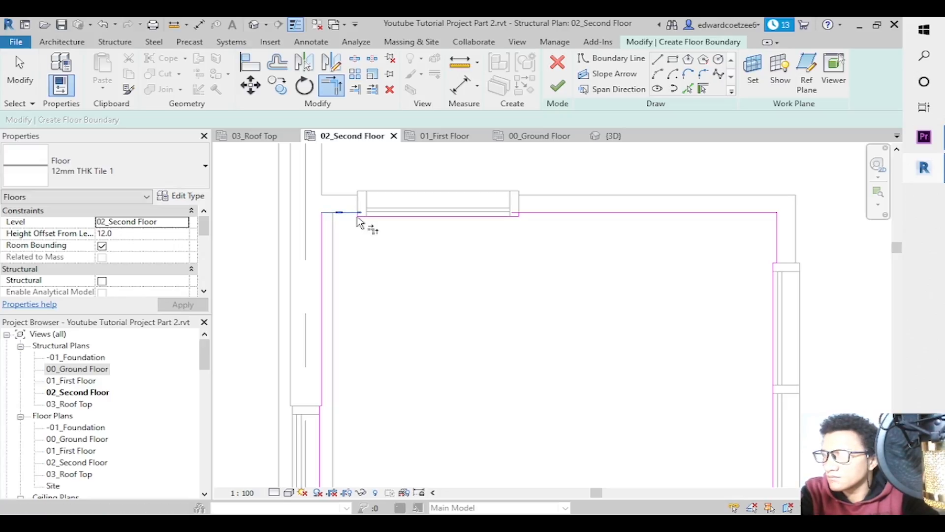
key("Escape")
key("Escape")
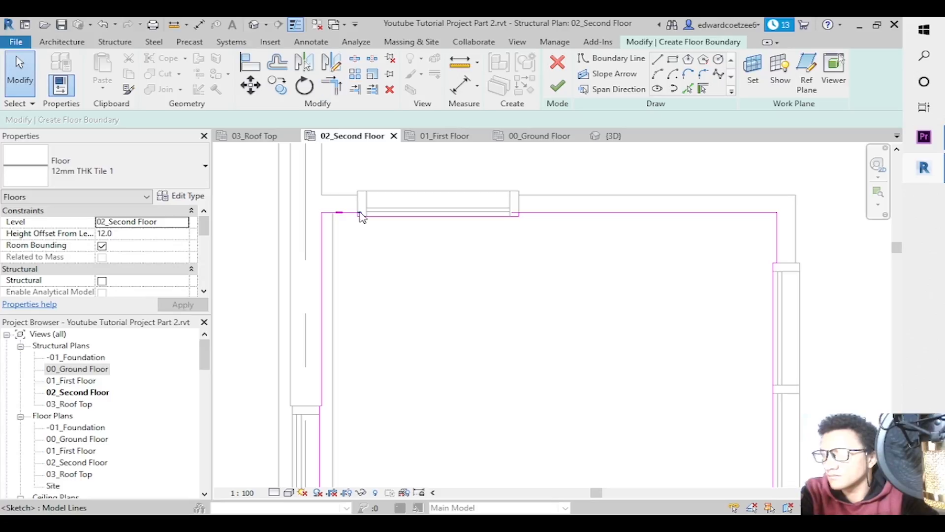
left_click(359, 214)
key("Delete")
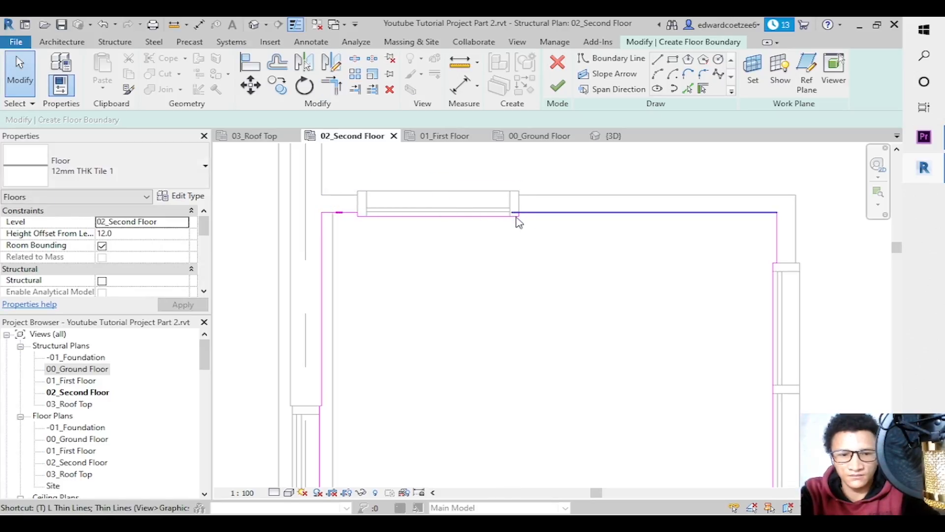
Trim the boundary segment right of the window to the recess outline and finish the tile floor's boundary.
key("t")
key("r")
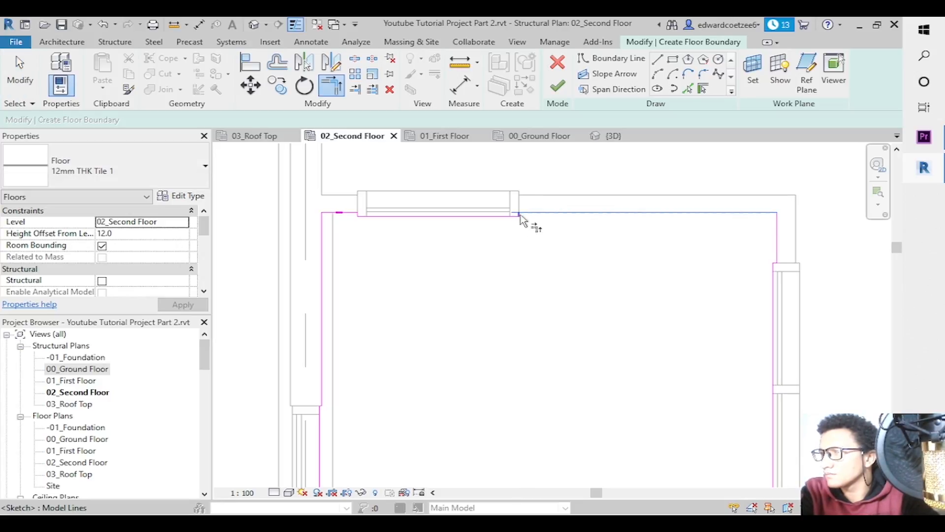
key("Escape")
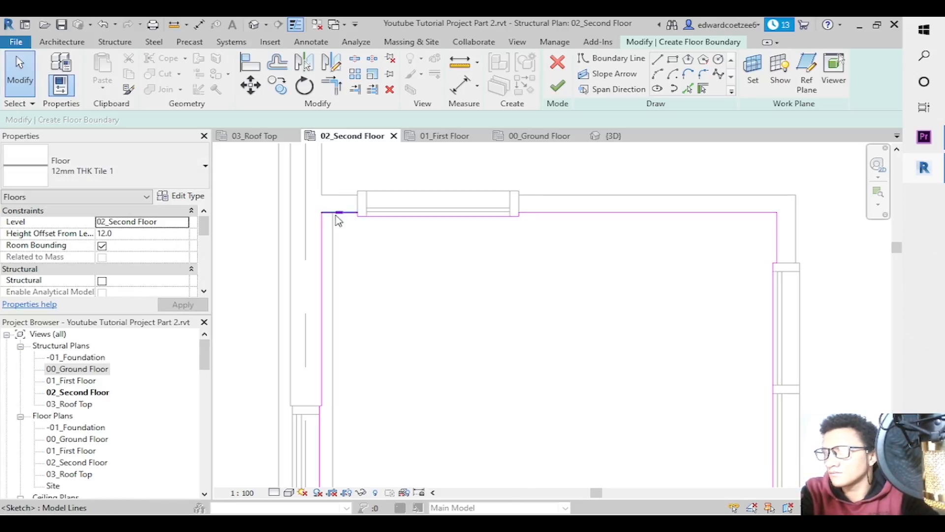
left_click(559, 88)
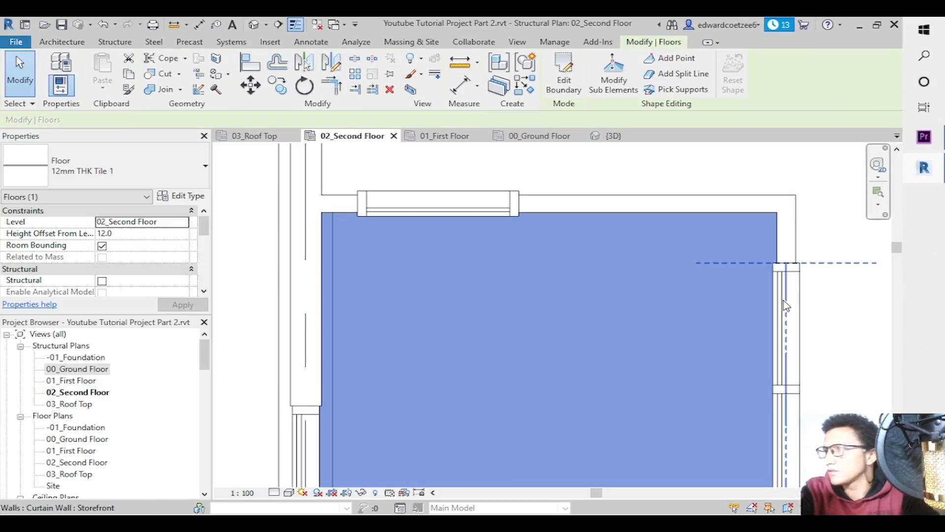
left_click(839, 281)
Inspect the building from directly above in the 3D view.
left_click(615, 137)
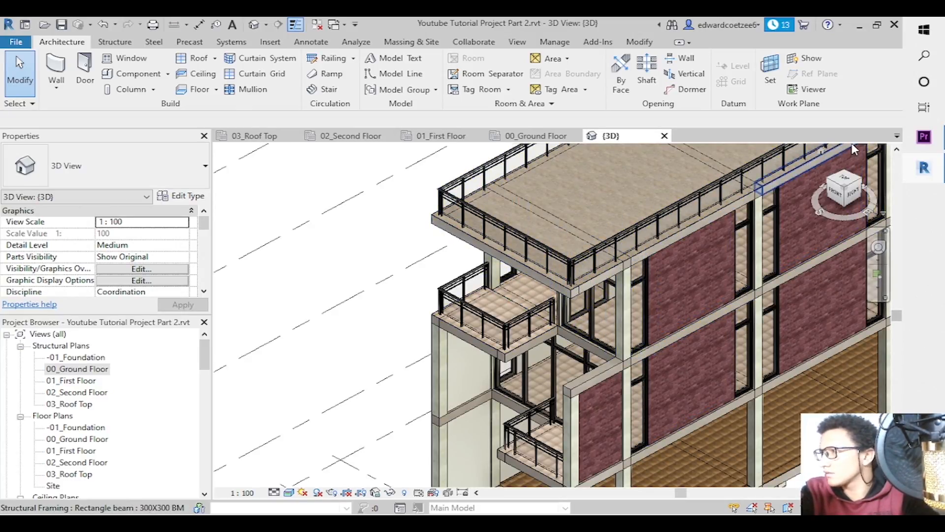
mouse_move(832, 190)
left_mouse_down()
mouse_move(645, 221)
mouse_move(701, 243)
left_mouse_up()
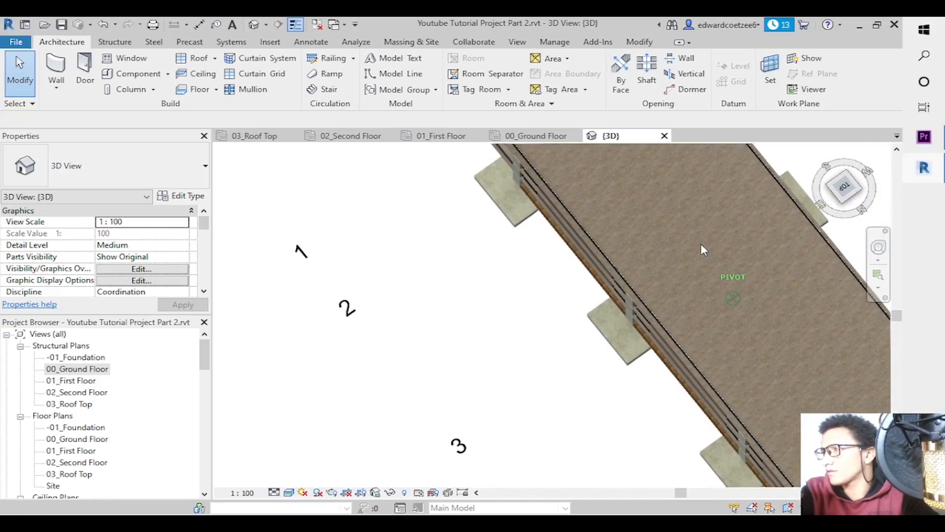
left_click(846, 191)
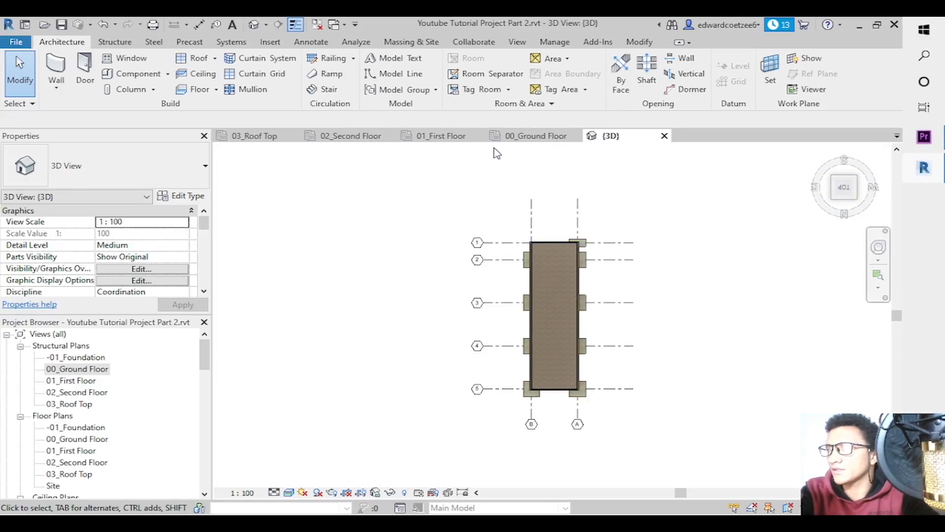
Start a stair in the 00_Ground Floor structural plan, at the cavity wall between grids 4 and 3.
left_click(507, 136)
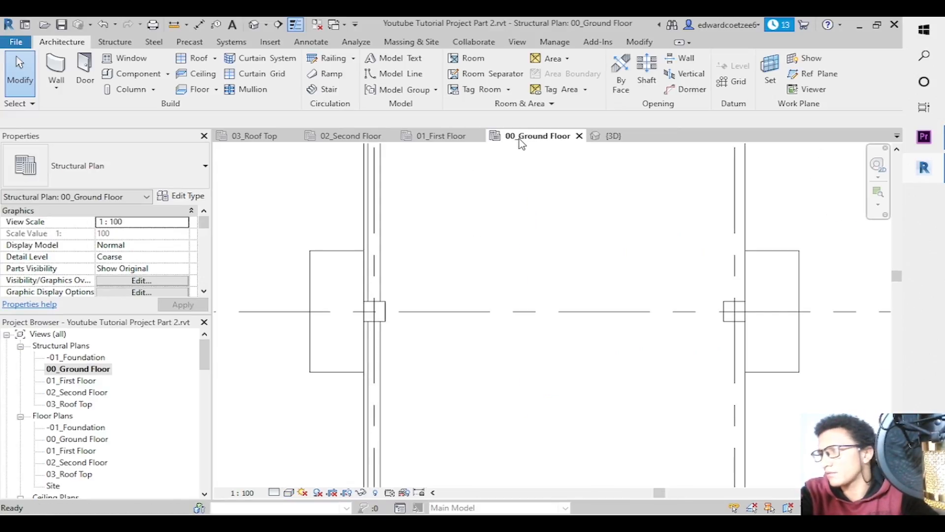
left_click(879, 204)
left_click(829, 232)
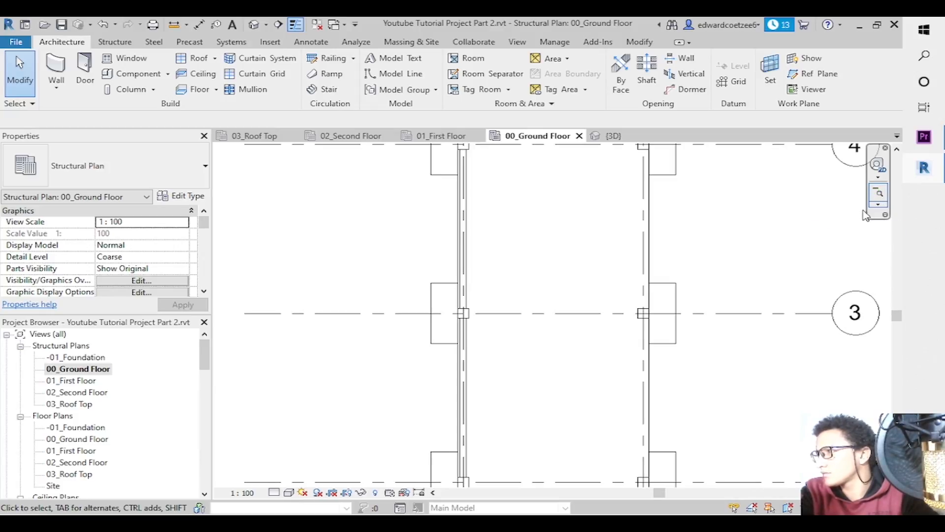
left_click(879, 193)
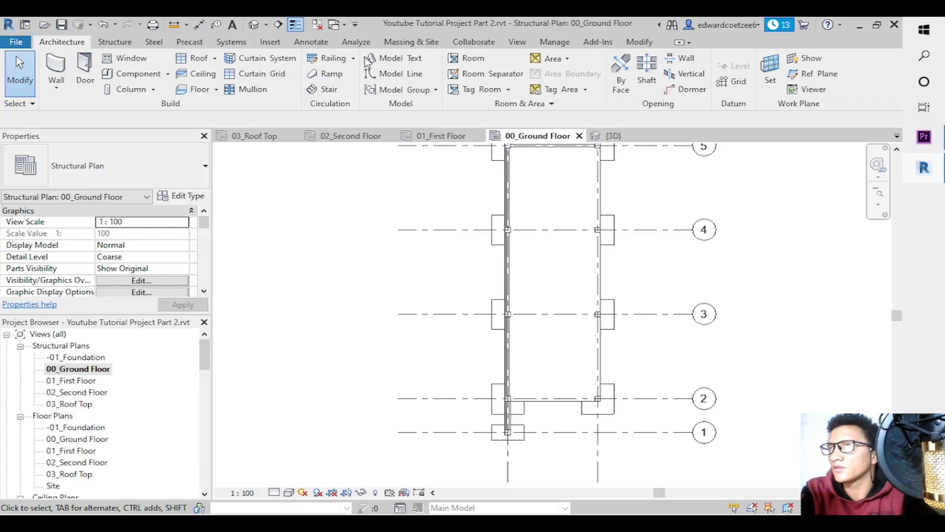
left_click(323, 89)
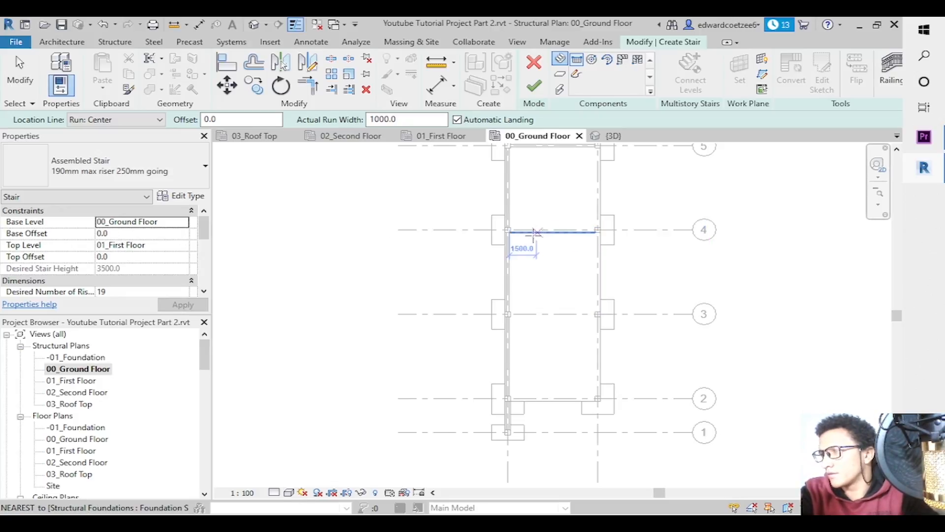
left_click(879, 204)
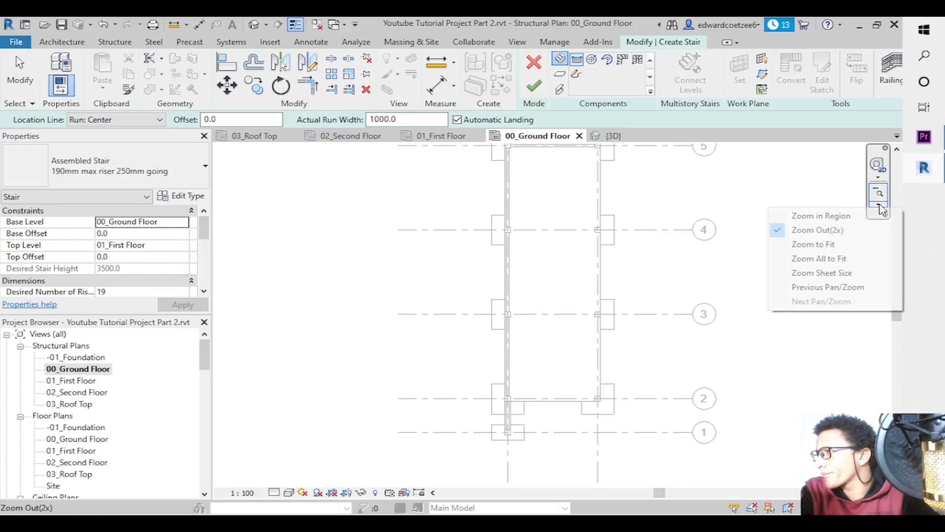
left_click(821, 217)
left_click_drag(502, 302, 591, 339)
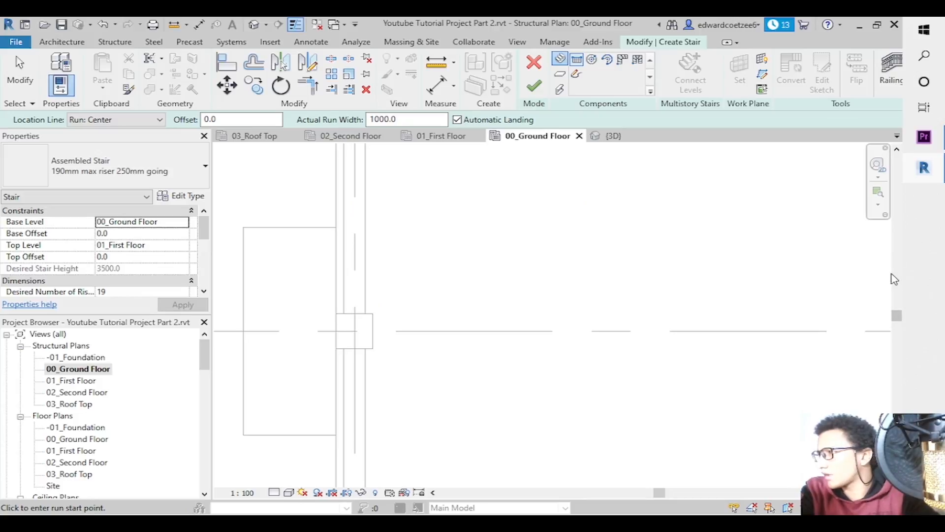
left_click_drag(899, 315, 897, 193)
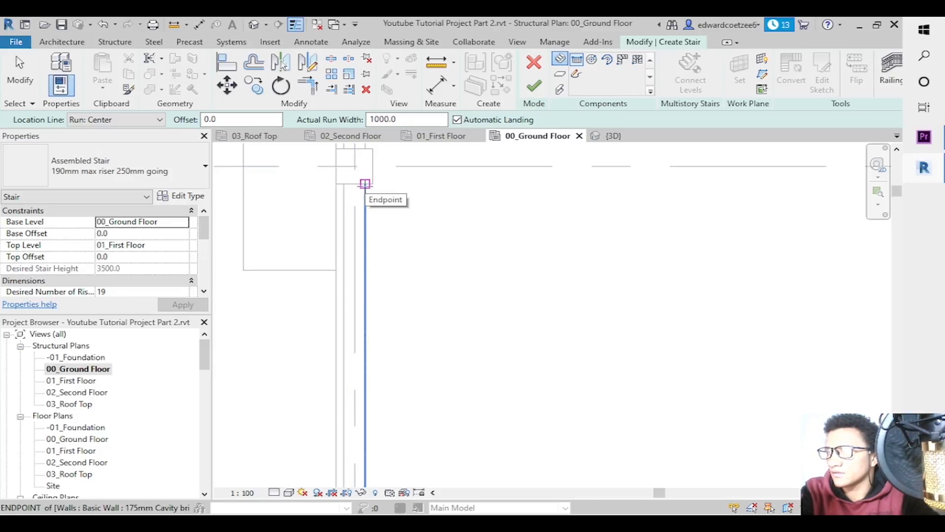
Draw a 1000 mm wide straight run with location line Run: Right along the wall's inner face, from the grid 4 column towards the grid 3 column.
left_click(364, 183)
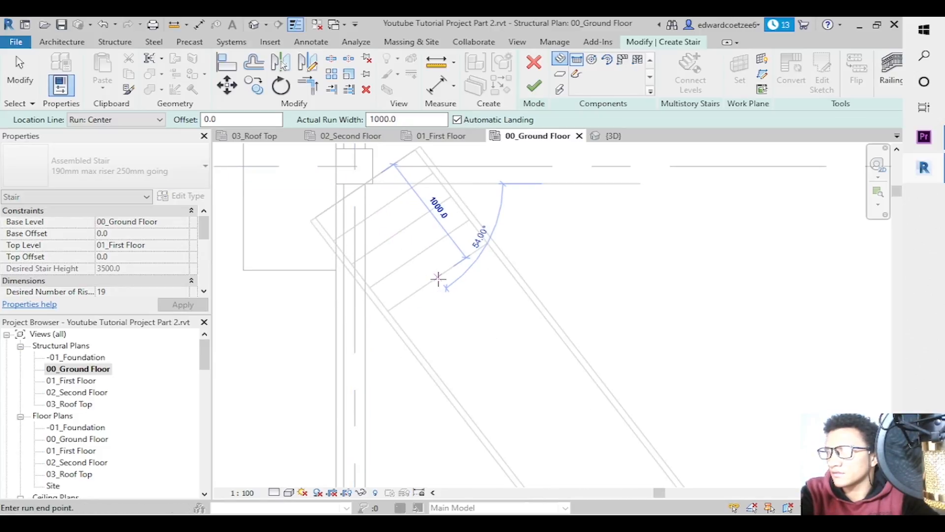
key("Escape")
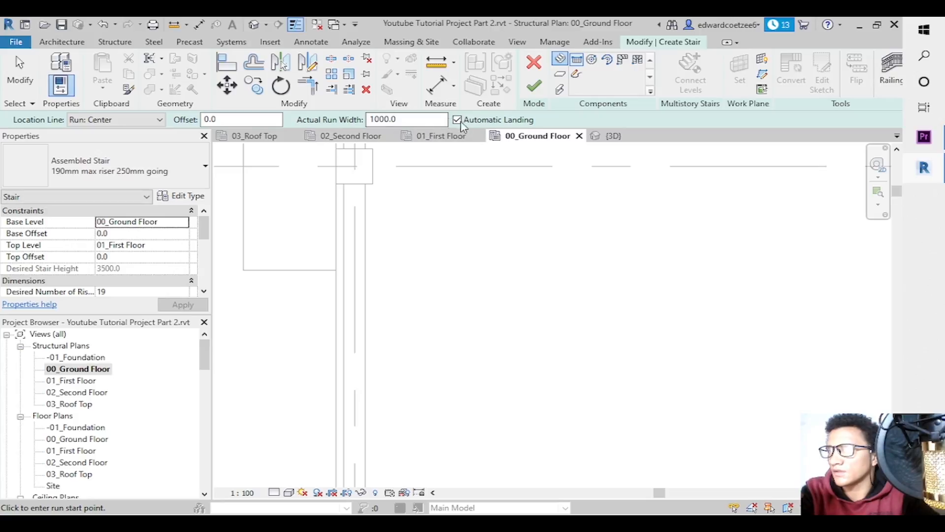
left_click(159, 120)
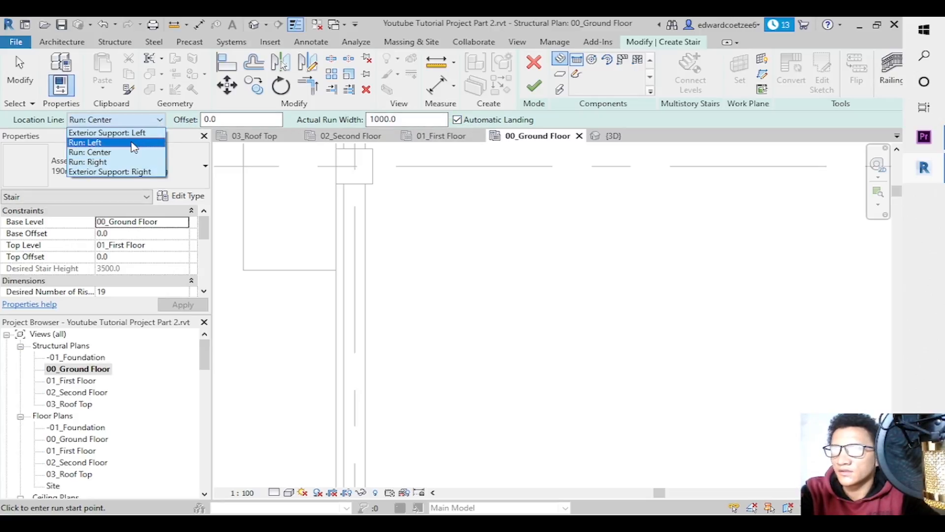
left_click(117, 162)
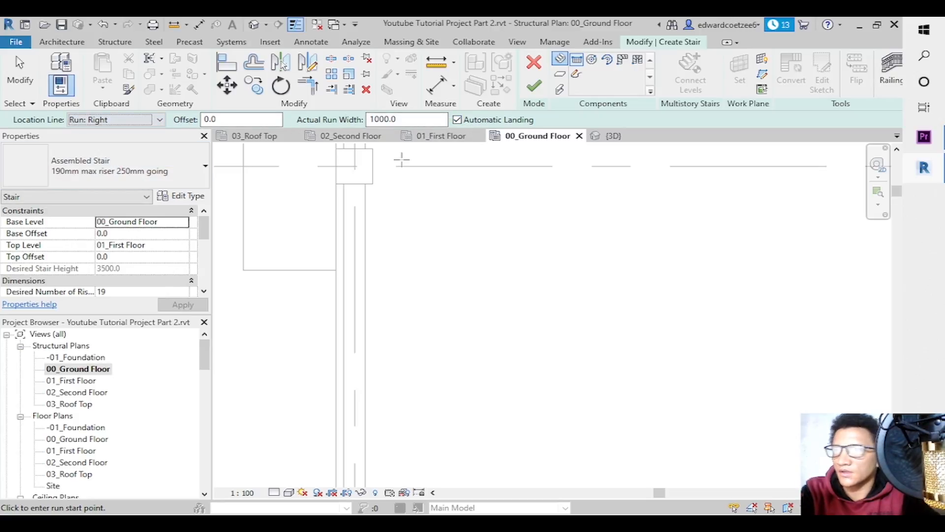
left_click(365, 184)
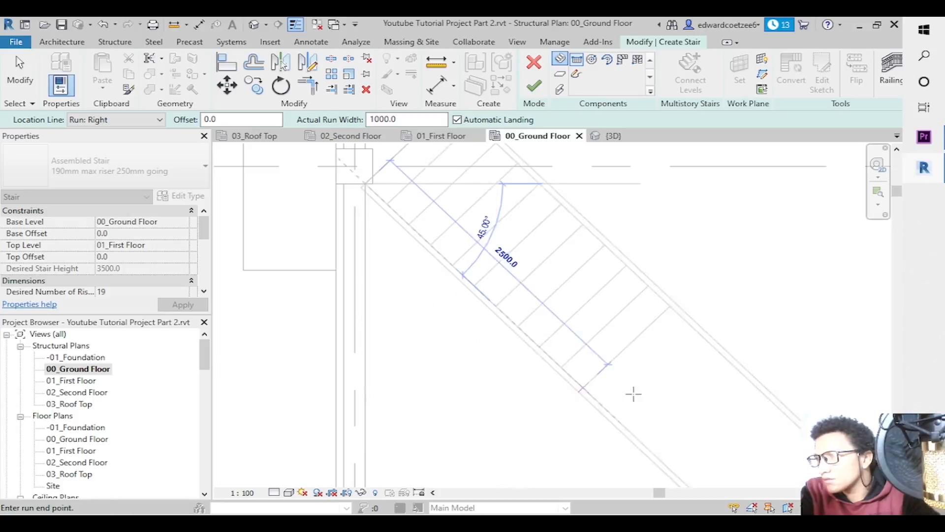
left_click_drag(897, 193, 897, 297)
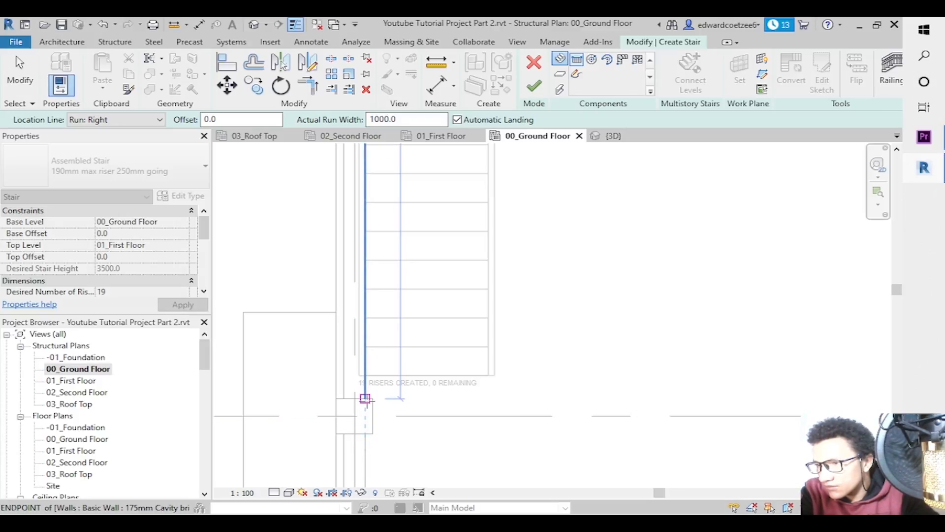
left_click(366, 399)
key("Escape")
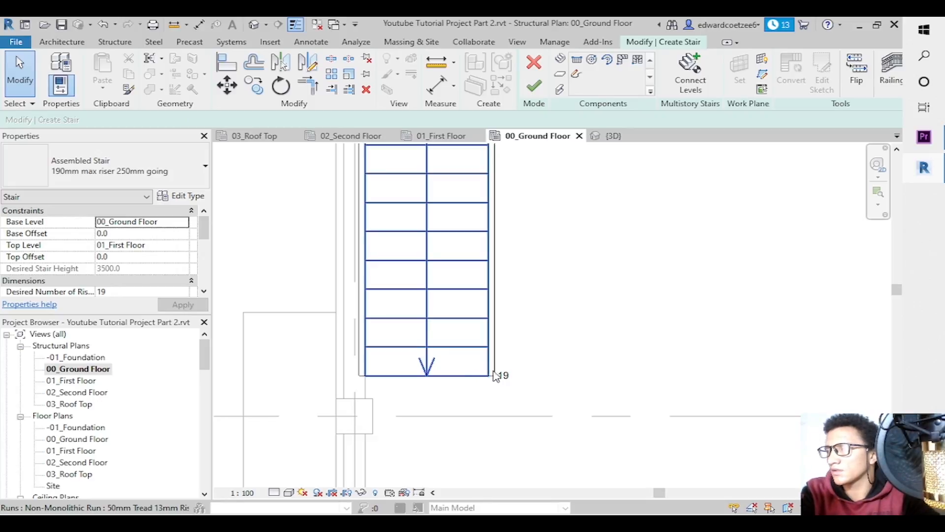
Return to the 00_Ground Floor plan after viewing the model in 3D and finish the stair.
left_click(878, 205)
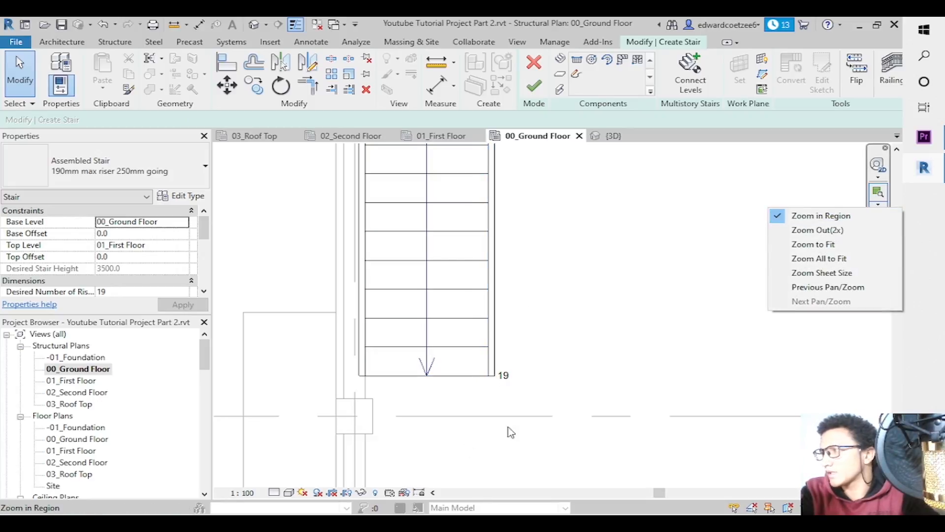
left_click(814, 244)
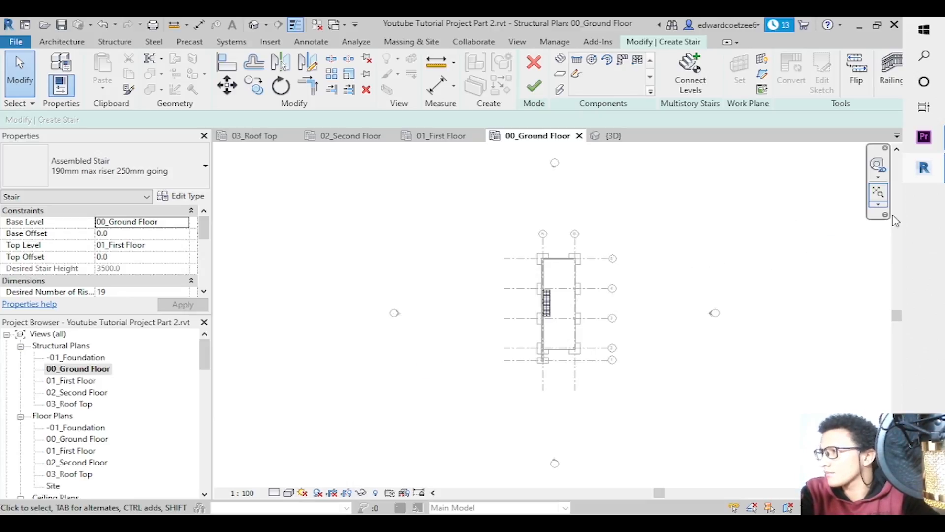
left_click(611, 136)
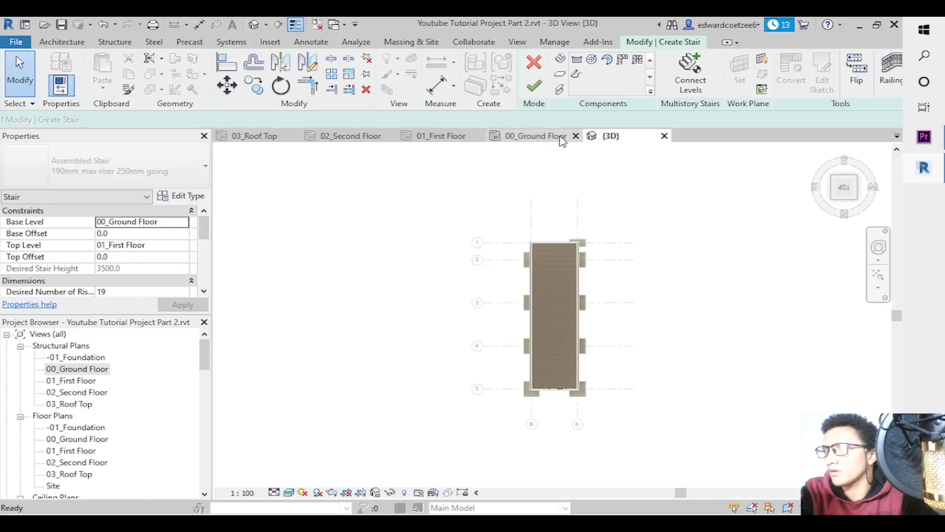
left_click(533, 138)
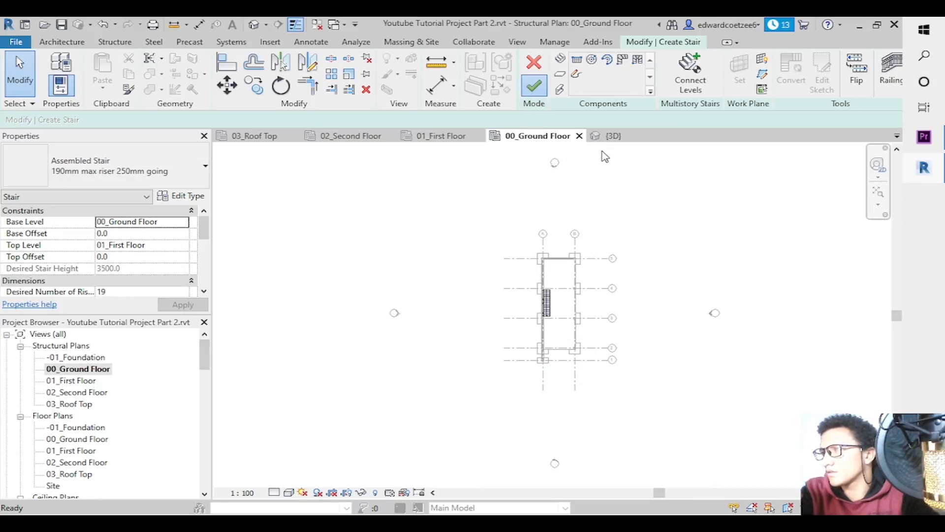
Examine the new stair in the 3D view from the building's right side.
left_click(610, 138)
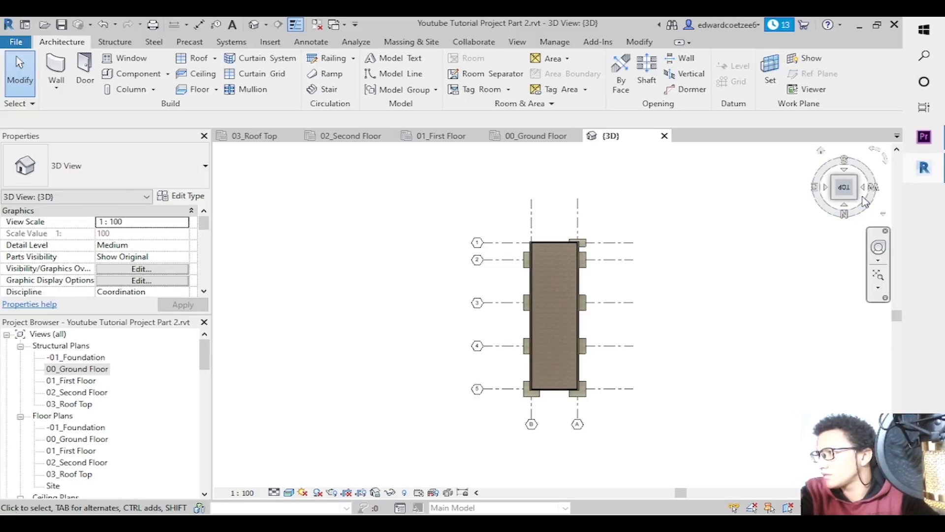
left_click(856, 199)
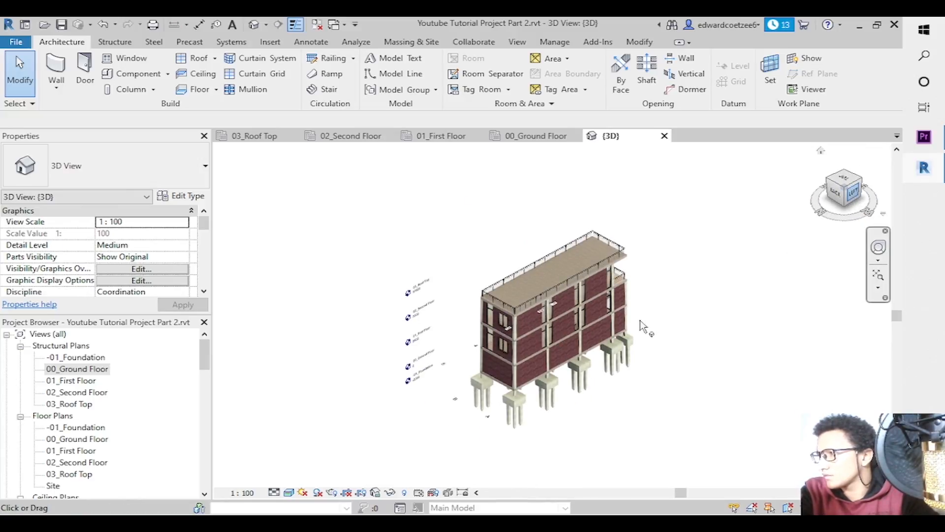
left_click(831, 183)
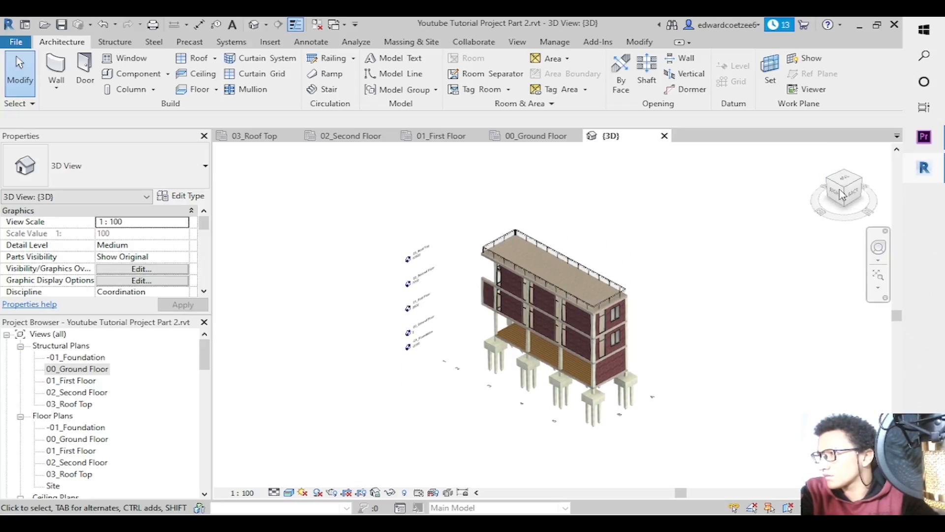
left_click(843, 194)
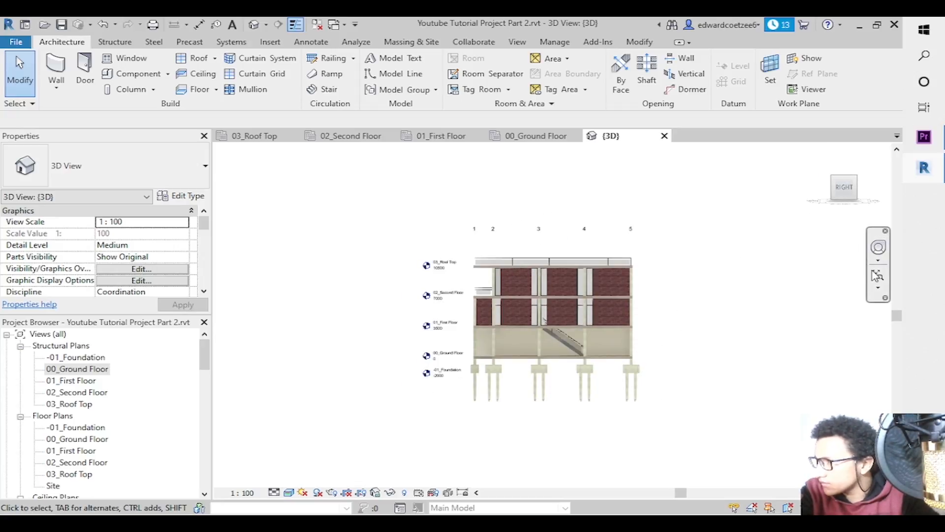
Delete the Glass Panel - Bottom Fill railing from the stair between the ground floor and first floor.
left_click(878, 287)
left_click(812, 297)
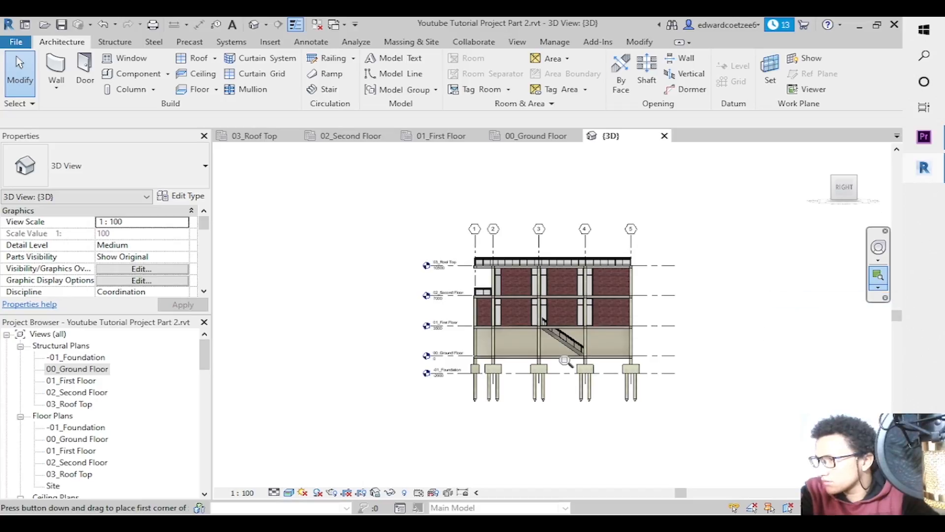
left_click_drag(528, 326, 615, 379)
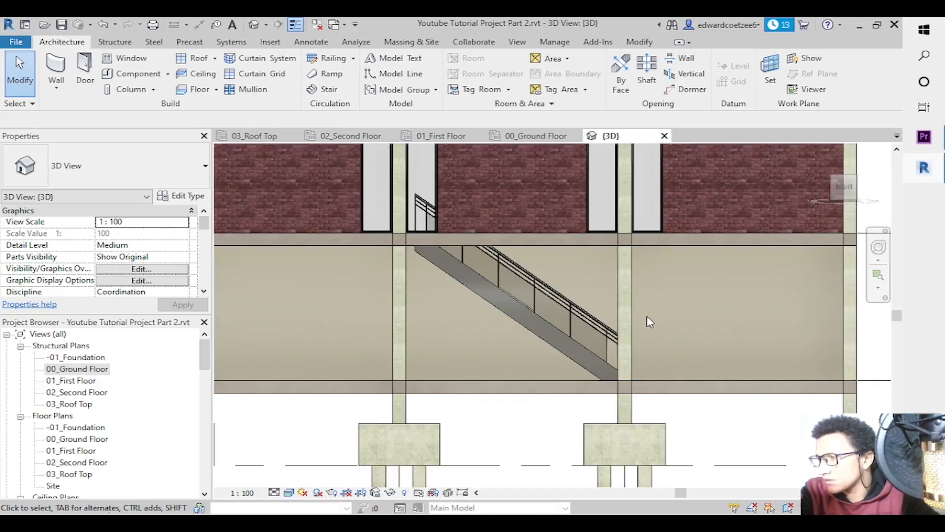
left_click(583, 320)
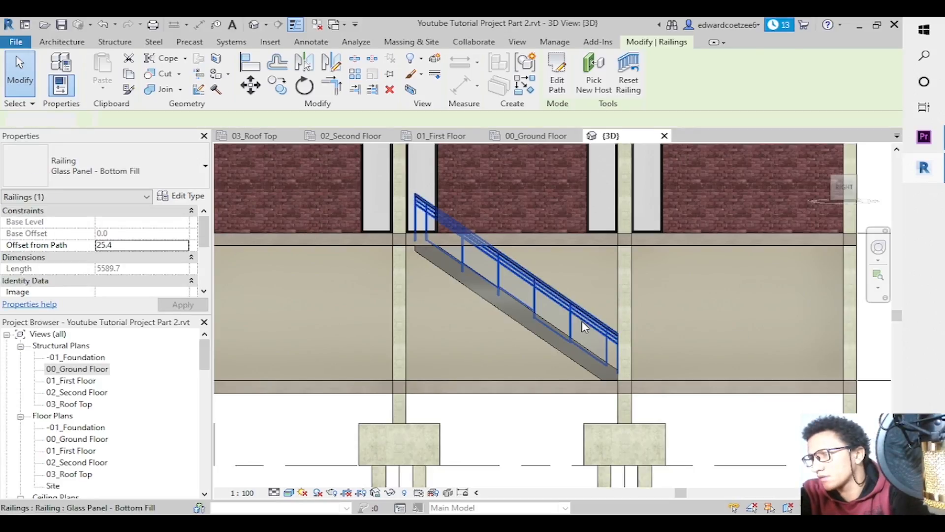
key("Escape")
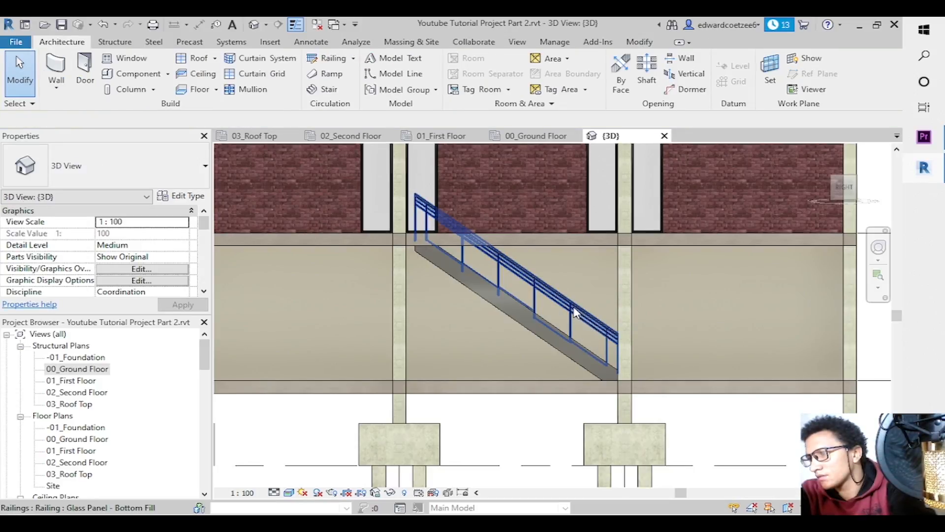
left_click(575, 313)
key("Delete")
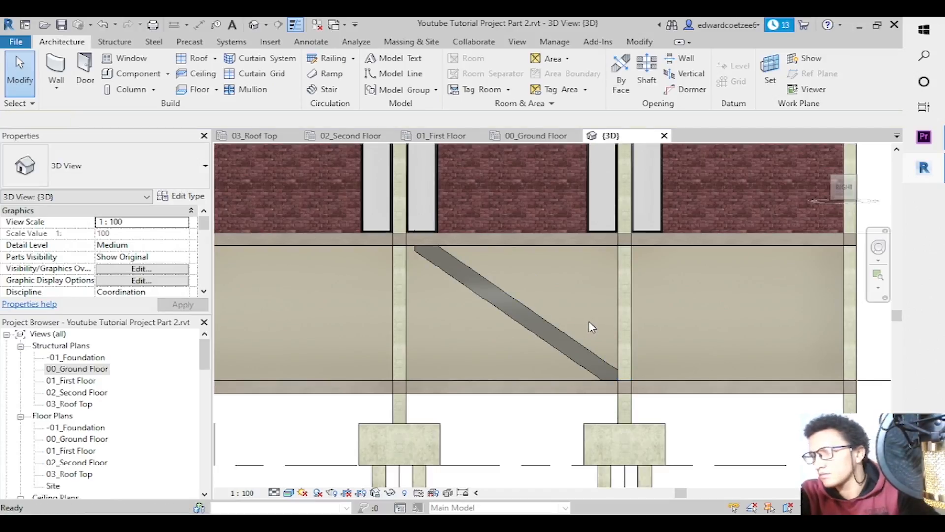
key("ctrl+z")
left_click(585, 313)
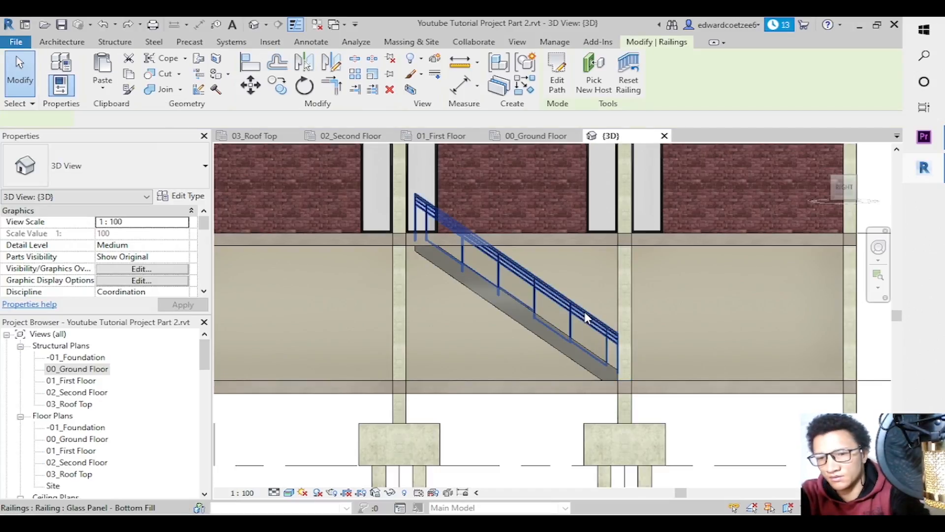
key("Delete")
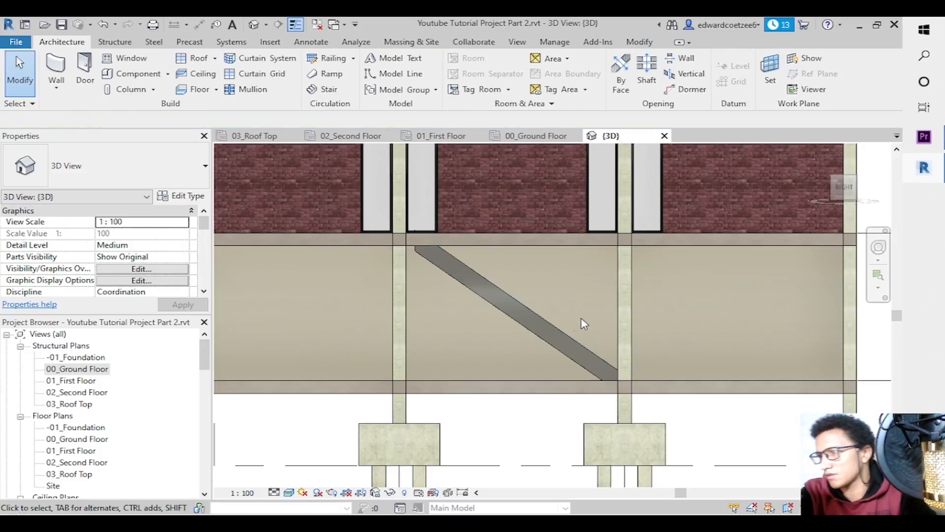
Select the stair in the 00_Ground Floor structural plan and set its type's Right Support to None.
left_click(555, 324)
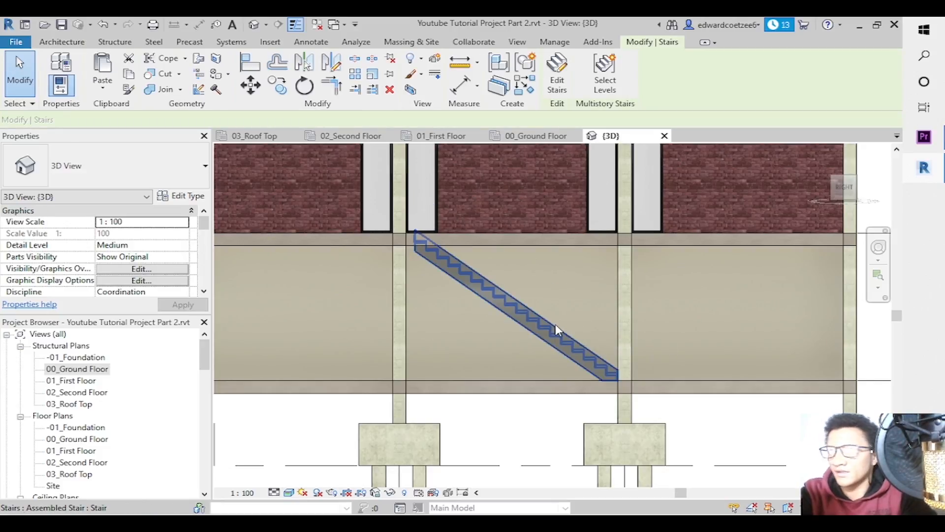
key("Escape")
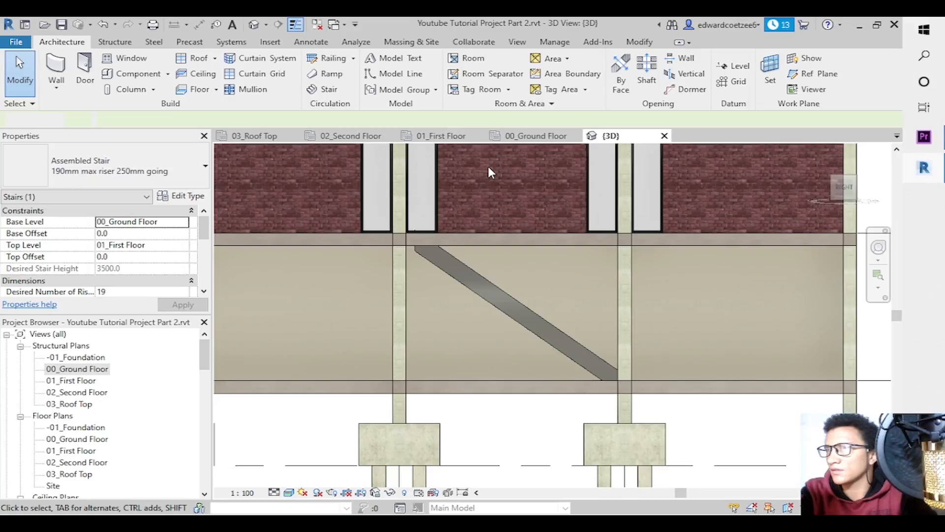
left_click(492, 140)
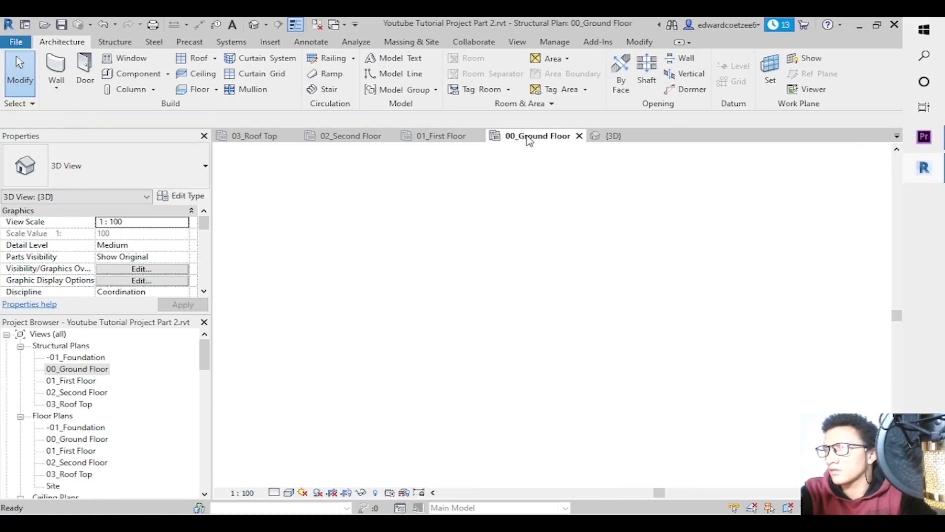
left_click(548, 310)
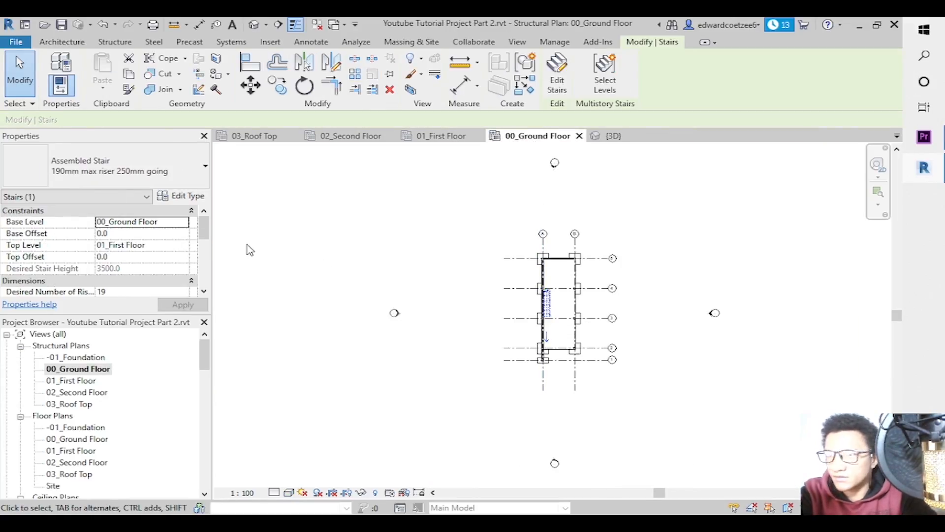
left_click(181, 200)
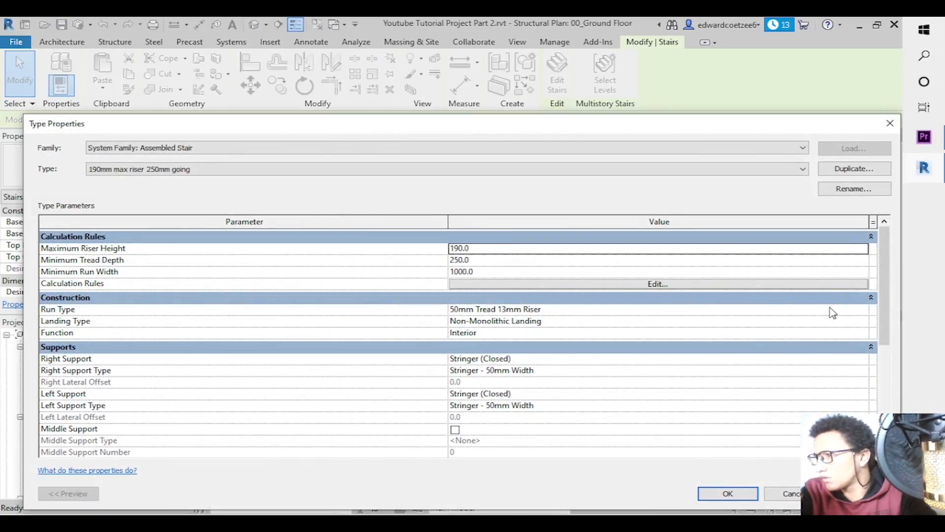
left_click_drag(883, 311, 873, 255)
left_click(871, 298)
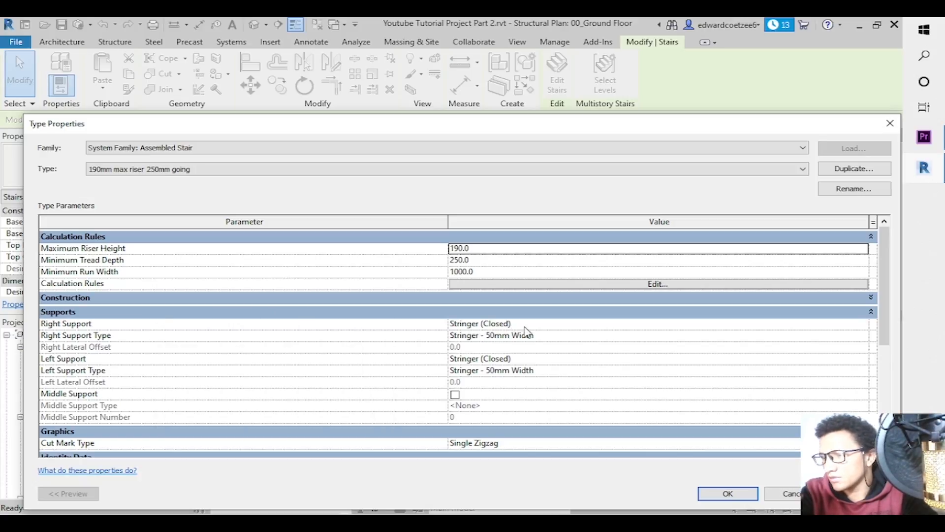
left_click(664, 323)
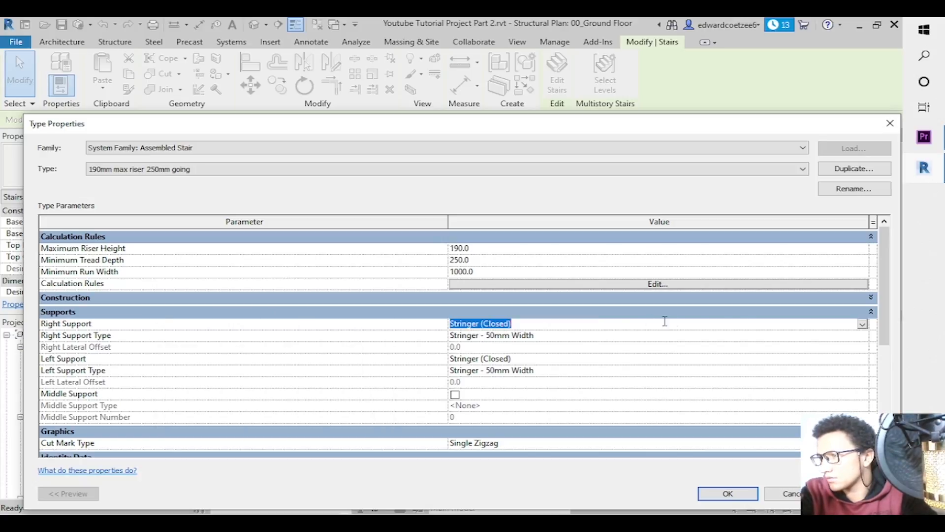
left_click(863, 325)
left_click(544, 334)
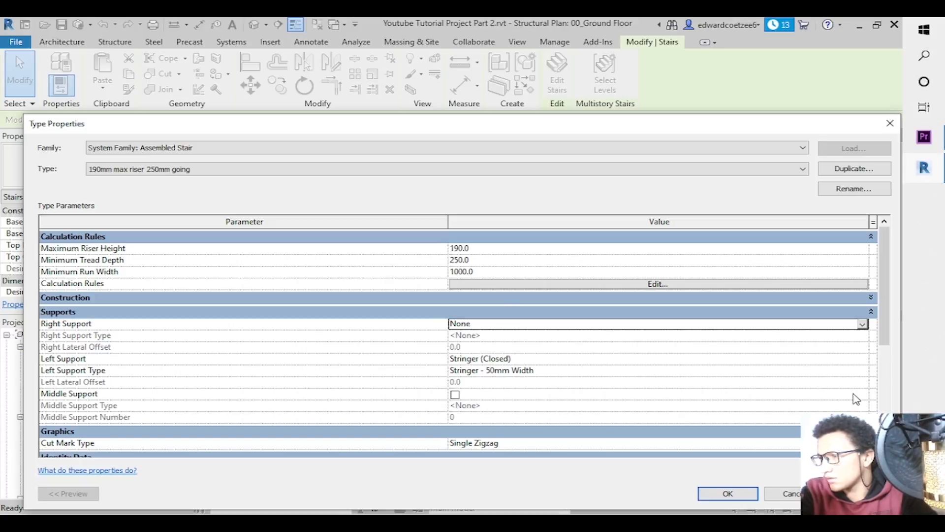
Set the stair type's Left Support to None and enable Middle Support.
left_click(781, 359)
left_click(862, 359)
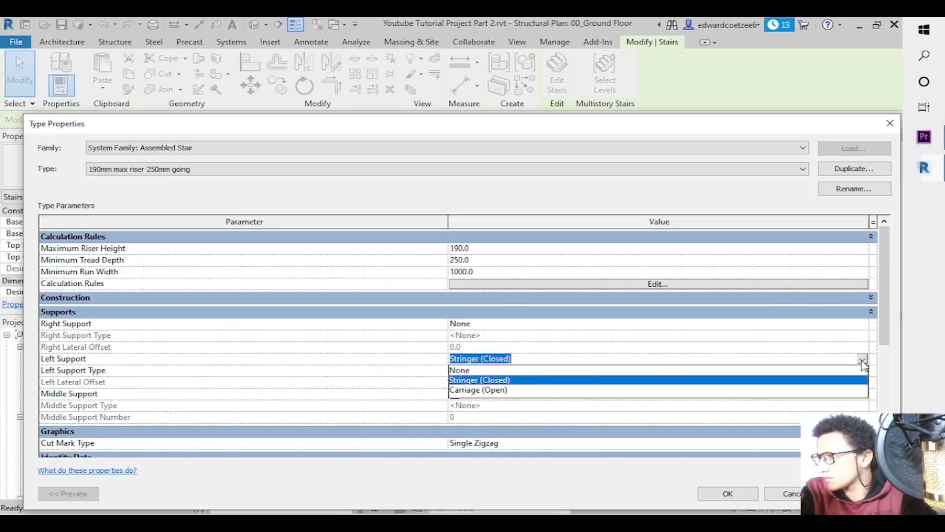
left_click(698, 371)
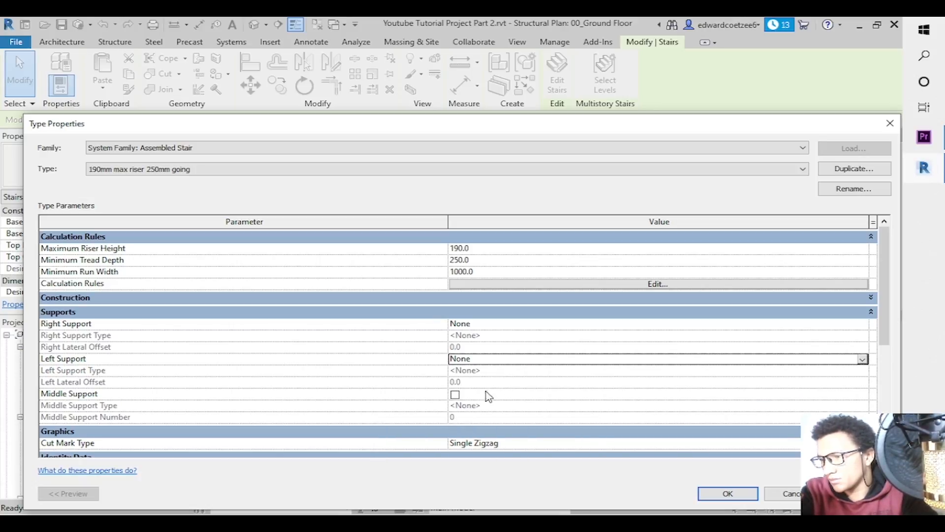
left_click(455, 395)
left_click(728, 494)
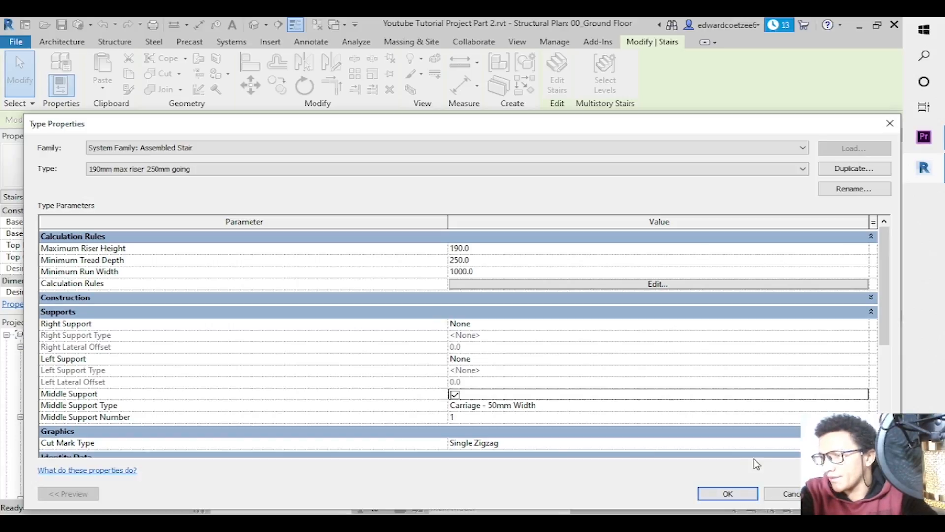
Edit the stair's 50mm Tread 13mm Riser run type and turn off its risers.
left_click_drag(886, 313, 837, 302)
left_click(837, 299)
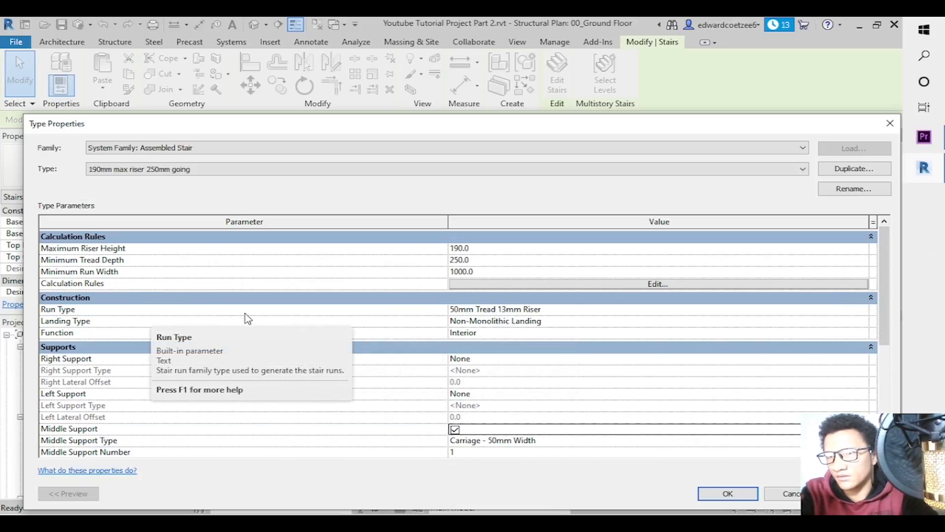
left_click(864, 309)
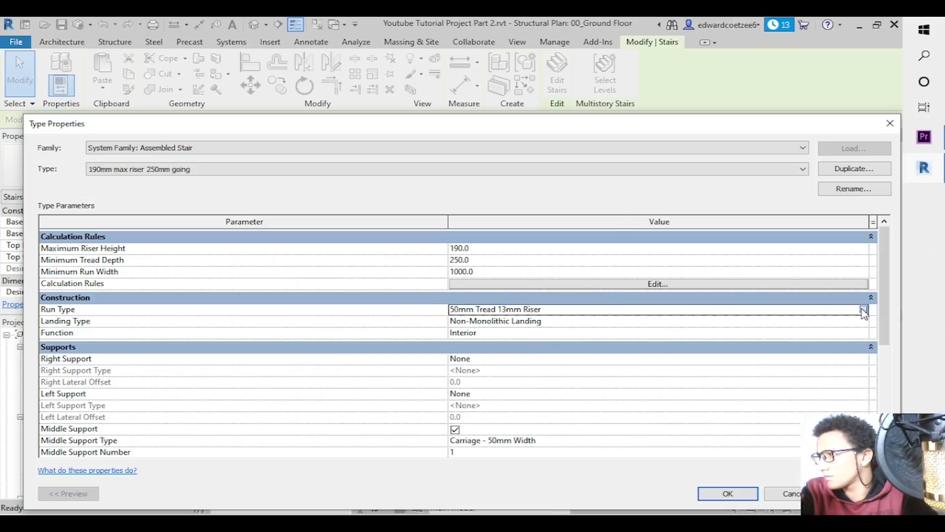
left_click(865, 309)
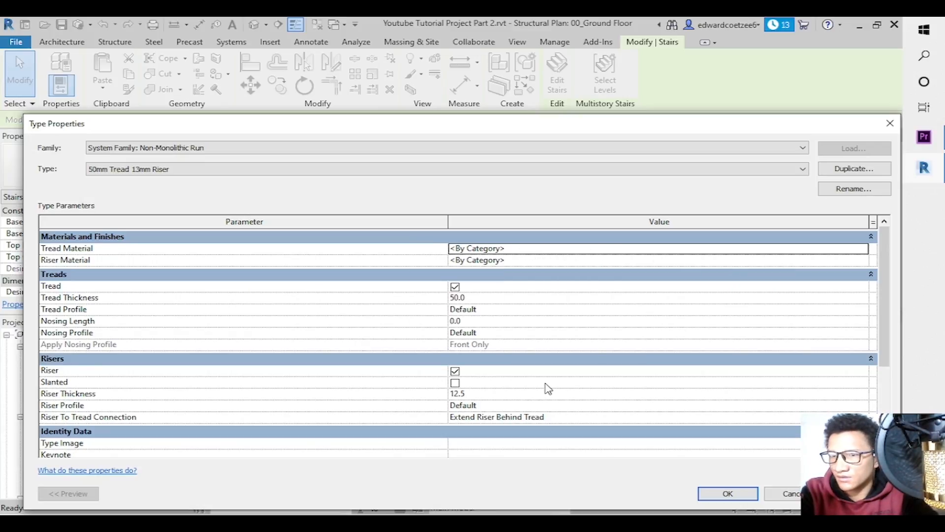
left_click(455, 371)
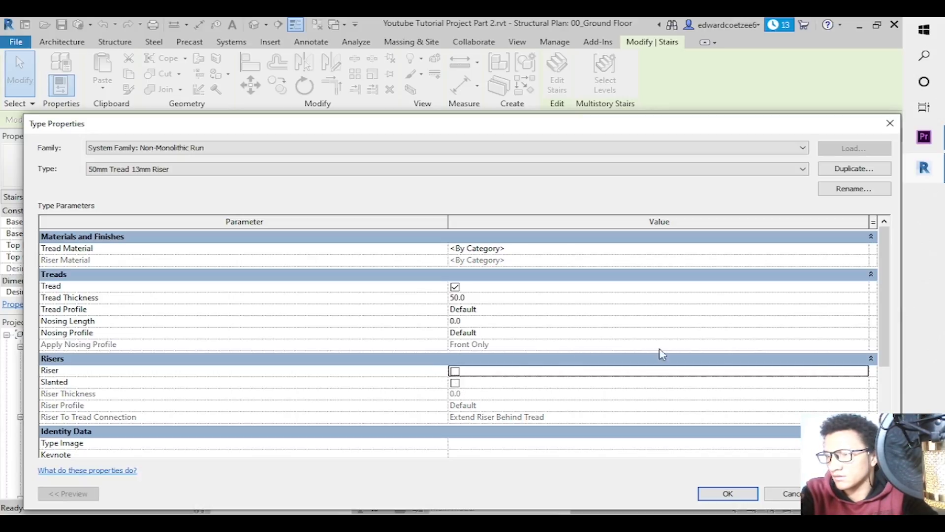
Create a new project material for the run type's Tread Material.
mouse_move(881, 346)
left_mouse_down()
mouse_move(888, 380)
mouse_move(887, 350)
left_mouse_up()
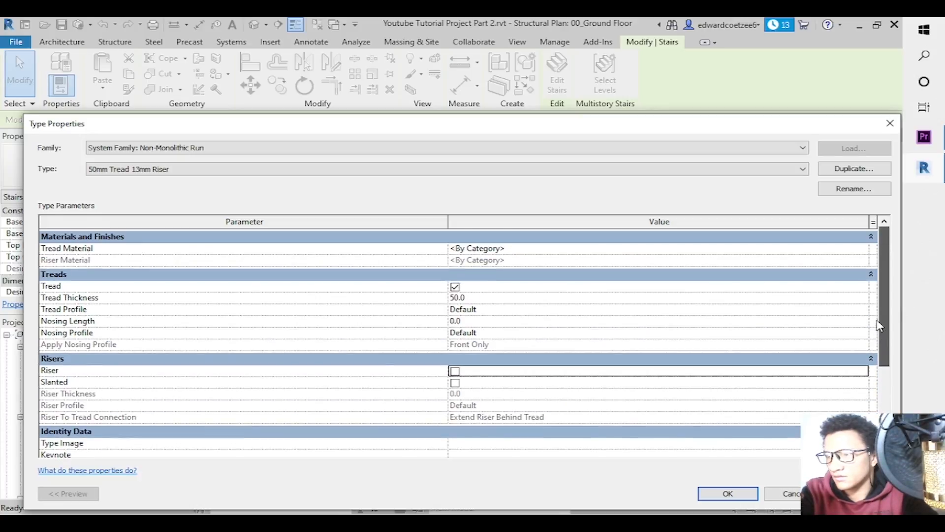
left_click(861, 253)
left_click(863, 249)
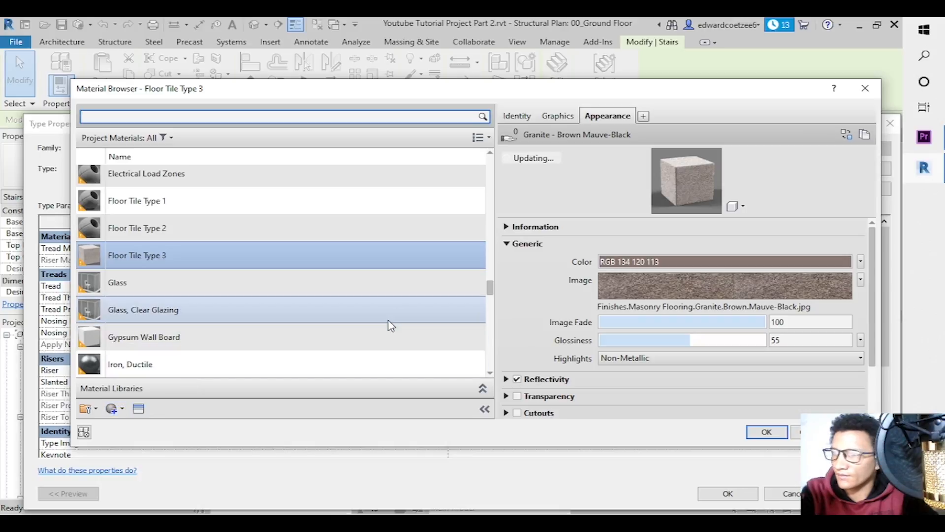
left_click_drag(491, 294, 495, 206)
scroll(492, 266, "down", 1)
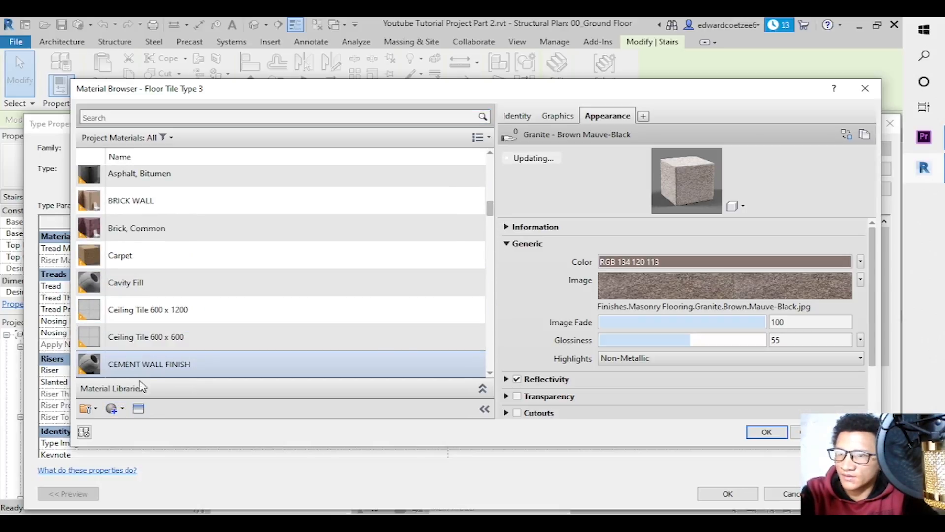
left_click(122, 408)
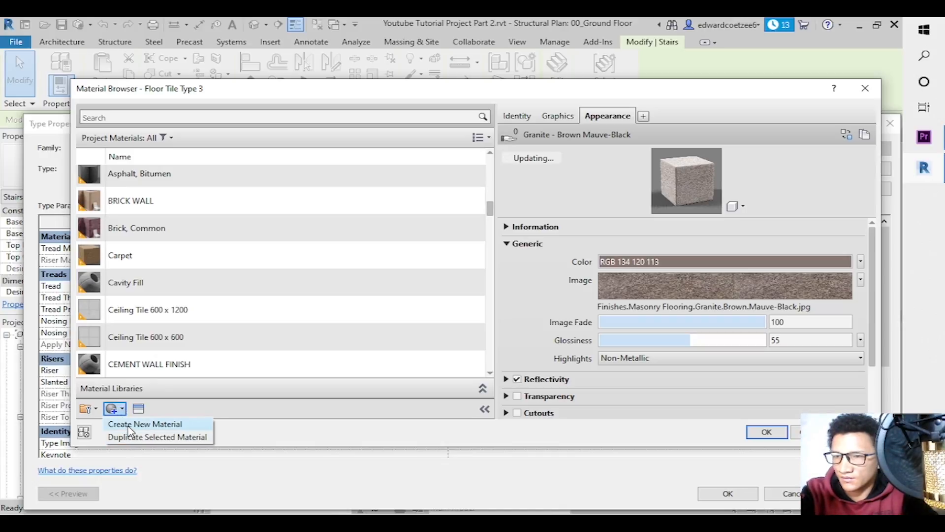
left_click(127, 424)
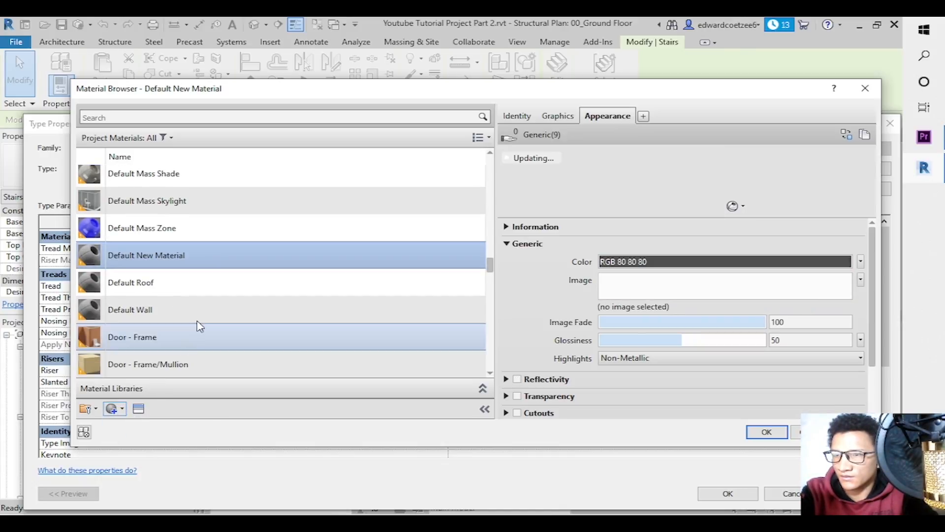
Rename the new material as Staircase Material and select it in the project materials.
right_click(217, 256)
left_click(242, 290)
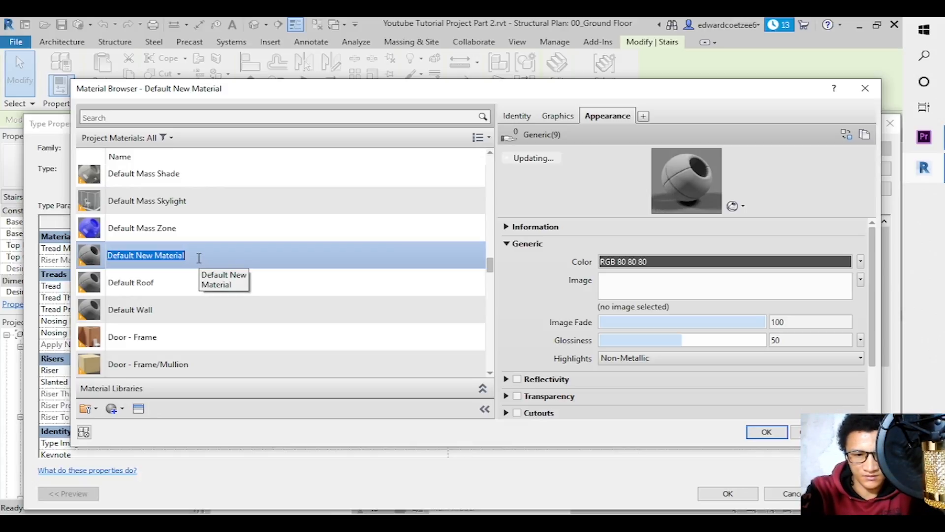
type("Staircase M")
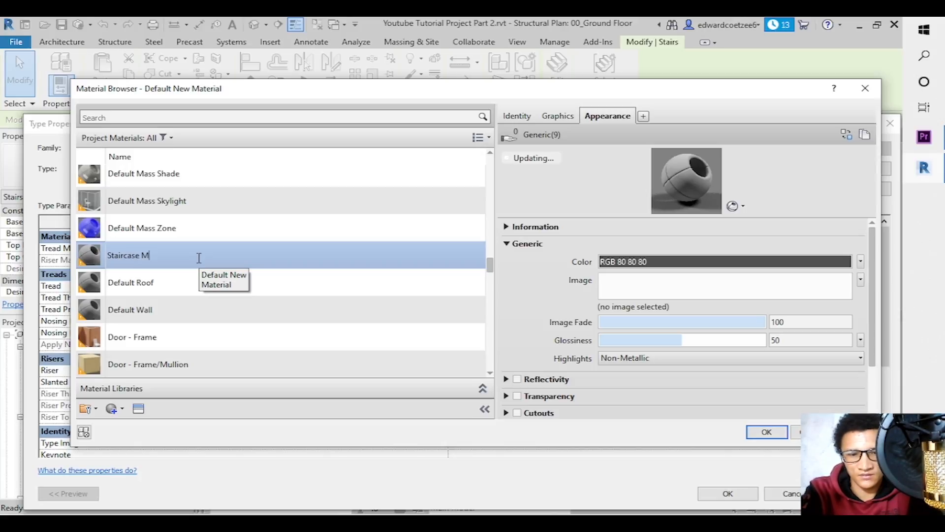
type("aterial")
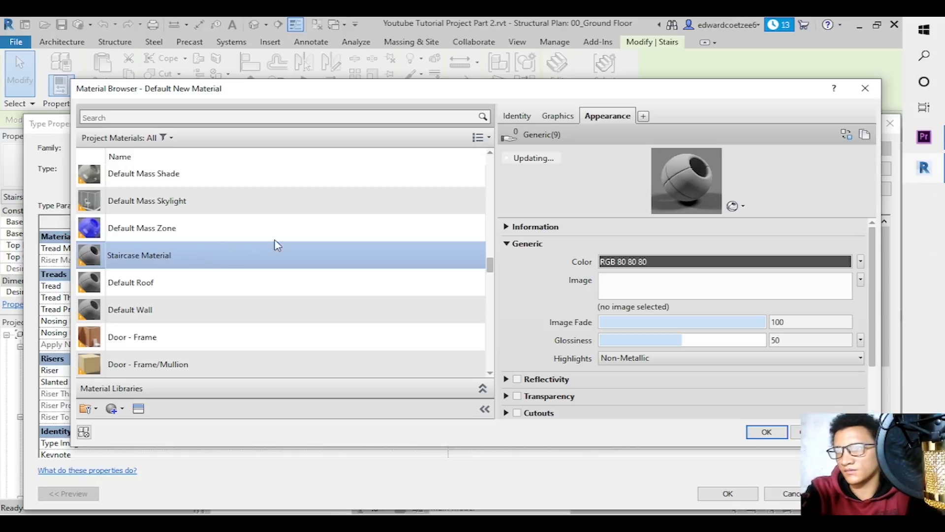
left_click(290, 287)
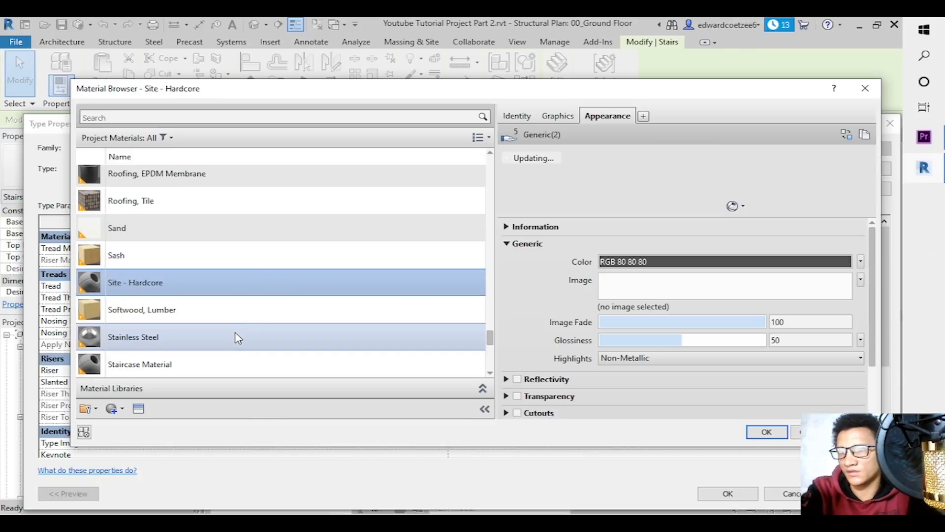
left_click(227, 363)
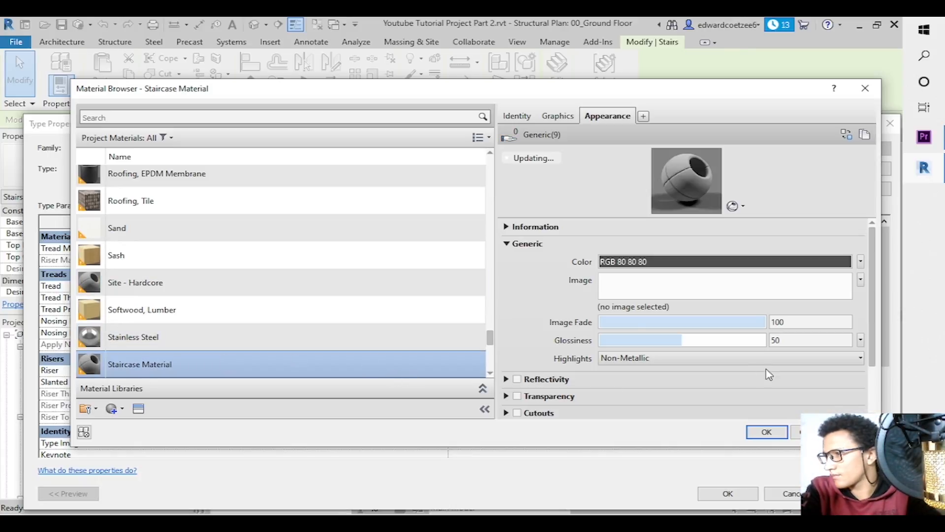
Replace the appearance of Staircase Material with Bamboo Dark - Semigloss from the Appearance Library's Wood category.
left_click(137, 412)
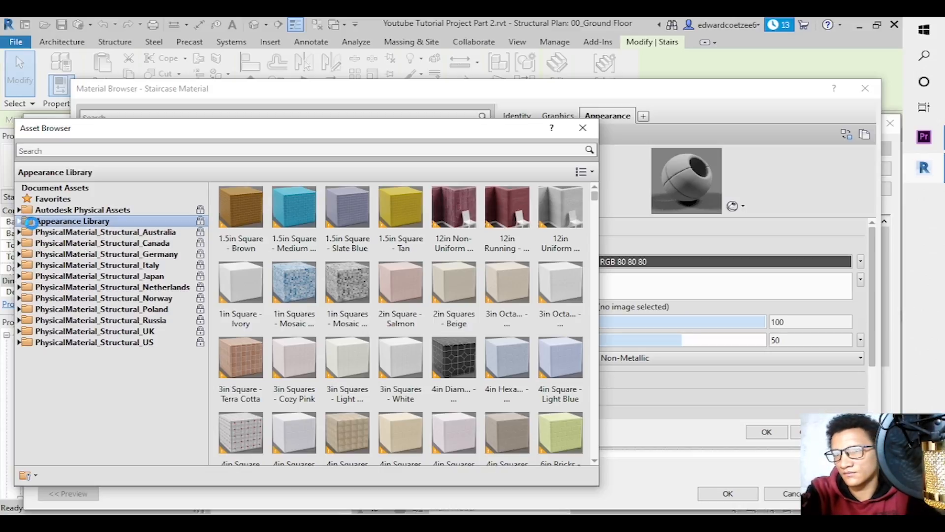
left_click(19, 222)
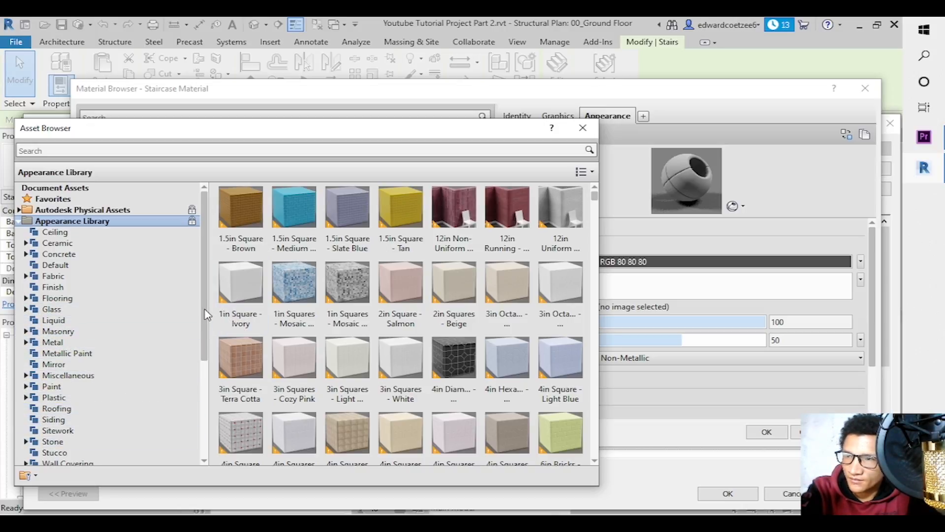
scroll(79, 345, "down", 2)
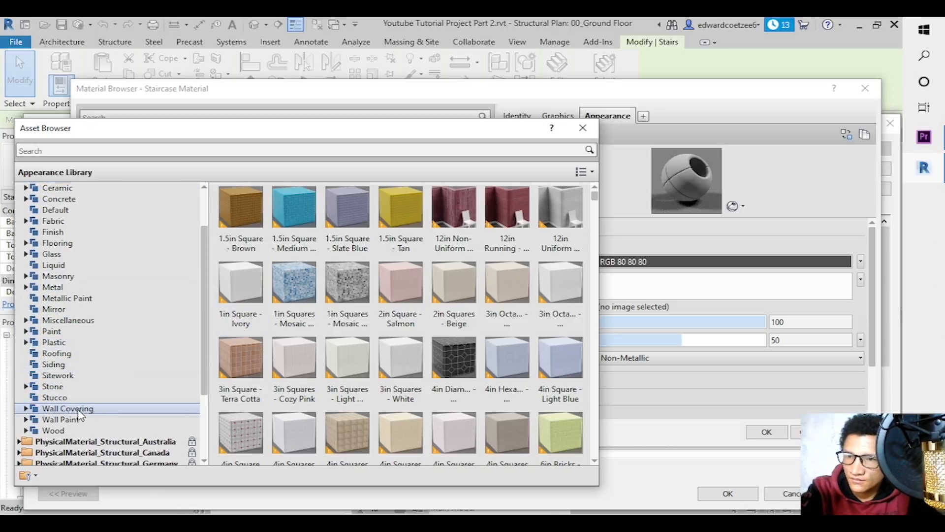
left_click(50, 431)
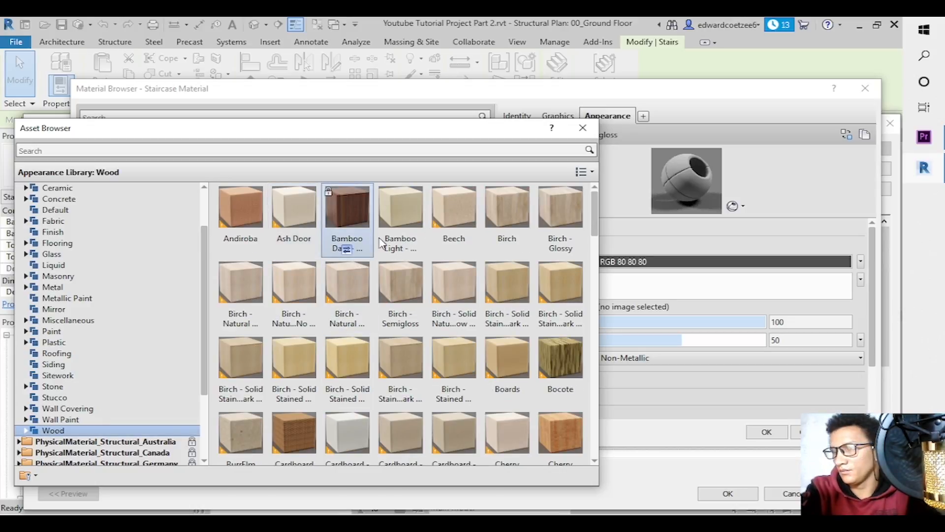
left_click(347, 249)
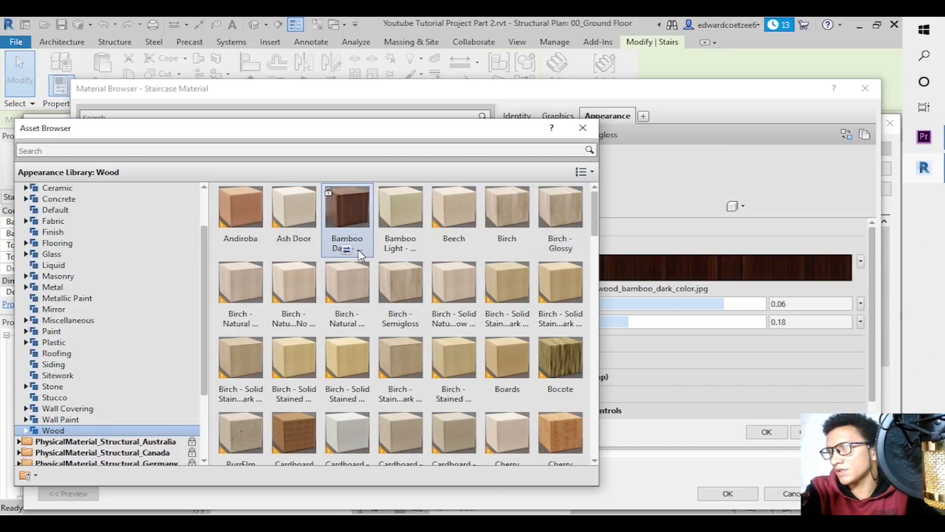
left_click(583, 129)
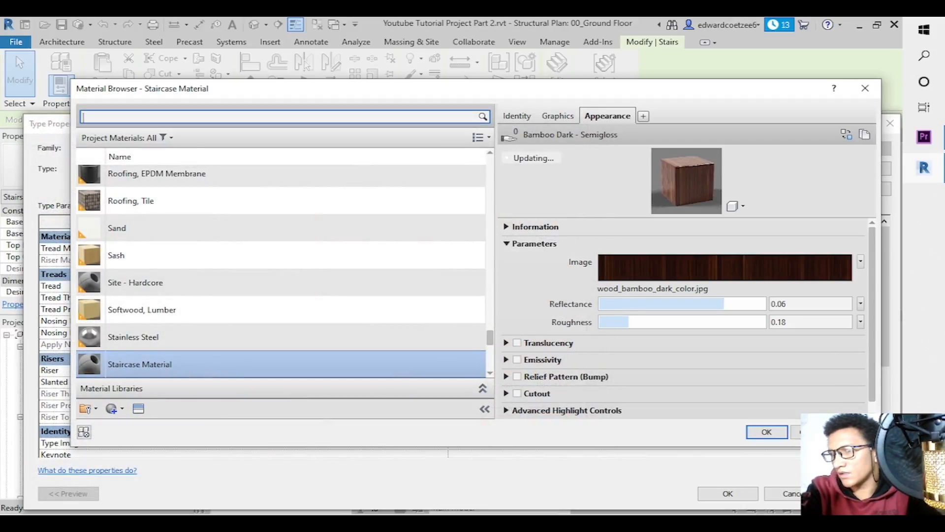
Apply Staircase Material as the Tread Material of the 50mm Tread 13mm Riser run type and return to the stair type's properties.
left_click(777, 434)
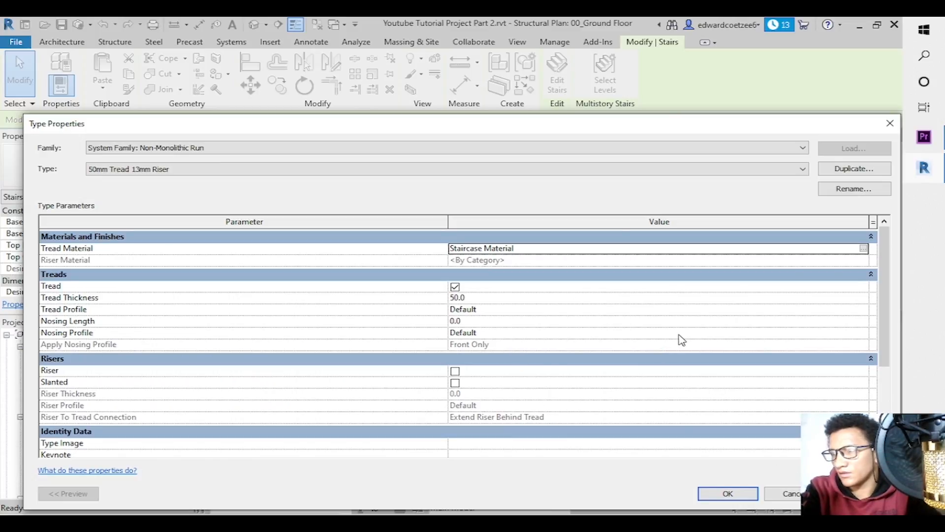
mouse_move(880, 309)
left_mouse_down()
mouse_move(891, 403)
mouse_move(888, 325)
left_mouse_up()
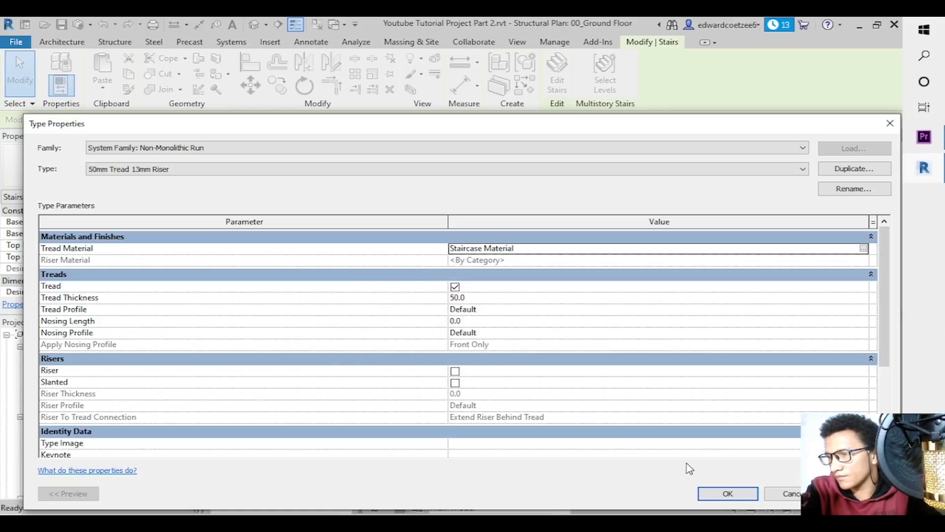
left_click(713, 497)
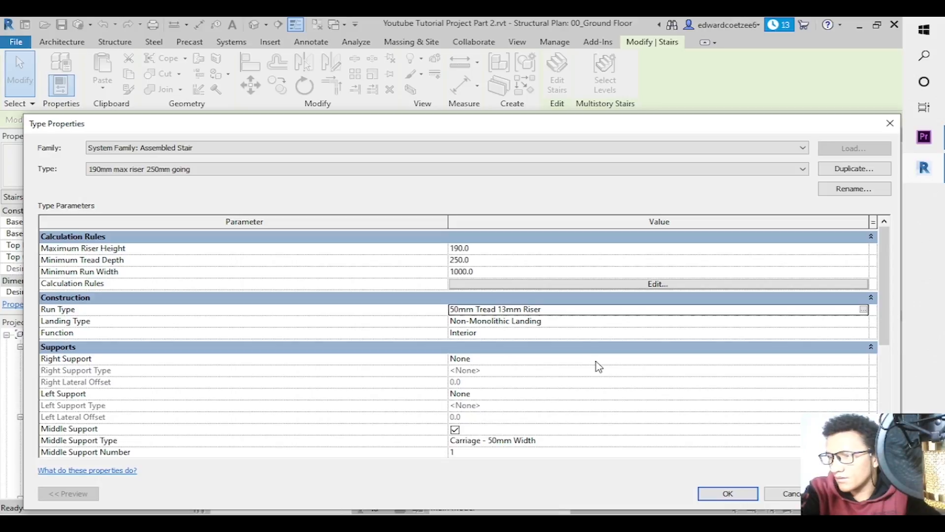
Assign Staircase Material to the Carriage - 50mm Width middle support type and apply the stair type changes.
left_click_drag(881, 318, 881, 367)
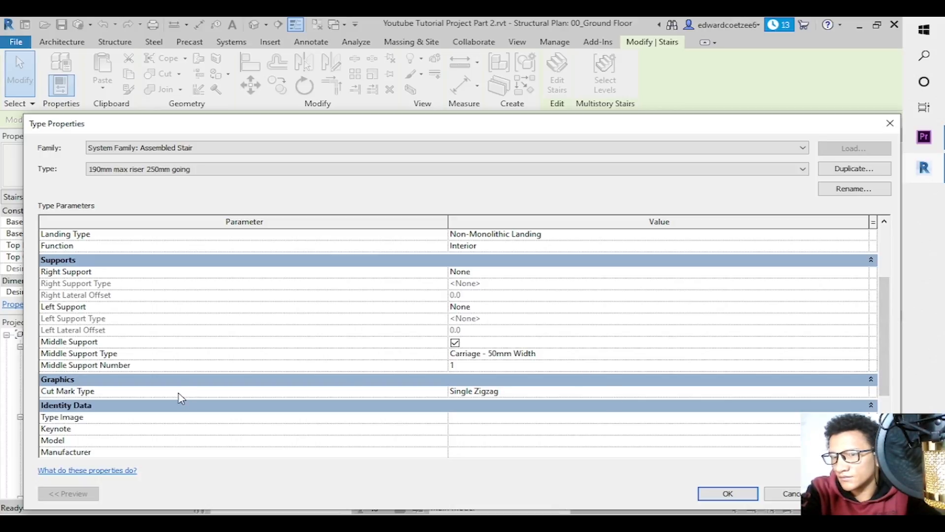
left_click(859, 353)
left_click(863, 354)
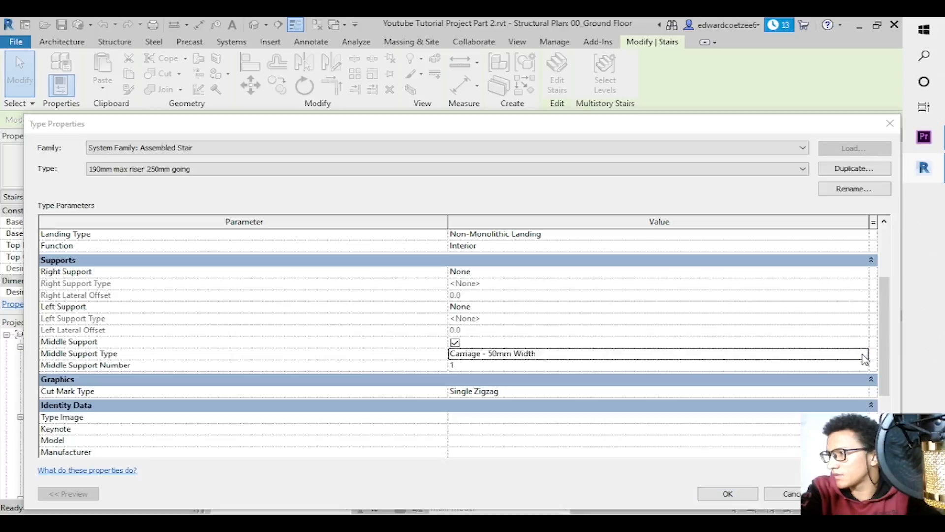
left_click(859, 248)
left_click(863, 248)
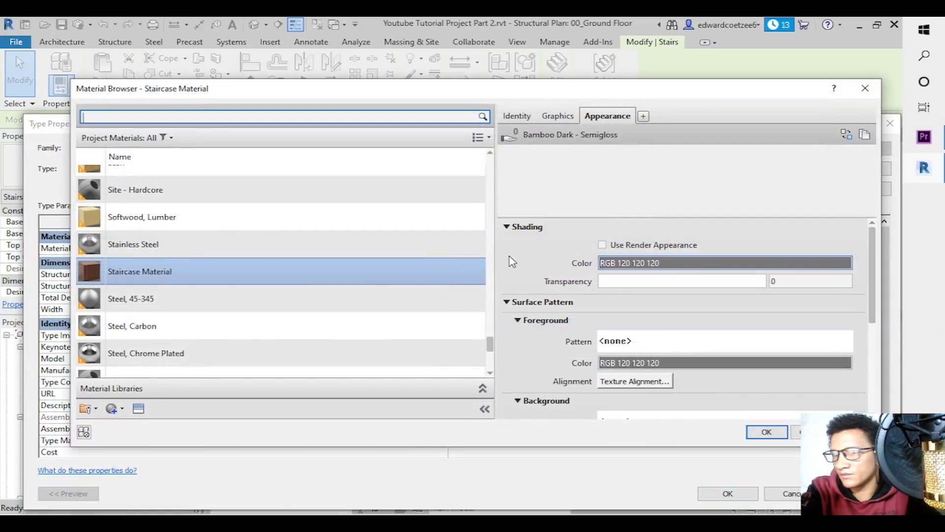
left_click(766, 432)
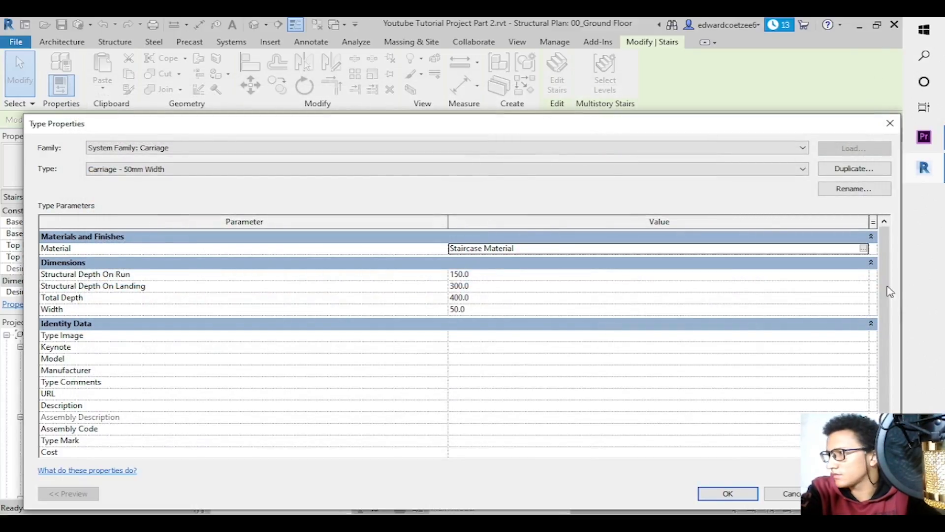
scroll(881, 296, "down", 1)
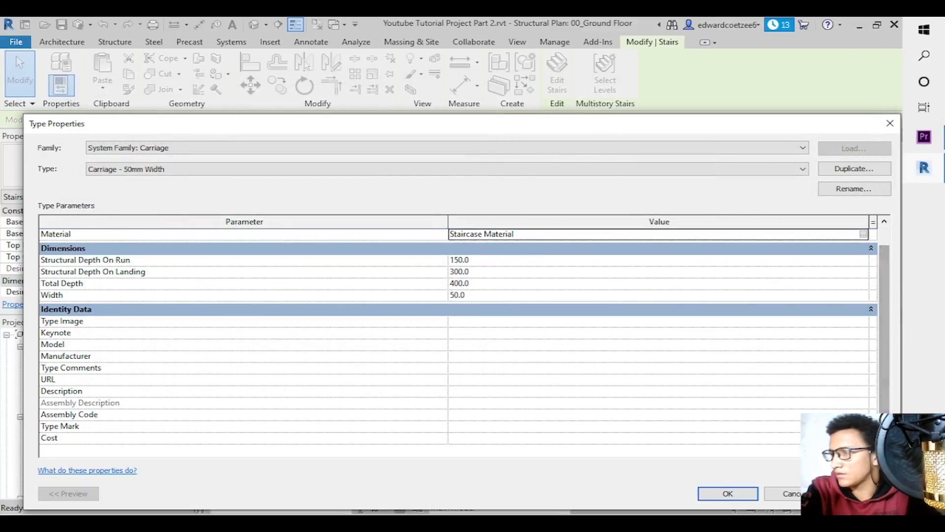
left_click(749, 498)
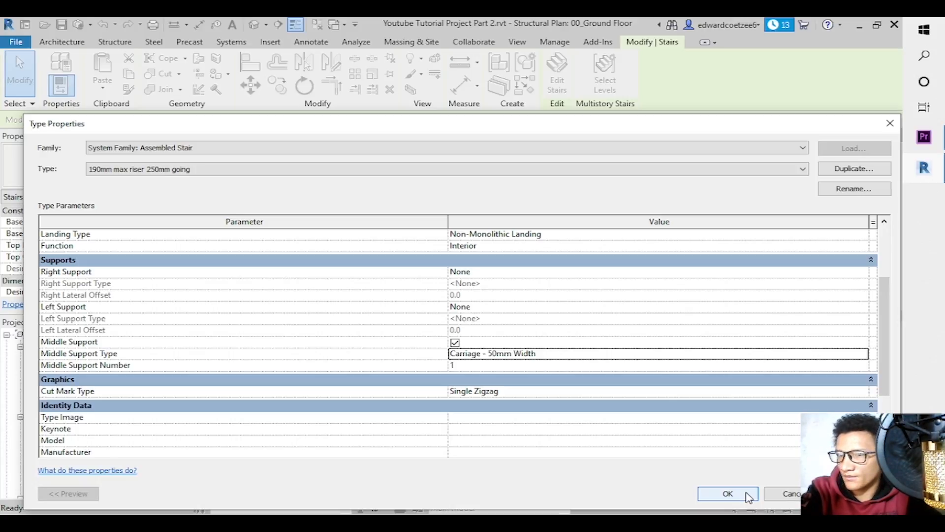
left_click(728, 493)
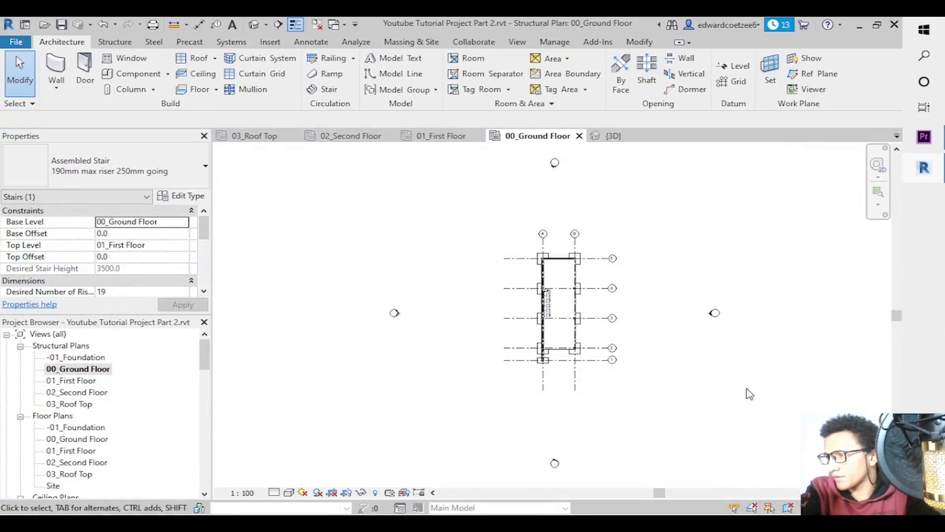
Inspect the updated stair in the 3D view, focusing on its upper end beside the column from the right side.
left_click(749, 394)
left_click(613, 138)
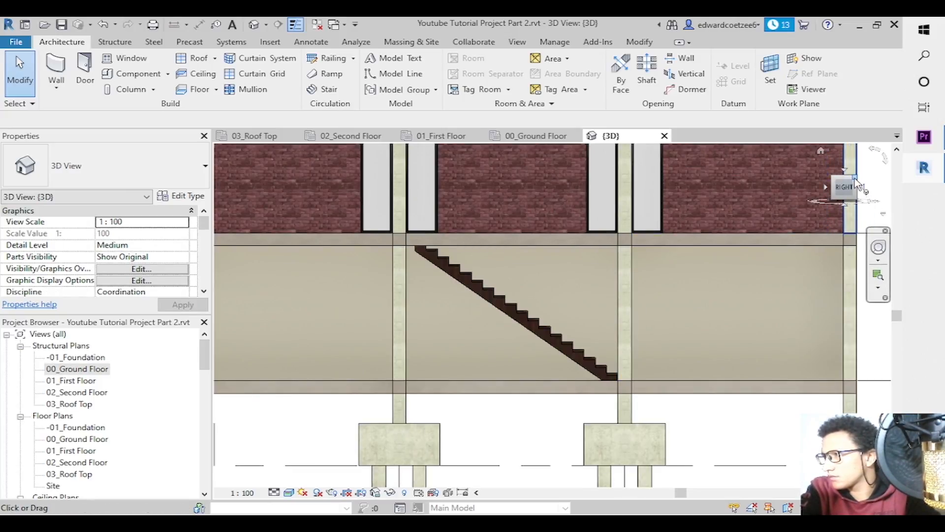
mouse_move(859, 185)
left_mouse_down()
mouse_move(816, 202)
mouse_move(788, 188)
mouse_move(828, 194)
mouse_move(861, 182)
mouse_move(865, 192)
left_mouse_up()
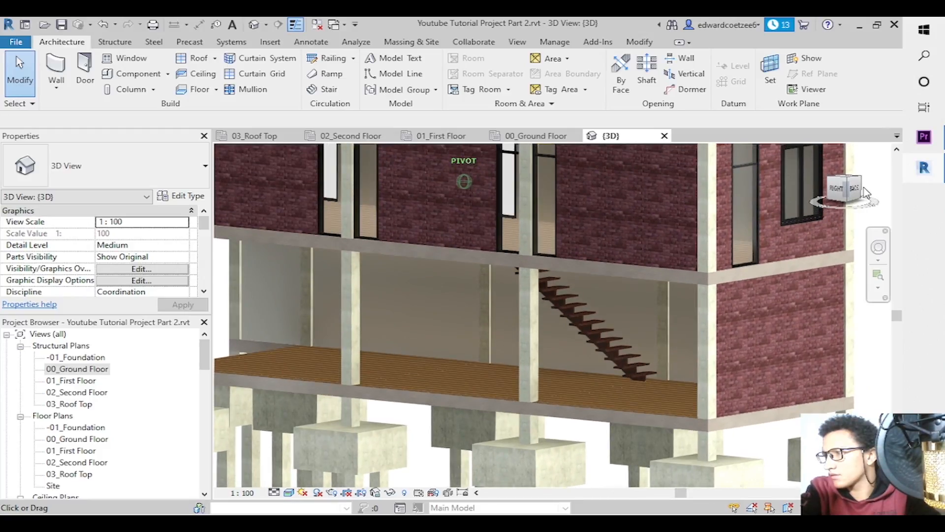
left_click(839, 191)
left_click(879, 275)
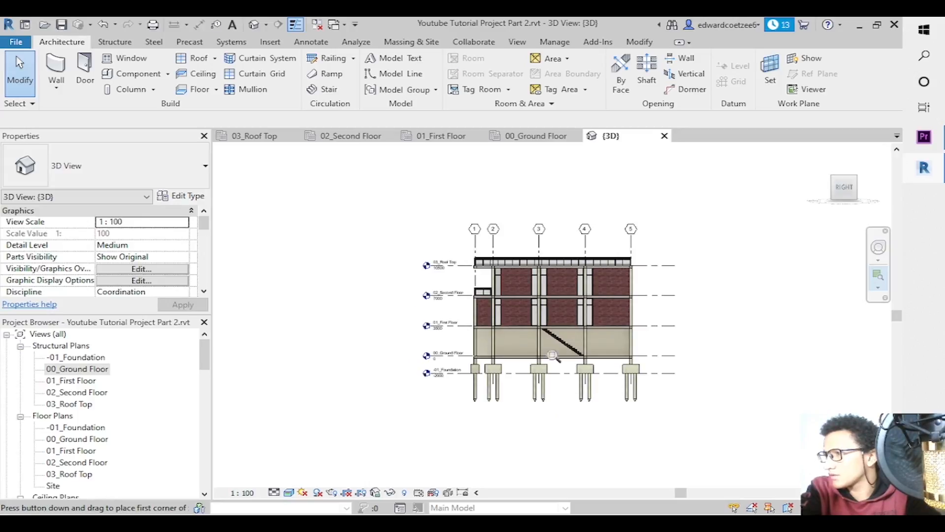
left_click_drag(527, 315, 581, 345)
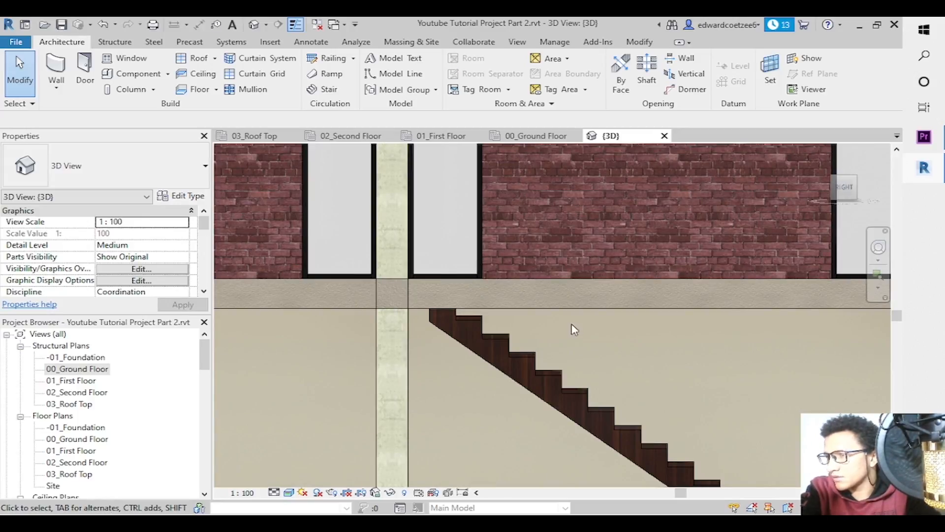
Select the stair in the 00_Ground Floor structural plan, close to the column at its upper end.
left_click(442, 333)
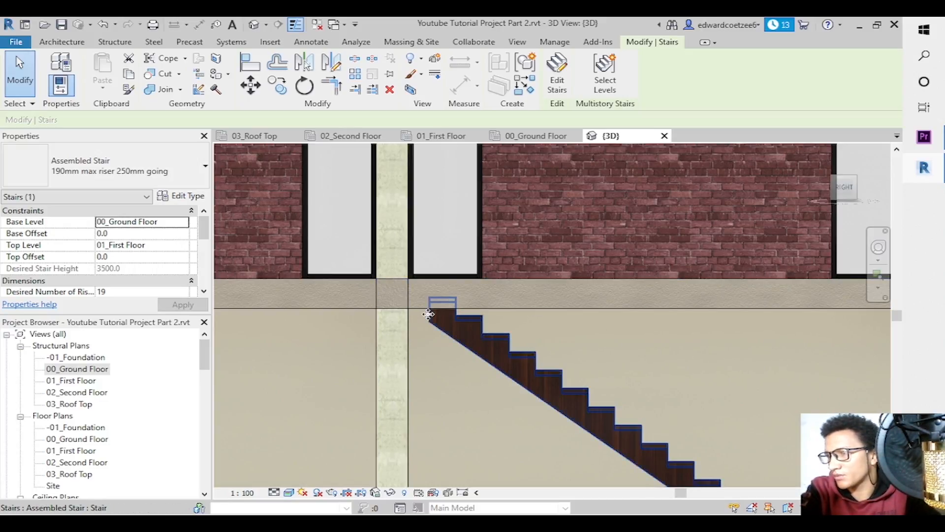
left_click(530, 140)
left_click(878, 192)
left_click_drag(533, 305, 581, 354)
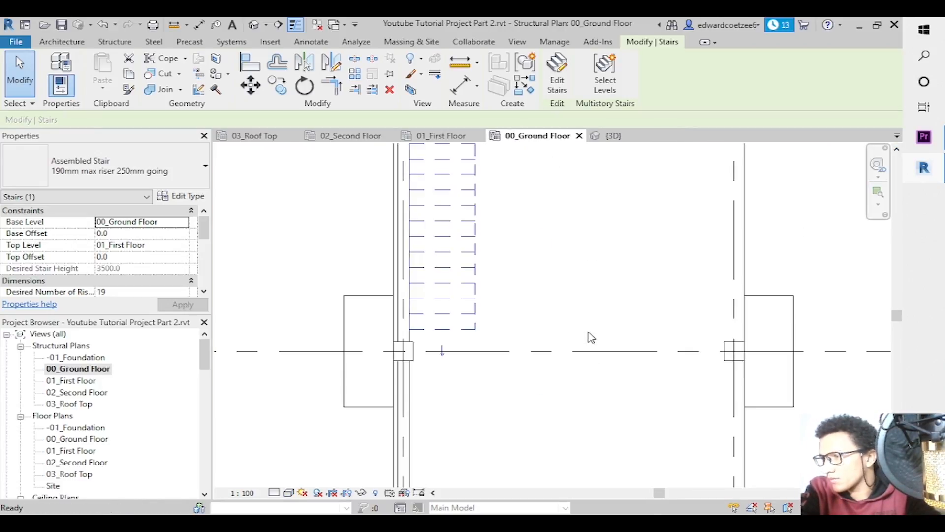
left_click(510, 295)
left_click(475, 303)
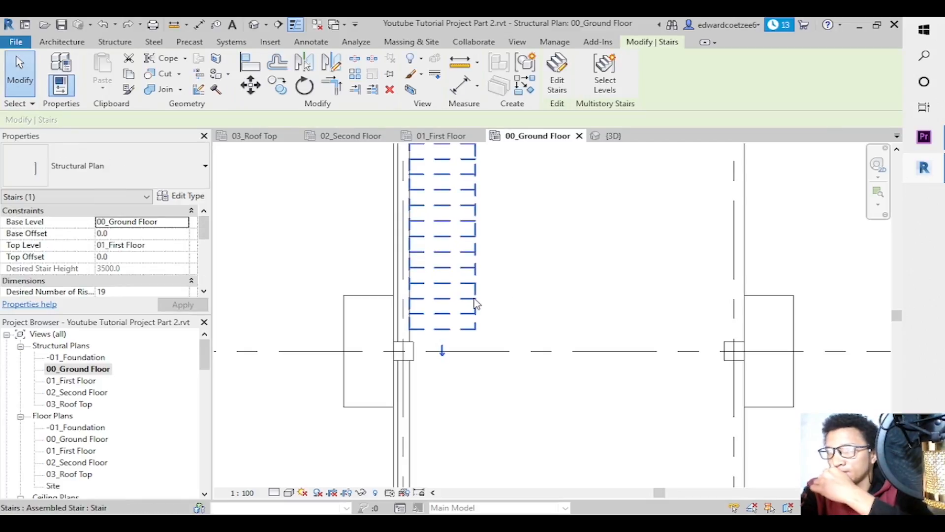
left_click(251, 86)
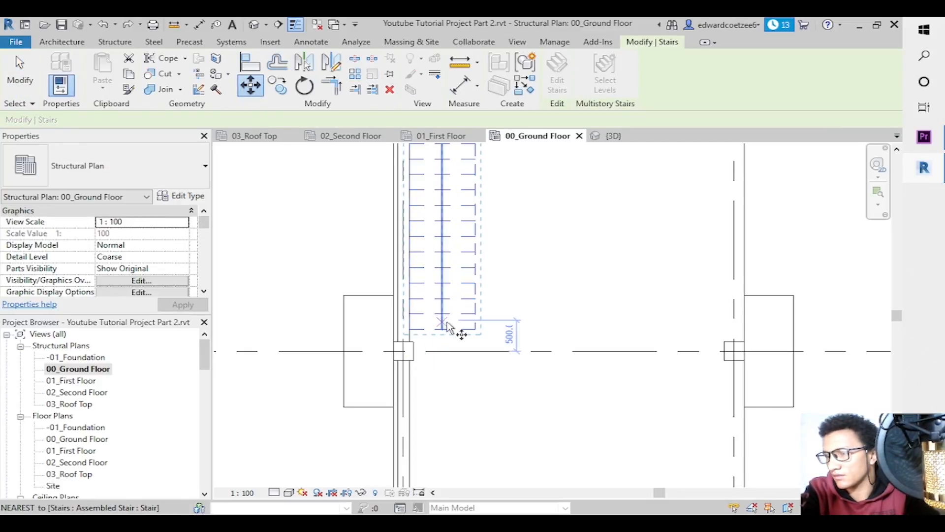
left_click(442, 330)
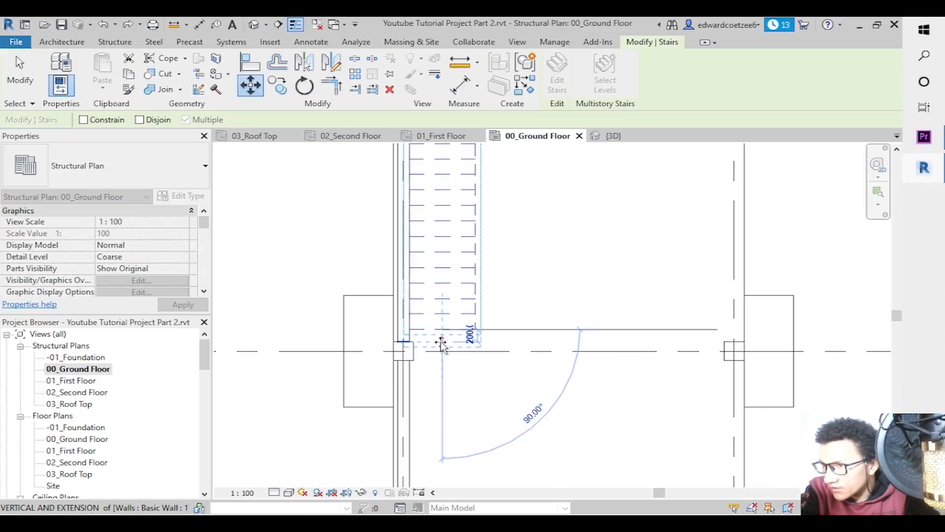
key("Escape")
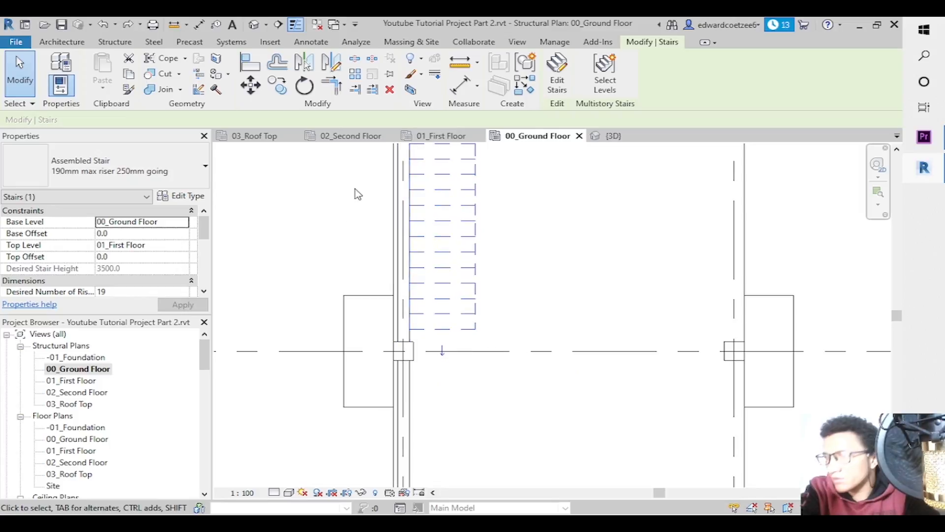
Move the stair 200 mm by its end corner so that it meets the face of the neighbouring column.
left_click(251, 86)
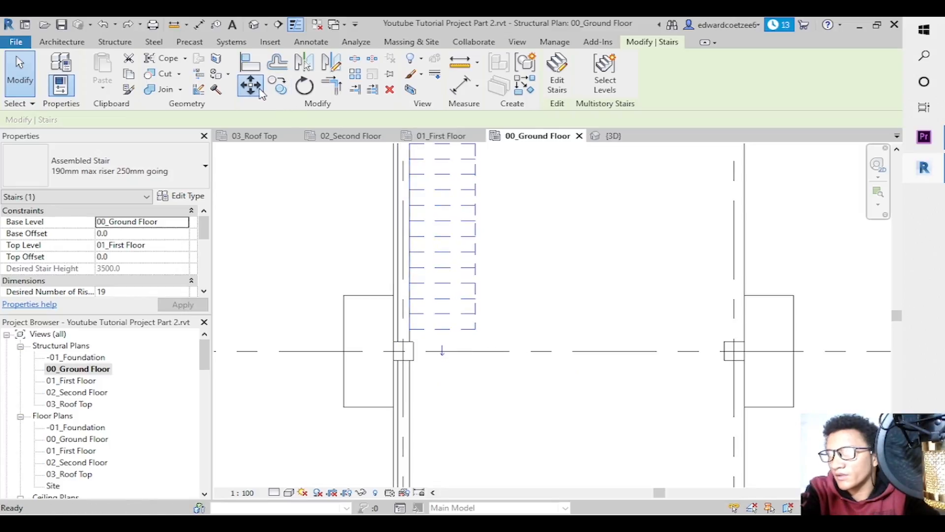
left_click(409, 330)
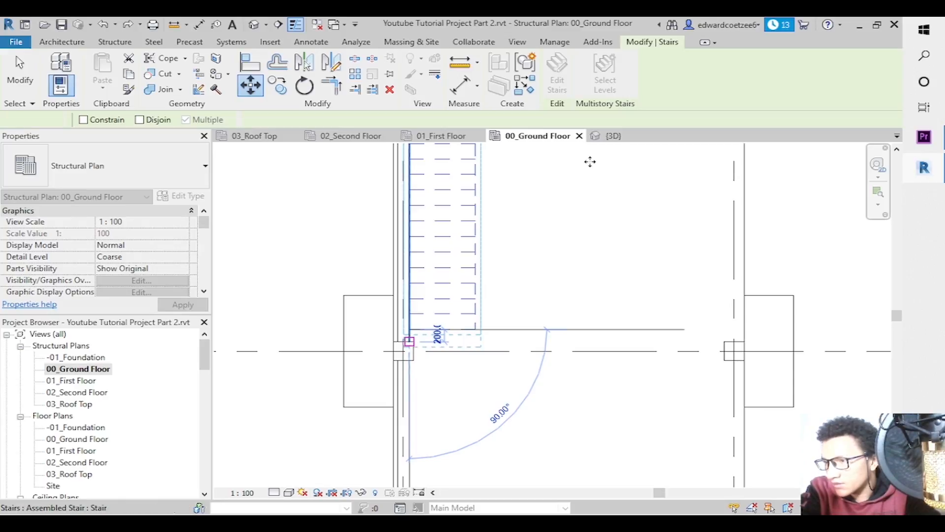
left_click(409, 342)
Examine how the moved stair meets the first-floor structure in the 3D view and review the whole building from several sides and above.
left_click(612, 135)
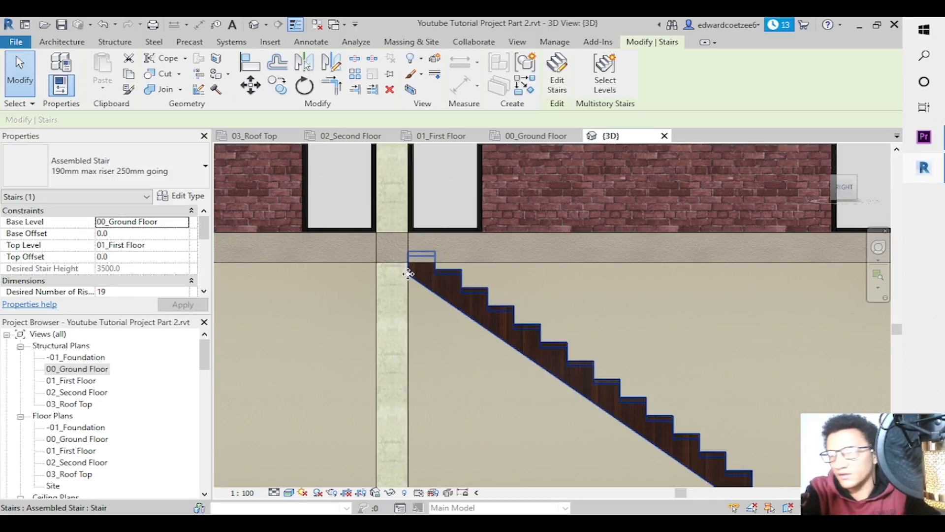
left_click(851, 183)
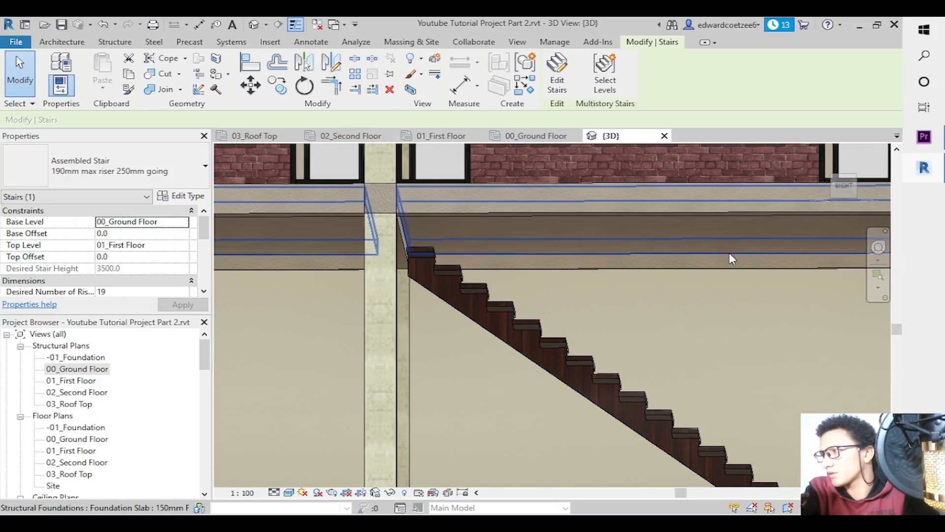
left_click(839, 178)
left_click_drag(832, 171, 799, 150)
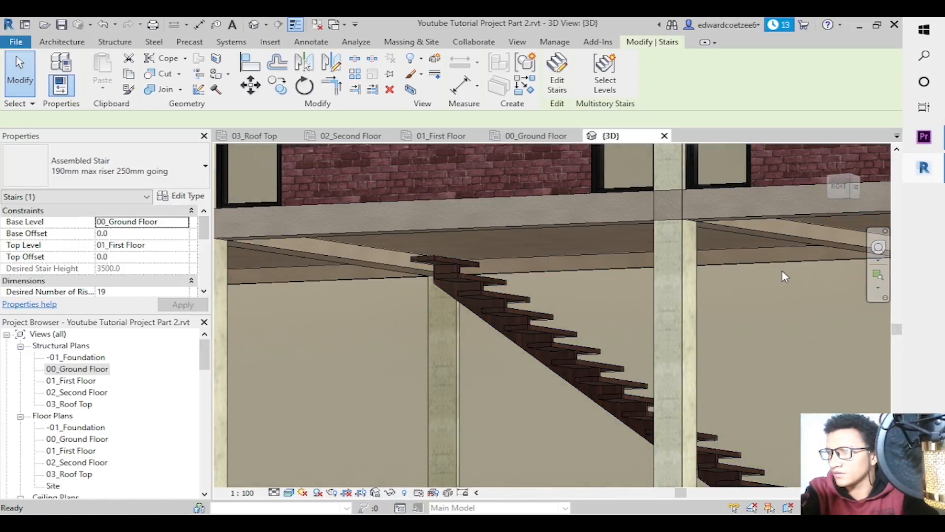
key("Escape")
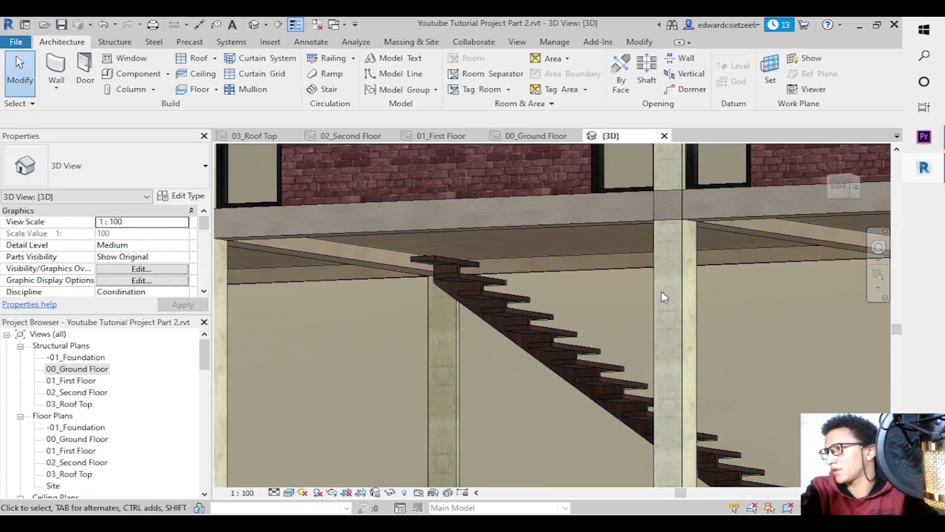
left_click(857, 183)
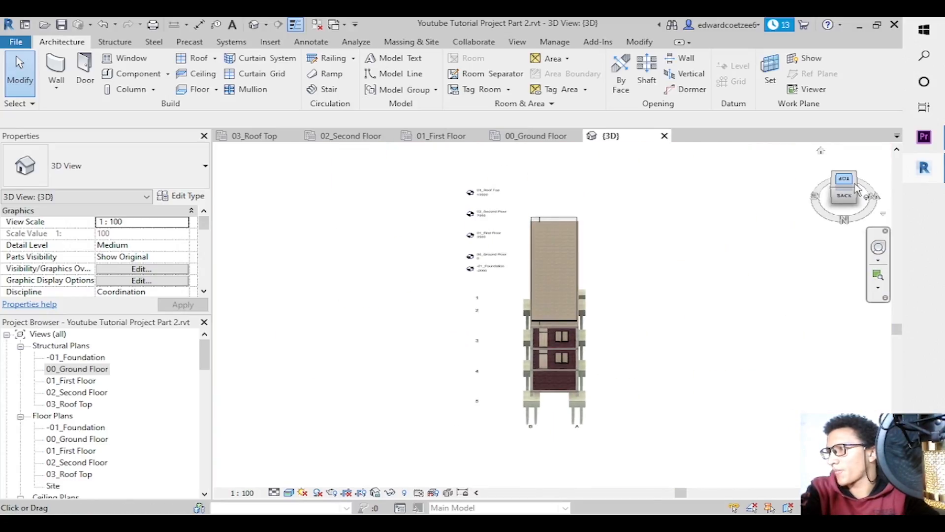
left_click(834, 191)
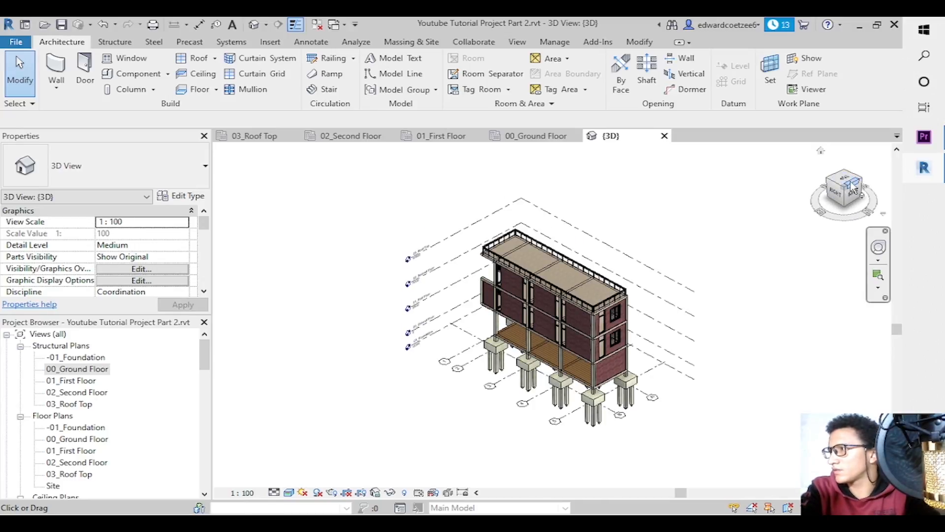
left_click(851, 186)
left_click(852, 186)
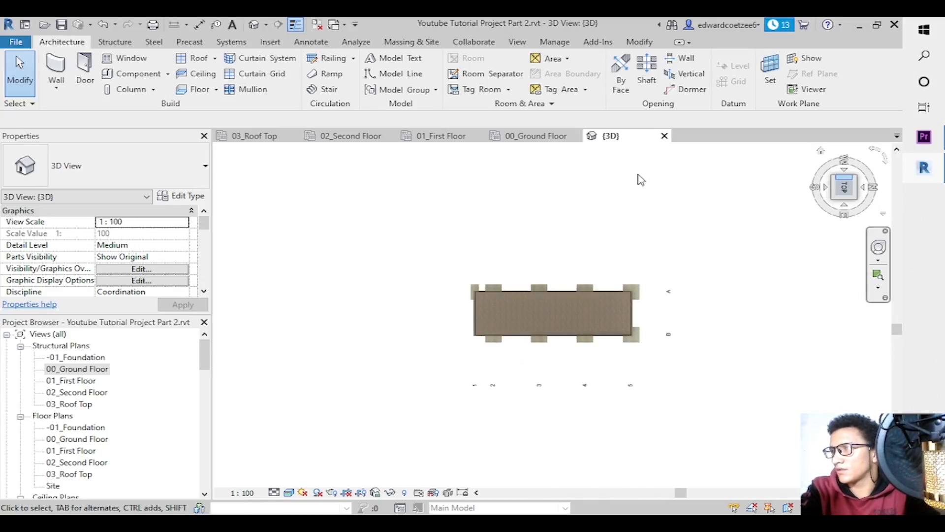
Start a shaft opening at the stair in the 00_Ground Floor structural plan and set its base offset to 3000.
left_click(529, 135)
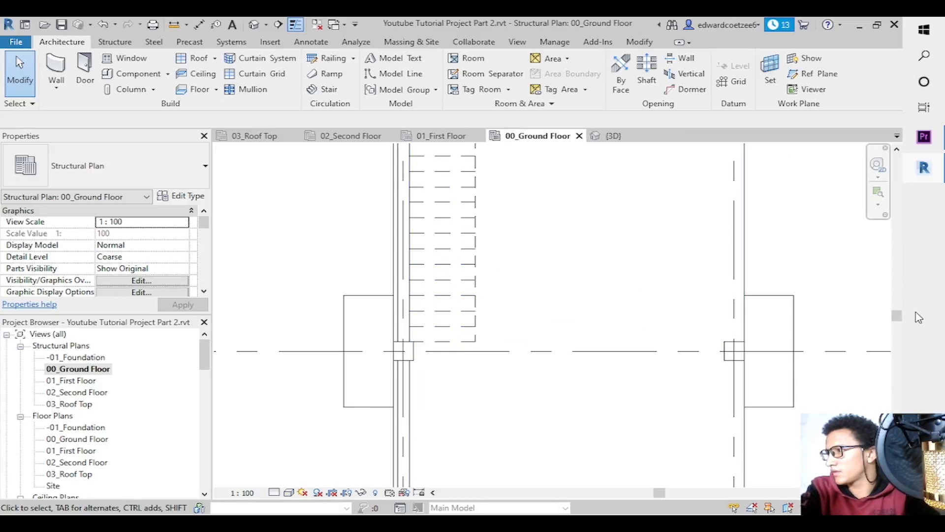
left_click_drag(892, 319, 897, 286)
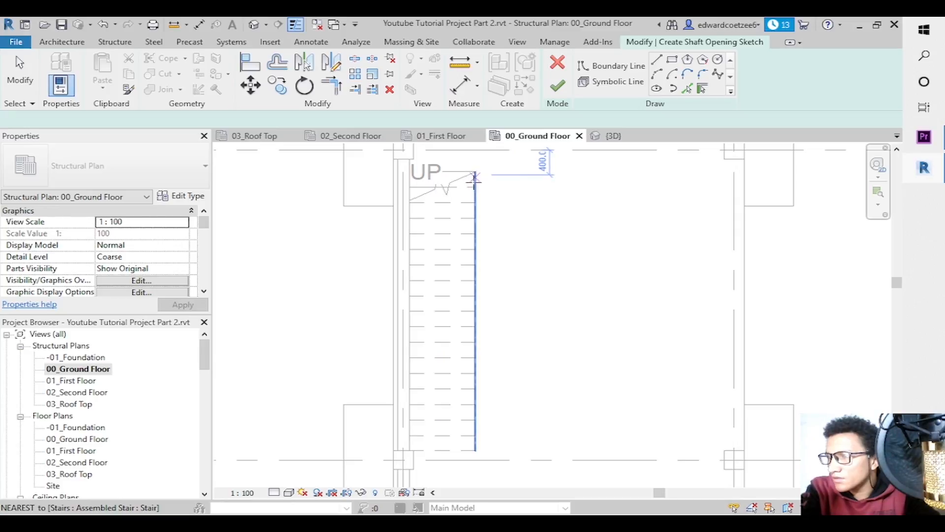
left_click(672, 60)
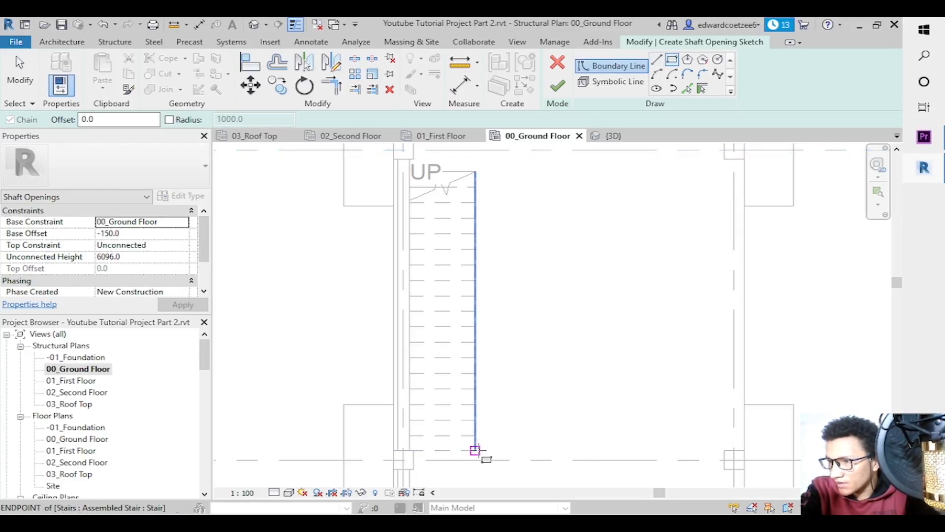
left_click(130, 234)
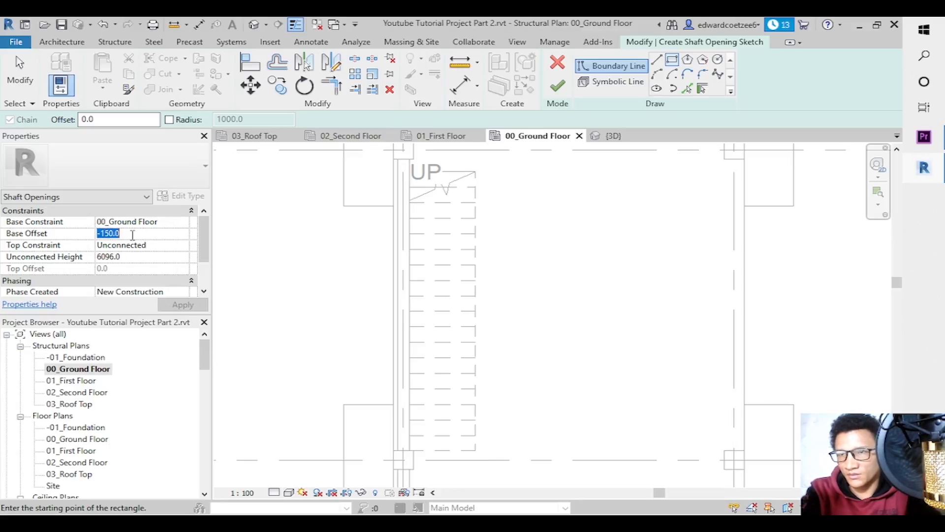
key("Escape")
key("Escape")
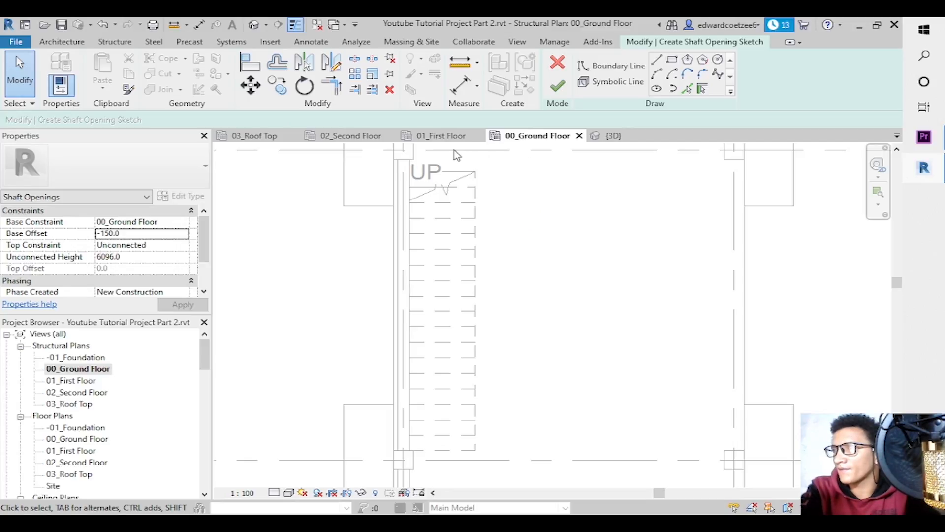
left_click(443, 138)
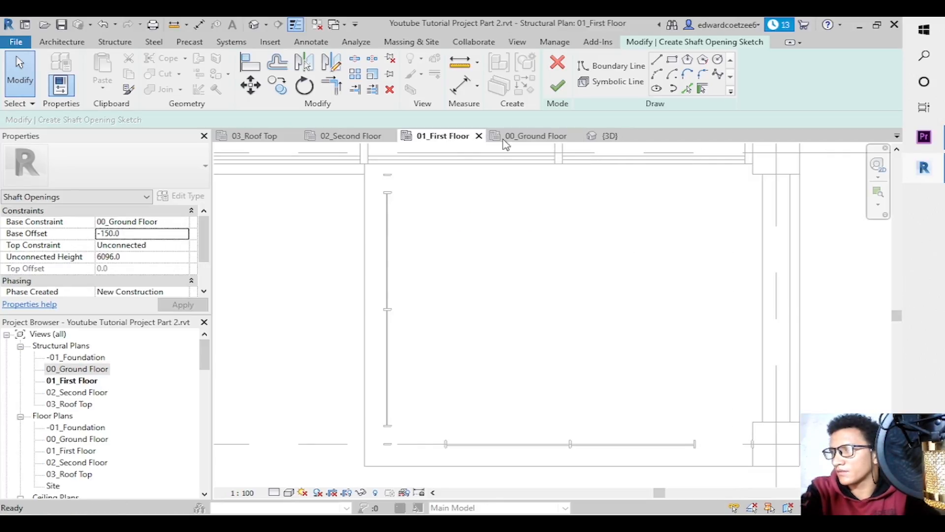
left_click(553, 138)
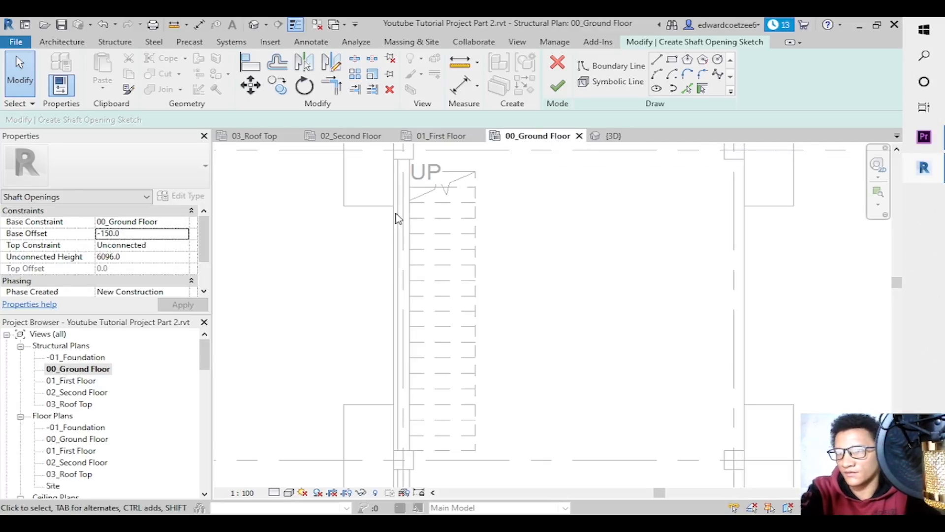
left_click(136, 233)
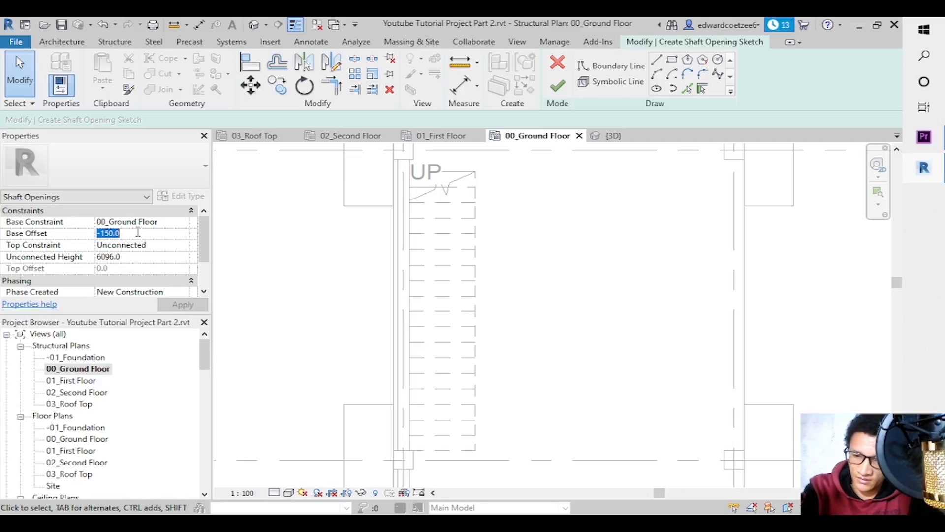
type("3000")
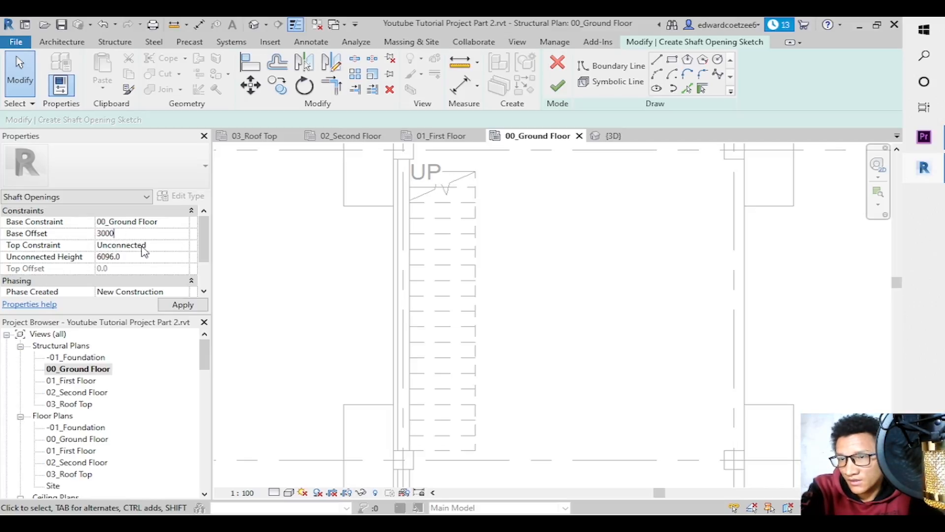
Constrain the shaft opening's top up to level 01_First Floor with a top offset of 500.
left_click(186, 250)
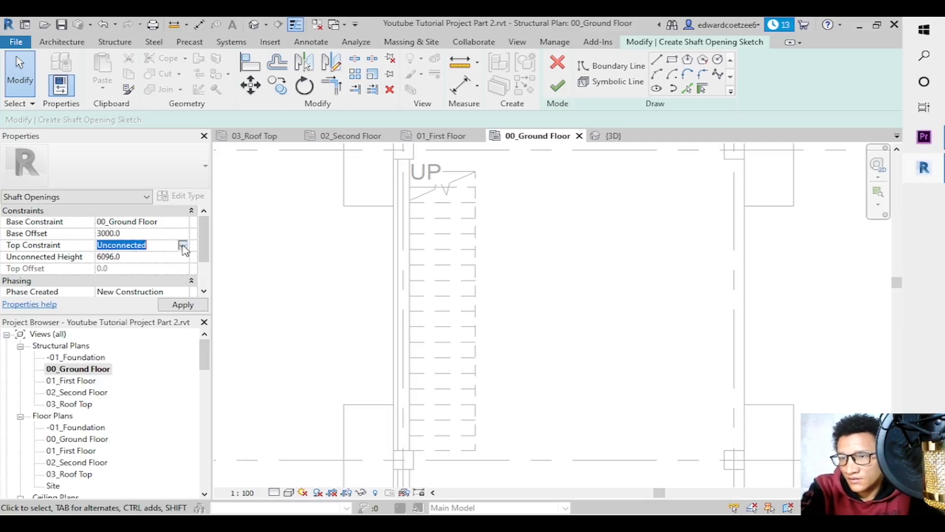
left_click(183, 248)
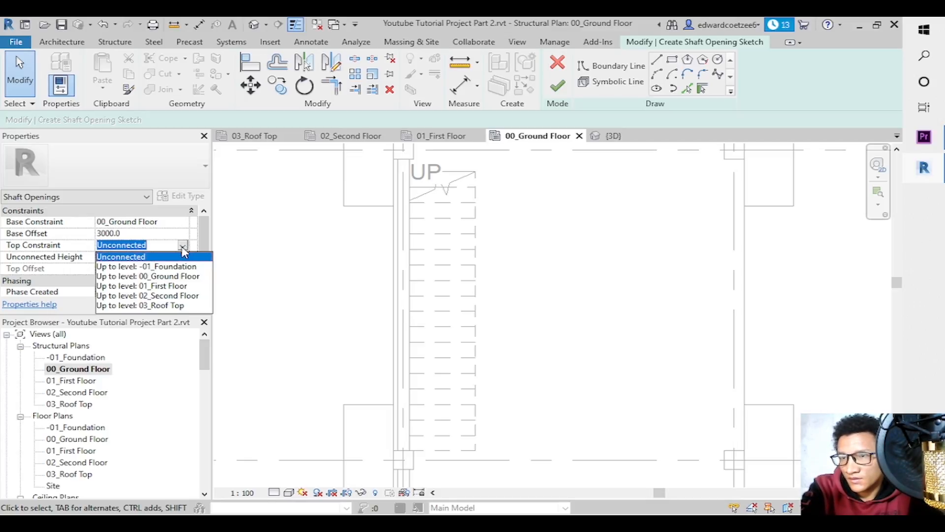
left_click(162, 286)
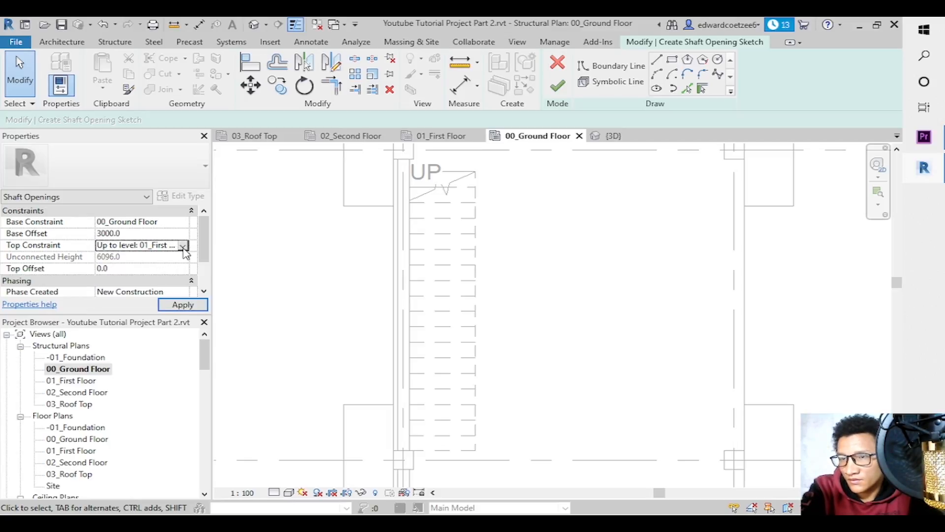
left_click(138, 269)
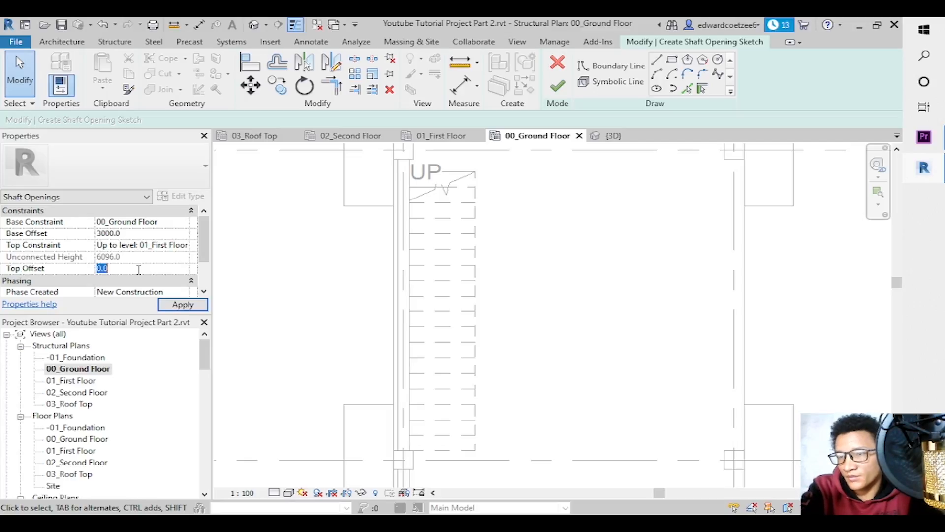
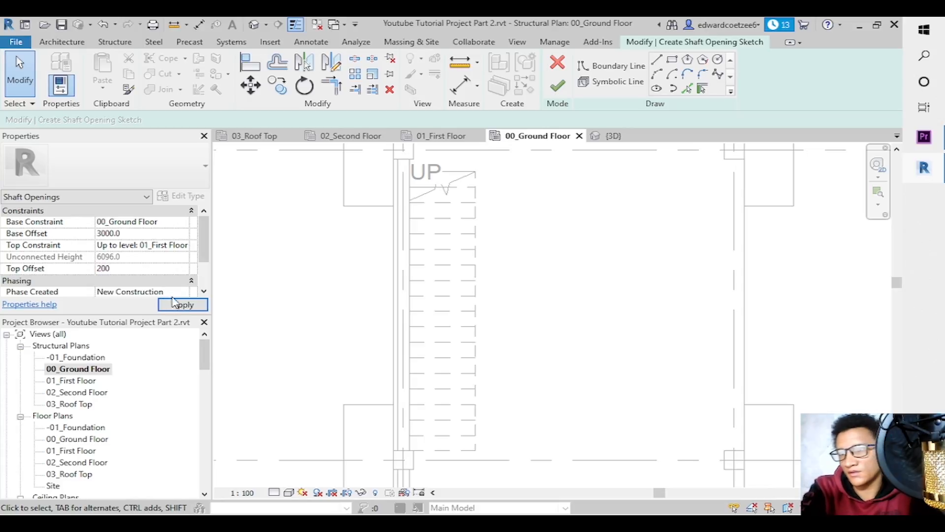
key("BackSpace")
key("BackSpace")
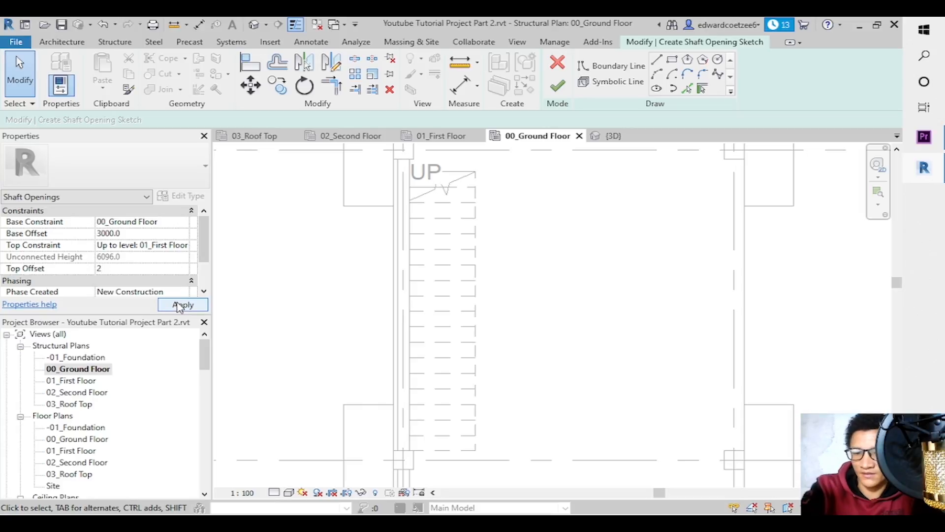
left_click(180, 306)
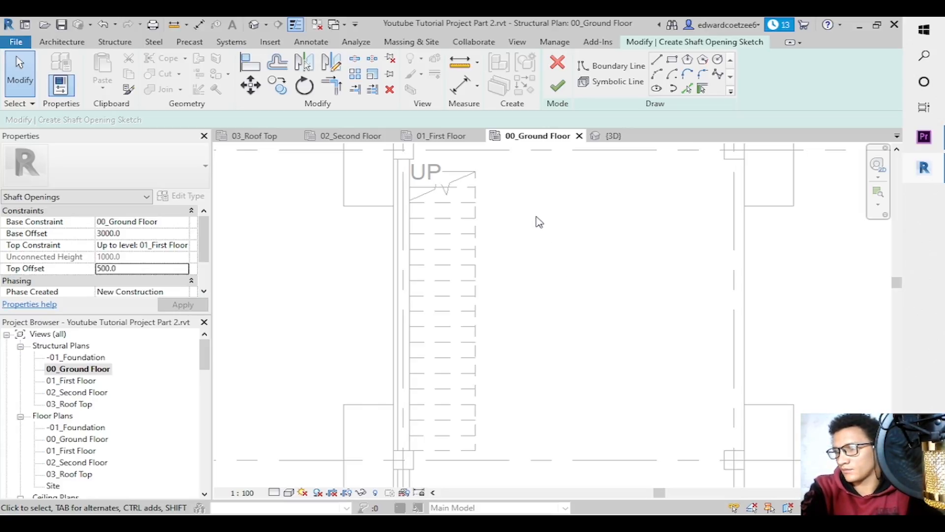
Sketch a rectangular shaft boundary about 937.5 by 4500 mm over the stair, starting at the beam edge by the column, and finish the opening.
left_click(672, 60)
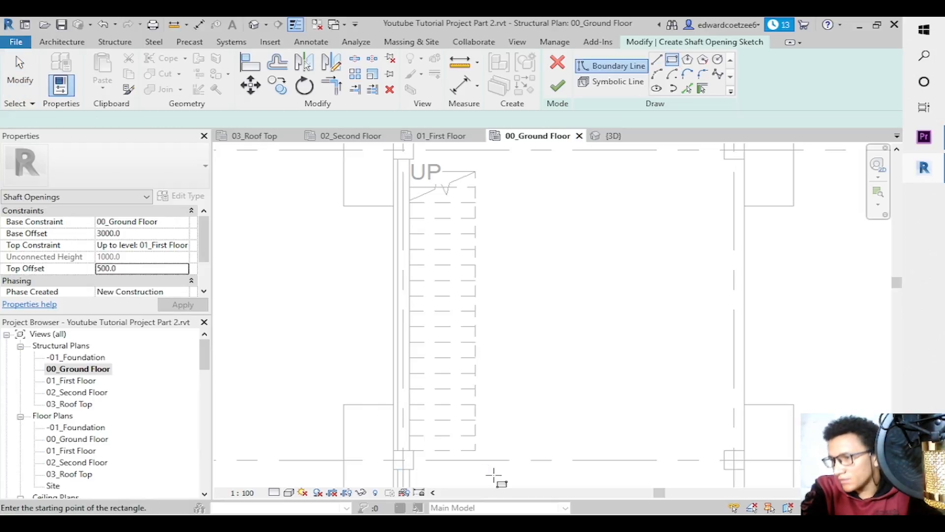
left_click(477, 451)
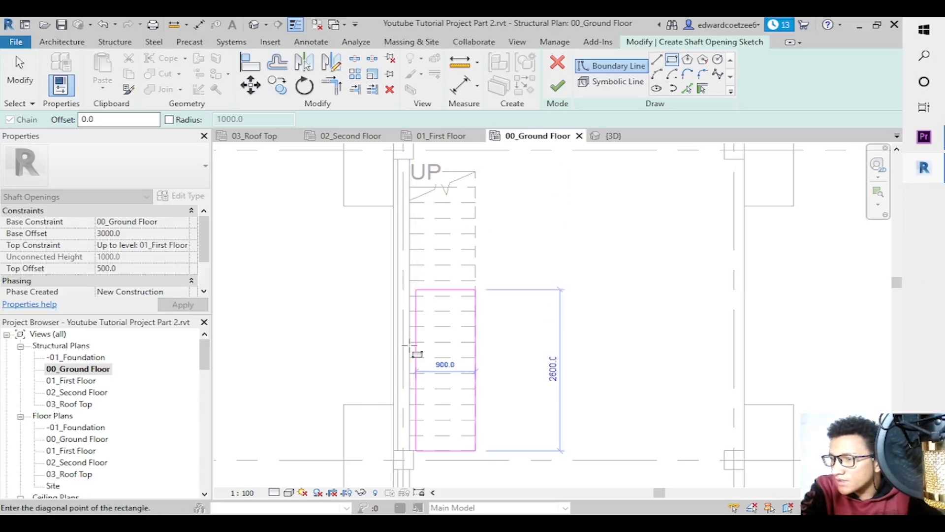
key("Escape")
key("Escape")
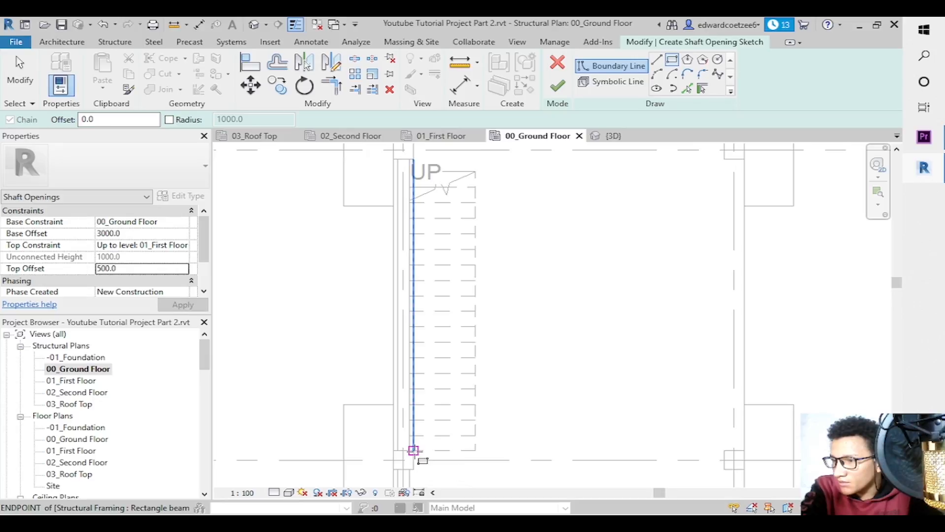
left_click(414, 450)
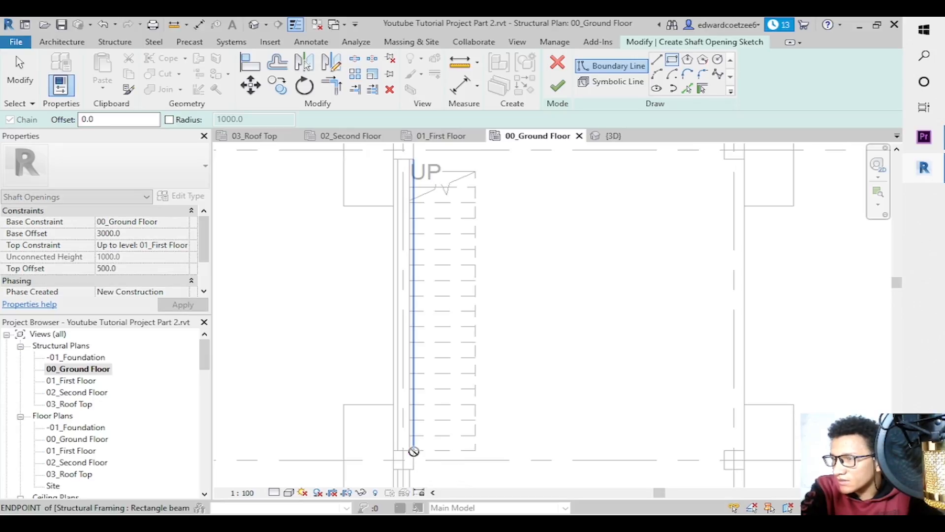
left_click(475, 171)
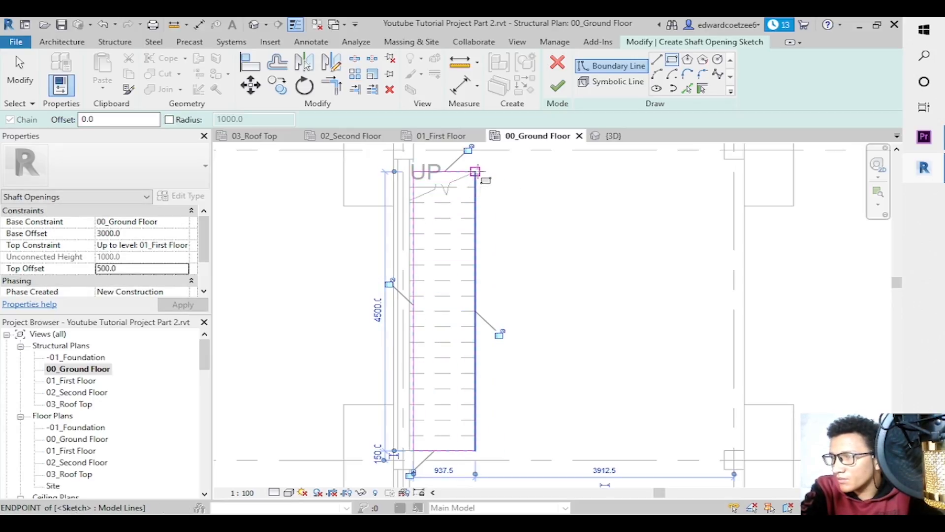
left_click(559, 87)
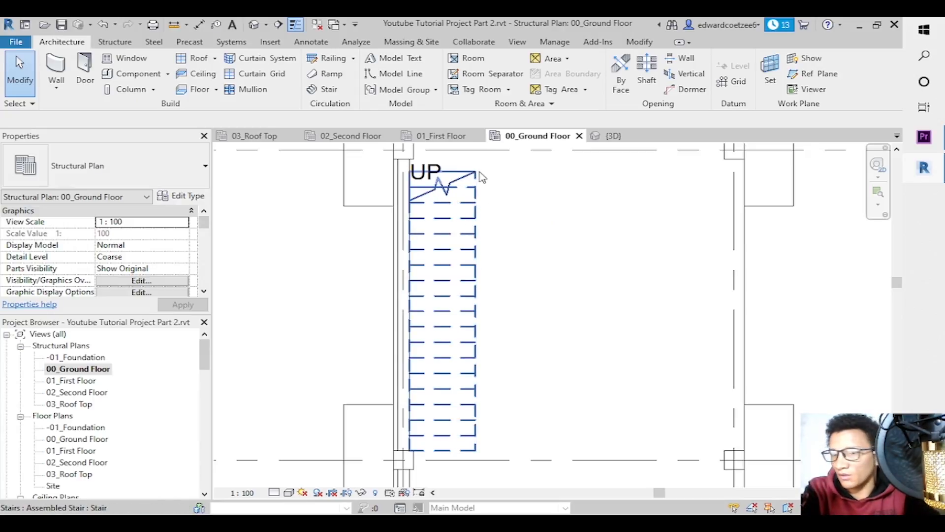
Inspect the shaft opening's extent above the stair in the 3D view, looking from the right side with the shaft selected.
key("Tab")
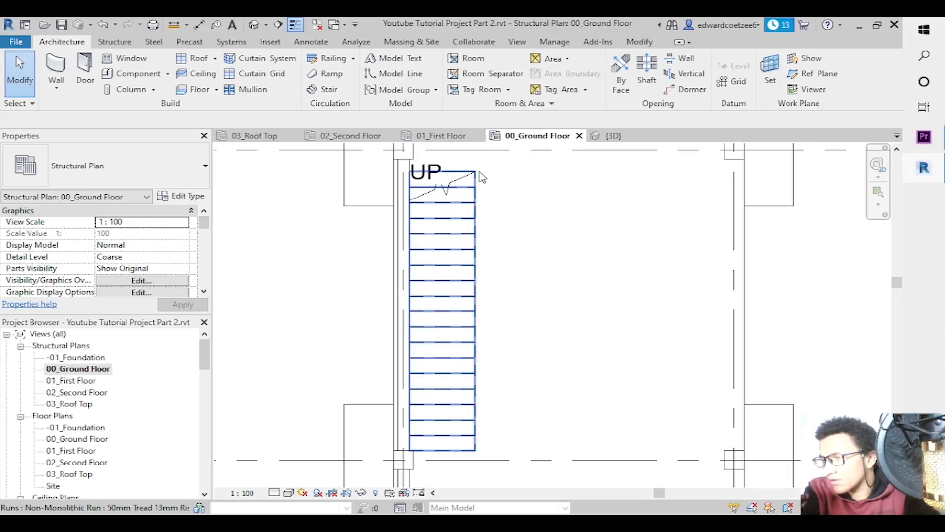
left_click(605, 141)
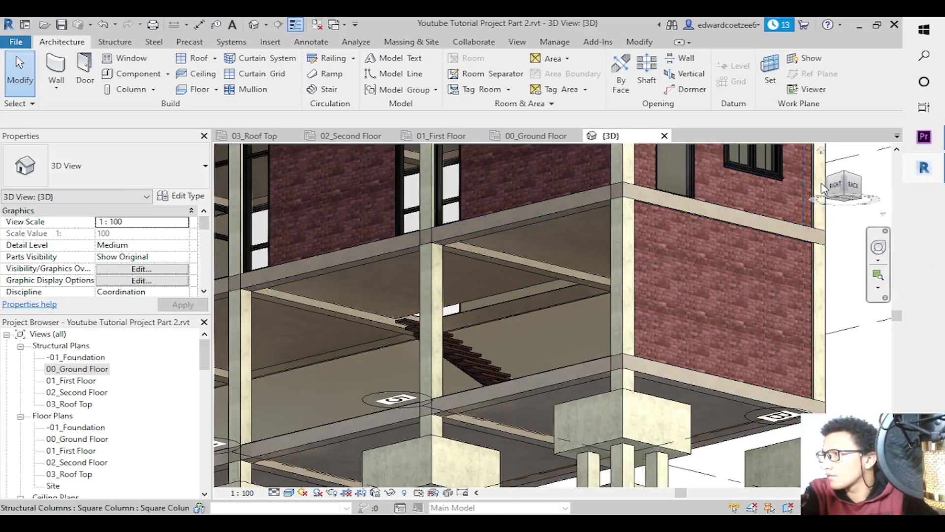
left_click(835, 186)
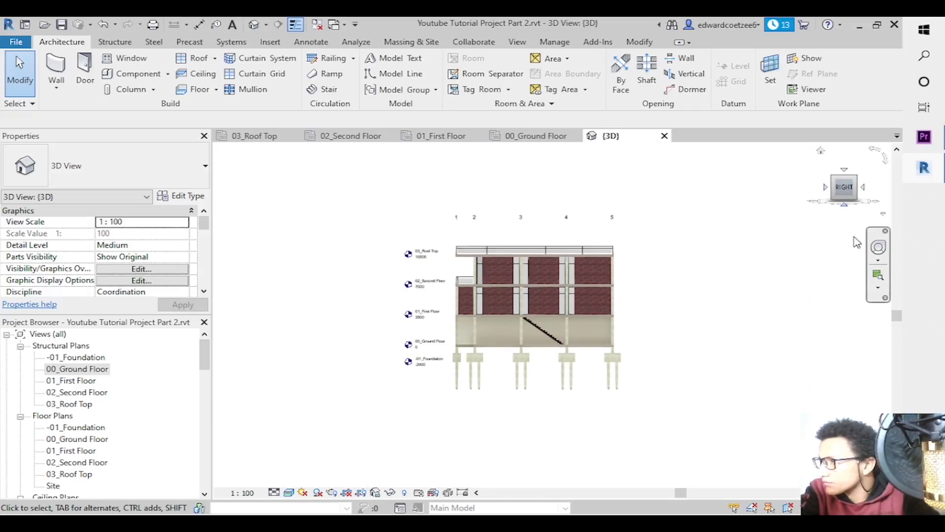
left_click(879, 275)
left_click_drag(514, 321, 660, 362)
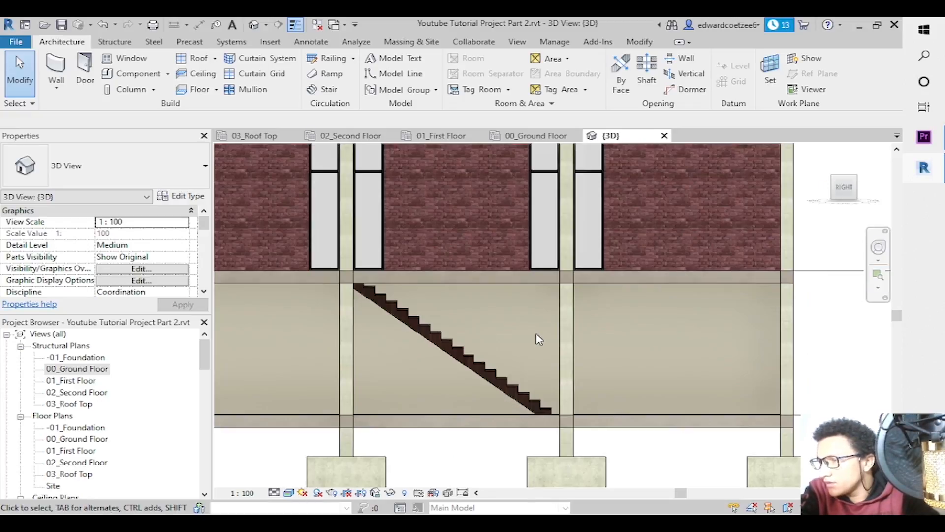
left_click(494, 295)
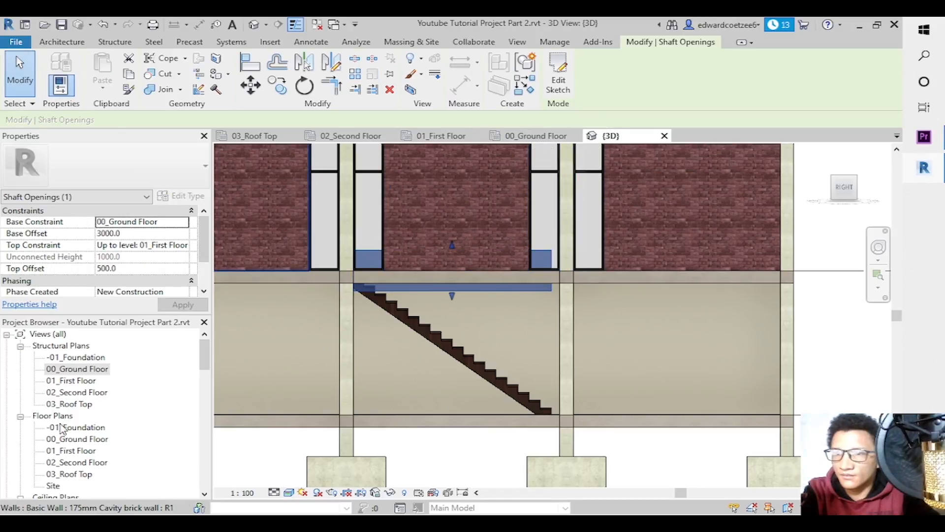
Close the 01_First Floor, 02_Second Floor and 03_Roof Top views and tile the 3D view beside the 00_Ground Floor plan.
double_click(75, 372)
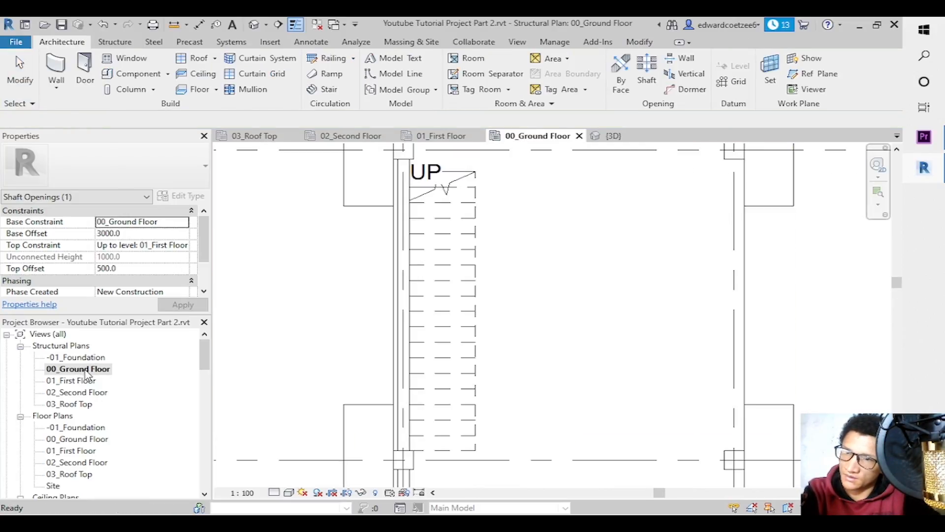
left_click(618, 136)
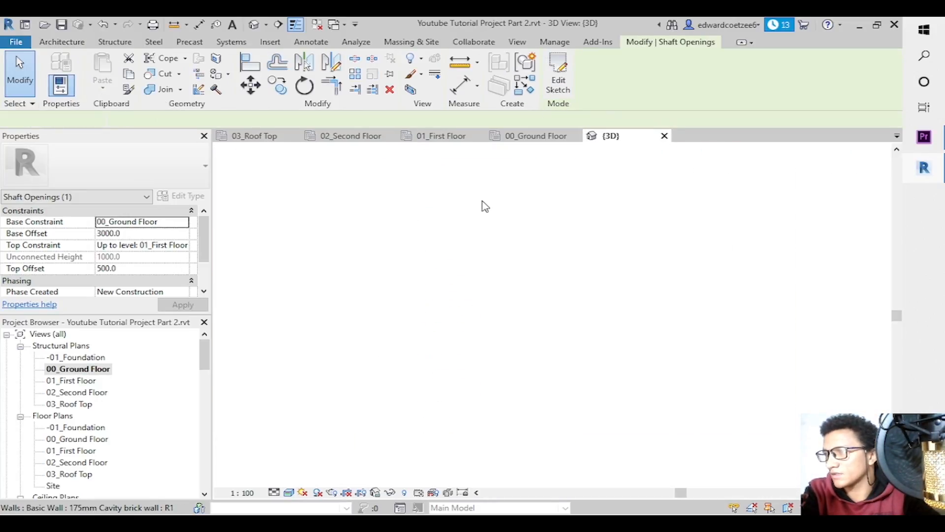
left_click(478, 136)
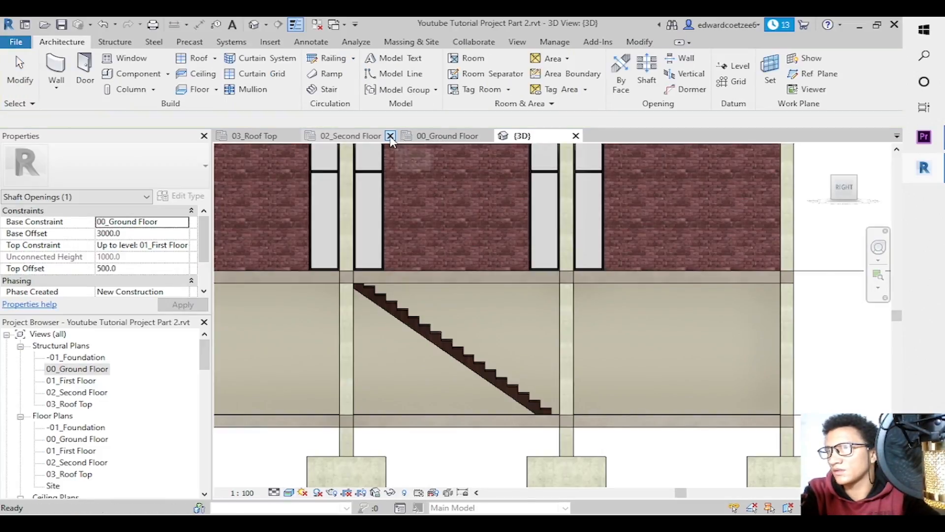
left_click(391, 136)
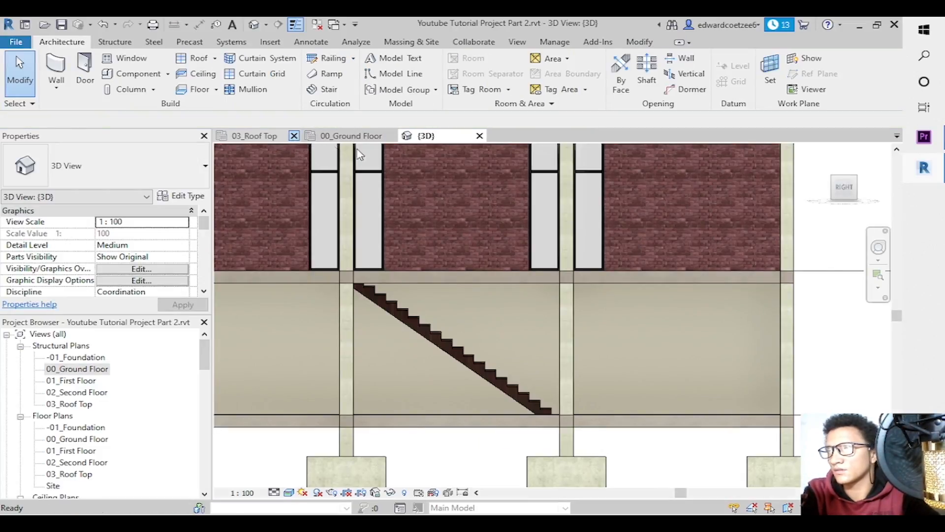
left_click(294, 136)
key("w")
key("t")
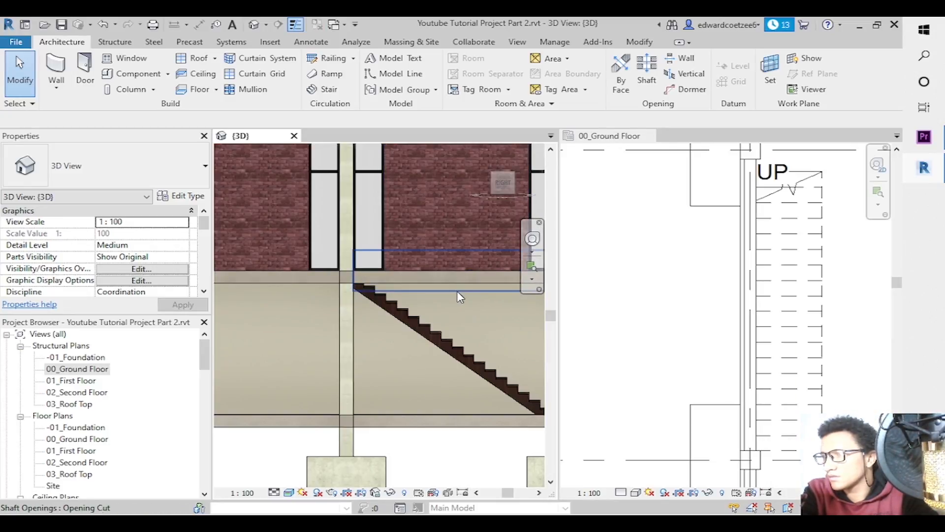
Open the stair shaft opening's boundary sketch for editing in the 00_Ground Floor plan.
left_click(461, 296)
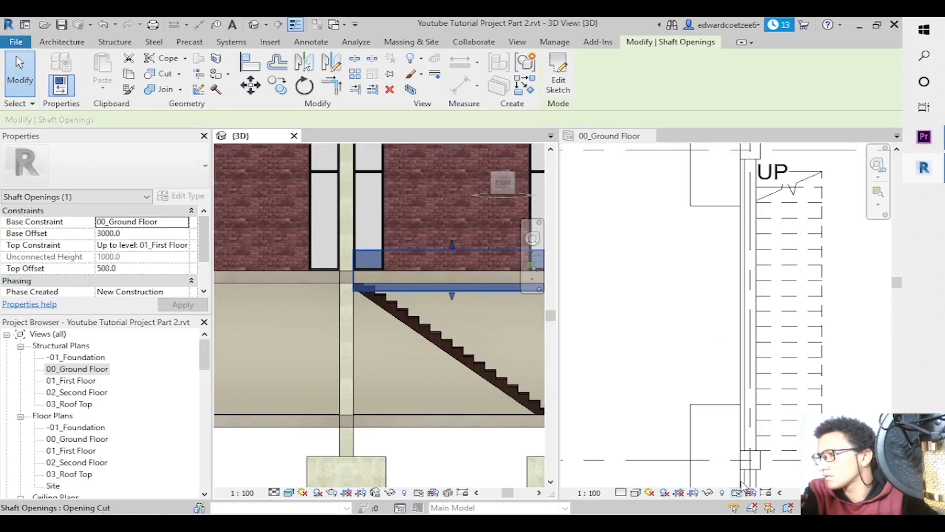
left_click(855, 353)
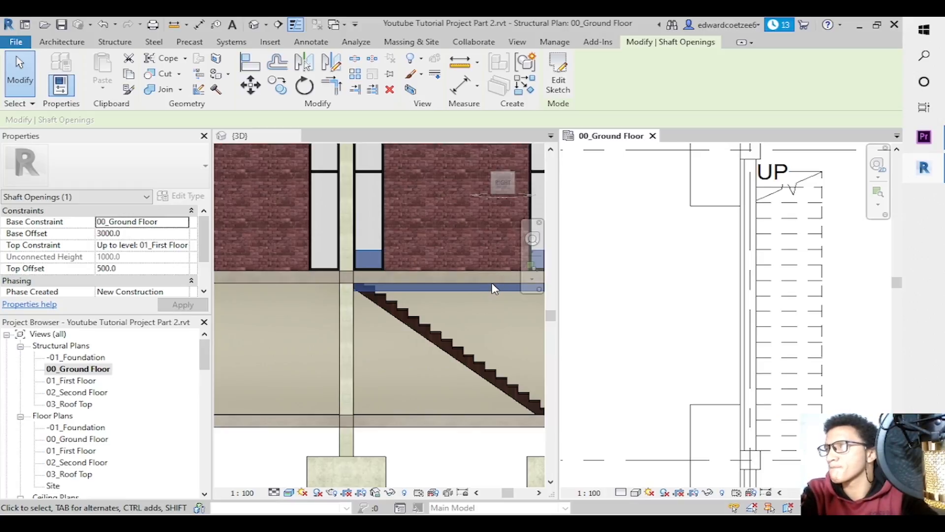
left_click(558, 71)
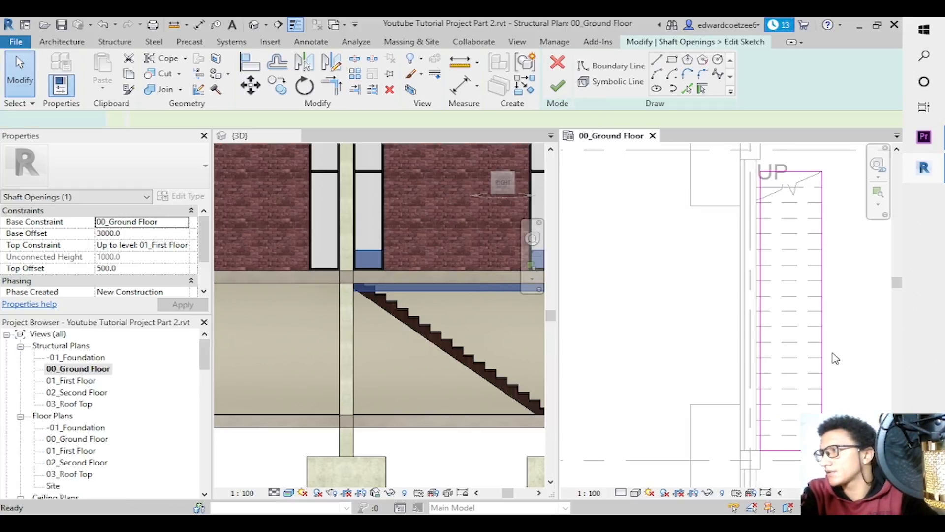
Move the shaft boundary's long line along the stair's free edge 80 mm inward, narrowing the opening.
left_click(822, 326)
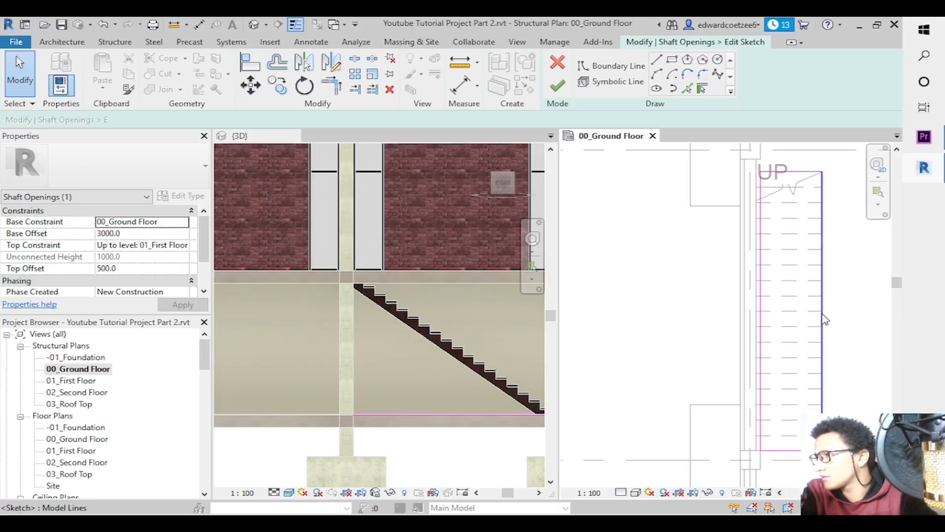
left_click_drag(821, 280, 813, 280)
left_click(822, 278)
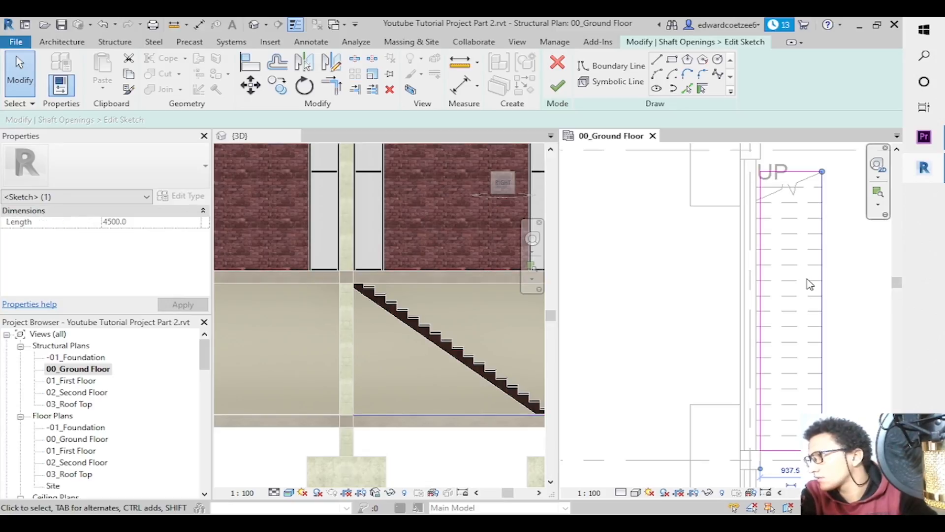
left_click(878, 192)
left_click_drag(783, 273, 861, 313)
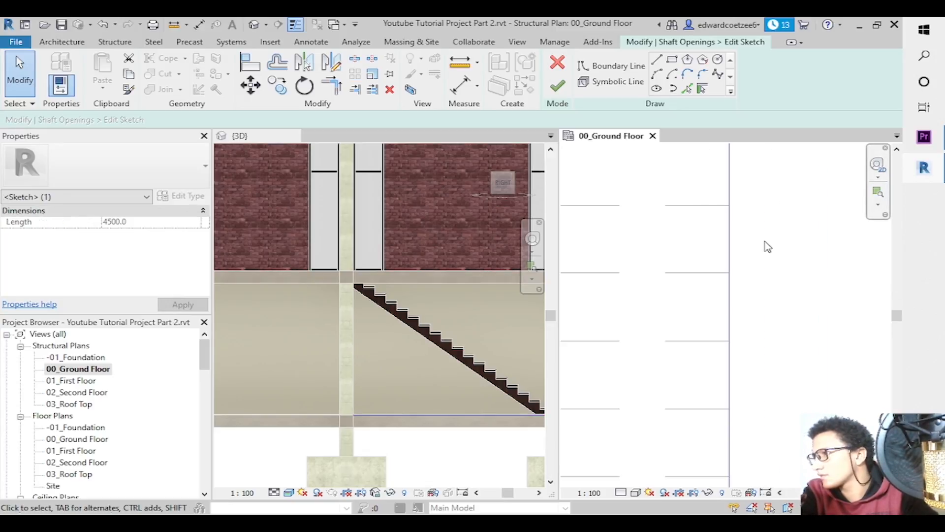
left_click(250, 85)
left_click(753, 268)
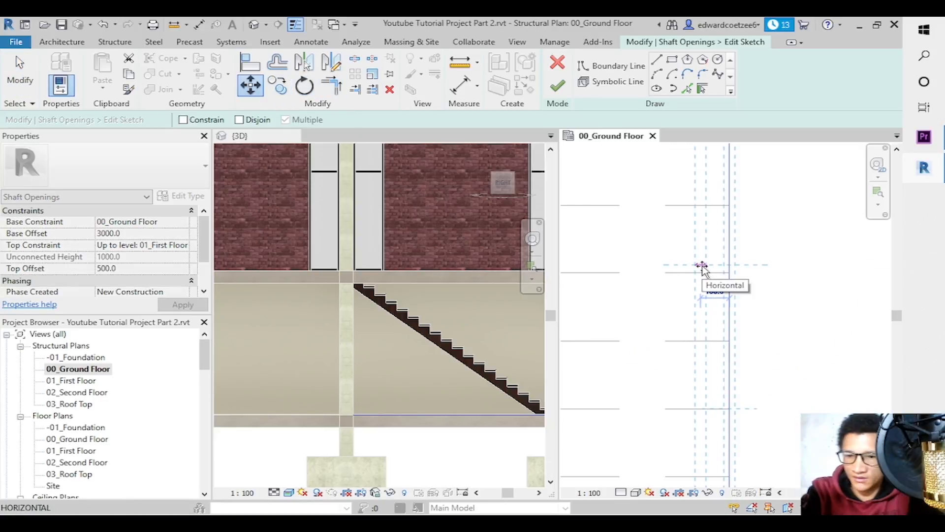
type("800")
key("BackSpace")
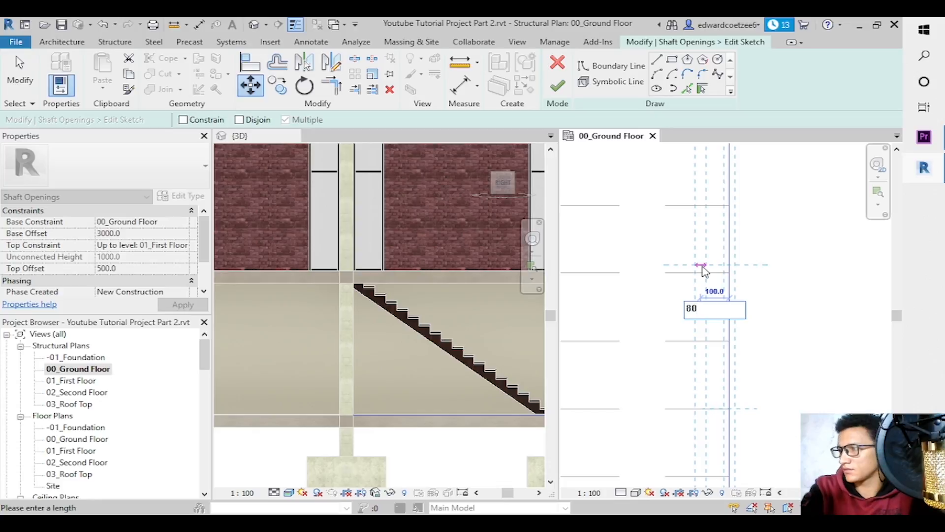
key("Return")
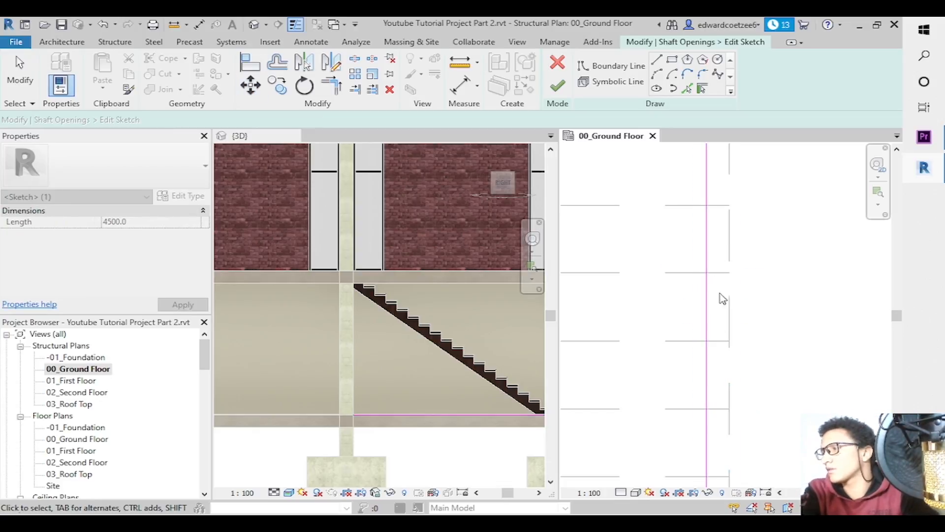
key("Escape")
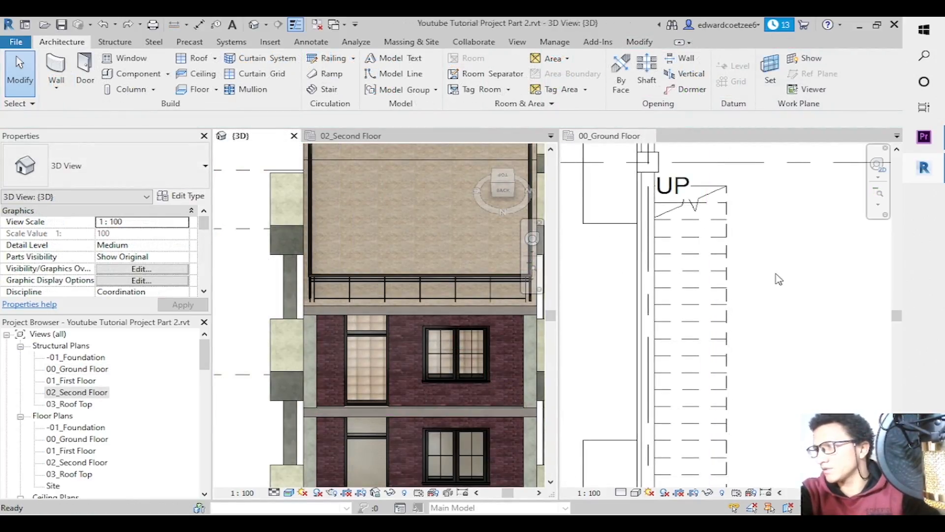
left_click_drag(904, 317, 900, 321)
left_click_drag(899, 333, 899, 328)
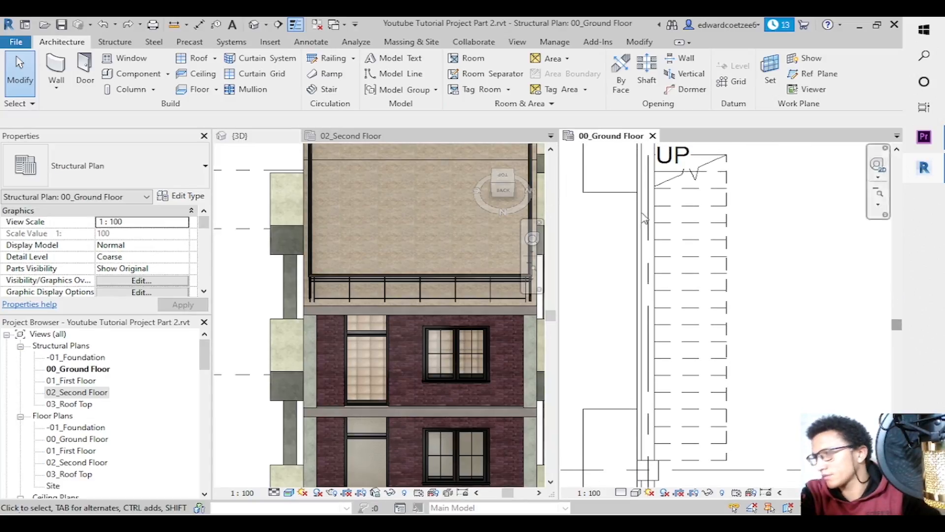
left_click(168, 74)
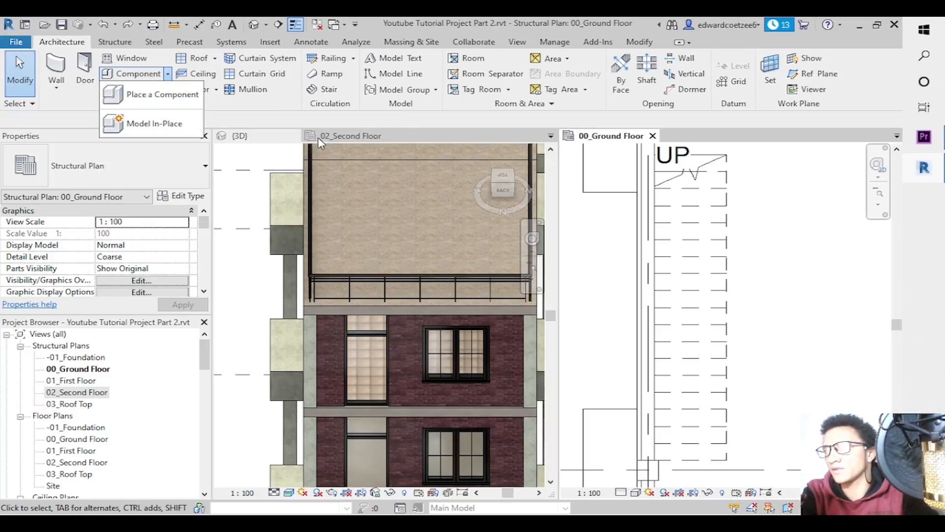
left_click(403, 146)
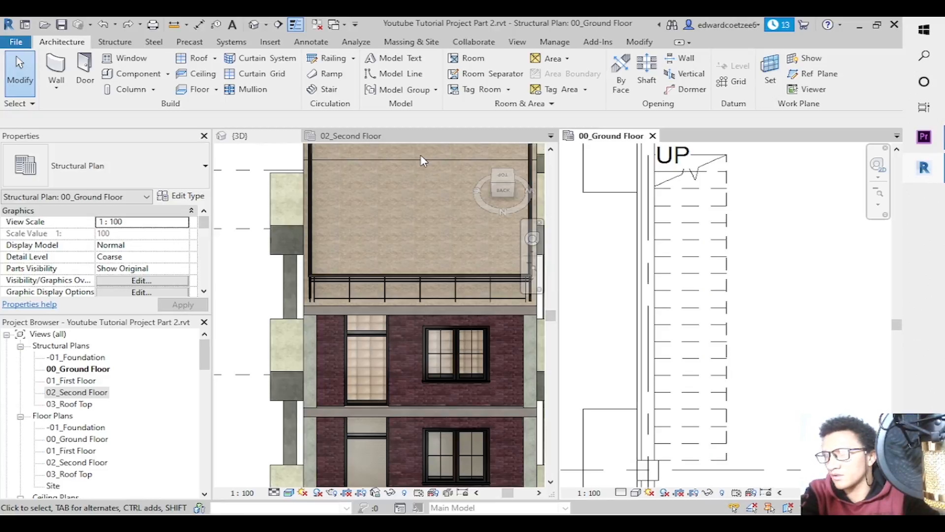
Isolate the 150mm foundation slab at 01_First Floor together with the stair in the 3D view.
left_click(493, 185)
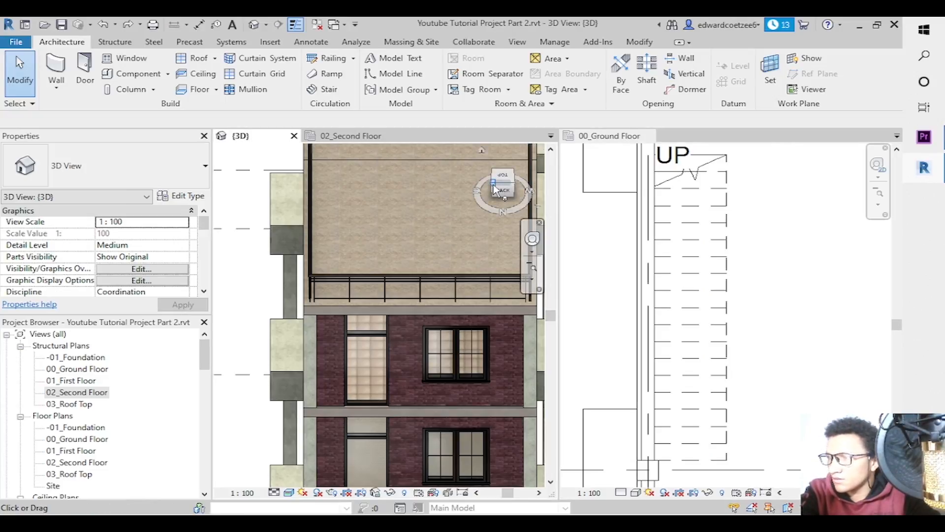
left_click(493, 187)
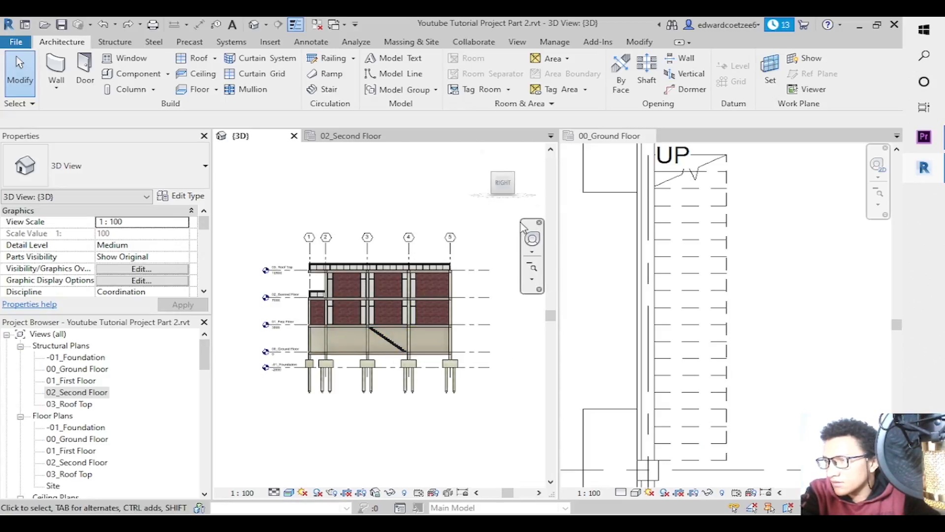
left_click(492, 167)
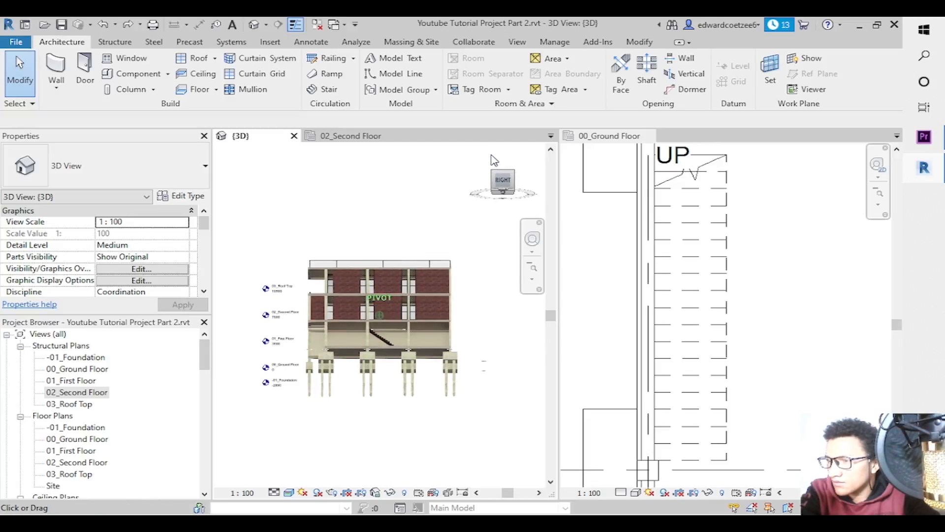
left_click(385, 331)
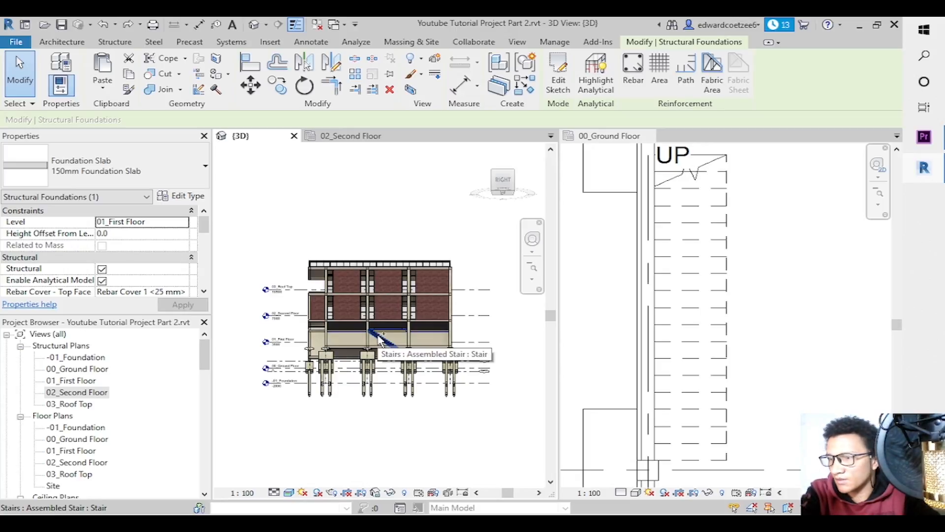
left_click(380, 339, "ctrl")
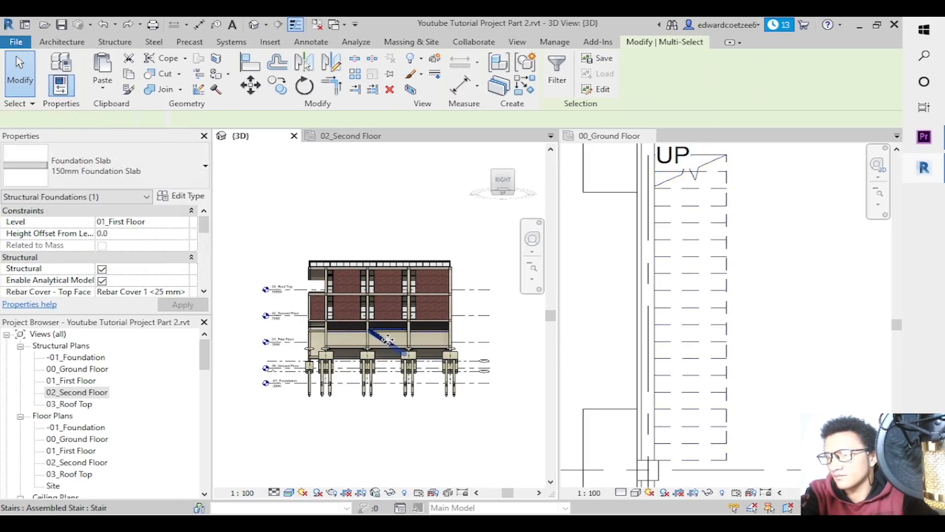
left_click(388, 337, "ctrl")
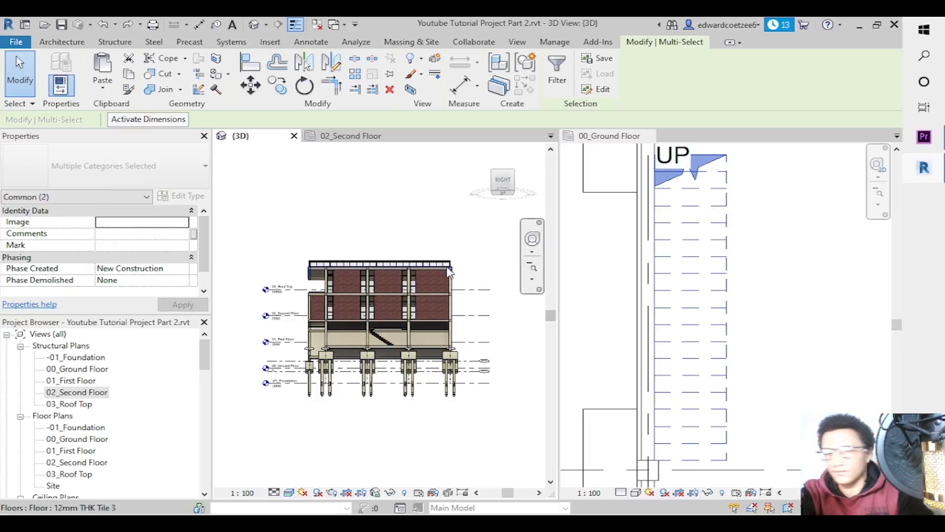
key("h")
key("i")
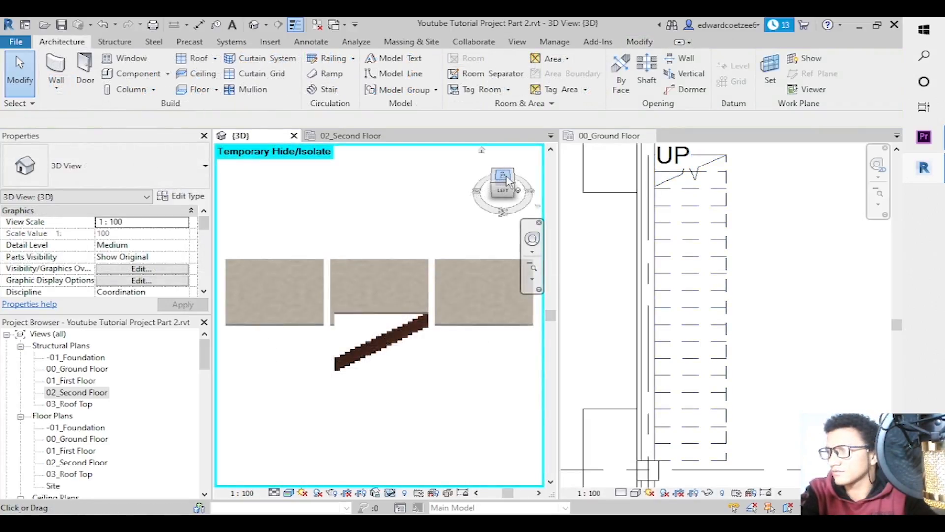
Show the isolated slab and stair from the top in Wireframe, framing the stair's inner corner at its bottom tread.
left_click(507, 177)
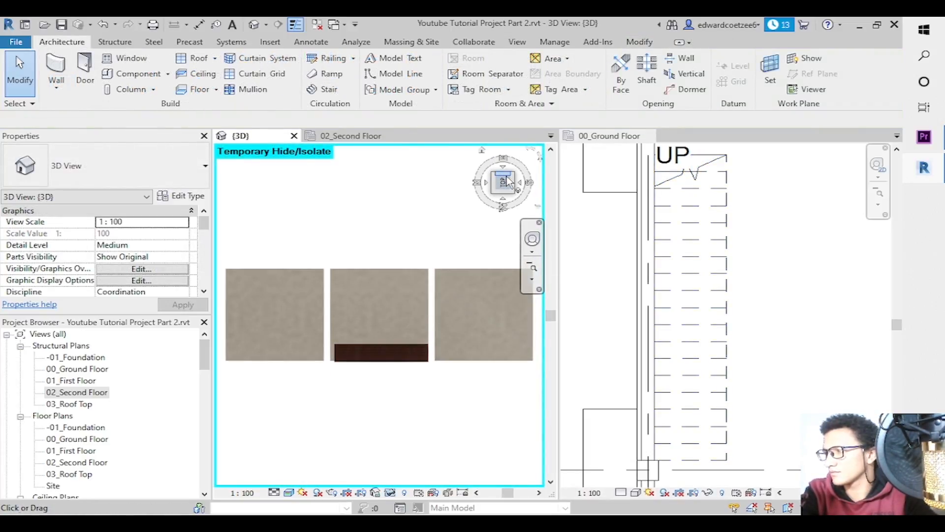
left_click(531, 279)
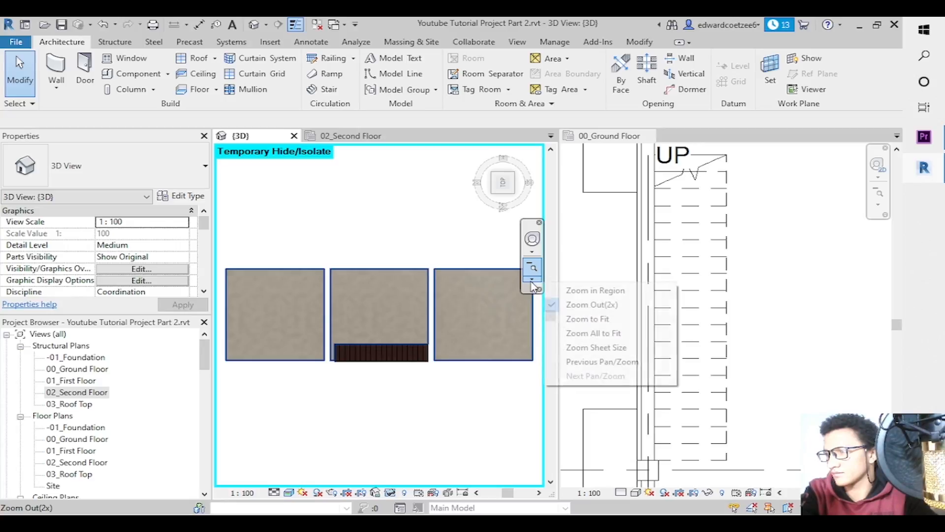
left_click(580, 291)
left_click_drag(317, 335, 442, 371)
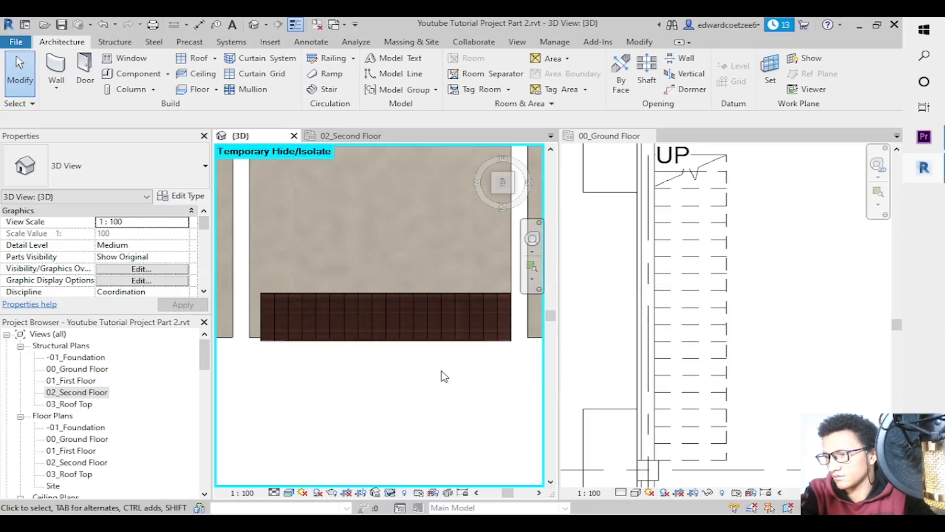
left_click(290, 492)
left_click(324, 428)
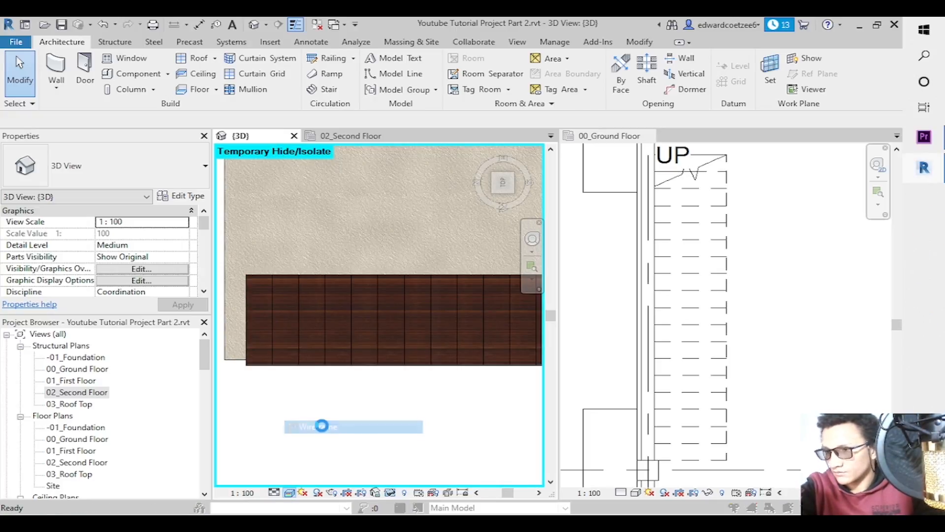
left_click(563, 160)
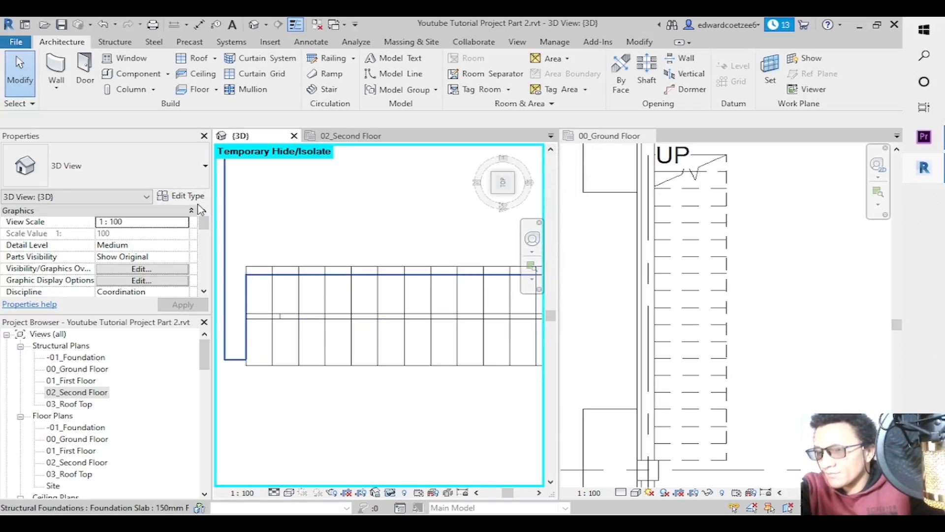
left_click(531, 266)
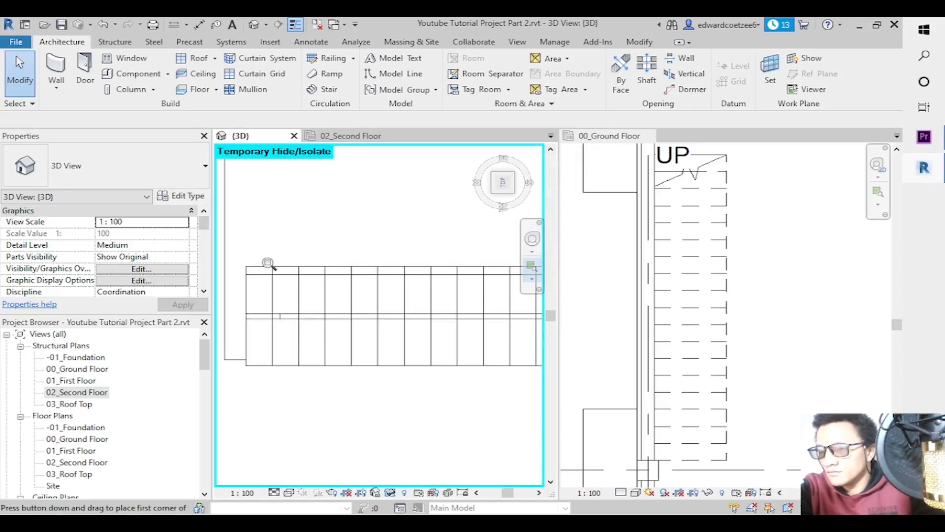
left_click_drag(246, 267, 285, 283)
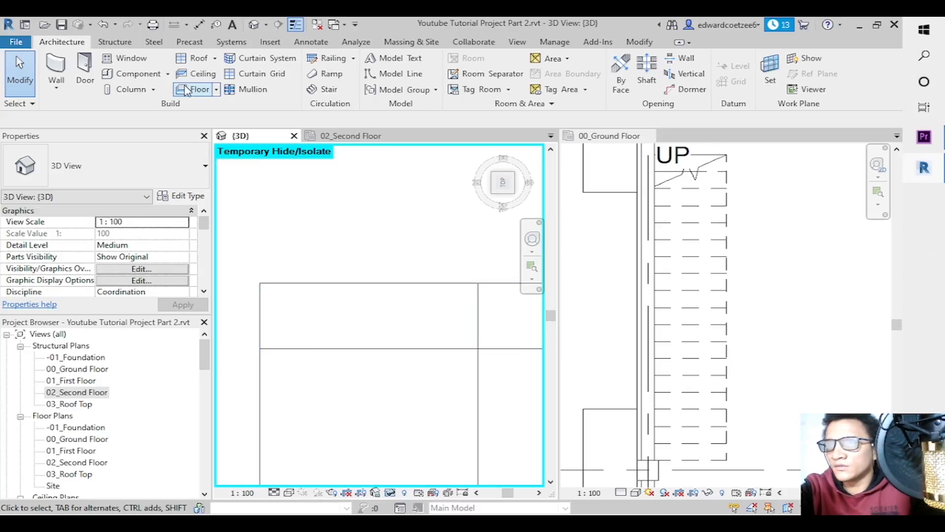
Create an in-place model in the Generic Models category and name it Interior Railling.
left_click(168, 74)
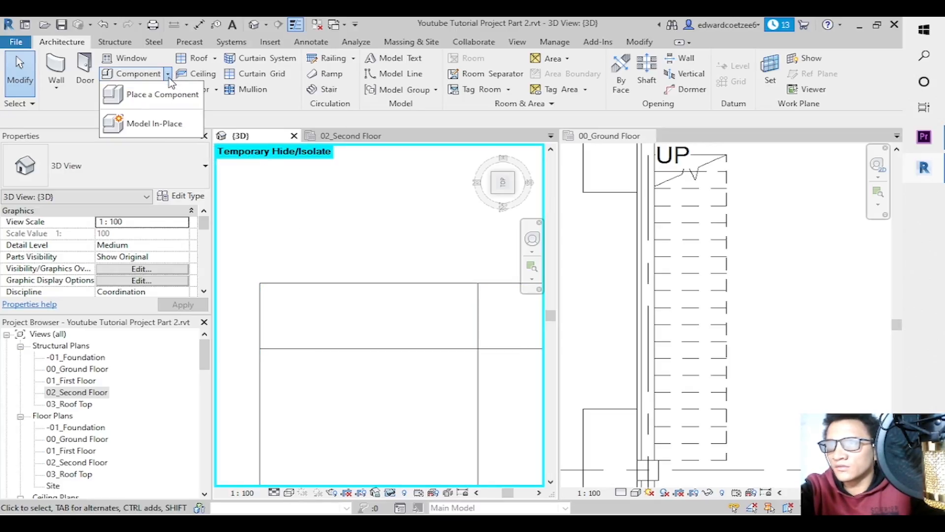
left_click(156, 121)
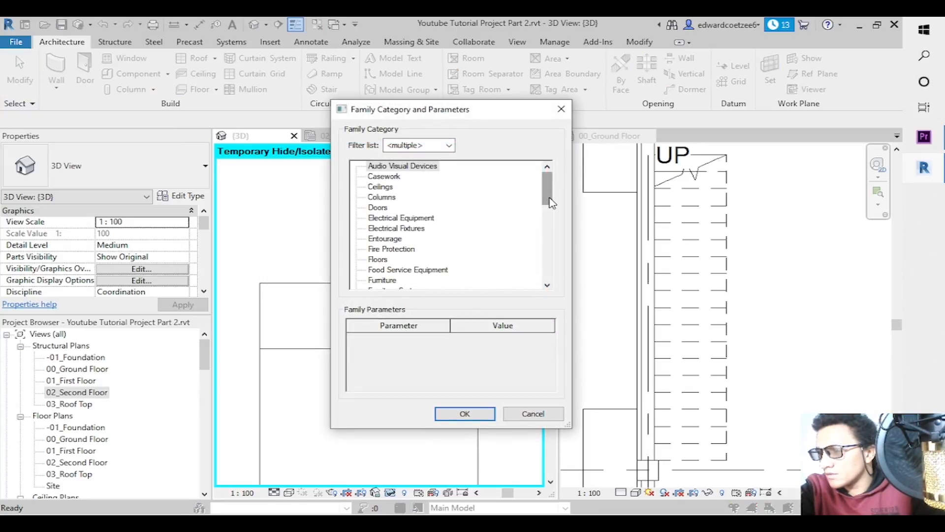
left_click_drag(548, 190, 546, 210)
left_click(415, 220)
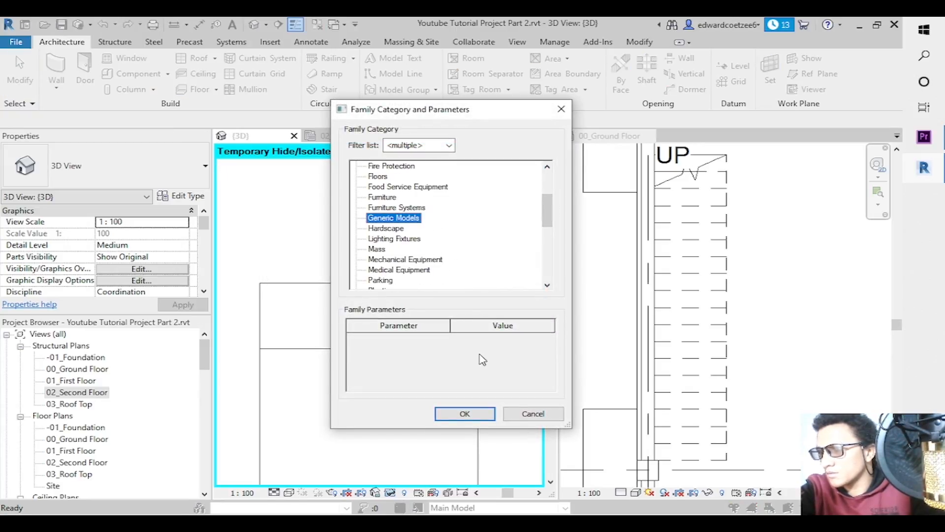
left_click(465, 413)
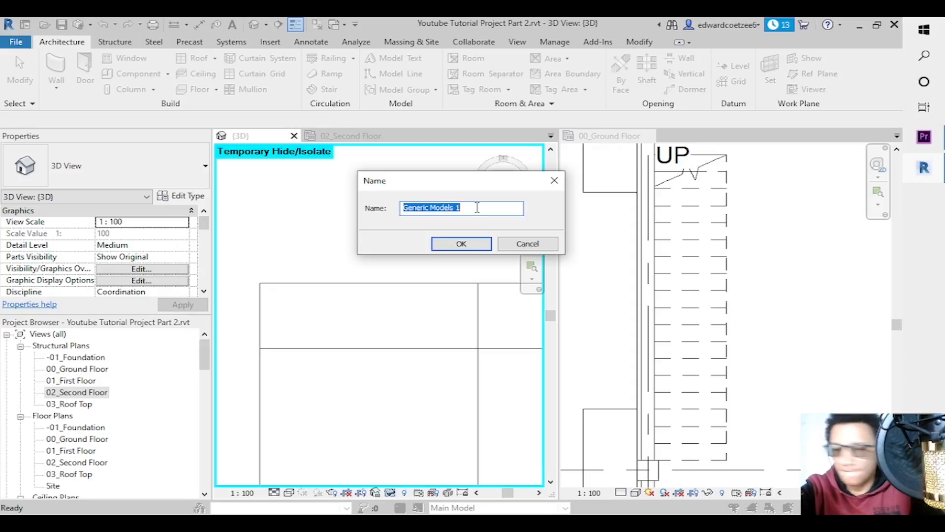
type("Interior Railing")
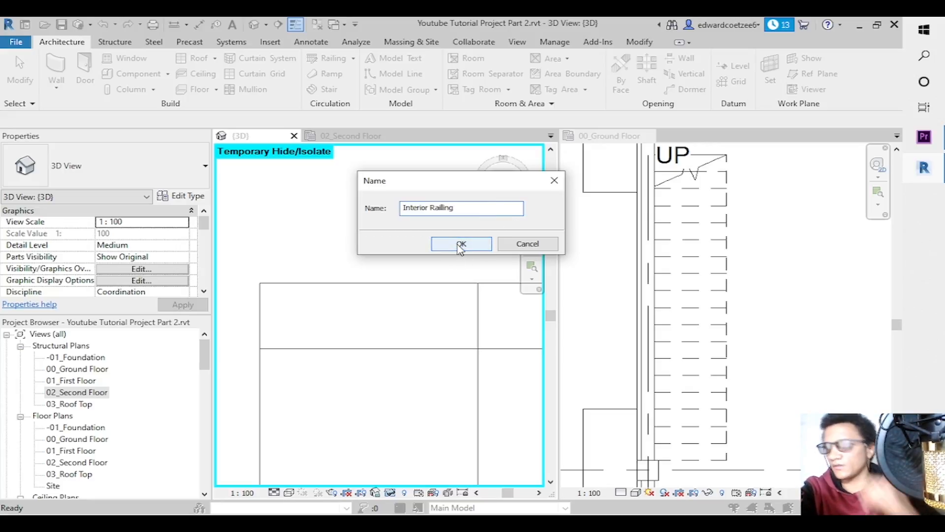
left_click(461, 249)
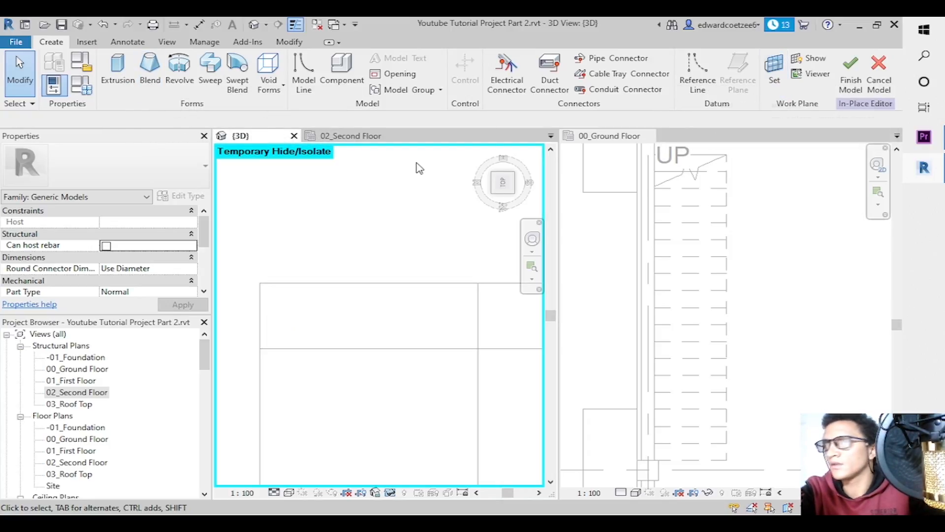
Set the work plane by picking the stair's face in the 3D top view.
left_click(775, 69)
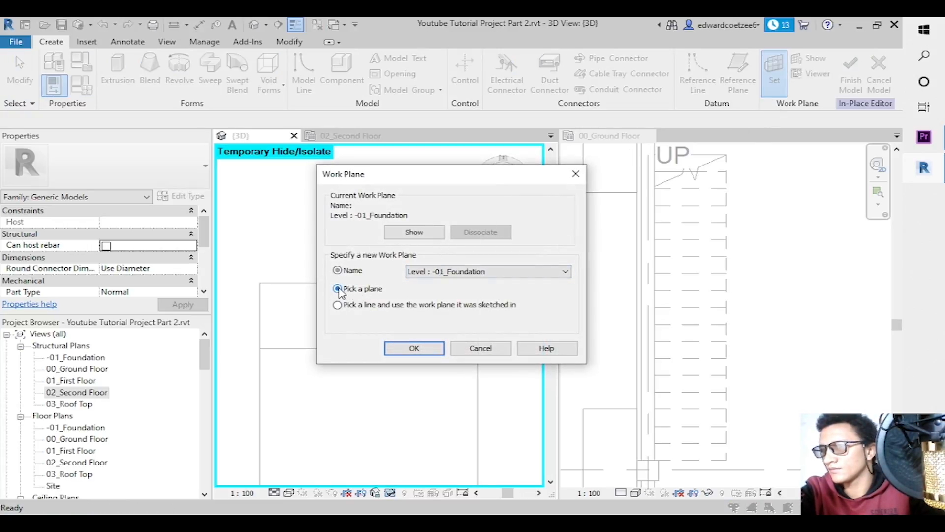
left_click(404, 348)
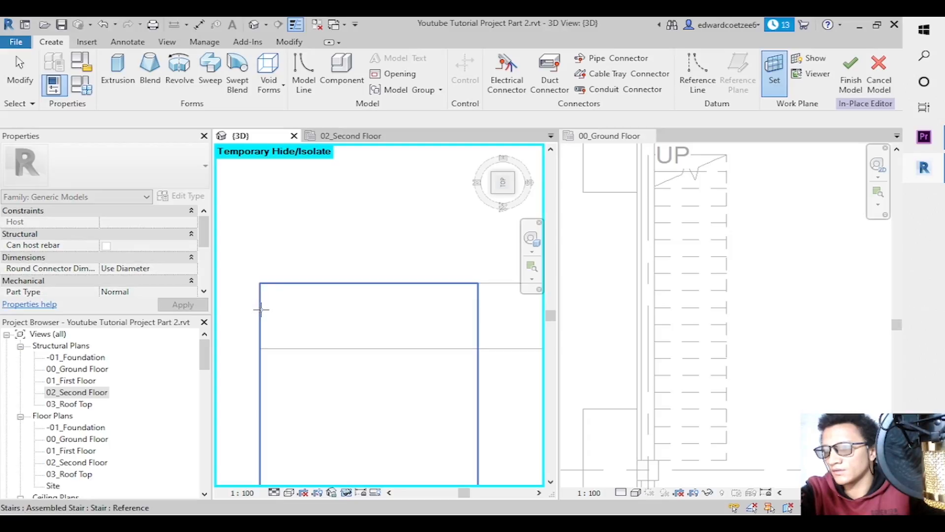
left_click(261, 309)
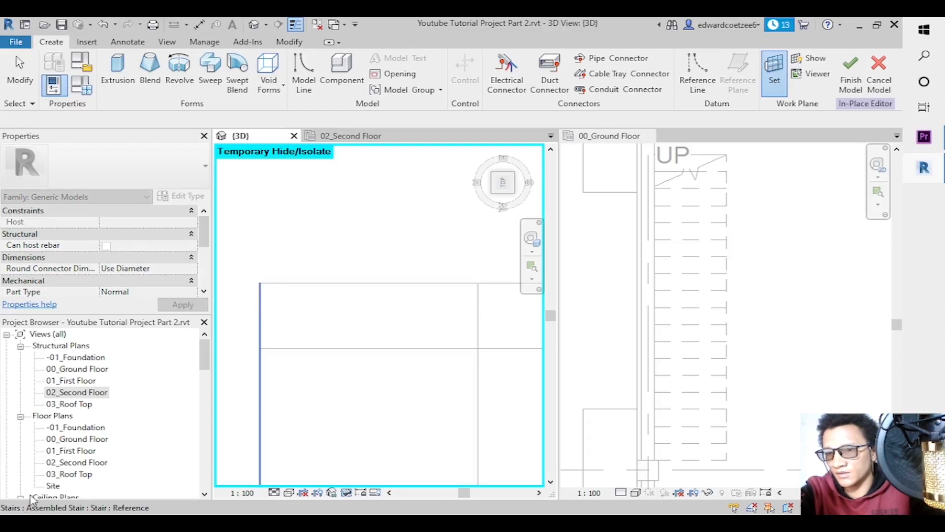
left_click(261, 306)
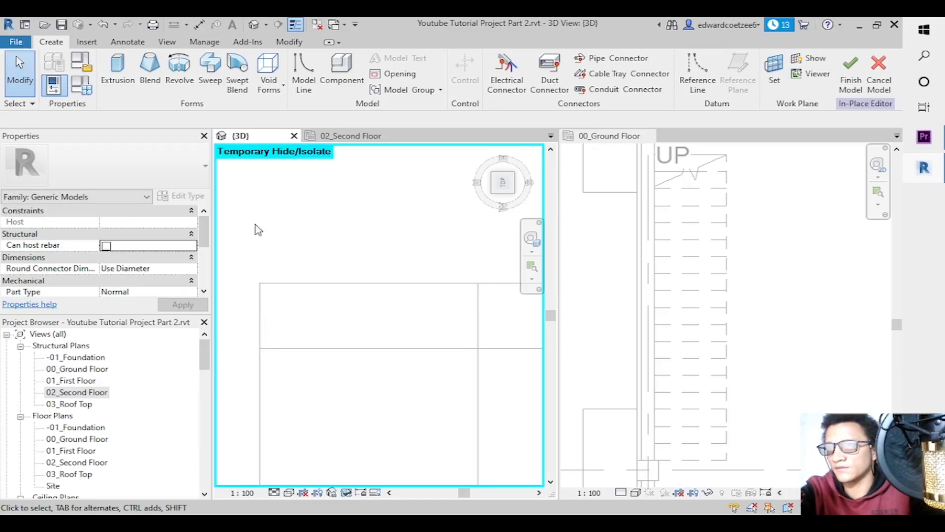
Start an extrusion and sketch a guide line along the tread's corner edge, plus a 20 mm perpendicular guide inward from its midpoint.
left_click(132, 88)
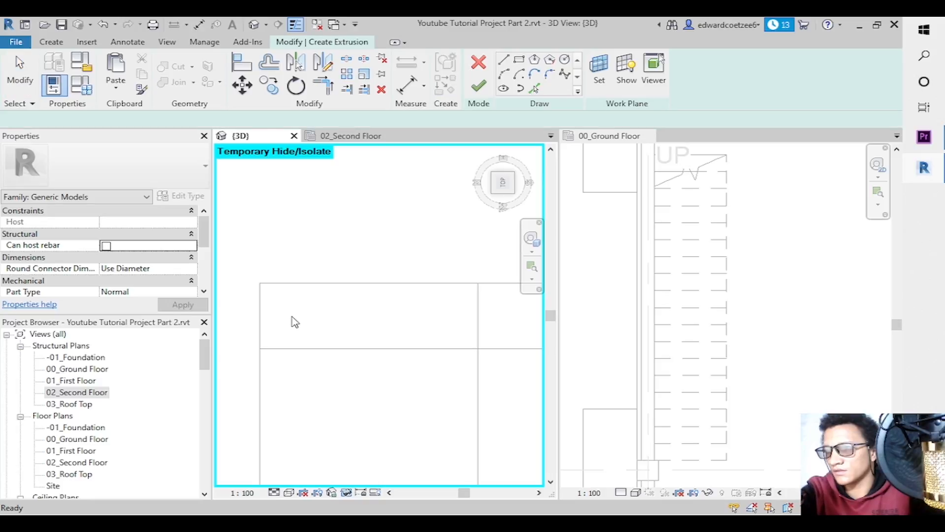
left_click(259, 283)
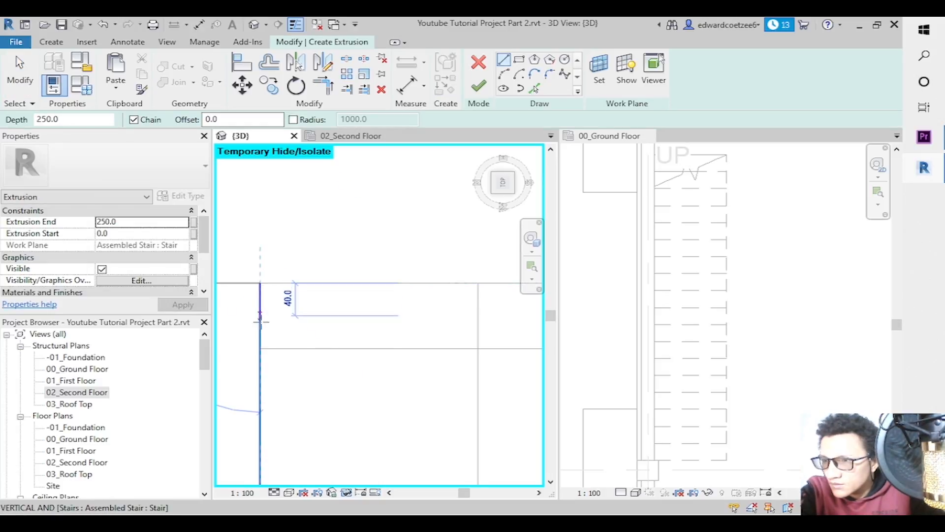
left_click(260, 349)
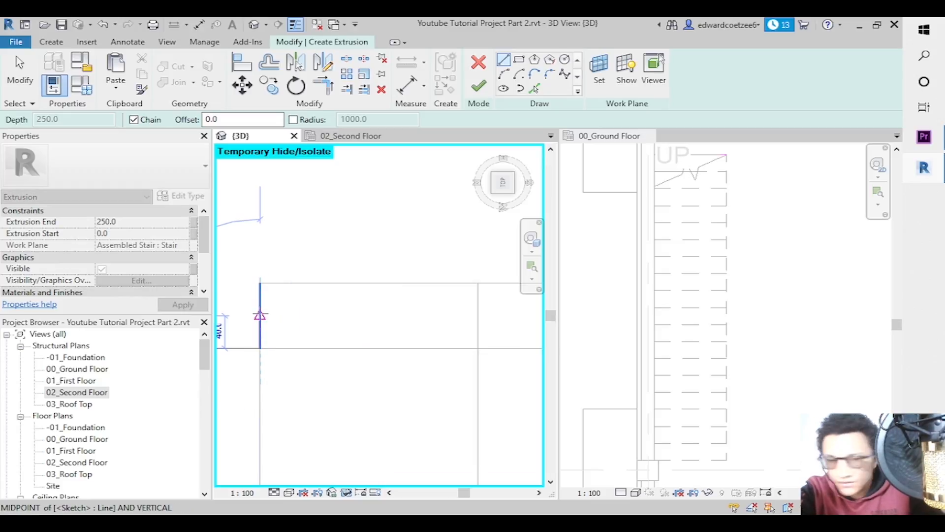
key("Escape")
key("Escape")
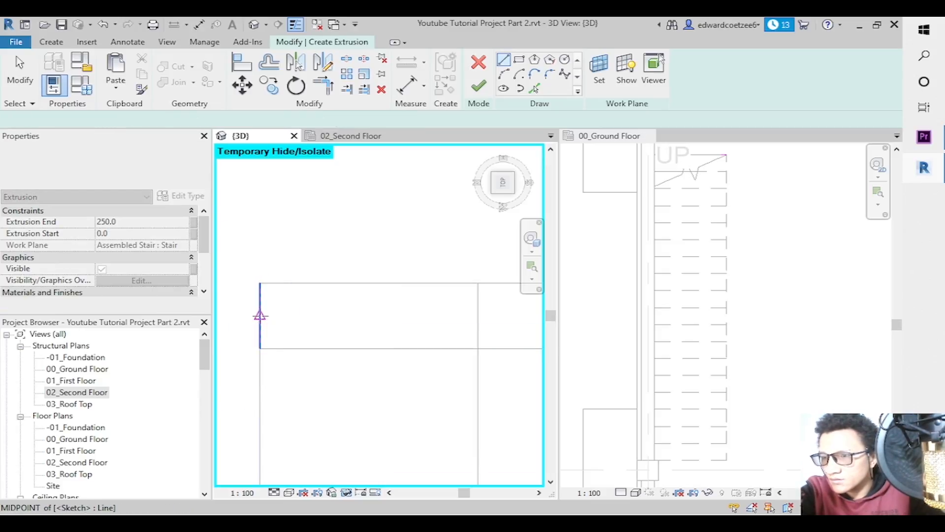
left_click(260, 316)
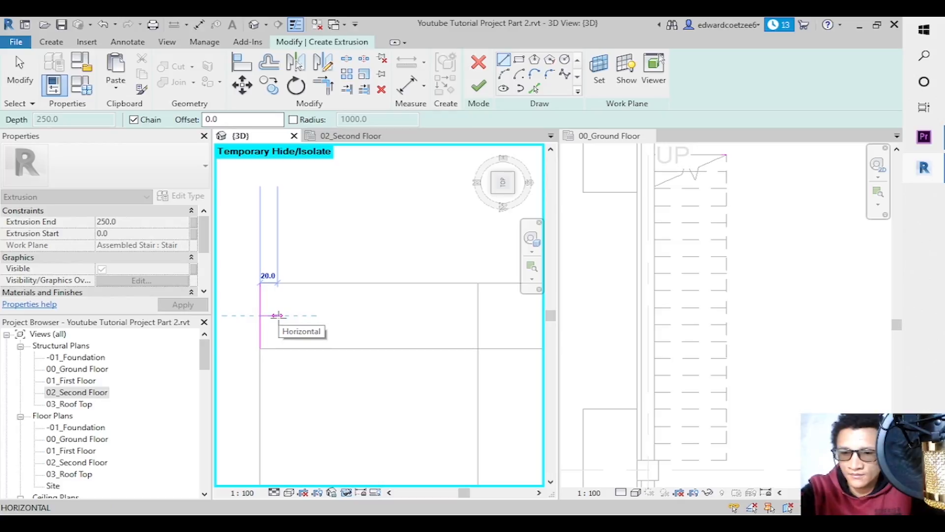
left_click(277, 315)
key("Escape")
Sketch a circle of 8 mm radius centred on the inner end of the 20 mm guide line.
left_click(564, 60)
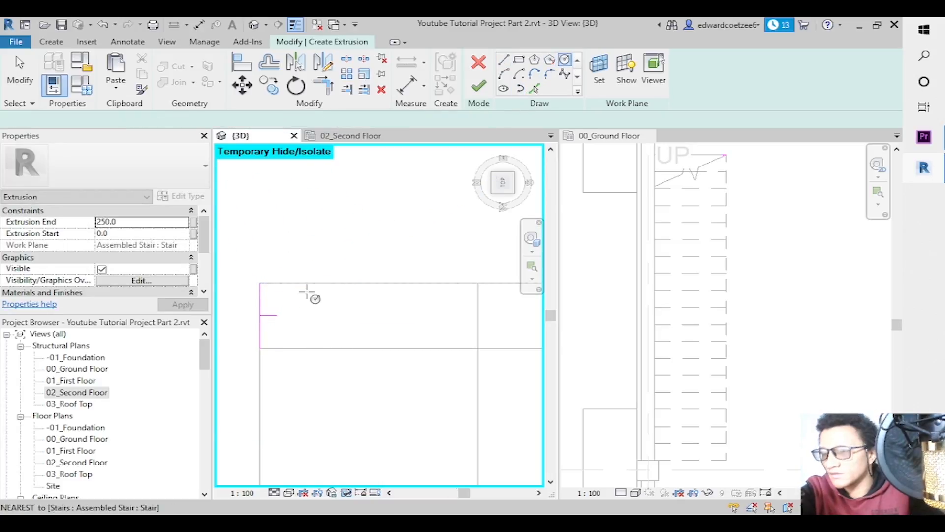
left_click(278, 315)
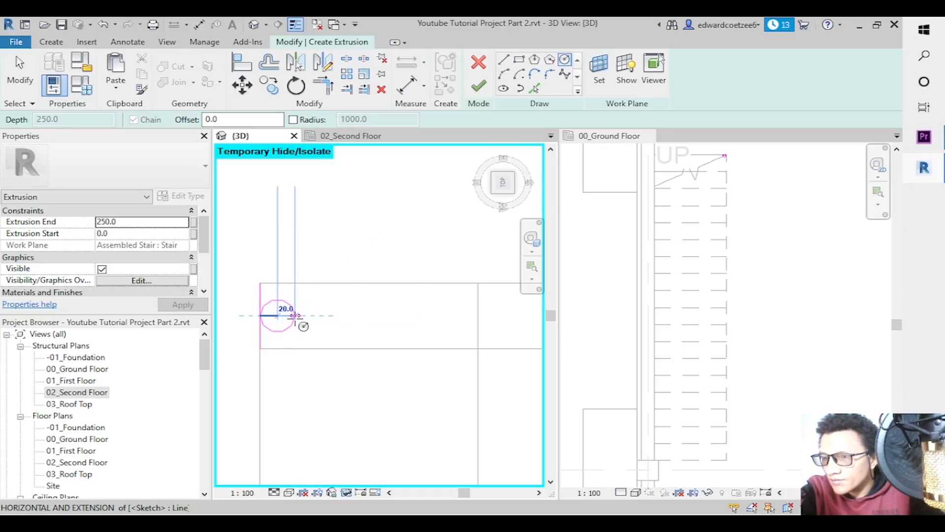
type("8")
key("Return")
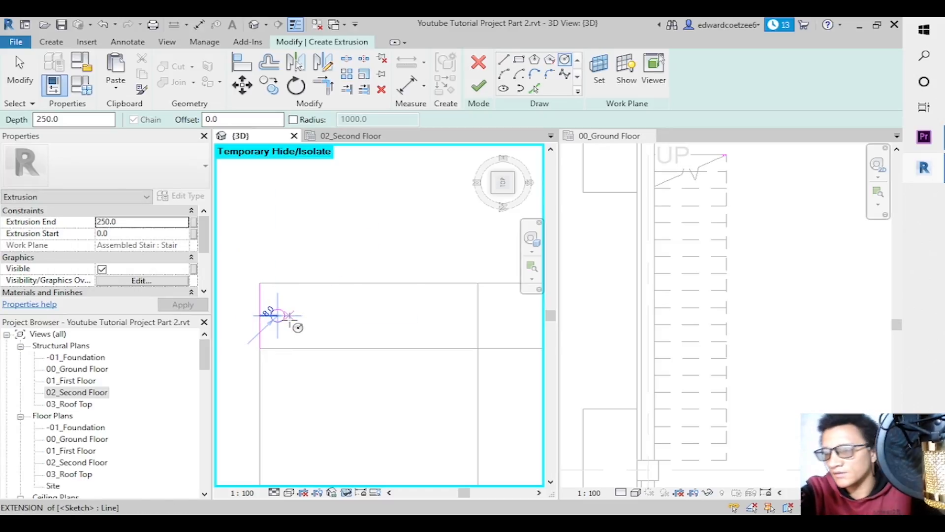
key("Escape")
key("Escape")
Move the circle inward by its radius so its edge meets the short guide's end, and delete the guide lines.
left_click(529, 252)
left_click(530, 264)
left_click_drag(244, 308, 317, 328)
left_click(343, 316)
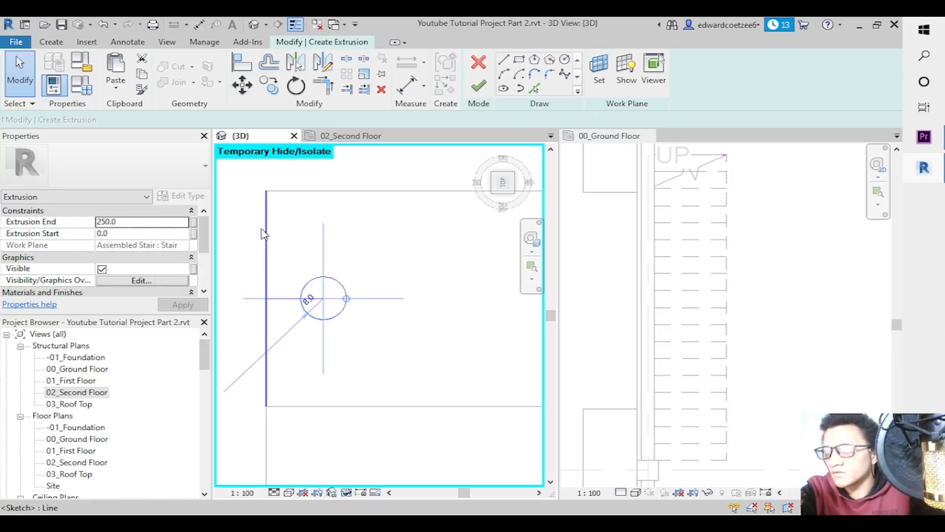
left_click(242, 85)
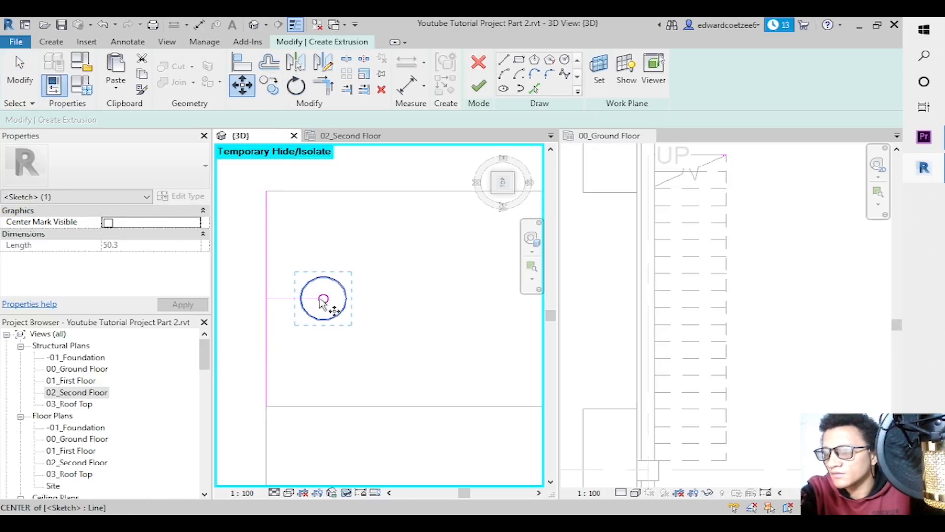
left_click(300, 298)
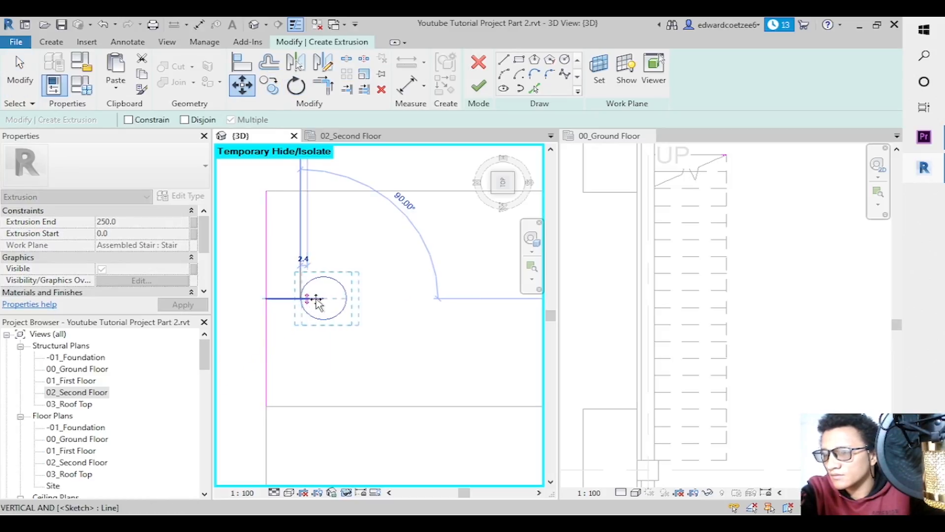
left_click(323, 298)
left_click(295, 298)
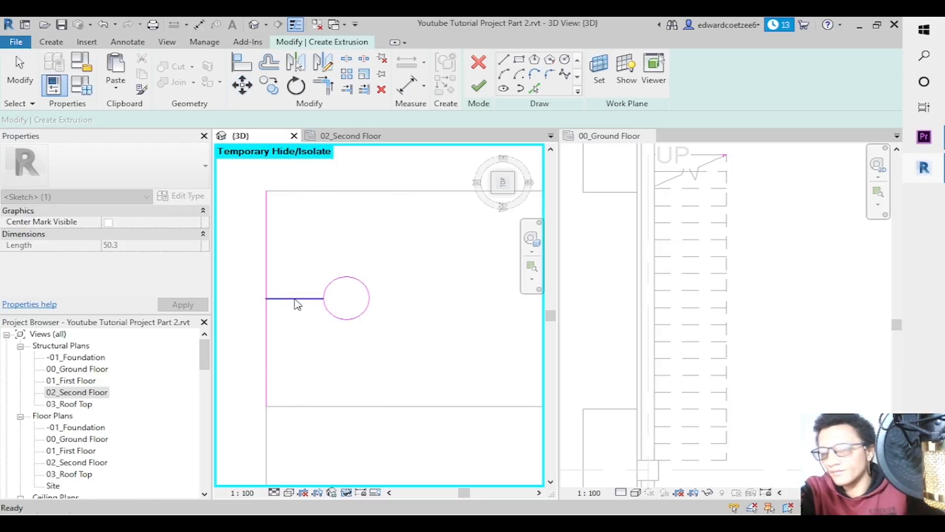
key("Delete")
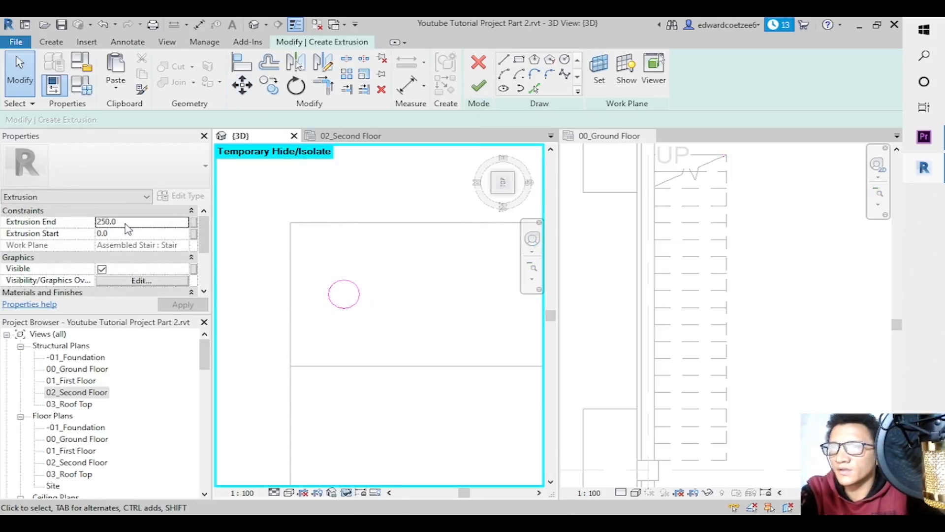
Set the extrusion end of the circular profile to 50 mm.
left_click(125, 224)
type("560")
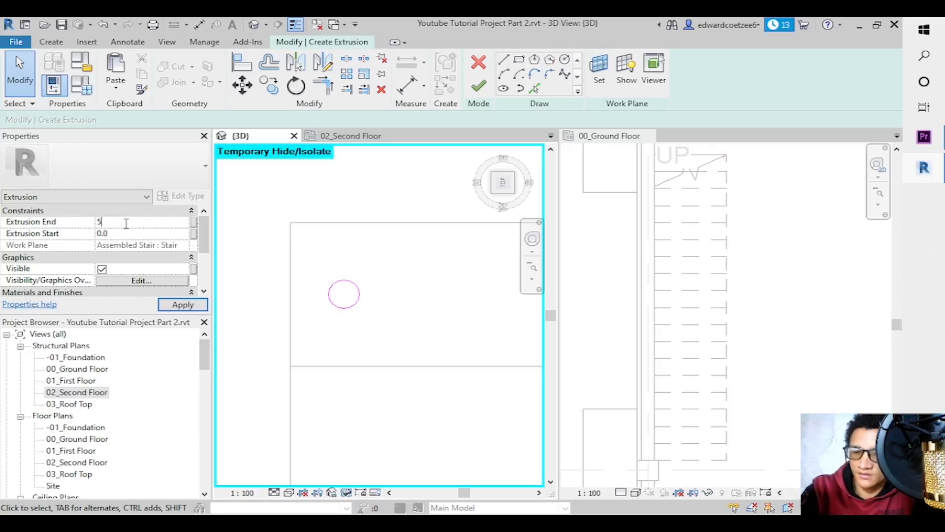
left_click(184, 305)
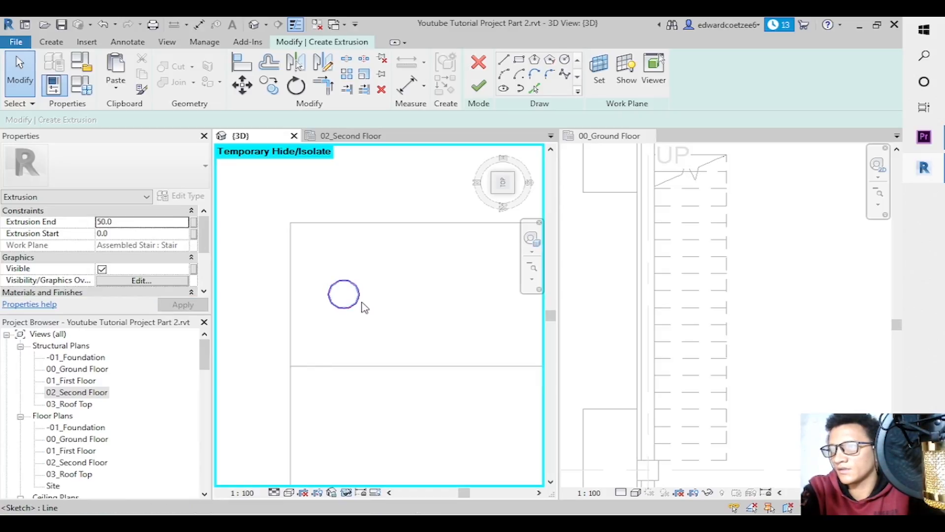
Associate the extrusion's material with a family parameter named Interior Railling.
left_click_drag(204, 246, 204, 263)
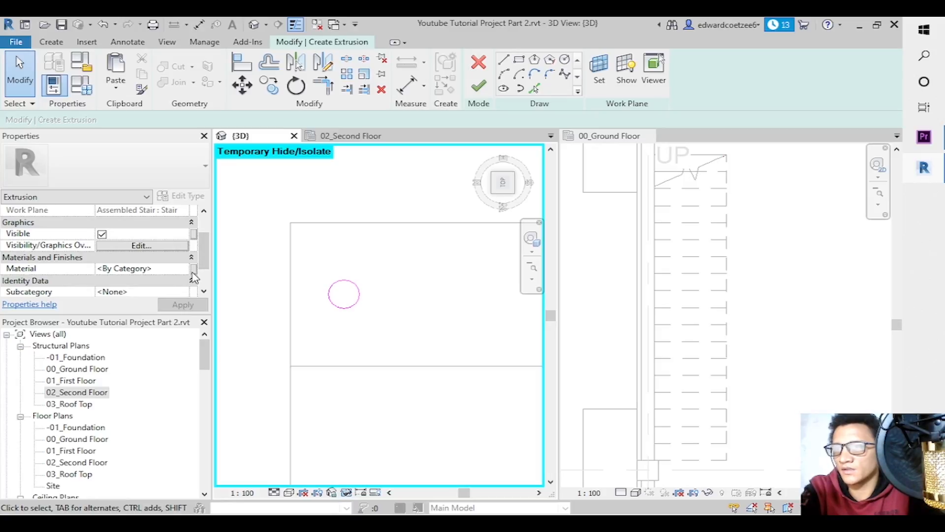
left_click(193, 269)
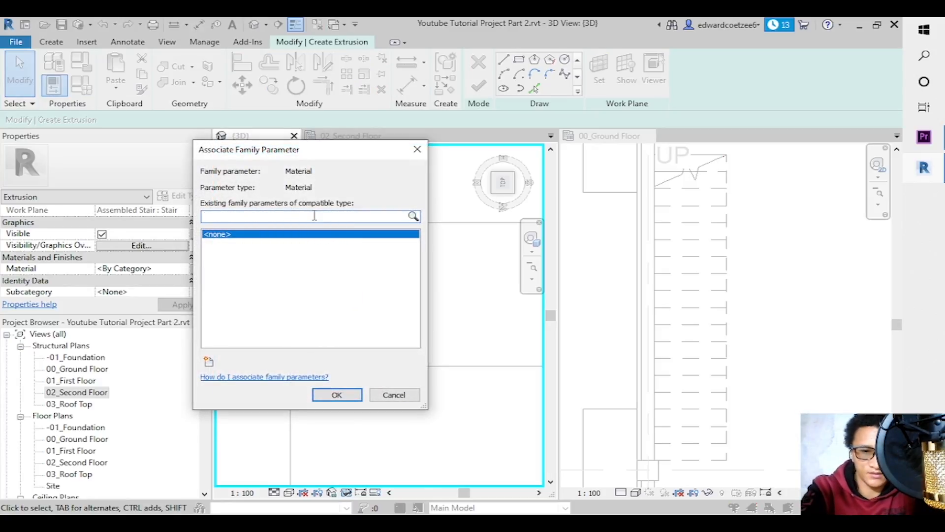
type("Interior Railing")
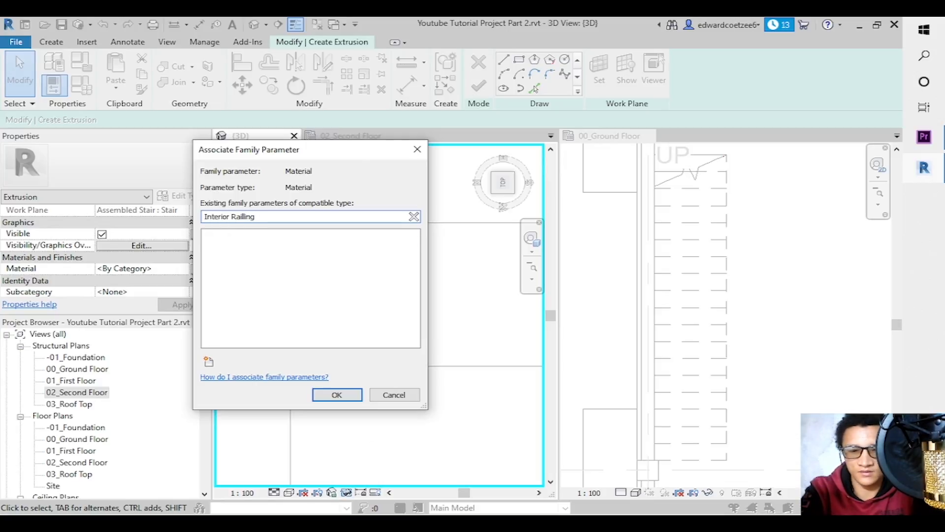
left_click(413, 216)
left_click(236, 243)
left_click(335, 394)
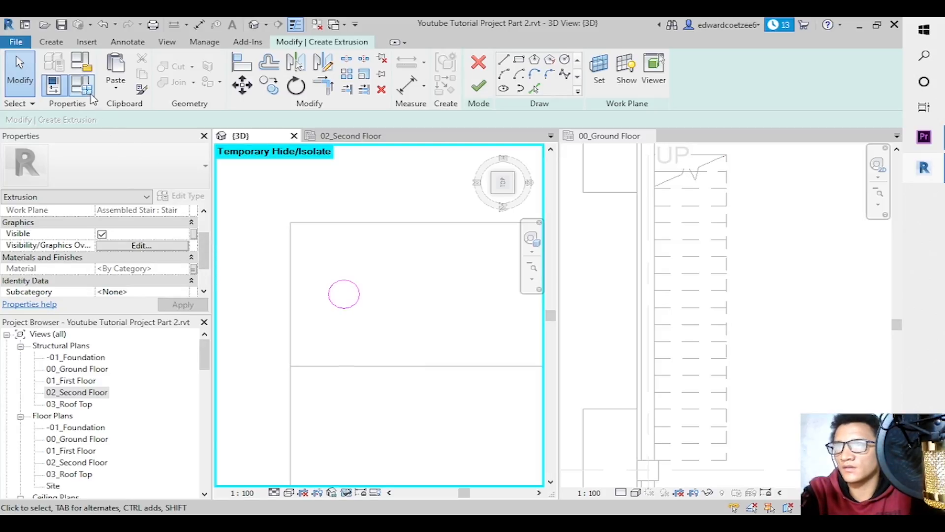
Create a new material for the Interior Railling family parameter and name it Interior Railling Material.
left_click(82, 86)
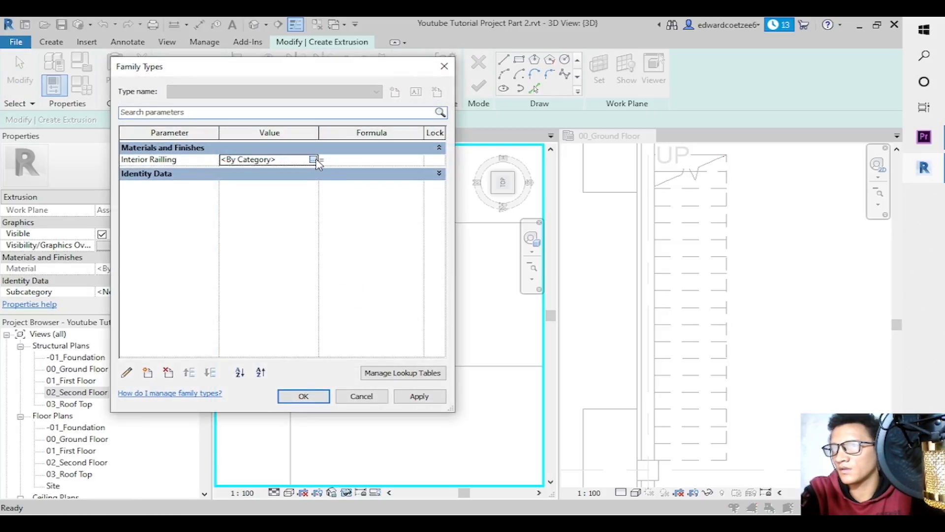
left_click(313, 160)
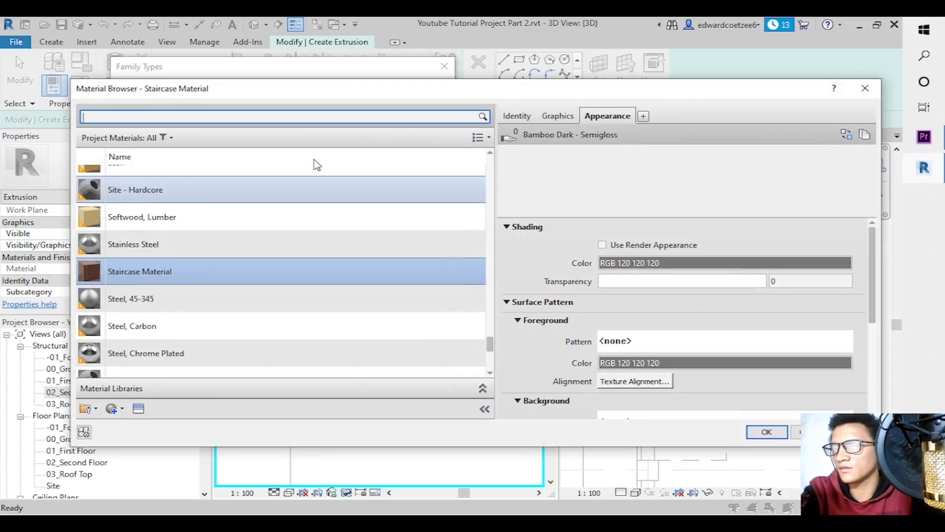
key("Escape")
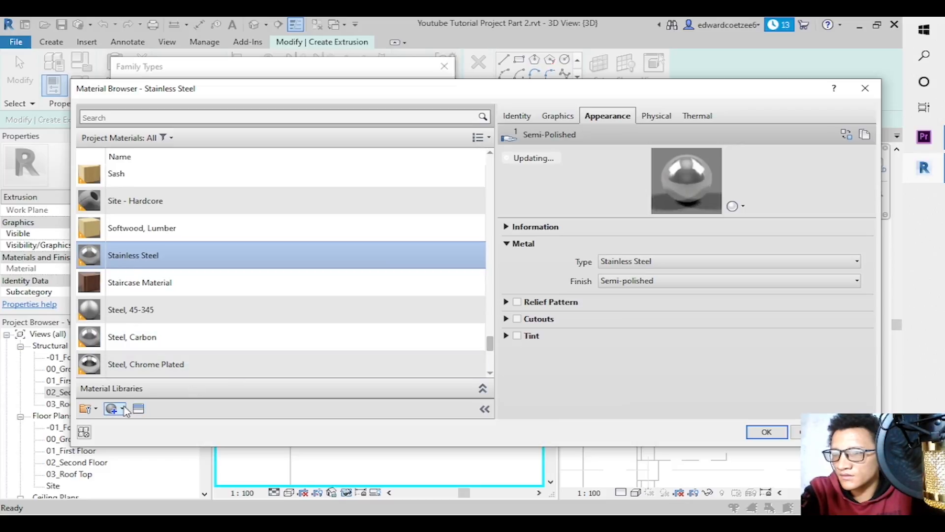
left_click(123, 407)
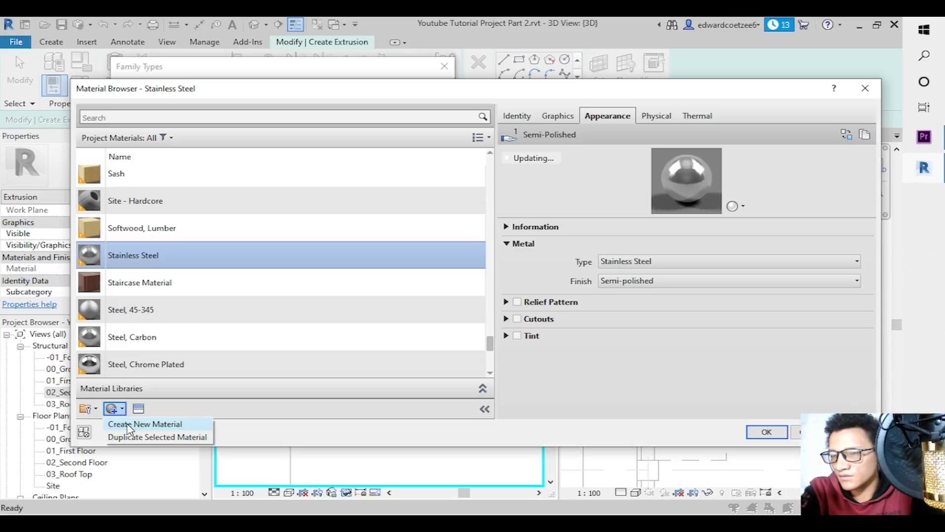
left_click(131, 428)
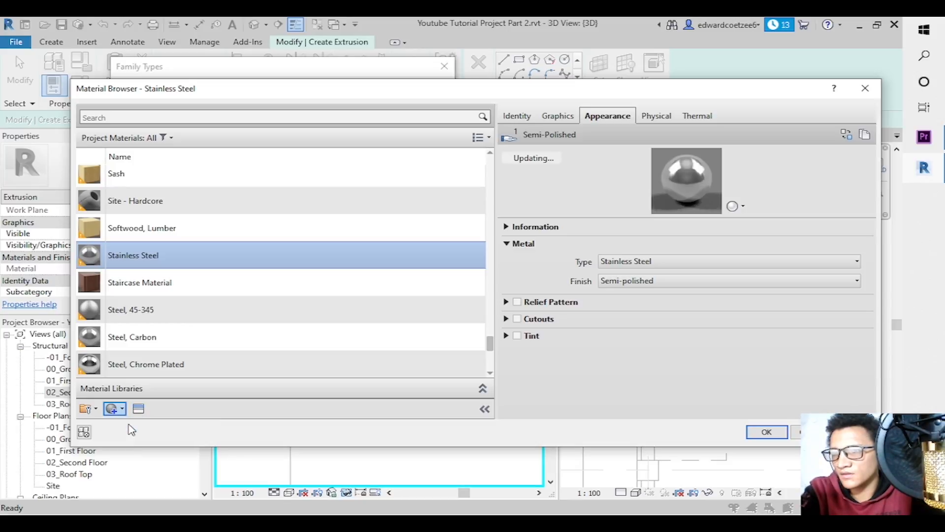
right_click(156, 281)
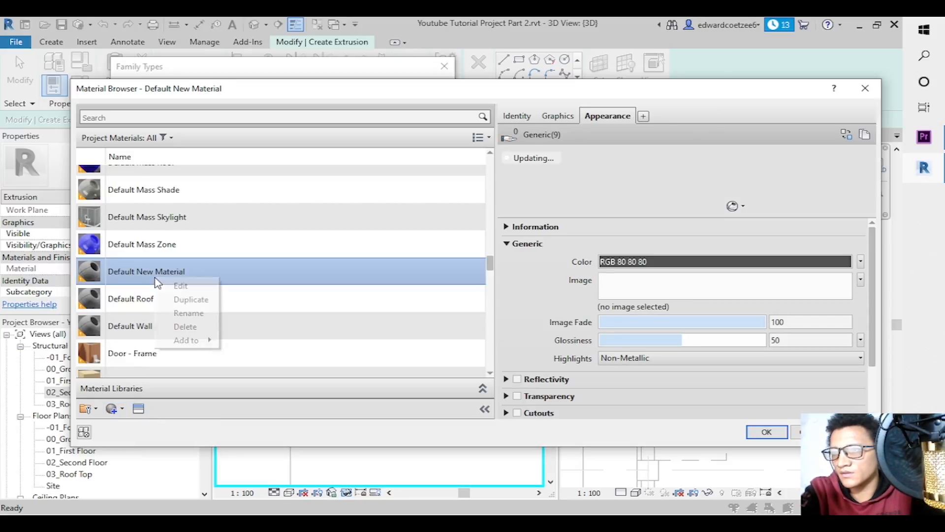
left_click(188, 313)
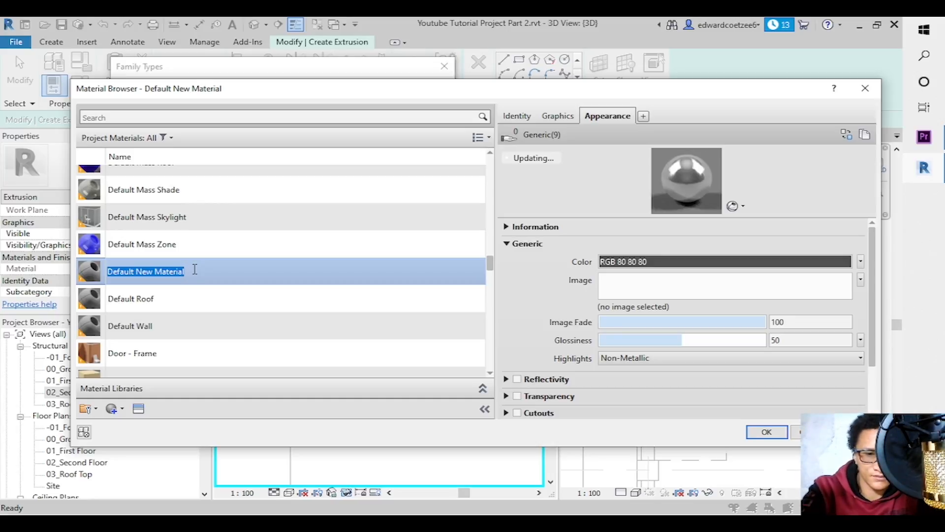
type("Interior Railling")
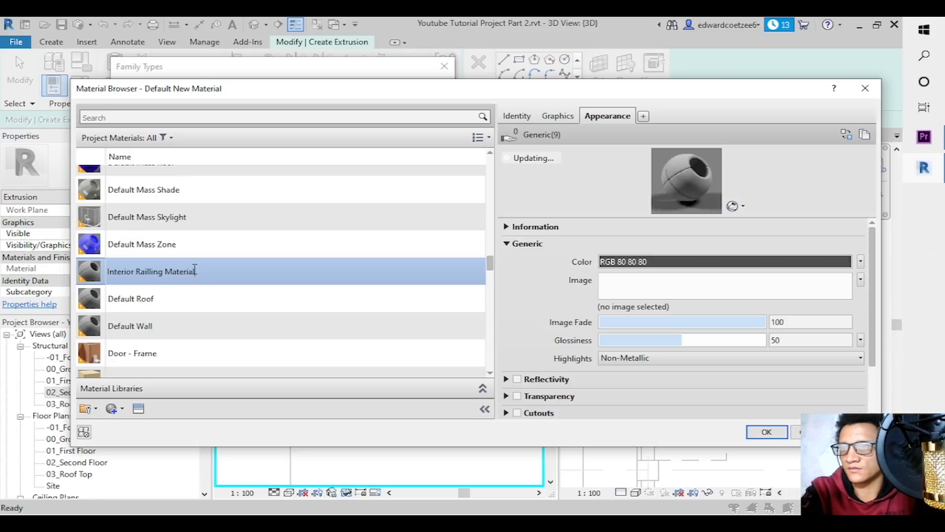
left_click(255, 298)
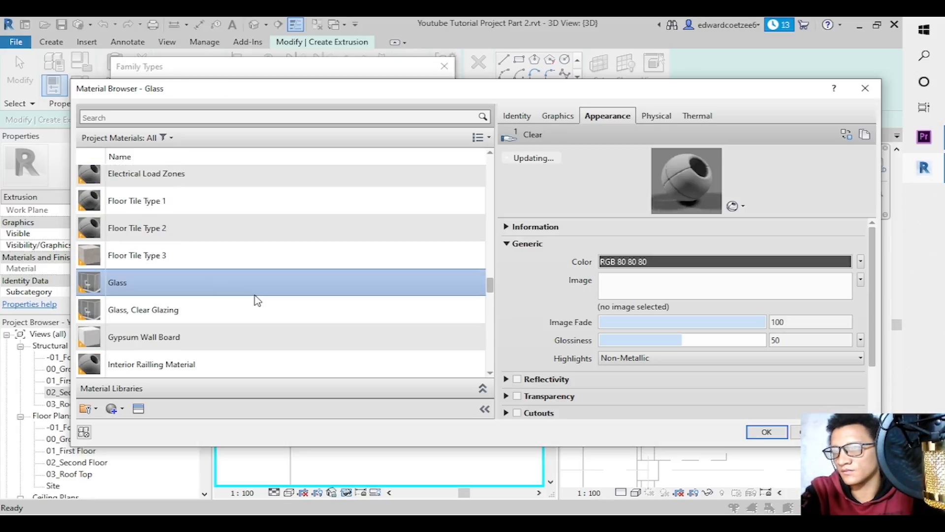
Replace the appearance of Interior Railling Material with Aluminum - Dark from the Appearance Library's Metal assets.
left_click(187, 375)
left_click(138, 409)
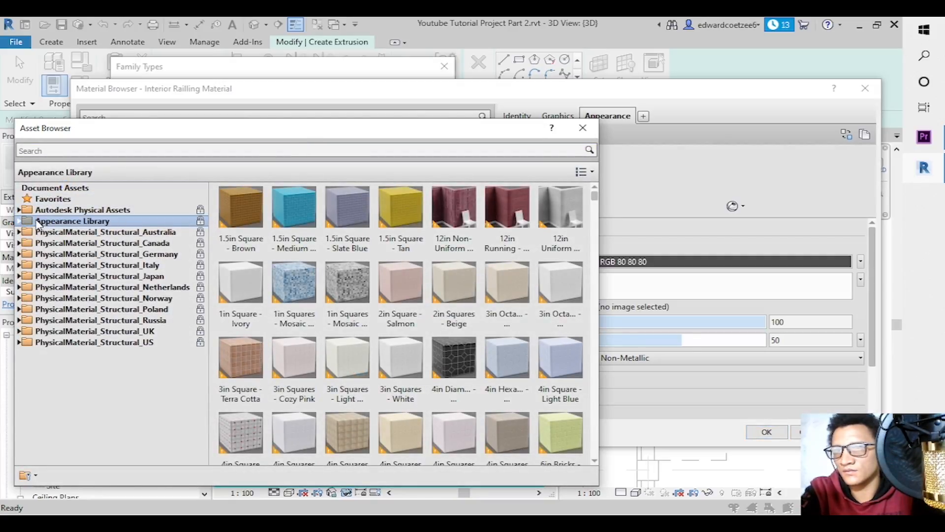
left_click(19, 221)
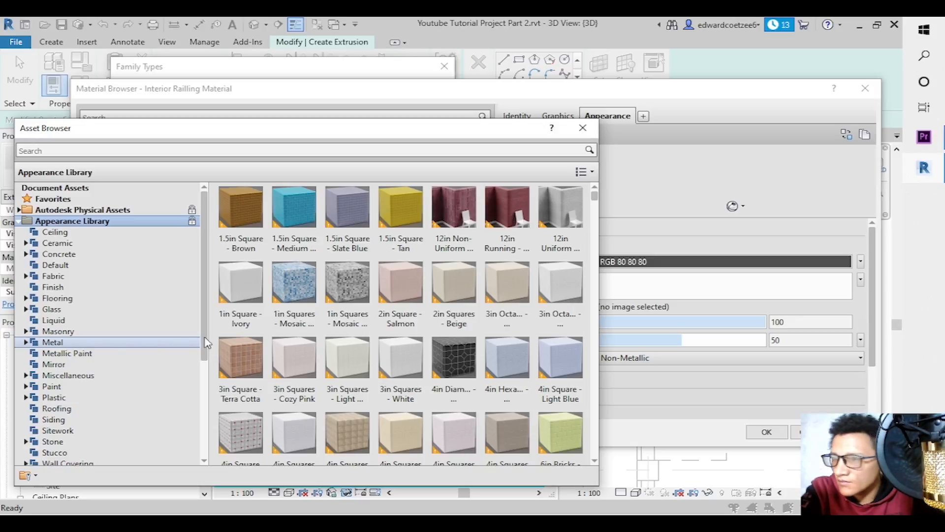
left_click(177, 342)
double_click(400, 325)
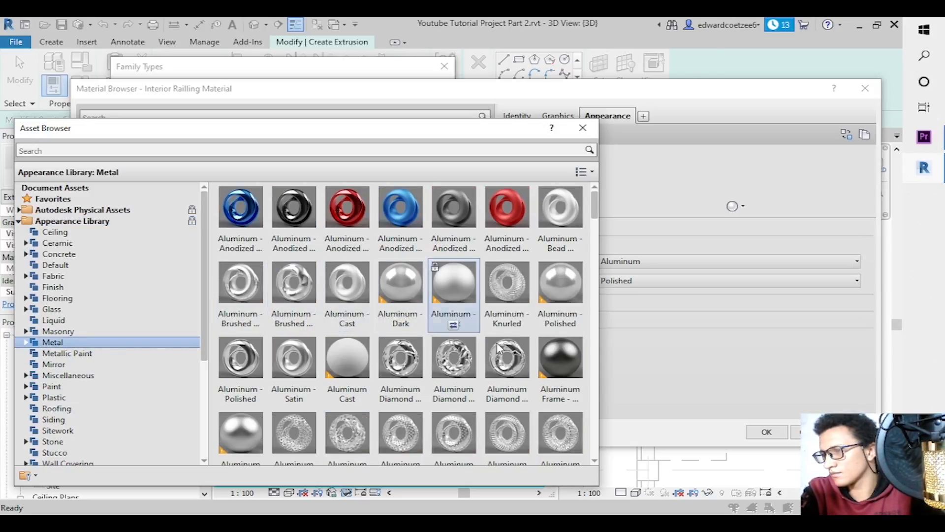
Set the metal finish of Interior Railling Material to Satin and apply the material to the Interior Railling family parameter.
left_click(583, 128)
left_click(729, 280)
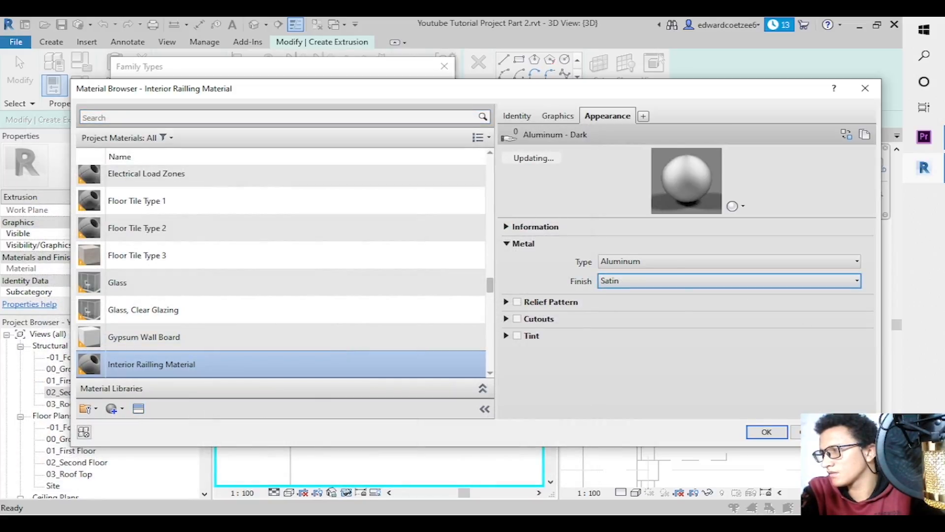
left_click(775, 431)
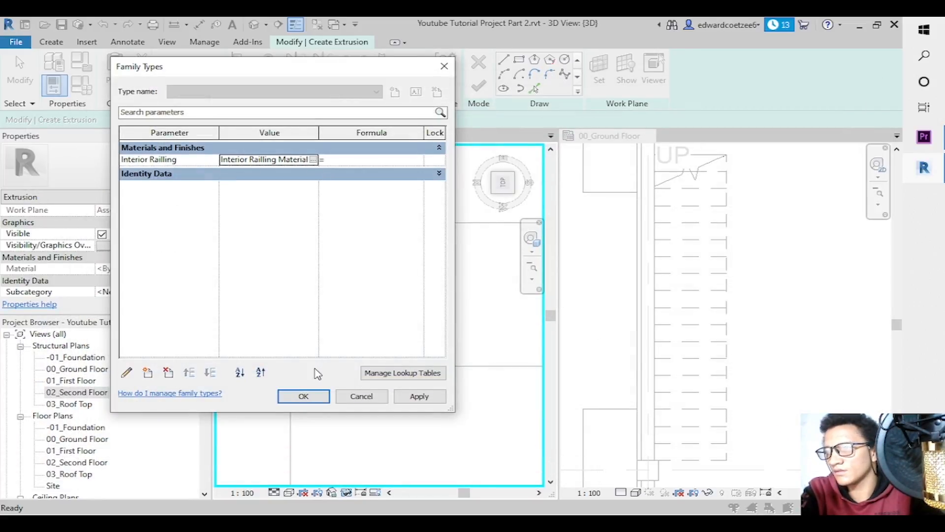
left_click(419, 396)
left_click(318, 396)
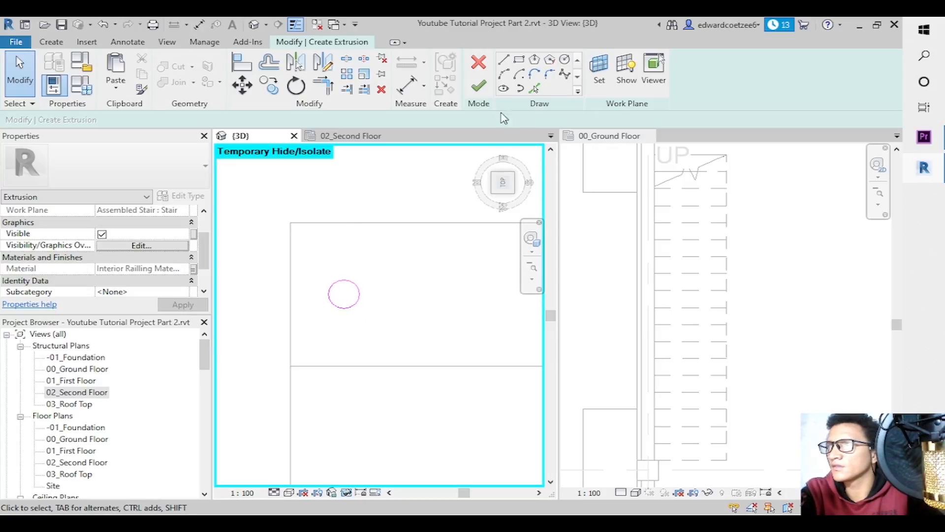
Finish the circular extrusion and set its top face as the new work plane by picking a plane.
left_click(482, 89)
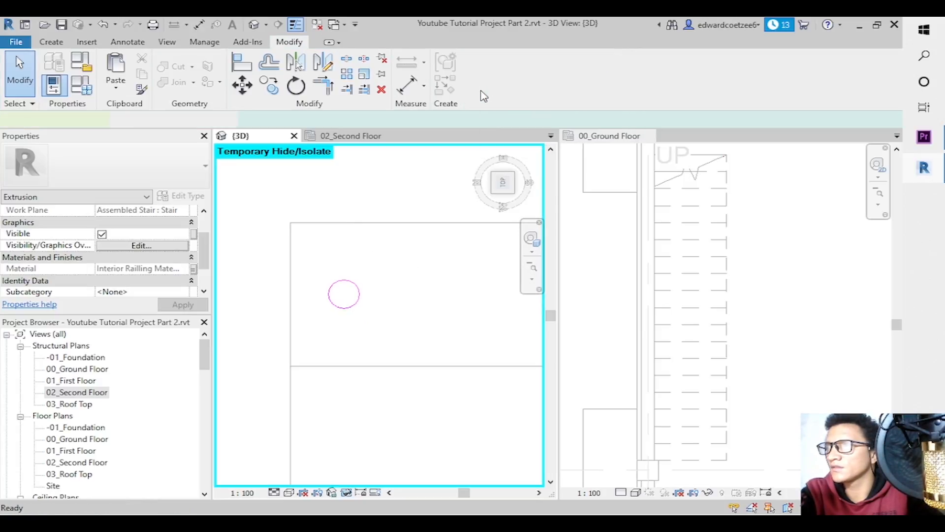
left_click(412, 283)
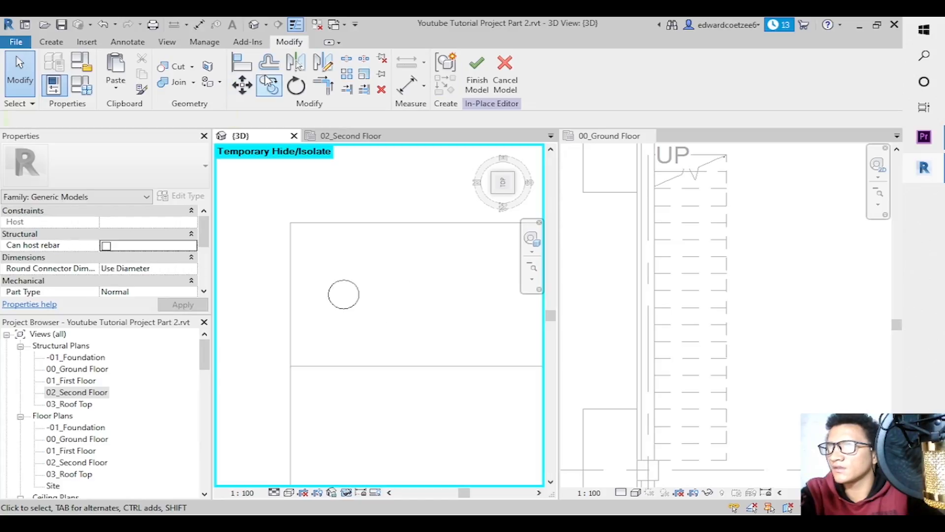
left_click(51, 42)
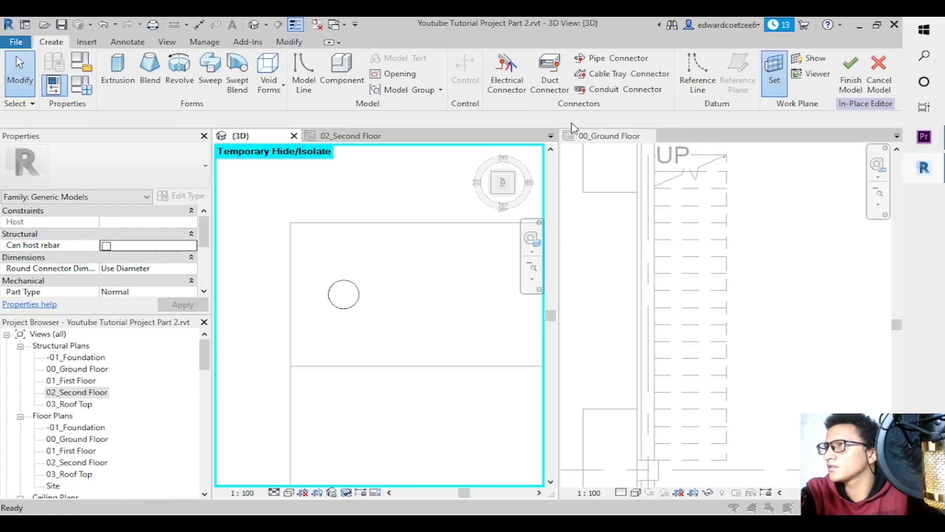
left_click(772, 78)
left_click(337, 289)
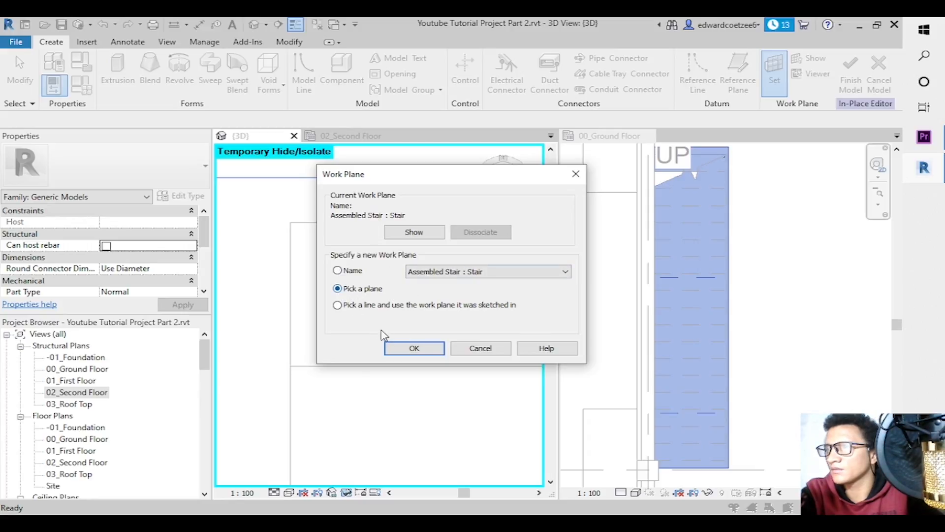
left_click(414, 348)
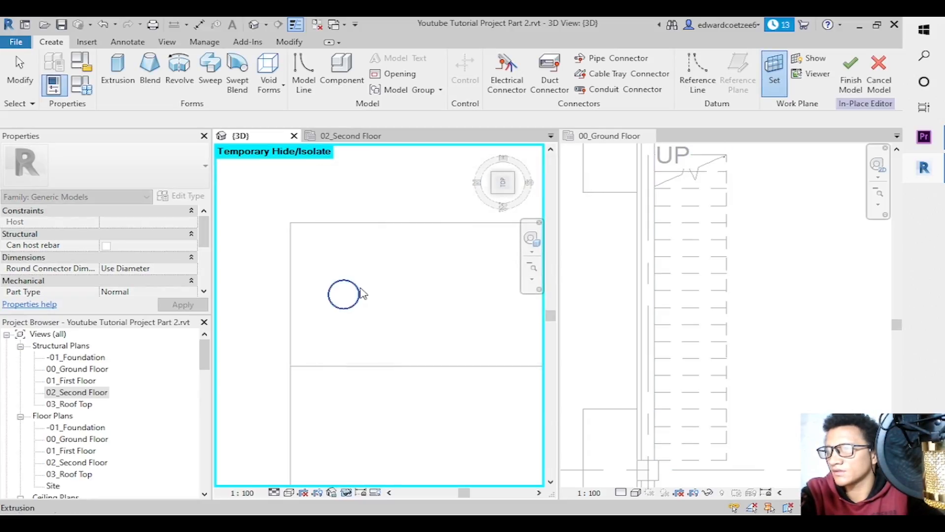
left_click(360, 295)
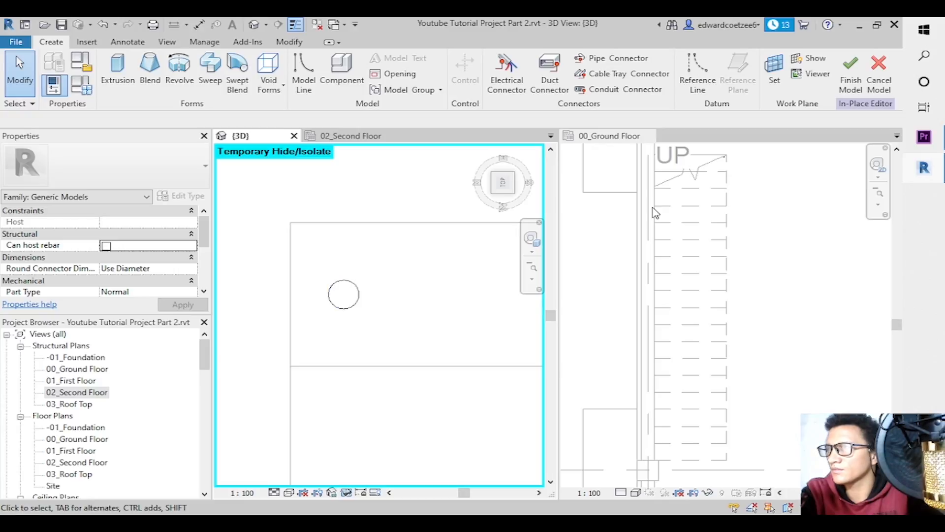
left_click(774, 74)
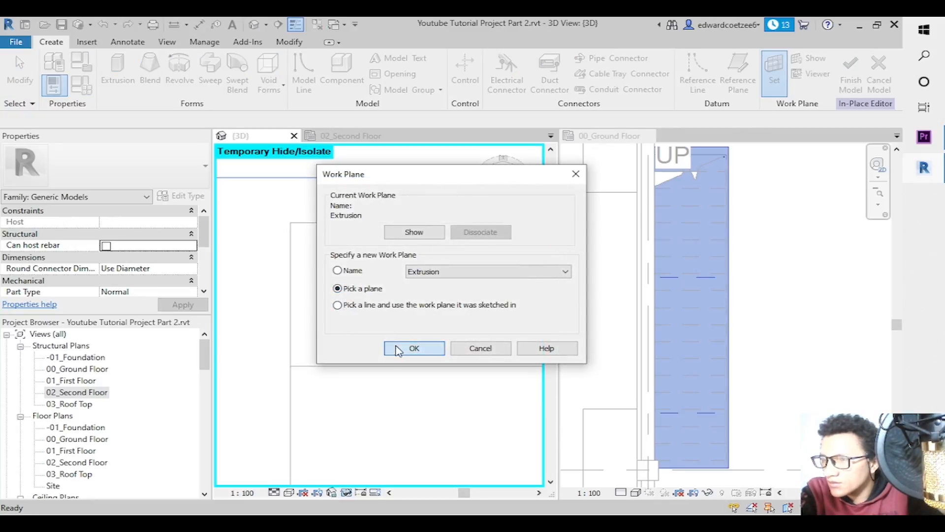
left_click(412, 348)
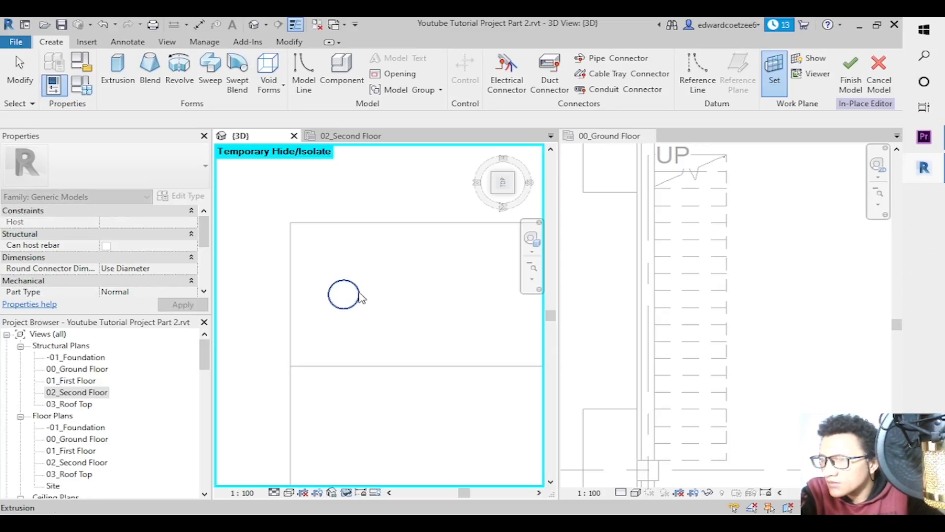
left_click(359, 296)
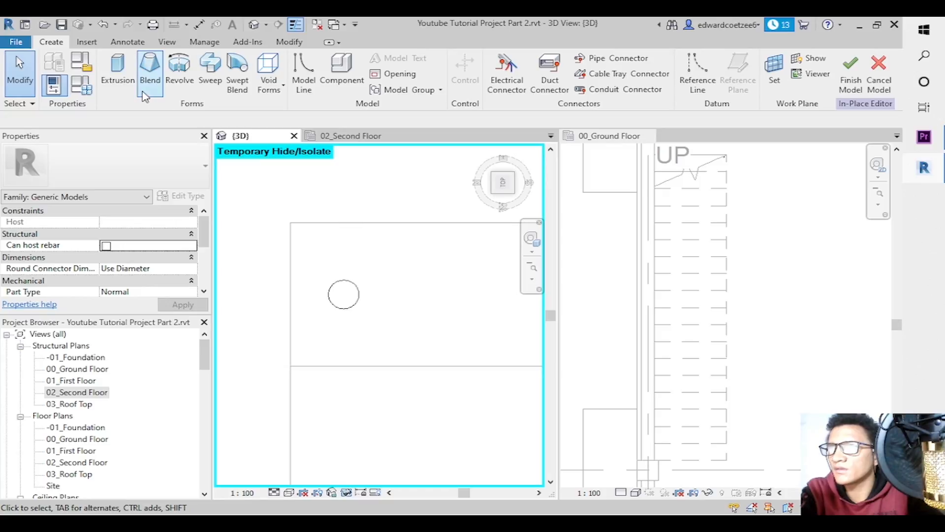
In a new extrusion sketch, draw a vertical guide line about 30 mm long and a horizontal one about 20 mm long crossing at the circle's centre.
left_click(118, 72)
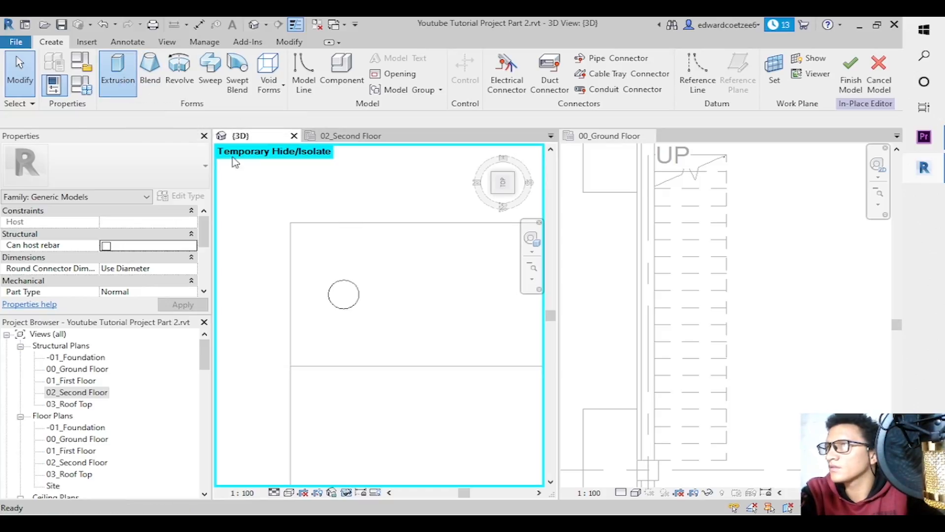
left_click(345, 301)
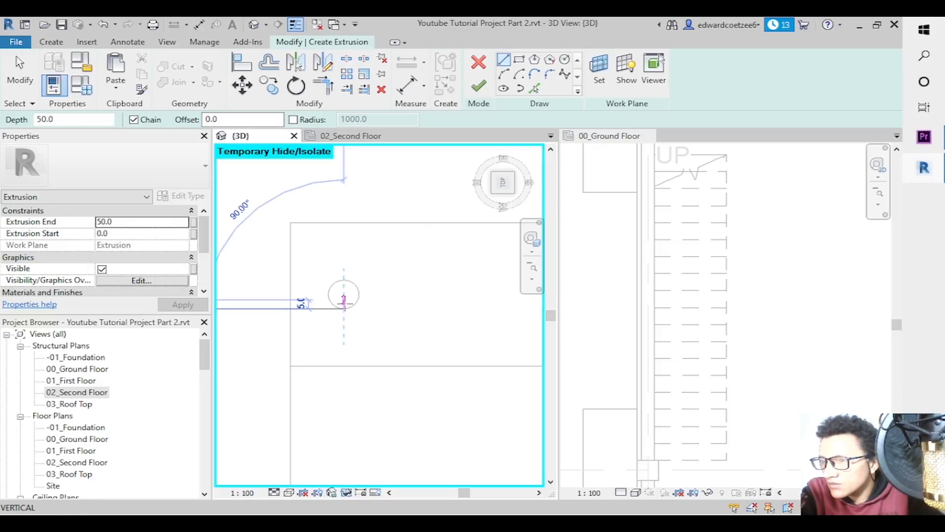
key("Escape")
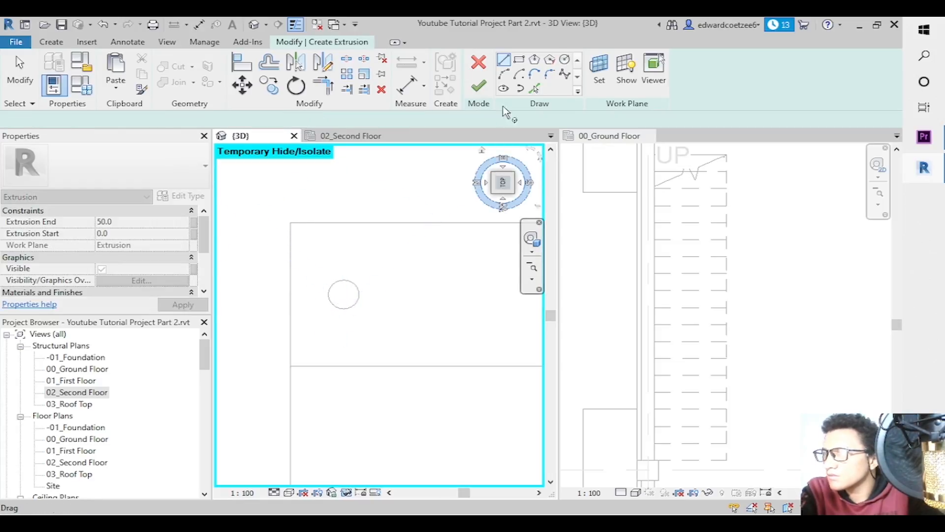
left_click(344, 309)
left_click(344, 255)
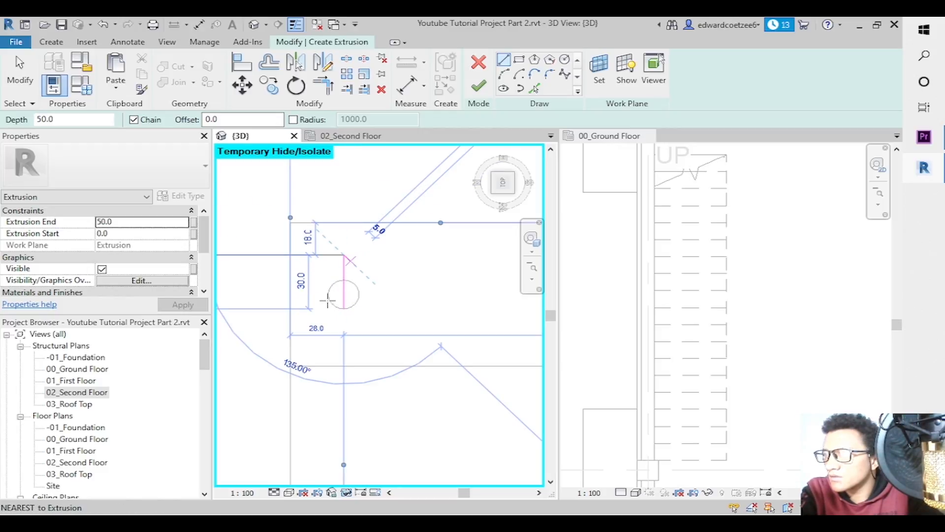
key("Escape")
key("Escape")
left_click(328, 294)
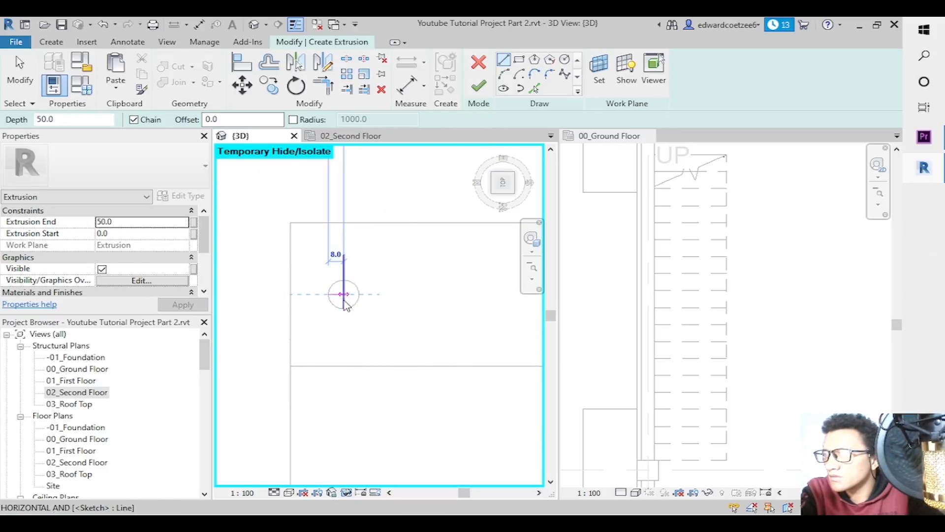
key("Escape")
left_click(328, 295)
key("Escape")
key("Escape")
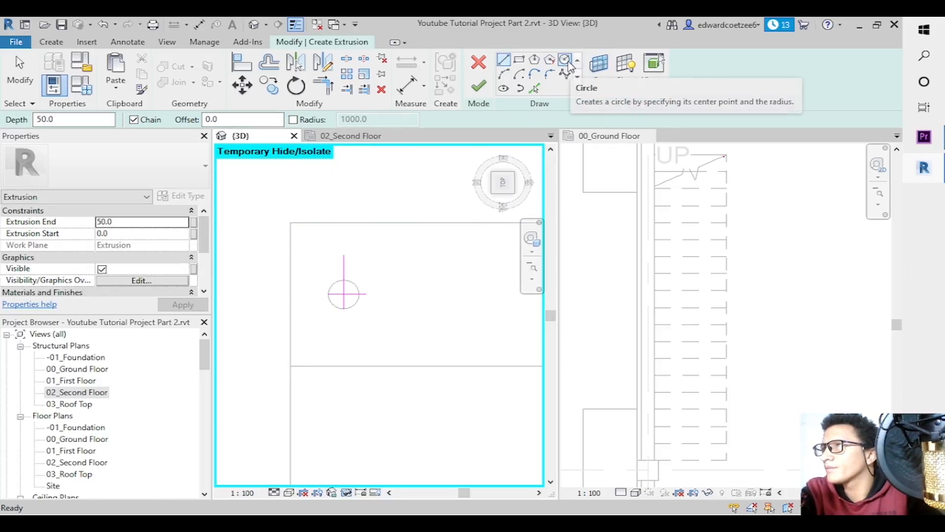
Sketch a circle of 2 mm radius centred on the intersection of the two guide lines.
left_click(566, 60)
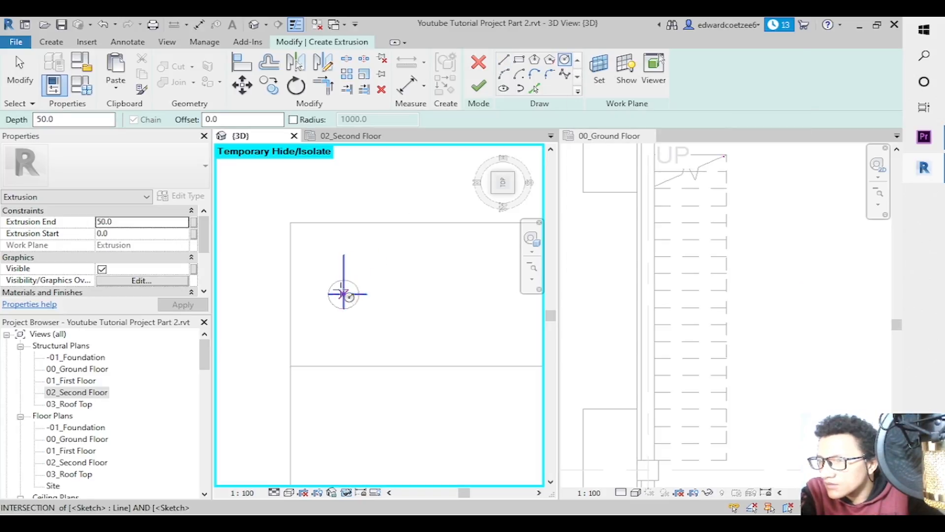
left_click(532, 279)
left_click(582, 290)
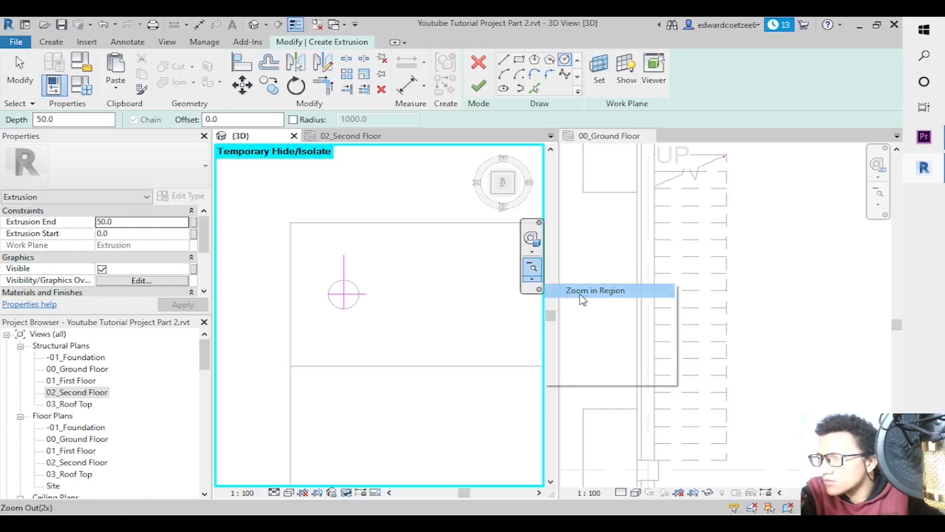
left_click_drag(335, 273, 375, 313)
left_click(337, 325)
type("2")
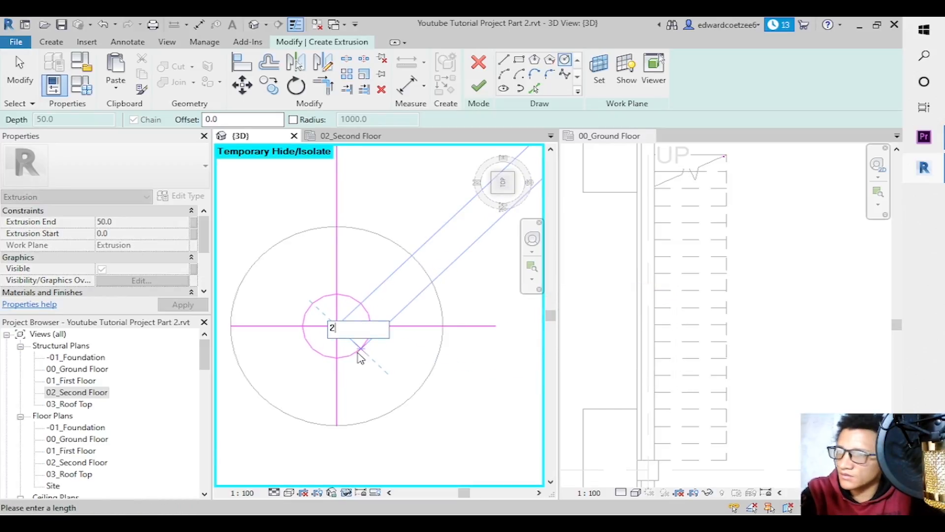
key("Return")
key("Escape")
key("Escape")
Delete the horizontal and vertical guide lines from the extrusion sketch.
left_click(401, 333)
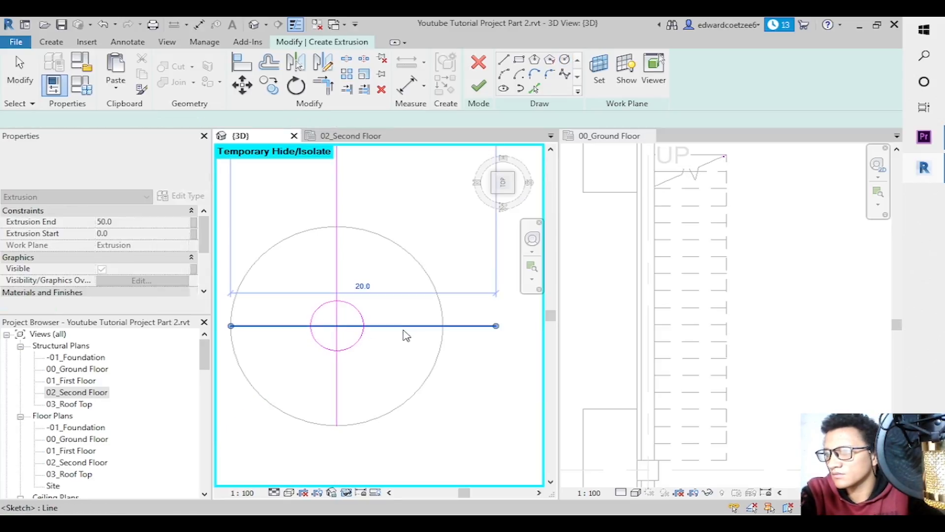
key("Delete")
left_click(338, 270)
key("Delete")
left_click(363, 317)
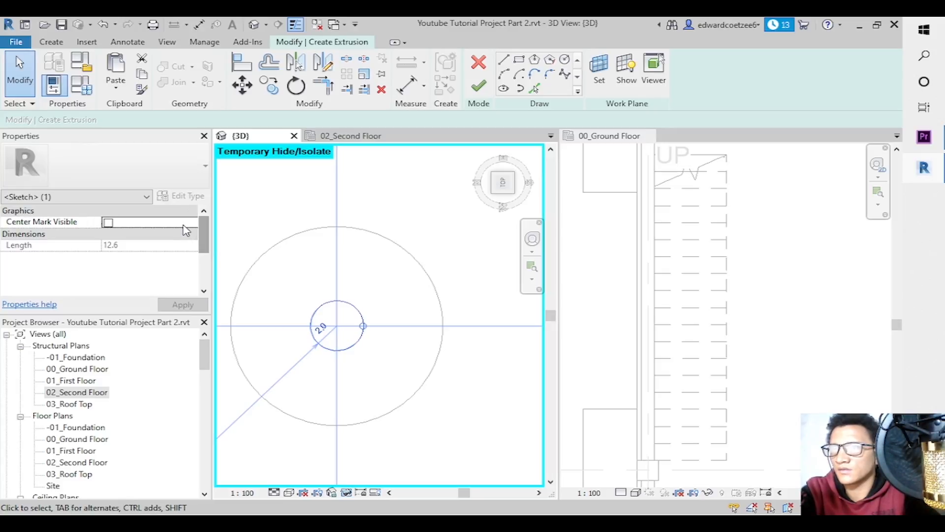
key("Escape")
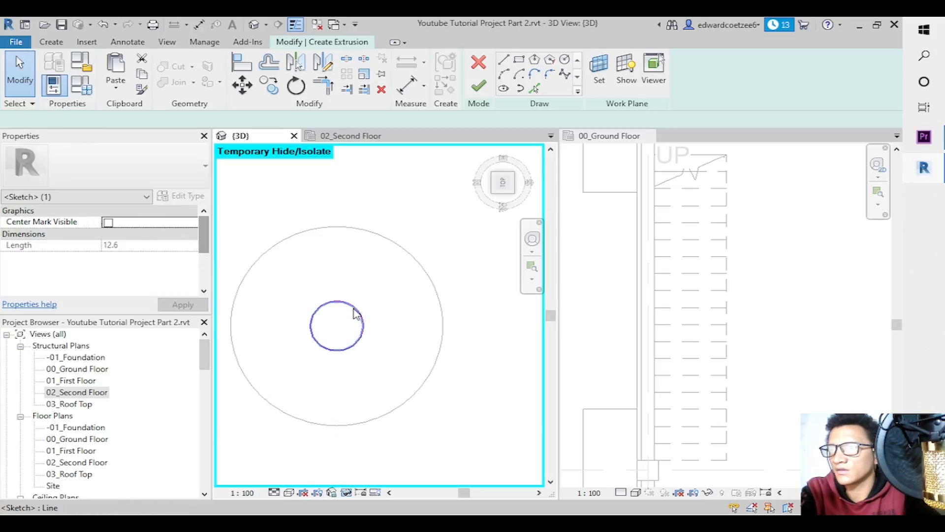
left_click(353, 313)
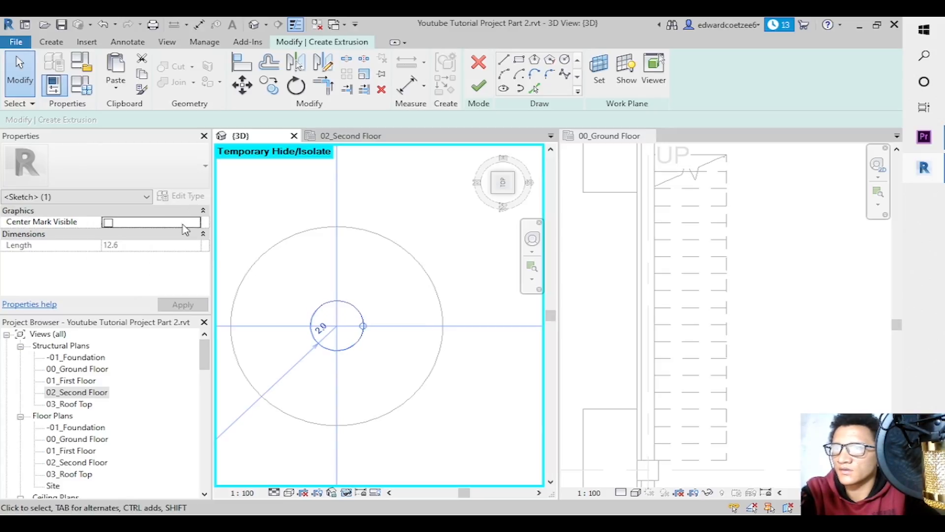
key("Escape")
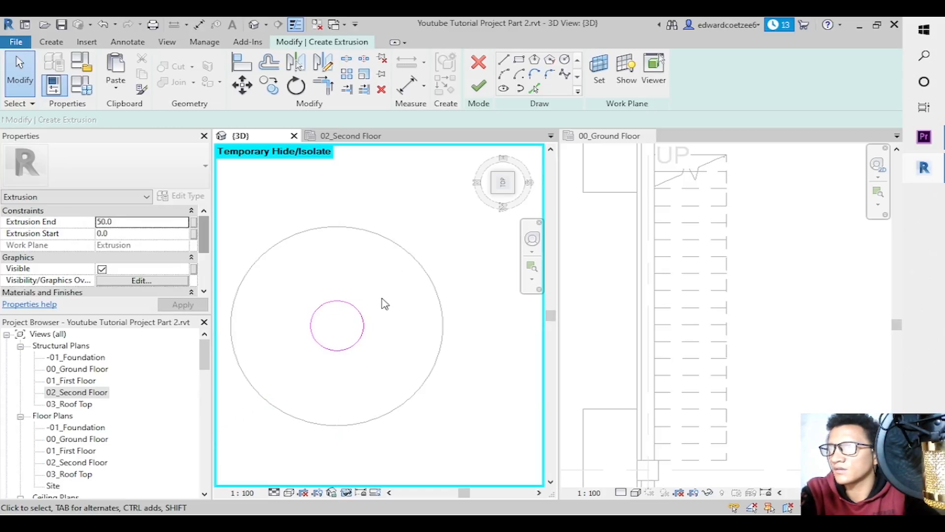
Set the extrusion end of the small circle to 600 mm.
left_click_drag(552, 319, 552, 326)
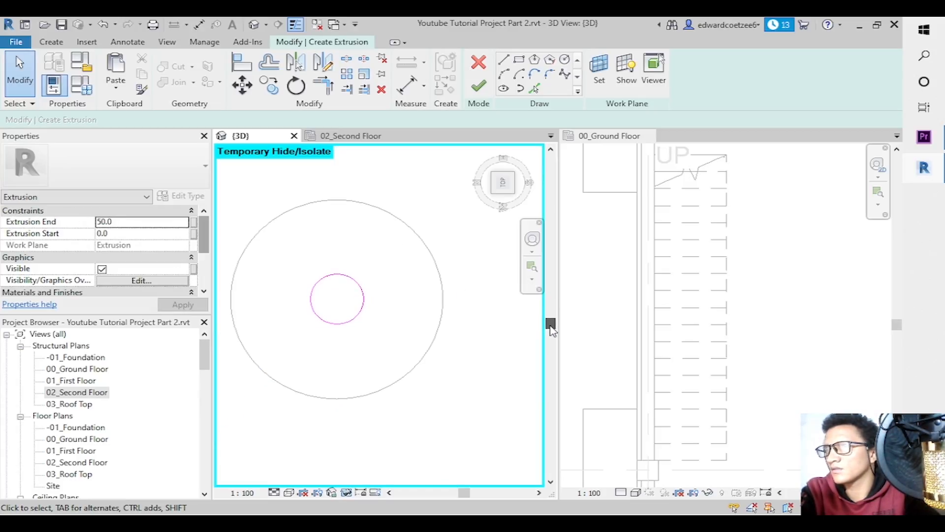
left_click(166, 223)
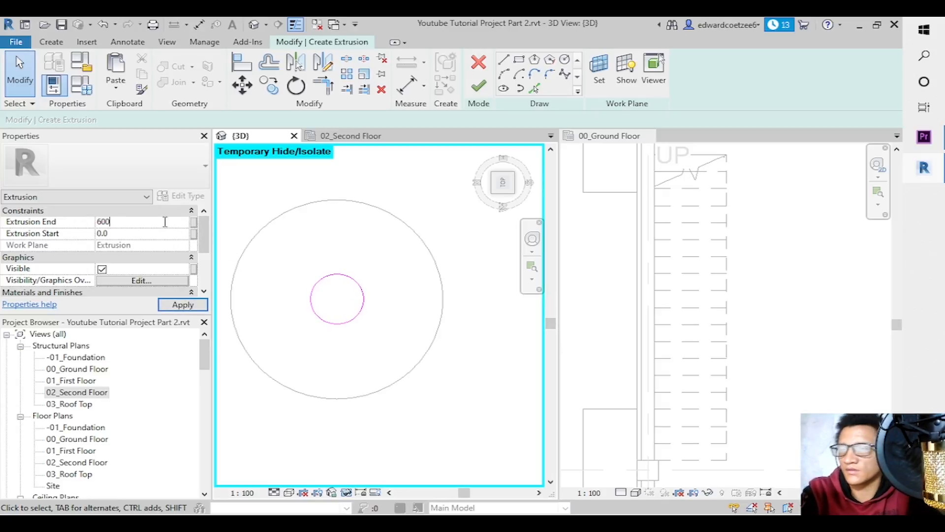
left_click(204, 309)
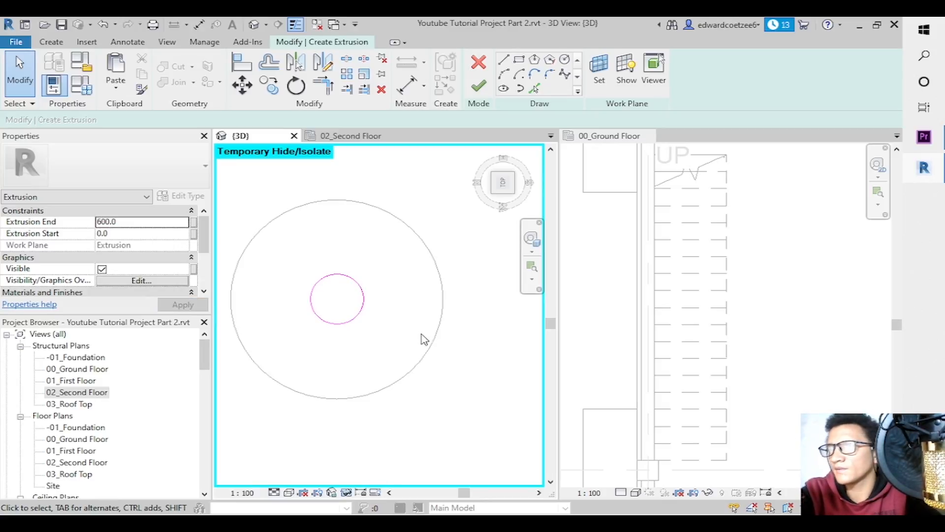
Associate the new extrusion's material with the Interior Railling family parameter and finish the extrusion.
left_click_drag(201, 241, 189, 259)
left_click(182, 260)
key("Escape")
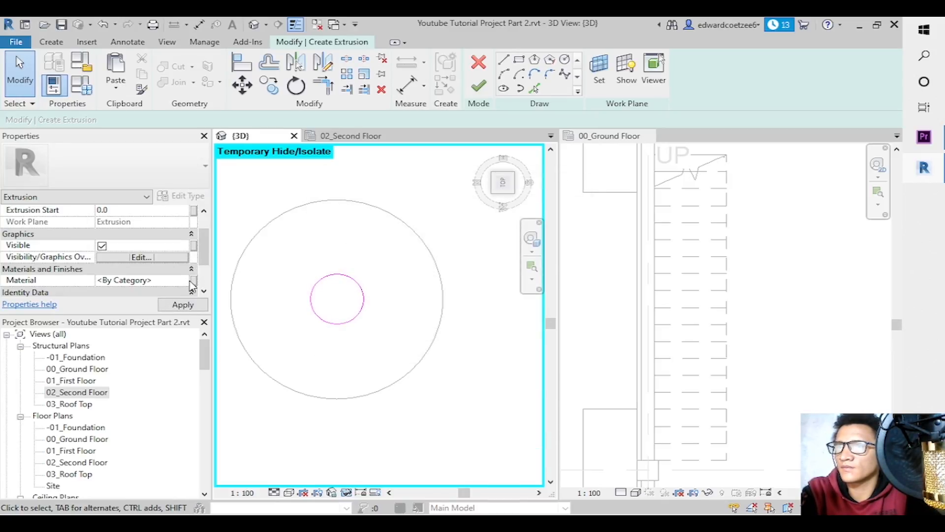
left_click(193, 281)
left_click(239, 243)
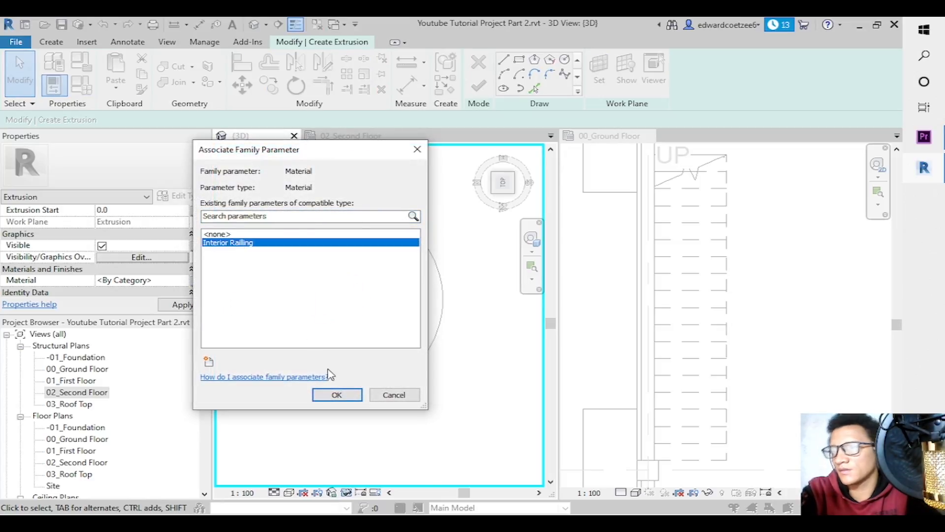
left_click(341, 397)
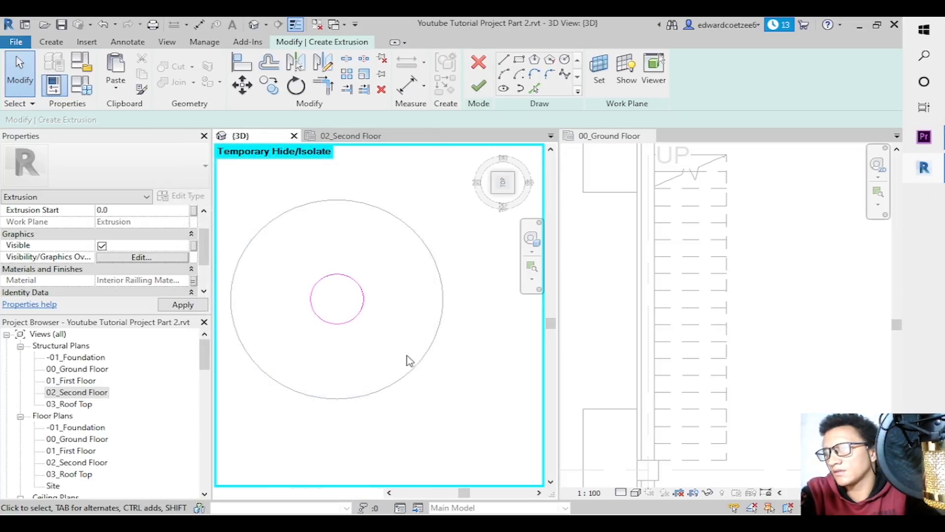
left_click(480, 88)
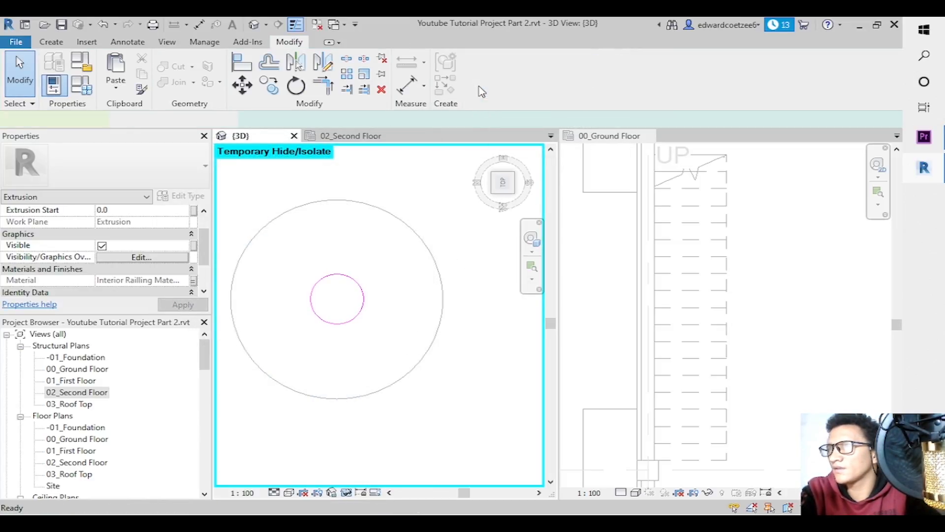
left_click(455, 231)
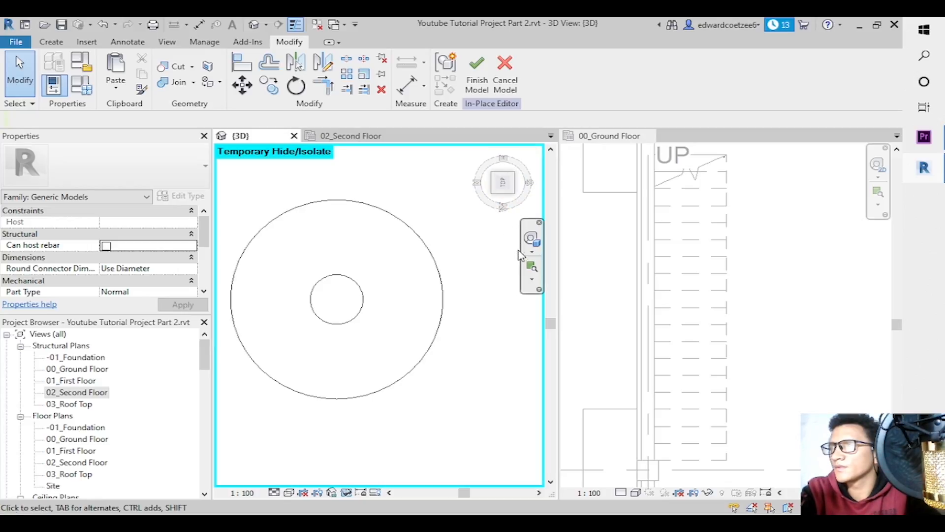
Draw a model line along the first tread's inner edge line and a short horizontal guide line from its midpoint towards the baluster.
left_click(532, 281)
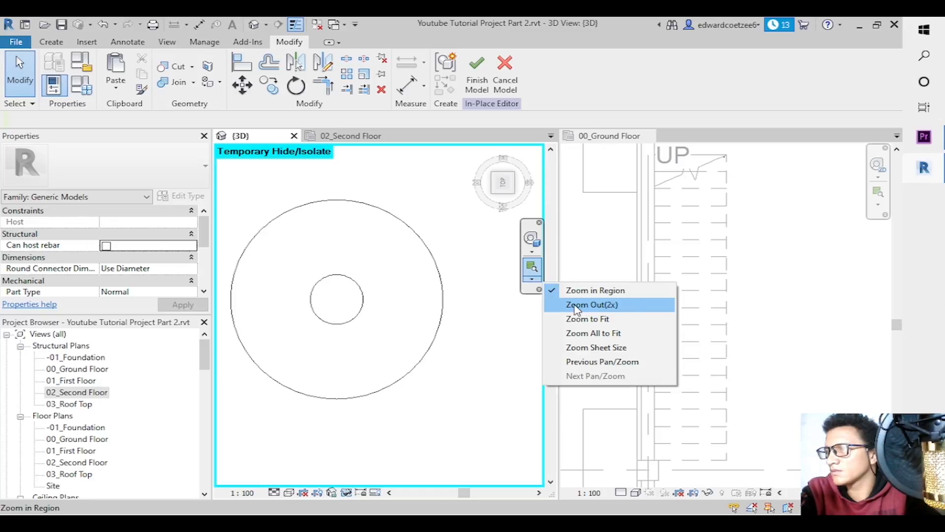
left_click(574, 305)
left_click(532, 266)
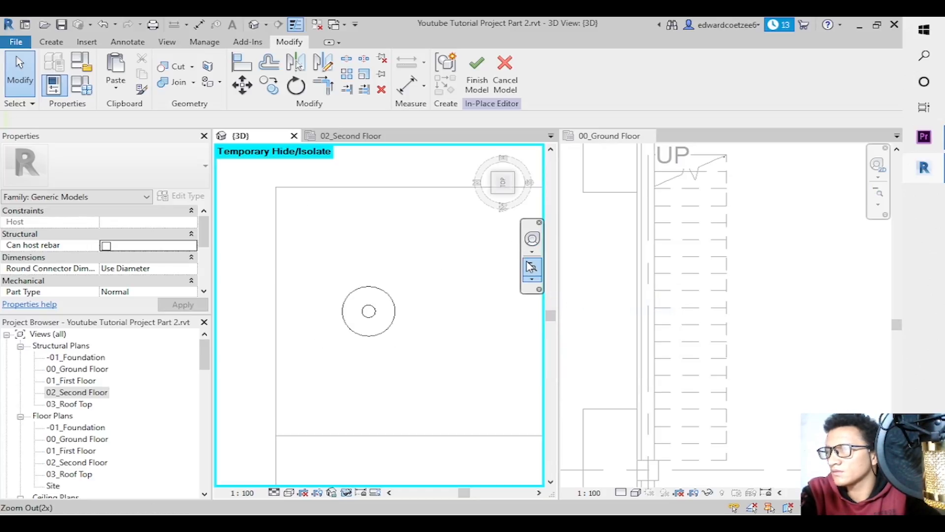
left_click(532, 266)
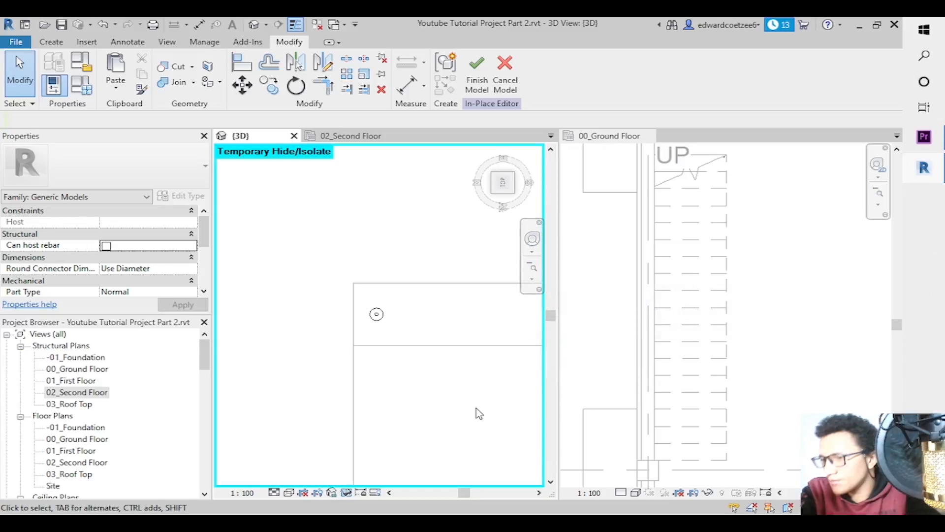
left_click_drag(473, 494, 485, 494)
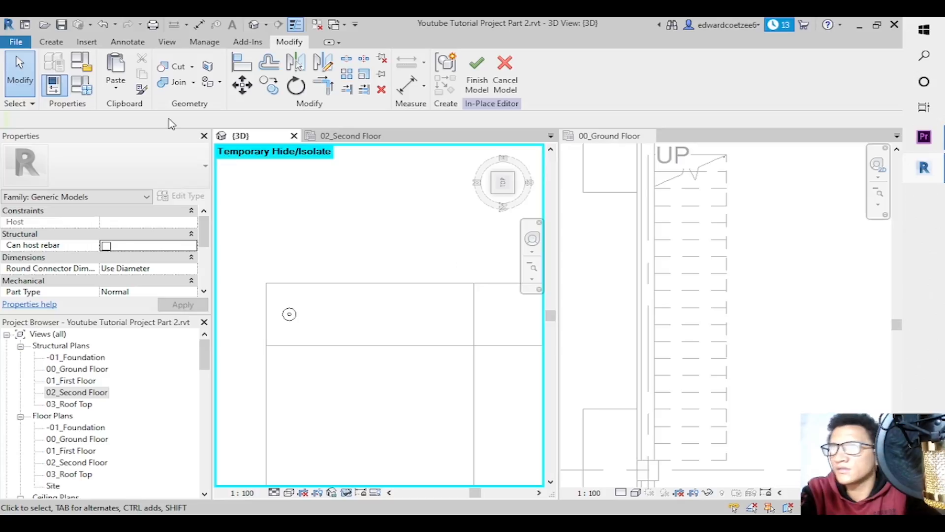
left_click(53, 42)
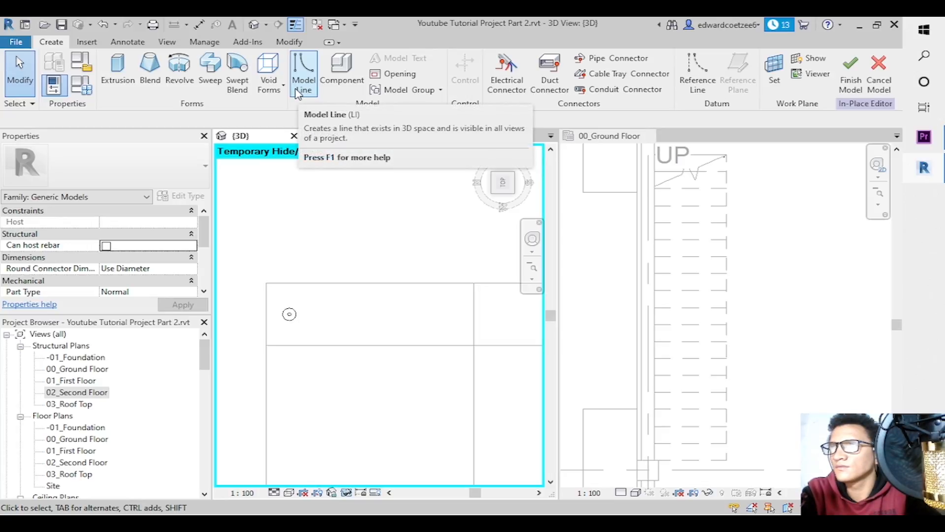
left_click(473, 283)
left_click(473, 338)
key("Escape")
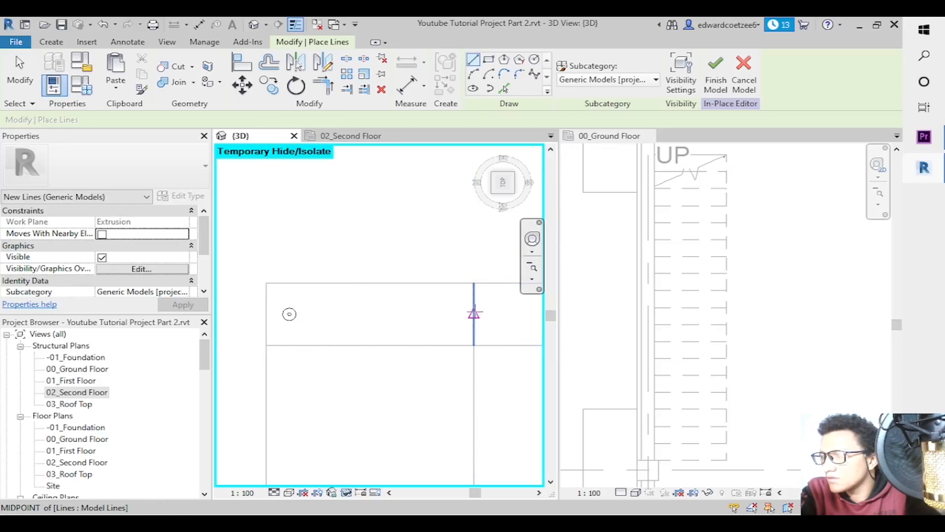
left_click(474, 313)
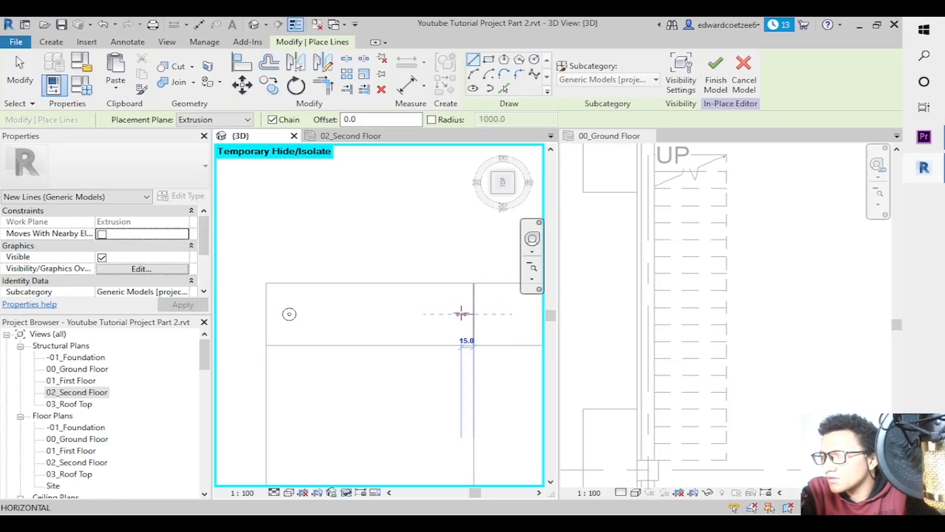
left_click(457, 314)
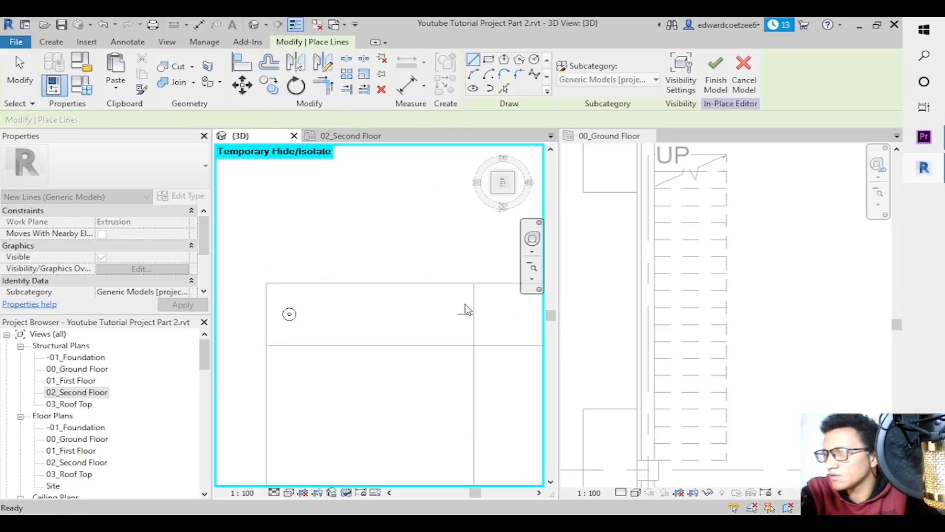
key("Escape")
key("Escape")
Array both baluster extrusions into 3 items along the first tread, ending at the short guide line, and delete the guide lines.
left_click_drag(269, 301, 320, 336)
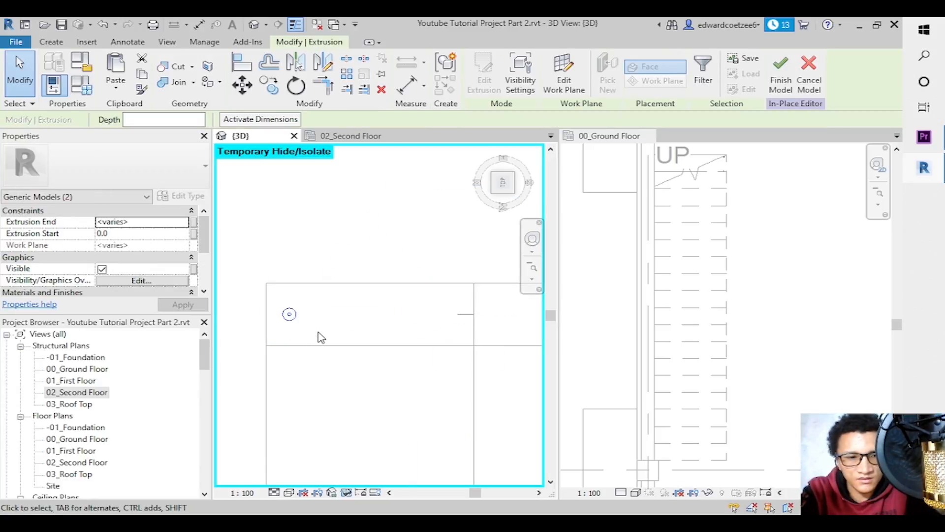
key("a")
key("r")
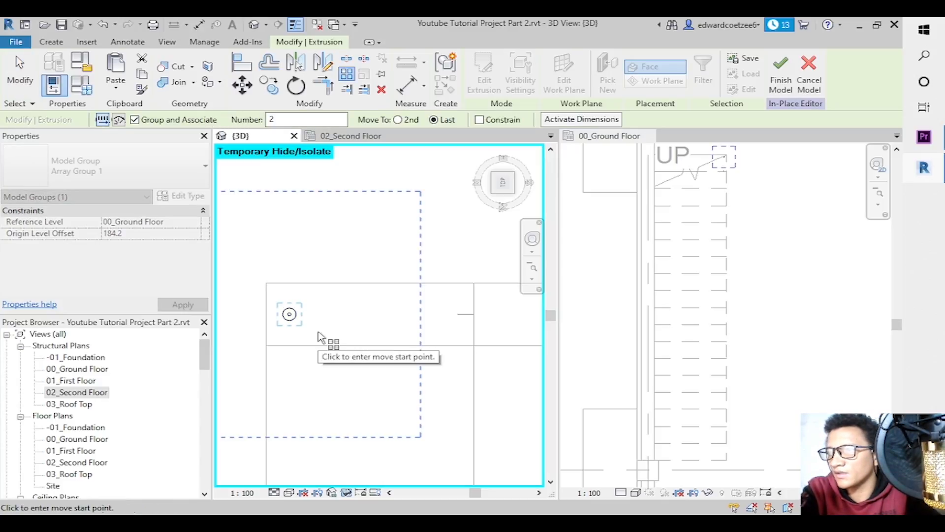
left_click(294, 315)
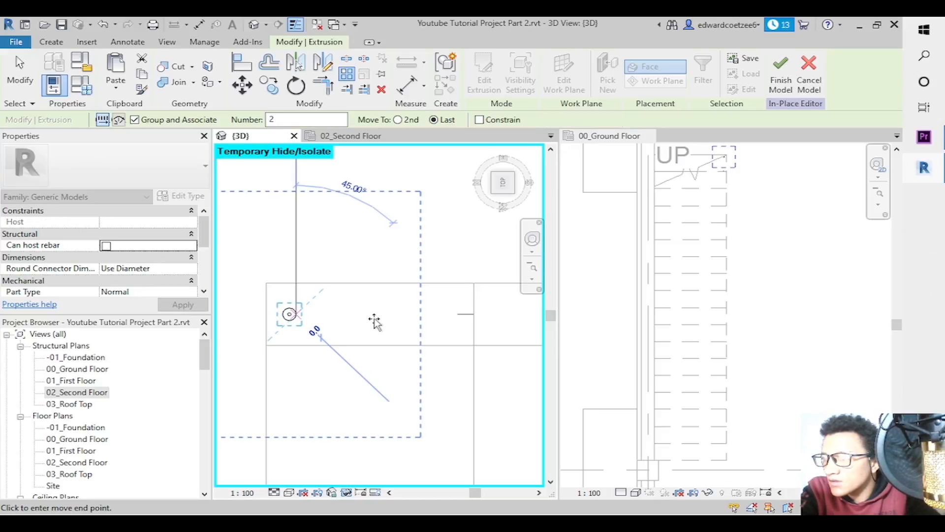
left_click(455, 318)
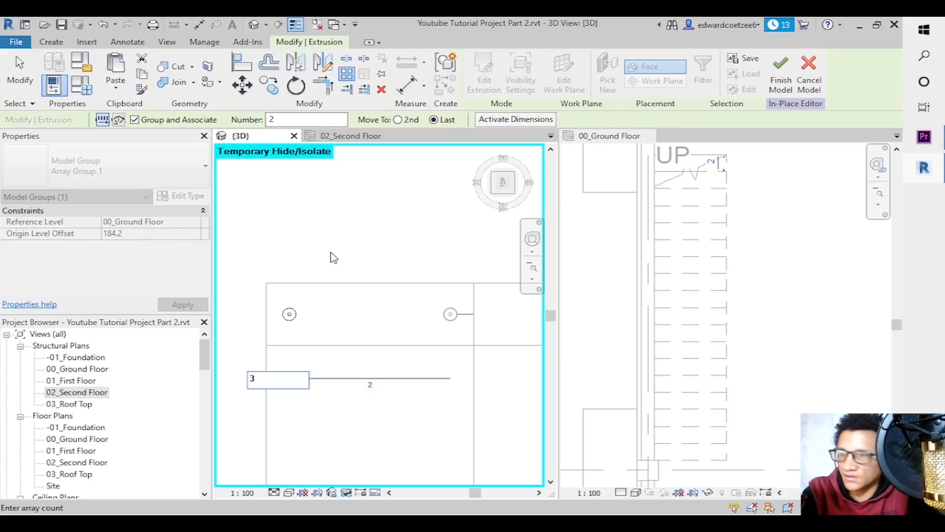
key("Return")
key("Escape")
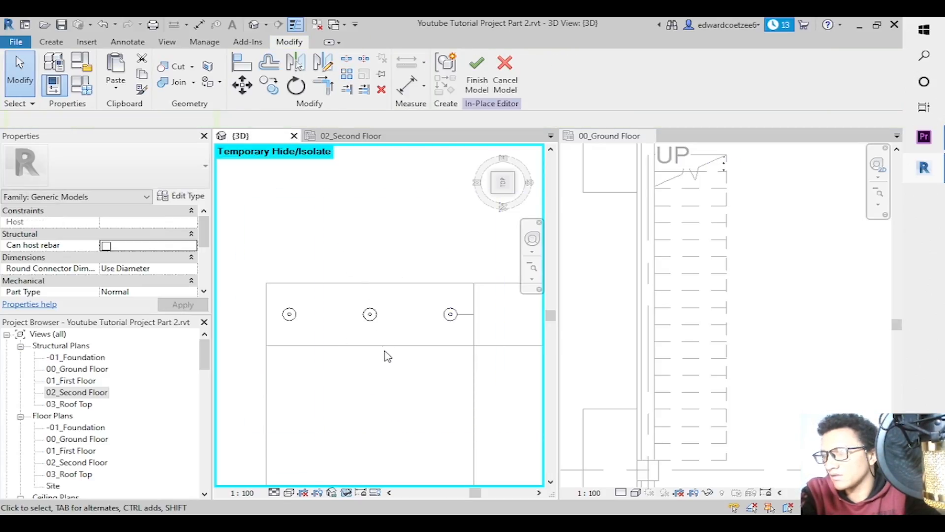
left_click(474, 308)
key("Escape")
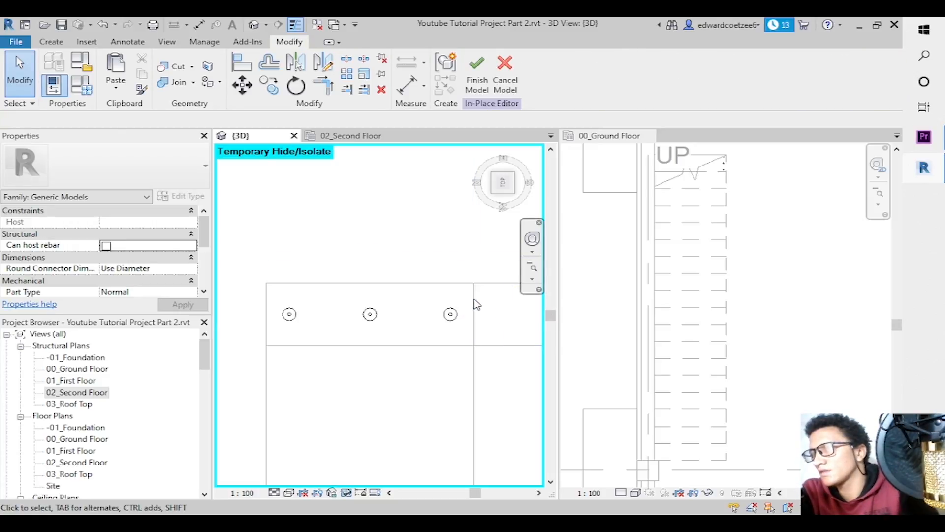
Ungroup all three arrayed baluster groups on the first tread, working from the left side view.
left_click(503, 202)
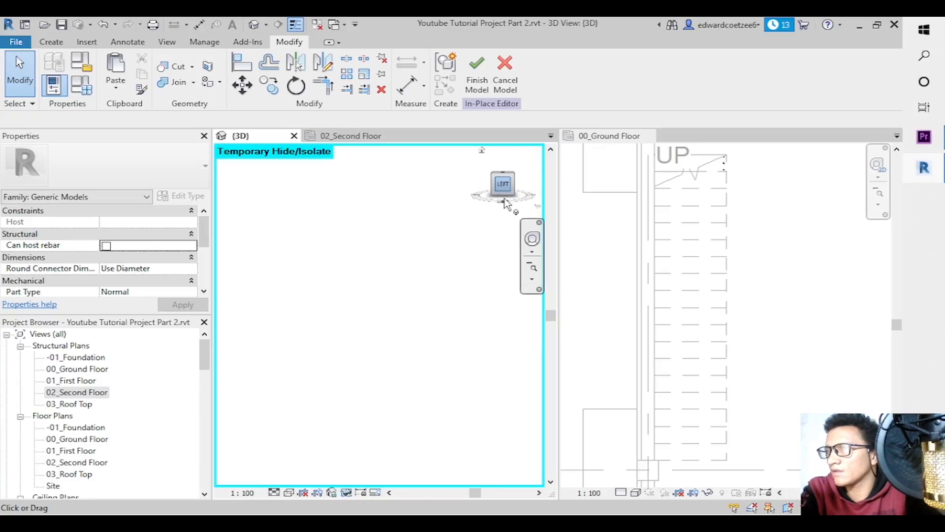
left_click(531, 279)
left_click(580, 291)
left_click_drag(317, 324, 372, 362)
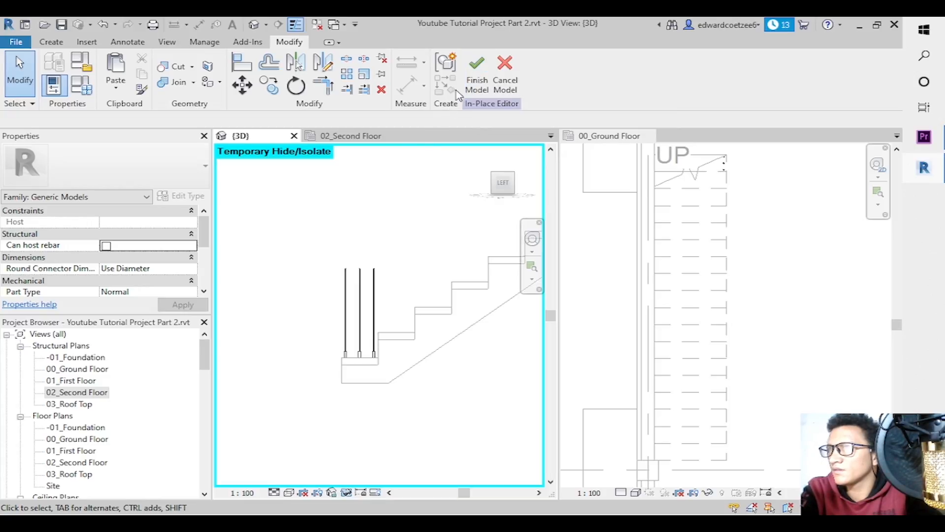
left_click(361, 280)
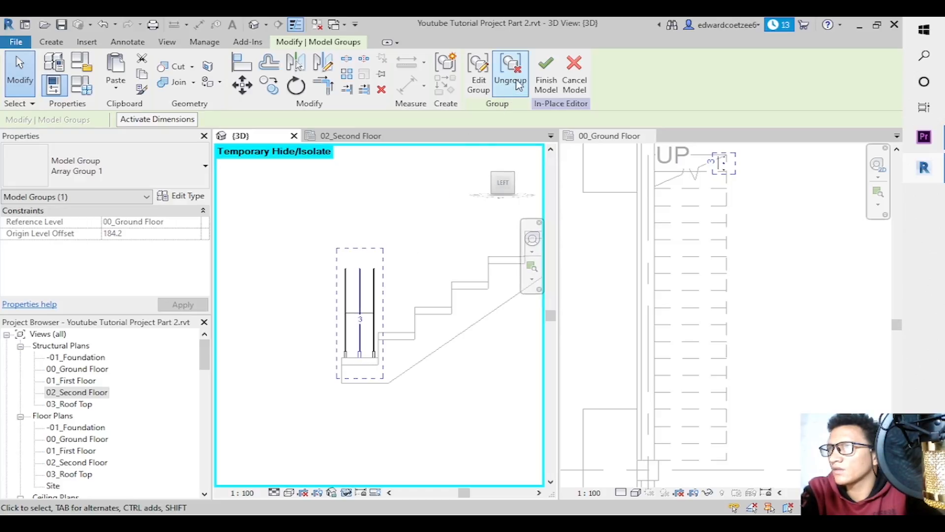
left_click(438, 202)
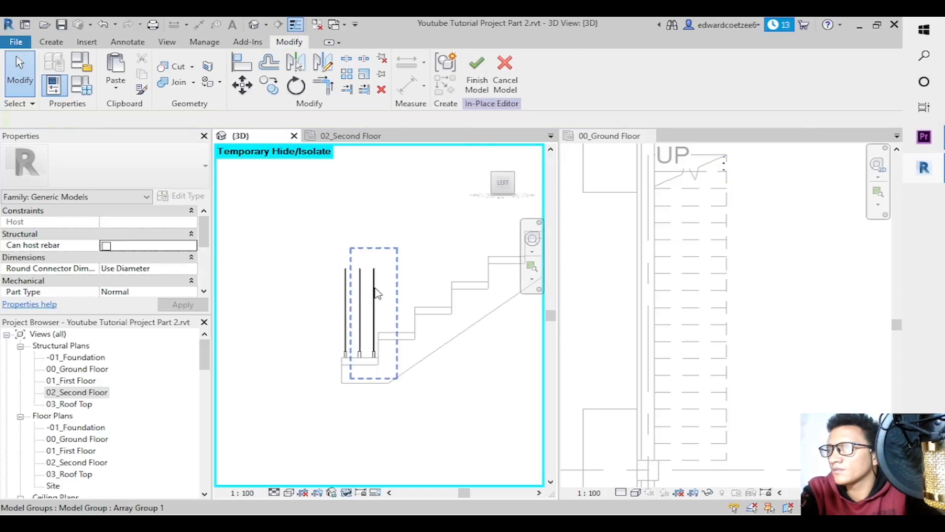
left_click_drag(301, 245, 398, 400)
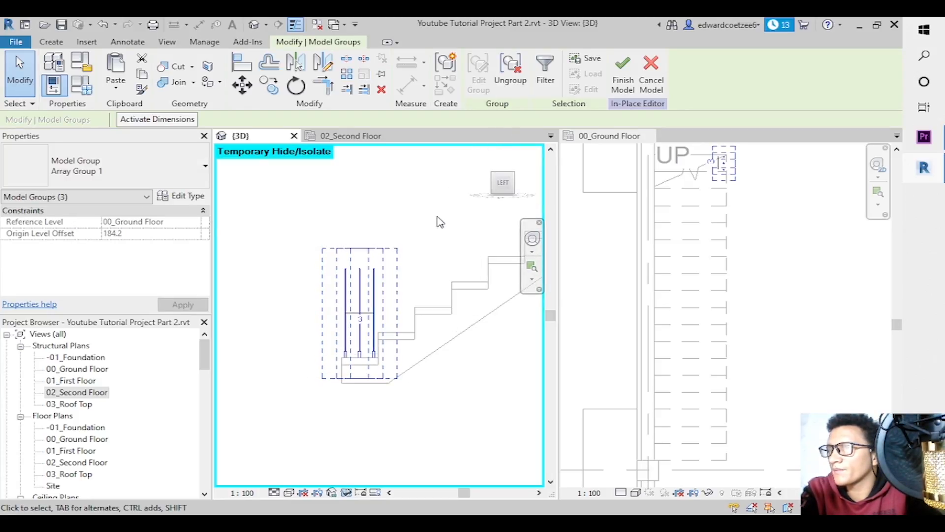
left_click(518, 70)
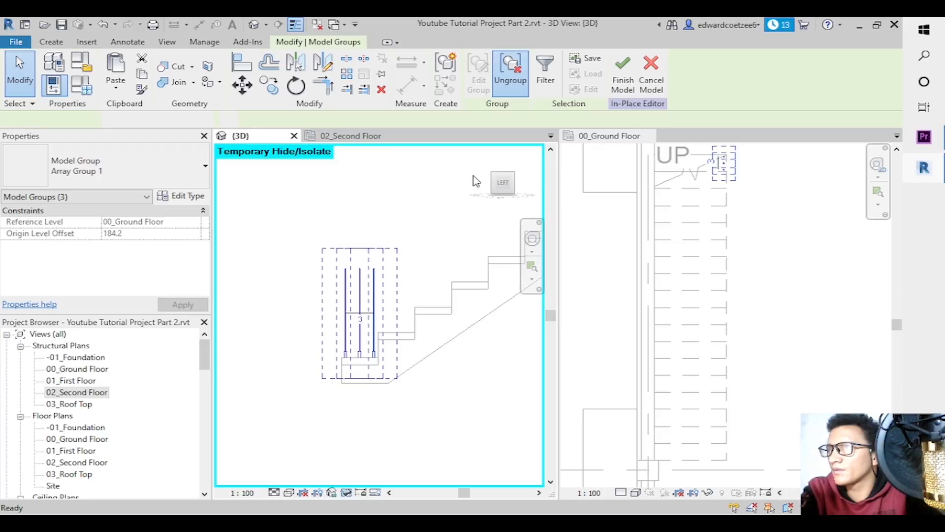
left_click(402, 248)
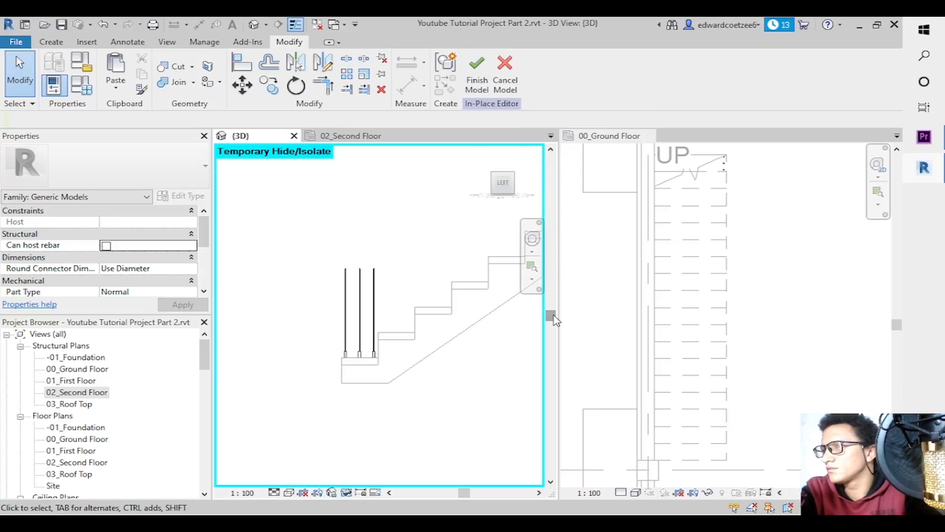
Copy the three balusters from the first tread onto the second, third and fourth treads, with Multiple on and Constrain off.
left_click_drag(552, 319, 549, 277)
left_click_drag(558, 186, 576, 306)
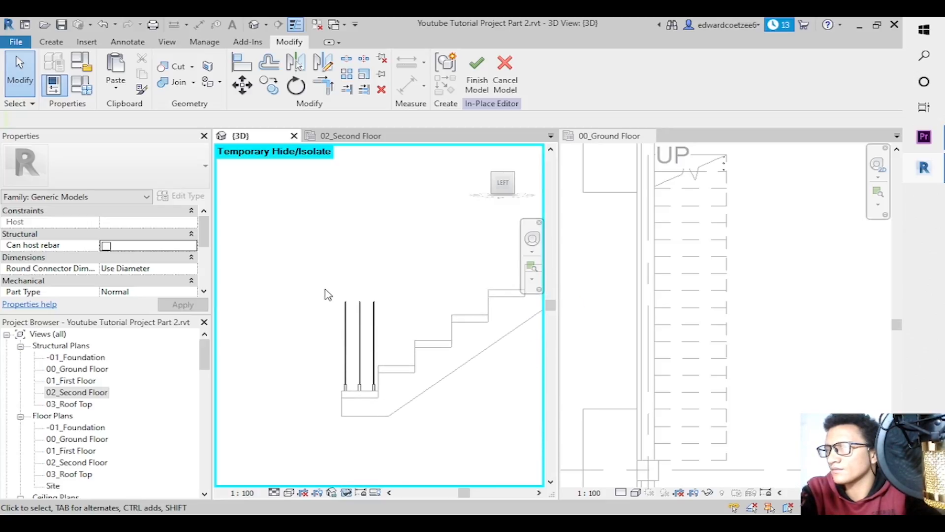
left_click_drag(306, 274, 443, 423)
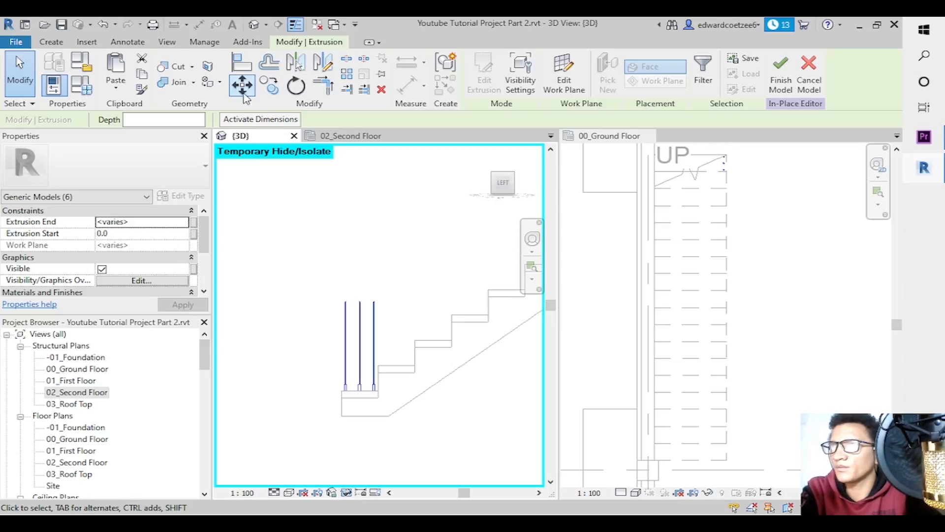
left_click(270, 86)
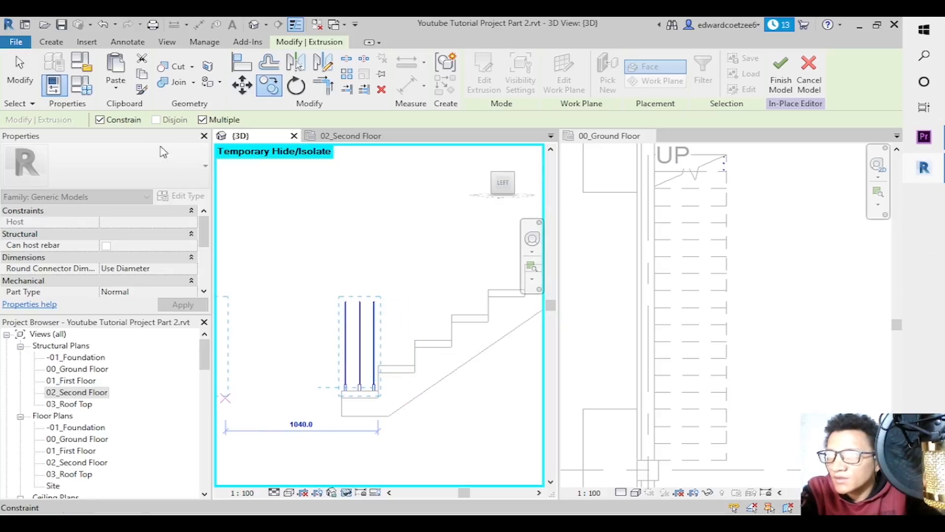
left_click(100, 120)
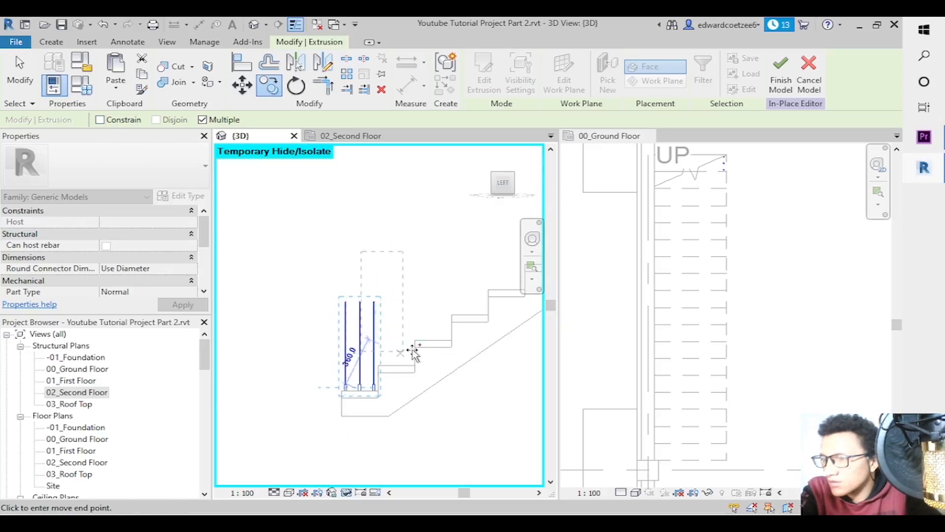
left_click(415, 373)
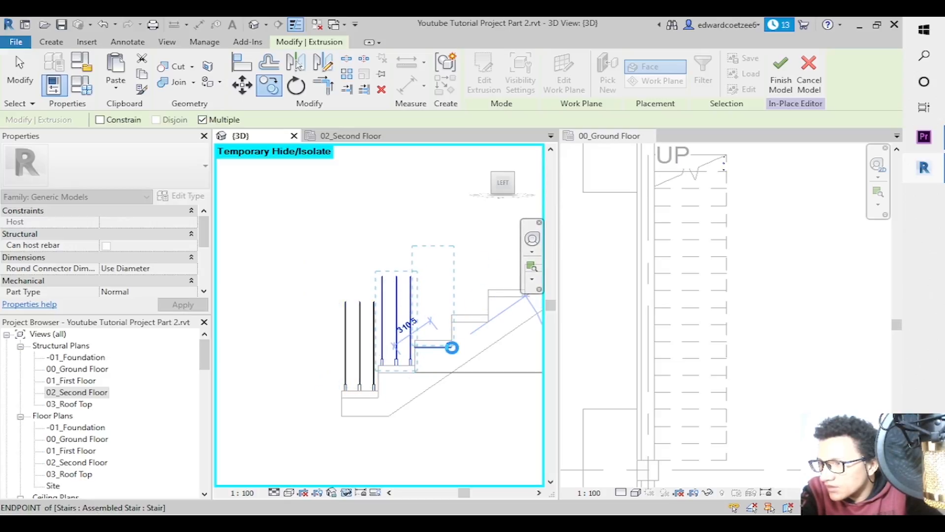
left_click(451, 347)
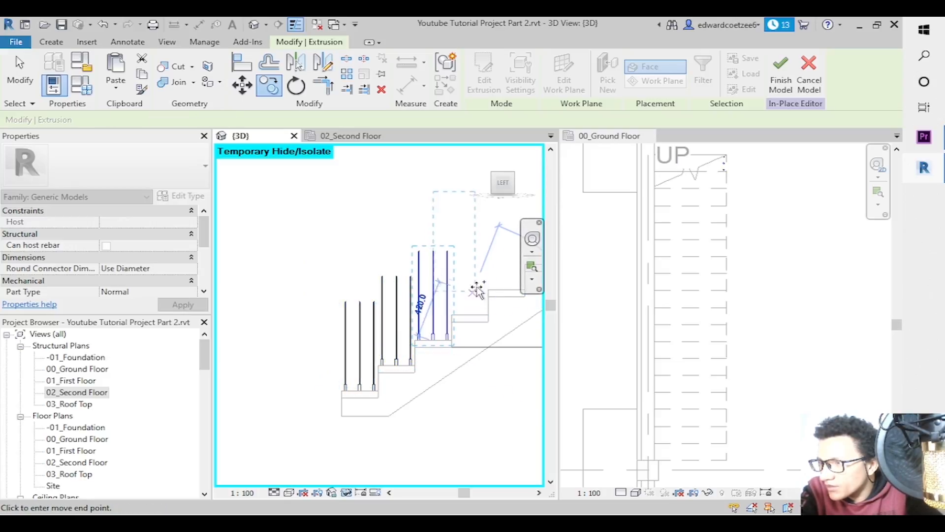
left_click(489, 322)
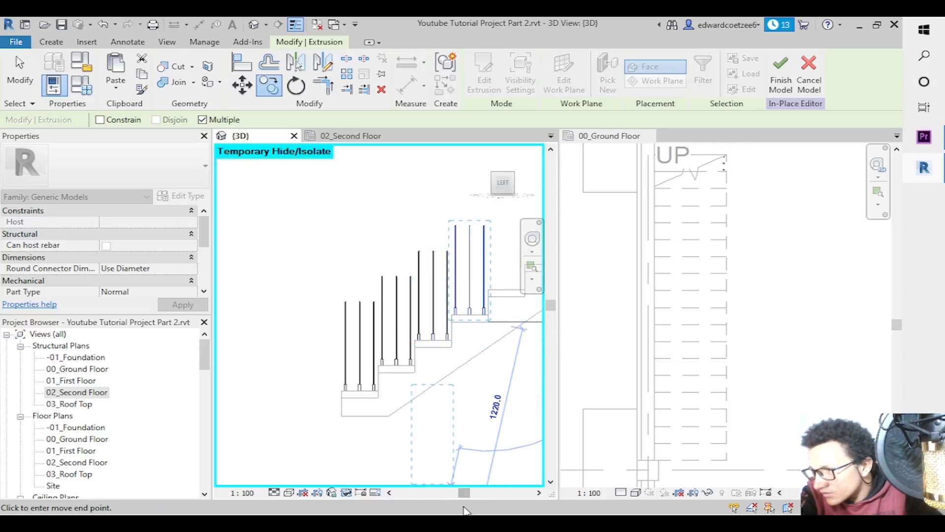
Continue the multiple copy of the three balusters onto the fifth, sixth and seventh treads.
left_click_drag(464, 494, 481, 494)
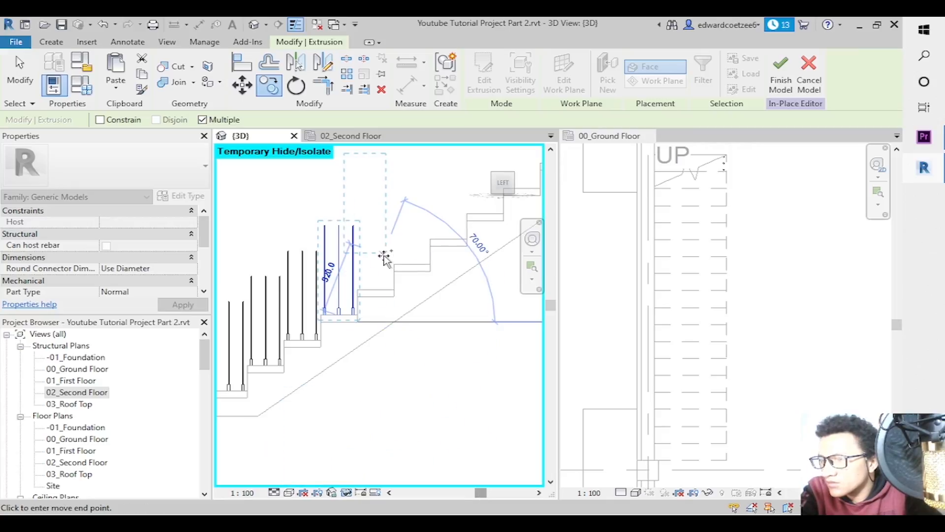
left_click(395, 297)
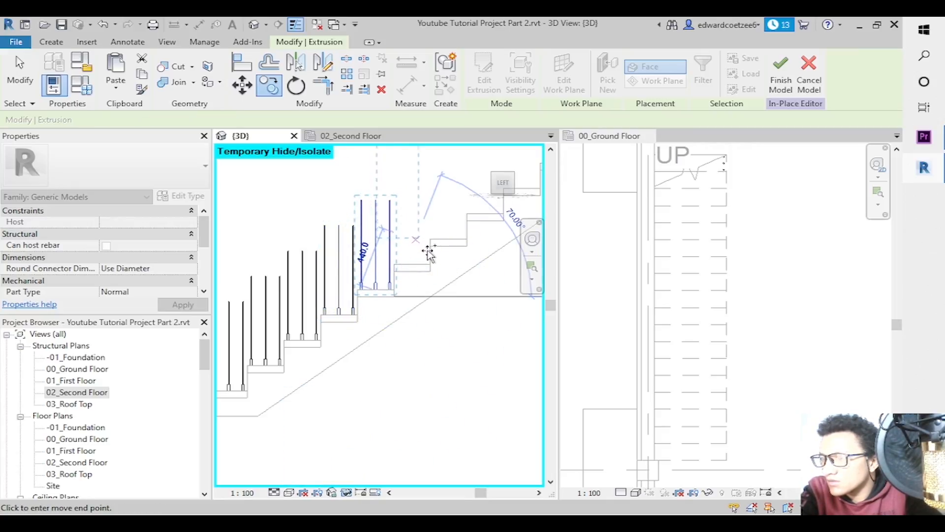
left_click(430, 272)
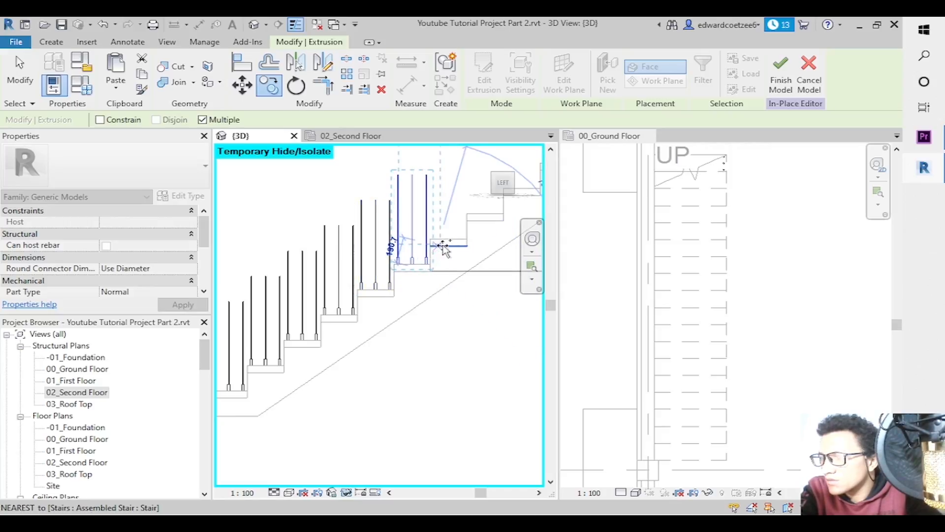
left_click(469, 248)
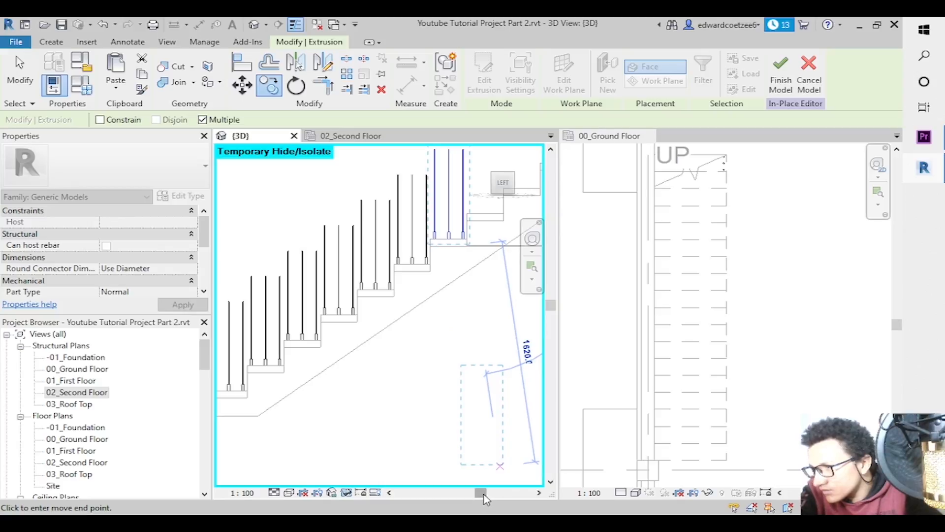
Copy the three balusters onto the eighth through thirteenth treads, snapping each set to the tread's bottom corner.
left_click_drag(491, 498, 515, 498)
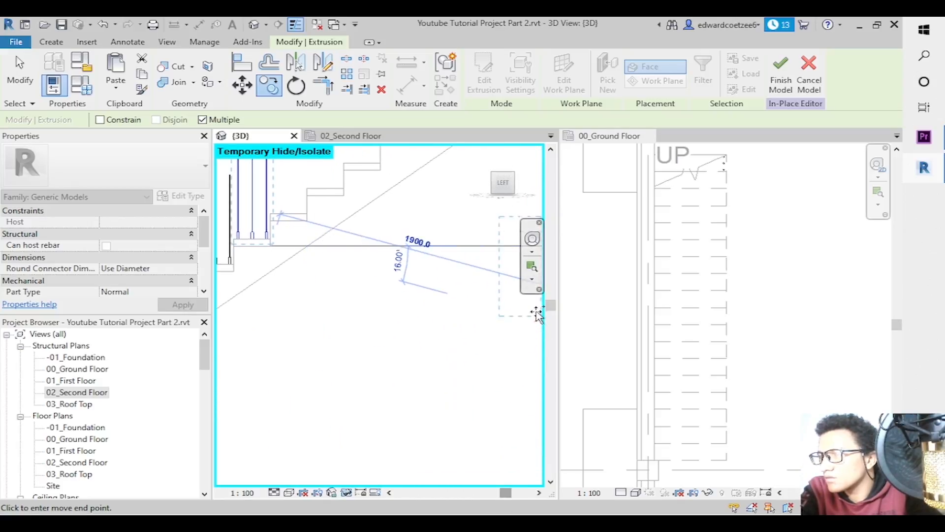
left_click_drag(552, 310, 552, 277)
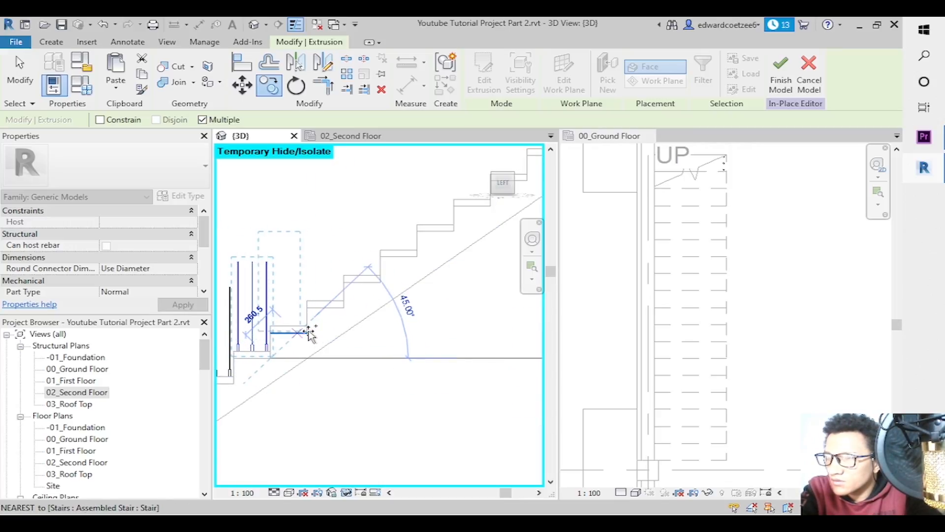
left_click(307, 334)
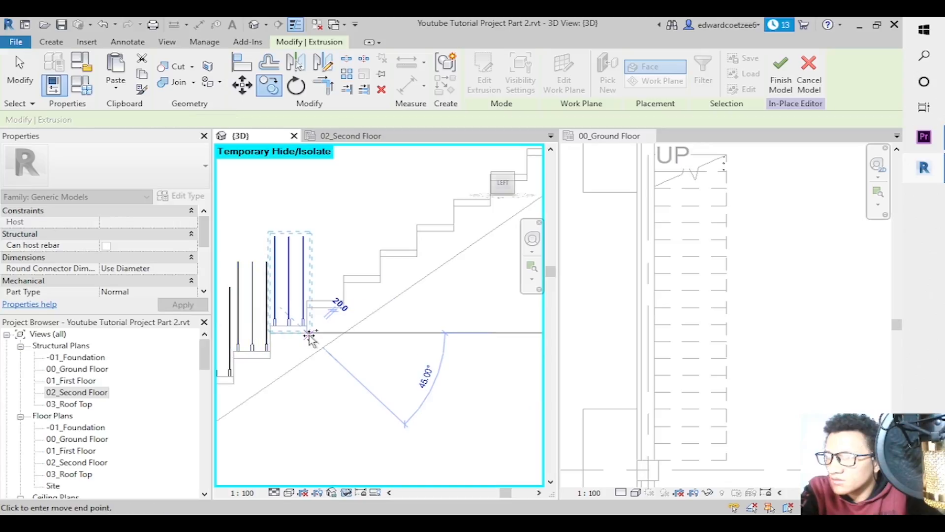
left_click(346, 309)
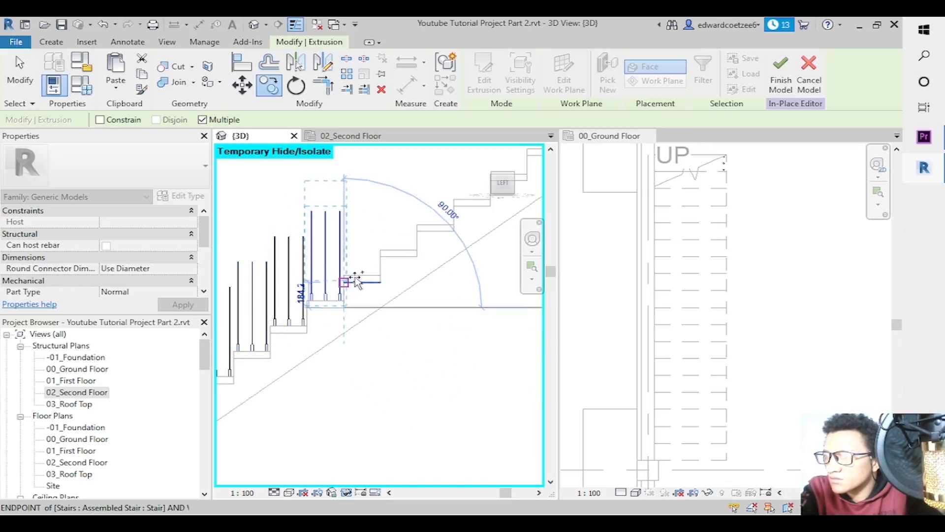
left_click(380, 283)
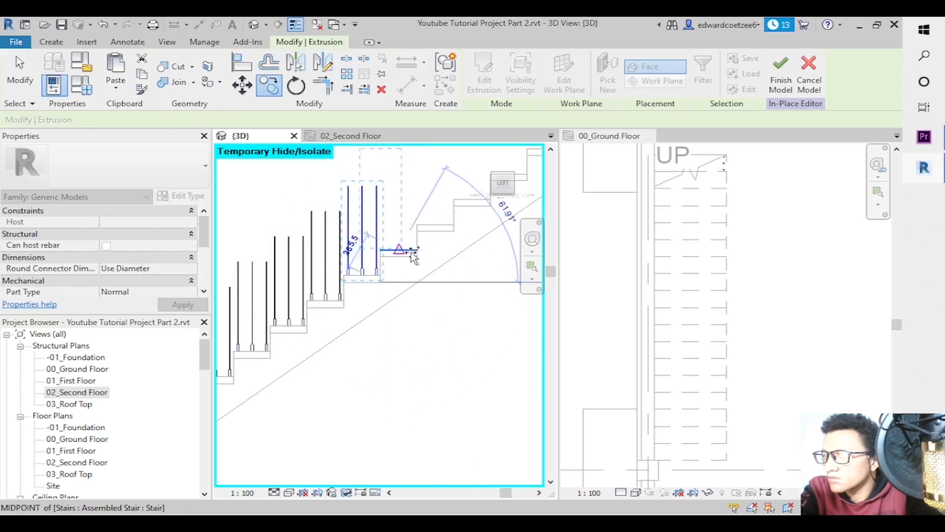
left_click(417, 258)
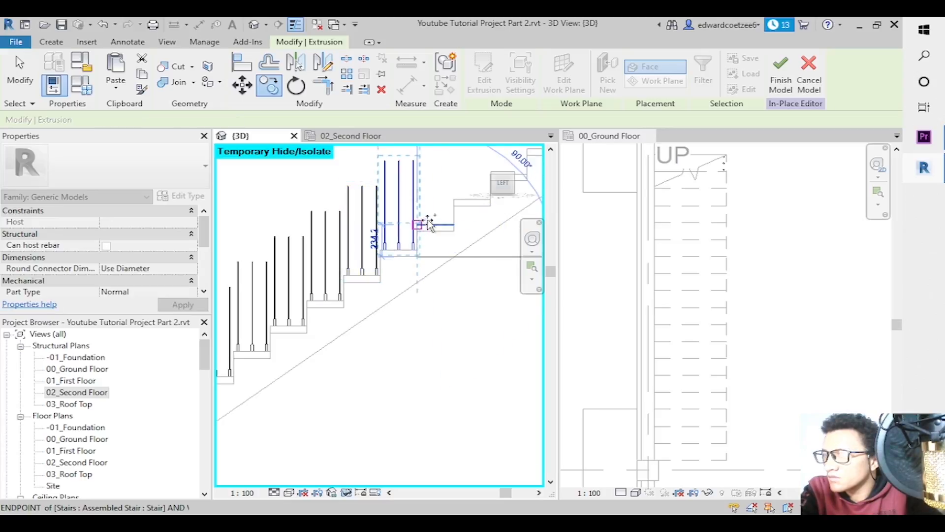
left_click(453, 233)
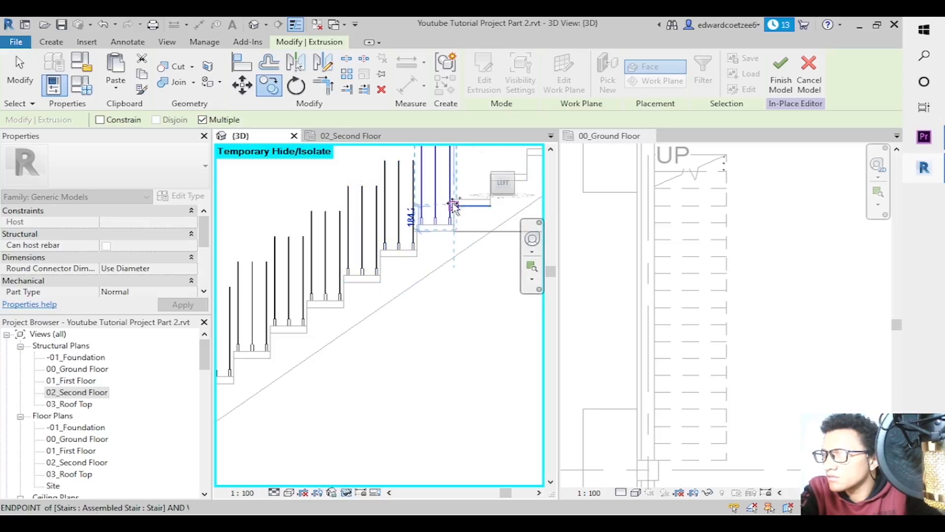
left_click(492, 206)
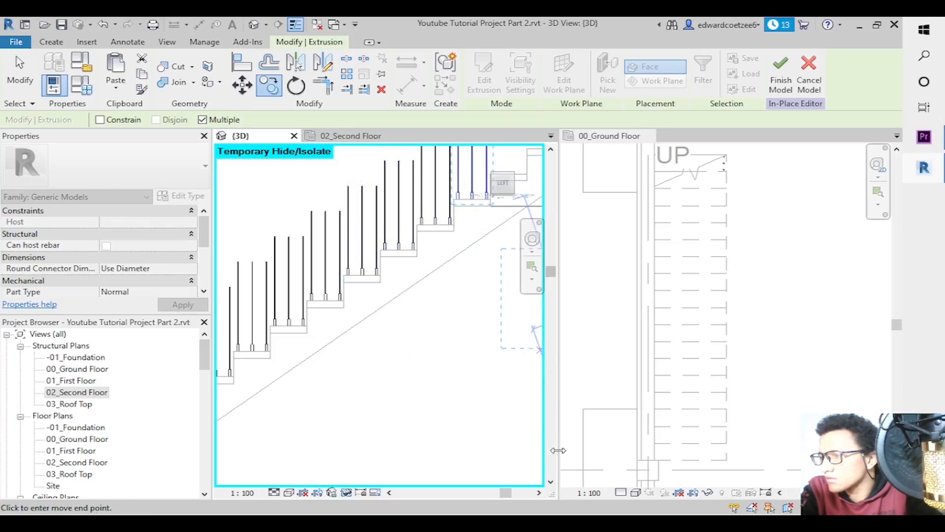
Copy the three balusters onto all remaining treads up to the top one and end the copy command.
left_click_drag(551, 271, 551, 228)
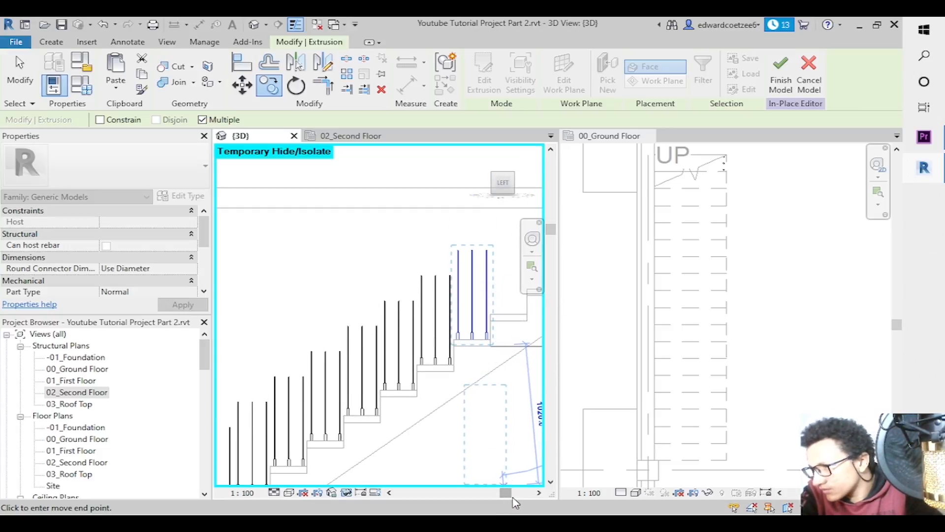
left_click_drag(507, 493, 526, 493)
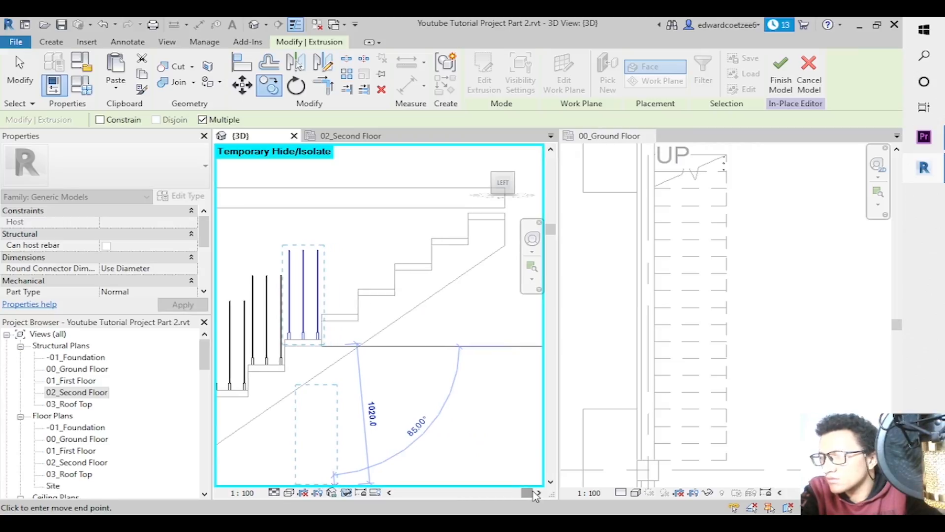
left_click(358, 321)
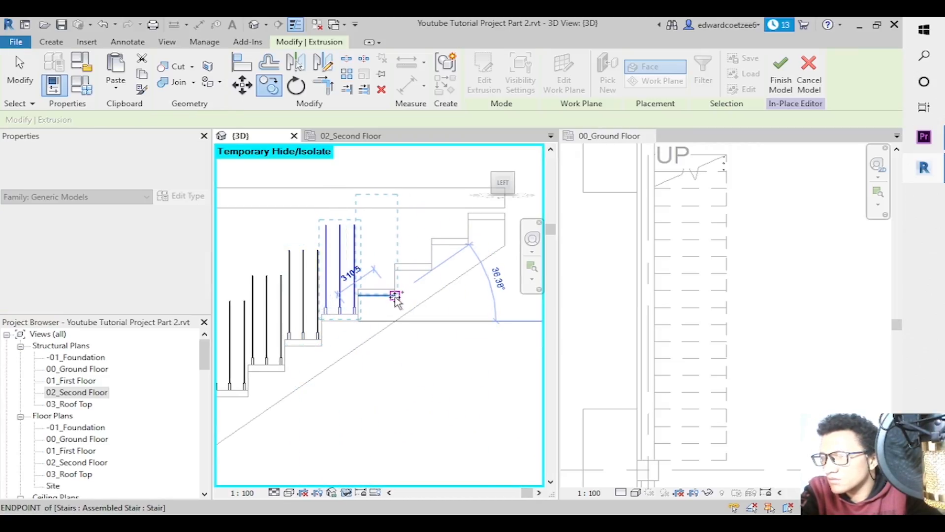
left_click(394, 297)
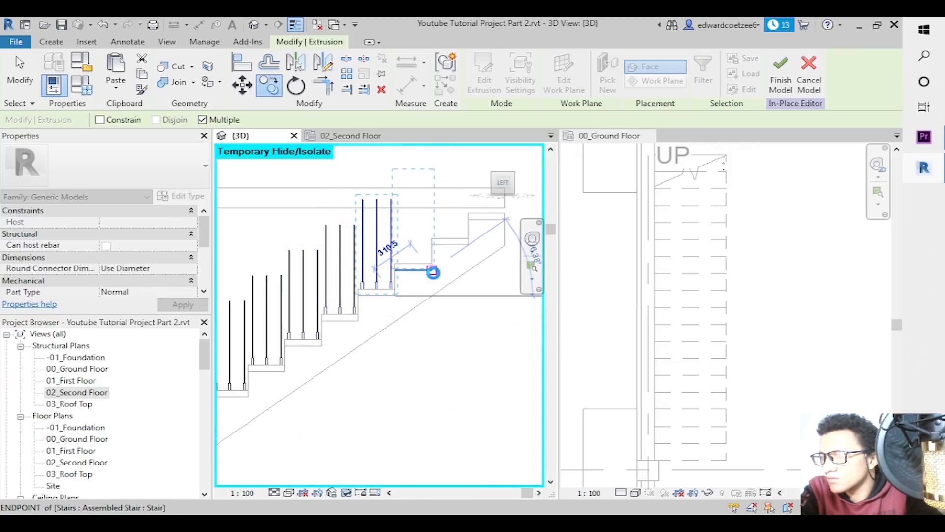
left_click(431, 269)
left_click(468, 244)
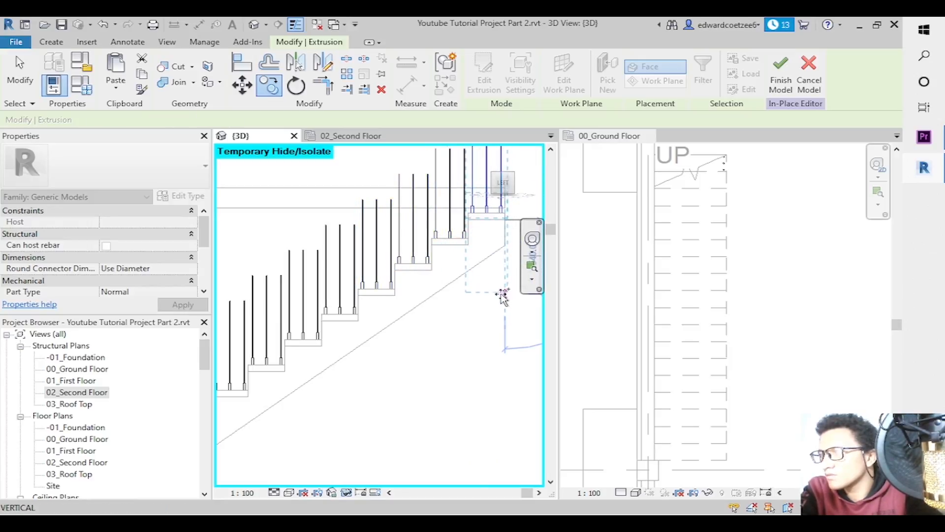
key("Escape")
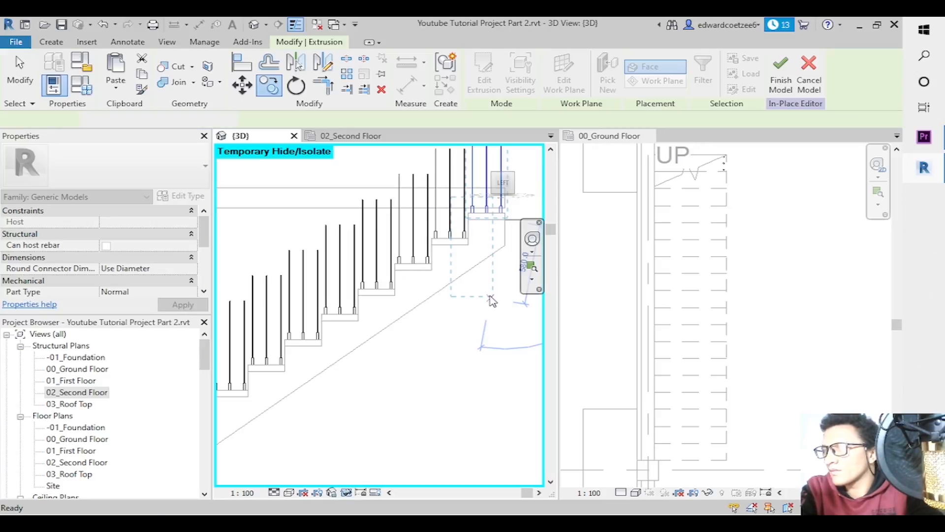
key("Escape")
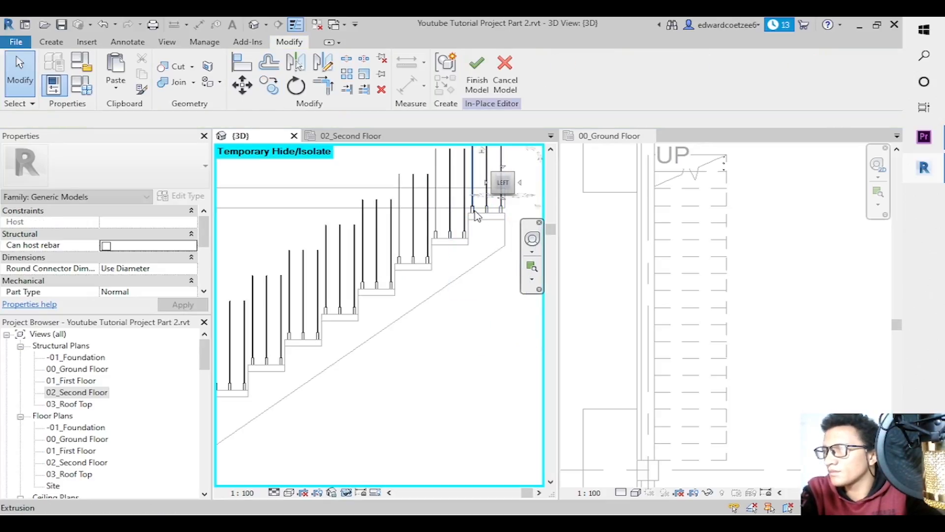
Set the Extrusion End of each of the three baluster base extrusions on the top tread to 15.
left_click(473, 213)
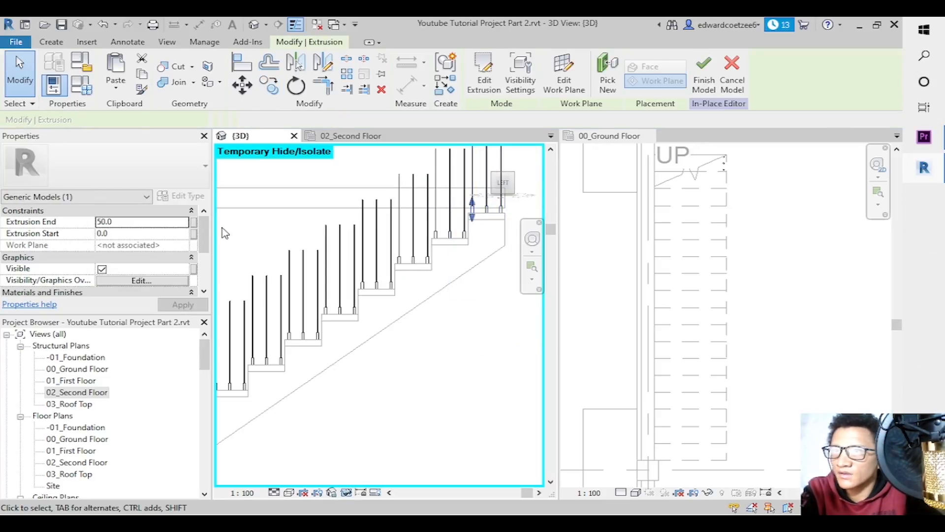
left_click(177, 222)
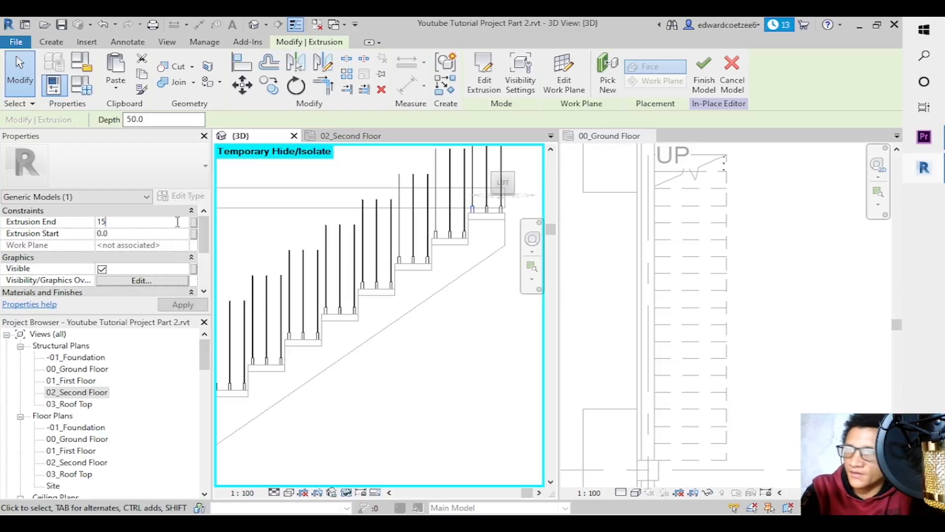
type("15")
key("Return")
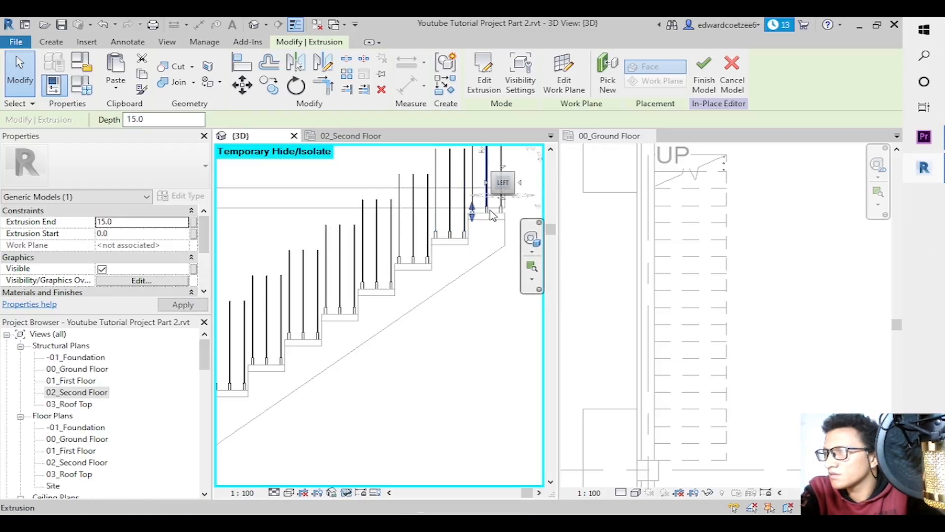
key("ctrl+z")
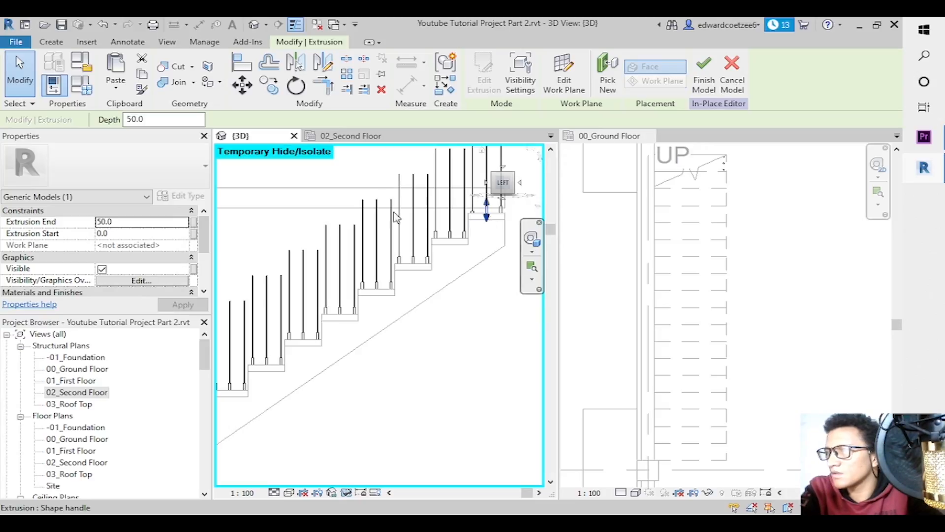
left_click(165, 222)
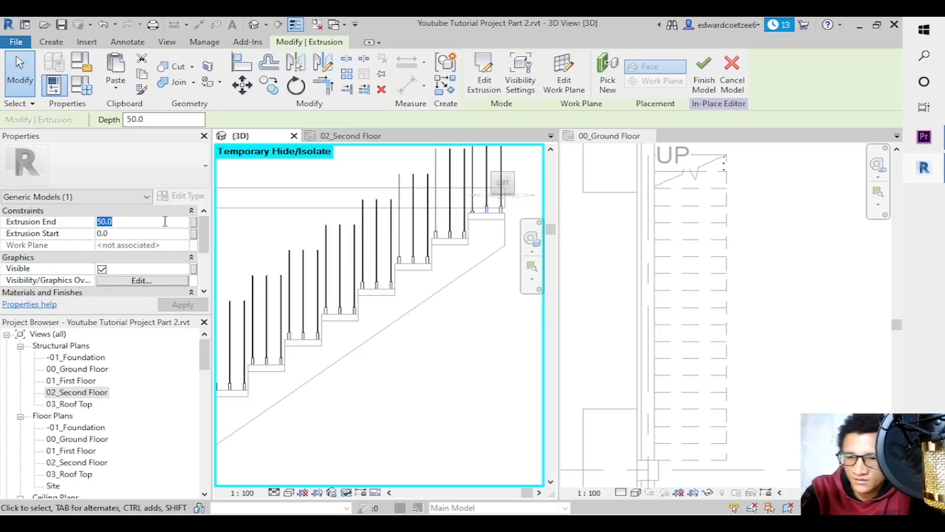
key("Return")
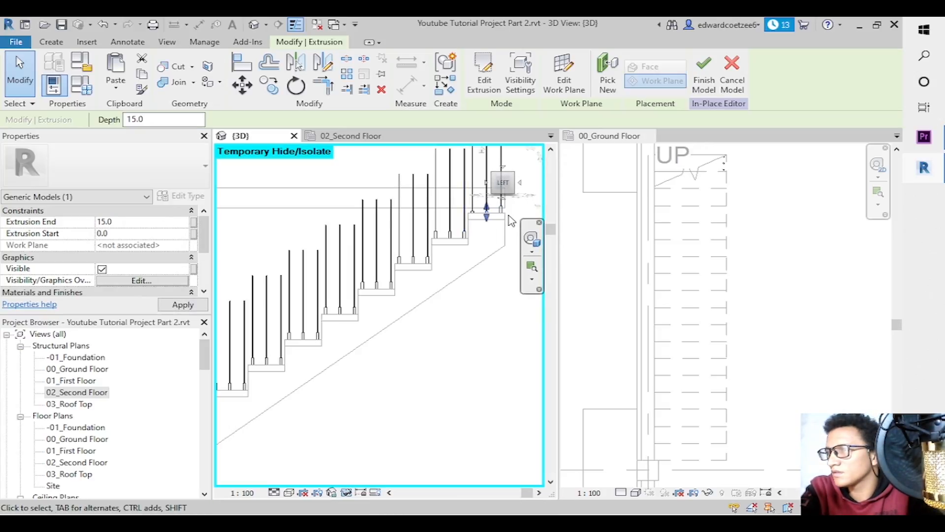
key("ctrl+z")
left_click(163, 222)
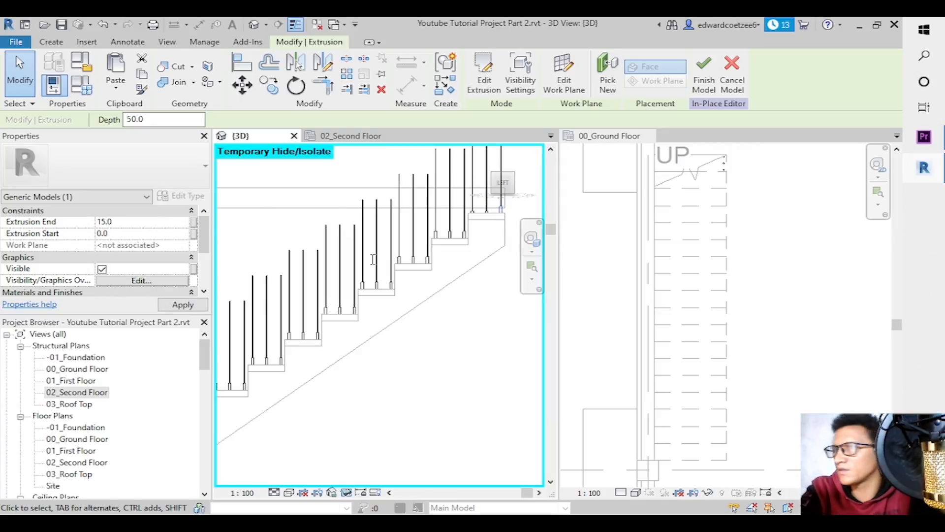
left_click(451, 358)
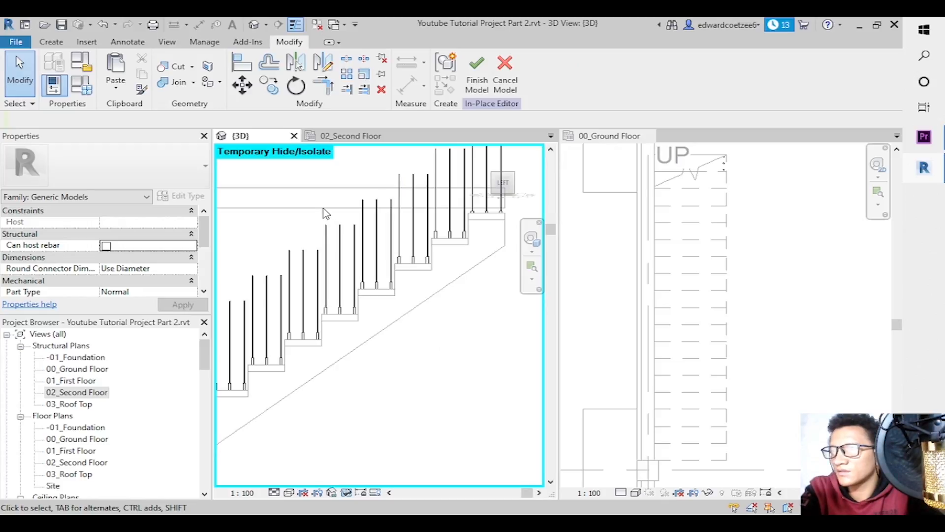
Align the tops of the top tread's three balusters to the underside of the first-floor slab, with Multiple Alignment on.
key("a")
key("l")
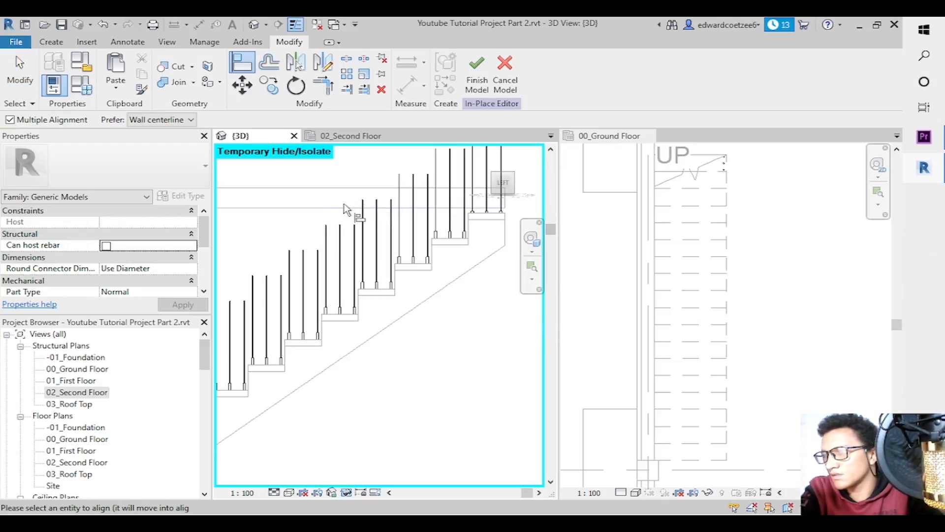
left_click_drag(553, 233, 552, 207)
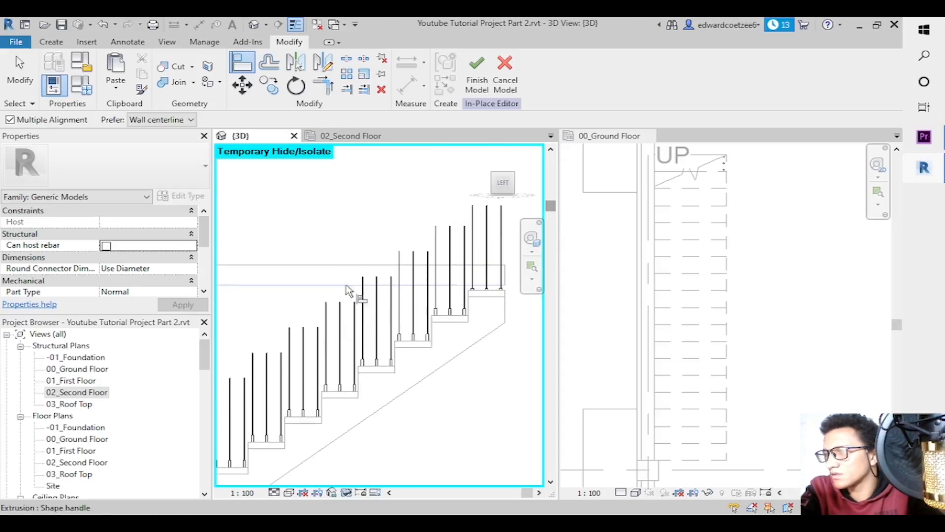
left_click(501, 228)
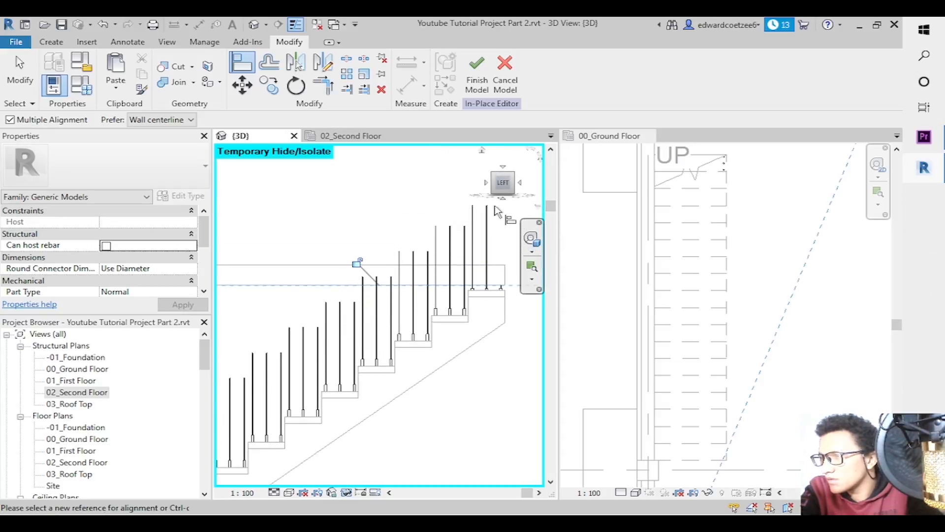
left_click(473, 206)
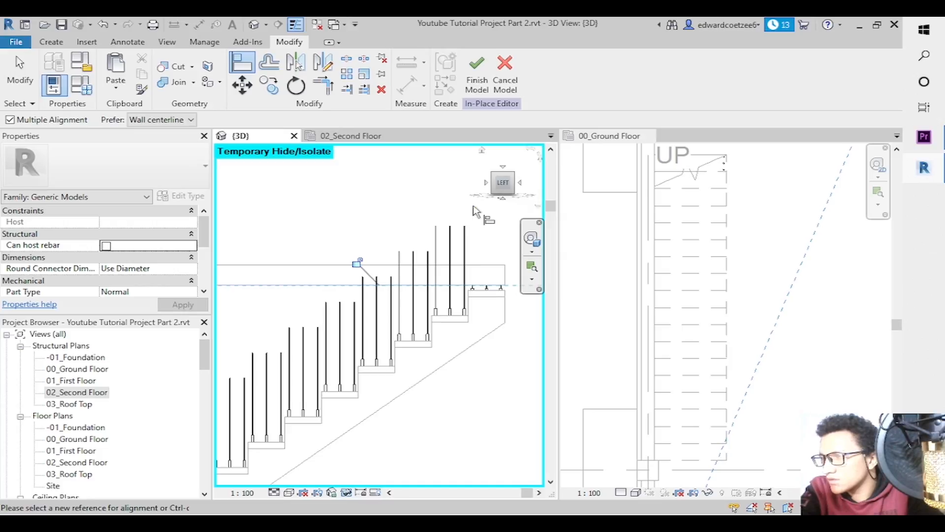
Align the baluster tops on the three treads directly below the top tread to the slab's underside.
left_click(468, 226)
left_click(449, 234)
left_click(436, 232)
left_click(428, 255)
left_click(413, 257)
left_click(399, 260)
left_click(392, 276)
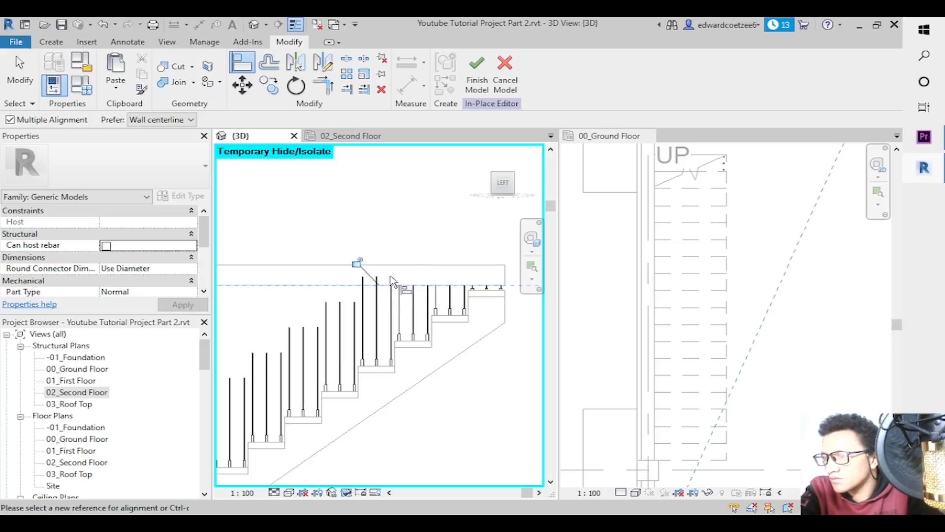
left_click(377, 277)
left_click(363, 278)
Align the baluster tops on the fourteenth, thirteenth and twelfth treads to the slab's underside.
left_click(355, 305)
left_click(340, 308)
left_click(327, 308)
left_click(318, 329)
left_click(304, 337)
left_click(290, 344)
left_click(281, 351)
left_click(267, 354)
left_click(254, 357)
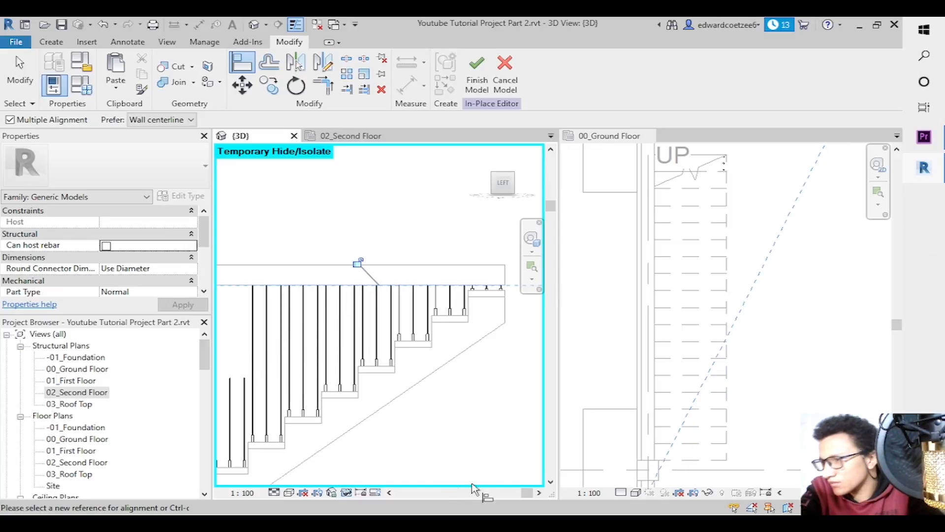
Align the baluster tops on the eleventh, tenth and ninth treads to the slab's underside.
left_click_drag(529, 498, 503, 499)
left_click(451, 386)
left_click(438, 386)
left_click(423, 389)
left_click(415, 402)
left_click(401, 403)
left_click(386, 403)
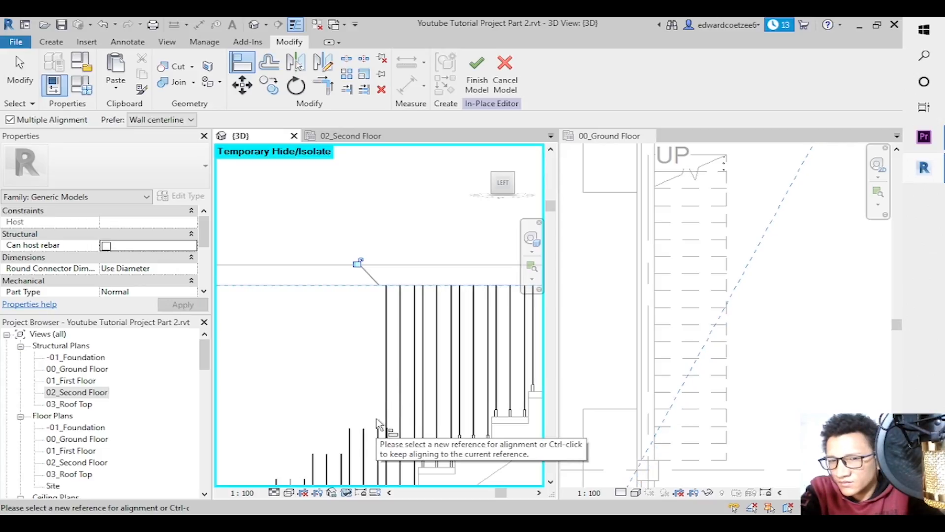
left_click(378, 436)
left_click(363, 438)
left_click(350, 438)
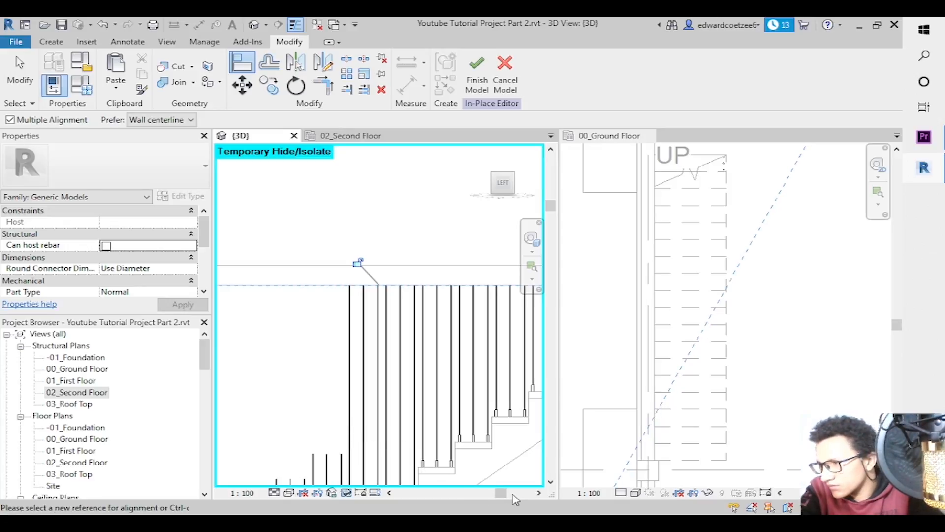
Align the baluster tops on the eighth through third treads to the underside of the first-floor slab.
left_click_drag(499, 493, 478, 493)
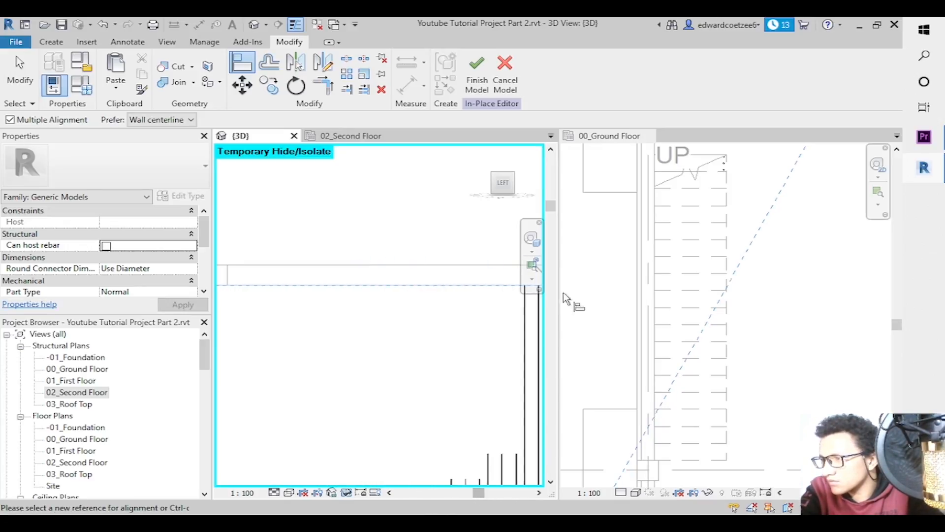
left_click_drag(568, 255, 566, 261)
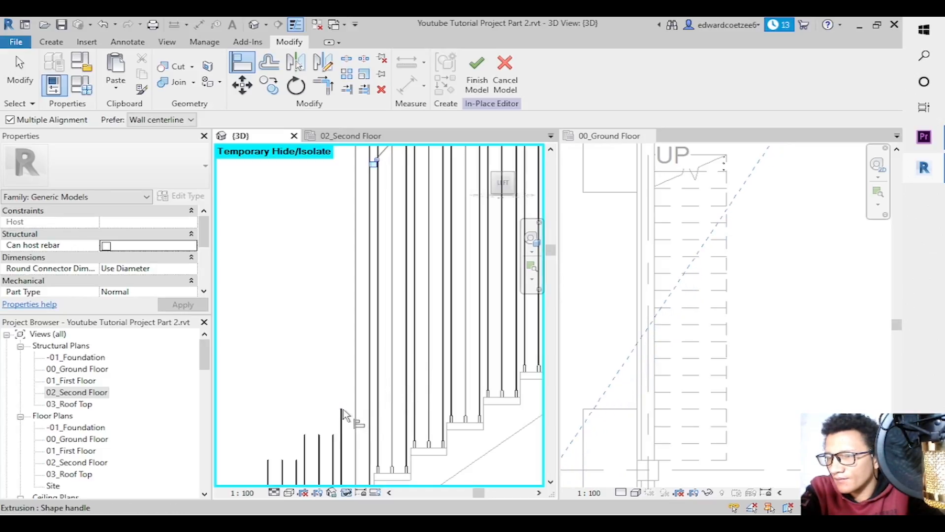
left_click(319, 440)
left_click(305, 439)
Align the baluster tops on the two lowest treads to the slab's underside and finish the in-place railing model.
left_click_drag(478, 498, 459, 497)
left_click_drag(551, 252, 552, 306)
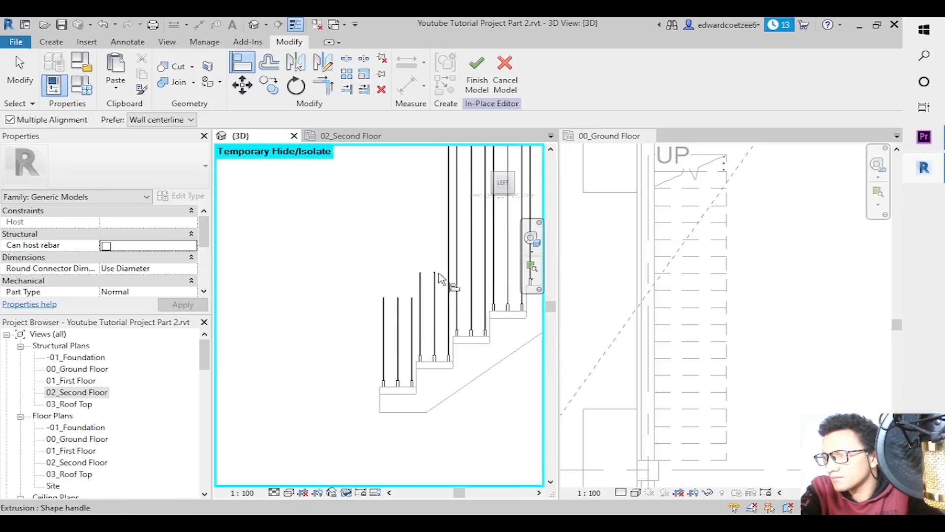
left_click_drag(436, 278, 385, 306)
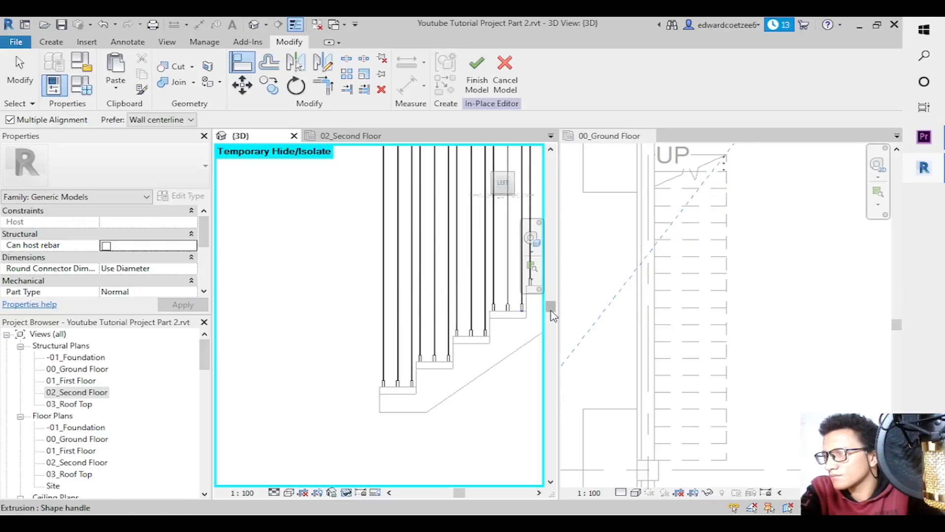
left_click_drag(550, 305, 551, 229)
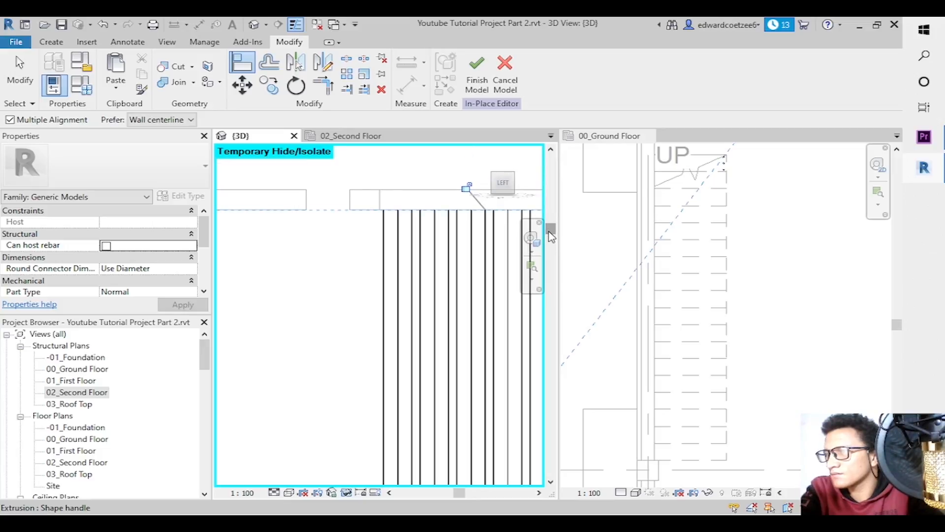
left_click(476, 197)
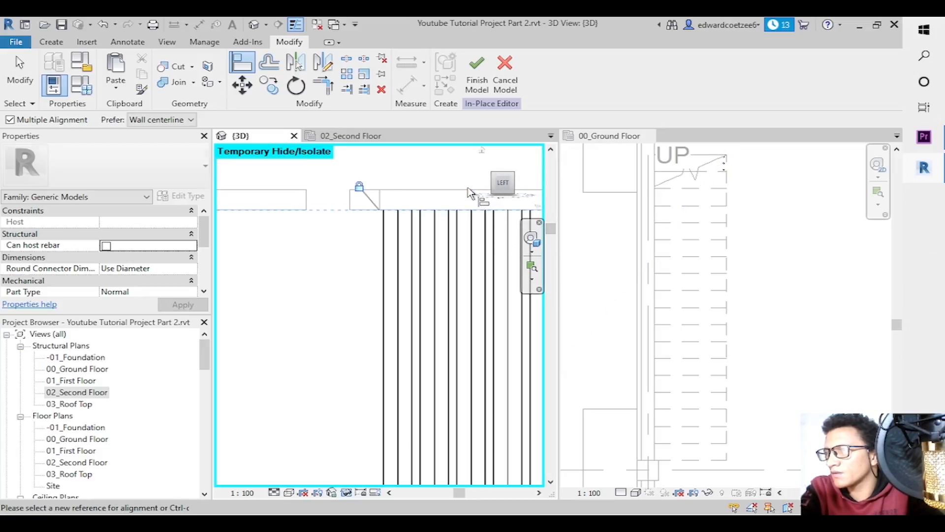
left_click(473, 76)
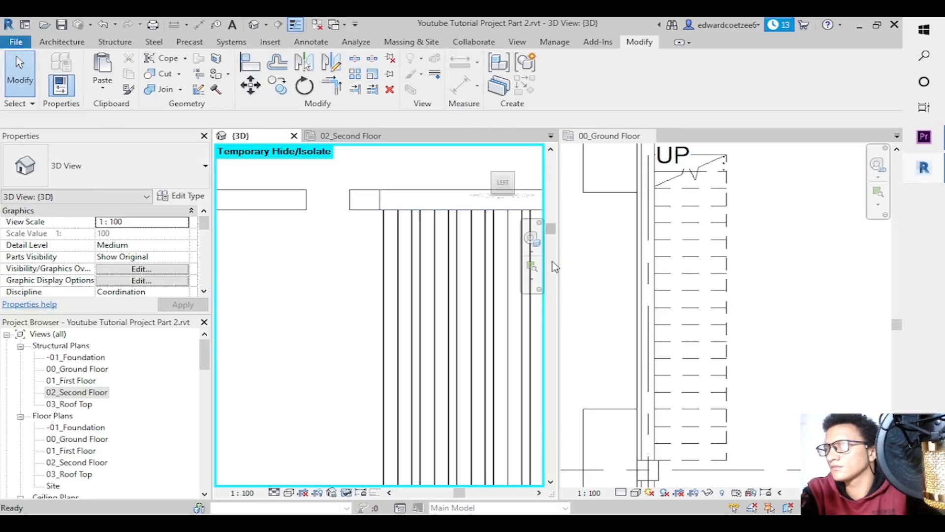
Show the isolated stair and railing from a corner angle in 3D with a realistic, textured visual style.
left_click(494, 180)
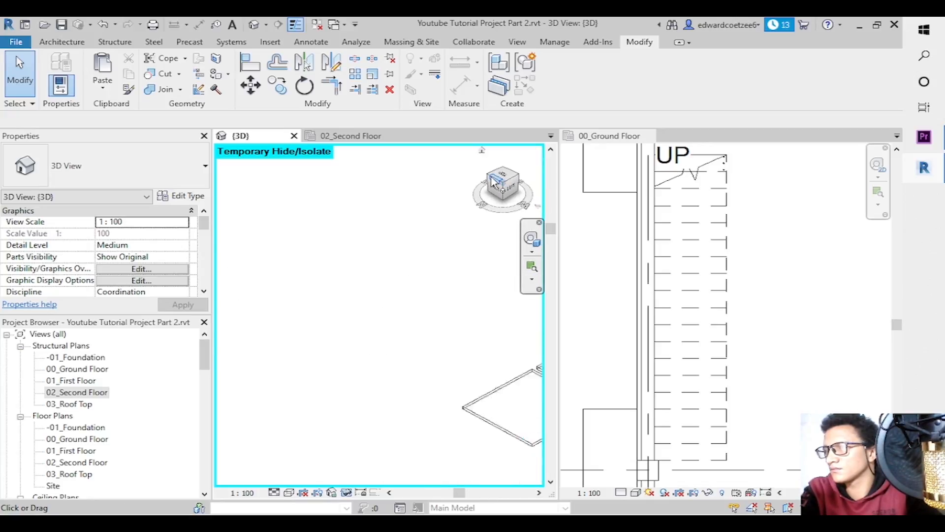
left_click(531, 266)
left_click_drag(360, 274, 457, 388)
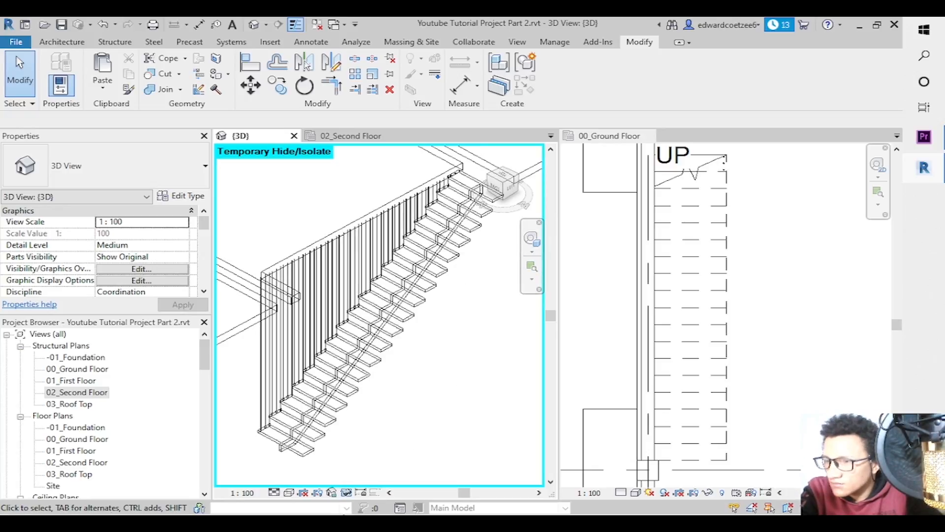
left_click(288, 493)
left_click(312, 481)
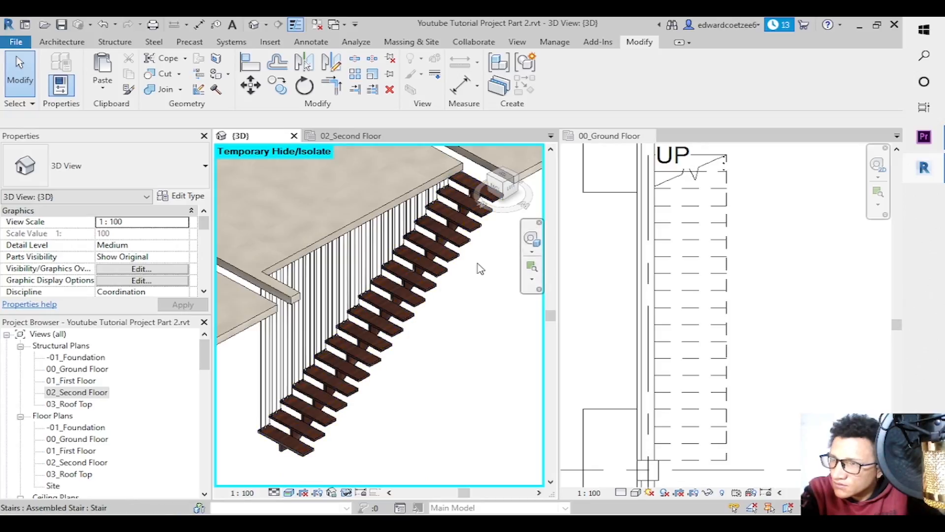
Inspect the baluster bases on the lowest treads and the full railing between the stair and the slab.
left_click(527, 268)
left_click_drag(232, 394, 291, 451)
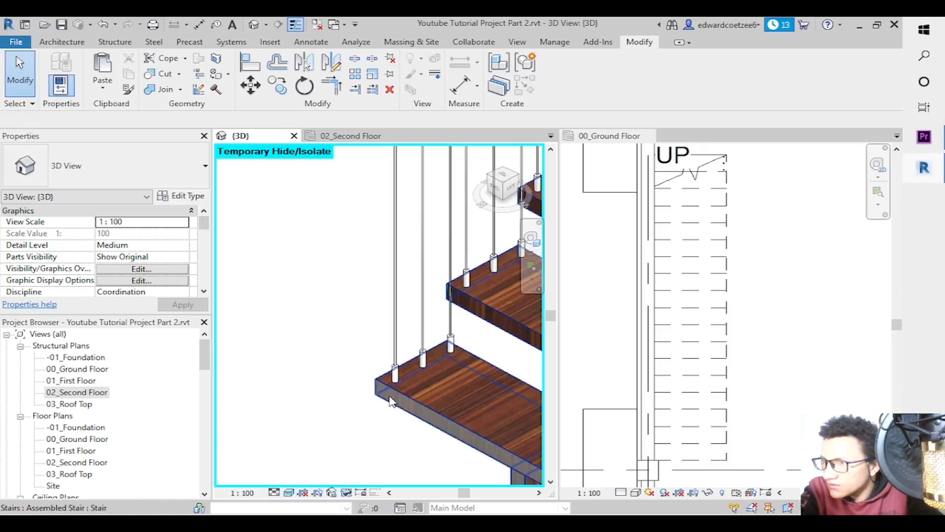
left_click(530, 281)
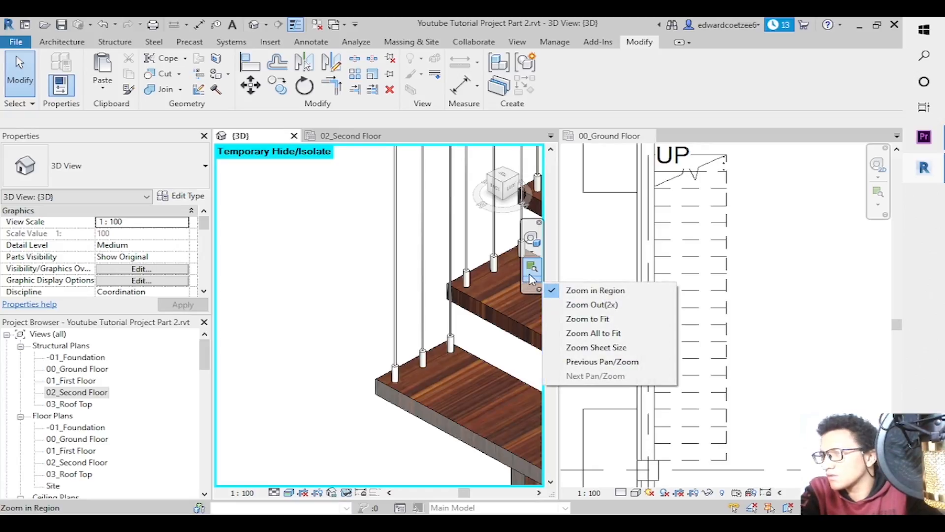
left_click(596, 305)
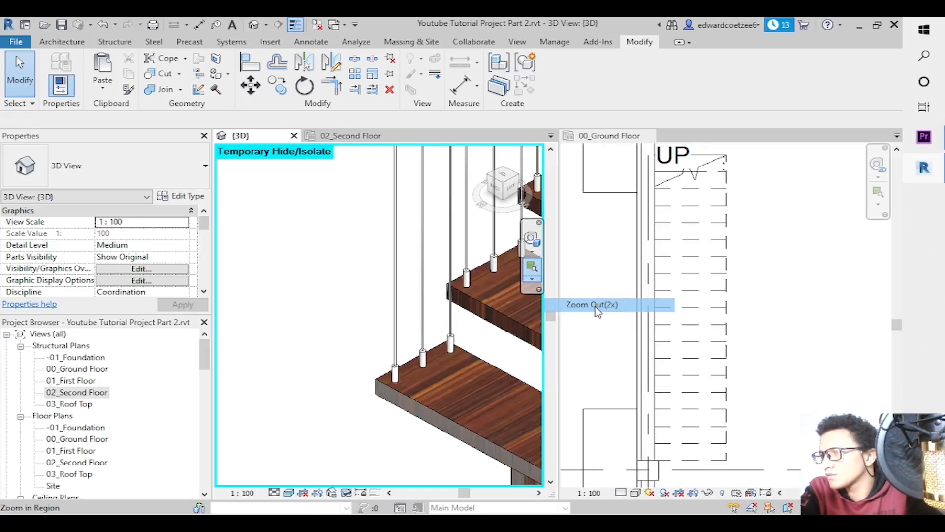
left_click(536, 271)
left_click(536, 271)
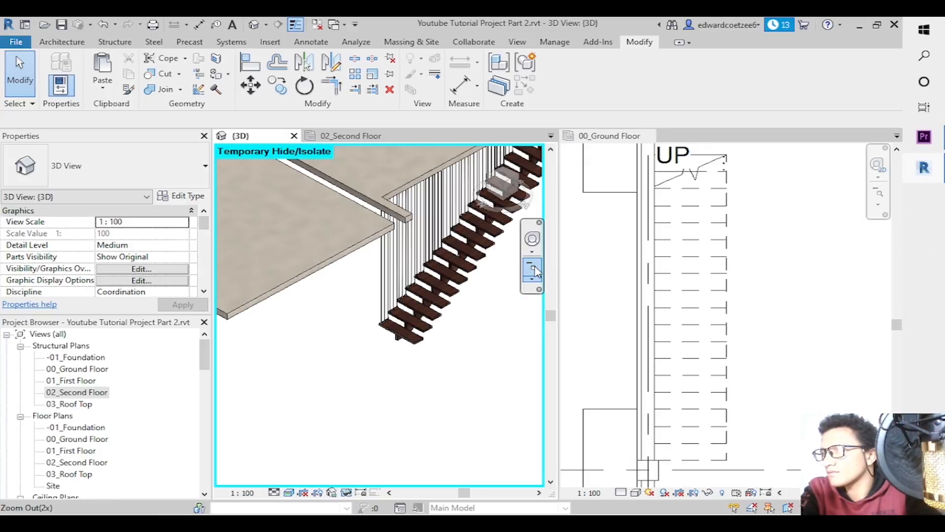
left_click_drag(549, 313, 549, 304)
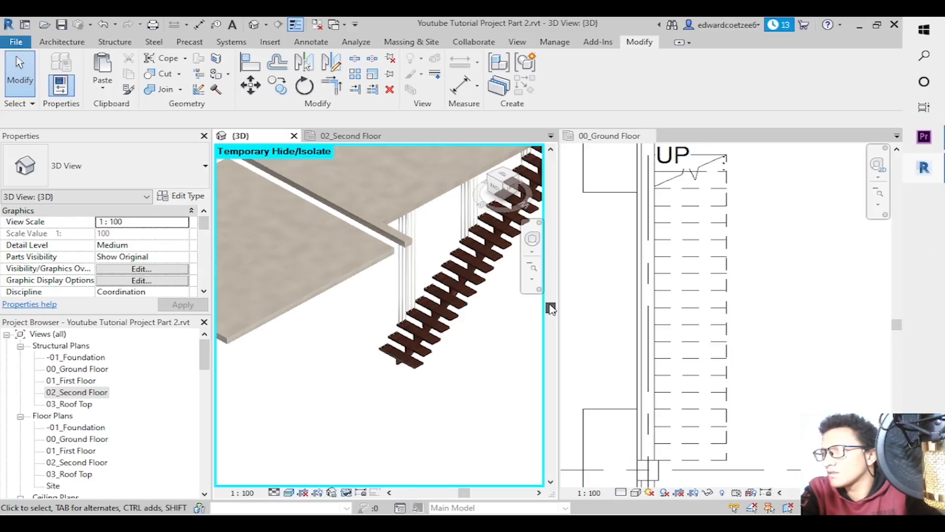
left_click_drag(554, 314, 552, 292)
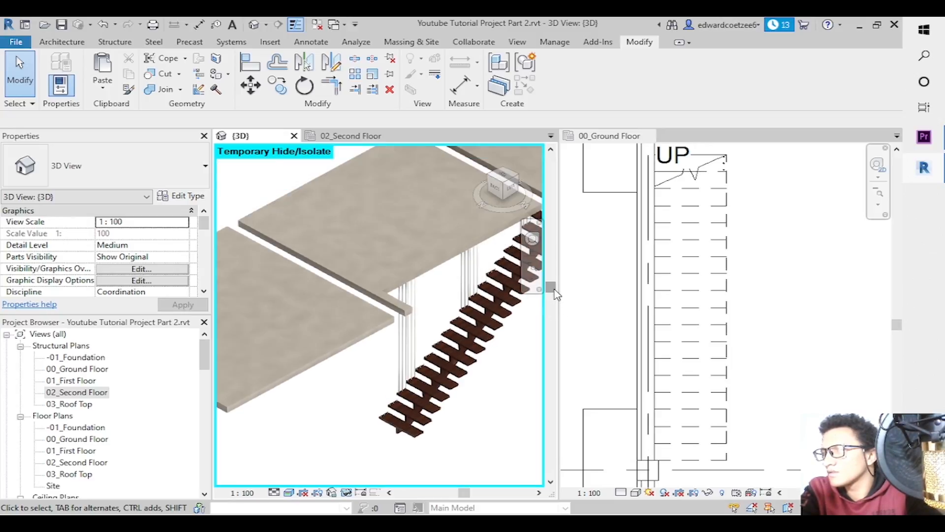
Change the interior railing's type material to Iron, Ductile.
left_click(487, 353)
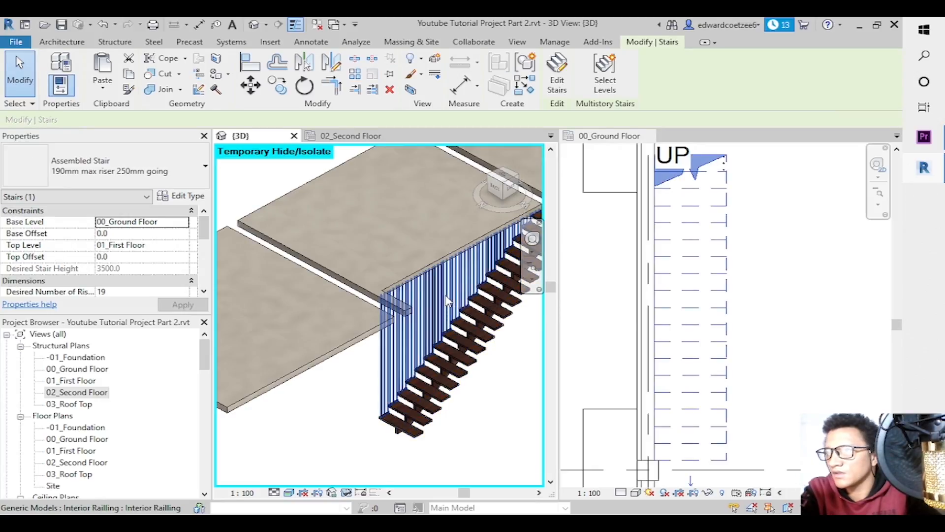
left_click(325, 262)
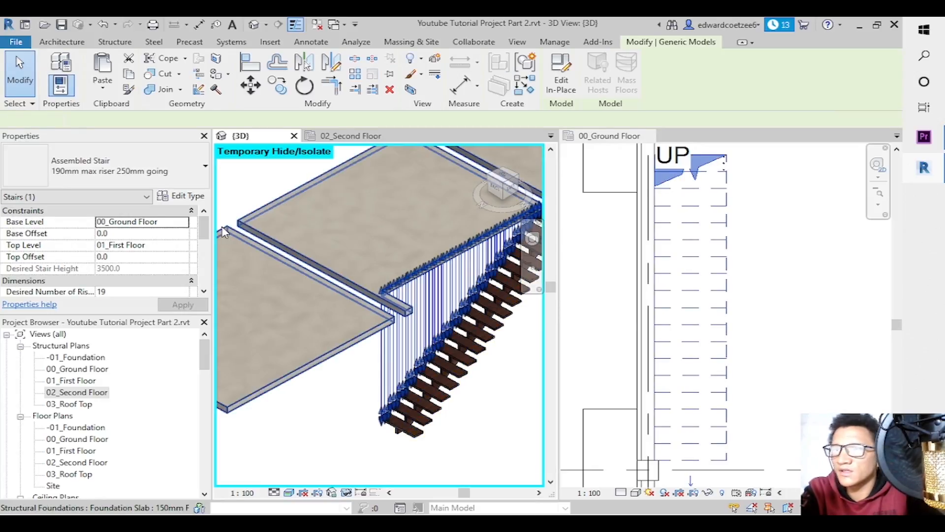
left_click(189, 197)
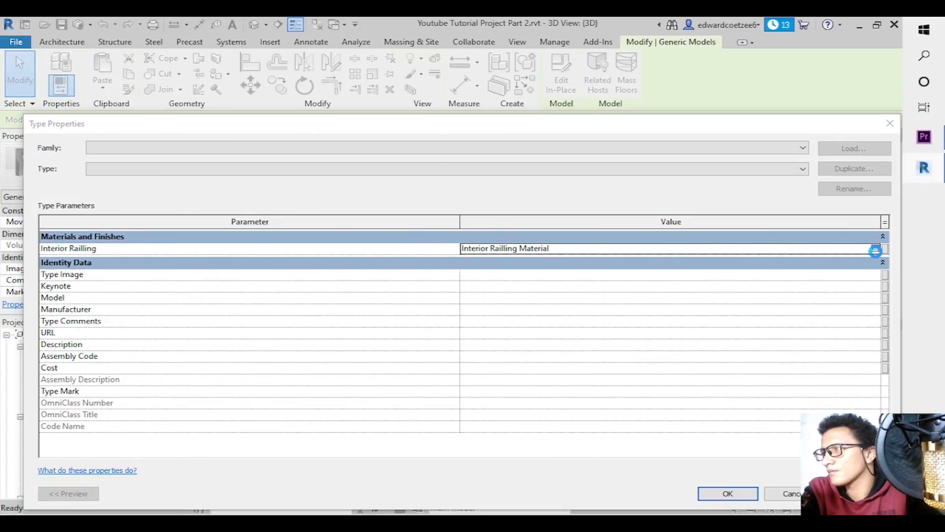
left_click(875, 248)
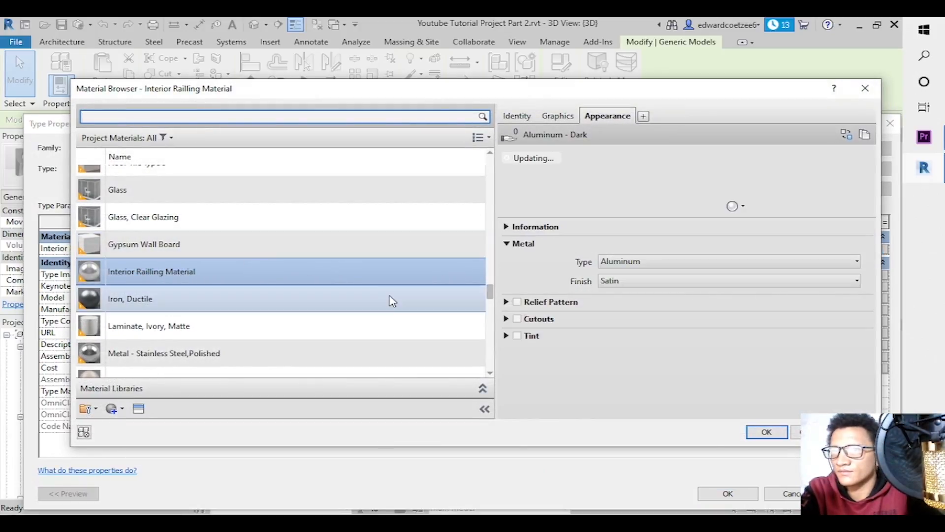
left_click(428, 299)
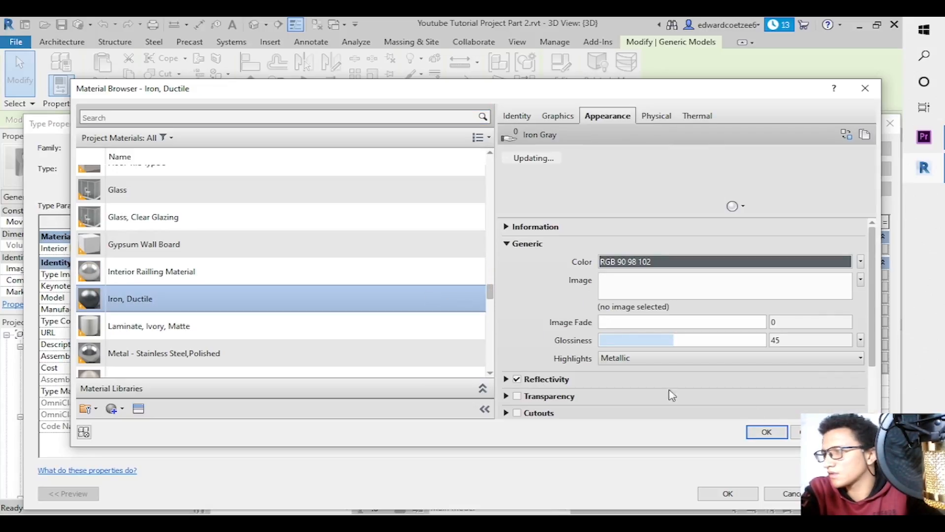
left_click(771, 431)
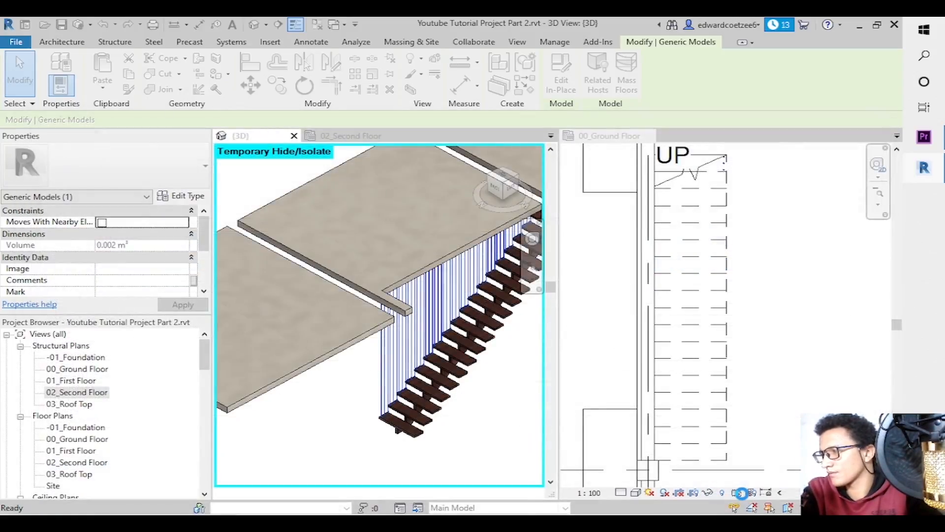
left_click(486, 376)
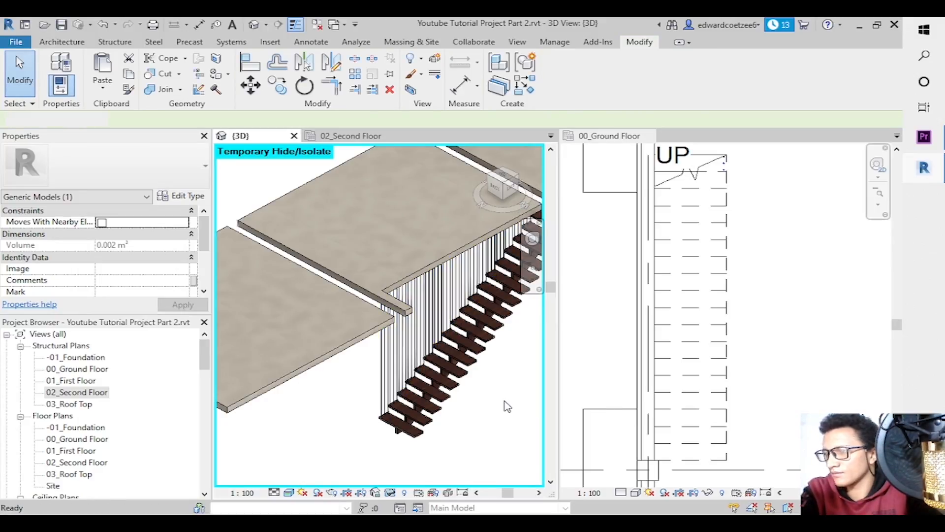
left_click(507, 404)
Examine the railing's new material up close on the lowest treads and across the whole stair.
left_click(538, 291)
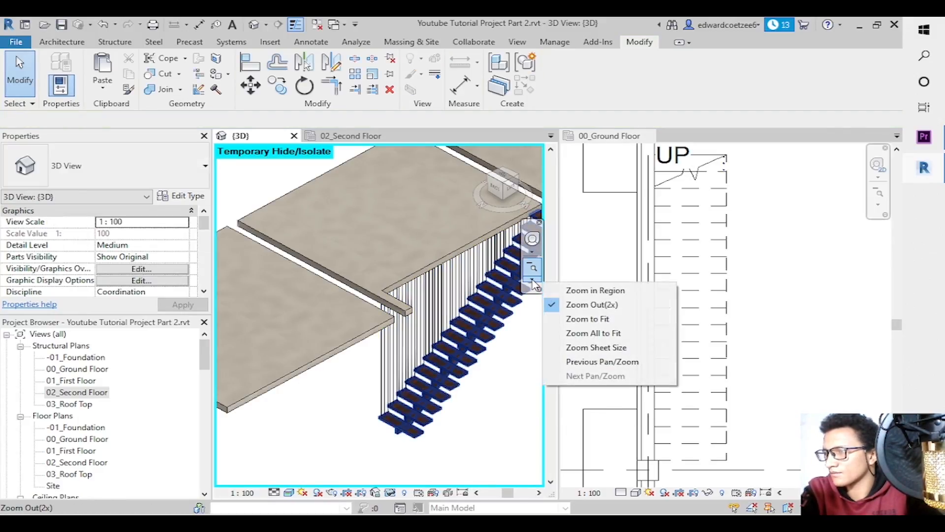
left_click(592, 290)
left_click_drag(362, 384, 419, 426)
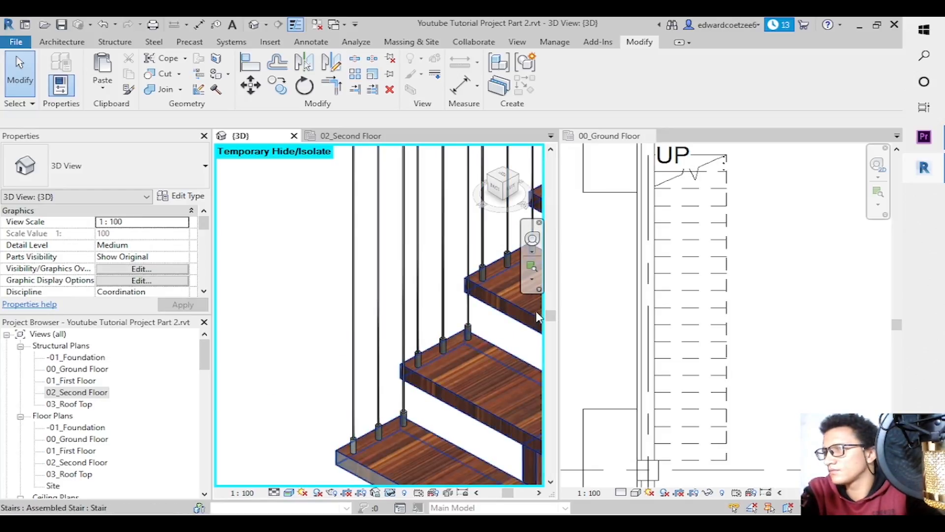
left_click(533, 281)
left_click(602, 305)
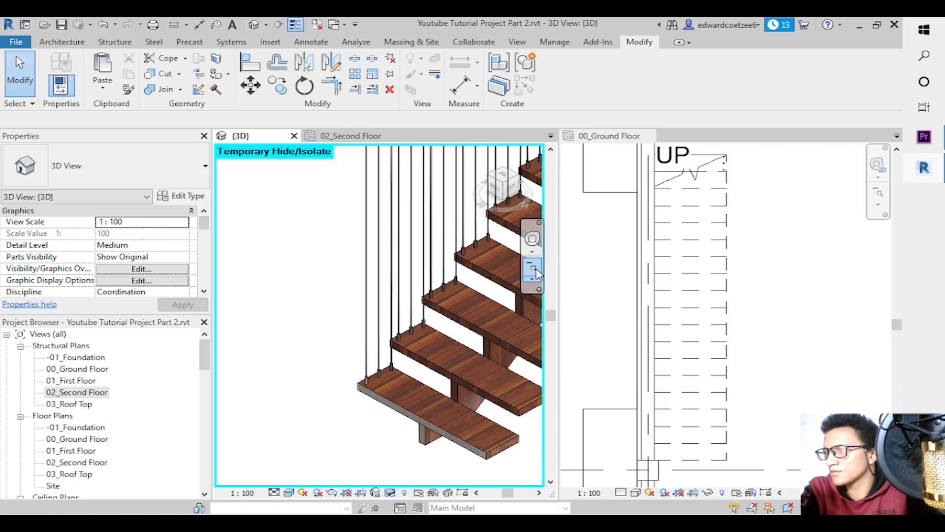
left_click(538, 273)
left_click(538, 274)
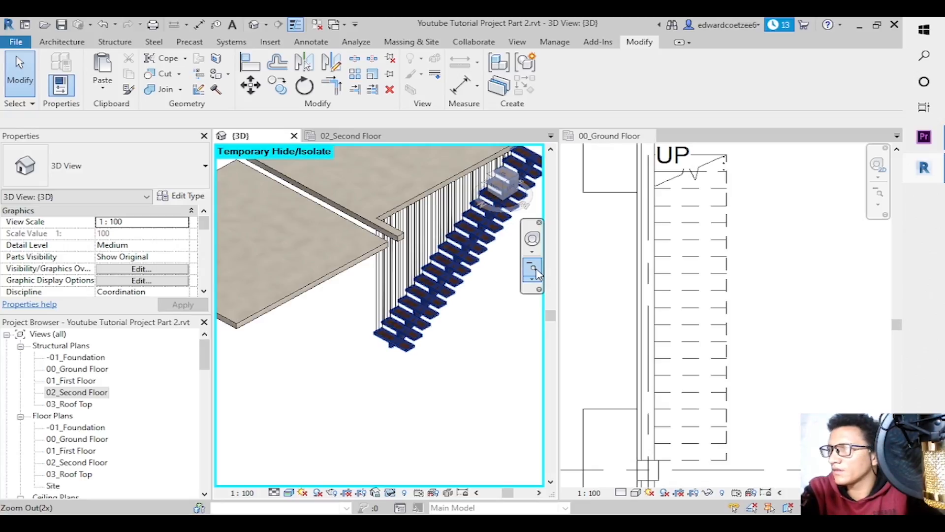
left_click_drag(551, 316, 552, 305)
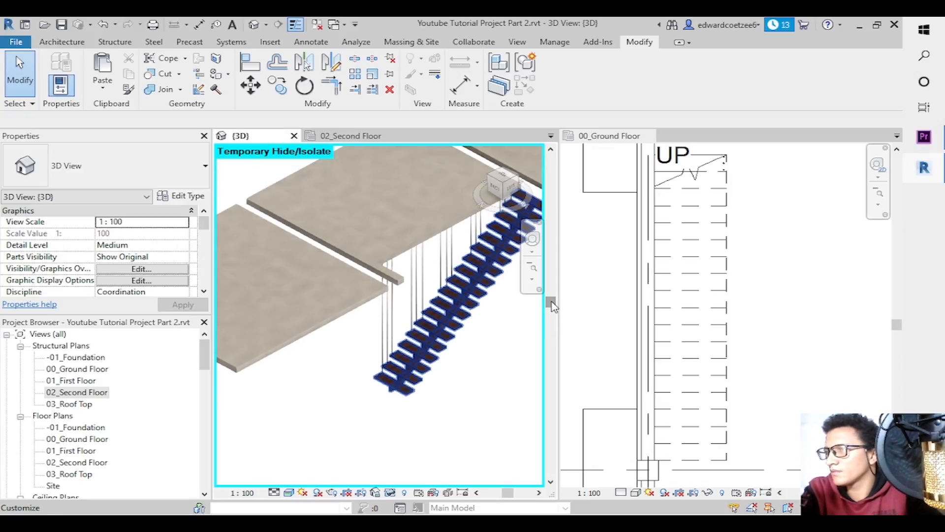
left_click_drag(505, 494, 507, 496)
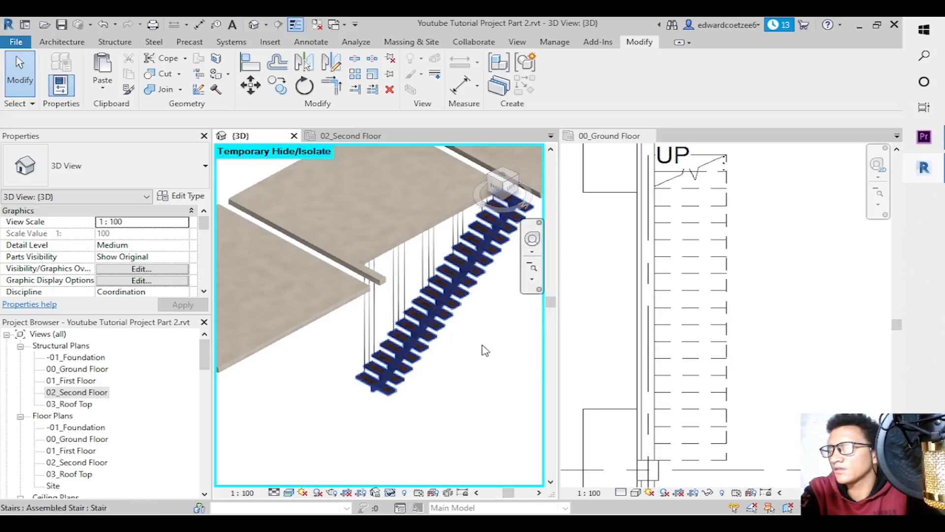
Clear the stair and railing selection and reset the temporary hide/isolate to bring back the whole building.
left_click(454, 310)
left_click(454, 308, "ctrl")
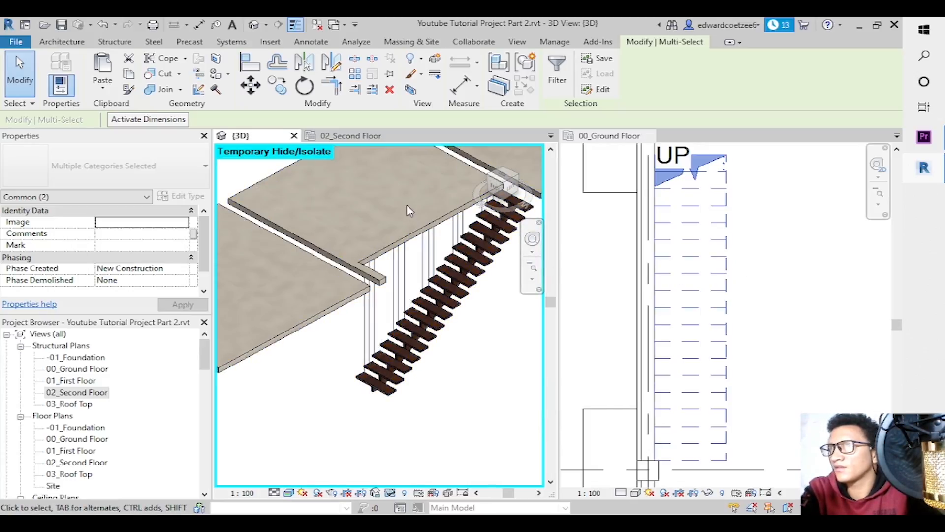
left_click(454, 355)
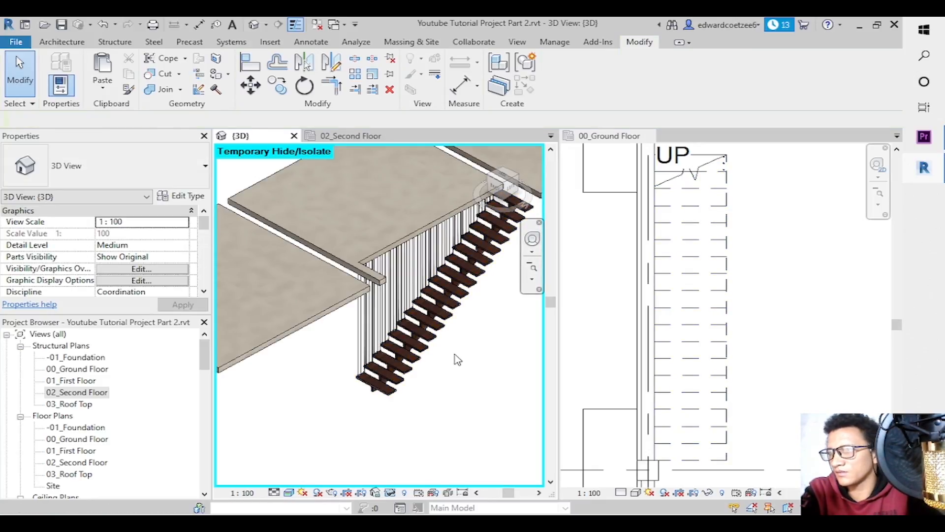
key("h")
key("r")
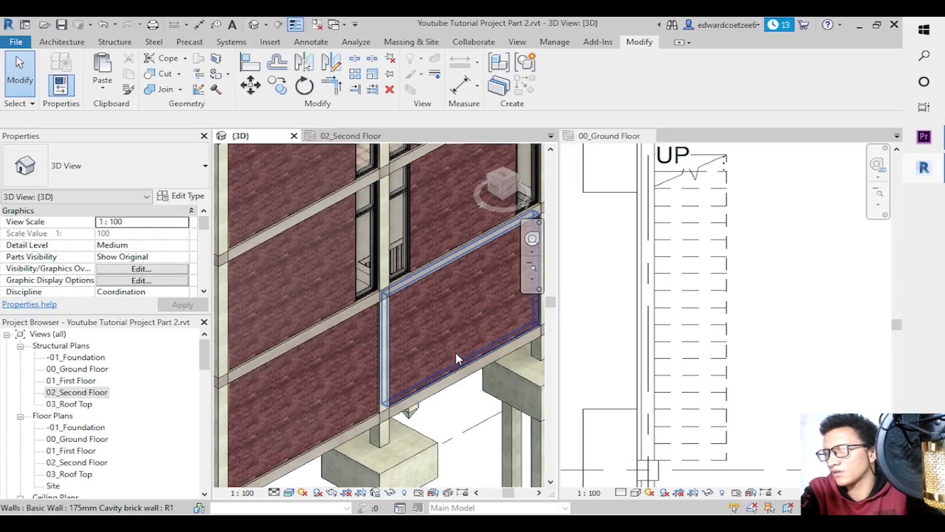
View the whole building in 3D straight from its right side.
left_click(491, 178)
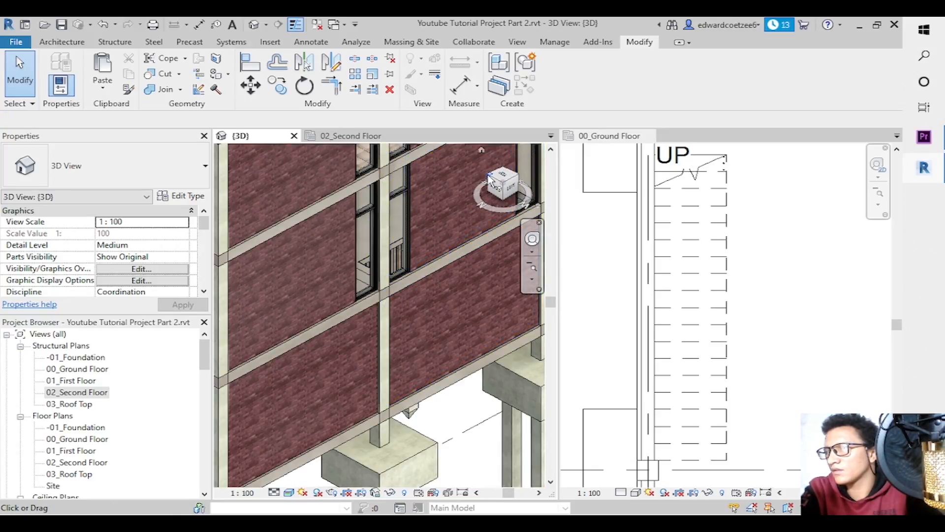
left_click(497, 191)
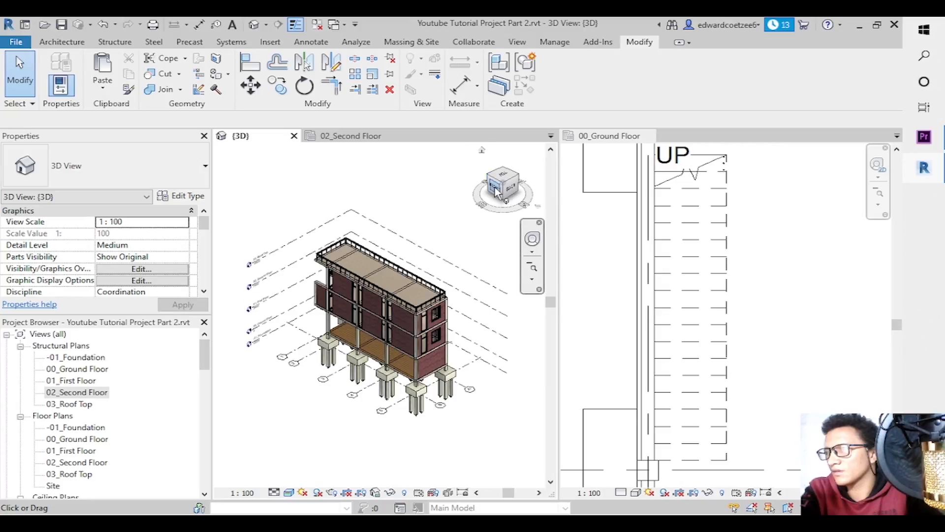
left_click(496, 189)
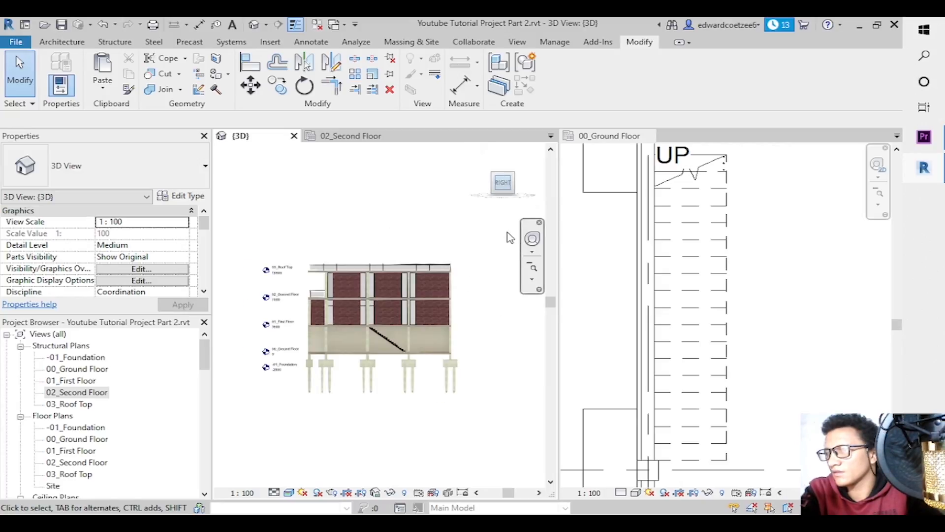
Select the ground-to-first-floor stair together with its shaft opening and the interior railing in the 3D view.
left_click(533, 267)
left_click(532, 278)
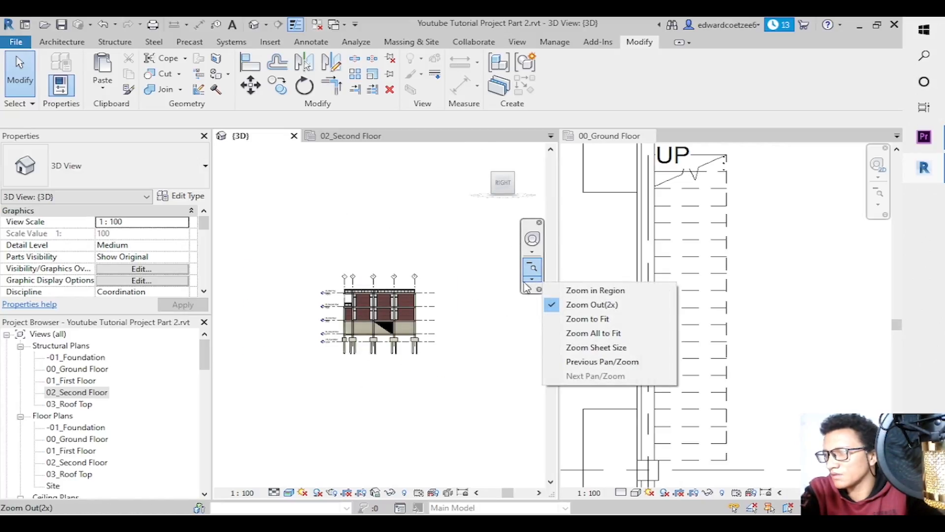
left_click(596, 290)
left_click_drag(361, 339, 443, 344)
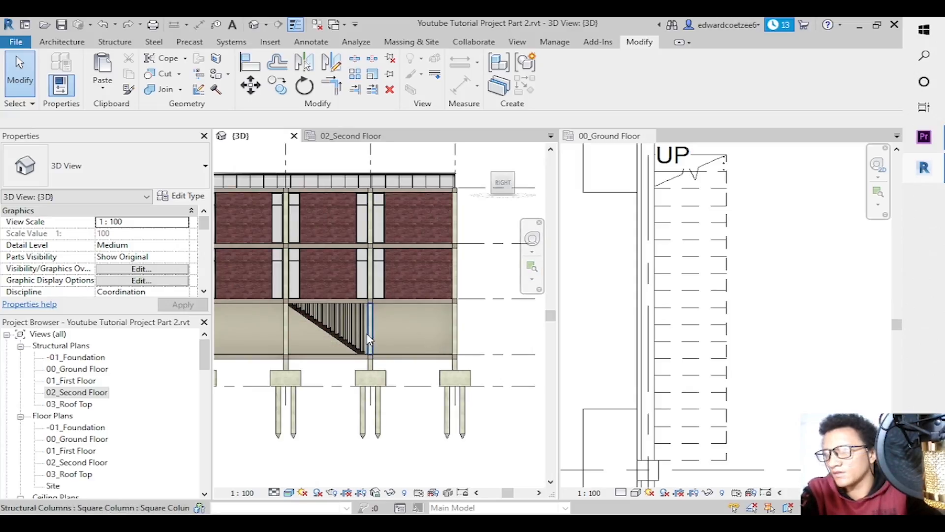
left_click(344, 343)
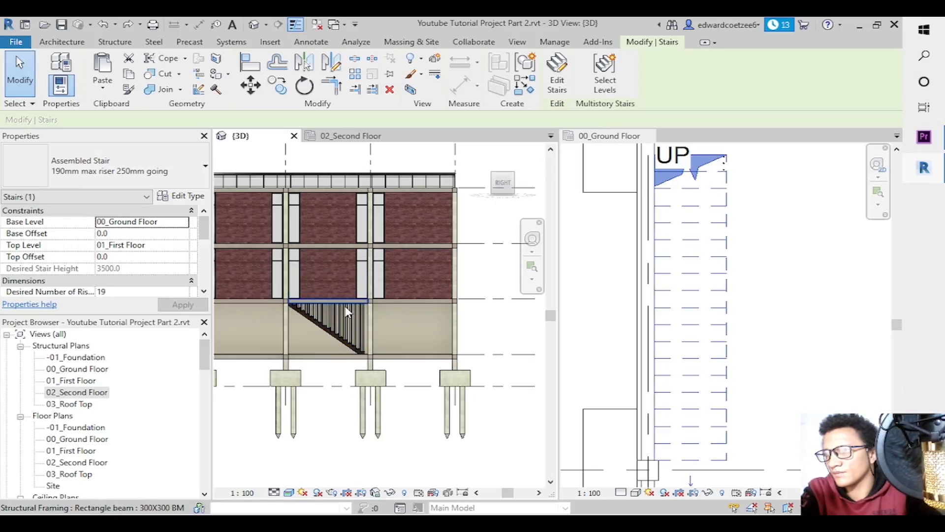
left_click(348, 313, "ctrl")
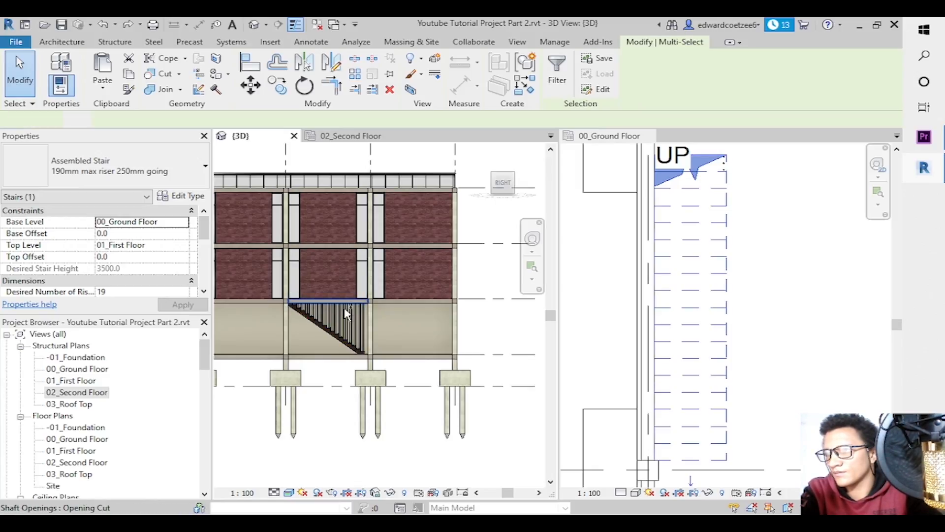
left_click(345, 310)
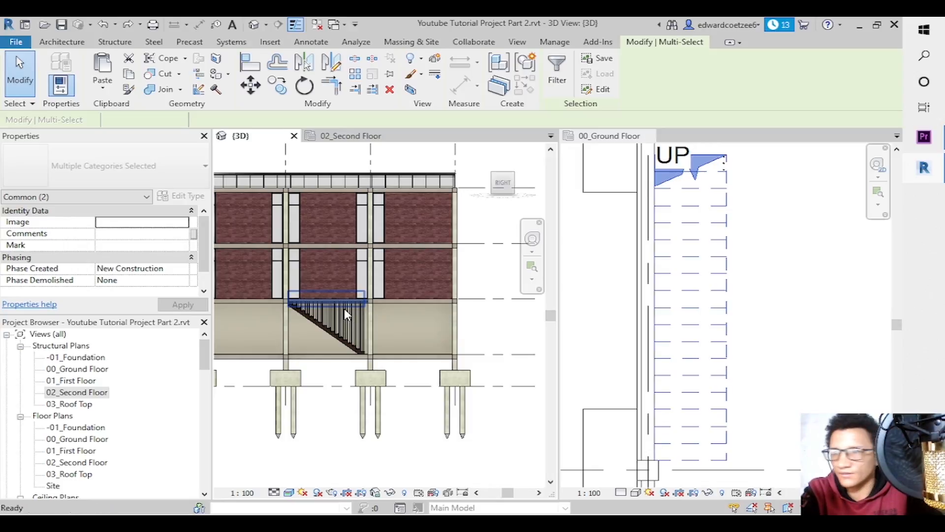
left_click(337, 343)
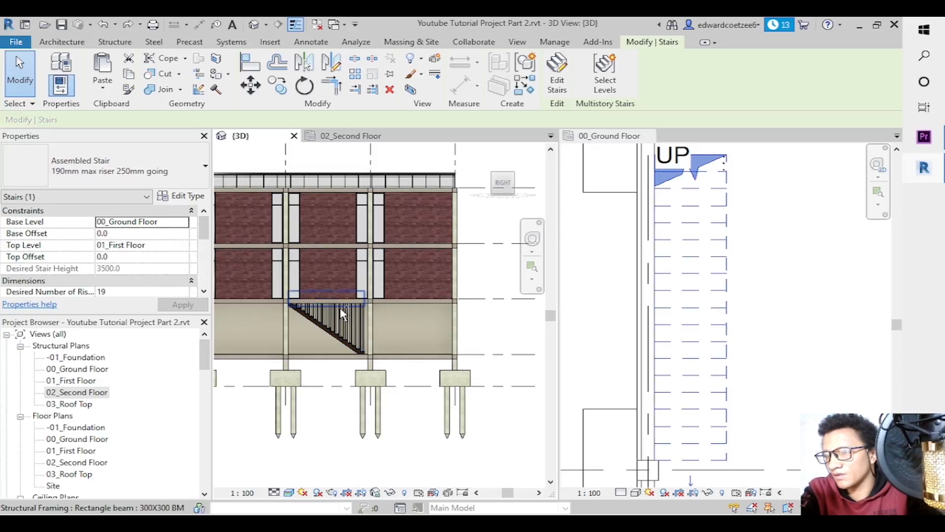
left_click(341, 315, "ctrl")
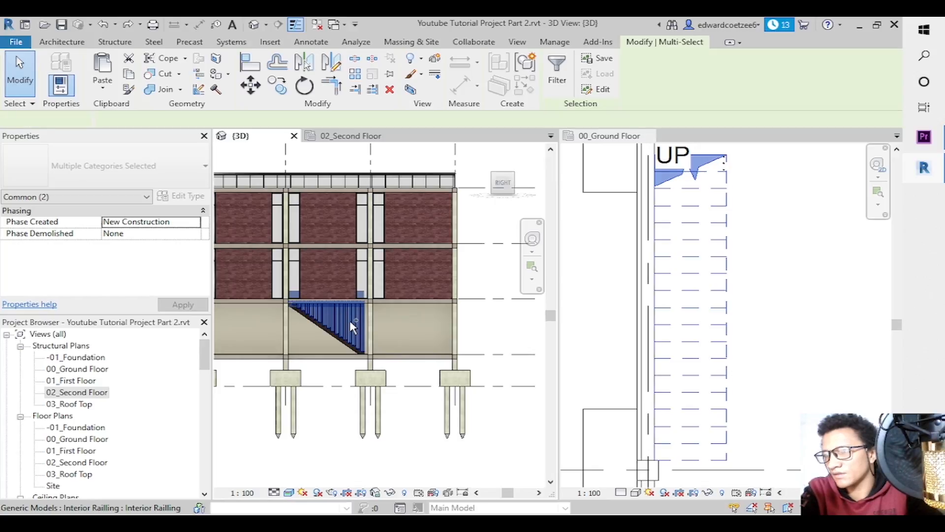
left_click(349, 320, "ctrl")
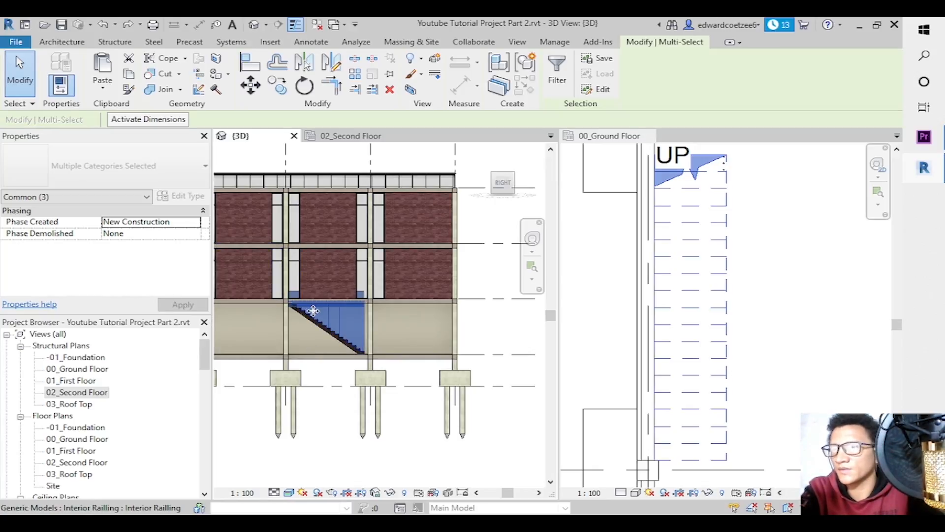
Copy the selected stair, shaft opening and railing and paste them aligned to the 02_Second Floor level.
left_click(128, 75)
left_click(102, 86)
left_click(143, 143)
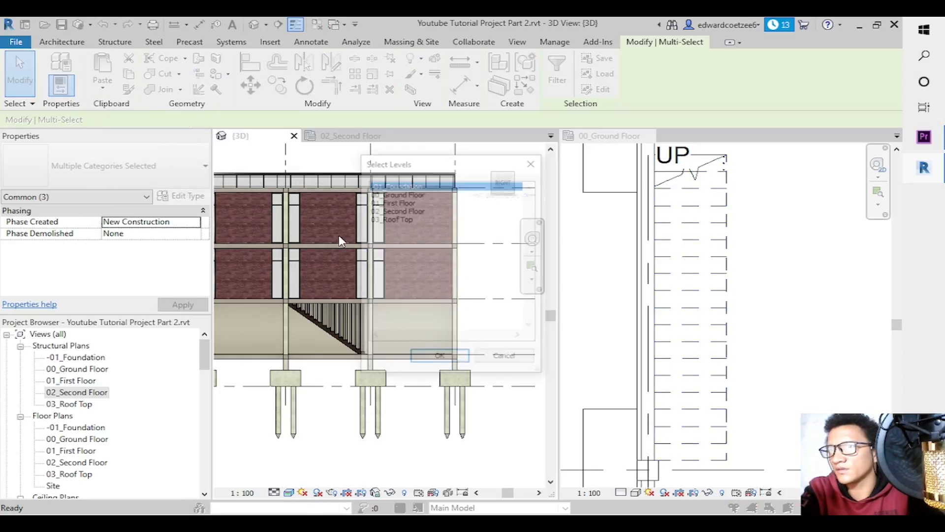
left_click(401, 211)
left_click(439, 358)
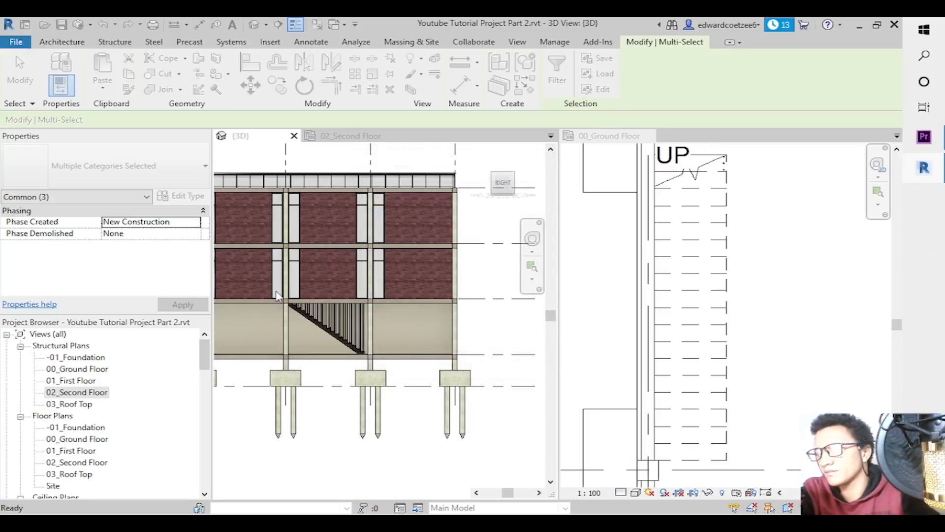
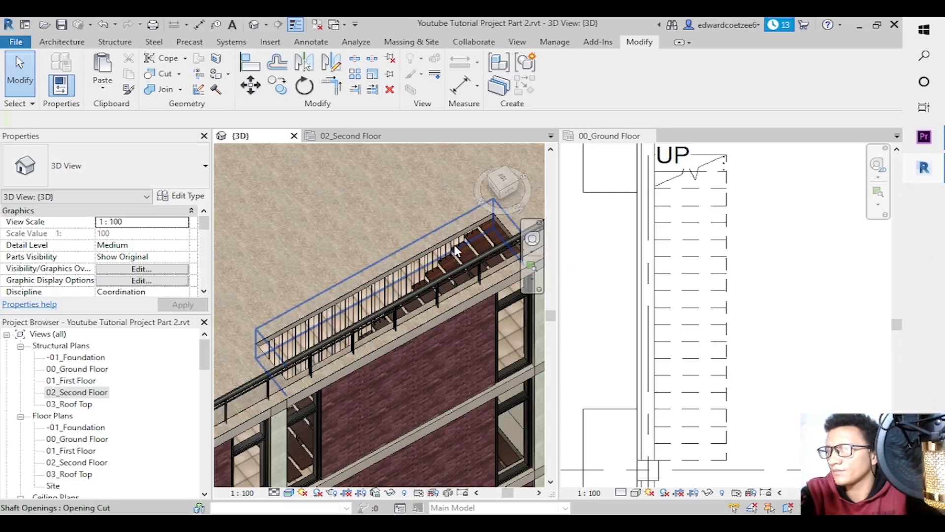
Place a perspective camera in the 02_Second Floor structural plan, beyond the stair's upper end and aimed diagonally across its treads.
left_click(266, 24)
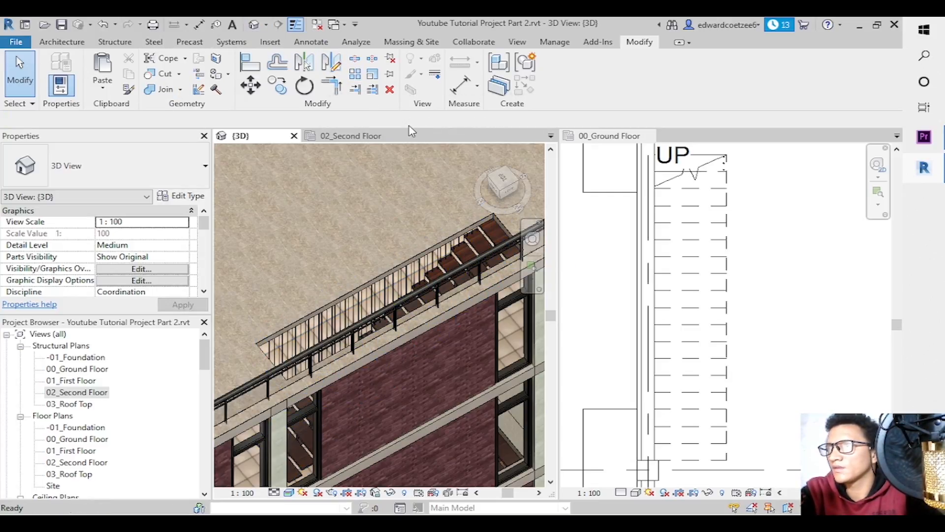
left_click(366, 139)
left_click(254, 24)
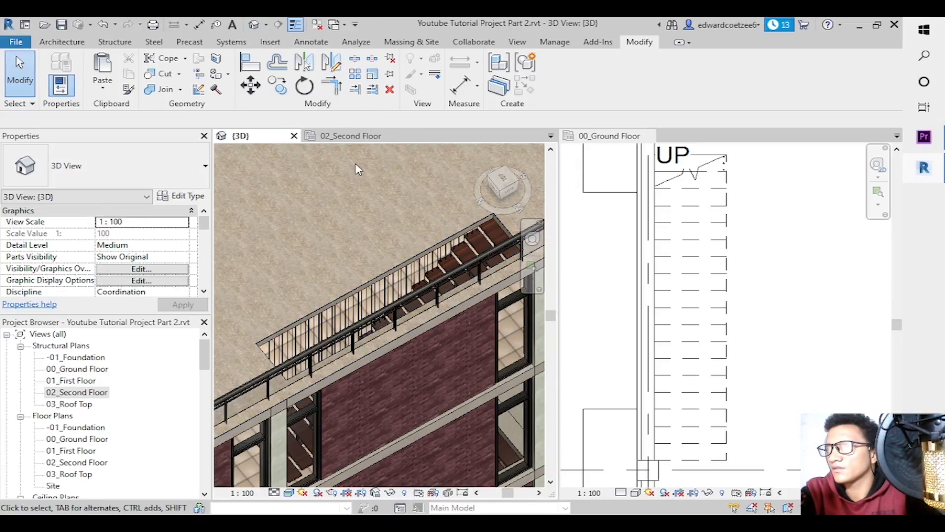
left_click(351, 136)
left_click(266, 25)
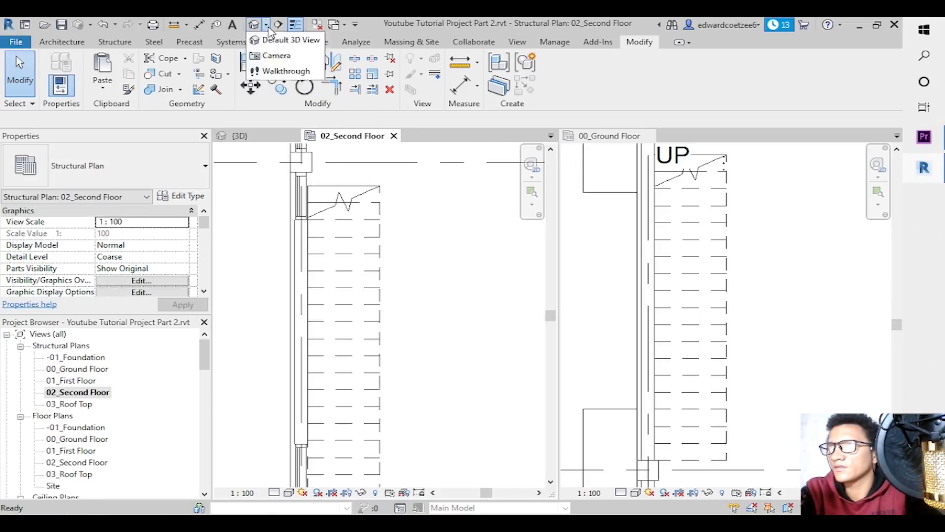
left_click(274, 55)
left_click(500, 154)
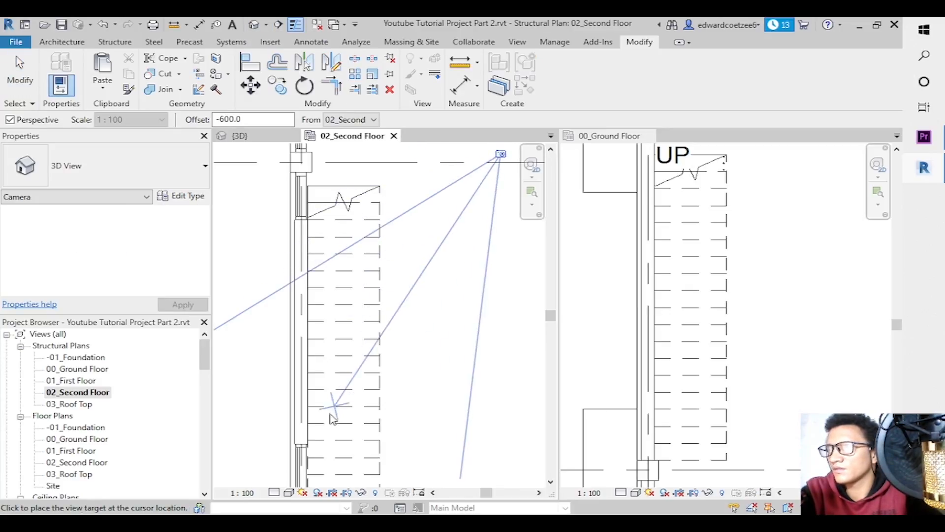
left_click(303, 402)
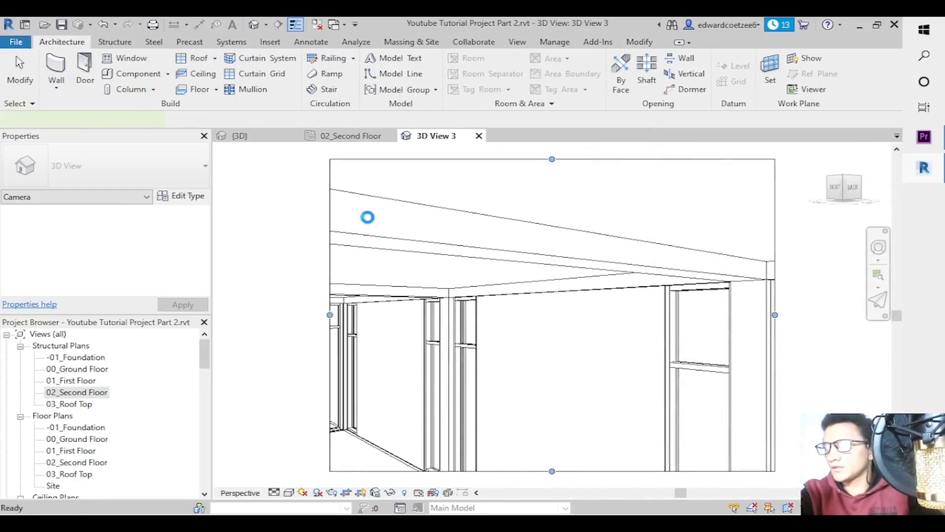
Set the new camera's eye elevation to 7500 and target elevation to 7300, and check the stair and railing in the view.
left_click_drag(205, 229, 205, 274)
type("7500")
left_click(147, 222)
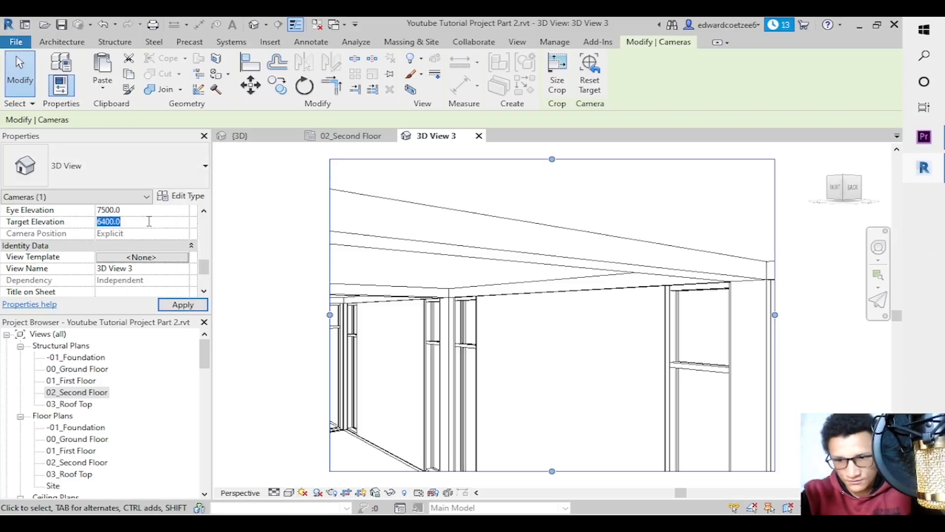
left_click(183, 305)
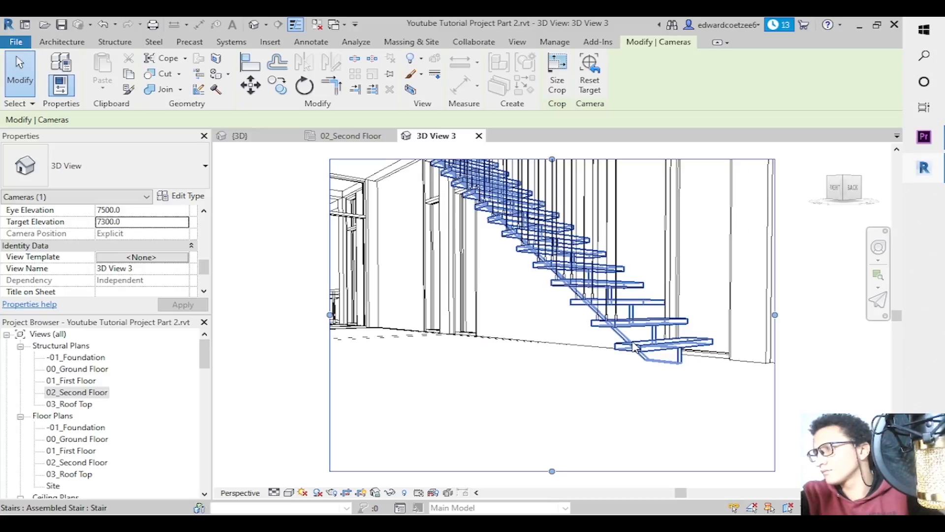
left_click(617, 234)
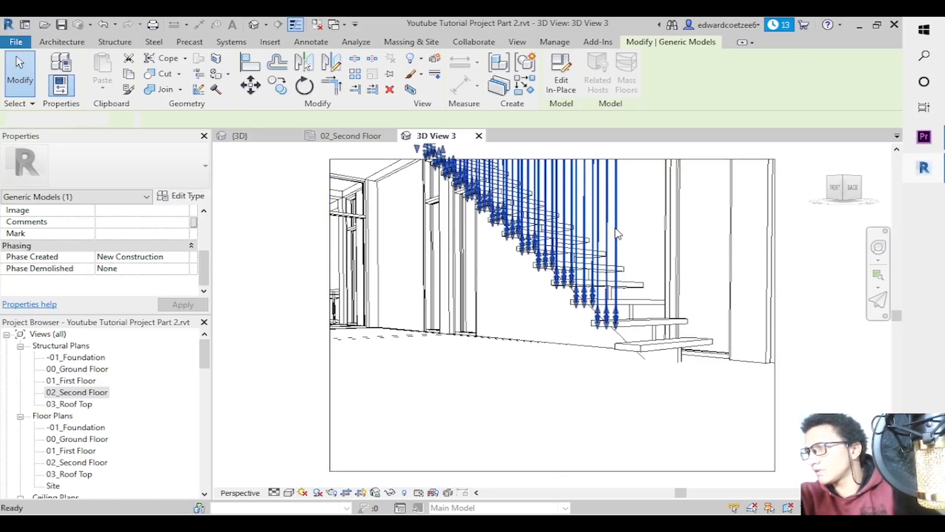
key("Escape")
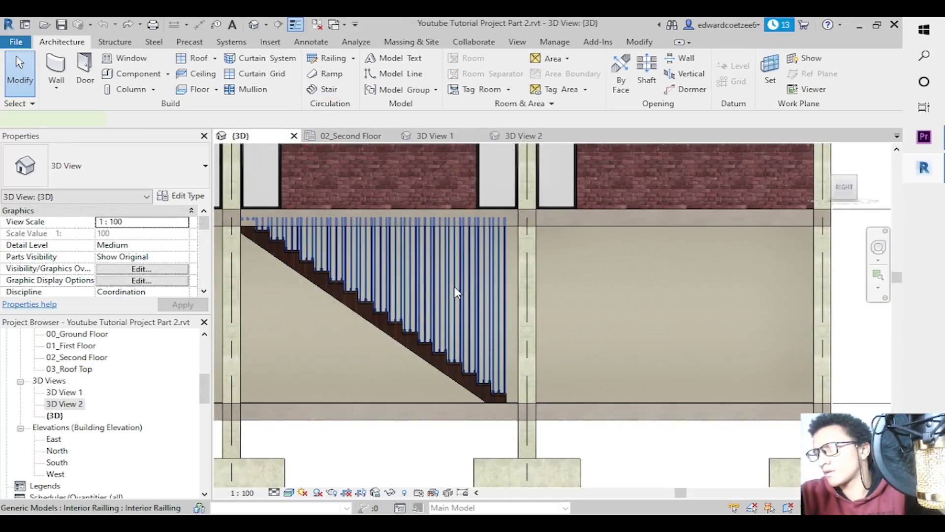
Copy the interior railing without constraint from the 00_Ground Floor level line up to the 02_Second Floor level.
left_click(456, 292)
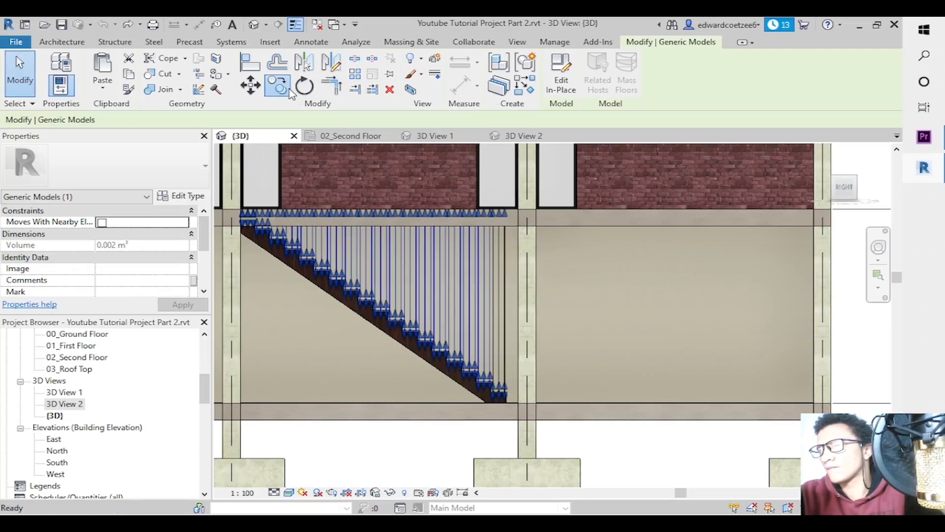
left_click(289, 91)
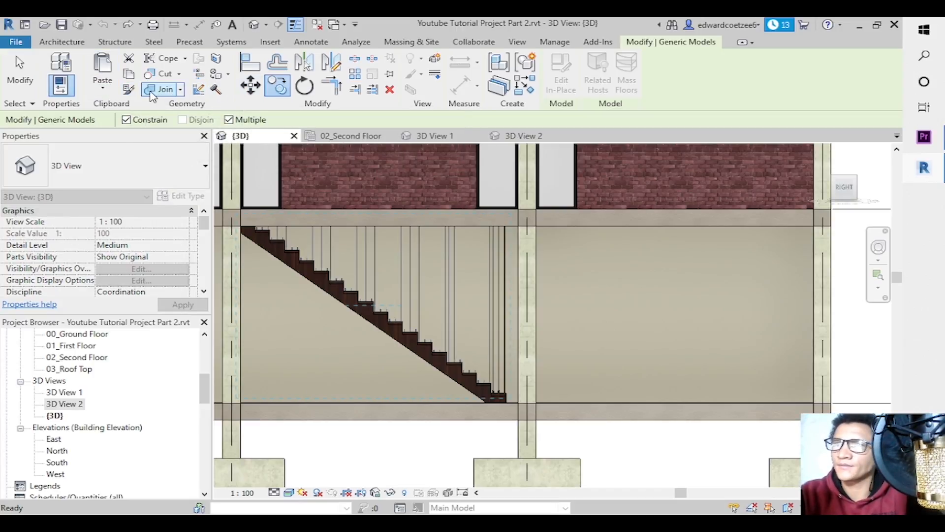
left_click(126, 123)
left_click(871, 405)
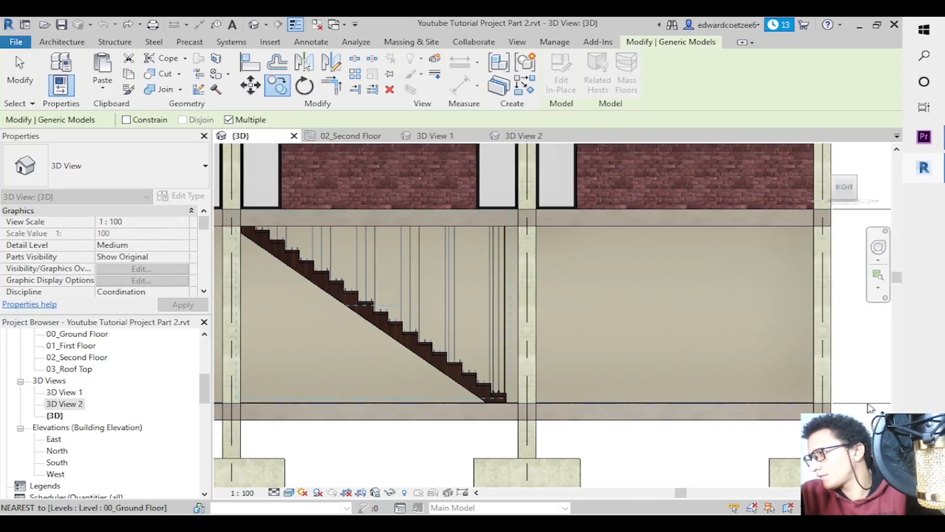
left_click_drag(898, 280, 894, 168)
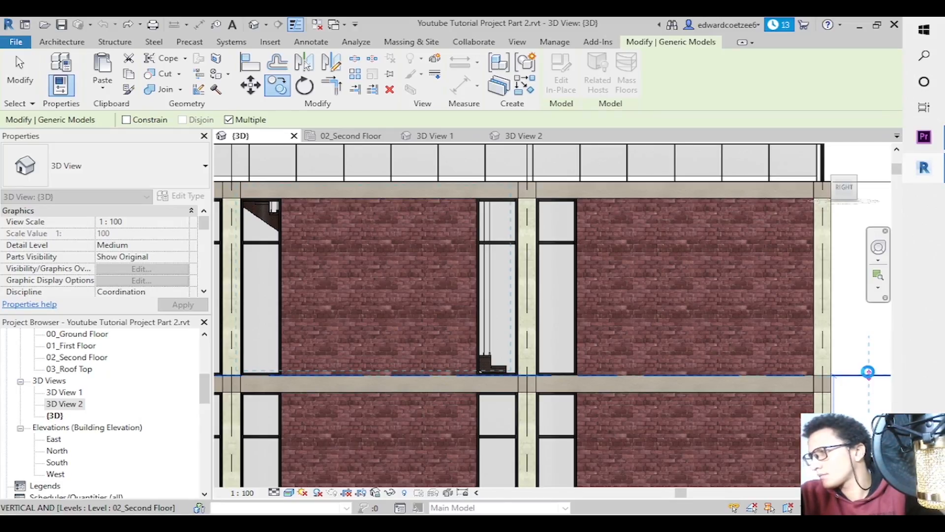
left_click(868, 371)
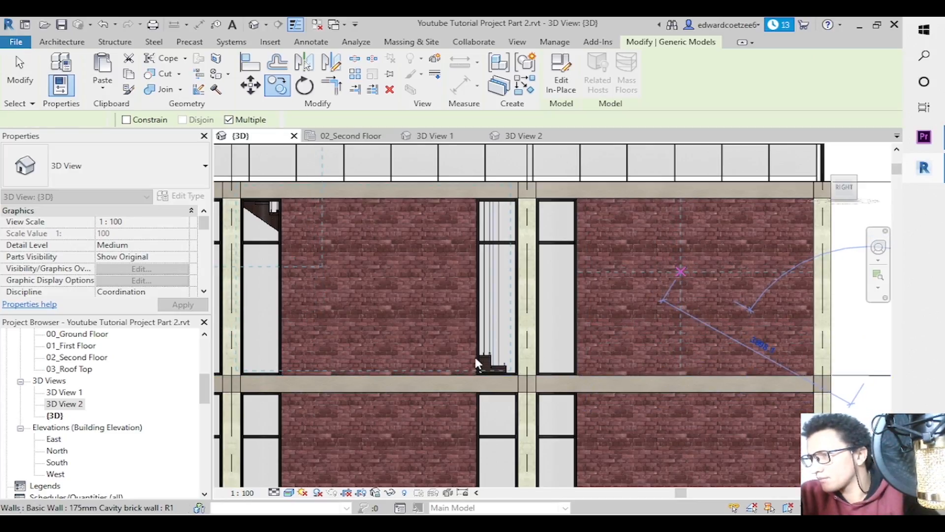
key("Escape")
key("Escape")
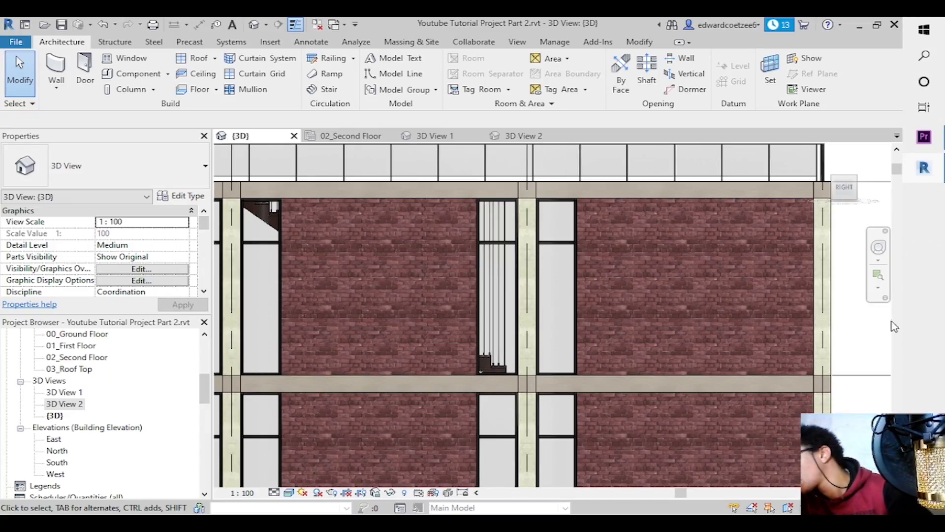
Turn 3D View 2 towards the stair, give it a realistic visual style, and review the stair and railing there.
left_click_drag(901, 181, 911, 274)
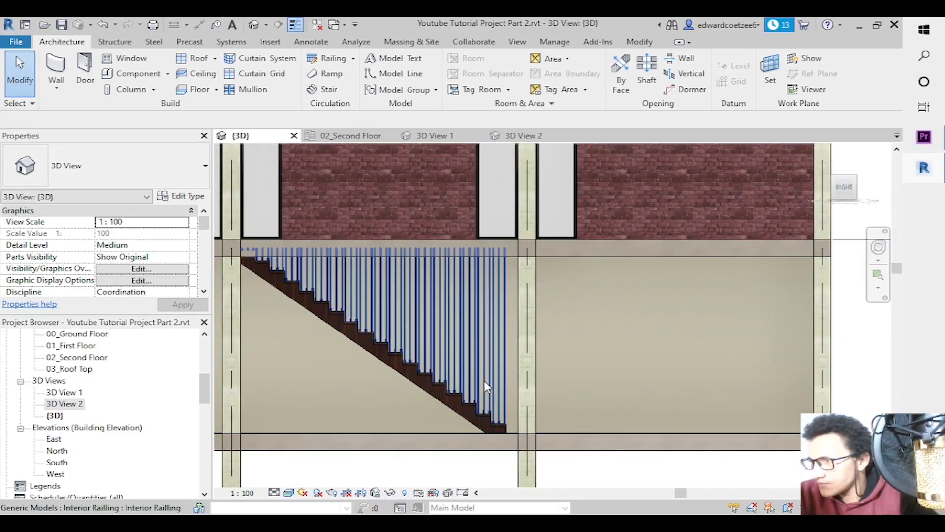
left_click(435, 136)
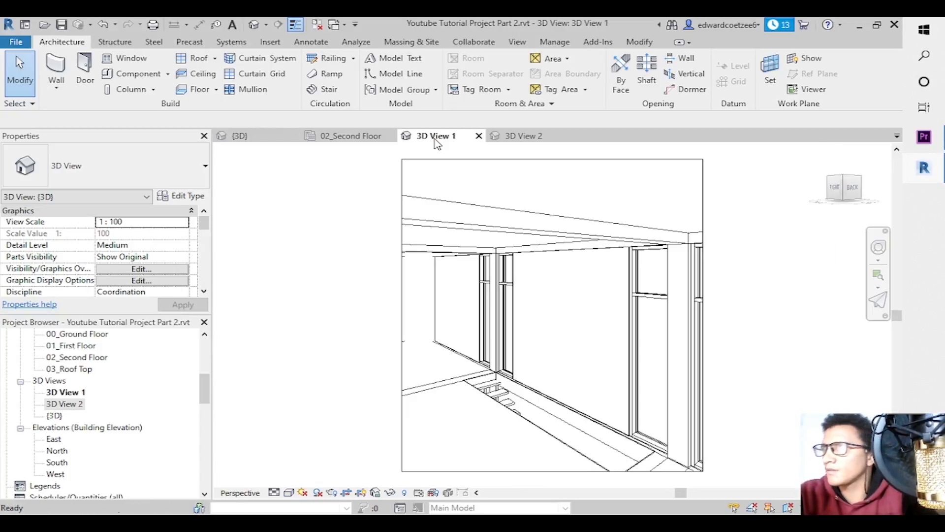
left_click(516, 137)
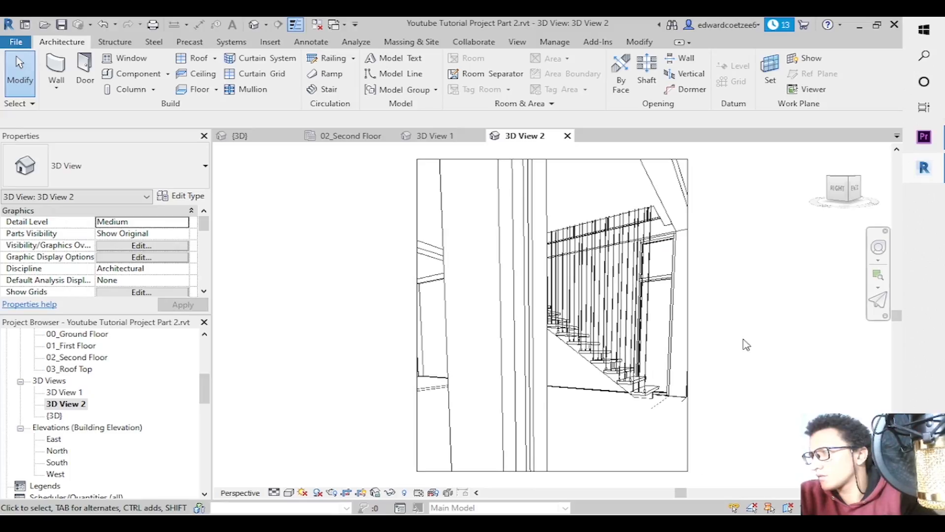
left_click_drag(853, 183, 817, 185)
left_click(291, 493)
left_click(301, 481)
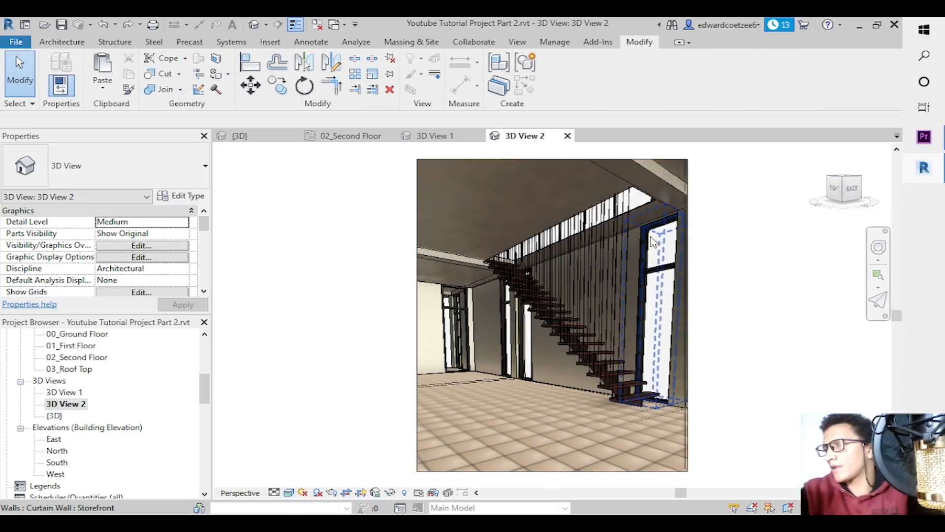
left_click(618, 298)
key("Escape")
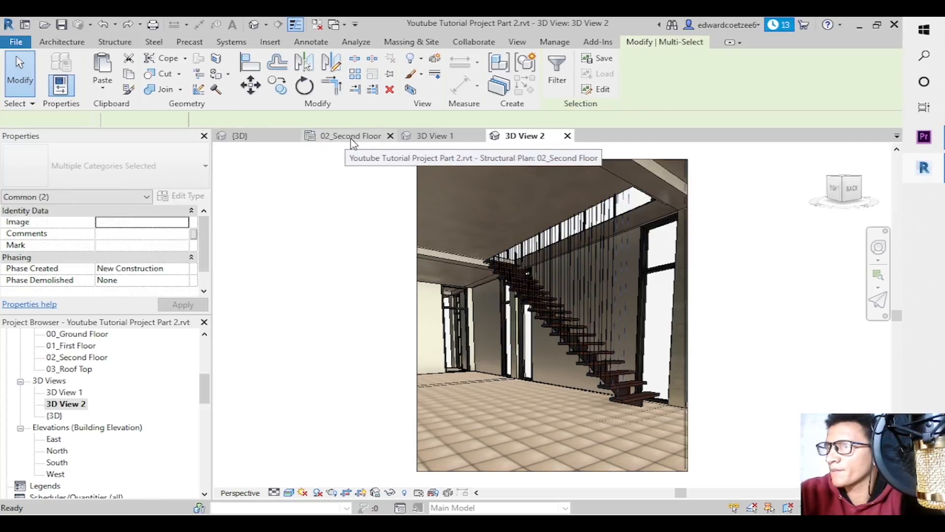
Draw a vertical detail line up from grid 4 in the 02_Second Floor plan, starting 2500 mm from the right-hand column's grid.
left_click(353, 142)
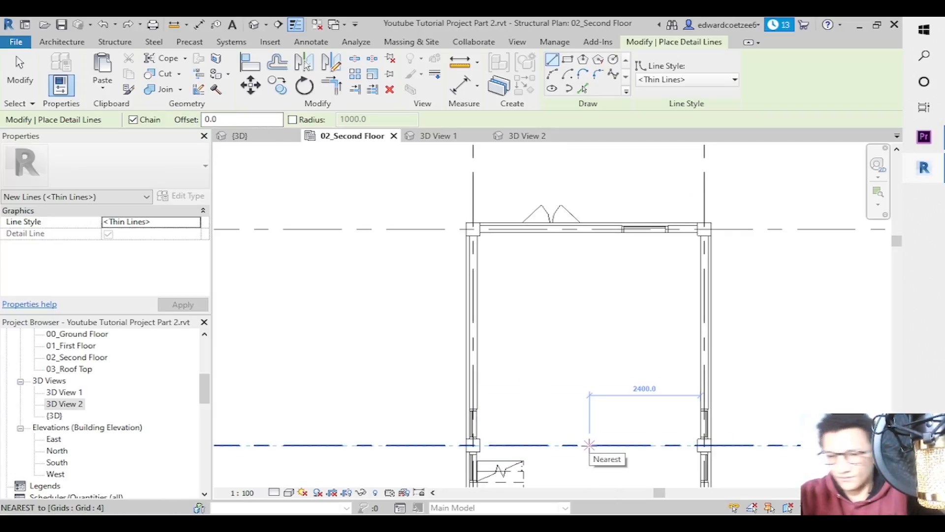
type("2500")
key("Return")
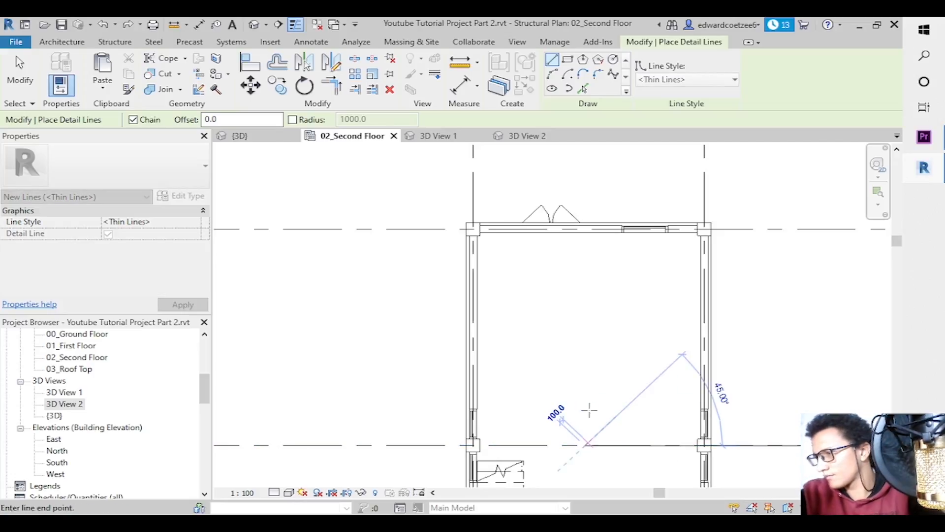
key("Escape")
key("Escape")
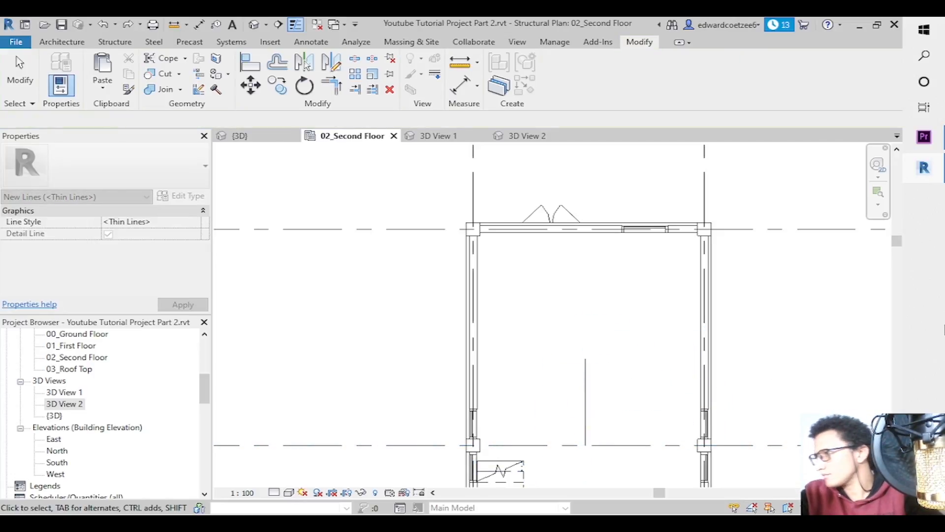
Mirror a copy of the stair and its railing about the vertical detail line in the 02_Second Floor plan.
left_click_drag(897, 242, 914, 302)
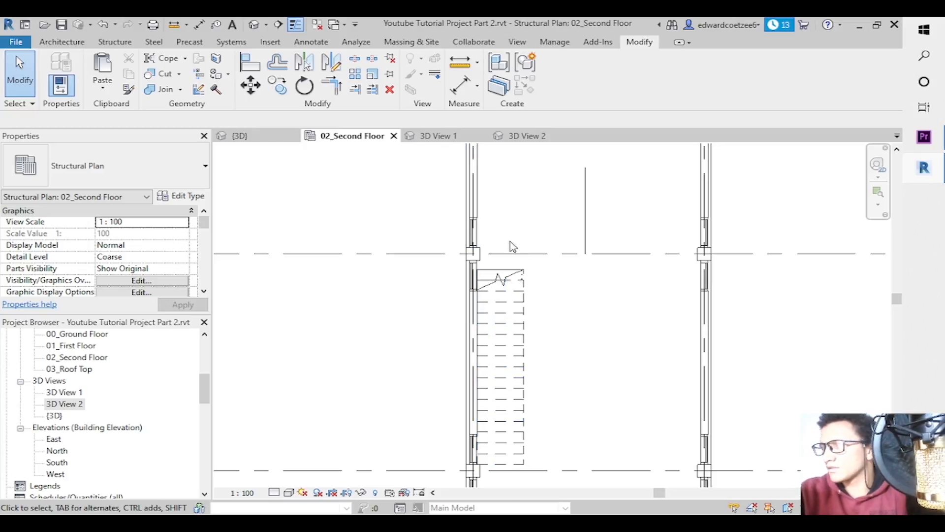
right_click(521, 300)
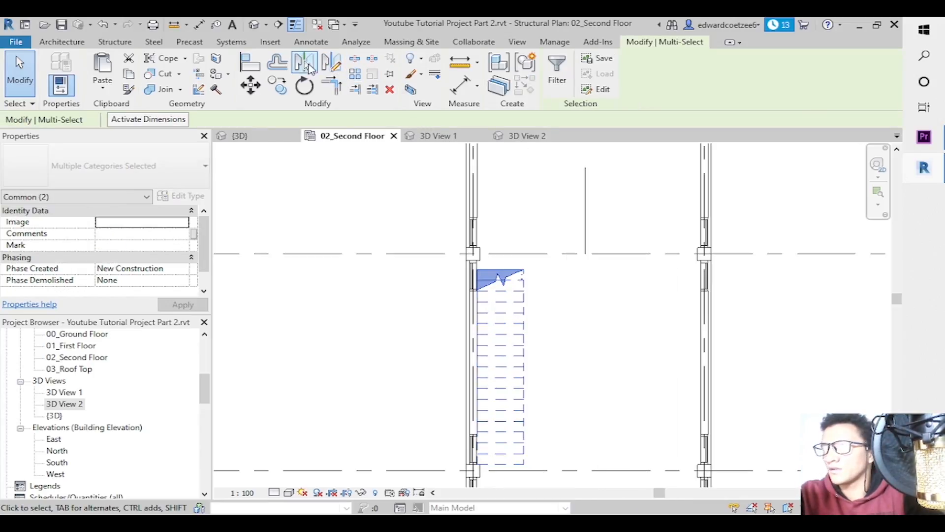
left_click(310, 67)
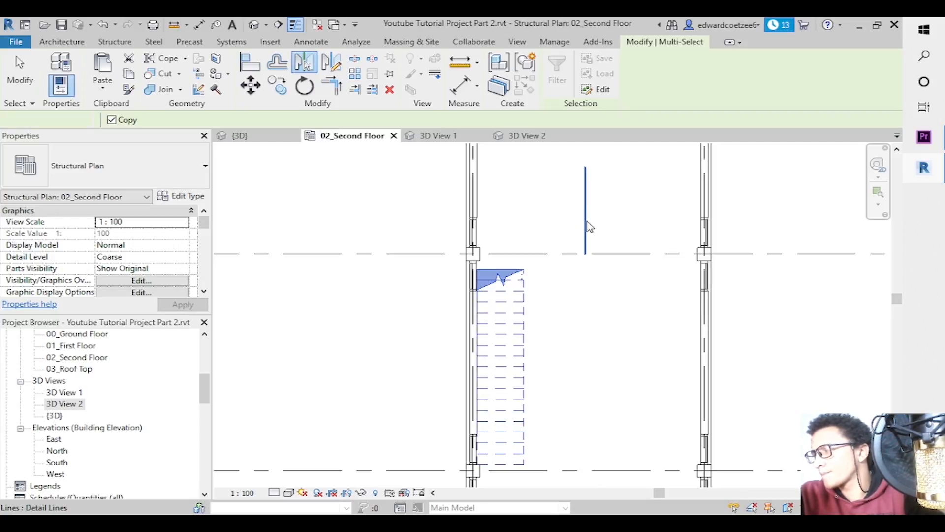
Mirror the second-floor stair and railing about the vertical detail line and widen the crop region of 3D View 2 to show the copy.
left_click(587, 222)
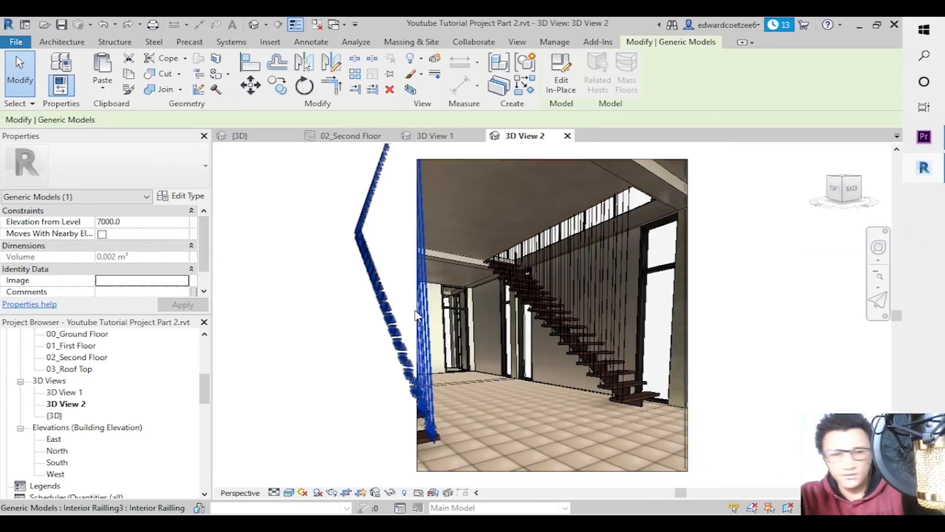
left_click(417, 316)
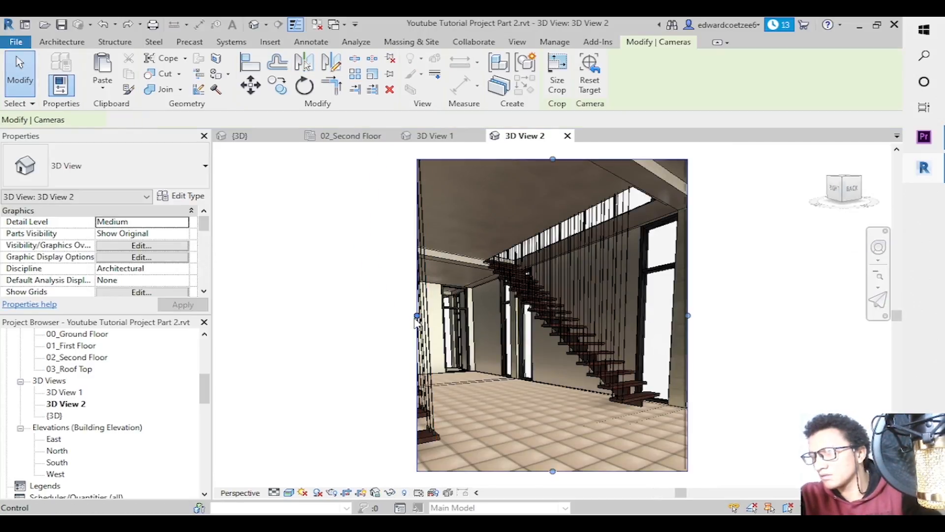
left_click_drag(416, 320, 284, 315)
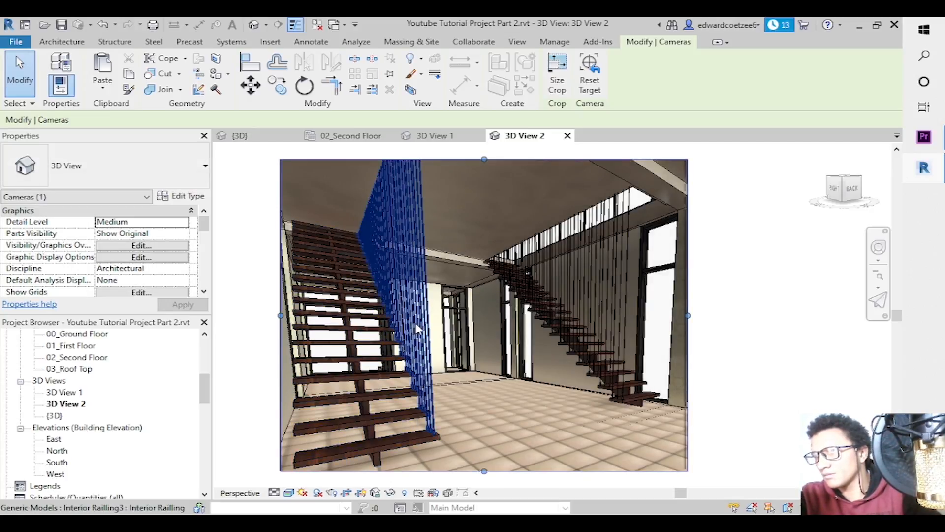
Move the mirrored stair and railing so the stair's outer upper corner meets the column and wall corner at grid 4.
left_click(417, 328)
left_click(418, 435, "ctrl")
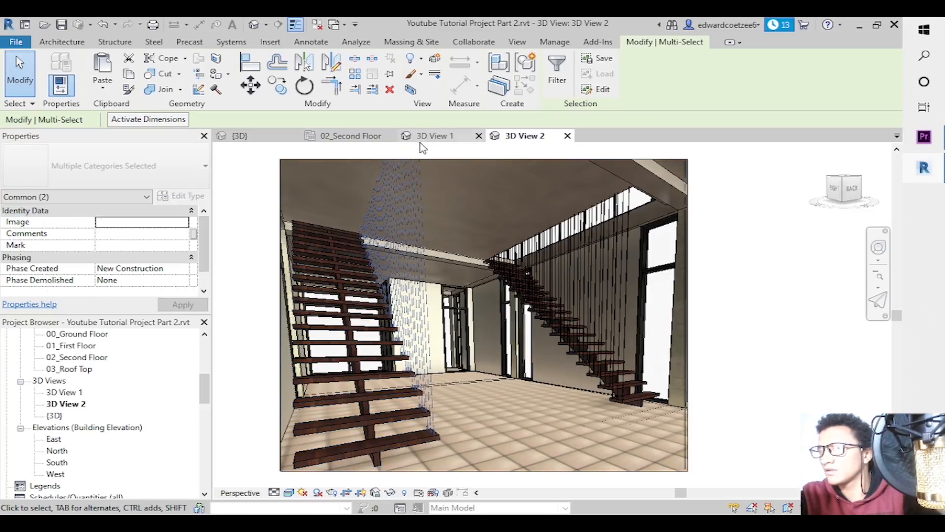
left_click(351, 135)
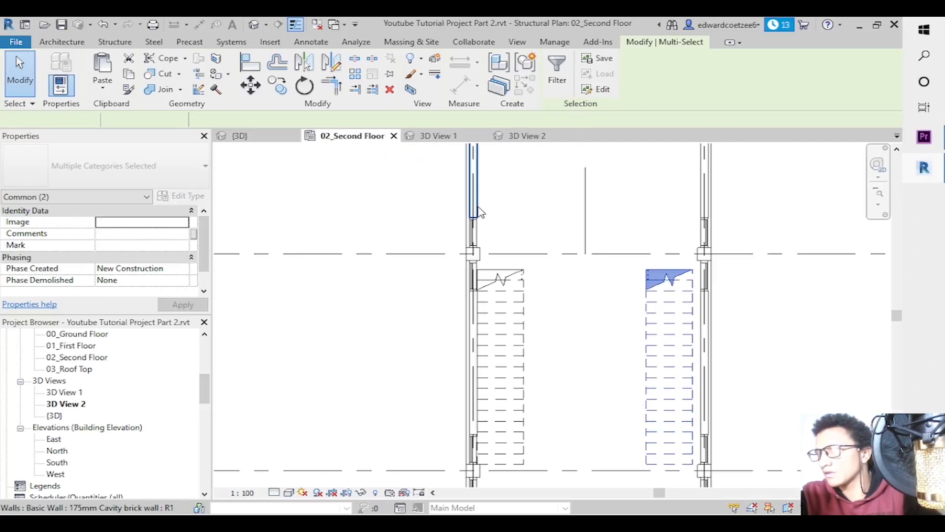
left_click(250, 85)
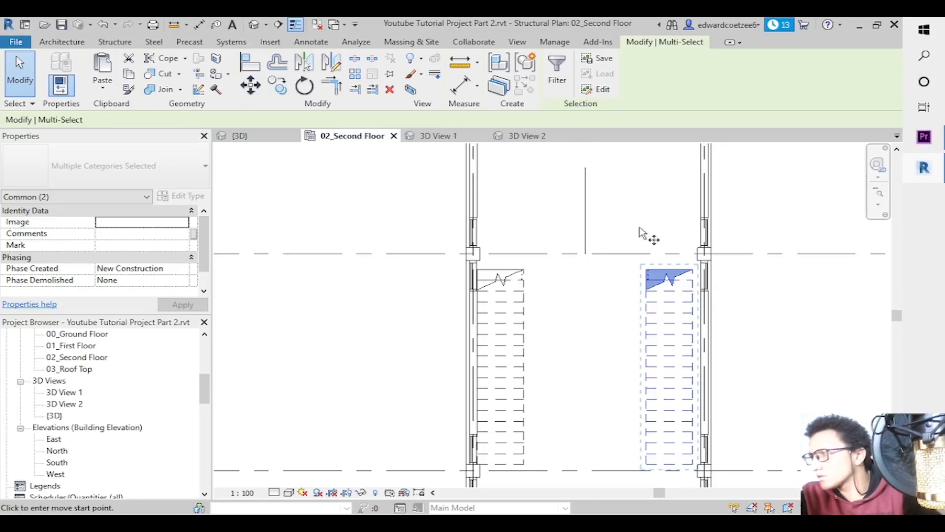
left_click(693, 270)
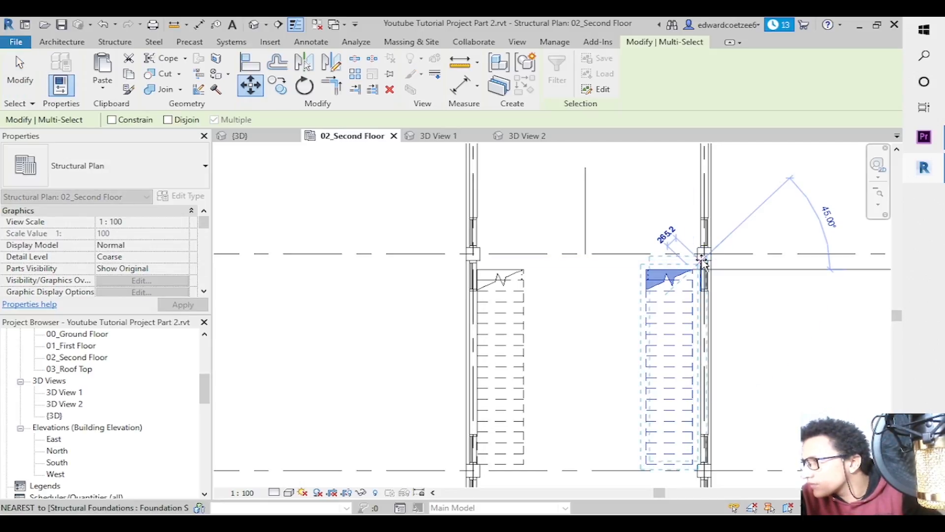
left_click(879, 204)
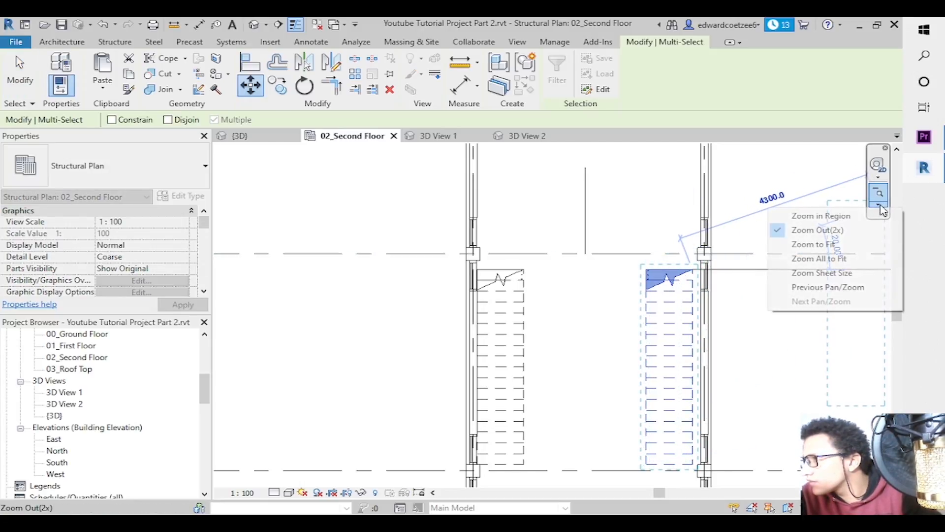
left_click(825, 214)
left_click_drag(695, 255, 709, 275)
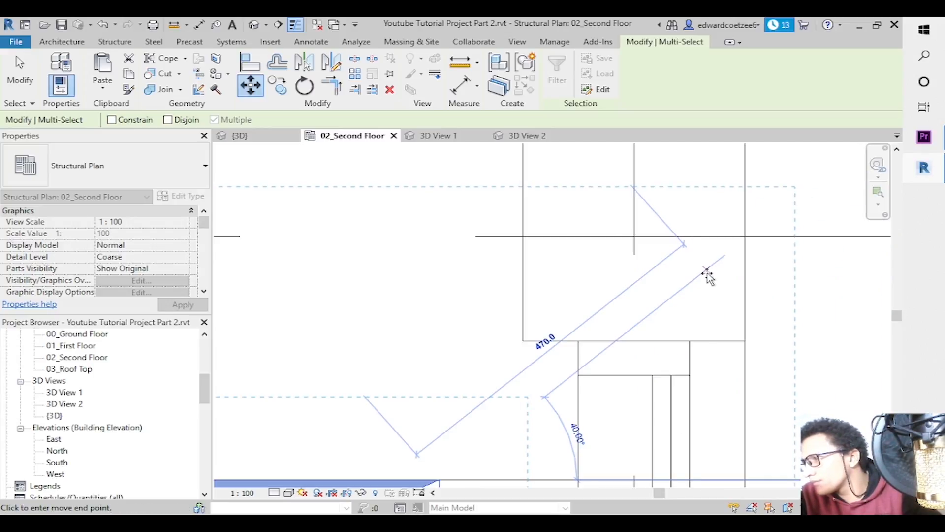
left_click(579, 341)
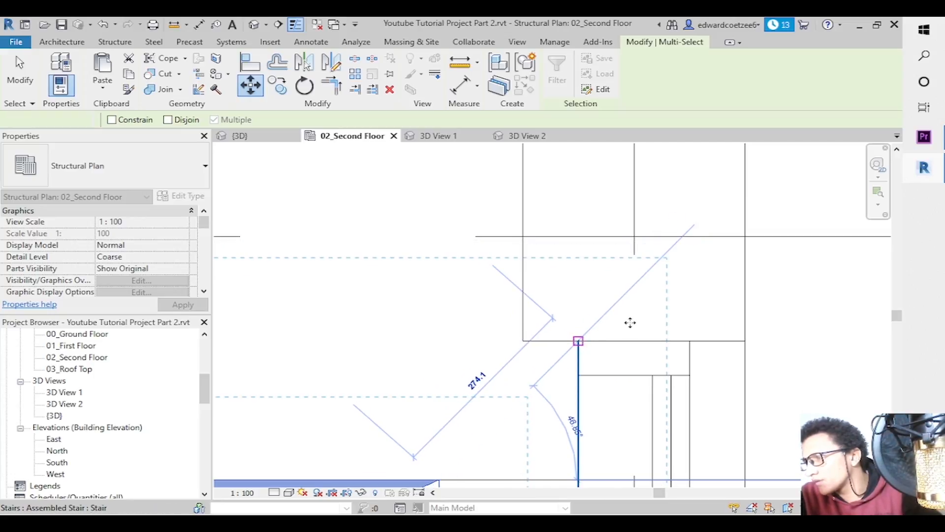
left_click(575, 289)
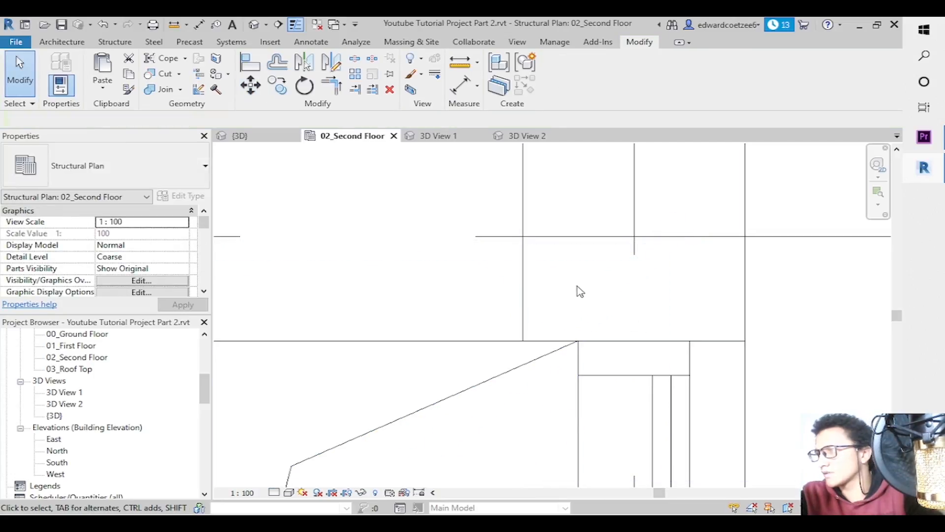
Delete the vertical detail line used as the mirror axis in the 02_Second Floor plan.
left_click(878, 204)
left_click(817, 230)
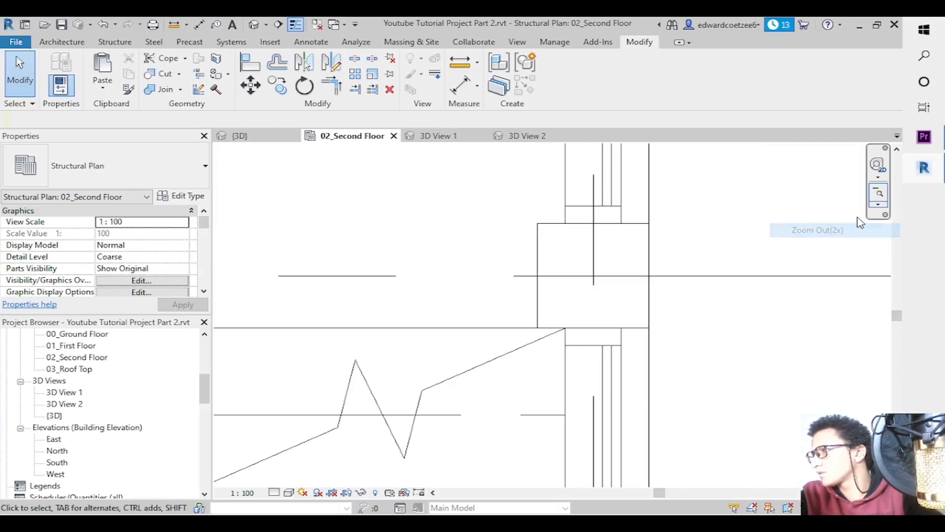
left_click(879, 195)
left_click(879, 195)
left_click(878, 195)
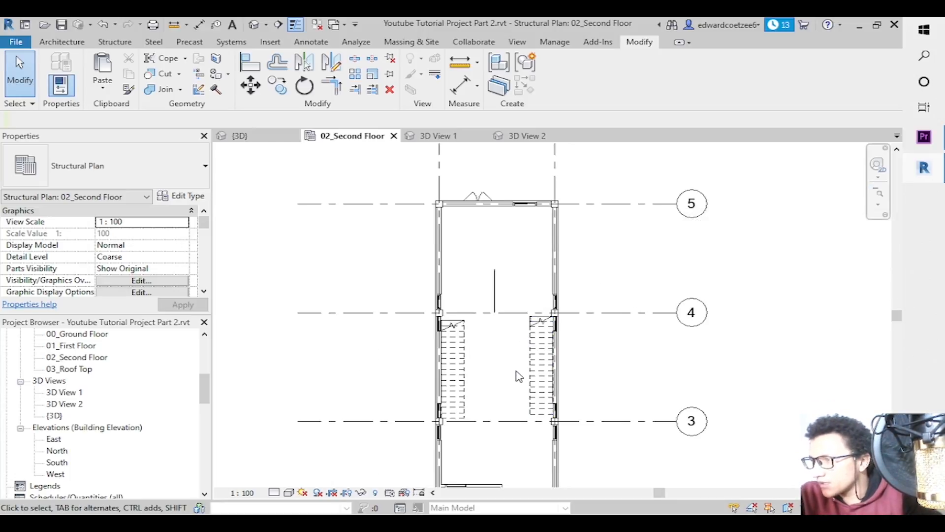
left_click(496, 292)
key("Delete")
Select only the mirrored stair and its railing by filtering the selection to Stairs and Generic Models.
left_click_drag(510, 301, 563, 423)
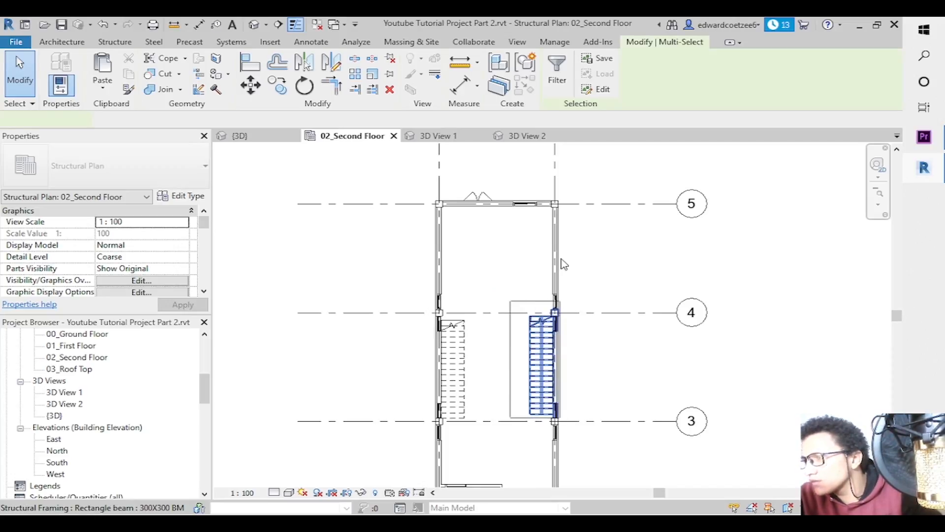
left_click(557, 69)
left_click(540, 209)
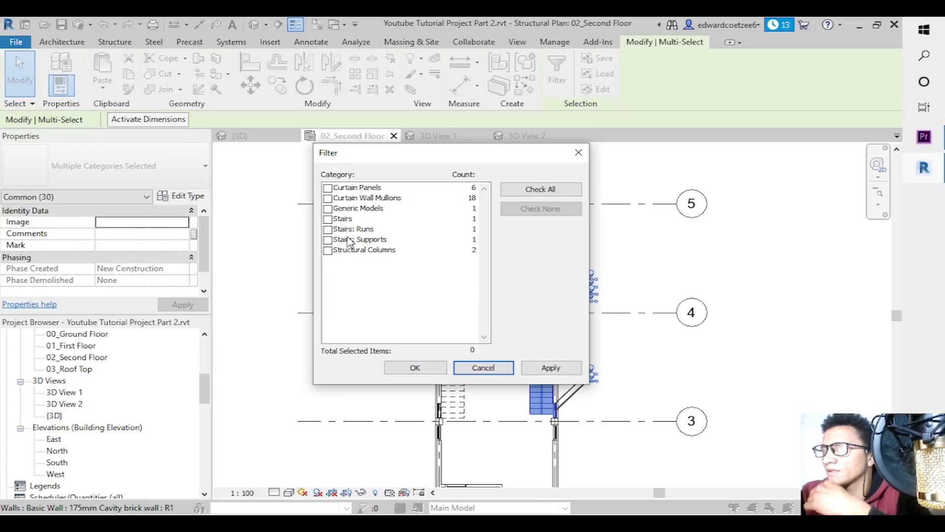
left_click(335, 219)
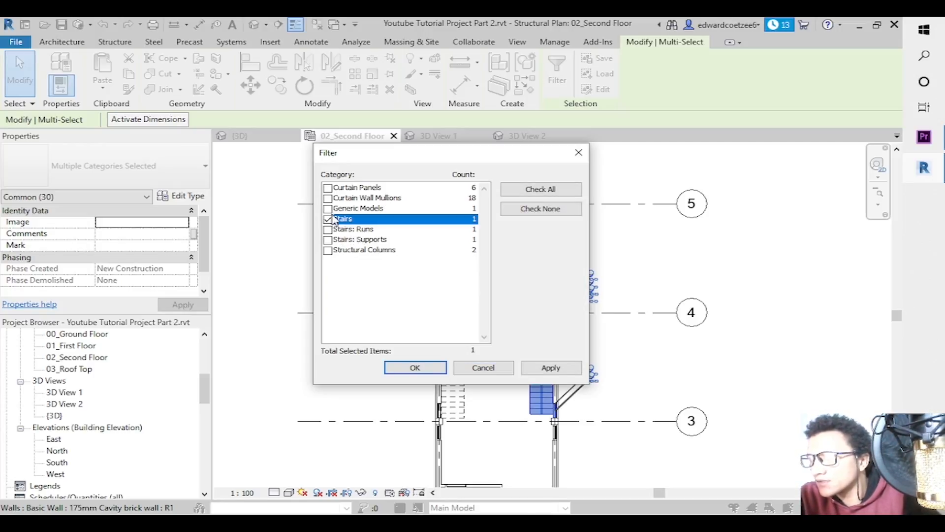
left_click(332, 209)
left_click(413, 367)
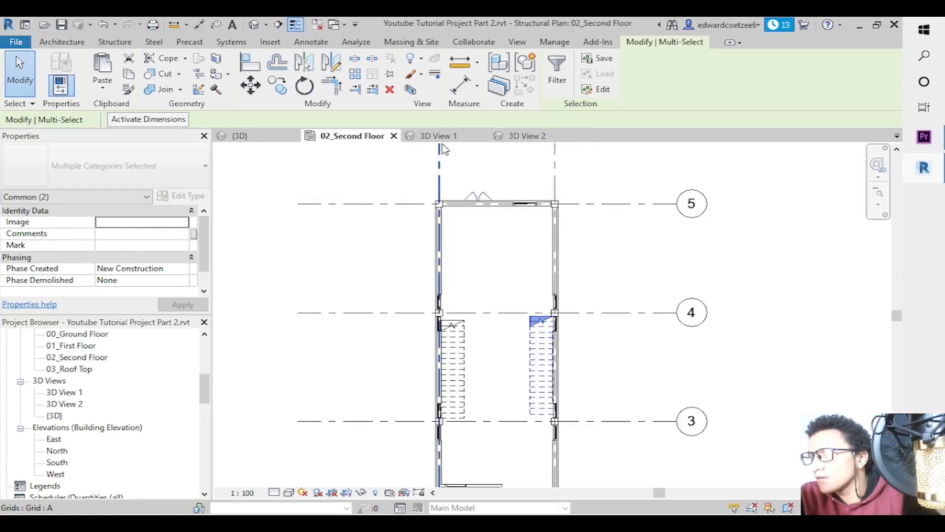
left_click(526, 136)
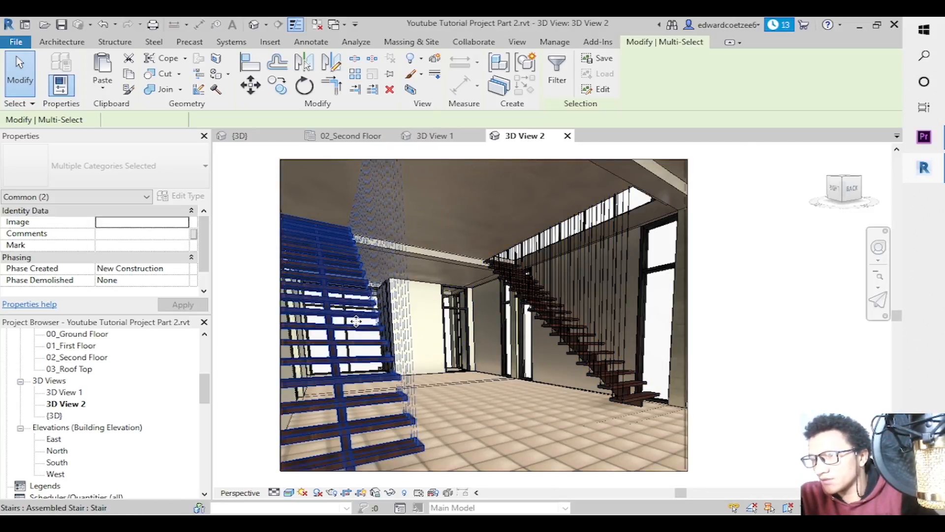
left_click(355, 320)
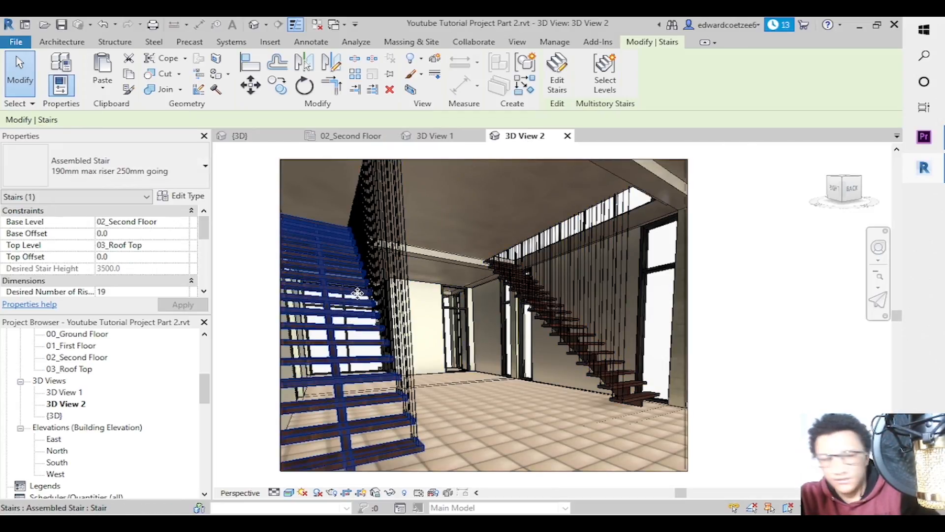
left_click(401, 283, "ctrl")
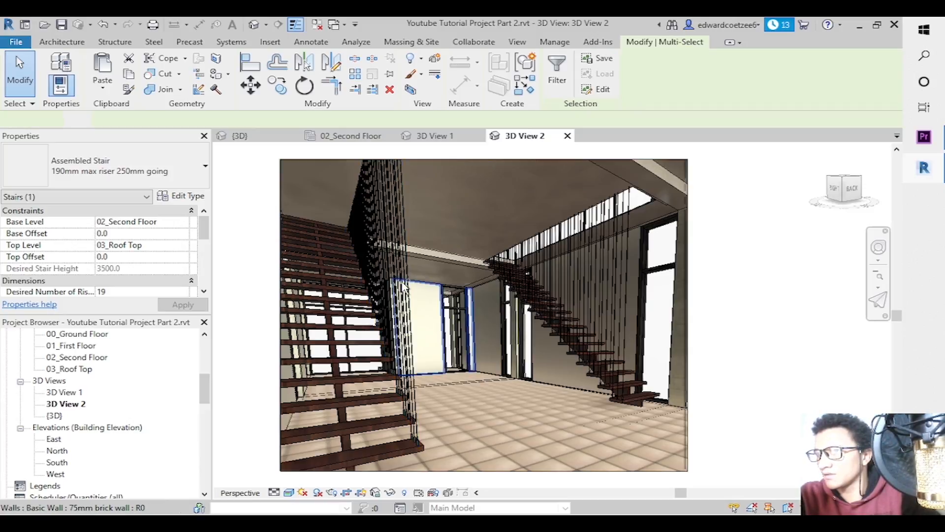
key("Escape")
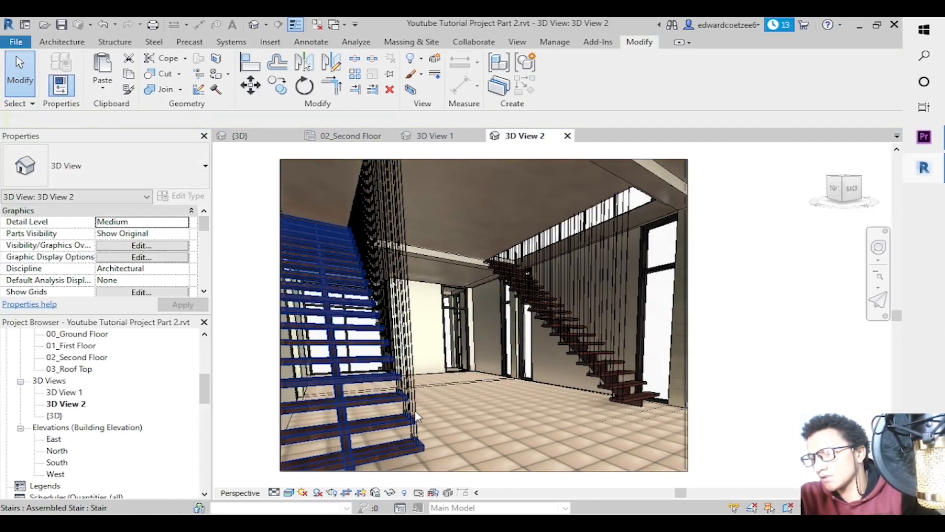
Select the mirrored stair and railing in 3D View 2 and paste a copy aligned to the 01_First Floor level.
left_click(414, 410)
left_click(410, 368, "ctrl")
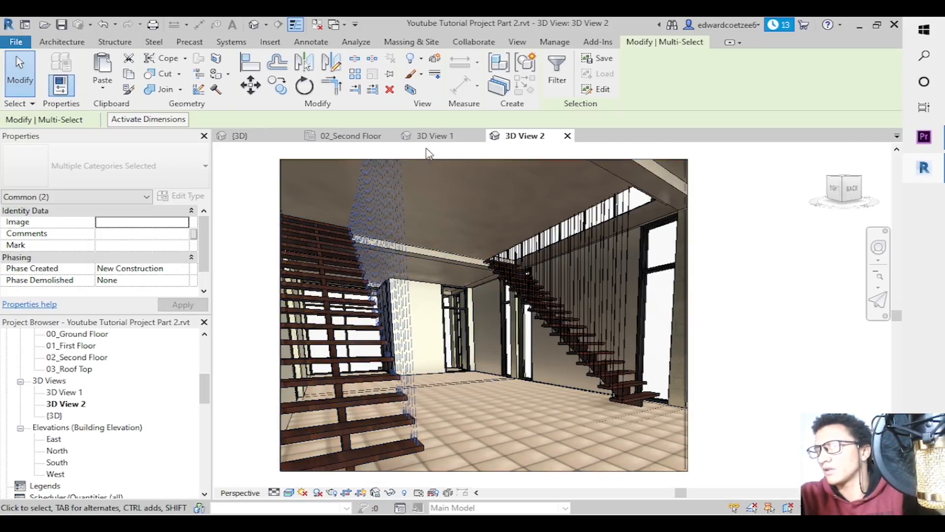
left_click(363, 137)
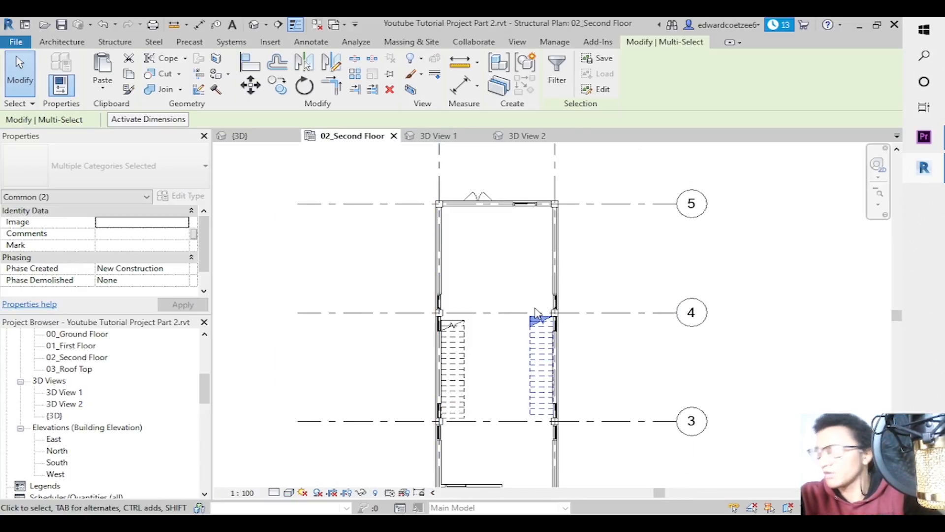
left_click(102, 85)
left_click(148, 137)
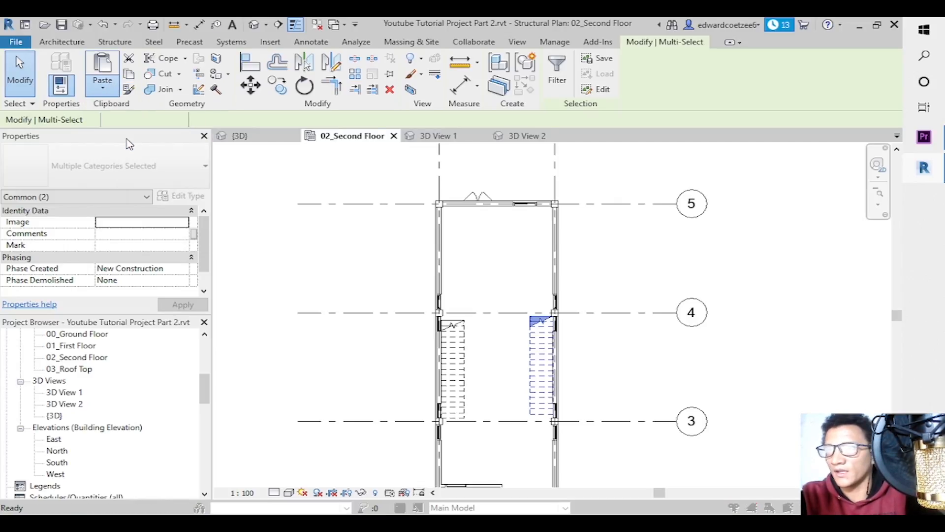
left_click(392, 202)
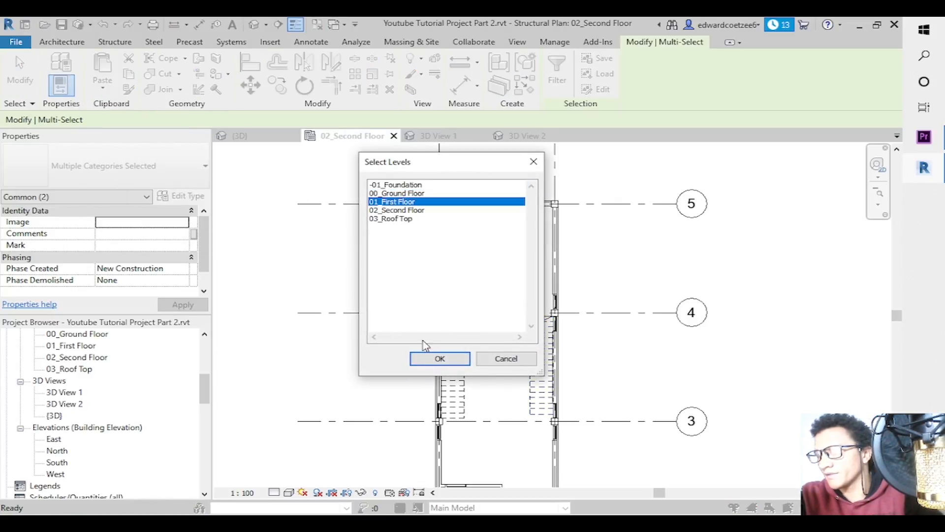
left_click(430, 359)
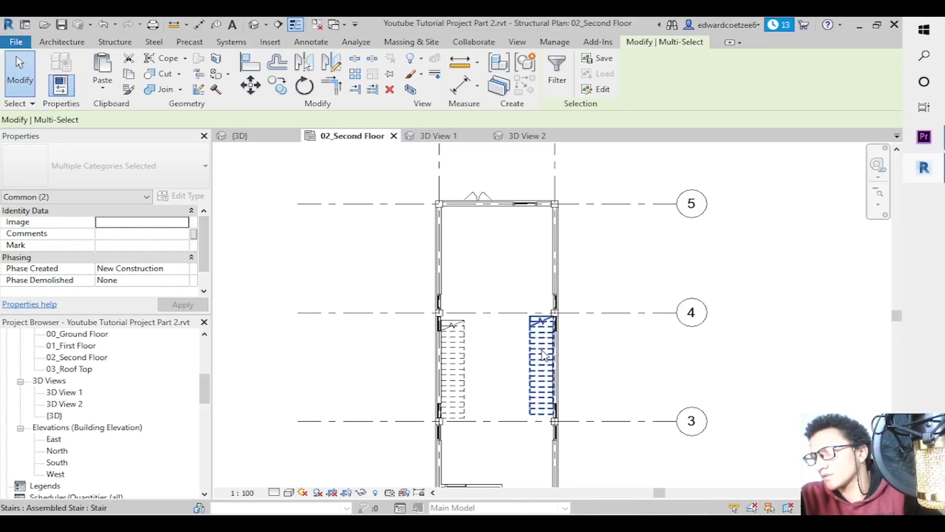
Delete the mirrored stair and its railing from the second floor.
left_click(544, 354)
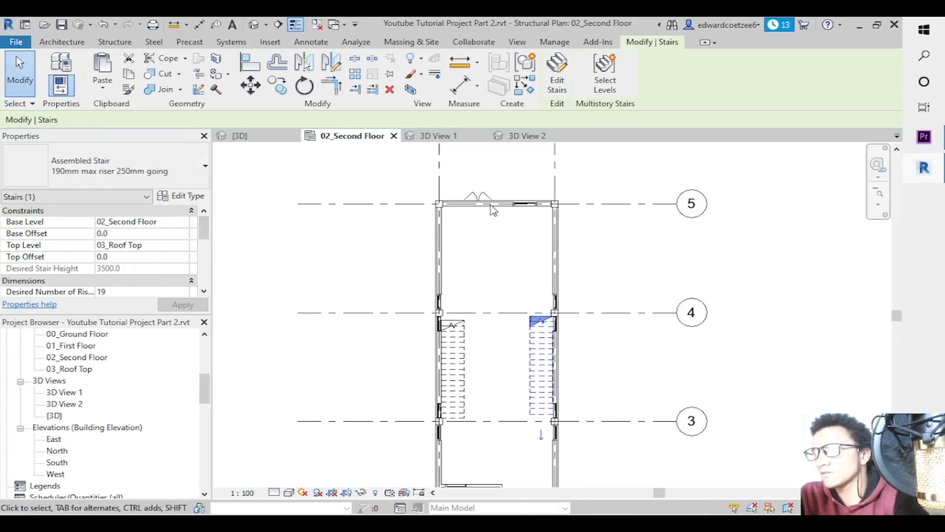
key("Delete")
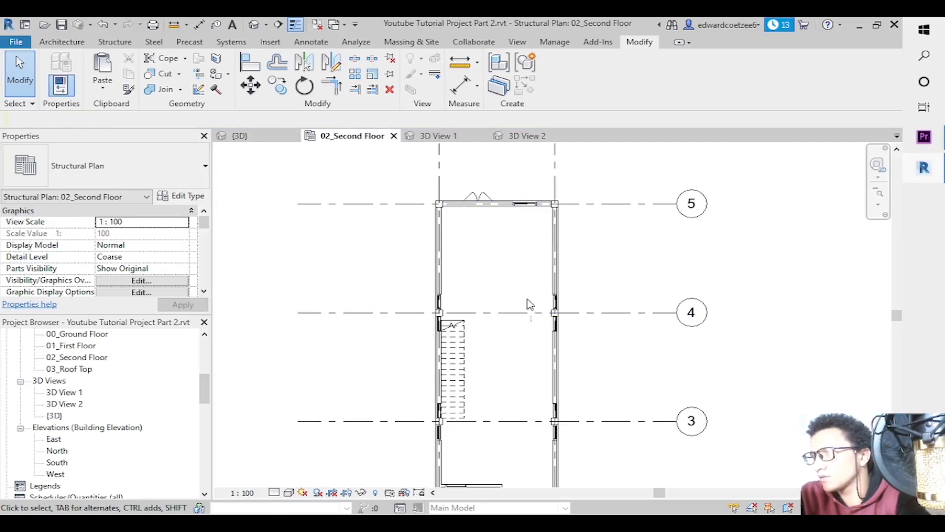
left_click(522, 137)
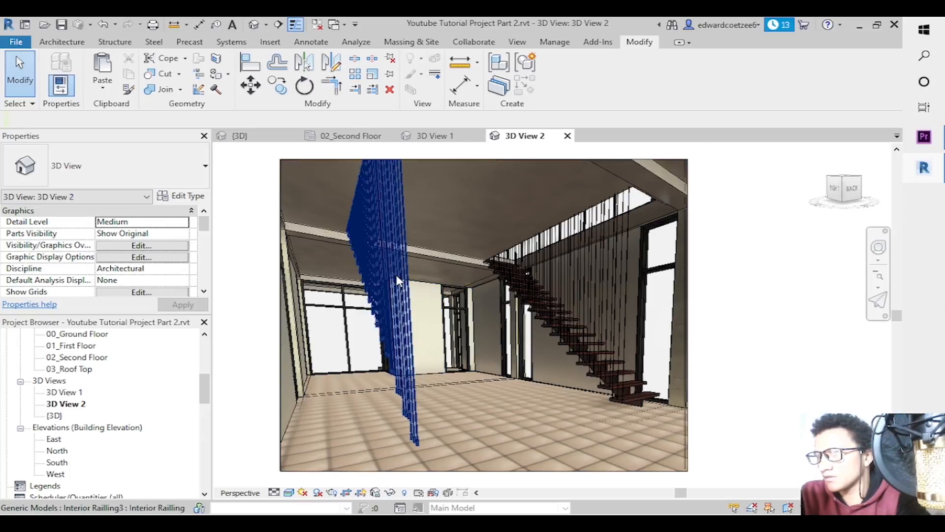
left_click(396, 270)
key("Delete")
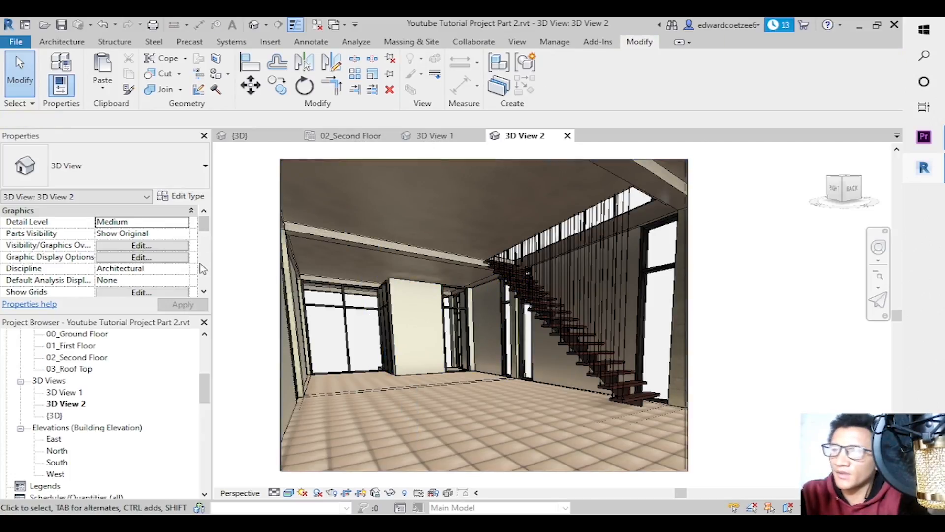
Place a perspective camera in the 02_Second Floor plan between grids 4 and 5, aimed diagonally across the remaining stair towards grid 3.
left_click(82, 346)
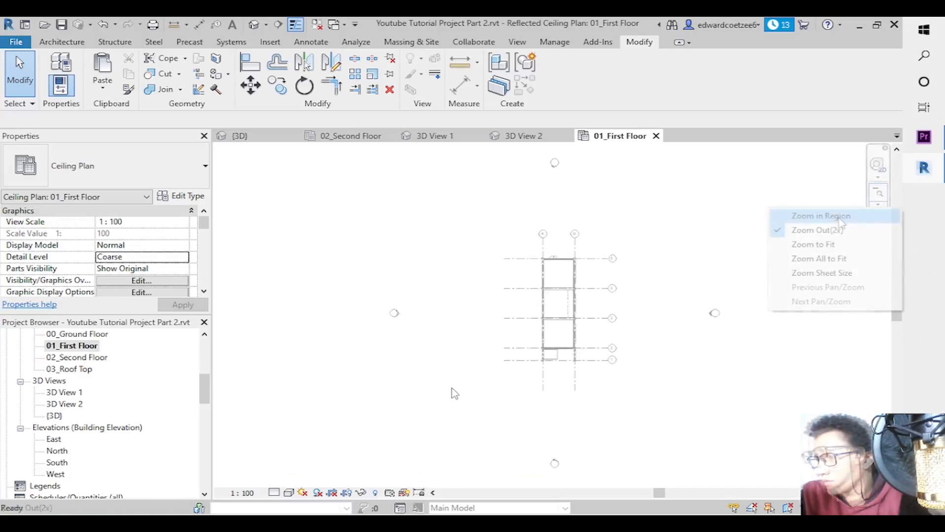
left_click(357, 140)
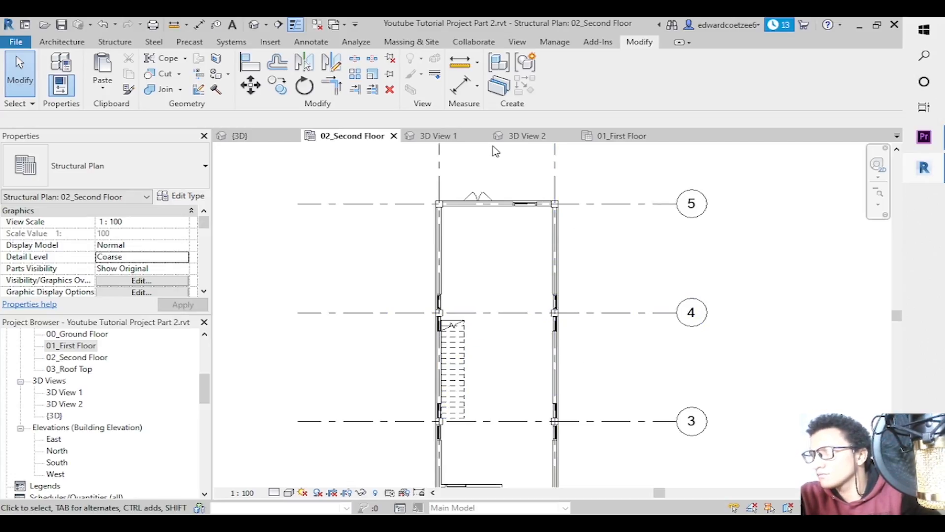
left_click(62, 42)
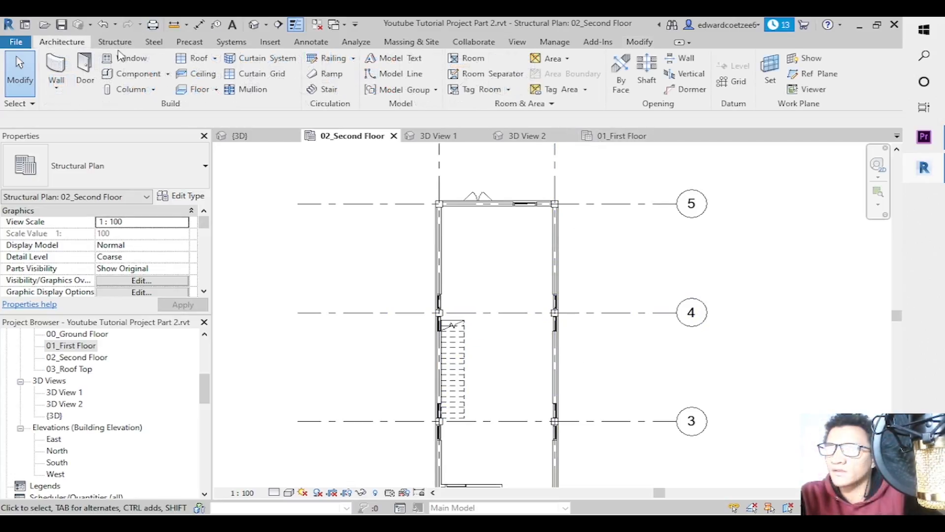
left_click(265, 29)
left_click(273, 51)
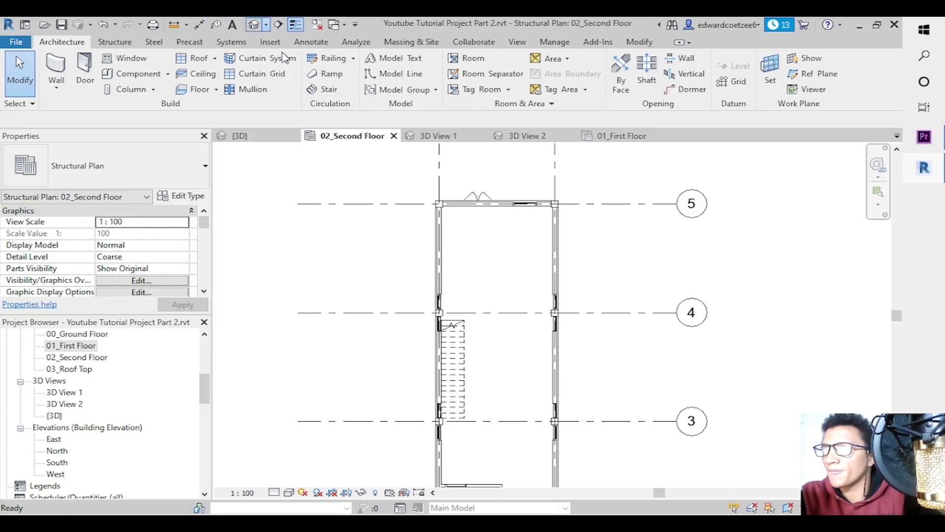
left_click(539, 256)
left_click(425, 409)
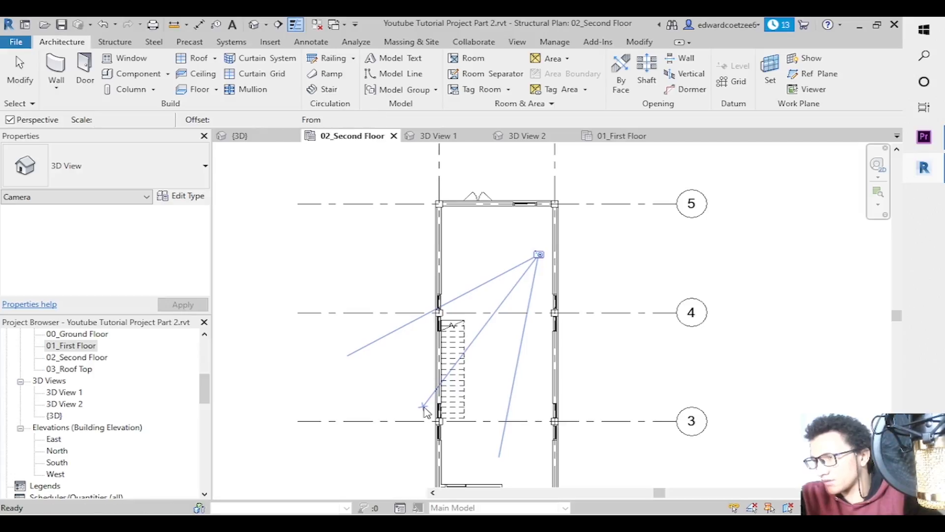
Set 3D View 3's camera to an eye elevation of 7500 and a target elevation of 7300.
left_click_drag(202, 226, 203, 264)
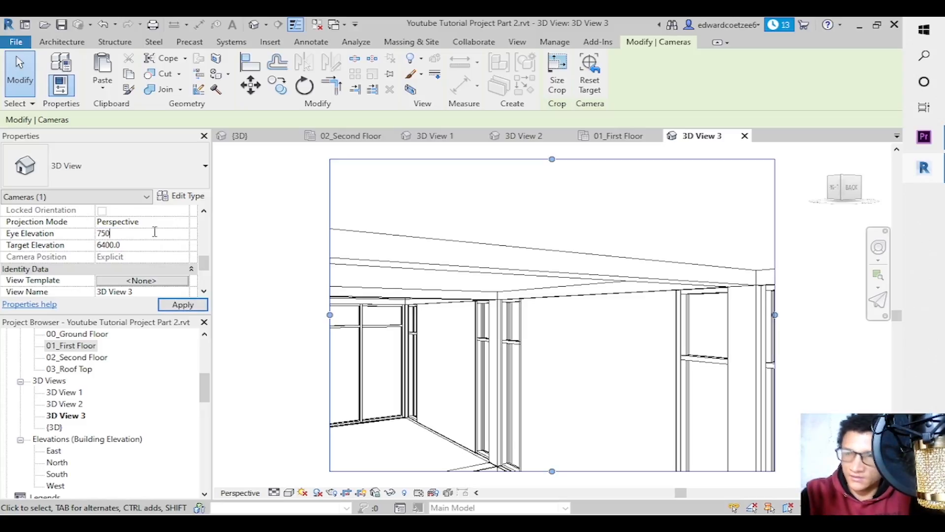
left_click(164, 246)
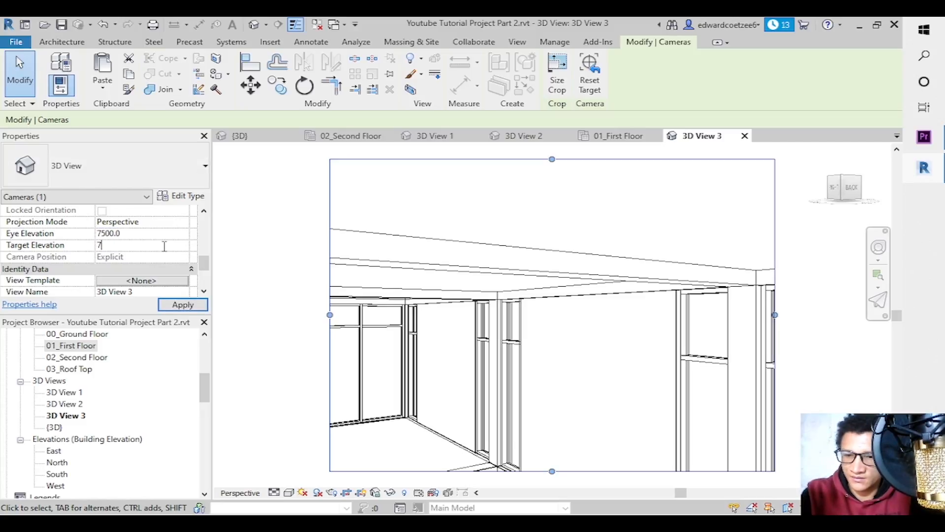
left_click(186, 309)
left_click(821, 305)
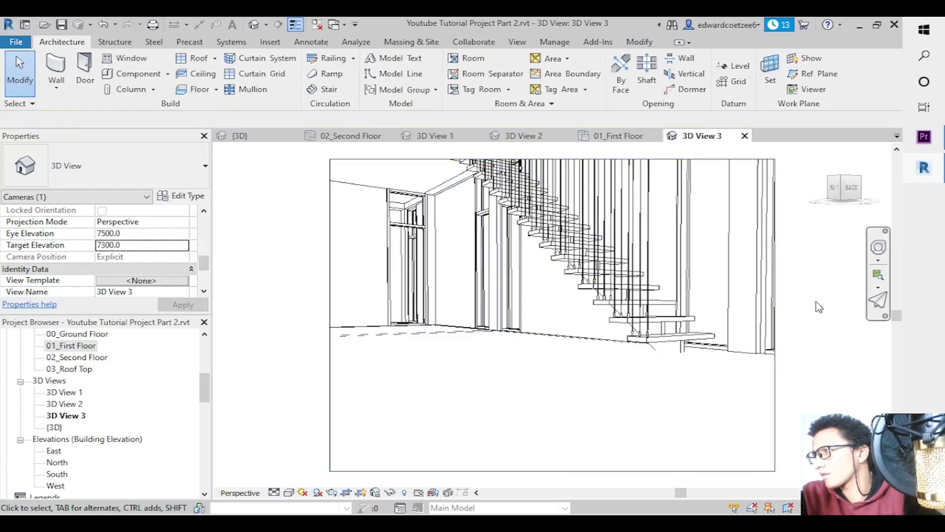
Extend the upper crop edge of 3D View 3 above the stair and return to the 02_Second Floor plan.
left_click_drag(898, 313, 897, 274)
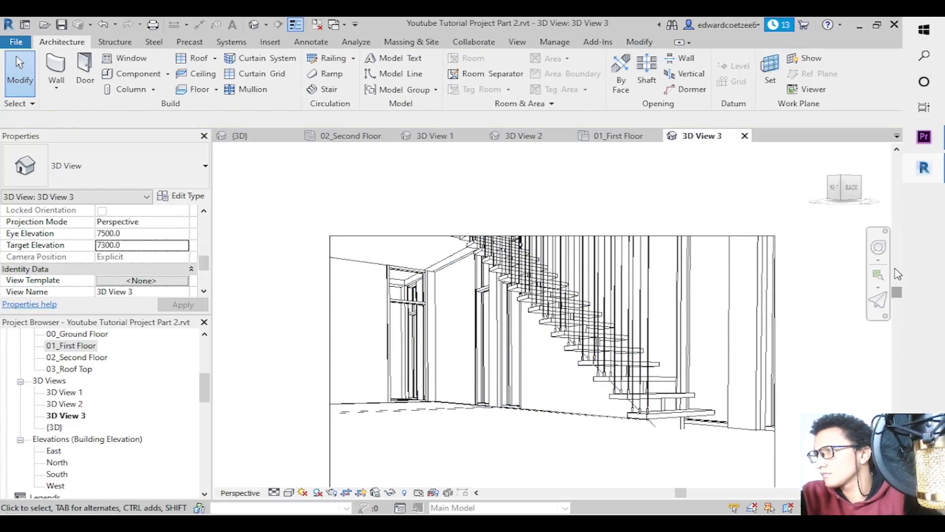
left_click(552, 235)
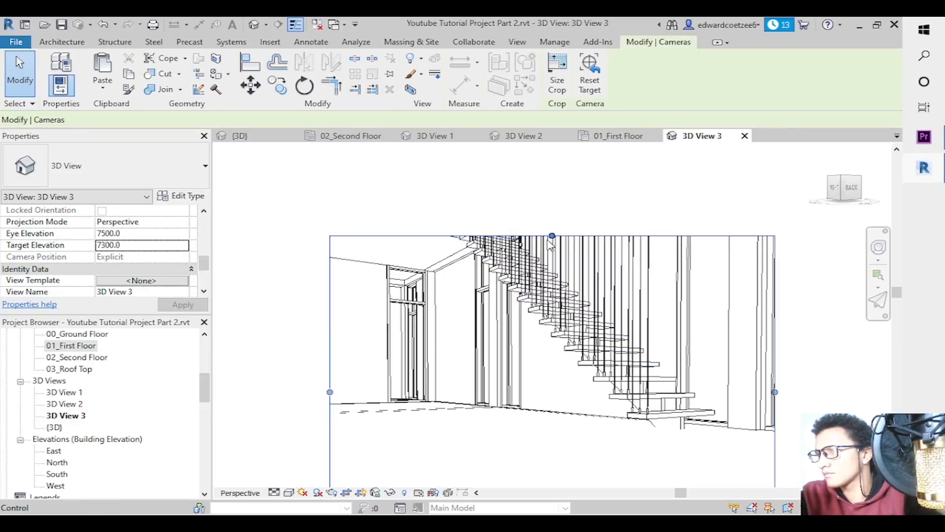
left_click_drag(552, 234, 552, 163)
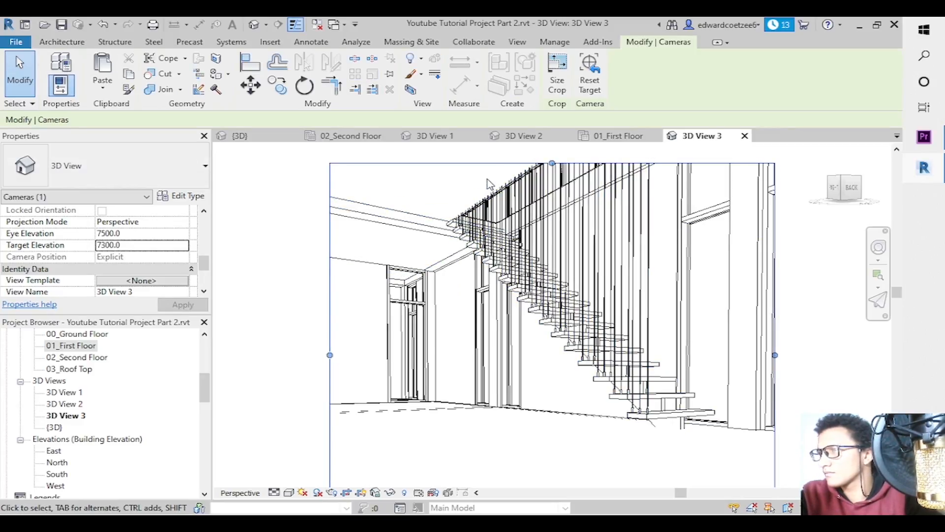
left_click(512, 192)
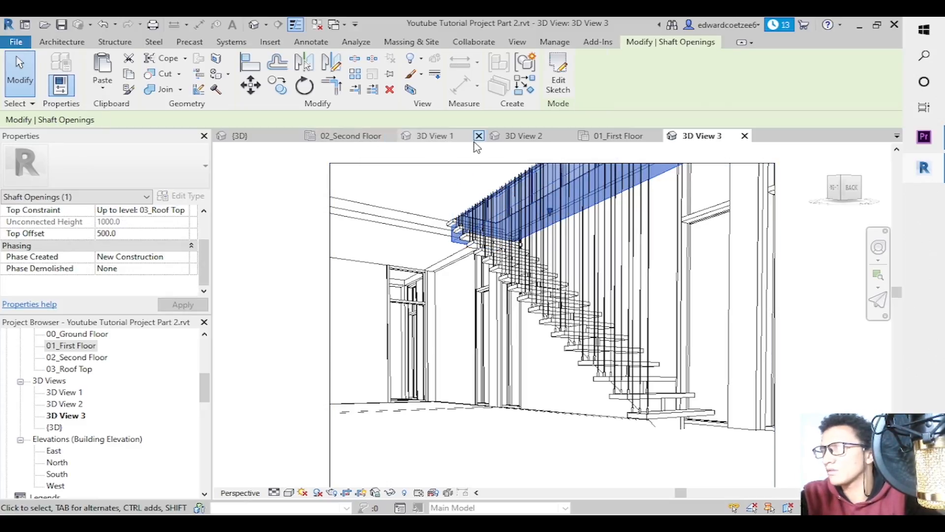
left_click(362, 139)
key("d")
key("l")
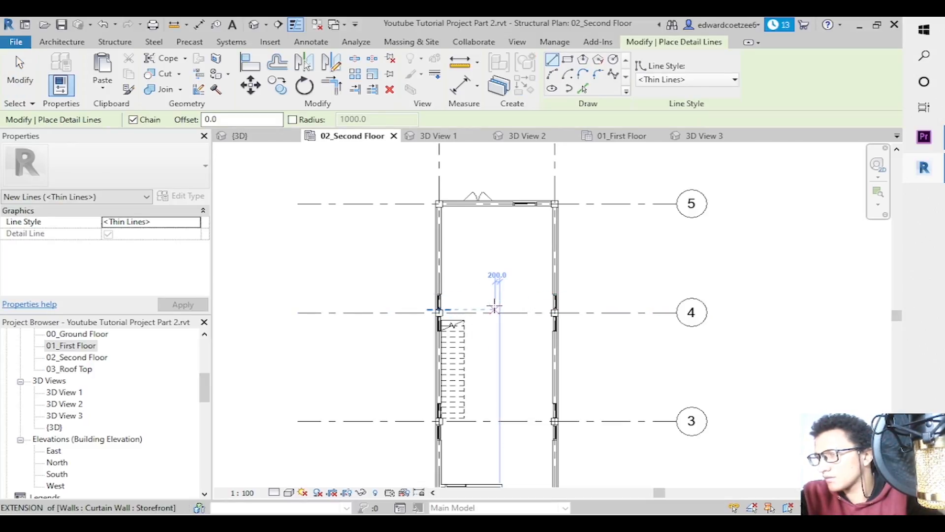
key("Escape")
key("Escape")
Draw a horizontal detail line spanning the two vertical grid lines, about 1600 mm beyond grid 5.
key("d")
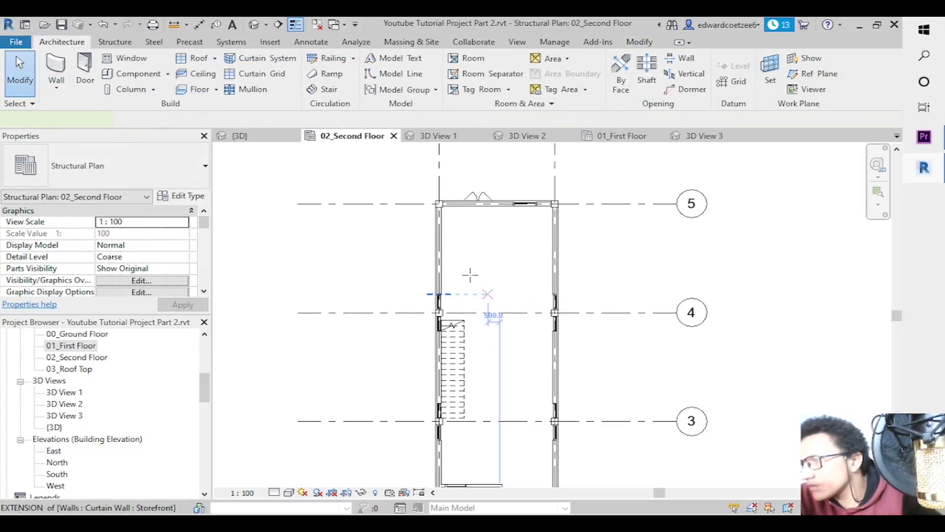
key("l")
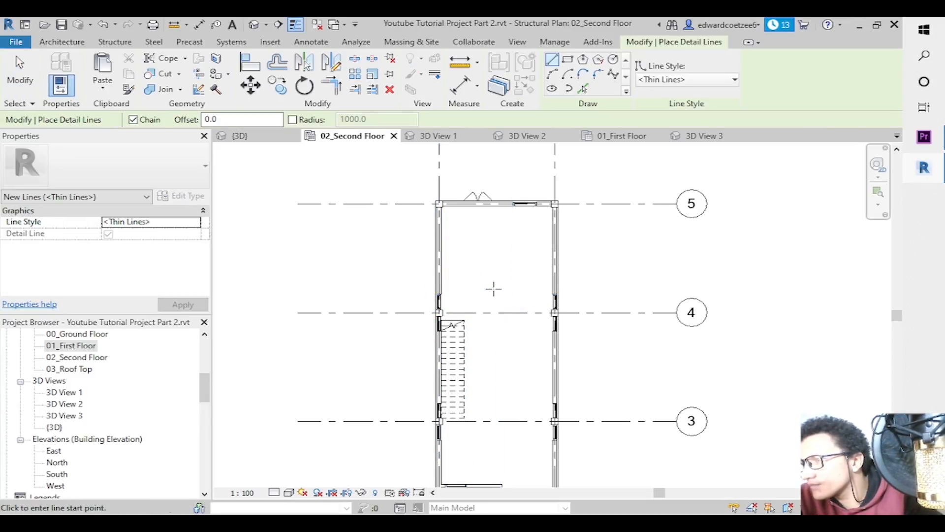
left_click(499, 312)
left_click(439, 169)
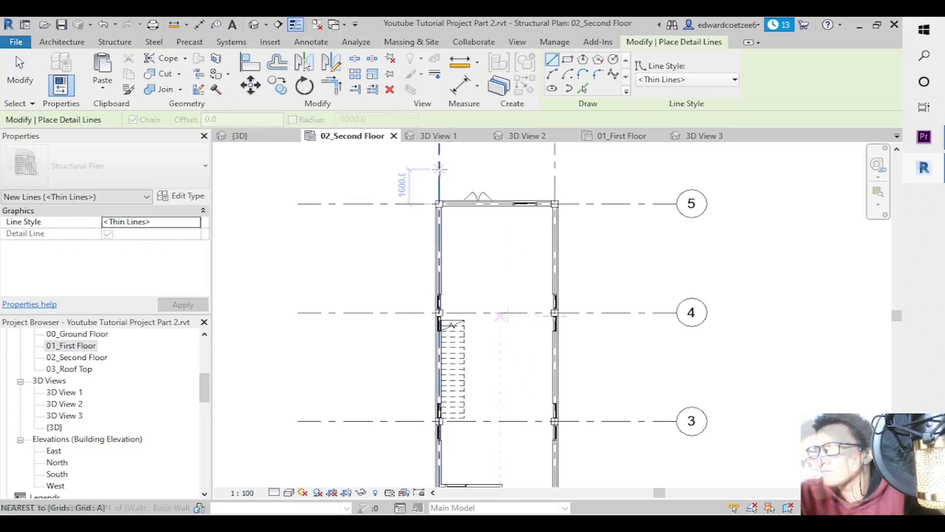
left_click(554, 169)
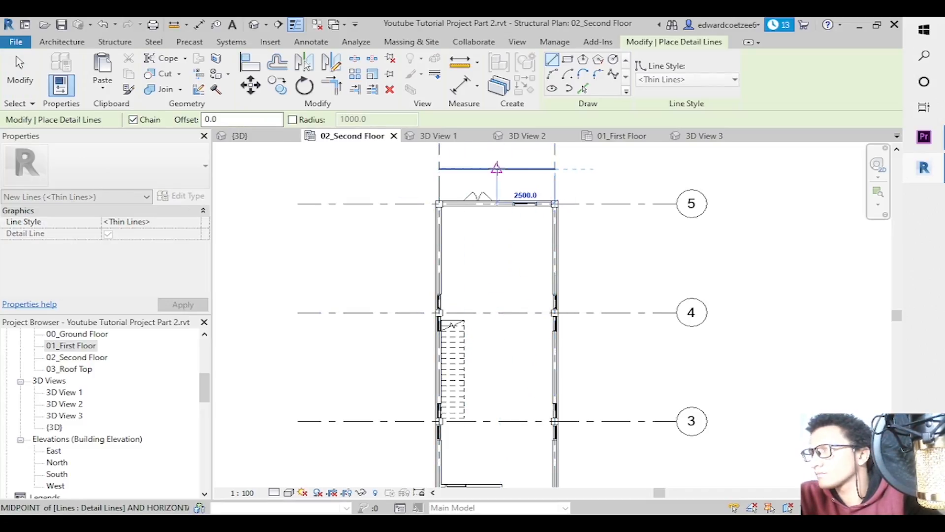
left_click(496, 169)
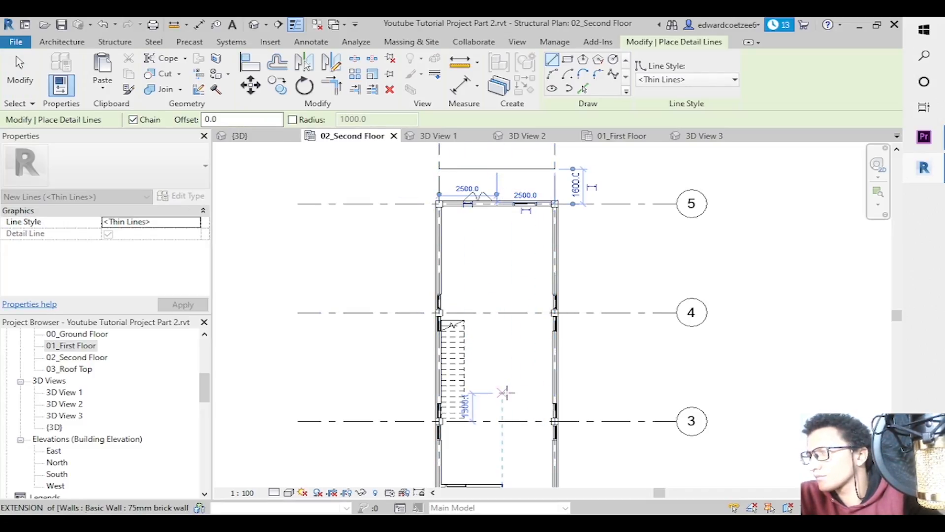
key("Escape")
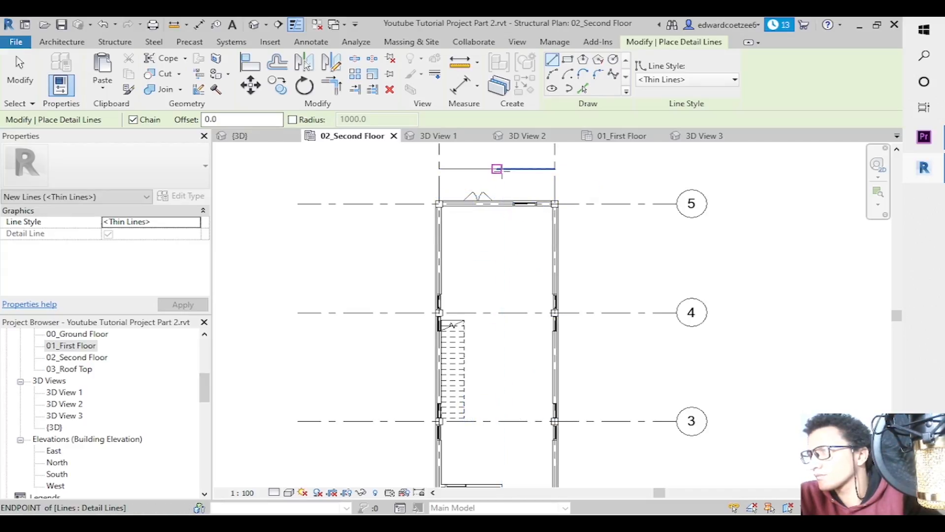
key("Escape")
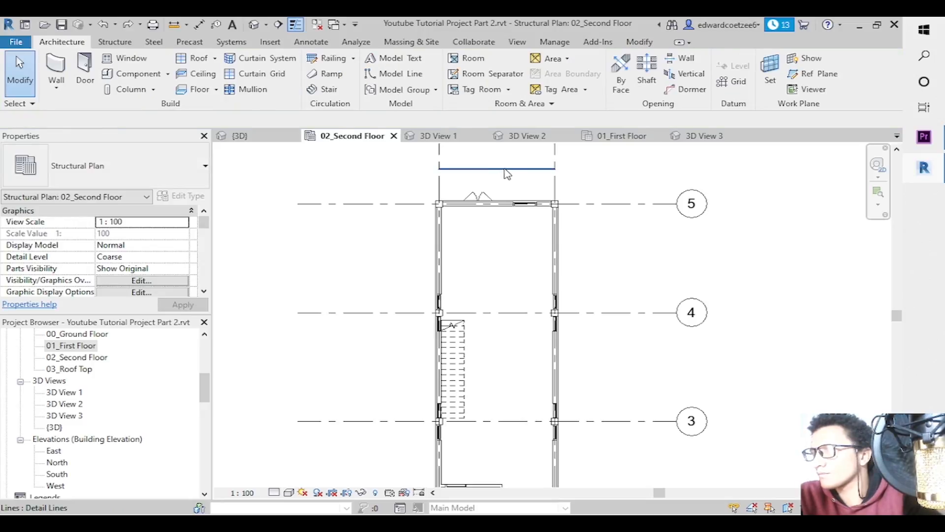
Draw a vertical detail line about 9800 mm long from the horizontal line's midpoint down between the side walls, ending between grids 4 and 3.
key("d")
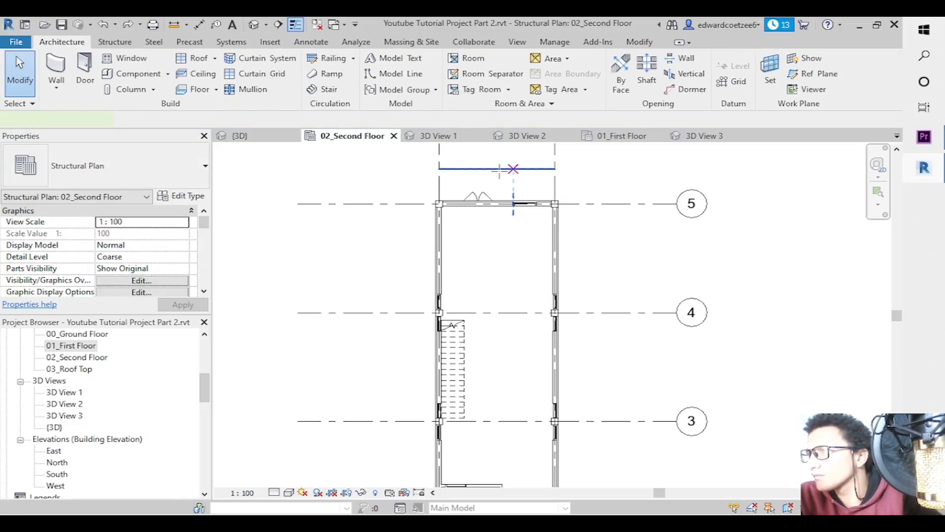
key("l")
left_click(497, 201)
left_click(496, 381)
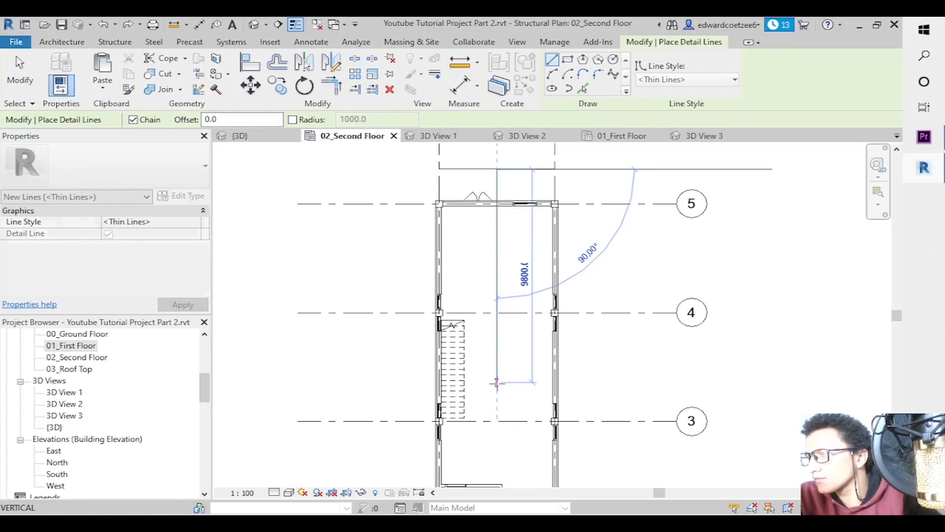
key("Escape")
key("Escape")
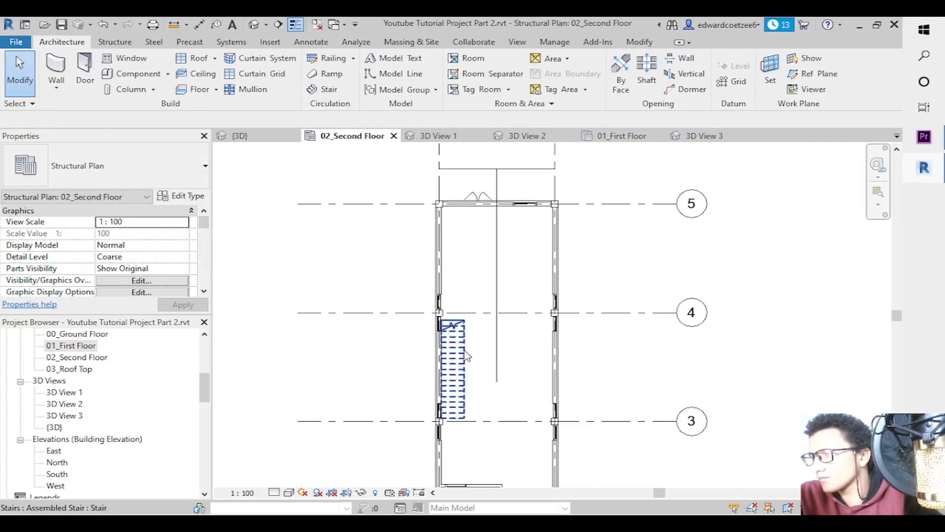
Select the shaft opening above the stair in 3D View 3 and mirror a copy about the vertical detail line in the 02_Second Floor plan.
left_click(239, 135)
left_click(696, 136)
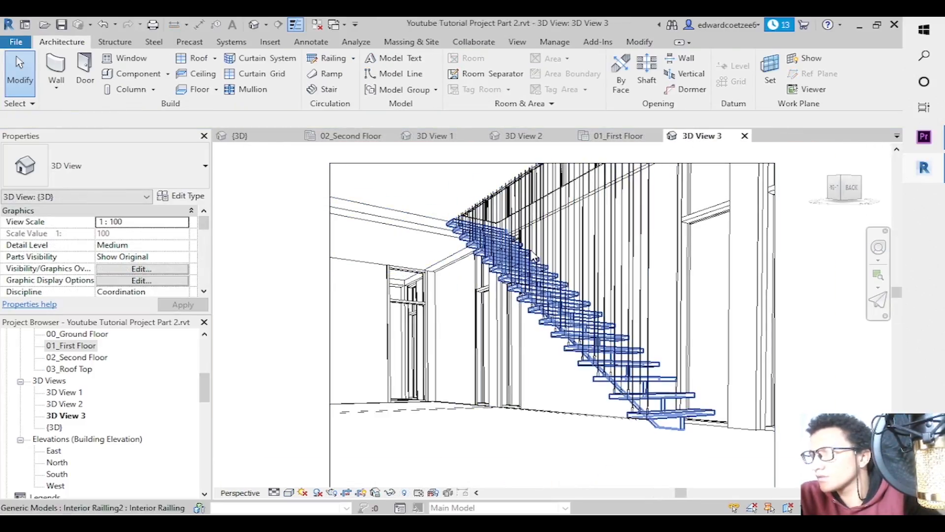
left_click(499, 200)
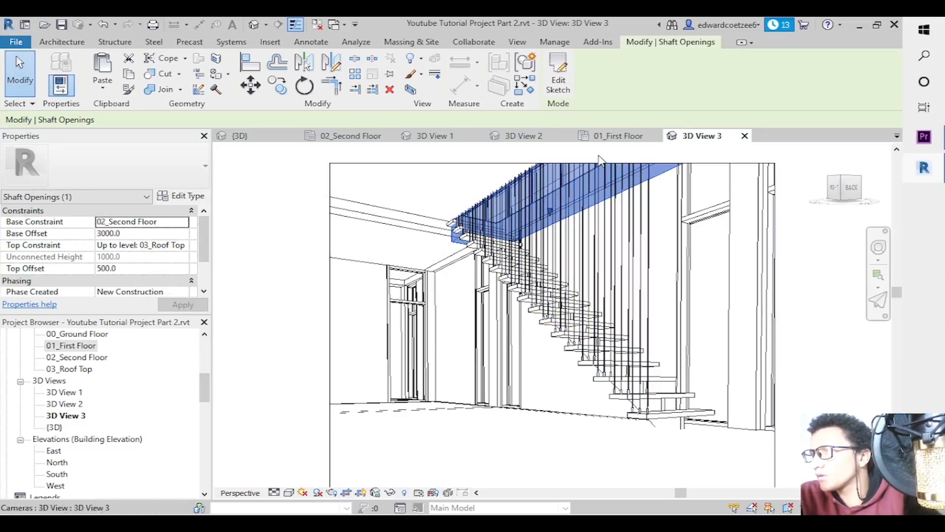
left_click(361, 138)
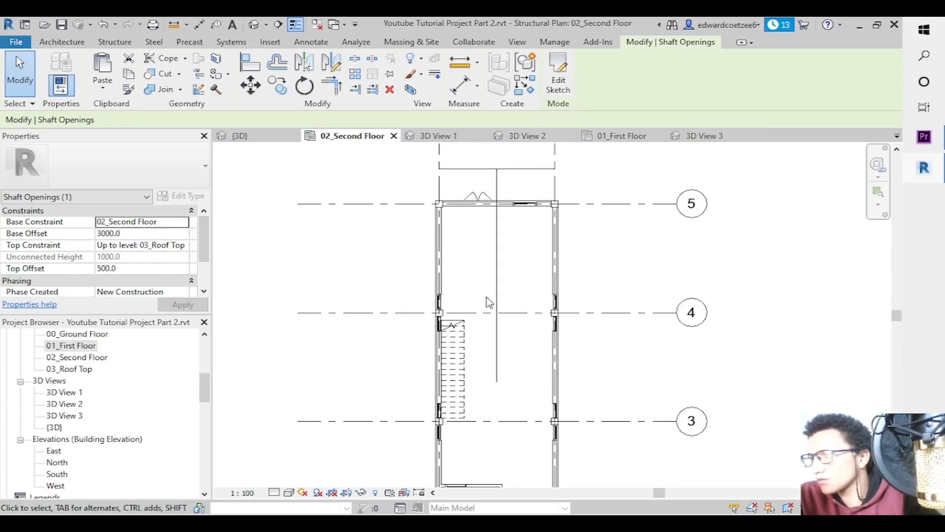
key("m")
key("m")
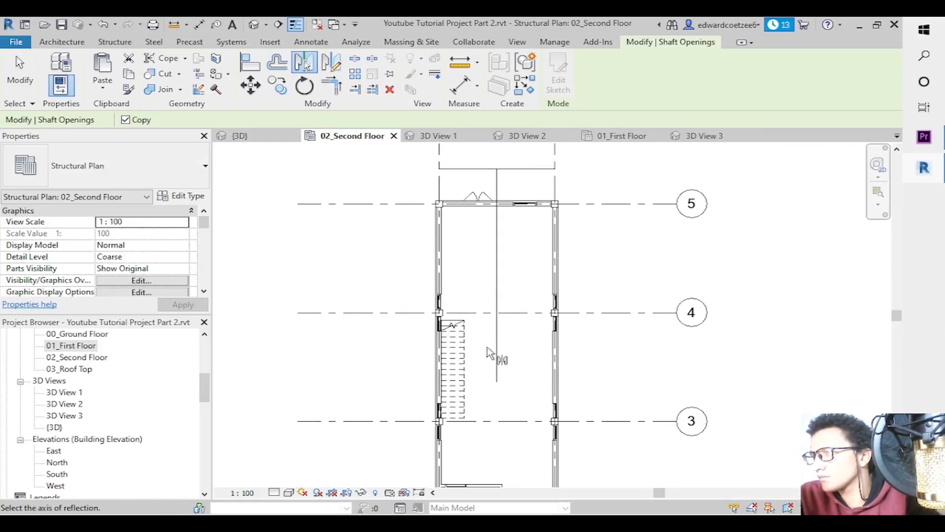
left_click(499, 358)
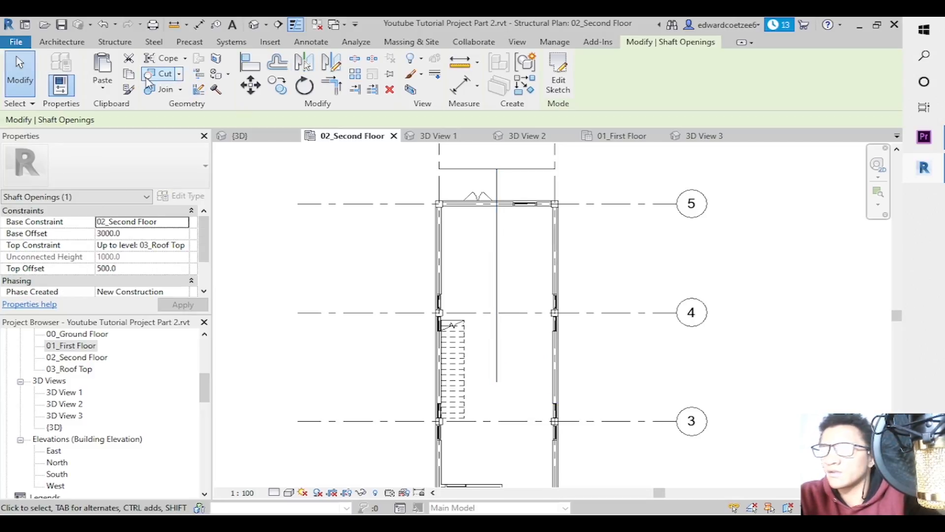
Paste the mirrored shaft opening aligned to the 01_First Floor level.
left_click(112, 87)
left_click(139, 138)
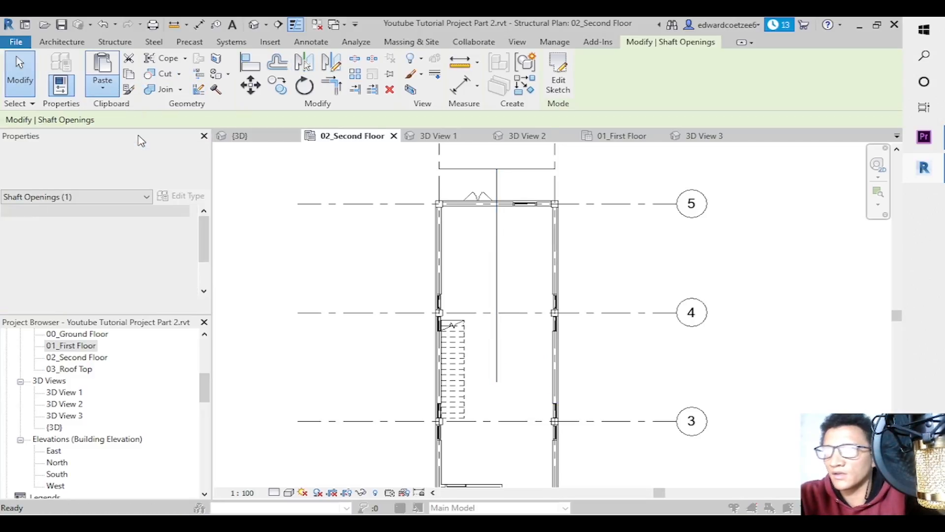
left_click(404, 202)
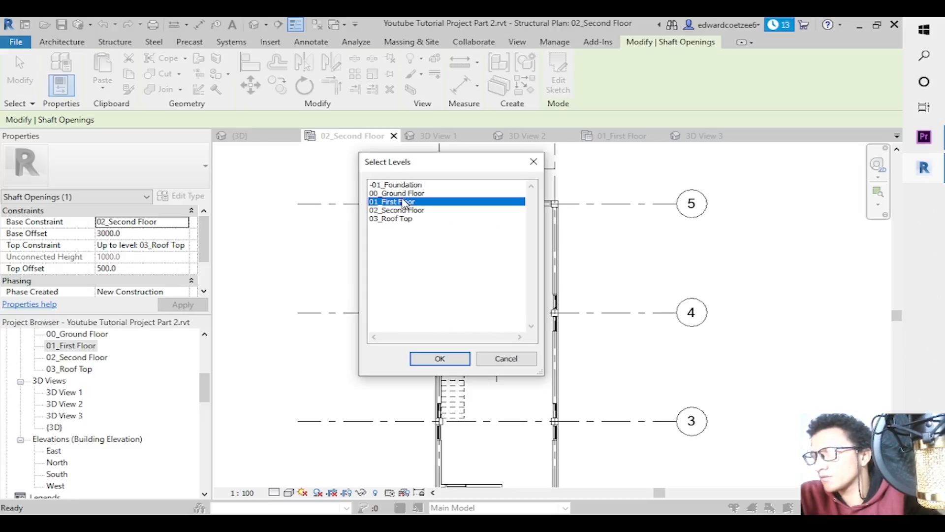
left_click(450, 360)
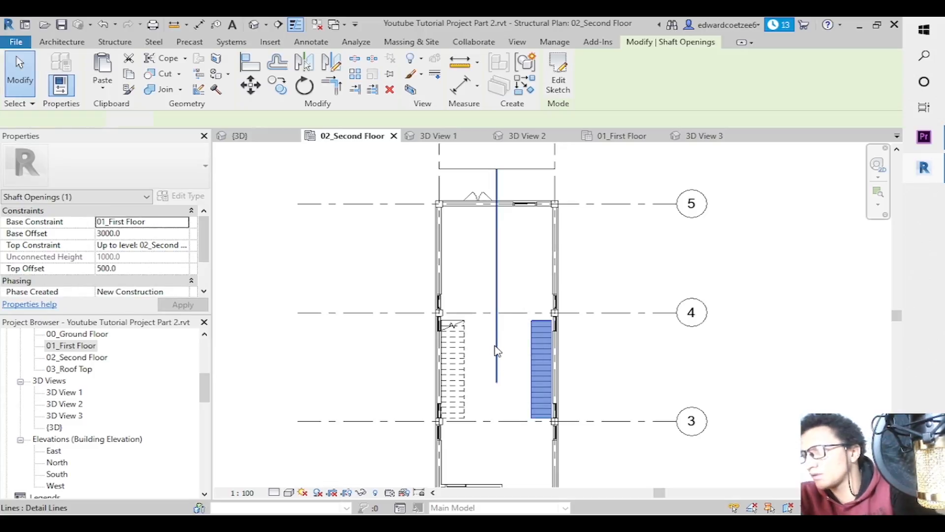
Delete the horizontal and vertical detail lines used as mirror construction from the 02_Second Floor plan.
key("Escape")
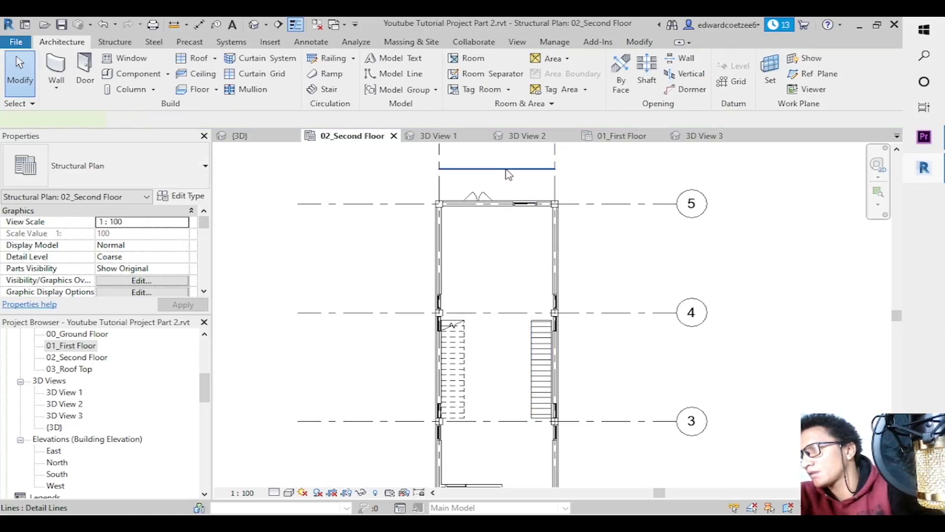
left_click(535, 323)
key("Escape")
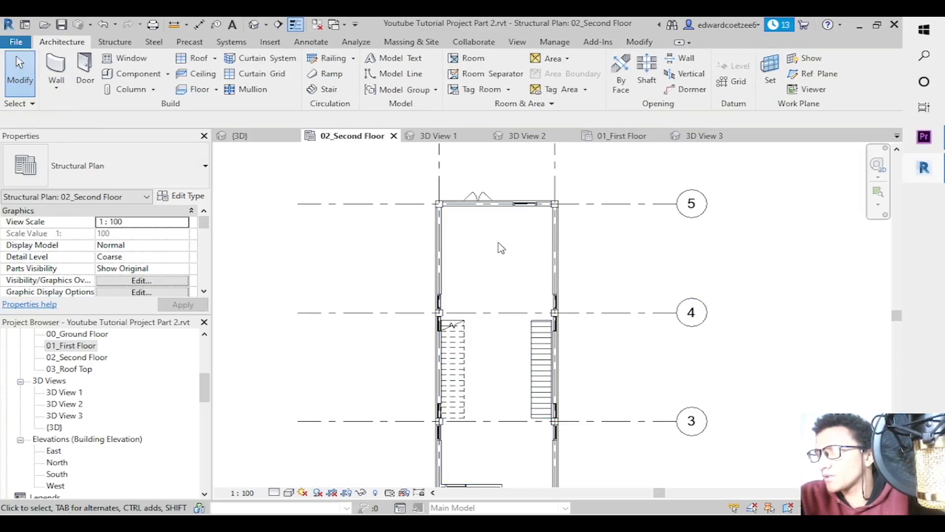
Select the floor's mirrored shaft opening in 3D View 2 and return to the 02_Second Floor plan.
left_click(701, 137)
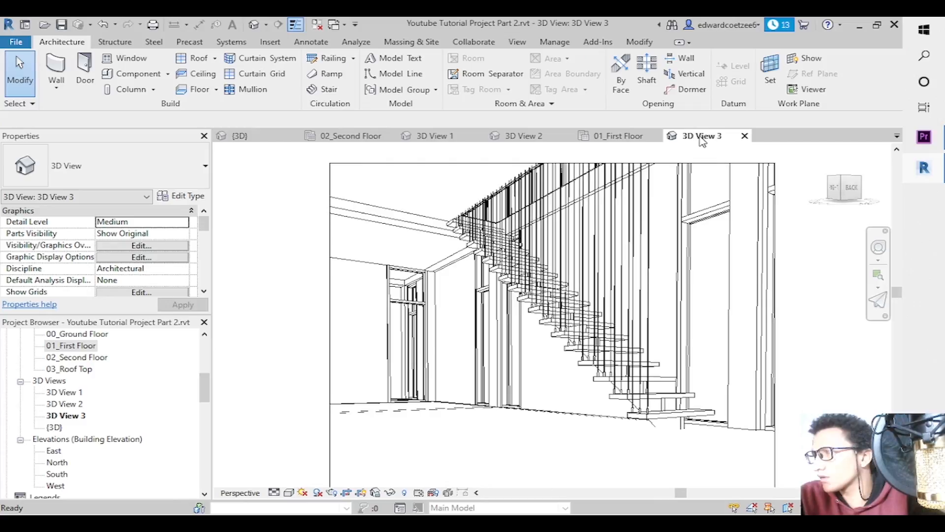
left_click(522, 137)
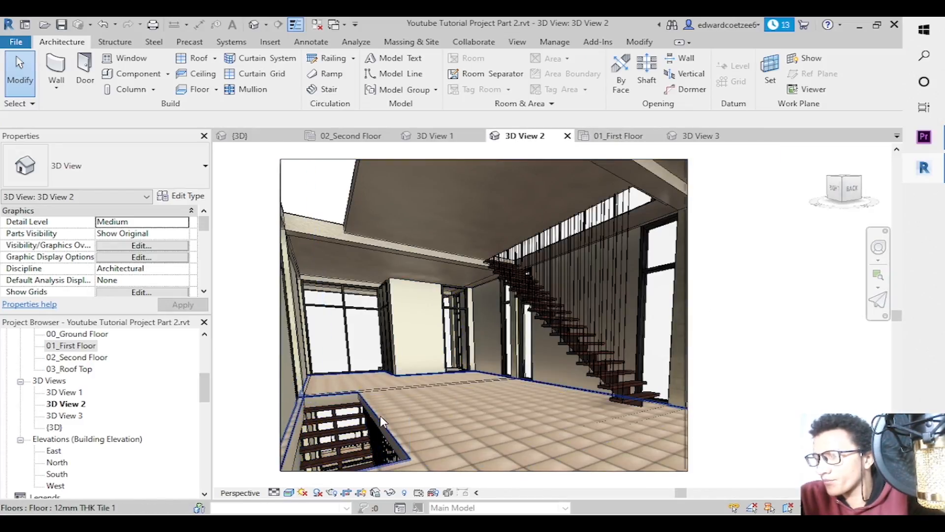
left_click(378, 419)
left_click(350, 136)
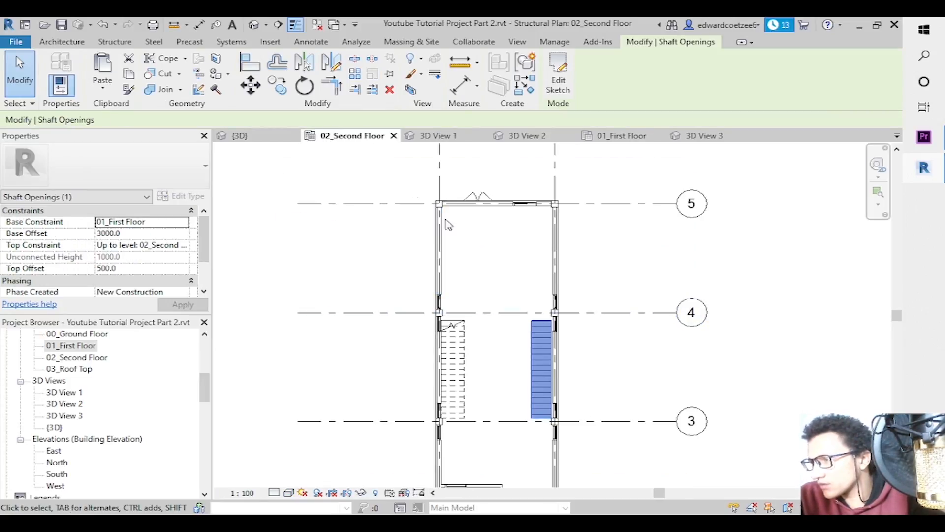
Move the shaft opening so its outer corner near grid 4 meets the corner between the column and the side wall's inner face.
left_click(250, 86)
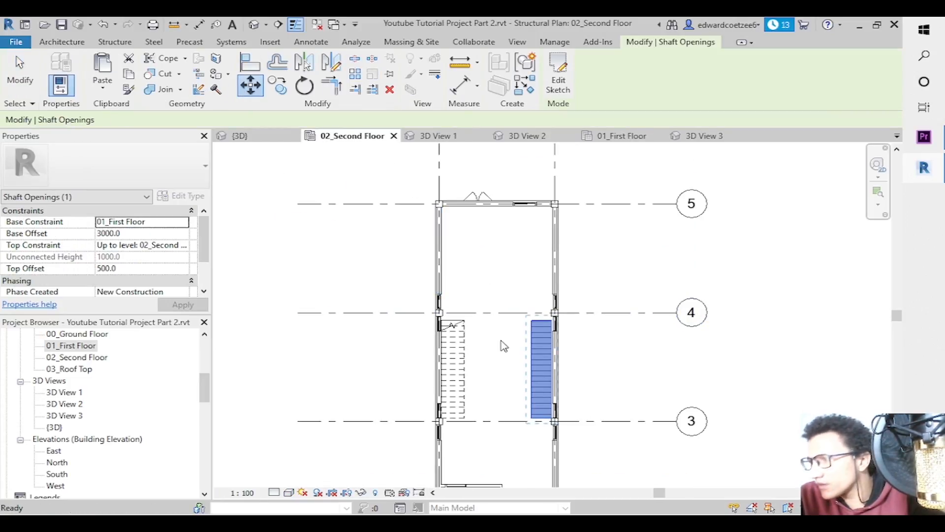
left_click(556, 316)
left_click(878, 192)
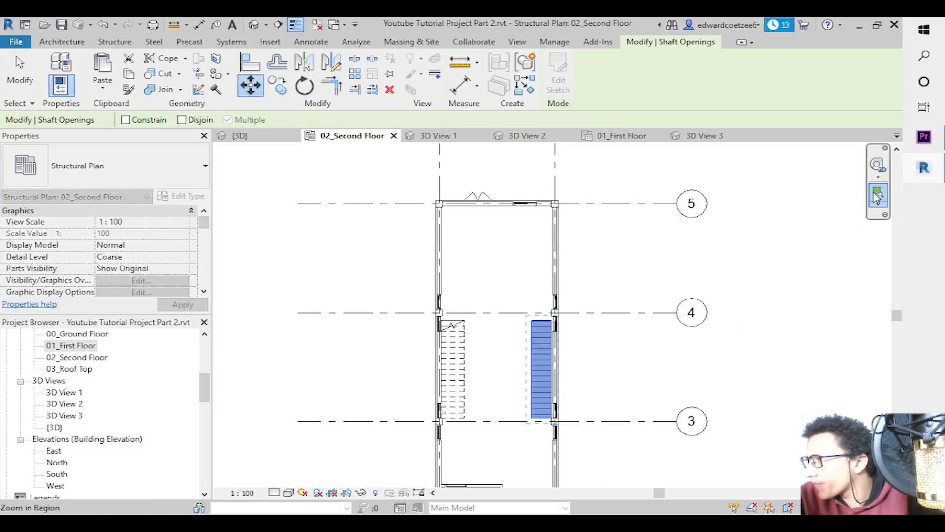
left_click_drag(507, 313, 580, 326)
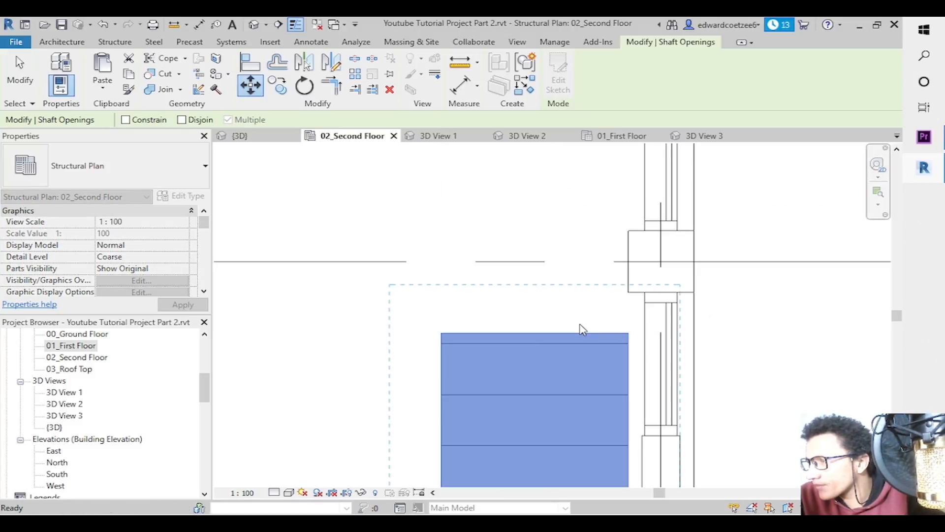
left_click(628, 333)
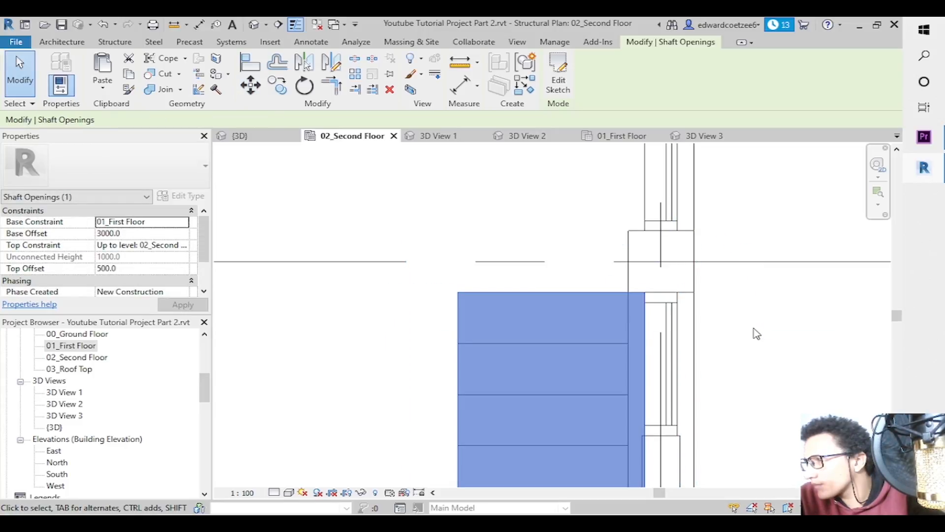
Open the sketch of the shaft opening over the stair near grid 4 for editing in the 02_Second Floor plan.
key("Escape")
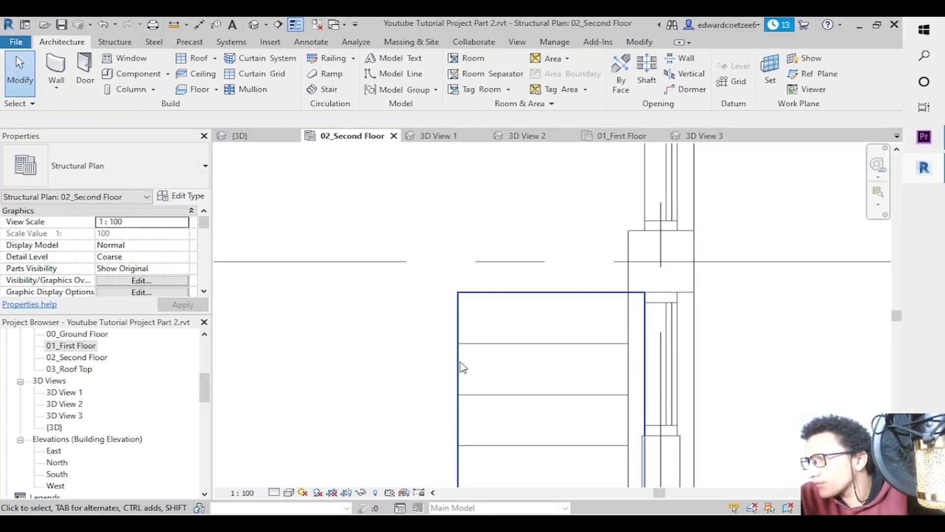
left_click(506, 352)
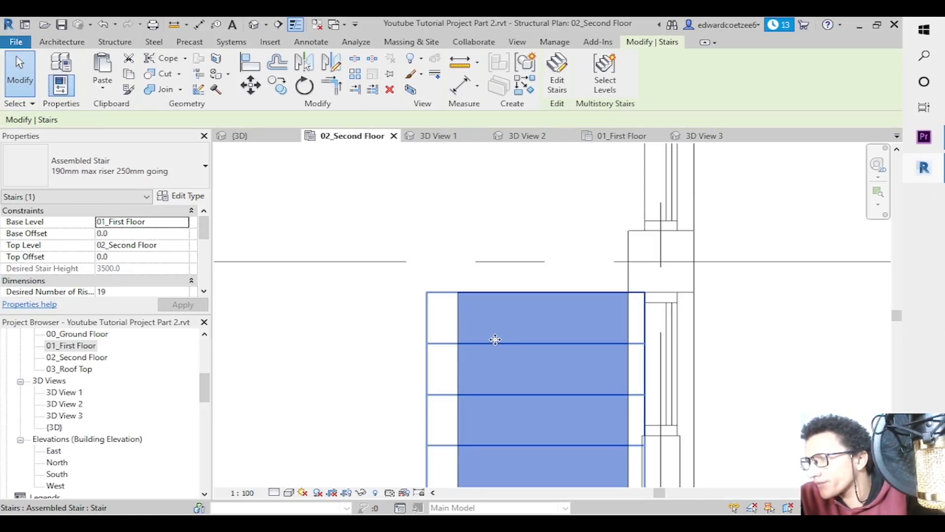
left_click(457, 331)
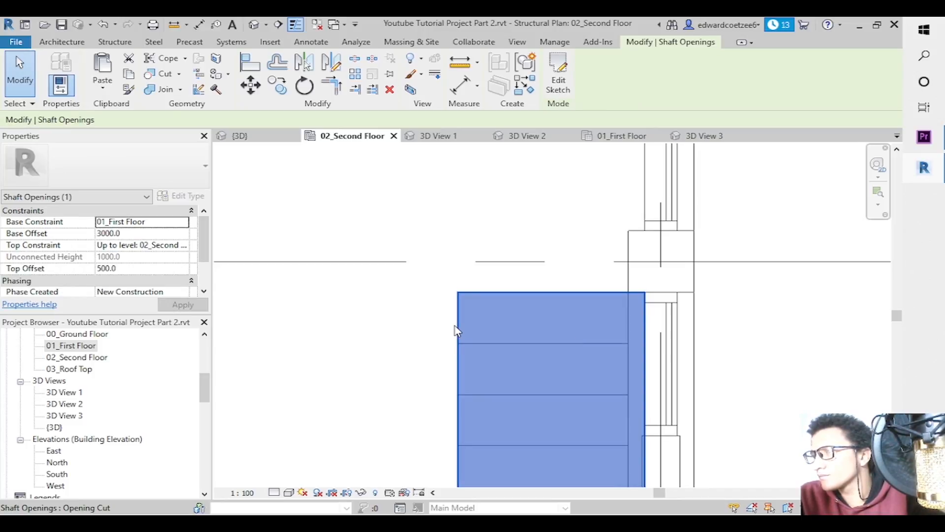
left_click(561, 87)
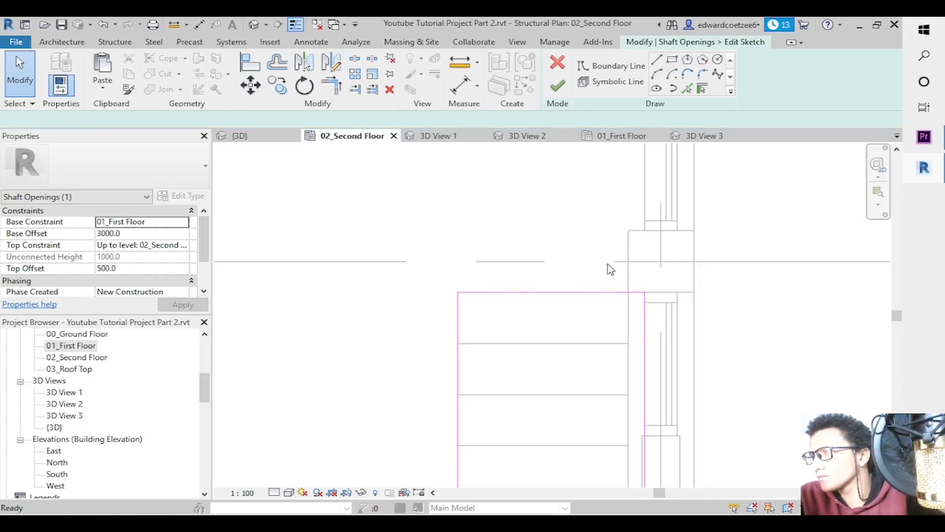
Switch the plan's visual style to Wireframe to reveal the stair's hidden edges around the shaft boundary.
left_click_drag(897, 318, 897, 363)
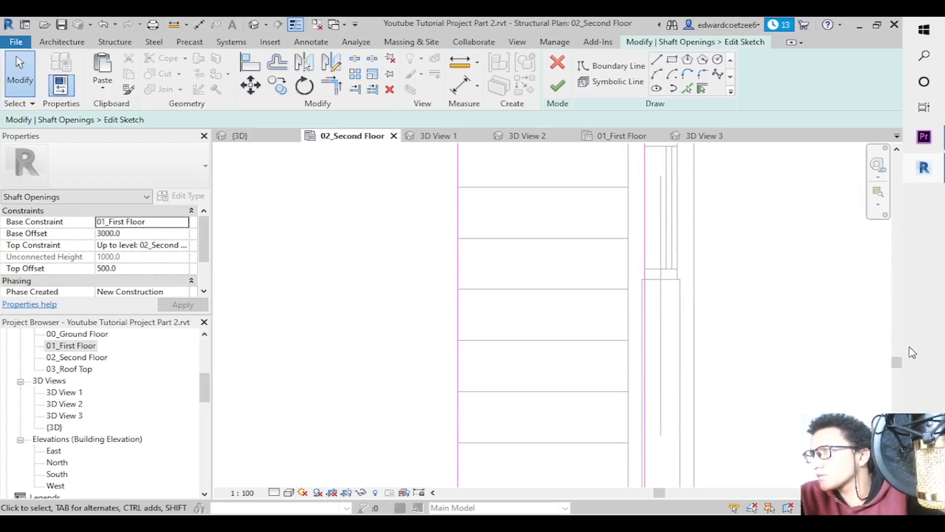
left_click(460, 282)
left_click(430, 169)
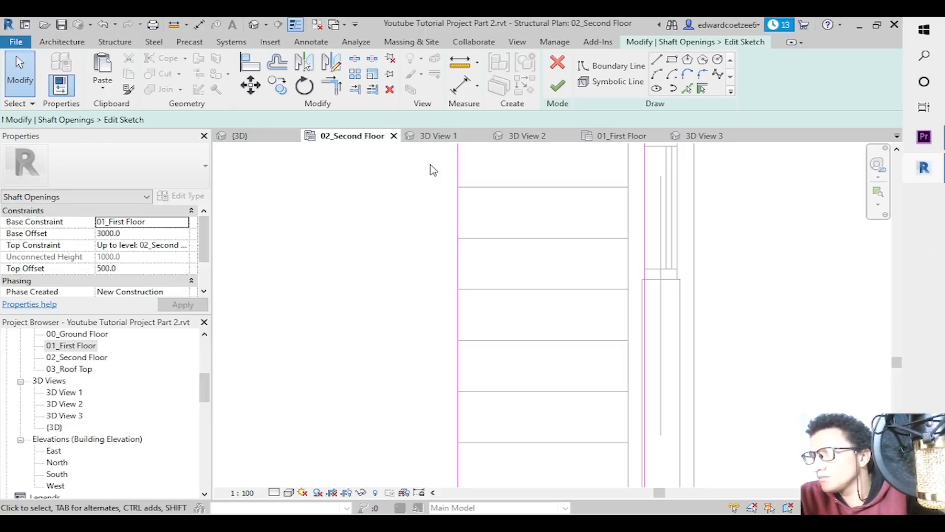
left_click(291, 493)
left_click(316, 427)
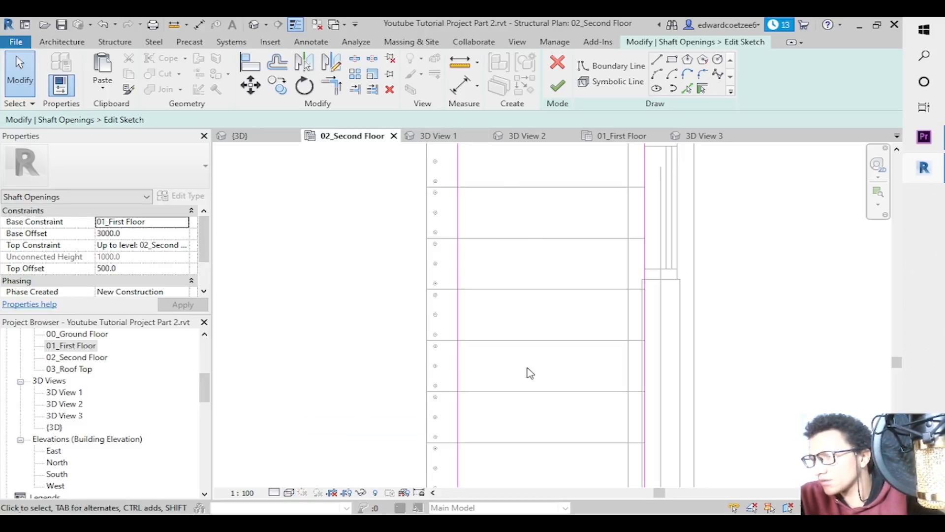
Add an aligned dimension between the stair's room-side edge and the adjacent long boundary line of the shaft.
left_click(456, 209)
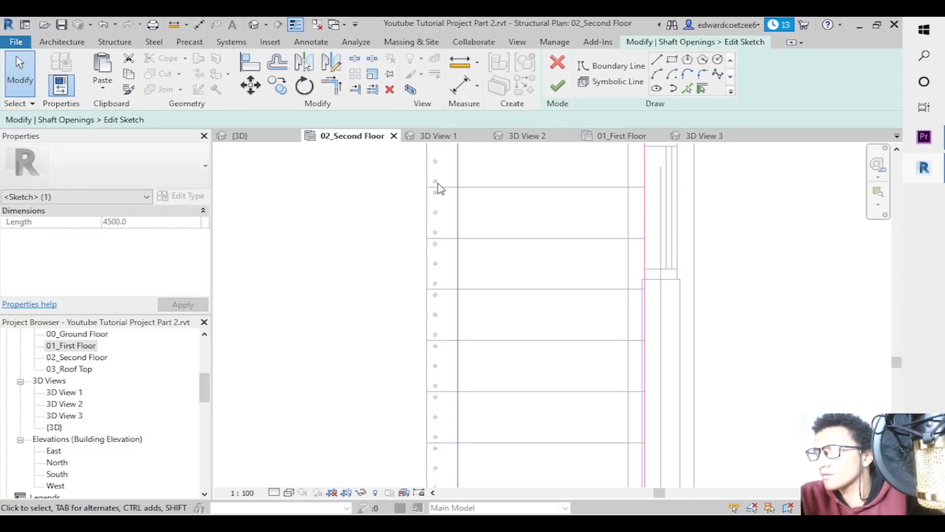
key("d")
key("i")
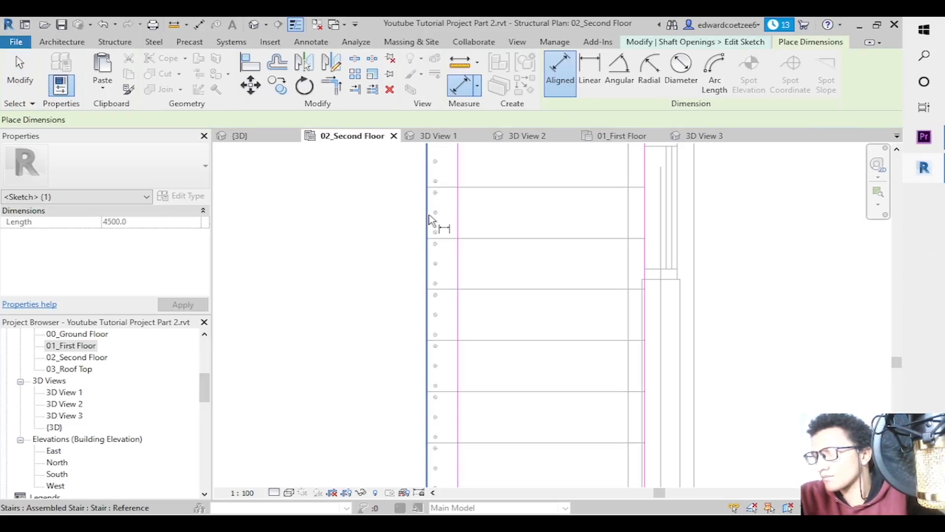
left_click(427, 220)
left_click(458, 221)
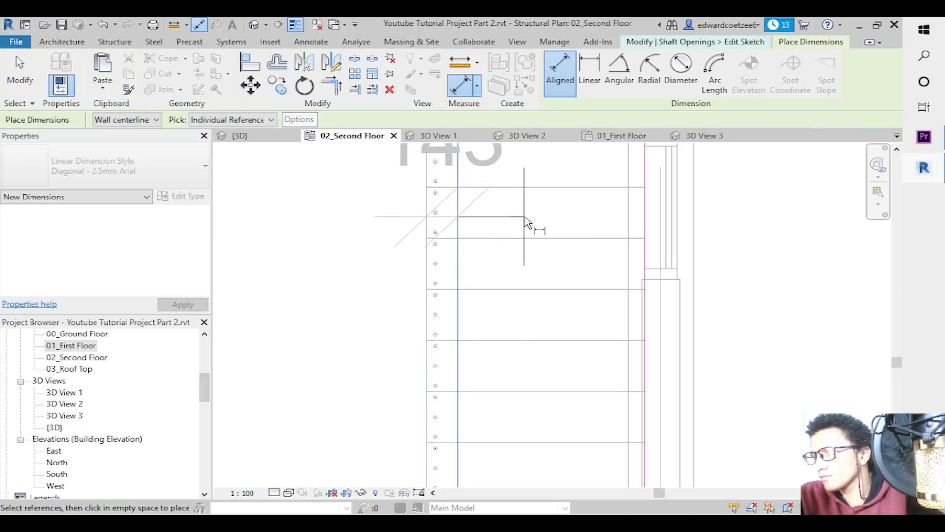
left_click(524, 216)
key("Escape")
key("Escape")
Set the distance between the stair's room-side edge and the shaft boundary line to 80 mm, and delete the helper dimension.
left_click(458, 258)
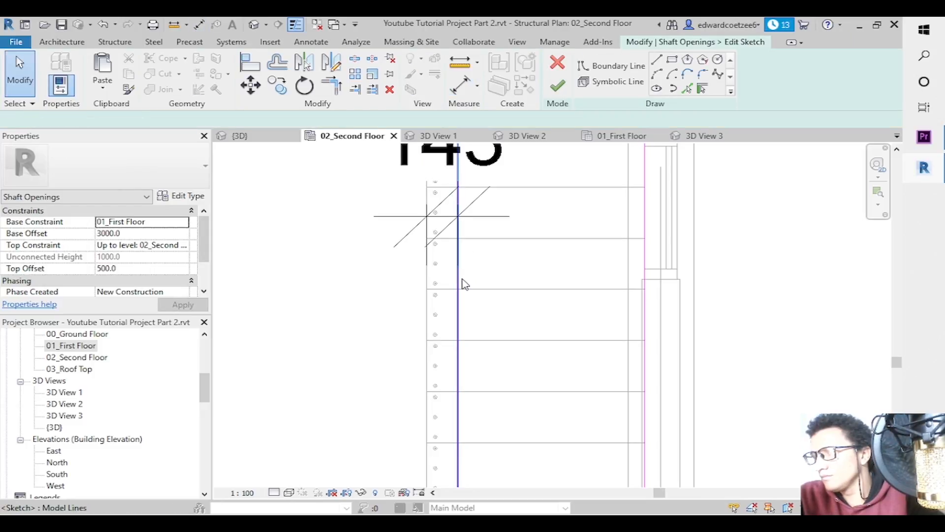
left_click(440, 171)
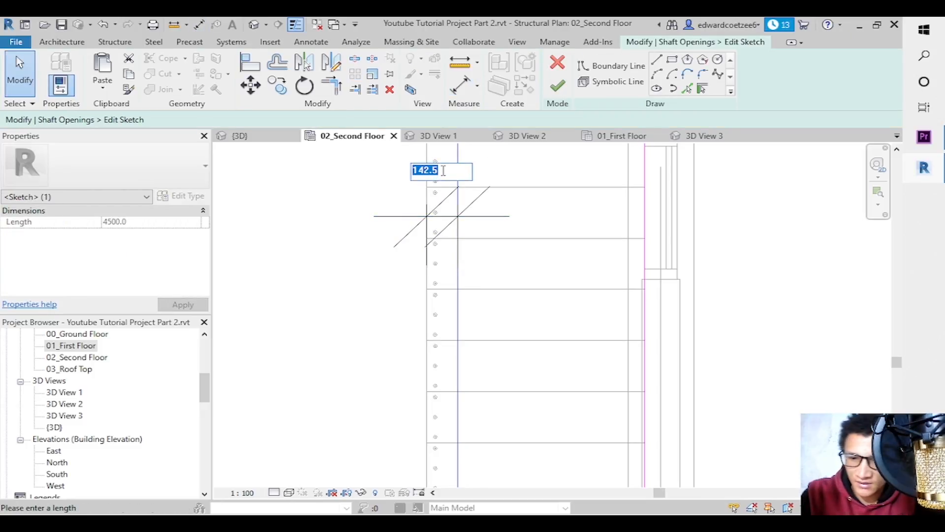
key("Return")
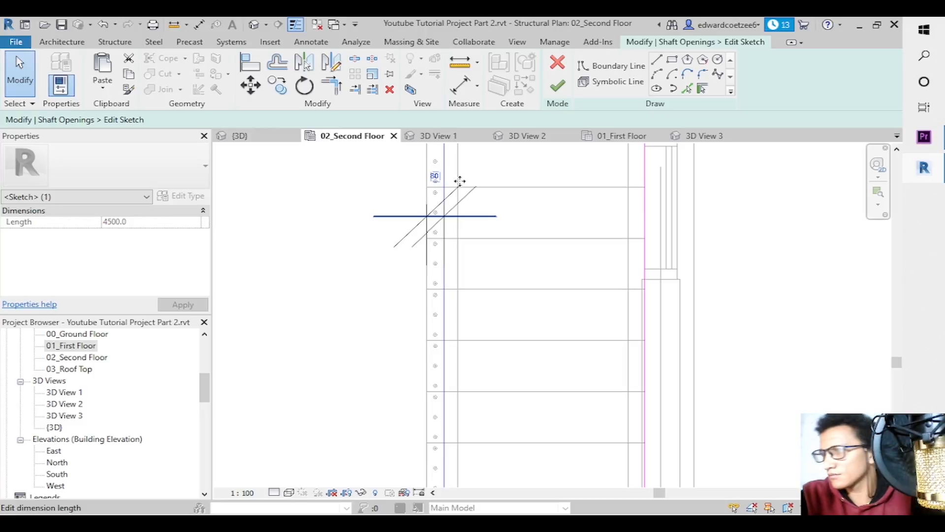
left_click(416, 221)
key("Delete")
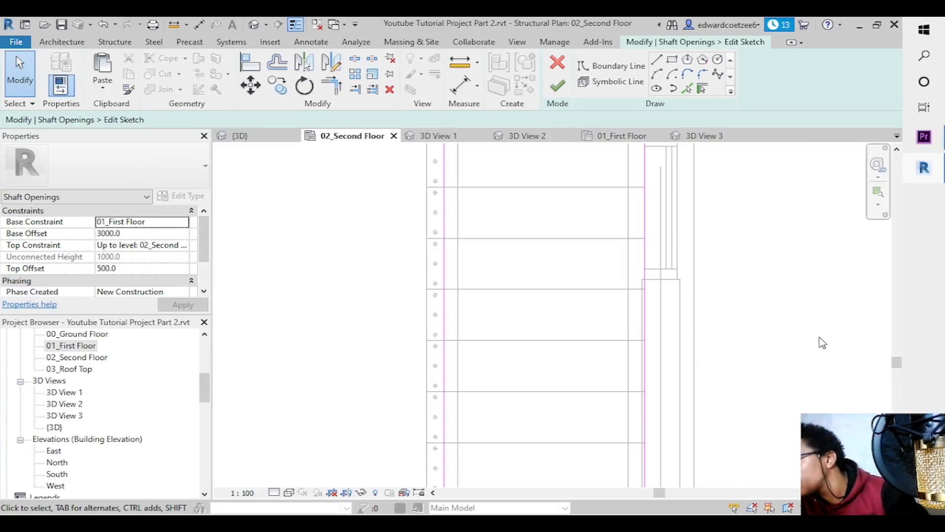
Move the shaft's wall-side boundary line 75 mm inward onto the inner face of the structural beam.
left_click_drag(899, 371, 891, 335)
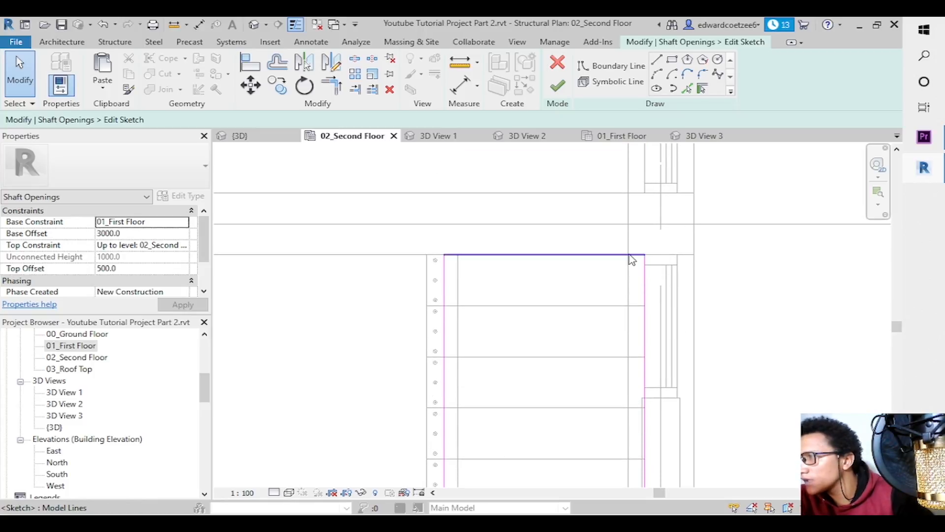
left_click(646, 300)
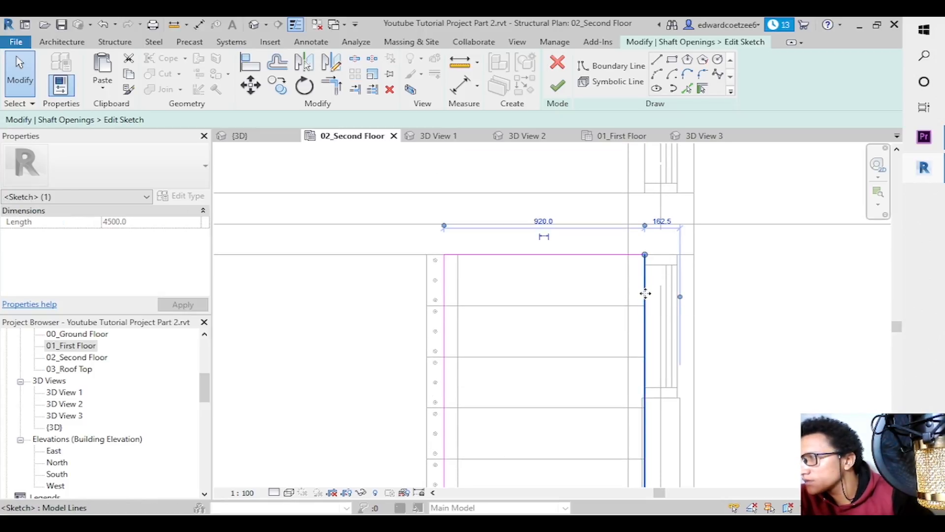
left_click(251, 85)
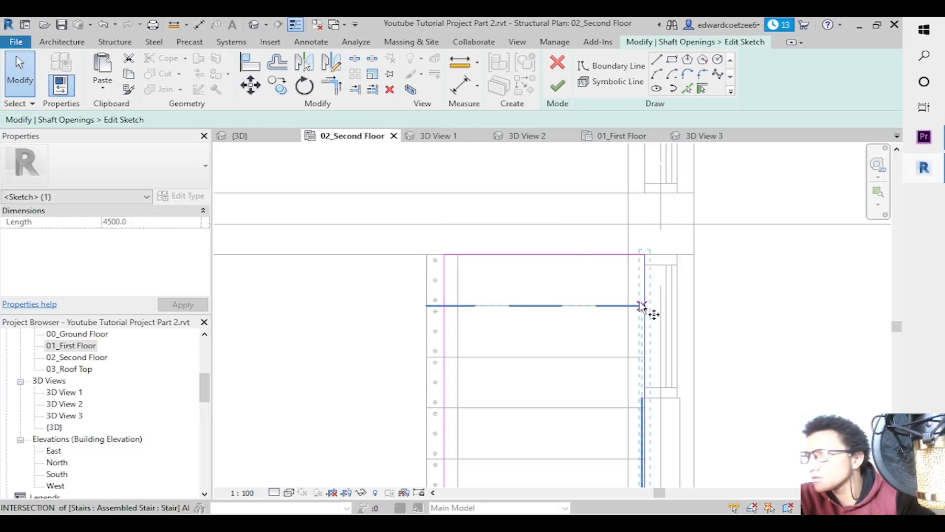
left_click(654, 307)
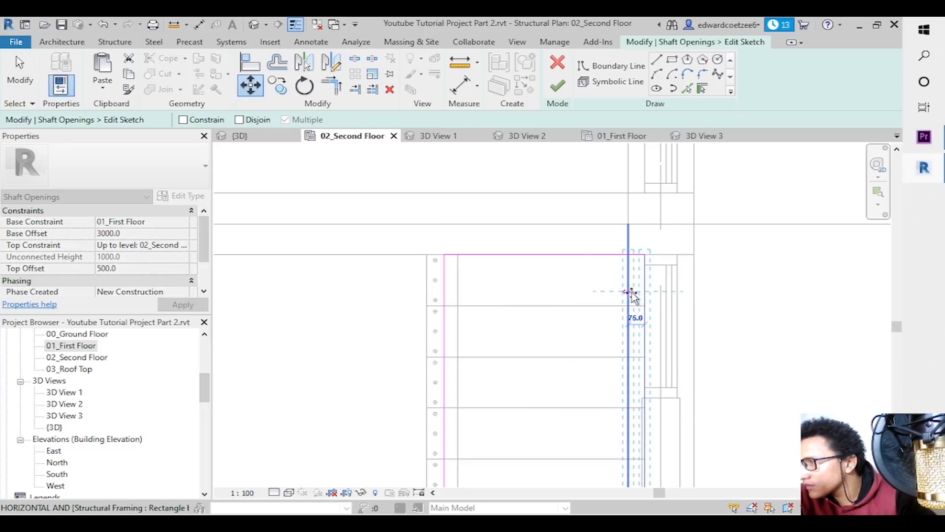
left_click(628, 295)
key("Escape")
key("Escape")
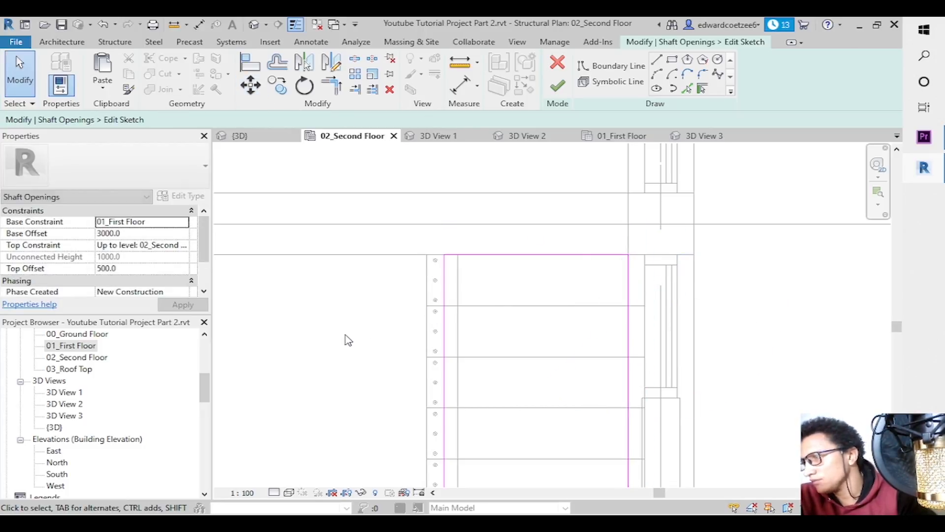
Check the far end of the shaft boundary against the stair, and finish editing the opening's sketch.
mouse_move(899, 332)
left_mouse_down()
mouse_move(900, 445)
mouse_move(899, 331)
left_mouse_up()
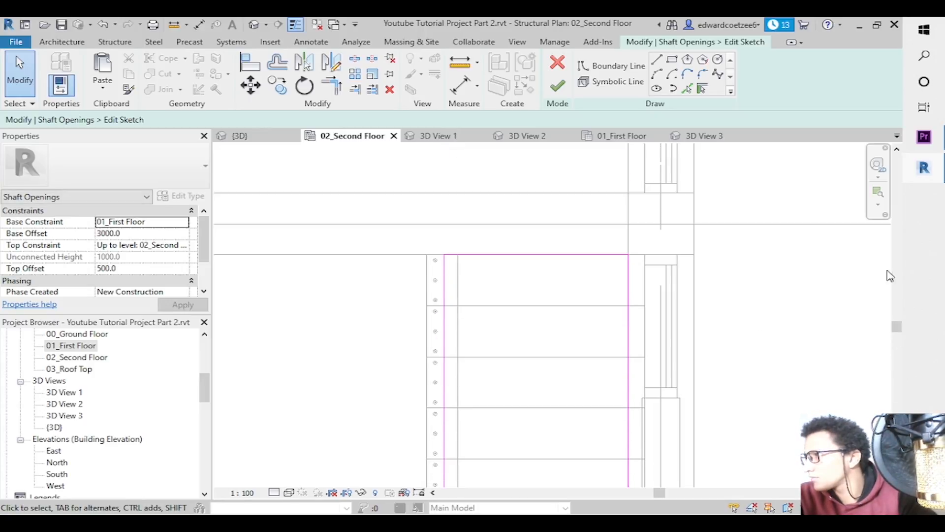
left_click(878, 203)
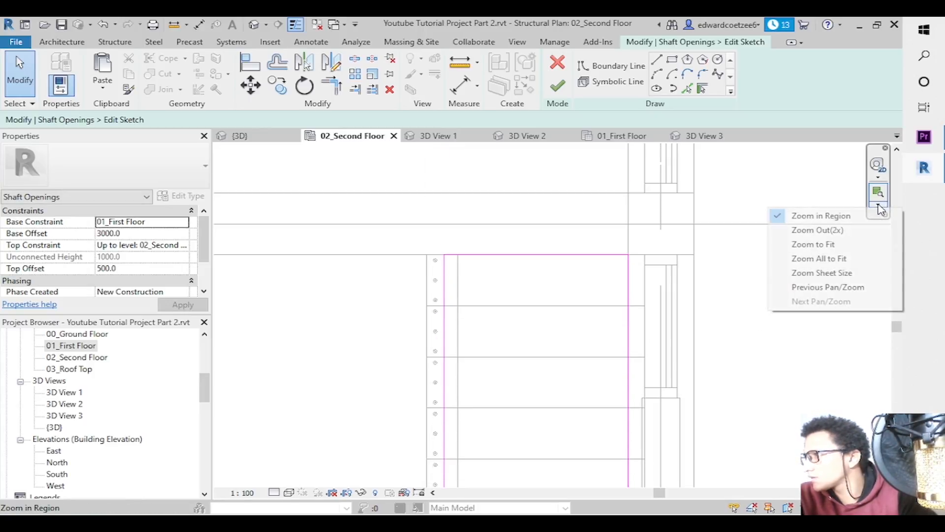
left_click(839, 231)
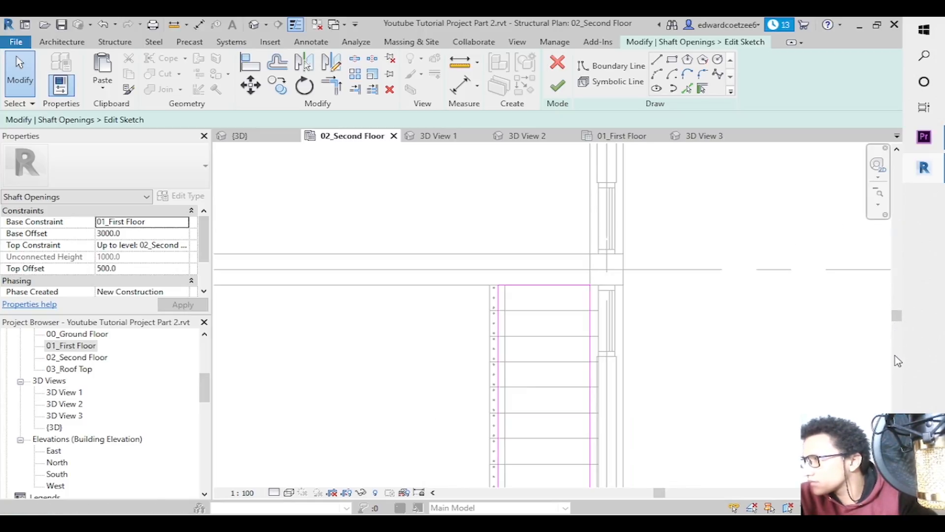
left_click_drag(895, 315, 898, 411)
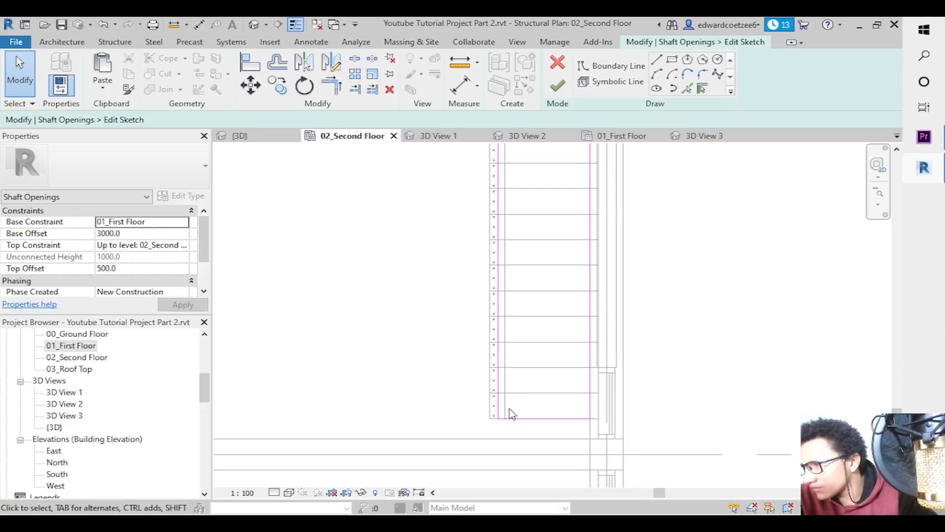
left_click(558, 95)
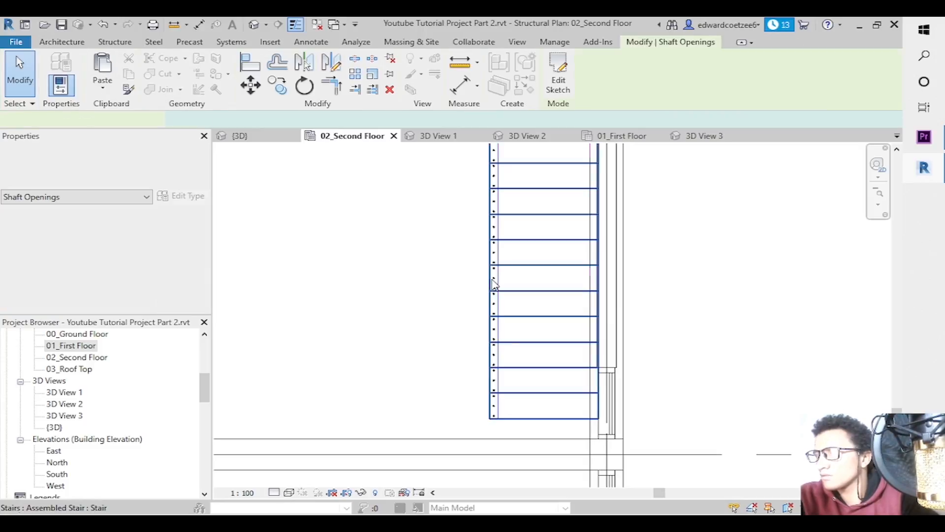
left_click(404, 270)
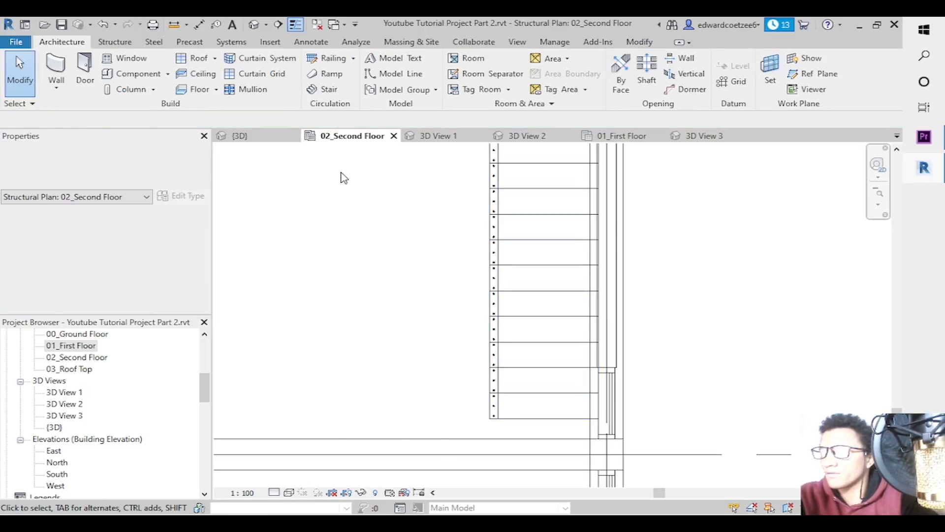
Delete the shaft opening between 02_Second Floor and 03_Roof Top that cuts the ceiling slab in 3D View 2.
left_click(698, 138)
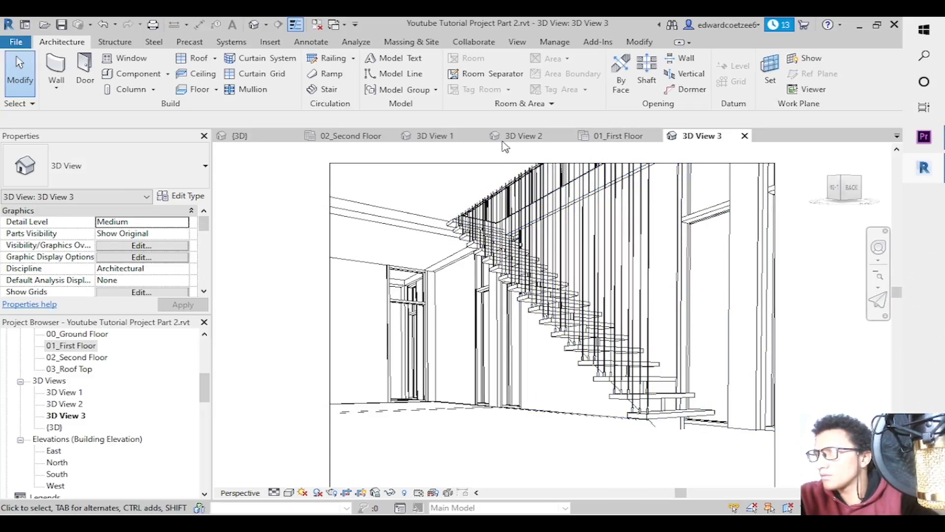
left_click(535, 142)
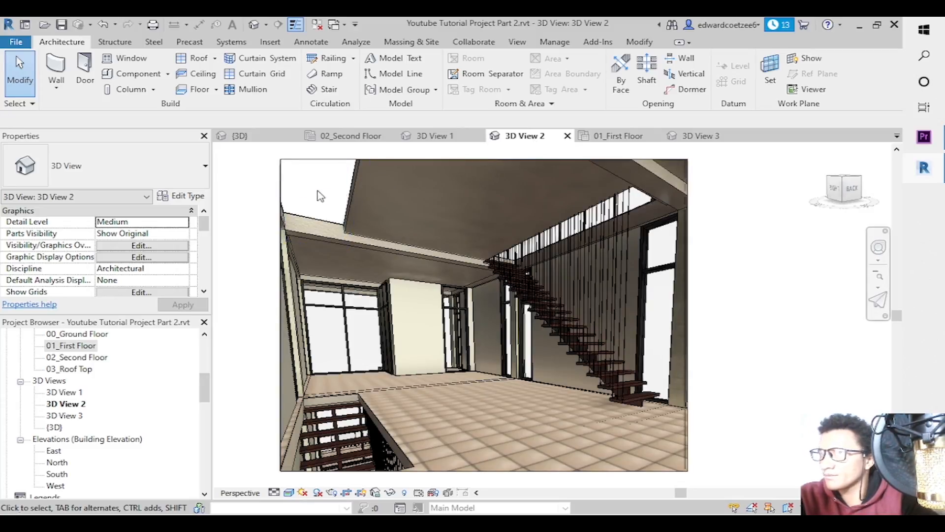
left_click(346, 202)
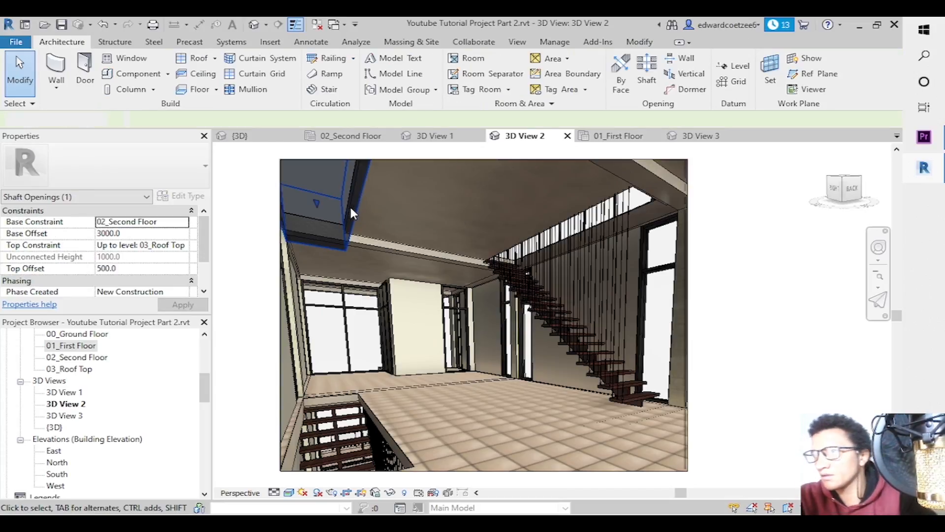
key("Delete")
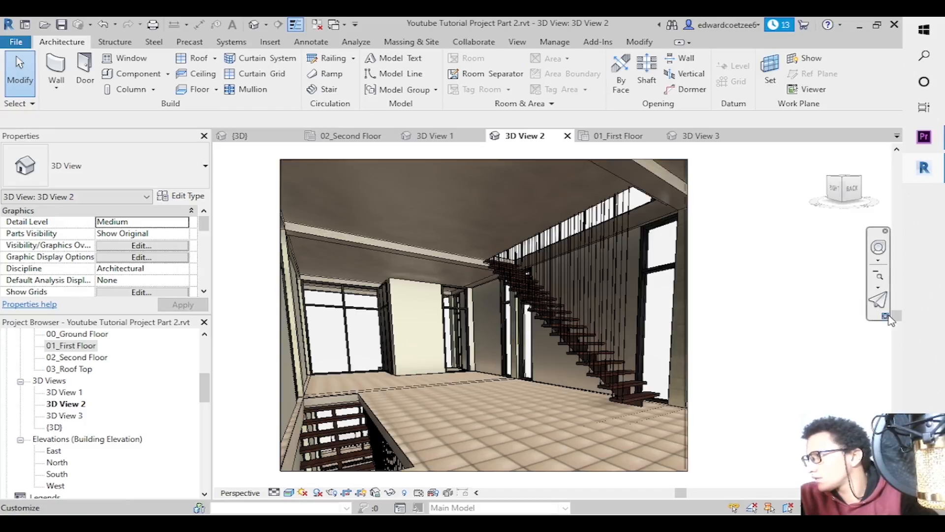
Enlarge the camera crop region of 3D View 2 downward and on its left side to show more floor around the stair opening.
left_click_drag(889, 320, 888, 334)
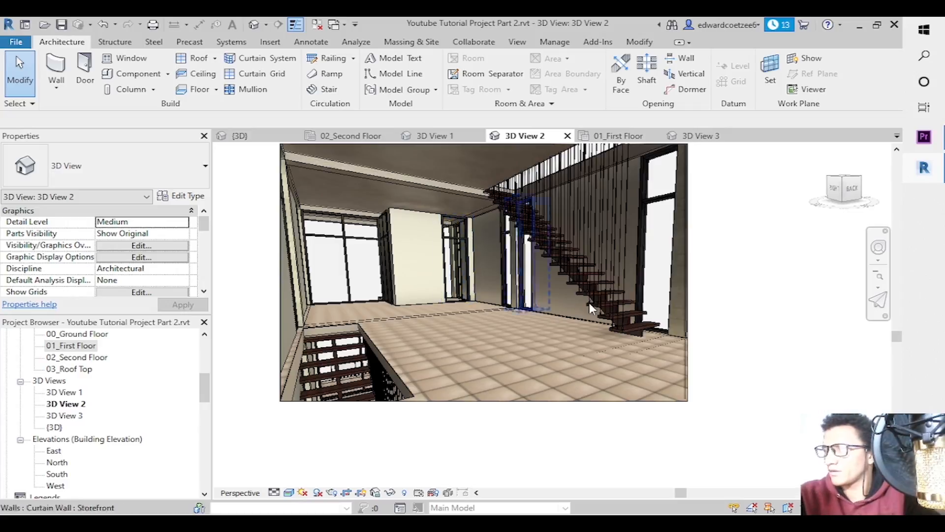
left_click_drag(896, 338, 897, 369)
left_click(607, 294)
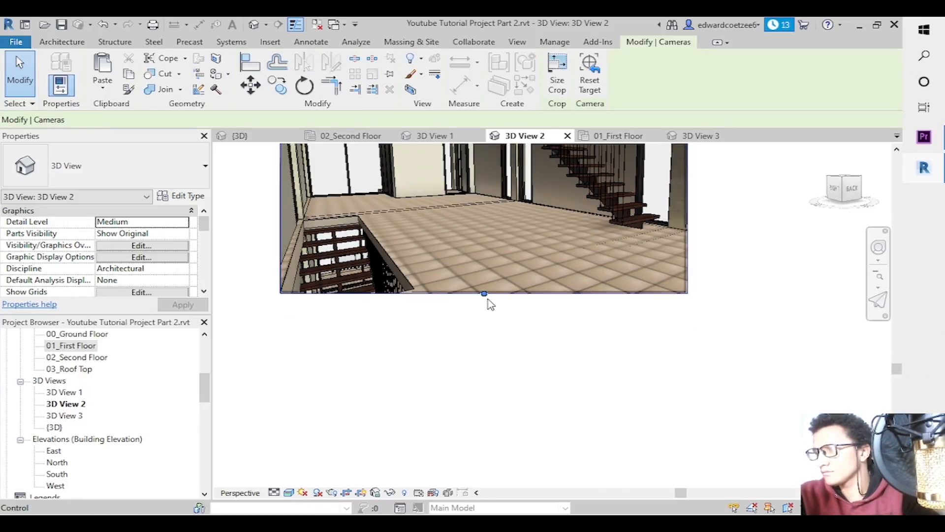
left_click_drag(485, 294, 498, 419)
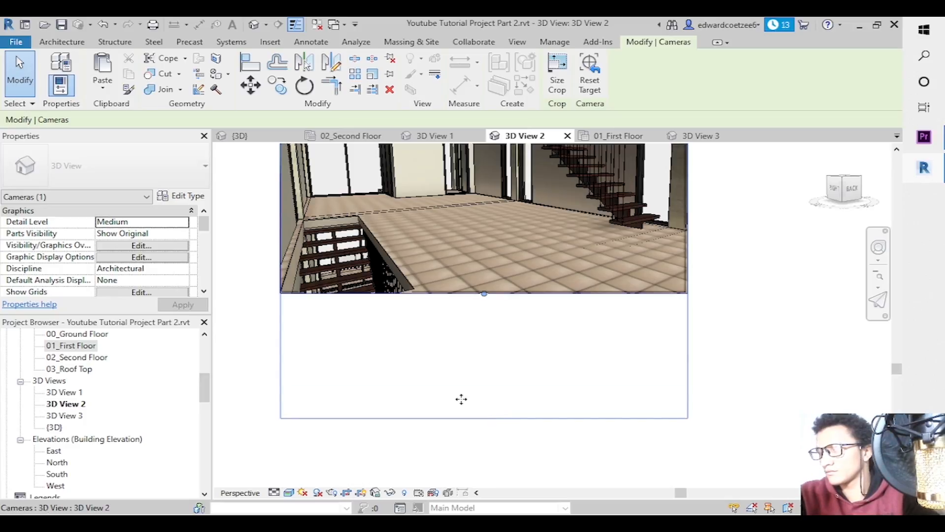
left_click_drag(281, 200, 248, 212)
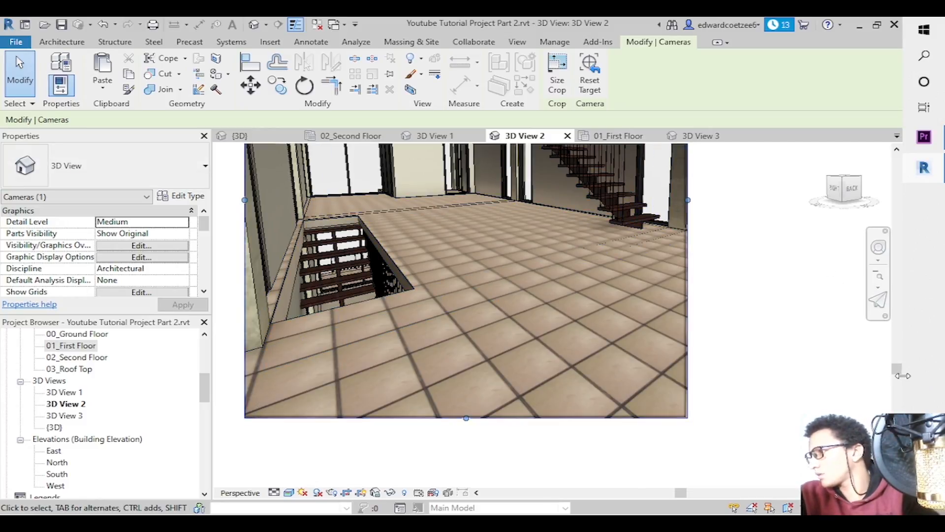
Start a railing on 02_Second Floor with a path line offset 160 mm from the stair opening's long open side.
left_click_drag(900, 377, 897, 322)
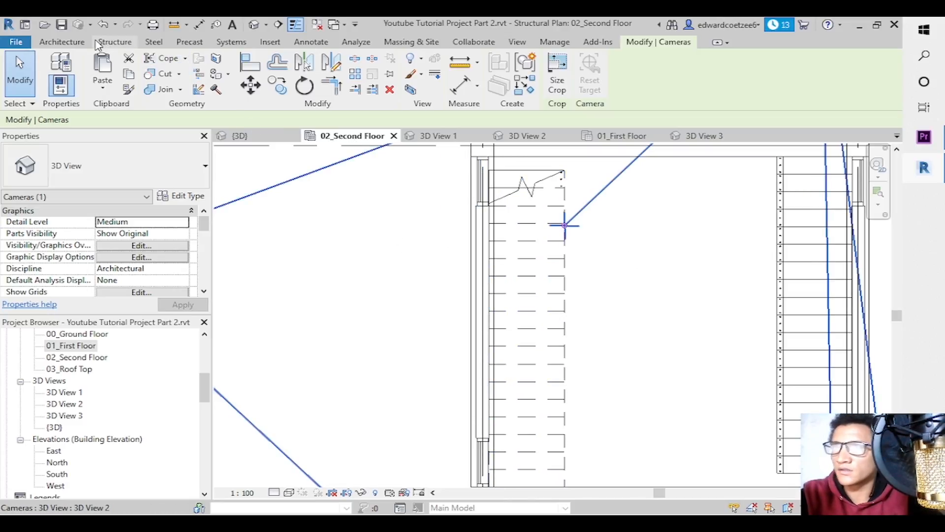
left_click(73, 41)
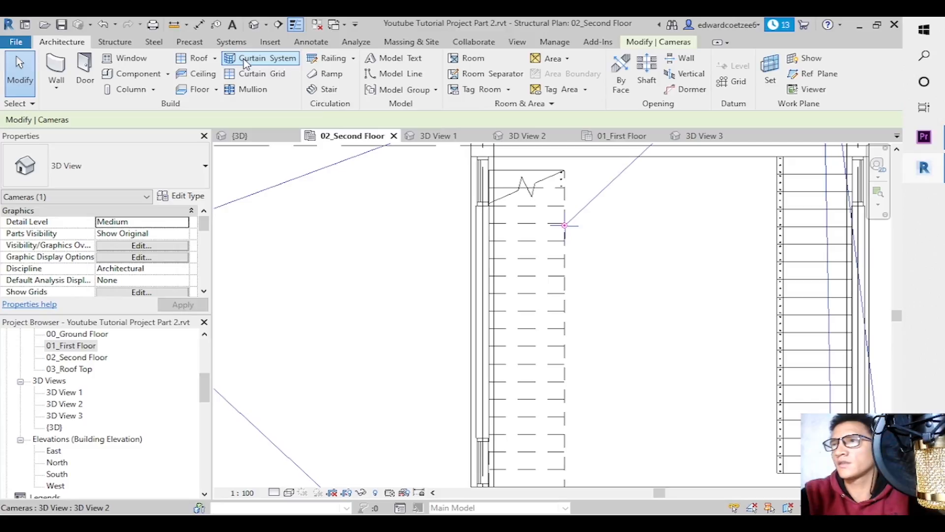
left_click(320, 58)
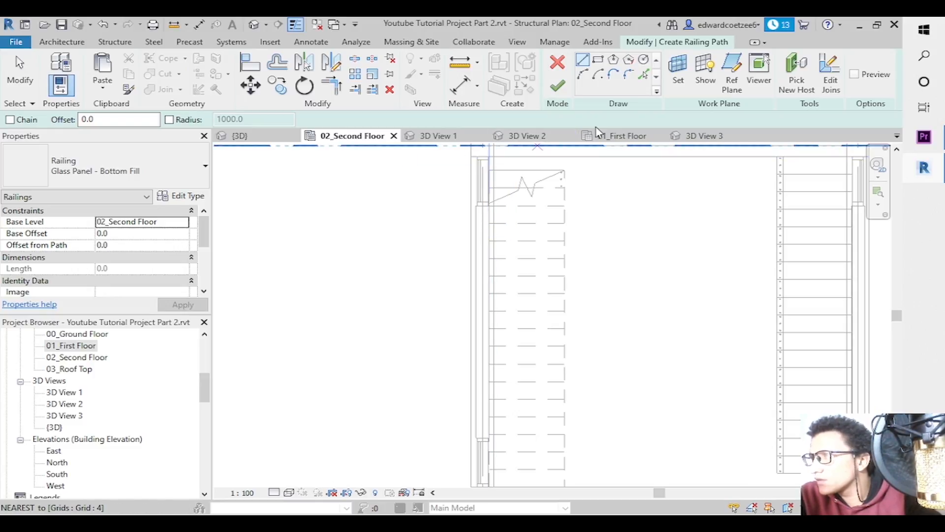
left_click(644, 74)
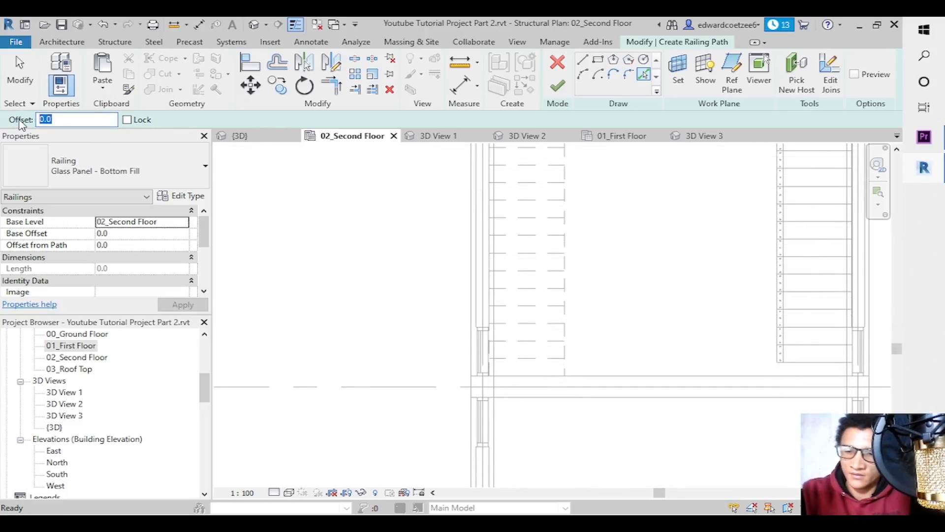
key("Return")
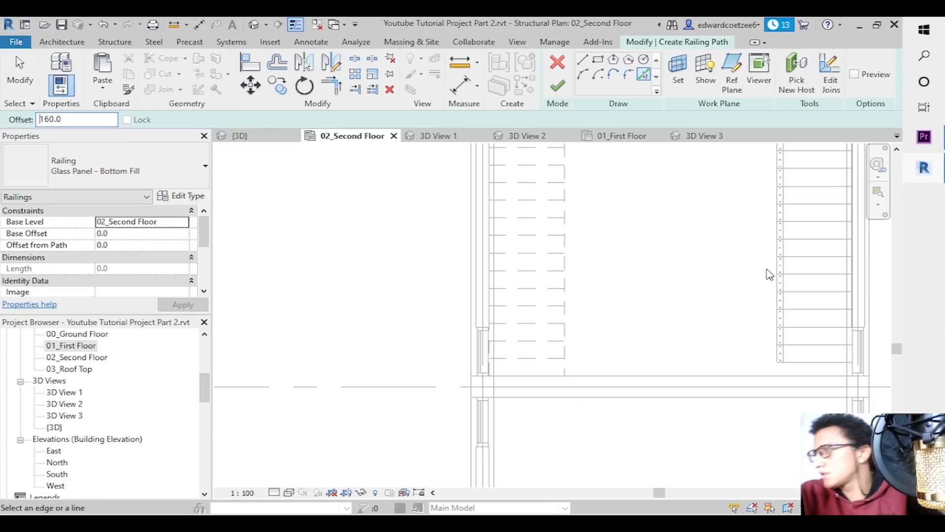
left_click(784, 275)
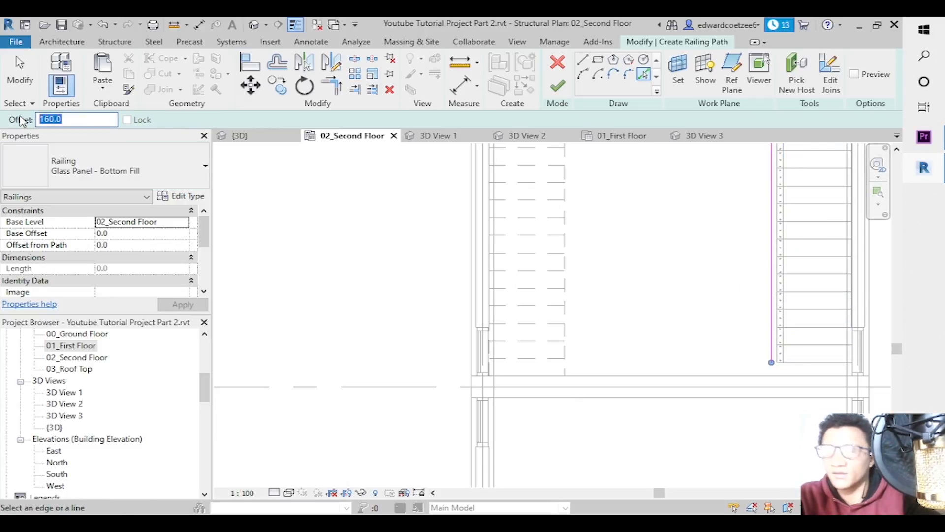
Add a railing path line offset 80 mm outside the stair opening's short end edge, and finish the railing.
type("80")
key("Return")
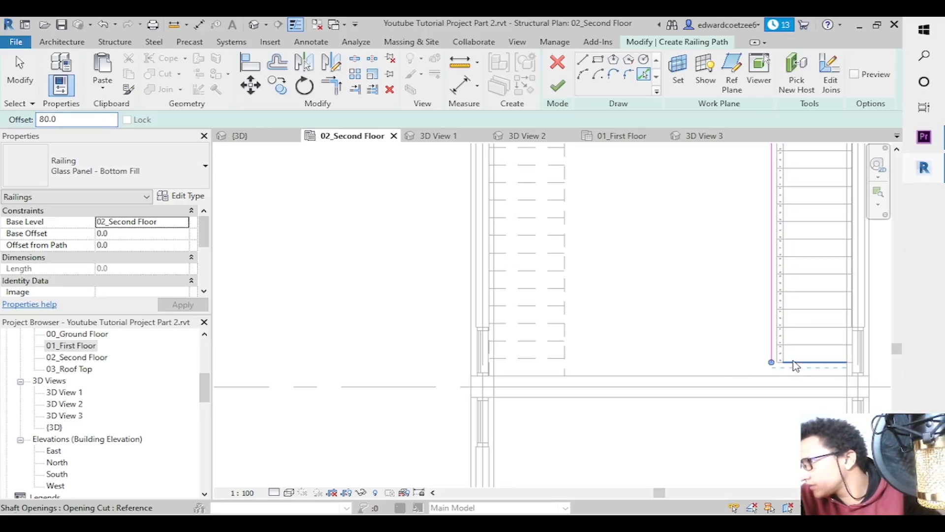
key("Escape")
left_click_drag(897, 350, 898, 318)
left_click(561, 82)
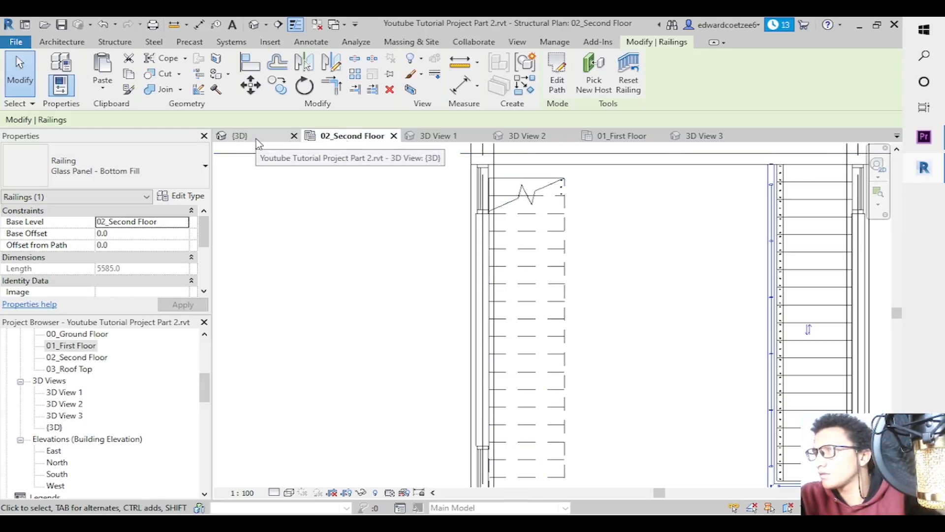
Inspect the new railing in 3D View 2 from a turned camera angle, and look over 3D View 1 and 3D View 3.
left_click(526, 135)
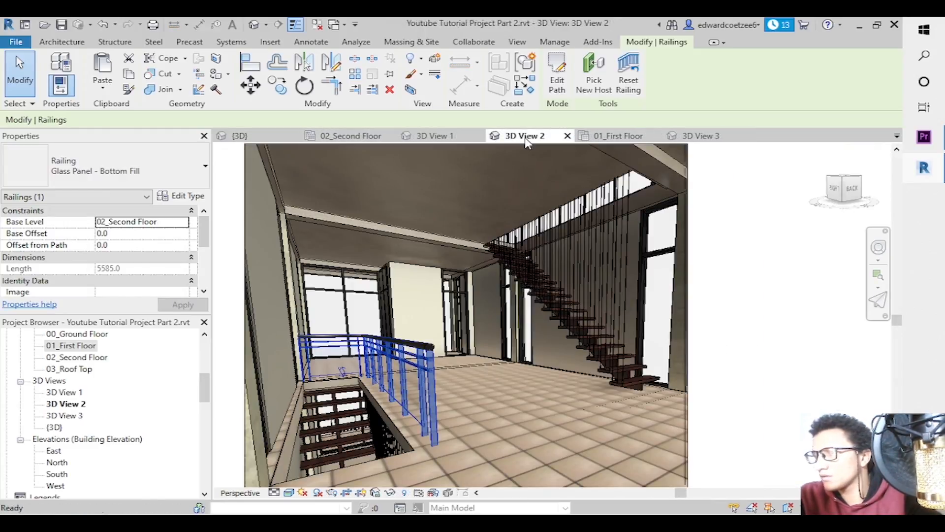
key("Escape")
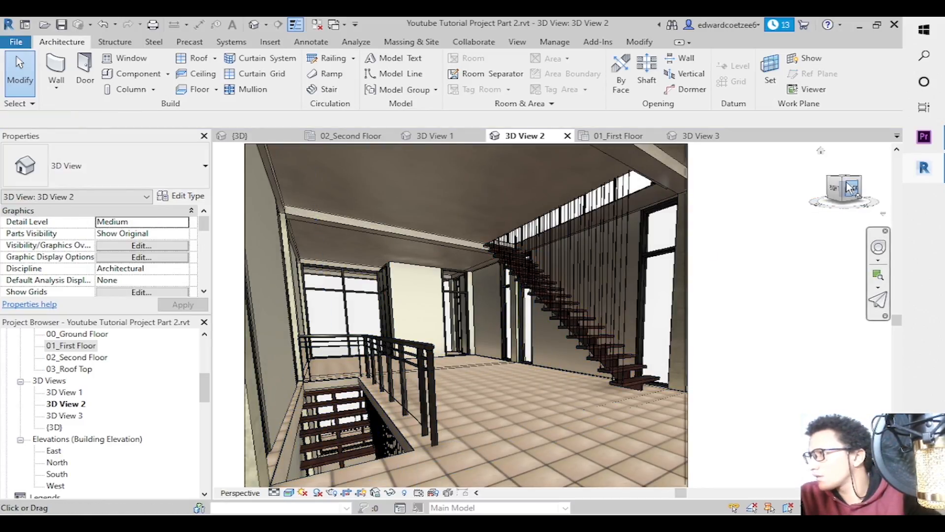
mouse_move(845, 183)
left_mouse_down()
mouse_move(830, 190)
mouse_move(832, 201)
mouse_move(843, 193)
mouse_move(818, 183)
mouse_move(805, 165)
mouse_move(813, 169)
left_mouse_up()
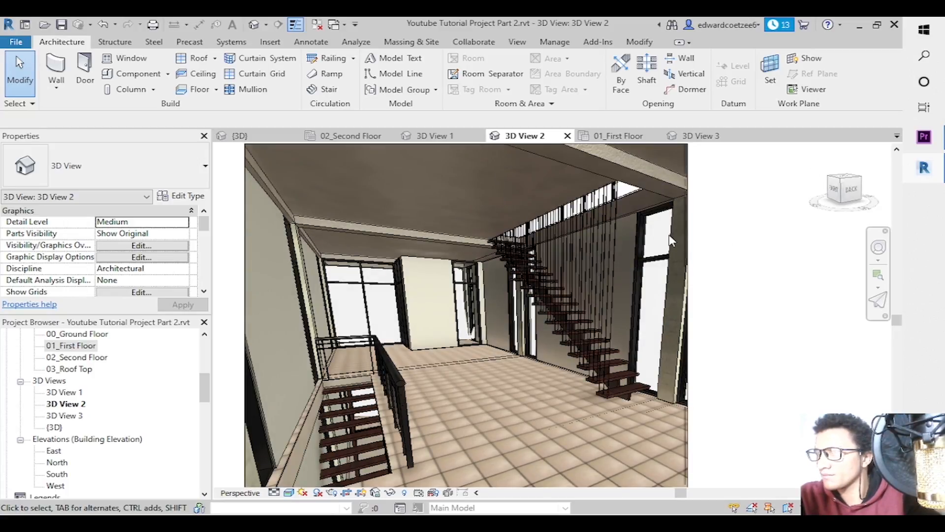
left_click(430, 138)
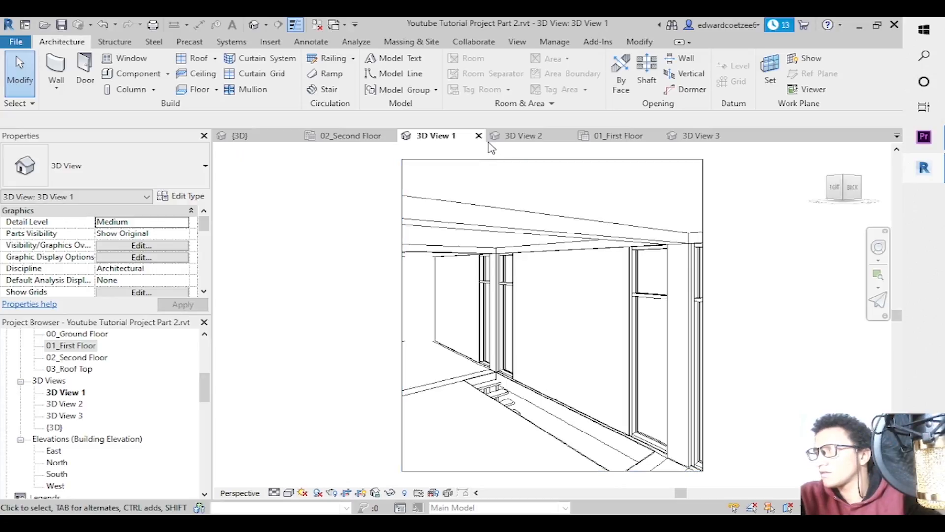
left_click(701, 138)
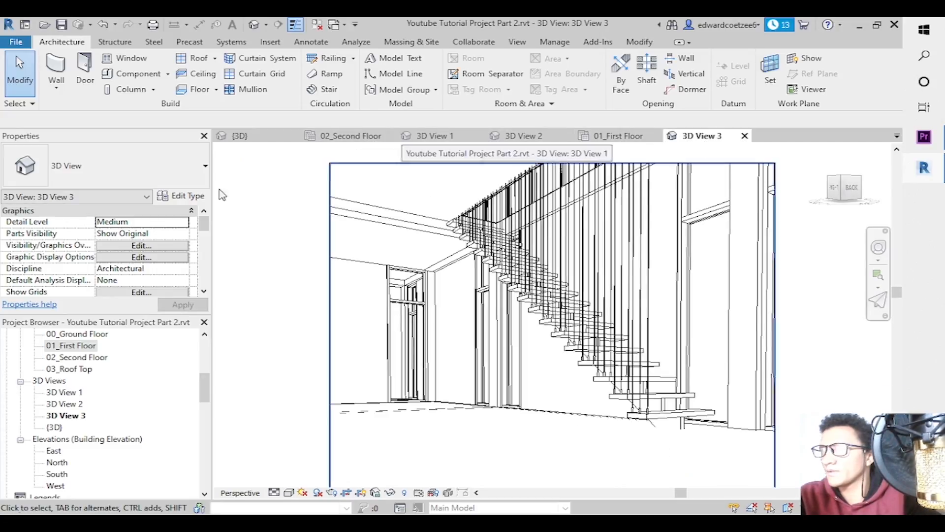
Place a camera in the 03_Roof Top structural plan above grid 4 near the far railing, aimed diagonally across the stair opening.
double_click(70, 369)
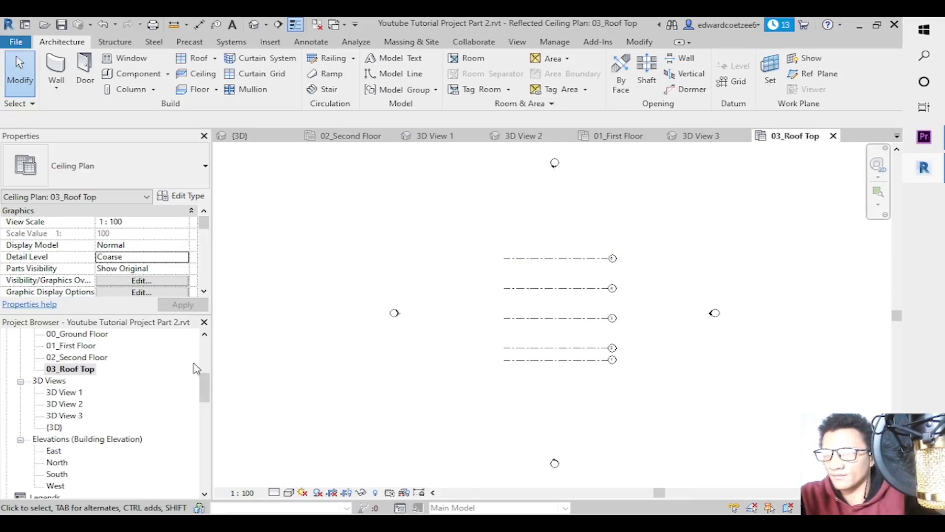
left_click(72, 361)
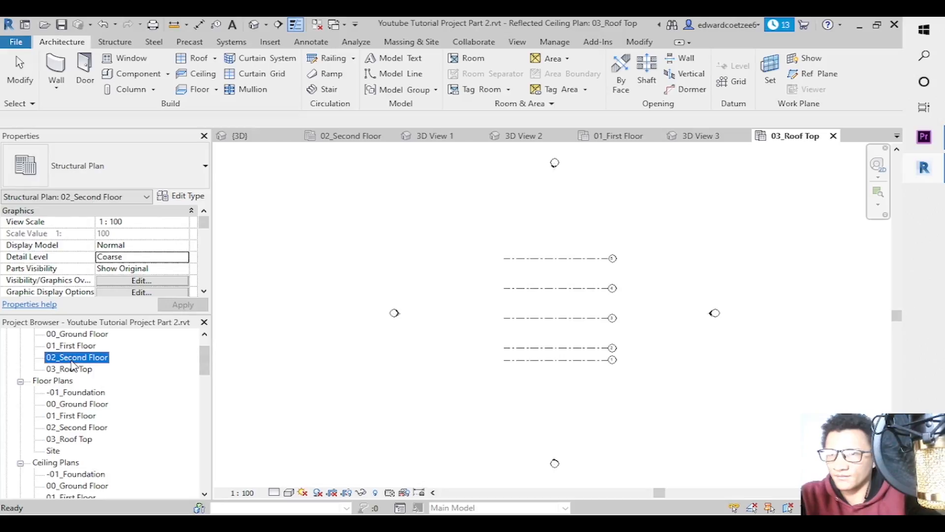
double_click(70, 368)
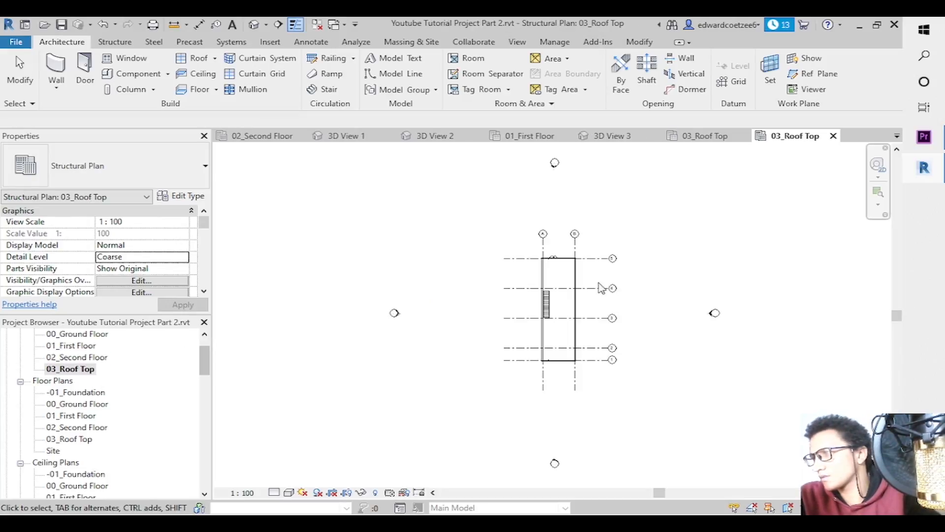
left_click(872, 199)
left_click_drag(542, 271, 636, 351)
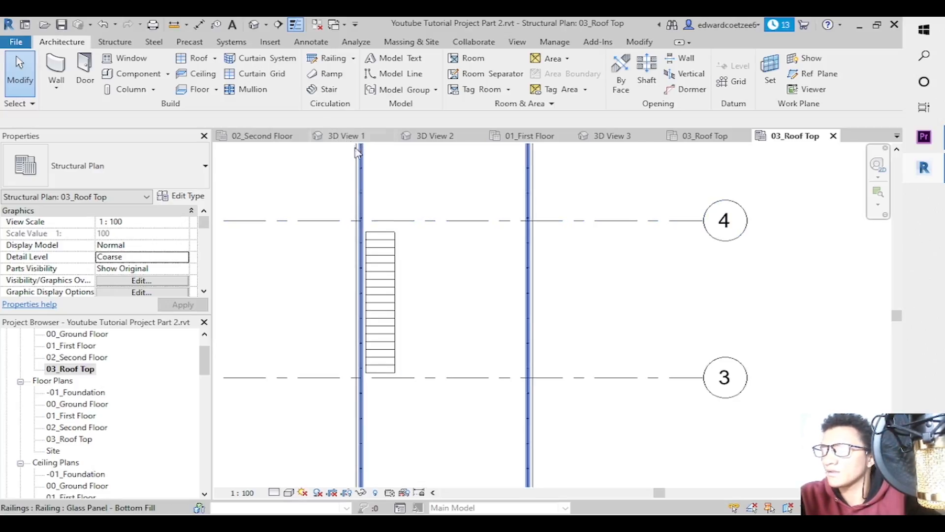
left_click(266, 25)
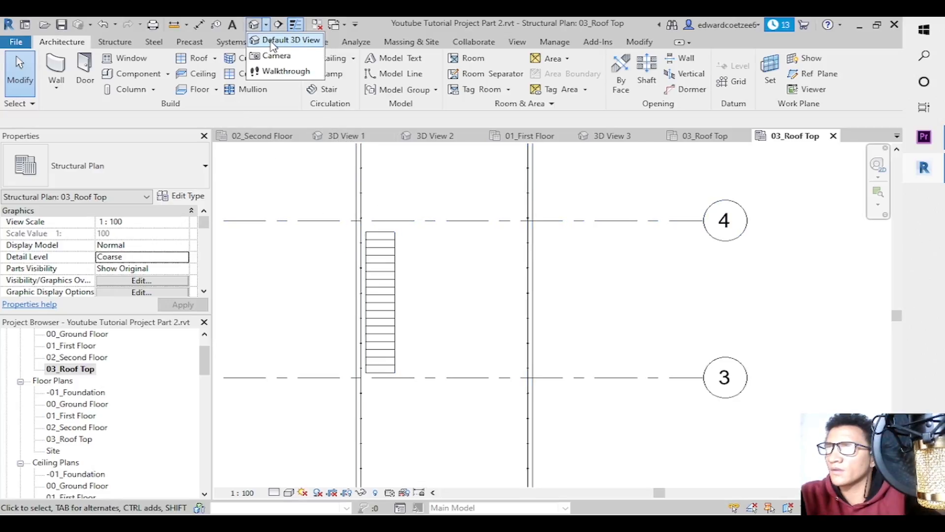
left_click(281, 53)
left_click(508, 173)
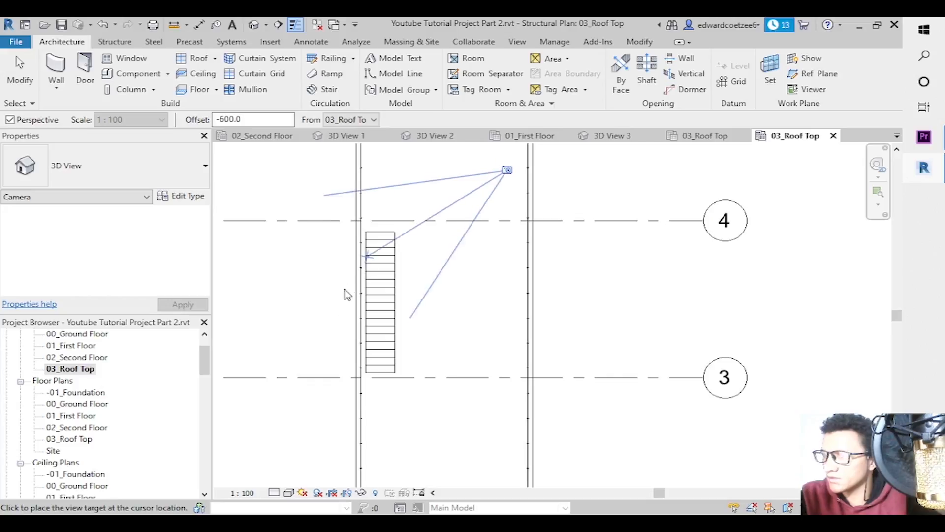
left_click(320, 354)
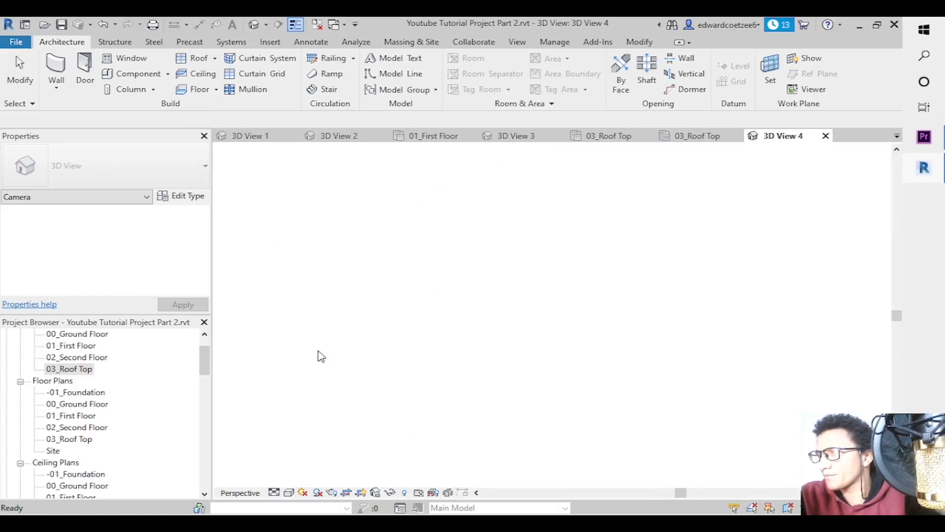
Set the roof camera's eye elevation to 10800 and target elevation to 10500, and tilt the view down onto the stair opening.
left_click_drag(202, 232, 203, 266)
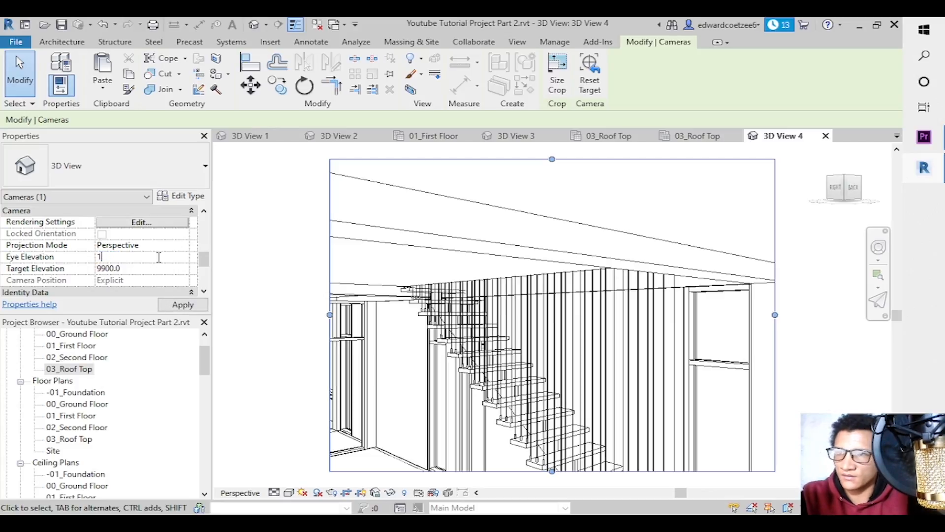
left_click(157, 270)
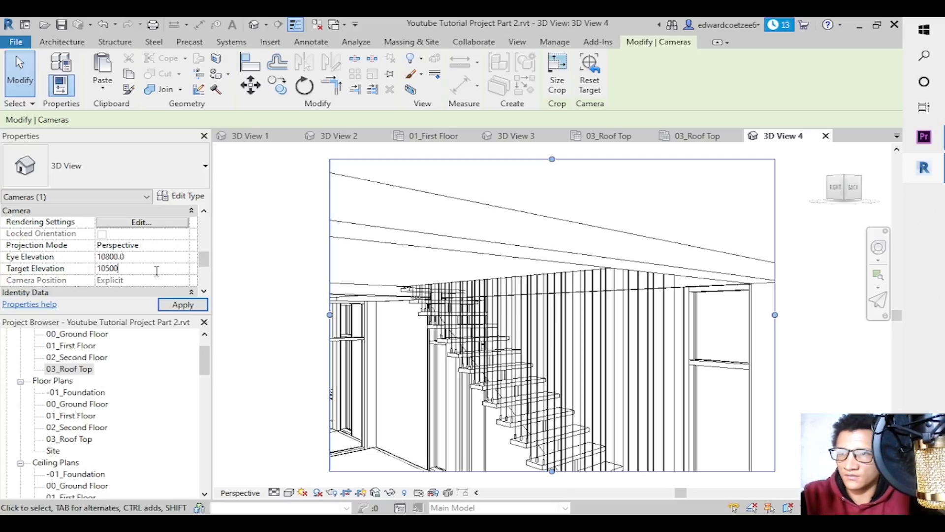
left_click(183, 305)
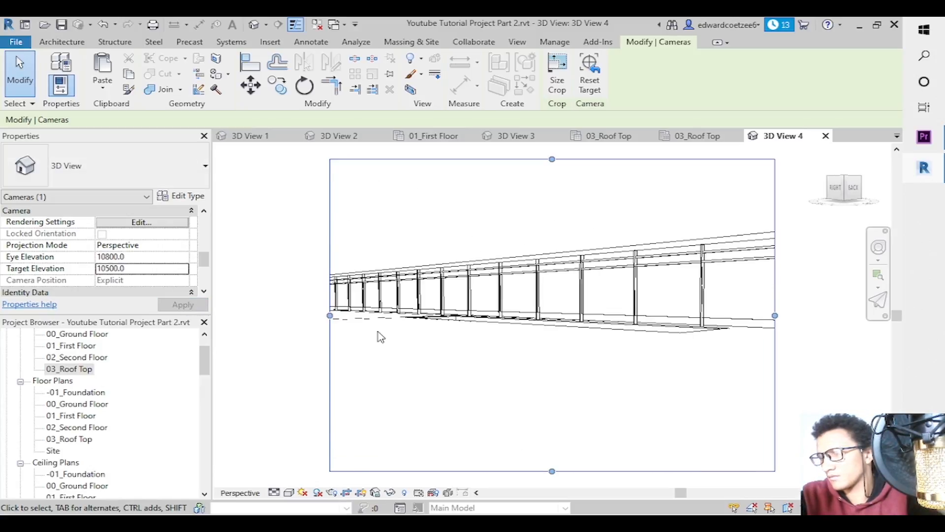
left_click_drag(848, 194, 851, 202)
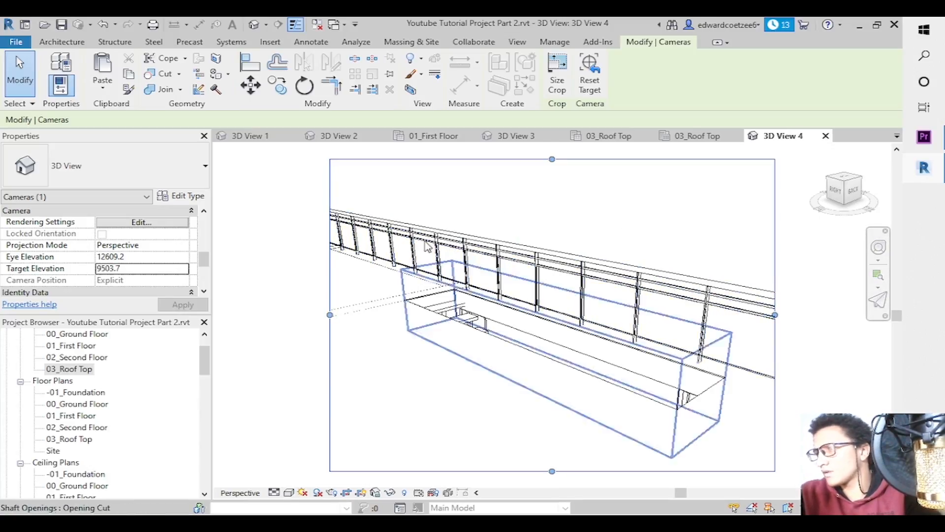
Start a railing in the 03_Roof Top structural plan with a path line offset 160 mm from the opening's long open side.
left_click(614, 140)
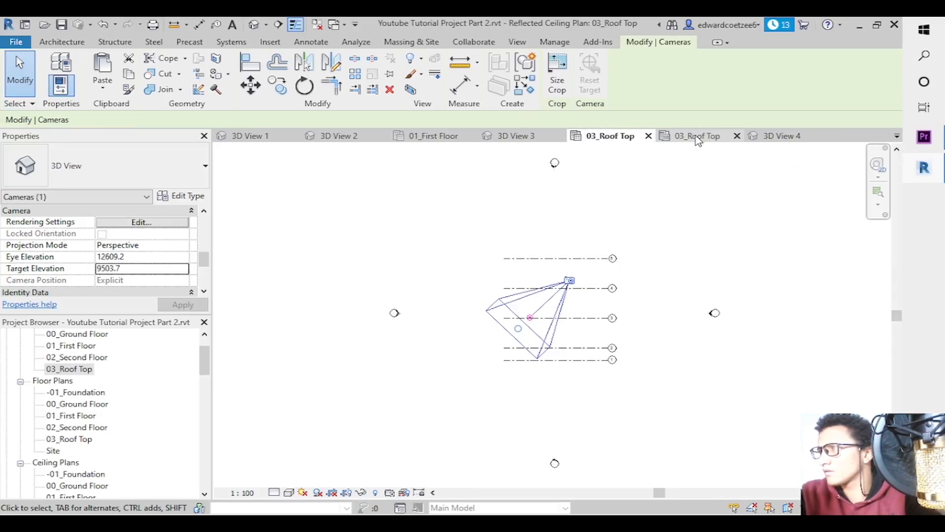
left_click(649, 137)
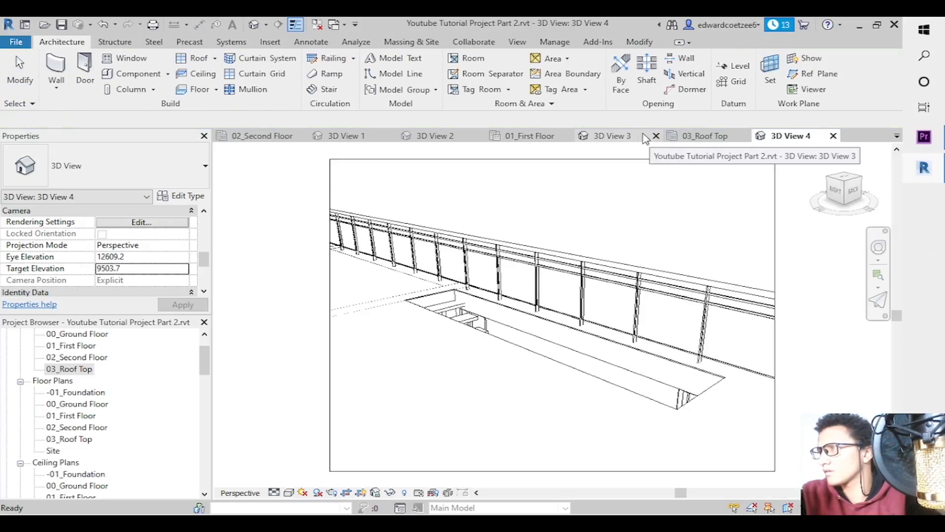
left_click(692, 140)
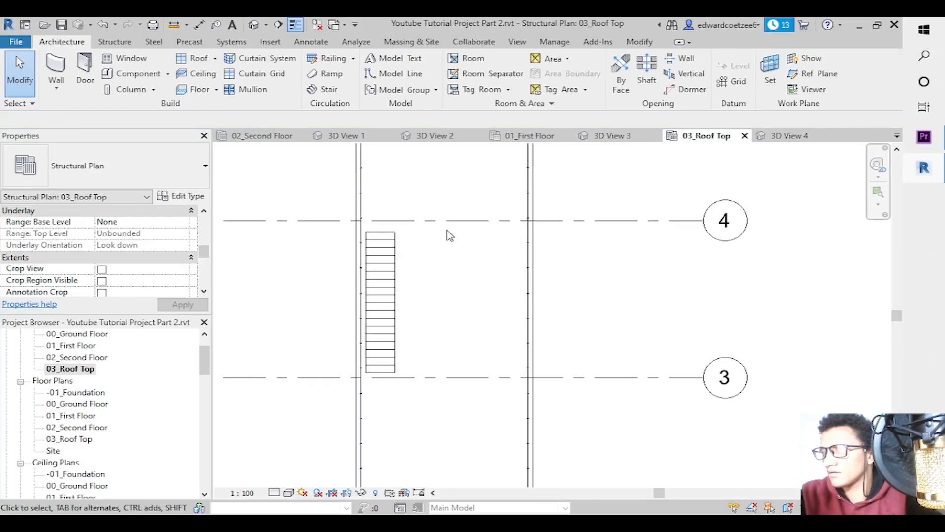
left_click(351, 59)
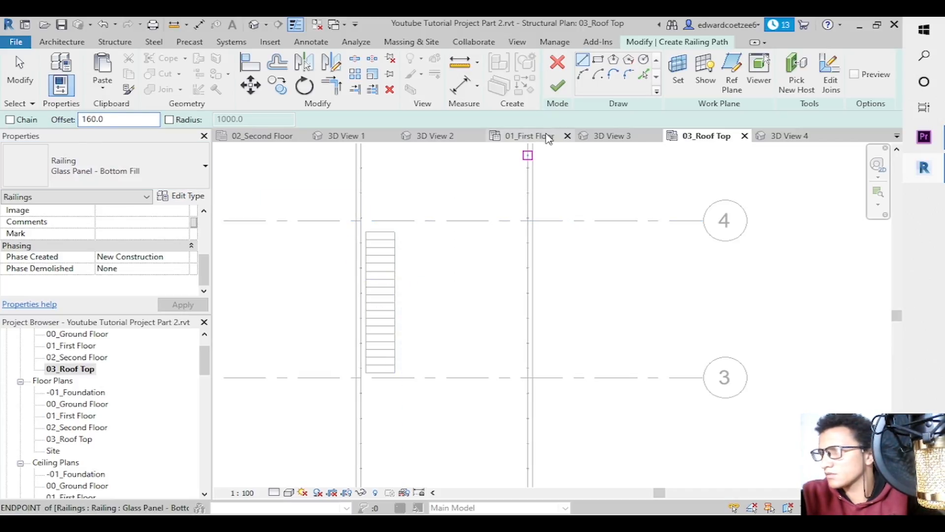
left_click(643, 76)
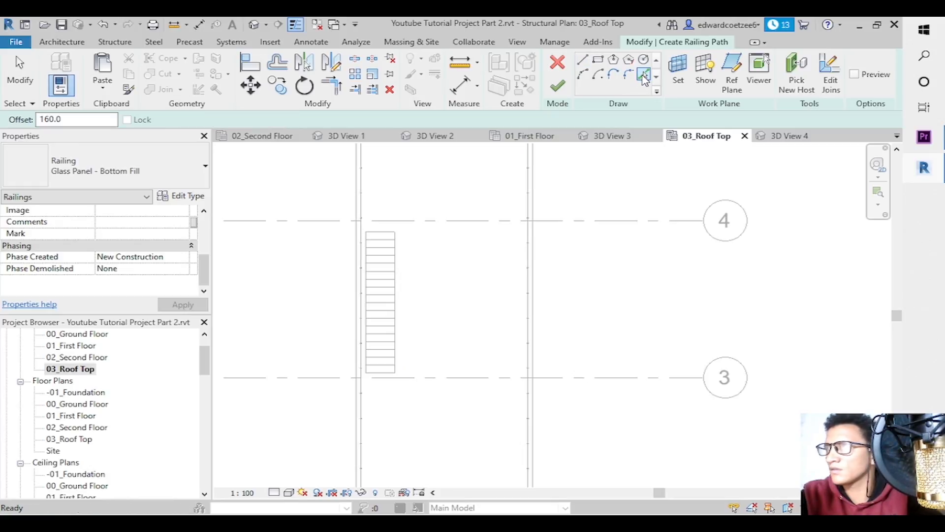
left_click(401, 302)
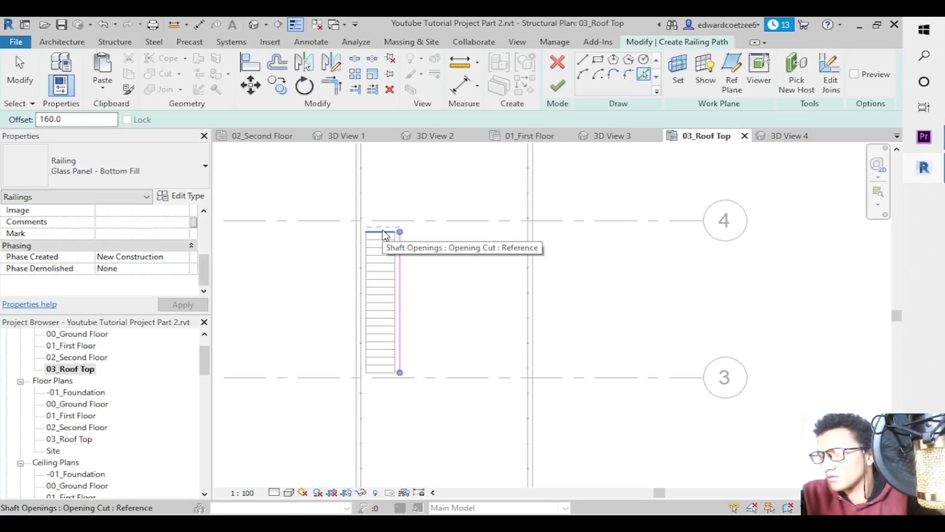
Add a railing path line offset 160 mm outside the opening's short edge near grid 4, and finish the railing.
left_click_drag(74, 117, 12, 122)
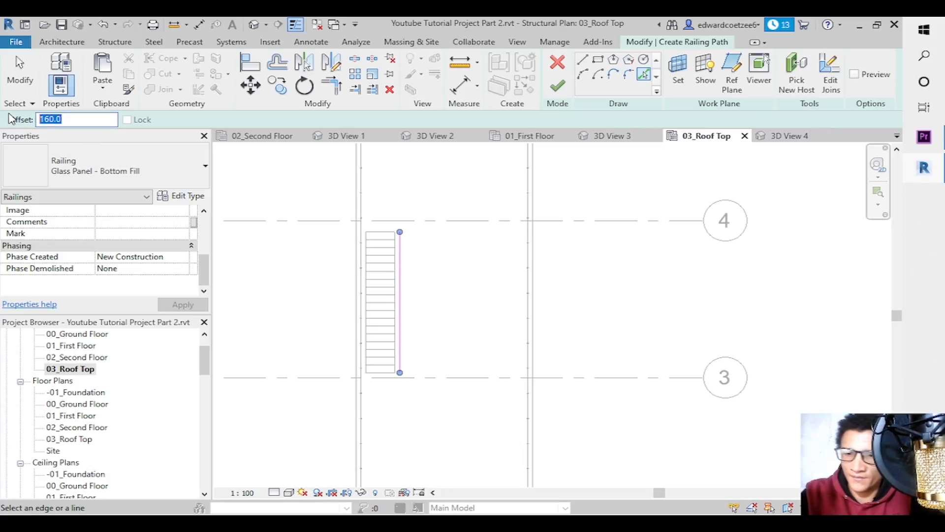
type("80")
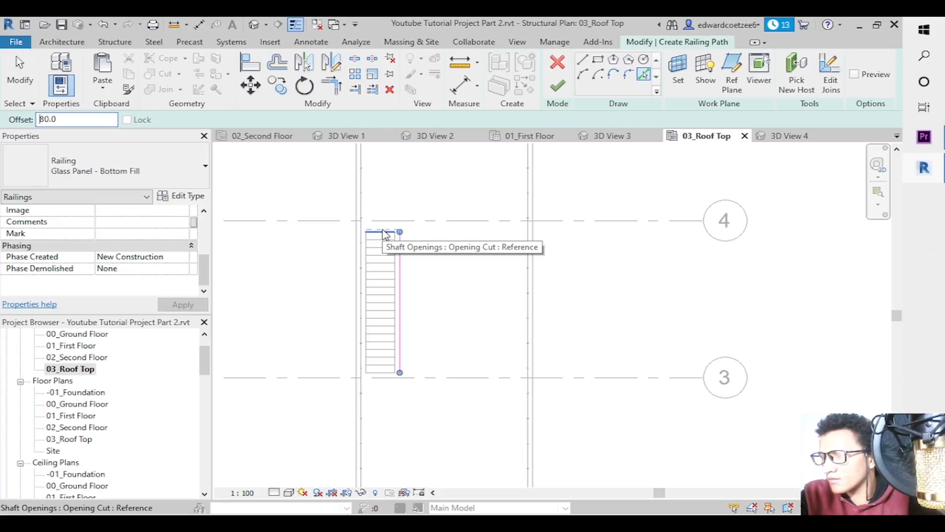
double_click(38, 119)
type("160")
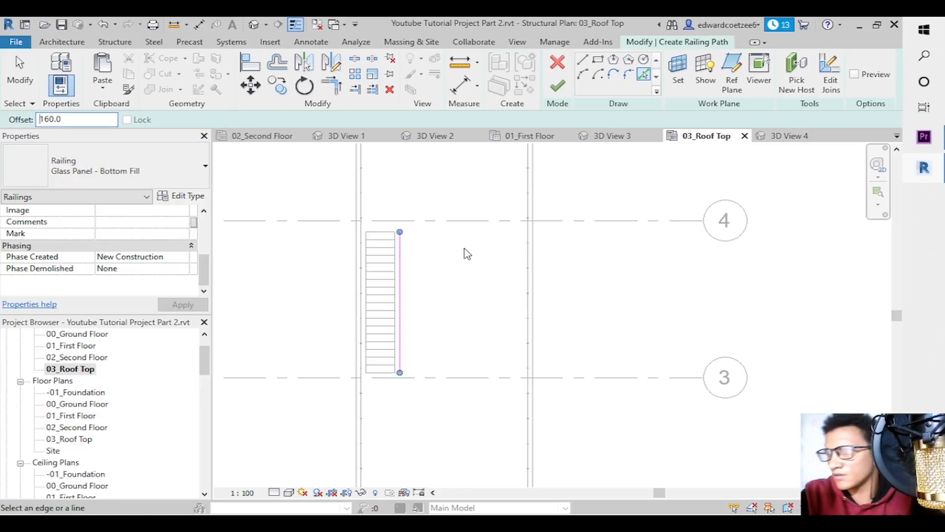
left_click(383, 235)
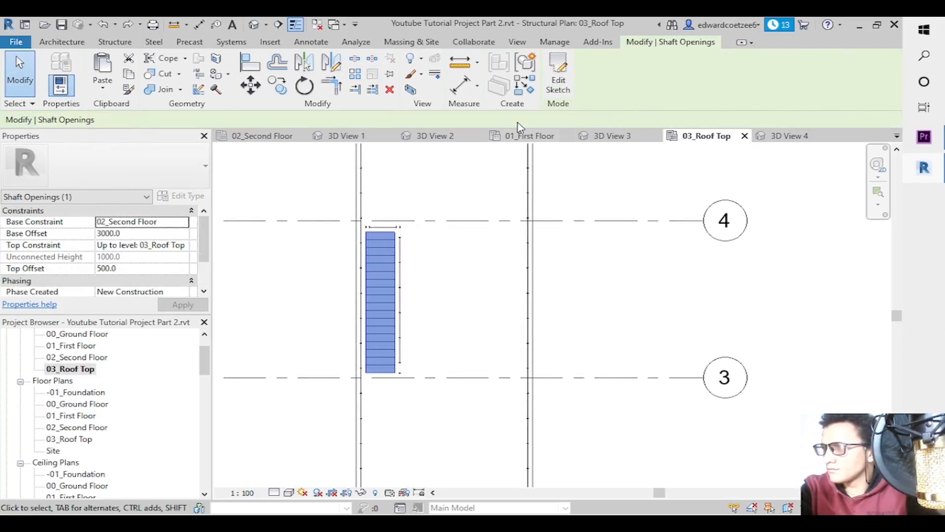
Check the distance between the roof railing's short path line and the stair opening's edge near grid 4, and close the path sketch.
left_click(483, 171)
left_click(392, 232)
double_click(393, 238)
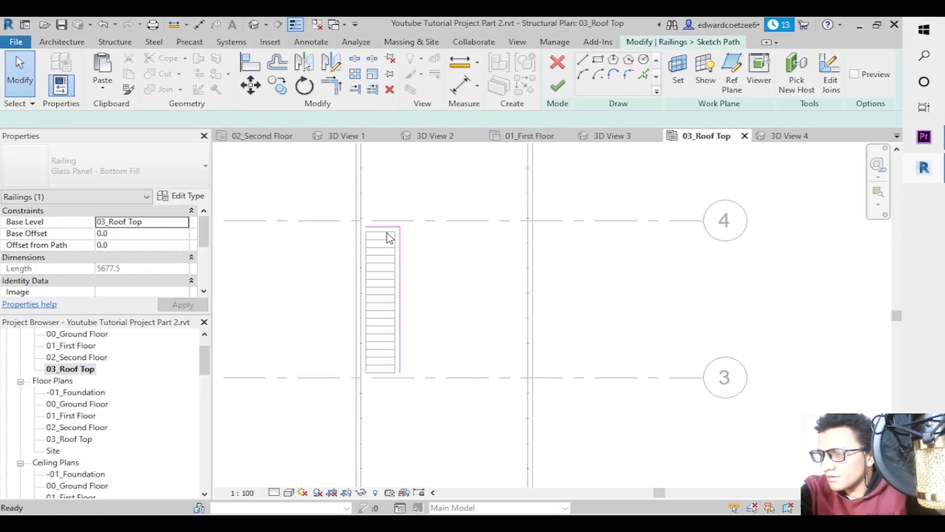
key("d")
key("i")
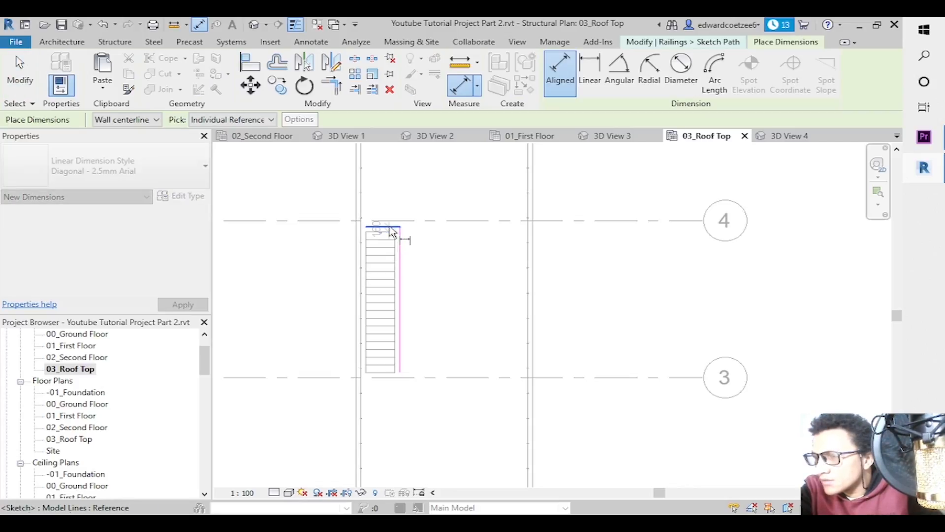
left_click(401, 230)
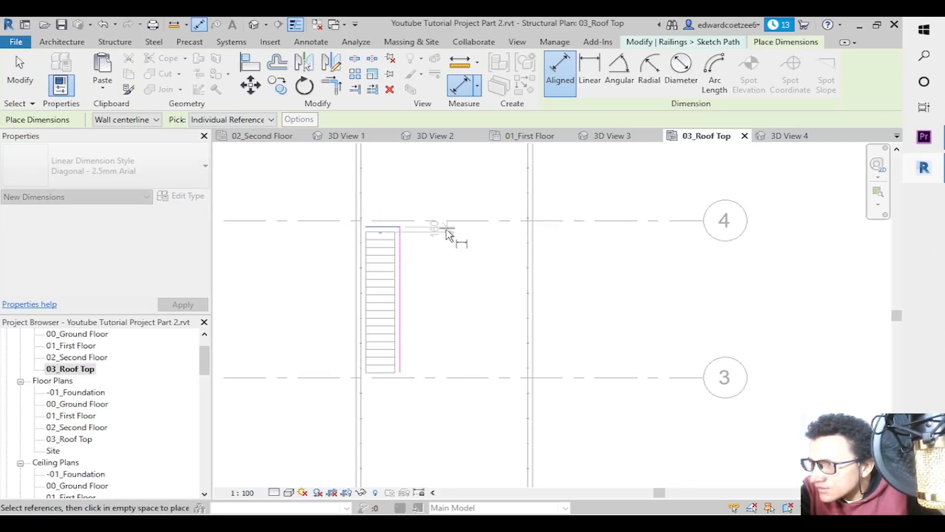
left_click(448, 229)
key("Escape")
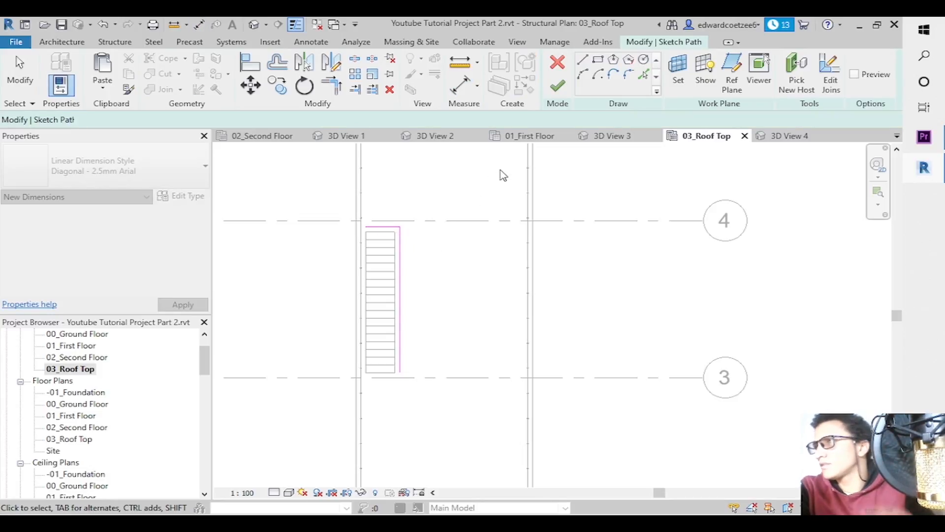
left_click(559, 88)
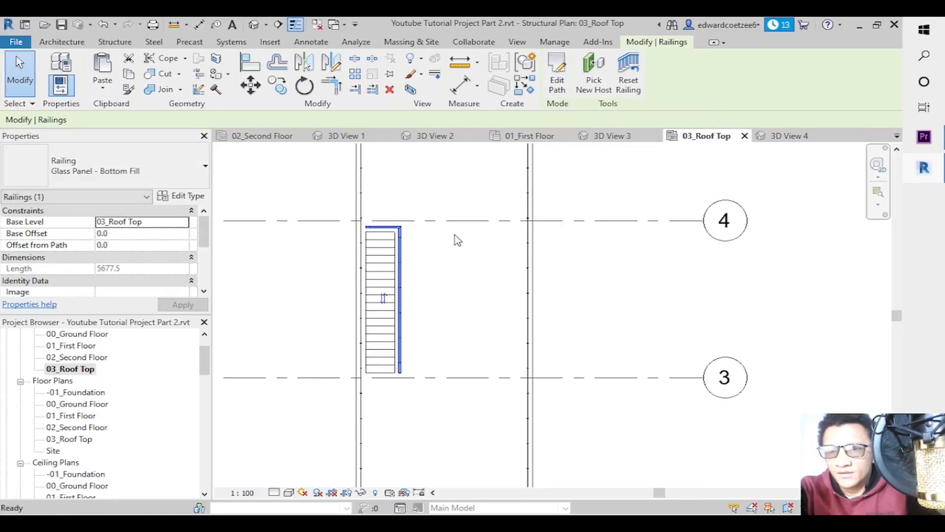
left_click(433, 237)
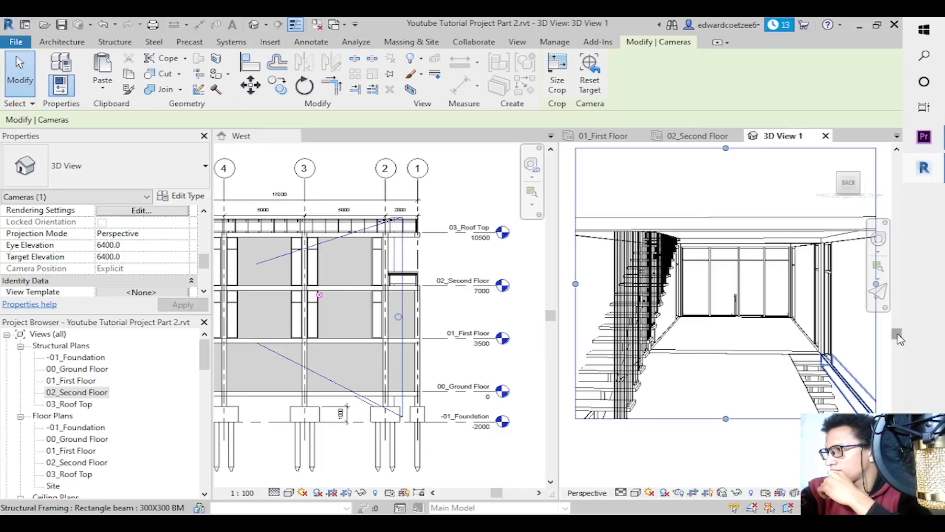
Extend 3D View 1's crop region downward, and inspect the stair openings between grids 3 and 4 in the 01_First Floor plan.
left_click_drag(900, 338, 898, 382)
left_click_drag(726, 271, 728, 354)
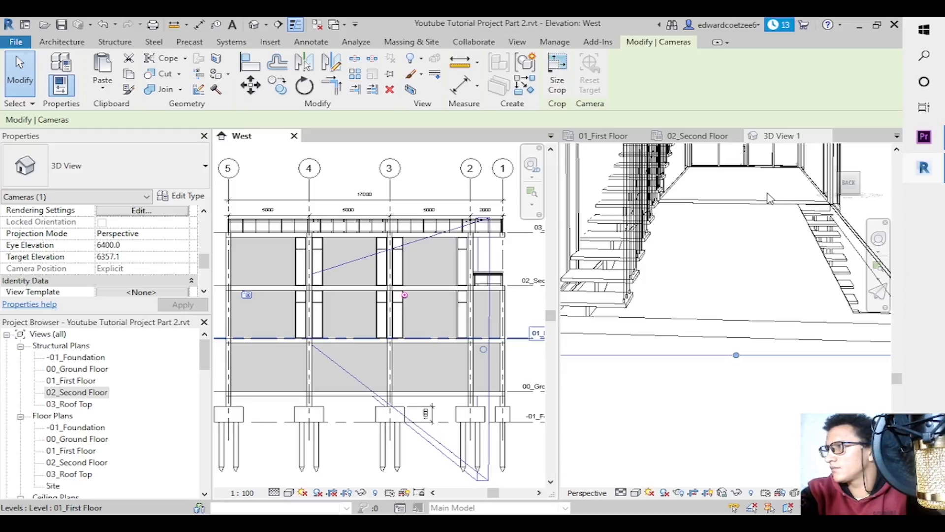
left_click(608, 137)
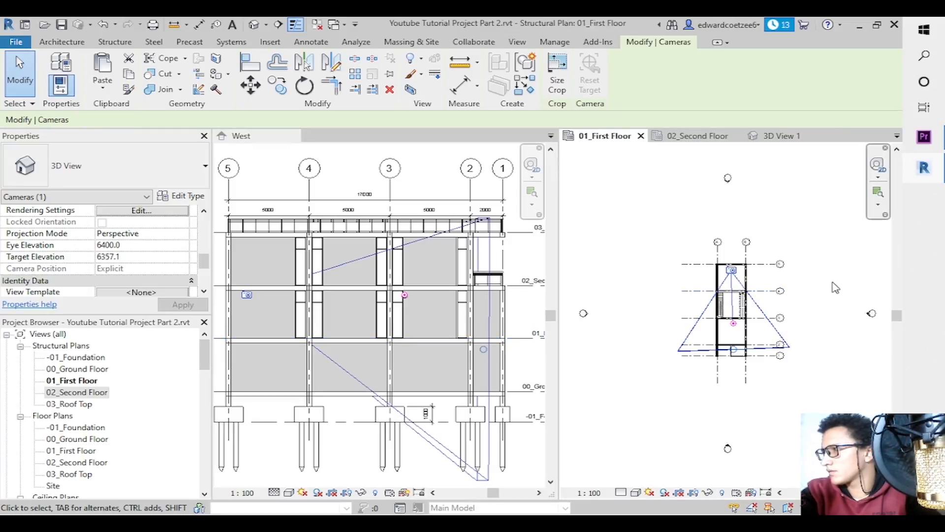
left_click(879, 196)
left_click_drag(694, 282, 764, 335)
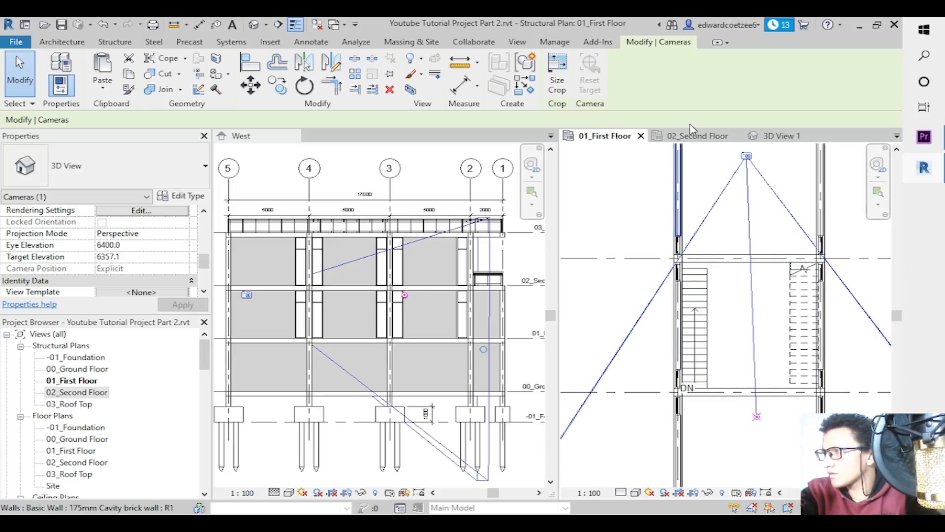
left_click(782, 136)
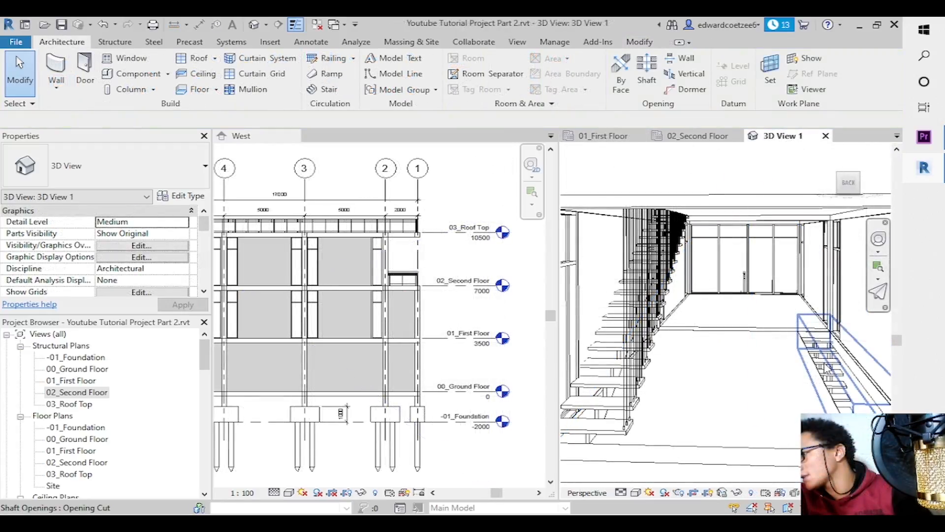
Start a railing in the 01_First Floor structural plan with a path line offset 160 mm from the stair opening's long open side.
left_click(821, 374)
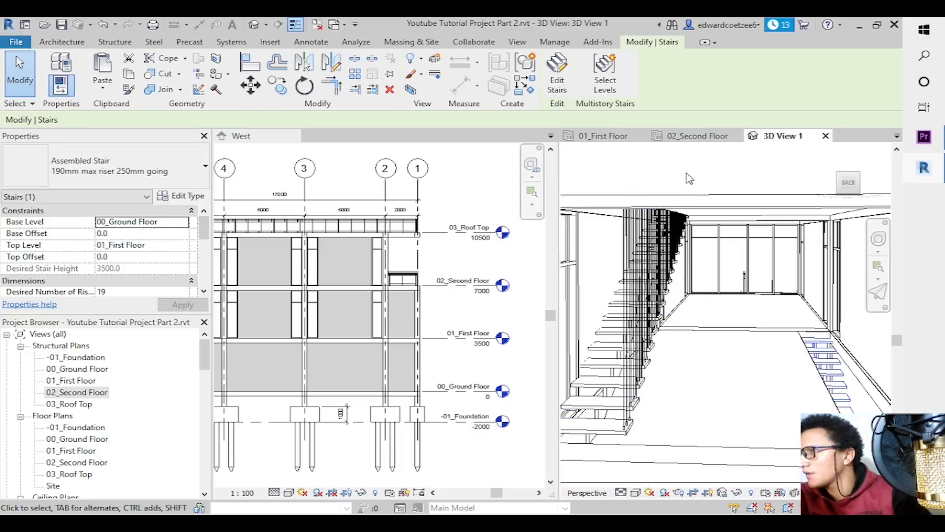
left_click(696, 137)
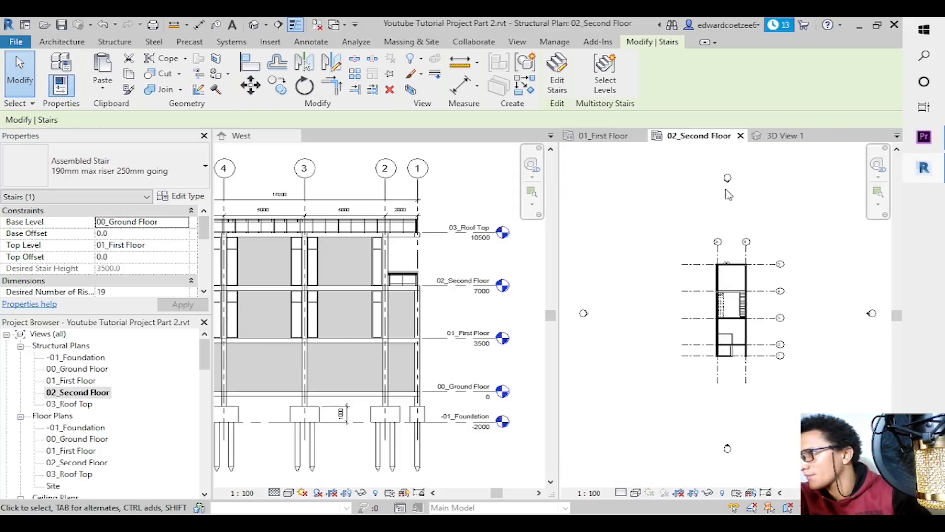
left_click(609, 140)
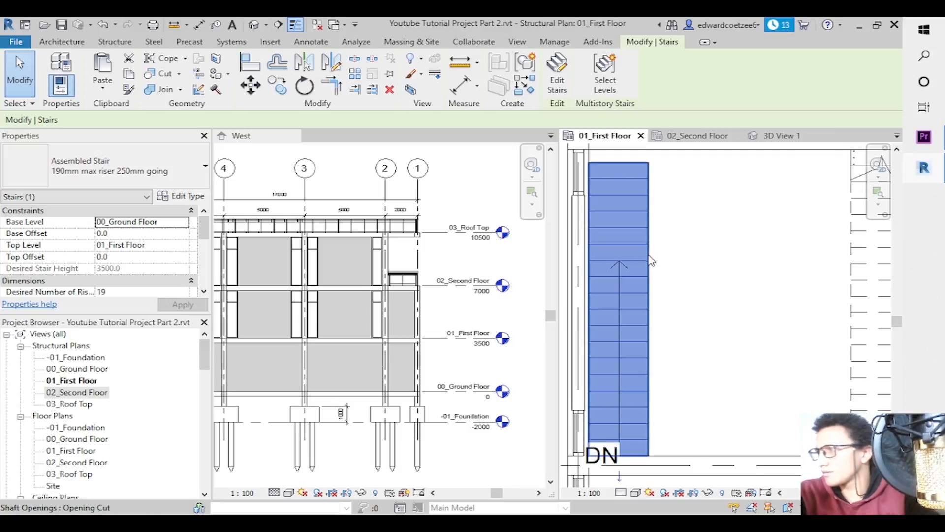
left_click_drag(899, 321, 899, 319)
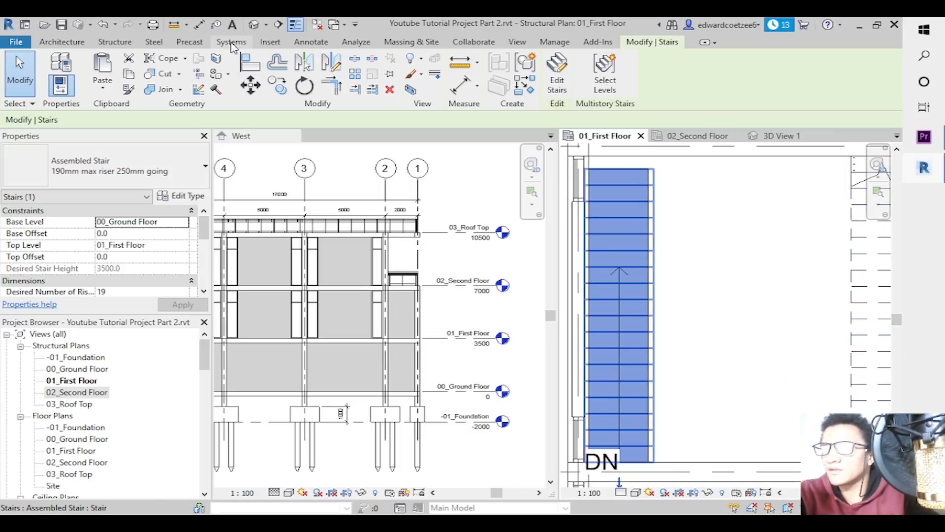
left_click(61, 42)
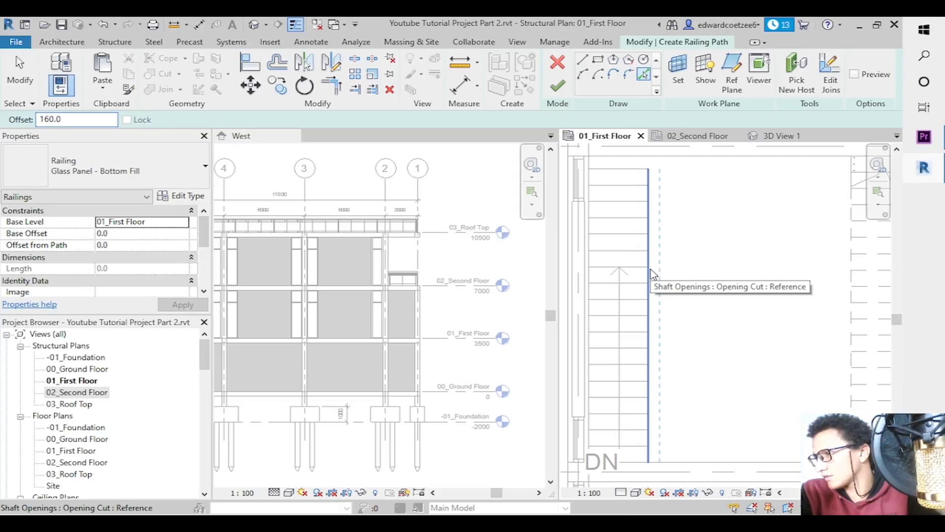
left_click(651, 270)
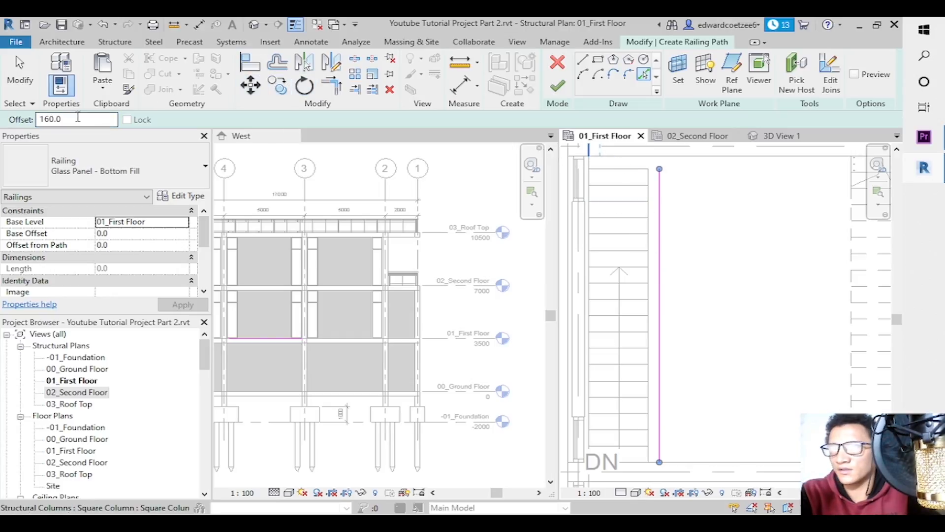
Add a railing path line offset 80 mm outside the opening's short edge near grid 4, and finish the first-floor railing.
type("80")
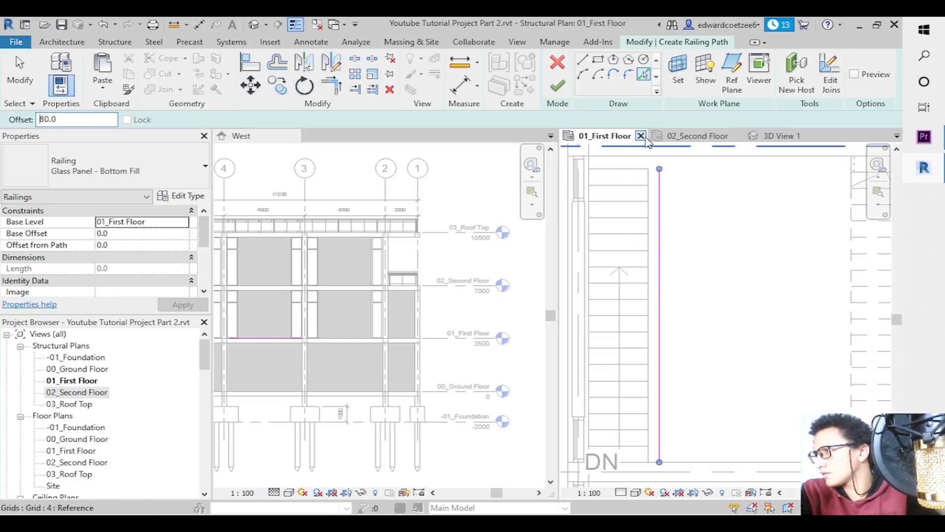
left_click(625, 172)
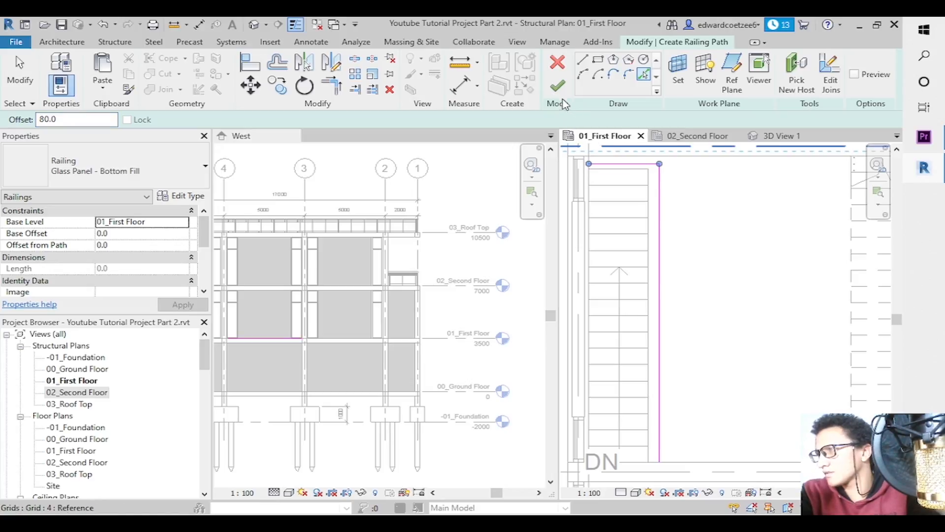
left_click(557, 86)
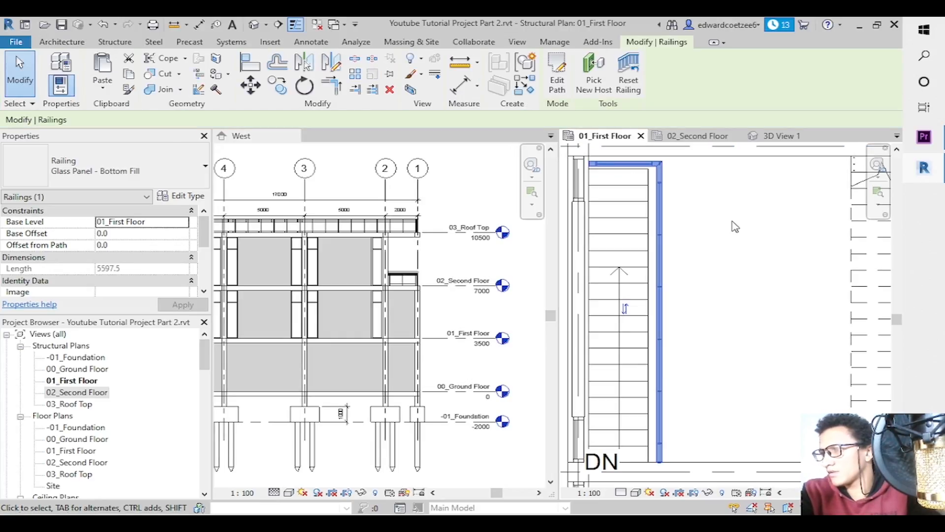
Check the first-floor railing in 3D View 1, and widen 3D View 2's crop region to take in the railing's wall end.
left_click(780, 136)
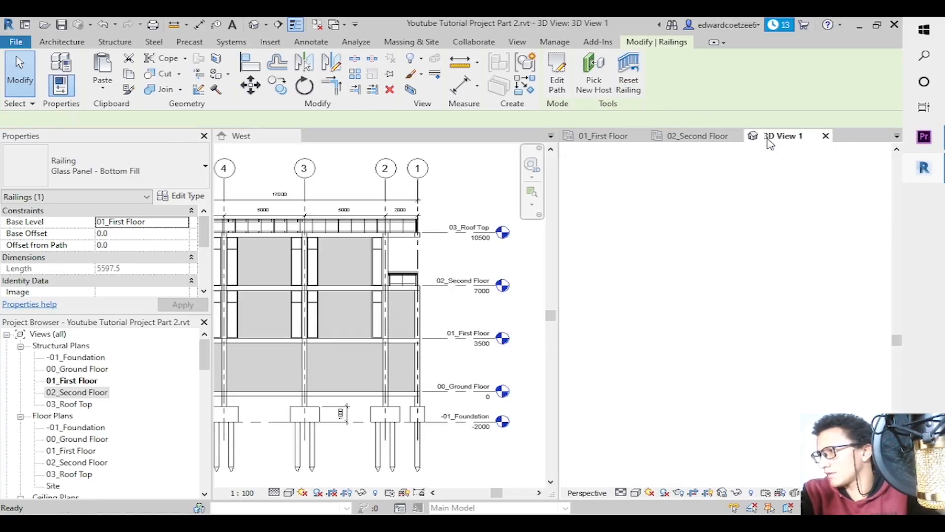
left_click(715, 334)
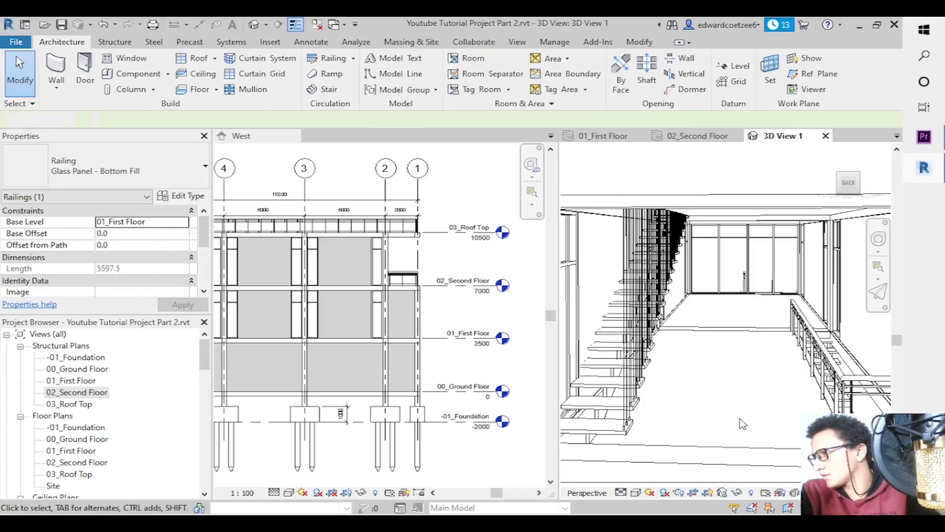
middle_click_drag(836, 482, 747, 481, "shift")
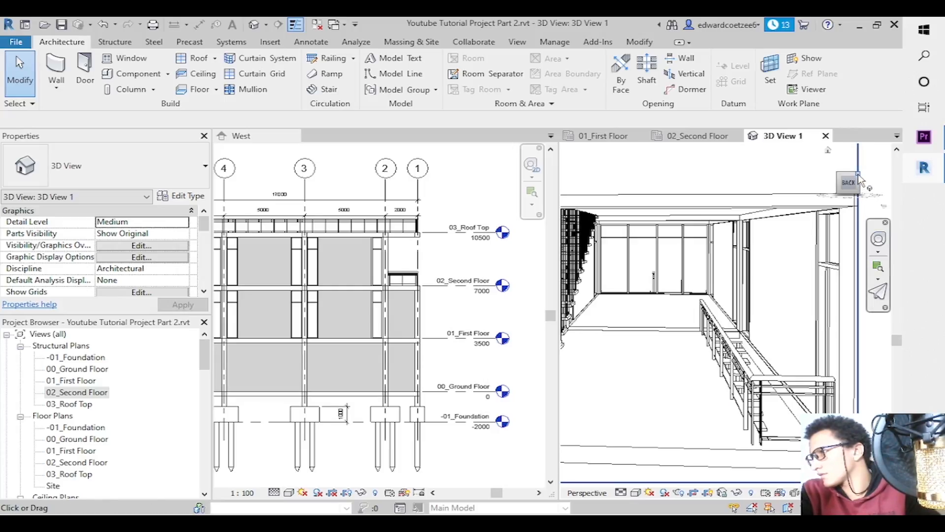
left_click_drag(859, 180, 848, 180)
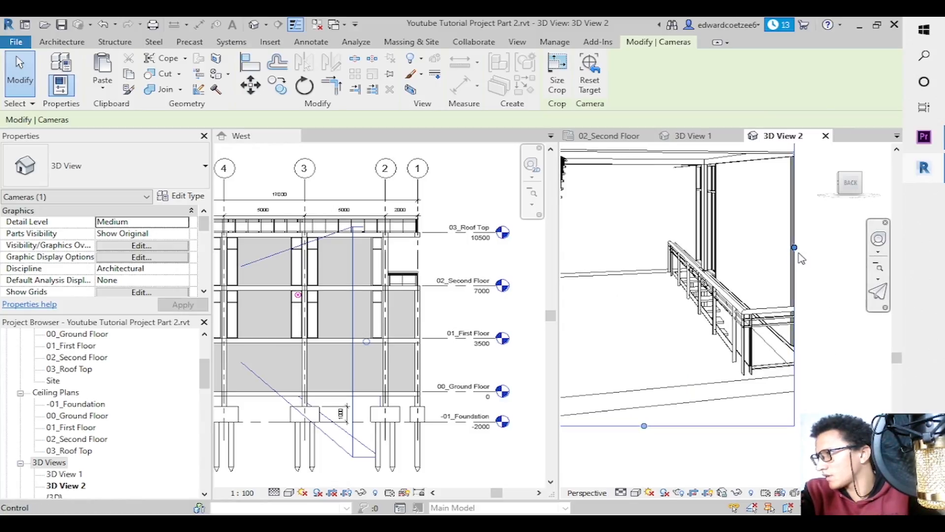
left_click_drag(795, 248, 830, 254)
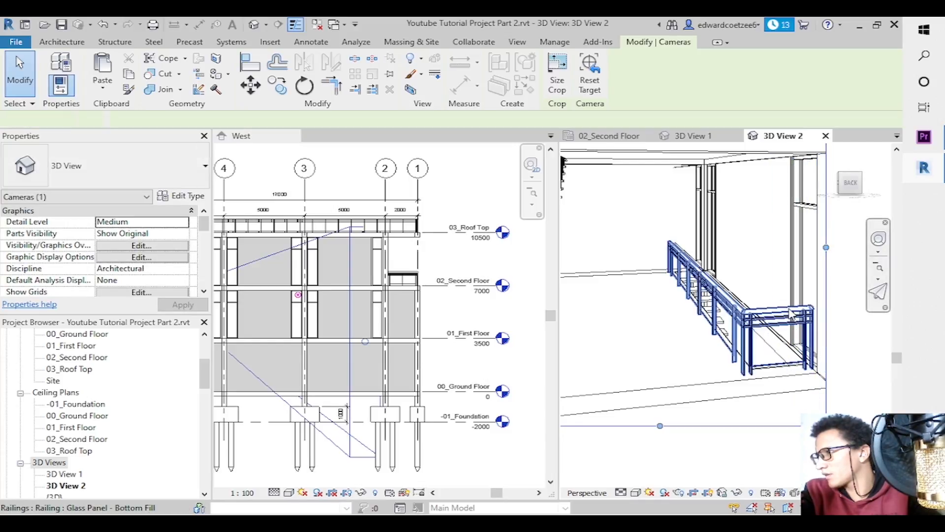
left_click(791, 348)
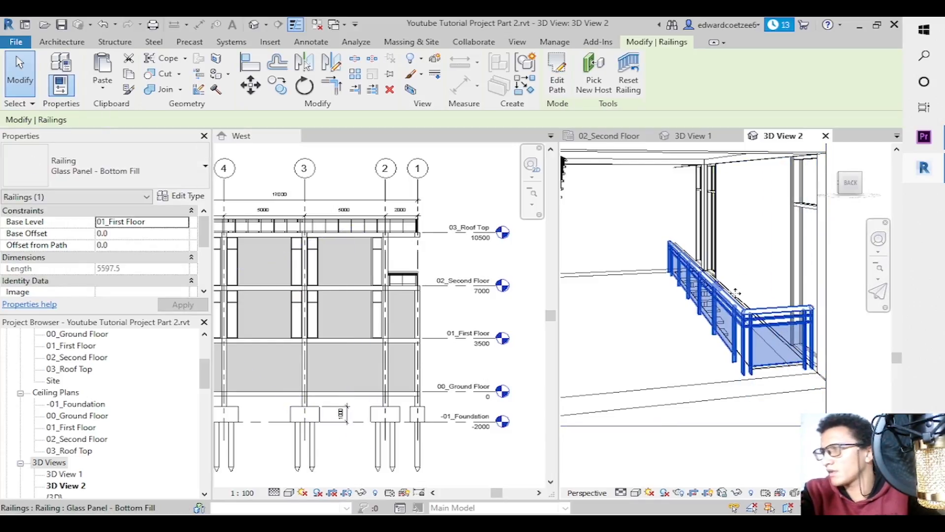
left_click(557, 73)
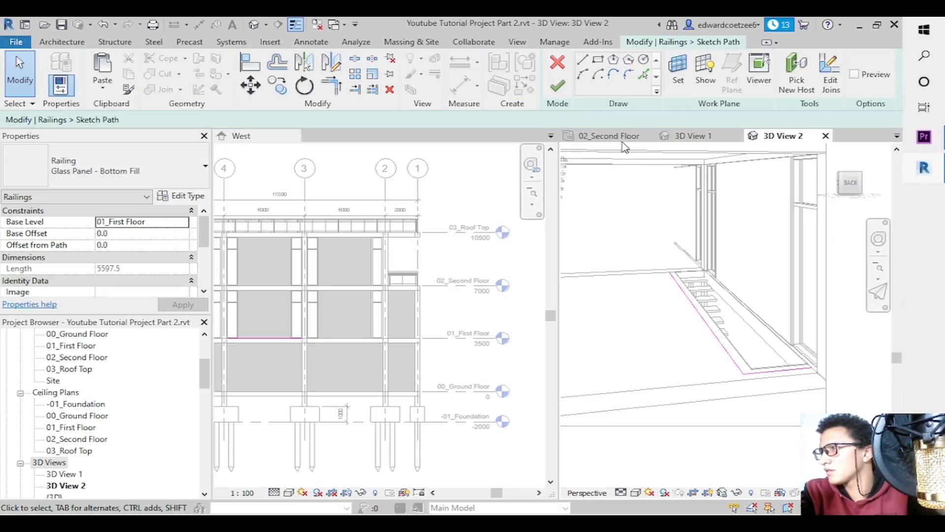
left_click(558, 63)
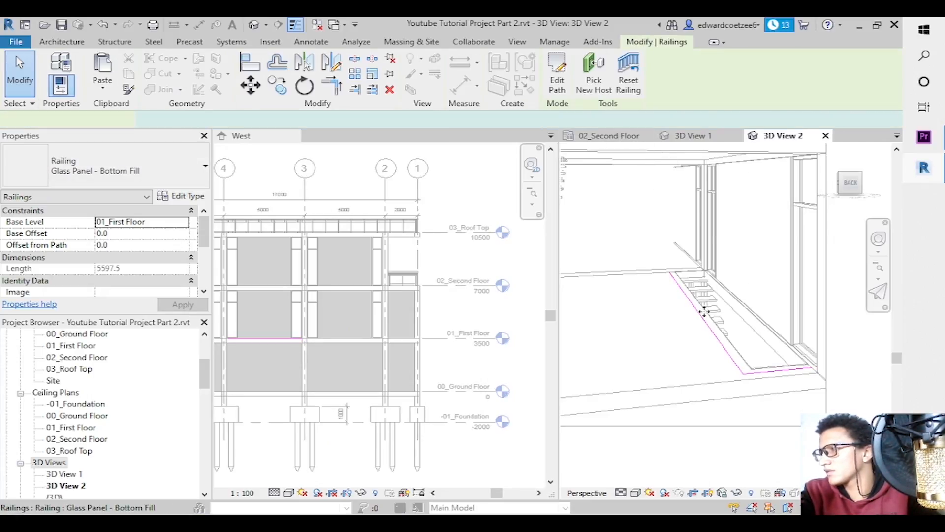
Open the path sketch of the railing around the stair opening in the 02_Second Floor structural plan for editing.
left_click(611, 136)
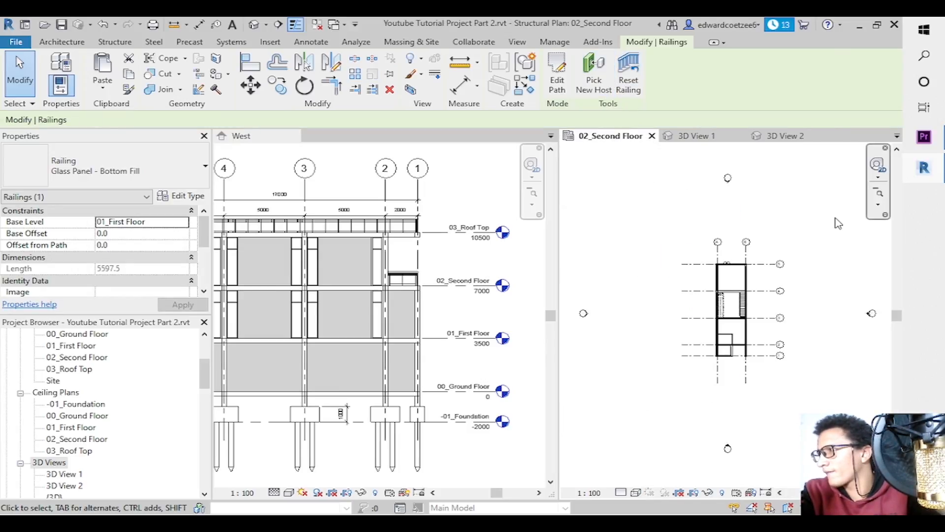
left_click(879, 204)
left_click(821, 216)
left_click_drag(703, 279, 782, 340)
left_click(878, 191)
left_click_drag(627, 244, 732, 391)
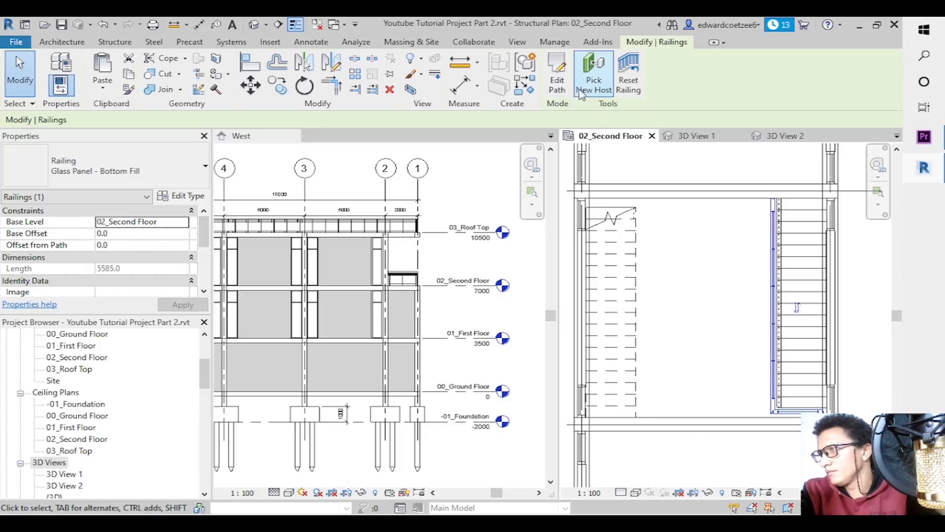
left_click(558, 85)
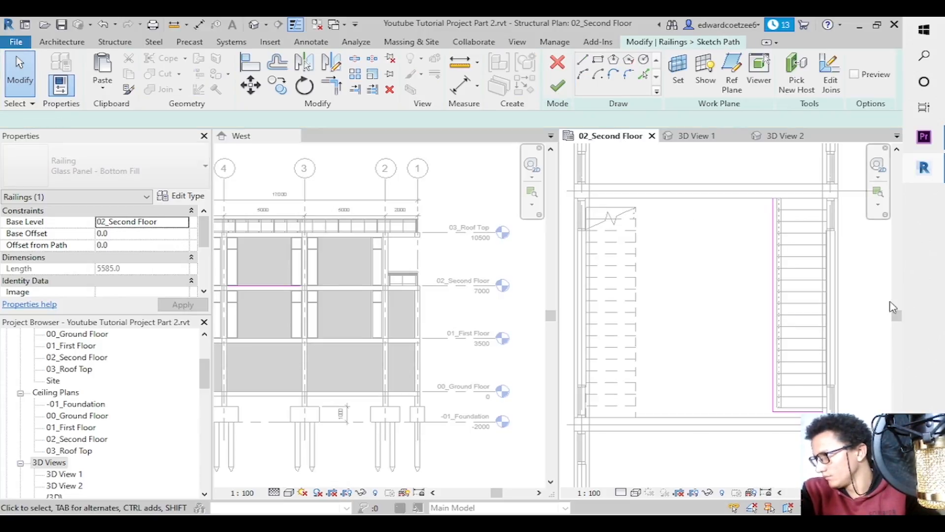
Shorten the railing path's short line to about 920 mm by pulling its wall end back from the wall.
left_click(882, 196)
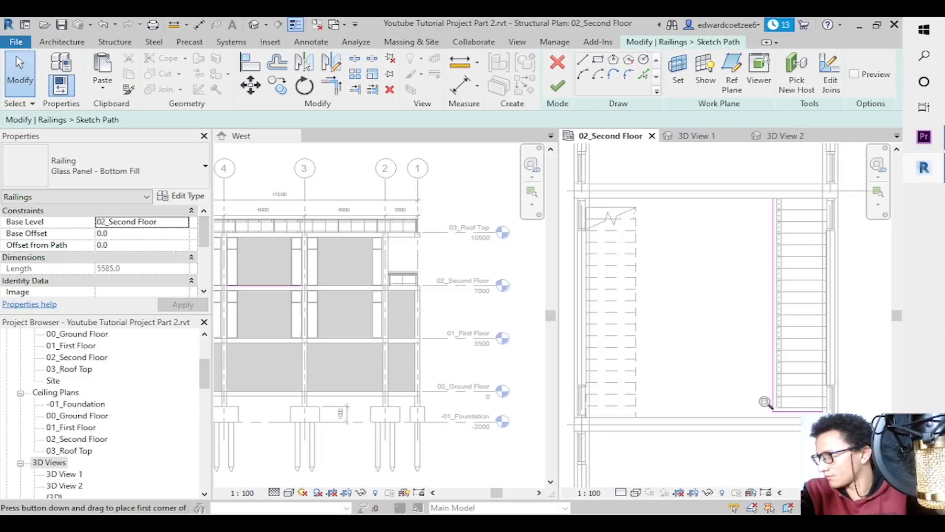
left_click_drag(766, 403, 869, 433)
left_click(705, 297)
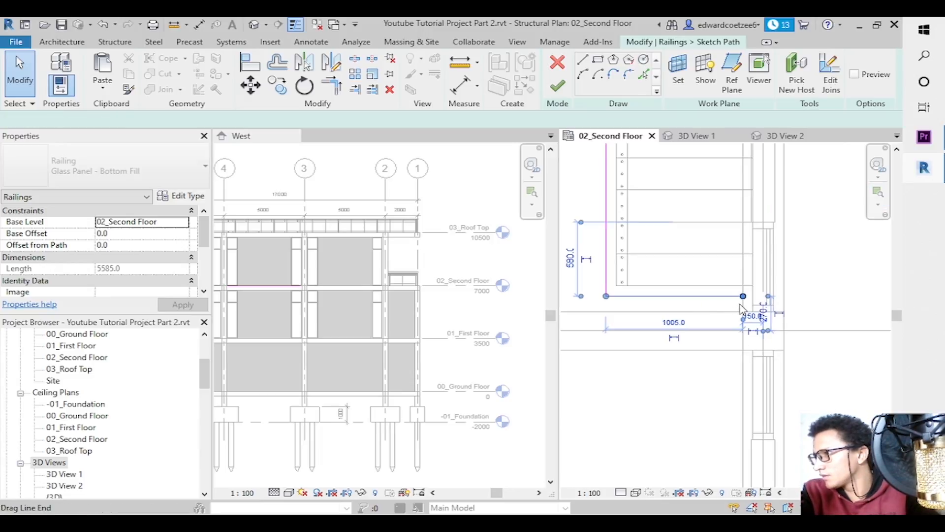
left_click_drag(743, 297, 732, 296)
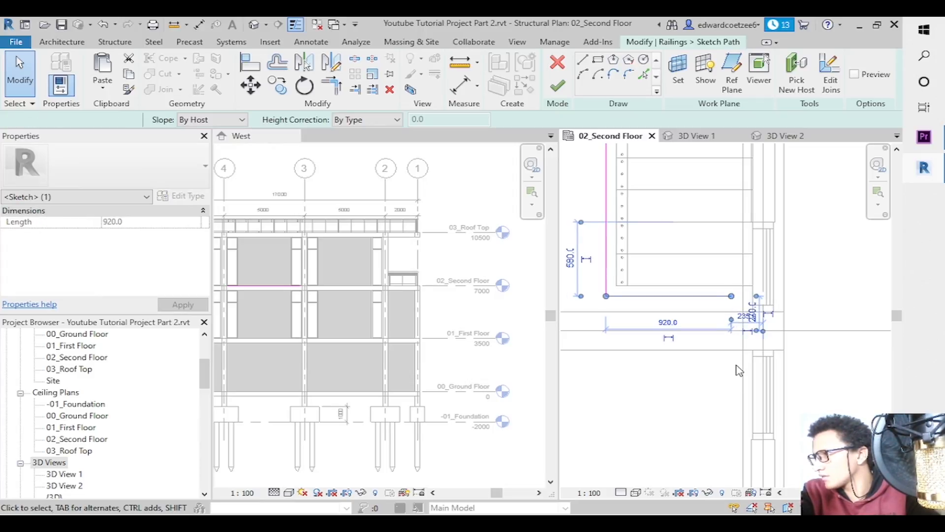
left_click(741, 319)
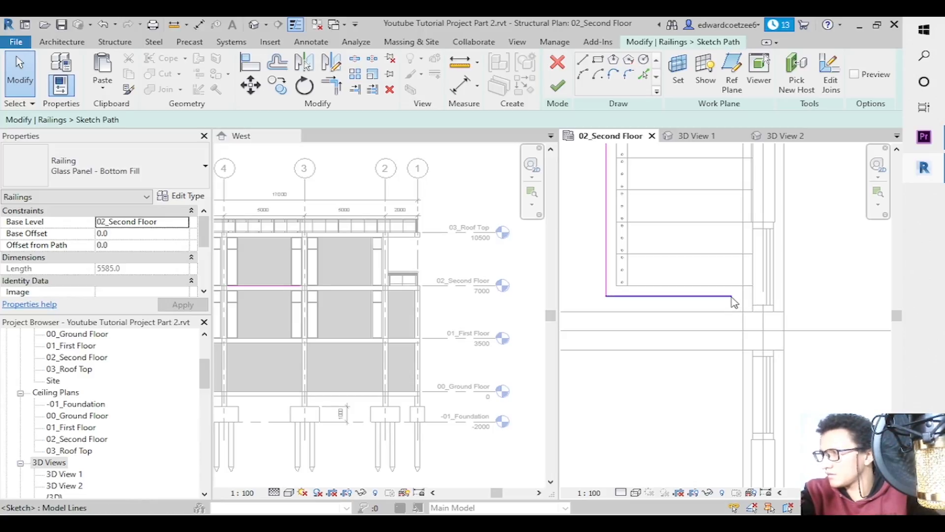
left_click(733, 301)
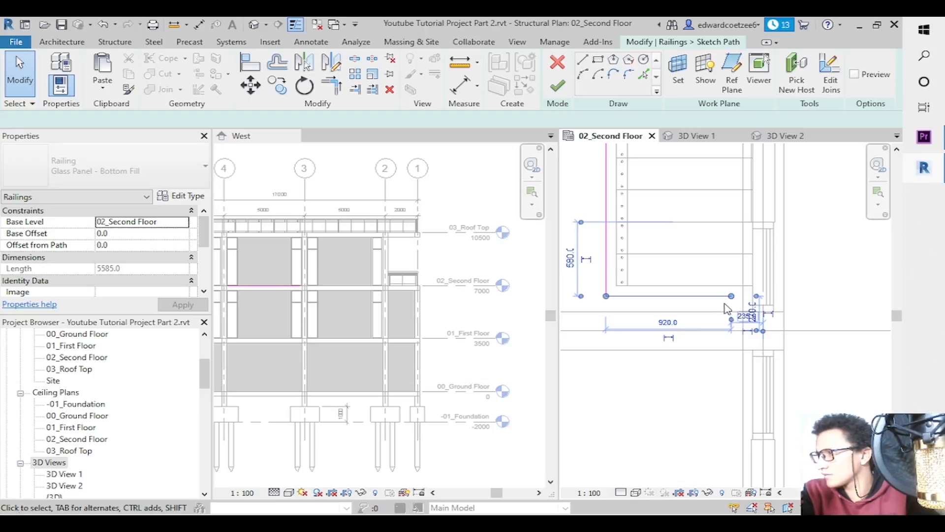
Dimension the gap between the short path line's free end and the wall face.
key("Escape")
key("d")
key("i")
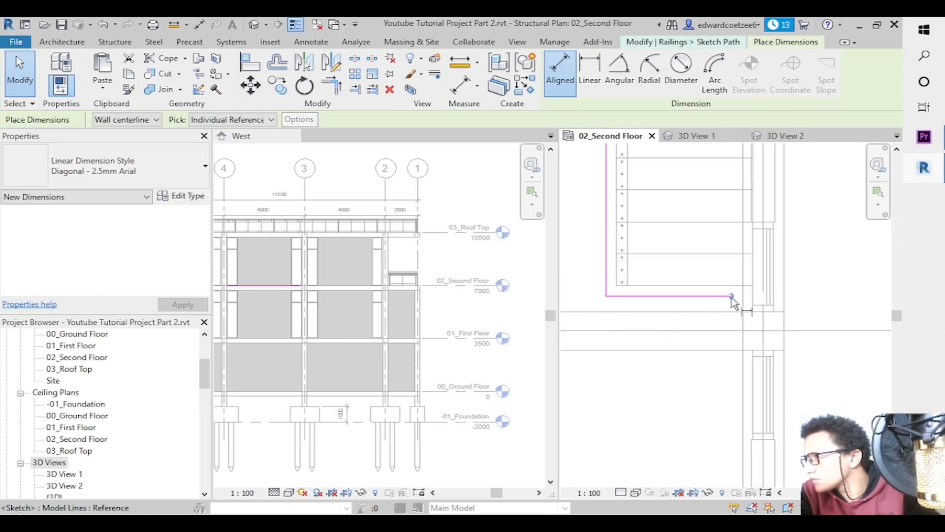
left_click(731, 296)
left_click(742, 312)
left_click(732, 342)
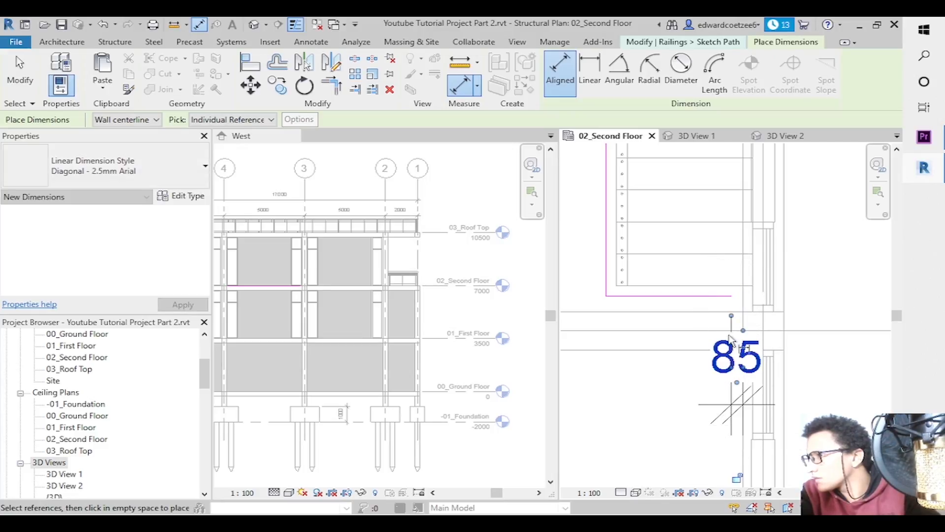
key("Escape")
Set the gap at the wall first to 50 mm and finally to 80 mm, and delete the dimension.
left_click(730, 297)
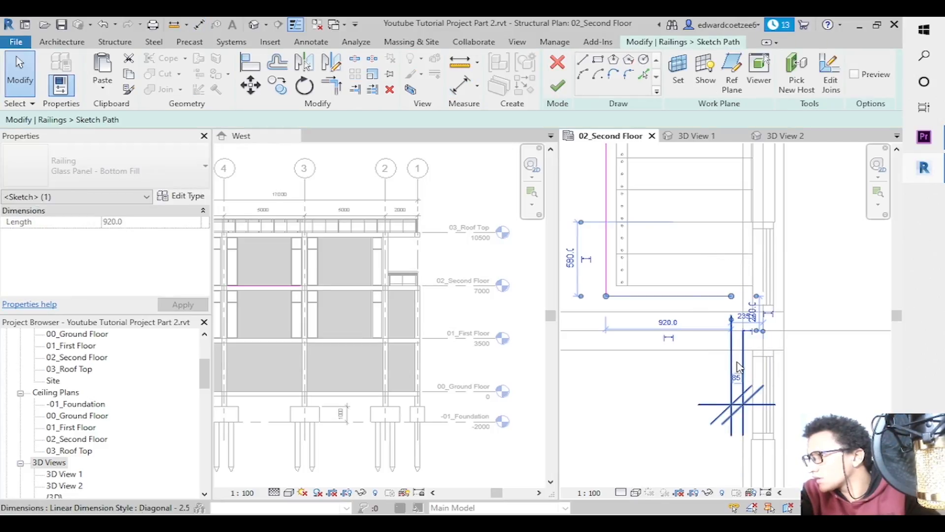
left_click(737, 377)
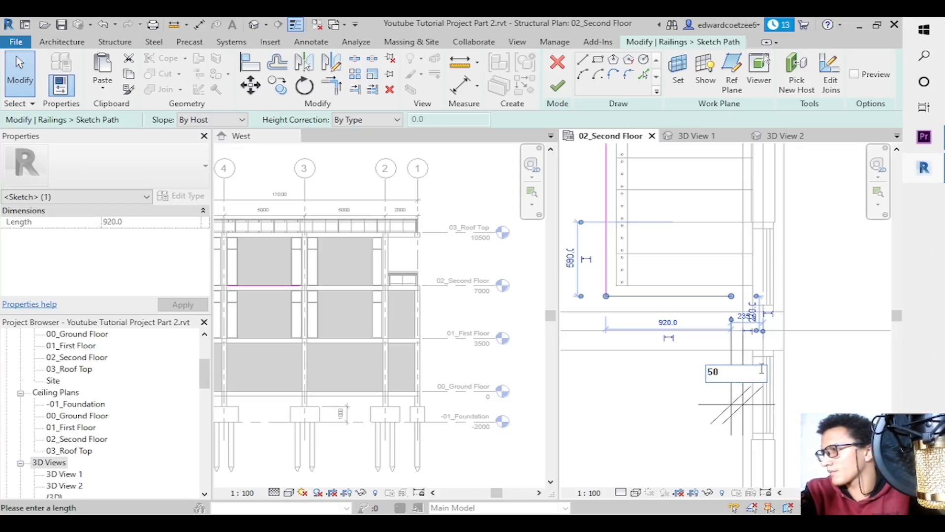
key("Return")
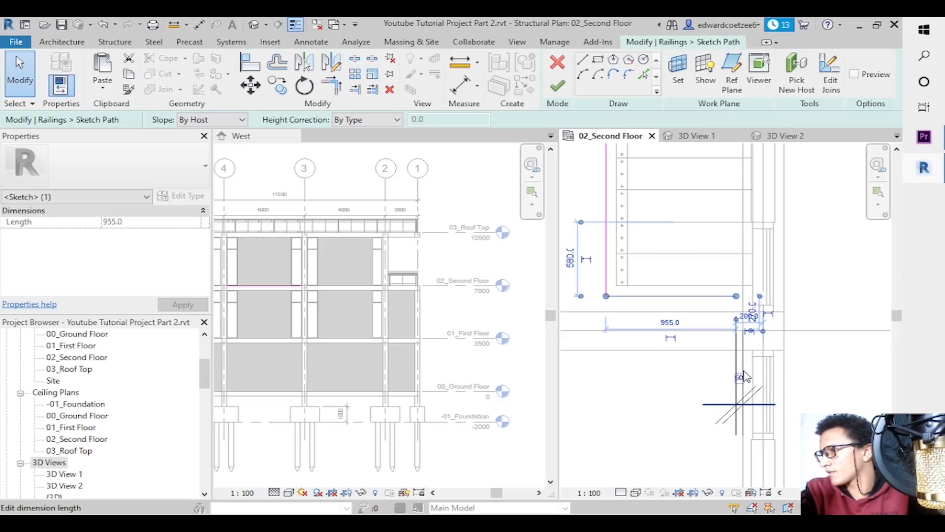
left_click(740, 377)
type("0")
key("Return")
left_click(732, 412)
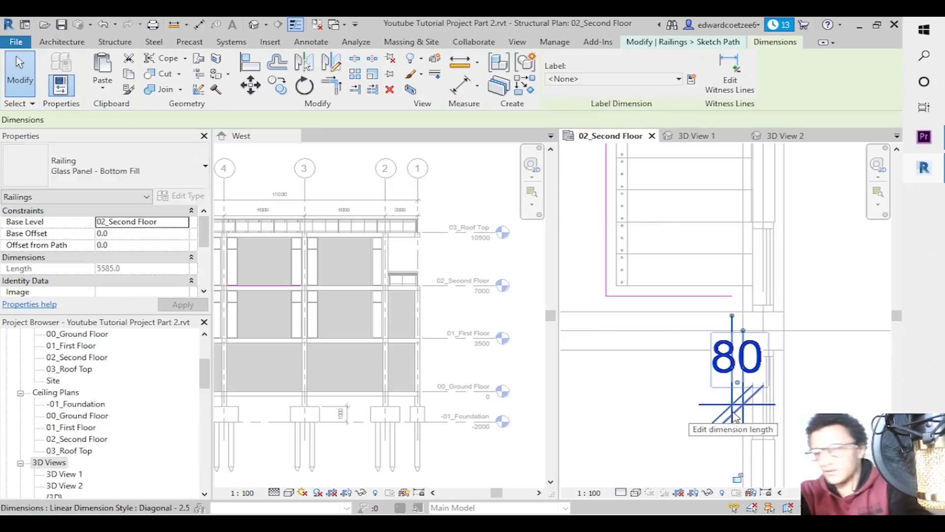
key("Delete")
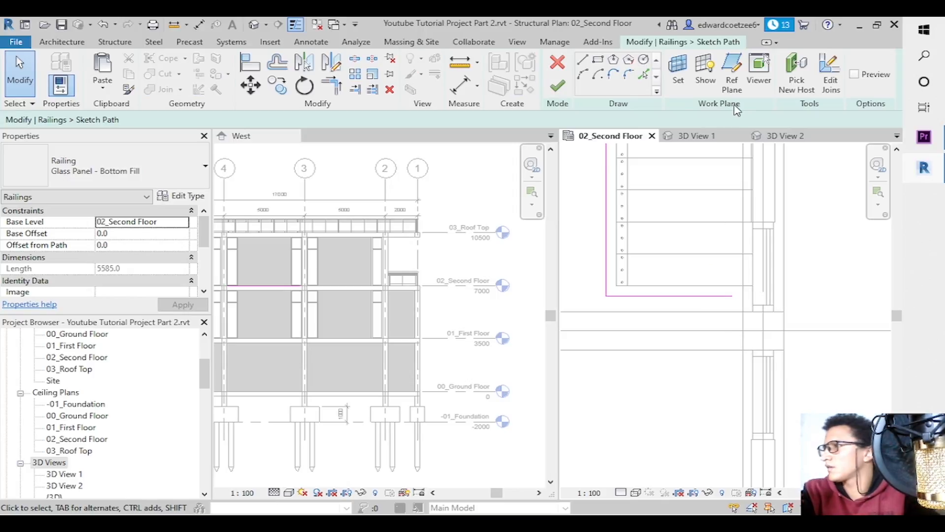
Finish the second-floor railing's path edit from 3D View 2 and inspect the railing's wall end there.
left_click(795, 138)
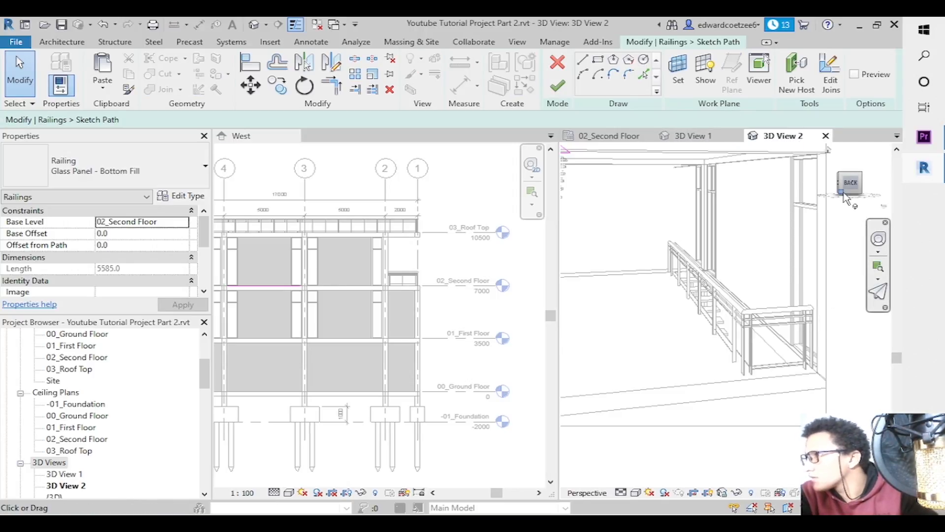
left_click(558, 89)
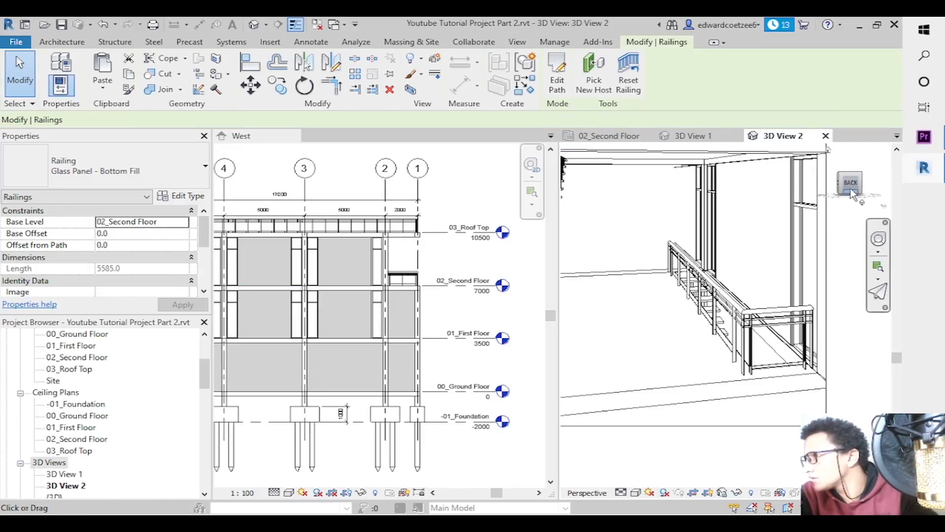
left_click_drag(854, 181, 814, 176)
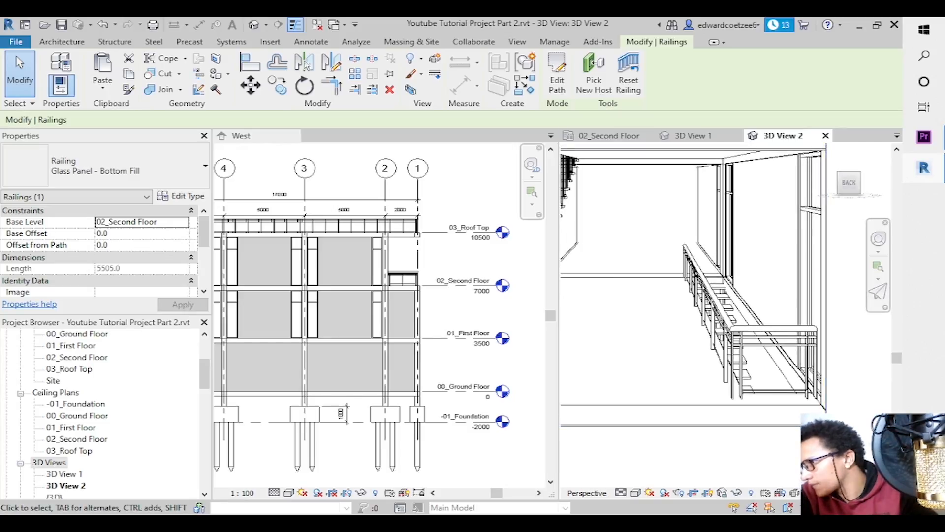
left_click(872, 492)
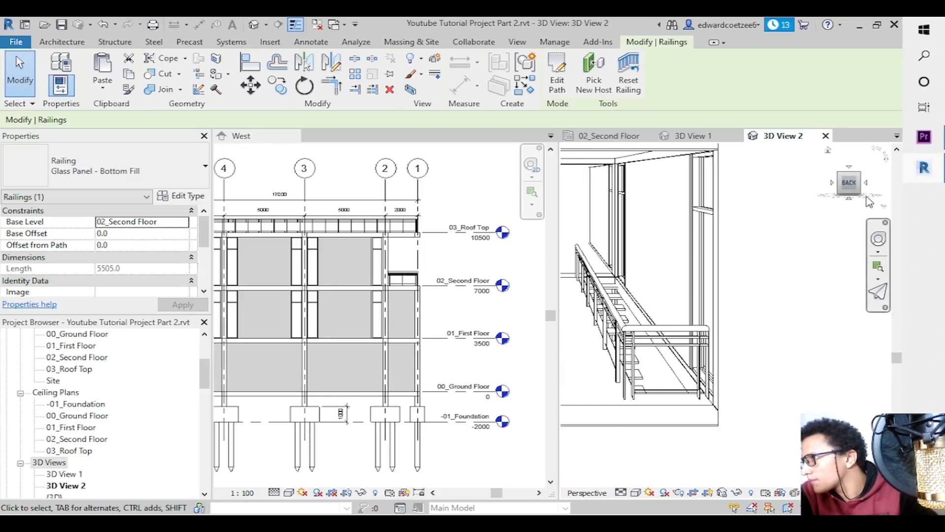
left_click_drag(860, 196, 564, 194)
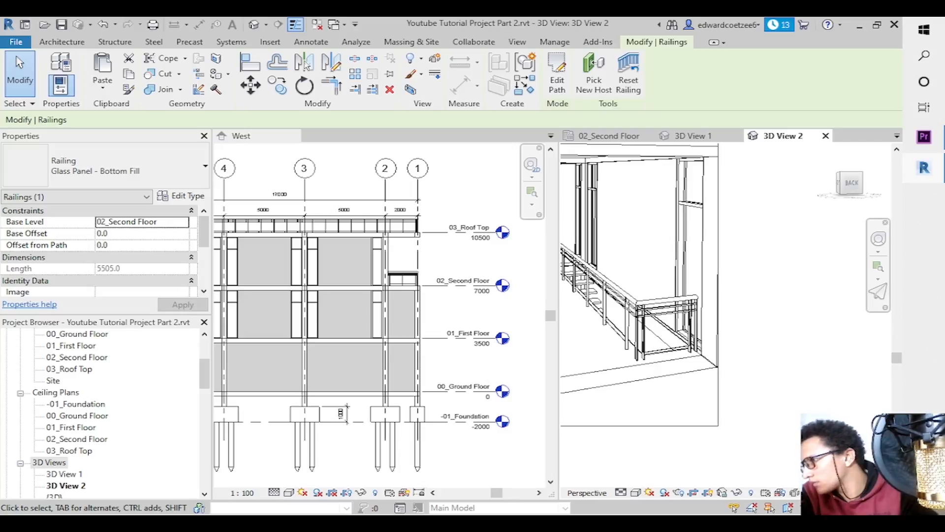
middle_click_drag(640, 296, 802, 296)
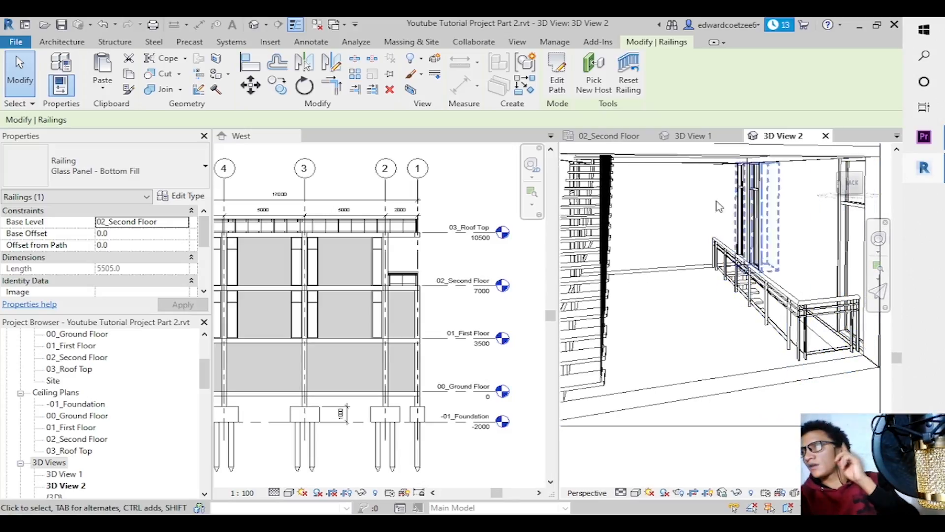
Open the 03_Roof Top floor plan at the stair railing's end near grid 4.
left_click(621, 140)
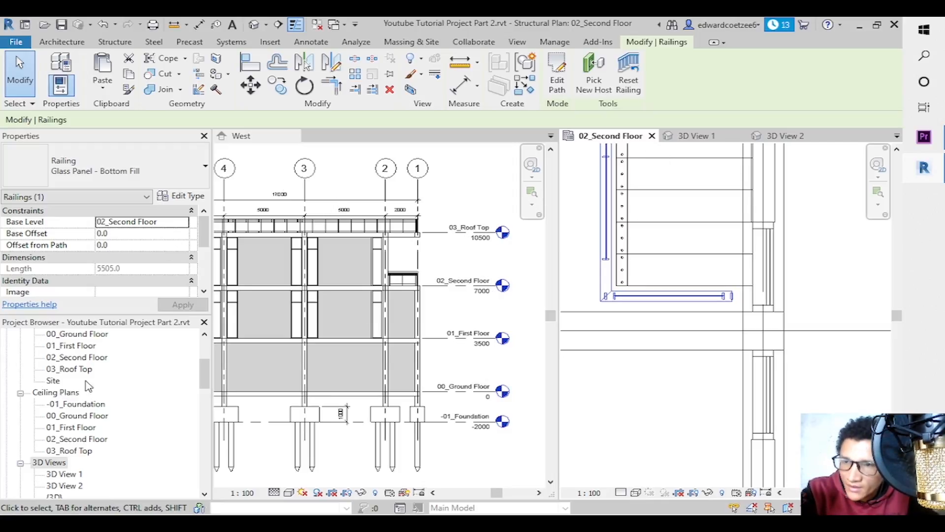
double_click(68, 369)
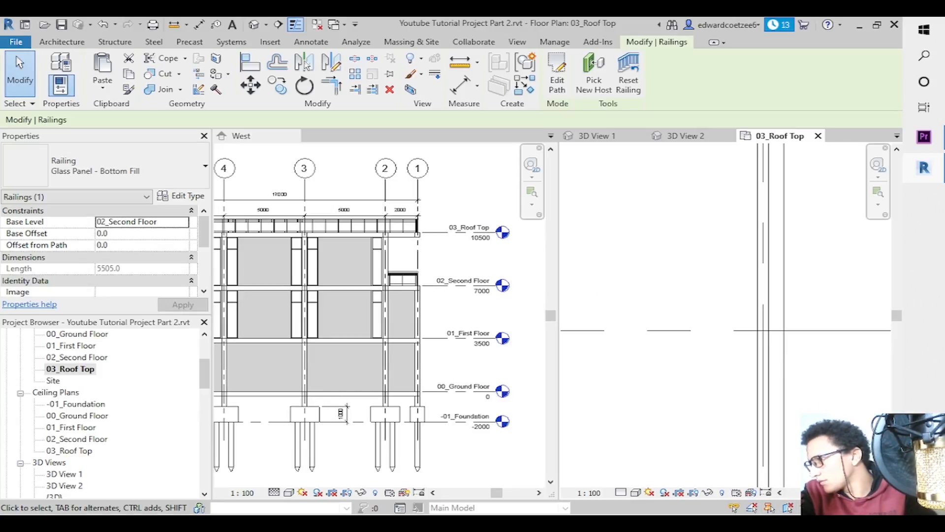
left_click_drag(901, 324, 919, 379)
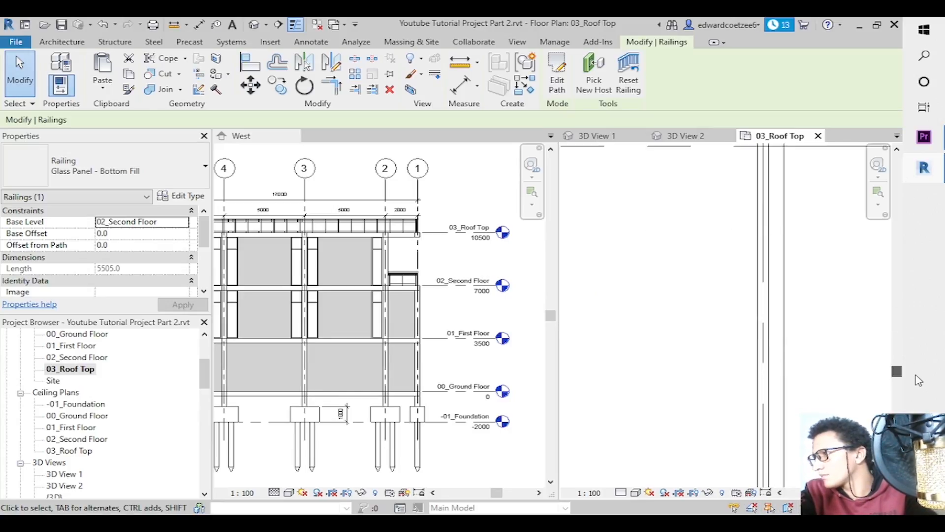
left_click(878, 204)
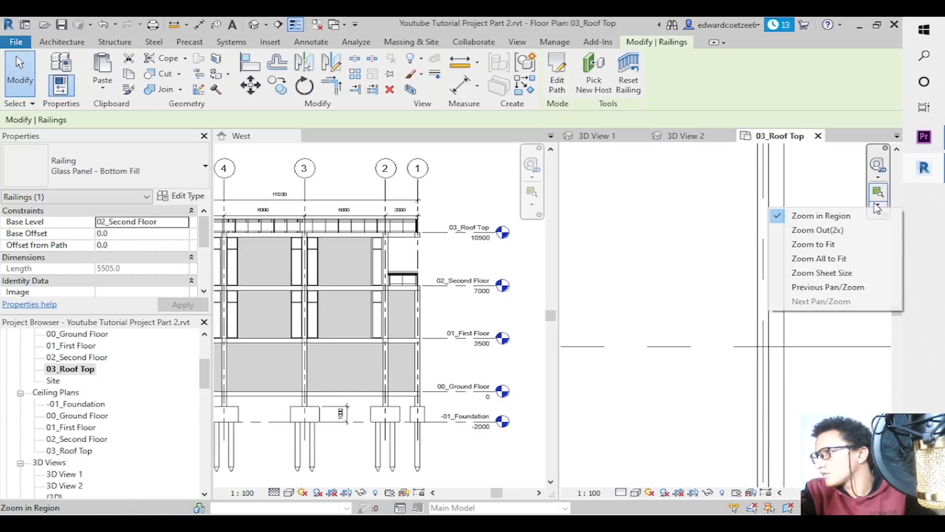
left_click(847, 230)
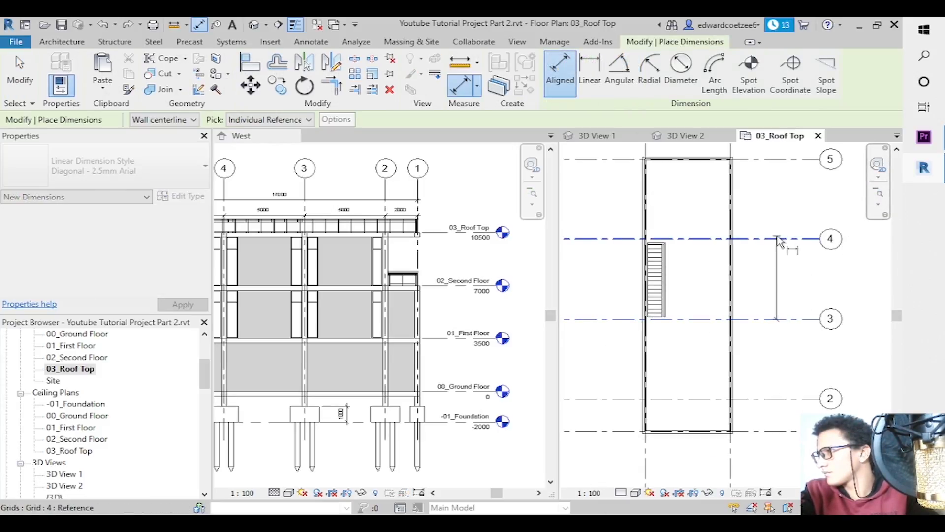
left_click(878, 204)
left_click(820, 215)
left_click_drag(640, 242, 673, 268)
key("Escape")
key("Escape")
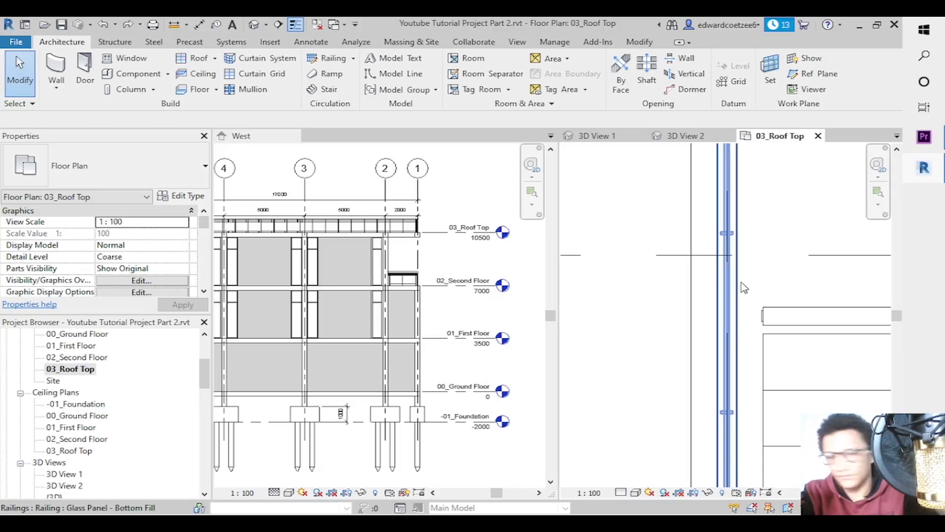
key("d")
key("i")
left_click(756, 303)
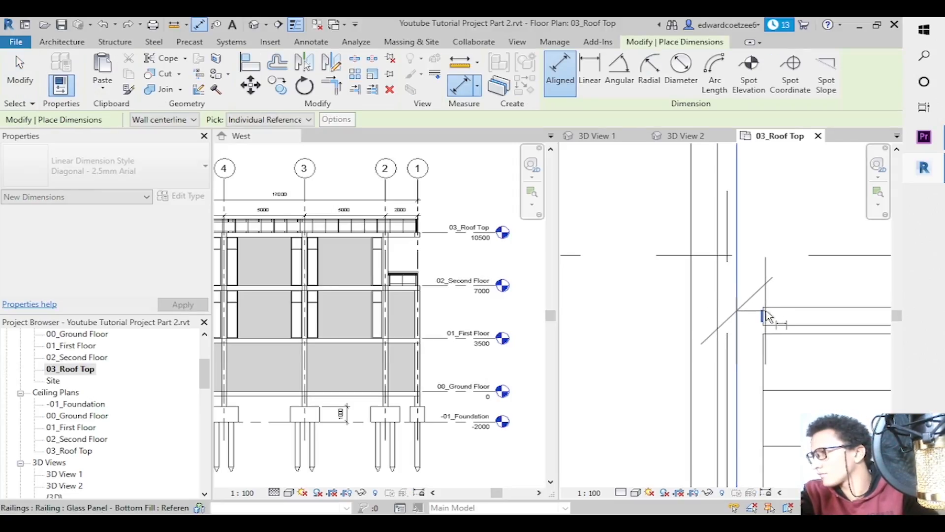
key("Escape")
key("Escape")
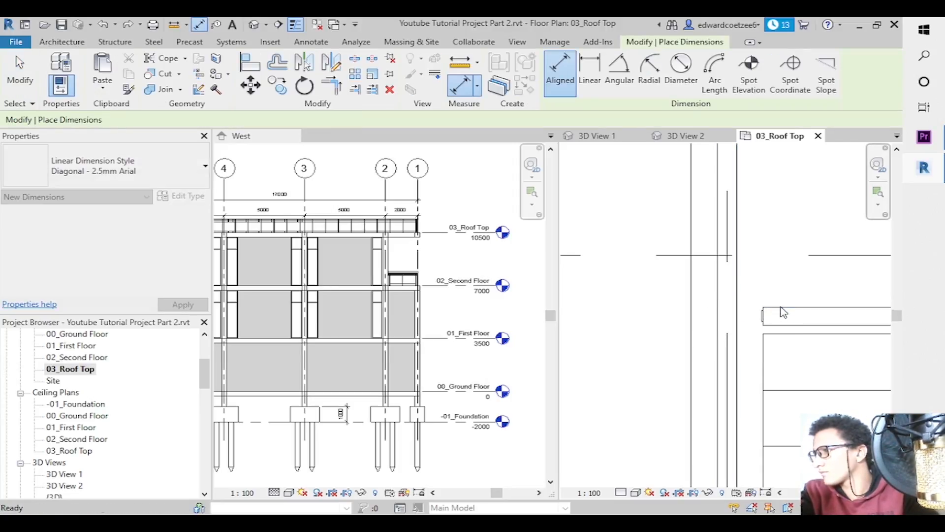
Edit the roof-top stair railing's path and dimension the gap between its short line's end and the perimeter railing.
left_click(778, 313)
left_click(561, 73)
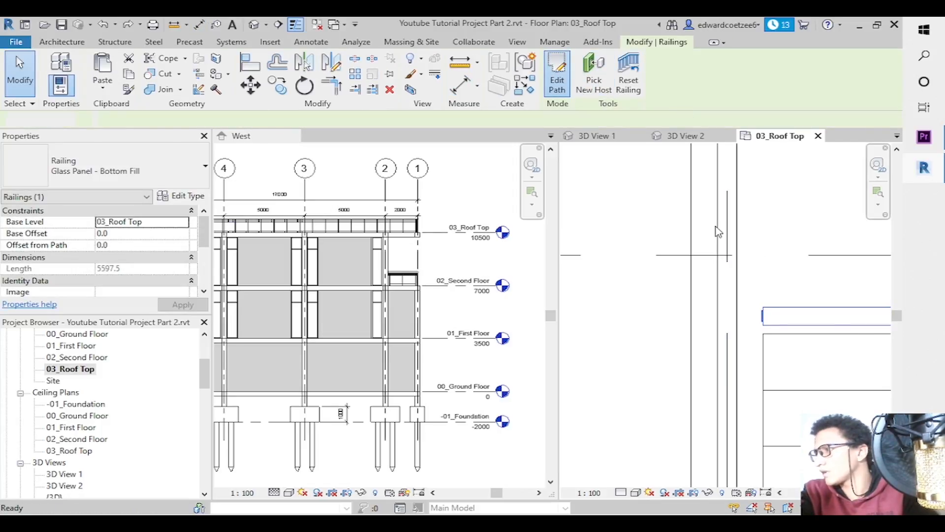
key("d")
key("i")
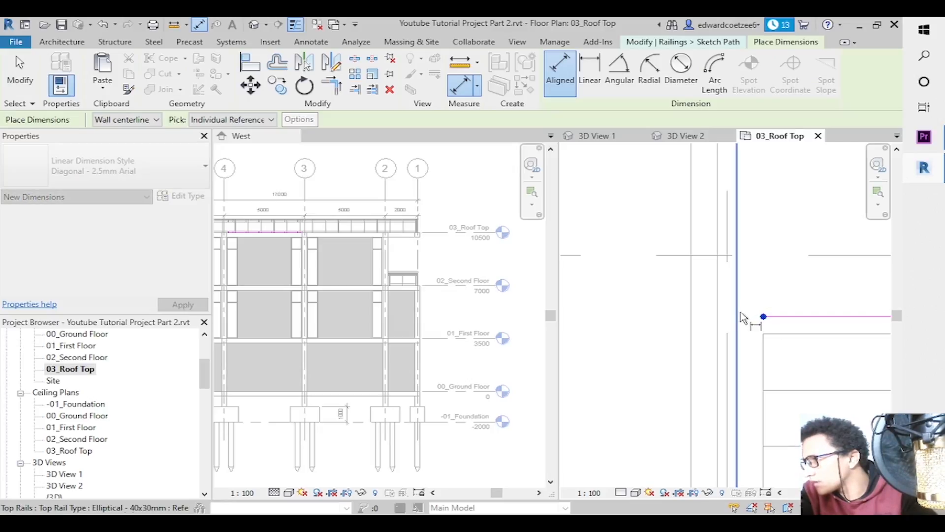
left_click(740, 312)
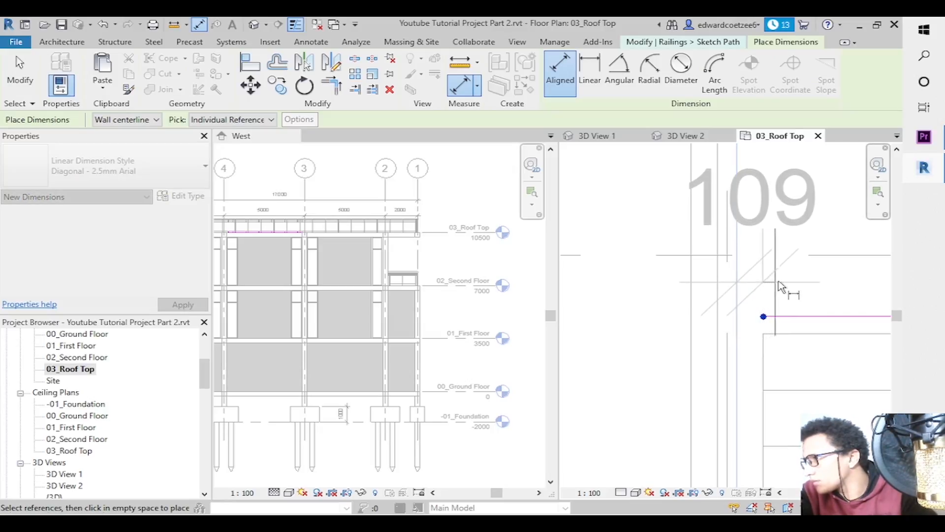
left_click(782, 263)
key("Escape")
key("Escape")
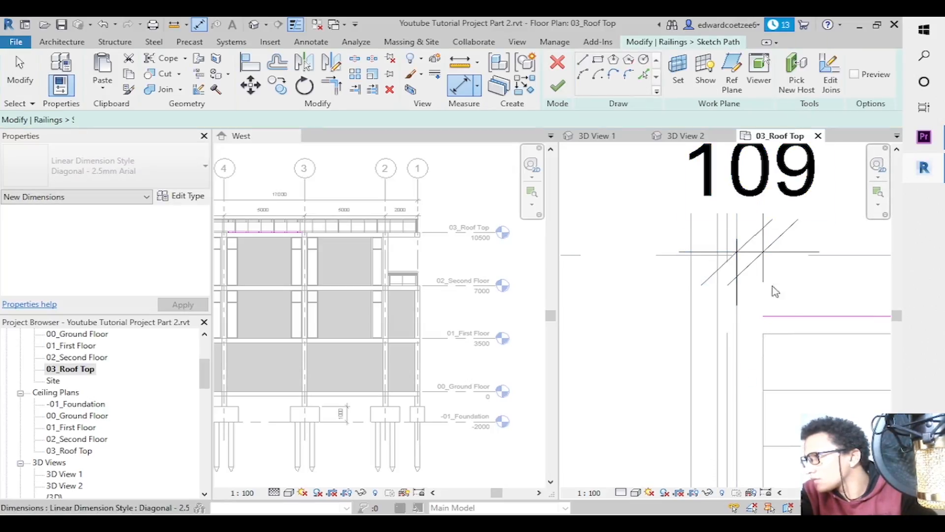
Set the gap to the perimeter railing to 80 mm, and finish the path edit with the helper dimension deleted.
left_click(784, 319)
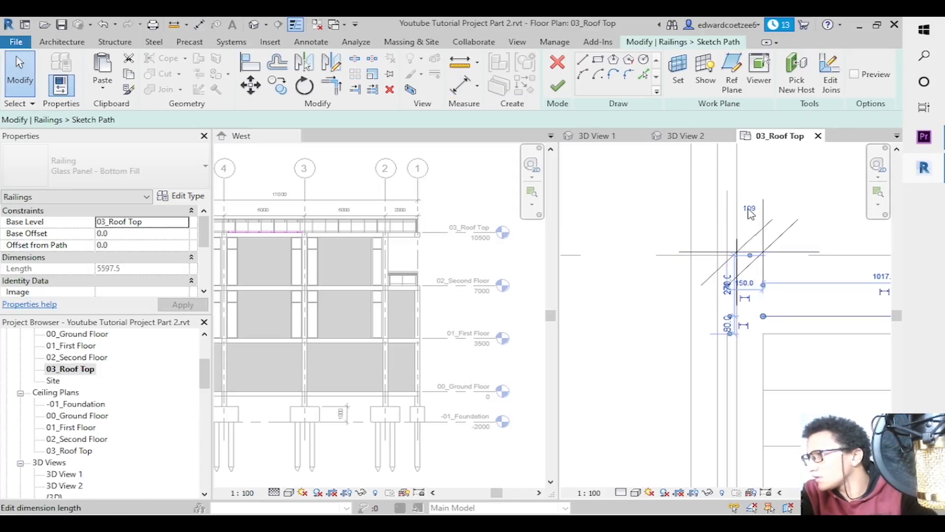
left_click(749, 209)
type("80")
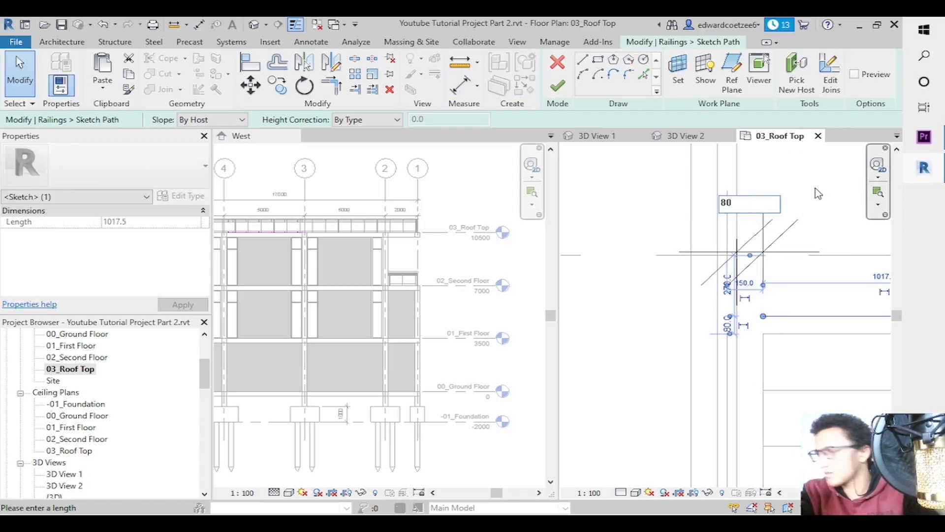
key("Return")
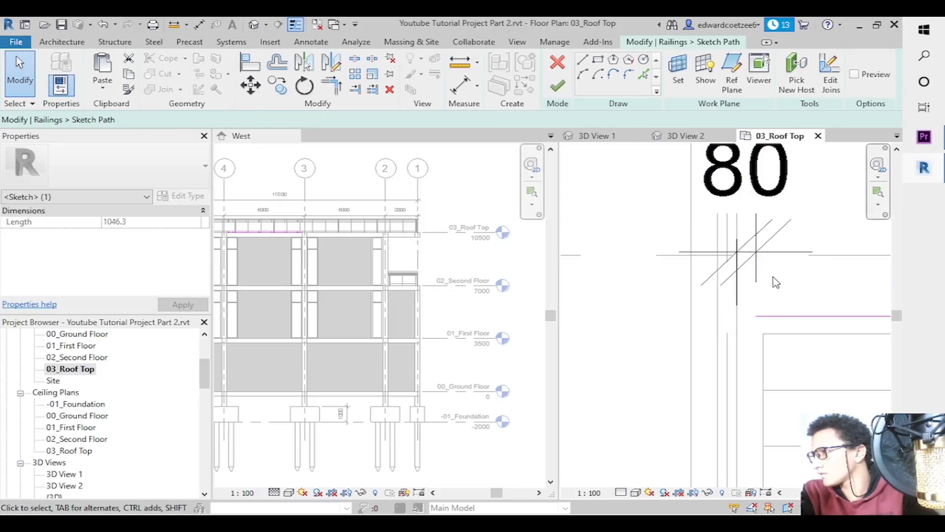
left_click(778, 291)
left_click(759, 281)
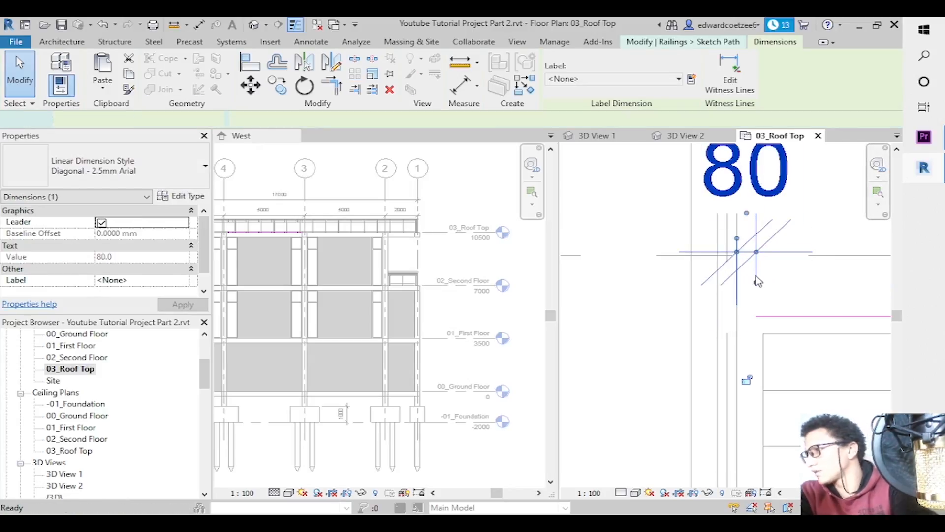
key("Delete")
left_click(558, 87)
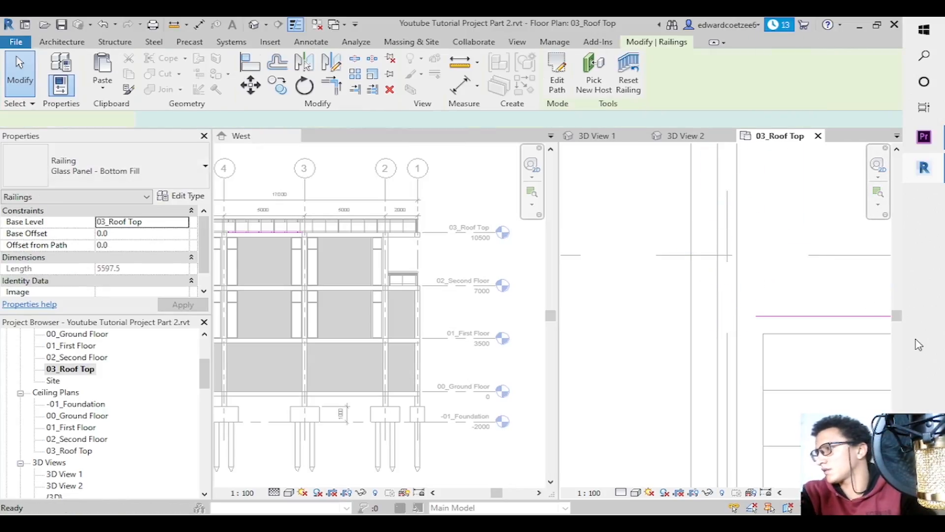
Deselect the roof-top stair railing and open the {3D} view of the building.
left_click(782, 337)
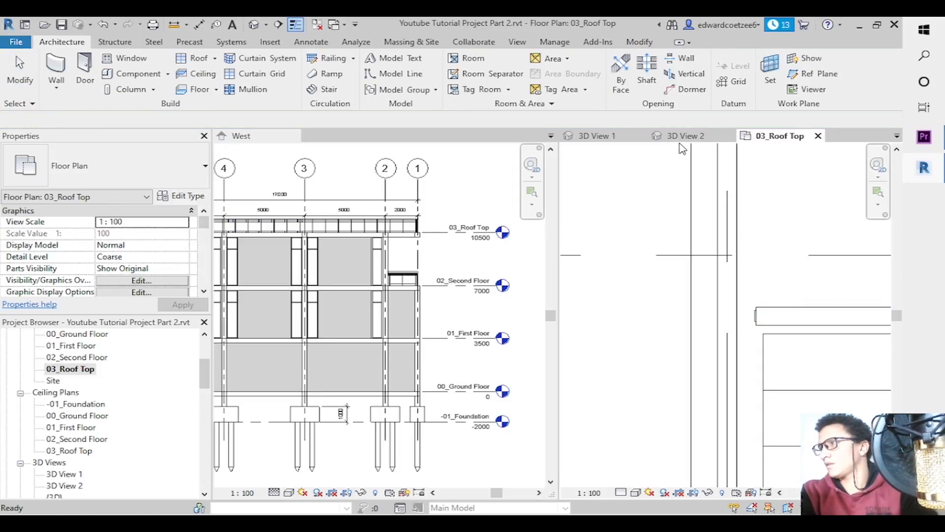
left_click(593, 136)
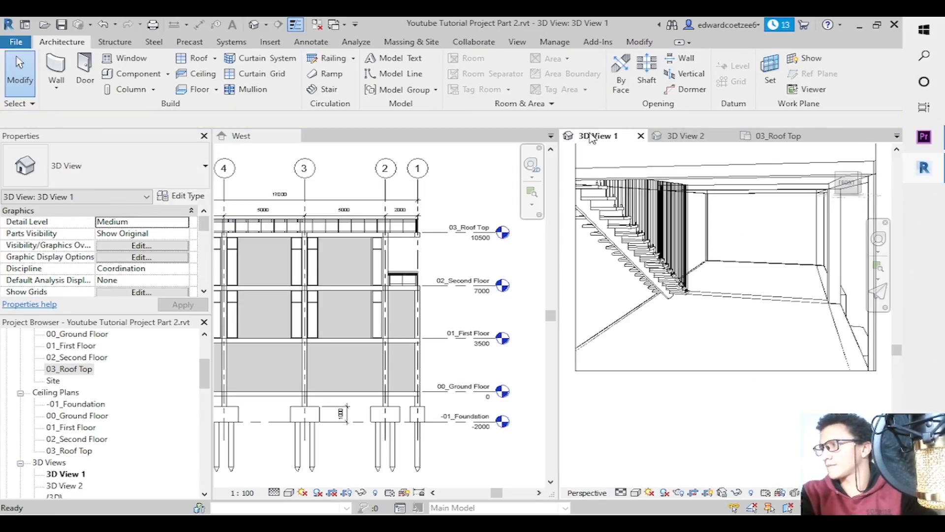
left_click(760, 139)
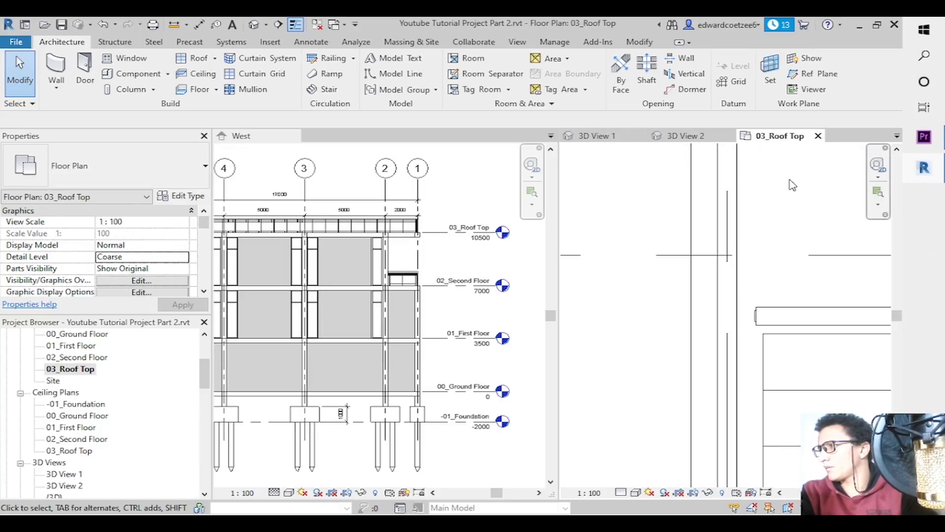
left_click(594, 137)
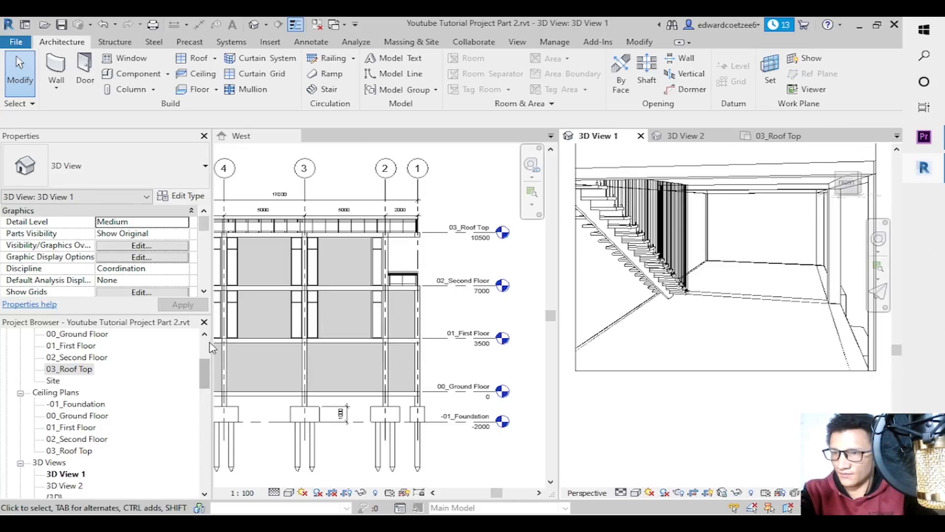
left_click_drag(210, 373, 211, 393)
double_click(54, 381)
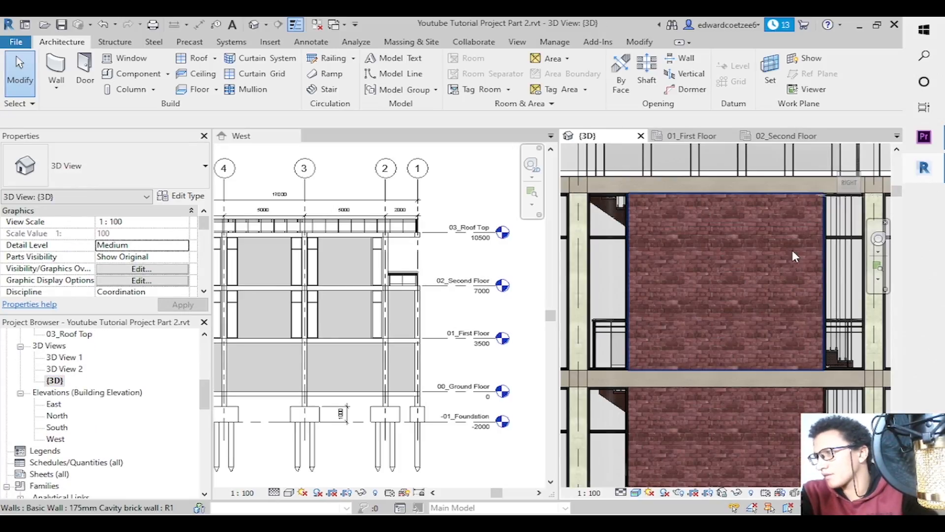
Examine the roof-top stair railing and its end near the perimeter railing in the {3D} view, including from above.
left_click(860, 177)
left_click(861, 176)
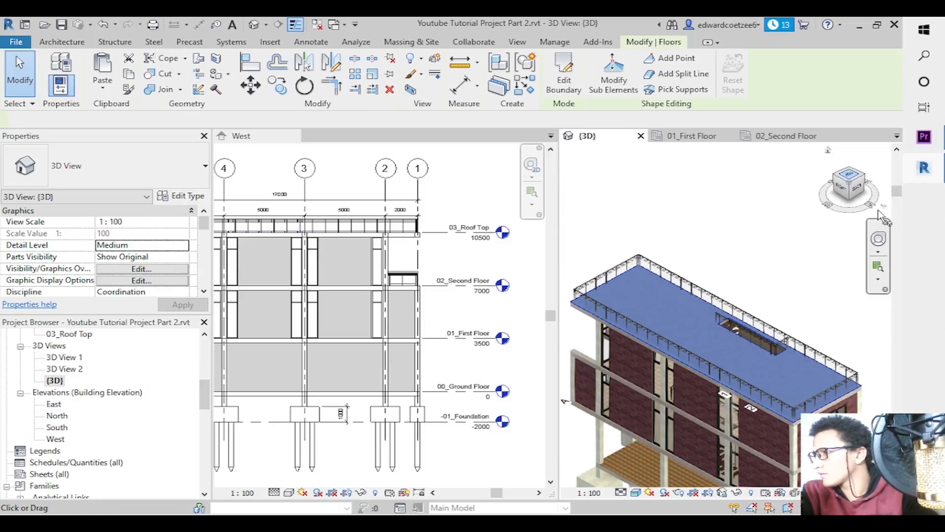
left_click(863, 177)
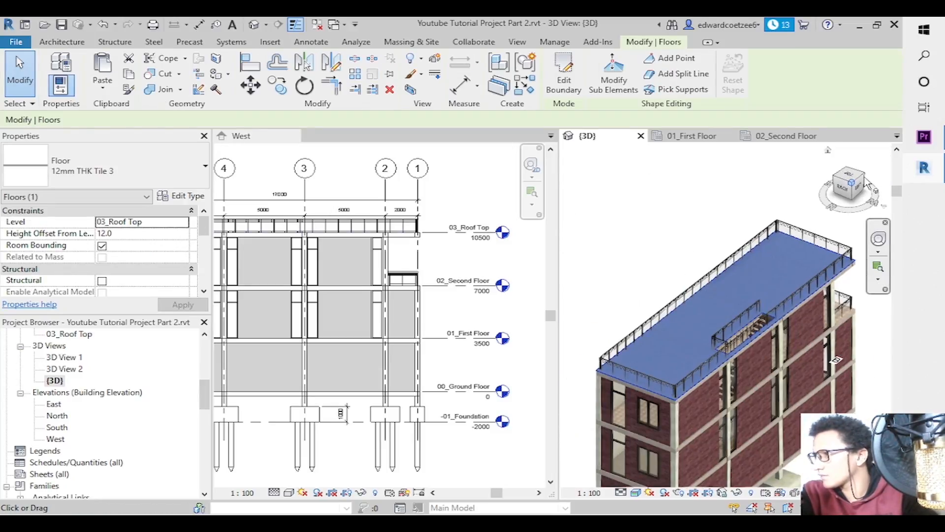
left_click(878, 267)
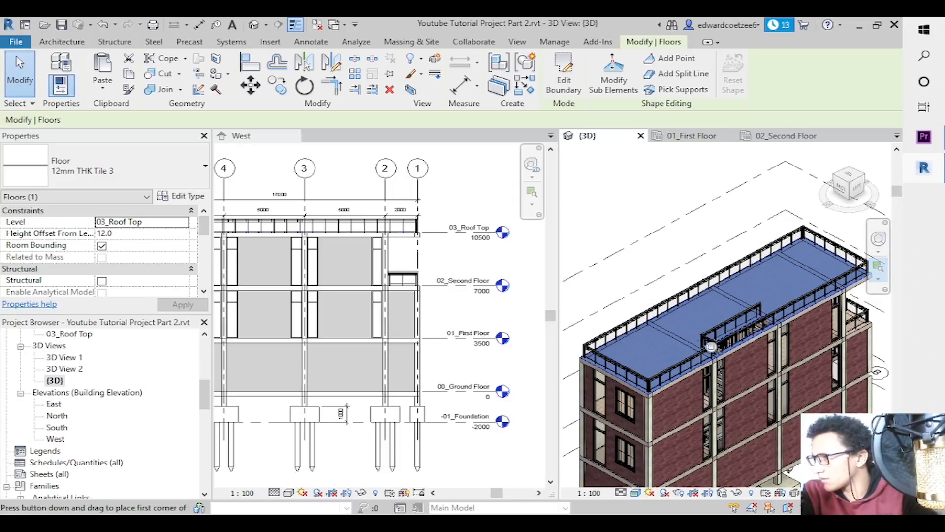
left_click_drag(698, 340, 785, 340)
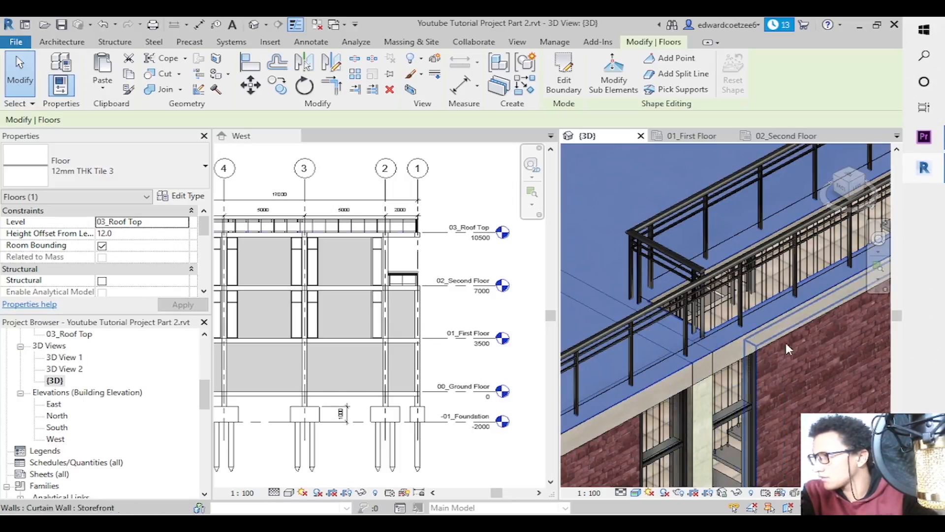
left_click(841, 186)
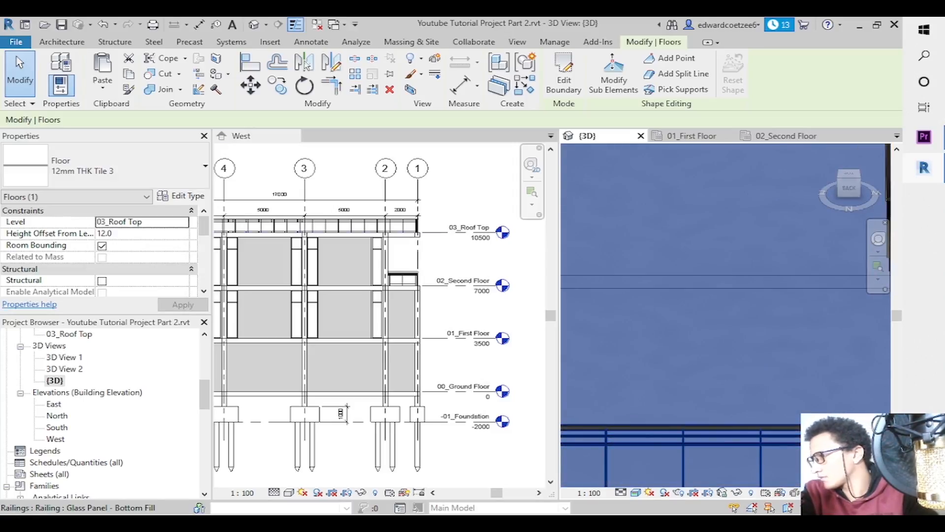
left_click_drag(851, 492, 861, 492)
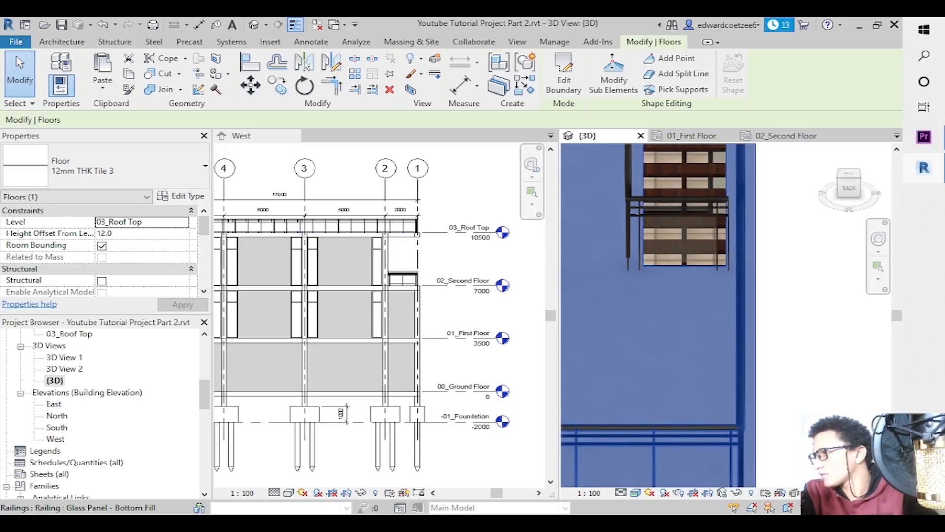
key("Escape")
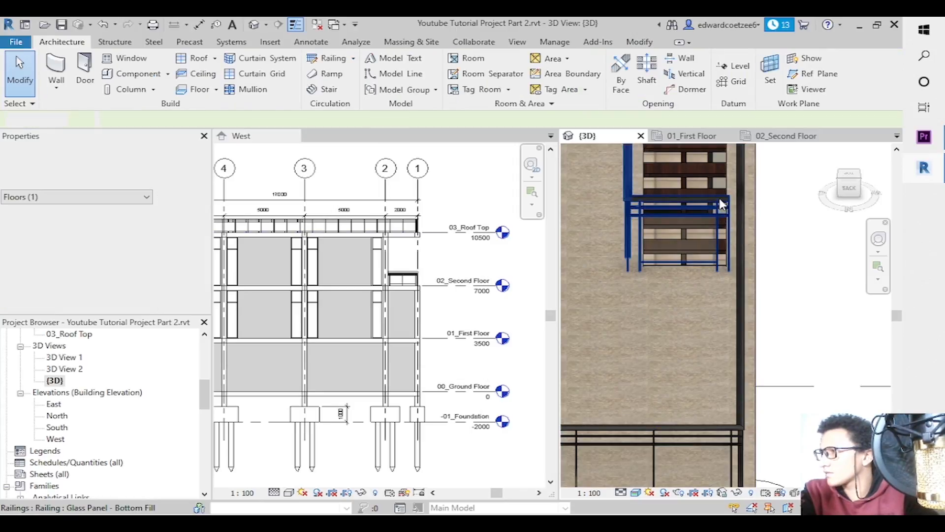
mouse_move(845, 183)
left_mouse_down()
mouse_move(855, 181)
mouse_move(843, 186)
left_mouse_up()
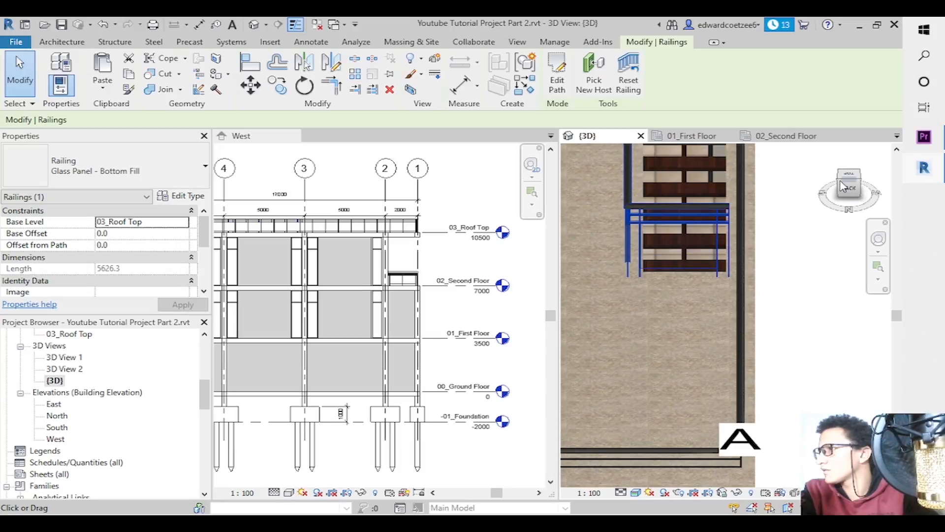
left_click(768, 231)
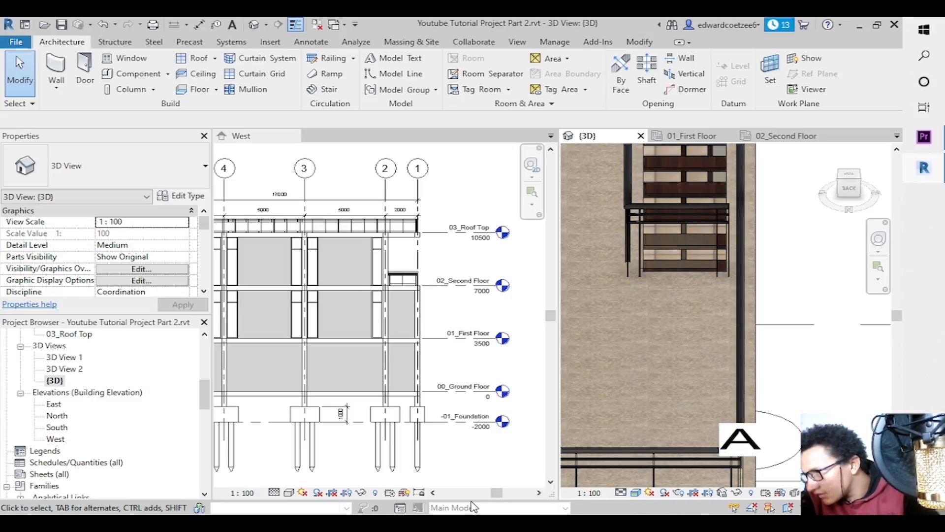
Delete the height dimension beside the grid 3 footing in the West elevation.
left_click_drag(497, 493, 491, 493)
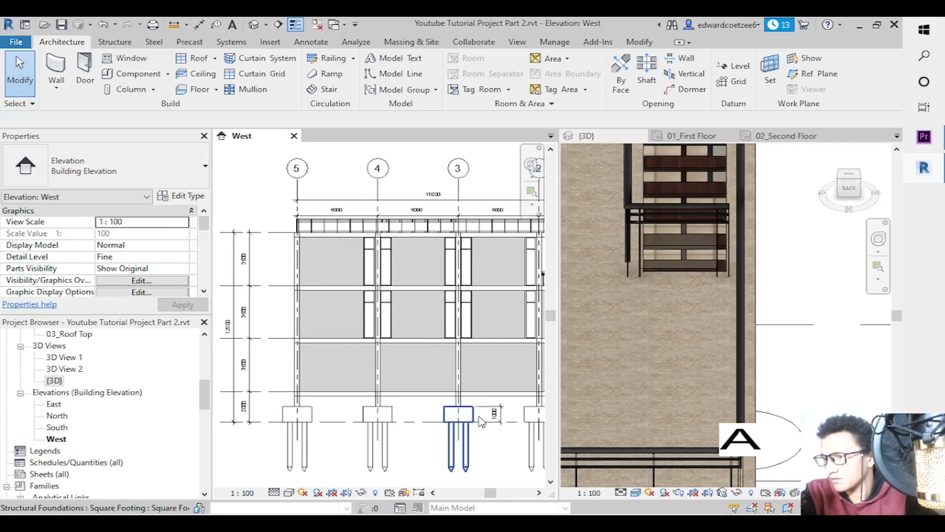
left_click(499, 412)
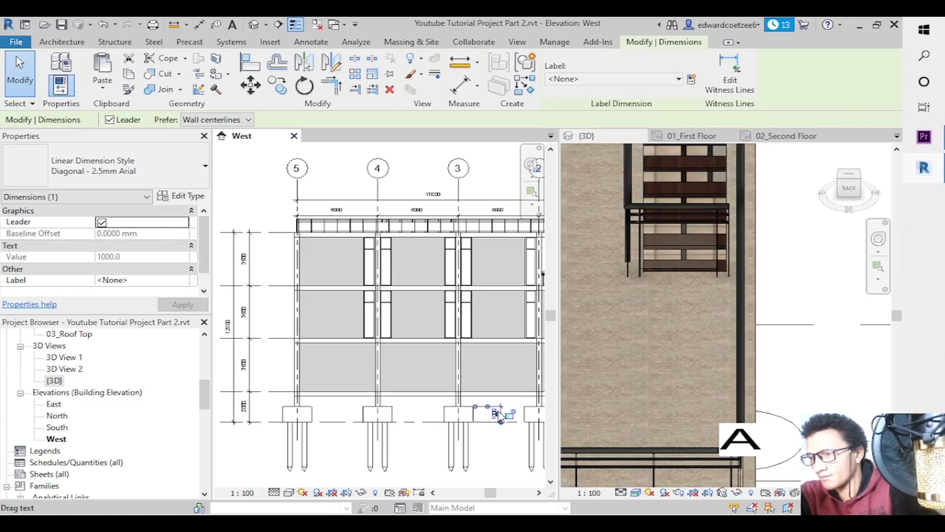
key("Delete")
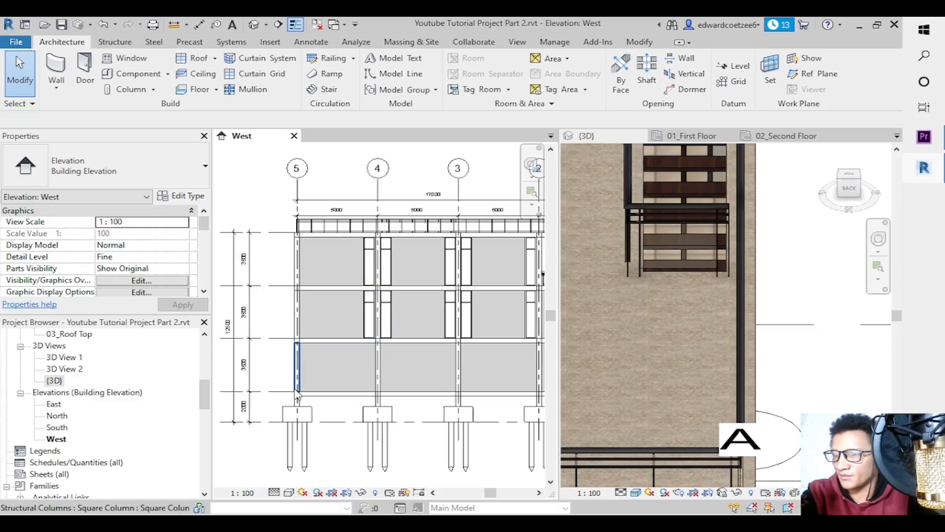
Place an aligned dimension chain beside the grid 5 foundation, from footing top through the -01_Foundation level to the pile shaft's bottom and pile tip.
key("d")
key("i")
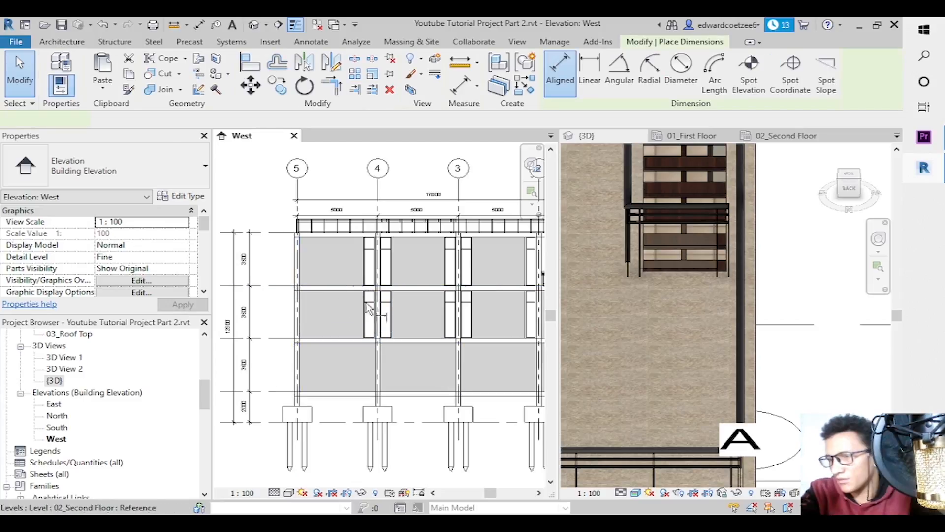
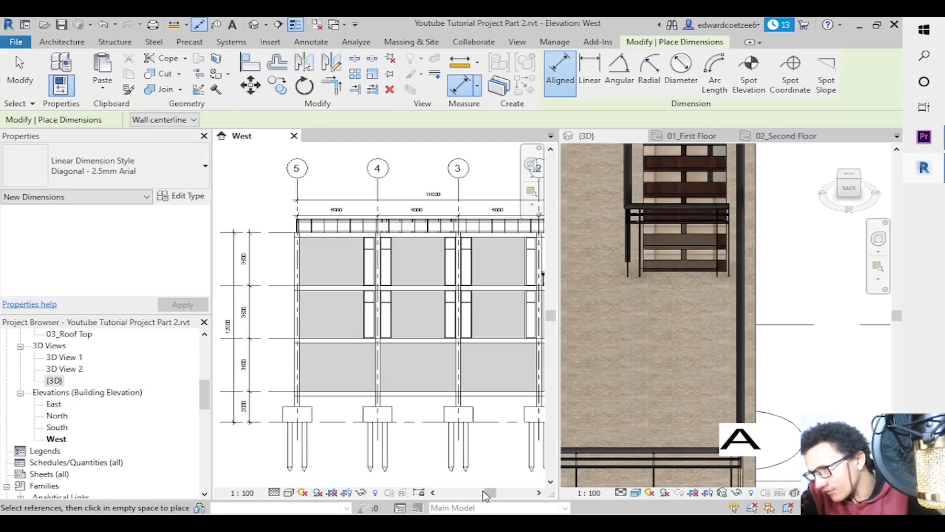
mouse_move(491, 493)
left_mouse_down()
mouse_move(507, 494)
mouse_move(496, 492)
left_mouse_up()
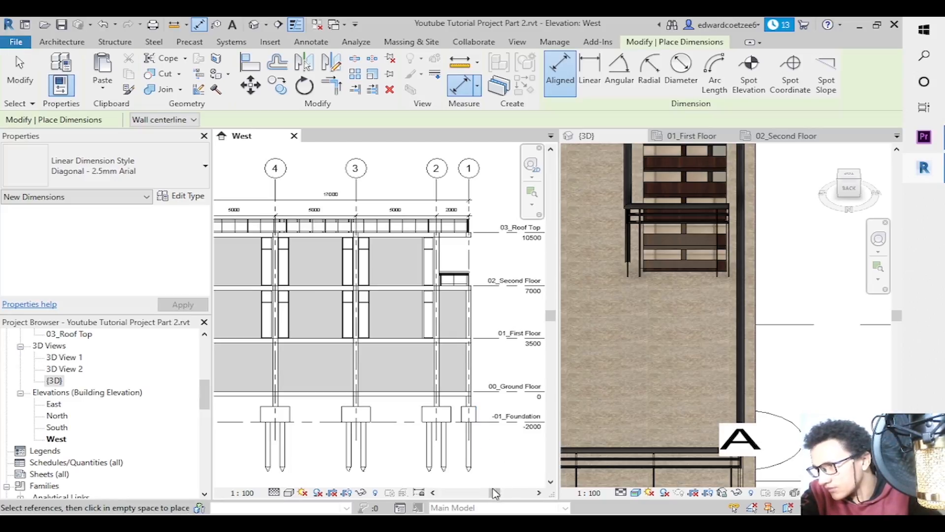
left_click_drag(496, 496, 490, 494)
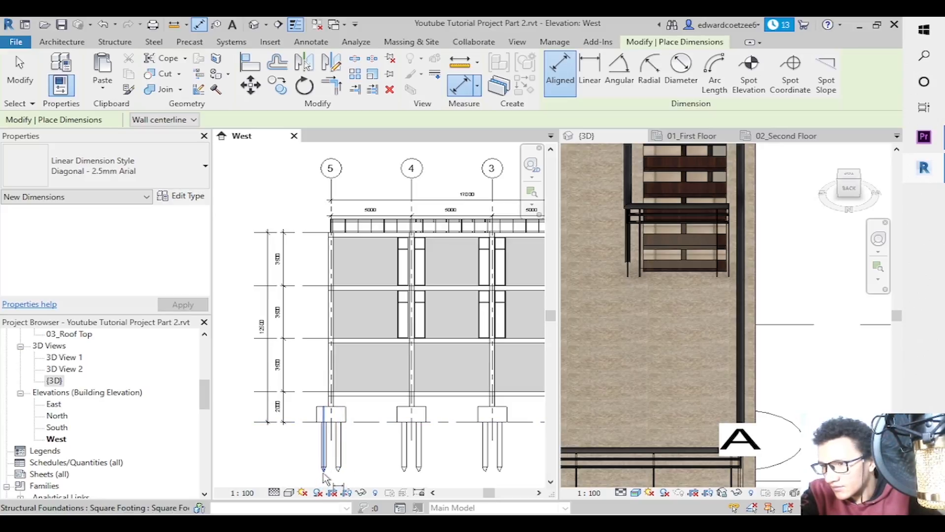
left_click(320, 424)
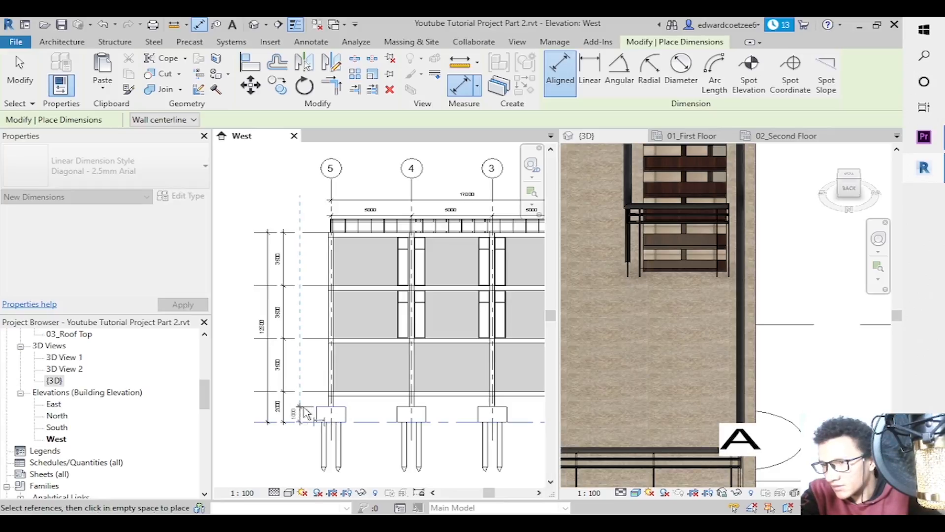
left_click(320, 474)
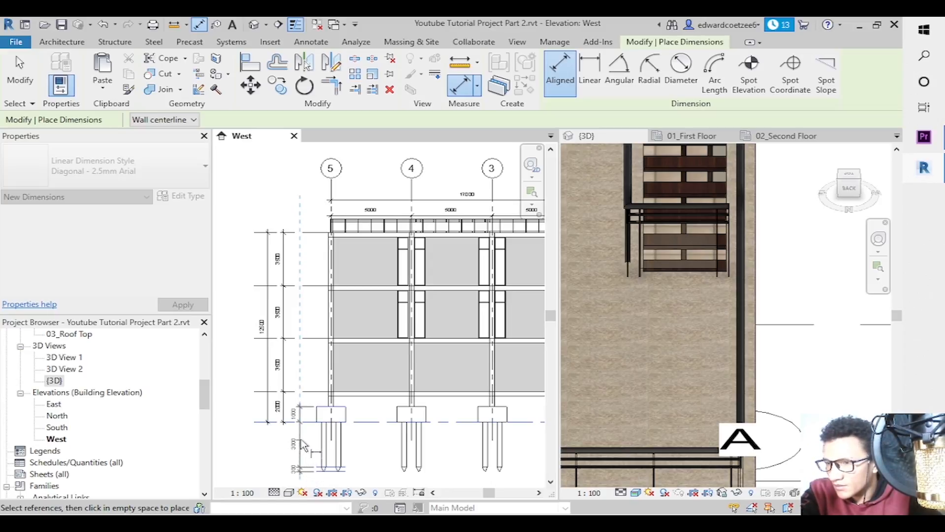
left_click(371, 445)
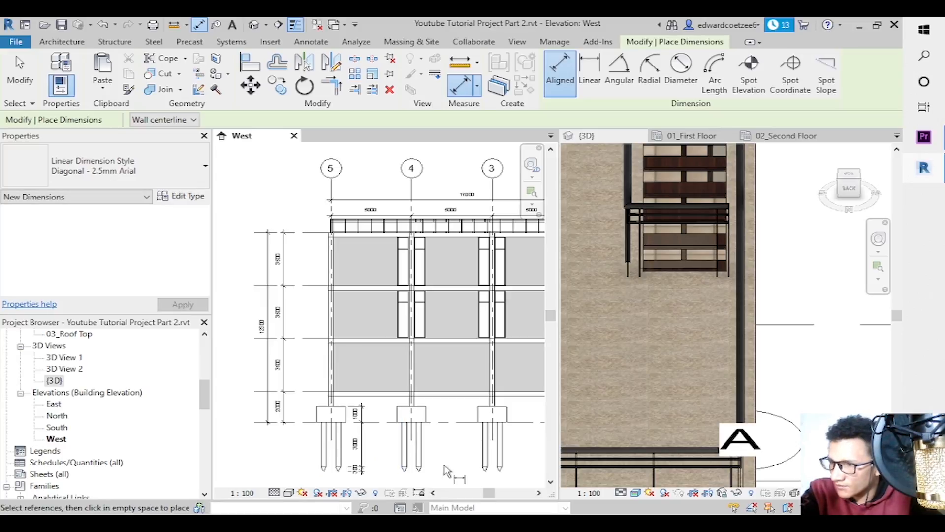
Place an aligned dimension chain beside the grid 4 foundation, covering footing height, pile shaft and pile tip.
left_click(423, 422)
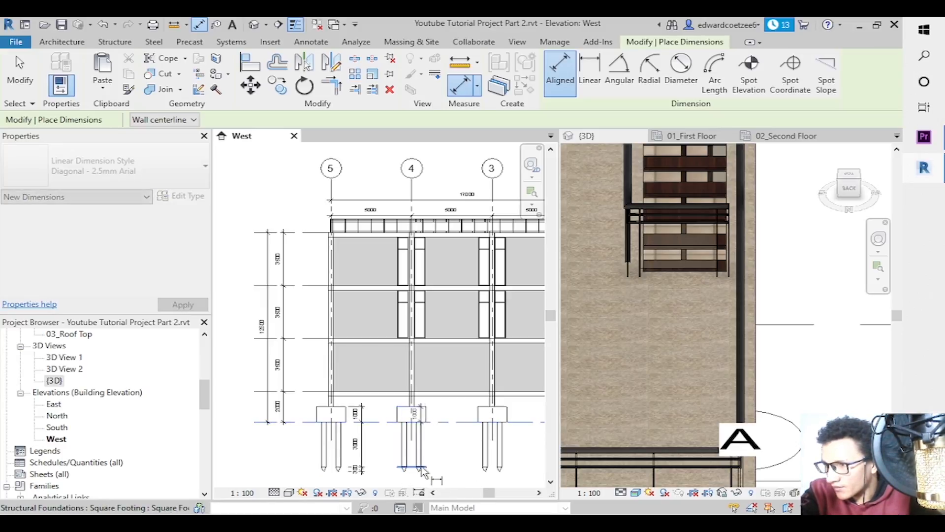
left_click(422, 471)
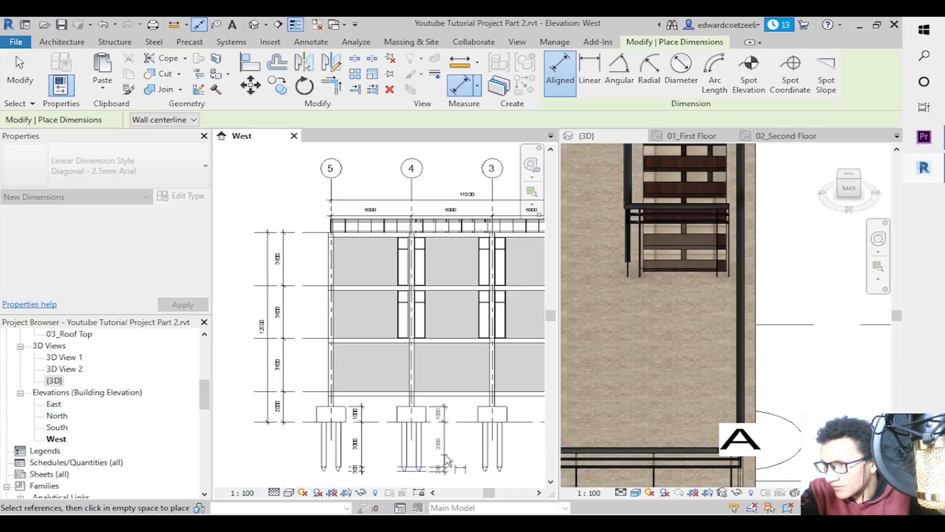
left_click(447, 461)
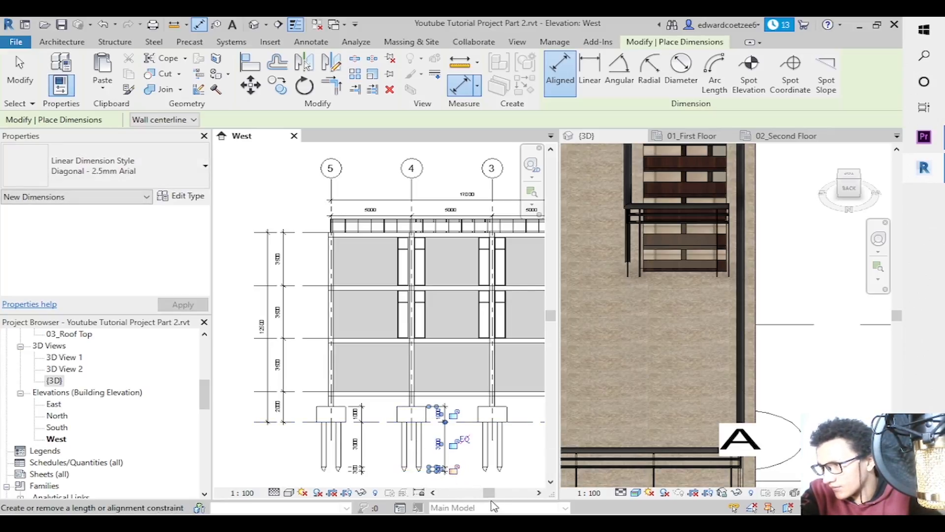
Dimension the grid 3 foundation in one aligned chain from the footing's top to the pile shaft's bottom and pile tip.
left_click_drag(488, 495, 492, 494)
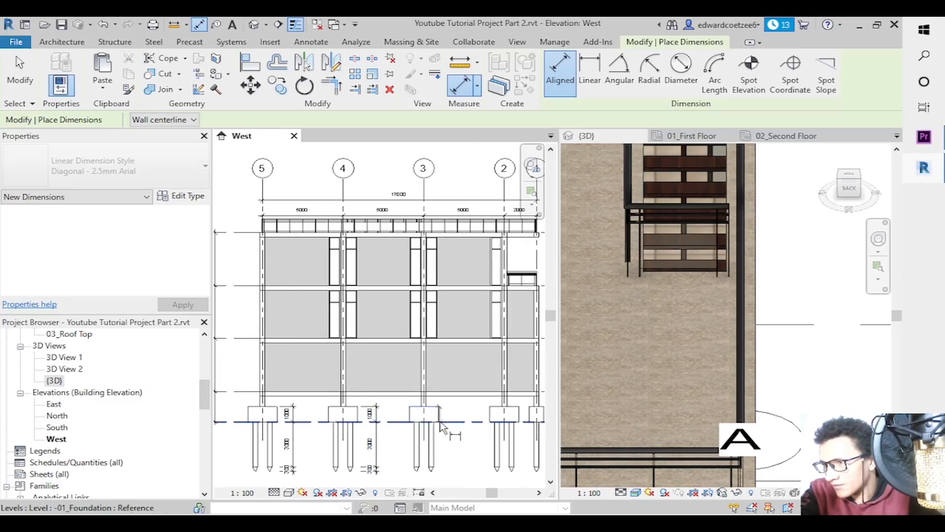
left_click(439, 423)
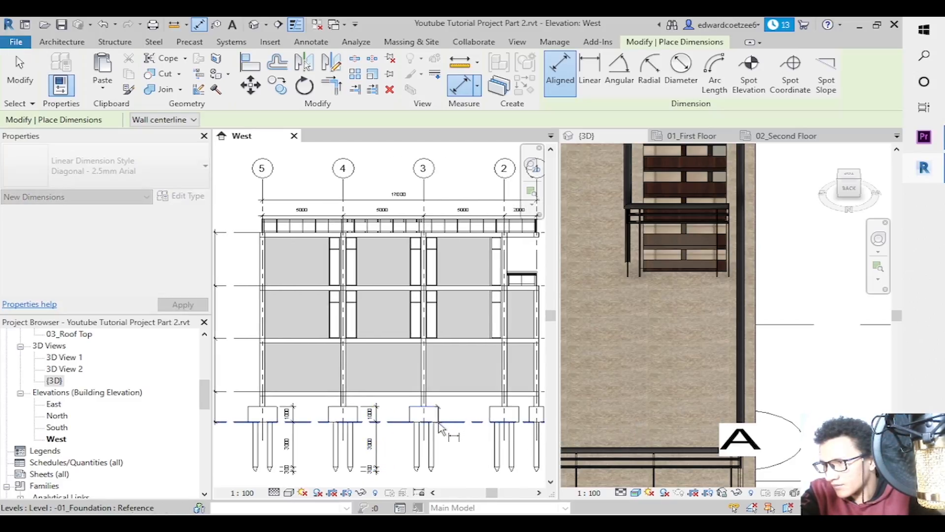
left_click(432, 477)
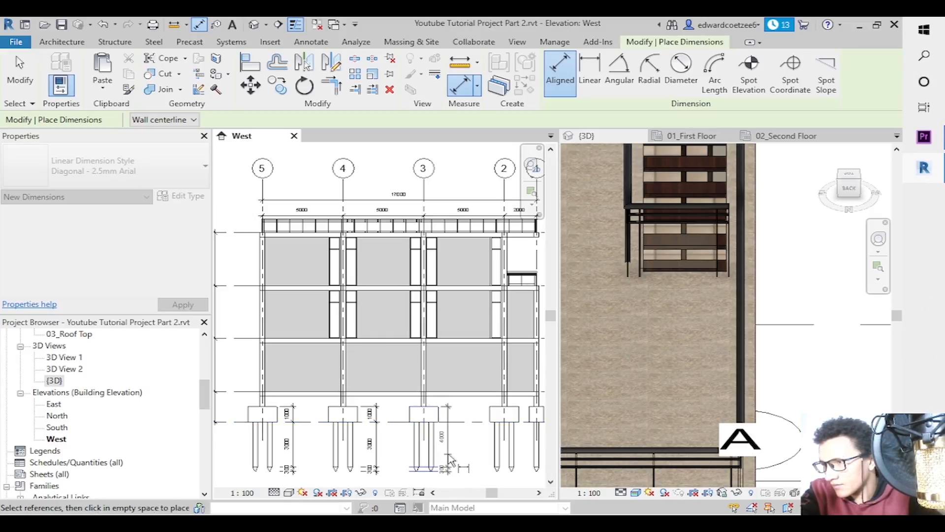
left_click(449, 458)
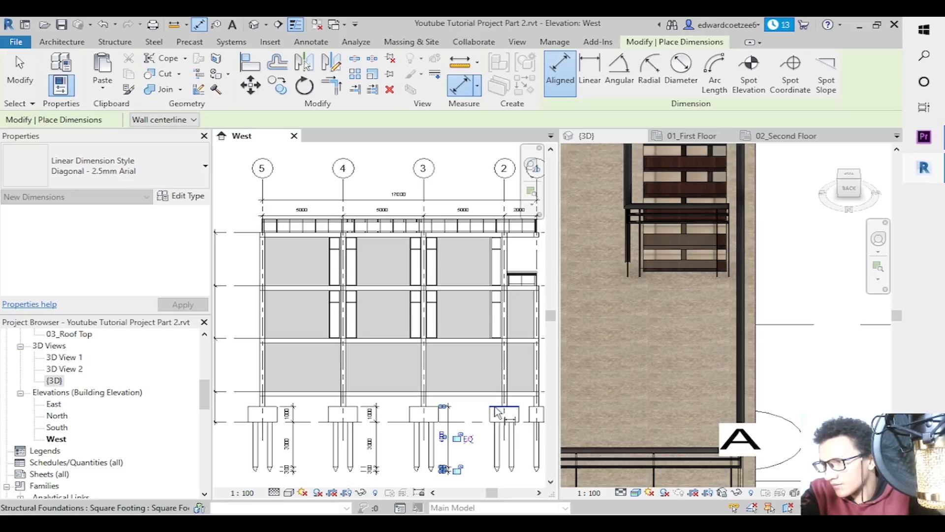
Place an aligned dimension chain on the grid 3 side of the grid 2 foundation, covering footing height, pile shaft and pile tip.
left_click(495, 422)
left_click(497, 467)
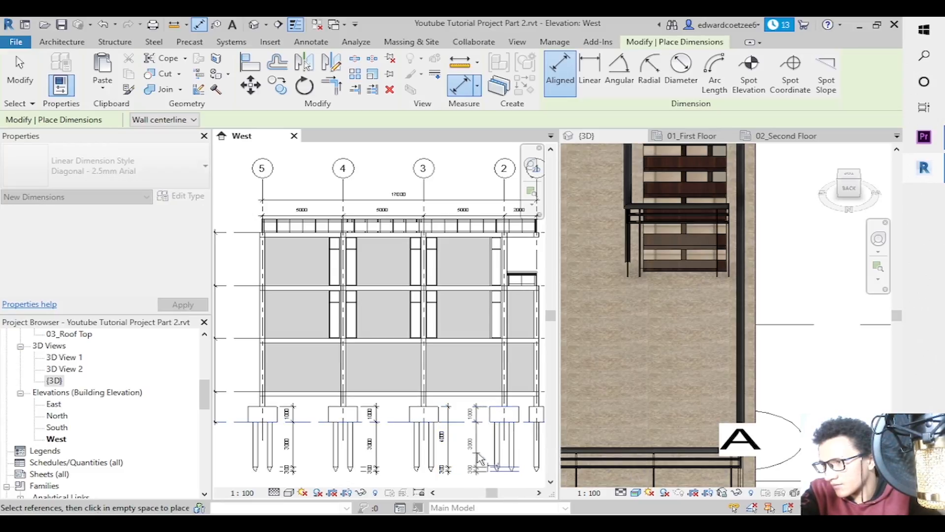
left_click(481, 460)
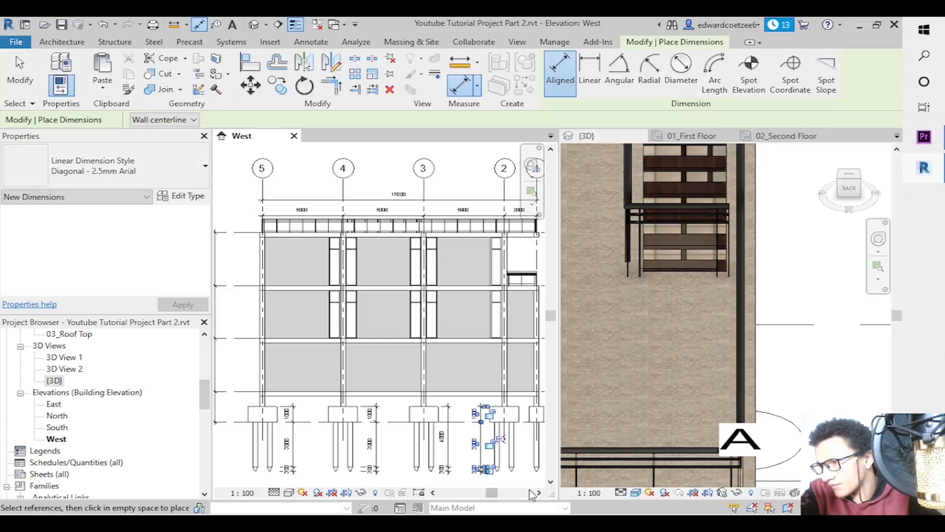
left_click_drag(494, 492, 497, 493)
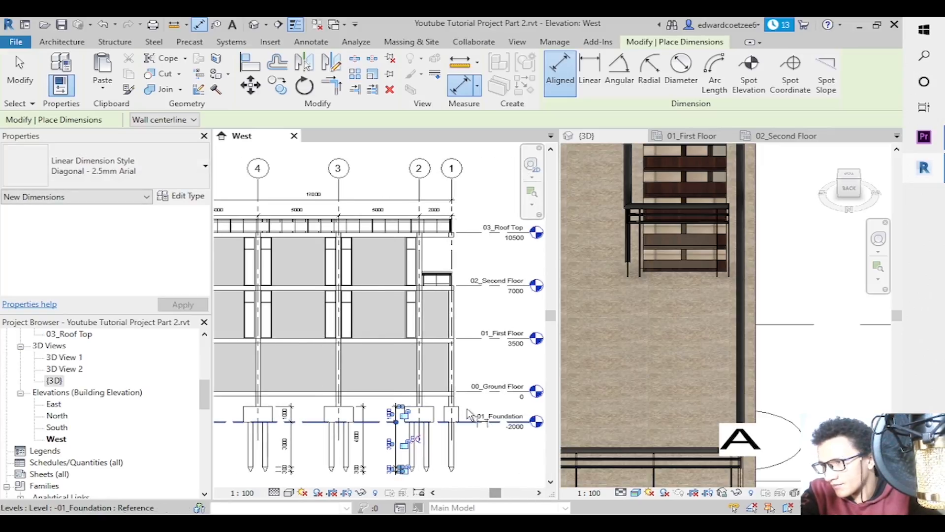
key("Escape")
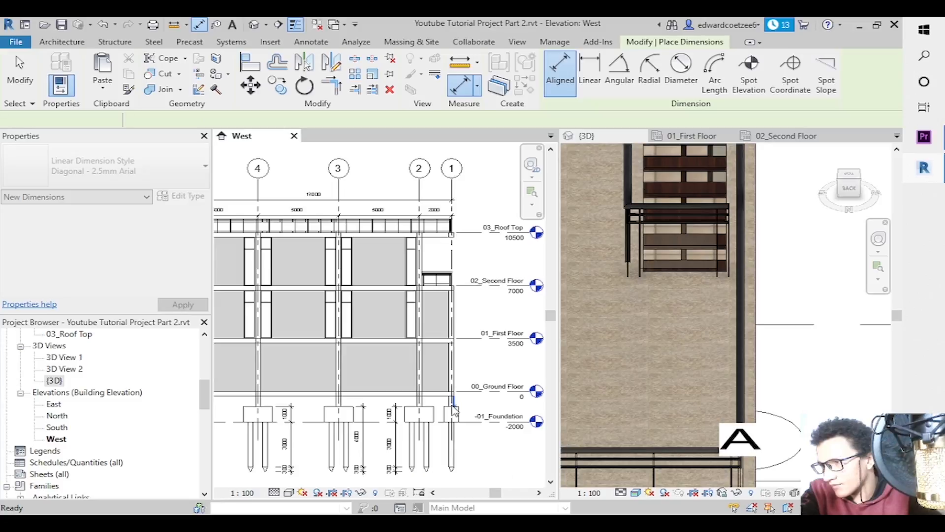
Place an aligned dimension chain beside the grid 1 foundation, covering footing height, pile shaft and pile tip.
key("d")
key("i")
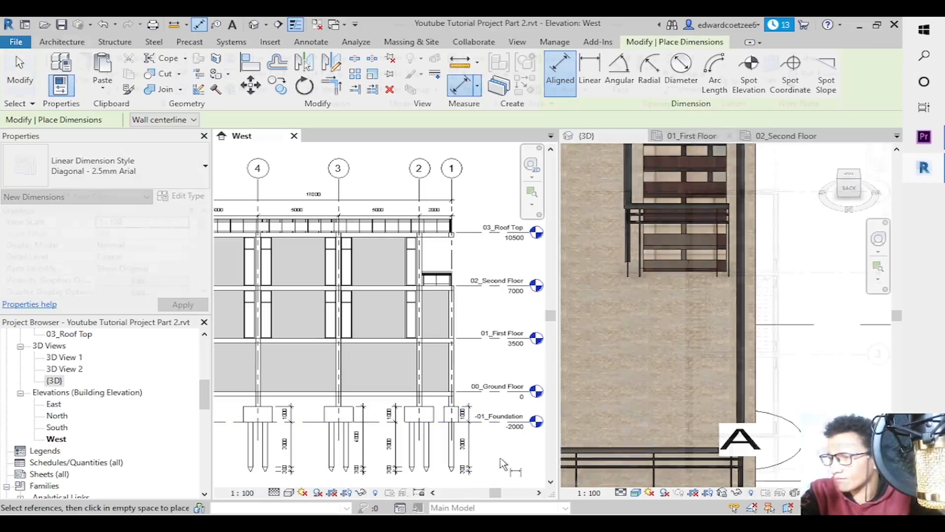
Bring up the 02_Second Floor plan beside the West elevation and close the 01_First Floor plan.
left_click(691, 136)
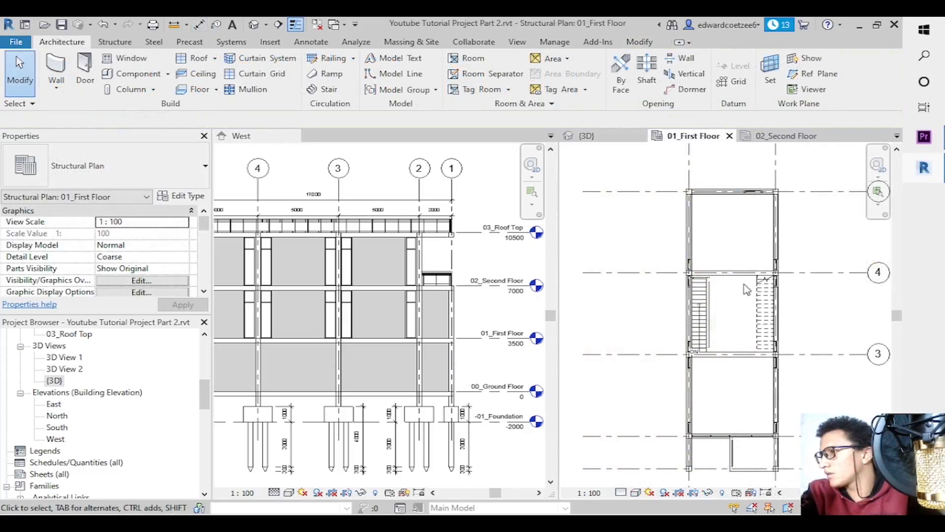
left_click(776, 136)
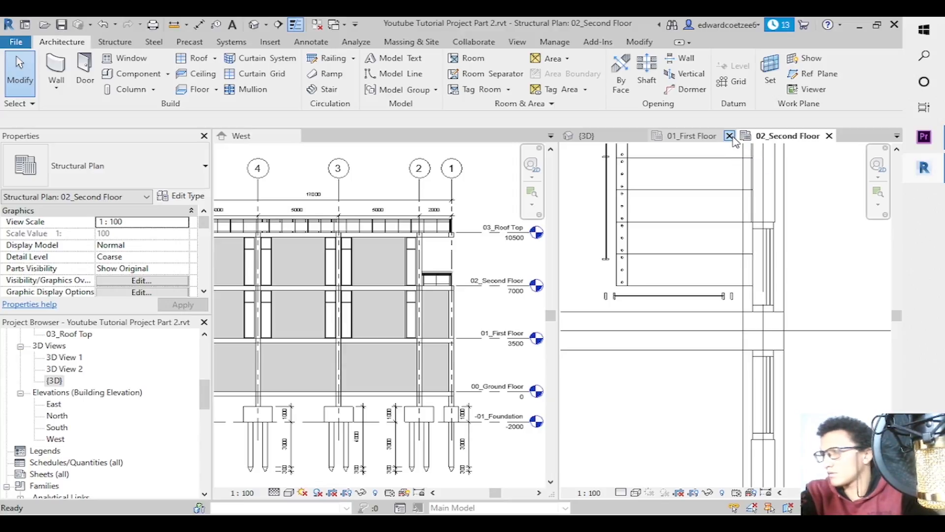
left_click(730, 135)
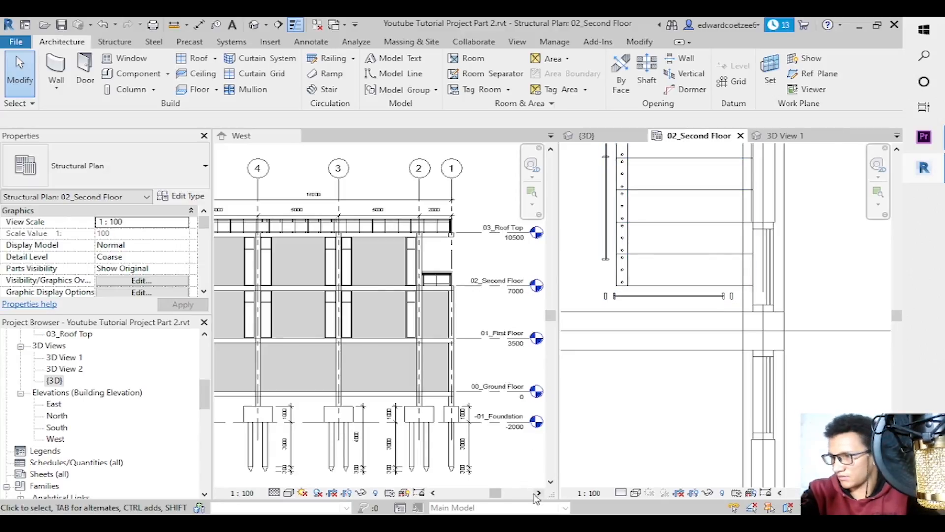
left_click_drag(501, 498, 501, 497)
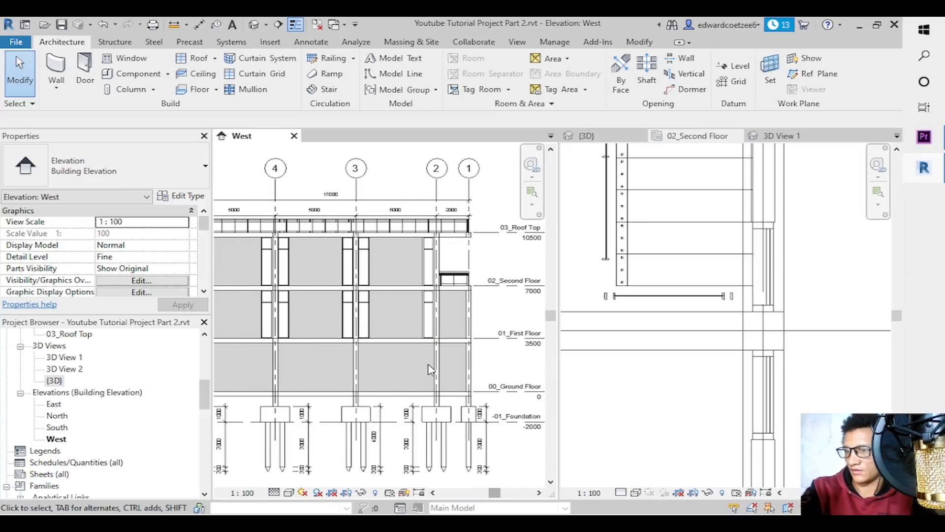
left_click(436, 196)
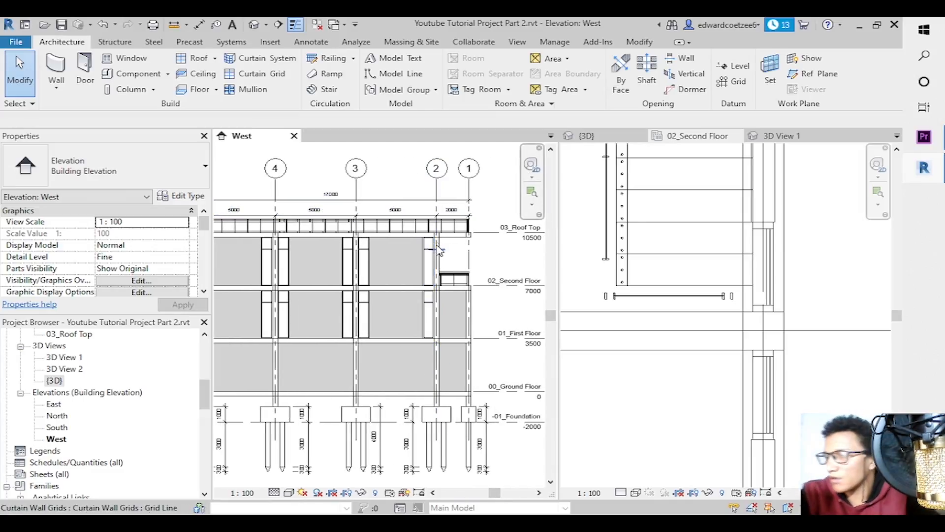
key("d")
key("i")
scroll(483, 302, "up", 4)
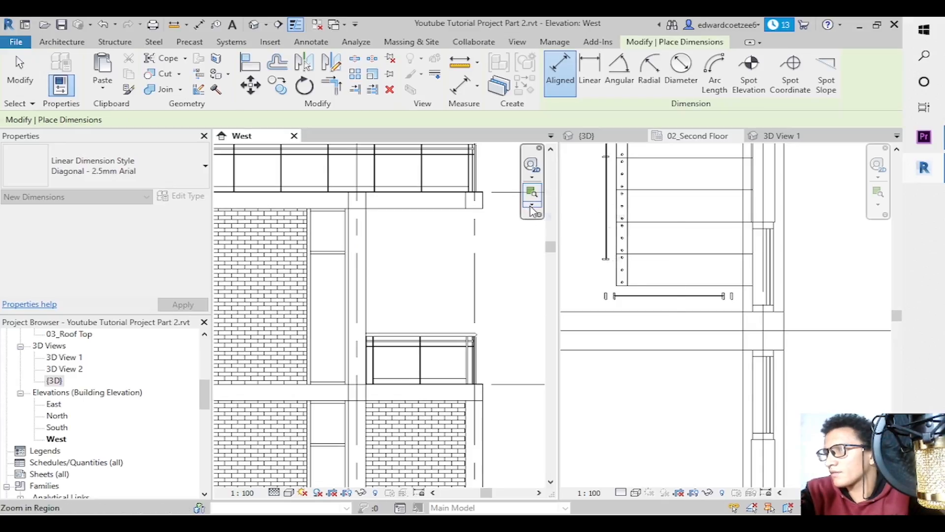
Extend the grid lines upward in the West elevation to make room between the roof and the grid dimensions.
left_click(532, 203)
left_click(591, 230)
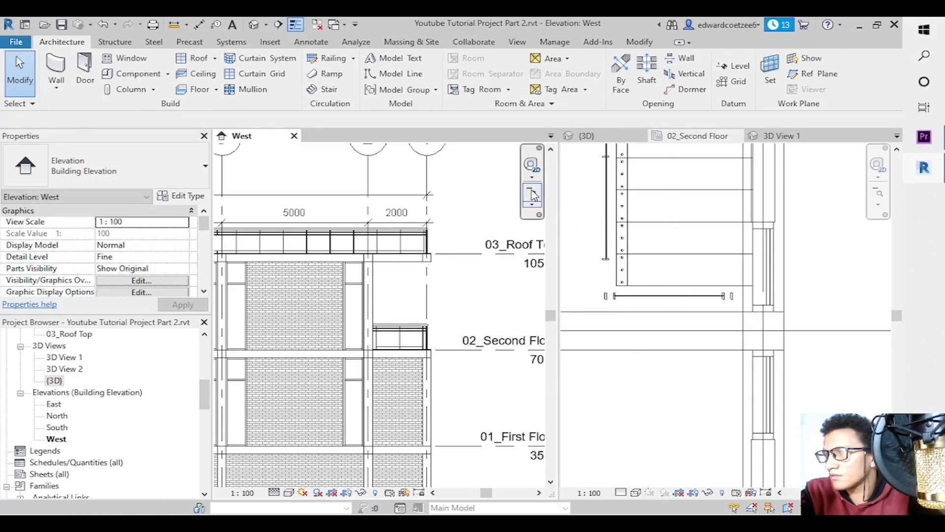
left_click(533, 192)
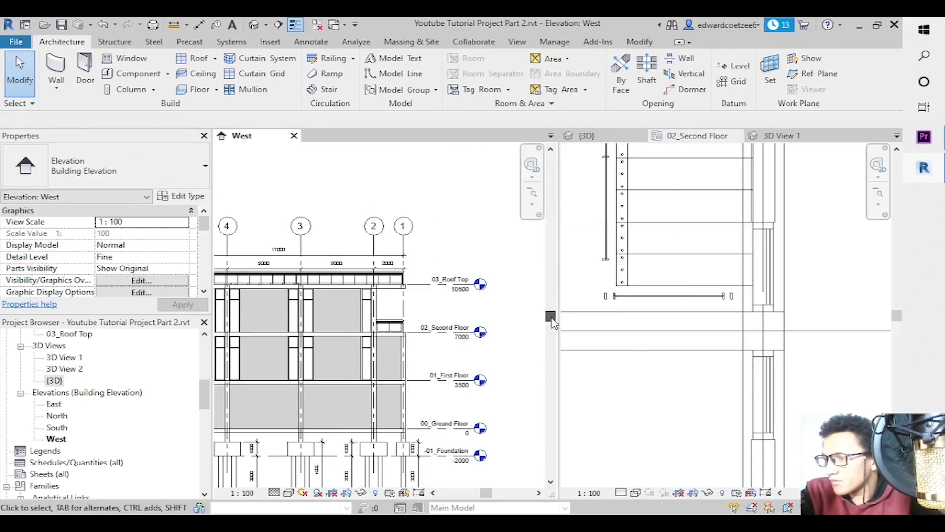
left_click_drag(553, 322, 554, 326)
left_click_drag(487, 495, 476, 495)
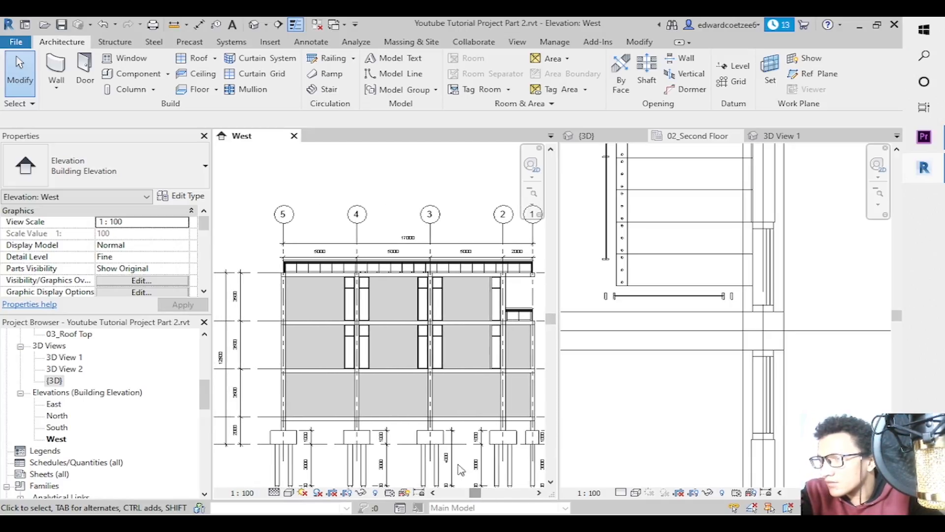
left_click(357, 236)
left_click_drag(358, 181, 356, 173)
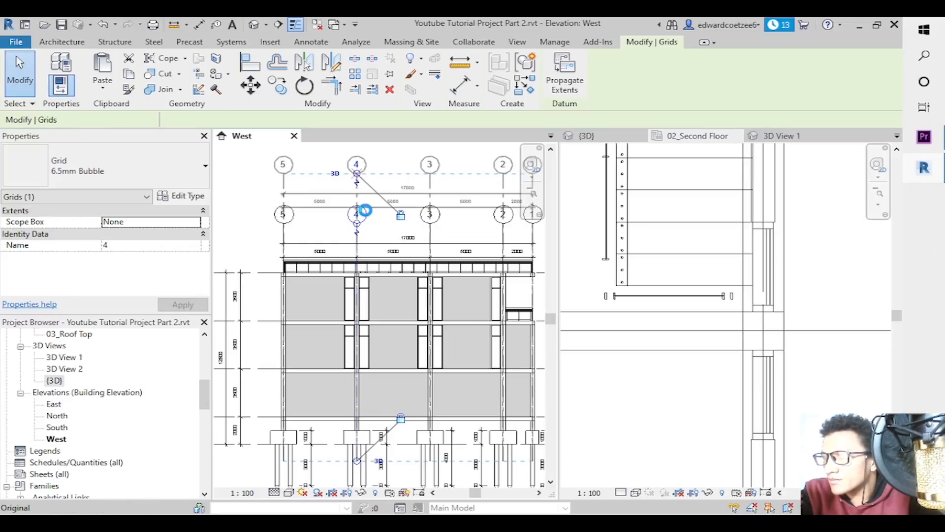
left_click(378, 225)
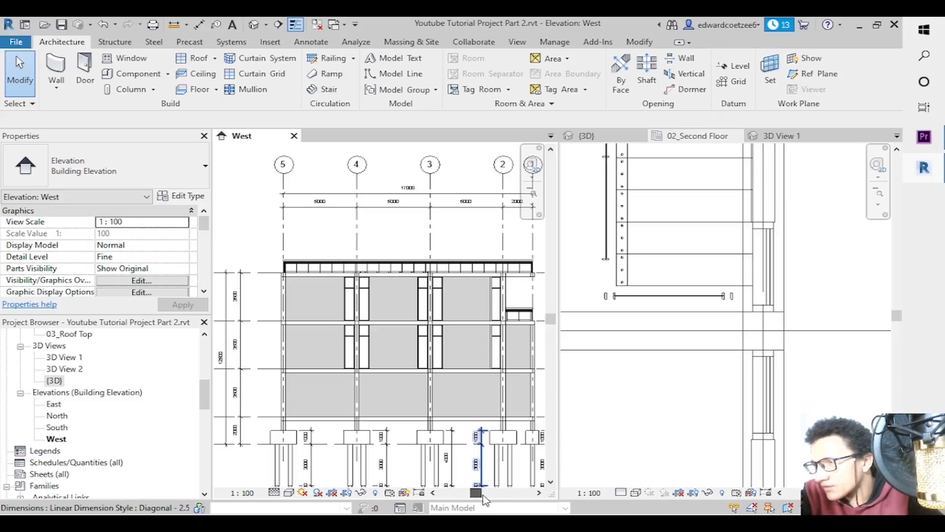
Place an aligned dimension above the roof railing between grid 2 and the nearest edge of the adjacent brick wall.
left_click_drag(482, 495, 488, 496)
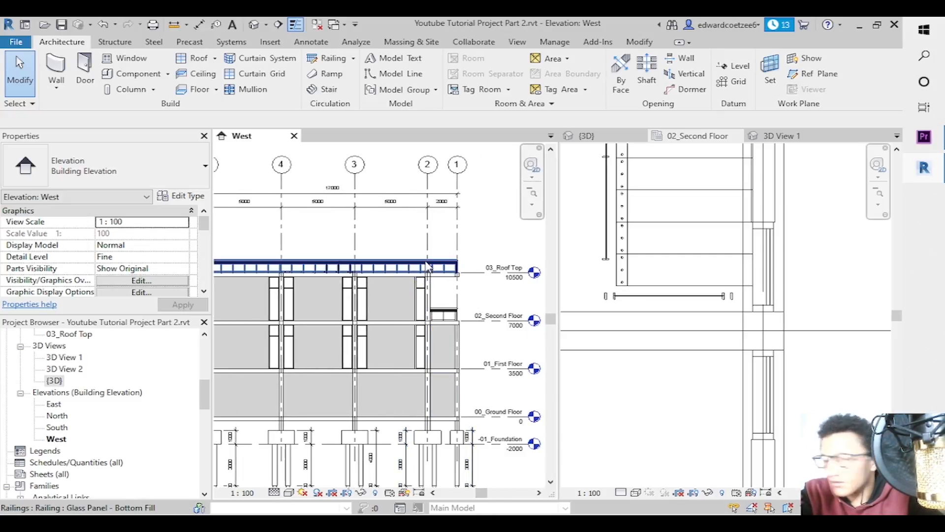
key("i")
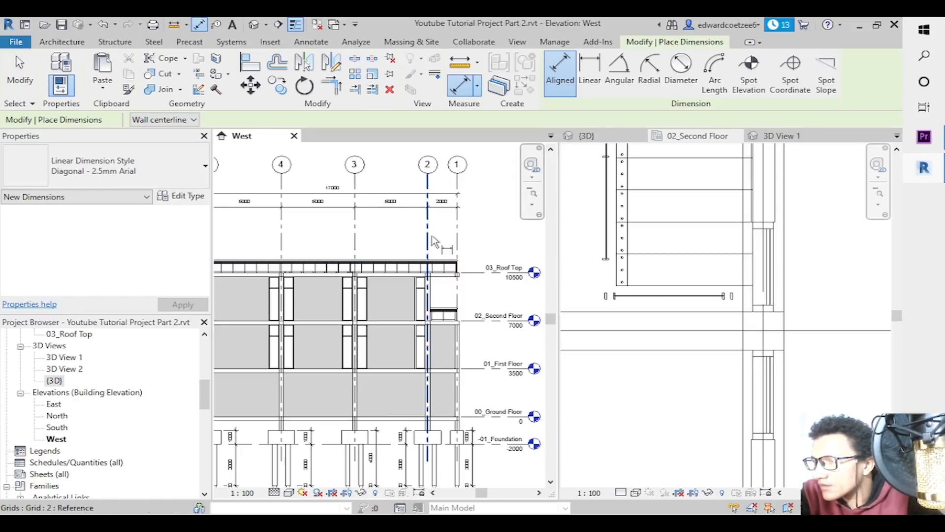
left_click(532, 203)
left_click(591, 216)
left_click_drag(446, 263, 401, 300)
left_click(335, 283)
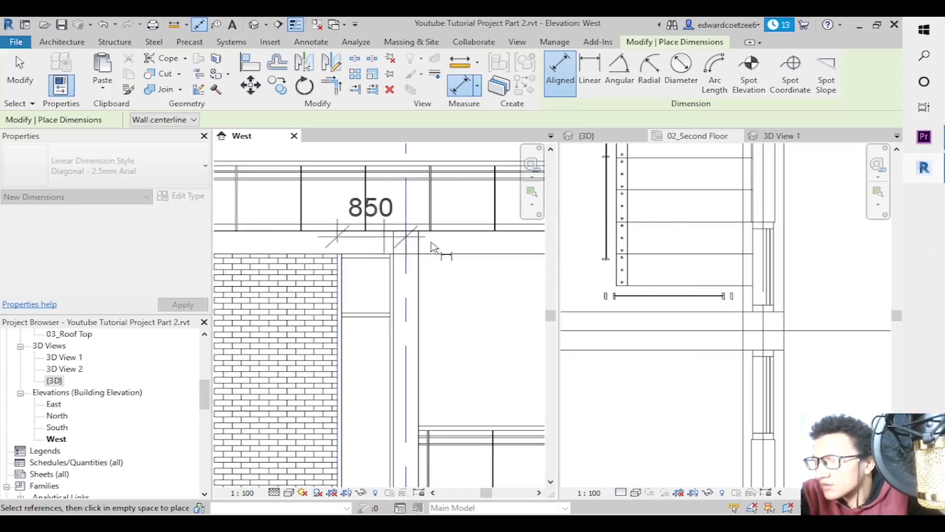
left_click_drag(550, 315, 550, 314)
left_click_drag(549, 314, 543, 283)
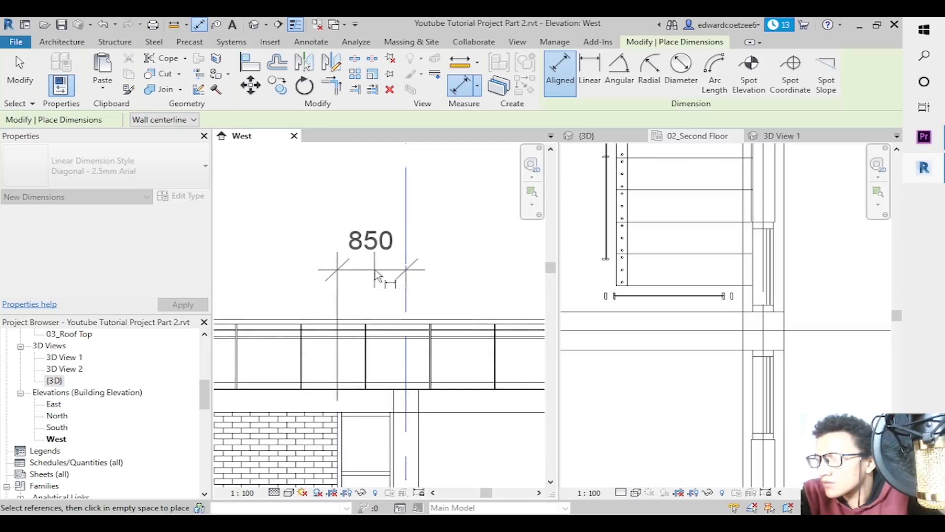
left_click(369, 311)
left_click_drag(488, 498, 459, 498)
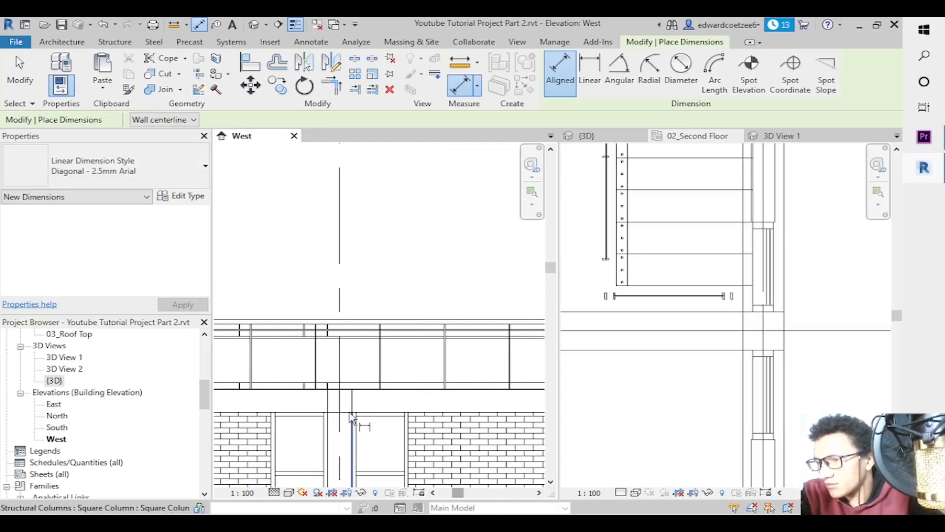
left_click(339, 306)
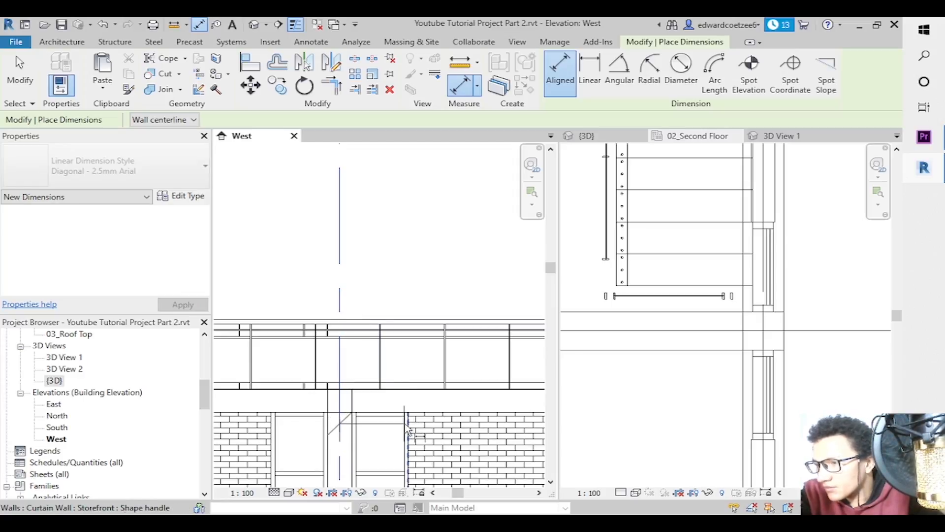
key("Escape")
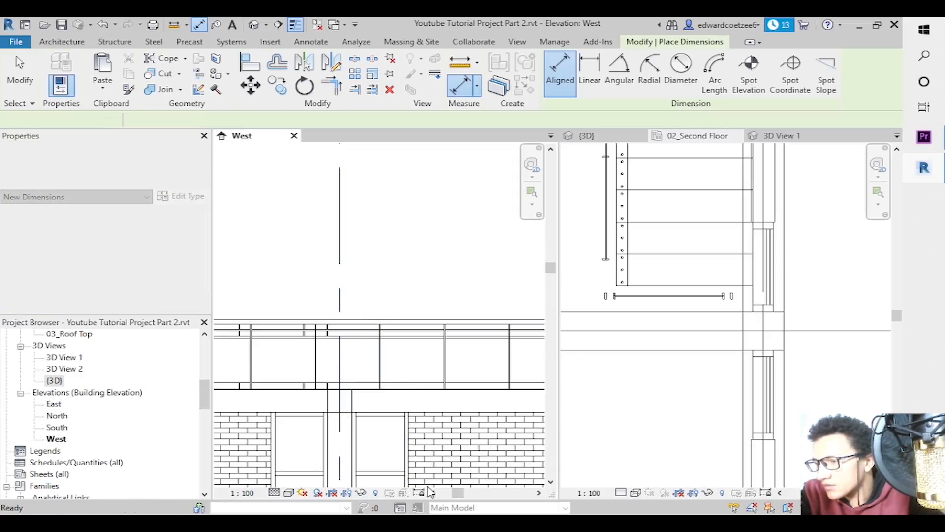
left_click_drag(457, 493, 477, 498)
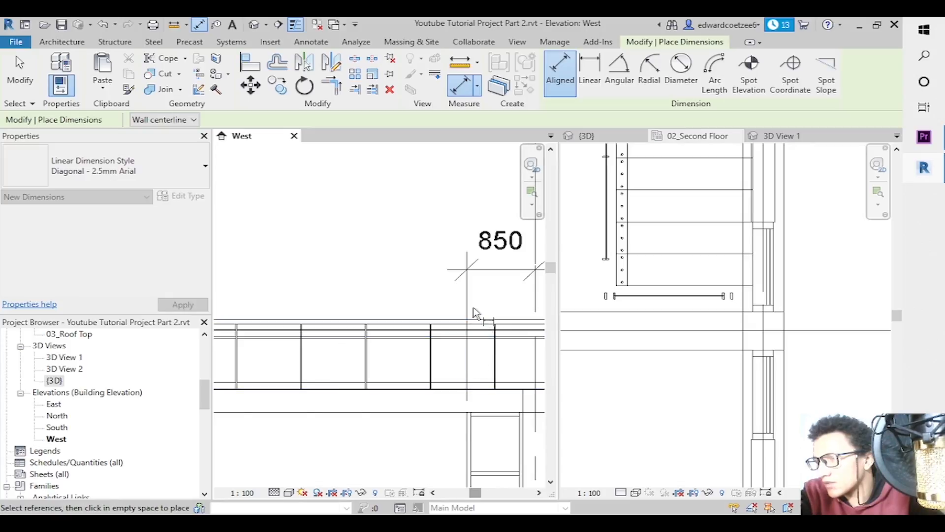
key("Escape")
left_click(508, 240)
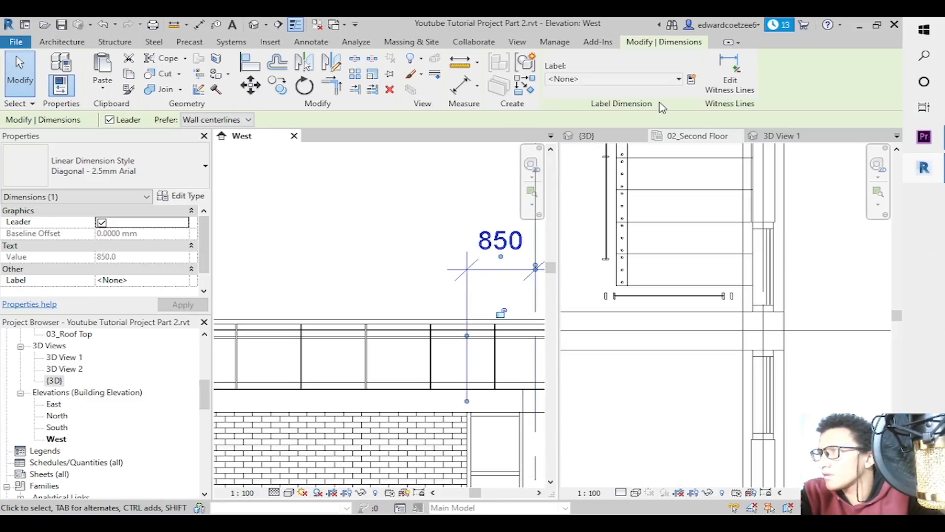
left_click(716, 90)
left_click_drag(475, 493, 474, 493)
key("Escape")
Try to extend the grid 2 dimension across the brick wall to grid 3 and the wall edge beyond it.
left_click(495, 269)
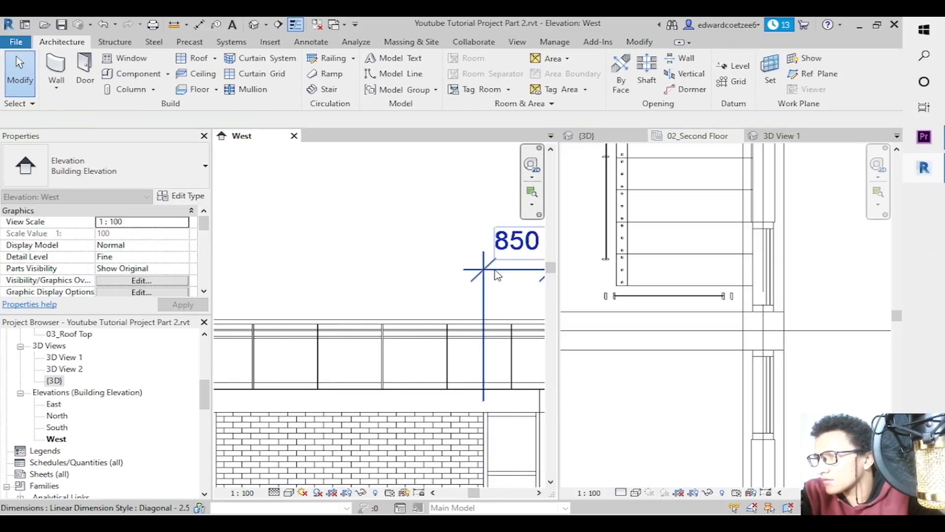
key("Escape")
left_click_drag(473, 493, 462, 498)
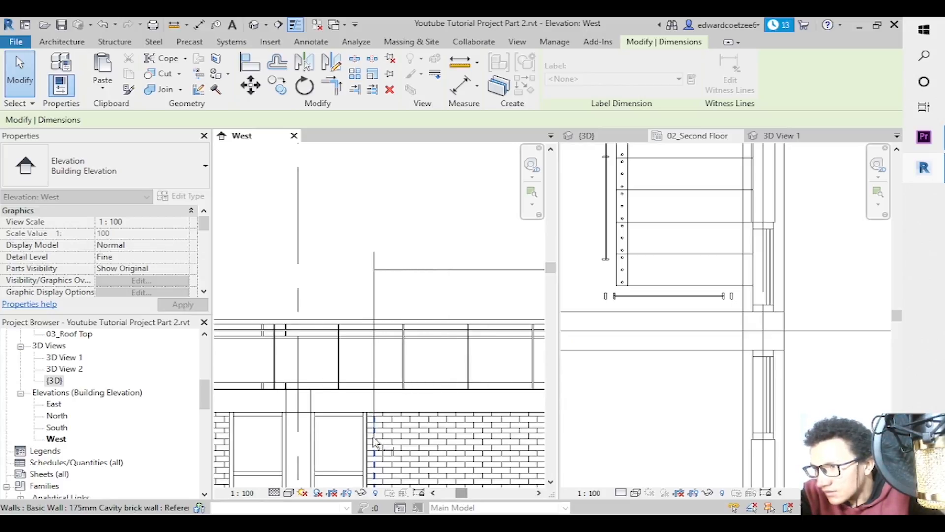
left_click(370, 438)
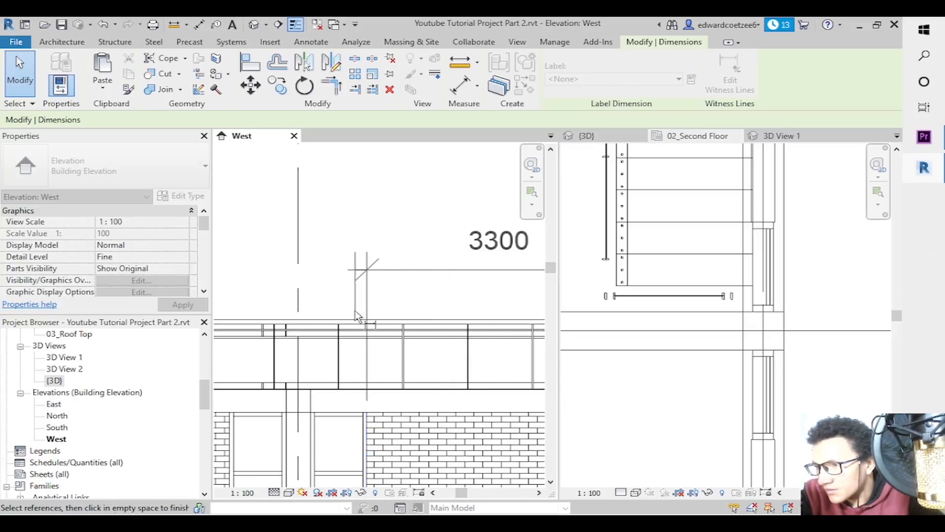
left_click(298, 268)
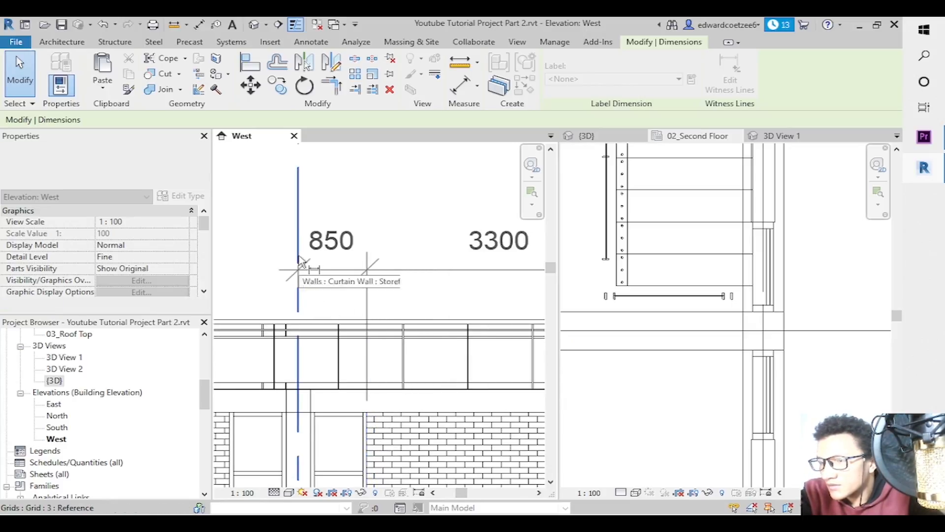
left_click(231, 439)
left_click_drag(458, 495, 433, 494)
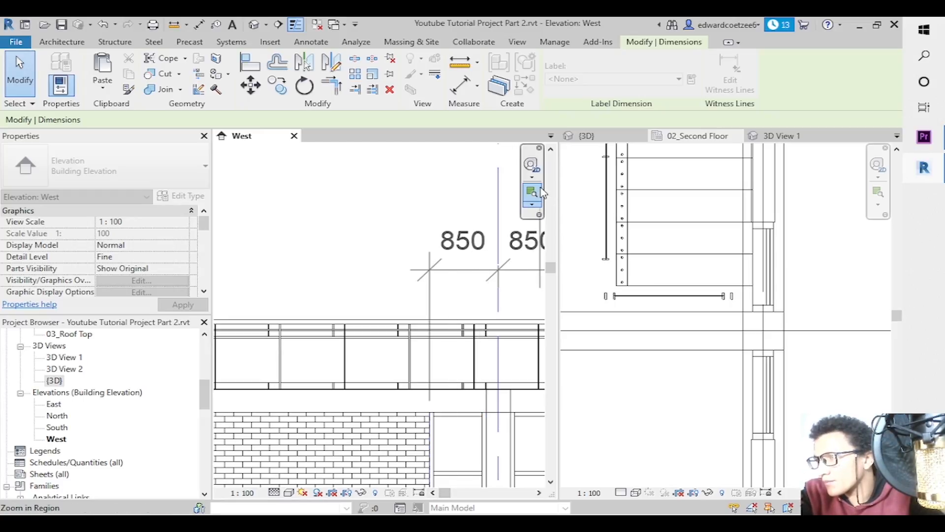
left_click(535, 206)
left_click(583, 229)
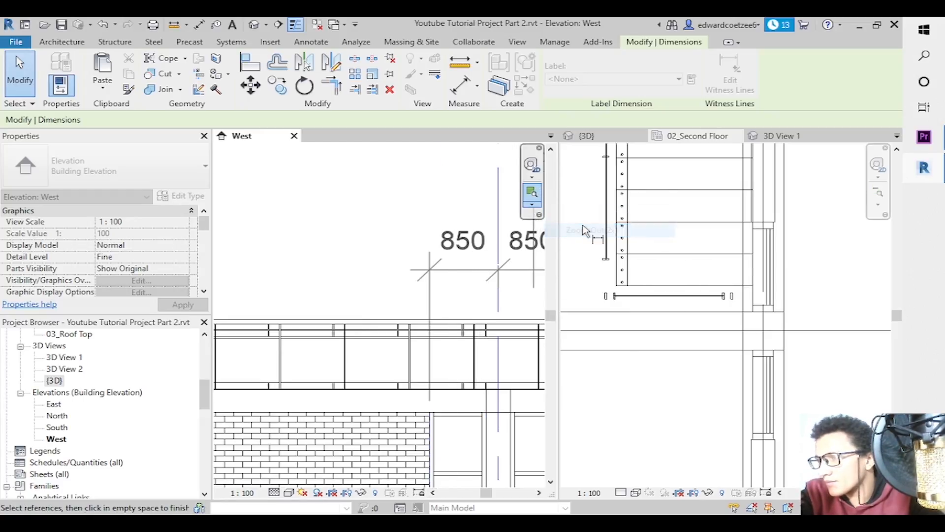
left_click(271, 384)
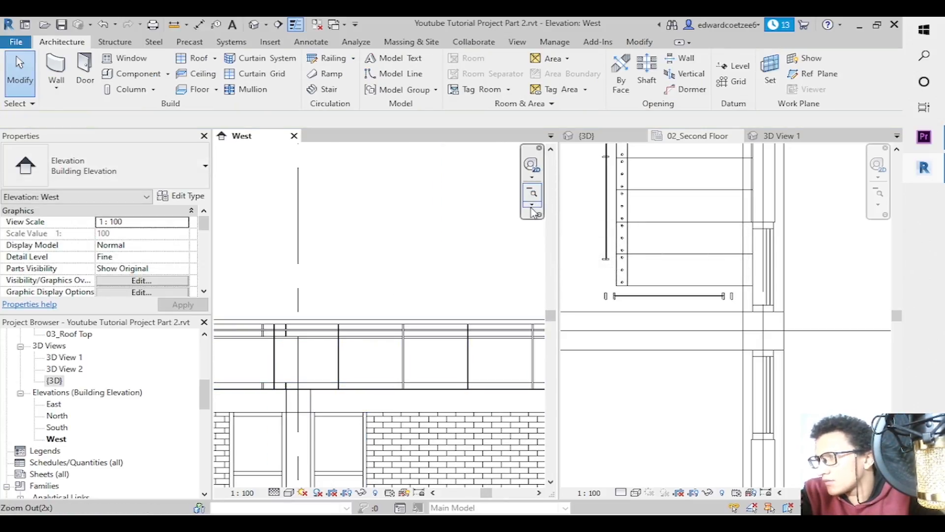
Add witness lines to the grid 2 dimension at the brick wall's far edge, grid 3 and the next wall edge.
left_click_drag(484, 494, 512, 494)
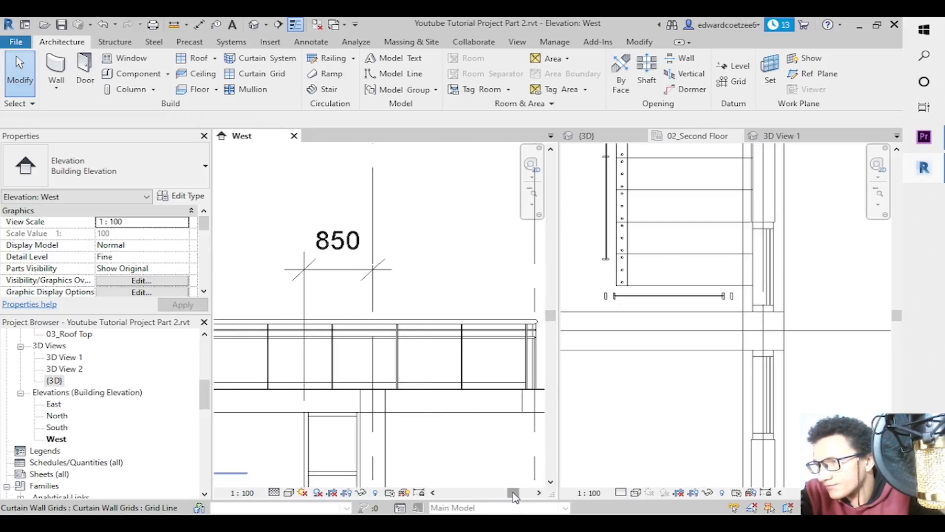
left_click(348, 275)
key("e")
key("w")
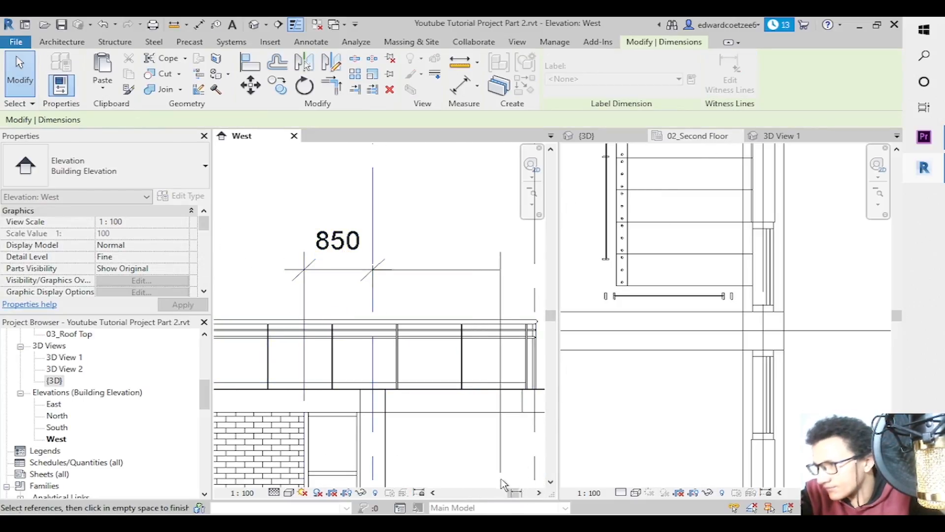
left_click_drag(513, 492, 484, 496)
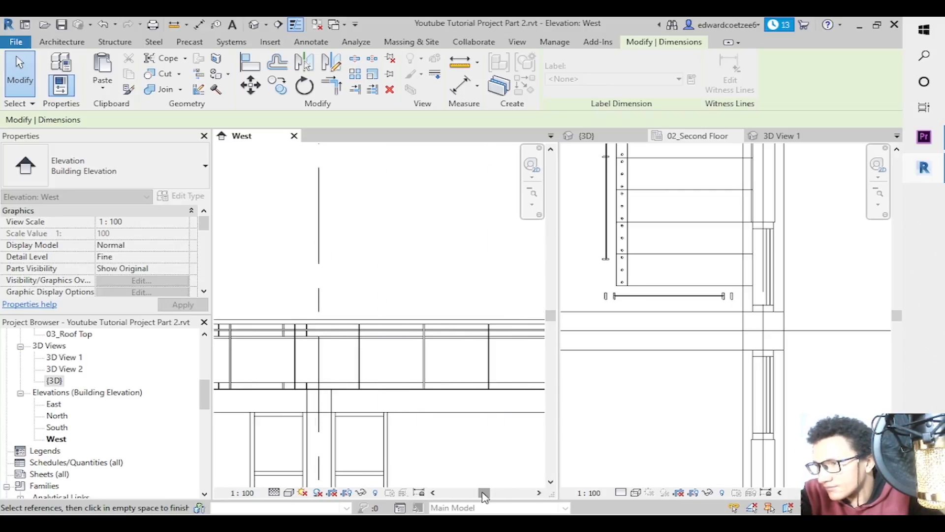
left_click(392, 440)
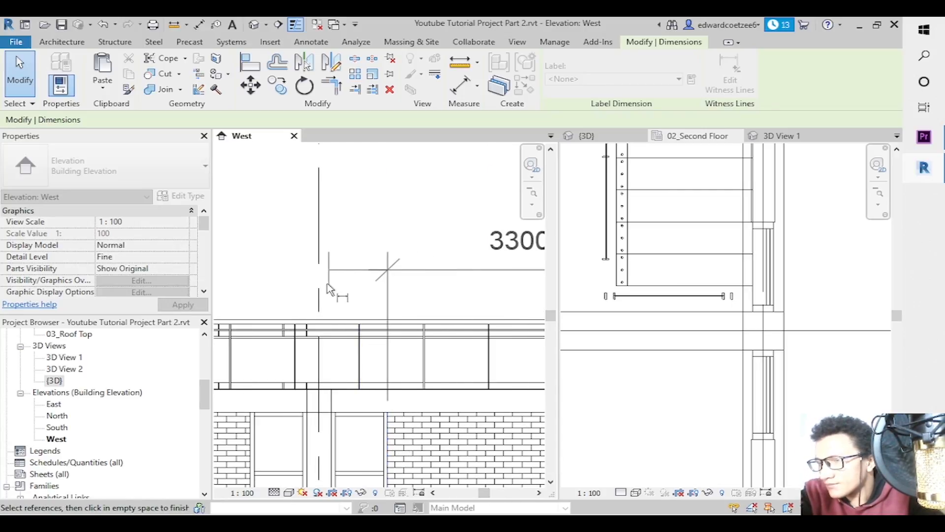
left_click(250, 393)
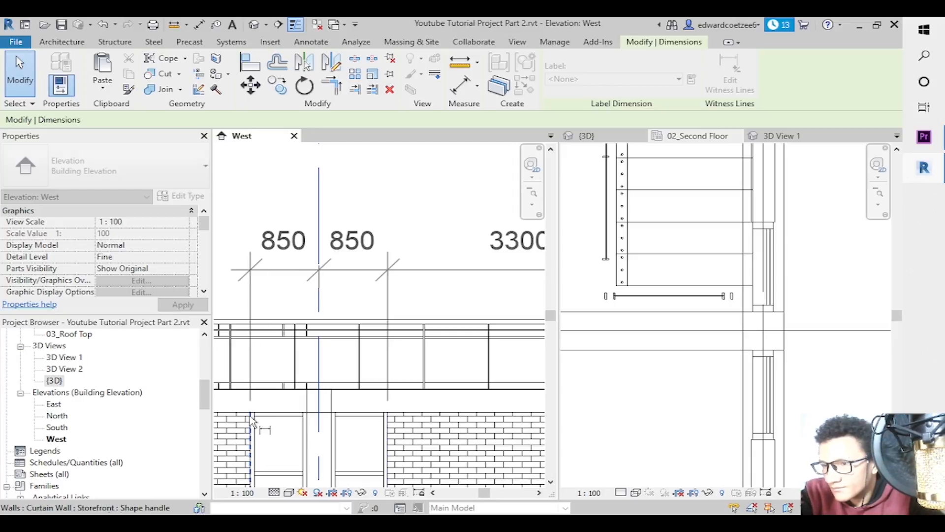
left_click(293, 276)
key("Escape")
key("Escape")
Extend the roof-level dimension chain with witness lines at the brick wall edges on both sides of grid 4 and at grid 5.
left_click(532, 206)
left_click_drag(486, 493, 471, 494)
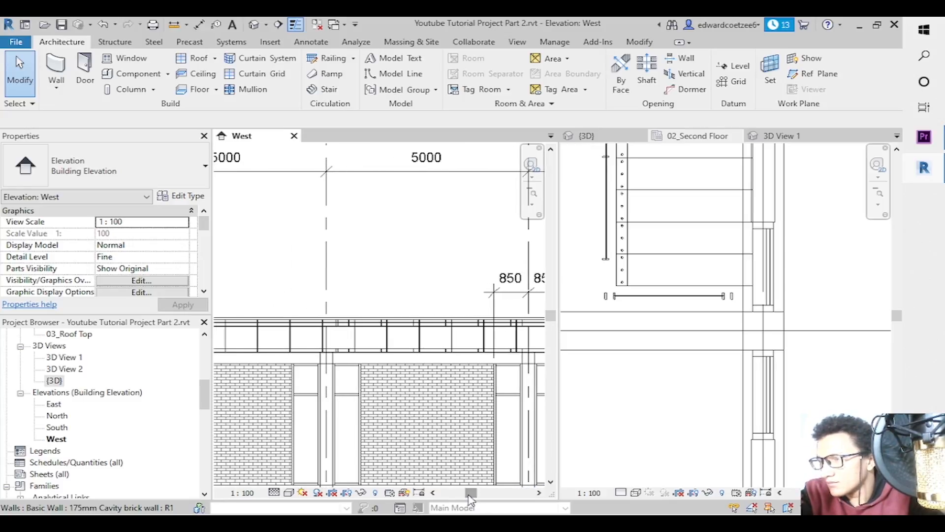
left_click(511, 287)
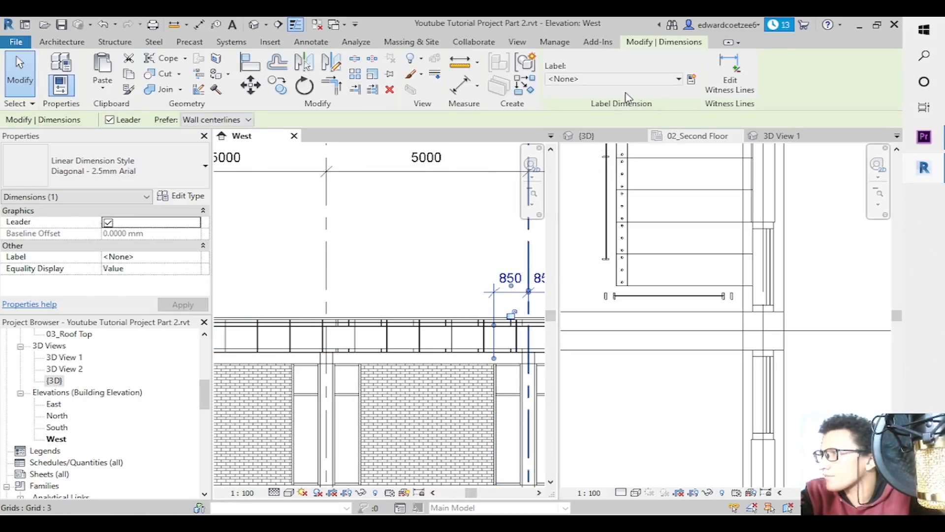
left_click(361, 381)
left_click(326, 301)
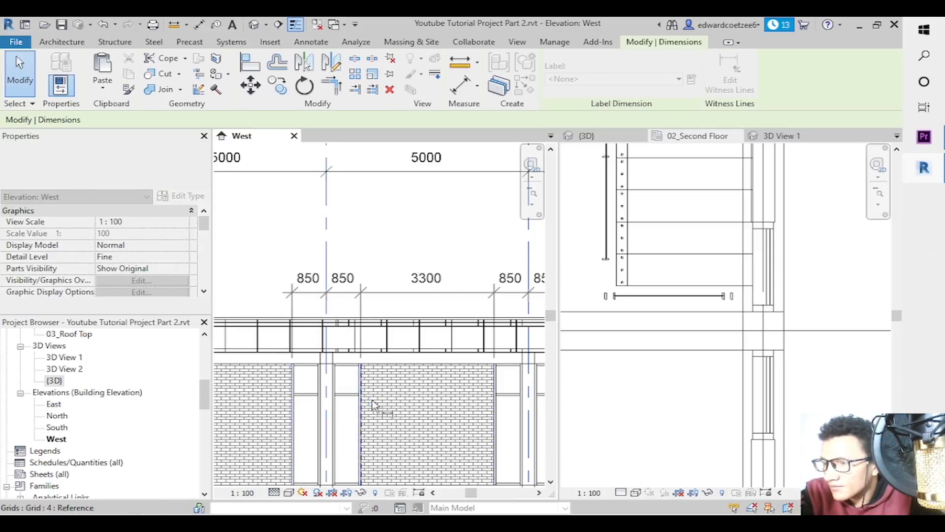
left_click_drag(474, 493, 458, 494)
left_click(307, 302)
left_click(373, 234)
left_click(373, 238)
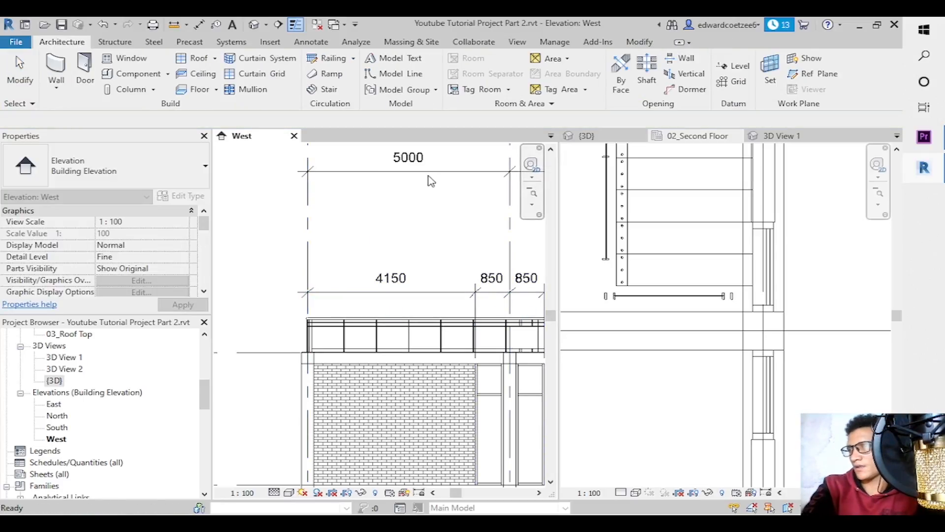
Lower the grid heads in the West elevation, bringing the grid dimensions closer to the wall edge dimension chain.
left_click(530, 197)
left_click(531, 196)
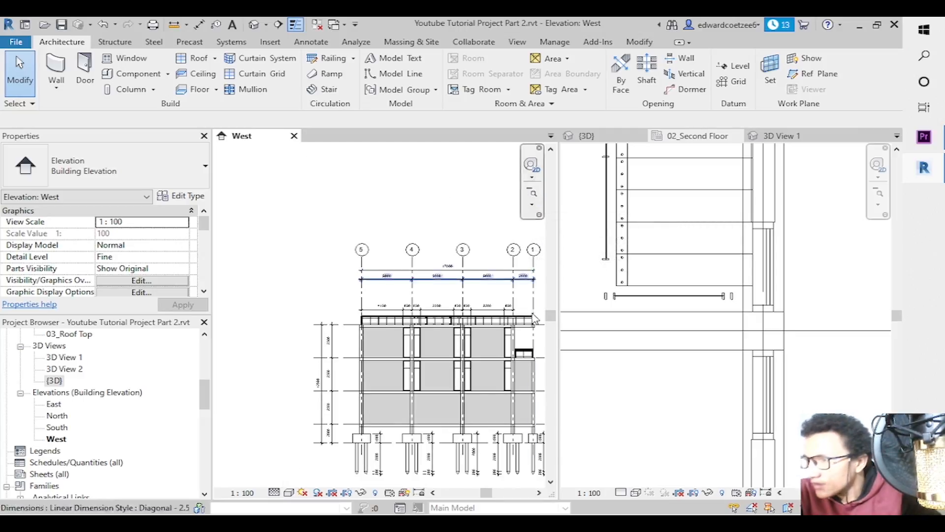
left_click_drag(492, 495, 499, 495)
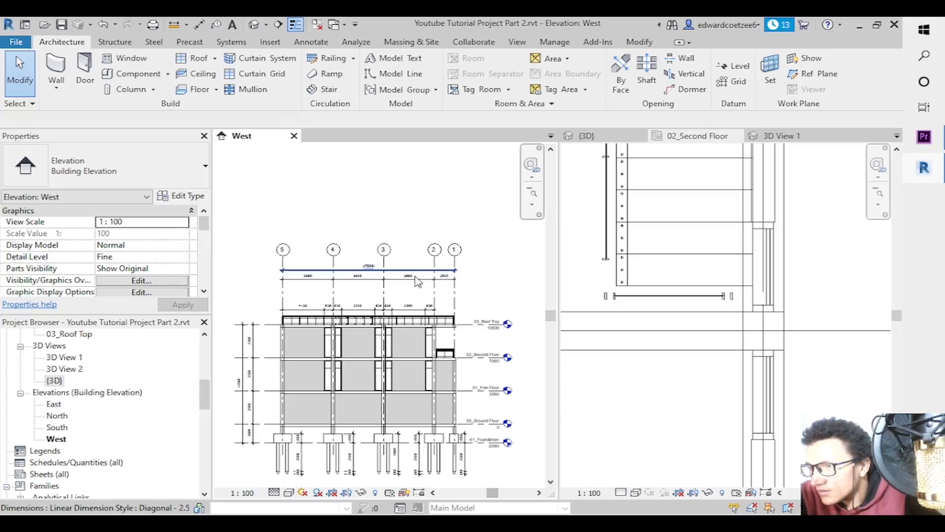
left_click(415, 280)
key("Escape")
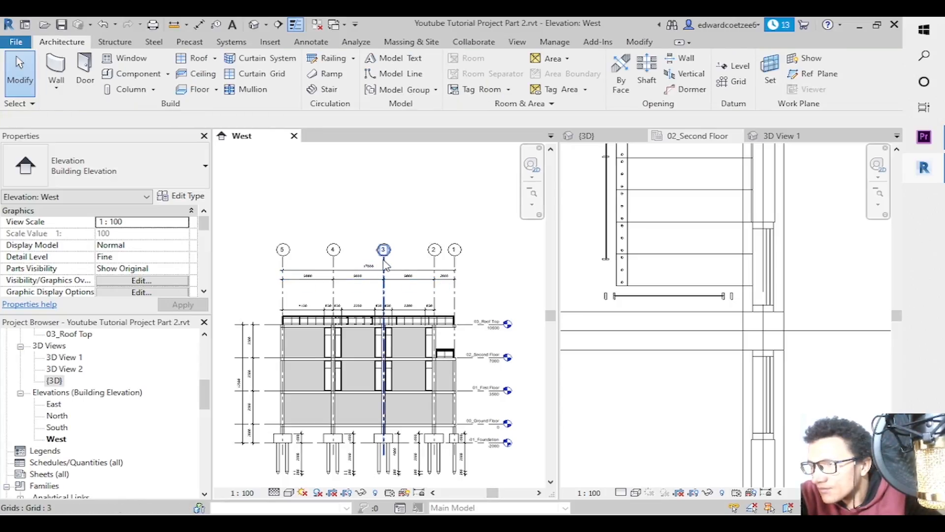
left_click(387, 262)
left_click_drag(386, 283, 386, 278)
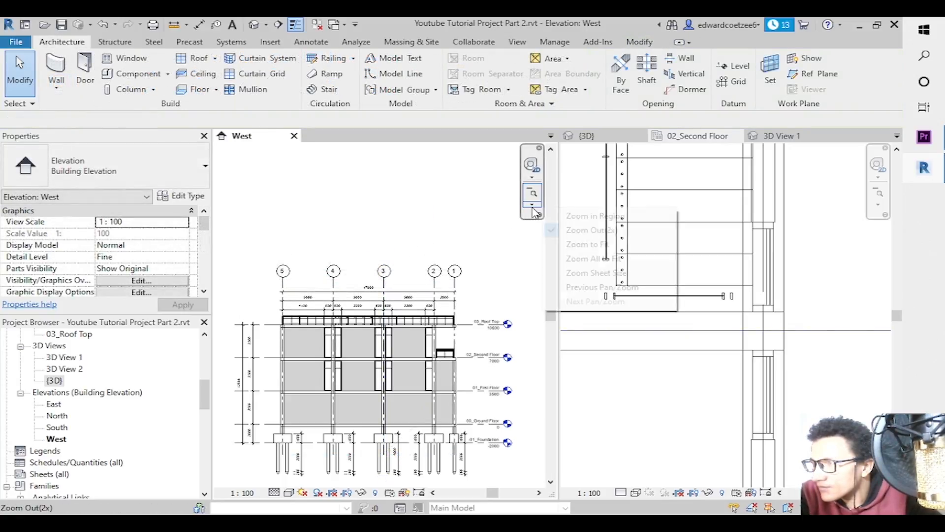
Raise the grid heads slightly to even out the spacing between the three dimension rows above the roof.
left_click(531, 204)
left_click(579, 212)
left_click_drag(275, 276, 466, 320)
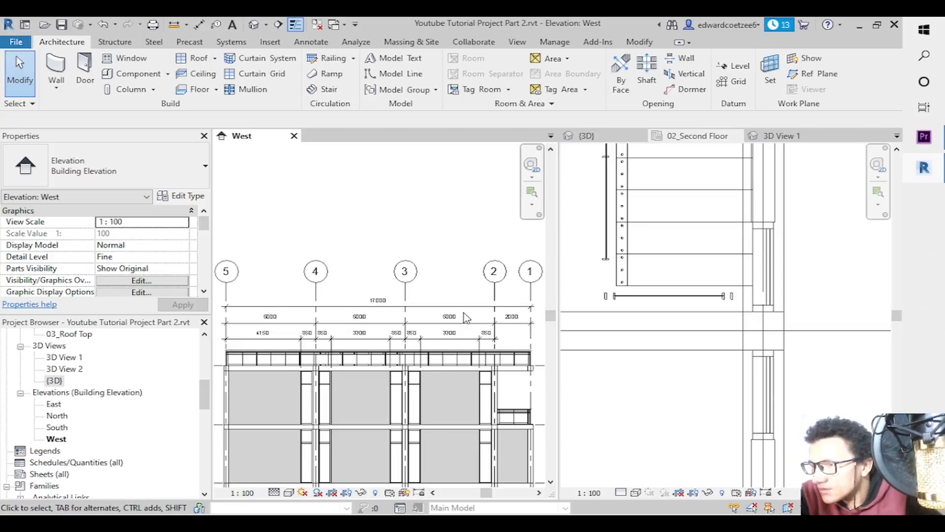
left_click(414, 306)
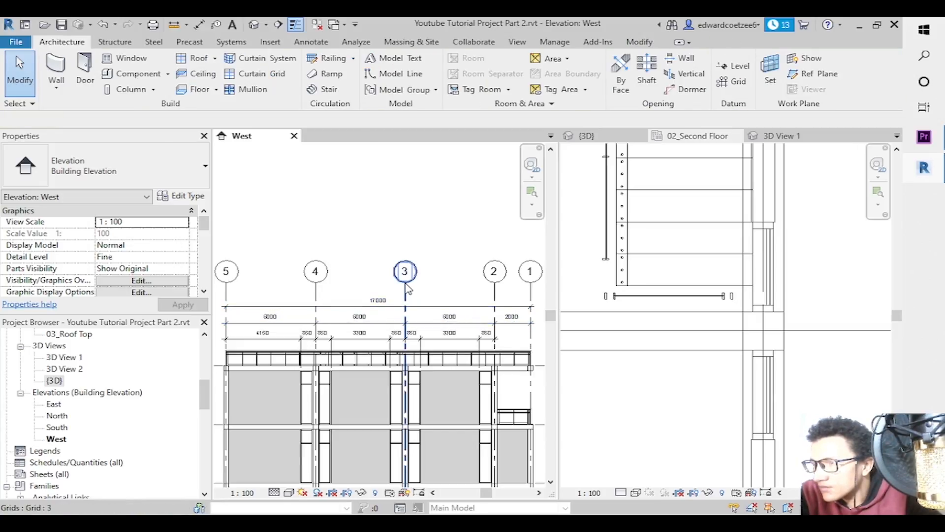
left_click(410, 288)
left_click_drag(405, 291, 399, 263)
left_click(393, 206)
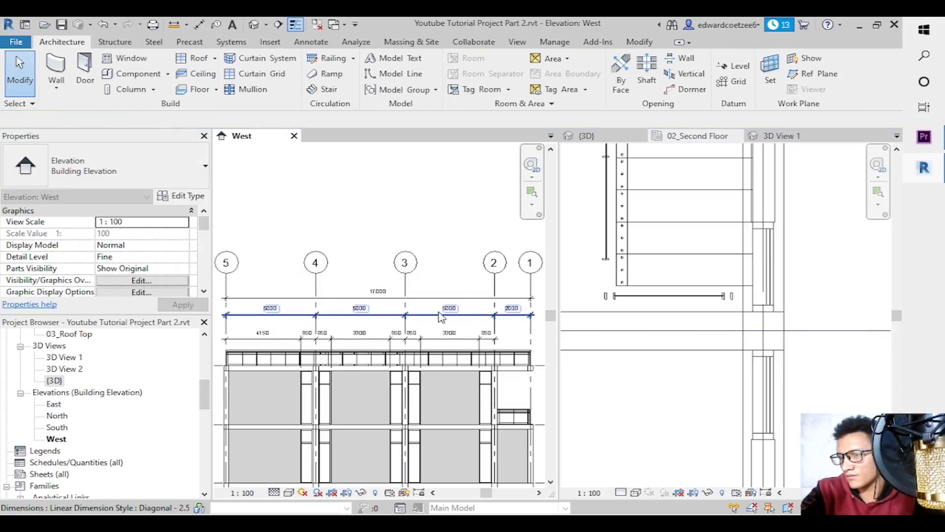
Open the South elevation and extend grid lines A and B upward to make room above the roof railing.
left_click(533, 205)
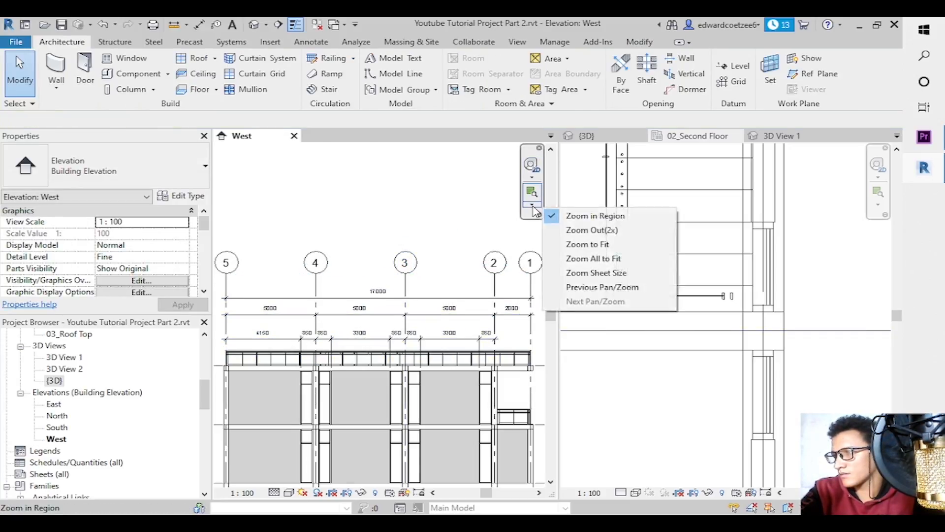
left_click(586, 230)
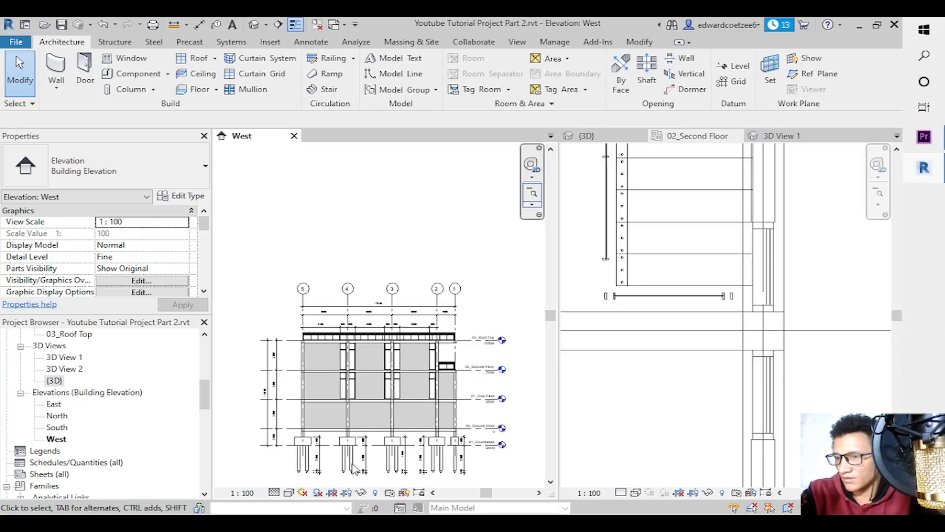
double_click(57, 427)
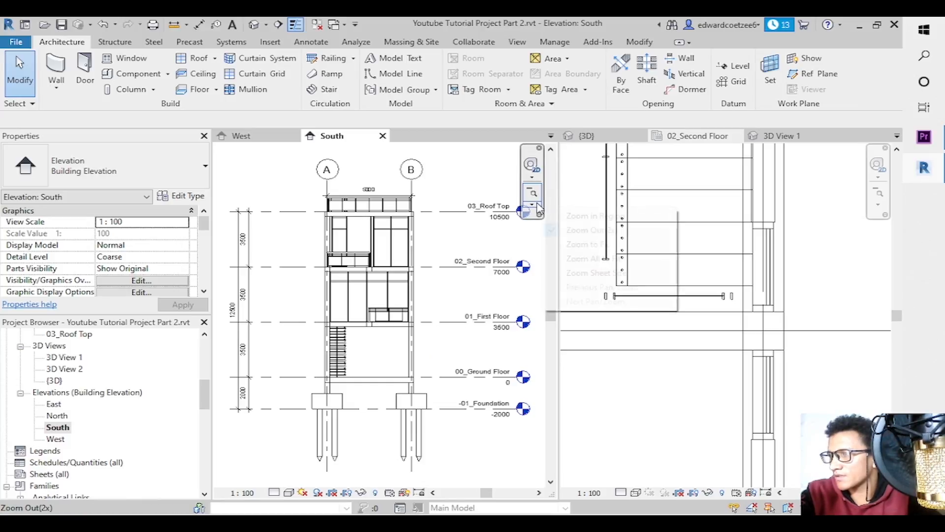
left_click(537, 203)
left_click(584, 217)
left_click_drag(326, 207, 437, 385)
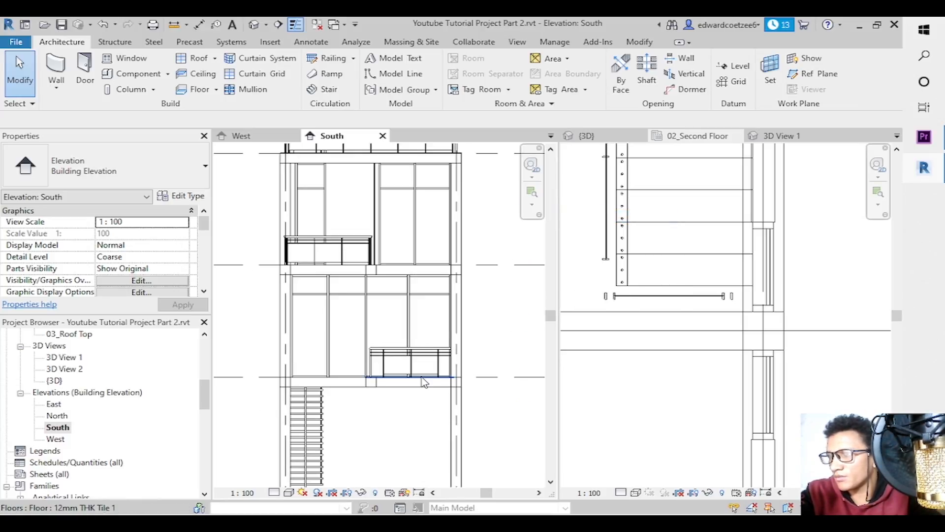
left_click_drag(553, 319, 552, 263)
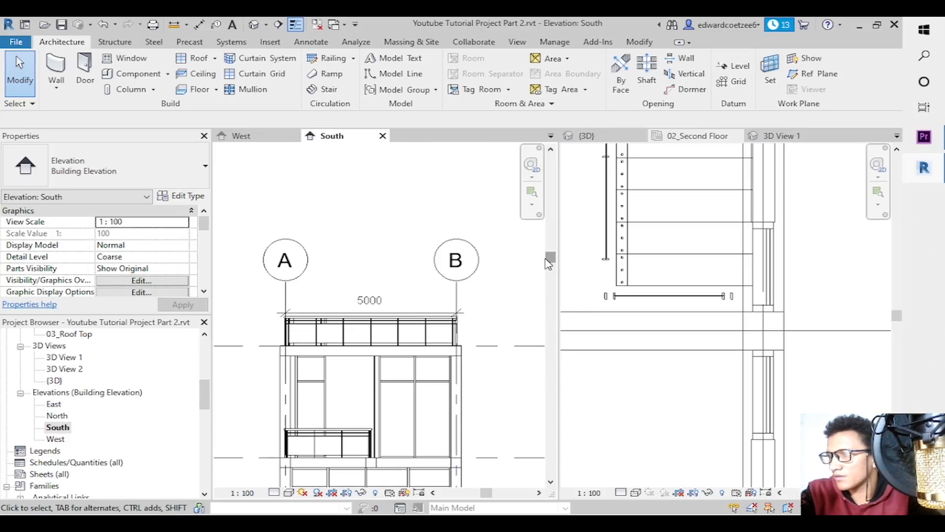
left_click(458, 290)
left_click_drag(457, 286, 458, 220)
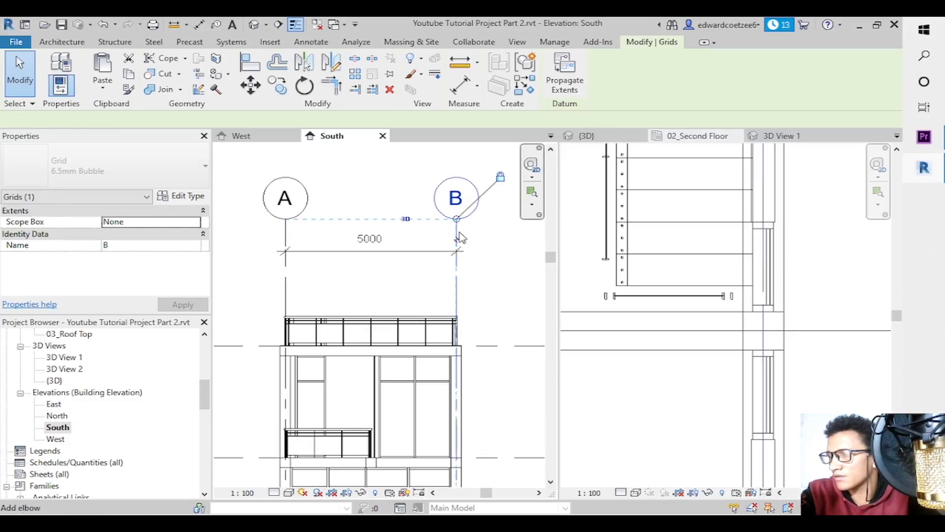
left_click(497, 294)
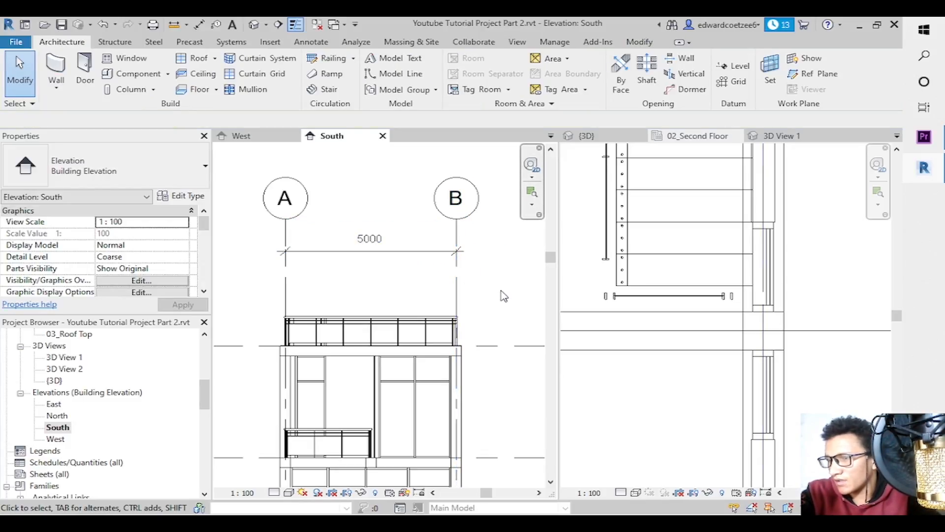
Place an aligned dimension chain beside the grid B foundation, covering the ground floor level, slab underside, footing top, foundation level and pile tip.
left_click_drag(551, 265, 561, 318)
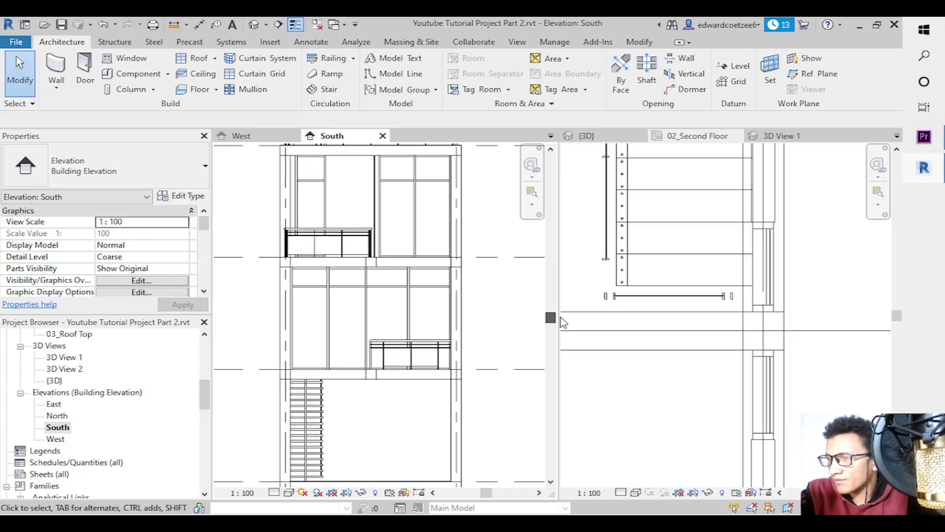
left_click(532, 204)
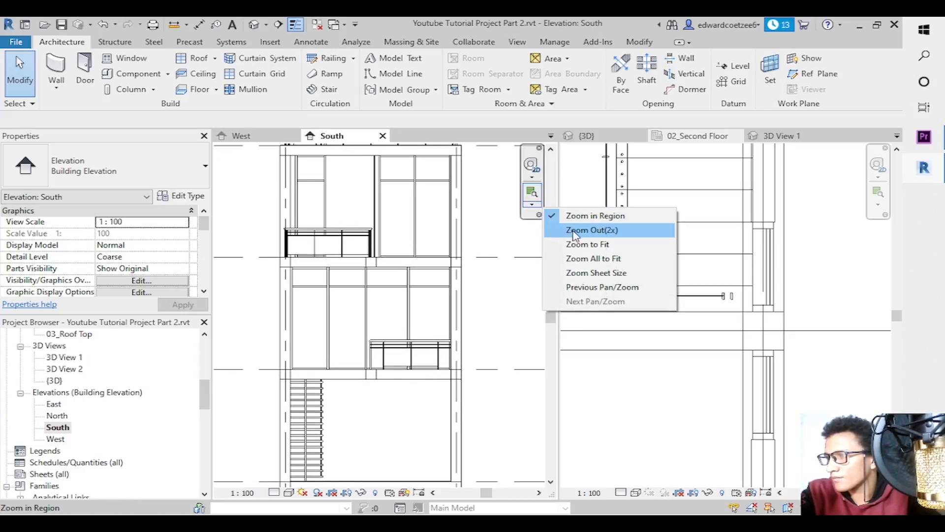
left_click(575, 219)
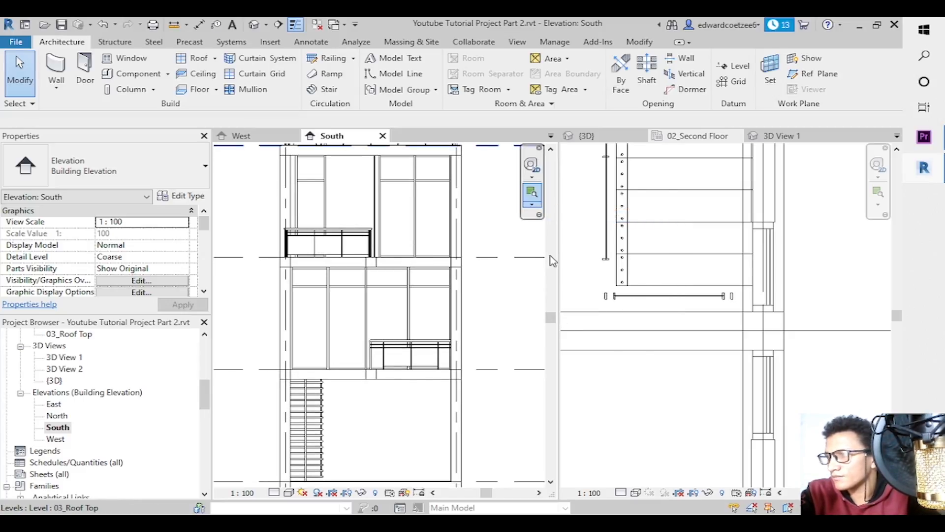
left_click_drag(550, 318, 550, 379)
key("d")
key("i")
left_click(441, 292)
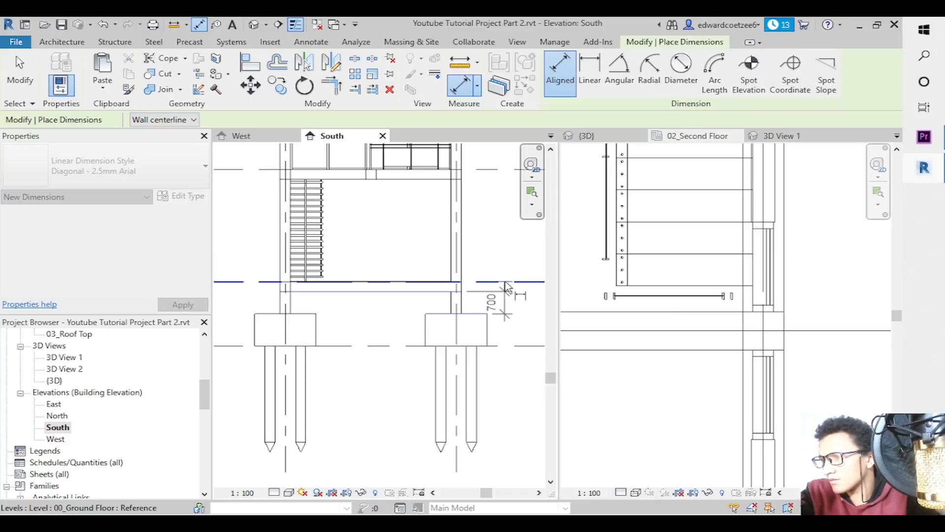
left_click(507, 346)
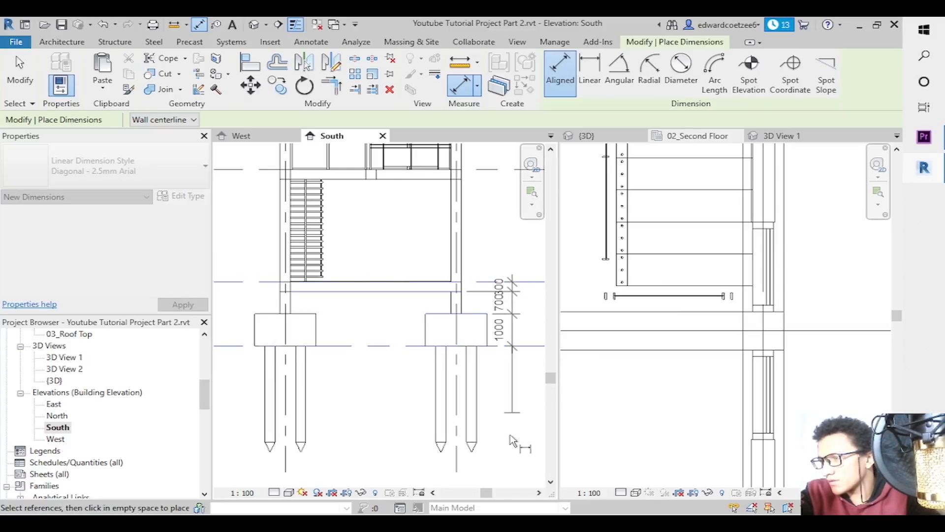
left_click(477, 442)
left_click(474, 451)
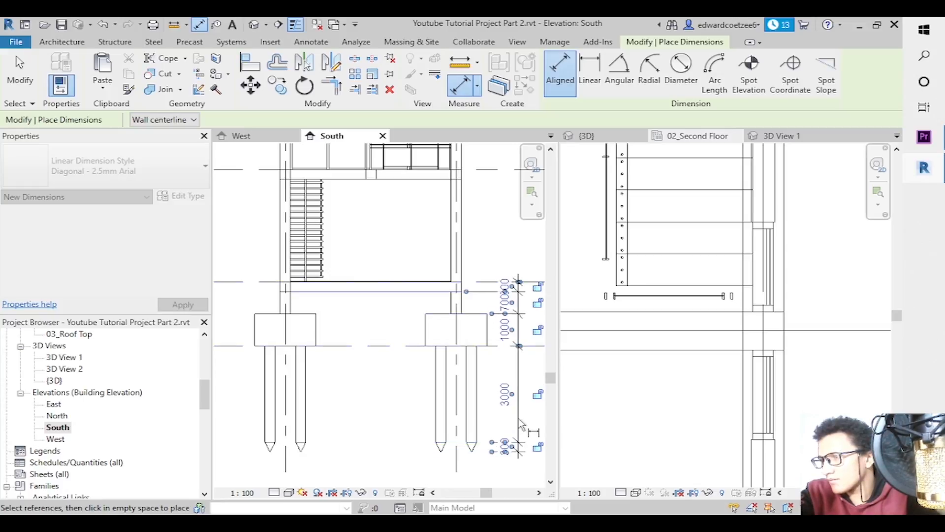
left_click(519, 418)
key("Escape")
key("Escape")
Move the topmost and lowest 300 texts of the grid B foundation dimension clear of the crowded dimension line.
left_click(514, 292)
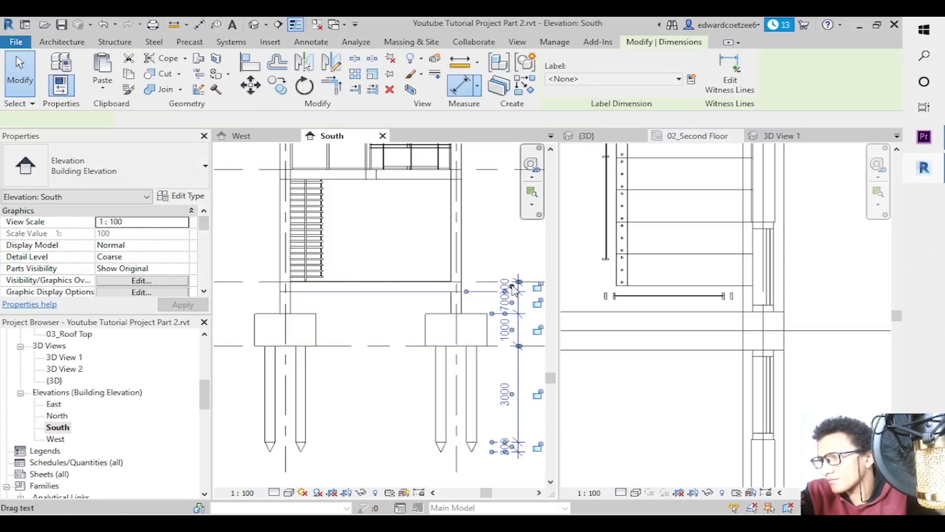
left_click_drag(516, 291, 515, 260)
left_click(528, 405)
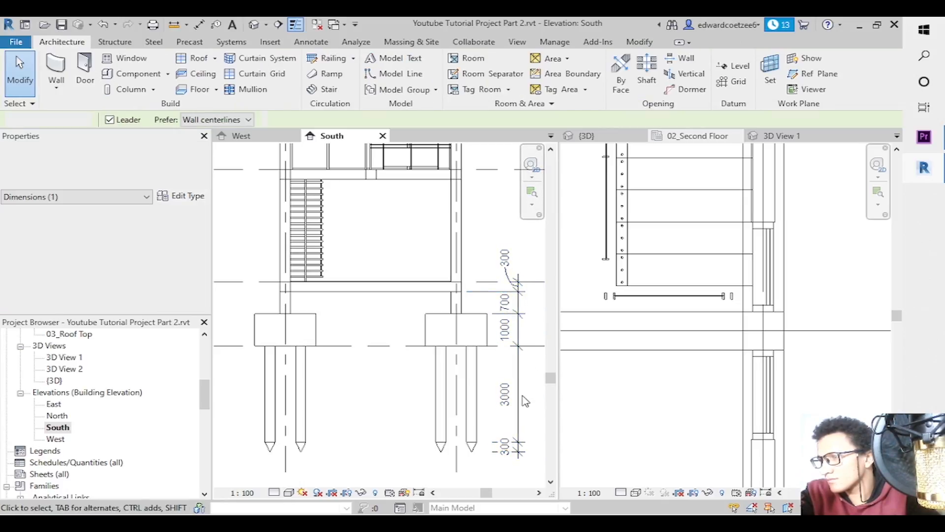
left_click(506, 452)
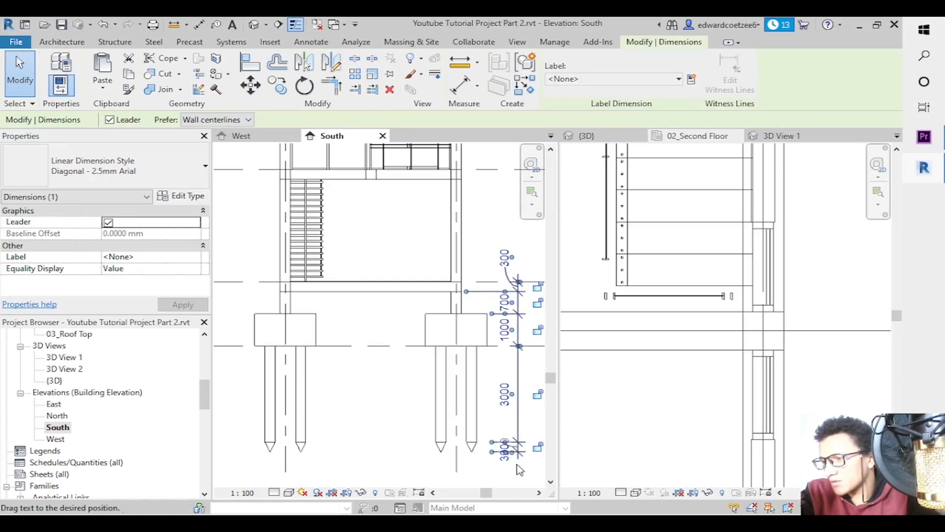
left_click_drag(520, 470, 518, 470)
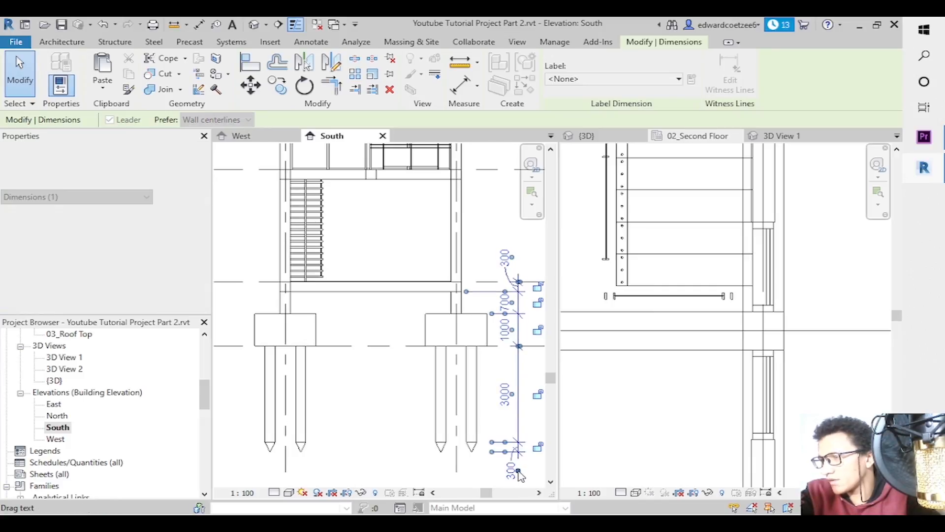
left_click(483, 226)
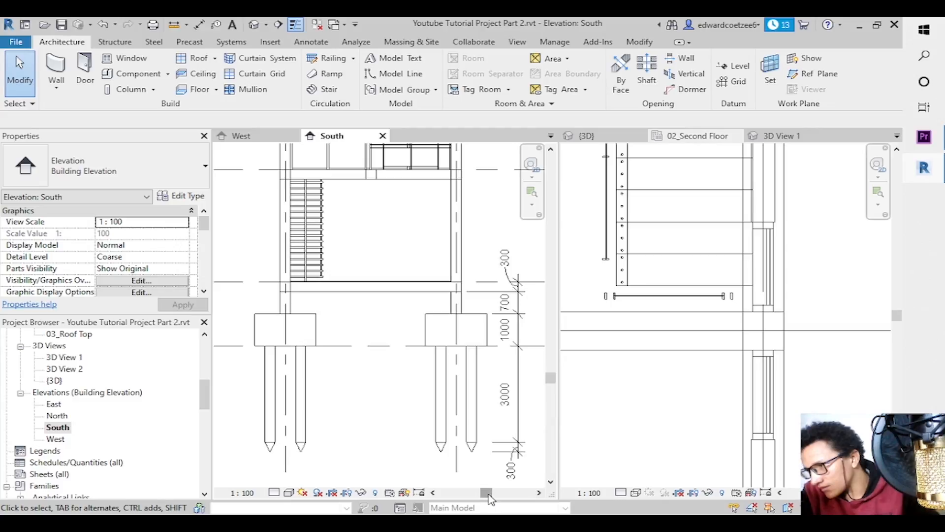
Place an aligned dimension chain beside the grid A foundation from the ground floor level through the footing top and foundation level to the pile tip.
left_click_drag(486, 494, 476, 495)
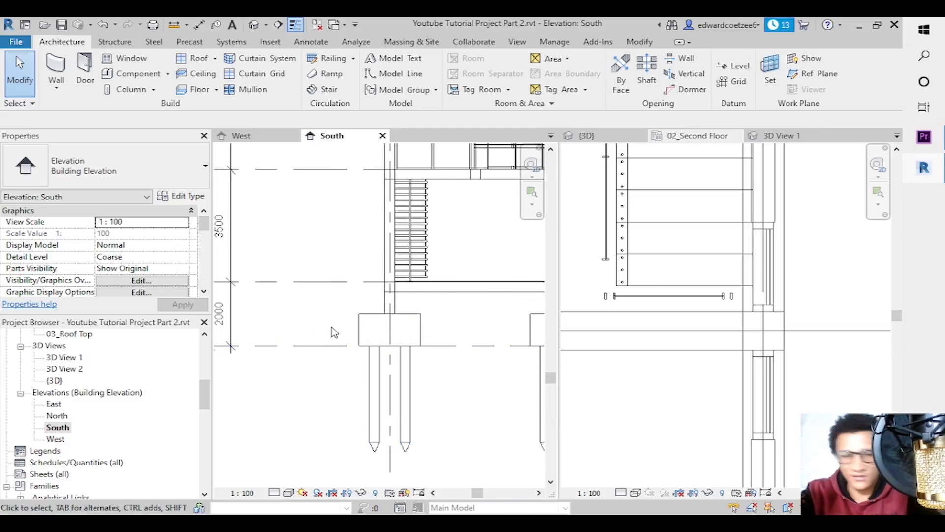
key("i")
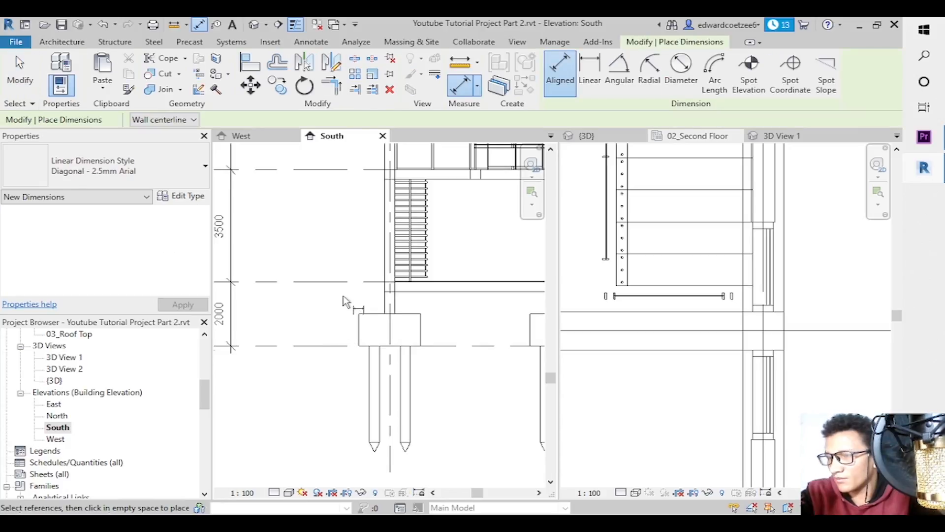
left_click(344, 297)
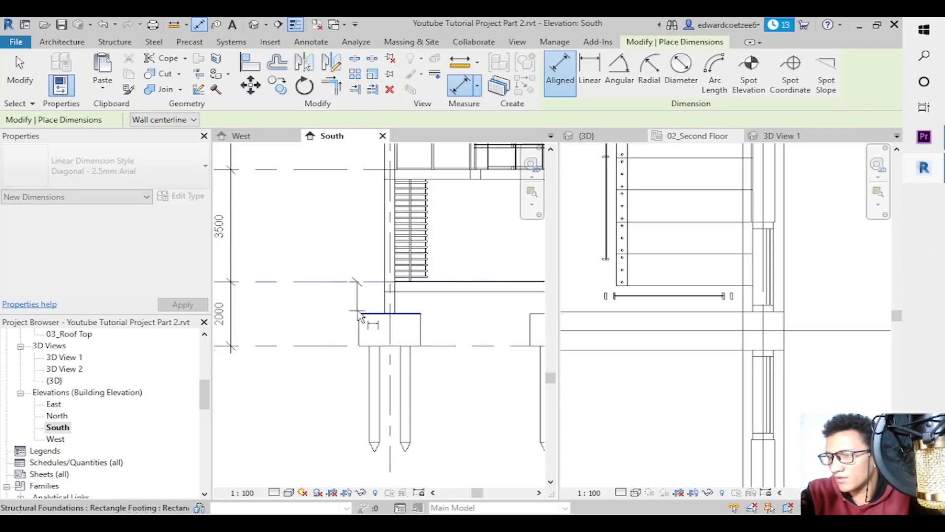
left_click(355, 347)
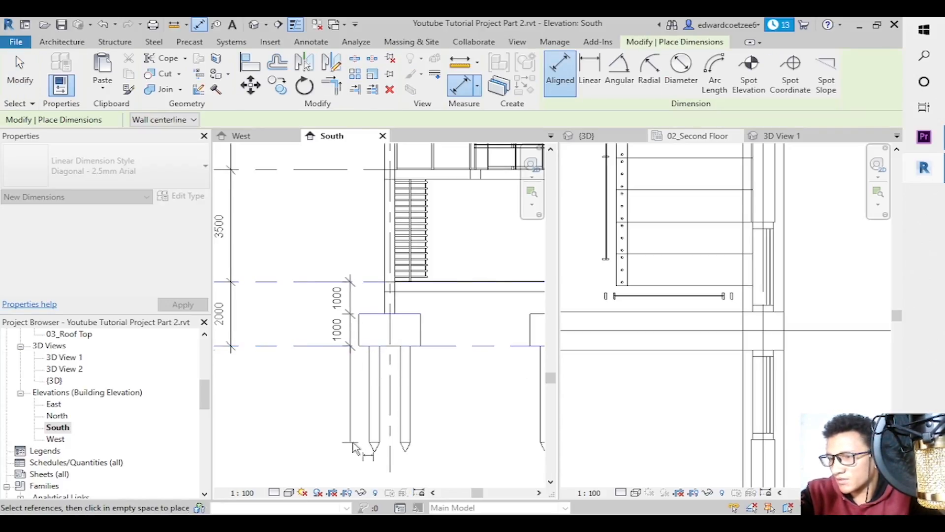
left_click(368, 452)
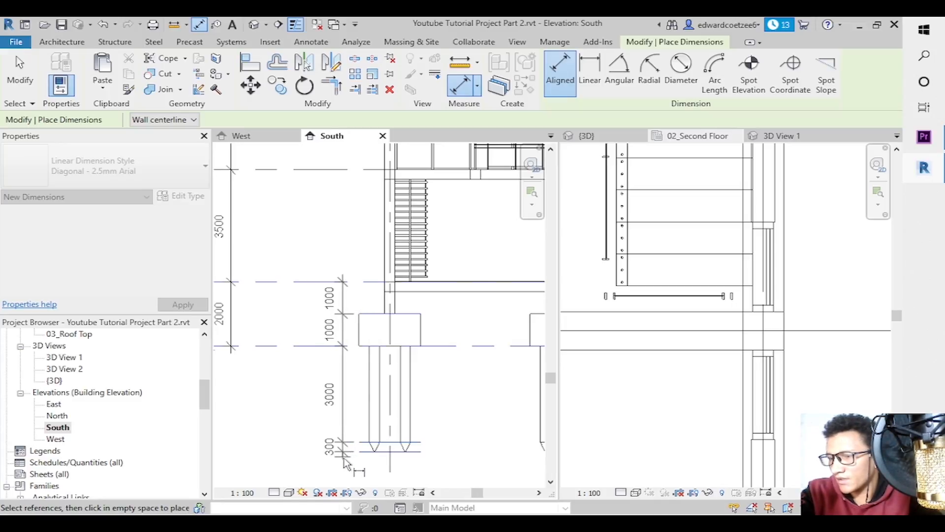
left_click(346, 469)
key("Escape")
key("Escape")
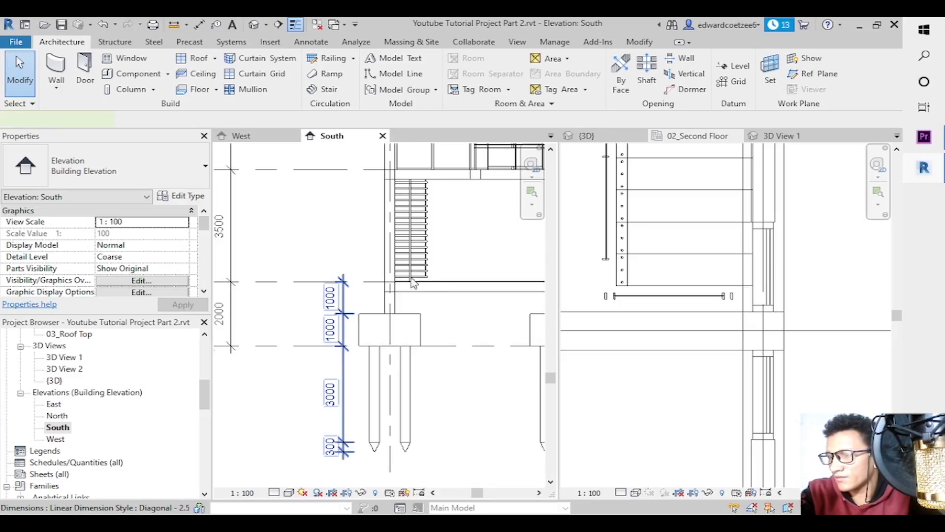
Move the topmost and lowest 300 texts of the grid A foundation dimension clear of the crowded dimension line.
left_click_drag(338, 287, 338, 263)
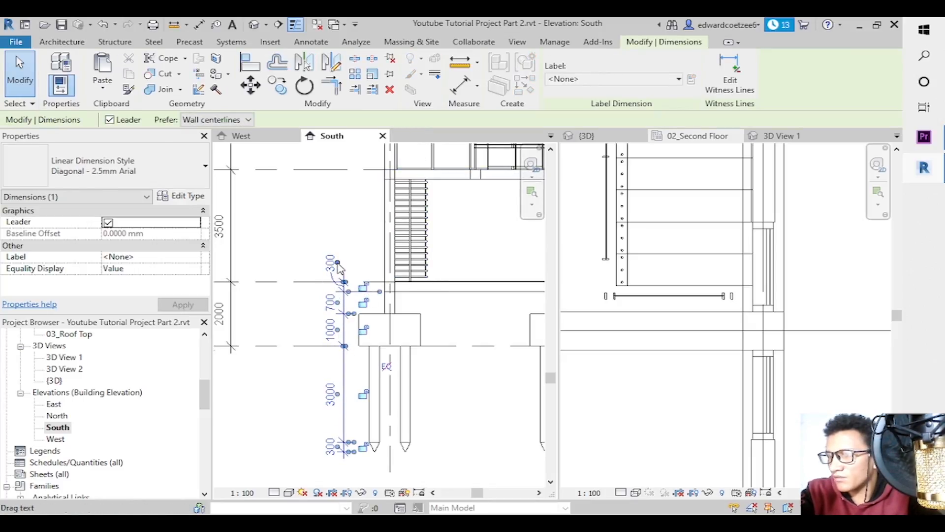
left_click_drag(334, 470, 336, 468)
left_click(300, 379)
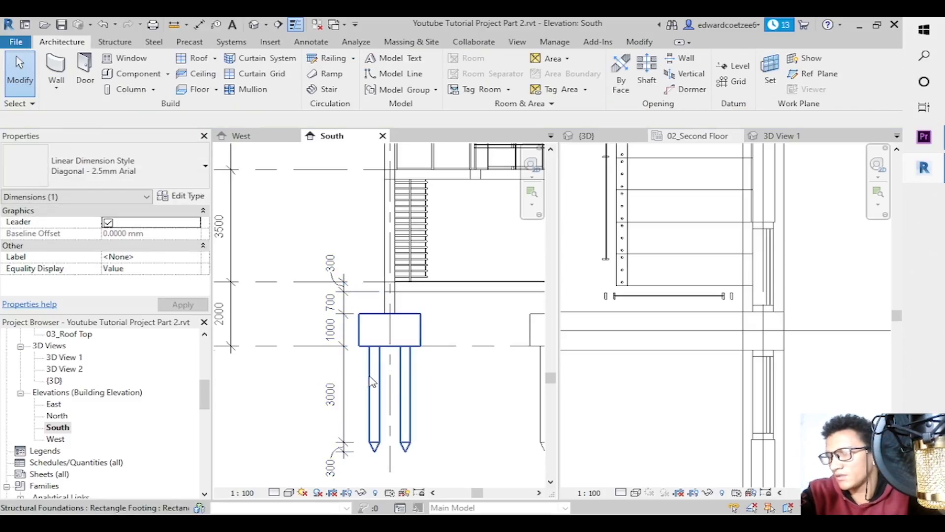
left_click(533, 207)
left_click(575, 230)
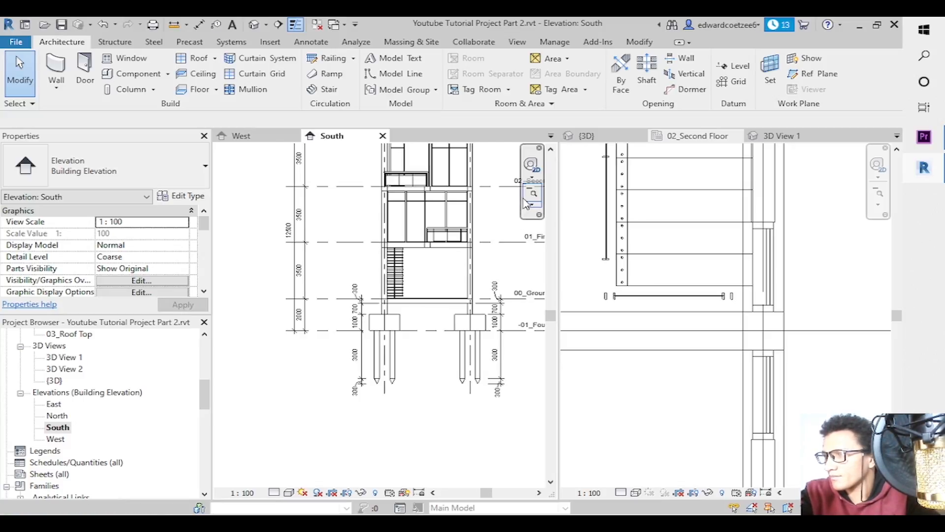
left_click(551, 228)
left_click(533, 205)
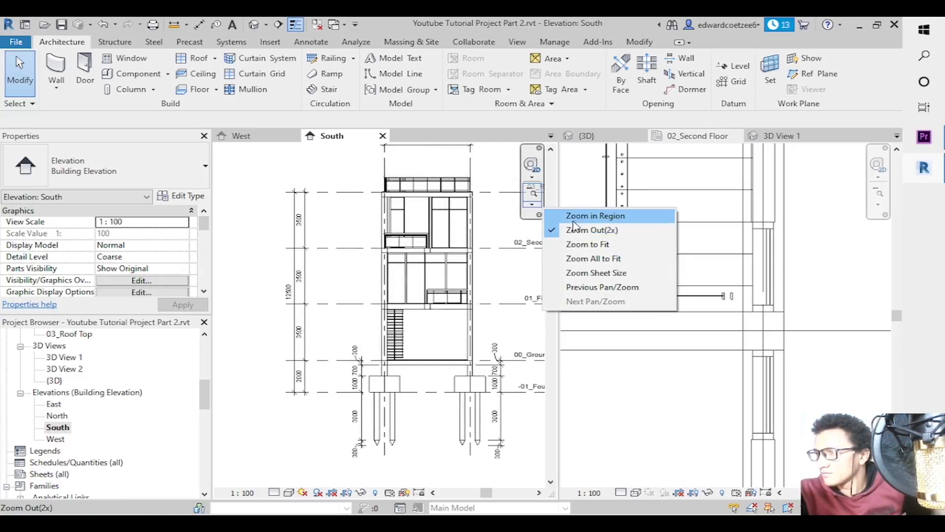
left_click(575, 218)
left_click_drag(365, 190, 472, 317)
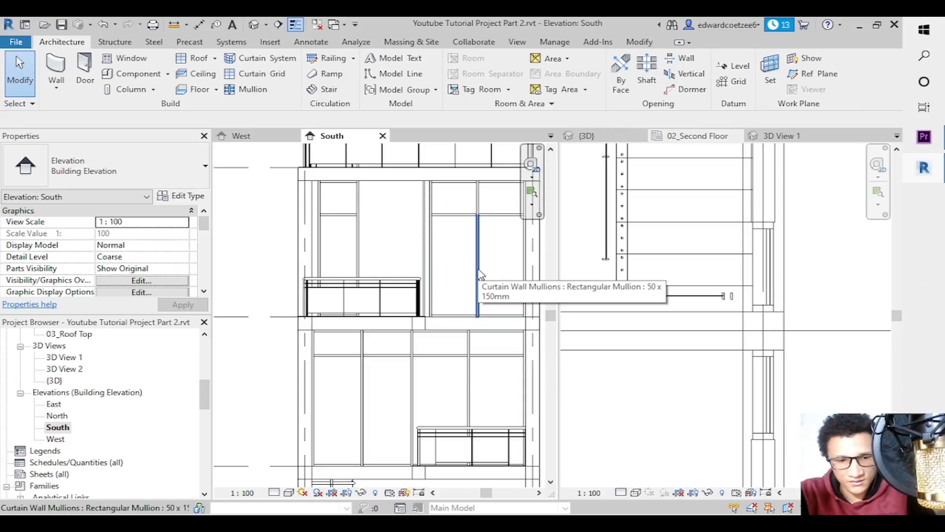
key("d")
key("i")
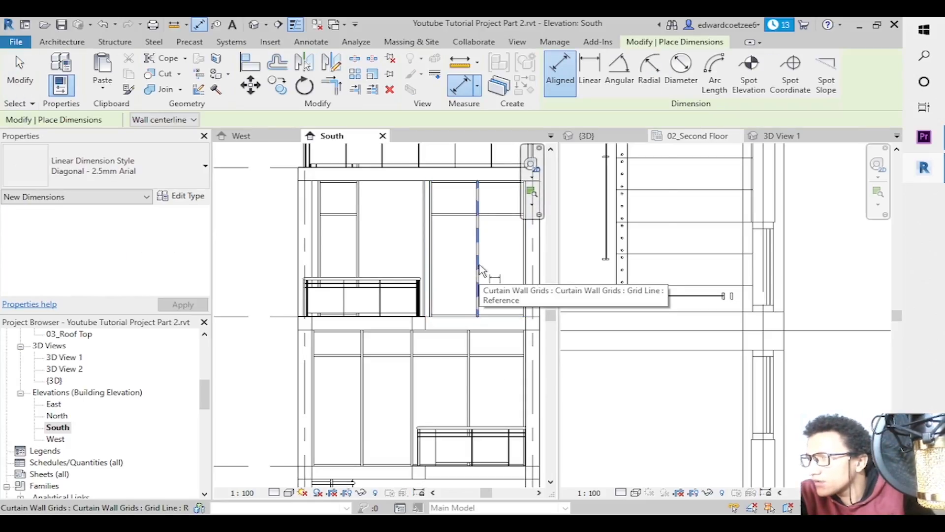
left_click(532, 192)
left_click_drag(457, 193, 502, 316)
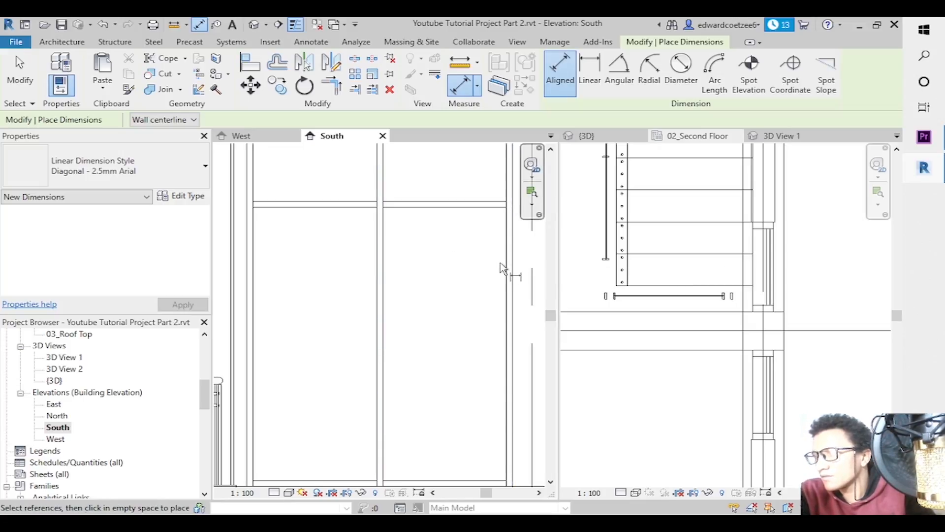
key("Escape")
key("Escape")
left_click(532, 203)
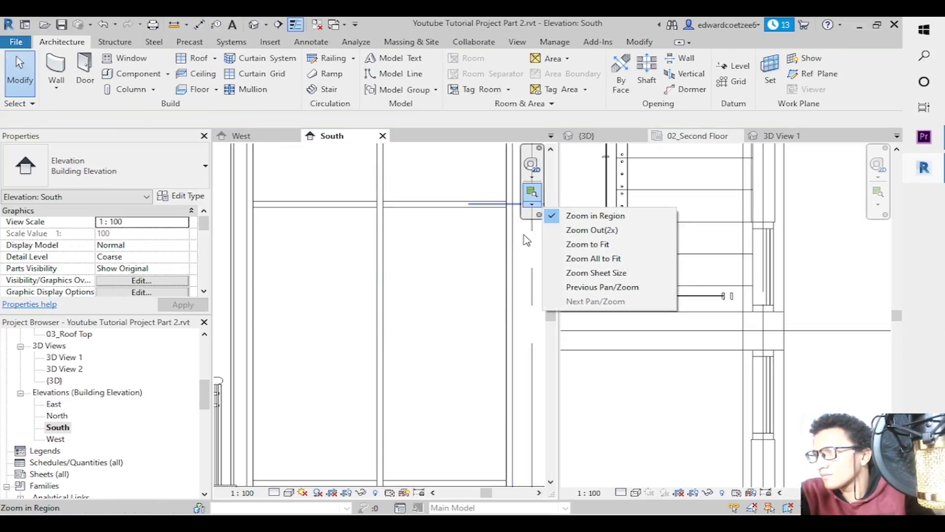
left_click(578, 231)
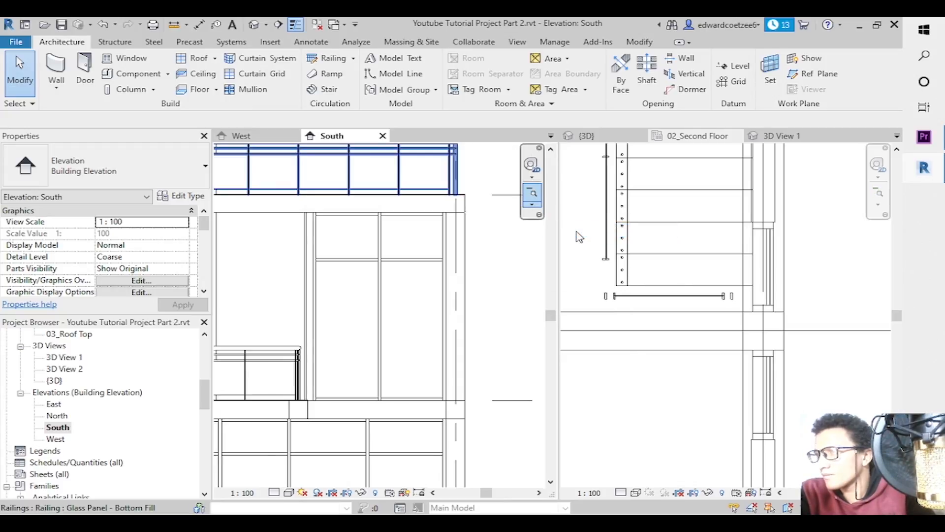
left_click_drag(552, 317, 561, 387)
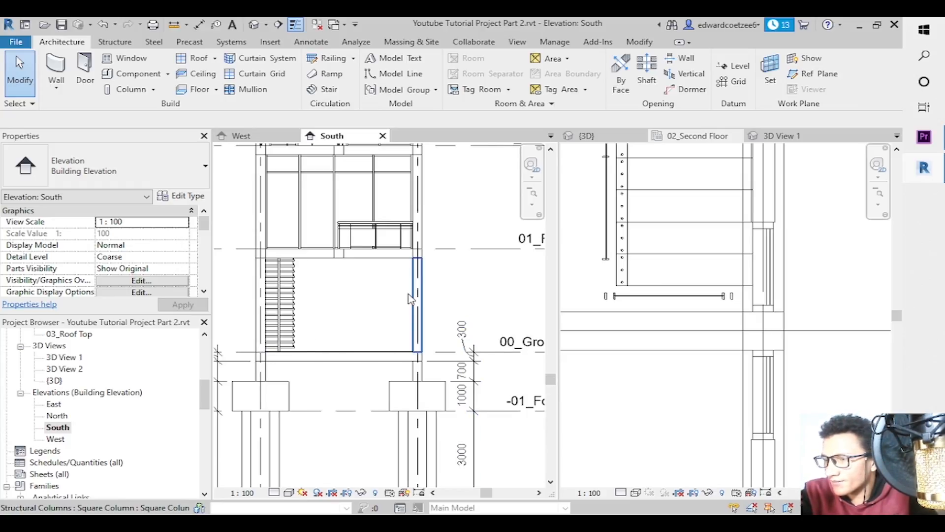
Open the North elevation and set its visual style to Hidden Line.
double_click(57, 415)
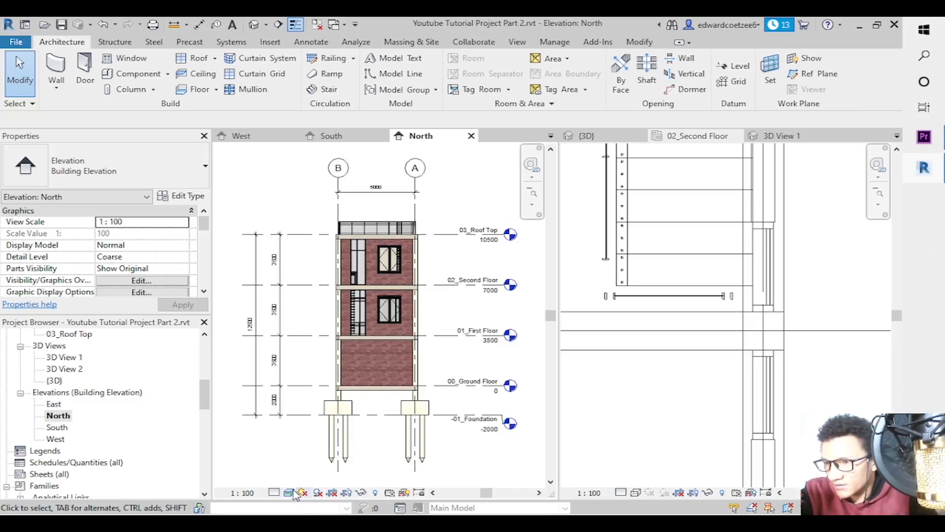
left_click(289, 492)
left_click(315, 476)
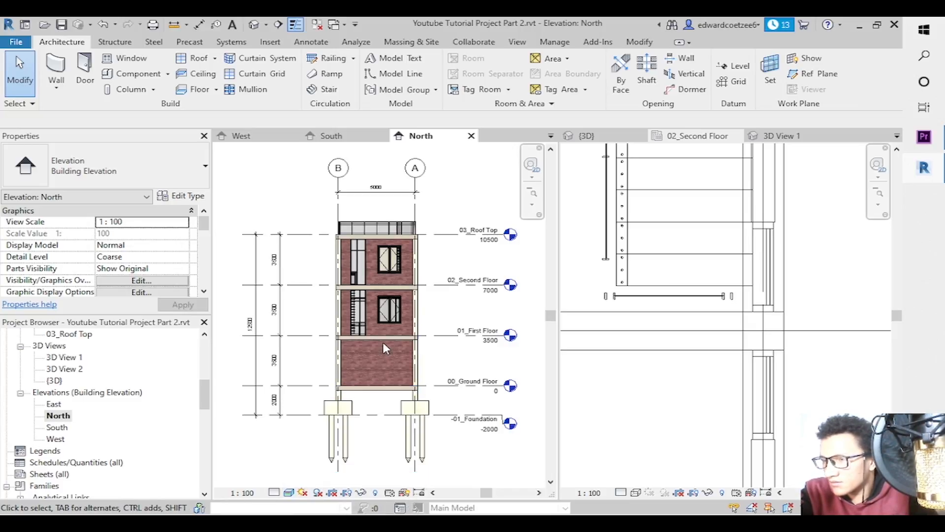
left_click(289, 492)
left_click(300, 425)
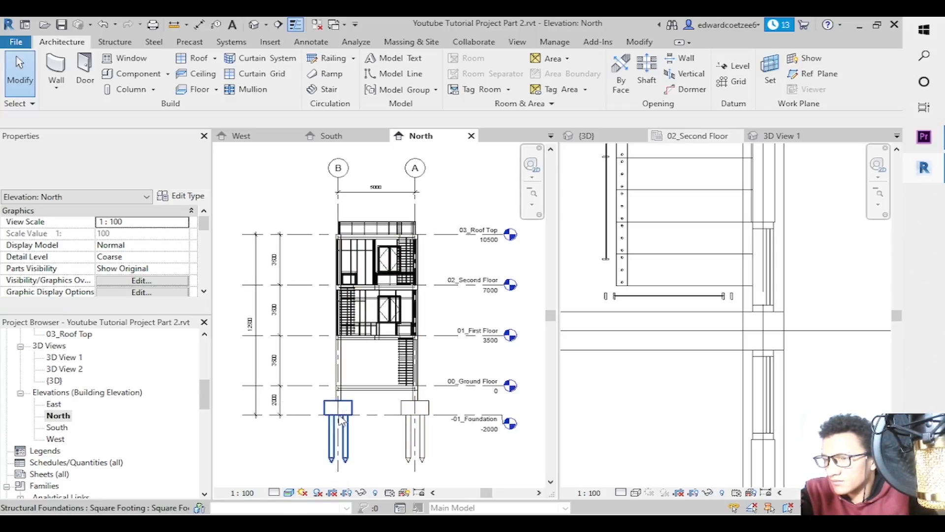
left_click(289, 493)
left_click(300, 448)
Try to place an aligned dimension from grid A or the outer building edge to the second-floor window on the North elevation.
left_click(536, 208)
left_click(586, 216)
left_click_drag(346, 245, 435, 411)
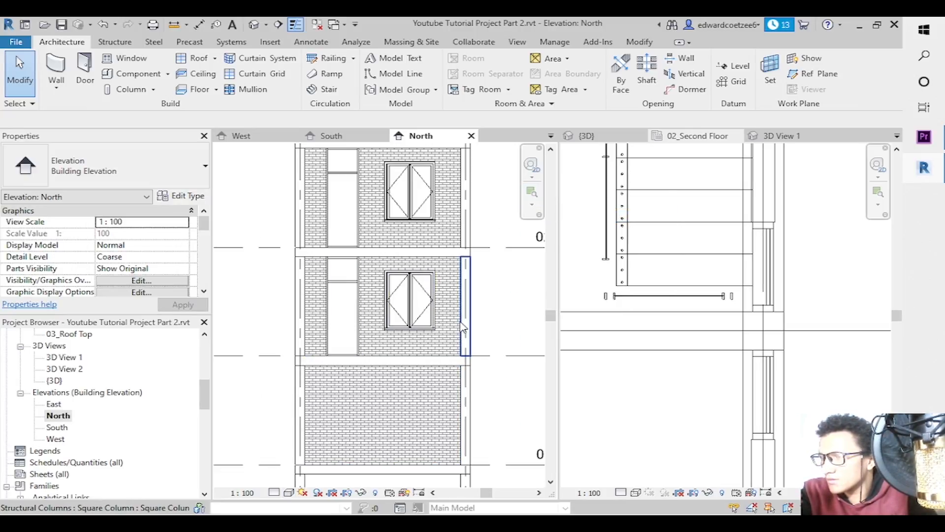
key("d")
key("i")
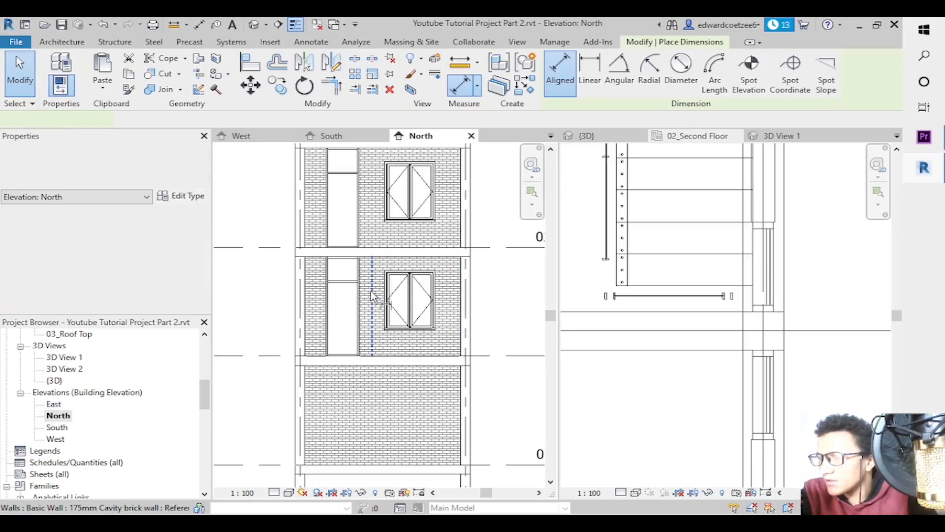
left_click_drag(548, 313, 550, 304)
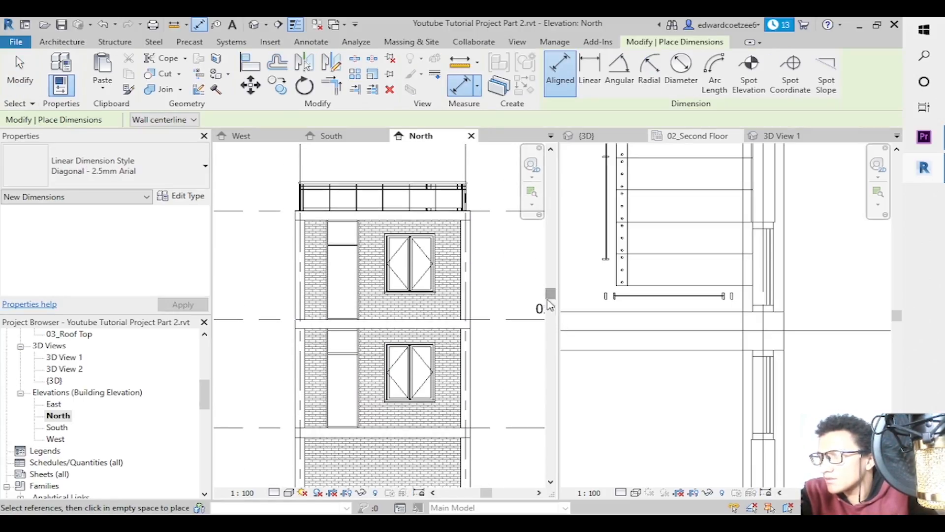
left_click(467, 168)
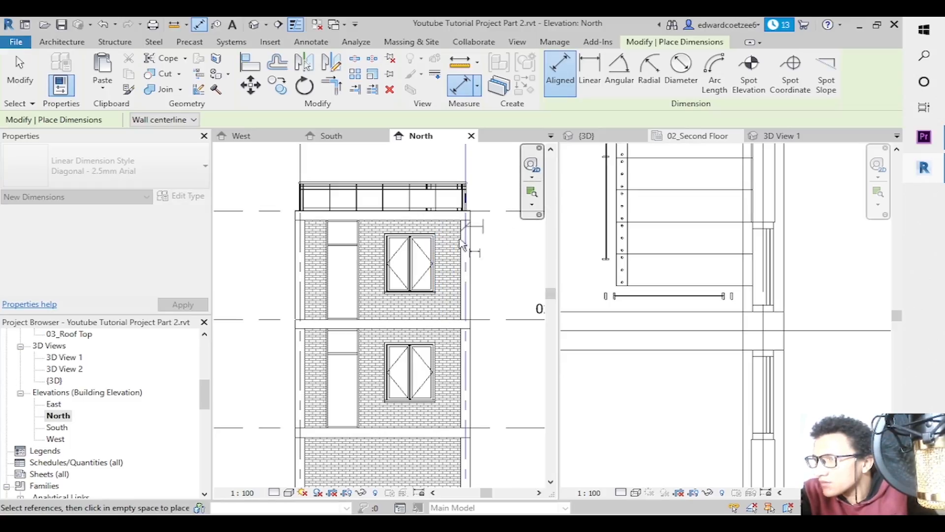
left_click(441, 240)
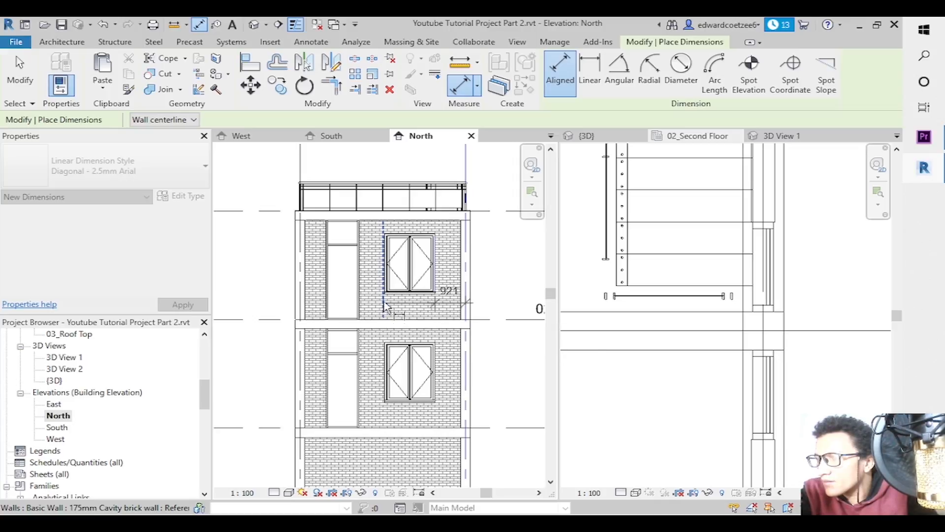
key("Escape")
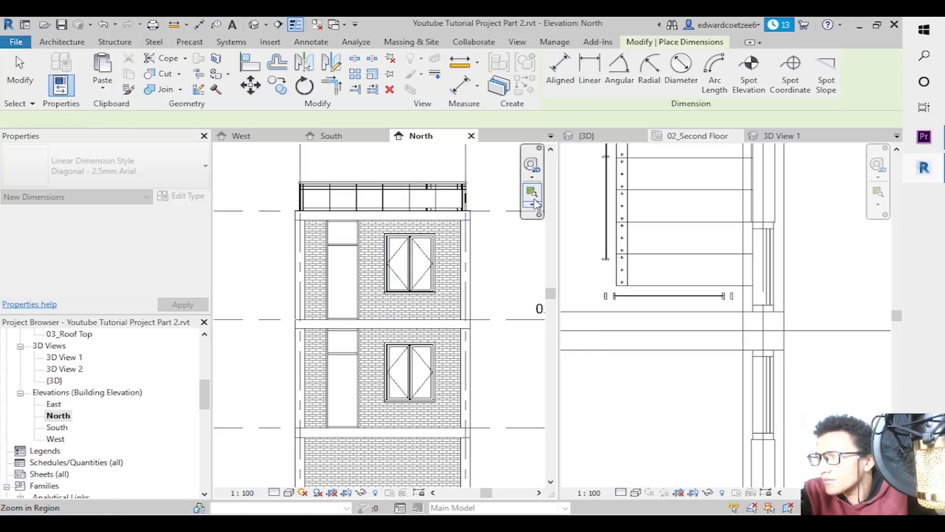
left_click(531, 195)
left_click_drag(359, 220, 510, 313)
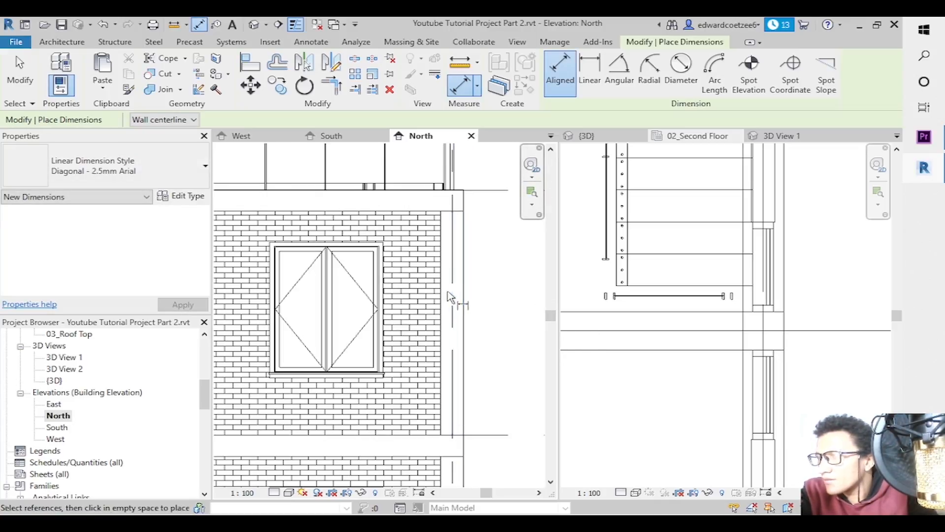
left_click(466, 294)
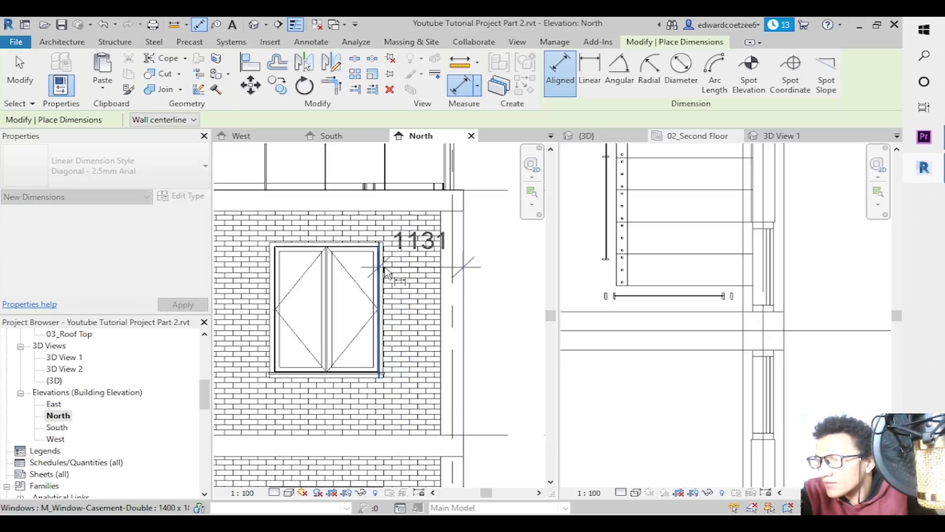
key("Escape")
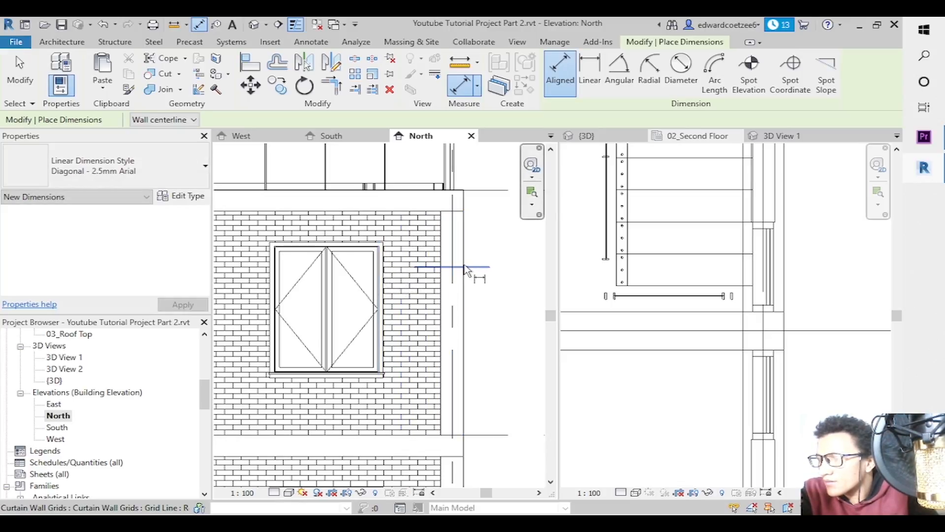
Place an aligned dimension chain above the roof railing from the building's outer edge near grid A through the window and curtain wall edges to grid B.
left_click(466, 285)
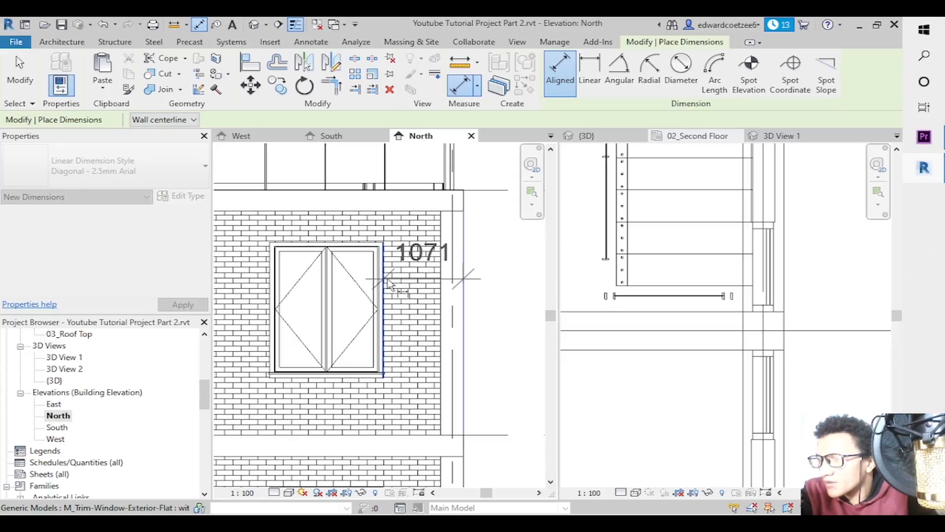
left_click(290, 266)
left_click_drag(476, 495, 463, 494)
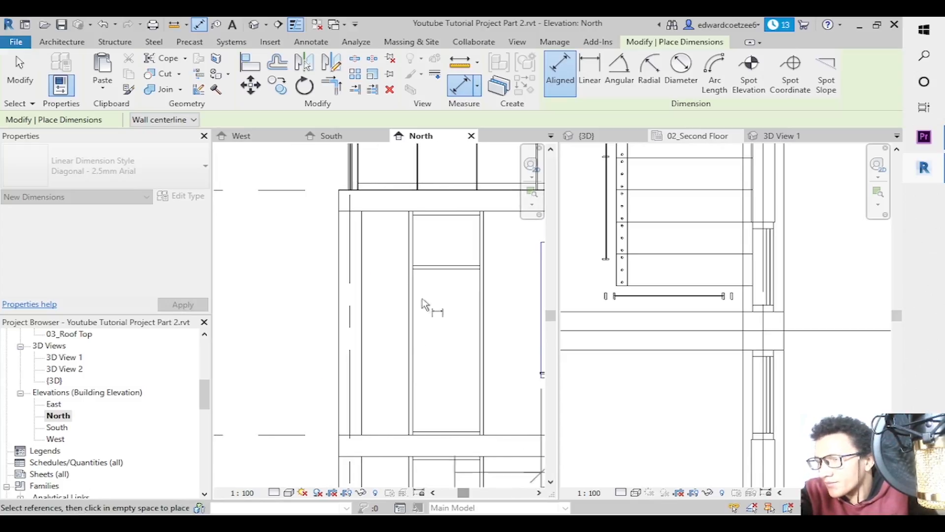
left_click(485, 279)
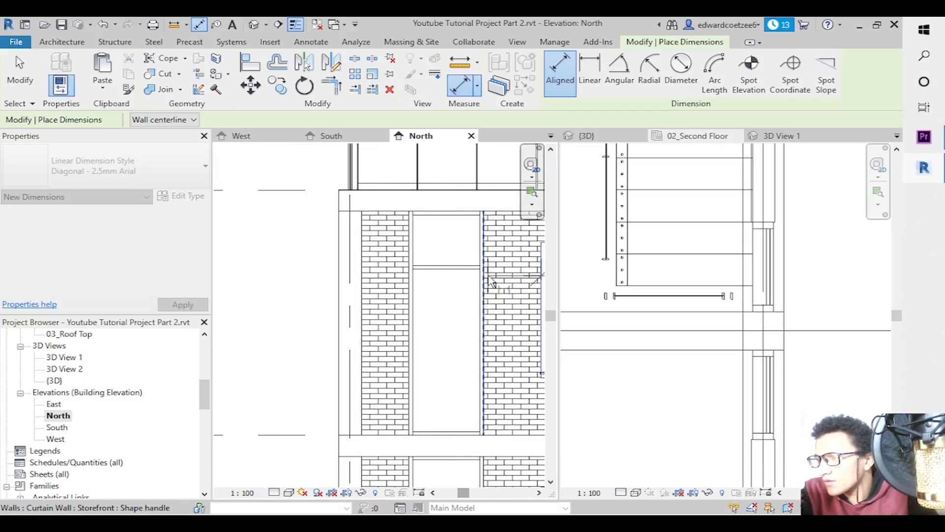
left_click(411, 259)
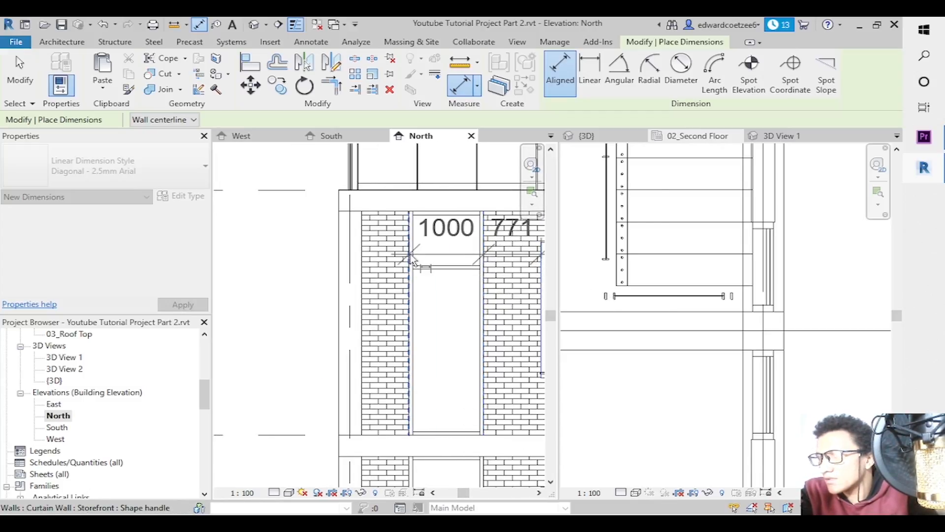
left_click(352, 242)
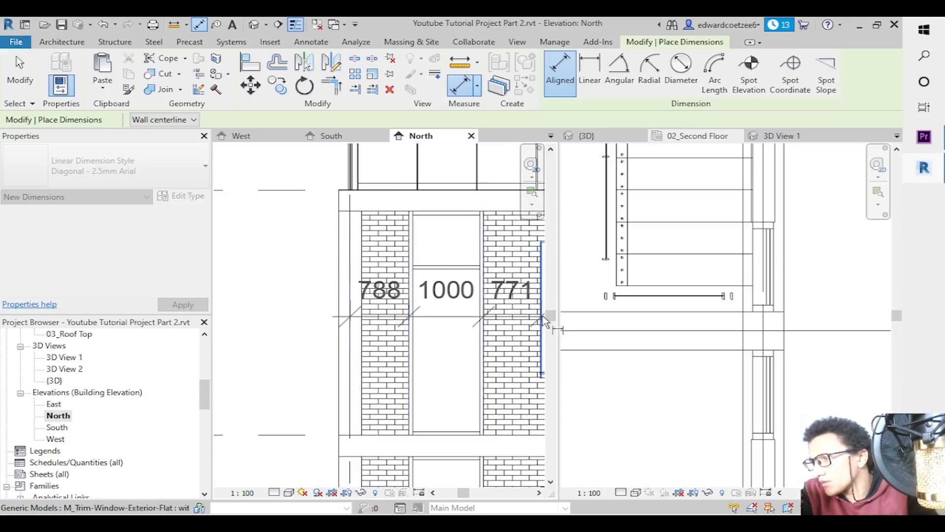
left_click_drag(550, 314, 551, 253)
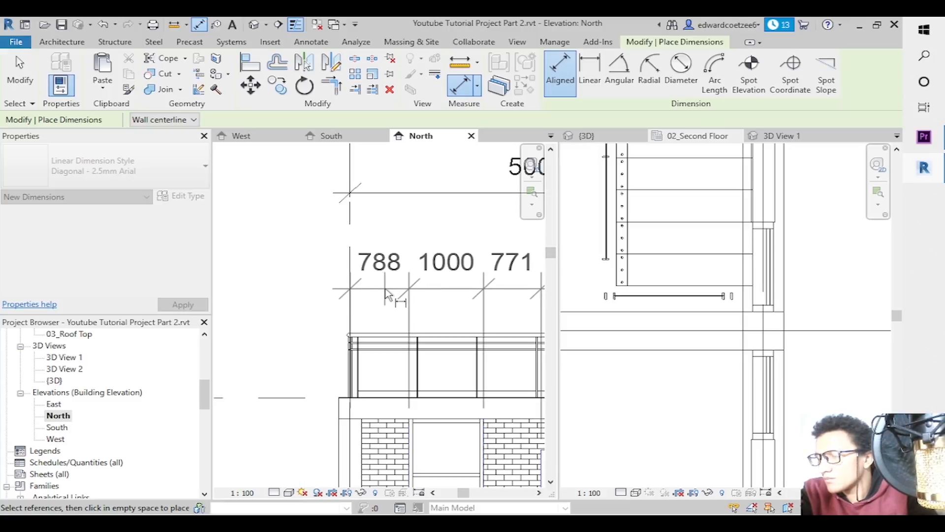
left_click(385, 294)
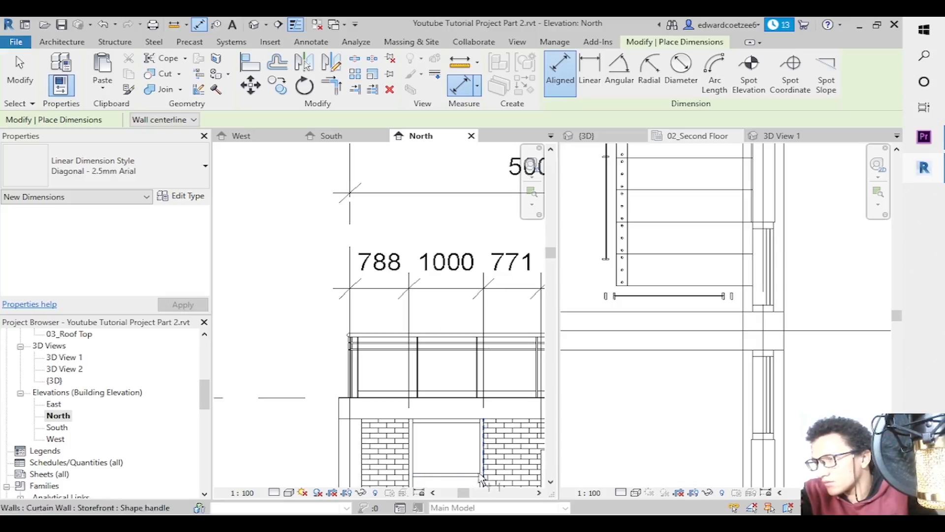
Check the dimension chain above the roof railing against the grid line, outer building edge and window edges below it.
left_click_drag(469, 495, 491, 494)
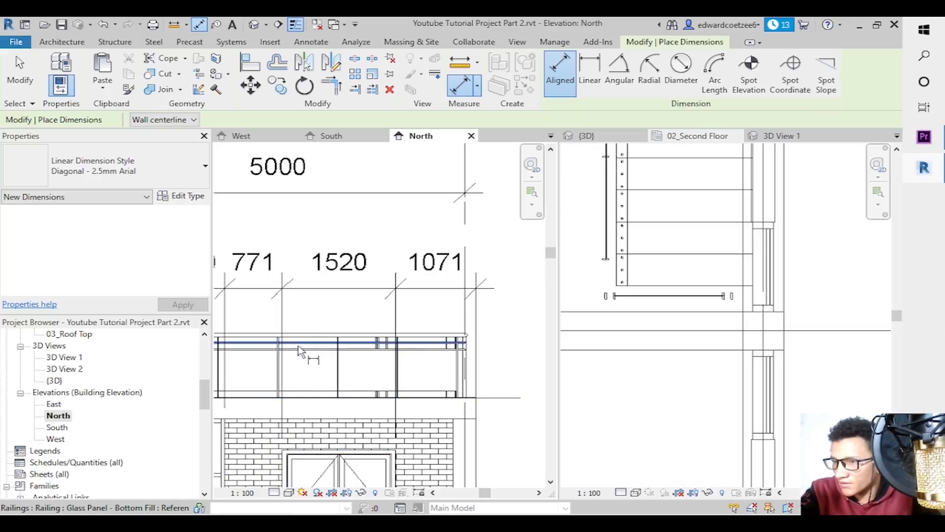
left_click_drag(553, 261, 552, 285)
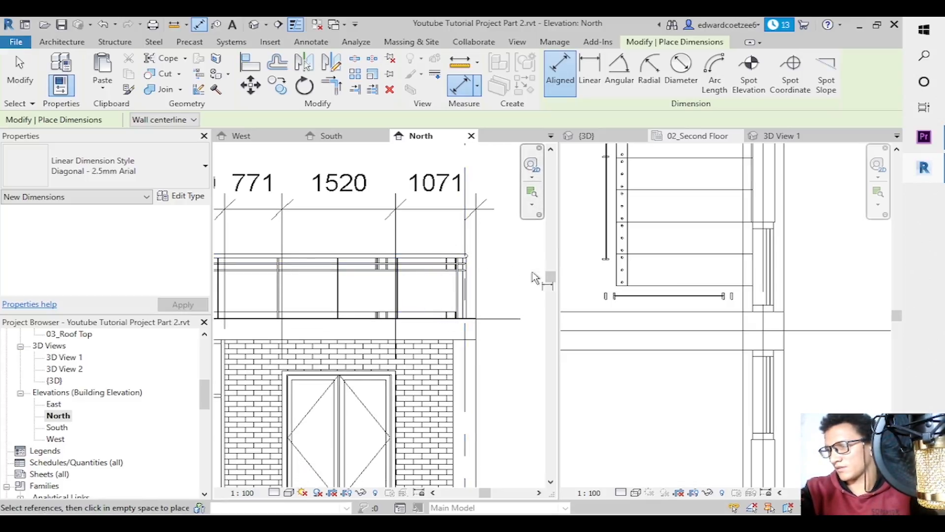
left_click_drag(549, 271, 549, 273)
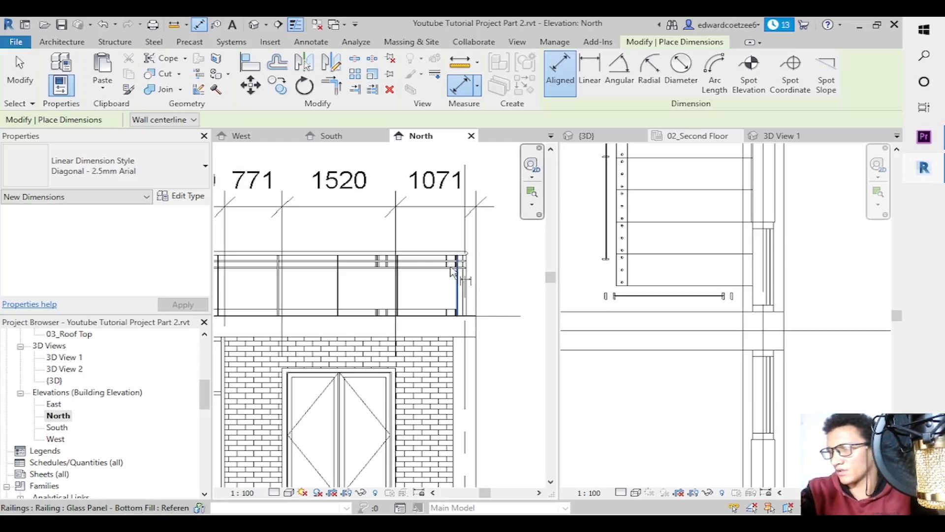
left_click_drag(550, 278, 559, 311)
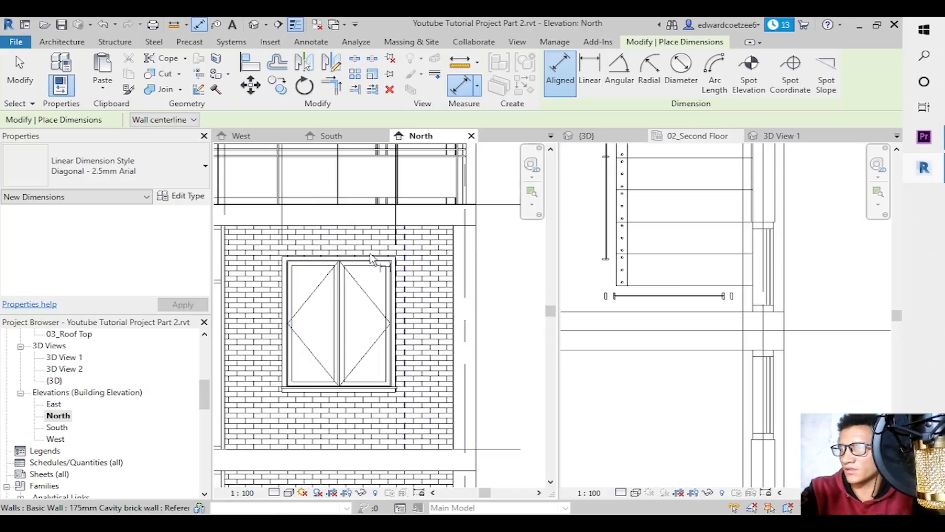
left_click_drag(551, 314, 550, 299)
left_click(532, 204)
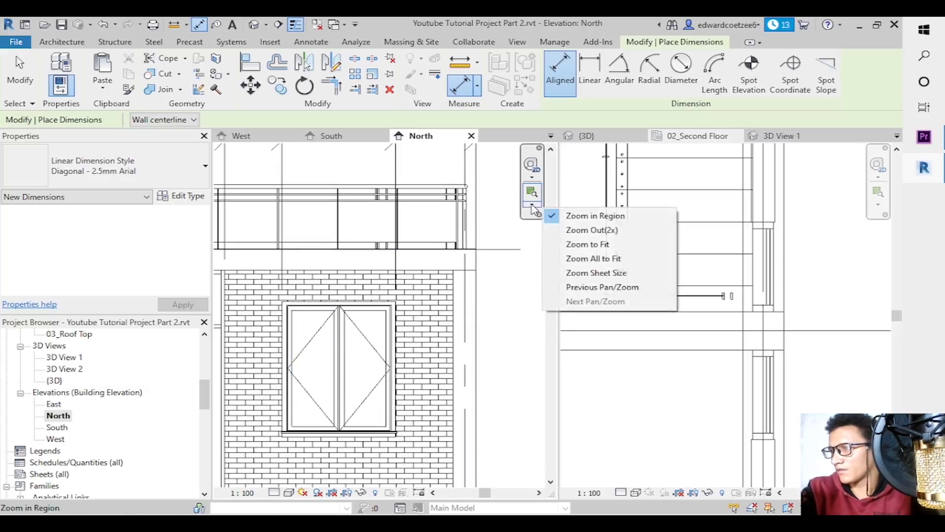
left_click(581, 230)
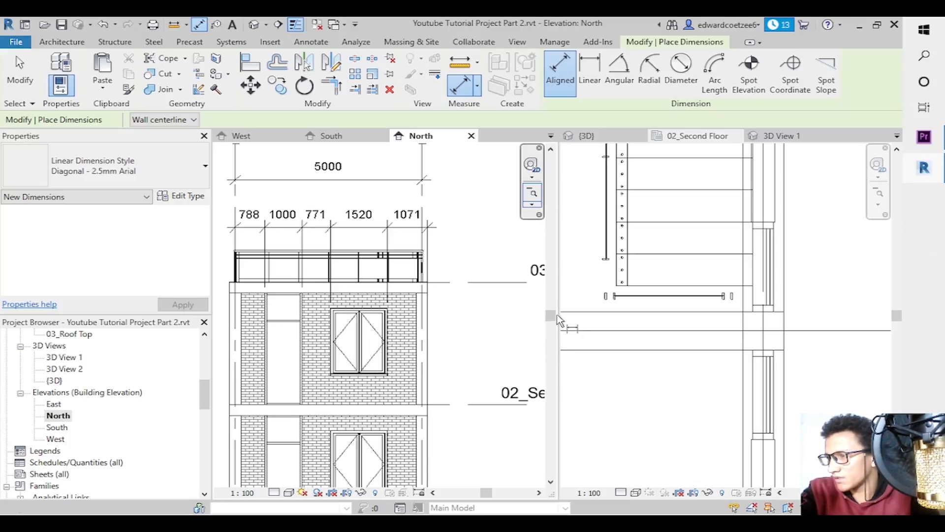
Place a vertical aligned dimension chain on the North elevation from the pile tips through the foundation and ground beam edges to 00_Ground Floor.
key("Escape")
left_click_drag(553, 317, 555, 338)
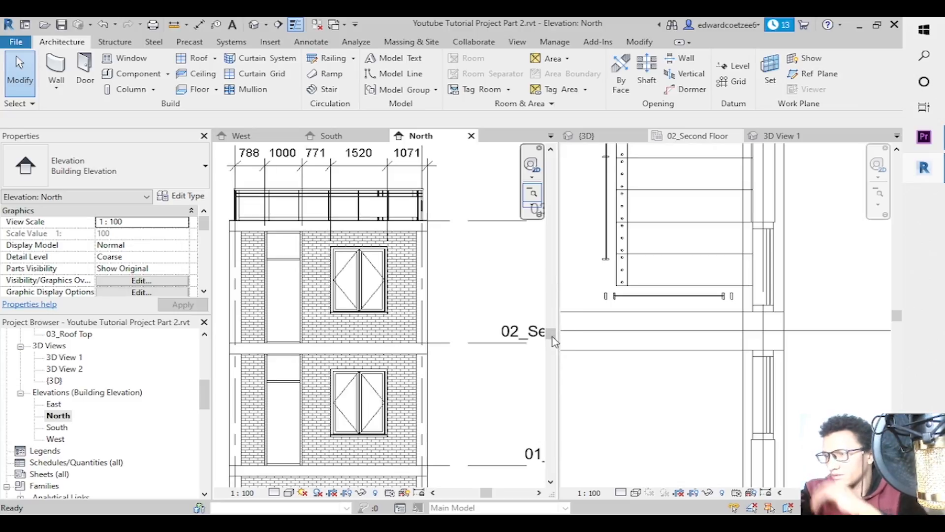
left_click_drag(553, 338, 554, 390)
key("d")
key("i")
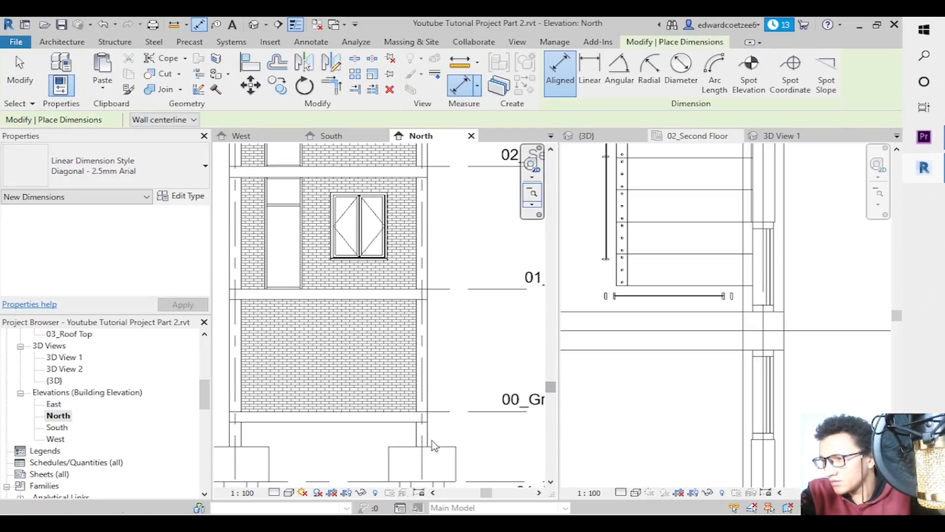
left_click_drag(553, 400, 553, 422)
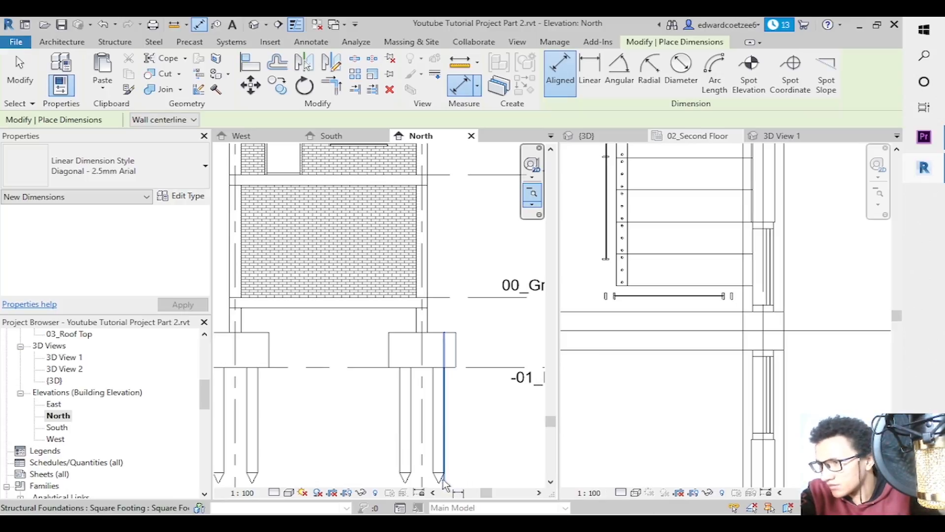
left_click_drag(552, 421, 552, 423)
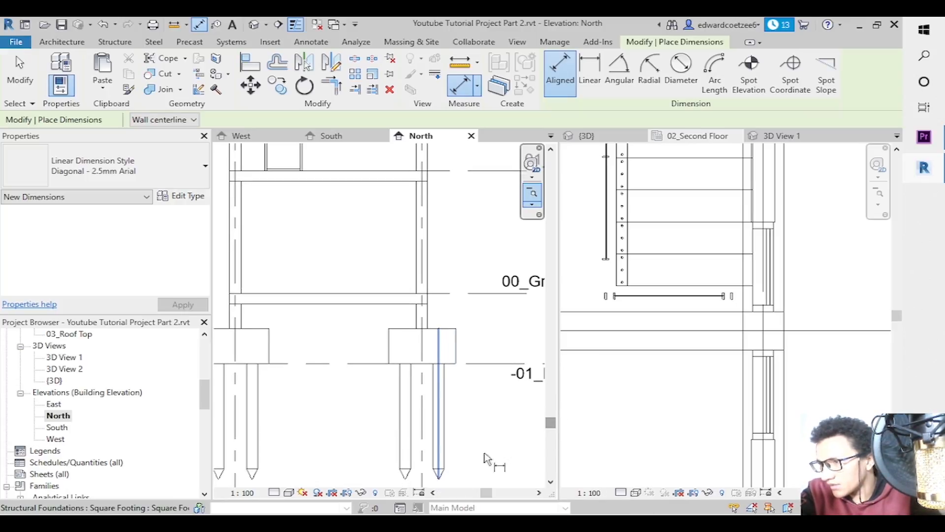
left_click(440, 480)
left_click(470, 365)
left_click(434, 329)
left_click(417, 307)
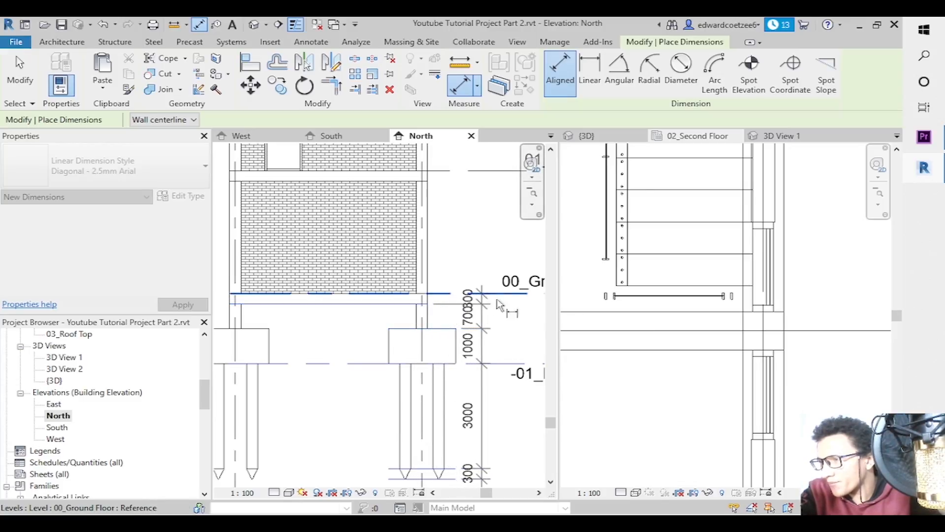
left_click_drag(551, 423, 552, 390)
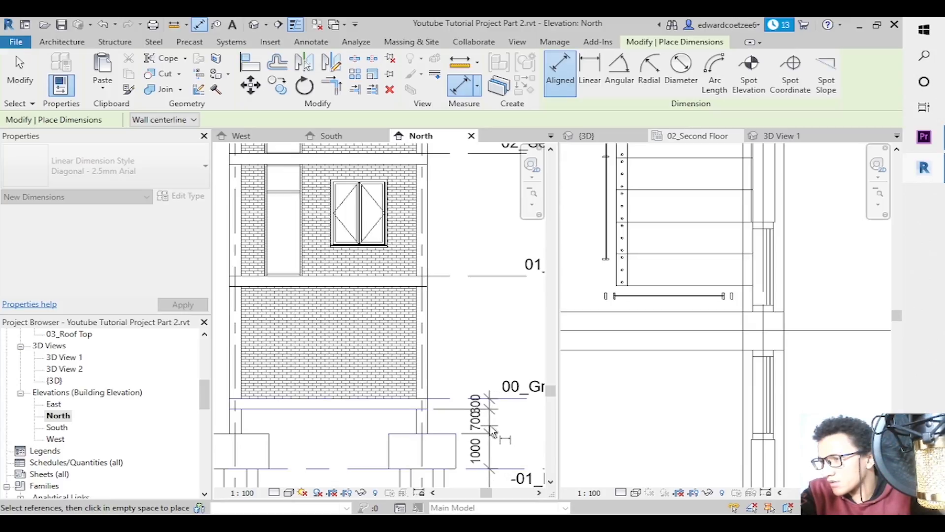
left_click(492, 432)
Place a vertical dimension chain from 01_First Floor through the first-floor window's bottom and top edges and the beam underside to 02_Second Floor.
left_click(463, 276)
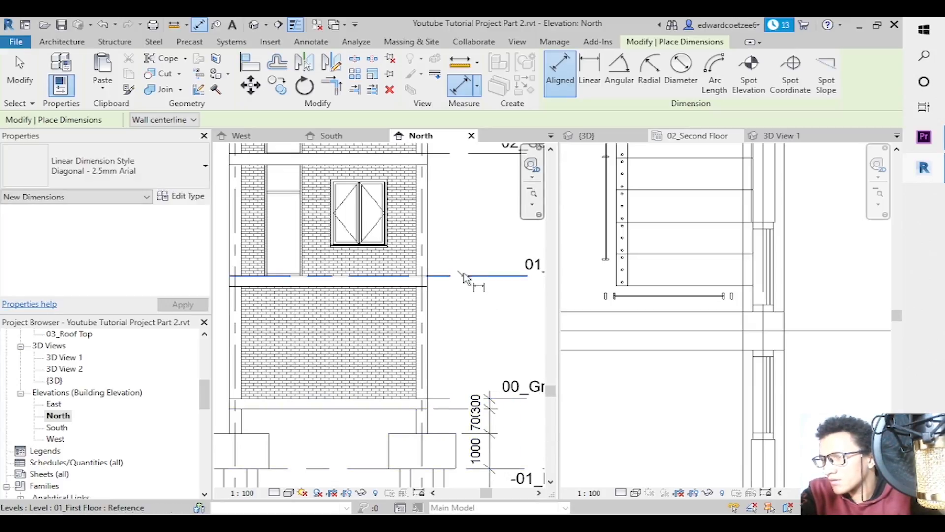
left_click(377, 248)
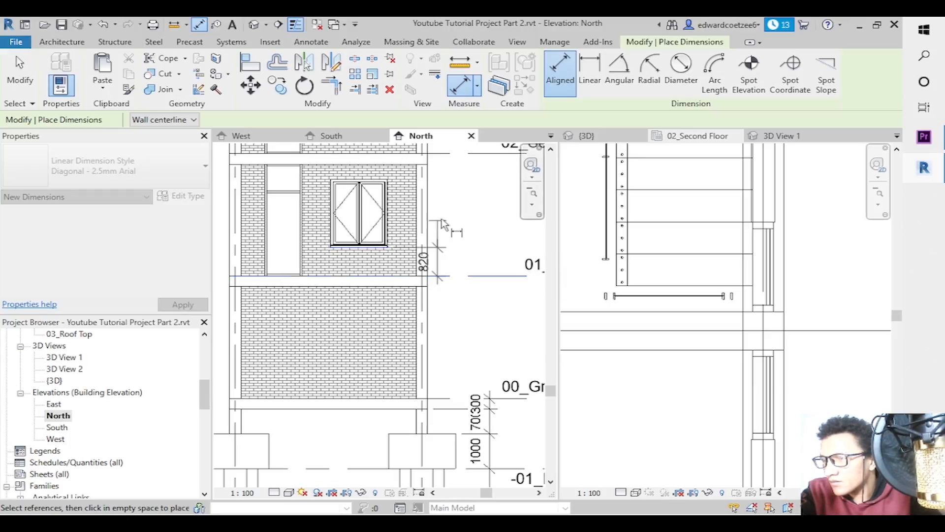
left_click(362, 179)
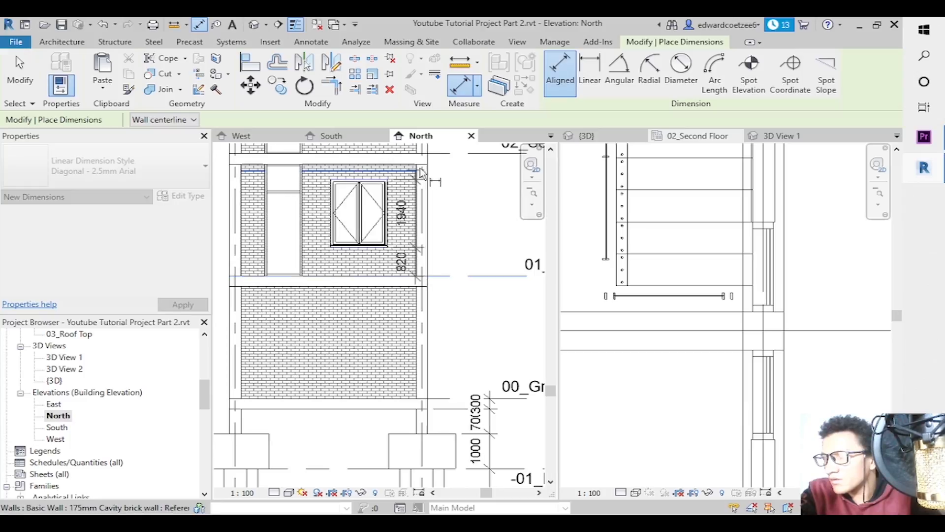
left_click(460, 166)
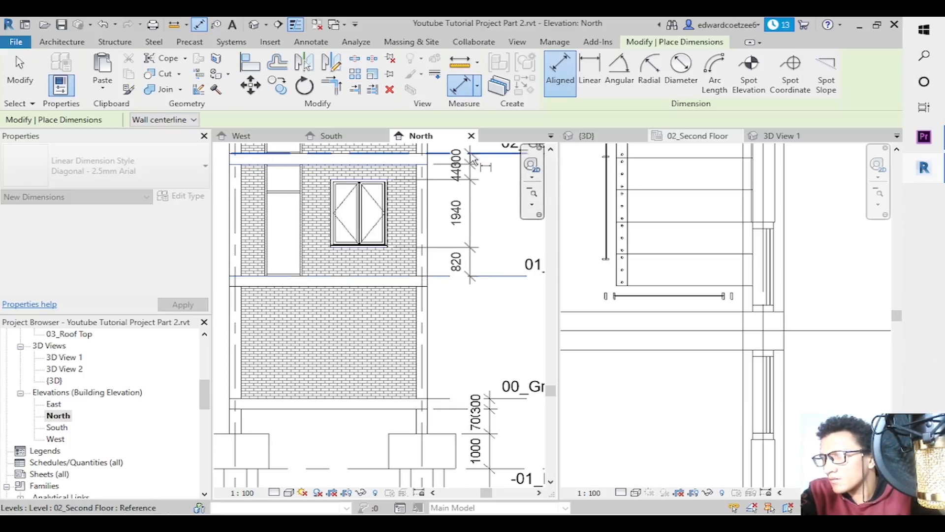
left_click(483, 203)
key("Escape")
key("Escape")
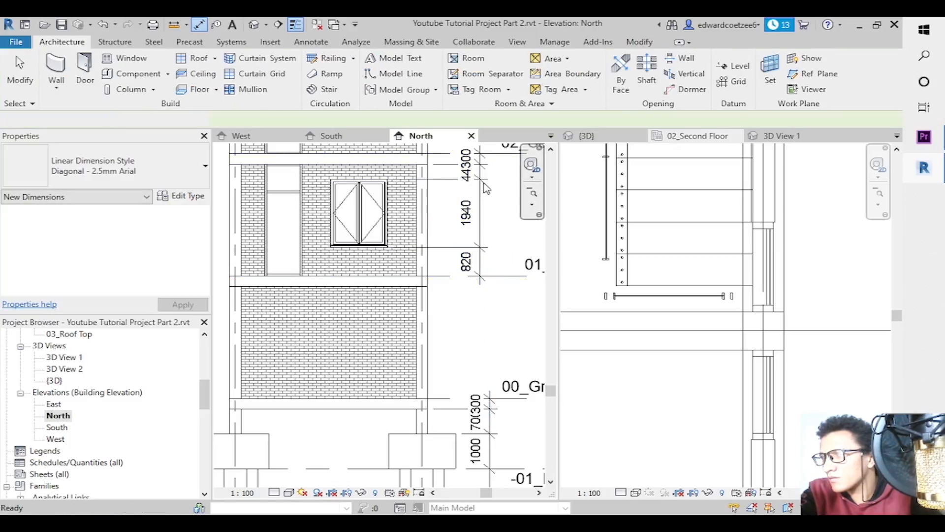
Examine the first-floor window's vertical dimension chain up close and within the whole North elevation.
left_click(532, 204)
left_click(584, 214)
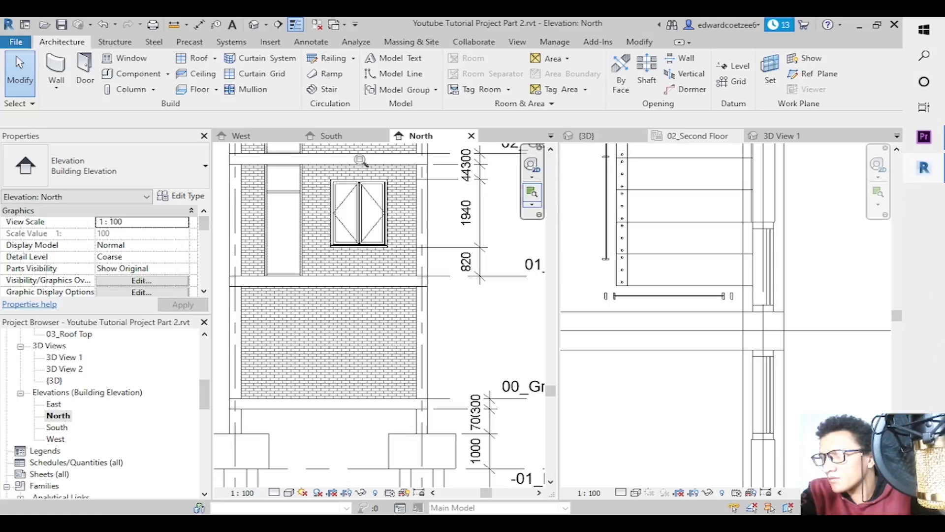
left_click_drag(352, 154, 422, 183)
left_click_drag(487, 493, 505, 492)
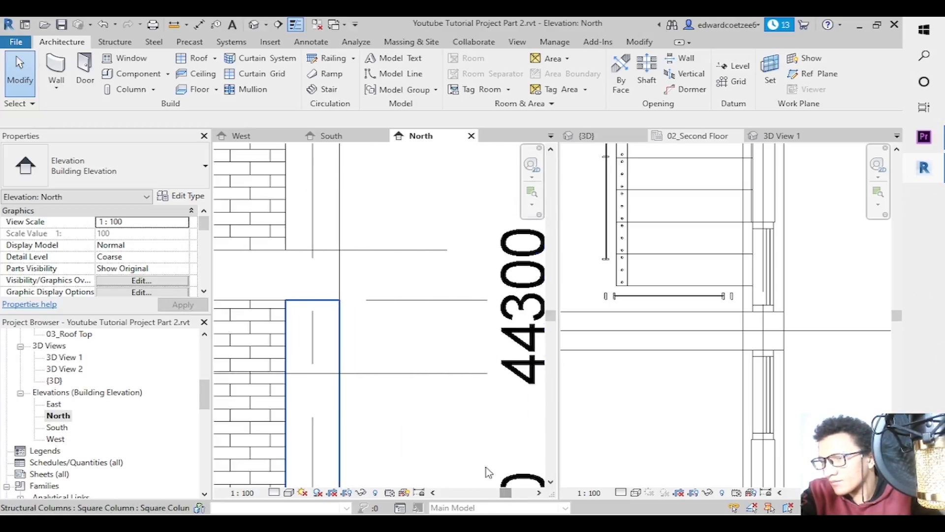
left_click(536, 208)
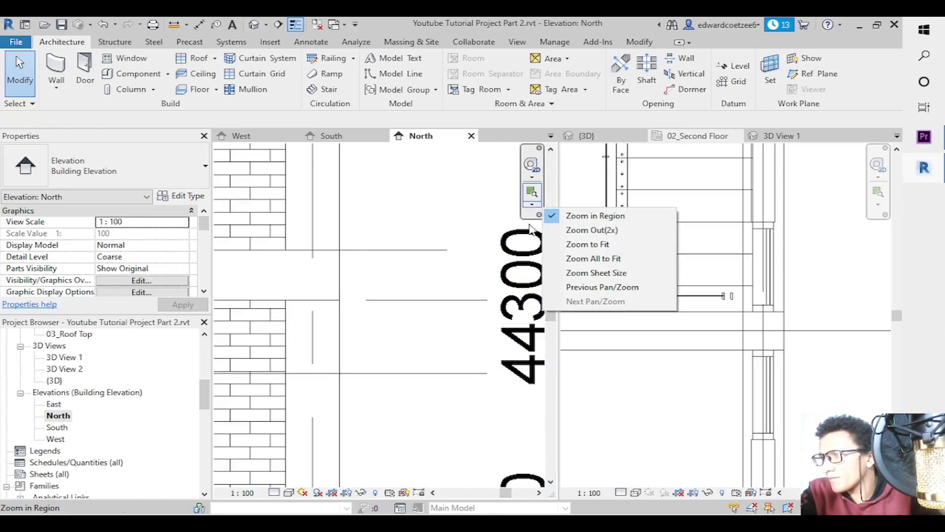
left_click(582, 230)
left_click(534, 196)
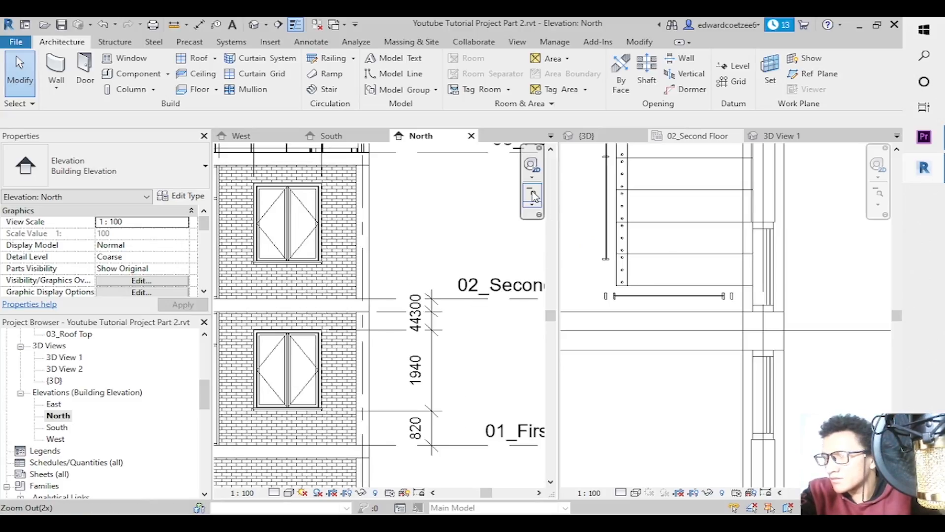
left_click(534, 197)
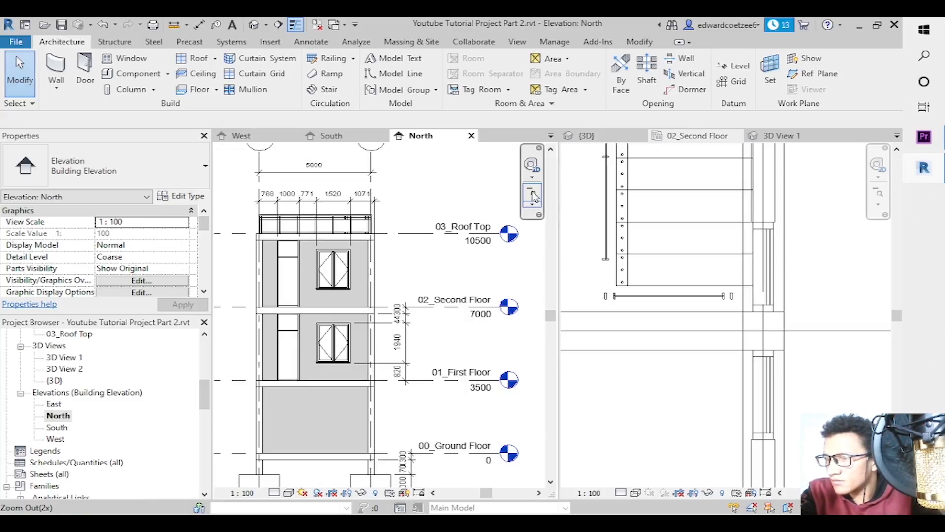
Try moving the first-floor window's dimension chain beside the storey-height dimensions, delete it, and undo both the deletion and the move.
left_click(408, 343)
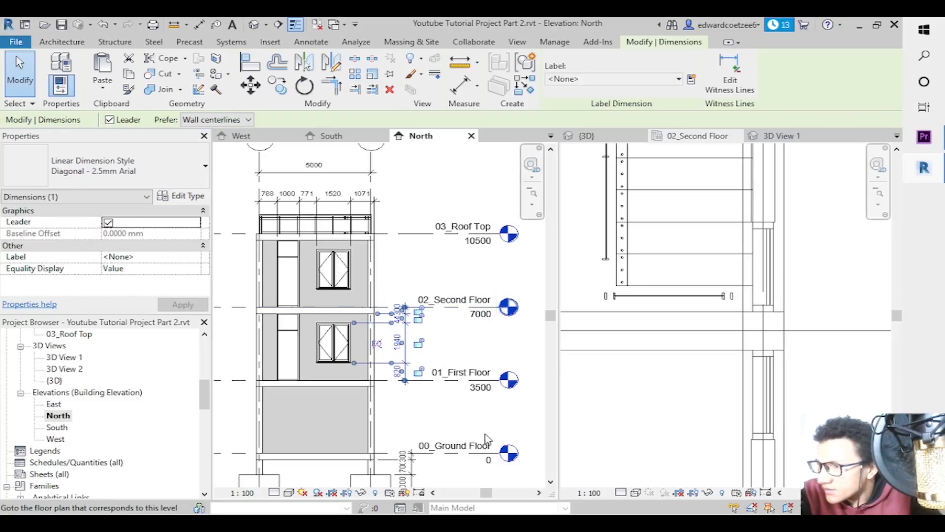
left_click_drag(490, 496, 478, 495)
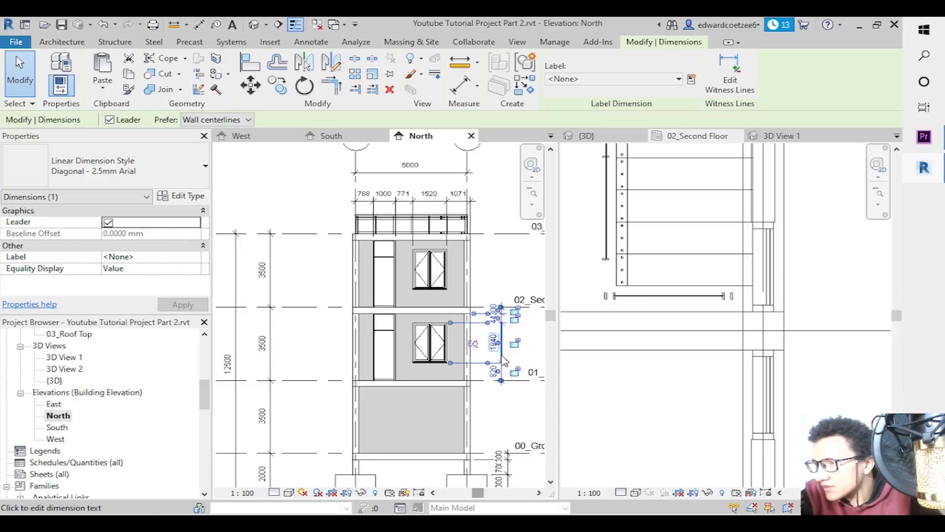
left_click_drag(501, 355, 331, 359)
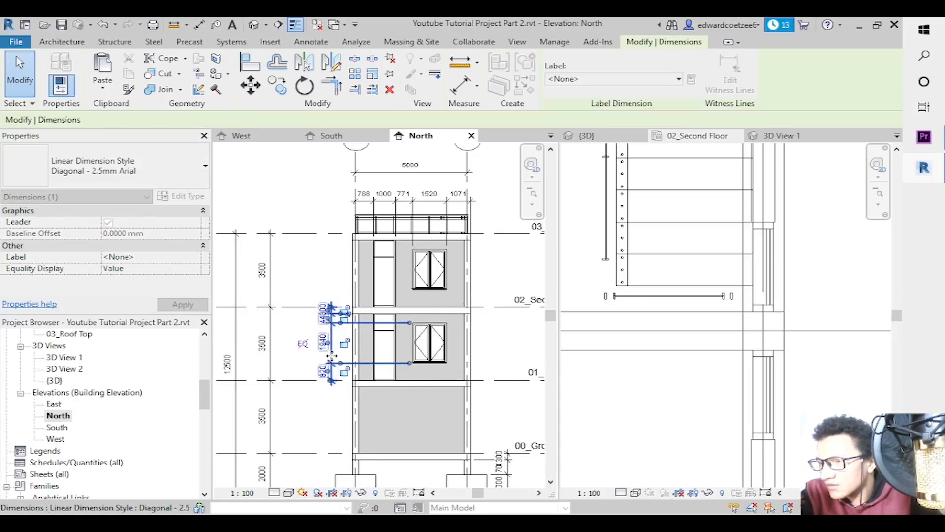
key("Delete")
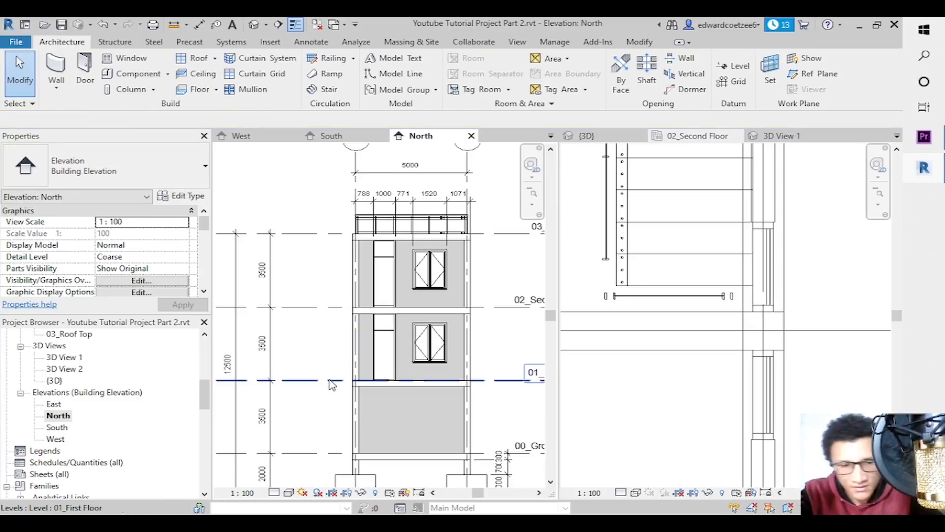
key("ctrl+z")
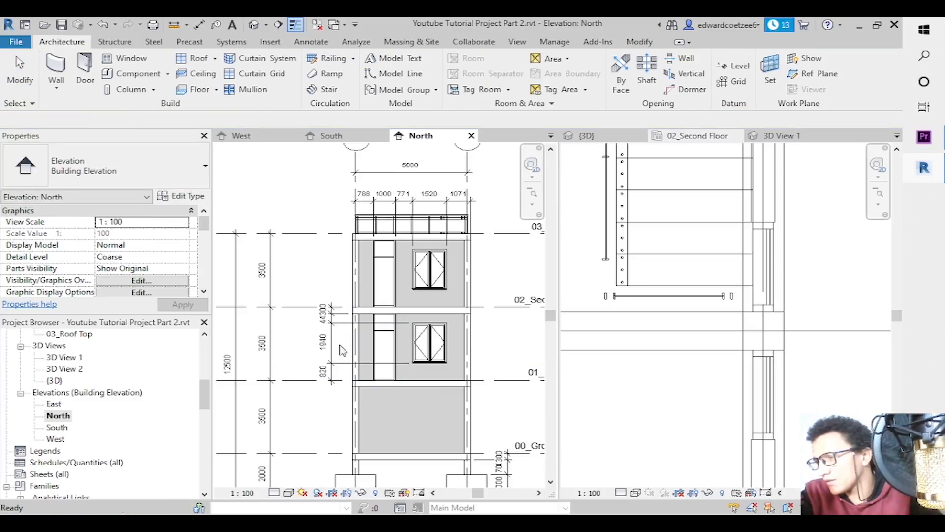
key("ctrl+z")
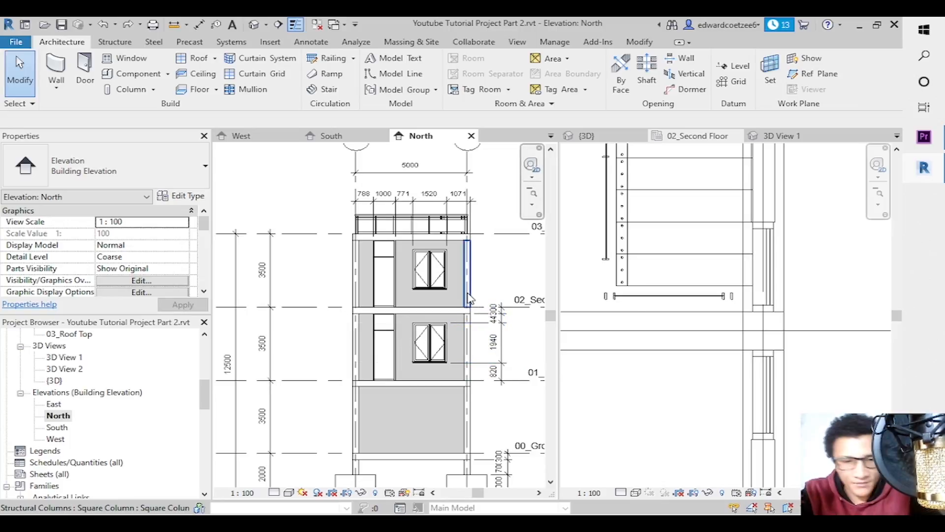
key("d")
key("i")
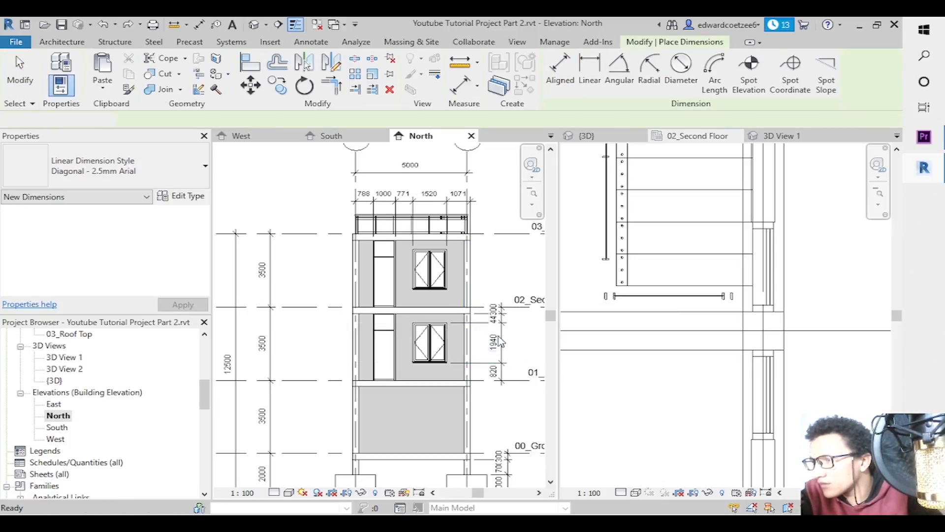
key("Escape")
Edit the first-floor chain's witness lines to extend it through the second-floor window edges and beam underside to 03_Roof Top.
left_click(499, 342)
key("e")
key("w")
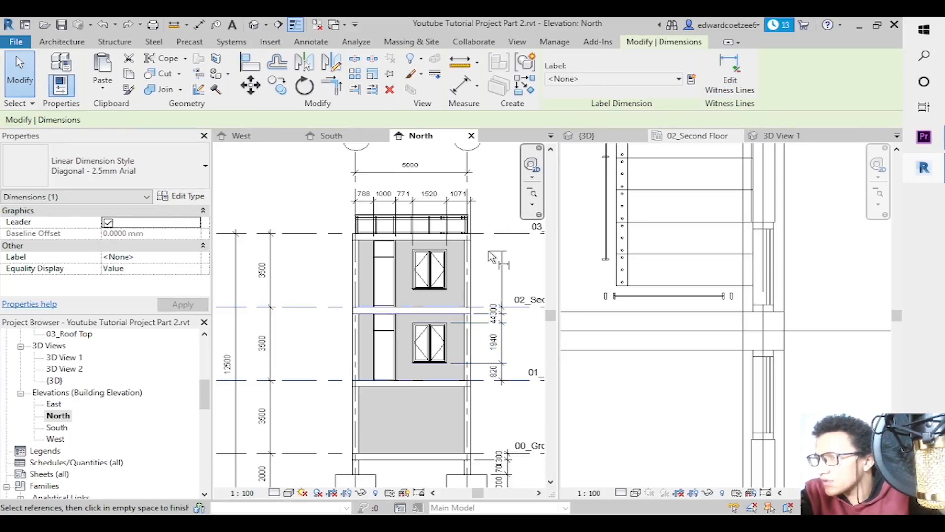
left_click(532, 205)
left_click(581, 213)
left_click_drag(387, 236, 479, 306)
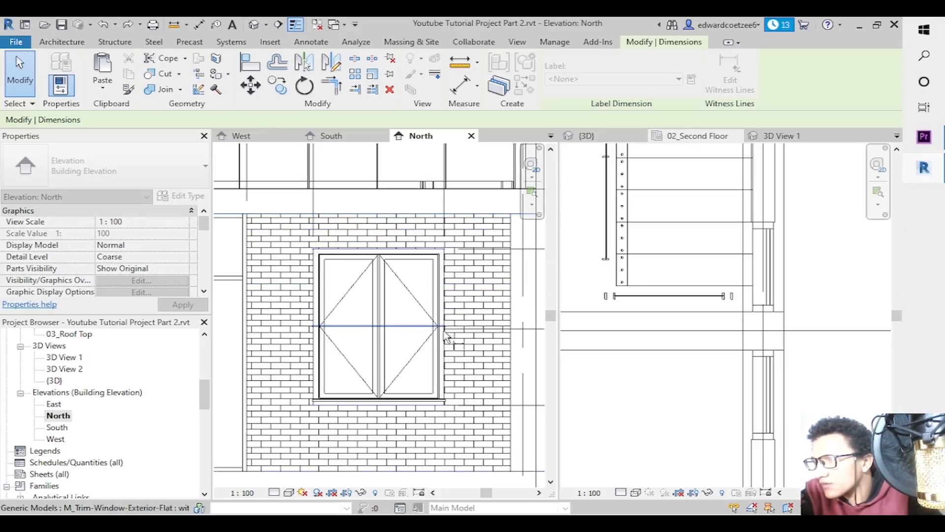
left_click_drag(487, 496, 501, 495)
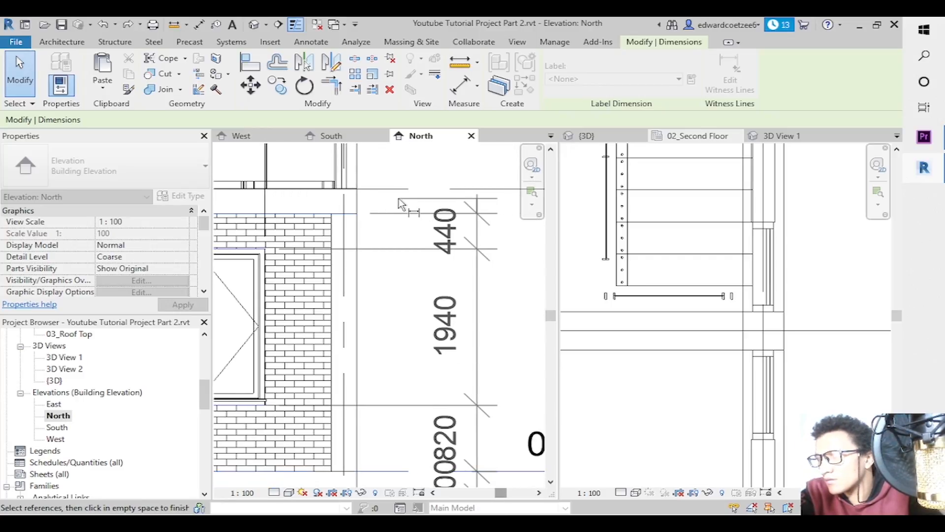
left_click(403, 189)
left_click(409, 166)
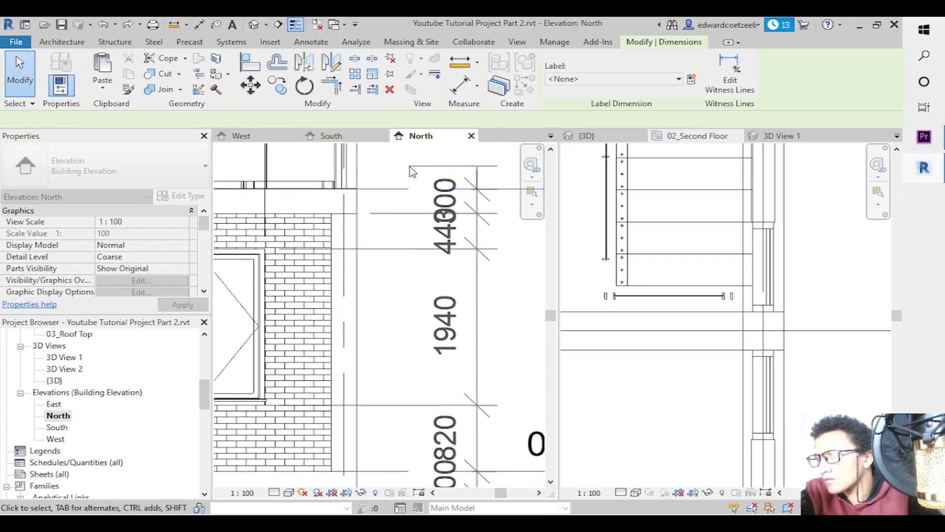
key("Escape")
key("Escape")
Move the overlapping 440 and 300 dimension texts just below 03_Roof Top clear of each other.
left_click(532, 203)
left_click(561, 231)
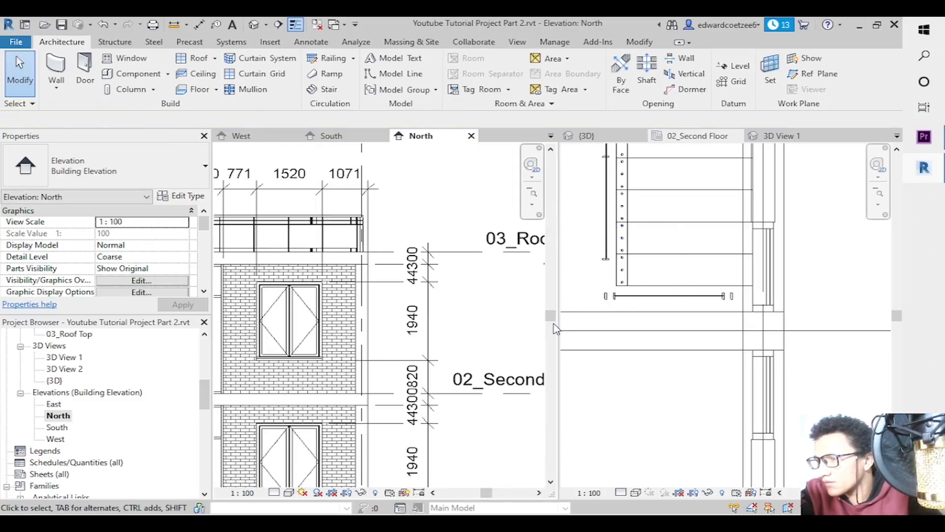
left_click_drag(550, 316, 550, 320)
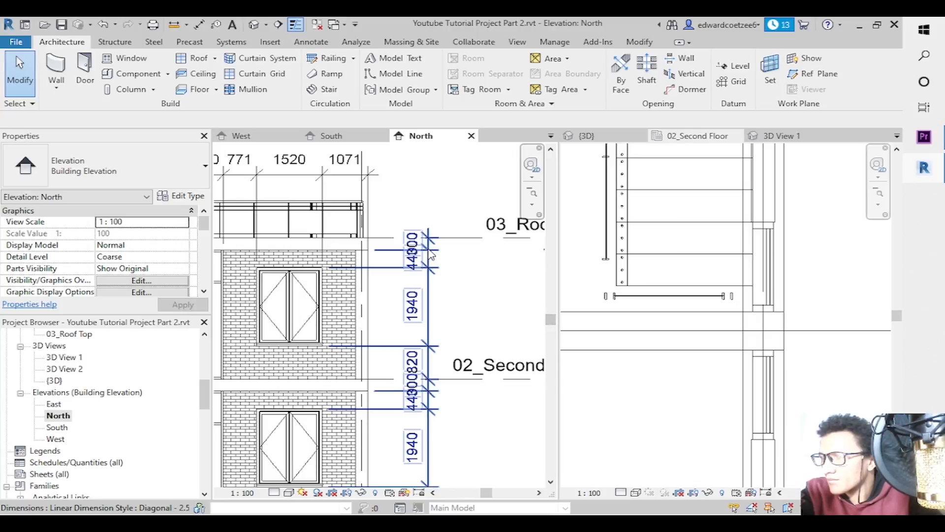
left_click(442, 278)
left_click_drag(422, 267, 403, 295)
left_click_drag(421, 220, 420, 200)
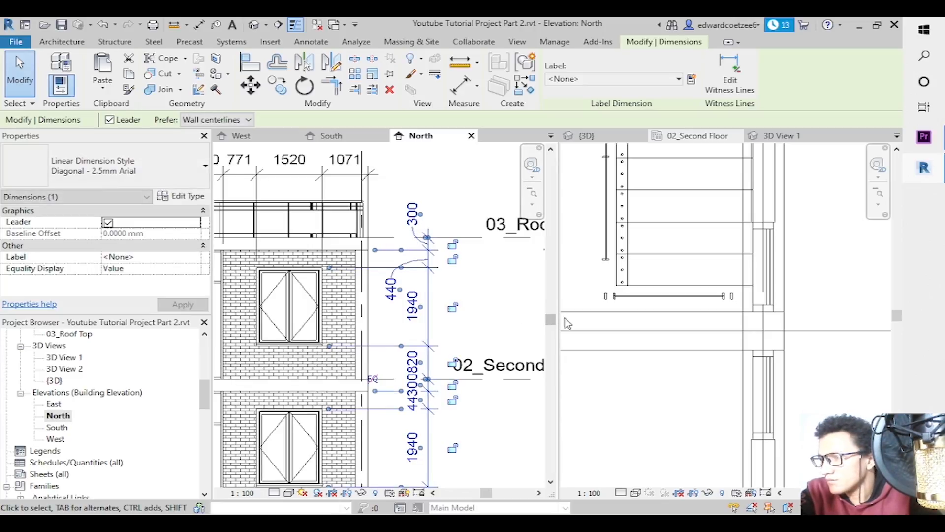
left_click_drag(551, 320, 551, 342)
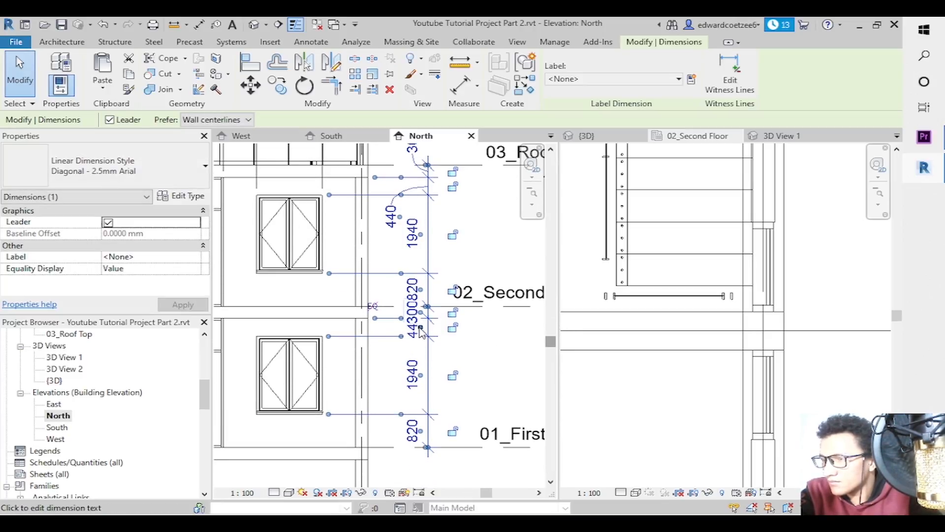
Move the overlapping 440 and 300 mm texts near the second floor off the dimension line on the North elevation, using leaders.
left_click_drag(422, 331, 401, 362)
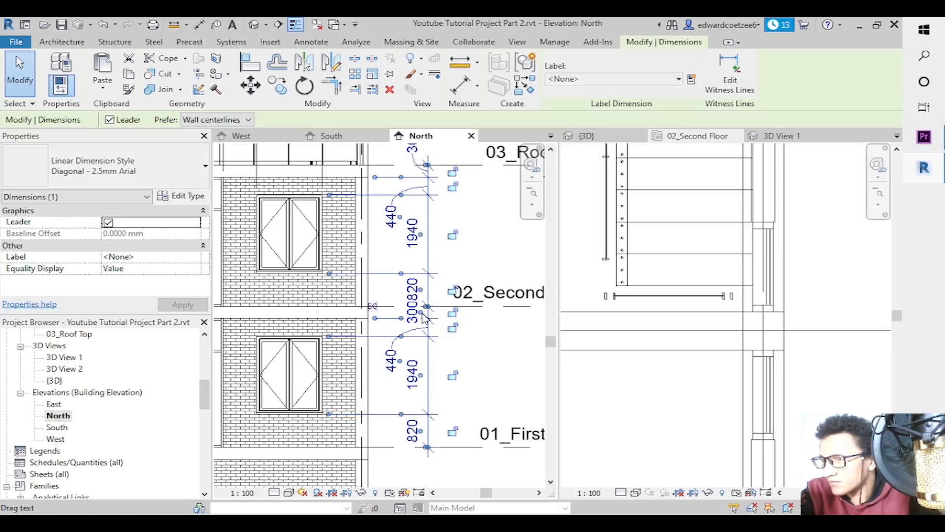
left_click_drag(409, 307, 403, 297)
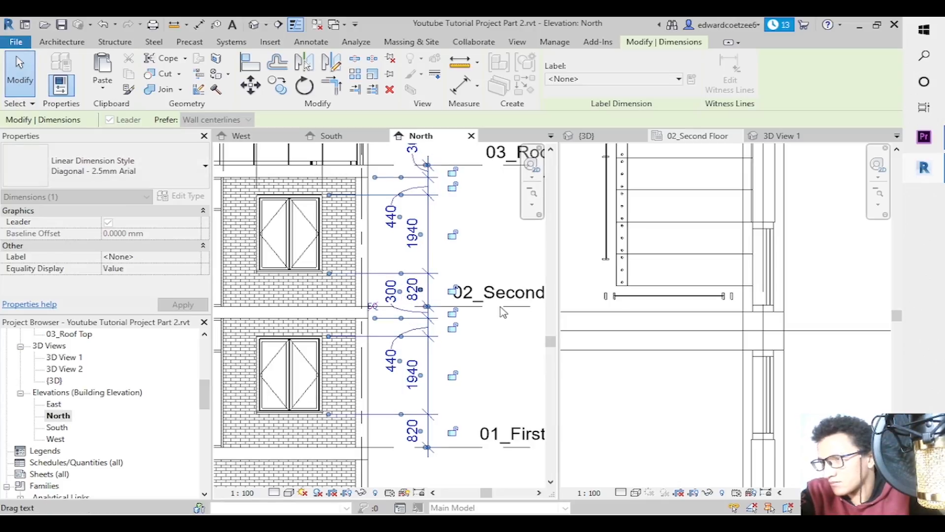
left_click(477, 264)
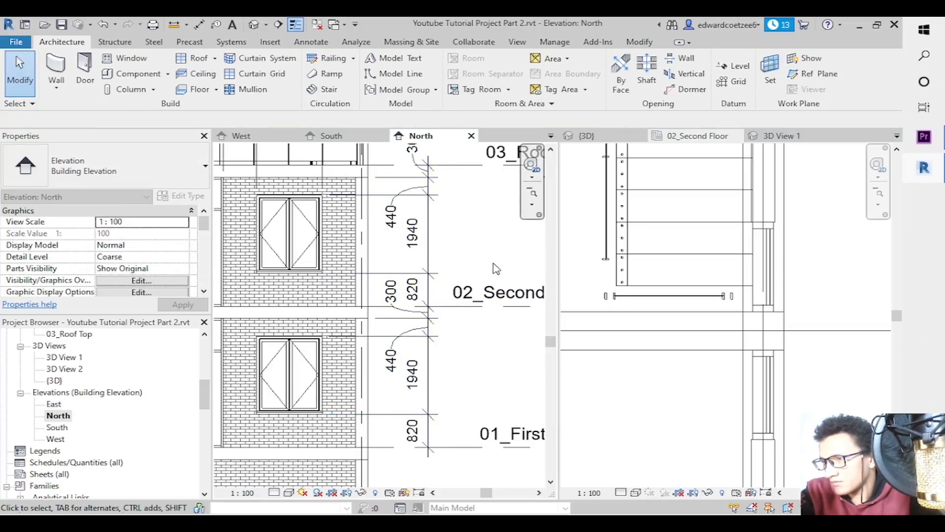
Fine-tune the positions of the displaced 300 and 440 mm texts so they line up beside the window dimension string.
left_click(405, 291)
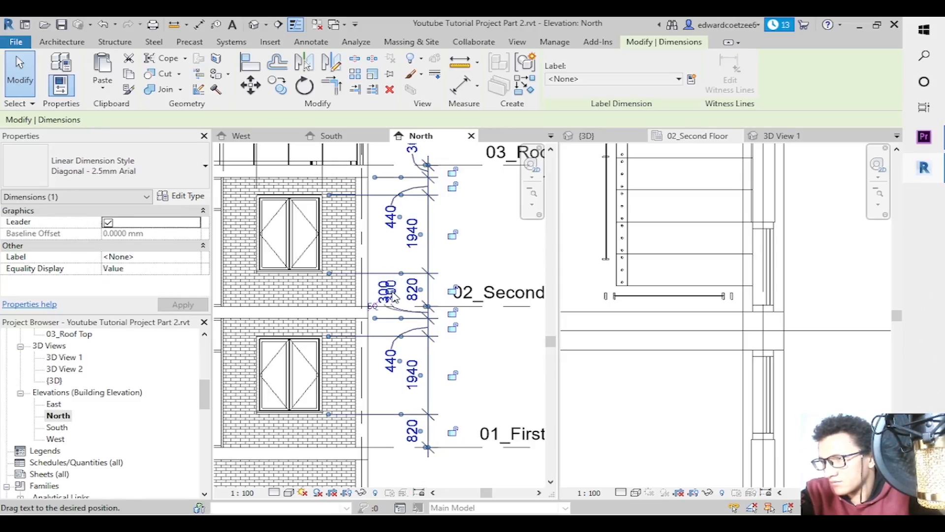
left_click_drag(394, 297, 385, 299)
key("Escape")
left_click(395, 296)
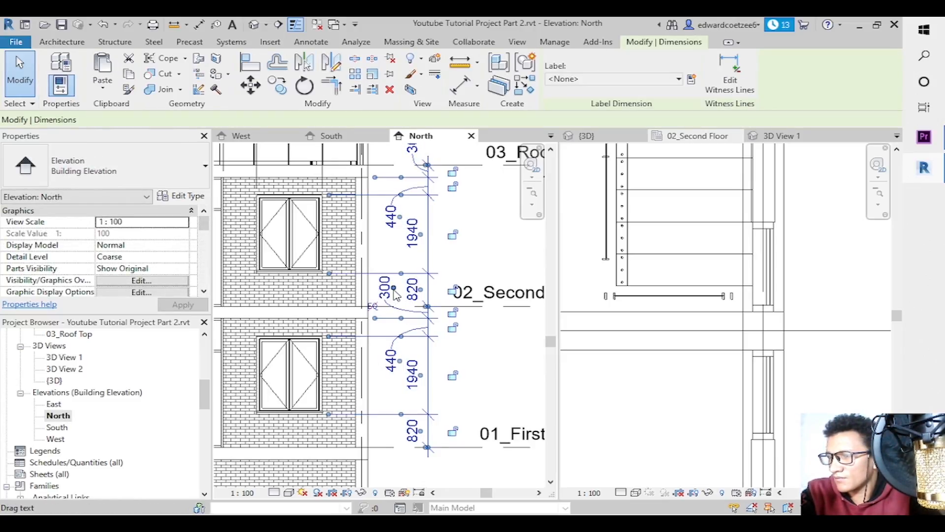
left_click_drag(396, 297, 398, 294)
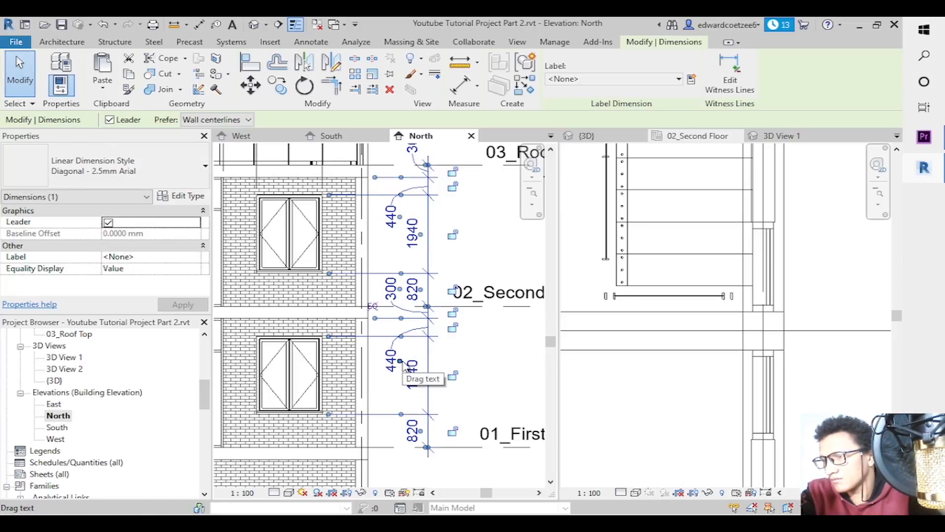
left_click_drag(403, 361, 404, 369)
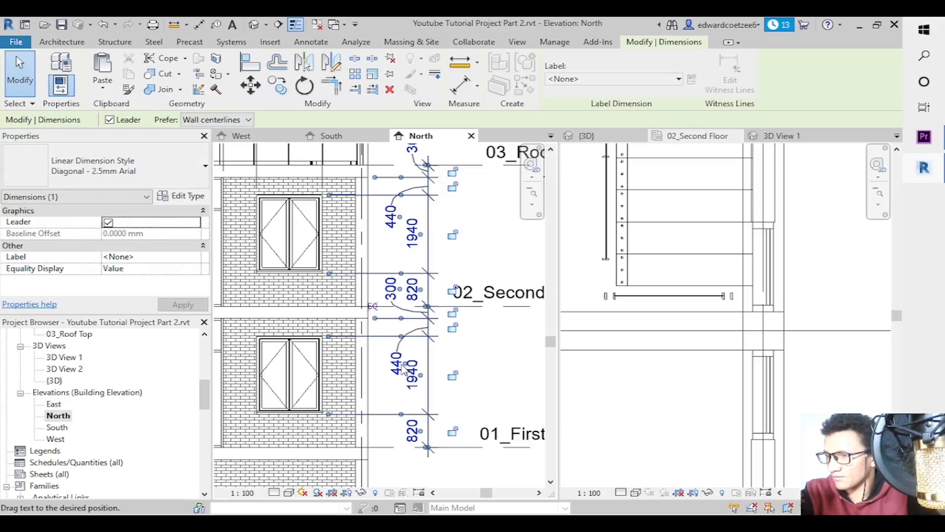
left_click(481, 362)
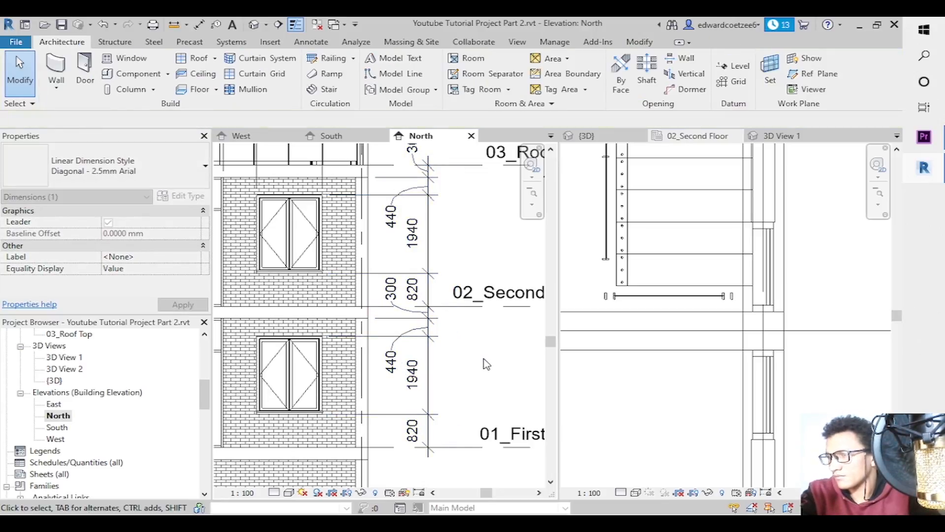
Move the crowded 300 mm texts of the foundation dimension string above the ground floor level and below the pile tips.
left_click_drag(551, 343, 553, 418)
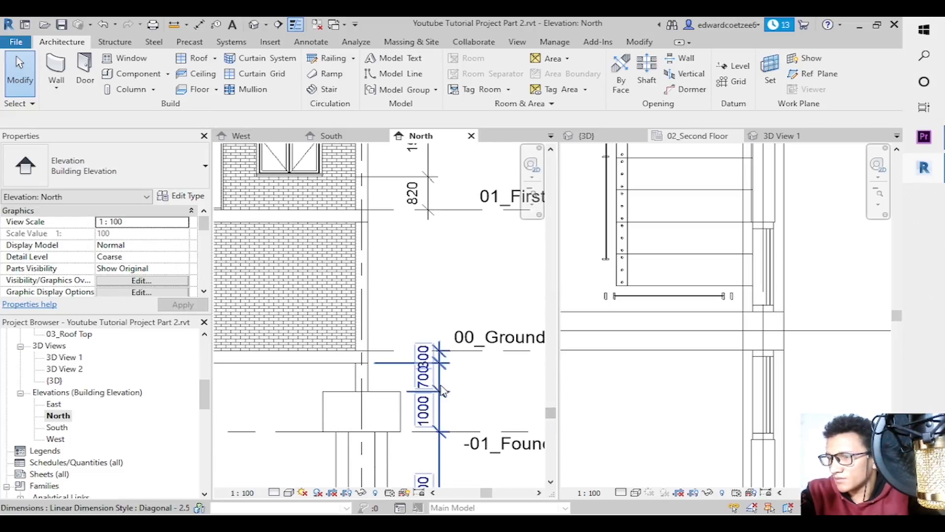
left_click(438, 361)
left_click_drag(432, 354, 432, 326)
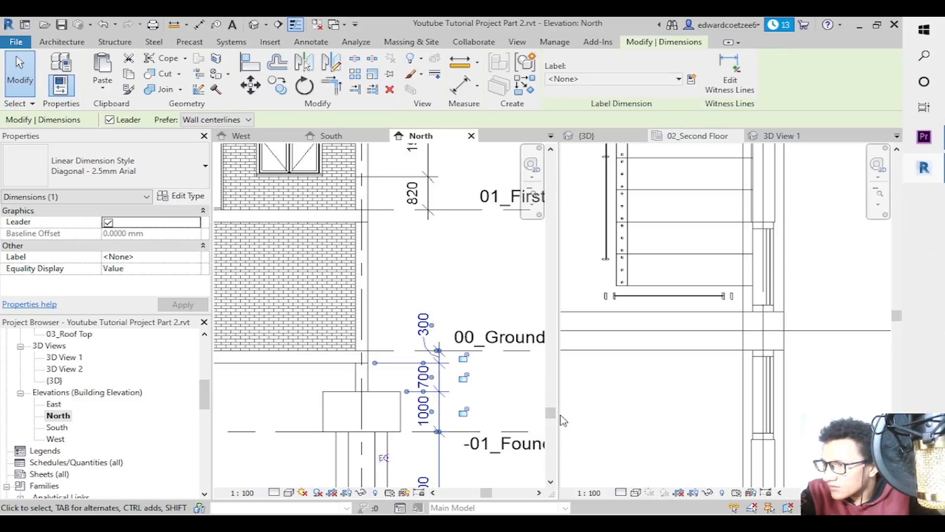
left_click_drag(555, 418, 554, 457)
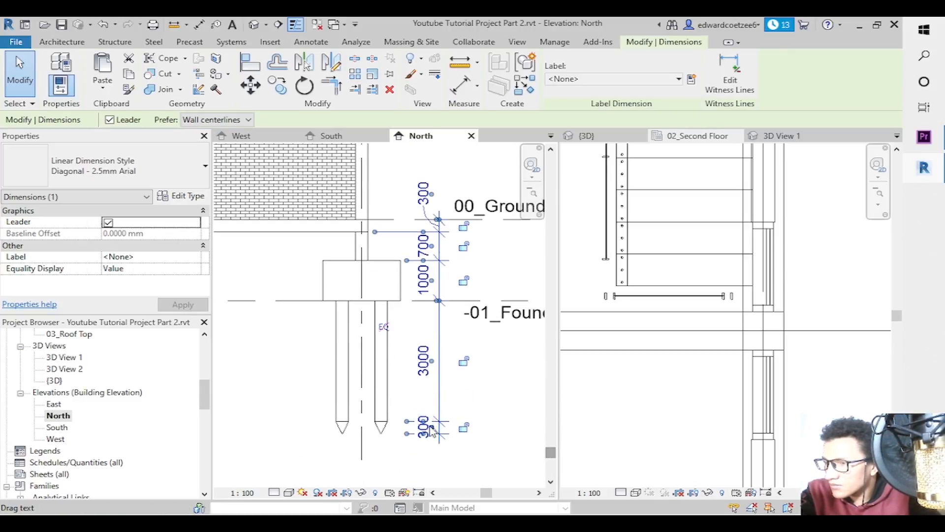
left_click_drag(434, 432, 434, 462)
left_click(492, 411)
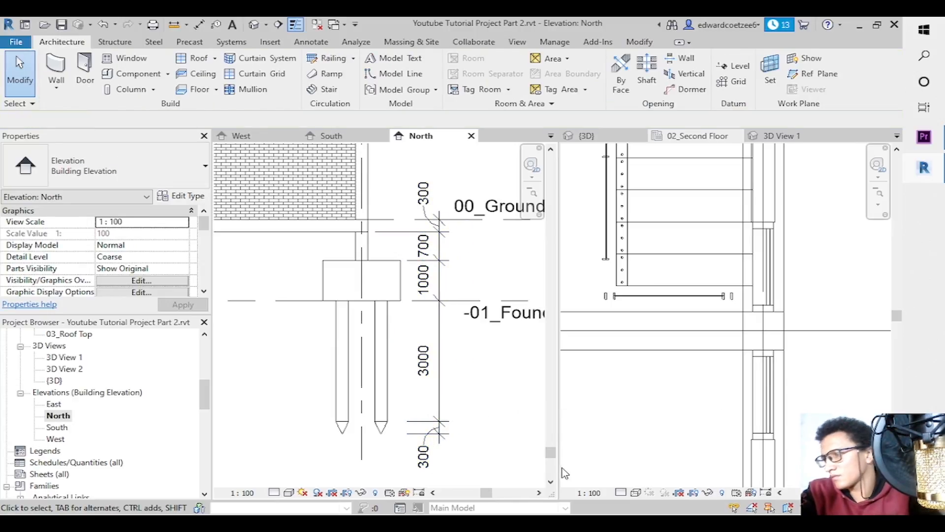
Place an aligned dimension string beside the grid B foundation, covering the pile tips, pile shafts, pile cap and ground floor level.
left_click_drag(551, 458, 550, 338)
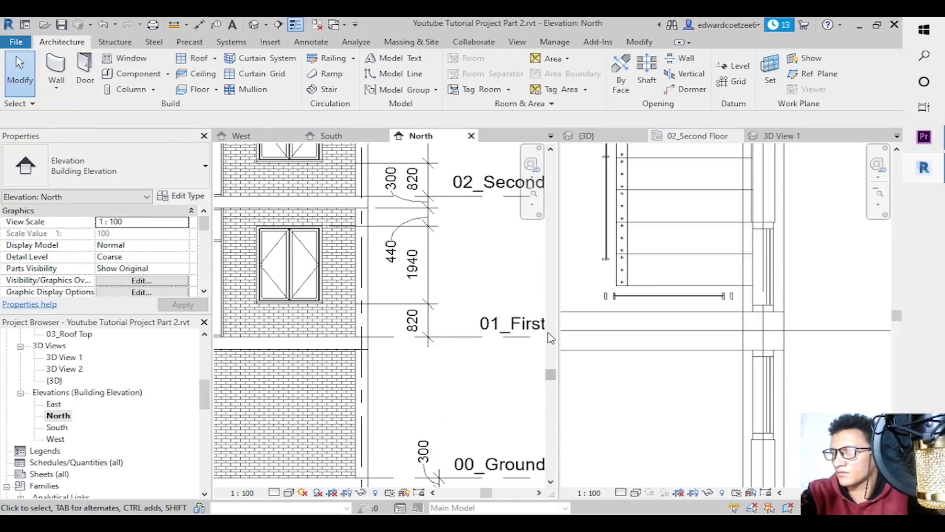
left_click_drag(556, 381, 553, 314)
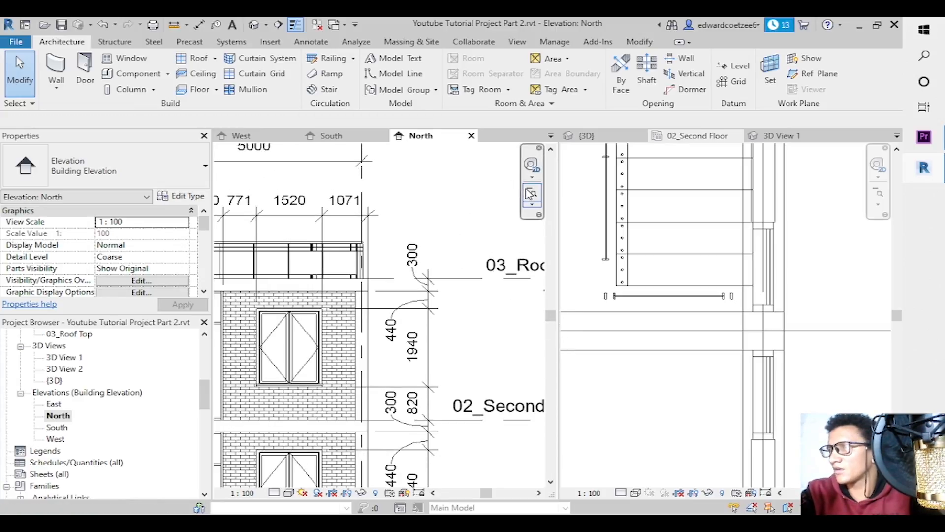
left_click(531, 193)
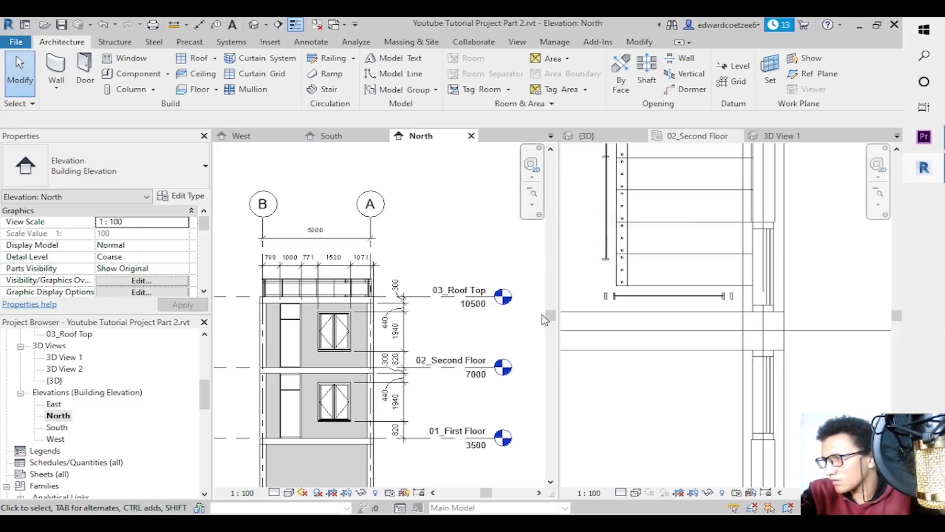
left_click_drag(551, 322, 556, 377)
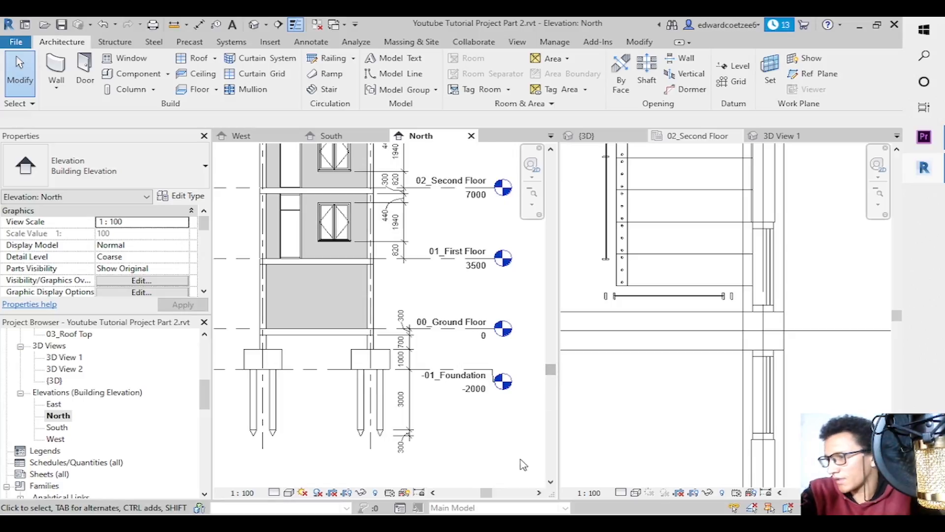
left_click_drag(489, 494, 476, 494)
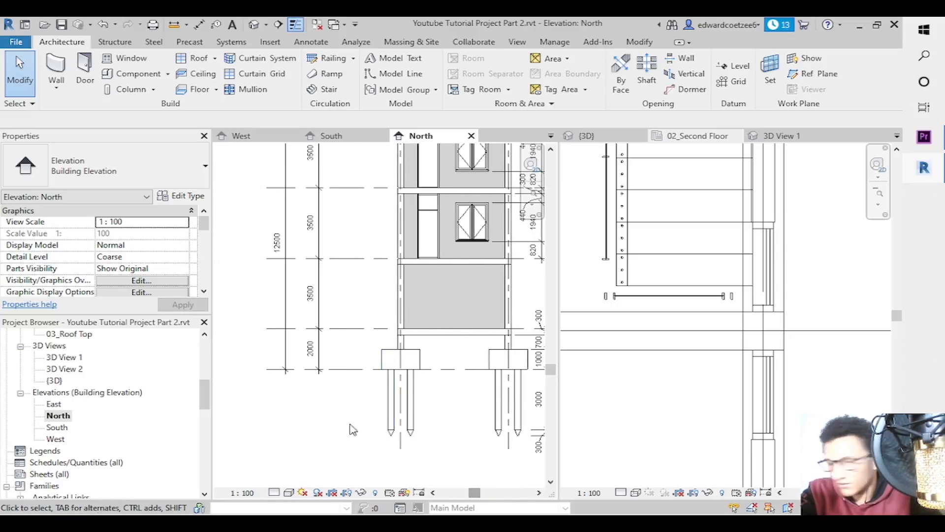
key("d")
key("i")
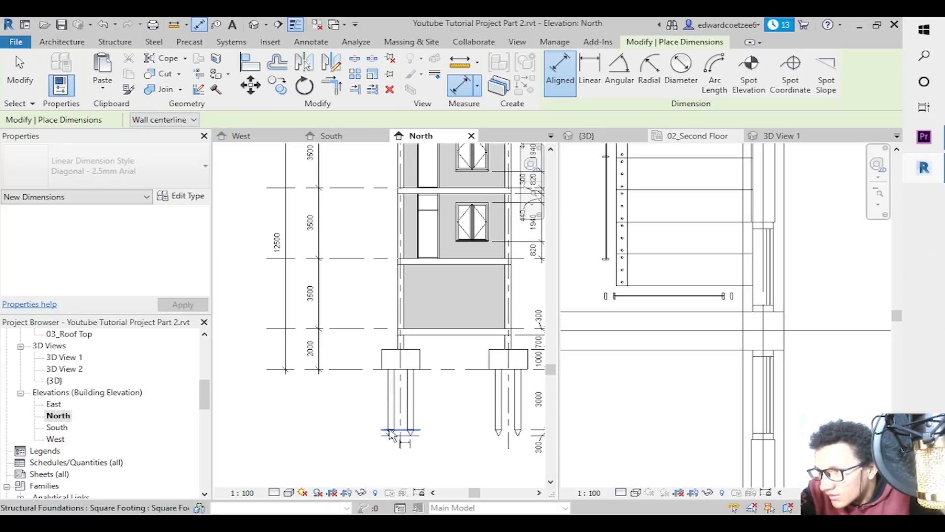
left_click(393, 436)
left_click(384, 369)
left_click(387, 356)
left_click(372, 328)
left_click(368, 304)
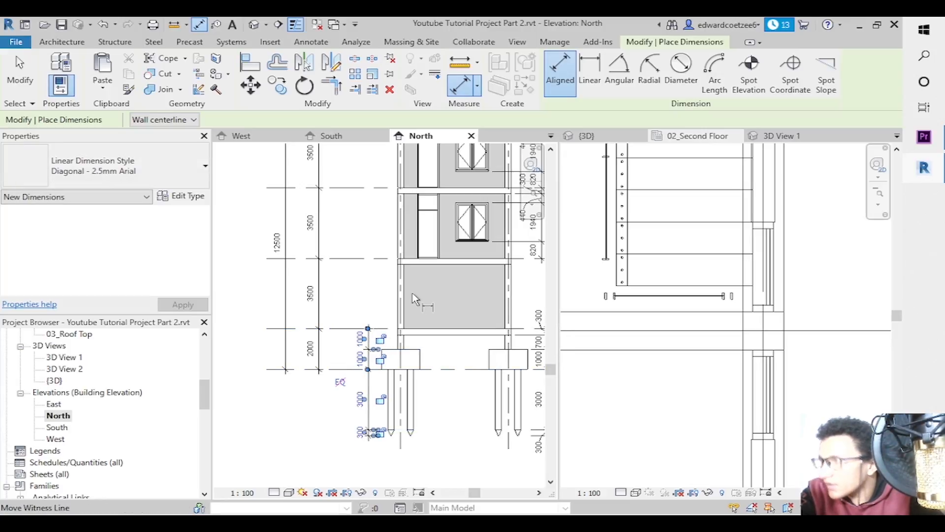
key("Escape")
key("Escape")
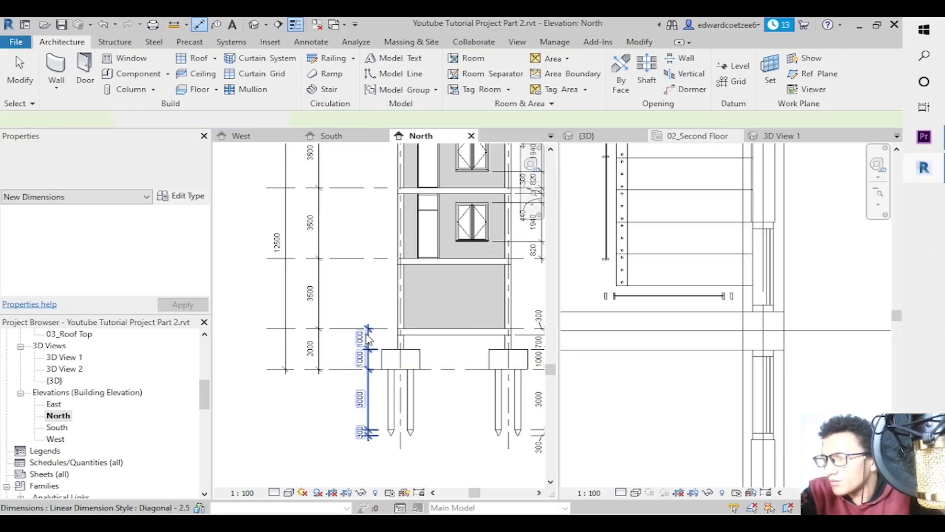
Add a witness line at the underside of the ground beam to the new foundation dimension string.
left_click(369, 345)
left_click(405, 337)
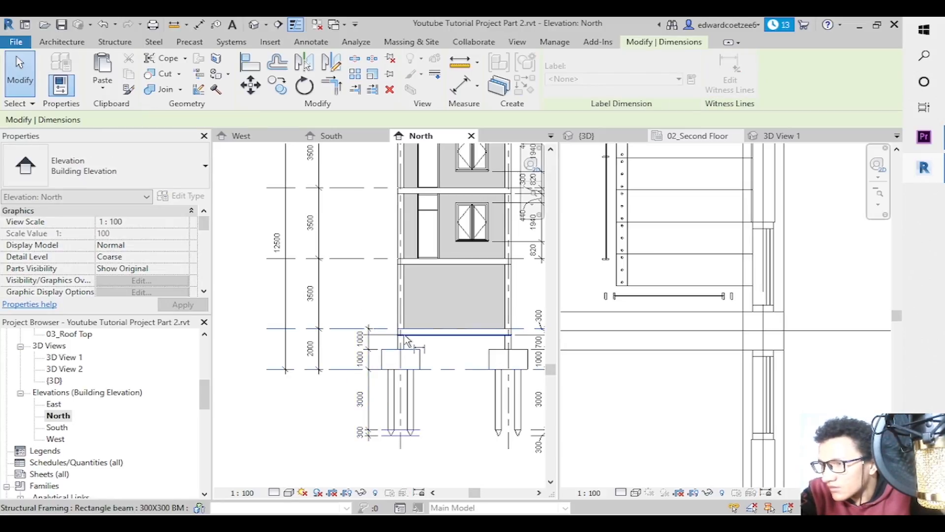
left_click(361, 295)
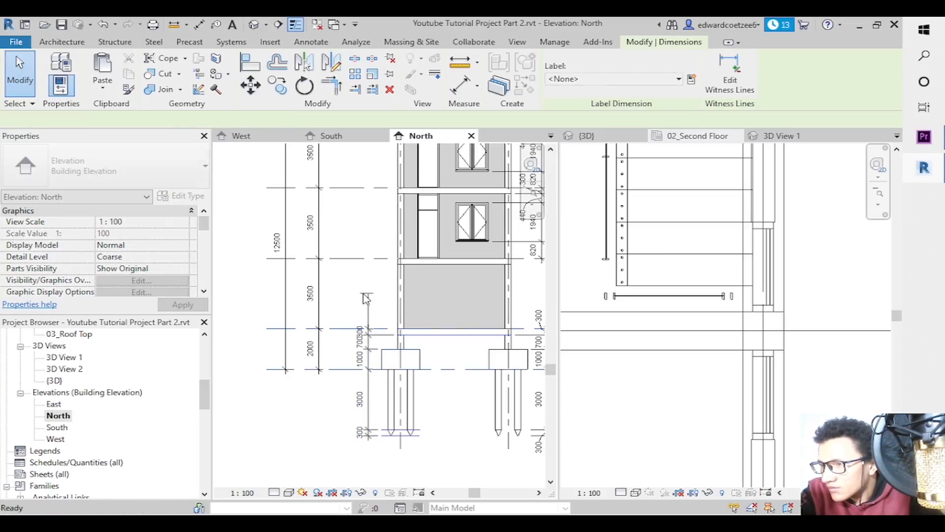
left_click(378, 339)
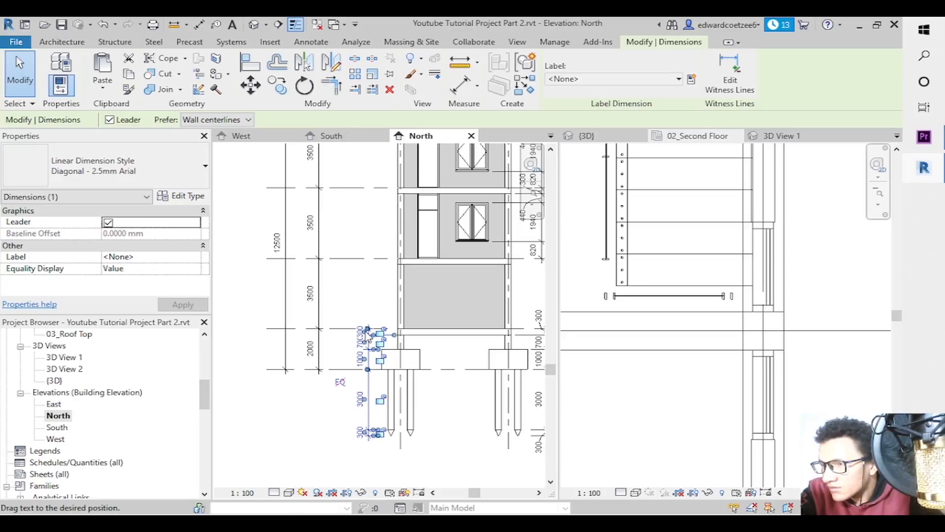
Move the two 300 mm texts of the new foundation string above the ground floor level and below the pile tips.
left_click(367, 319)
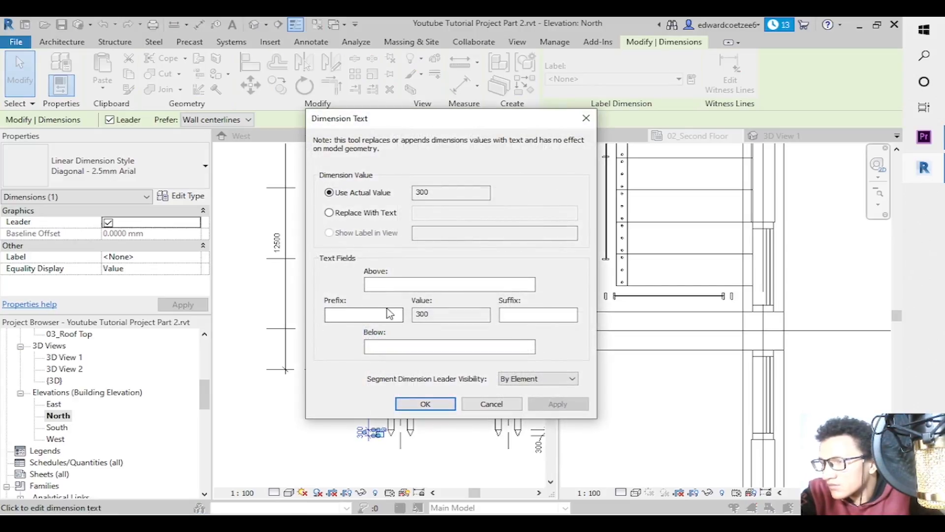
key("Escape")
left_click_drag(365, 329, 362, 313)
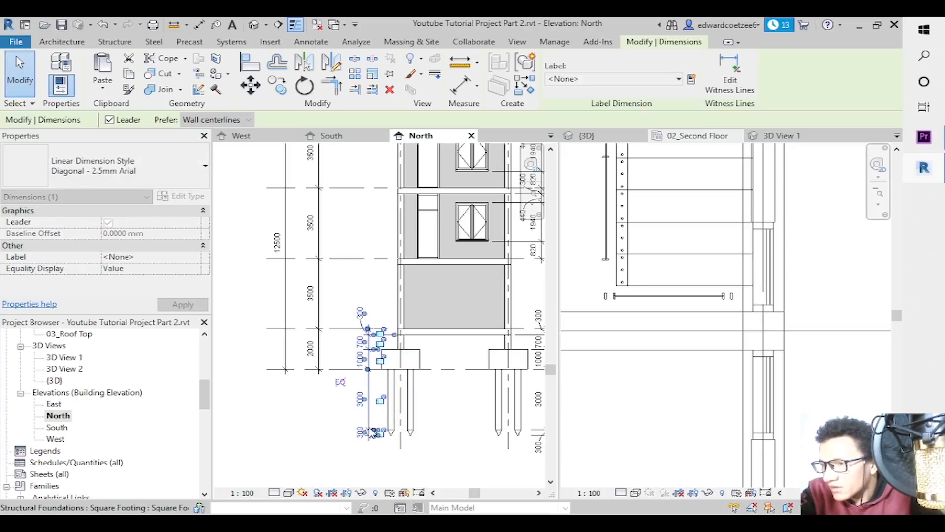
left_click_drag(365, 433, 365, 452)
left_click(483, 449)
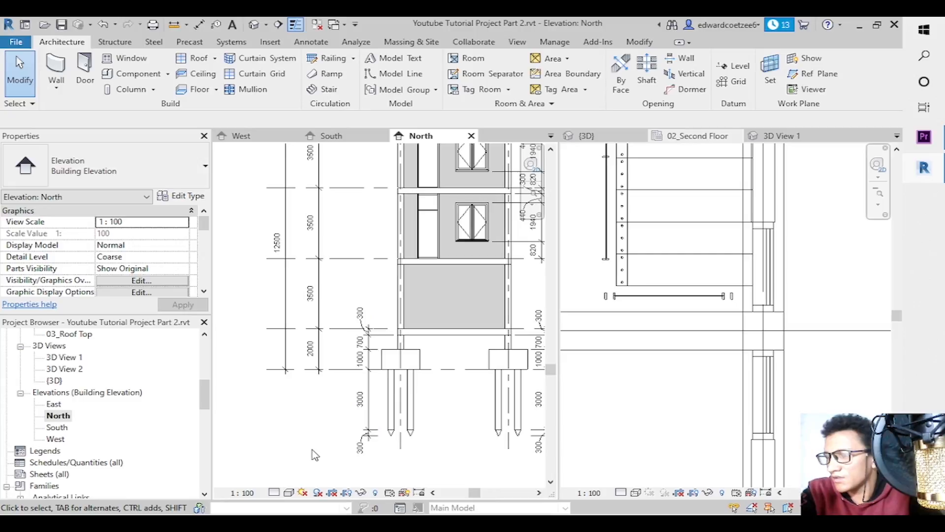
Move the floor-to-floor and overall 12500 mm dimension strings closer to the building on the North elevation.
left_click_drag(477, 494, 481, 495)
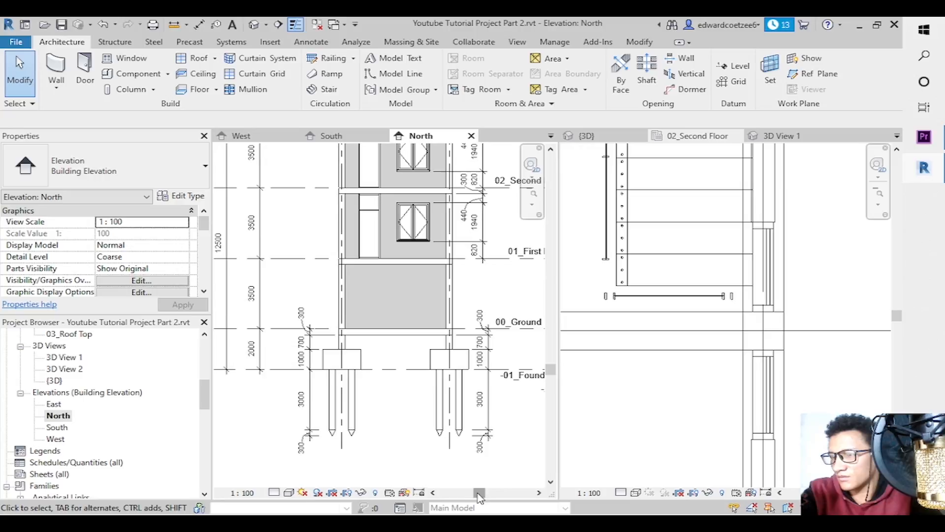
left_click(296, 369)
left_click(264, 304)
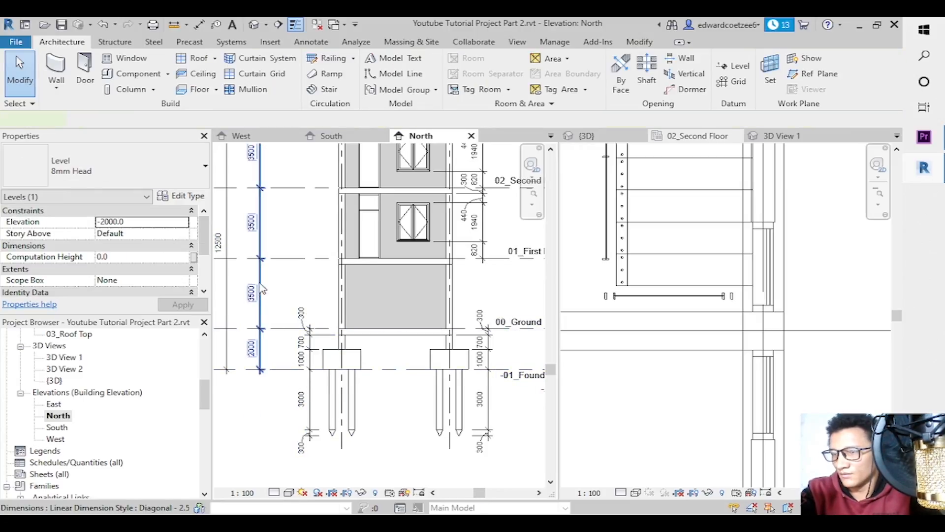
left_click(261, 294)
left_click_drag(279, 270, 243, 296)
left_click(225, 289)
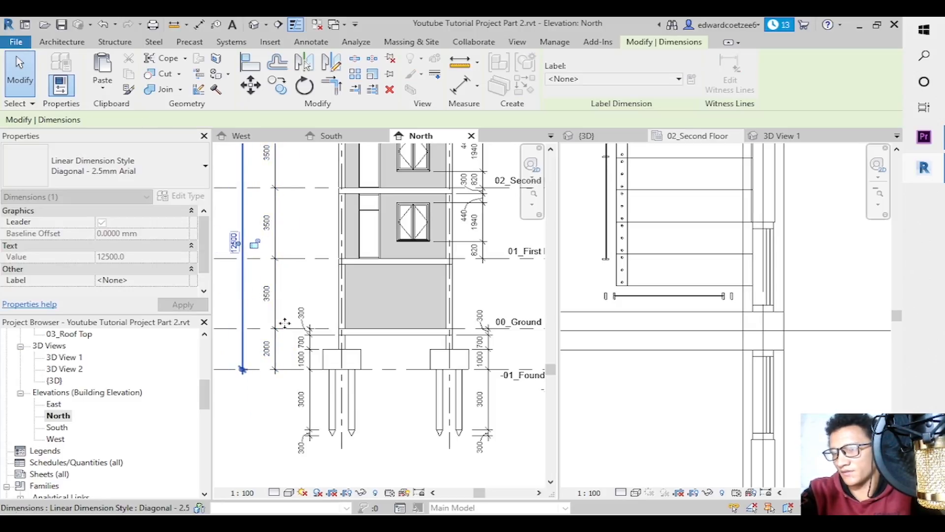
left_click(270, 417)
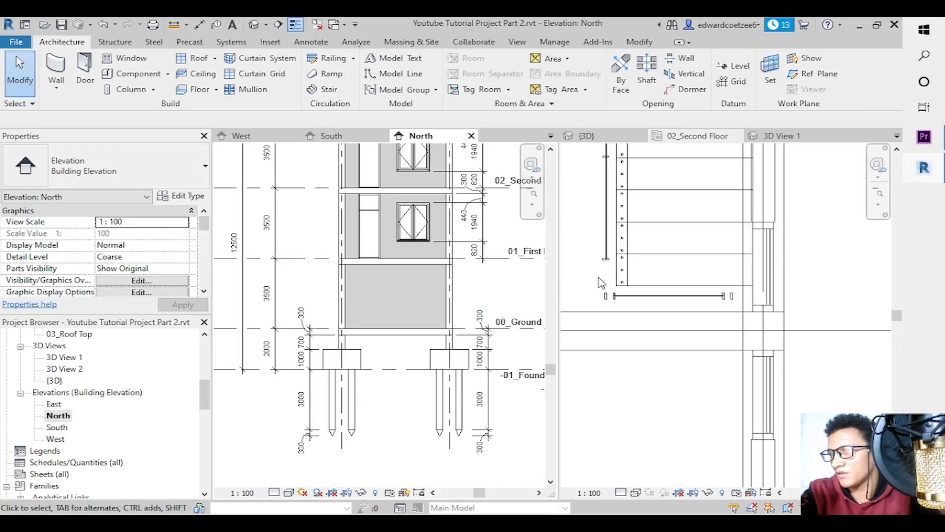
Open the East building elevation view.
double_click(50, 404)
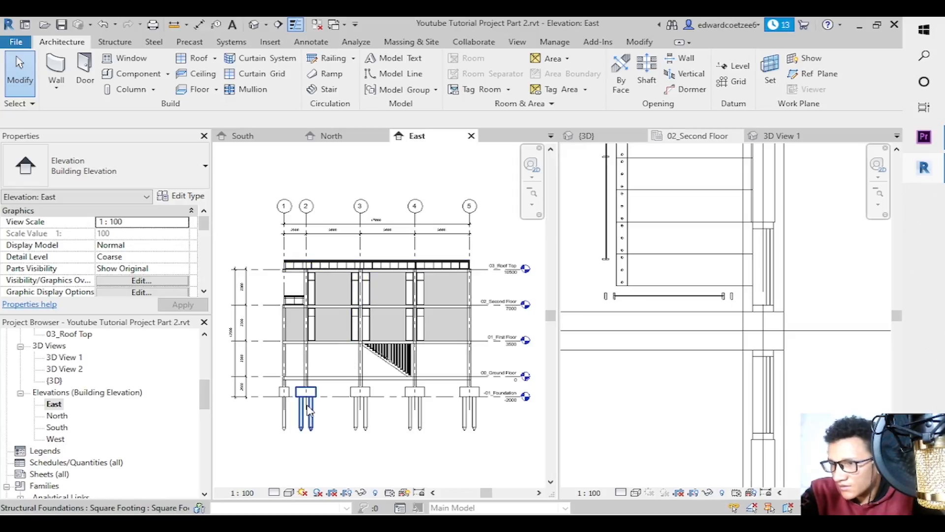
left_click(306, 401)
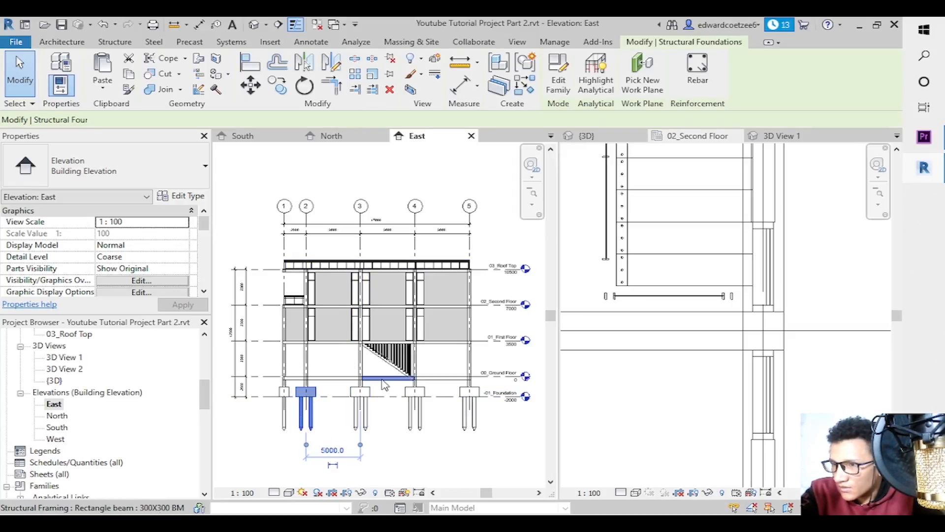
key("Escape")
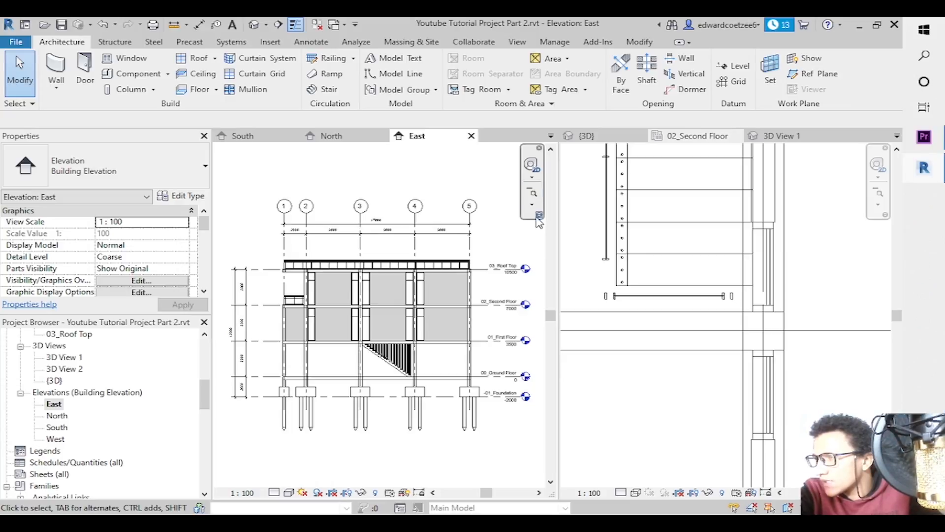
Start an aligned dimension string at grid 2, picking the column face and the far edge of the adjacent second-floor curtain wall.
left_click(533, 204)
left_click(578, 213)
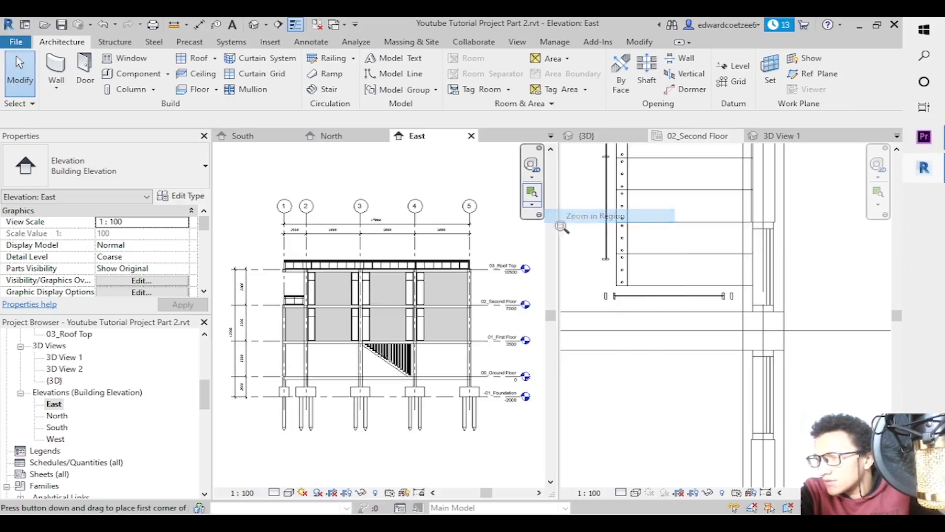
left_click_drag(277, 262, 501, 334)
left_click(531, 192)
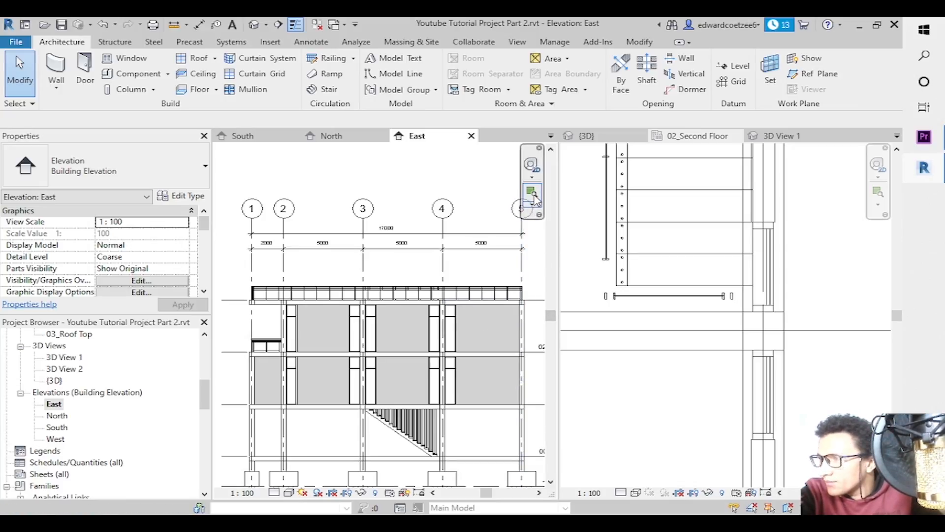
left_click_drag(232, 269, 522, 378)
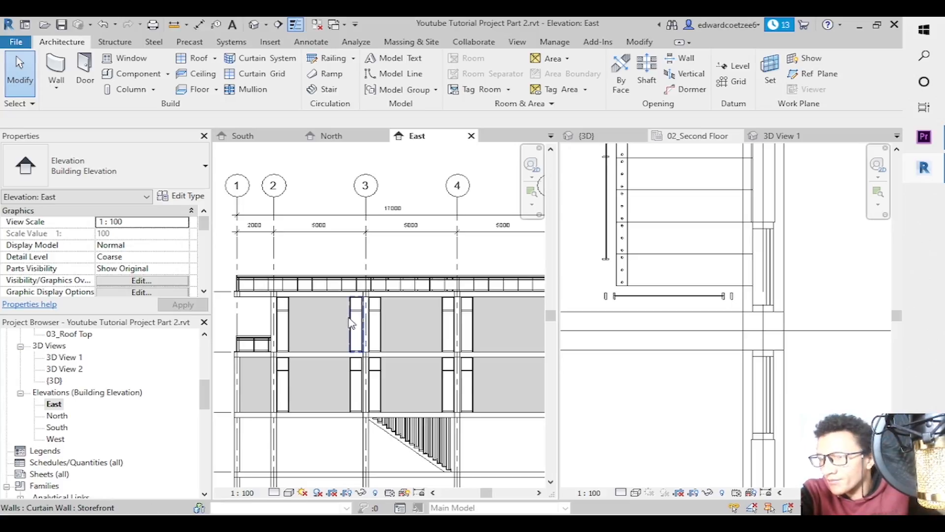
left_click(532, 192)
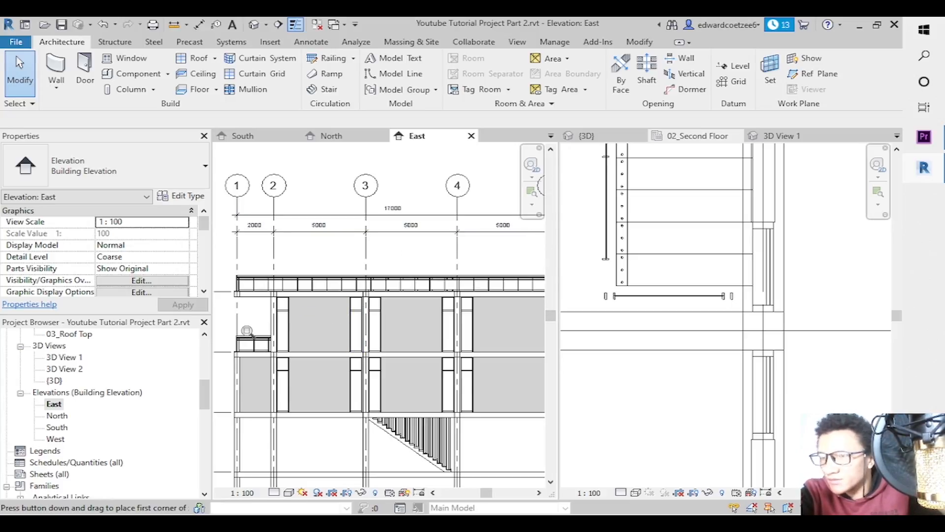
left_click_drag(229, 256, 327, 380)
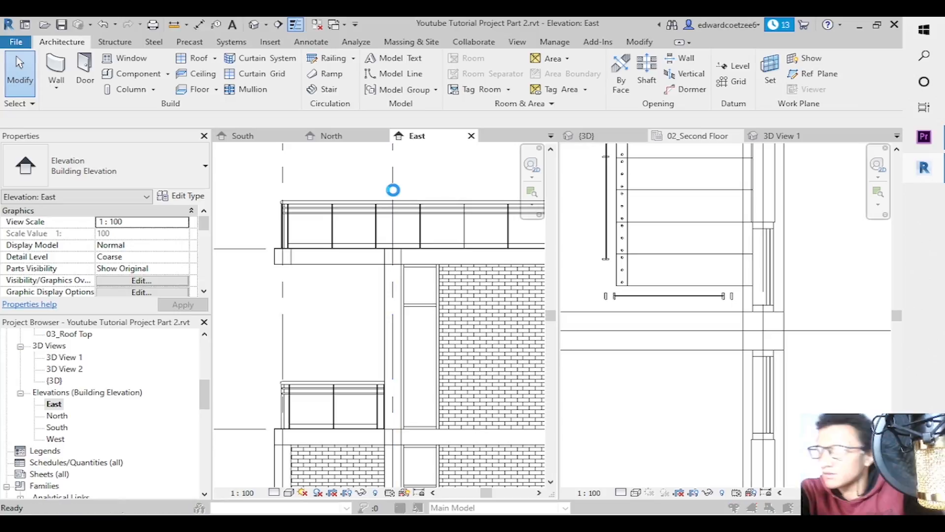
key("Escape")
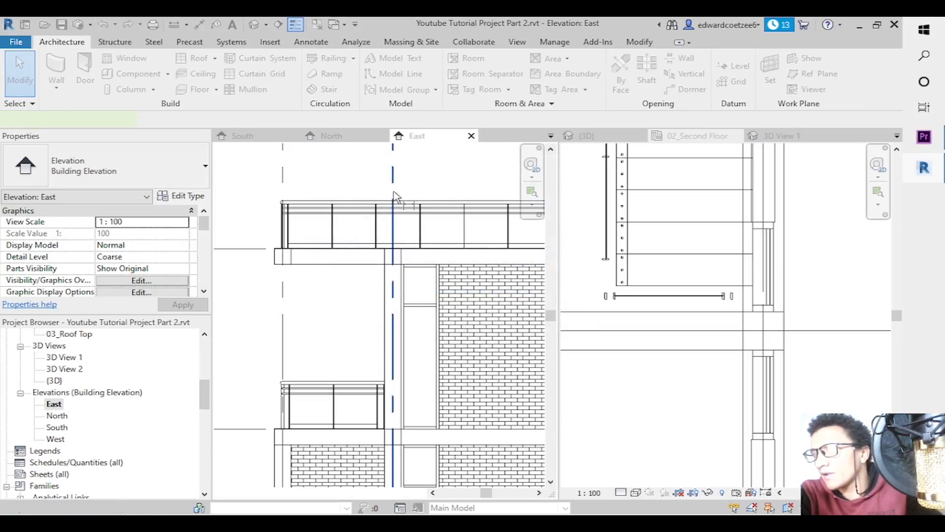
key("d")
key("i")
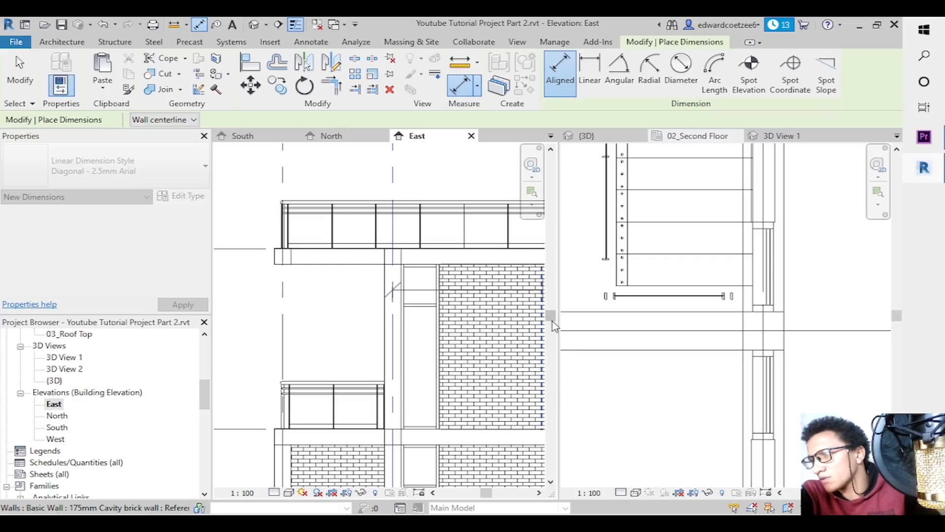
left_click(401, 284)
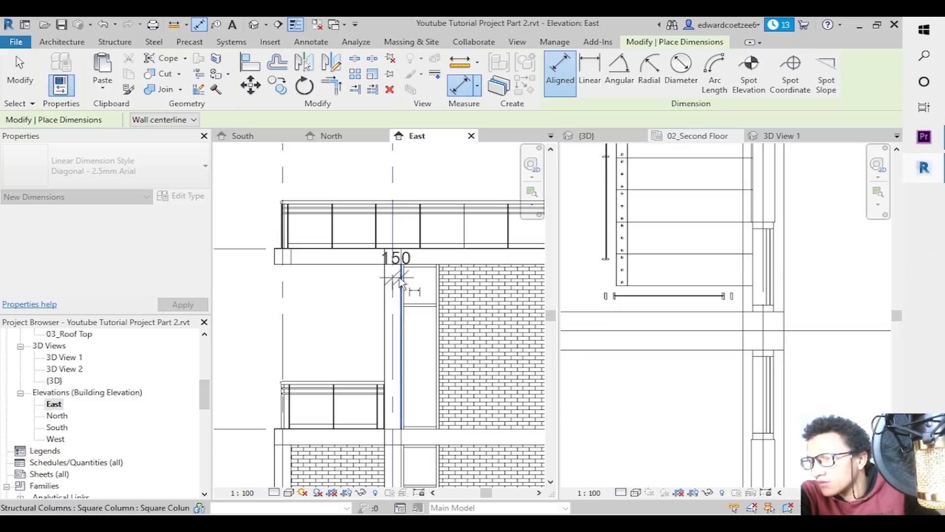
left_click(441, 280)
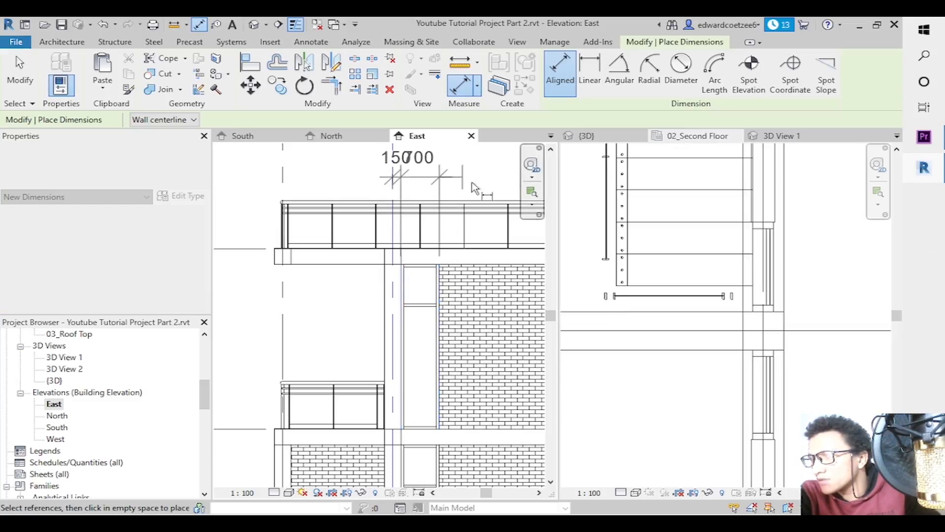
Continue the string across the brick wall to the next curtain wall edge, column face, grid 3 and the mullion just beyond the column.
left_click_drag(487, 494, 500, 495)
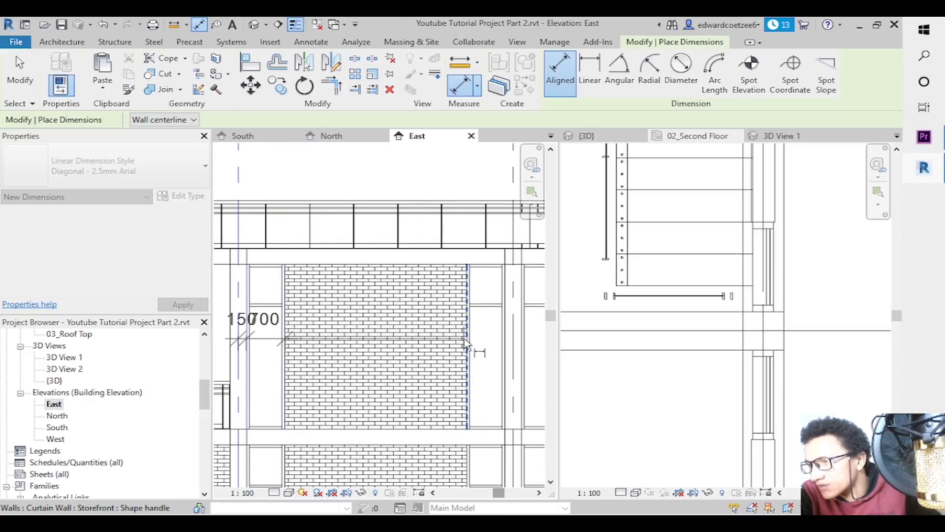
left_click(468, 343)
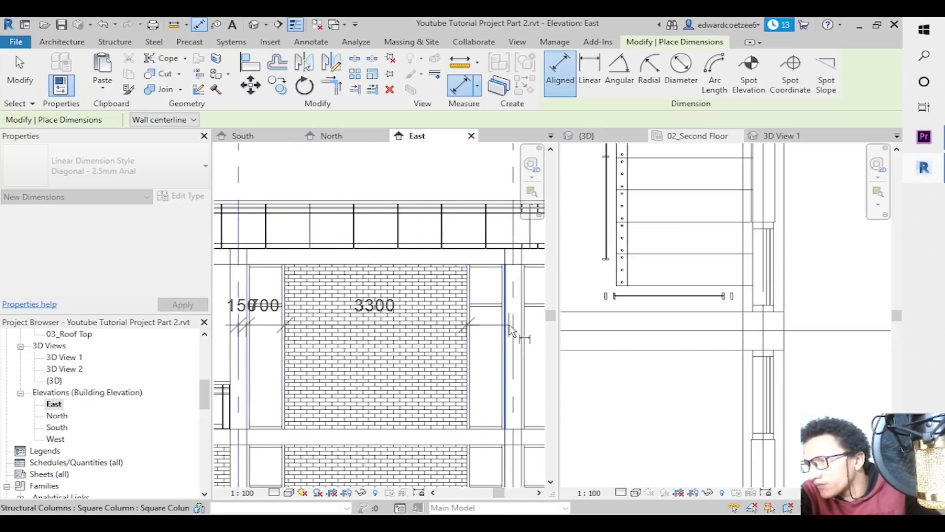
left_click(511, 329)
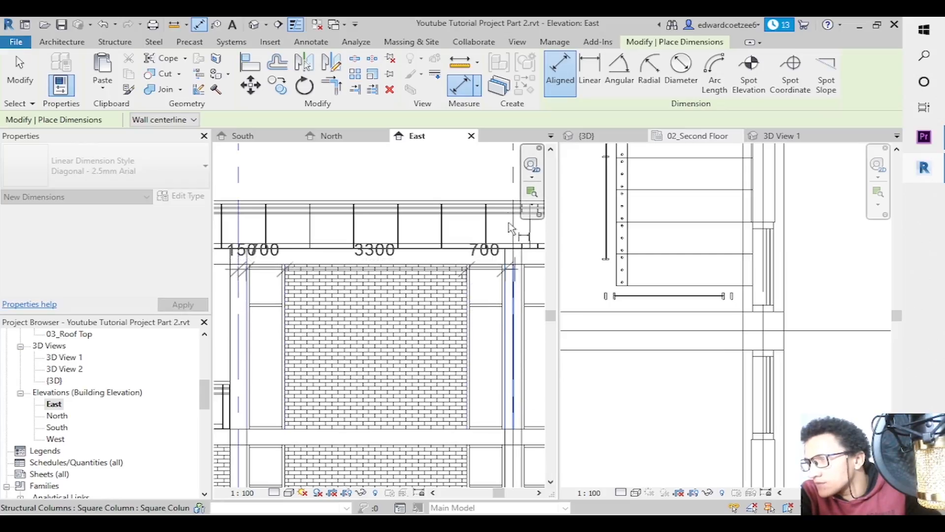
left_click(515, 191)
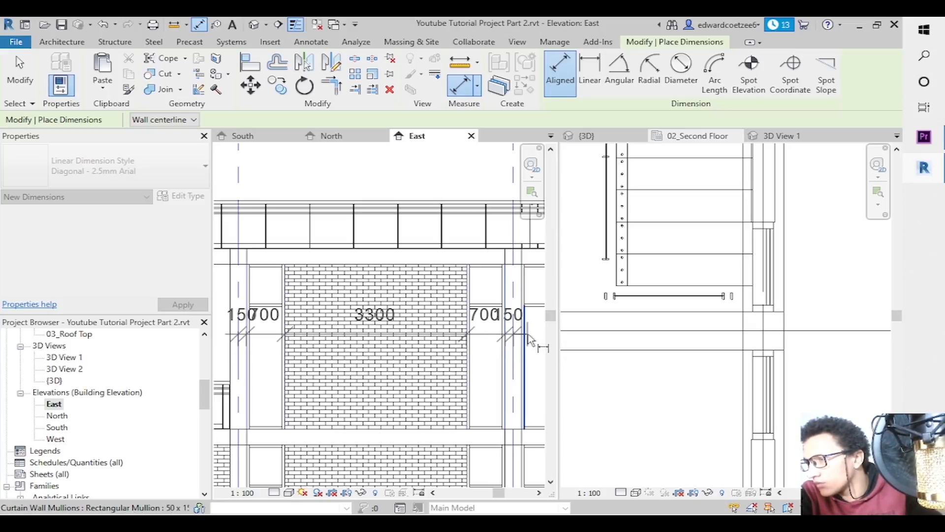
left_click(529, 340)
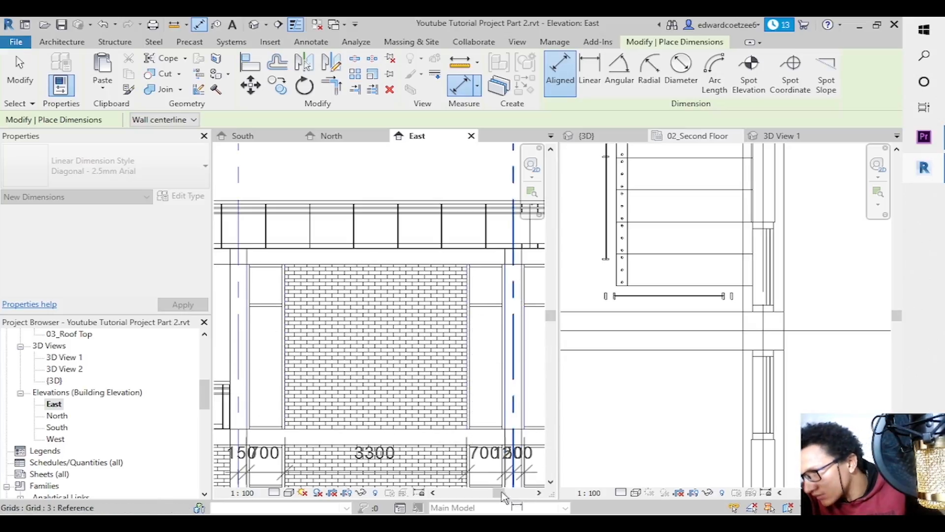
Extend the string across the curtain wall edges, column faces and grid line at grid 4, and place it above the roof railing.
left_click_drag(499, 494, 510, 494)
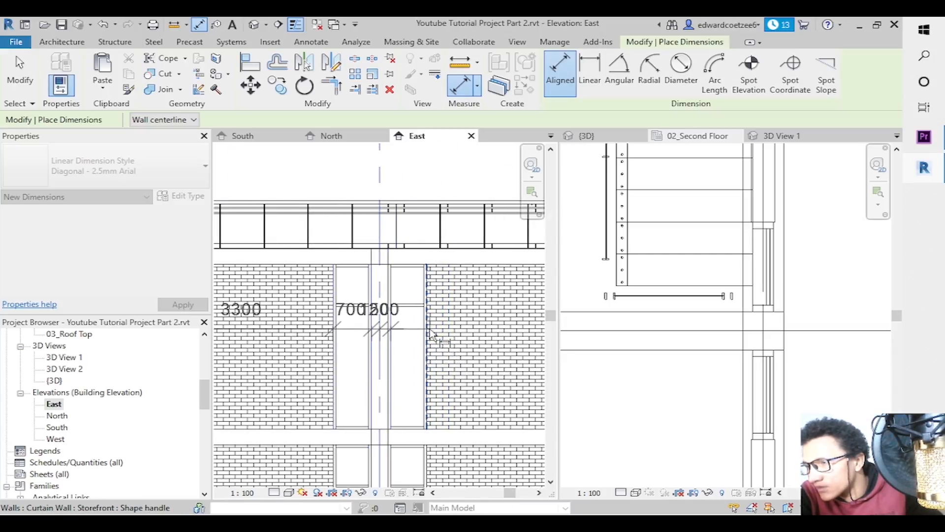
left_click(428, 334)
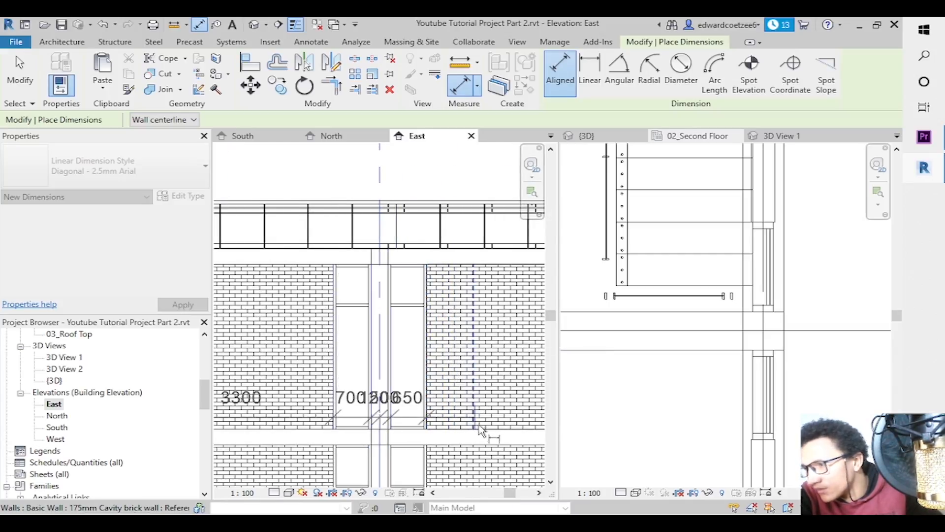
left_click_drag(515, 499, 532, 499)
left_click(400, 346)
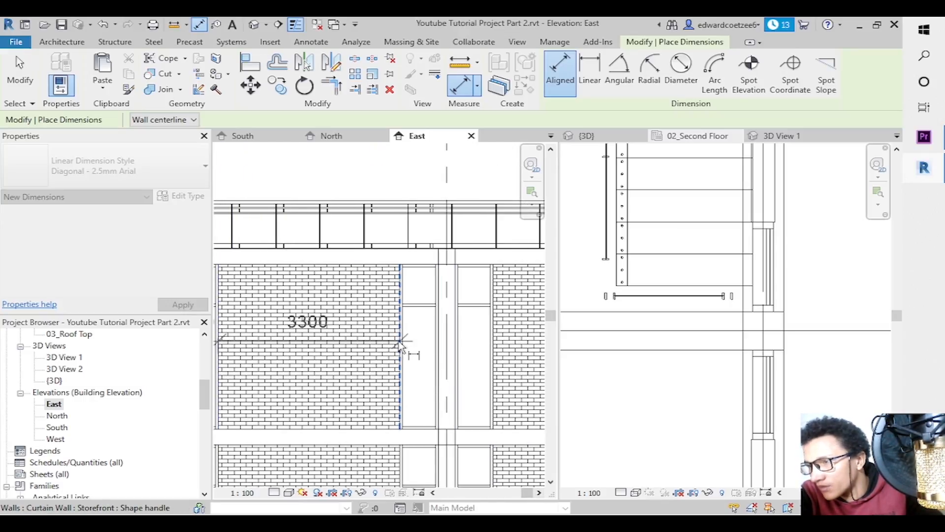
left_click(441, 350)
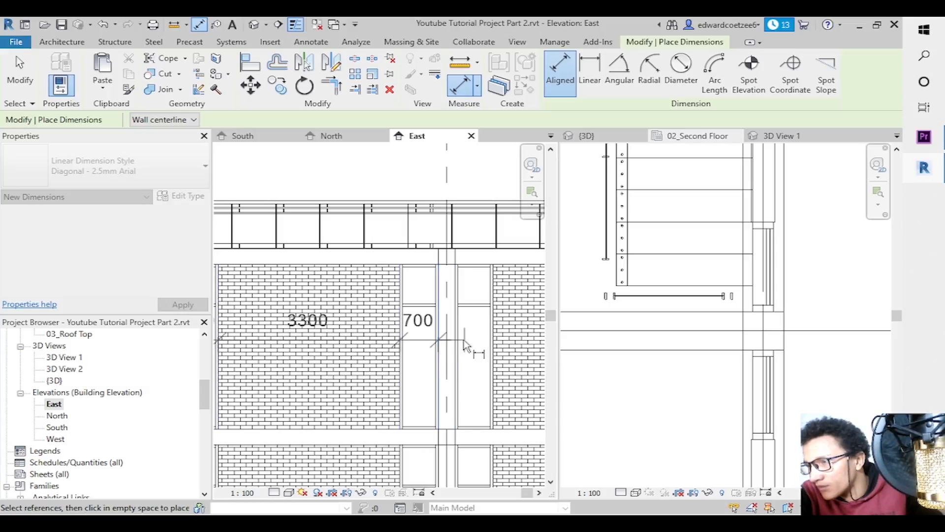
left_click(458, 335)
left_click(458, 338)
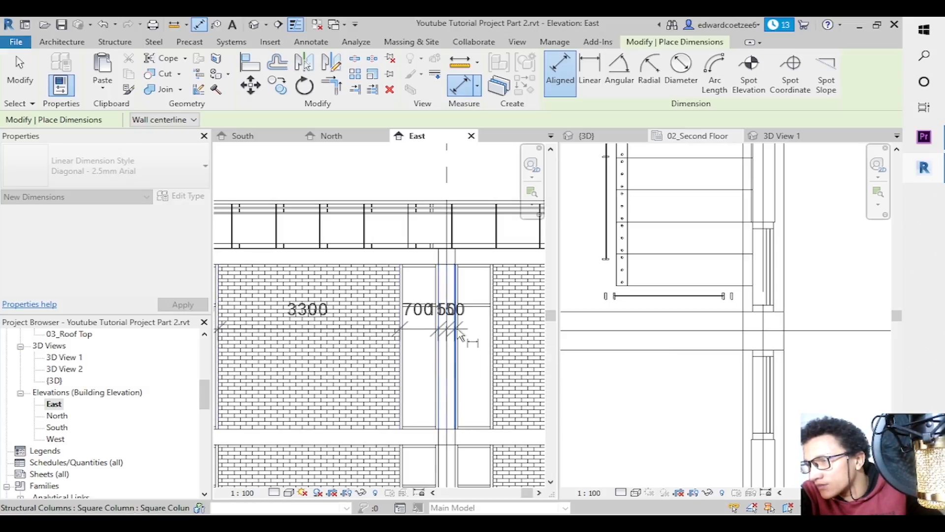
left_click(494, 330)
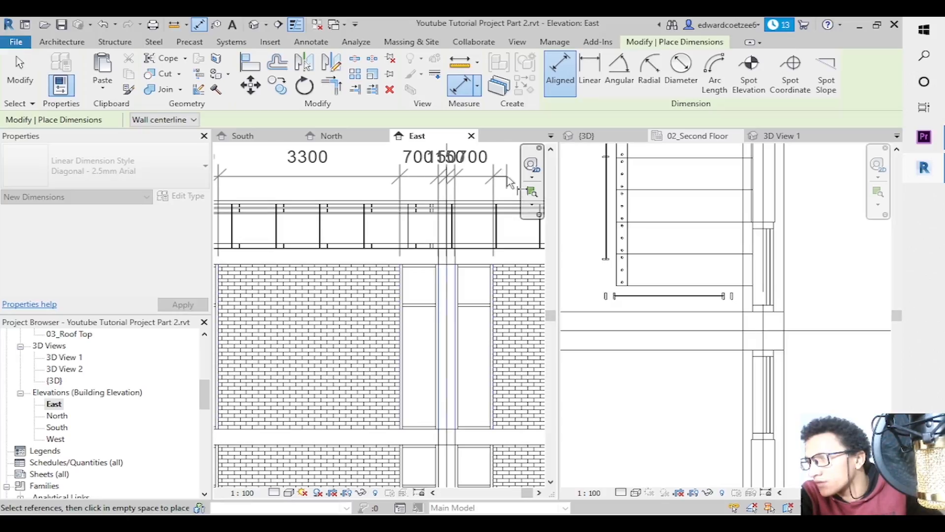
left_click(510, 182)
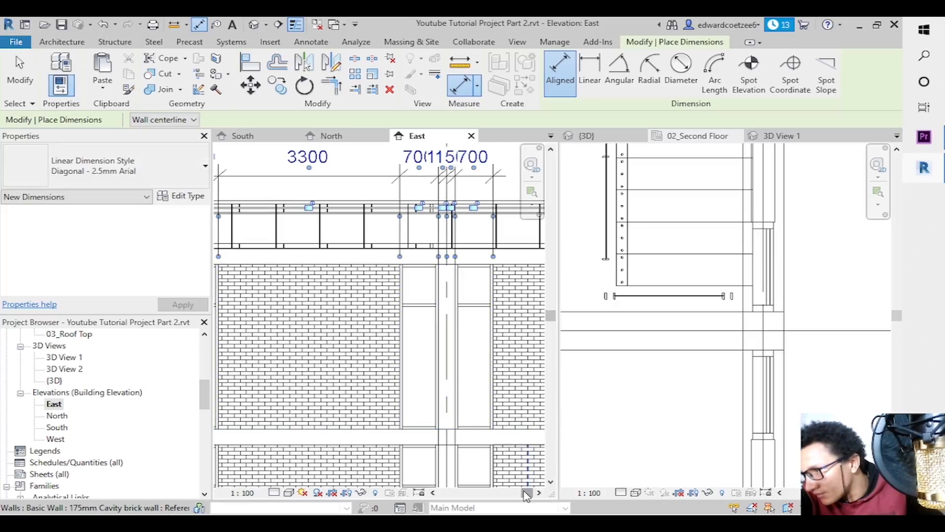
Add a witness line at grid 5 to the new opening dimension string.
left_click(535, 206)
left_click(575, 230)
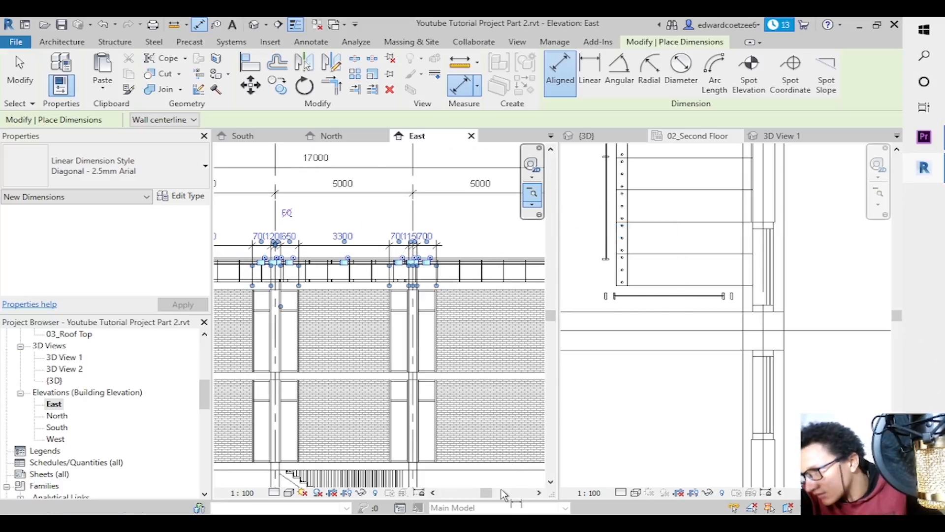
left_click_drag(492, 493, 501, 493)
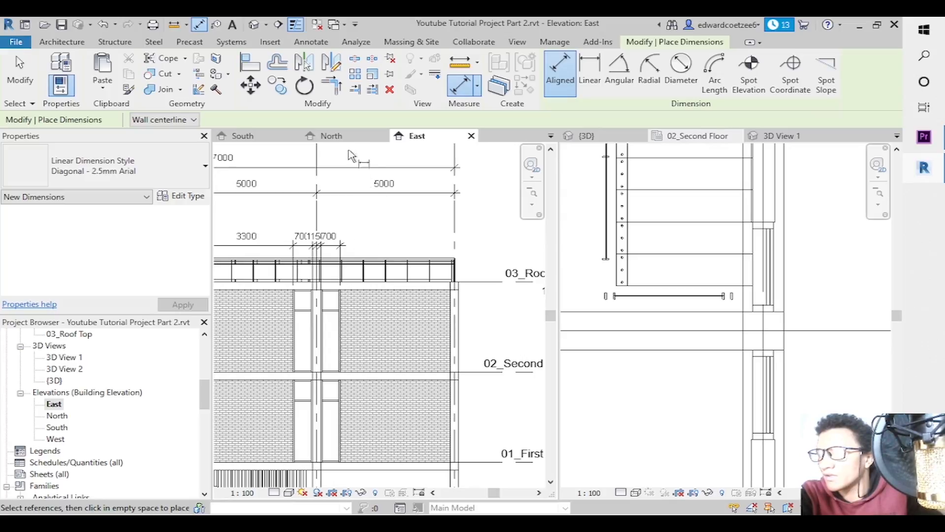
key("Escape")
left_click(337, 242)
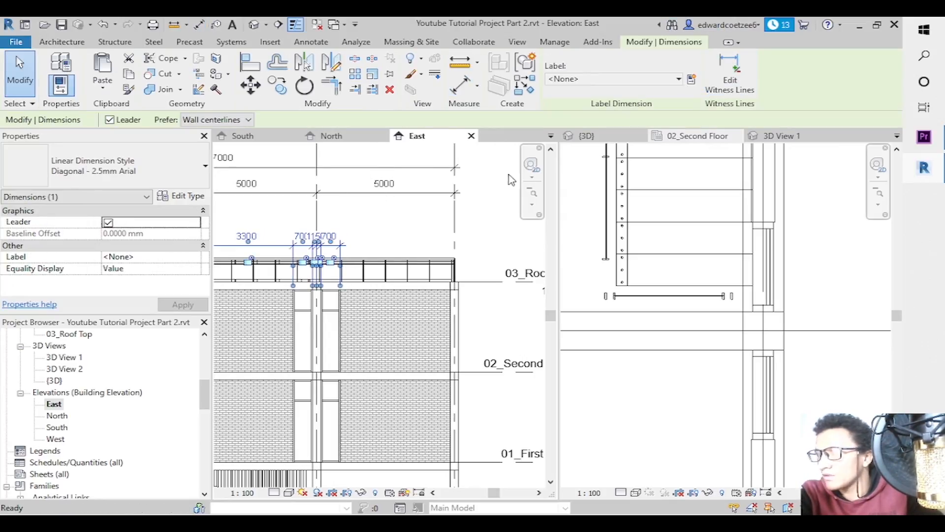
left_click(454, 245)
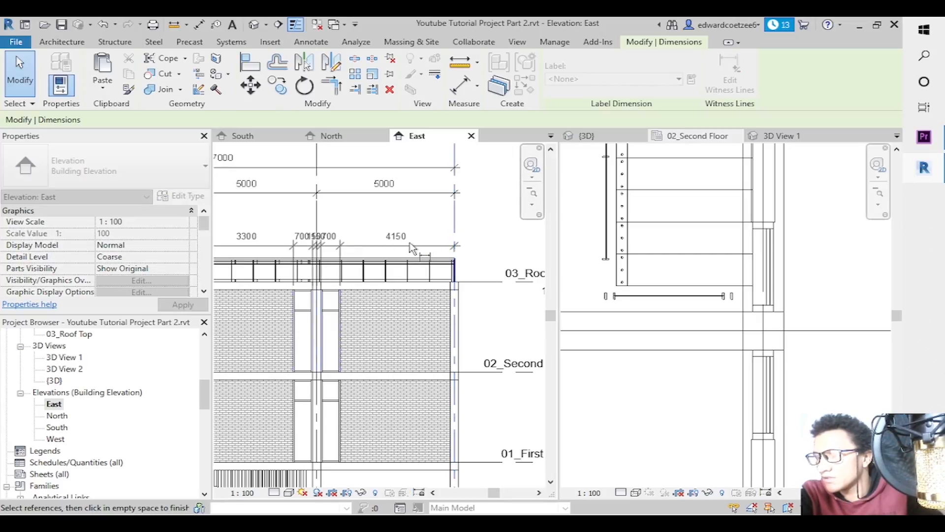
left_click(422, 232)
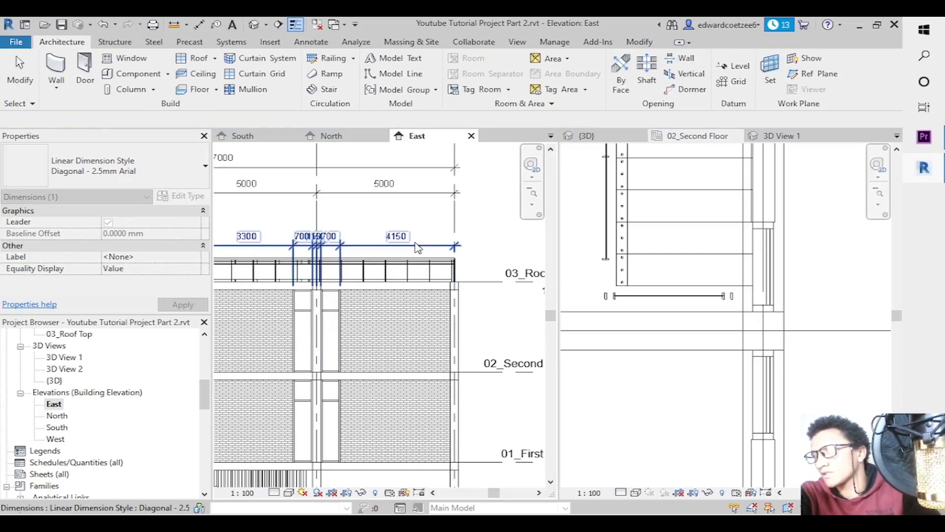
Move the opening dimension string farther above the roof railing, closer to the grid dimensions.
left_click(386, 250)
mouse_move(376, 245)
left_mouse_down()
mouse_move(382, 209)
mouse_move(376, 240)
mouse_move(382, 230)
left_mouse_up()
key("Escape")
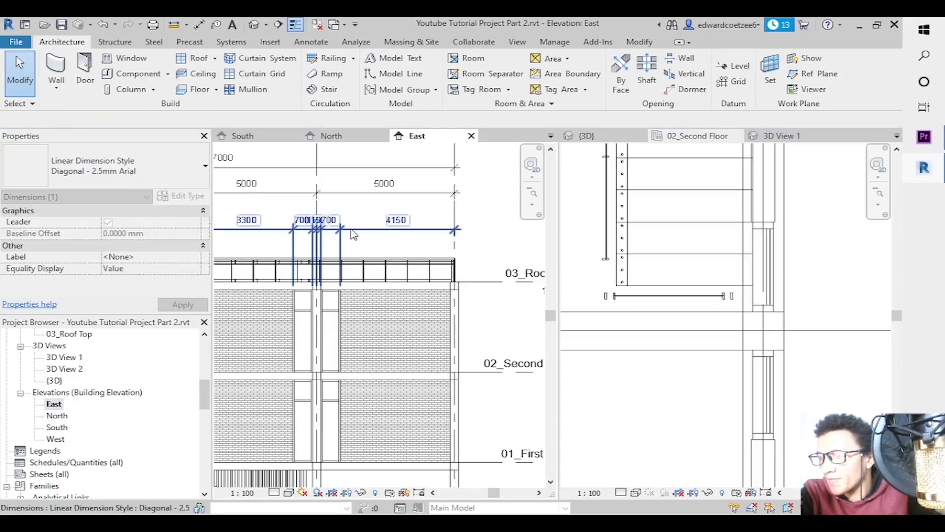
Spread the two 700 and two 150 dimension texts to either side of grid 4 on leaders.
left_click(333, 236)
left_click_drag(349, 224, 356, 220)
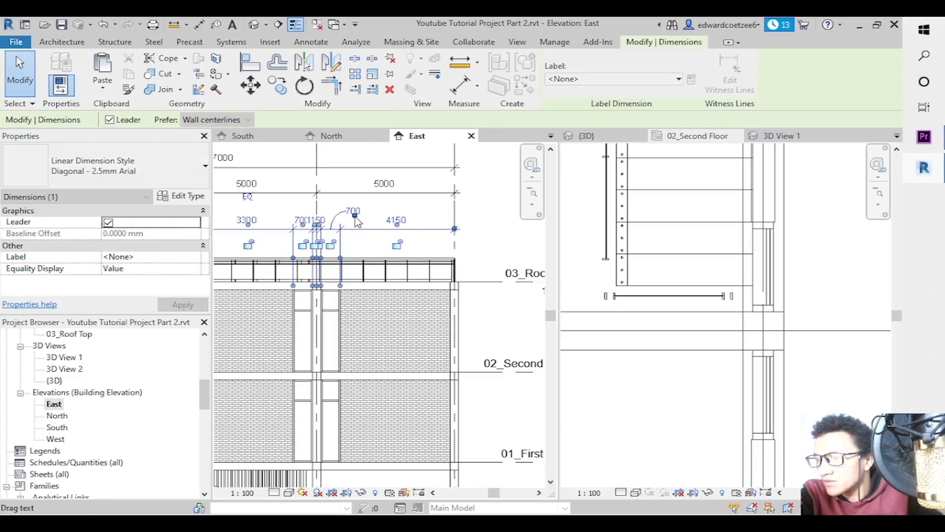
left_click_drag(297, 224, 273, 215)
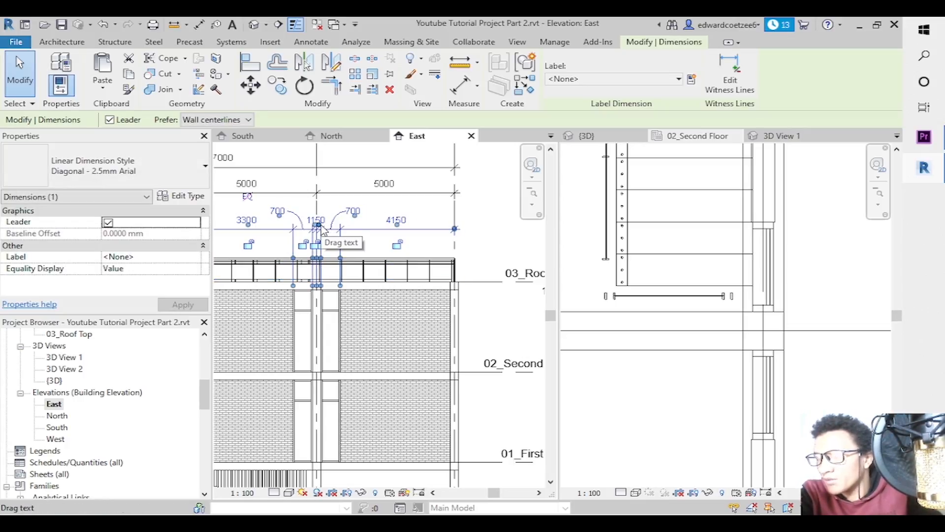
left_click_drag(327, 226, 296, 210)
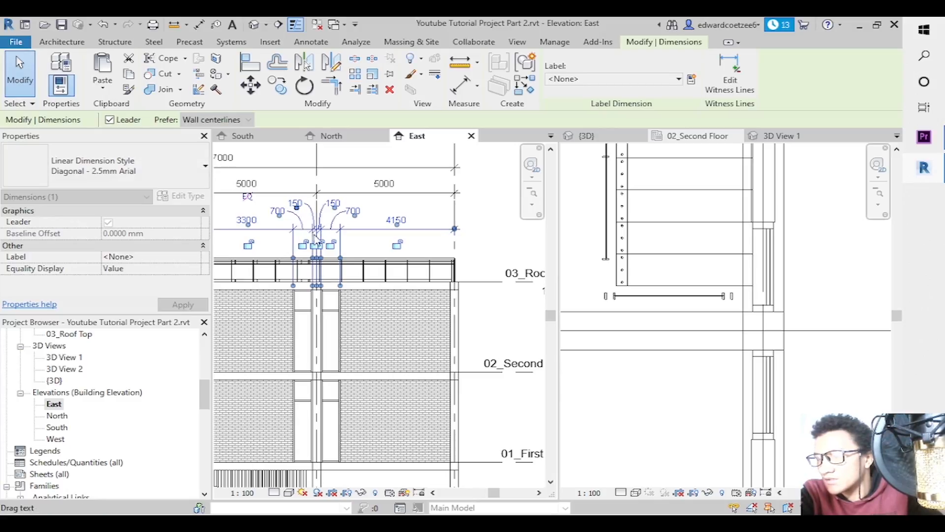
Spread the 700, 150, 200 and 650 dimension texts to either side of grid 3 on leaders.
left_click_drag(496, 498, 483, 496)
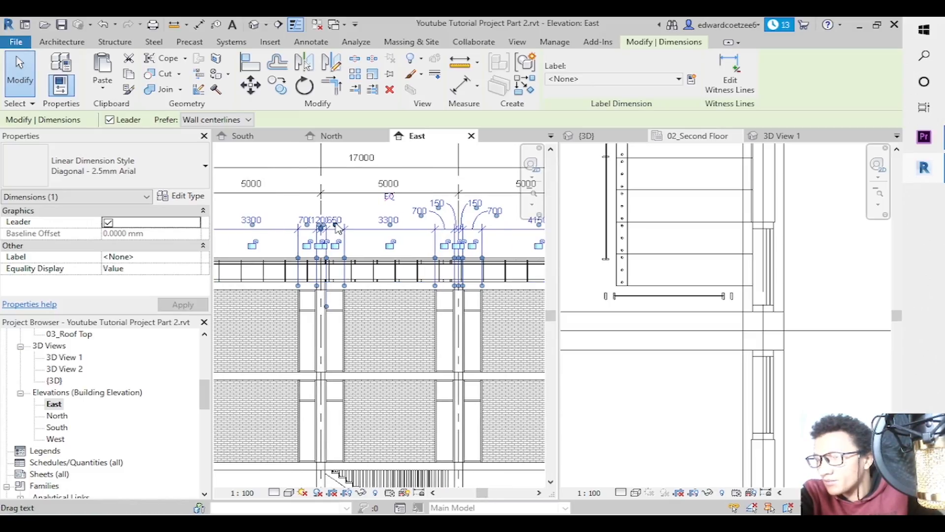
left_click_drag(355, 212, 357, 220)
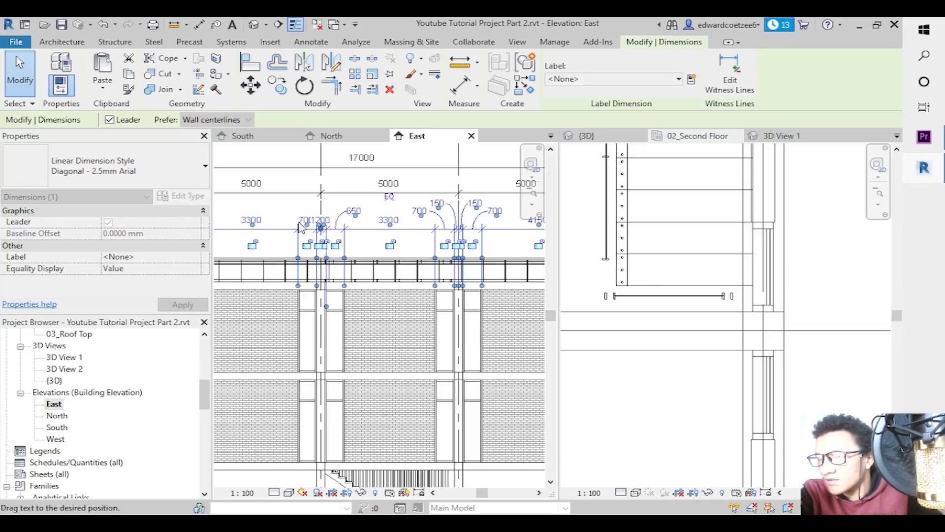
left_click_drag(290, 228, 343, 210)
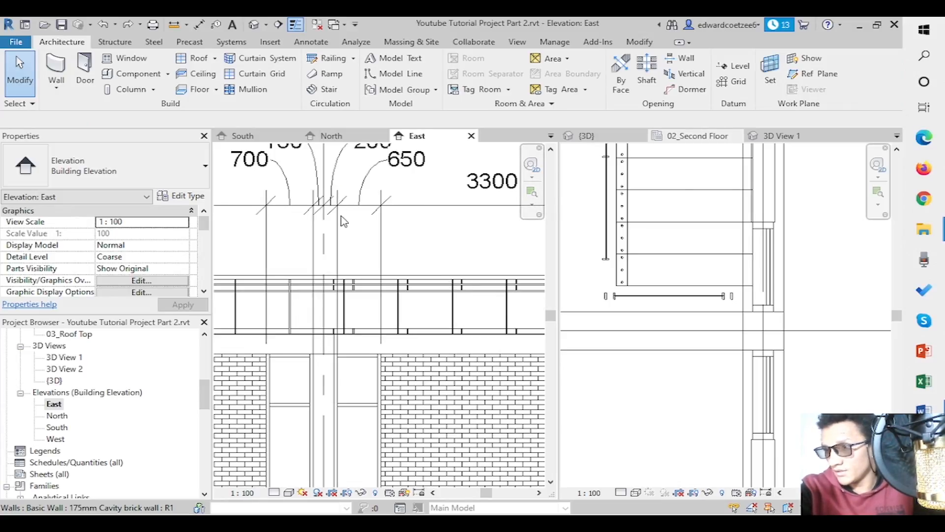
Move the opening string's witness line between the 200 and 650 segments at grid 3 onto the column face.
left_click(340, 224)
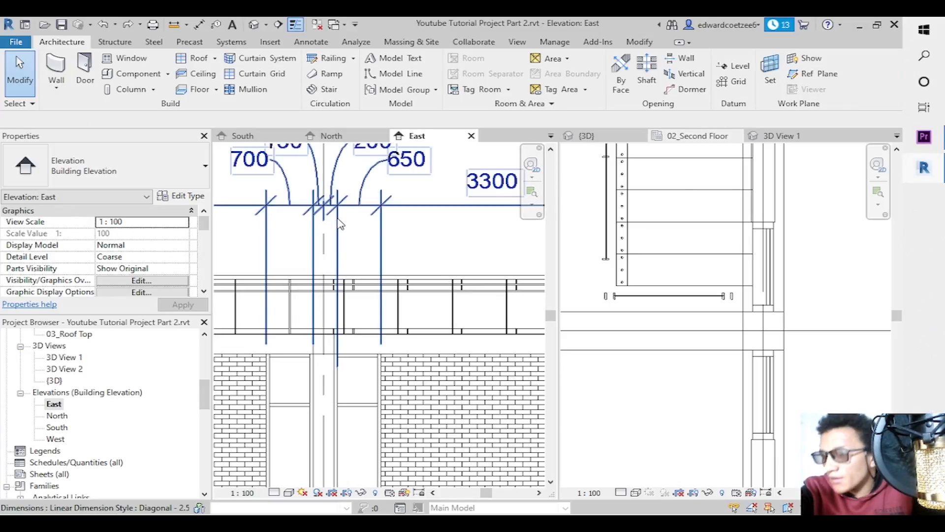
left_click(339, 224)
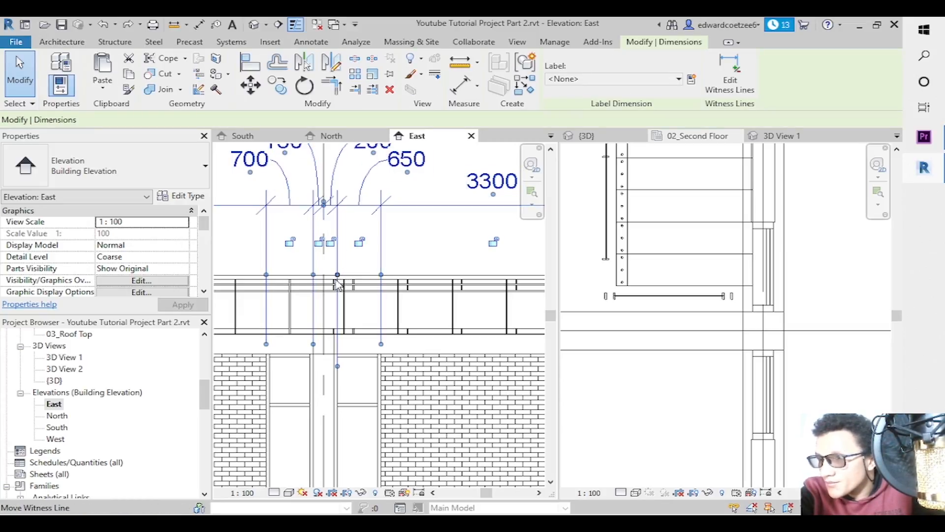
left_click_drag(339, 278, 334, 345)
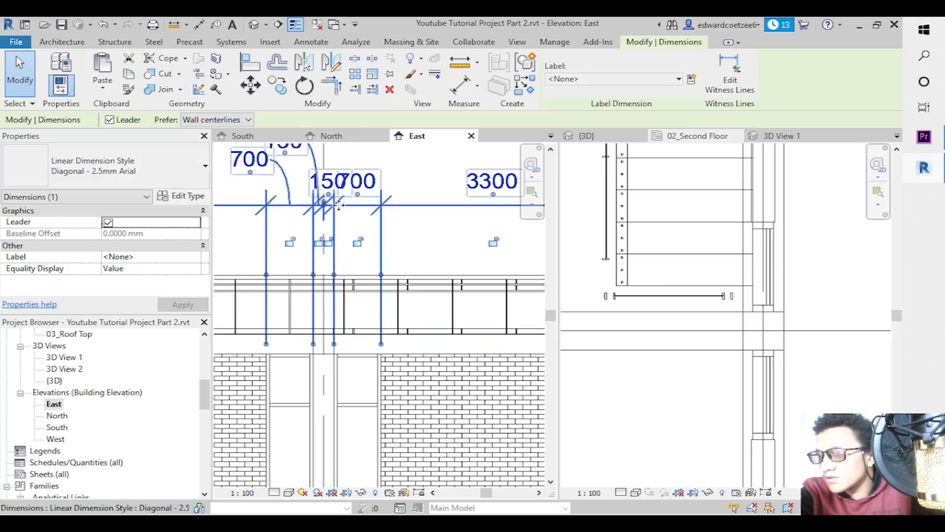
Pull the overlapping 150 dimension texts beside grids 3 and 2 onto leaders, clear of the neighbouring 700 texts.
left_click_drag(346, 175, 368, 162)
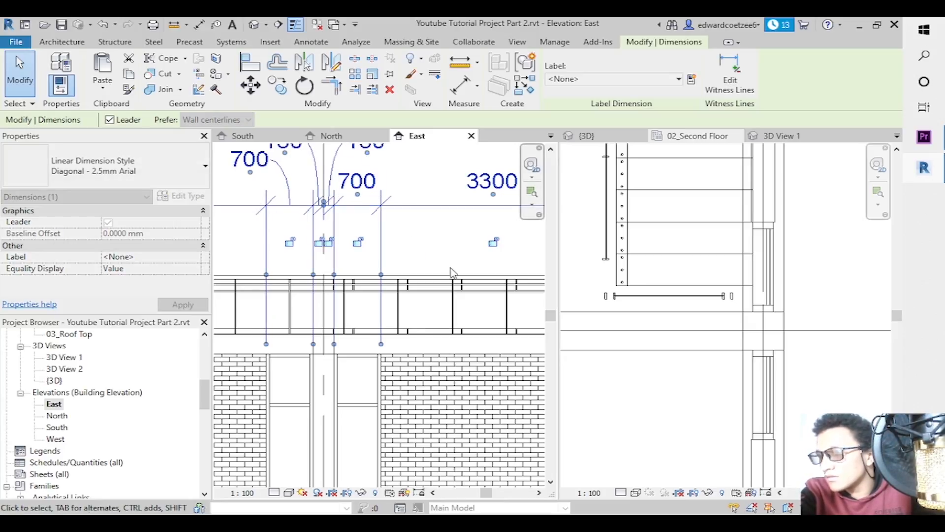
left_click_drag(491, 500, 467, 499)
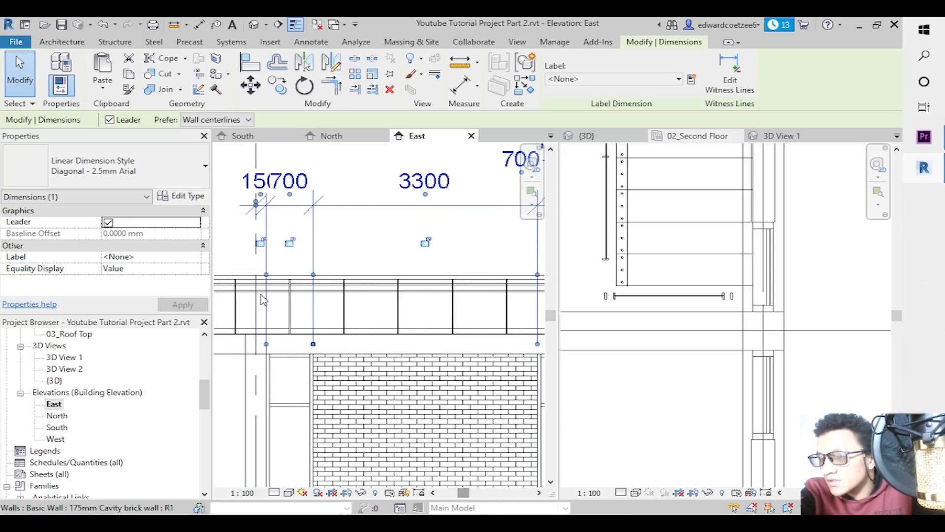
left_click_drag(262, 197, 297, 167)
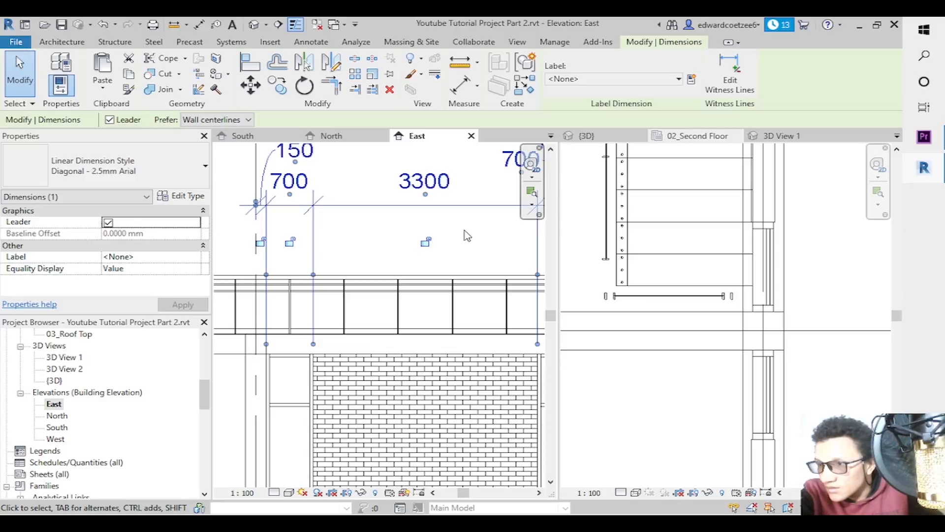
left_click(379, 245)
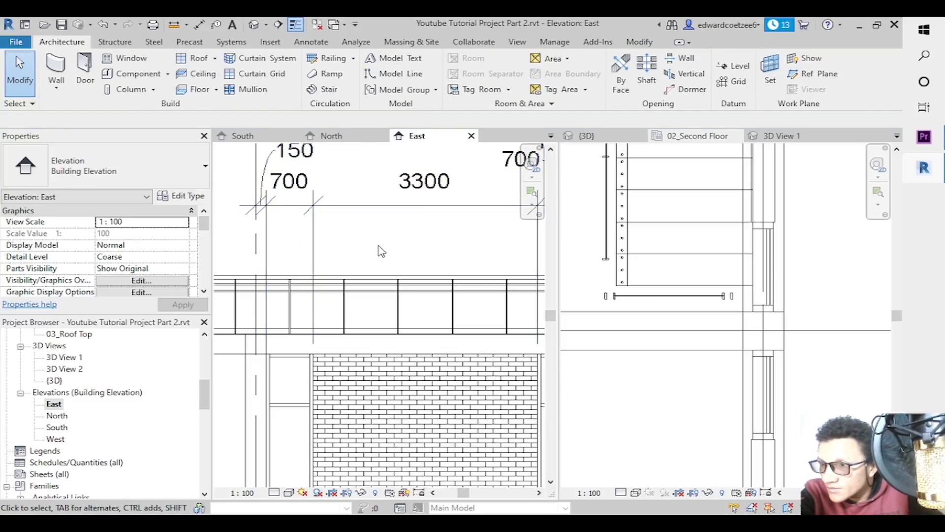
left_click(267, 338)
key("Escape")
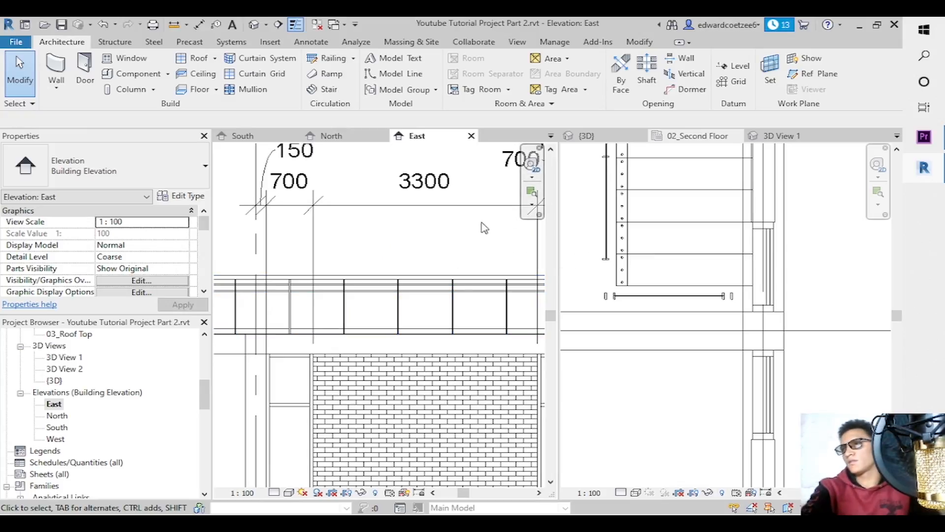
Dimension the grid 1 foundation vertically from the ground floor level through beam underside, pile cap and pile to the tip, placing the string outside the foundation.
left_click(532, 203)
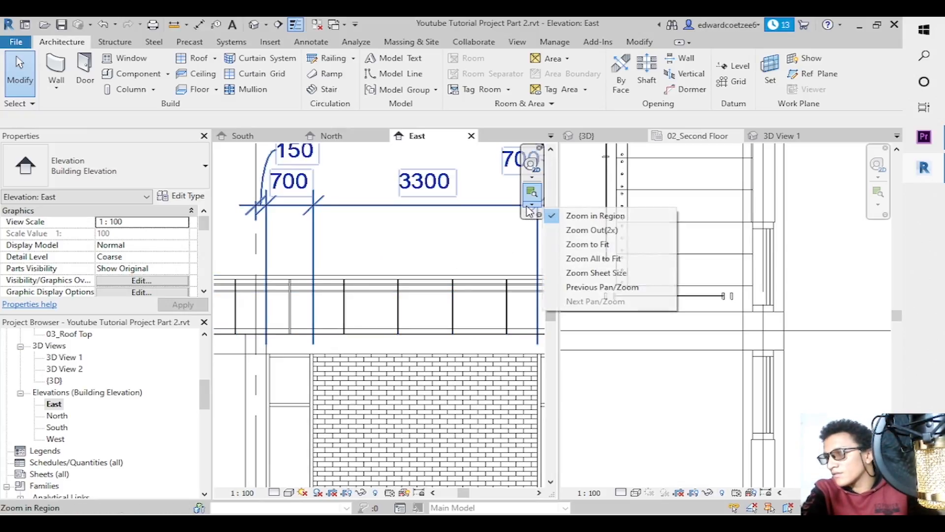
left_click(576, 230)
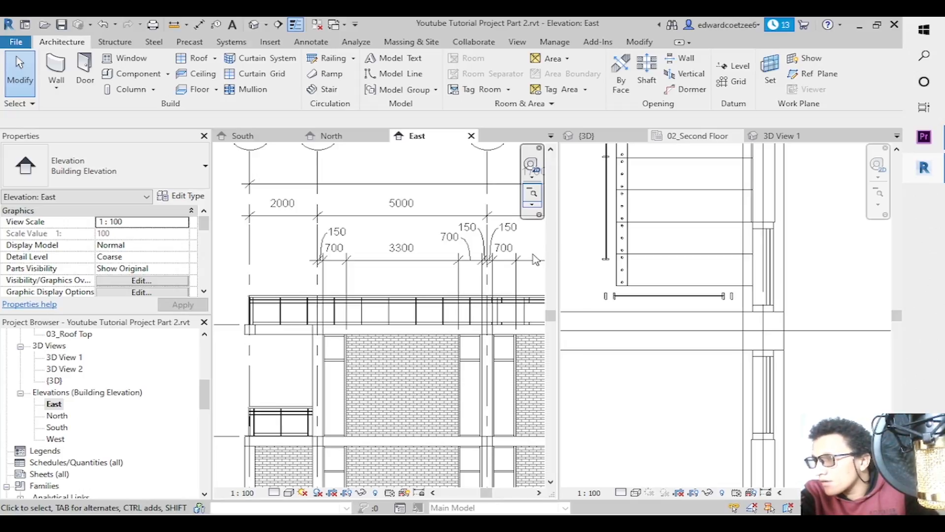
left_click(533, 197)
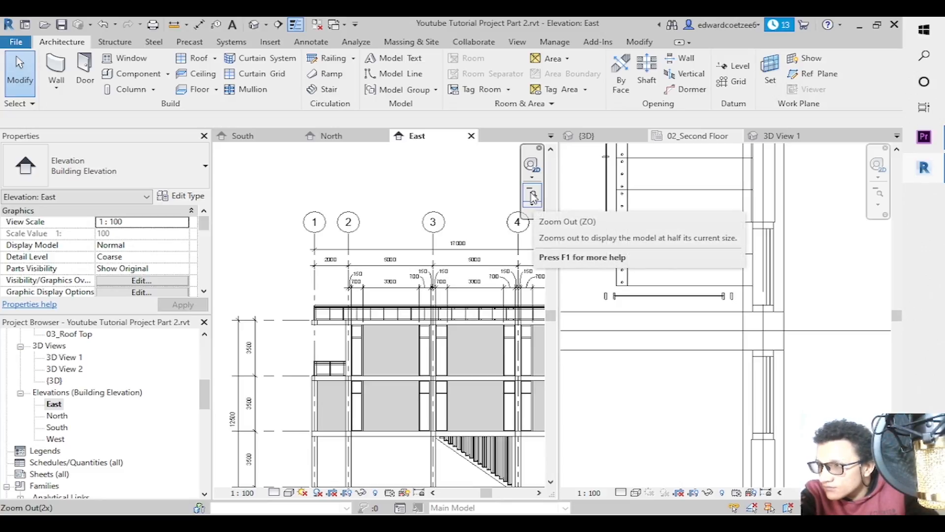
left_click(532, 196)
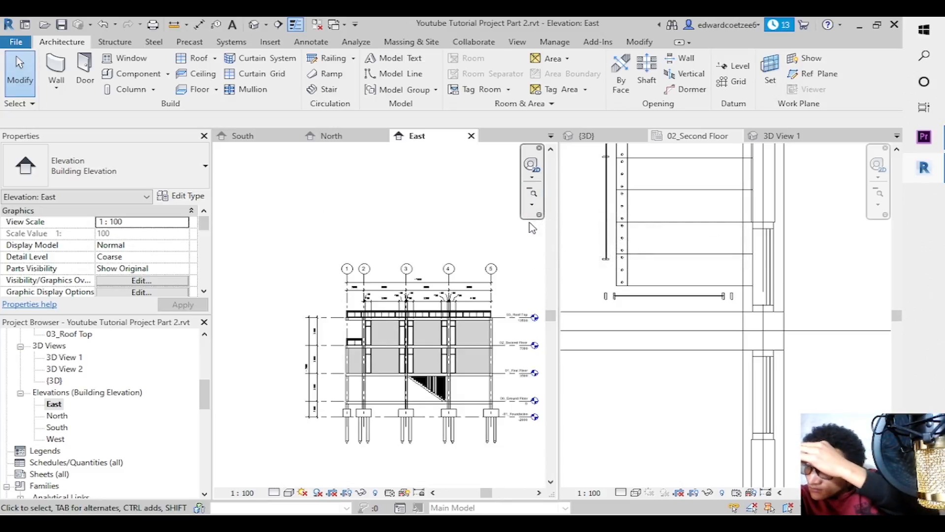
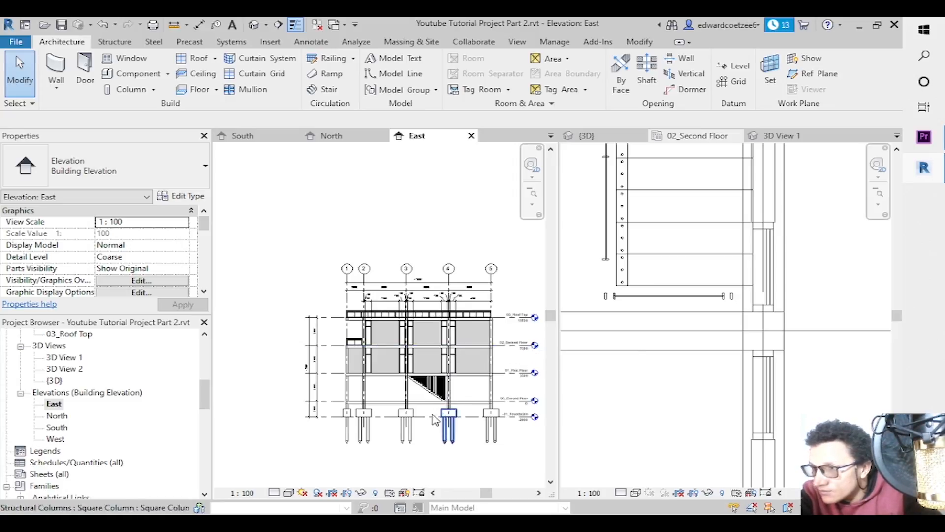
key("d")
key("i")
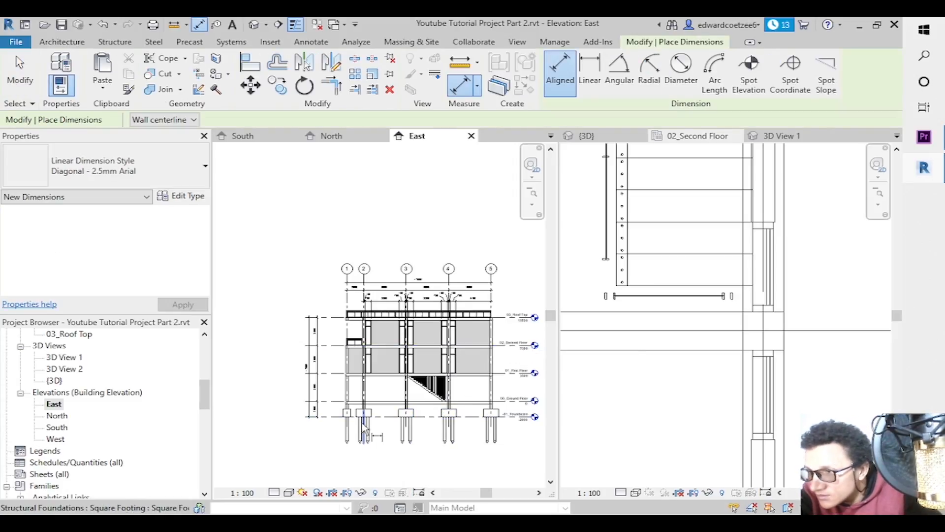
left_click(537, 206)
left_click(571, 214)
left_click_drag(337, 395, 396, 436)
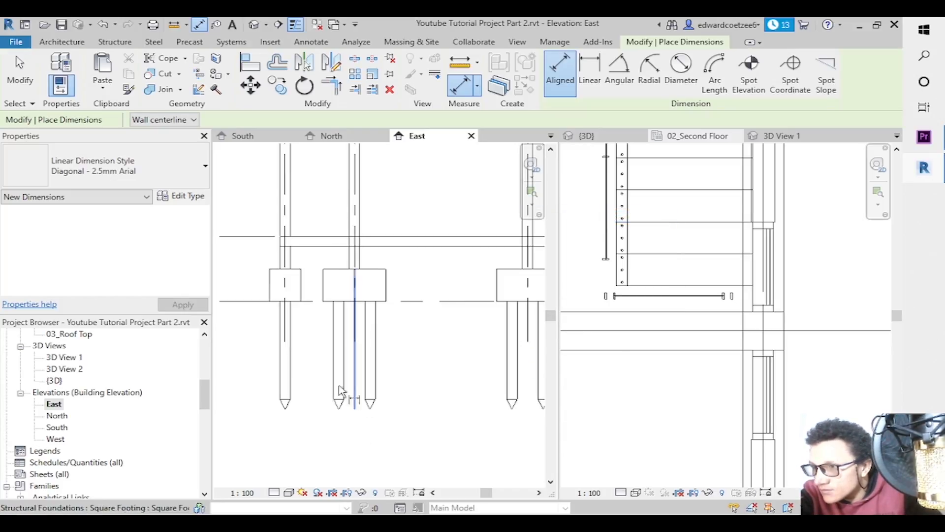
left_click(270, 242)
left_click(269, 271)
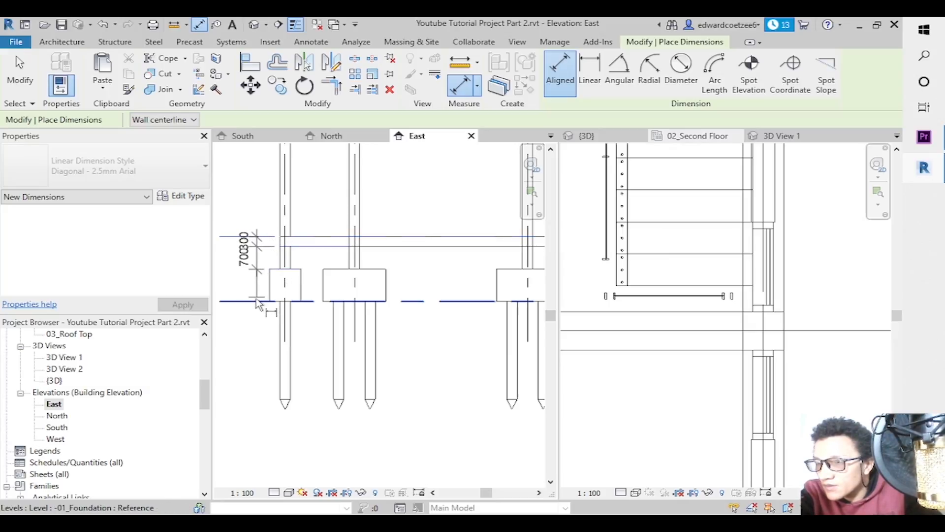
left_click(260, 302)
left_click(275, 399)
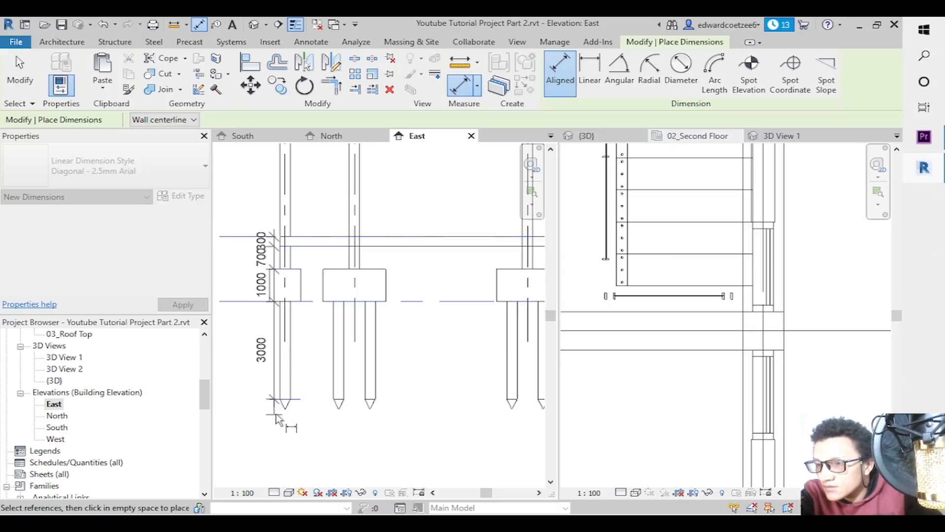
left_click(270, 409)
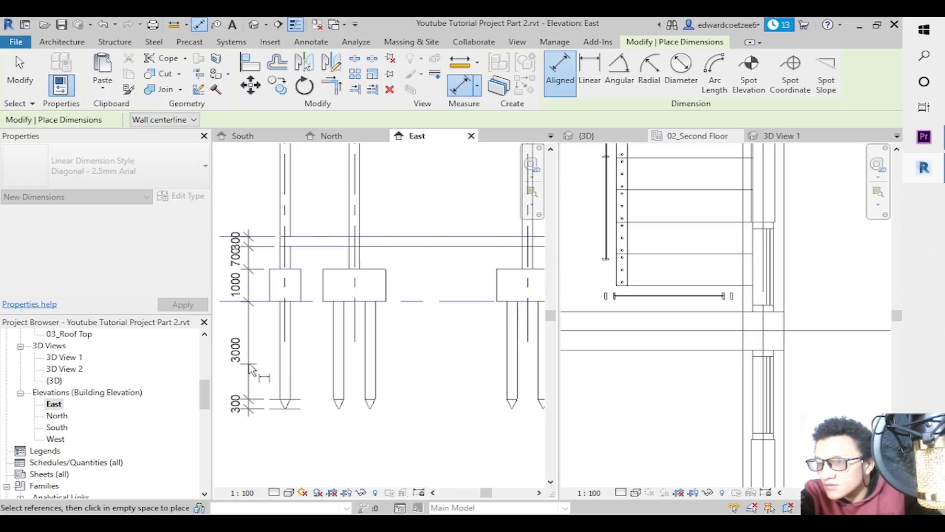
left_click(250, 374)
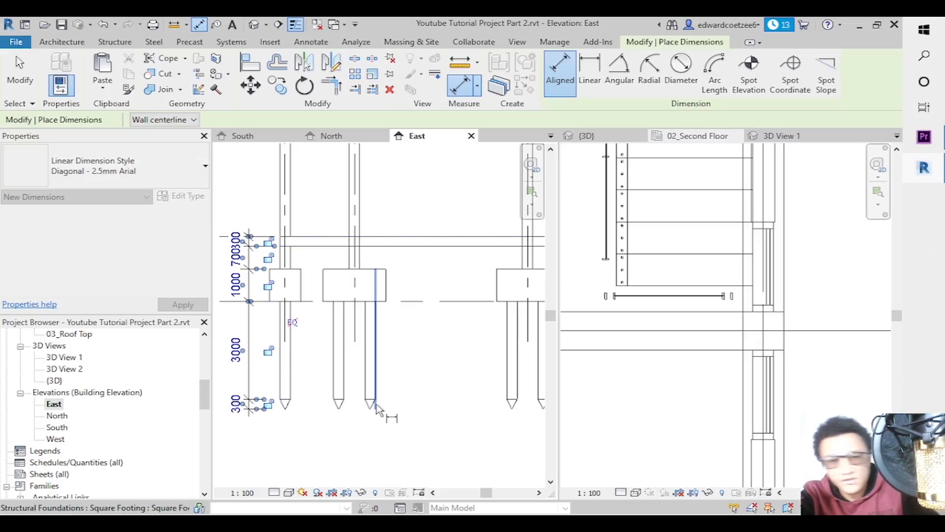
key("Escape")
key("Escape")
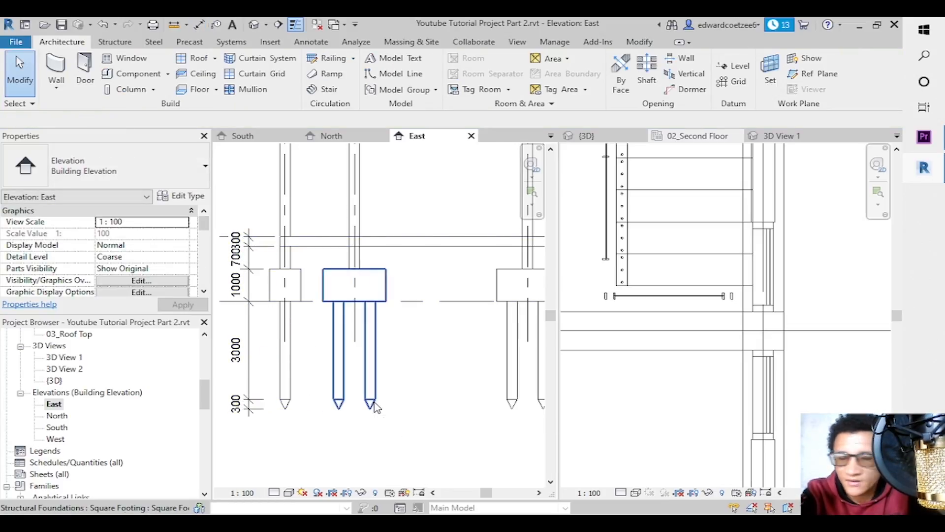
key("l")
key("l")
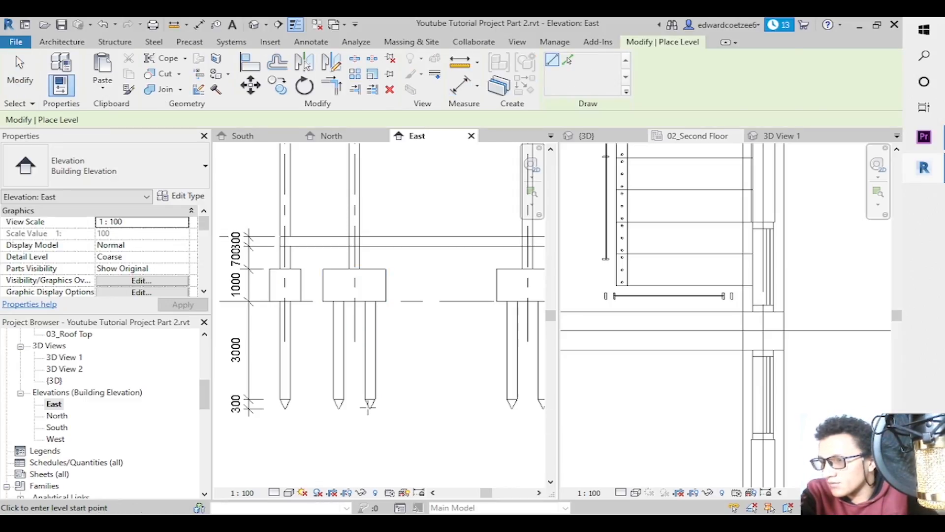
key("Escape")
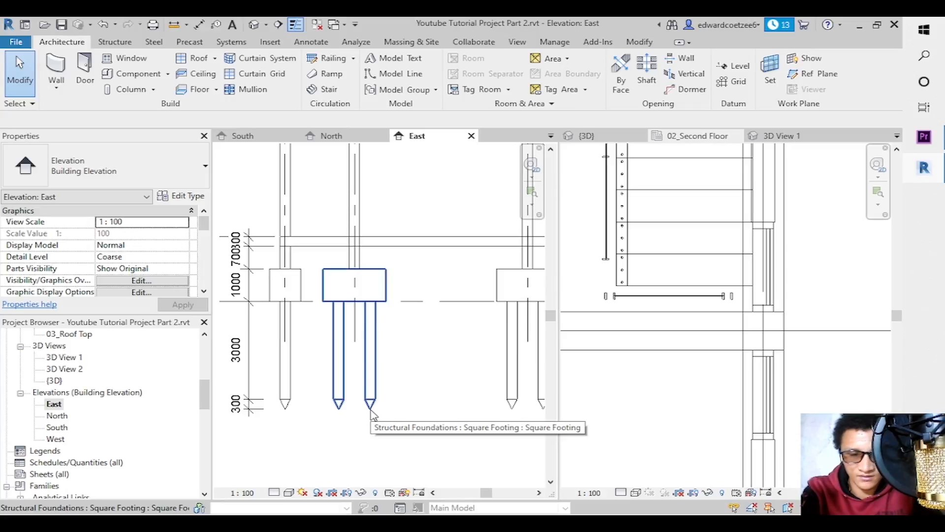
key("l")
key("l")
left_click(371, 408)
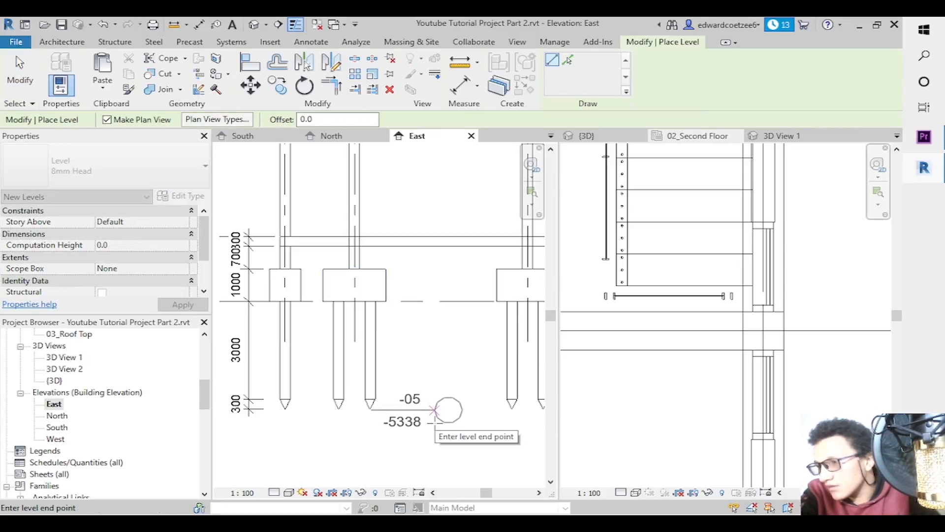
key("Escape")
key("Escape")
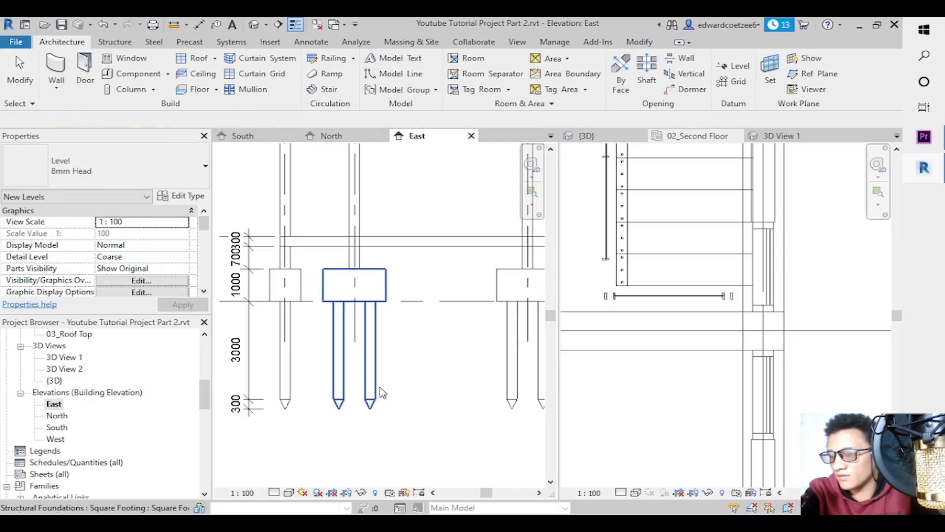
Move the uppermost 300 text of the grid 1 foundation string above the ground floor level on a leader.
left_click(253, 261)
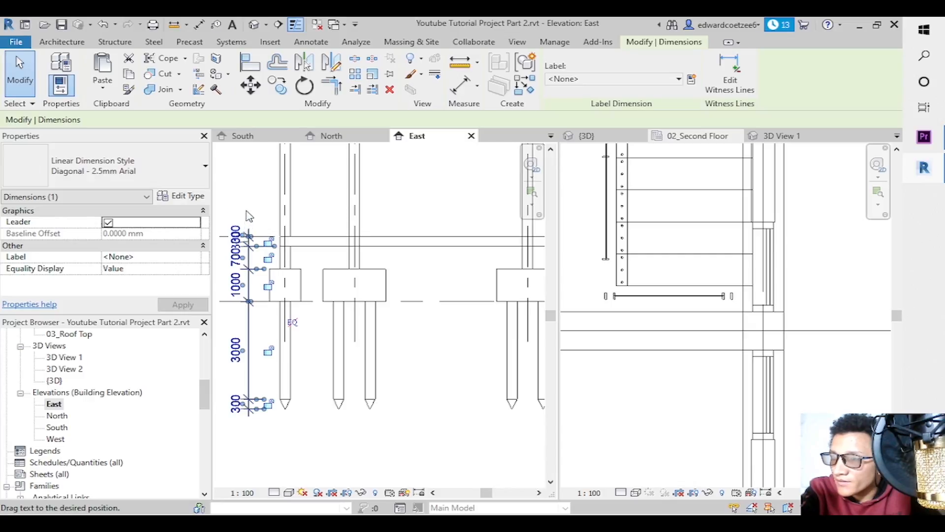
key("Escape")
Dimension the grid 2 foundation vertically from beam underside through pile cap and piles to the tips, placing the string between grids 2 and 3.
key("d")
key("i")
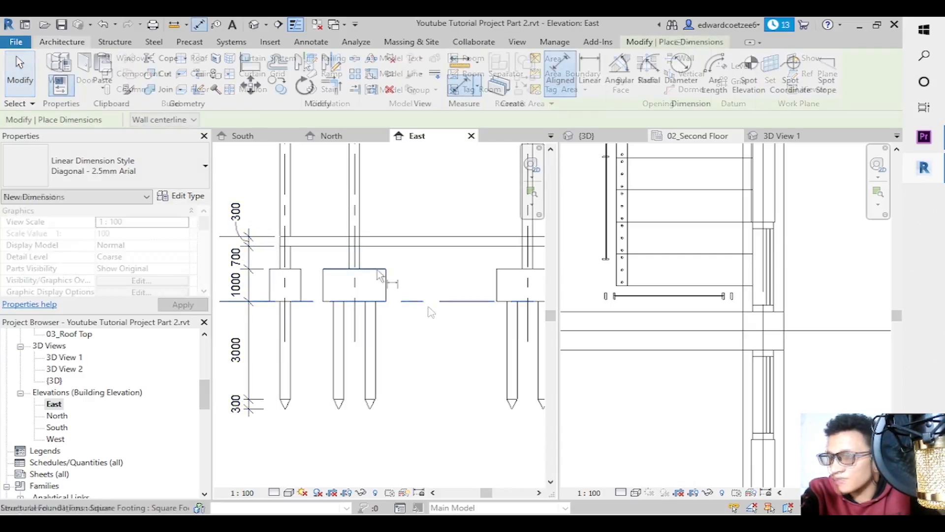
left_click(379, 273)
left_click(408, 245)
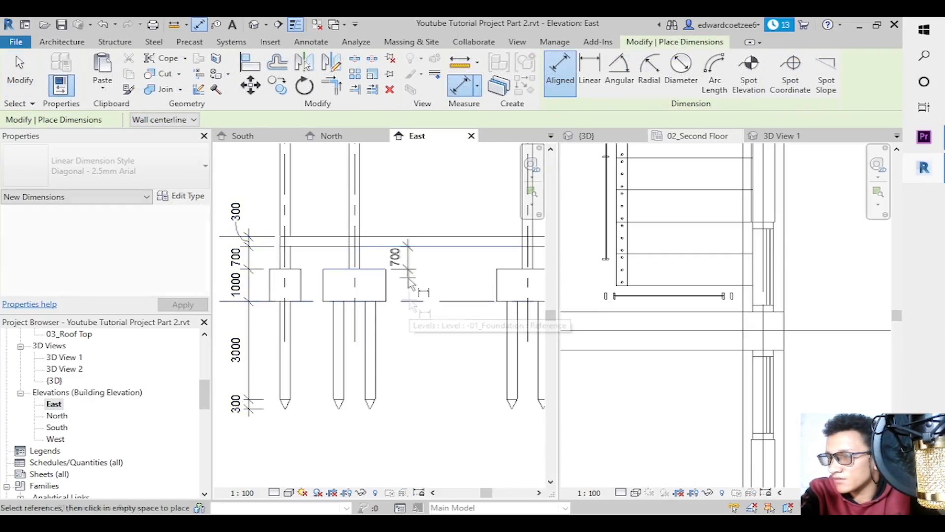
left_click(411, 301)
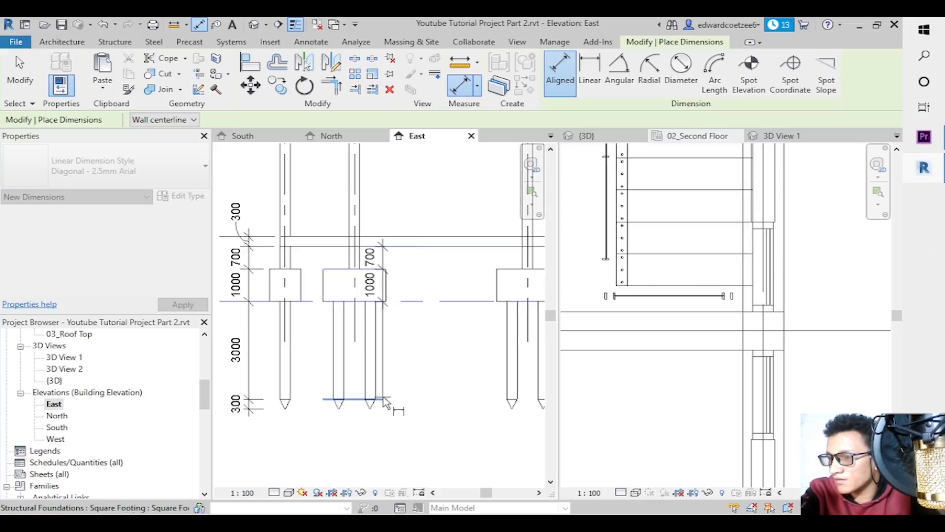
left_click(384, 400)
left_click(375, 408)
left_click(423, 393)
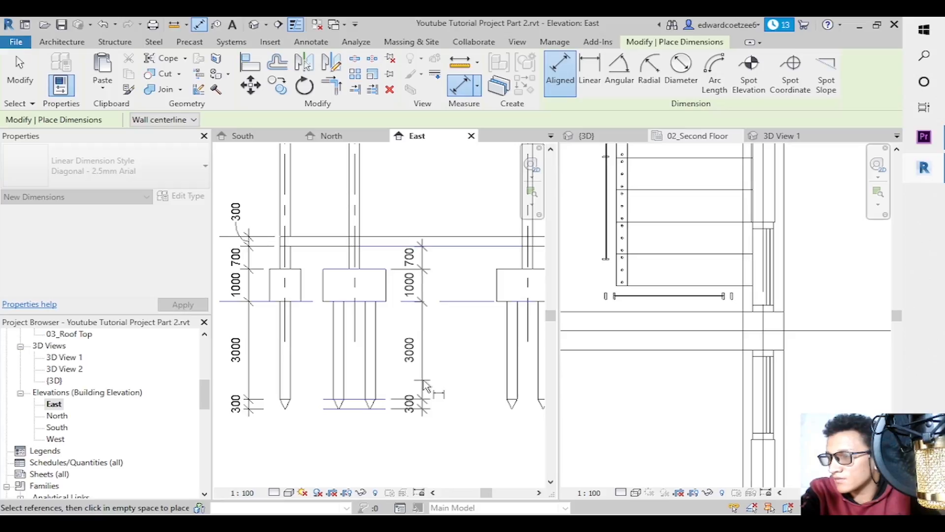
Dimension the grid 3 foundation vertically from beam underside through pile cap and piles to the tips, placing the string between grids 2 and 3.
left_click(497, 245)
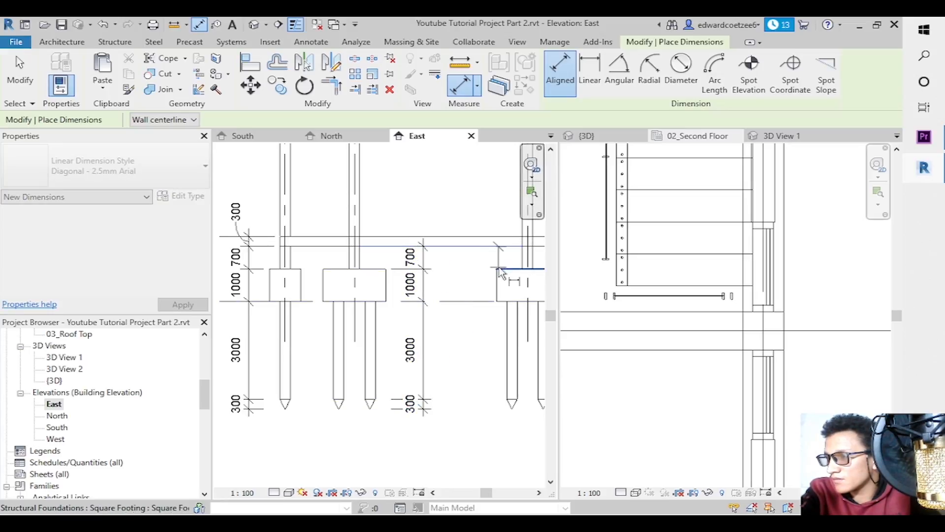
left_click(496, 269)
left_click(486, 303)
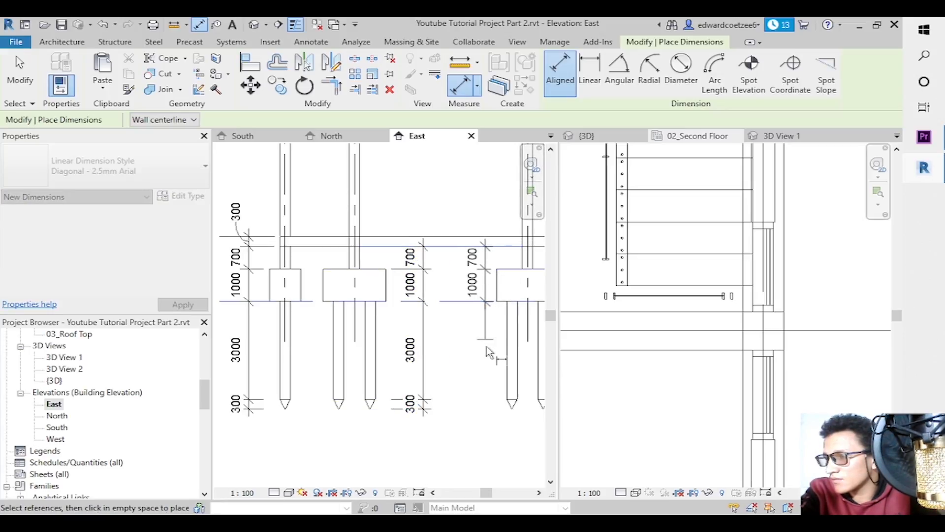
left_click(504, 400)
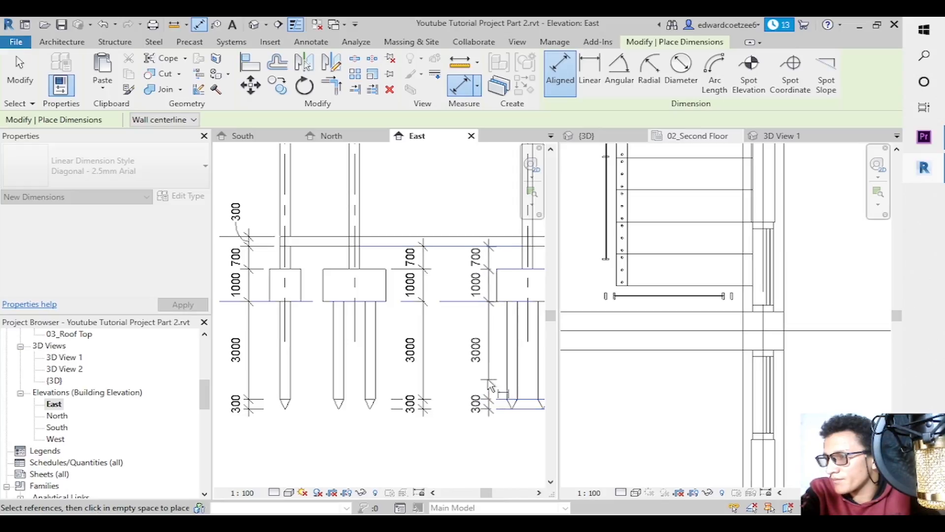
left_click(482, 384)
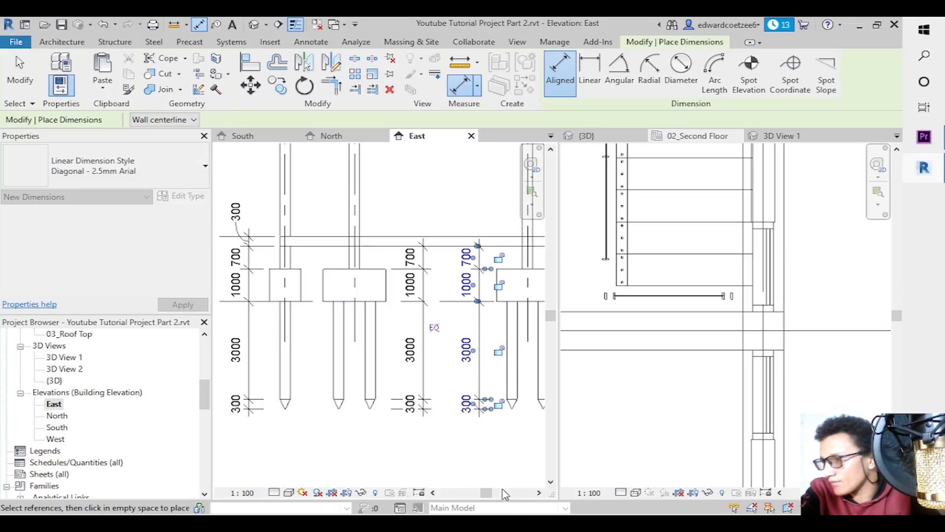
Dimension the grid 4 foundation vertically from beam underside to the pile tips, placing the string between grids 4 and 5.
left_click_drag(490, 493, 515, 492)
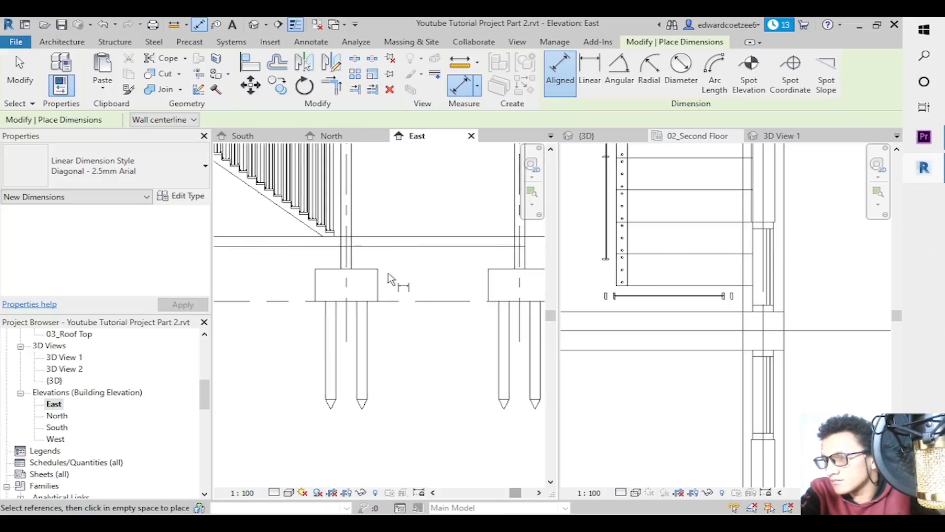
left_click(378, 246)
left_click(368, 269)
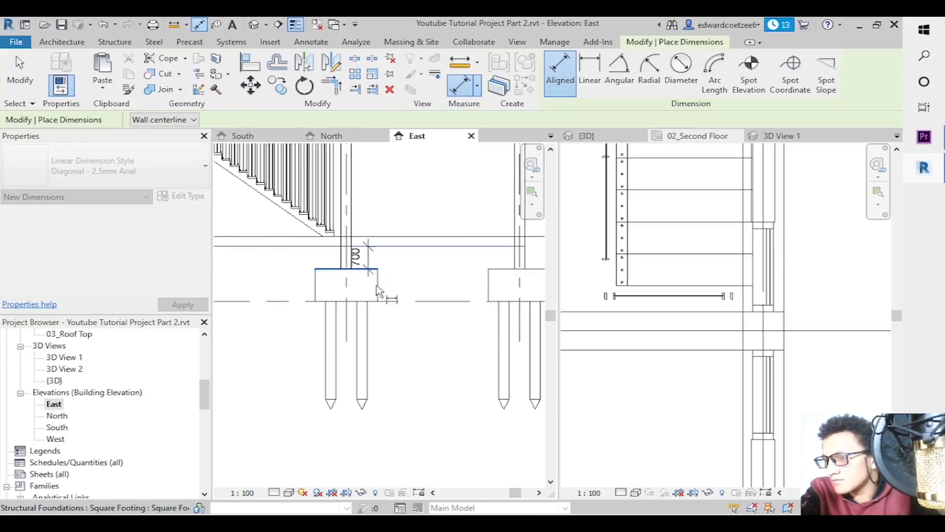
left_click(388, 301)
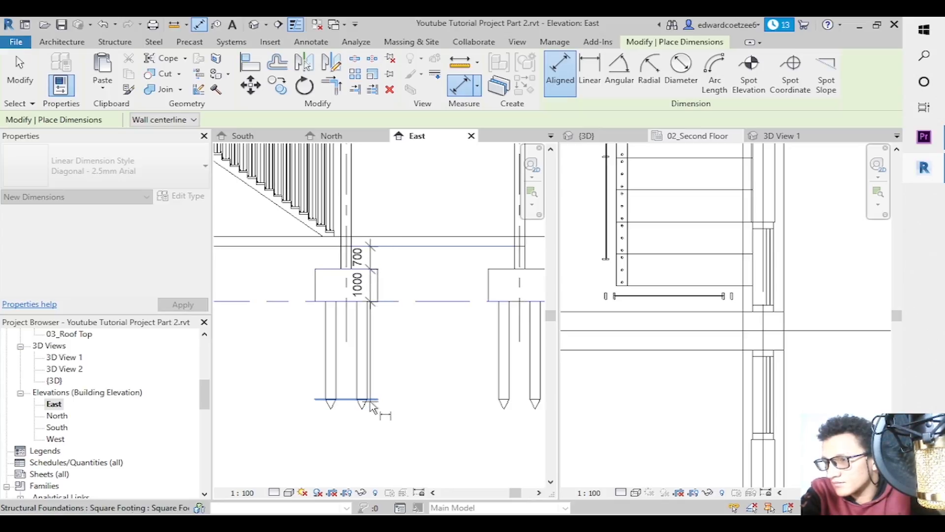
left_click(376, 399)
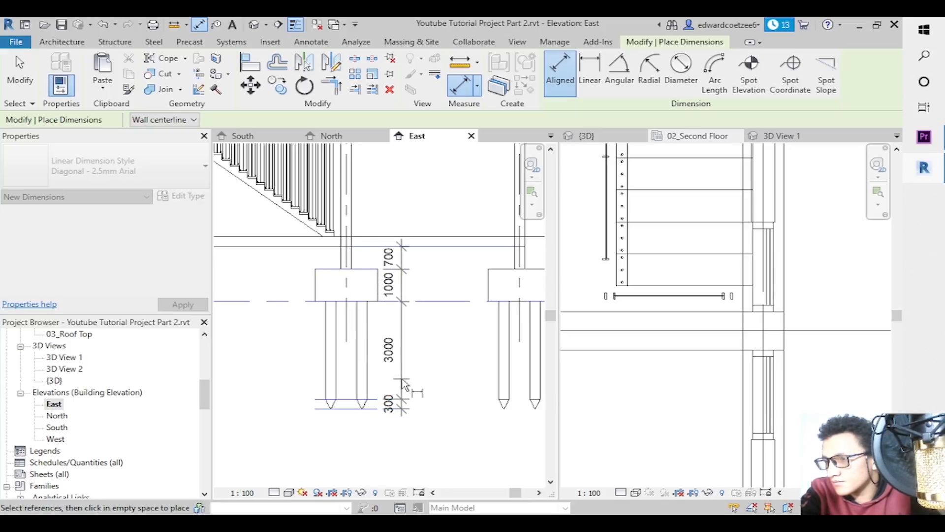
left_click(415, 397)
key("Escape")
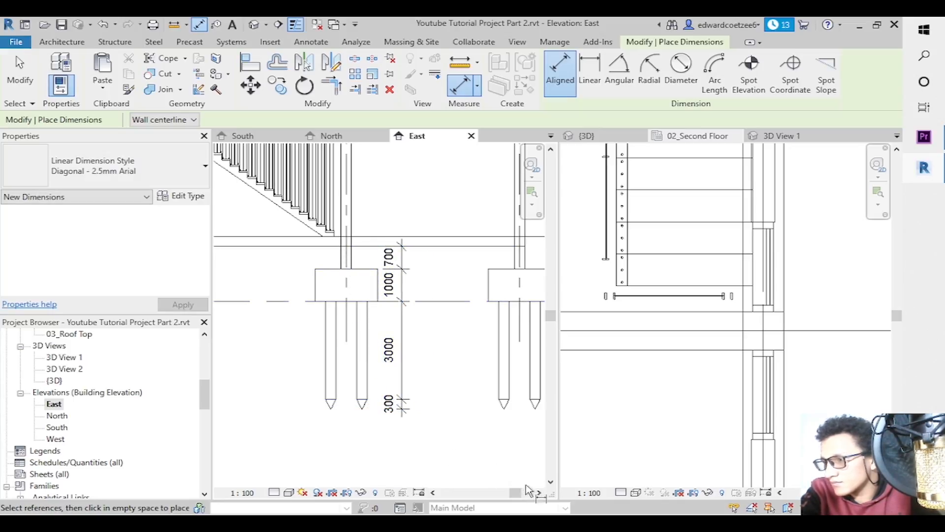
Dimension the grid 5 foundation vertically from beam underside through pile cap and piles to the tips, placing the string on its grid 4 side.
left_click_drag(516, 494, 523, 495)
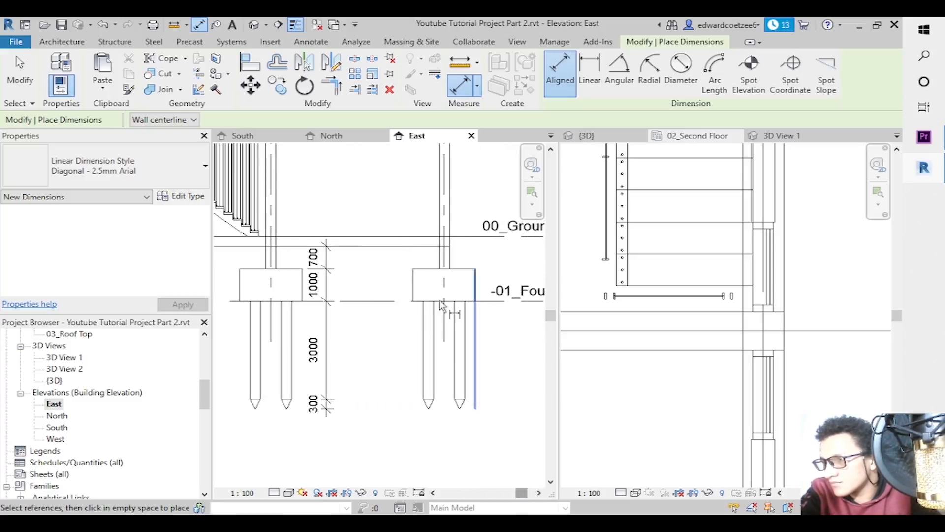
left_click(424, 246)
left_click(423, 270)
left_click(419, 301)
left_click(418, 401)
left_click(421, 409)
left_click(400, 388)
key("Escape")
key("Escape")
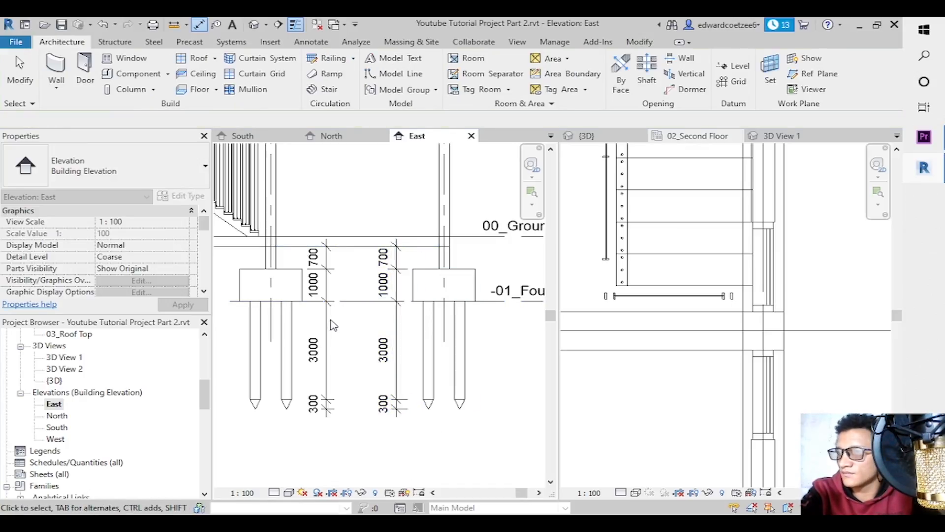
Move the grid 4 foundation string to between grids 3 and 4, and adjust the gap of its uppermost witness line.
left_click(328, 326)
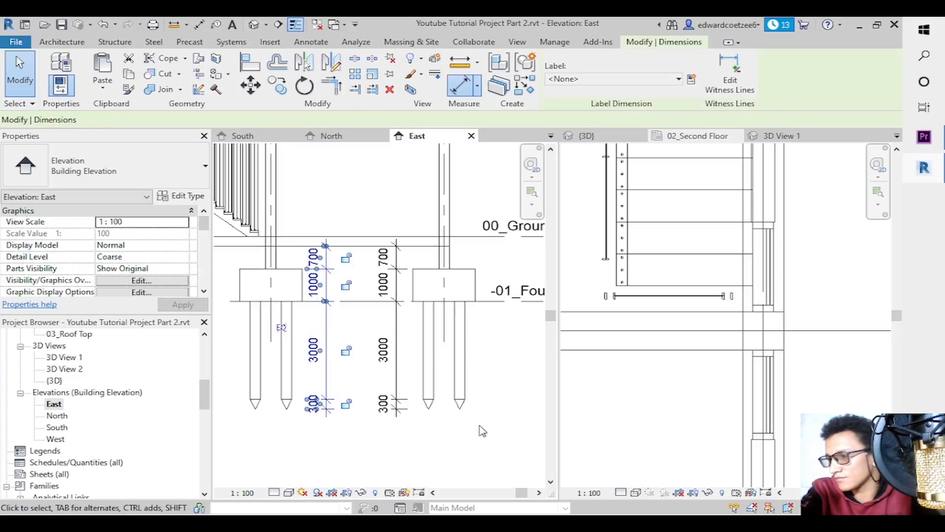
mouse_move(523, 498)
left_mouse_down()
mouse_move(485, 502)
mouse_move(512, 495)
left_mouse_up()
left_click_drag(470, 325, 363, 329)
left_click(448, 441)
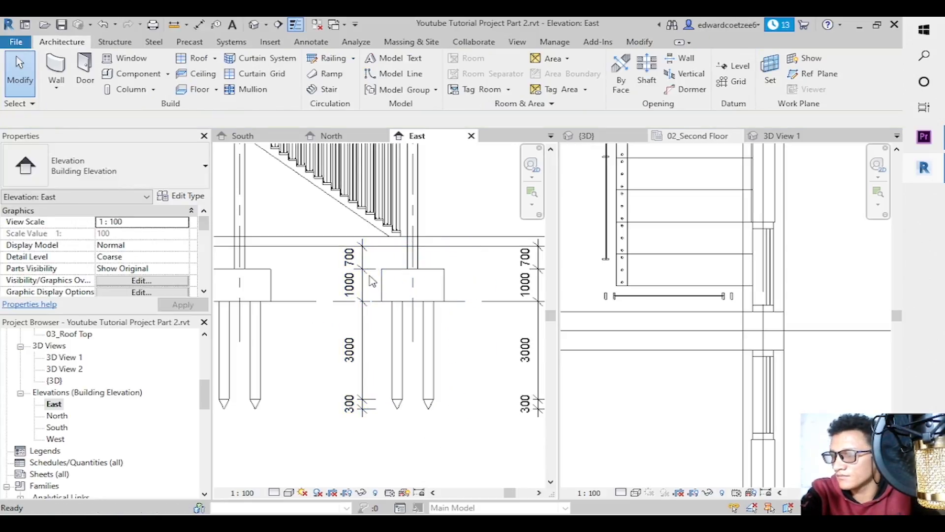
left_click(377, 258)
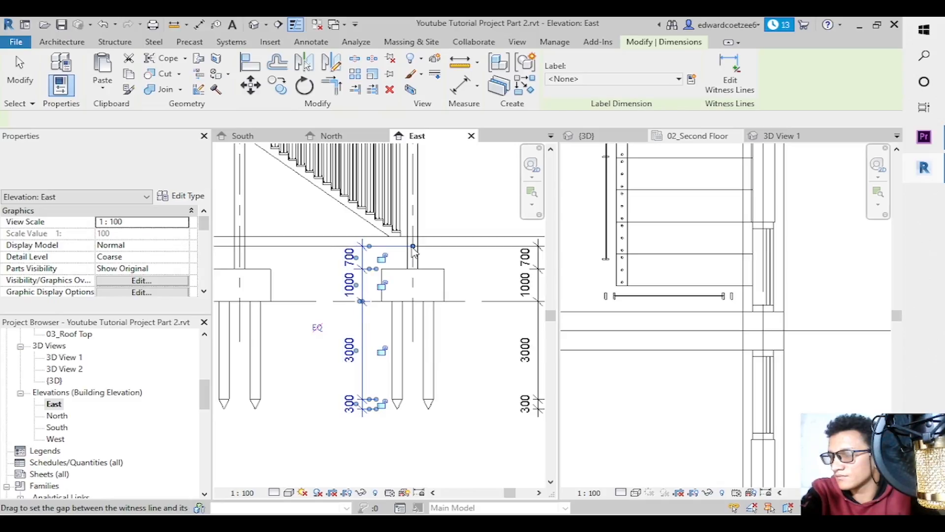
mouse_move(373, 246)
left_mouse_down()
mouse_move(375, 270)
mouse_move(380, 254)
left_mouse_up()
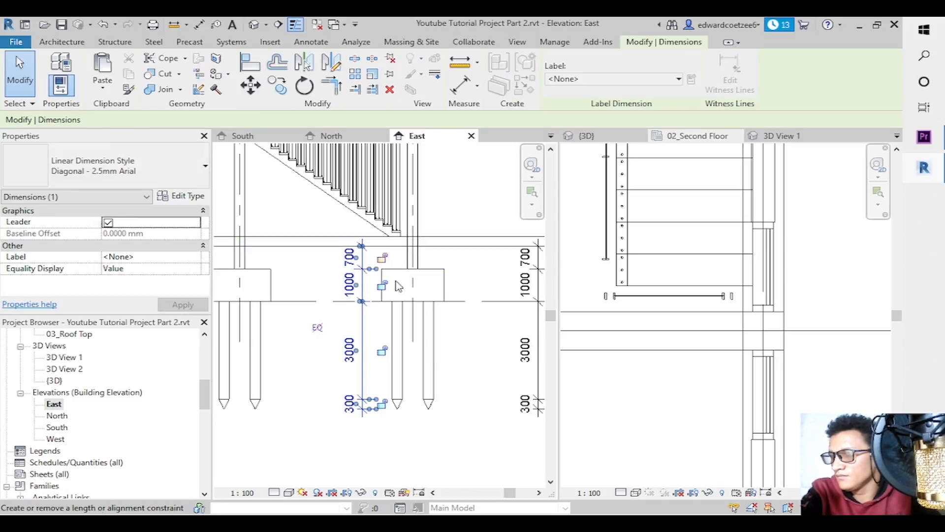
left_click(407, 444)
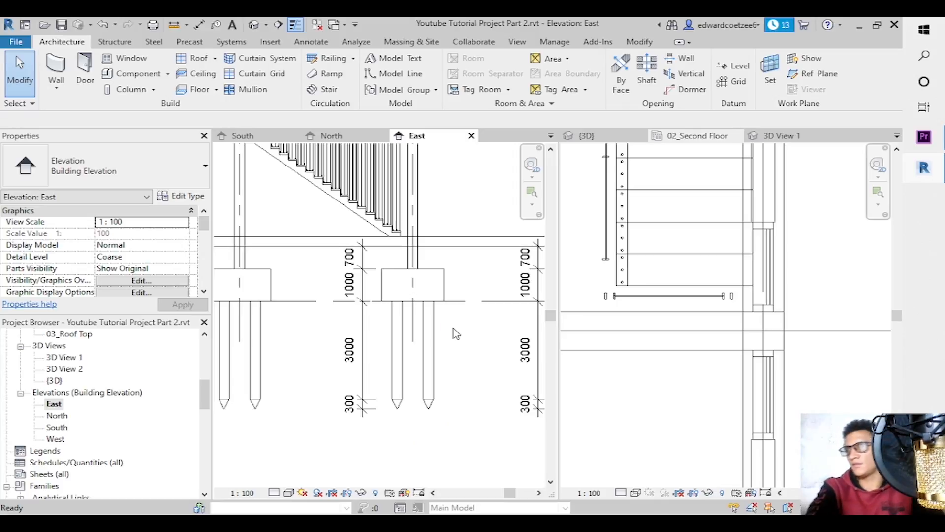
Collapse the 3D views and building elevations in the project's view list and select the -01_Foundation structural plan.
left_click_drag(551, 317, 552, 242)
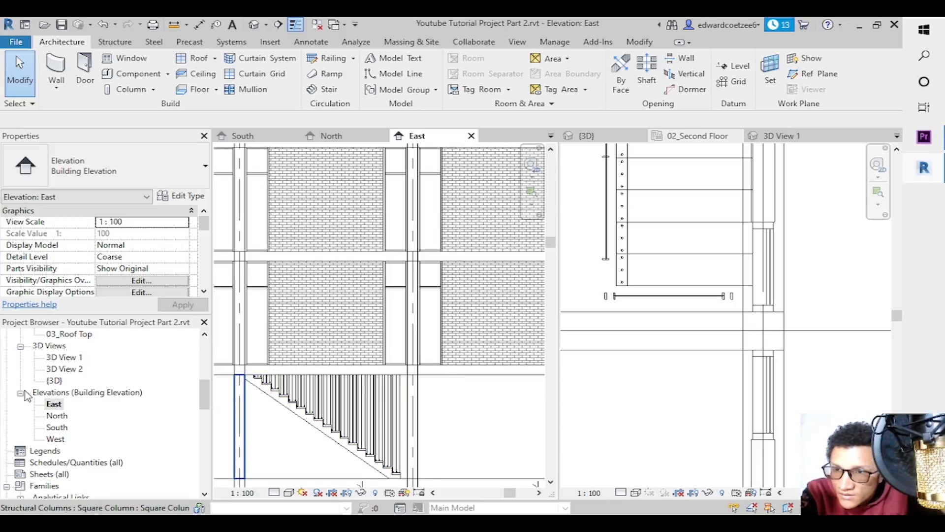
left_click(25, 392)
left_click(20, 346)
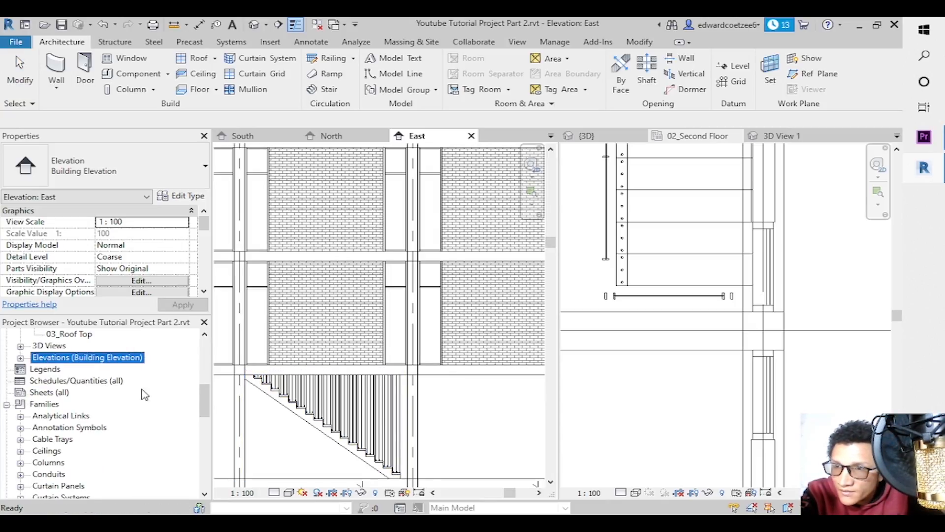
left_click_drag(202, 413, 209, 355)
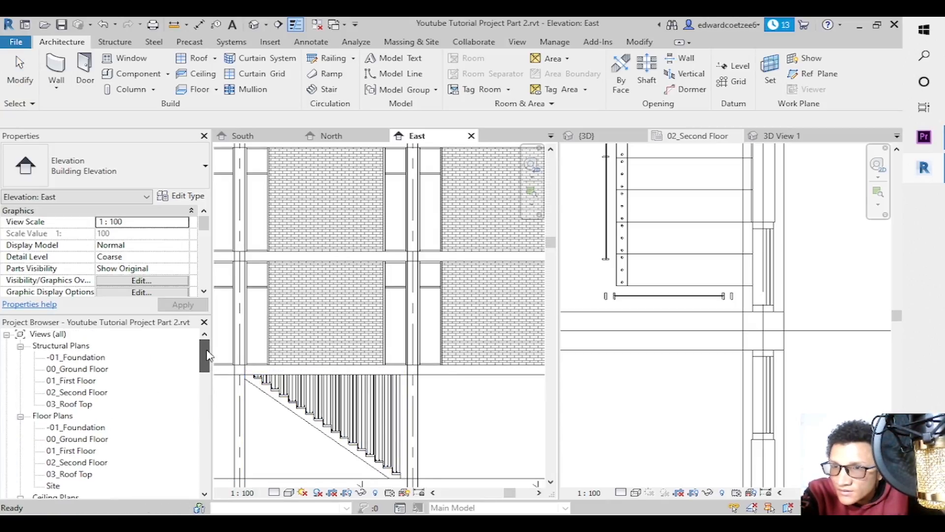
left_click(93, 359)
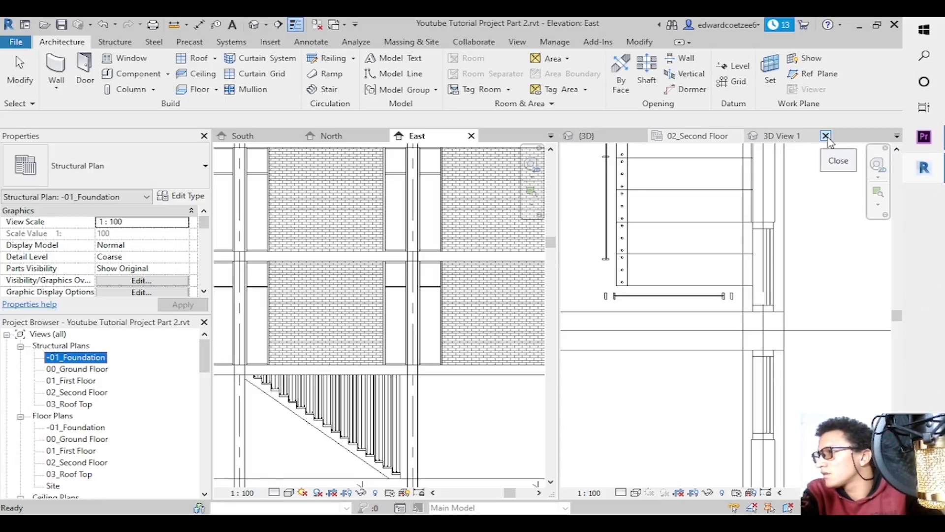
Close all open 3D, second floor and elevation views, and open the -01_Foundation structural plan as the only view.
left_click(826, 136)
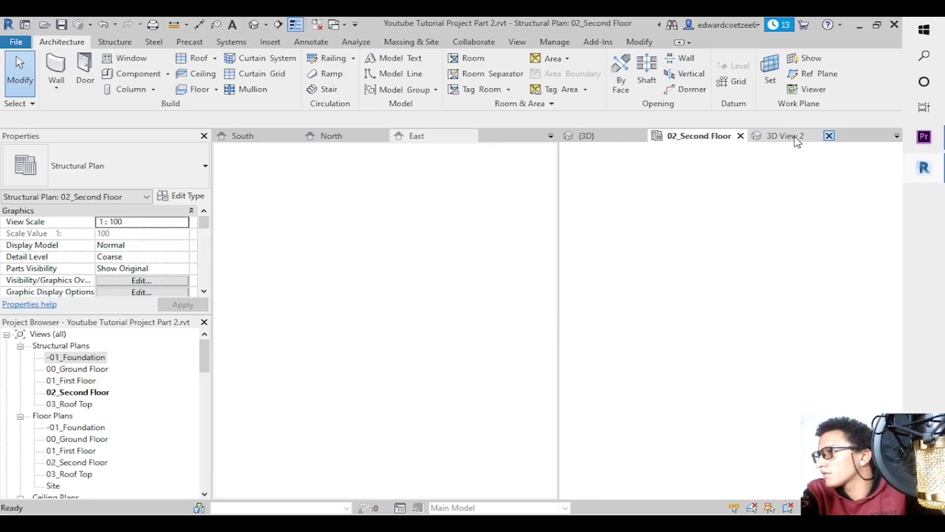
left_click(829, 136)
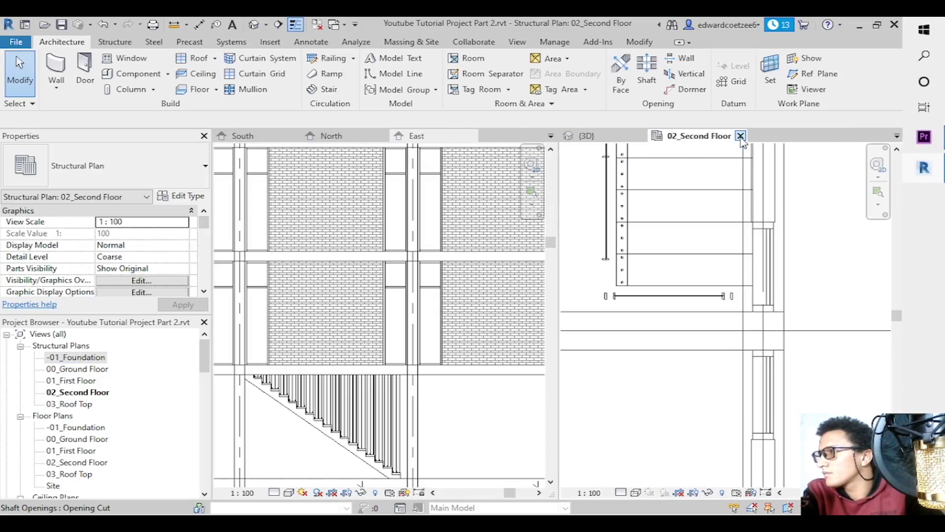
middle_click(684, 138)
left_click(642, 137)
left_click(641, 136)
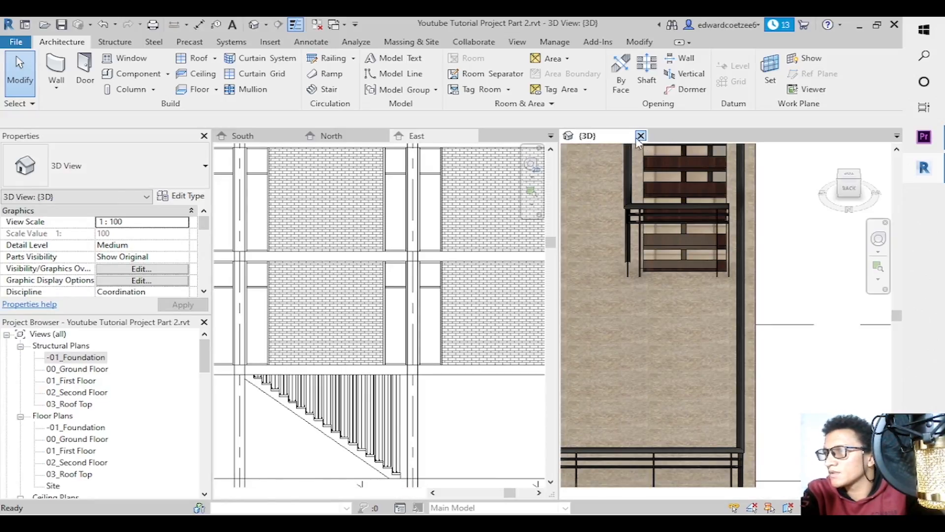
left_click(559, 136)
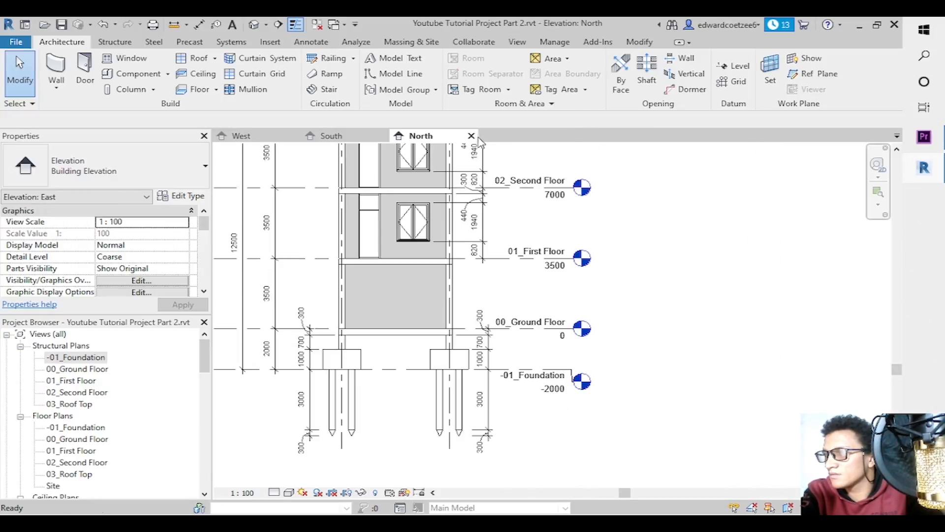
left_click(471, 136)
left_click(383, 136)
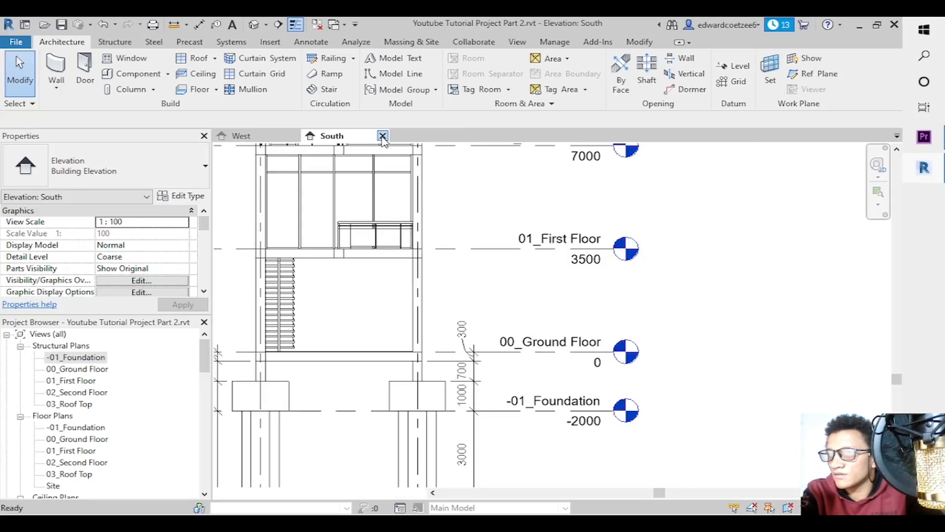
double_click(88, 358)
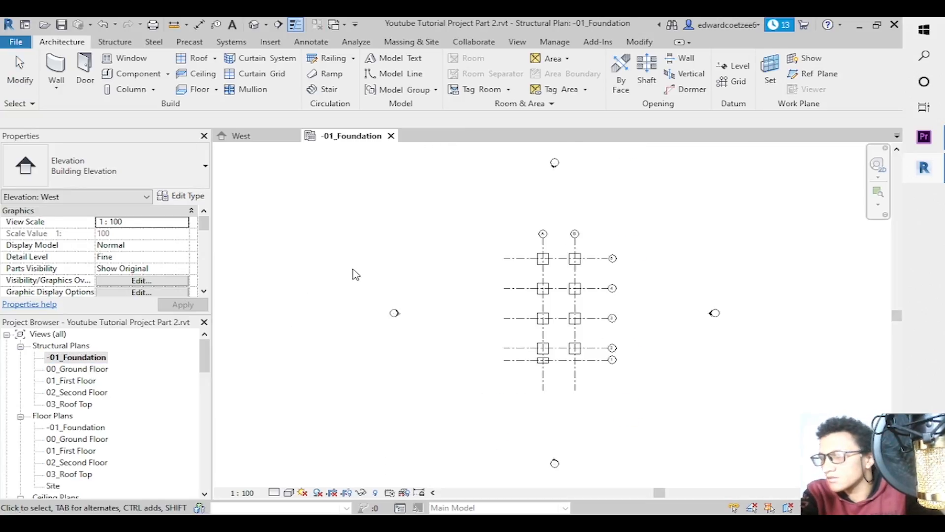
left_click(294, 136)
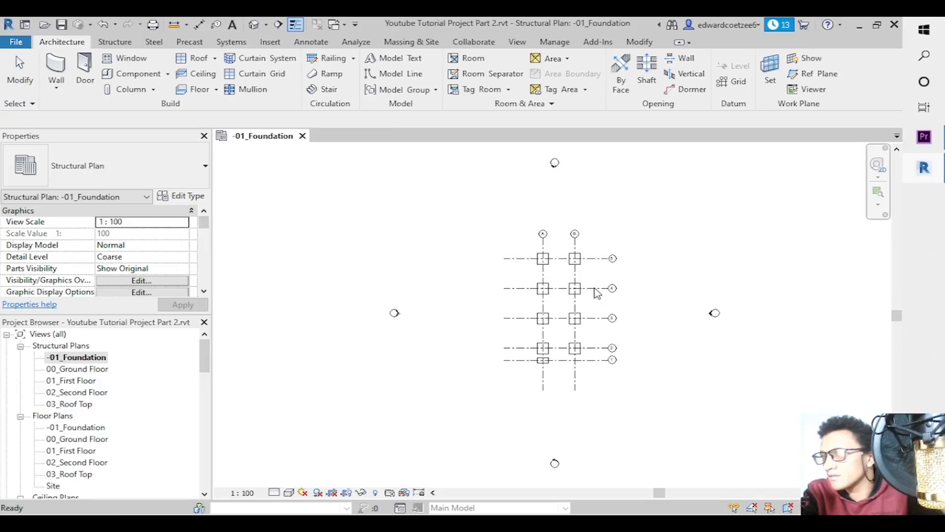
Dimension the left-hand grid 5 footing vertically from its lower edge to the grid line and upper edge, placing the string on its left.
left_click(879, 192)
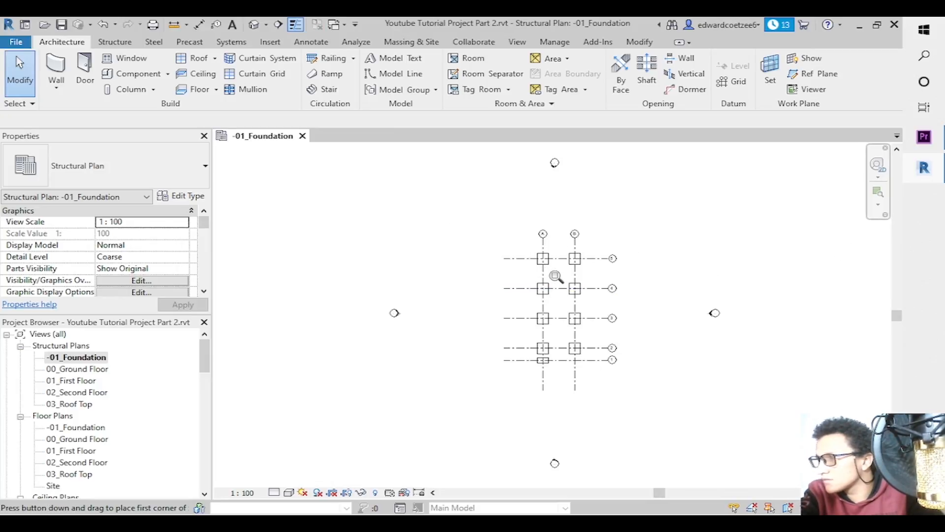
left_click_drag(526, 247, 597, 381)
left_click(516, 265)
key("d")
key("i")
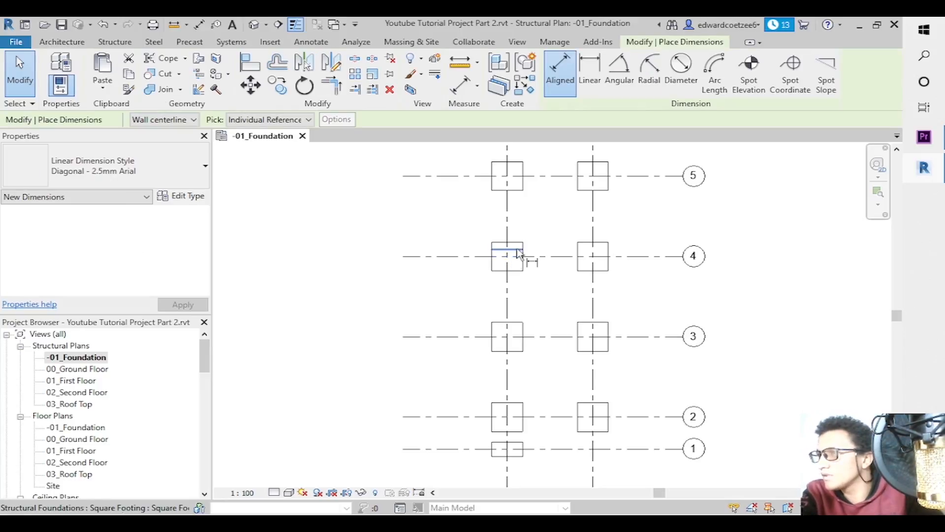
left_click(497, 191)
left_click(484, 175)
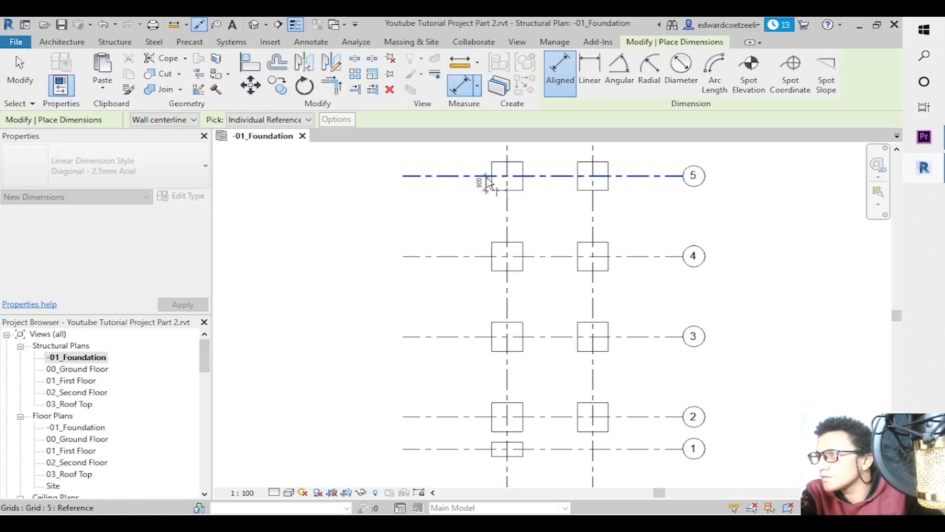
left_click(494, 162)
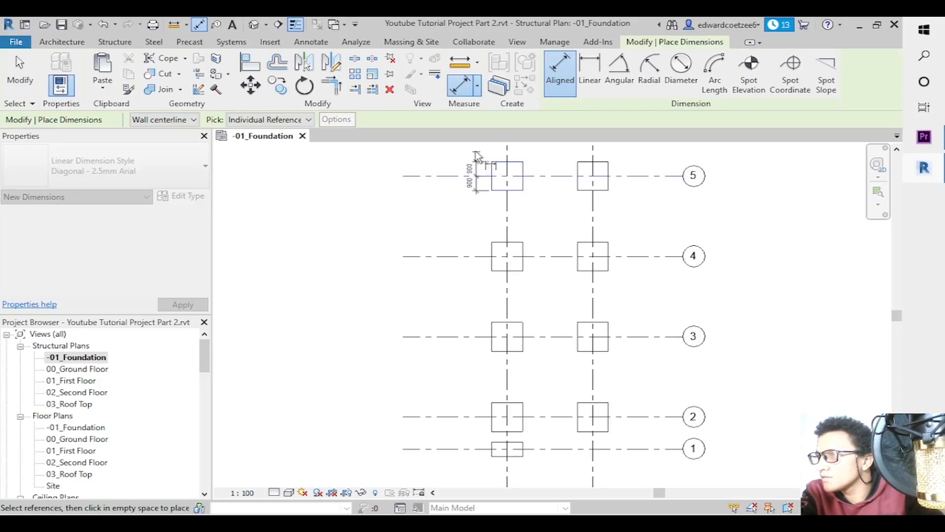
left_click(474, 162)
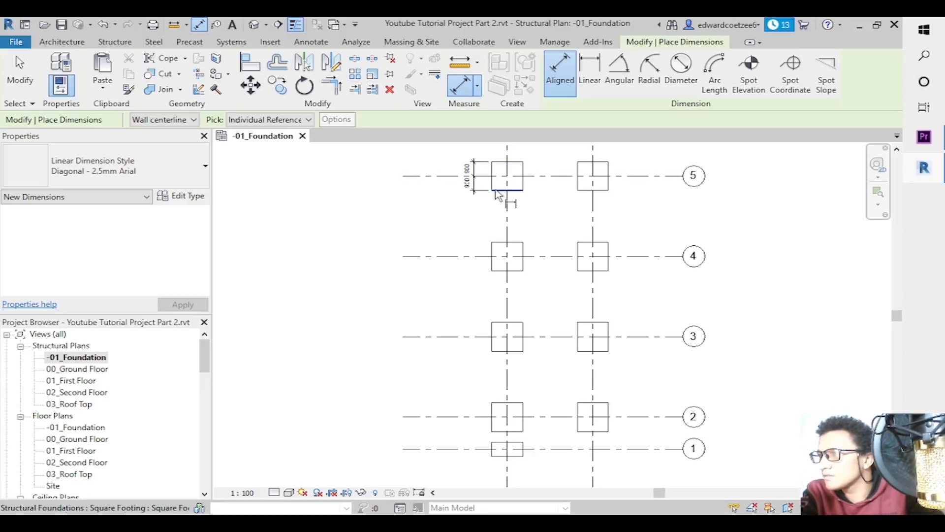
Add an overall vertical dimension to the left-hand grid 5 footing, placing it outside the edge-to-grid string.
left_click(496, 190)
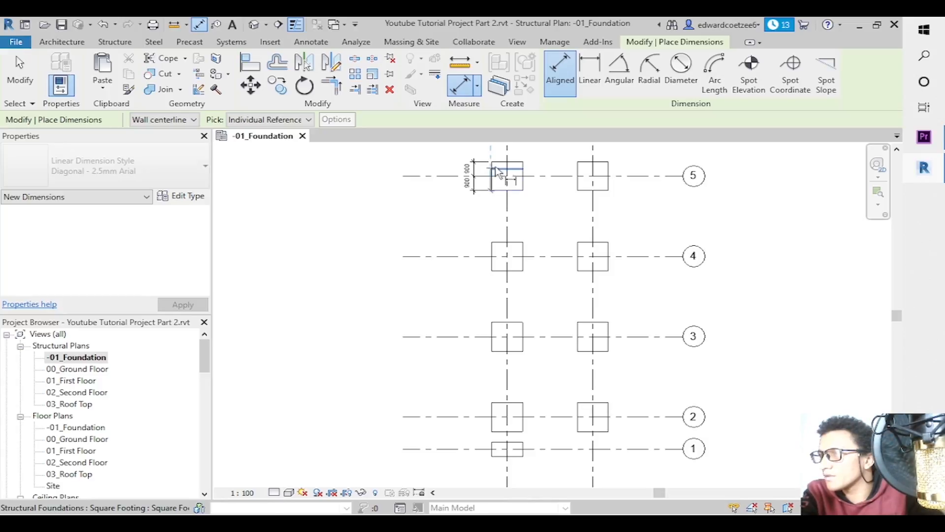
left_click(493, 162)
left_click(458, 169)
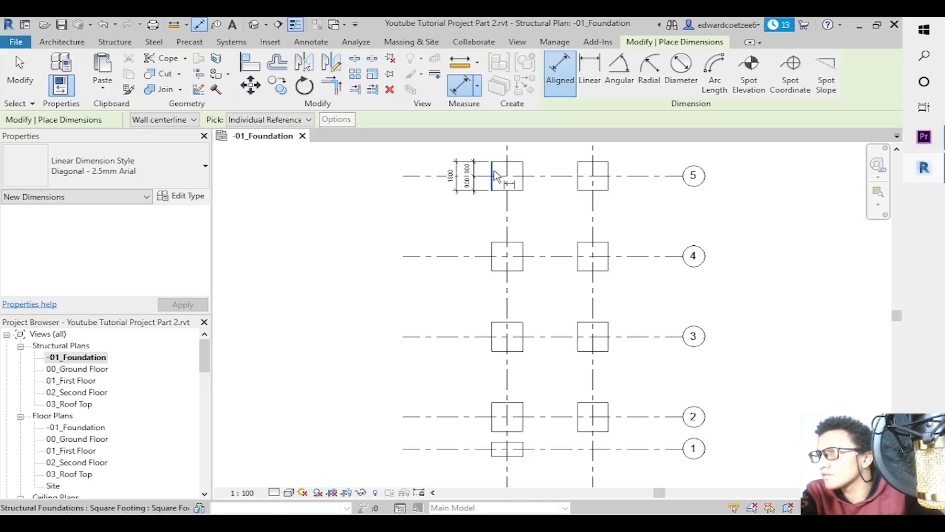
Dimension the footing at grids A and 5 horizontally above it, with an edge-to-grid-to-edge string and an overall dimension outside.
left_click(497, 171)
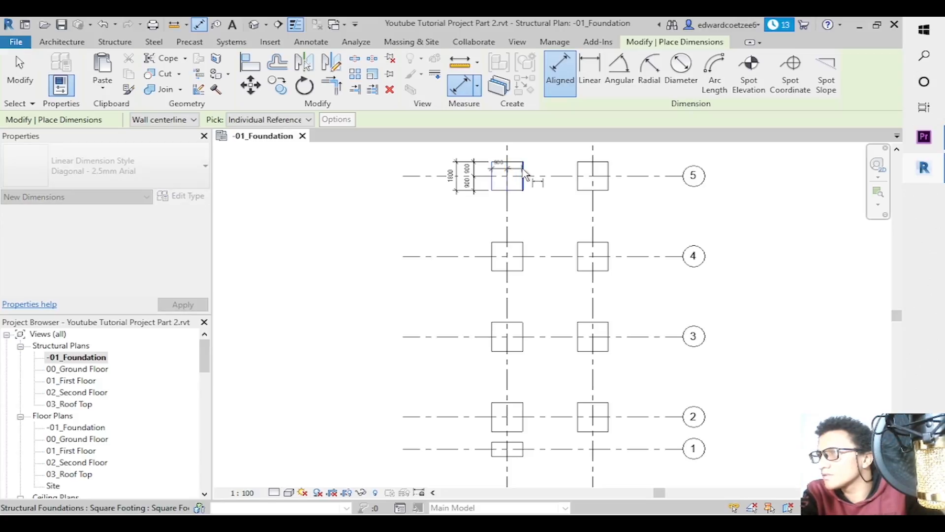
left_click(524, 159)
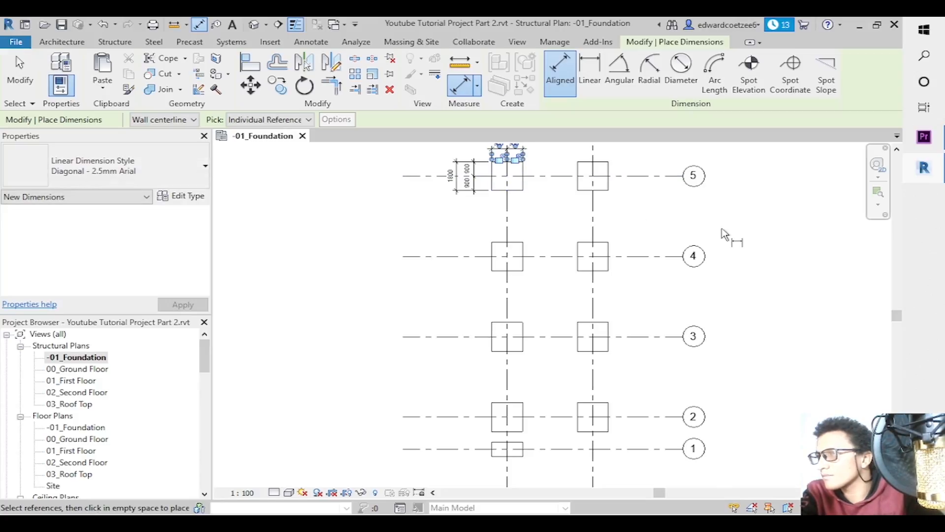
left_click_drag(898, 319, 896, 302)
left_click(496, 216)
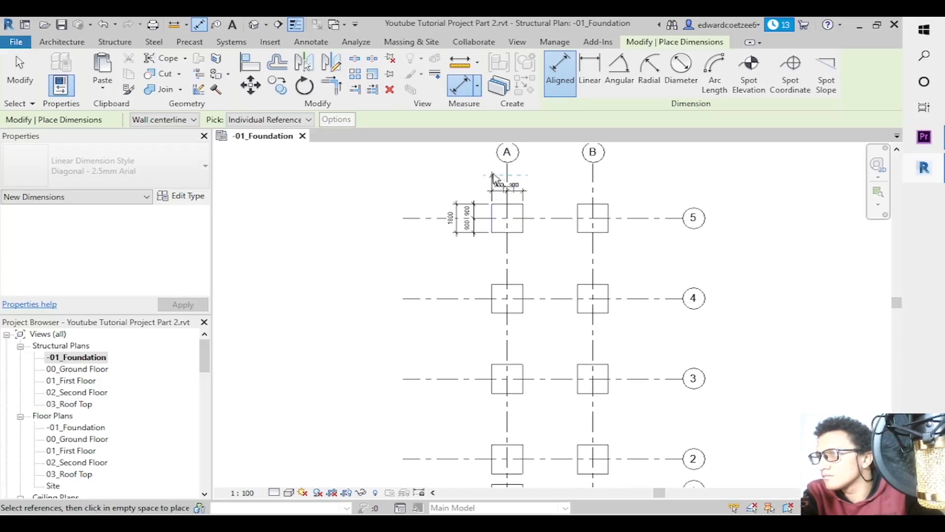
left_click(523, 212)
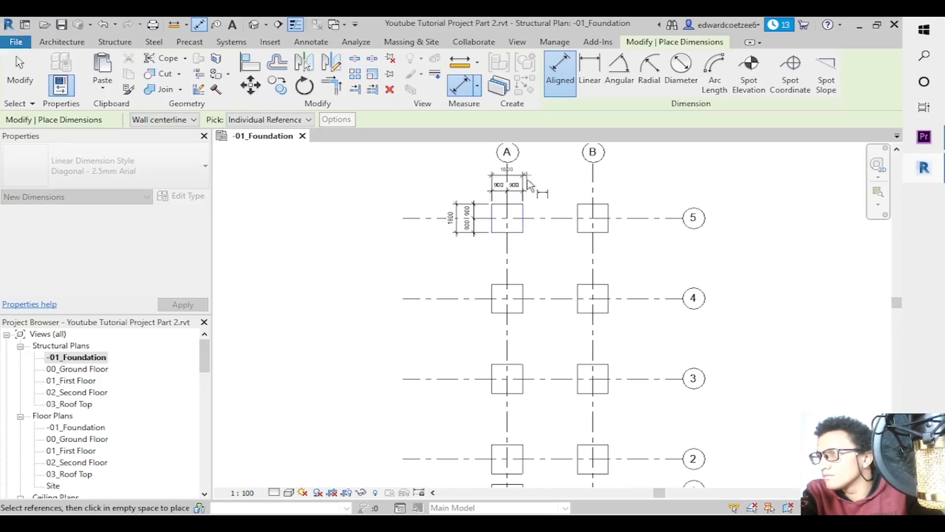
left_click(528, 186)
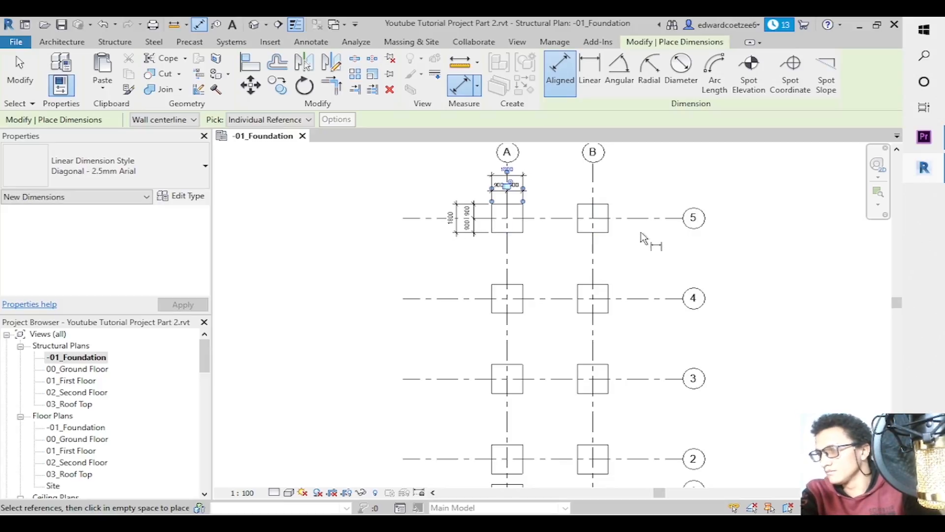
Dimension the spacing of grid lines 5, 4, 3, 2 and 1 in one continuous string left of the column A footings.
left_click(438, 218)
left_click(439, 298)
left_click(438, 386)
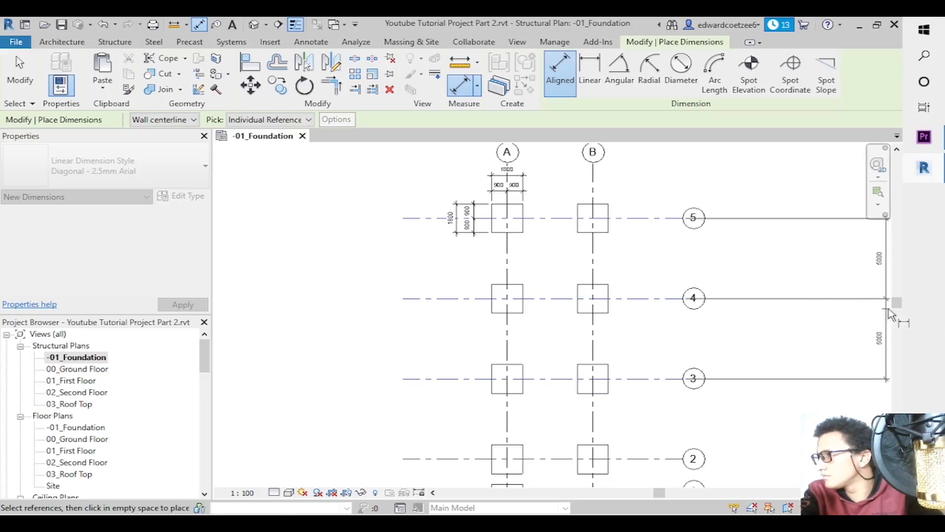
left_click_drag(896, 302, 897, 325)
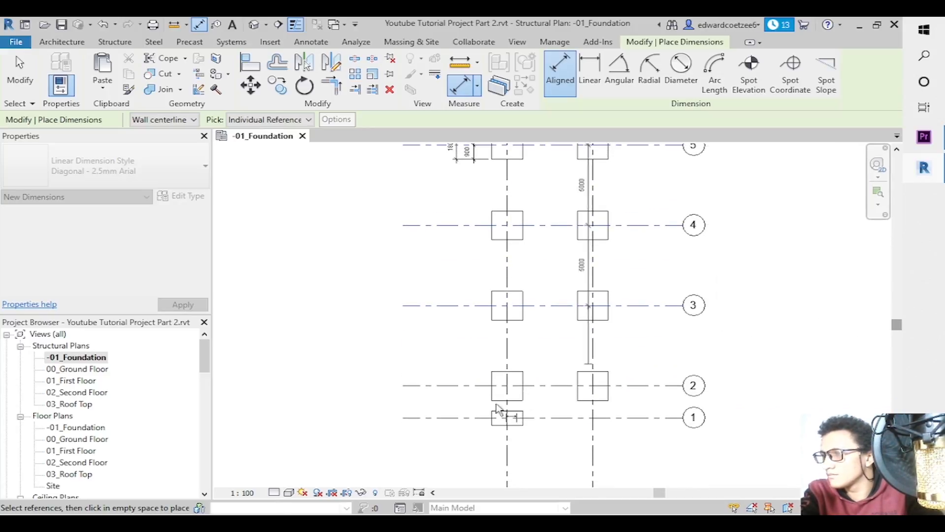
left_click(432, 387)
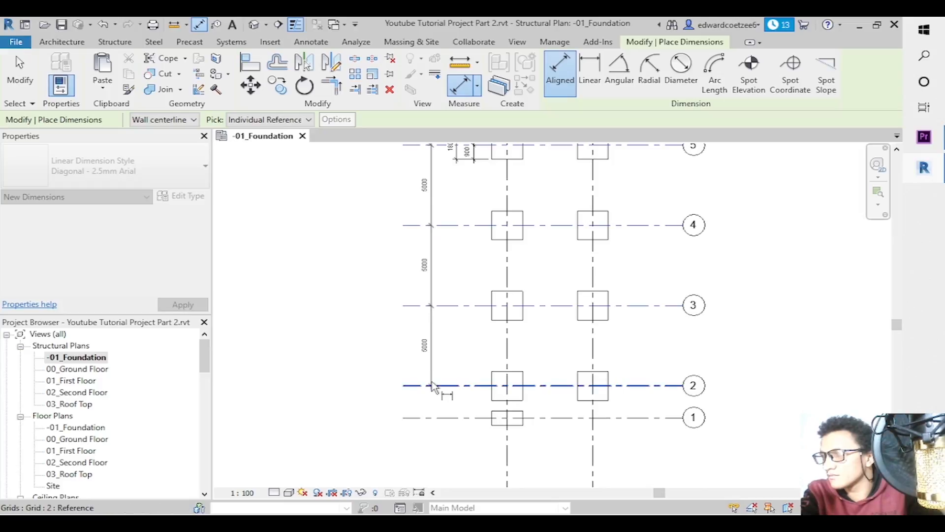
left_click(435, 416)
left_click(439, 427)
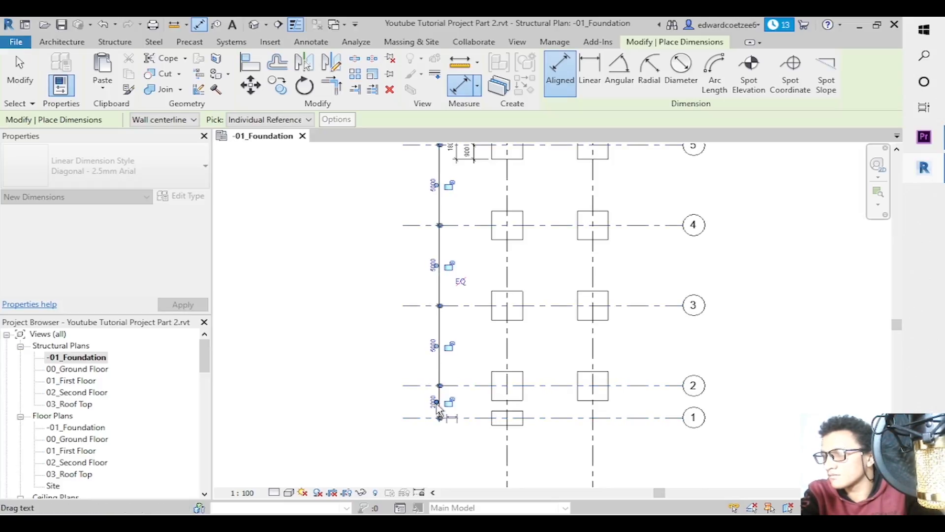
left_click(415, 419)
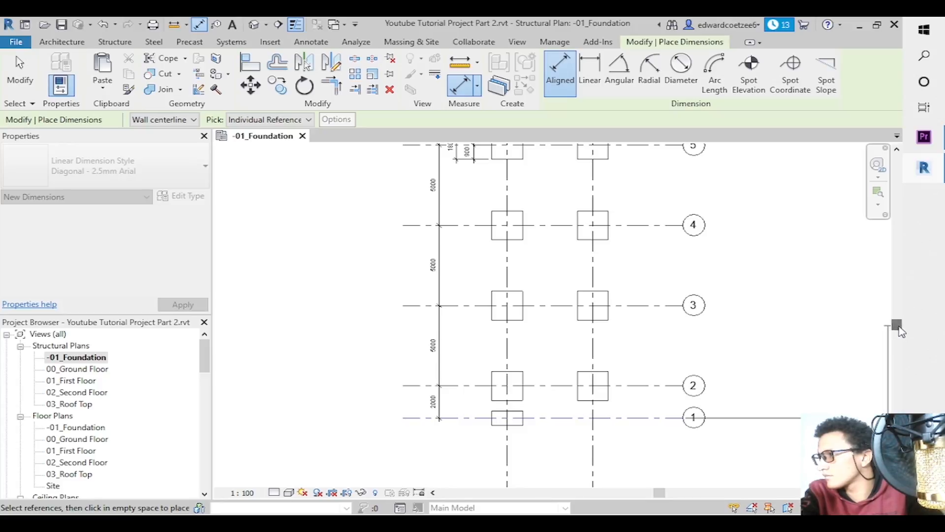
left_click_drag(901, 330, 901, 306)
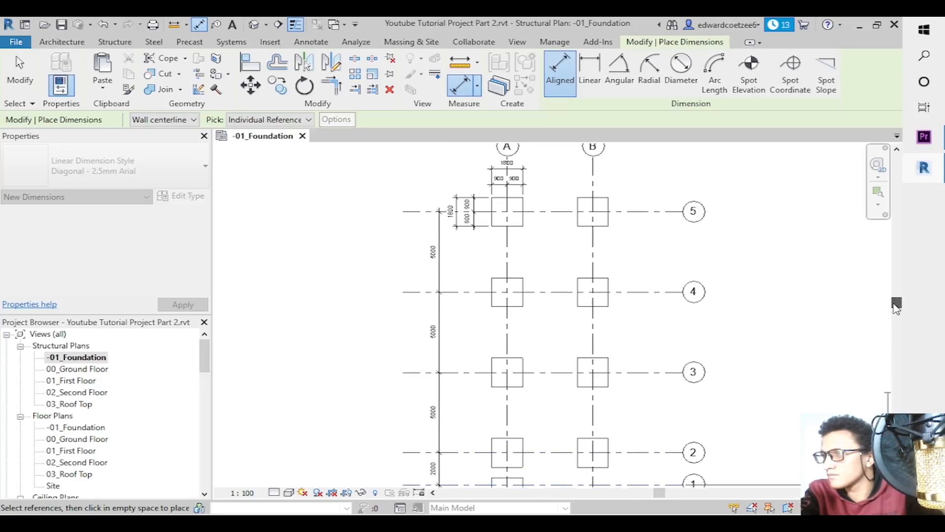
left_click(418, 221)
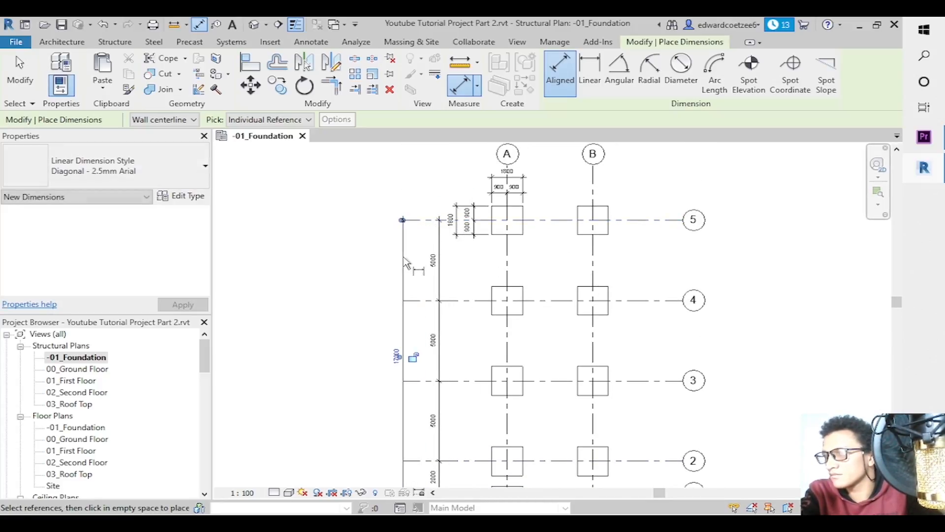
key("ctrl+z")
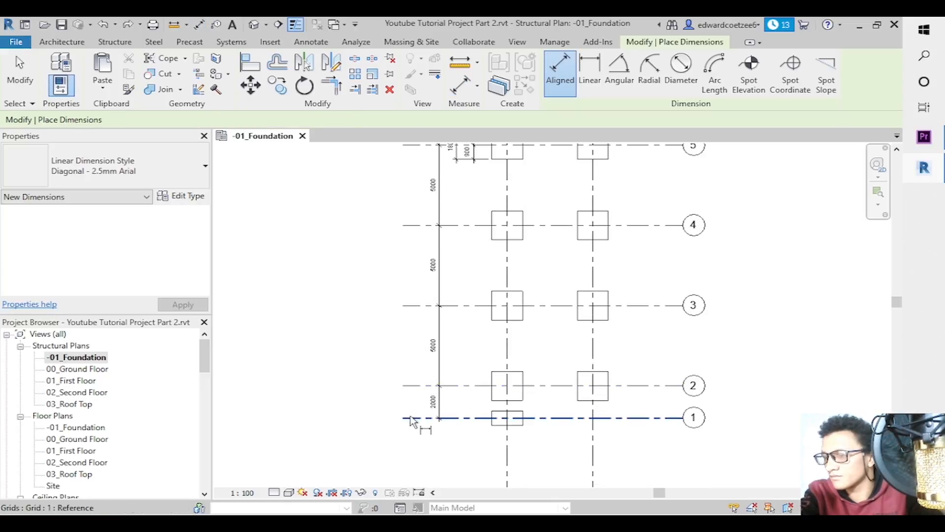
Add an overall dimension from grid 1 to grid 5, placed just outside the grid spacing string.
left_click(412, 420)
left_click_drag(897, 301, 899, 289)
left_click(423, 192)
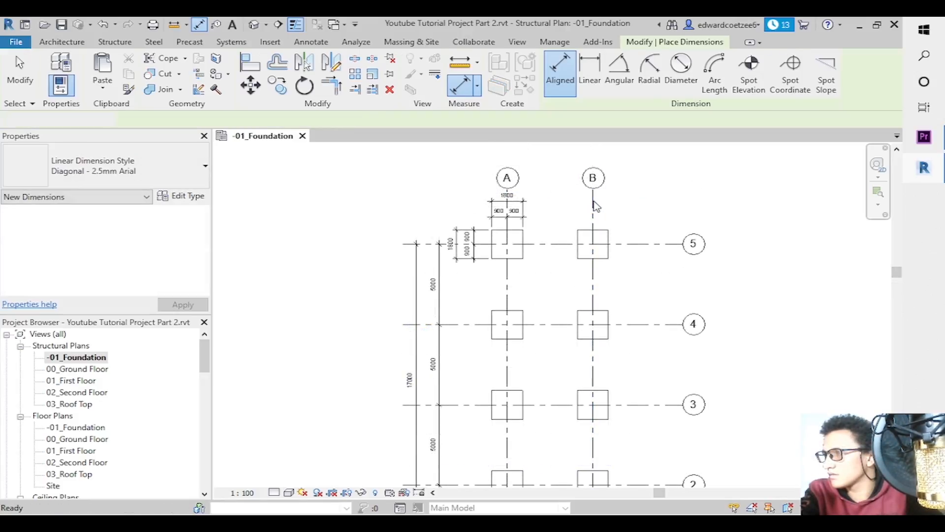
key("Escape")
Extend grid lines A and B upward so their bubbles clear the footing dimensions.
left_click(593, 200)
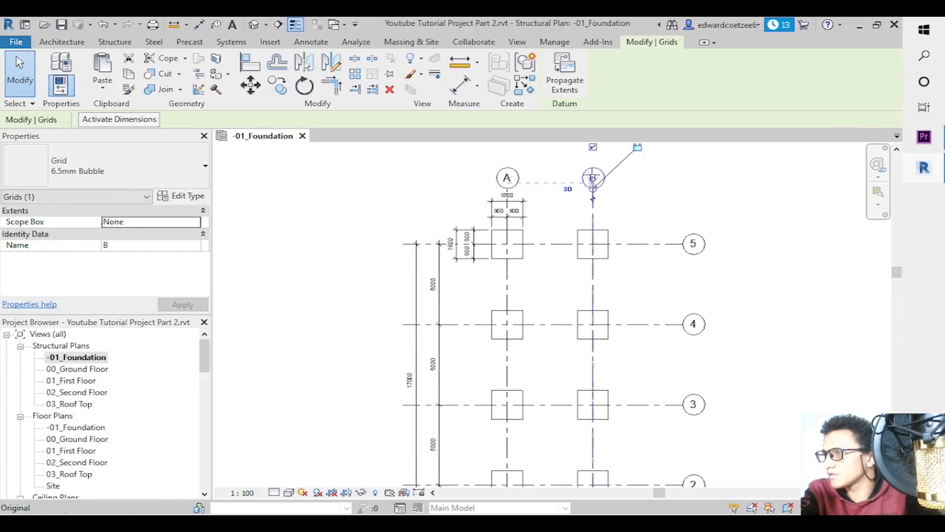
left_click_drag(592, 163, 597, 153)
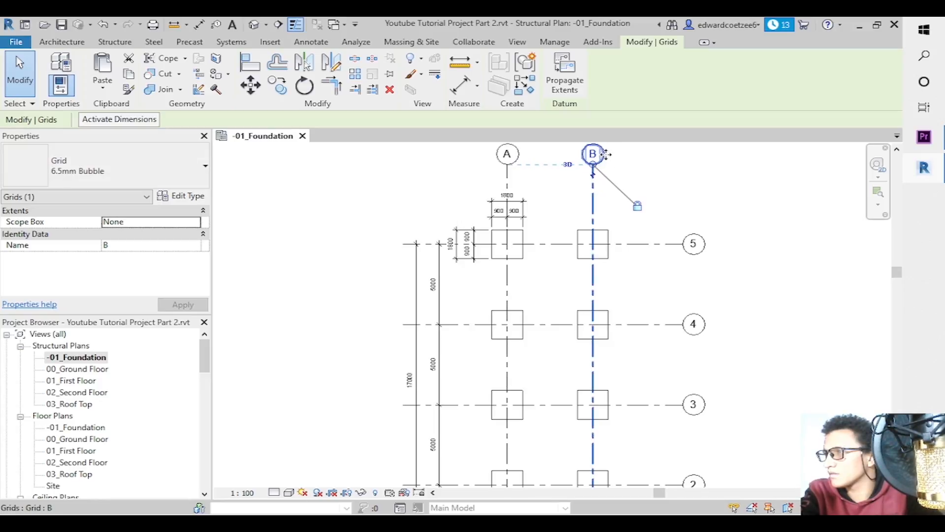
left_click(534, 179)
Dimension the spacing between grids A and B below their bubbles, and dimension the width of the footing at grids B and 5 above it.
key("d")
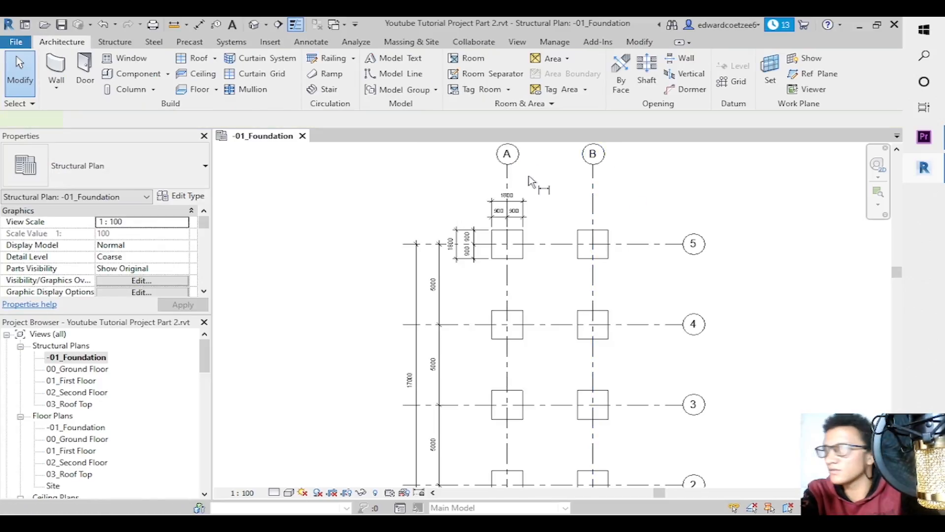
key("i")
left_click(593, 179)
left_click(545, 176)
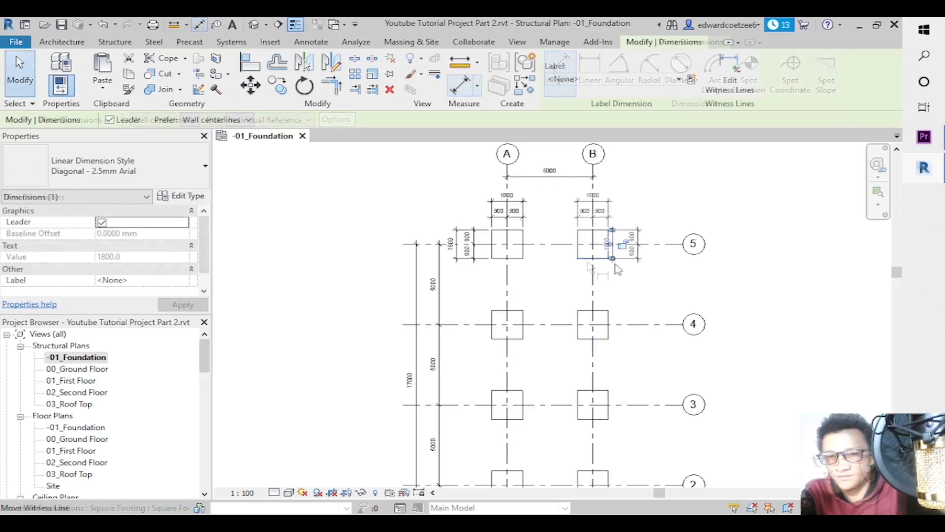
Delete the vertical dimensions on the right side of the footing at grids B and 5.
key("Escape")
key("Escape")
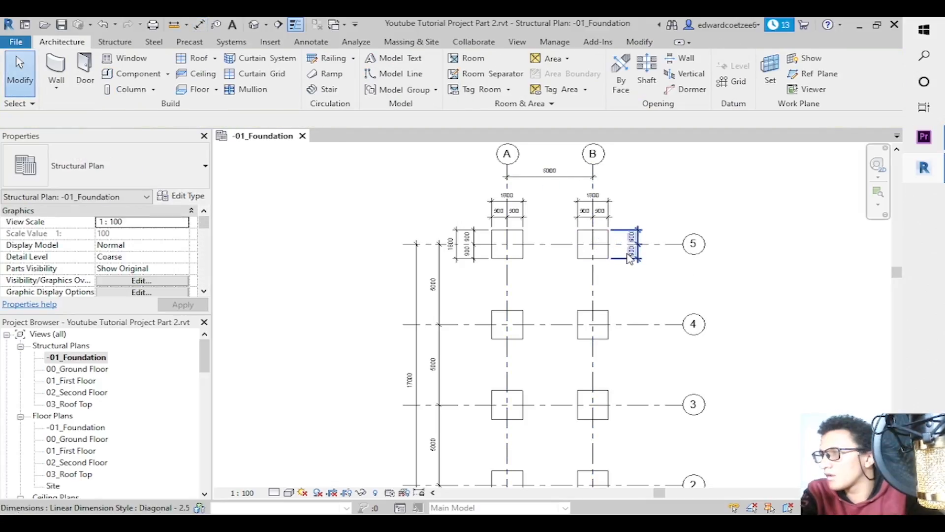
left_click(629, 254)
key("Delete")
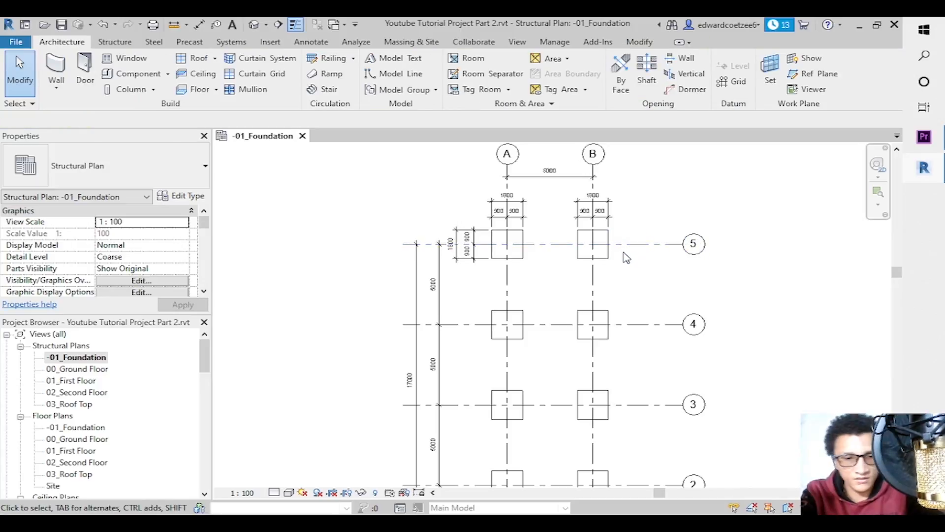
Dimension the footing at grids B and 5 vertically on its right, with an edge-to-grid-to-edge string and an overall dimension outside.
key("d")
key("i")
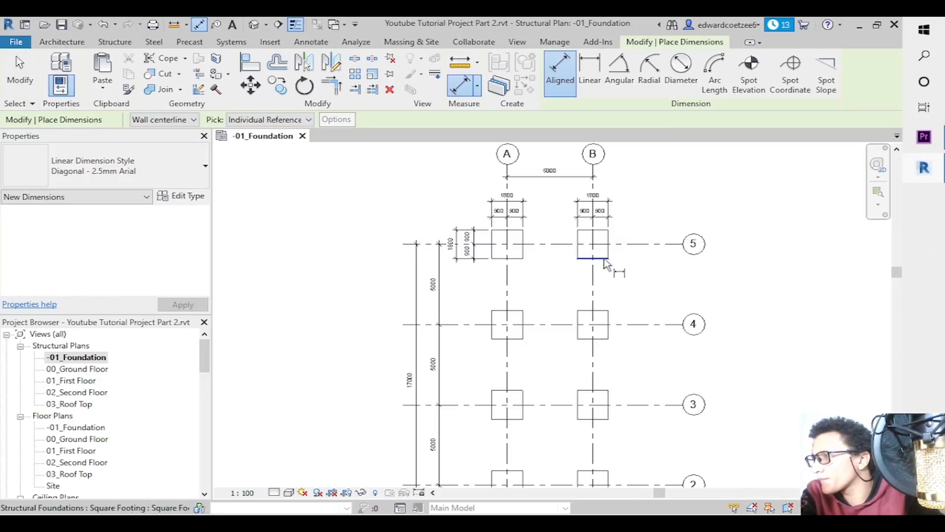
left_click(604, 260)
left_click(605, 243)
left_click(601, 230)
left_click(626, 240)
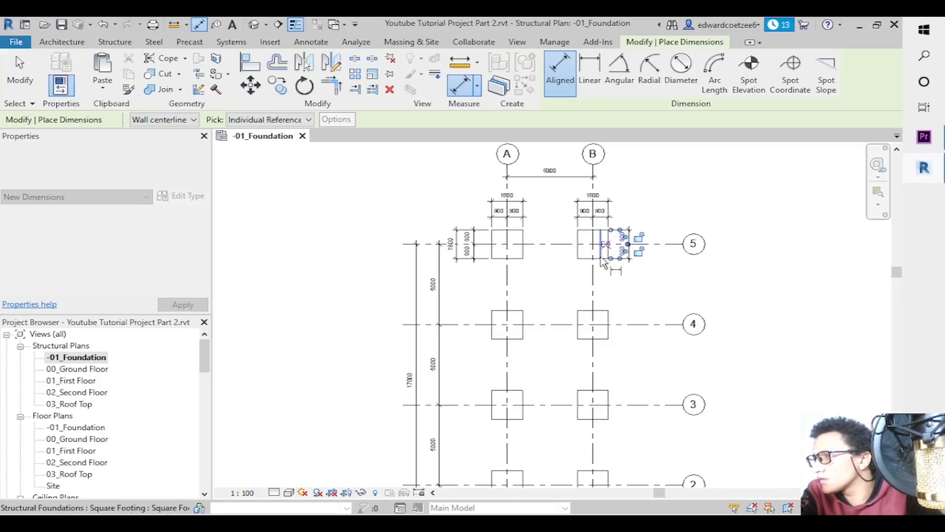
left_click(601, 230)
left_click(648, 233)
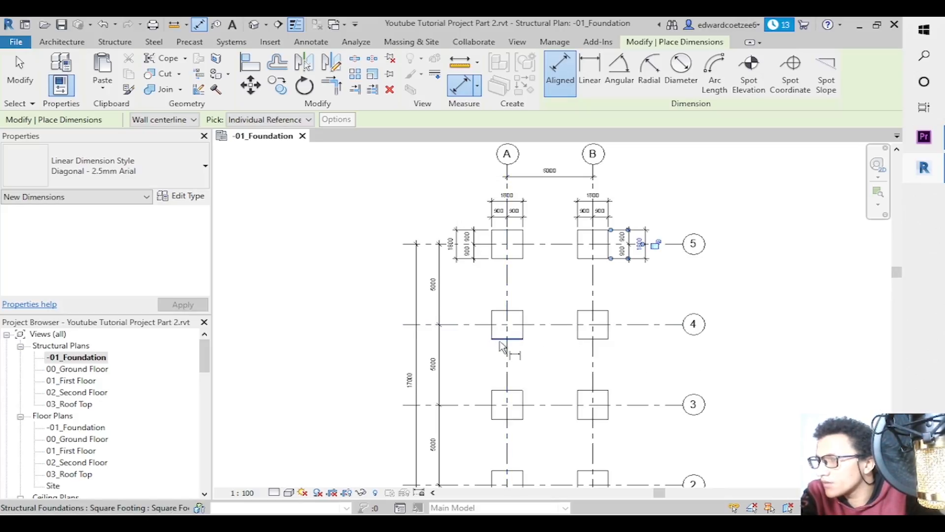
key("Escape")
key("Escape")
Select both grid 5 footings with their dimensions and filter the selection to the Dimensions category only.
left_click_drag(434, 185, 687, 276)
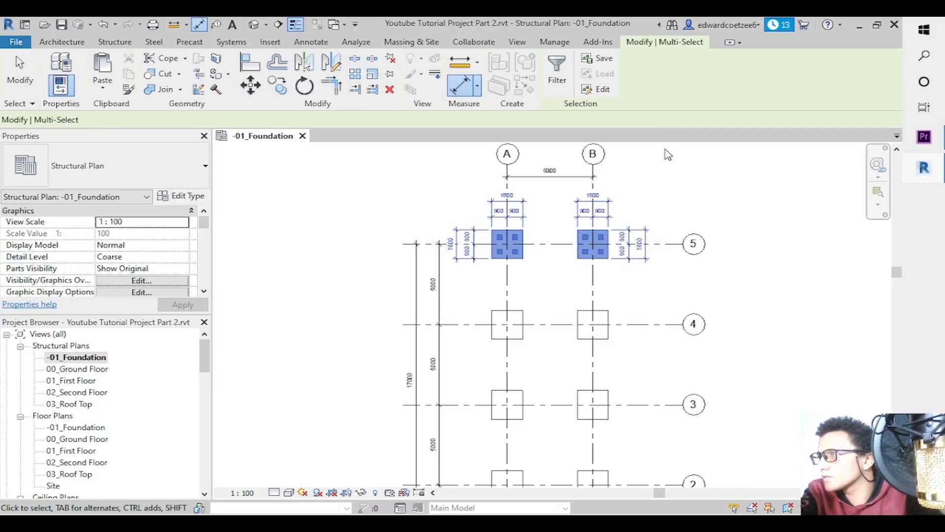
left_click(558, 75)
left_click(541, 208)
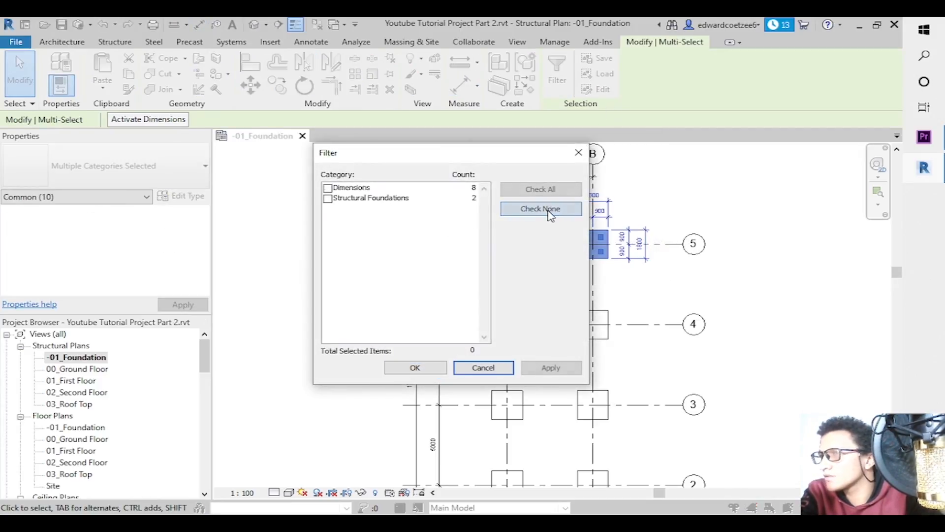
left_click(329, 188)
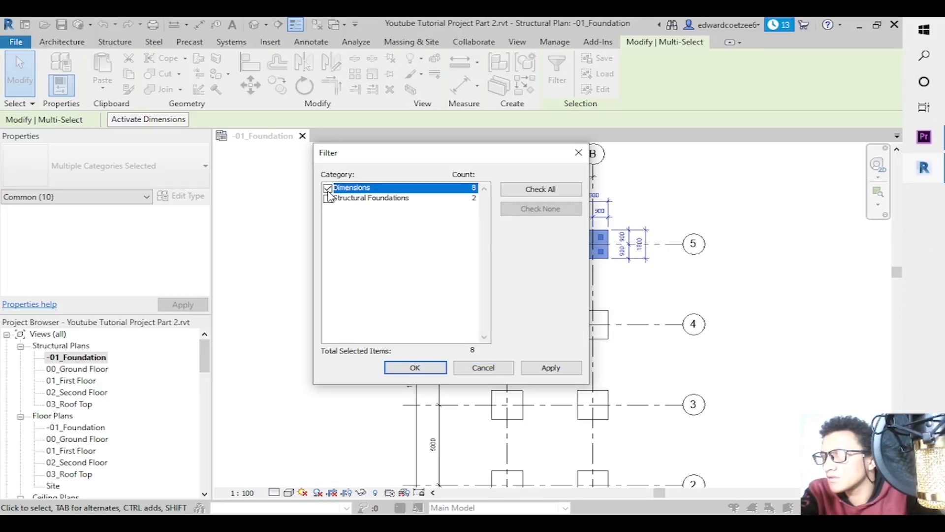
left_click(416, 369)
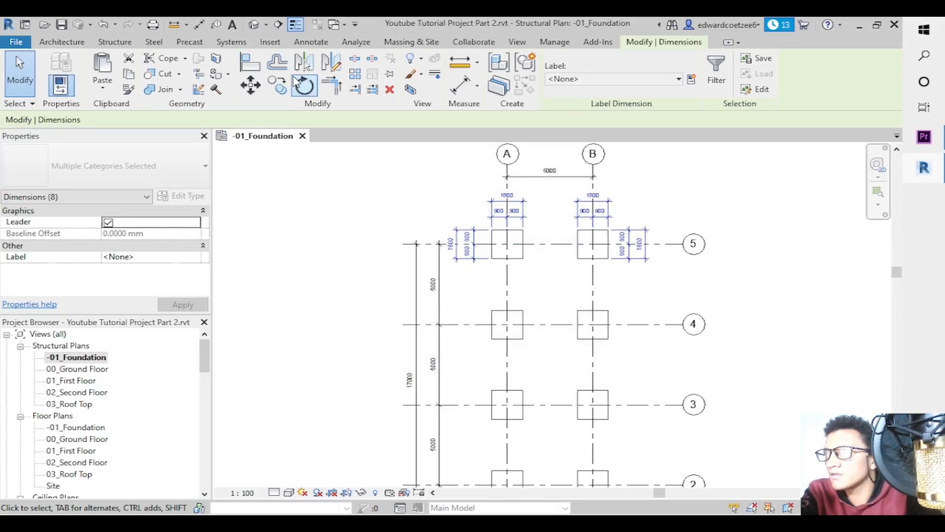
Copy the selected grid 5 footing dimensions to the footings on grids 4, 3 and 2, using Multiple copies.
left_click(279, 88)
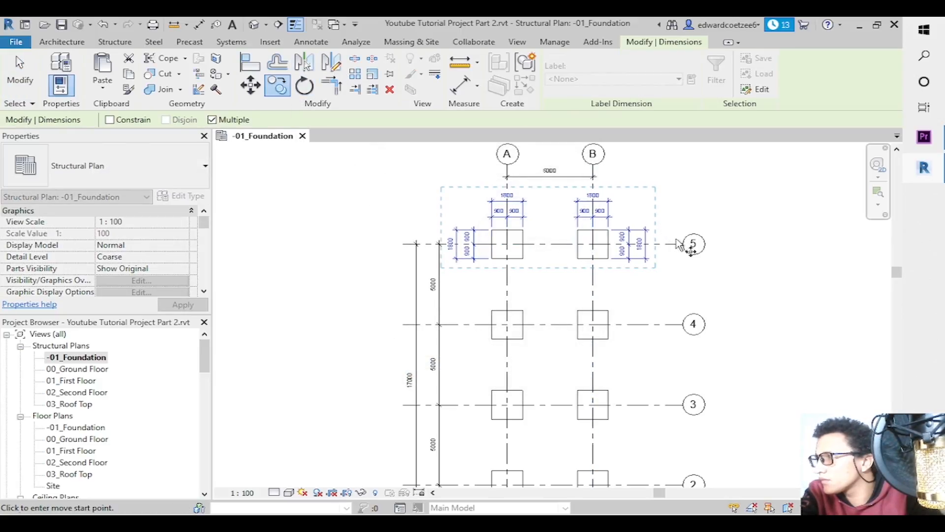
left_click(684, 244)
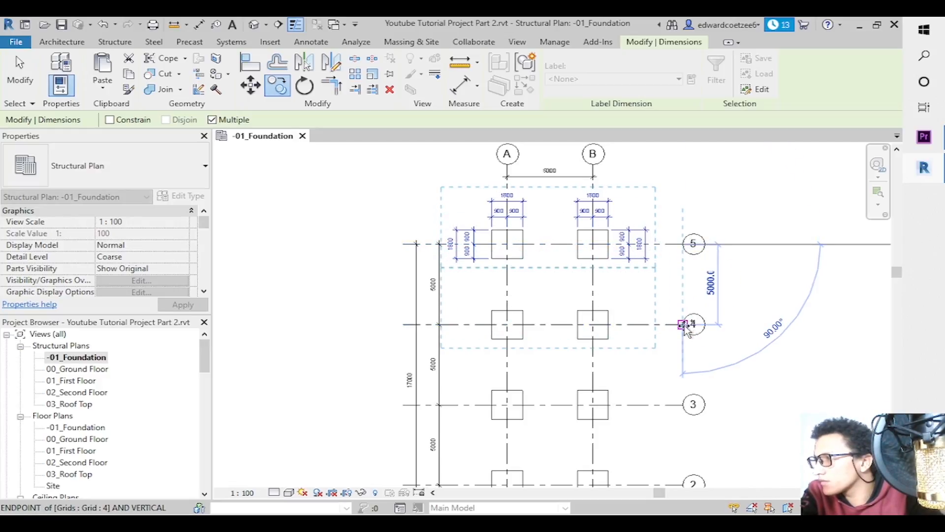
left_click(683, 324)
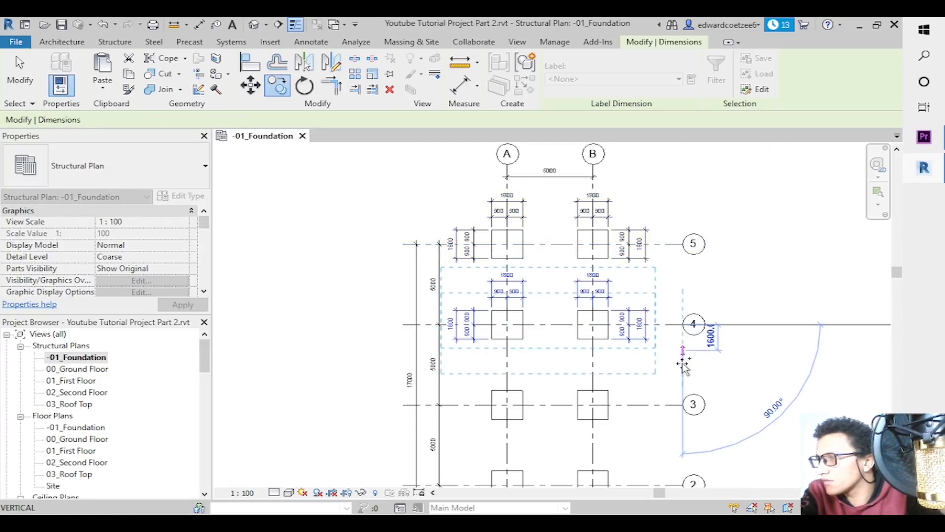
left_click(682, 405)
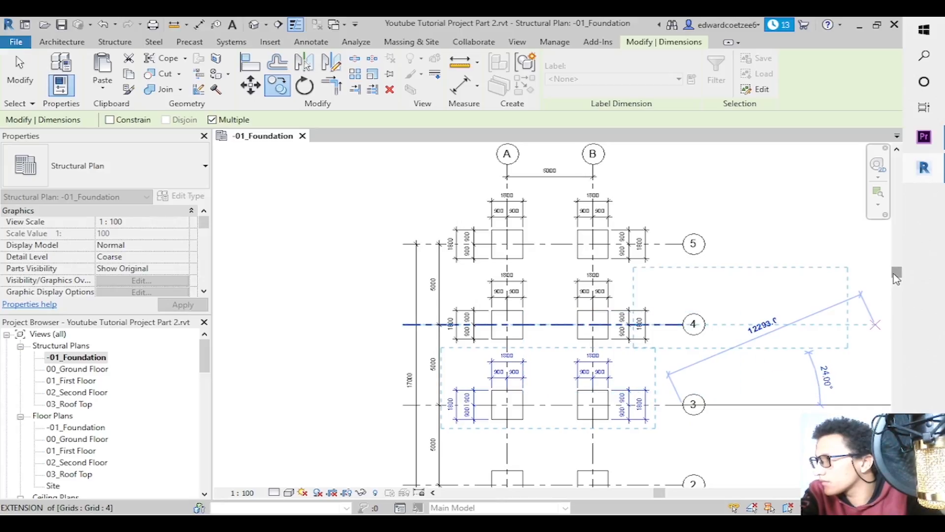
left_click_drag(896, 278, 896, 303)
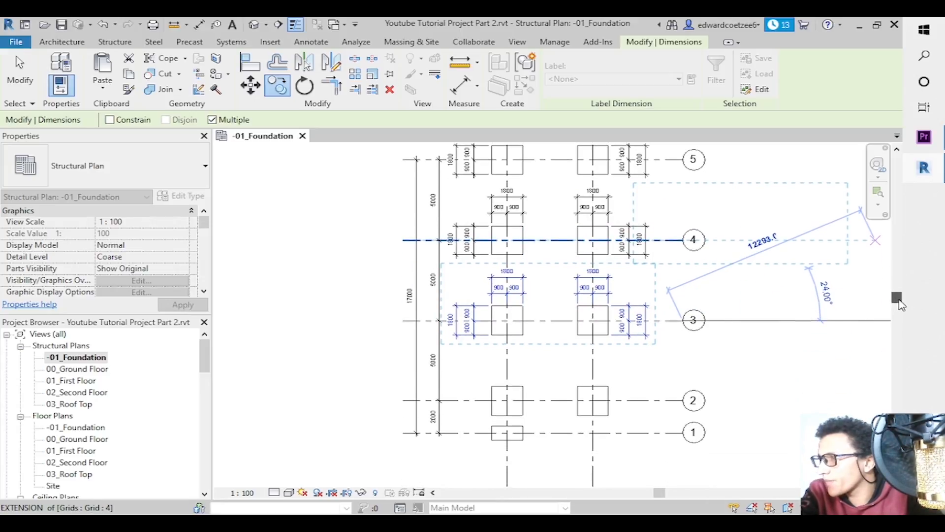
left_click(683, 393)
key("Escape")
key("Escape")
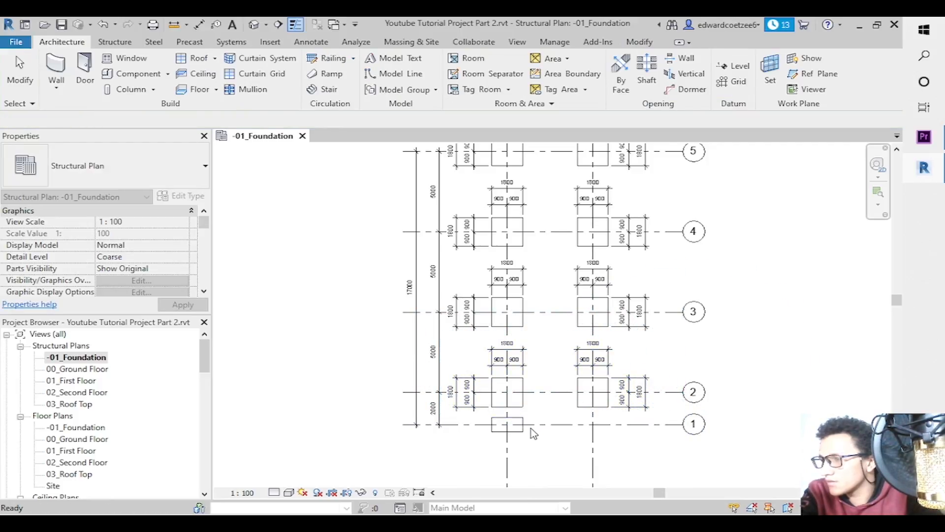
Dimension the footing at grids A and 1 horizontally below it, with an edge-to-grid-to-edge string and an overall dimension outside.
key("d")
key("i")
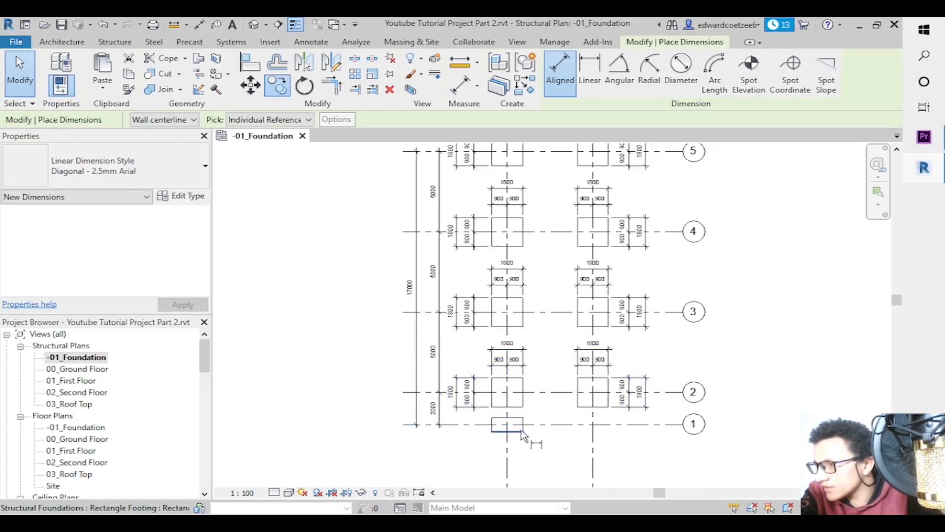
left_click(521, 432)
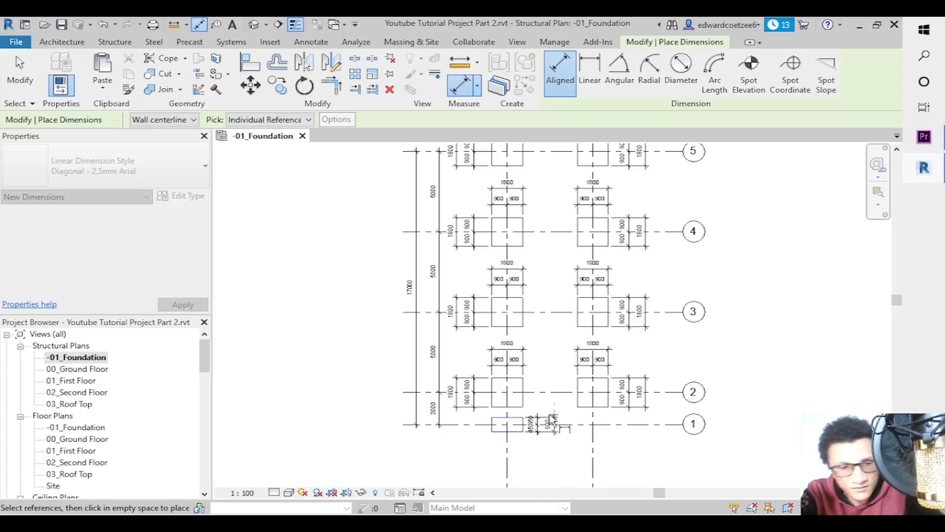
key("Escape")
key("Escape")
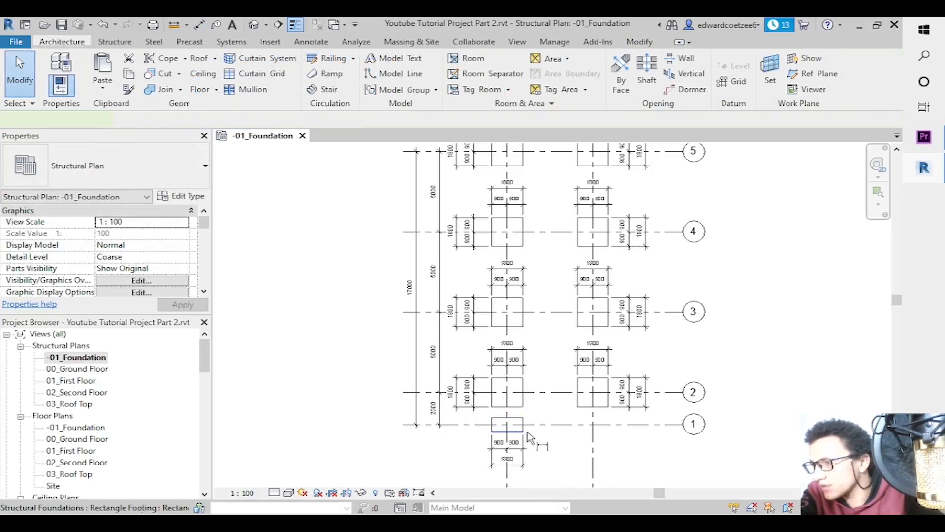
Dimension the footing at grids A and 1 vertically on its right, with an edge-to-grid-to-edge string and an overall dimension outside.
key("d")
key("i")
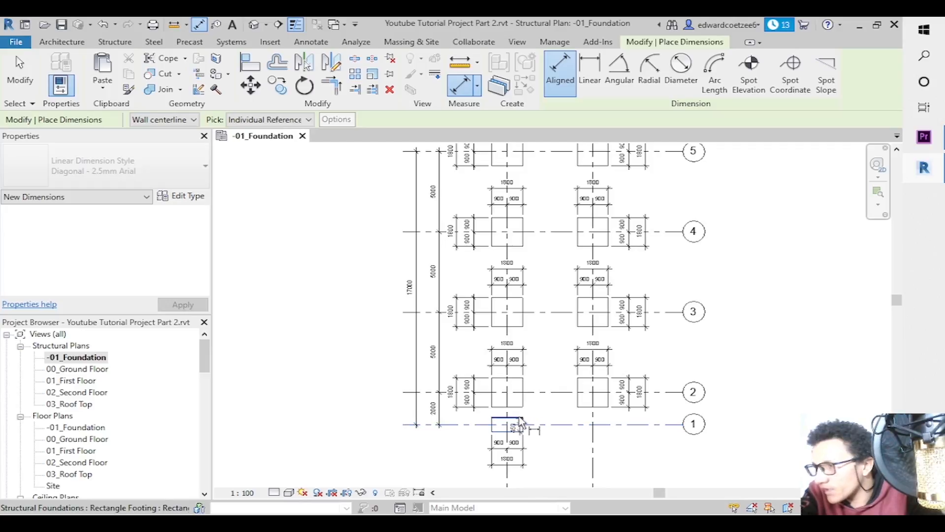
left_click(519, 420)
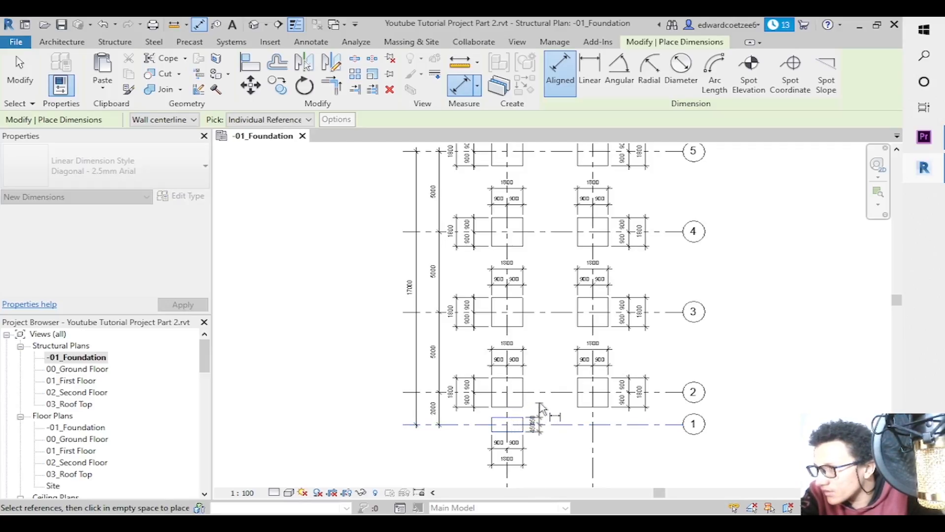
left_click(541, 410)
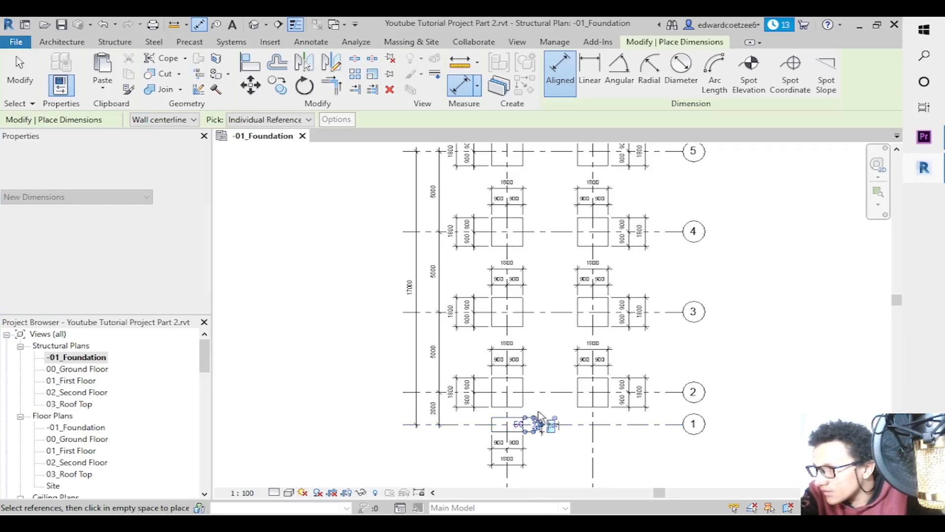
left_click(514, 432)
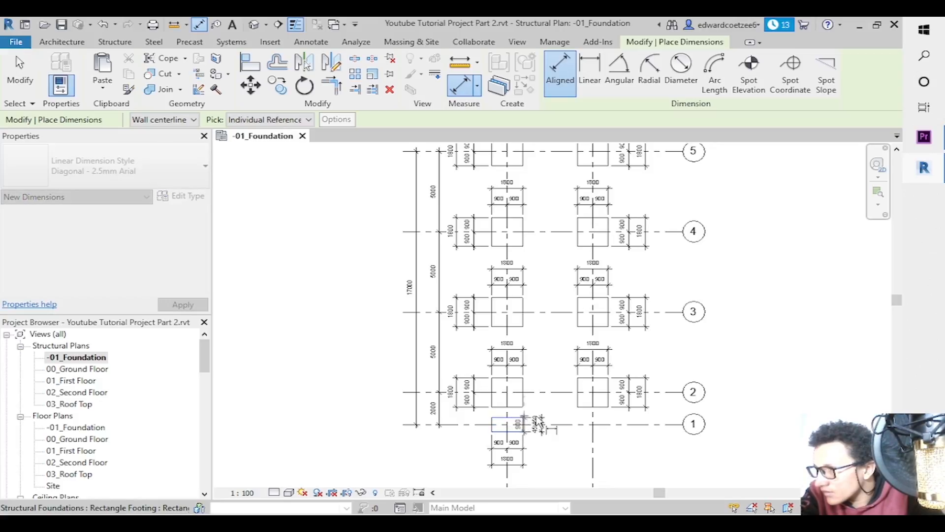
key("Escape")
key("Escape")
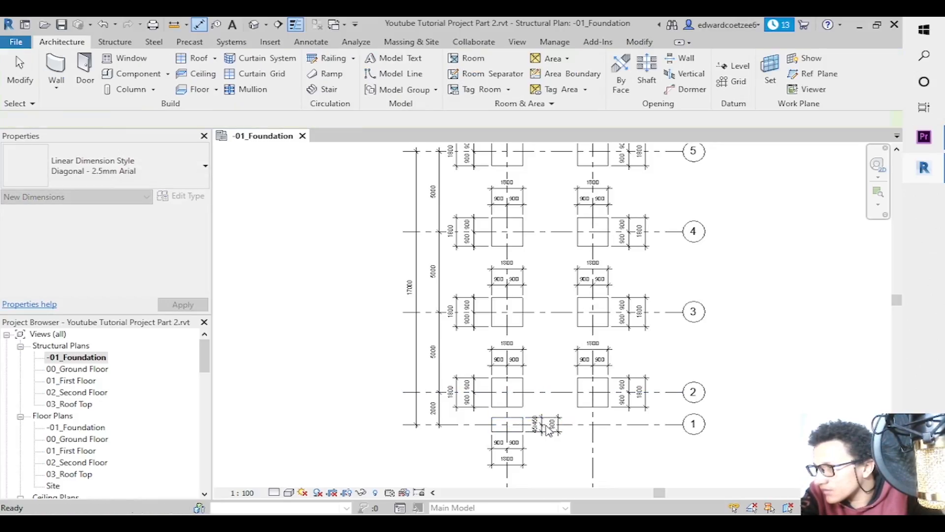
Separate the overlapping 450 texts of the grid 1 footing's vertical dimension, moving one above and one below the footing with leaders.
left_click(879, 197)
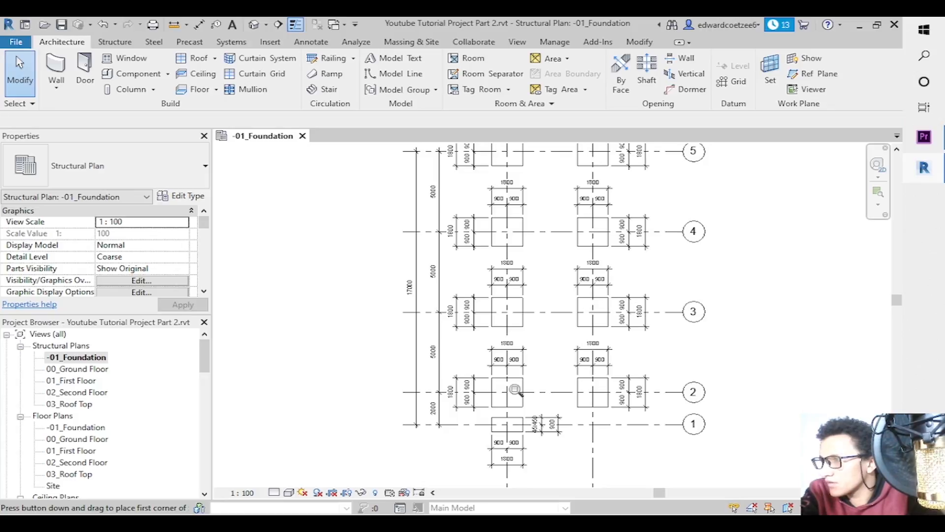
left_click_drag(449, 418, 575, 455)
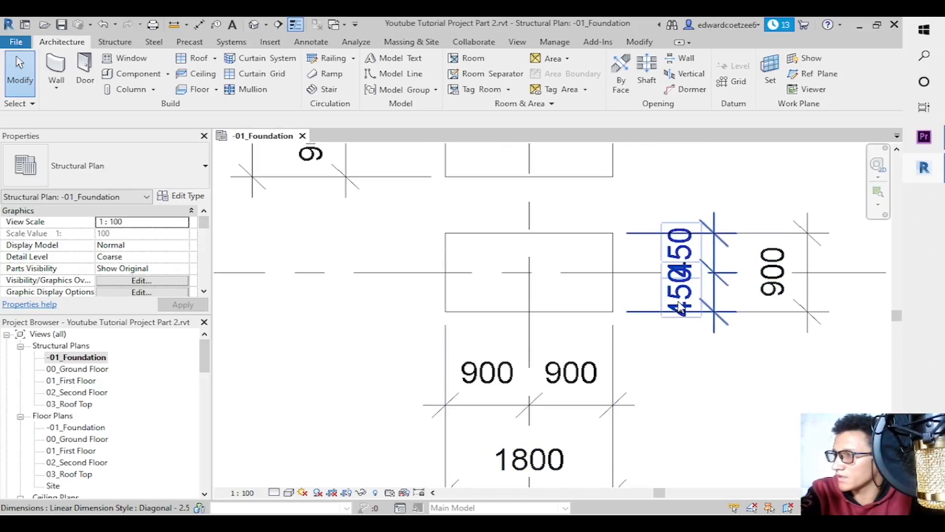
left_click(695, 310)
left_click_drag(696, 302, 686, 359)
left_click_drag(700, 243, 688, 184)
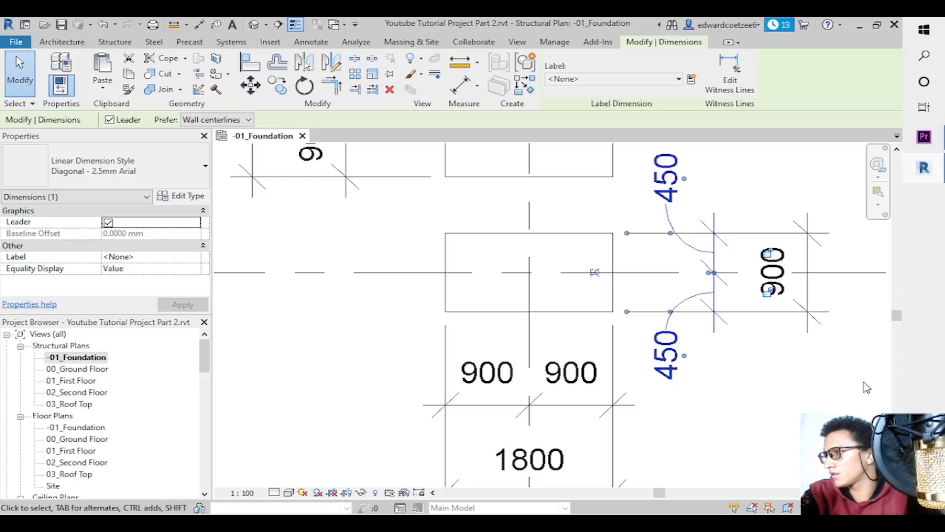
left_click(724, 377)
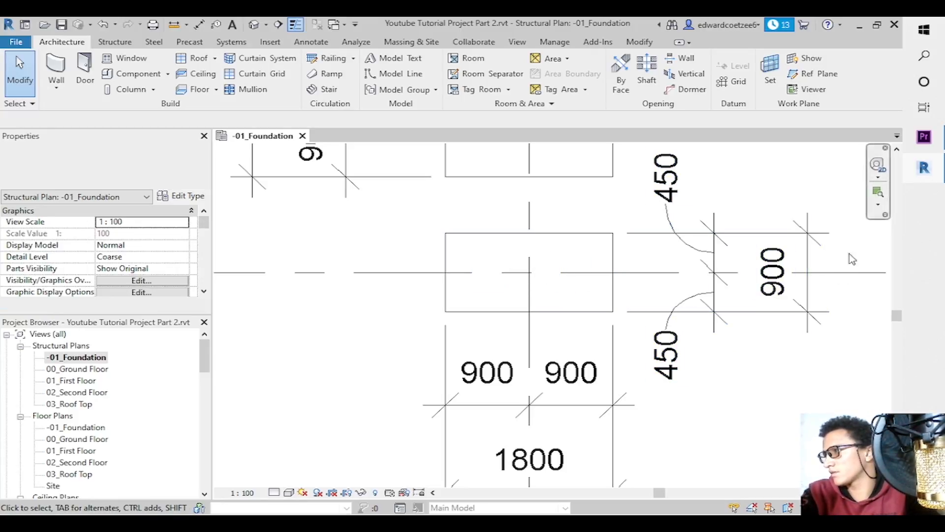
Try to tag the footing at grids B and 5 by category, choosing to load a structural foundation tag.
left_click(877, 203)
left_click(822, 230)
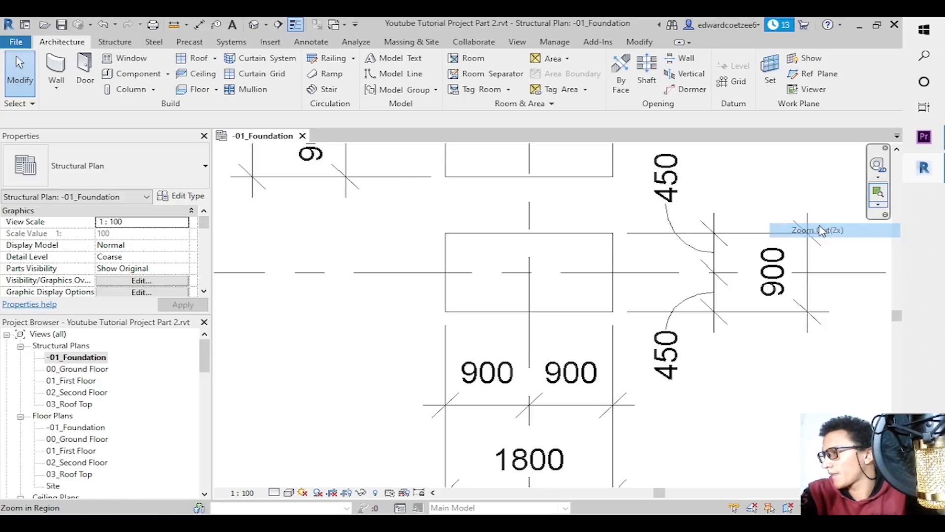
left_click(879, 195)
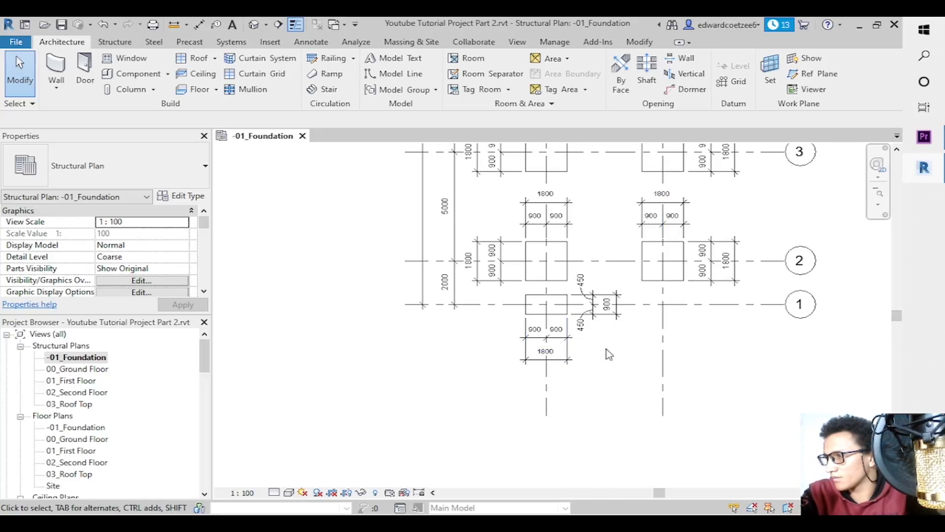
left_click_drag(898, 313, 897, 222)
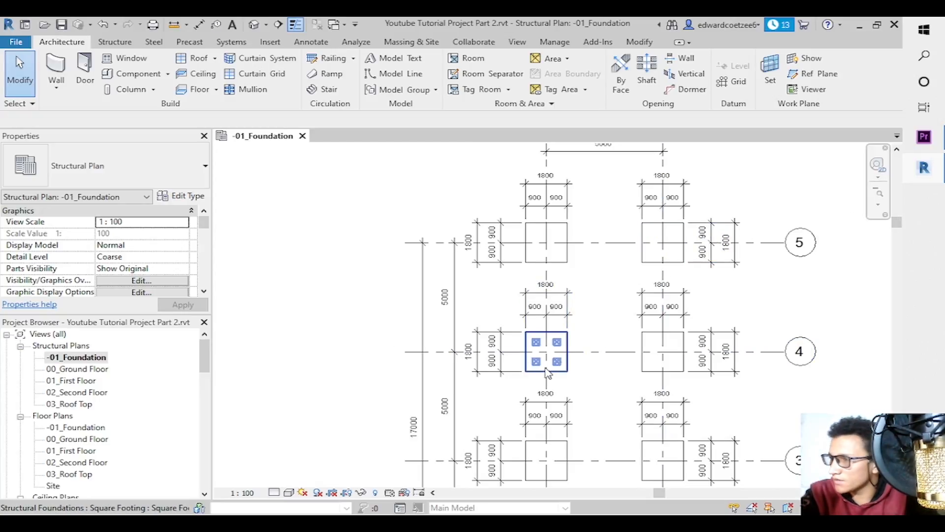
mouse_move(897, 220)
left_mouse_down()
mouse_move(903, 255)
mouse_move(897, 234)
left_mouse_up()
left_click(566, 211)
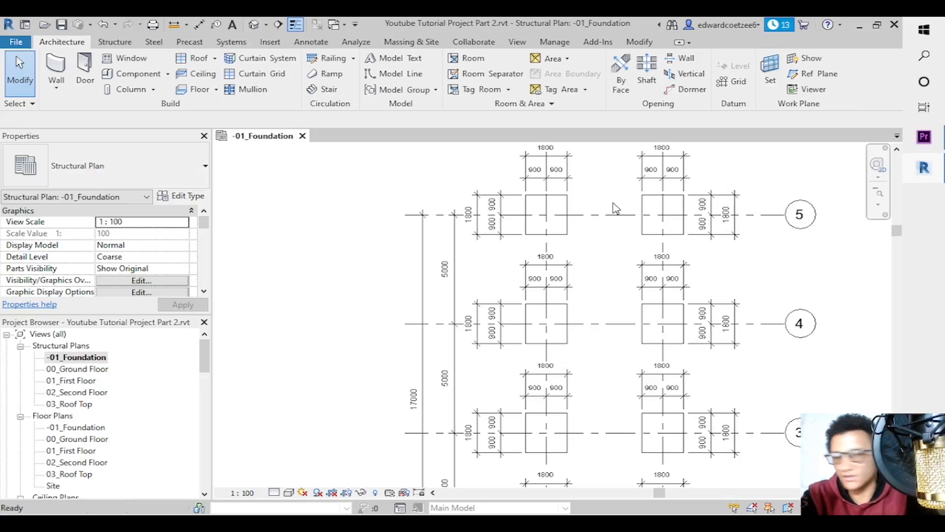
key("t")
key("g")
left_click(642, 207)
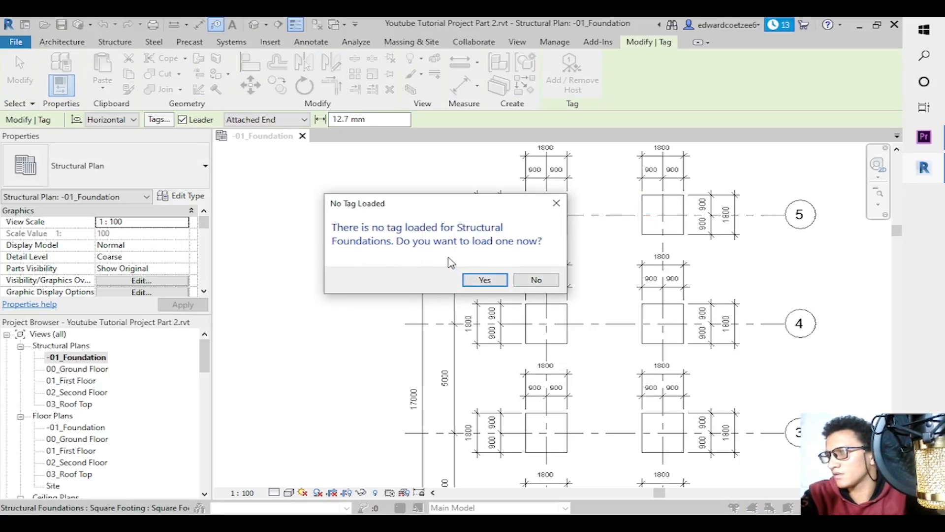
left_click(484, 279)
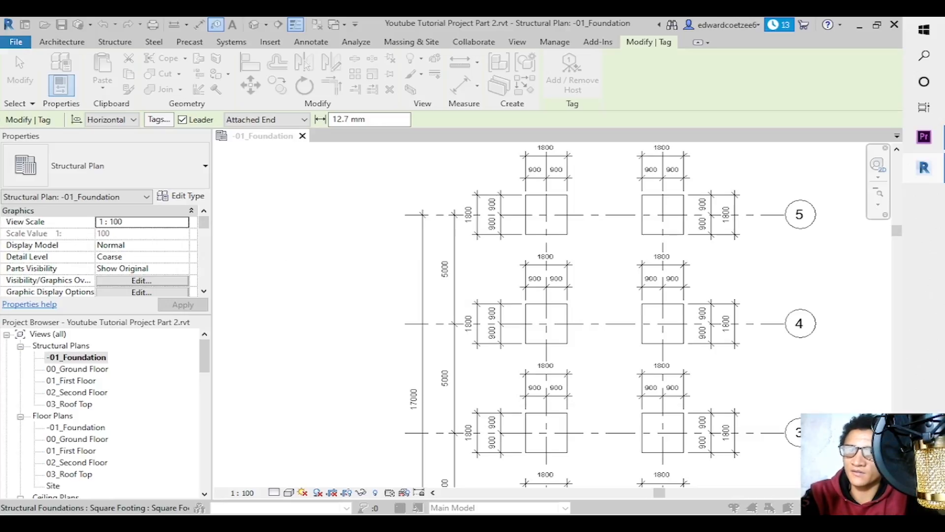
key("Escape")
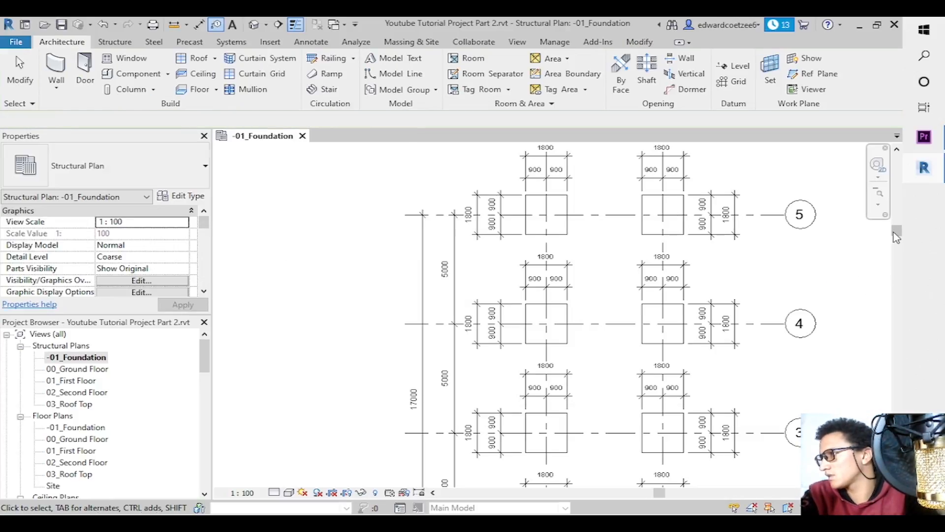
Open the 00_Ground Floor structural plan at the columns on grid 5.
left_click_drag(896, 238, 914, 294)
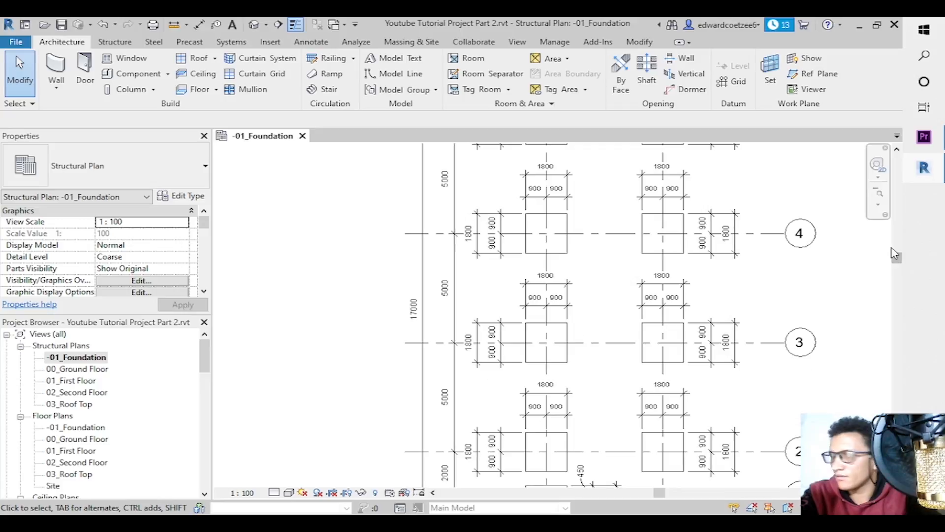
double_click(47, 369)
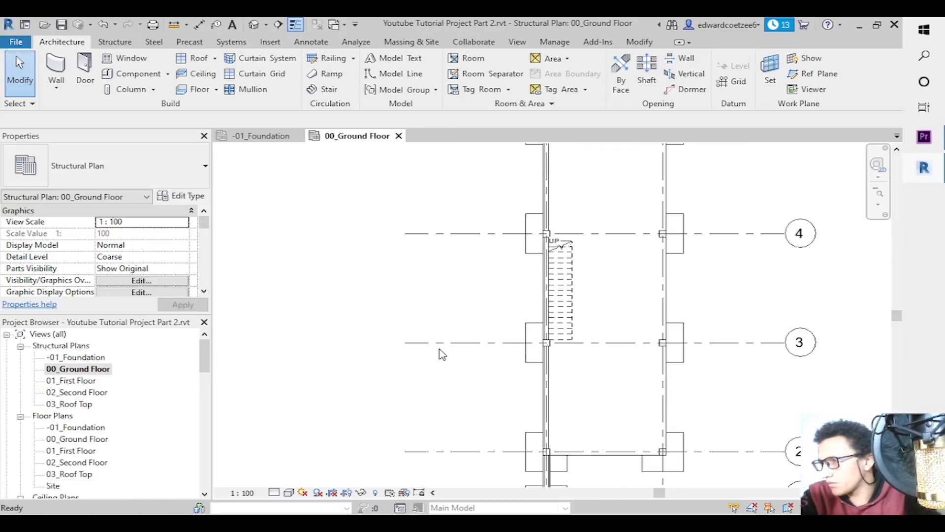
left_click_drag(897, 318, 896, 297)
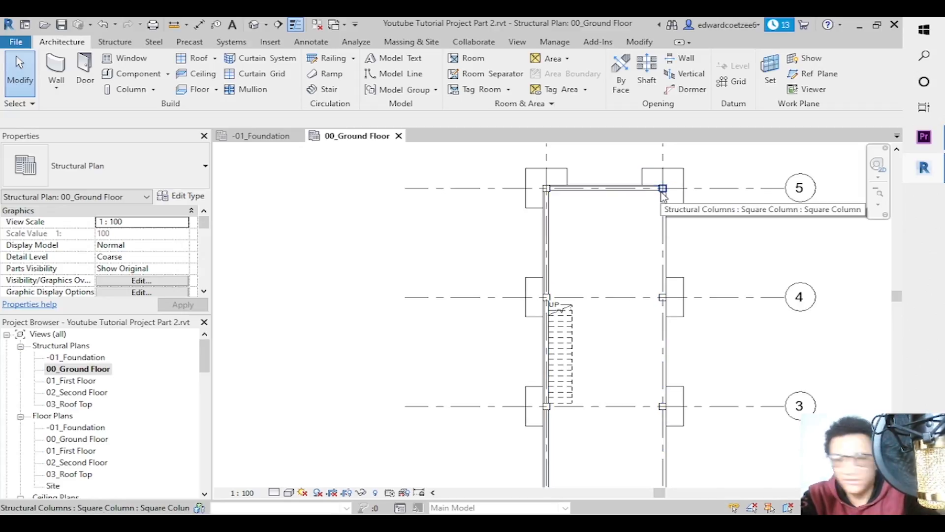
Dimension the two grid 5 columns in one horizontal string above them, through both column faces and grids A and B.
key("d")
key("i")
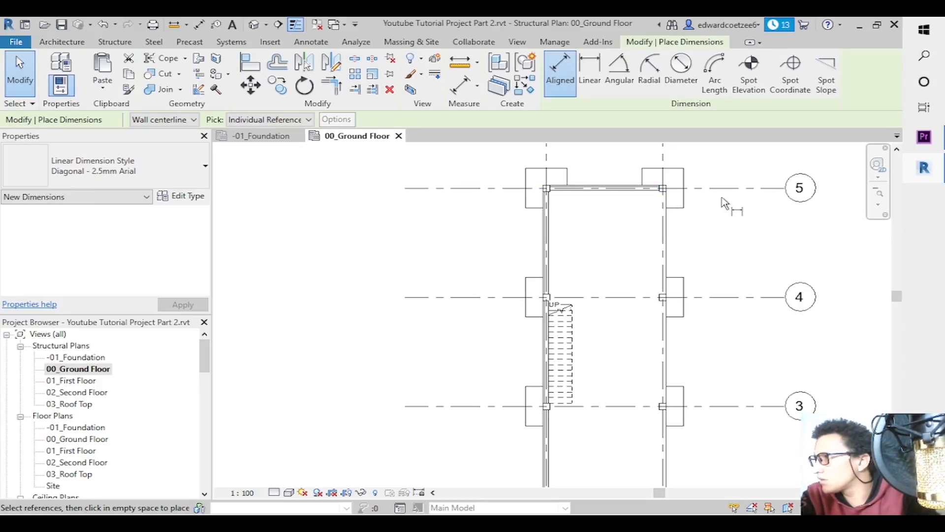
left_click(878, 204)
left_click(821, 215)
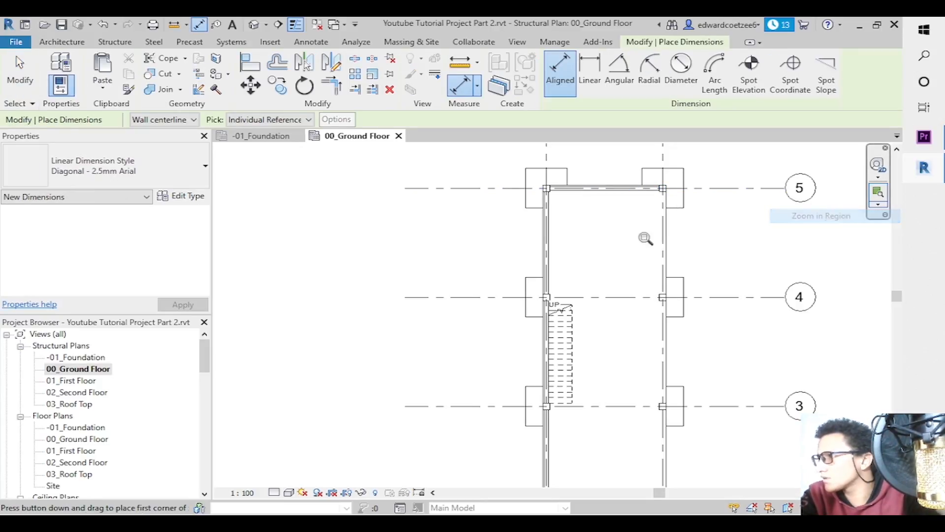
left_click_drag(505, 171, 709, 212)
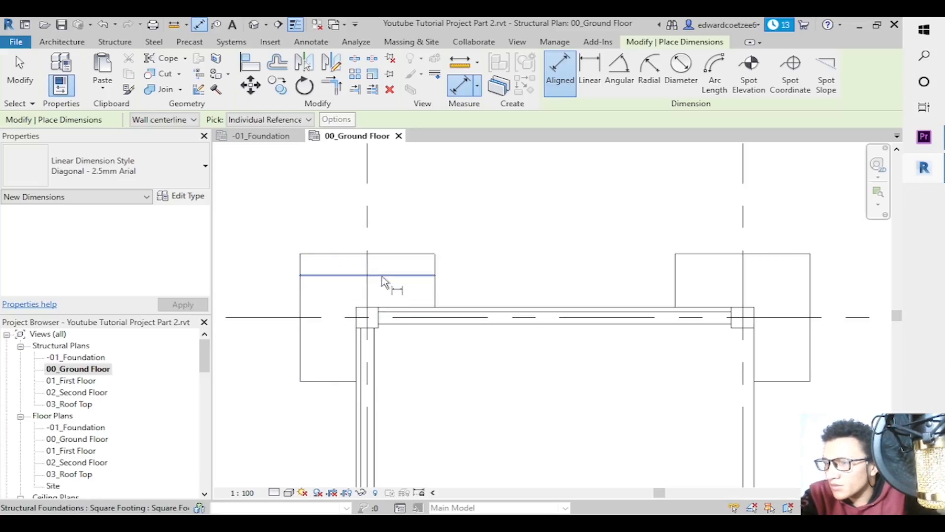
left_click(368, 224)
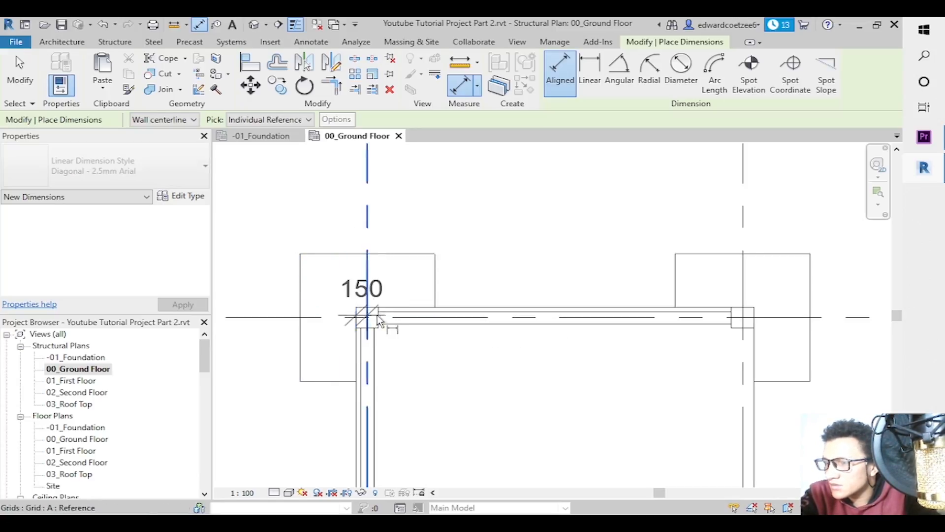
left_click(377, 321)
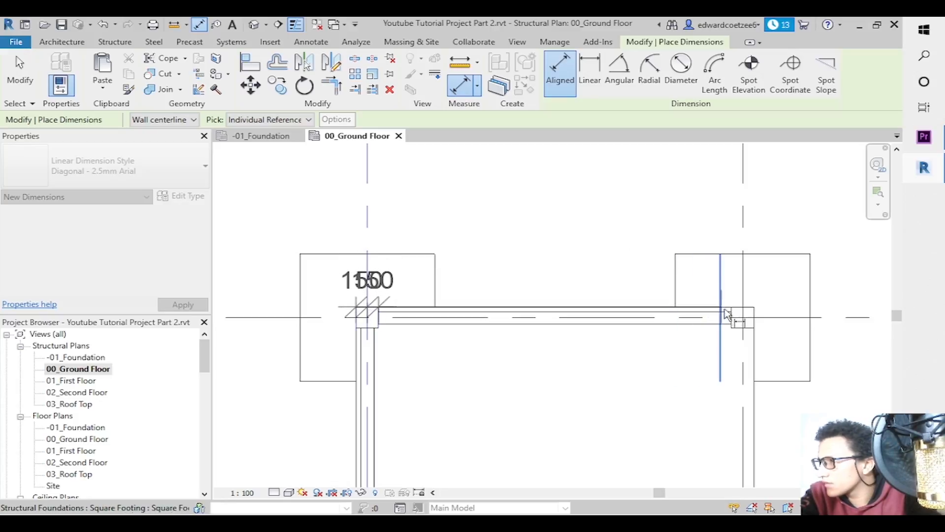
left_click(741, 270)
left_click(757, 312)
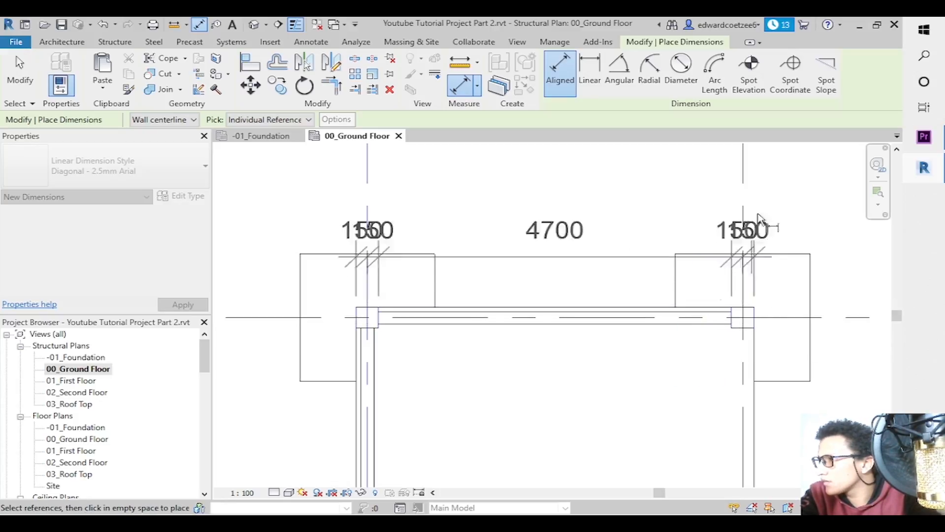
left_click(652, 212)
key("Escape")
key("Escape")
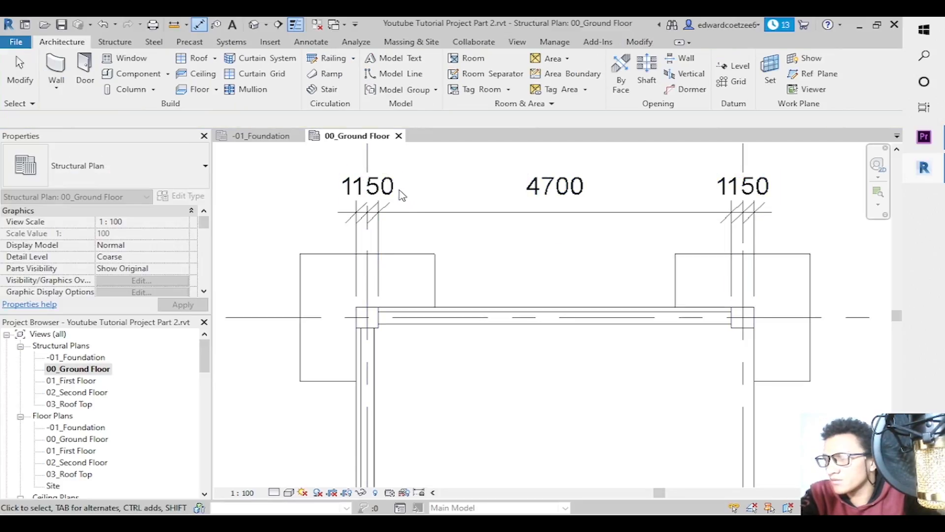
Move the four overlapping 150 texts of the grid 5 column dimension outward to either side of grids A and B.
left_click(366, 209)
left_click_drag(363, 202, 416, 202)
left_click_drag(737, 200, 741, 206)
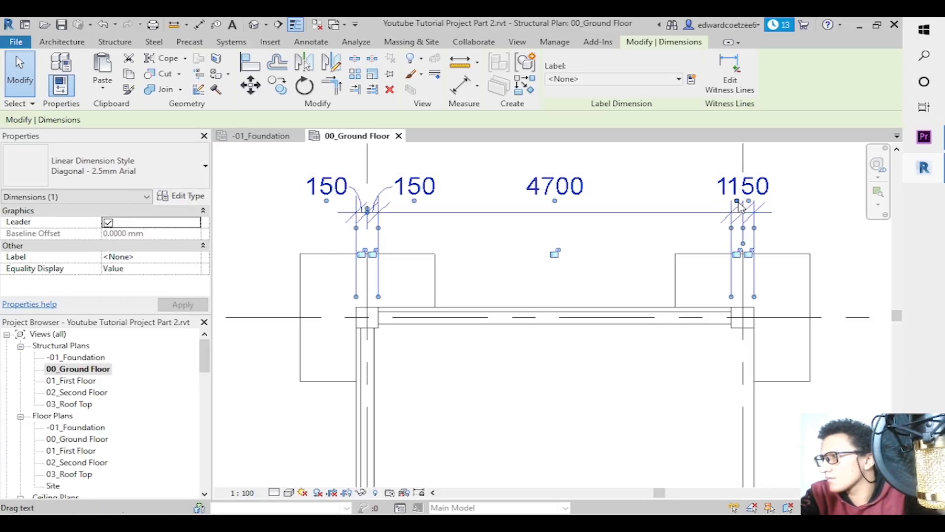
left_click_drag(684, 196, 686, 199)
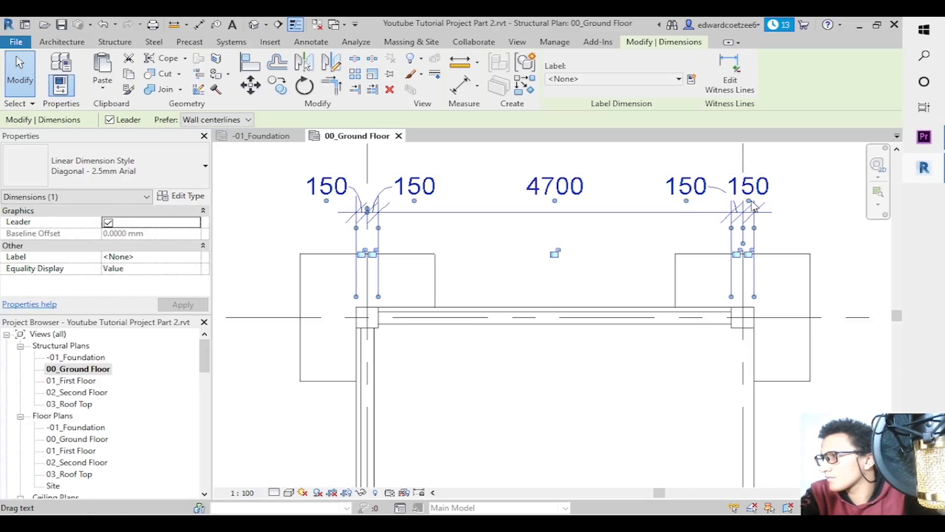
left_click_drag(748, 200, 759, 201)
mouse_move(827, 207)
left_mouse_down()
mouse_move(868, 209)
mouse_move(811, 208)
left_mouse_up()
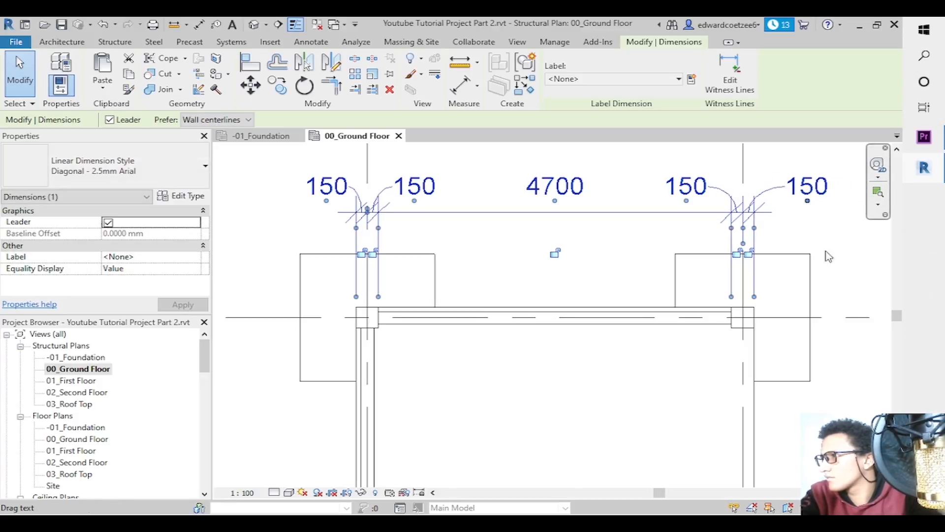
Try to tag the 175mm cavity brick wall along grid 5 with a horizontal wall tag and leader.
left_click_drag(897, 319, 897, 345)
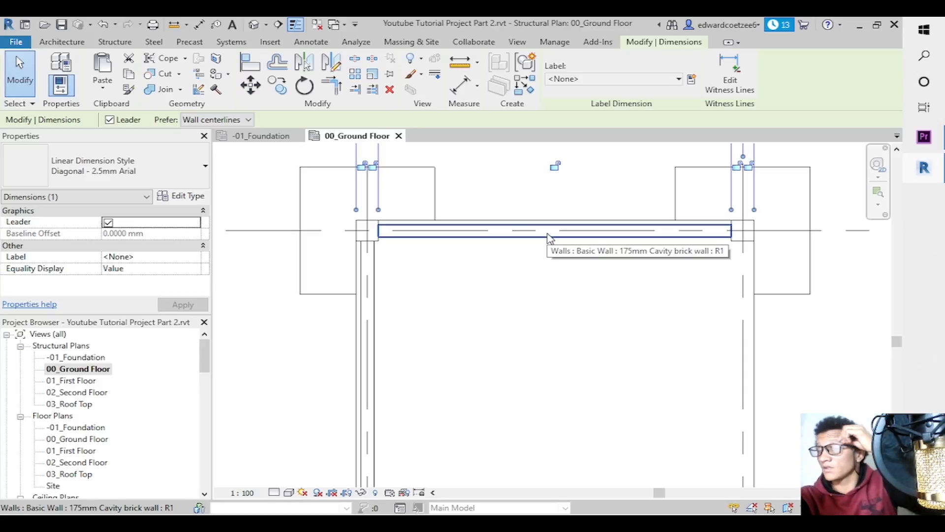
key("t")
key("g")
left_click(550, 238)
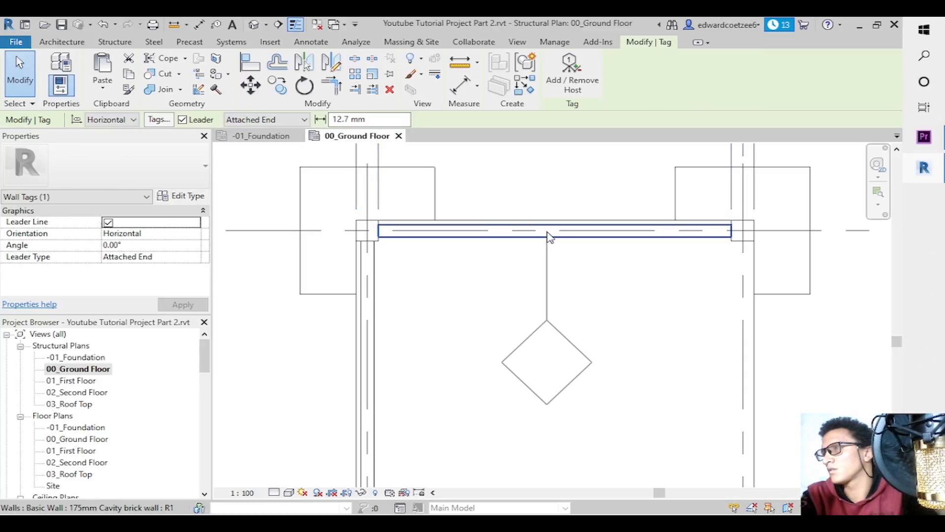
key("Escape")
key("Escape")
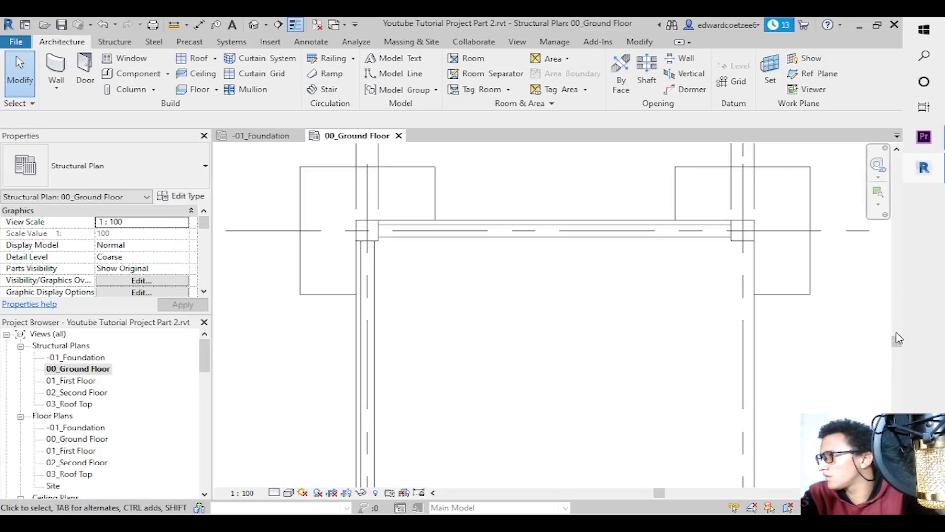
Hide all square footings visible in the 00_Ground Floor structural plan as individual elements.
left_click_drag(897, 344, 878, 354)
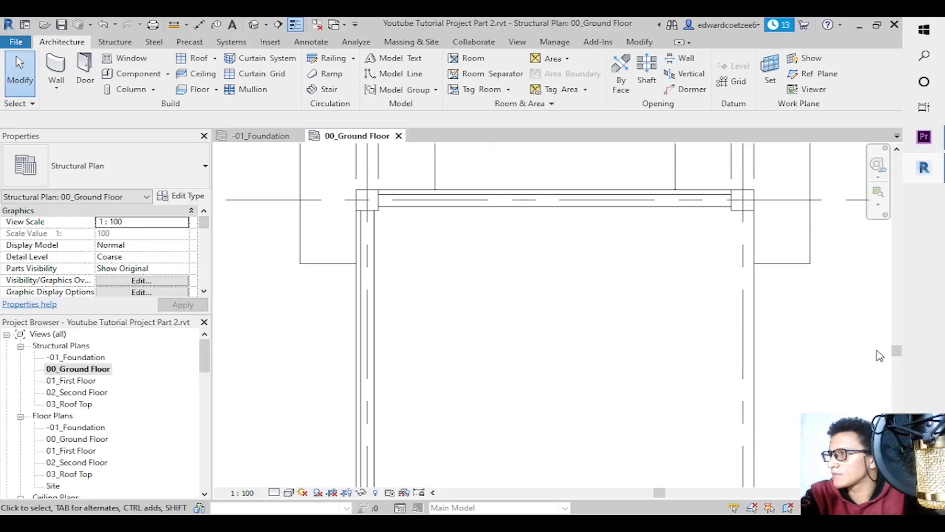
right_click(780, 271)
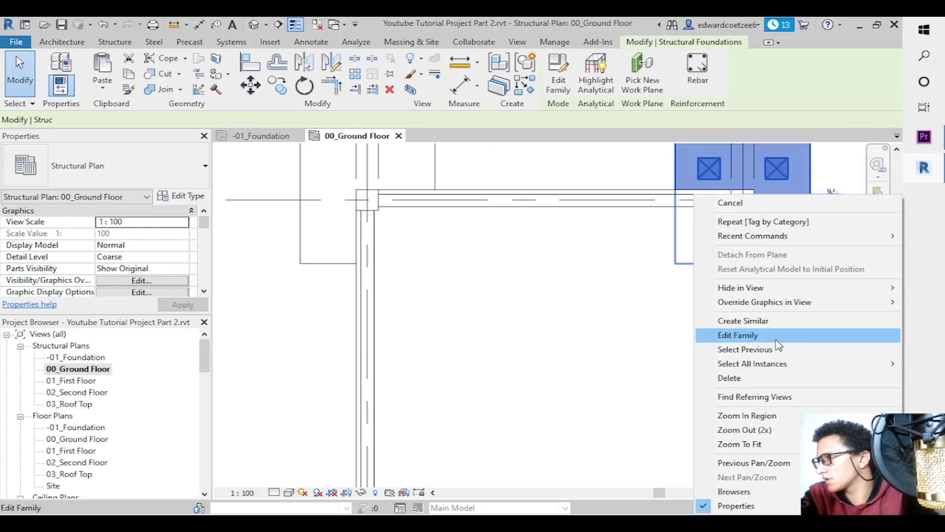
mouse_move(776, 364)
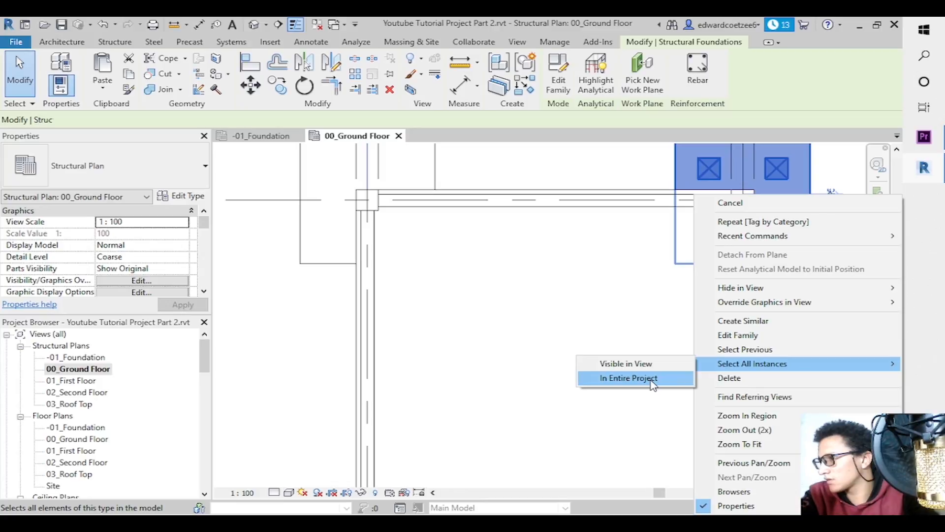
left_click(655, 367)
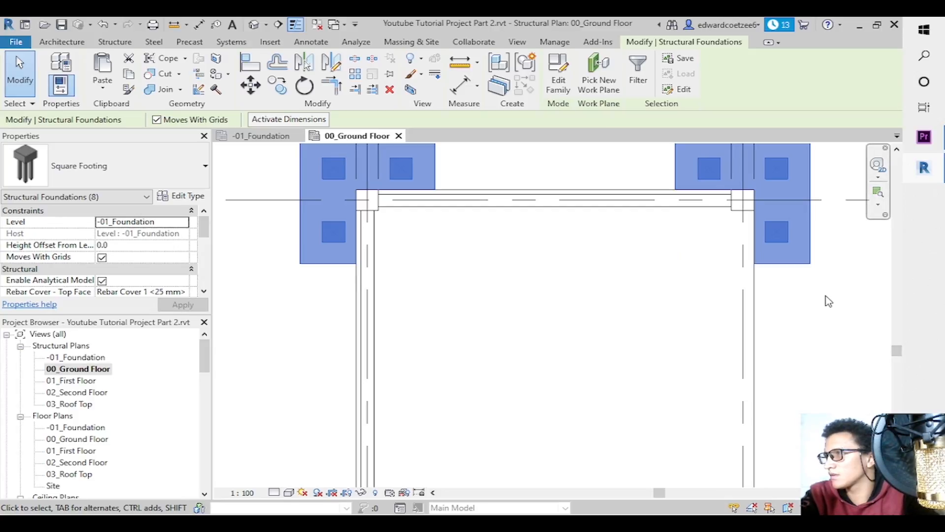
right_click(799, 260)
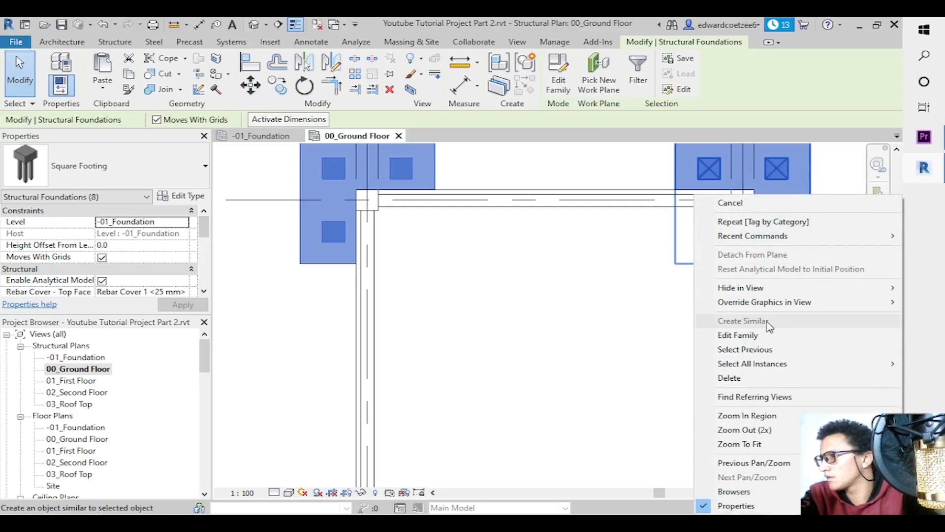
mouse_move(772, 296)
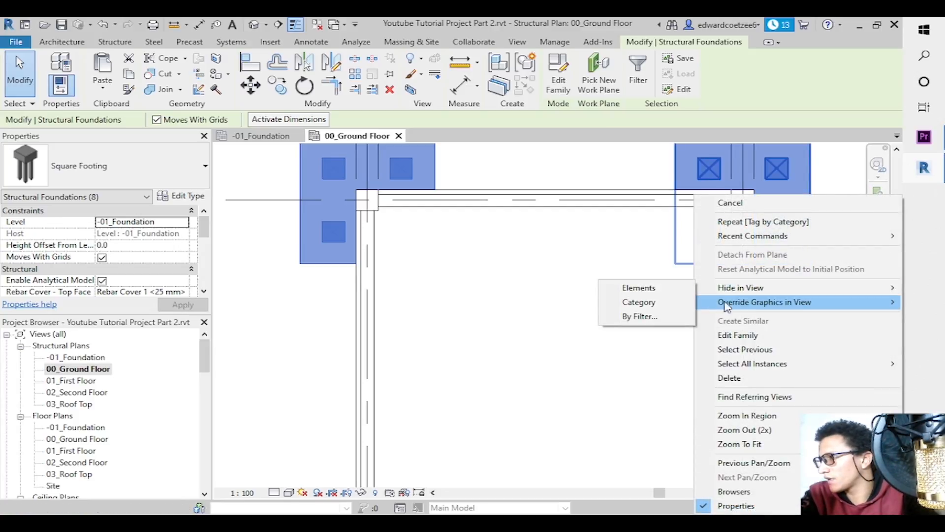
left_click(664, 290)
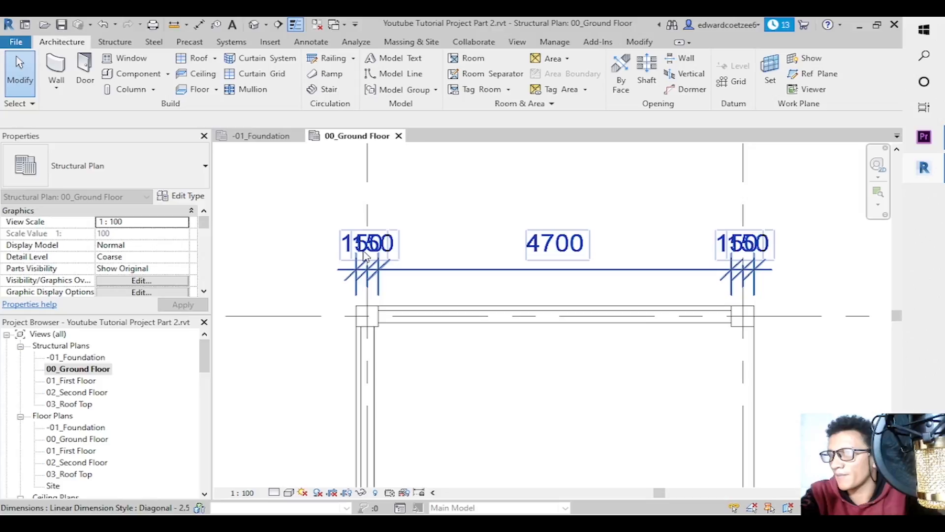
Separate the overlapping 150 texts above the two grid 5 columns, moving them to either side of each column's grid line.
left_click(364, 261)
mouse_move(361, 257)
left_mouse_down()
mouse_move(333, 258)
mouse_move(408, 261)
left_mouse_up()
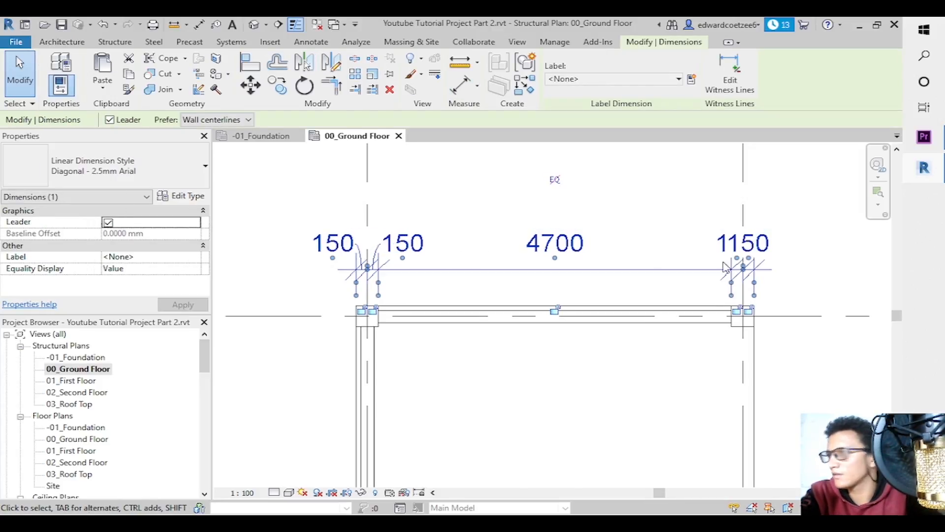
left_click_drag(737, 263, 784, 259)
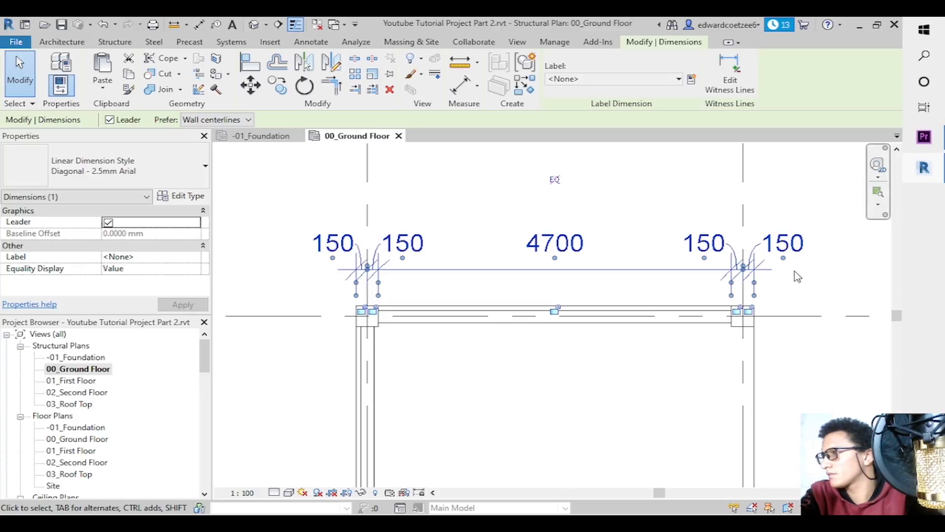
left_click(806, 275)
left_click_drag(899, 321, 898, 343)
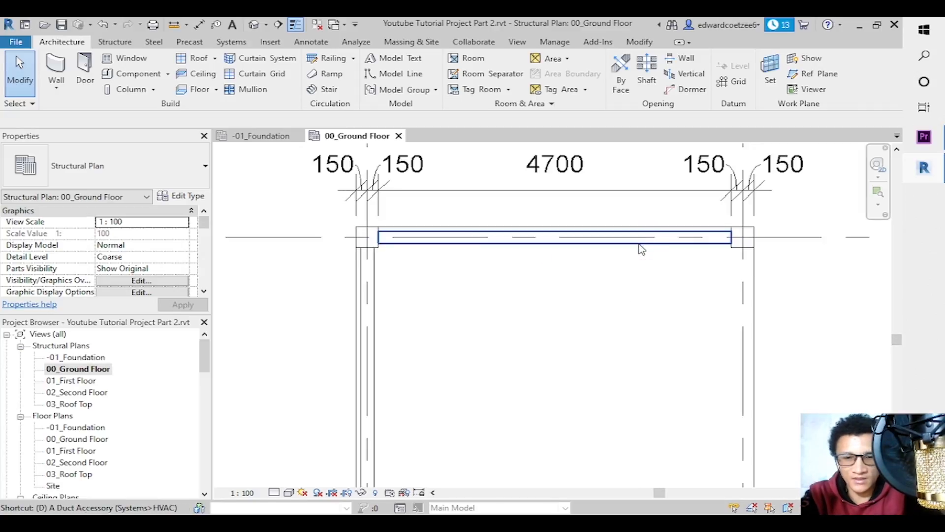
left_click(718, 251)
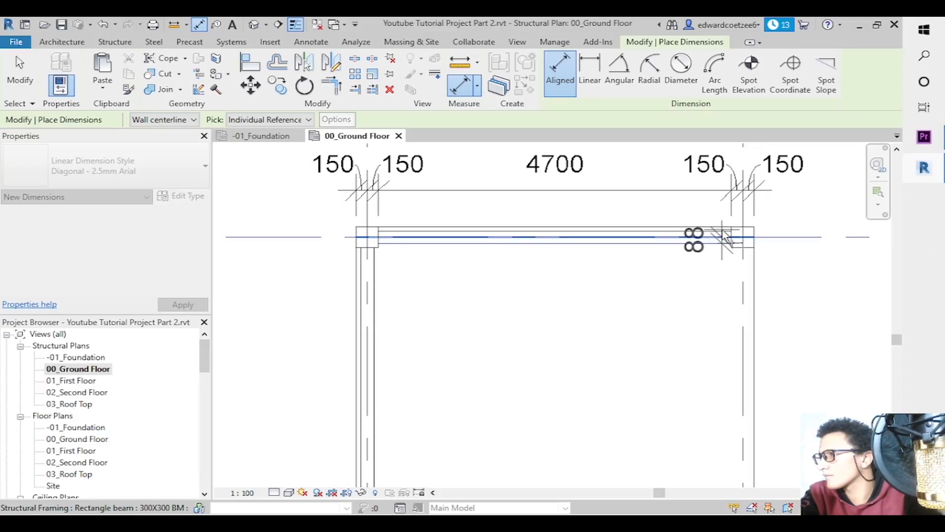
key("Escape")
key("Escape")
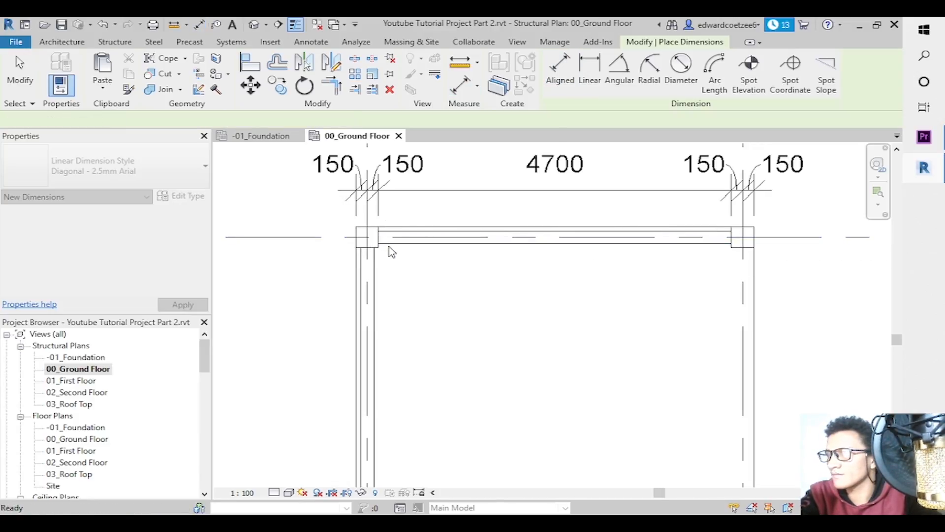
key("Escape")
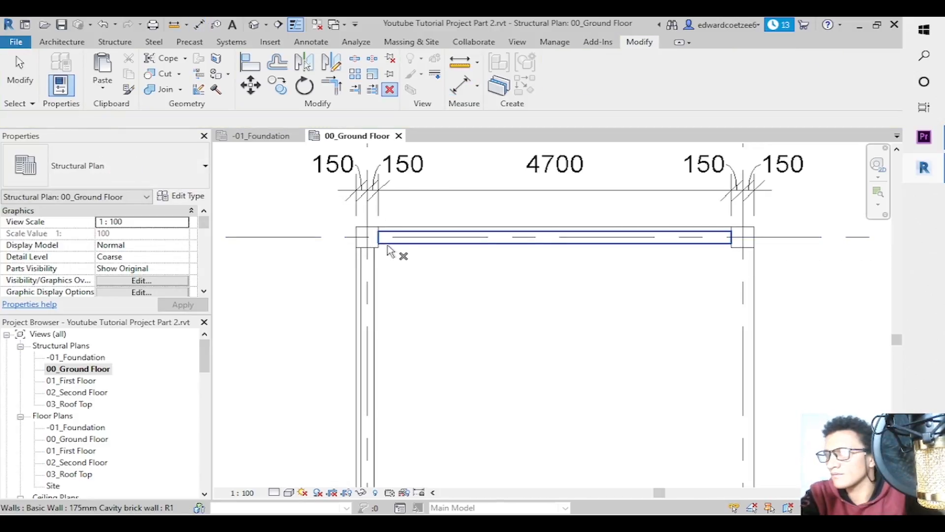
key("Escape")
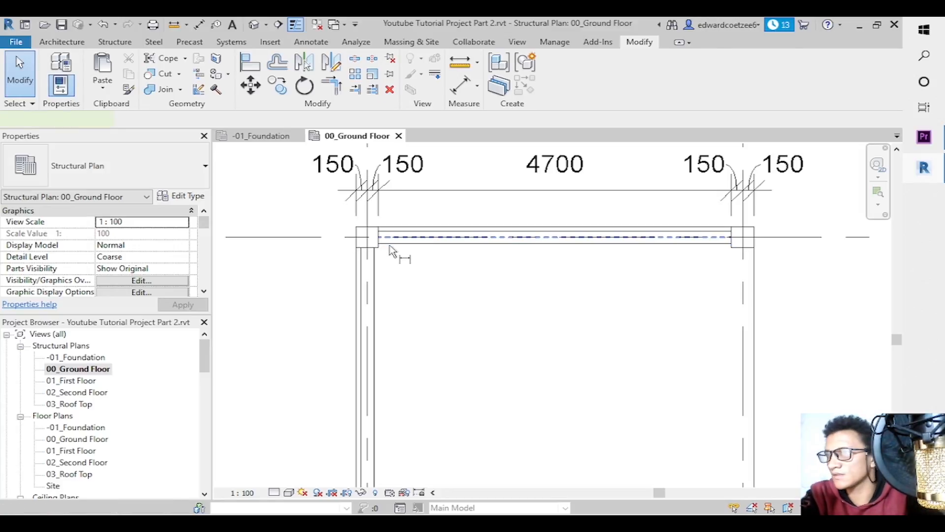
Try to dimension the inner wall face, grid 5 and the outer column face in one vertical string beside the left-hand column.
key("d")
key("i")
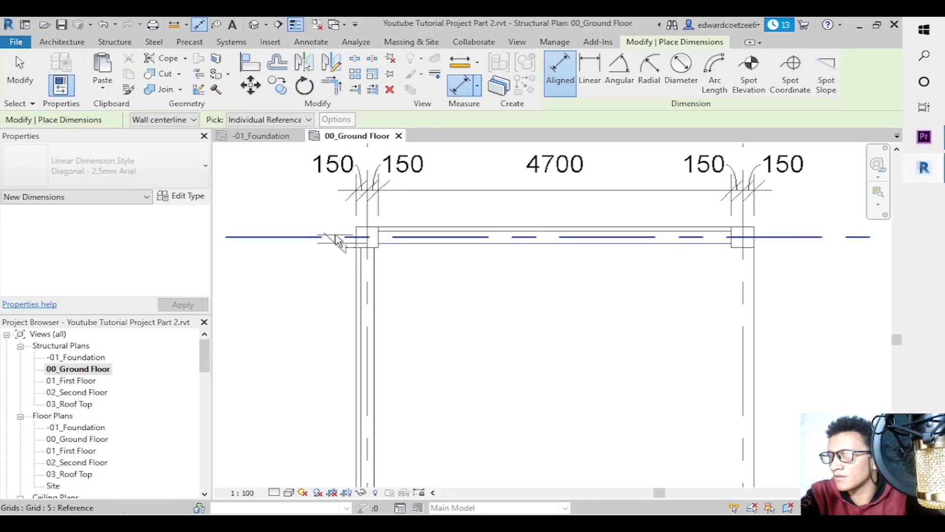
left_click(394, 235)
left_click(356, 228)
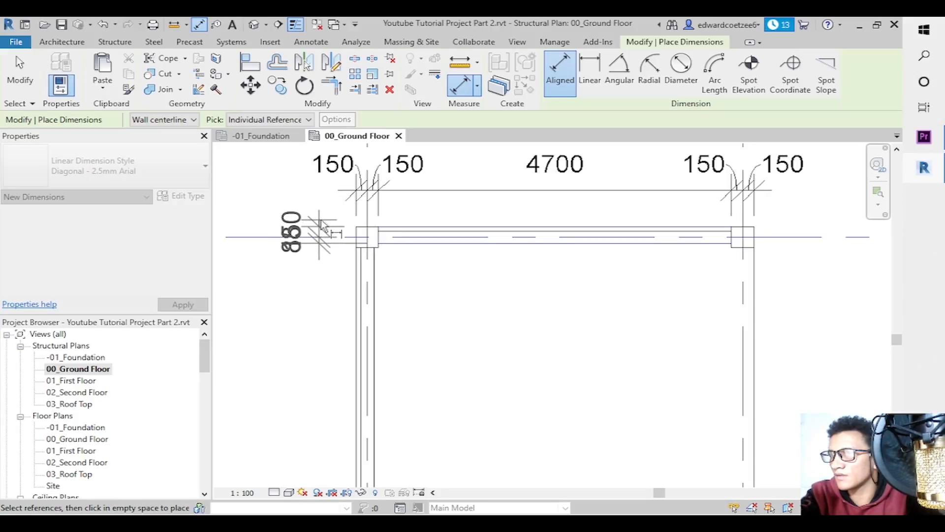
left_click(328, 232)
key("Escape")
key("Escape")
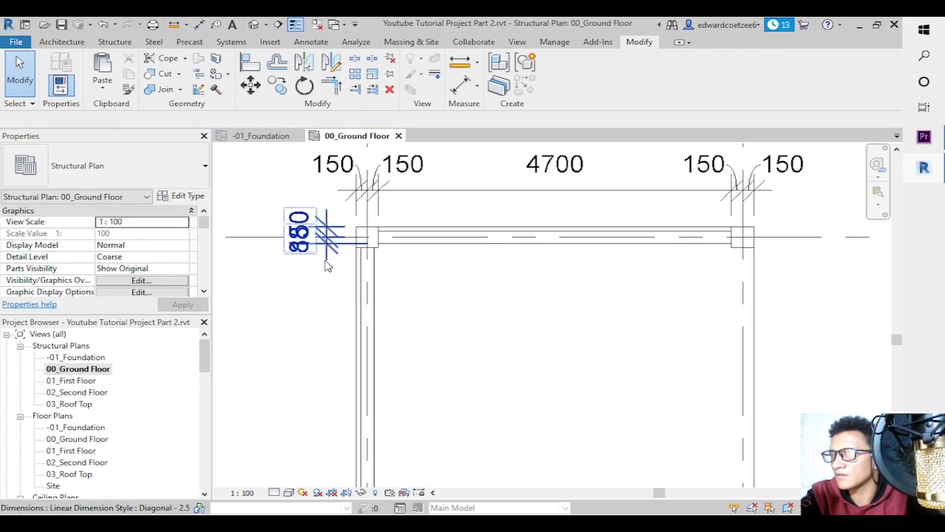
key("ctrl+z")
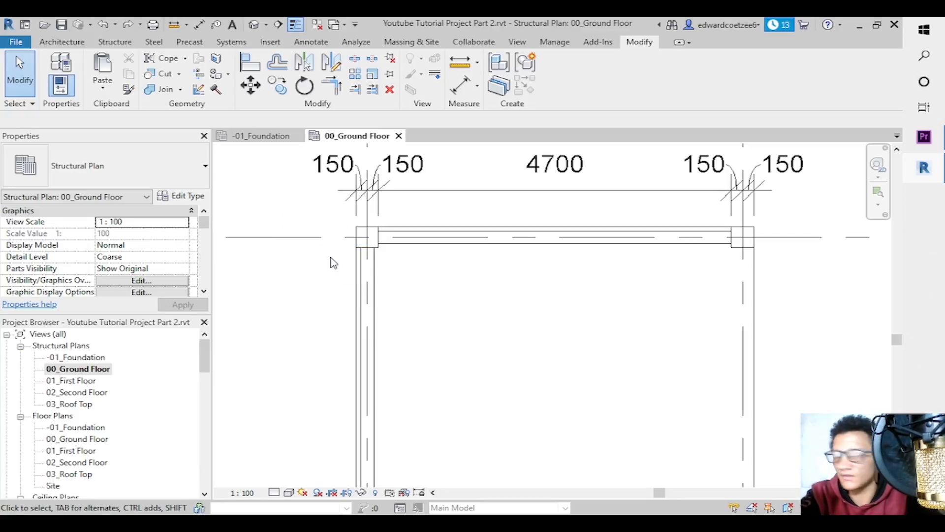
Dimension the 175mm cavity brick wall from both faces to grid 5 with an aligned string beside the left-hand column.
key("d")
key("i")
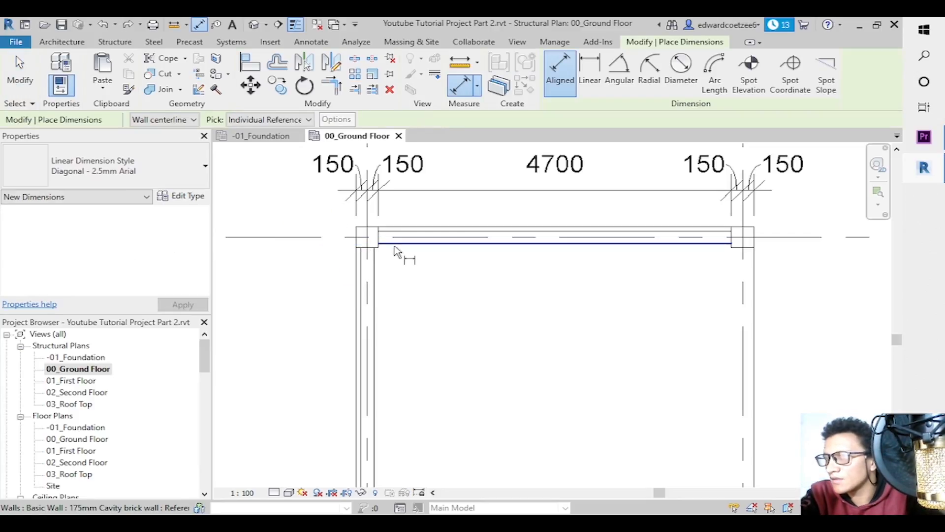
left_click(333, 241)
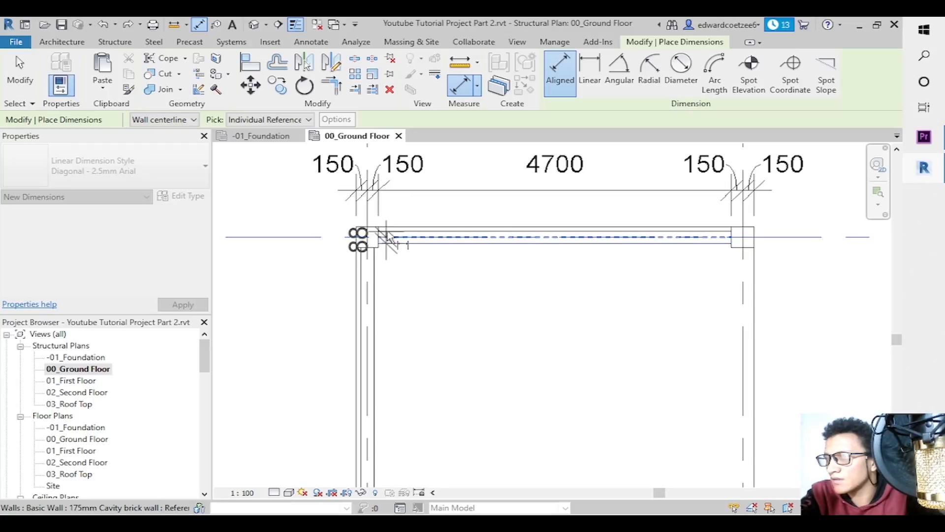
left_click(388, 229)
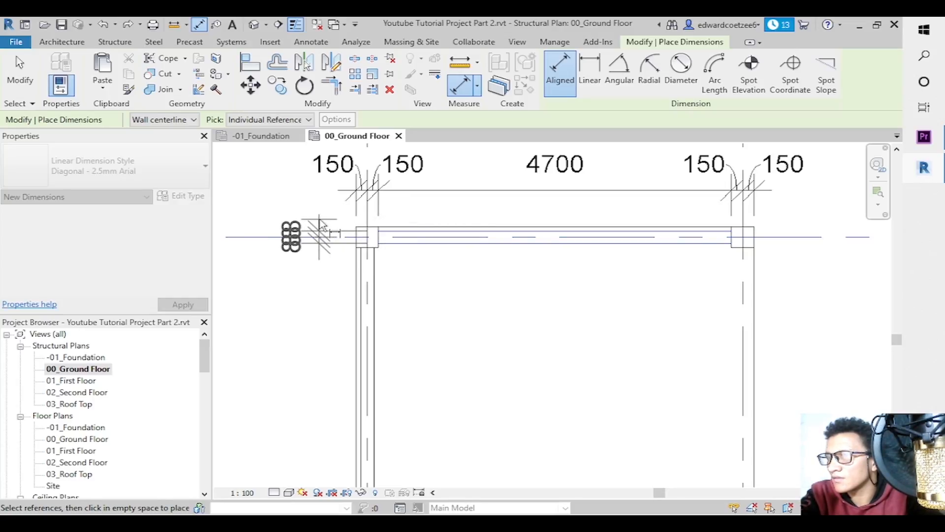
left_click(320, 207)
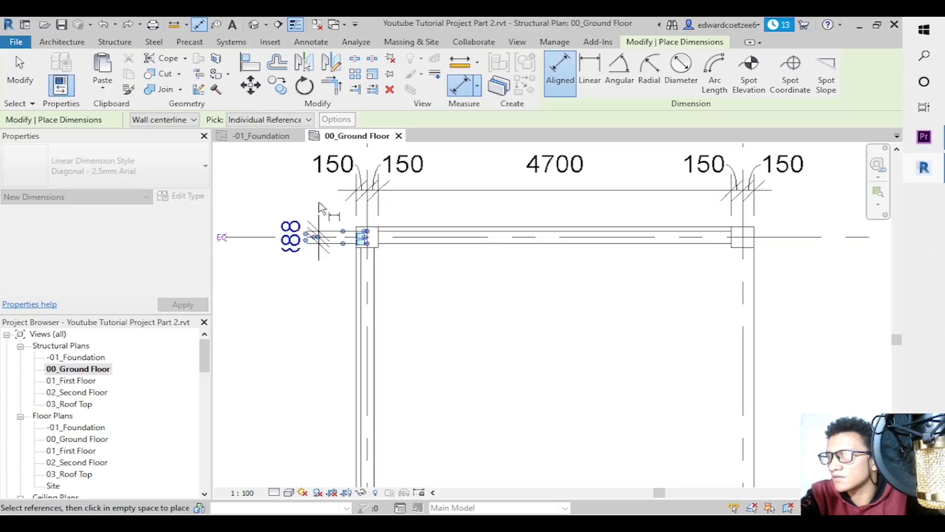
key("Escape")
key("Escape")
Move the two overlapping 88 texts of the wall thickness dimension apart, one above and one below grid 5.
left_click(321, 260)
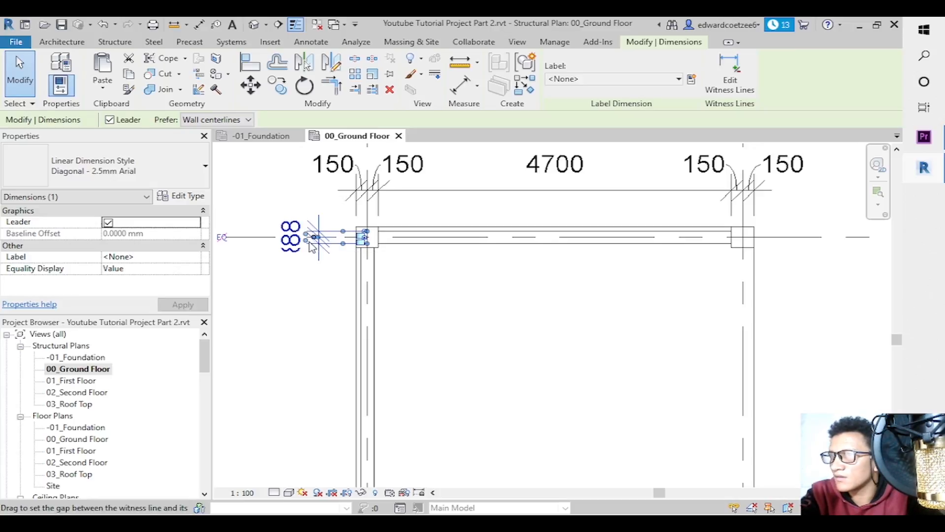
left_click_drag(307, 241, 307, 270)
left_click_drag(306, 233, 307, 213)
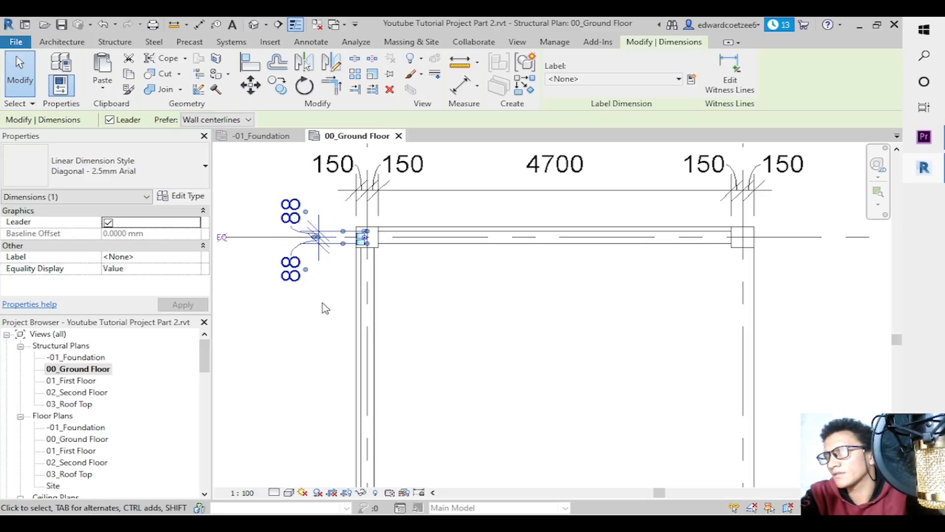
left_click(439, 281)
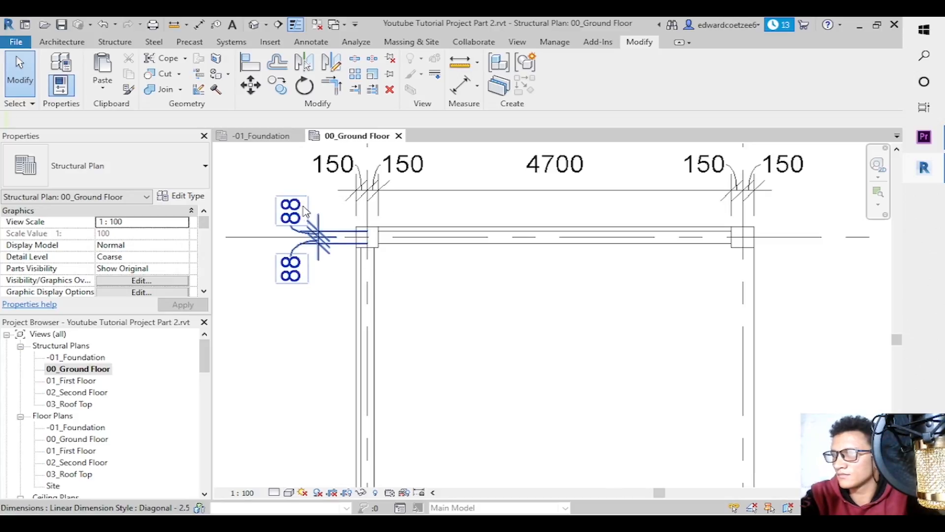
key("ctrl+z")
key("ctrl+z")
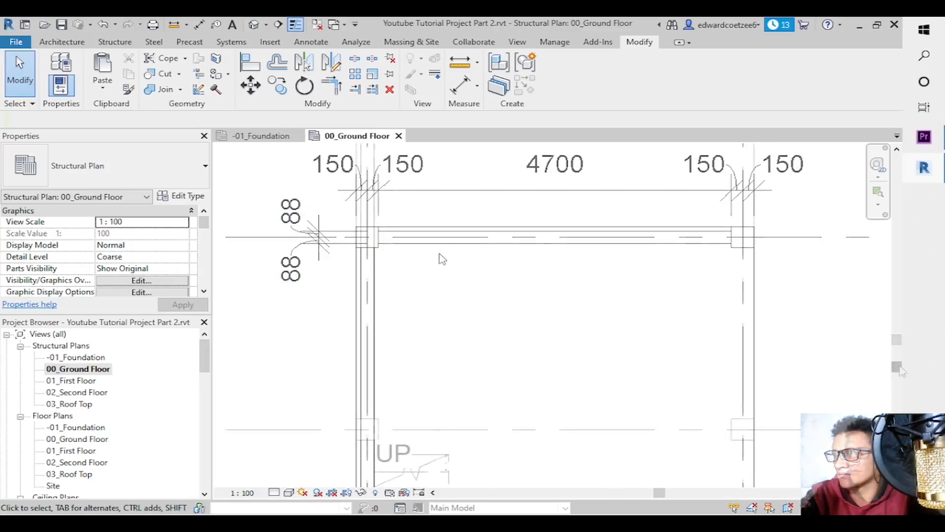
middle_click_drag(439, 254, 438, 279)
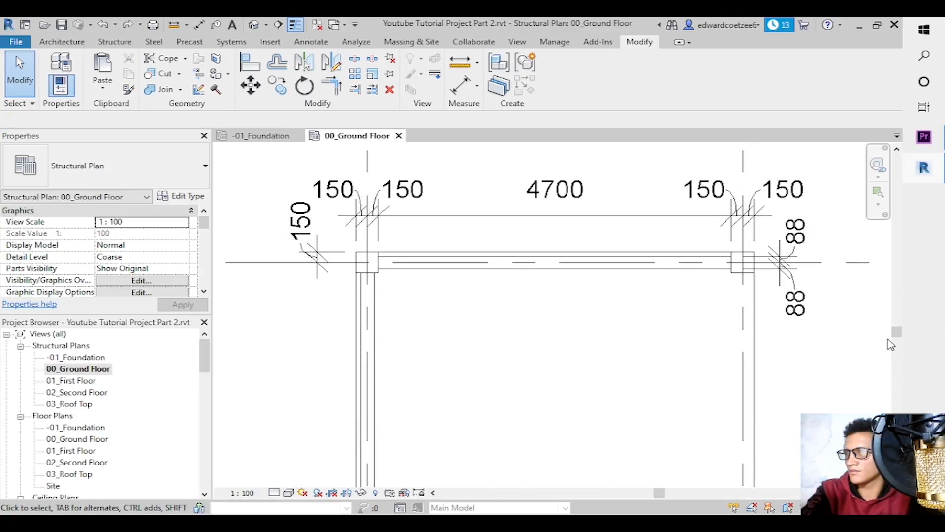
left_click(315, 242)
left_click(730, 71)
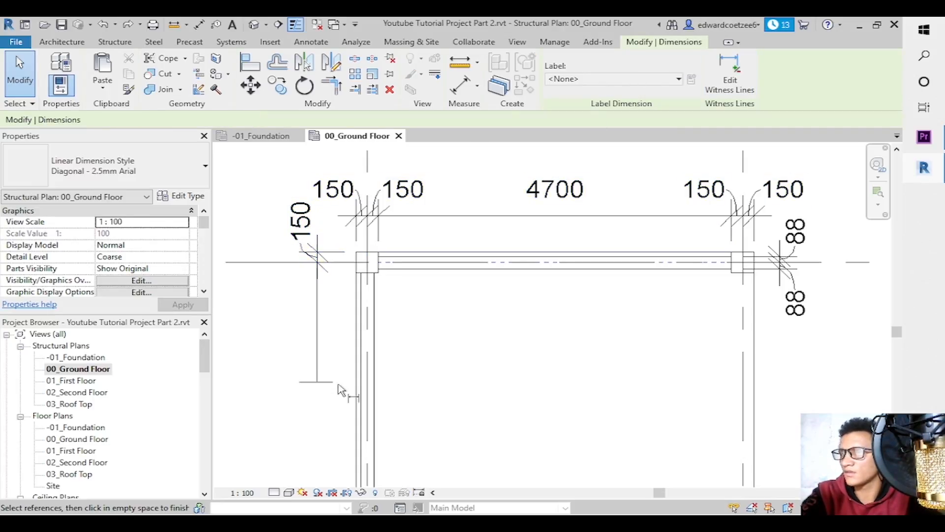
left_click_drag(896, 330, 897, 422)
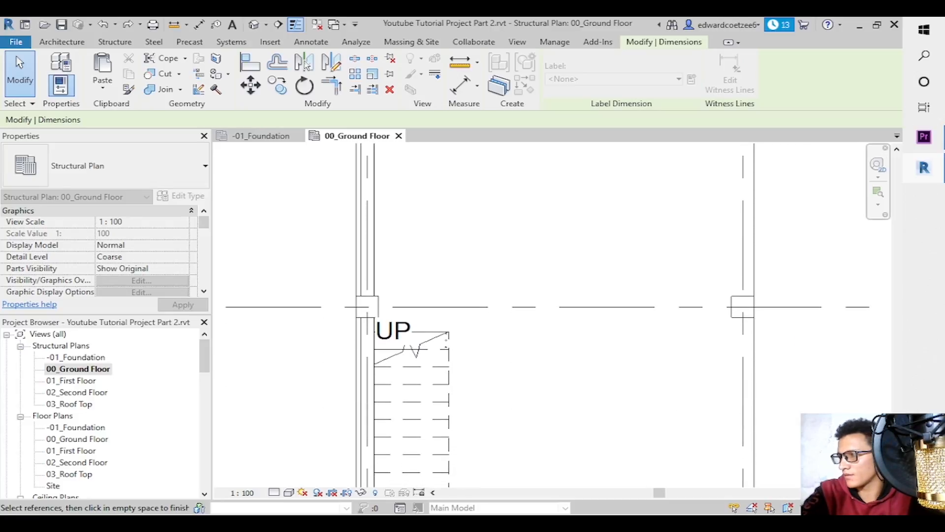
left_click(316, 309)
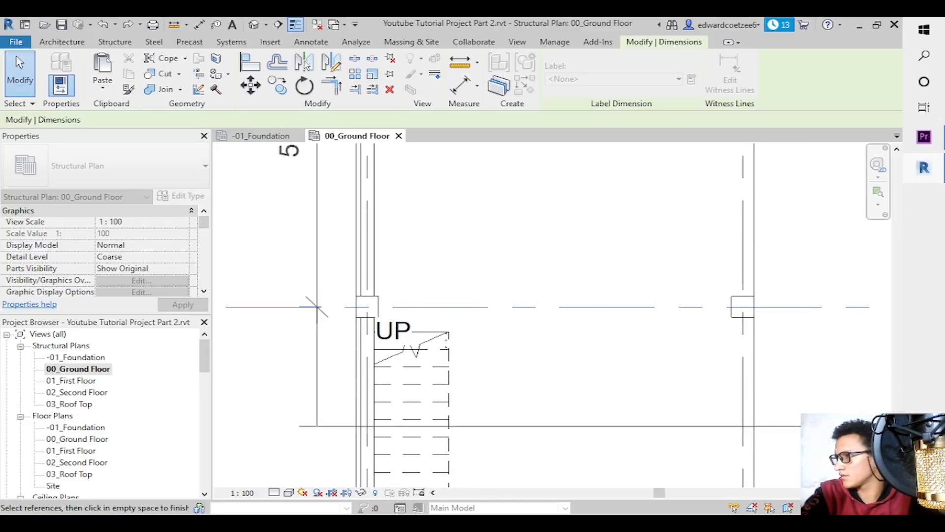
left_click(877, 206)
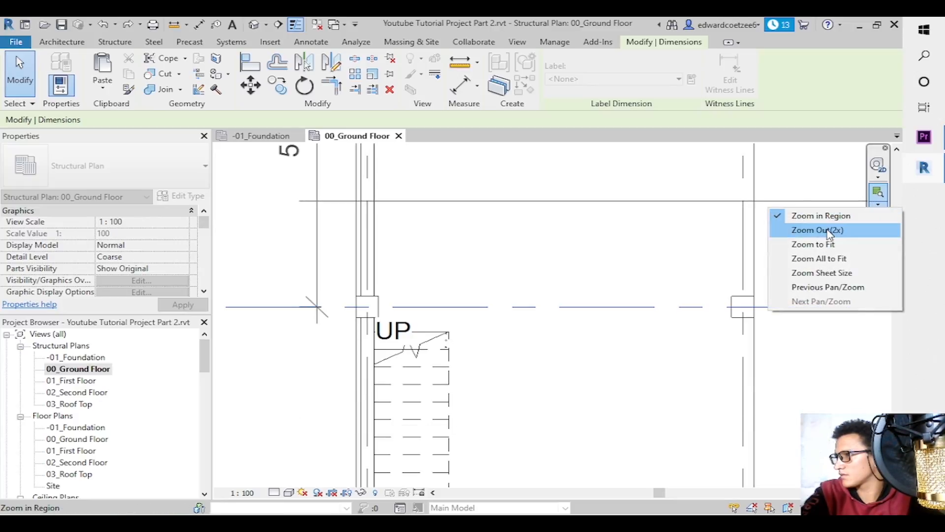
left_click(838, 232)
key("Escape")
key("Escape")
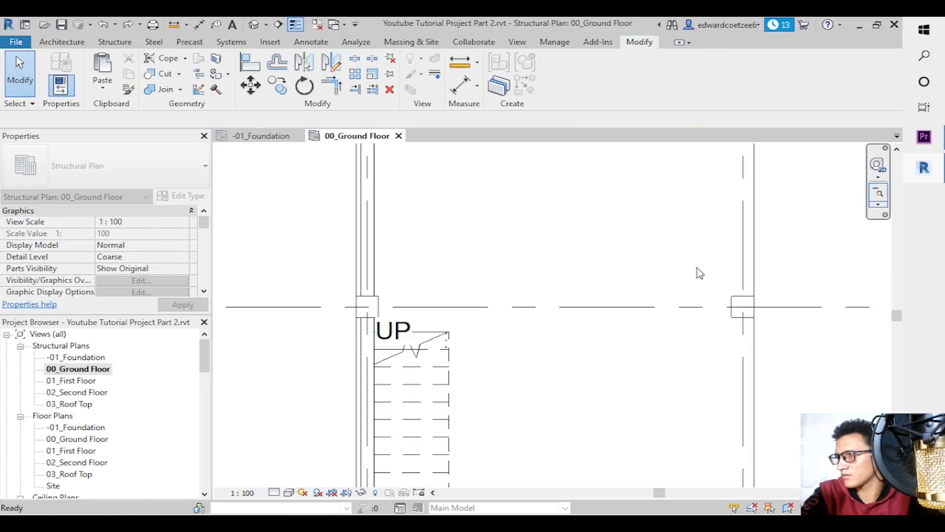
left_click_drag(896, 319, 842, 222)
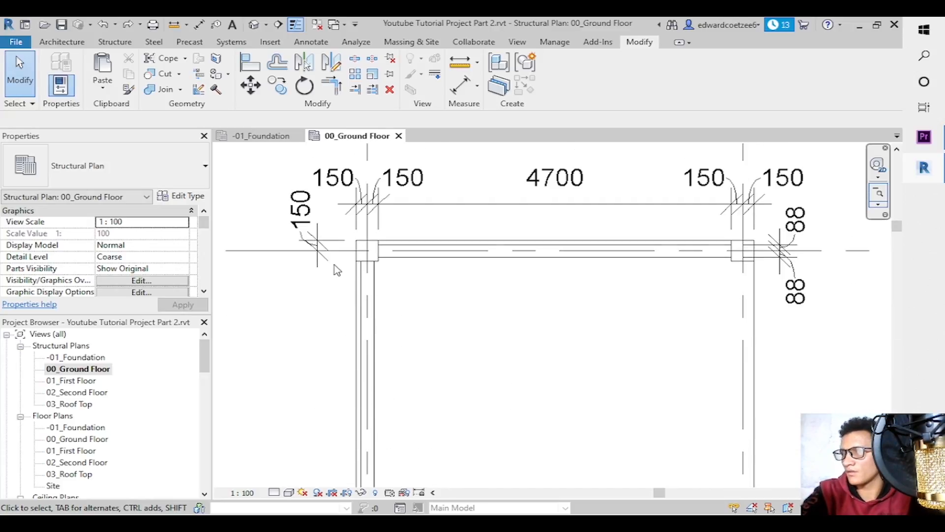
left_click(311, 238)
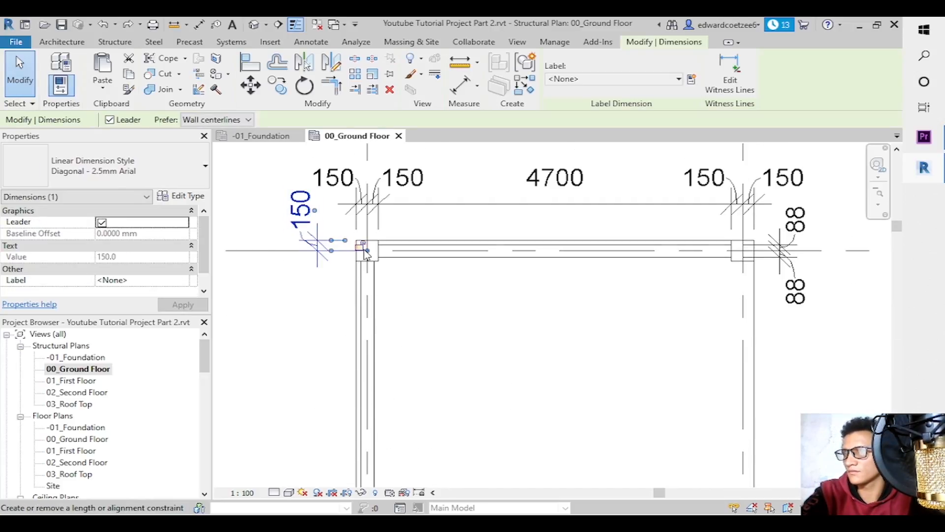
left_click(730, 74)
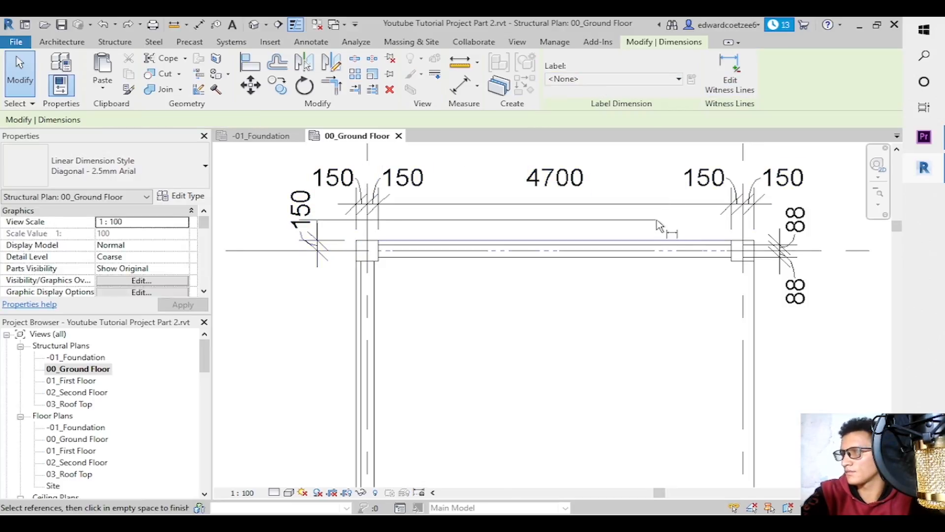
left_click_drag(896, 225, 896, 311)
left_click(316, 324)
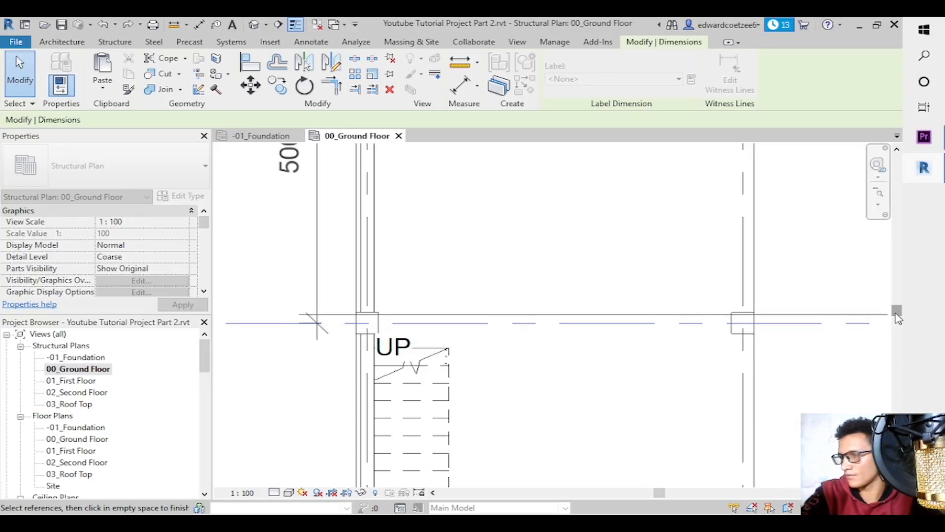
left_click(380, 315)
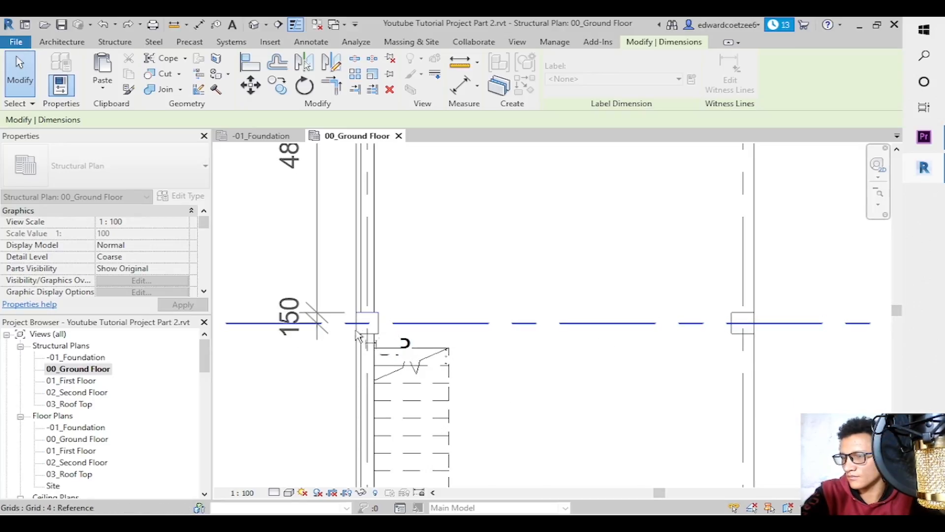
left_click(365, 330)
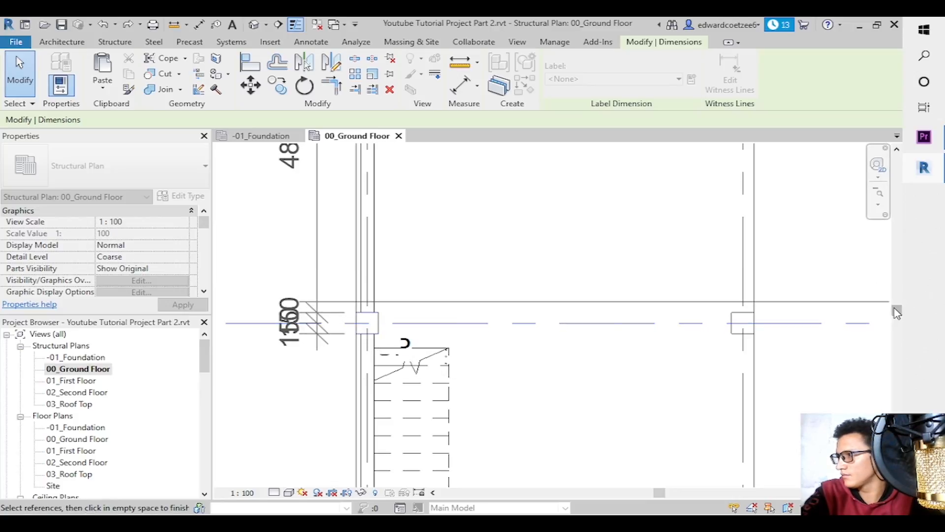
left_click_drag(897, 313, 898, 253)
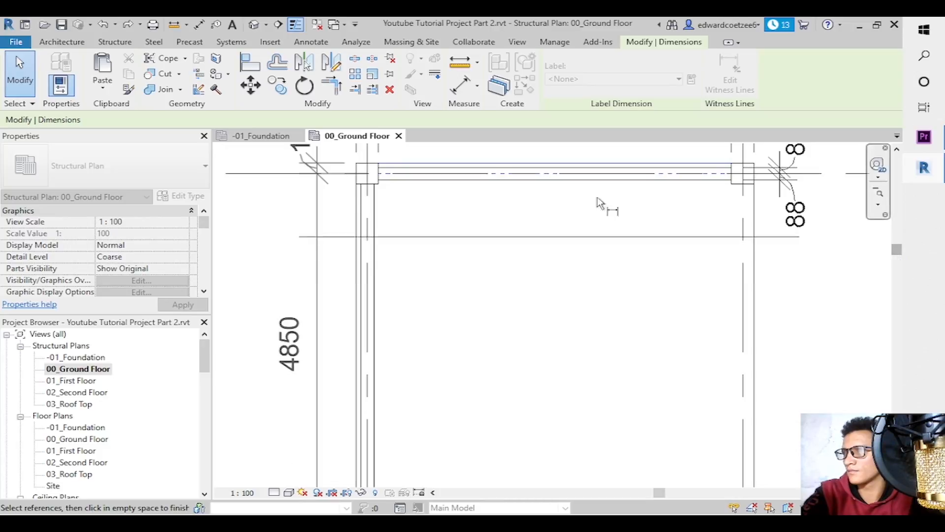
left_click(356, 188)
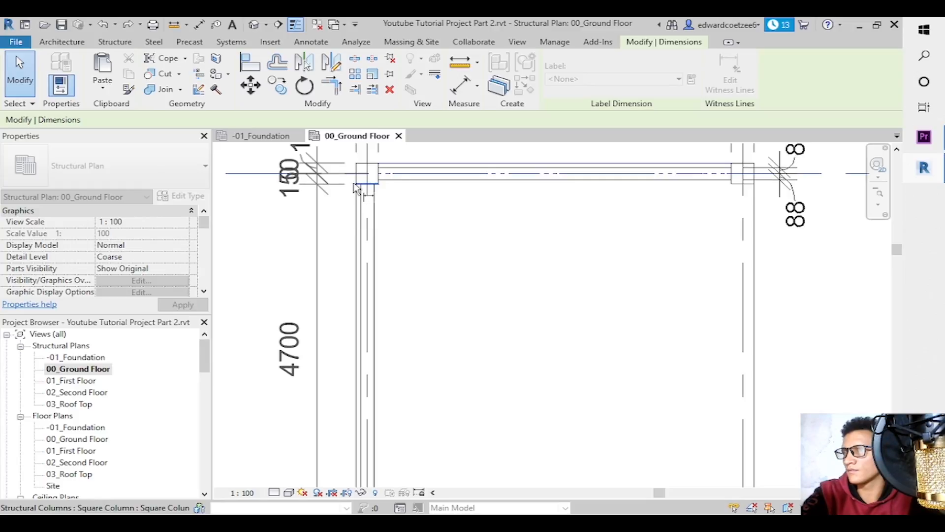
key("Escape")
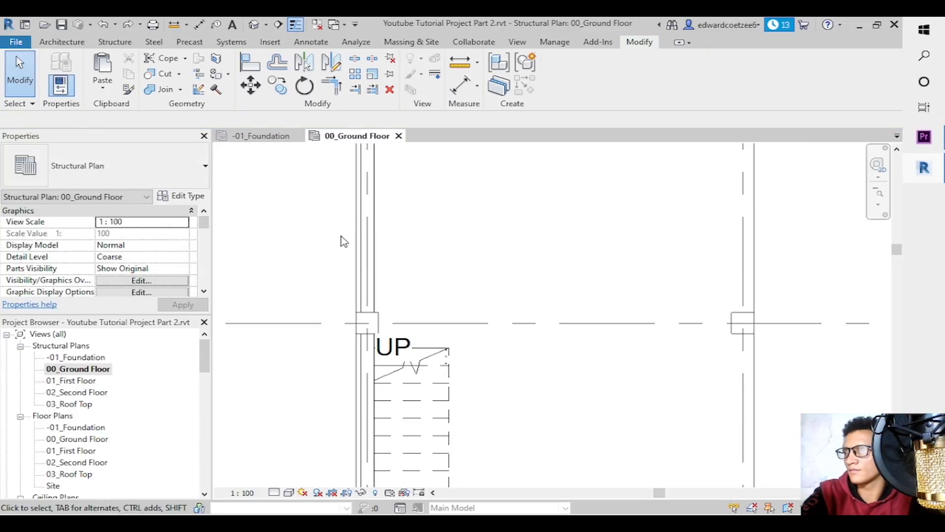
Edit the 150 dimension beside the left grid 5 column, adding its inner face and the faces and grid line of the grid 4 column.
left_click_drag(896, 254, 898, 170)
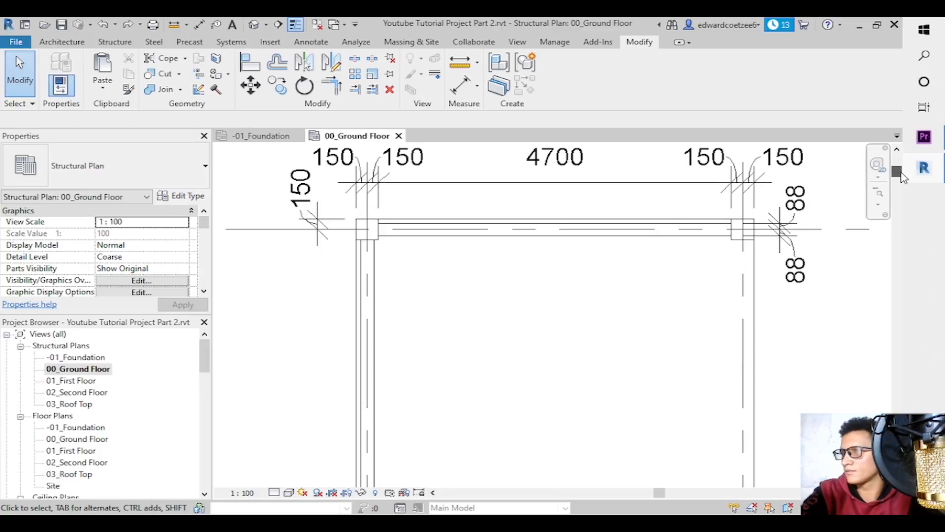
left_click(312, 217)
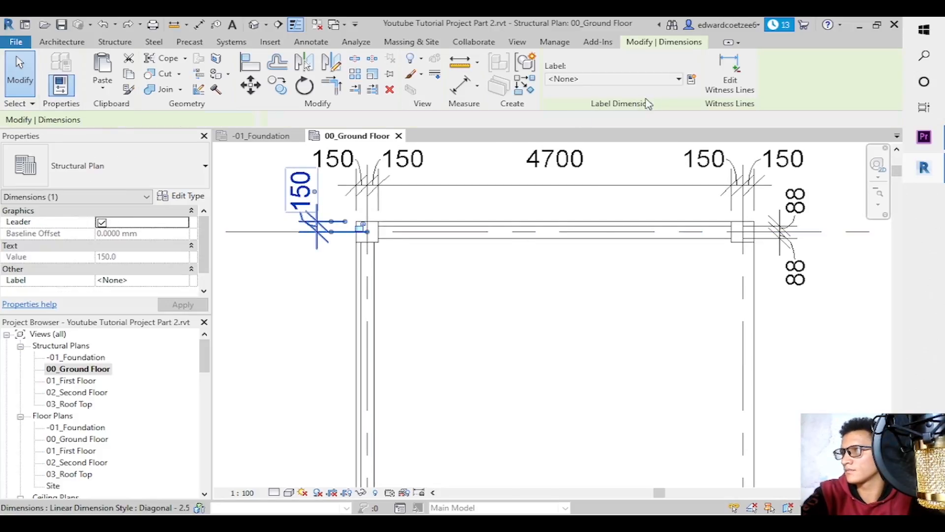
left_click(374, 242)
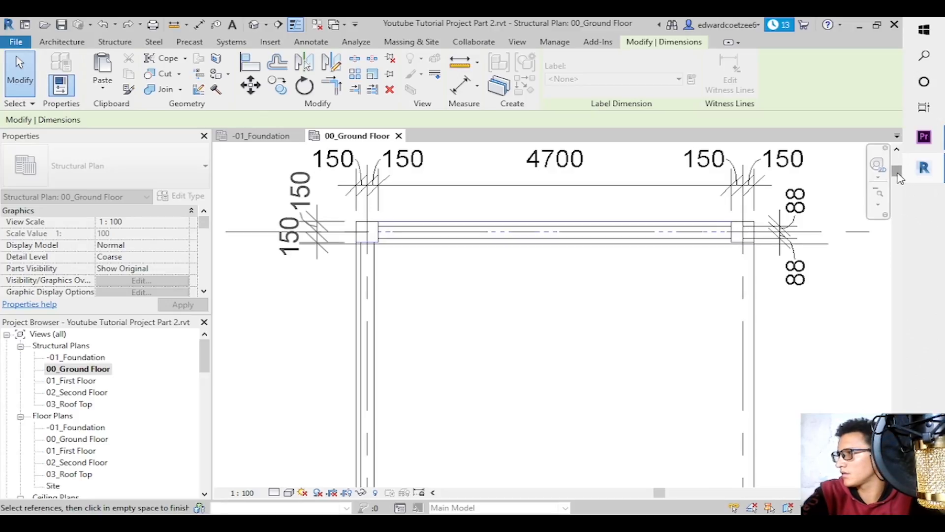
left_click_drag(897, 173, 901, 276)
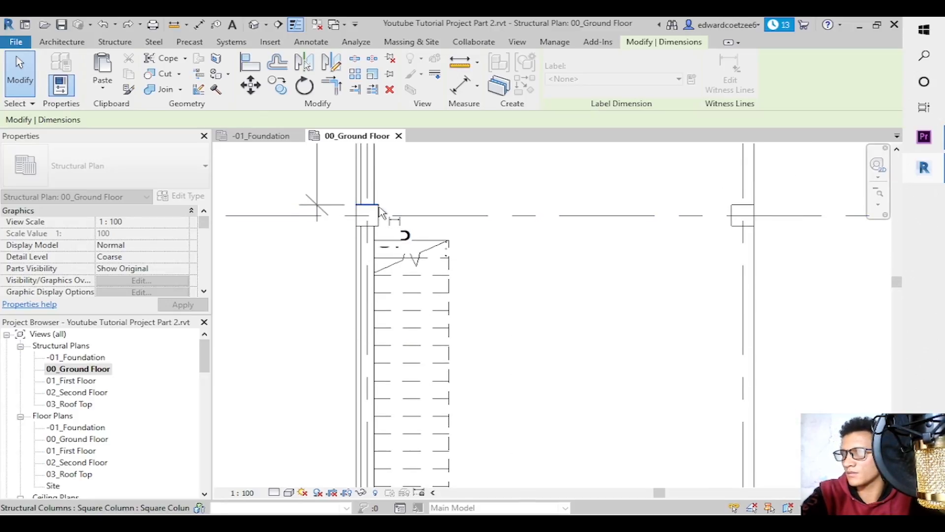
left_click(349, 216)
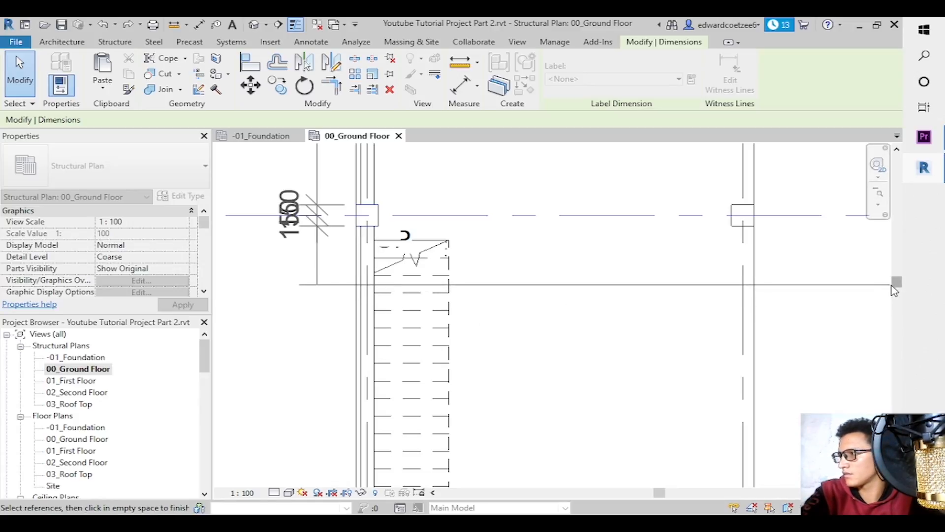
Continue the vertical string down the left wall, adding the faces and grid lines of the three columns below grid 4, and finish it.
left_click_drag(896, 283, 896, 361)
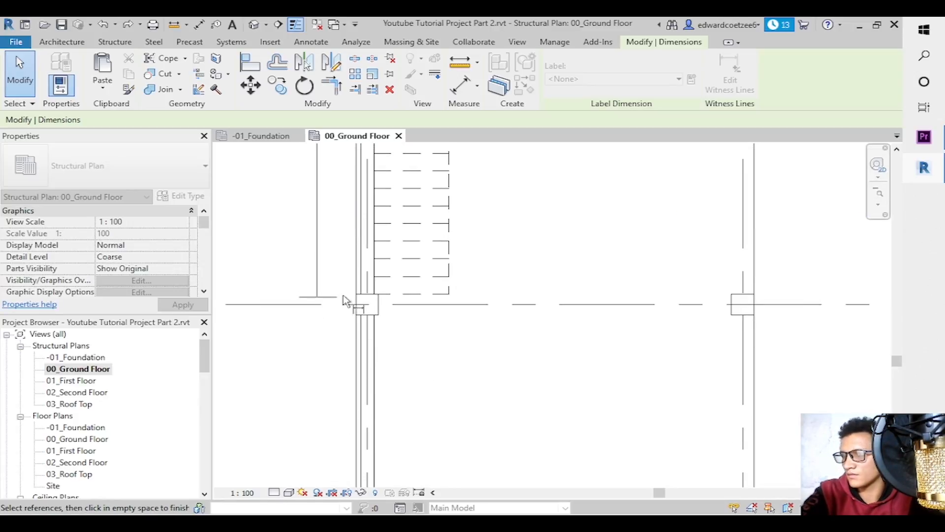
left_click(371, 319)
left_click_drag(897, 367, 897, 436)
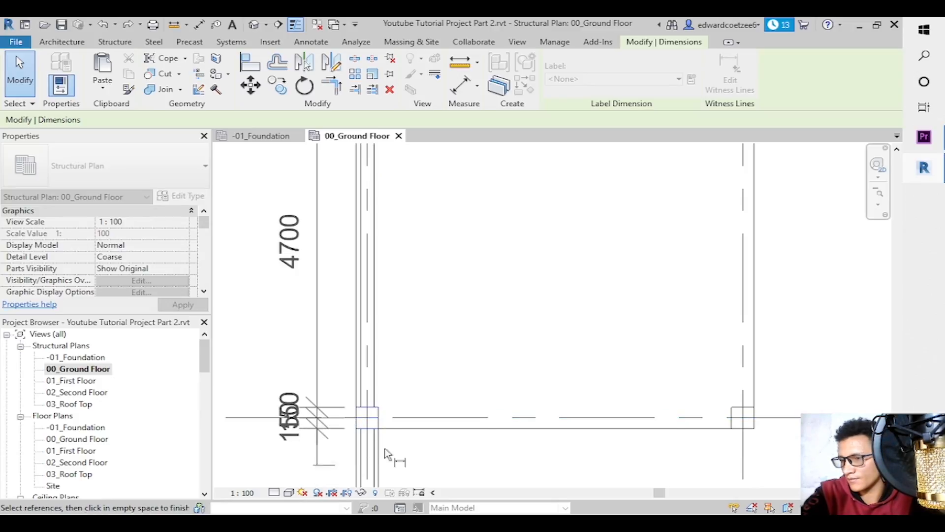
left_click_drag(897, 436, 897, 464)
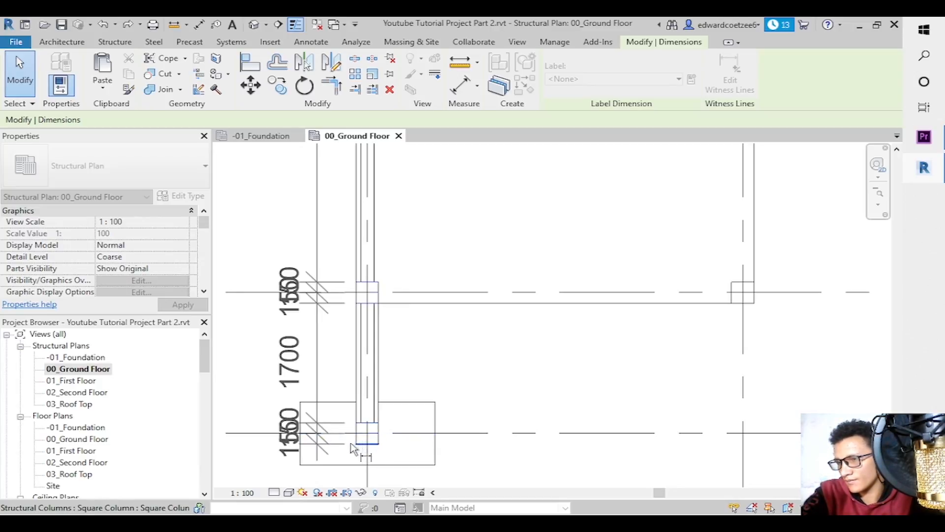
left_click(340, 370)
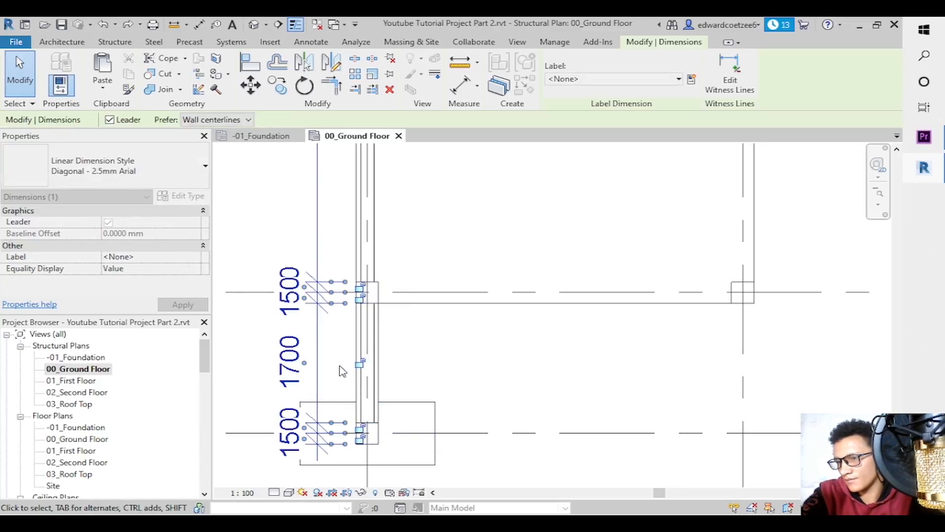
key("Escape")
Hide the rectangle footing element around the lowest left-hand column in this view.
left_click(422, 412)
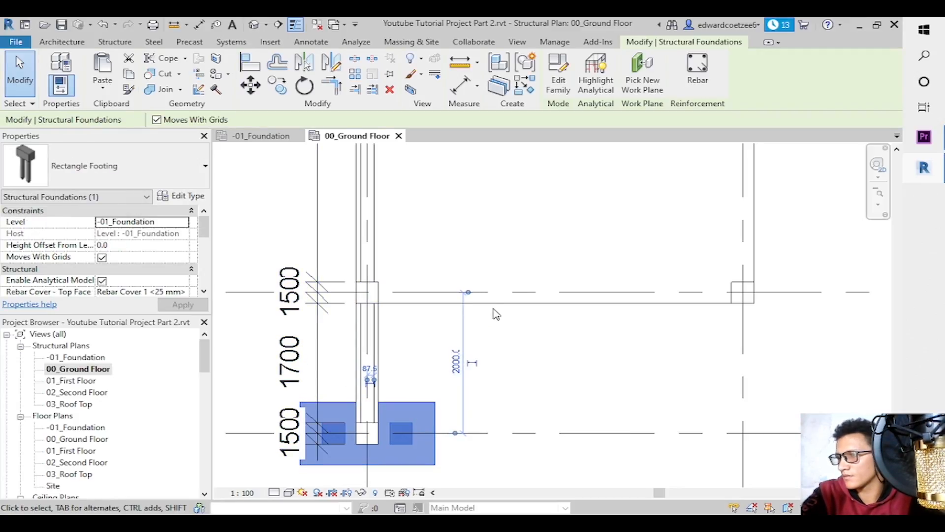
right_click(432, 401)
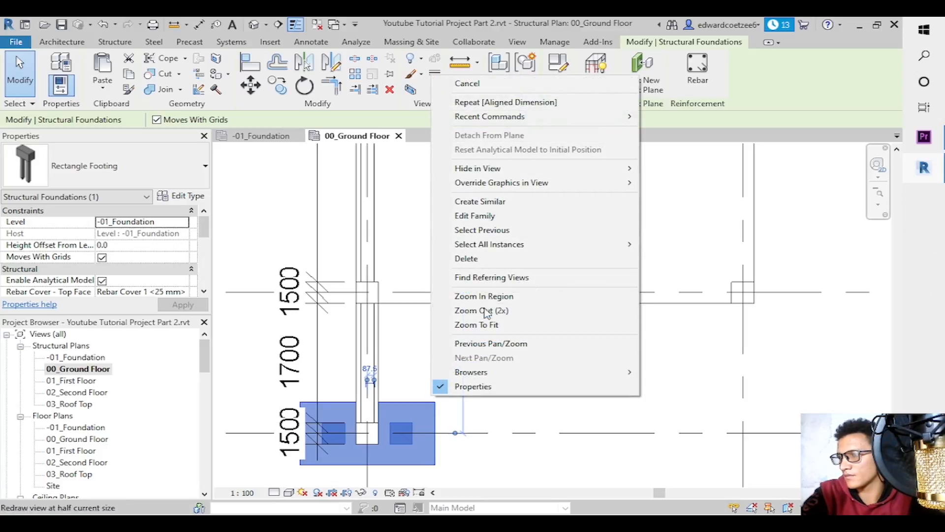
mouse_move(526, 172)
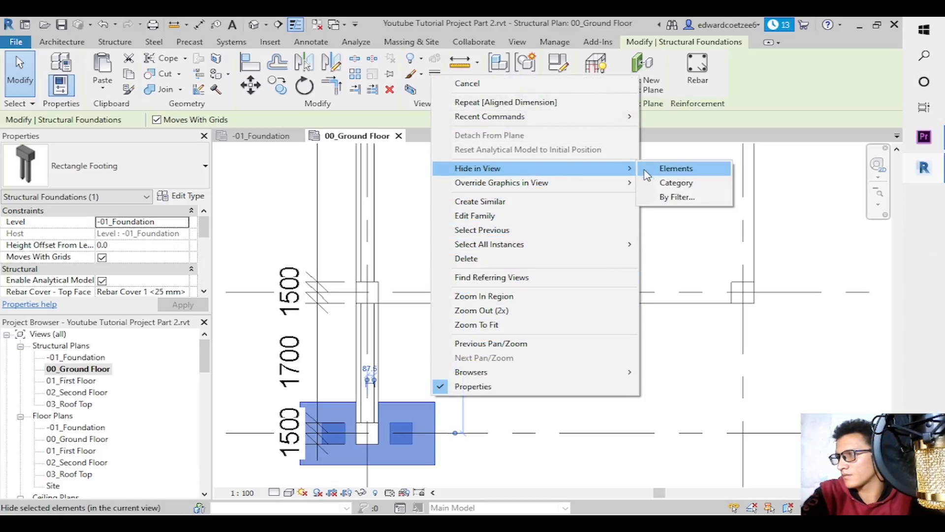
left_click(662, 169)
Separate the overlapping 150 texts at the two lowest left-hand columns, placing one above and one below each grid line.
left_click_drag(309, 450, 292, 459)
left_click_drag(275, 411, 261, 396)
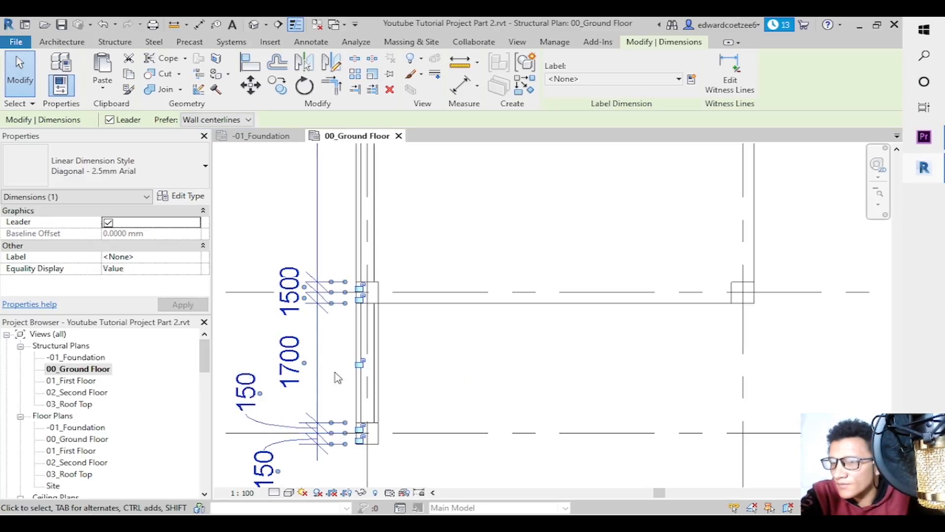
left_click_drag(304, 290, 289, 258)
left_click_drag(304, 301, 272, 336)
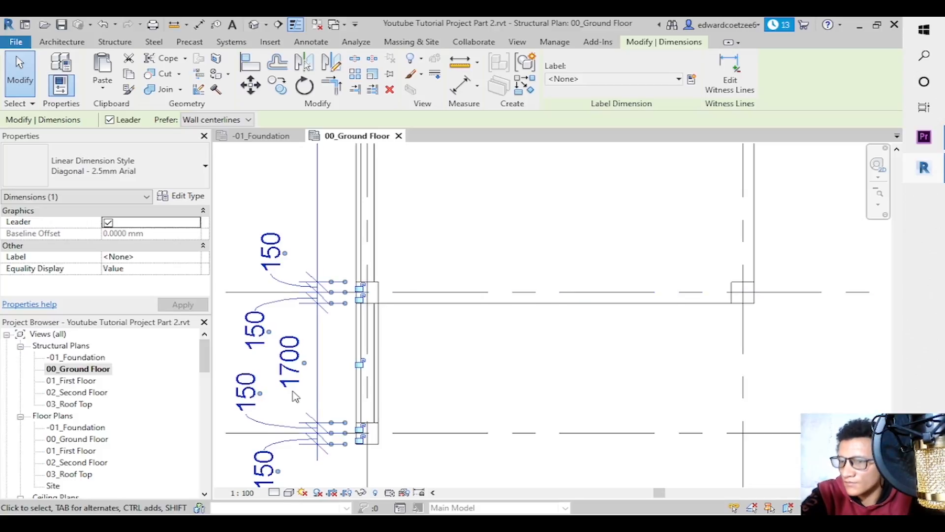
left_click_drag(265, 402, 273, 403)
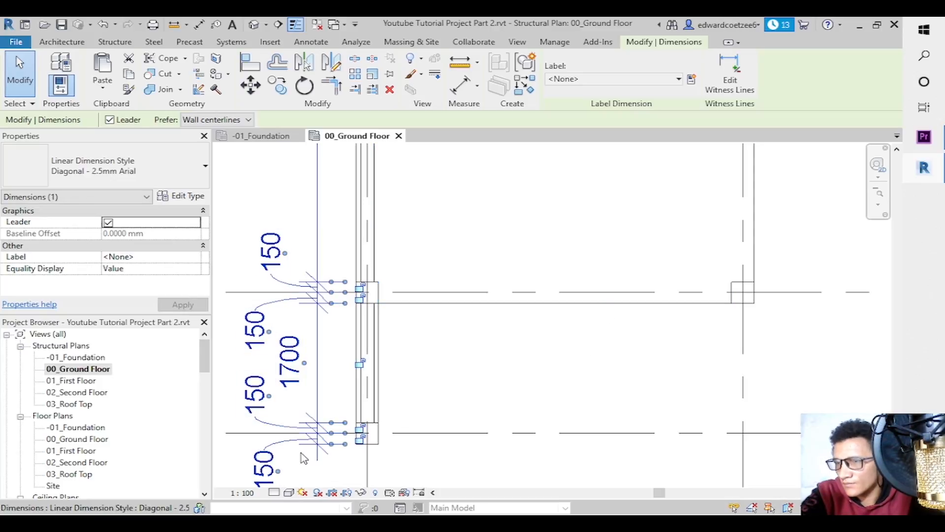
left_click_drag(294, 473, 302, 472)
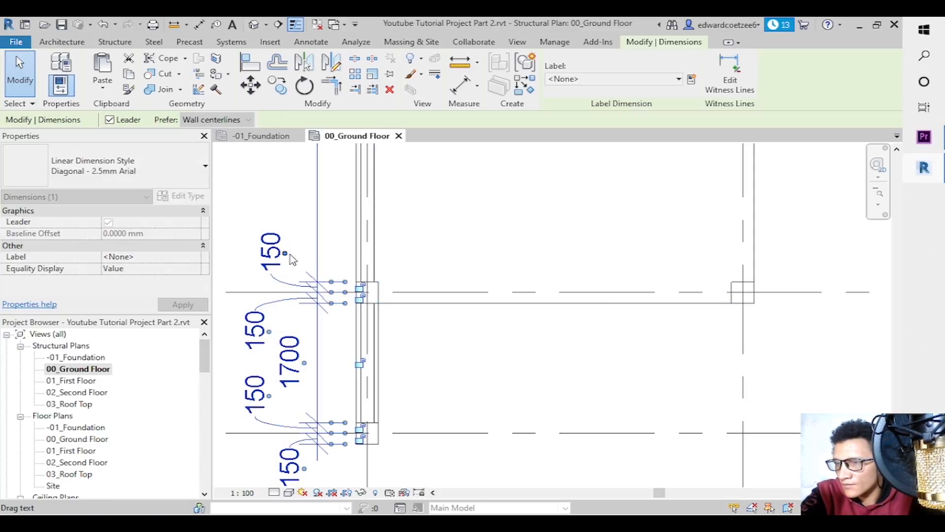
left_click_drag(289, 255, 299, 258)
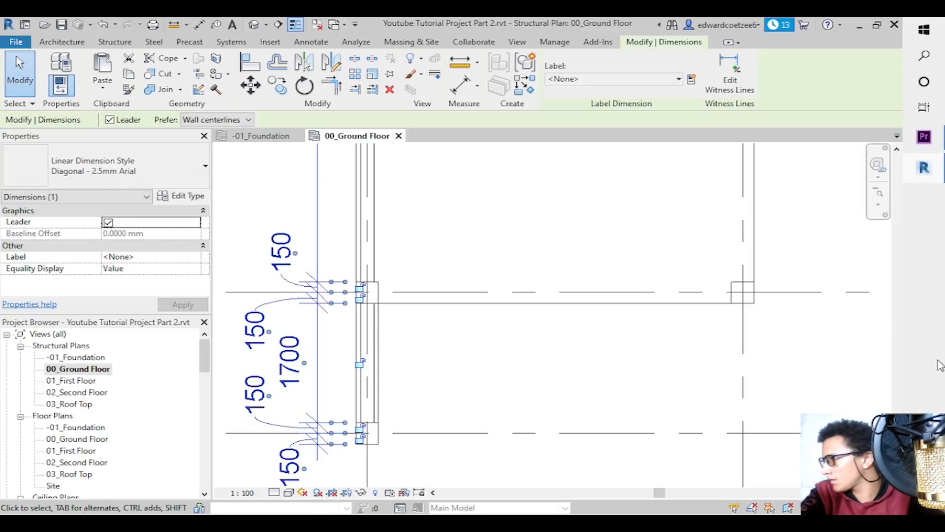
Move the overlapping 150 texts apart at the left-hand column by the stair's lower end, one above and one below its grid line.
scroll(897, 379, "up", 10)
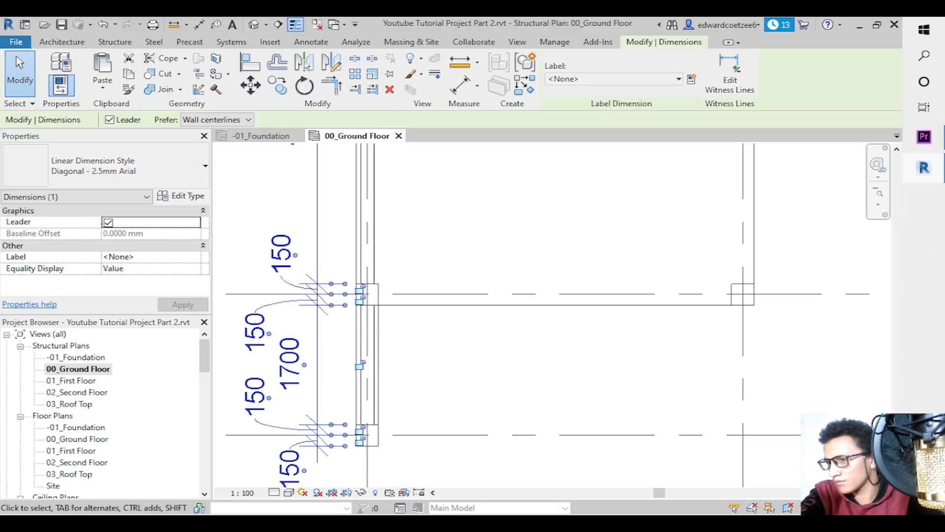
left_click_drag(895, 375, 896, 373)
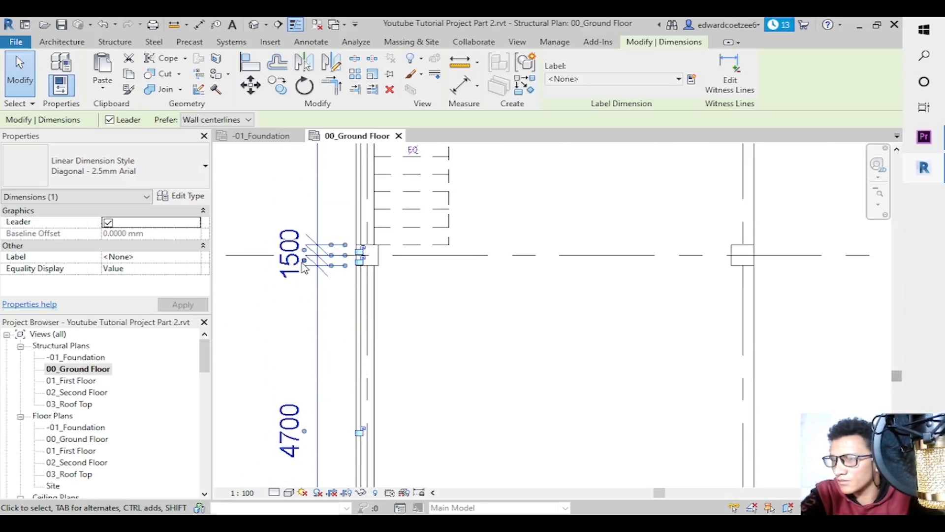
left_click_drag(304, 269, 302, 302)
left_click_drag(304, 239, 294, 225)
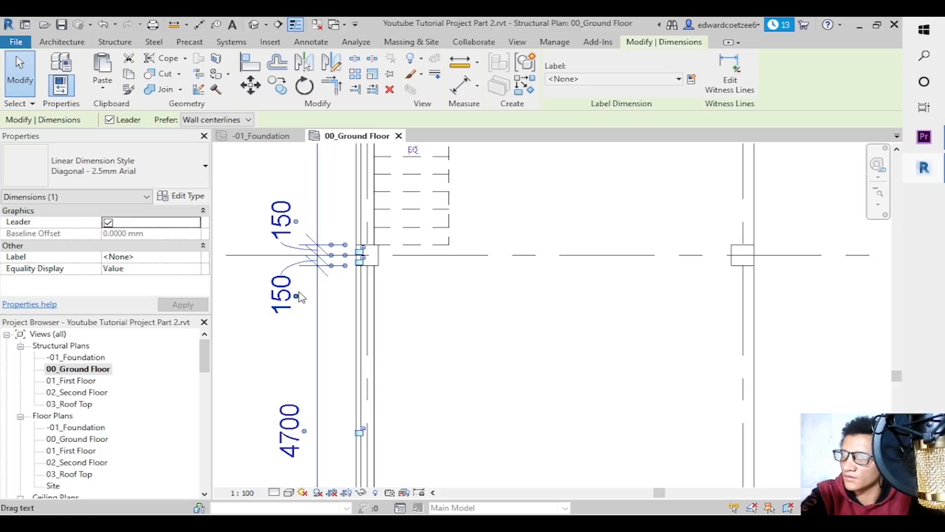
left_click_drag(301, 295, 300, 294)
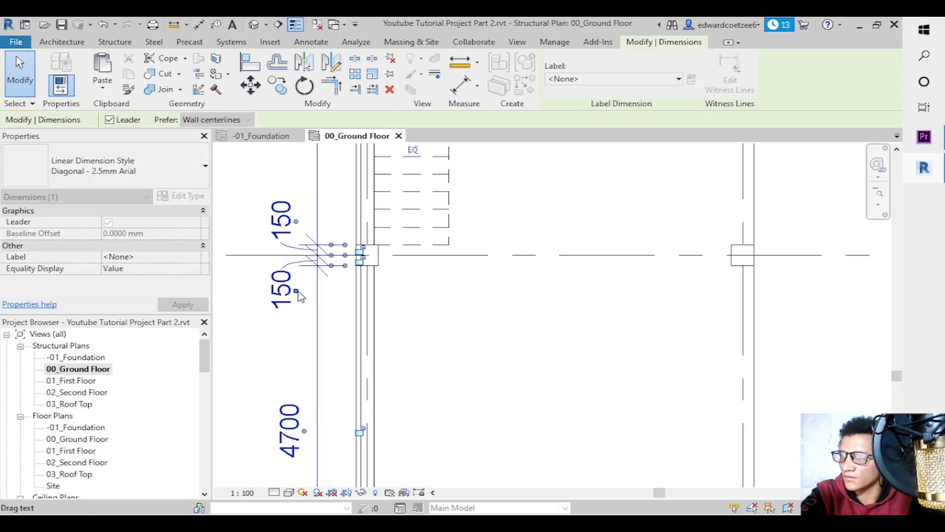
Separate the overlapping 150 texts at the left grid 4 column near the stair's UP label, placing them above and below the grid.
left_click_drag(897, 381, 856, 269)
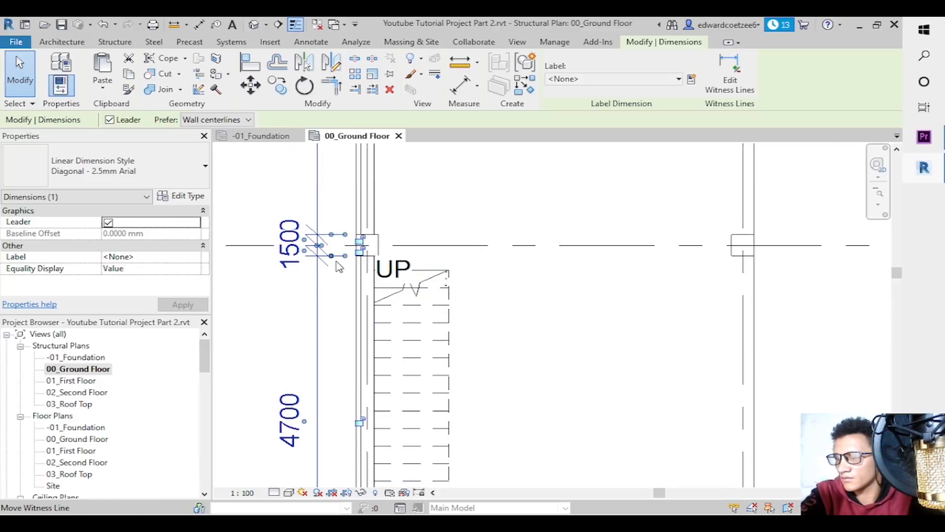
mouse_move(302, 274)
left_mouse_down()
mouse_move(302, 262)
mouse_move(303, 285)
left_mouse_up()
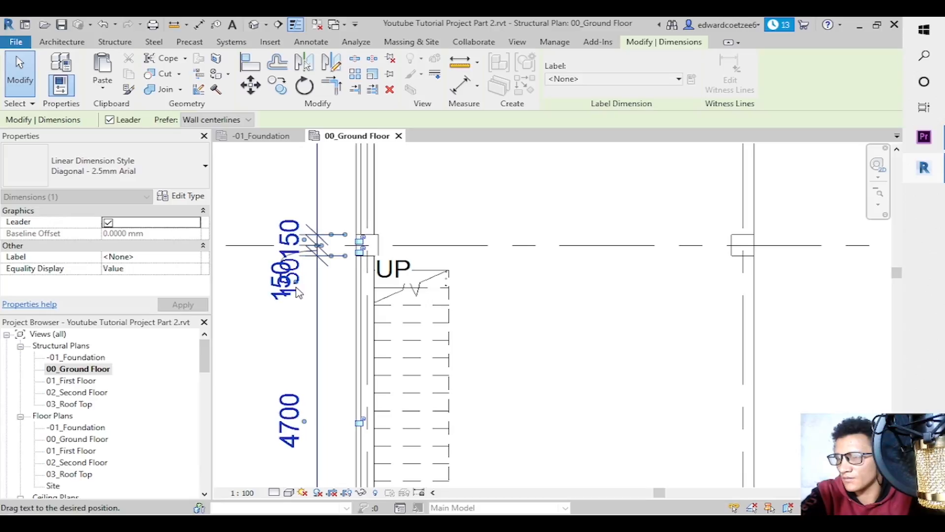
left_click_drag(306, 243, 296, 211)
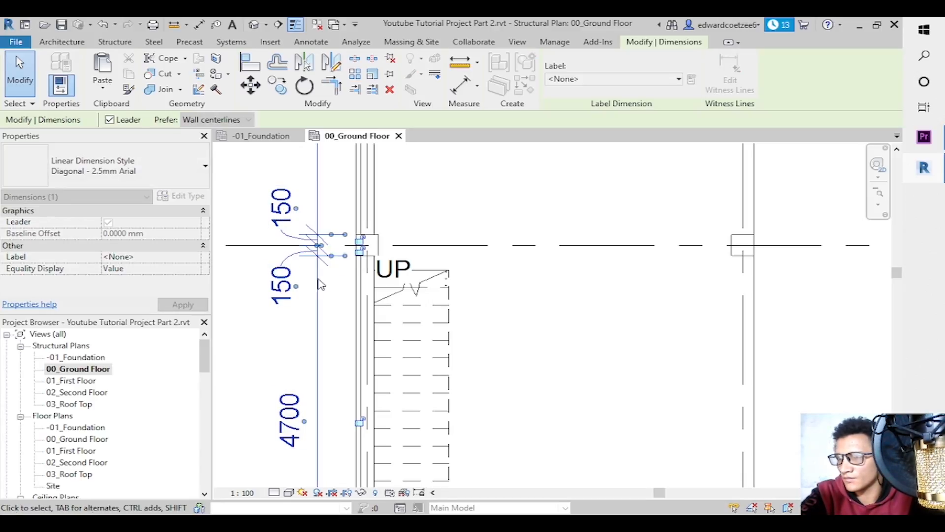
left_click_drag(301, 283, 298, 280)
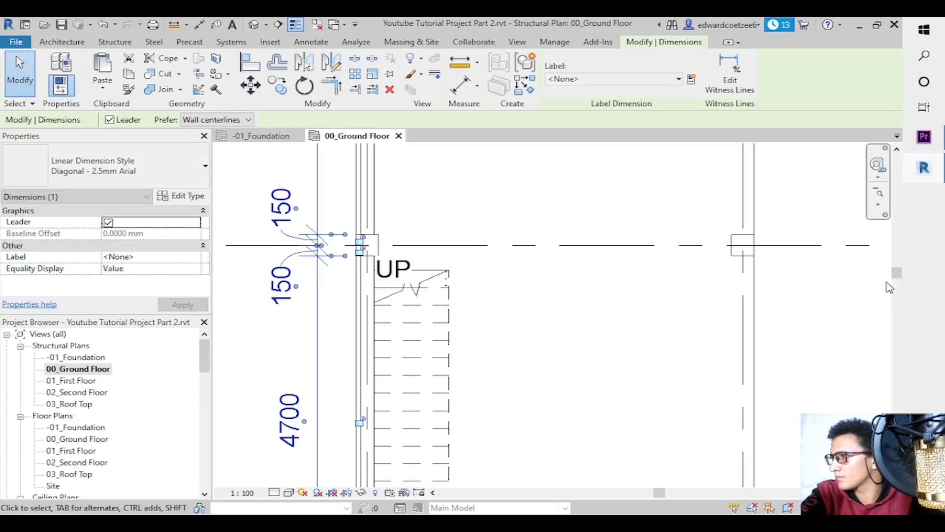
Position the two vertical 150 texts beside the left grid 5 column, one above and one below the grid line.
left_click_drag(897, 274, 896, 167)
left_click_drag(306, 255, 306, 294)
left_click_drag(315, 215, 304, 216)
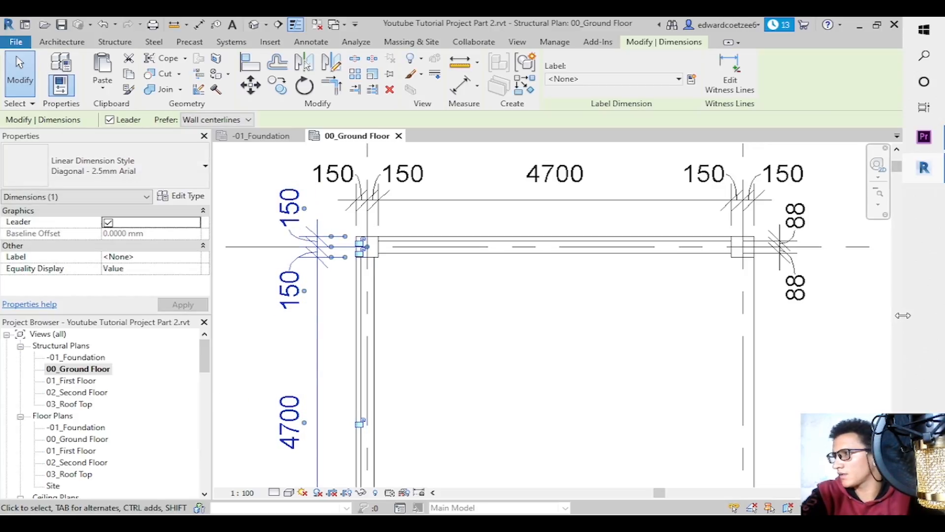
Delete the paired 88 wall dimension beside the upper right column.
left_click(848, 301)
left_click(795, 270)
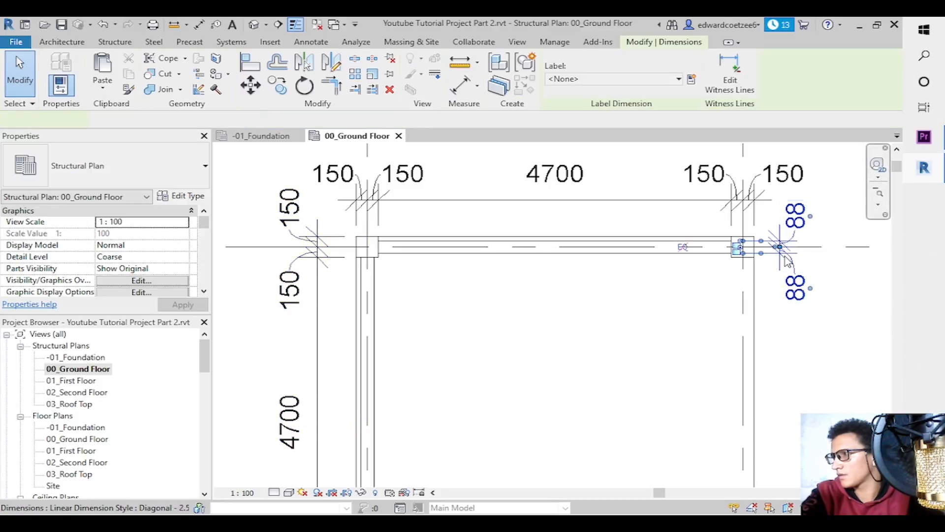
left_click_drag(788, 239, 635, 275)
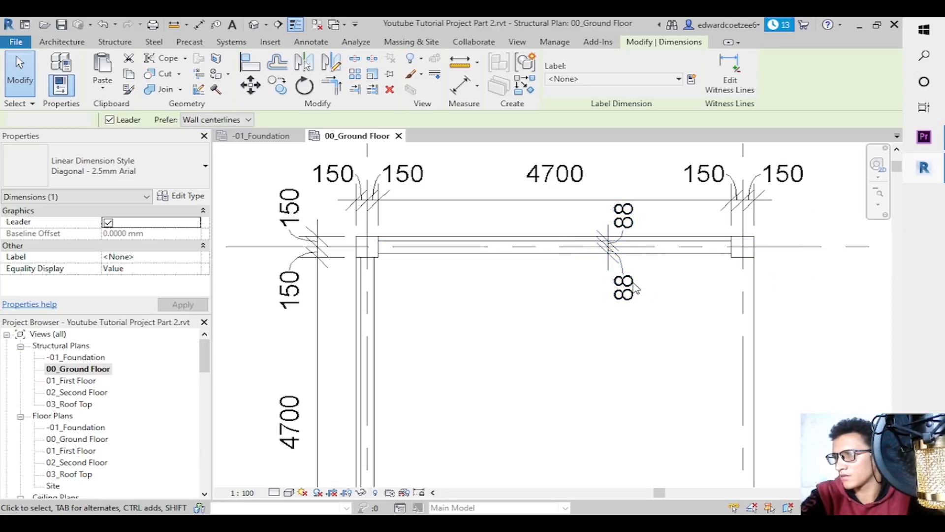
key("Escape")
left_click(635, 292)
key("Delete")
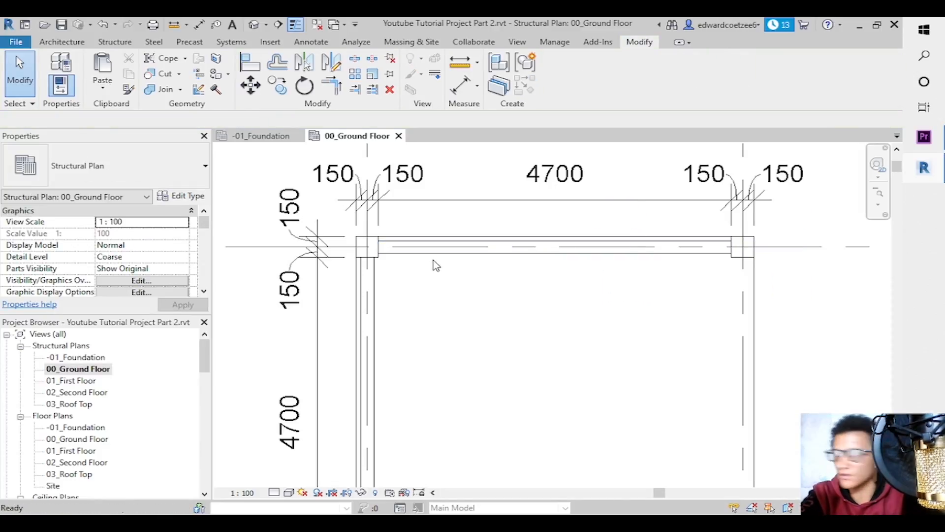
Place an aligned dimension across the uppermost horizontal wall, from its inner face to the grid line and outer face.
key("d")
key("i")
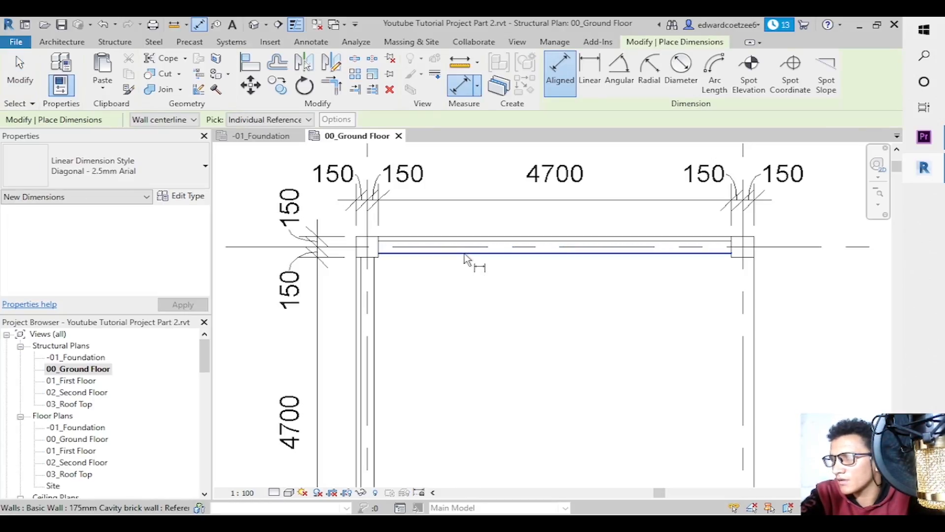
left_click(465, 256)
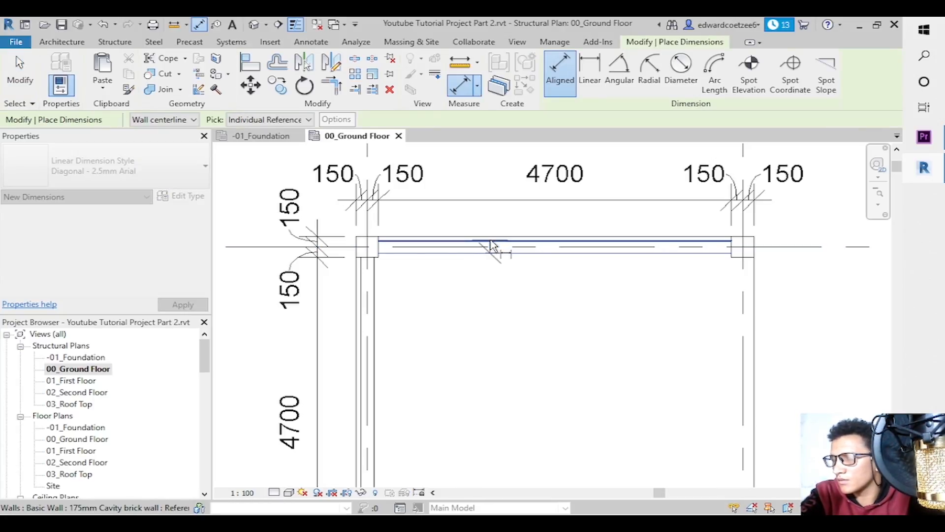
left_click(503, 251)
left_click(501, 248)
key("Escape")
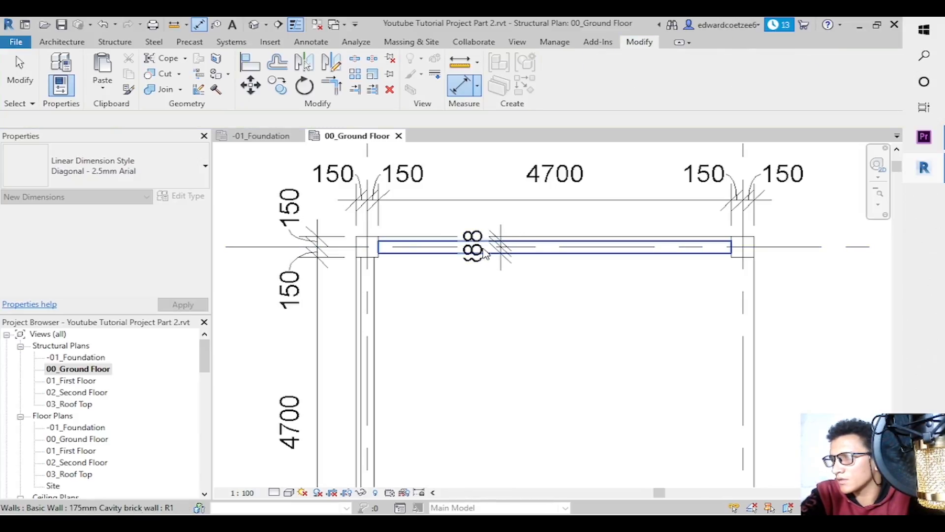
Separate the 88 texts above and below the uppermost horizontal wall and shift their dimension closer to the left corner column.
left_click(498, 248)
left_click(501, 266)
left_click(506, 271)
left_click_drag(488, 244, 493, 283)
left_click_drag(490, 248, 488, 224)
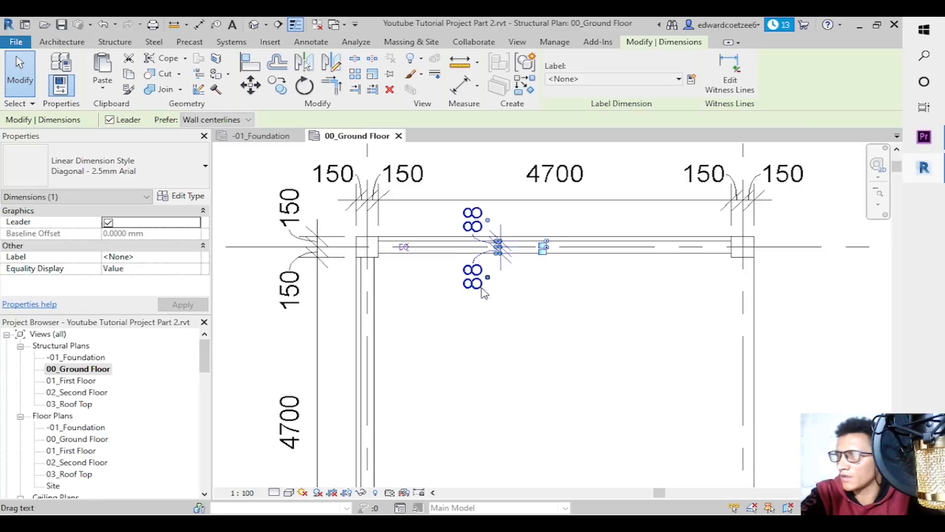
left_click(527, 285)
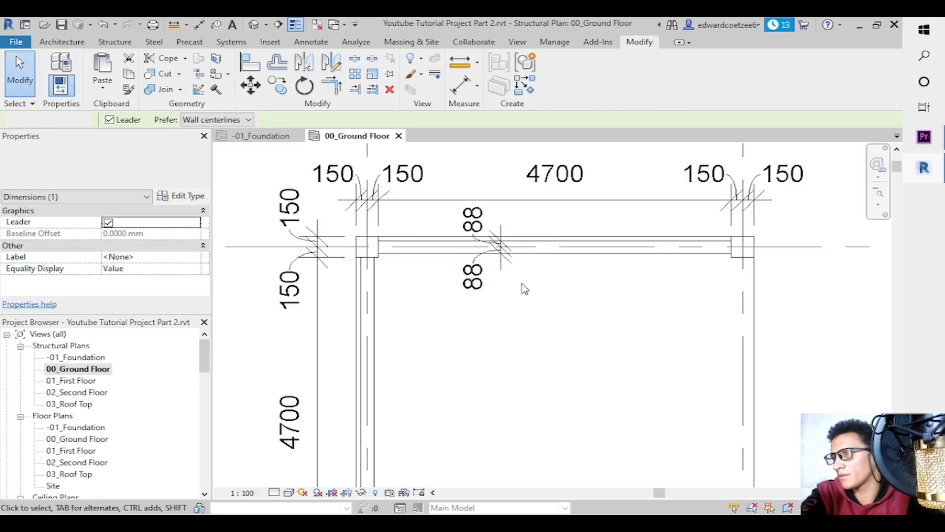
left_click(506, 258)
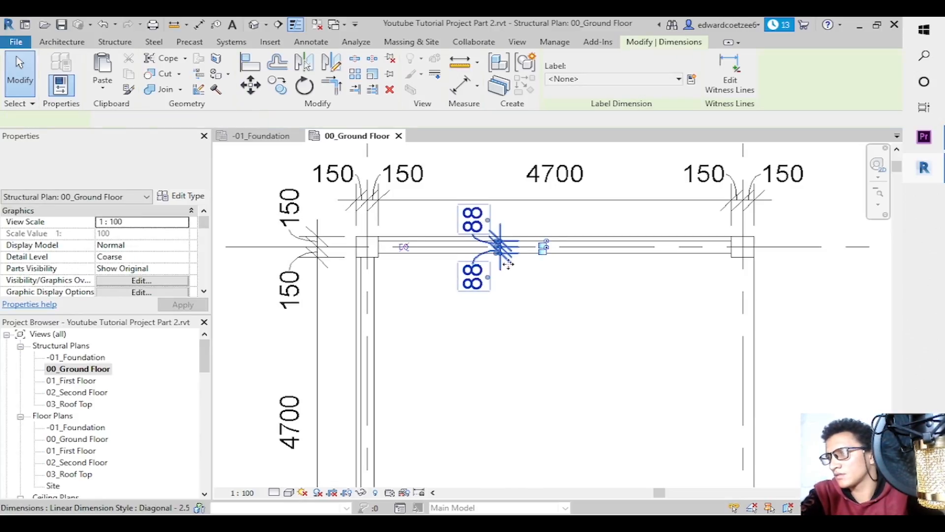
left_click_drag(500, 257, 445, 278)
left_click(532, 315)
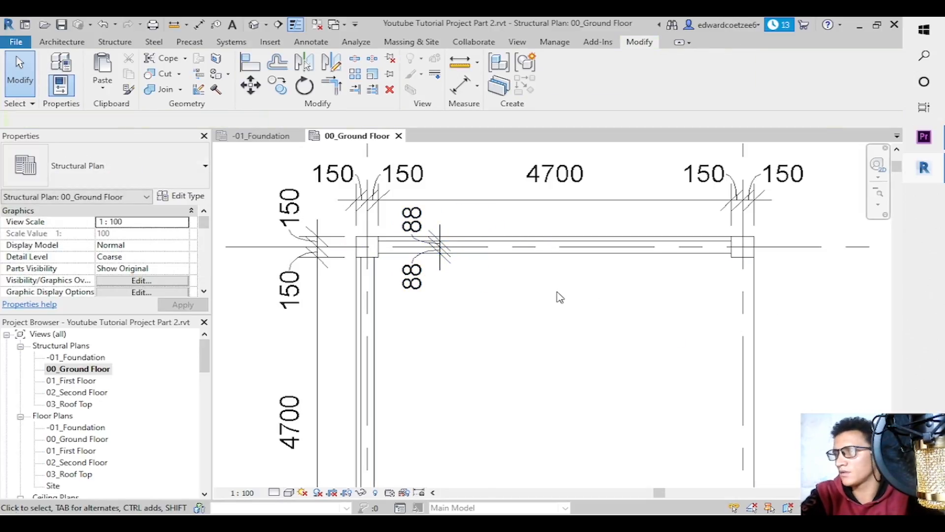
Place an aligned dimension across the left vertical wall below the corner column, covering both faces and the grid line.
key("d")
key("i")
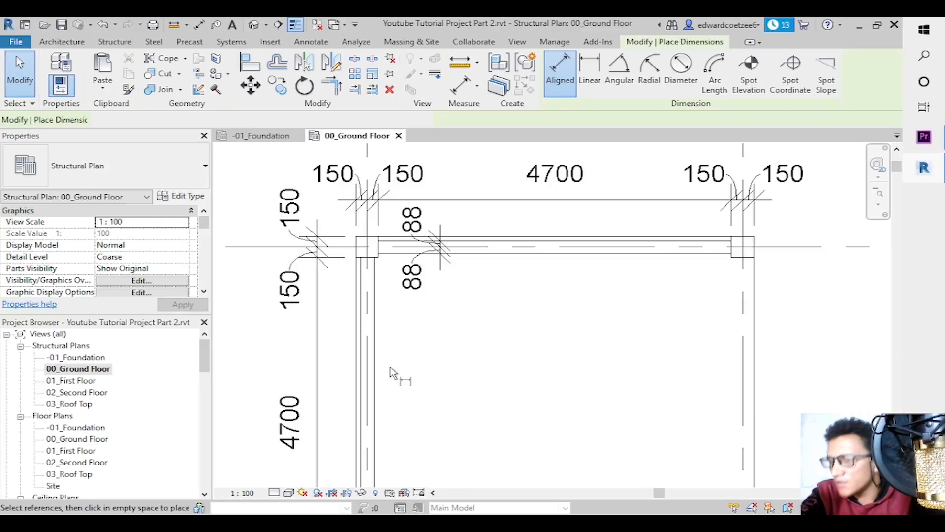
left_click(365, 341)
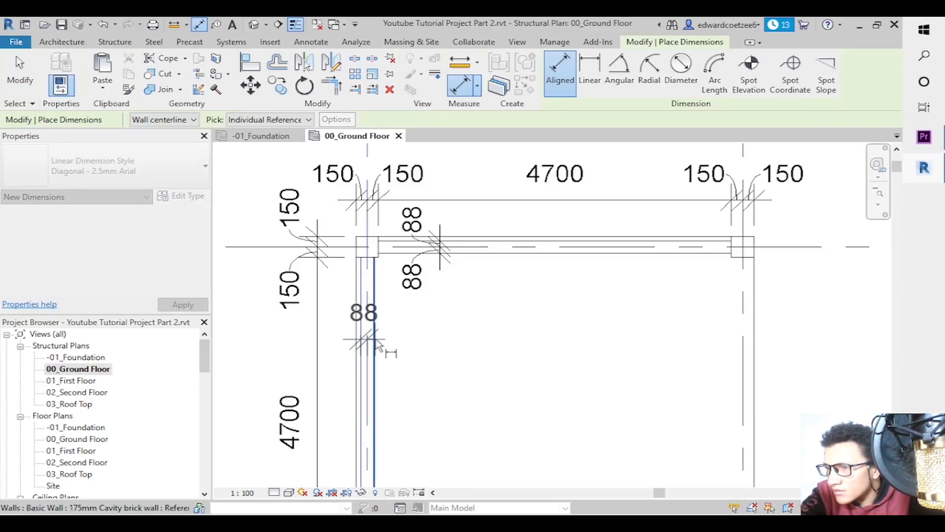
left_click(379, 340)
left_click(415, 337)
key("Escape")
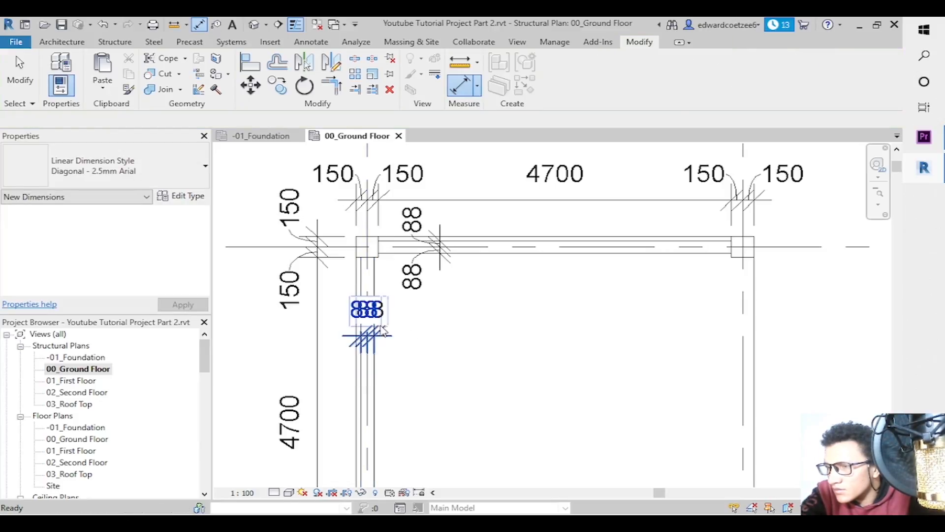
Separate the overlapping 88 texts at the left vertical wall, placing one on each side of the wall.
left_click(385, 323)
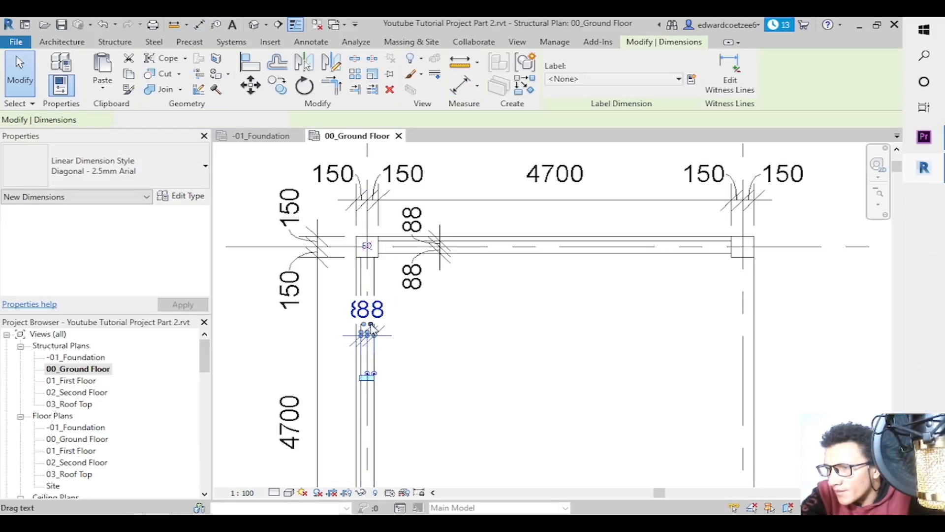
left_click_drag(374, 327, 399, 325)
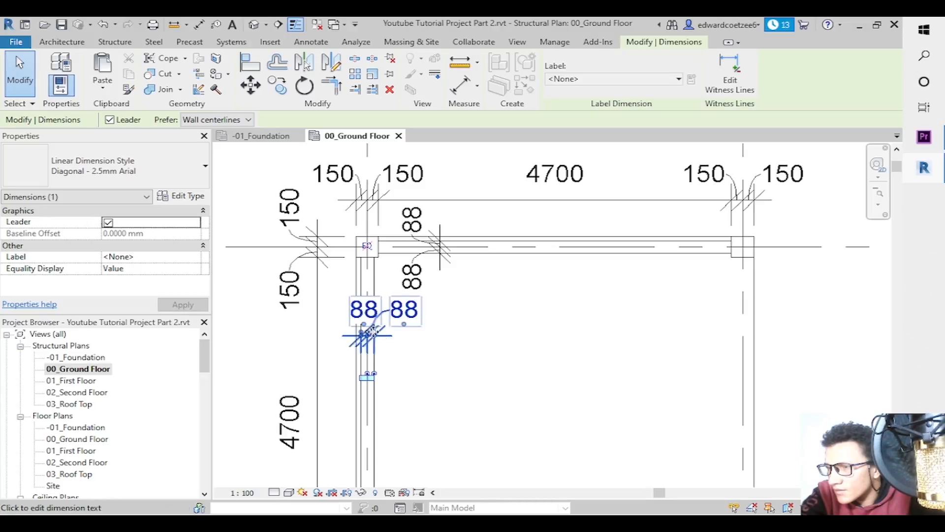
left_click_drag(339, 319, 333, 320)
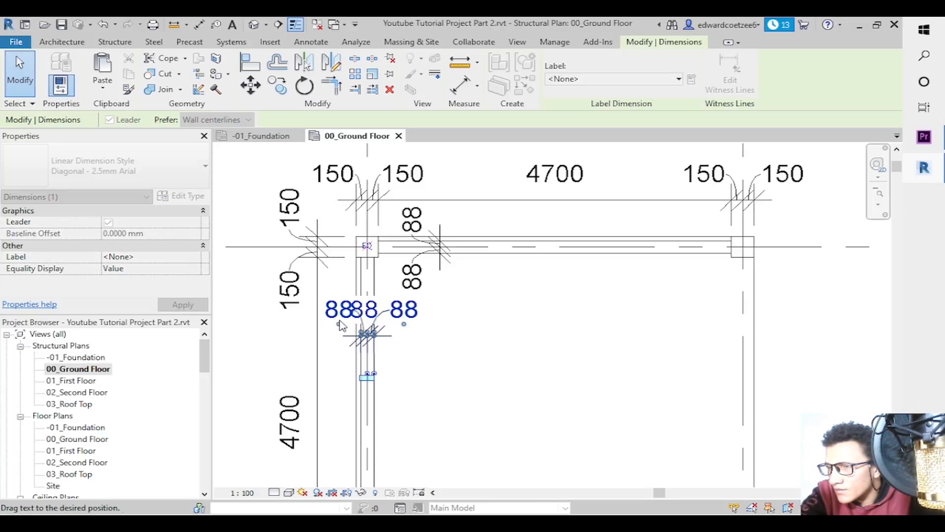
left_click(348, 389)
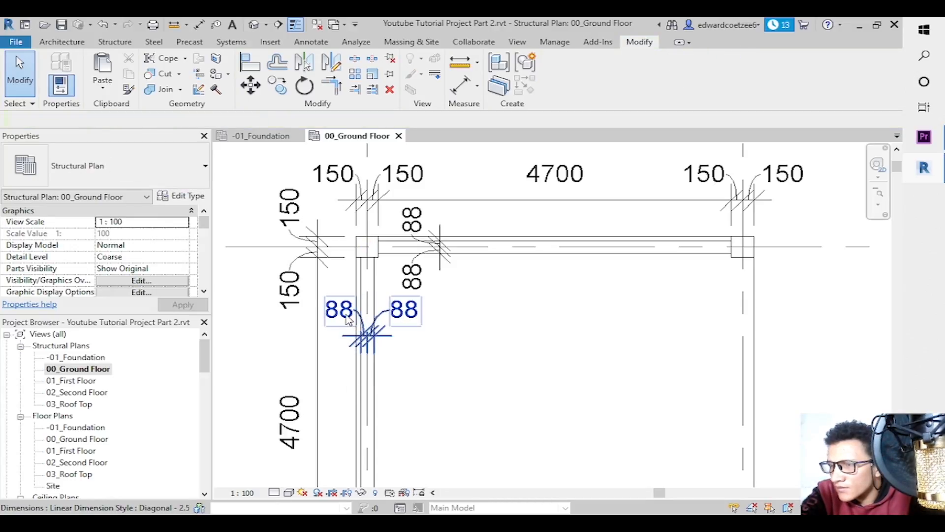
left_click(365, 336)
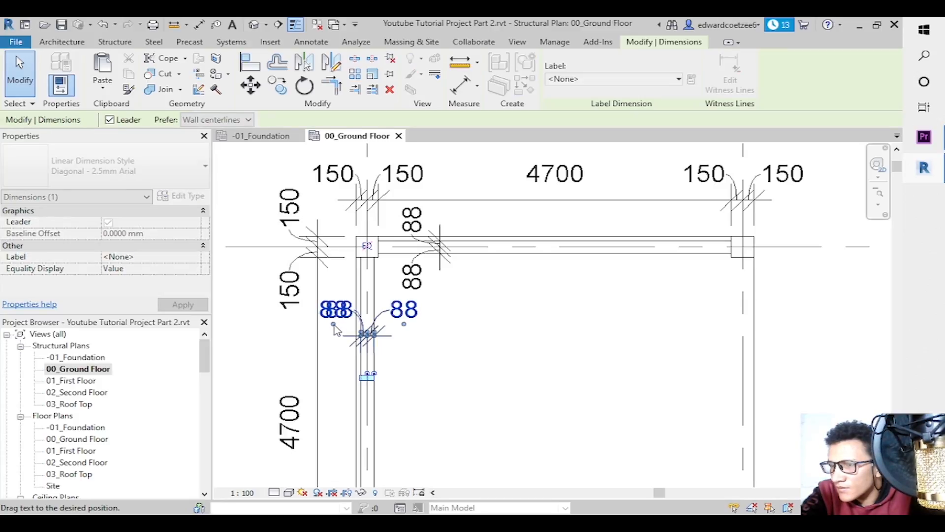
Move the vertical 4700 dimension string farther from the left wall and shift the outer 88 text away from the wall.
left_click(318, 286)
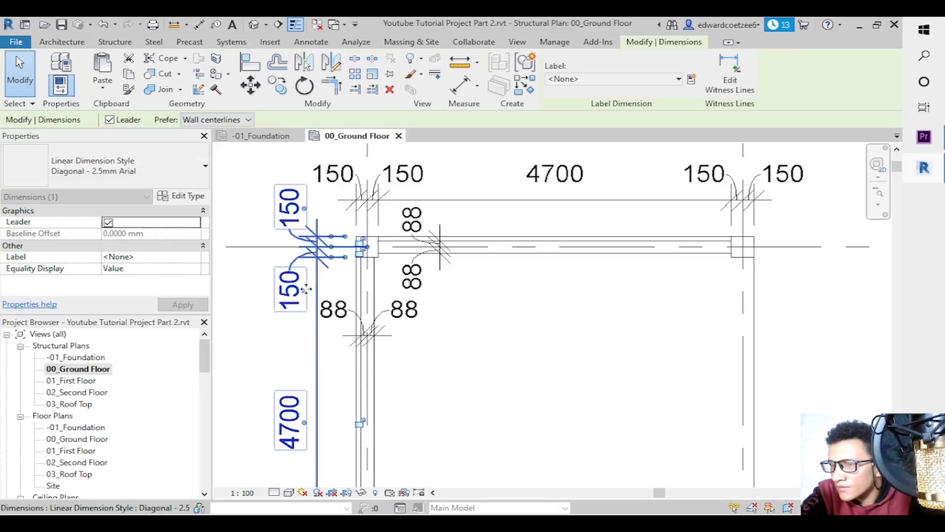
left_click_drag(317, 287, 329, 331)
left_click(331, 310)
left_click(811, 335)
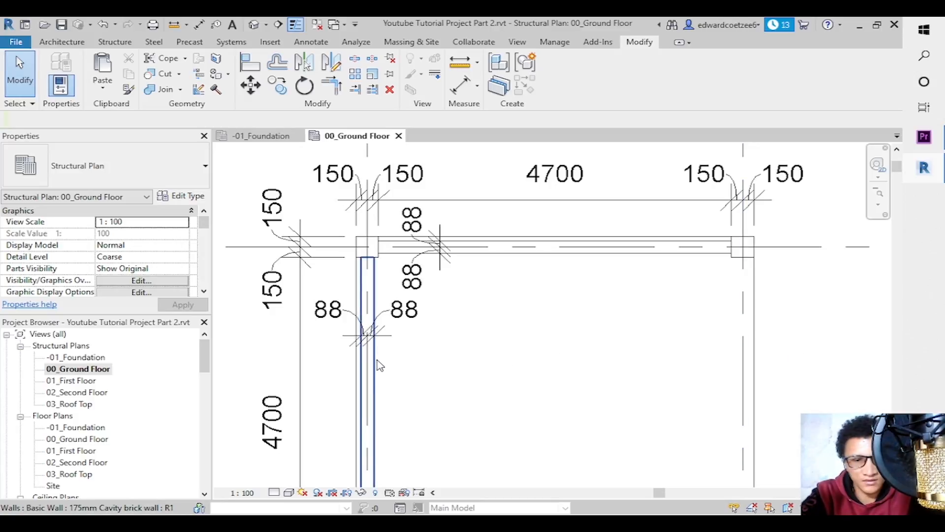
Dimension the left vertical wall's overall thickness between its two faces, just below the paired 88 dimension.
key("d")
key("i")
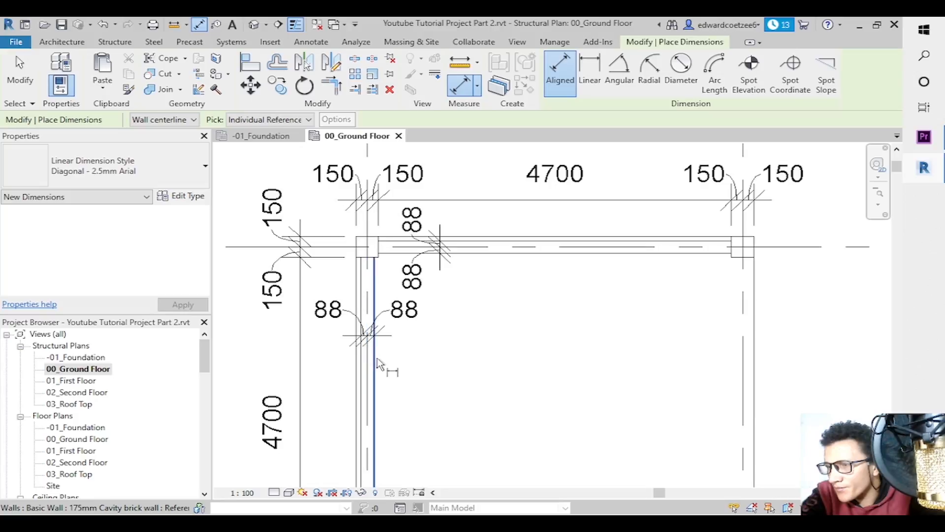
left_click(374, 358)
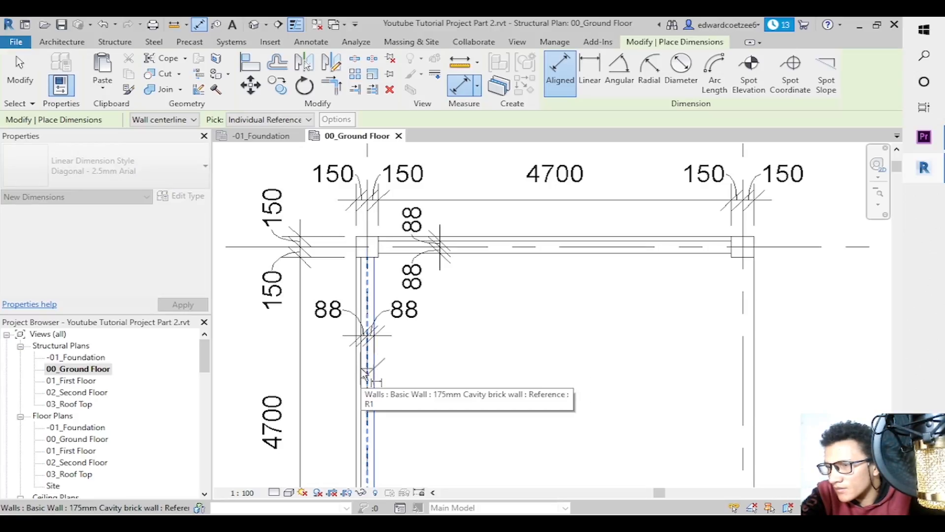
left_click(363, 375)
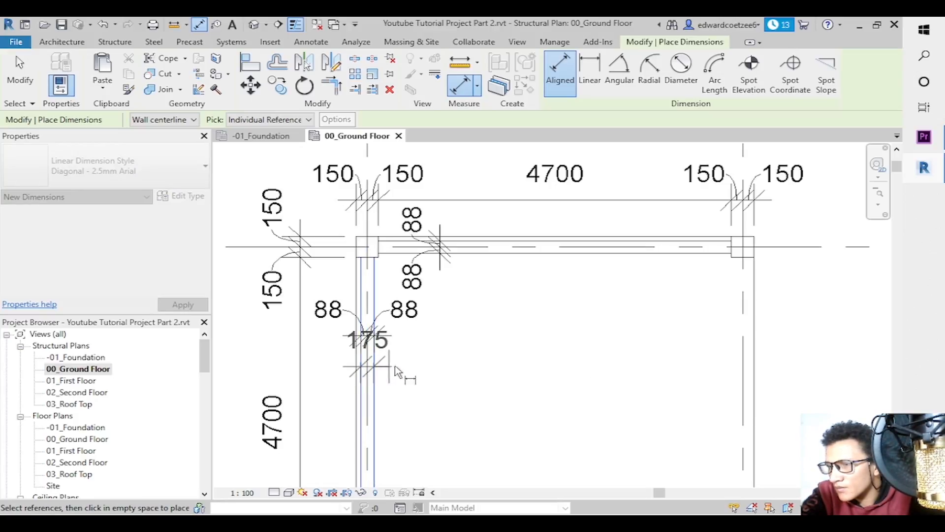
left_click(426, 380)
key("Escape")
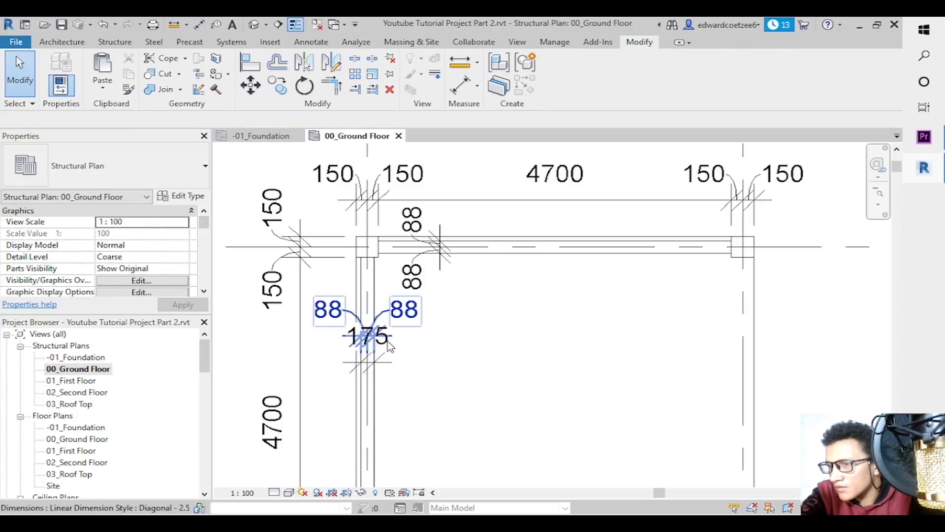
Move the 175 text to the outer side of the left wall and lower its dimension clear of the 88 dimension.
left_click(369, 353)
key("Escape")
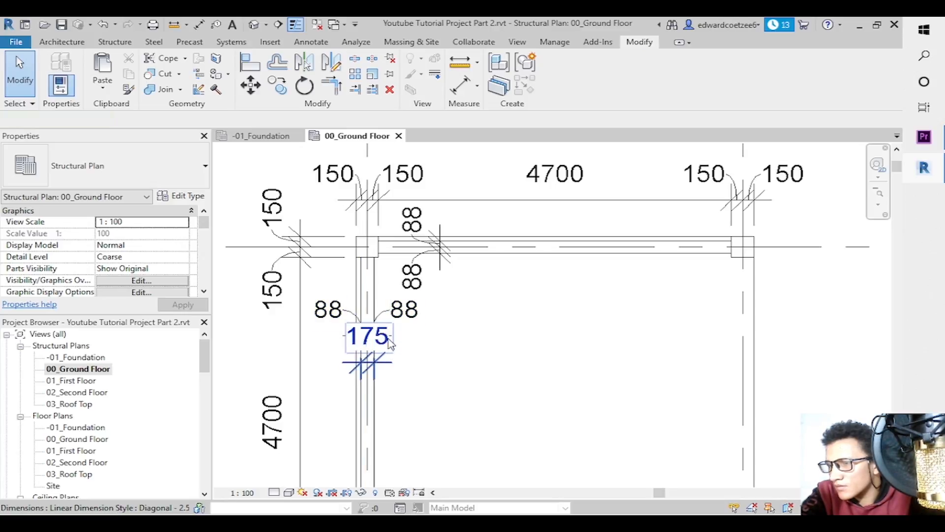
left_click(391, 343)
left_click_drag(367, 351, 329, 358)
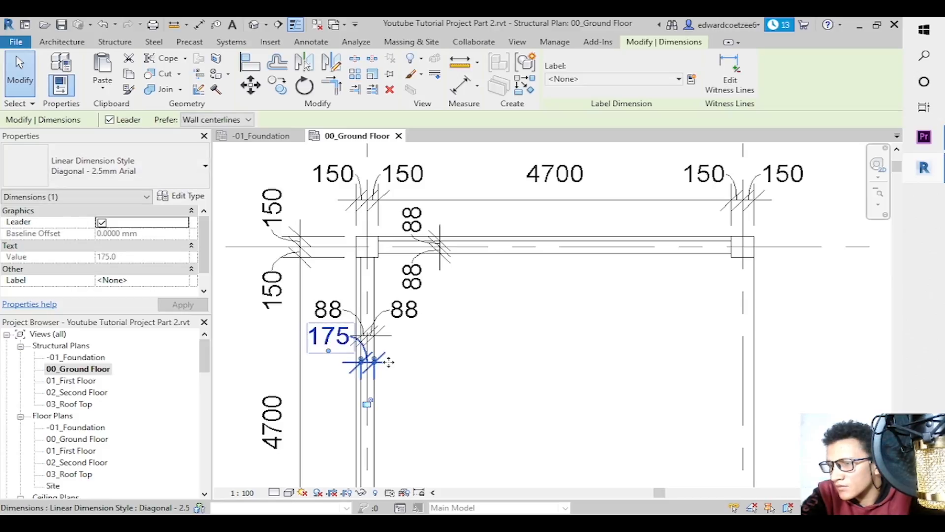
left_click_drag(390, 376, 391, 390)
left_click(475, 262)
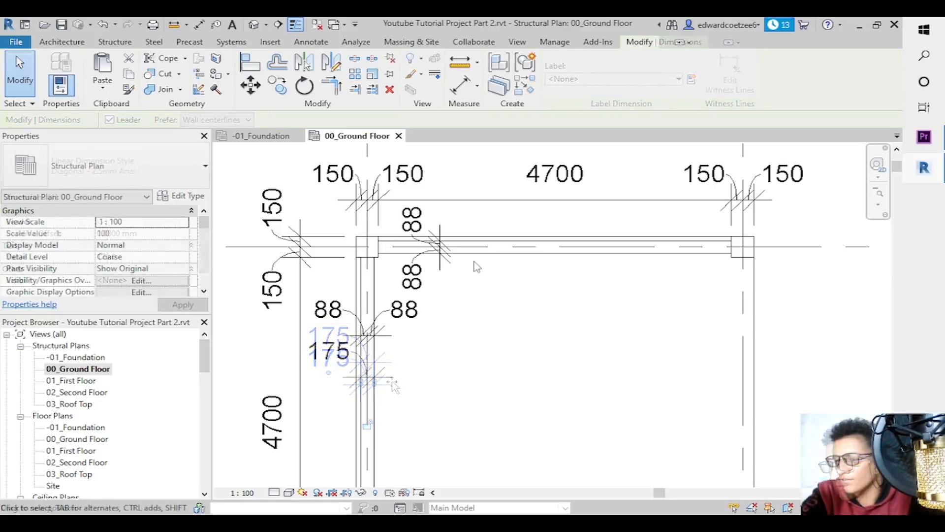
Dimension the uppermost horizontal wall's overall thickness beside its 88 dimension and move the 175 text above the wall.
key("d")
key("i")
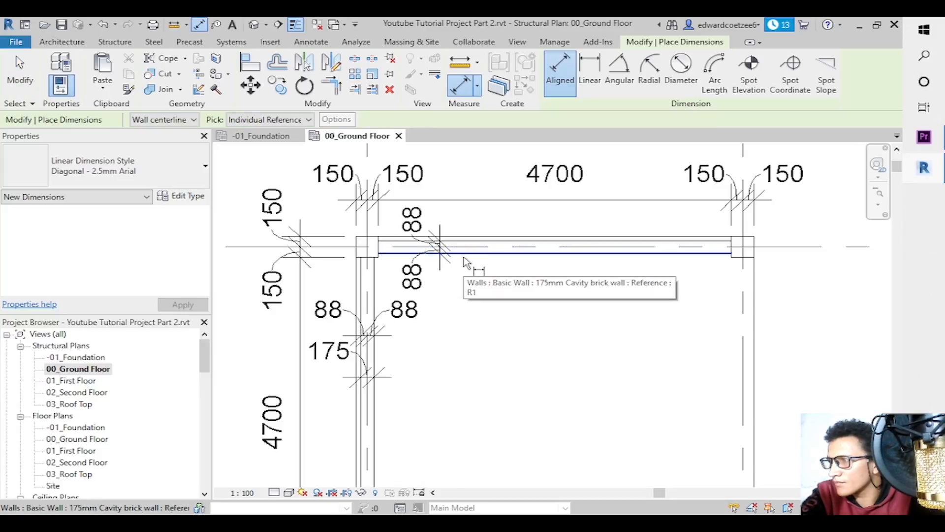
left_click(463, 257)
left_click(462, 241)
left_click(502, 228)
key("Escape")
key("Escape")
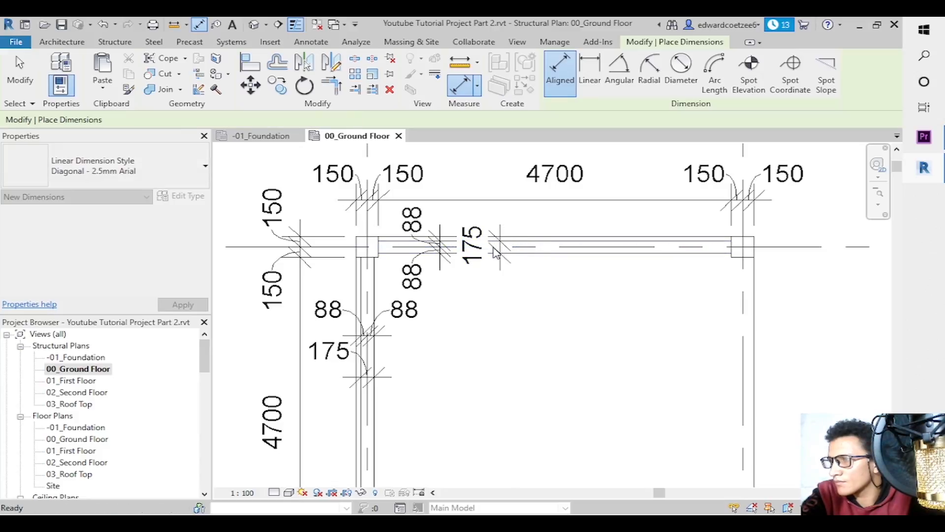
left_click(495, 248)
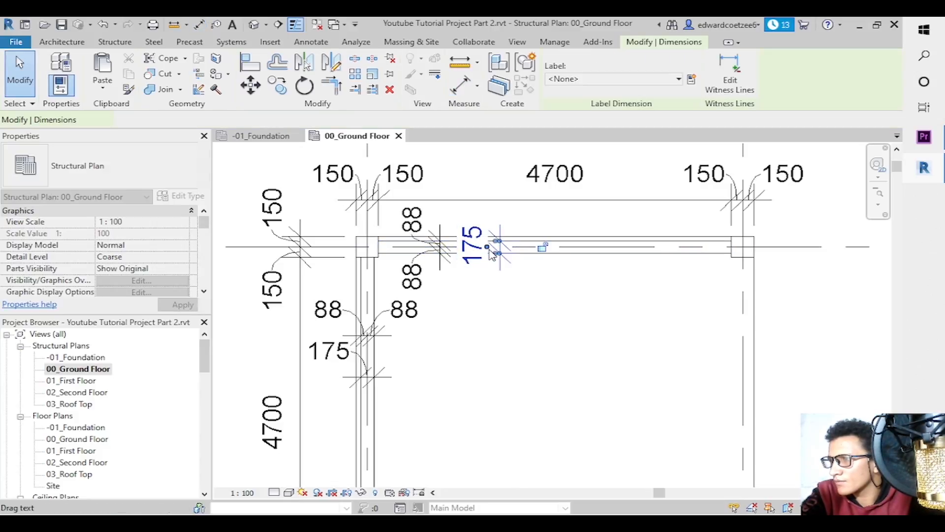
left_click_drag(489, 253, 489, 219)
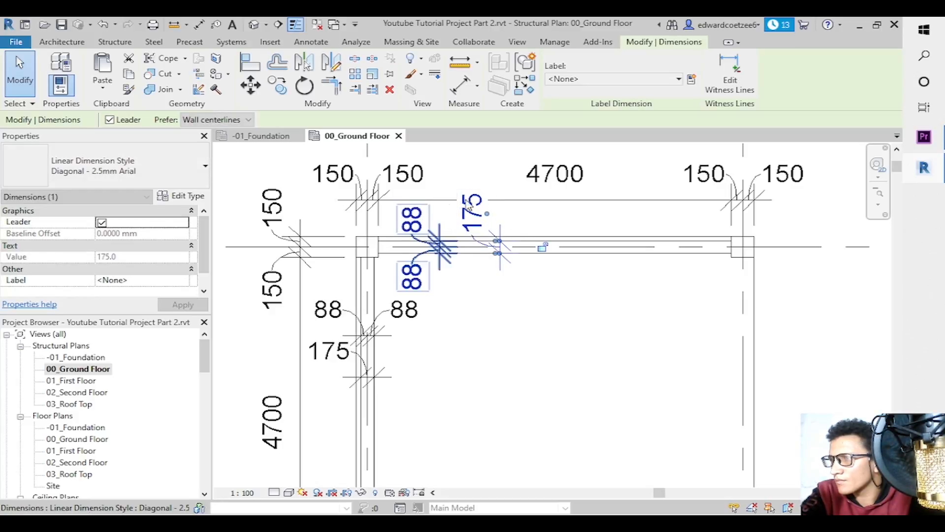
key("Escape")
Raise the horizontal 4700 dimension string clear of the 175 text and nudge the upper 88 text slightly higher.
left_click(552, 206)
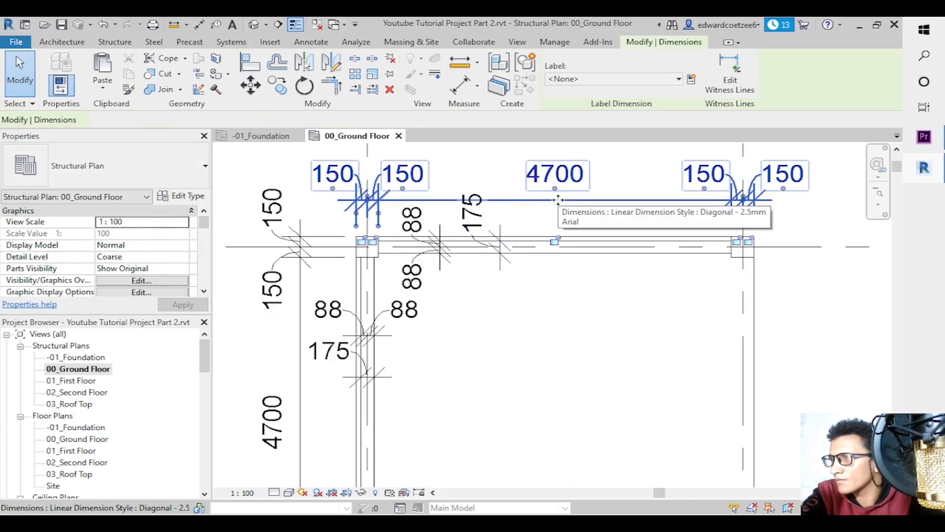
left_click_drag(553, 203, 555, 184)
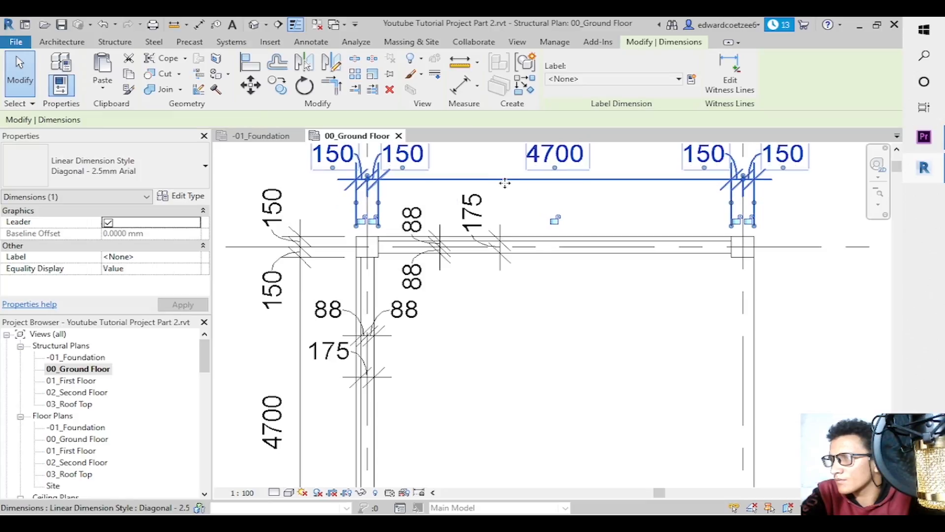
left_click(425, 227)
left_click_drag(424, 217, 427, 212)
left_click(528, 297)
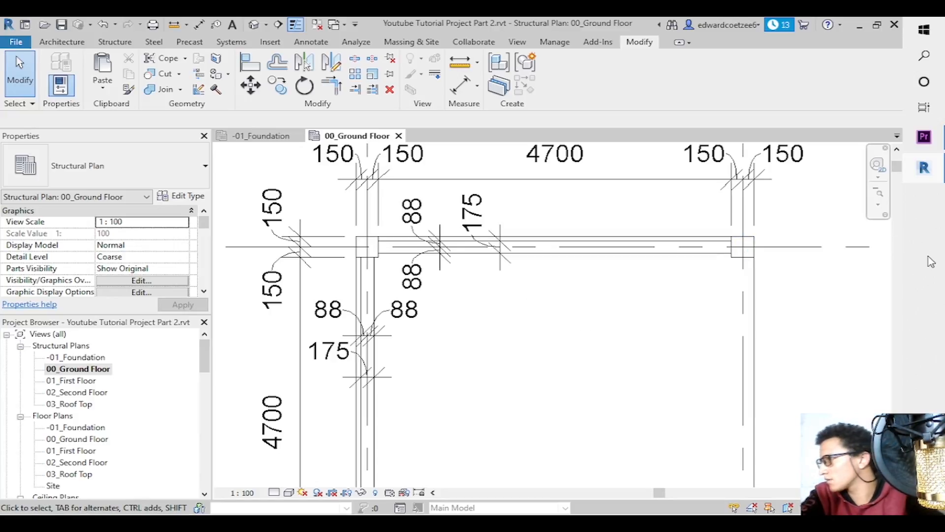
left_click_drag(899, 175, 929, 351)
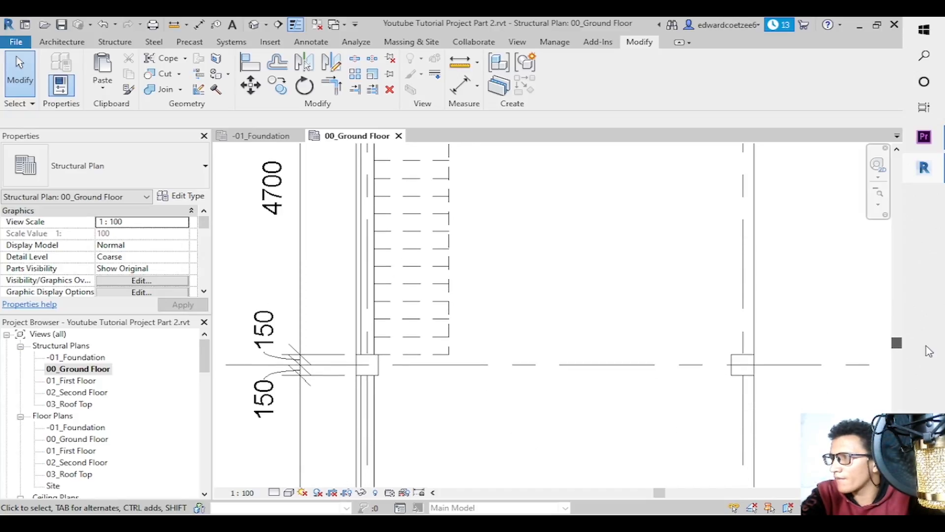
Dimension the stair's width between its two long edges, placing the dimension across the treads in its lower half.
left_click(452, 245)
left_click_drag(899, 347, 901, 310)
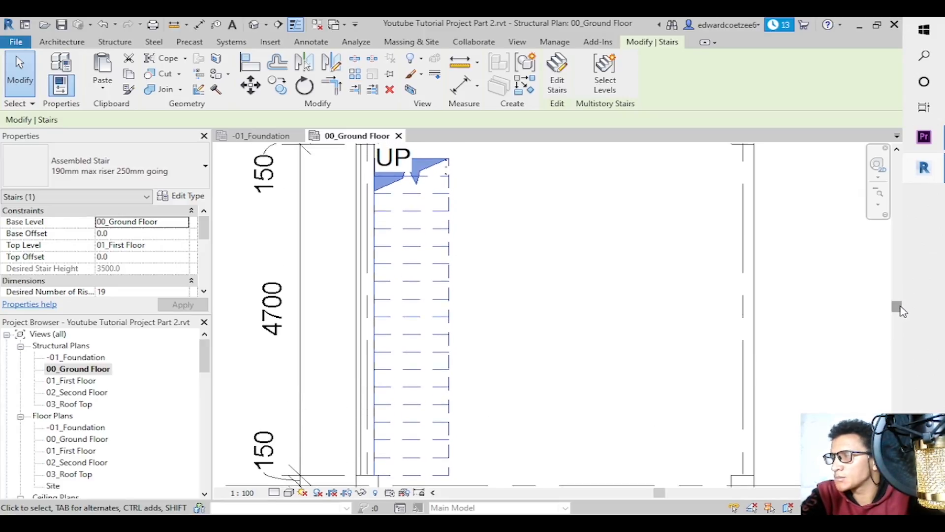
key("Escape")
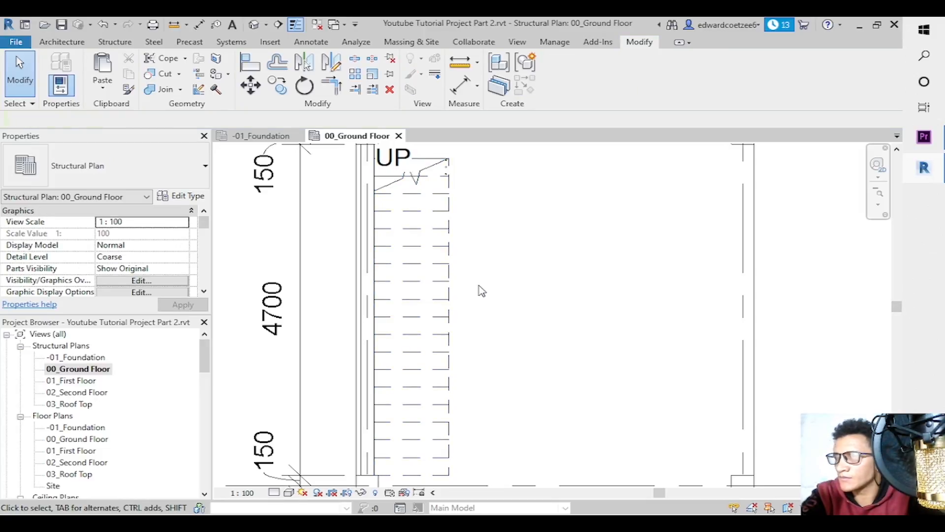
key("d")
key("i")
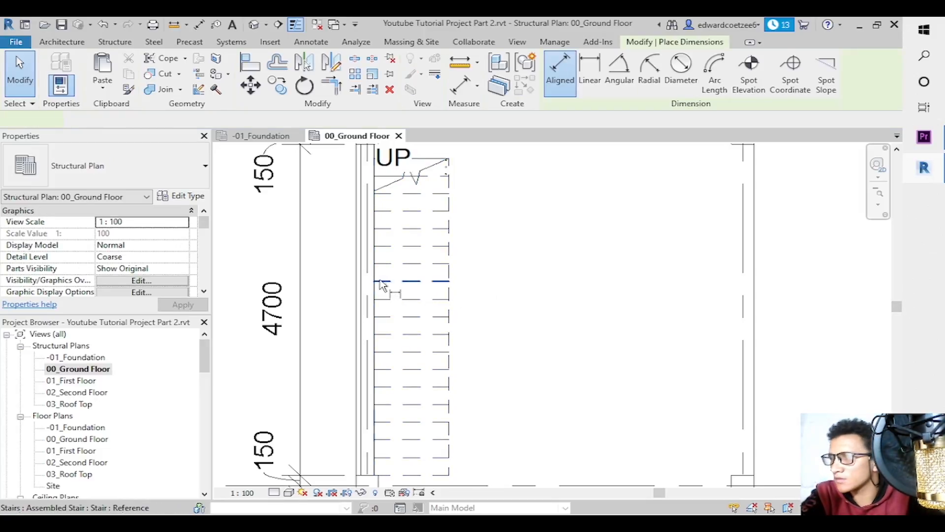
left_click(453, 283)
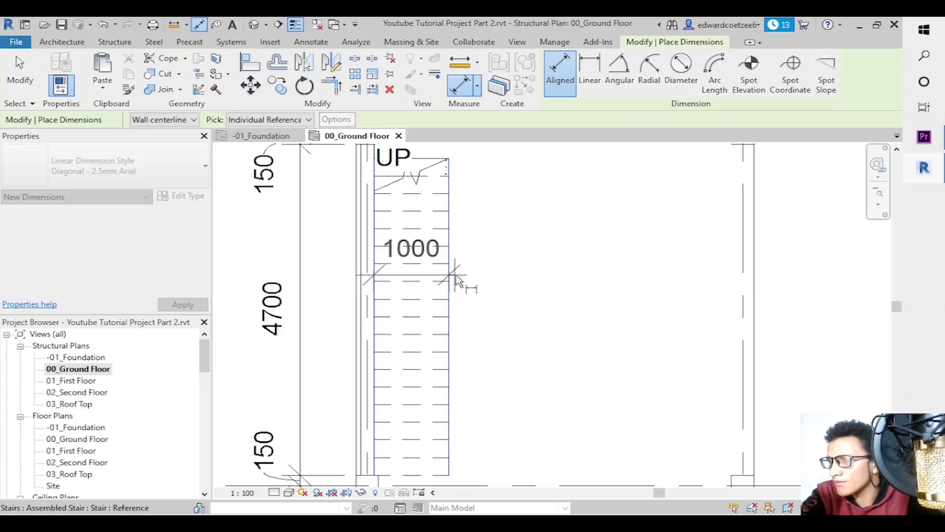
left_click_drag(897, 308, 896, 282)
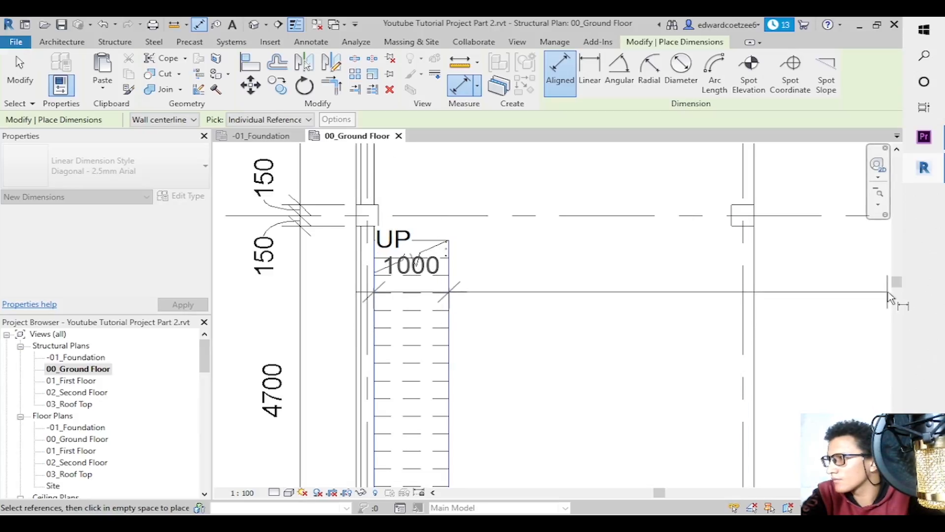
left_click_drag(896, 286, 896, 330)
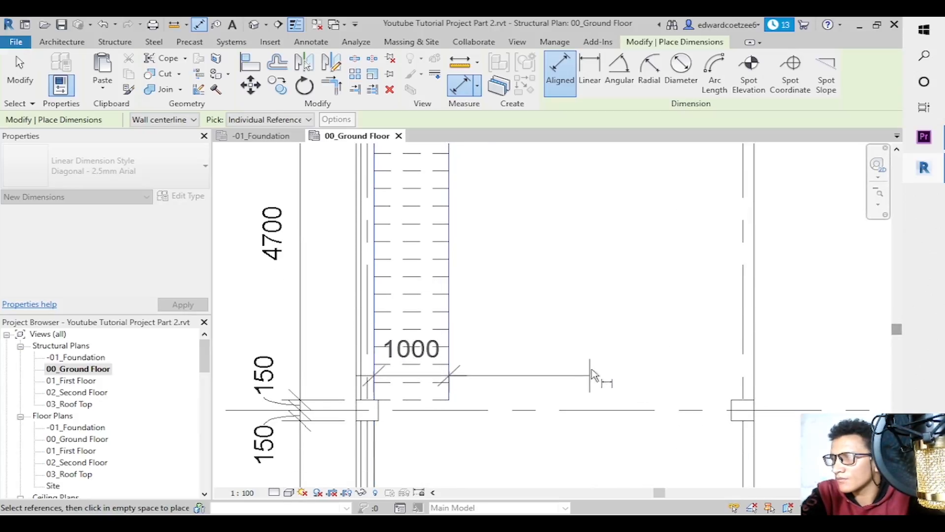
left_click(564, 309)
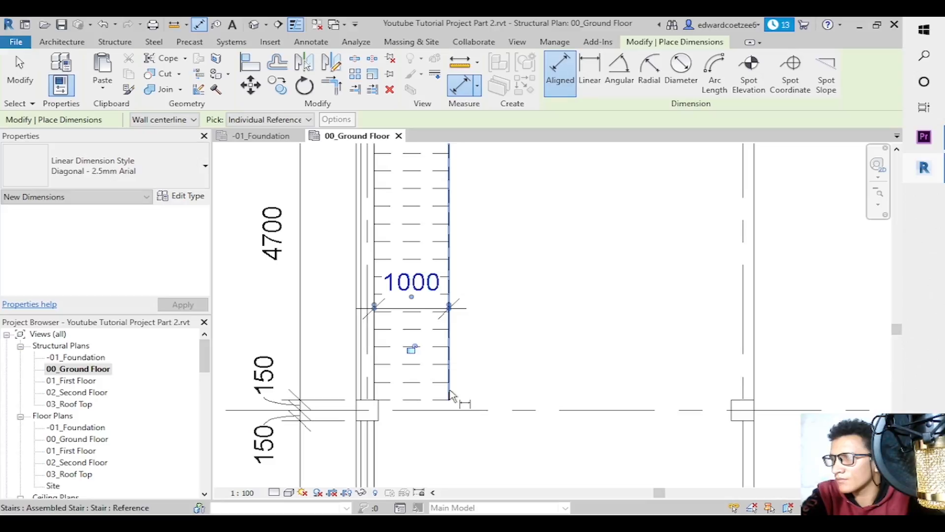
key("Escape")
key("Escape")
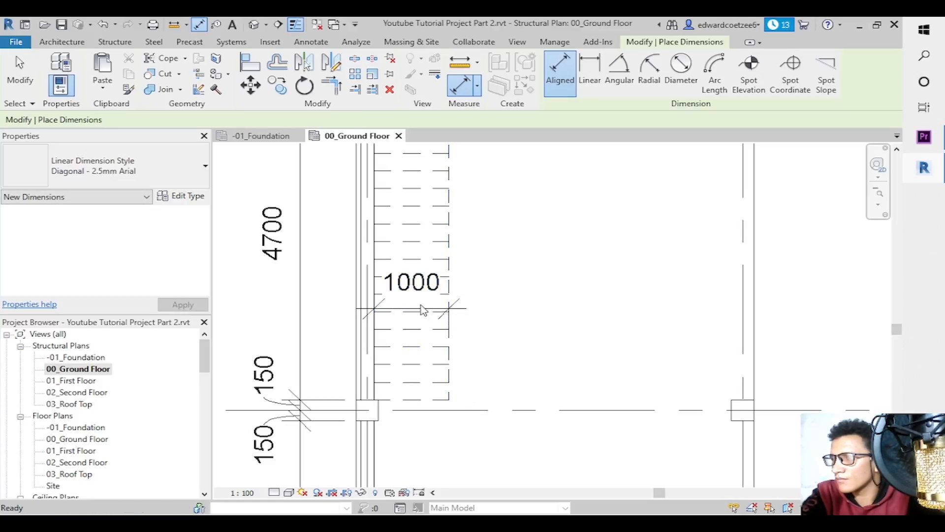
Try moving the stair width text to the outer side of the left wall, and undo the move.
left_click(422, 309)
left_click_drag(411, 296, 327, 301)
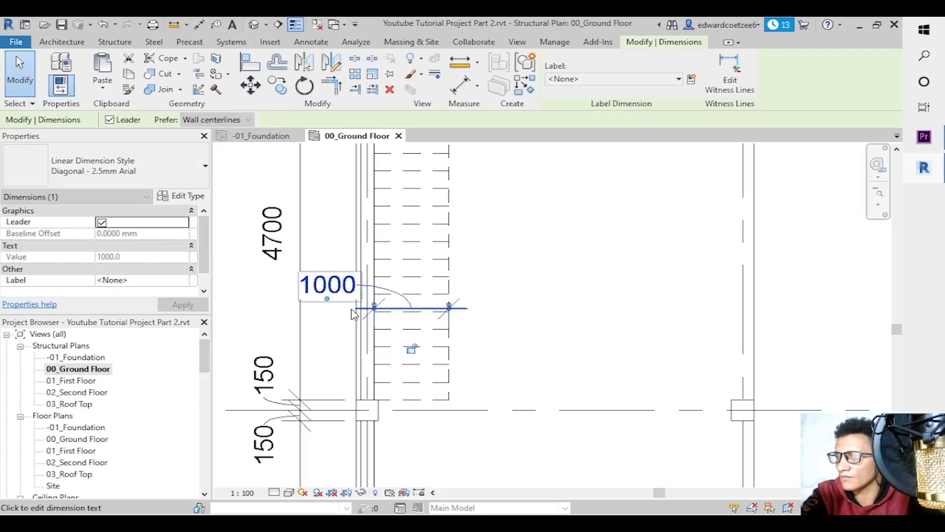
left_click(510, 348)
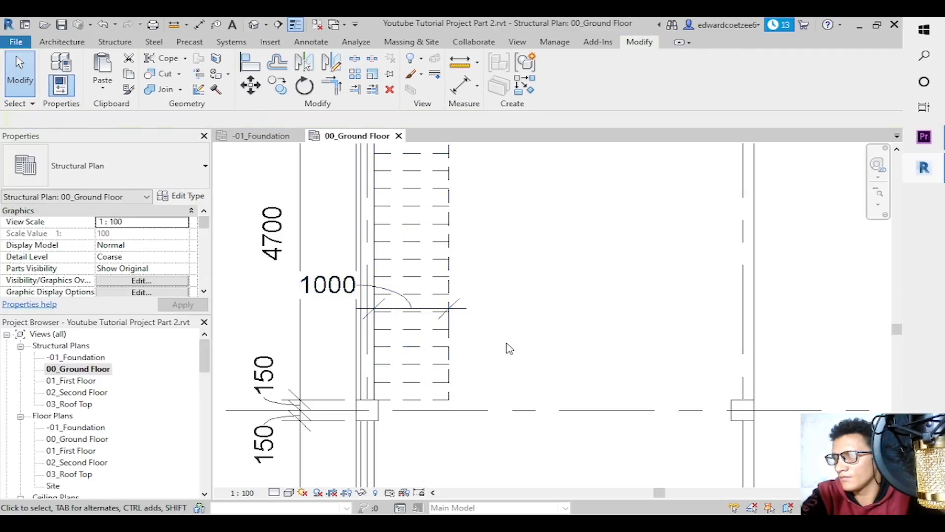
left_click(363, 306)
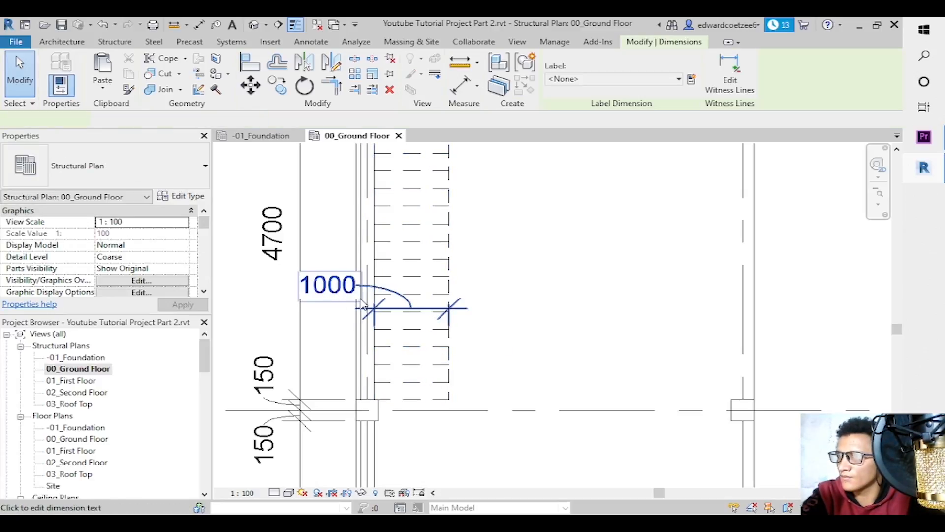
key("ctrl+z")
key("ctrl+z")
key("ctrl+z")
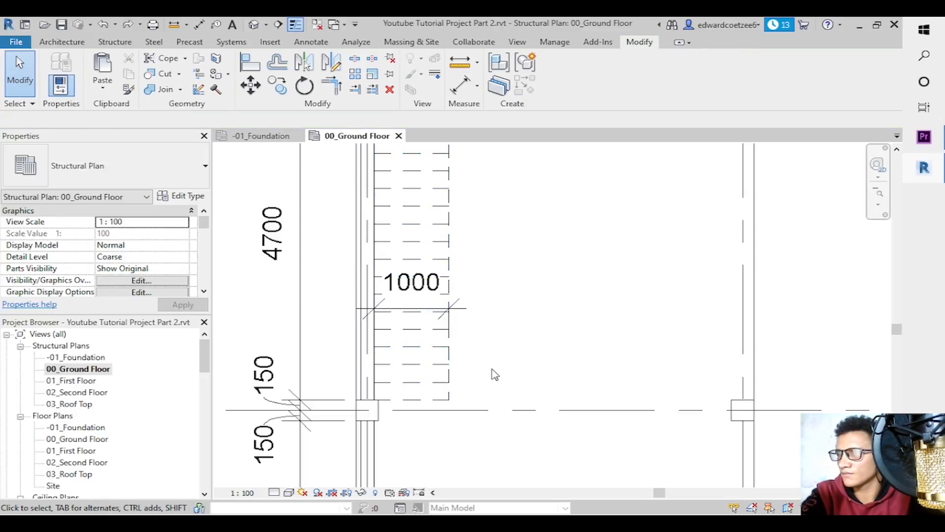
Dimension the stair's overall length from its lowest to its uppermost edge, placing the dimension line to the right of the stair.
key("d")
key("i")
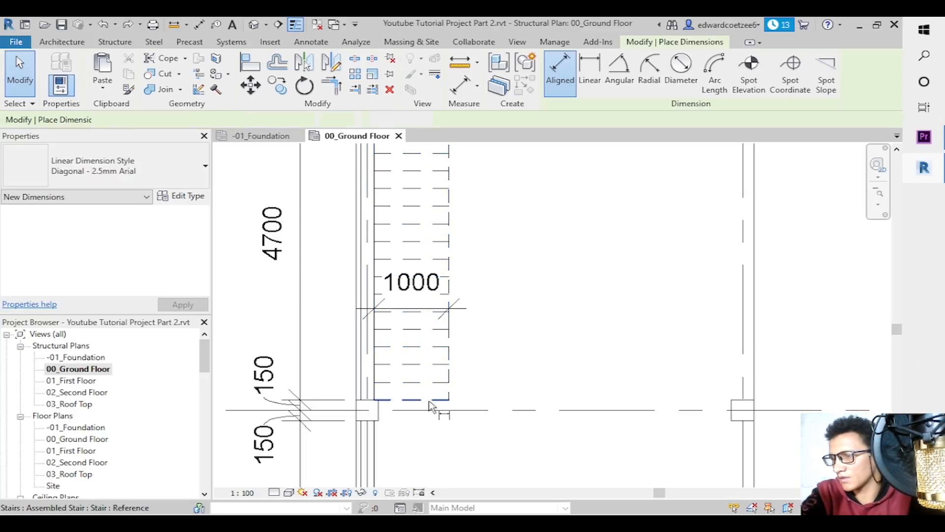
left_click(429, 407)
left_click(895, 322)
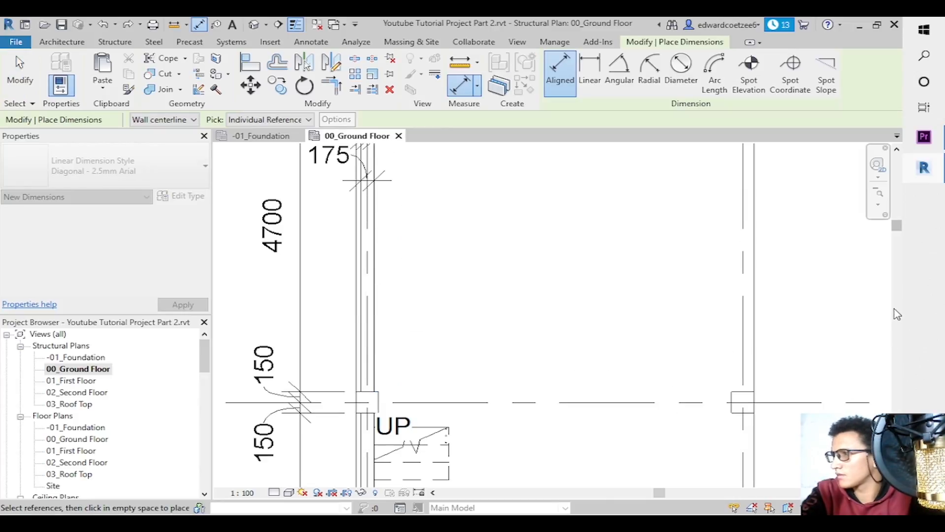
left_click_drag(897, 226, 906, 281)
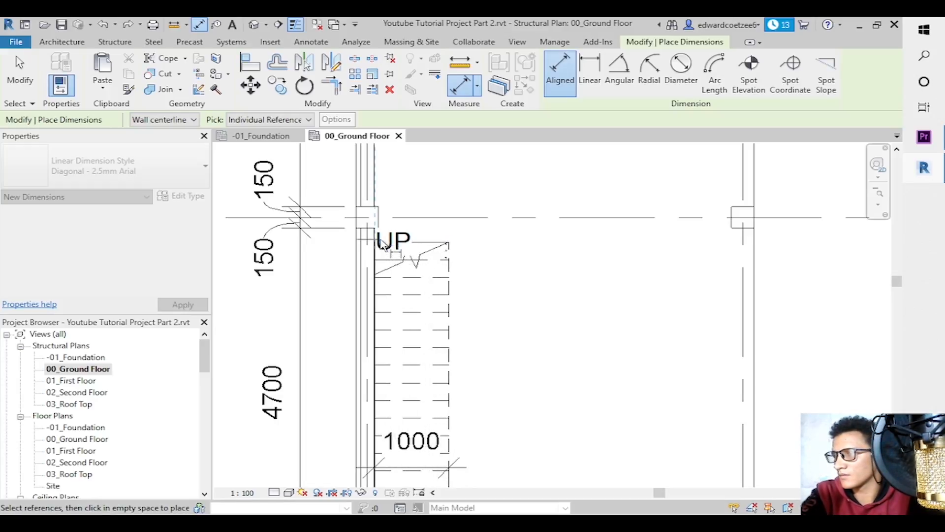
left_click(415, 243)
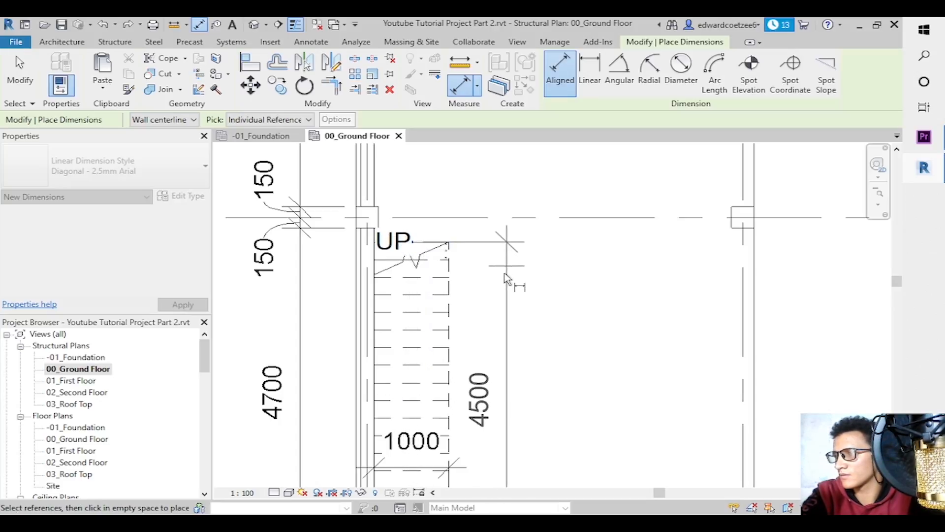
middle_click_drag(463, 405, 463, 246)
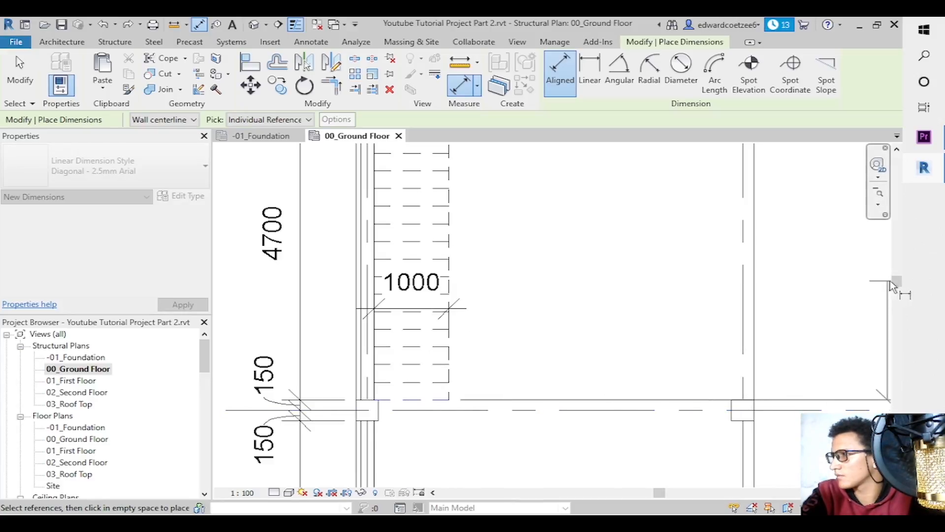
left_click_drag(897, 282, 897, 240)
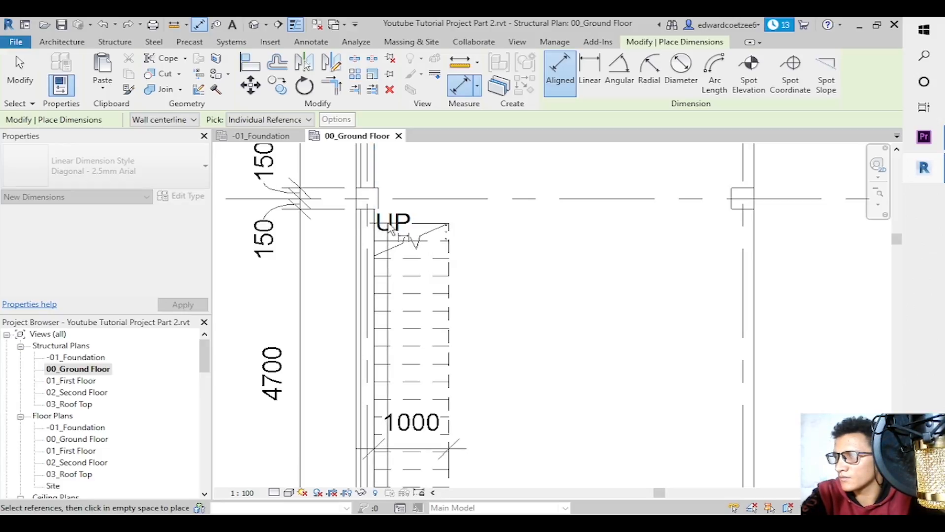
left_click(379, 224)
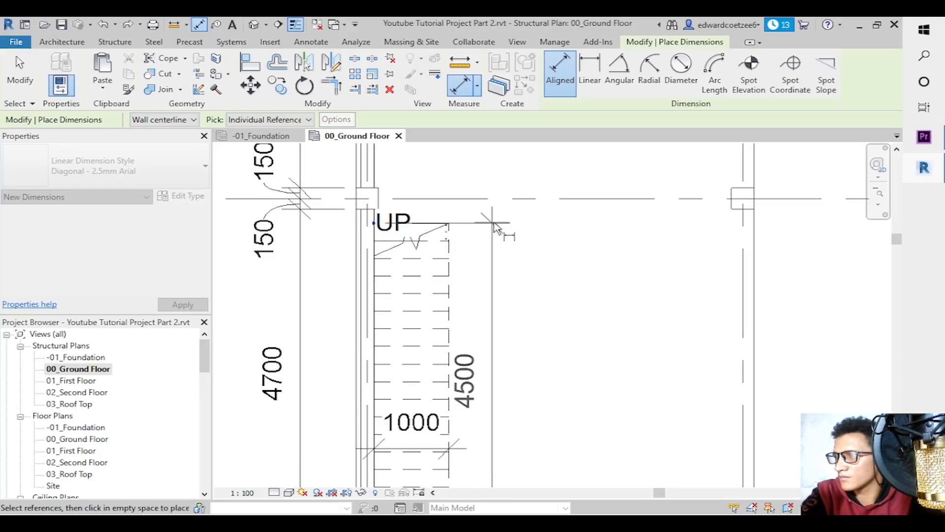
left_click(501, 230)
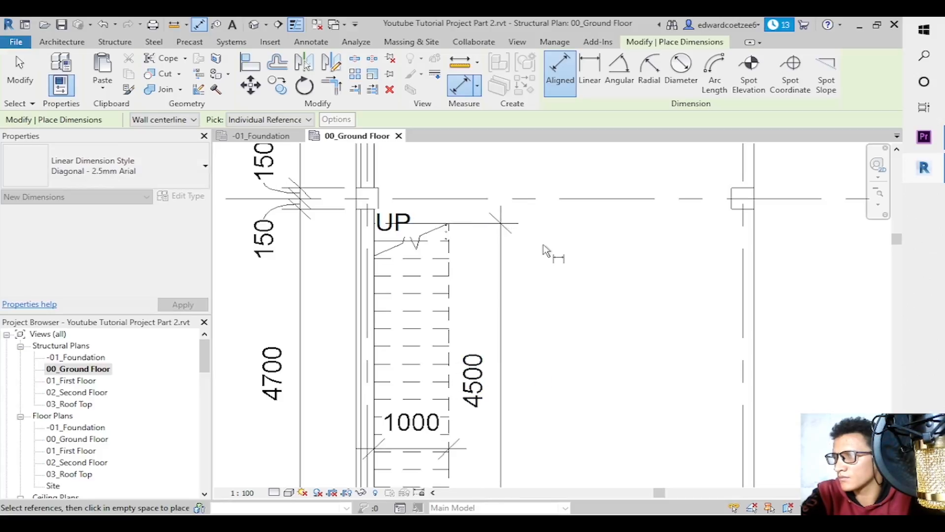
key("Escape")
key("Escape")
Shorten the upper witness line of the stair length dimension so it ends just beside the stair's right edge.
left_click(486, 224)
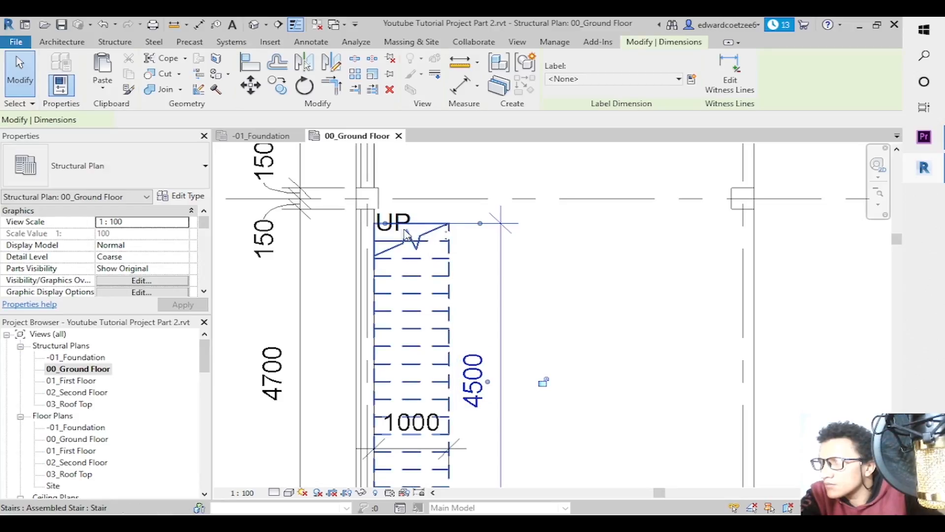
left_click_drag(387, 227, 462, 224)
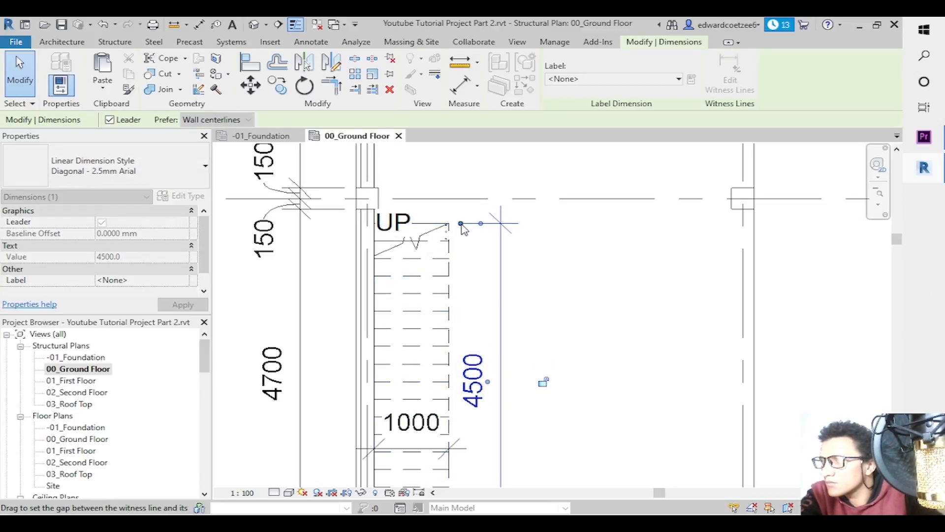
left_click(518, 241)
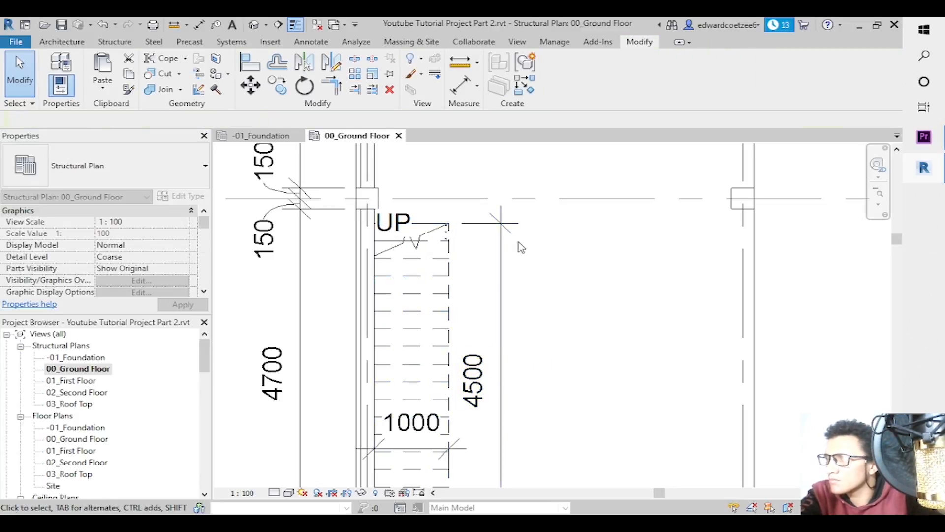
left_click(469, 229)
left_click_drag(462, 225, 456, 225)
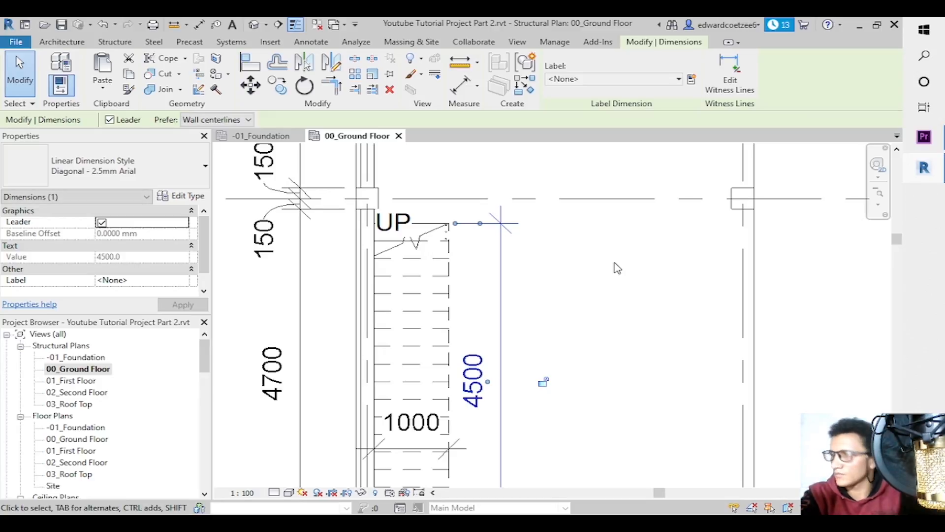
Dimension the depth of the stair's lowest tread, placing the dimension between the stair and its length dimension.
left_click_drag(902, 243, 909, 294)
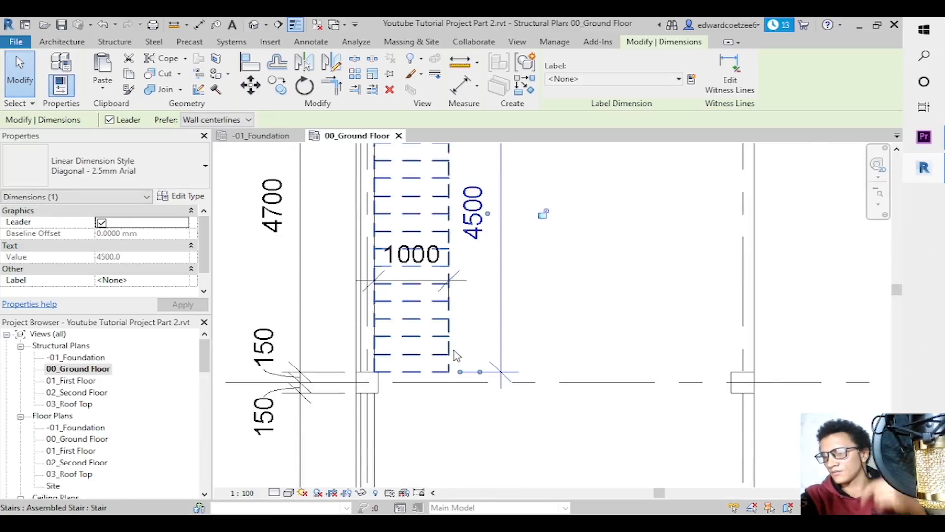
key("d")
key("i")
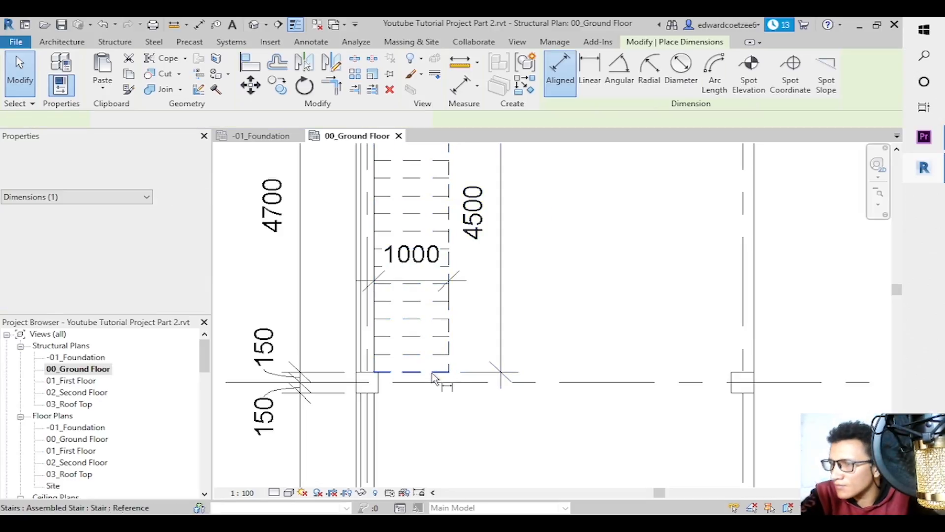
left_click(431, 375)
left_click(428, 357)
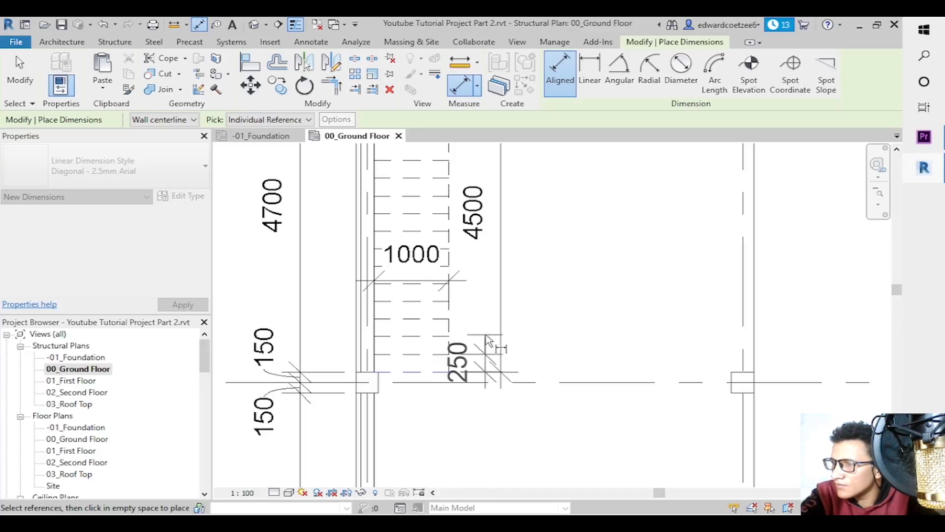
left_click(480, 336)
key("Escape")
key("Escape")
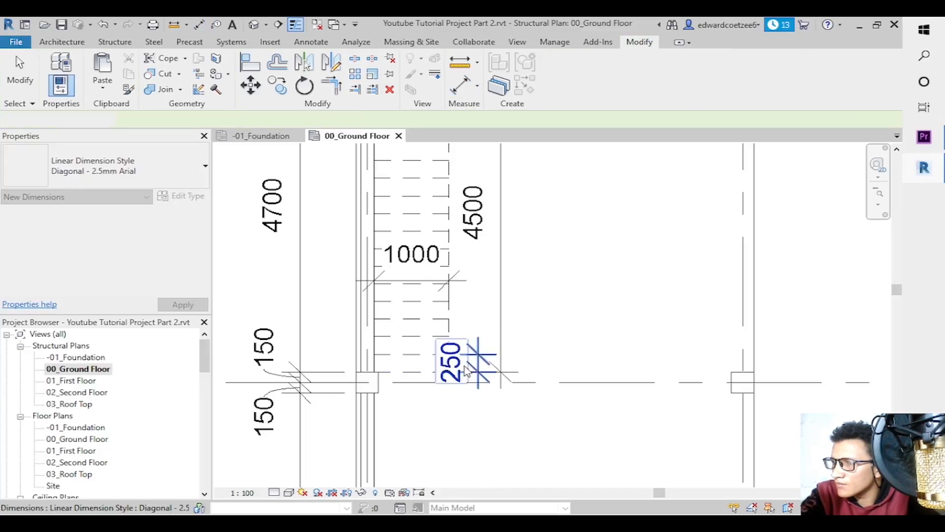
Shift the stair length and tread dimensions farther right, and move the tread text above its dimension with a leader.
left_click(501, 320)
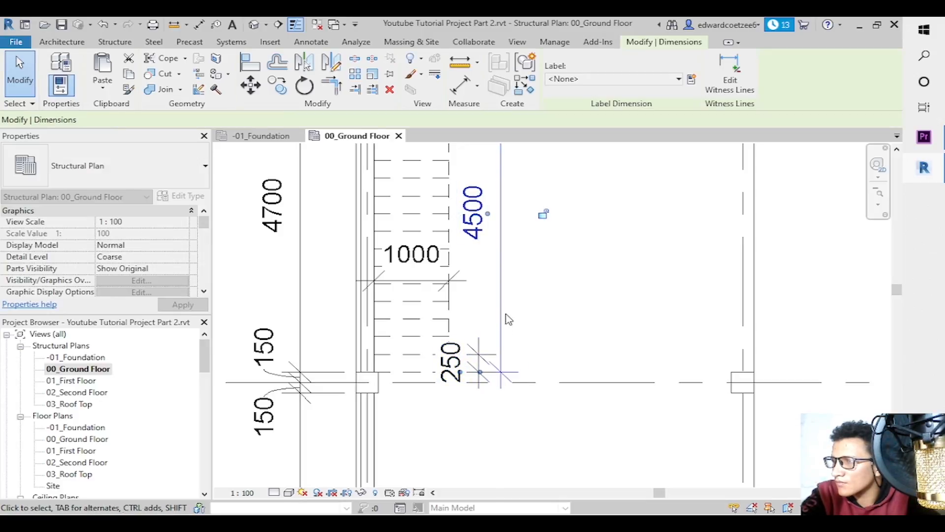
left_click_drag(518, 315, 501, 329)
left_click(576, 316)
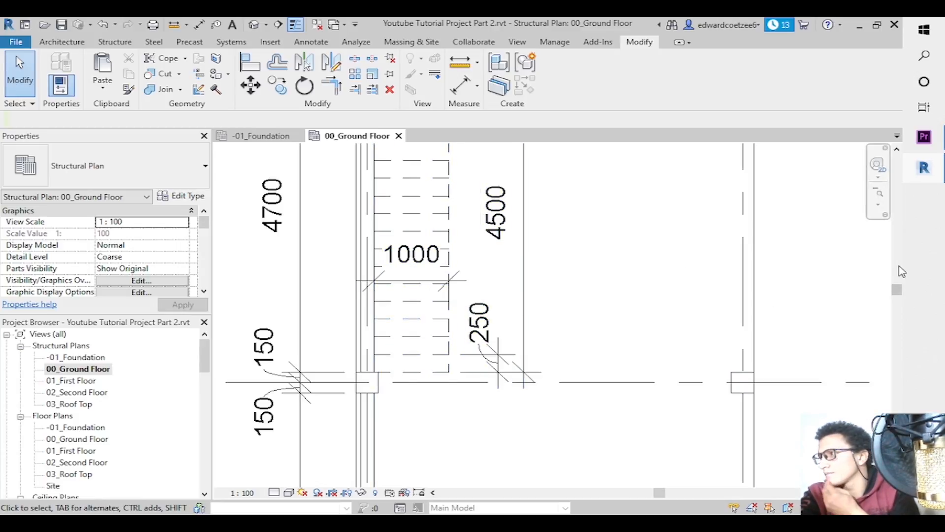
Move the stair width dimension above the stair's upper end and the grid line, and shorten its left witness line clear of the column.
left_click_drag(896, 289, 896, 278)
left_click_drag(456, 217, 456, 170)
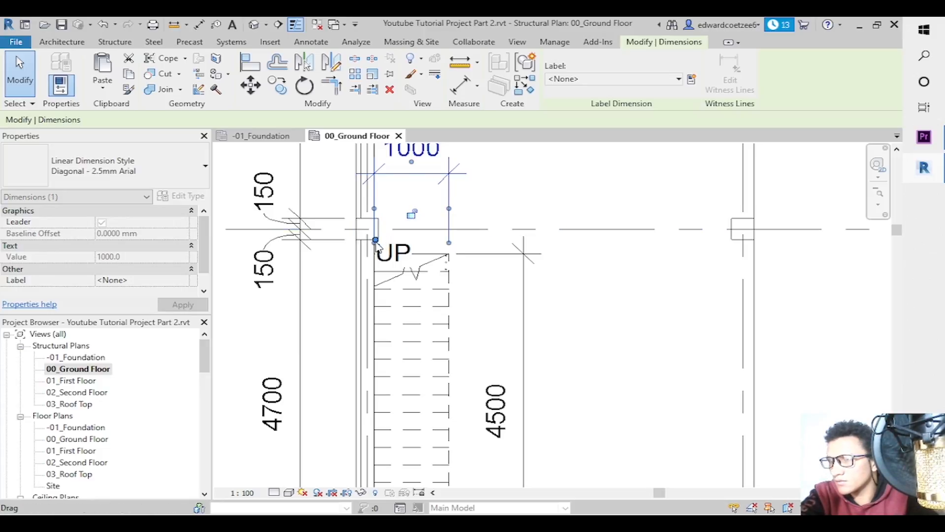
left_click_drag(376, 240, 377, 212)
key("Escape")
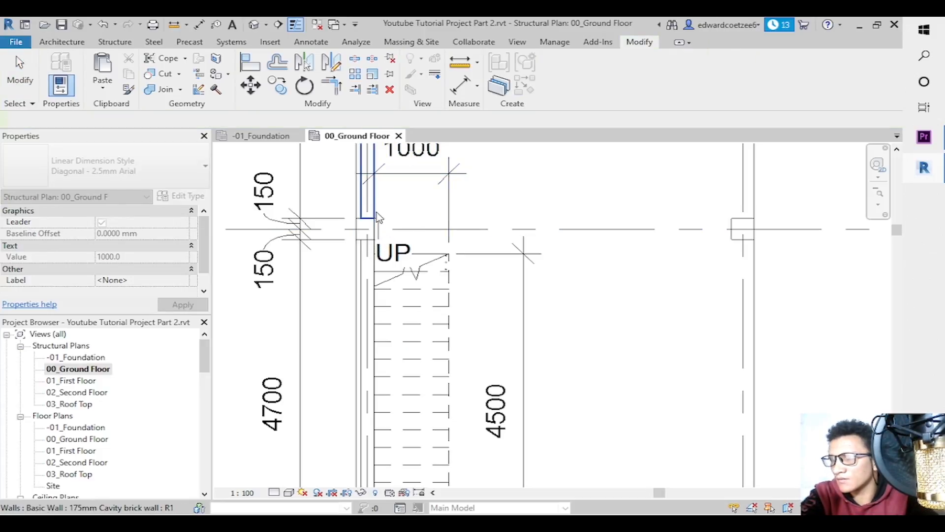
left_click(380, 253)
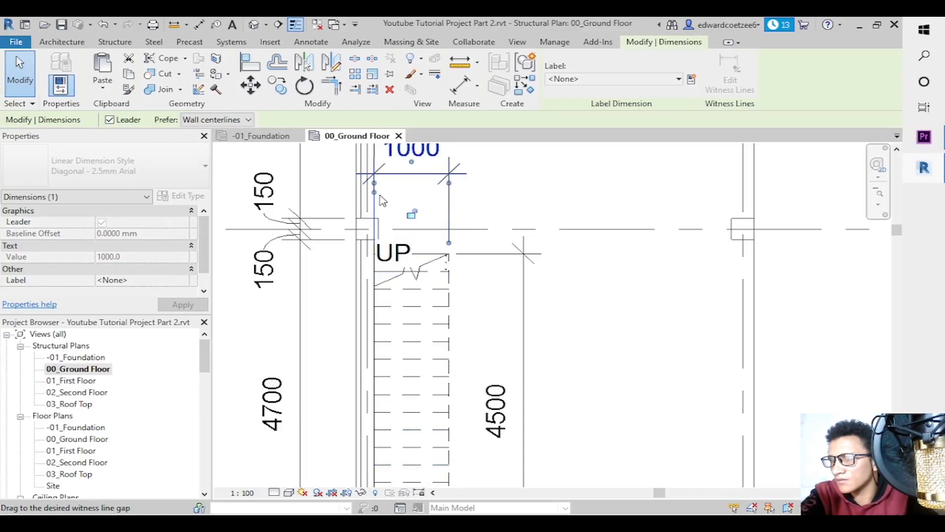
left_click_drag(381, 206, 382, 211)
left_click(545, 186)
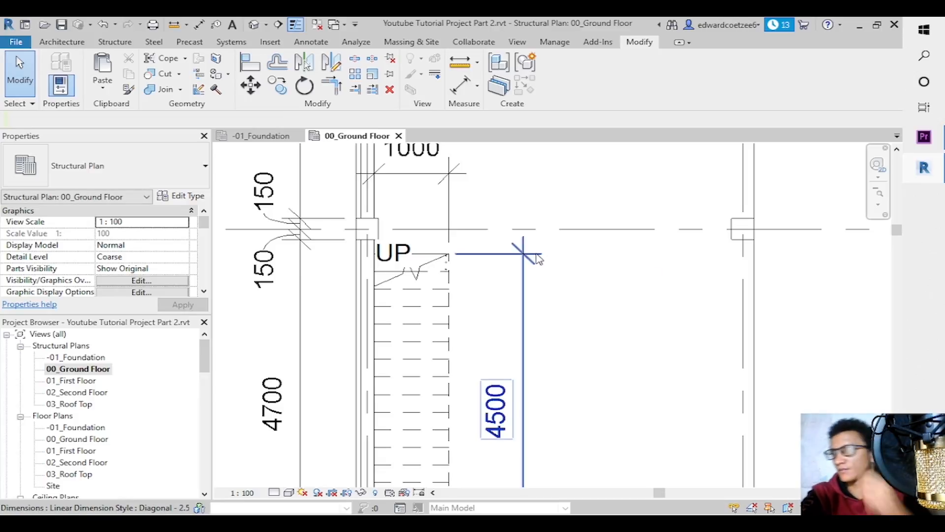
Place an aligned dimension string below grid 1, picking the edges and grid centrelines of the lowest columns on grids A and B.
left_click_drag(897, 236, 942, 442)
left_click(880, 198)
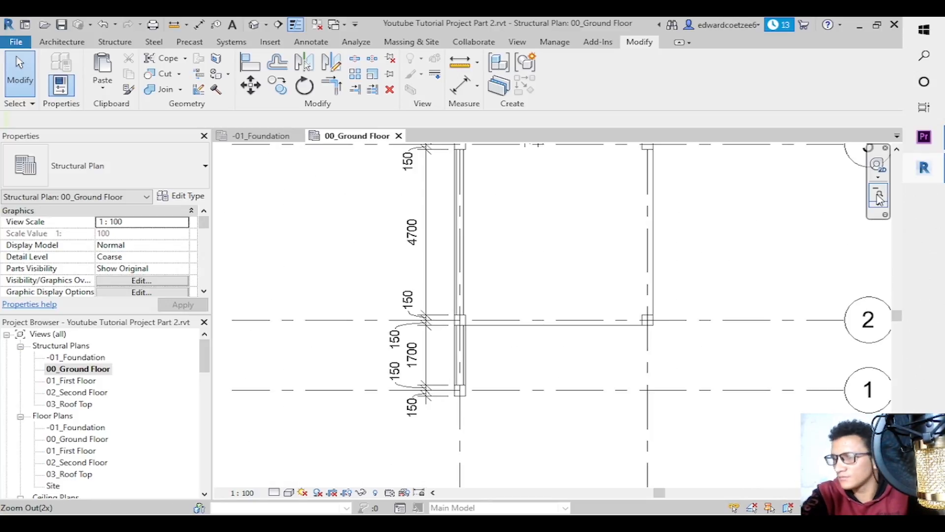
left_click_drag(900, 322, 922, 234)
left_click_drag(932, 283, 941, 321)
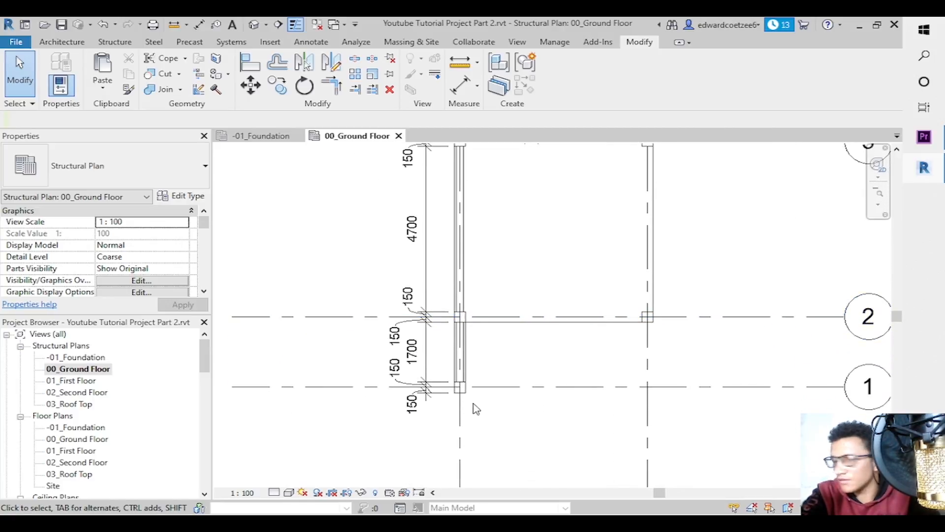
key("i")
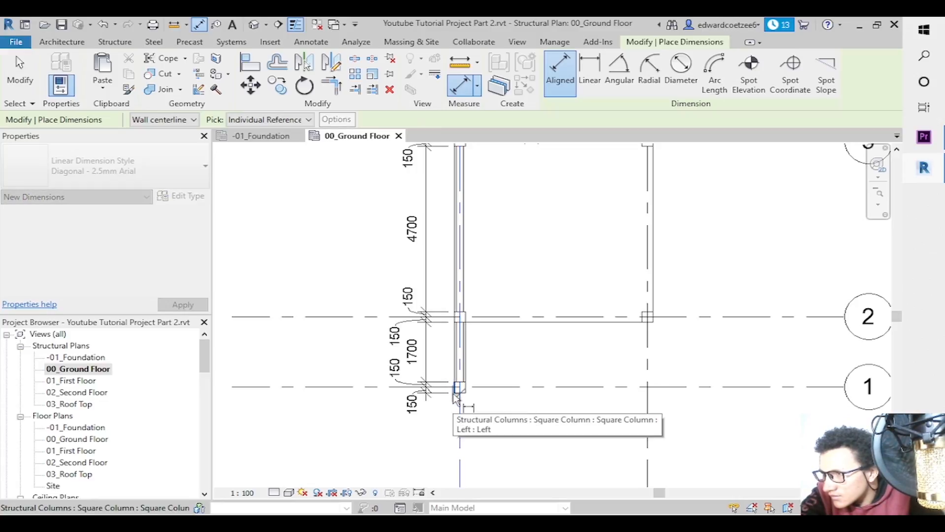
left_click(454, 395)
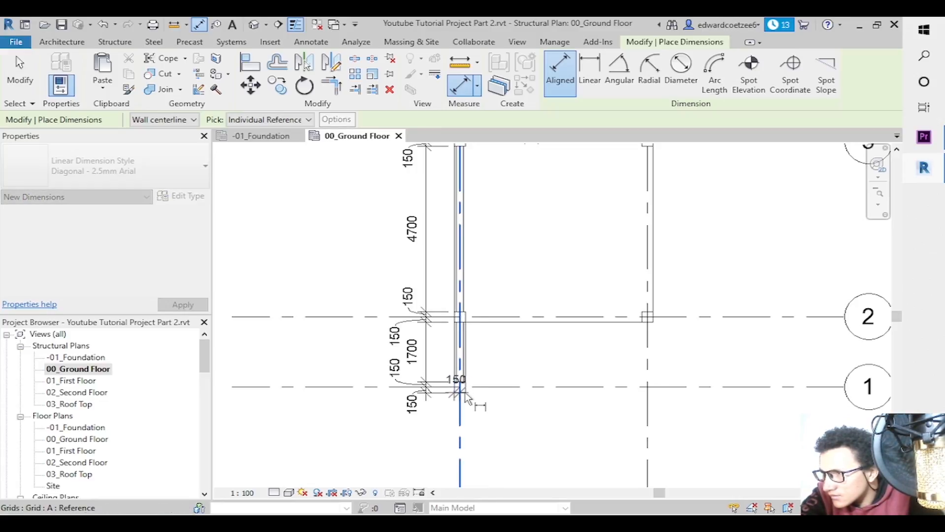
left_click(465, 392)
left_click(649, 422)
left_click(641, 321)
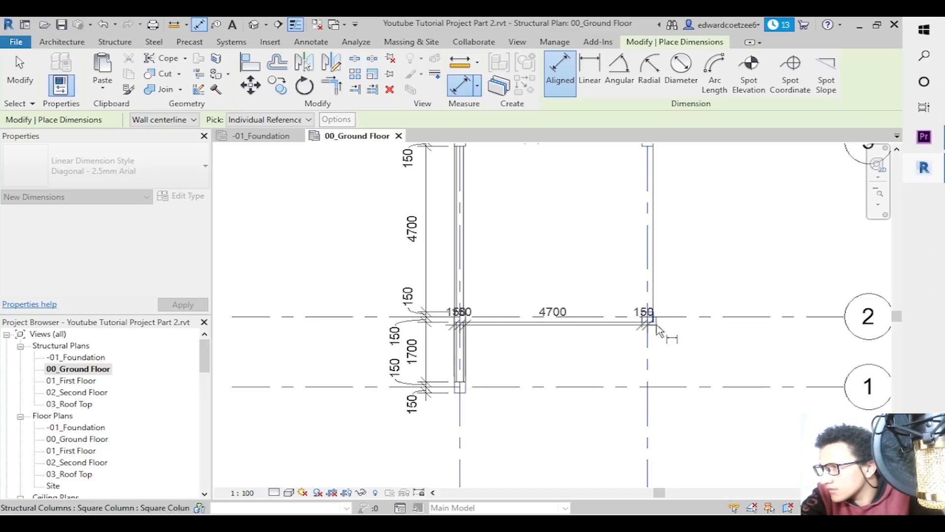
left_click(615, 452)
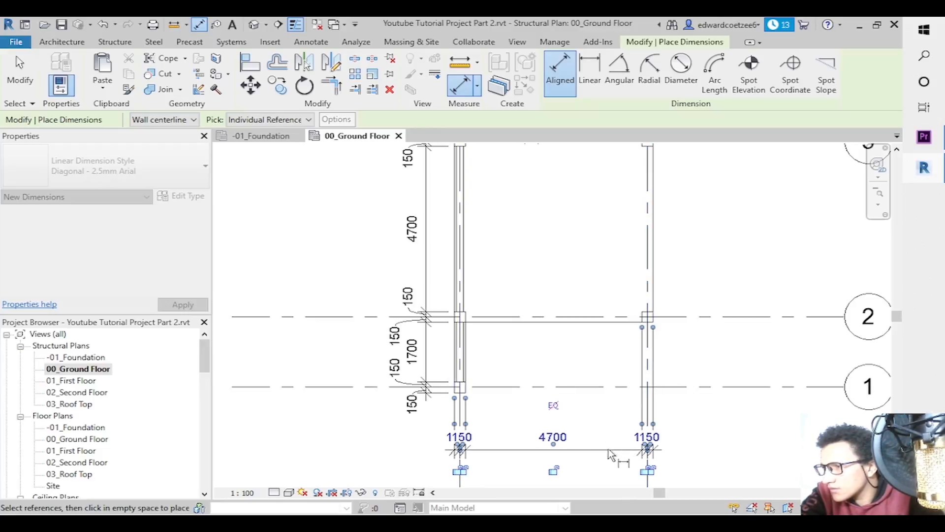
key("Escape")
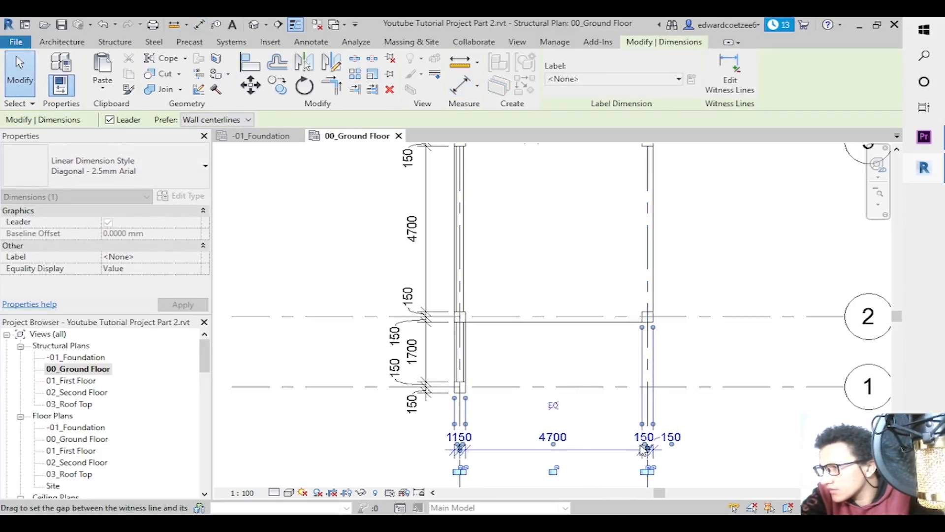
Spread the overlapping 150 texts of the bottom dimension string to either side of each column, and move the string slightly closer to the plan.
left_click_drag(648, 449, 628, 447)
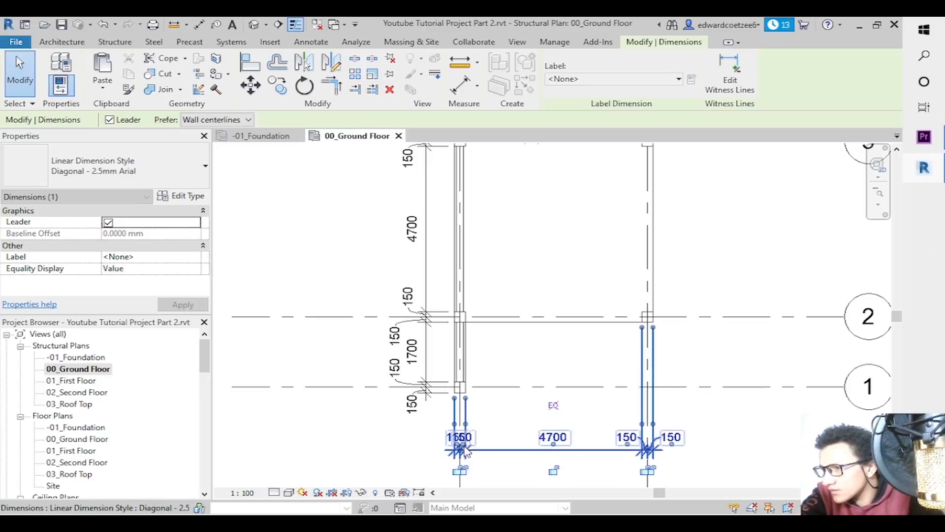
left_click_drag(465, 448, 441, 448)
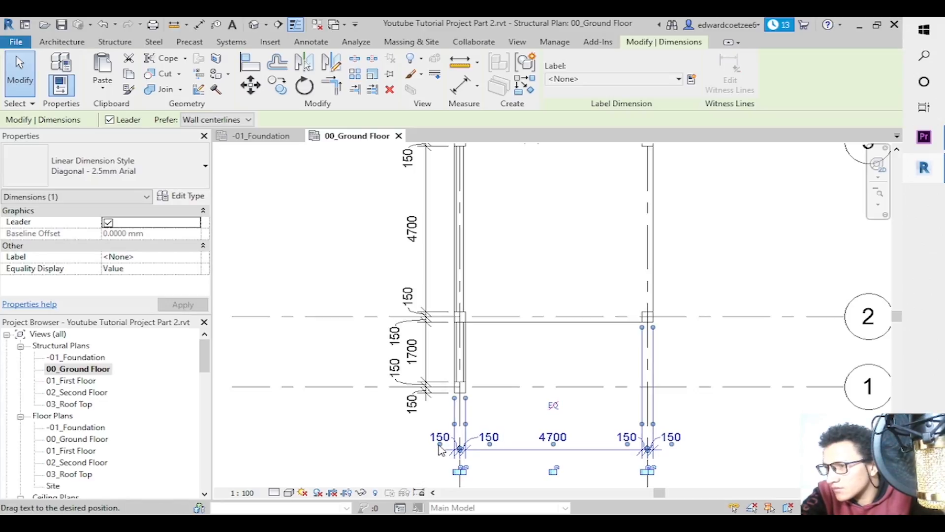
left_click_drag(439, 445, 434, 445)
left_click(559, 416)
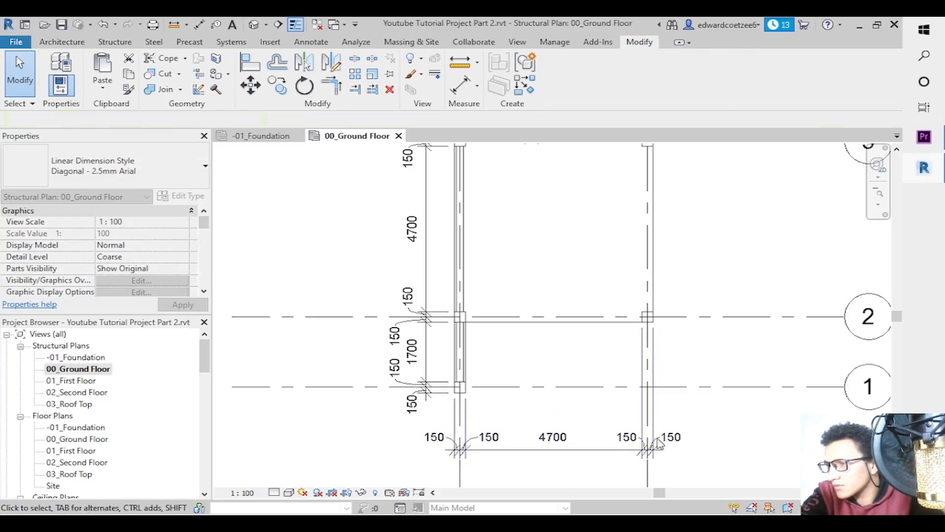
mouse_move(597, 452)
left_mouse_down()
mouse_move(595, 422)
mouse_move(602, 438)
left_mouse_up()
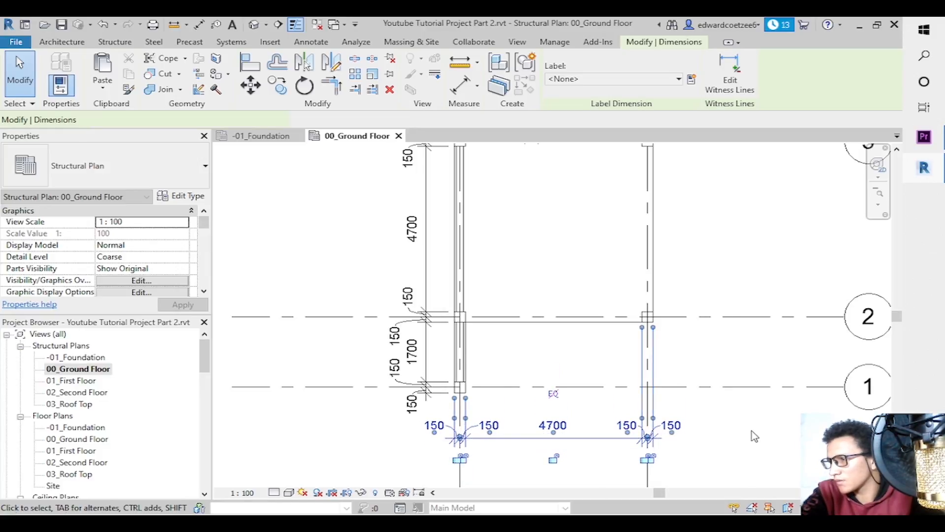
left_click(752, 432)
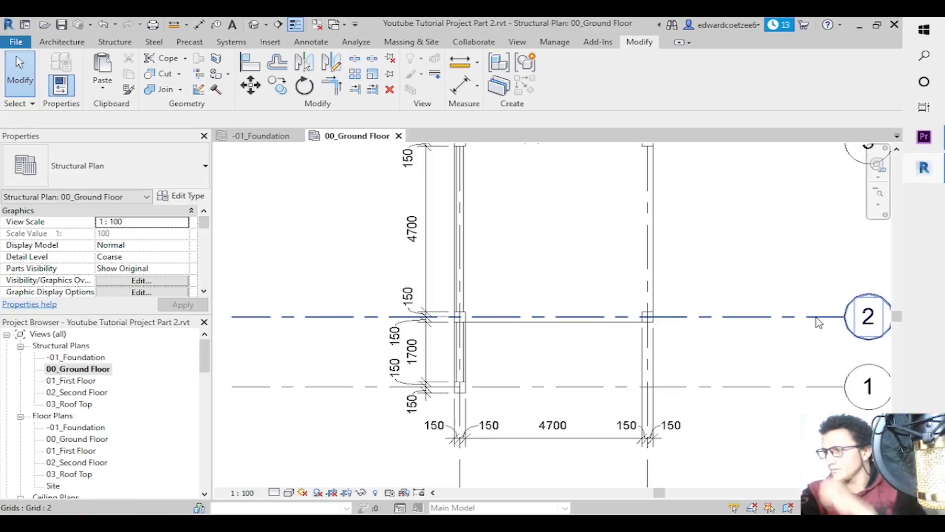
Begin an aligned dimension string along the grid B columns, picking the column edges and grid lines at grids 5 and 4.
left_click_drag(899, 323, 904, 182)
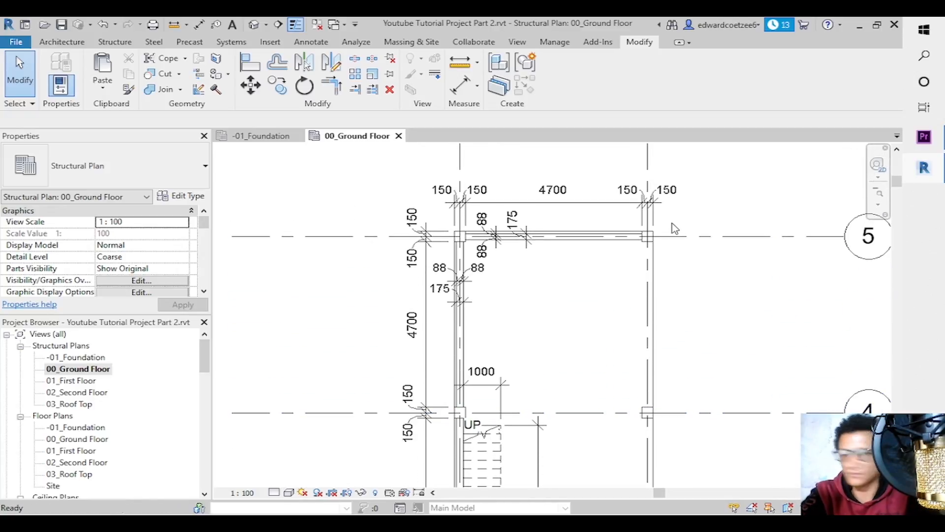
key("d")
key("i")
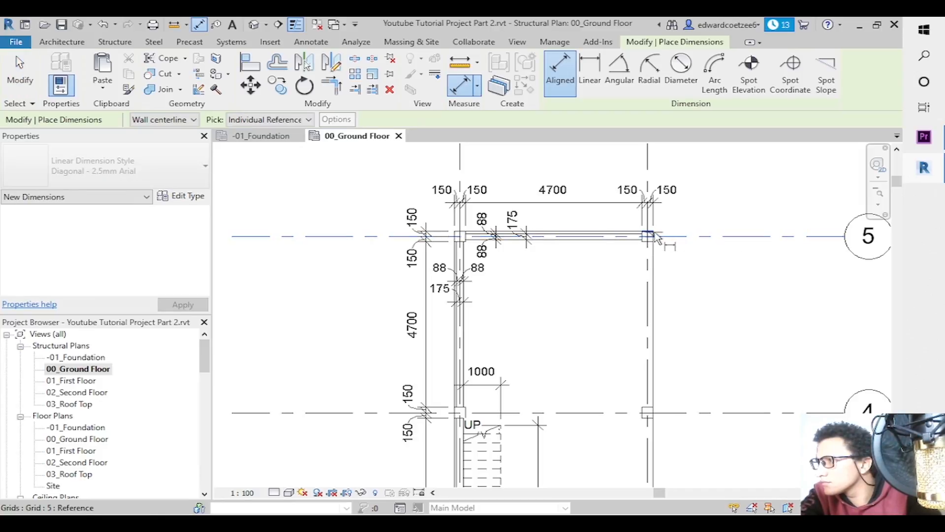
left_click(655, 234)
left_click(652, 232)
left_click(648, 242)
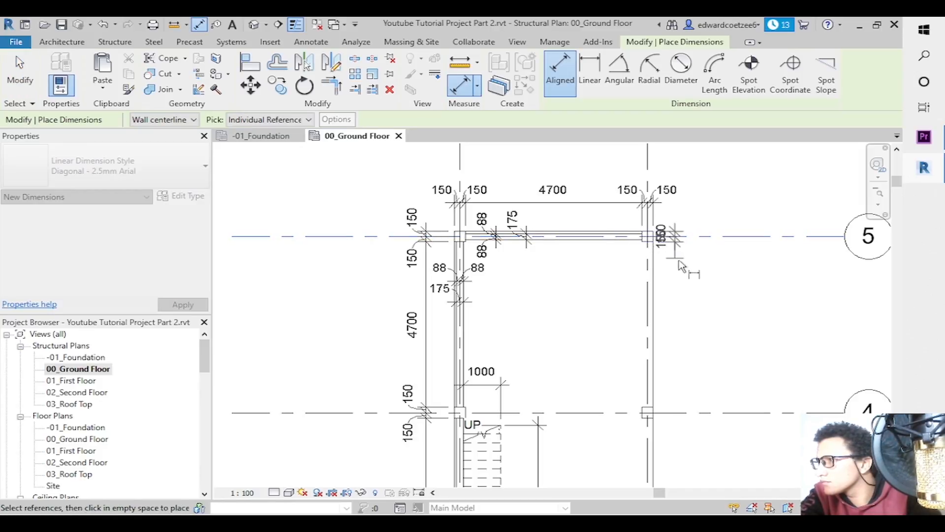
left_click(646, 407)
left_click(680, 412)
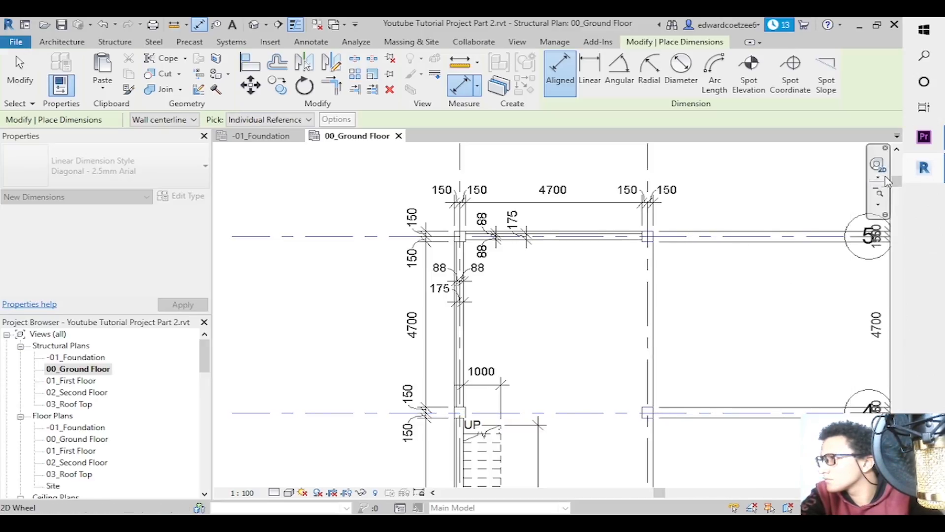
Continue the grid B dimension string through the column edges and grid lines at grids 3 and 2, and place it right of the columns.
left_click_drag(903, 186, 930, 289)
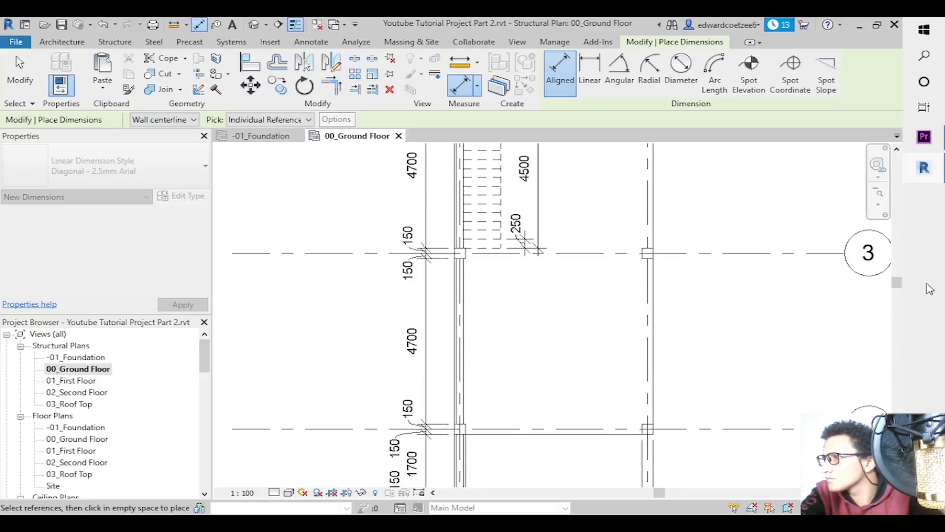
left_click(658, 253)
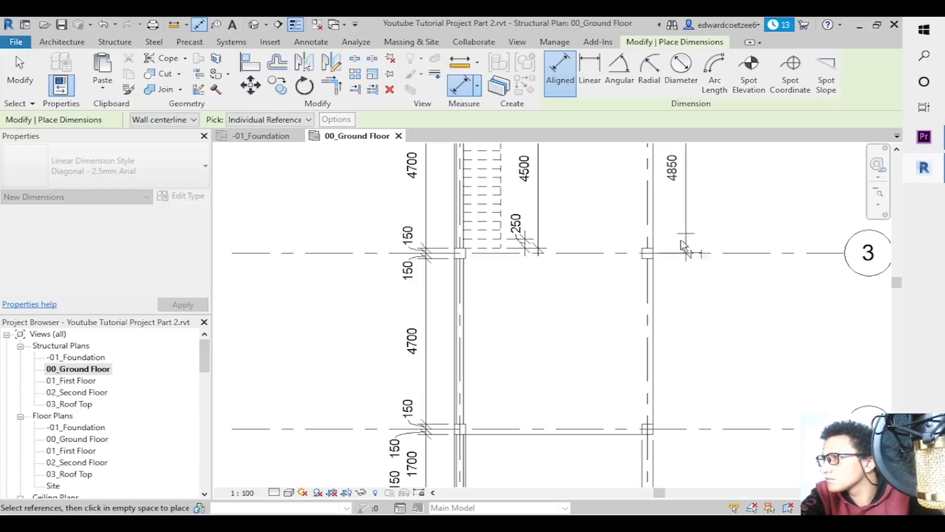
left_click(651, 253)
left_click(651, 258)
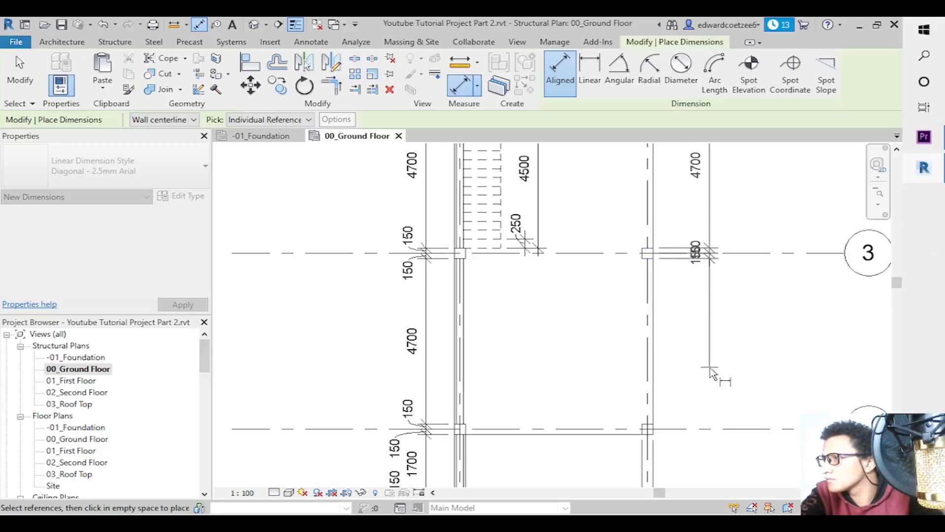
left_click(651, 430)
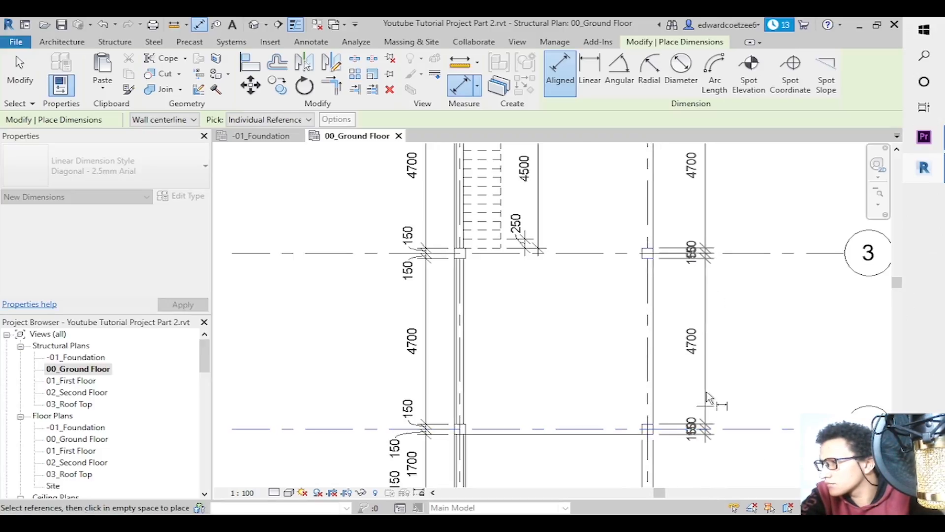
left_click(706, 386)
key("Escape")
key("Escape")
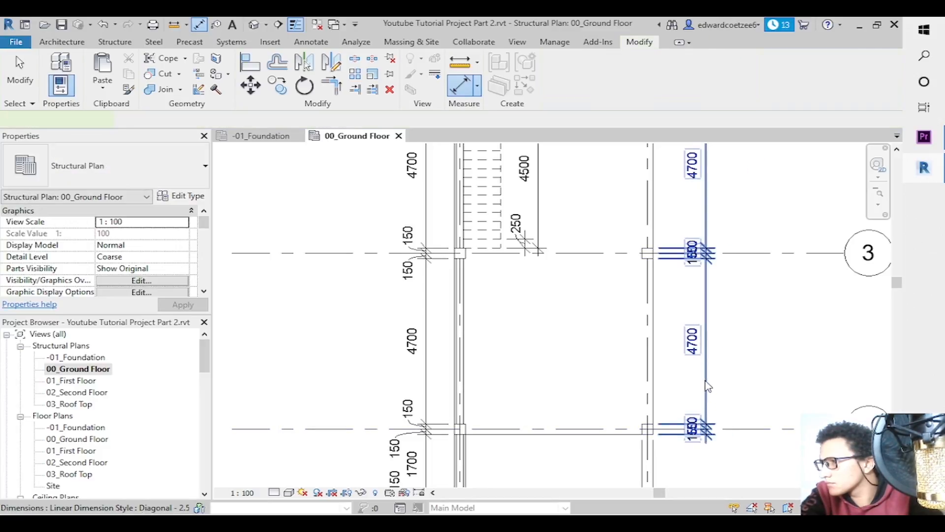
Separate the overlapping 150 texts at grids 2 and 3 in the right-hand dimension string, and move the string closer to the columns.
left_click(706, 385)
mouse_move(707, 385)
left_mouse_down()
mouse_move(675, 382)
mouse_move(713, 380)
left_mouse_up()
left_click(704, 431)
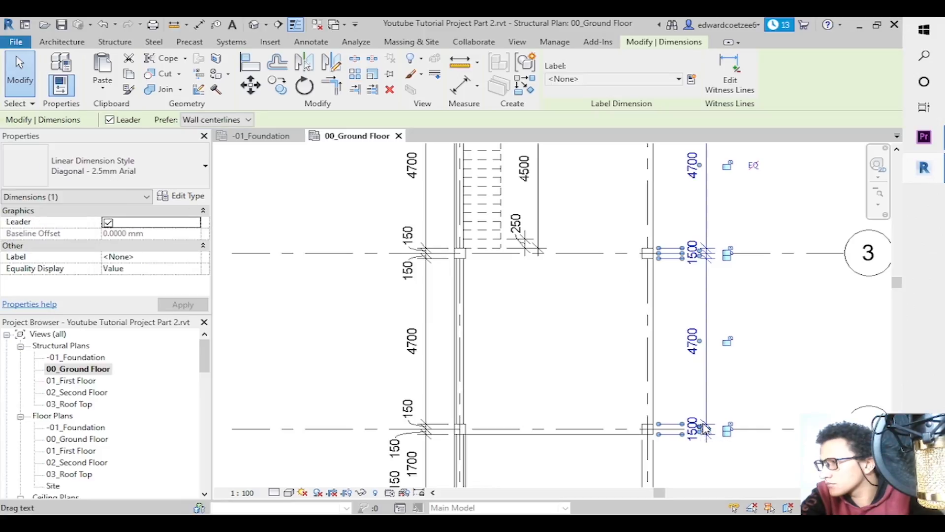
left_click_drag(701, 406, 699, 398)
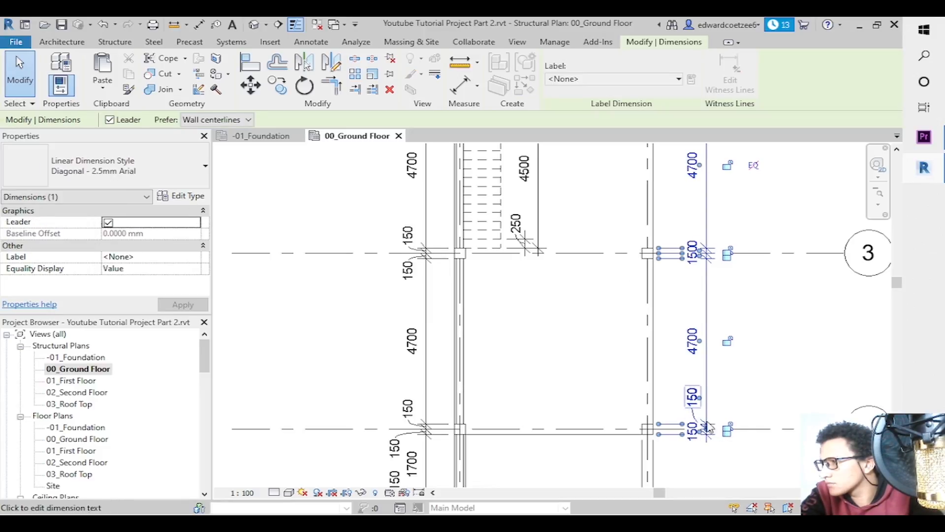
left_click_drag(701, 433, 707, 451)
left_click_drag(698, 405, 700, 407)
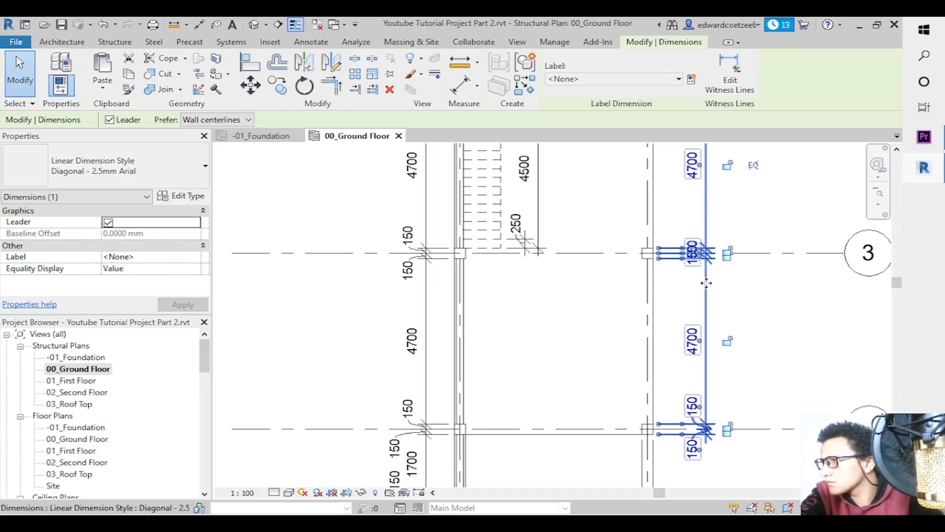
left_click_drag(691, 284, 689, 231)
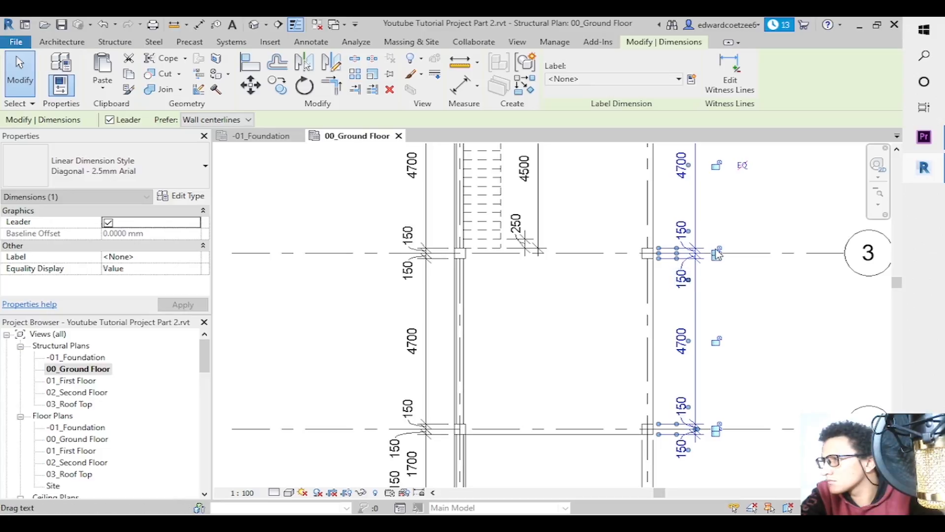
left_click(734, 238)
Separate the overlapping 150 texts at grids 4 and 5 of the right-hand dimension string, one above and one below each grid line.
left_click_drag(897, 285, 900, 216)
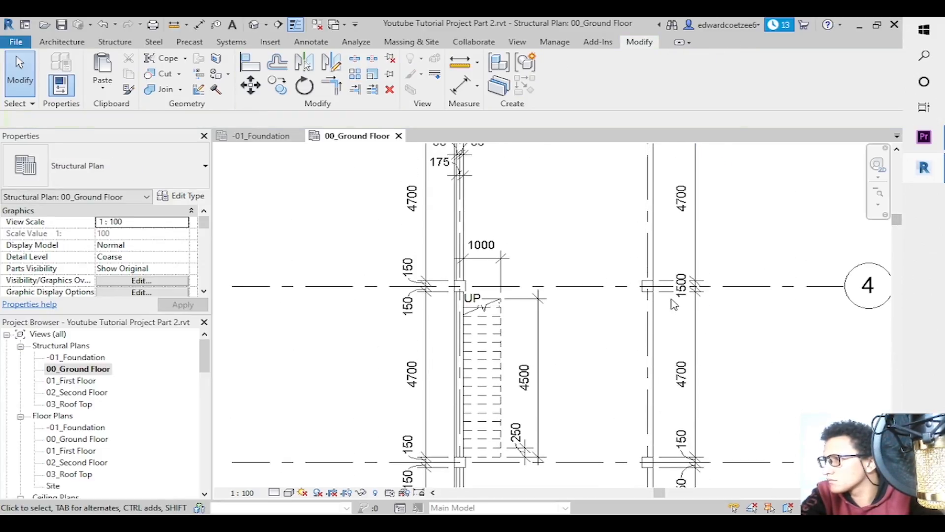
left_click(693, 302)
left_click_drag(694, 320, 690, 265)
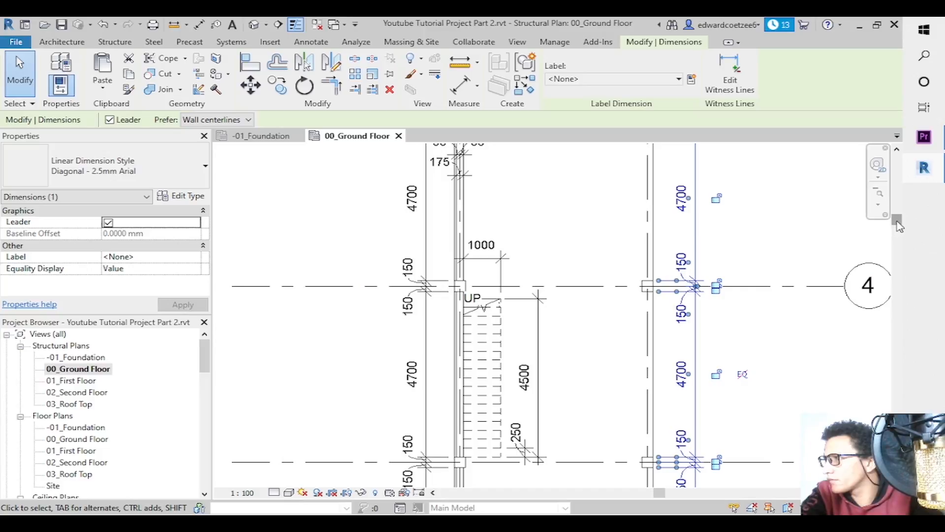
left_click_drag(897, 215, 898, 170)
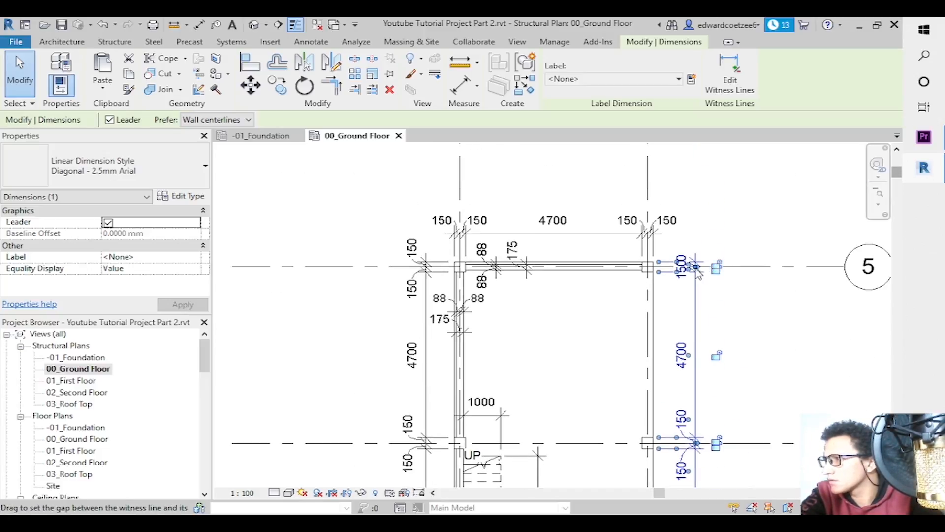
mouse_move(691, 270)
left_mouse_down()
mouse_move(690, 294)
mouse_move(693, 256)
left_mouse_up()
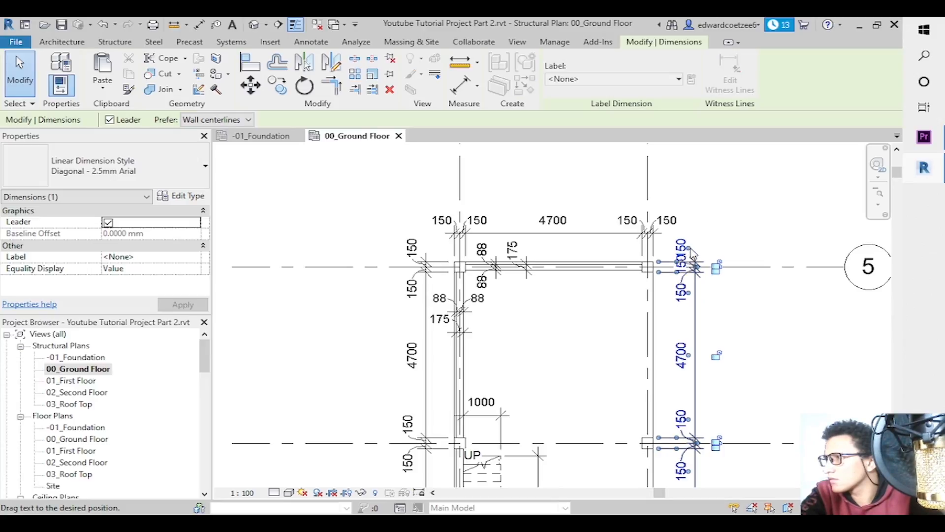
left_click(724, 222)
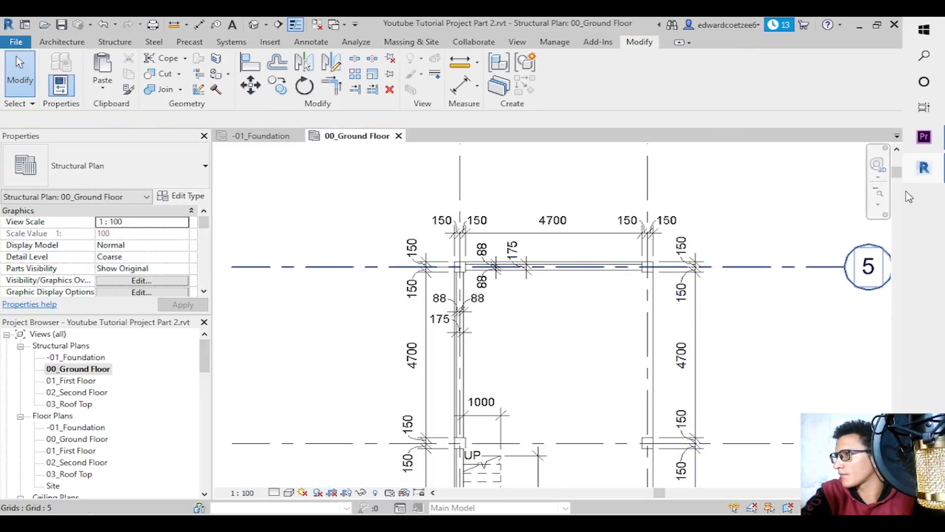
Shorten the grid B witness lines of the bottom dimension string so they end just below grid 1.
left_click_drag(899, 179, 940, 323)
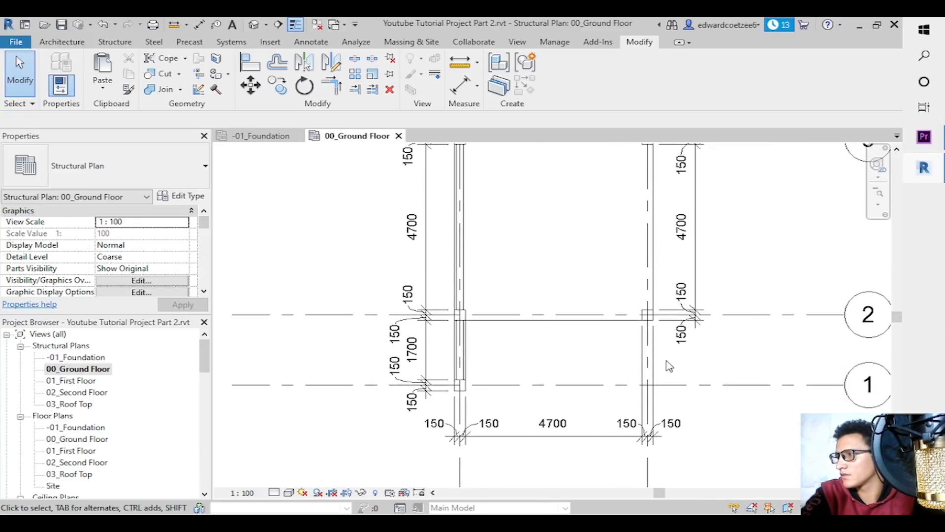
left_click(645, 345)
left_click_drag(642, 397, 642, 390)
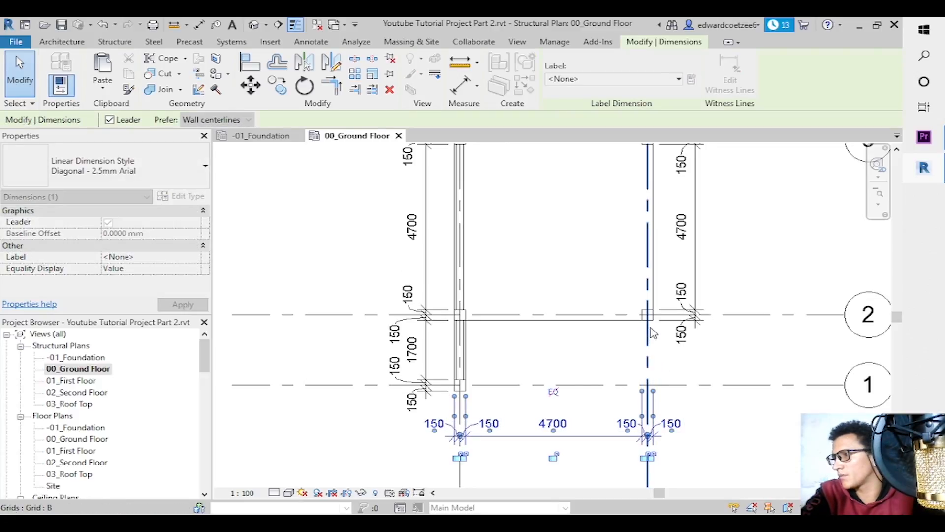
key("Escape")
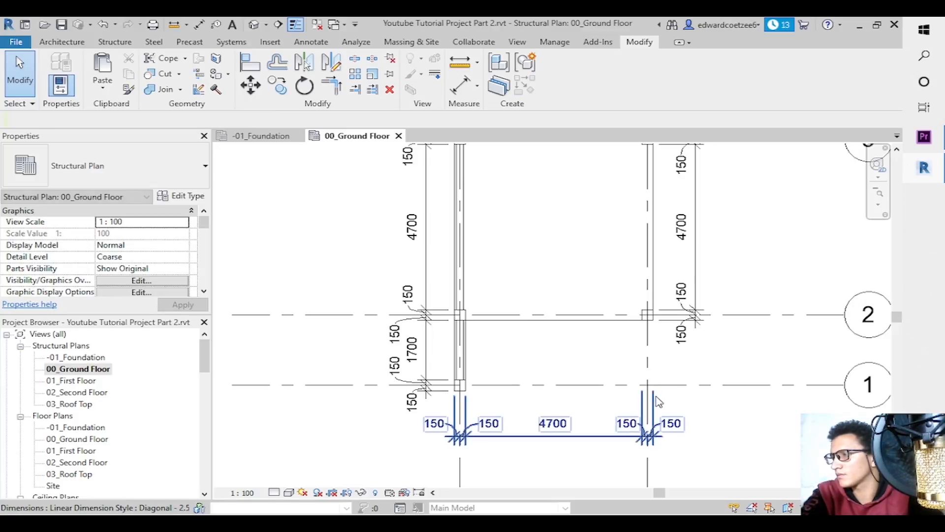
left_click(655, 397)
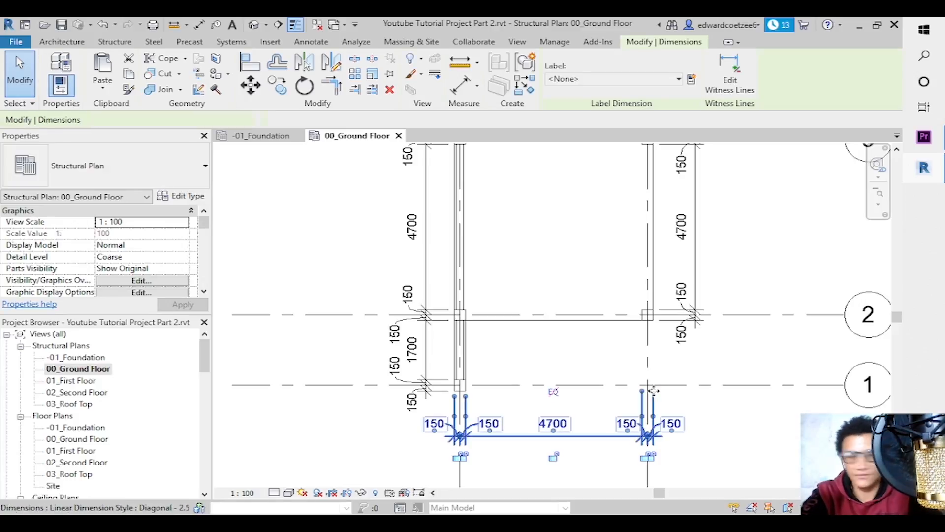
key("Escape")
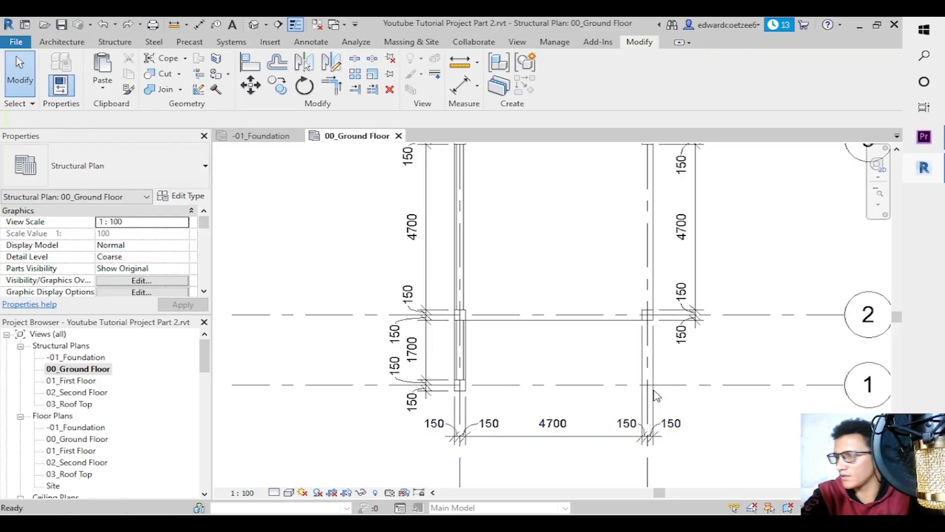
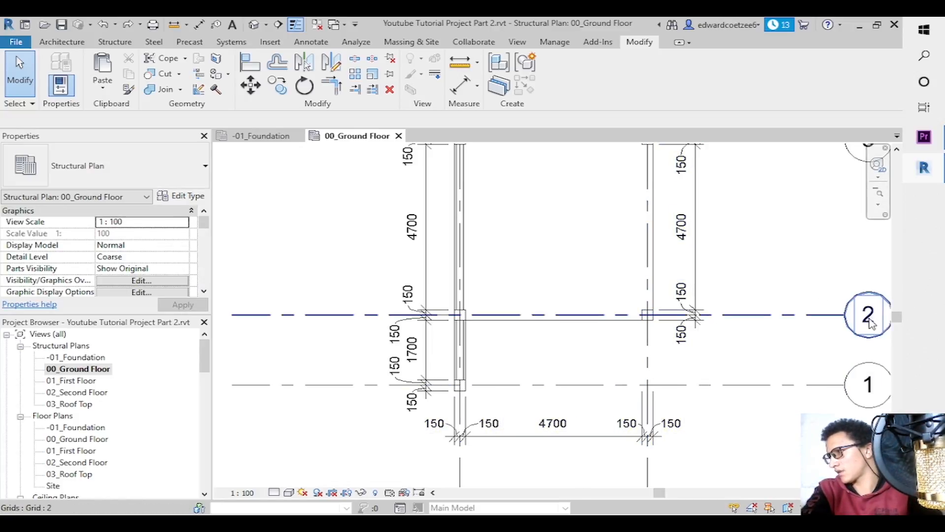
Select the two-part 88 dimension across the wall on grid 5 for adjustment.
left_click_drag(897, 321, 897, 189)
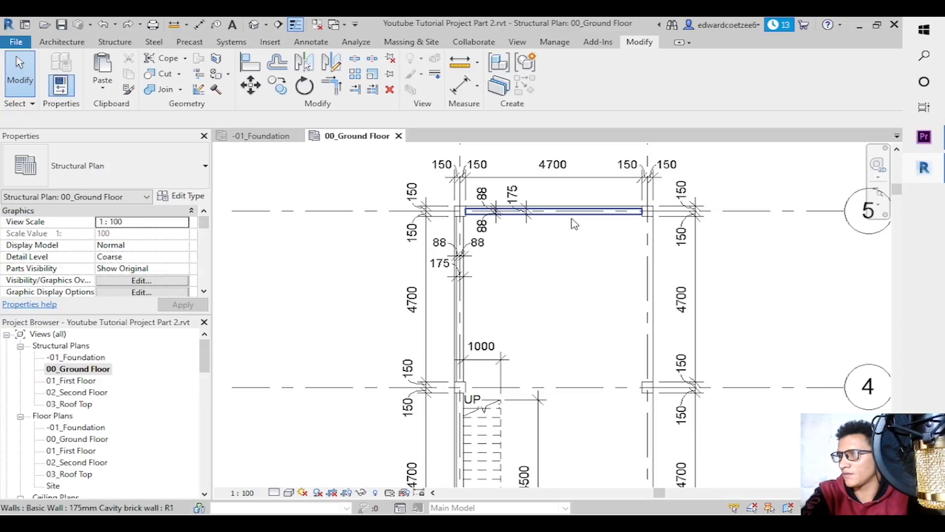
left_click(498, 228)
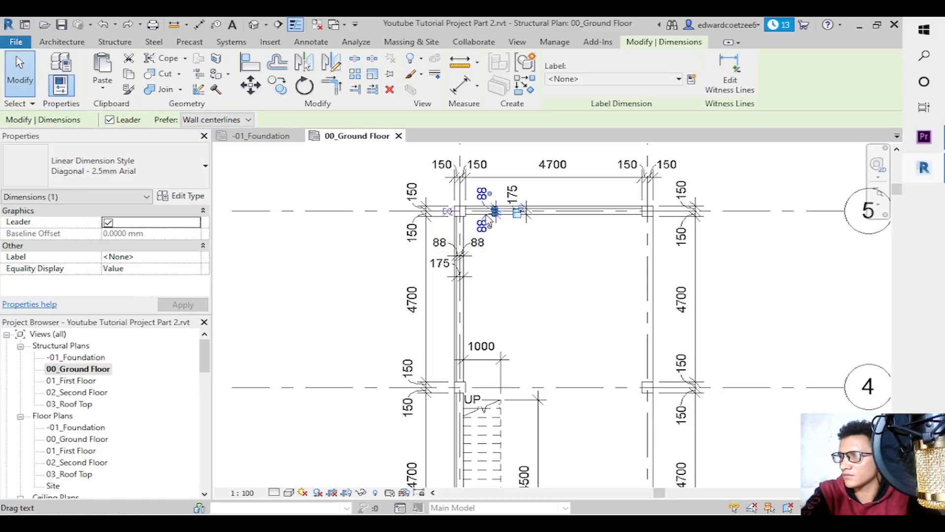
left_click(629, 293)
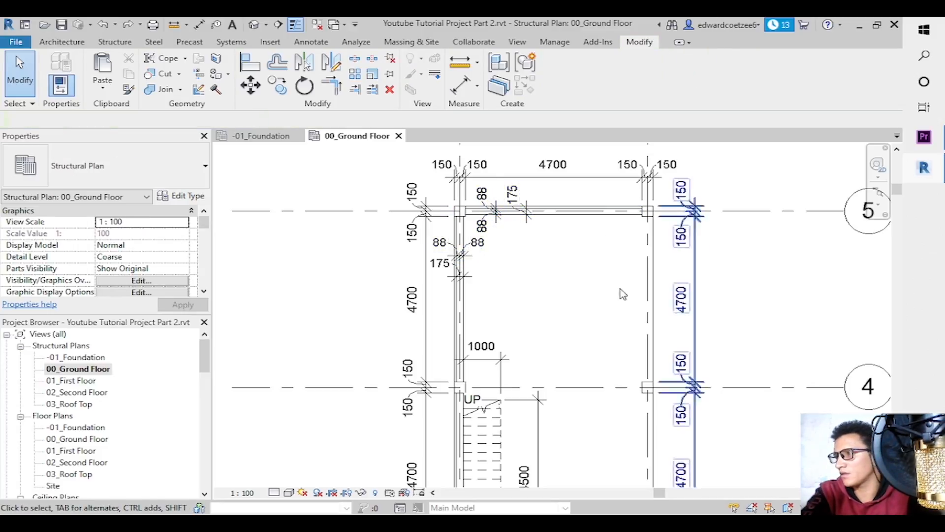
key("t")
key("g")
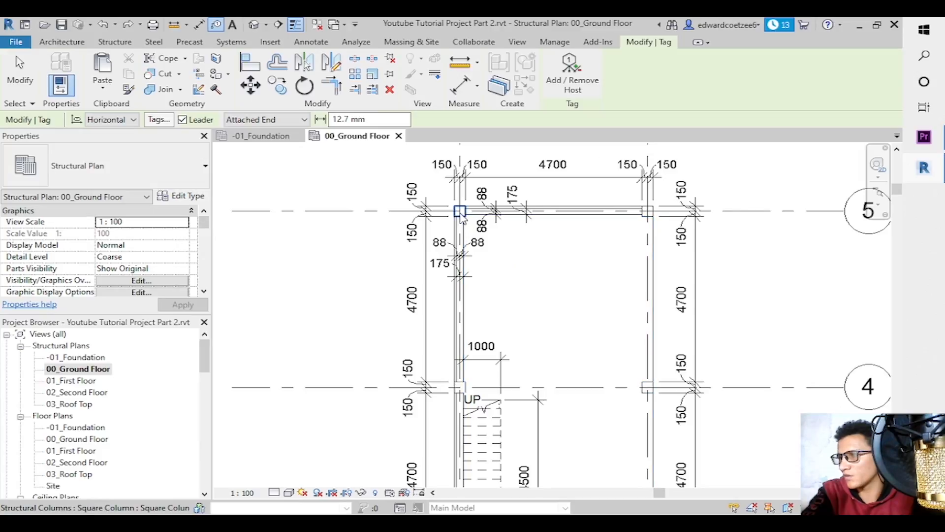
key("Escape")
key("Escape")
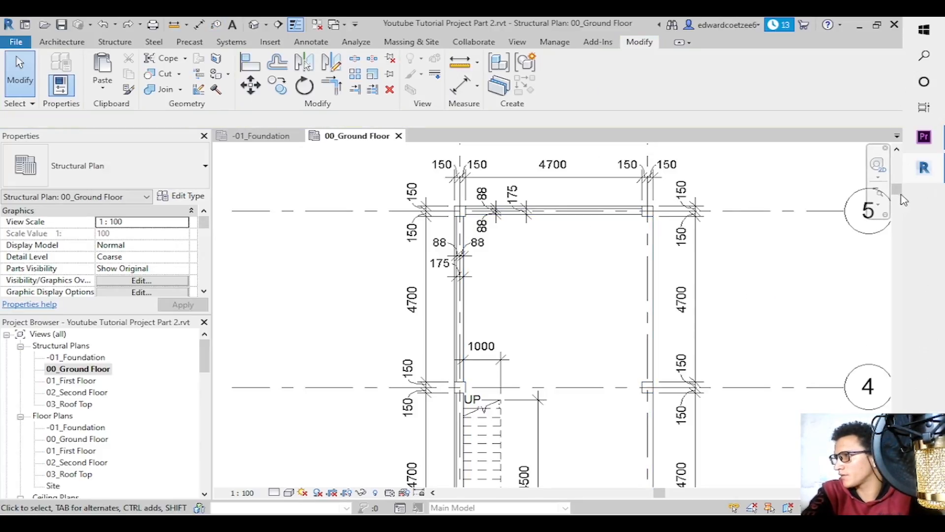
Dimension the full thickness of the wall on grid A beside the staircase, between grids 3 and 4.
left_click_drag(899, 197, 912, 245)
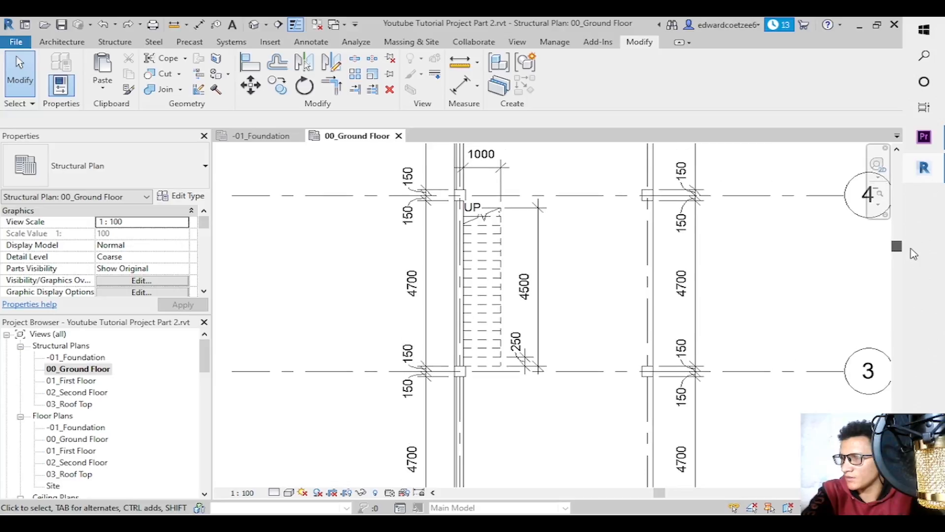
key("d")
key("i")
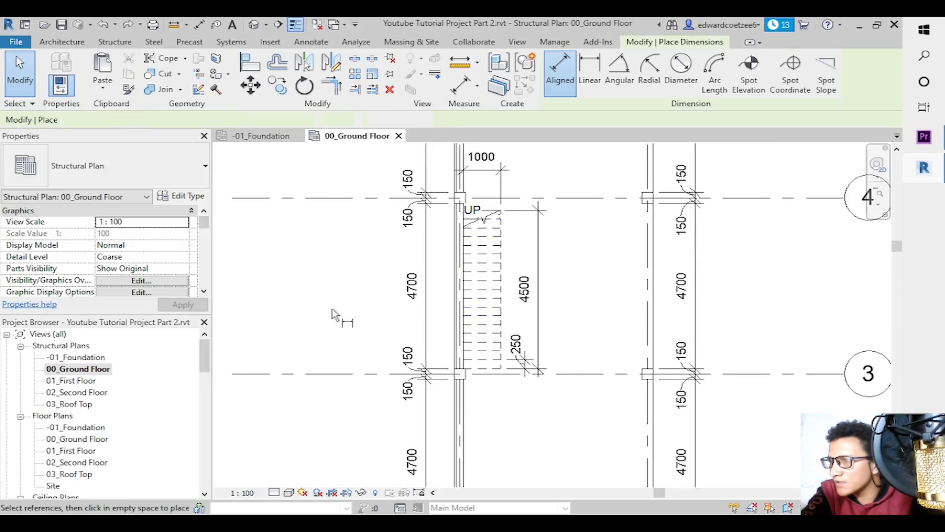
left_click(467, 279)
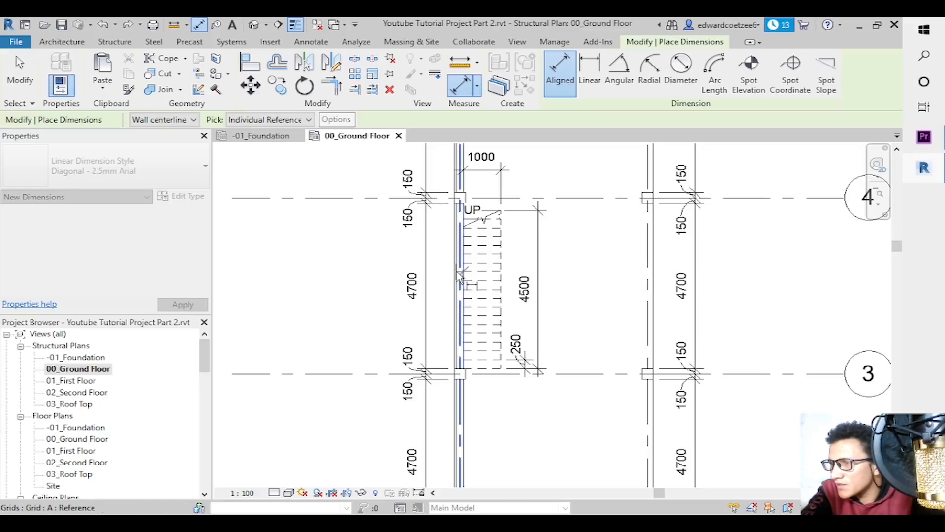
left_click(441, 299)
key("Escape")
key("Escape")
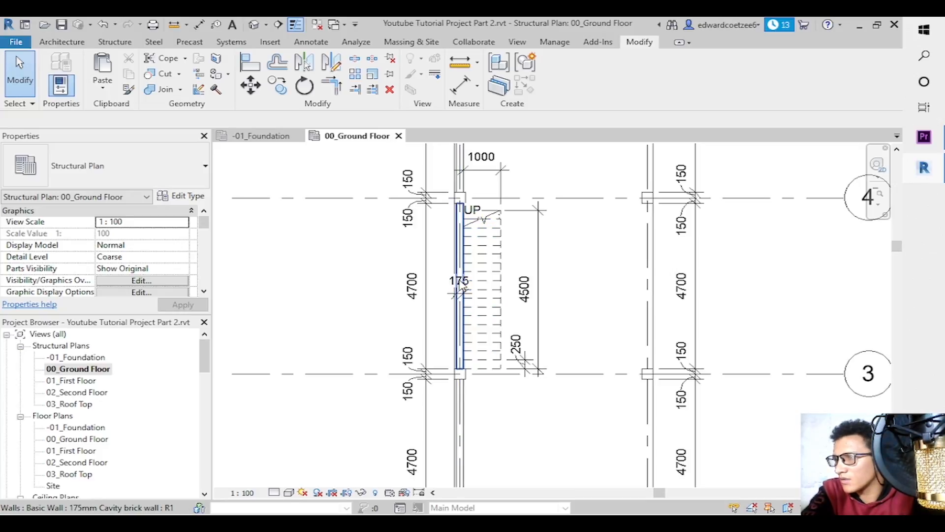
Move the text of the stair-side wall thickness dimension clear of the wall, towards its outer side.
left_click(461, 288)
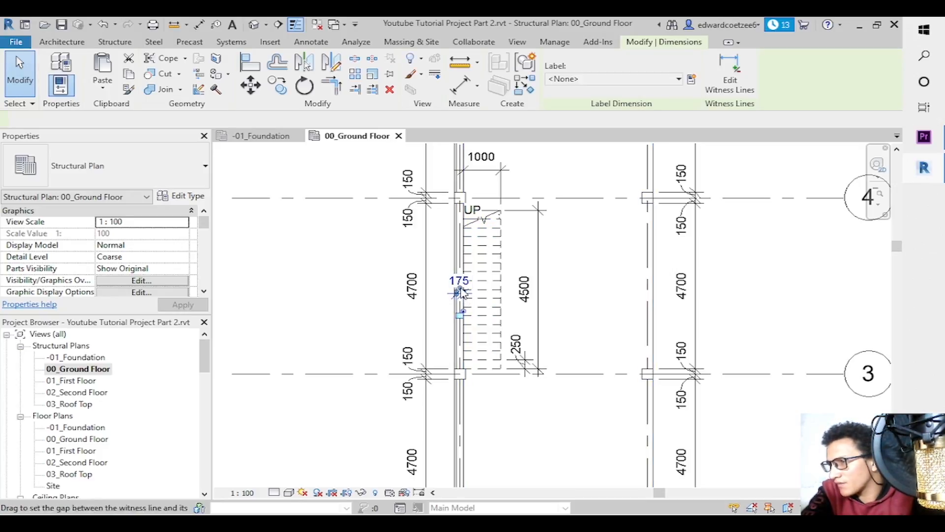
mouse_move(459, 288)
left_mouse_down()
mouse_move(427, 279)
mouse_move(442, 289)
left_mouse_up()
key("Escape")
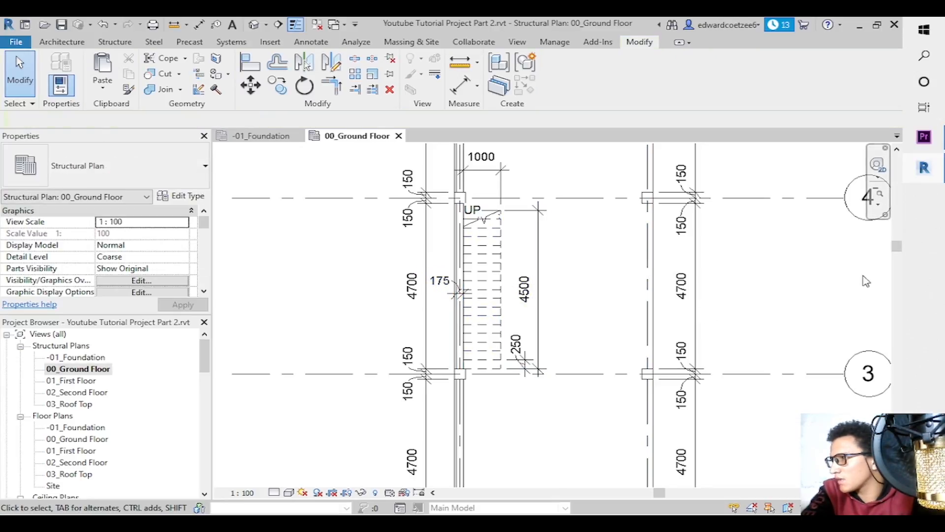
Dimension the grid A wall between grids 2 and 3 with an aligned string from inner face to grid line to outer face.
left_click_drag(897, 245, 899, 272)
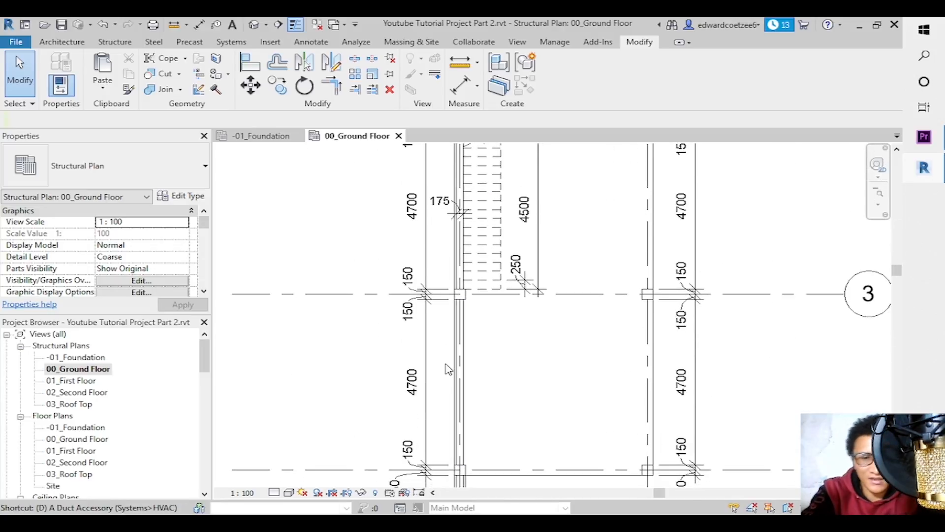
key("d")
key("i")
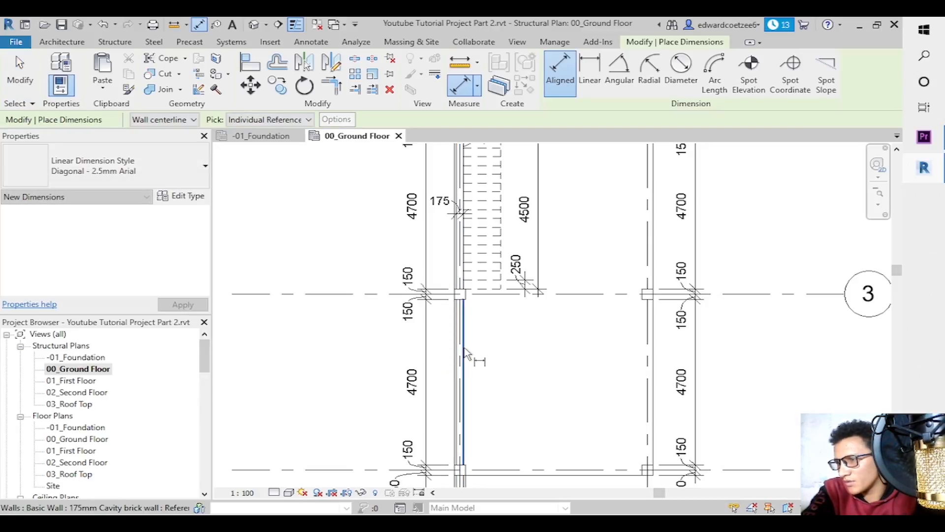
left_click(465, 353)
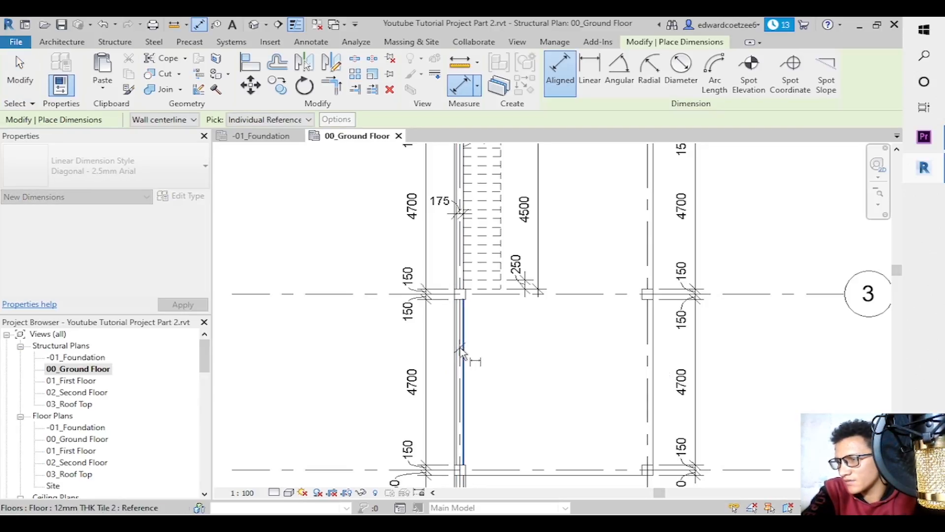
key("Tab")
key("Escape")
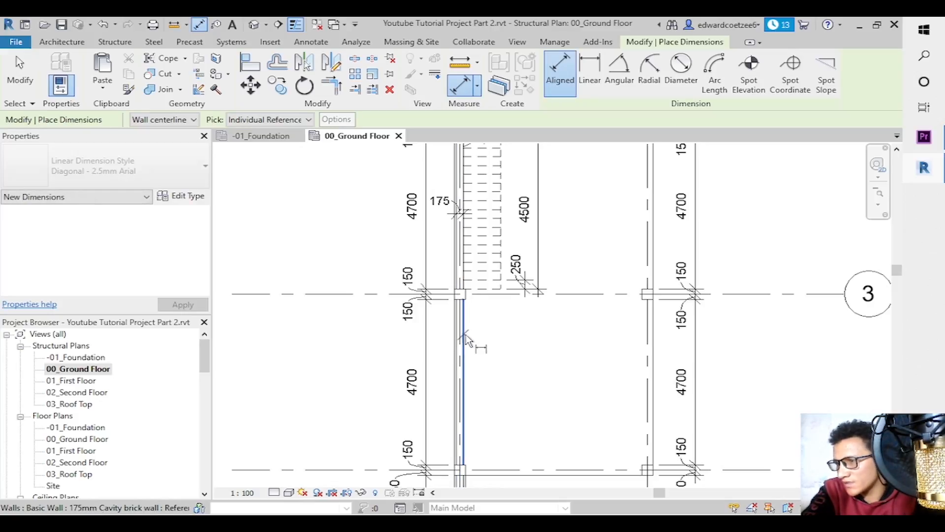
left_click(463, 339)
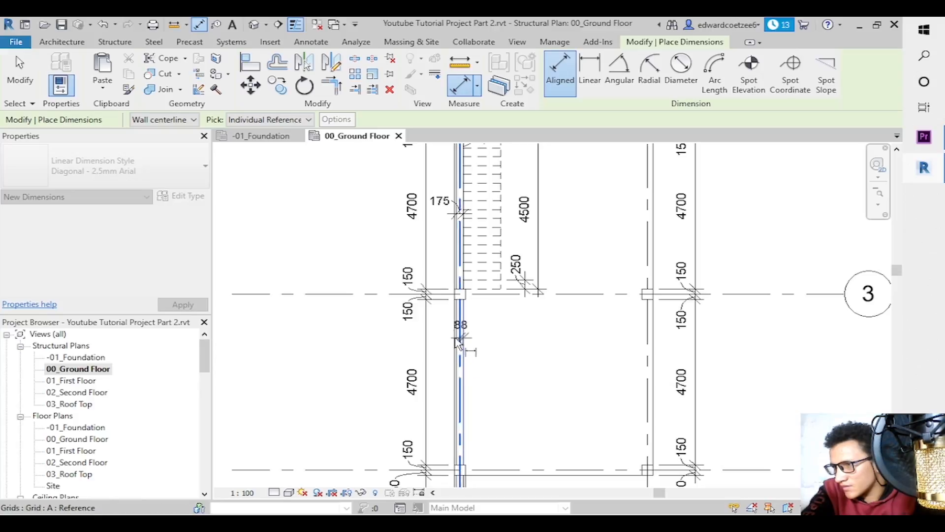
left_click(457, 340)
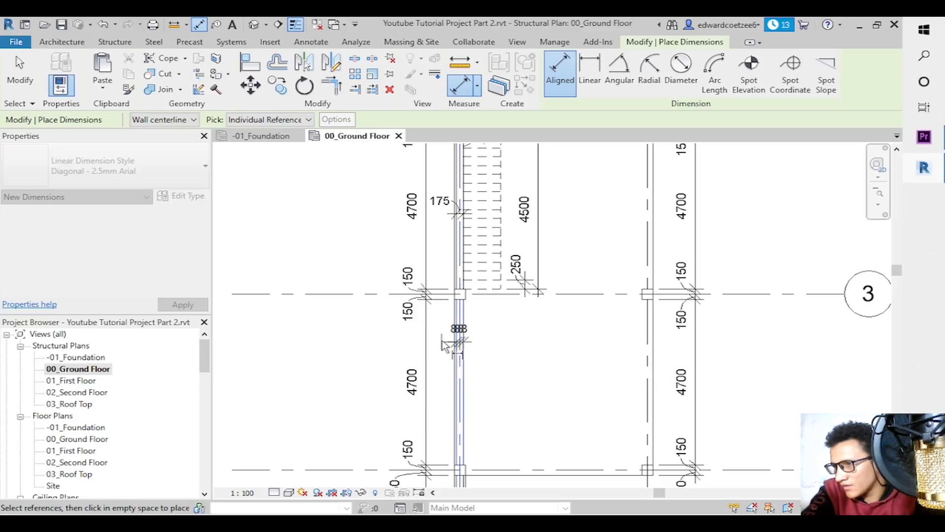
left_click(444, 344)
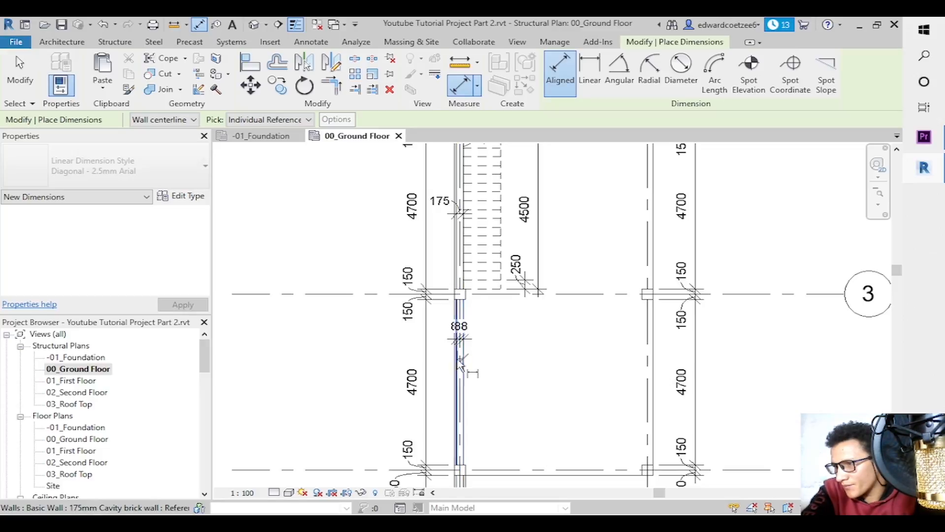
Add an aligned dimension for the full thickness of the same wall, just below the face-to-grid string.
left_click(458, 363)
key("Escape")
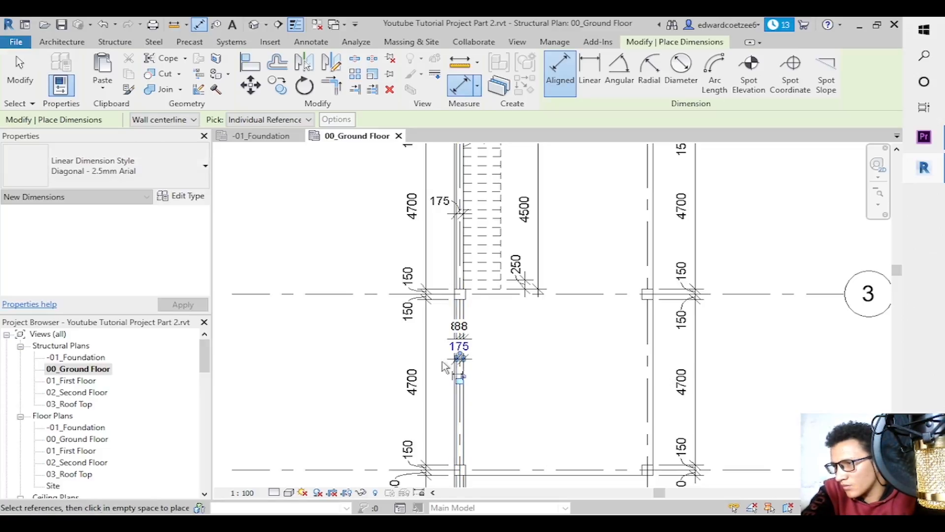
key("Escape")
Shift the full-thickness dimension between grids 2 and 3 further down the wall and move its text to the wall's outer side.
left_click(449, 364)
left_click_drag(468, 361, 468, 375)
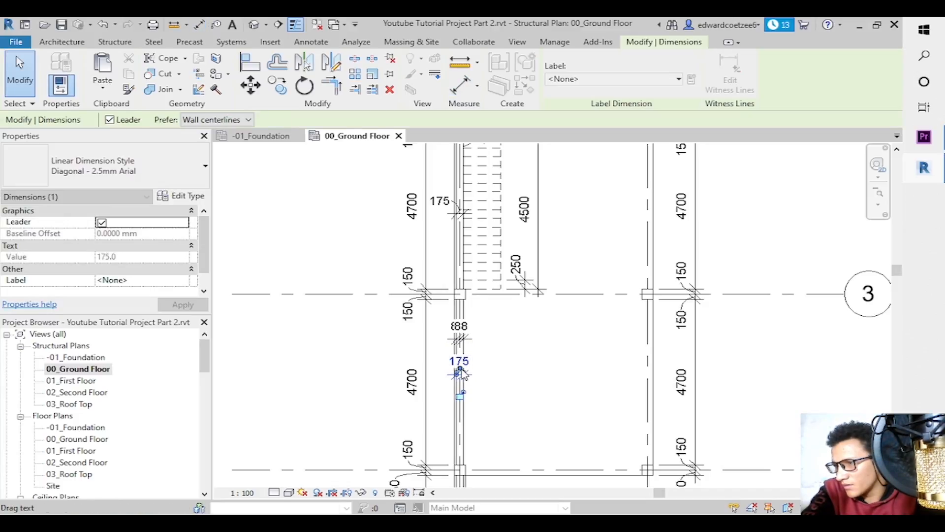
key("Escape")
left_click(467, 376)
left_click_drag(461, 374, 444, 374)
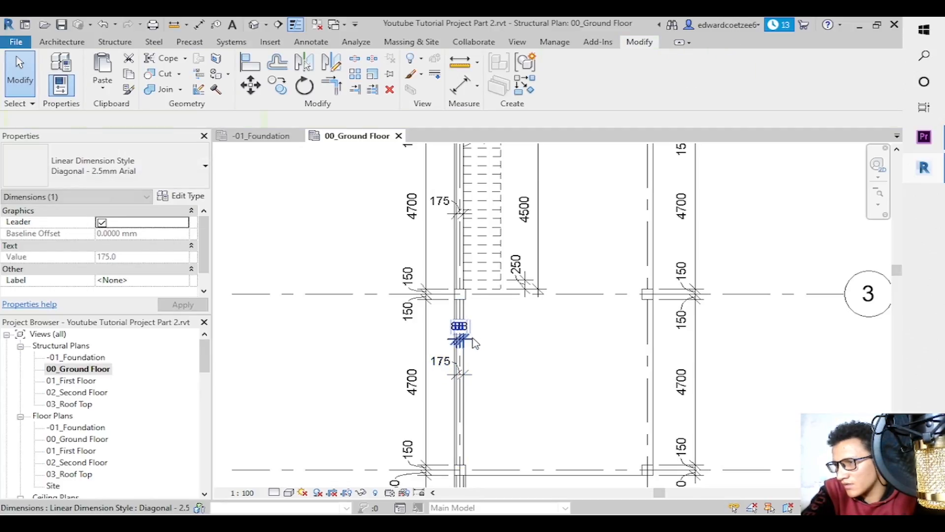
Separate the two overlapping 88 texts of the face-to-grid string, placing one on each side of the wall at matching height.
left_click(461, 339)
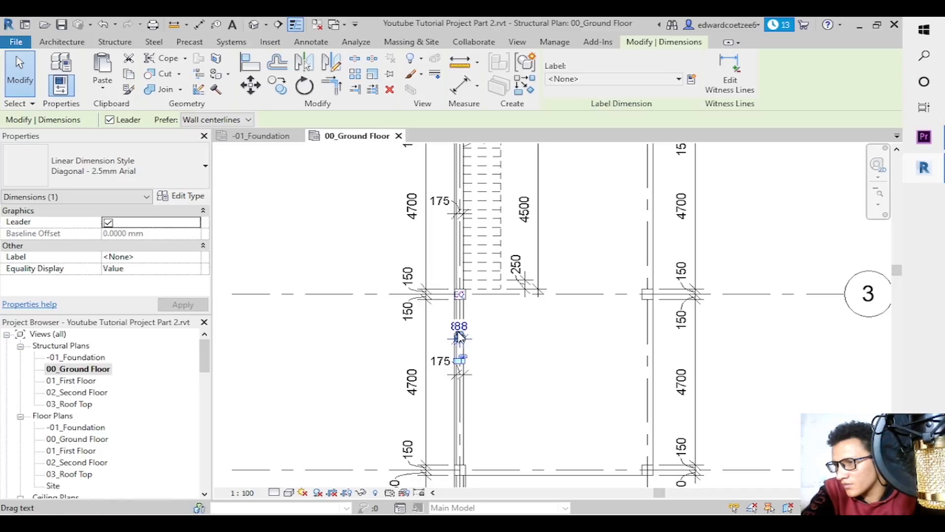
left_click_drag(463, 338, 490, 332)
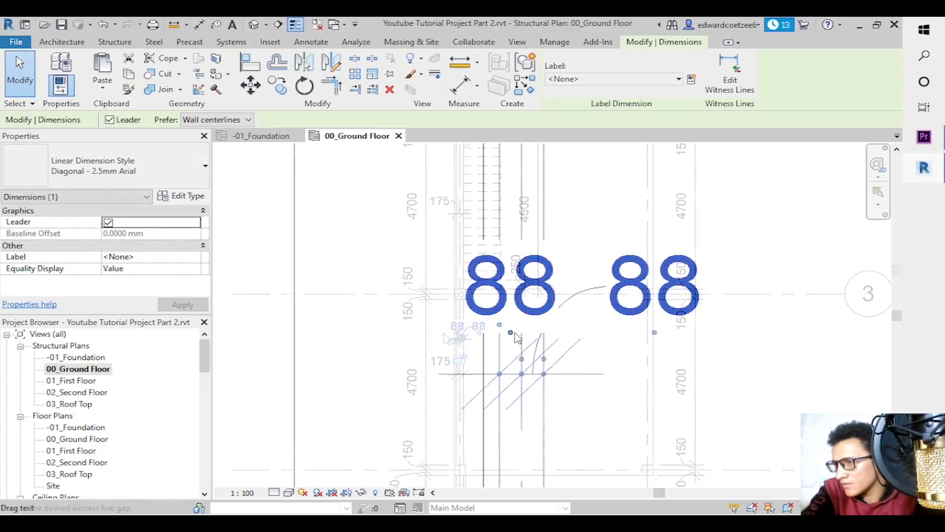
left_click_drag(510, 332, 401, 327)
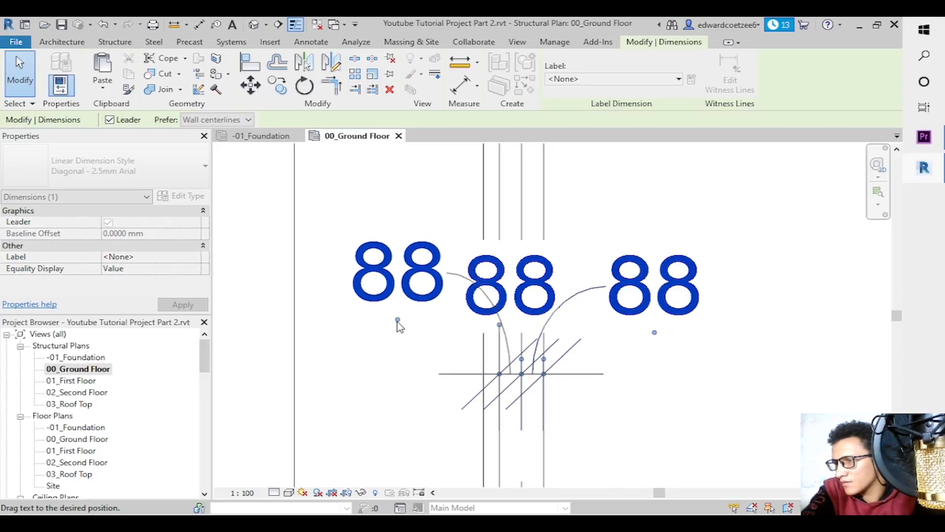
left_click(650, 354)
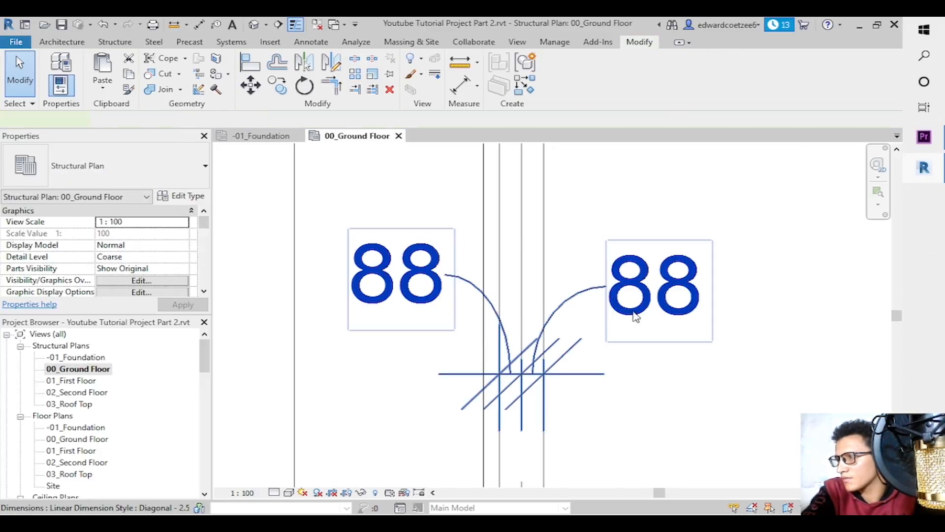
left_click(653, 330)
left_click_drag(654, 330, 652, 321)
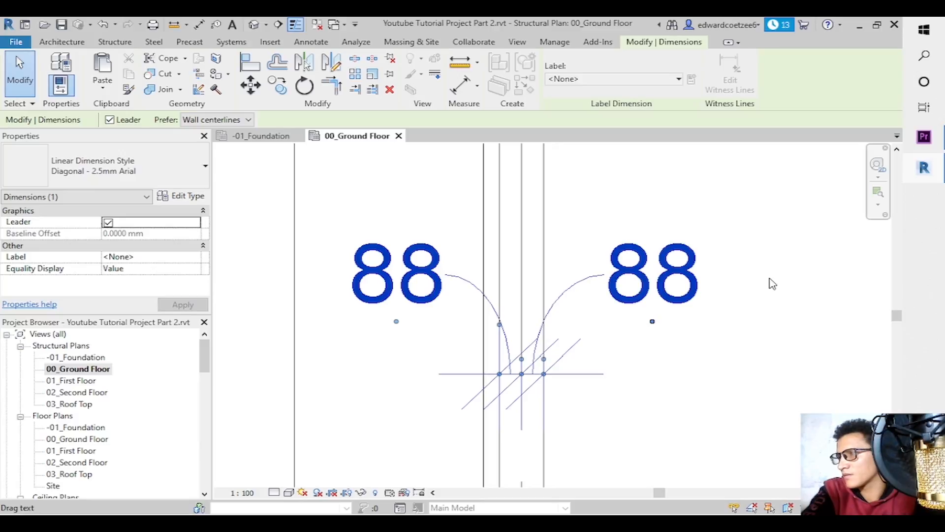
Copy both wall thickness dimensions between grids 2 and 3 straight down to the short grid A wall below grid 2.
left_click(878, 204)
left_click(837, 229)
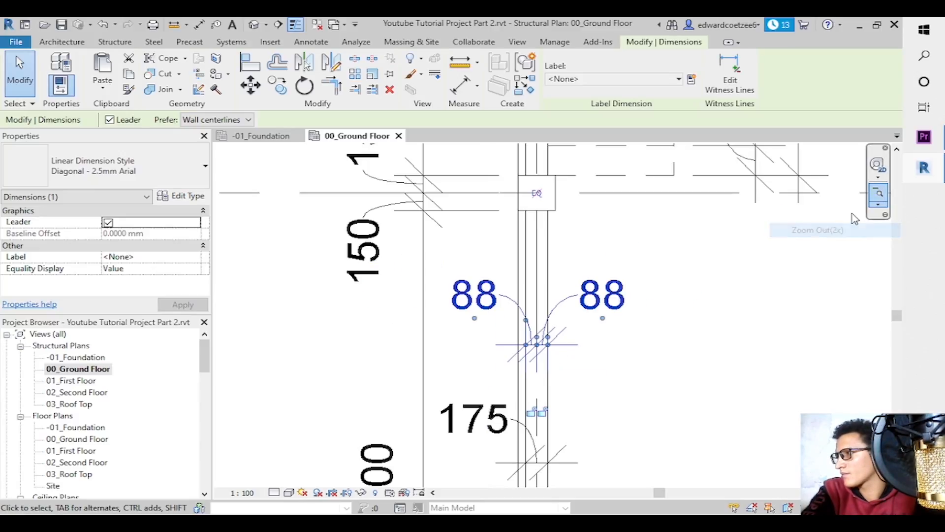
left_click(878, 194)
left_click(877, 194)
left_click(668, 377)
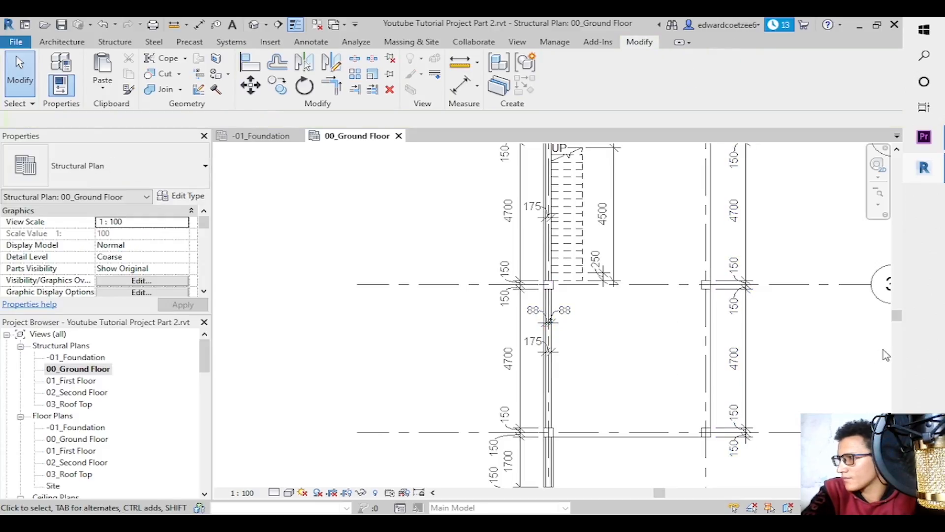
left_click_drag(896, 320, 898, 340)
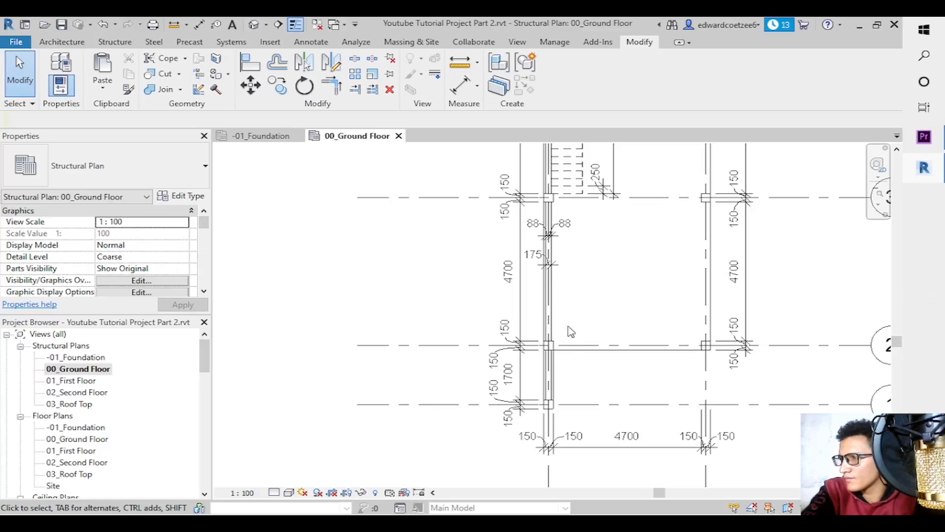
left_click(565, 241)
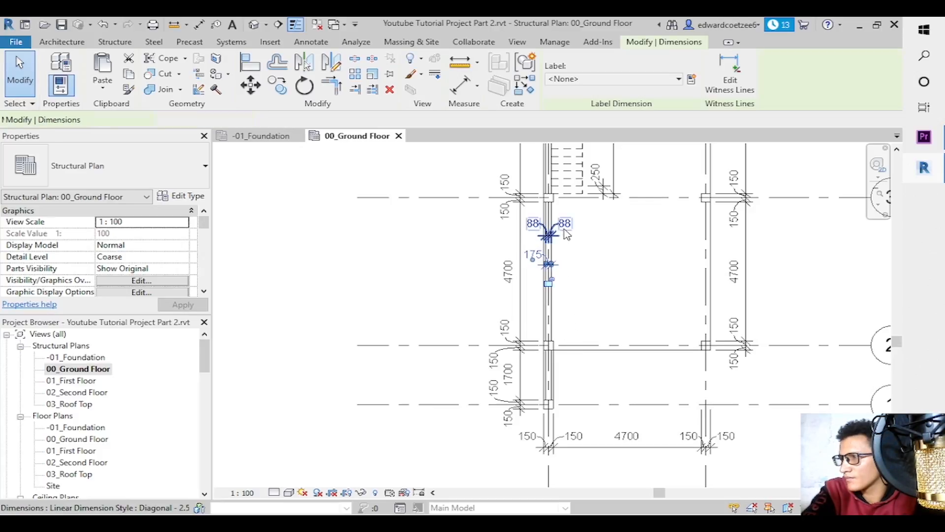
left_click(565, 228, "ctrl")
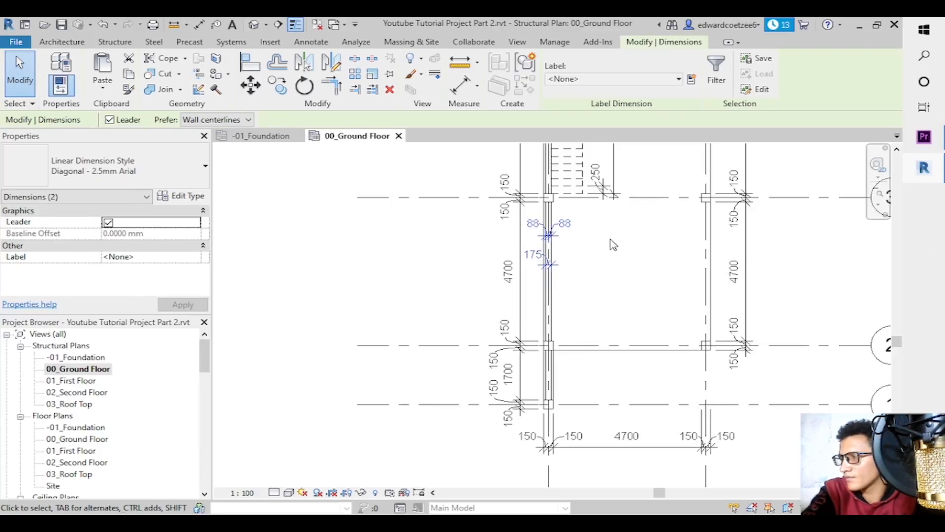
left_click(287, 94)
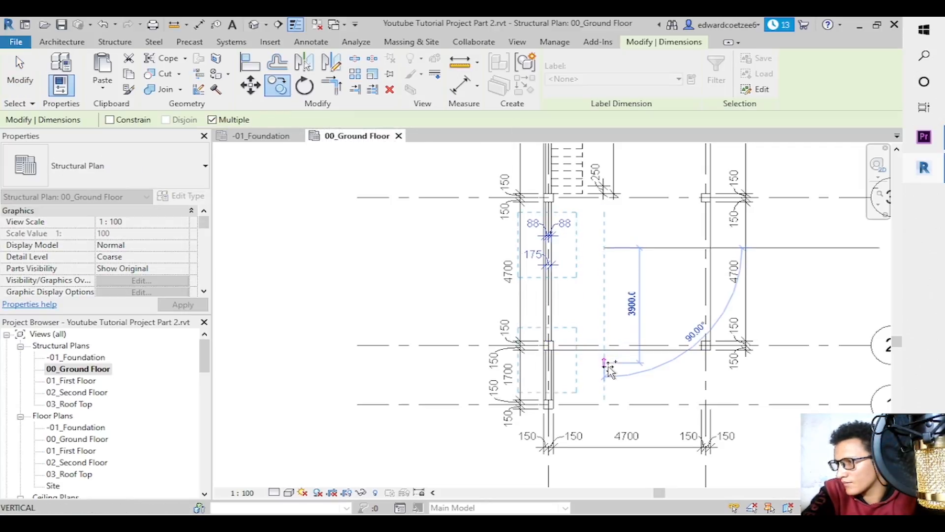
left_click(609, 381)
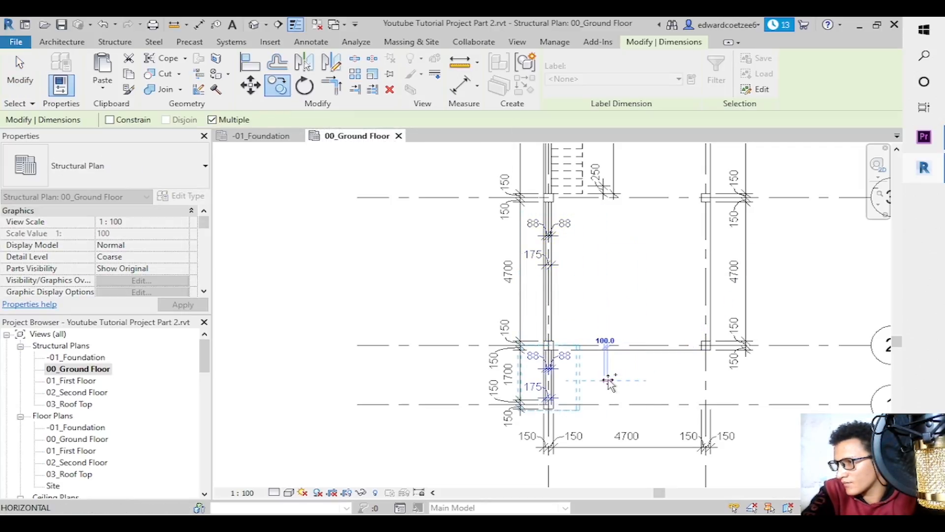
key("Escape")
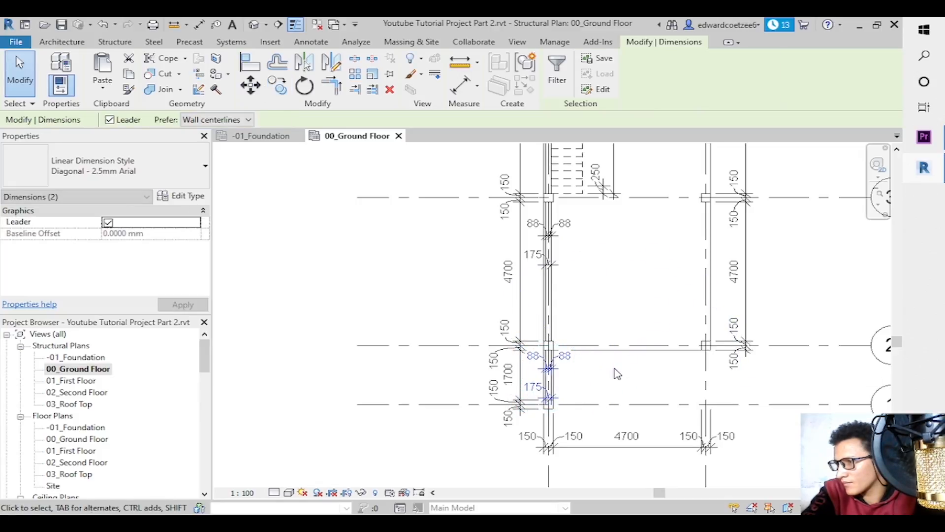
key("Escape")
Move the full-thickness dimension on the short grid A wall slightly up, away from grid 1.
left_click(546, 382)
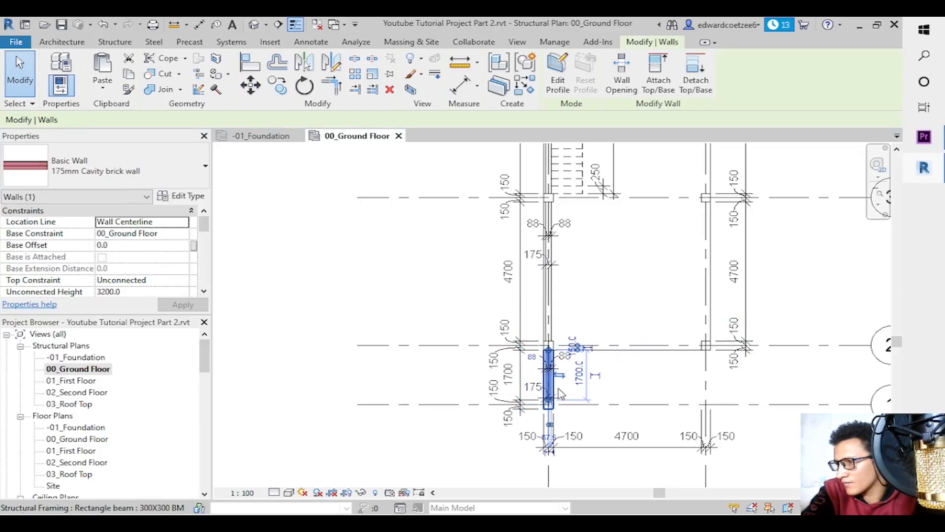
key("Escape")
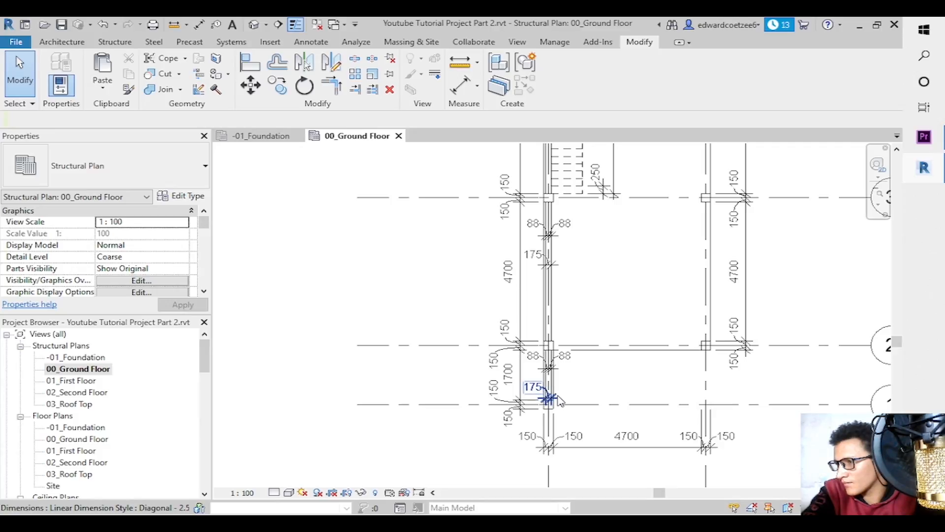
left_click(560, 401)
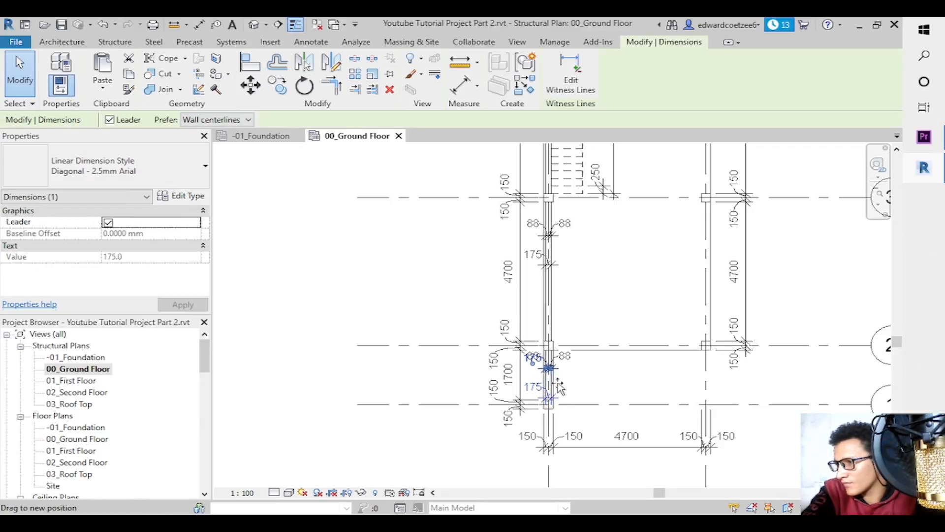
left_click_drag(560, 387, 557, 379)
left_click(649, 382)
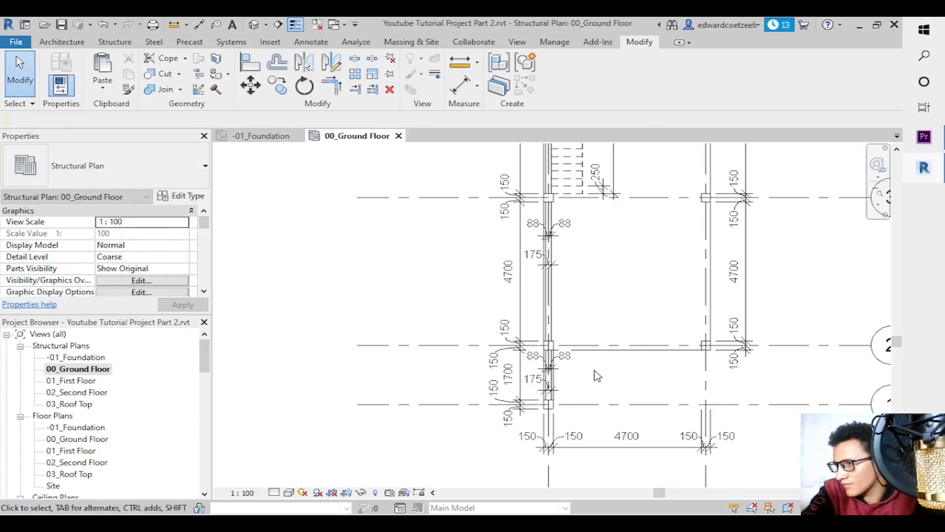
Delete the face-to-grid string on the short wall and move the full-thickness dimension to mid-wall, with its text on the inner side.
left_click(565, 367)
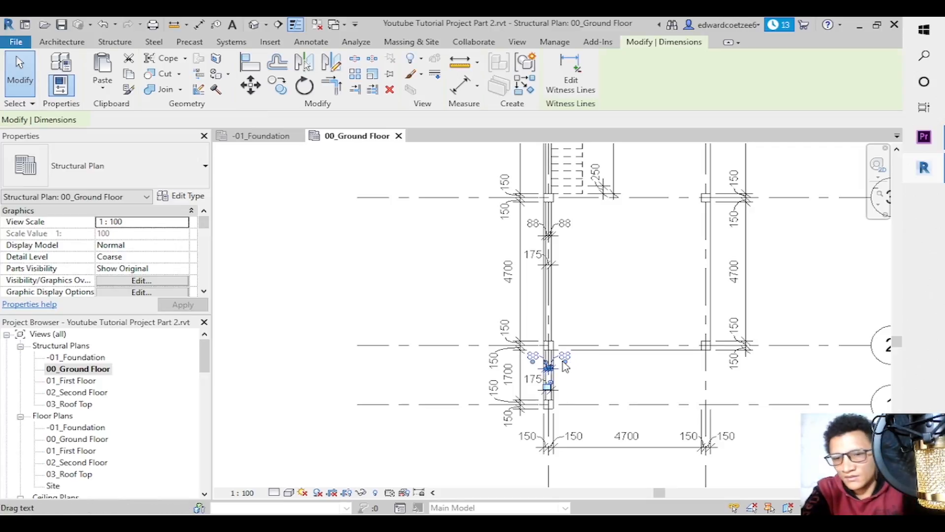
key("Delete")
left_click(552, 391)
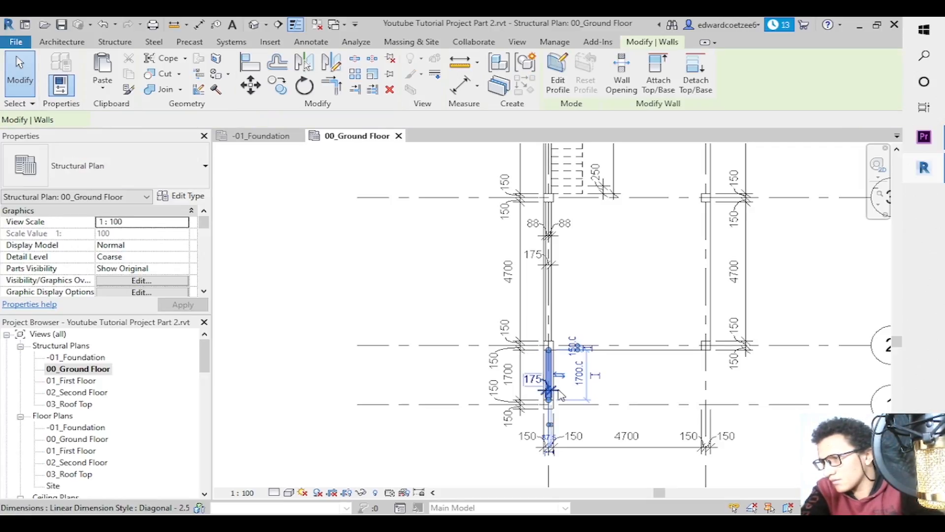
left_click(538, 379)
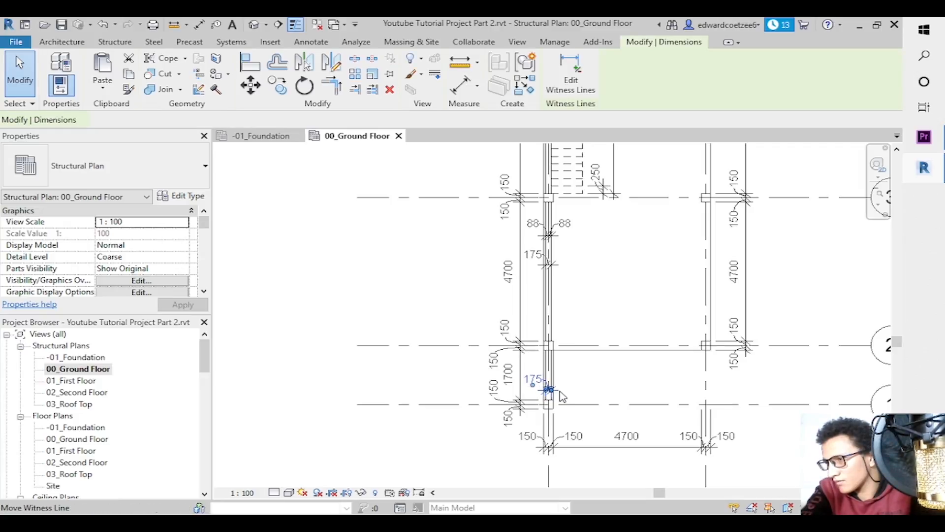
mouse_move(565, 379)
left_mouse_down()
mouse_move(540, 370)
mouse_move(566, 370)
left_mouse_up()
left_click(619, 276)
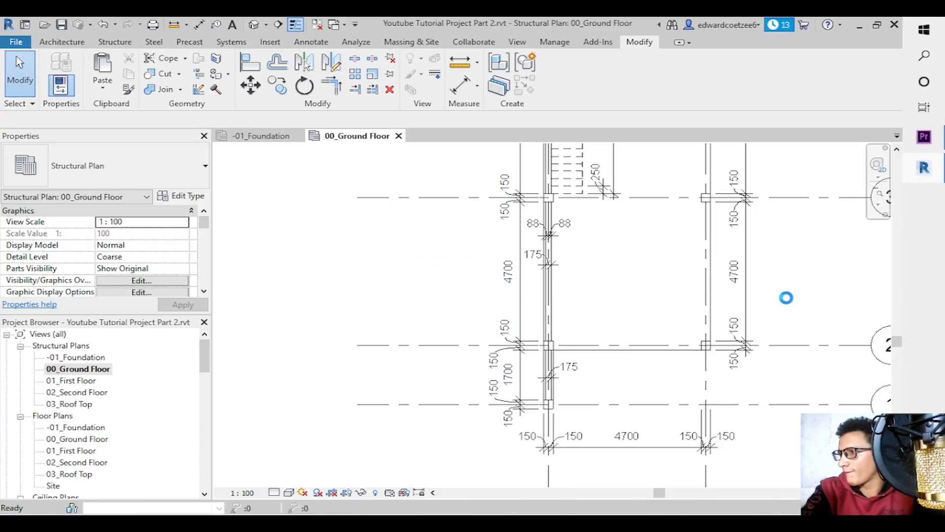
Look through the 01_First Floor, 02_Second Floor and 03_Roof Top structural plans, and return to 00_Ground Floor.
double_click(78, 382)
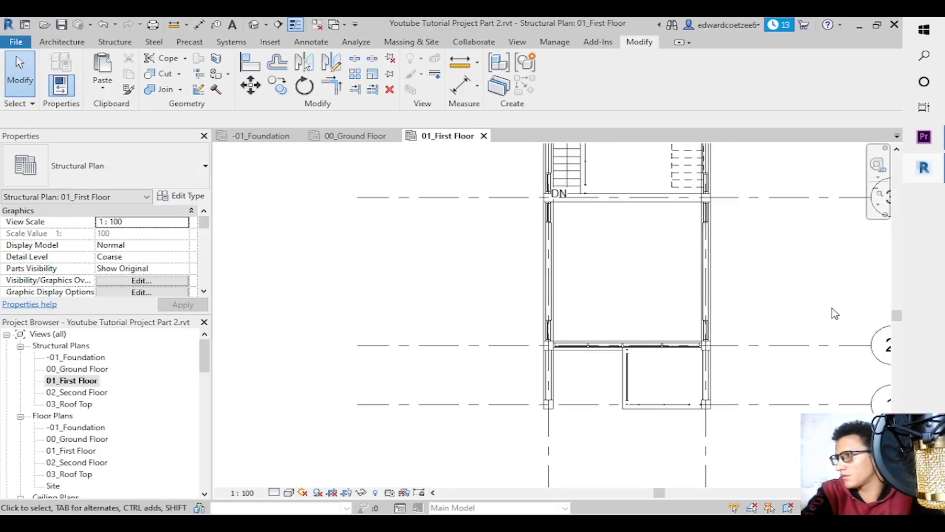
left_click_drag(897, 320, 916, 312)
double_click(79, 393)
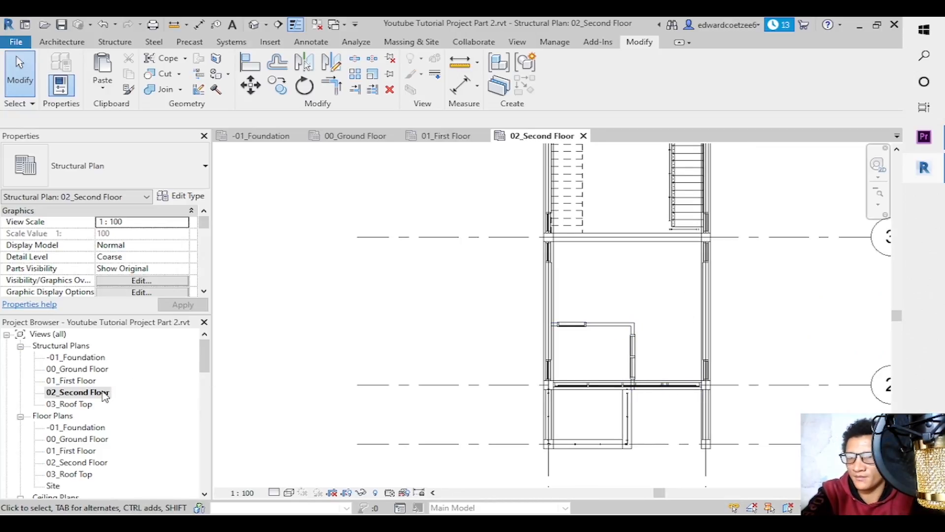
double_click(73, 404)
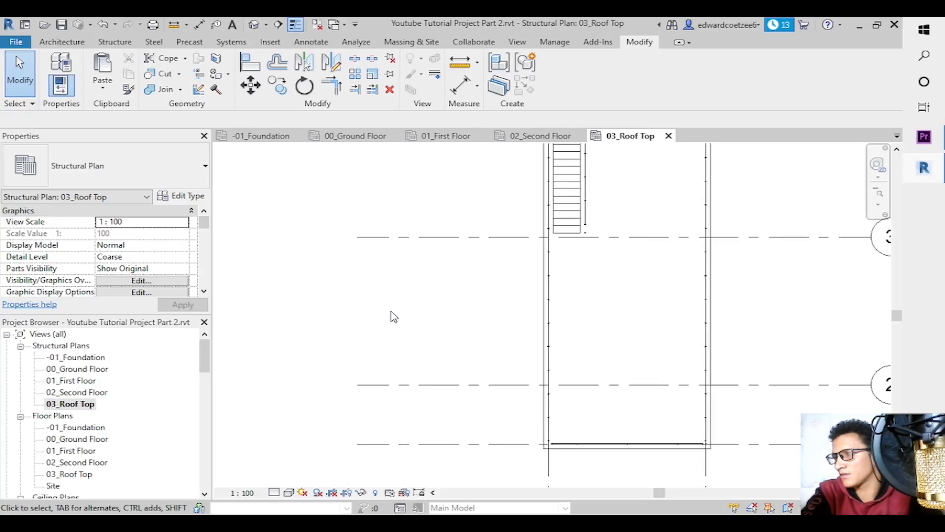
double_click(81, 393)
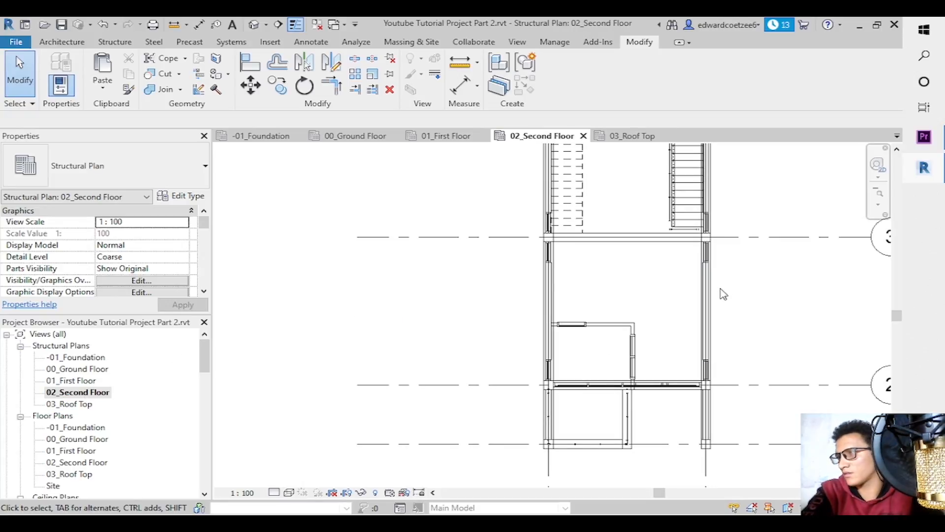
left_click(459, 142)
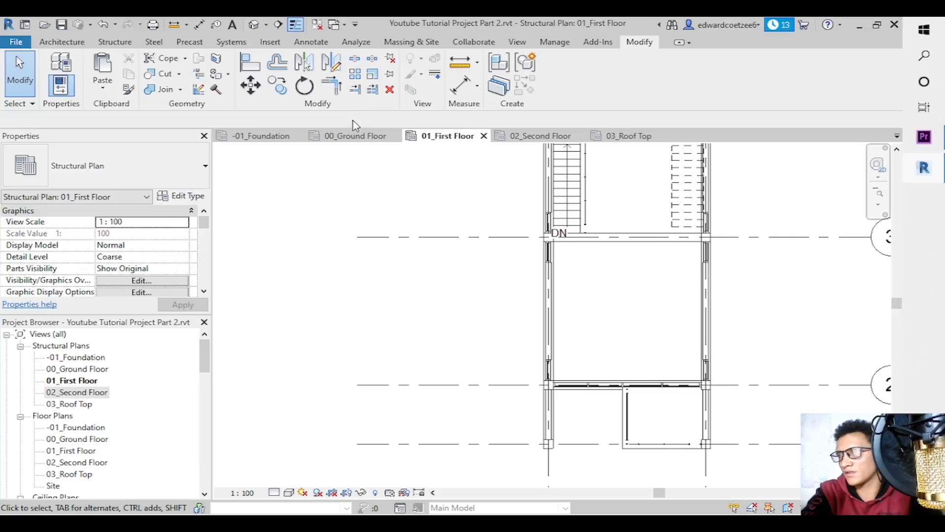
left_click(354, 137)
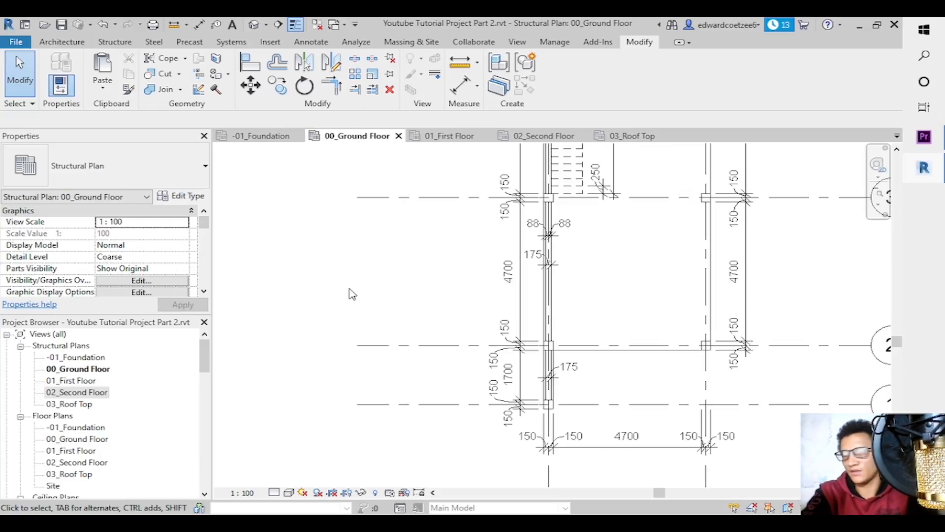
Close the first floor, second floor, roof top and ground floor structural plans, keeping only -01_Foundation open.
left_click(467, 137)
left_click(483, 135)
left_click(497, 136)
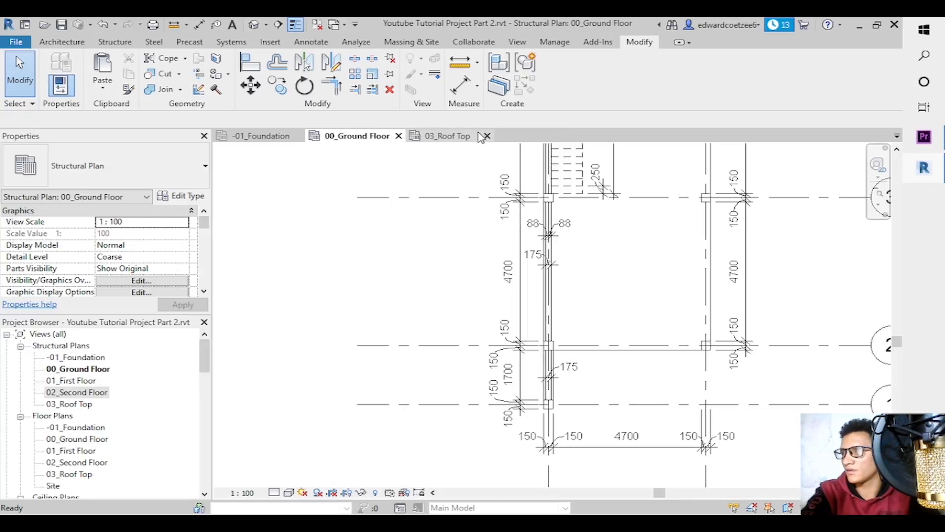
left_click(399, 136)
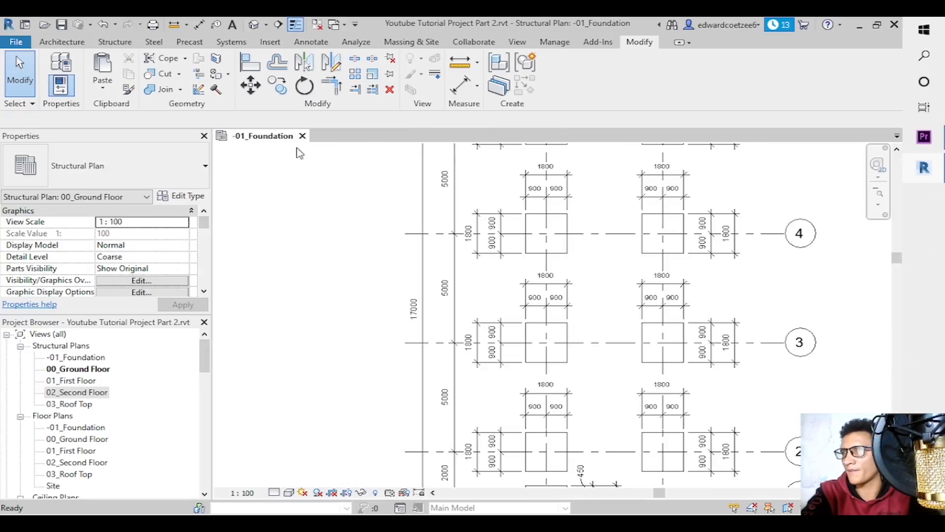
left_click(269, 28)
left_click(336, 257)
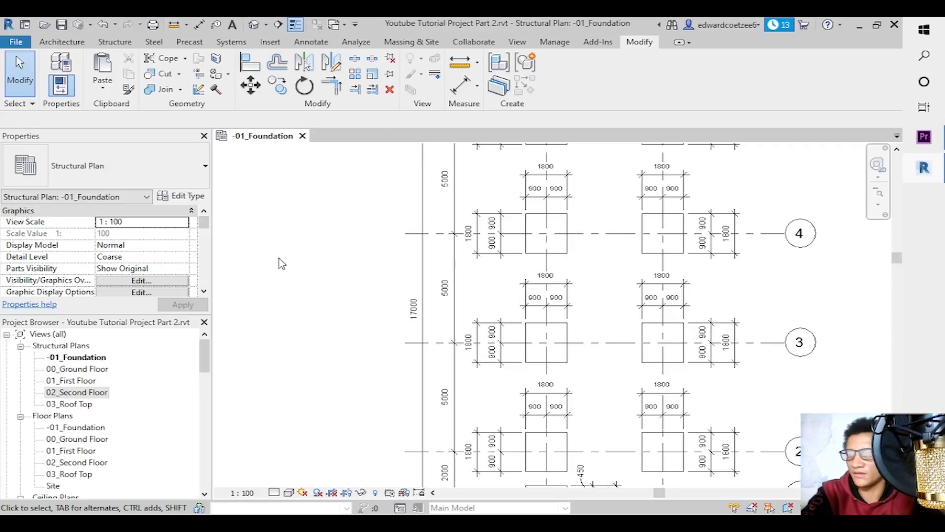
Delete the views 3D View 1 and 3D View 2 from the project, keeping the default {3D} view.
left_click(21, 416)
left_click(21, 440)
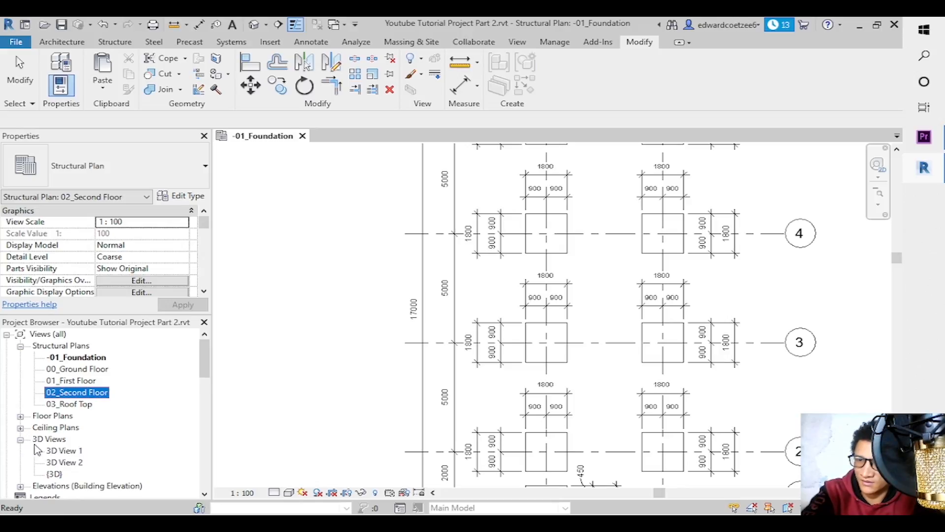
left_click(66, 451)
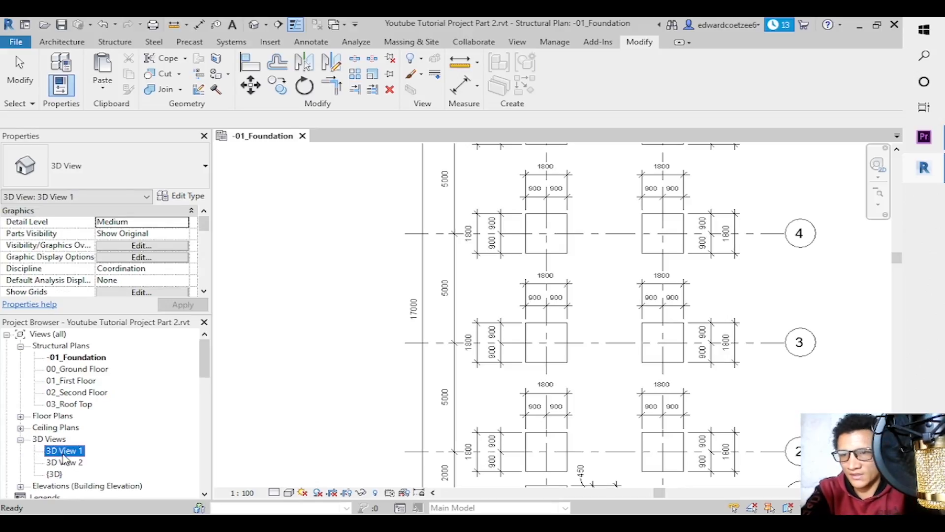
key("Delete")
left_click(64, 451)
key("Delete")
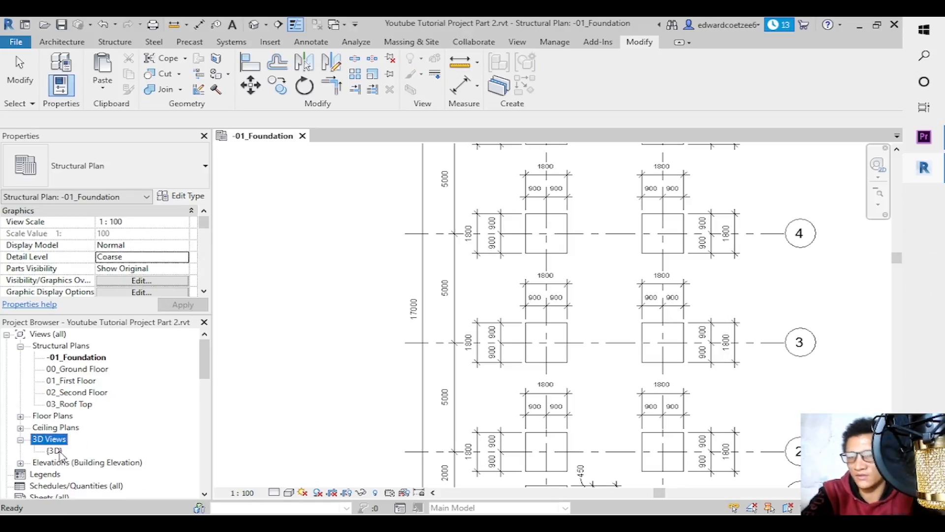
Open the default {3D} view and view the whole building isometrically from its front-left corner.
double_click(55, 451)
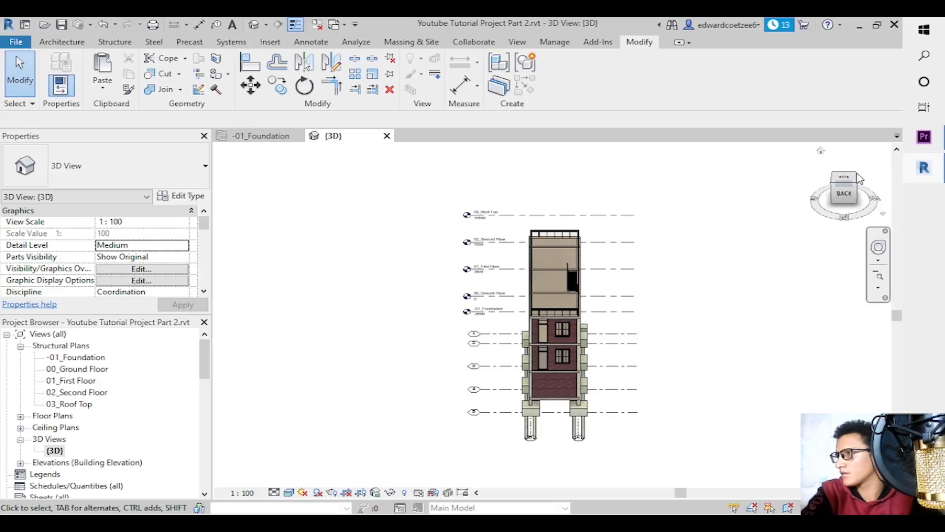
left_click_drag(859, 179, 857, 184)
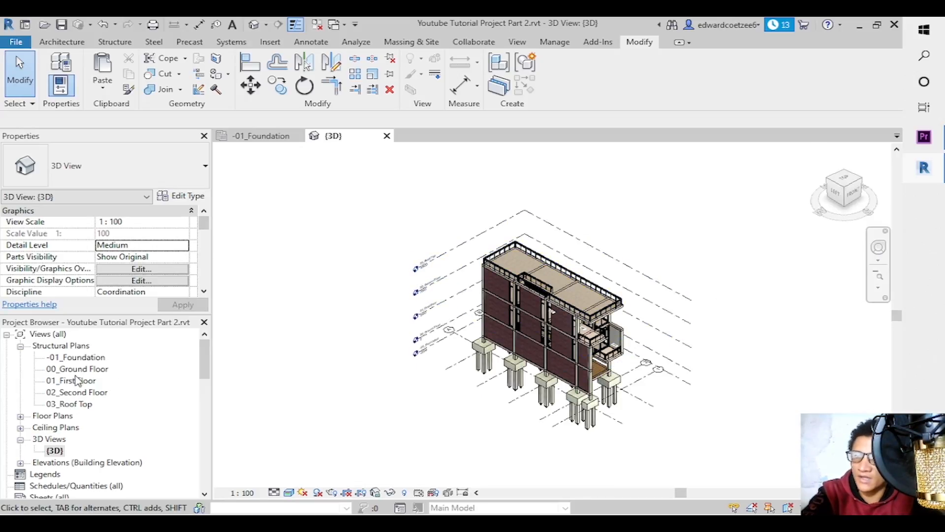
Create a perspective camera view on the -01_Foundation plan, from outside the grid B and 1 corner, aimed diagonally past grid A near grid 5.
double_click(75, 356)
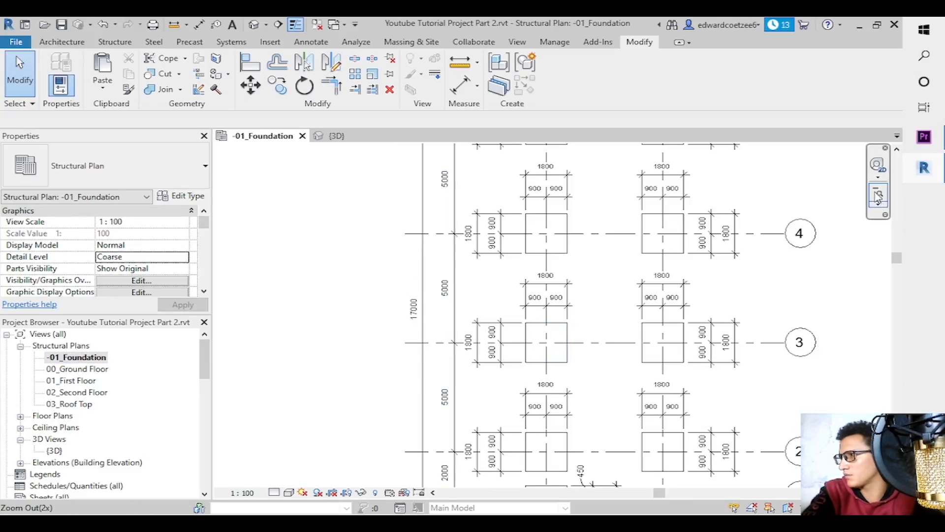
left_click(878, 196)
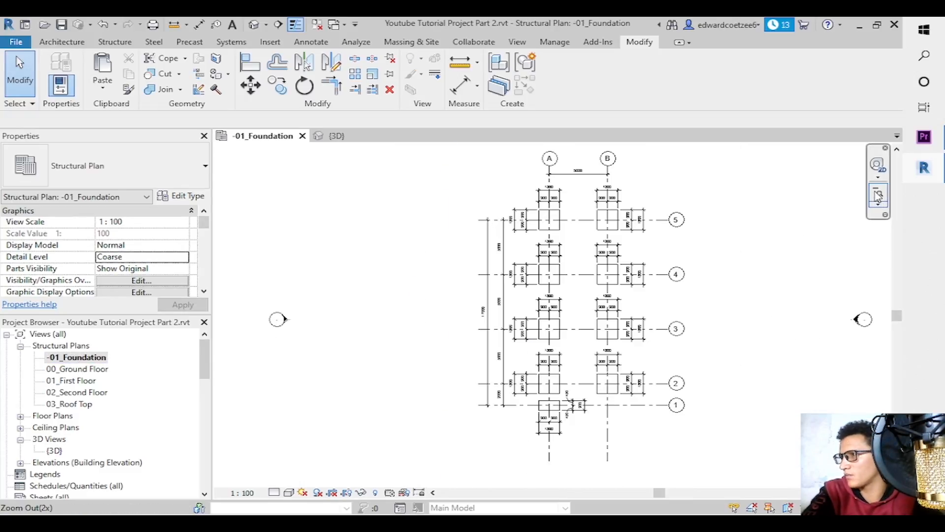
left_click(266, 24)
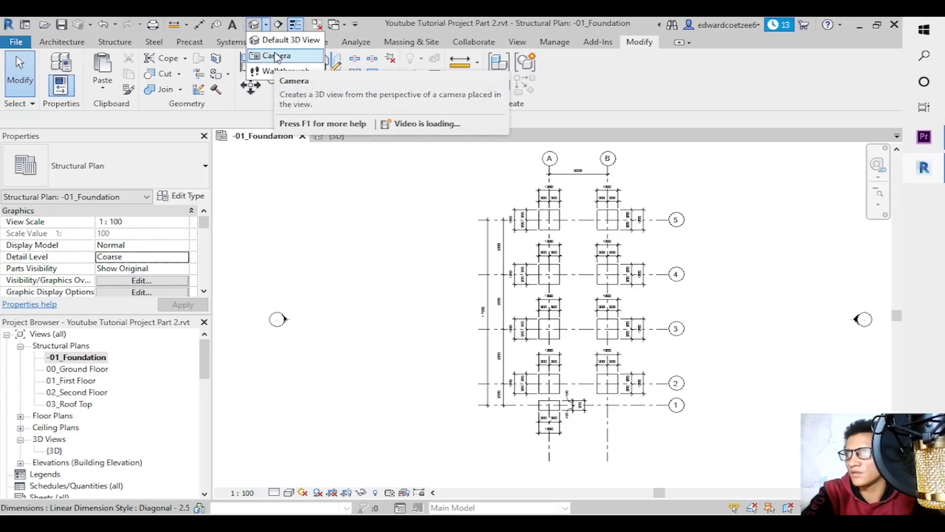
left_click(275, 57)
left_click(789, 463)
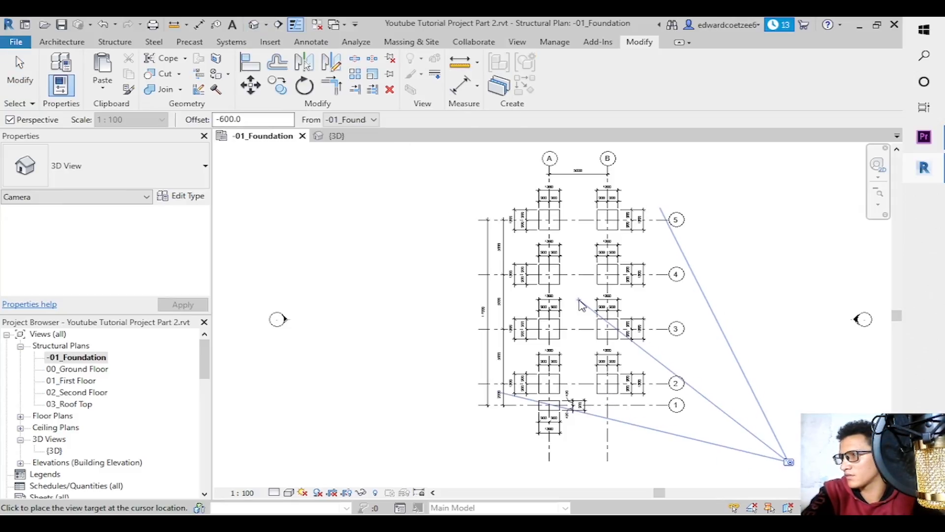
left_click(439, 220)
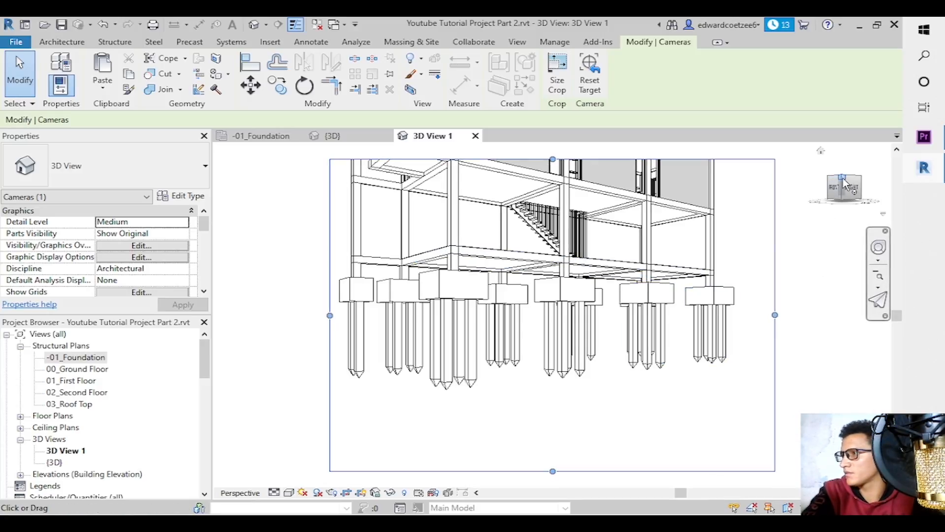
Orbit the camera view to show the building's front-right corner and switch to a visual style with material colours and textures.
mouse_move(845, 189)
left_mouse_down()
mouse_move(850, 222)
mouse_move(838, 223)
left_mouse_up()
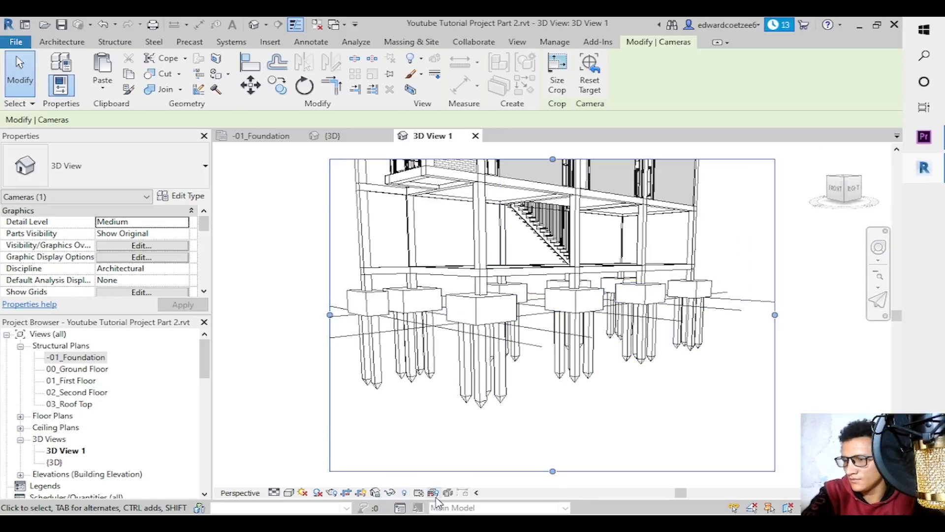
left_click(289, 492)
left_click(307, 477)
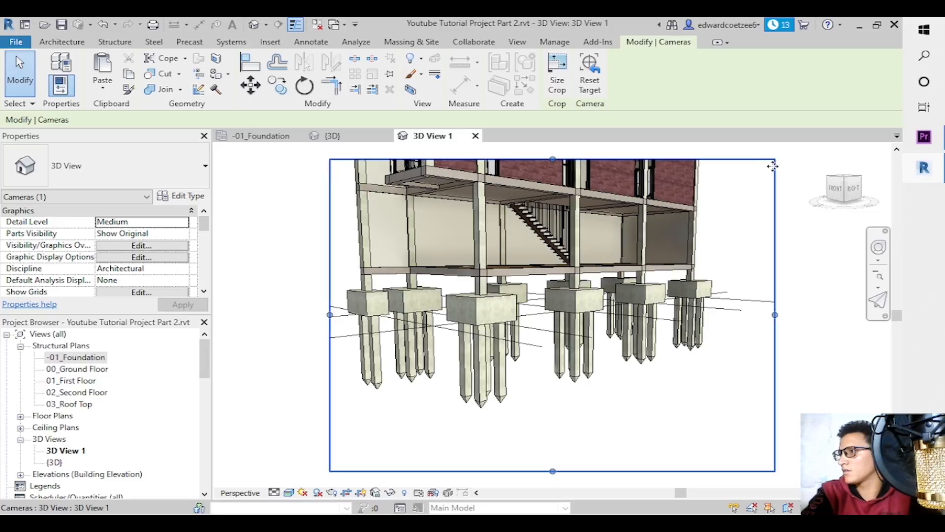
mouse_move(845, 183)
left_mouse_down()
mouse_move(854, 191)
mouse_move(840, 187)
mouse_move(837, 204)
mouse_move(822, 208)
left_mouse_up()
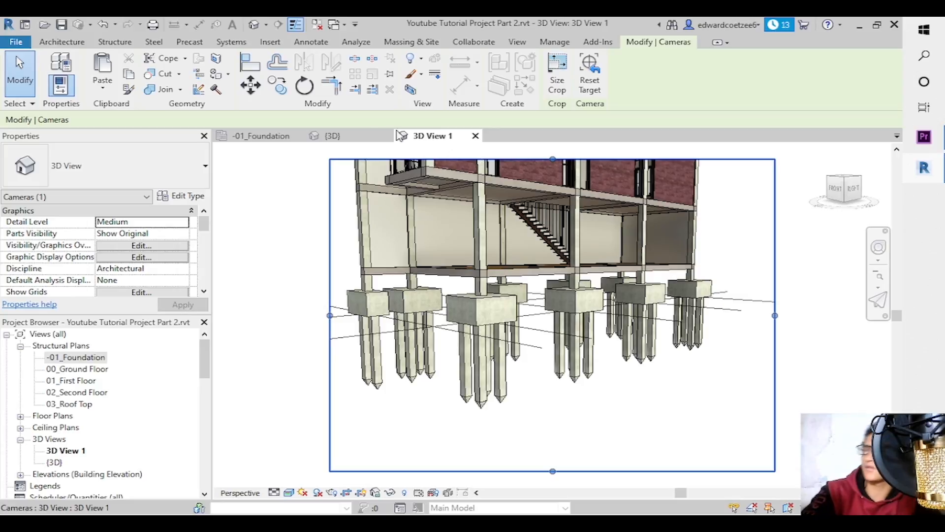
Open the 00_Ground Floor structural plan and start placing a perspective camera there.
double_click(85, 370)
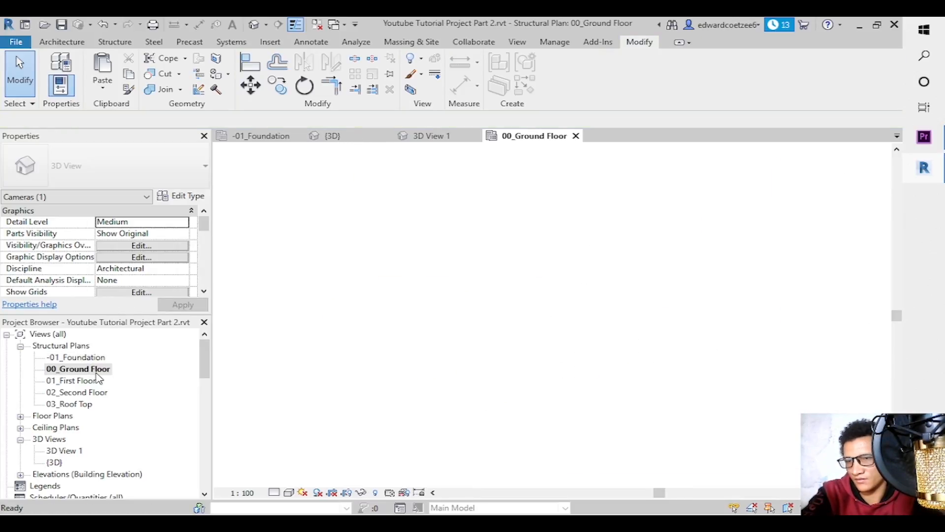
left_click(518, 294)
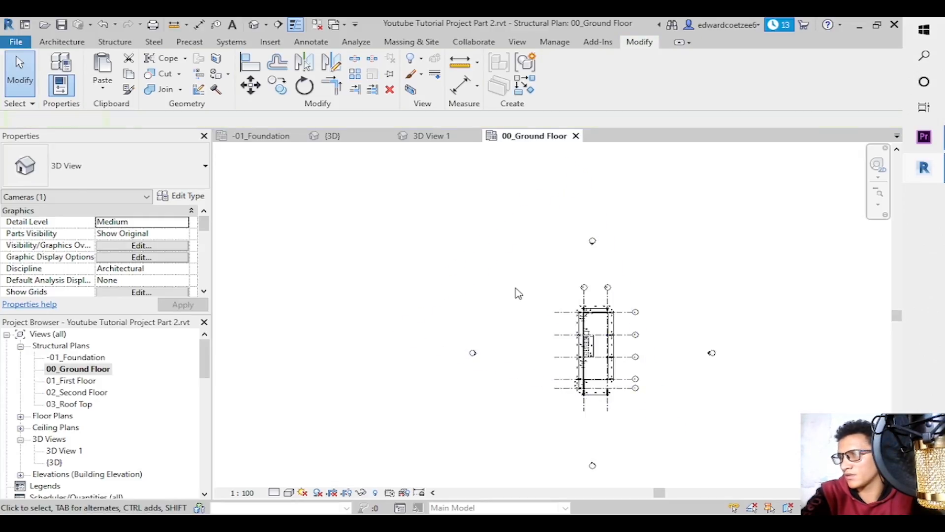
left_click(265, 24)
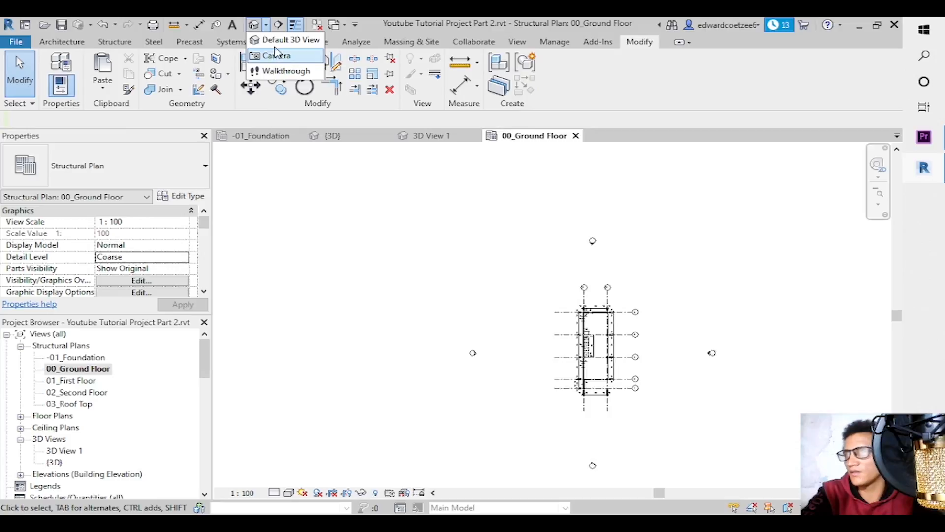
left_click(276, 55)
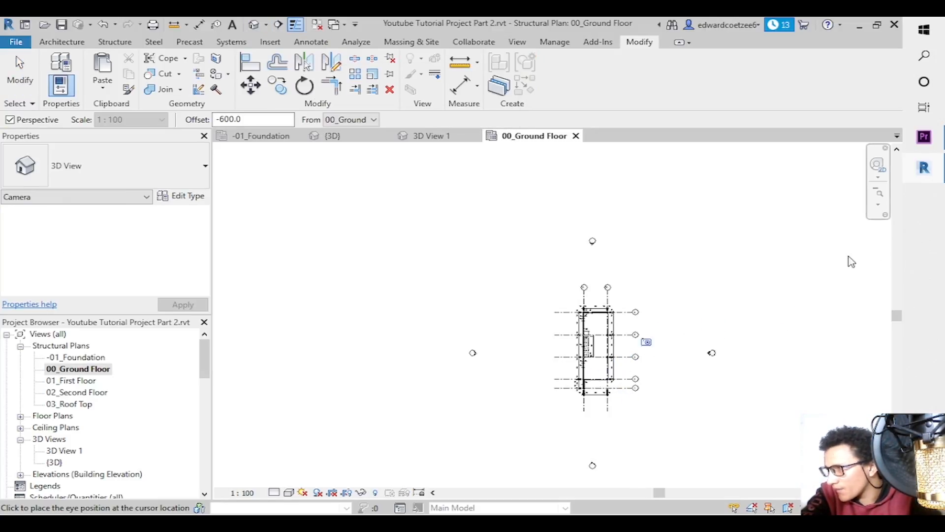
left_click(879, 203)
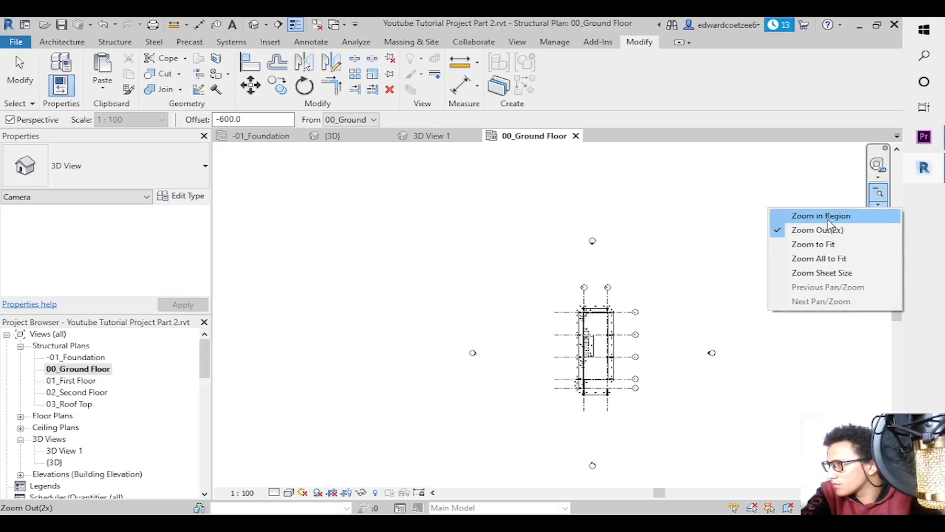
left_click(830, 221)
left_click_drag(554, 294, 646, 410)
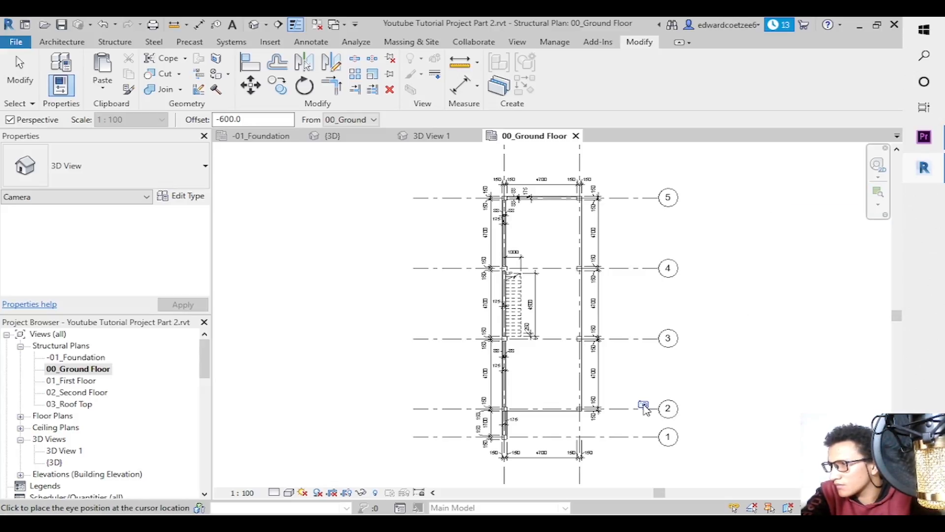
Place the camera inside the building near grids B and 2, aimed diagonally past the grid A and 5 corner.
right_click(568, 403)
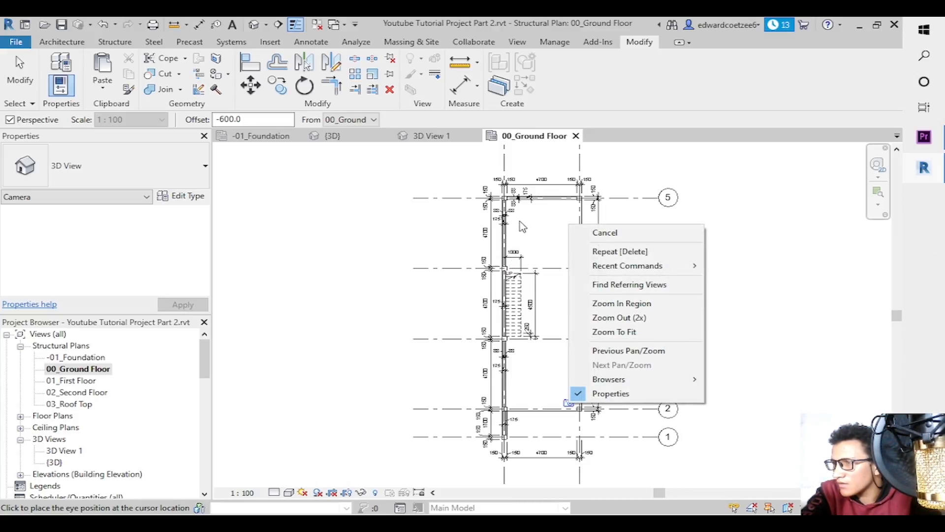
left_click(535, 269)
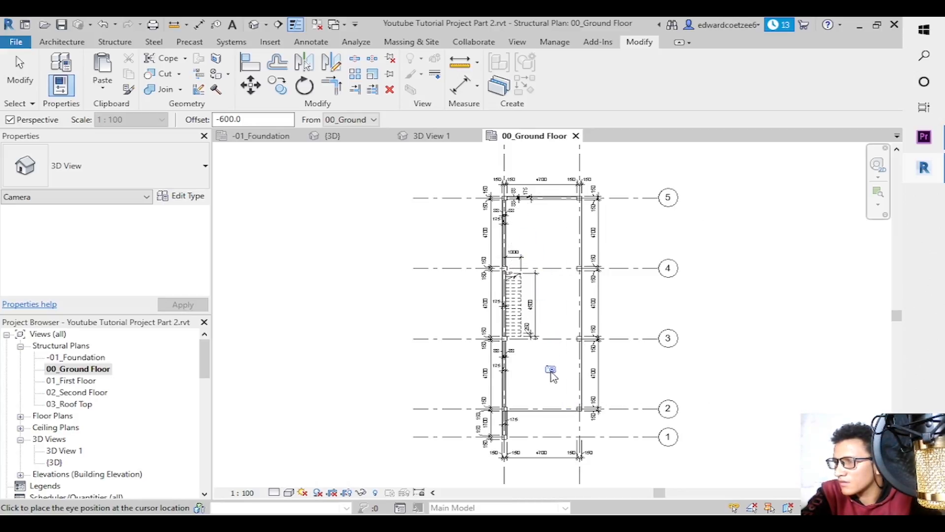
left_click(564, 398)
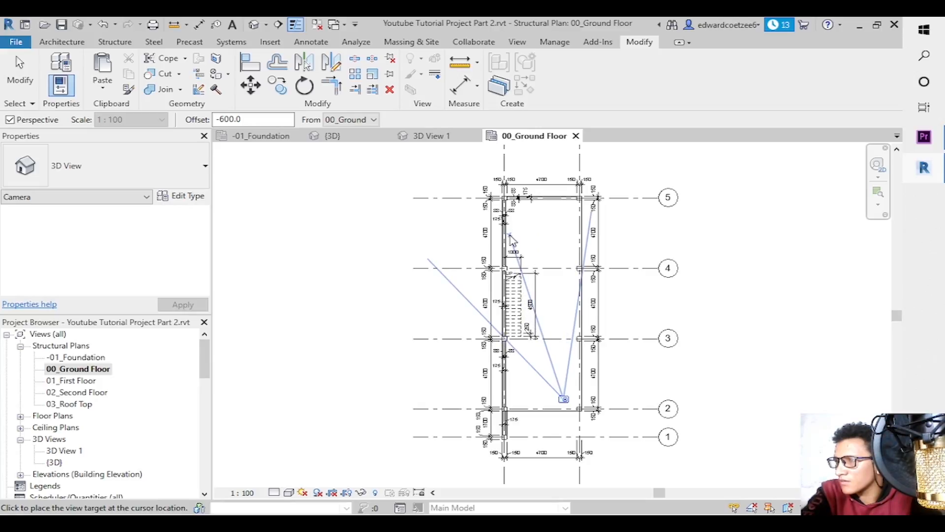
left_click(472, 184)
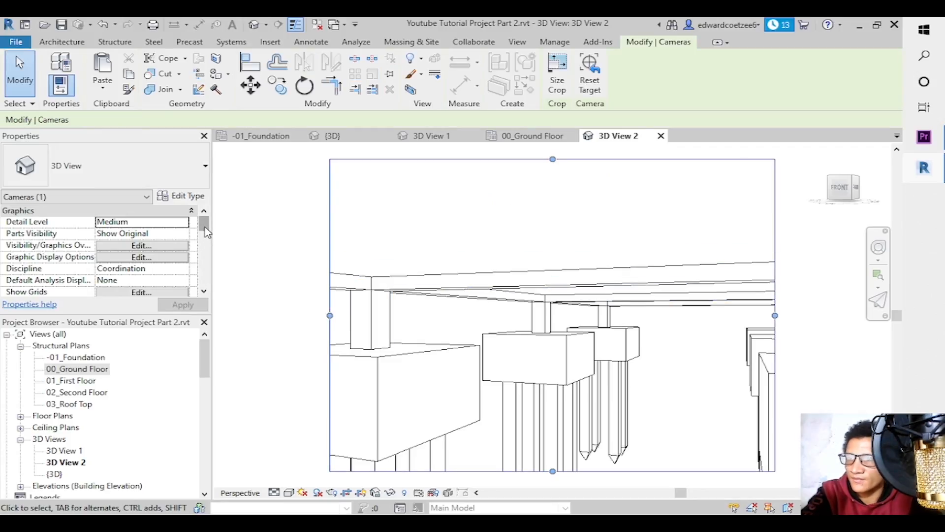
Set the new camera's target elevation to 0 and its eye elevation to 3500.
left_click(205, 247)
left_click_drag(206, 248, 206, 266)
left_click(149, 268)
type("0")
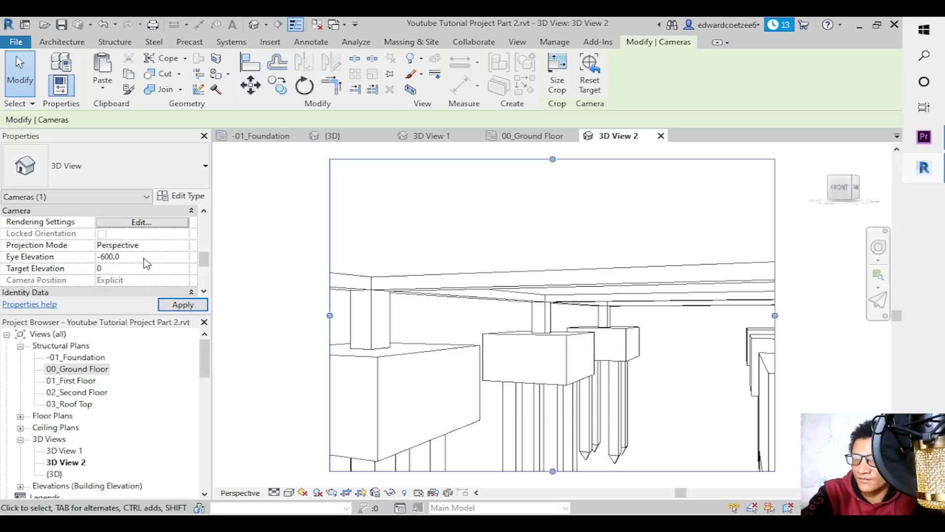
left_click(145, 257)
type("3500")
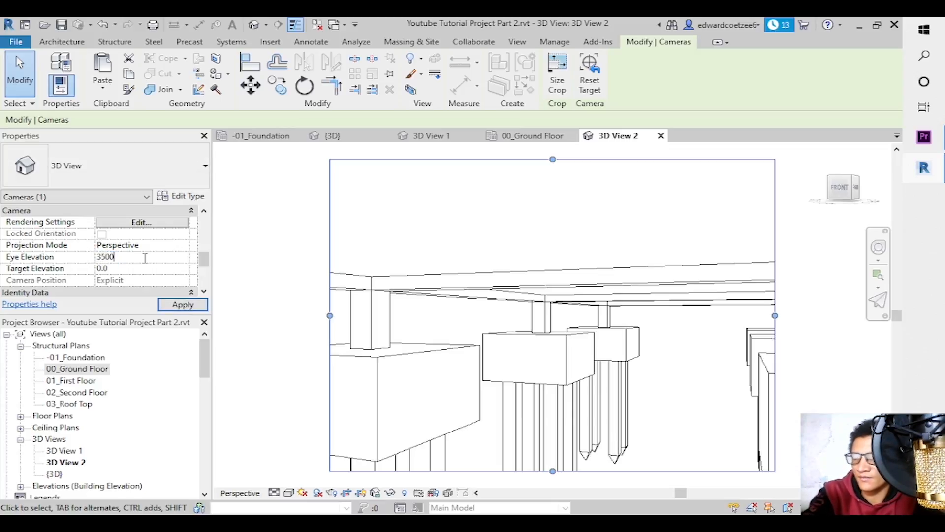
left_click(183, 305)
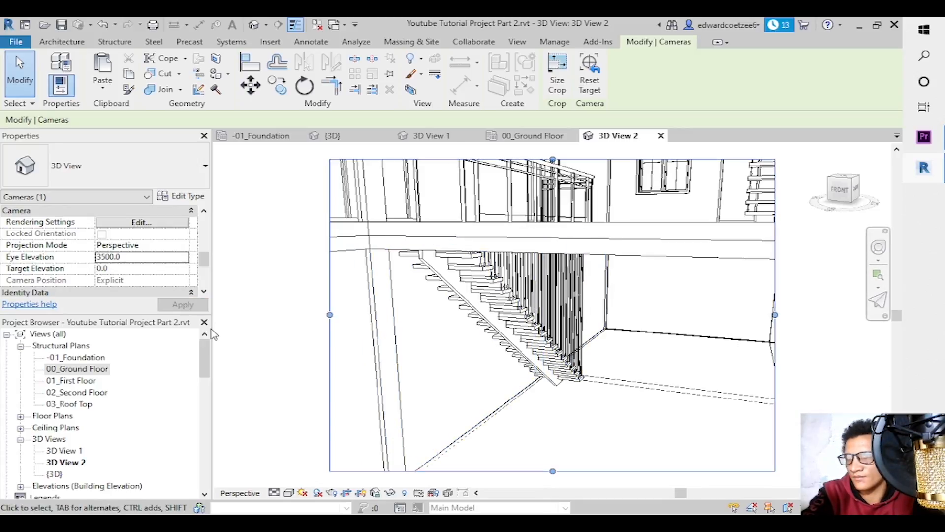
Set the camera's target elevation to 3500 and eye elevation to 1250, and widen the view's crop region on its right side.
left_click(152, 269)
type("3500")
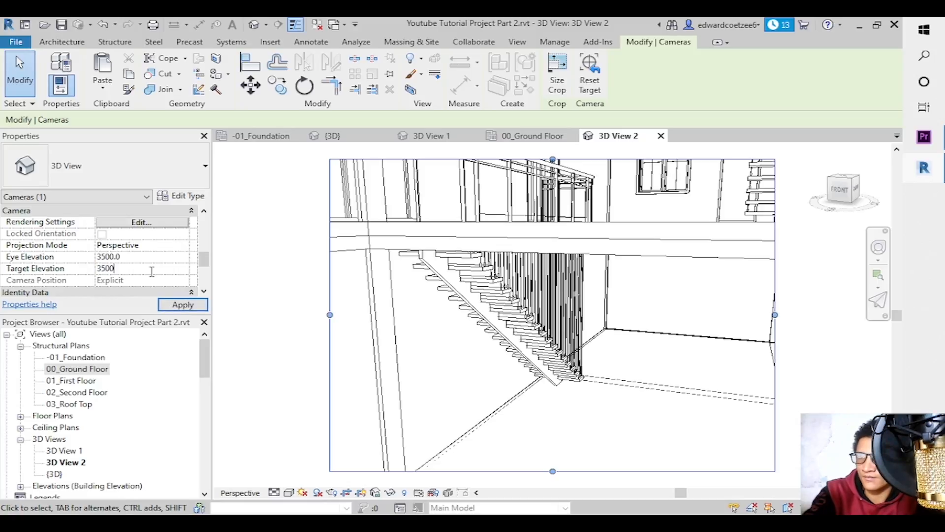
left_click(147, 257)
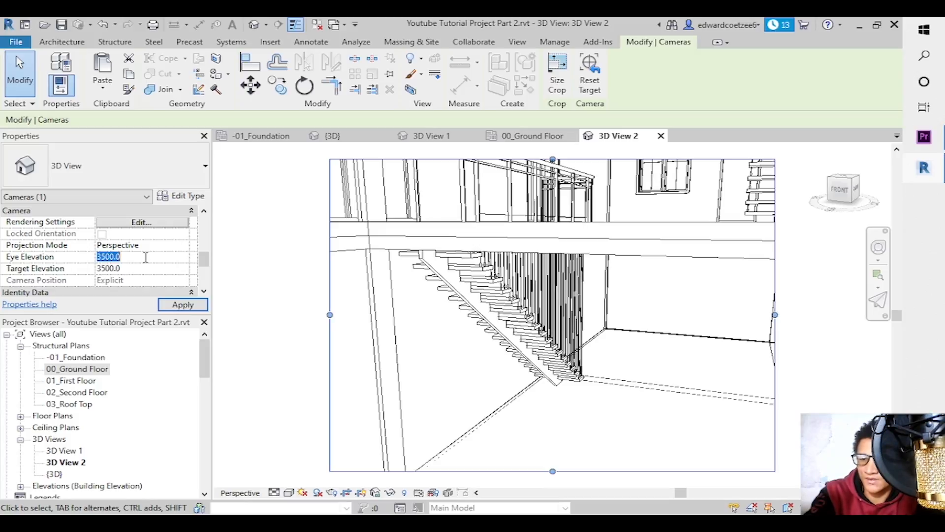
type("1")
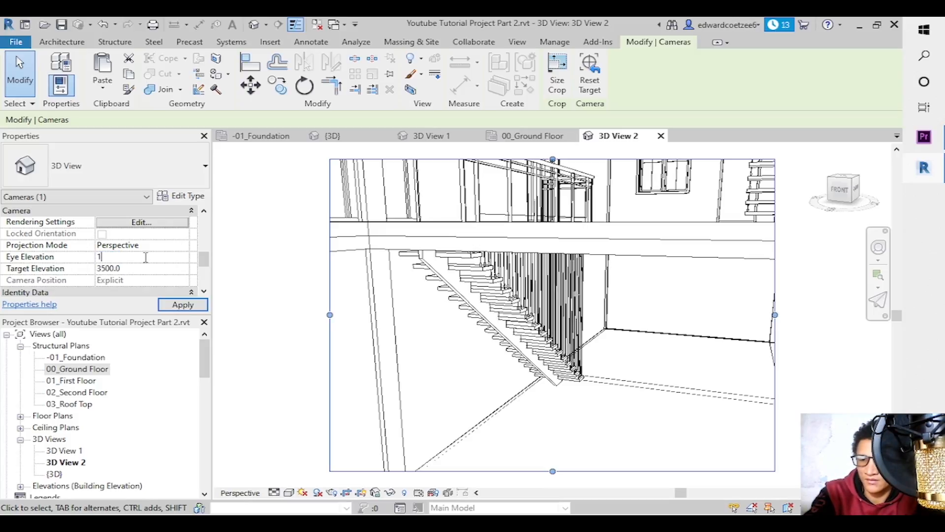
type("250")
left_click(183, 305)
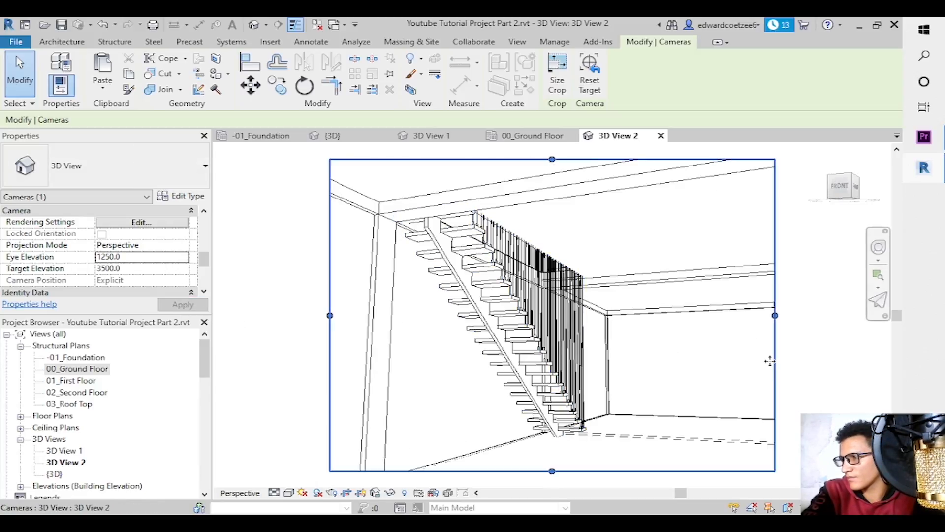
left_click_drag(776, 315, 827, 315)
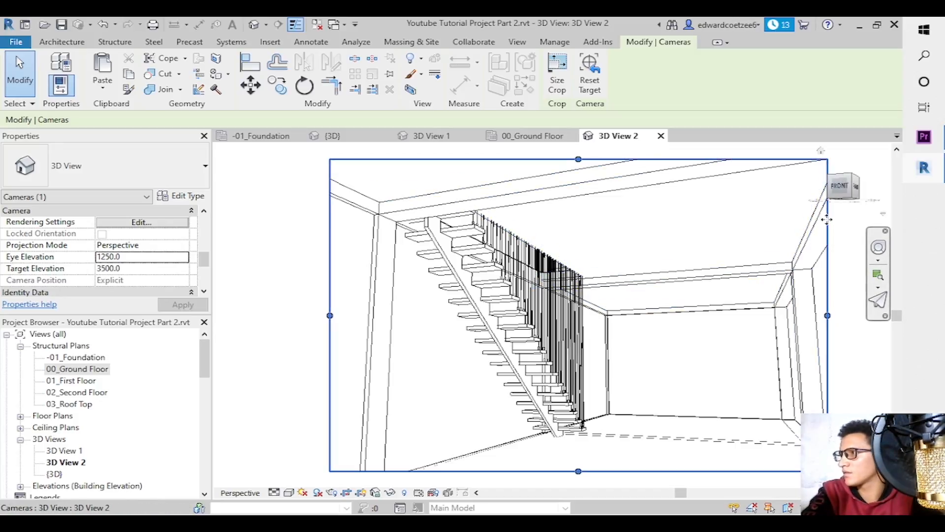
On the 00_Ground Floor plan, move the 3D View 2 camera to grid B between grids 4 and 5, and delete it with its view.
left_click(533, 137)
left_click_drag(569, 404, 580, 249)
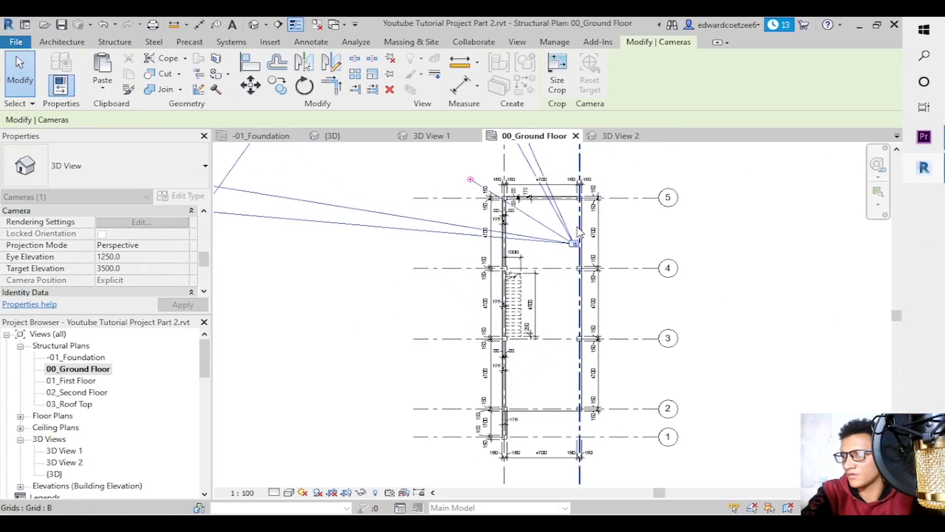
key("Delete")
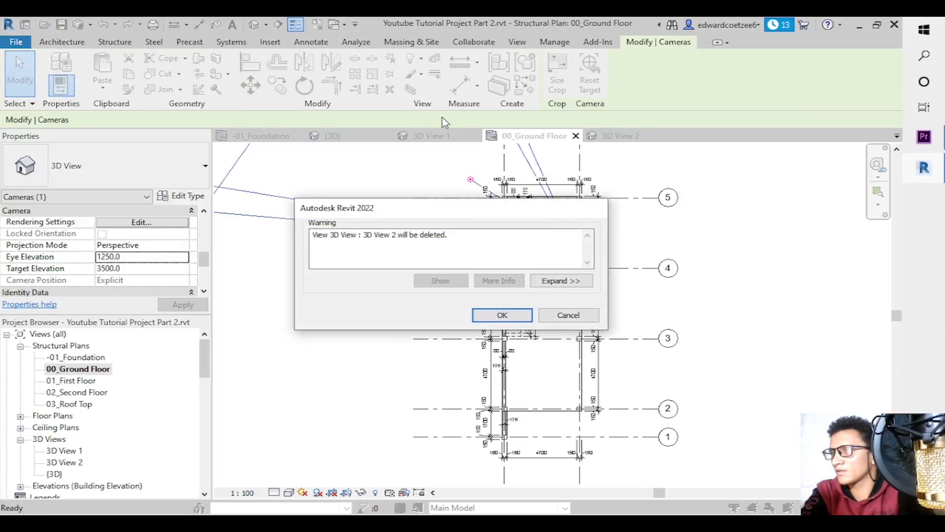
left_click(504, 315)
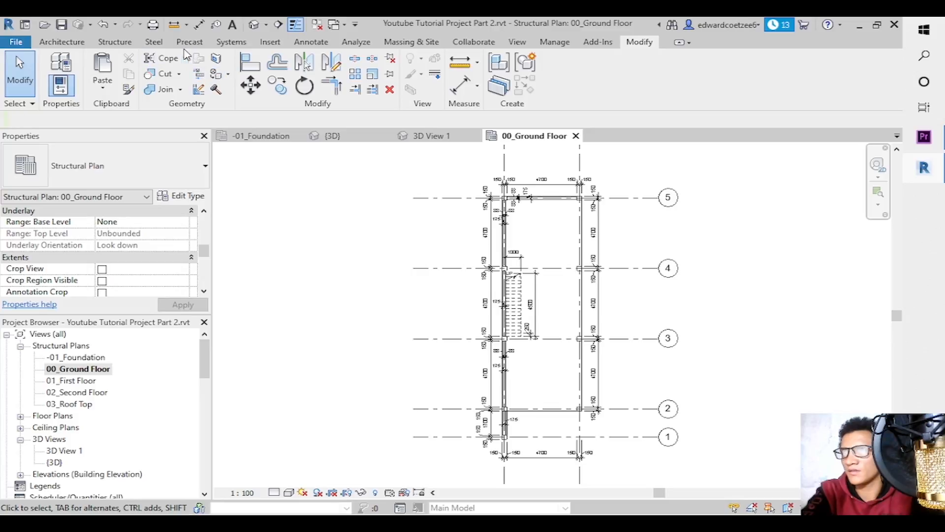
Create a perspective camera view on the 00_Ground Floor plan, from inside the grid B and 5 corner, aimed diagonally past grid A between grids 1 and 2.
left_click(266, 25)
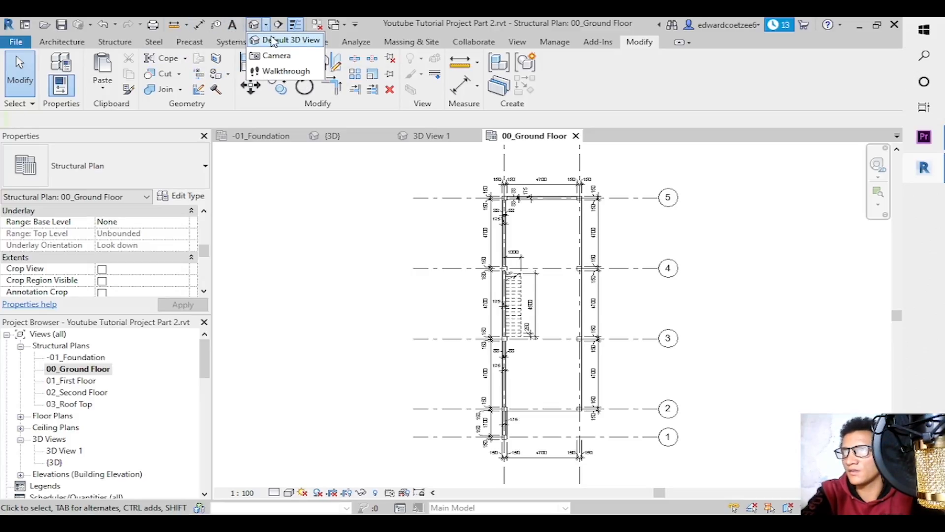
left_click(277, 54)
left_click(571, 207)
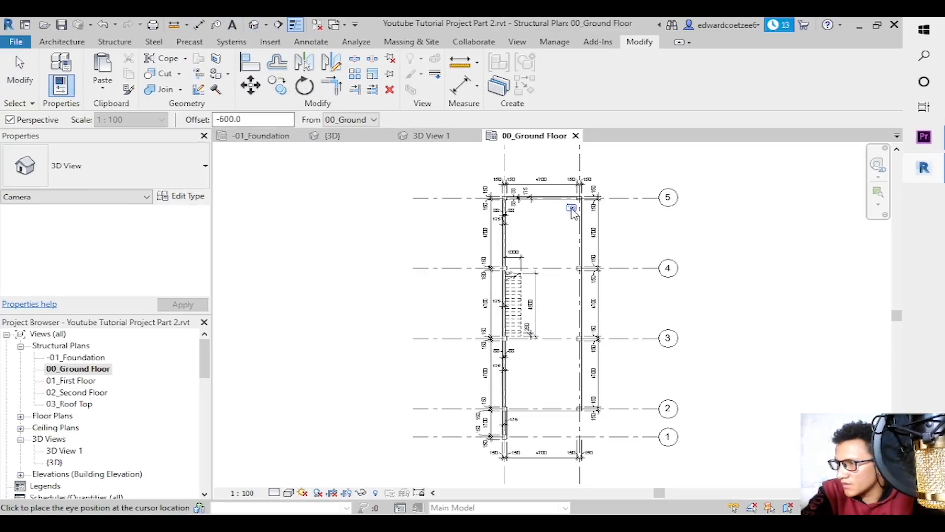
left_click(469, 417)
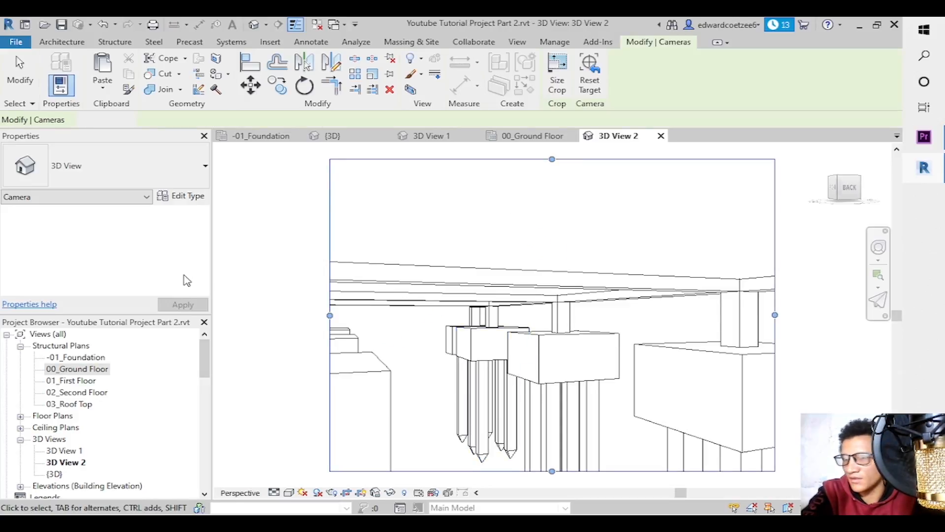
Set the interior camera's target elevation to 0 and its eye elevation to 1250.
scroll(208, 241, "down", 3)
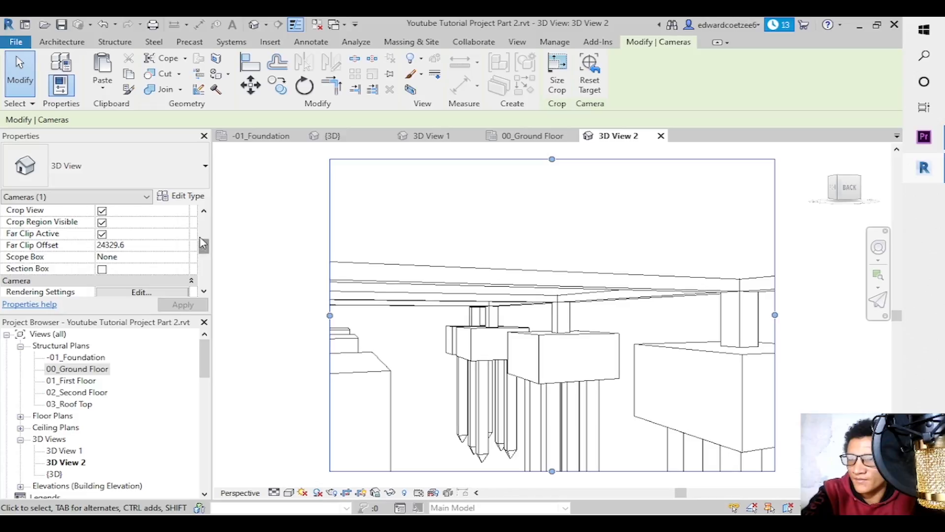
scroll(205, 246, "up", 2)
left_click_drag(204, 240, 204, 268)
left_click(154, 250)
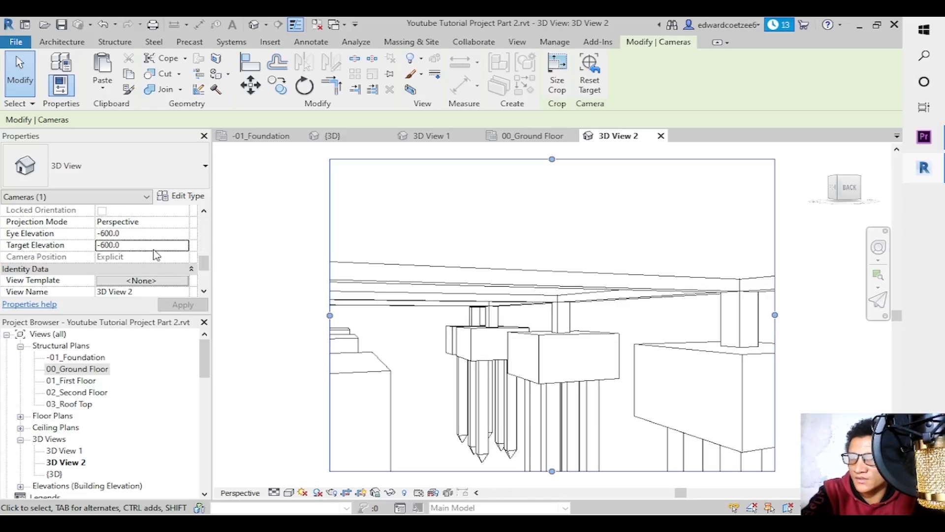
type("0")
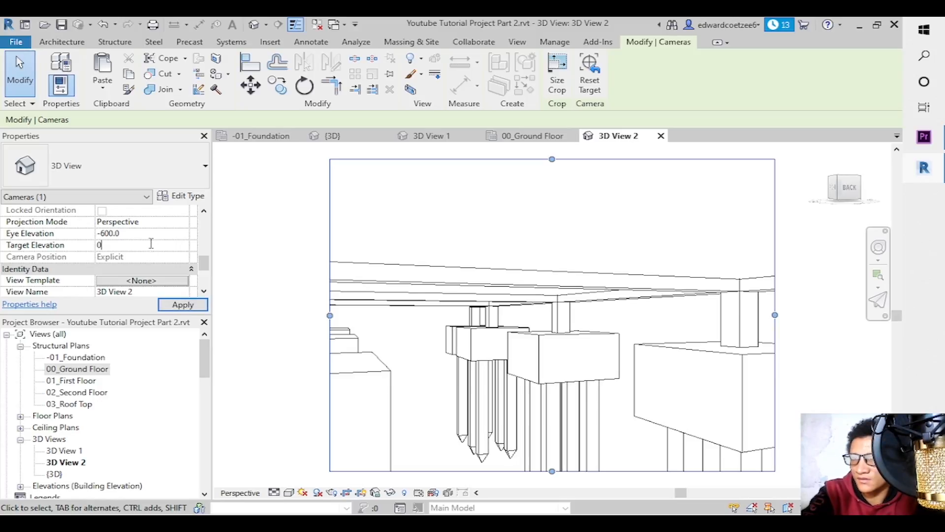
left_click(148, 236)
type("1250")
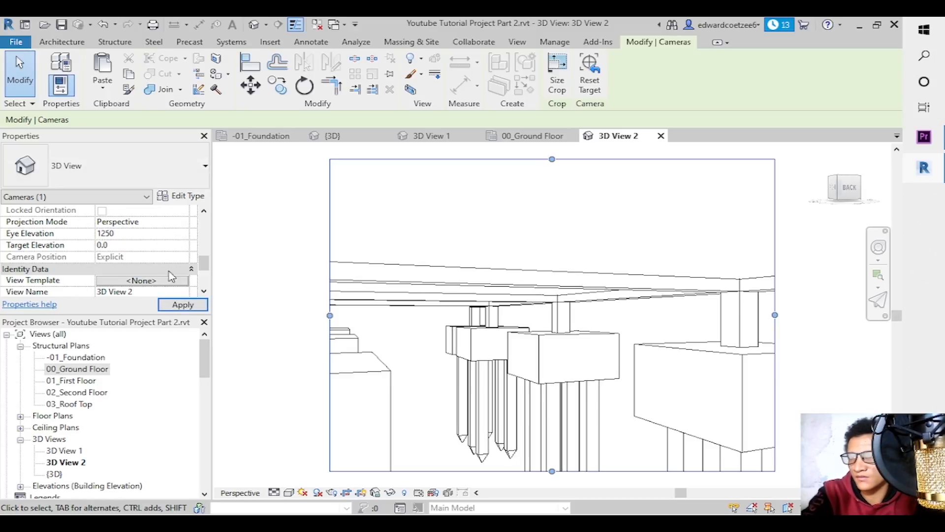
left_click(183, 305)
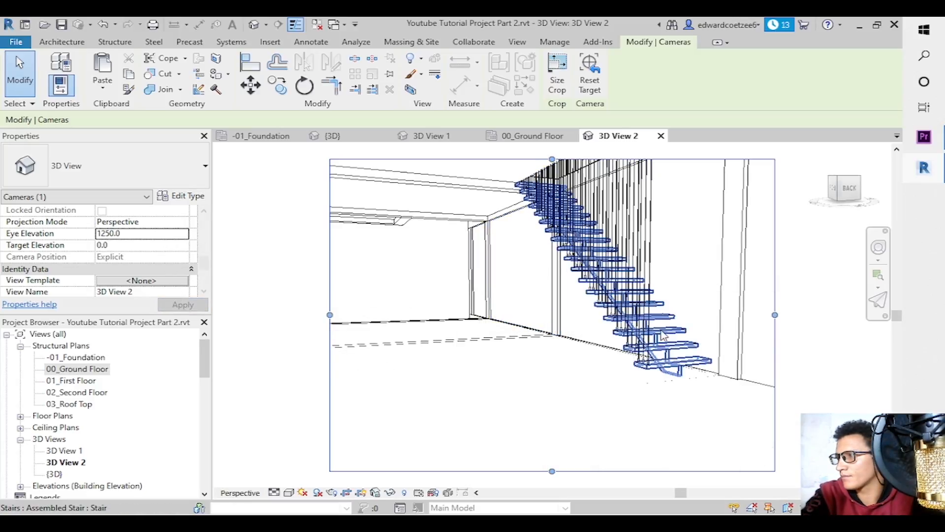
Extend the camera view's crop region to the left and upward to take in more of the room and ceiling.
left_click_drag(330, 315, 260, 315)
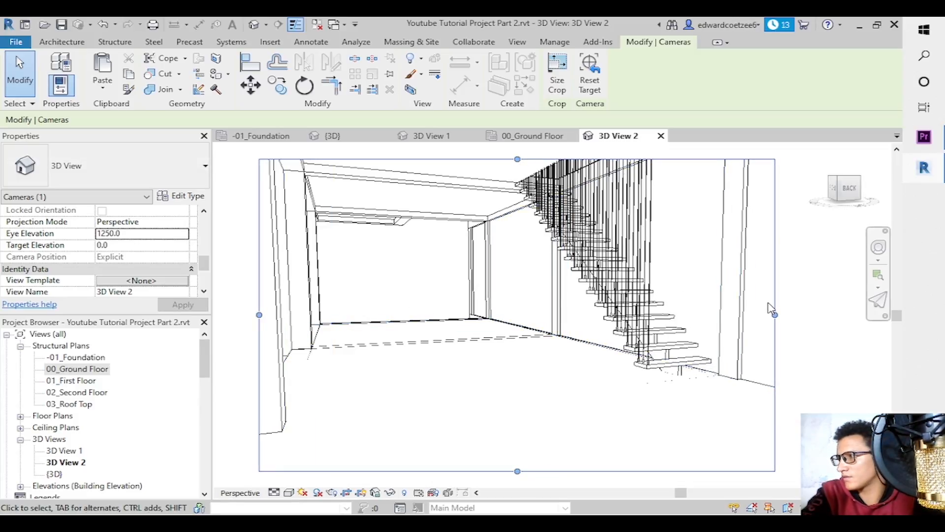
left_click_drag(897, 320, 897, 287)
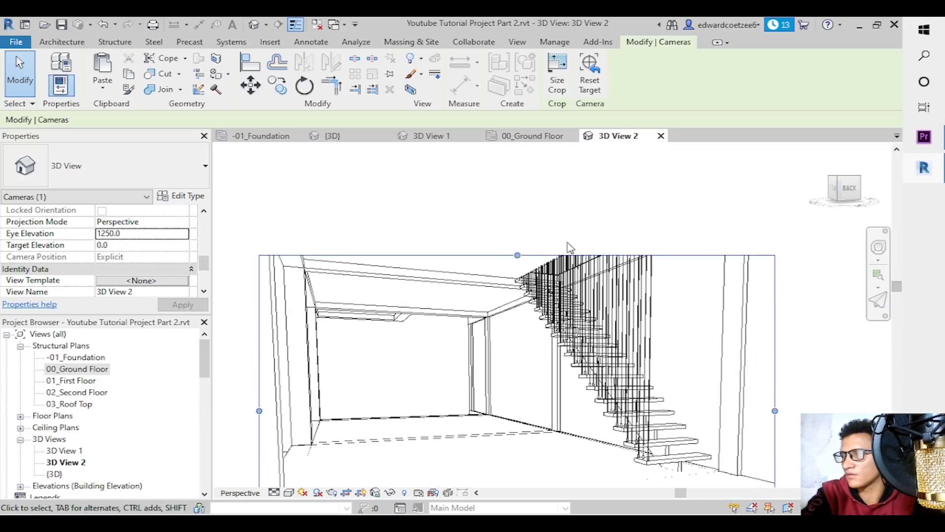
left_click_drag(517, 255, 517, 188)
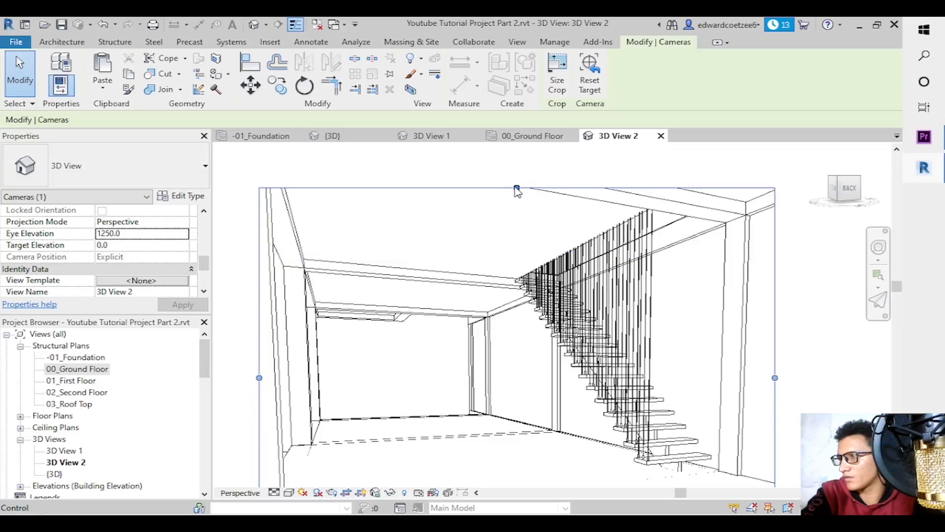
Switch the interior camera view to a visual style with material colours and textures, leaving nothing selected.
left_click(289, 492)
left_click(313, 478)
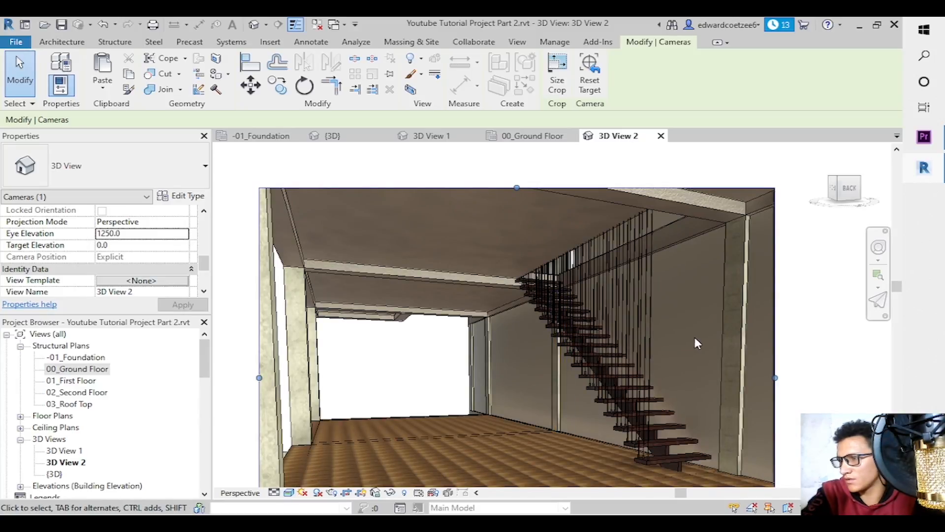
left_click(586, 331)
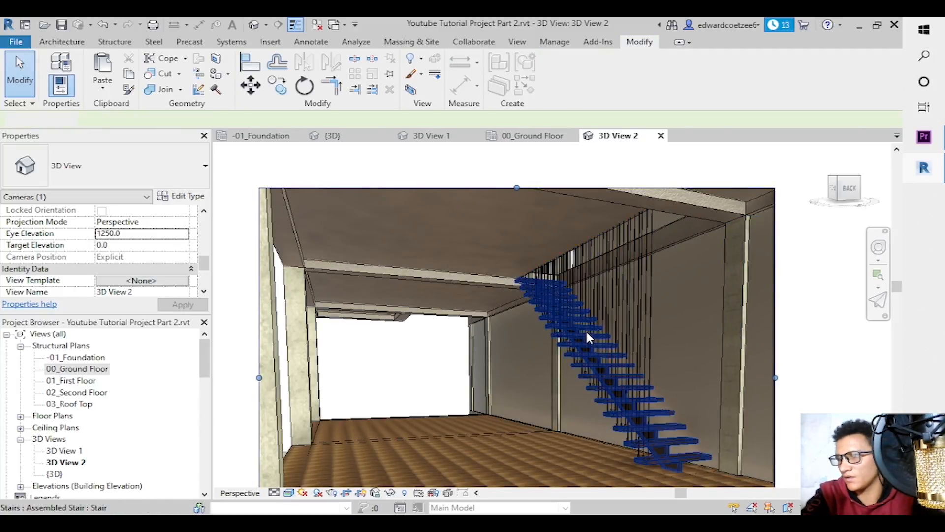
key("Escape")
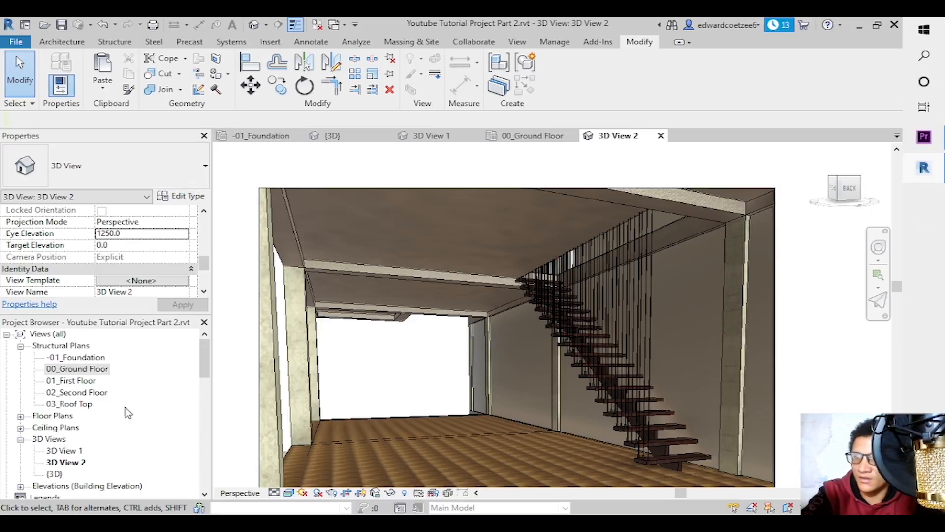
Rename the interior camera view 3D View 2 as 01_Ground Floor View.
right_click(63, 462)
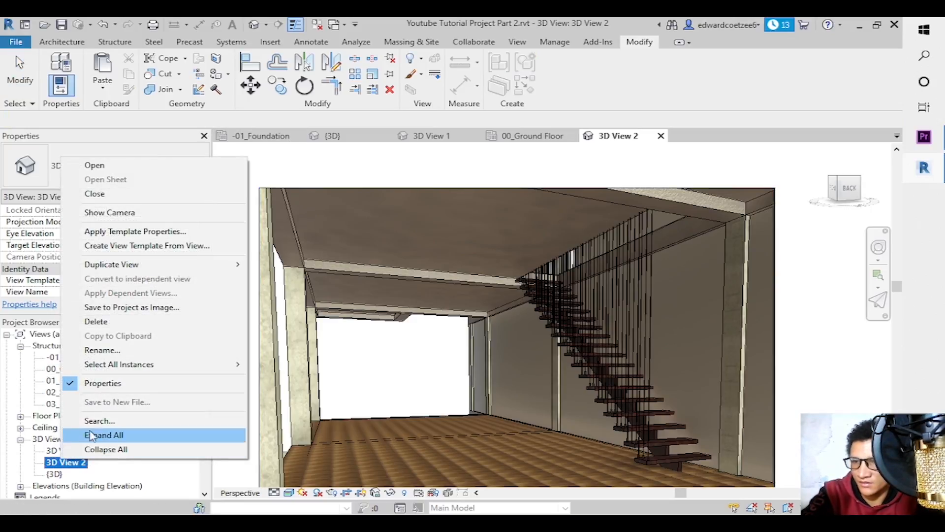
left_click(101, 350)
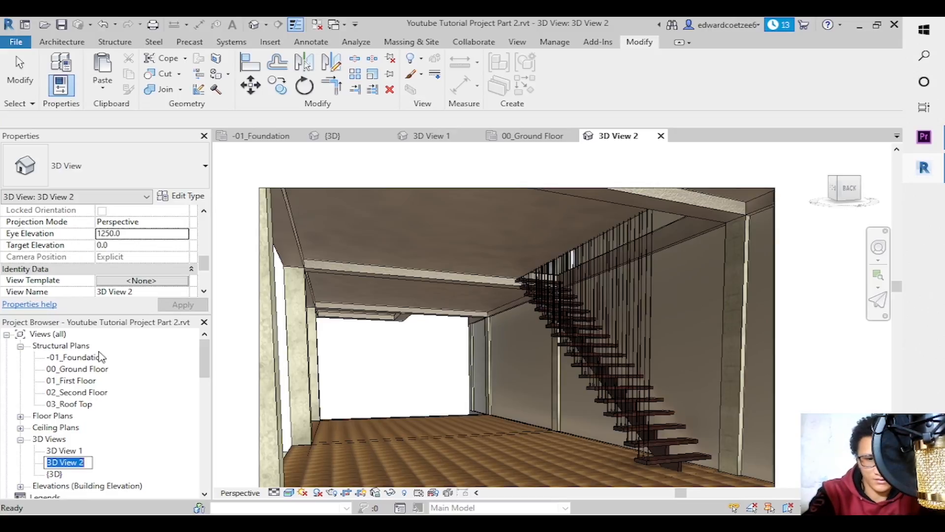
type("gROUND")
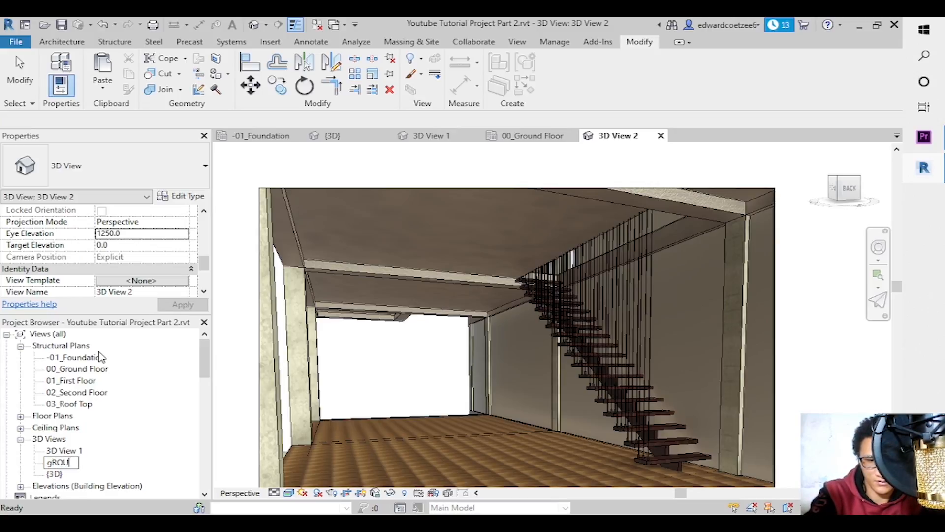
key("BackSpace")
key("BackSpace")
key("BackSpace")
key("BackSpace")
key("BackSpace")
key("BackSpace")
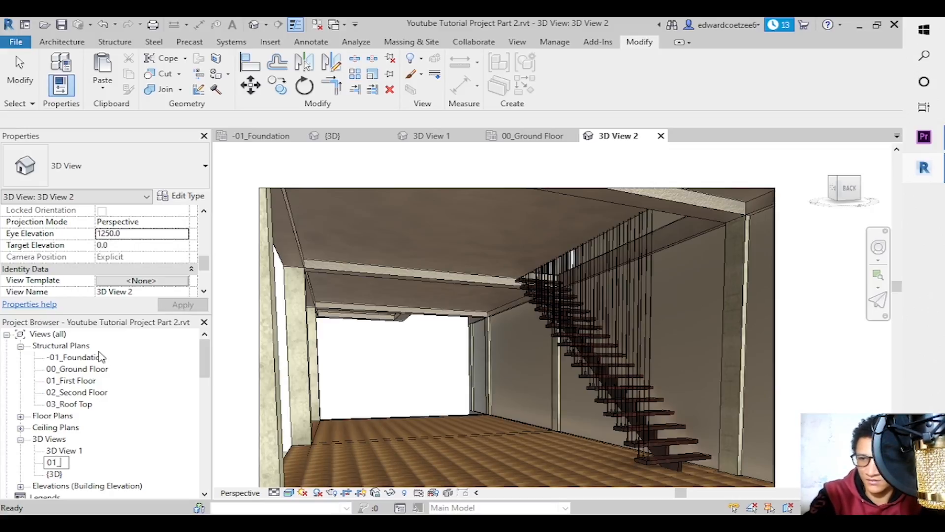
type("01_gROUND")
key("BackSpace")
key("BackSpace")
key("BackSpace")
key("BackSpace")
key("BackSpace")
type("Groun")
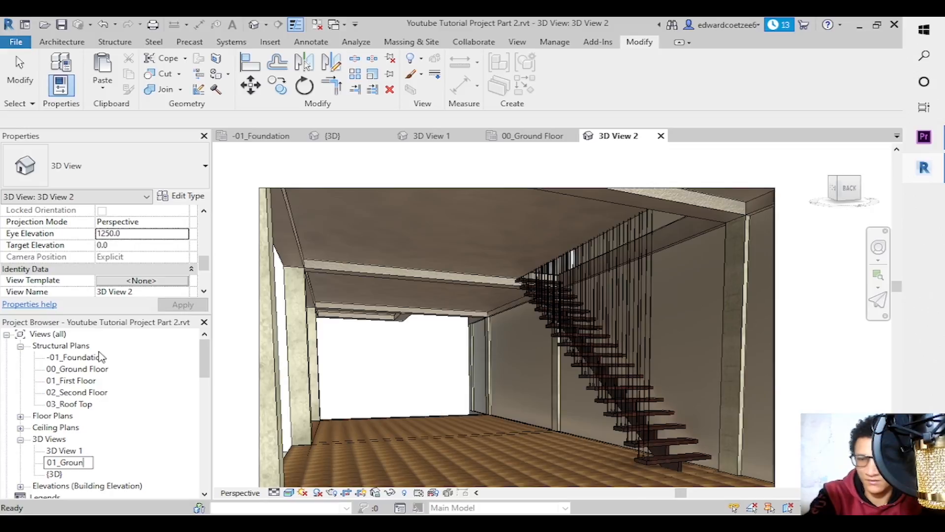
type("d Floor ")
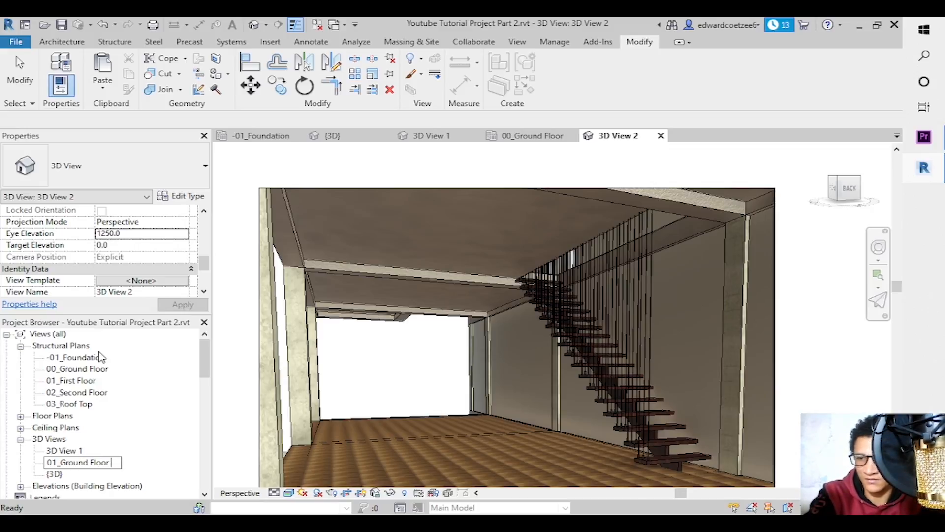
type("View")
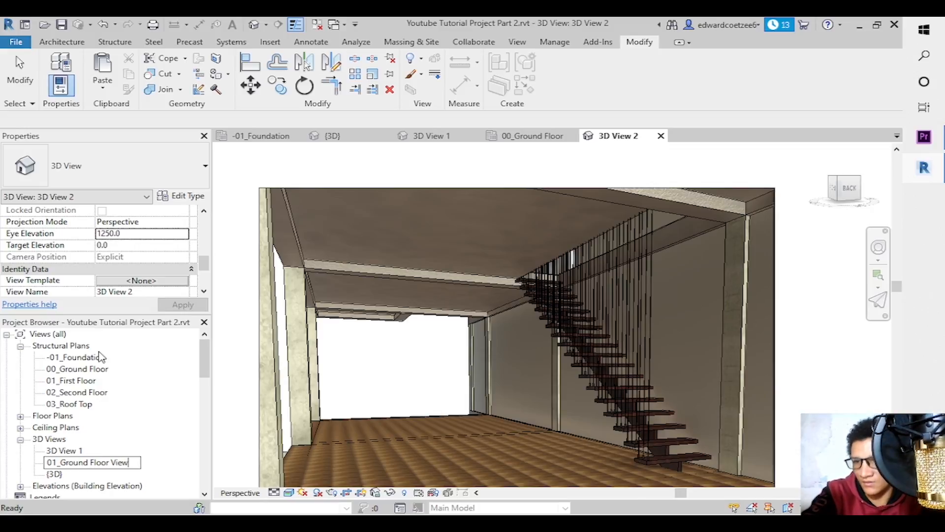
left_click(69, 451)
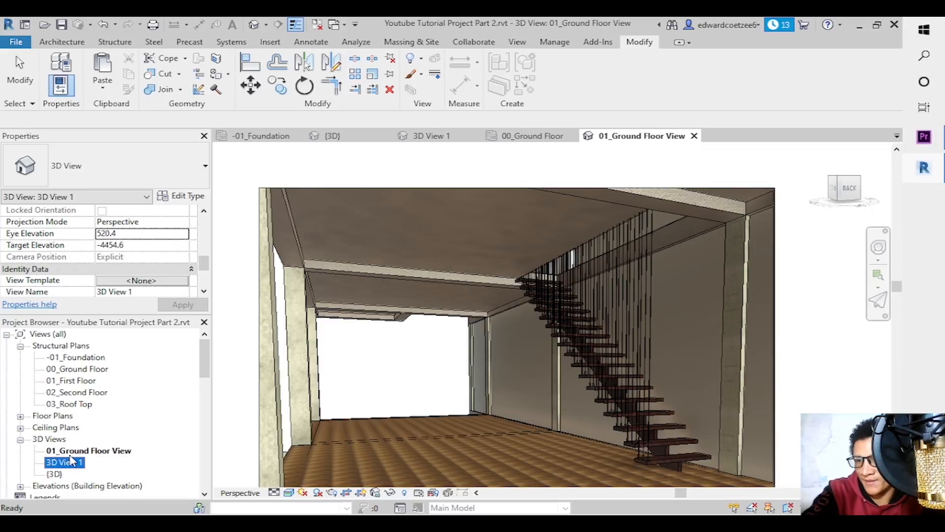
Open the foundation camera view 3D View 1 and orbit it slightly so it looks less steeply downward.
right_click(75, 463)
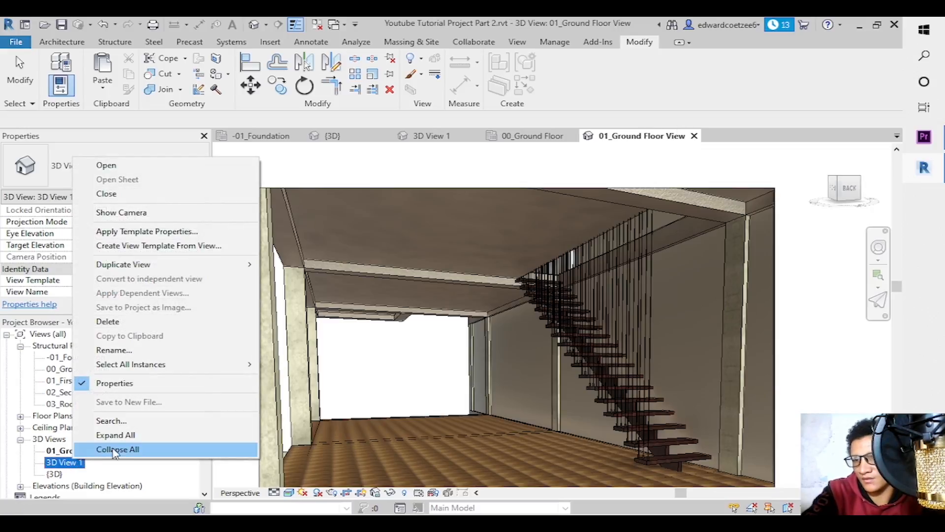
left_click(116, 350)
left_click_drag(840, 190, 845, 195)
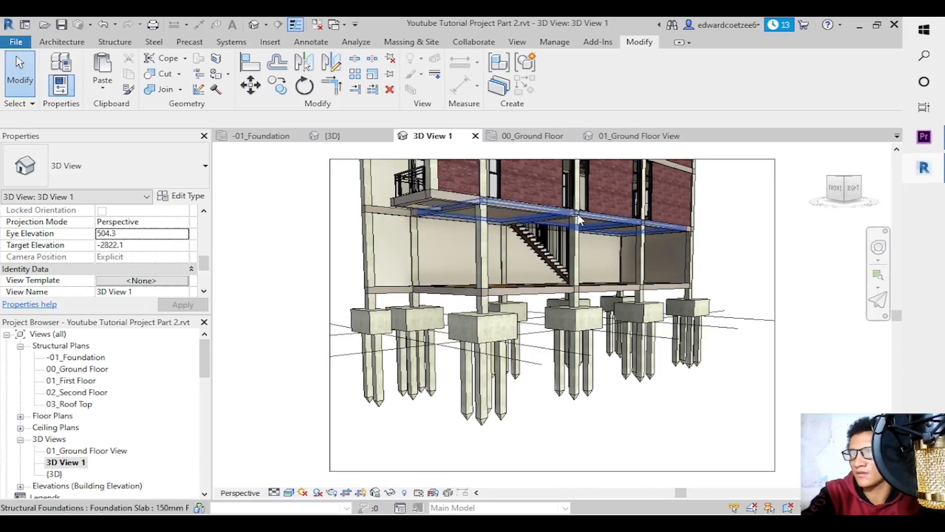
Set the foundation camera's target elevation to -2000 and its eye elevation to -1200.
left_click(135, 236)
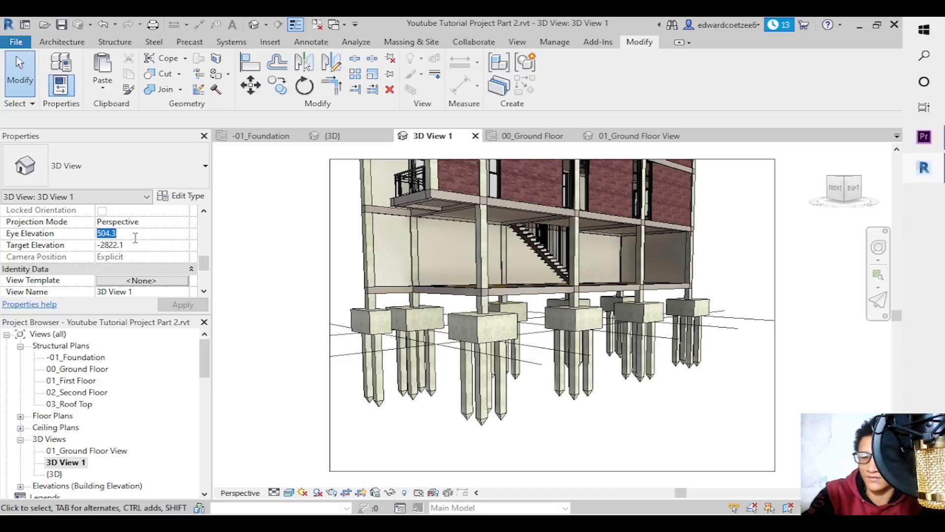
left_click(143, 246)
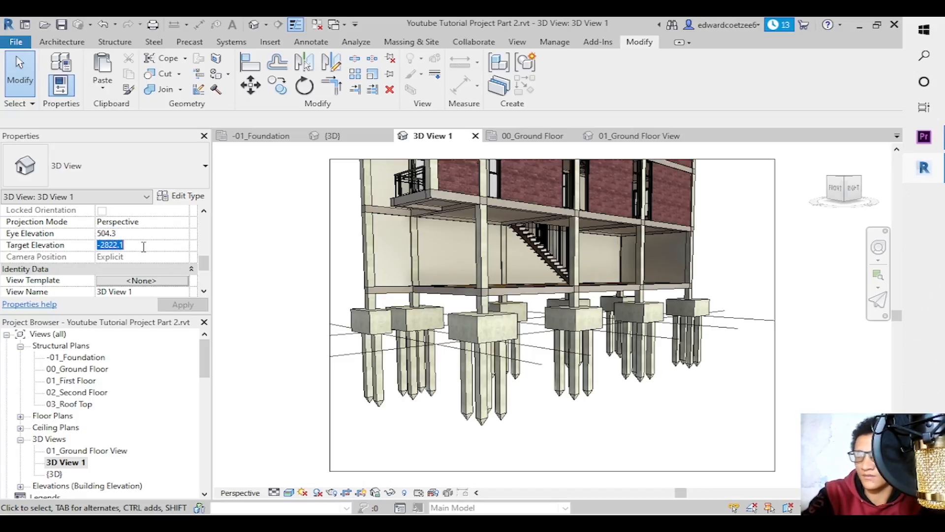
type("-2000")
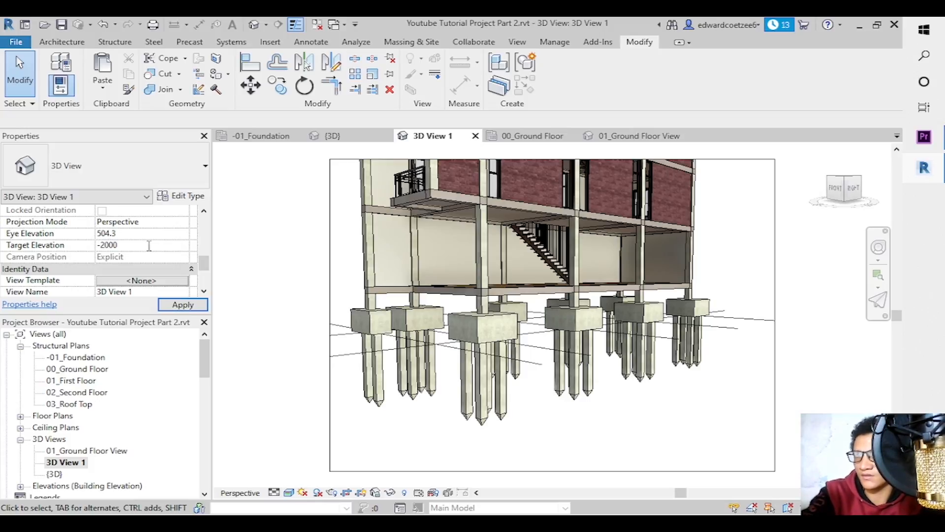
left_click(150, 235)
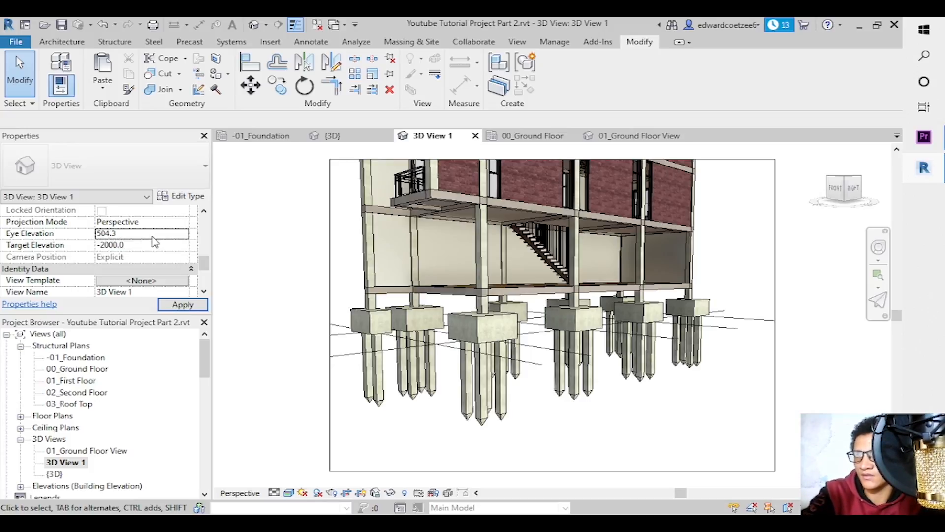
type("-1200")
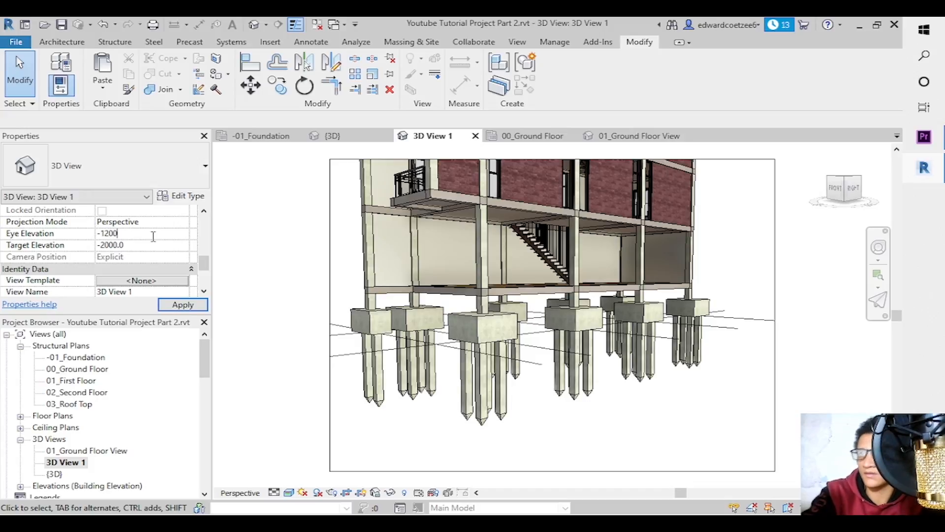
left_click(183, 306)
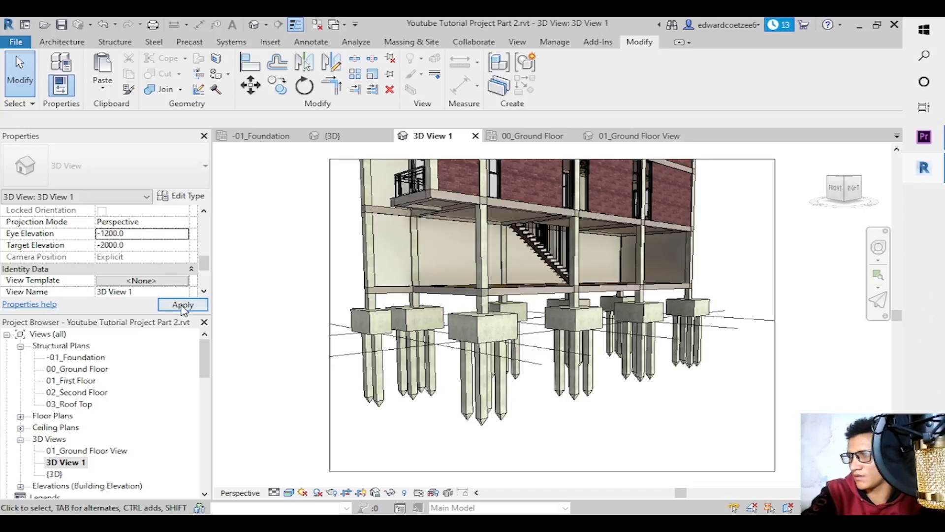
Try eye elevations of -800 and -300 for the foundation camera, and orbit the view slightly to look from higher up.
left_click(149, 235)
type("-800")
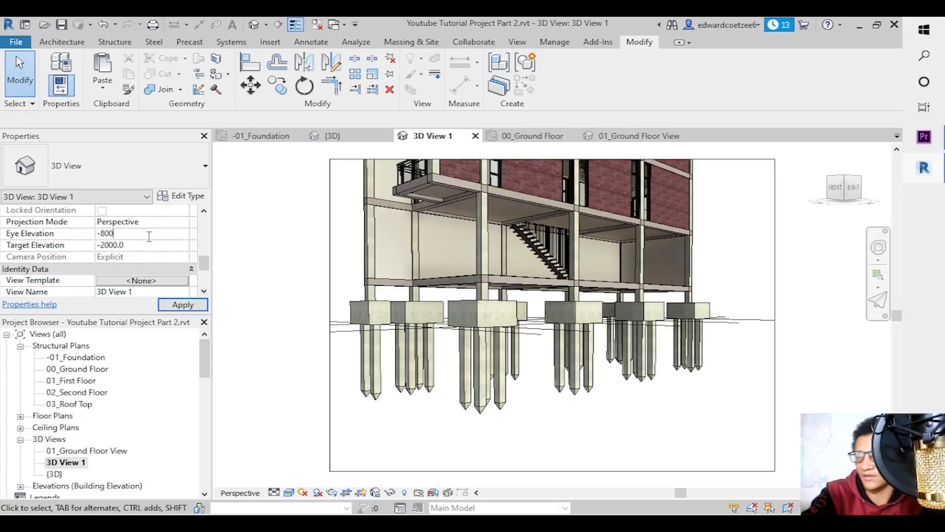
left_click(183, 308)
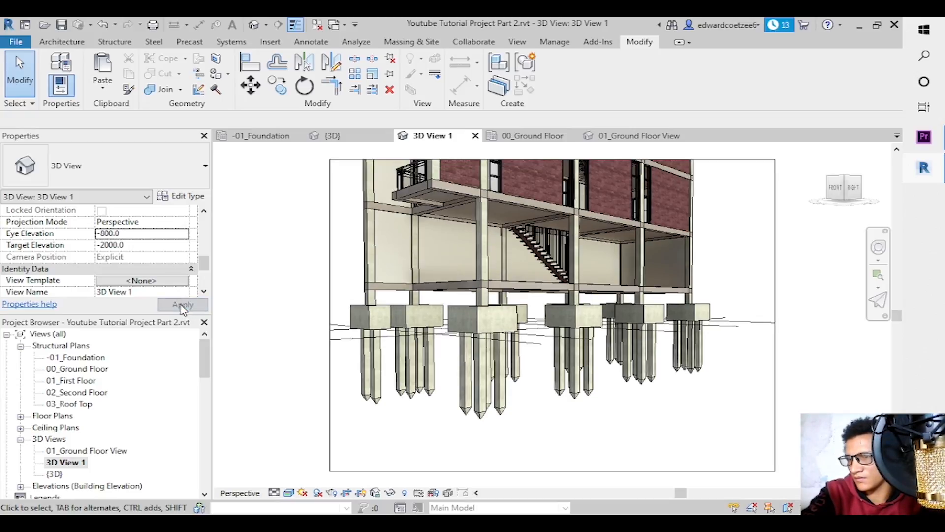
double_click(140, 233)
type("-")
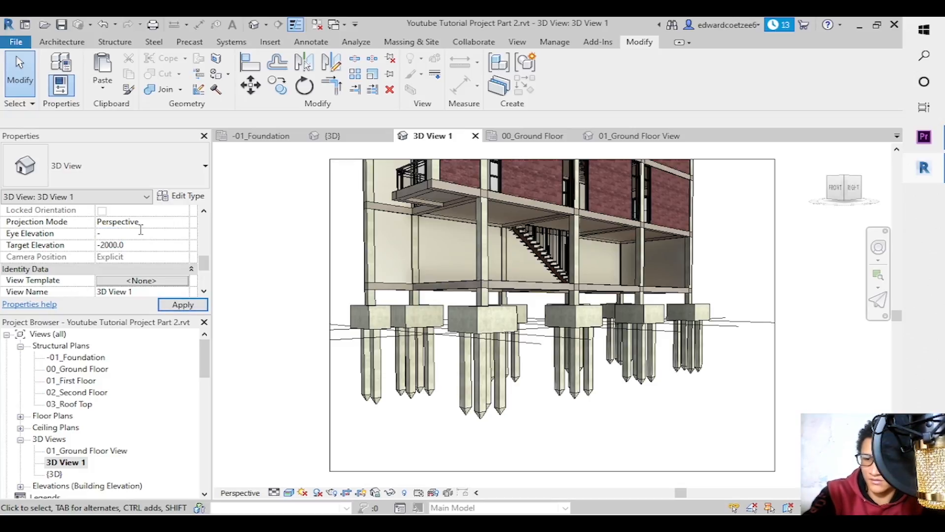
left_click(172, 304)
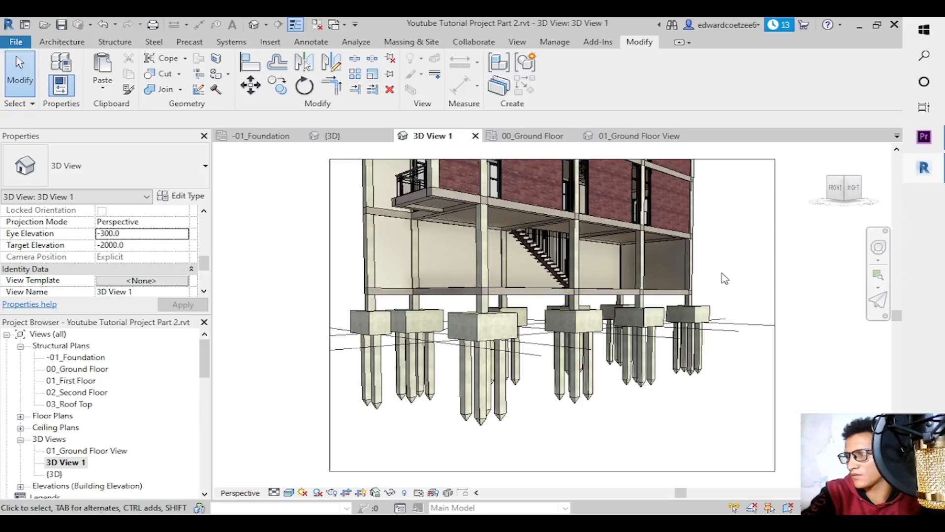
left_click_drag(846, 190, 846, 193)
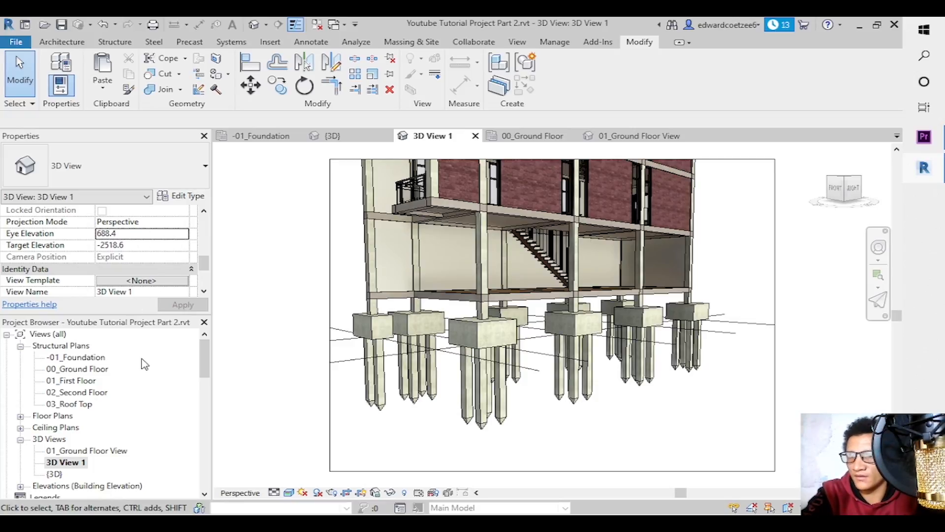
Rename the foundation camera view 3D View 1 as 00_Foundation View.
right_click(72, 464)
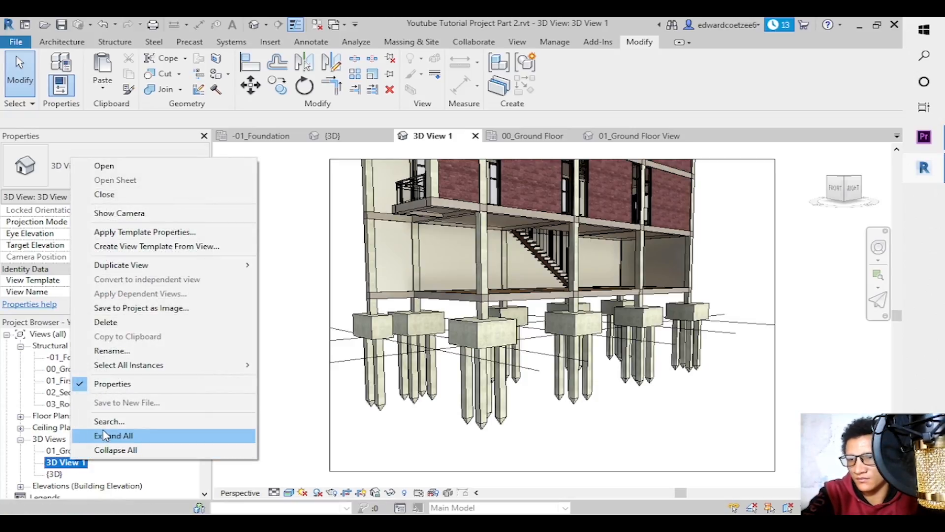
left_click(116, 352)
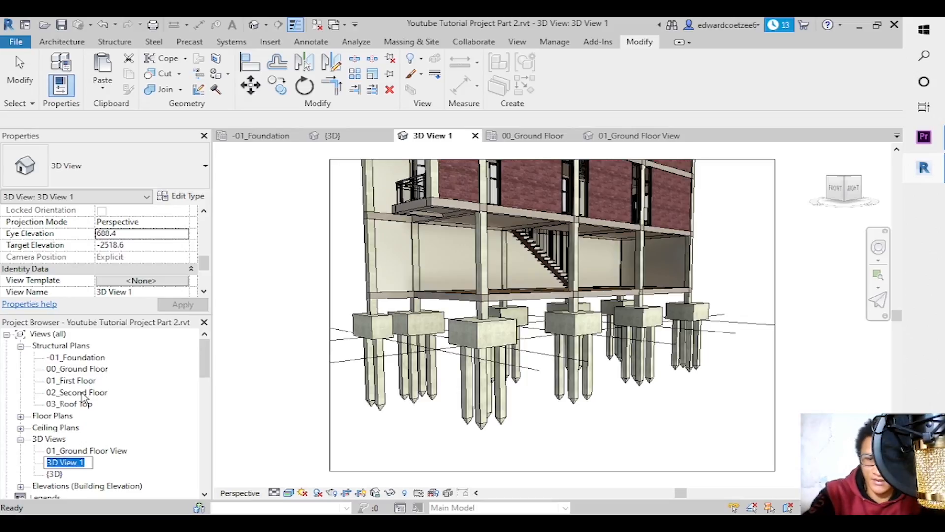
type("00_Foundation")
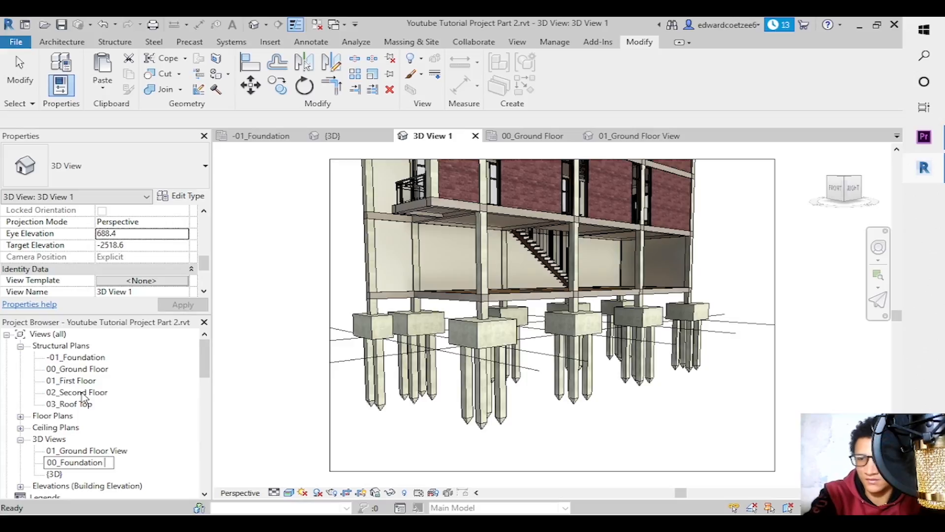
type("iew")
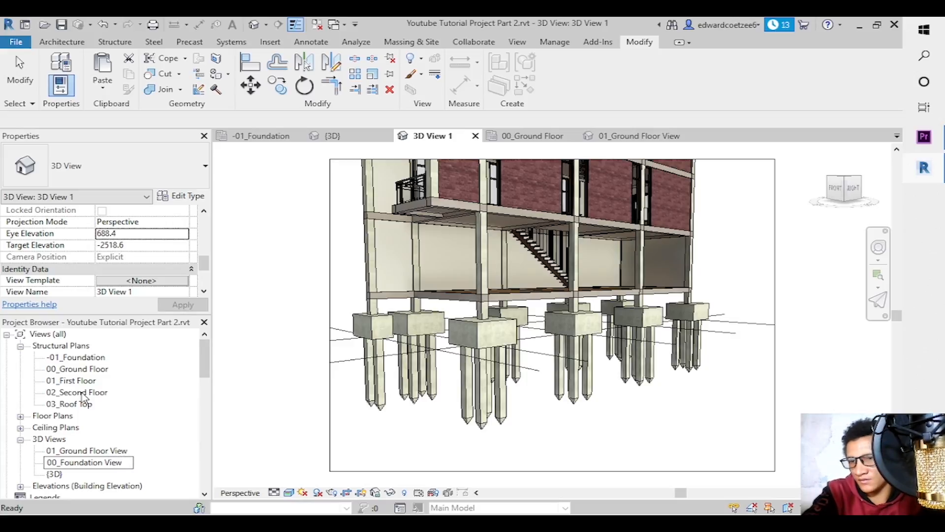
left_click(253, 418)
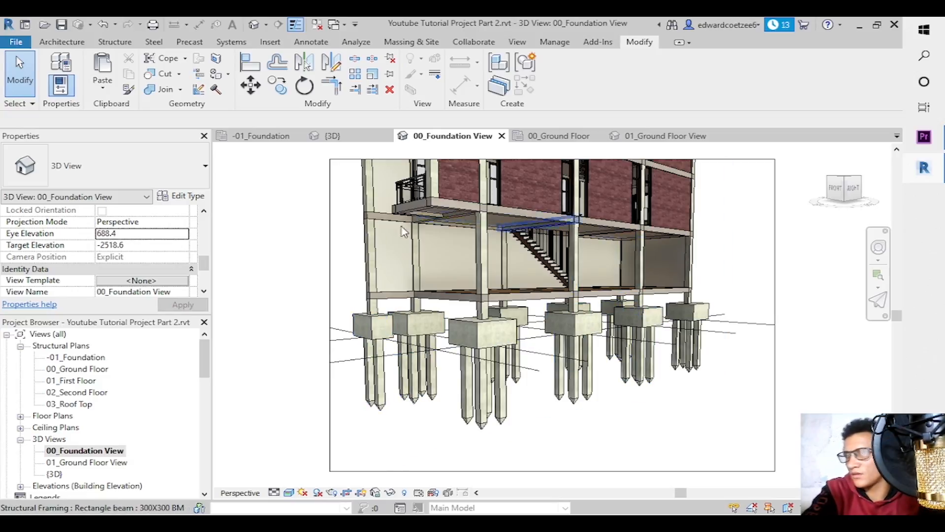
Create a perspective camera on the 01_First Floor plan from inside the A-5 corner, aimed past grid 1 near grid B, and extend its crop downward.
double_click(72, 380)
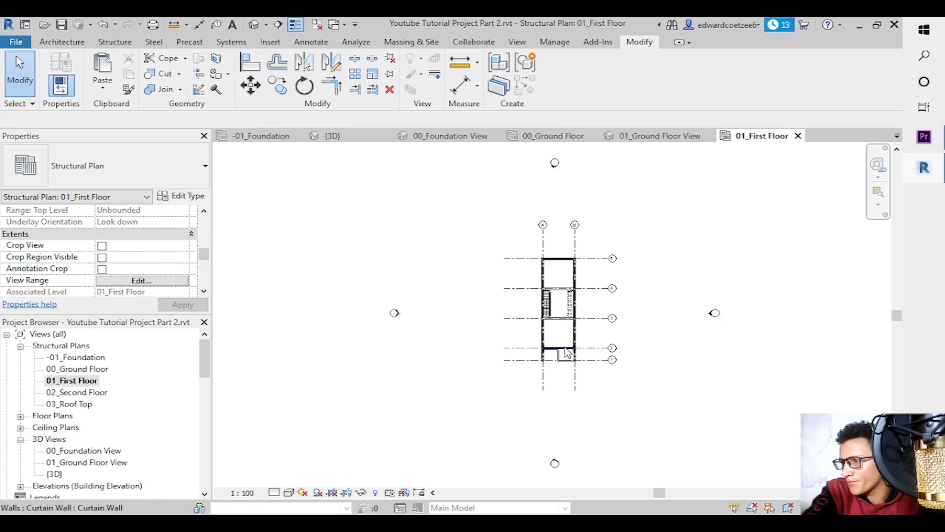
left_click(267, 26)
left_click(274, 49)
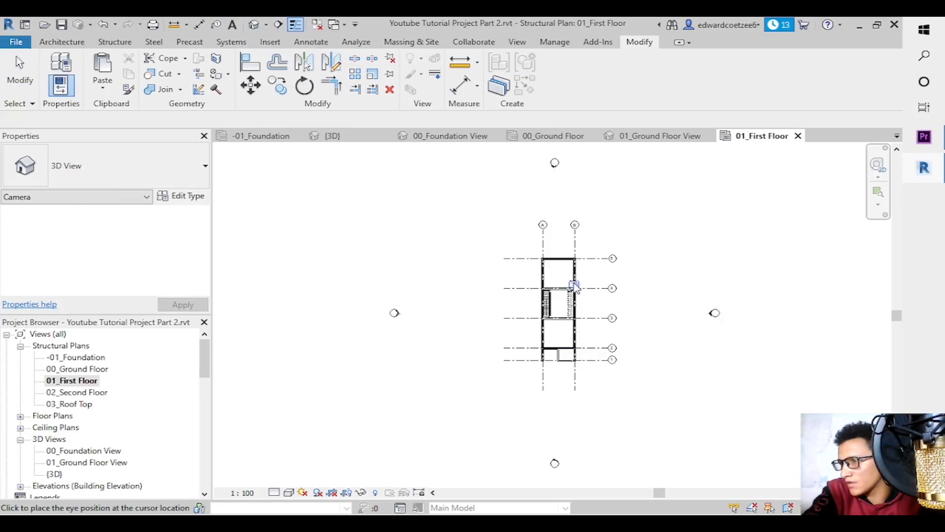
left_click(550, 264)
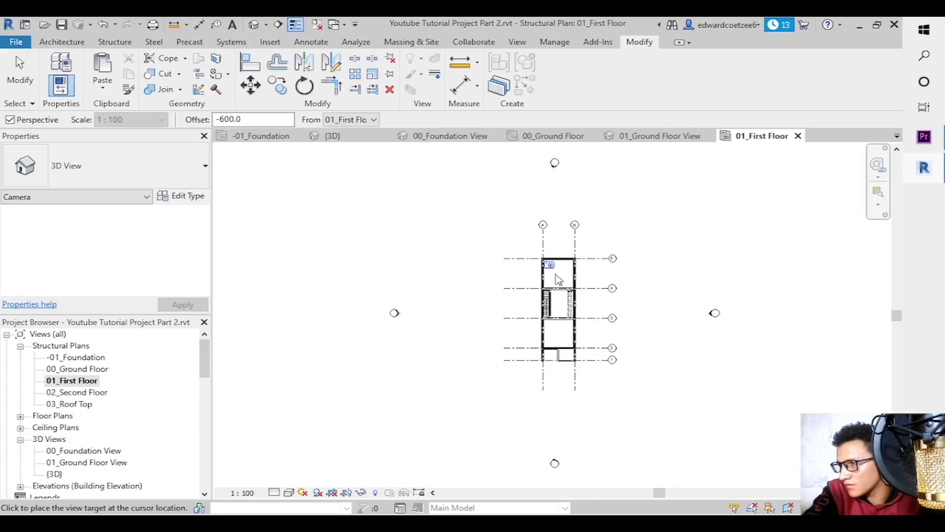
left_click(576, 373)
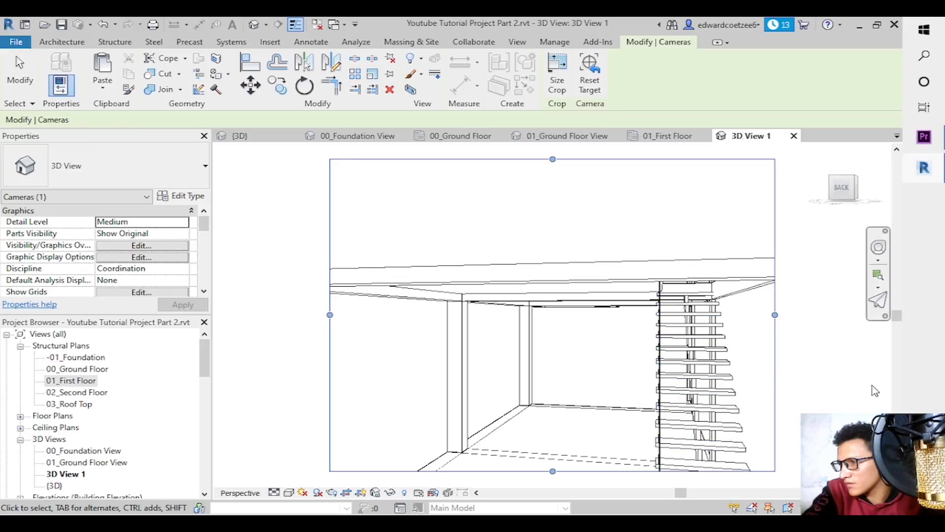
left_click_drag(896, 313, 897, 373)
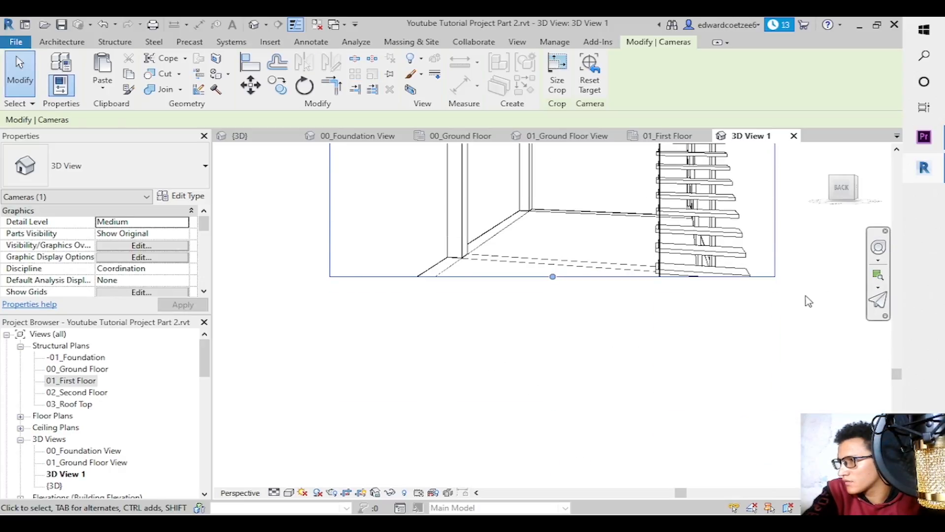
left_click_drag(553, 277, 553, 468)
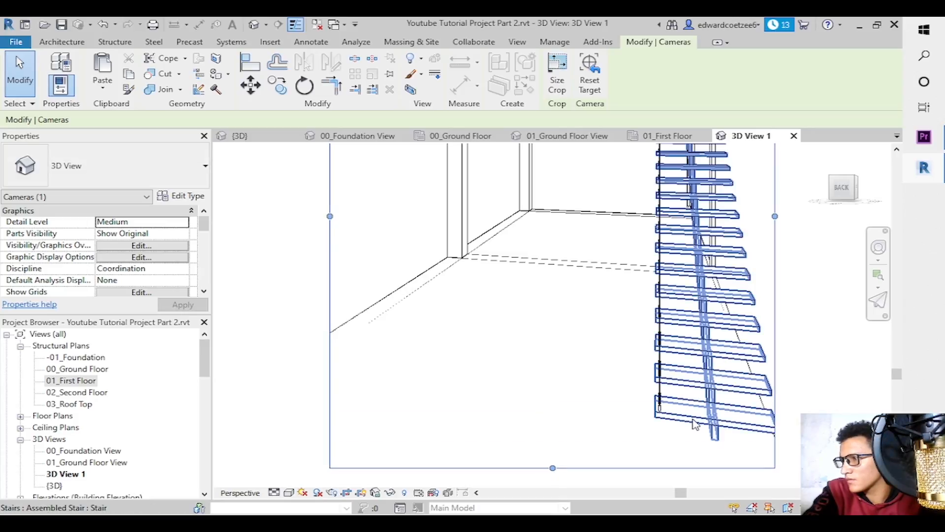
Set the first-floor camera's target elevation to 3500 and its eye elevation to 4250.
left_click_drag(203, 226, 204, 257)
left_click(148, 269)
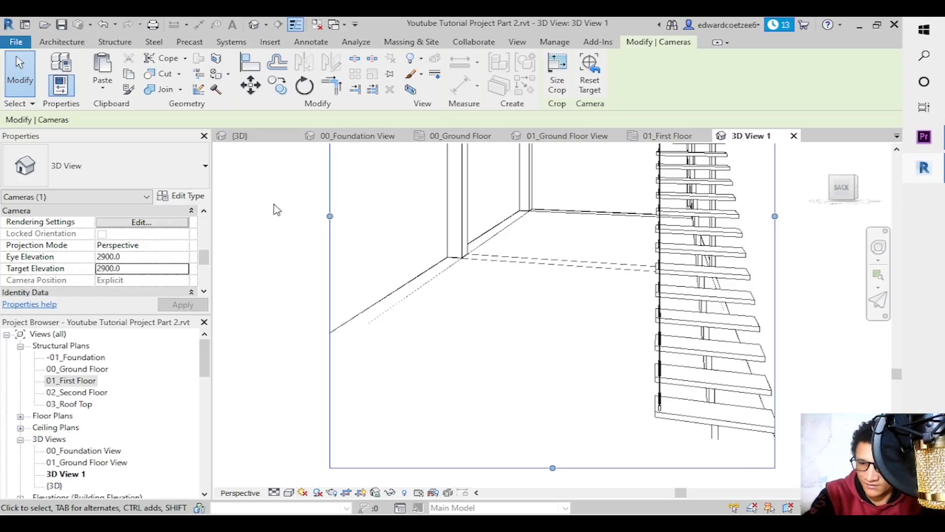
left_click(133, 272)
type("3500")
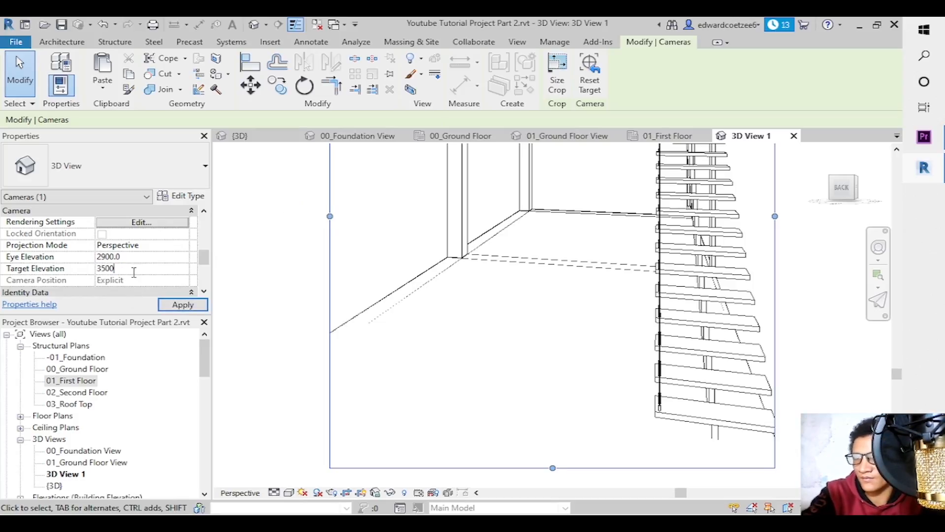
left_click(138, 260)
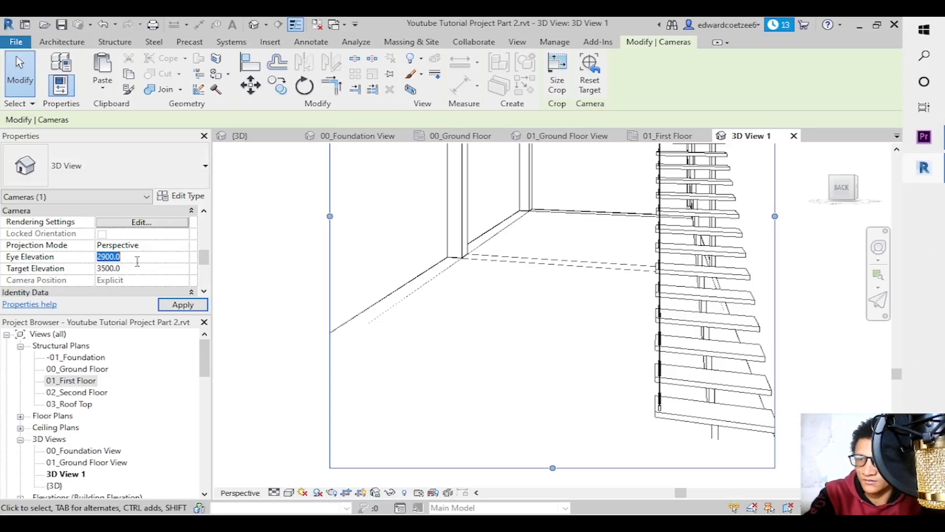
type("40")
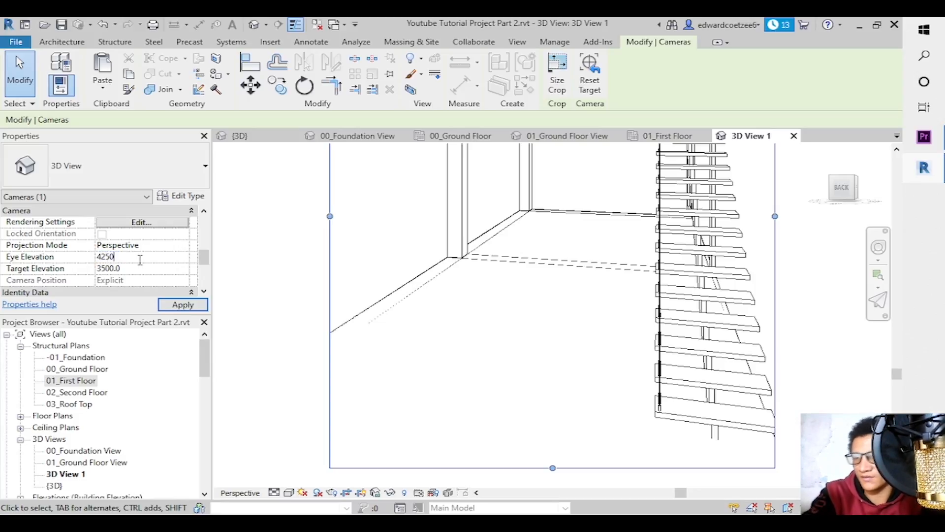
left_click(183, 304)
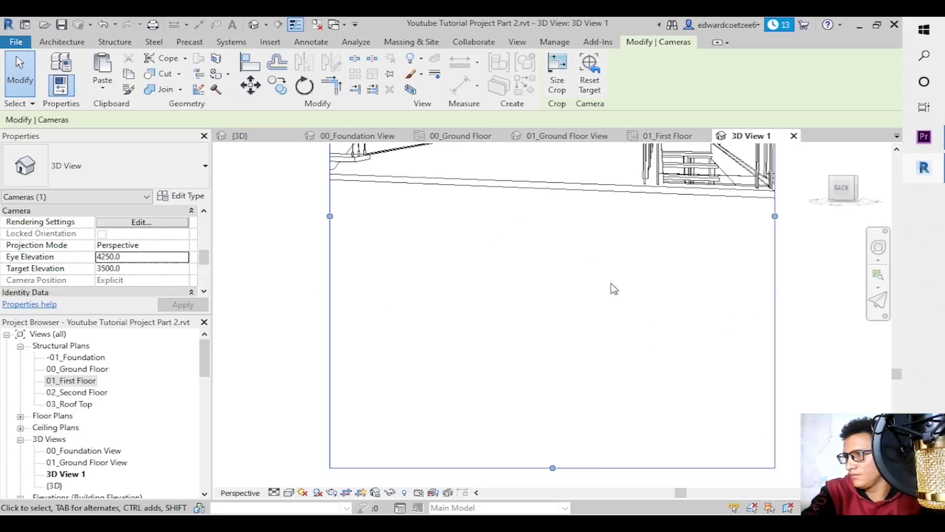
Extend the first-floor camera's crop region to the left and upward to include the whole staircase and more ceiling.
left_click_drag(898, 375, 897, 319)
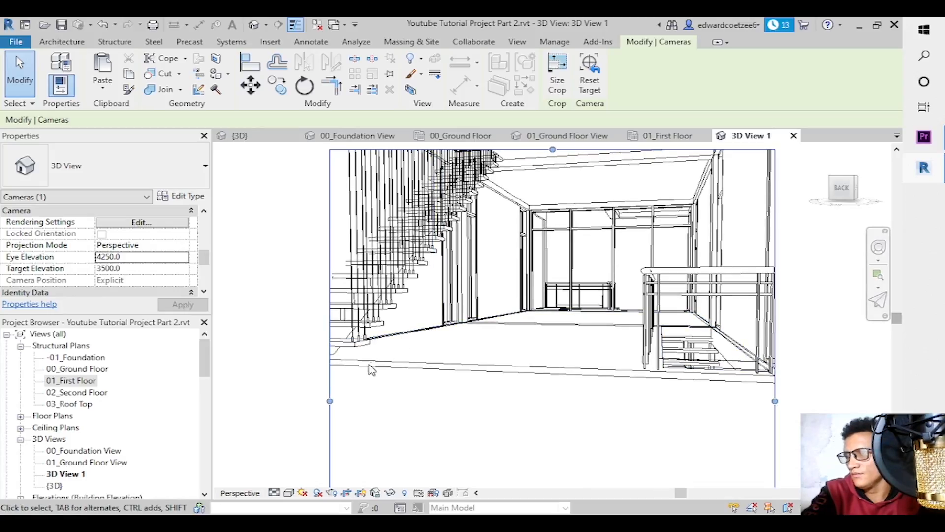
left_click_drag(330, 399, 282, 400)
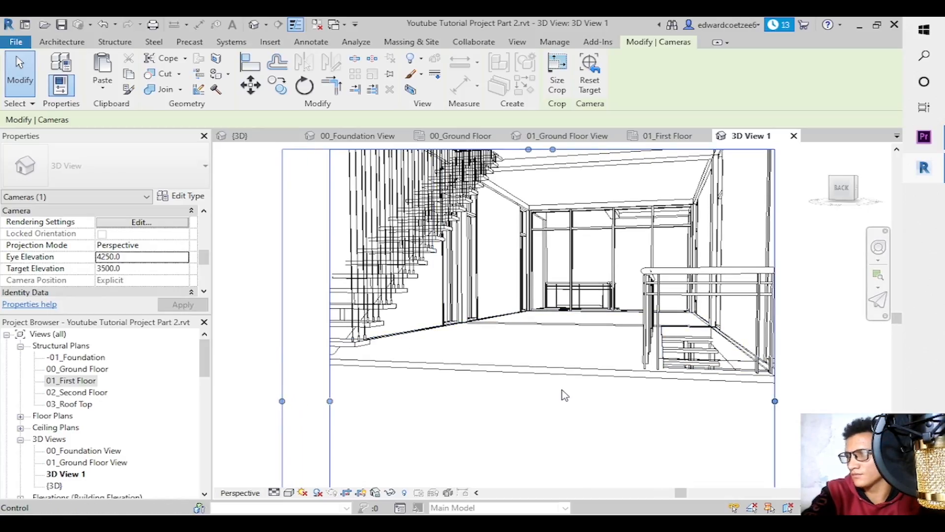
left_click_drag(897, 319, 897, 291)
left_click_drag(528, 242, 528, 166)
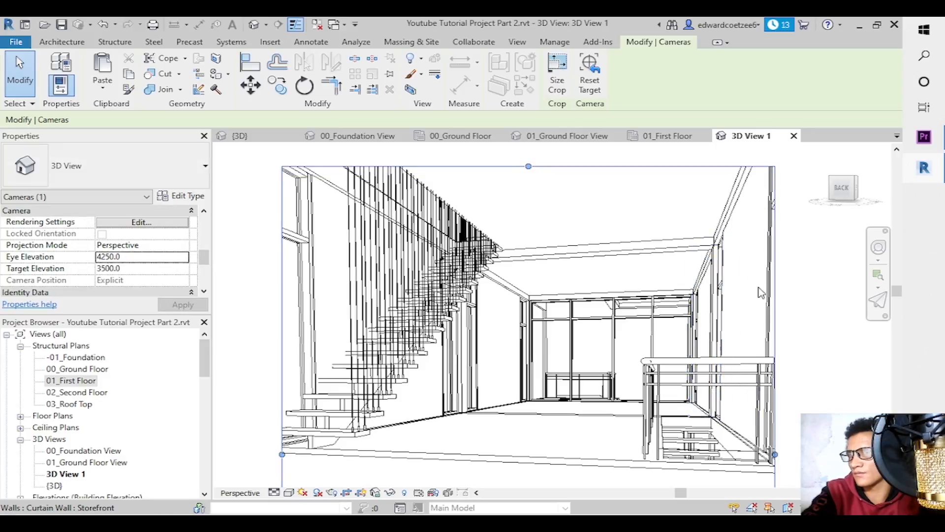
left_click_drag(896, 293, 896, 286)
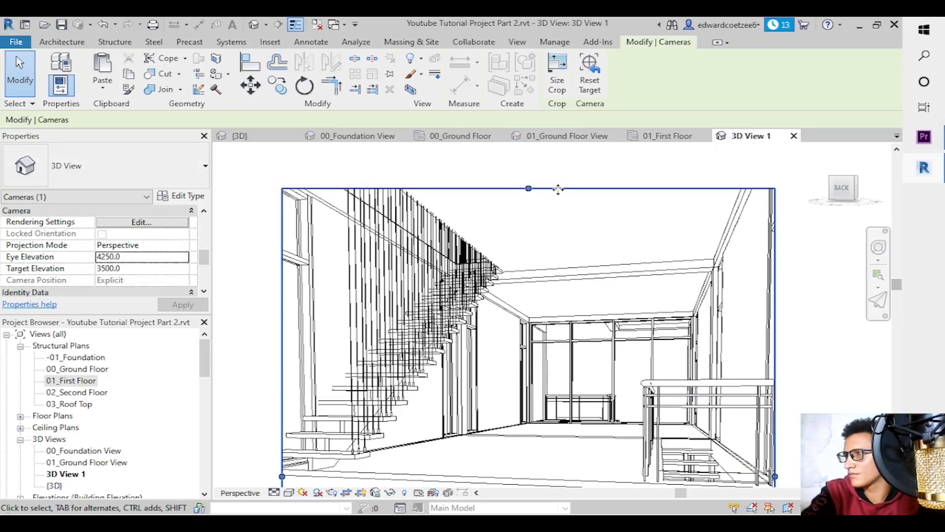
left_click_drag(529, 189, 528, 148)
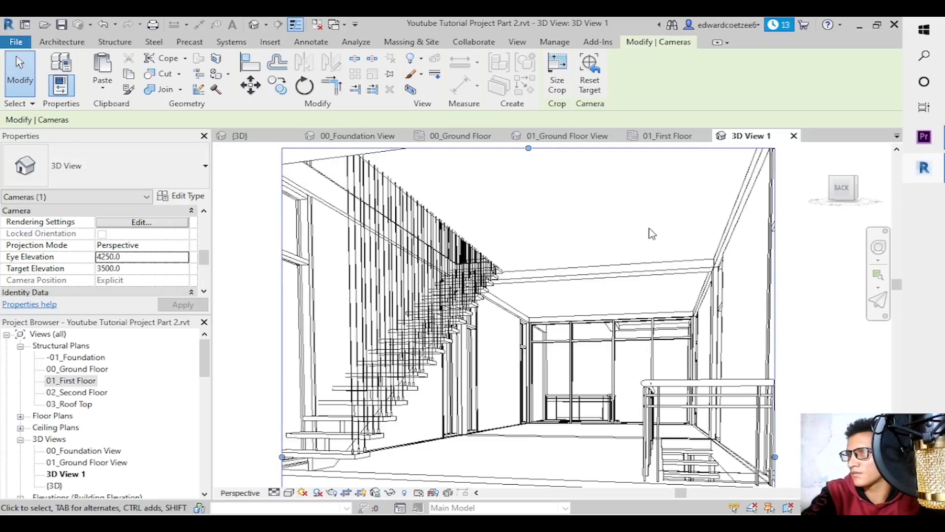
Trim the crop's empty lower part and widen both sides, and switch the first-floor camera view to the Realistic visual style.
left_click_drag(898, 289, 908, 398)
left_click_drag(529, 402, 529, 207)
left_click_drag(902, 392, 901, 324)
left_click_drag(282, 227, 250, 227)
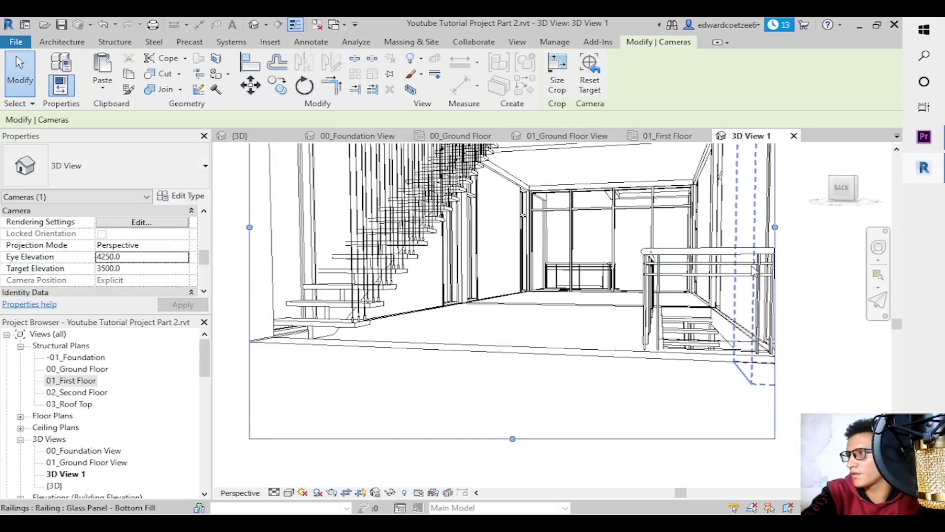
left_click_drag(775, 227, 804, 227)
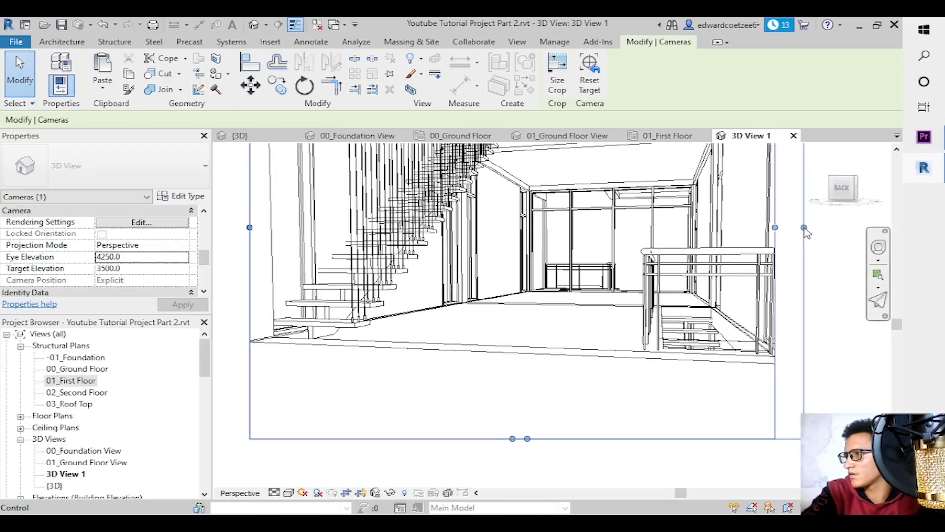
left_click(288, 492)
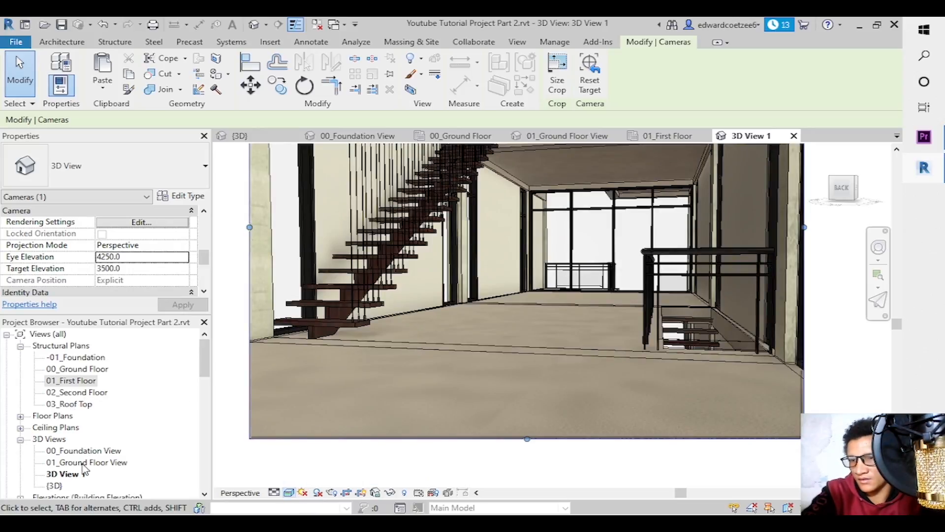
Rename the first-floor camera view 3D View 1 as 02_First Floor View.
right_click(78, 475)
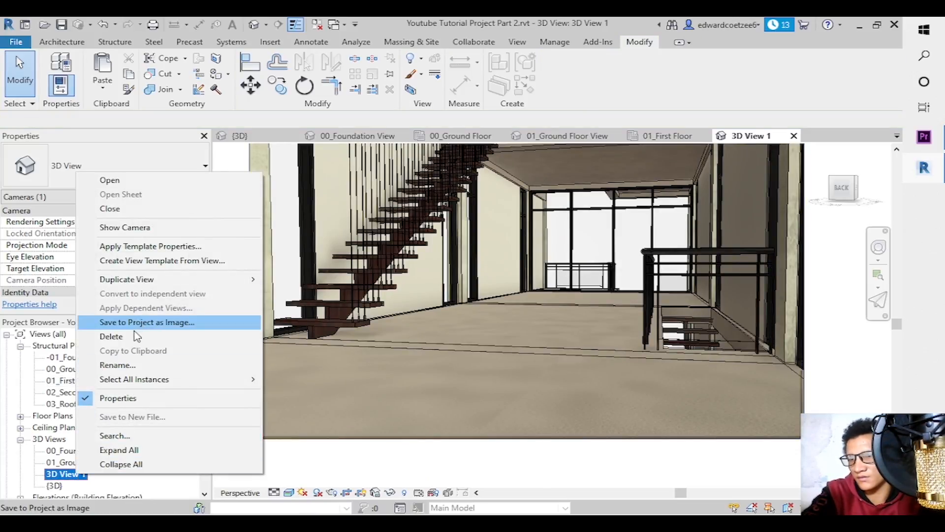
left_click(118, 365)
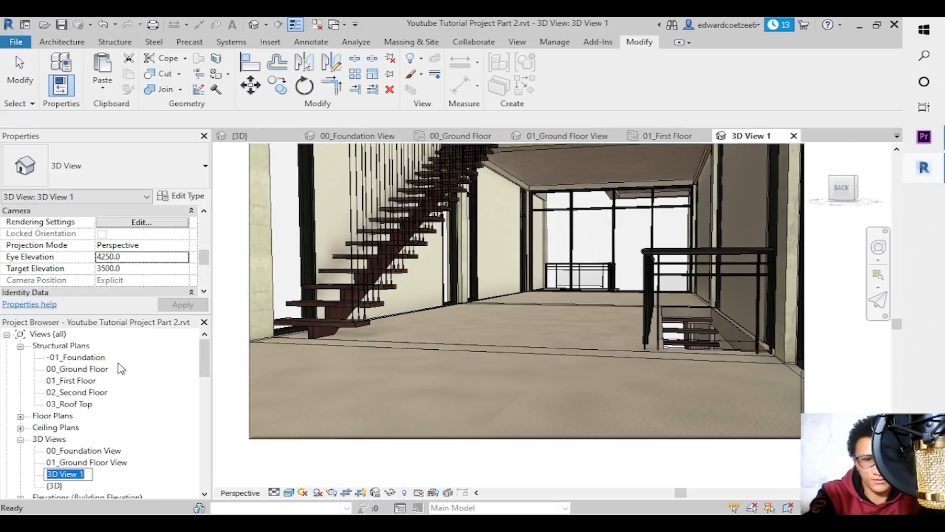
type("F")
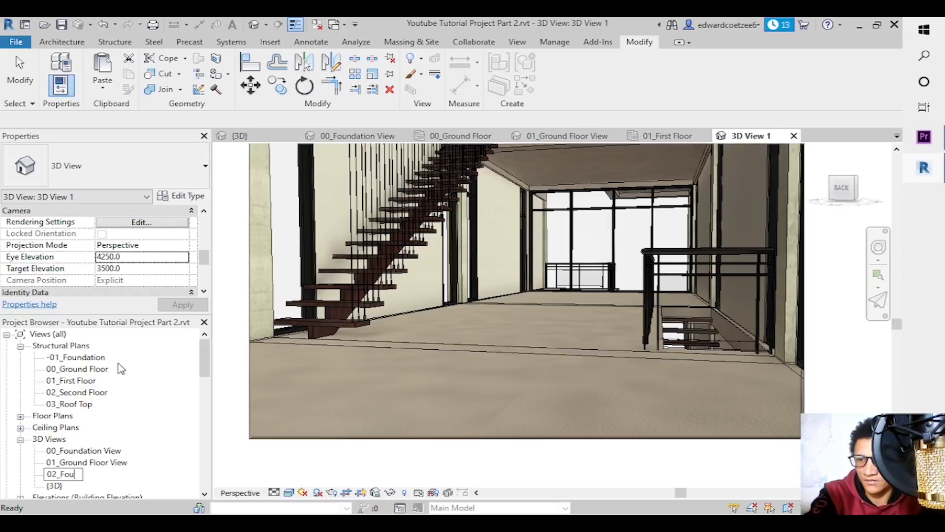
type("irst Floor")
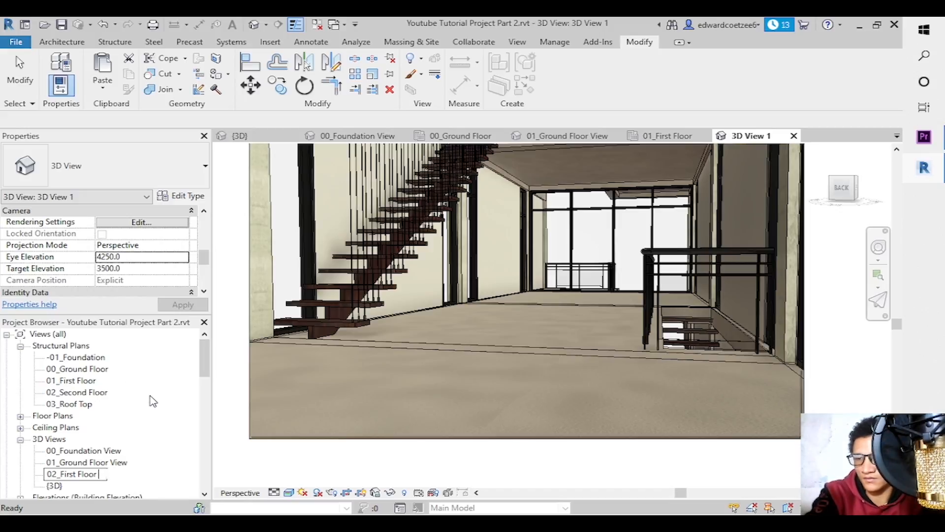
type("View")
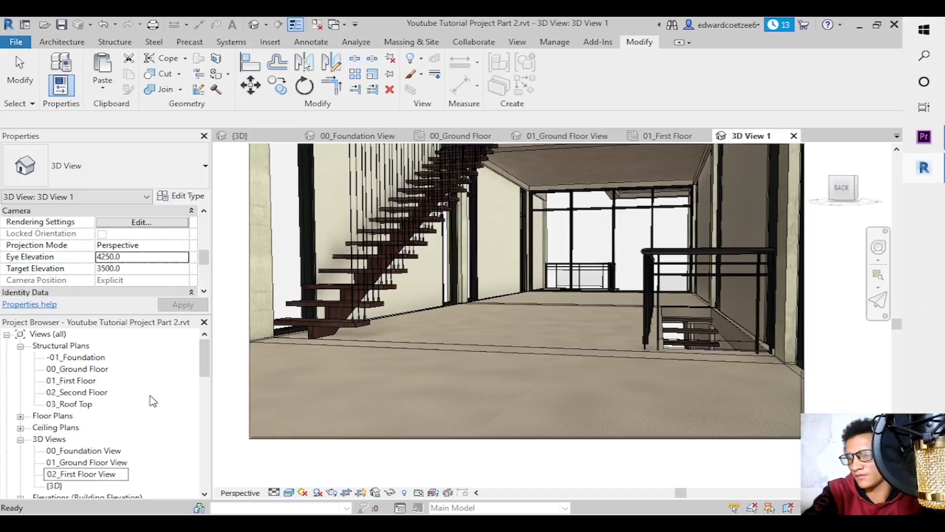
key("Return")
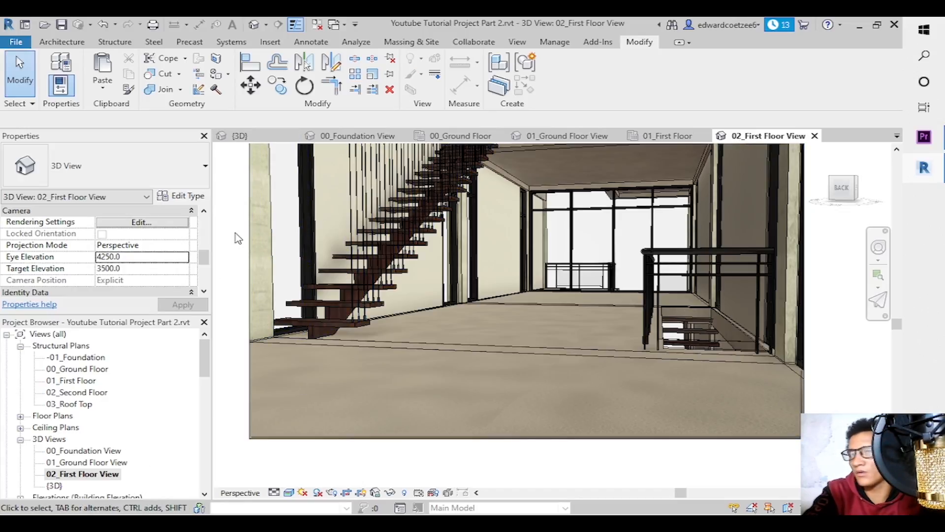
Create a perspective camera on the 02_Second Floor plan from just inside grid 5 near grid B, aimed past grid 1 at grid A.
double_click(79, 392)
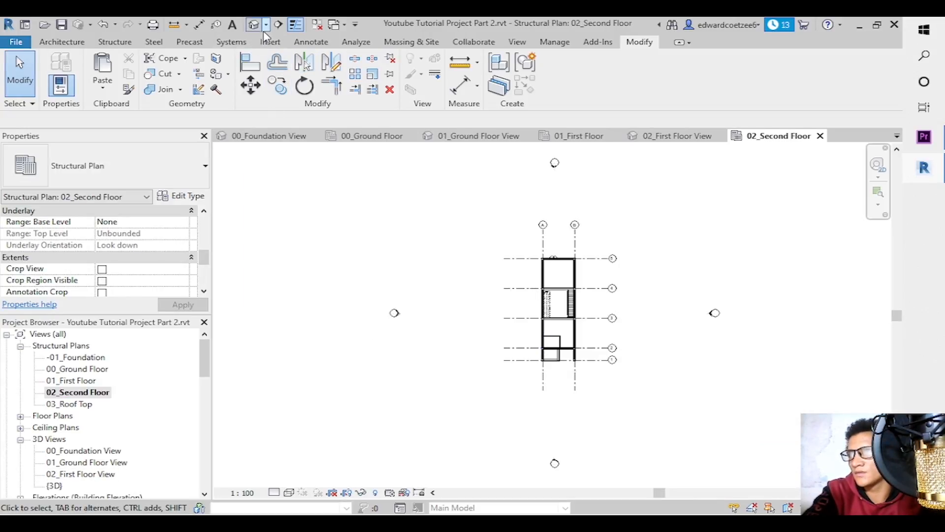
left_click(266, 24)
left_click(296, 55)
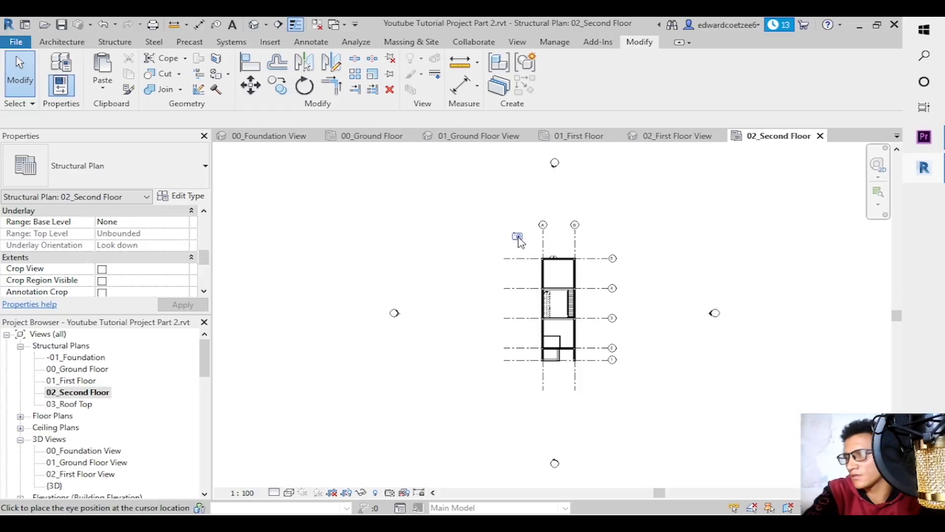
left_click(566, 264)
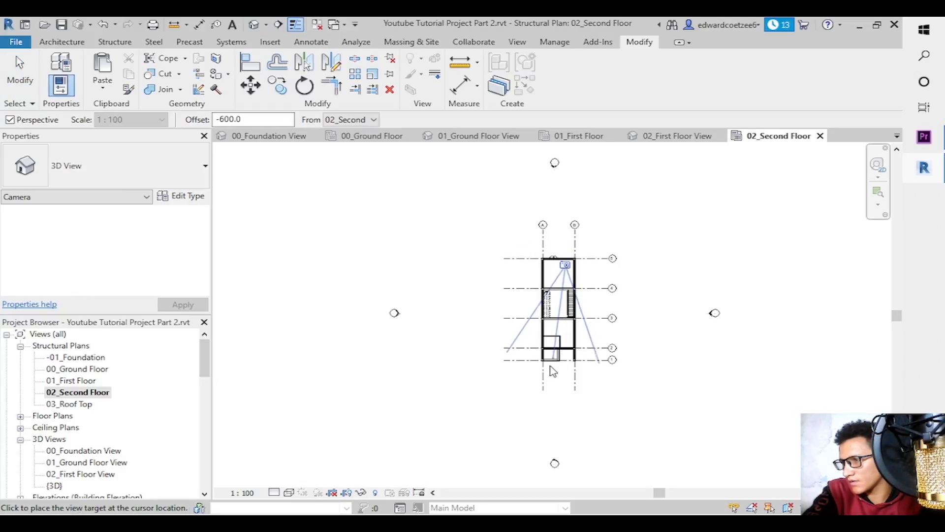
left_click(543, 389)
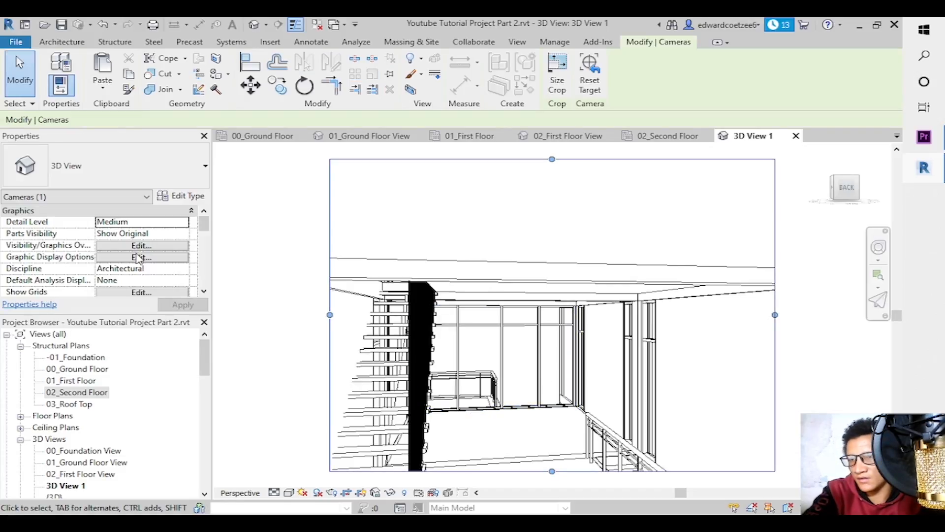
Set the second-floor camera's target elevation to 7500 and its eye elevation to 7800.
left_click_drag(205, 235, 205, 268)
left_click(137, 269)
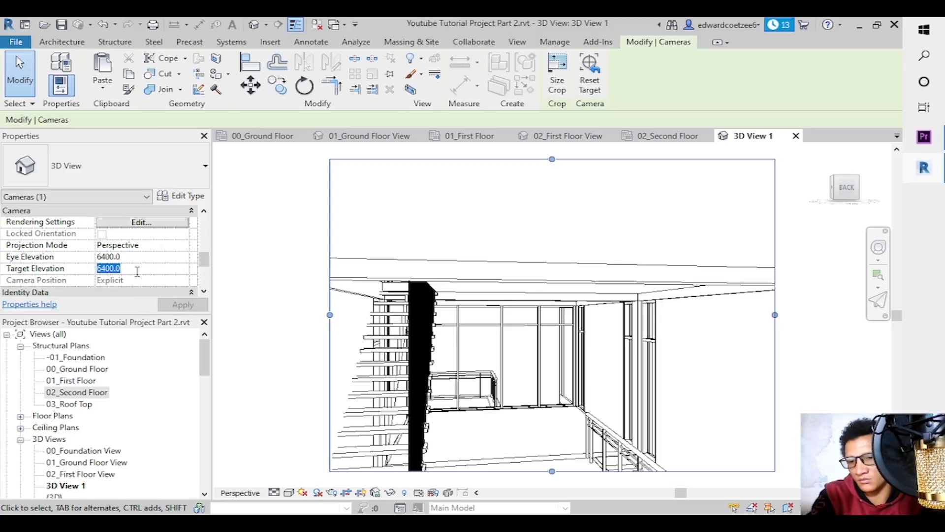
type("7500")
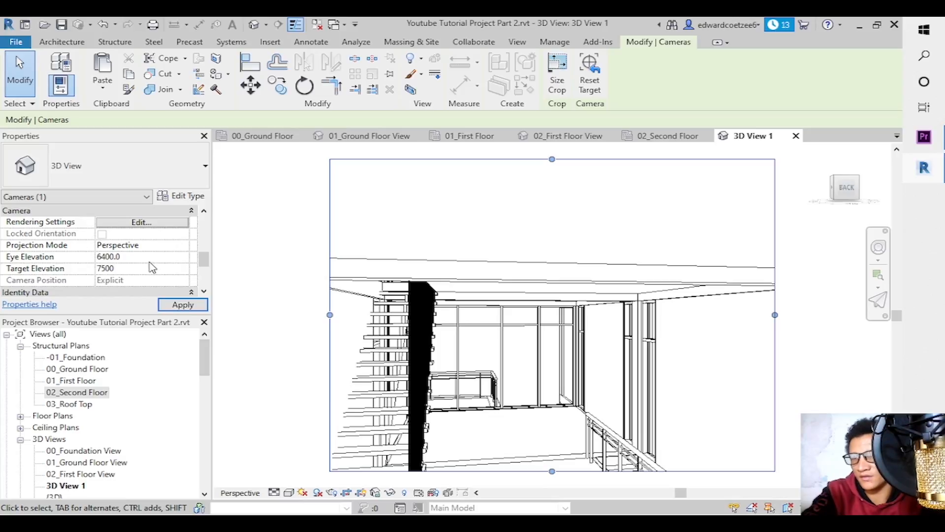
left_click(148, 257)
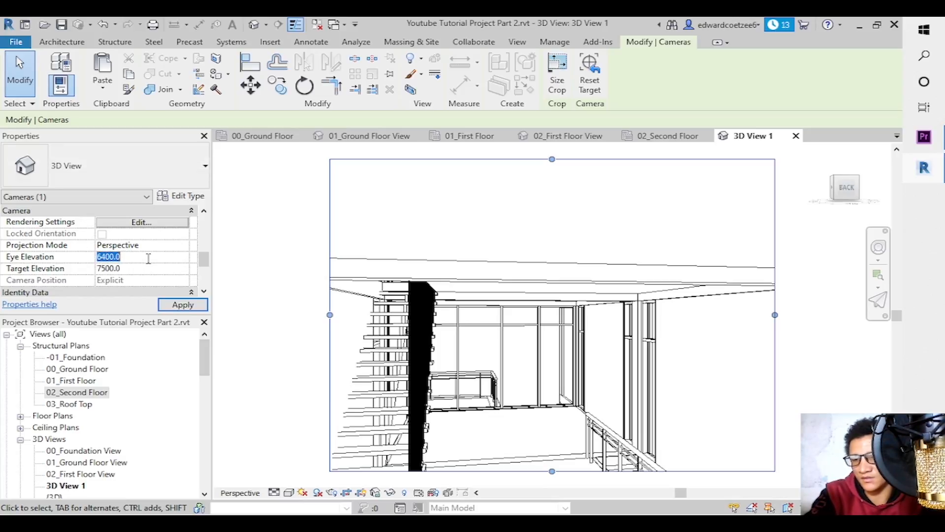
type("6")
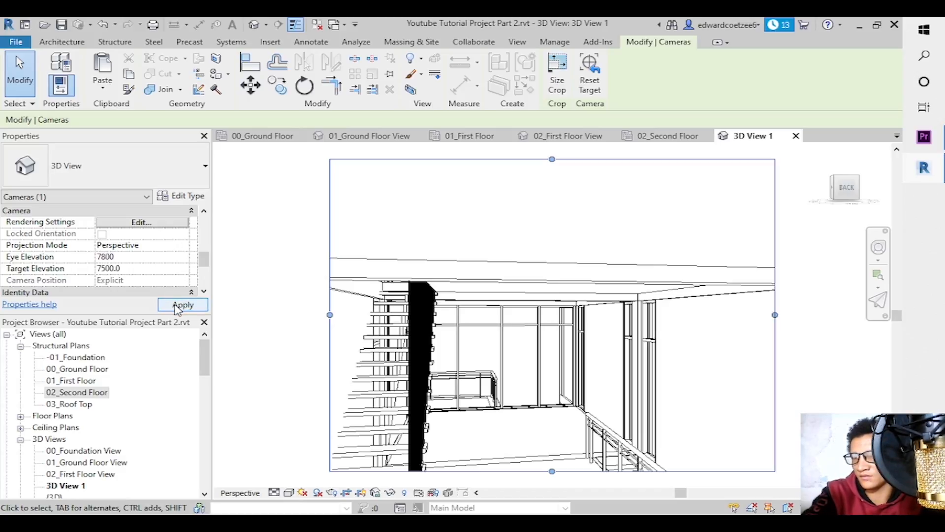
left_click(177, 306)
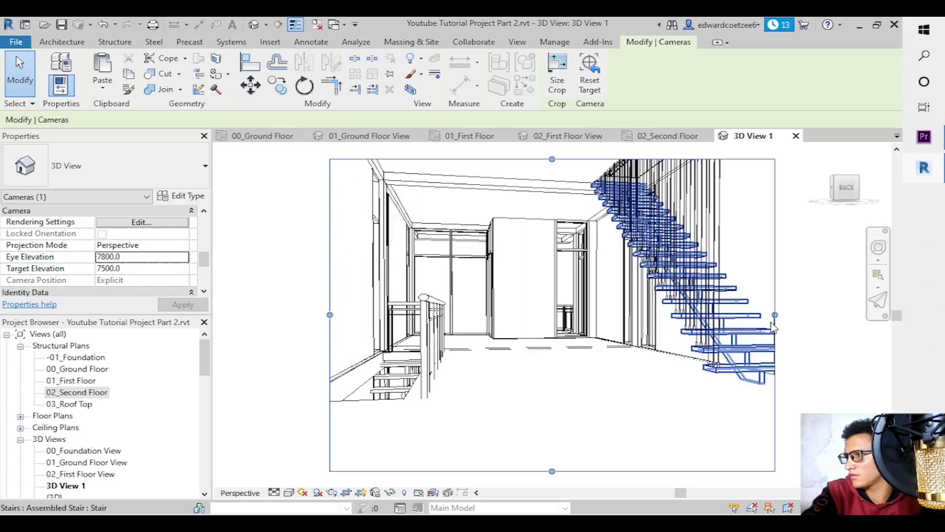
Extend the second-floor camera's crop region on both sides and upward, and switch the view to the Realistic visual style.
left_click_drag(775, 316, 840, 318)
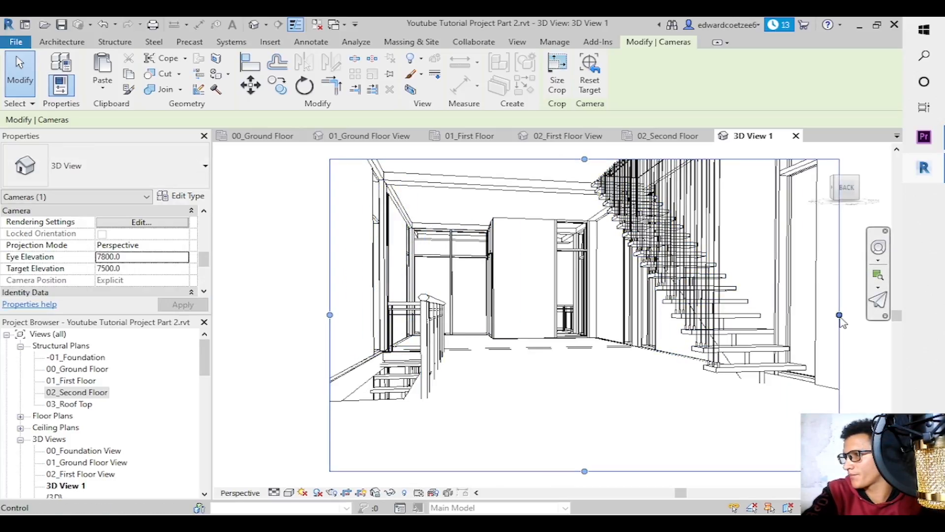
left_click_drag(898, 319, 898, 295)
left_click_drag(585, 237, 584, 156)
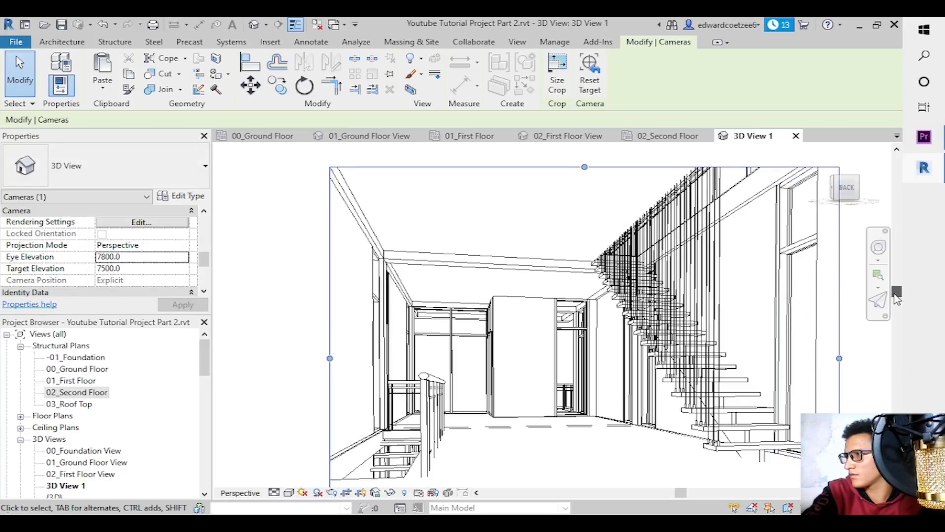
left_click_drag(897, 300, 897, 292)
left_click_drag(583, 187, 584, 151)
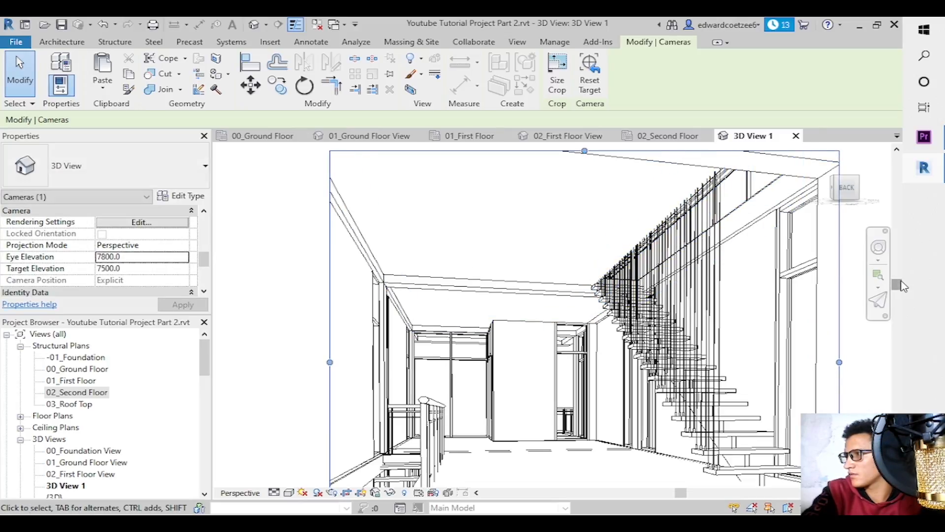
left_click_drag(897, 283, 897, 323)
left_click_drag(330, 234, 248, 233)
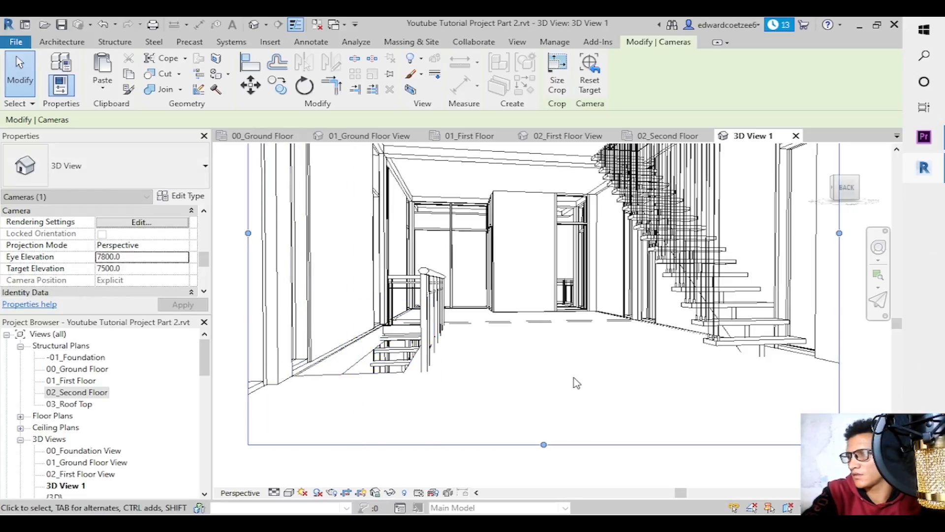
left_click(289, 492)
left_click(322, 479)
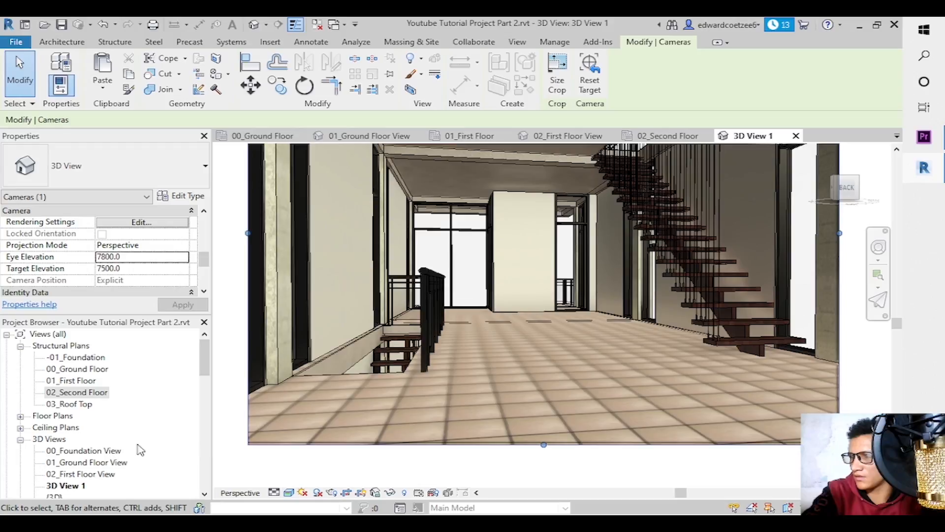
Rename the second-floor camera view 3D View 1 as 03_Second Floor View.
left_click_drag(205, 363, 201, 373)
left_click(68, 416)
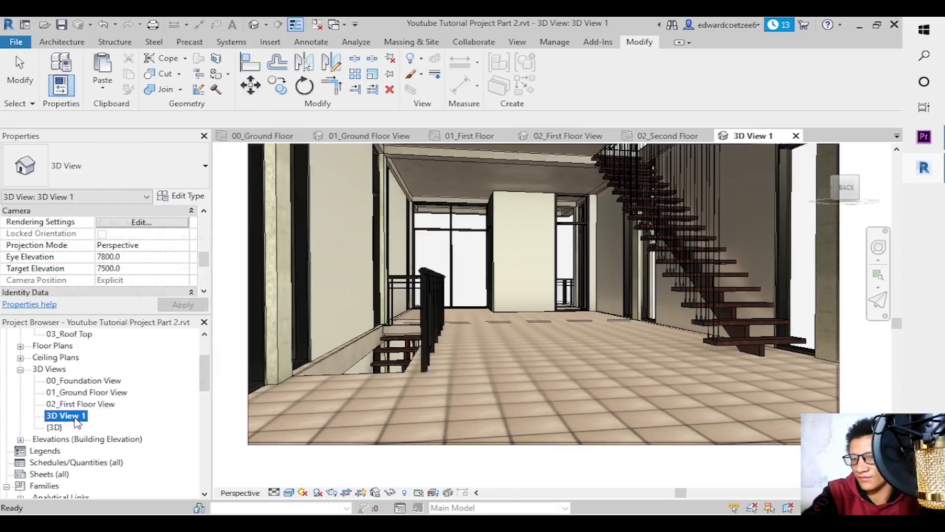
right_click(76, 424)
left_click(116, 309)
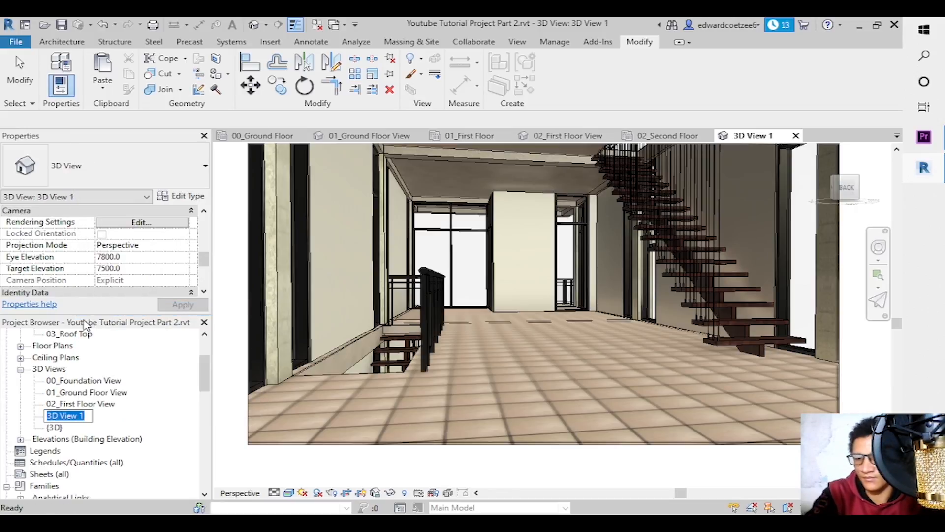
type("03_")
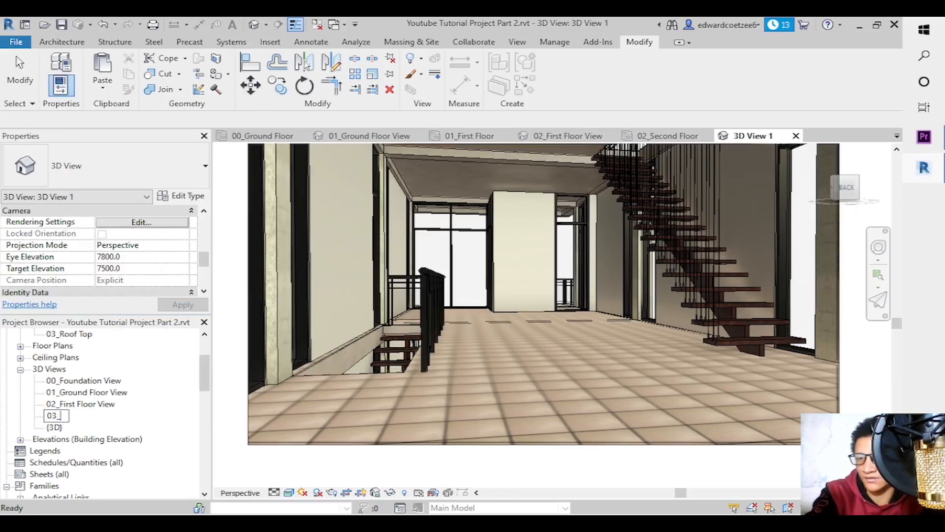
type("ond Floor View")
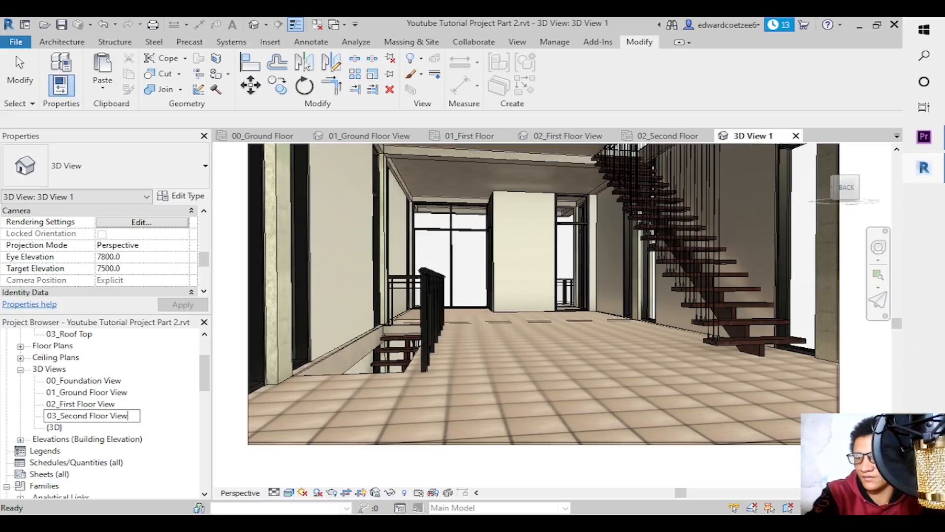
key("Return")
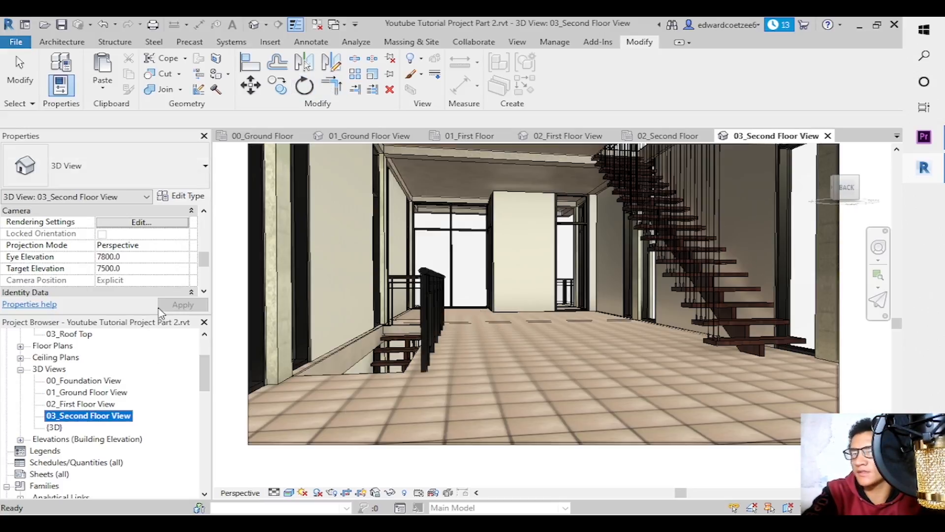
Create a perspective camera on the 03_Roof Top plan from just inside grid 5 near grid B, aimed past grid 1 outside grid A.
left_click_drag(201, 364, 199, 351)
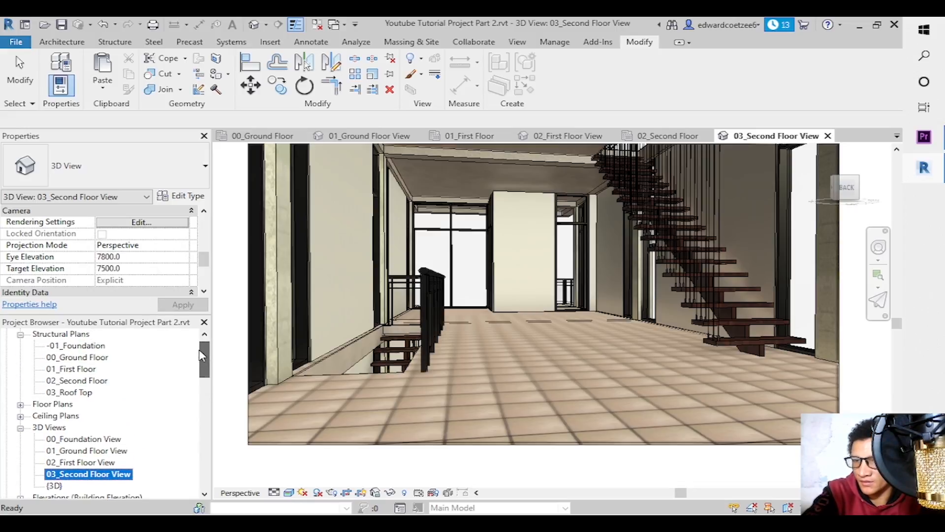
left_click(68, 393)
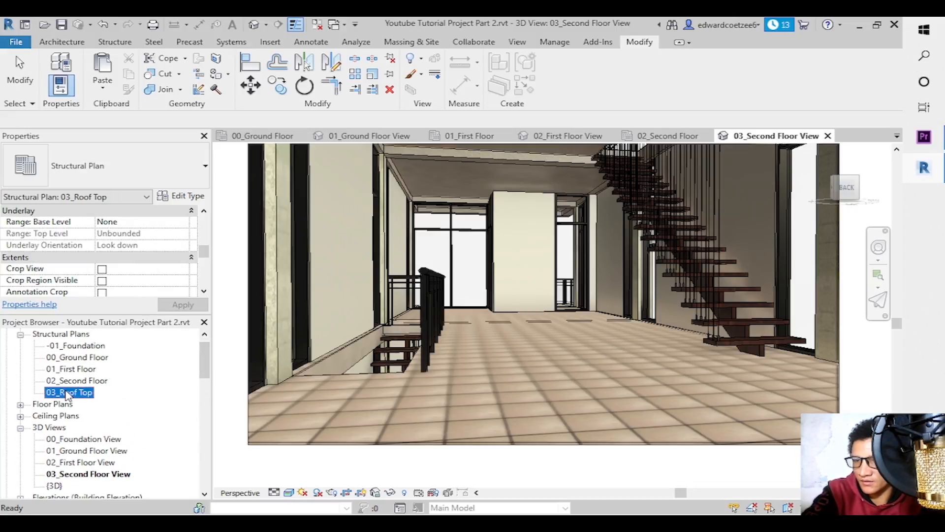
double_click(66, 393)
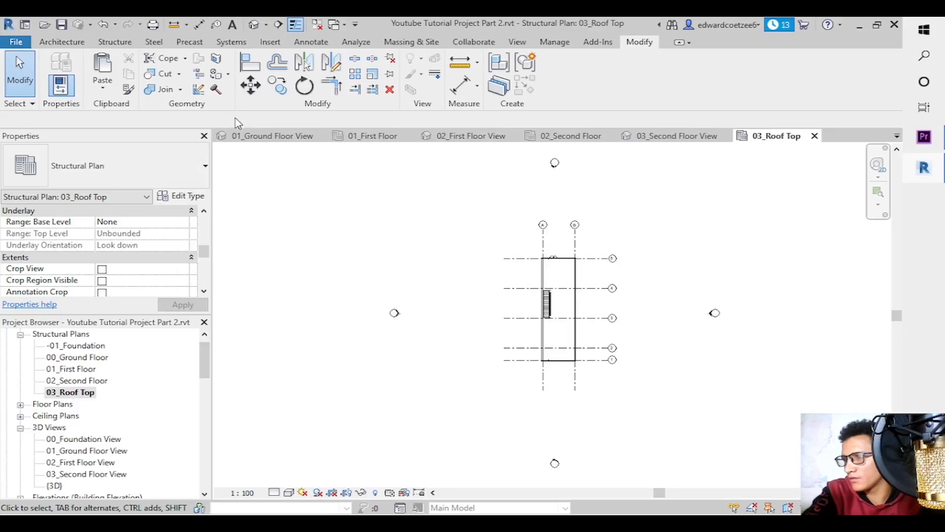
left_click(266, 25)
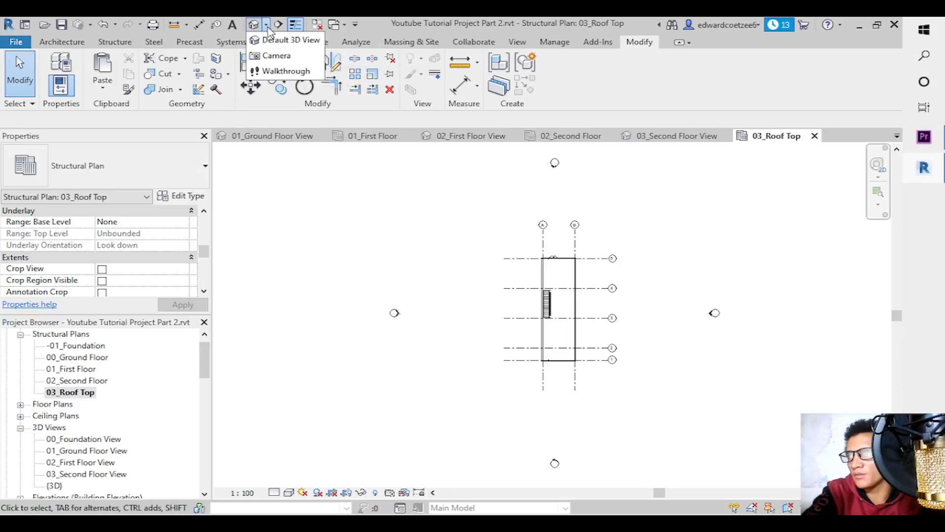
left_click(277, 55)
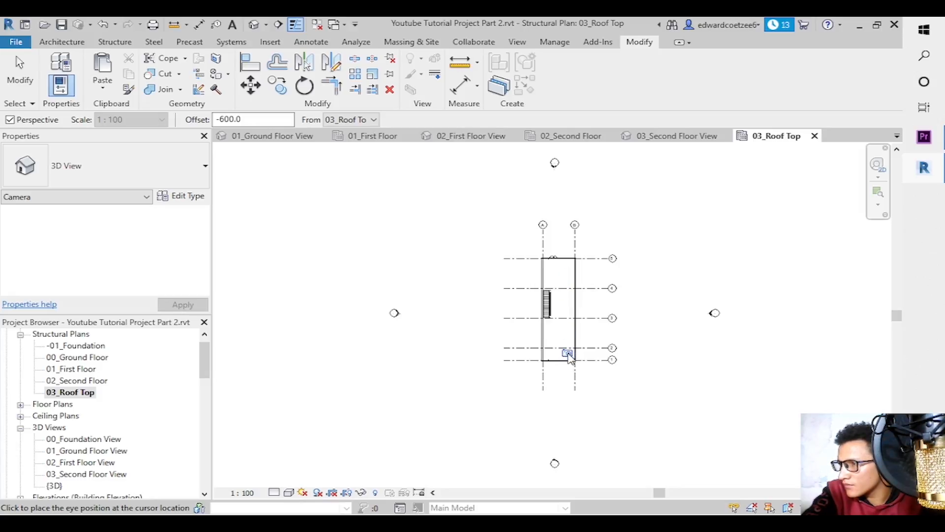
left_click(566, 265)
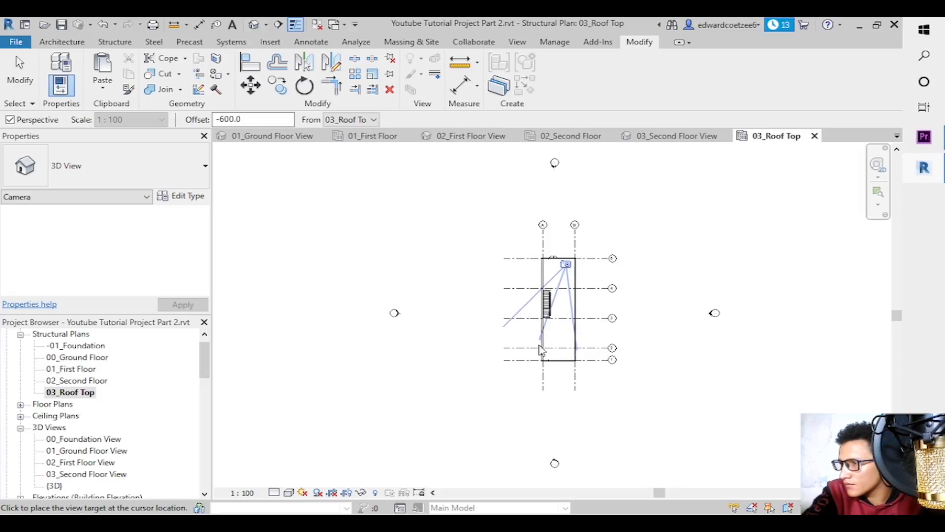
left_click(528, 364)
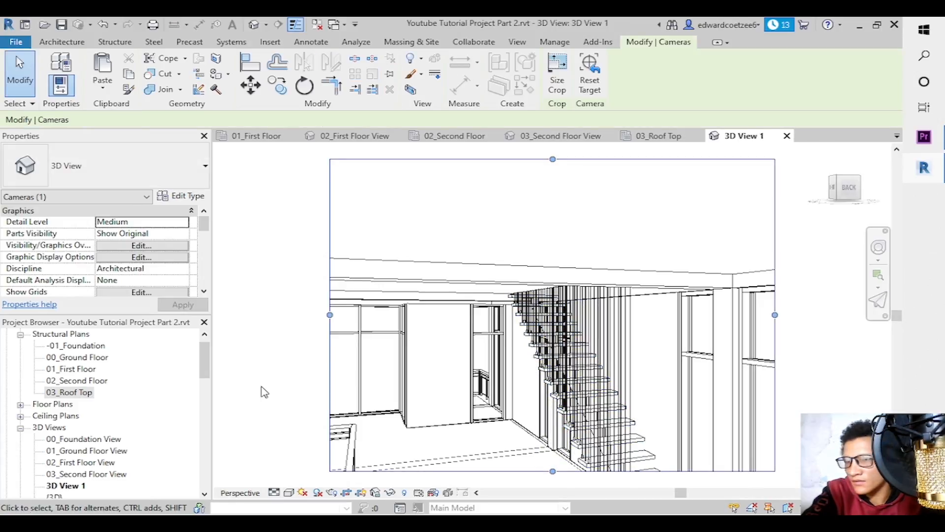
Set the rooftop camera's target elevation to 10500 and its eye elevation to 11000.
left_click_drag(206, 224, 206, 269)
left_click(148, 209)
left_click(149, 222)
double_click(149, 222)
type("10500")
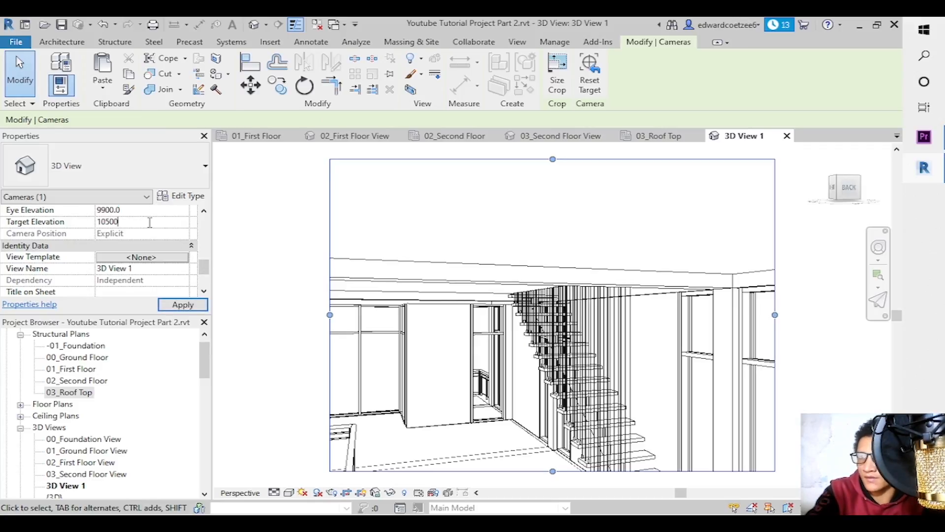
left_click(165, 208)
type("11000")
left_click(183, 304)
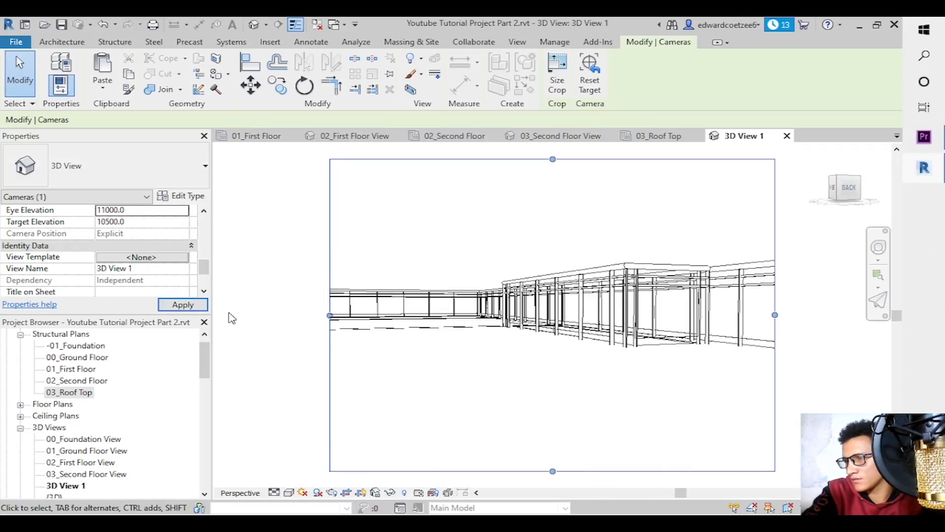
Raise the rooftop camera's eye elevation to 11500 and then to 12000, applying each value.
left_click(136, 210)
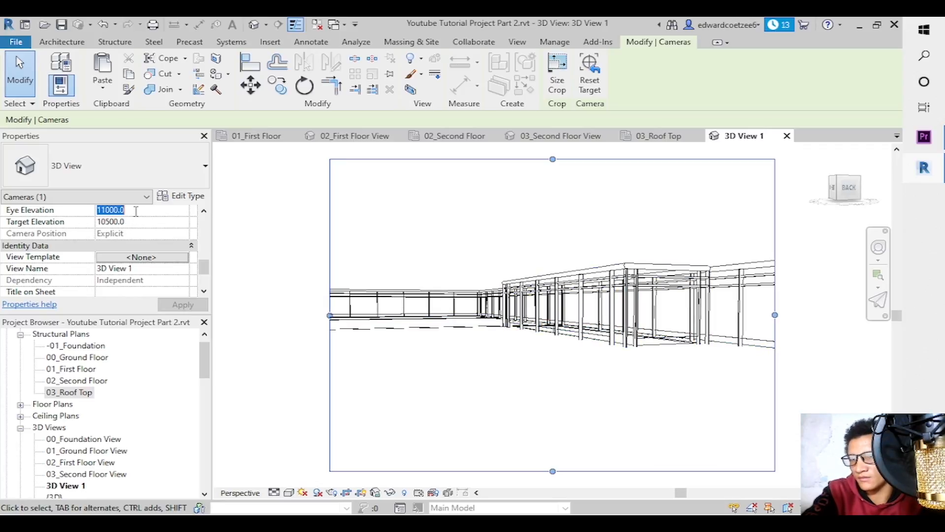
left_click(127, 211)
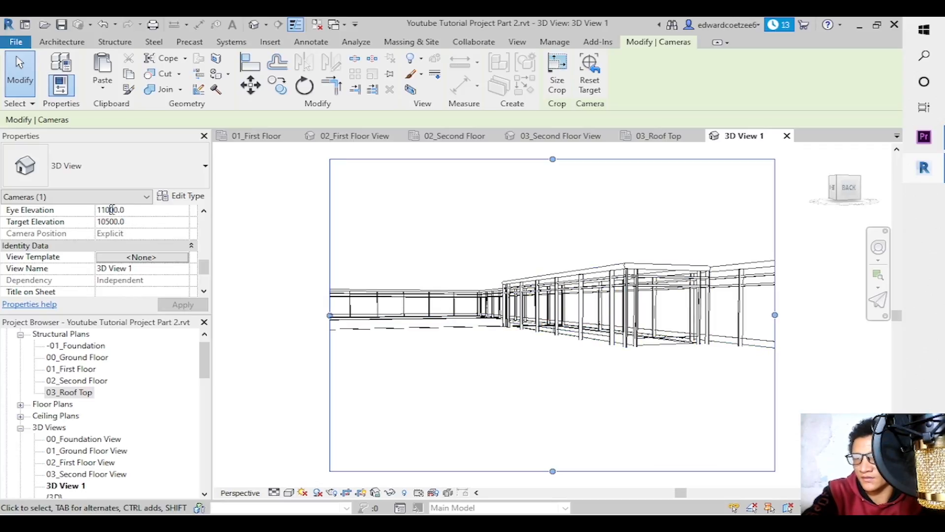
key("BackSpace")
type("5")
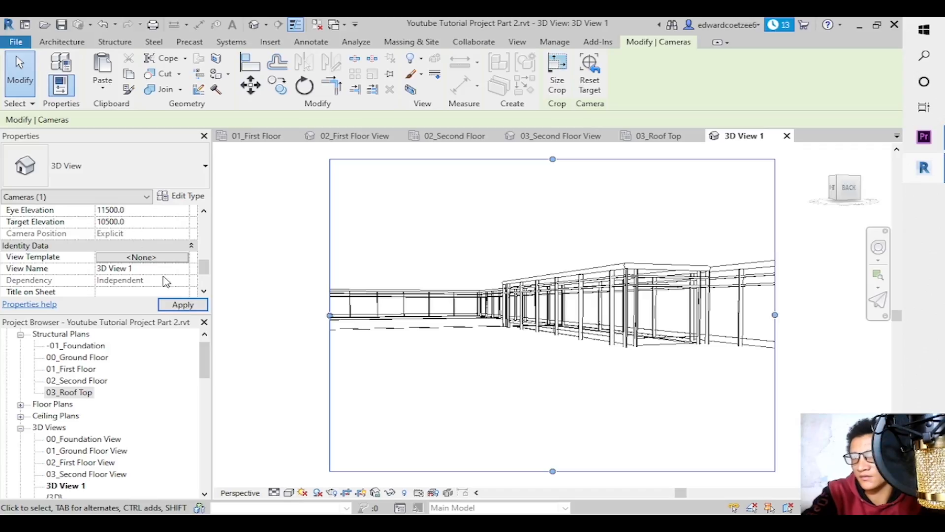
left_click(177, 305)
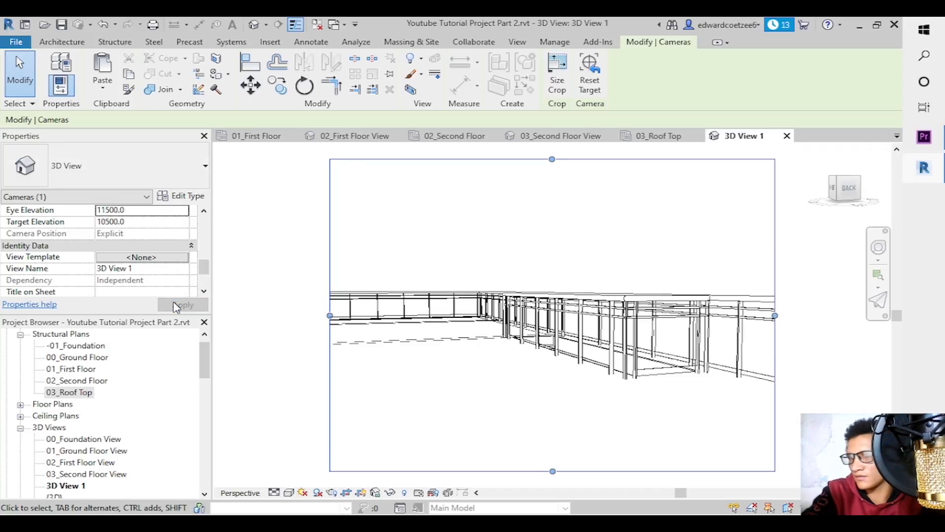
left_click(110, 210)
key("BackSpace")
key("BackSpace")
type("20")
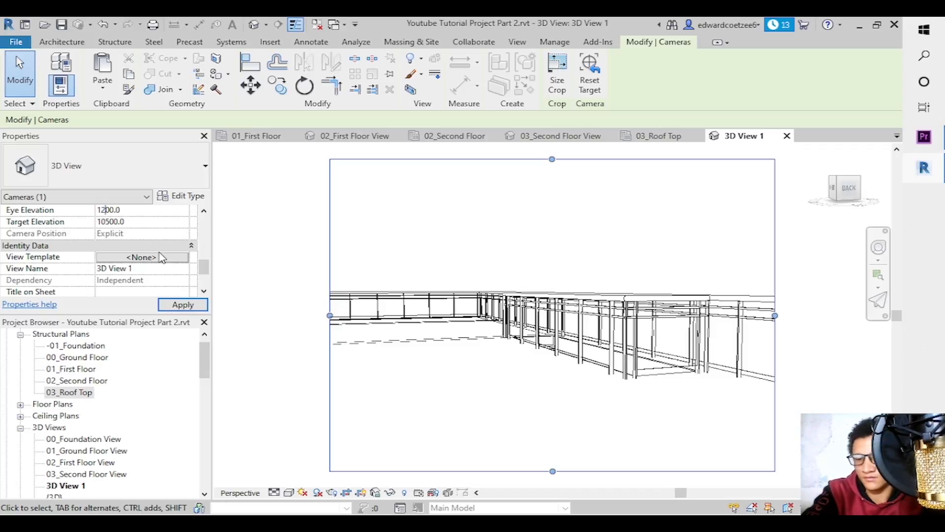
left_click(182, 305)
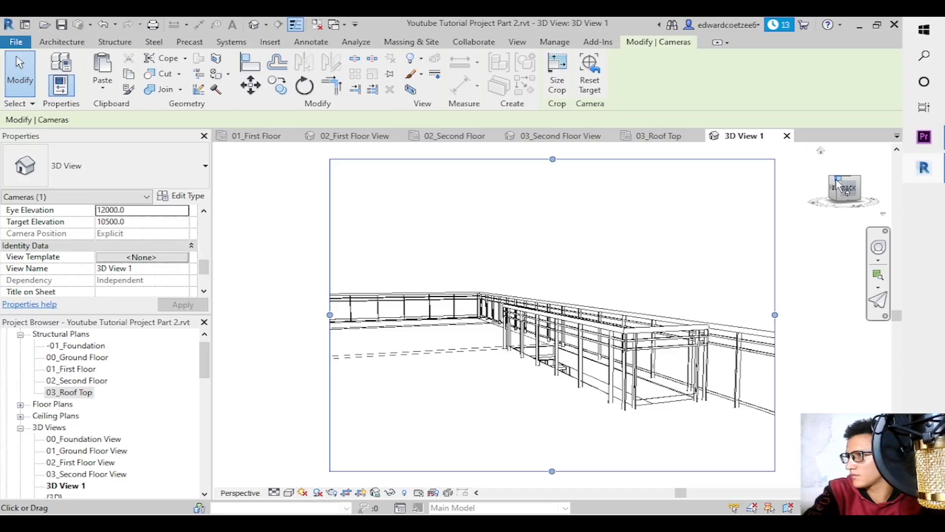
Orbit the rooftop camera slightly to look down more steeply, and set its target elevation to 10500 and eye elevation to 15000.
left_click_drag(838, 187, 837, 193)
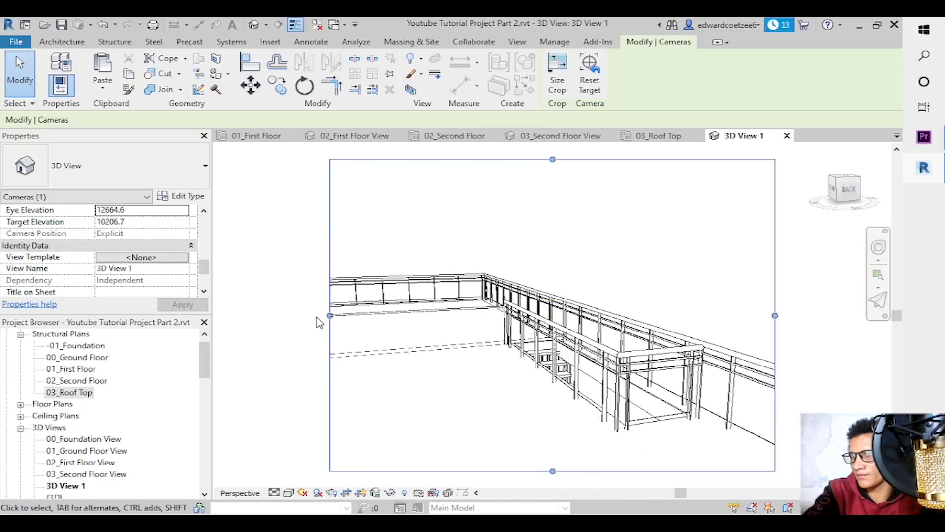
left_click(143, 222)
type("10500")
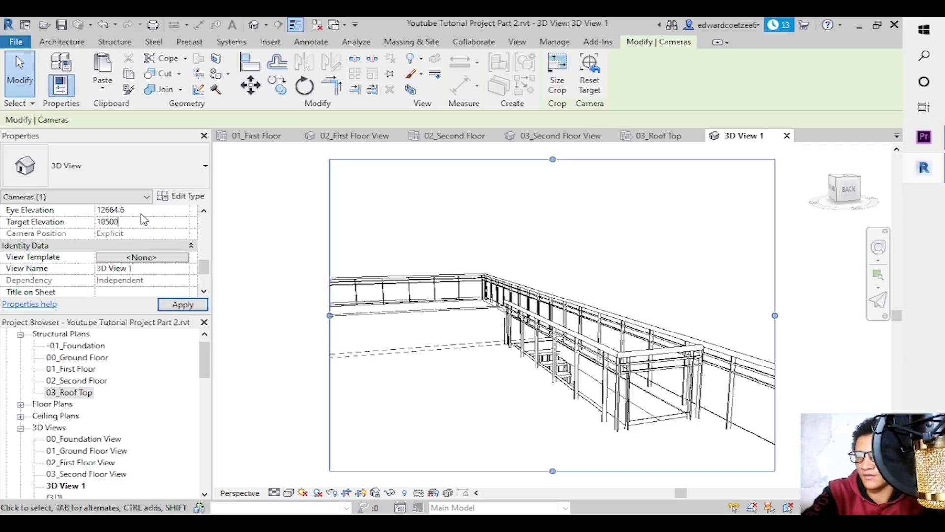
left_click(142, 212)
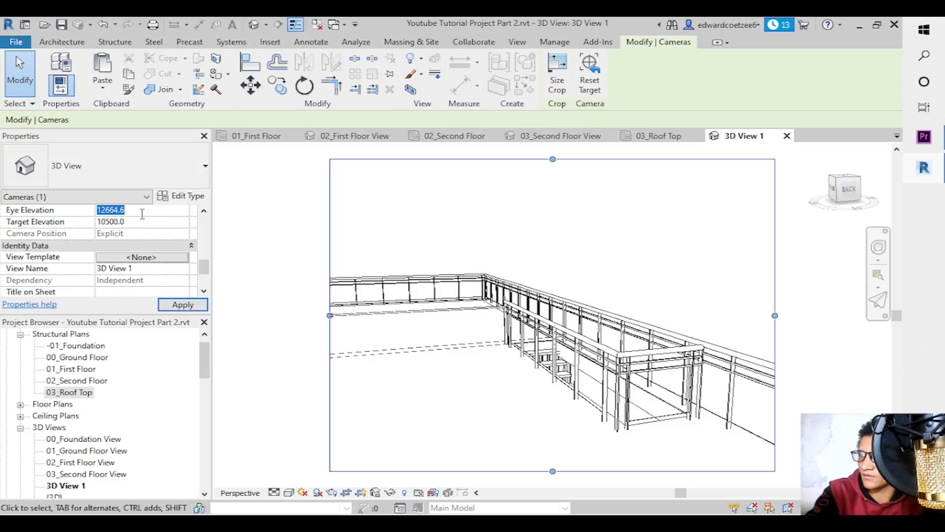
type("15000.0")
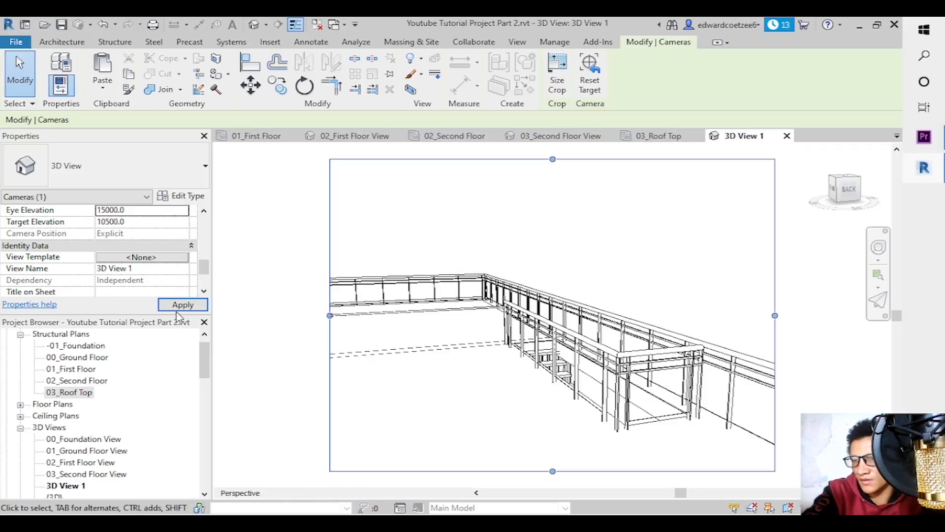
left_click(183, 304)
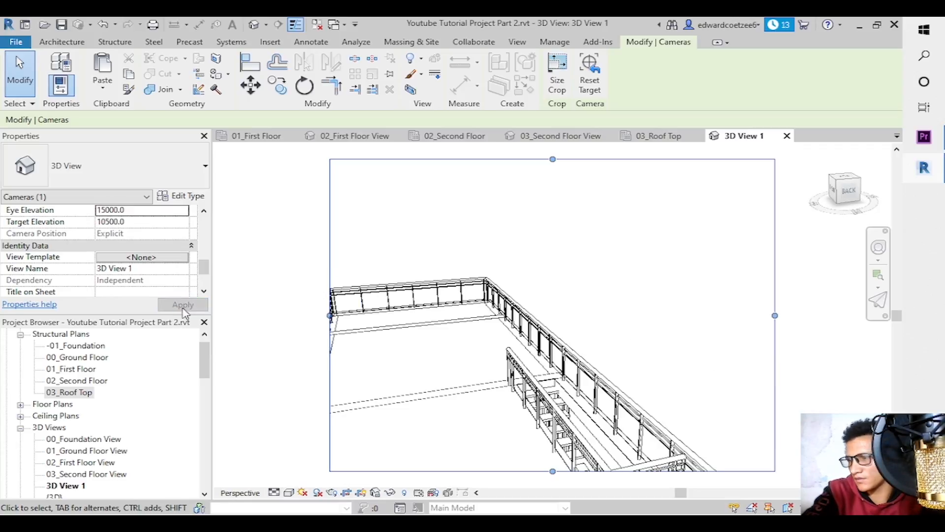
Extend the rooftop camera's crop region to the left and downward to include both railings, and switch the view to the Realistic visual style.
left_click_drag(329, 316, 286, 315)
left_click_drag(897, 316, 904, 370)
left_click_drag(531, 302, 530, 392)
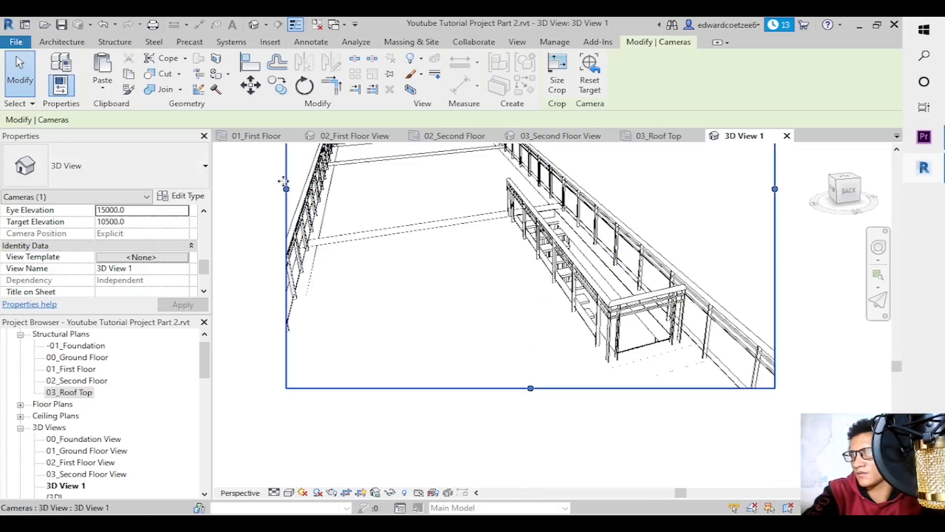
left_click_drag(283, 190, 255, 192)
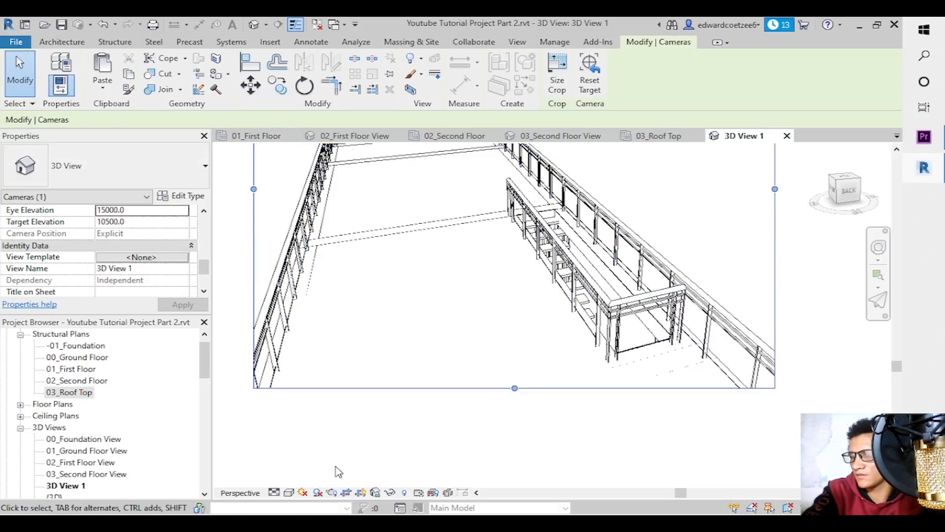
left_click(289, 492)
left_click(317, 479)
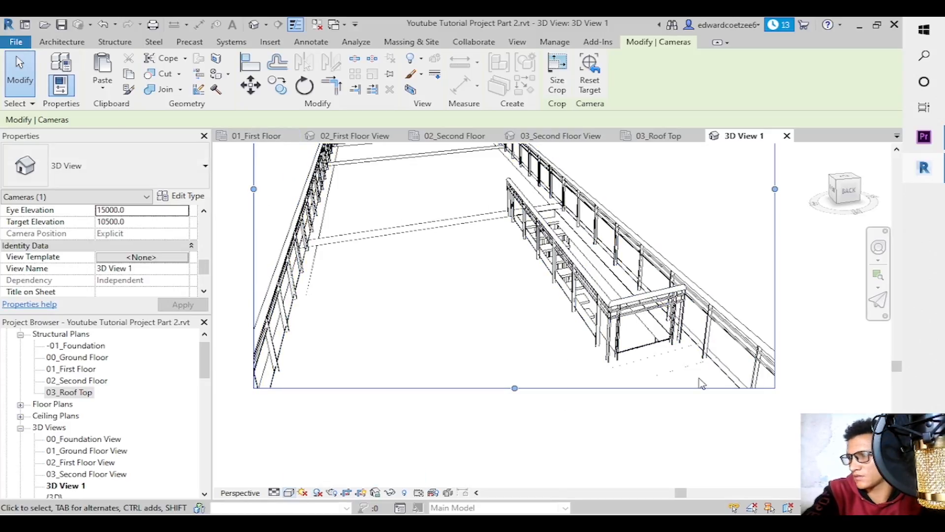
left_click(804, 346)
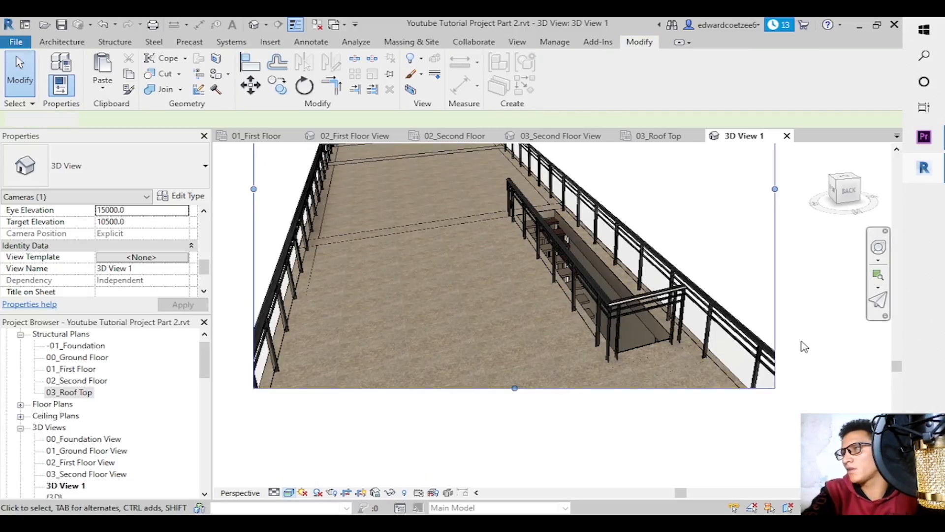
left_click_drag(897, 366, 899, 340)
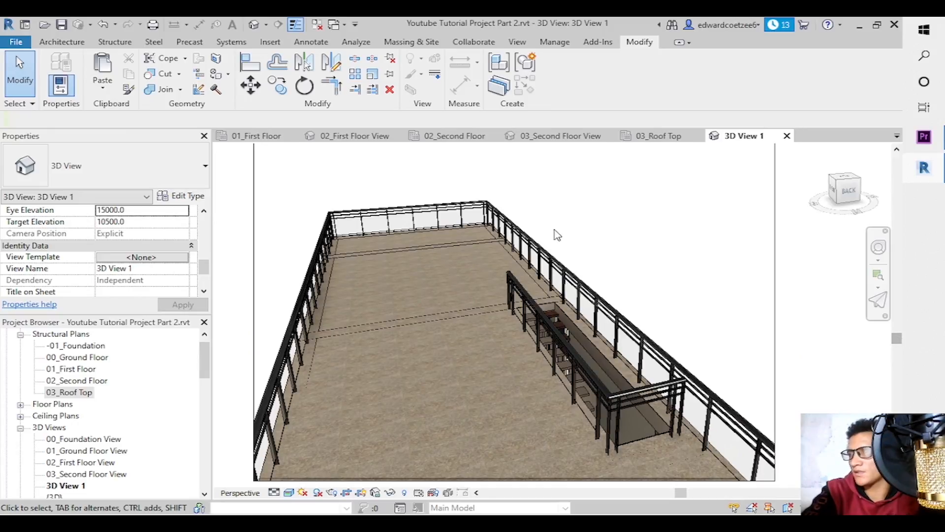
Rename the rooftop camera view 3D View 1 as 04_Roof Top.
right_click(73, 487)
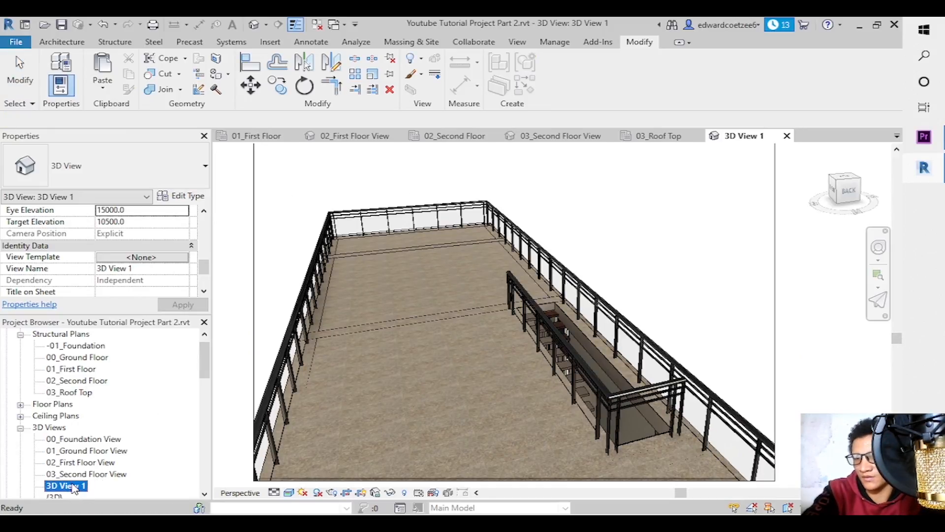
left_click(119, 375)
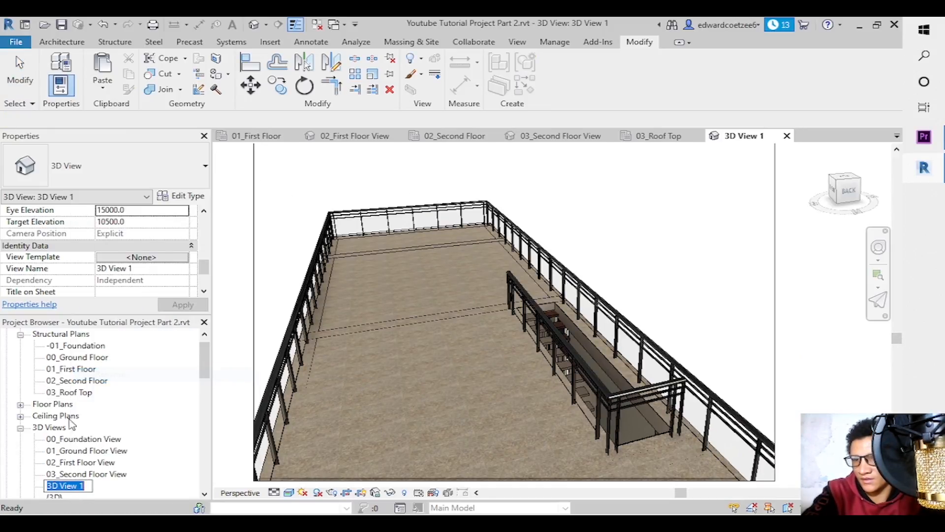
type("04")
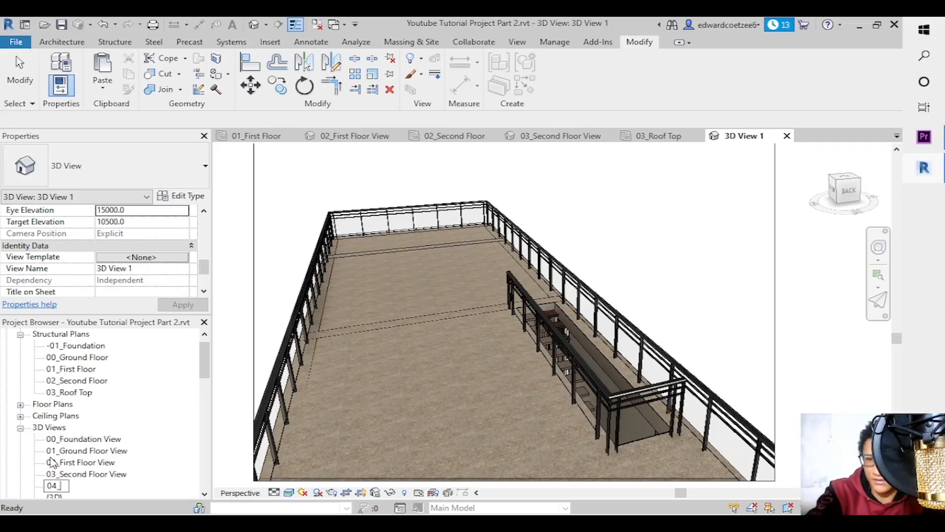
type("_Roof Top")
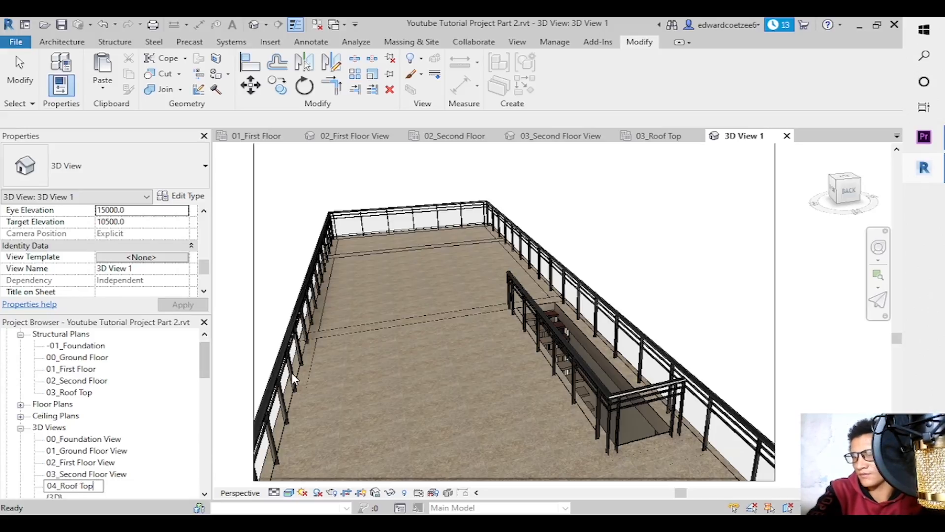
left_click(293, 262)
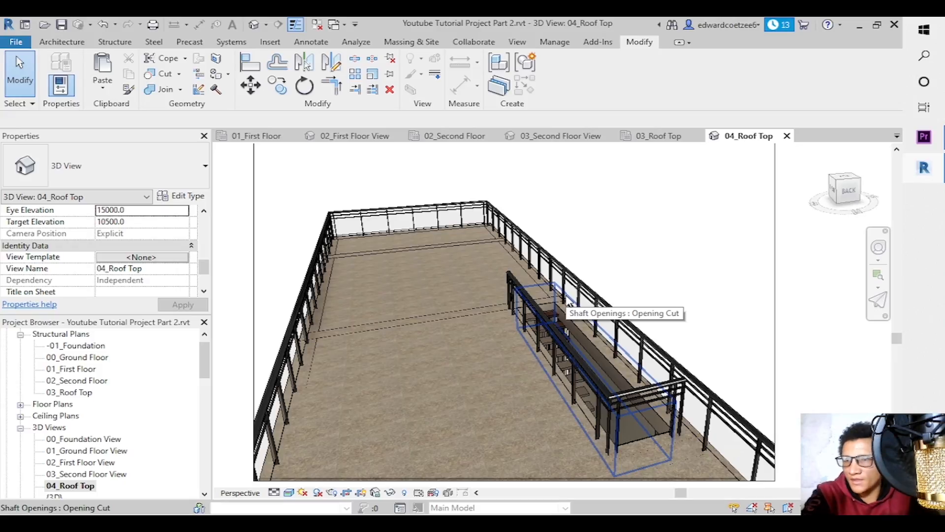
Open the default {3D} view from the project's 3D Views.
left_click(21, 429)
left_click_drag(203, 373, 202, 351)
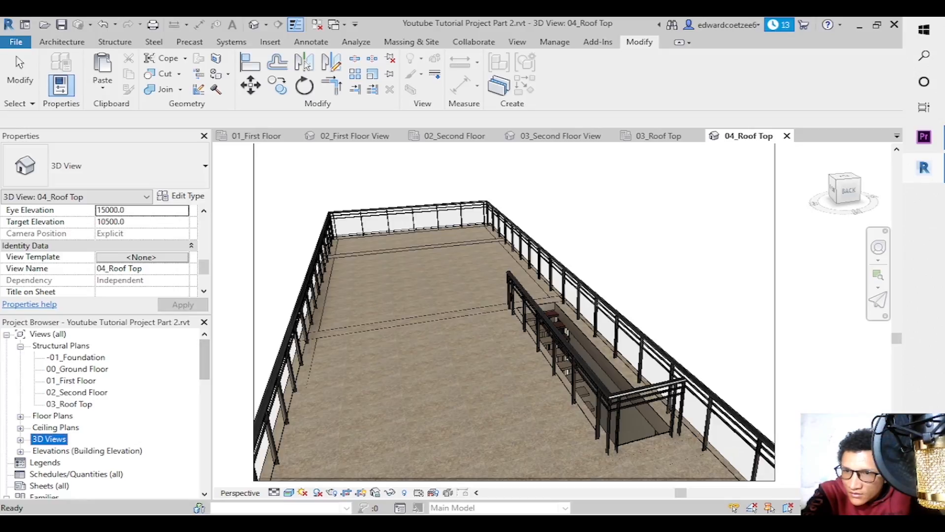
left_click(20, 439)
left_click(54, 486)
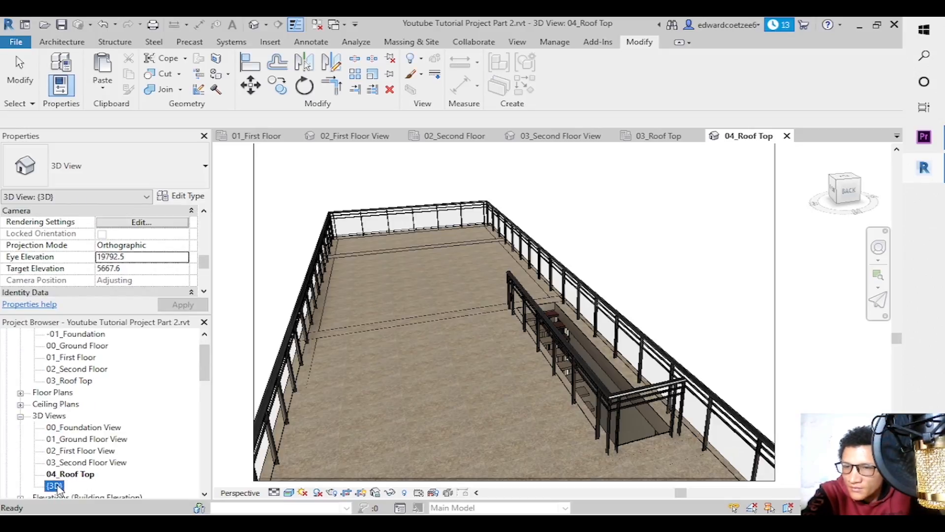
double_click(56, 487)
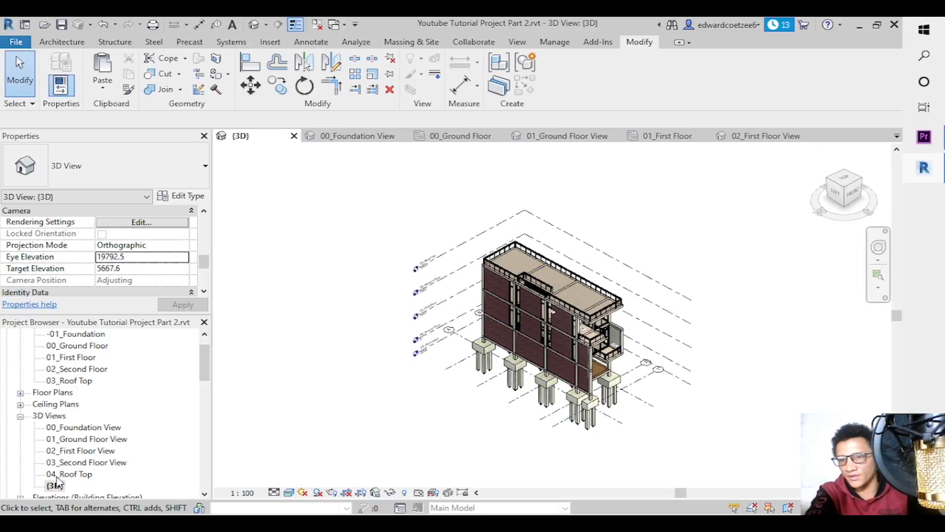
Duplicate the {3D} view with detailing, and duplicate the resulting copy with detailing as well.
right_click(56, 486)
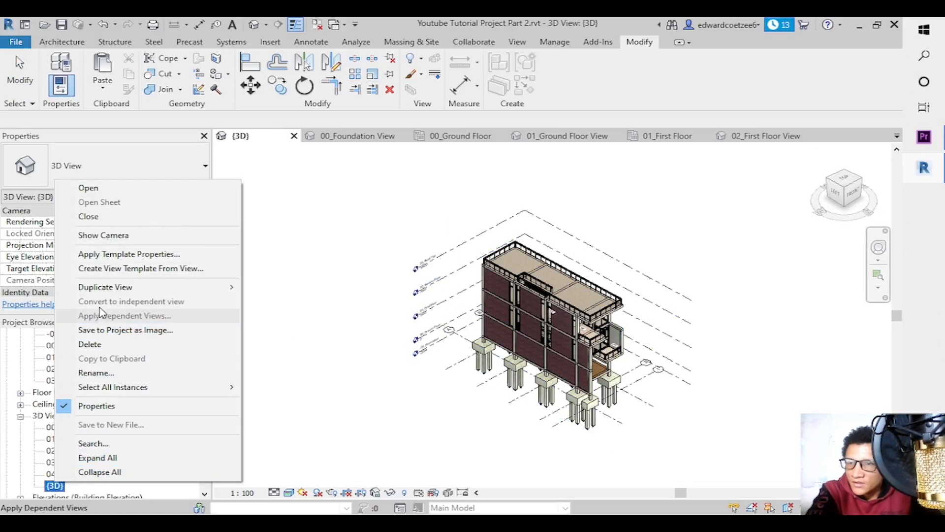
mouse_move(102, 295)
left_click(263, 301)
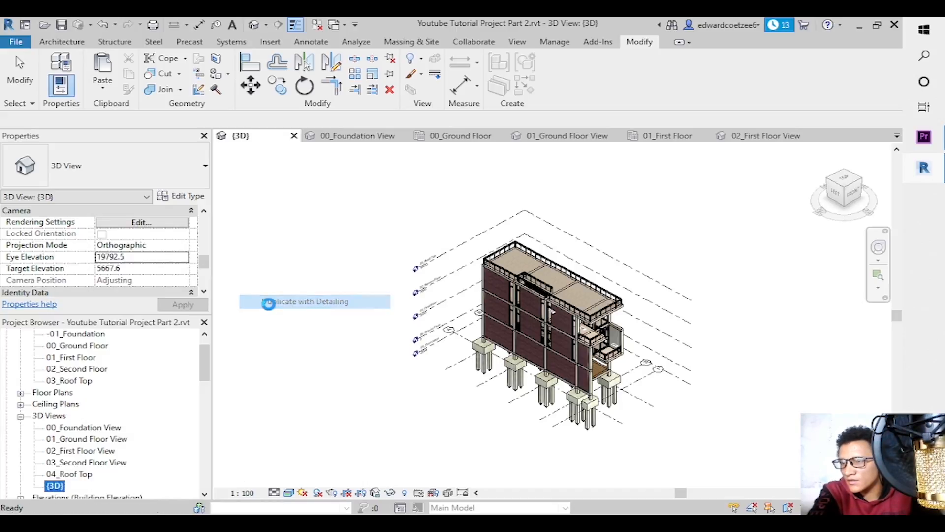
right_click(67, 475)
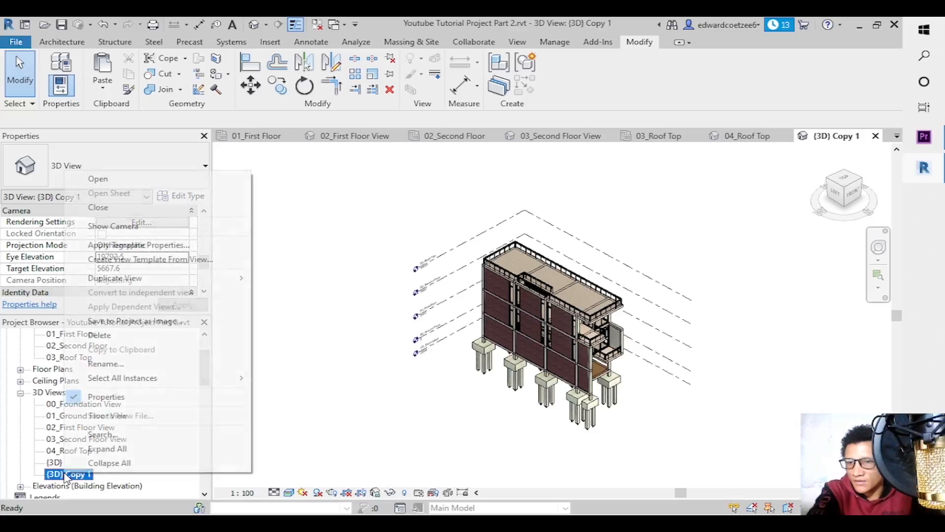
mouse_move(111, 279)
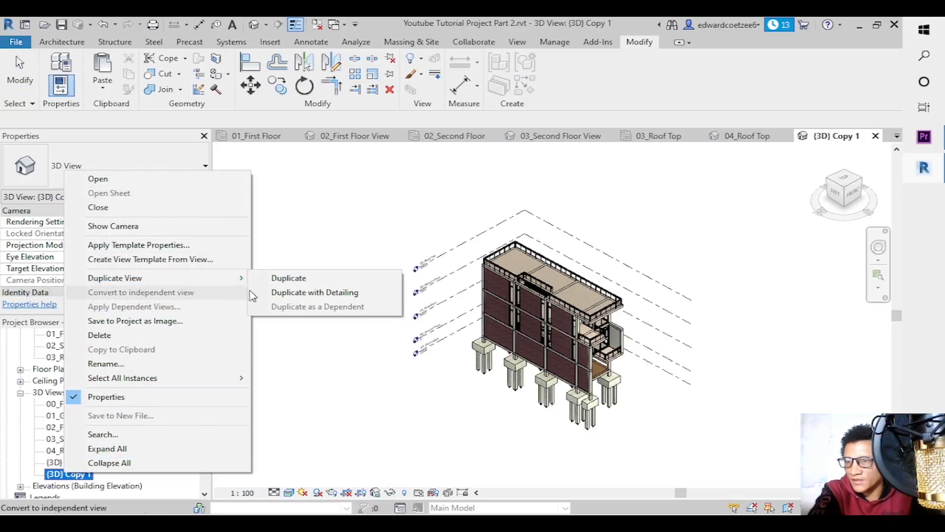
left_click(305, 292)
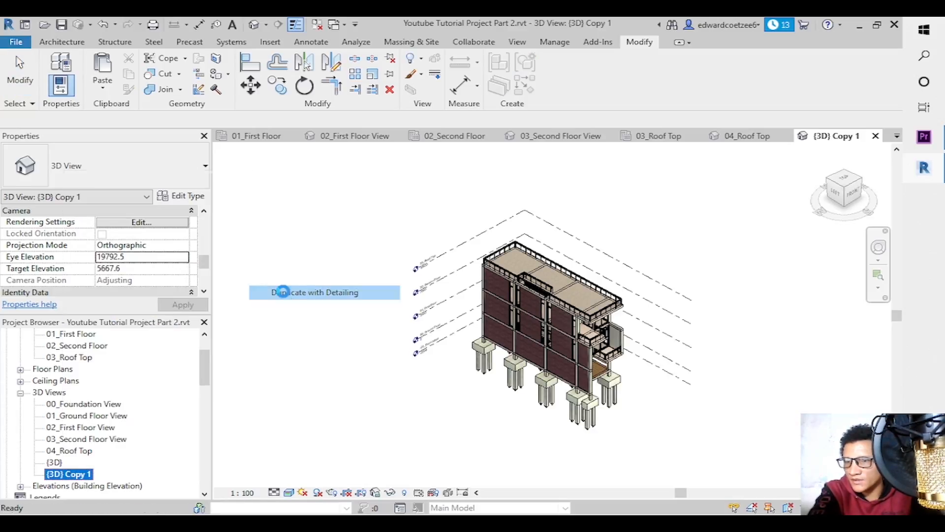
Rename the view {3D} Copy 1 as Structural 3D Model.
right_click(74, 461)
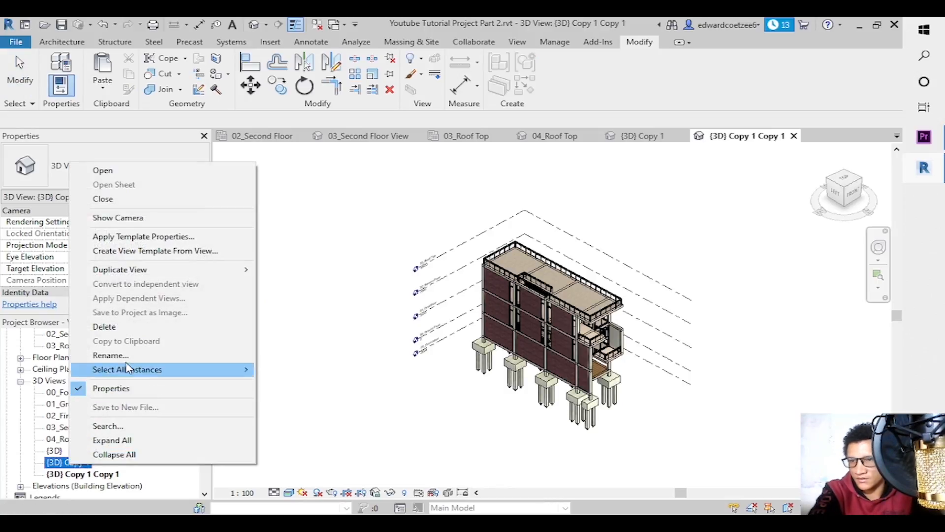
left_click(155, 356)
type("S")
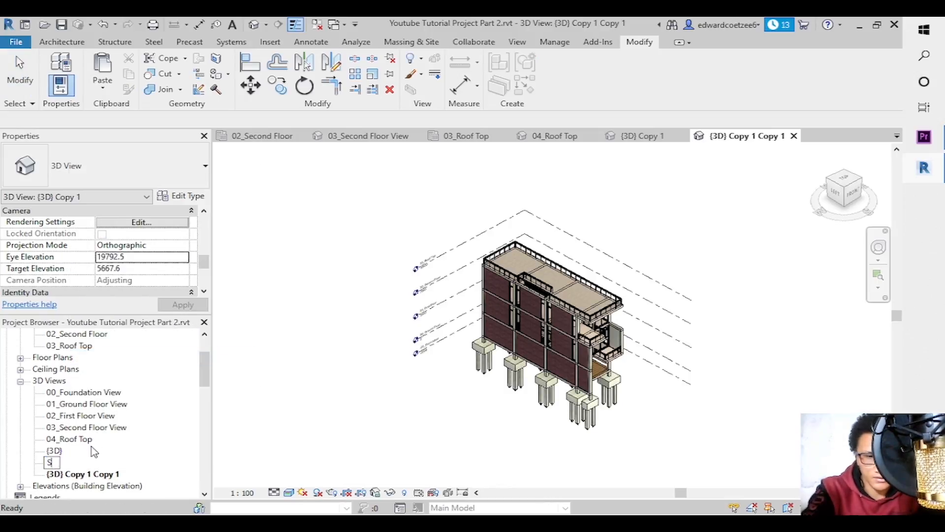
type("tructural")
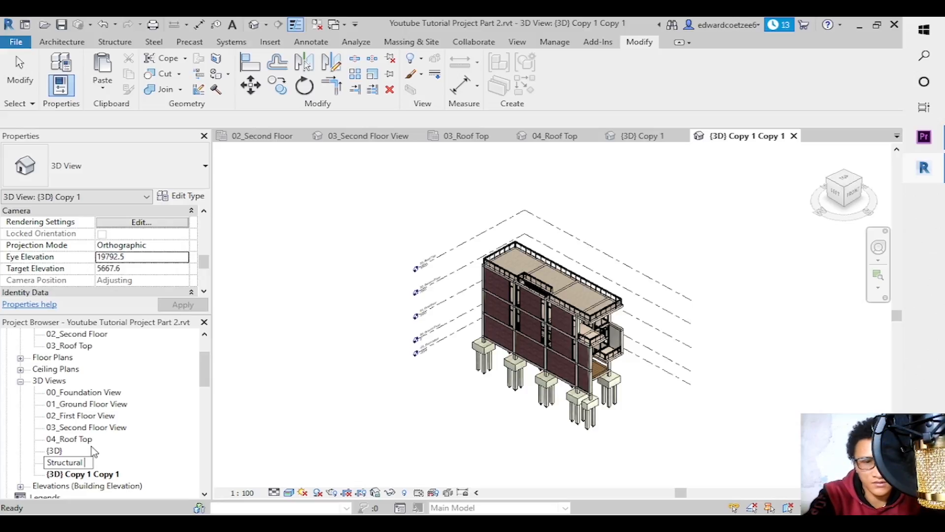
type("3D Model")
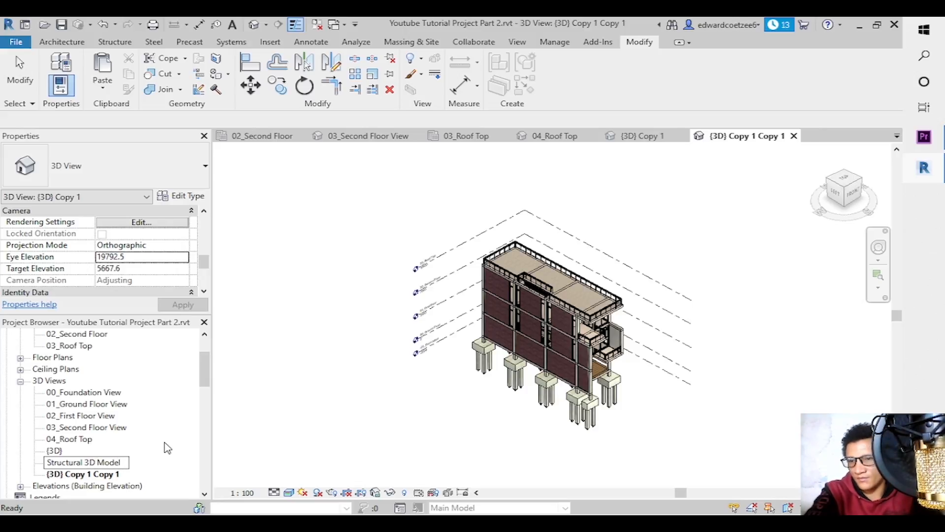
key("Return")
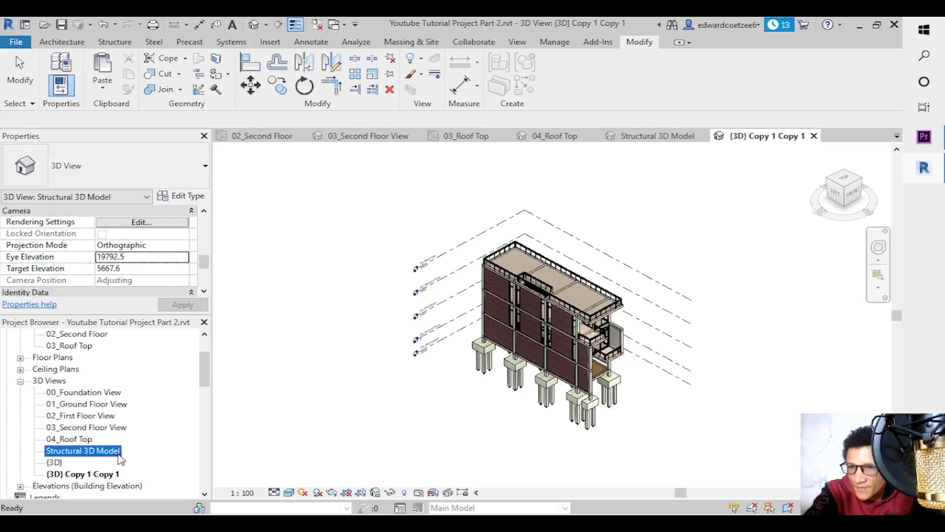
Rename the view {3D} Copy 1 Copy 1 as Architectural 3D Model.
right_click(77, 477)
left_click(118, 361)
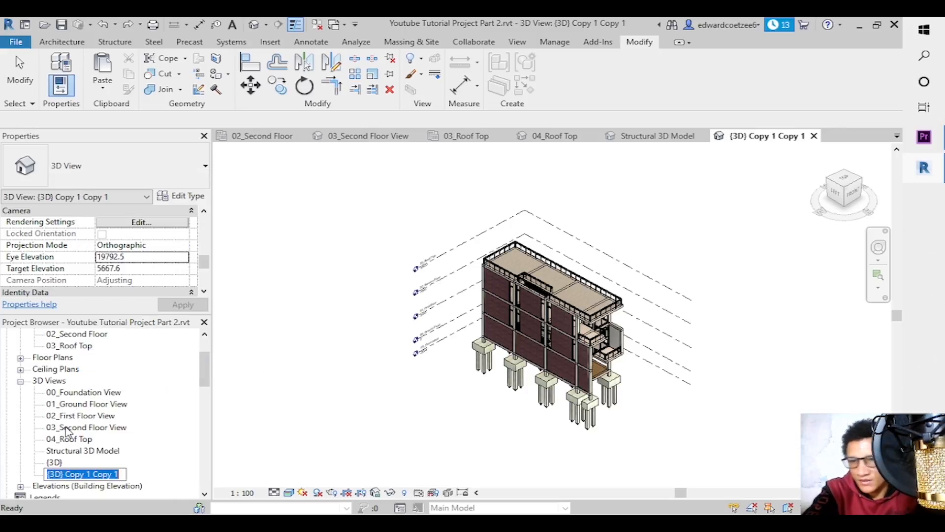
type("Arch")
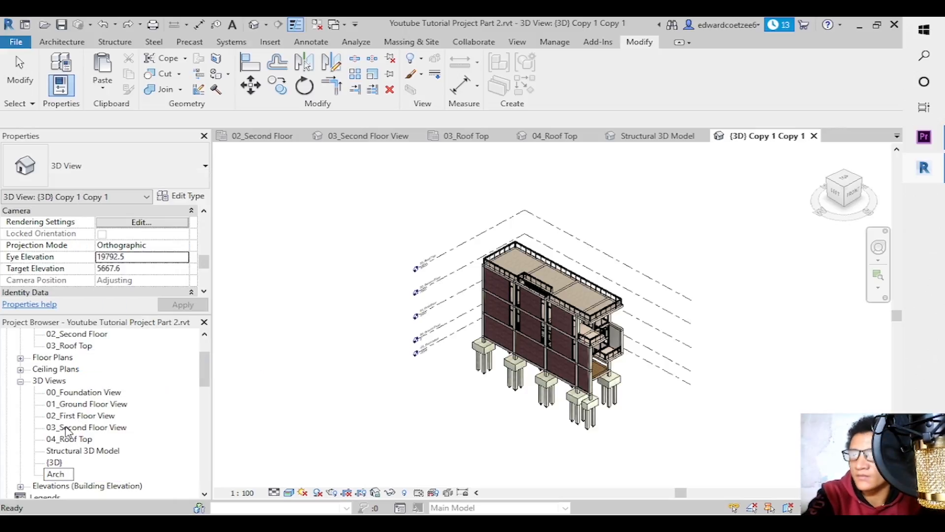
type("ite")
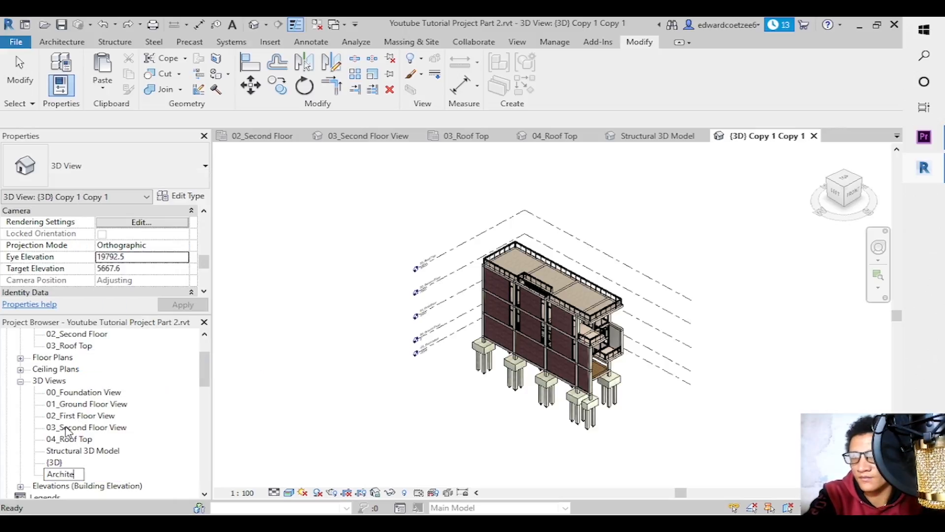
type("ctural")
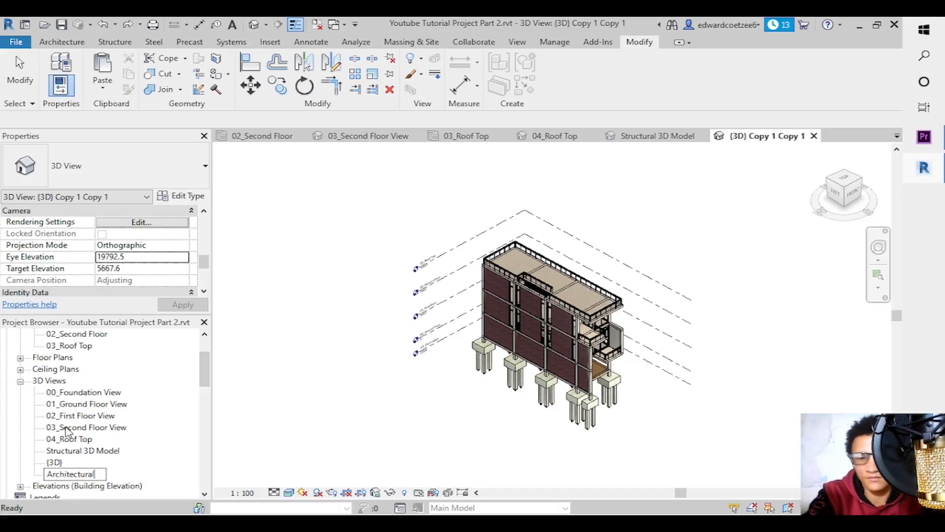
type(" 3D Model")
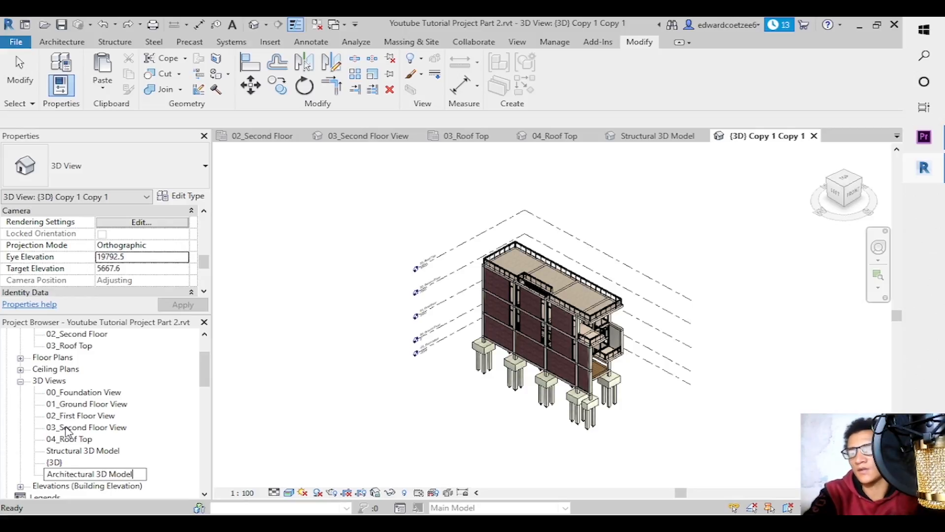
key("Return")
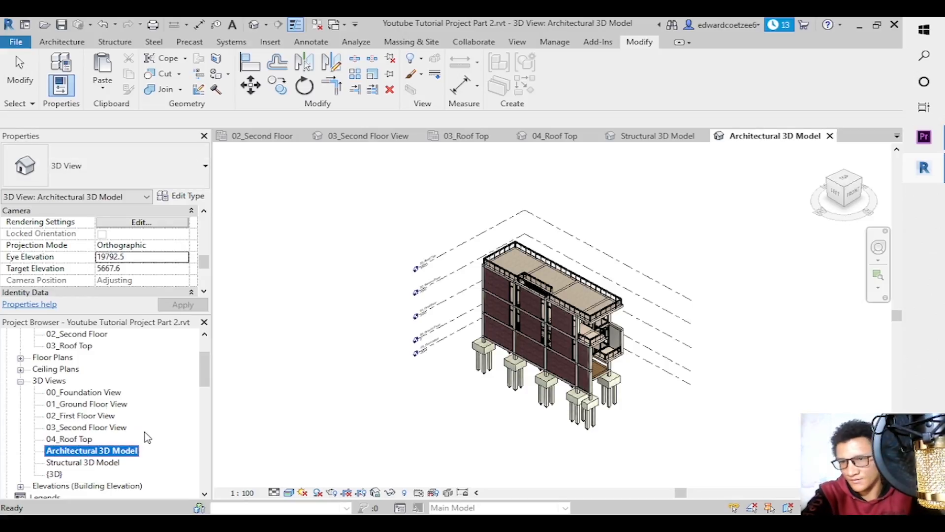
Open the Structural 3D Model view's Visibility/Graphic Overrides and filter the model categories to Structure only.
left_click(109, 462)
double_click(108, 462)
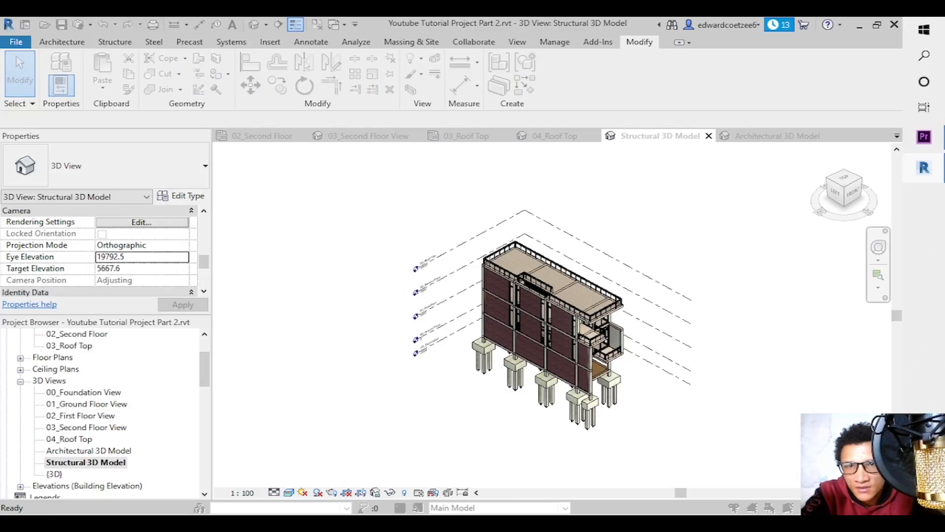
key("v")
key("g")
left_click_drag(376, 75, 493, 99)
left_click_drag(619, 209, 623, 352)
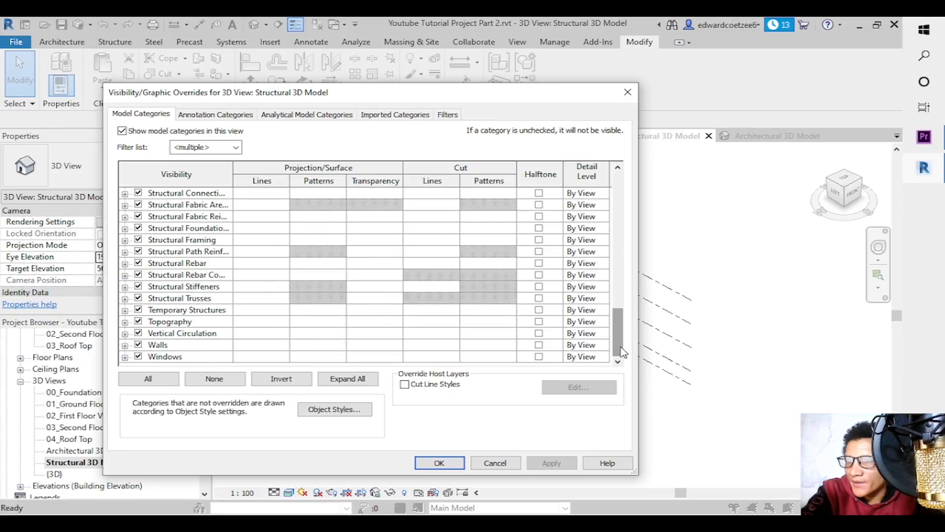
left_click(237, 147)
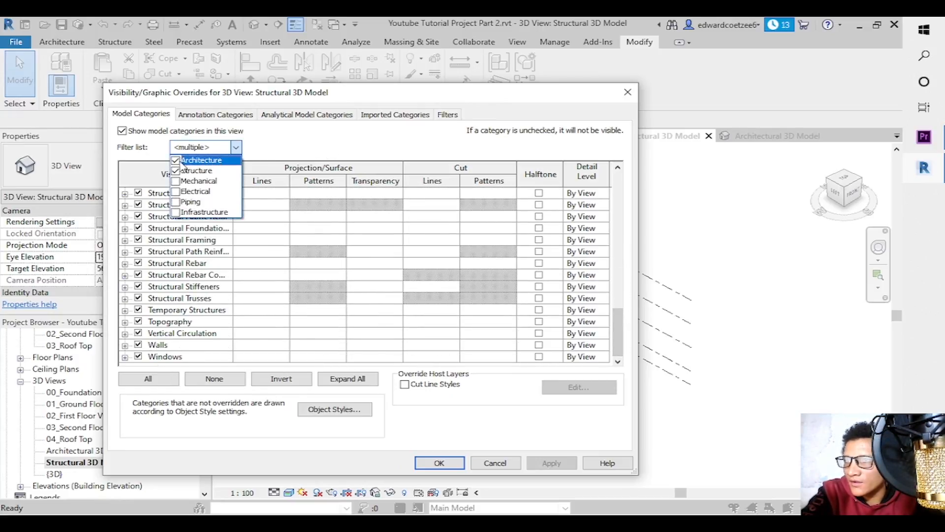
left_click(176, 161)
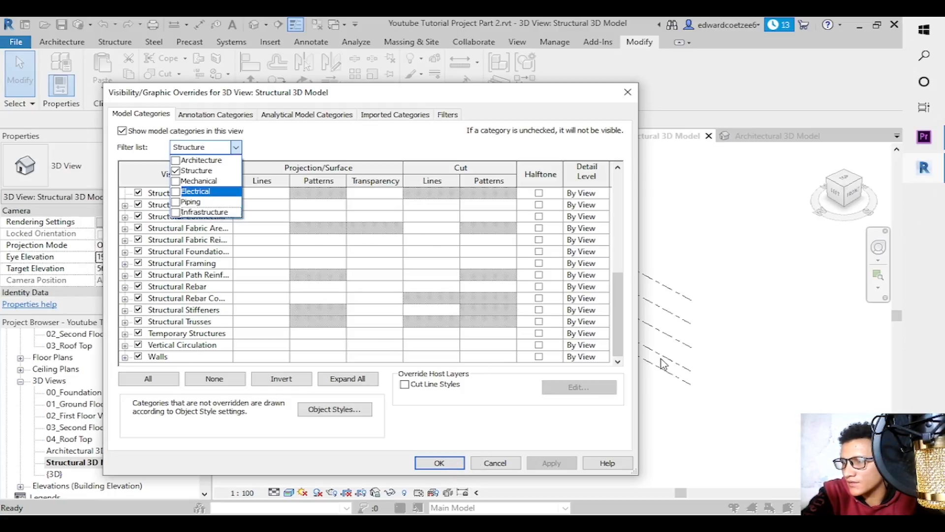
left_click(620, 305)
Turn off the visibility of the Walls, Vertical Circulation and Stairs model categories.
left_click_drag(619, 305, 599, 310)
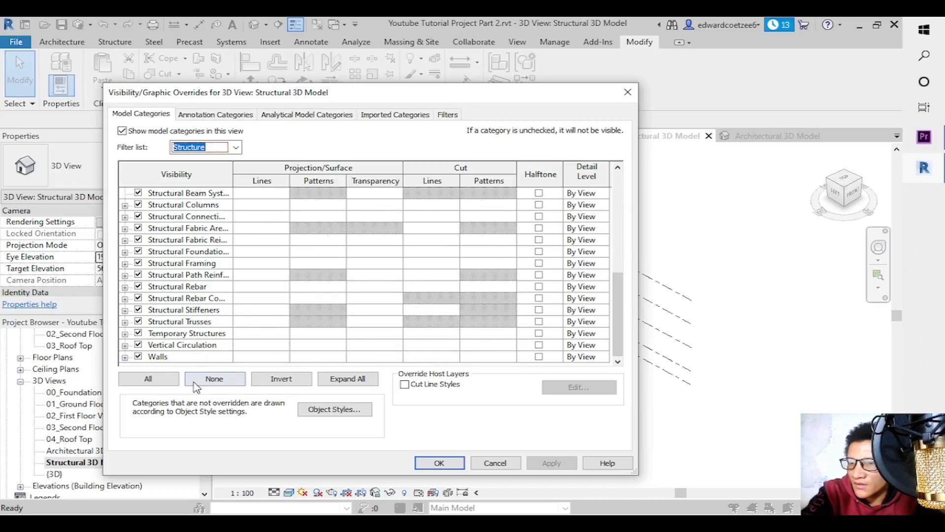
left_click(138, 356)
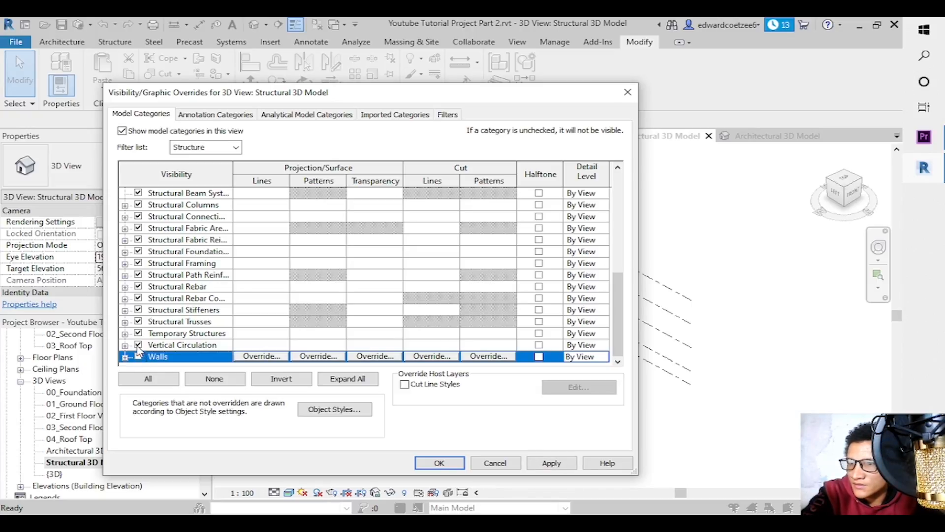
left_click(139, 345)
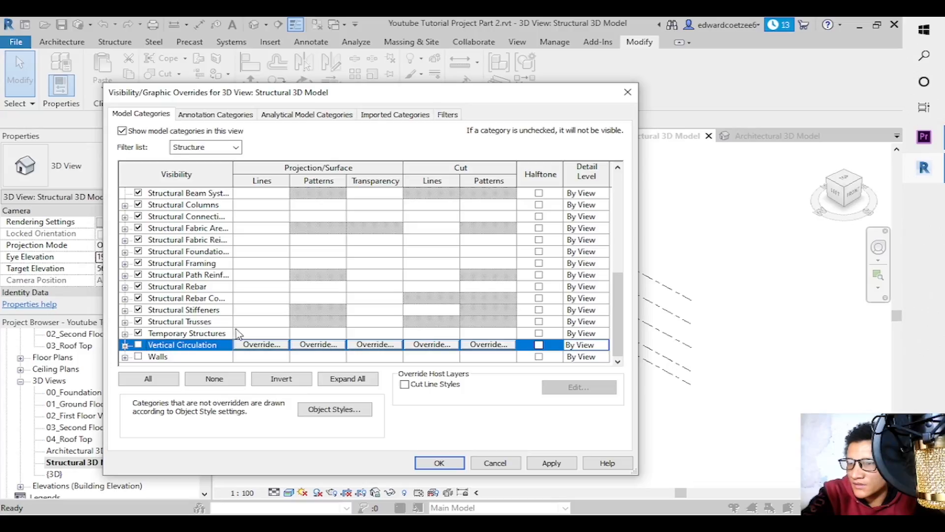
left_click_drag(620, 330, 615, 261)
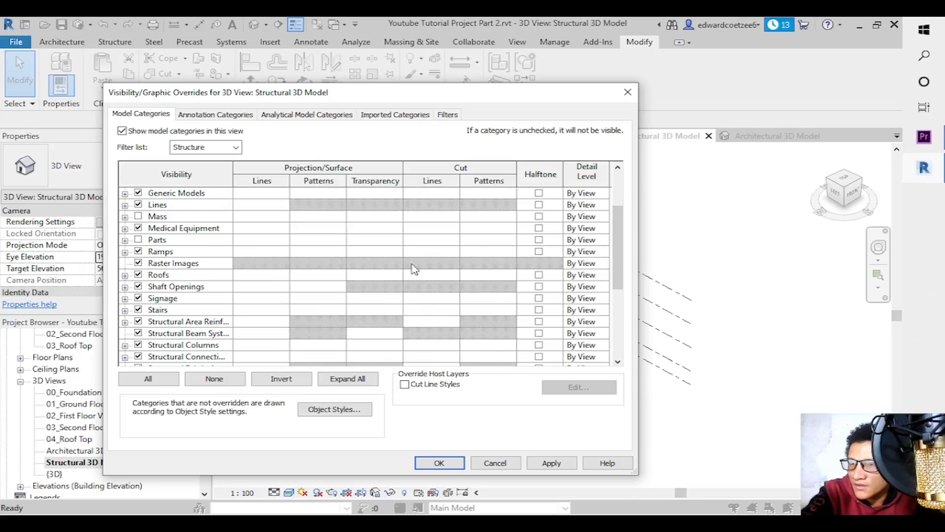
left_click(140, 311)
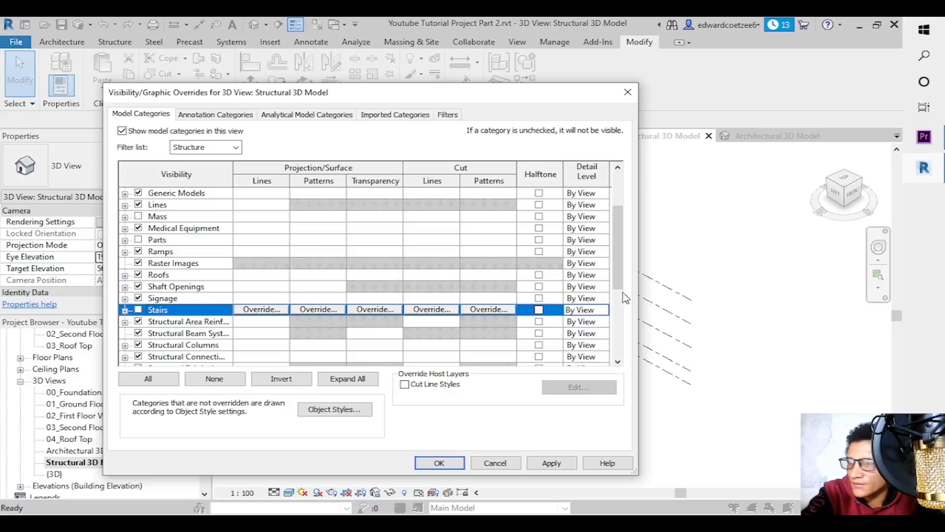
Turn off the visibility of Ramps, Generic Models and Food Service Equipment, and apply the overrides to the view.
left_click_drag(619, 275, 618, 262)
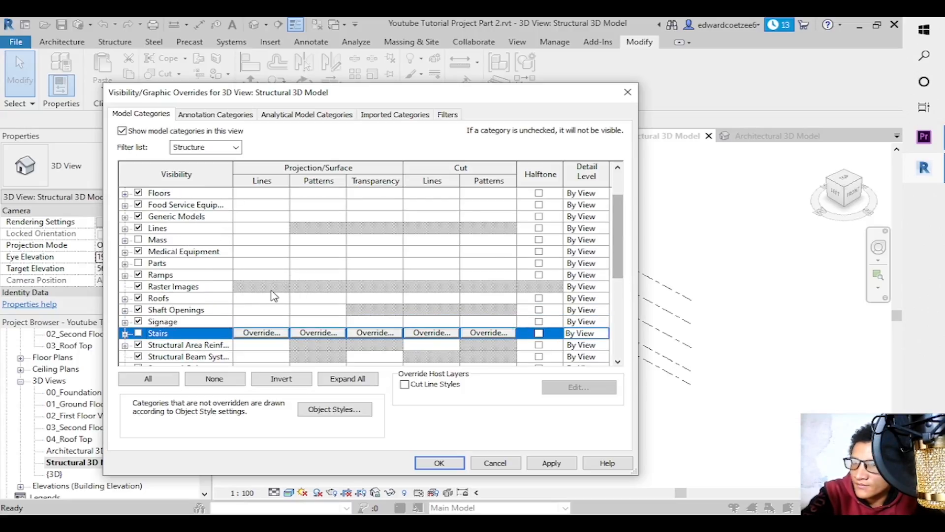
left_click(138, 274)
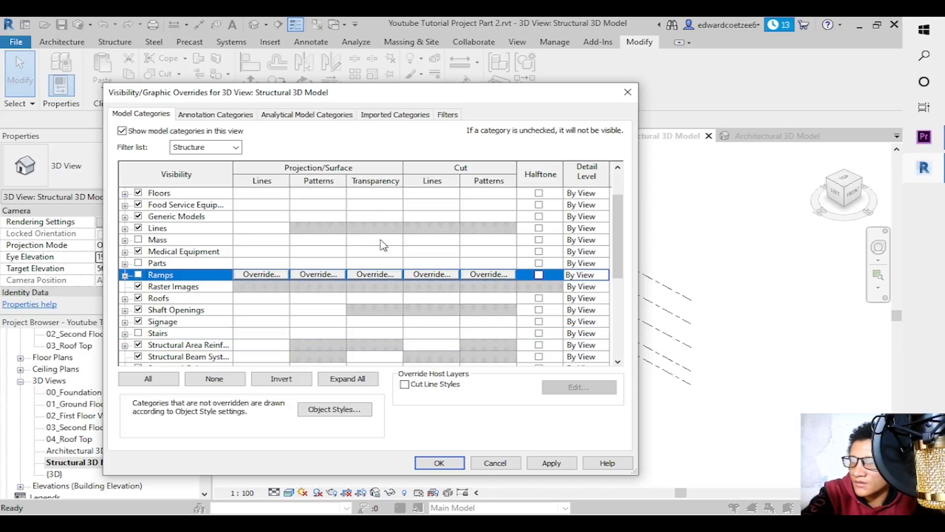
left_click(138, 216)
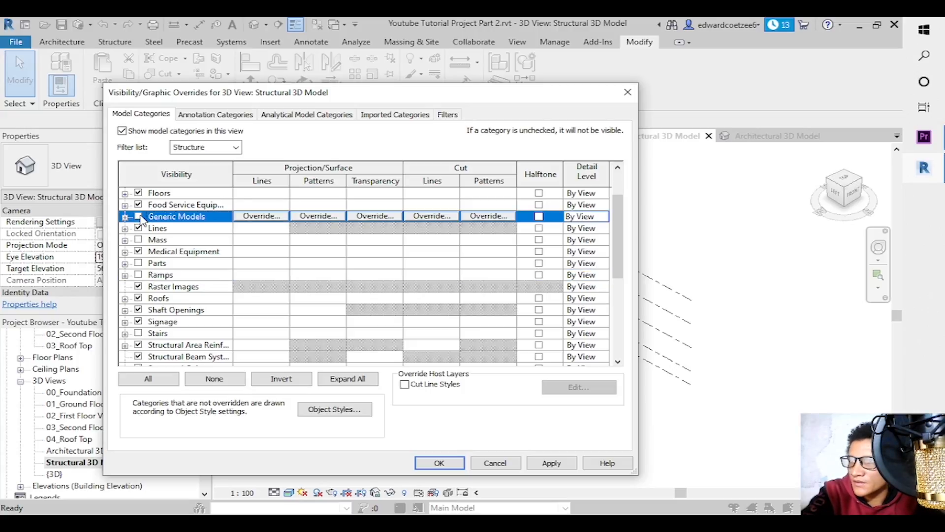
left_click_drag(619, 238, 618, 203)
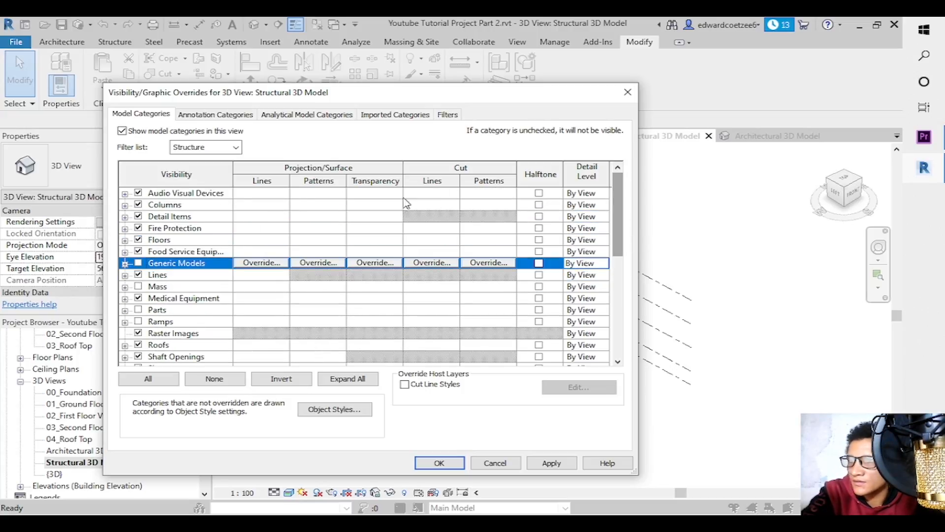
left_click(186, 254)
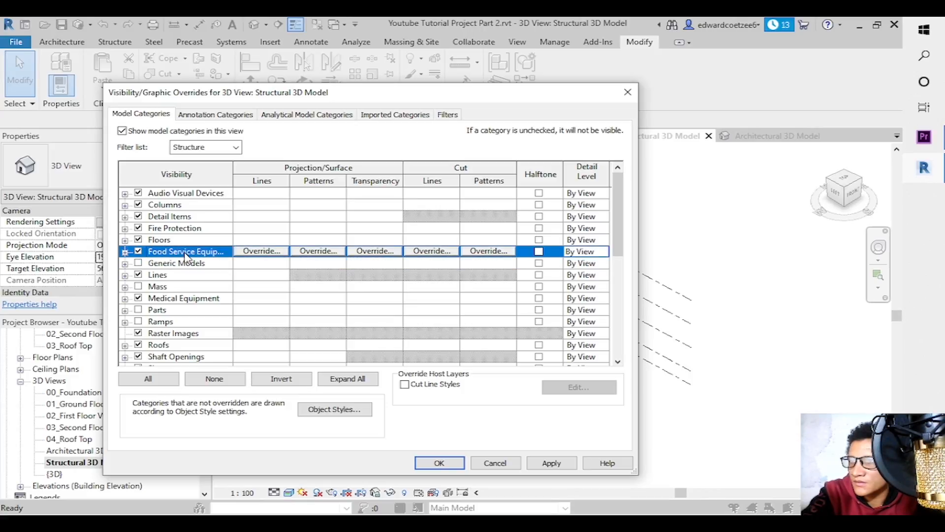
left_click(139, 251)
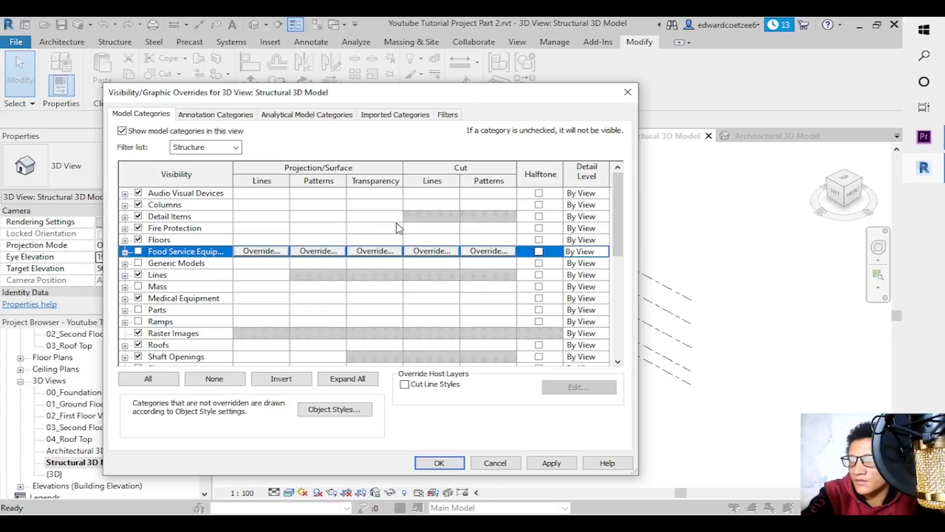
left_click(549, 462)
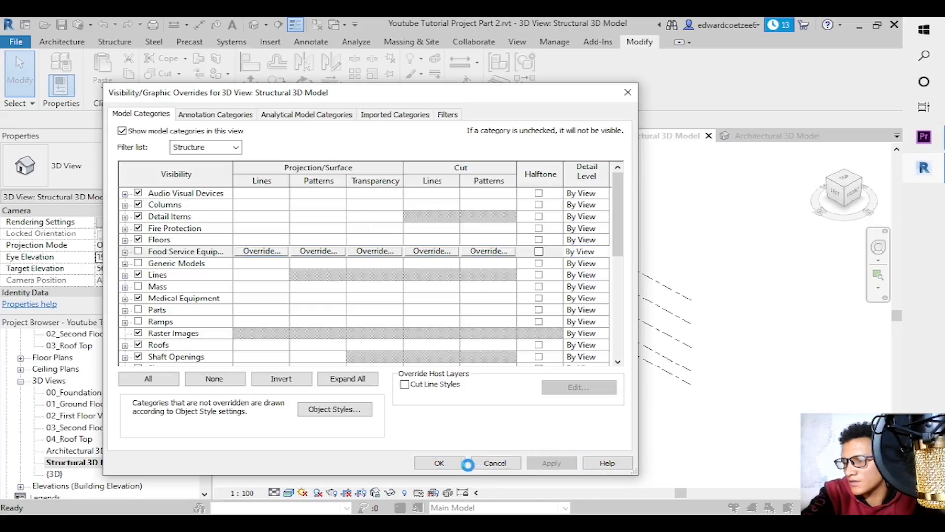
Confirm the category overrides for the Structural 3D Model view and reopen its Visibility/Graphic Overrides.
left_click(450, 463)
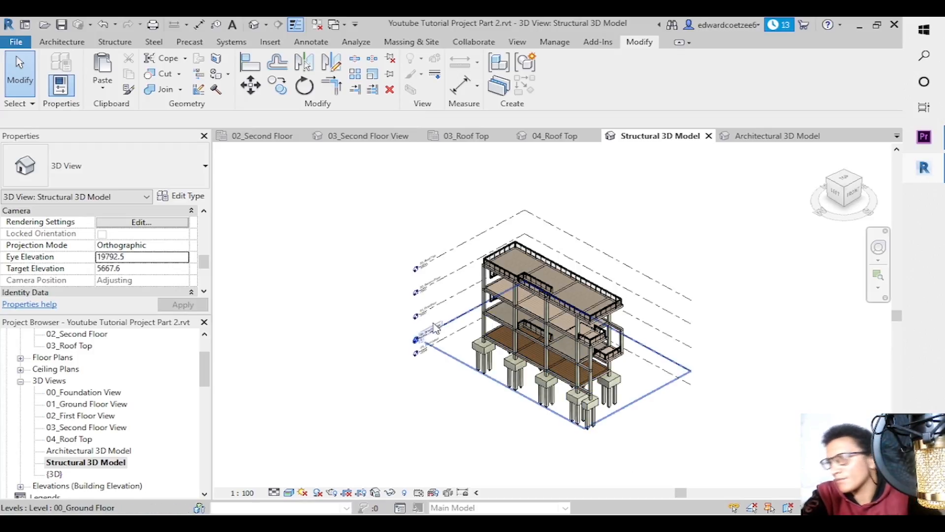
key("v")
key("g")
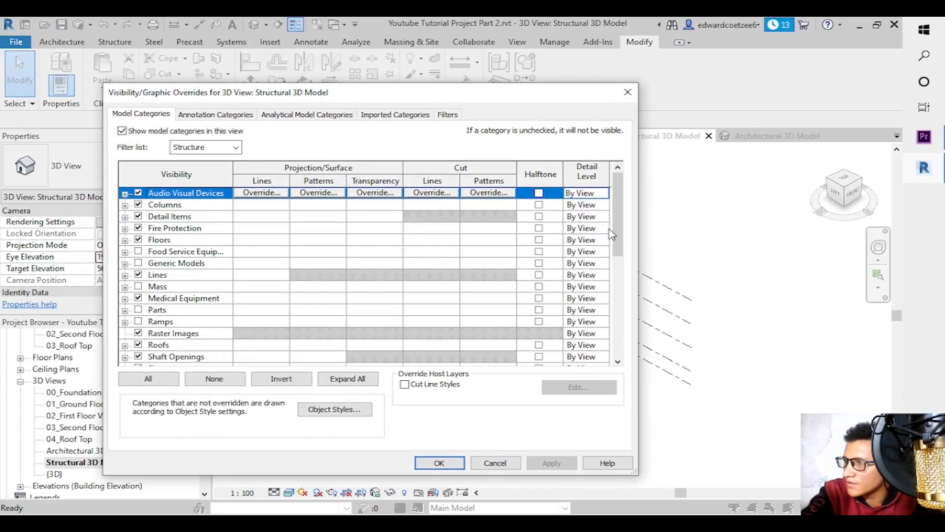
scroll(616, 247, "down", 1)
left_click_drag(614, 241, 566, 232)
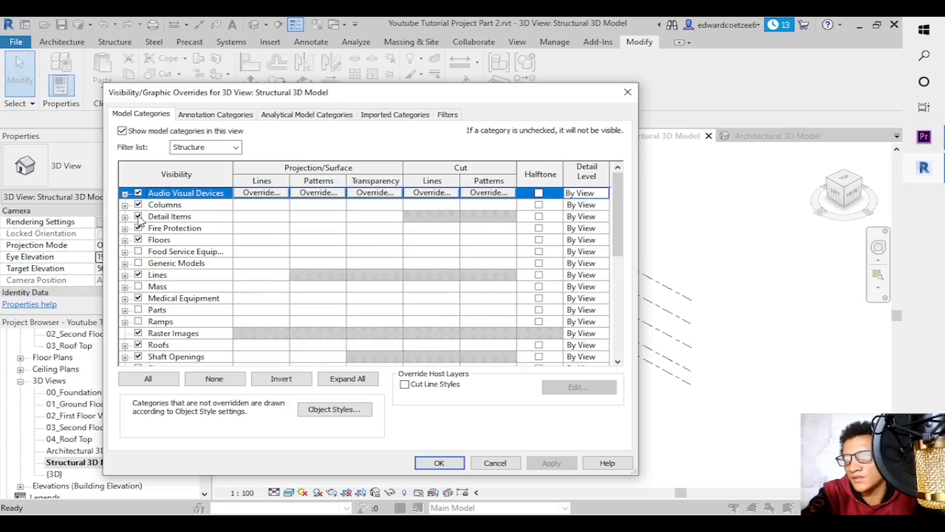
Turn off the visibility of the Detail Items model category and restore it.
left_click(138, 217)
left_click(138, 217)
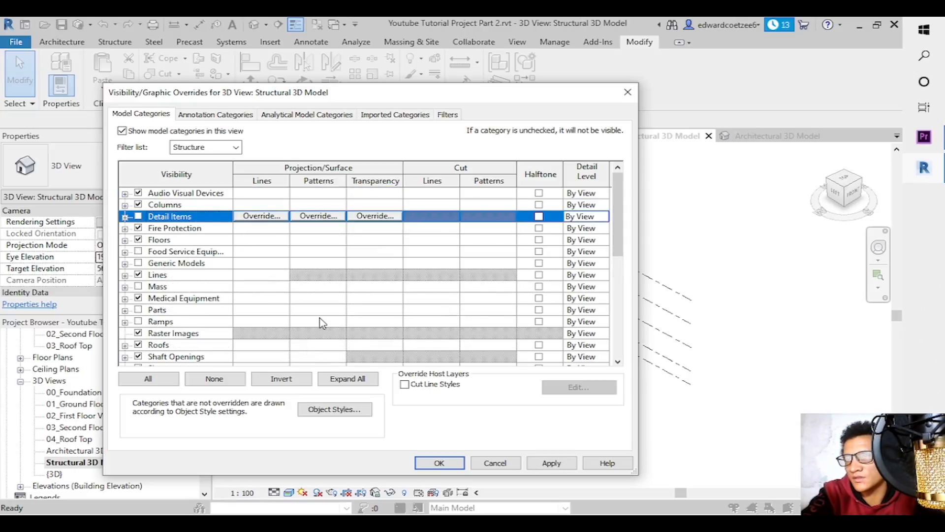
left_click(437, 462)
Add Architecture to the filter list of model categories and turn off the visibility of Windows.
key("v")
key("g")
left_click(236, 147)
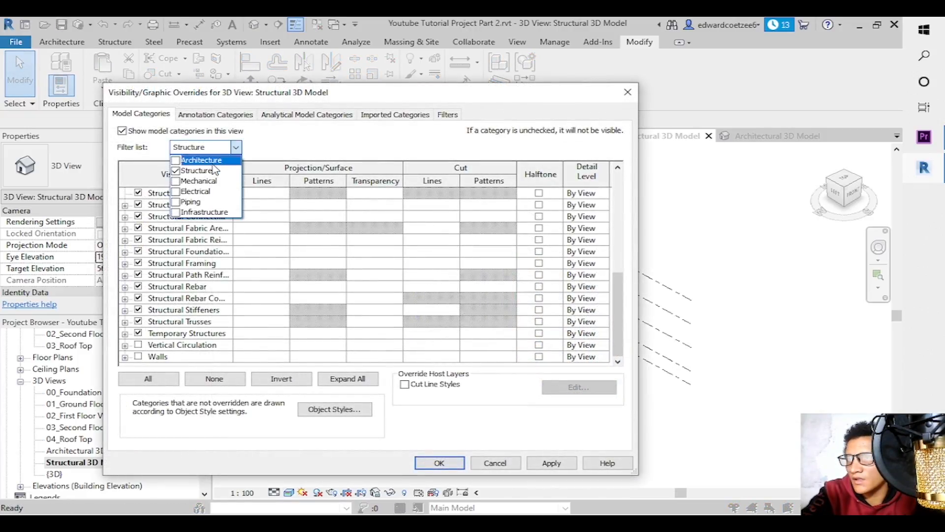
left_click(177, 161)
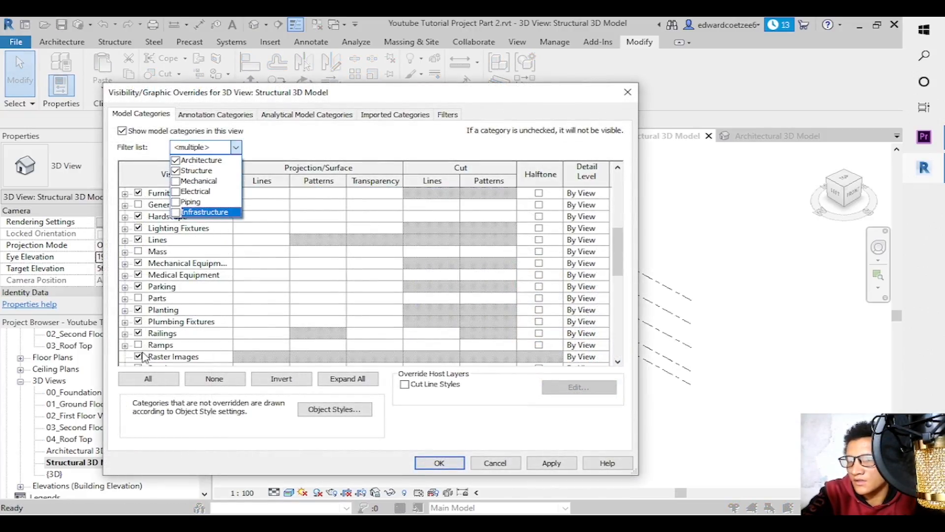
left_click(618, 344)
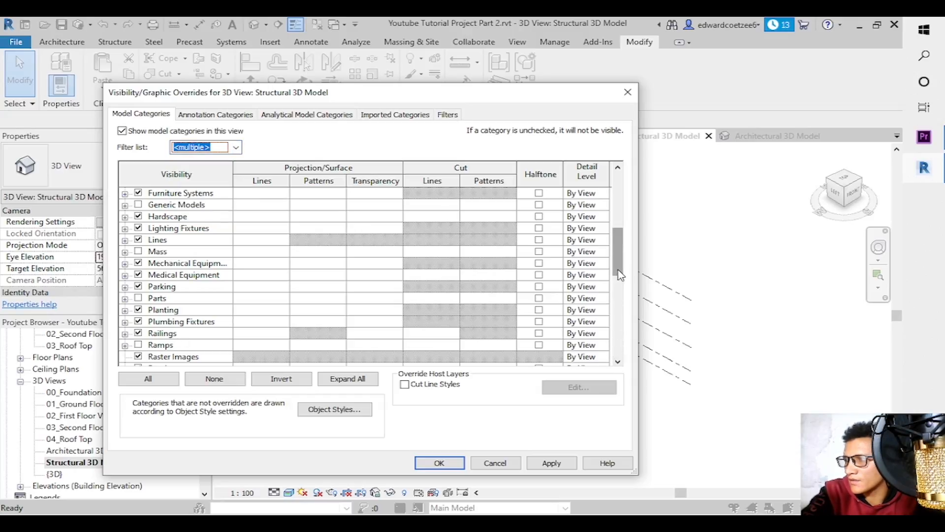
left_click(619, 330)
left_click(620, 334)
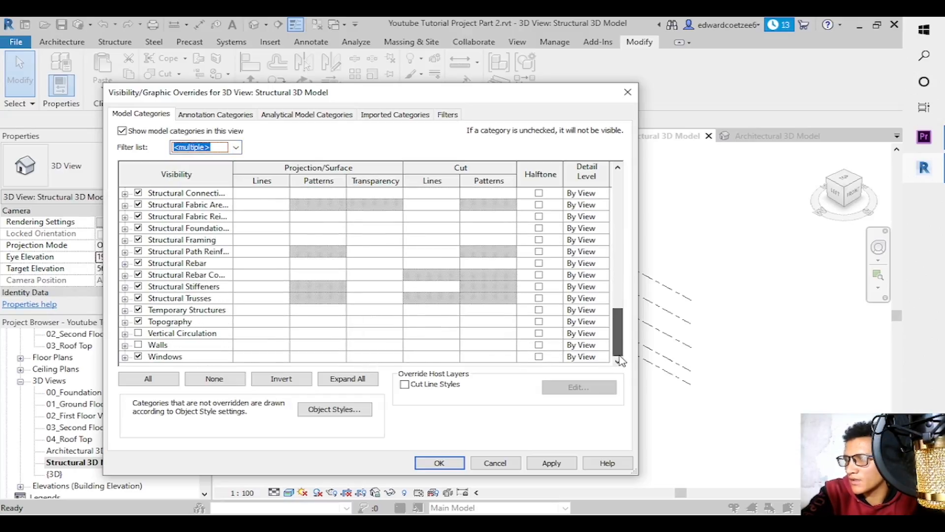
left_click(139, 358)
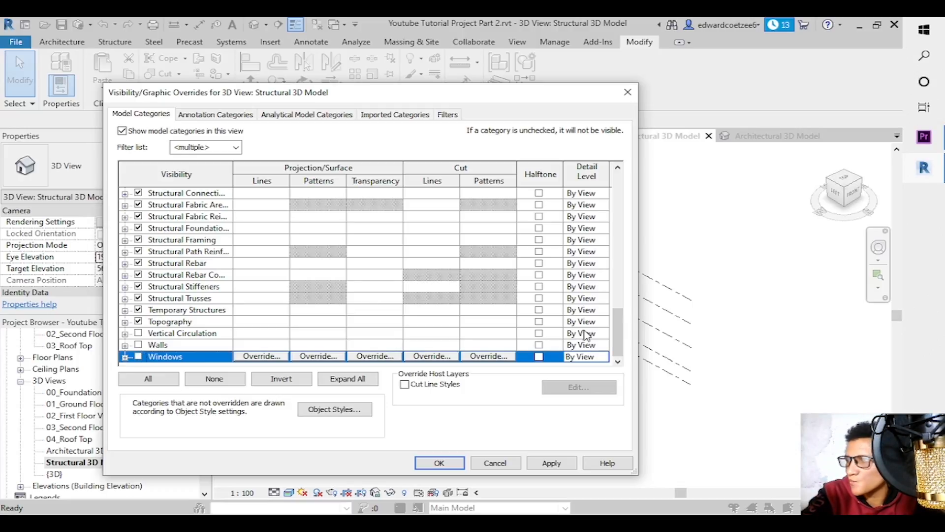
Turn off the visibility of the Railings and Planting model categories.
left_click_drag(618, 330, 618, 263)
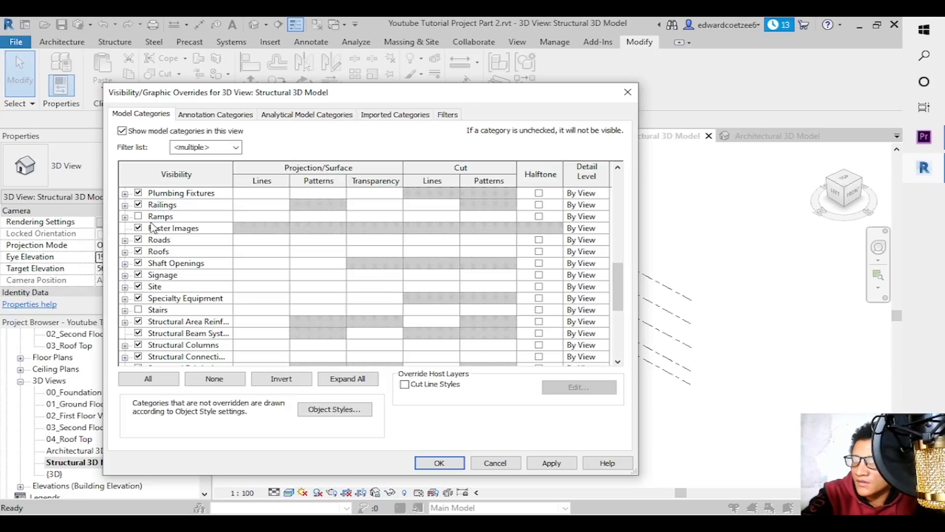
left_click(140, 205)
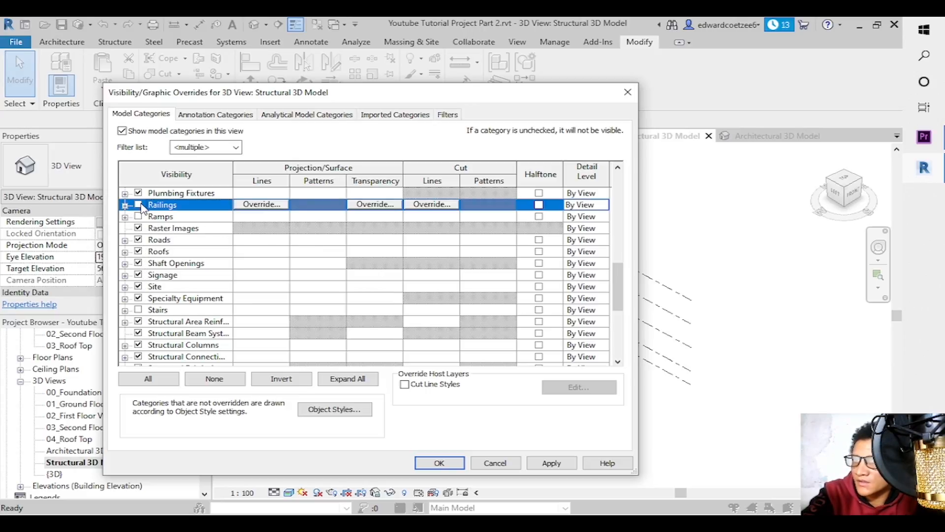
left_click_drag(616, 280, 616, 340)
left_click_drag(420, 91, 374, 93)
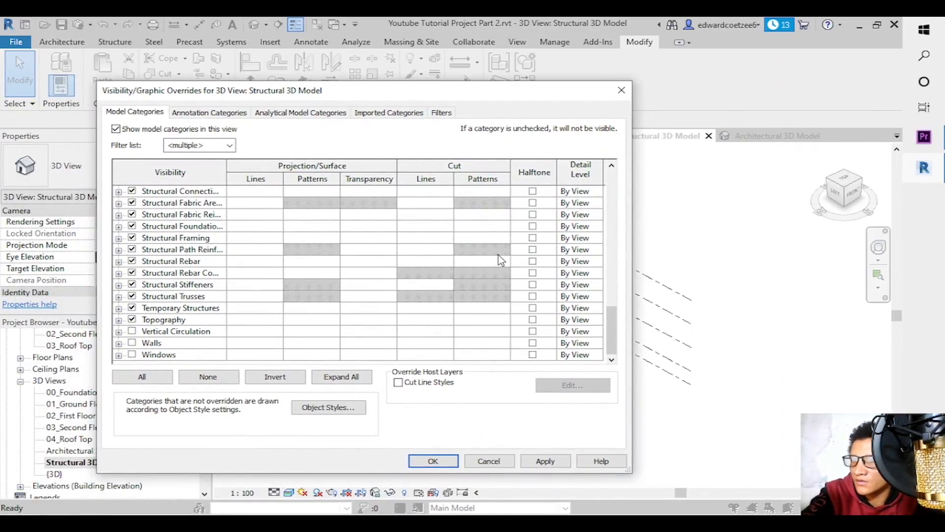
left_click_drag(606, 316, 608, 233)
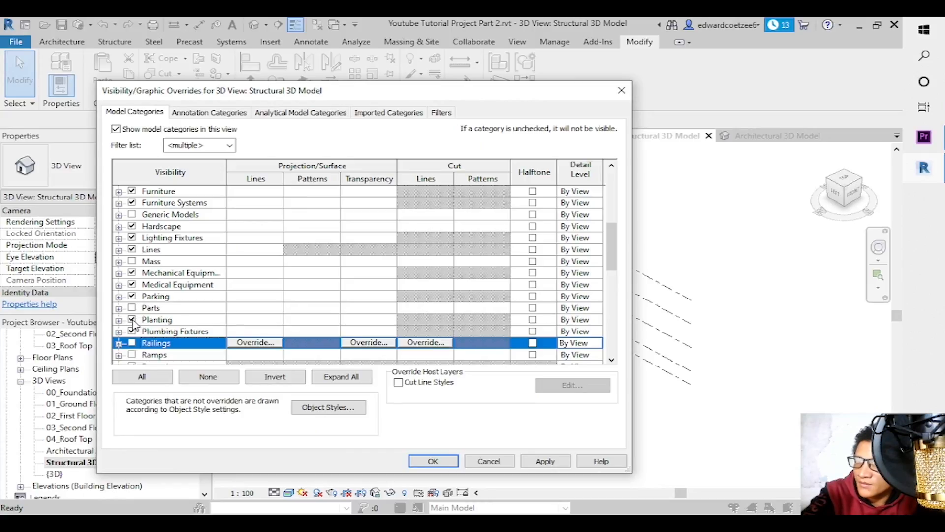
left_click(134, 319)
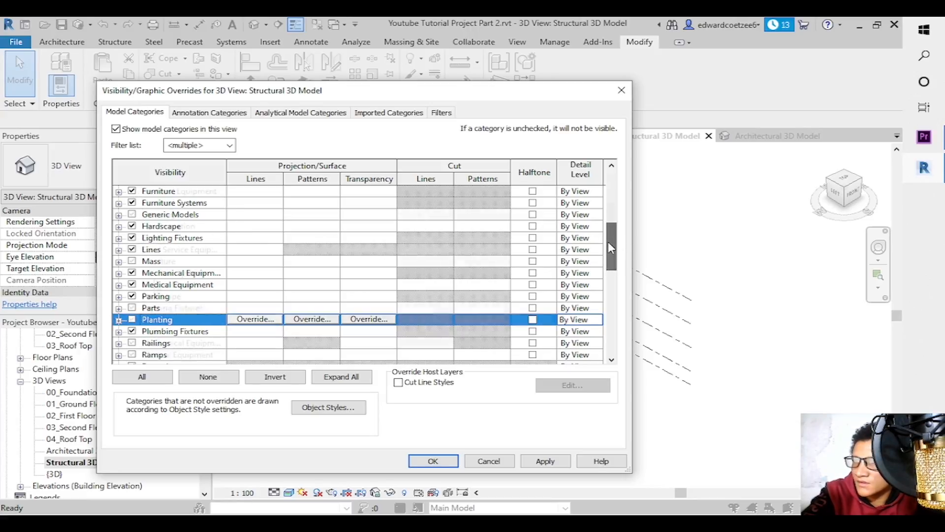
Turn off the visibility of Curtain Wall Mullions, Doors and Ceilings, and apply the overrides to the Structural 3D Model view.
scroll(153, 229, "up", 2)
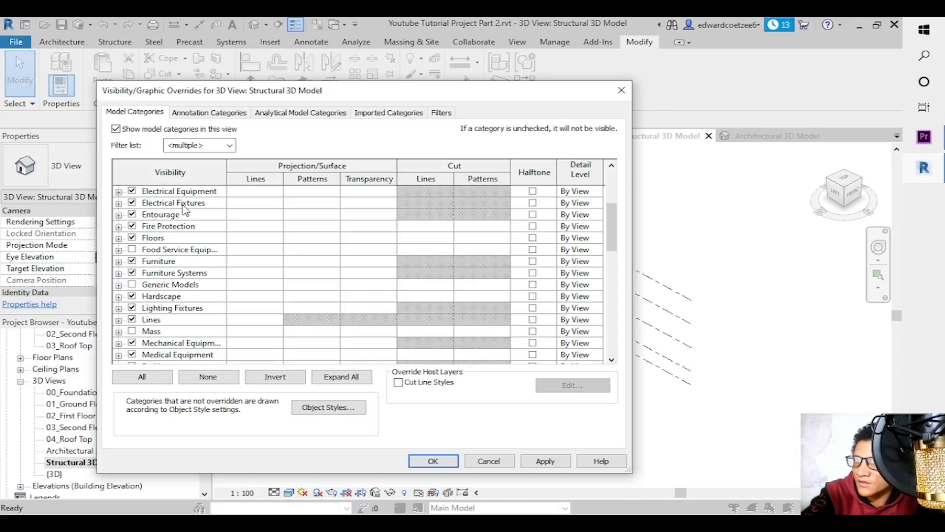
scroll(295, 264, "up", 4)
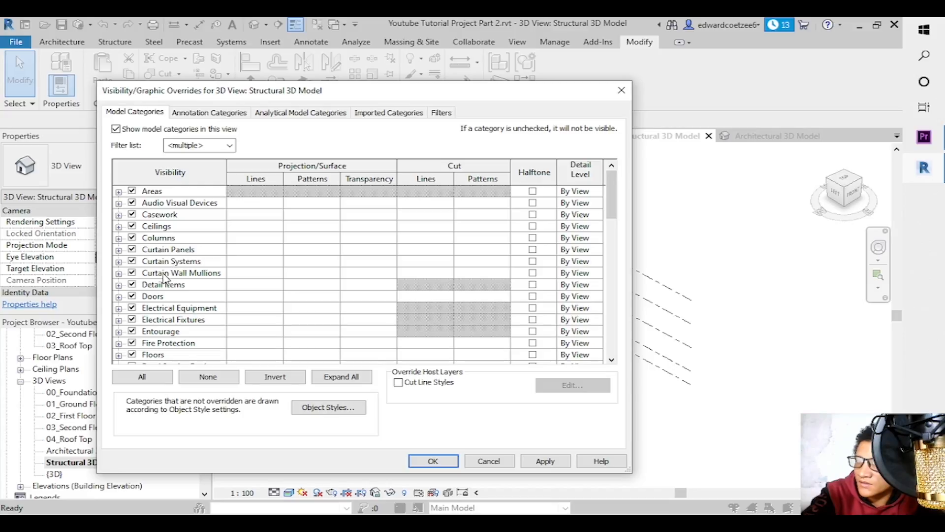
left_click(132, 273)
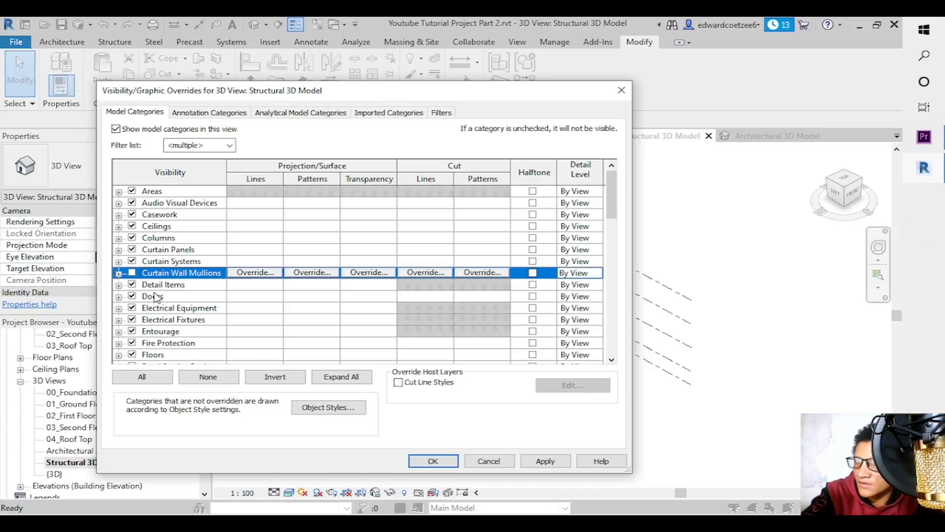
left_click(132, 296)
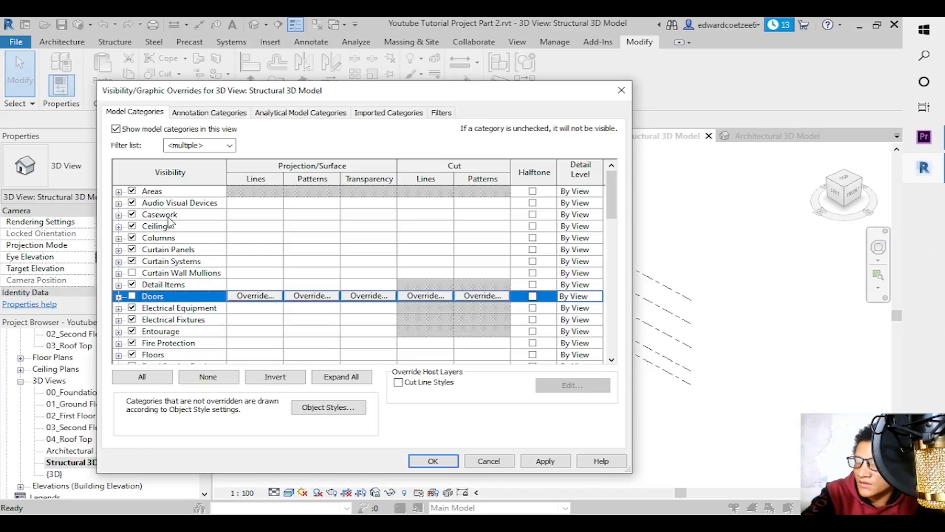
left_click(132, 227)
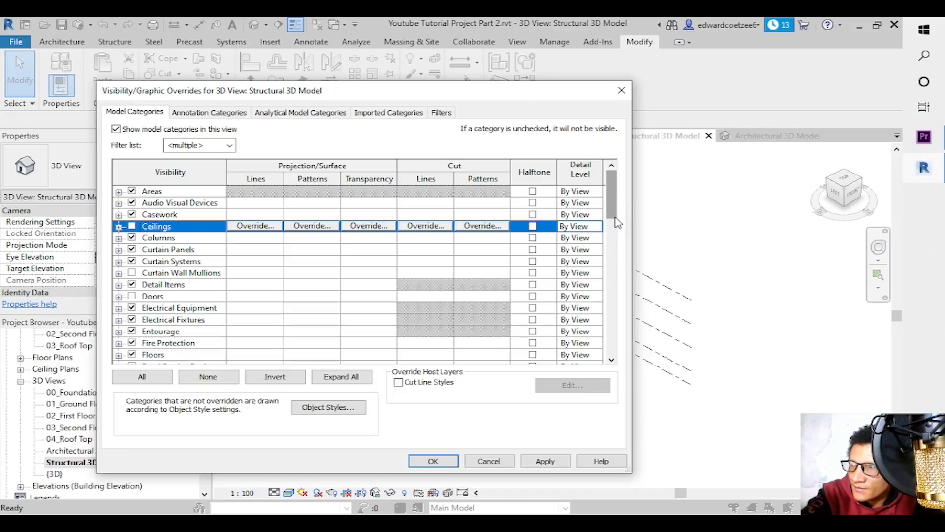
scroll(613, 222, "down", 2)
mouse_move(609, 218)
left_mouse_down()
mouse_move(612, 199)
mouse_move(613, 226)
left_mouse_up()
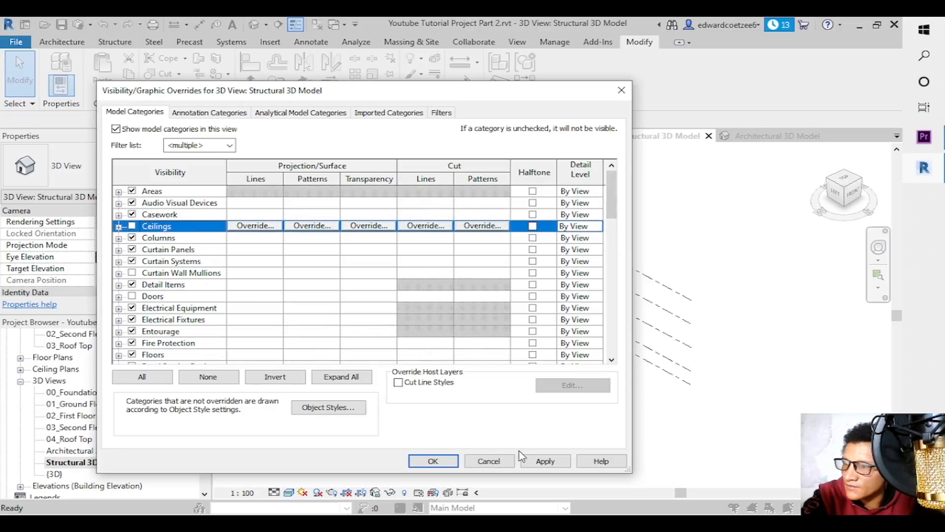
left_click(544, 460)
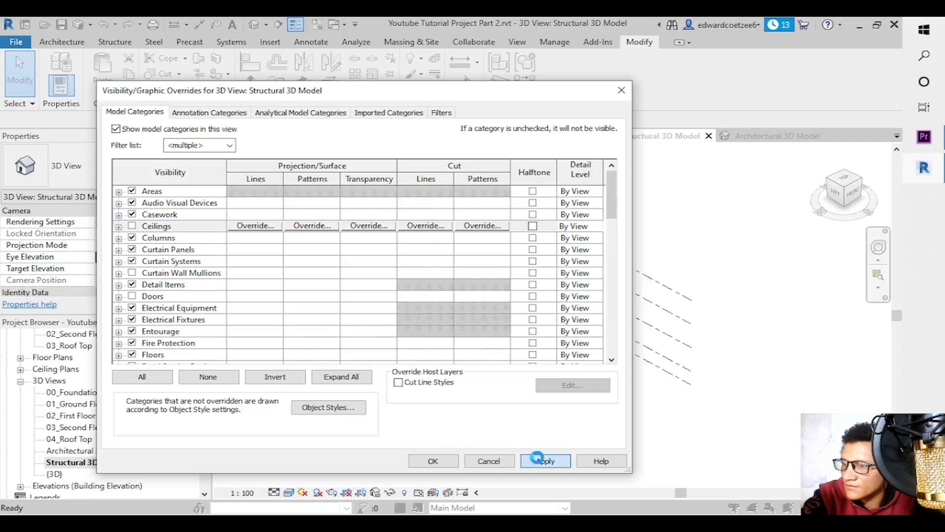
left_click(445, 462)
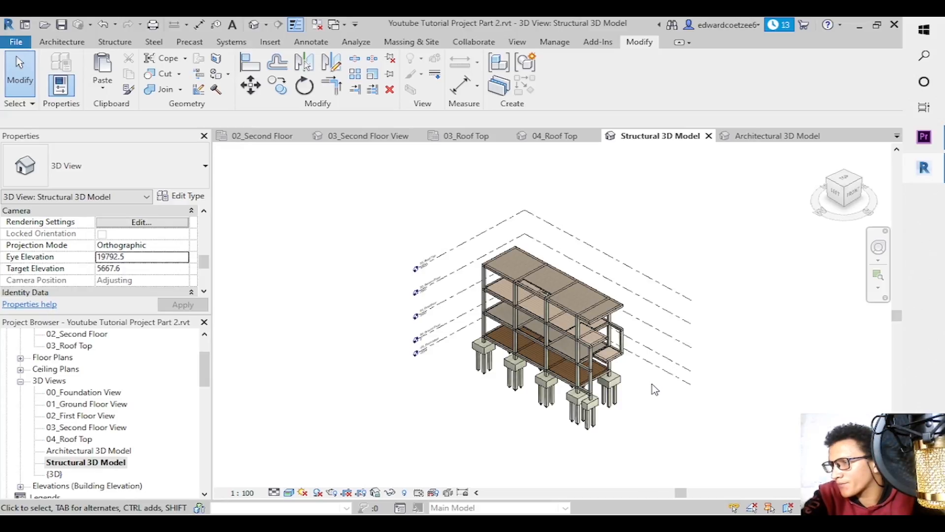
Select all instances of the top 12mm THK Tile 3 floor in the entire project, and clear the selection.
left_click(595, 319)
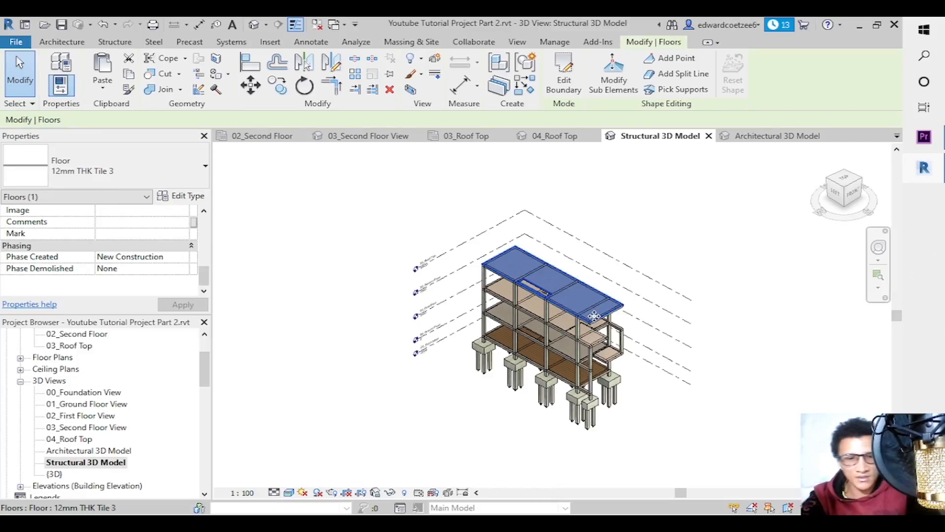
right_click(571, 297)
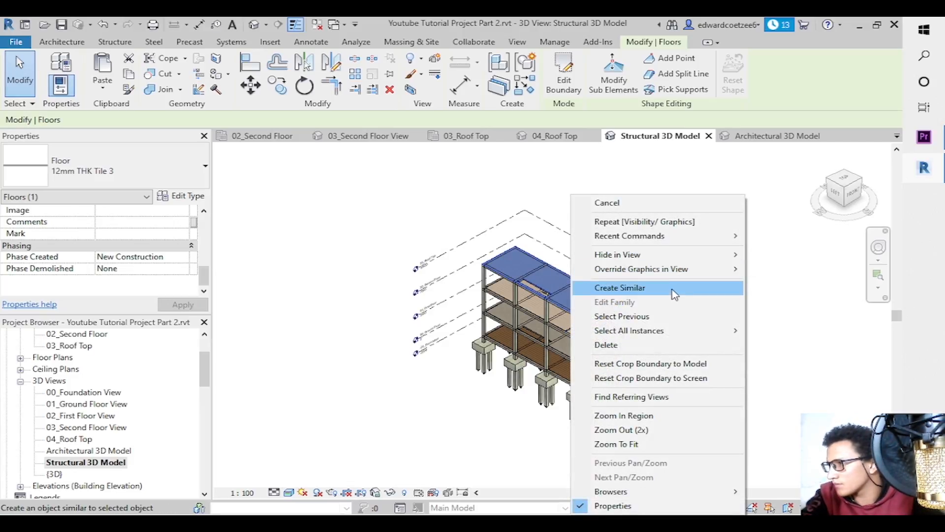
mouse_move(682, 272)
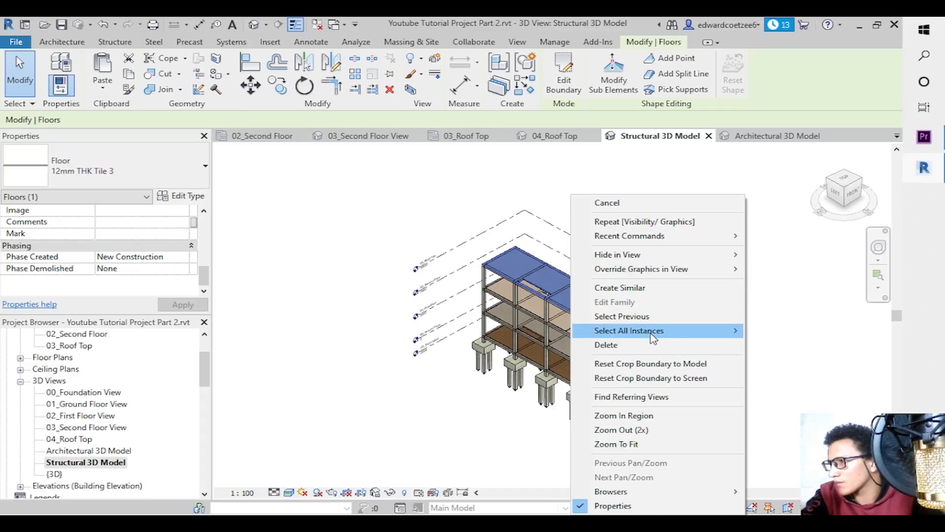
mouse_move(653, 338)
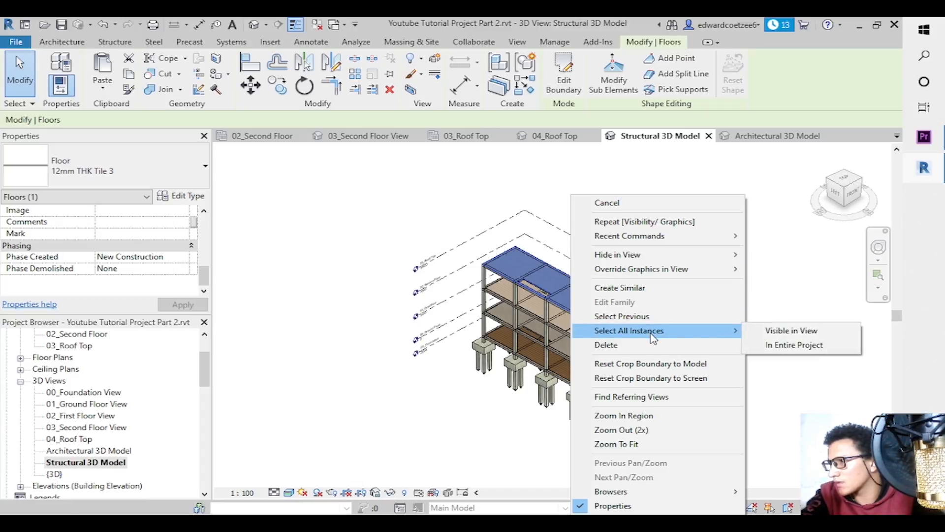
left_click(770, 345)
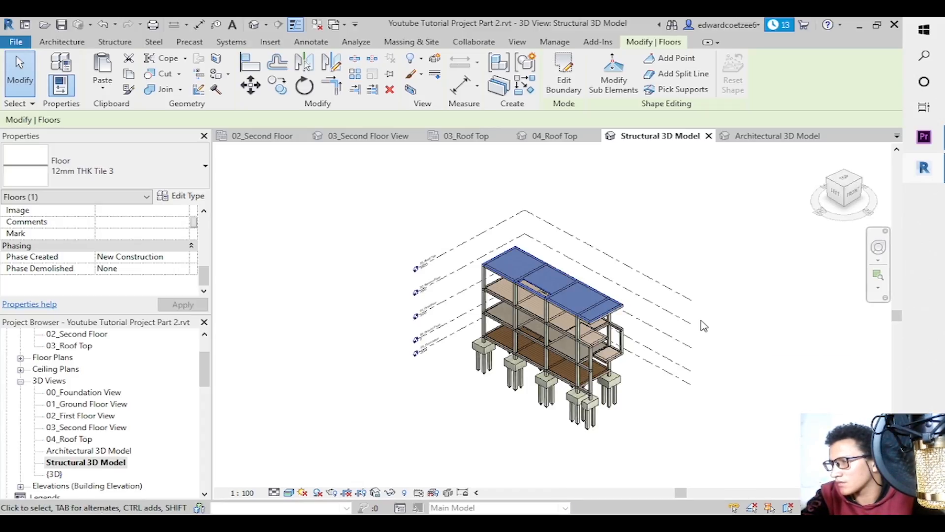
left_click(728, 292)
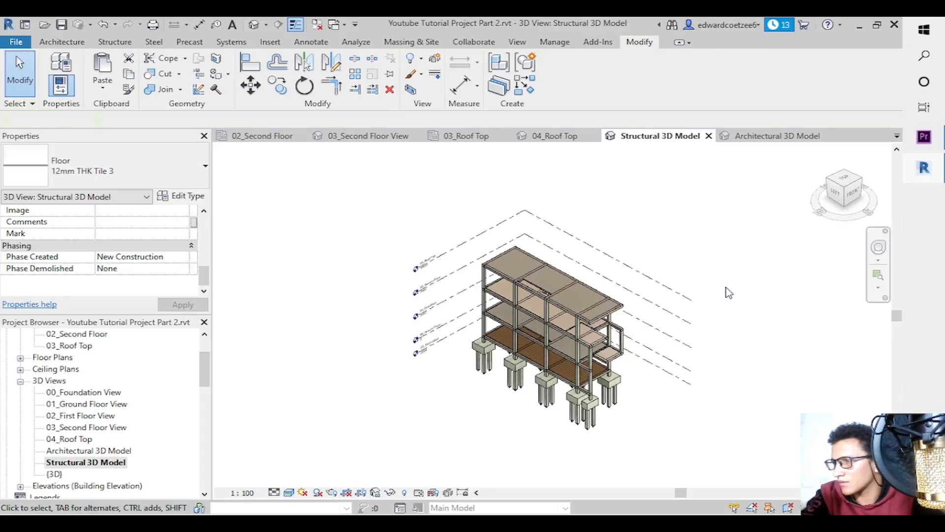
Hide the topmost 12mm THK Tile 3 floor element in the Structural 3D Model view.
left_click(590, 321)
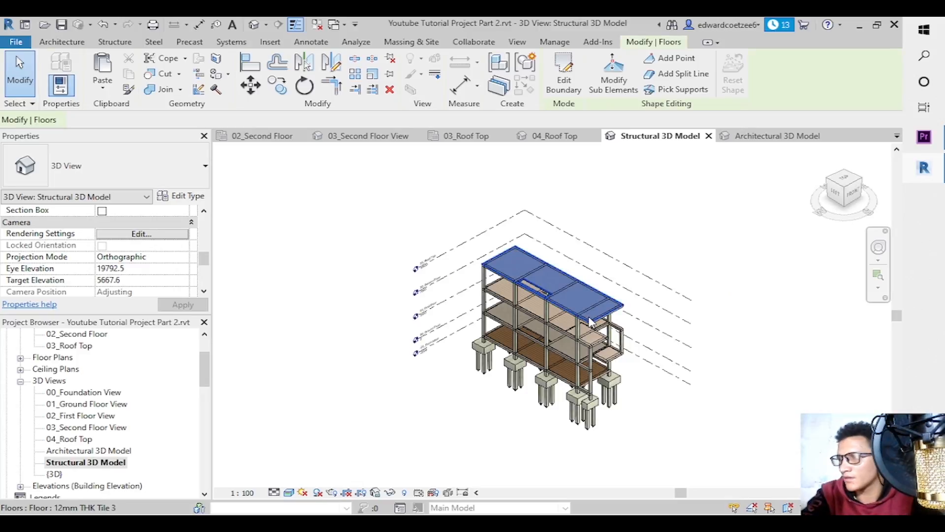
right_click(590, 321)
mouse_move(689, 254)
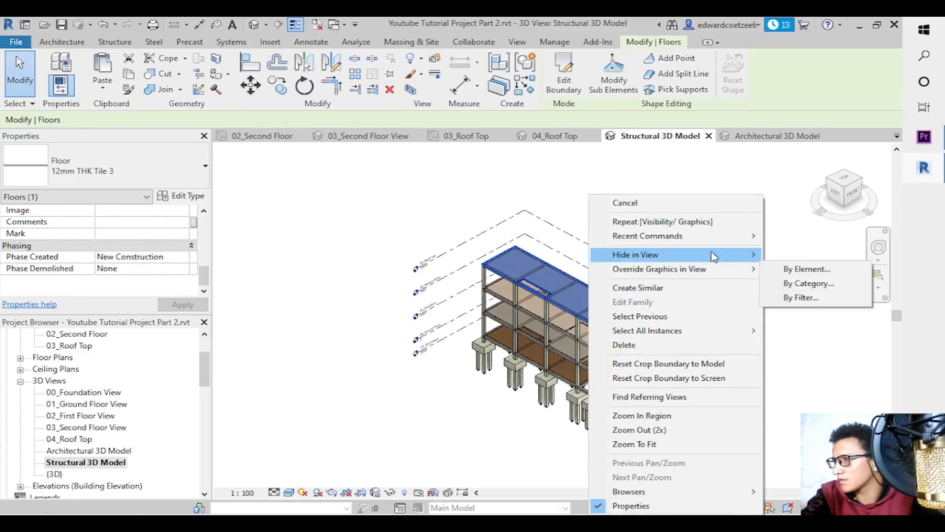
left_click(783, 256)
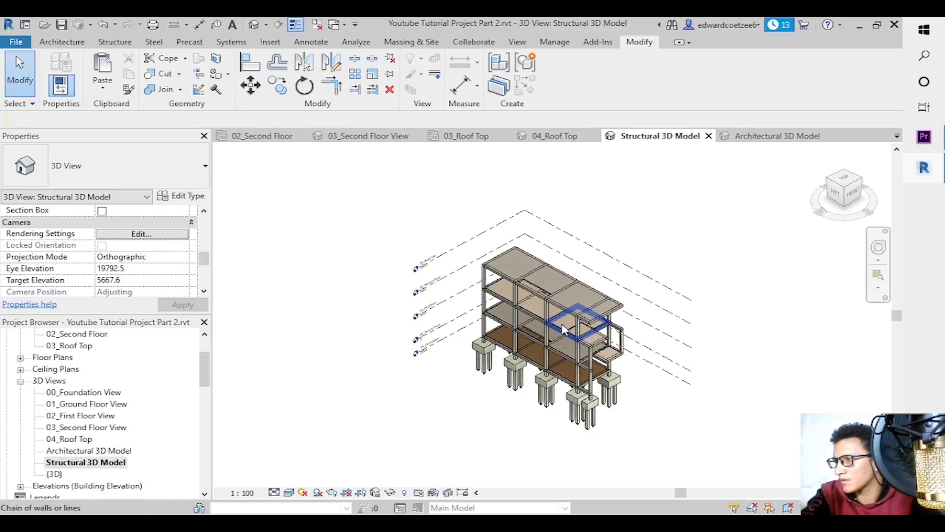
Hide the large 12mm THK Tile 1 floor element one storey below the roof in the view.
left_click(497, 293)
right_click(496, 293)
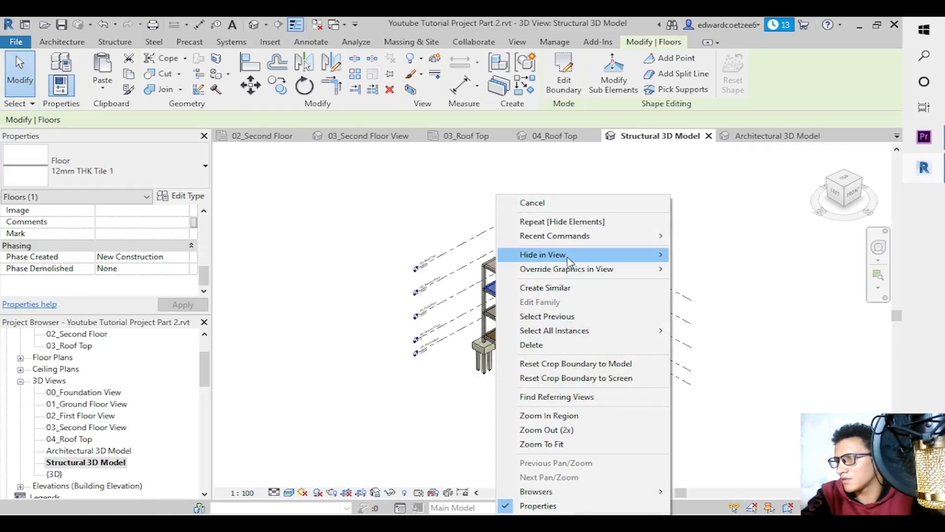
mouse_move(570, 257)
left_click(693, 261)
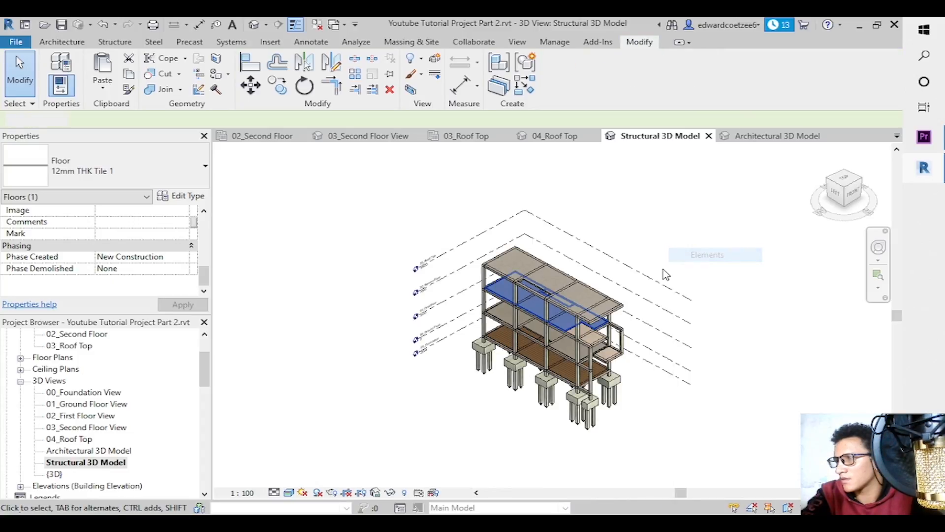
Hide the small 12mm THK Tile 1 balcony floor element on the upper storey in the Structural 3D Model view.
left_click(589, 339)
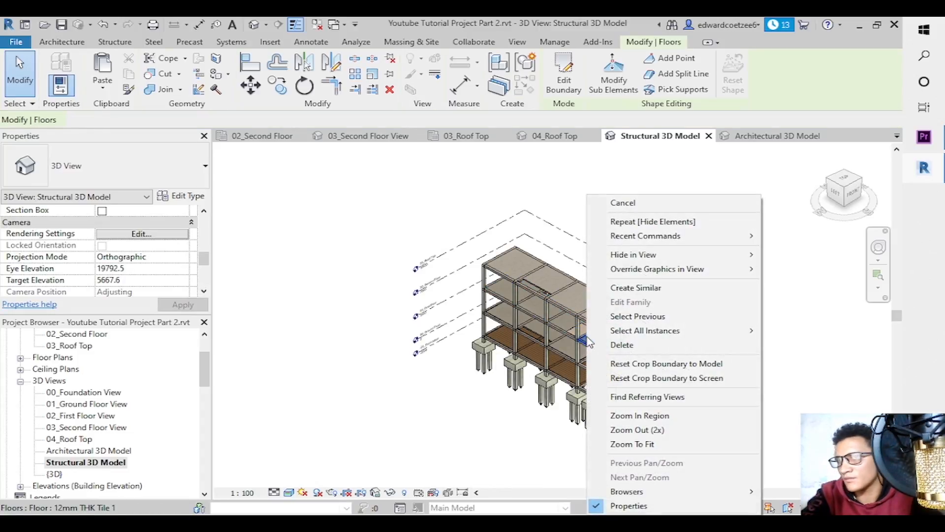
right_click(591, 340)
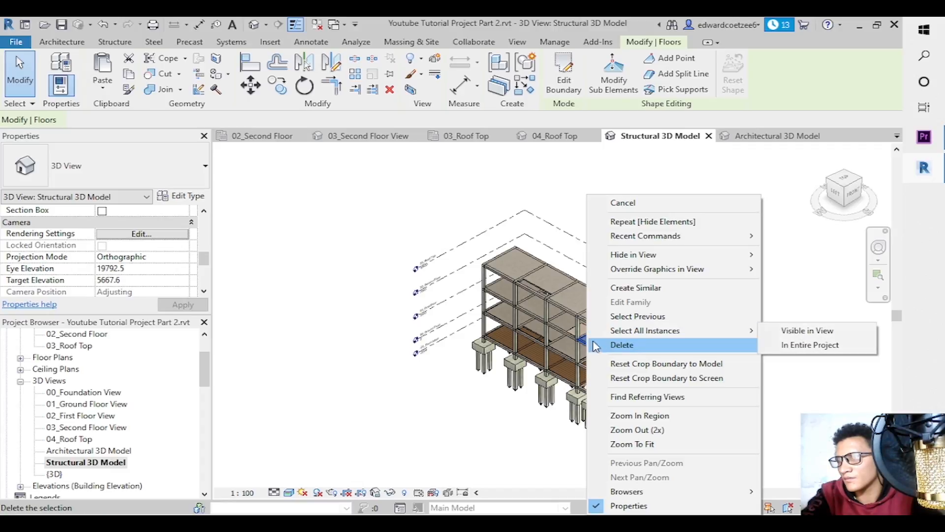
left_click(593, 343)
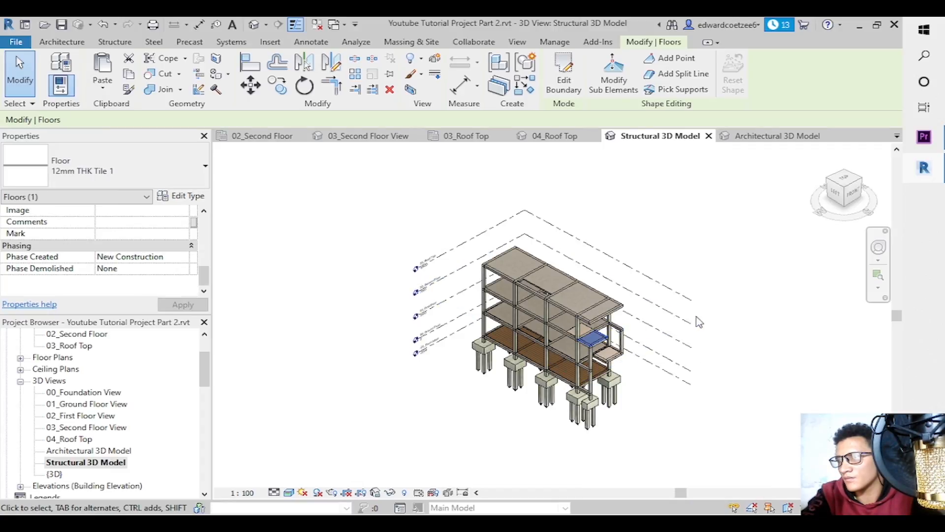
right_click(596, 340)
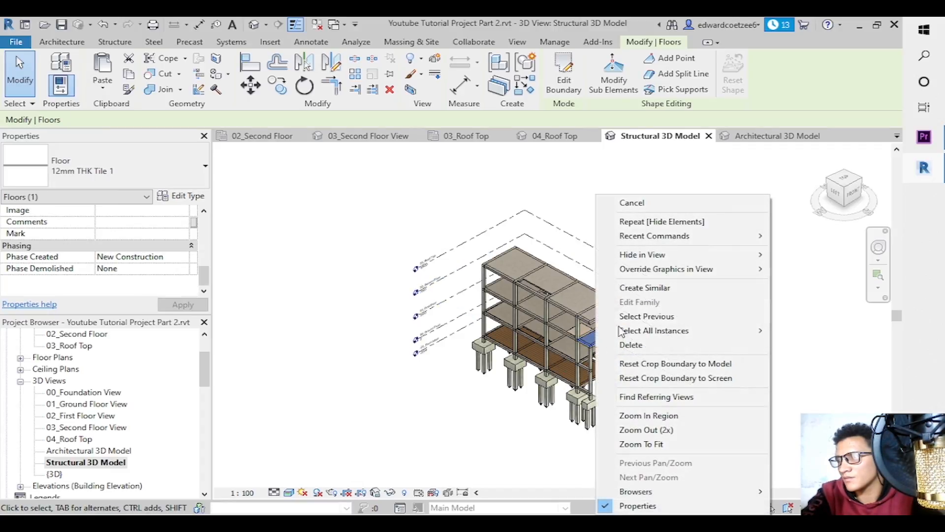
mouse_move(660, 254)
left_click(814, 255)
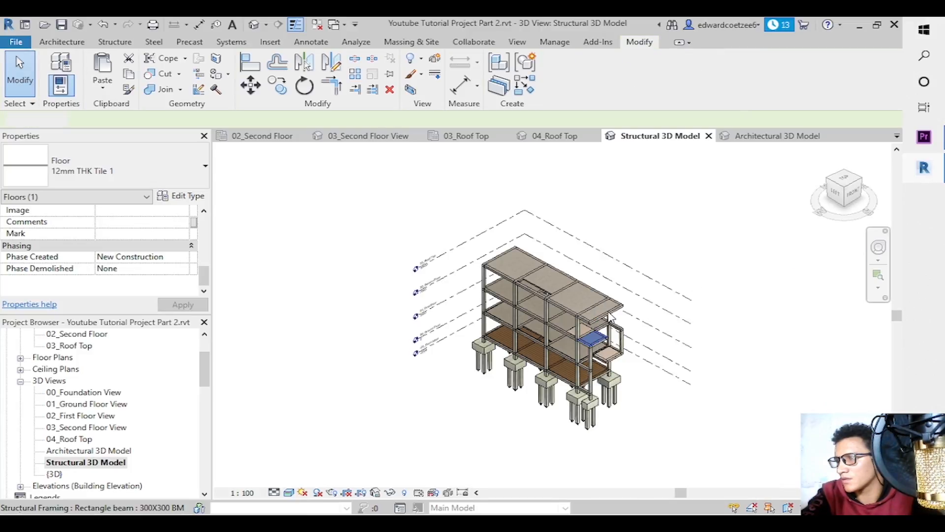
Hide the small tile floor element just inside the upper balcony in the view.
left_click(581, 334)
right_click(581, 334)
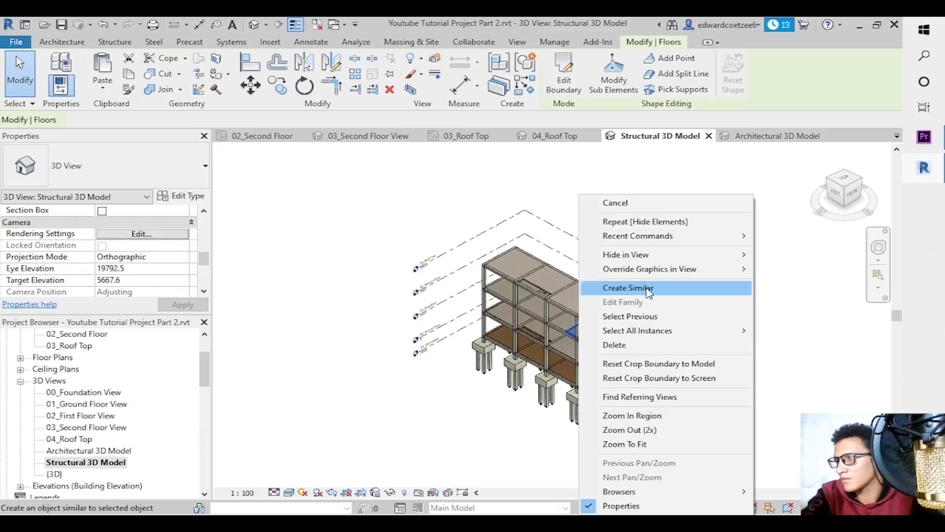
mouse_move(644, 259)
left_click(798, 254)
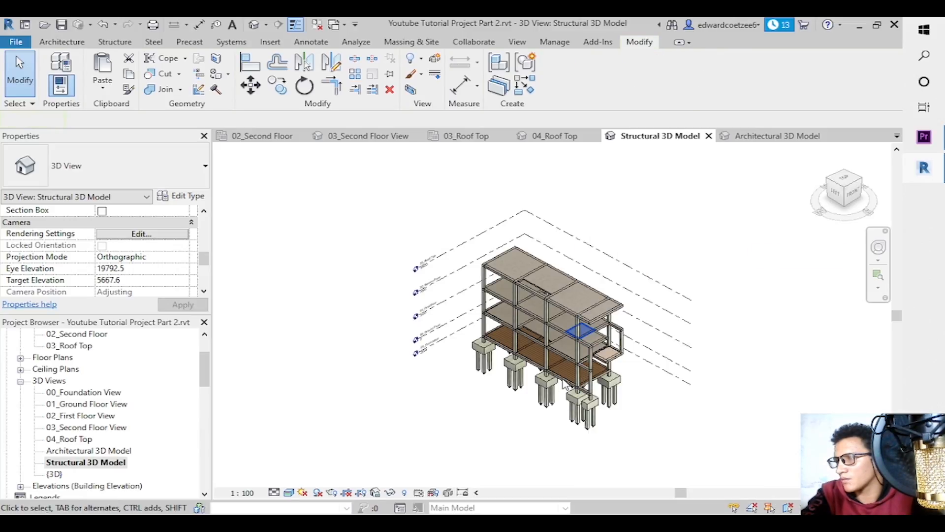
Hide the 12mm THK Tile 1 floor element on the lower projecting balcony in the view.
left_click(614, 358)
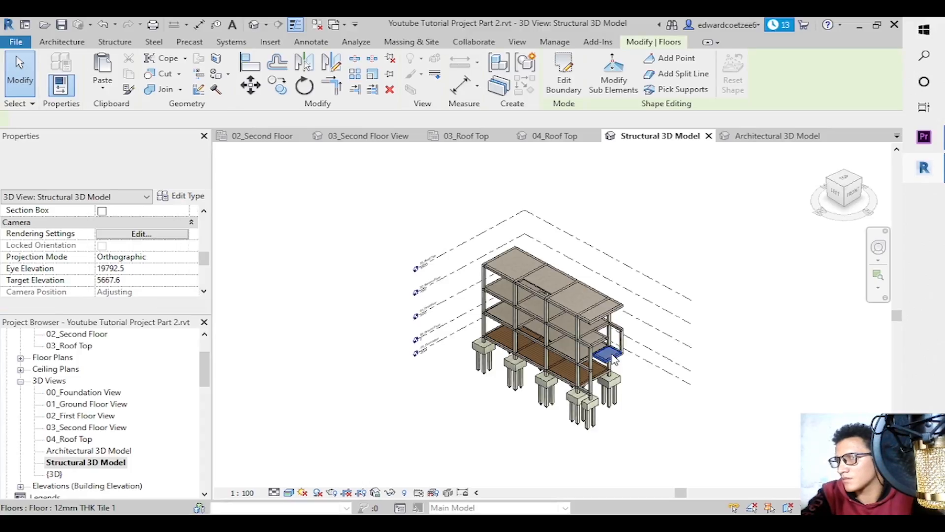
right_click(613, 355)
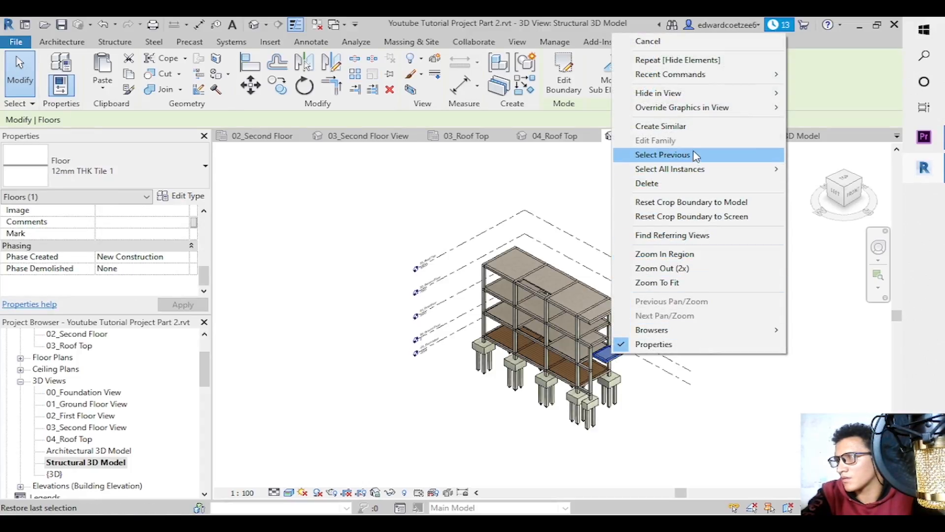
mouse_move(709, 93)
left_click(792, 94)
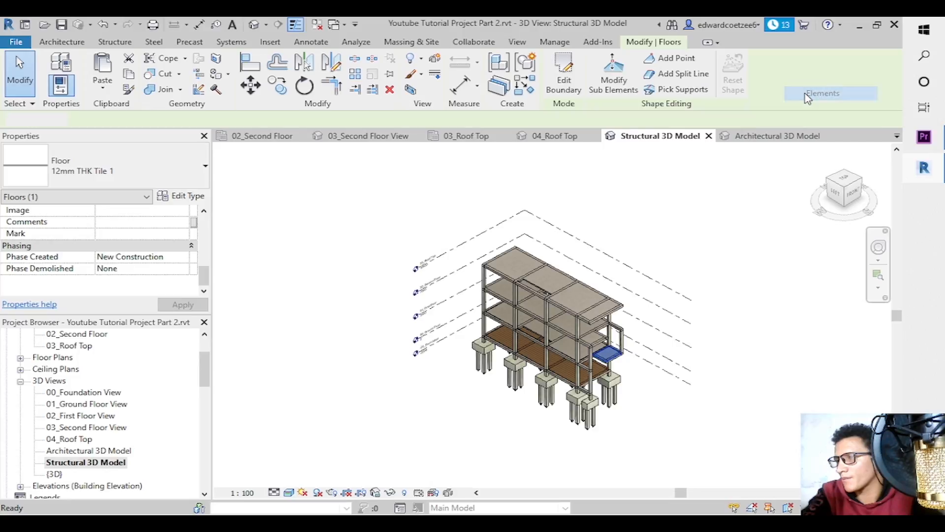
Hide the large brown 12mm THK Tile 2 ground floor element in the Structural 3D Model view.
left_click(570, 380)
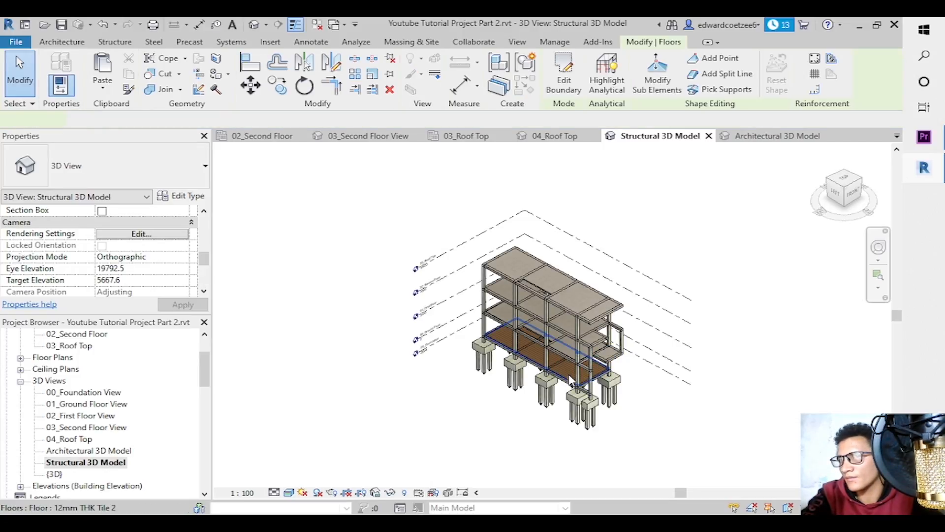
right_click(570, 379)
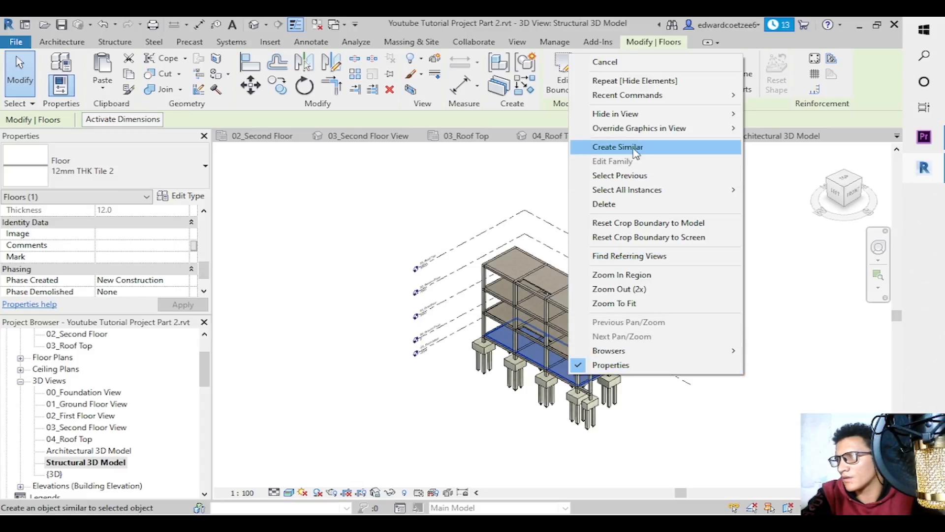
left_click(757, 118)
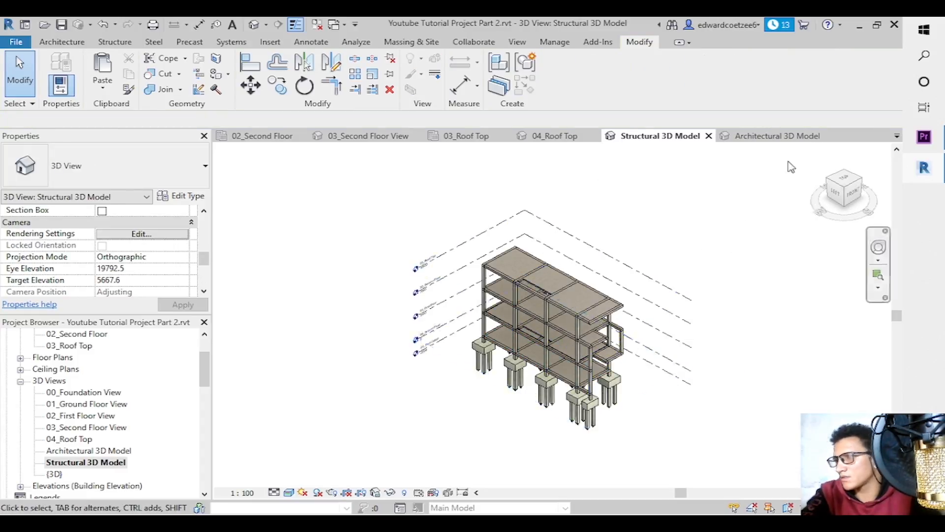
Examine the structural model from the front and back, and bring up the Architectural 3D Model view for comparison.
left_click(857, 186)
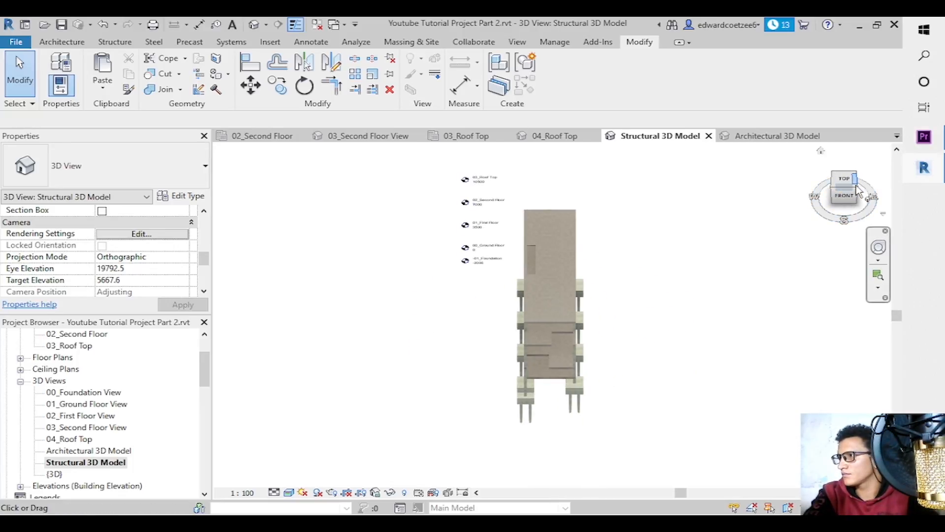
left_click(856, 186)
left_click(857, 186)
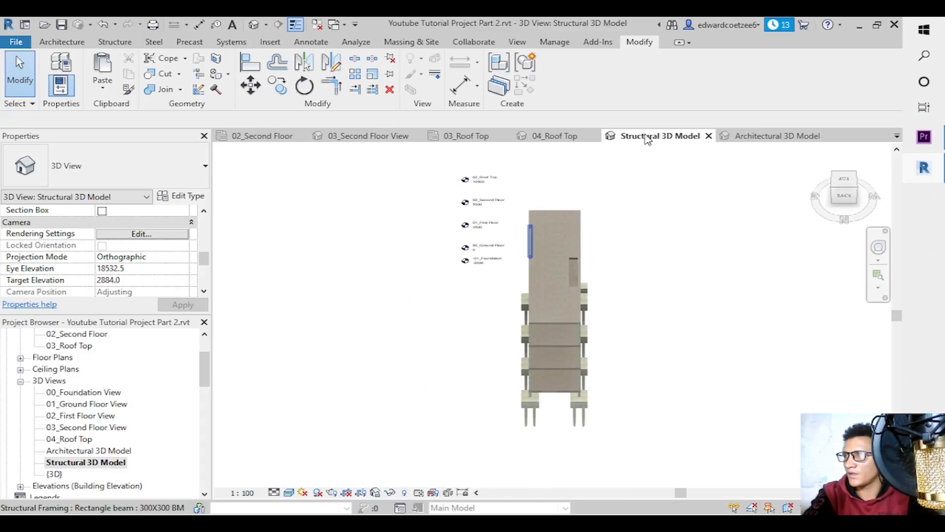
left_click(779, 138)
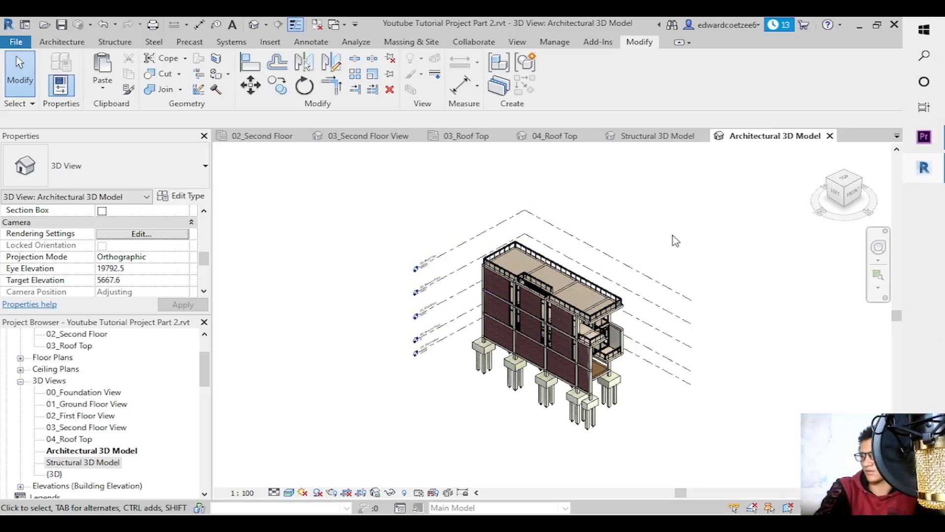
left_click(847, 192)
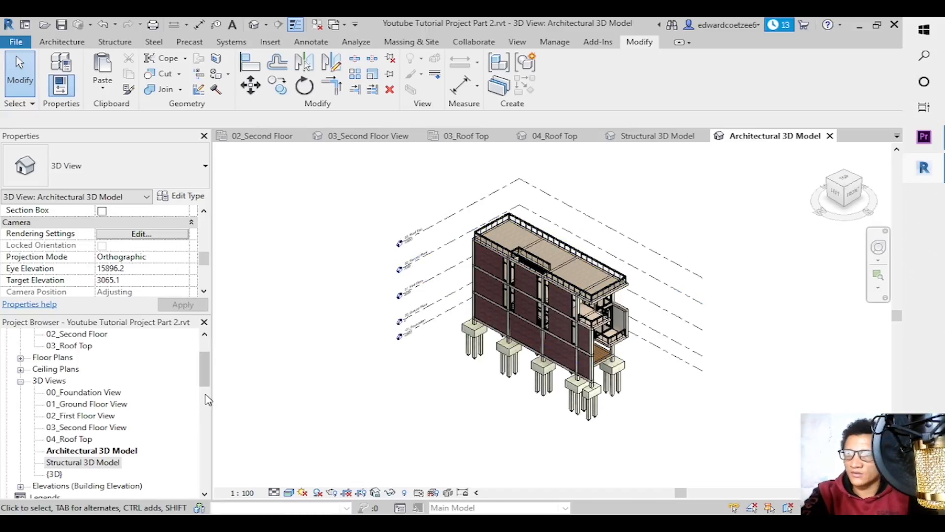
Collapse the 3D Views group in the project's view list and open the 00_Ground Floor structural plan.
left_click(83, 463)
scroll(83, 462, "up", 1)
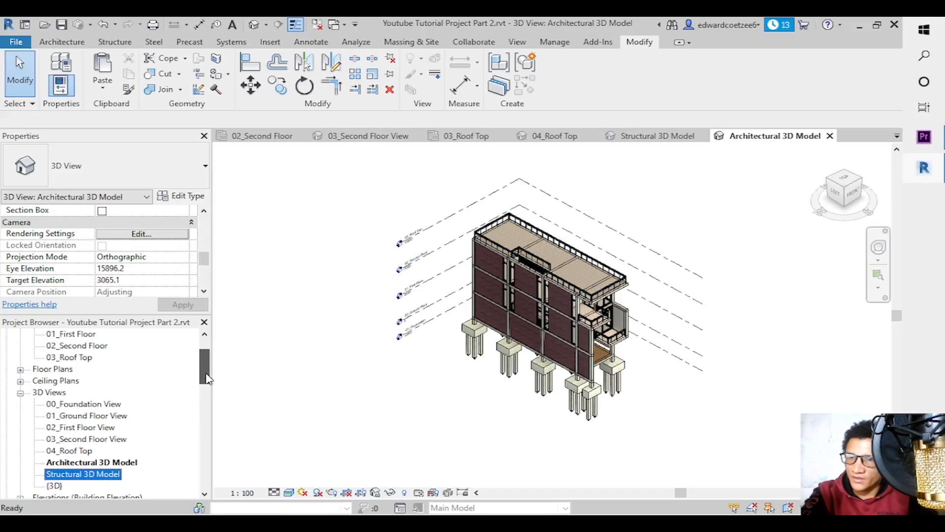
left_click(21, 393)
left_click_drag(206, 387, 212, 351)
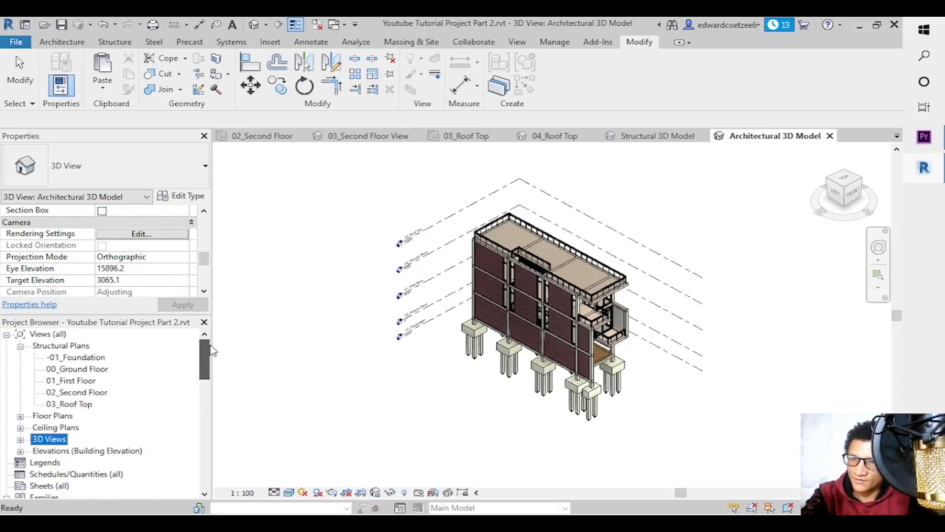
double_click(74, 370)
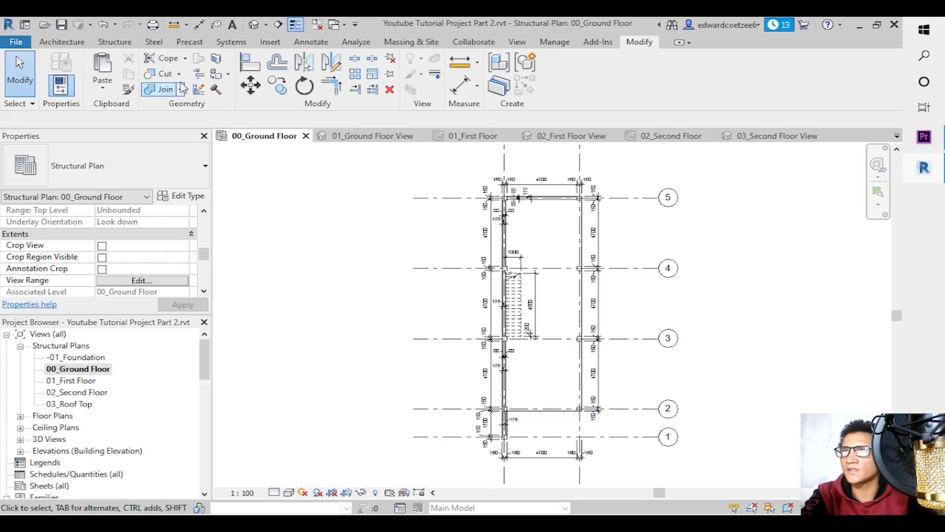
left_click(61, 41)
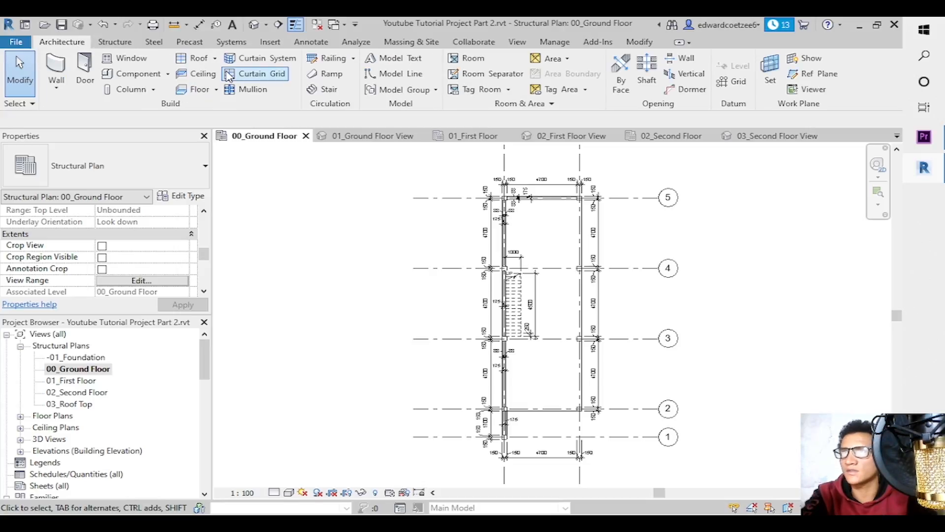
left_click(194, 76)
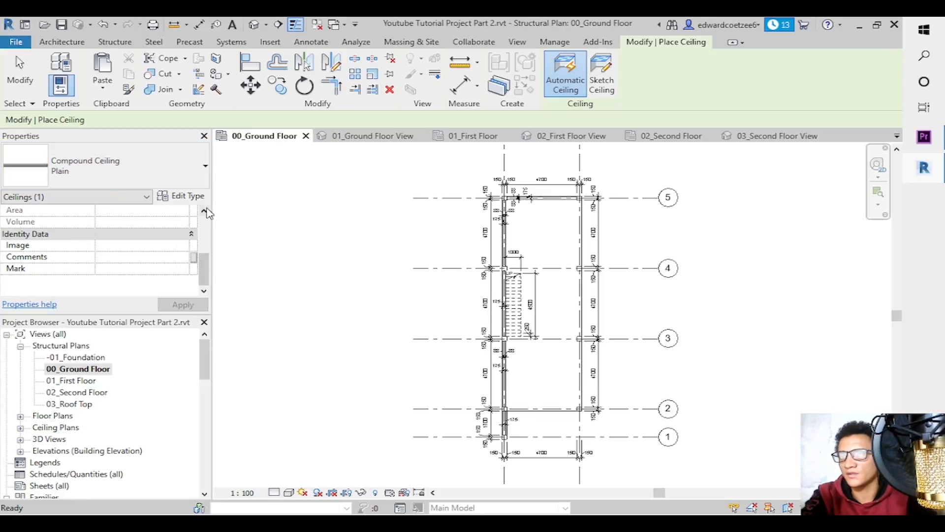
left_click(601, 74)
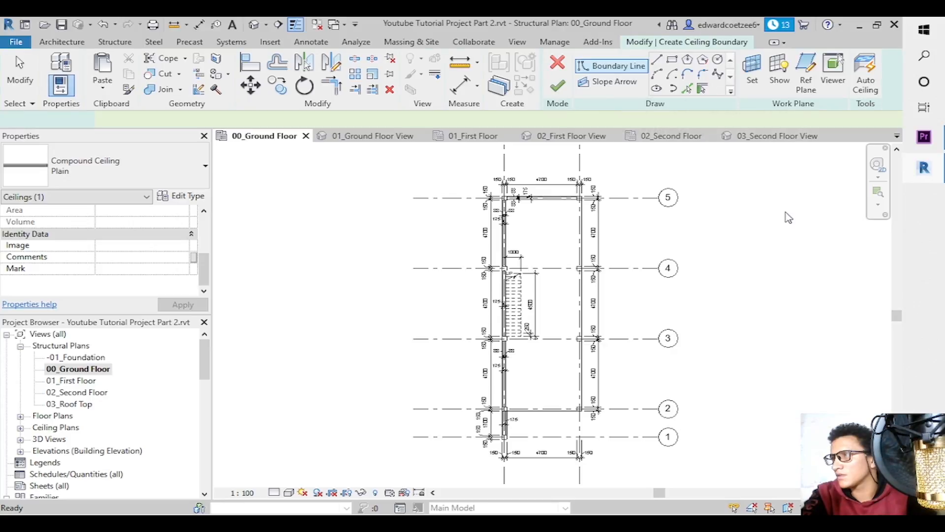
left_click(673, 60)
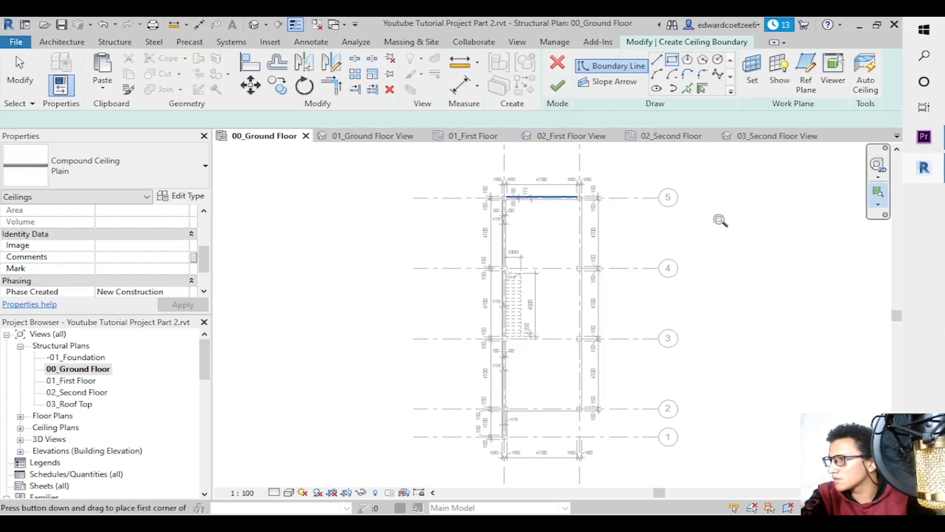
left_click_drag(489, 185, 590, 274)
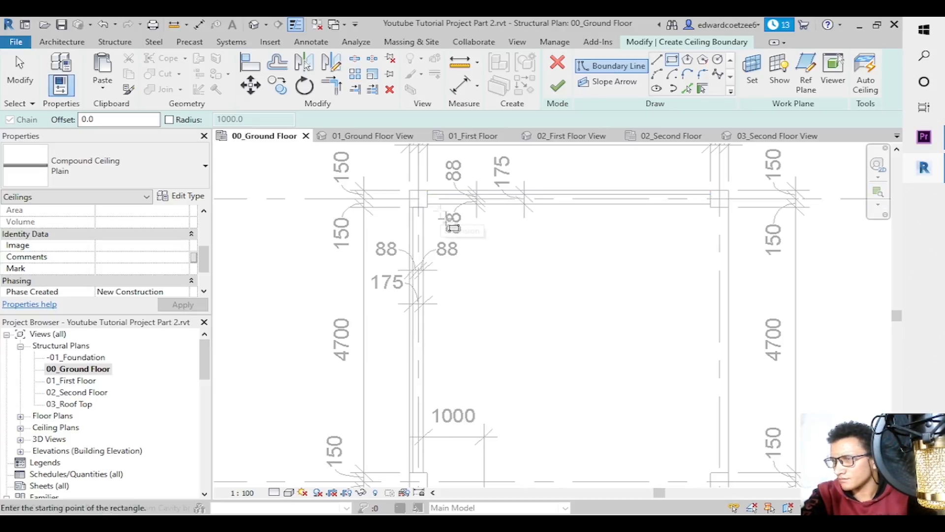
key("Escape")
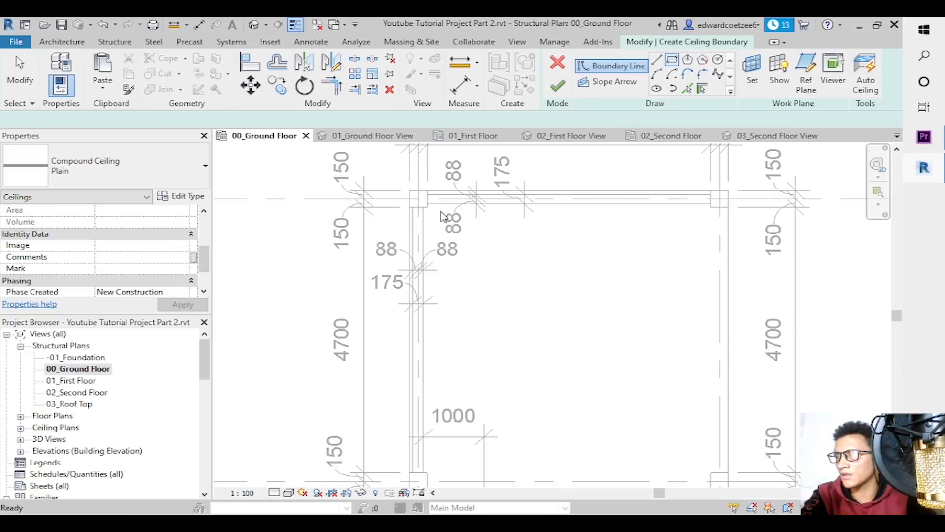
Switch to the 01_First Floor structural plan and discard the unfinished ceiling boundary sketch.
left_click(472, 136)
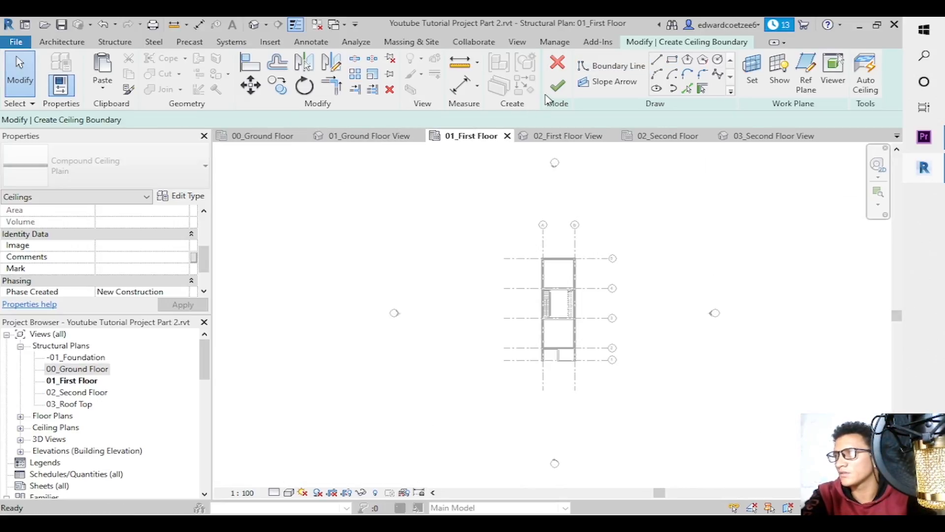
left_click(558, 62)
left_click(878, 192)
left_click_drag(522, 240, 624, 365)
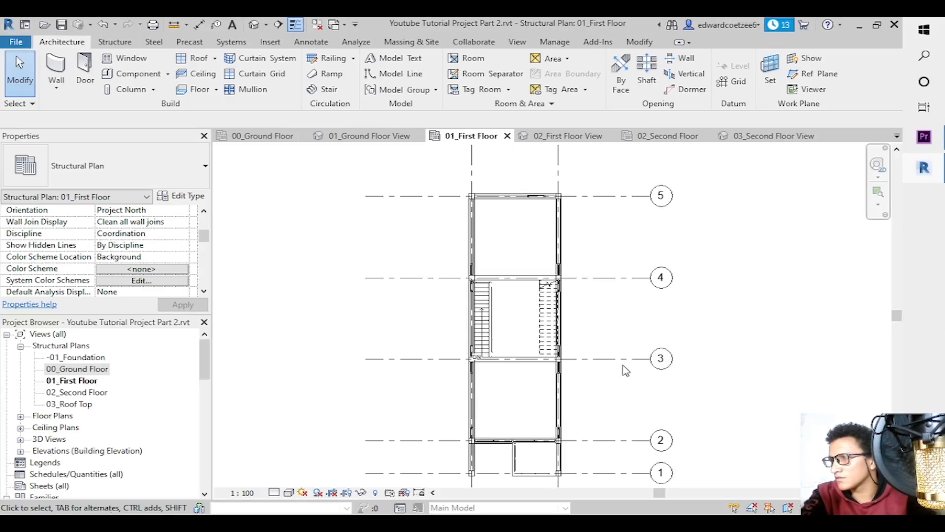
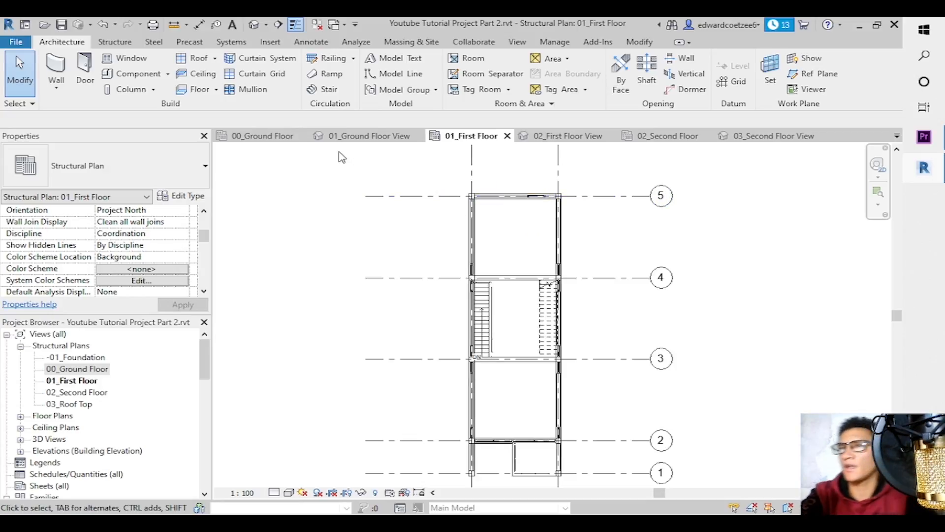
Start a sketched Plain compound ceiling in the 01_First Floor plan, focusing on the room between grids 4 and 5.
left_click(199, 74)
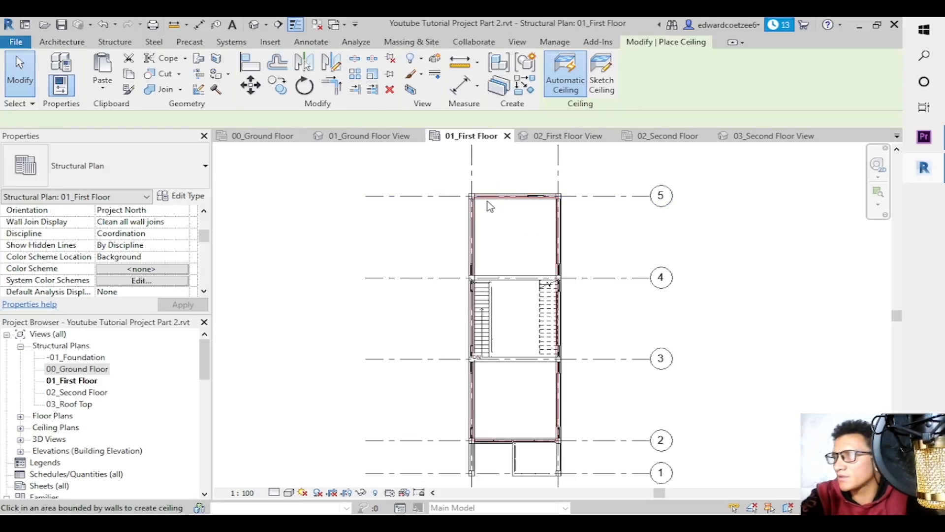
left_click(602, 74)
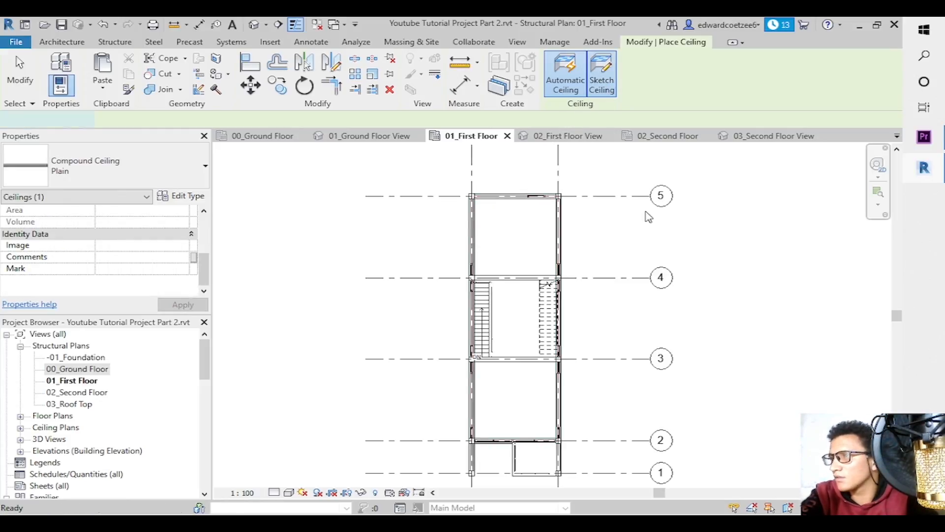
left_click(878, 193)
left_click_drag(460, 187, 625, 310)
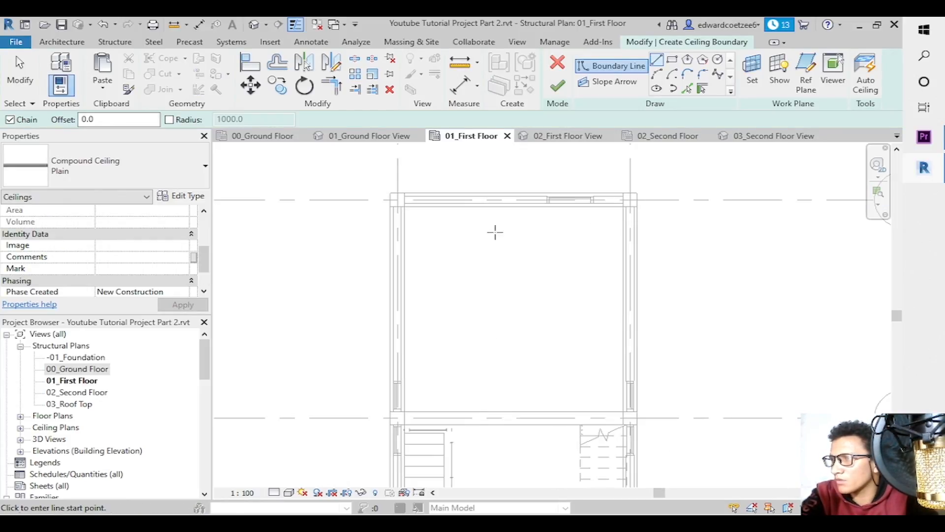
left_click(407, 209)
key("Escape")
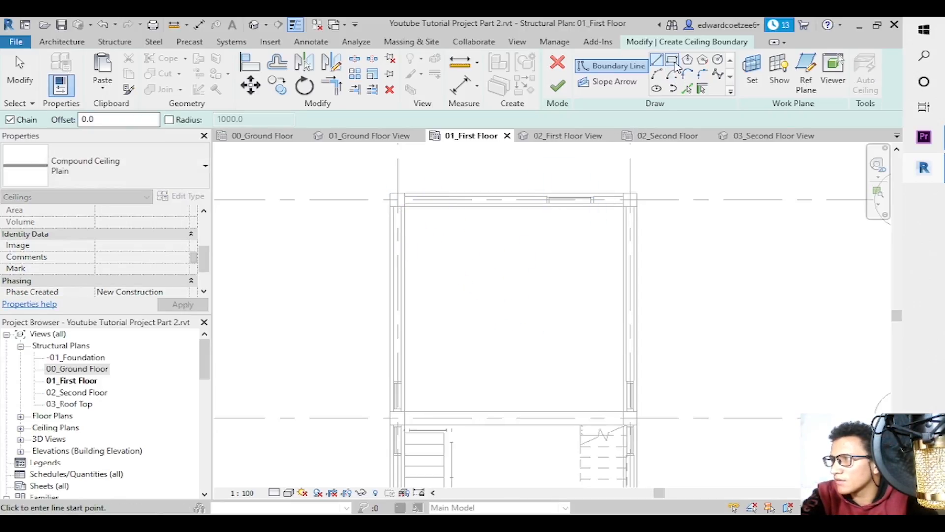
left_click(407, 209)
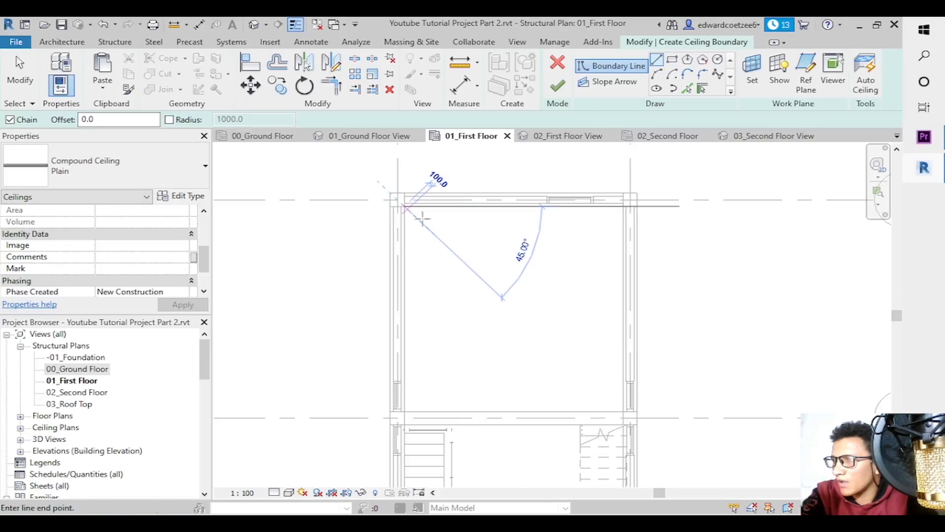
key("Escape")
key("Escape")
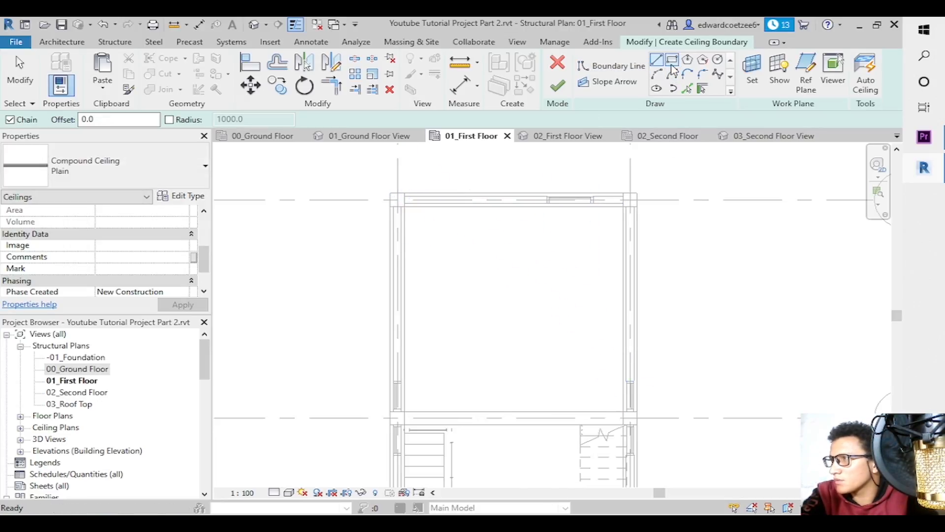
left_click(672, 64)
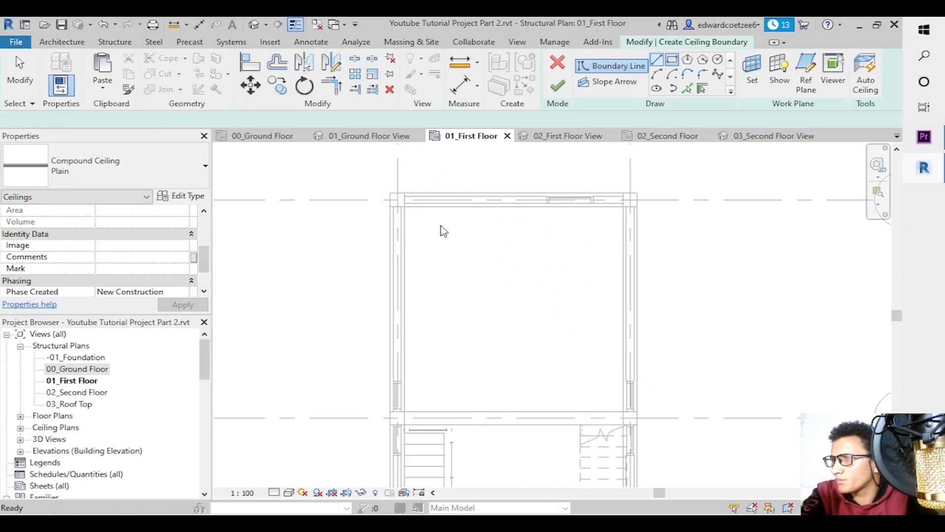
left_click(403, 206)
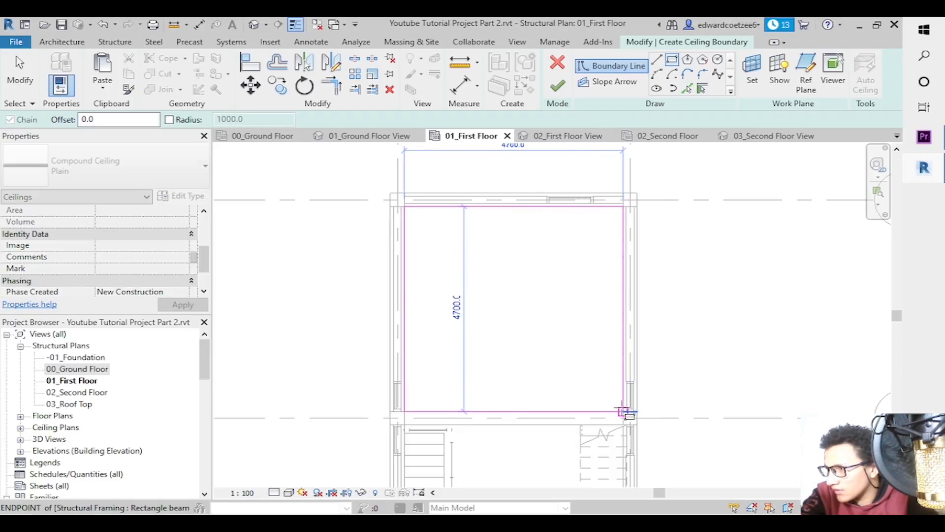
left_click(623, 412)
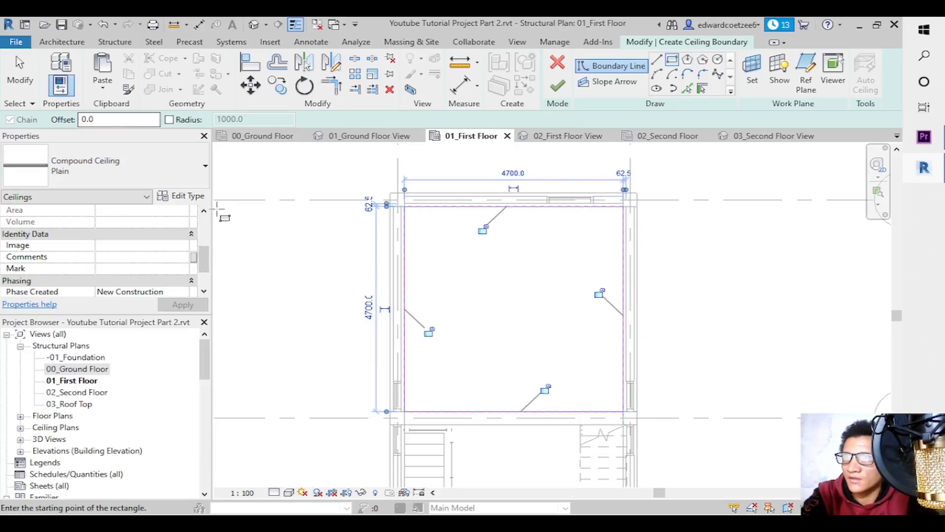
left_click_drag(204, 259, 204, 228)
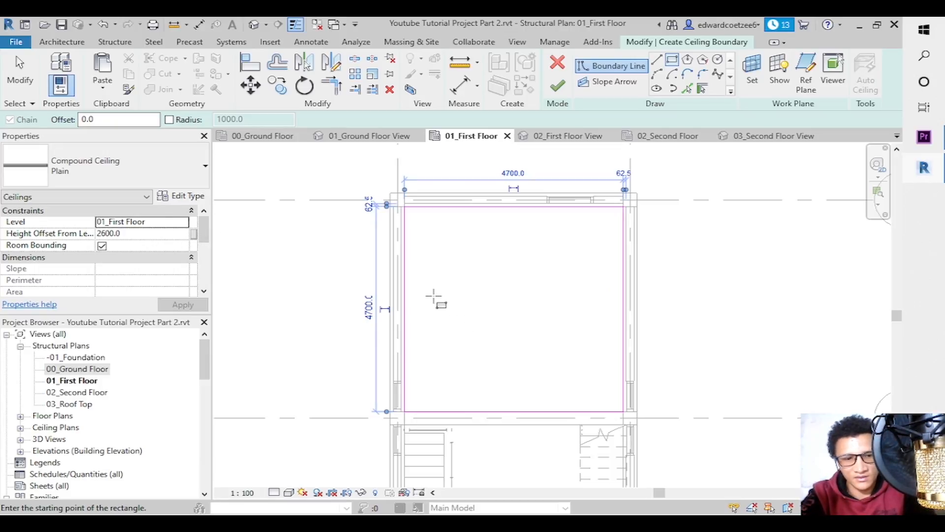
key("ctrl+z")
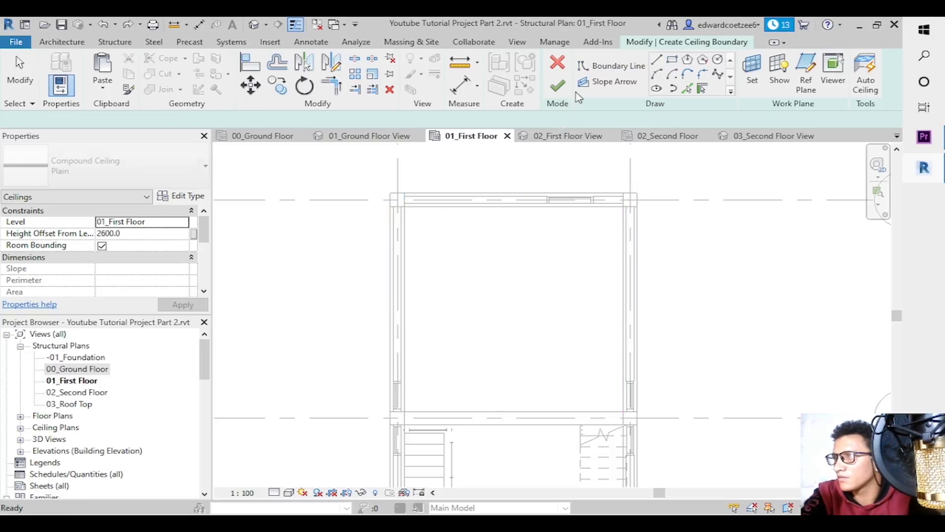
Sketch a 4700 by 4700 rectangular ceiling boundary along the inner wall faces between grids 4 and 5, and lock its edges.
left_click(611, 66)
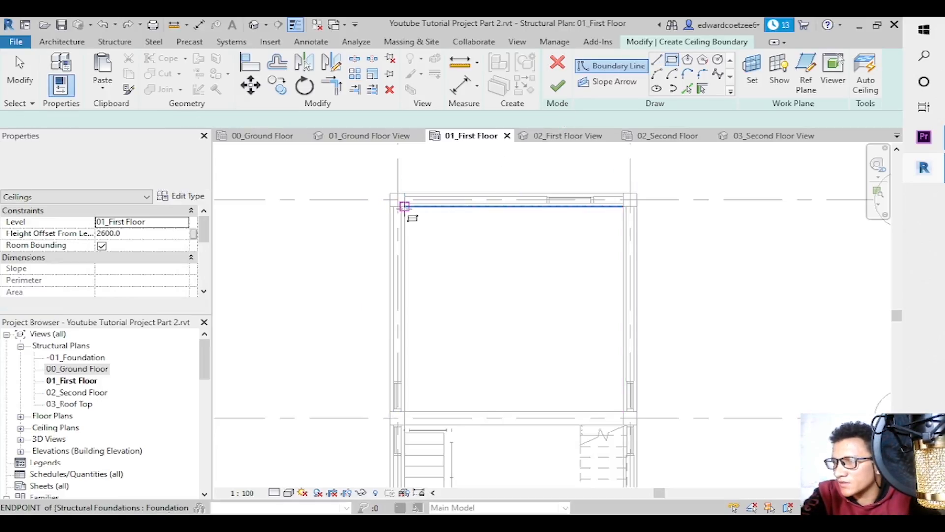
left_click(405, 206)
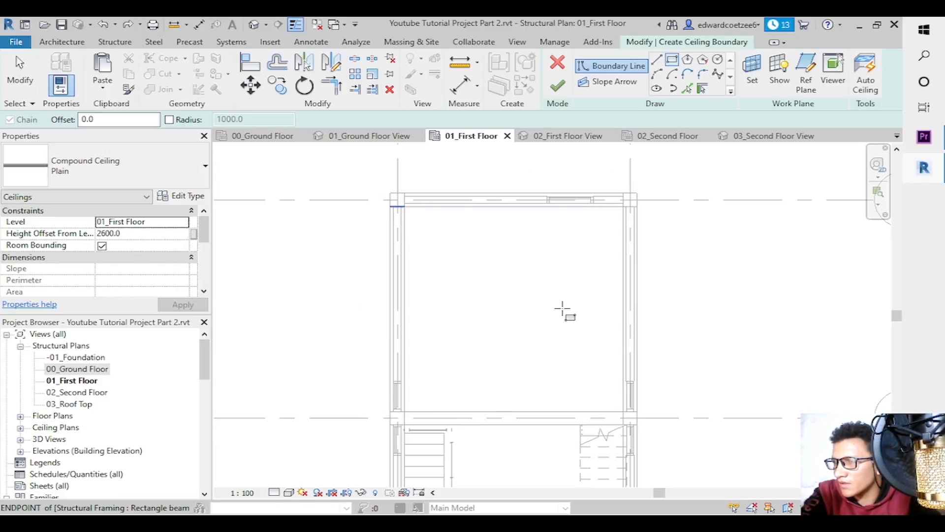
left_click(623, 411)
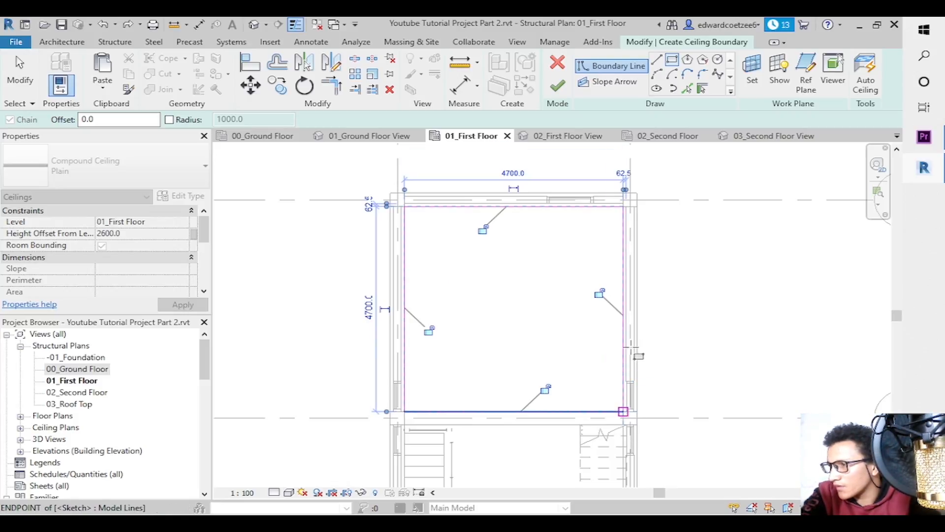
left_click(428, 329)
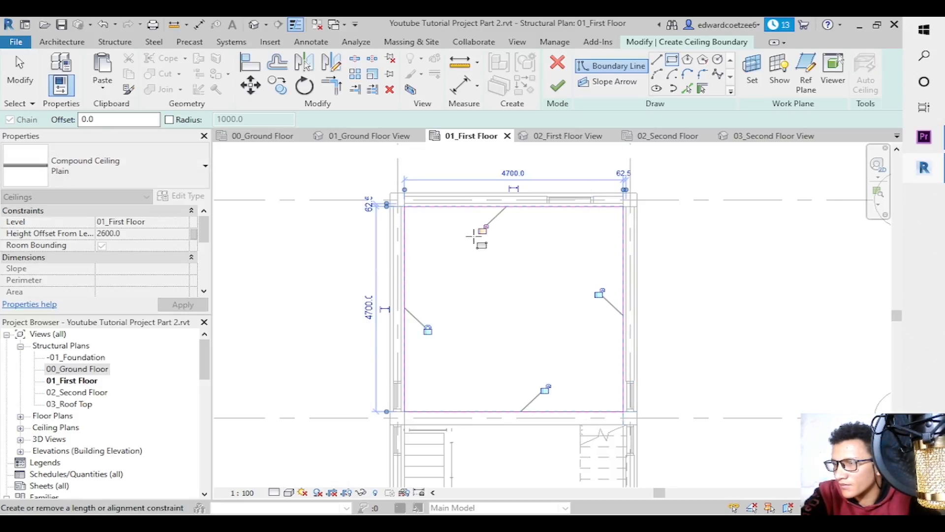
left_click(482, 230)
left_click(599, 294)
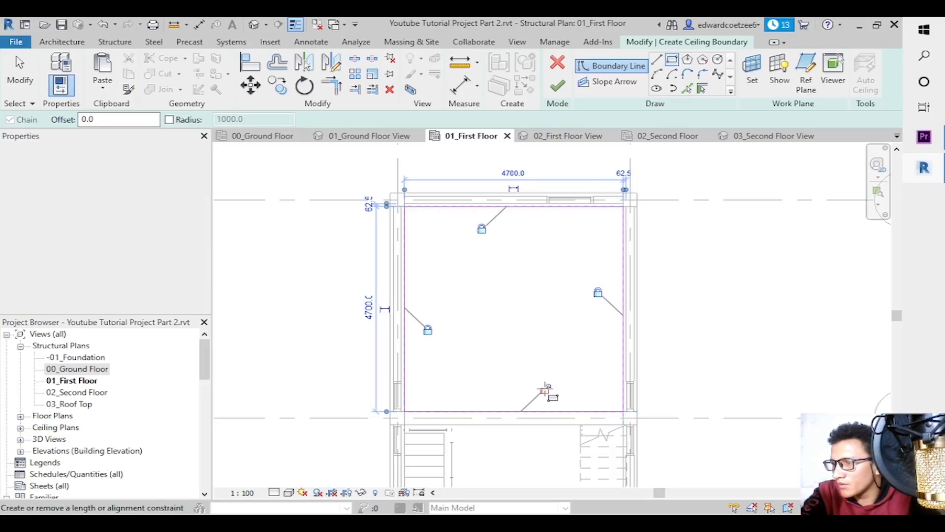
Set the ceiling's height offset from level to 3200 and finish the boundary sketch.
left_click(129, 236)
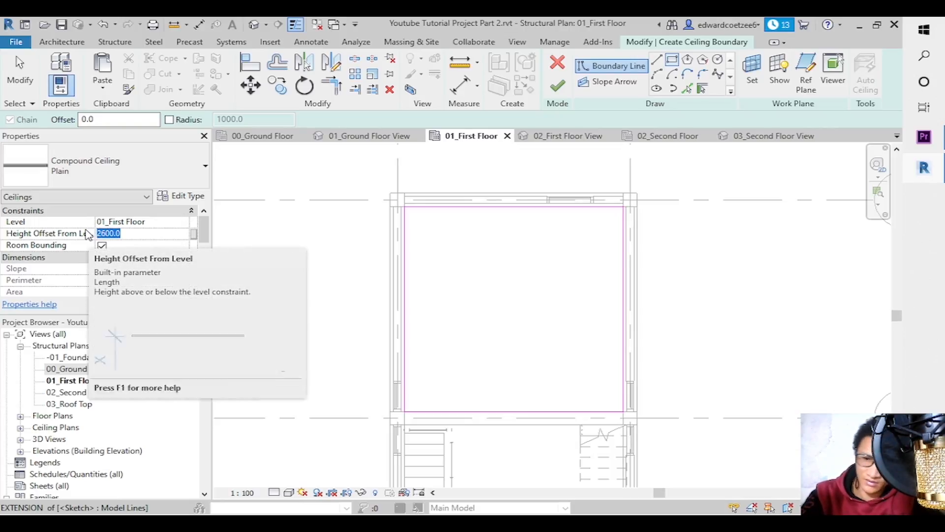
type("32")
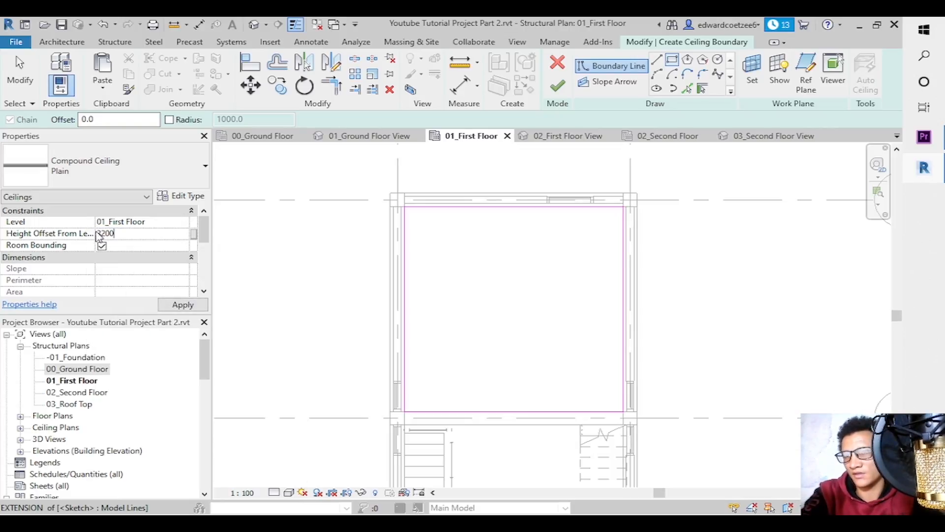
left_click(182, 305)
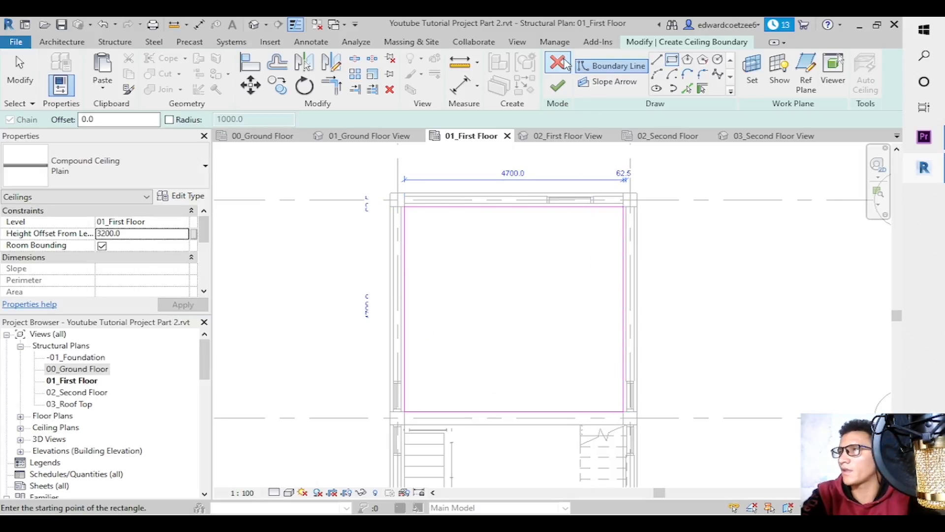
left_click(558, 87)
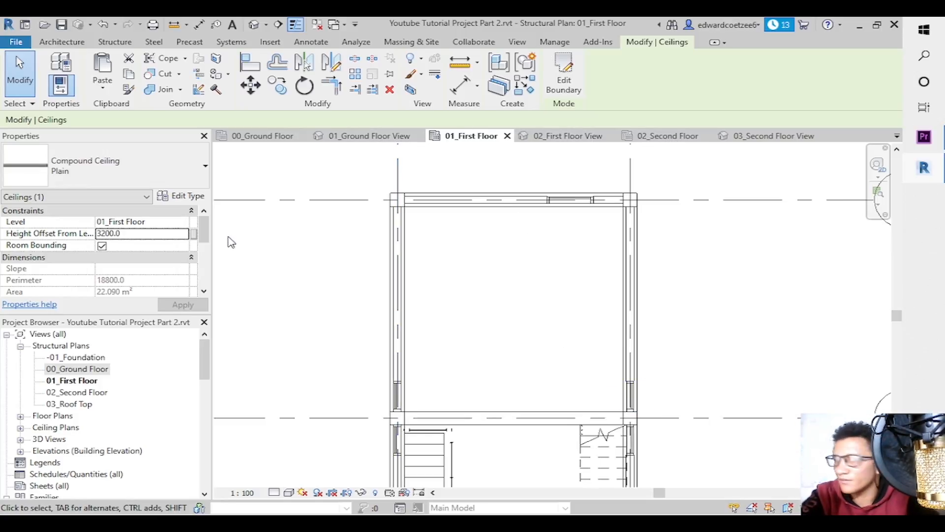
Check the new ceiling in the 02_First Floor View 3D view and return to the 01_First Floor structural plan.
left_click(20, 439)
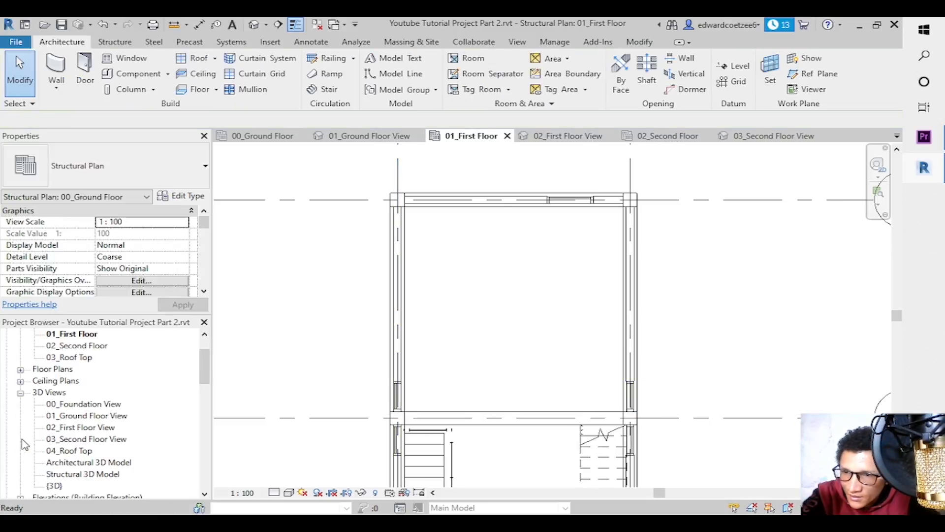
double_click(81, 427)
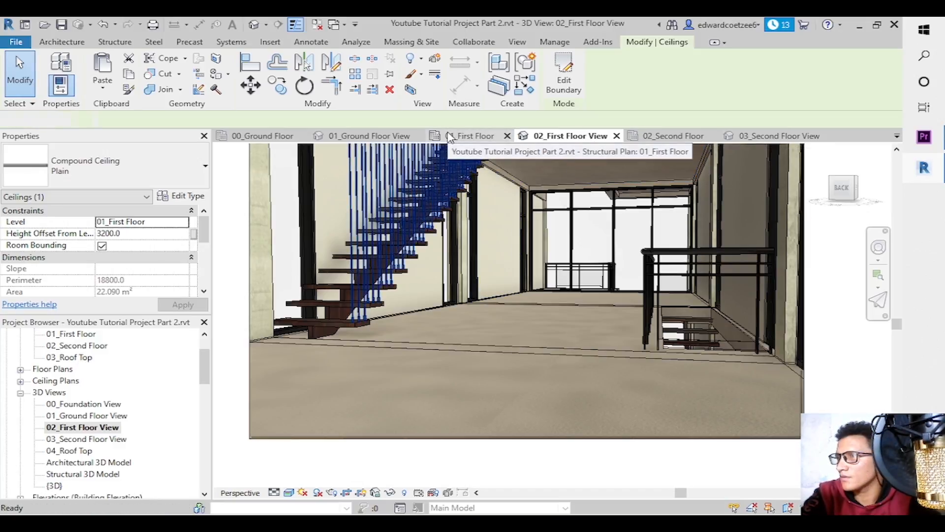
left_click(470, 136)
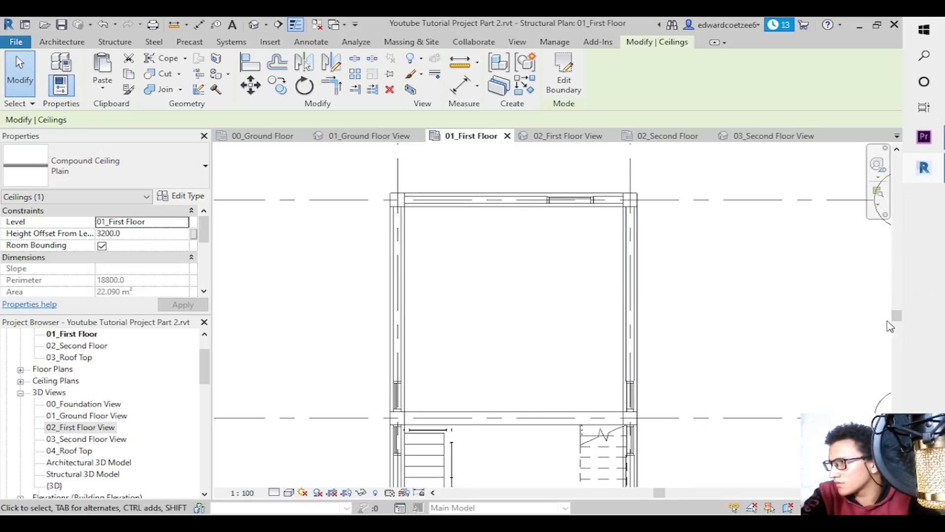
Start another sketched Plain ceiling, draw a 4700 by 4700 rectangular boundary inside the room between grids 2 and 3, and lock its edges.
left_click_drag(895, 319, 895, 463)
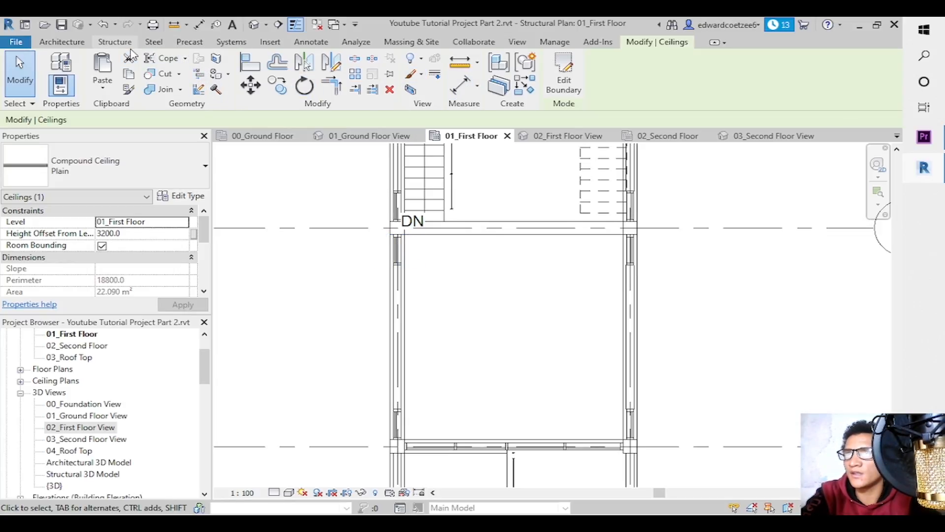
left_click(62, 42)
left_click(195, 75)
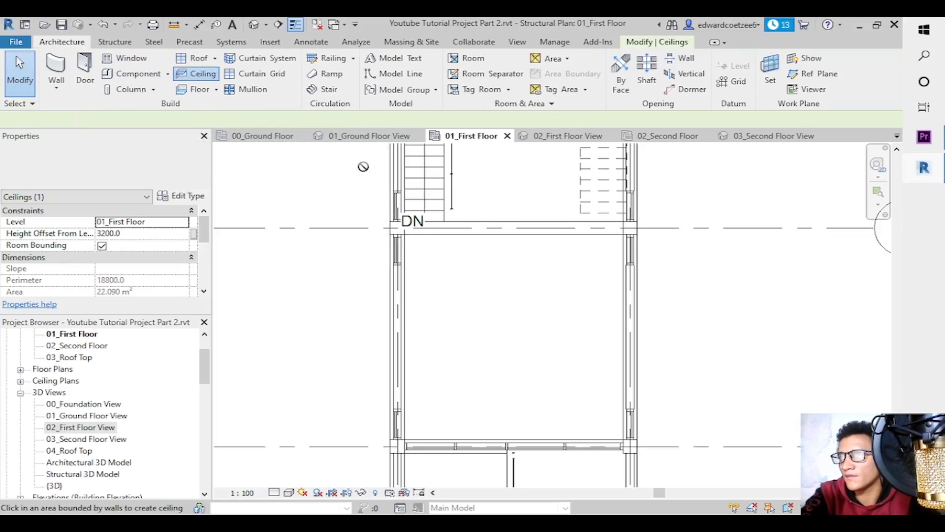
left_click(601, 77)
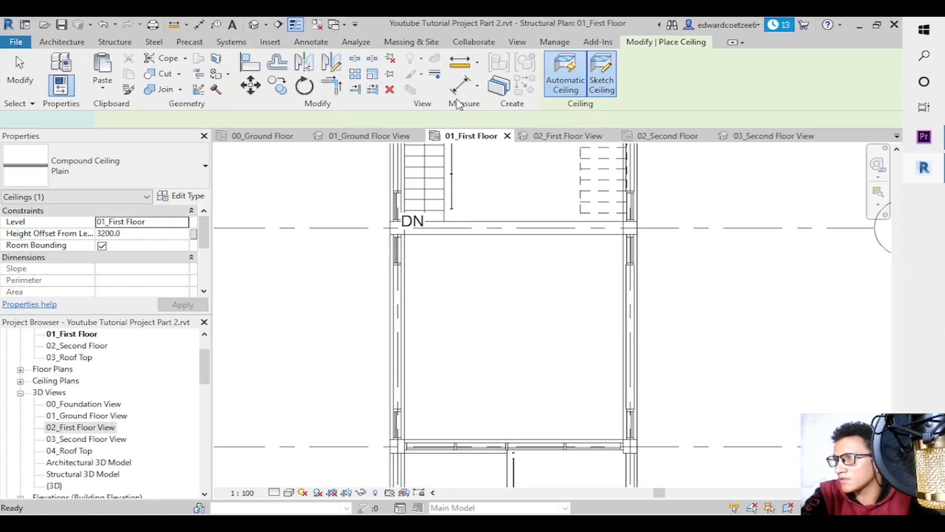
left_click(624, 439)
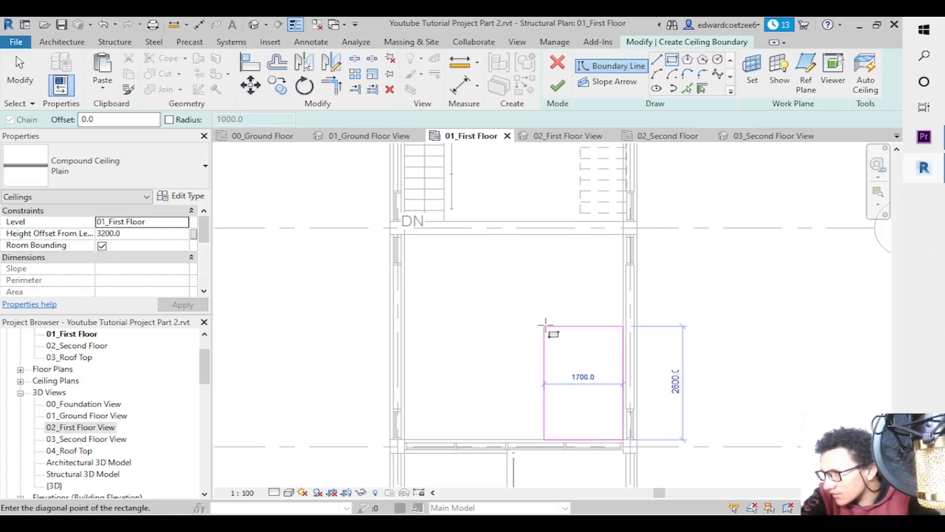
left_click(405, 235)
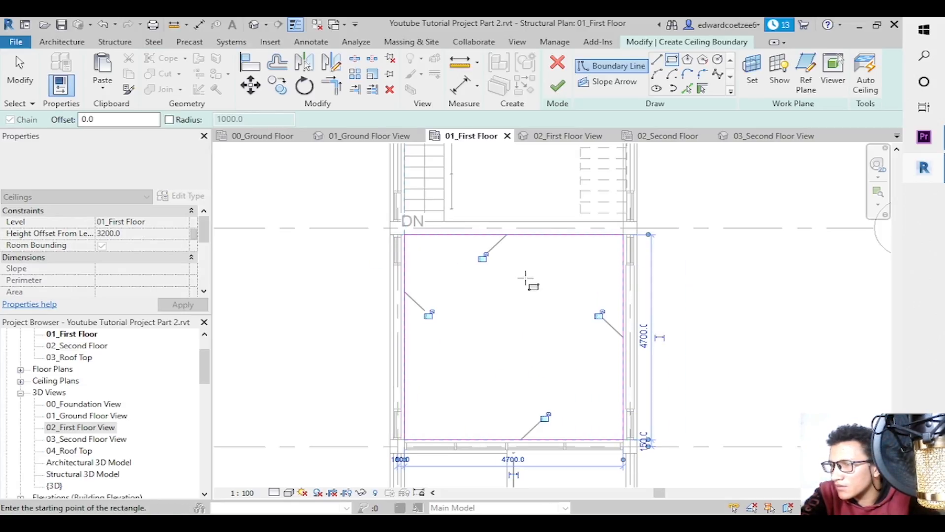
left_click(600, 315)
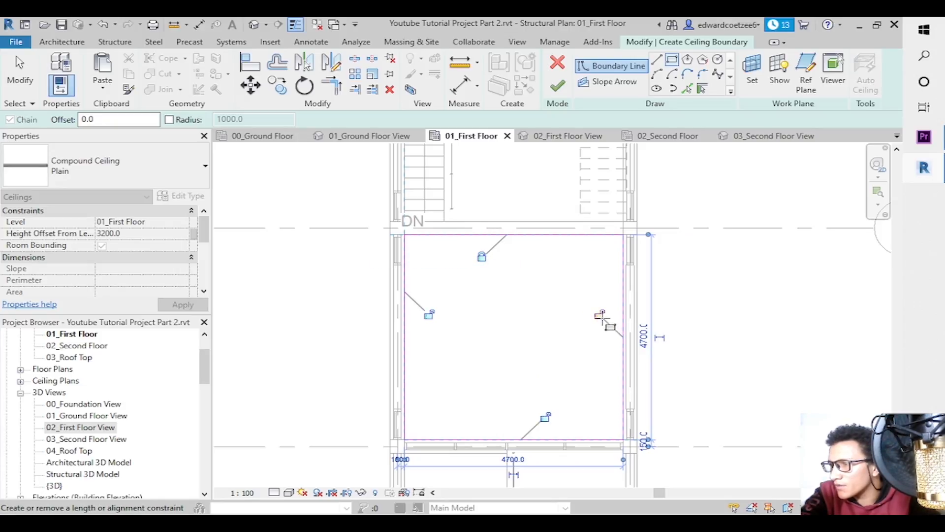
left_click(546, 417)
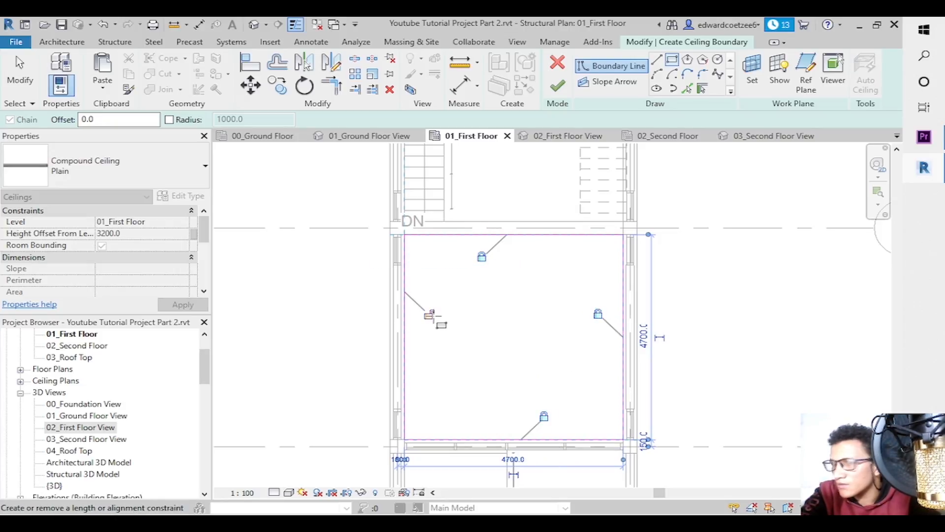
Finish the second room's ceiling sketch, keeping the height offset from level at 3200.
left_click(170, 234)
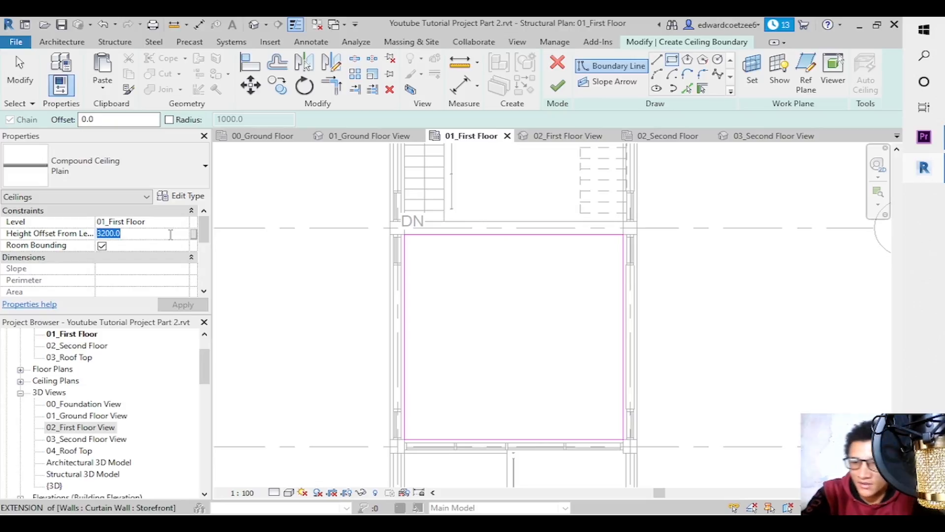
left_click(262, 296)
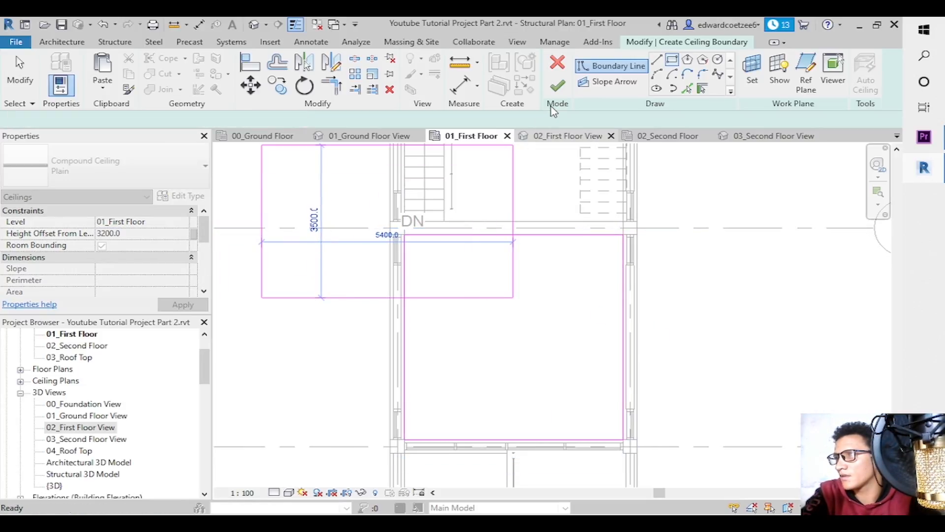
left_click(557, 85)
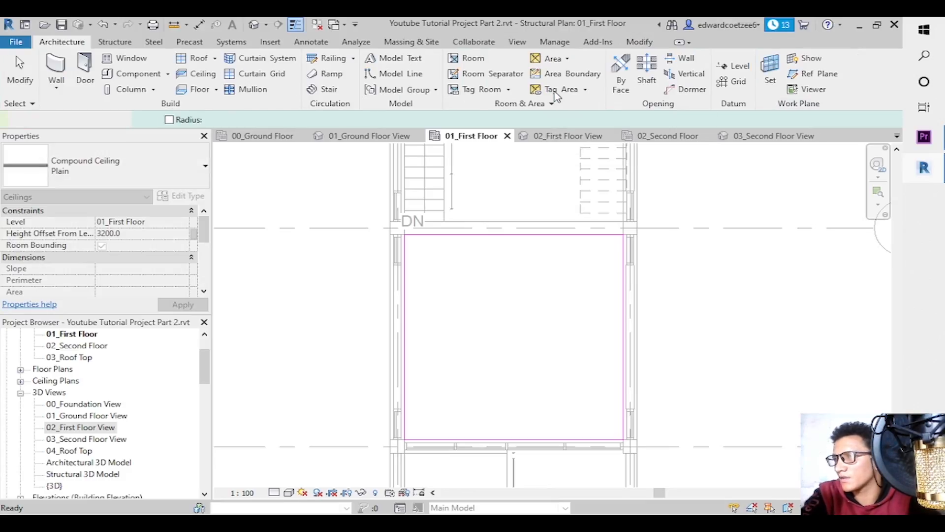
Examine the first-floor ceilings in the 03_Second Floor View and 02_First Floor View, selecting the ceiling to check its properties.
left_click(747, 136)
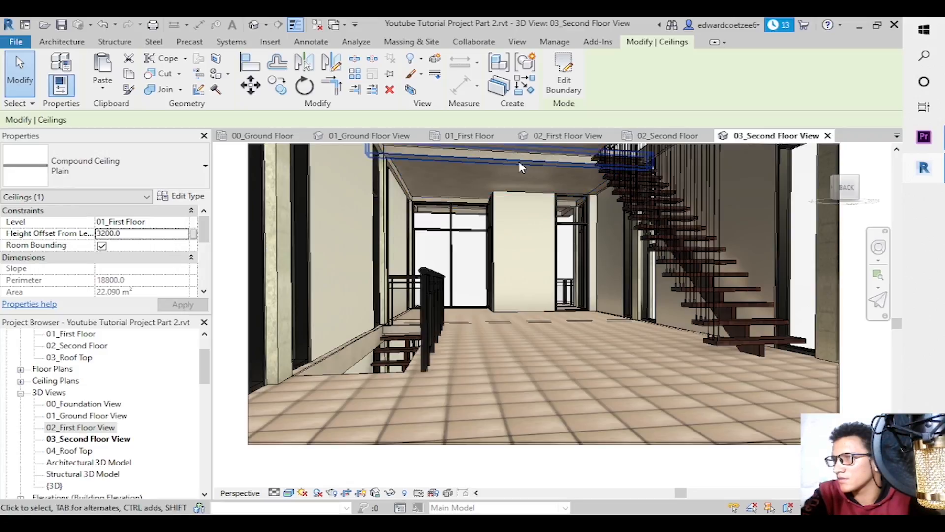
left_click(662, 134)
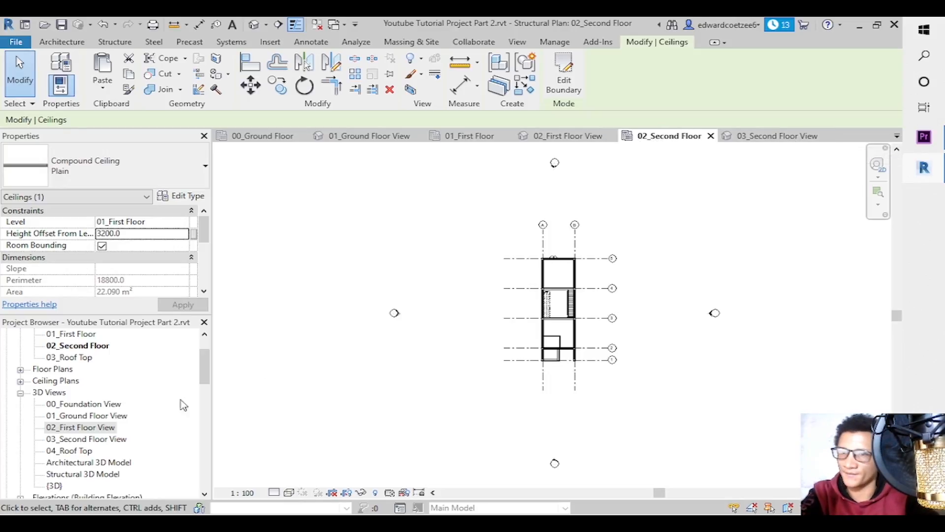
left_click(764, 140)
left_click(560, 139)
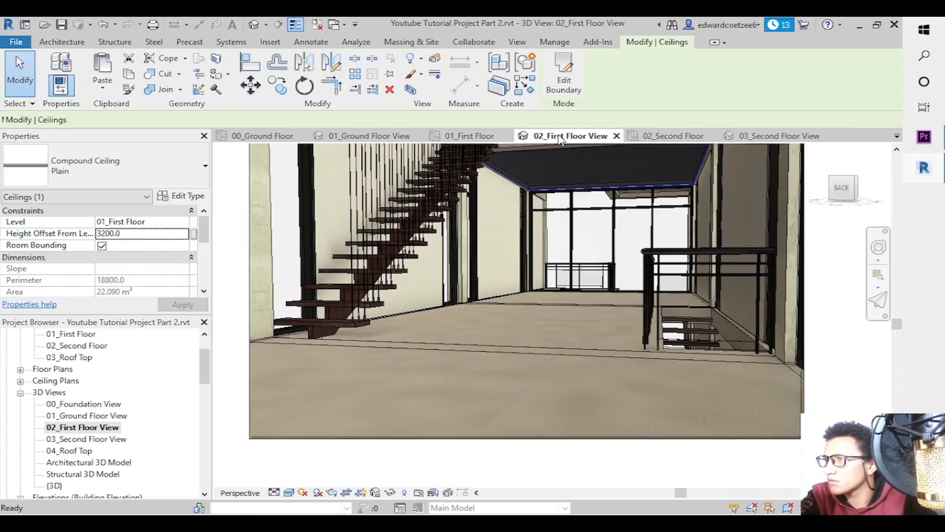
key("Escape")
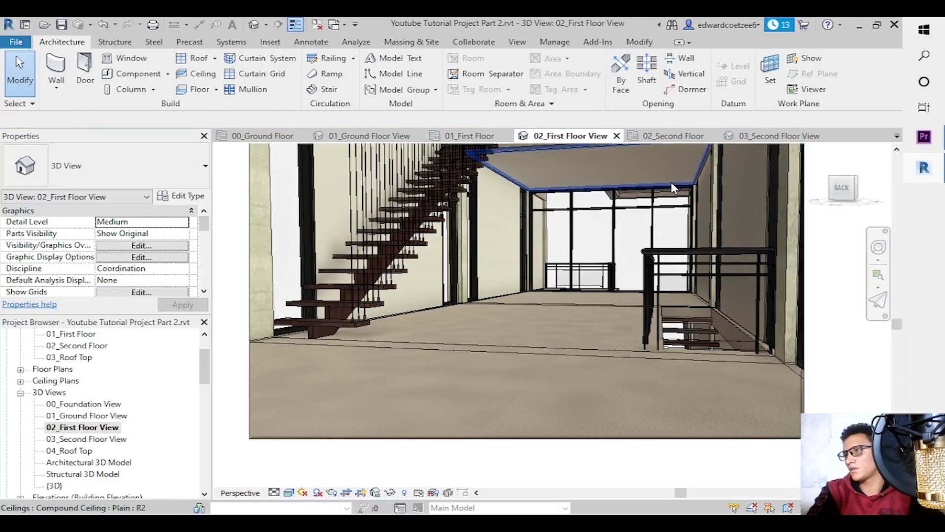
left_click(643, 186)
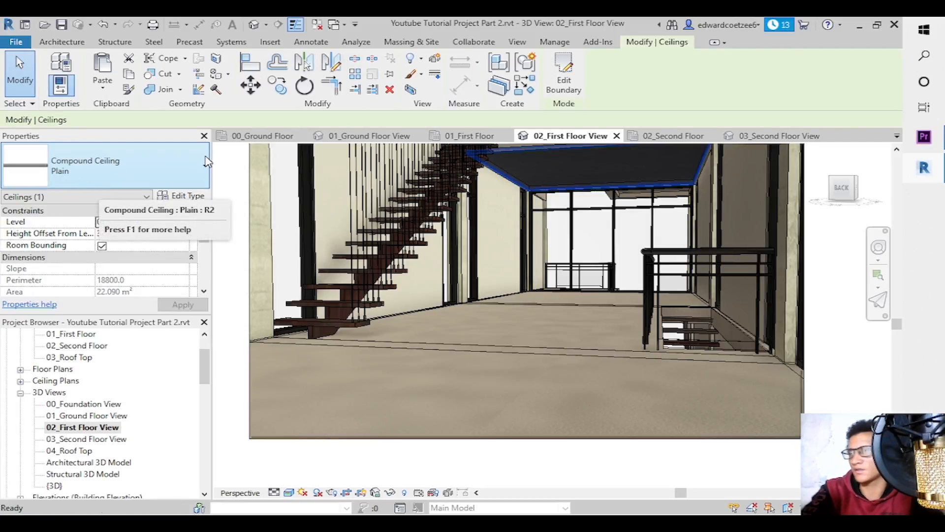
key("Escape")
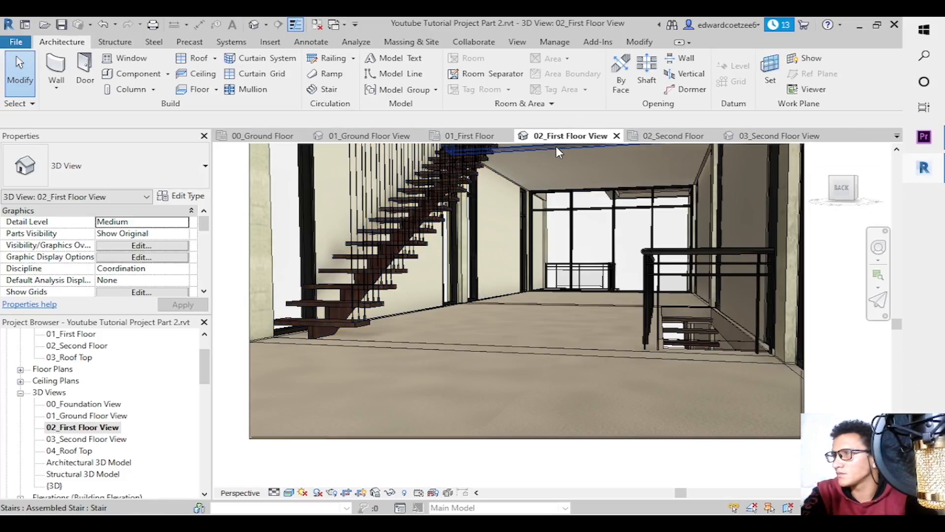
Return to the 01_First Floor structural plan and cycle through overlapping elements along the edges of the room above the stairs to find the ceiling.
left_click(468, 136)
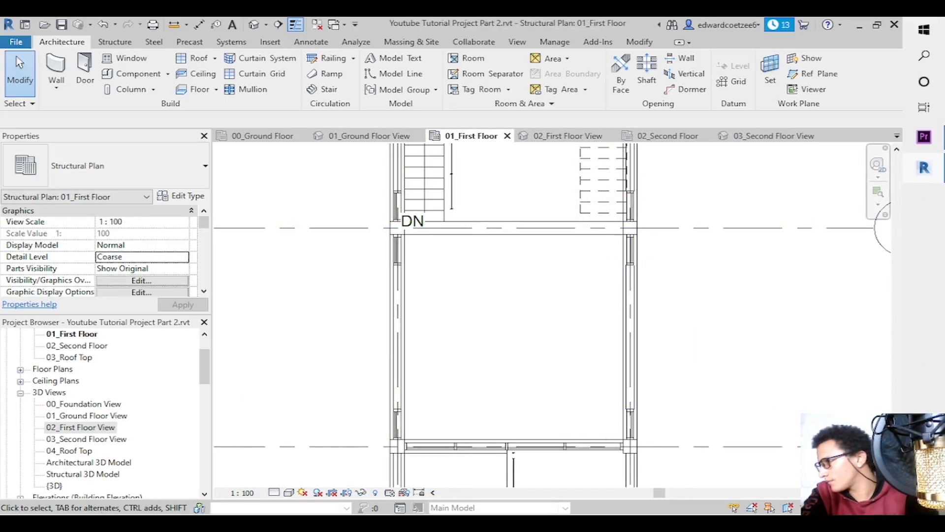
left_click_drag(897, 433, 897, 330)
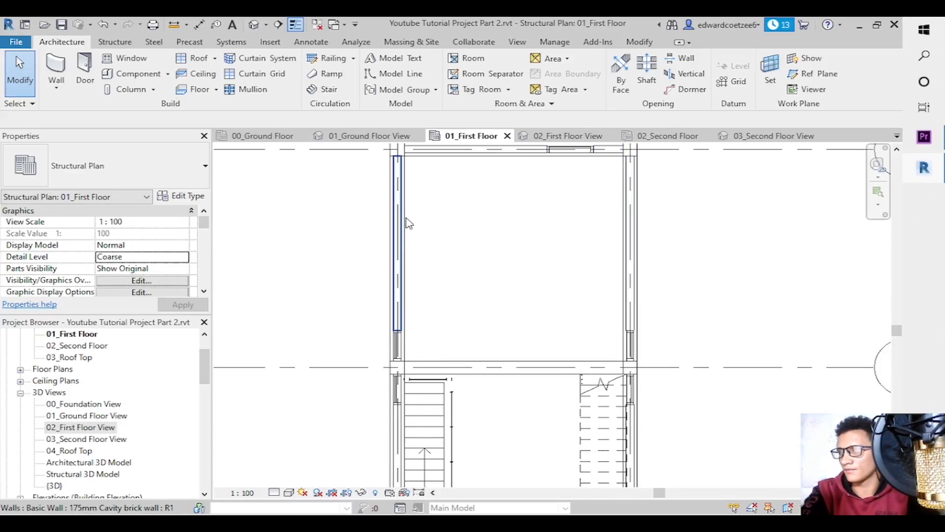
key("Tab")
key("Tab")
key("Tab")
key("Tab")
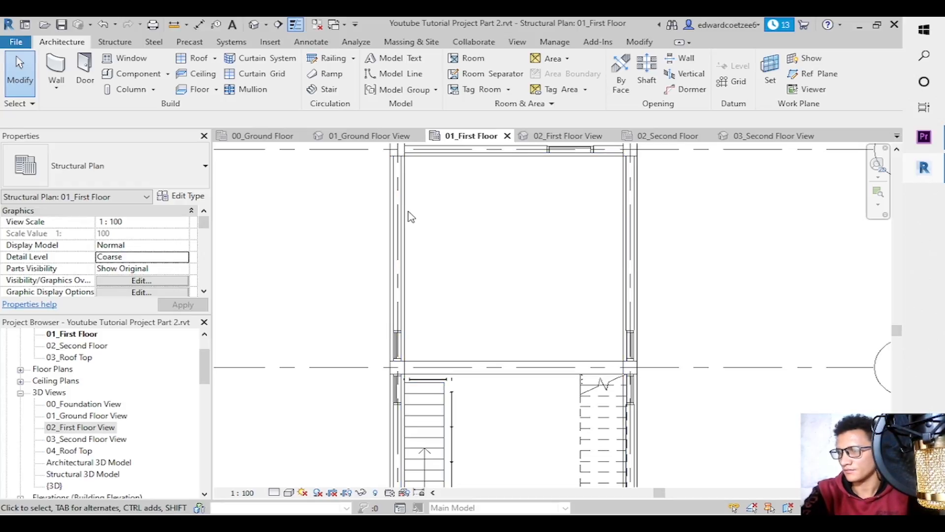
key("Tab")
key("Tab")
key("Tab")
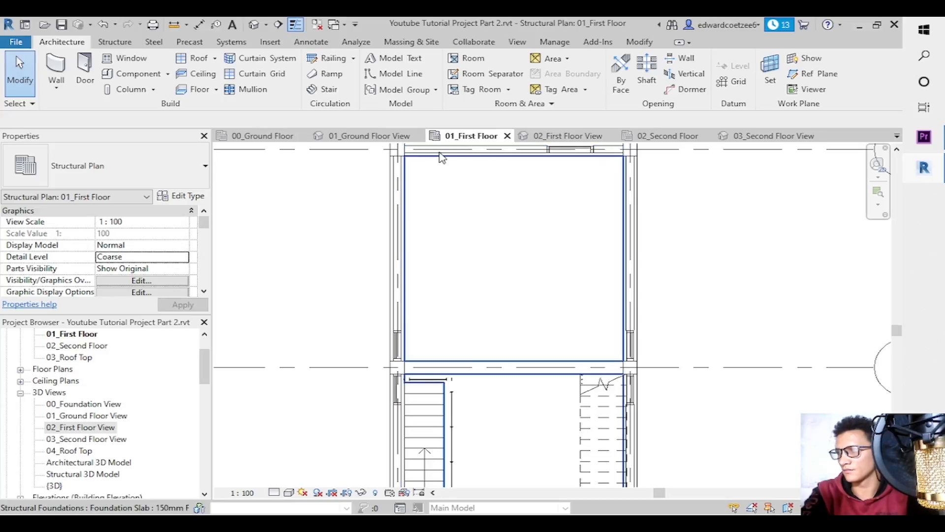
left_click(442, 158)
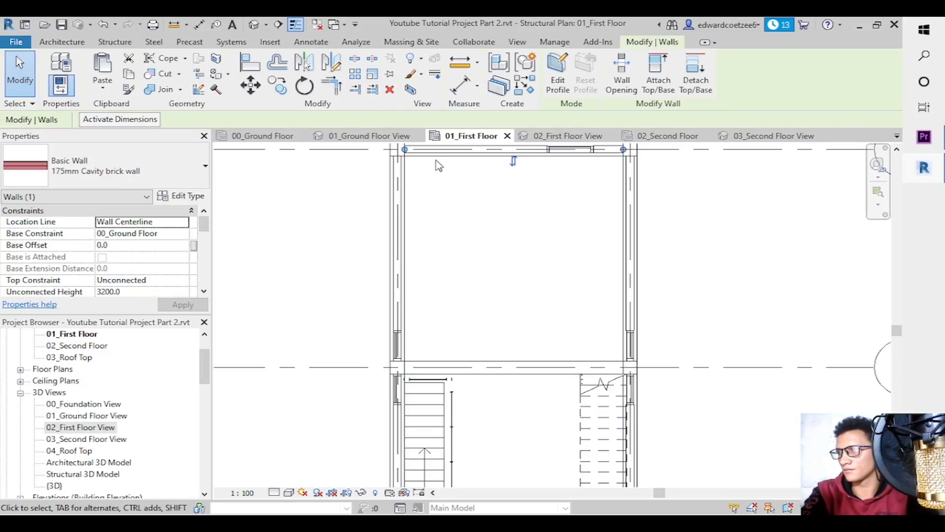
key("Escape")
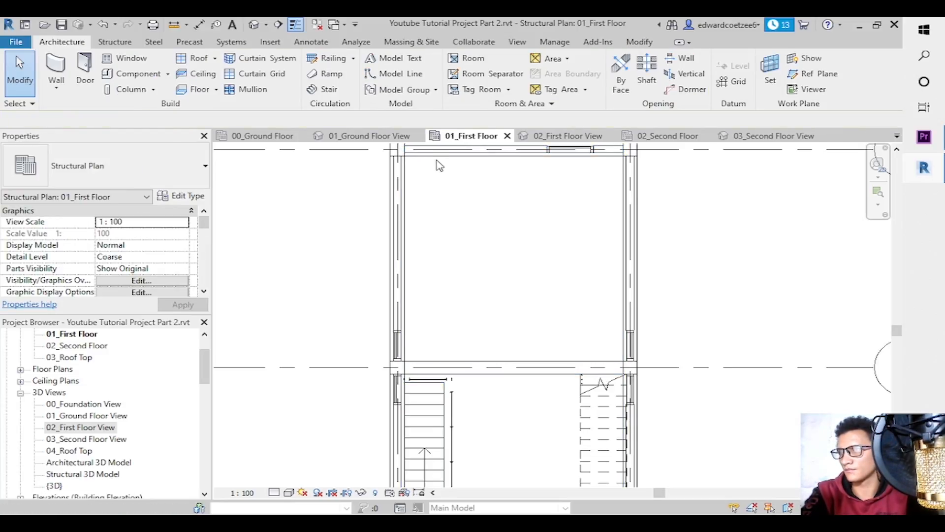
key("Tab")
key("Tab")
key("Tab")
key("Tab")
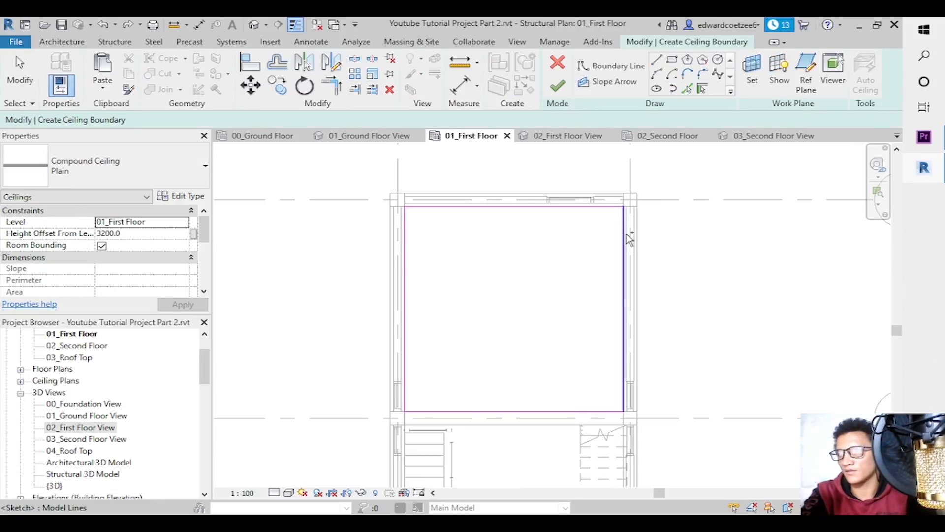
Undo the single-room ceiling boundary and set up a fresh rectangular Plain ceiling sketch with a height offset from level of 3200.
left_click(146, 234)
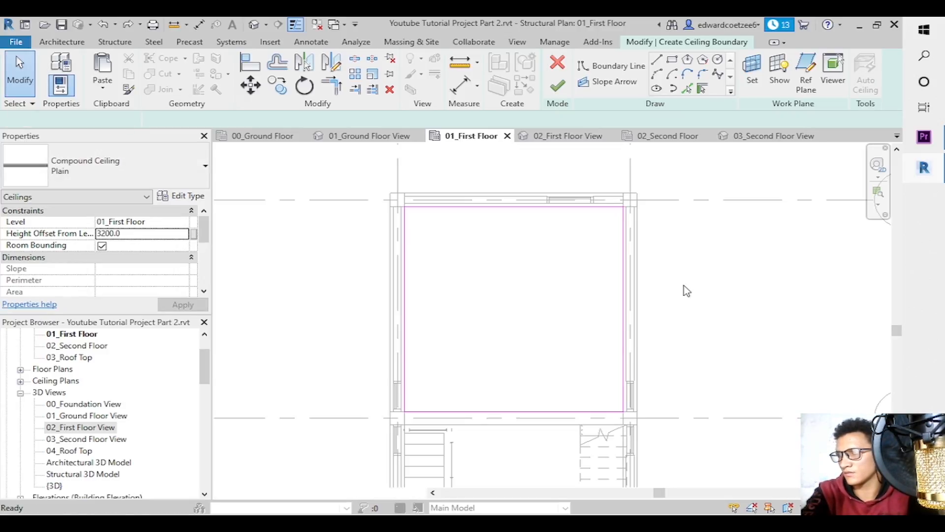
key("ctrl+z")
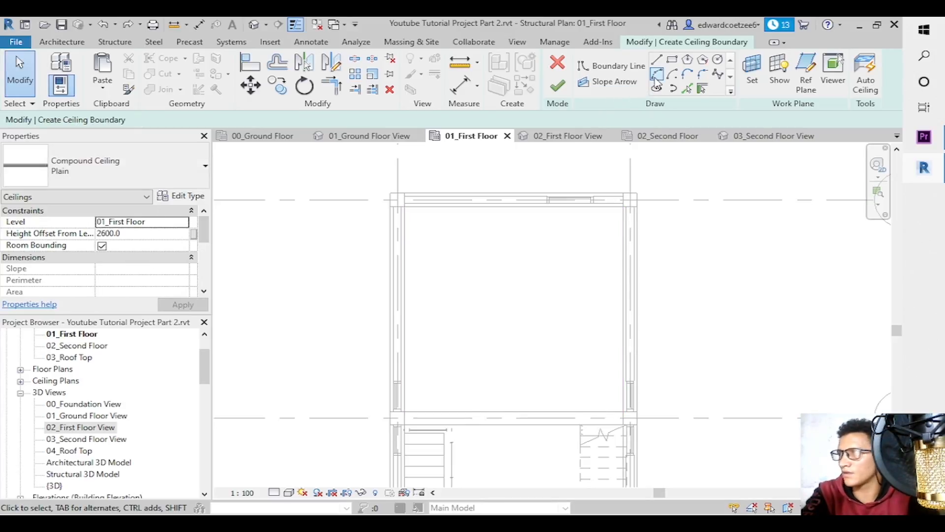
left_click(672, 61)
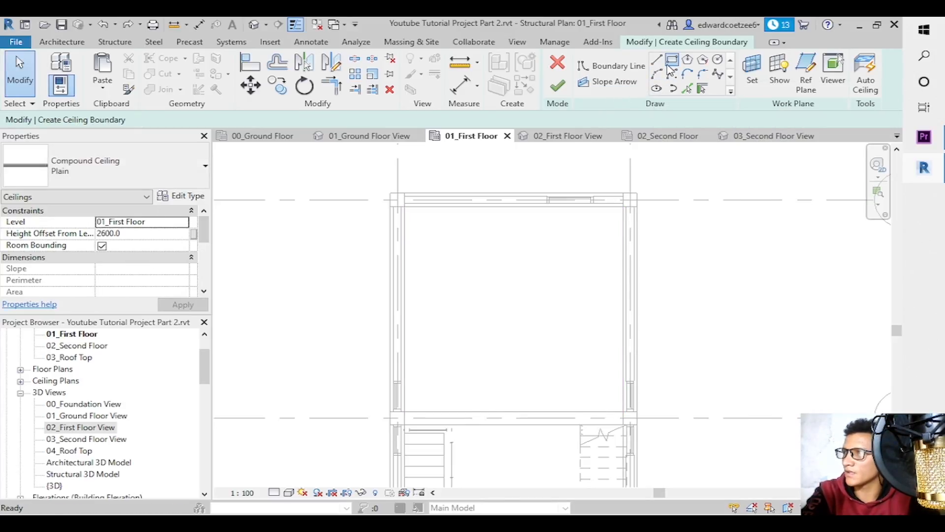
left_click(173, 233)
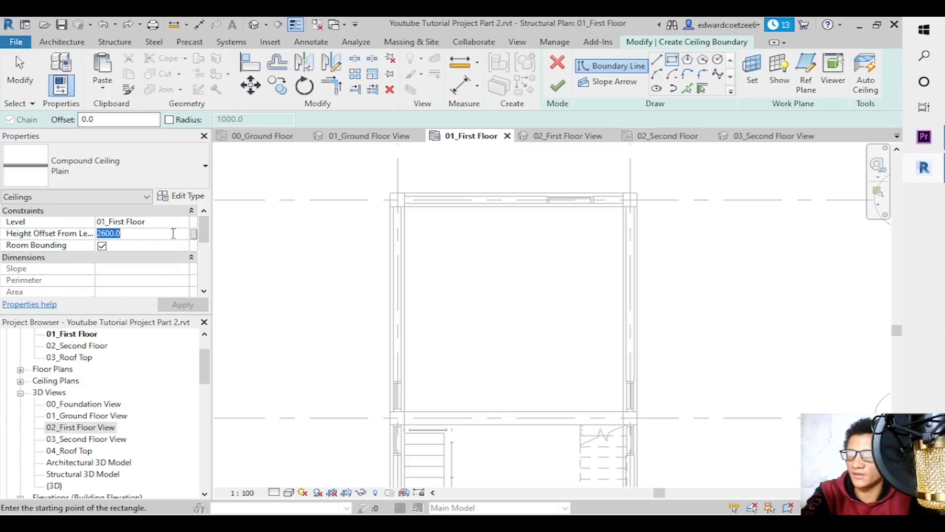
type("32")
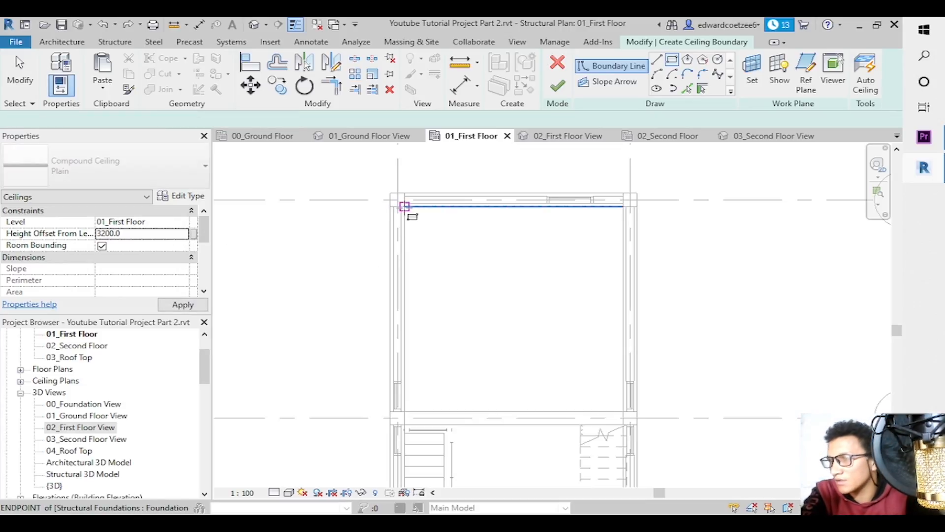
Draw a 4700 by 4700 rectangular ceiling boundary inside the room above the stairs in plan and lock its edges.
left_click(404, 206)
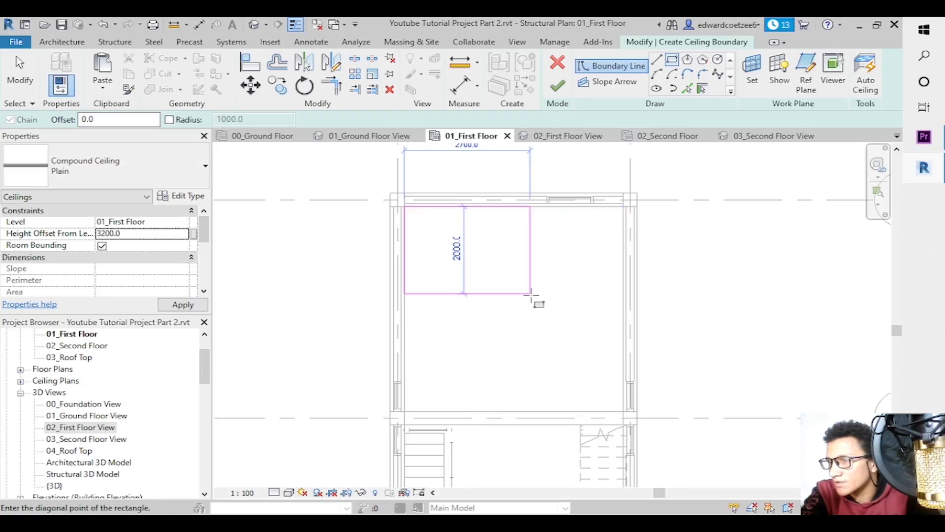
left_click(624, 411)
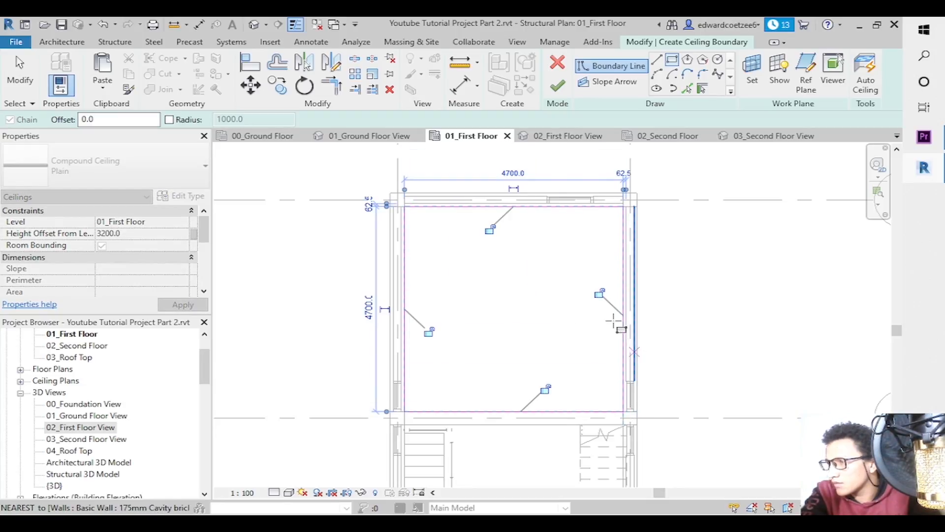
left_click(490, 229)
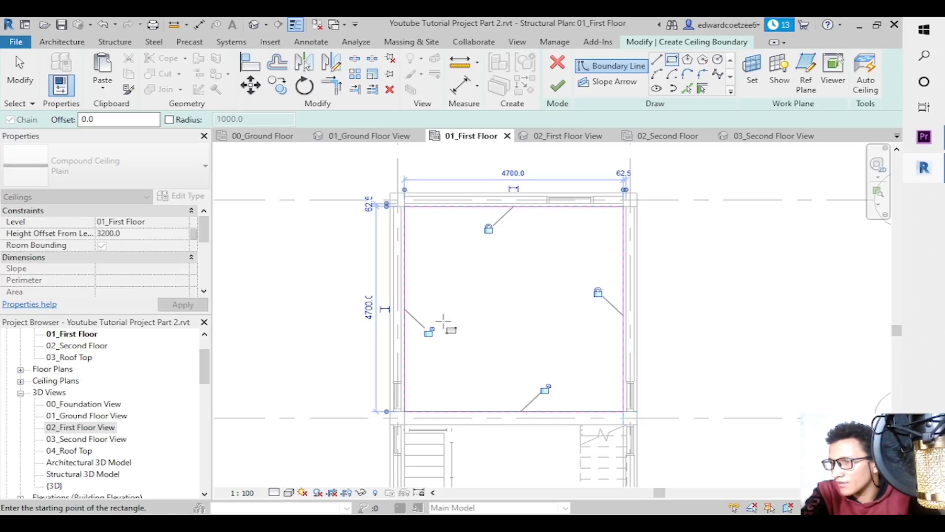
left_click(543, 390)
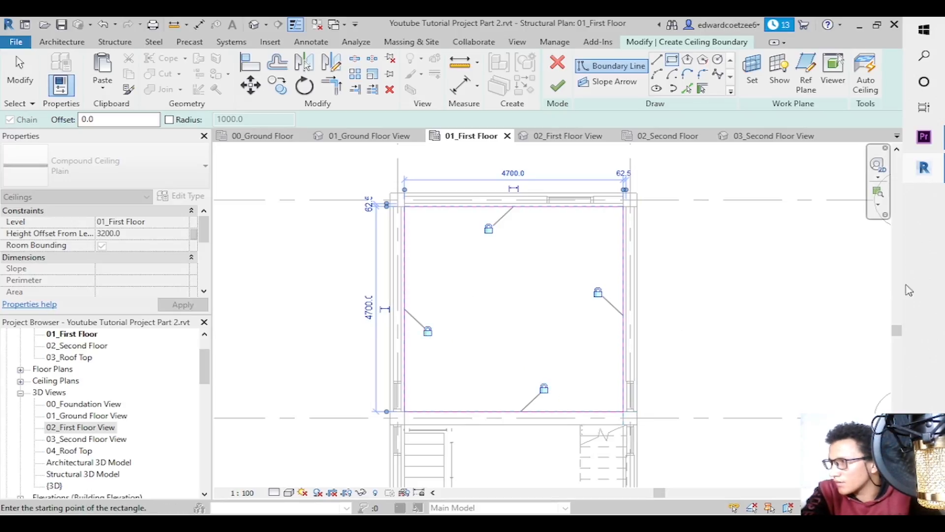
Add a 4700 by 4700 rectangular boundary over the staircase room to the same ceiling sketch and lock its four edges.
left_click_drag(897, 332, 904, 402)
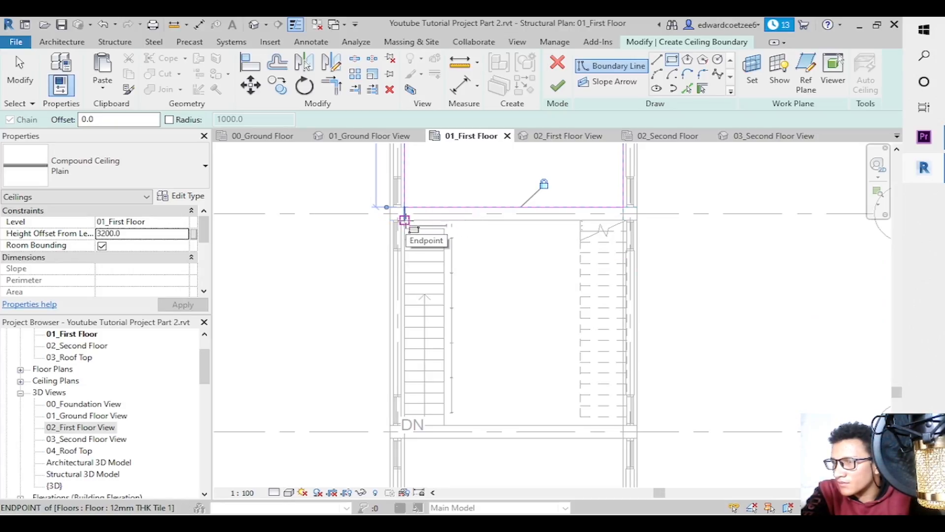
left_click(405, 220)
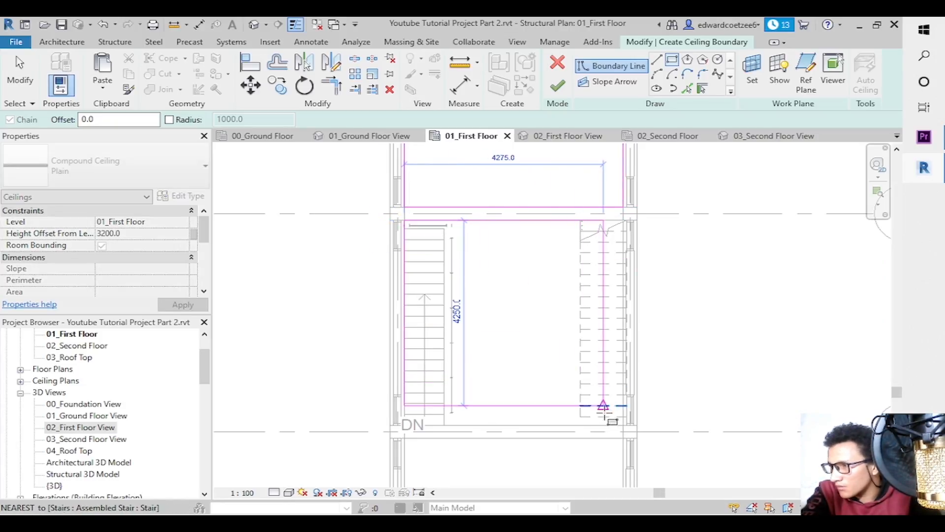
left_click(623, 424)
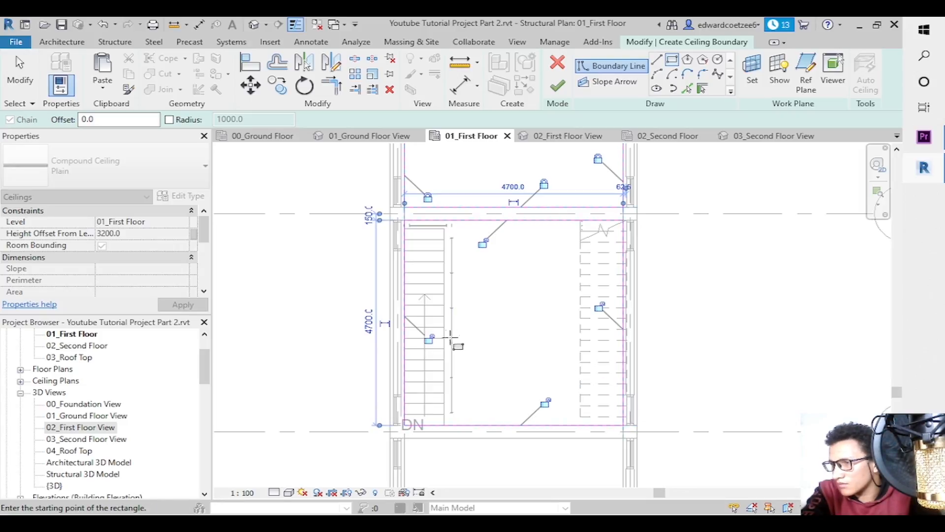
left_click(428, 339)
left_click(482, 243)
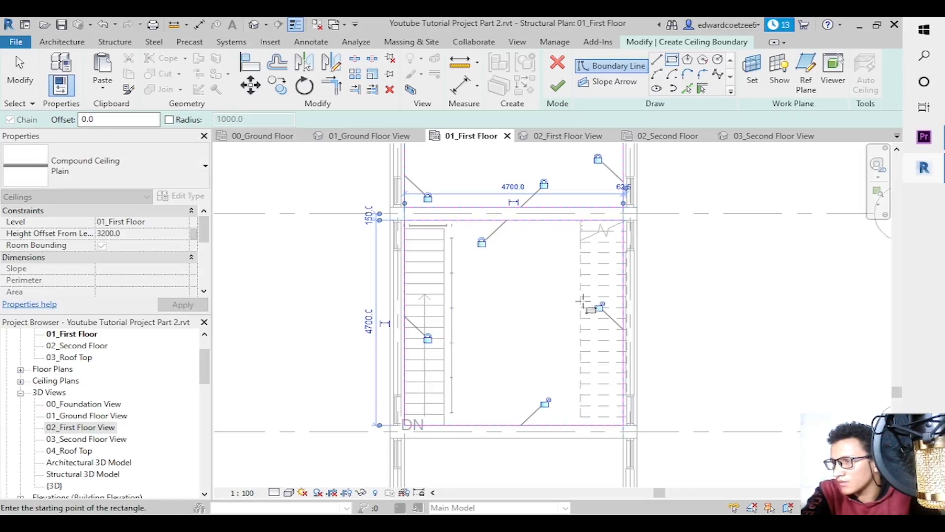
left_click(599, 306)
left_click(545, 403)
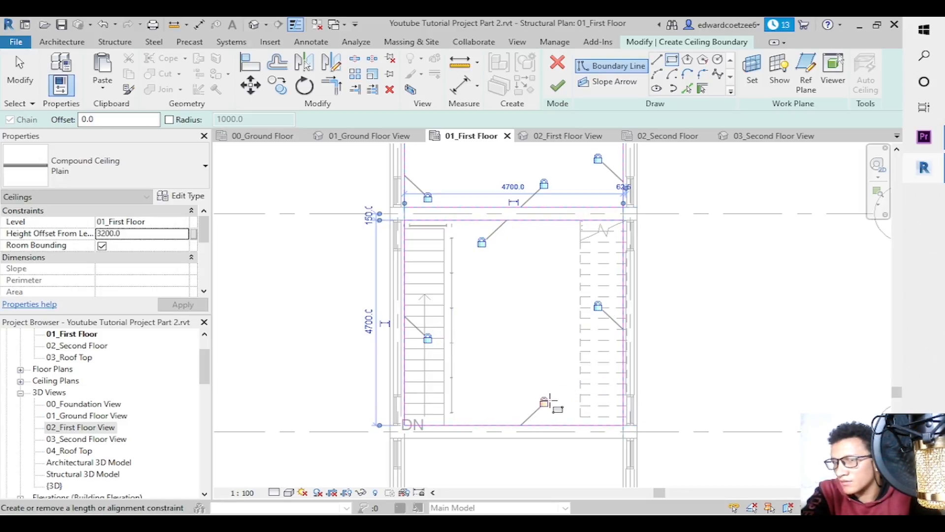
Draw a 4700 by 4700 boundary with locked edges in the room below the stairs in plan and finish the ceiling sketch.
left_click_drag(896, 394, 896, 402)
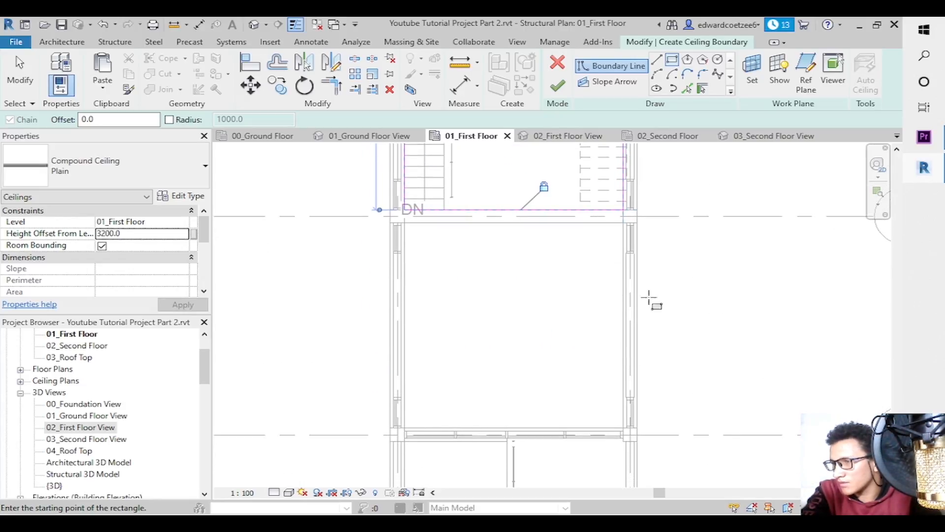
left_click(406, 224)
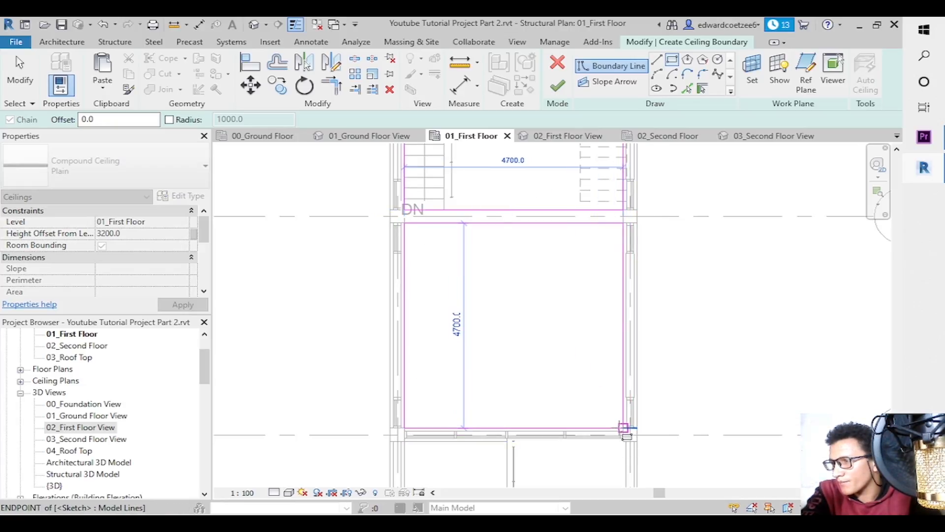
left_click(624, 428)
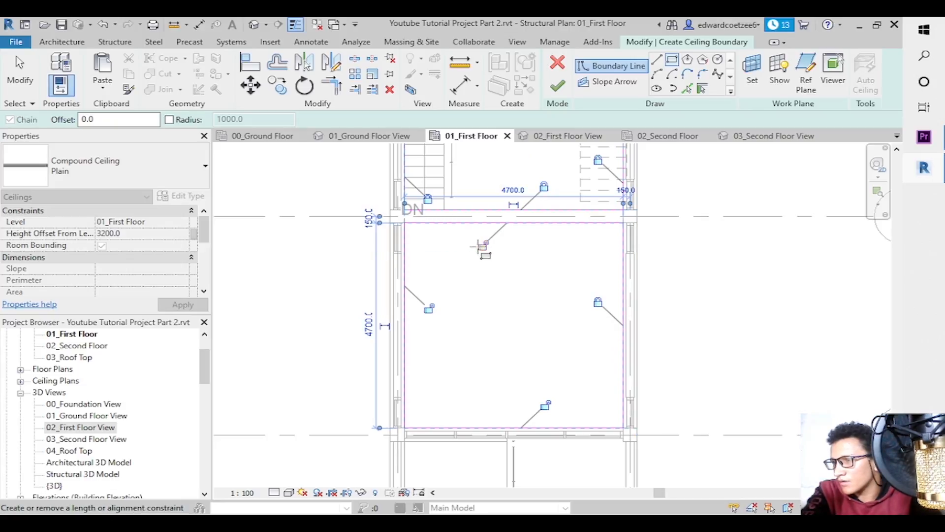
left_click(427, 308)
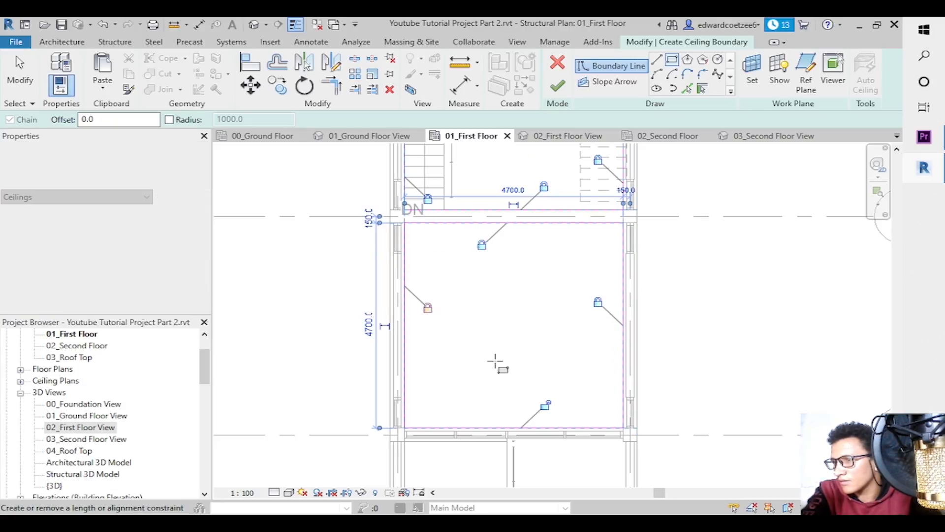
left_click(545, 404)
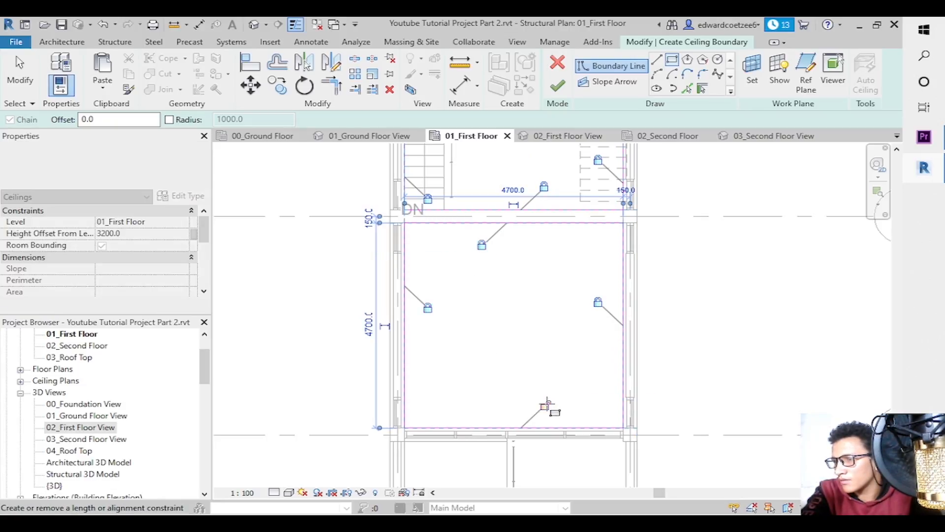
left_click(557, 88)
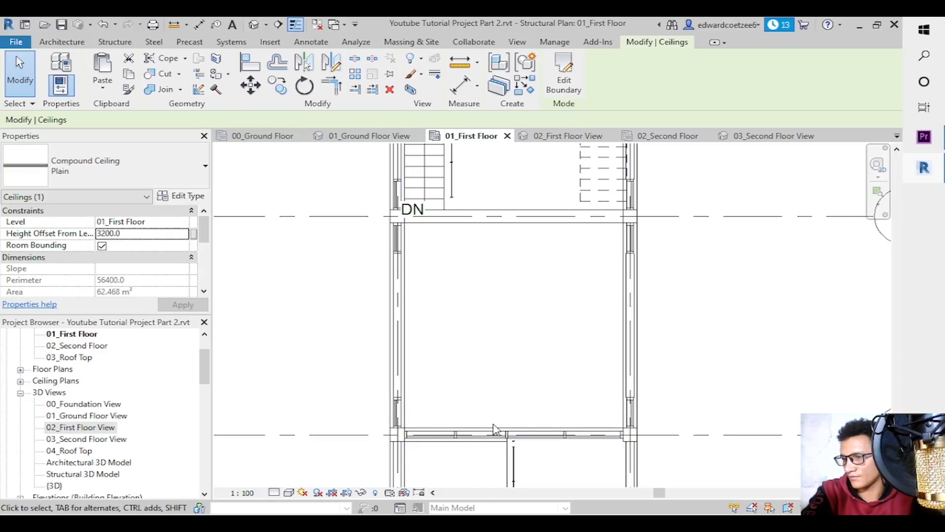
Select the first-floor ceiling in the 02_First Floor View and paste a copy aligned to the 02_Second Floor level.
left_click(585, 140)
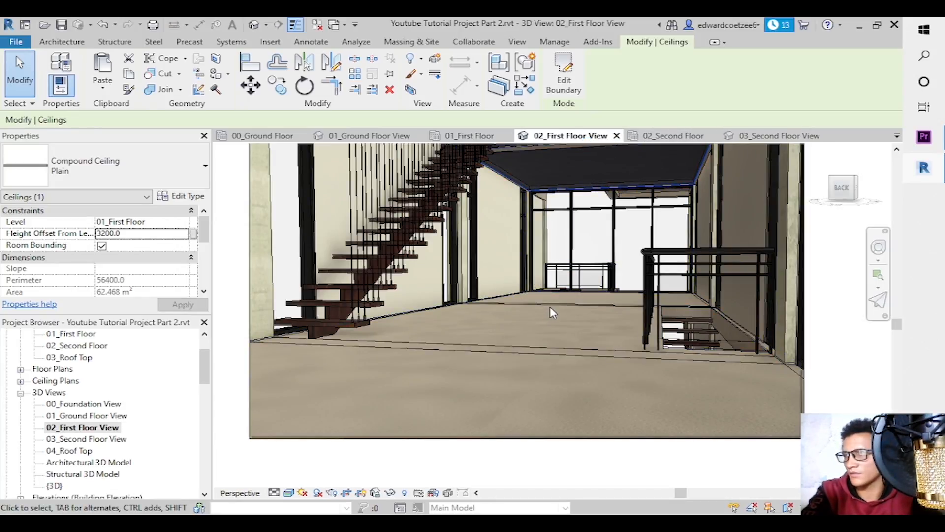
key("Escape")
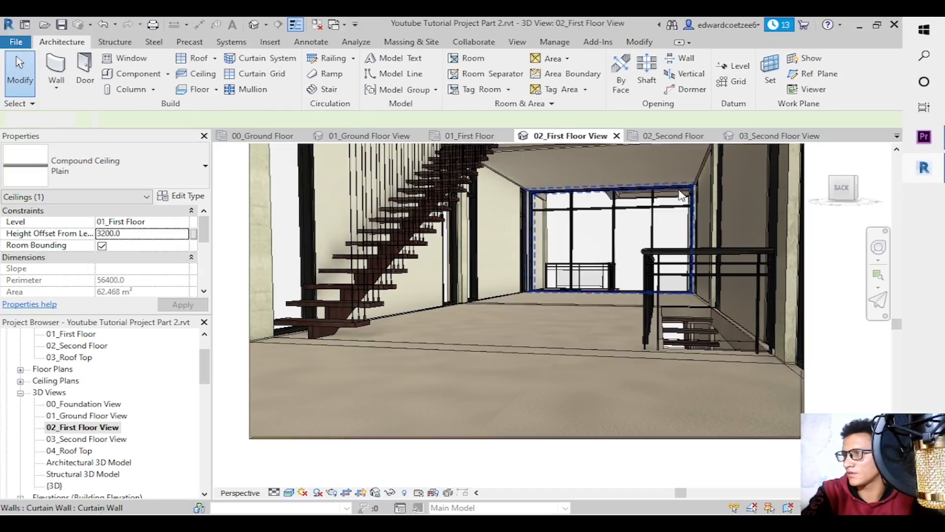
left_click(695, 170)
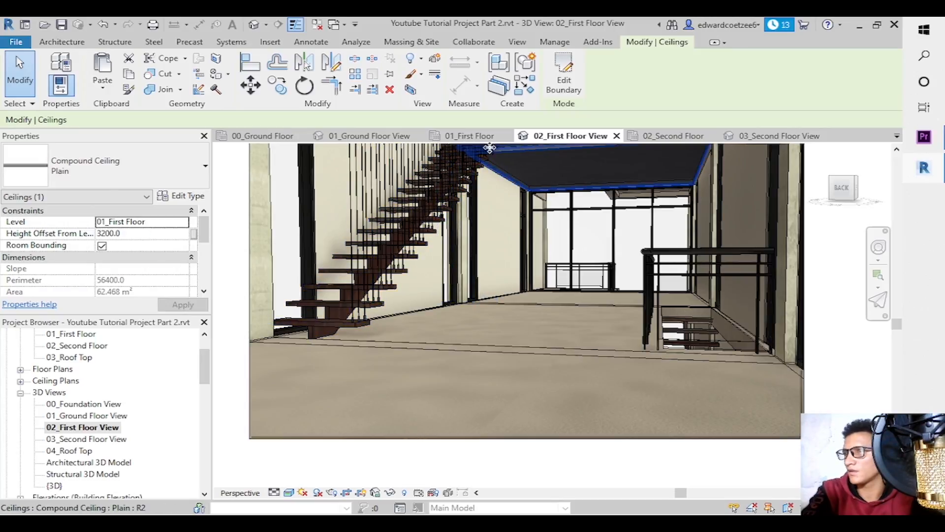
left_click(468, 137)
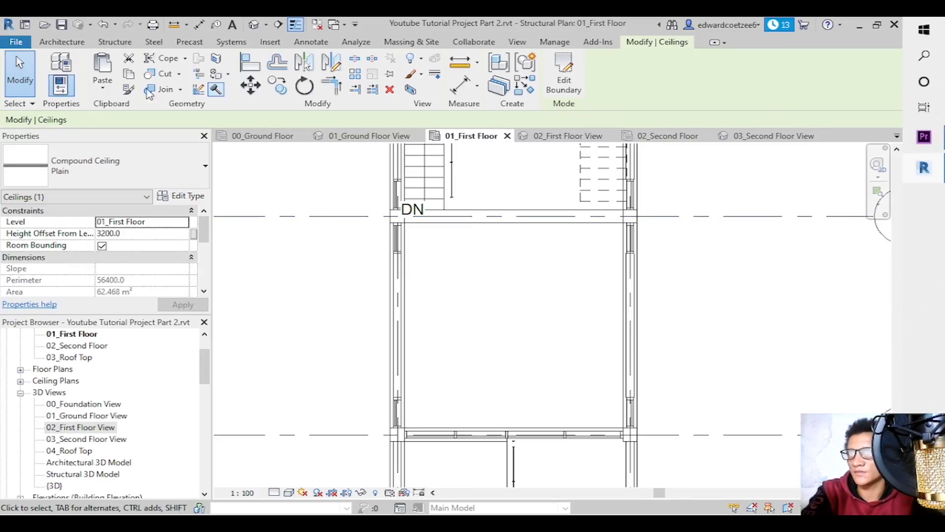
left_click(102, 84)
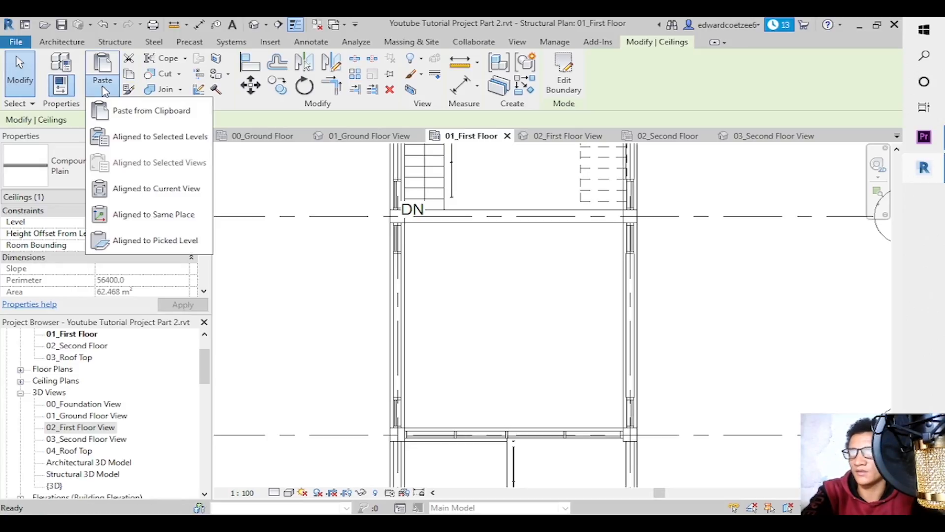
left_click(157, 137)
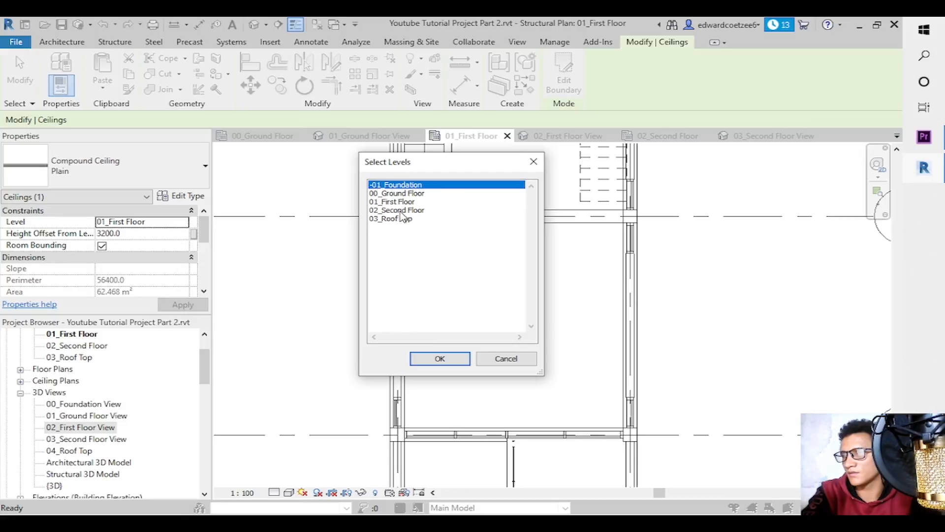
left_click(400, 210)
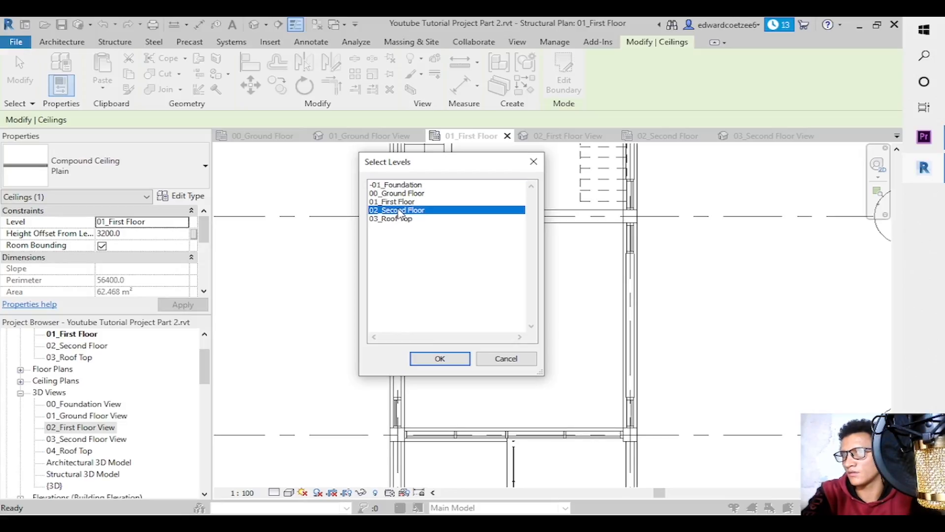
left_click(436, 358)
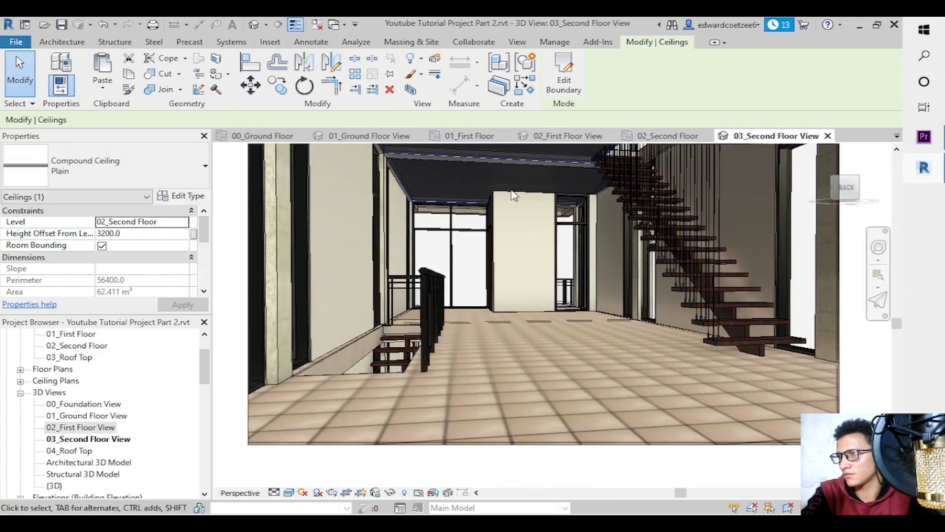
key("Escape")
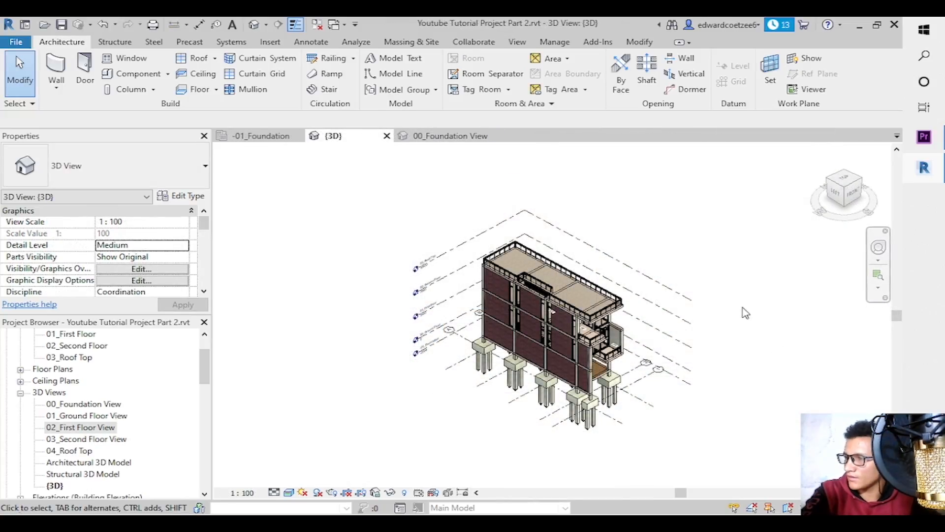
Examine the whole building from its front and back sides in the {3D} view.
left_click(878, 275)
left_click_drag(487, 247, 675, 438)
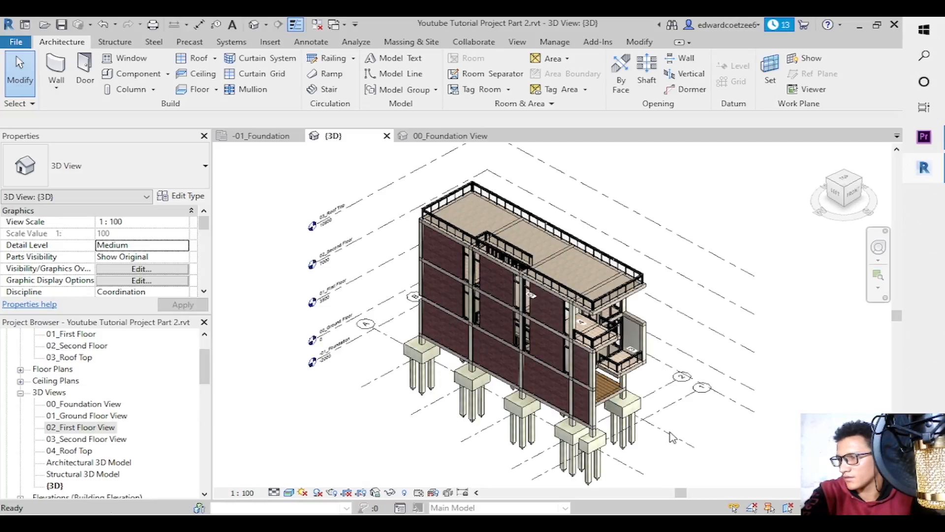
left_click(859, 185)
mouse_move(739, 186)
middle_mouse_down("shift")
mouse_move(679, 168)
mouse_move(610, 197)
middle_mouse_up("shift")
mouse_move(788, 216)
middle_mouse_down("shift")
mouse_move(732, 213)
mouse_move(660, 188)
middle_mouse_up("shift")
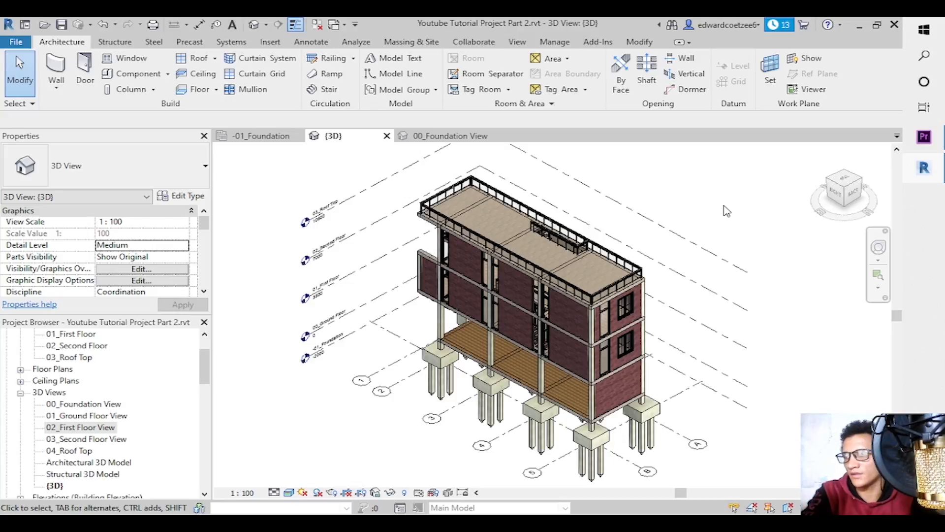